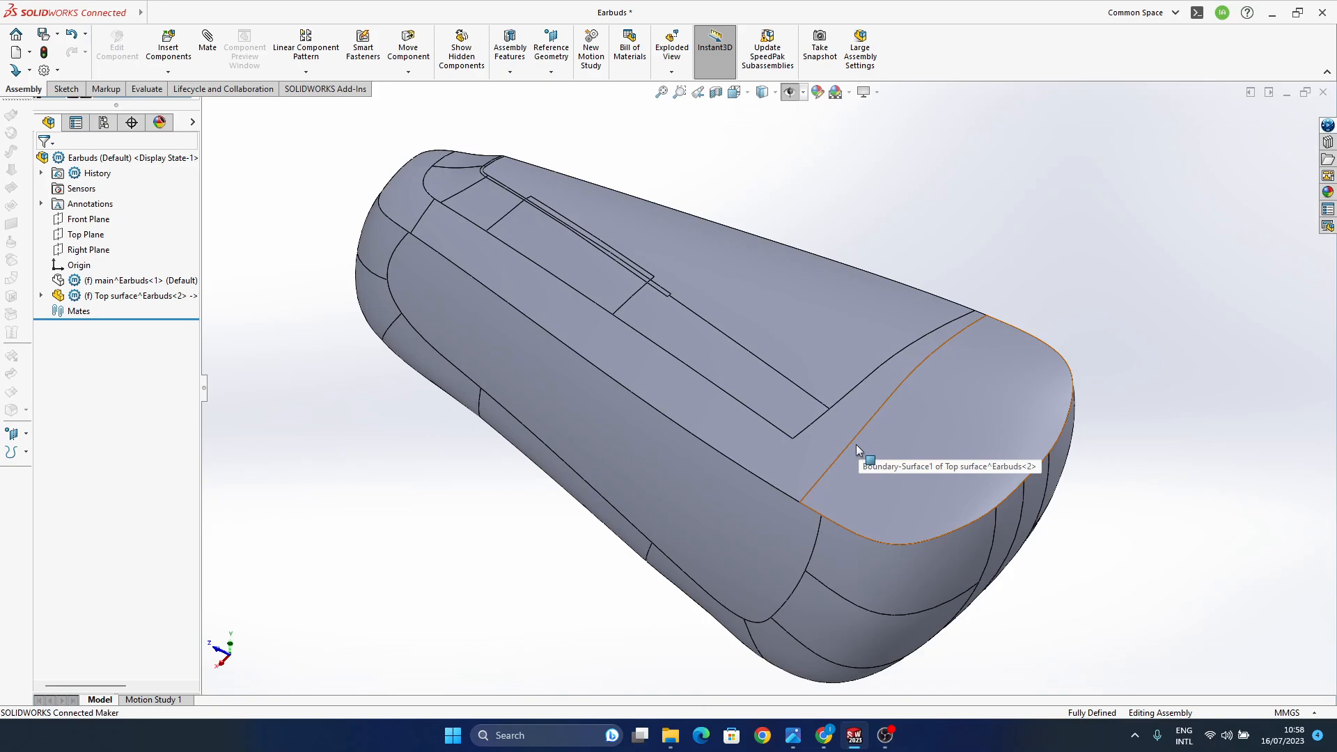
- Examine the surface patch boundaries around the long narrow step on the top of the earbud body
mouse_move(779, 567)
middle_down()
mouse_move(783, 586)
mouse_move(794, 534)
mouse_move(796, 582)
middle_up()
middle_drag(696, 516, 664, 454)
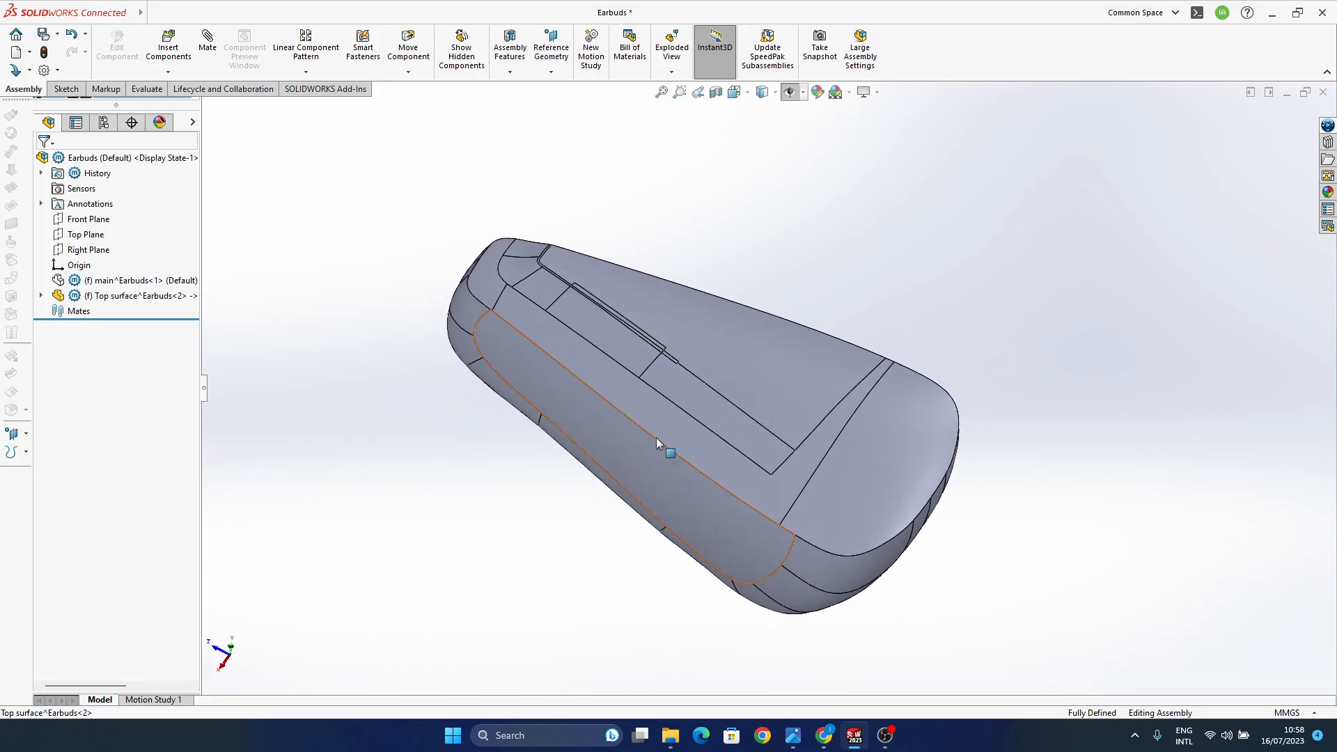
scroll(596, 320, down, 2)
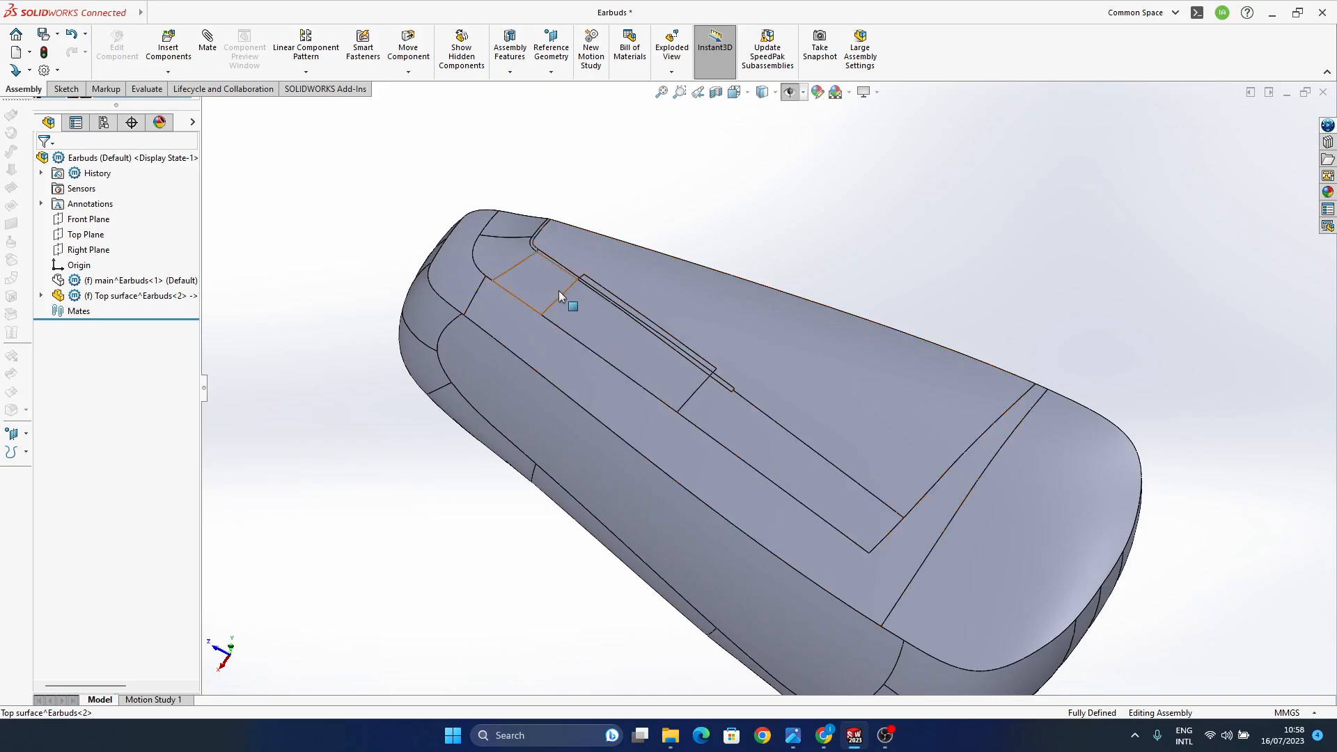
middle_drag(749, 498, 700, 357)
scroll(571, 320, down, 2)
middle_drag(778, 456, 714, 349)
scroll(748, 364, down, 3)
scroll(730, 332, down, 4)
scroll(714, 348, up, 3)
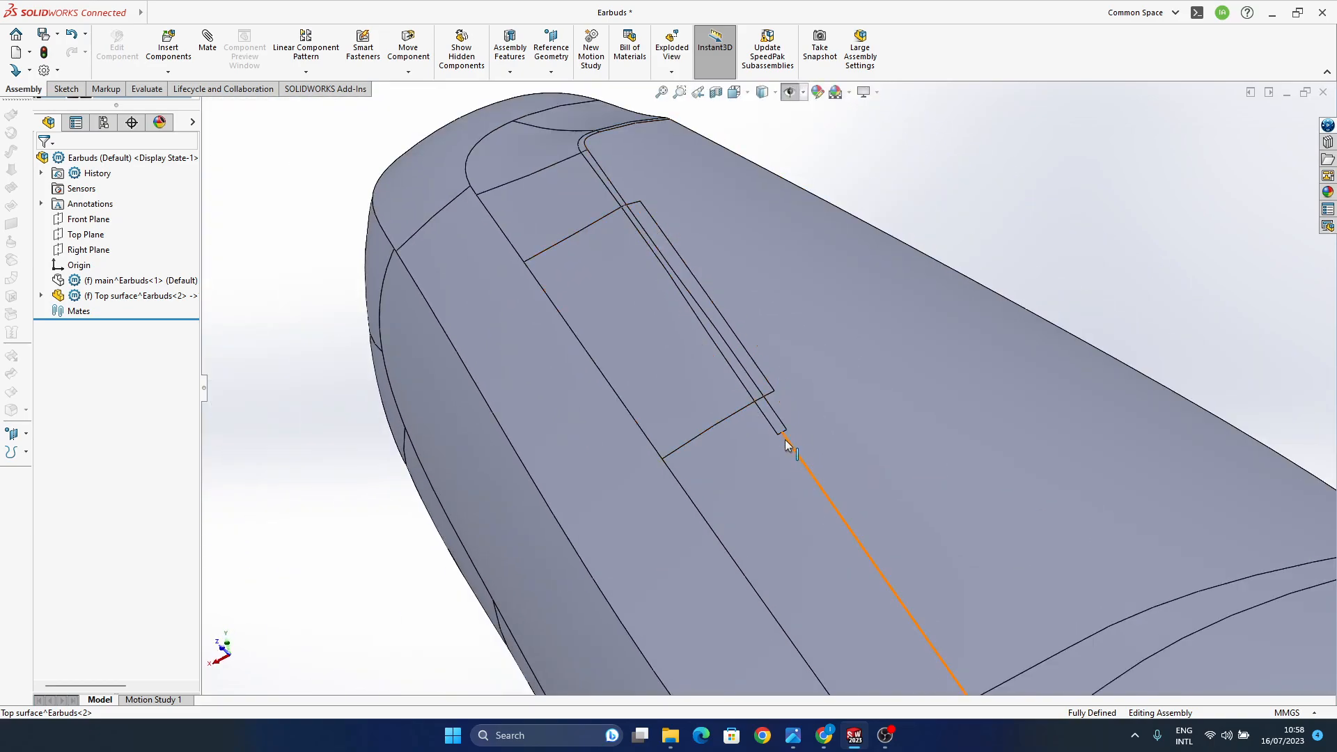
scroll(770, 471, up, 3)
middle_drag(770, 472, 794, 400)
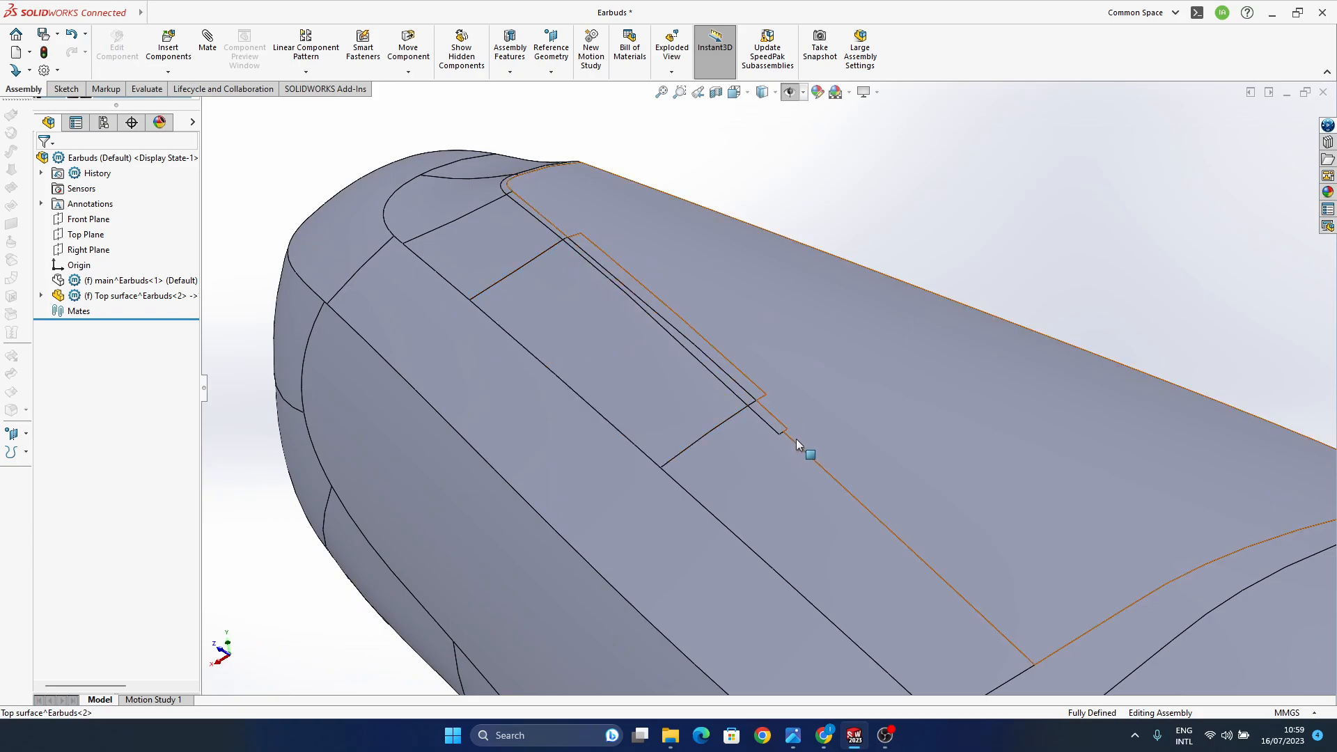
scroll(795, 438, down, 5)
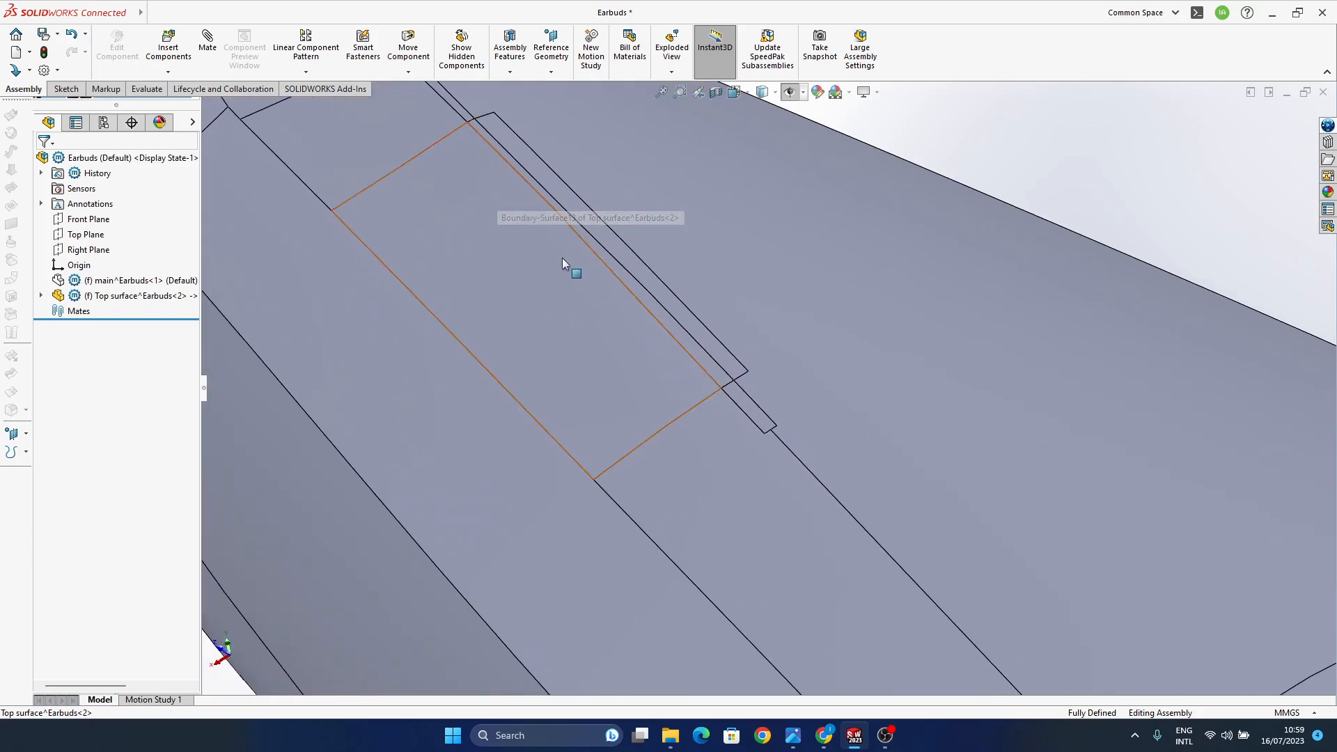
scroll(544, 237, up, 6)
- Inspect the narrow strip on the top surface in shaded display without edges, and restore the shaded-with-edges display
click(775, 93)
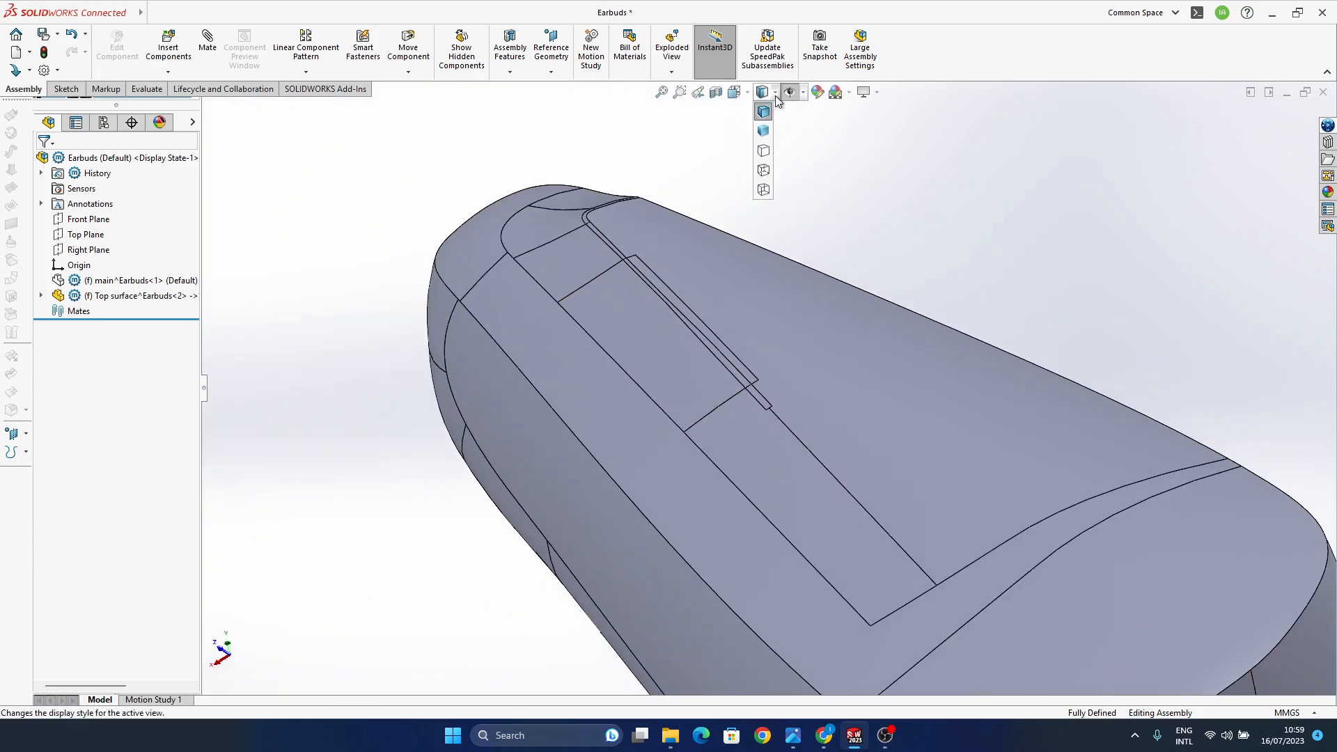
click(766, 129)
mouse_move(813, 399)
middle_down()
mouse_move(701, 442)
mouse_move(663, 411)
mouse_move(674, 376)
mouse_move(787, 404)
mouse_move(877, 472)
mouse_move(771, 481)
mouse_move(777, 656)
mouse_move(791, 635)
mouse_move(766, 585)
middle_up()
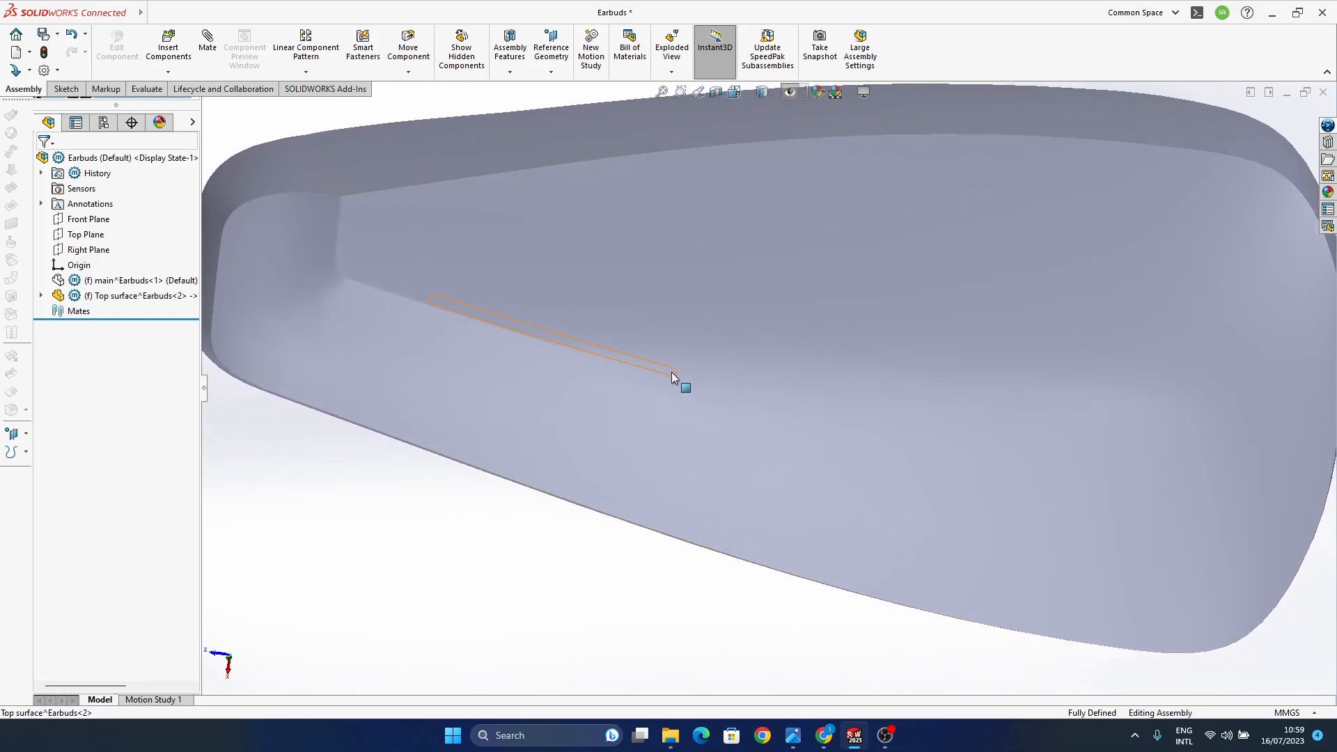
scroll(672, 379, down, 5)
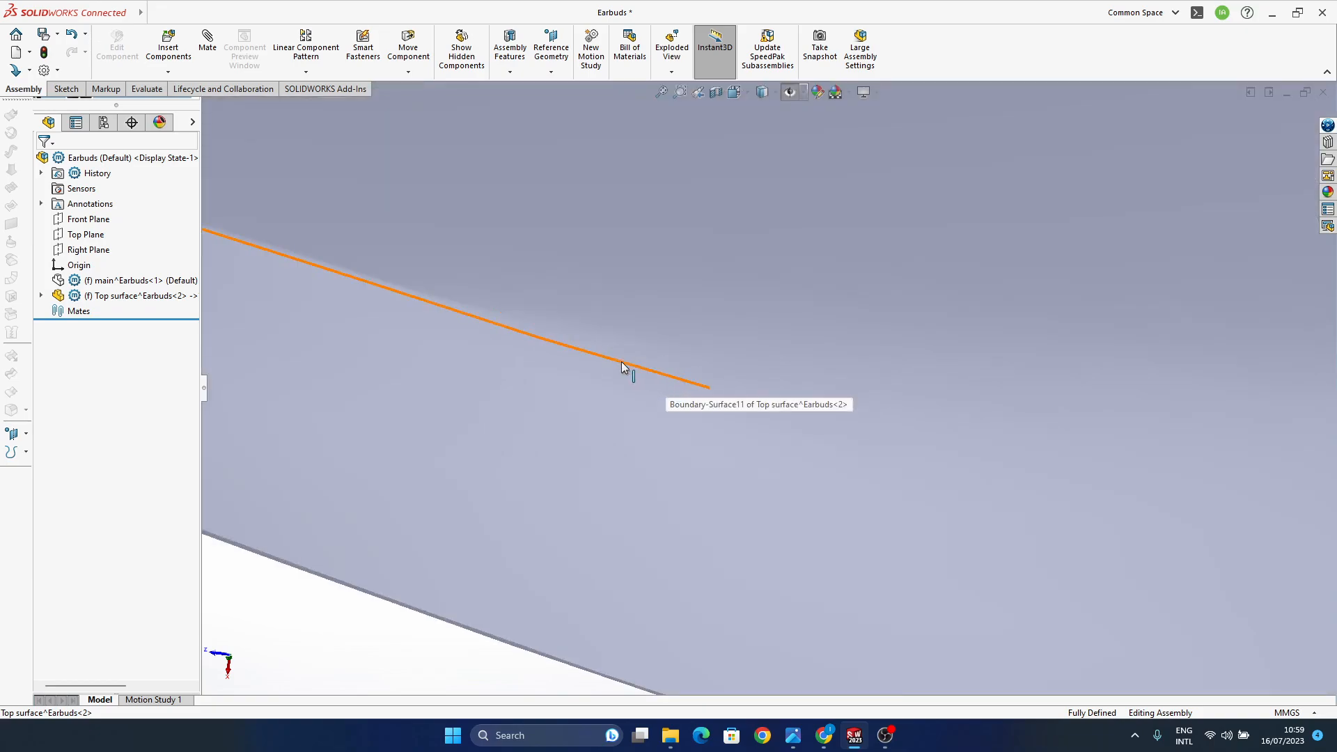
click(653, 365)
scroll(669, 394, up, 5)
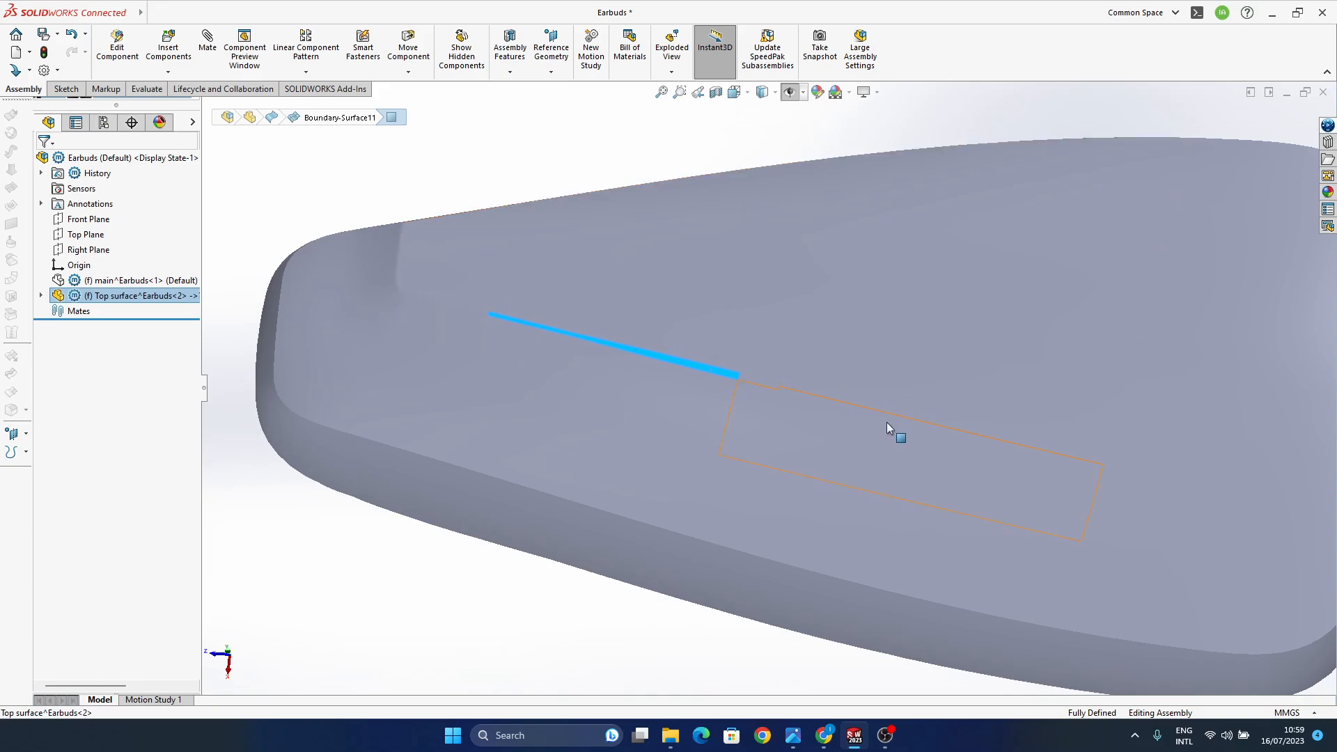
scroll(887, 422, up, 5)
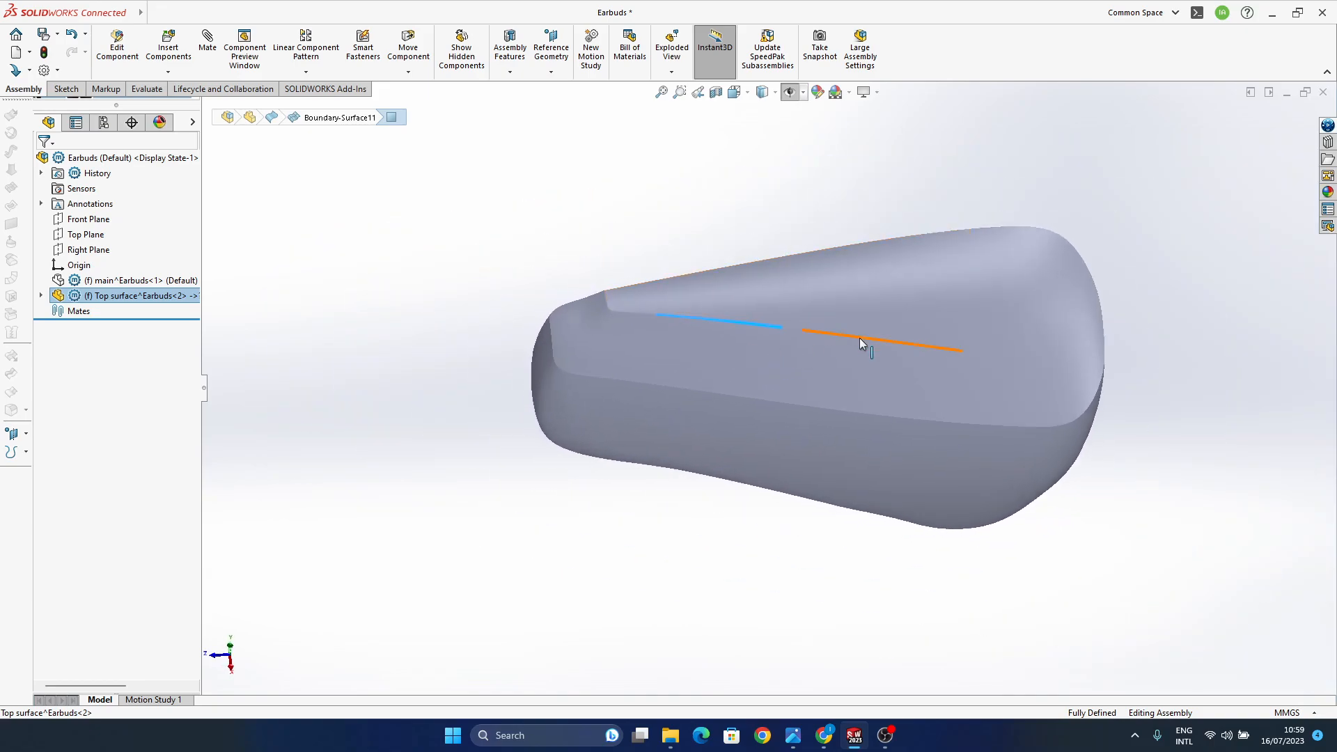
middle_drag(908, 447, 779, 436)
middle_drag(659, 313, 676, 293)
ctrl+middle_drag(853, 431, 820, 441)
scroll(782, 390, down, 2)
middle_drag(874, 512, 864, 535)
click(773, 93)
click(766, 116)
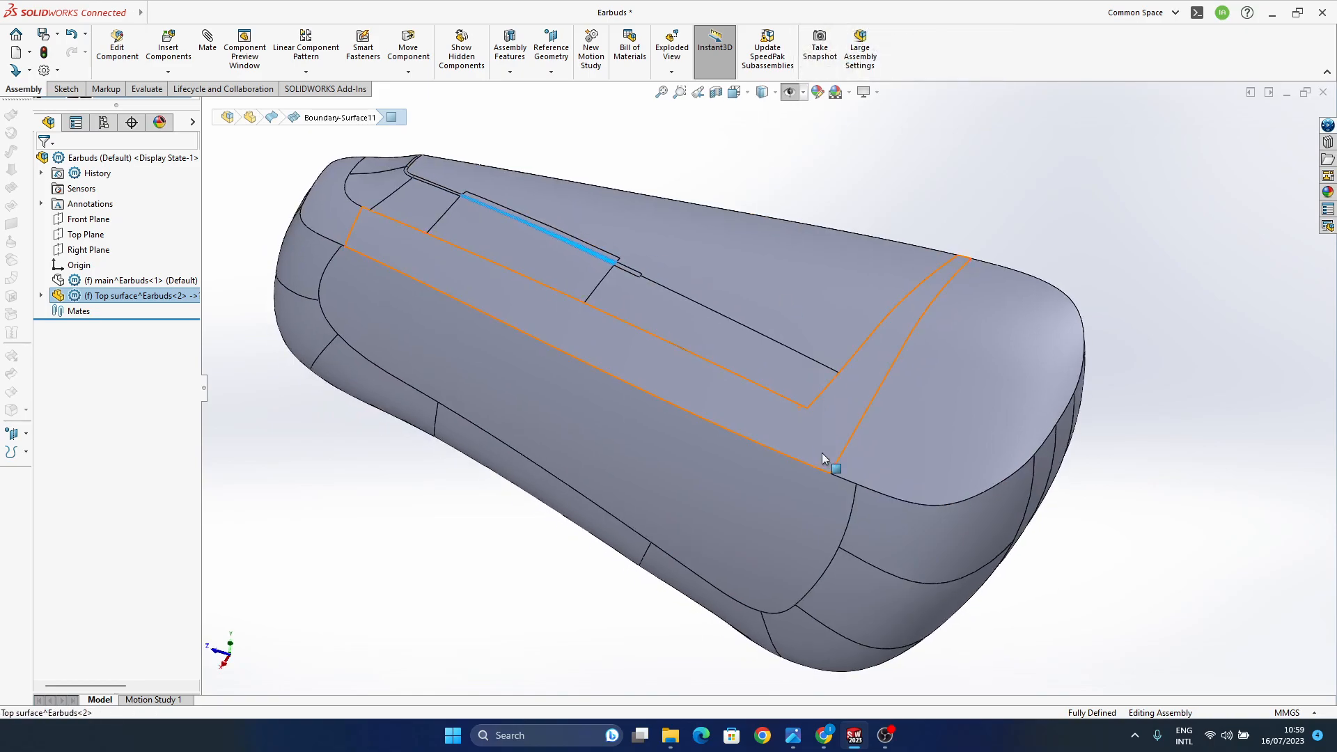
middle_drag(829, 457, 752, 490)
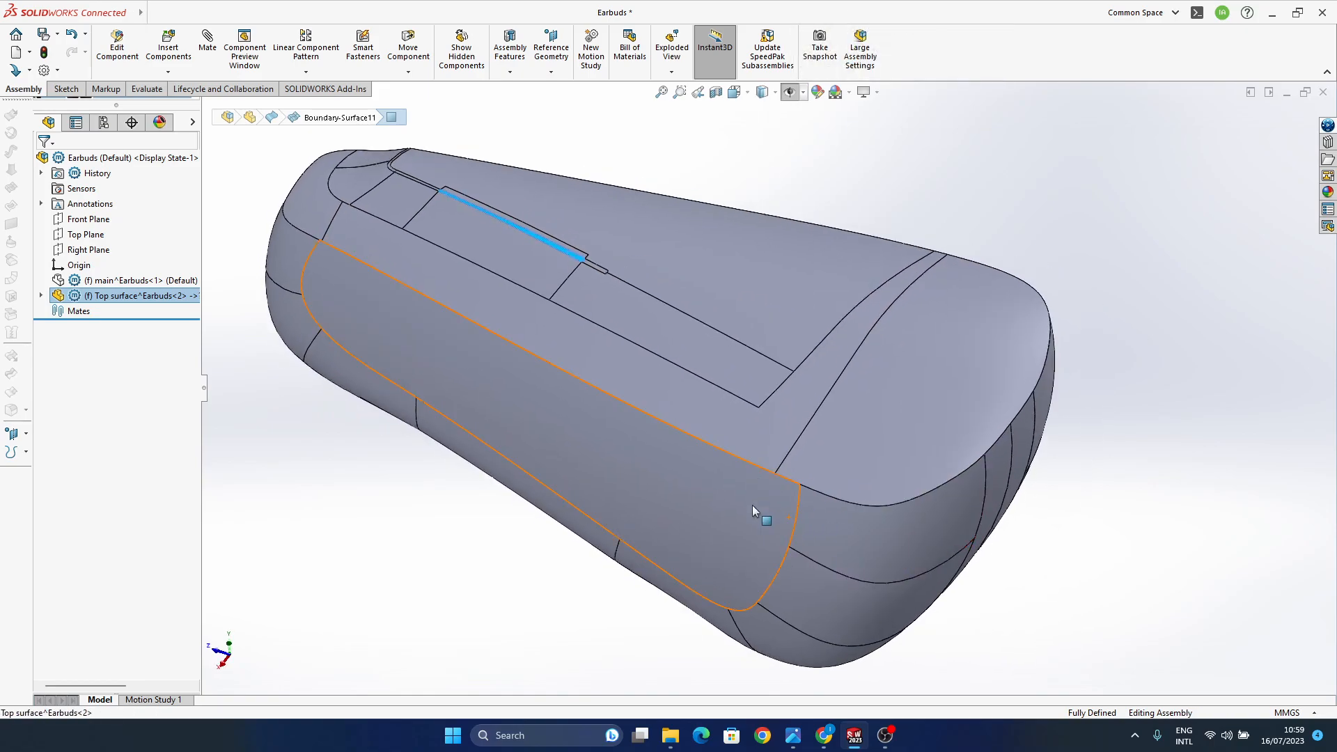
- View the earbuds reference image in the photo viewer, and return to SOLIDWORKS to compare the body's shape with it
click(741, 655)
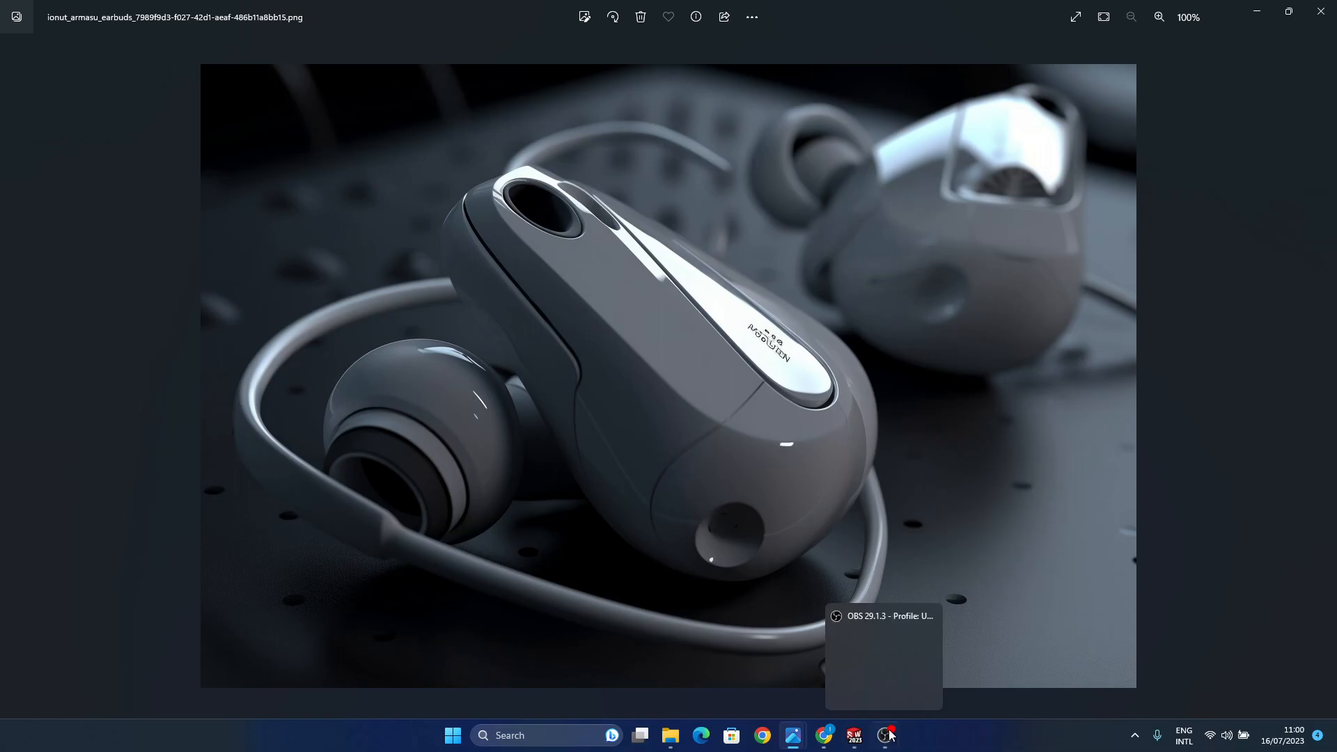
click(833, 610)
middle_drag(898, 426, 809, 521)
scroll(896, 502, up, 3)
middle_drag(731, 461, 679, 425)
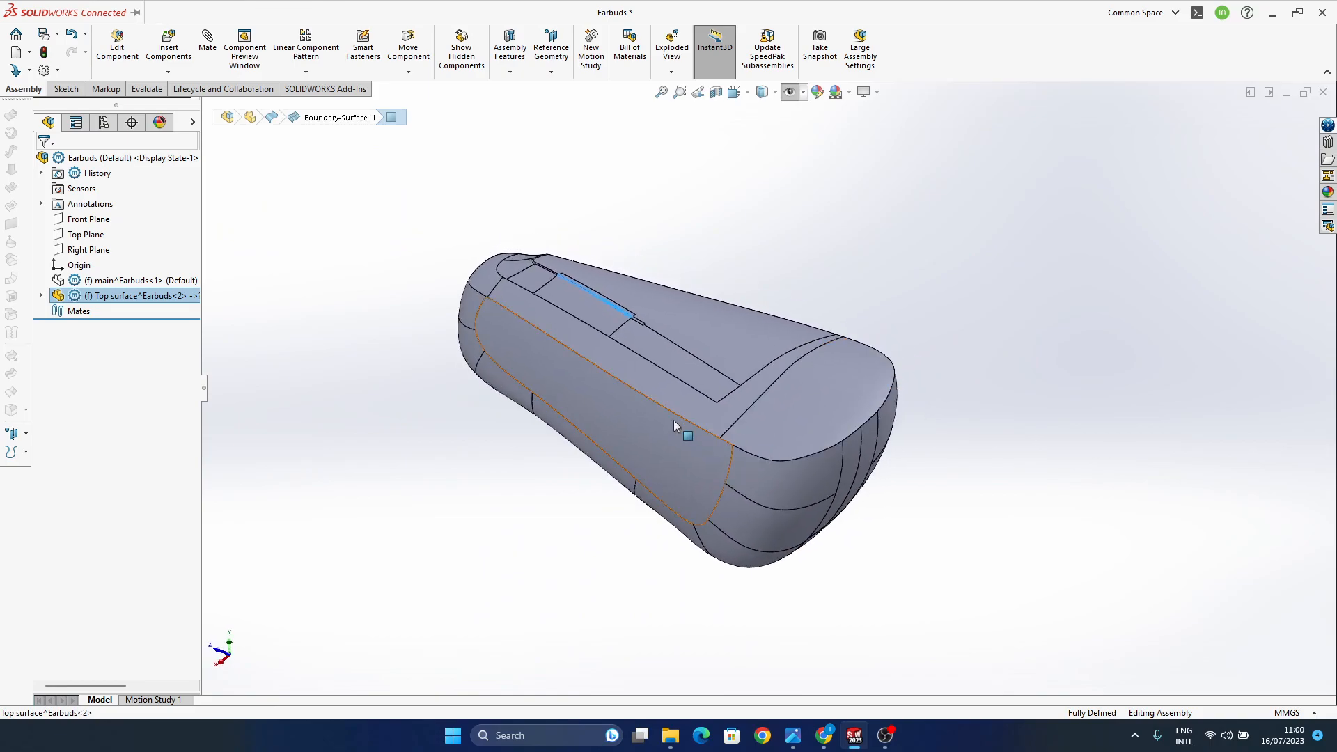
scroll(675, 418, down, 3)
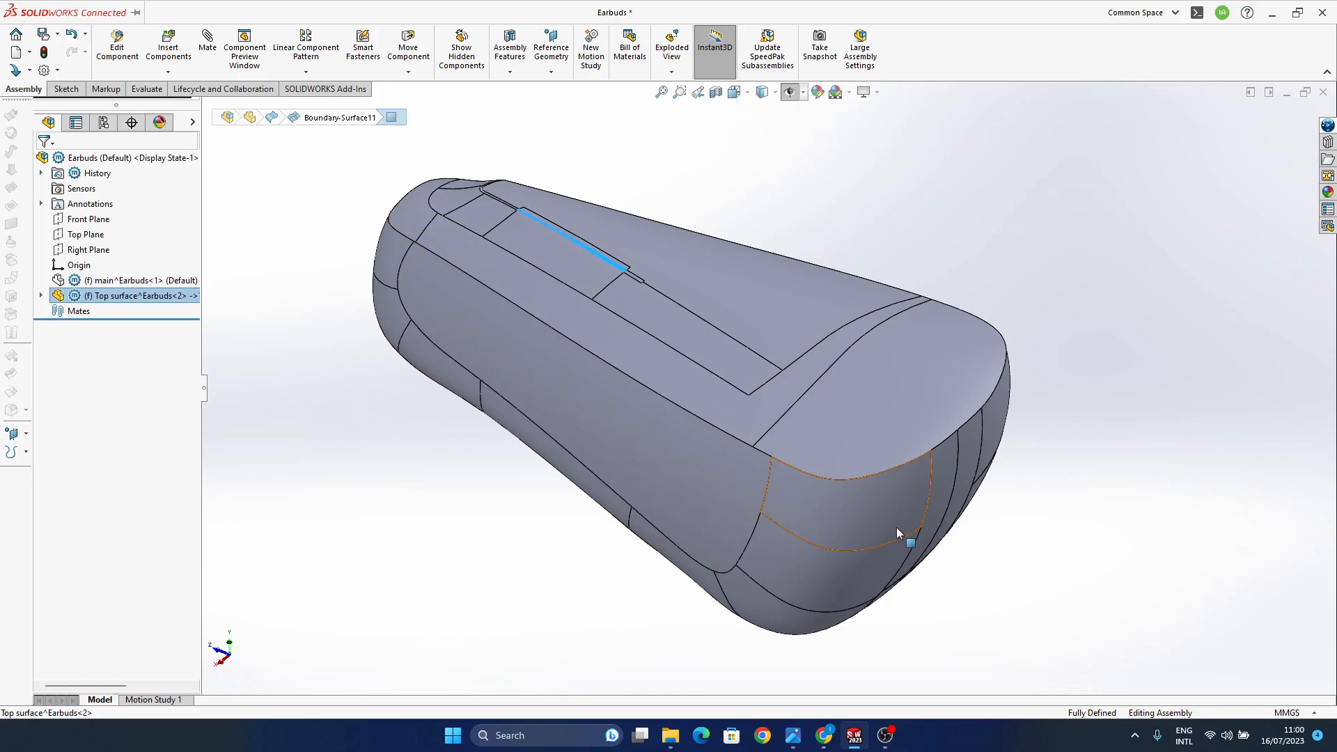
mouse_move(678, 378)
middle_down()
mouse_move(710, 448)
mouse_move(671, 380)
middle_up()
middle_drag(754, 348, 753, 241)
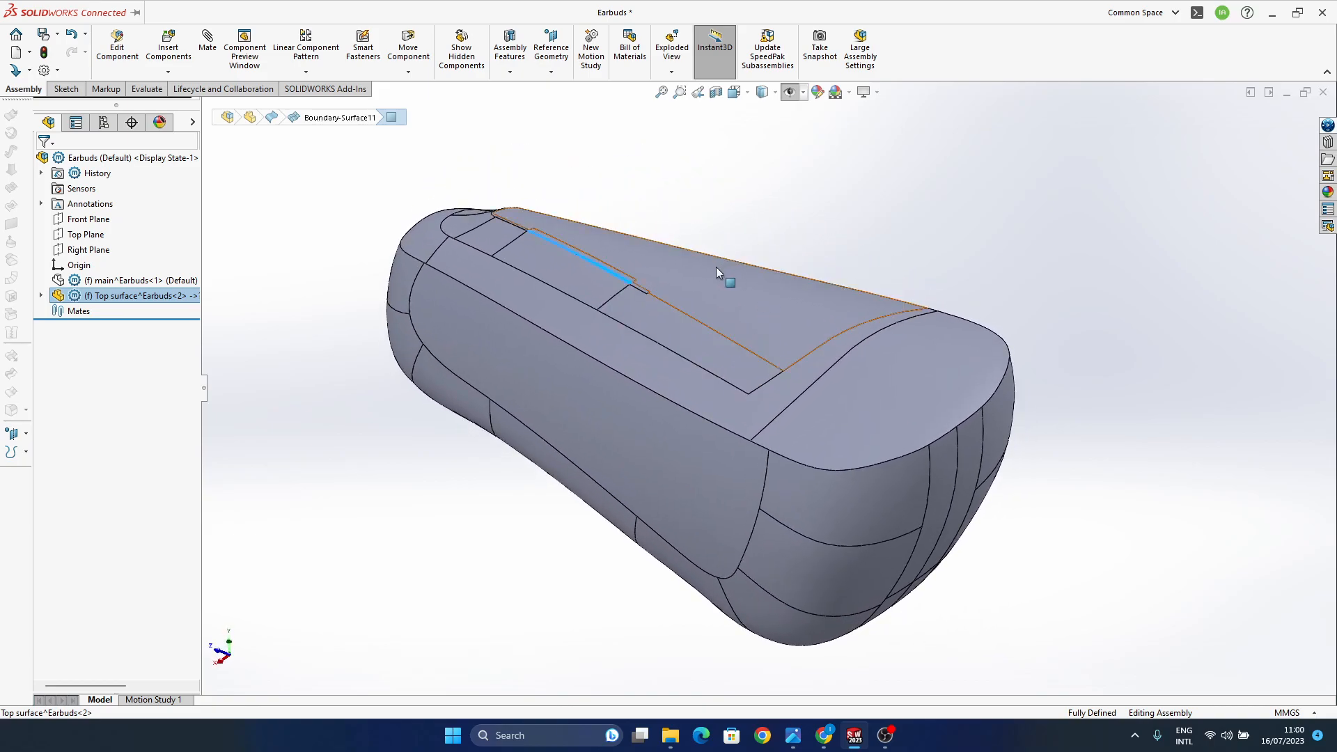
- Check the smoothness of the whole body in shaded display without edges, and restore the shaded-with-edges display
click(776, 92)
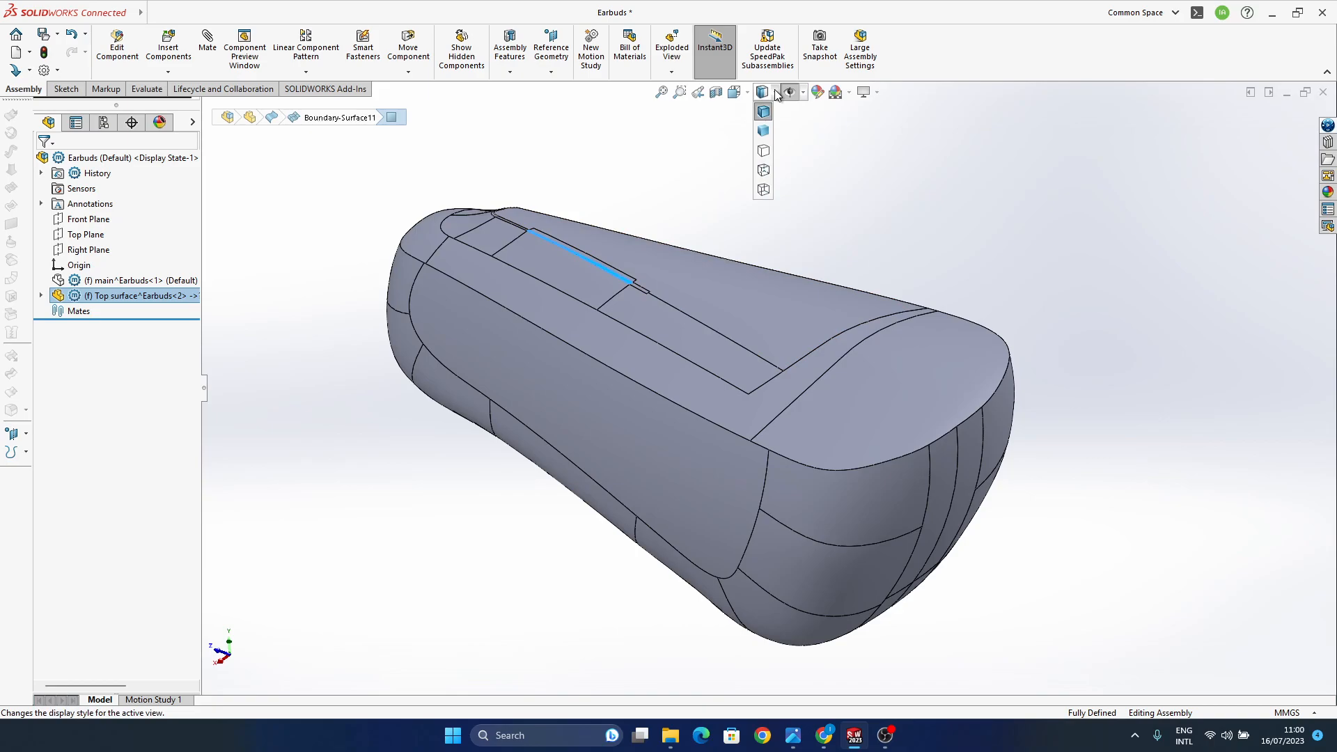
click(763, 131)
mouse_move(804, 495)
middle_down()
mouse_move(759, 547)
mouse_move(773, 606)
mouse_move(755, 469)
mouse_move(776, 406)
mouse_move(803, 417)
mouse_move(787, 403)
mouse_move(791, 424)
mouse_move(743, 447)
mouse_move(718, 343)
mouse_move(749, 230)
mouse_move(716, 203)
mouse_move(775, 441)
mouse_move(889, 543)
mouse_move(866, 572)
mouse_move(783, 539)
mouse_move(710, 438)
mouse_move(641, 393)
mouse_move(620, 408)
mouse_move(946, 362)
mouse_move(961, 402)
middle_up()
ctrl+middle_drag(806, 405, 801, 361)
middle_drag(648, 436, 600, 351)
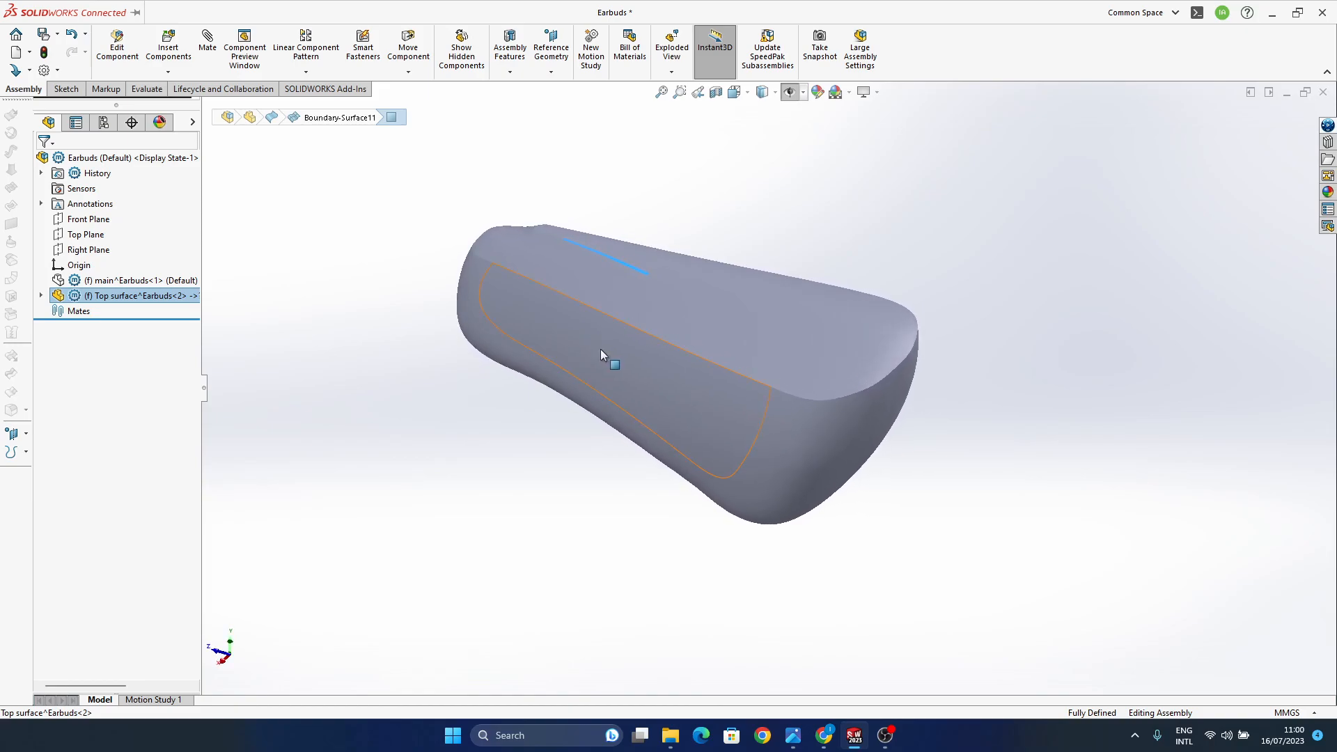
click(774, 92)
click(763, 112)
mouse_move(825, 560)
middle_down()
mouse_move(894, 372)
mouse_move(863, 361)
mouse_move(773, 422)
mouse_move(743, 411)
mouse_move(800, 436)
mouse_move(805, 474)
mouse_move(842, 502)
mouse_move(865, 472)
mouse_move(857, 528)
mouse_move(871, 478)
middle_up()
scroll(808, 480, down, 3)
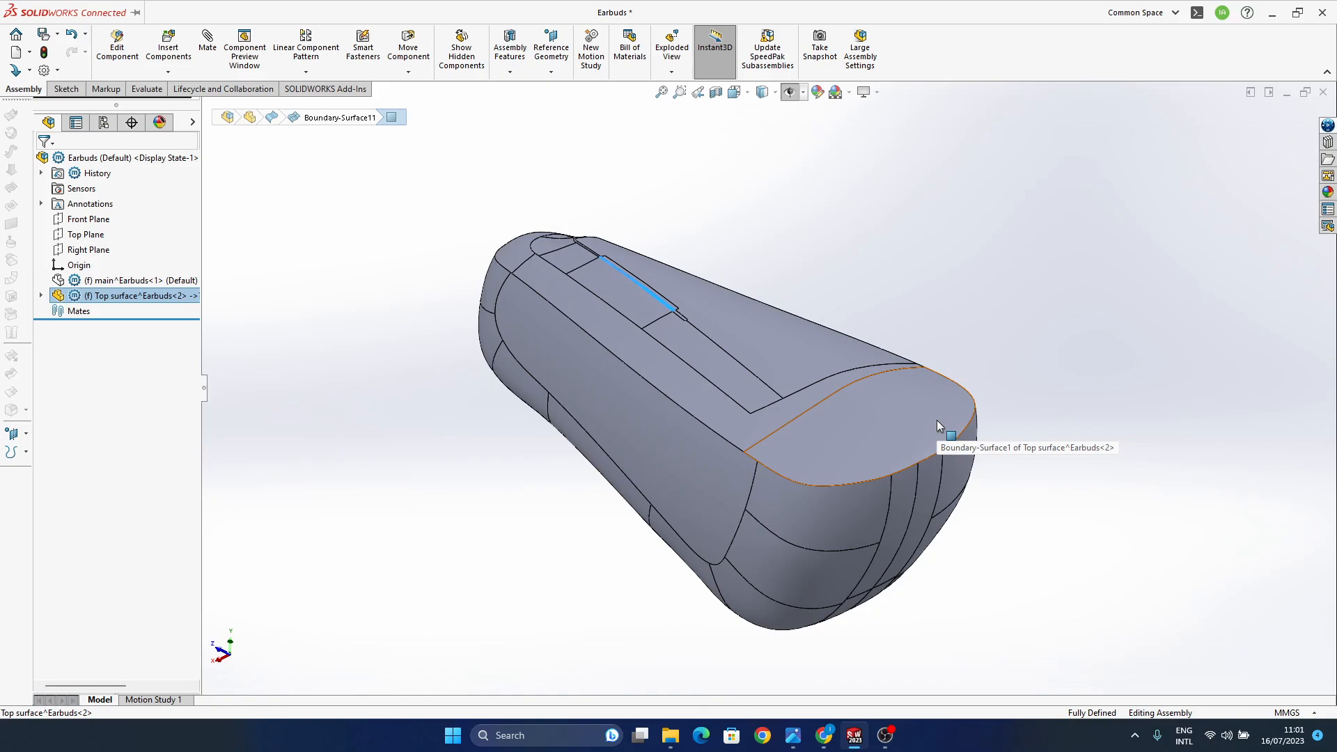
- Look at the earbuds reference image again in the photo viewer and return to SOLIDWORKS
mouse_move(793, 736)
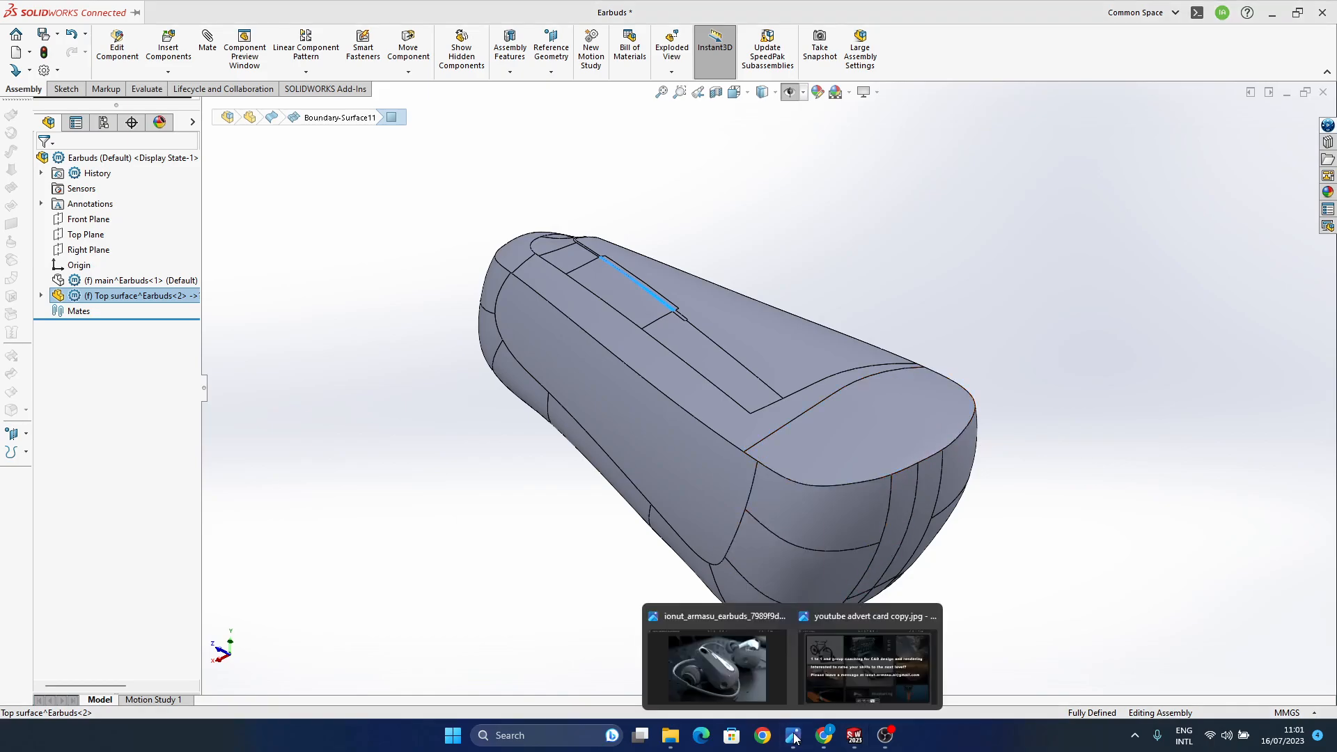
click(729, 684)
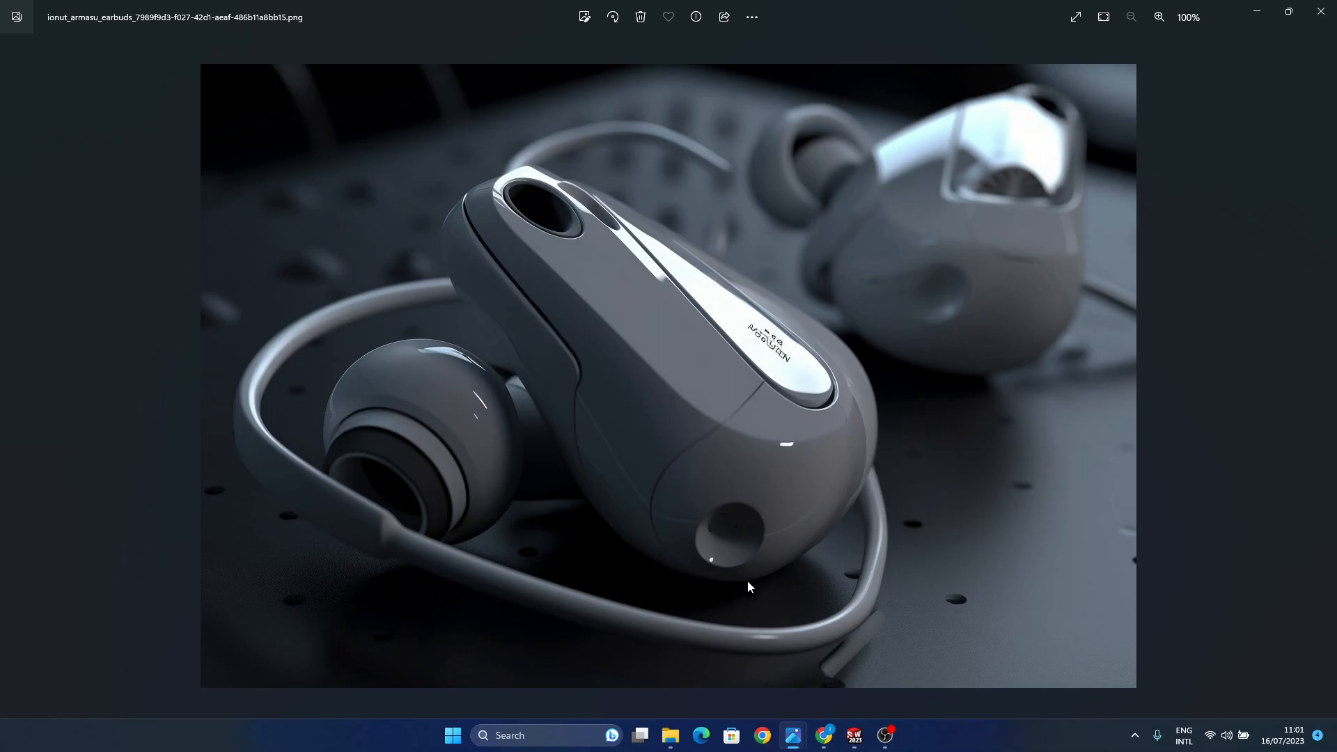
click(853, 737)
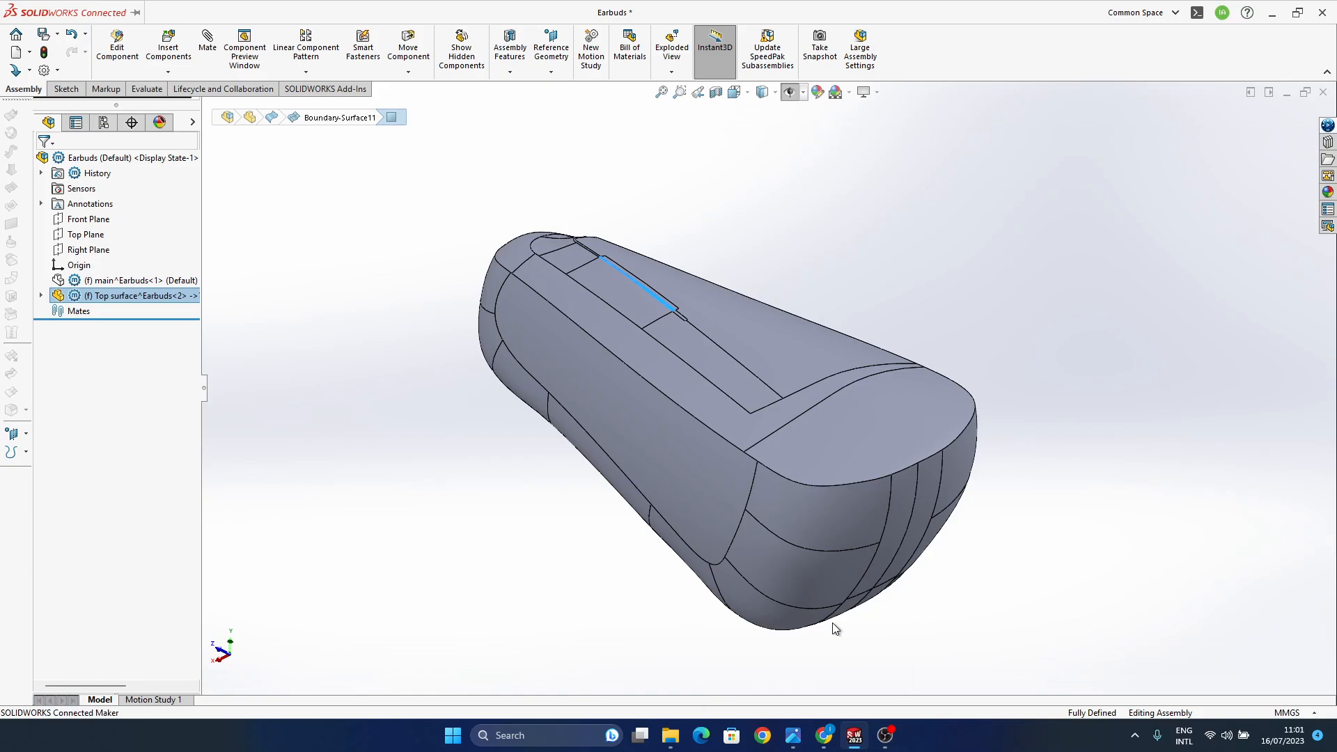
- Close the extra Chrome browser window
right_click(823, 742)
click(863, 703)
- Examine the side, rounded end and top faces of the earbud body from several angles
middle_drag(866, 588, 861, 561)
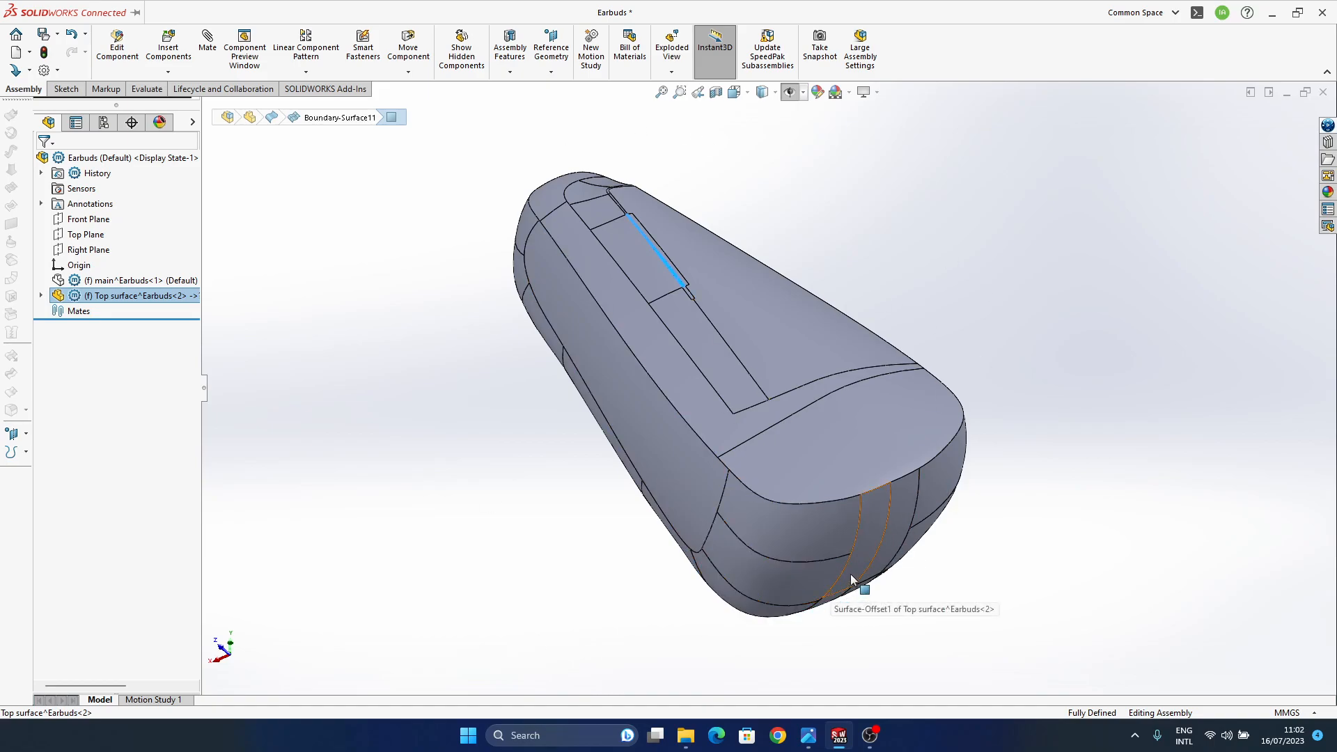
middle_drag(839, 586, 853, 577)
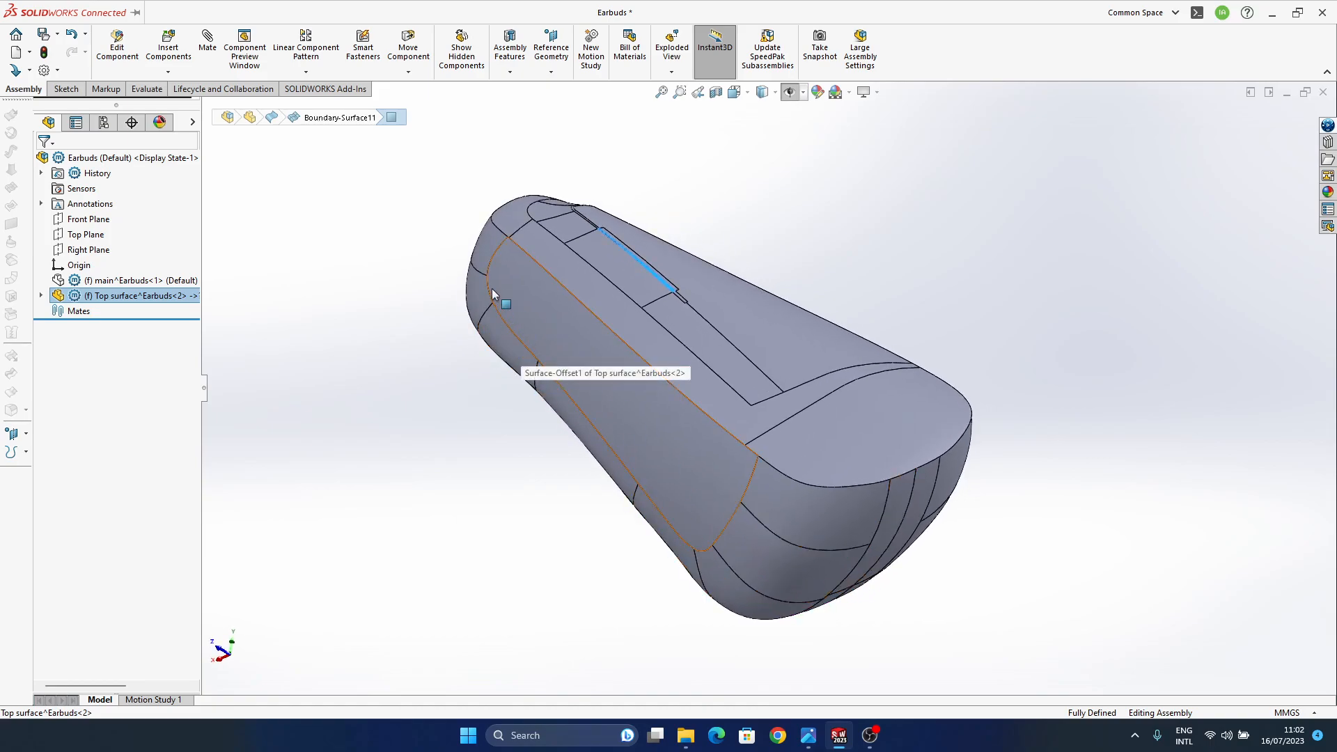
middle_drag(554, 445, 728, 378)
middle_drag(800, 486, 831, 572)
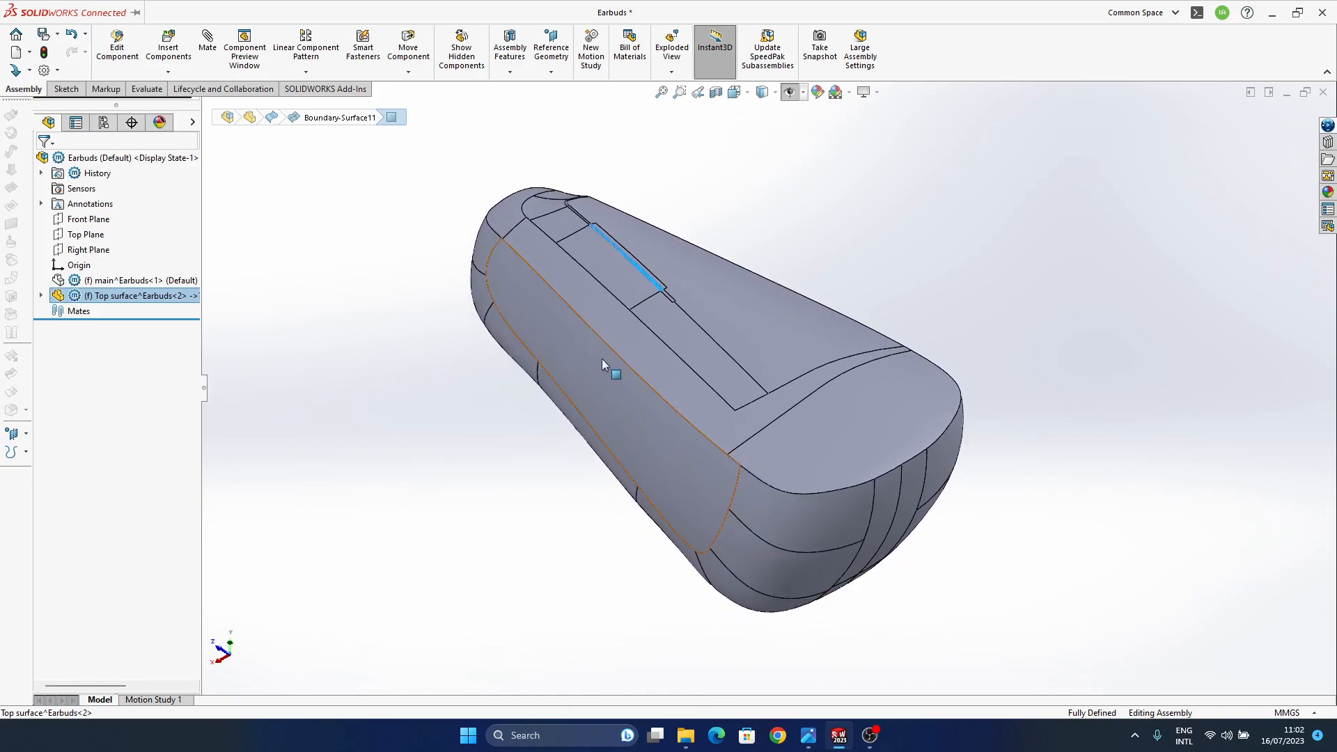
middle_drag(799, 557, 677, 506)
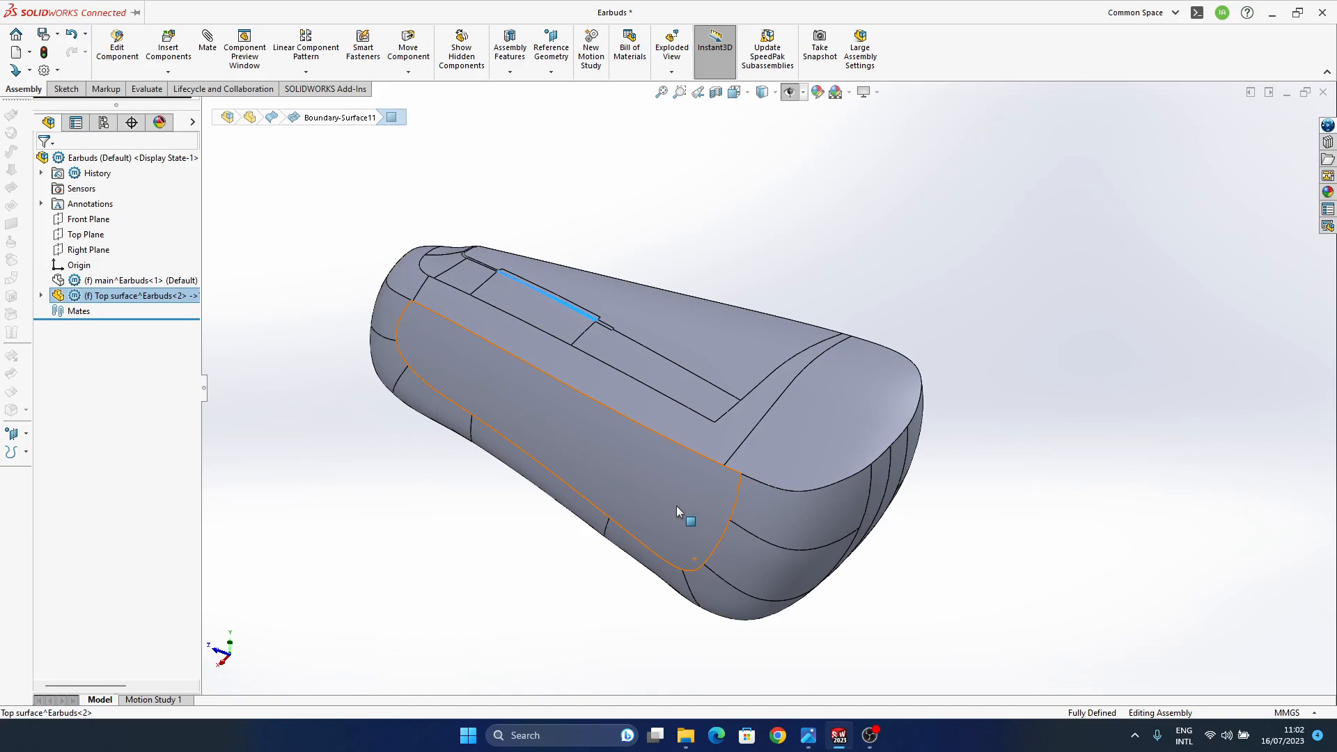
middle_drag(672, 510, 743, 536)
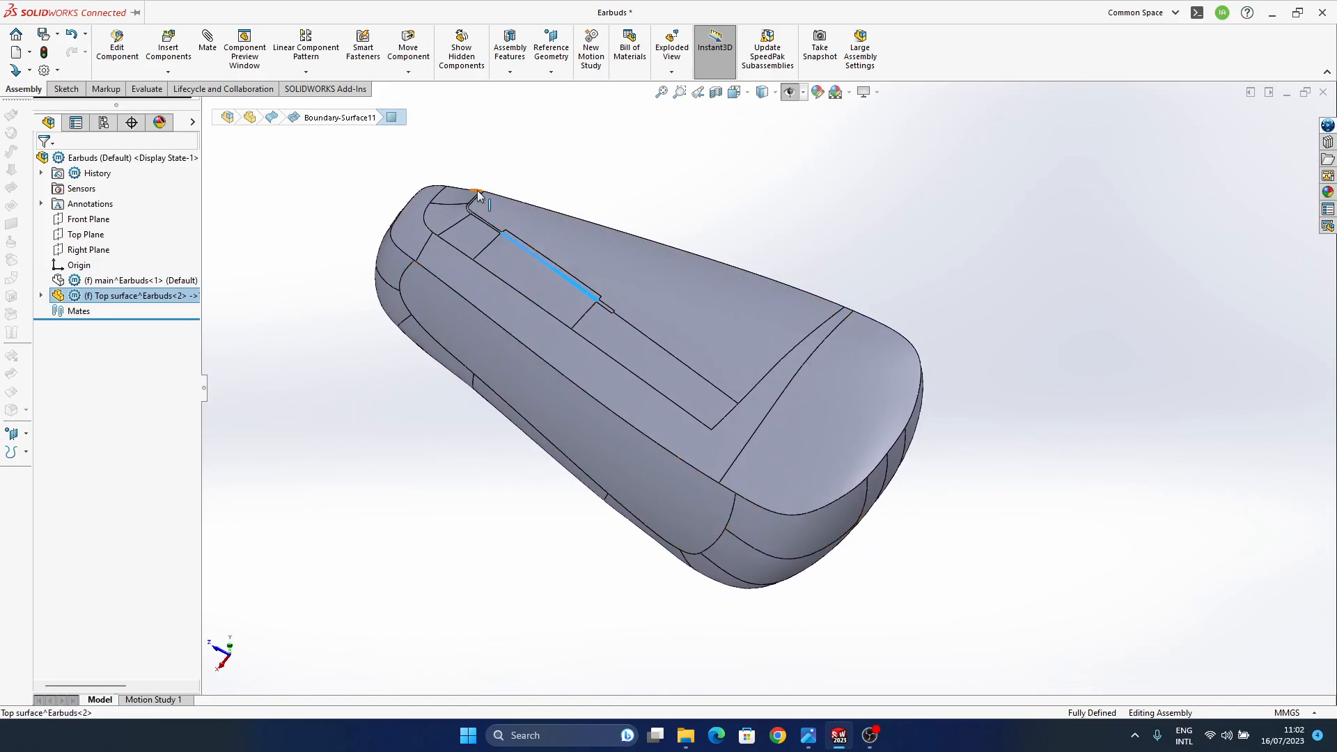
middle_drag(650, 451, 683, 482)
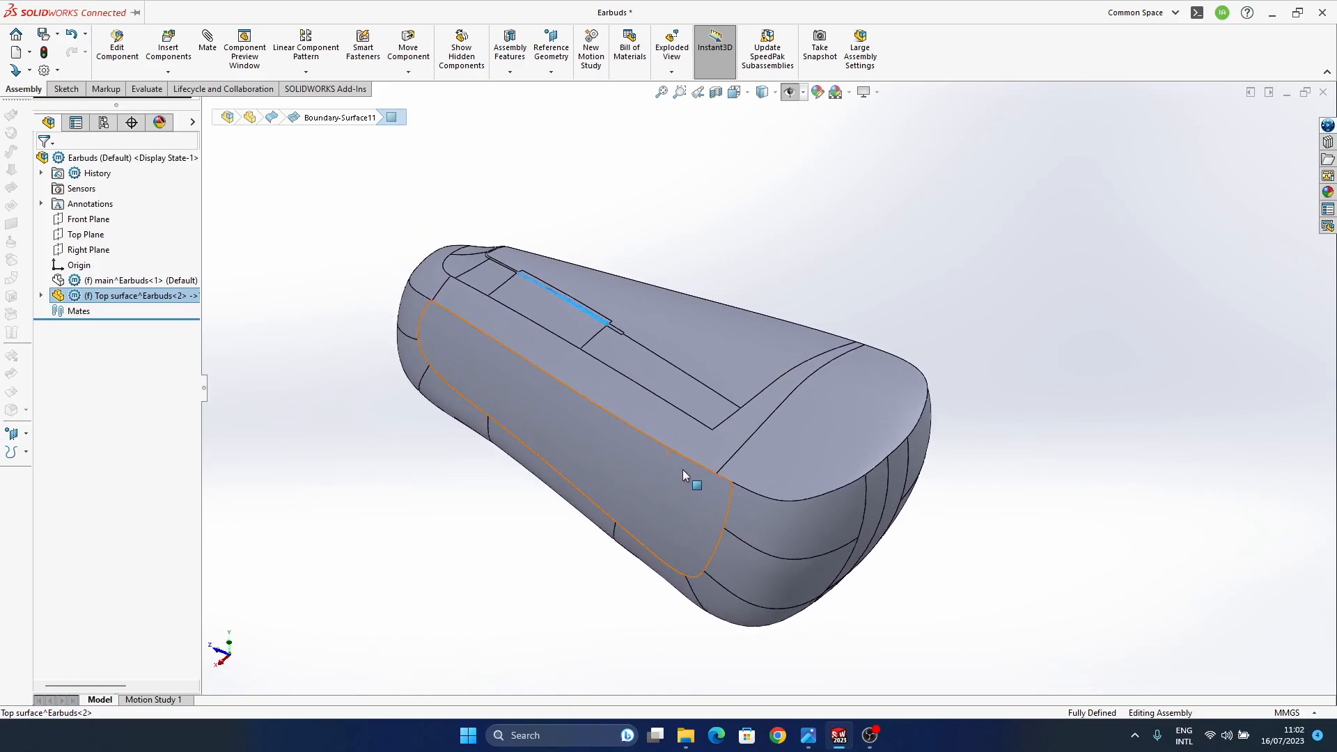
middle_drag(683, 464, 708, 429)
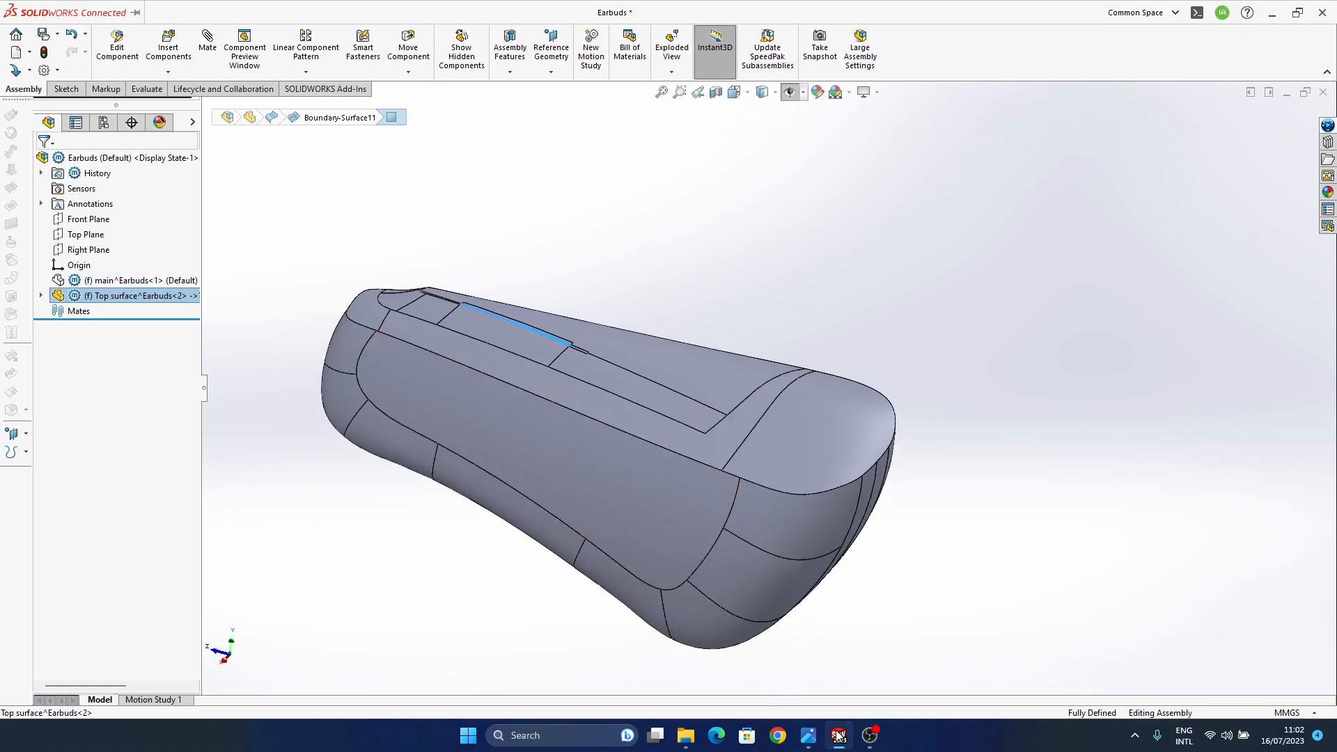
- Check the earbuds reference image in the photo viewer against the side and top faces of the SOLIDWORKS model
mouse_move(837, 731)
click(766, 662)
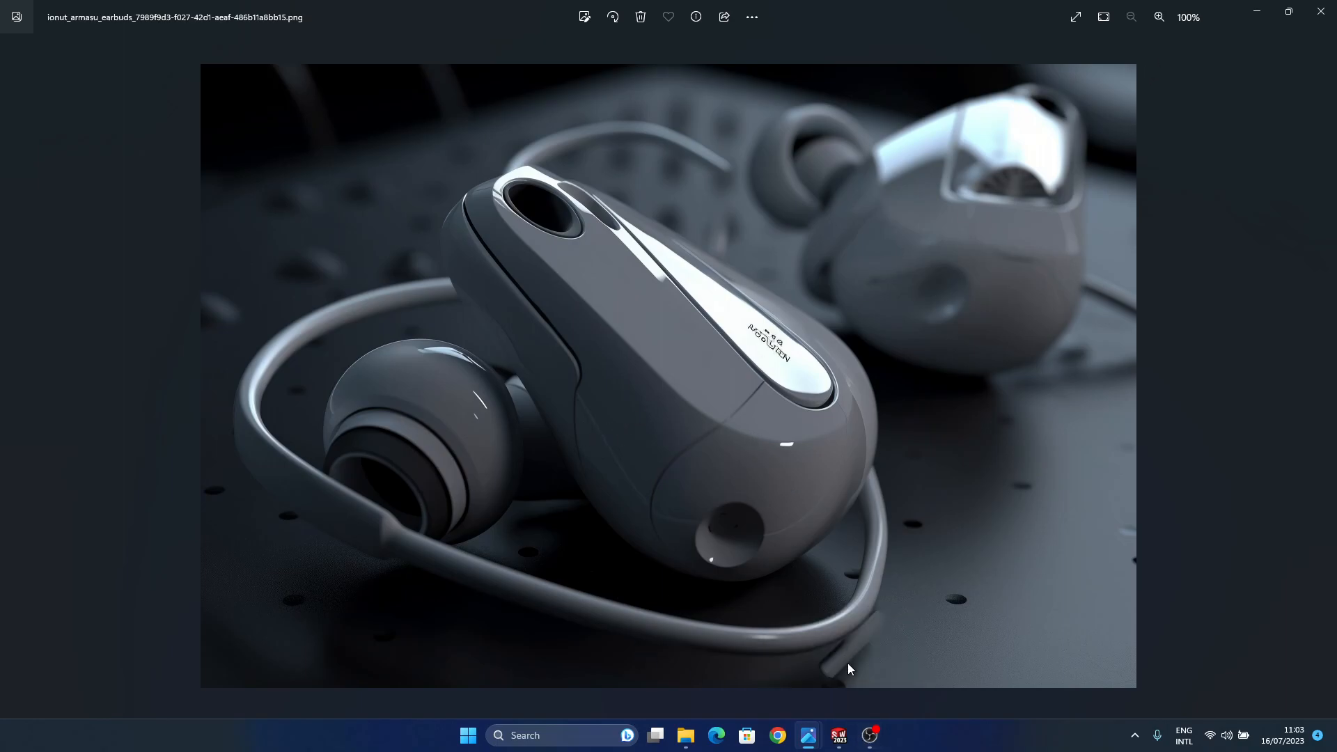
click(839, 735)
middle_drag(873, 583, 694, 507)
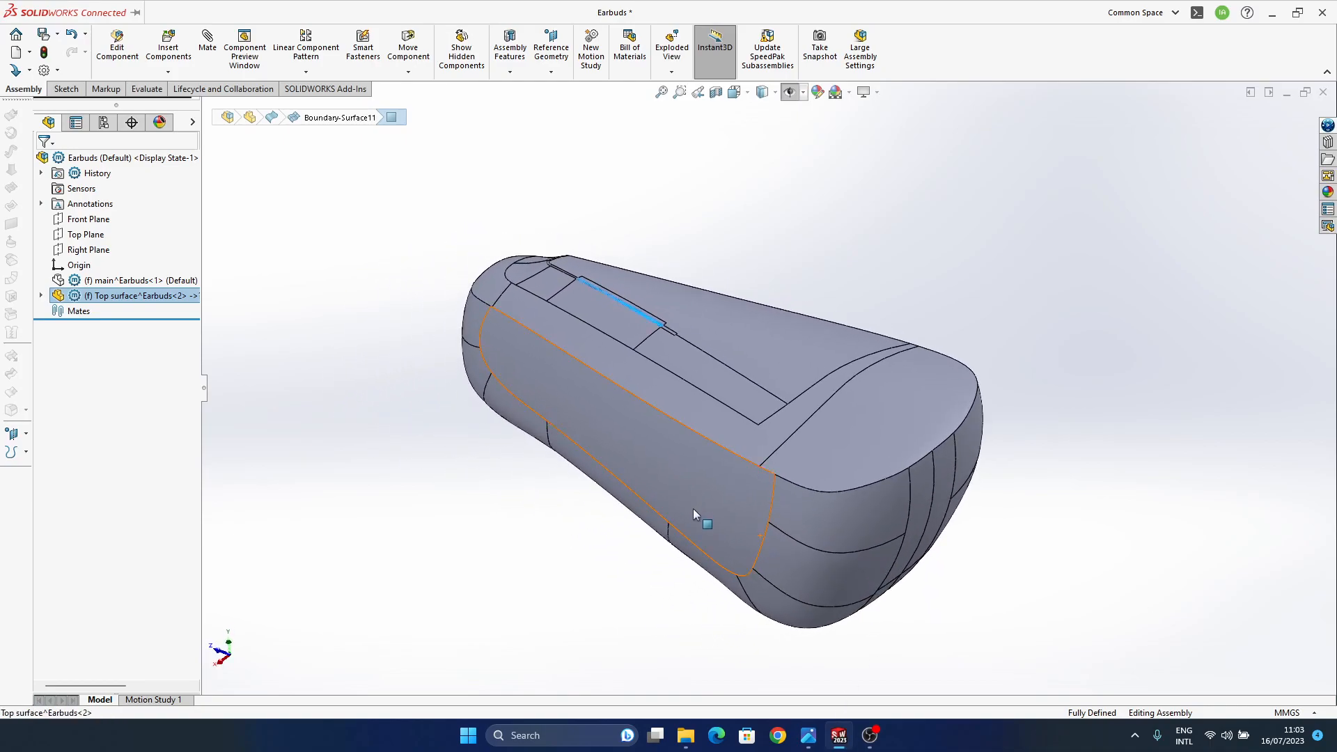
middle_drag(717, 421, 767, 441)
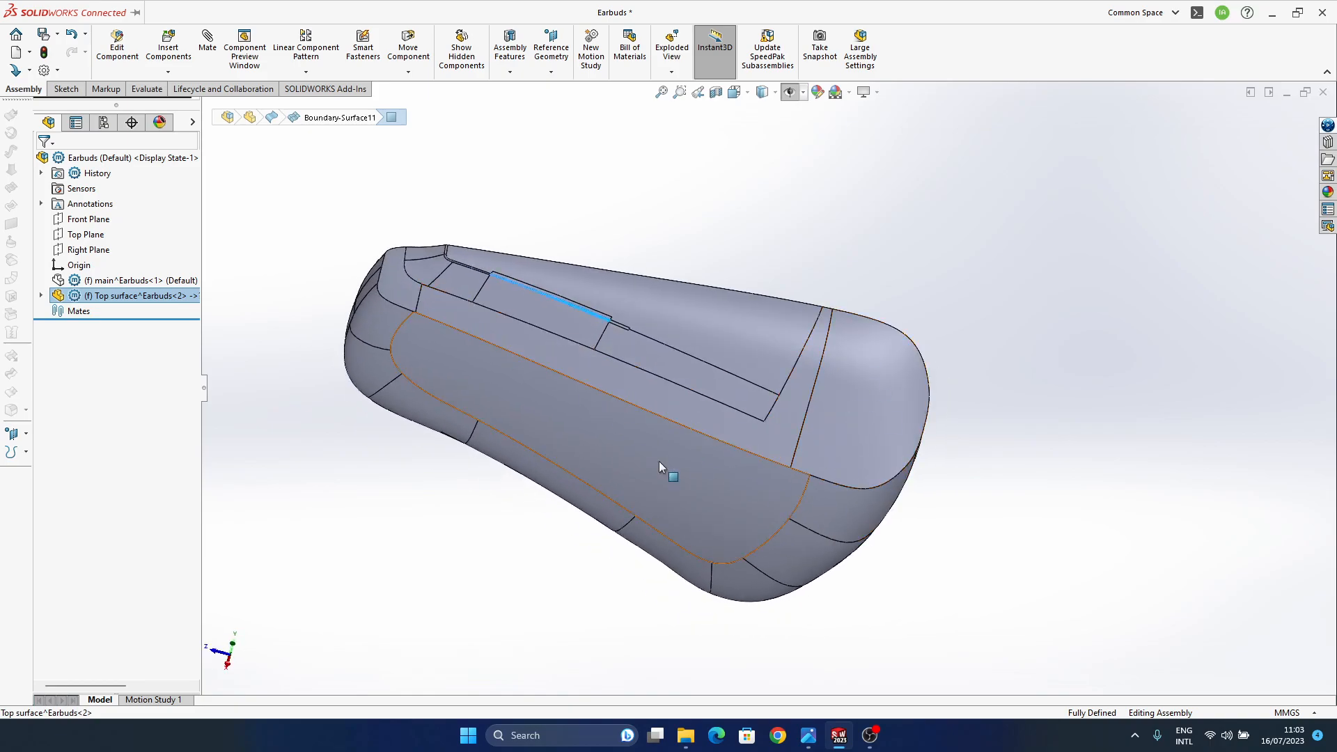
- Hide the Top surface component and show the main component of the Earbuds assembly
click(298, 221)
middle_drag(648, 442, 510, 453)
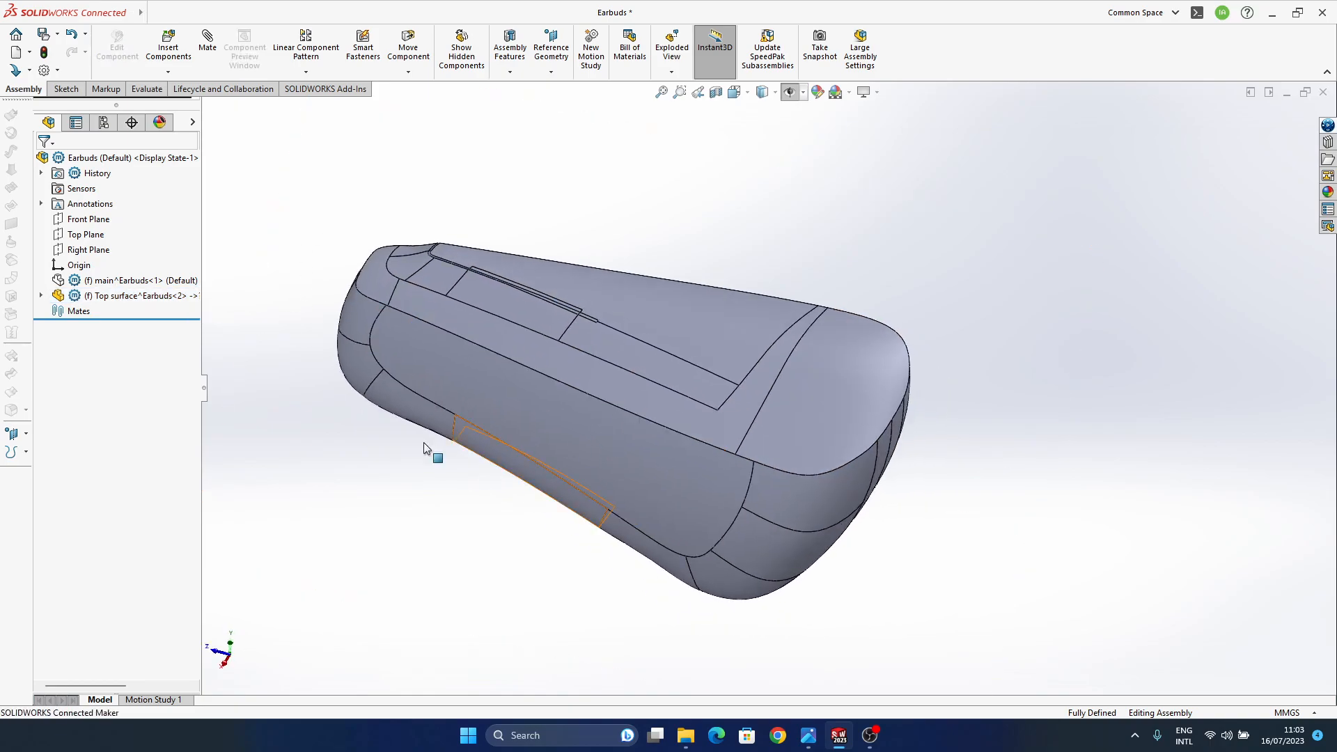
click(79, 296)
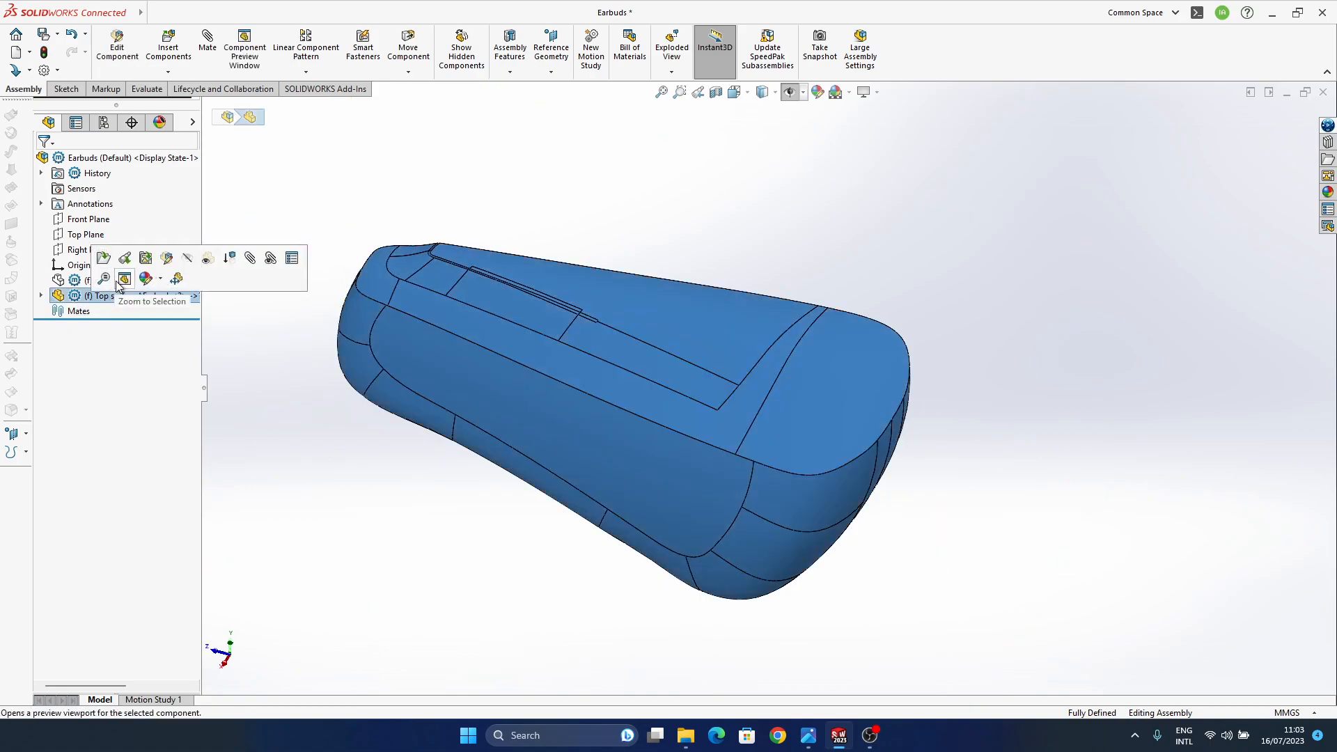
click(183, 260)
click(104, 286)
click(179, 237)
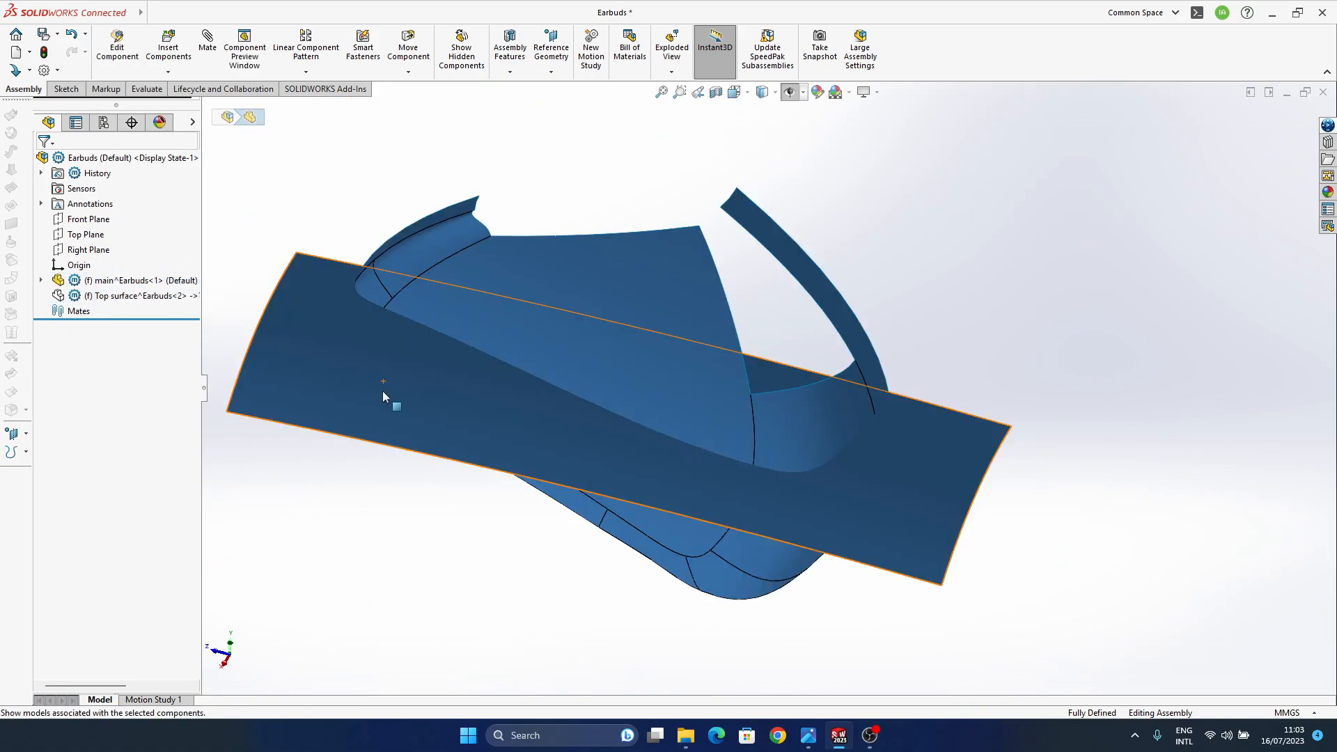
- Examine the main component's side faces and the extruded surface crossing them from several angles
middle_drag(738, 495, 713, 368)
mouse_move(729, 448)
middle_down()
mouse_move(720, 436)
mouse_move(735, 432)
middle_up()
click(1110, 493)
middle_drag(513, 349, 456, 398)
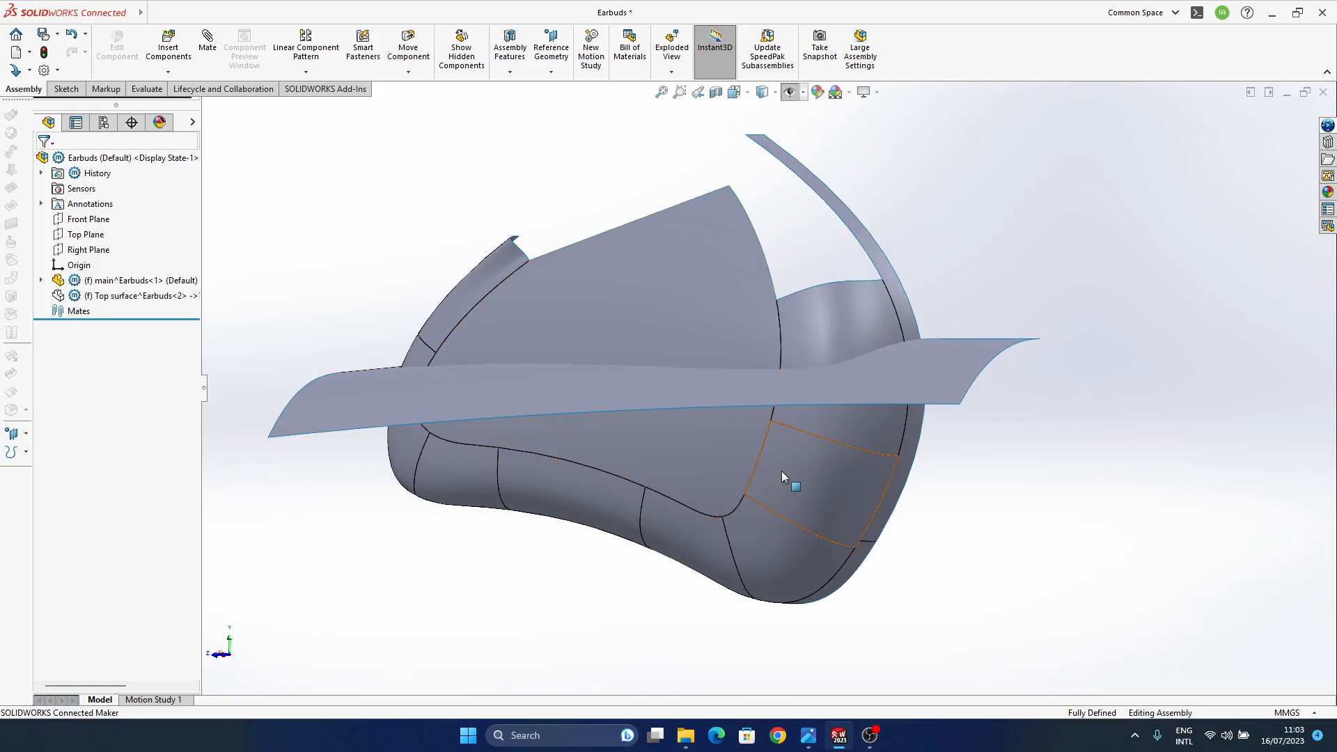
middle_drag(791, 478, 778, 519)
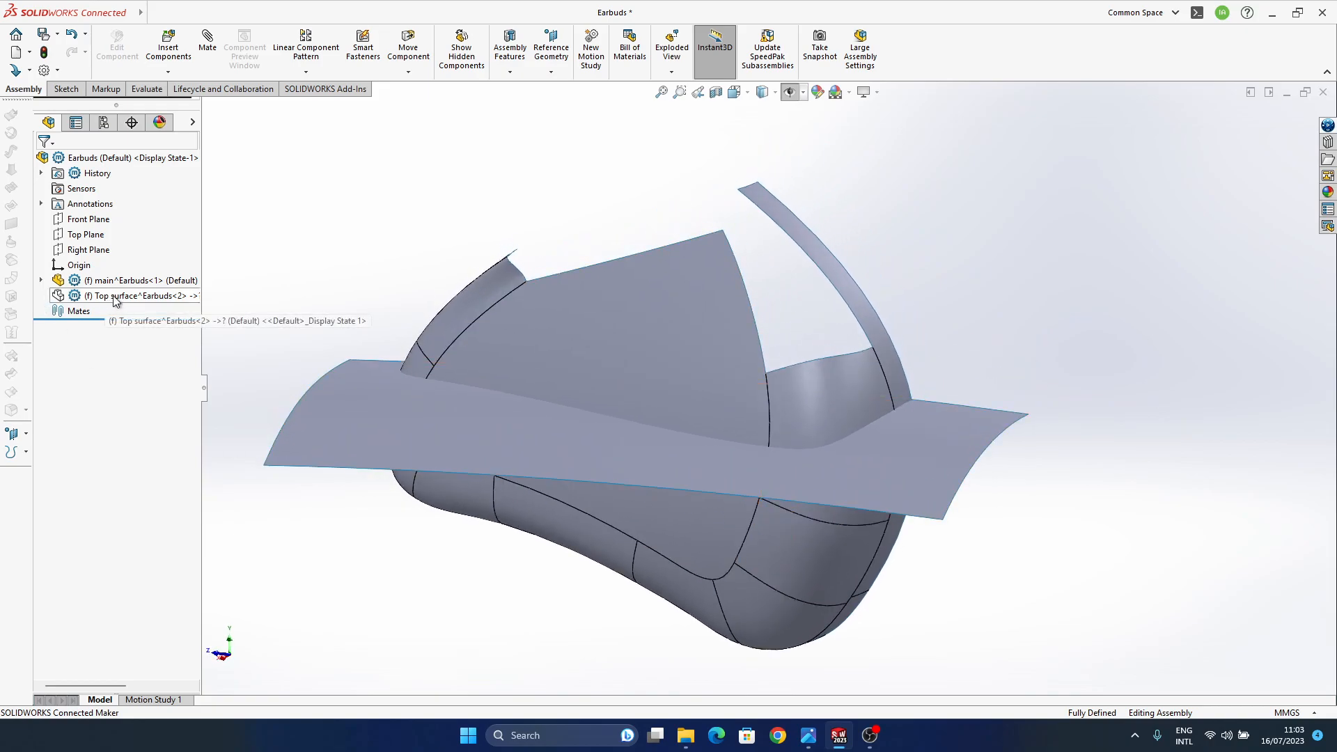
middle_drag(717, 454, 762, 495)
- Snip the whole earbuds reference image with Snipping Tool and mark the side thickness near the hole end with a green double arrow
mouse_move(812, 740)
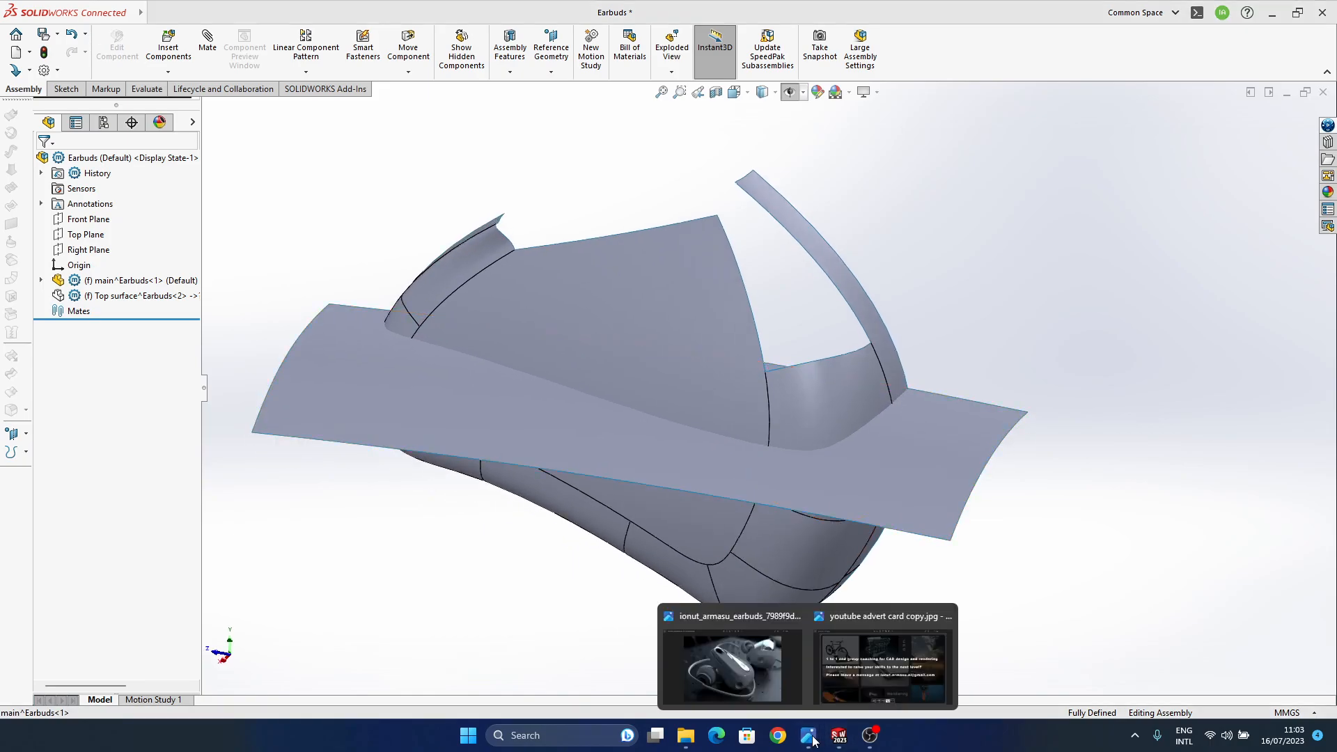
click(737, 683)
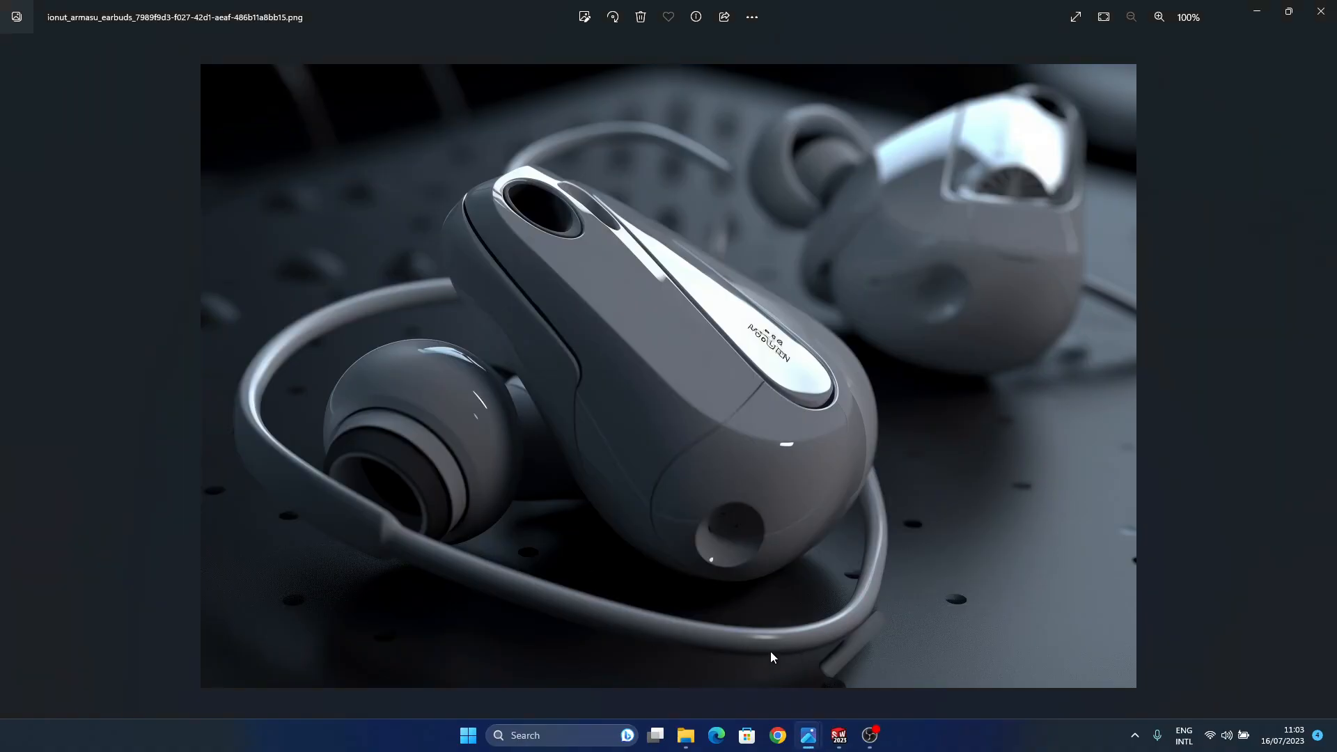
key(super+s)
text(sn)
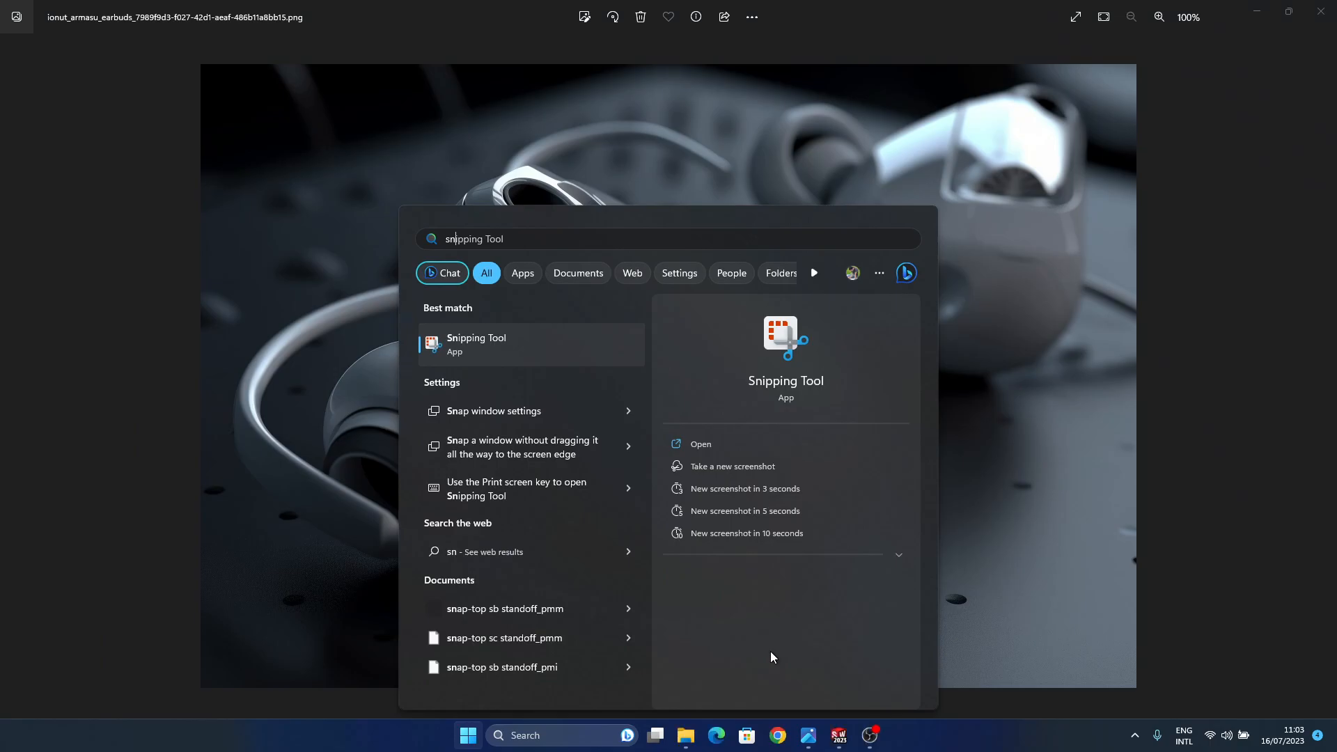
click(512, 356)
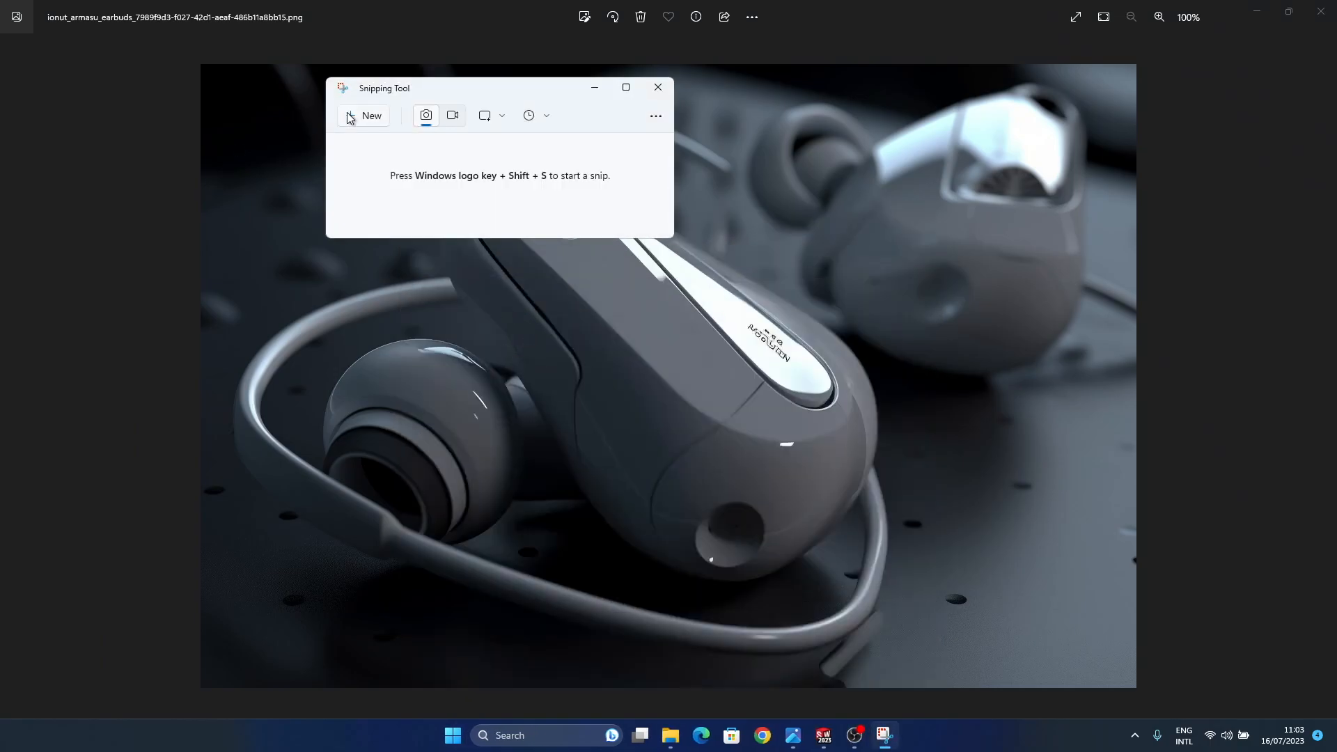
click(351, 119)
drag(206, 69, 1135, 688)
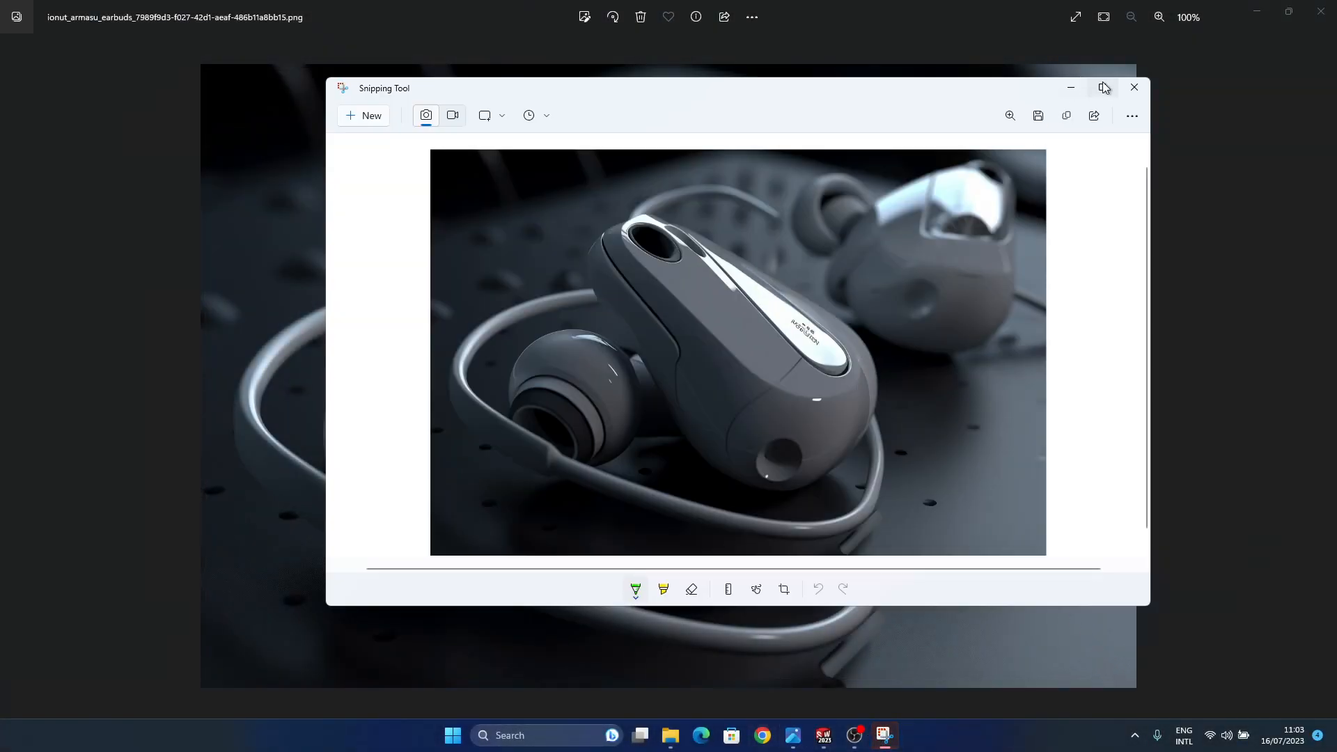
click(1107, 86)
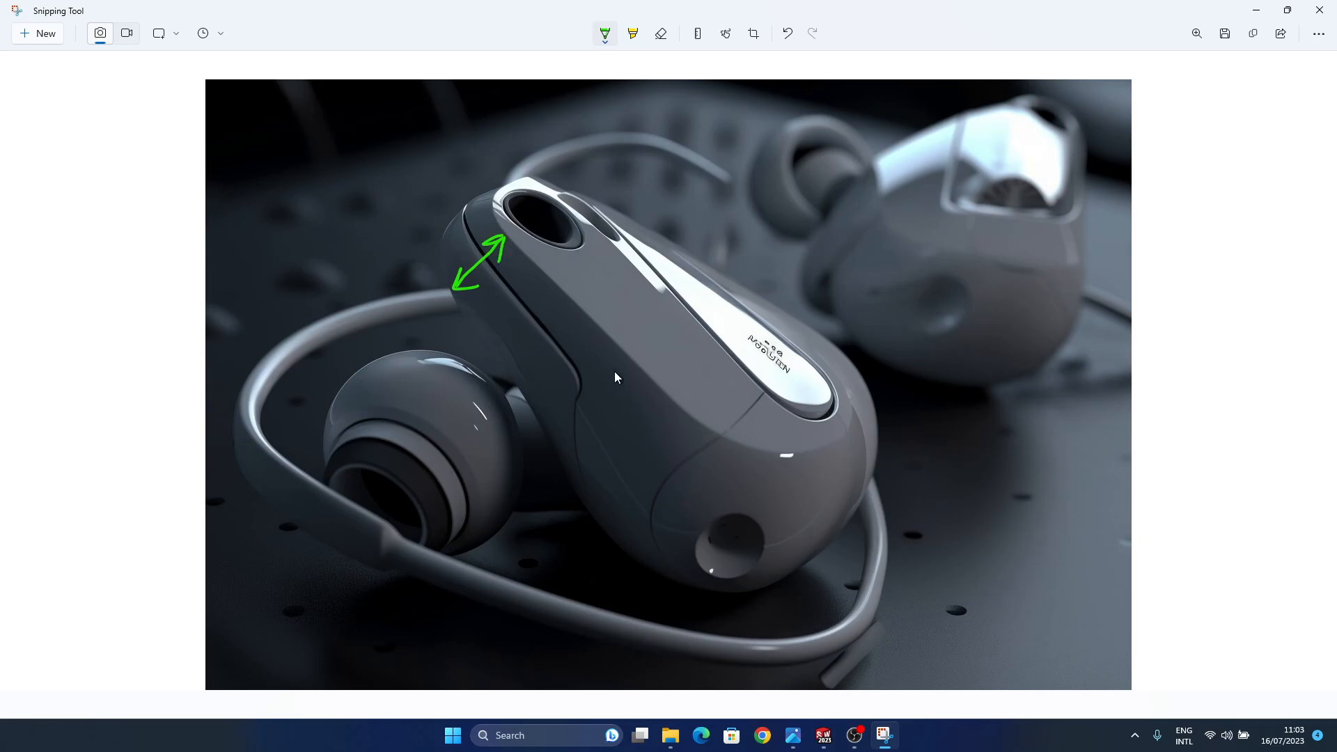
- Switch to SOLIDWORKS, hide the main component and show the Top surface component of the Earbuds assembly
click(825, 739)
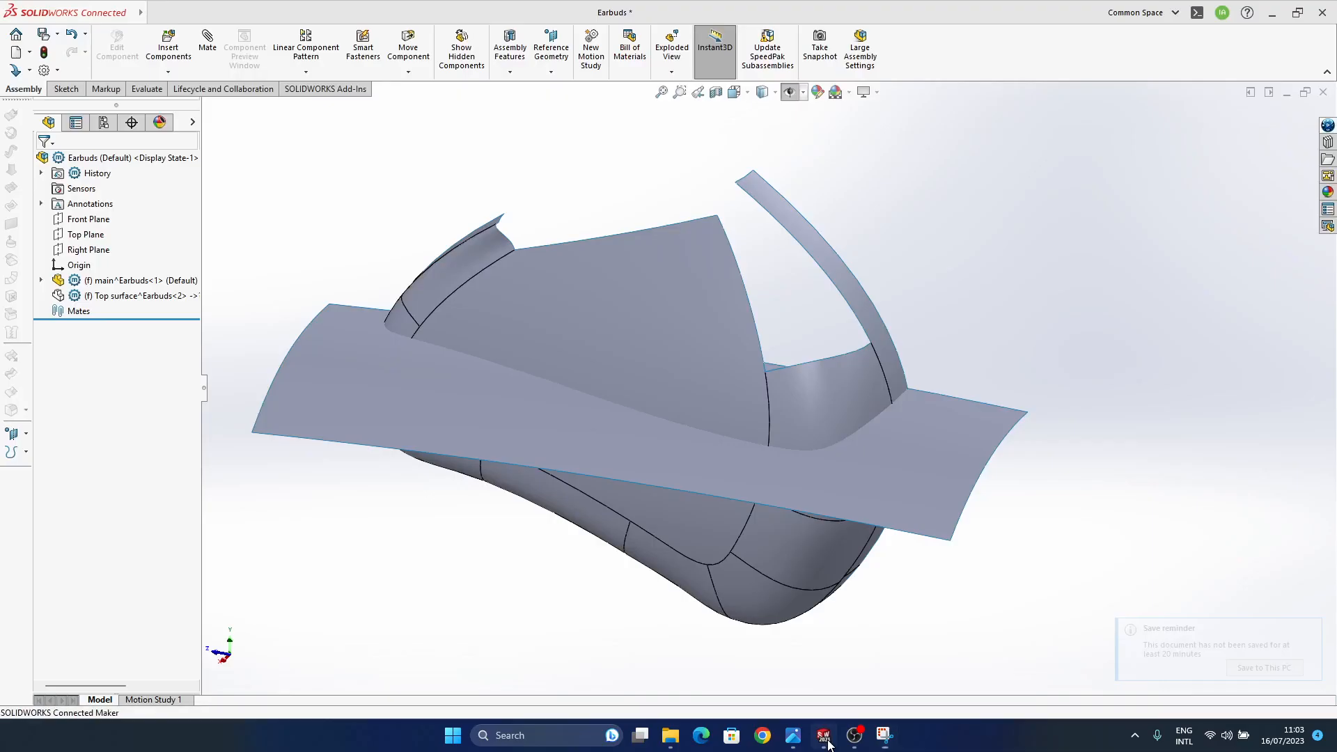
click(94, 281)
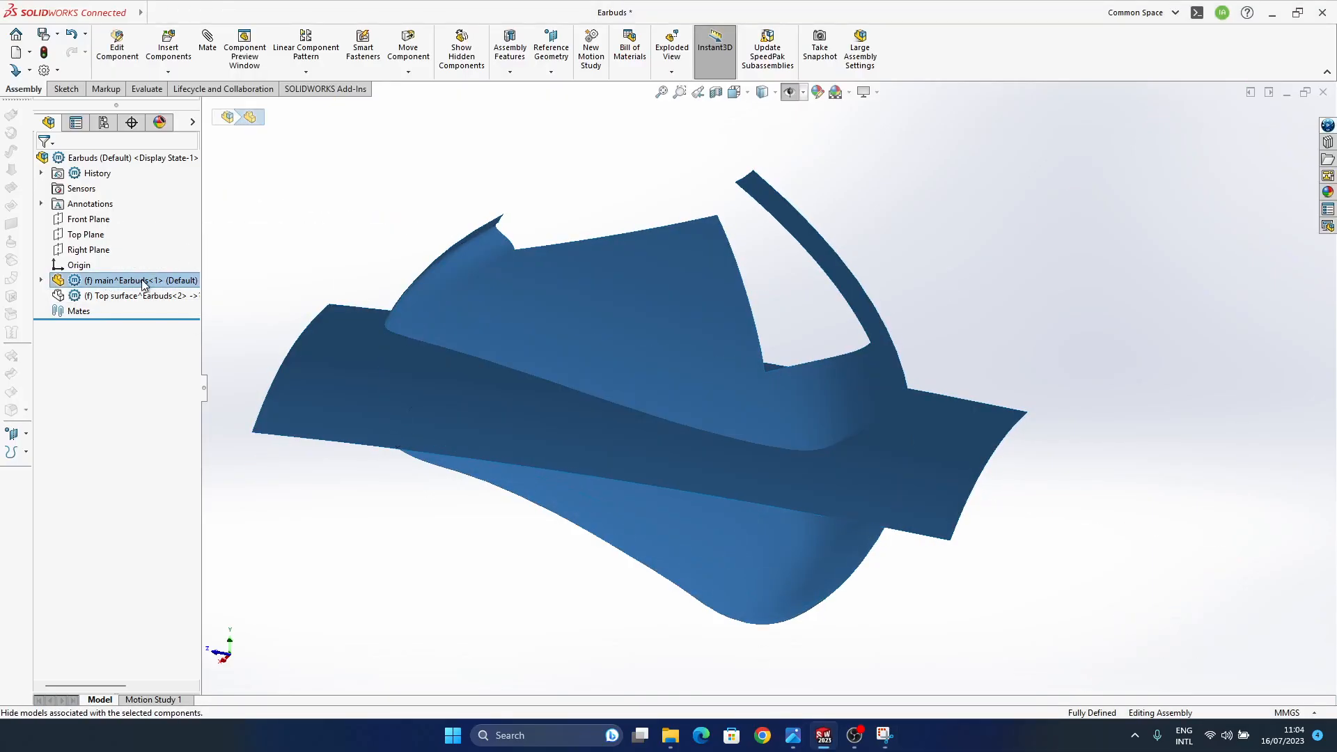
click(135, 297)
click(211, 257)
middle_drag(783, 503, 687, 456)
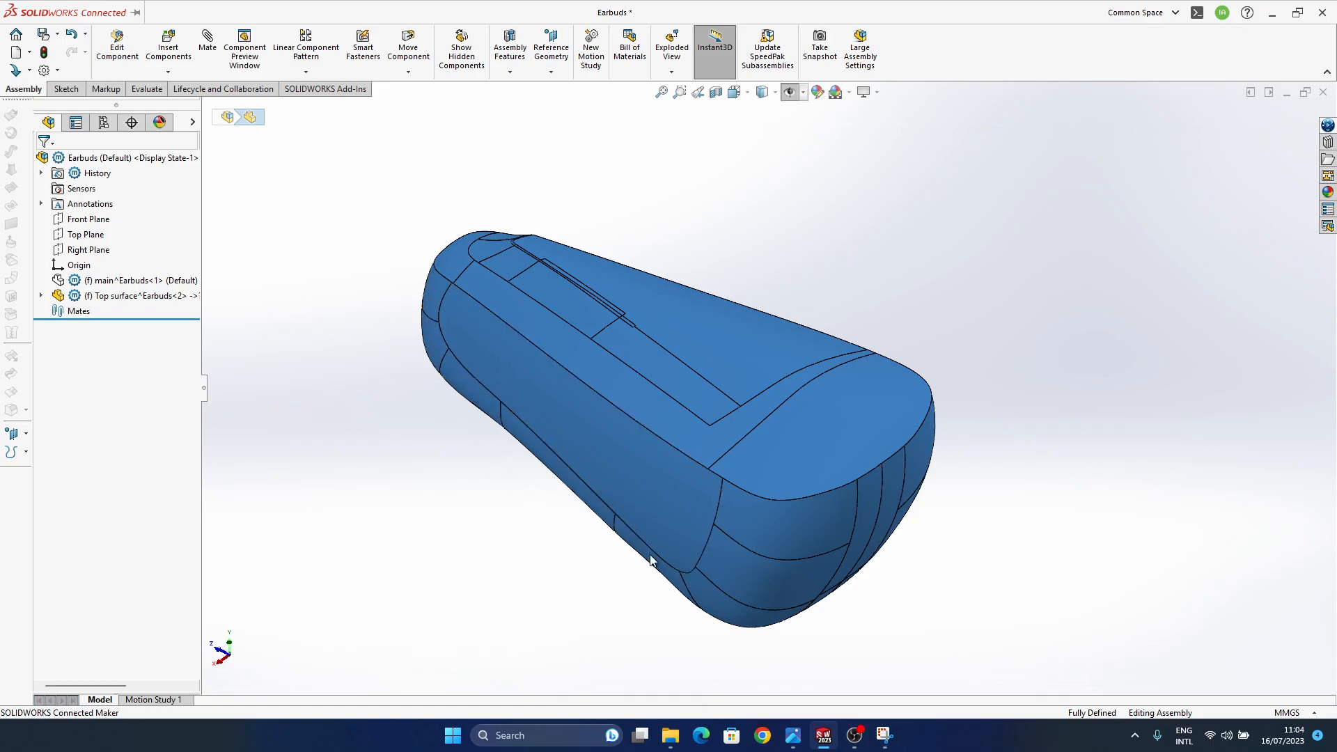
- Trace the side edge of the earbud's rounded end on the snip and draw a green double arrow along its upper edge
click(886, 743)
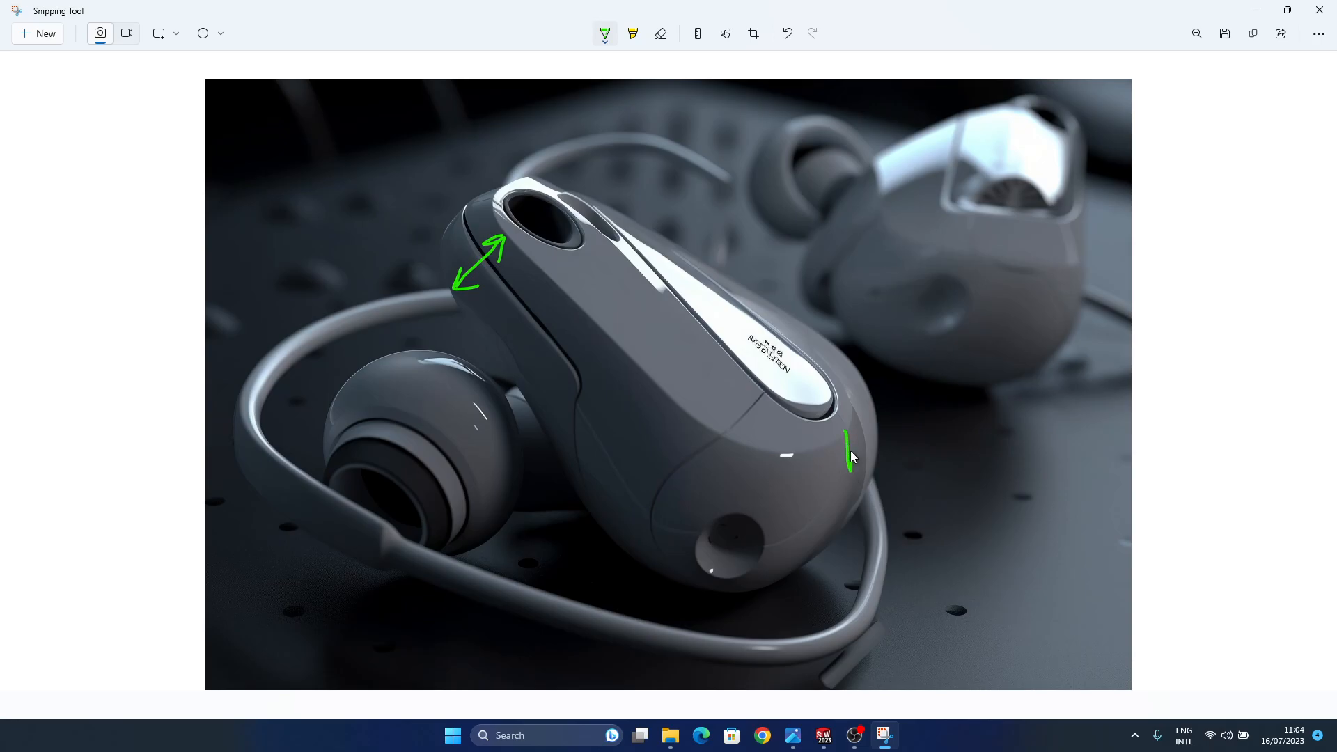
key(ctrl+z)
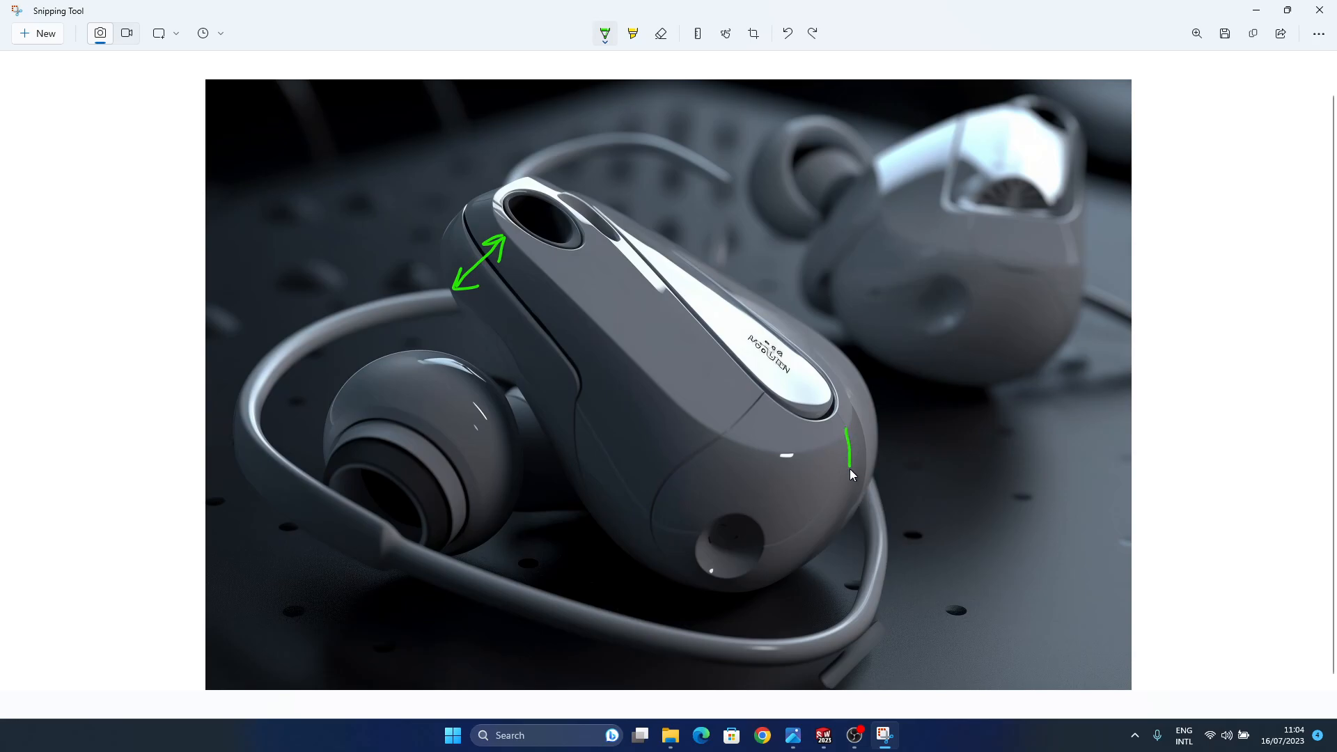
drag(830, 534, 829, 536)
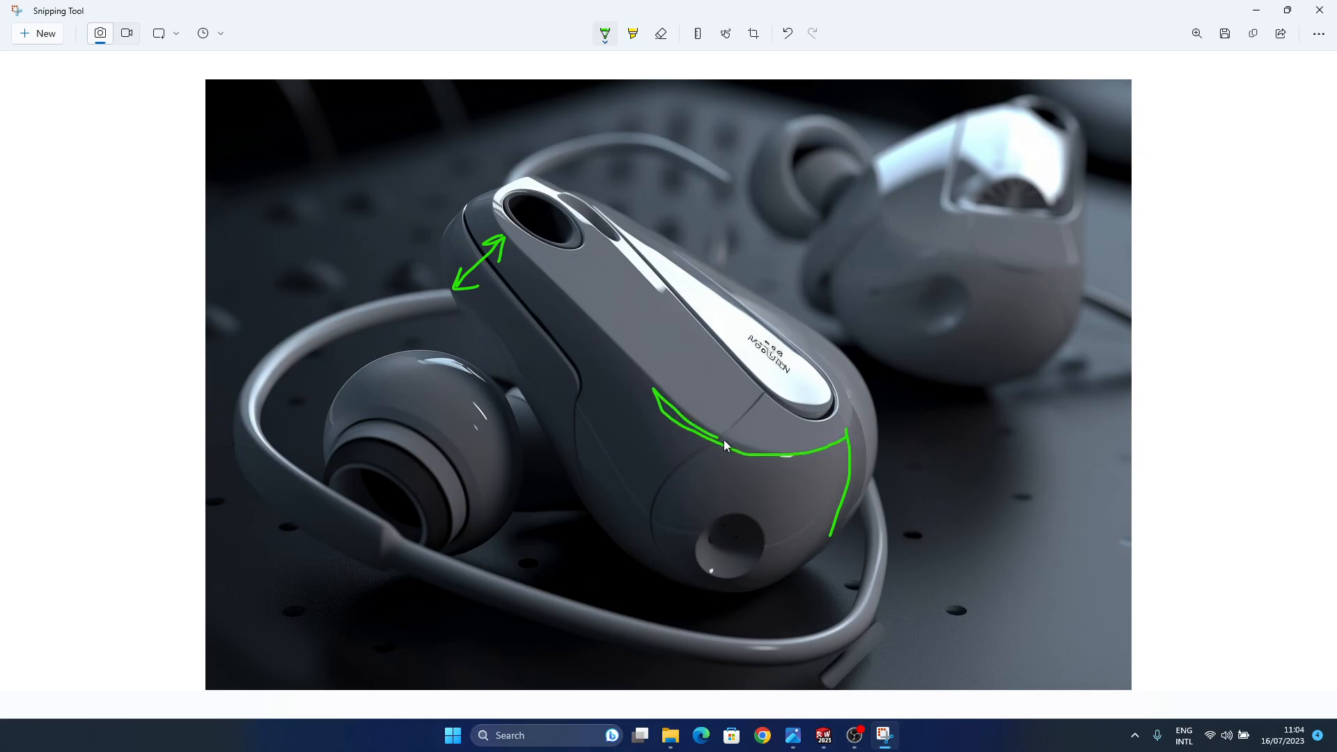
key(ctrl+z)
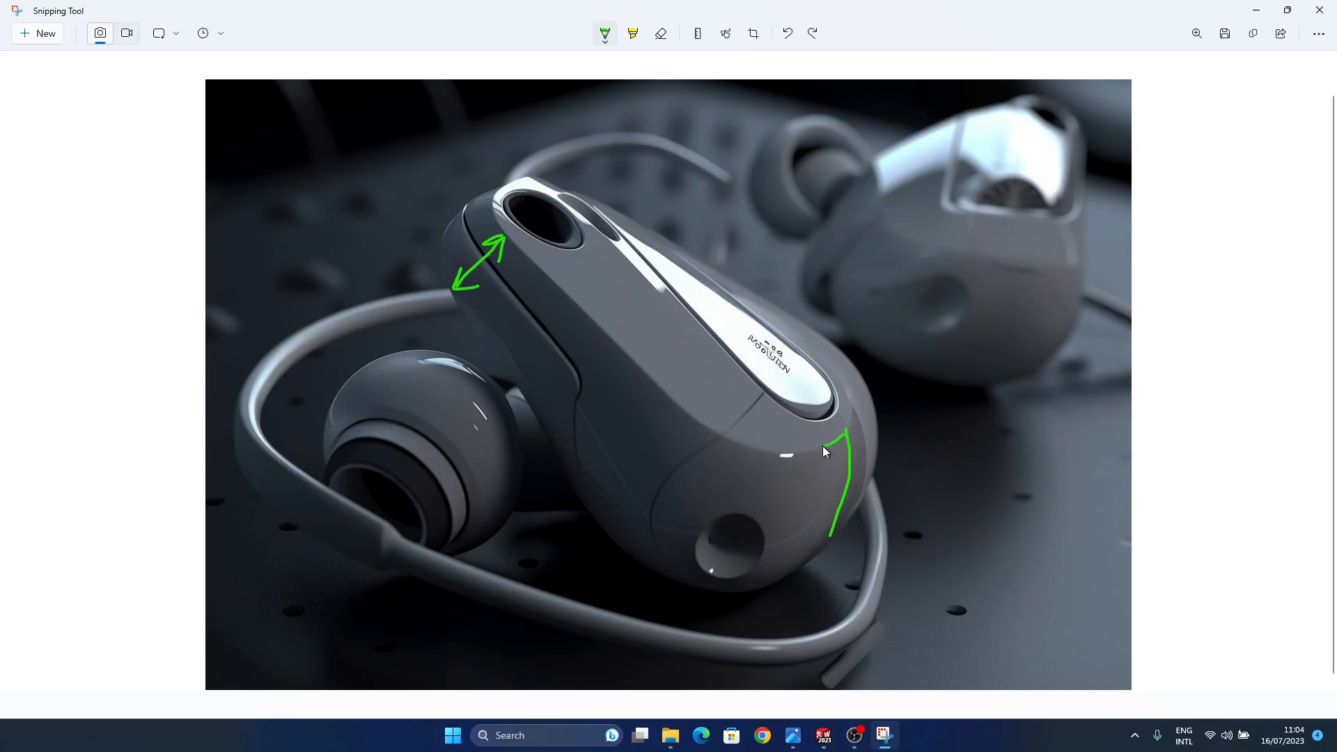
drag(694, 416, 709, 423)
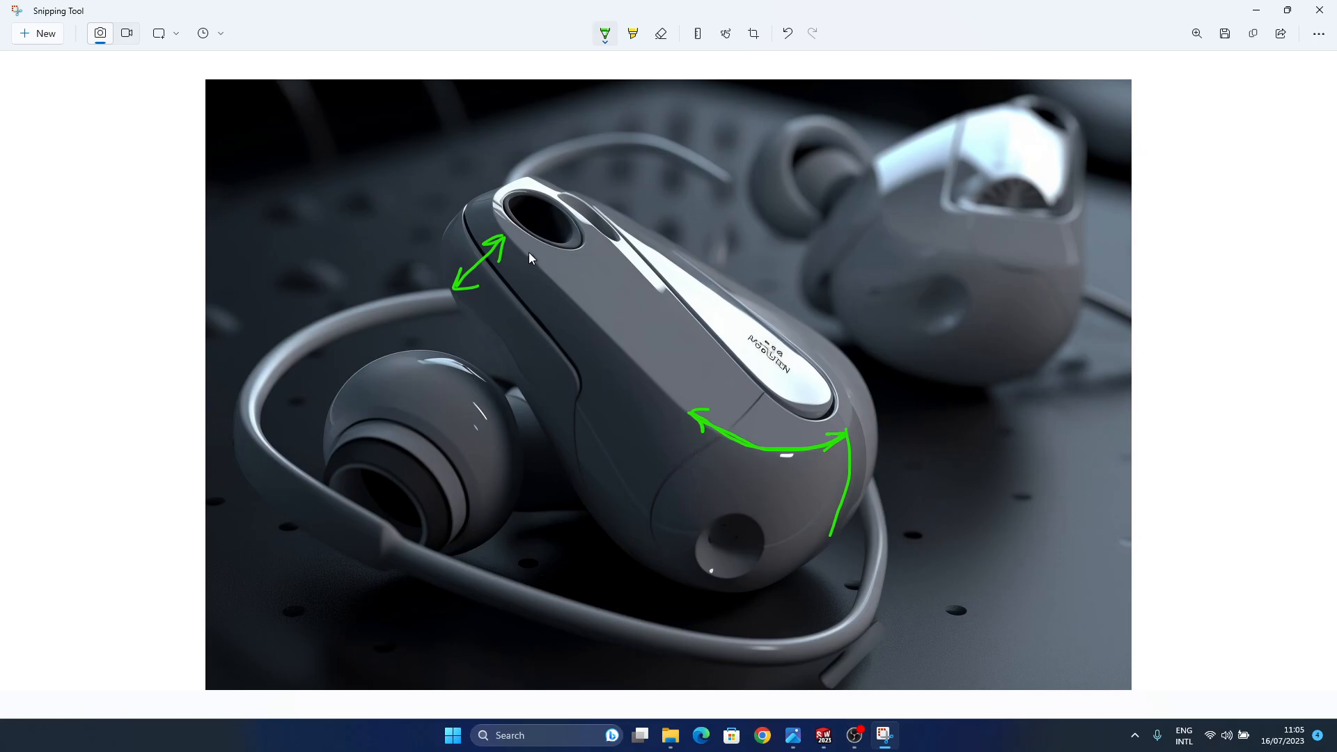
- Switch to SOLIDWORKS and examine the side face and rounded end of the Top surface component
mouse_move(825, 738)
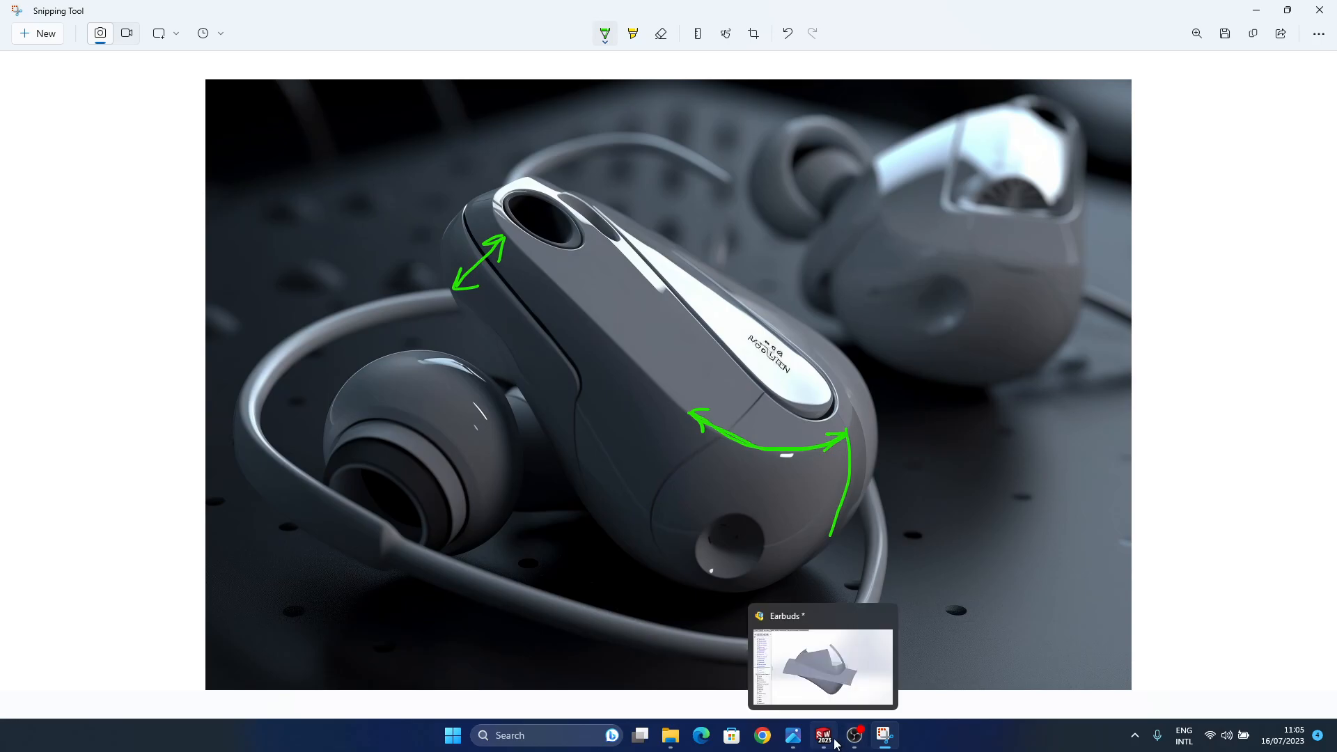
click(838, 658)
click(473, 508)
middle_drag(473, 515, 665, 491)
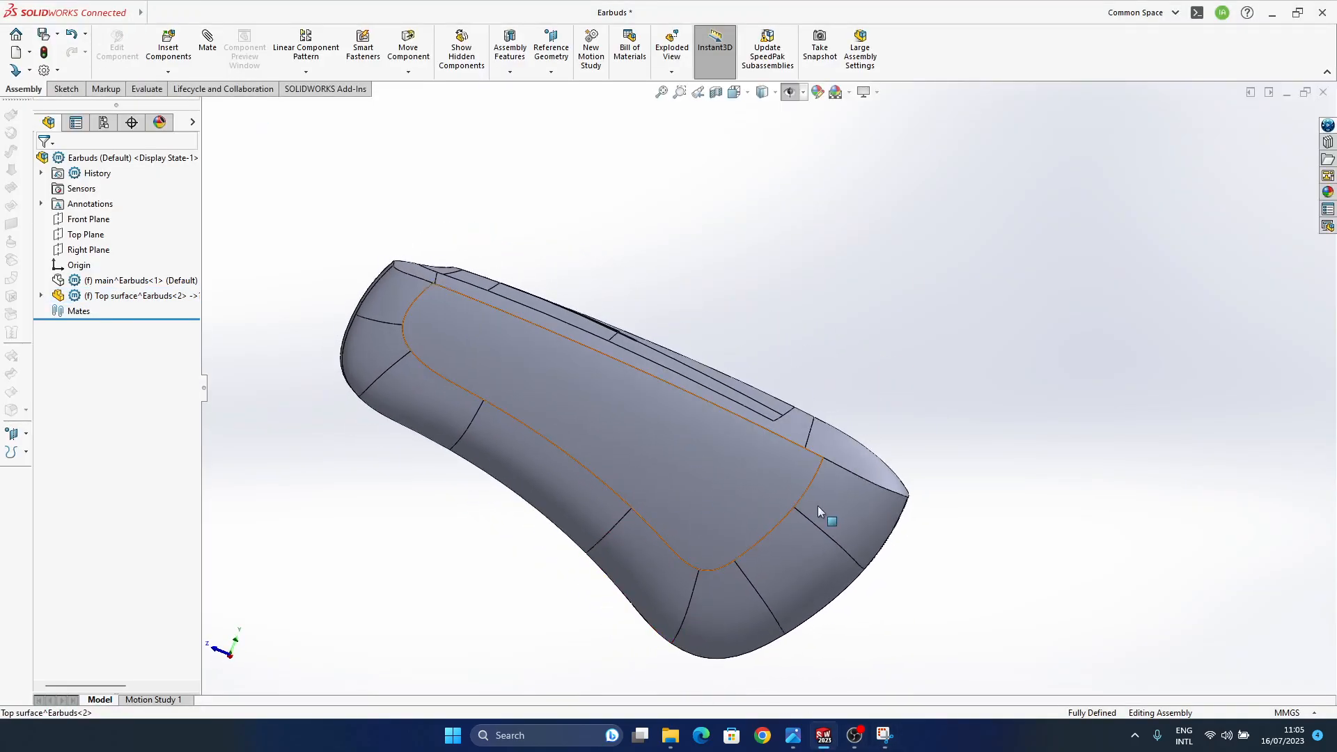
middle_drag(792, 499, 641, 443)
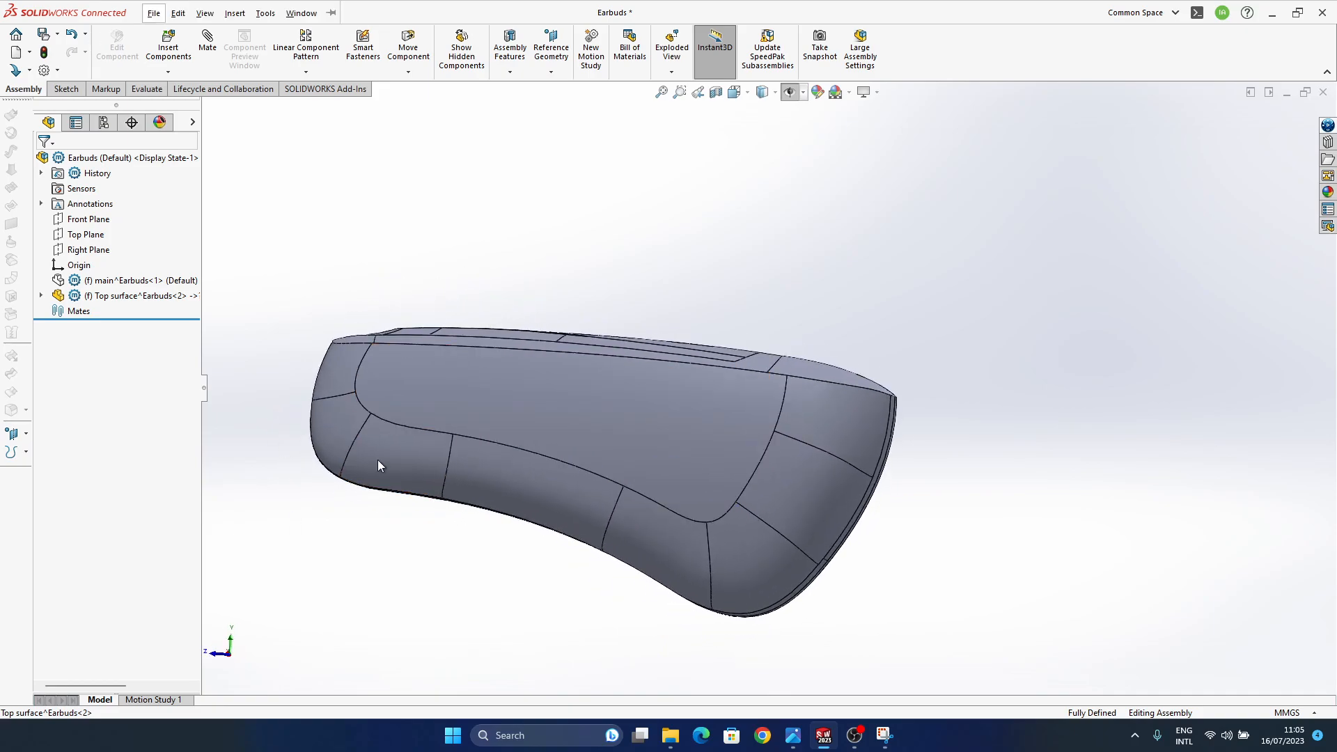
ctrl+middle_drag(711, 489, 805, 469)
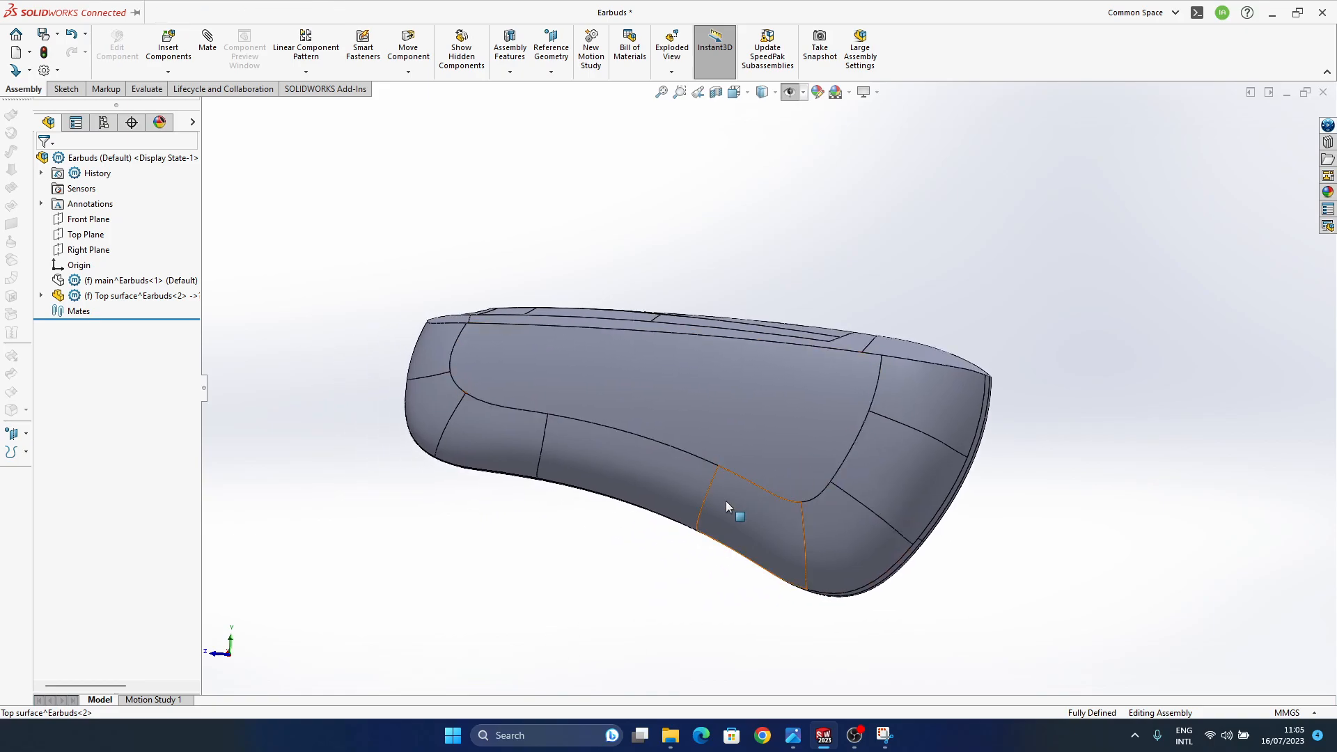
- Hide the Top surface component and show the main component in the assembly
click(122, 295)
click(115, 278)
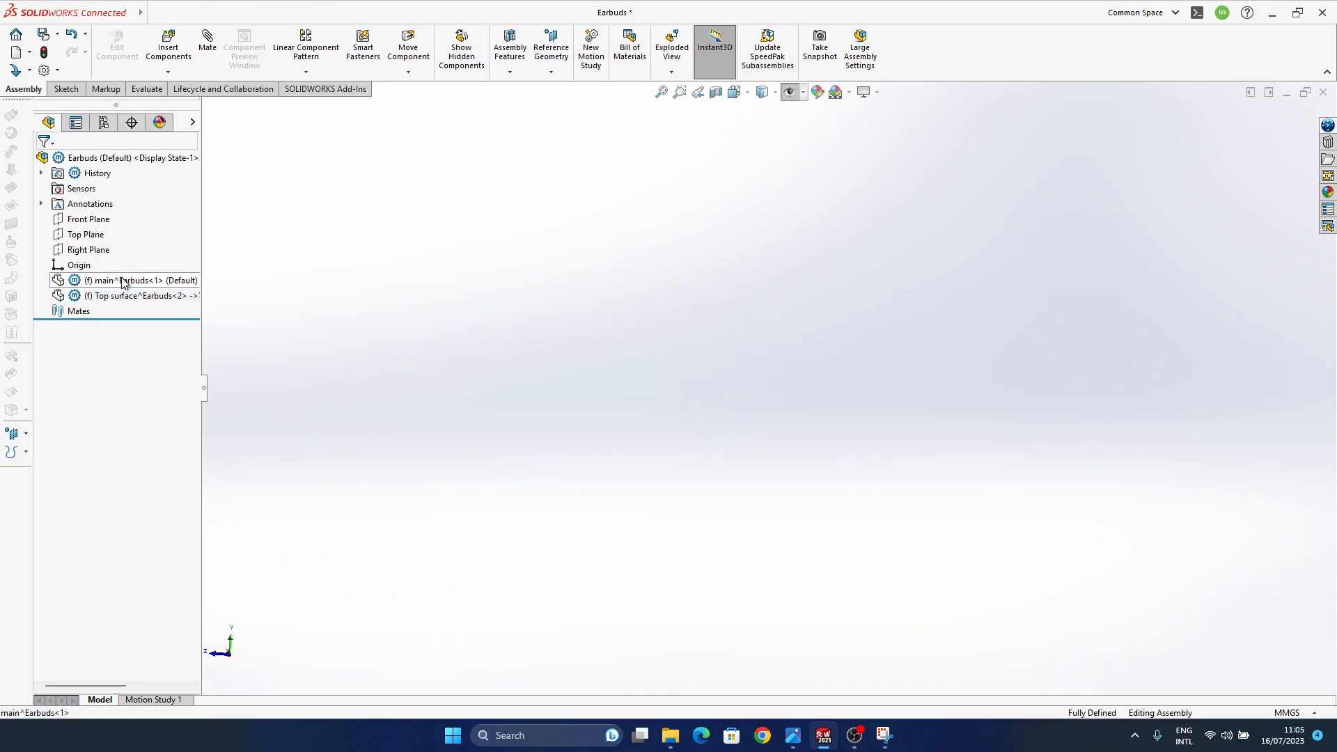
click(114, 280)
click(130, 262)
- Examine how the extruded top surface crosses the side faces of the main component
middle_drag(751, 459, 816, 473)
click(738, 441)
middle_drag(877, 517, 820, 348)
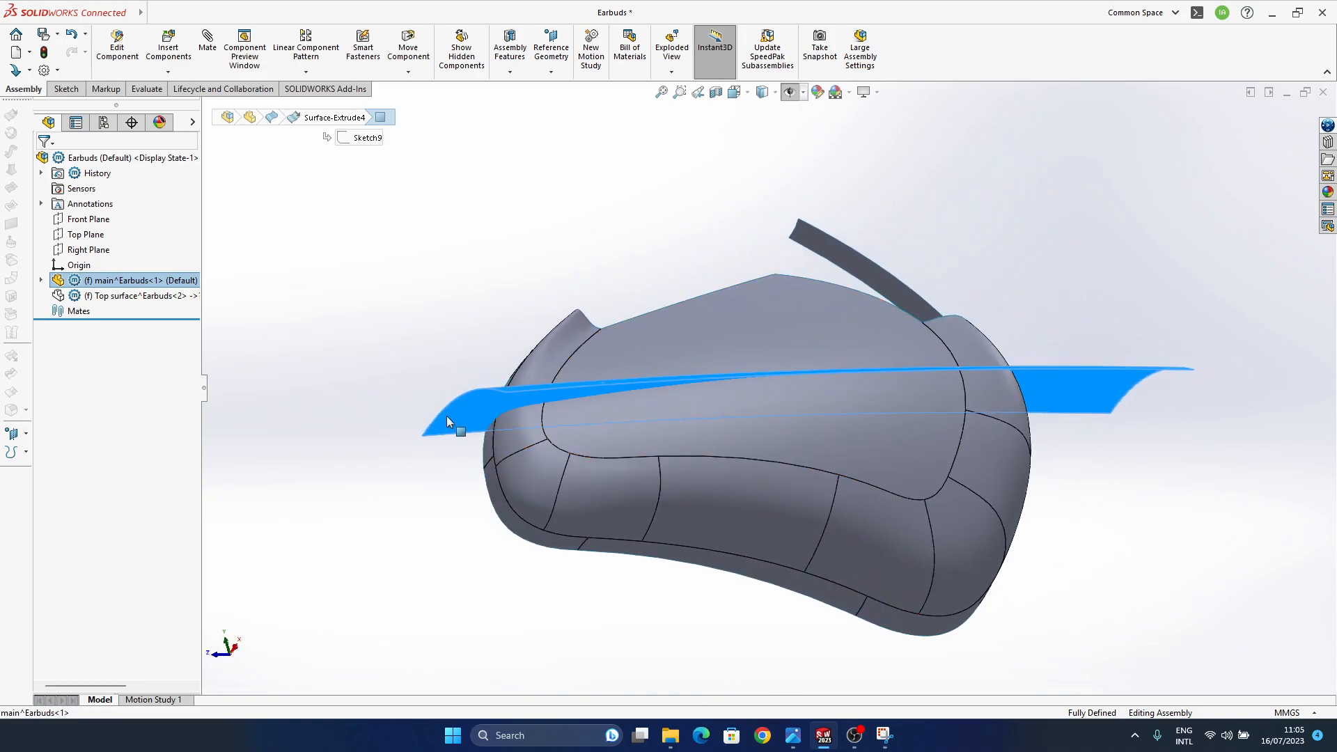
middle_drag(804, 400, 777, 443)
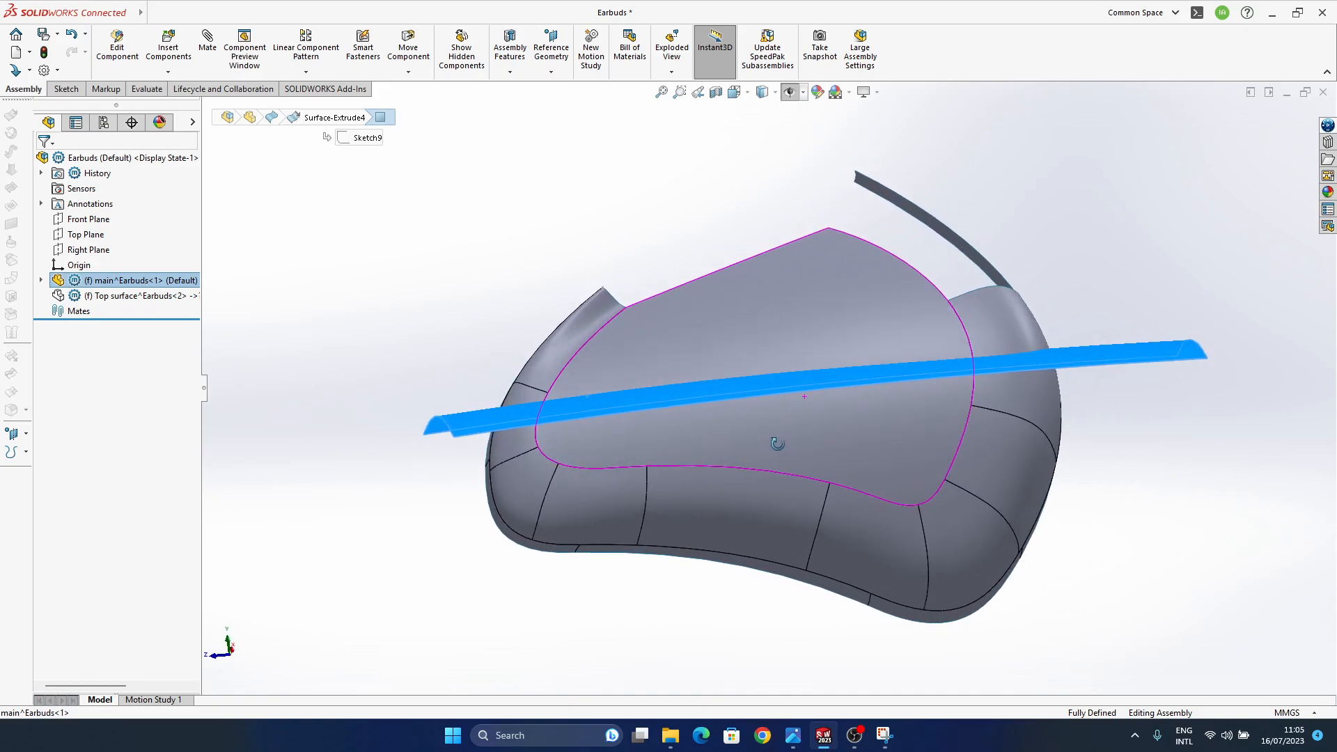
click(338, 554)
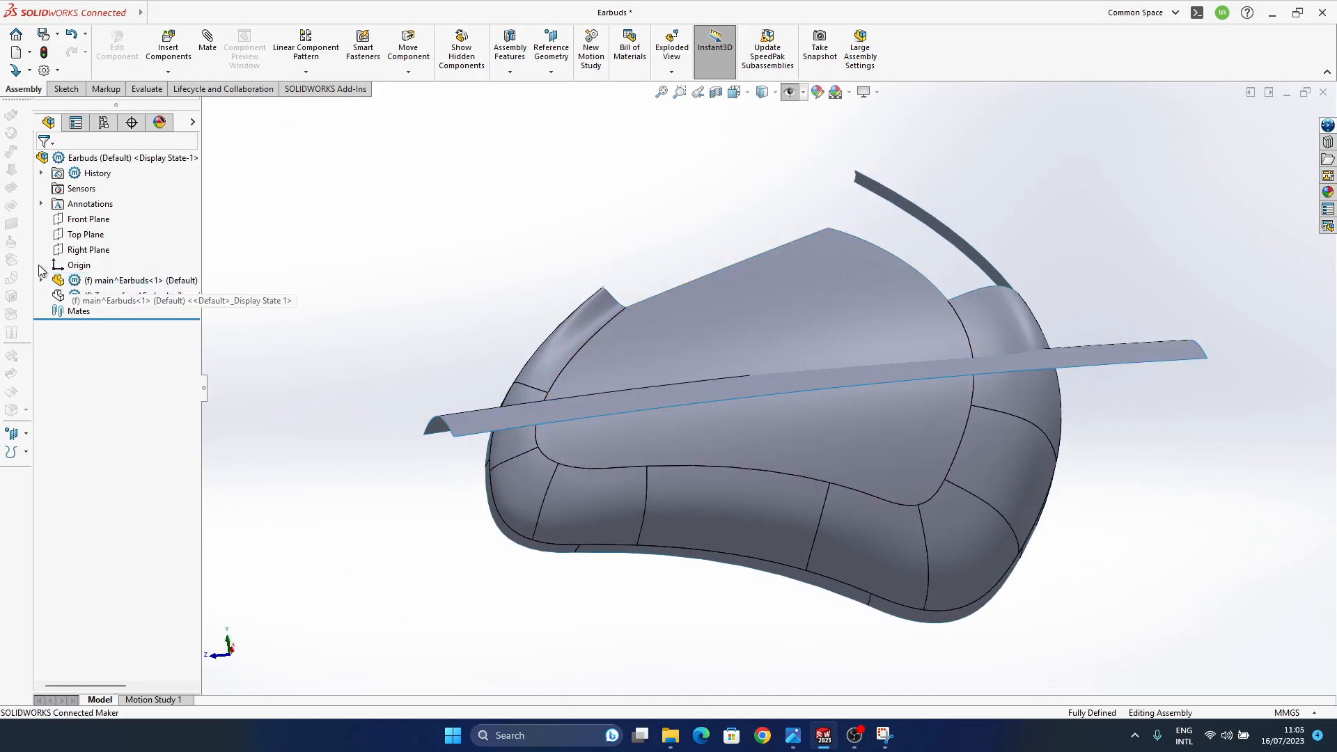
- Open the main component as its own part and display its feature list
click(105, 280)
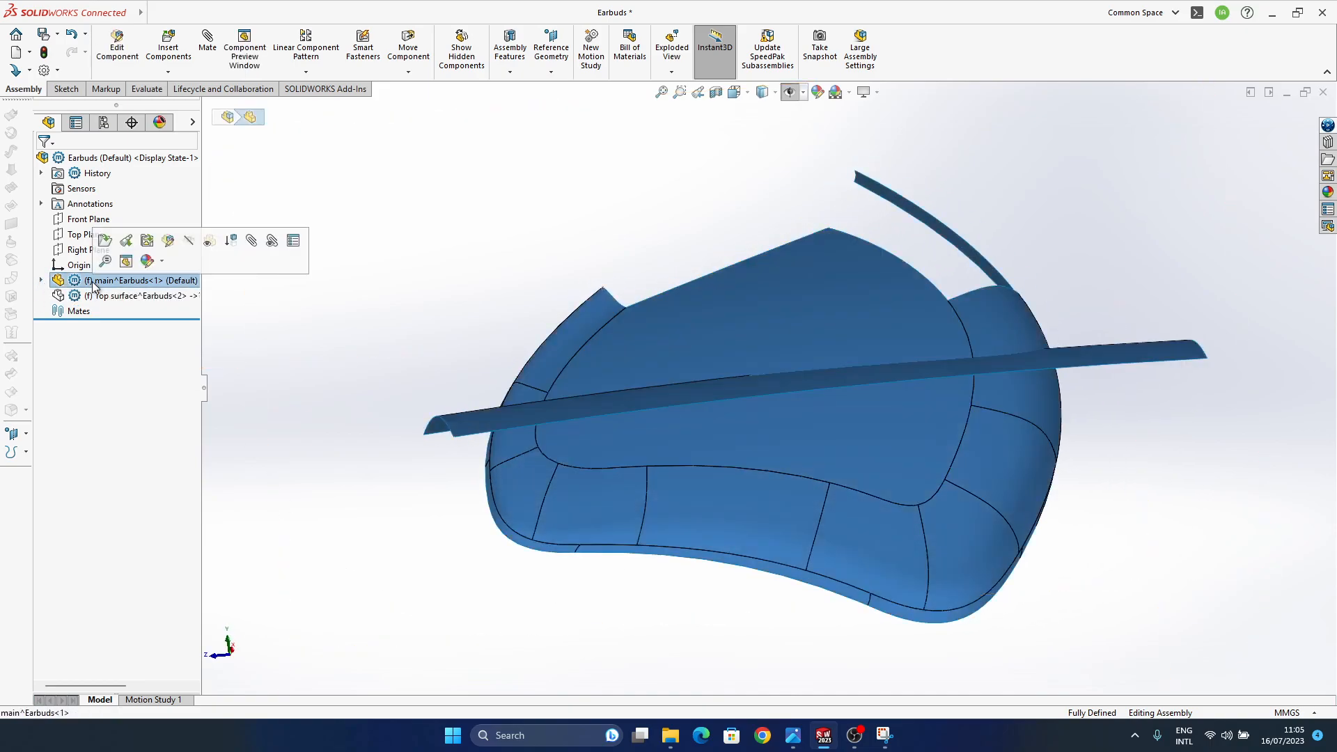
click(108, 241)
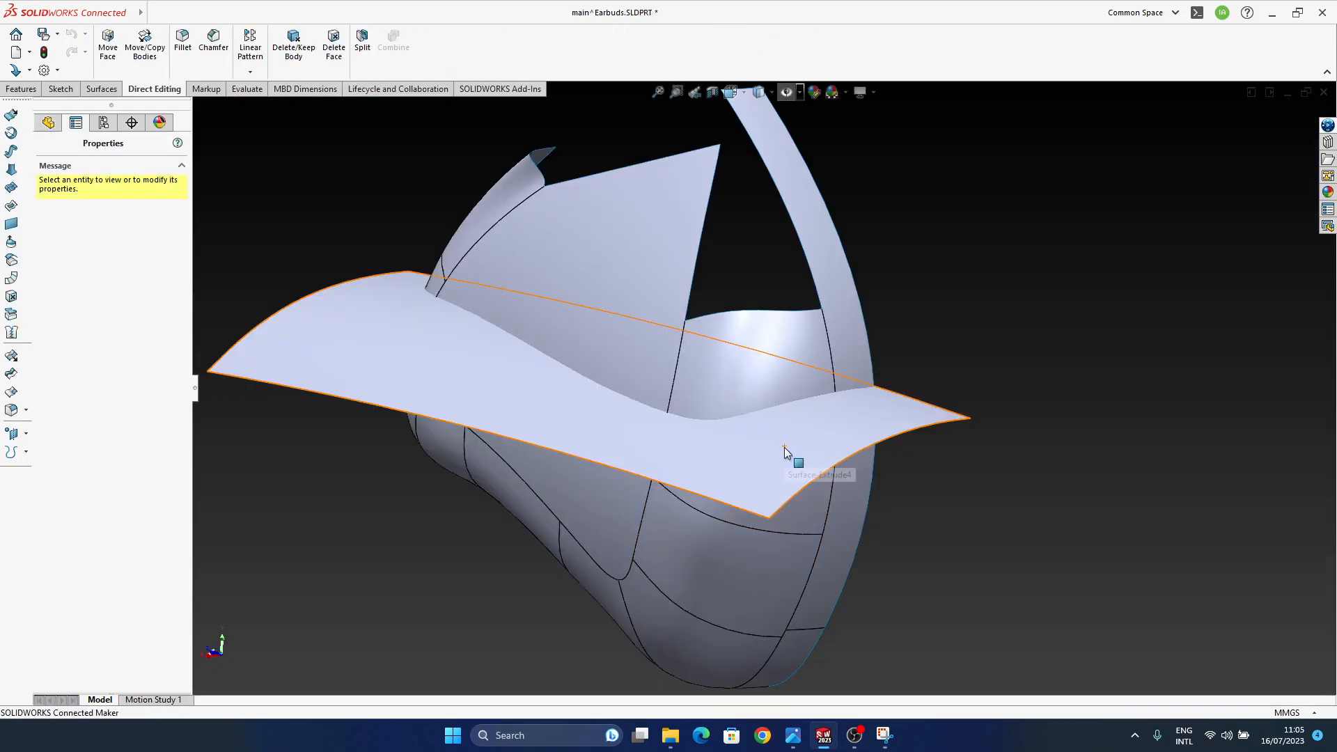
scroll(784, 447, down, 5)
middle_drag(819, 459, 836, 464)
ctrl+middle_drag(418, 489, 964, 375)
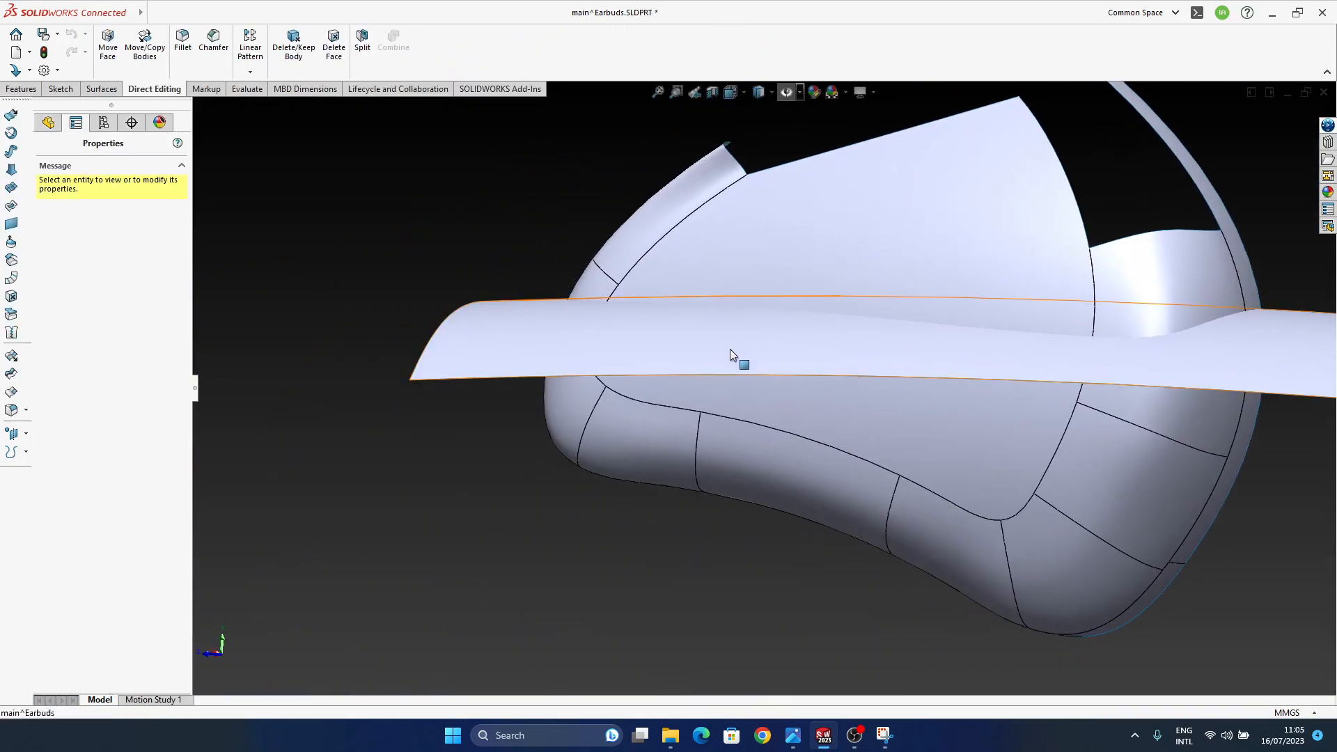
middle_drag(731, 353, 753, 376)
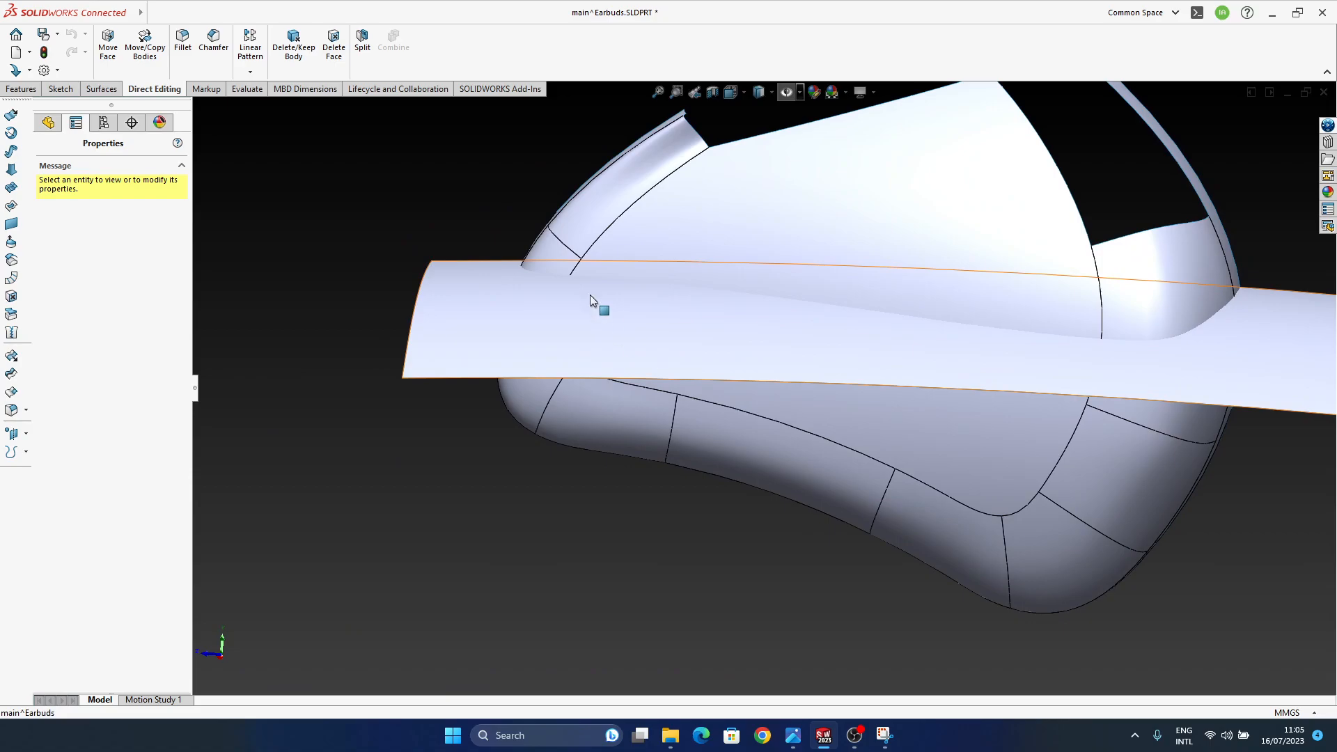
click(52, 132)
- Roll the main part's feature history forward past Surface-Knit1 to include the trim, mirror and final knit
middle_drag(766, 425, 831, 405)
scroll(147, 566, down, 10)
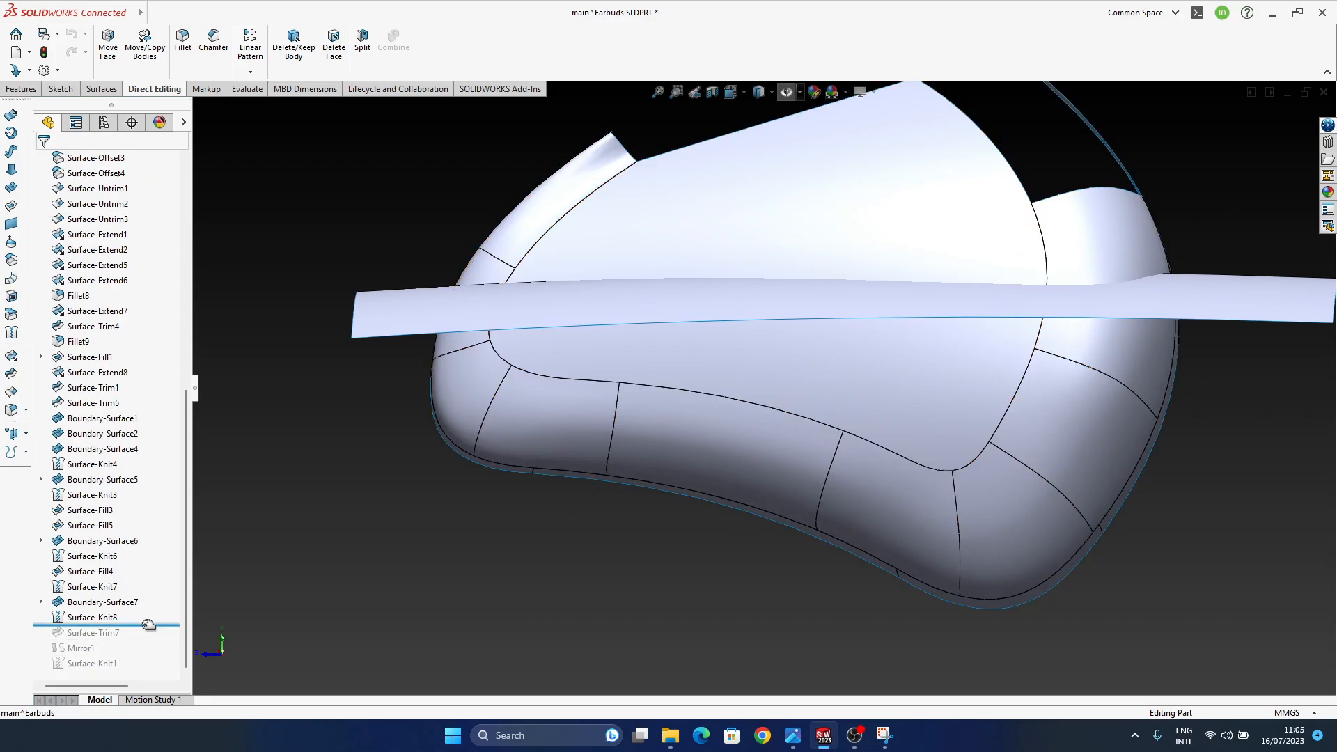
drag(148, 624, 129, 659)
- Delete the Surface-Trim7, Mirror1 and Surface-Knit1 features from the main part
click(97, 635)
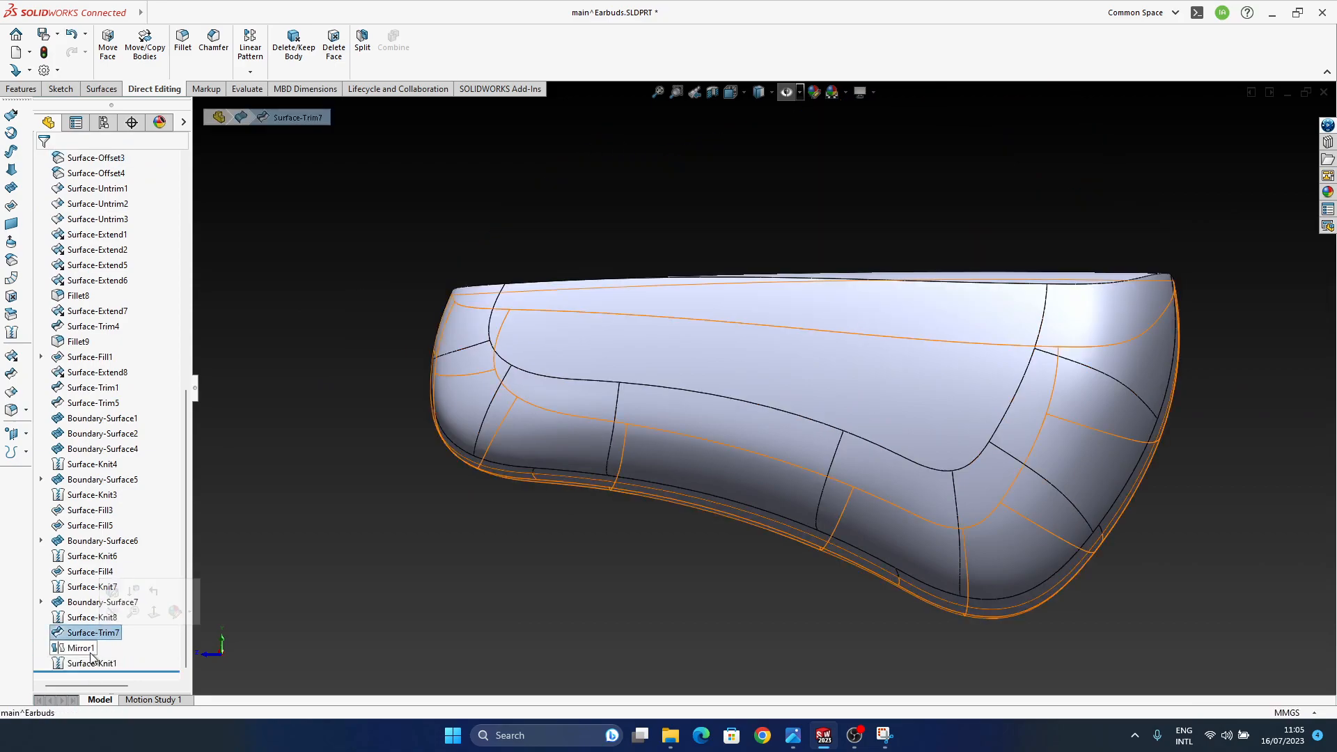
shift+click(91, 665)
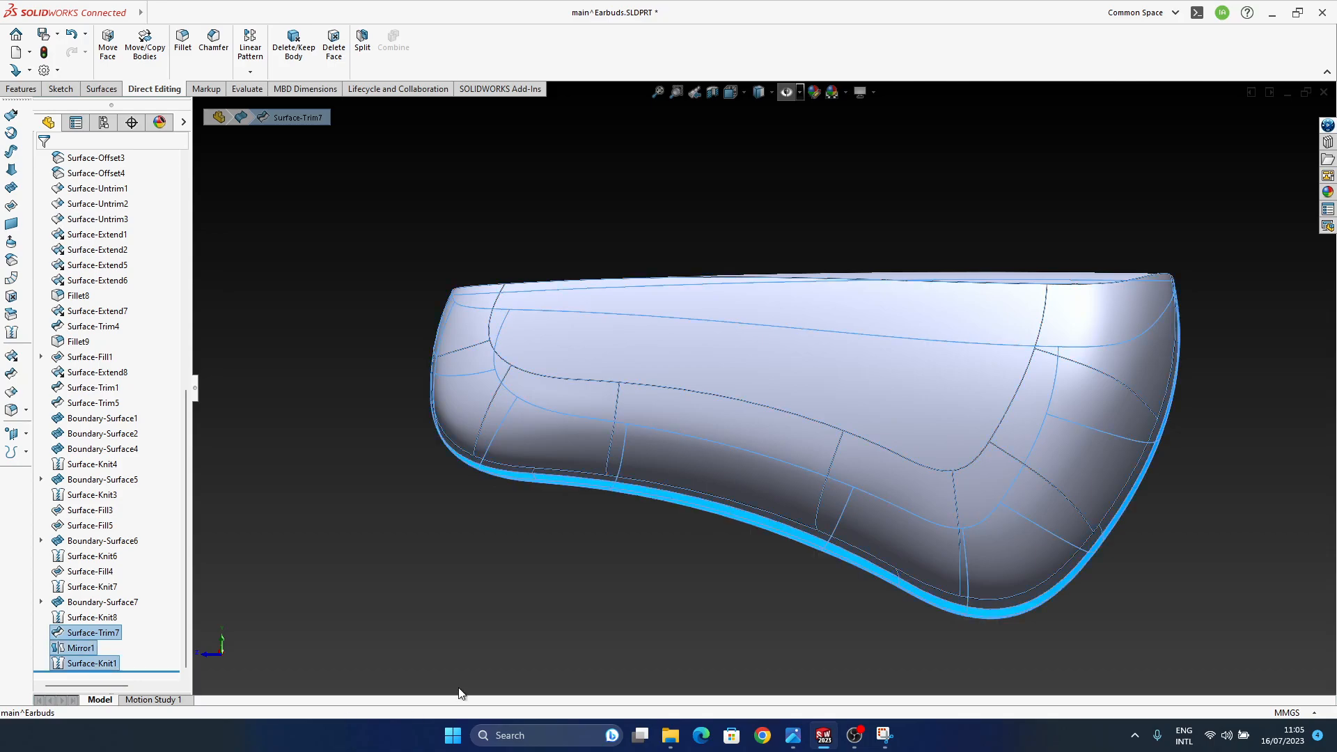
key(Delete)
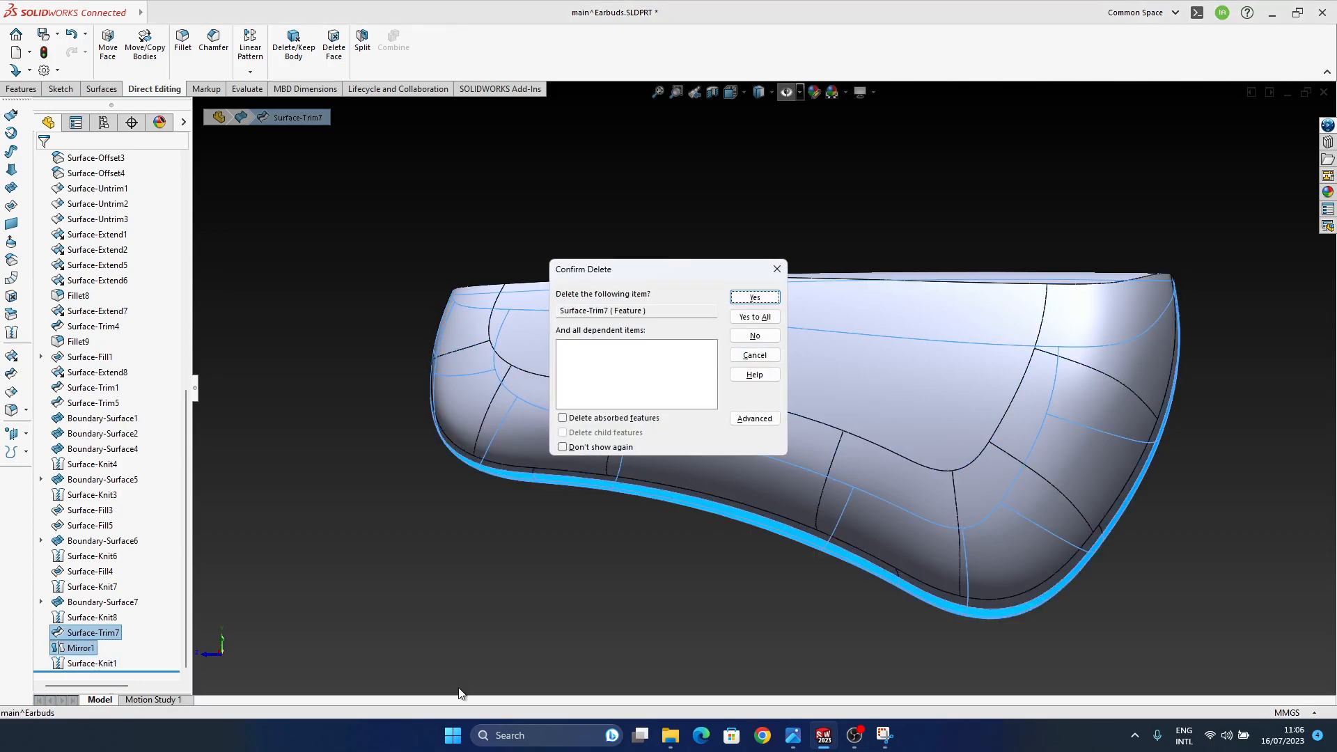
key(Return)
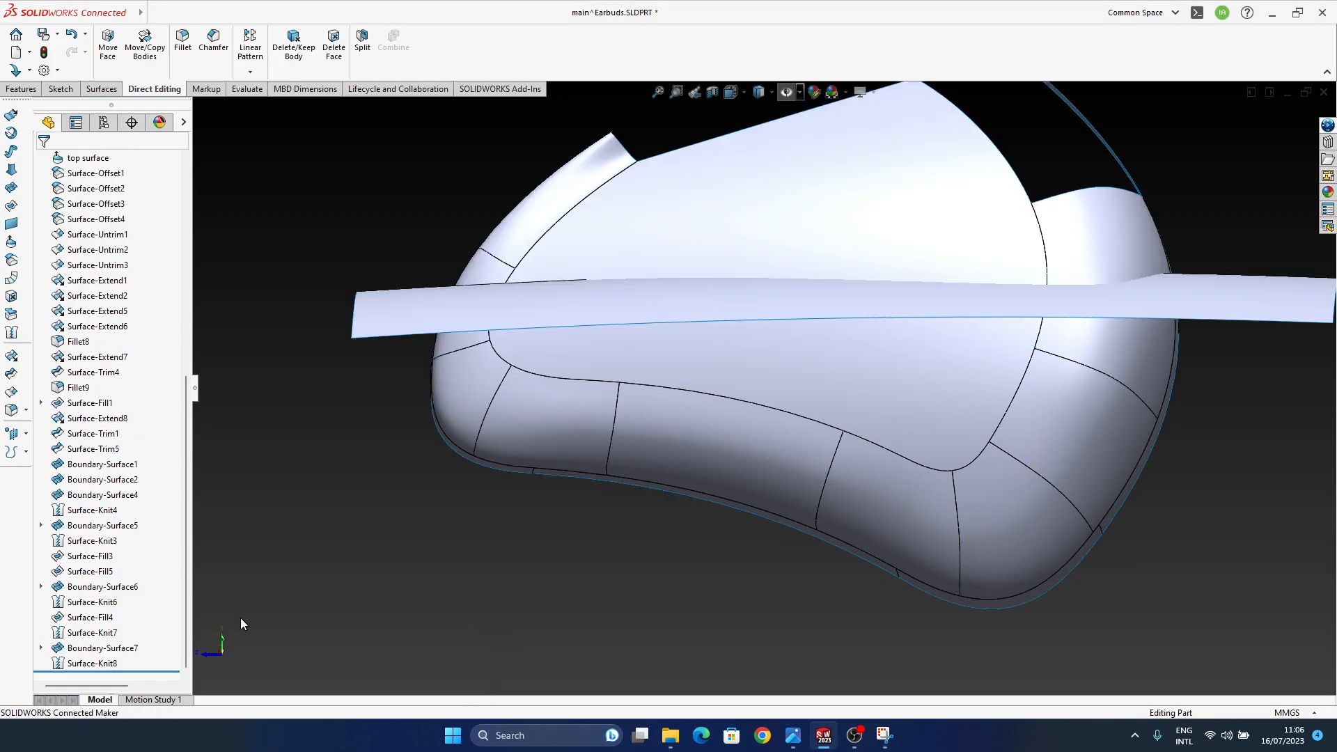
middle_drag(928, 311, 705, 515)
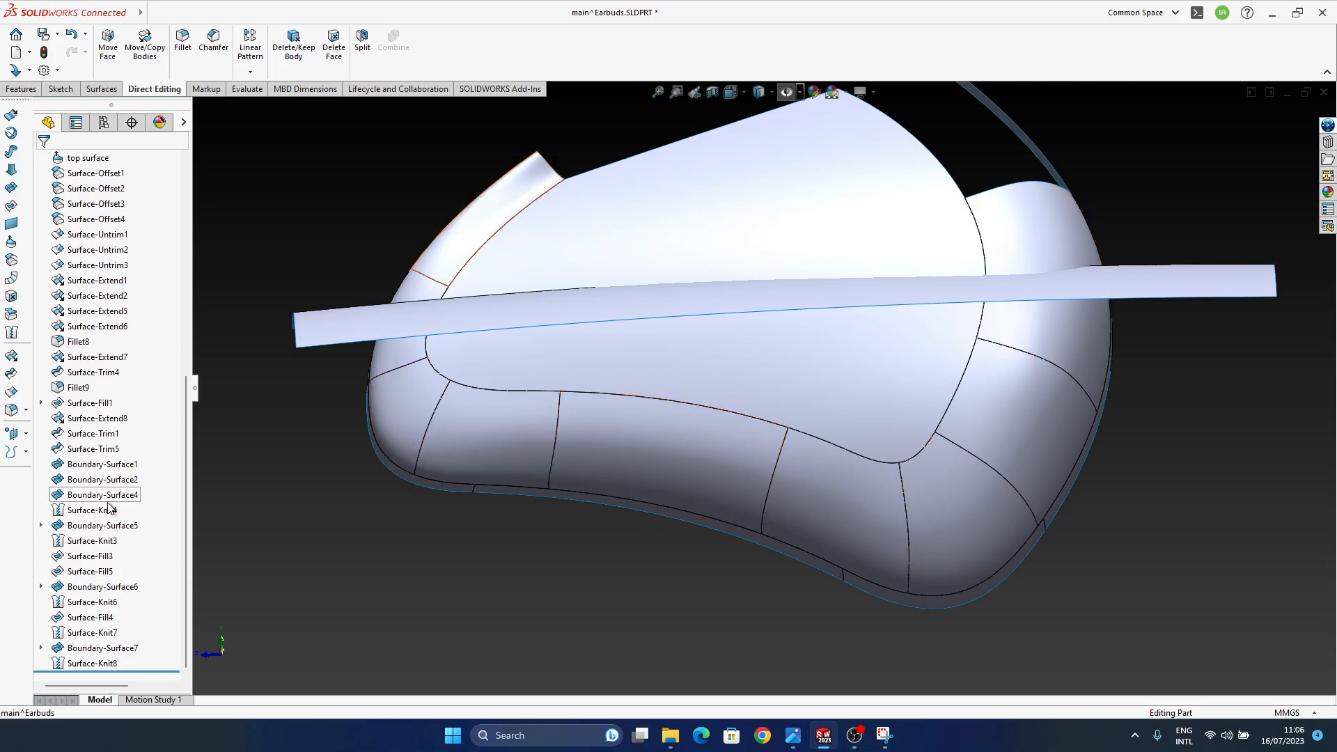
ctrl+middle_drag(939, 422, 914, 401)
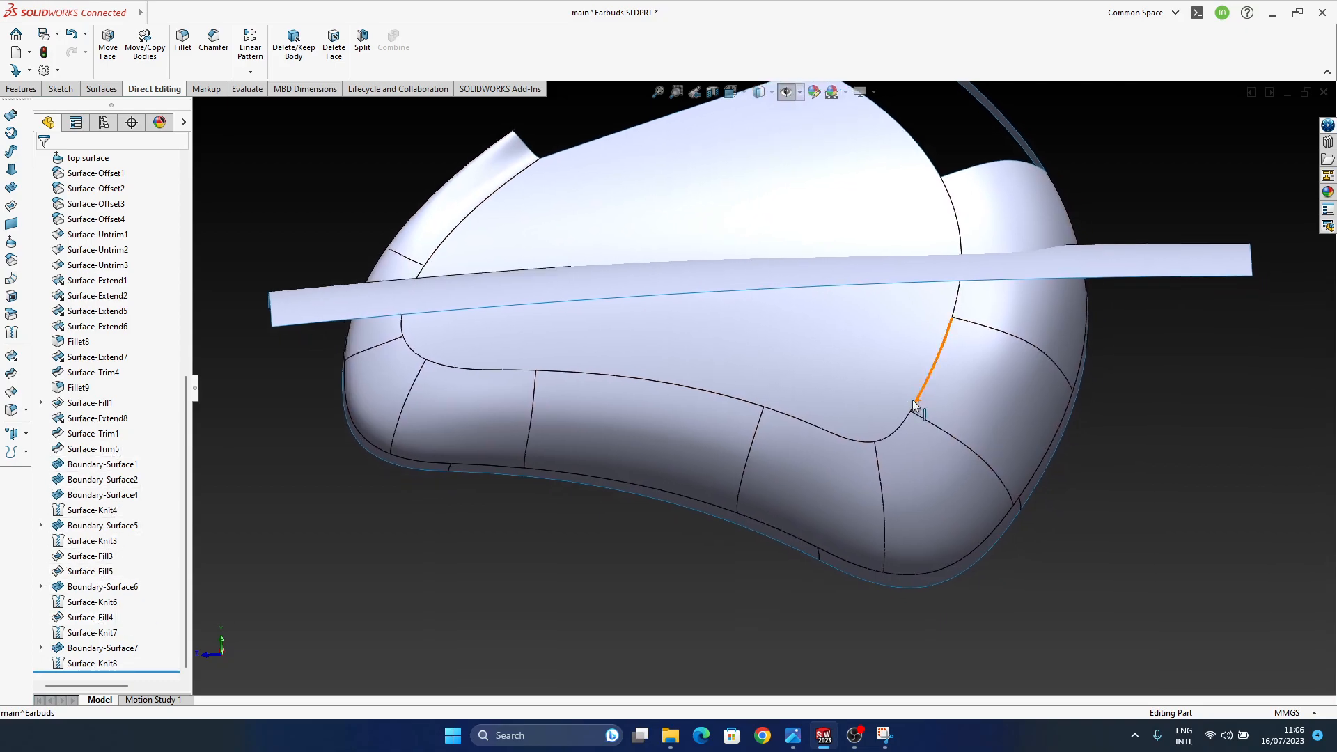
- Roll the main part's feature history back to just after Surface-Trim5, before the boundary surfaces
drag(160, 672, 166, 456)
mouse_move(814, 493)
middle_down()
mouse_move(824, 406)
mouse_move(833, 483)
middle_up()
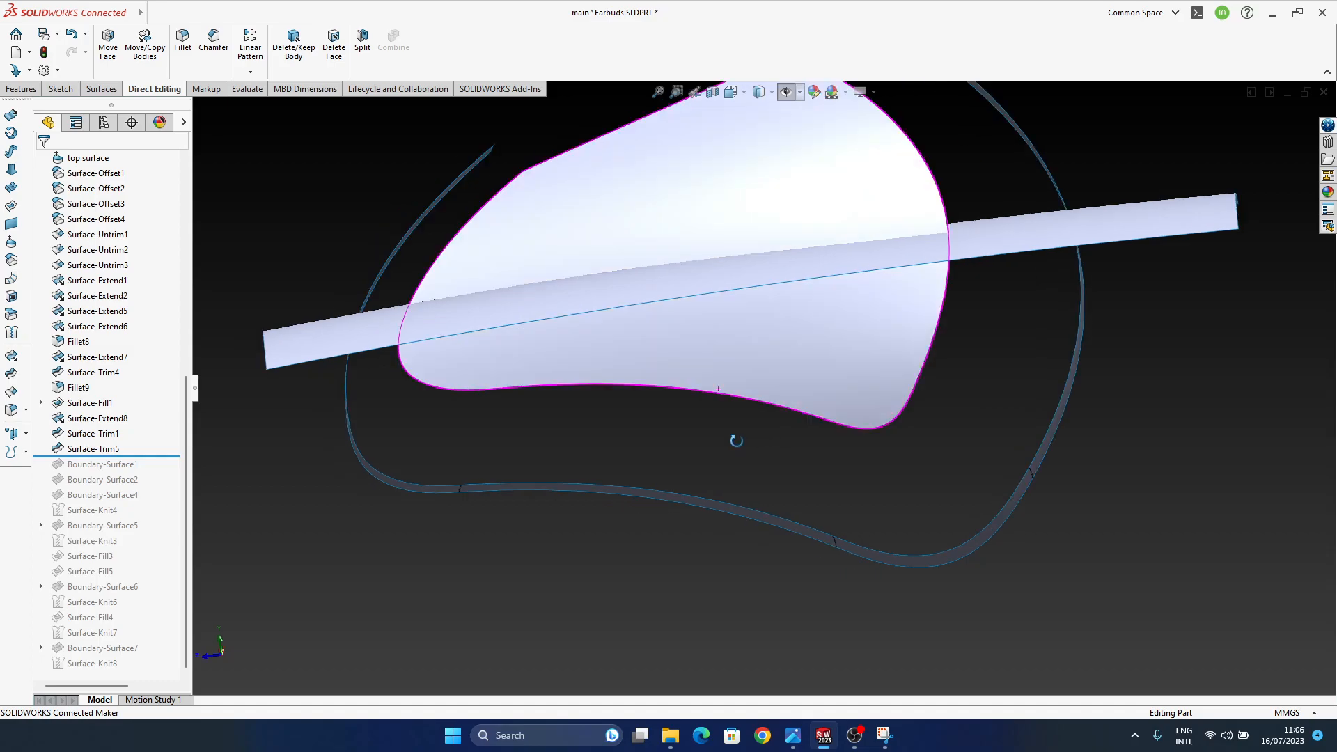
middle_drag(785, 540, 796, 389)
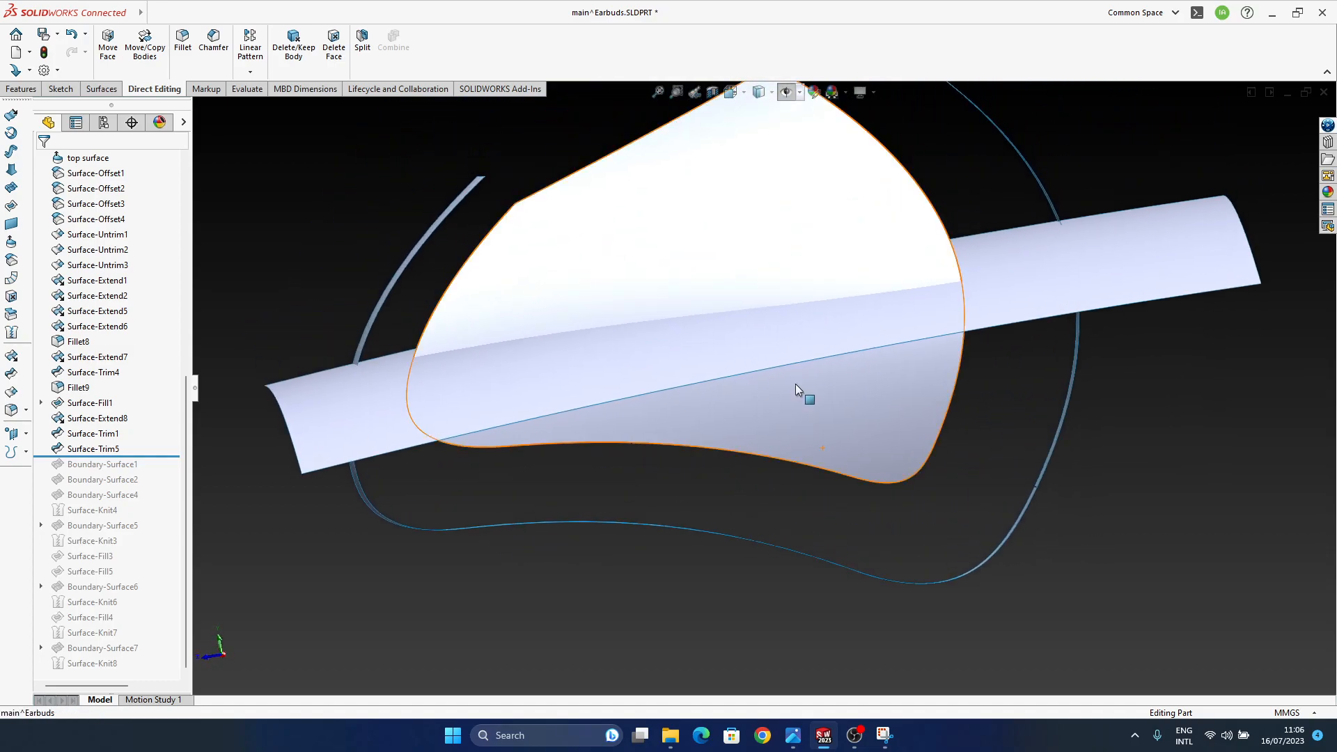
- Turn the display of planes, points and sketches back on in the main part
click(786, 92)
mouse_move(725, 451)
middle_down()
mouse_move(726, 431)
mouse_move(732, 487)
mouse_move(745, 448)
mouse_move(723, 442)
mouse_move(729, 471)
mouse_move(741, 411)
middle_up()
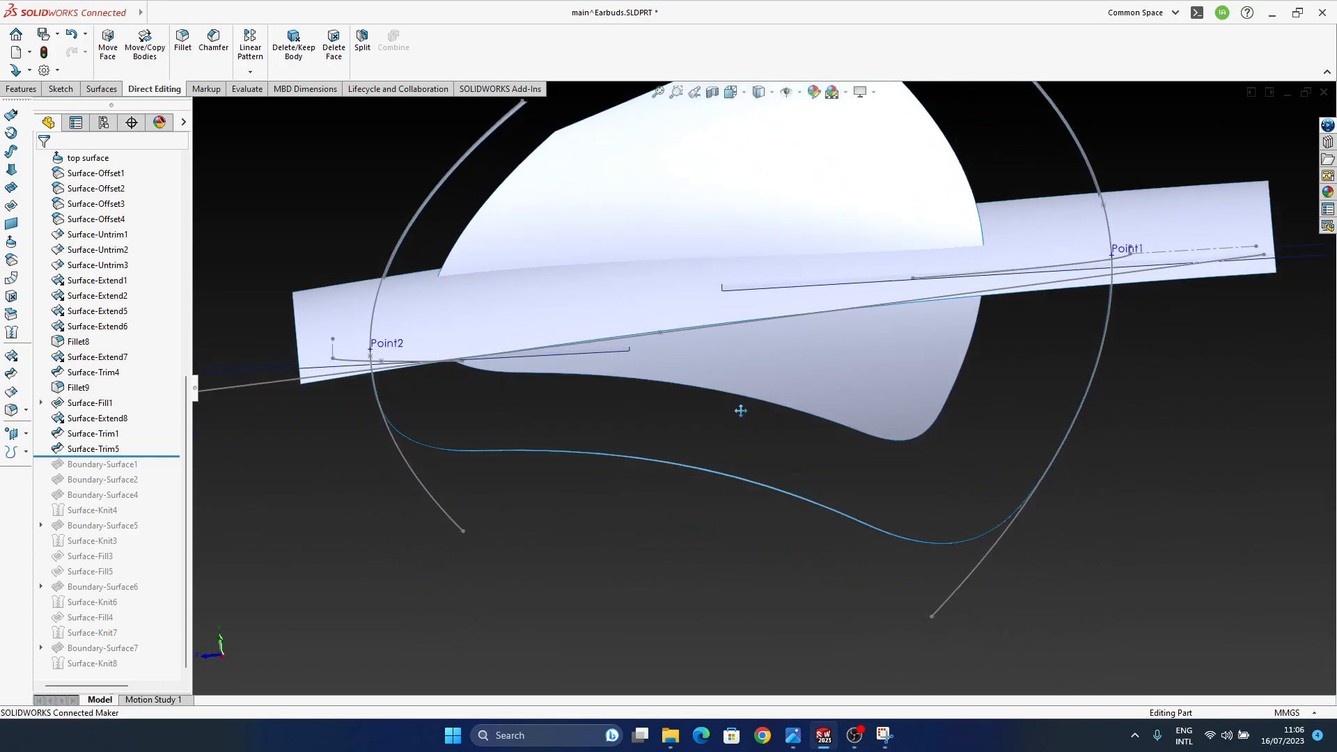
scroll(648, 464, up, 1)
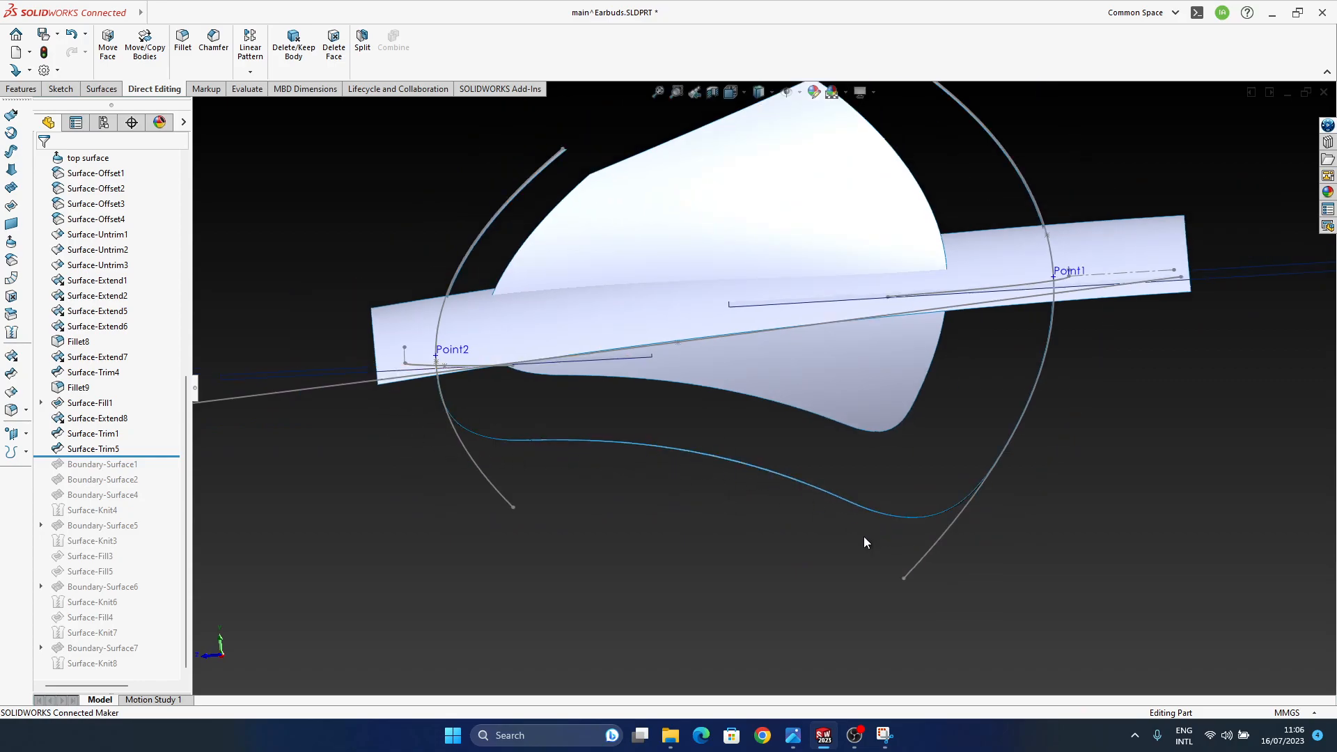
scroll(145, 440, up, 8)
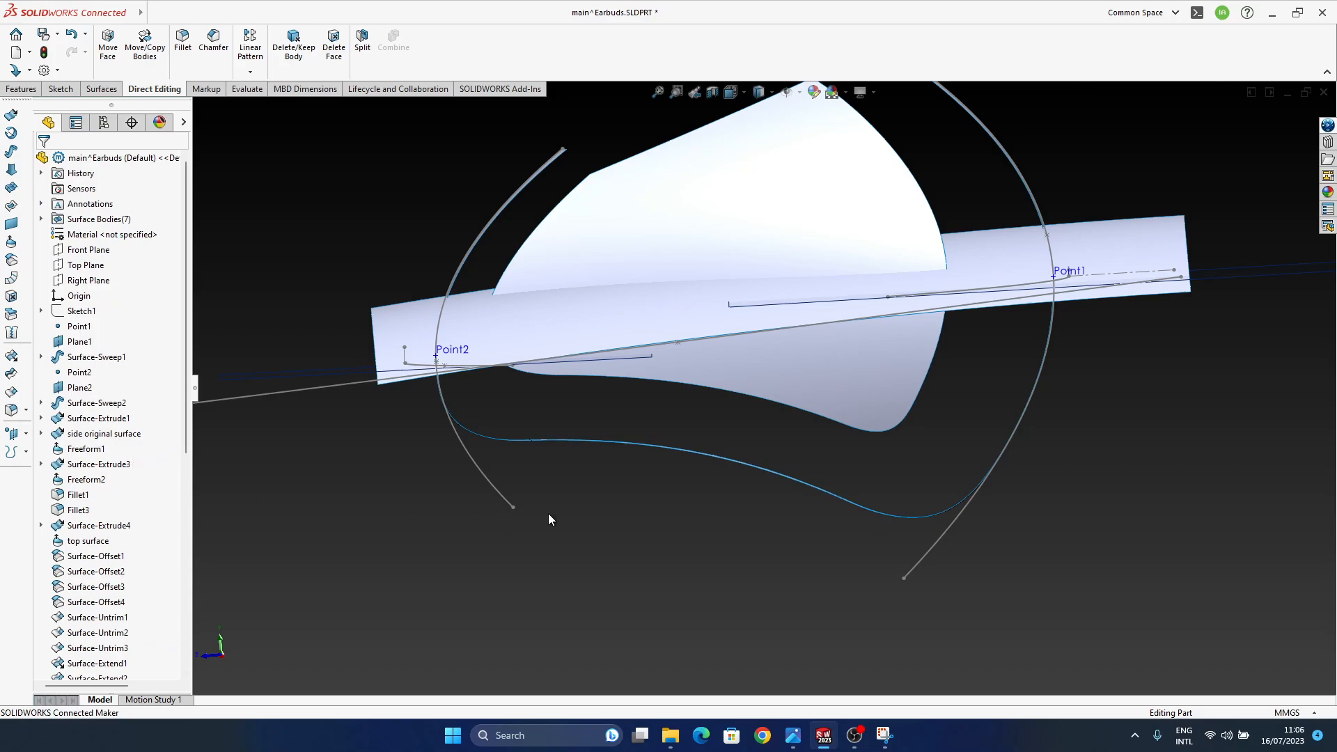
- Preview the part's hidden surface bodies and exit without restoring any of them
right_click(1275, 611)
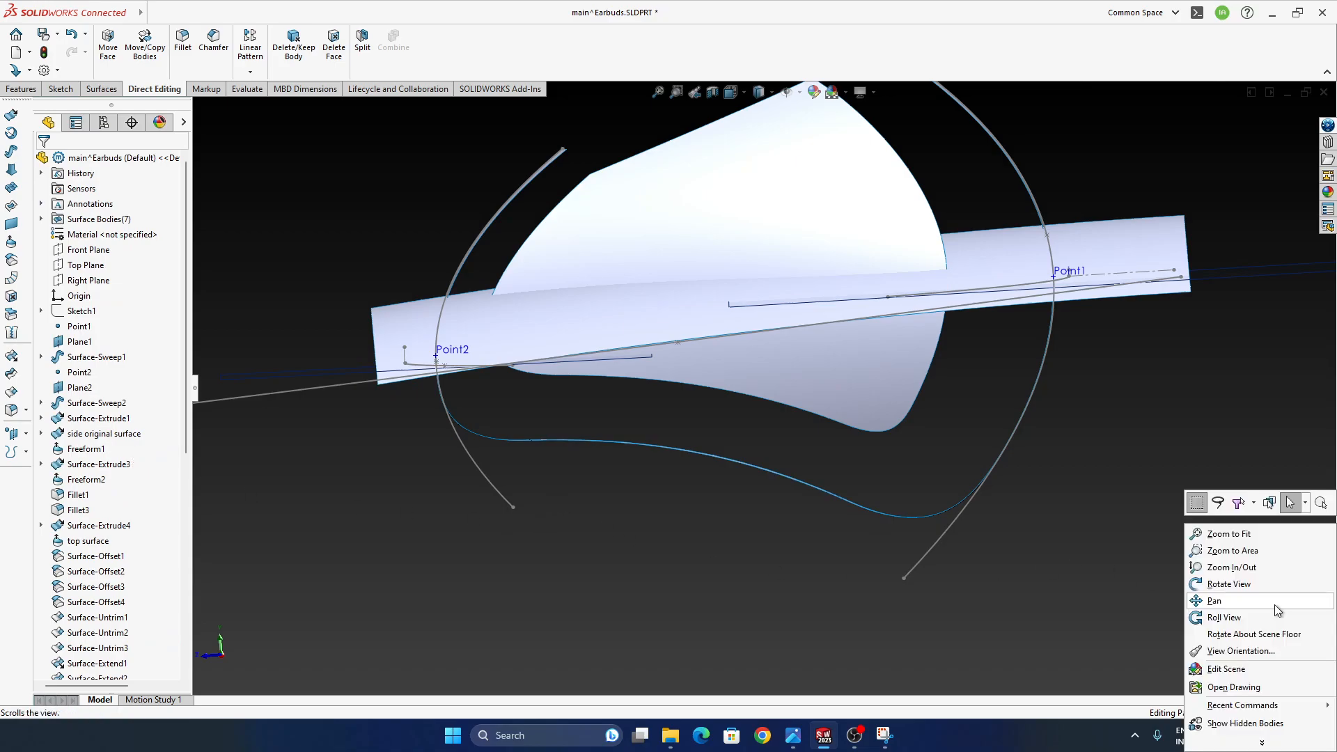
click(1285, 724)
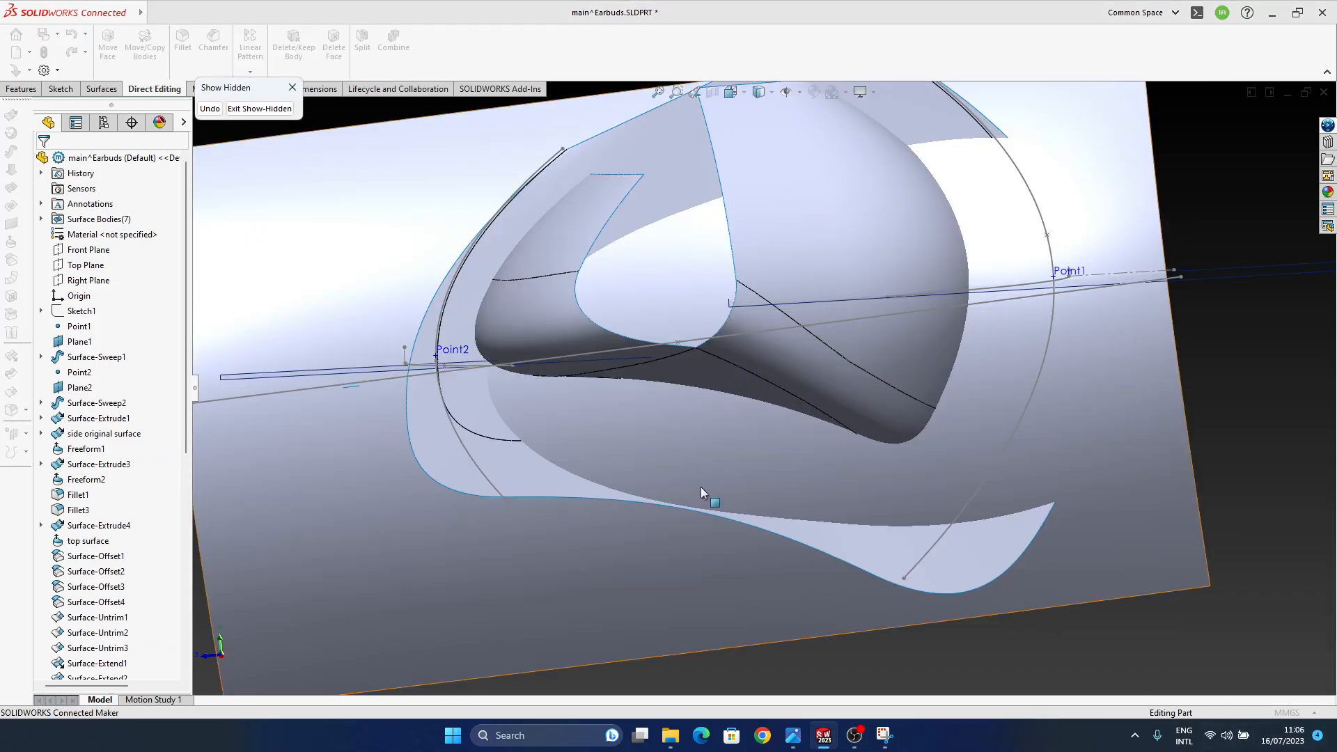
mouse_move(729, 446)
middle_down()
mouse_move(731, 420)
mouse_move(773, 459)
mouse_move(896, 453)
mouse_move(905, 439)
mouse_move(740, 466)
middle_up()
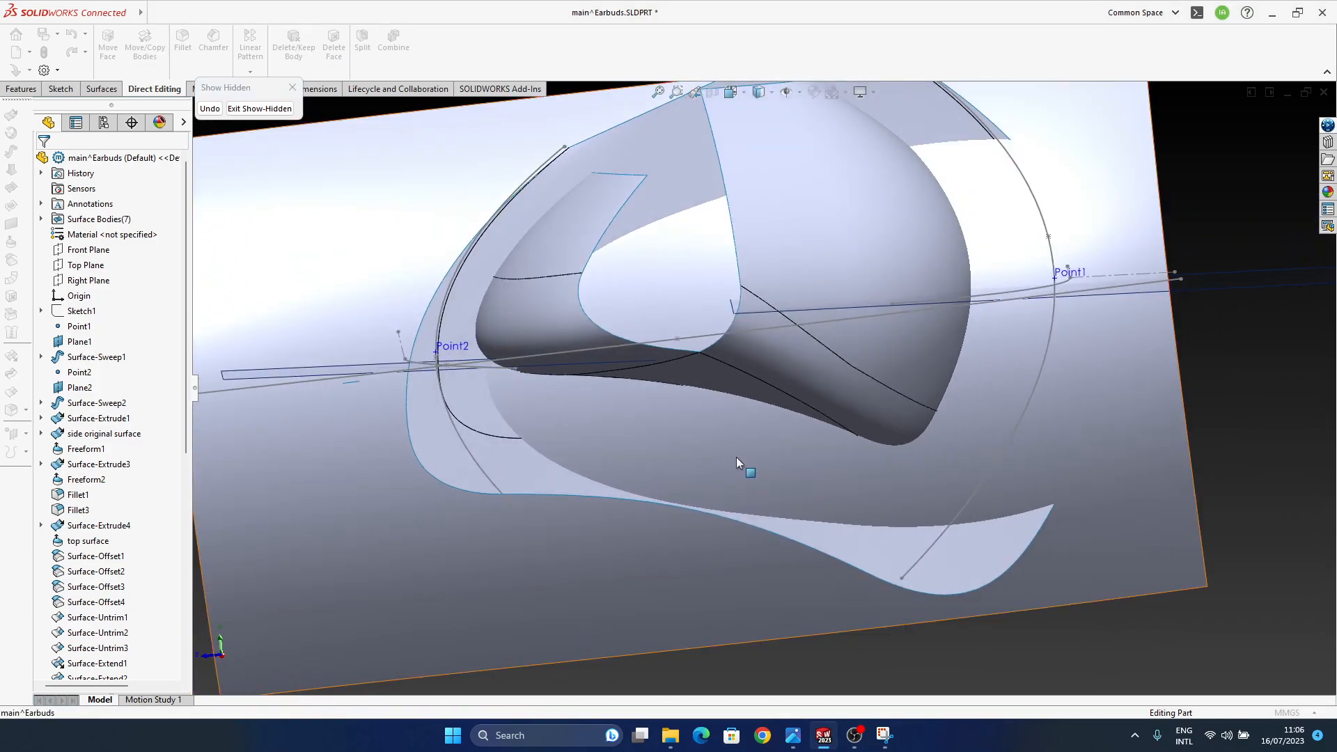
click(259, 108)
- Trace the middle face of the lower side strip to Surface-Extrude3 and show its Sketch8
middle_drag(527, 554, 759, 391)
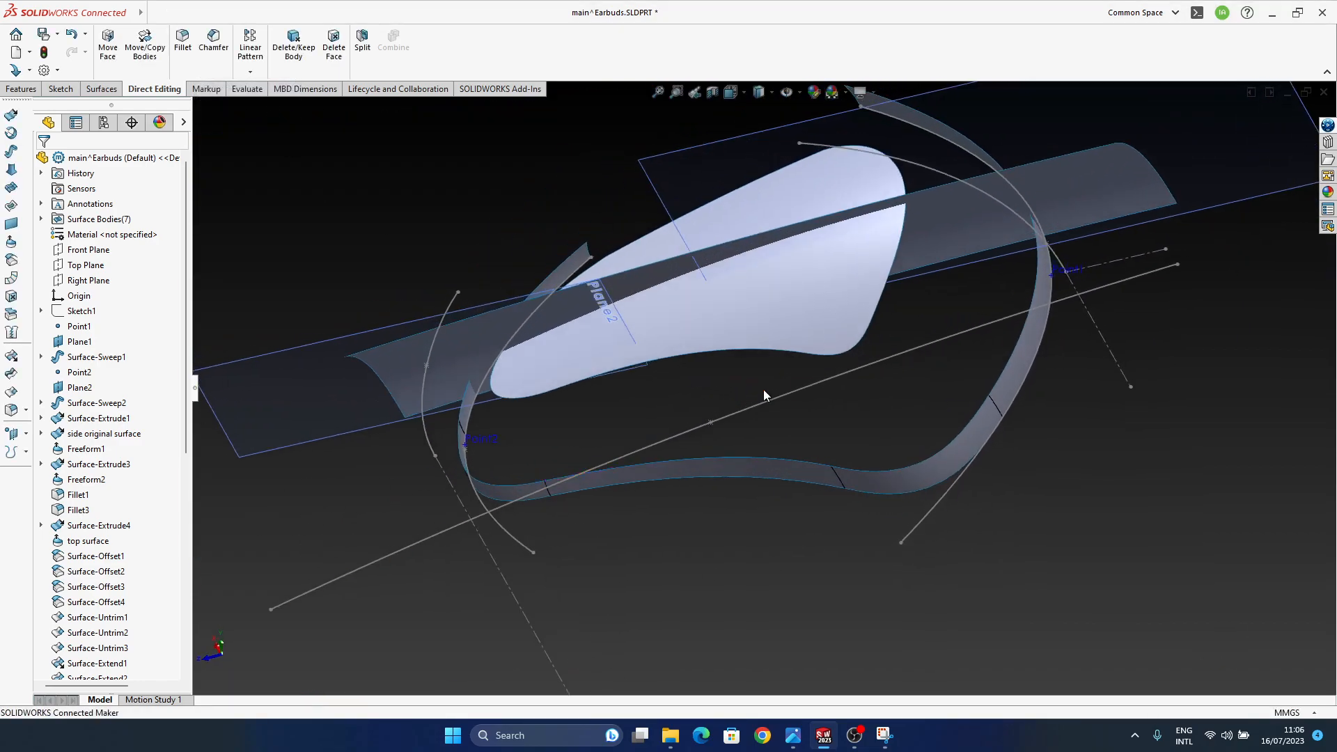
click(747, 470)
click(40, 465)
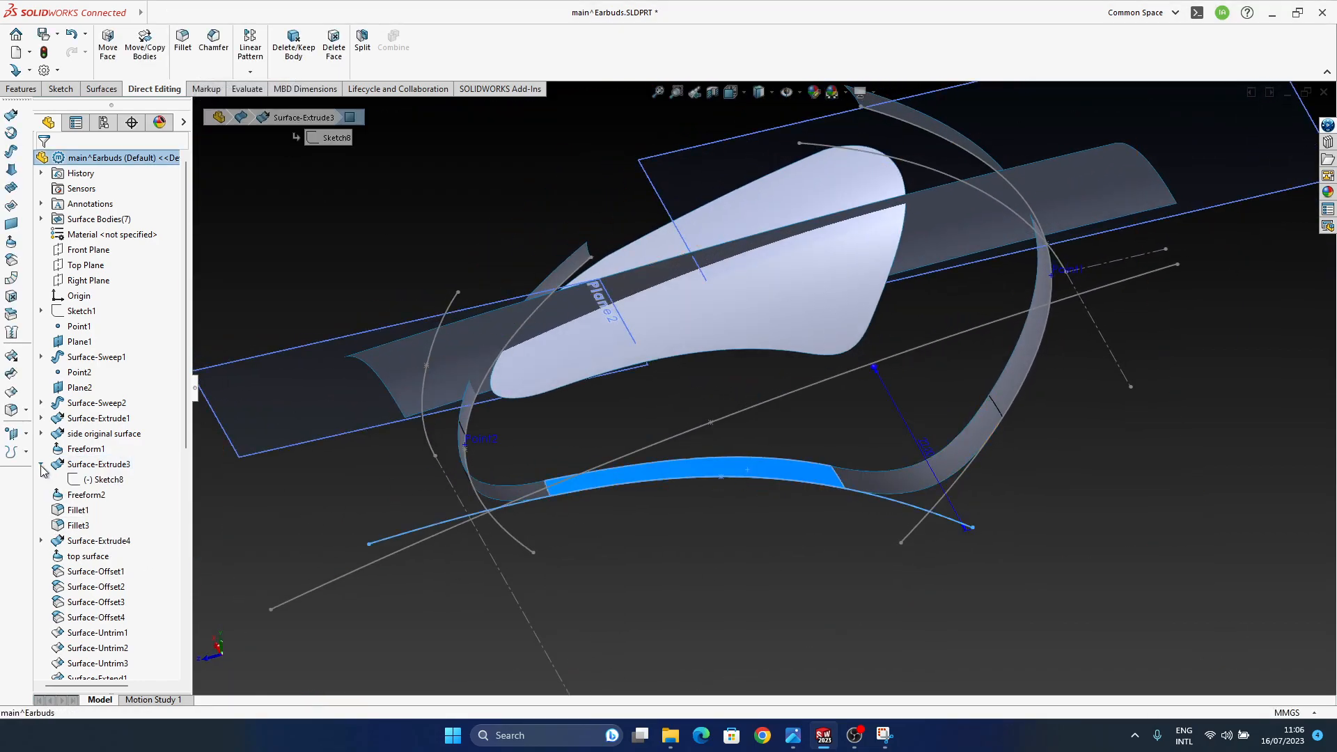
click(87, 482)
click(98, 462)
middle_drag(808, 369, 839, 479)
click(1133, 388)
middle_drag(731, 317, 681, 379)
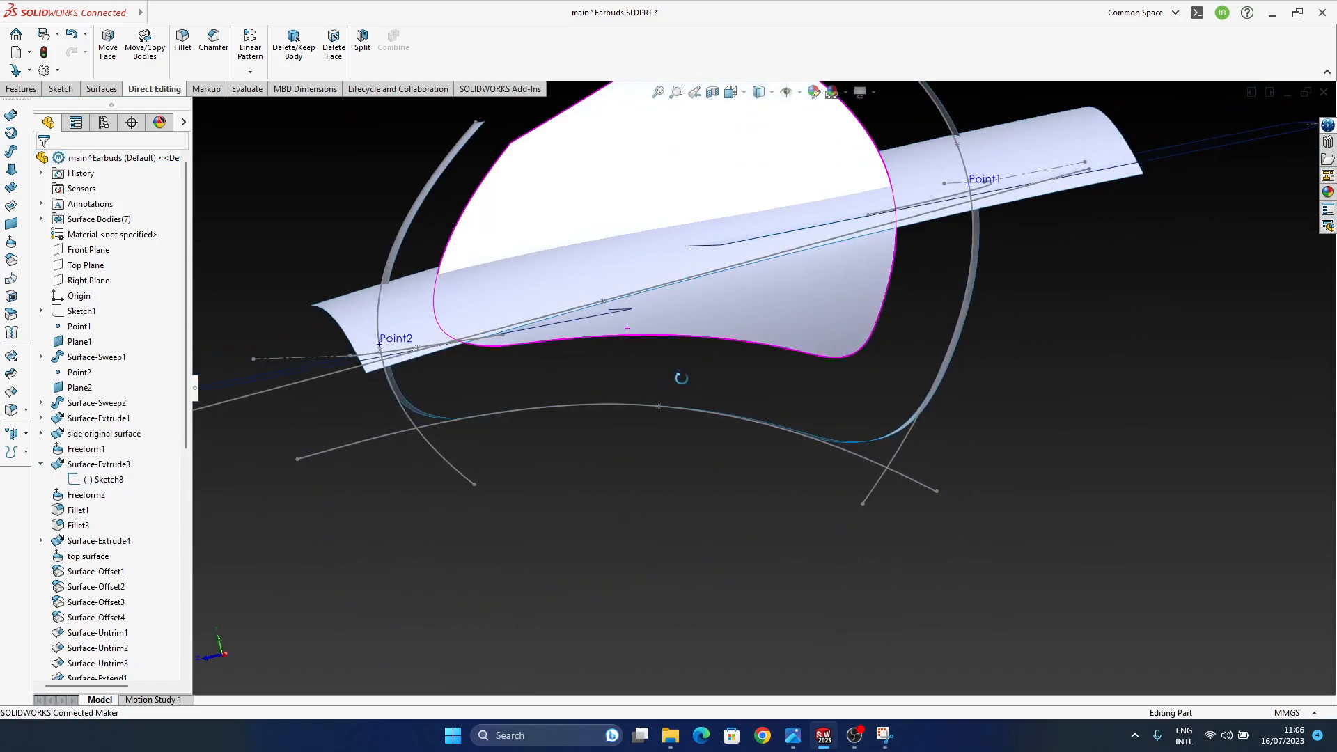
- Reshape the Sketch8 spline in the Right view by raising its left end and middle points, and exit the sketch
key(space)
click(634, 378)
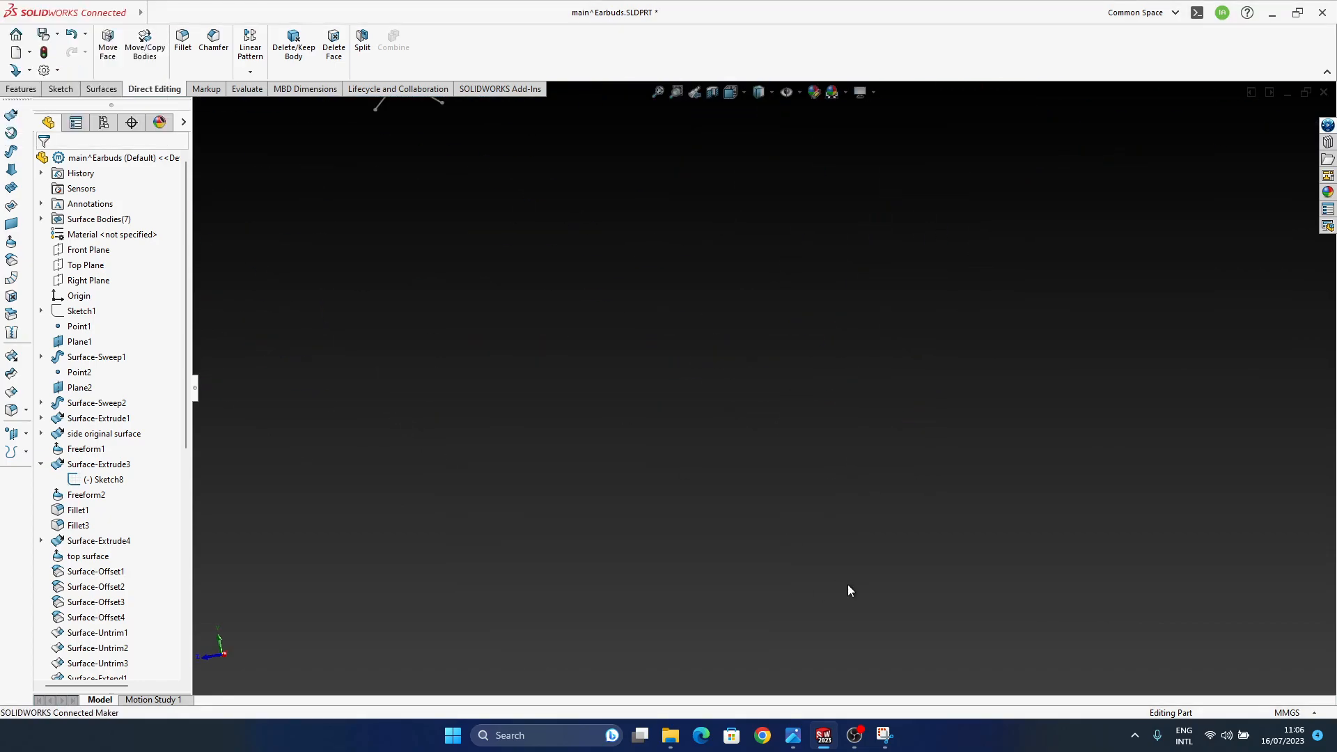
scroll(723, 458, down, 5)
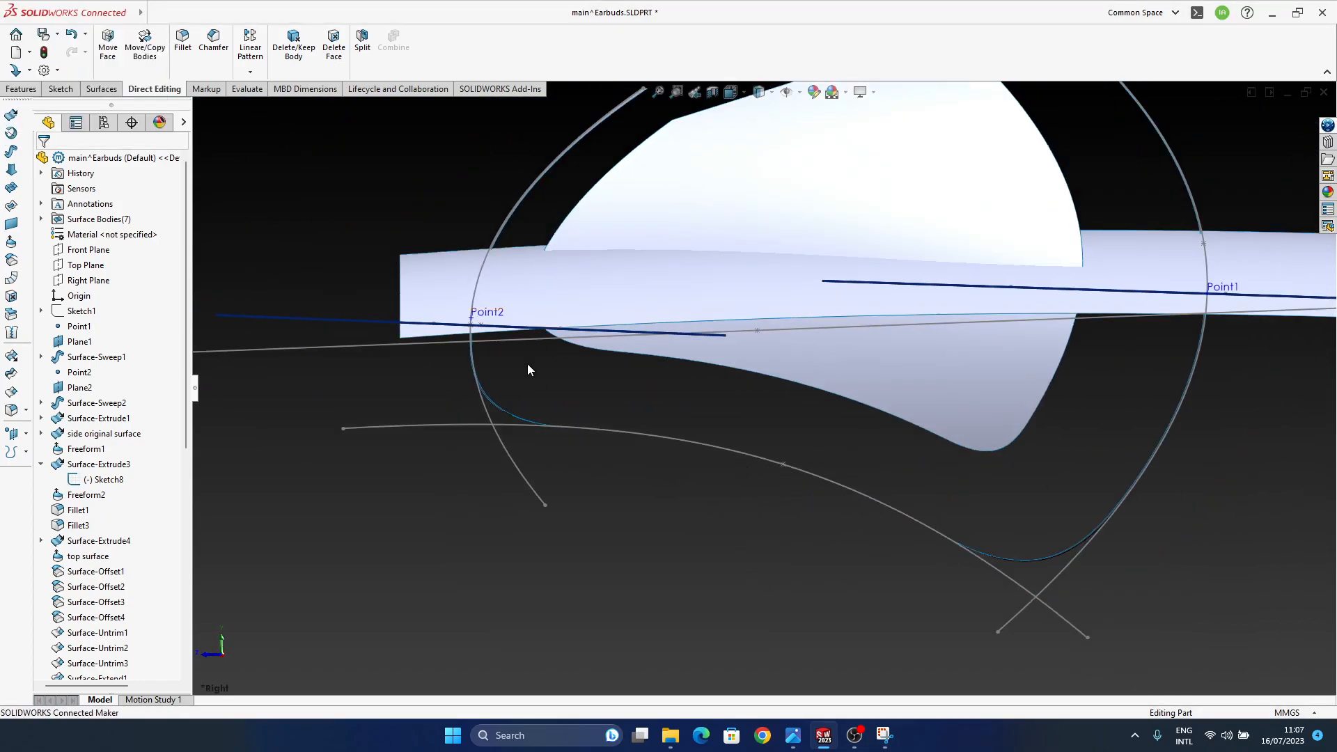
drag(341, 429, 348, 379)
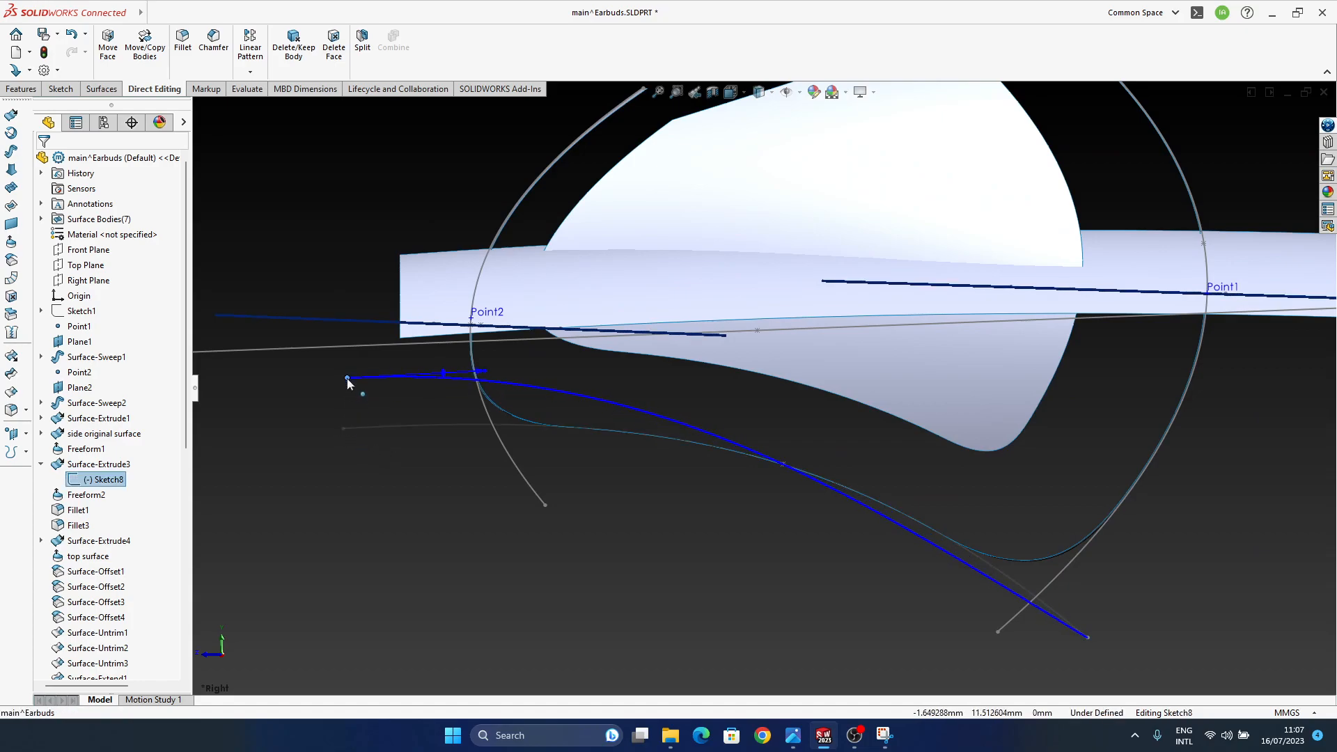
drag(782, 467, 798, 456)
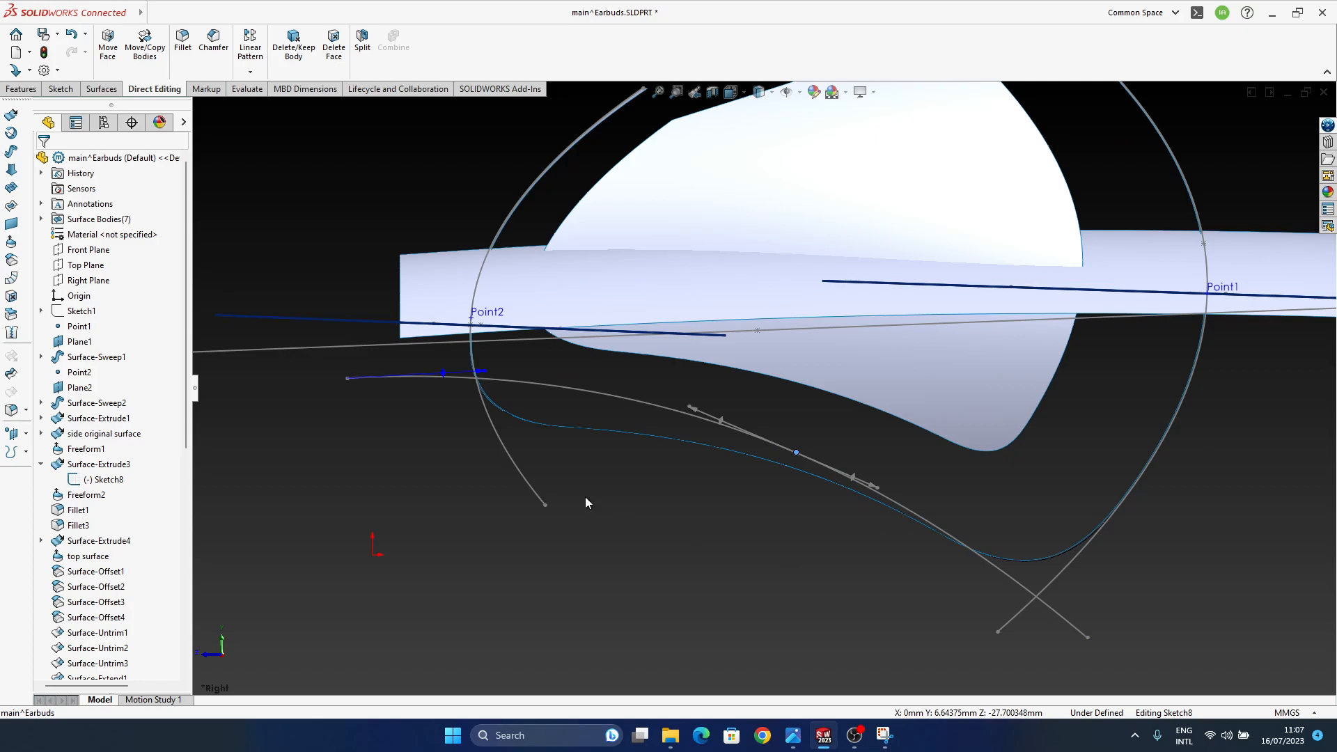
drag(344, 374, 349, 360)
drag(795, 457, 801, 430)
scroll(734, 422, up, 2)
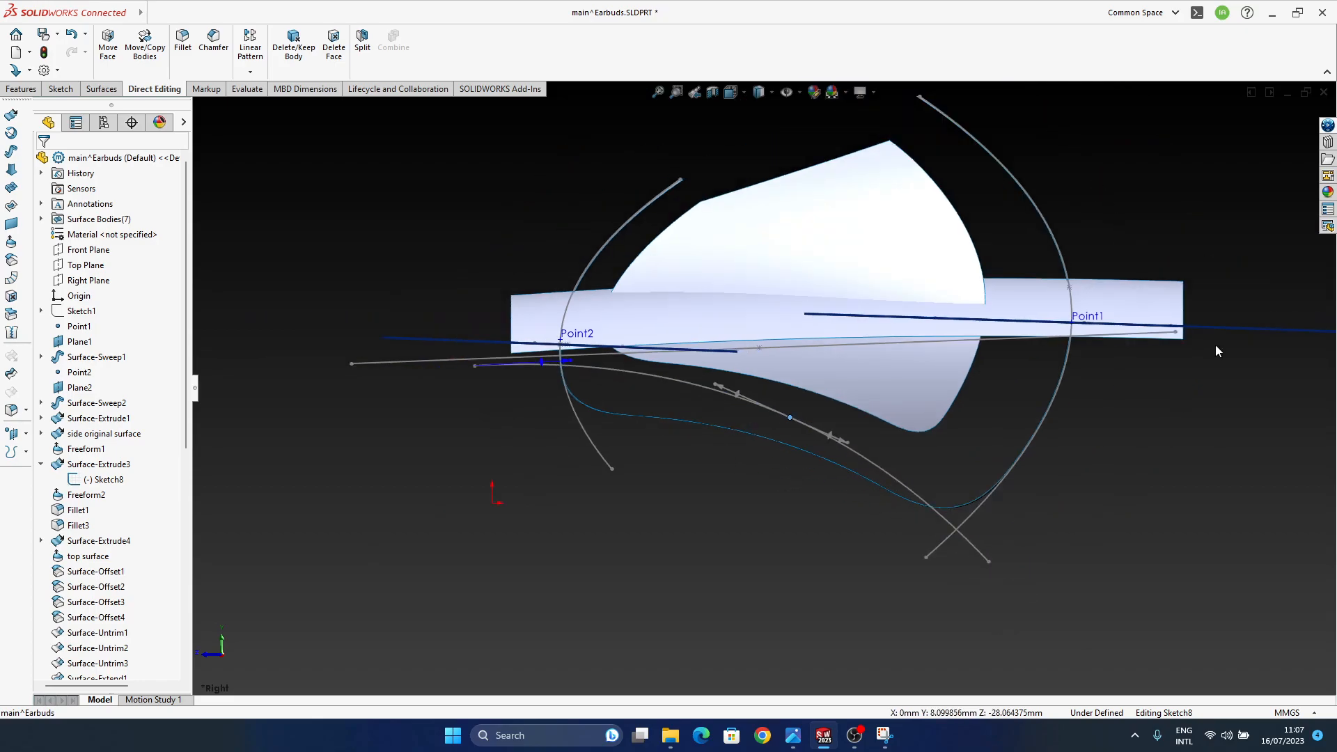
click(1132, 228)
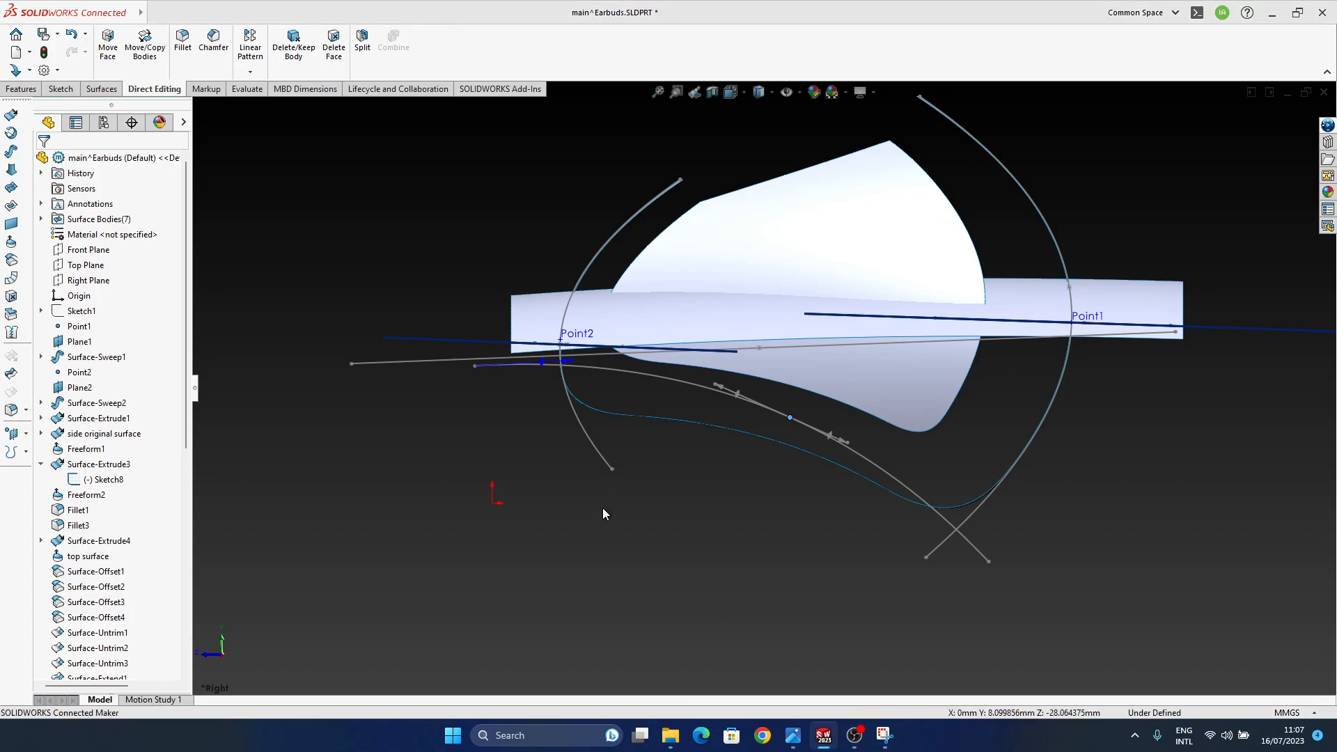
click(673, 375)
middle_drag(780, 454, 867, 491)
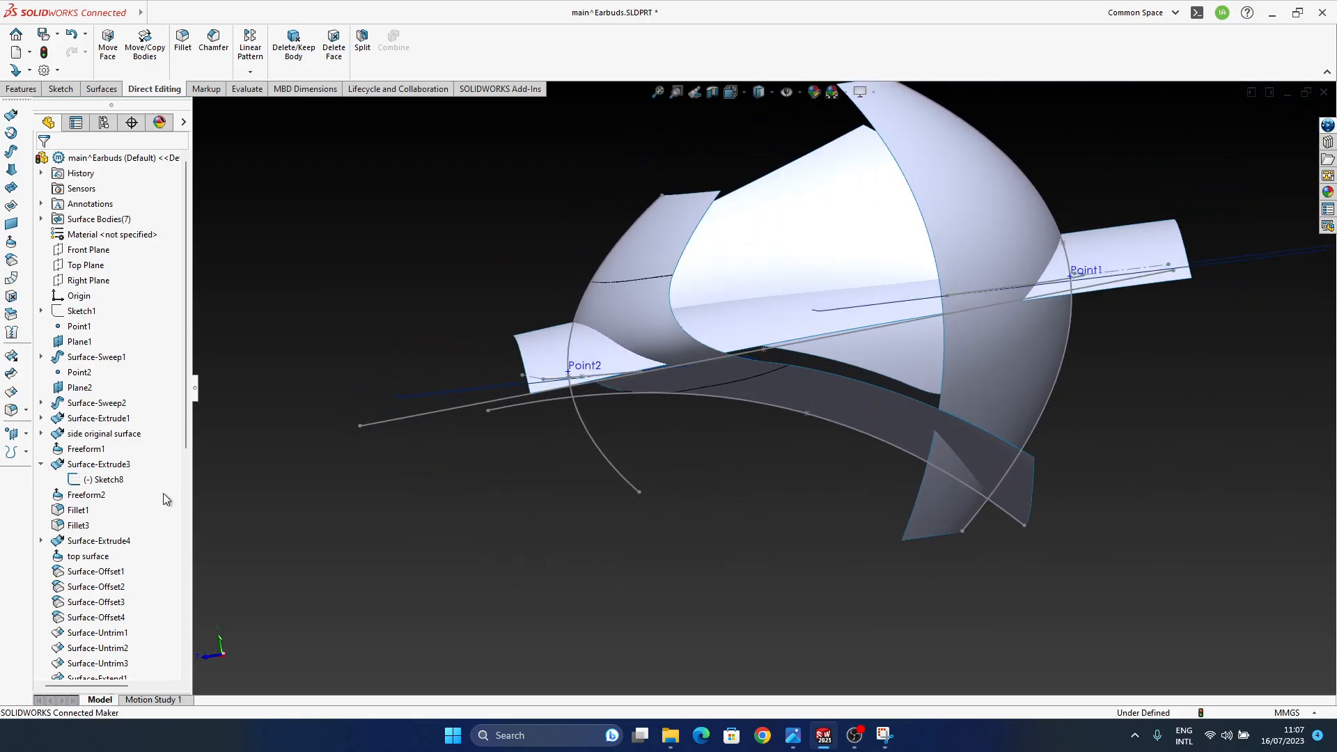
- Open the definition of Surface-Extend7 and examine the edge it extends
scroll(168, 496, down, 9)
scroll(141, 498, up, 1)
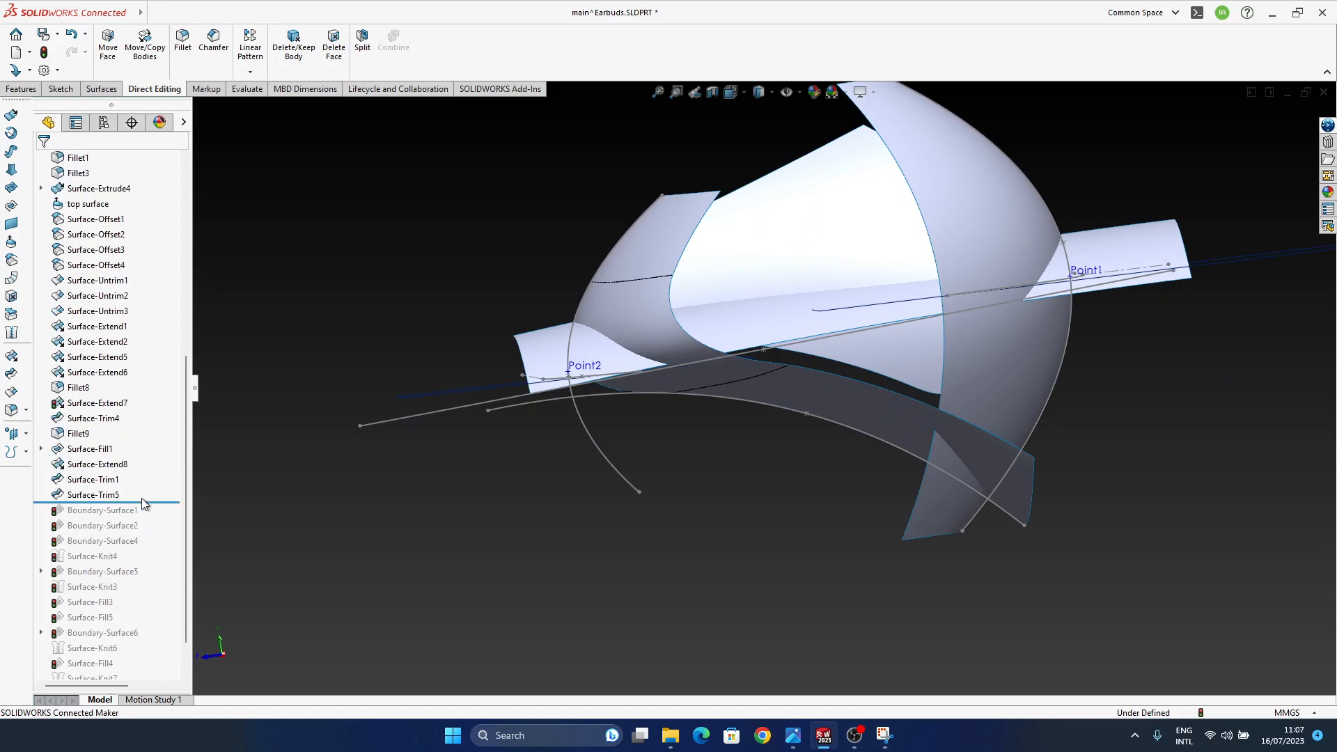
scroll(141, 498, up, 1)
middle_drag(863, 390, 861, 348)
scroll(90, 309, up, 7)
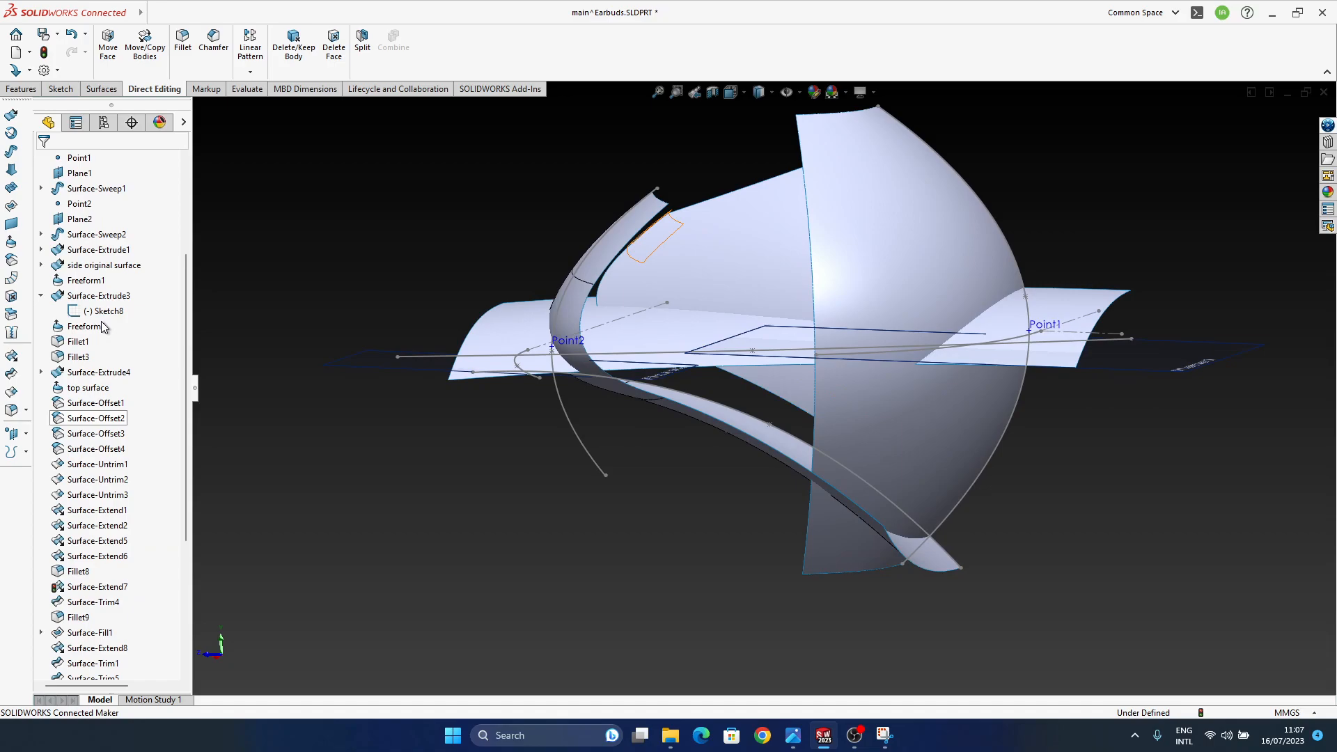
scroll(103, 341, down, 3)
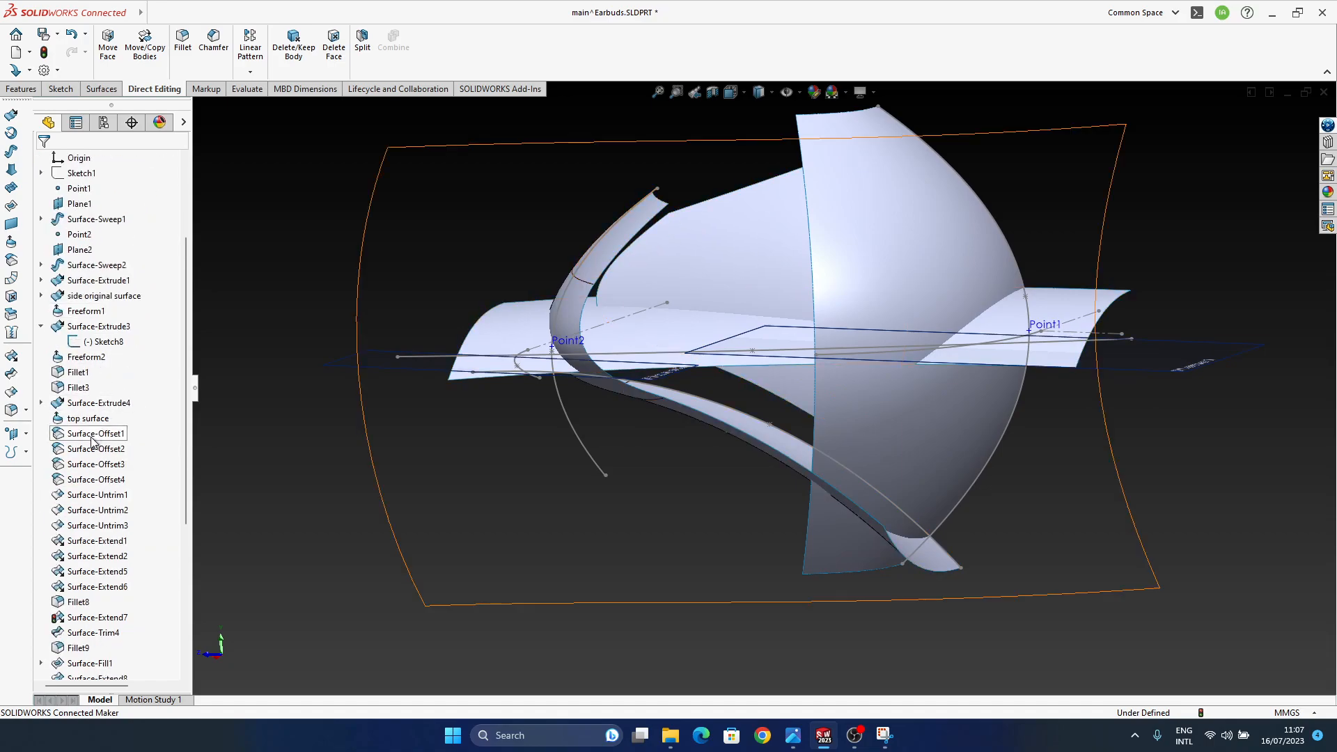
click(78, 602)
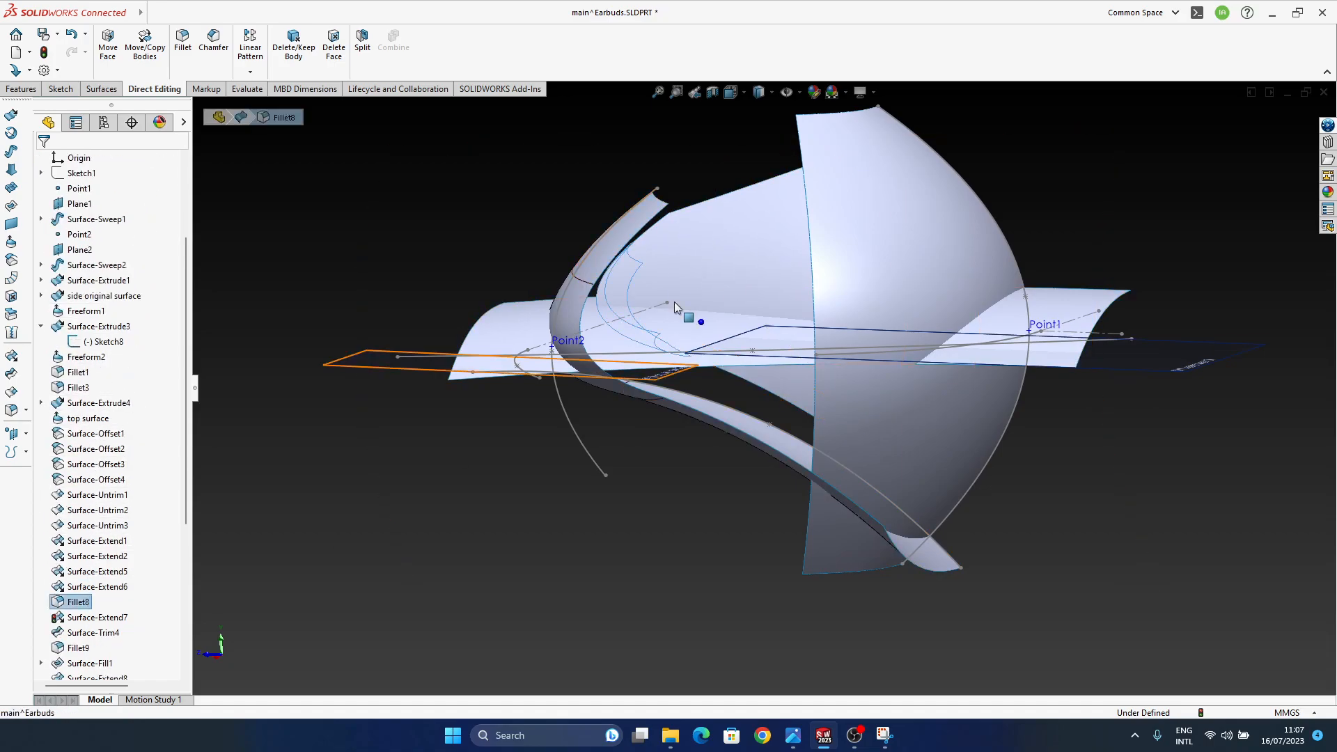
click(92, 618)
click(95, 583)
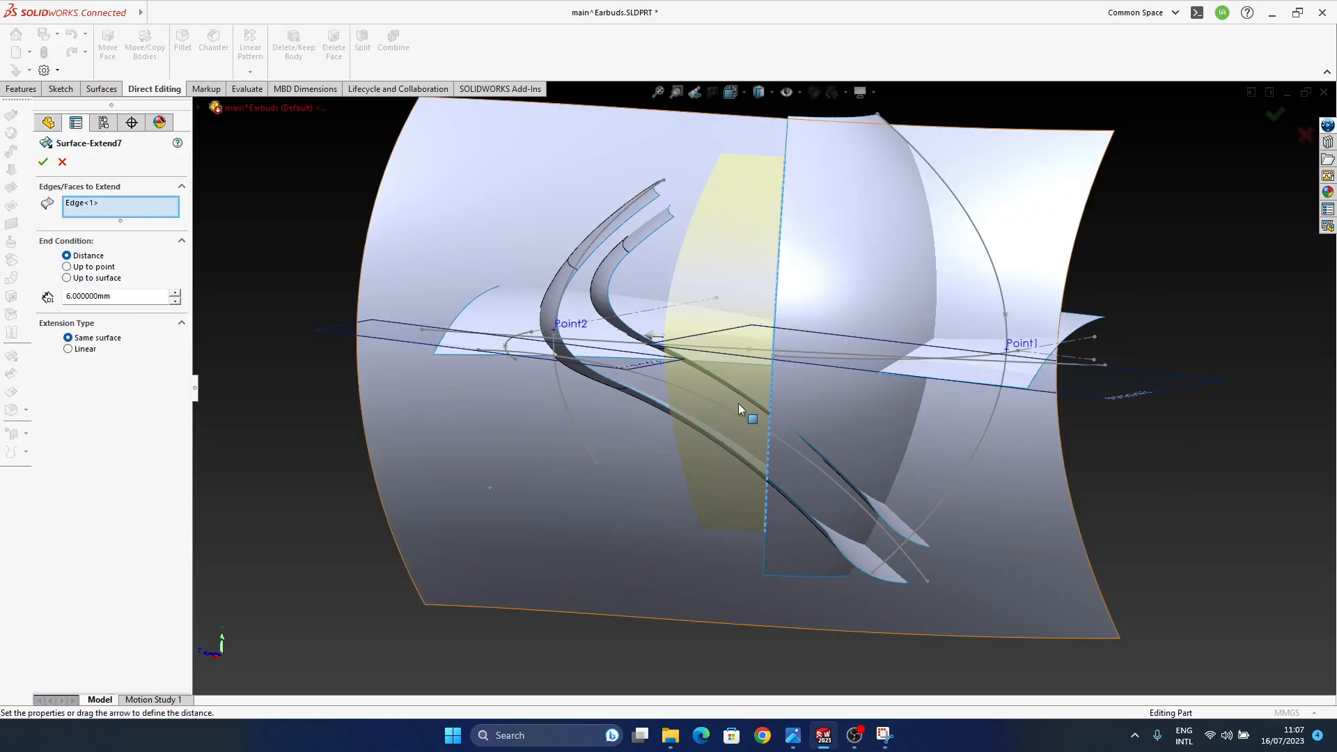
middle_drag(774, 347, 895, 430)
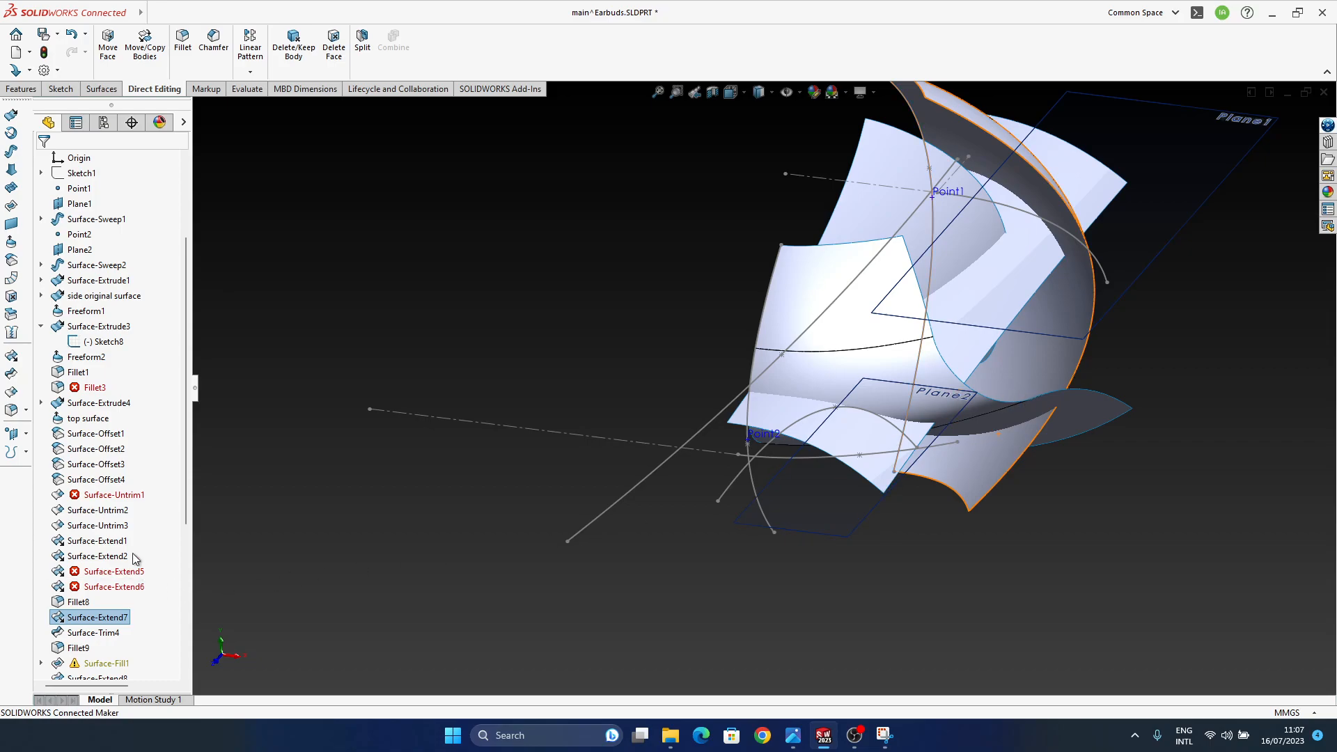
- Edit the failed Fillet3 between the side and lower faces and try a radius of 5 mm
scroll(97, 418, up, 2)
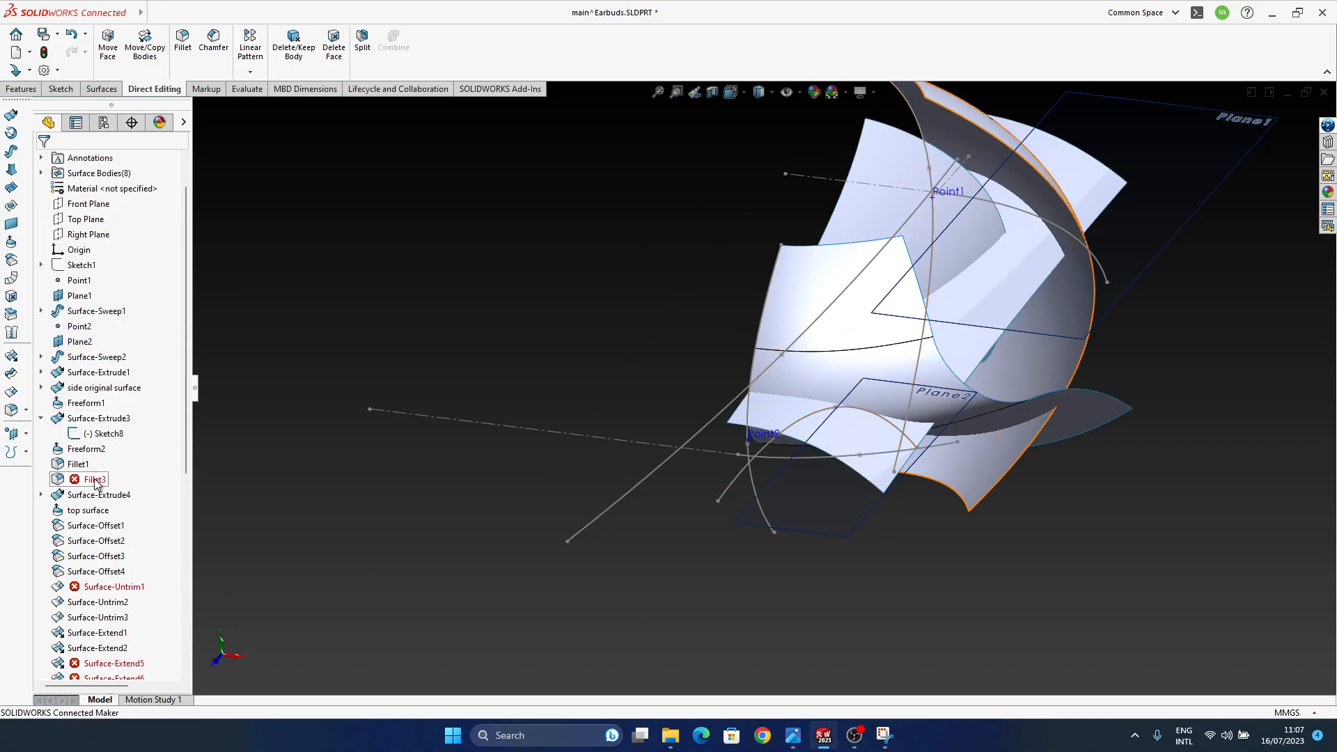
click(93, 480)
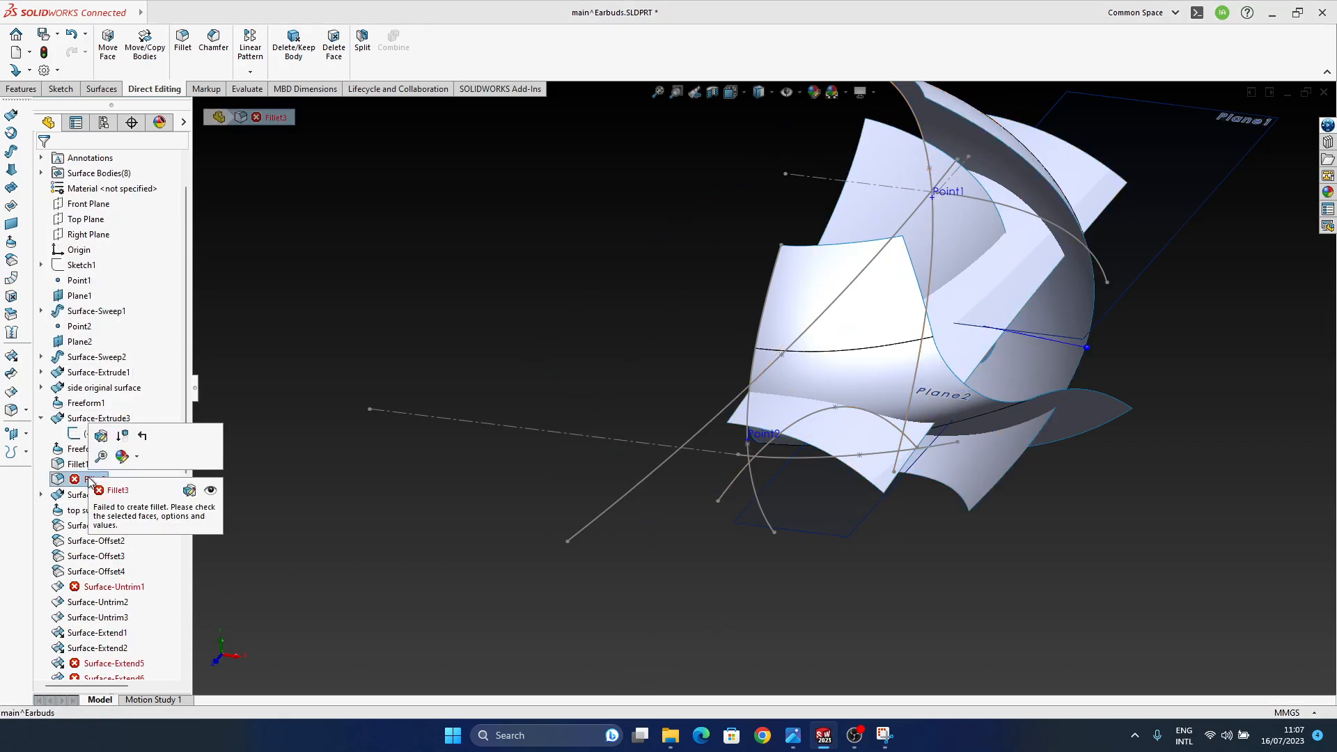
click(100, 437)
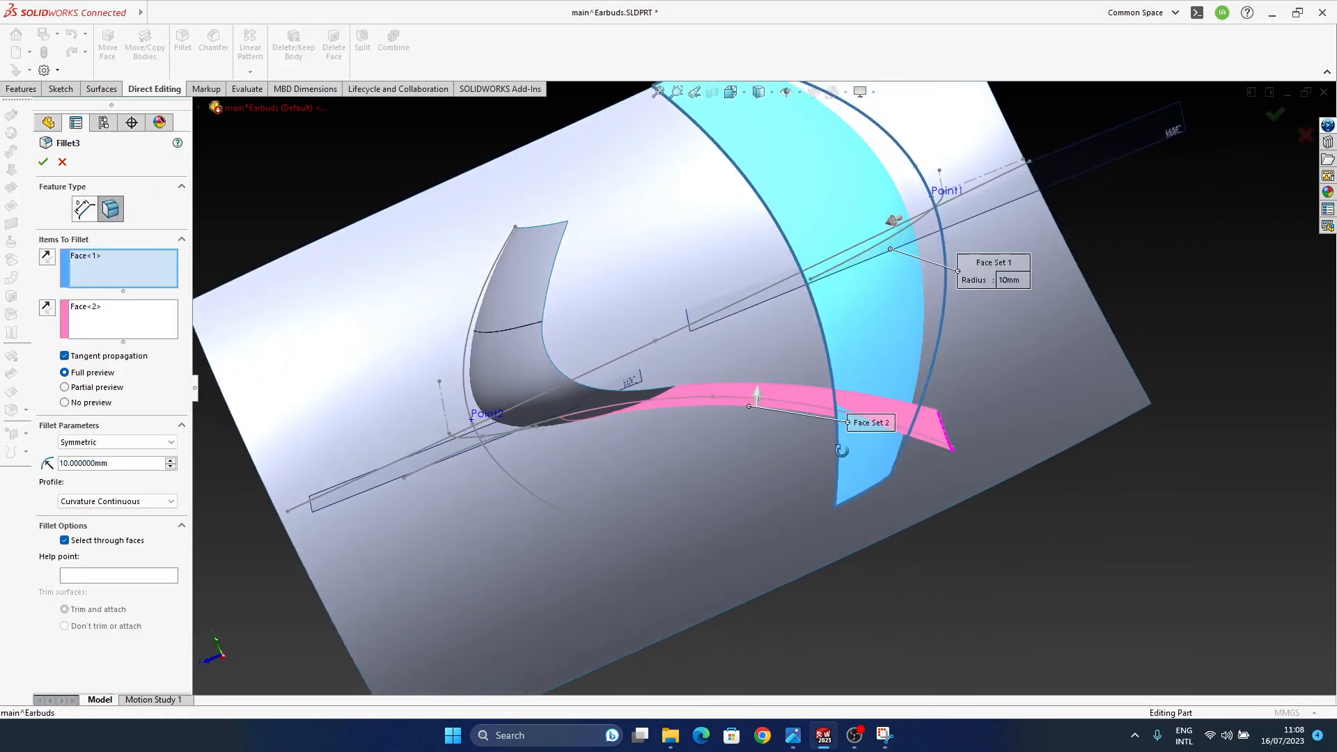
middle_drag(842, 451, 888, 390)
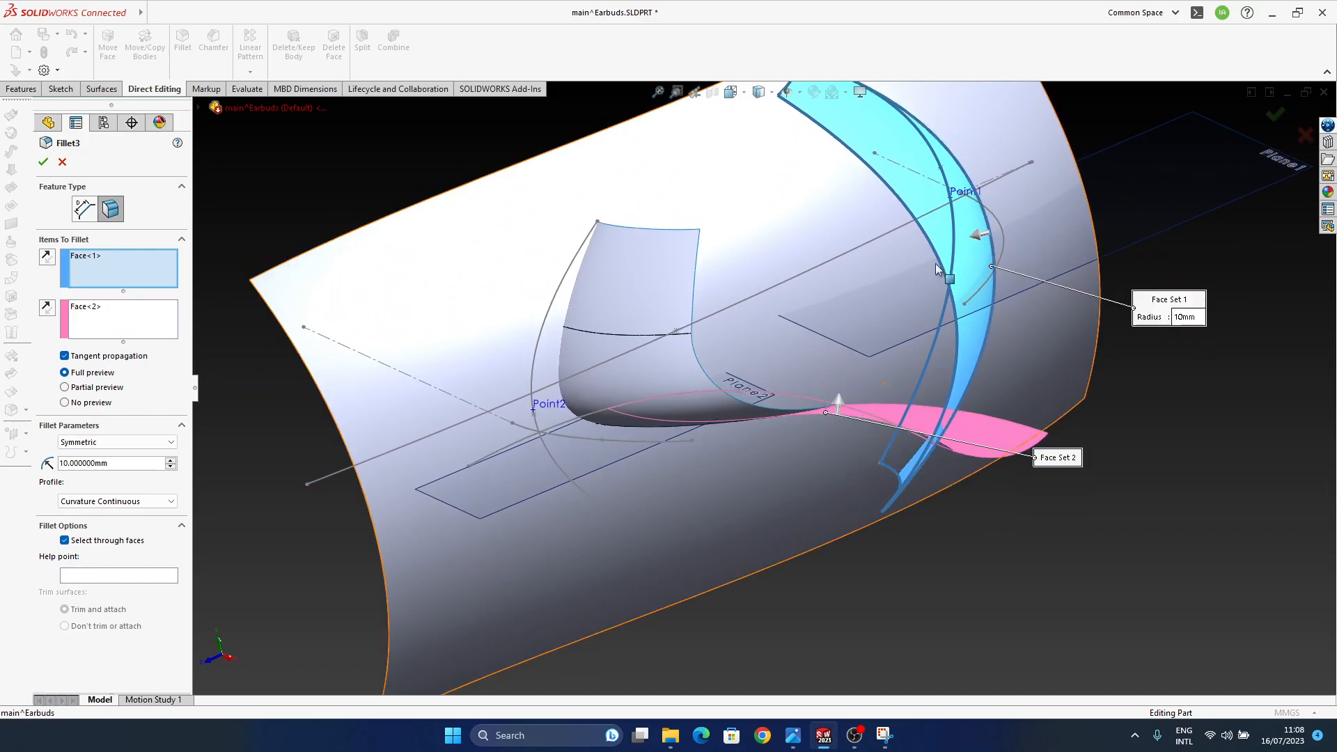
middle_drag(964, 416, 899, 380)
drag(122, 465, 21, 449)
text(5)
key(Return)
- Set the Fillet3 radius to 2 mm and accept the fillet
middle_drag(745, 390, 736, 433)
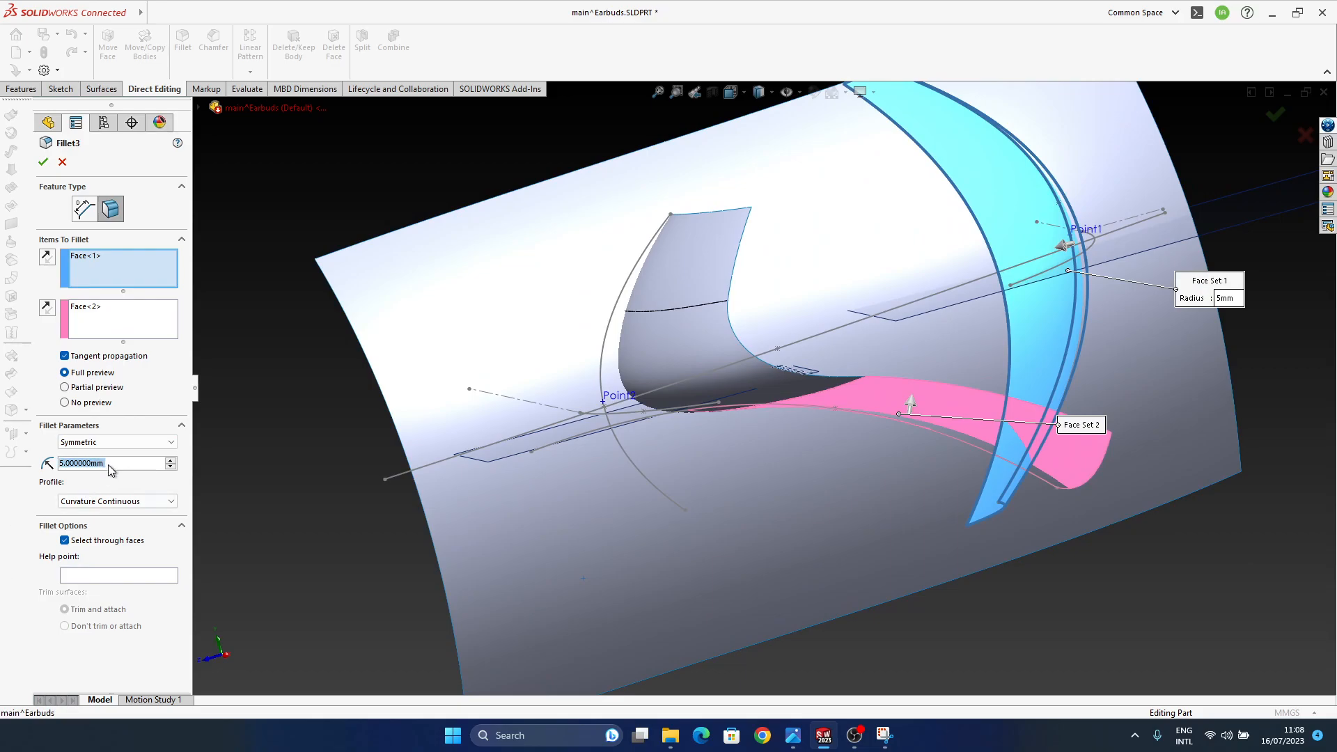
text(2)
key(Return)
middle_drag(897, 358, 899, 385)
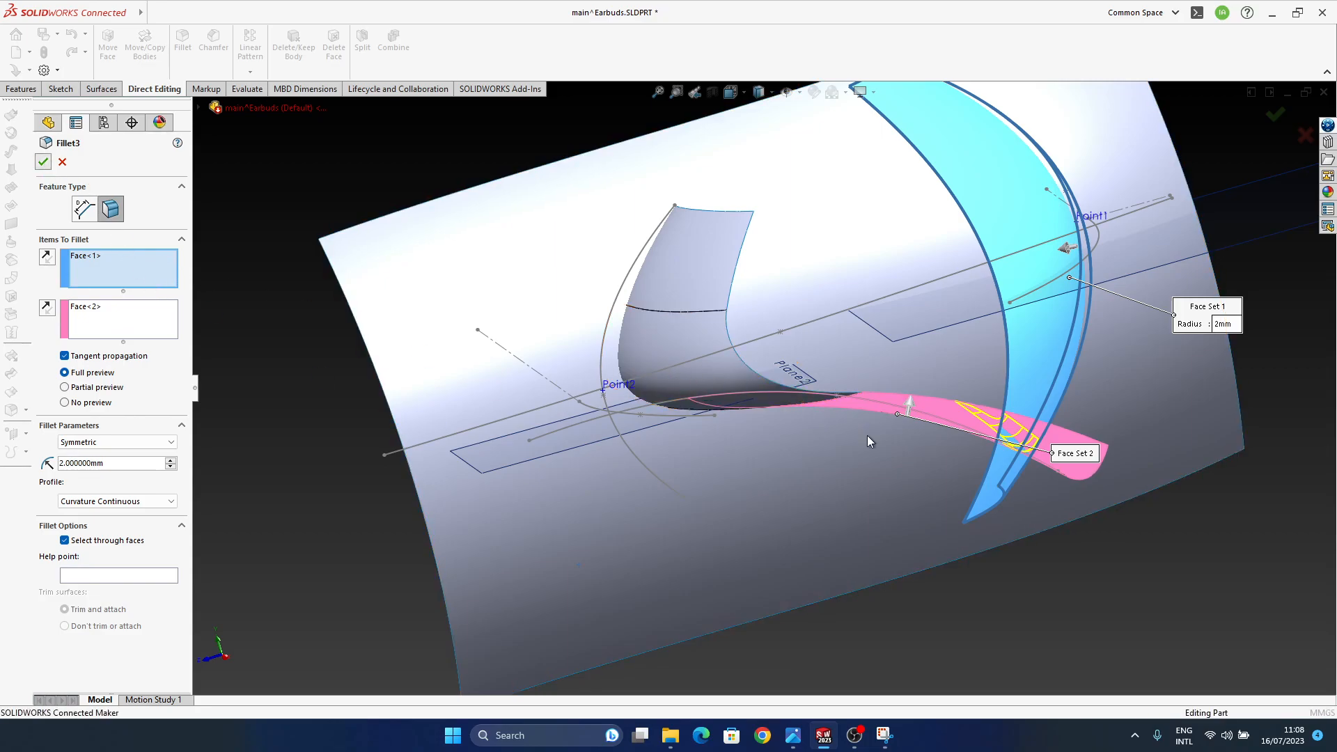
key(Return)
- Undo the Fillet3 radius change and continue the rebuild while ignoring the feature's error
middle_drag(867, 436, 807, 294)
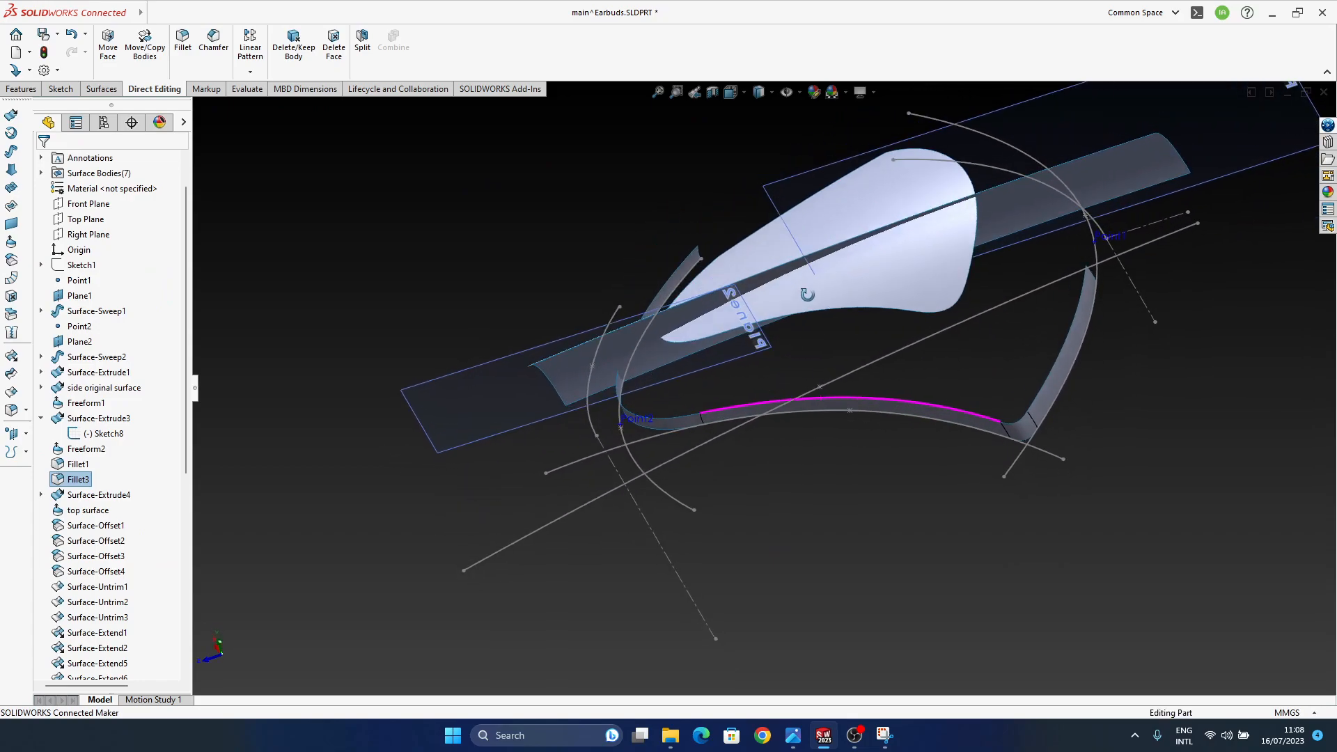
scroll(169, 500, down, 4)
mouse_move(951, 301)
middle_down()
mouse_move(949, 369)
mouse_move(916, 450)
middle_up()
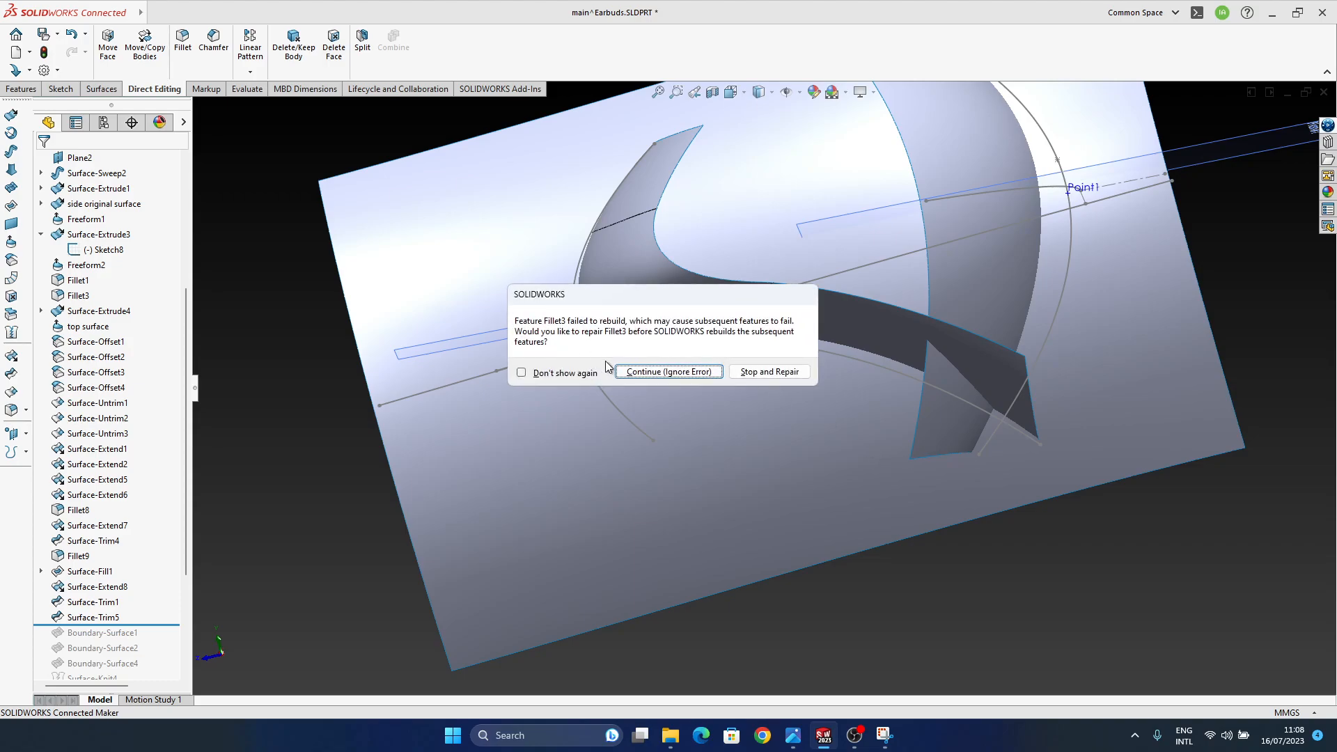
click(621, 371)
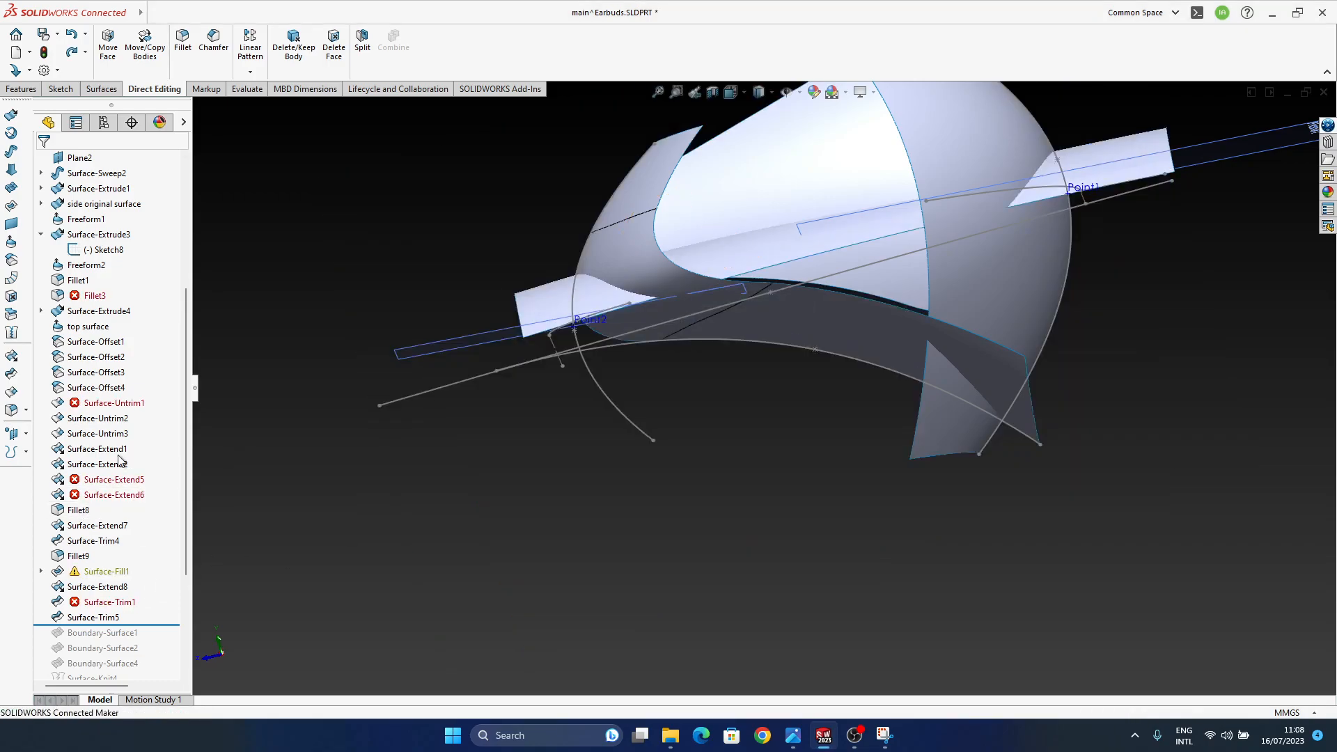
- Roll the feature history back to just after Fillet1, before Fillet3
middle_drag(874, 298, 763, 522)
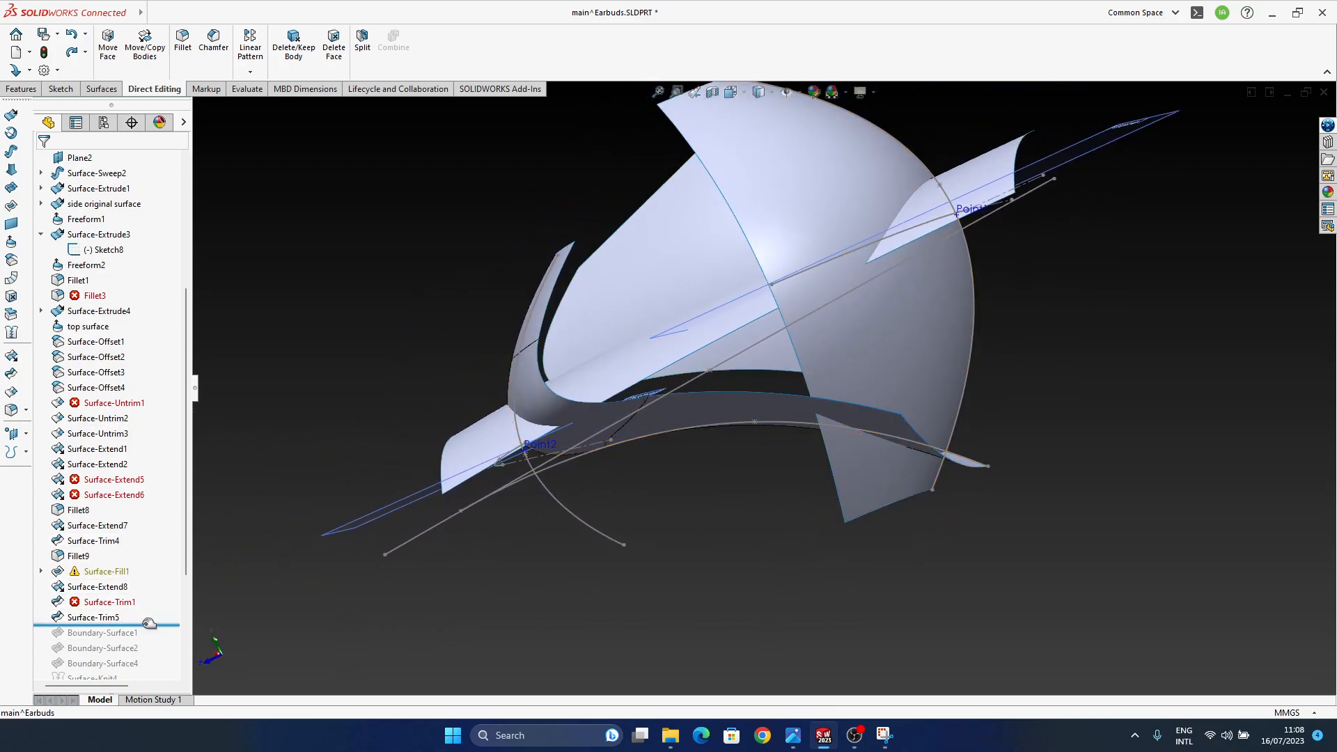
drag(131, 413, 128, 294)
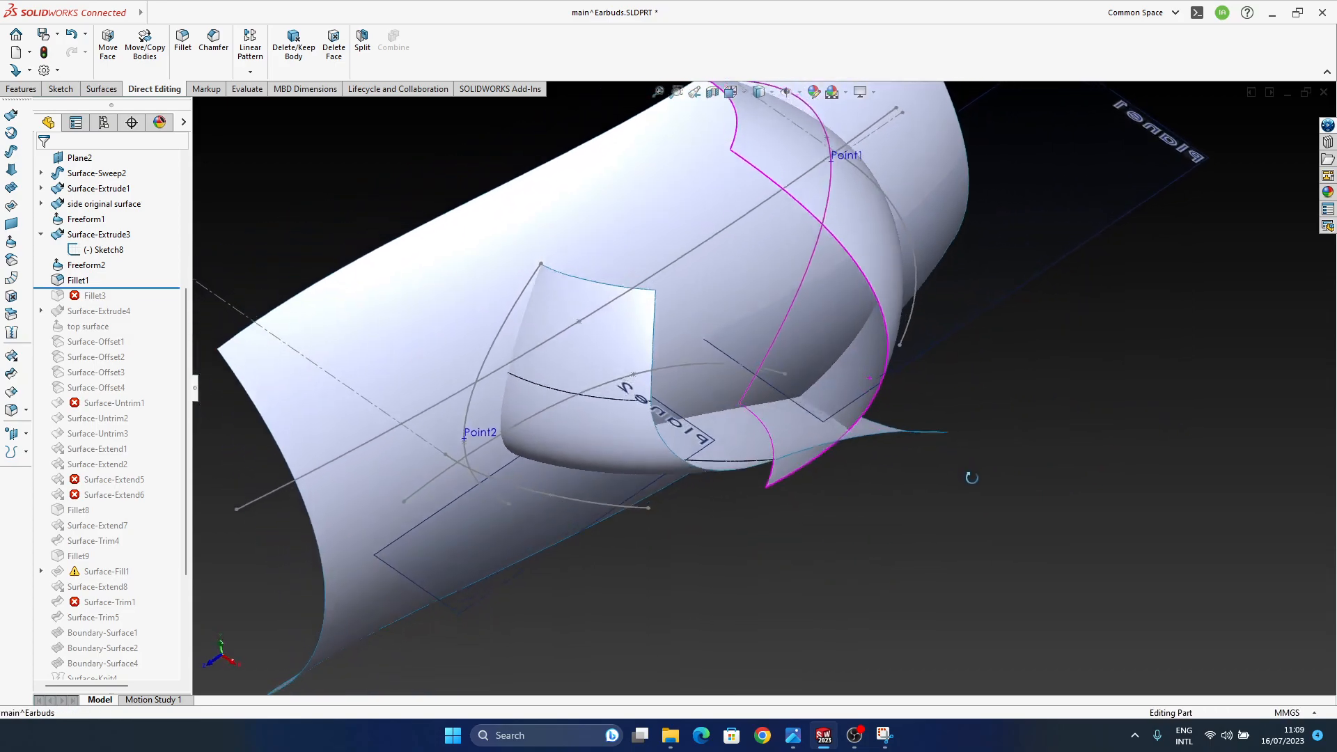
- Examine the Fillet1 blend between the side and lower surfaces and review its face selections, radius and profile settings
middle_drag(971, 478, 859, 567)
click(514, 337)
key(Escape)
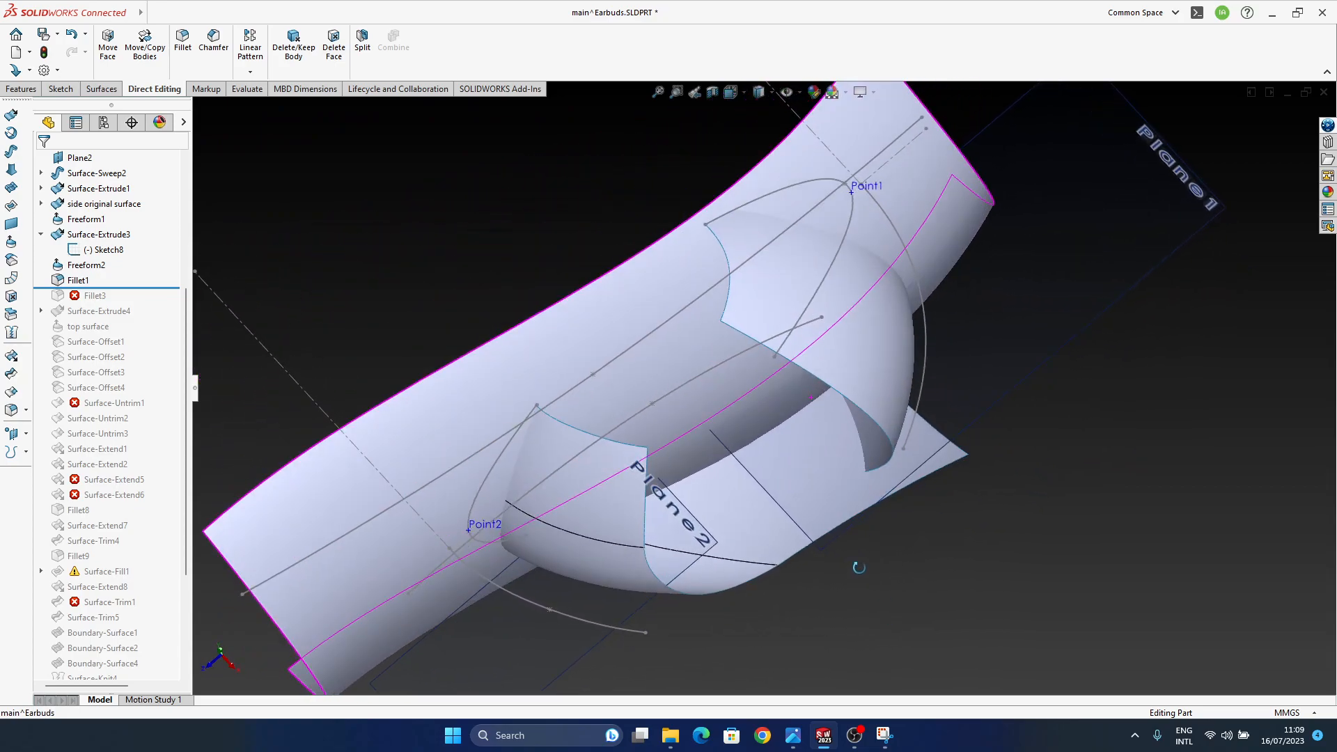
scroll(874, 449, up, 3)
middle_drag(861, 378, 684, 591)
scroll(800, 440, down, 3)
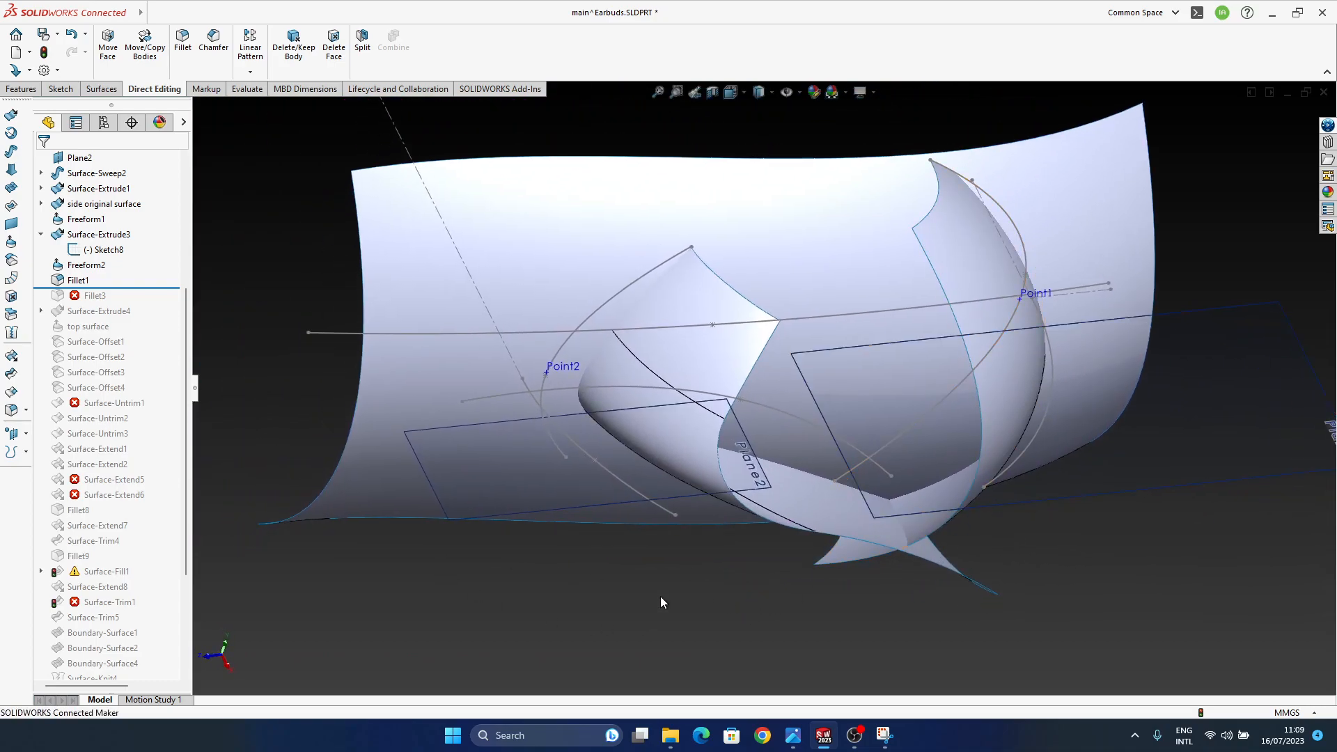
click(679, 442)
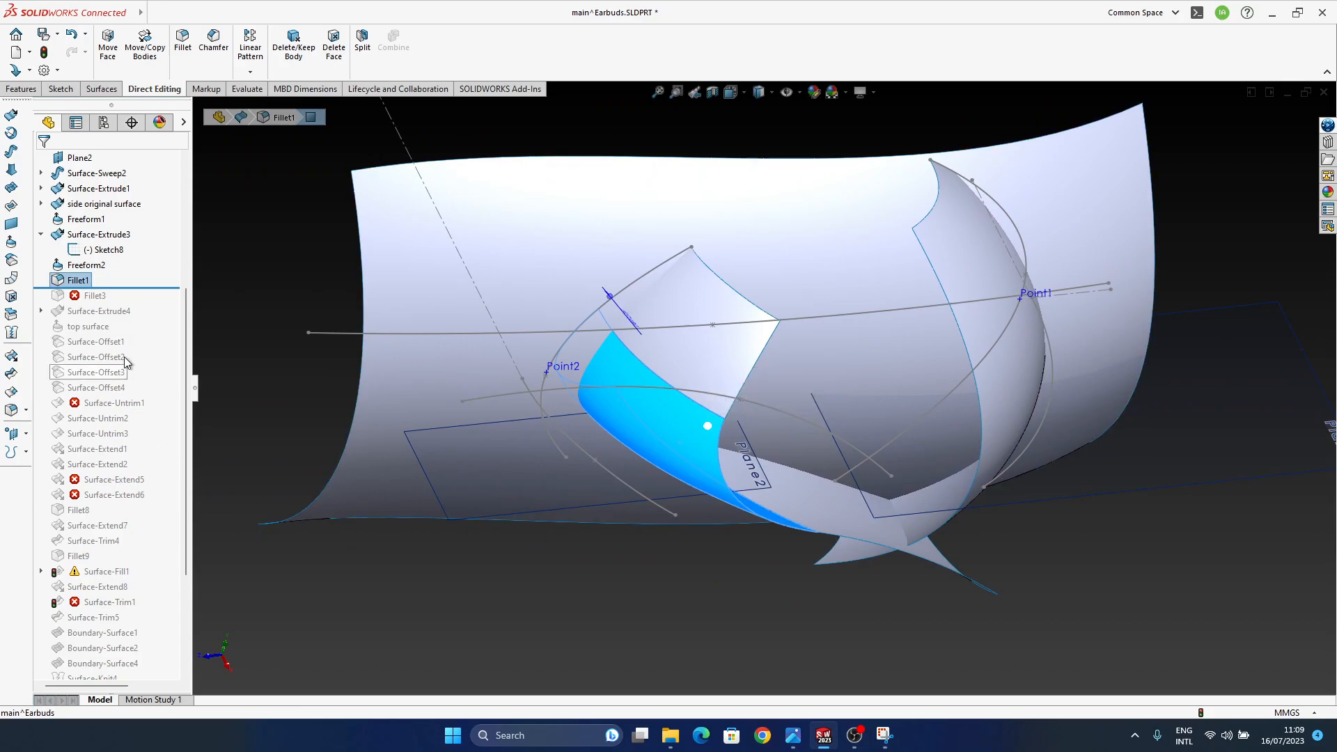
middle_drag(770, 483, 731, 454)
click(106, 284)
click(72, 282)
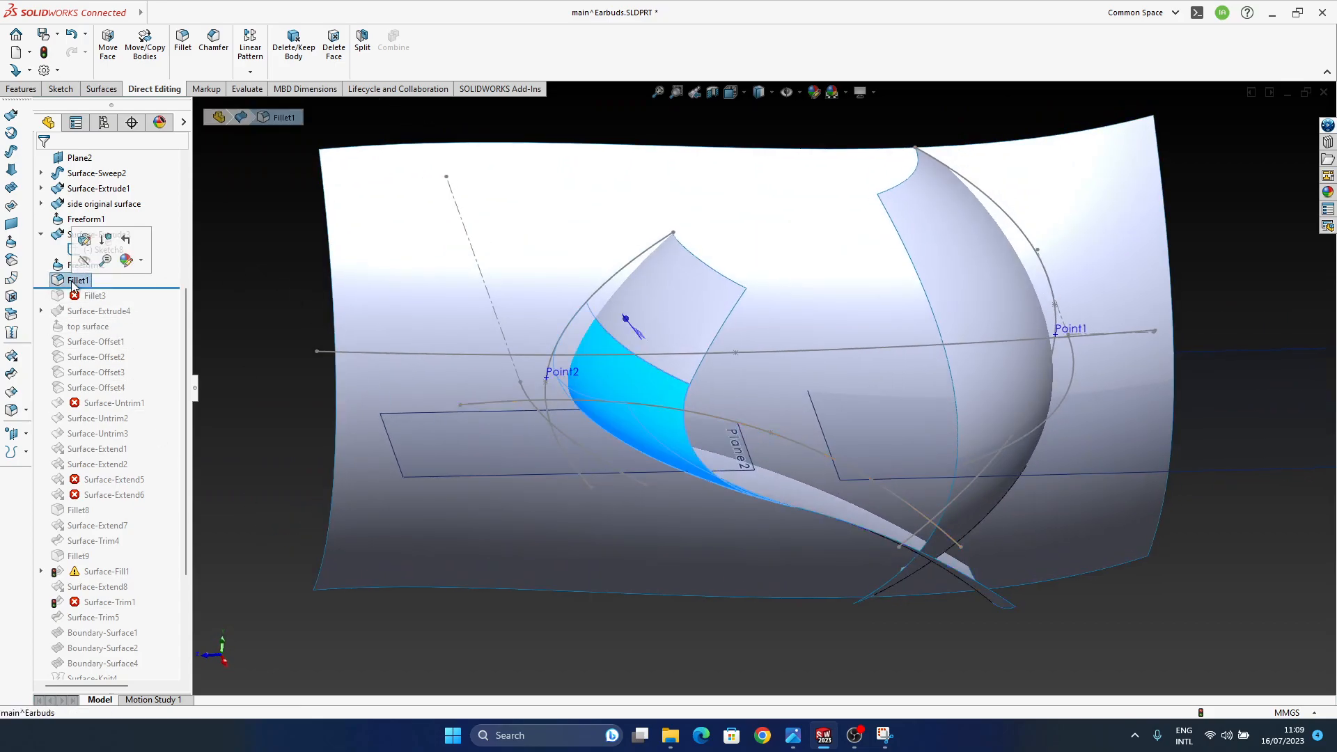
click(85, 246)
middle_drag(784, 465, 606, 408)
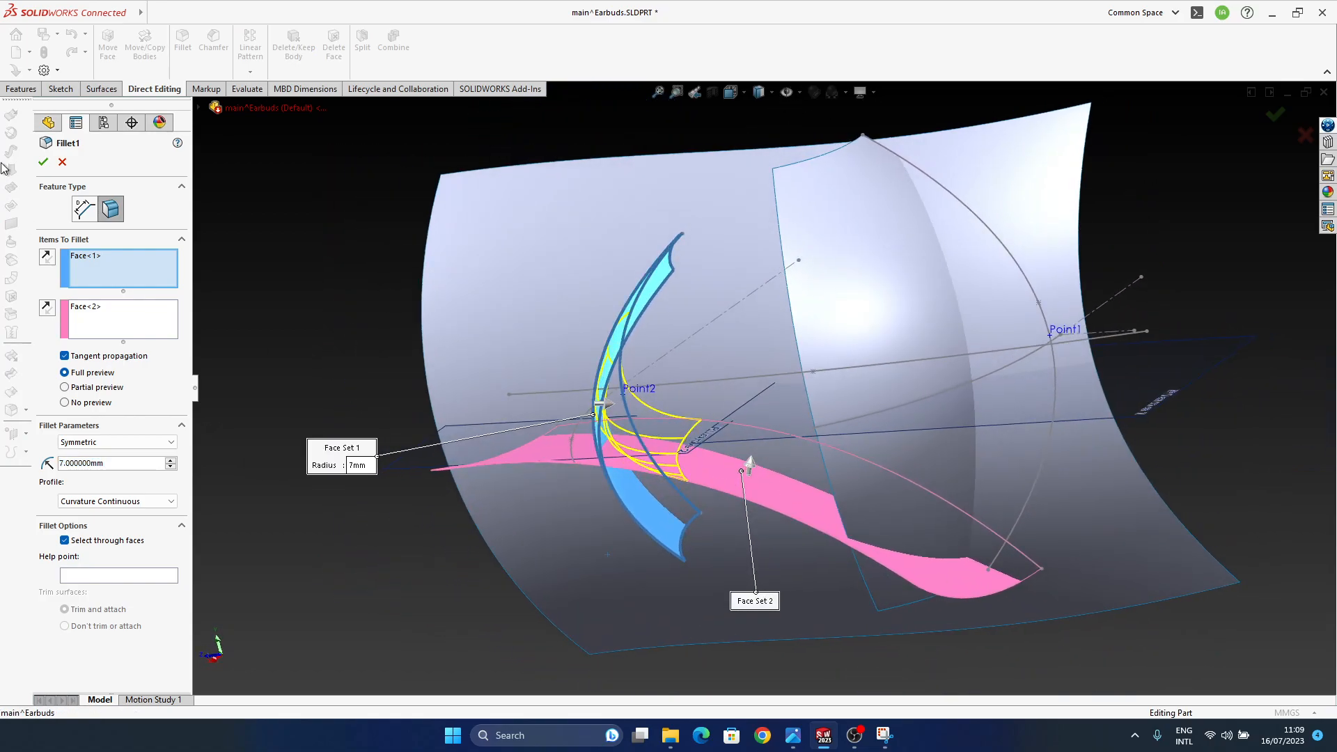
click(62, 161)
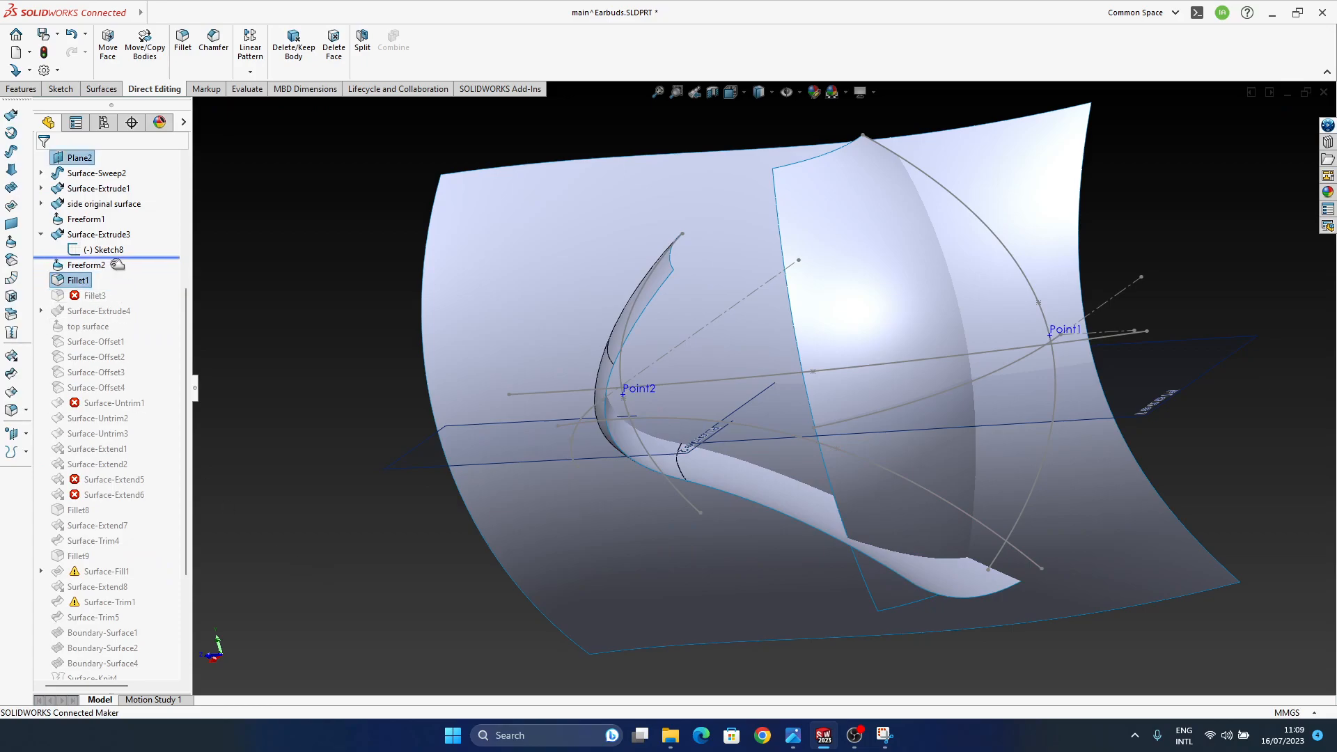
- Roll the feature history back to just after Freeform2 and set up a surface trim of Surface-Sweep2 with Freeform2 as the trim tool
middle_drag(763, 617, 312, 474)
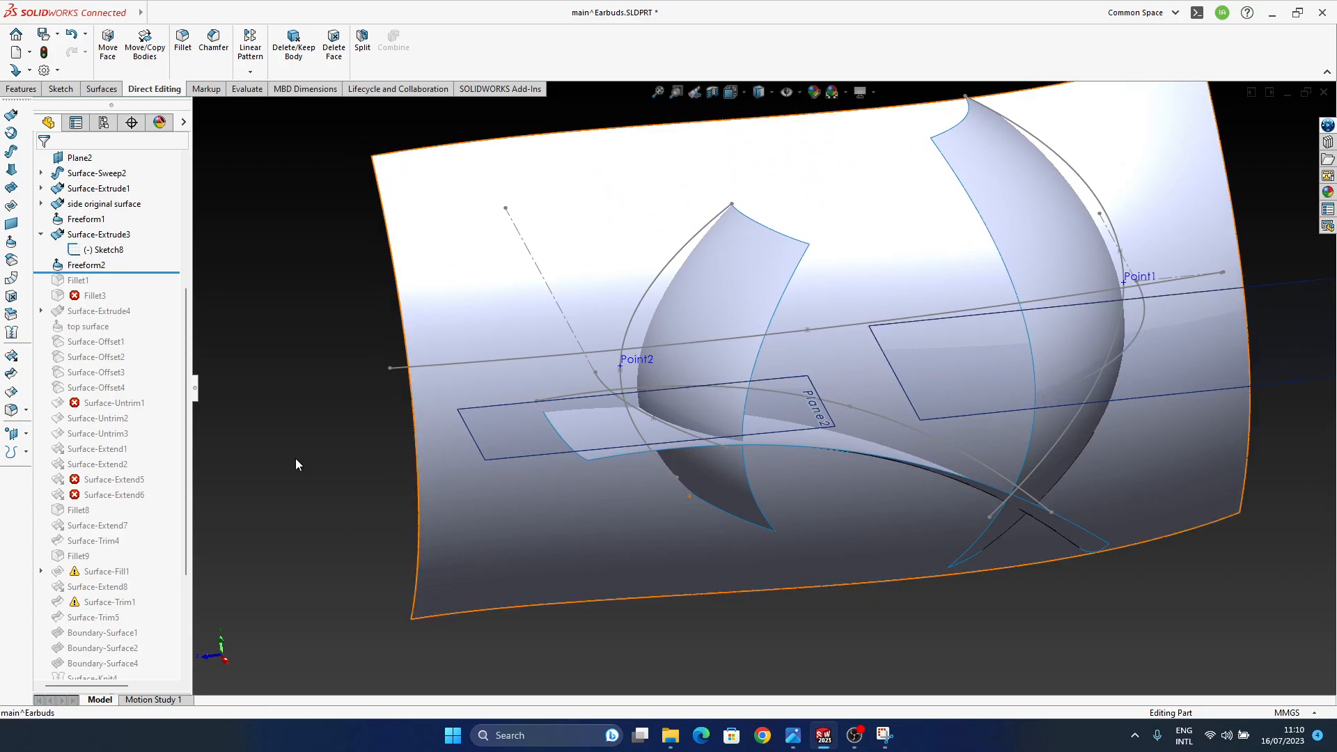
middle_drag(774, 482, 321, 421)
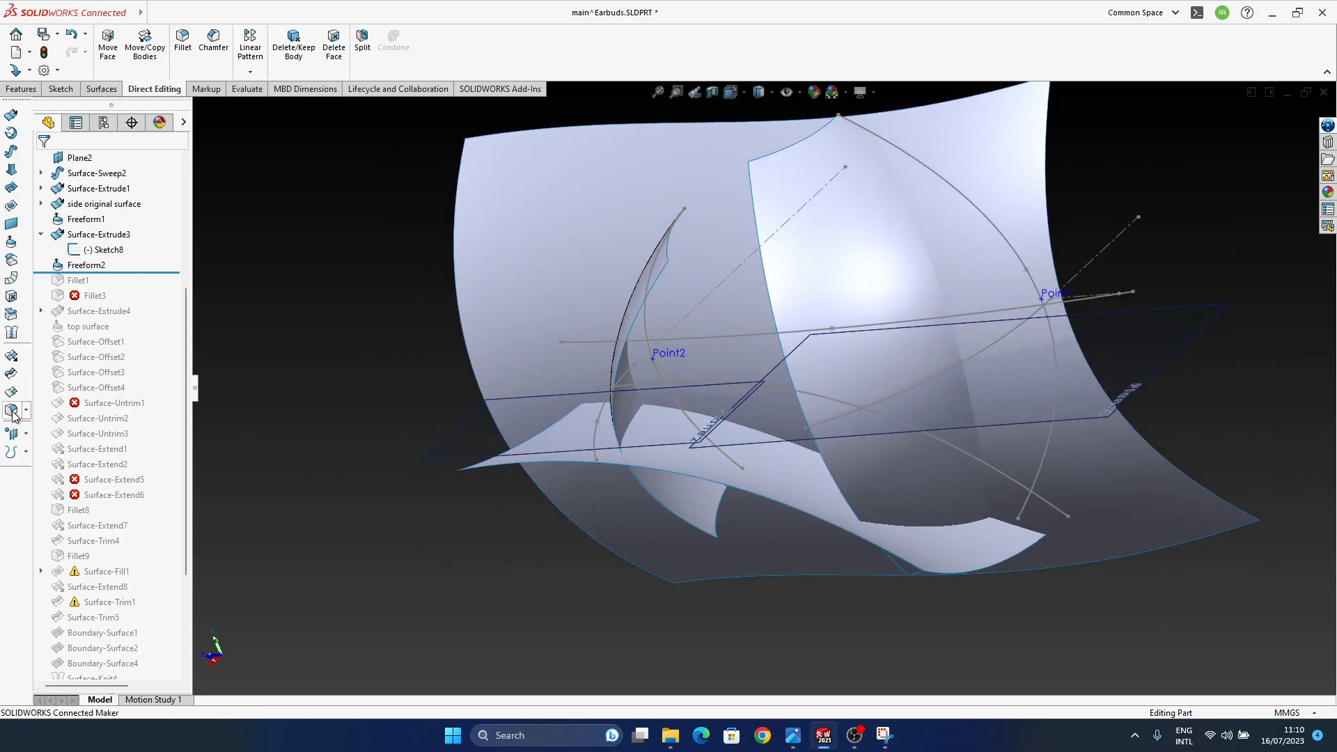
click(12, 376)
click(675, 466)
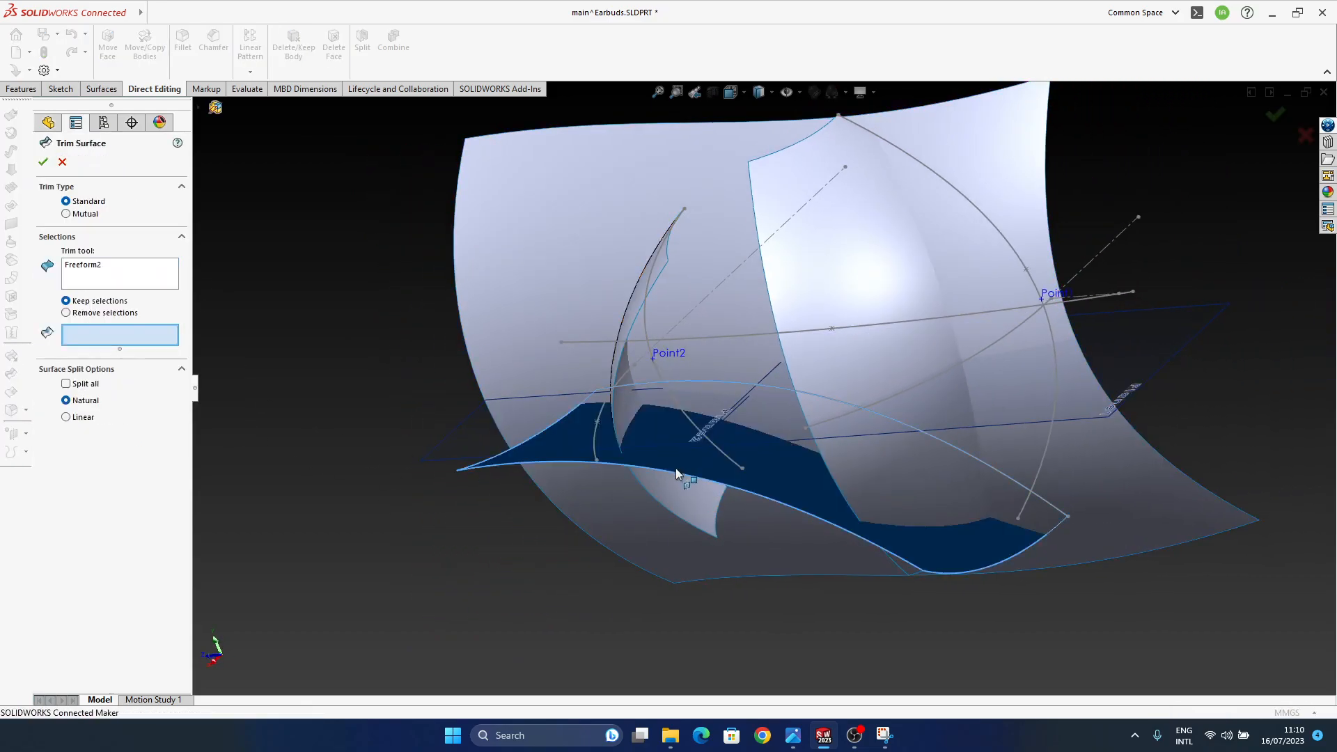
click(631, 415)
middle_drag(631, 415, 209, 352)
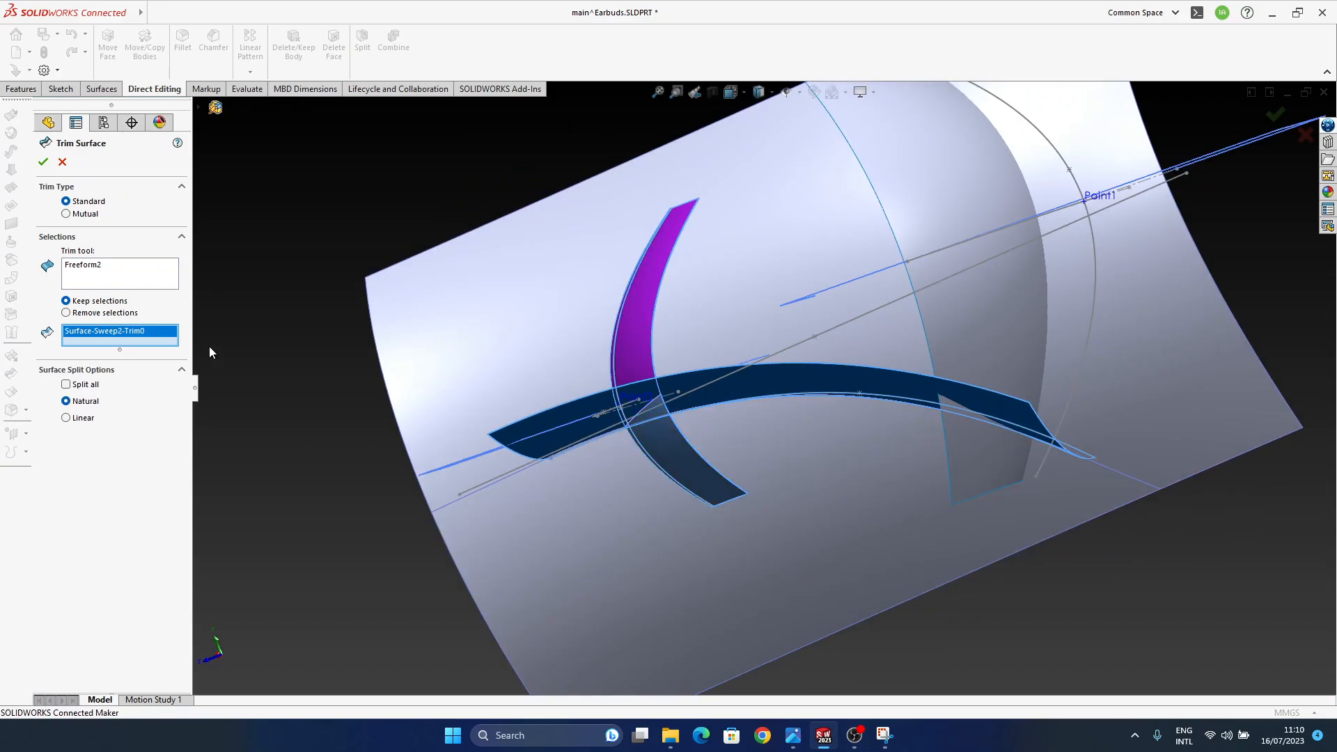
- Make the trim mutual between Freeform2 and Surface-Sweep2, removing the sweep's lower portion and Freeform2's short end beyond their intersection
click(83, 214)
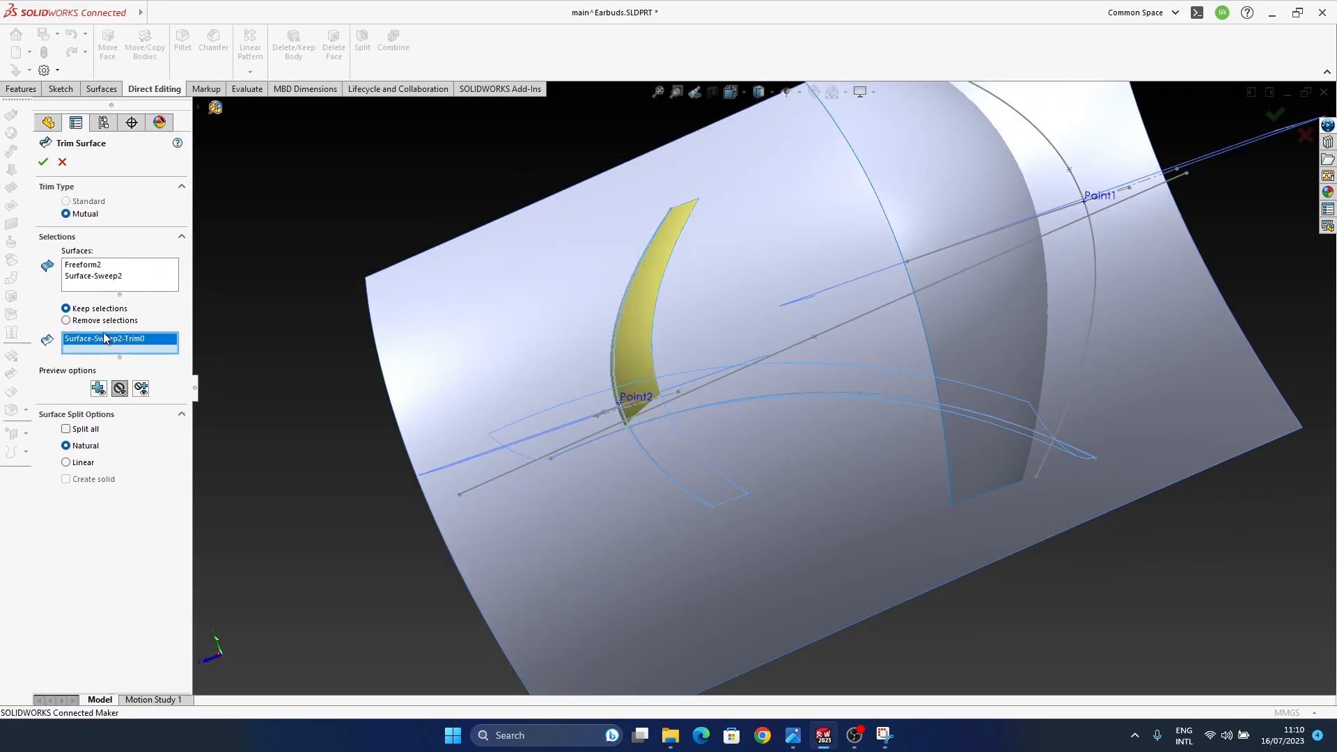
right_click(129, 348)
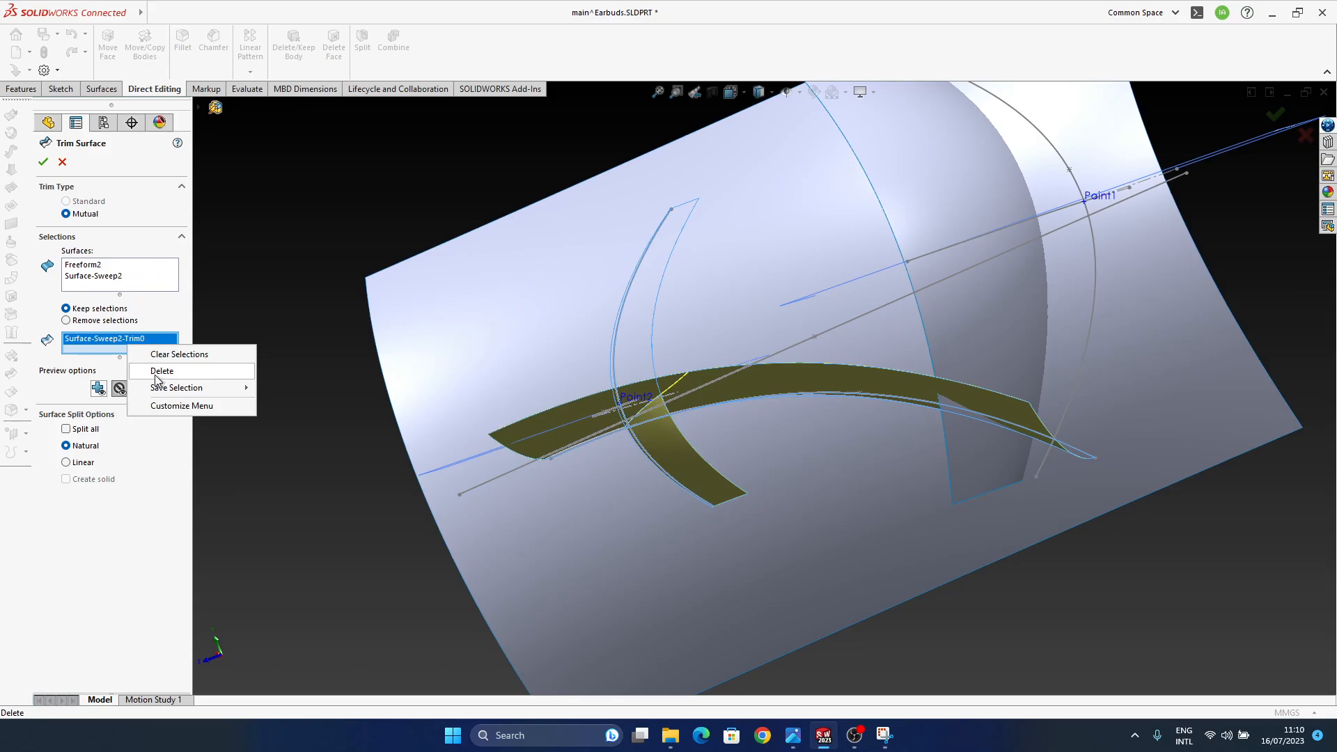
click(209, 355)
right_click(128, 343)
click(680, 450)
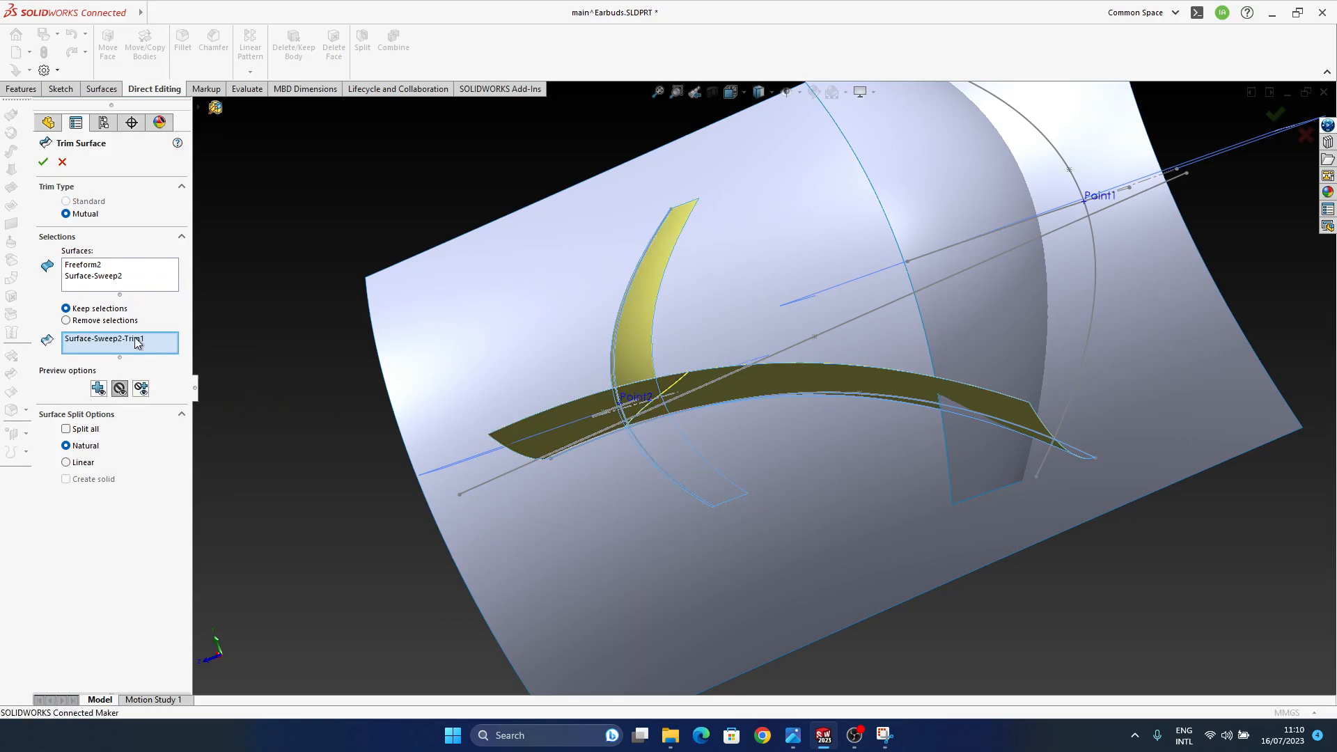
click(564, 433)
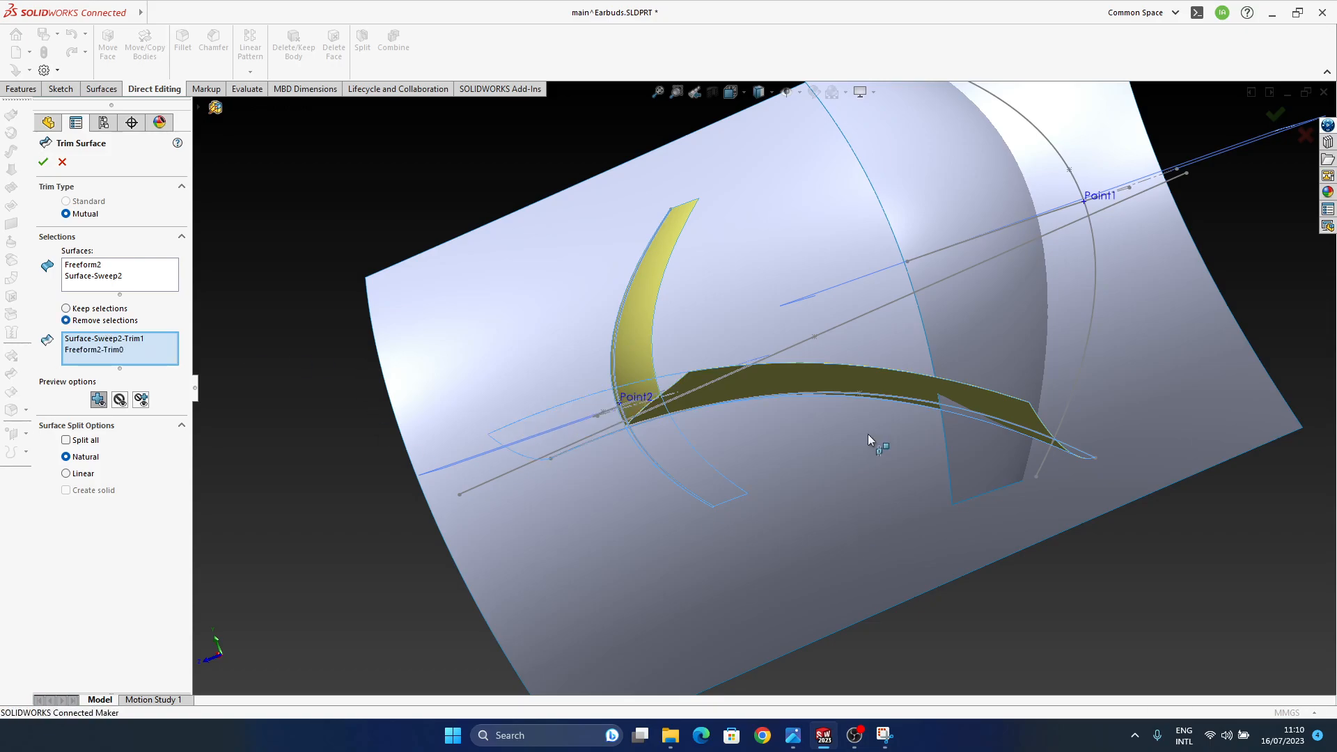
key(Return)
- Mutually trim Surface-Trim6 and Surface-Sweep1, removing the portions of both surfaces that extend past their intersection
middle_drag(733, 398, 696, 416)
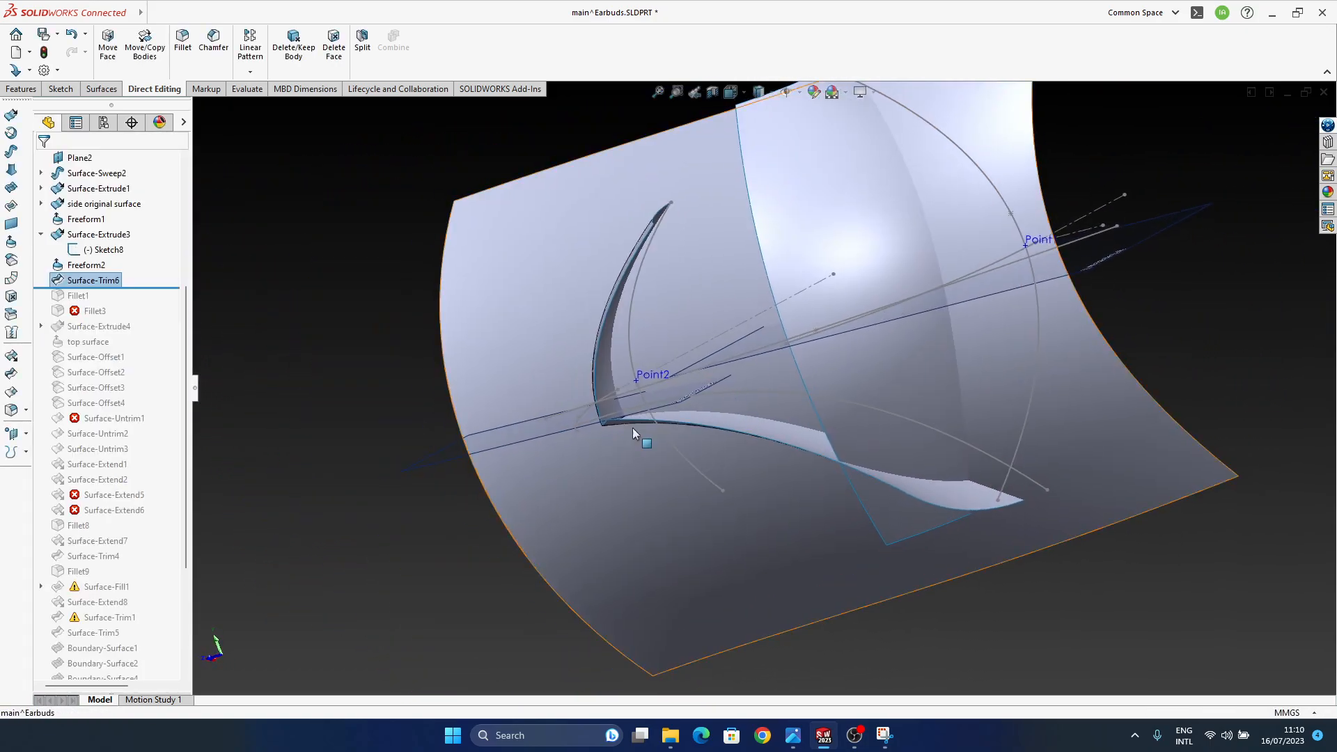
click(12, 374)
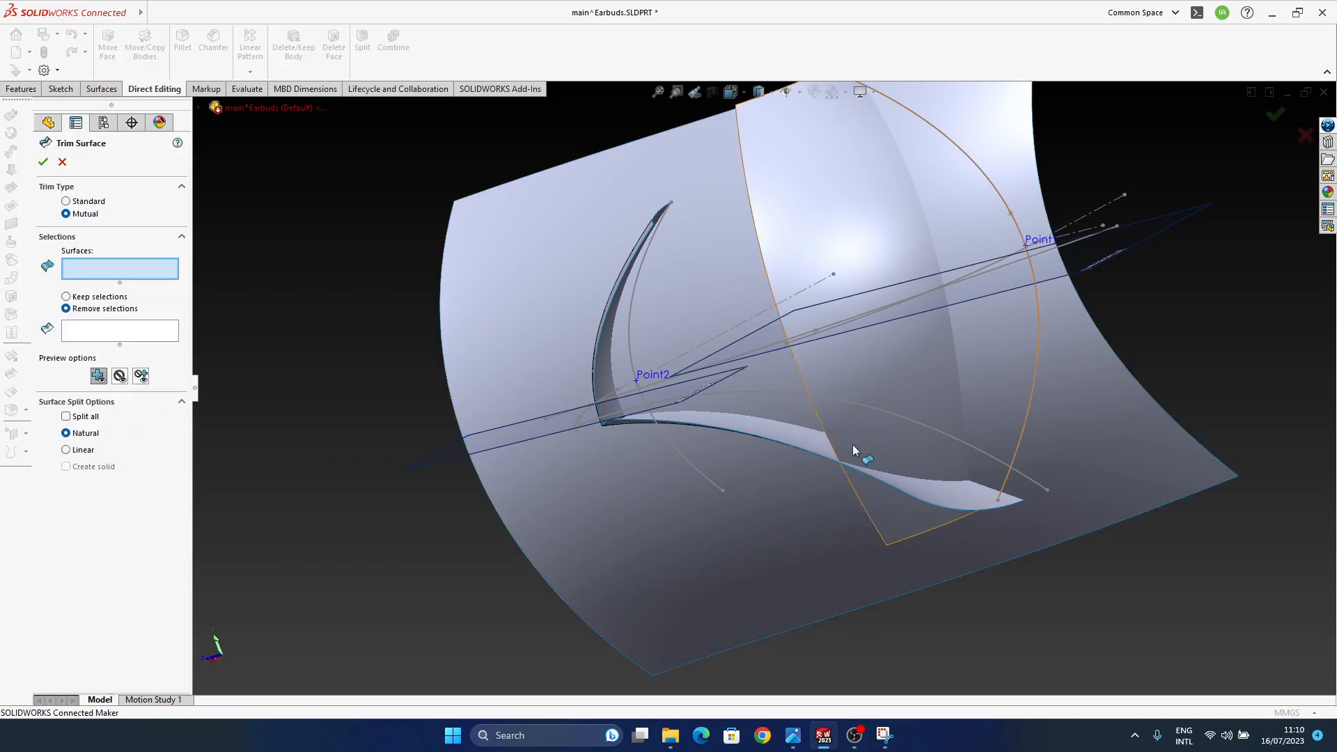
click(862, 450)
click(899, 496)
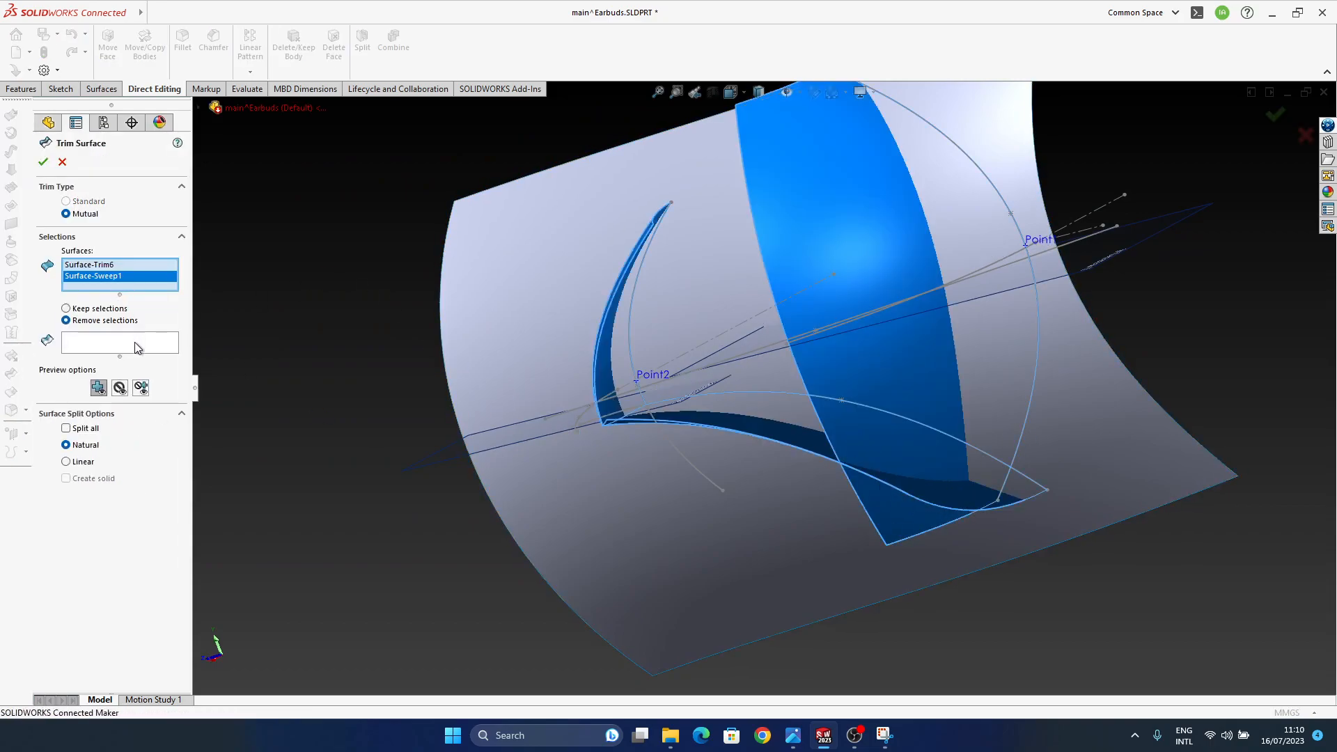
click(137, 348)
click(913, 512)
click(918, 513)
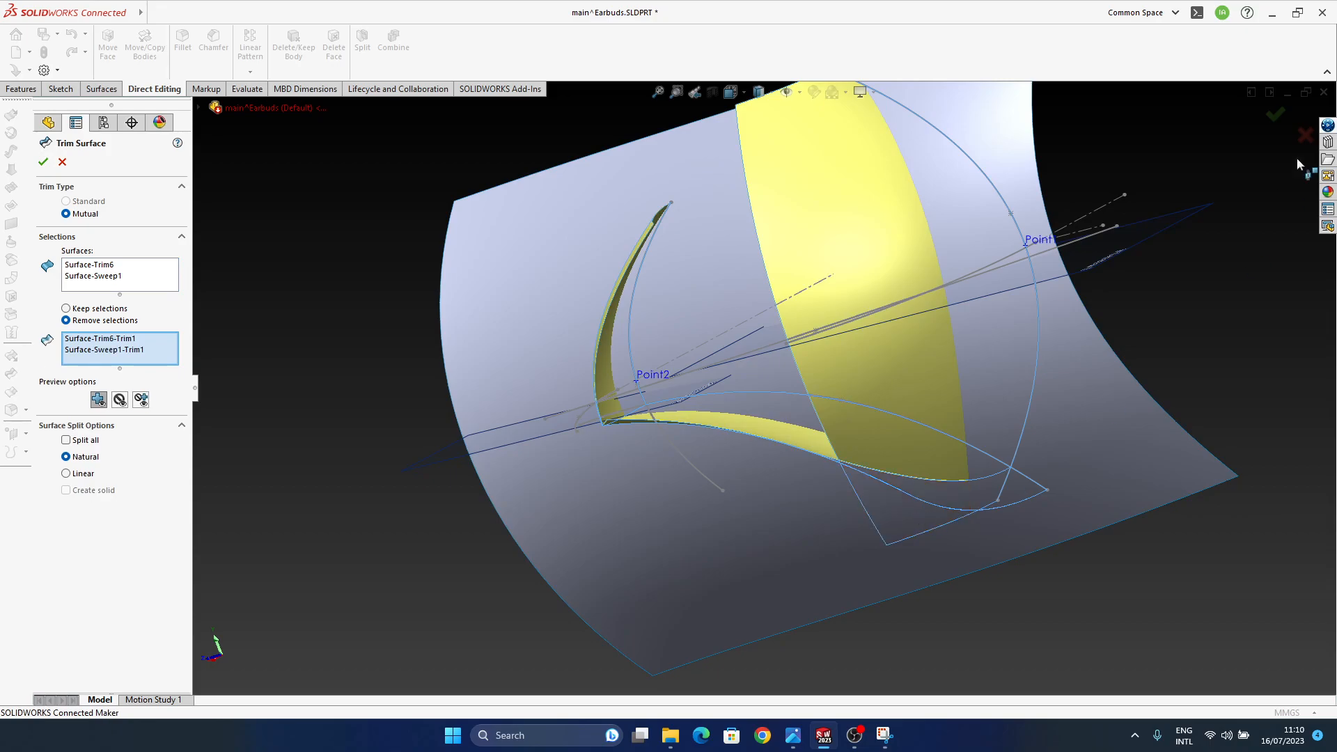
click(1277, 117)
- Set up a constant-size fillet with a Curvature Continuous profile on the trimmed edge between the lower face and the side surface near Point2
middle_drag(890, 424, 521, 391)
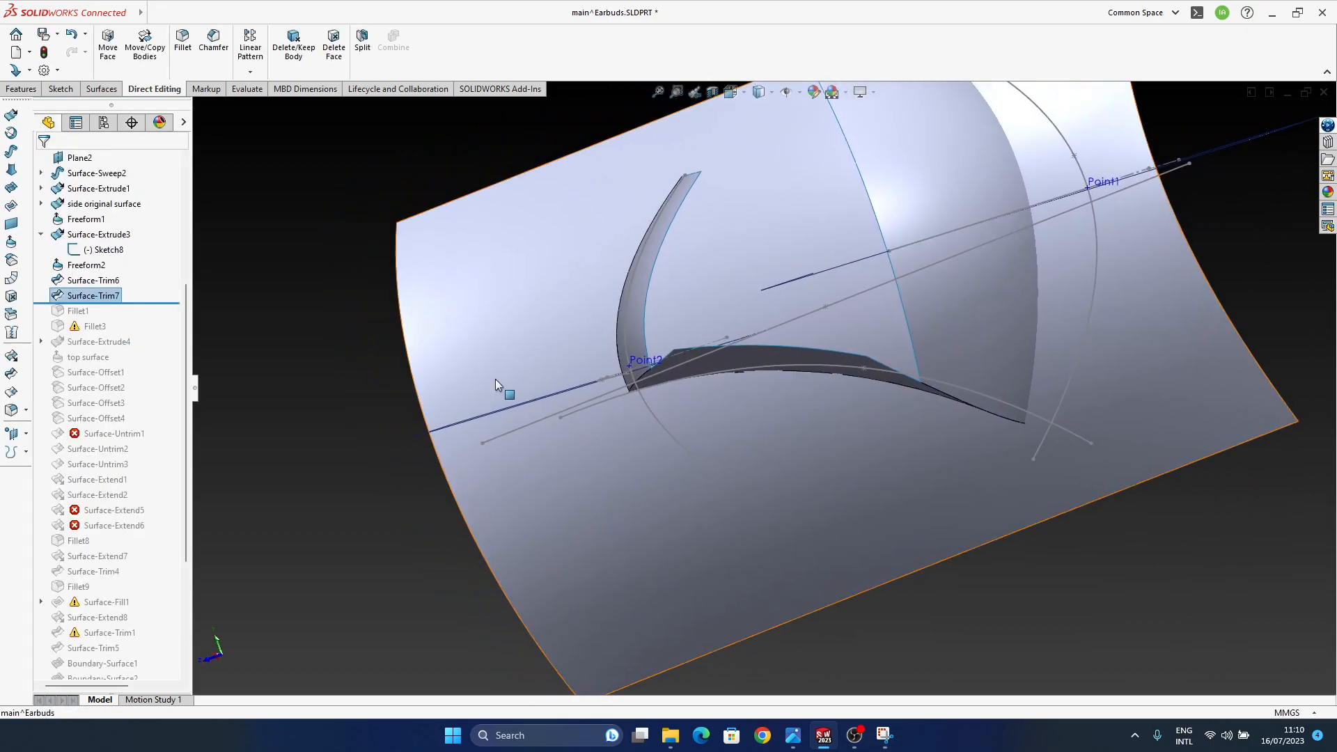
middle_drag(319, 333, 183, 274)
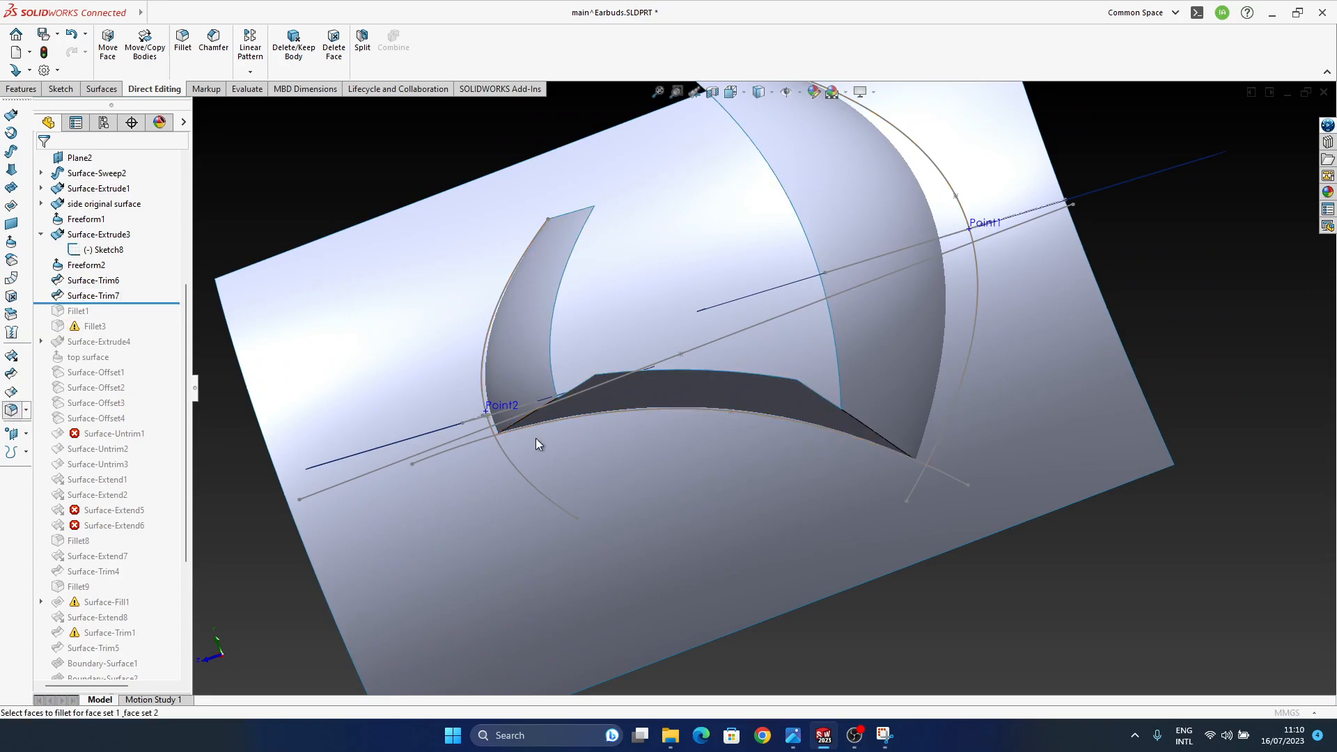
middle_drag(512, 424, 474, 442)
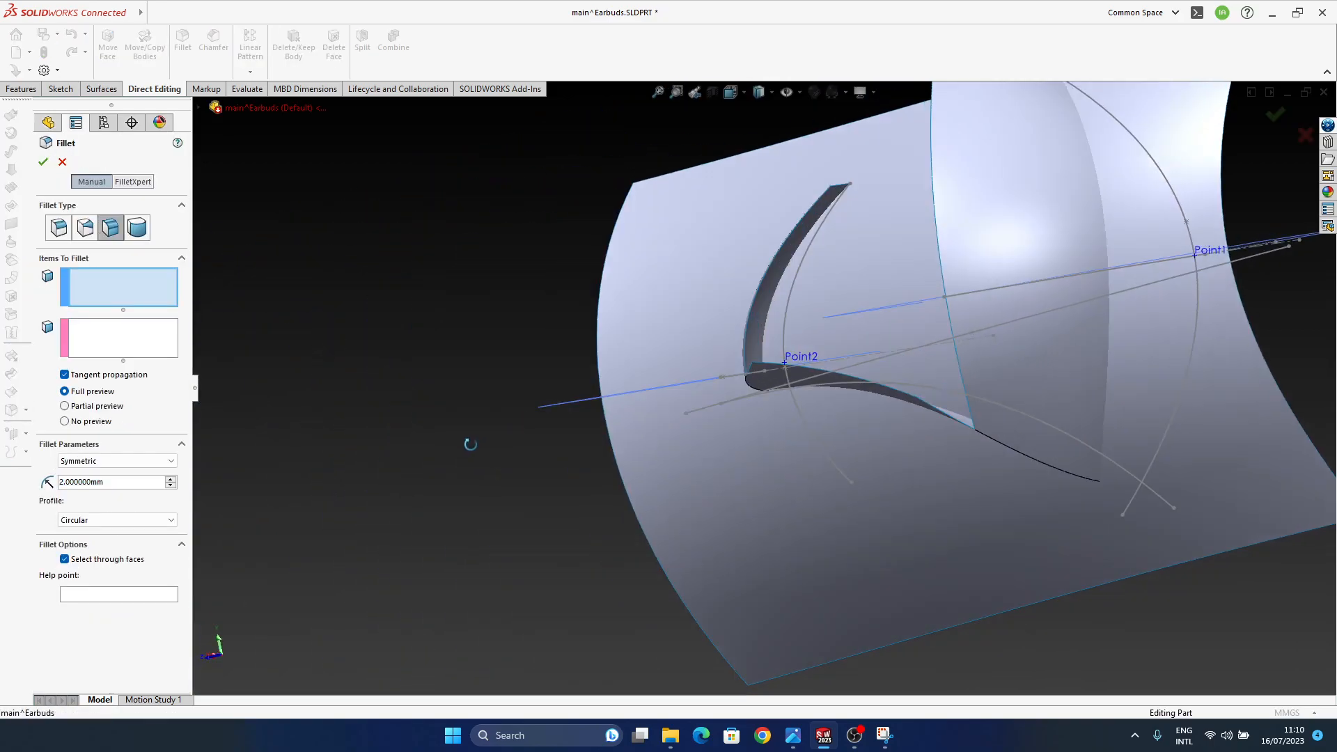
middle_drag(775, 399, 677, 397)
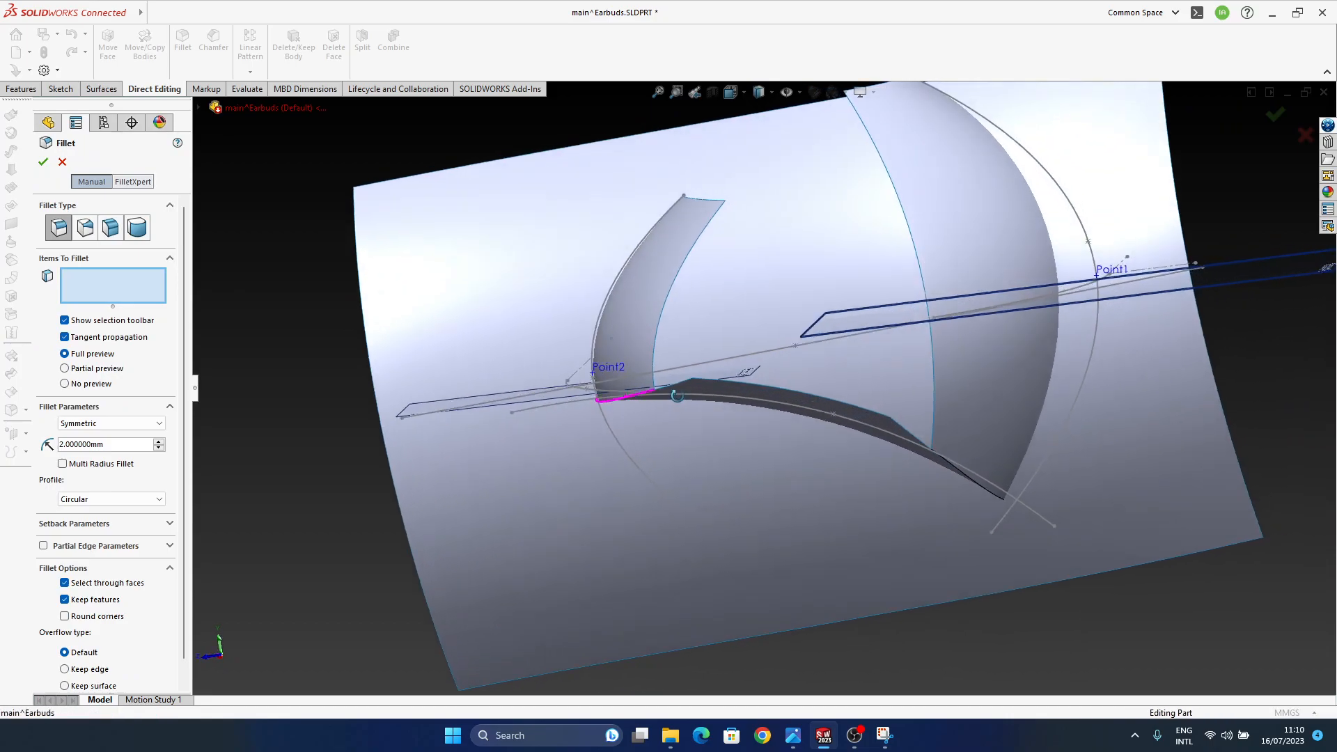
scroll(621, 405, down, 5)
click(638, 395)
middle_drag(717, 461, 529, 465)
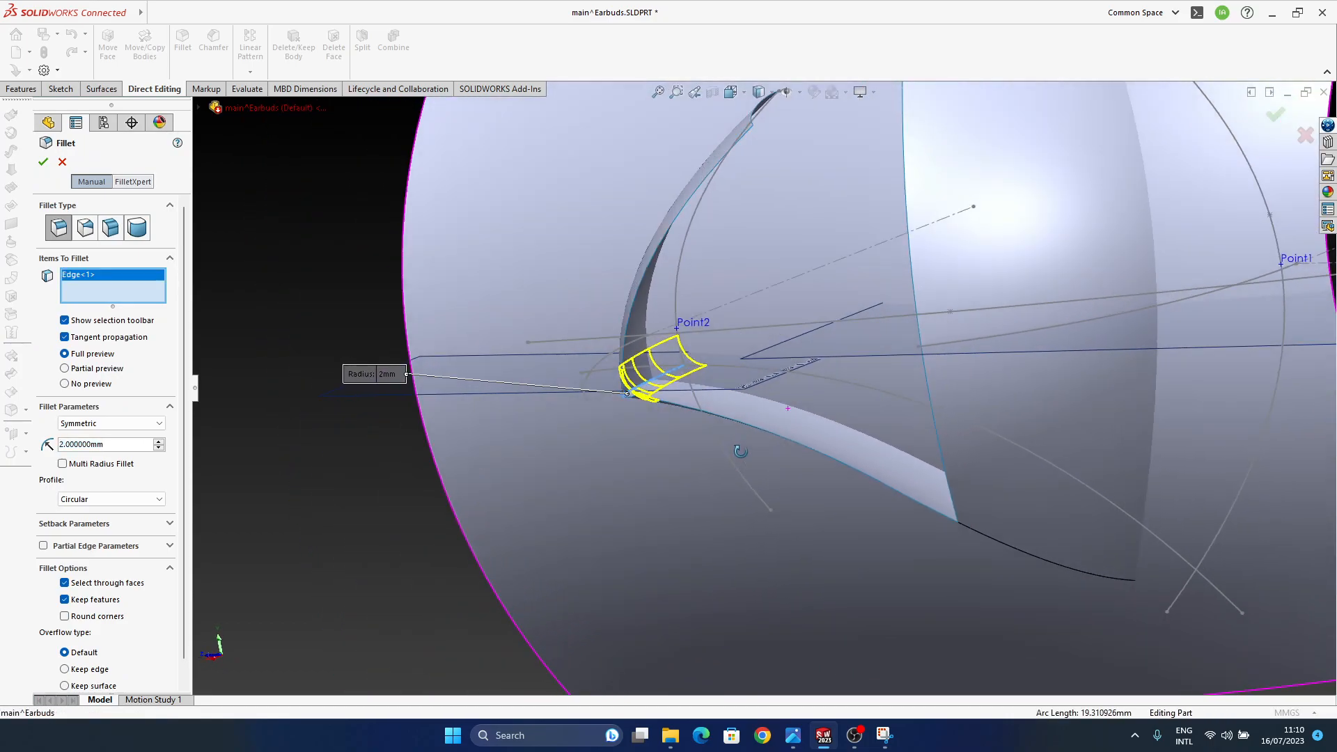
click(123, 503)
click(90, 535)
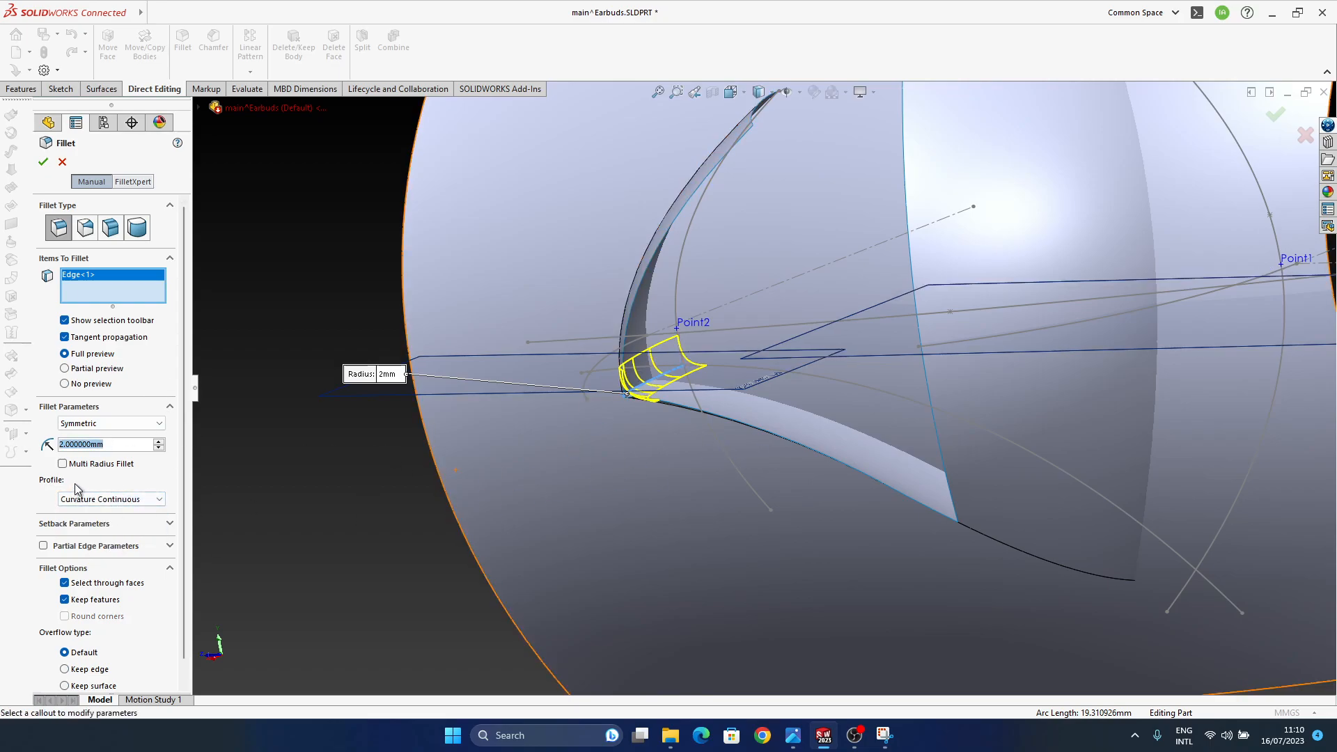
- Try fillet radii of 5 mm and 4 mm on the edge near Point2, and accept the fillet with a 3 mm radius
text(5)
key(Return)
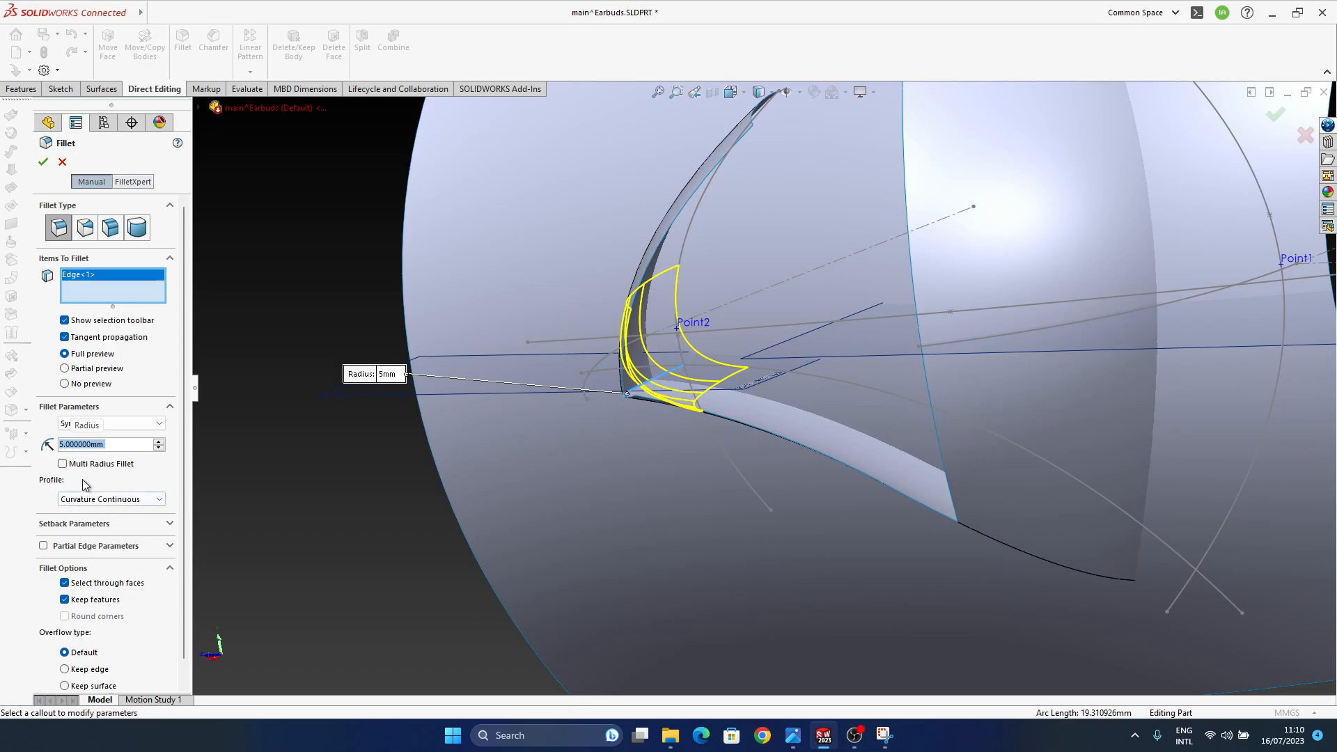
text(4)
key(Return)
middle_drag(828, 385, 854, 359)
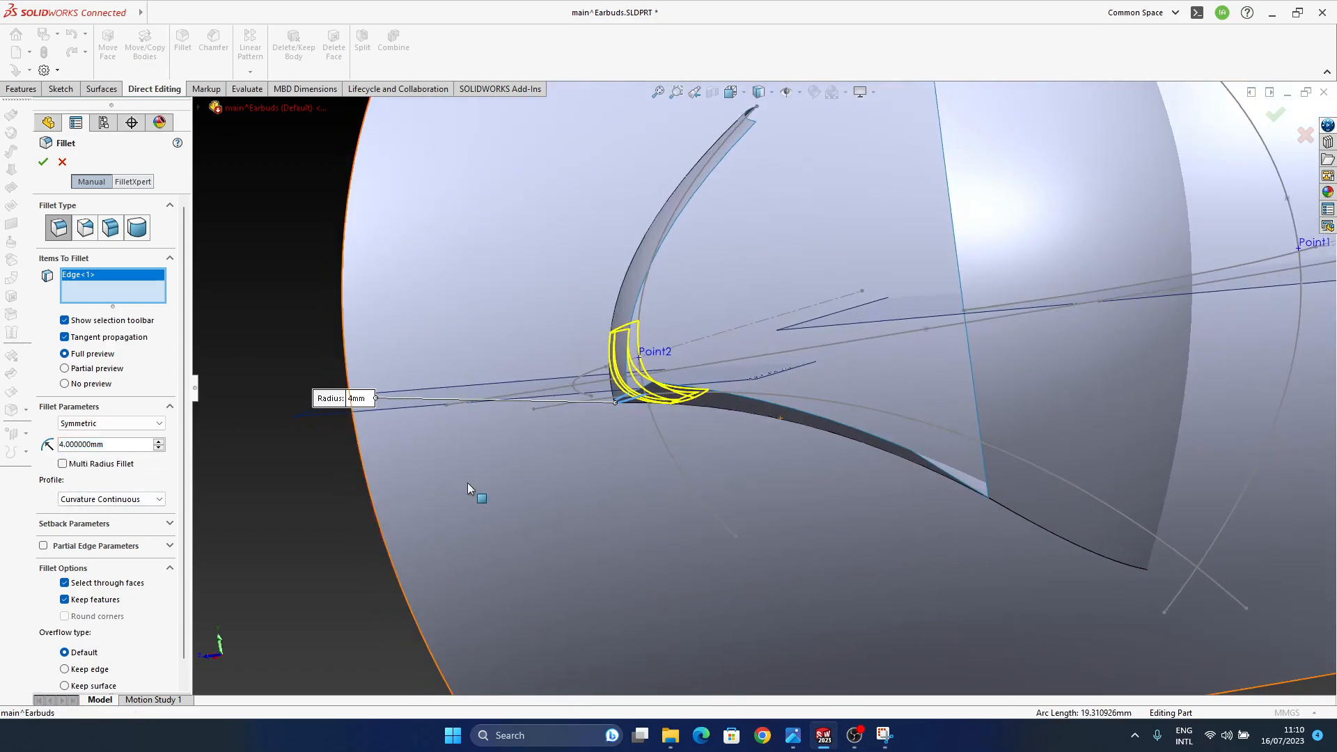
text(3)
key(Return)
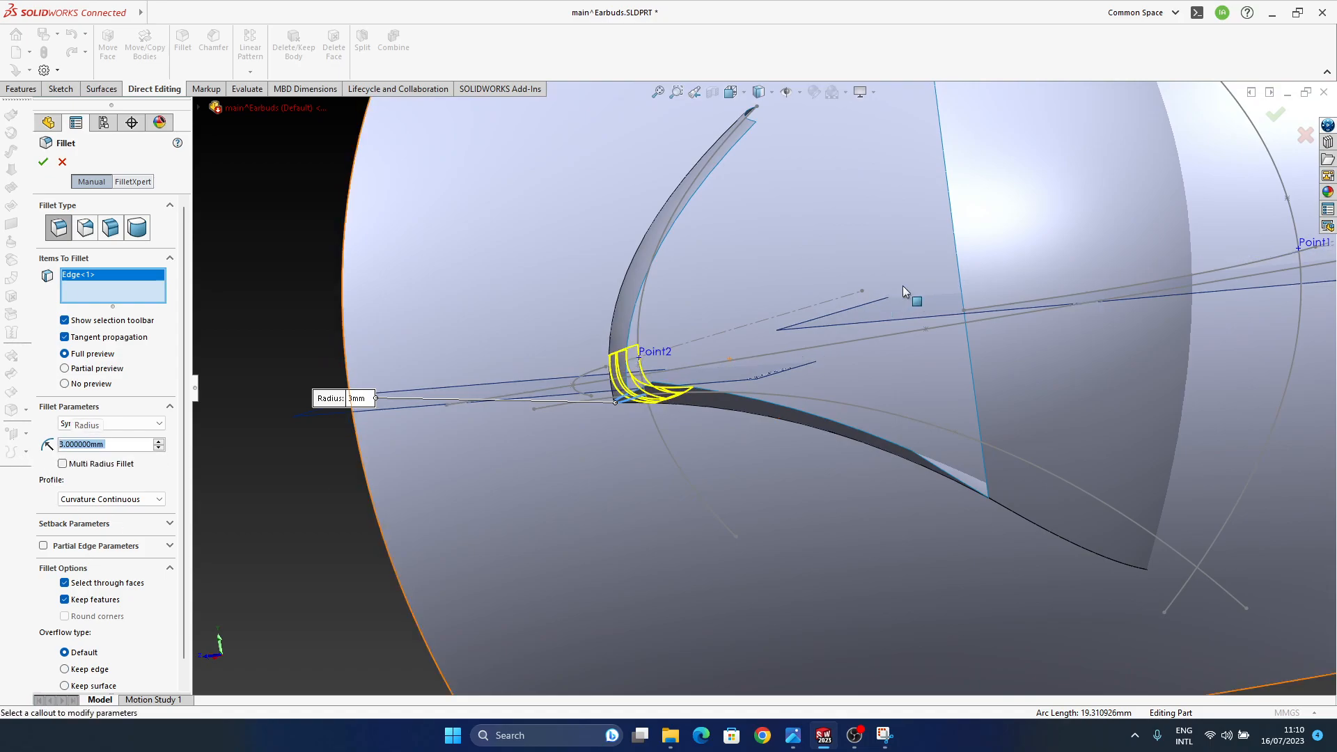
click(1275, 114)
- Start a constant-size Curvature Continuous fillet on the trimmed edge between the lower face and the side surface near Point1, trying a 10 mm radius
middle_drag(744, 489, 817, 447)
click(834, 435)
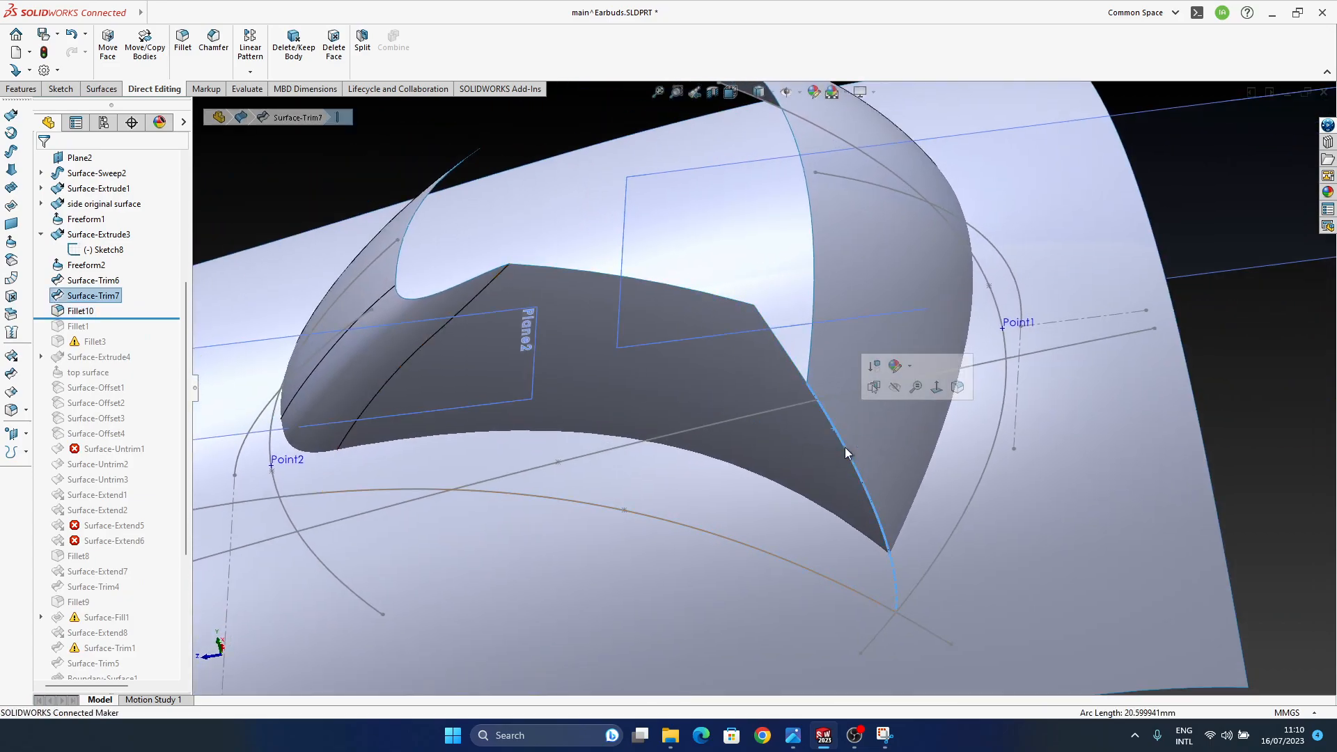
click(853, 463)
middle_drag(879, 525, 349, 422)
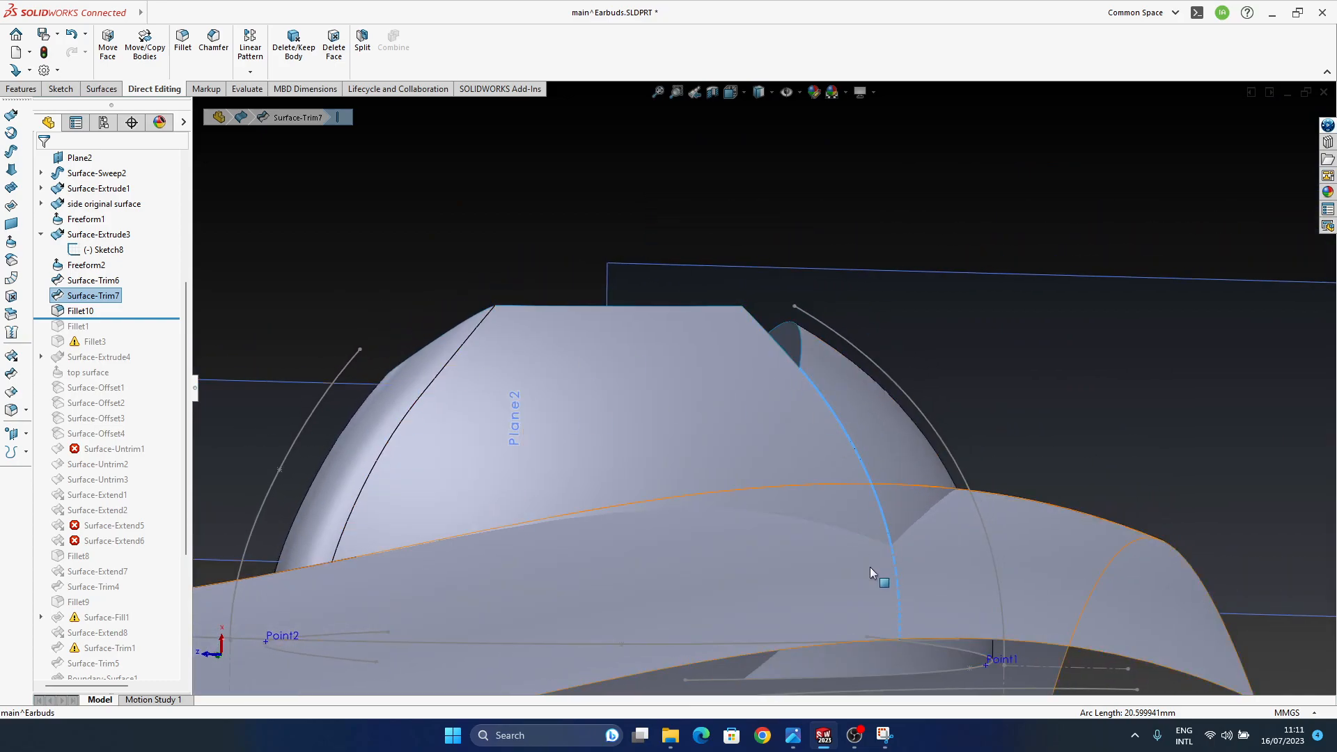
middle_drag(823, 408, 855, 445)
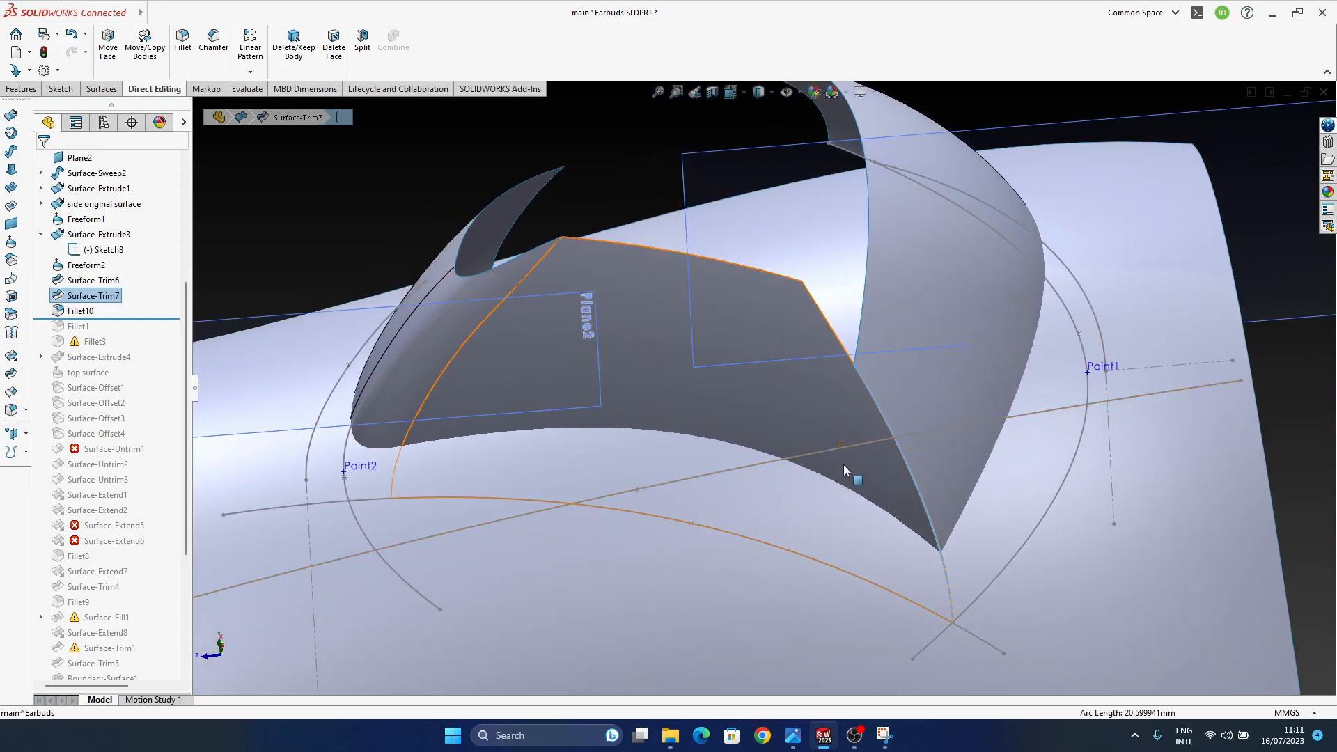
click(279, 239)
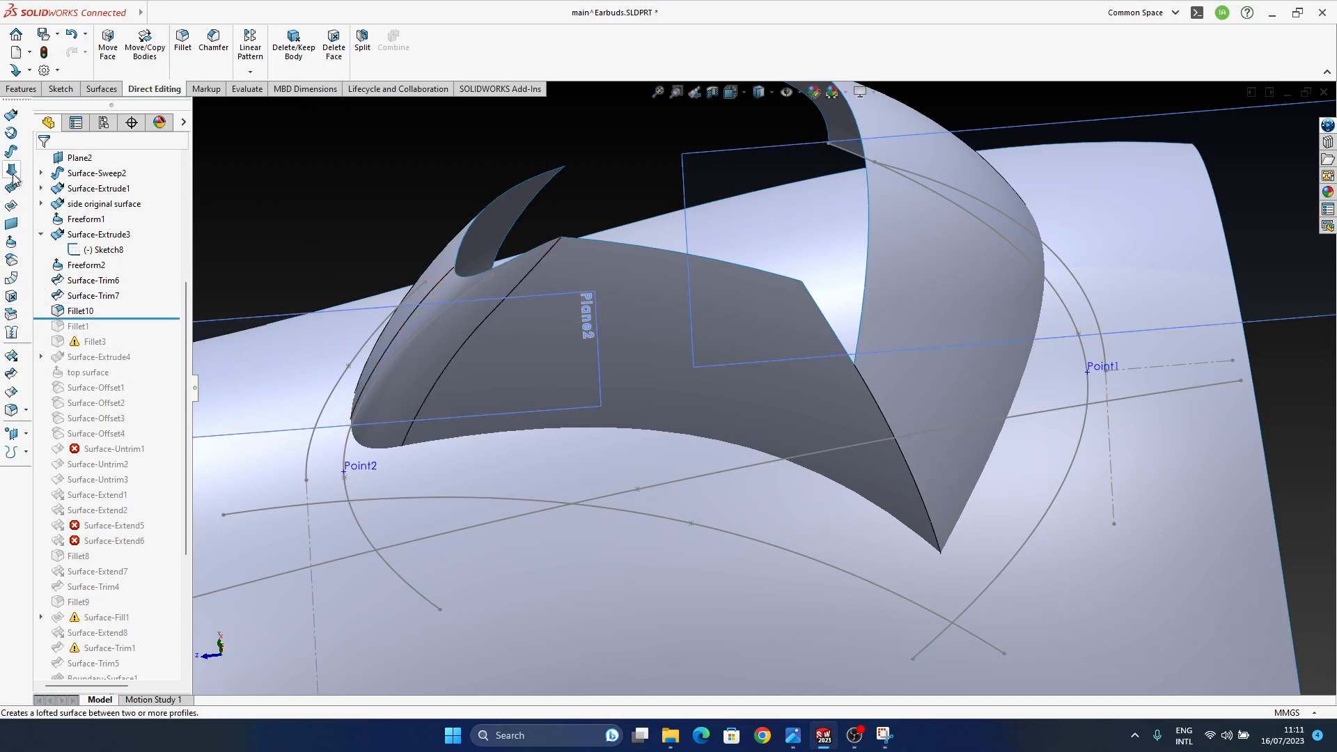
click(182, 39)
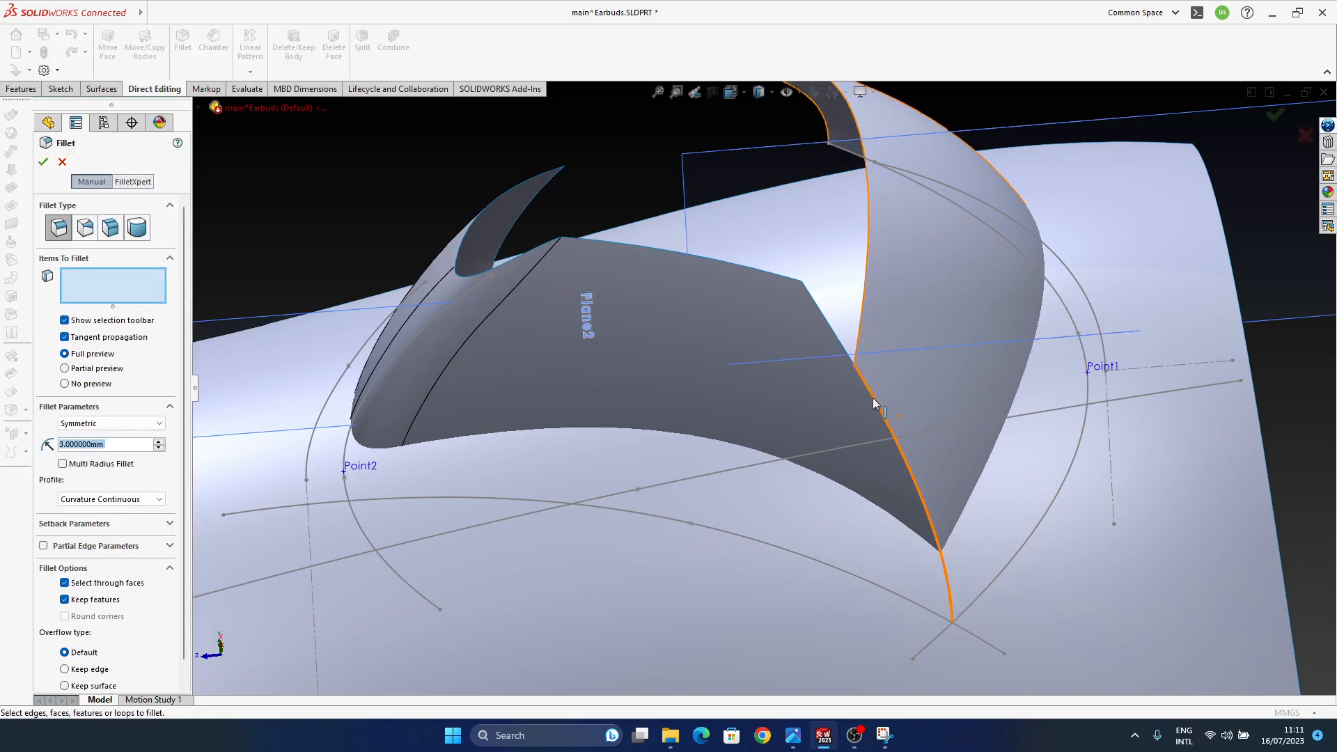
click(872, 397)
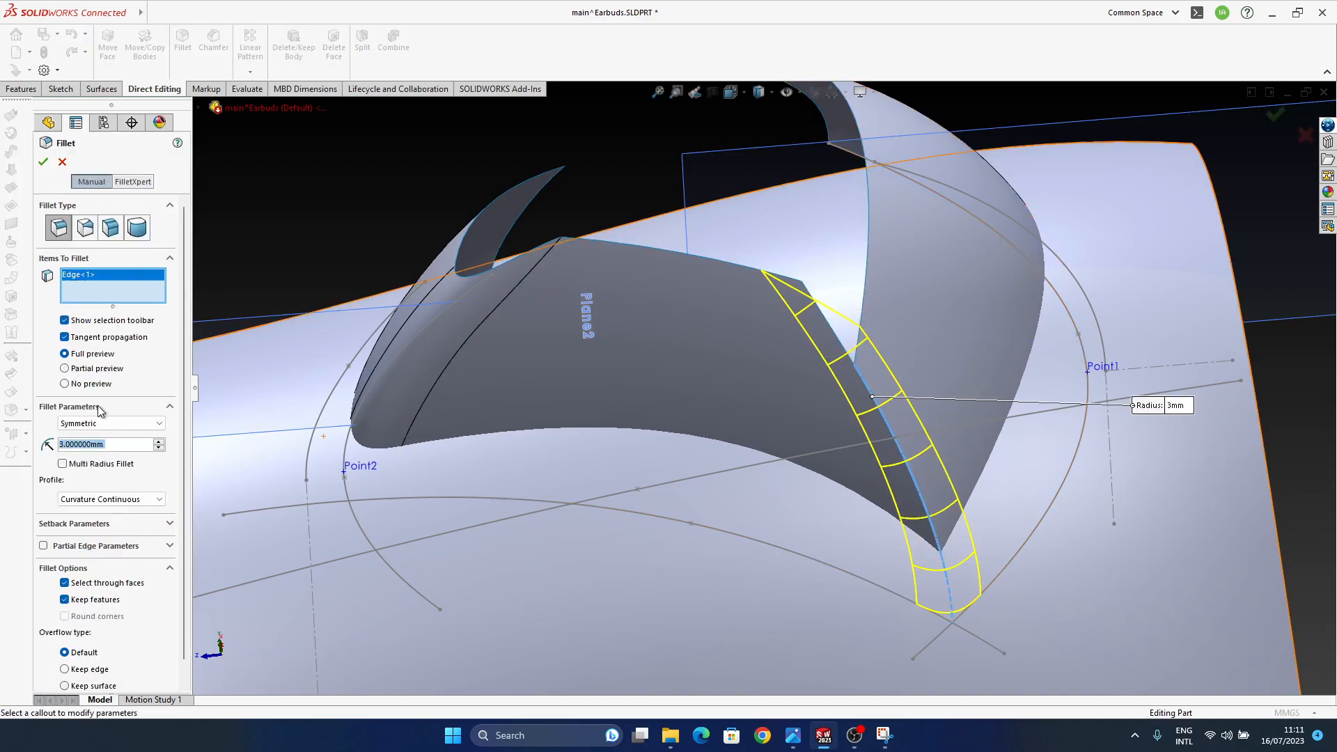
text(10)
key(Return)
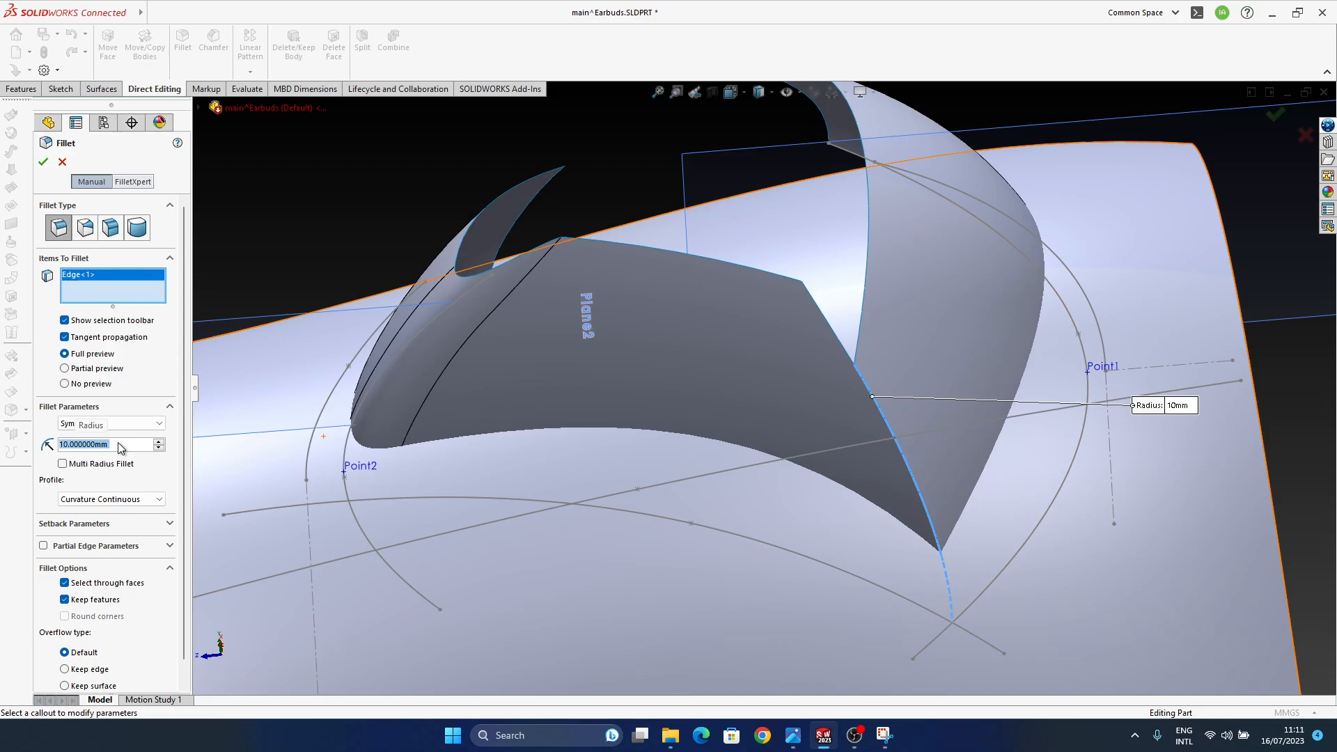
- Try fillet radii of 5 mm, 7 mm and 8 mm on the edge near Point1
middle_drag(923, 272, 903, 310)
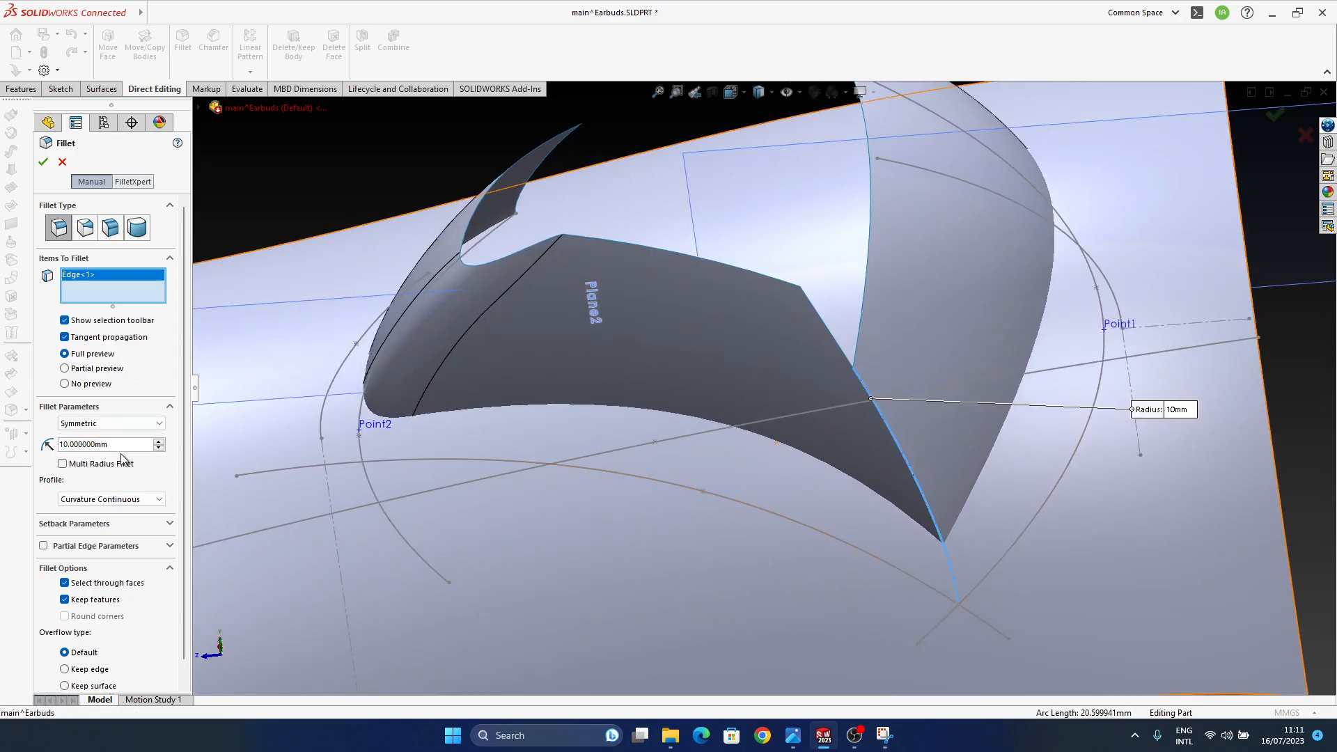
text(5)
key(Return)
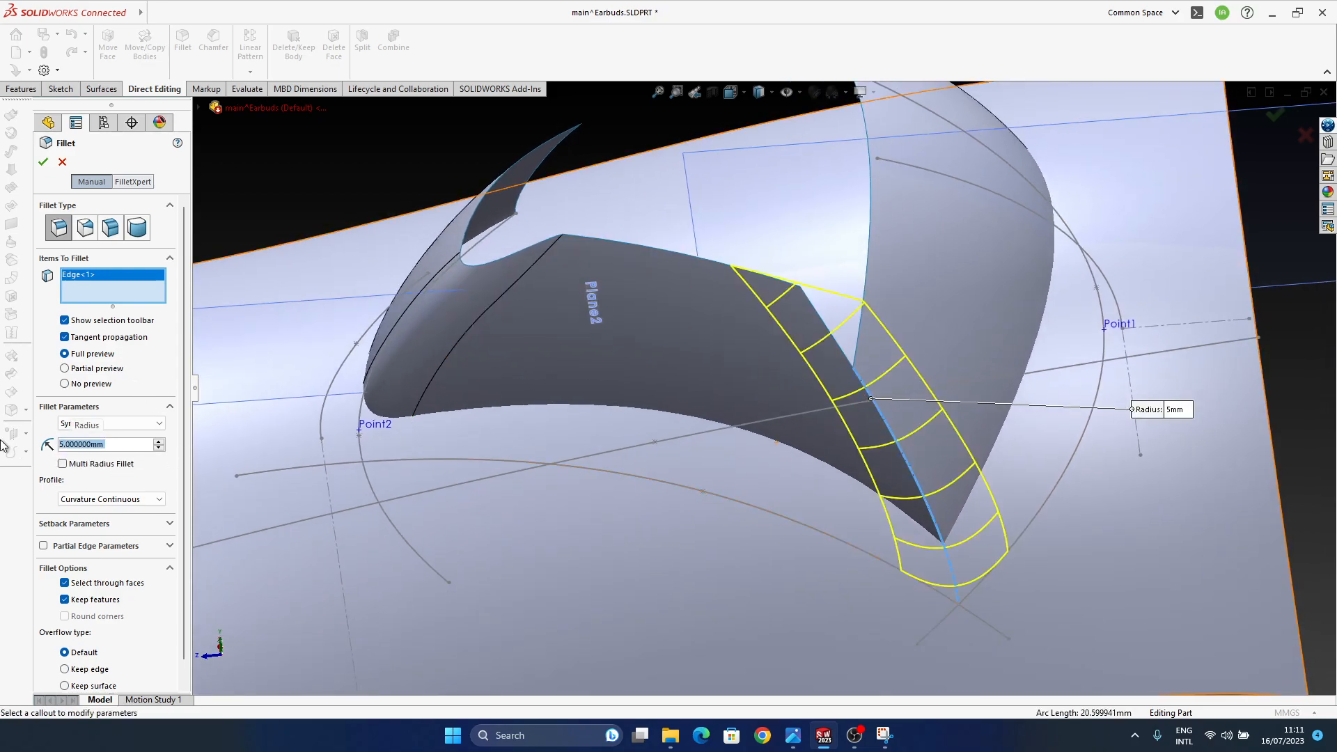
middle_drag(239, 558, 325, 617)
middle_drag(1022, 527, 885, 519)
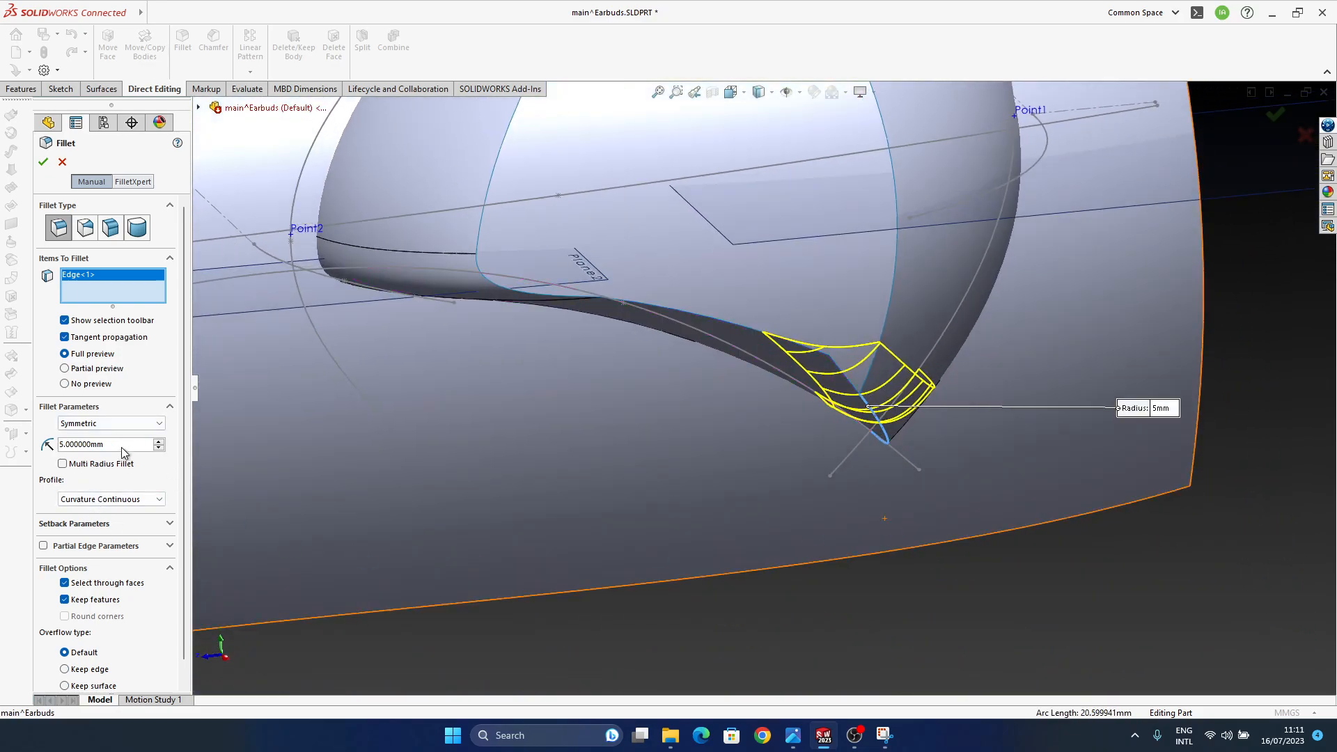
text(7)
key(Return)
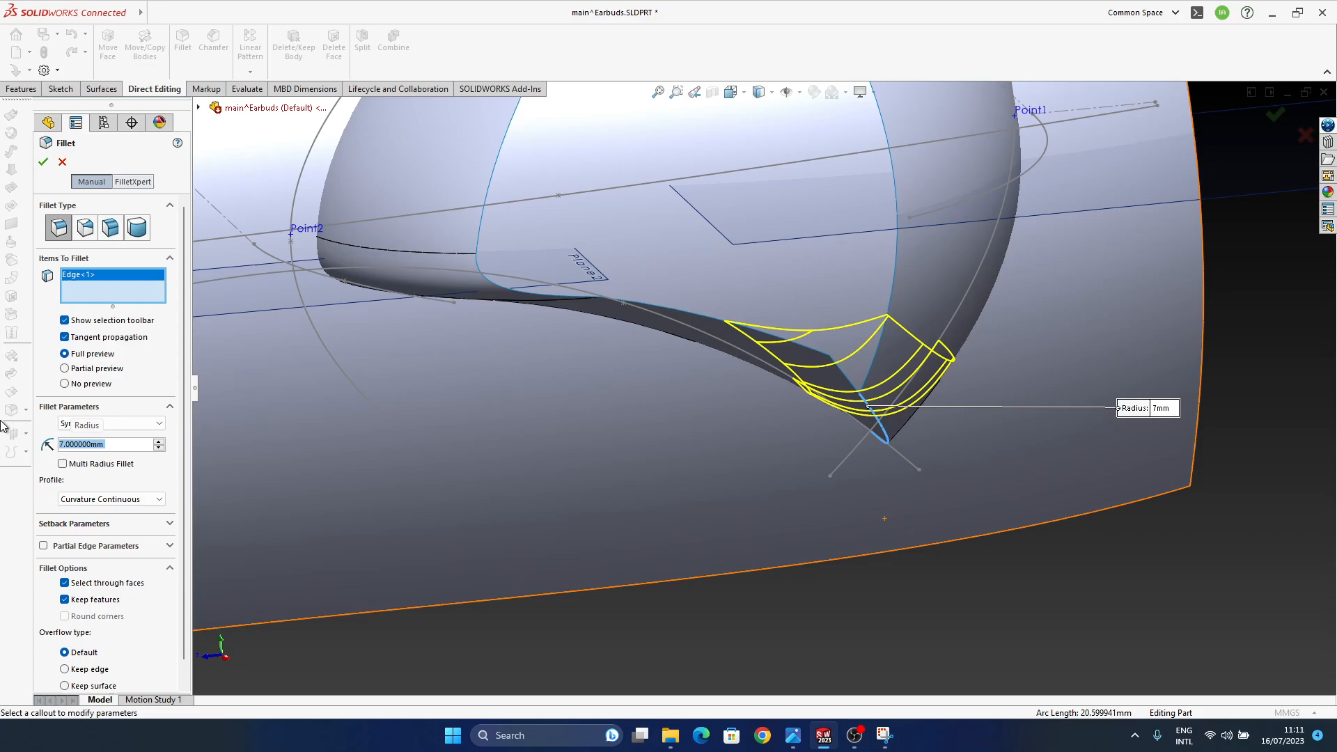
text(8)
key(Return)
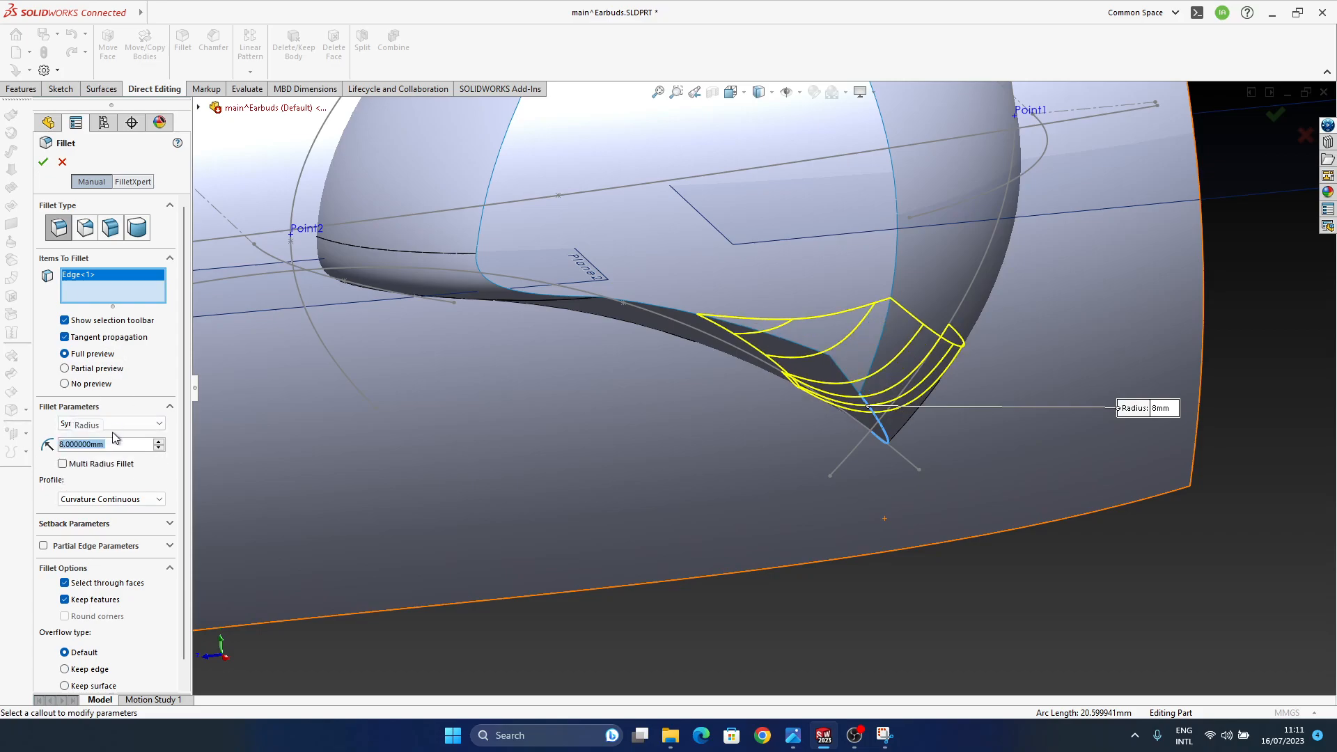
- Set the fillet radius to 9 mm on the edge near Point1 and accept the fillet
text(9)
key(Return)
middle_drag(905, 306, 888, 277)
ctrl+middle_drag(869, 331, 847, 571)
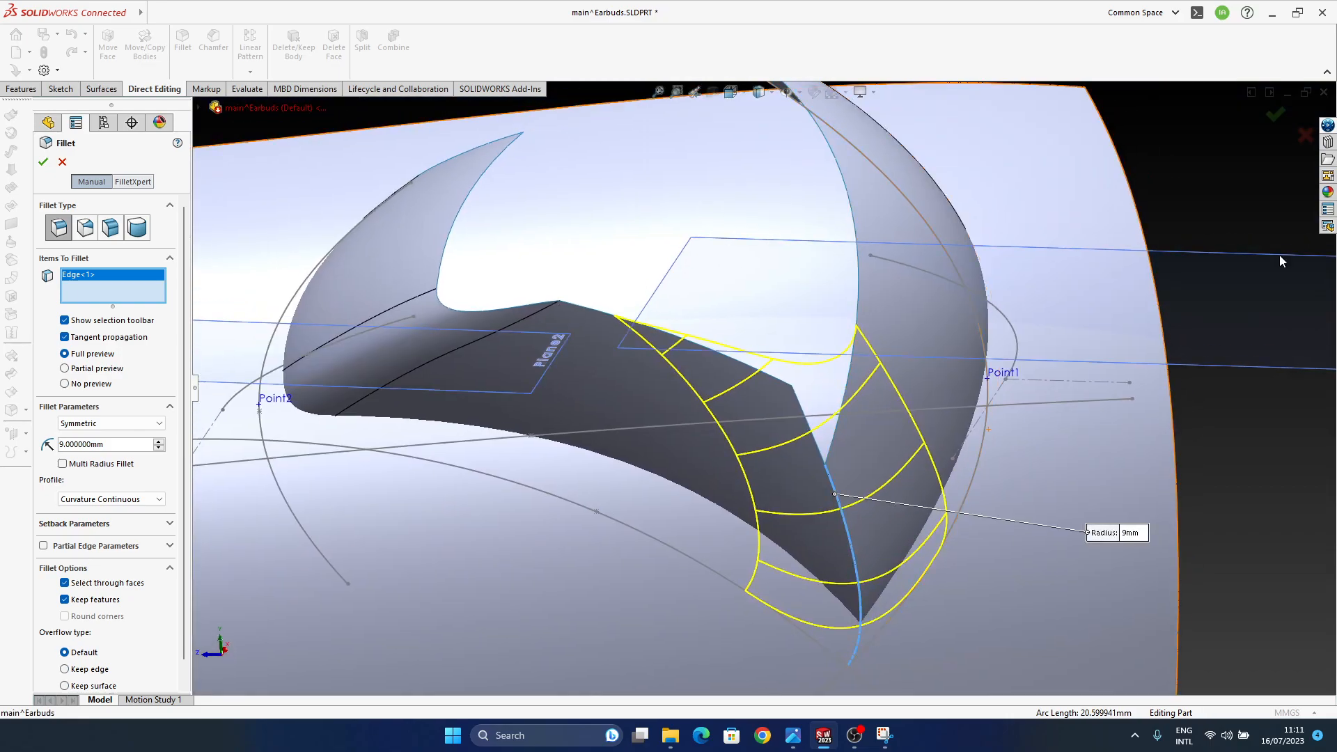
click(1274, 115)
middle_drag(767, 582, 982, 374)
middle_drag(894, 268, 828, 410)
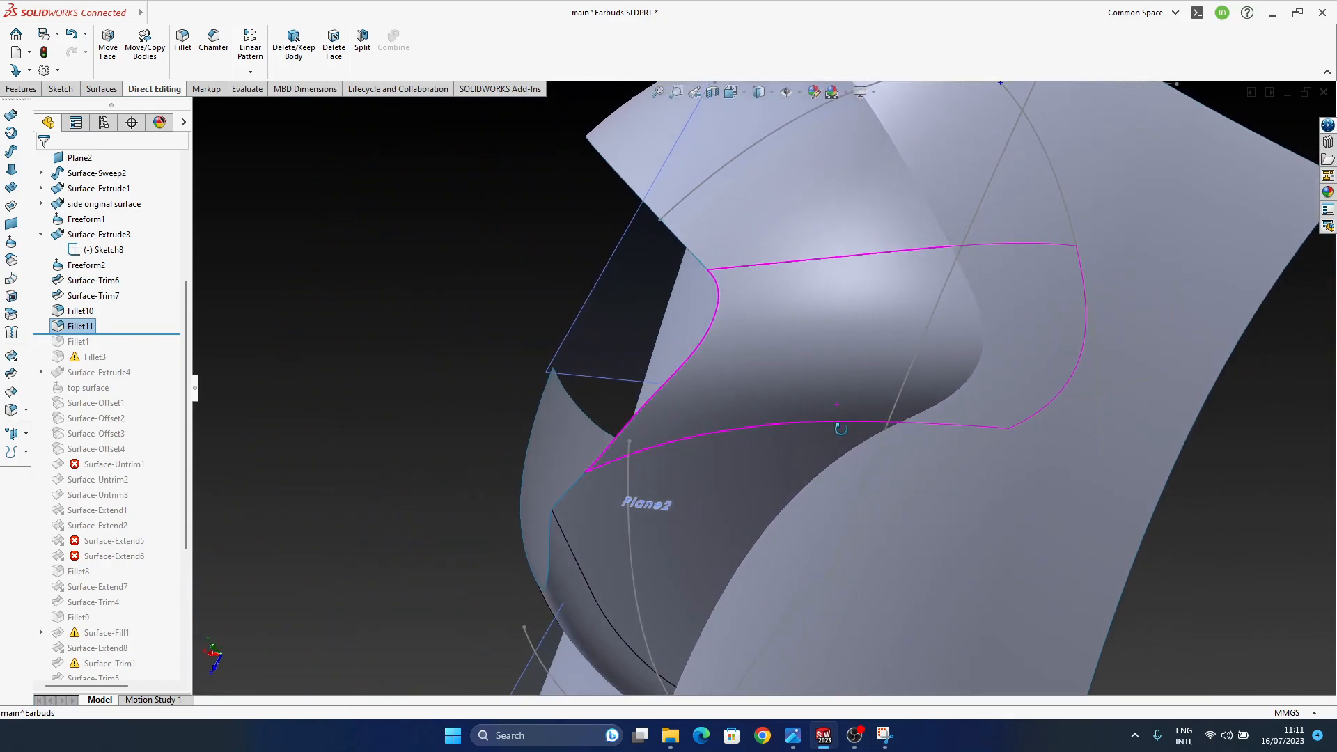
- Review the settings of Fillet11, including its setback parameters, without changing them, and delete the fillet
click(87, 325)
click(95, 282)
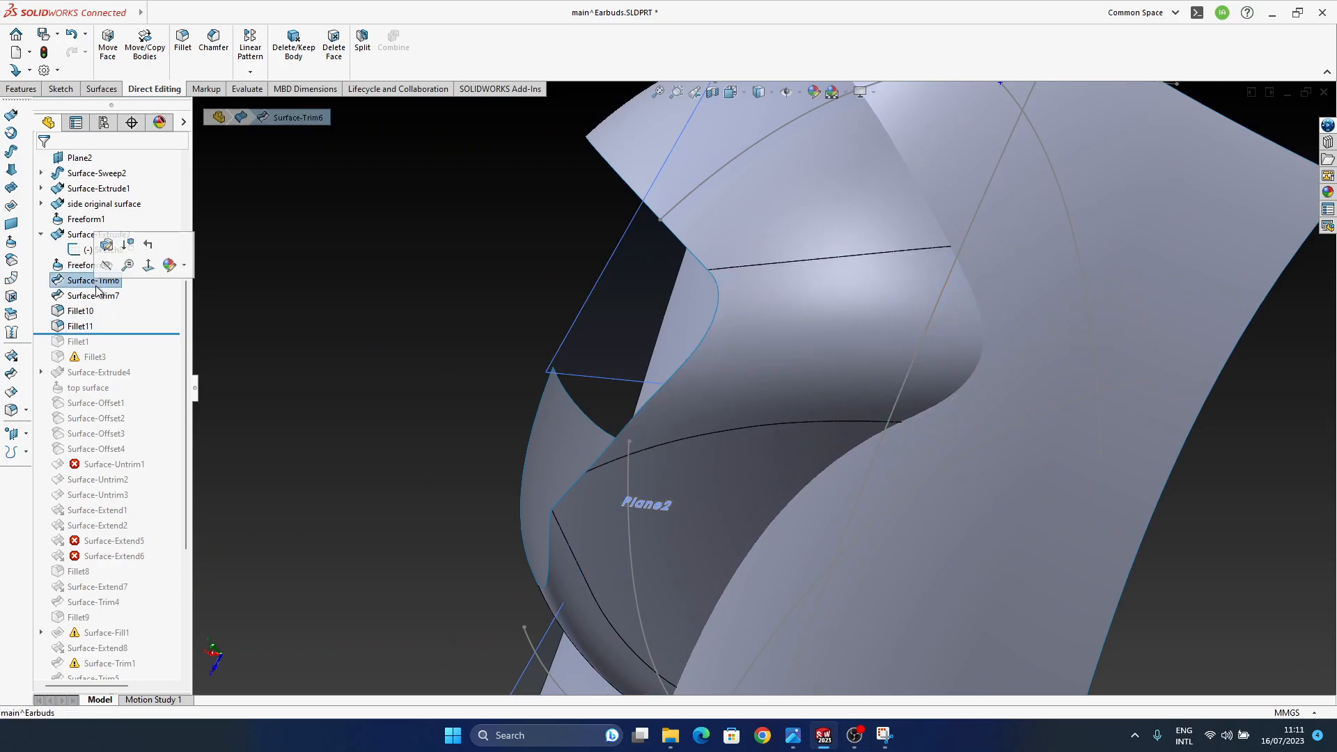
click(81, 325)
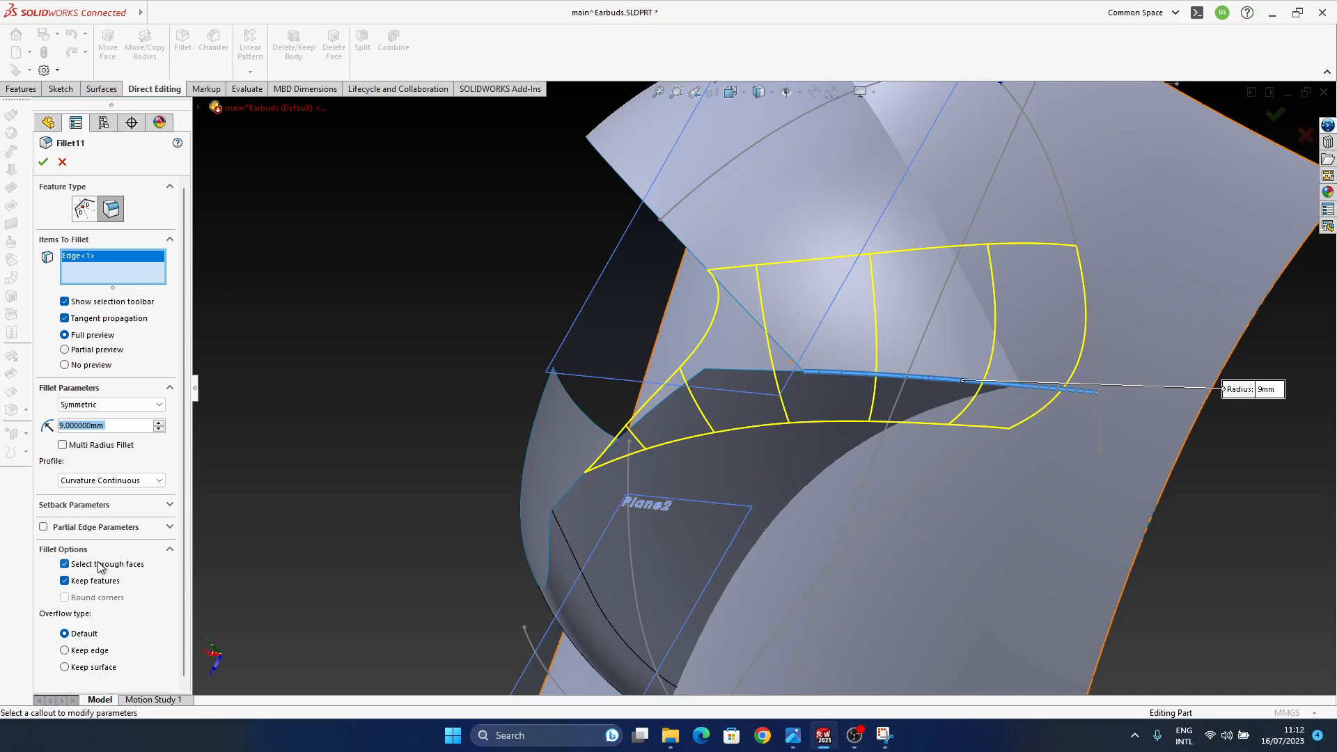
click(169, 505)
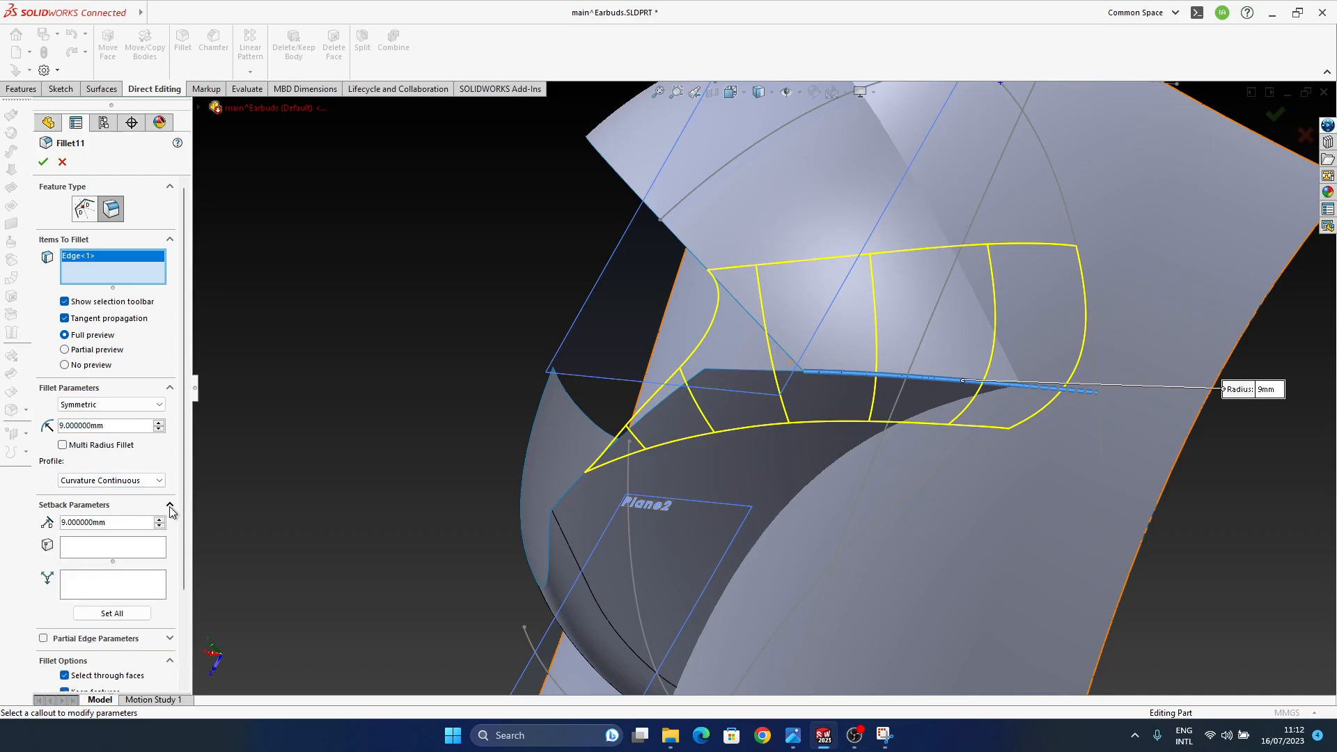
click(170, 507)
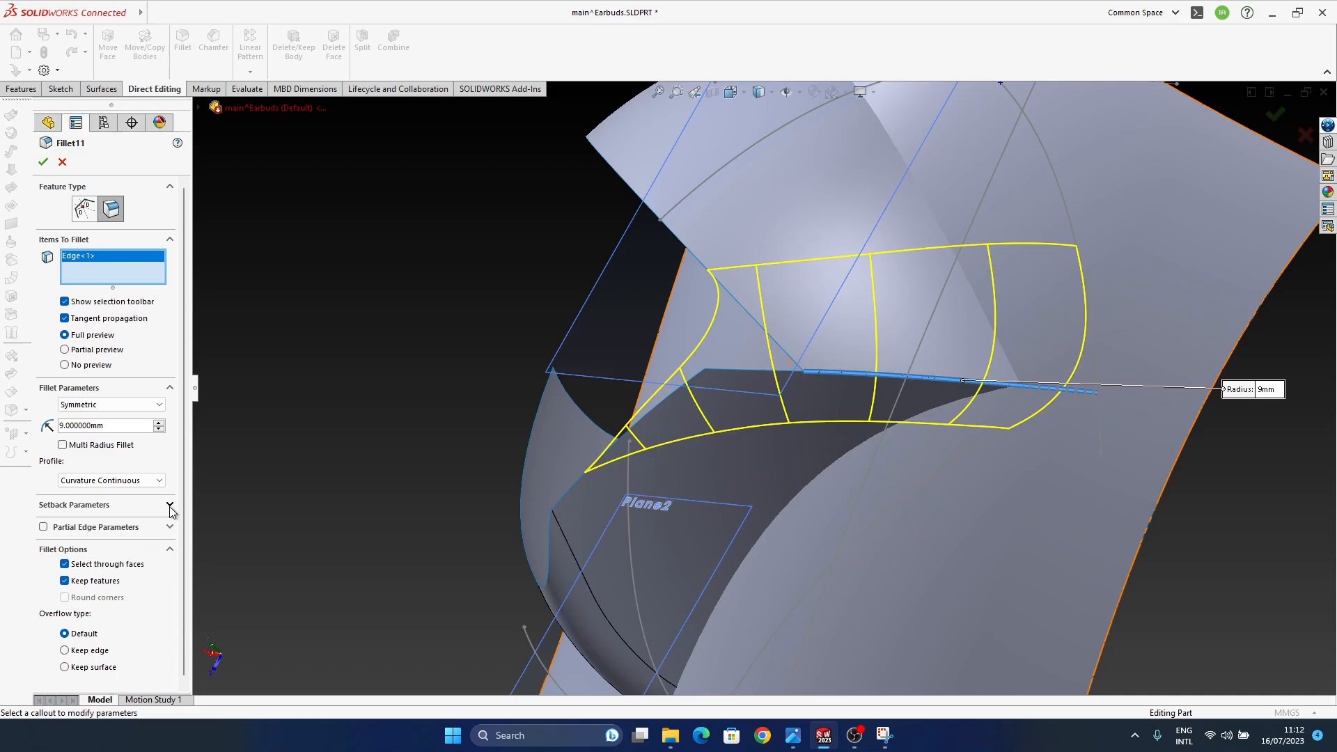
click(60, 163)
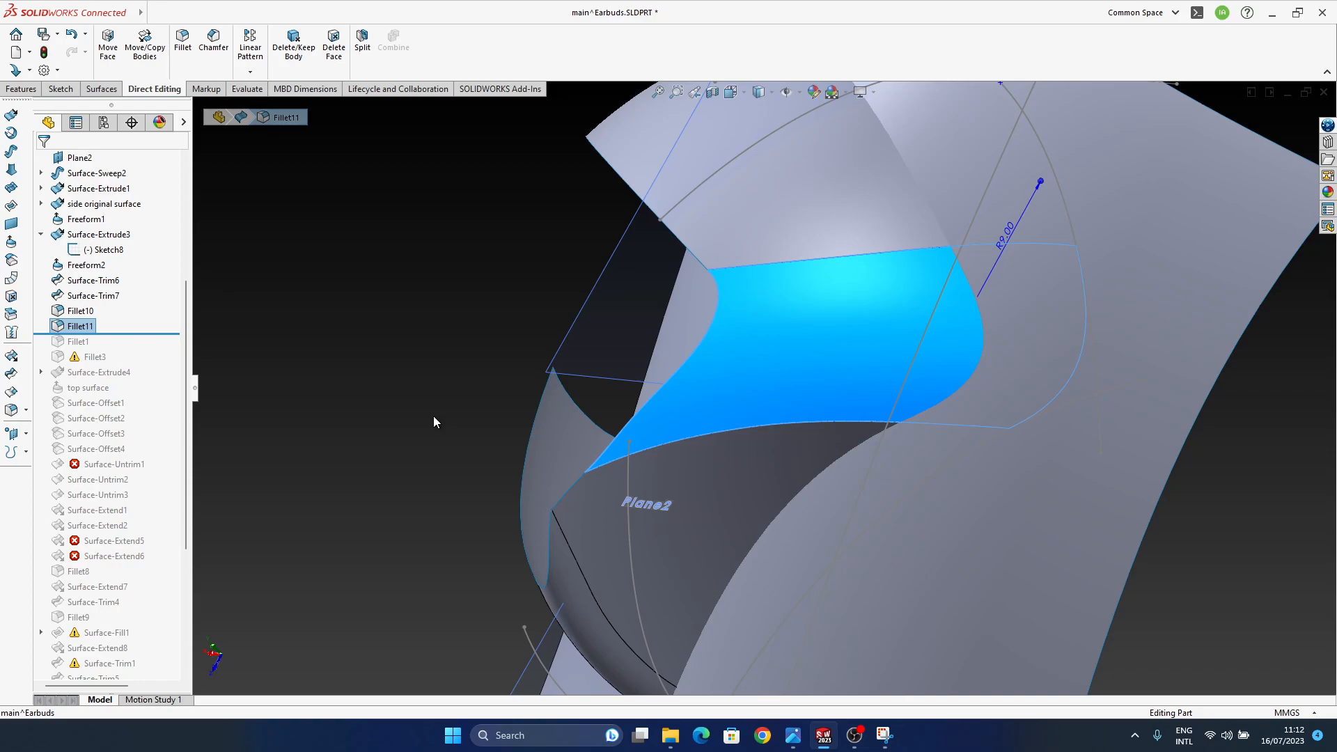
key(Delete)
key(Return)
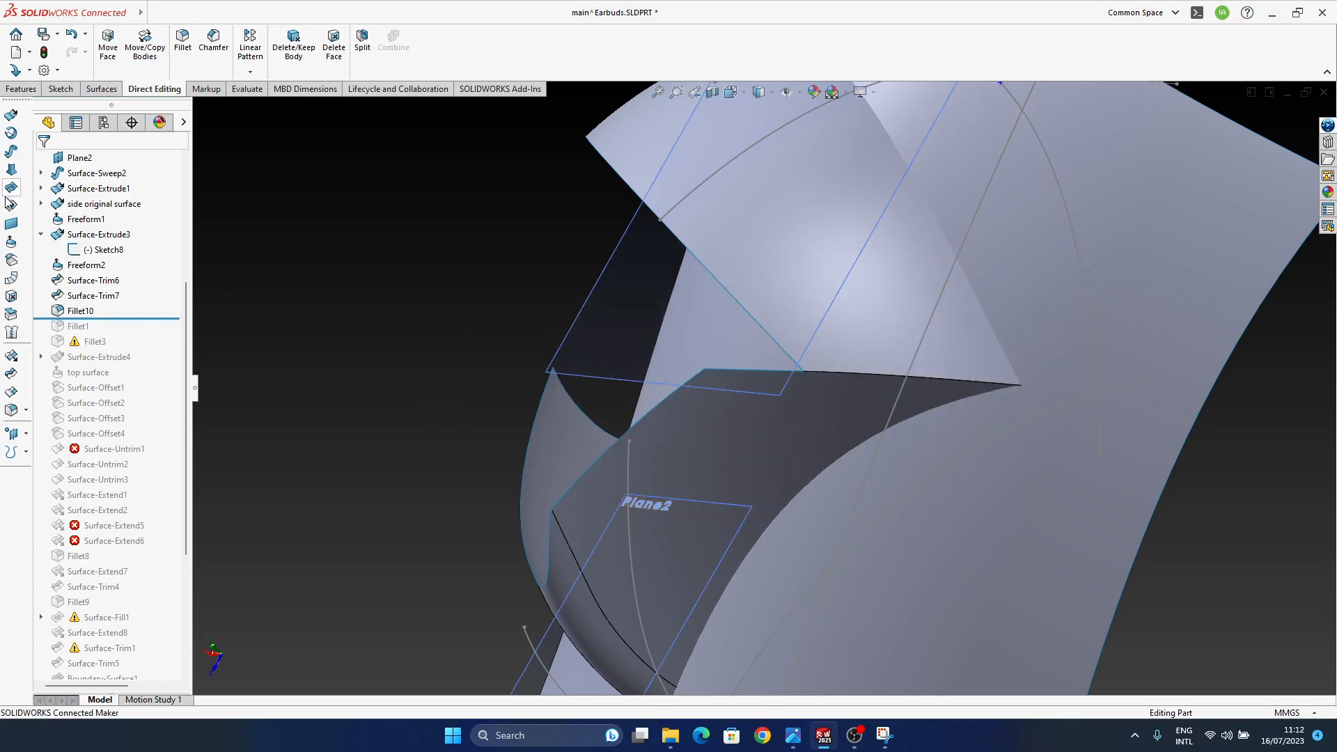
click(12, 390)
click(876, 374)
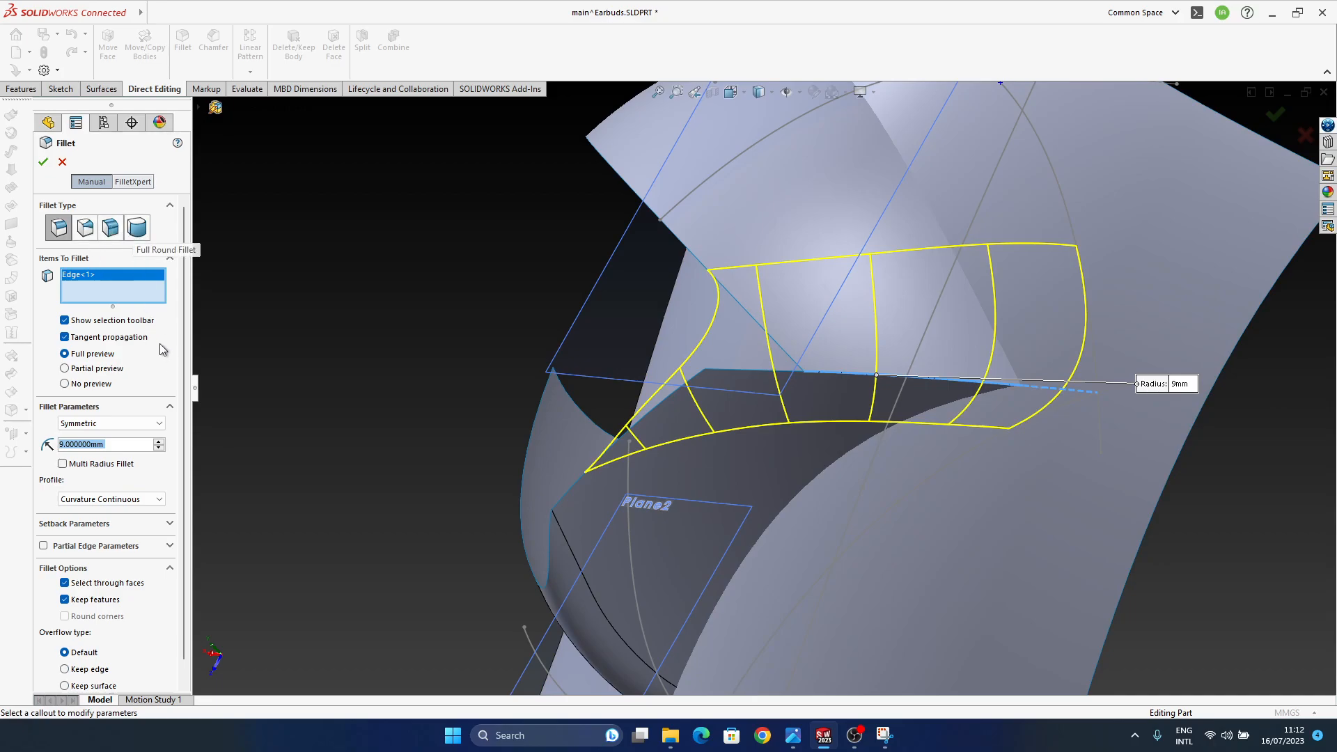
scroll(186, 406, down, 1)
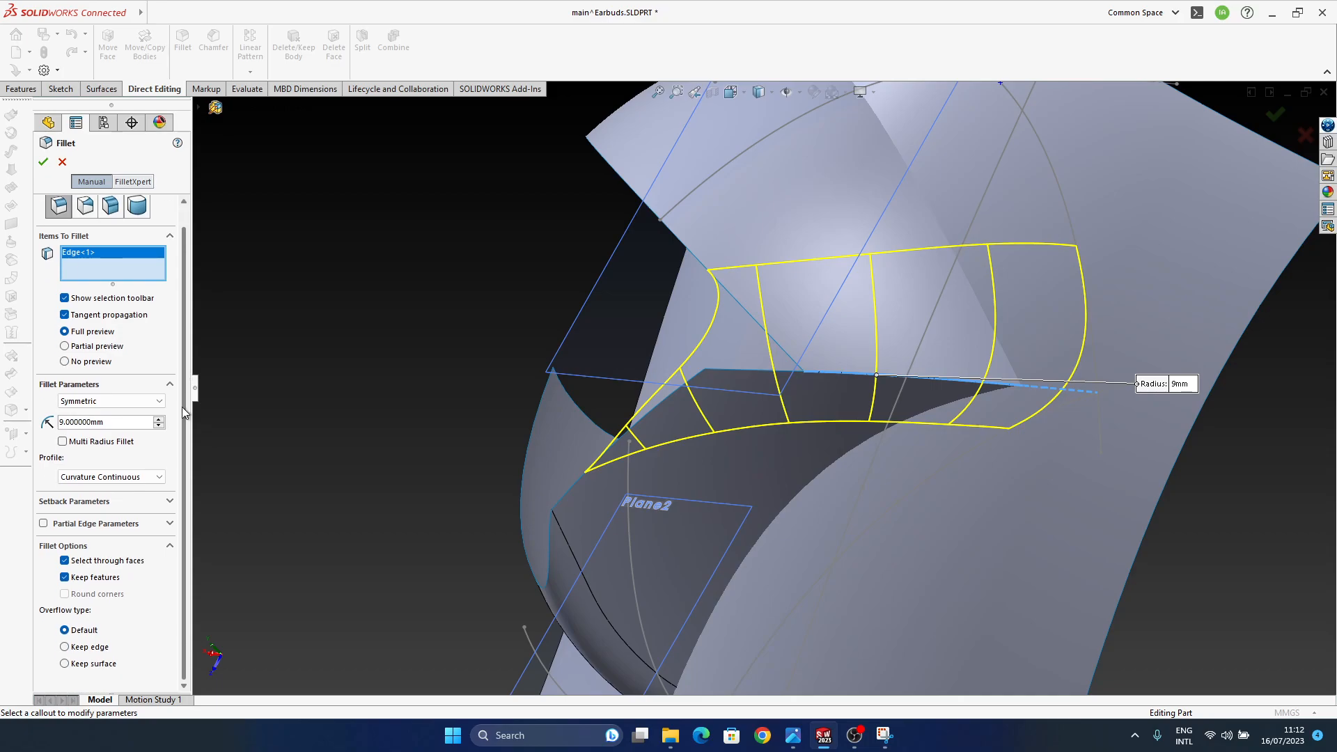
scroll(182, 390, up, 1)
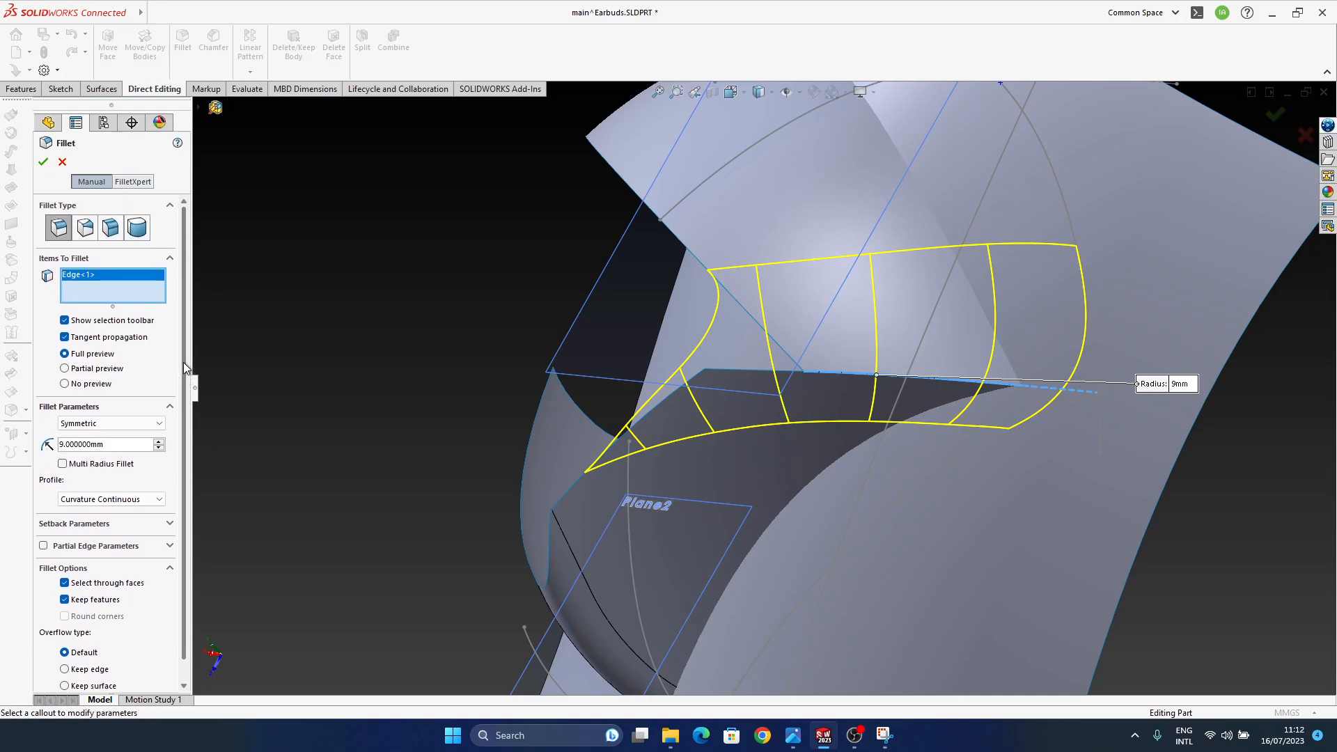
click(110, 227)
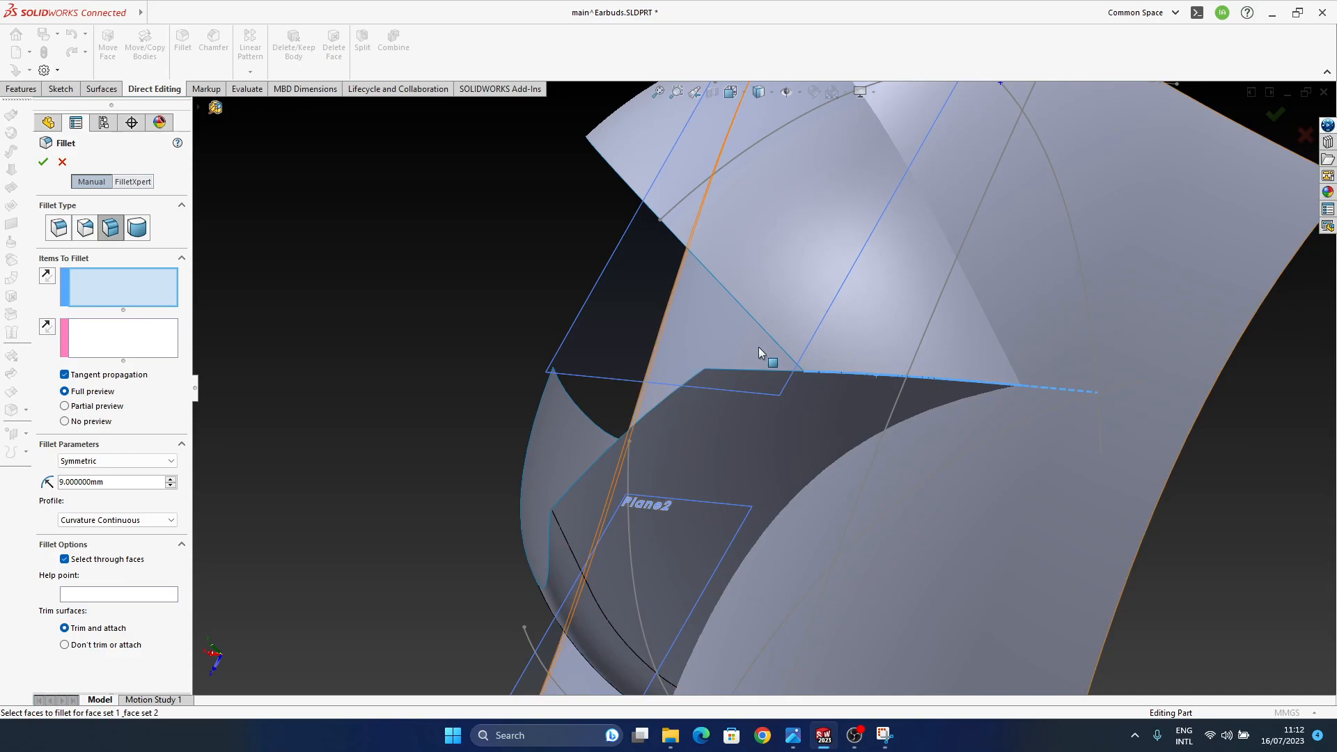
middle_drag(797, 349, 833, 346)
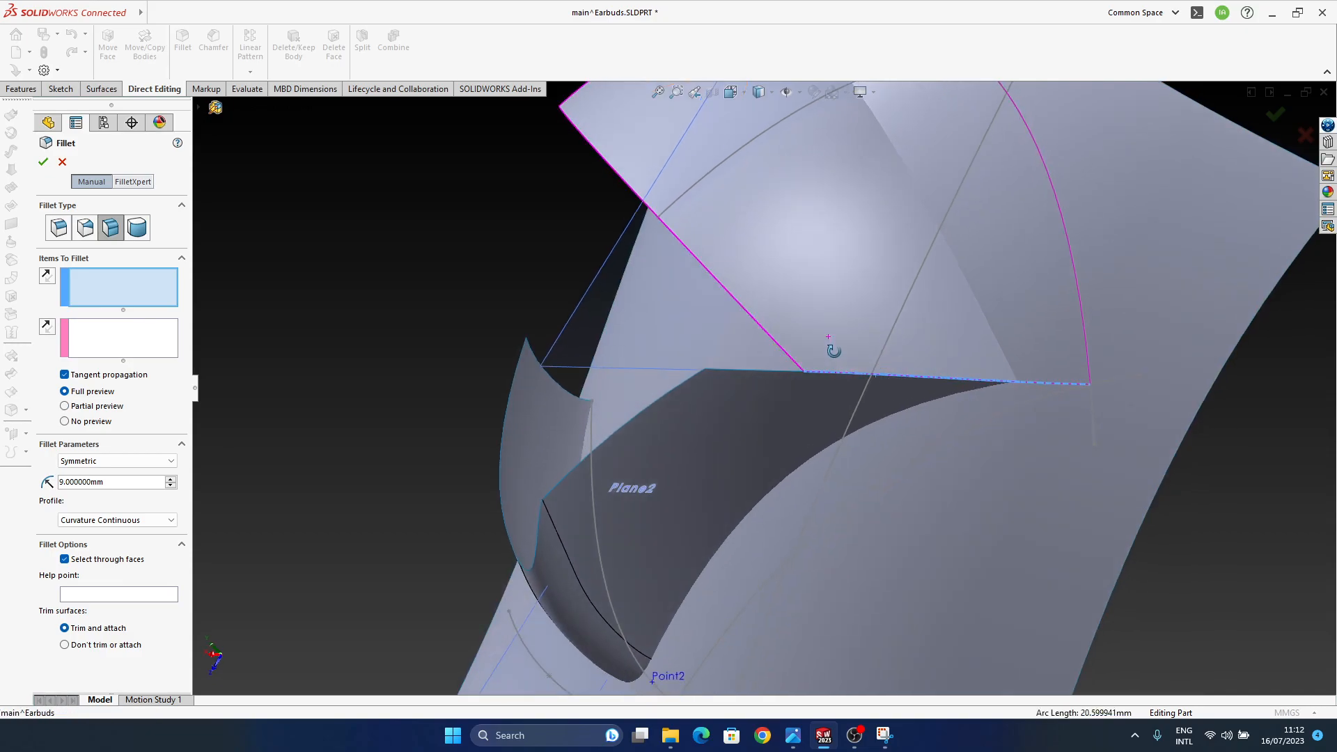
click(62, 161)
- Delete the edge fillet Fillet10 near Point2 and the two mutual trims, Surface-Trim6 and Surface-Trim7
click(80, 310)
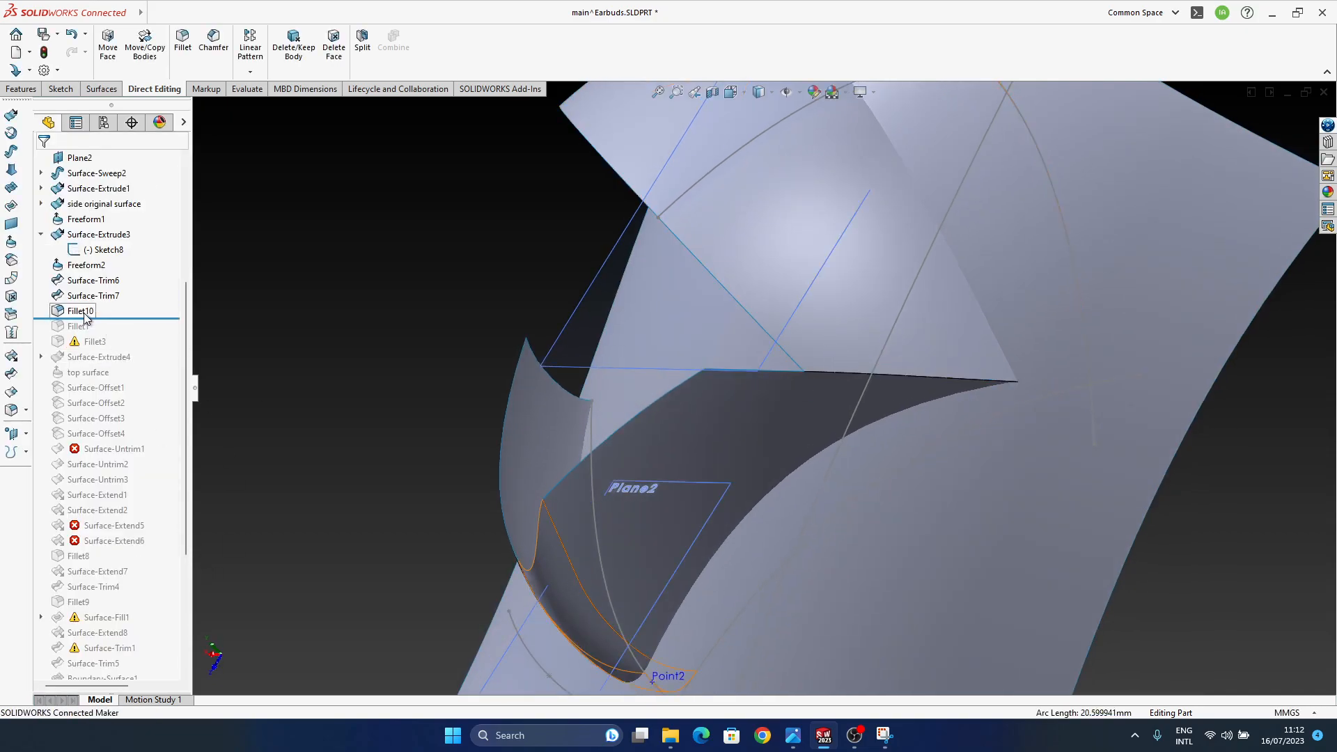
key(Delete)
key(Return)
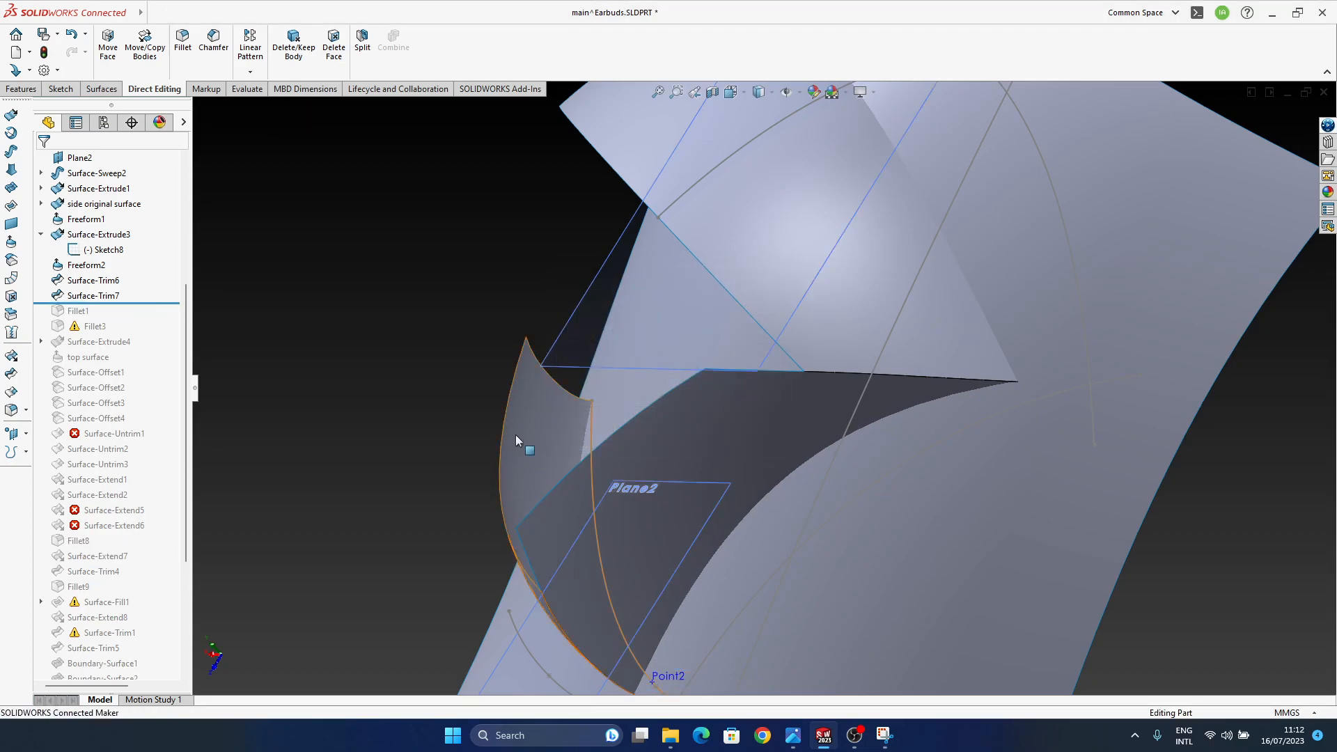
click(88, 295)
ctrl+click(90, 280)
key(Delete)
key(Return)
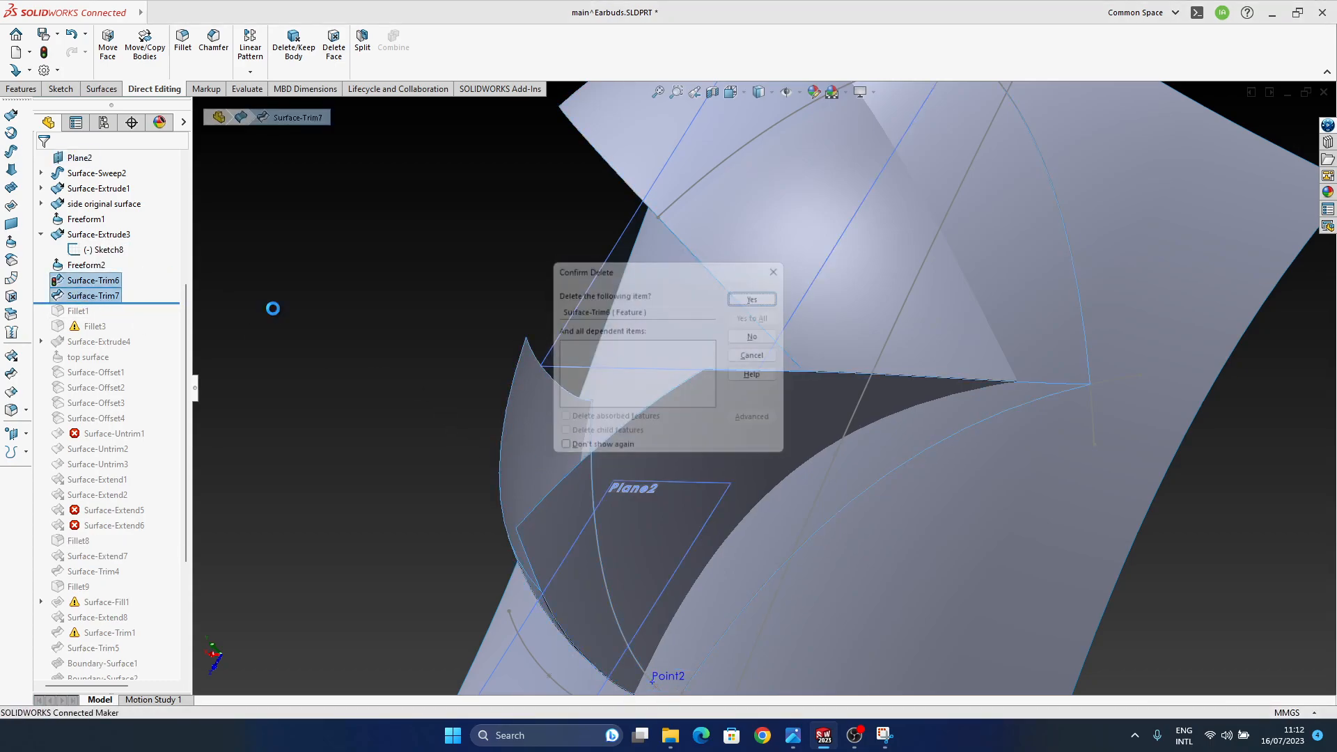
- Roll the feature history forward to include Fillet1 and review its face fillet settings without changing them
drag(106, 272, 105, 288)
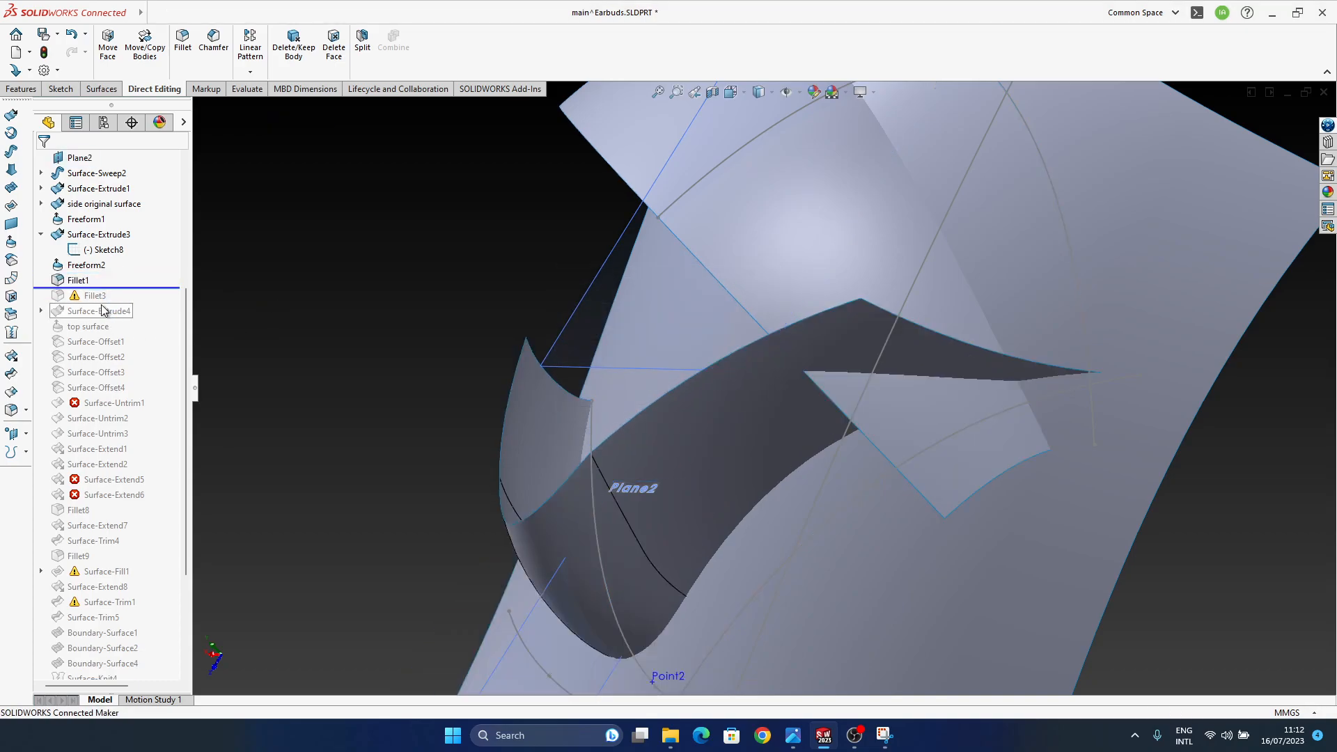
click(83, 281)
click(103, 251)
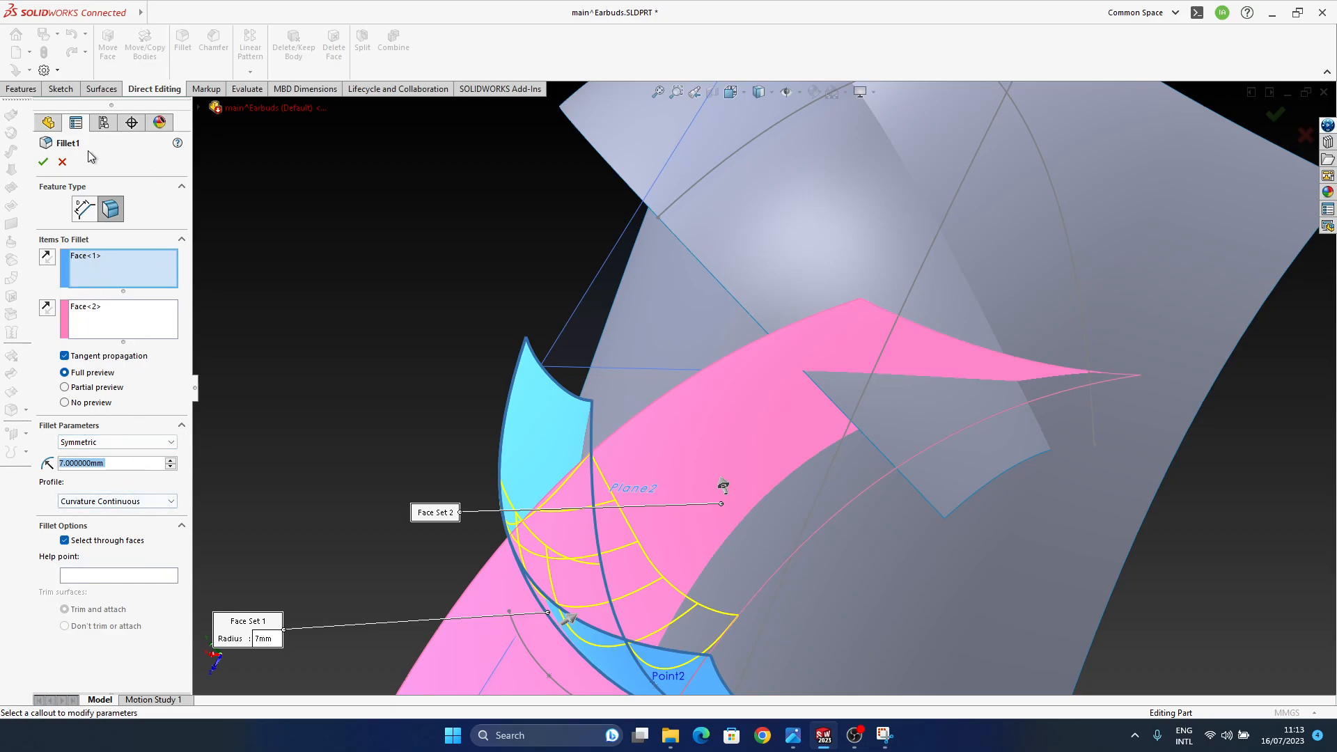
click(62, 162)
- Delete the face fillet Fillet1, leaving its child features out of the deletion
click(91, 280)
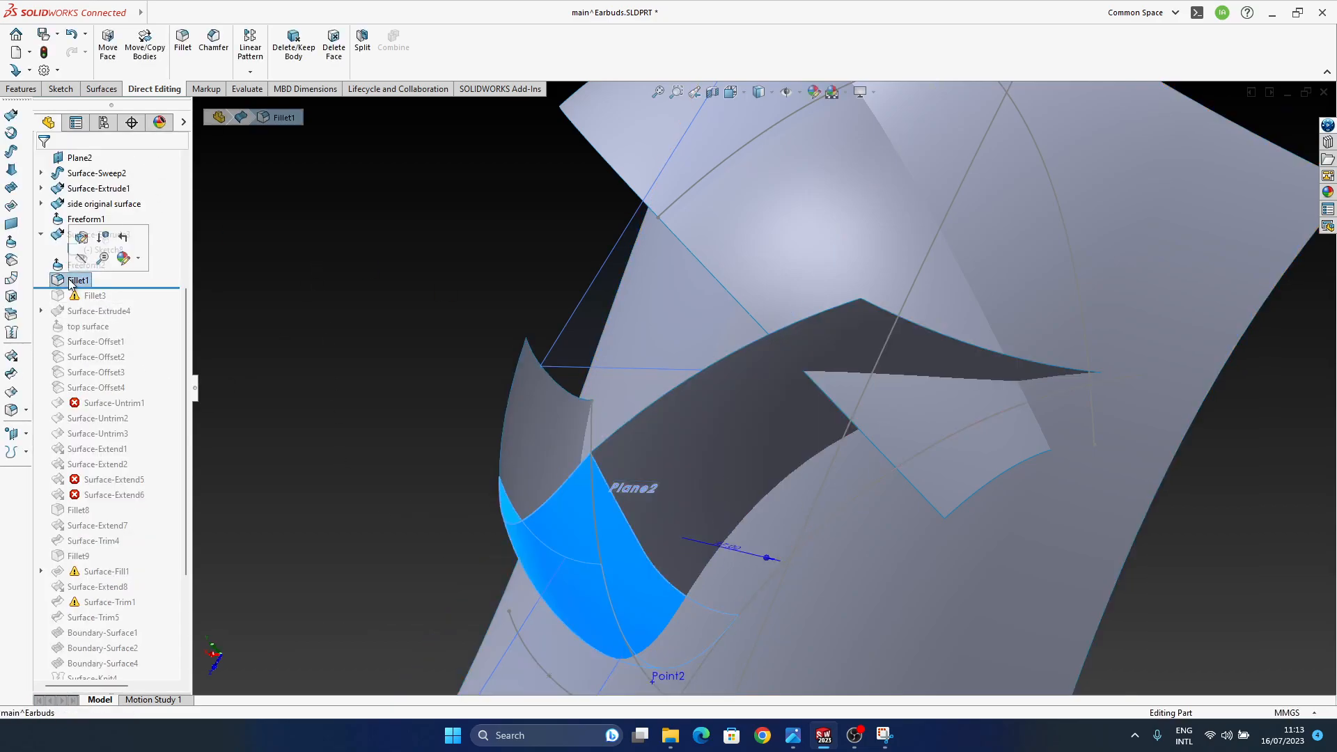
key(Delete)
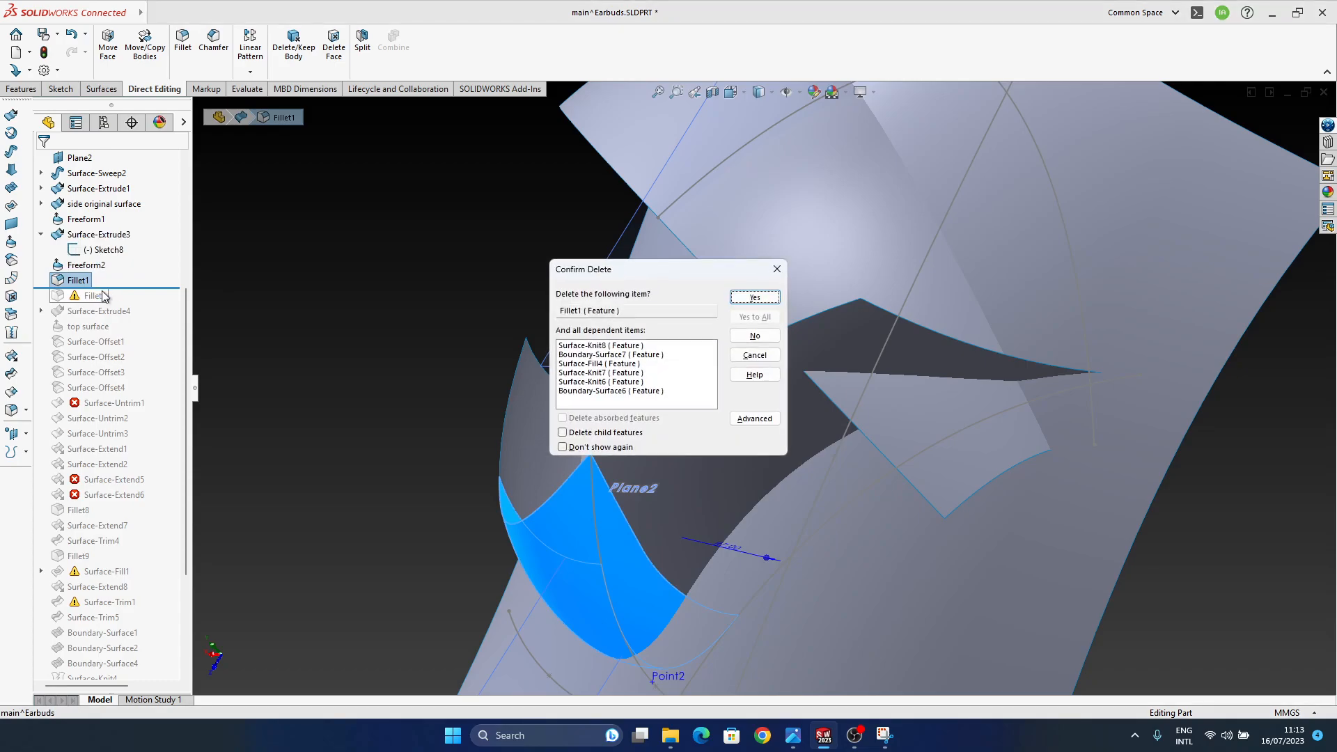
click(739, 298)
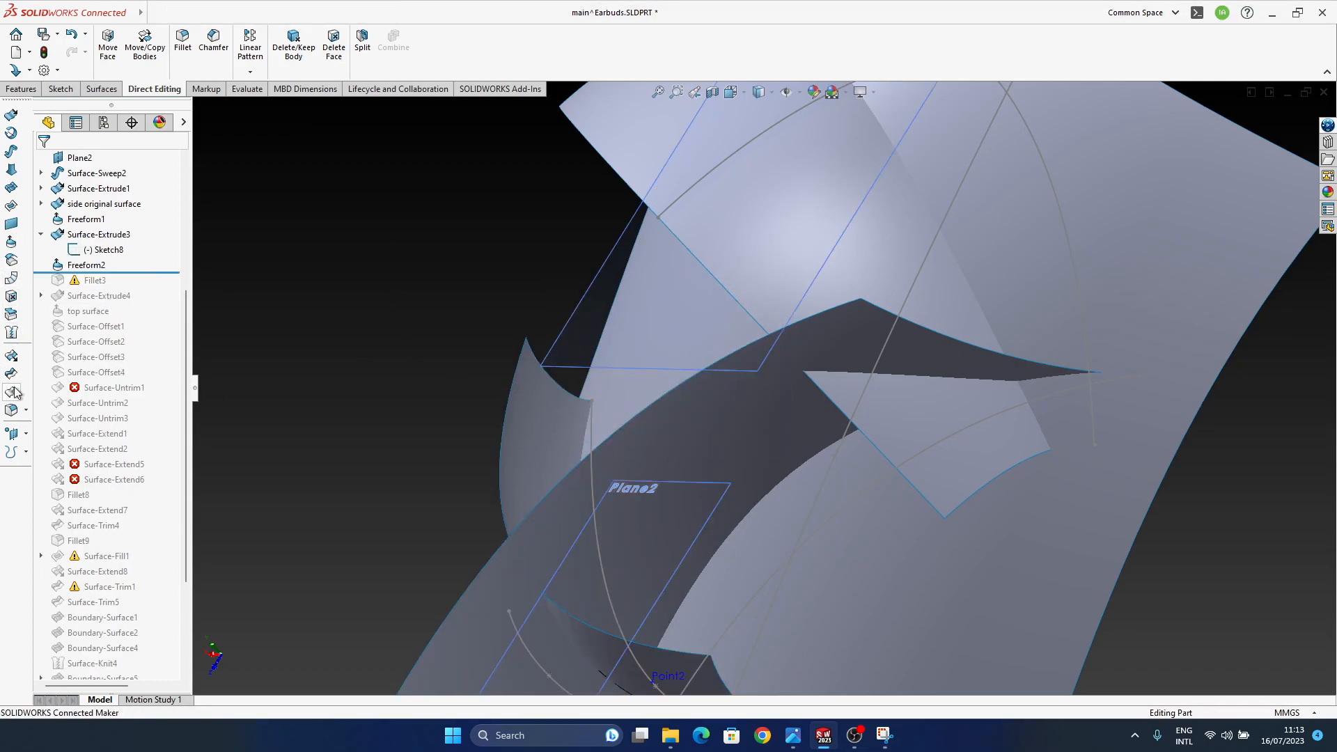
- Create a 7 mm curvature-continuous face fillet between the long freeform strip and the swept surface near Point2, without trimming or attaching
click(12, 411)
middle_drag(563, 537, 474, 431)
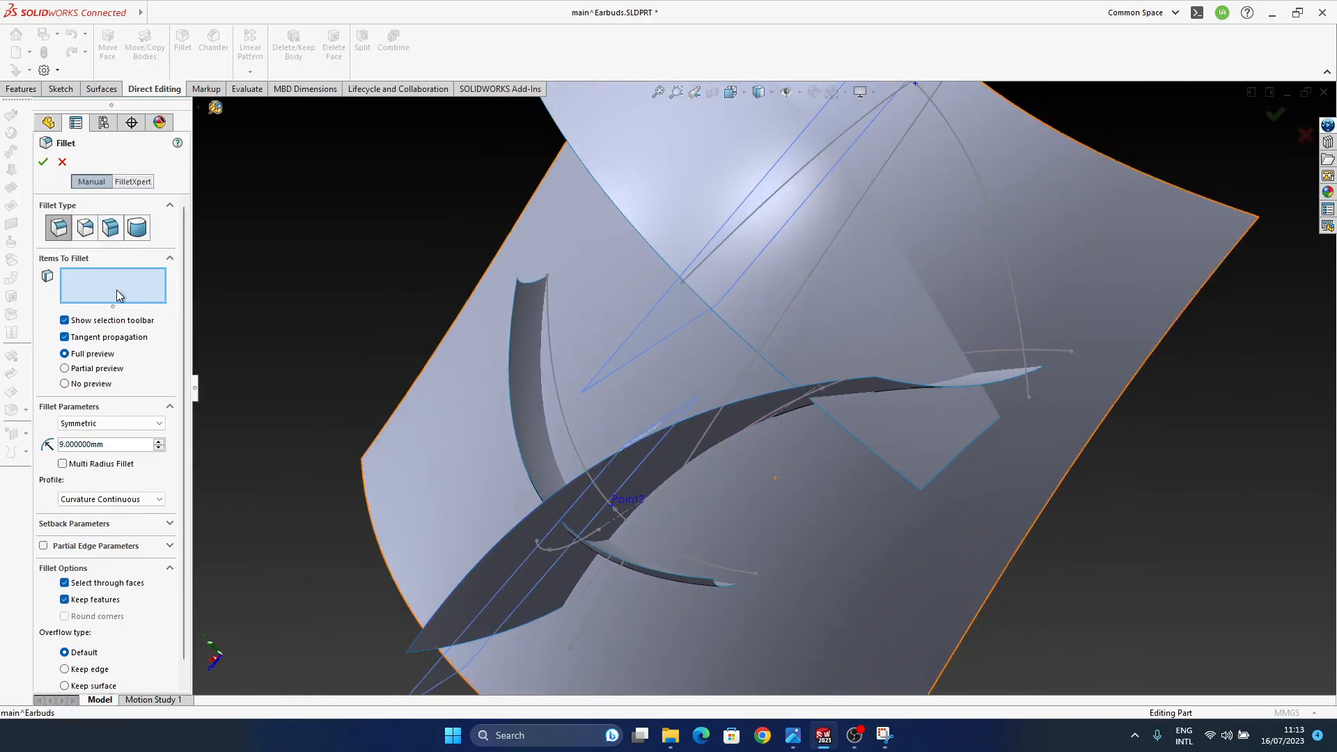
click(110, 227)
click(517, 554)
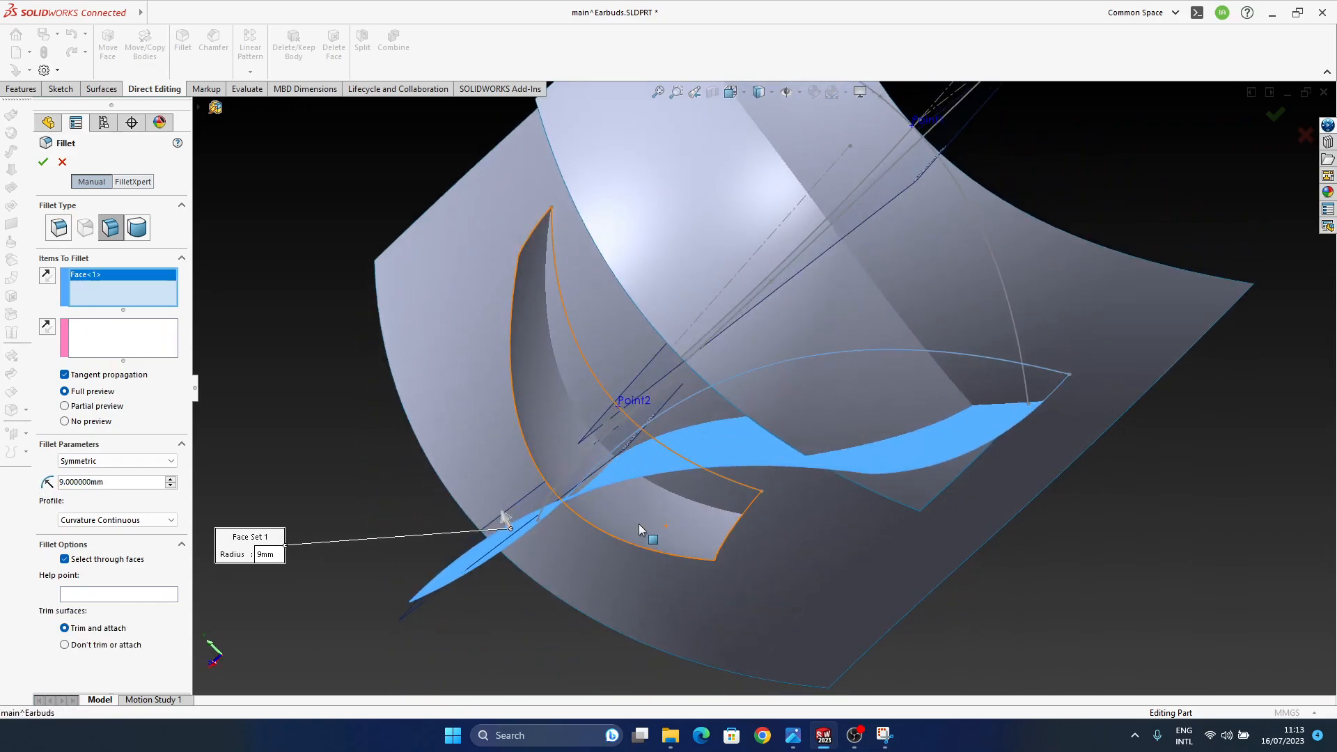
click(113, 331)
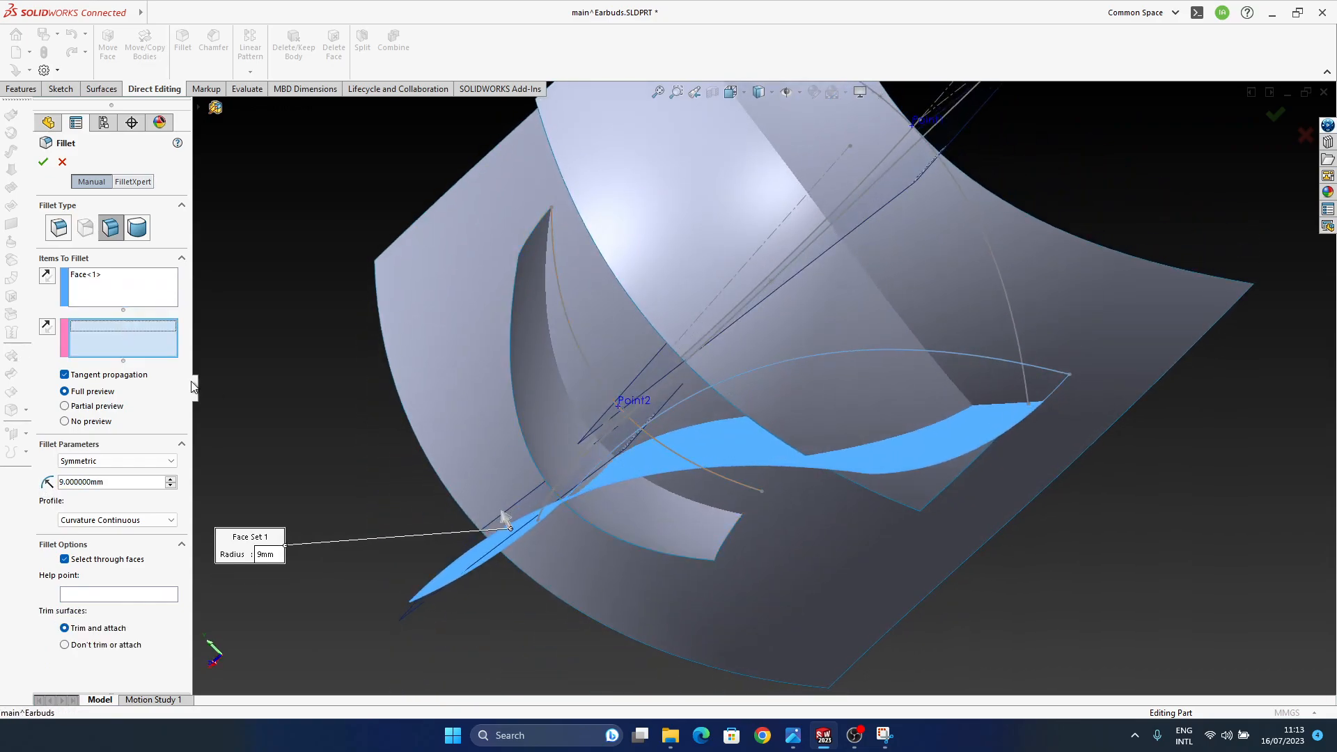
click(533, 410)
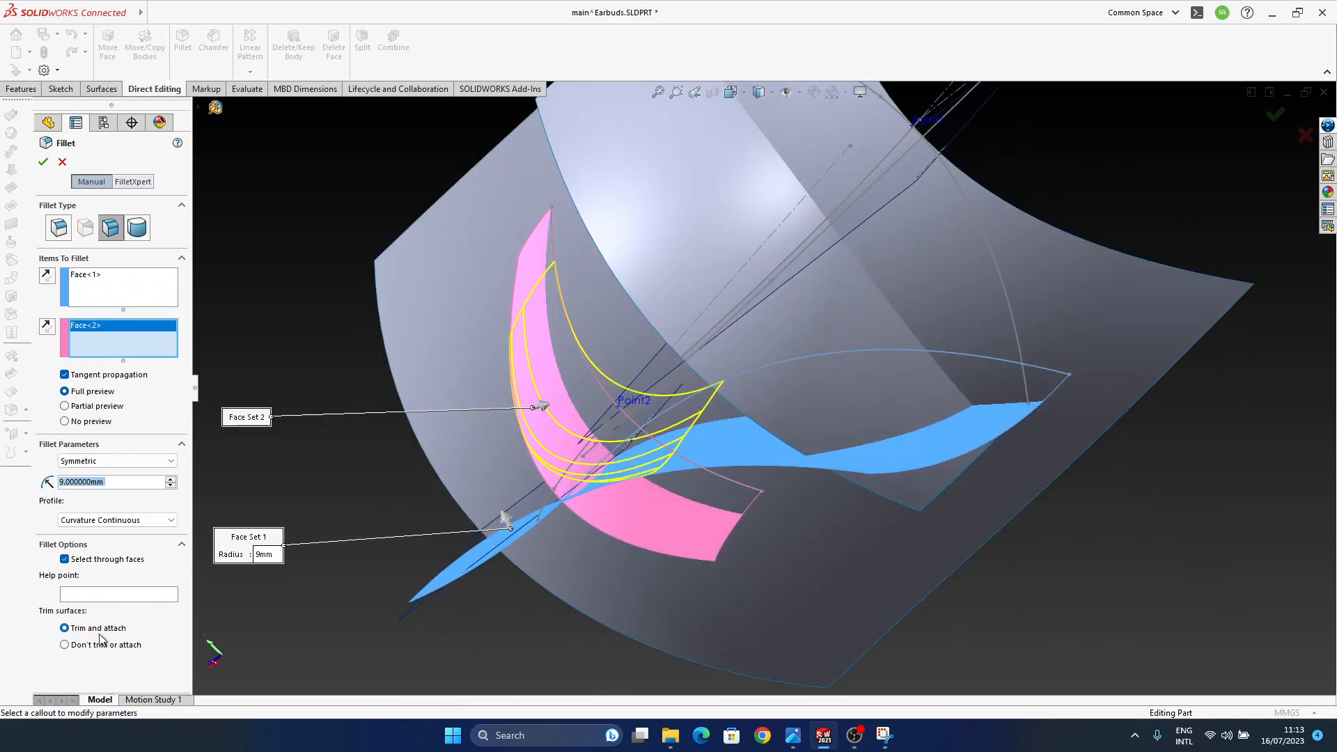
middle_drag(582, 468, 239, 457)
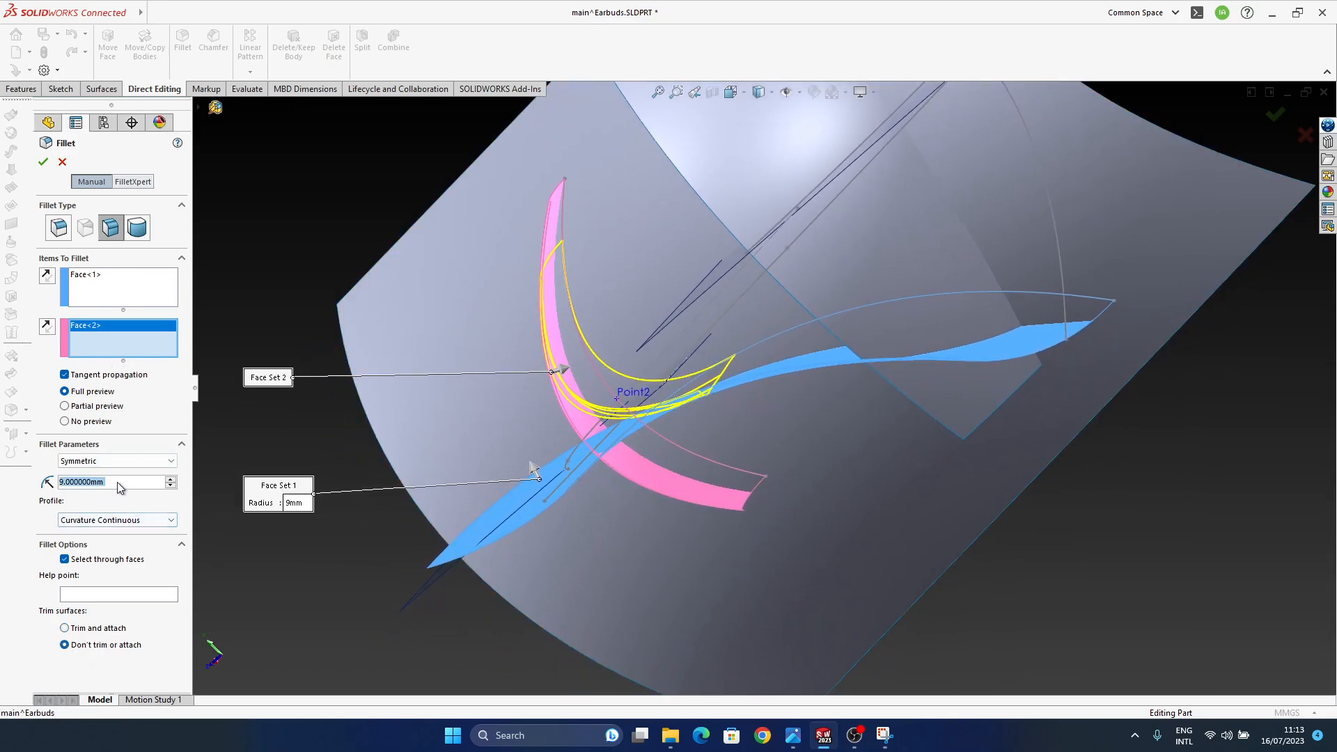
text(7)
key(Return)
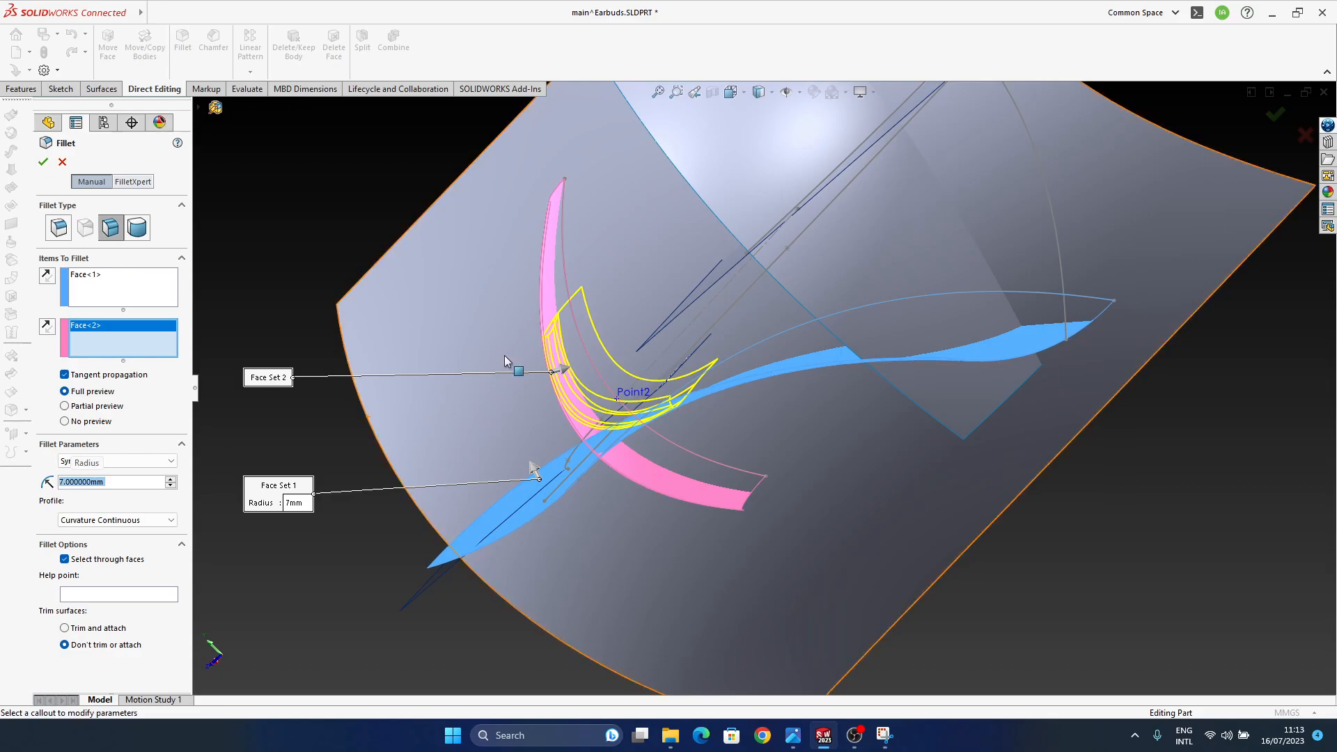
click(43, 162)
- Roll the feature history forward to include Fillet3 and inspect its surface against the new face fillet
middle_drag(633, 442, 801, 431)
drag(134, 287, 132, 303)
click(78, 295)
middle_drag(904, 447, 691, 213)
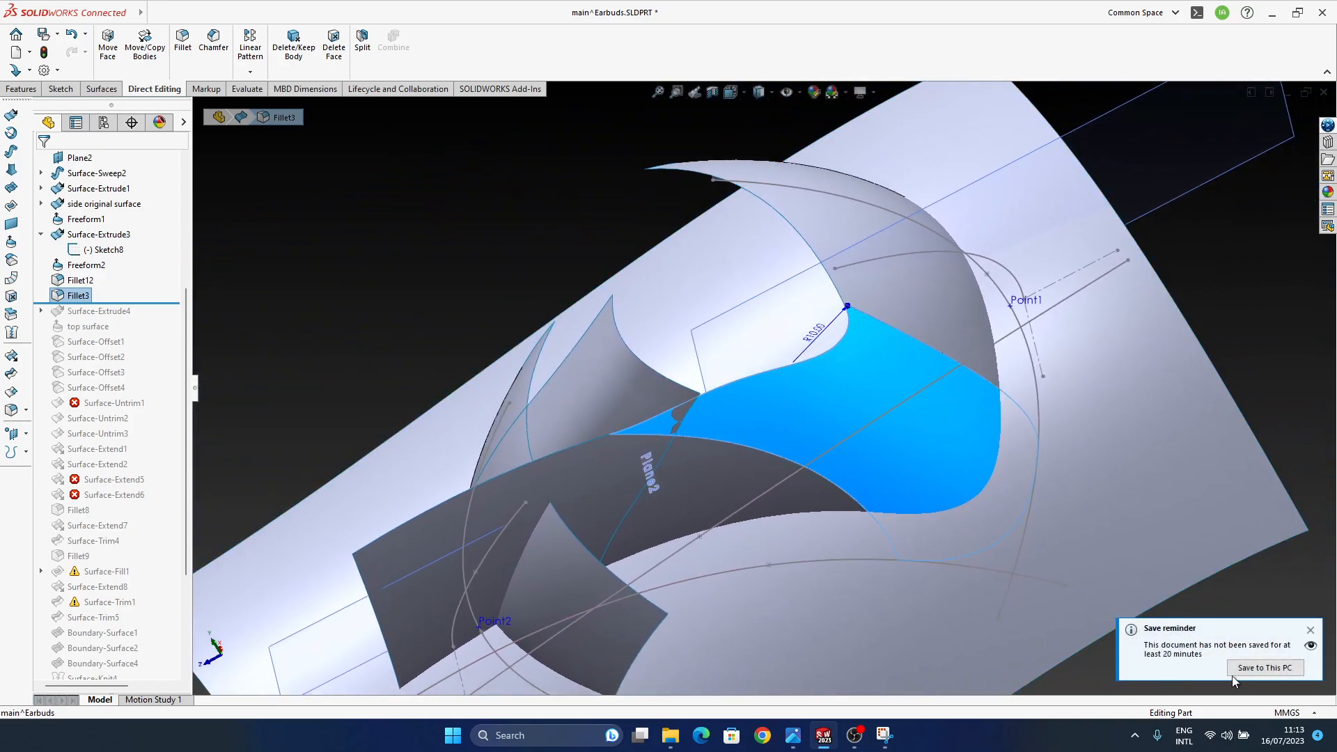
- Save the part to this PC and roll the feature history back to just before Fillet3
click(1255, 667)
middle_drag(744, 427, 715, 295)
middle_drag(804, 374, 725, 348)
drag(134, 362, 134, 350)
middle_drag(822, 526, 757, 446)
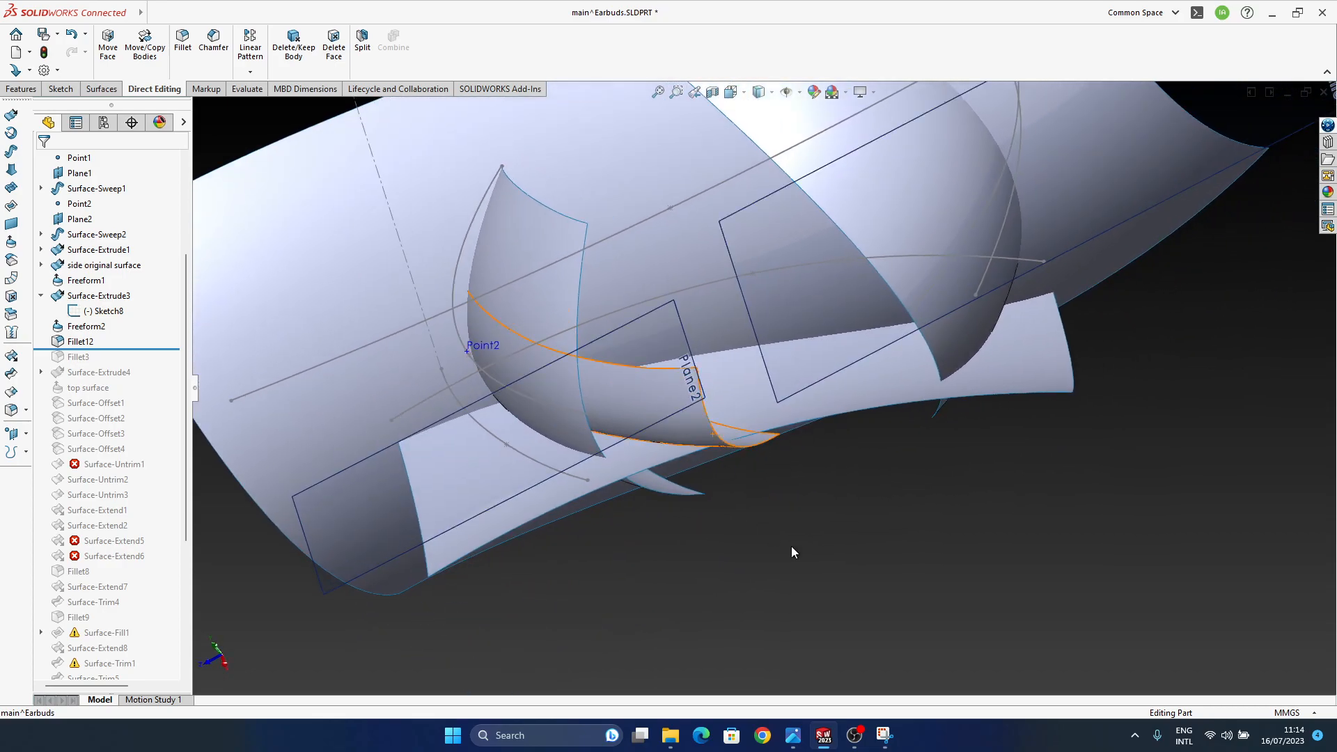
- Try to trim the freeform strip with the 7 mm fillet surface as a standard trim, also with Split all enabled
click(12, 374)
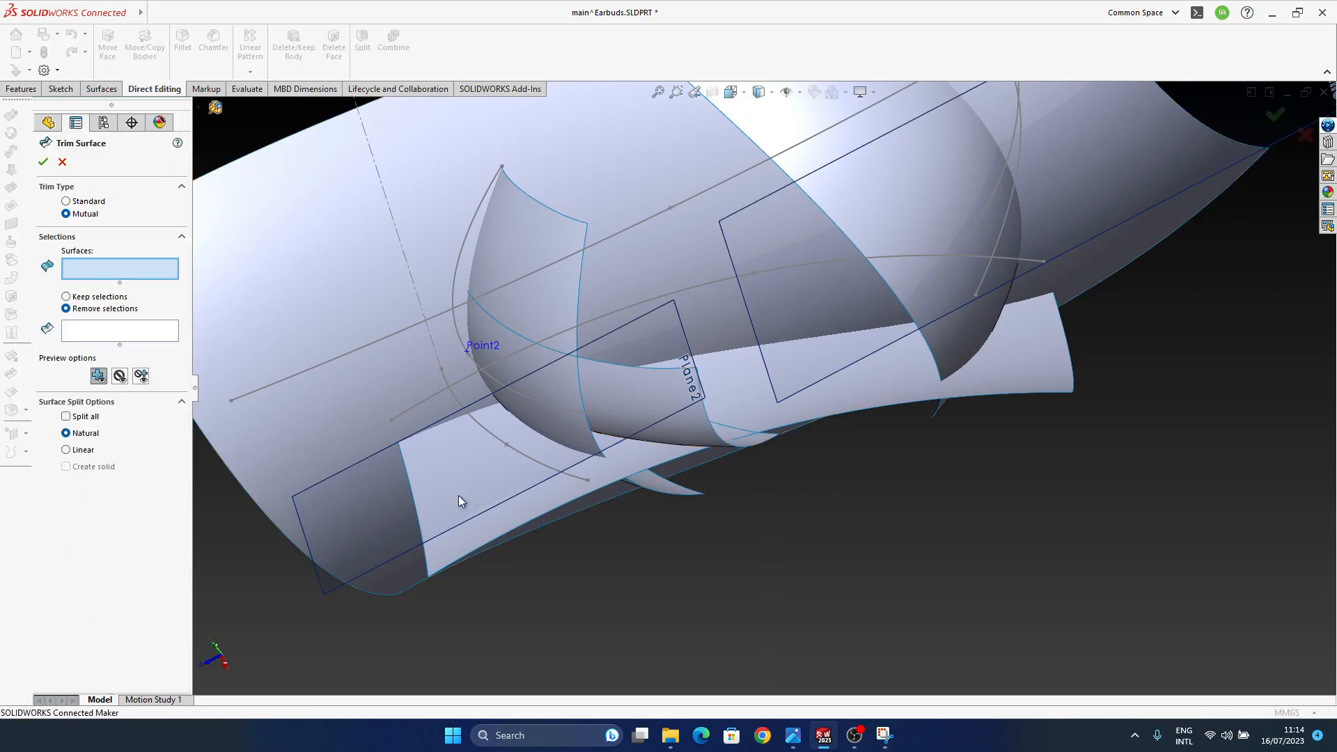
click(88, 201)
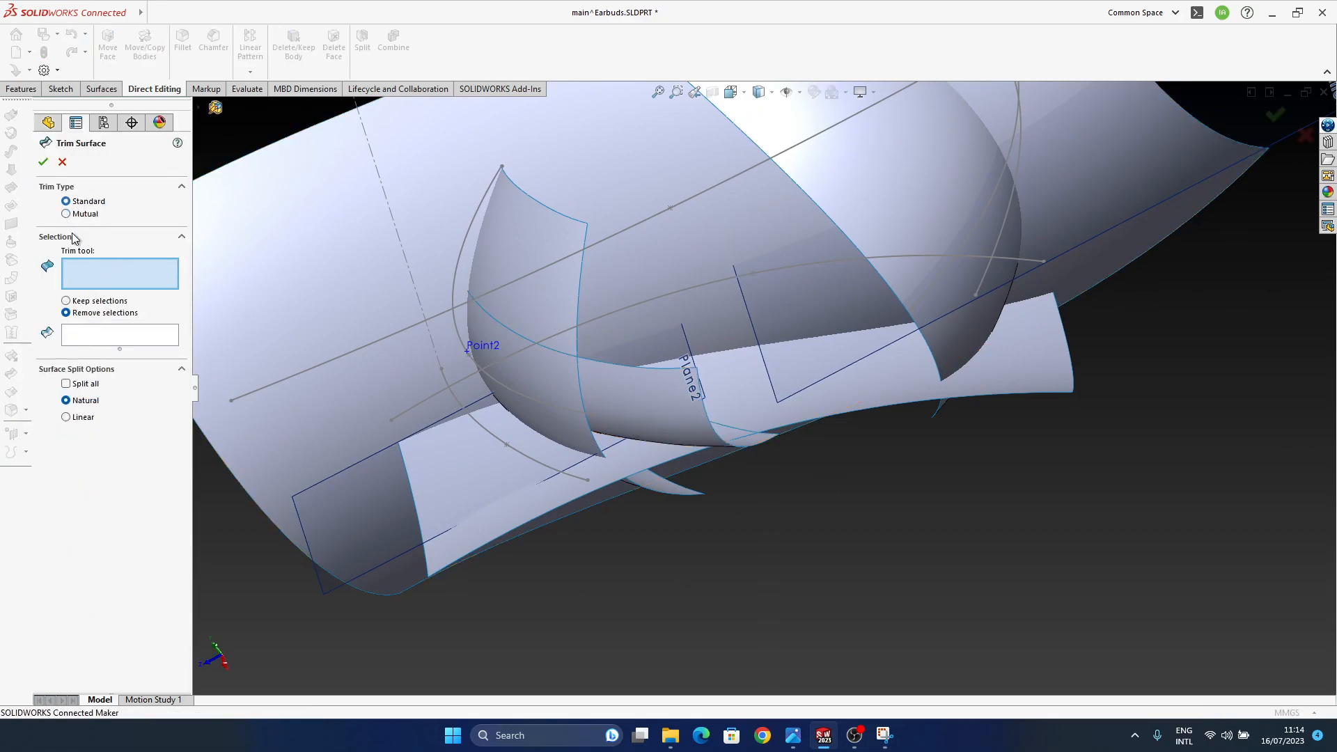
click(632, 418)
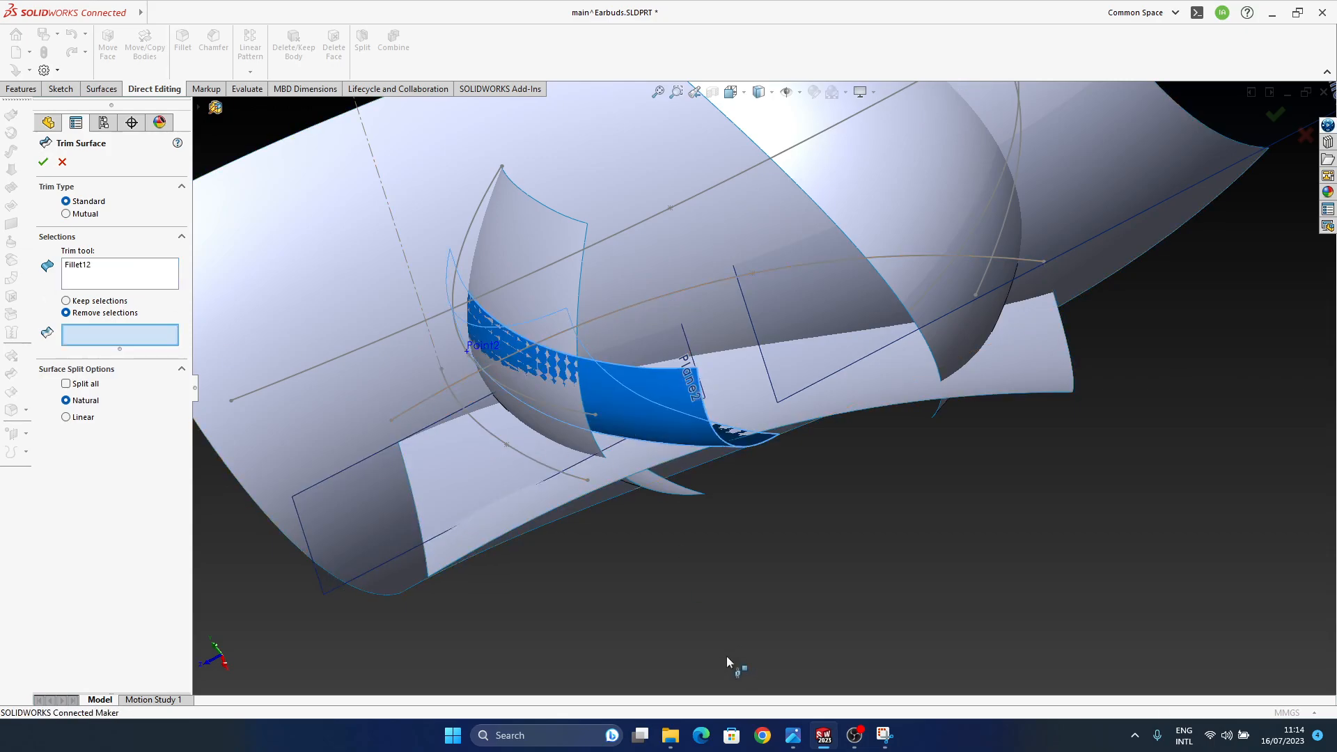
click(537, 521)
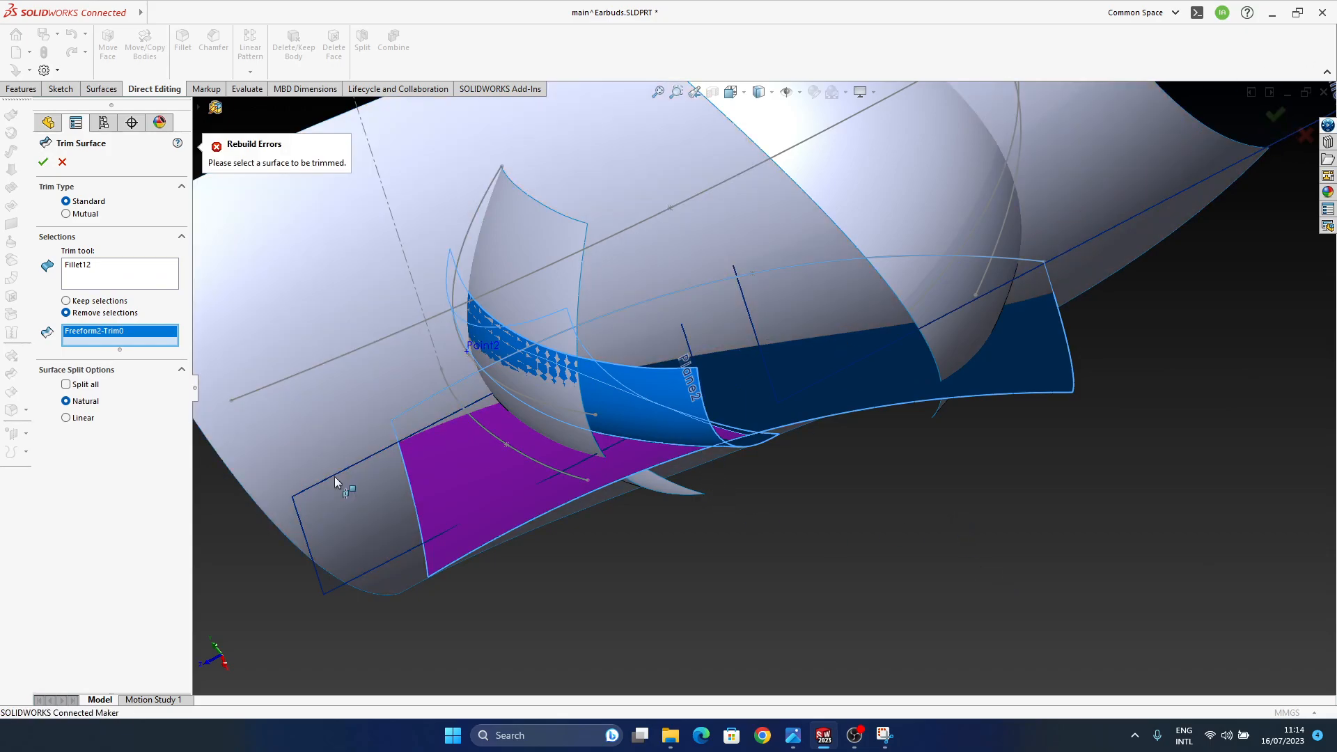
middle_drag(718, 412, 866, 516)
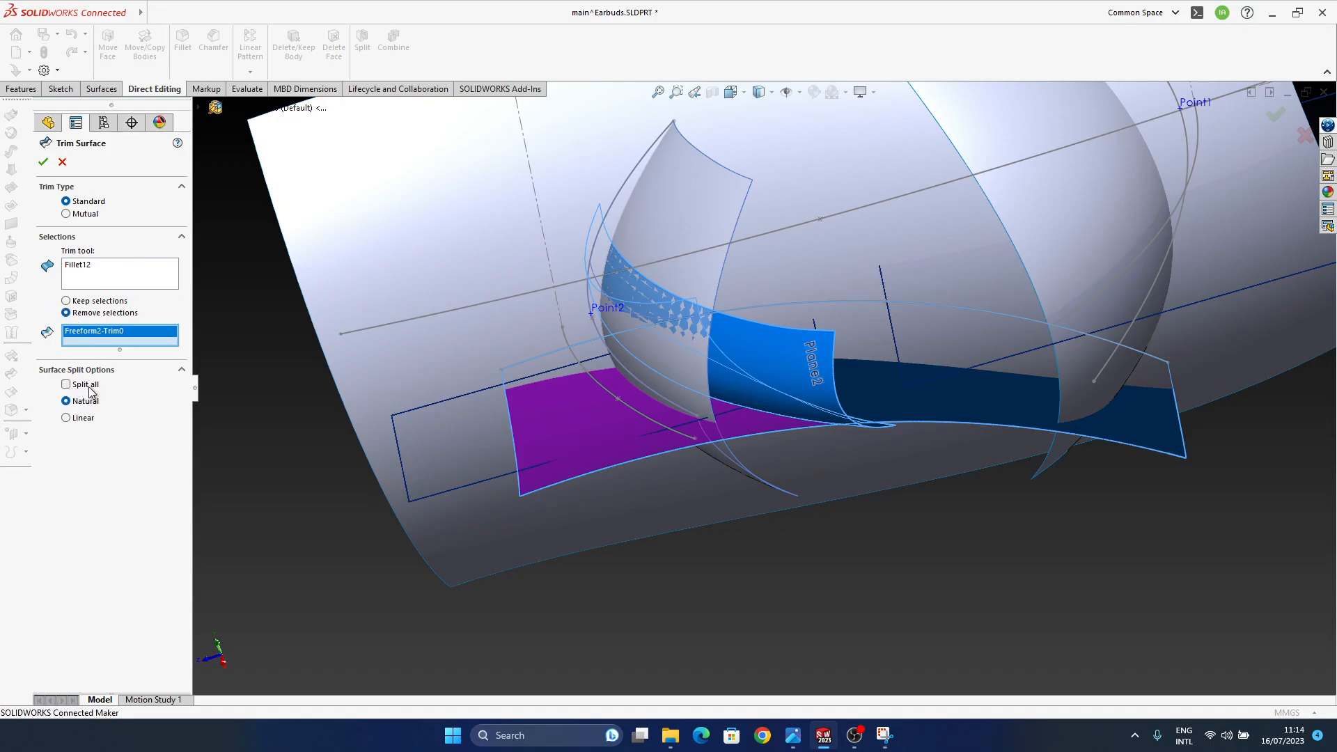
key(Delete)
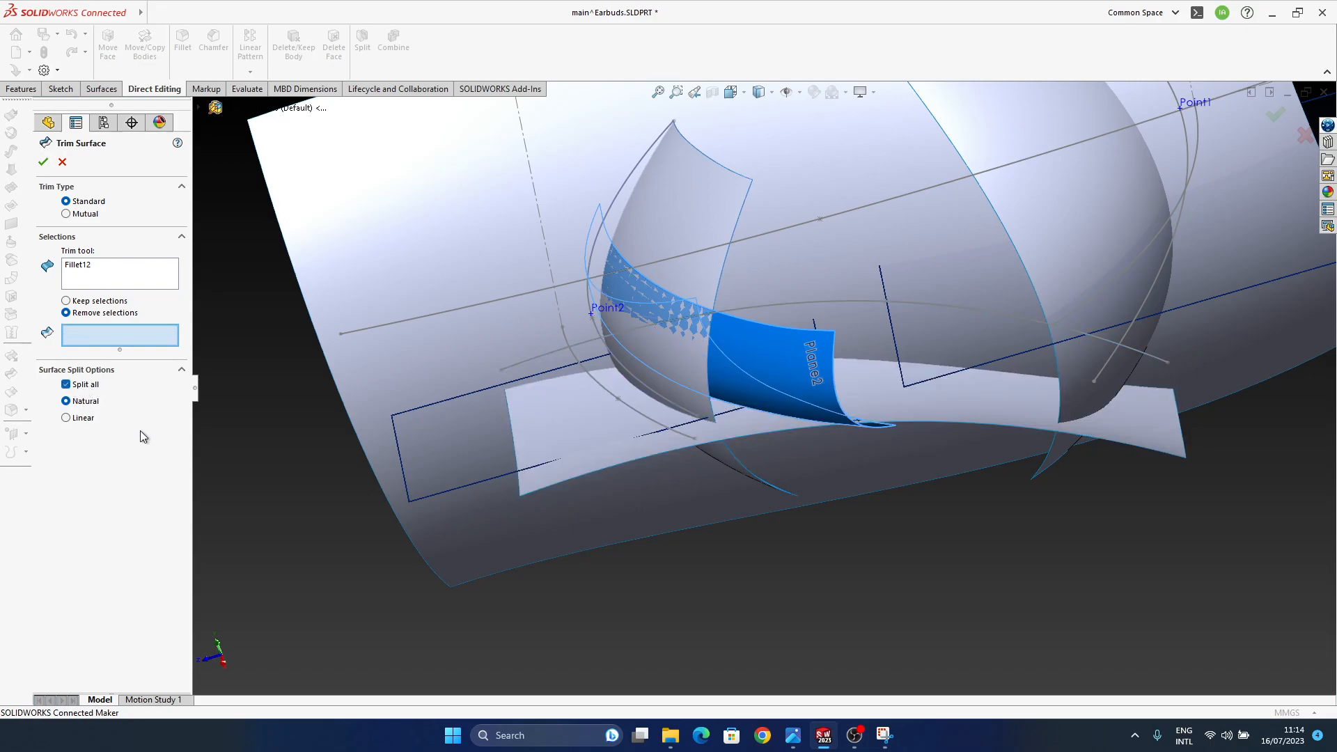
click(603, 461)
middle_drag(898, 531, 793, 412)
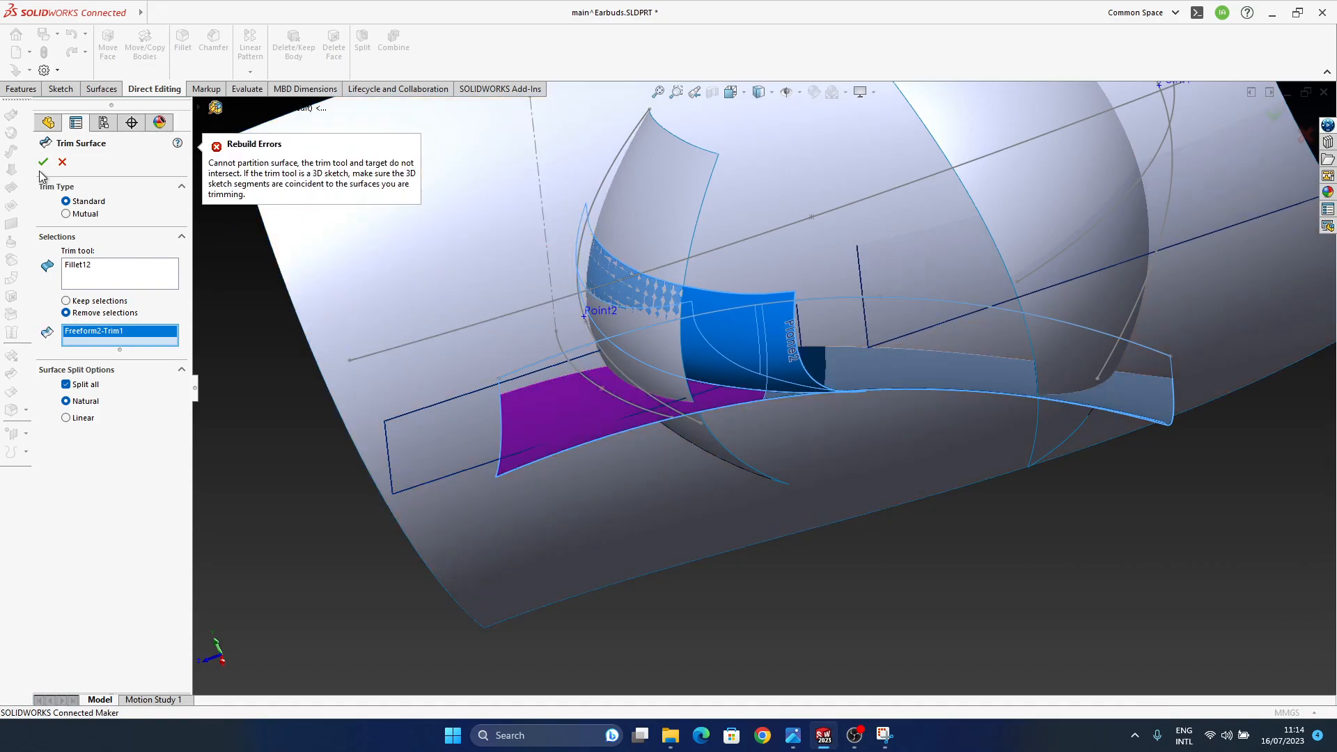
click(62, 162)
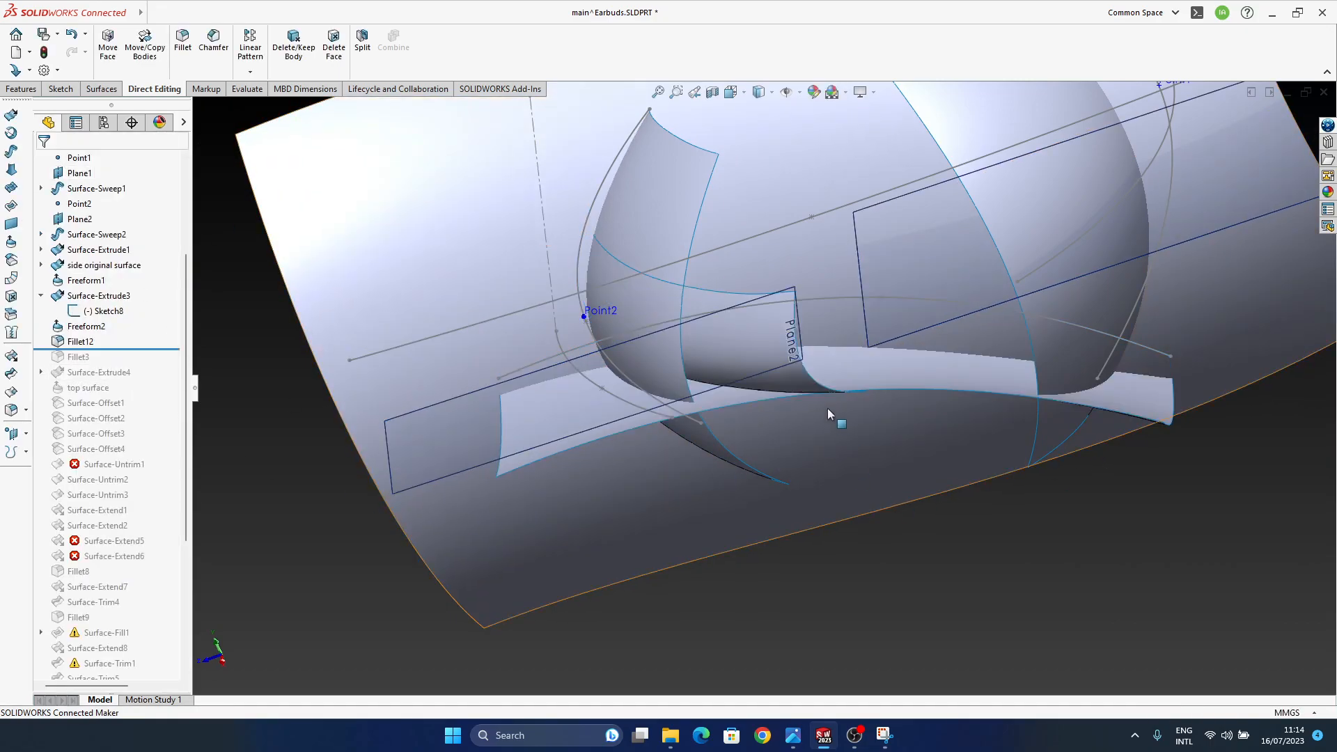
- Inspect the 7 mm face fillet from several angles and review its settings without changing them
middle_drag(829, 416, 462, 492)
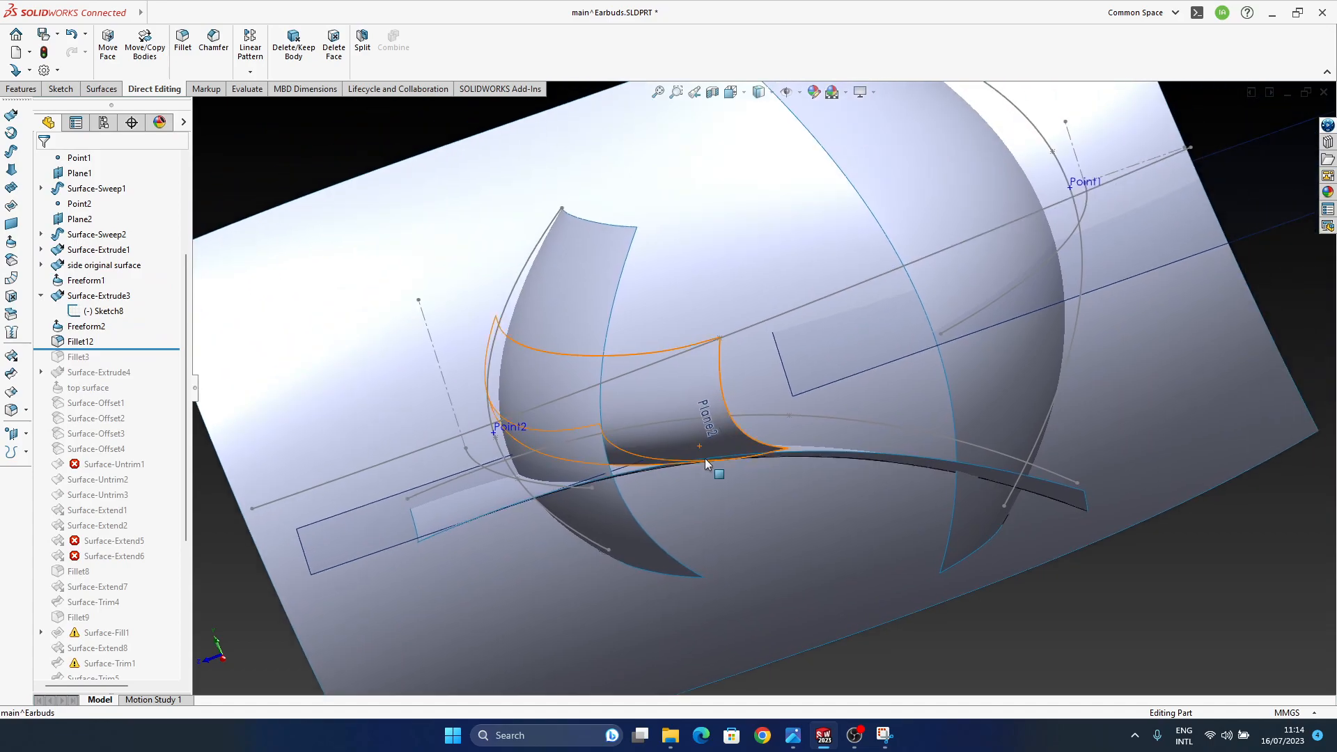
middle_drag(705, 463, 581, 391)
middle_drag(600, 490, 658, 400)
ctrl+middle_drag(764, 431, 829, 417)
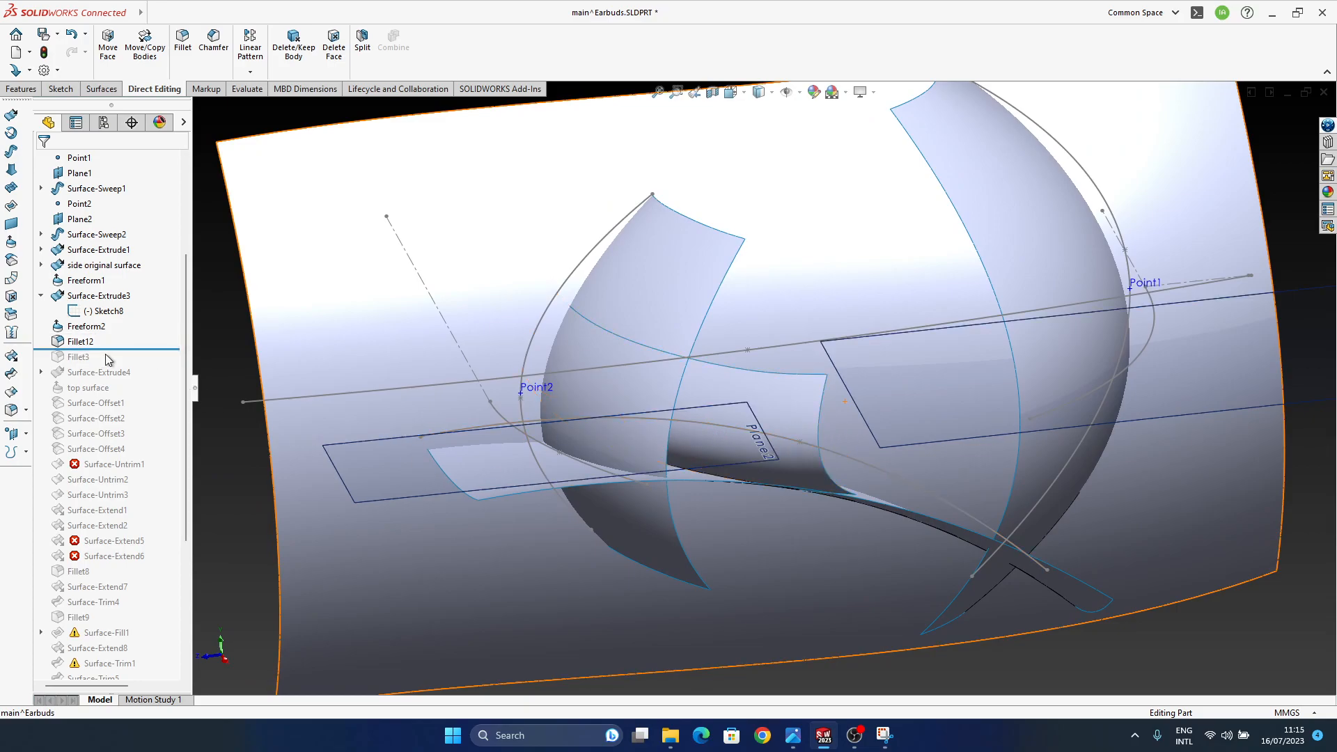
middle_drag(769, 449, 703, 451)
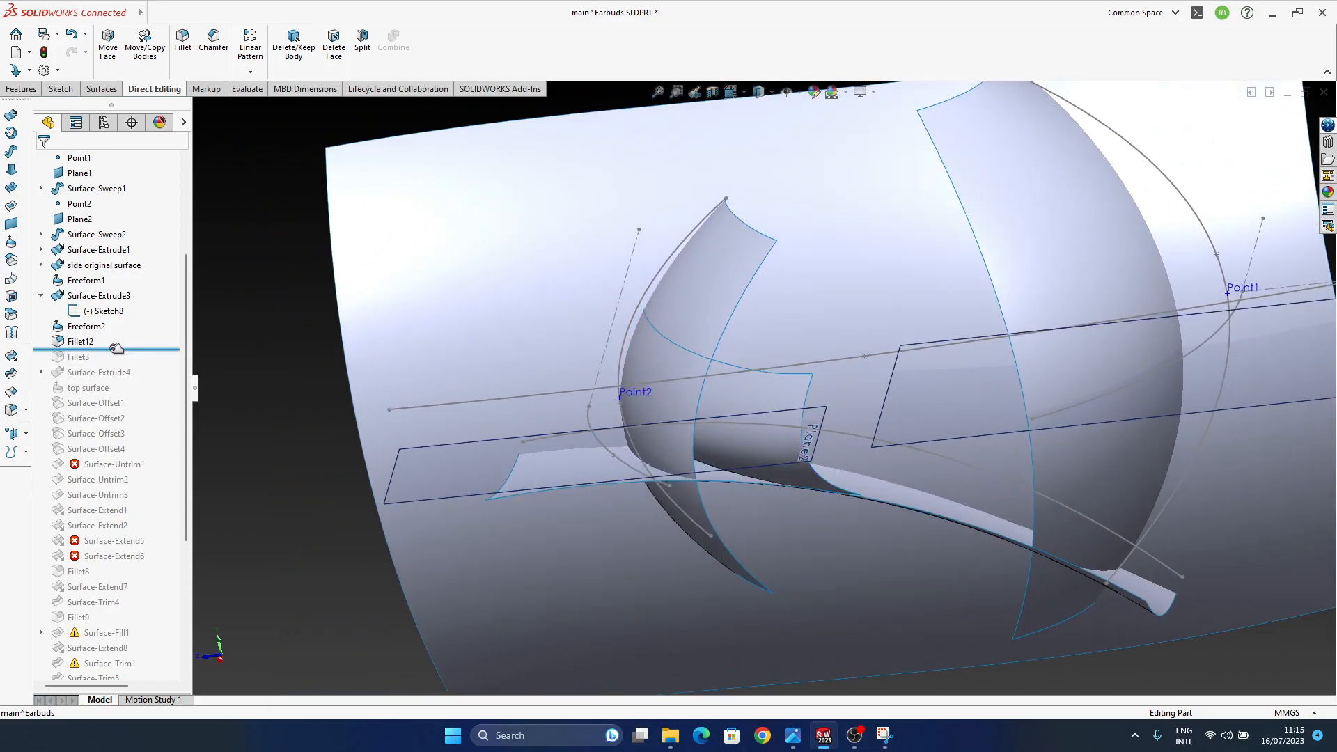
click(86, 344)
click(101, 305)
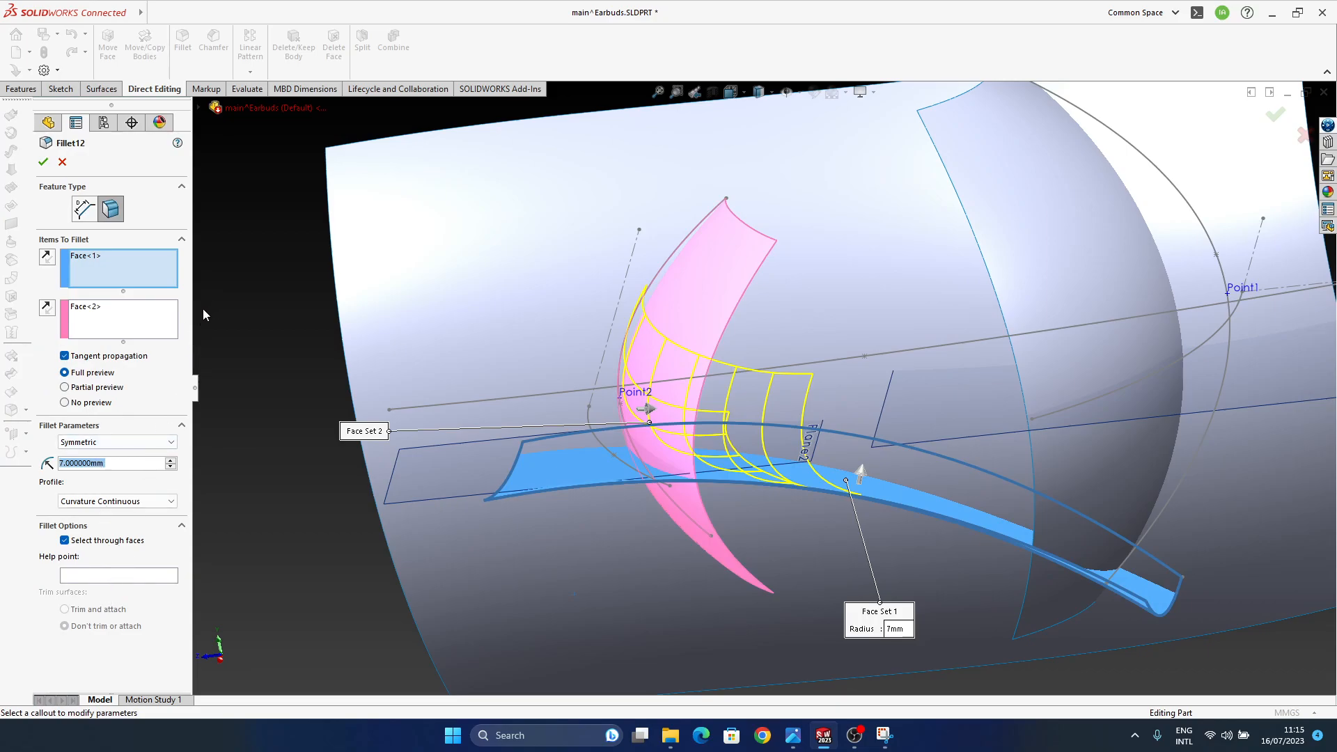
click(61, 163)
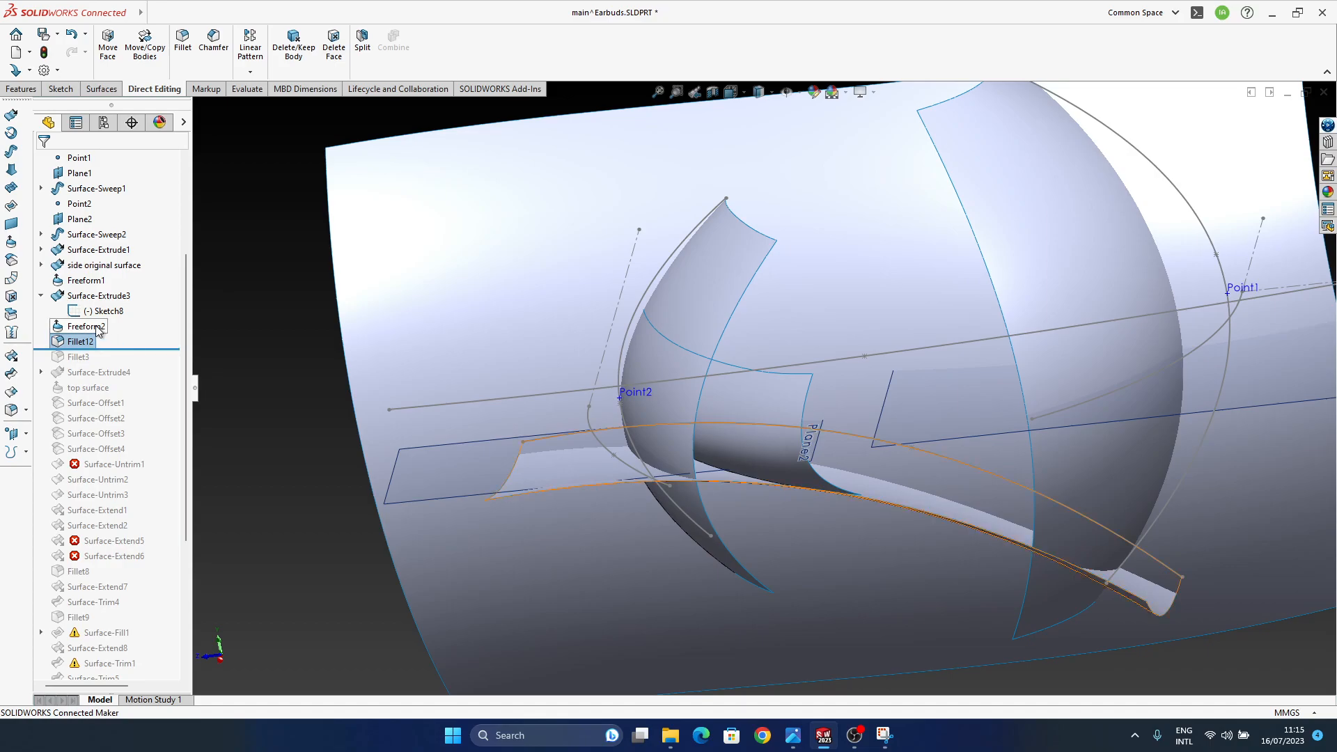
- Examine where the 7 mm fillet surface runs out onto the freeform strip and the swept surface near Point2
click(80, 342)
middle_drag(773, 545, 722, 430)
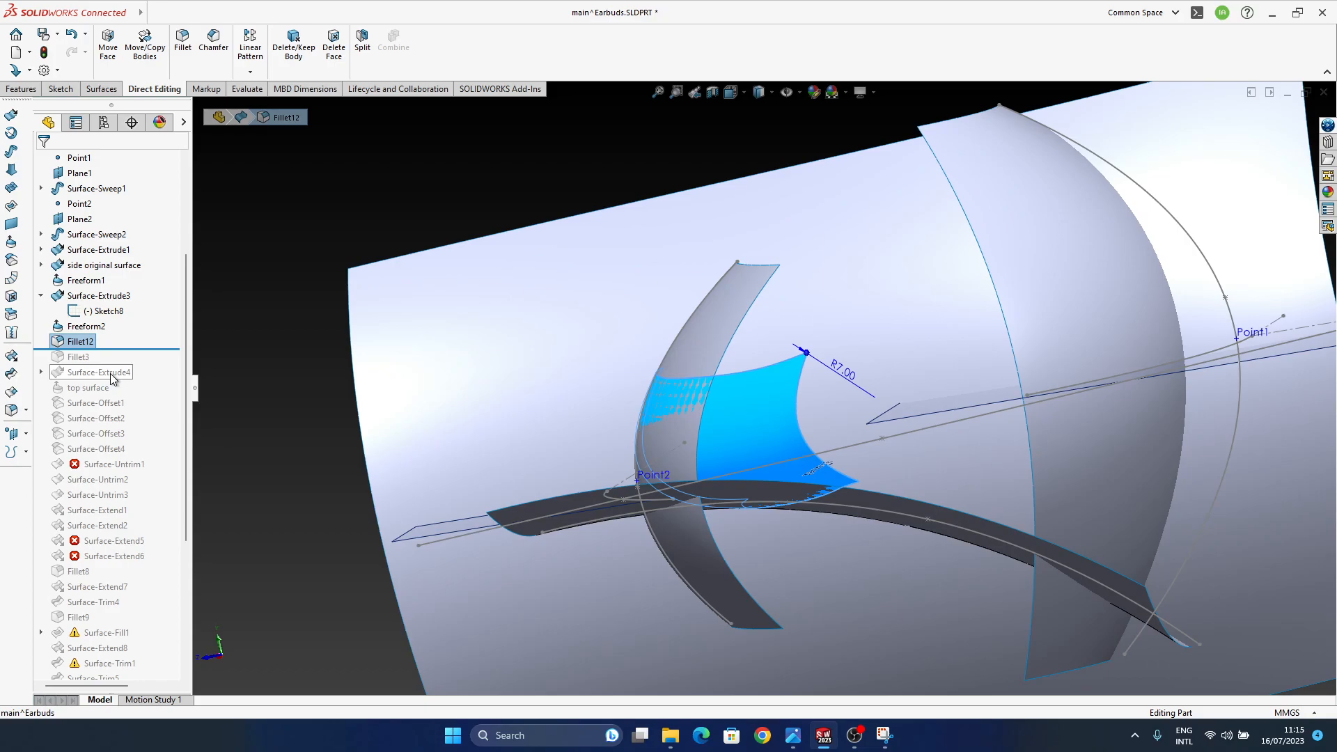
mouse_move(852, 428)
middle_down()
mouse_move(848, 446)
mouse_move(854, 402)
middle_up()
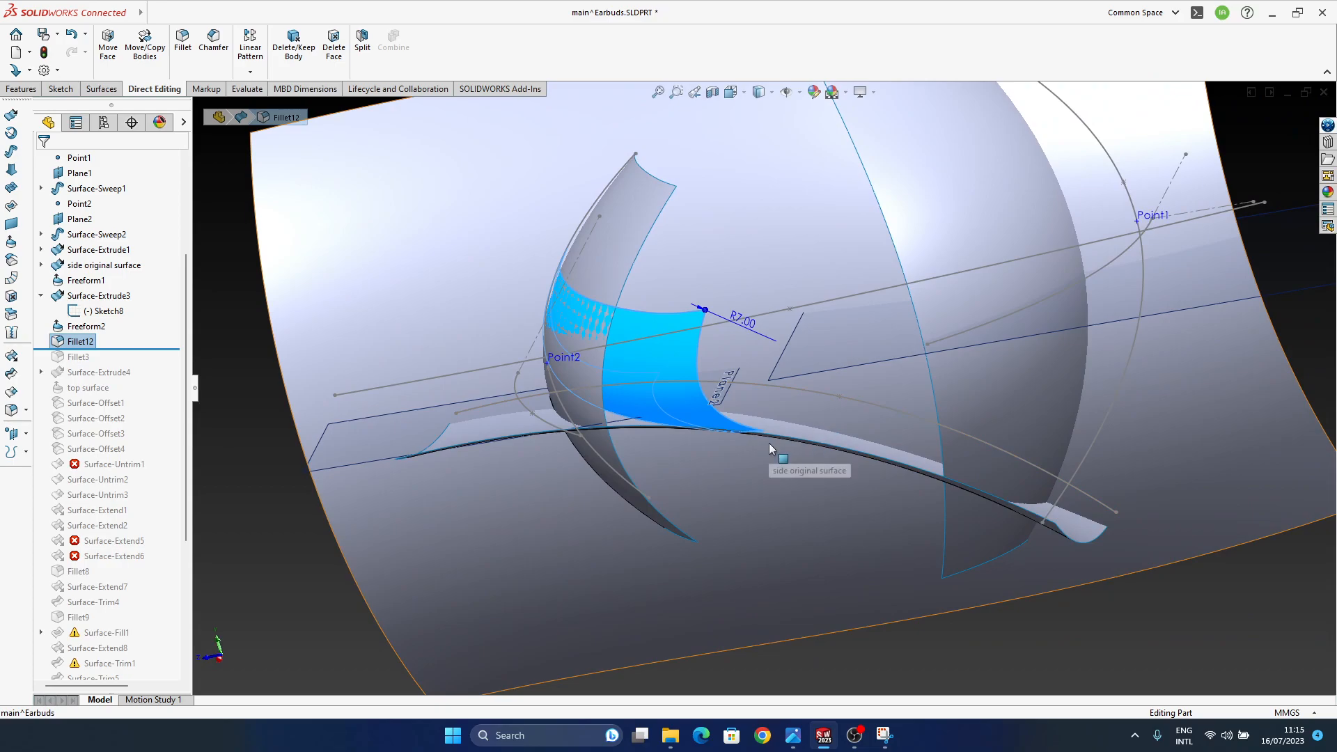
ctrl+middle_drag(759, 426, 750, 440)
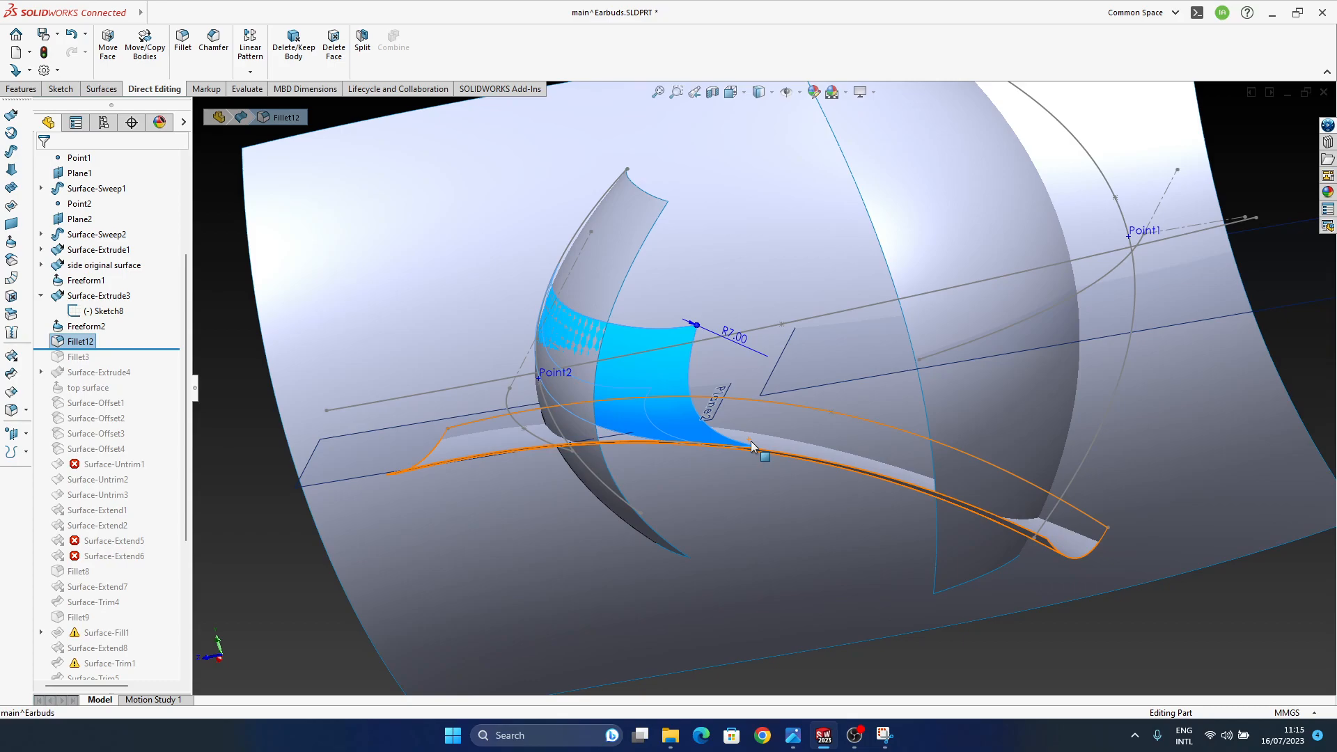
middle_drag(720, 450, 740, 495)
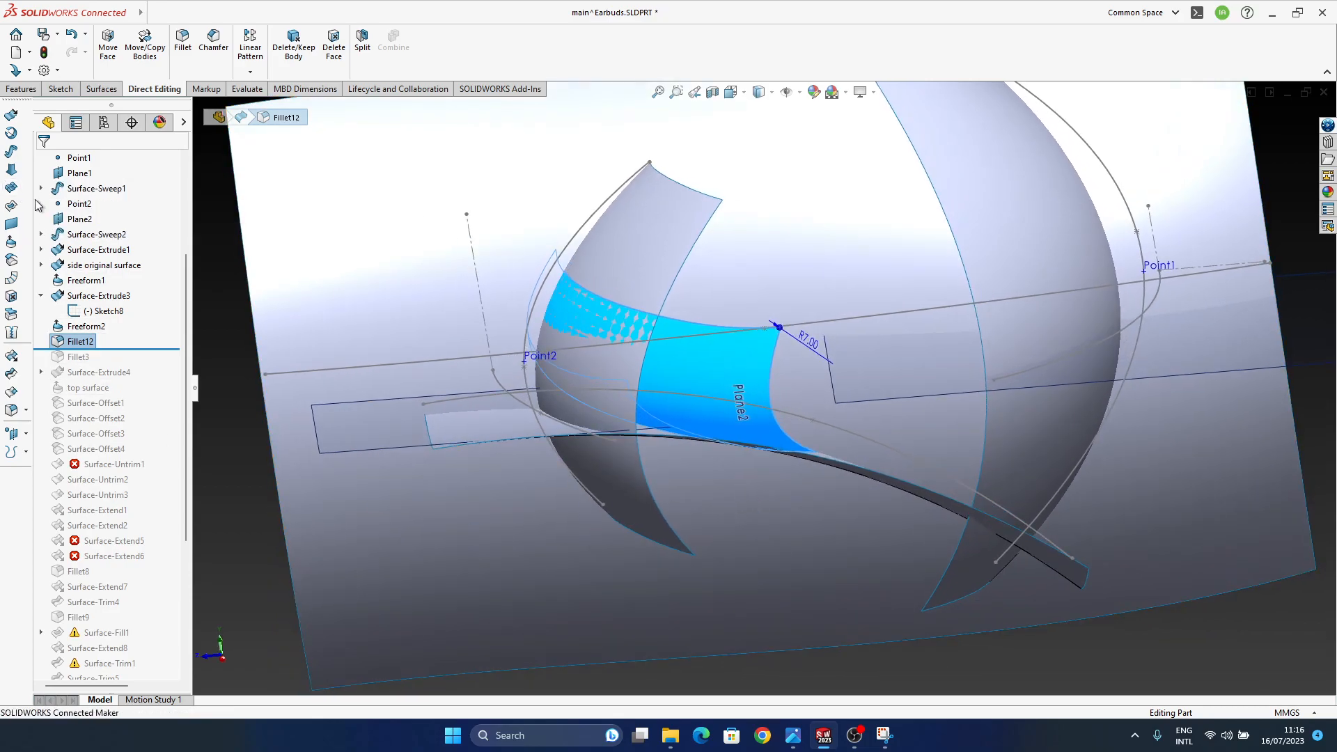
middle_drag(832, 465, 527, 546)
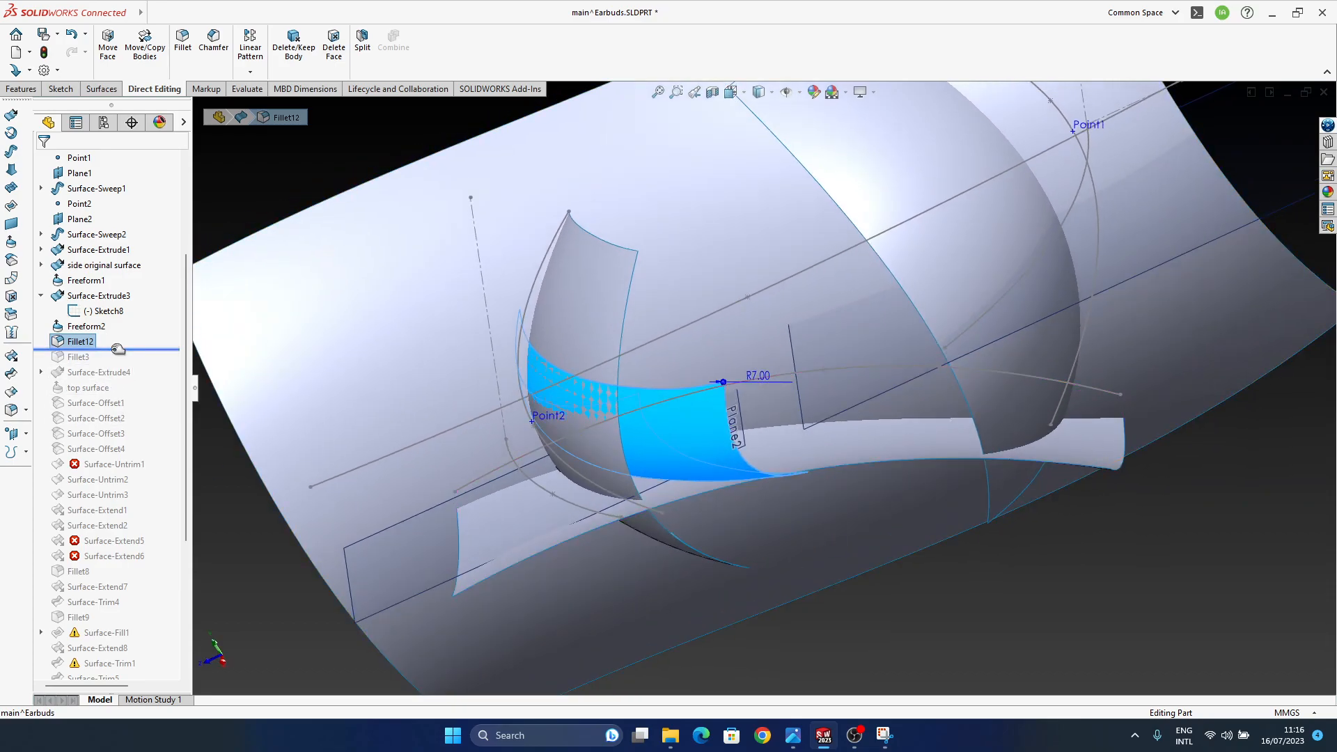
- Roll the feature history back to just after Freeform2 and check the untrimmed side surfaces
drag(118, 348, 118, 334)
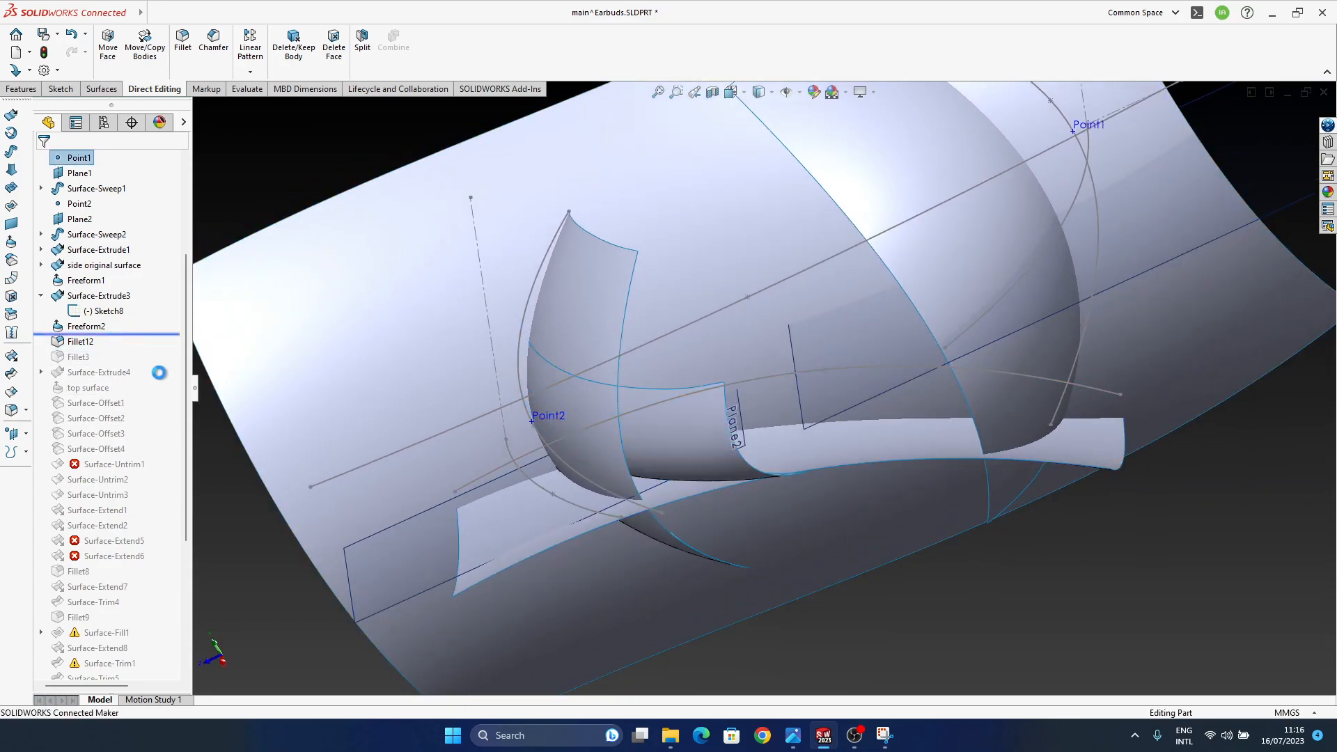
middle_drag(817, 376, 1064, 589)
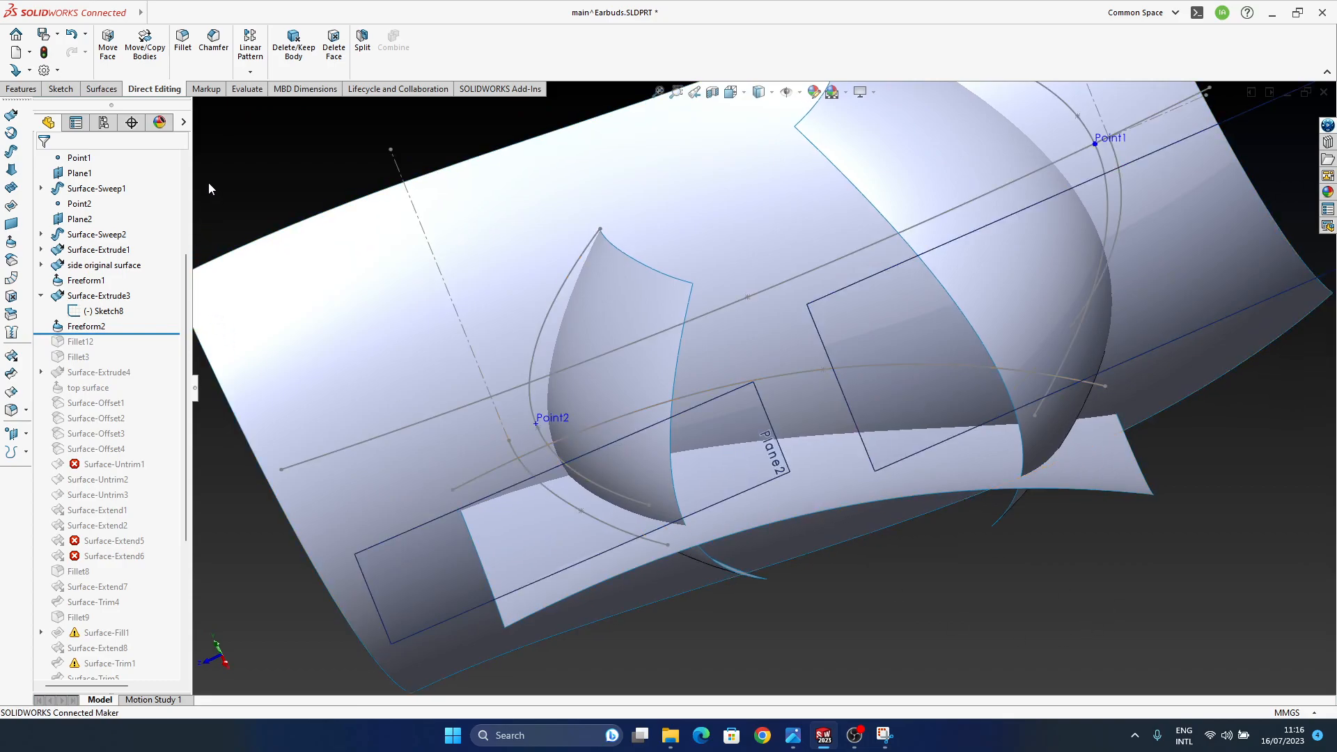
middle_drag(817, 507, 966, 382)
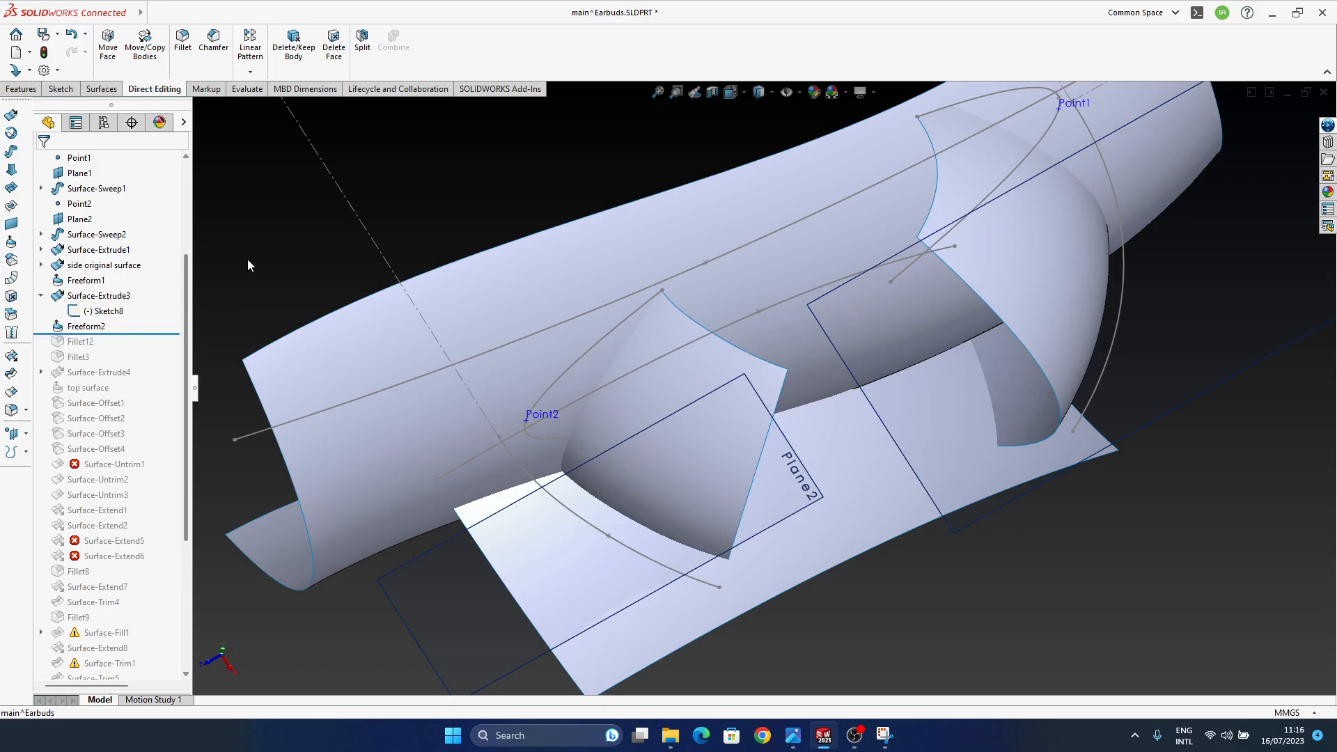
middle_drag(665, 545, 672, 456)
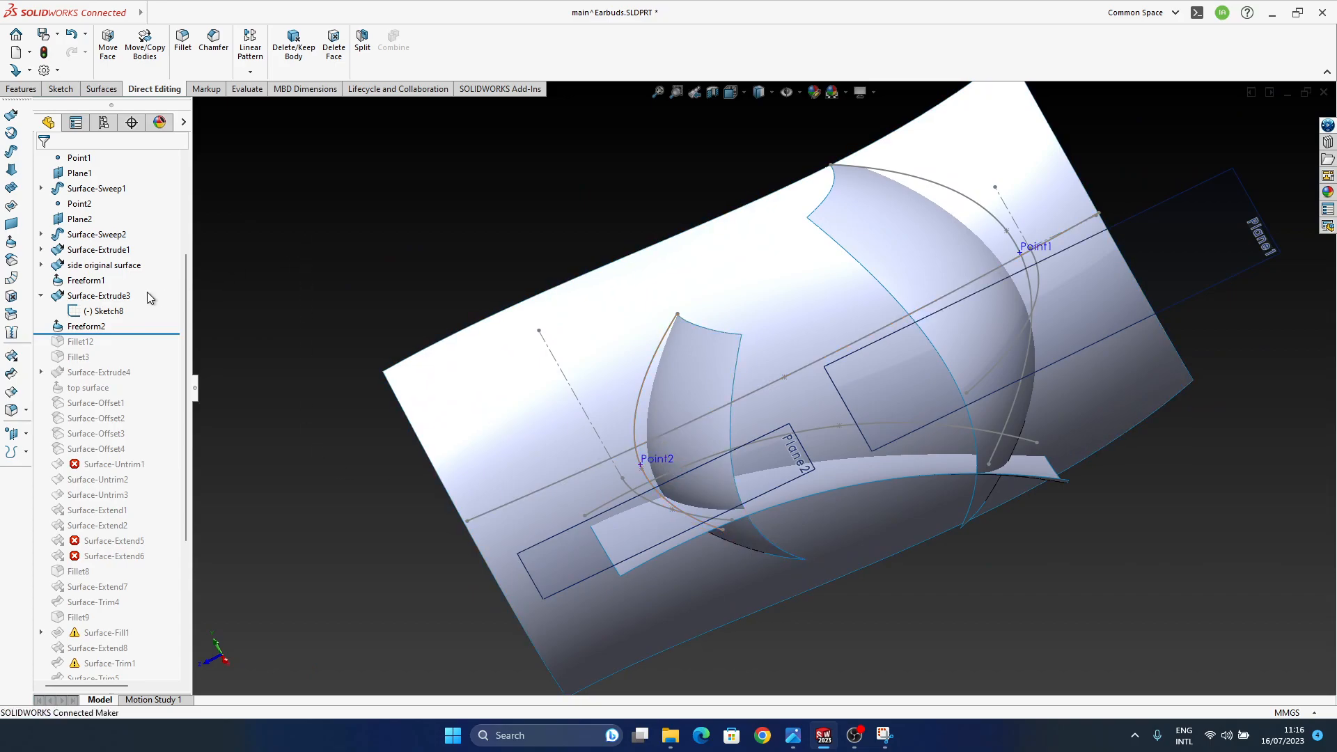
- Mutually trim Freeform2 and Surface-Sweep1, removing the strip's end beyond the sweep and the sweep's portion below the strip
click(11, 378)
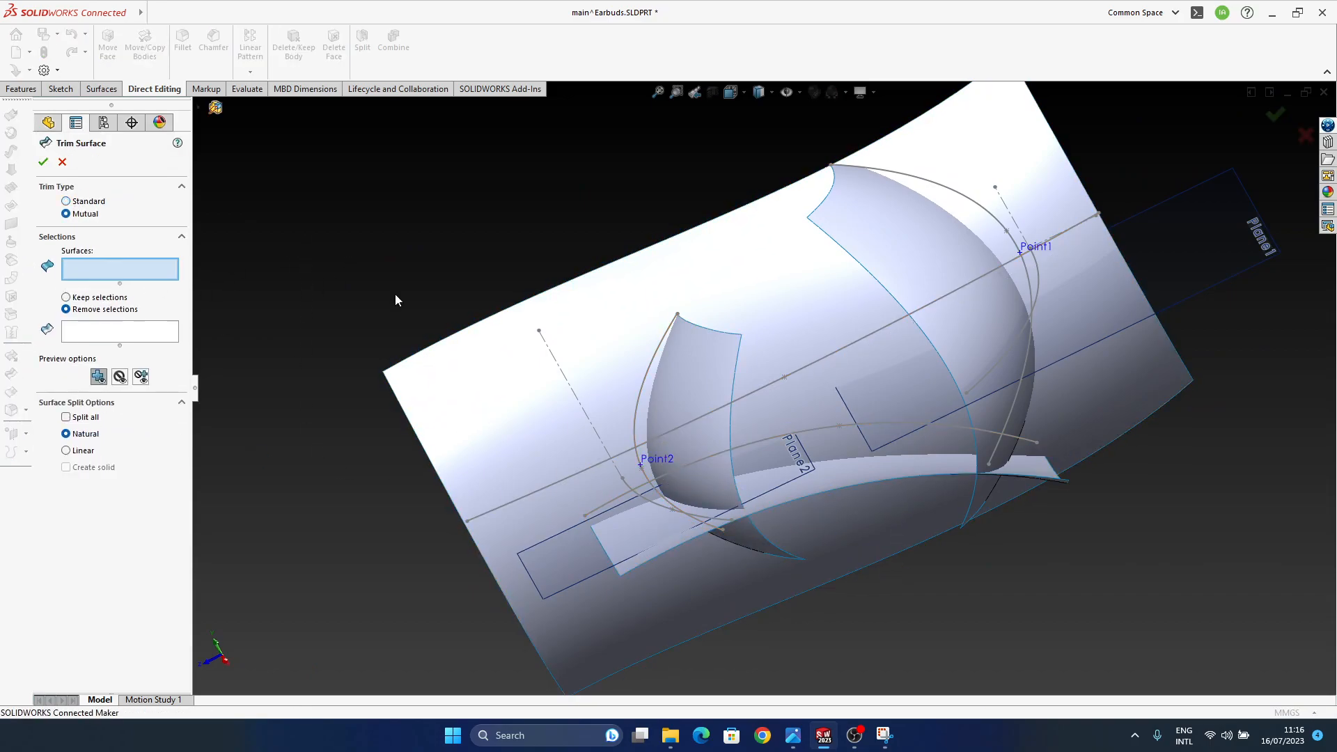
click(869, 479)
click(1013, 394)
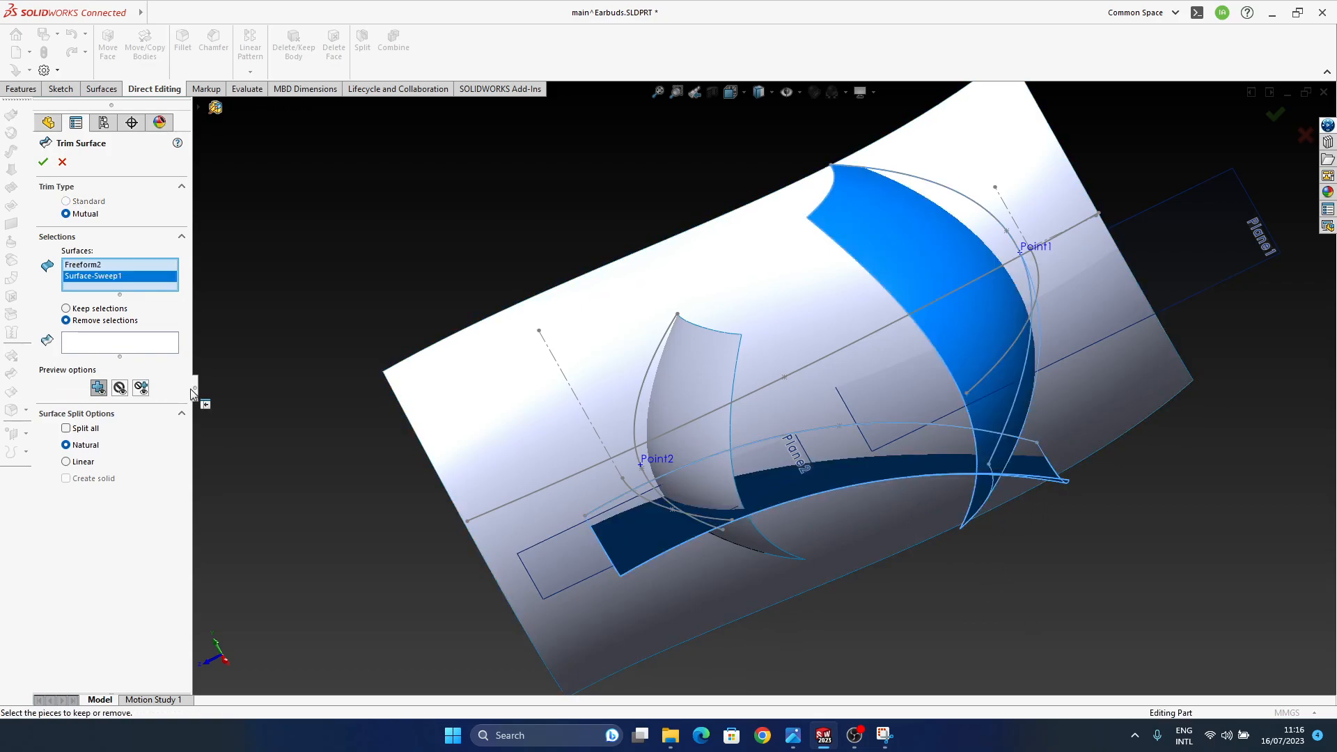
click(982, 498)
click(982, 499)
click(1268, 117)
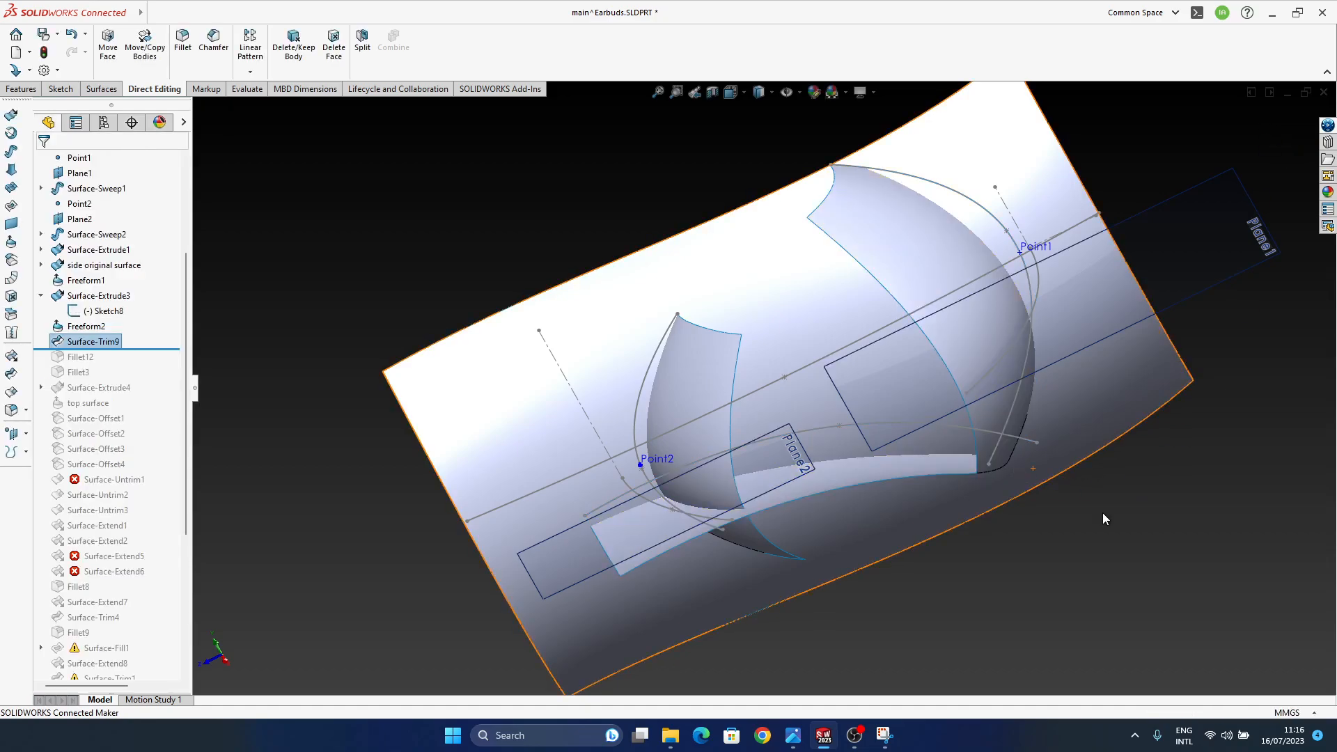
- Set up a curvature-continuous 10 mm fillet on the edge where the freeform strip meets Surface-Sweep1
middle_drag(781, 506, 824, 430)
click(418, 242)
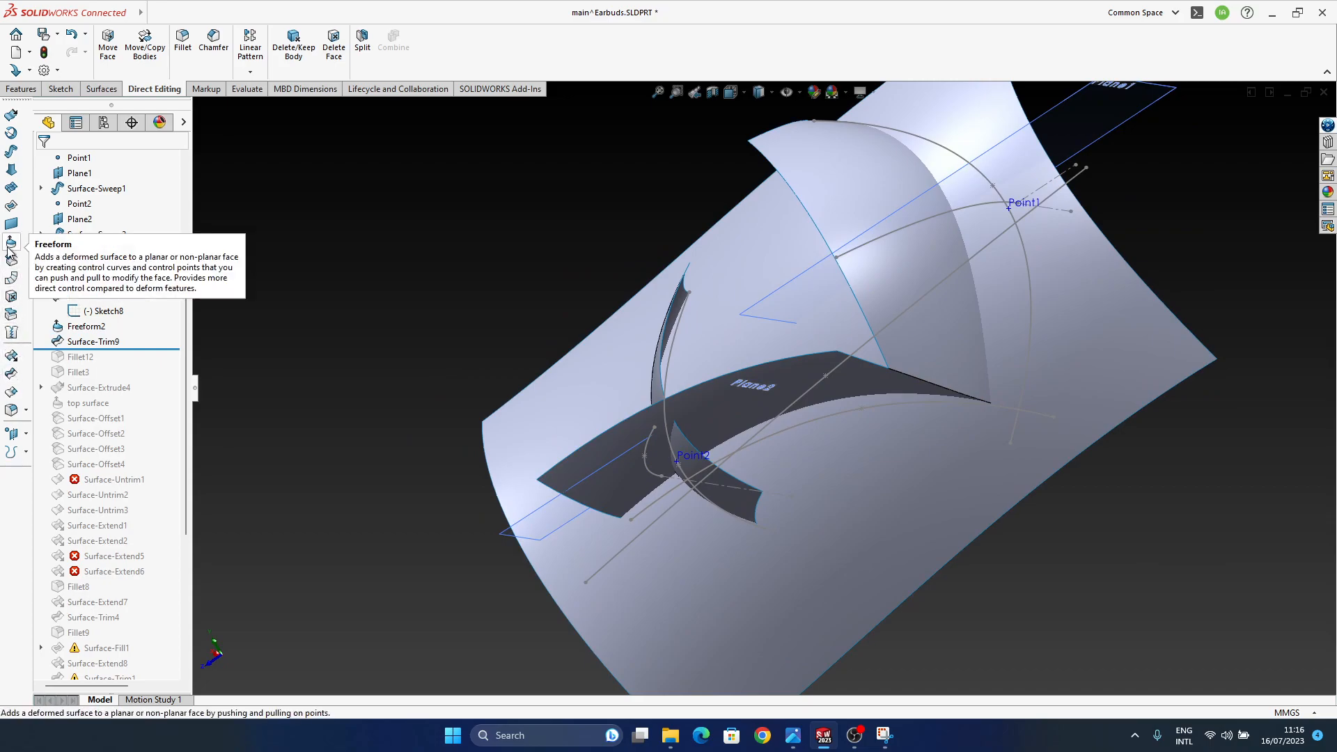
click(10, 410)
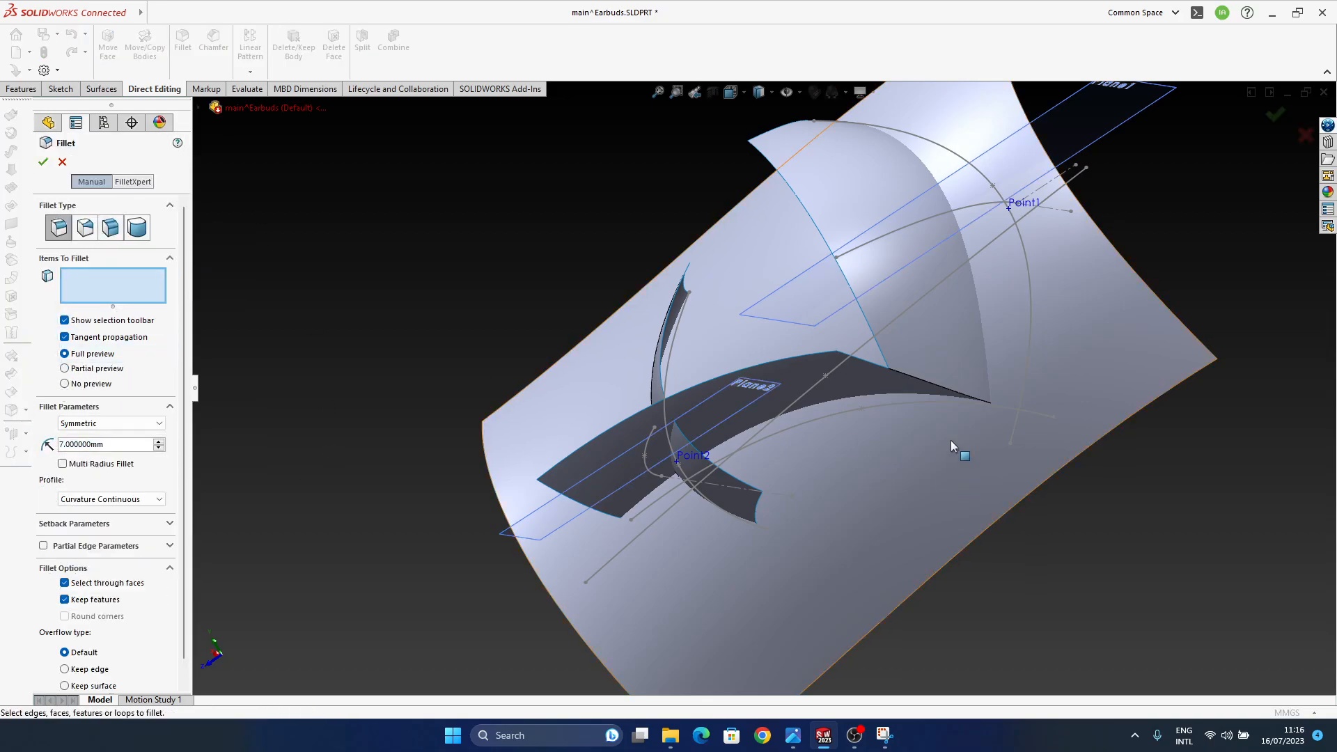
click(924, 382)
middle_drag(924, 382, 881, 342)
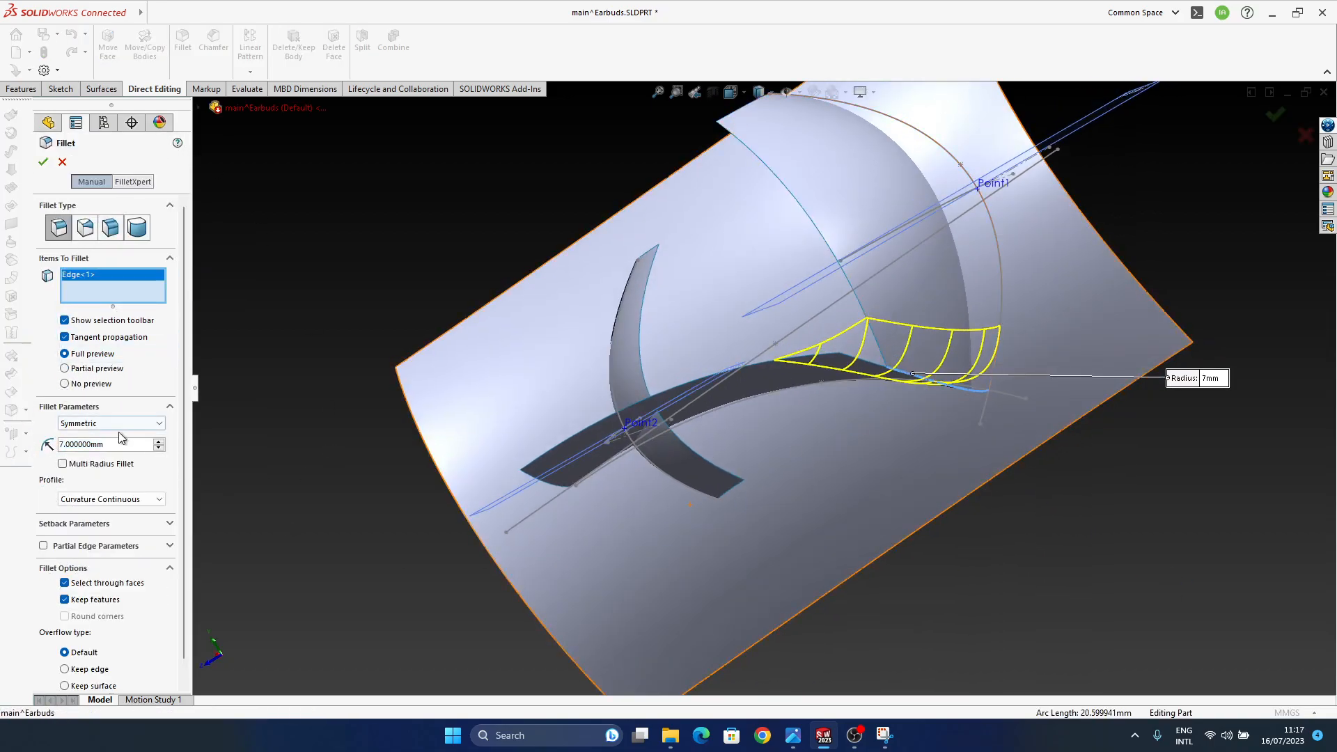
text(10)
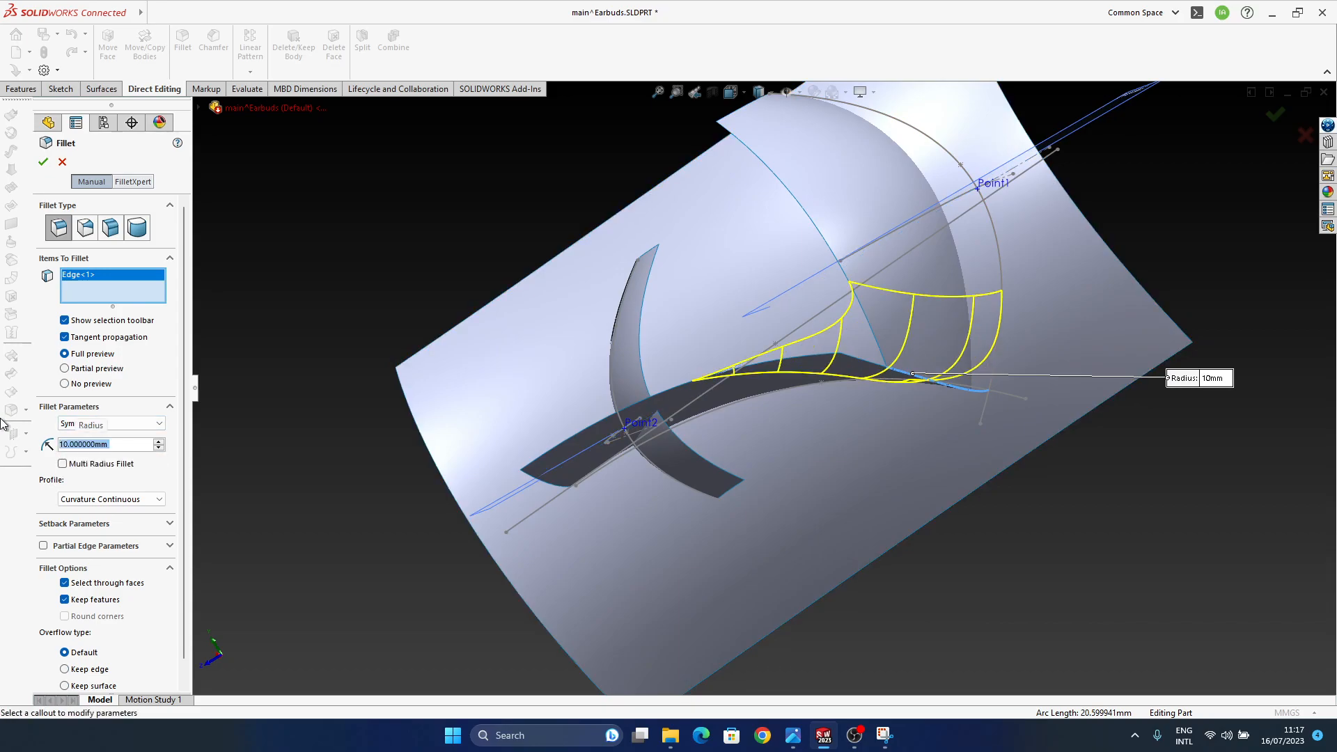
middle_drag(889, 241, 1096, 276)
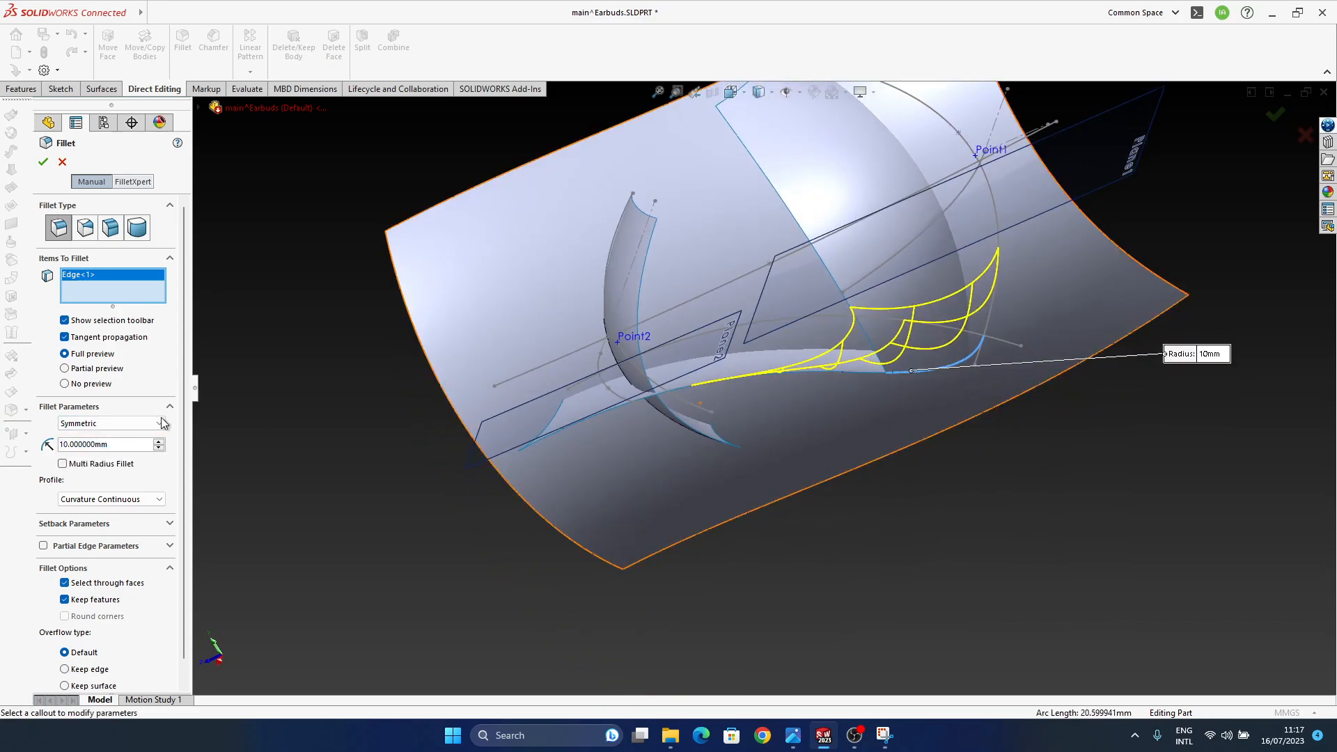
- Try the keep surface and keep edge overflow types, and create the 10 mm fillet with the default overflow
scroll(181, 346, down, 1)
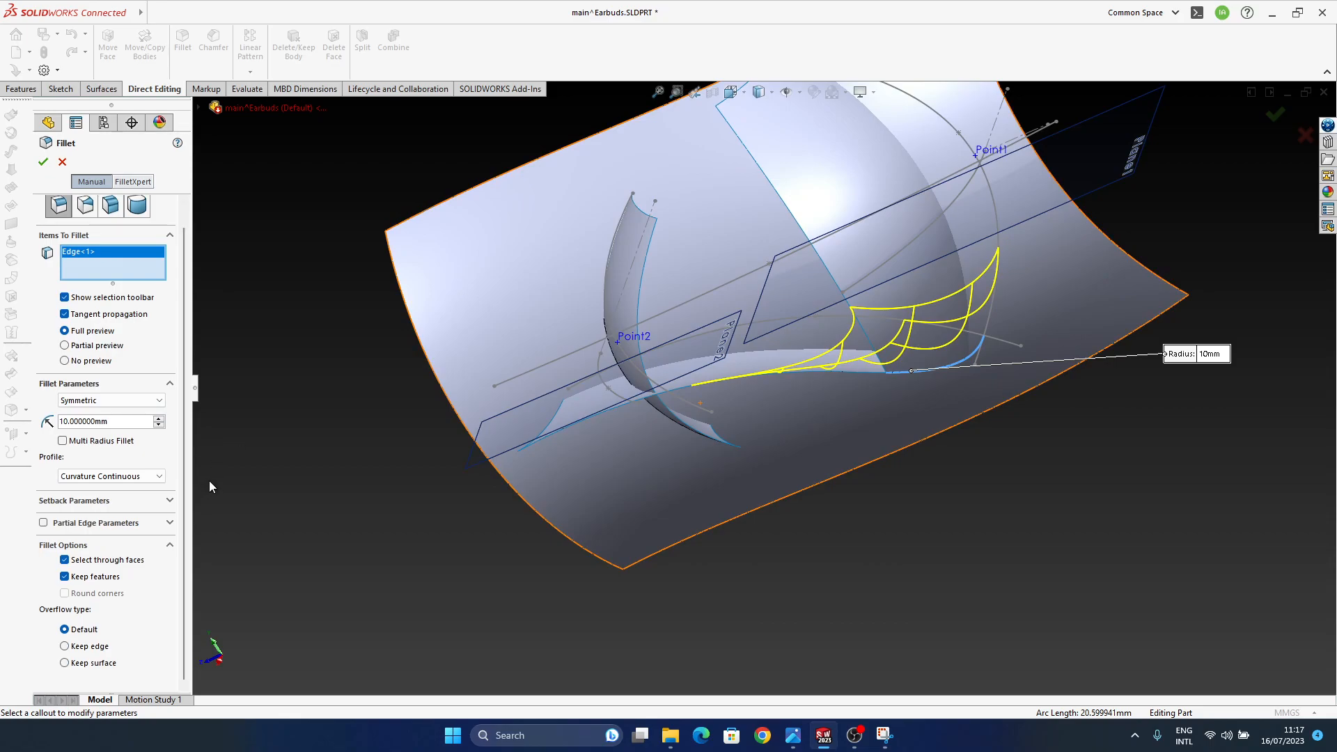
click(64, 663)
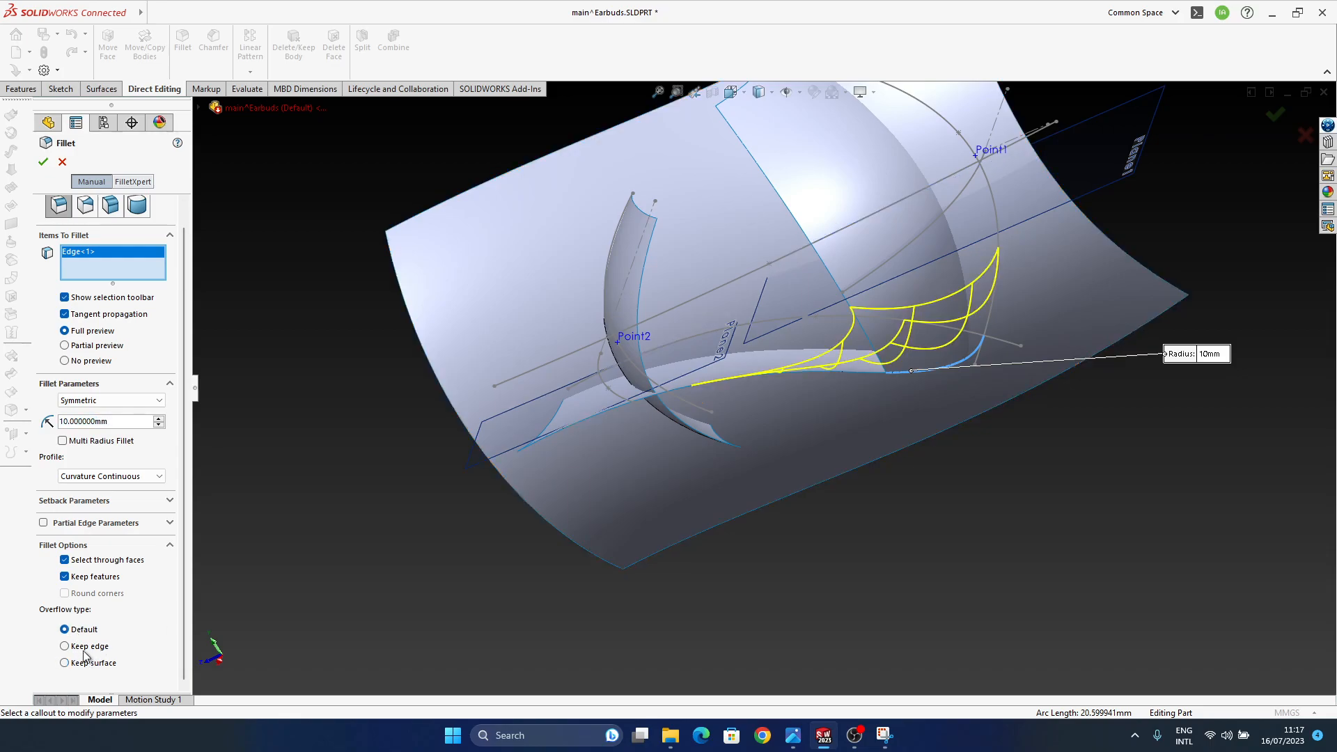
click(65, 663)
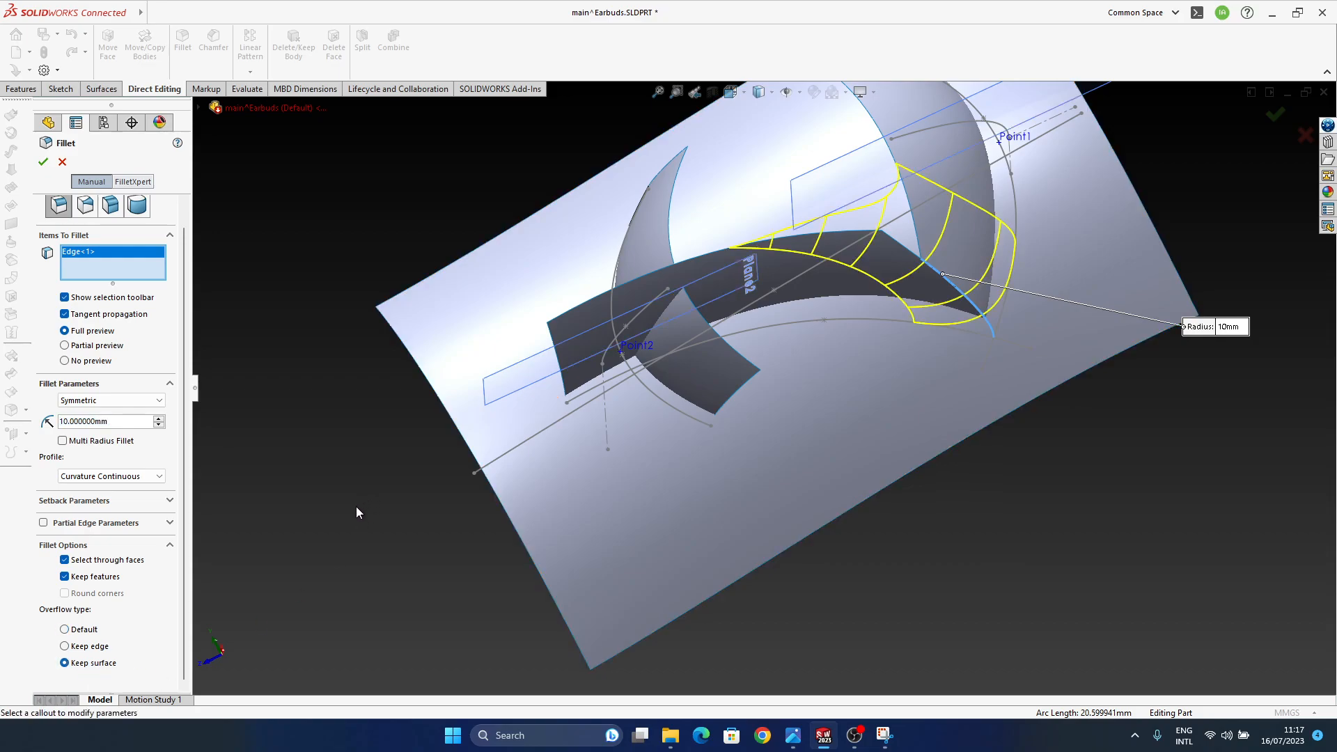
click(84, 649)
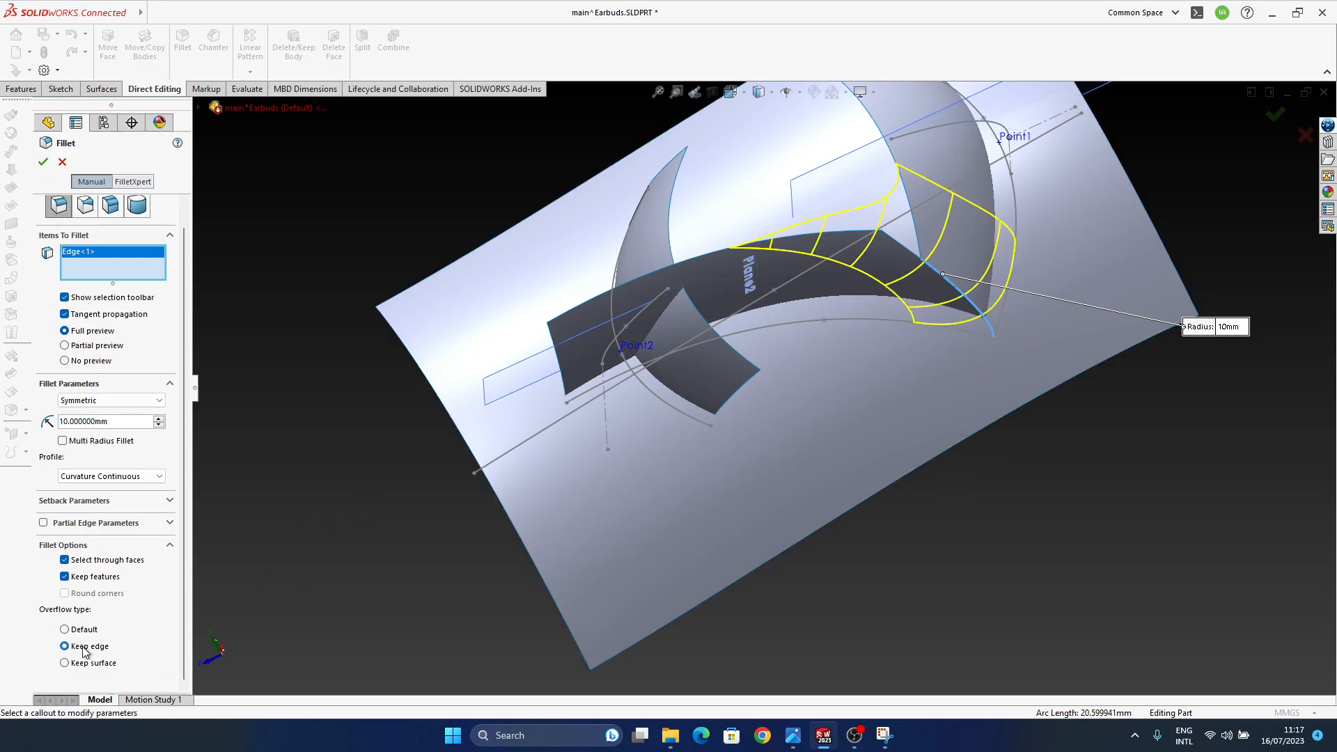
click(91, 665)
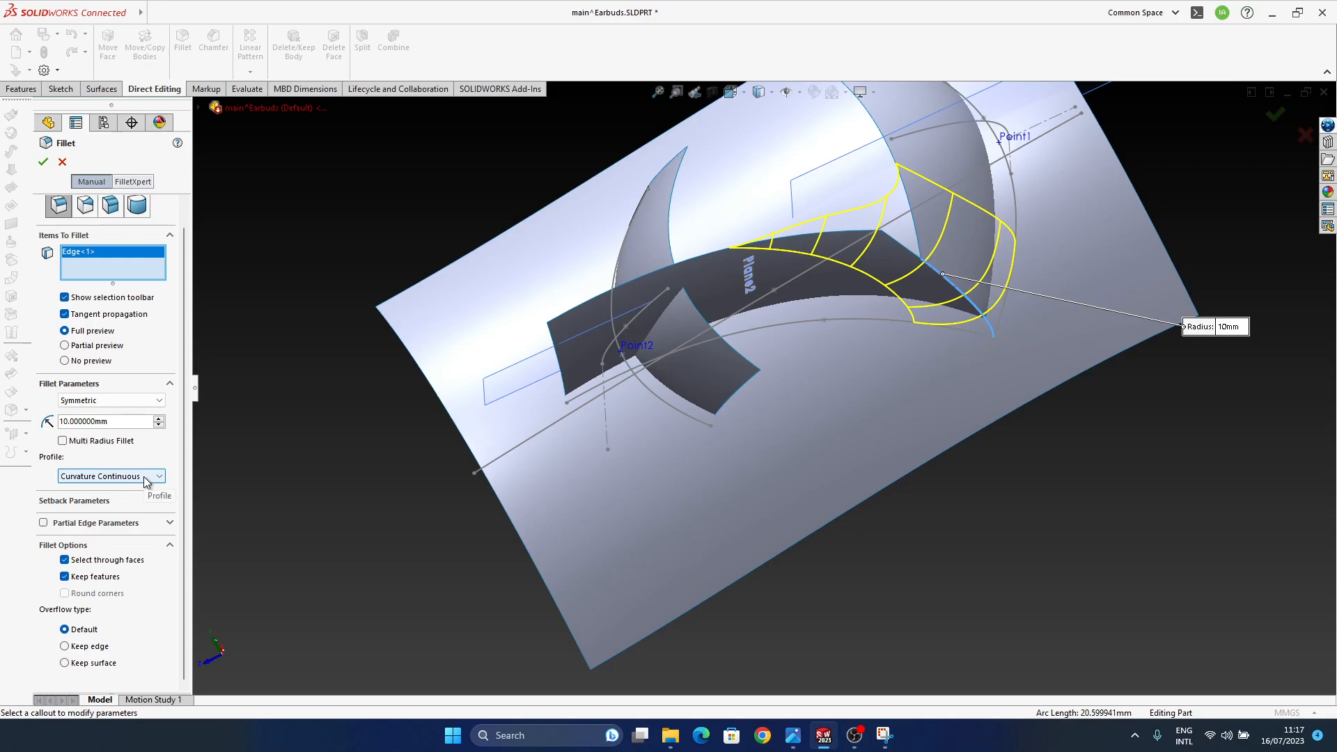
click(42, 163)
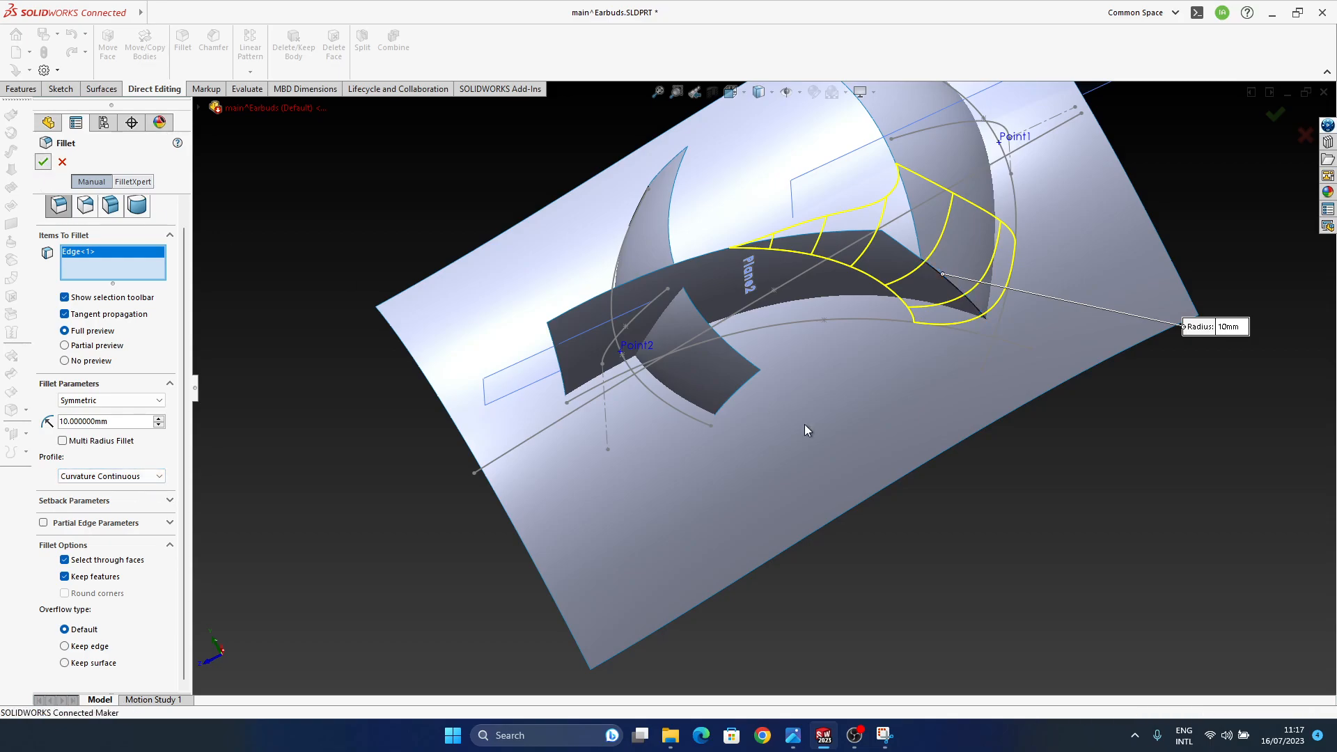
- Mutually trim Fillet13 and Surface-Sweep2, removing the strip's end beyond the sweep and the sweep's portion below the strip
mouse_move(868, 493)
middle_down()
mouse_move(859, 445)
mouse_move(927, 533)
mouse_move(889, 502)
mouse_move(938, 482)
mouse_move(832, 394)
mouse_move(909, 460)
mouse_move(843, 441)
mouse_move(826, 496)
mouse_move(847, 488)
mouse_move(766, 445)
mouse_move(713, 390)
middle_up()
mouse_move(1090, 358)
middle_down()
mouse_move(961, 441)
mouse_move(725, 415)
mouse_move(689, 296)
mouse_move(776, 551)
middle_up()
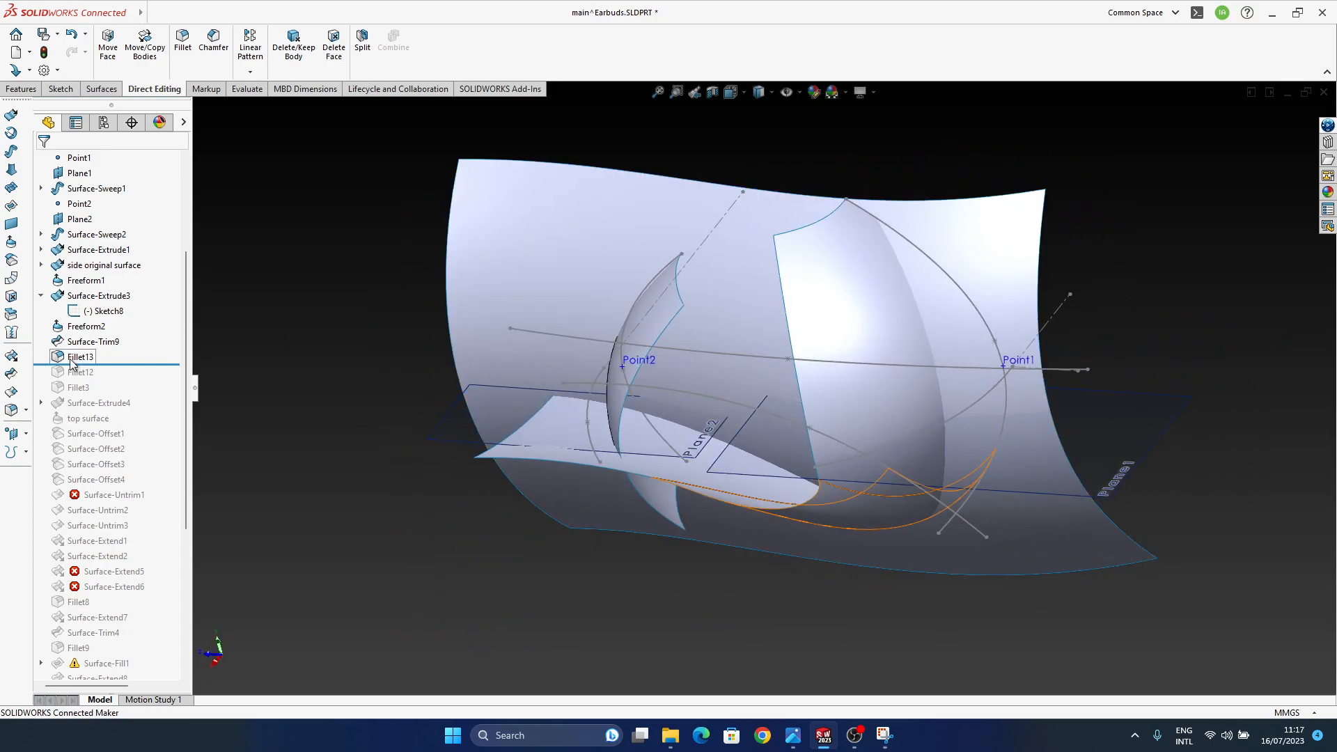
click(12, 374)
click(764, 489)
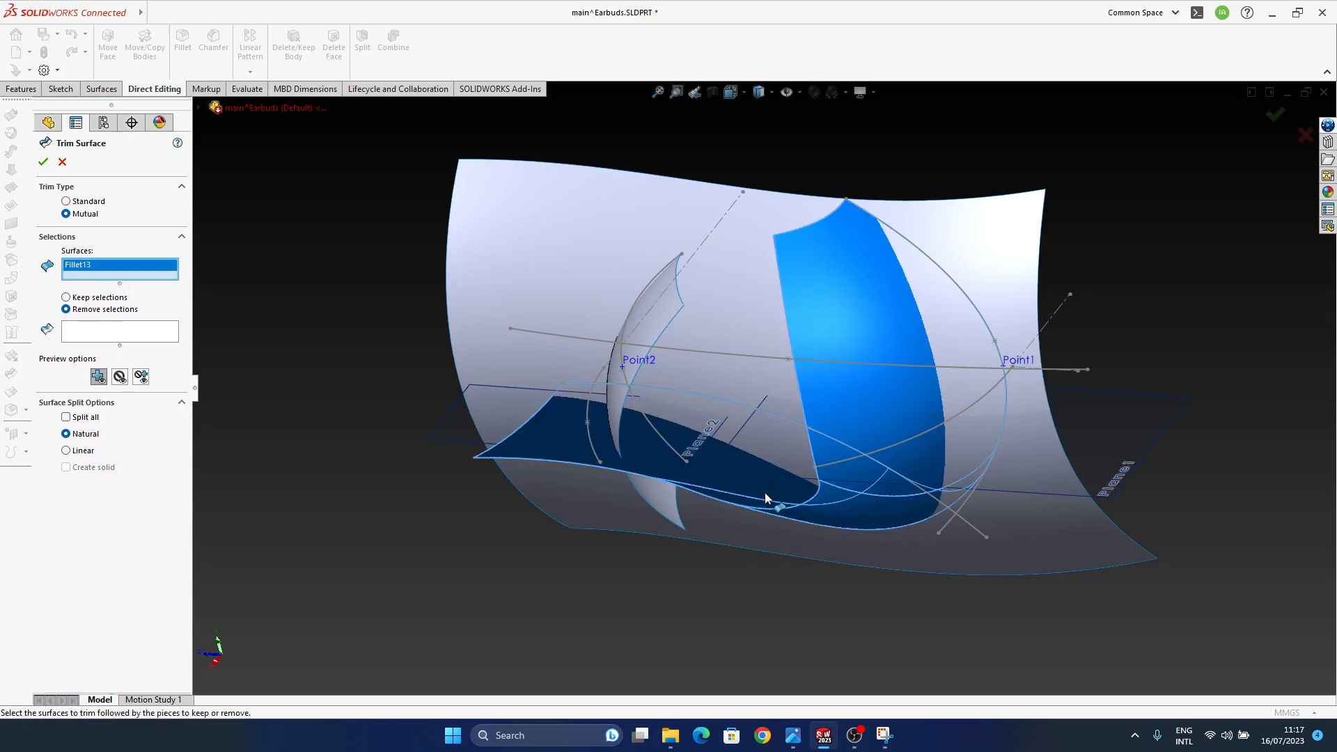
click(669, 333)
middle_drag(704, 426, 703, 480)
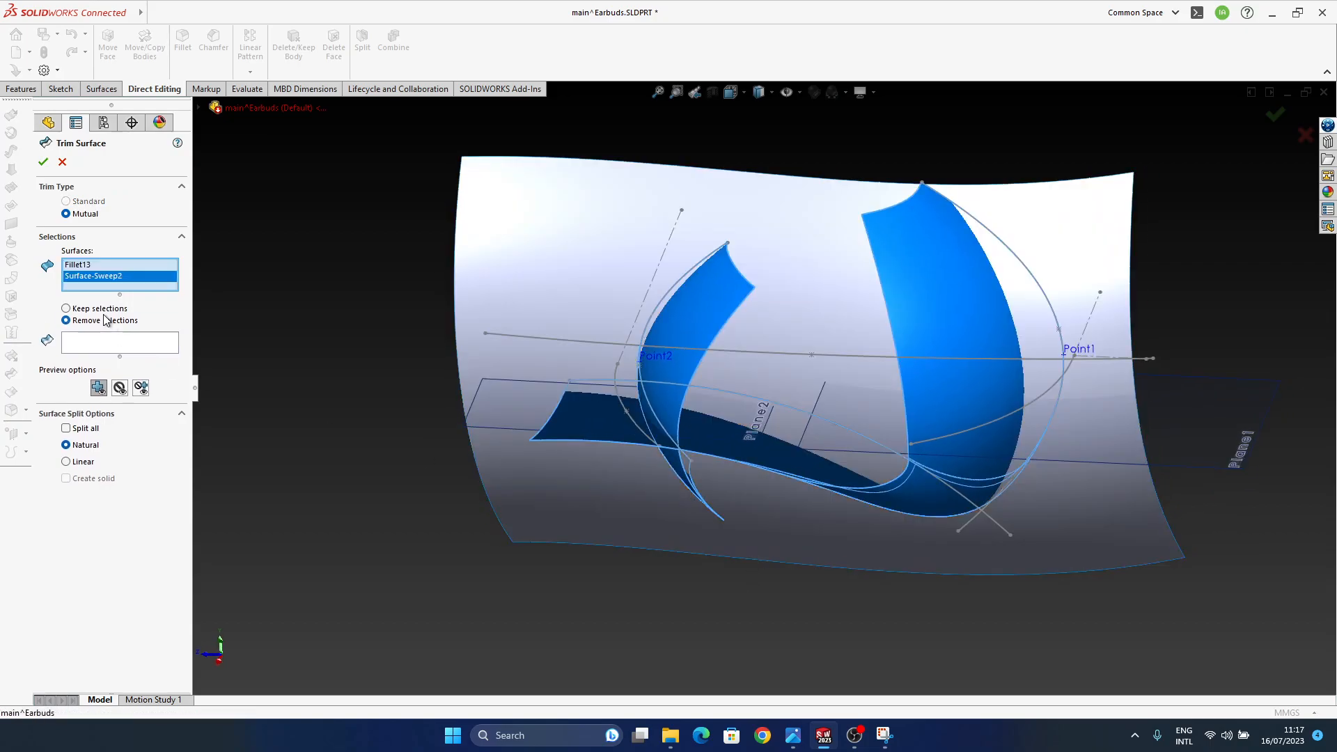
click(101, 345)
click(597, 424)
click(681, 483)
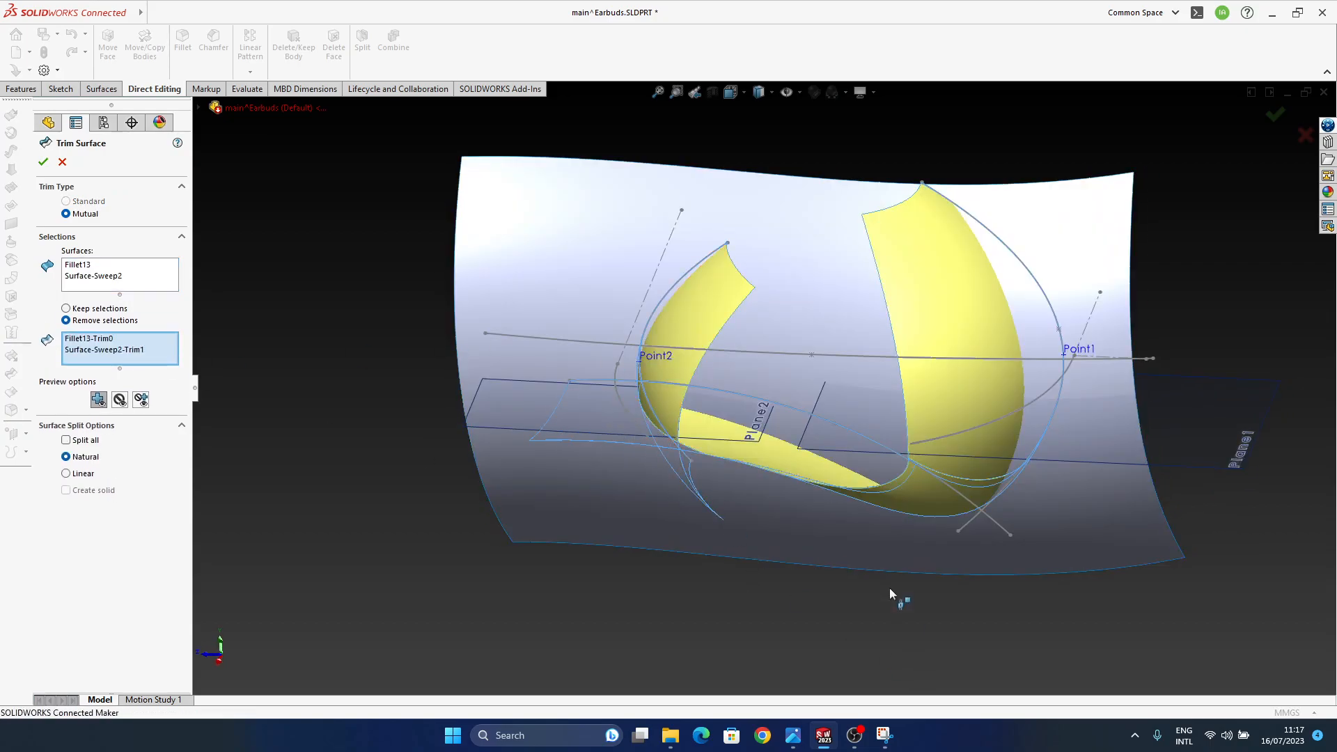
middle_drag(901, 621, 1181, 220)
click(1274, 115)
- Try a 7 mm radius, and fillet the edge between the strip and Surface-Sweep2 with a curvature-continuous 5 mm radius
middle_drag(950, 403, 738, 365)
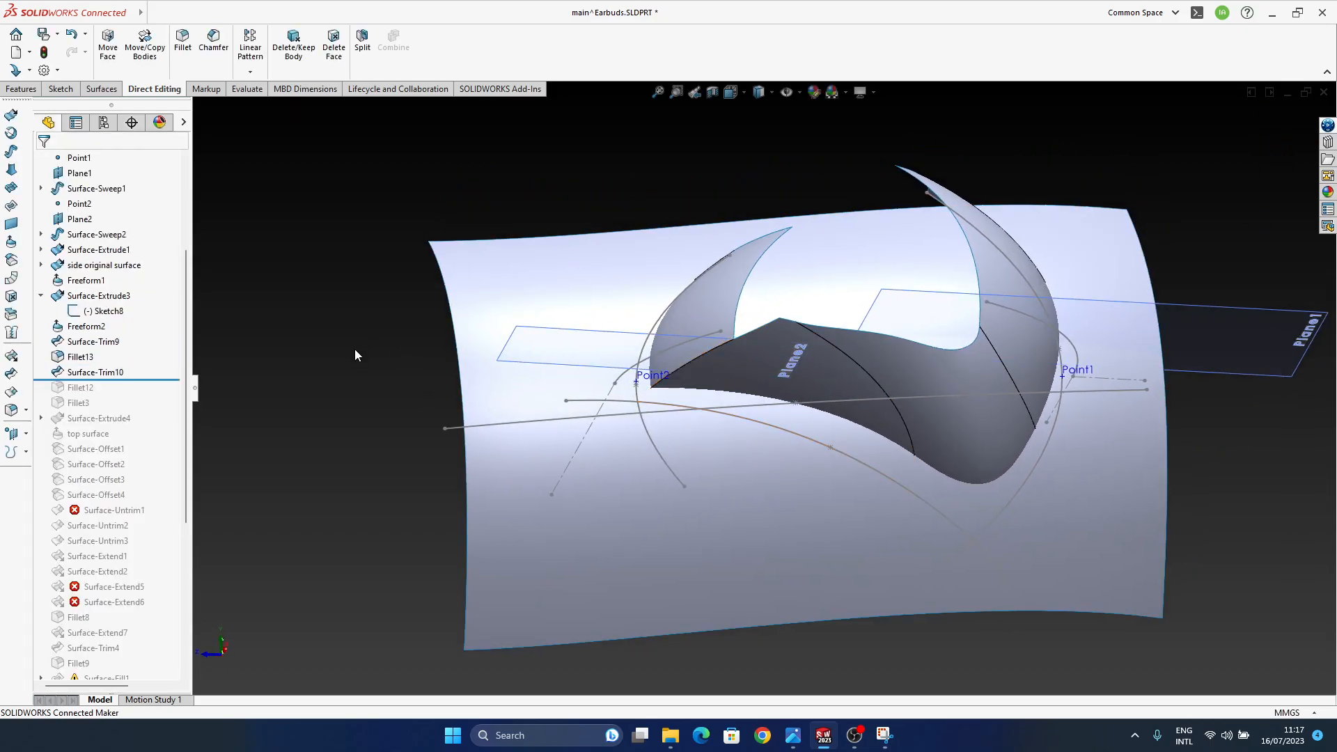
click(11, 410)
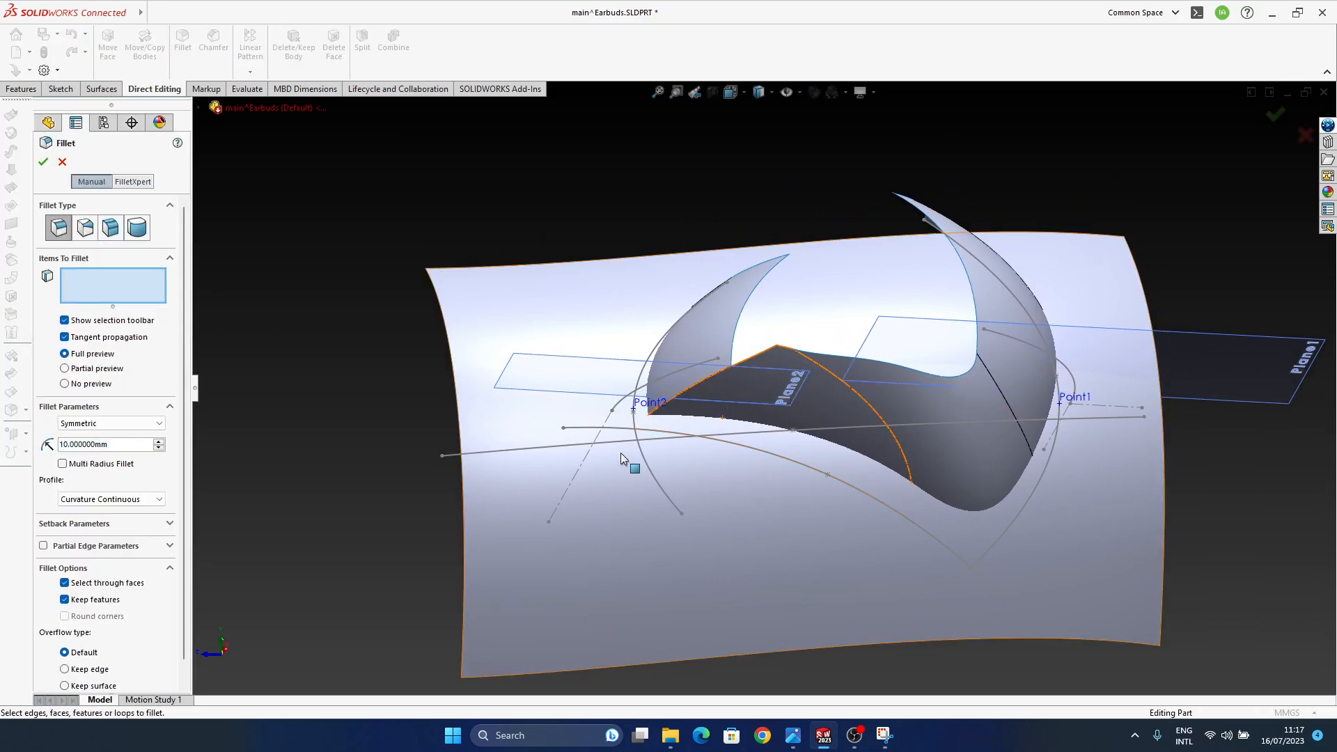
click(688, 390)
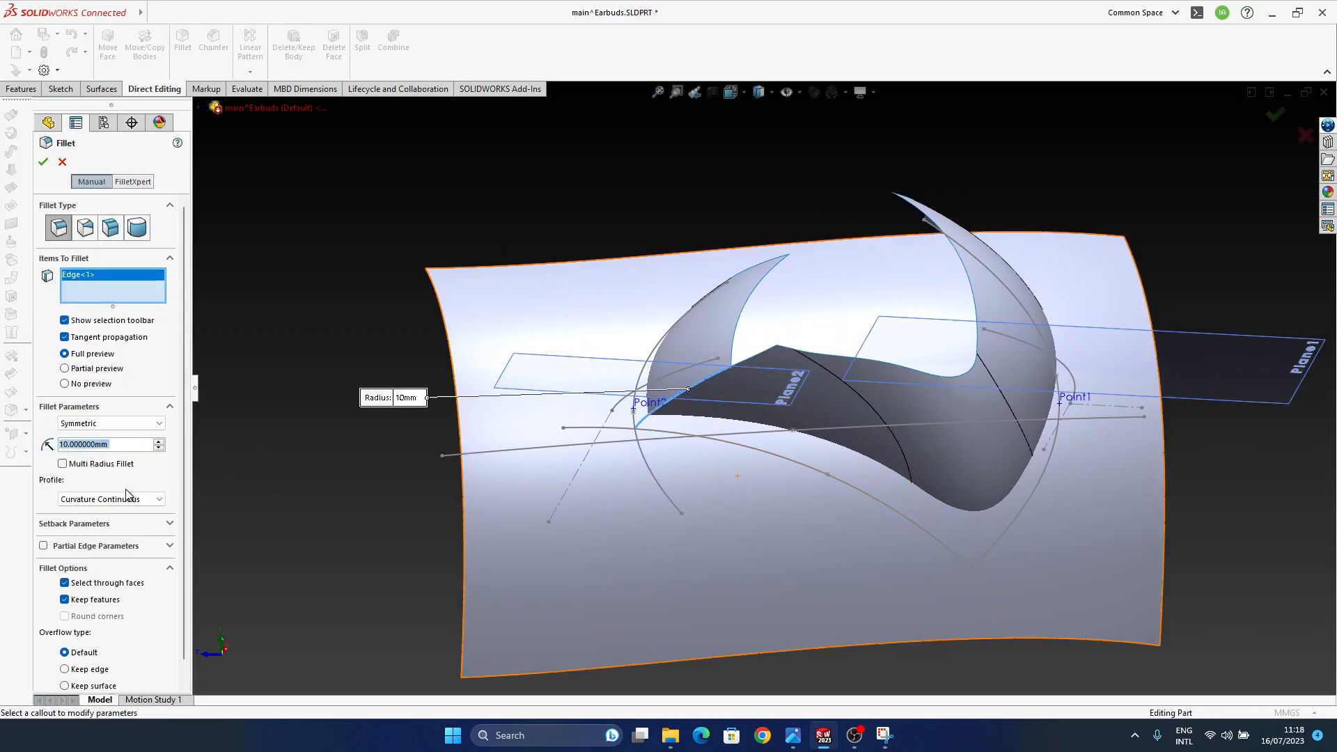
text(7)
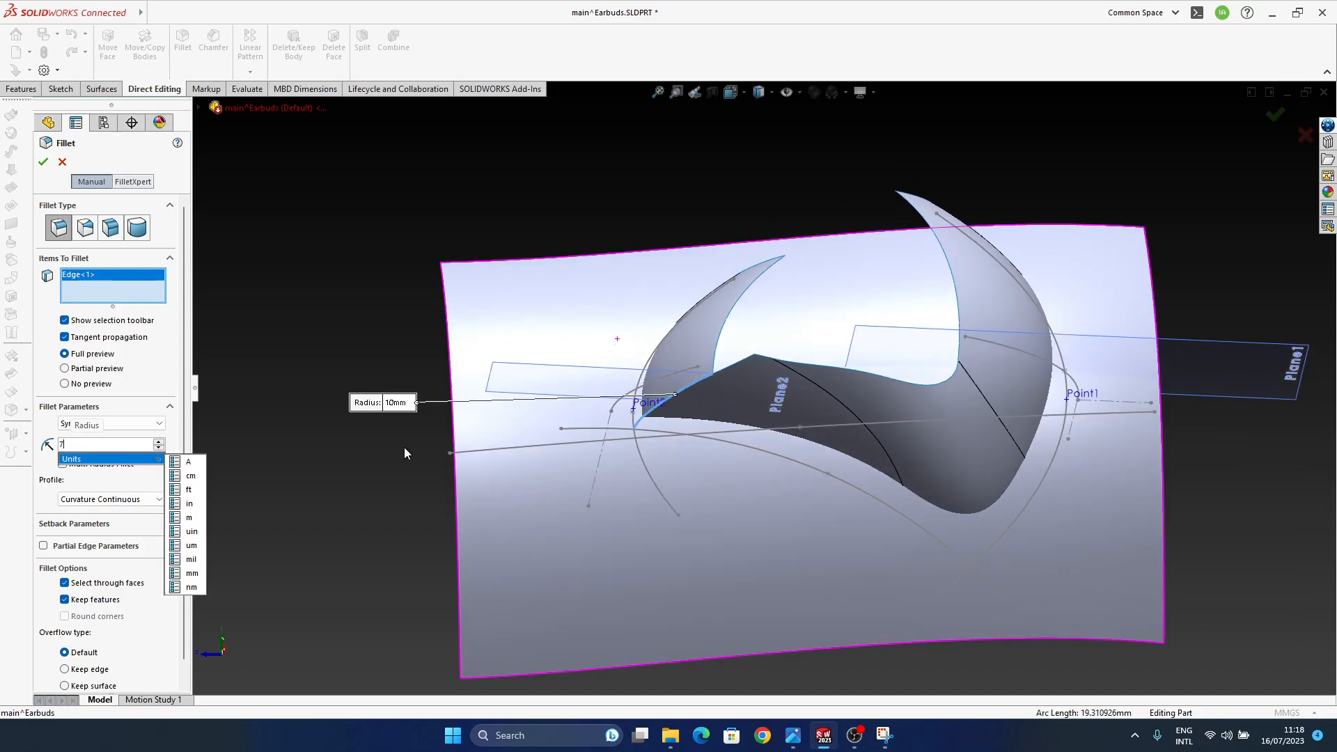
key(Return)
middle_drag(842, 446, 811, 438)
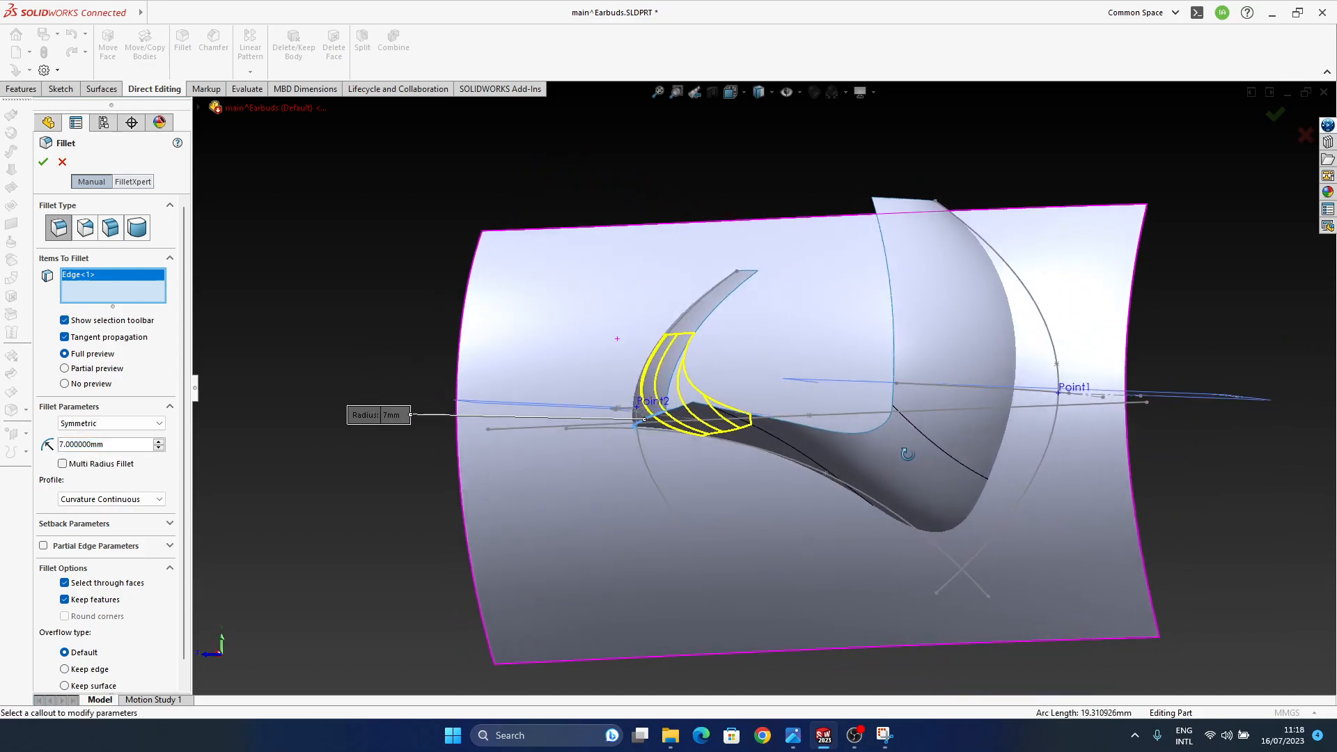
drag(116, 448, 40, 451)
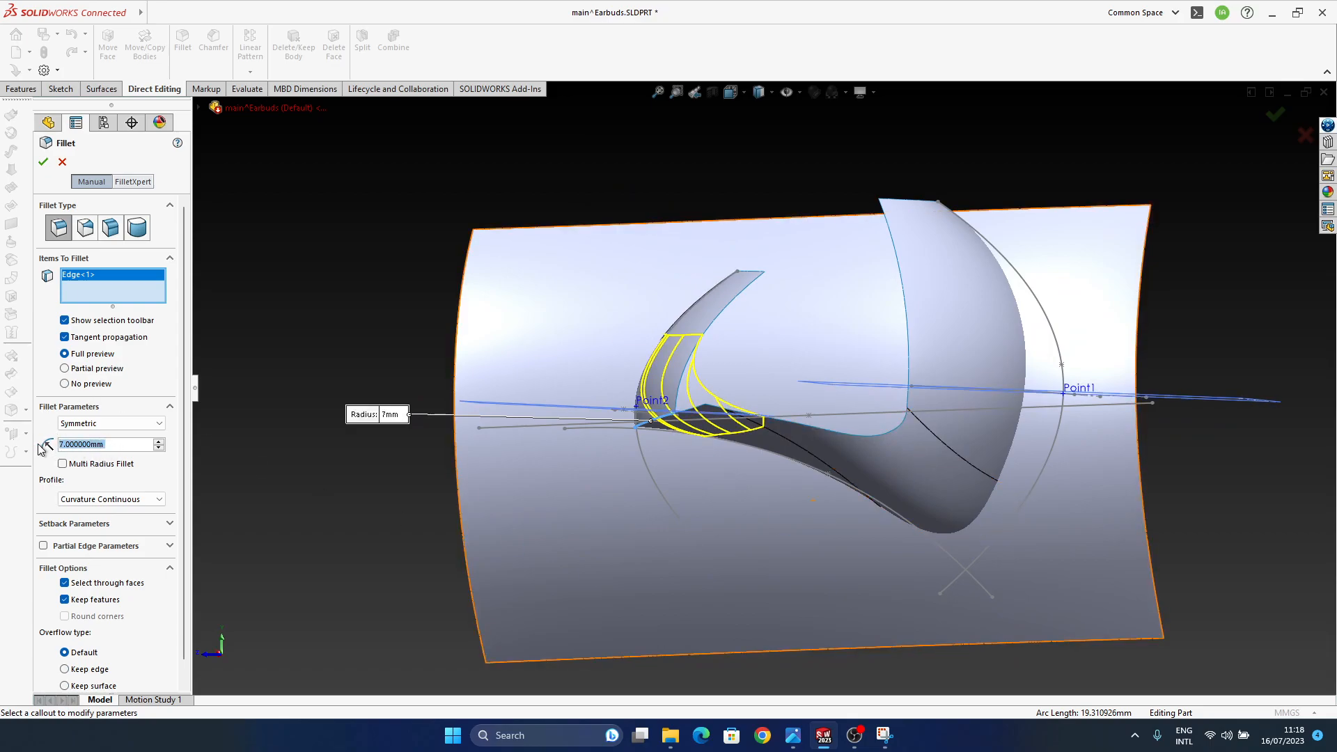
text(5)
key(Return)
middle_drag(752, 417, 758, 476)
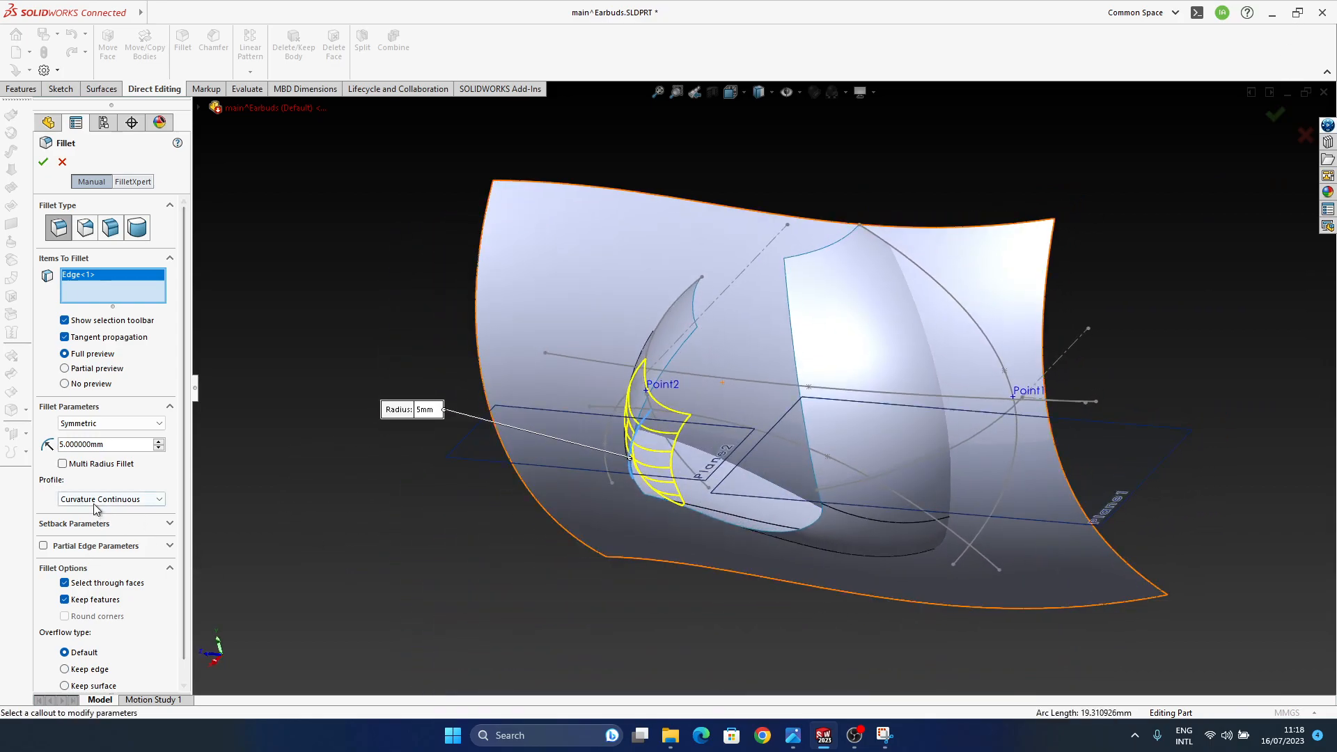
middle_drag(695, 497, 795, 542)
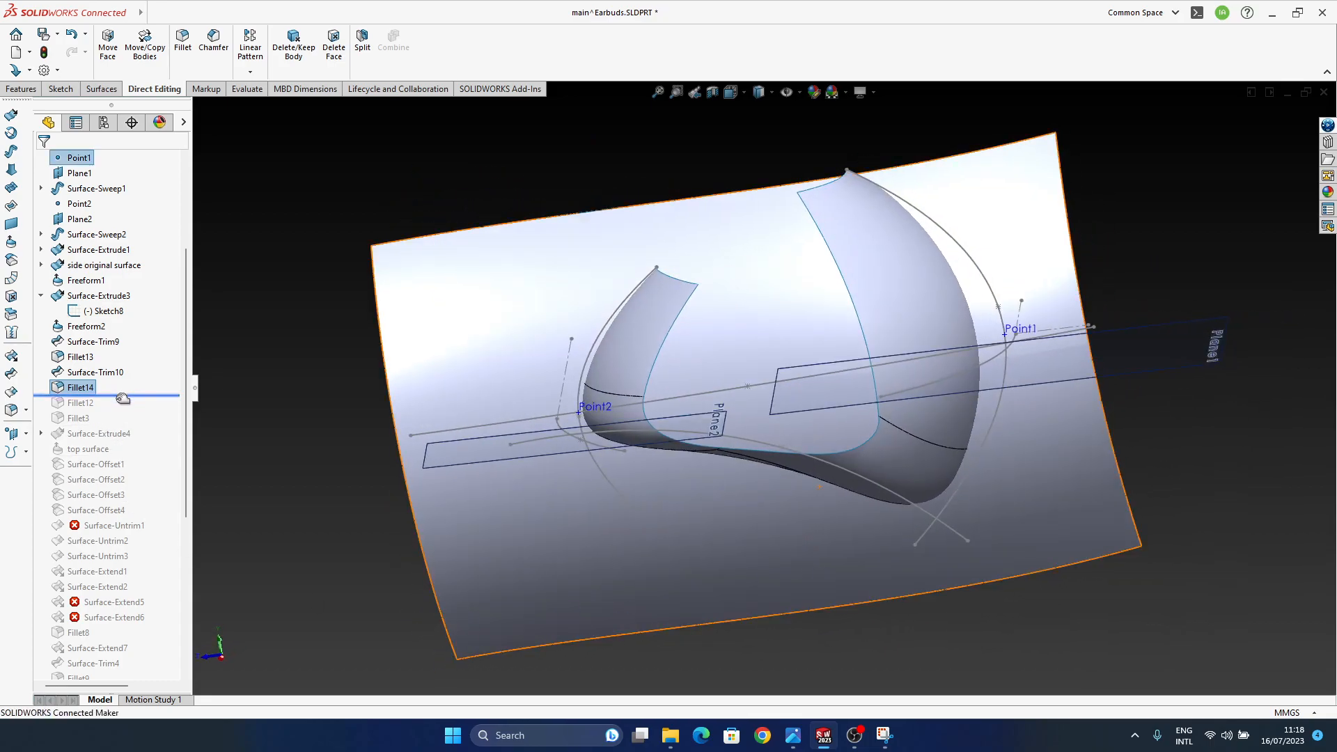
- Roll the feature history forward past Fillet3 and delete the old Fillet12 and Fillet3 features
drag(112, 423, 115, 424)
click(79, 406)
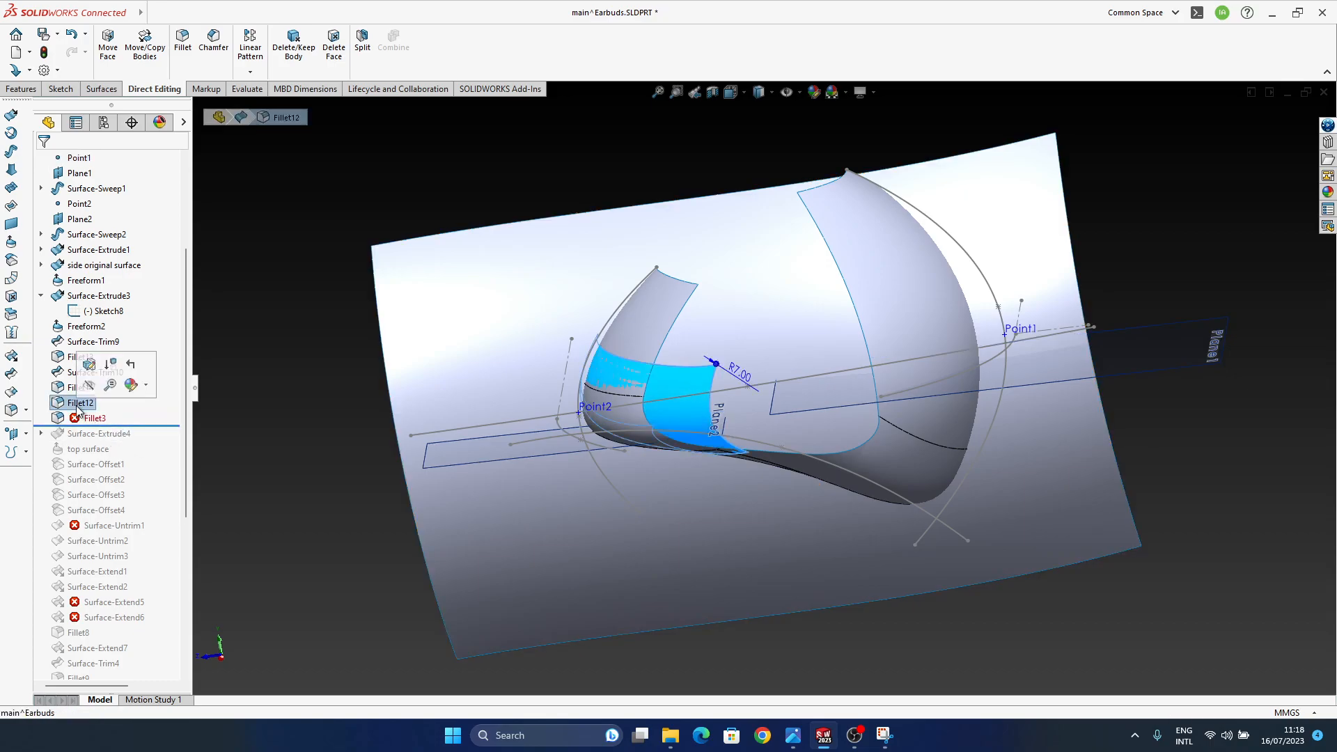
key(Delete)
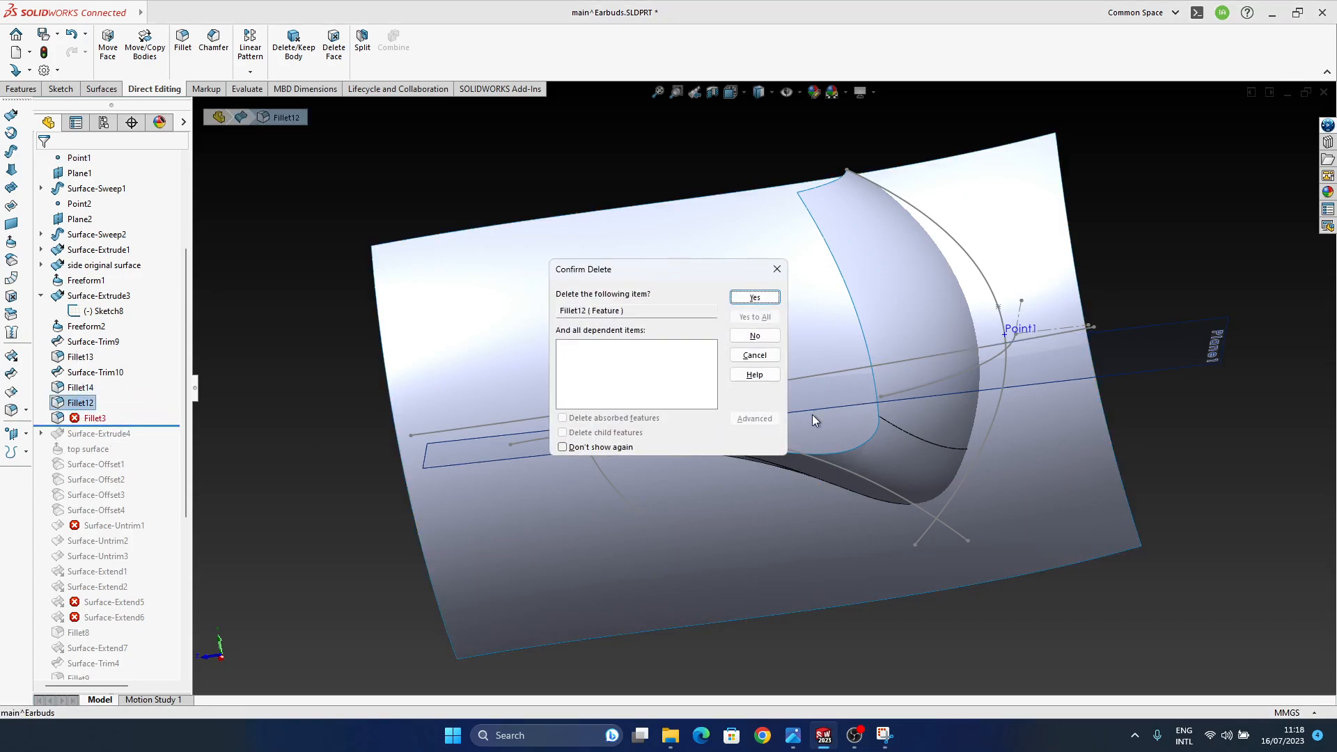
click(761, 296)
click(669, 374)
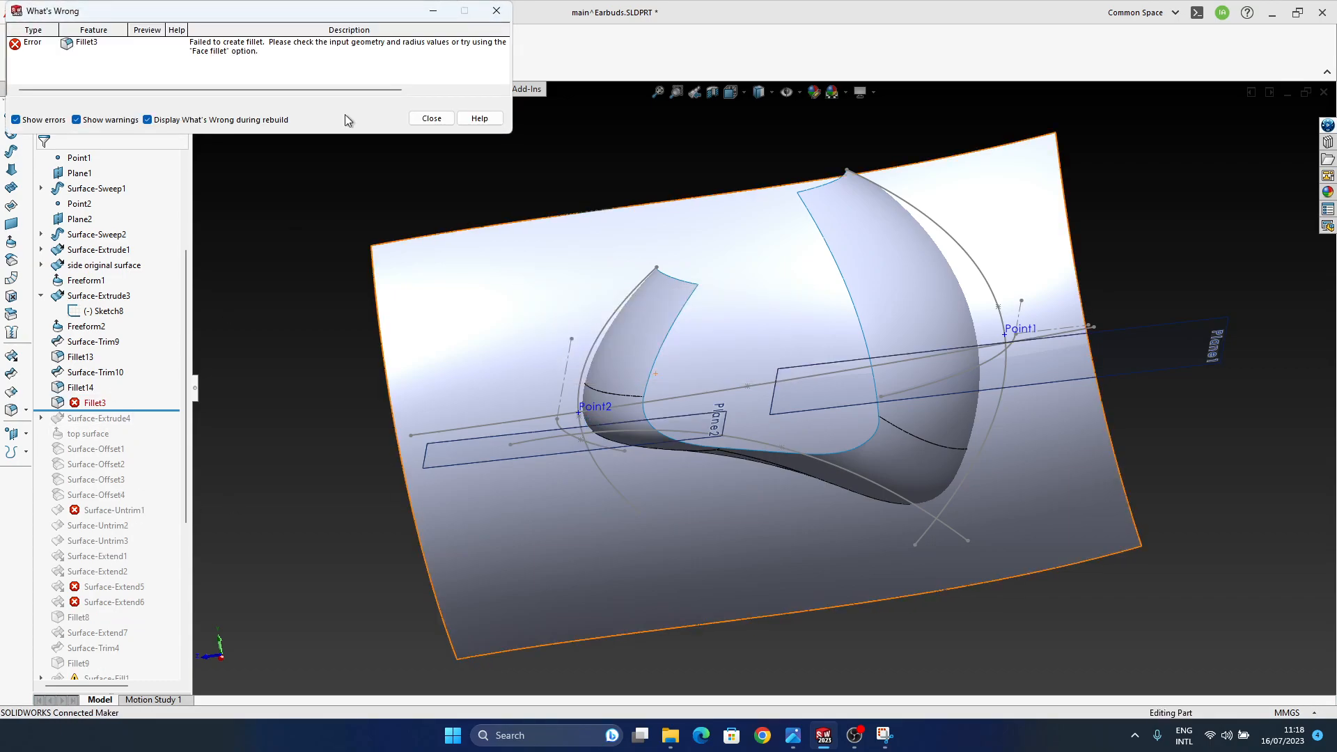
click(431, 118)
click(94, 402)
key(Delete)
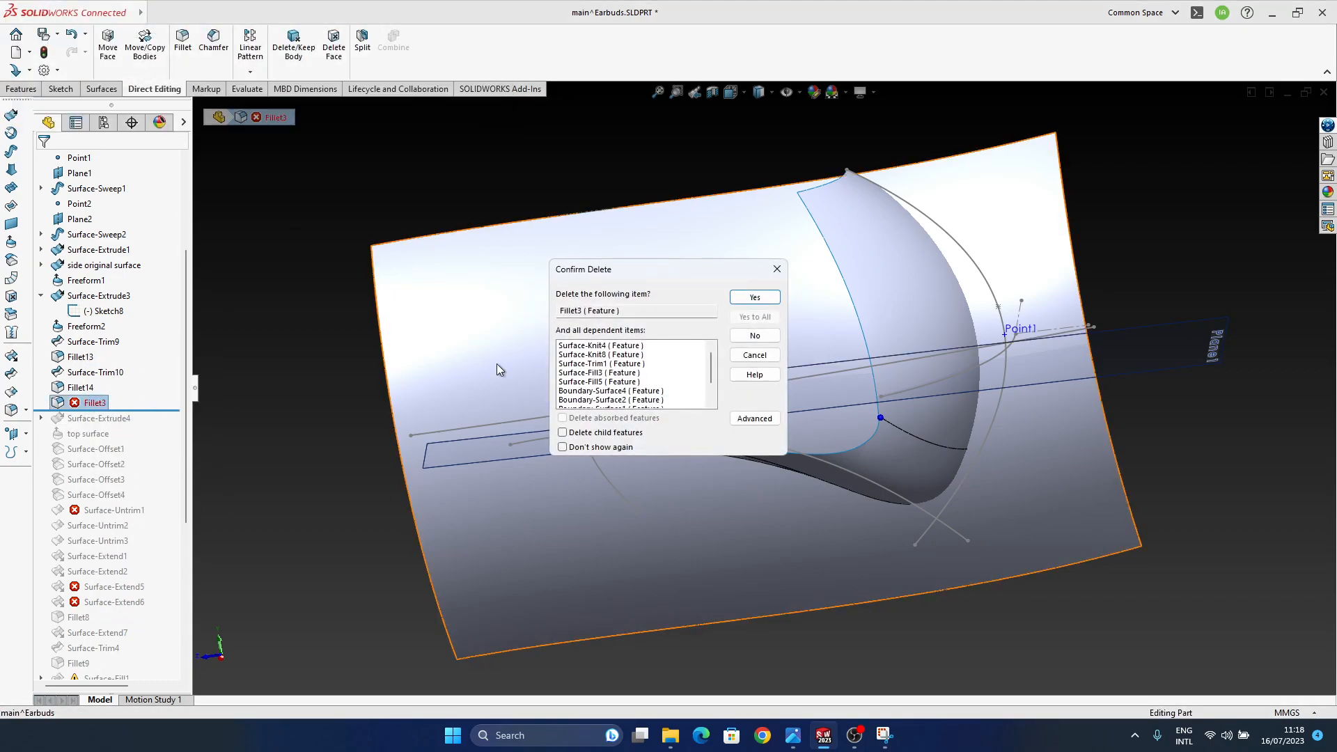
click(751, 303)
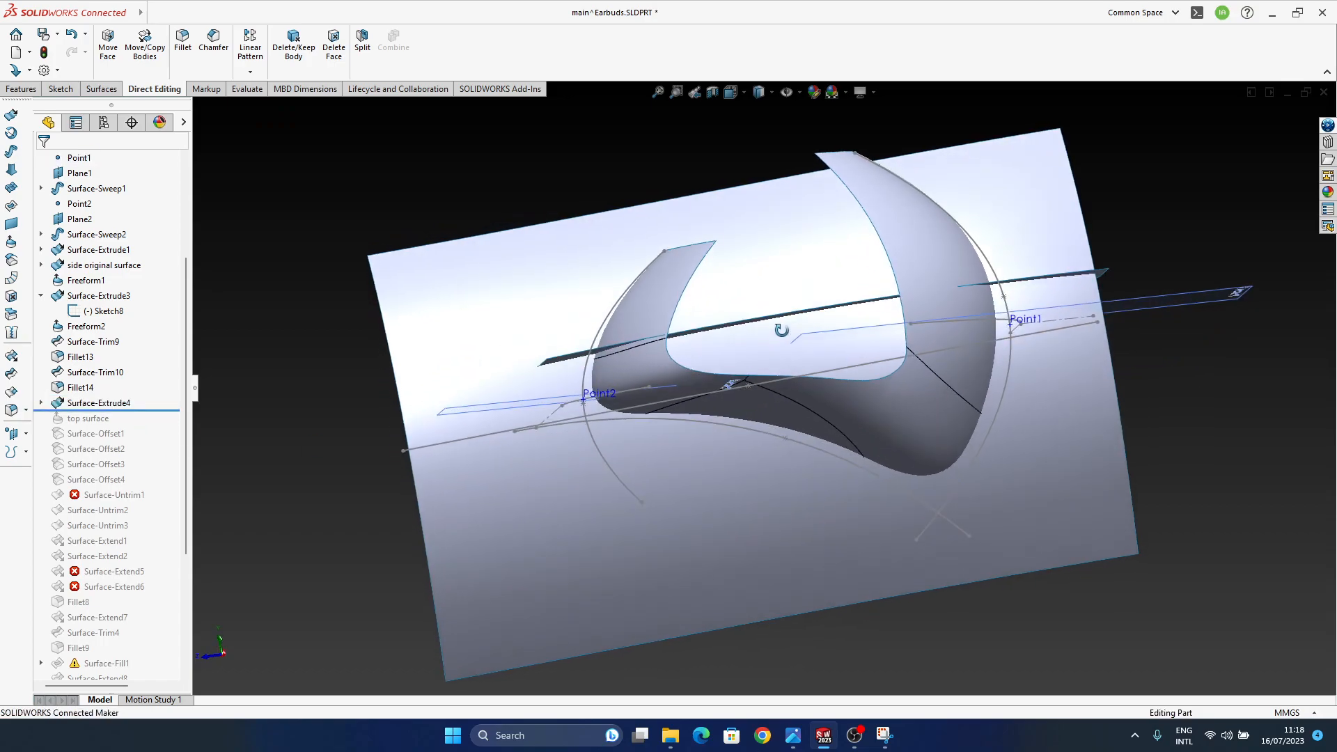
- Roll the feature history forward to include Surface-Offset1 and examine its offset surface from the side
click(114, 409)
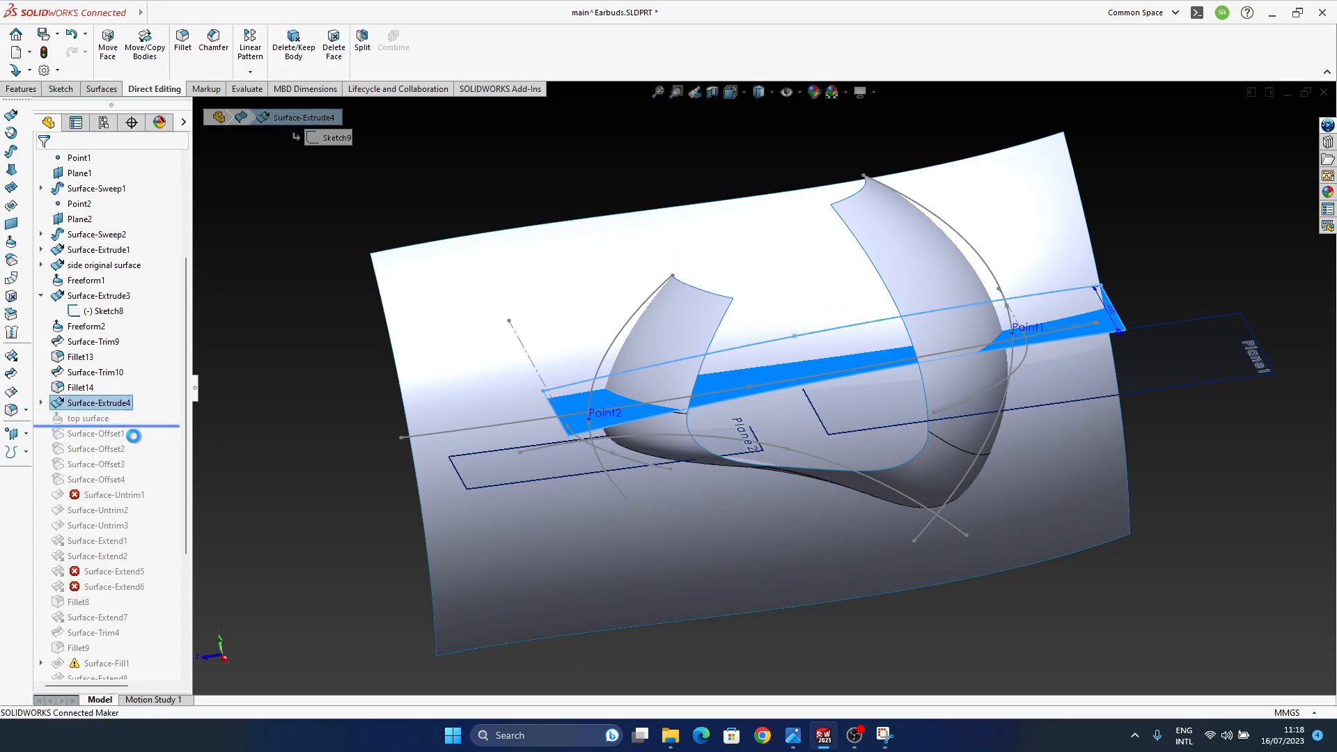
drag(133, 427, 81, 422)
middle_drag(869, 424, 748, 394)
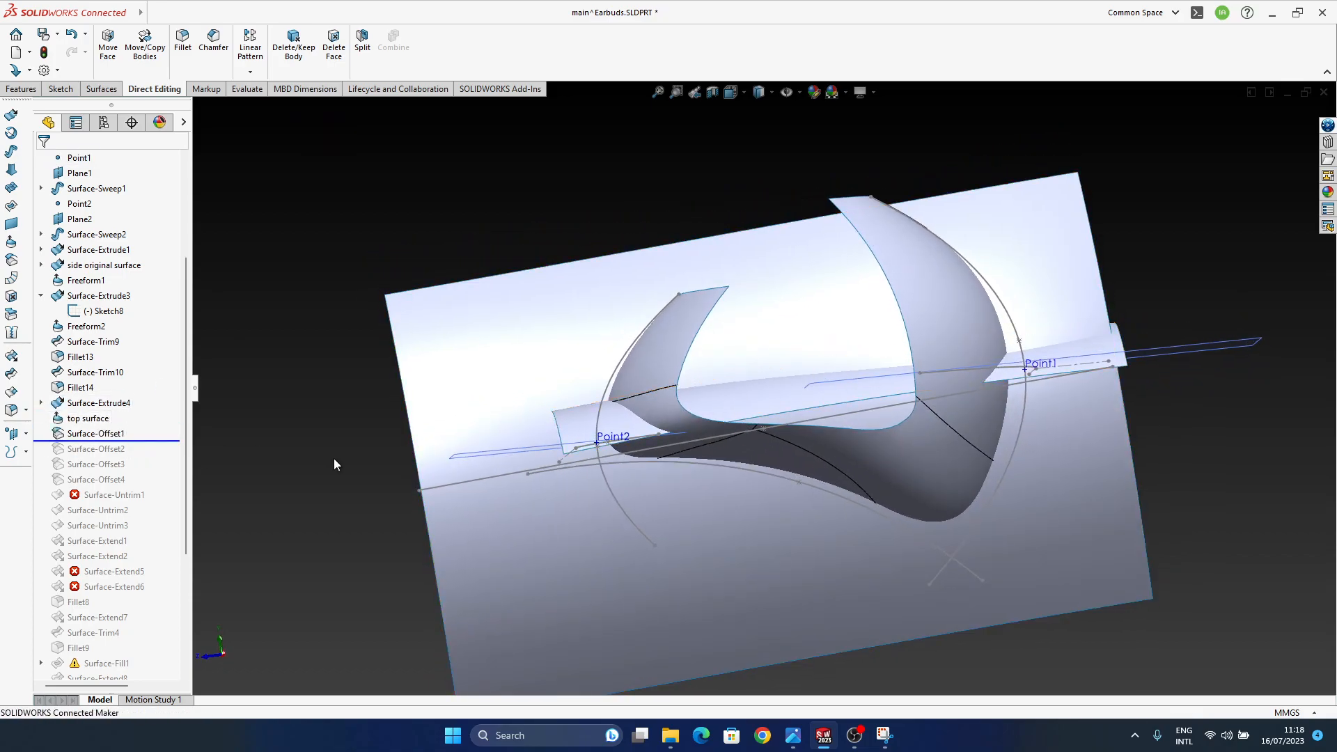
click(82, 433)
middle_drag(418, 439, 624, 453)
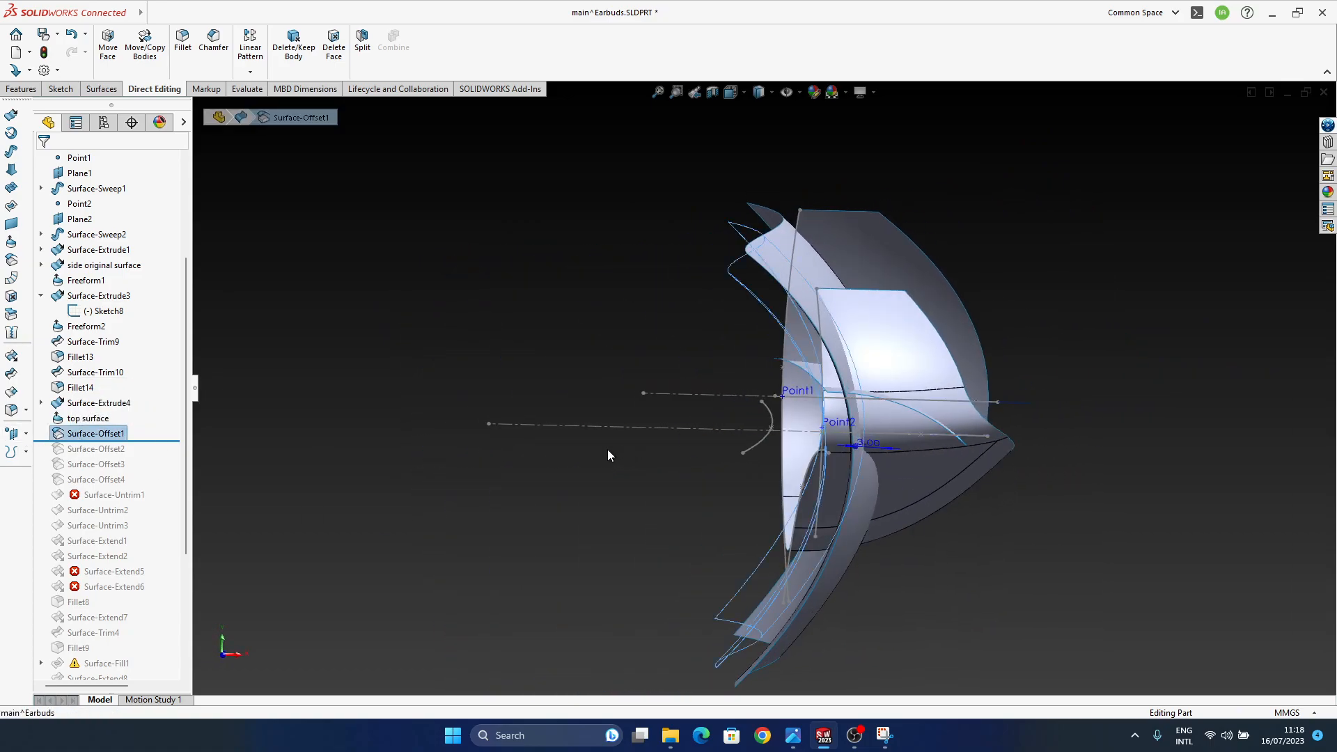
middle_drag(683, 352, 764, 402)
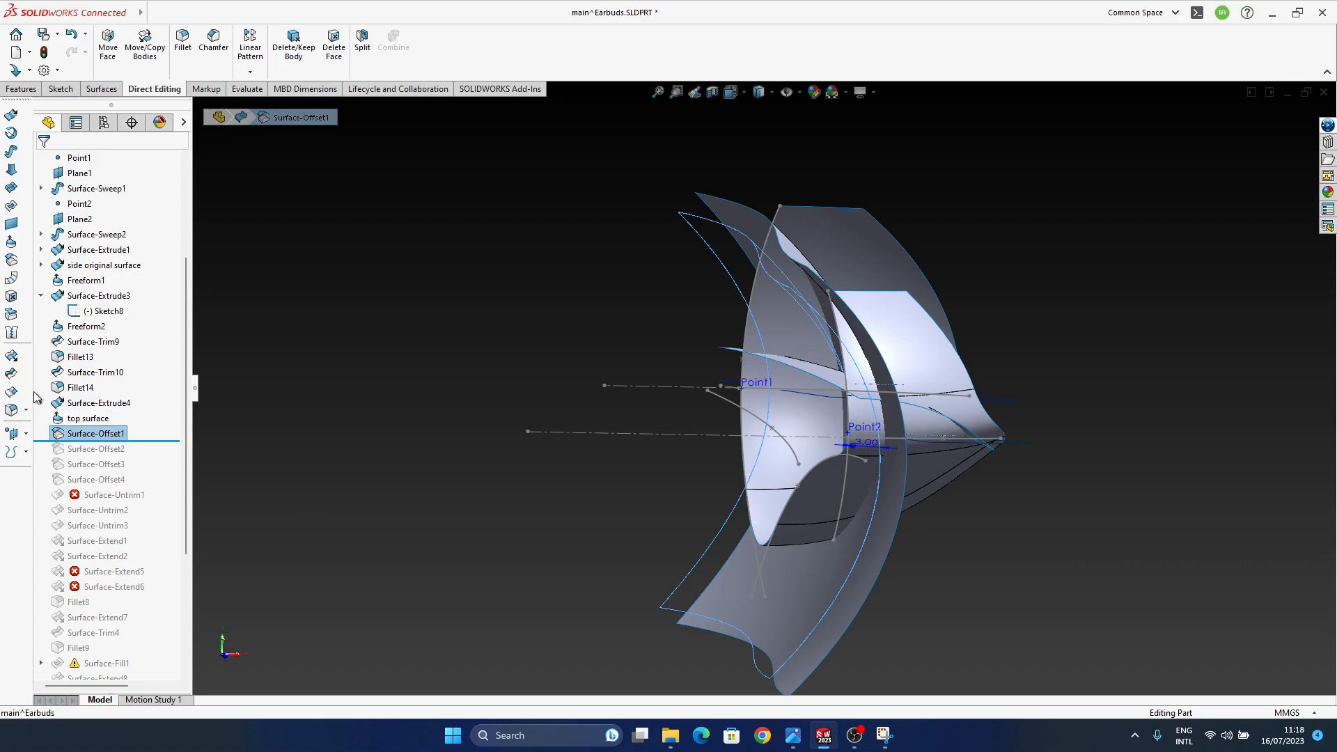
- Roll the feature history forward to include Surface-Offset3 and inspect the offset strips near Point2
drag(105, 452, 124, 467)
middle_drag(809, 448, 808, 461)
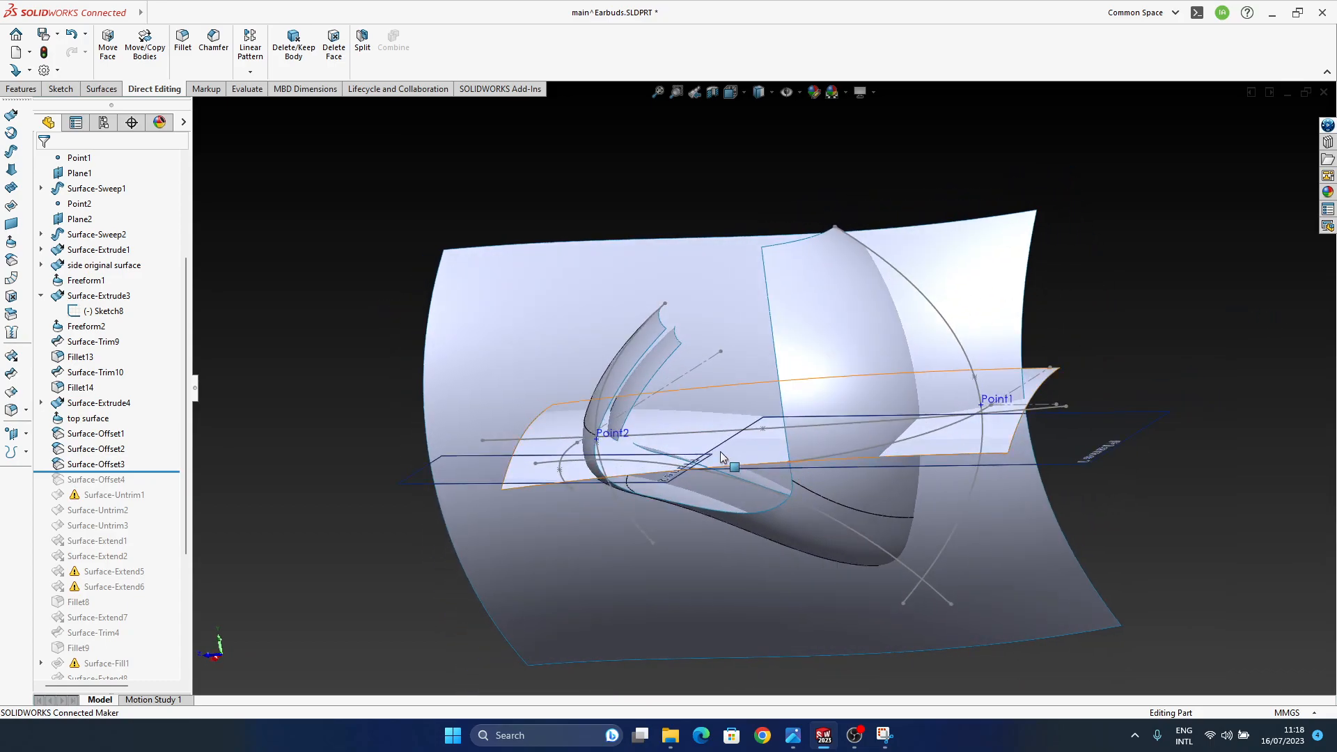
scroll(766, 446, down, 5)
mouse_move(628, 405)
middle_down()
mouse_move(660, 424)
mouse_move(654, 388)
mouse_move(717, 322)
mouse_move(794, 286)
mouse_move(865, 287)
mouse_move(868, 274)
mouse_move(647, 481)
mouse_move(667, 486)
mouse_move(668, 454)
mouse_move(641, 431)
middle_up()
- Roll the feature history forward to include Surface-Offset4 and set its offset distance to 6 mm
drag(139, 471, 139, 487)
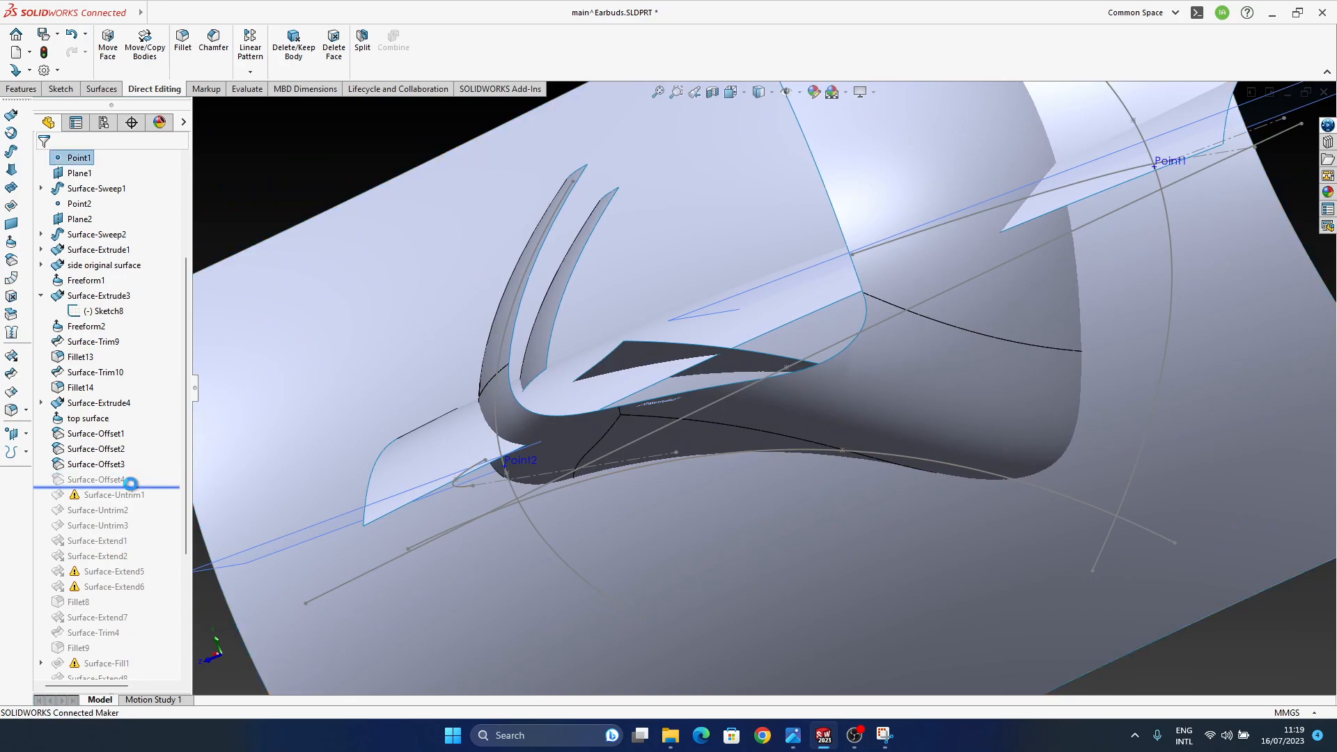
middle_drag(691, 341, 771, 192)
middle_drag(662, 479, 707, 356)
click(720, 324)
click(728, 188)
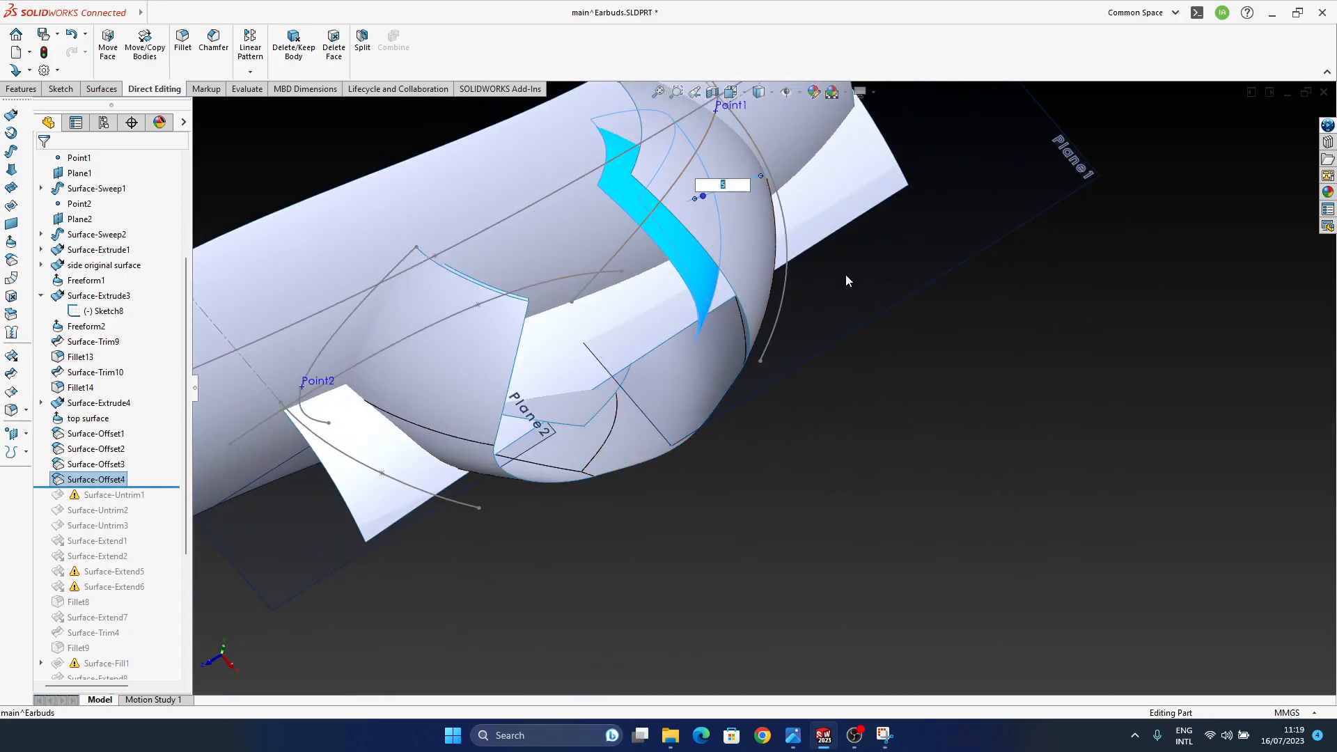
text(6)
key(Return)
- Examine the annotated earbud reference image in Snipping Tool and return to the model
middle_drag(703, 363, 768, 615)
mouse_move(884, 735)
click(825, 655)
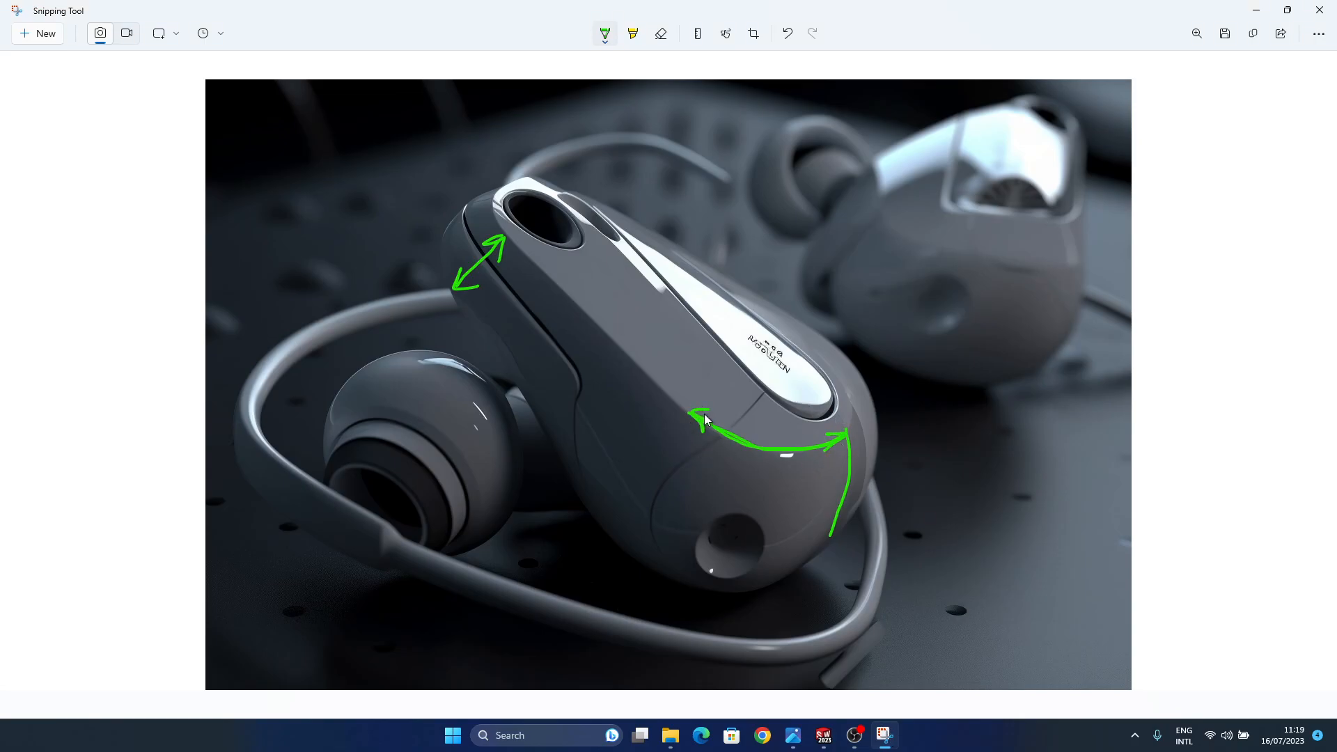
click(1255, 10)
- Roll the feature history forward step by step through Surface-Untrim1, Surface-Untrim2, Surface-Untrim3 and Surface-Extend1
middle_drag(738, 414, 700, 299)
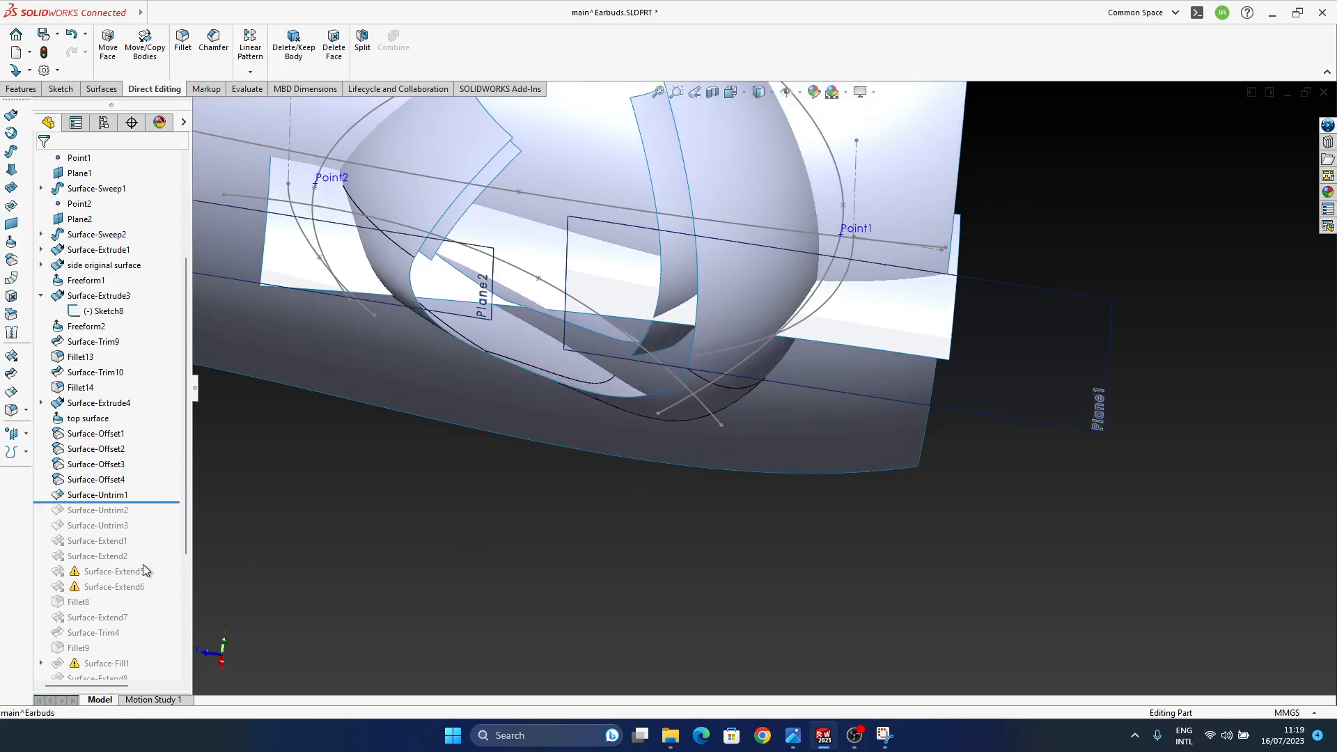
drag(124, 512, 124, 517)
middle_drag(689, 311, 644, 240)
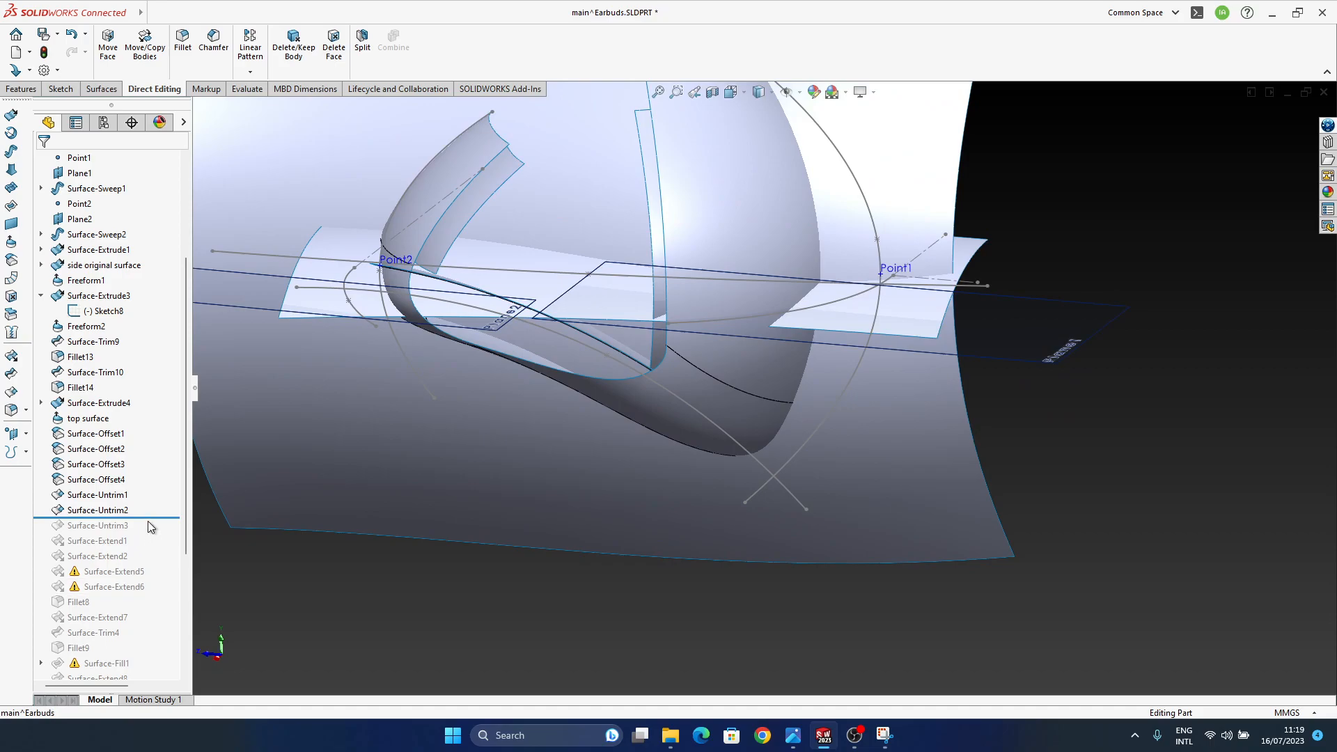
drag(144, 534, 144, 534)
middle_drag(569, 337, 591, 299)
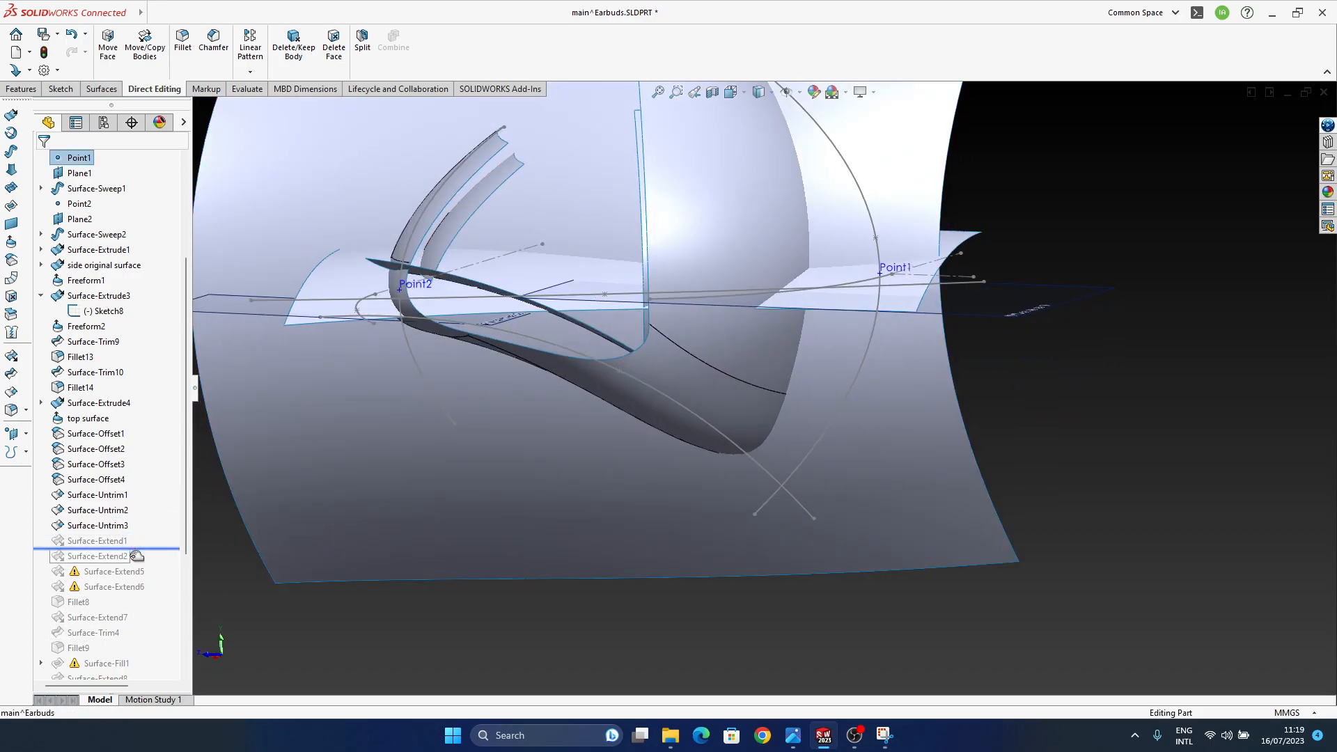
drag(132, 560, 133, 563)
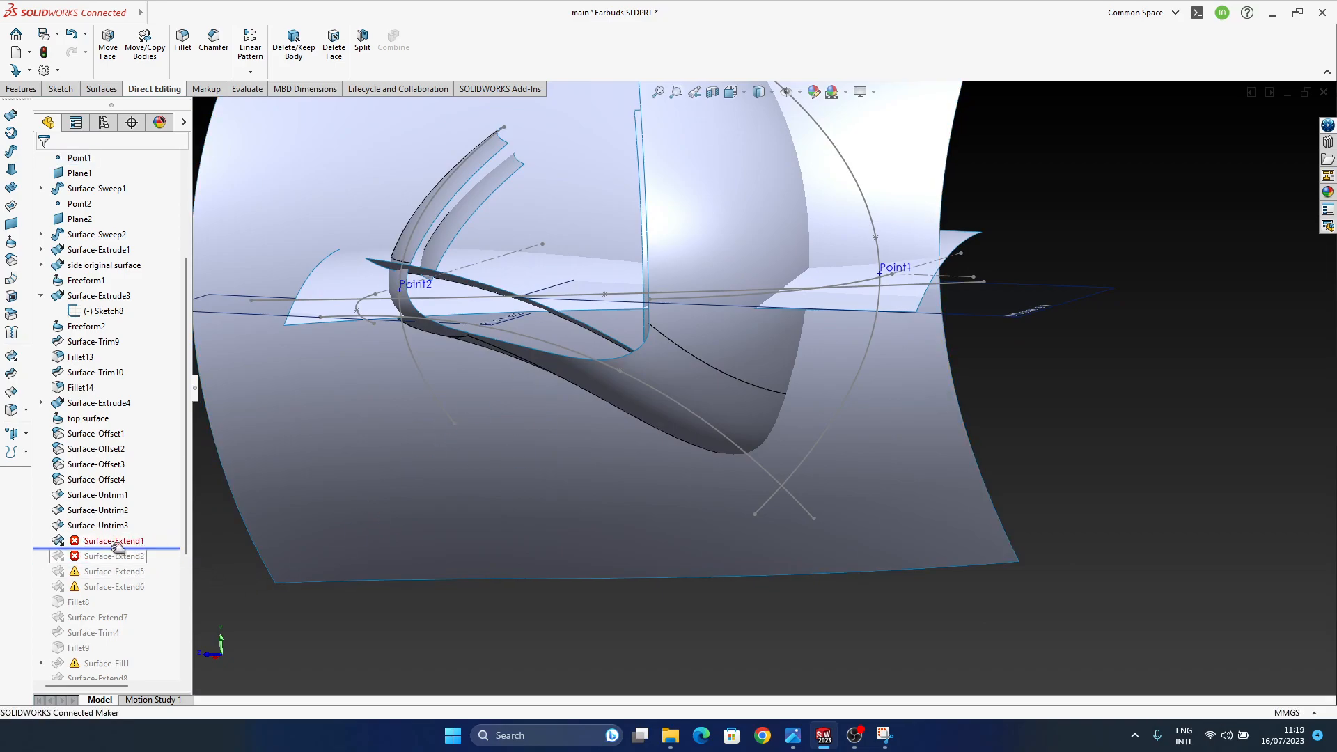
middle_drag(745, 411, 730, 351)
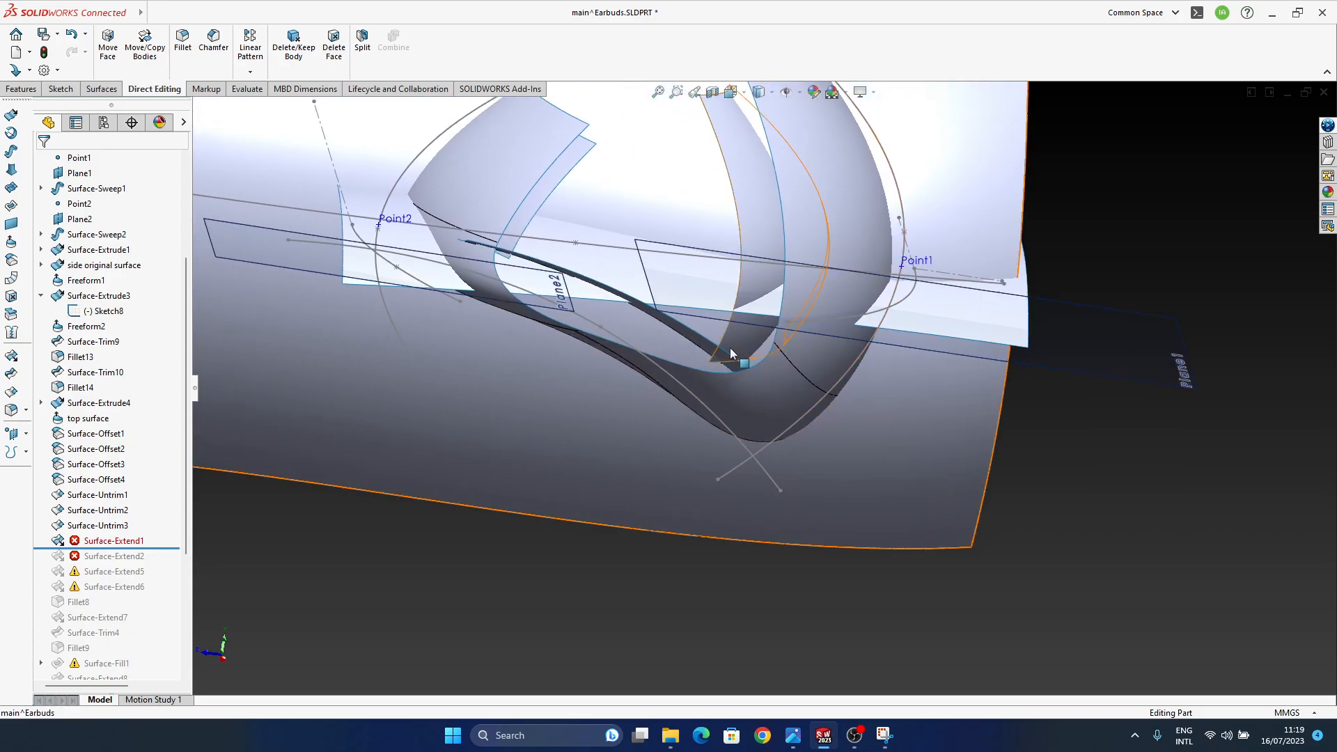
click(124, 547)
click(136, 502)
middle_drag(666, 322, 401, 315)
middle_drag(706, 326, 739, 259)
click(62, 163)
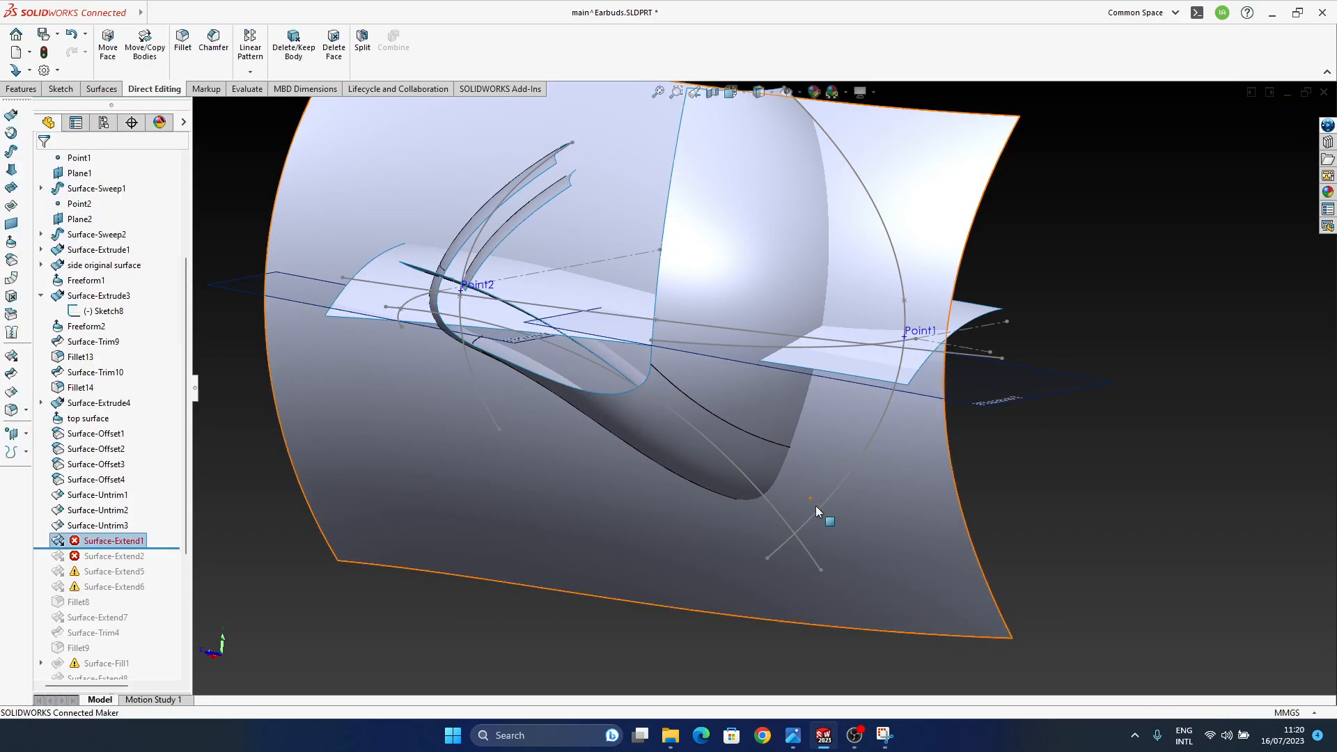
- Roll the feature history forward to include Surface-Extend2, Surface-Extend5 and Surface-Extend6
middle_drag(713, 418, 701, 483)
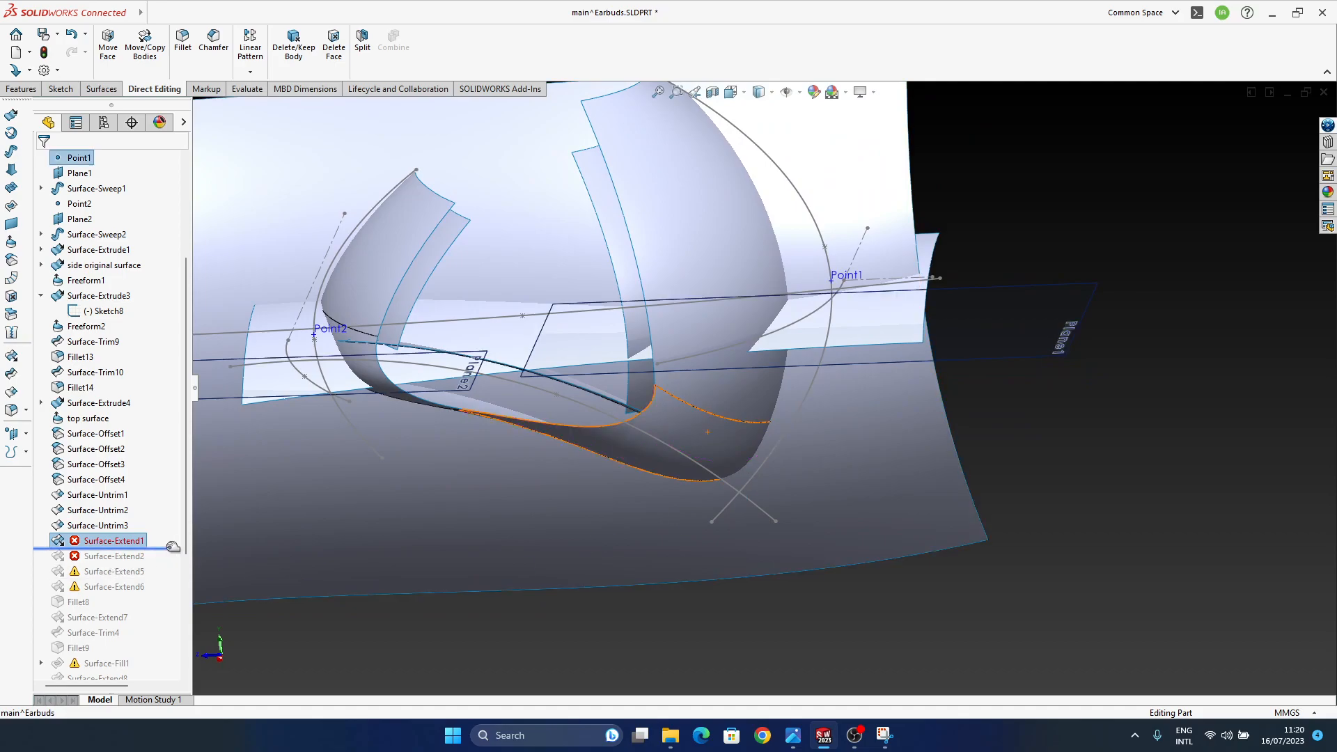
drag(136, 595, 137, 594)
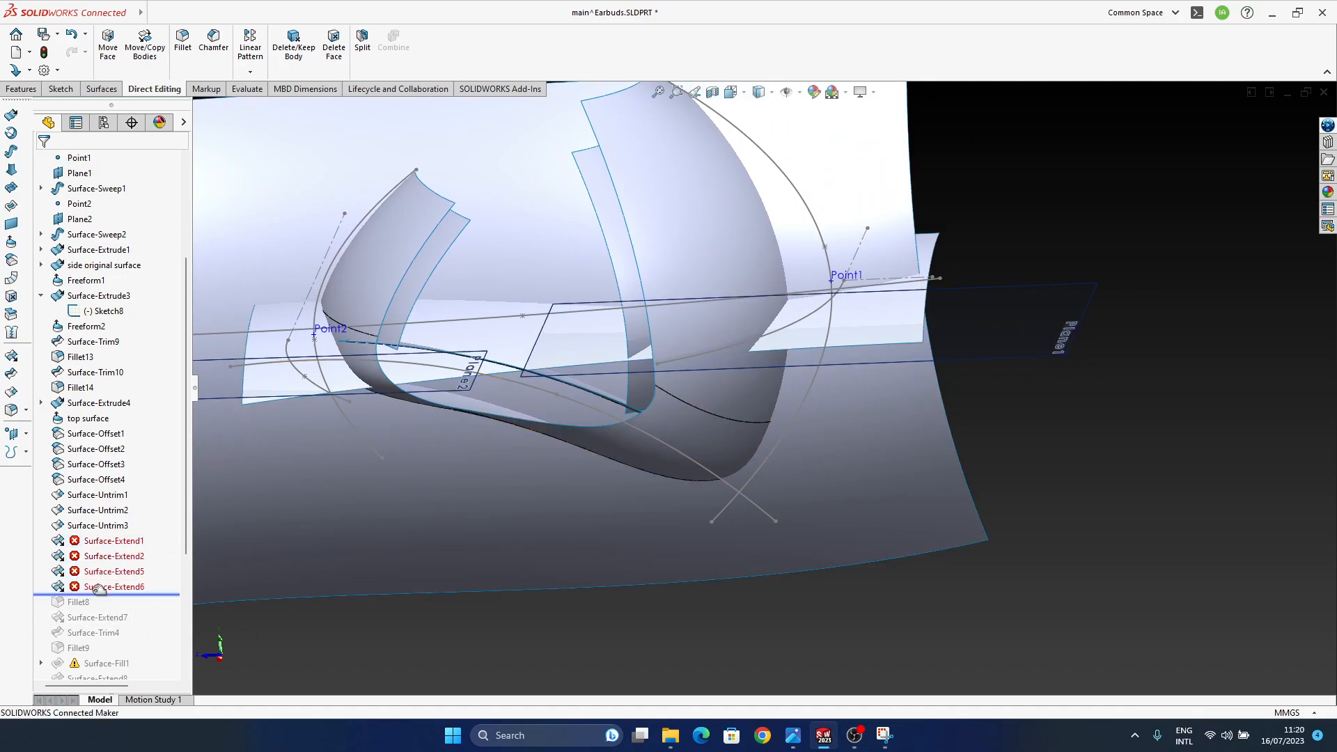
scroll(131, 515, down, 2)
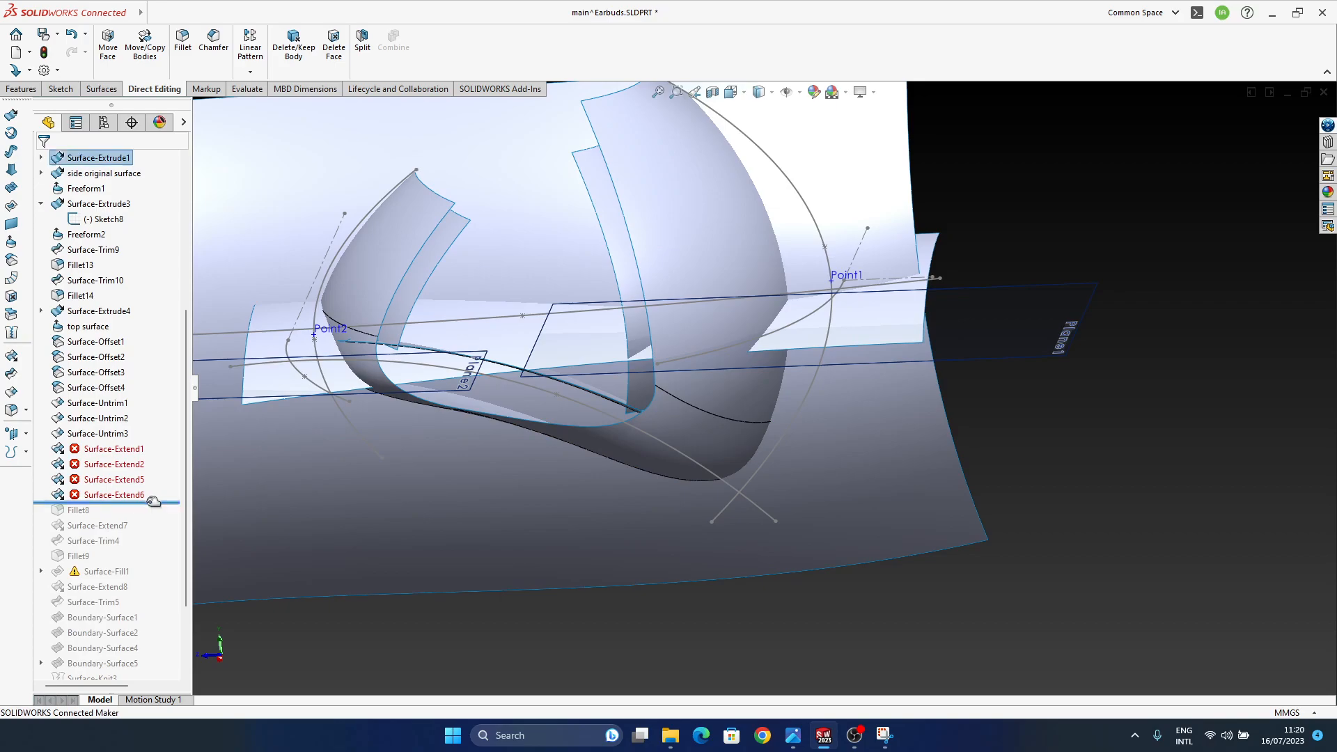
- Inspect the faces of Fillet8 in the rolled-forward model and roll the history back to just after Surface-Extend6
click(77, 513)
mouse_move(833, 301)
middle_down()
mouse_move(770, 290)
mouse_move(775, 311)
mouse_move(821, 313)
mouse_move(814, 293)
middle_up()
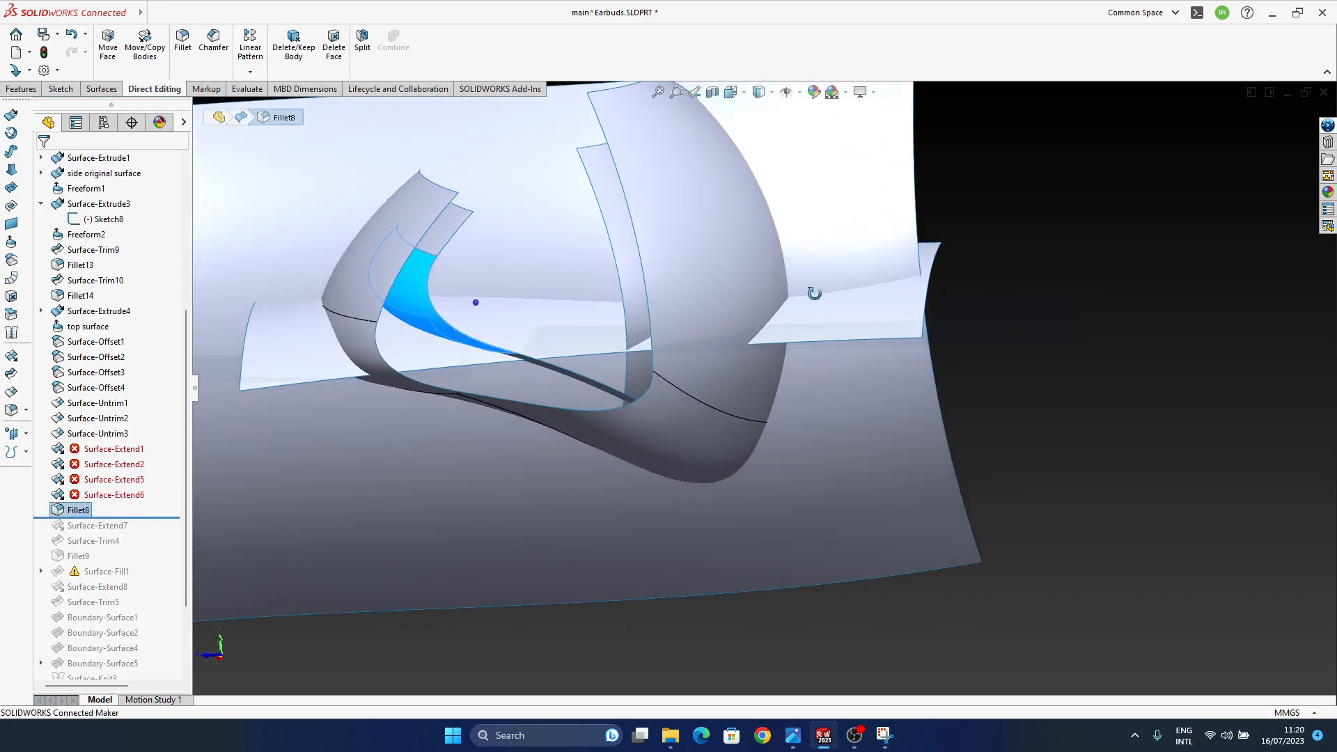
mouse_move(358, 467)
middle_down()
mouse_move(538, 380)
mouse_move(508, 370)
mouse_move(607, 389)
middle_up()
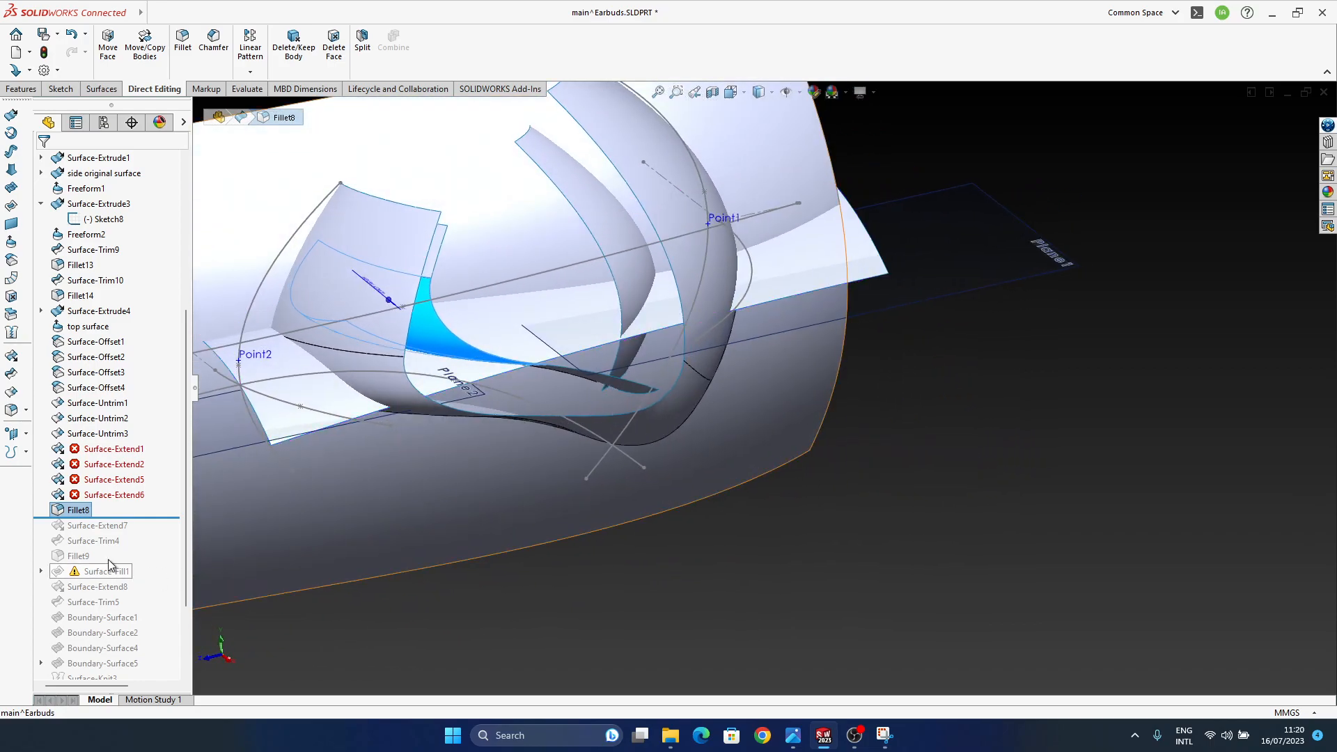
drag(133, 503, 132, 503)
- Repair Surface-Extend1 by reselecting the long side edge of the inner offset strip near Point2 as the edge to extend
mouse_move(611, 391)
middle_down()
mouse_move(625, 371)
mouse_move(532, 380)
mouse_move(583, 513)
mouse_move(561, 576)
mouse_move(534, 449)
middle_up()
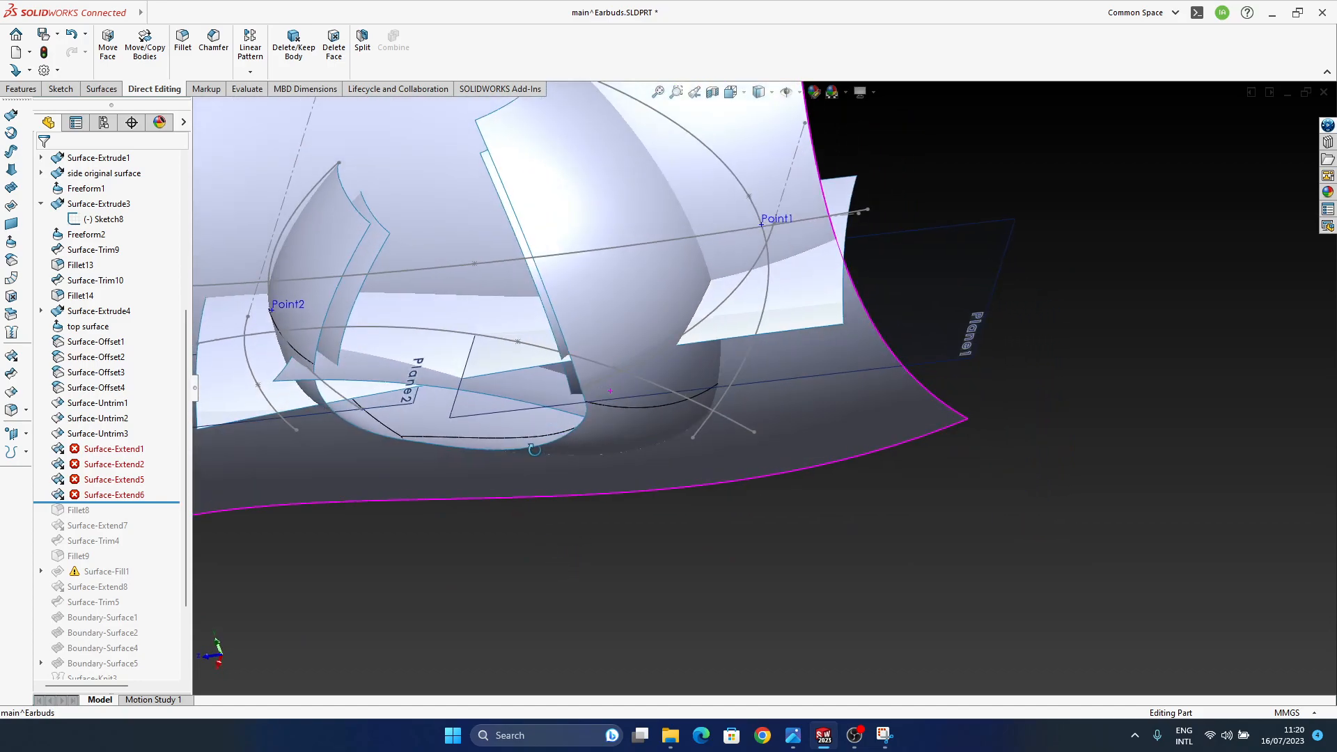
click(113, 445)
click(124, 418)
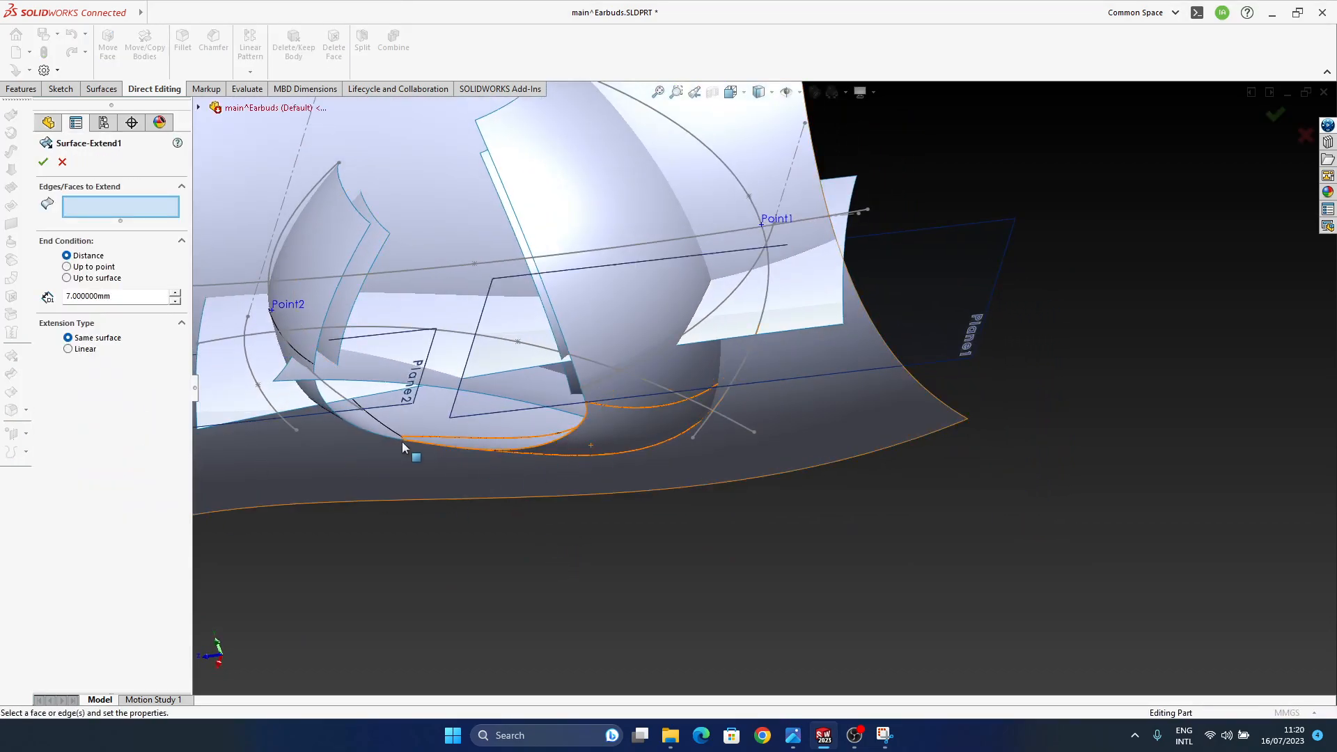
click(355, 303)
middle_drag(557, 519, 682, 411)
click(1277, 117)
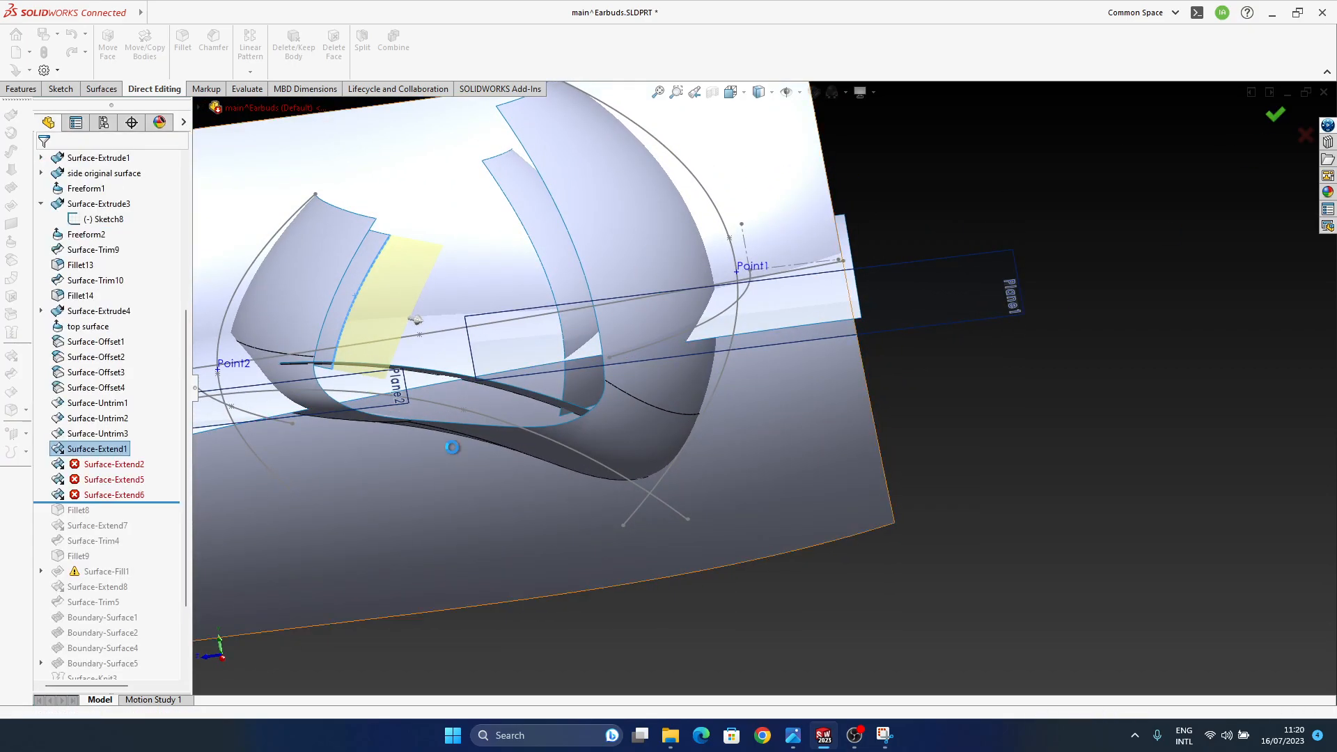
- Open Surface-Extend2 for editing, try the long edge of the narrow offset strip and remove that edge from the selection
click(105, 464)
click(115, 445)
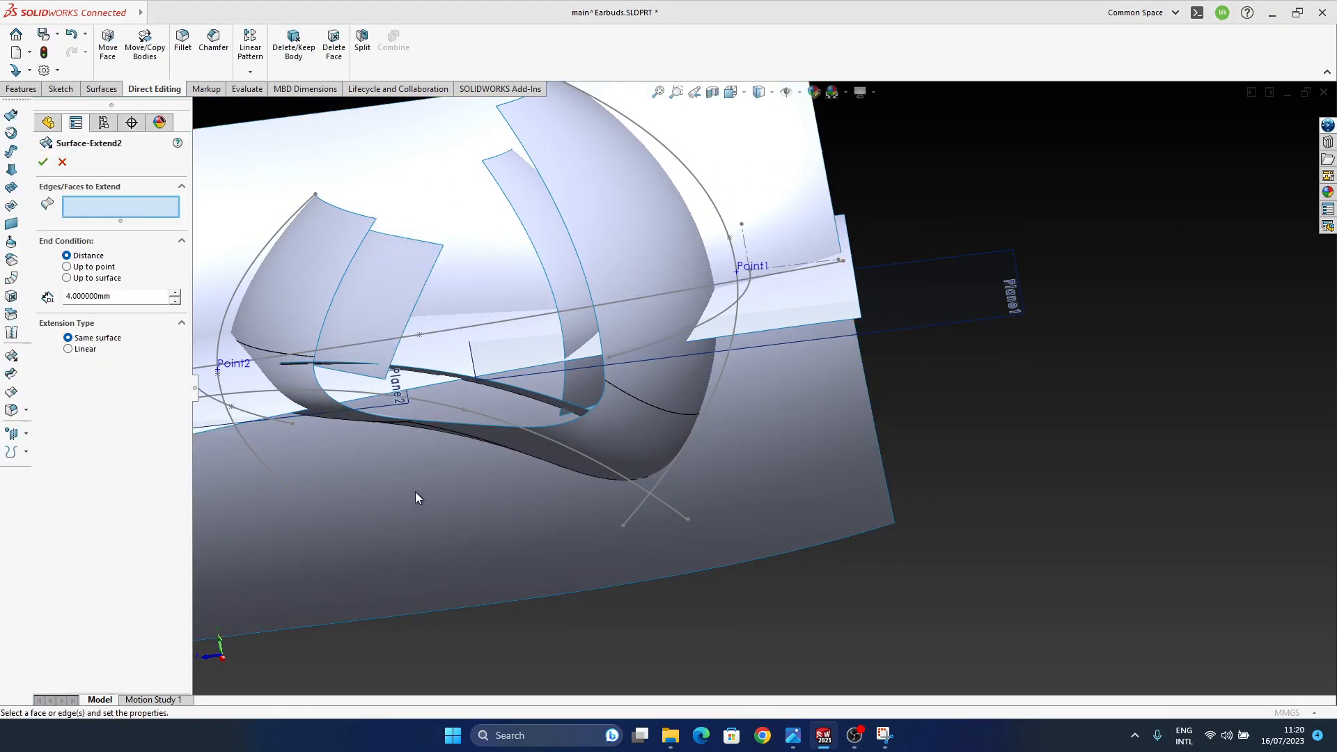
middle_drag(418, 498, 485, 486)
click(452, 444)
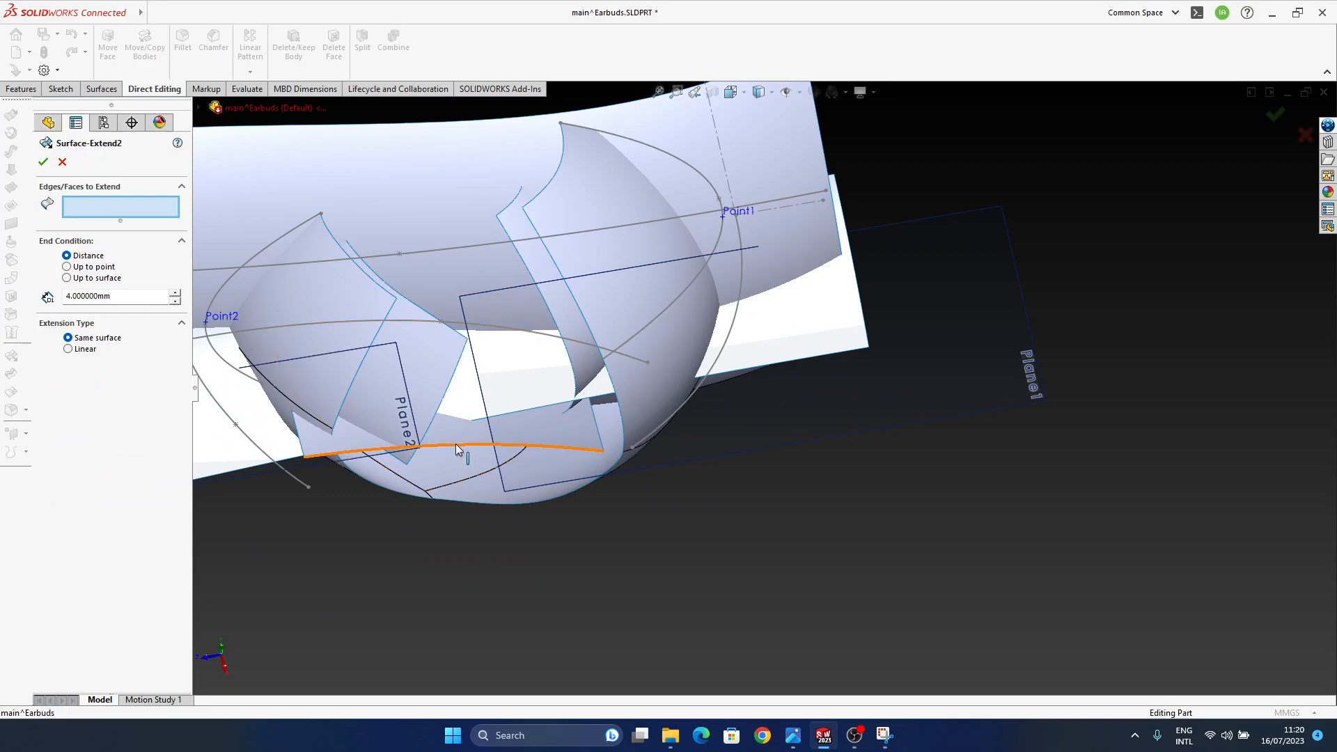
middle_drag(661, 421, 711, 386)
right_click(101, 208)
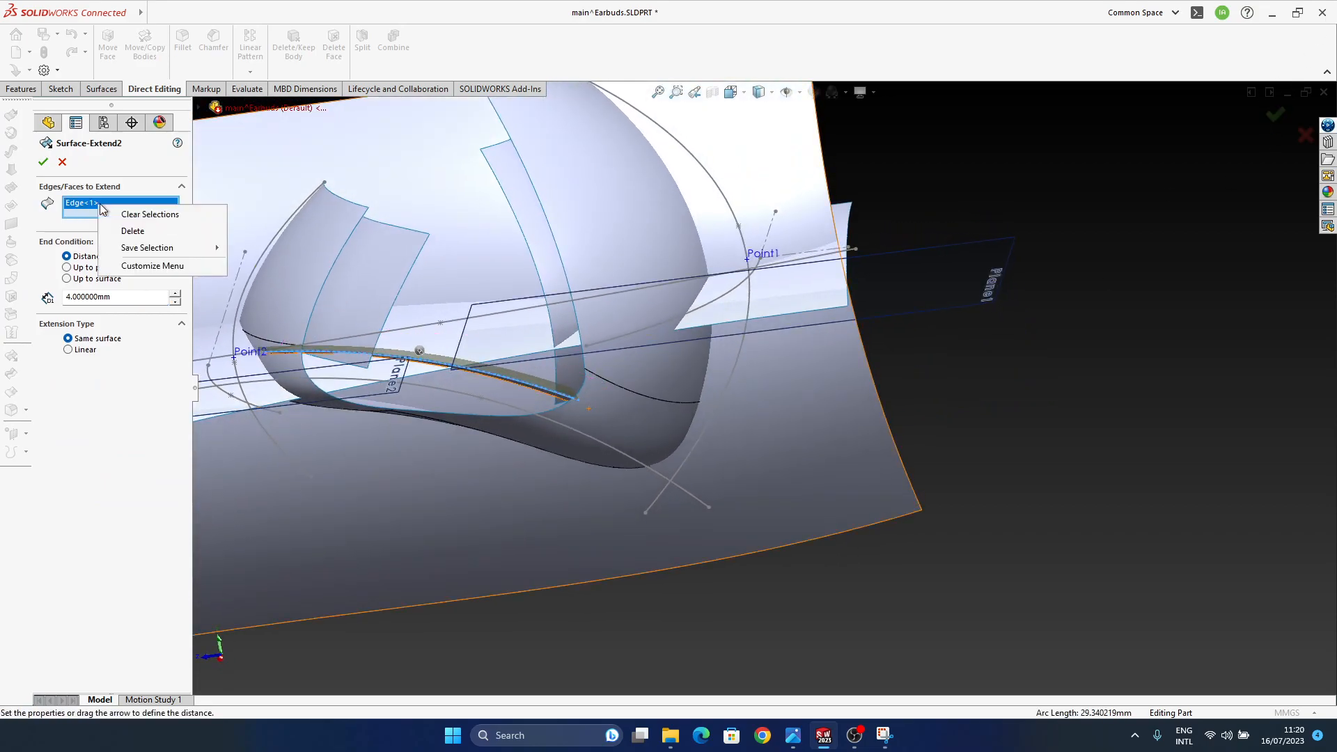
click(132, 231)
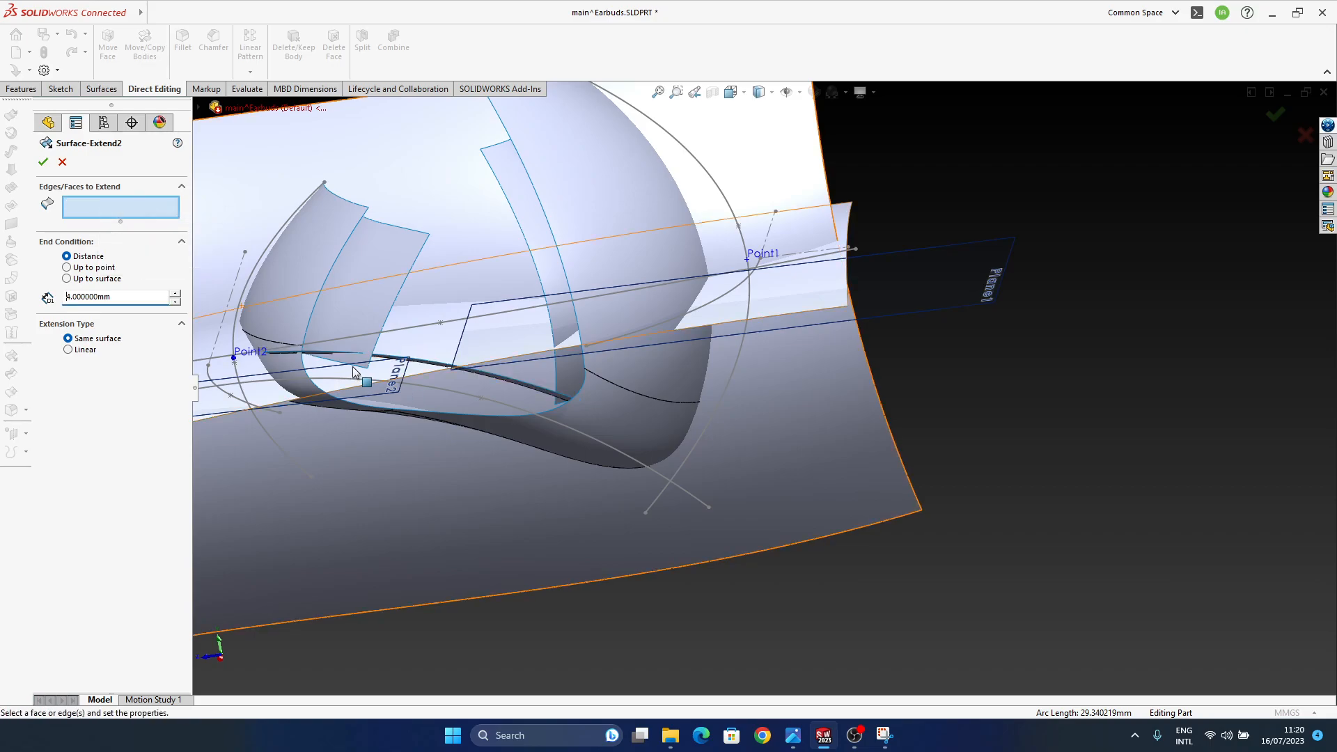
- Repair Surface-Extend2 by selecting both lower edge segments of the inner offset strip near Point2 as the edges to extend
middle_drag(361, 370, 377, 348)
scroll(379, 349, down, 4)
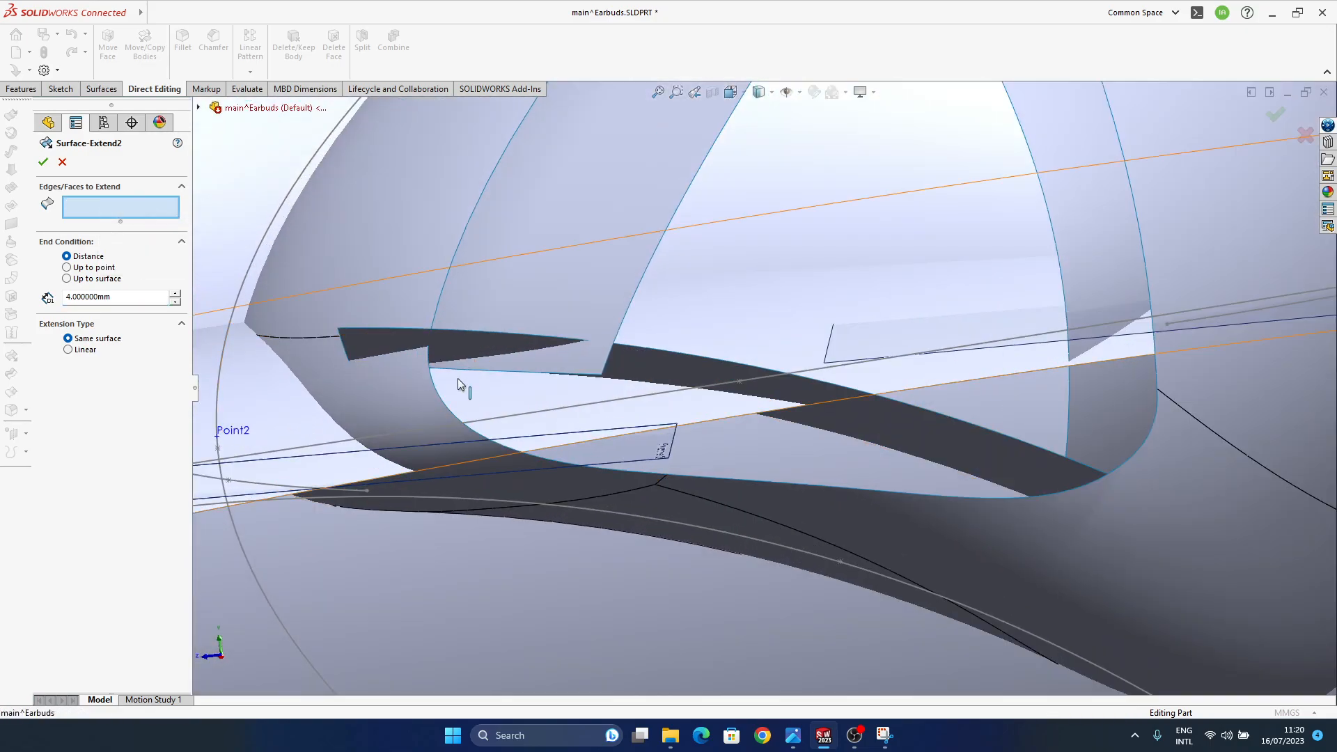
click(418, 363)
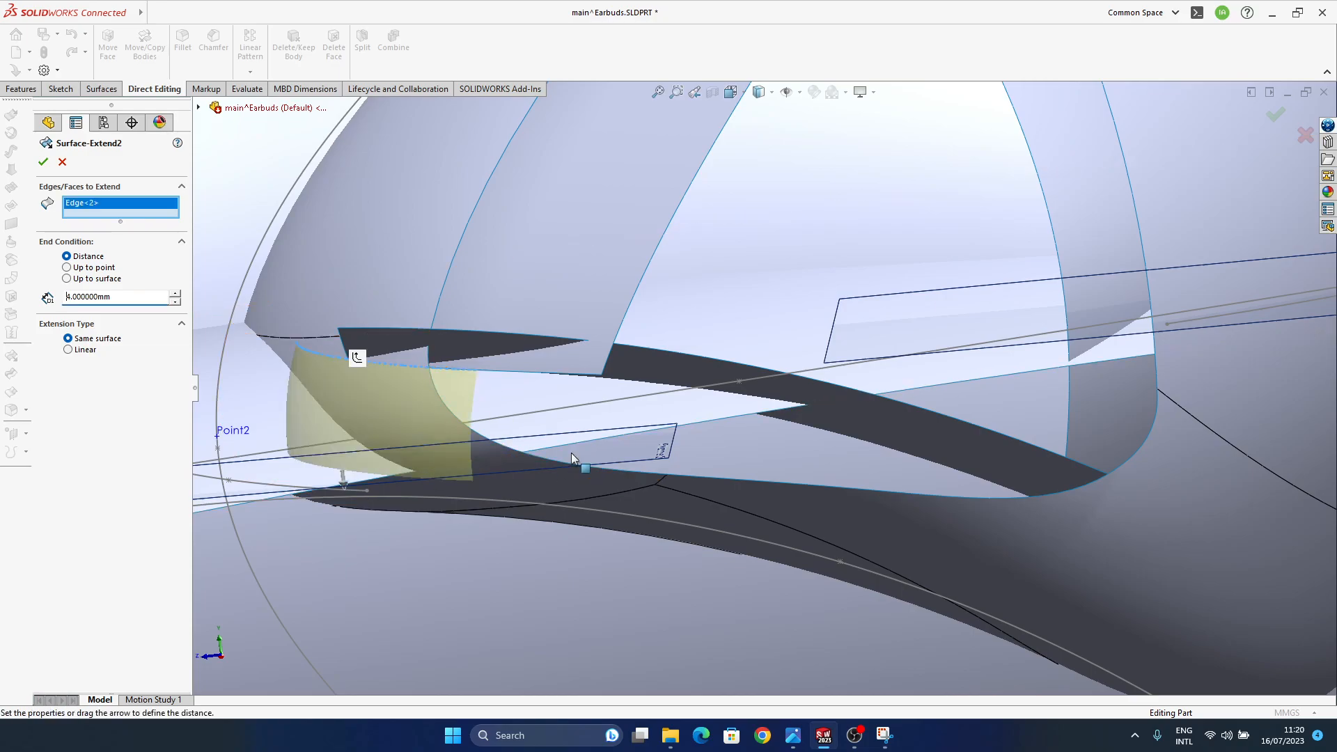
middle_drag(362, 358, 490, 382)
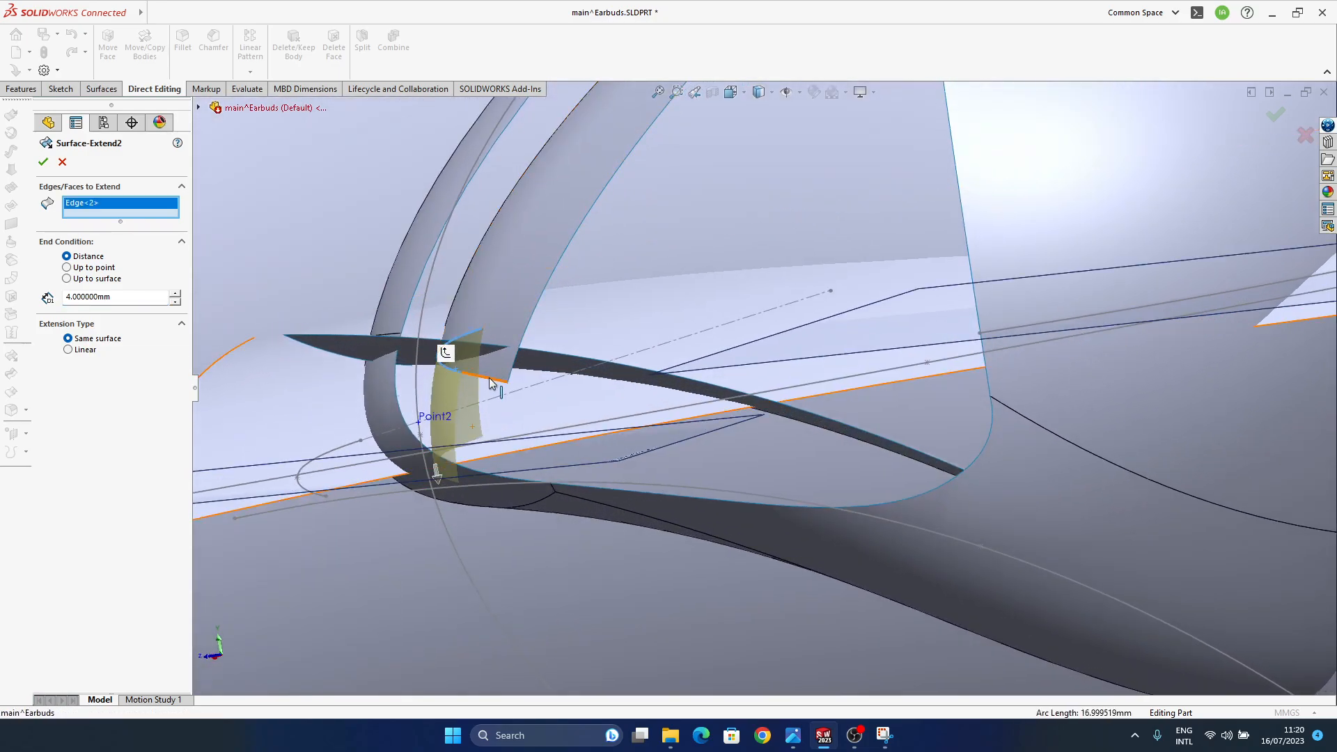
click(491, 381)
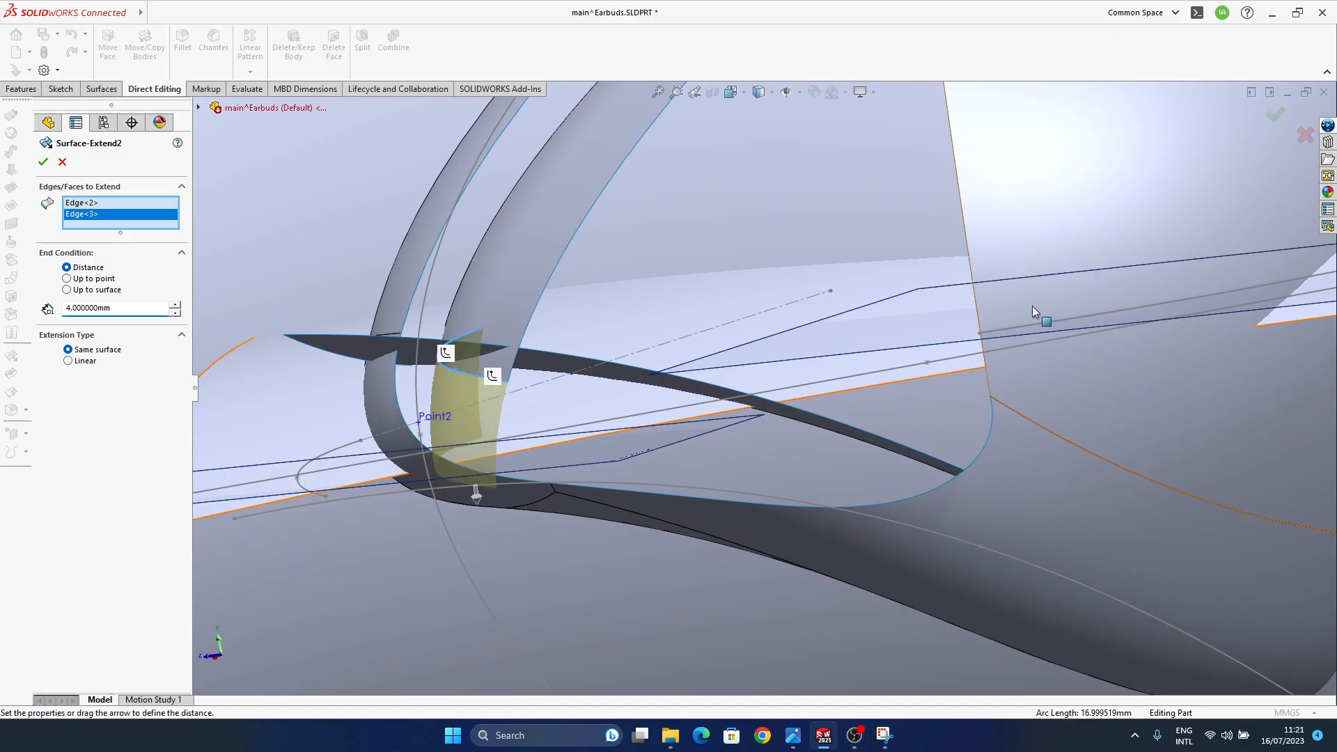
click(1274, 115)
- Repair Surface-Extend5 by selecting the lower end edge of the inner offset strip on the Point1 side
middle_drag(480, 431, 490, 465)
scroll(491, 429, up, 7)
ctrl+middle_drag(642, 245, 640, 456)
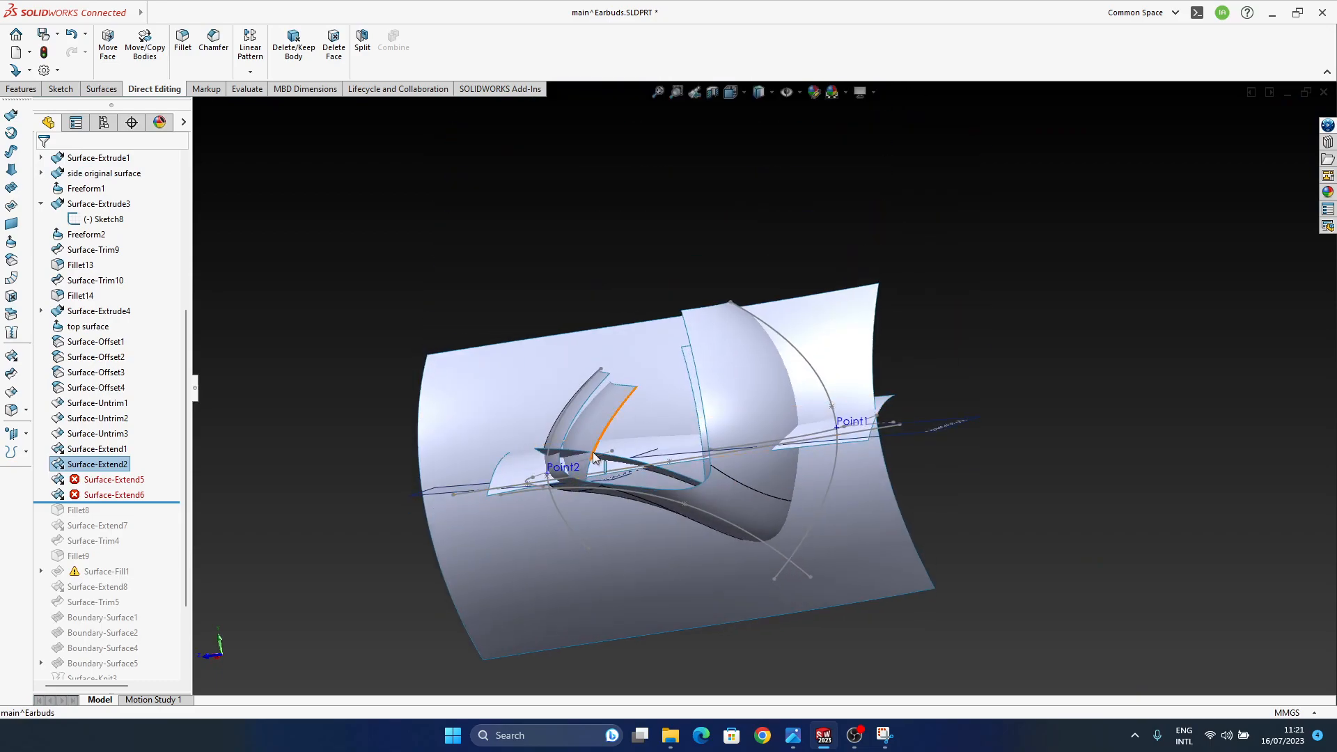
scroll(642, 455, down, 5)
click(104, 480)
click(120, 451)
ctrl+middle_drag(818, 462, 878, 503)
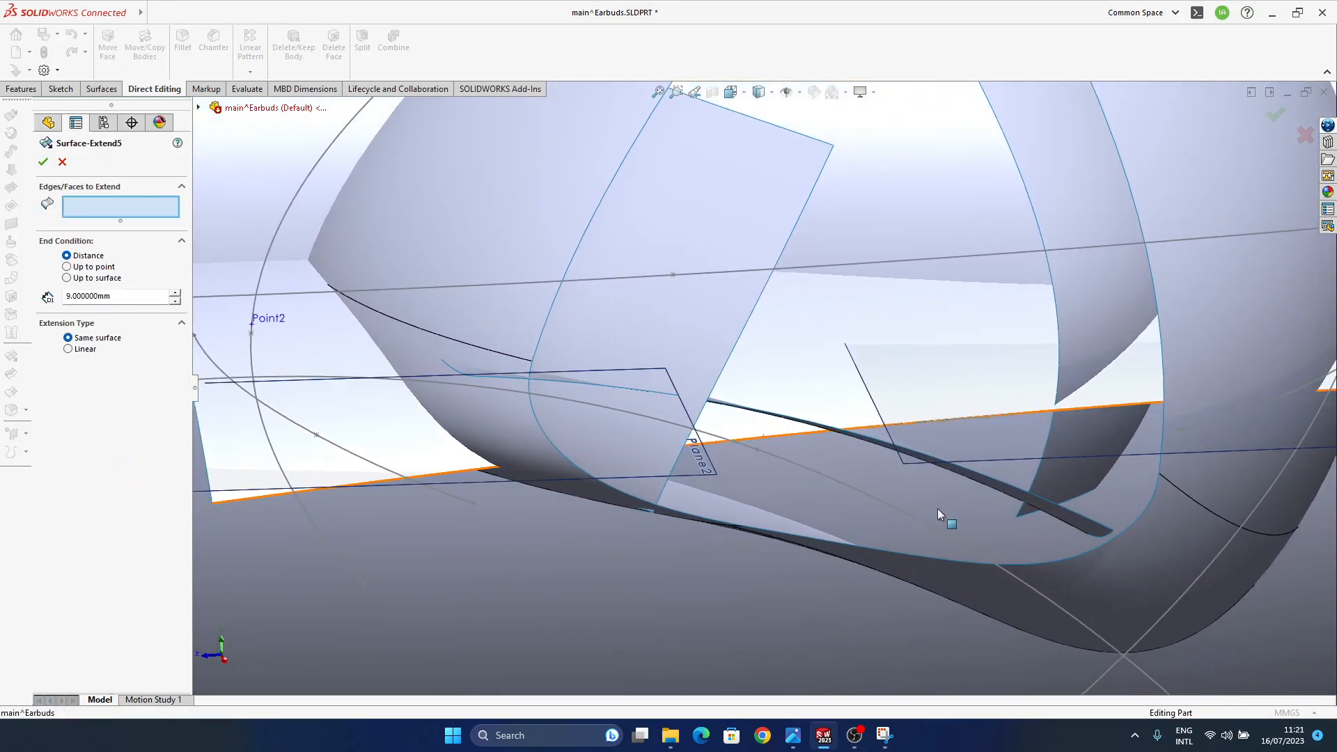
click(1070, 499)
click(1283, 116)
- Repair Surface-Extend6 by selecting the long inner side edge of the offset strip on the Point1 side
middle_drag(967, 556, 890, 504)
click(104, 495)
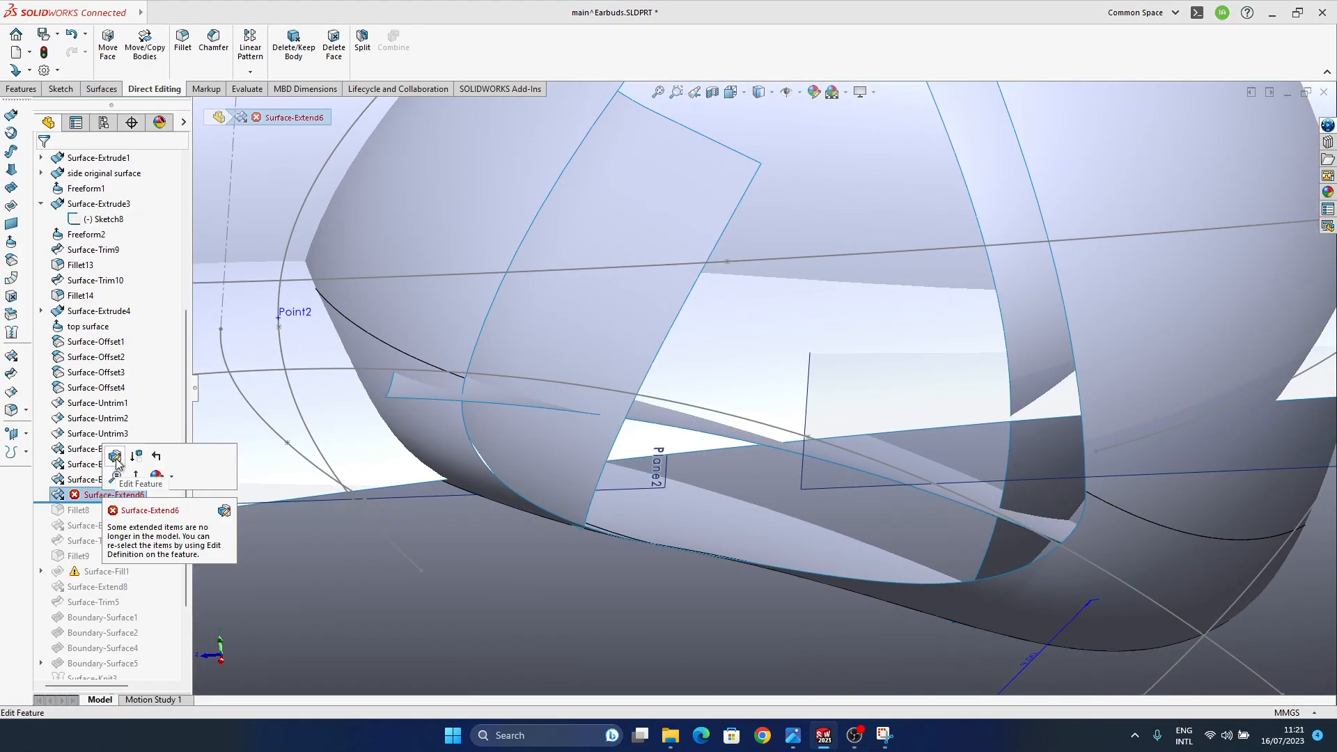
click(116, 458)
click(993, 544)
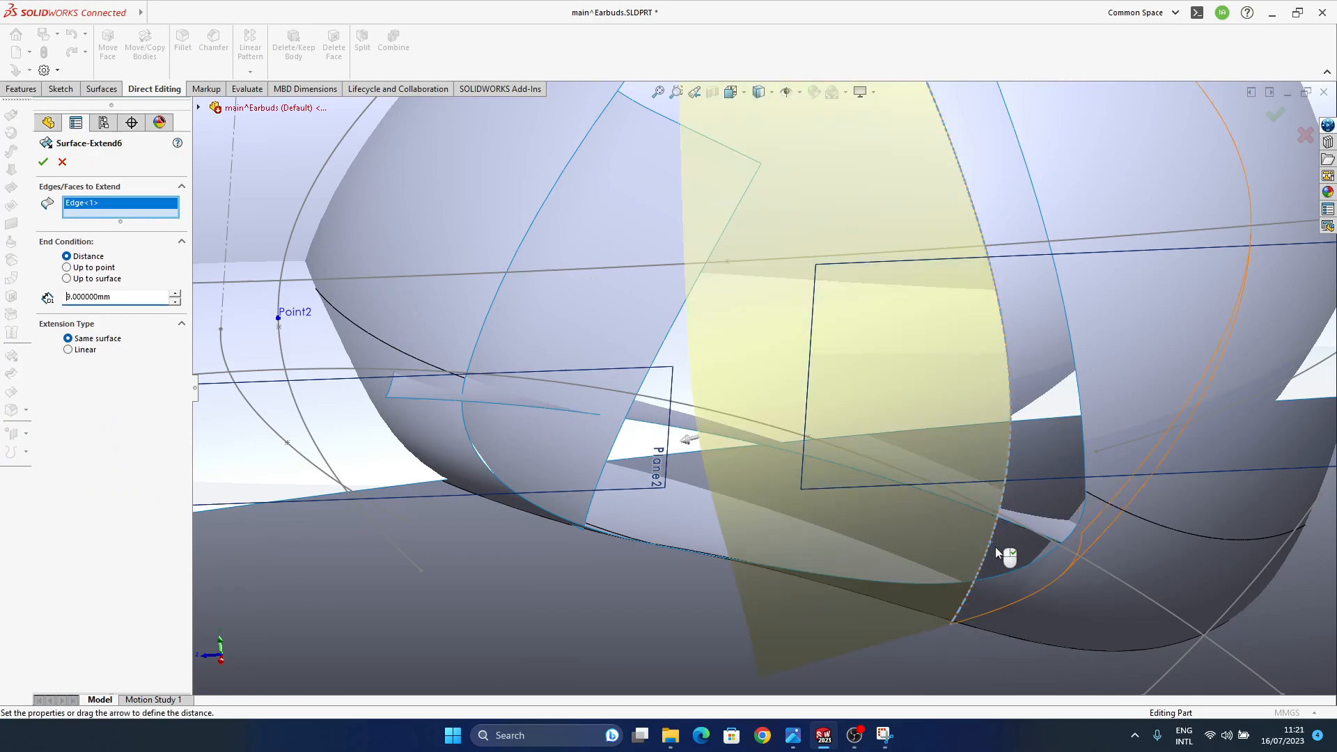
scroll(846, 447, up, 5)
click(1272, 115)
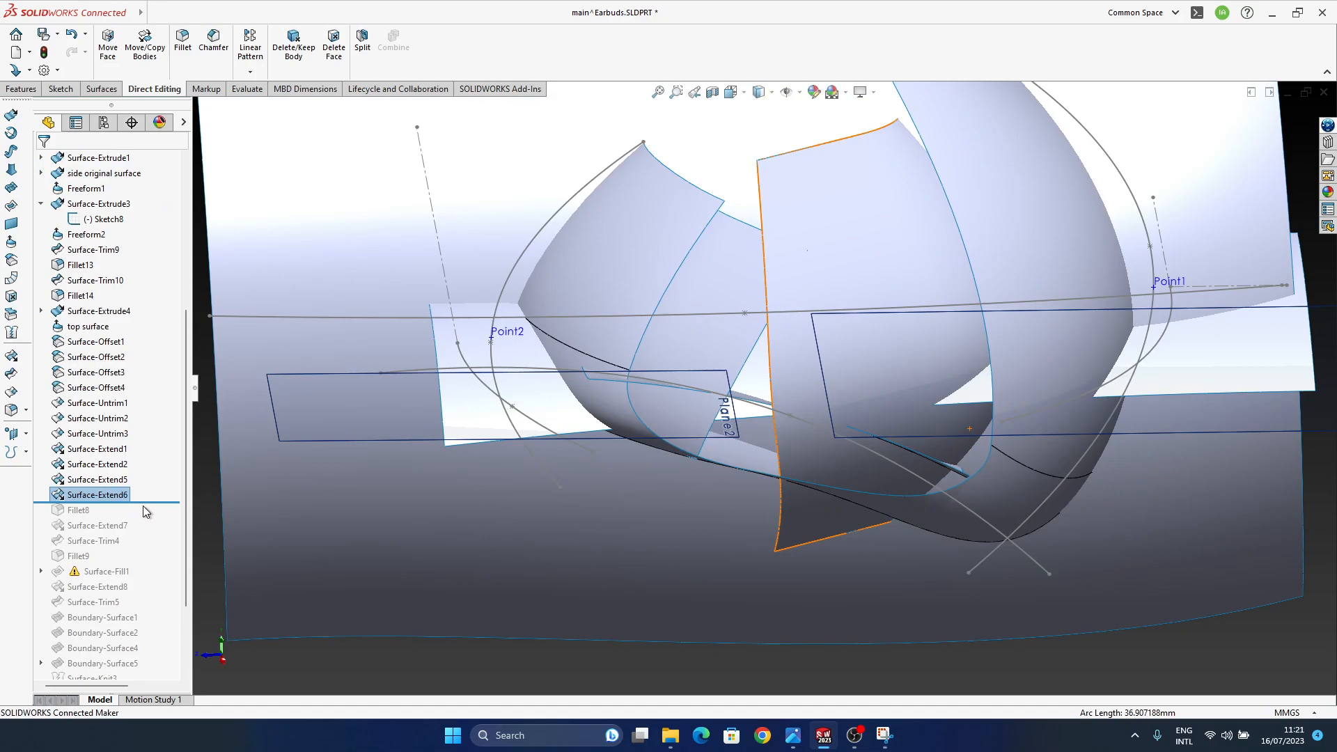
- Roll the feature history forward to include Fillet8 and review the definition of Surface-Extend6
middle_drag(725, 403, 831, 379)
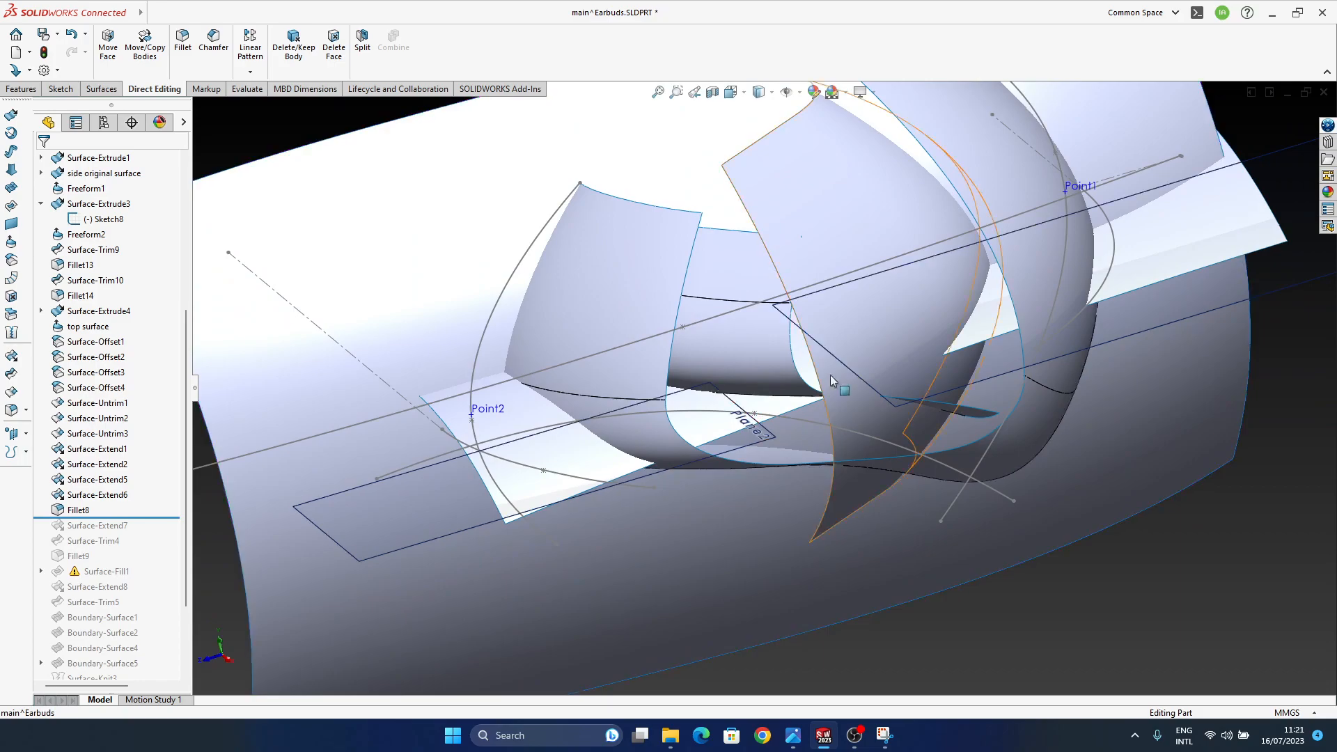
click(98, 494)
click(108, 460)
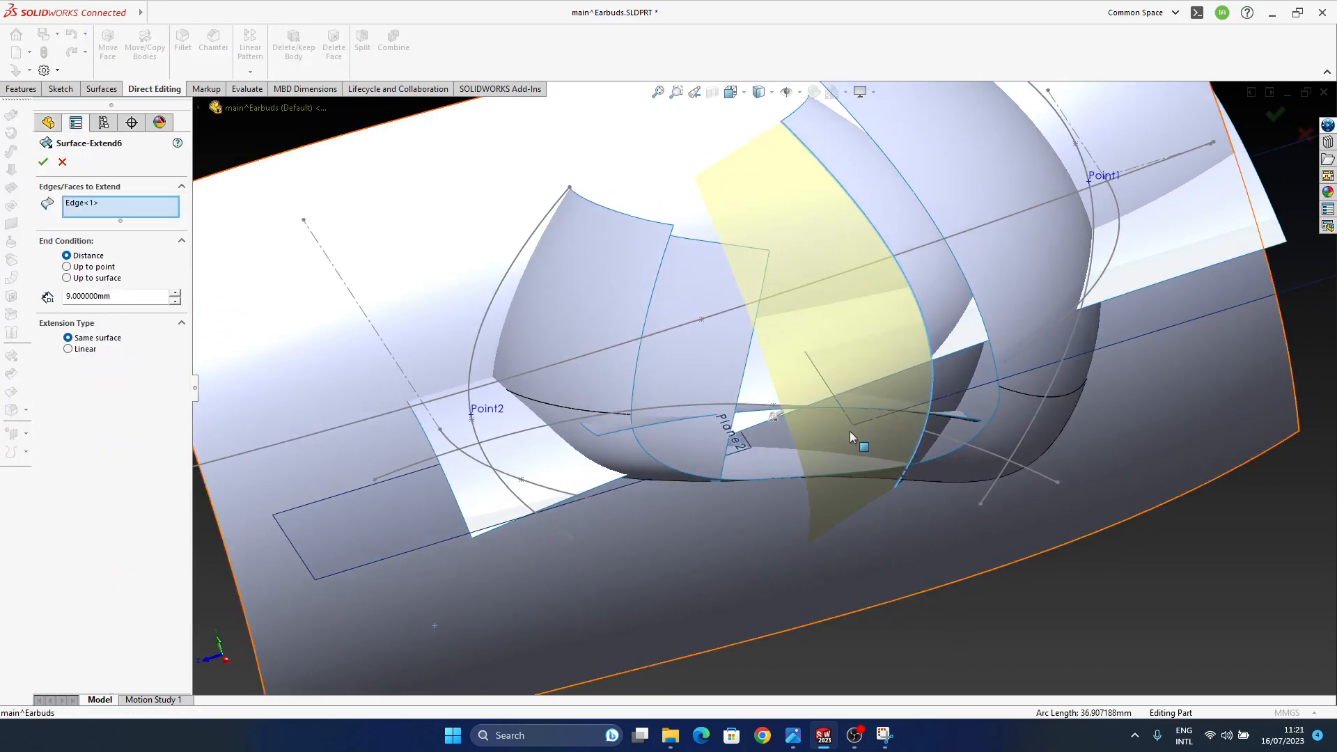
click(1274, 113)
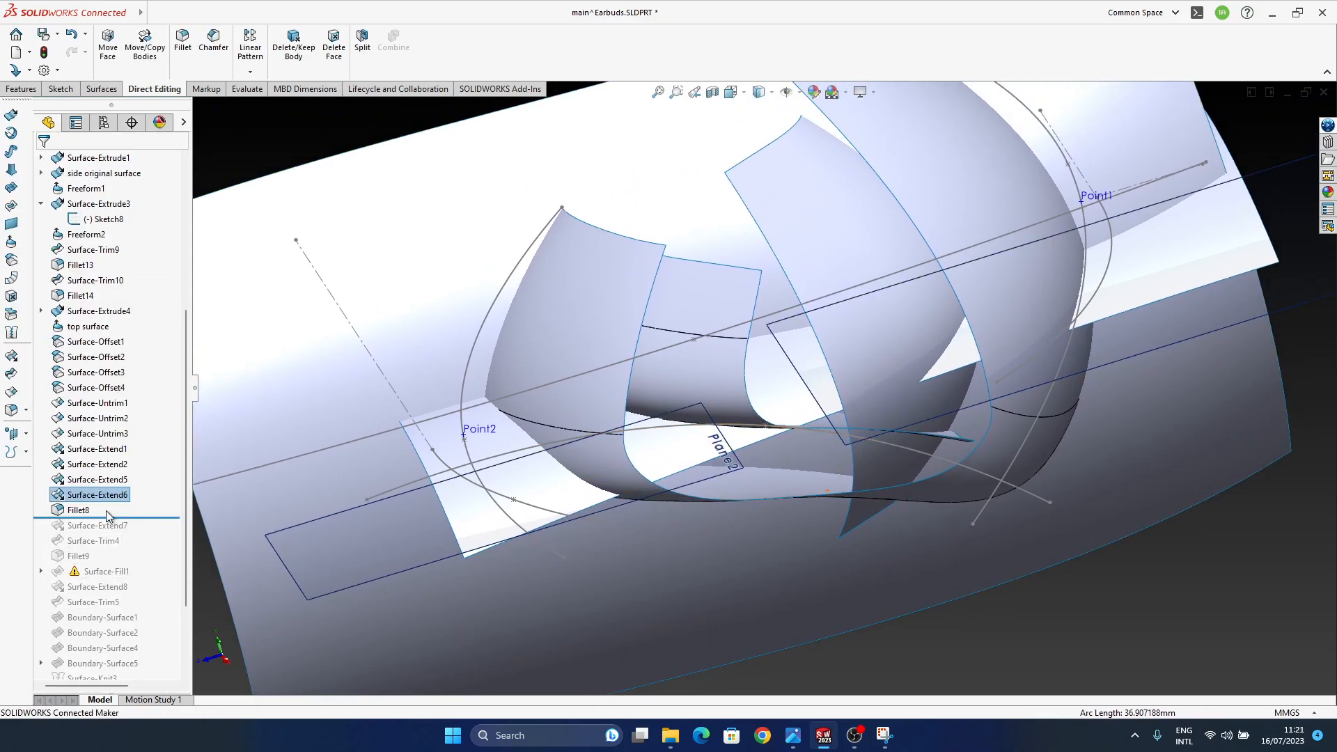
- Repair Surface-Extend7 by selecting the end edge of the inner offset strip on the Point1 side, extended 6 mm along the same surface
middle_drag(854, 482, 844, 535)
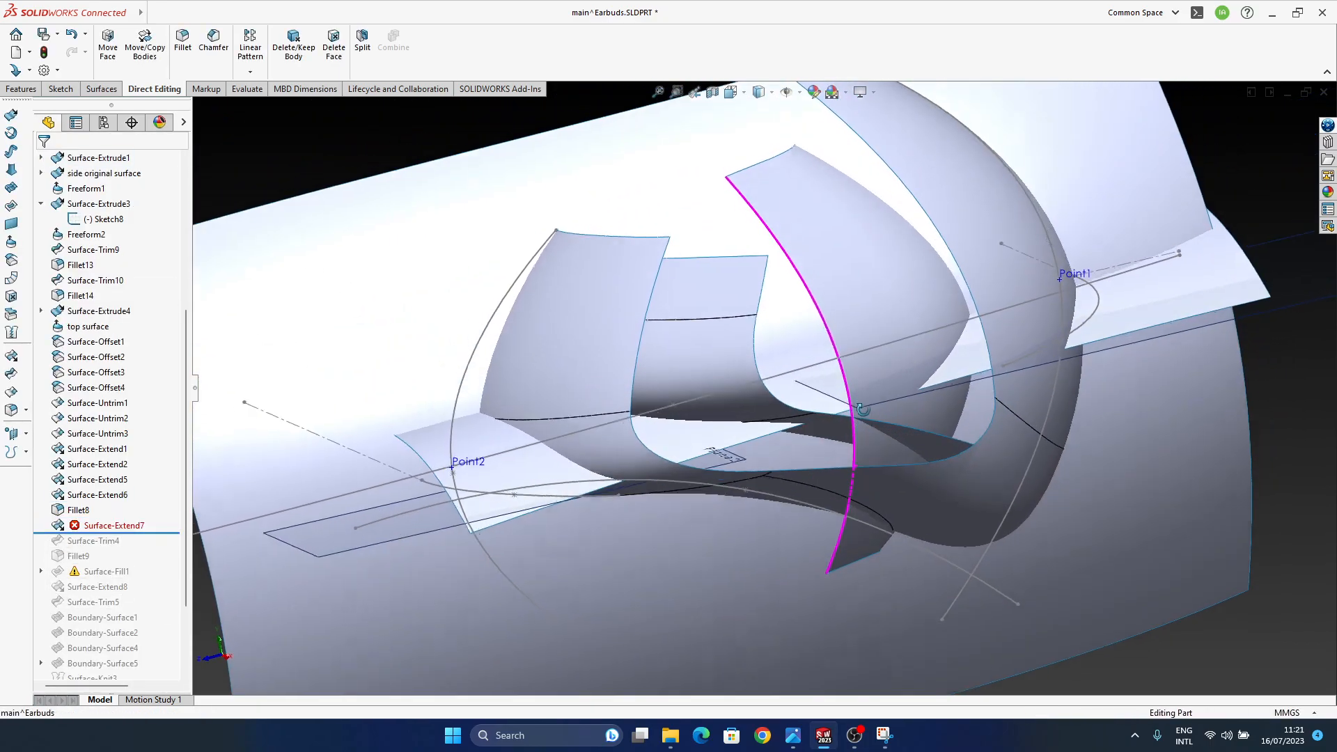
click(104, 526)
click(114, 503)
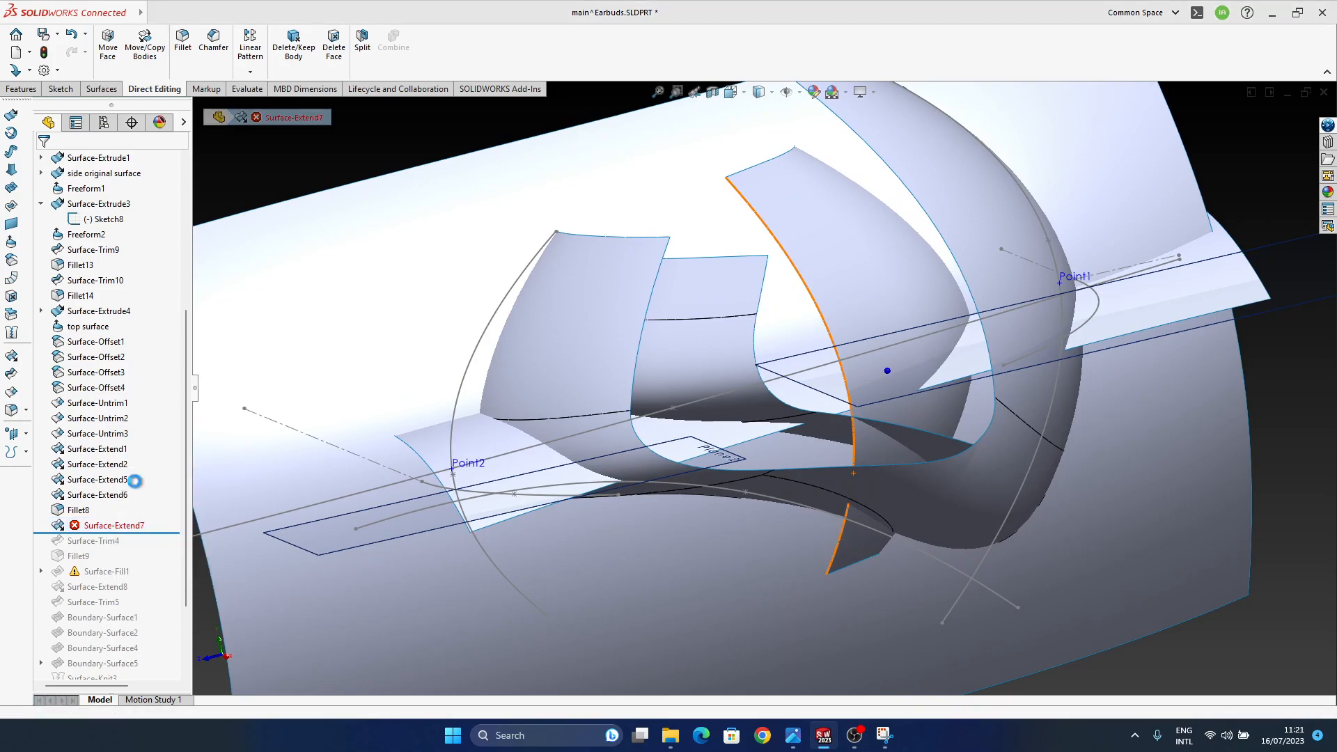
middle_drag(820, 418, 814, 498)
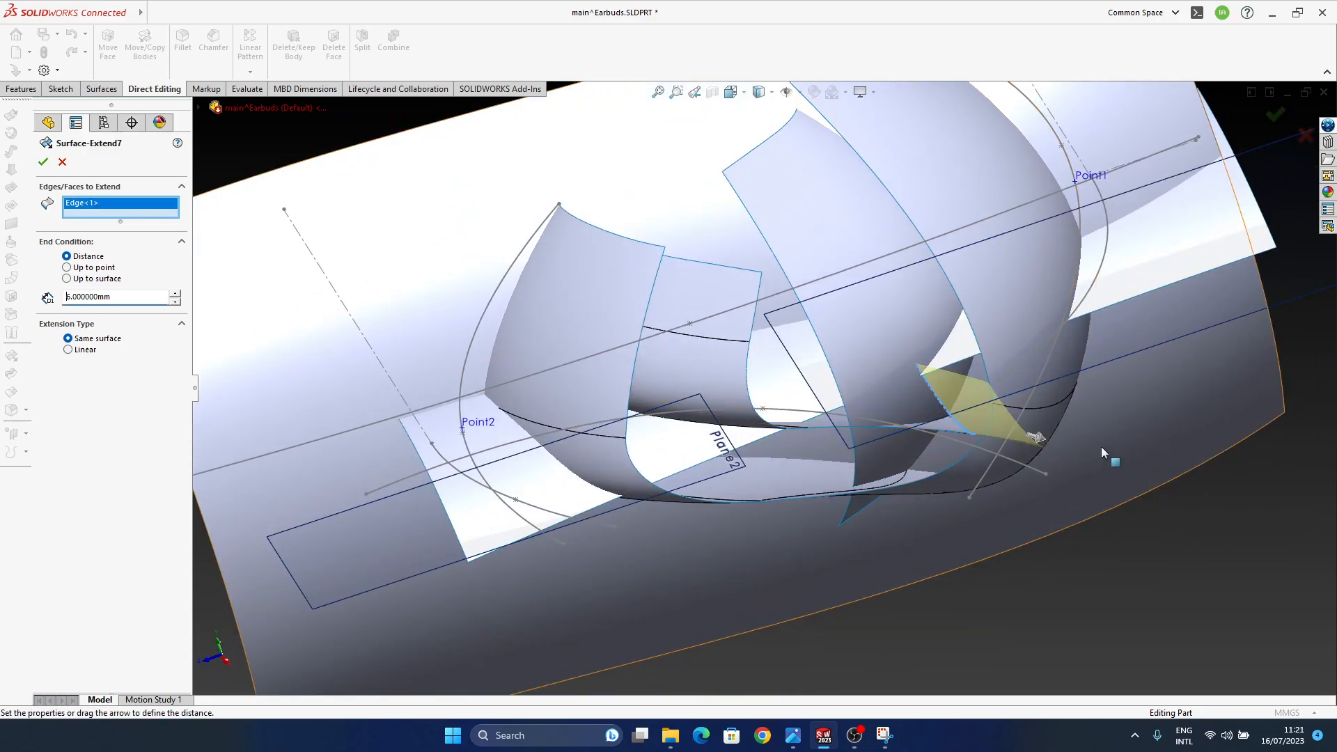
scroll(98, 551, down, 1)
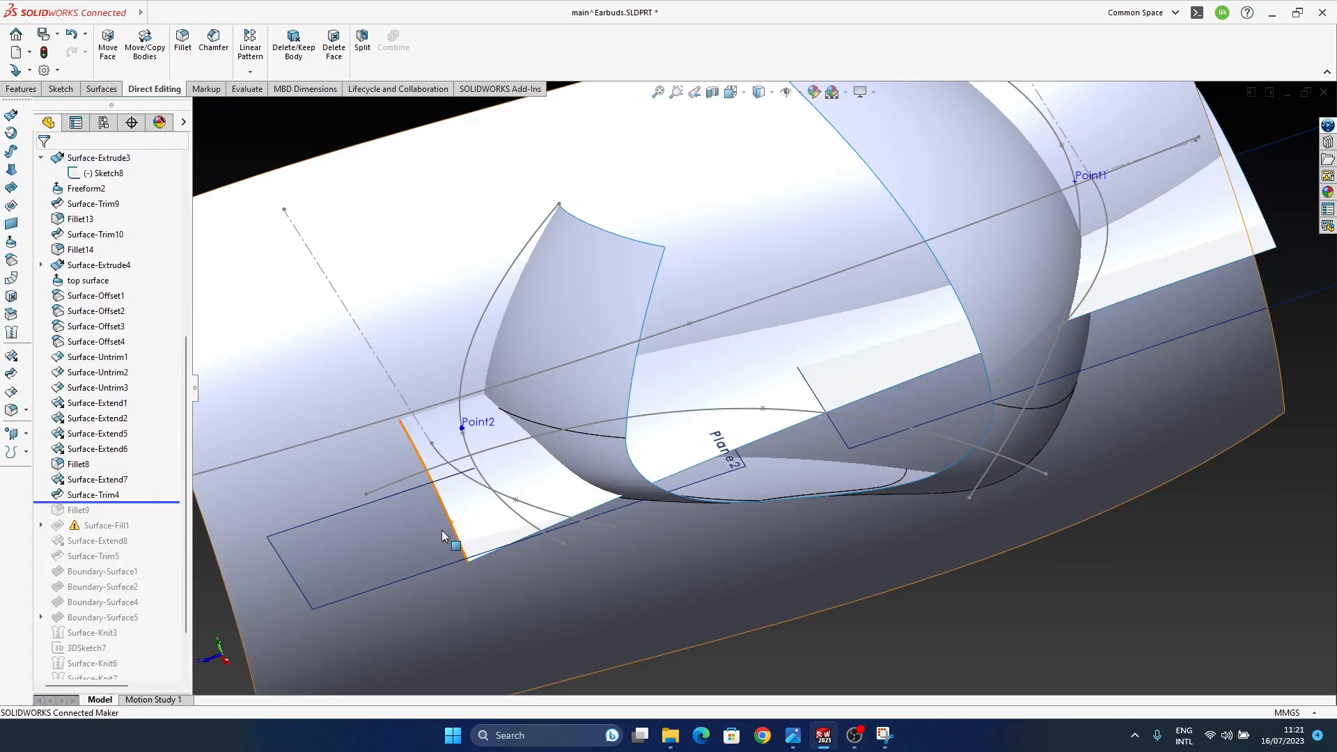
- Roll the feature history forward through Surface-Trim4 and Fillet9 and inspect the trimmed and filleted inner surfaces
middle_drag(794, 418, 815, 445)
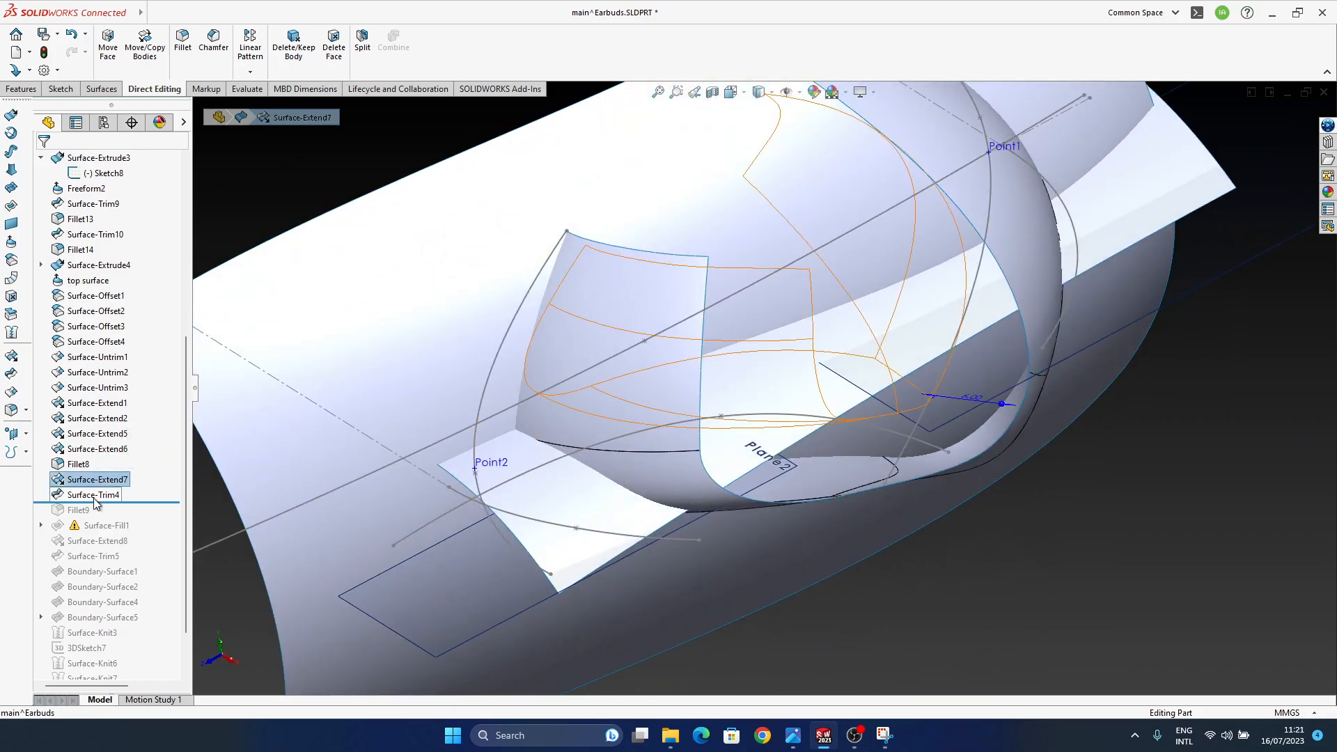
middle_drag(793, 413, 745, 363)
middle_drag(554, 530, 937, 465)
middle_drag(843, 452, 991, 372)
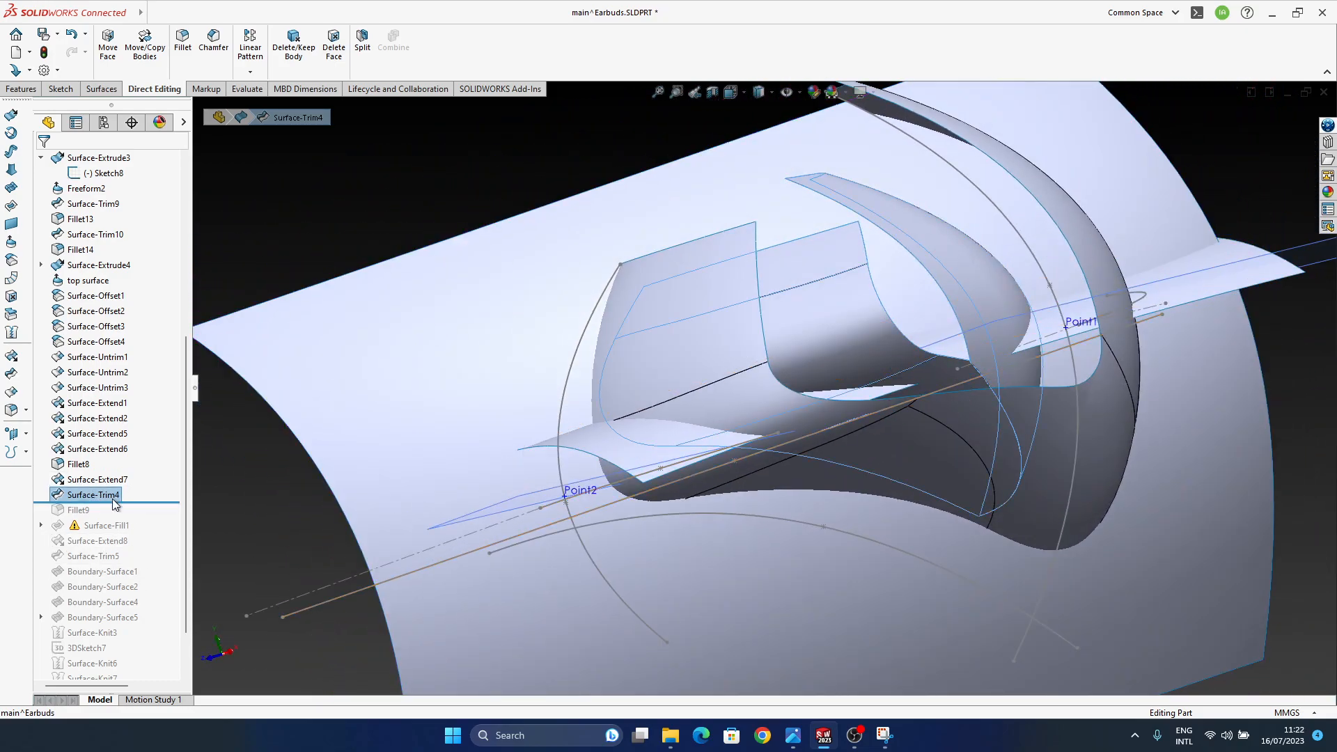
middle_drag(907, 469, 893, 370)
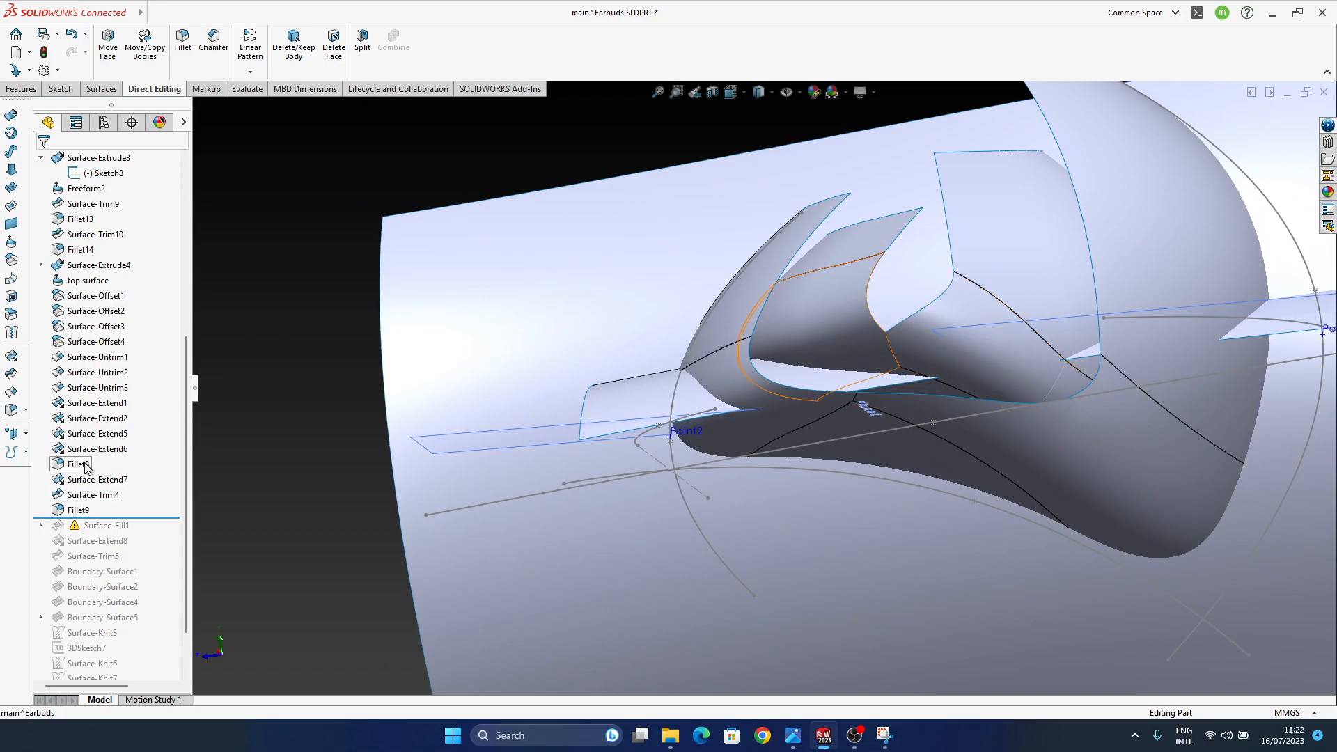
middle_drag(853, 411, 925, 298)
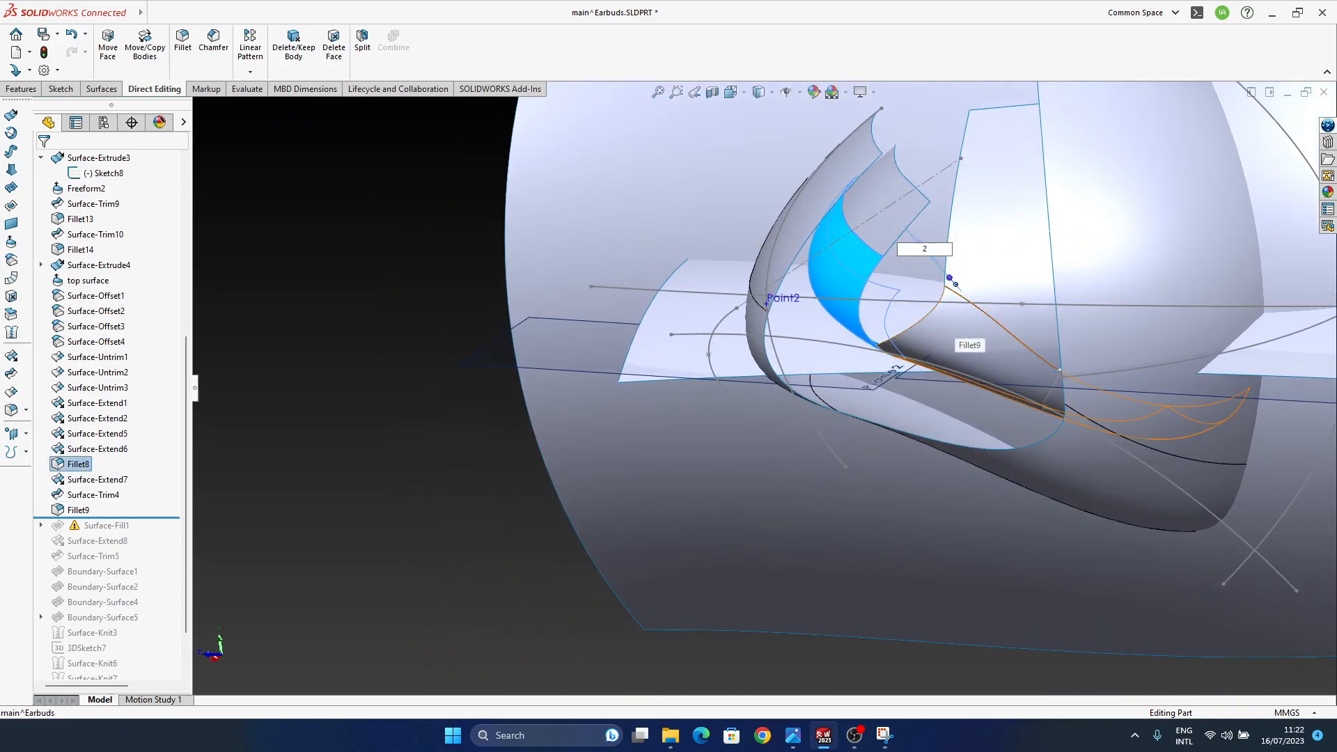
middle_drag(875, 380, 862, 330)
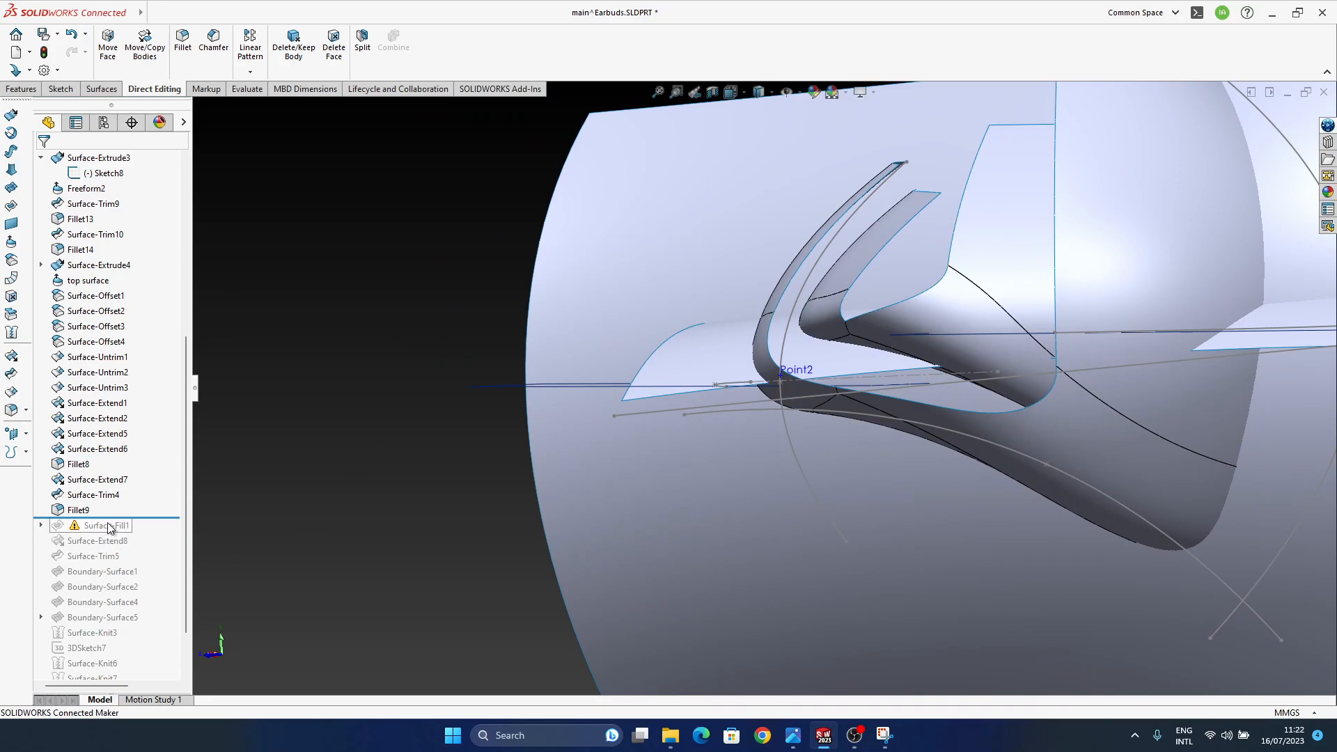
- Roll the feature history forward to include Surface-Fill1 and review its patch boundary definition
middle_drag(591, 518, 531, 527)
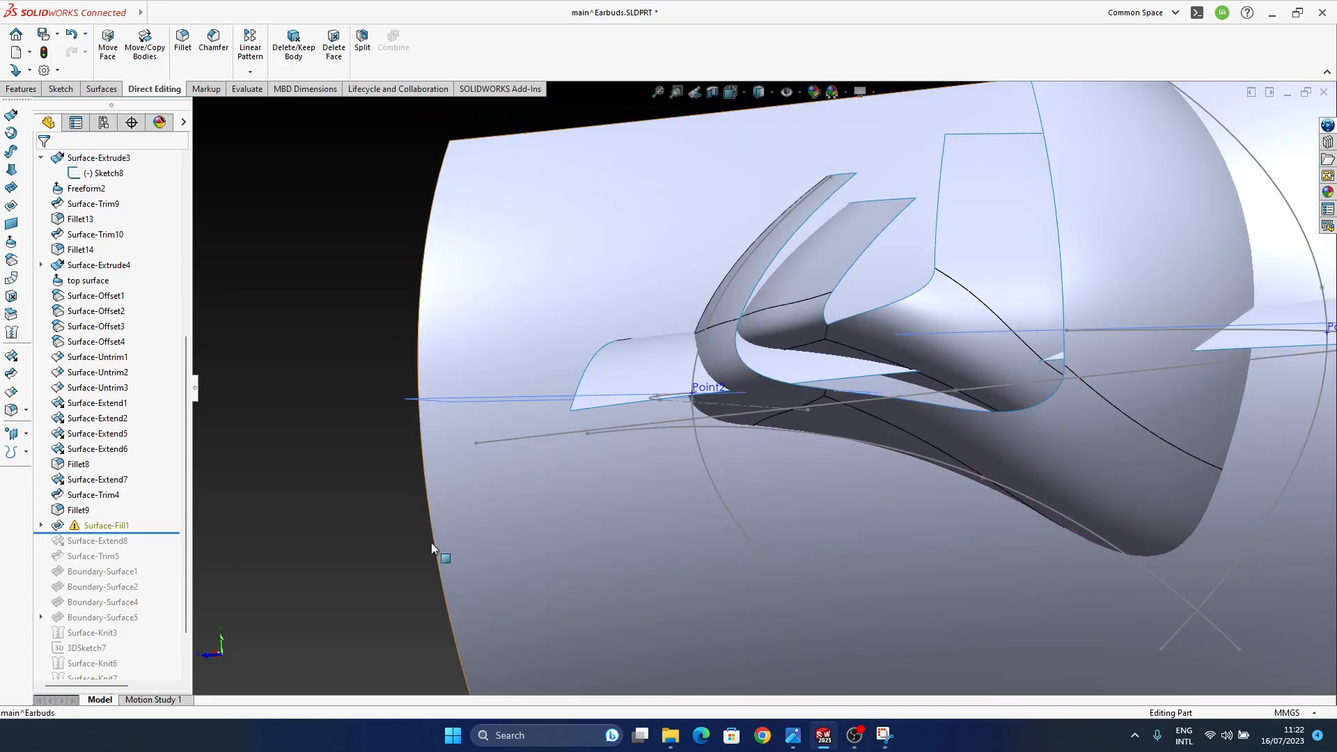
click(117, 522)
middle_drag(879, 396, 987, 412)
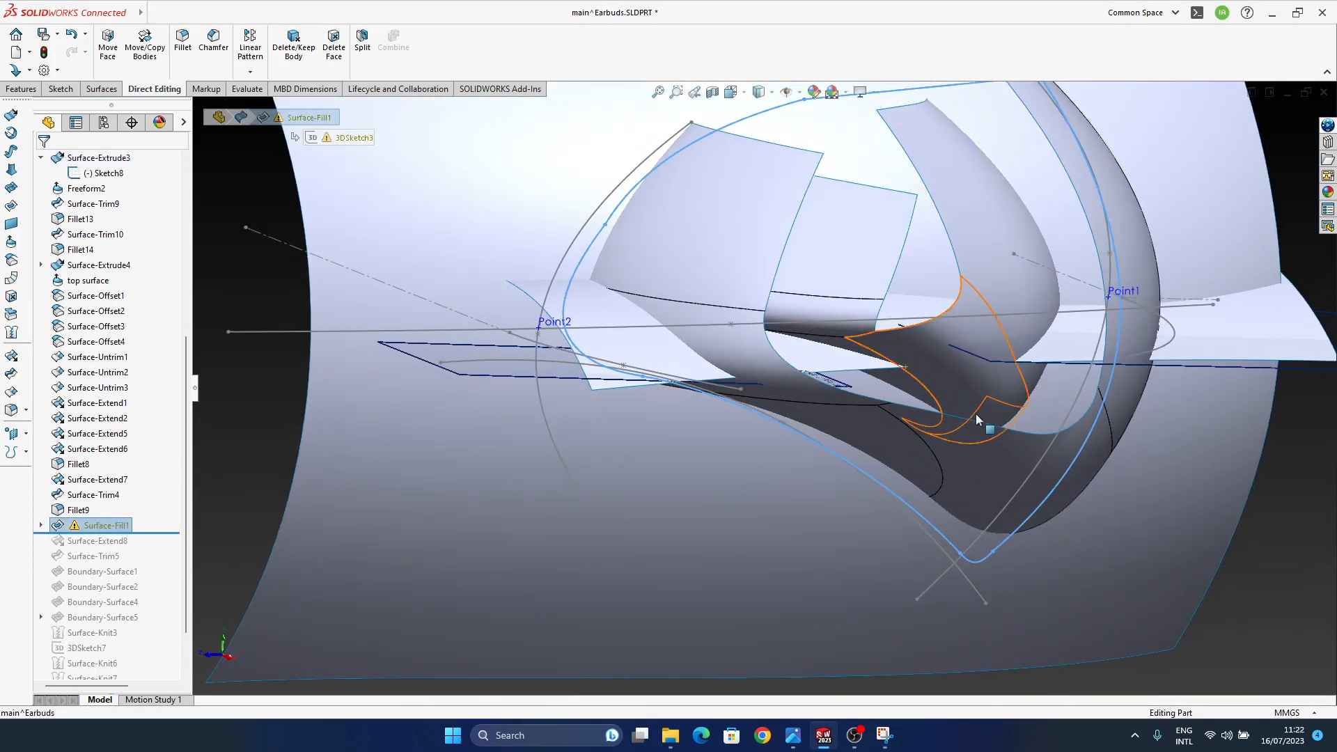
scroll(822, 395, up, 2)
middle_drag(819, 395, 848, 391)
click(96, 525)
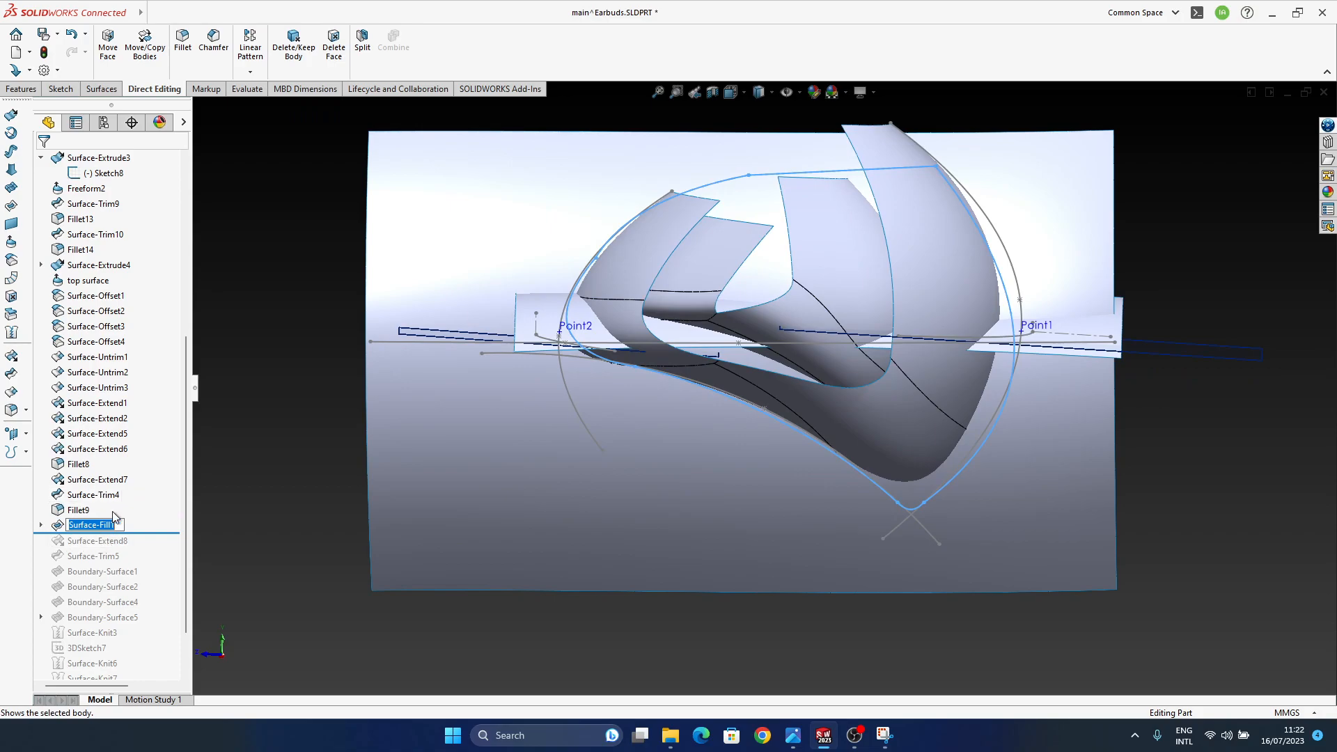
click(93, 527)
click(103, 483)
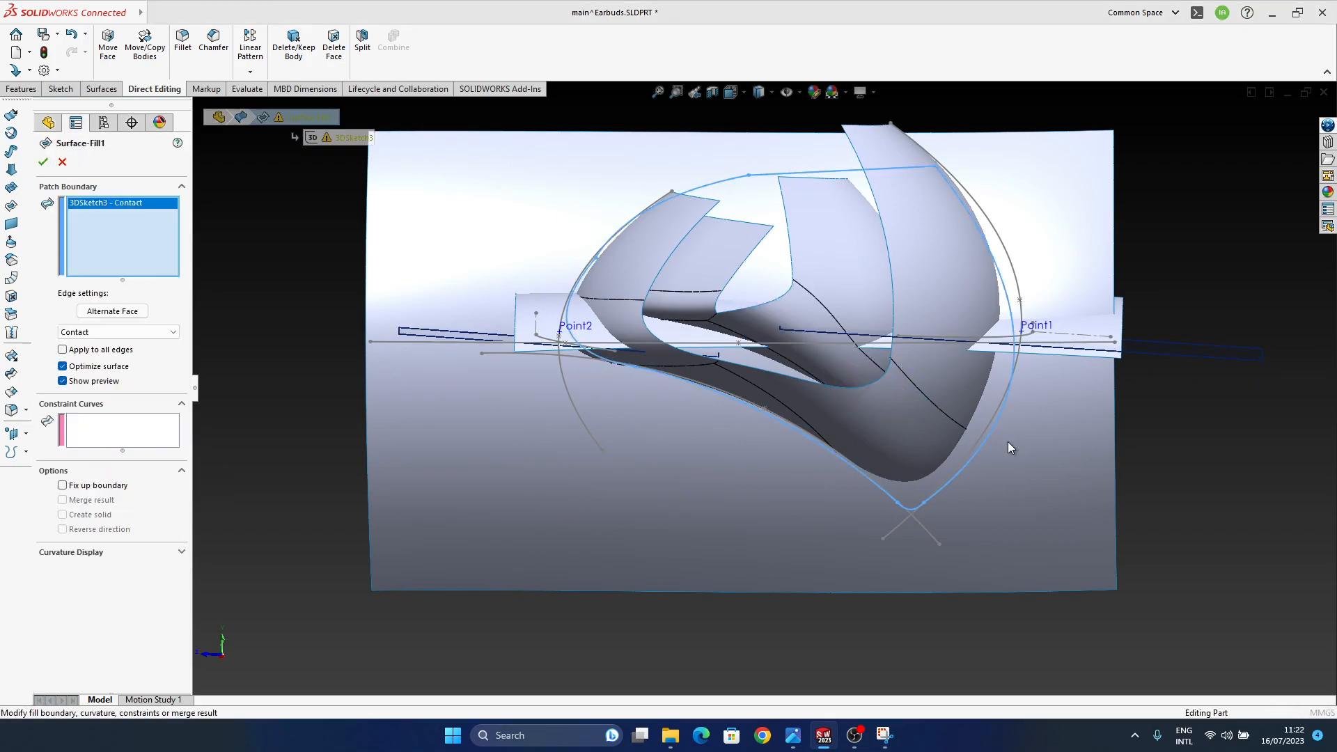
middle_drag(842, 401, 781, 268)
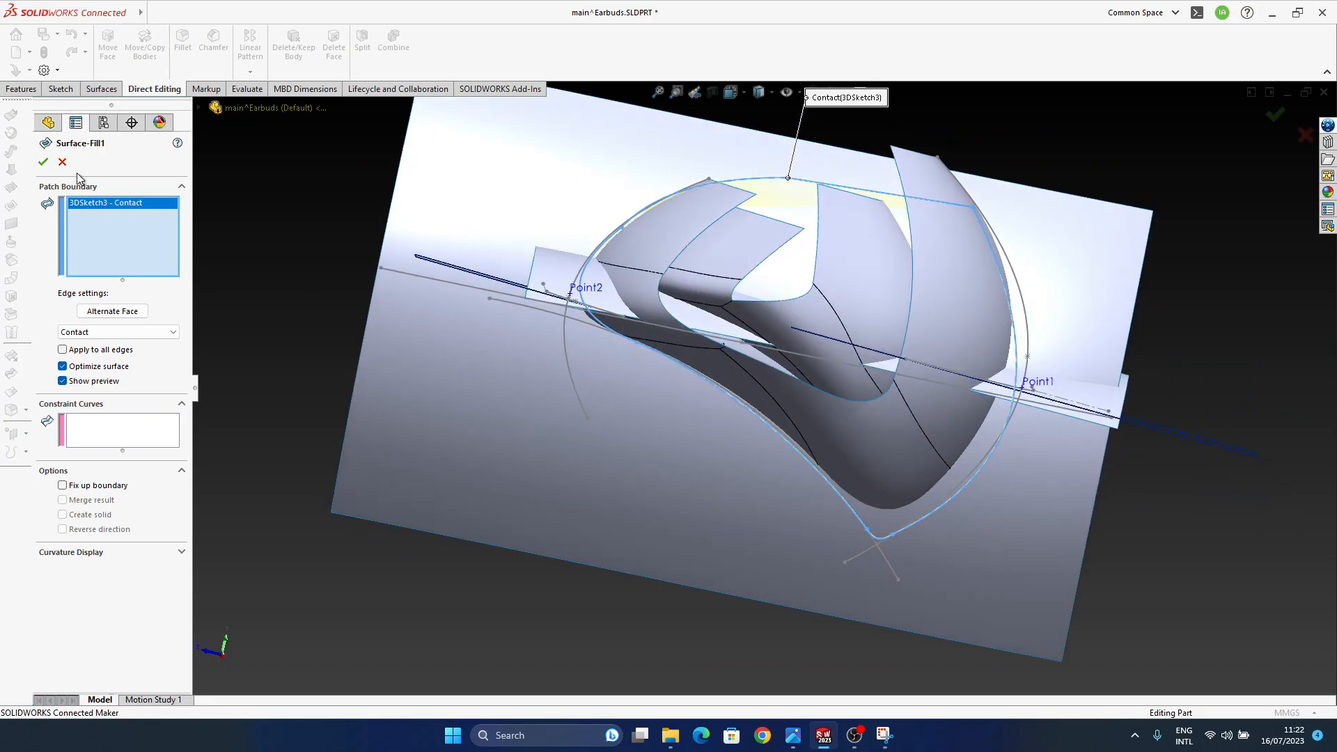
click(43, 161)
- Show 3DSketch3 under Surface-Fill1 and examine how its curves follow the earbud's side surfaces
middle_drag(838, 558, 788, 395)
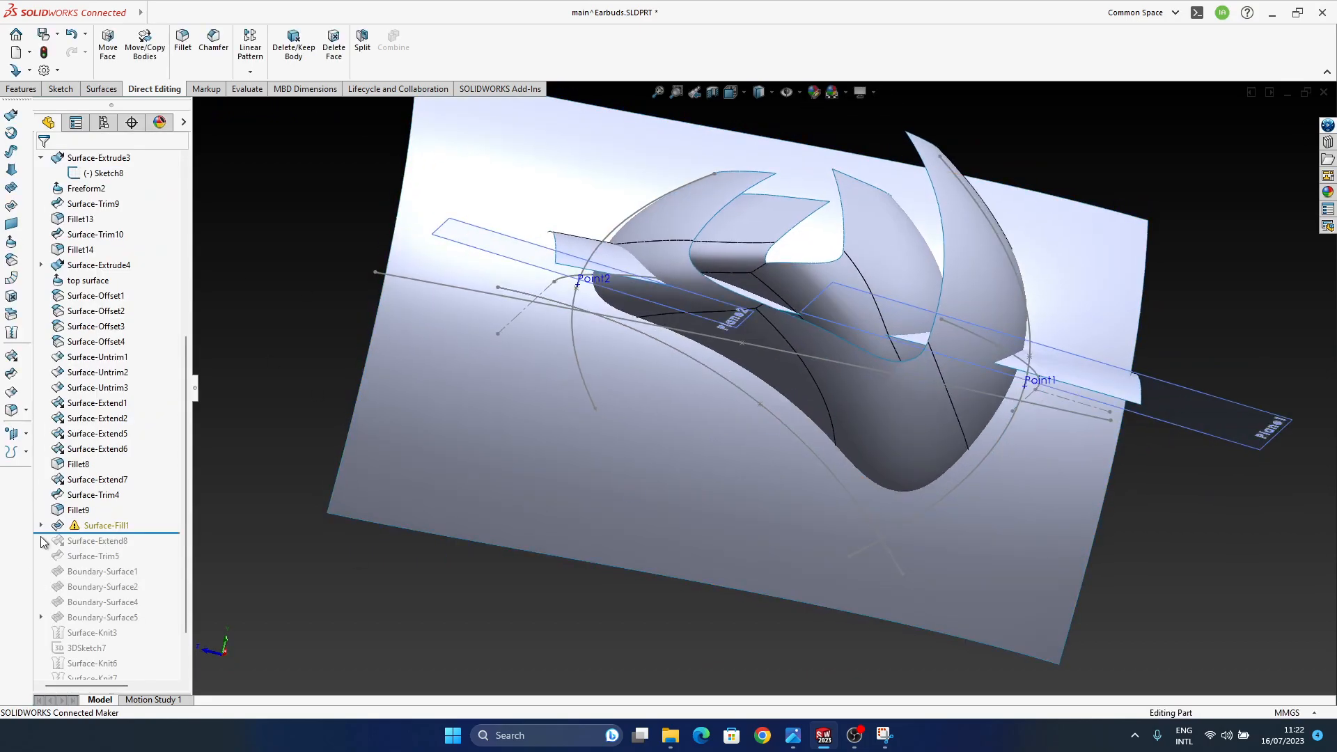
click(111, 542)
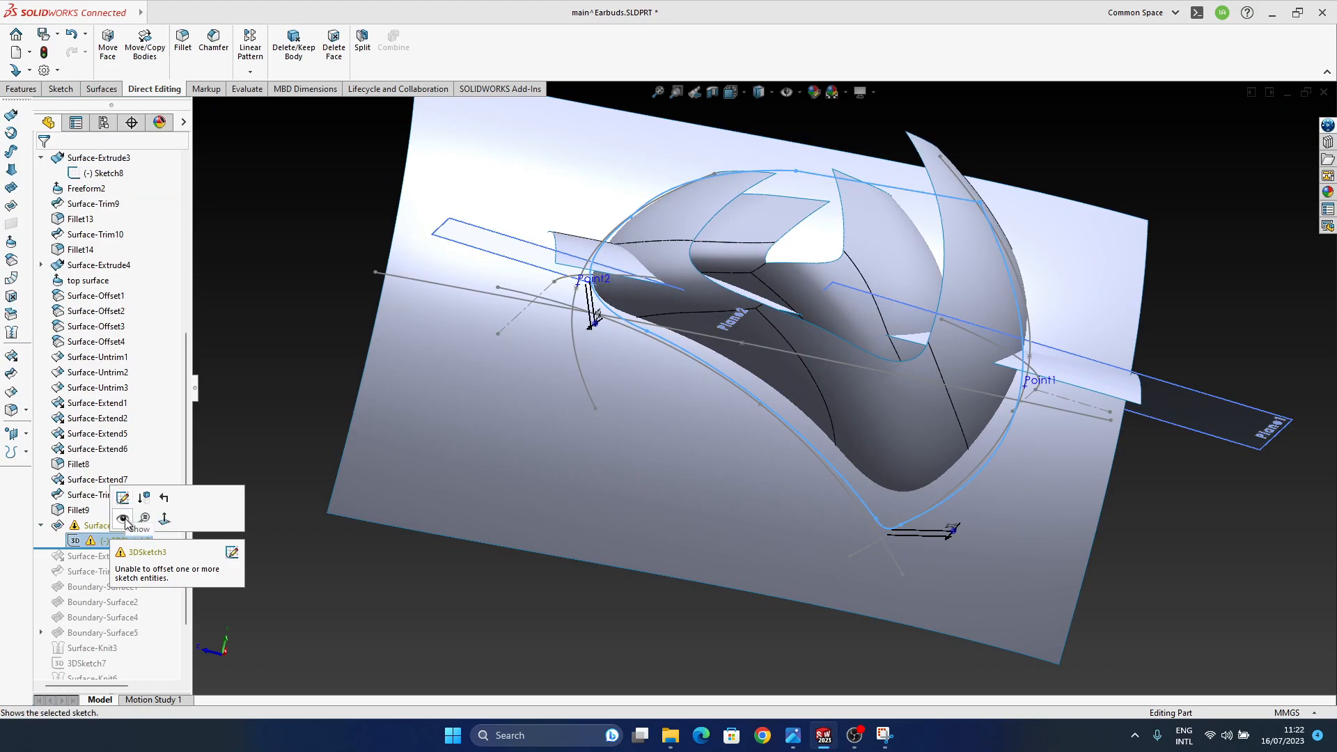
click(124, 519)
middle_drag(783, 422, 754, 495)
middle_drag(801, 552, 745, 390)
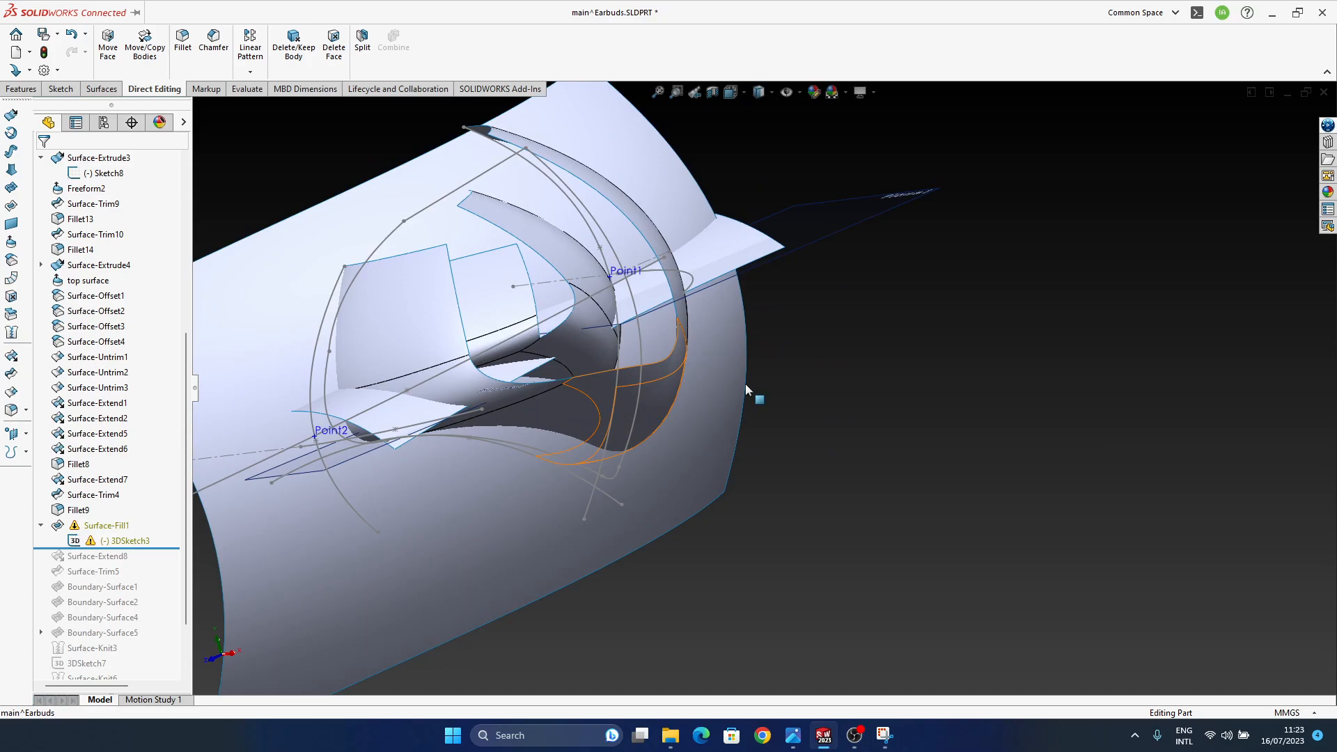
middle_drag(745, 390, 825, 513)
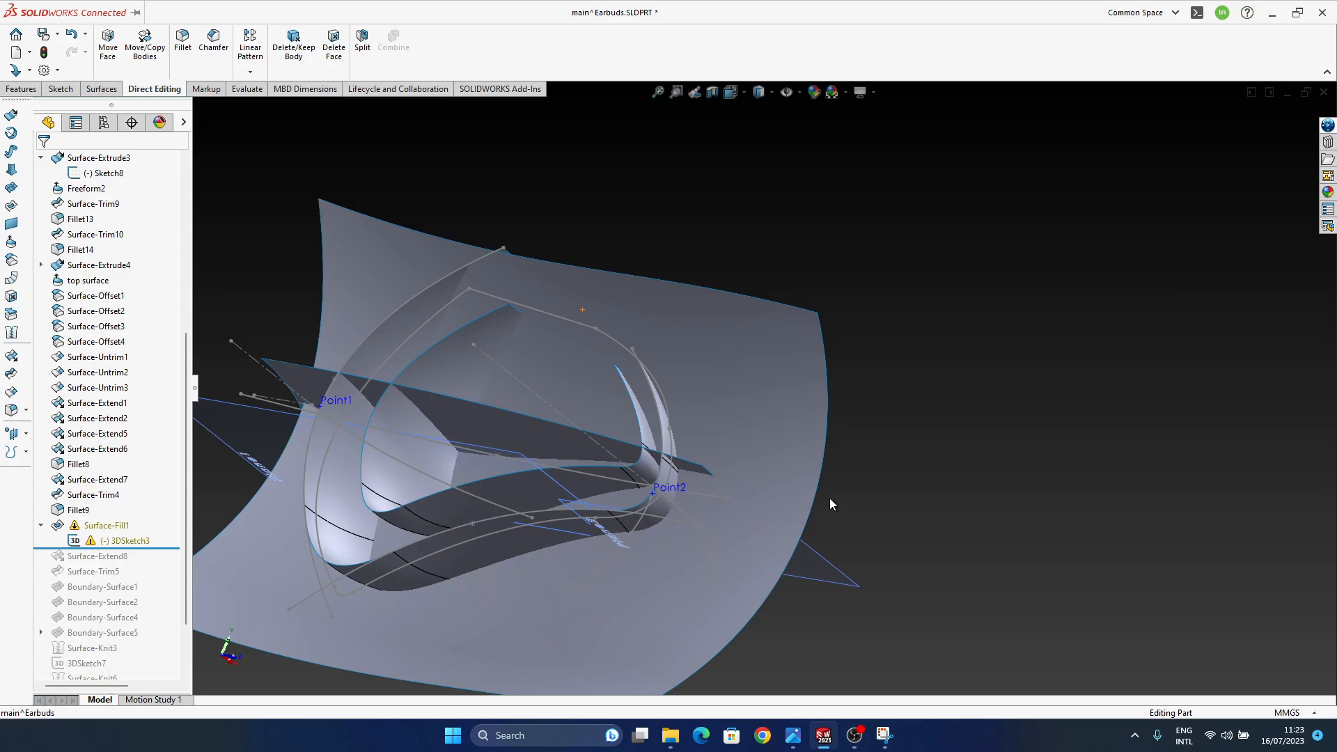
middle_drag(821, 500, 627, 474)
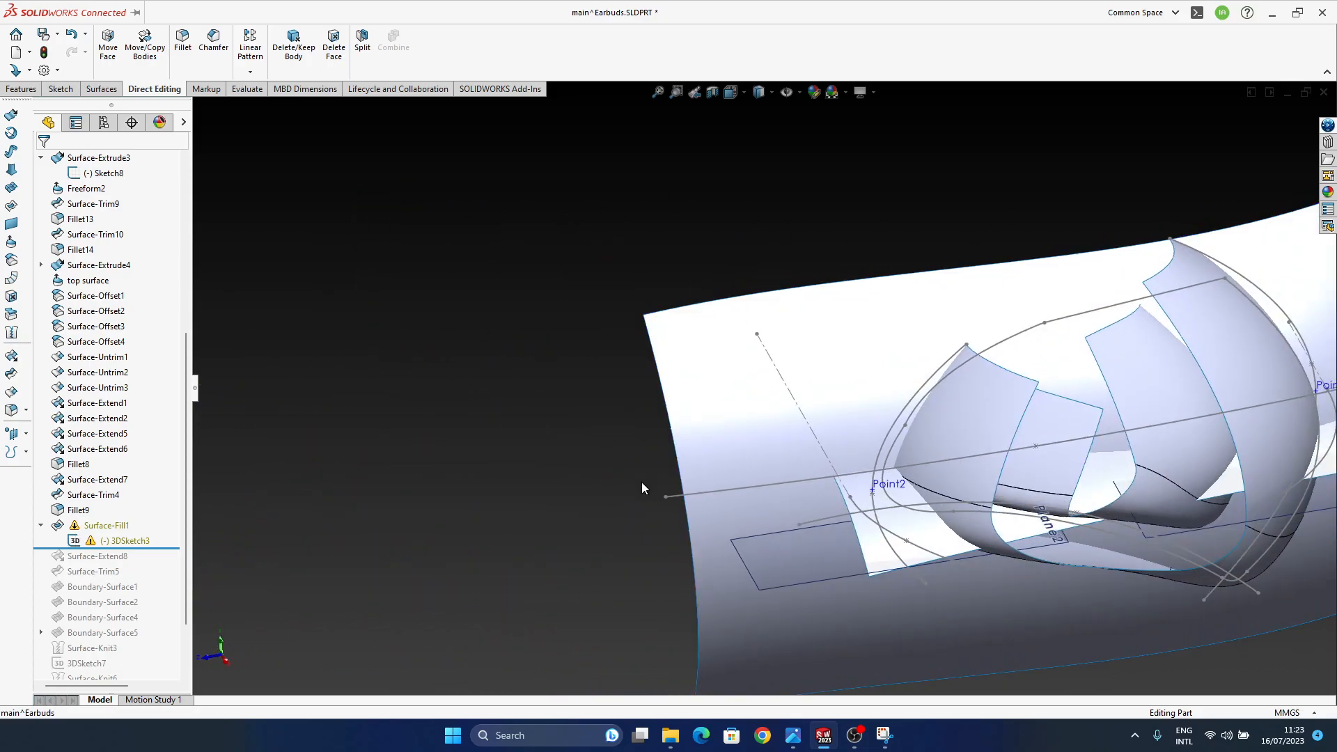
middle_drag(836, 442, 779, 425)
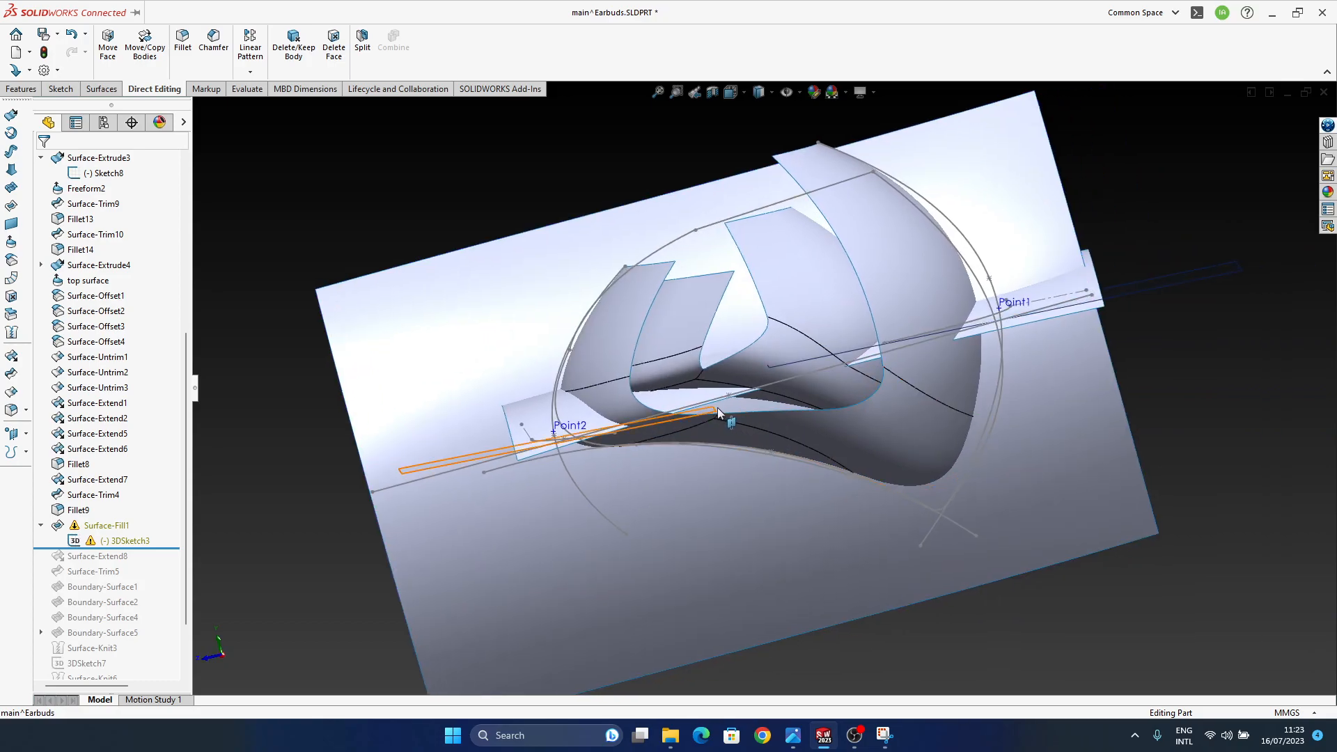
- Open 3DSketch3 under Surface-Fill1 for editing
click(117, 544)
click(129, 502)
mouse_move(811, 513)
middle_down()
mouse_move(887, 265)
mouse_move(913, 275)
mouse_move(883, 373)
mouse_move(937, 546)
mouse_move(892, 550)
mouse_move(828, 513)
mouse_move(807, 516)
mouse_move(811, 530)
mouse_move(845, 460)
mouse_move(930, 454)
mouse_move(949, 469)
mouse_move(936, 473)
mouse_move(1098, 540)
mouse_move(1104, 482)
mouse_move(1051, 394)
mouse_move(1021, 295)
mouse_move(878, 306)
mouse_move(825, 329)
mouse_move(884, 498)
mouse_move(742, 415)
mouse_move(749, 256)
mouse_move(793, 324)
middle_up()
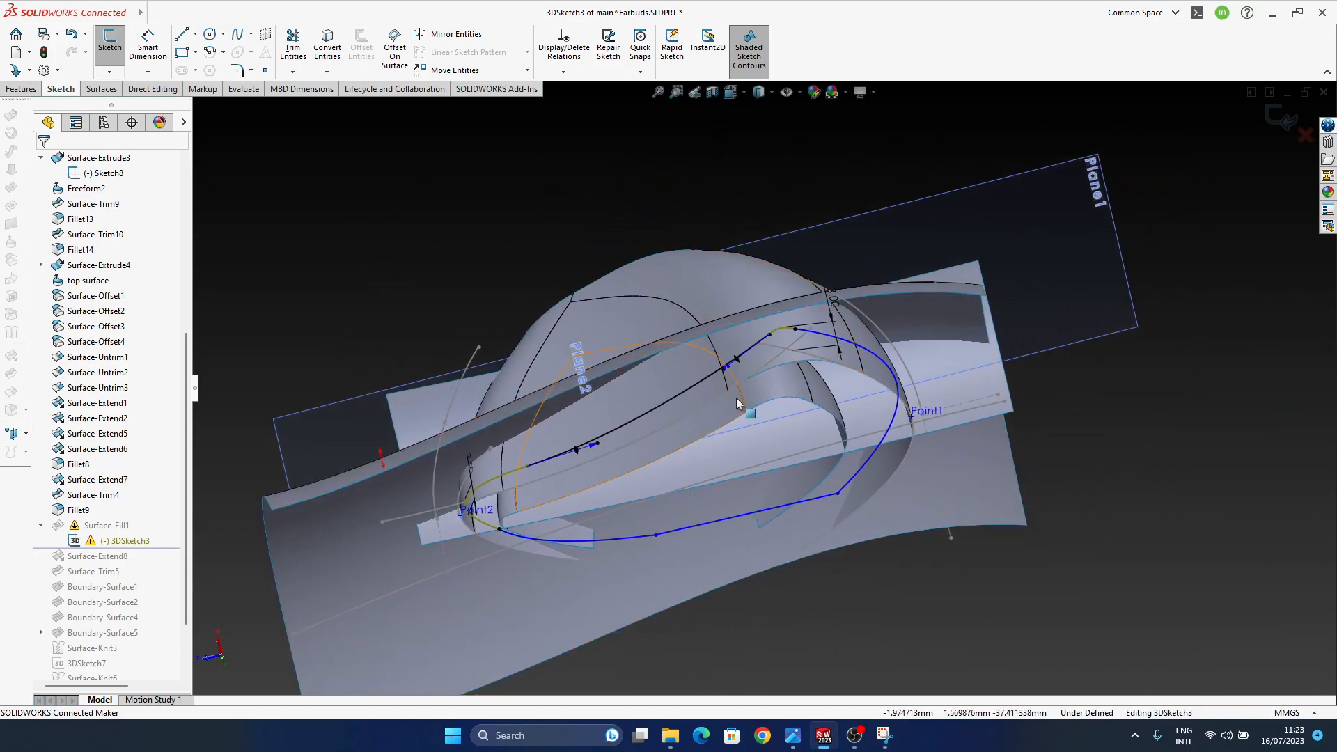
- Examine the 3DSketch3 offset curves and splines against the lower edges of the side surfaces near Point1 and Point2
middle_drag(742, 407, 807, 350)
scroll(808, 350, down, 4)
mouse_move(689, 448)
middle_down()
mouse_move(718, 248)
mouse_move(733, 261)
middle_up()
scroll(759, 402, up, 3)
mouse_move(759, 402)
middle_down()
mouse_move(750, 326)
mouse_move(766, 401)
mouse_move(606, 296)
mouse_move(597, 250)
mouse_move(553, 211)
mouse_move(871, 327)
mouse_move(868, 482)
mouse_move(699, 399)
mouse_move(710, 388)
mouse_move(689, 458)
mouse_move(715, 296)
mouse_move(727, 323)
middle_up()
scroll(662, 411, down, 4)
middle_click(690, 458)
scroll(663, 412, up, 4)
mouse_move(734, 420)
ctrl+middle_down()
mouse_move(695, 304)
mouse_move(703, 342)
mouse_move(761, 373)
mouse_move(690, 491)
mouse_move(632, 503)
mouse_move(628, 291)
ctrl+middle_up()
middle_click(704, 291)
middle_click(632, 503)
ctrl+middle_drag(776, 199, 722, 392)
middle_click(702, 284)
ctrl+middle_drag(900, 277, 827, 284)
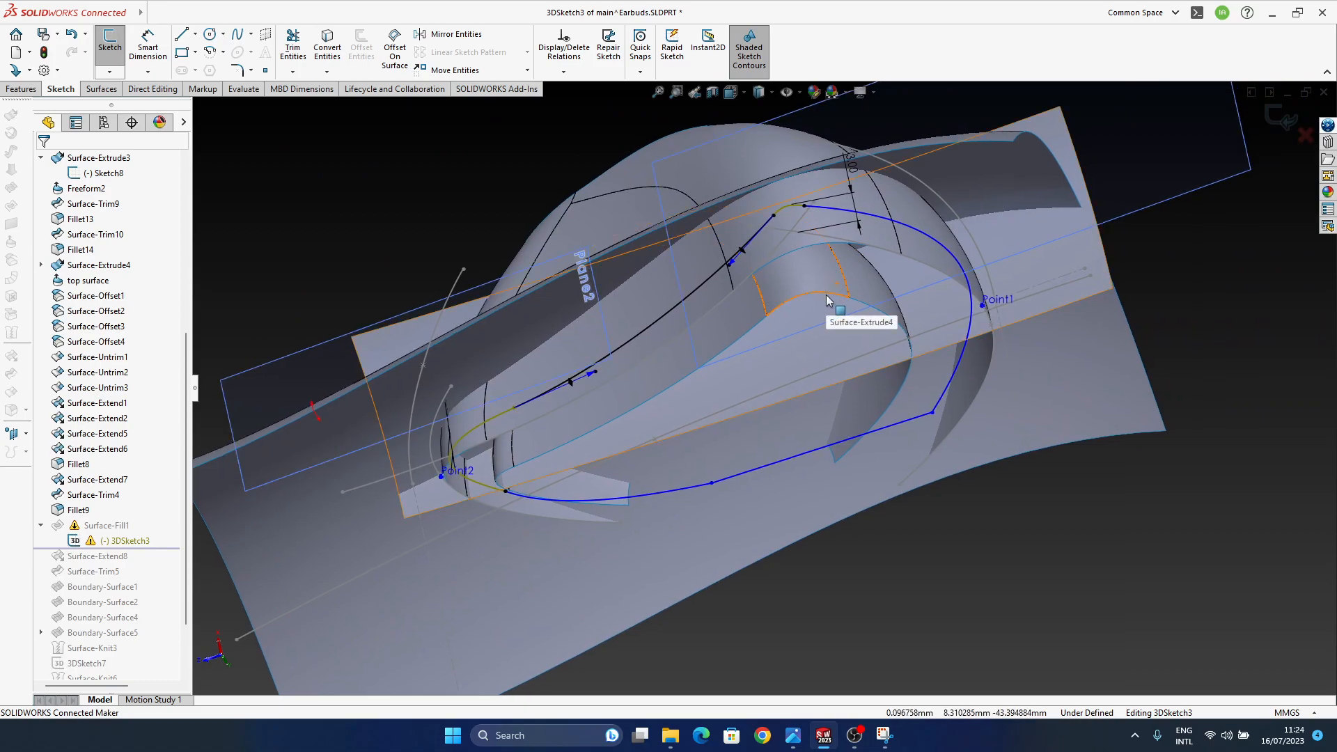
middle_drag(826, 294, 742, 324)
scroll(631, 395, down, 4)
ctrl+middle_drag(663, 407, 646, 355)
ctrl+middle_drag(821, 288, 644, 305)
scroll(557, 447, up, 2)
middle_drag(595, 369, 644, 383)
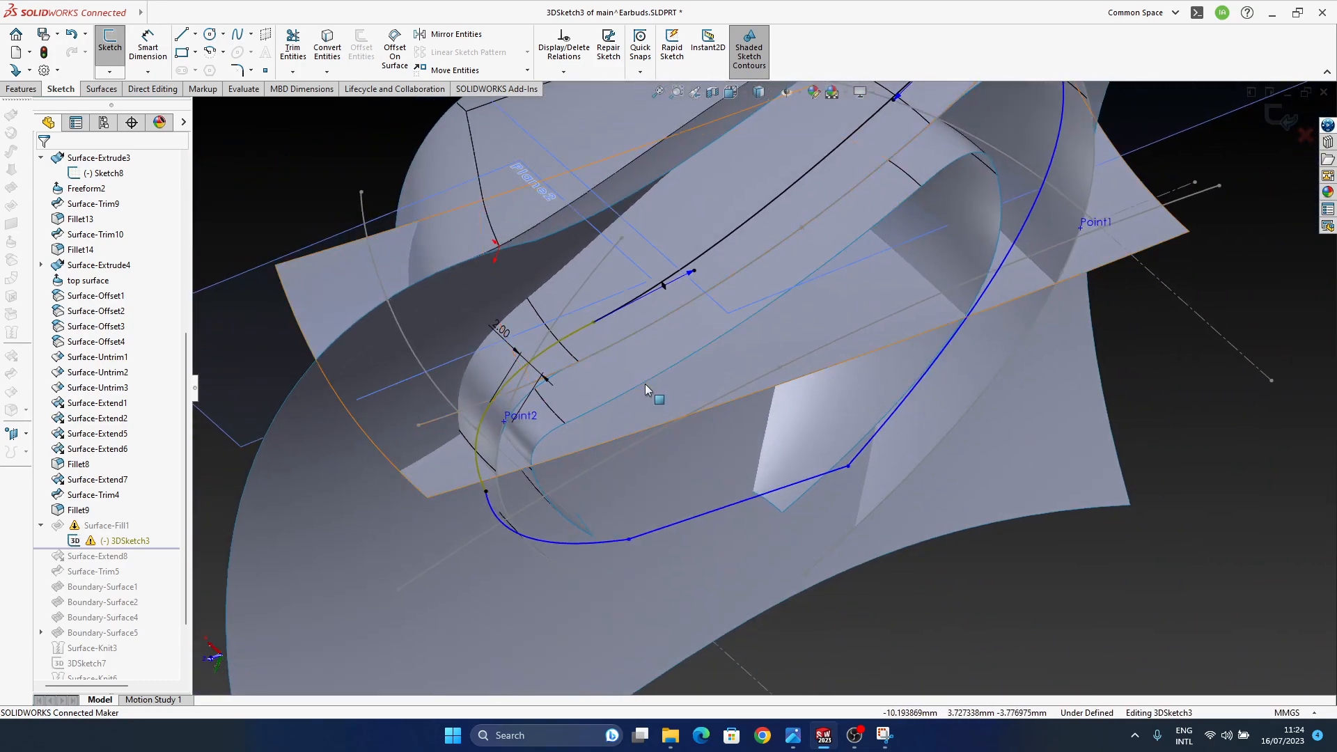
- Delete the old offset curves, splines and straight connecting line from 3DSketch3
click(730, 235)
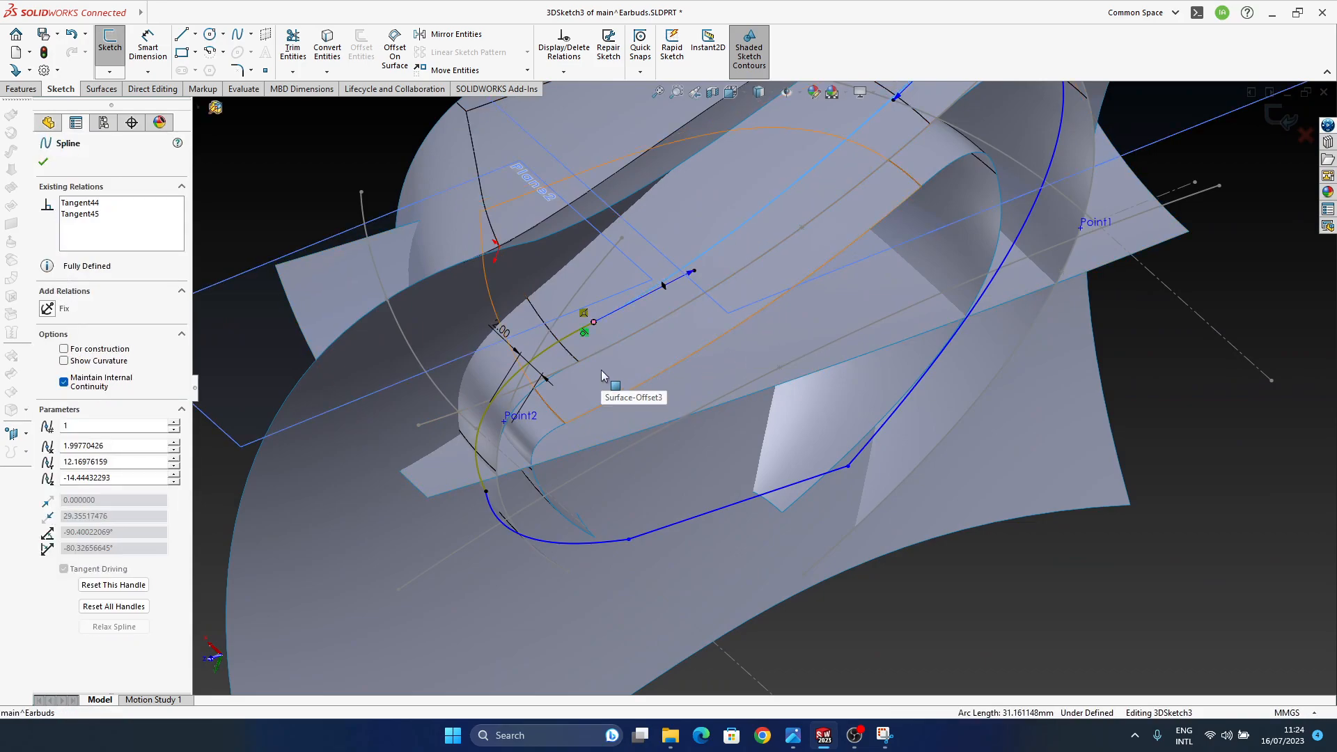
key(Escape)
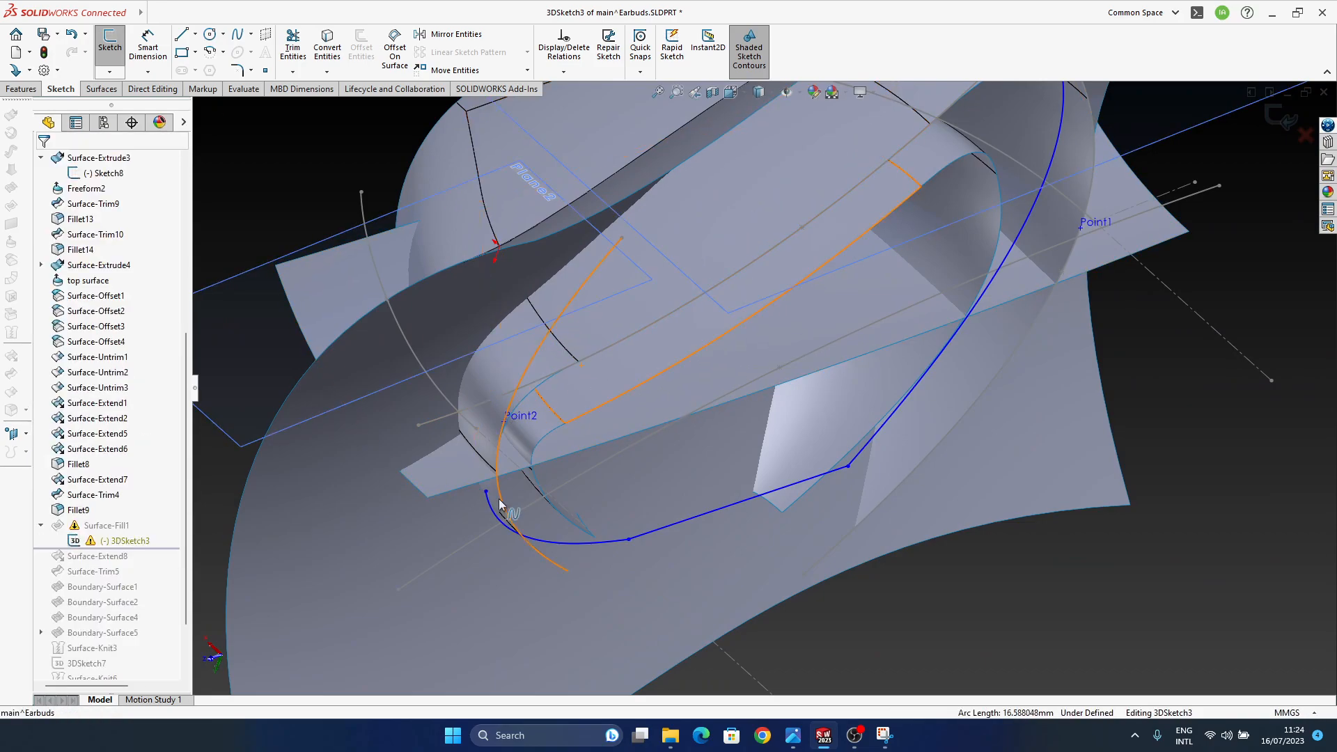
click(686, 527)
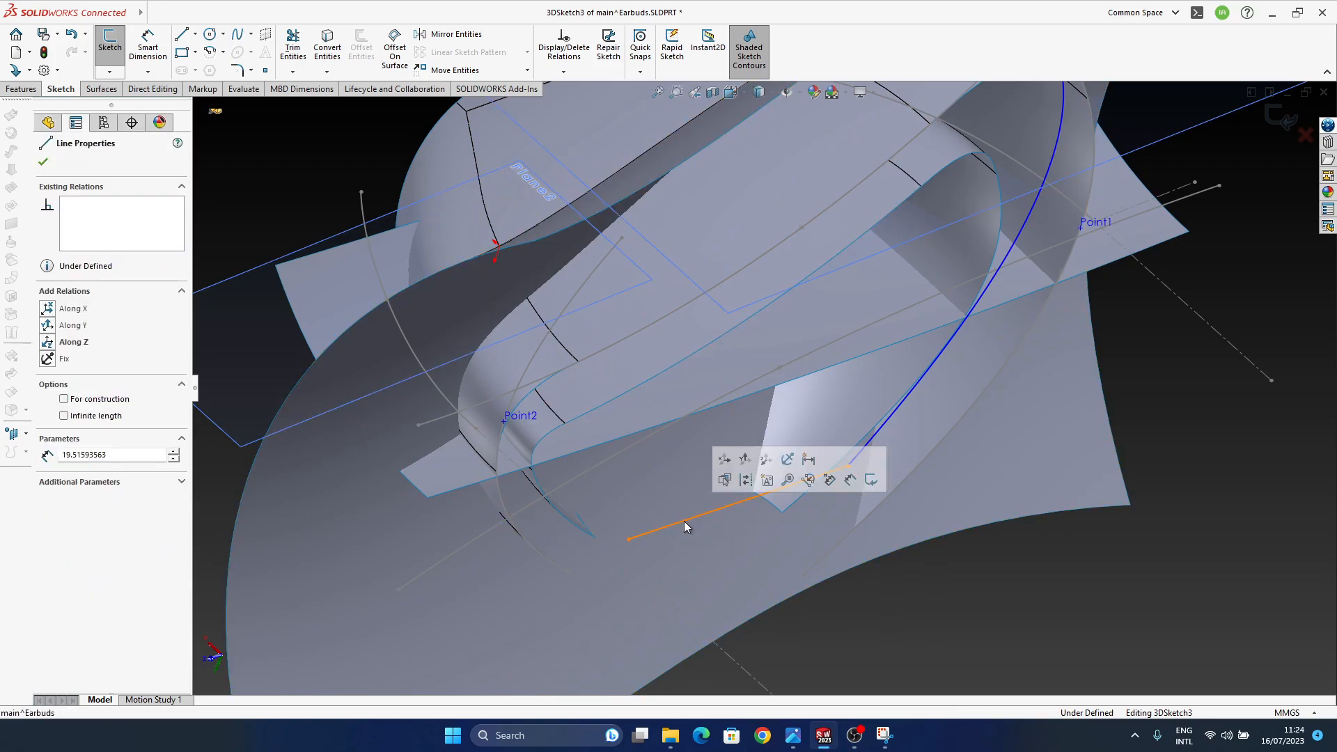
key(Delete)
click(880, 432)
middle_drag(878, 424, 830, 354)
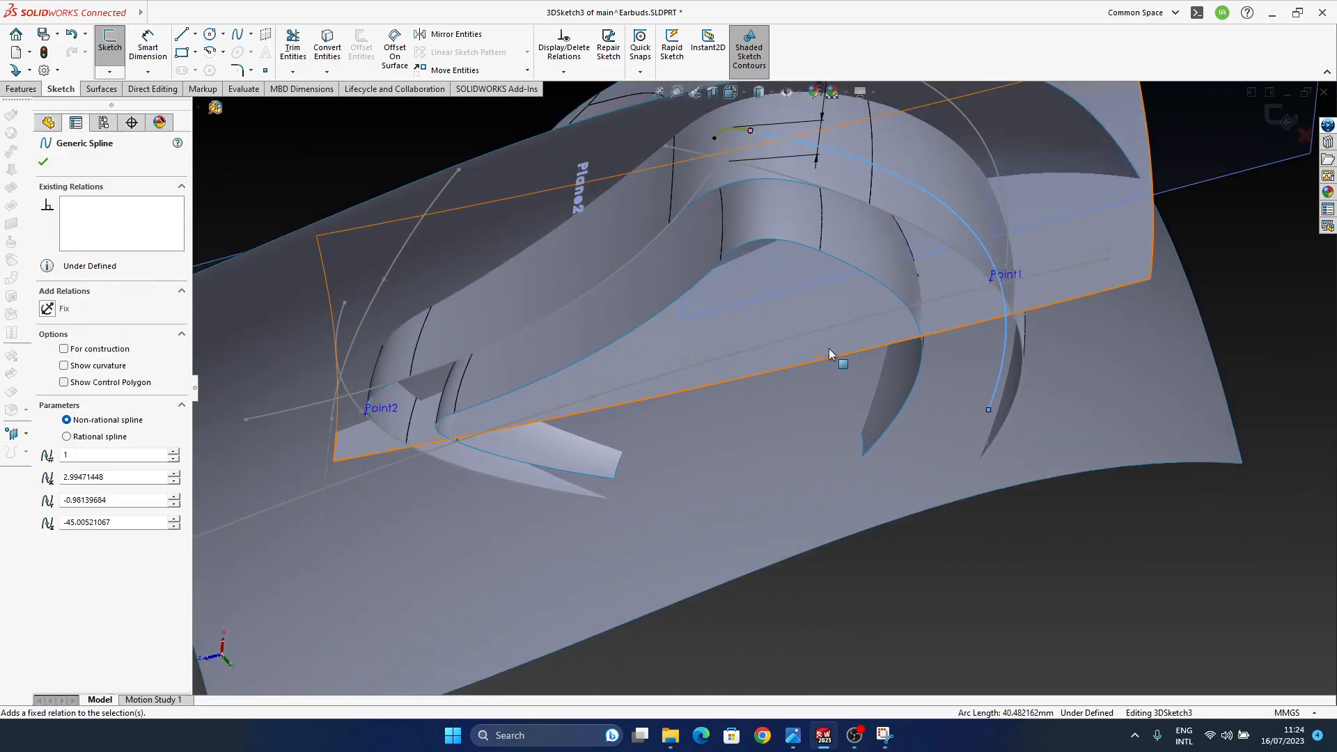
middle_drag(790, 312, 817, 358)
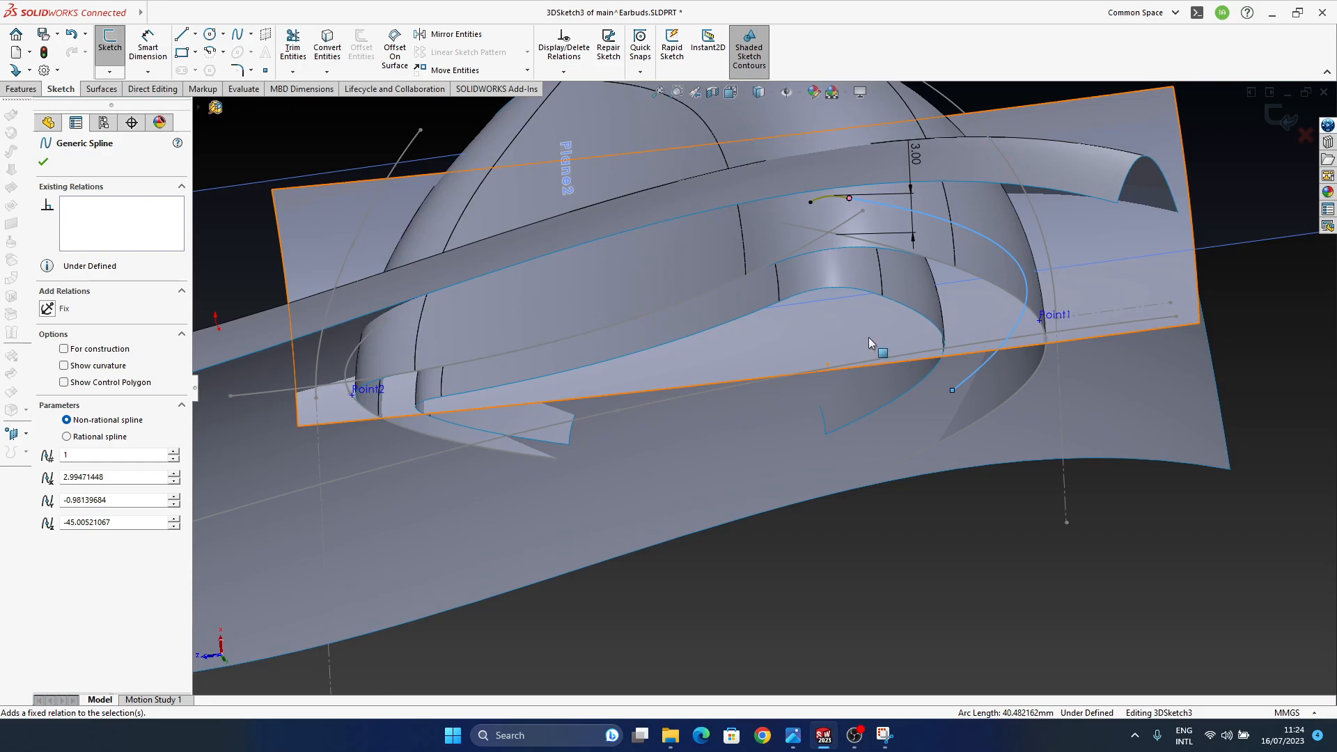
key(Delete)
click(822, 199)
key(Delete)
- Offset the outer side surface's lower edge around the Point1 end by 3 mm on the surface
middle_drag(922, 292, 871, 248)
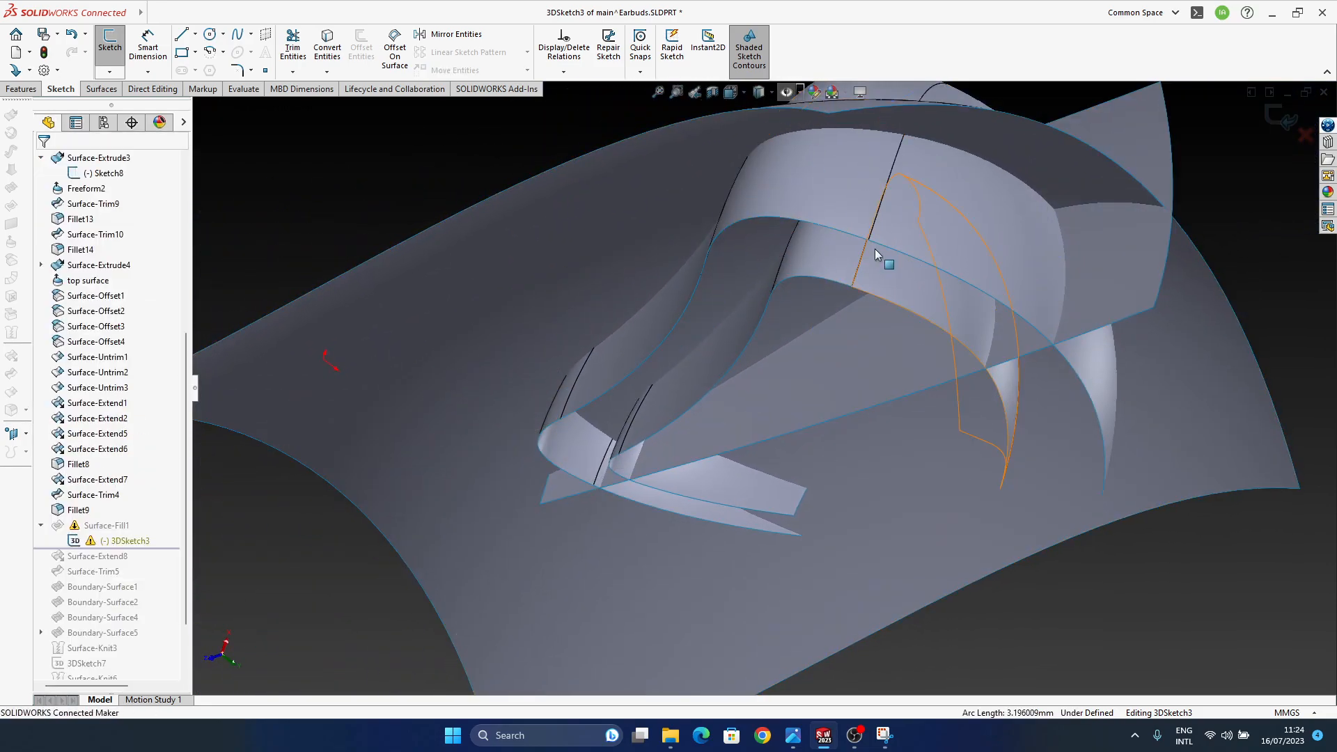
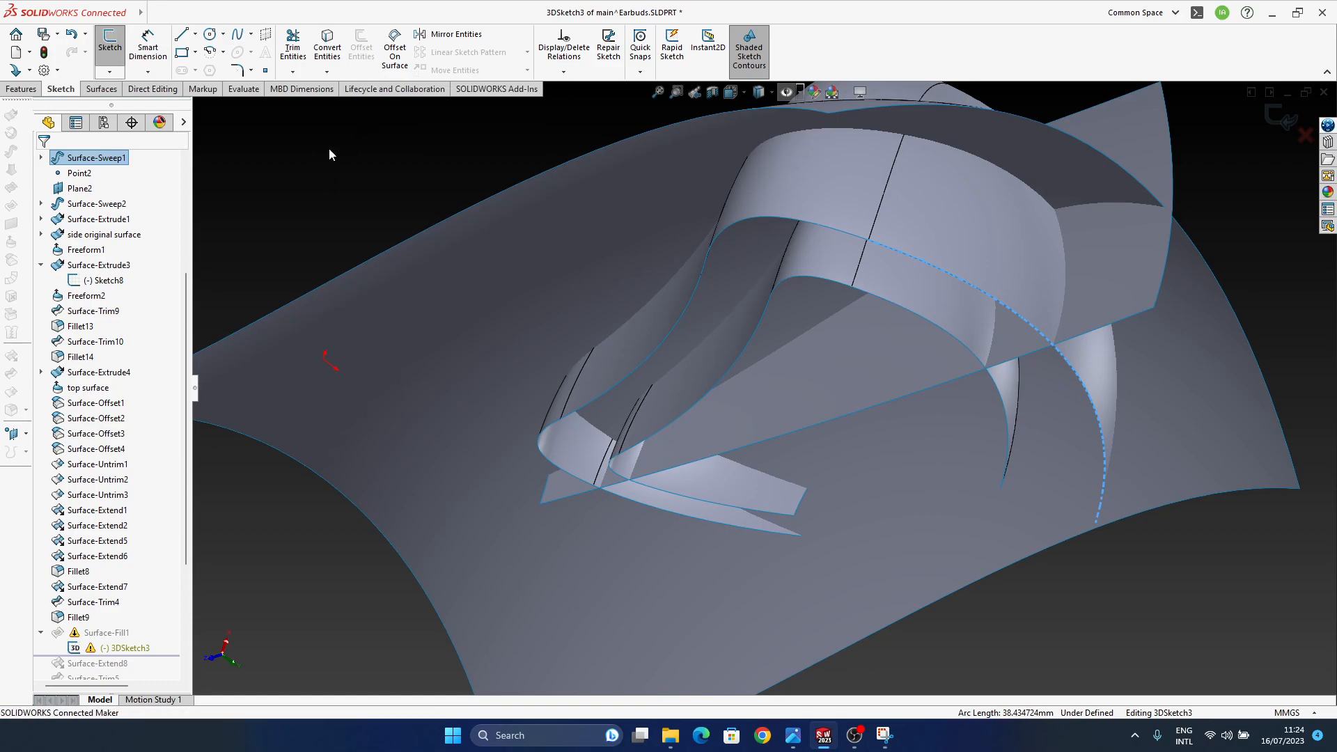
click(394, 49)
middle_drag(890, 257, 934, 261)
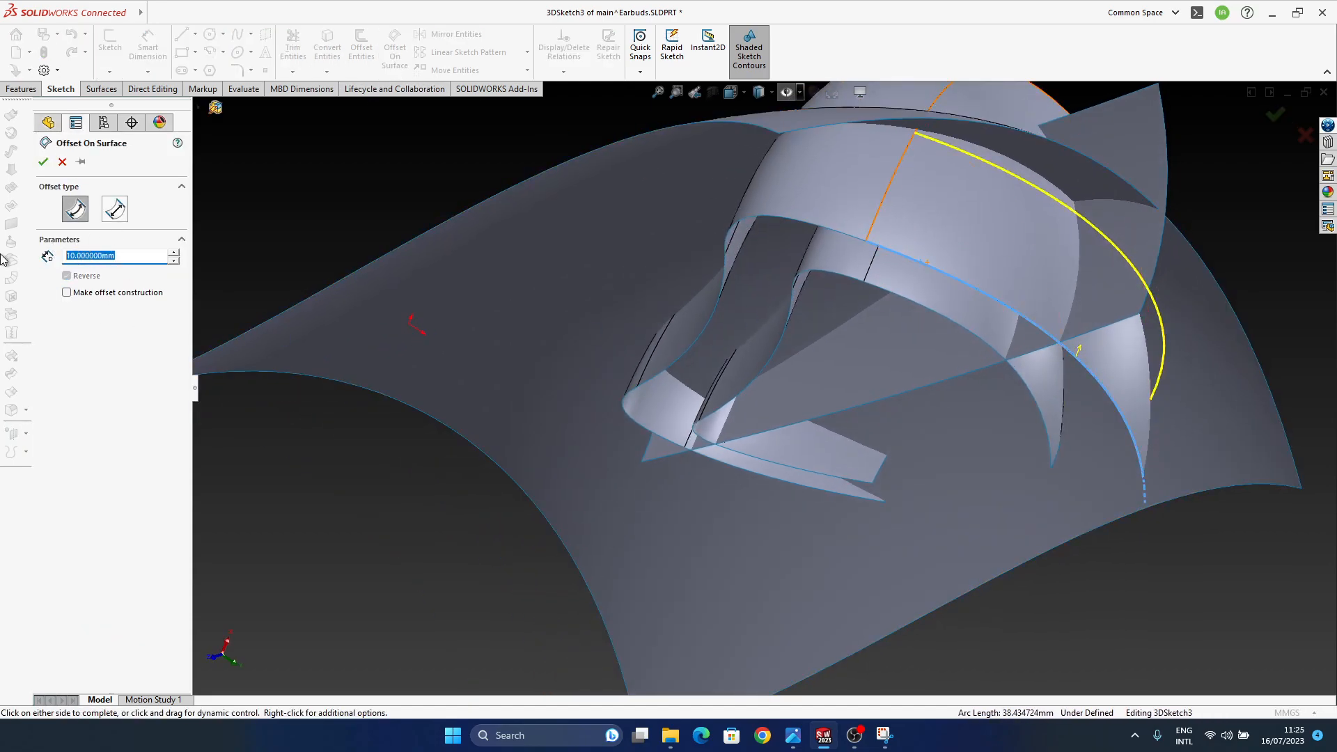
text(3)
key(Return)
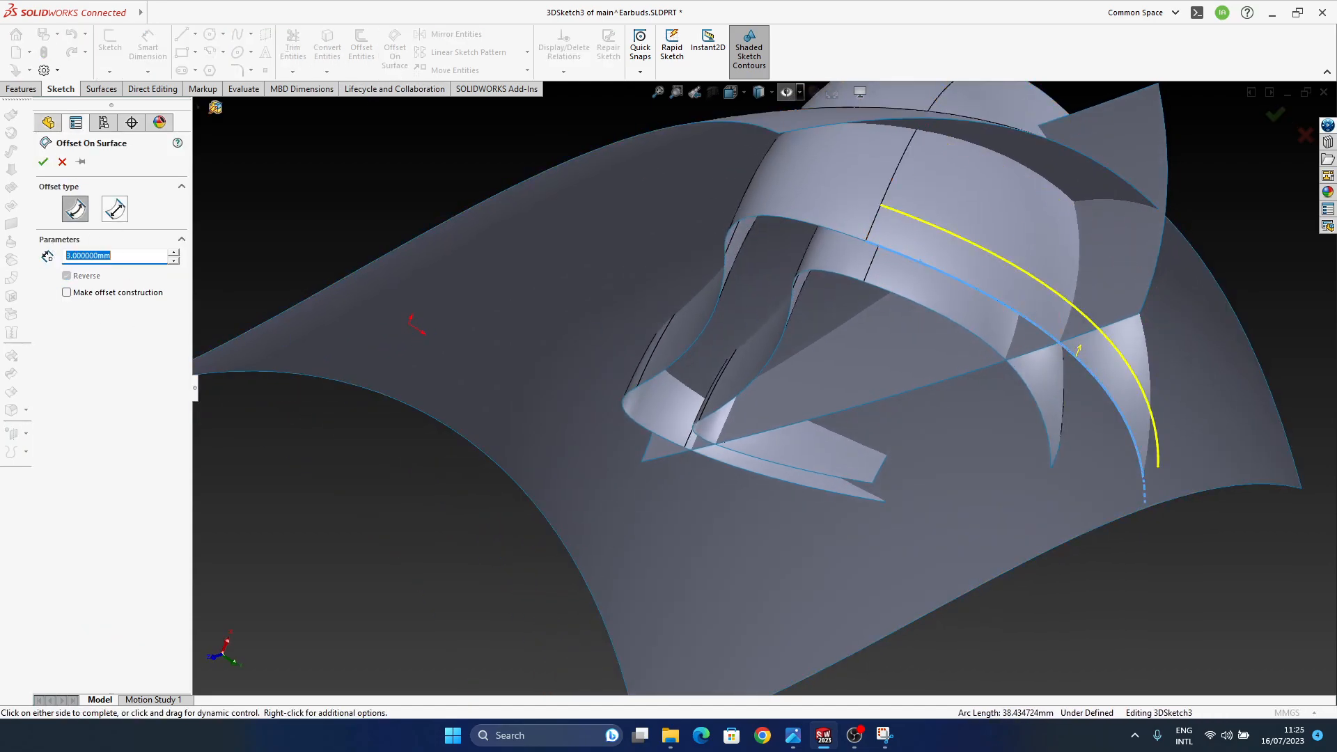
click(1276, 119)
- Offset the outer side surface's lower edge at the other tip by 2 mm on the surface
middle_drag(867, 328, 1212, 427)
mouse_move(726, 324)
middle_down()
mouse_move(670, 380)
mouse_move(724, 353)
mouse_move(701, 378)
mouse_move(570, 396)
mouse_move(521, 378)
middle_up()
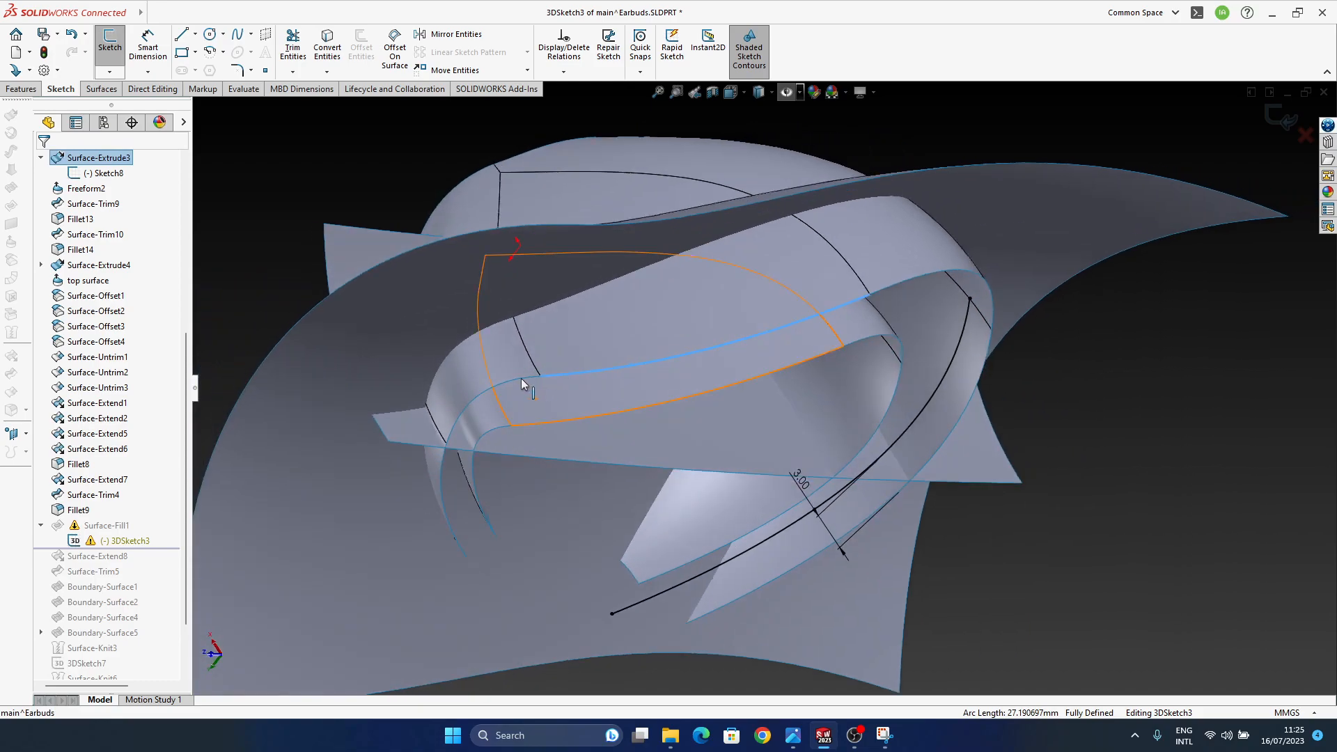
click(441, 483)
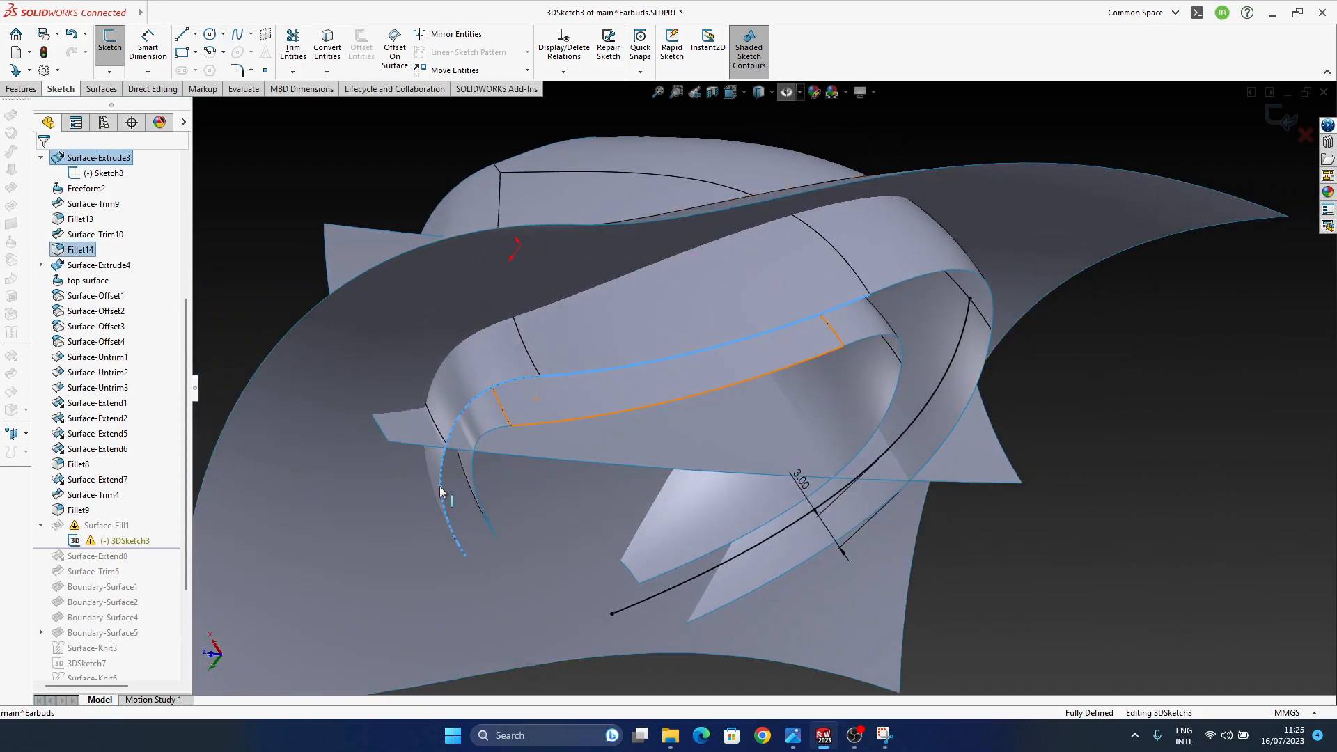
click(394, 62)
middle_drag(508, 274, 574, 315)
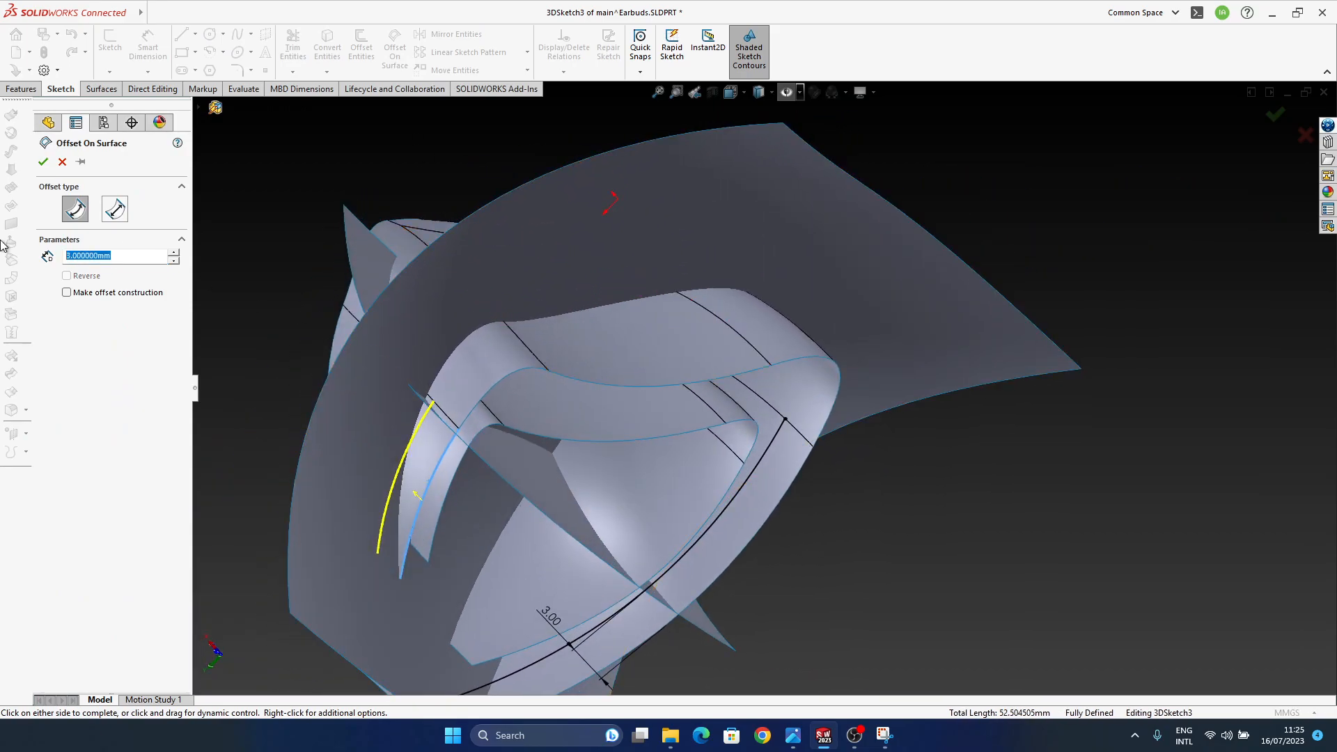
click(1267, 119)
- Offset the long middle lower edge of the outer side surface (Surface-Extrude3) by 2 mm on the surface
middle_drag(667, 366, 582, 399)
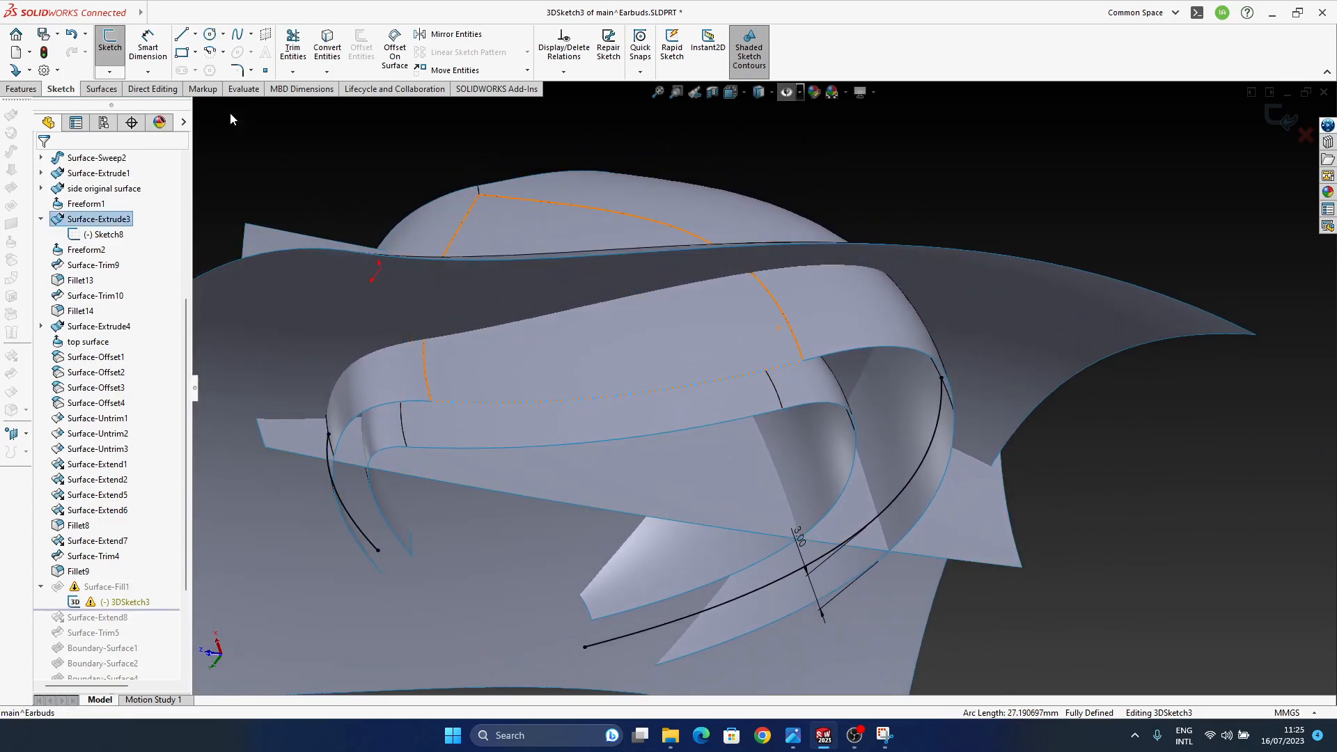
click(382, 54)
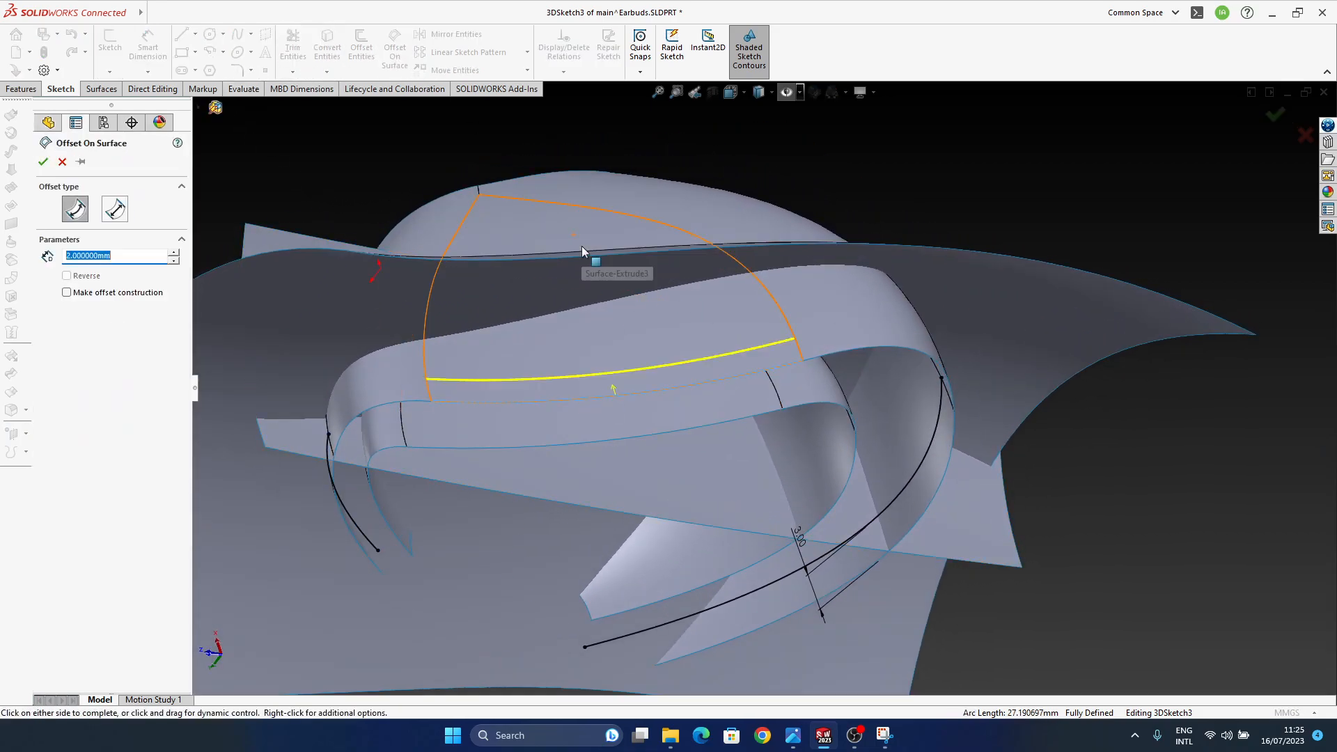
click(43, 161)
middle_drag(708, 392, 646, 378)
- Offset the curved Fillet14 edge between the two 2 mm offset curves by 2 mm on the surface
scroll(672, 369, down, 3)
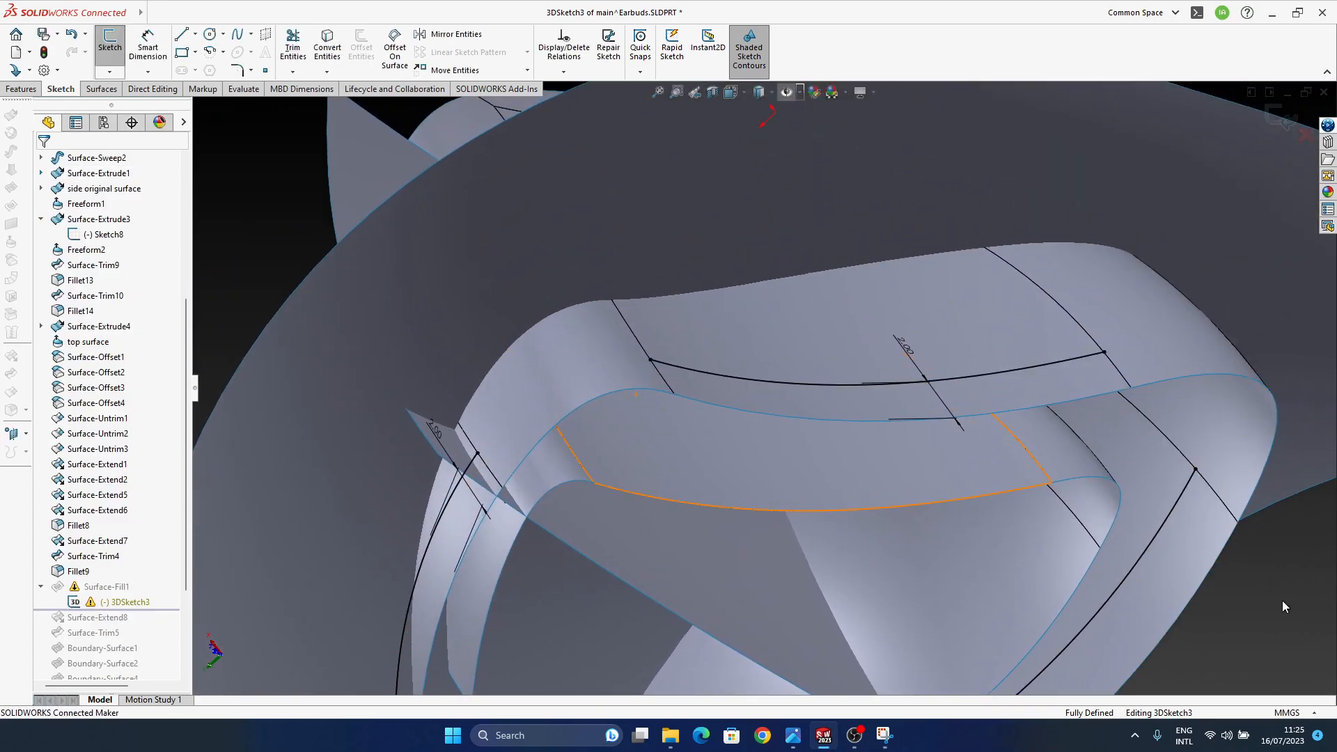
middle_drag(676, 358, 667, 380)
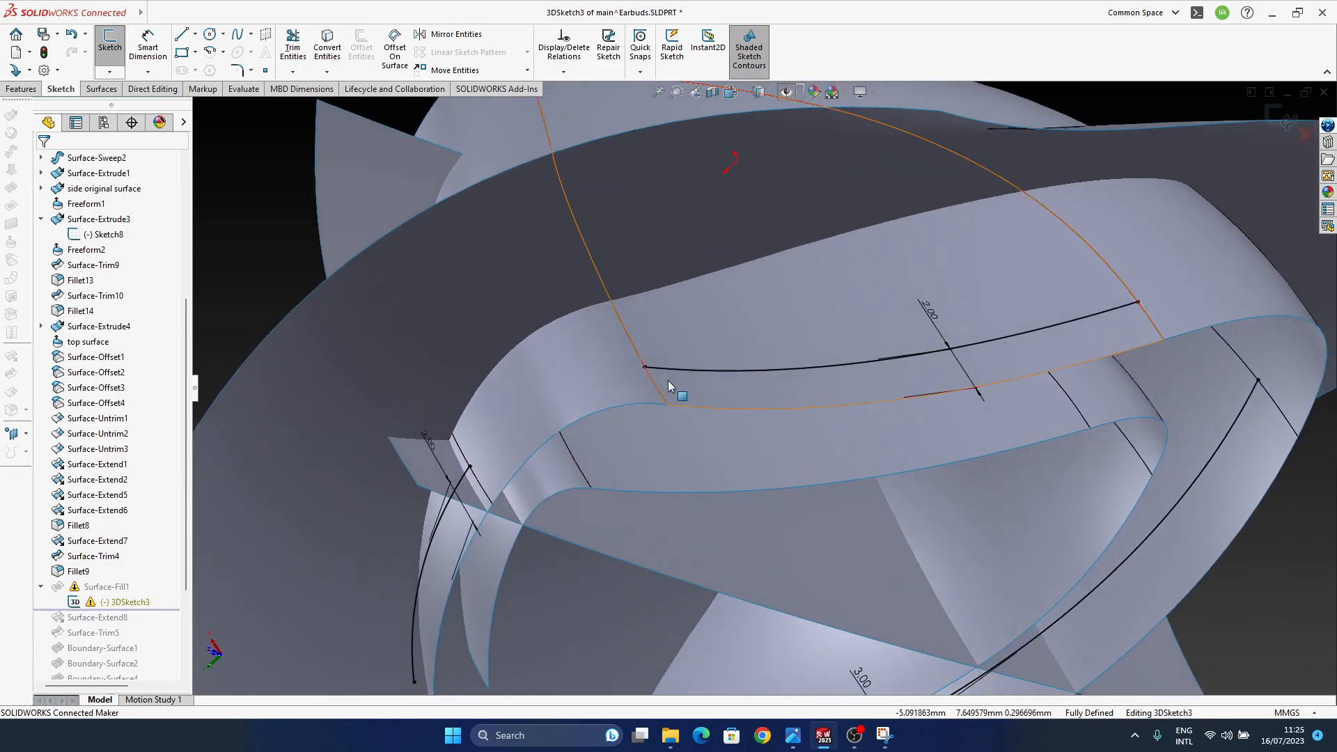
click(570, 426)
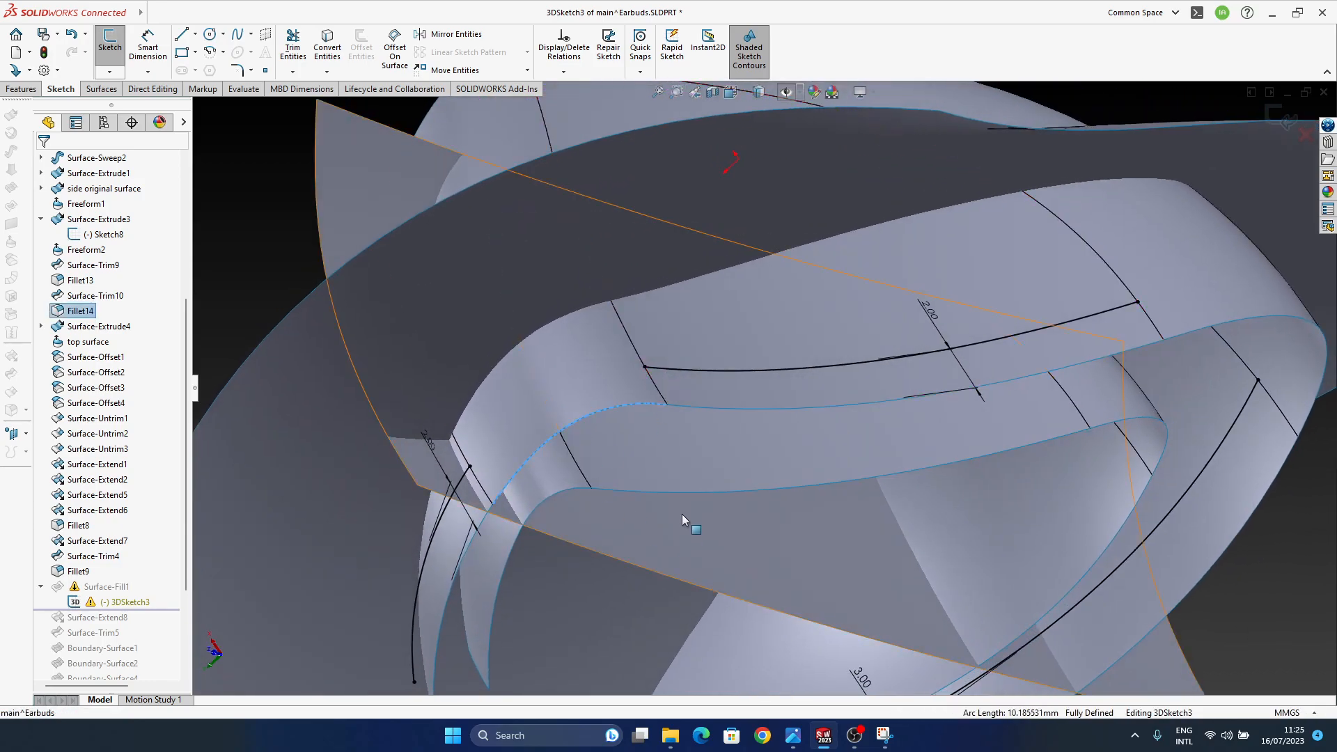
click(395, 52)
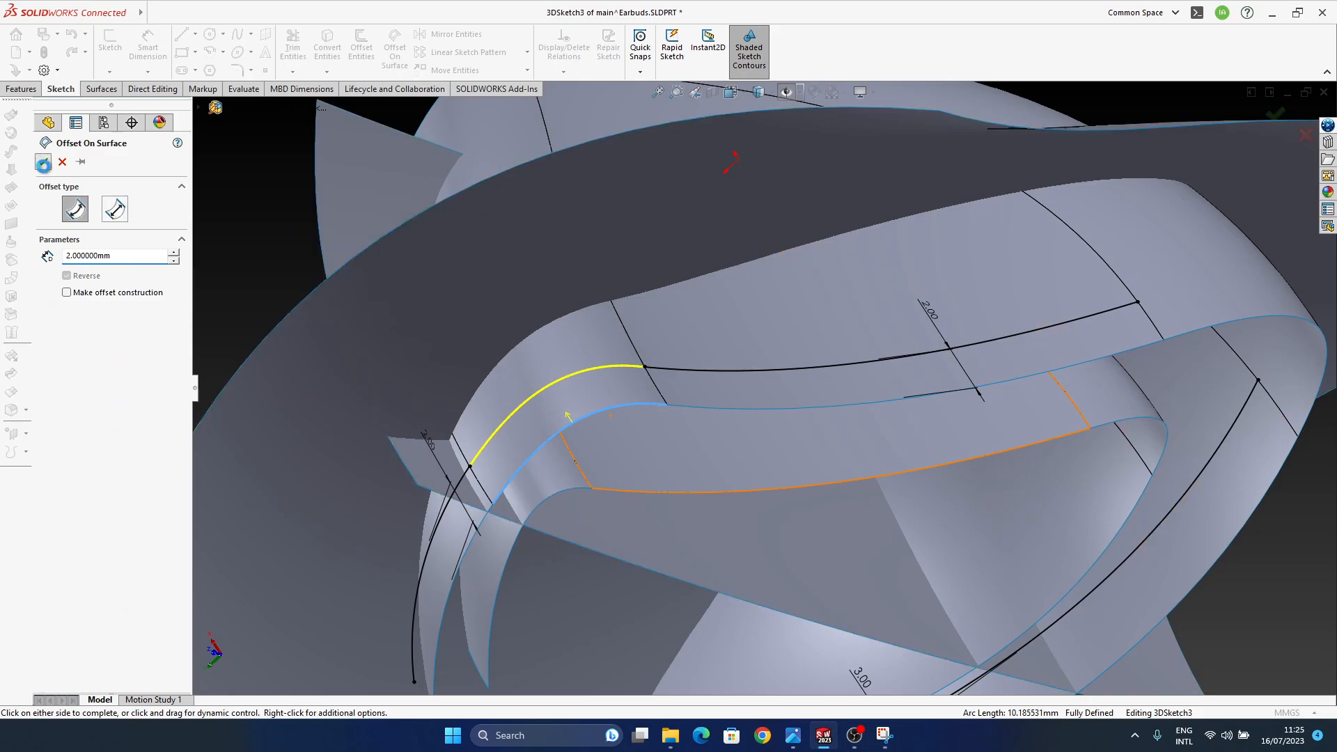
click(43, 163)
- Try to move the Fillet14 offset curve's end point onto the adjoining end of the middle offset curve
scroll(675, 382, down, 12)
ctrl+middle_drag(656, 319, 745, 421)
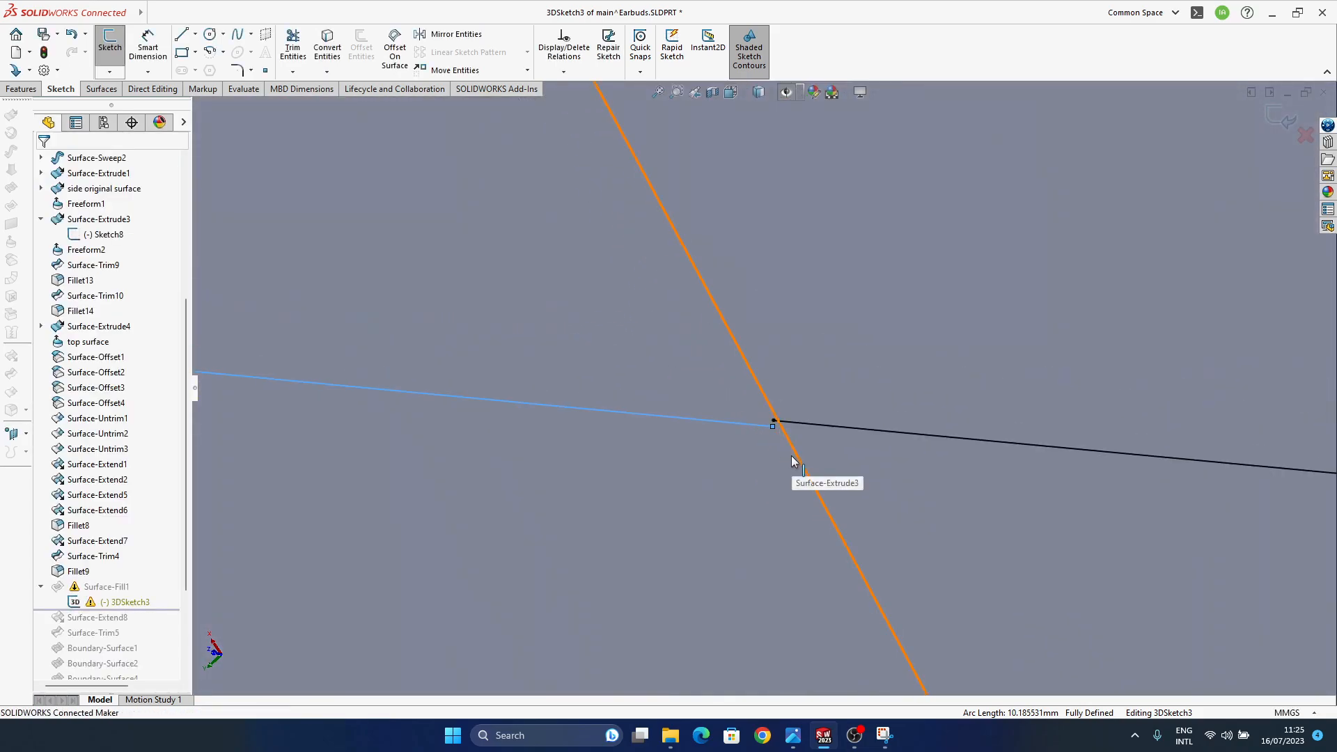
key(Escape)
click(773, 427)
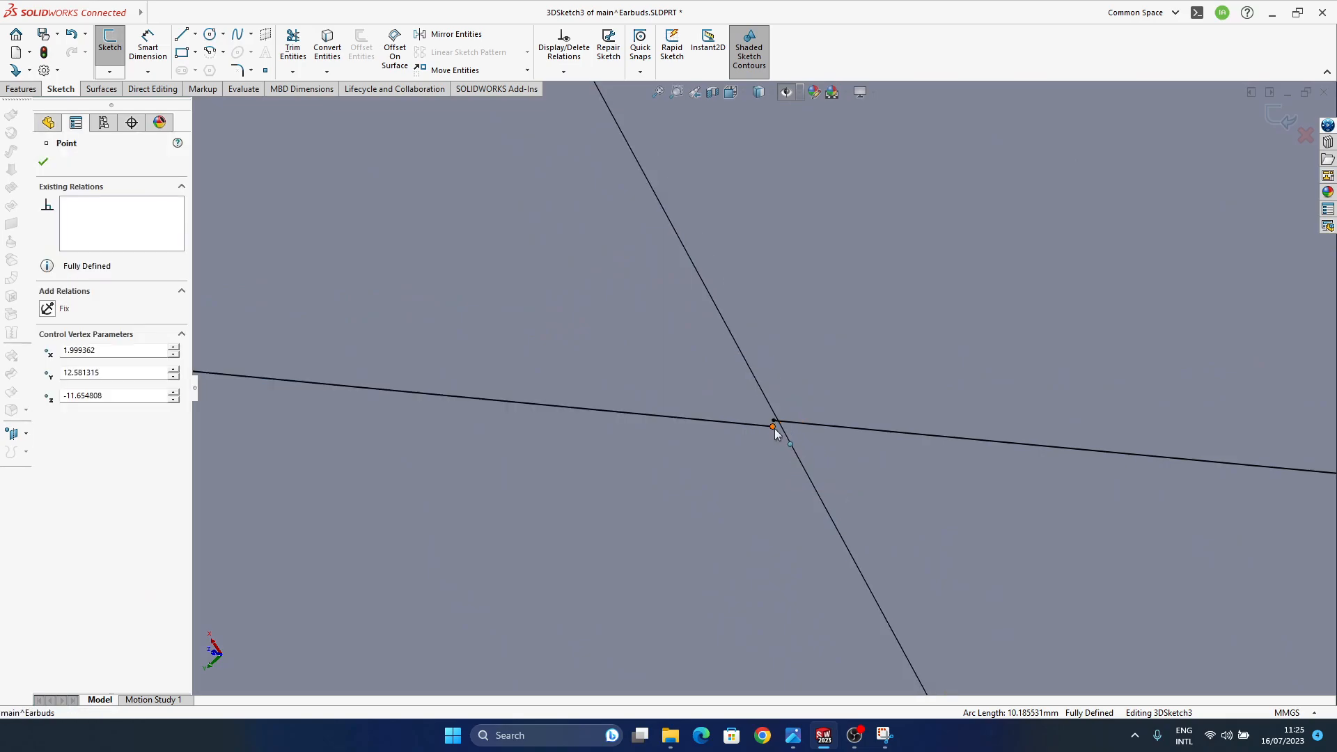
drag(772, 423, 833, 483)
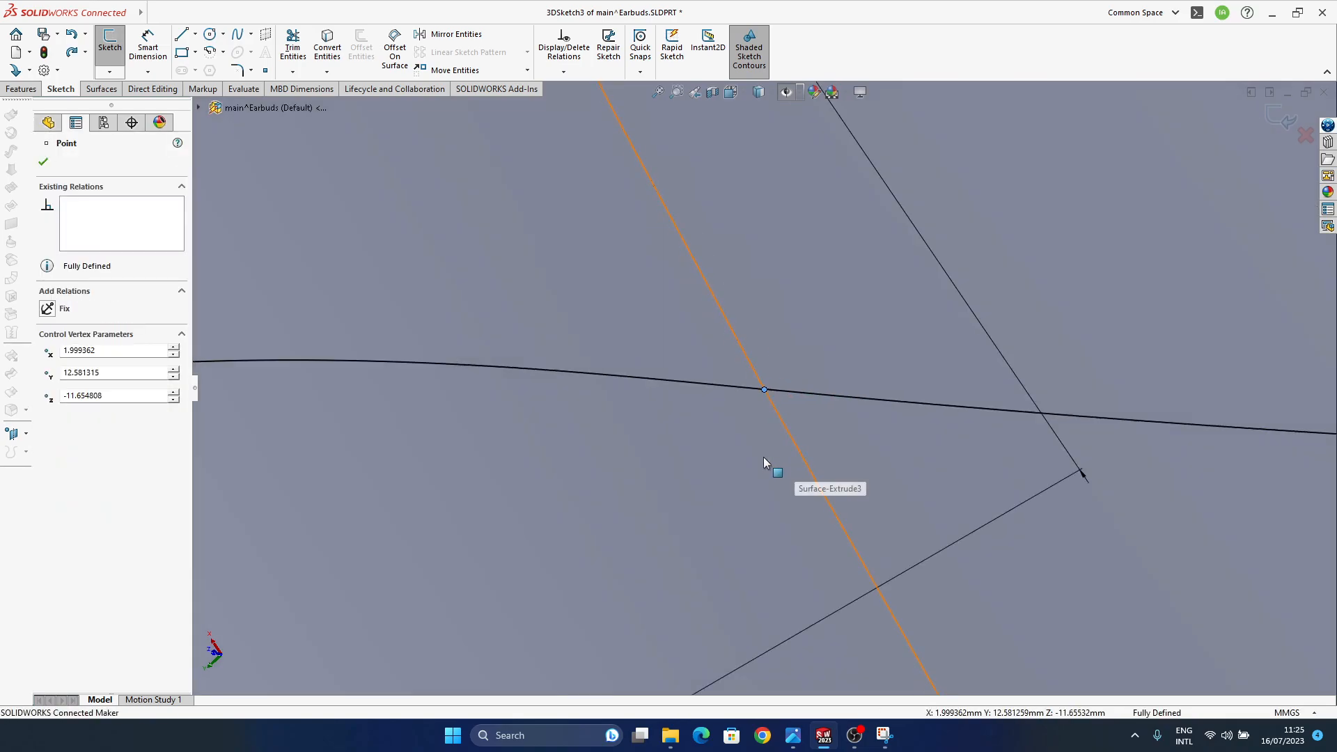
- Delete the 2.00 offset dimension of the Fillet14 curve so the curve can be moved freely
scroll(759, 452, up, 10)
click(757, 363)
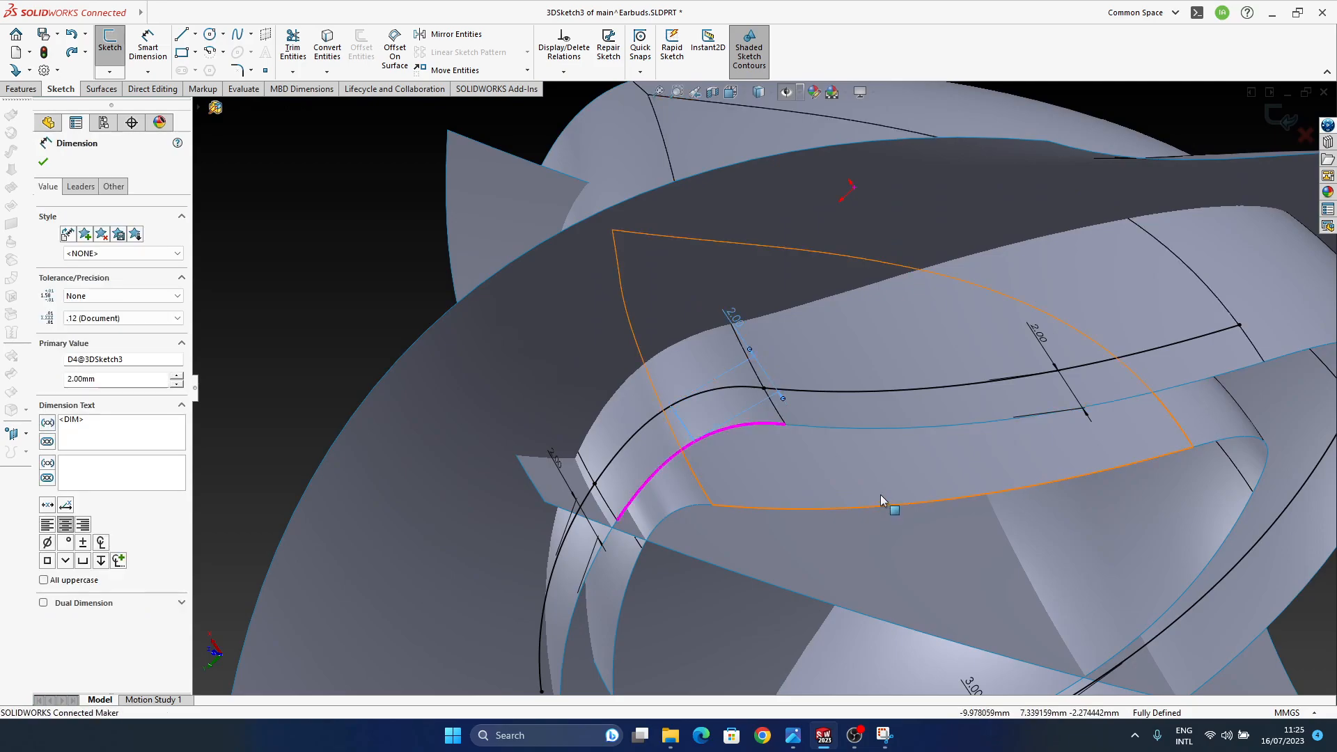
key(Delete)
click(702, 372)
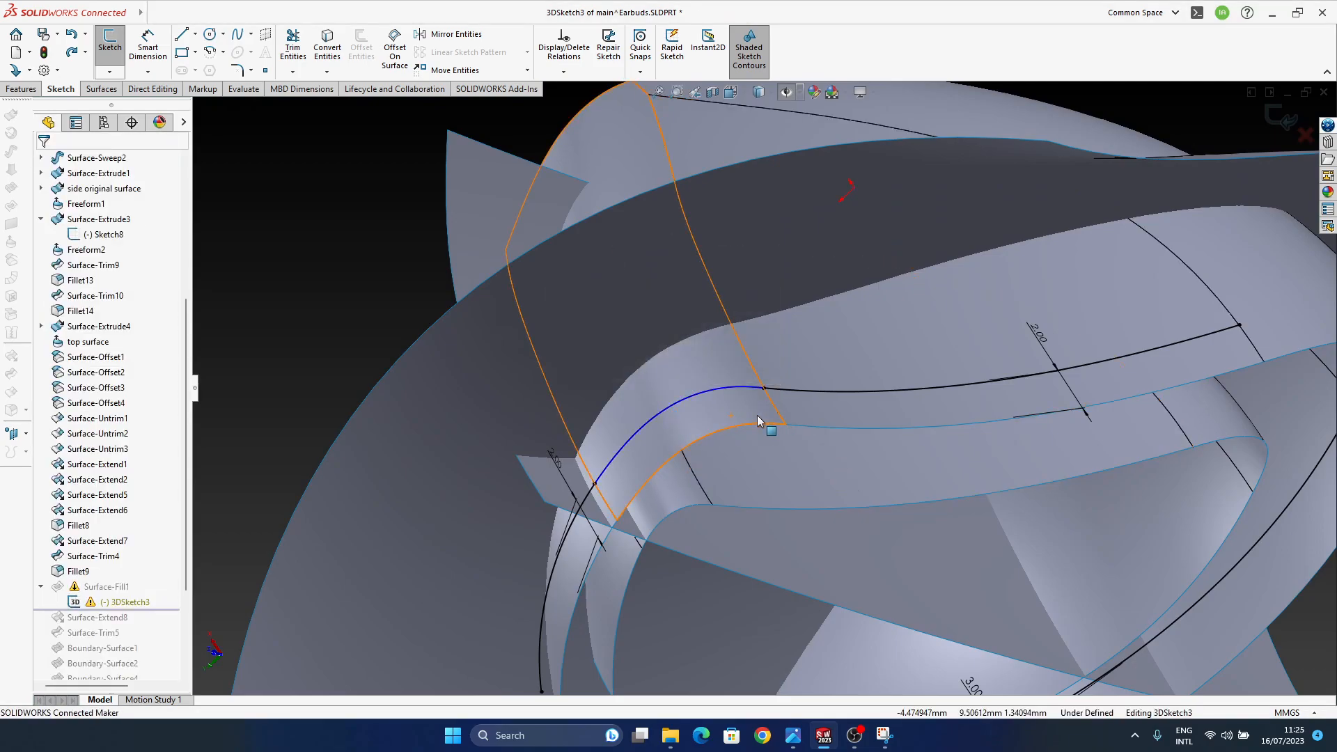
- Move the freed Fillet14 curve's end point onto the end of the middle offset curve
scroll(771, 401, down, 10)
scroll(795, 323, down, 2)
scroll(860, 276, down, 6)
click(642, 496)
drag(662, 521, 718, 547)
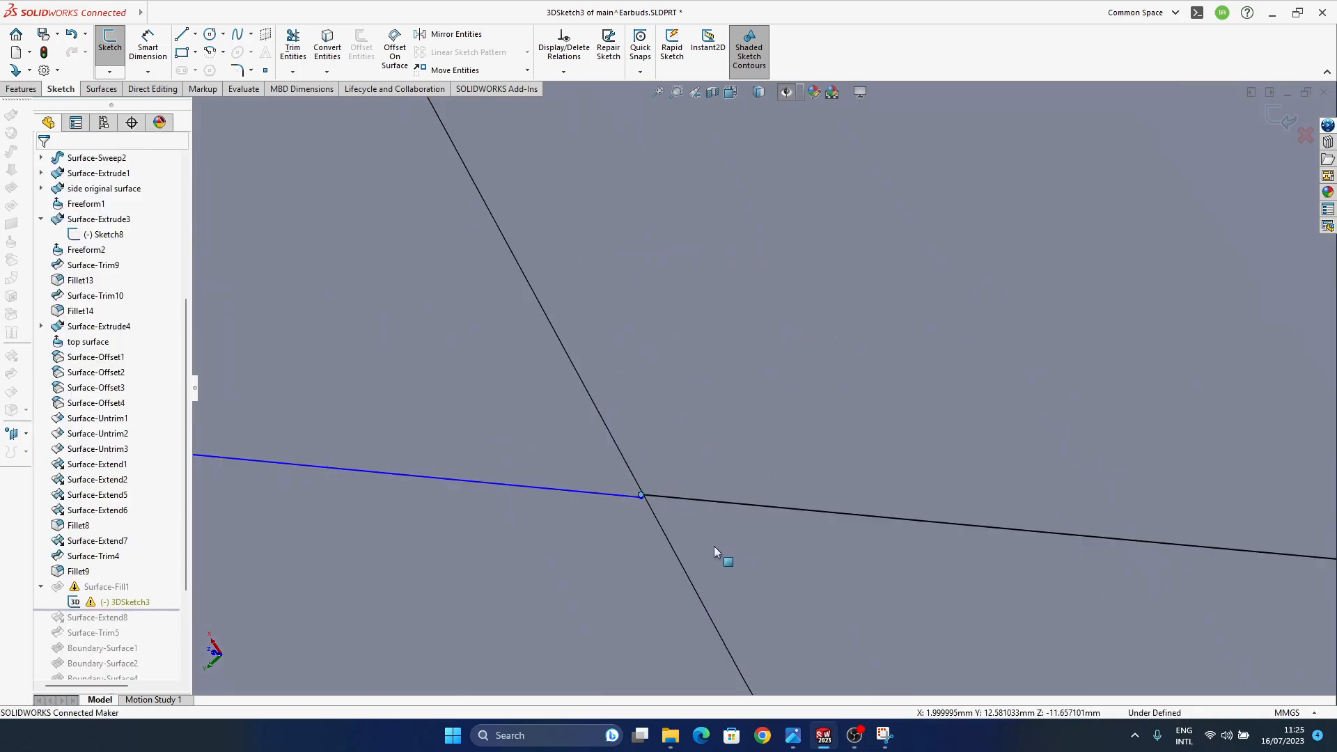
click(641, 496)
scroll(632, 514, down, 6)
mouse_move(710, 394)
mouse_down()
mouse_move(680, 420)
mouse_move(720, 383)
mouse_up()
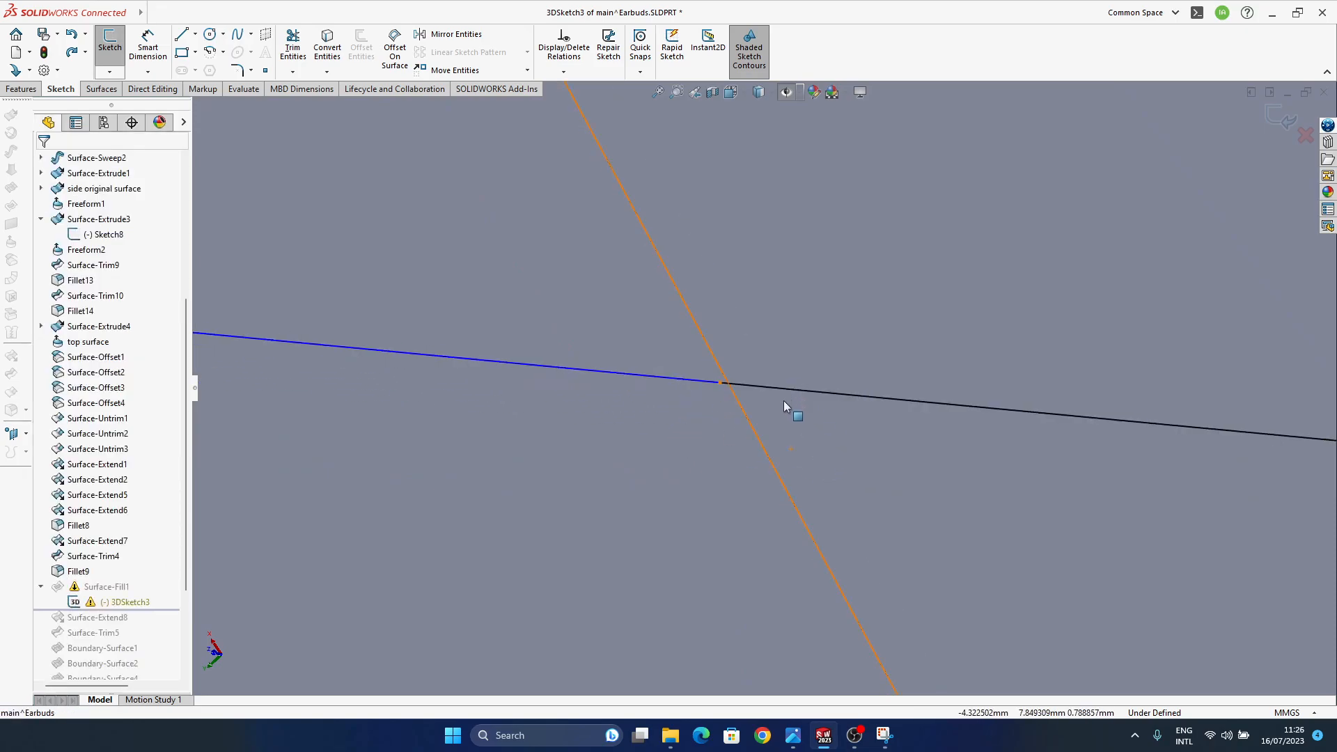
- Try to move the freed curve's other end point onto the end of the 2 mm offset curve at the tip
scroll(783, 406, up, 10)
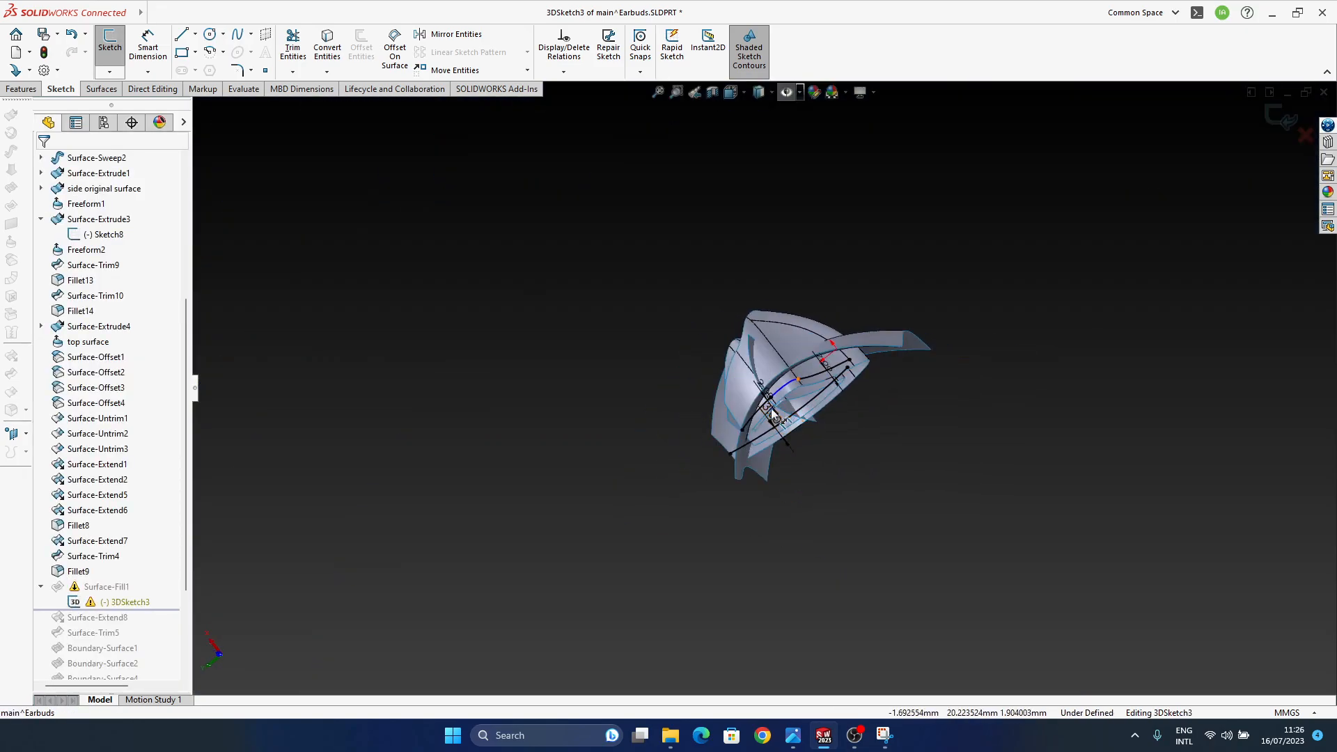
scroll(773, 414, down, 10)
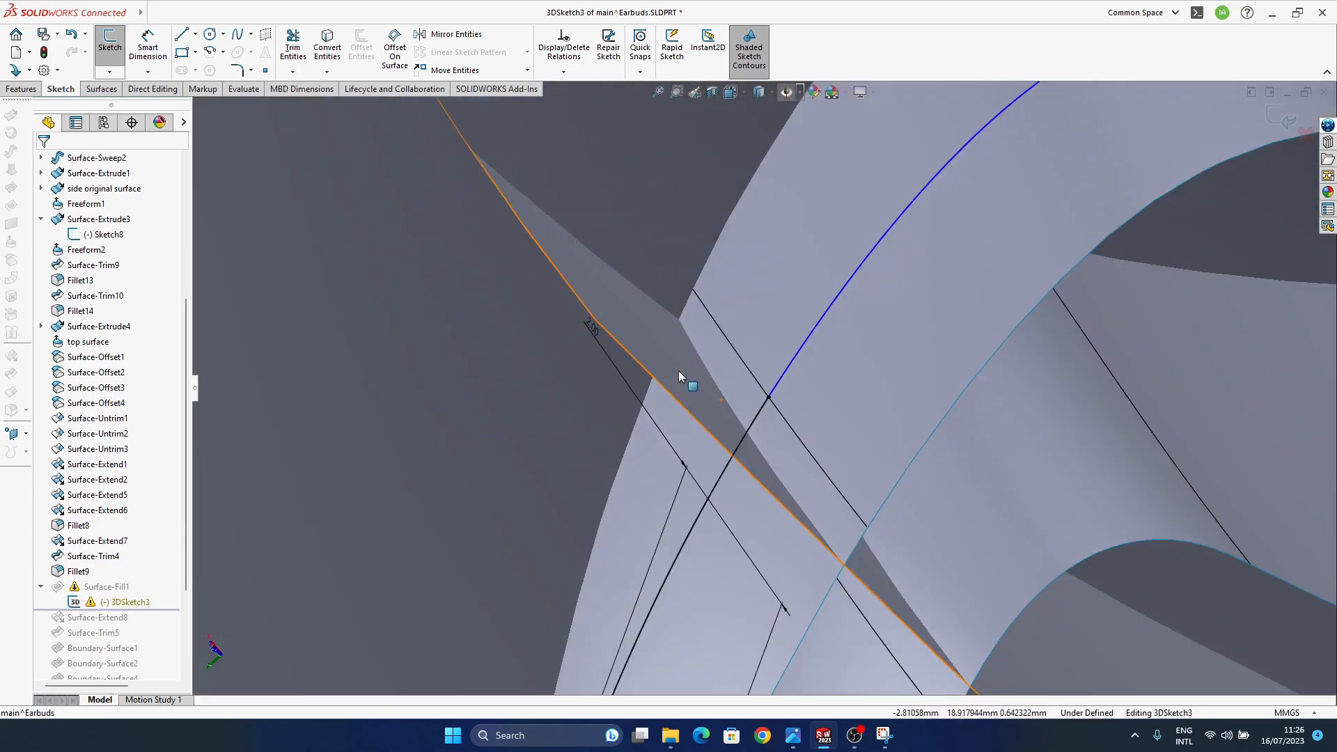
scroll(674, 370, down, 8)
scroll(626, 423, down, 3)
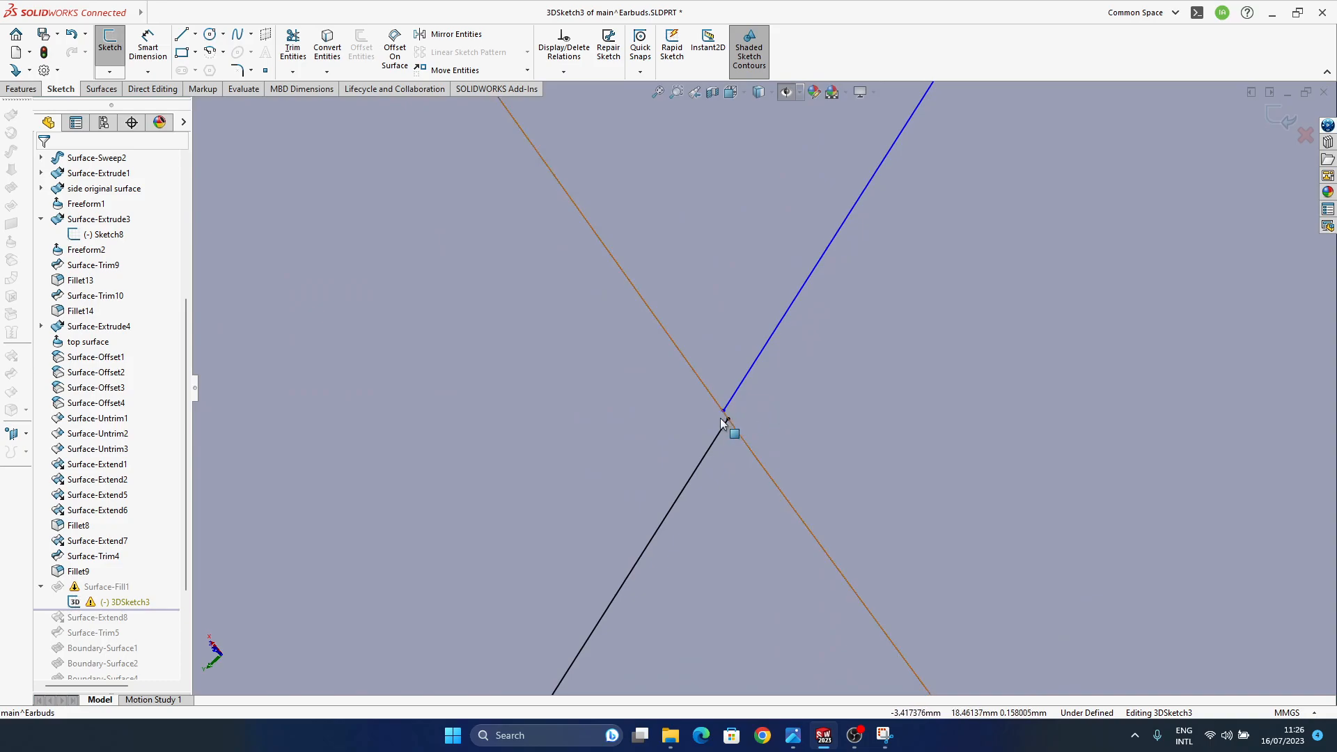
click(725, 414)
drag(738, 406, 738, 445)
click(724, 413)
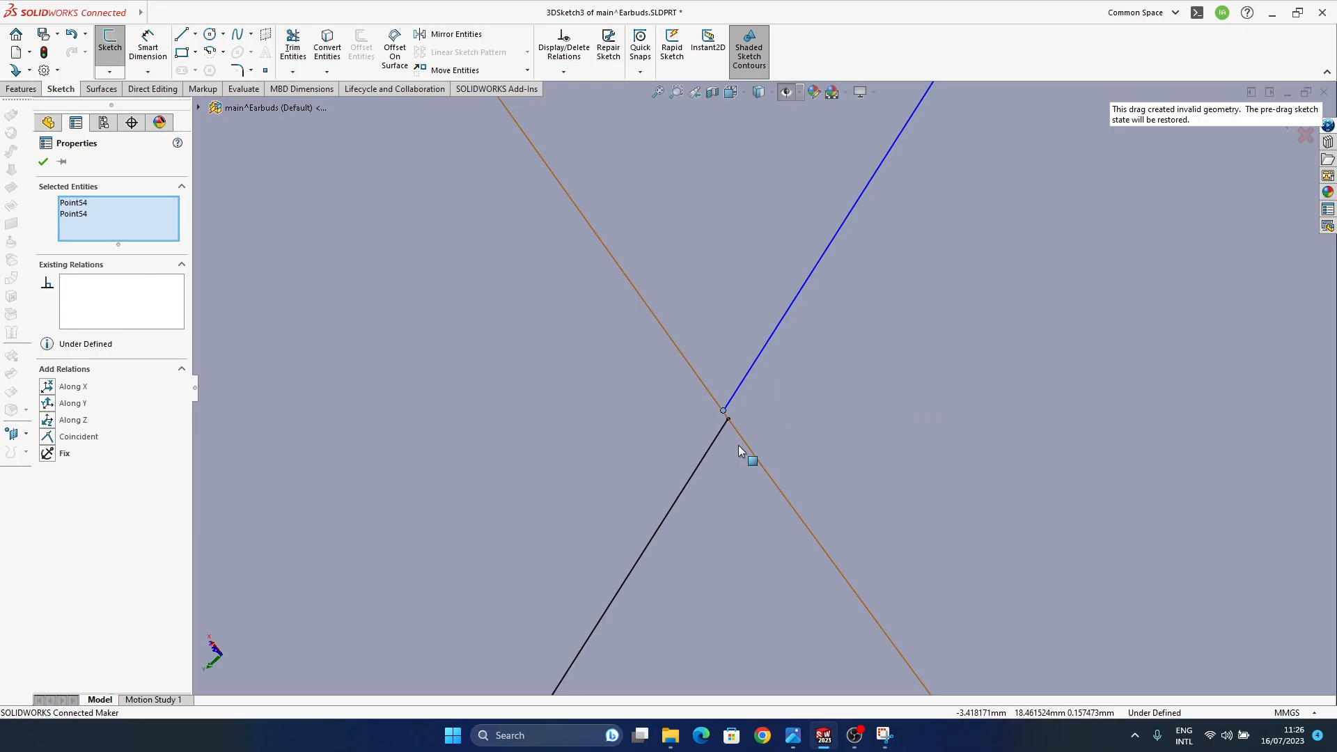
scroll(730, 413, down, 3)
scroll(763, 466, up, 5)
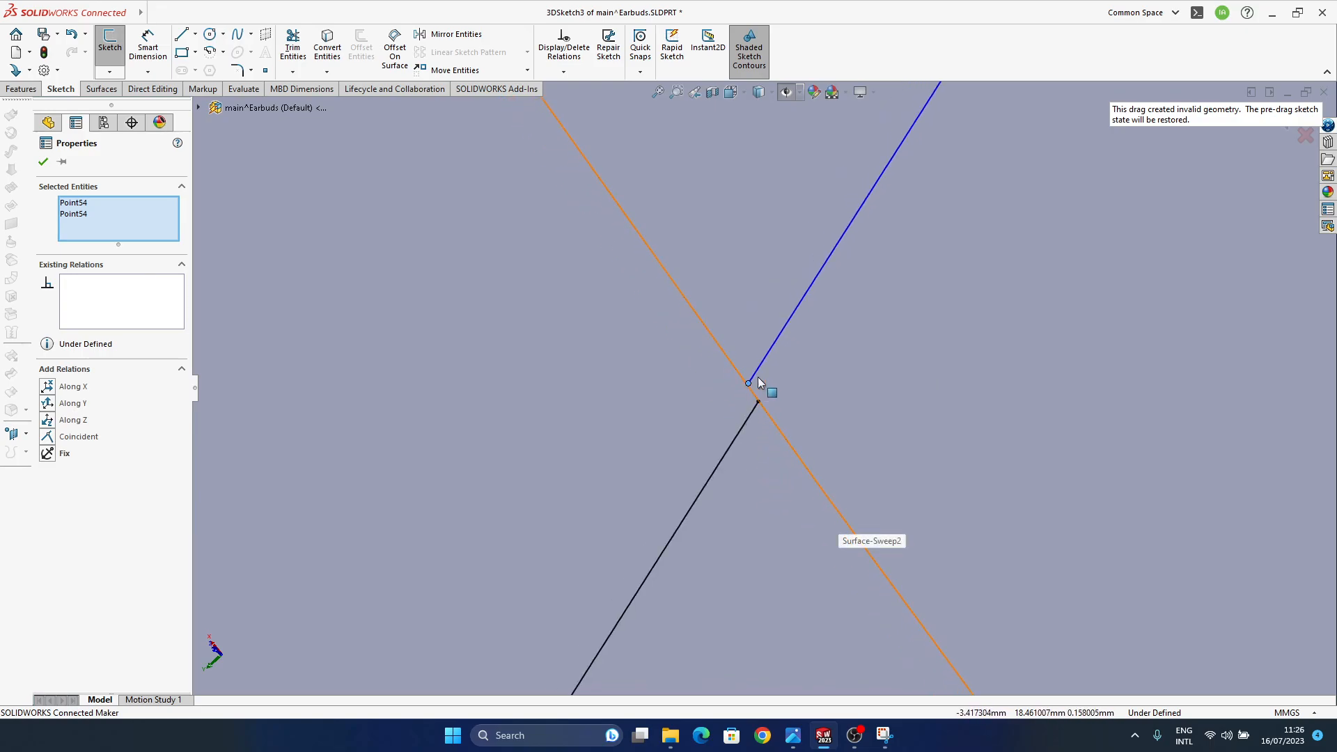
key(ctrl+z)
drag(724, 397, 767, 408)
- Sketch a spline on the surface joining the end of the middle 2 mm offset curve to the 3 mm offset curve's end
scroll(635, 439, up, 8)
ctrl+middle_drag(704, 445, 610, 445)
middle_drag(794, 393, 730, 402)
scroll(730, 403, down, 10)
ctrl+middle_drag(862, 400, 782, 389)
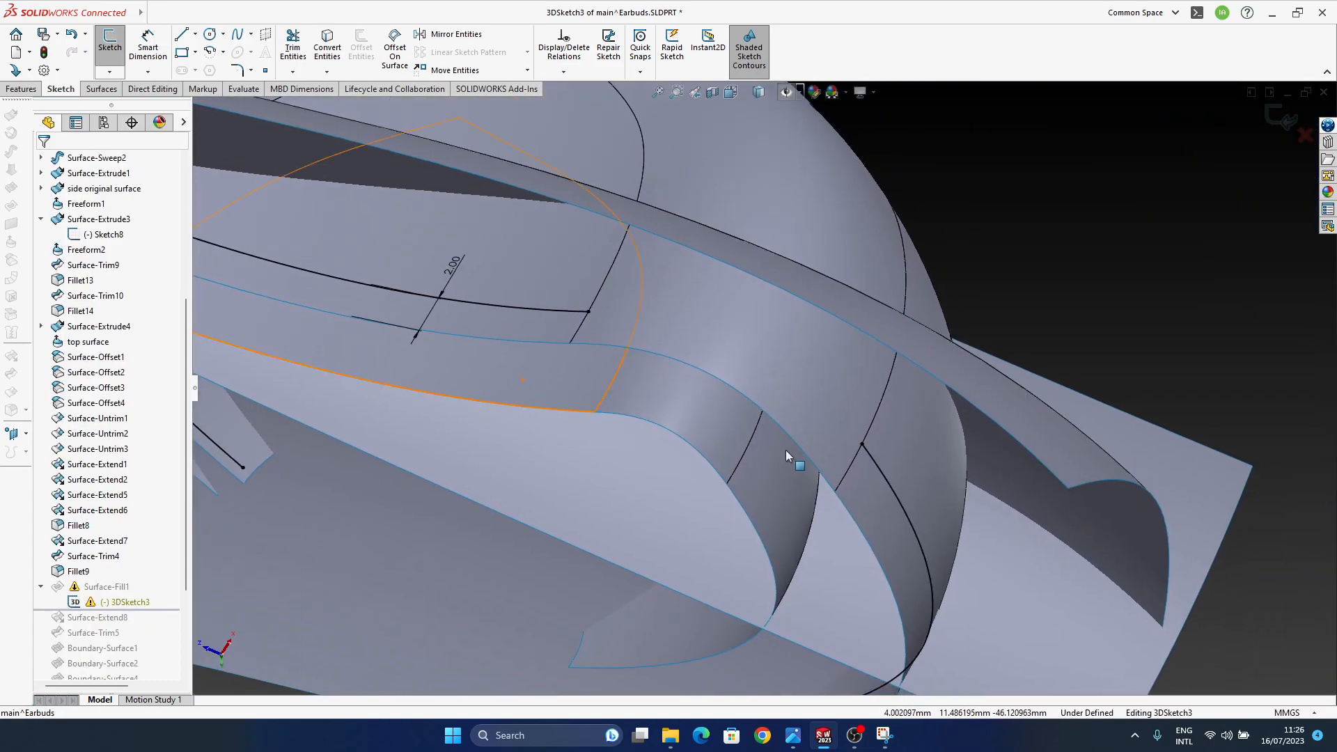
middle_drag(786, 450, 814, 417)
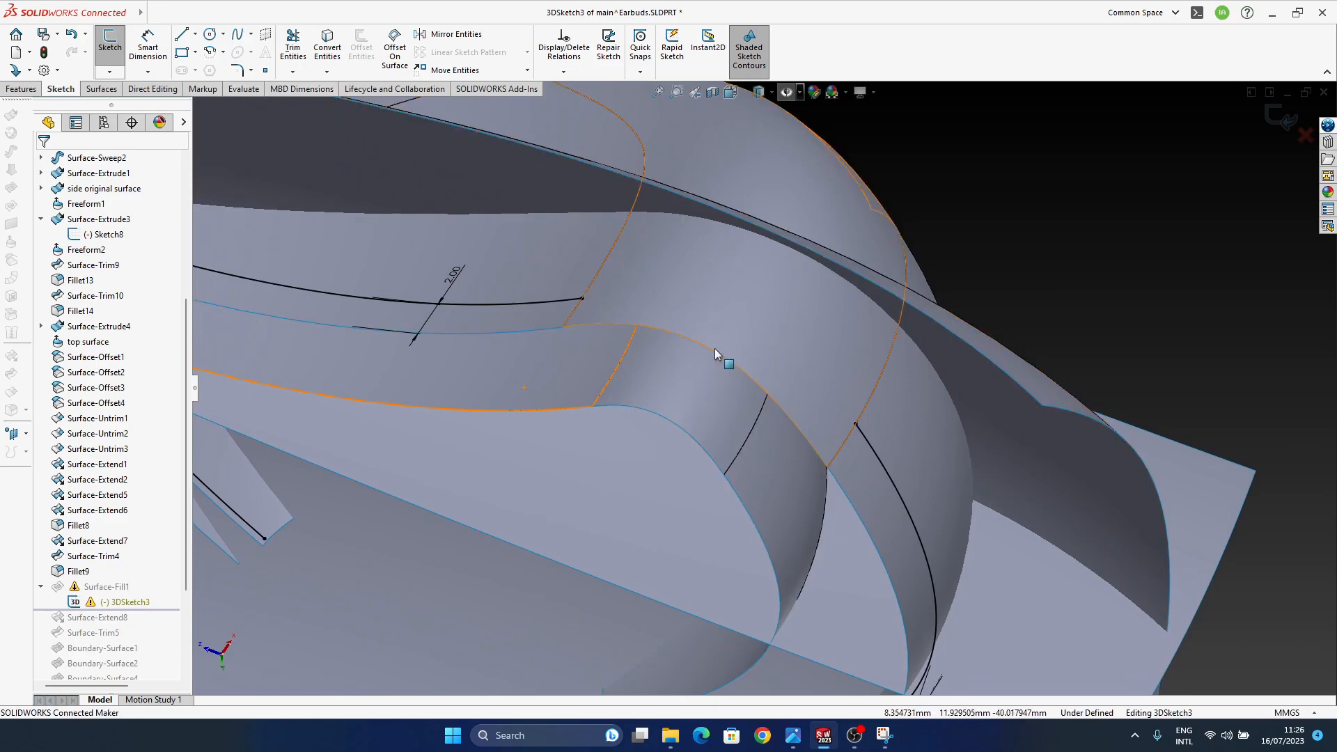
ctrl+middle_drag(723, 352, 715, 380)
click(251, 33)
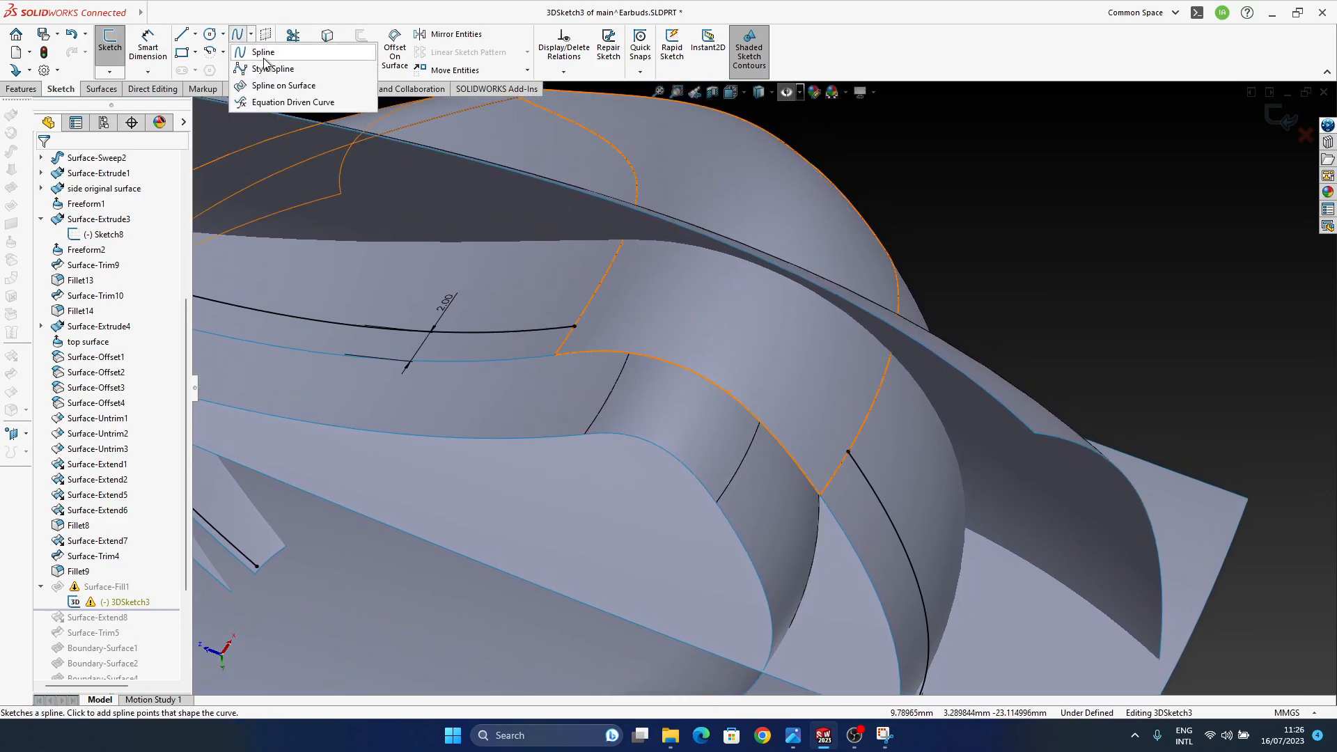
click(269, 85)
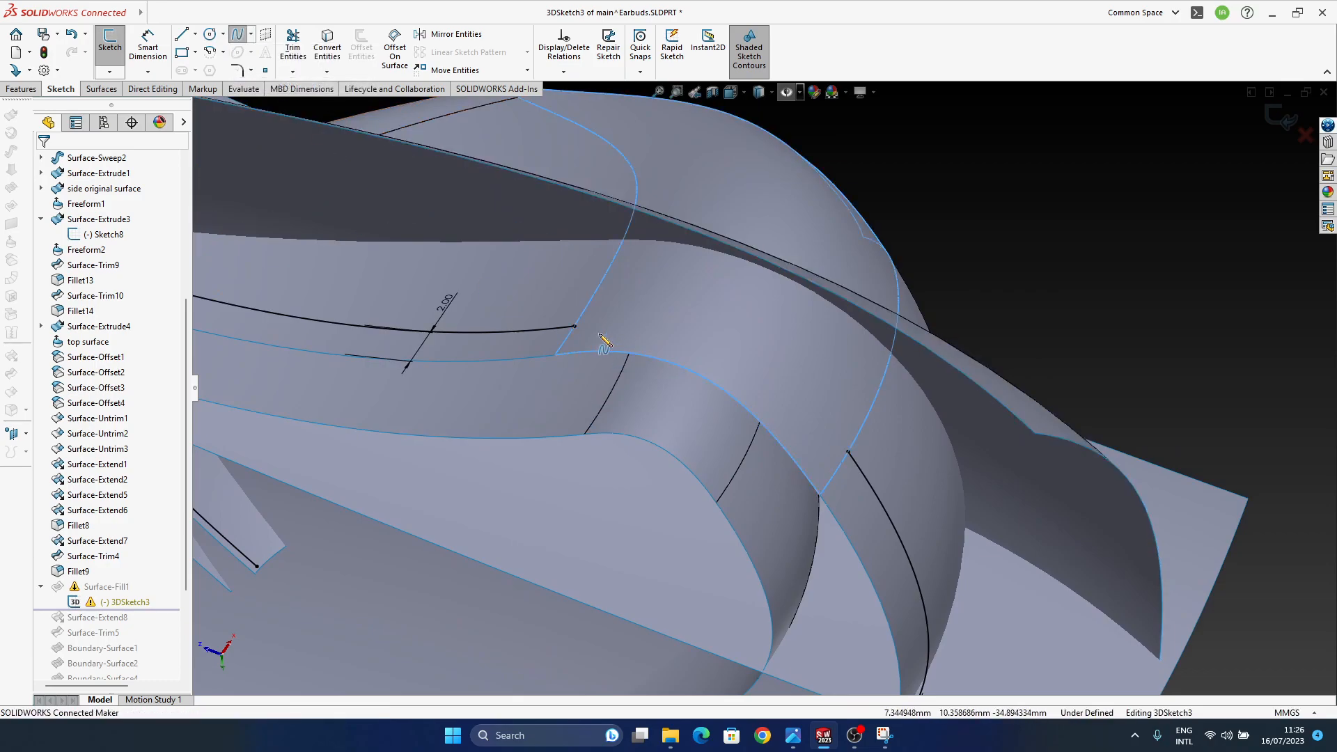
click(576, 326)
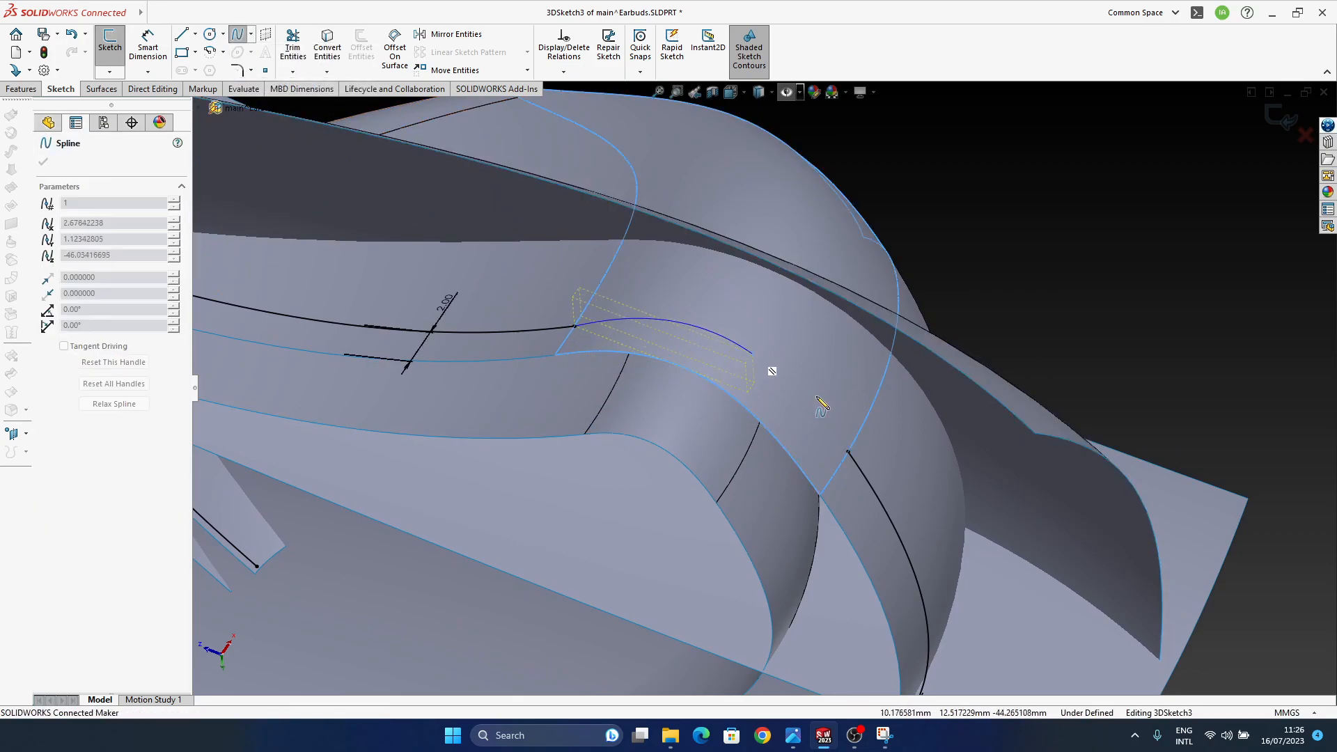
click(850, 457)
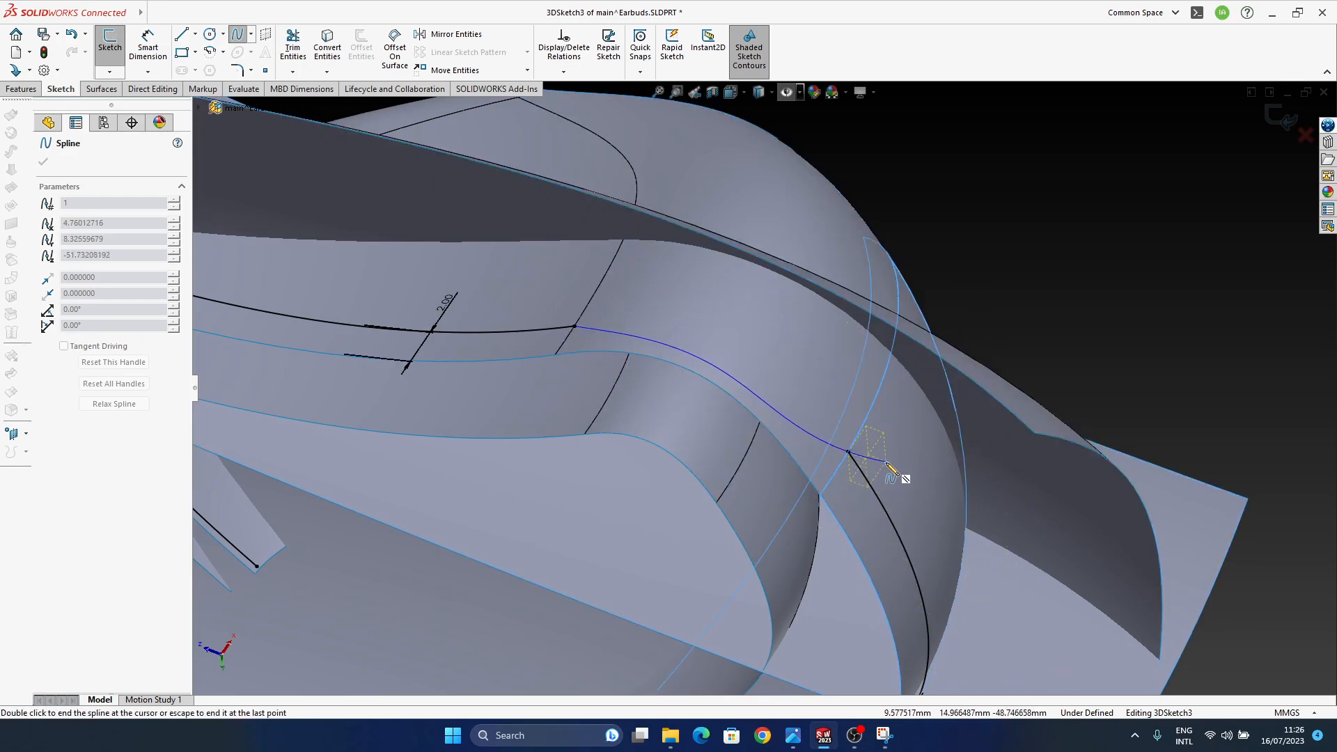
key(Escape)
- Make the new surface spline tangent to the adjoining 3 mm offset curve
click(799, 390)
middle_drag(821, 488, 912, 440)
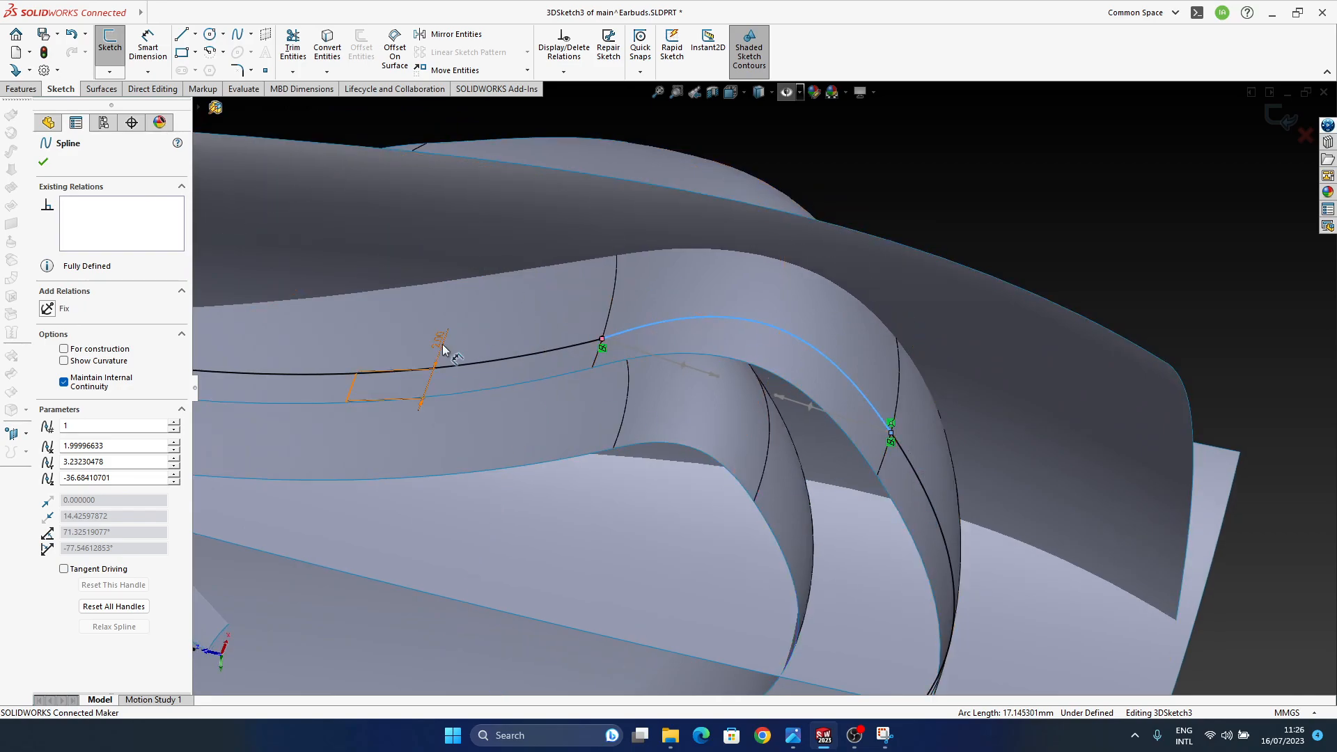
middle_drag(896, 423, 860, 412)
key(Escape)
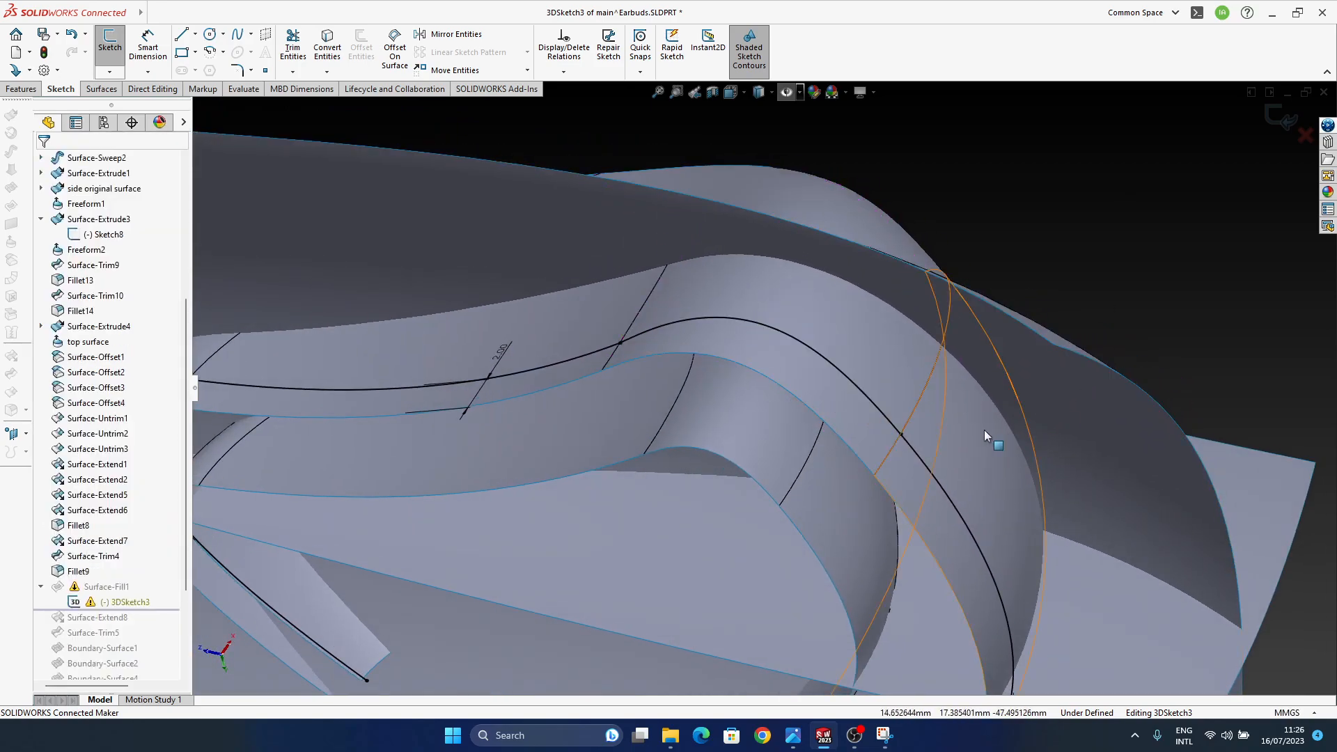
click(890, 427)
ctrl+click(915, 452)
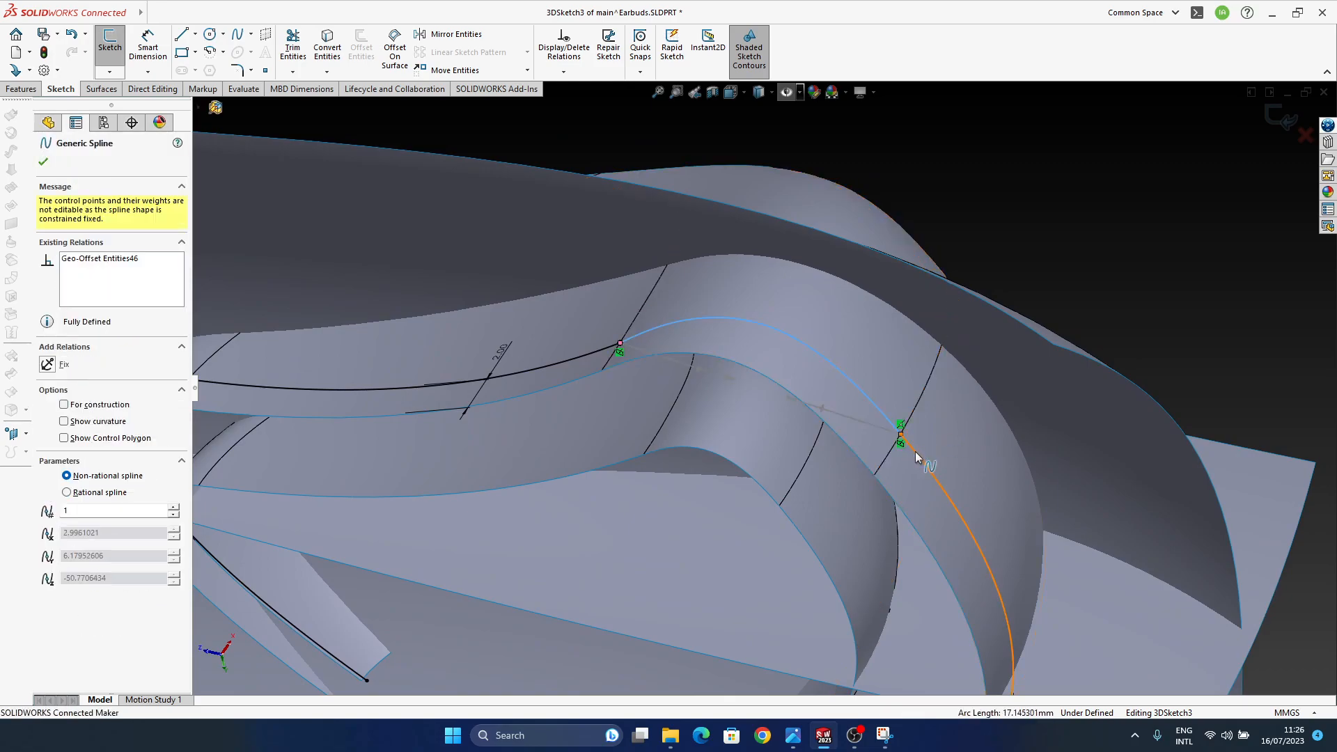
click(955, 392)
click(1081, 202)
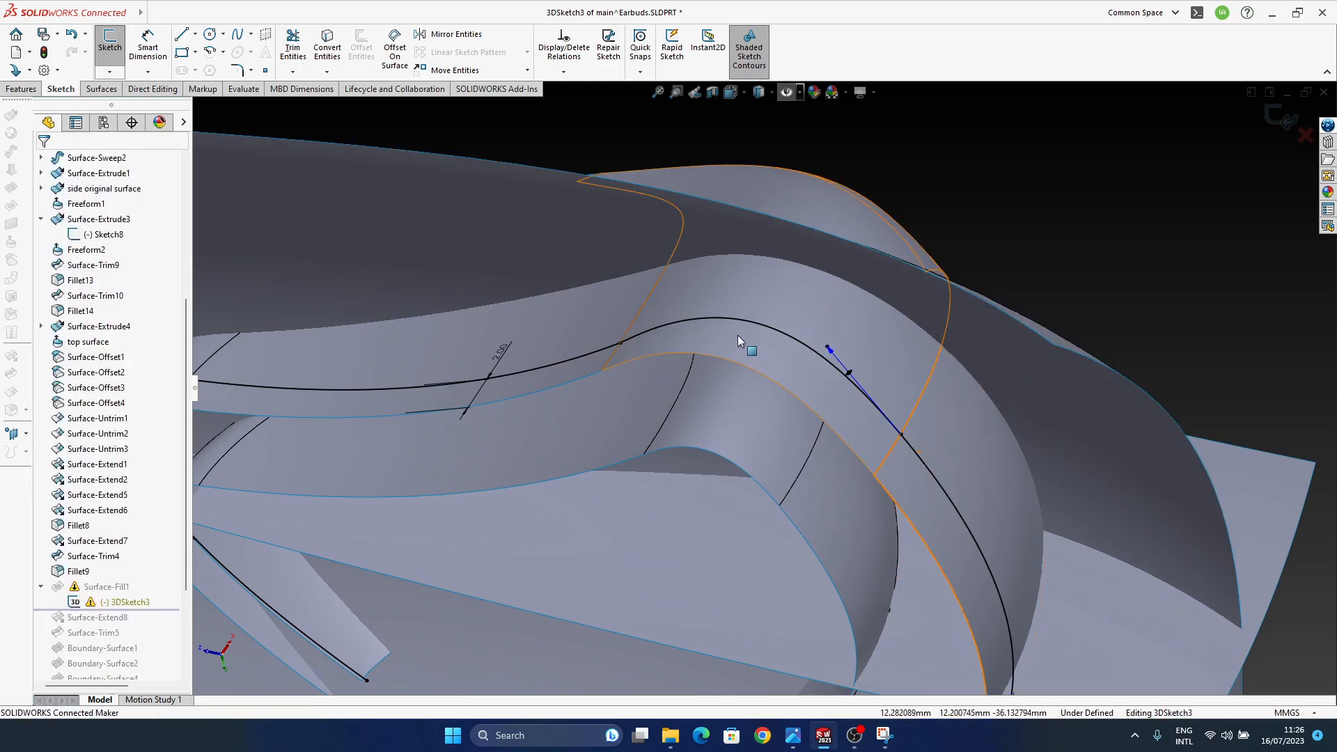
- Make the surface spline's other end tangent to the middle 2 mm offset curve
click(695, 321)
ctrl+click(595, 353)
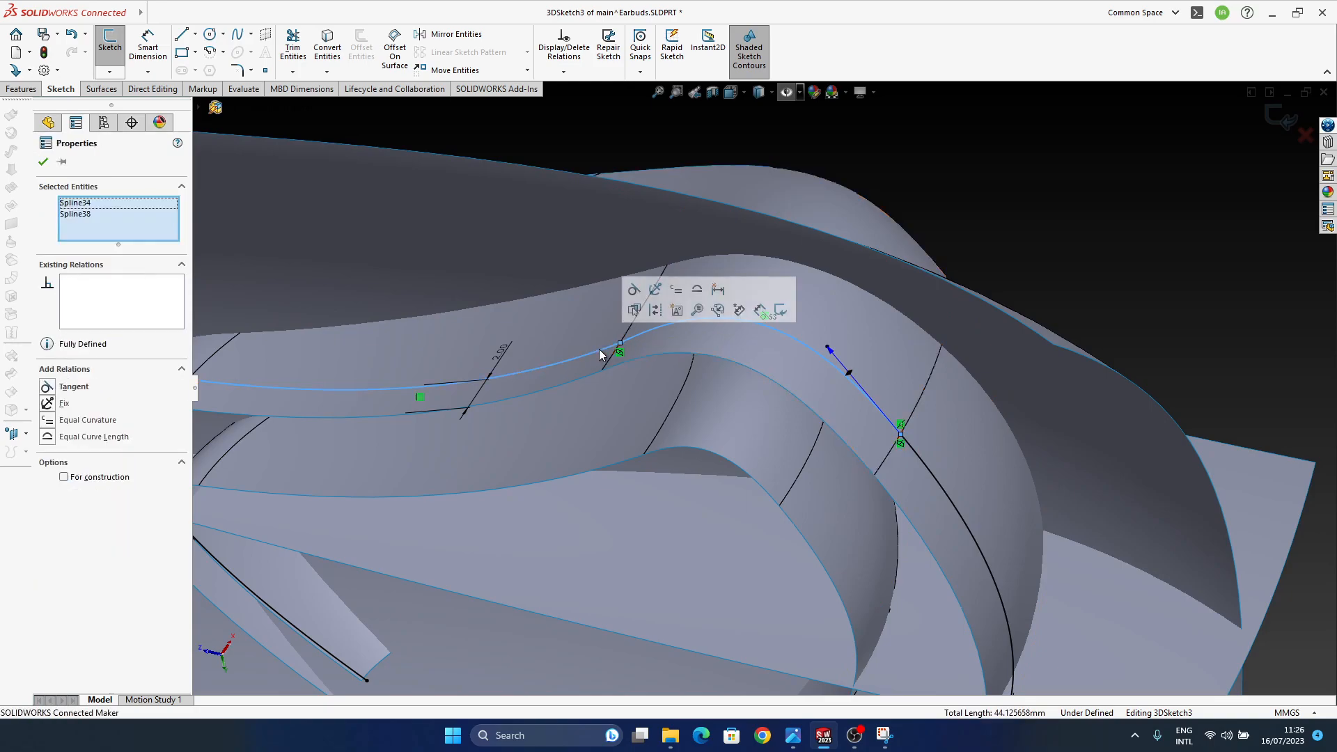
click(636, 300)
click(999, 262)
middle_drag(727, 355, 694, 412)
scroll(787, 404, up, 6)
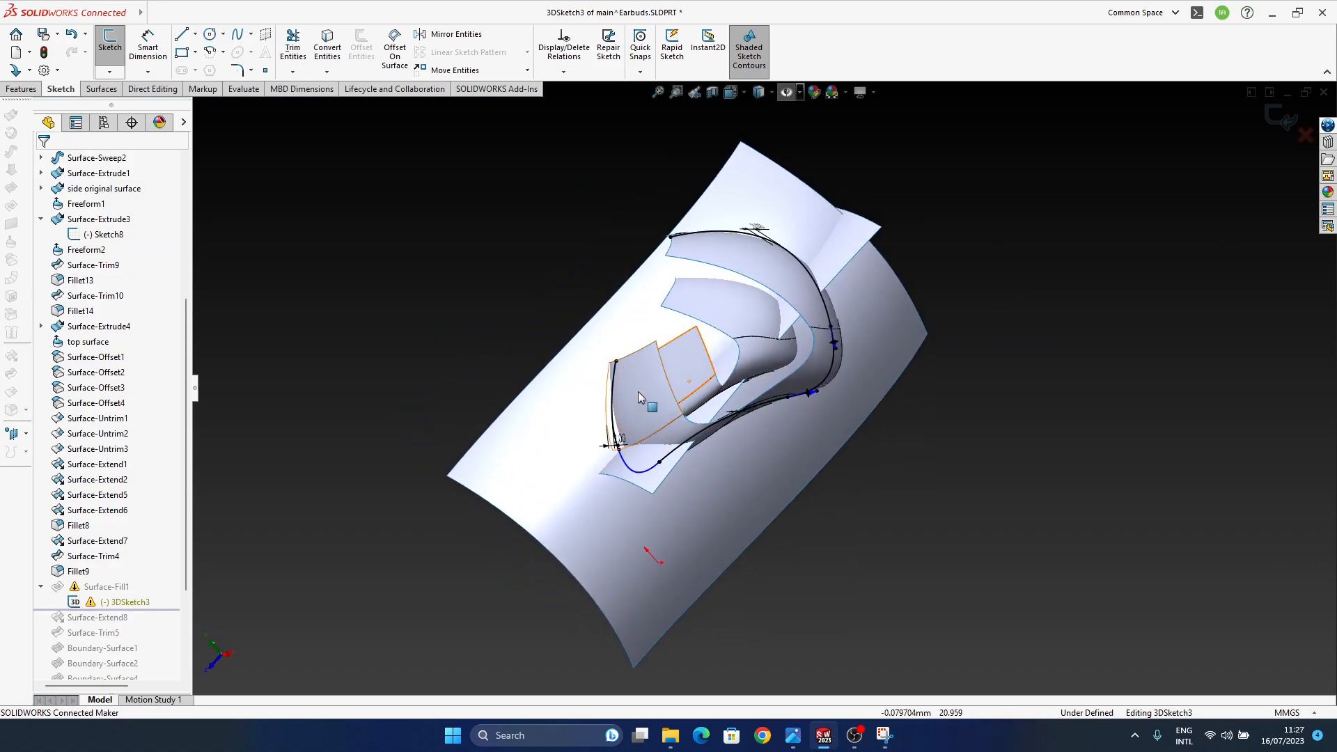
- Bridge the open gap in 3DSketch3 with a straight line between the outline's two free endpoints and exit the sketch
key(l)
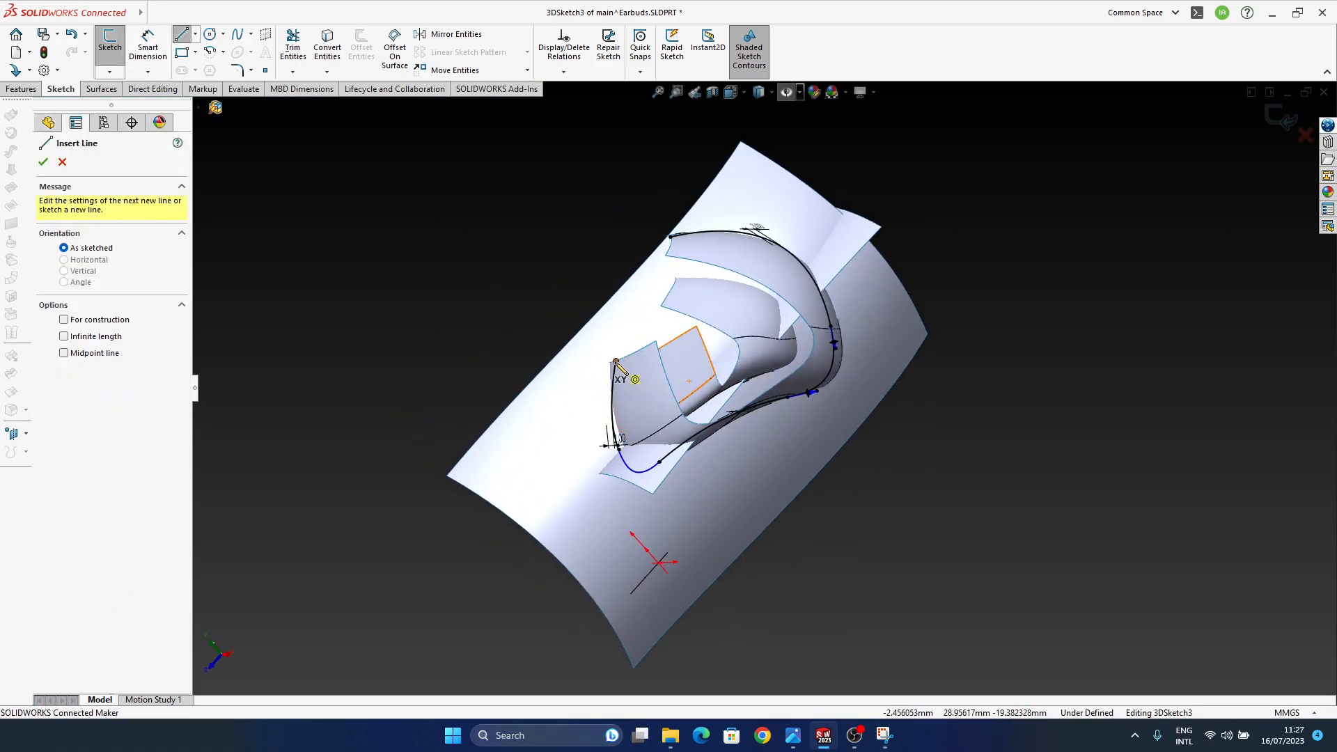
click(616, 361)
double_click(671, 238)
right_click(1068, 218)
click(943, 145)
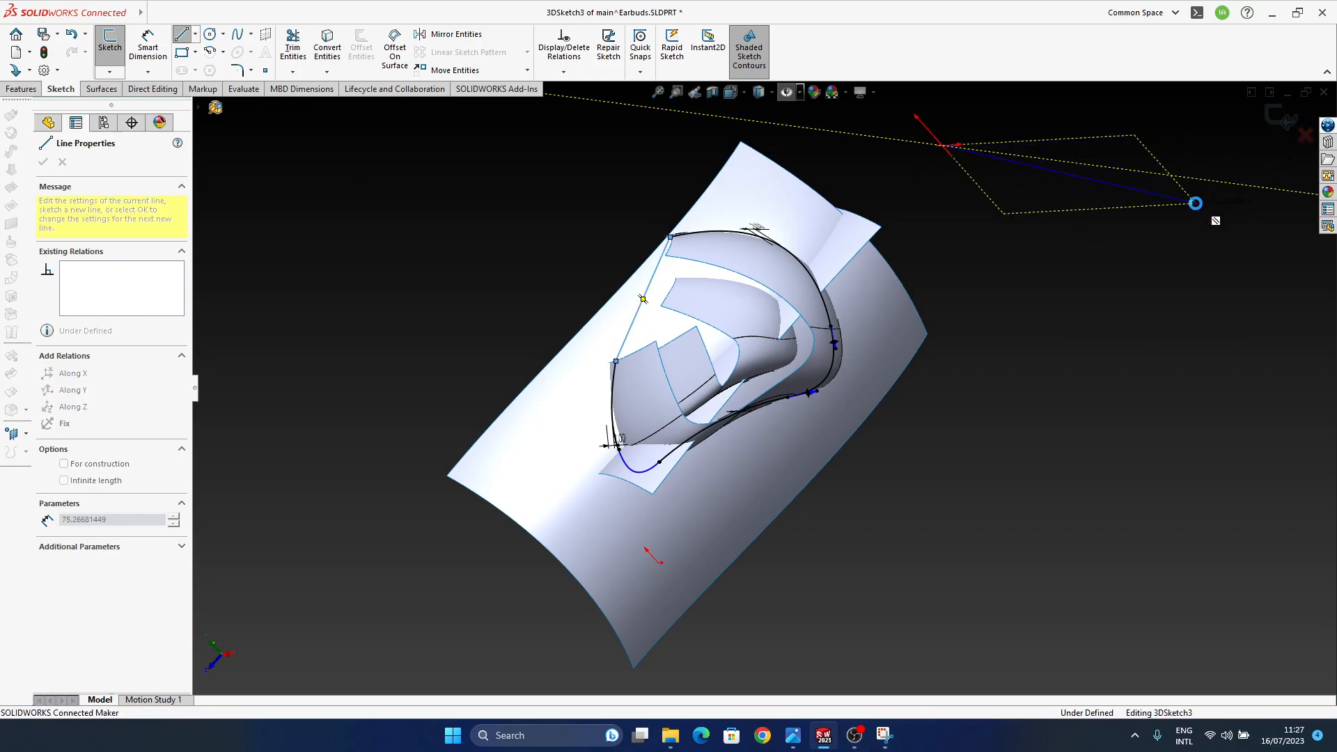
click(1283, 118)
click(773, 371)
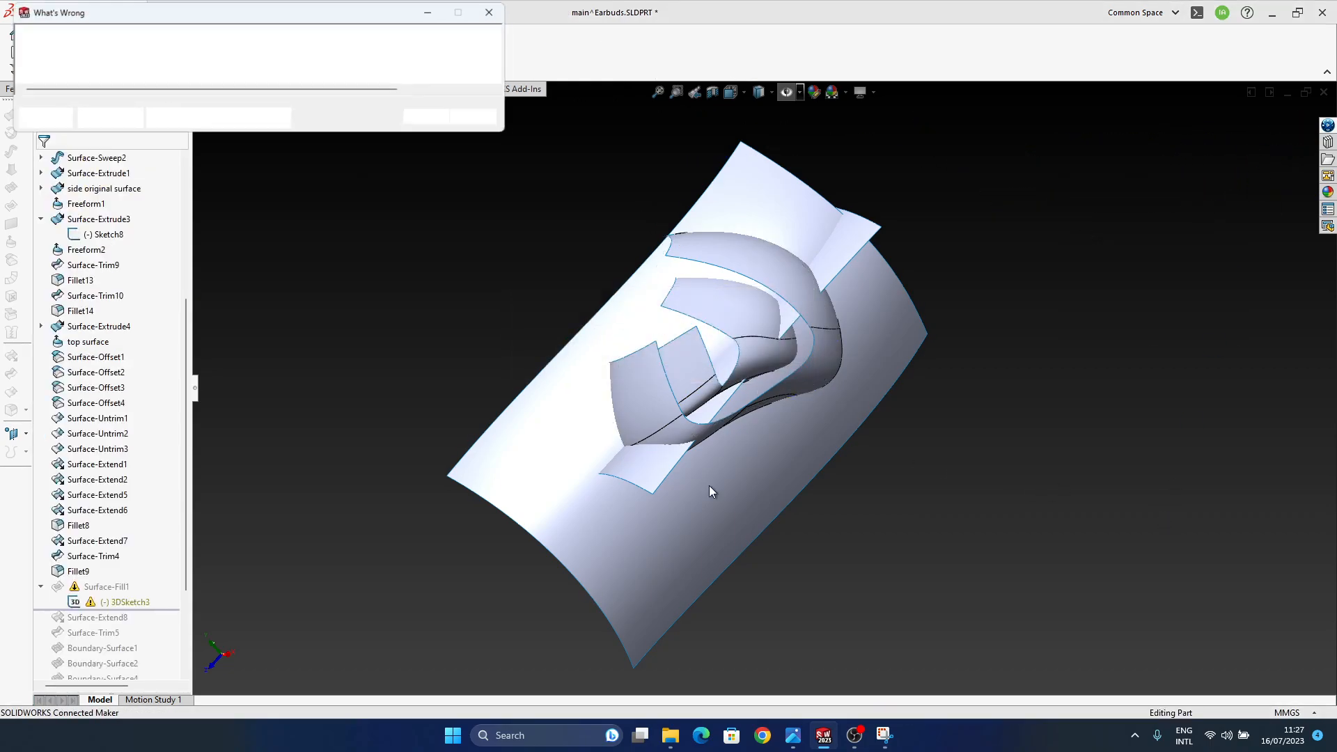
click(431, 119)
- Open Surface-Fill1's definition, inspect its 3DSketch3 patch boundary around the model, and leave it unmodified
click(114, 588)
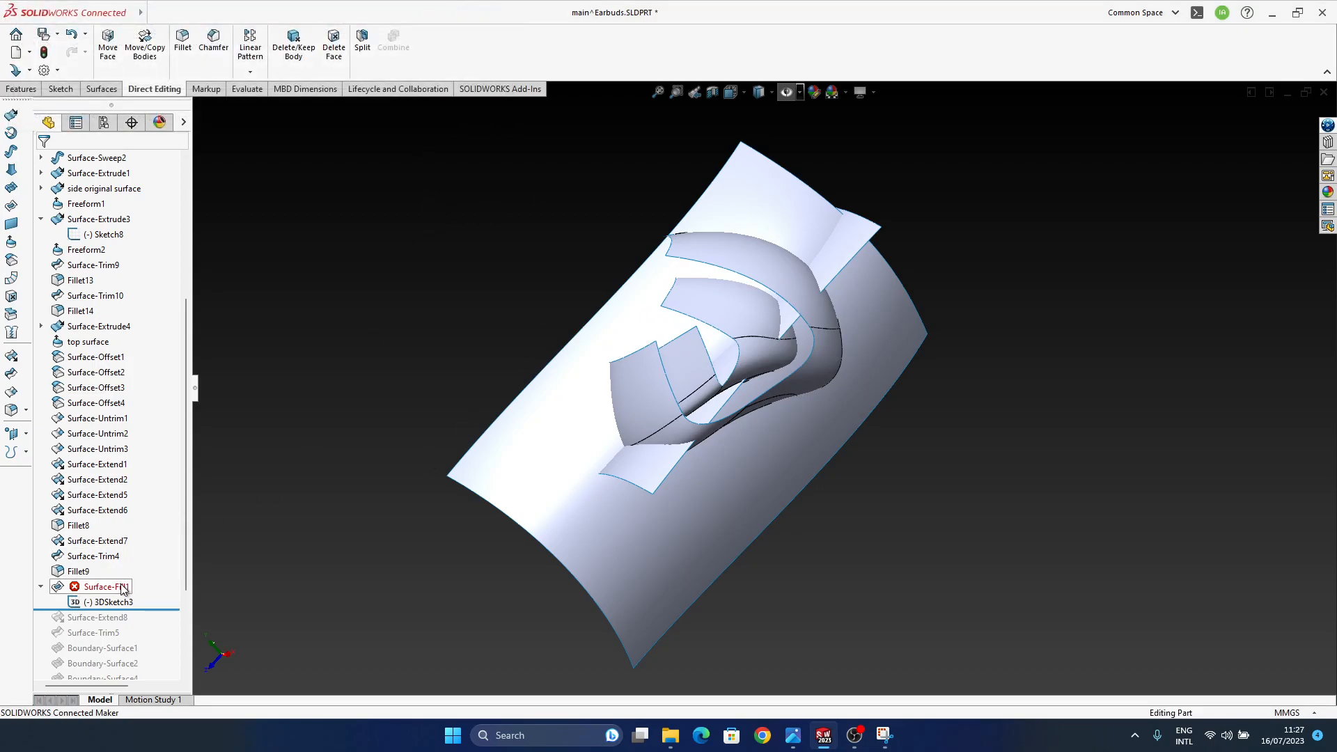
click(124, 544)
middle_drag(835, 410, 663, 336)
scroll(663, 336, down, 3)
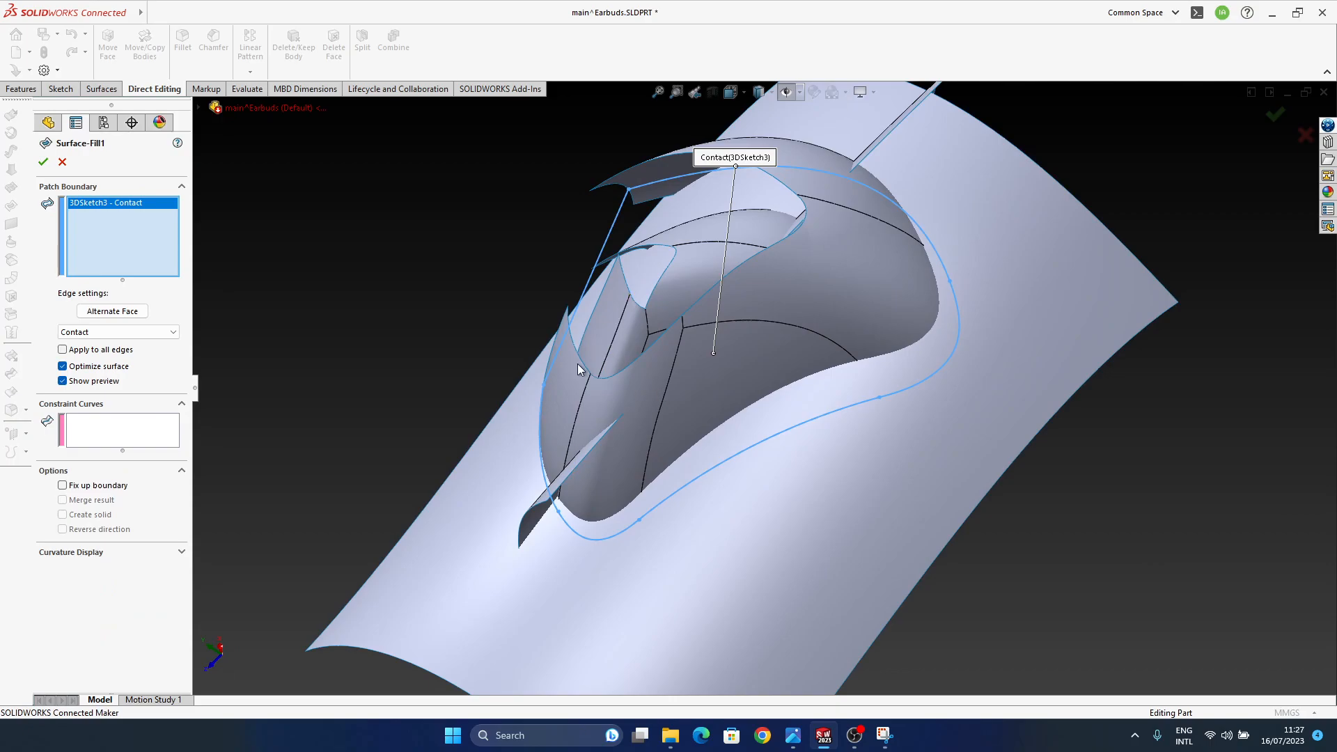
middle_drag(675, 284, 678, 369)
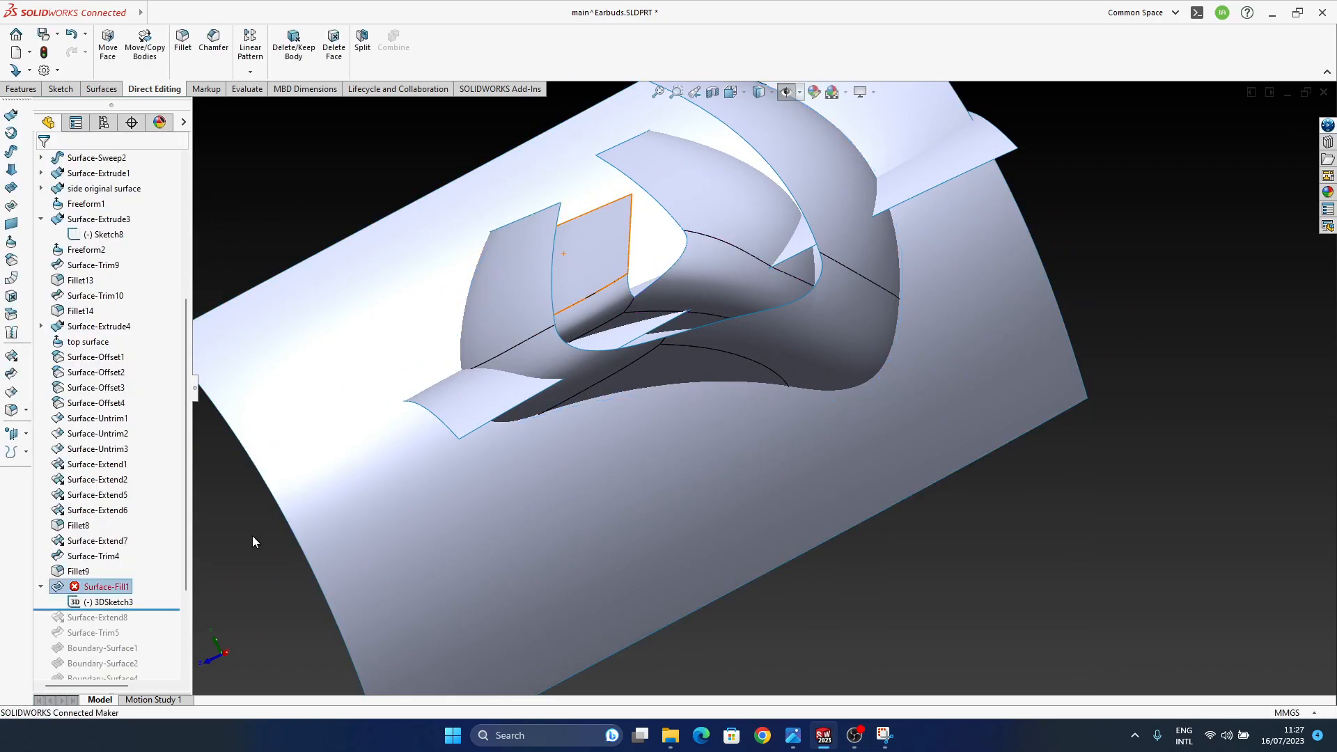
- Open 3DSketch3 for editing, examine the joints at both ends of the blue spline for gaps, and exit the sketch
click(110, 603)
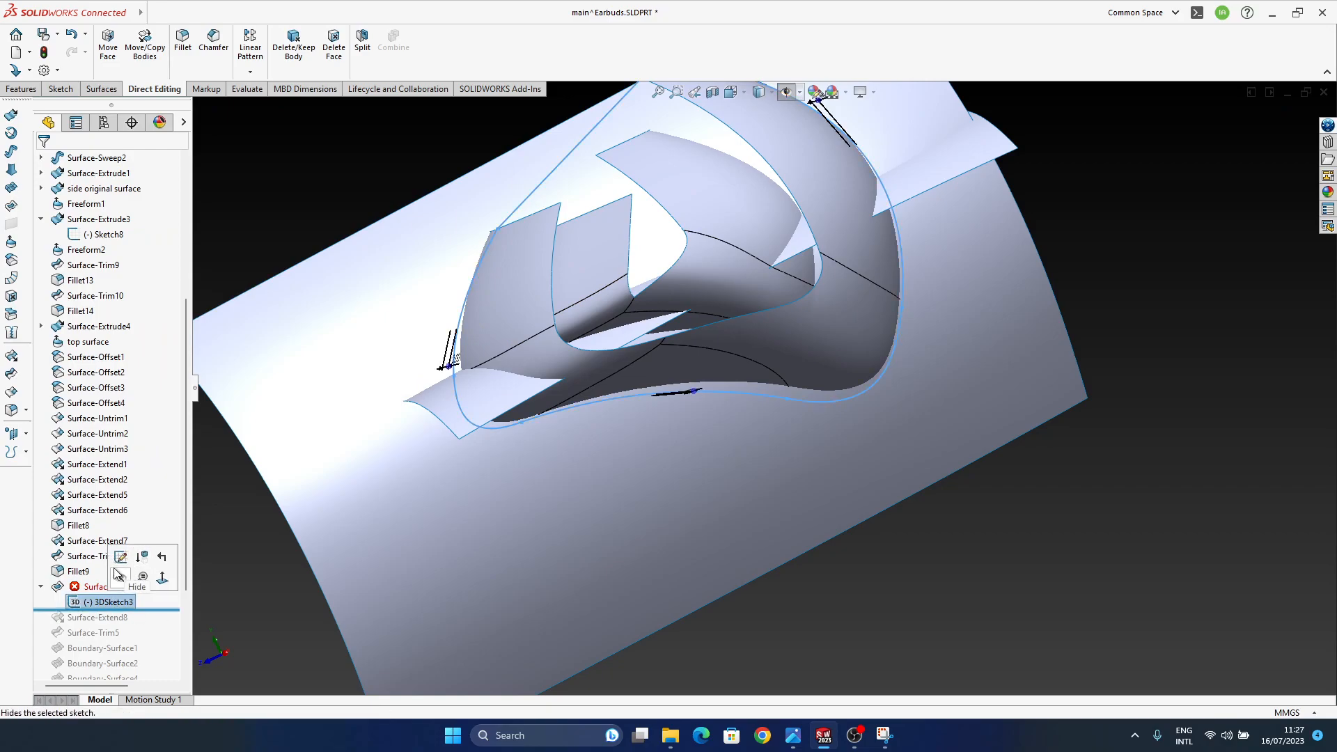
middle_drag(481, 408, 545, 372)
scroll(424, 372, down, 7)
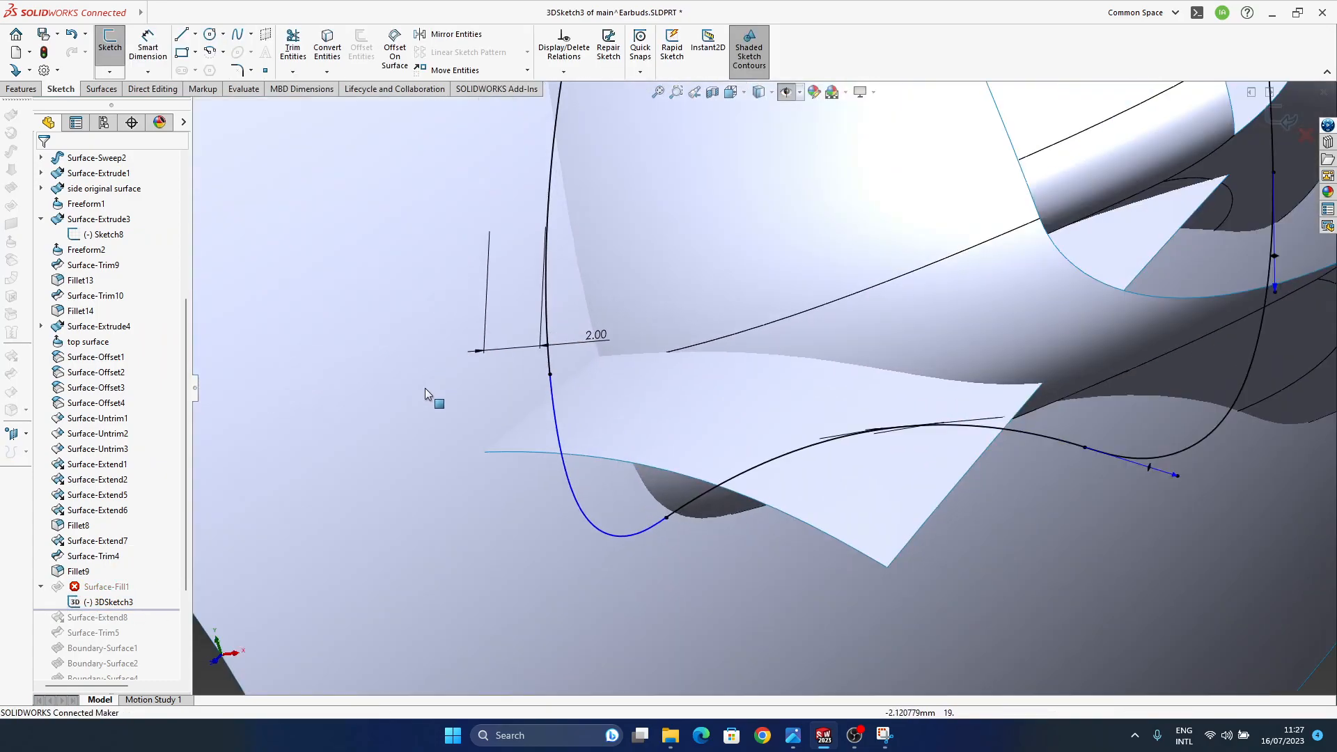
scroll(471, 367, down, 12)
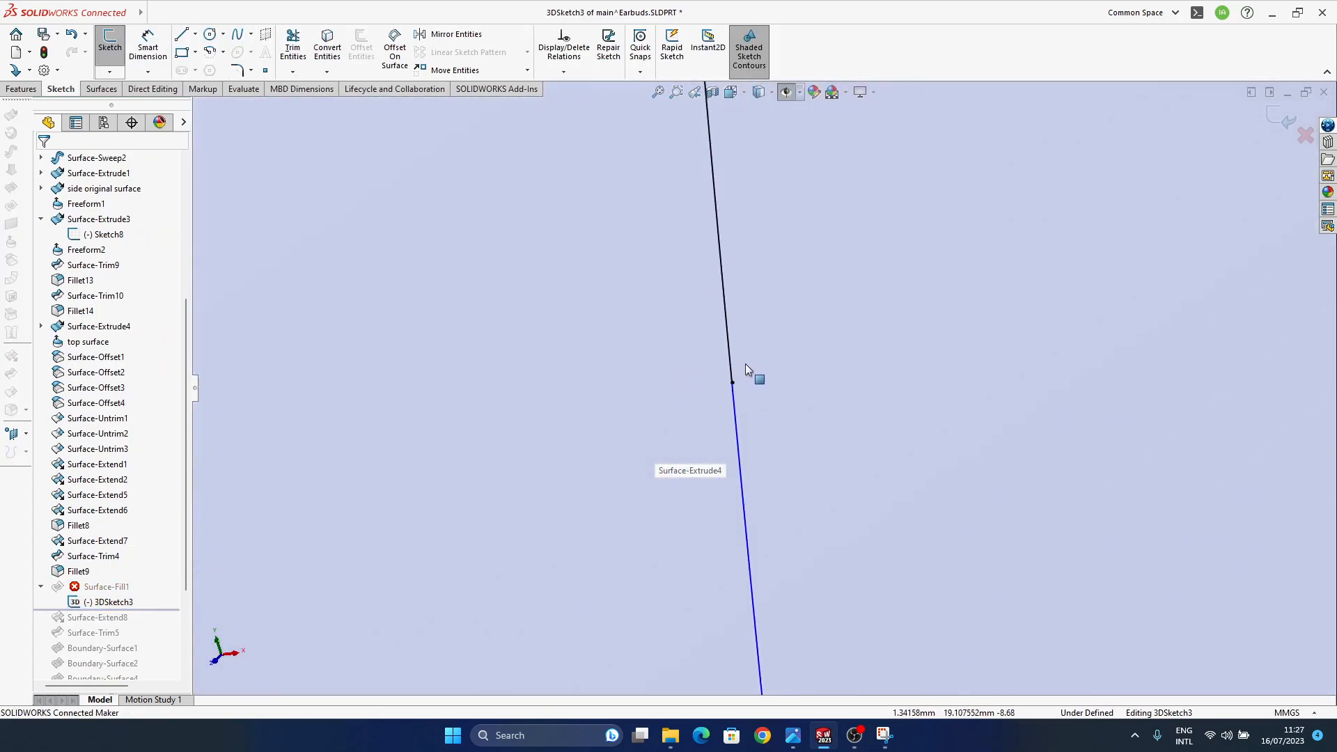
middle_drag(791, 343, 760, 310)
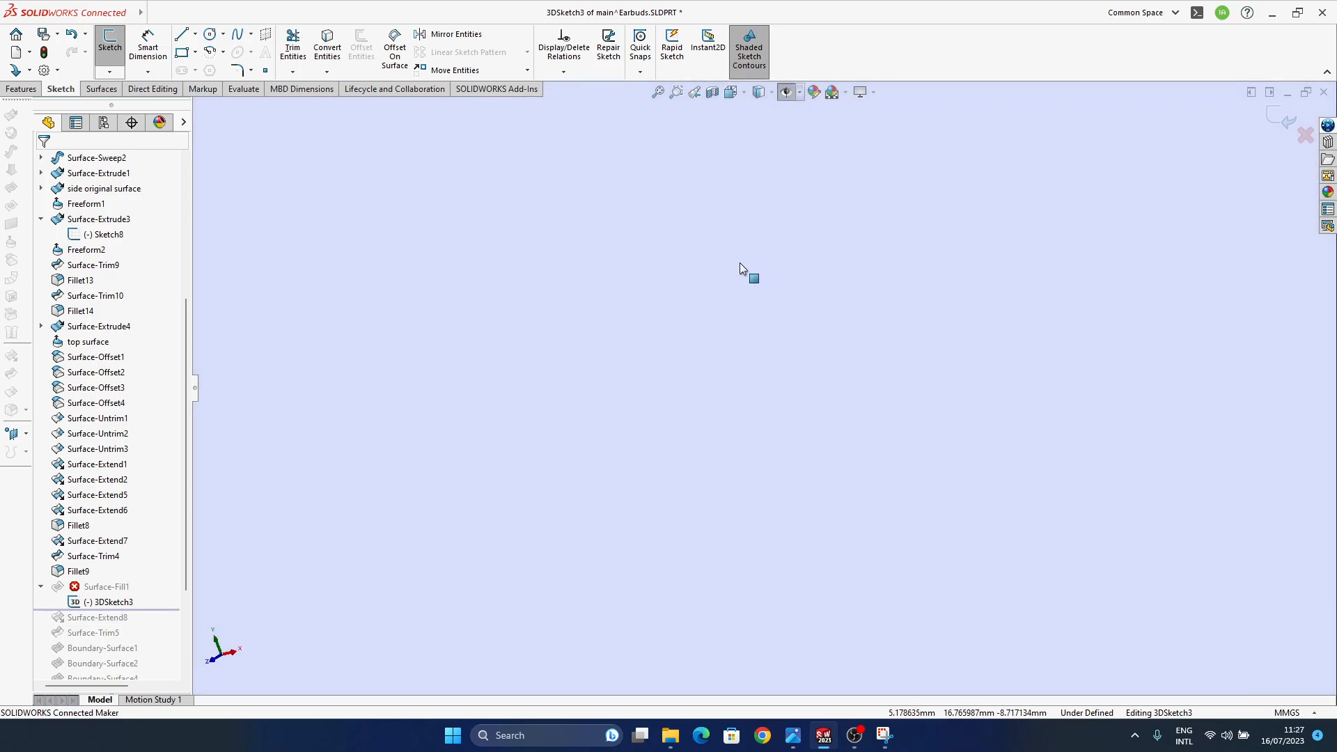
scroll(741, 278, up, 5)
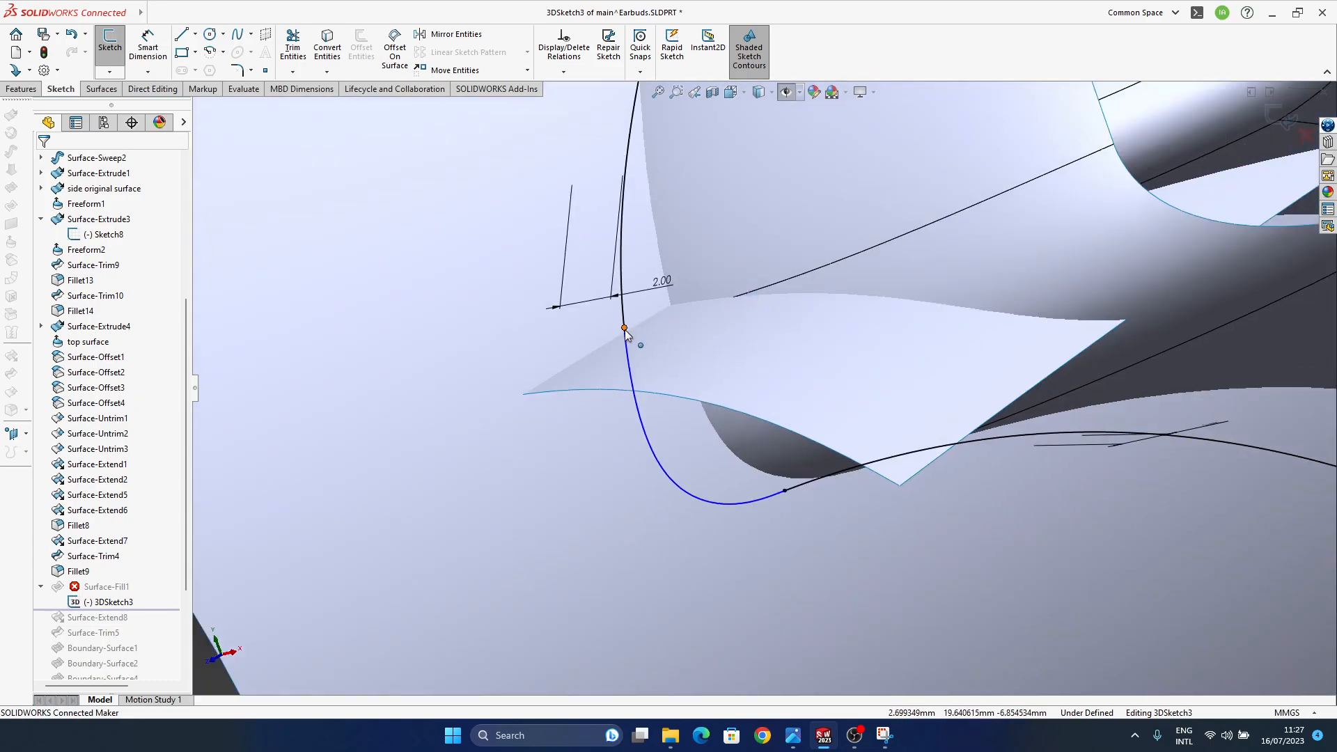
middle_click(636, 343)
middle_drag(636, 342, 797, 298)
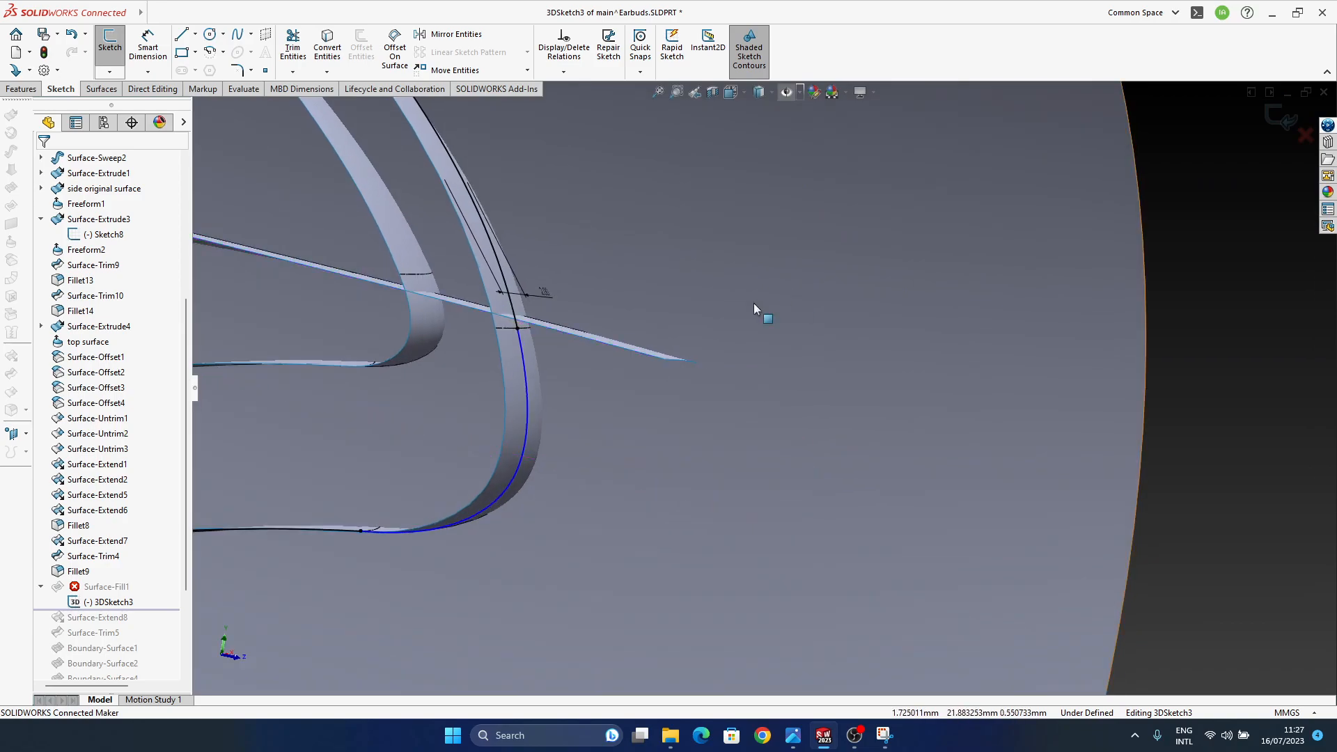
scroll(528, 355, down, 10)
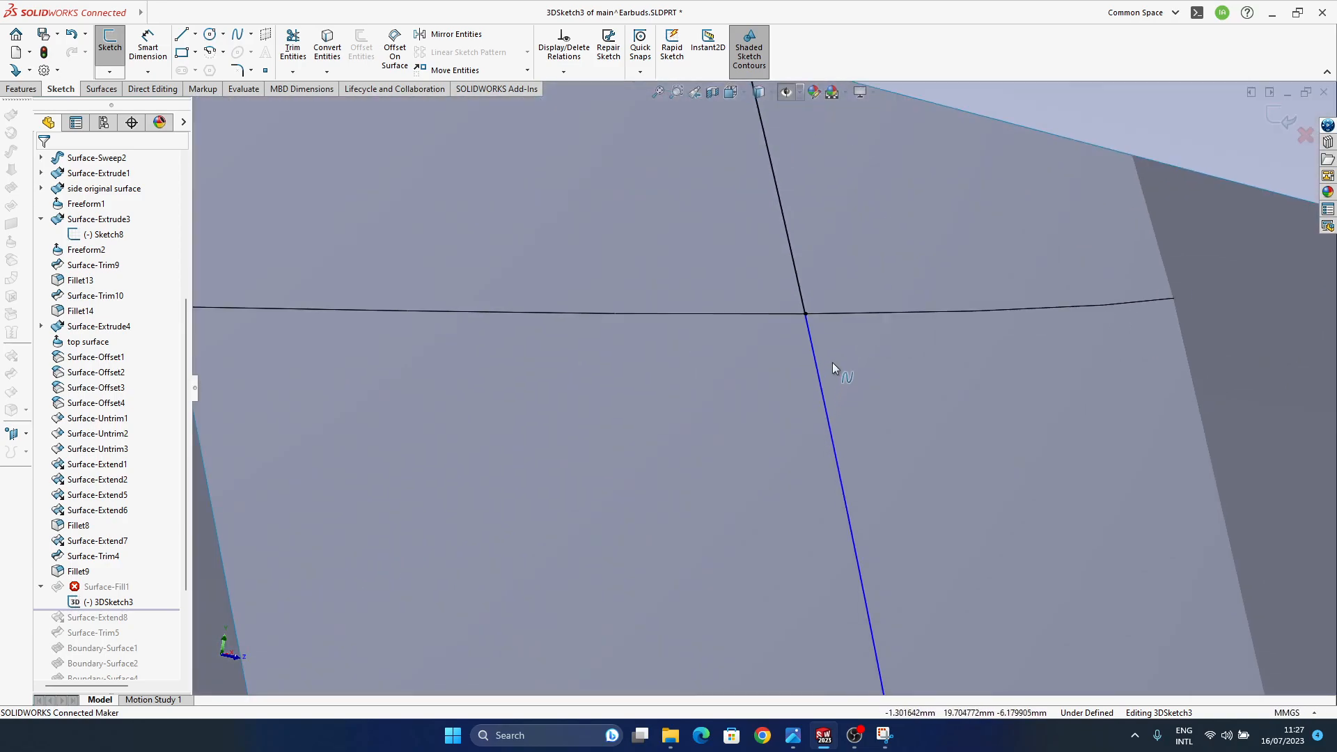
mouse_move(833, 368)
middle_down()
mouse_move(762, 315)
mouse_move(809, 367)
mouse_move(679, 400)
mouse_move(692, 355)
mouse_move(707, 384)
mouse_move(686, 390)
middle_up()
scroll(689, 360, up, 10)
scroll(683, 390, down, 10)
mouse_move(719, 517)
middle_down()
mouse_move(646, 433)
mouse_move(585, 298)
mouse_move(949, 420)
mouse_move(928, 334)
mouse_move(663, 232)
mouse_move(863, 395)
mouse_move(812, 263)
mouse_move(826, 331)
mouse_move(976, 501)
mouse_move(793, 365)
middle_up()
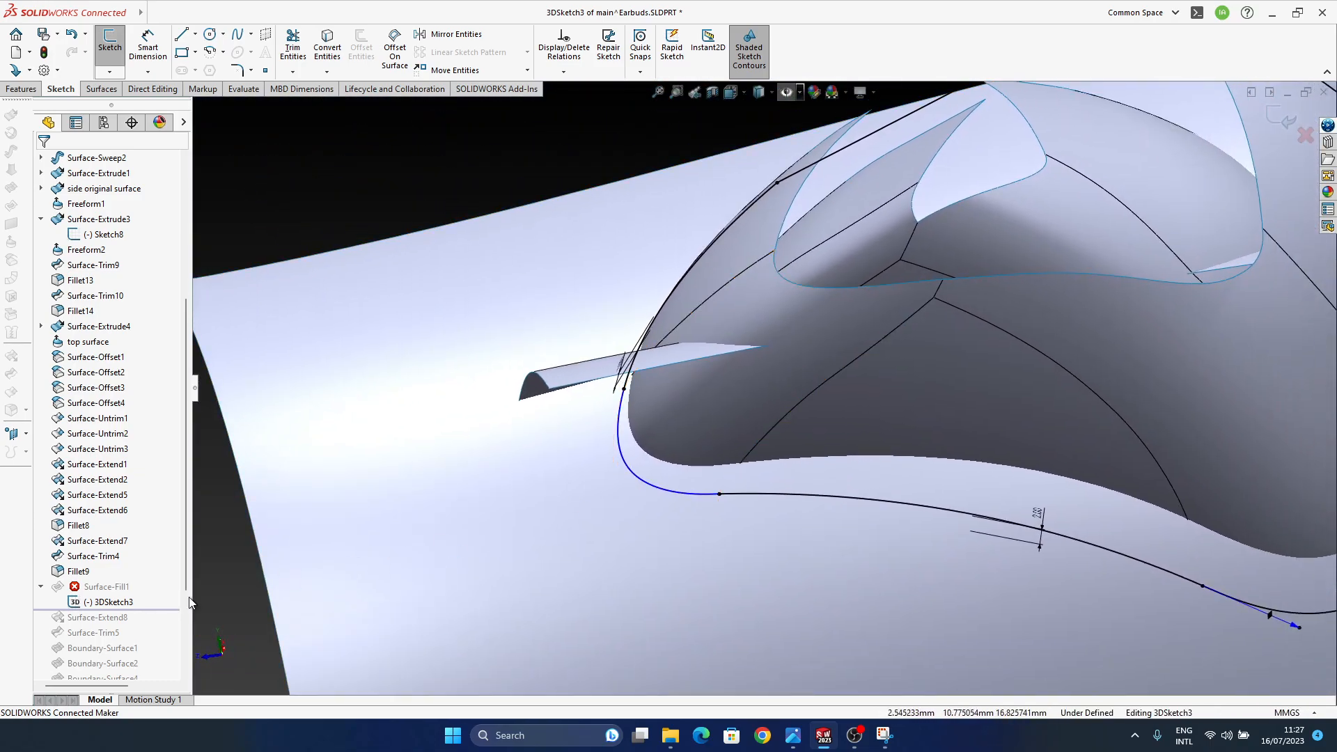
click(1280, 126)
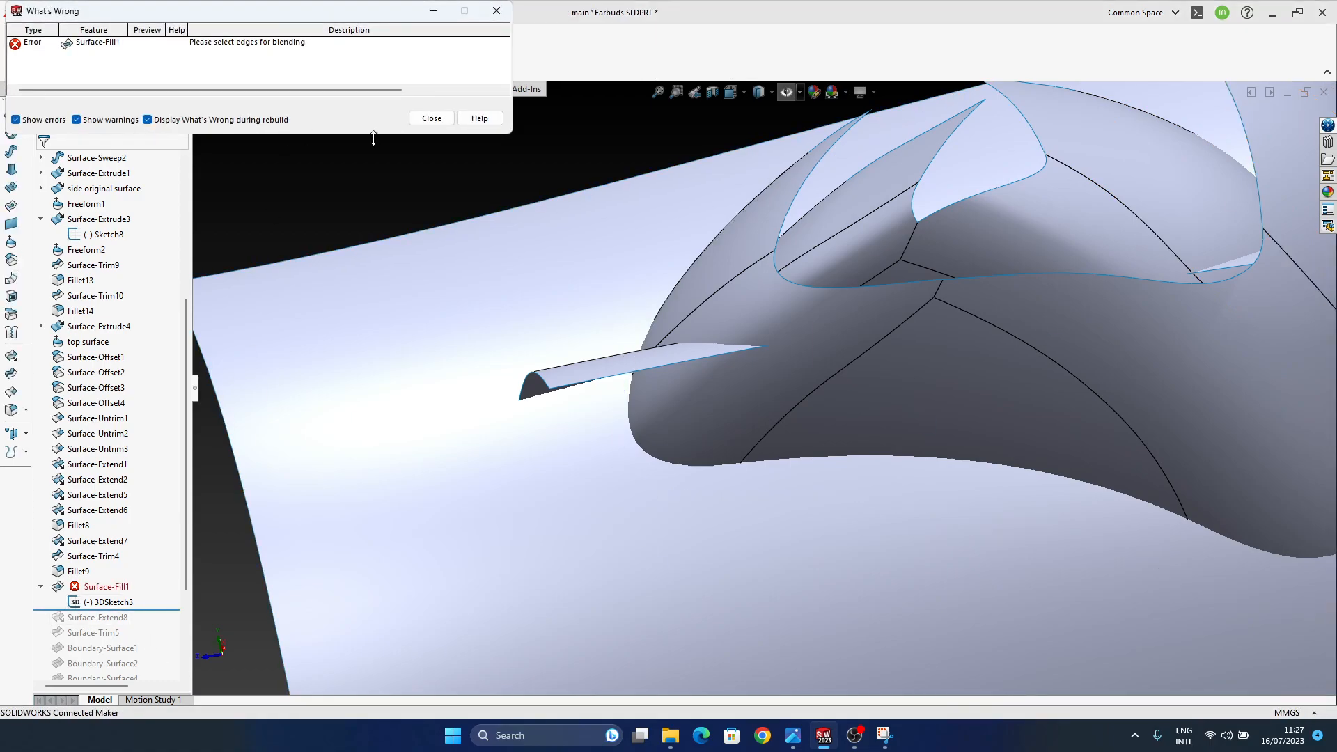
click(432, 118)
- Try to repair Surface-Fill1 by clearing its patch boundary and reselecting 3DSketch3 with the Contact setting
click(110, 592)
click(123, 548)
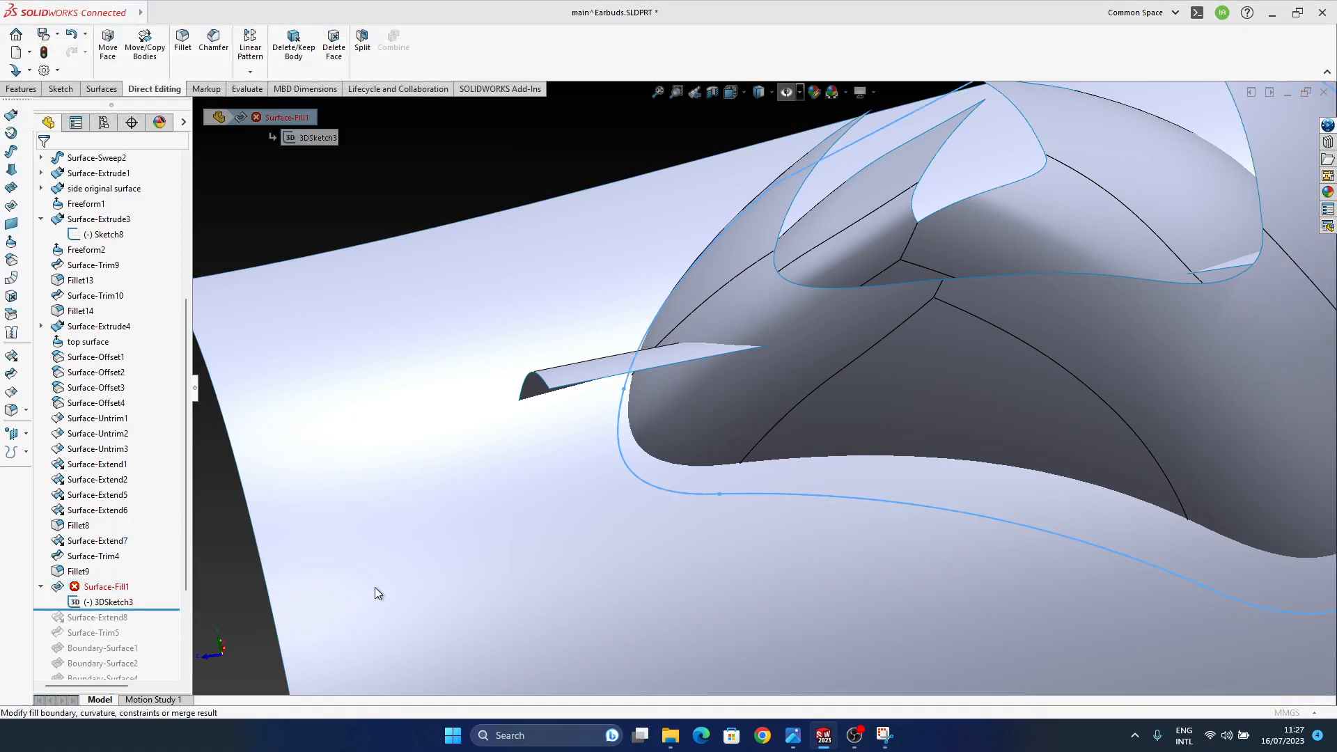
right_click(110, 204)
click(162, 214)
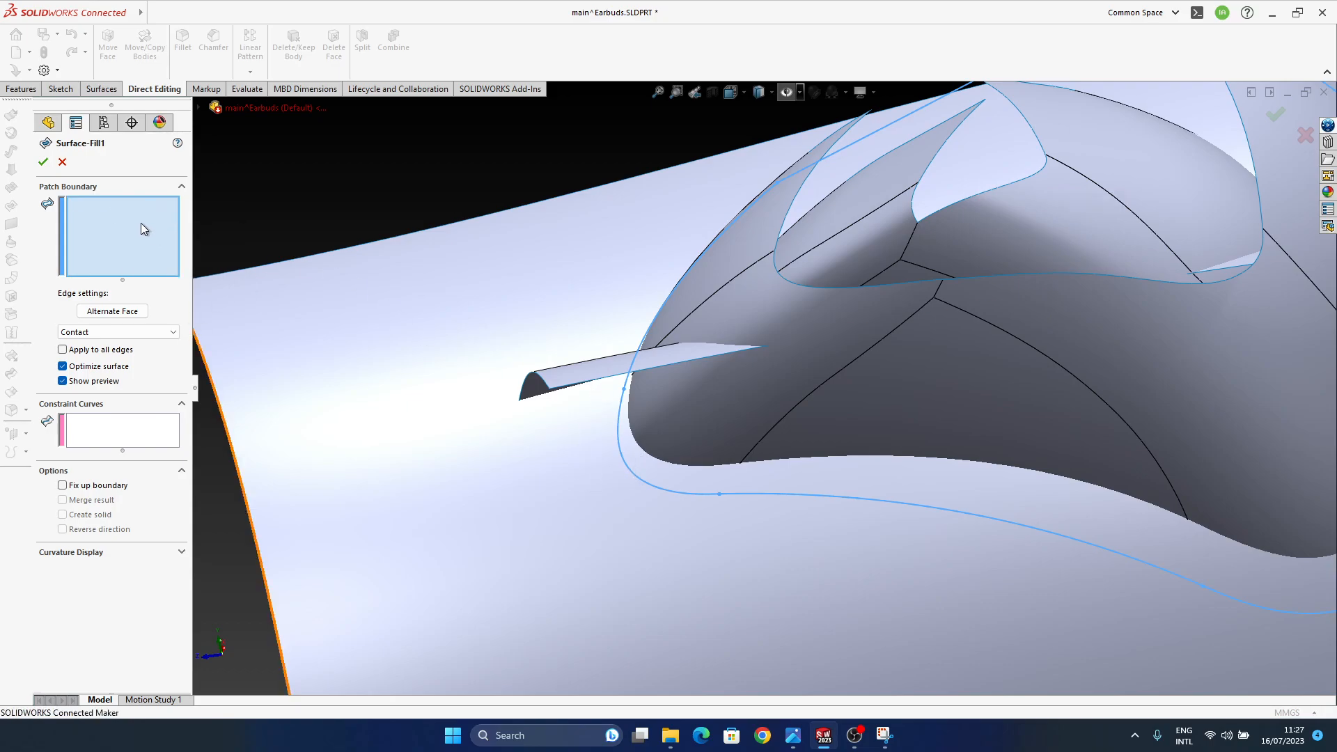
middle_drag(629, 466, 740, 244)
click(785, 92)
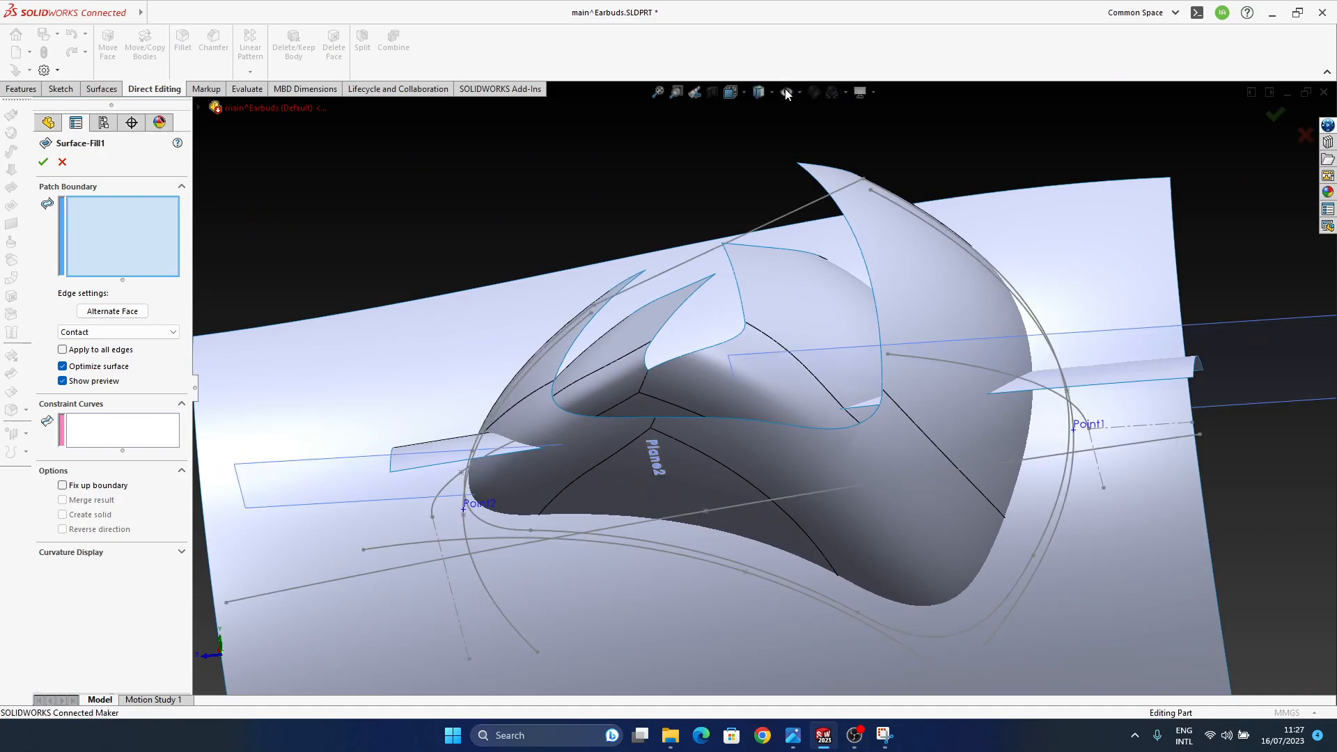
click(497, 527)
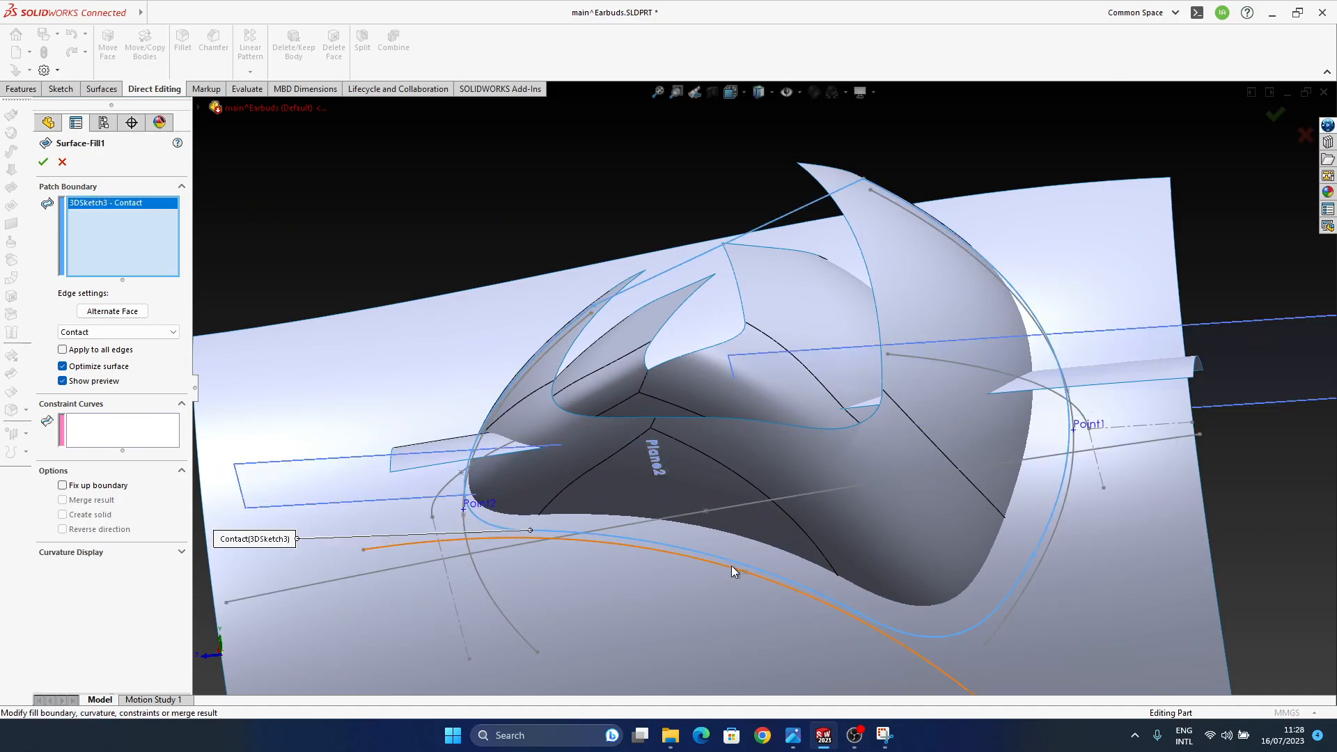
click(44, 162)
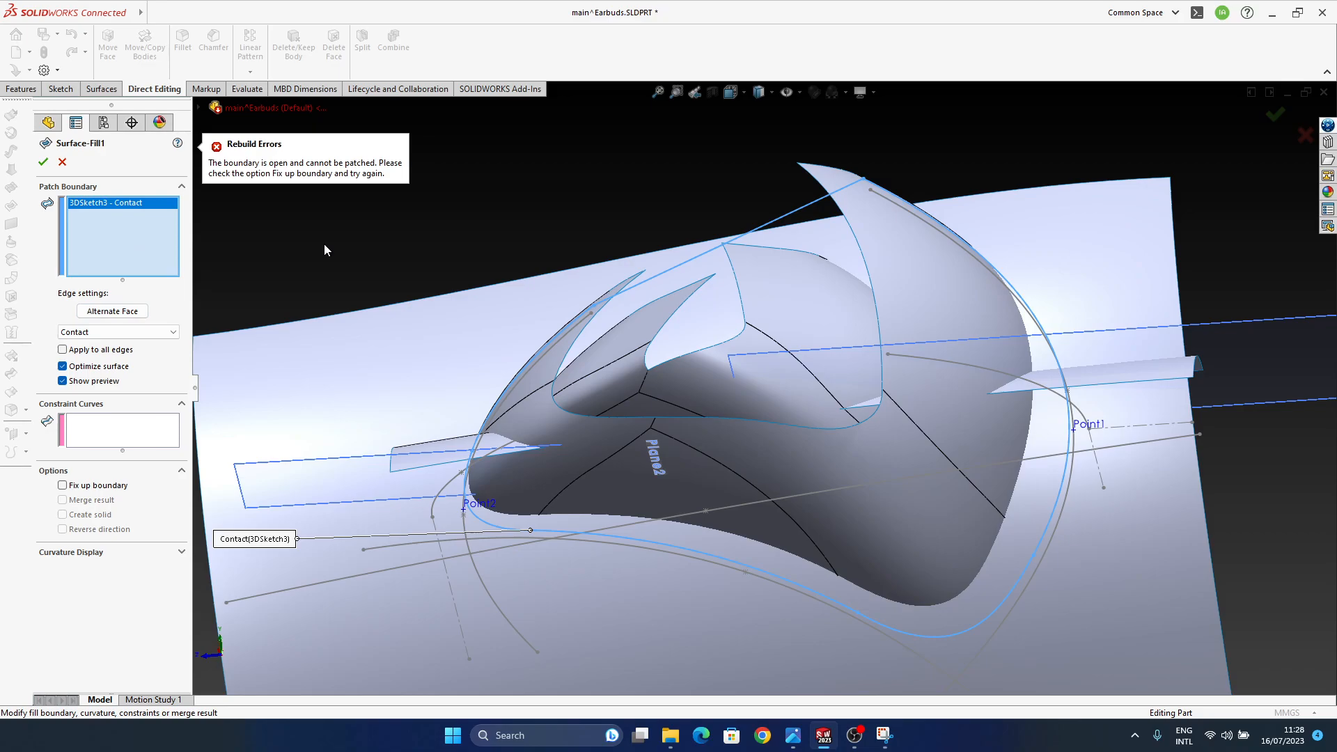
click(62, 161)
- Edit 3DSketch3, try to move the blue spline's lower endpoint onto the adjoining curve's endpoint, and exit ignoring the rebuild error
middle_drag(846, 424, 803, 304)
scroll(667, 376, down, 3)
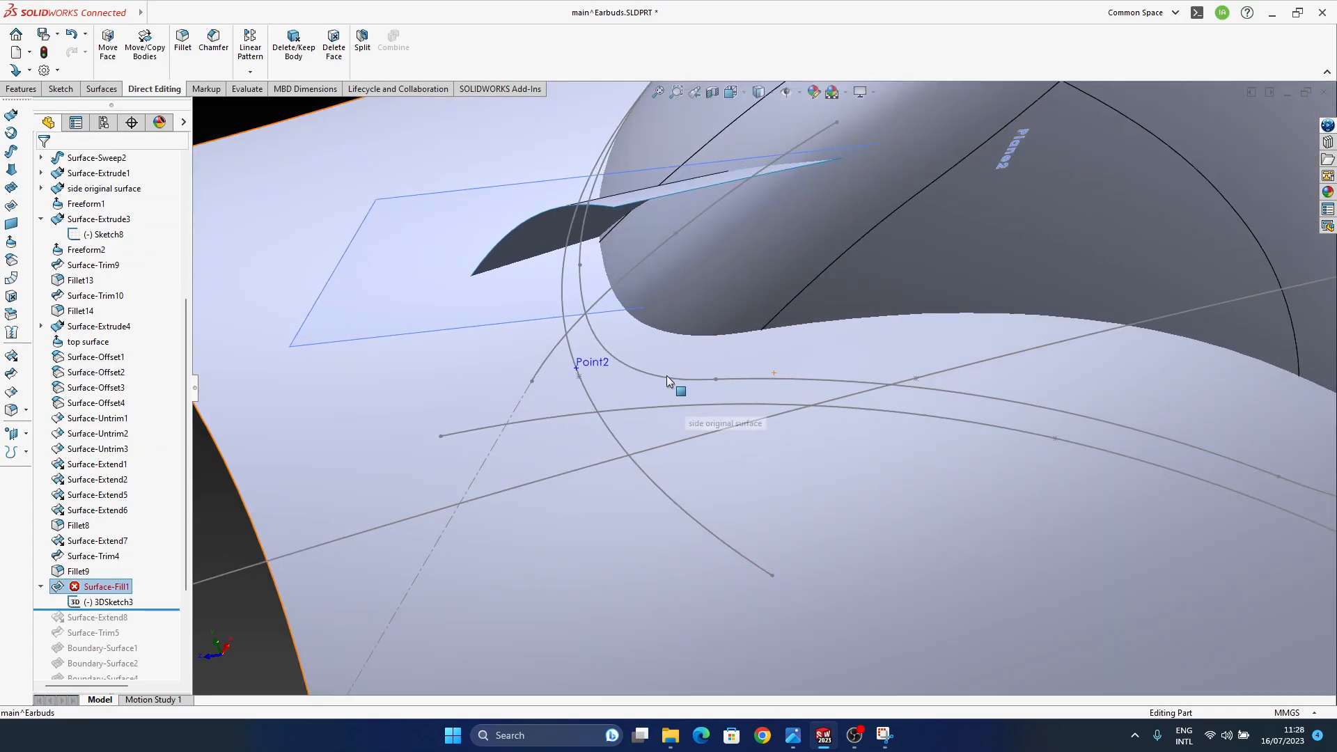
click(81, 604)
click(98, 562)
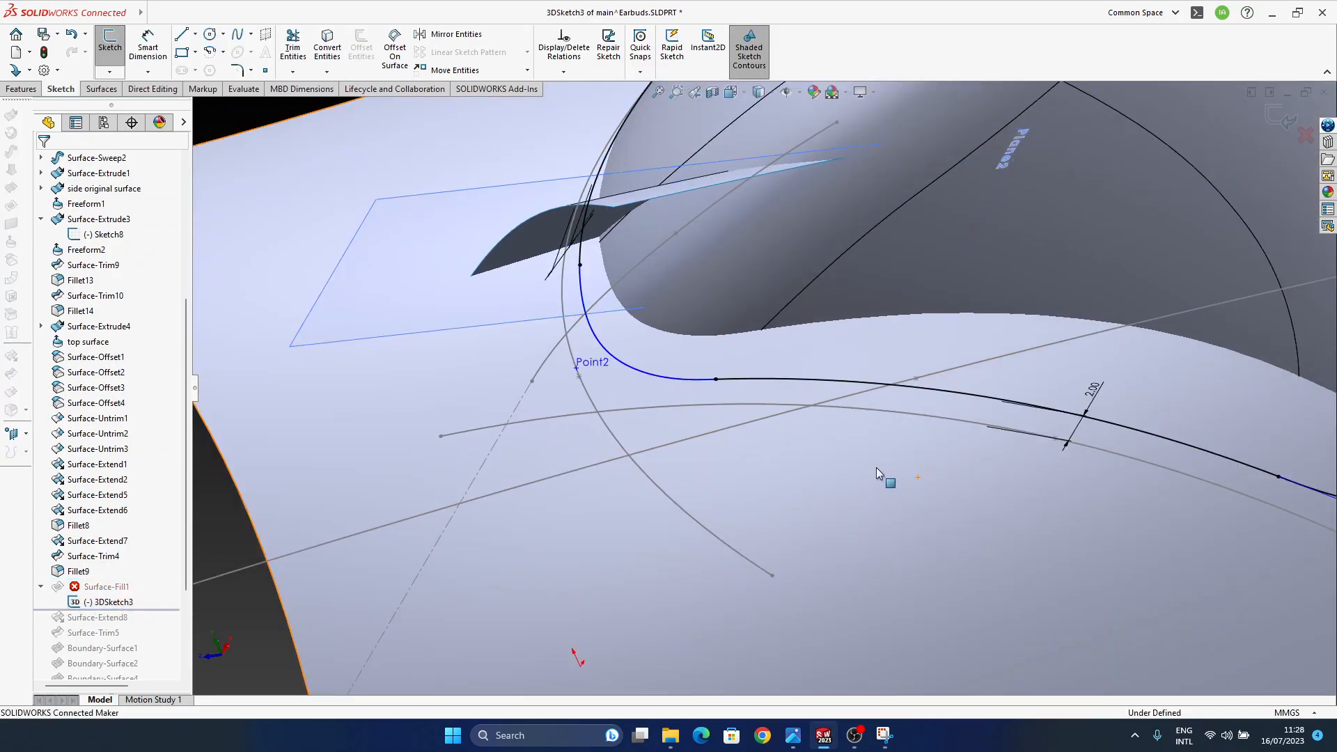
scroll(797, 403, down, 10)
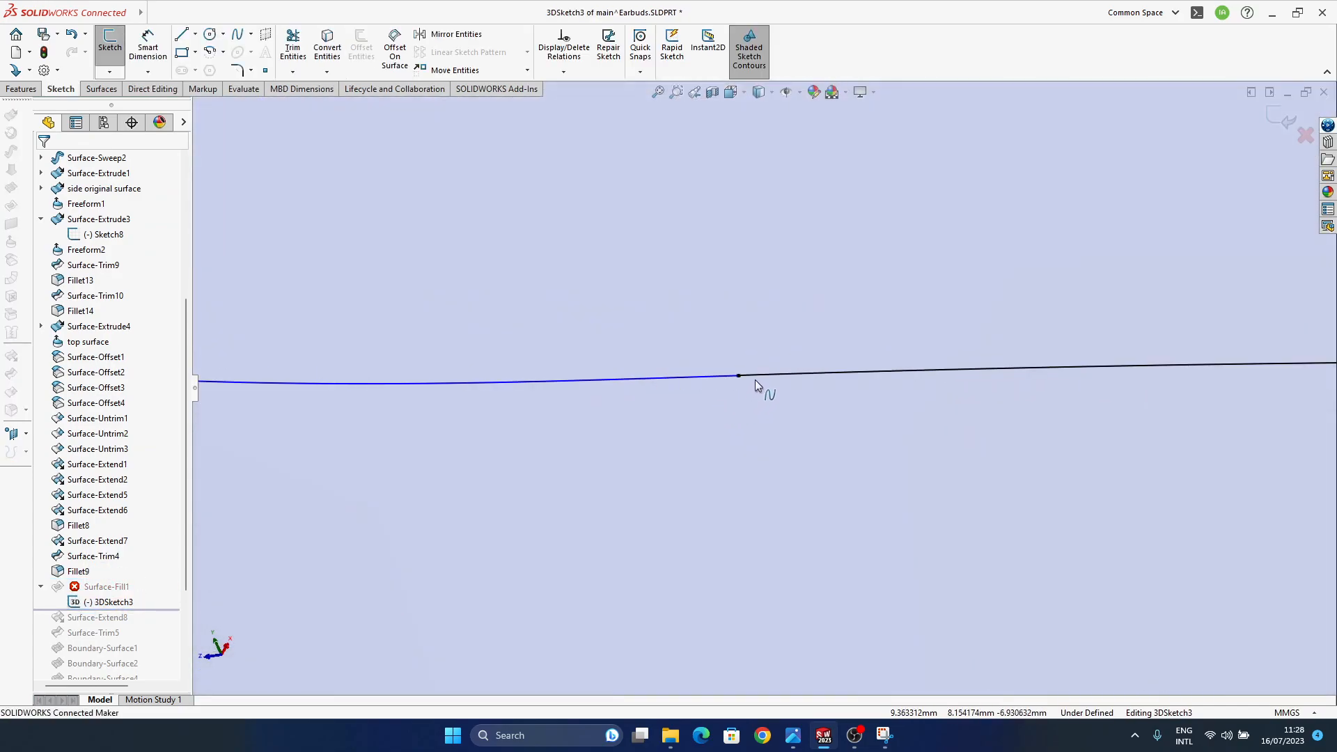
scroll(725, 375, down, 2)
mouse_move(741, 377)
mouse_down()
mouse_move(783, 358)
mouse_move(754, 371)
mouse_up()
double_click(808, 423)
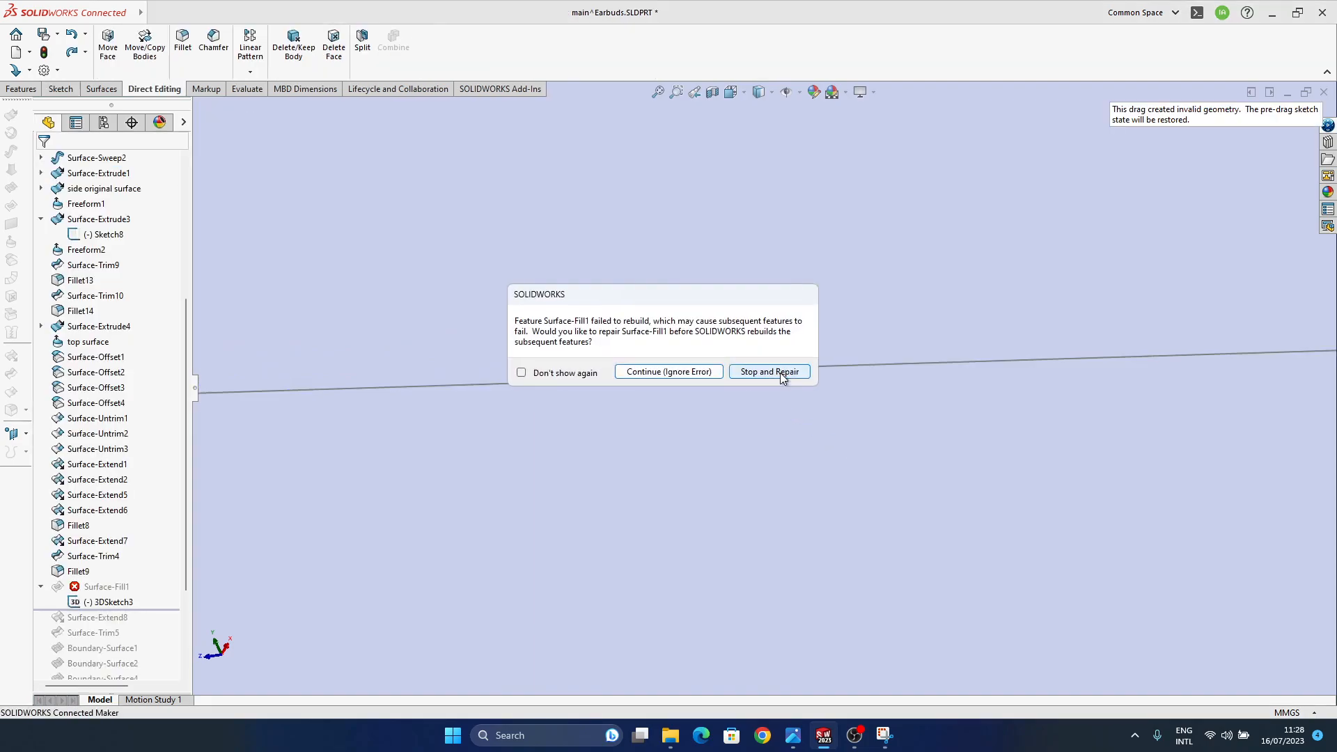
click(703, 372)
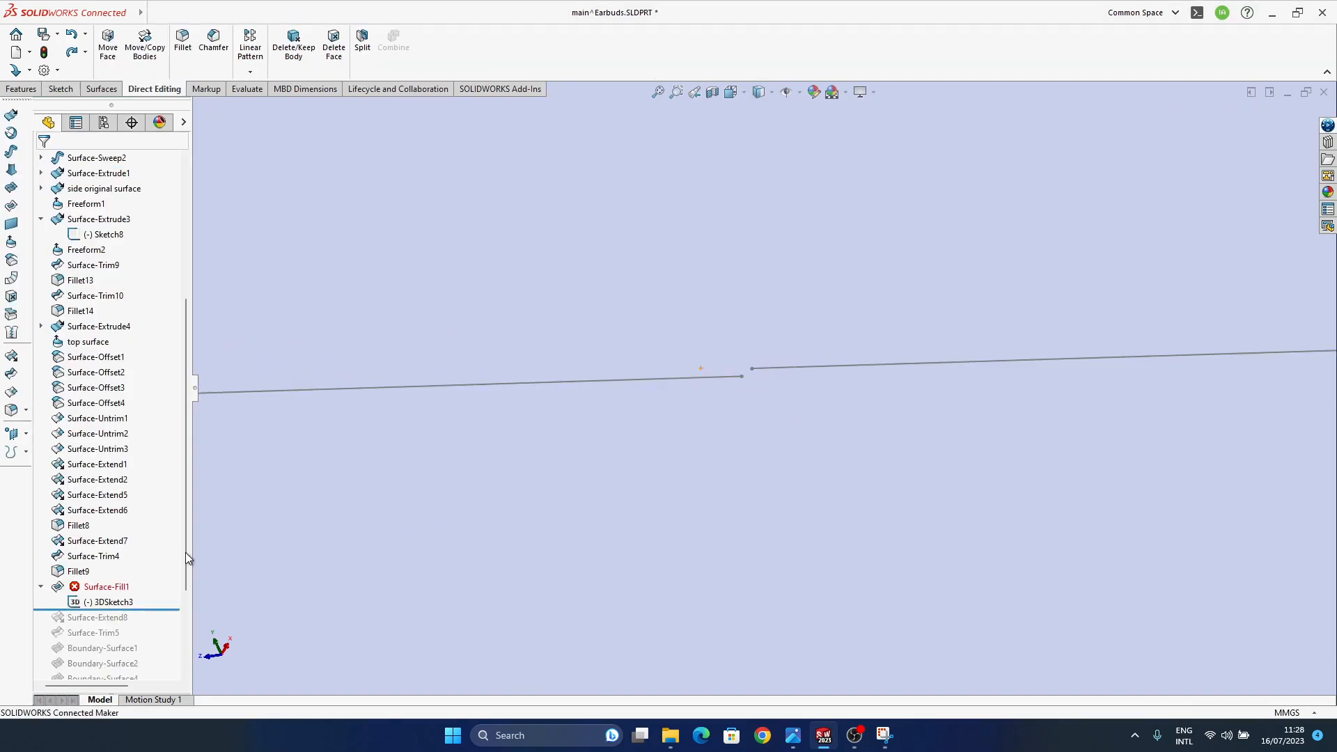
- Reopen 3DSketch3, shift the blue spline's lower endpoint toward the adjoining curve again, and undo the move
click(94, 601)
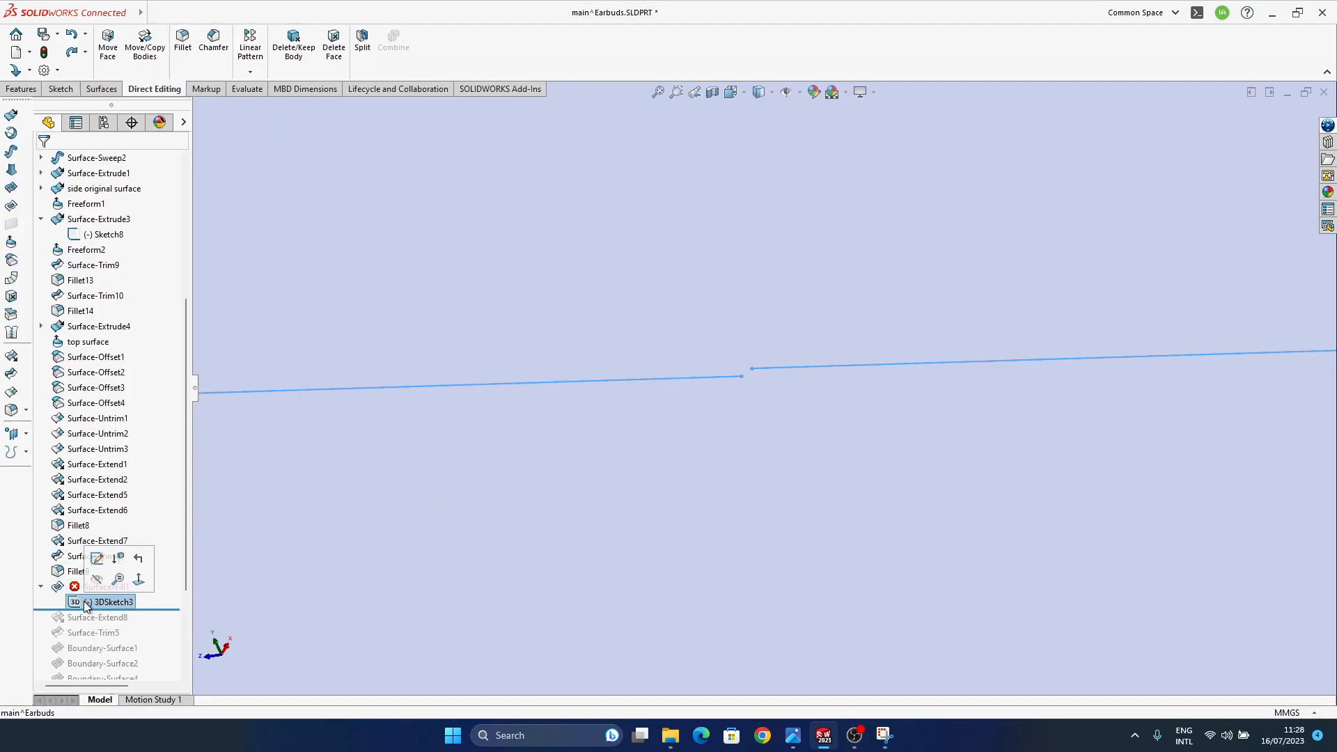
click(98, 570)
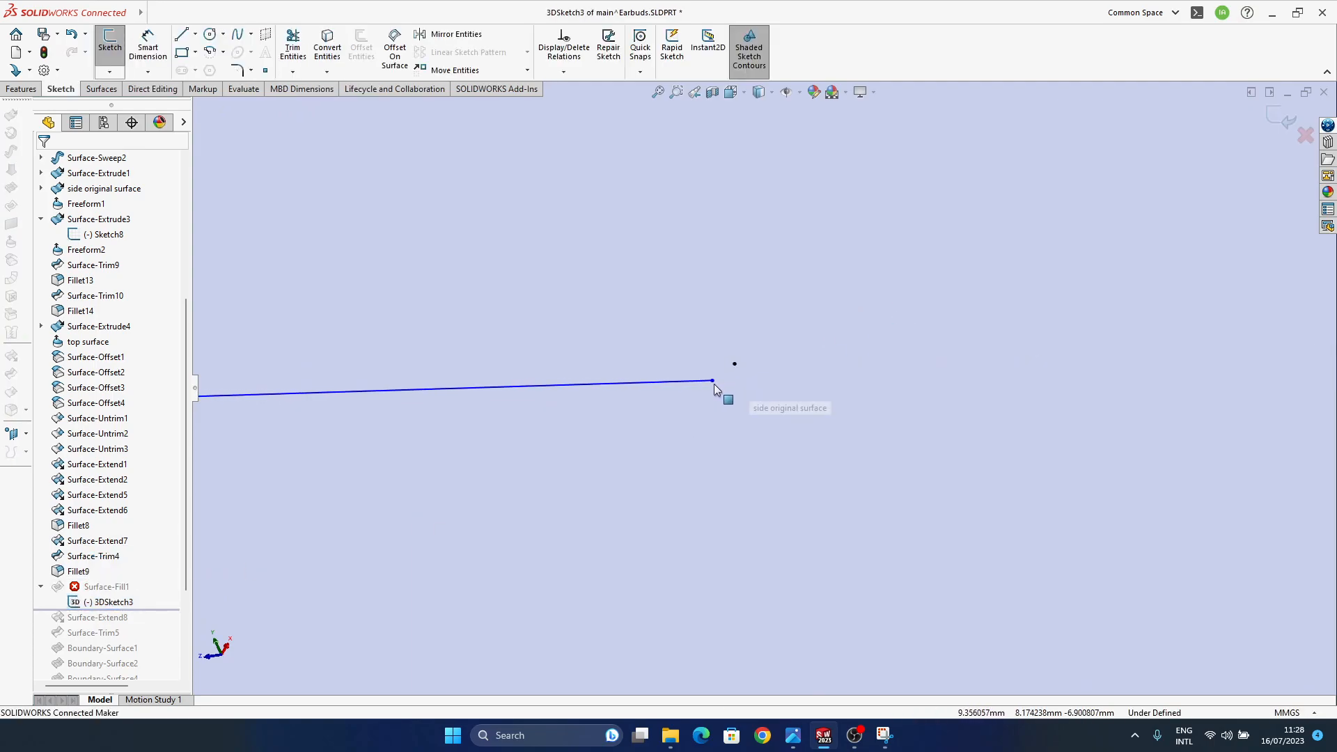
mouse_move(717, 382)
mouse_down()
mouse_move(759, 358)
mouse_move(736, 371)
mouse_up()
click(49, 161)
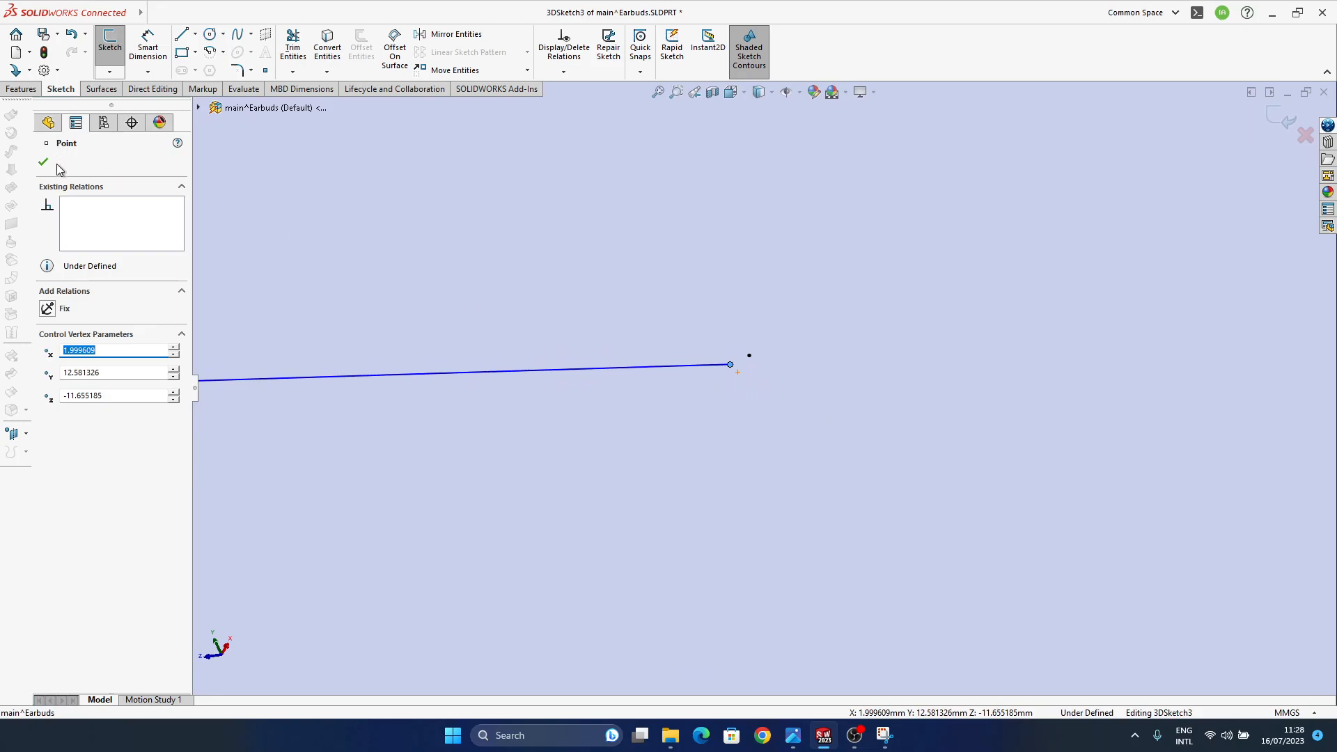
key(ctrl+z)
- Try to merge the blue spline's lower endpoint with the neighbouring black curve's endpoint using a Merge relation
scroll(765, 388, up, 20)
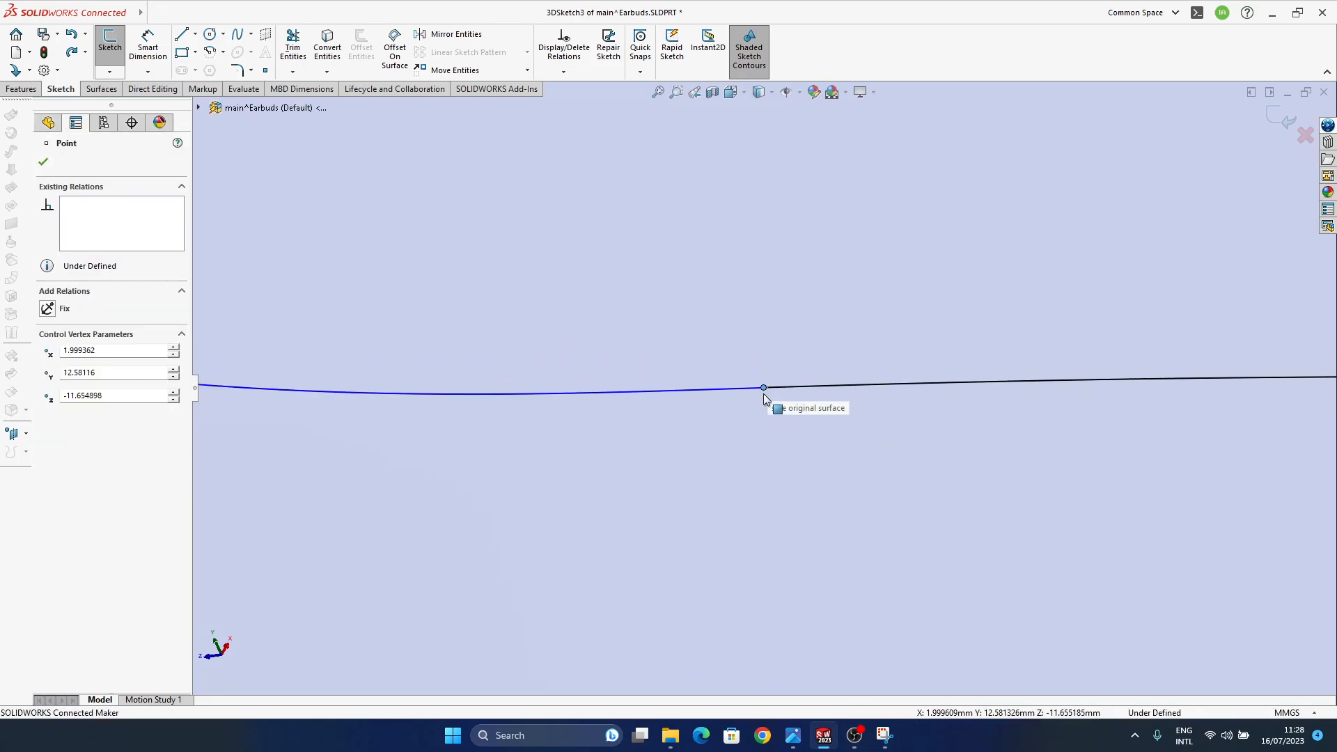
scroll(763, 408, down, 15)
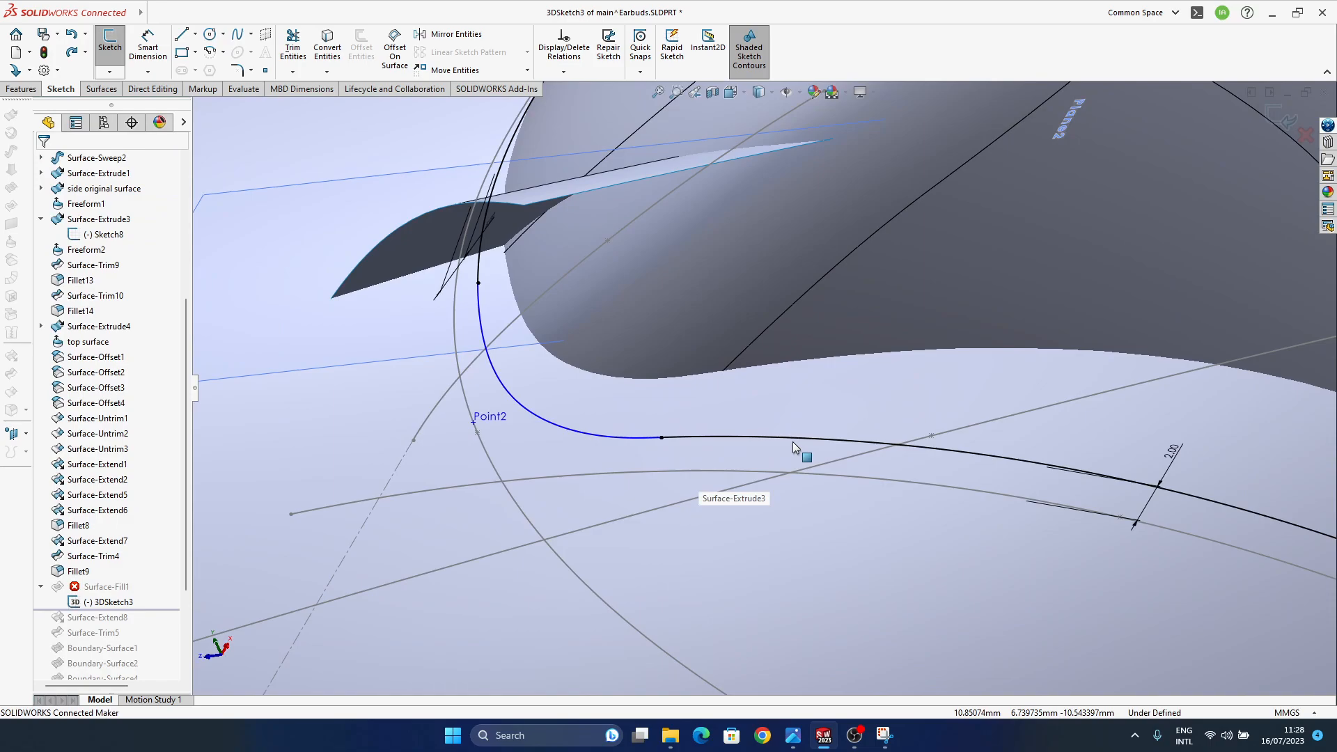
mouse_move(696, 452)
middle_down()
mouse_move(696, 274)
mouse_move(693, 313)
middle_up()
scroll(688, 529, down, 5)
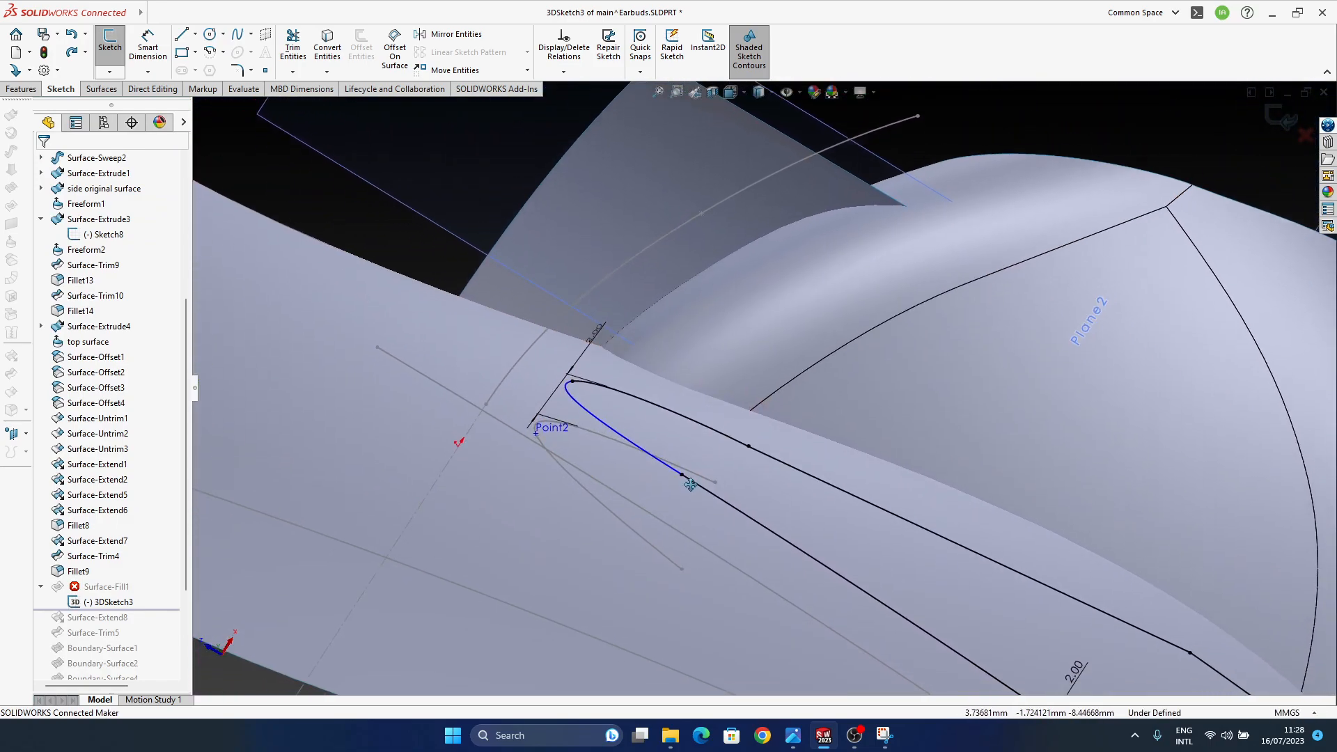
scroll(690, 441, down, 8)
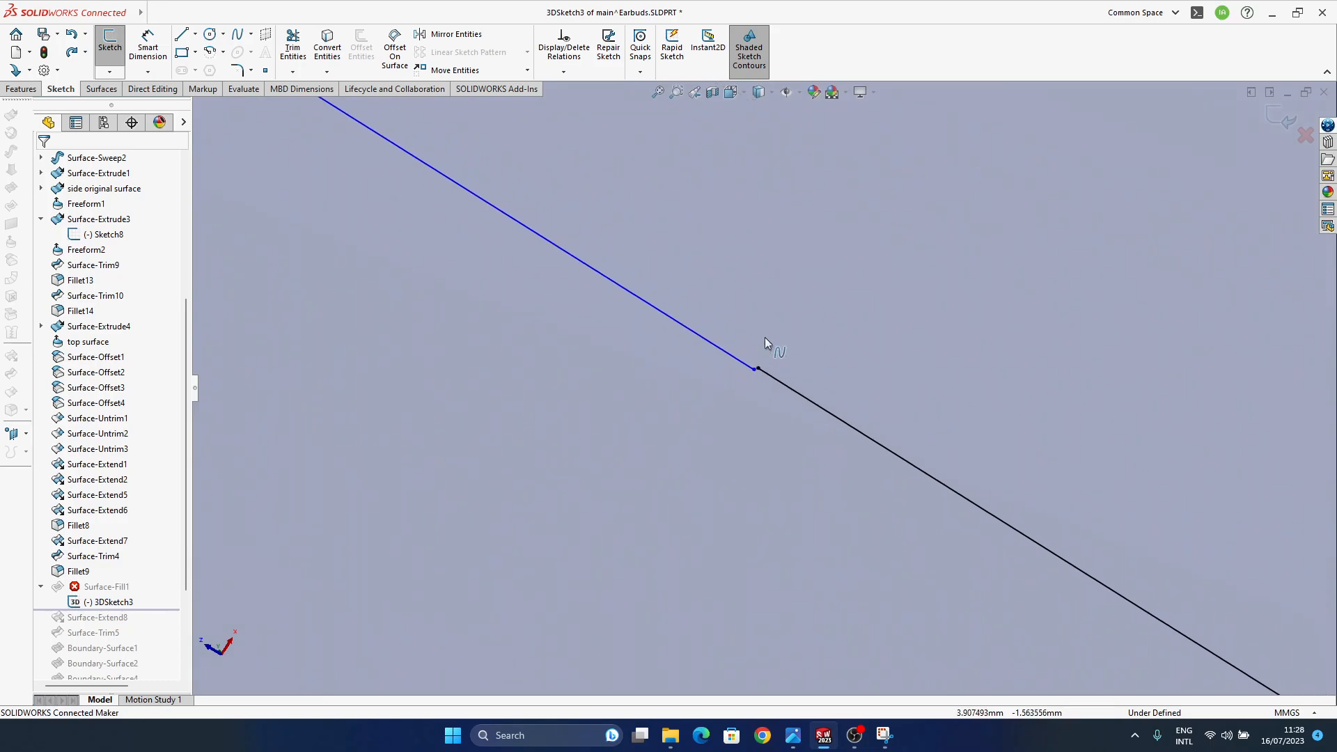
click(744, 388)
ctrl+click(752, 387)
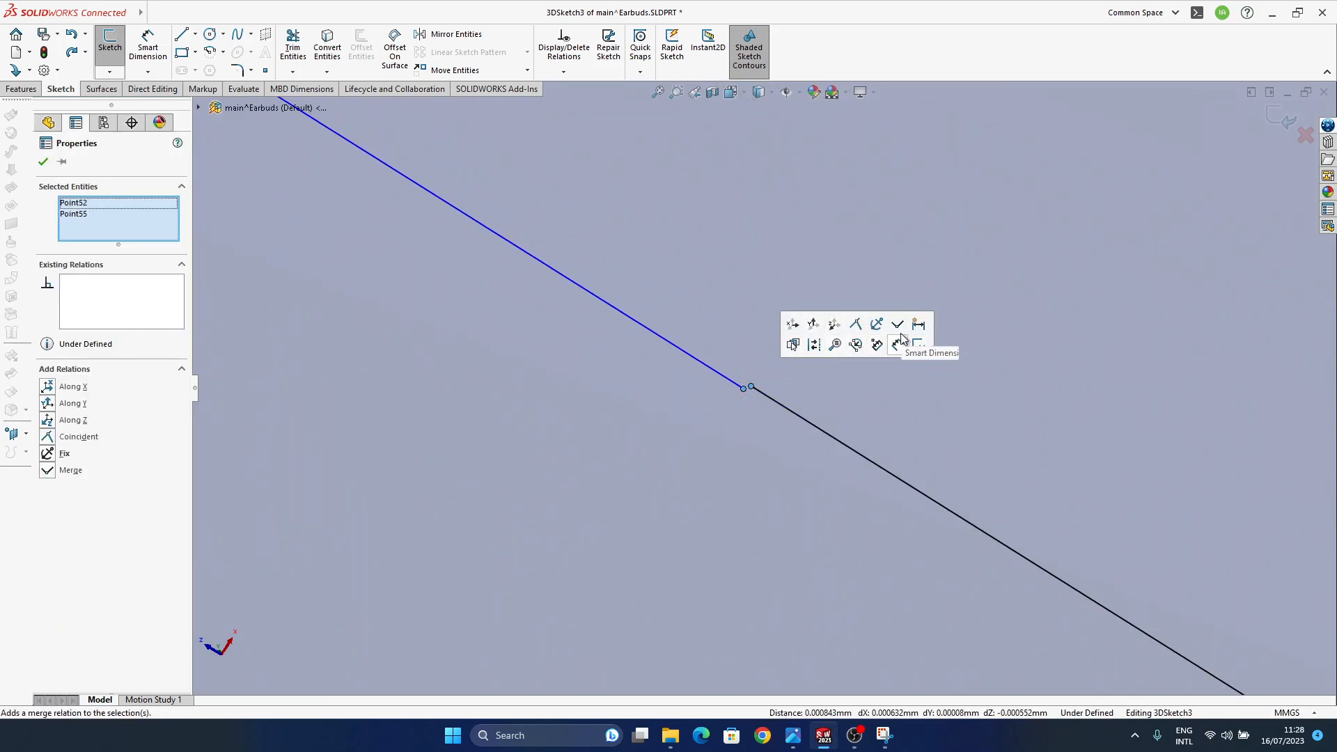
click(898, 326)
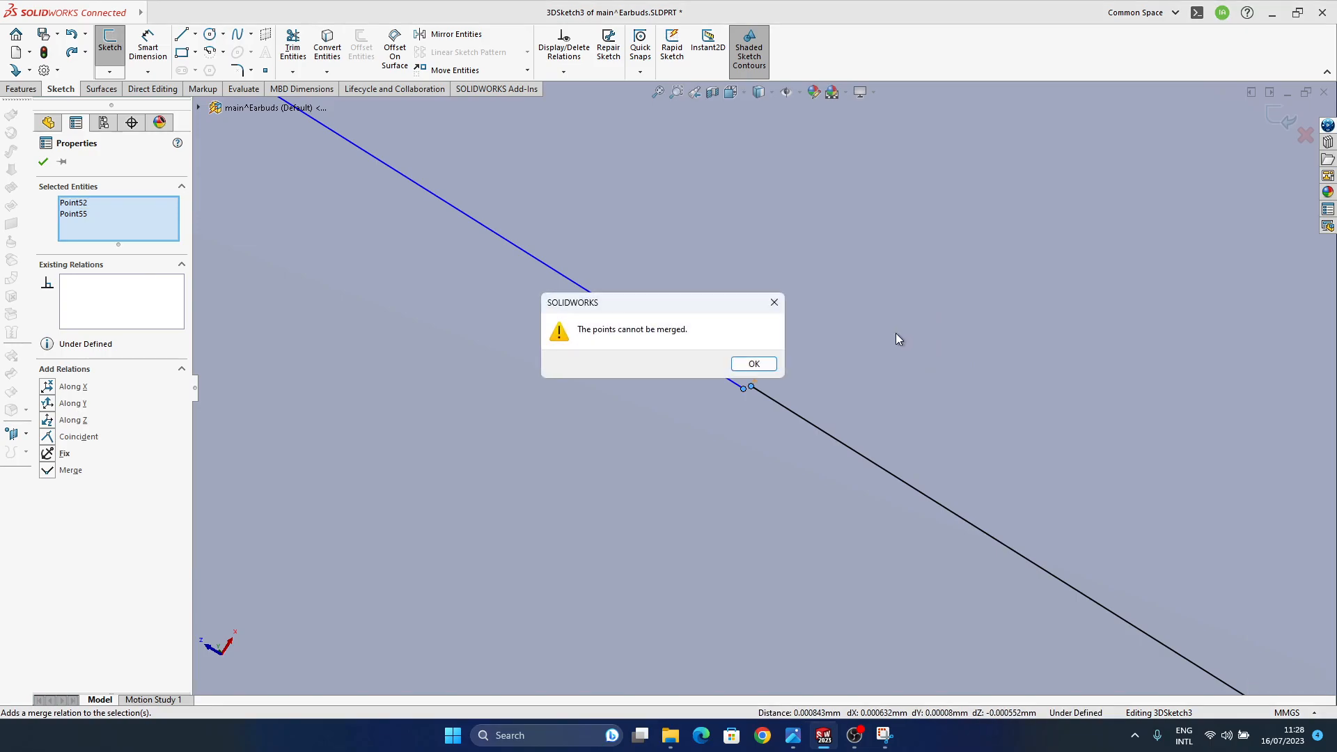
click(755, 364)
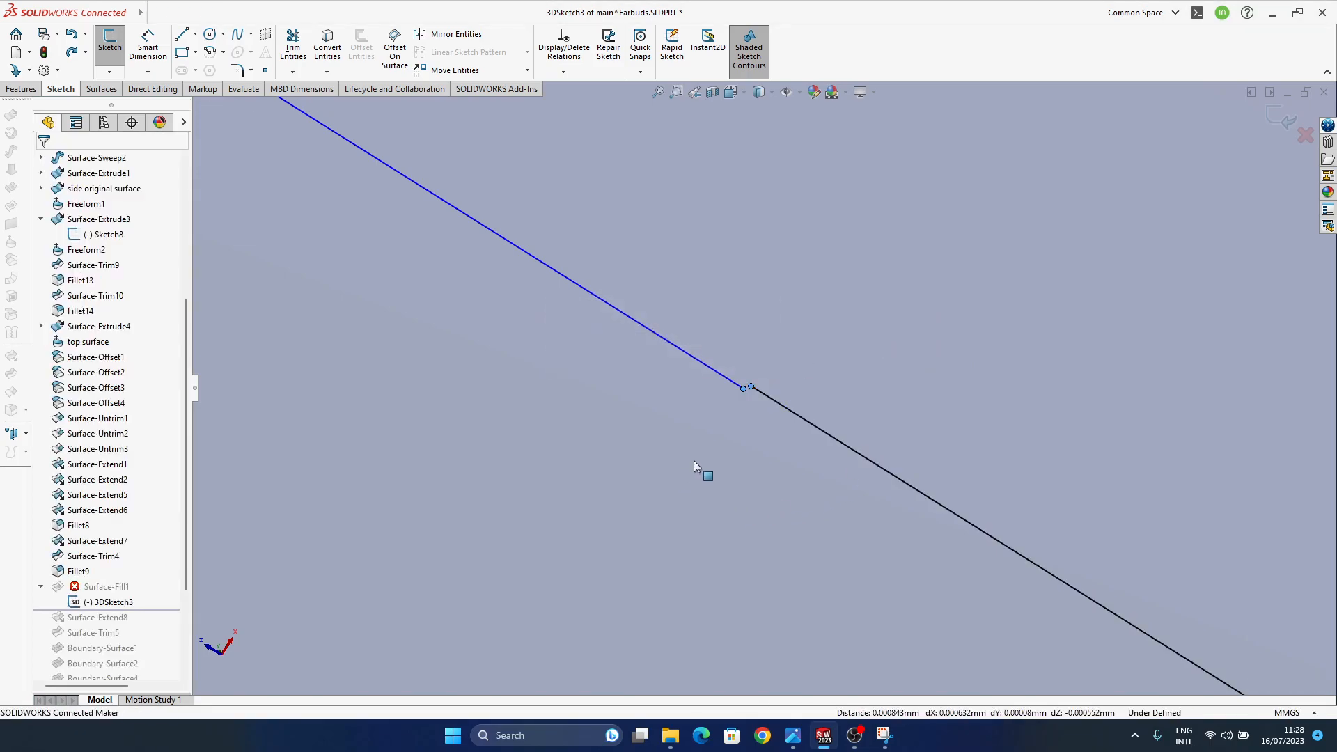
- Delete the relation tying the black curve beside the blue spline to the model edge, and try to merge their adjoining endpoints
scroll(694, 461, up, 10)
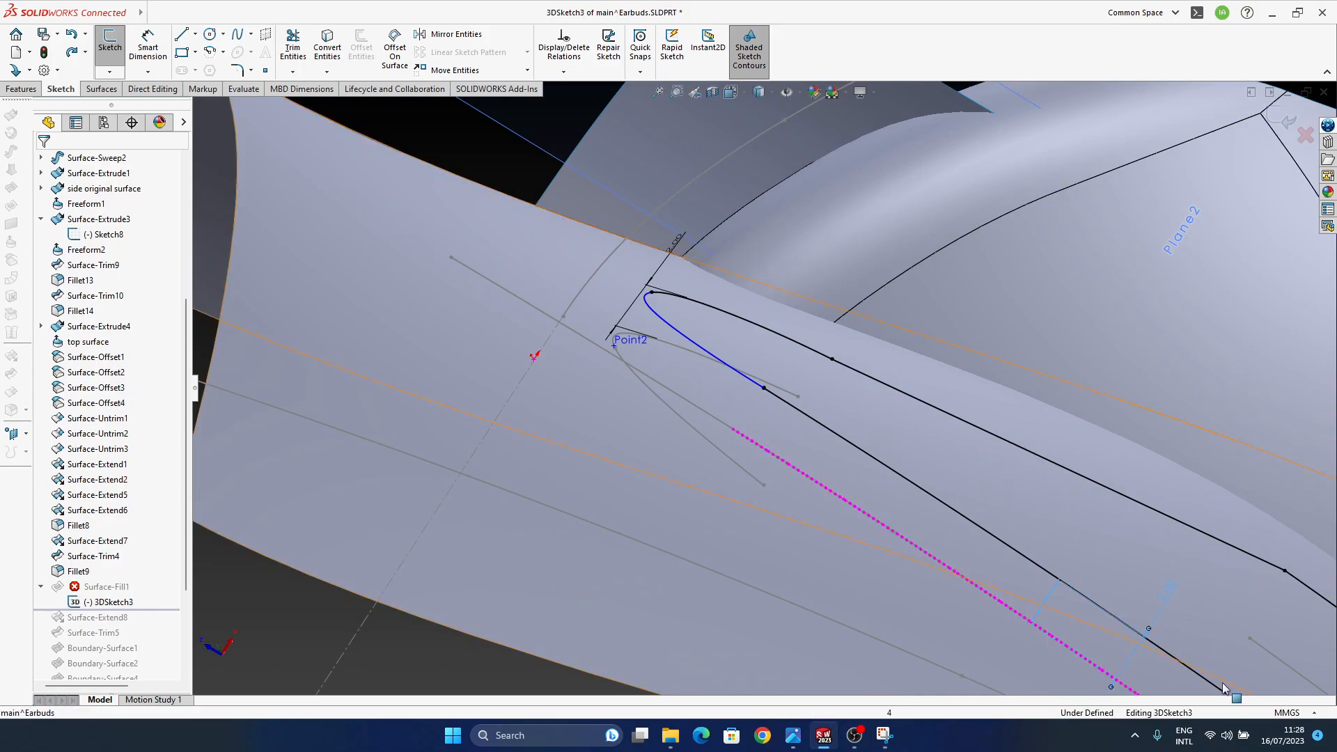
click(717, 373)
scroll(791, 453, down, 5)
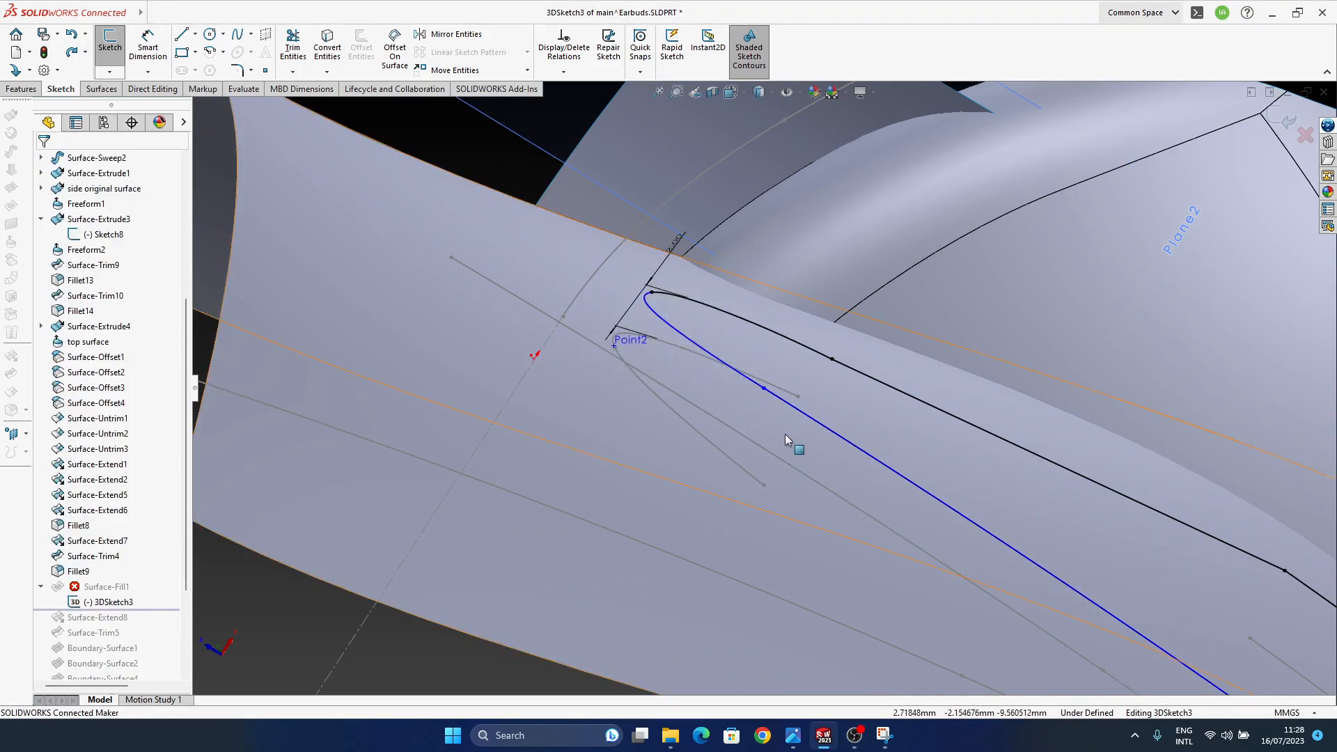
scroll(769, 377, down, 6)
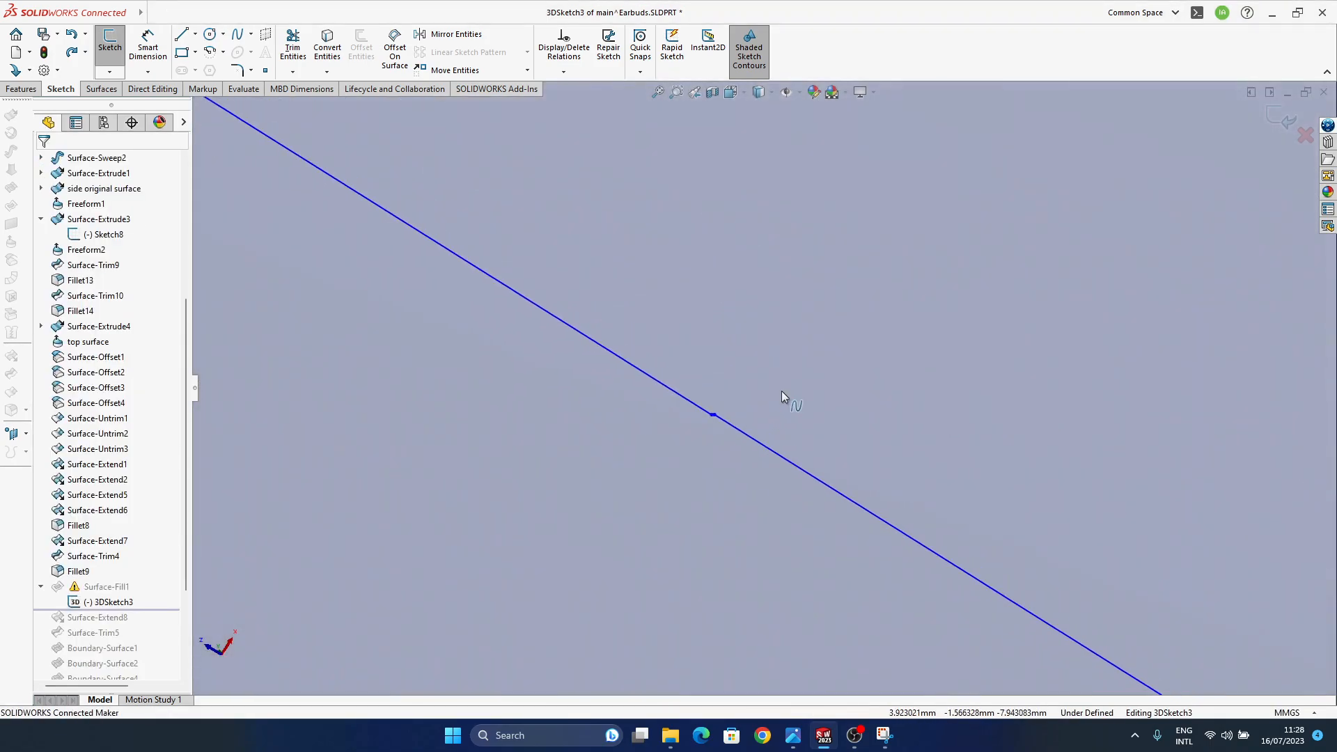
click(748, 397)
ctrl+click(756, 397)
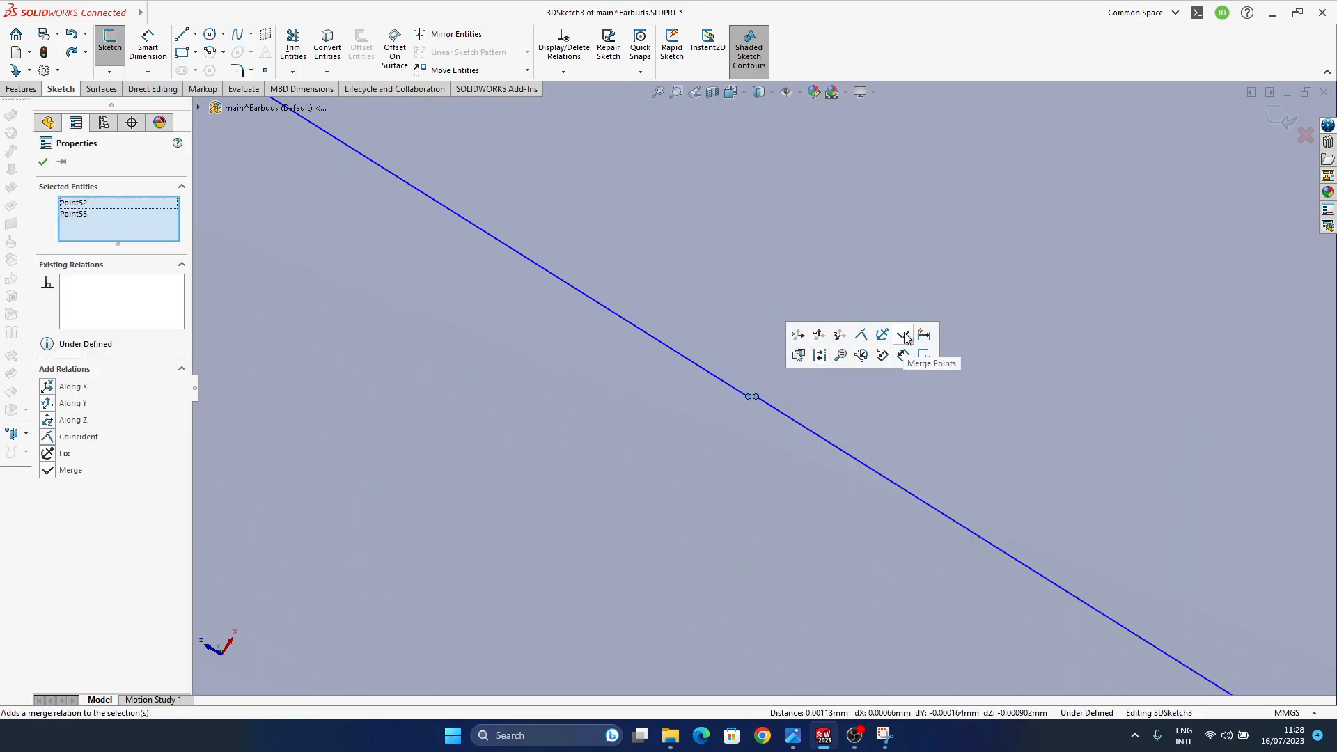
- Check the joint at the other end of the freed curve, and exit 3DSketch3 ignoring the Surface-Fill1 rebuild error
scroll(656, 436, up, 10)
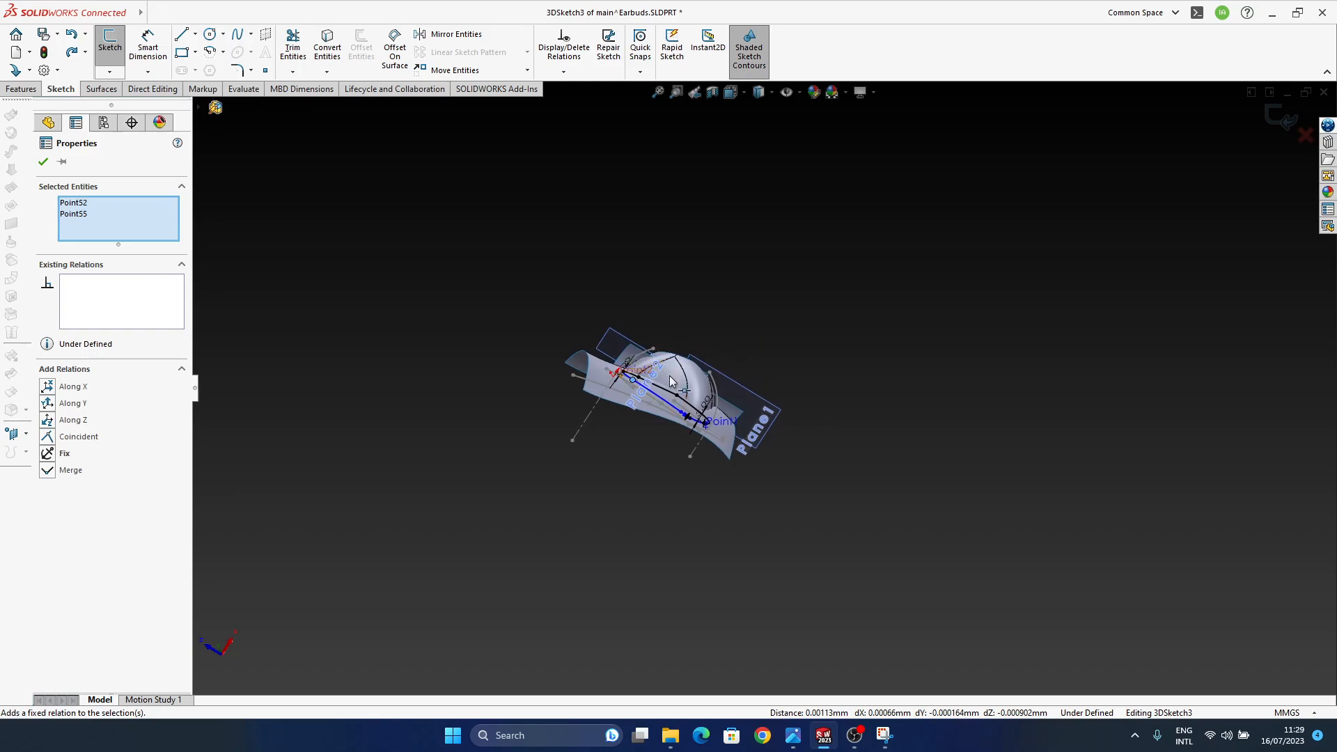
middle_drag(672, 380, 653, 568)
scroll(679, 422, down, 6)
middle_drag(672, 415, 643, 434)
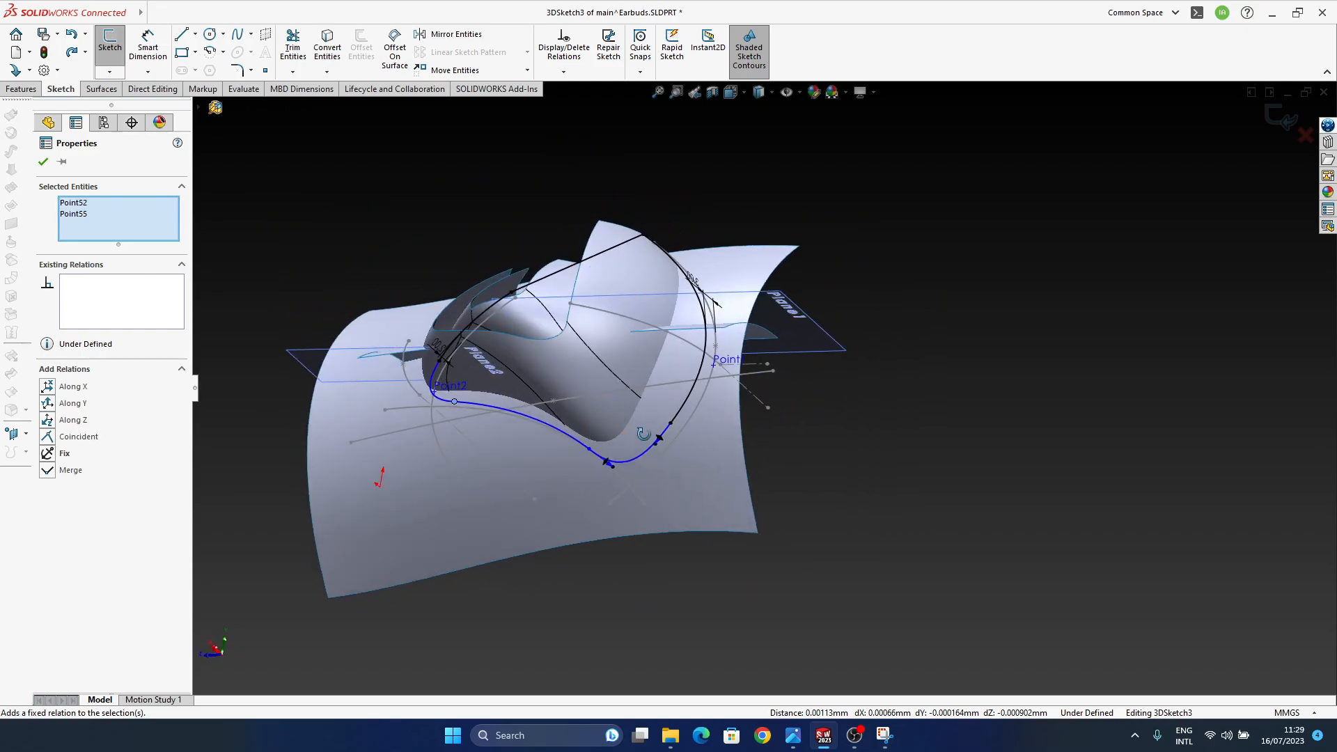
scroll(655, 437, down, 8)
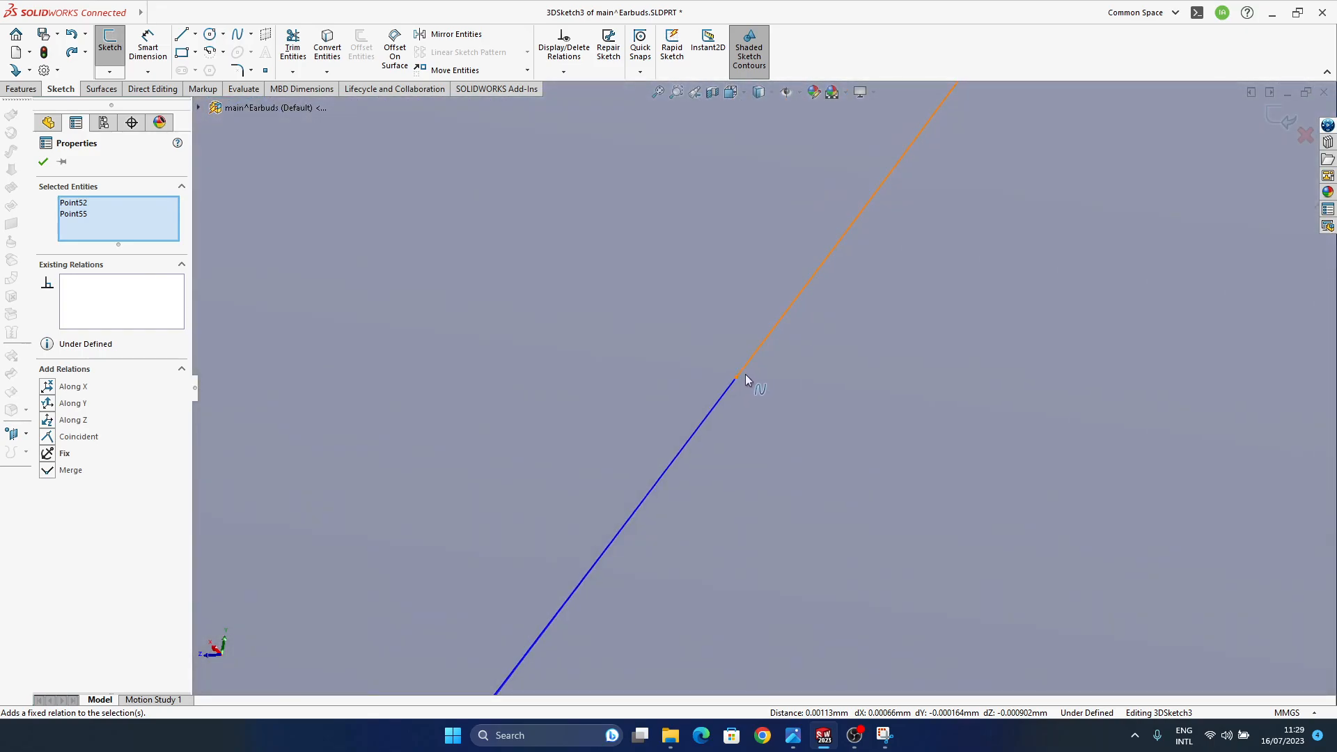
scroll(738, 384, down, 4)
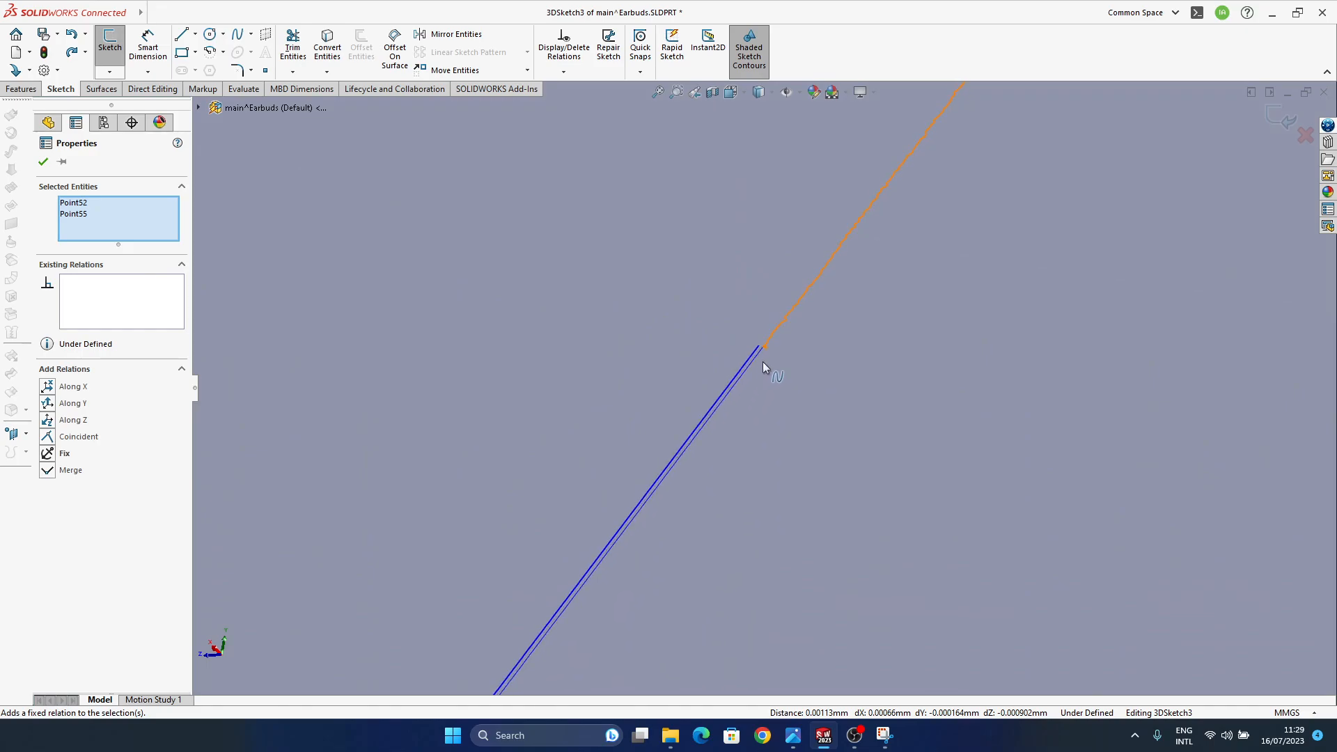
scroll(769, 366, up, 15)
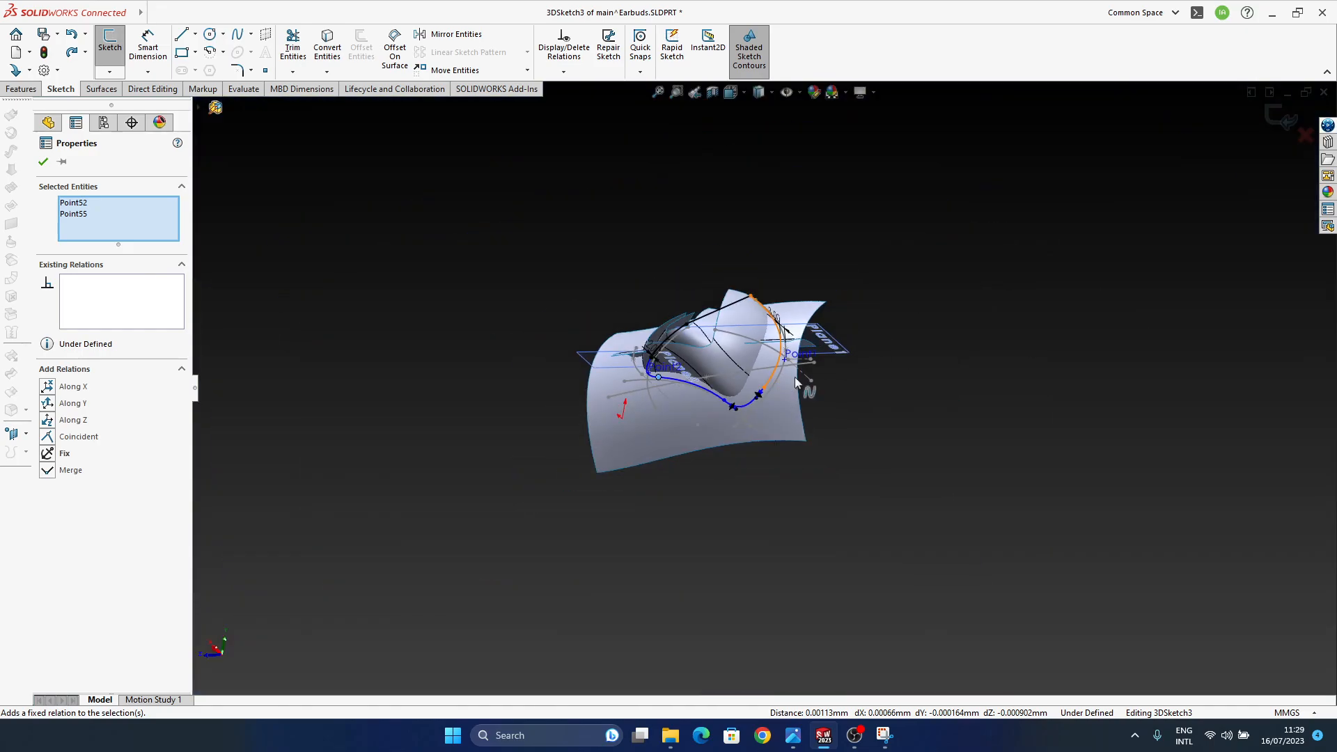
click(1209, 152)
click(1282, 116)
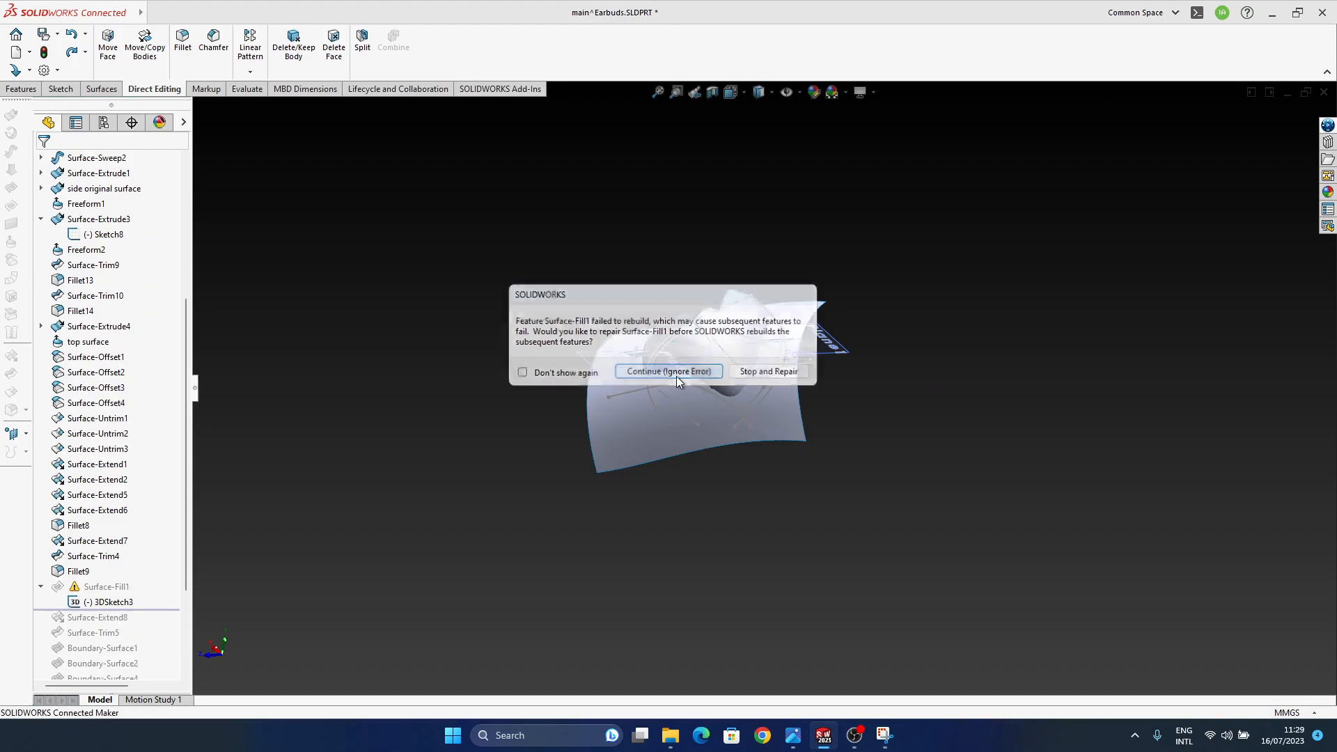
click(676, 371)
- Reopen 3DSketch3 and delete the relation tying the black curve on the Point1 side to the model edge
click(432, 118)
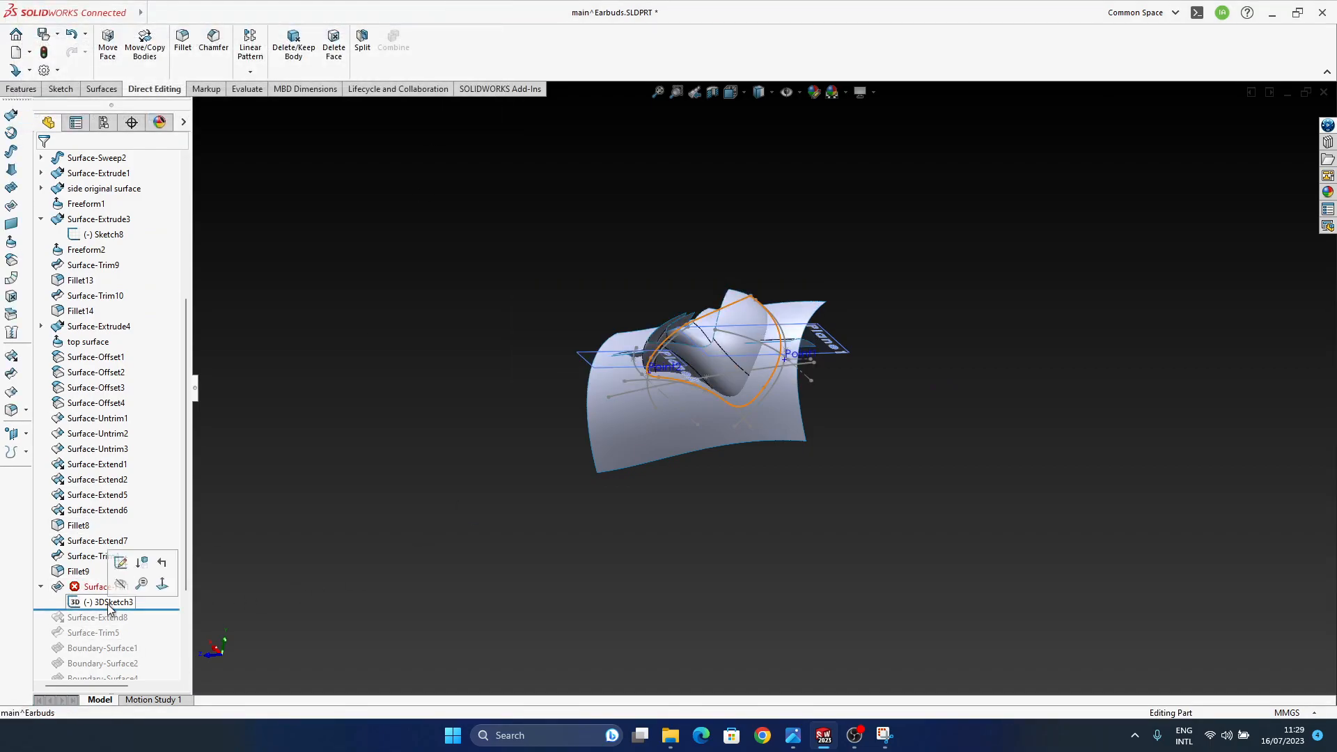
click(120, 561)
scroll(776, 387, down, 10)
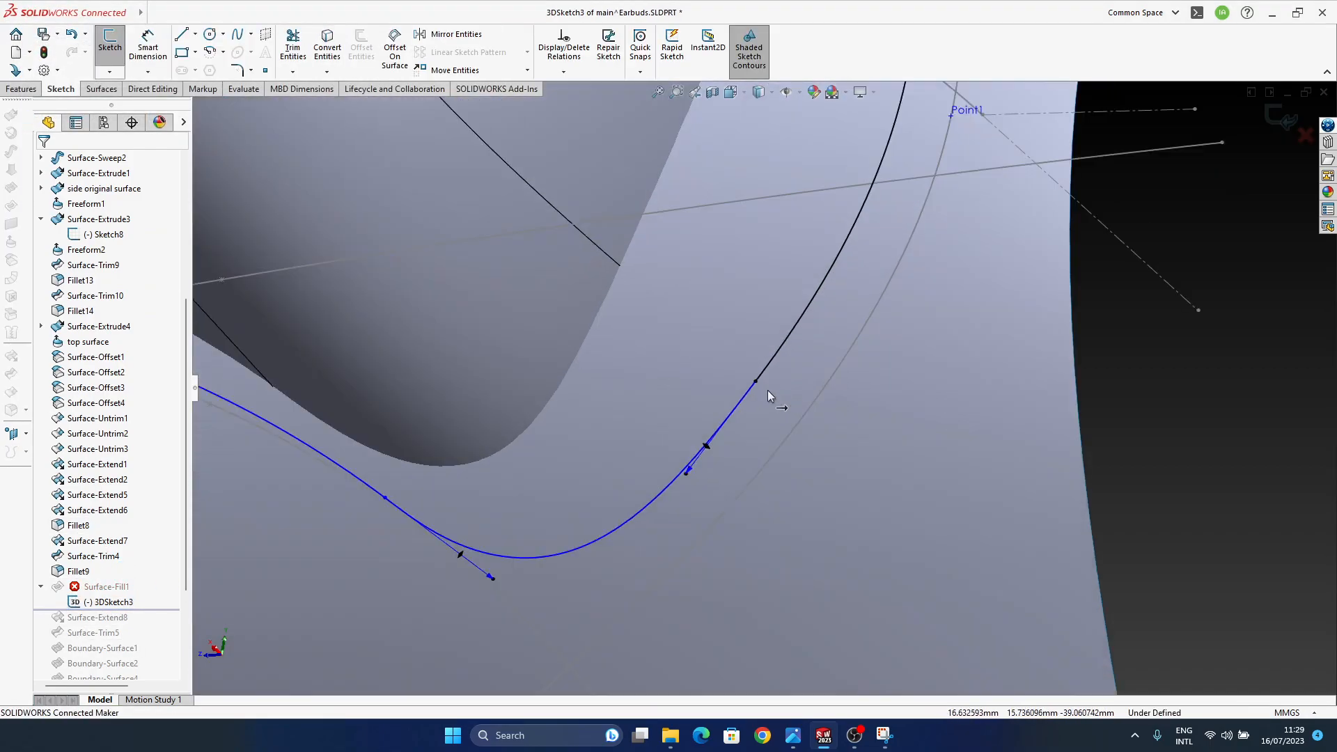
scroll(742, 316, up, 10)
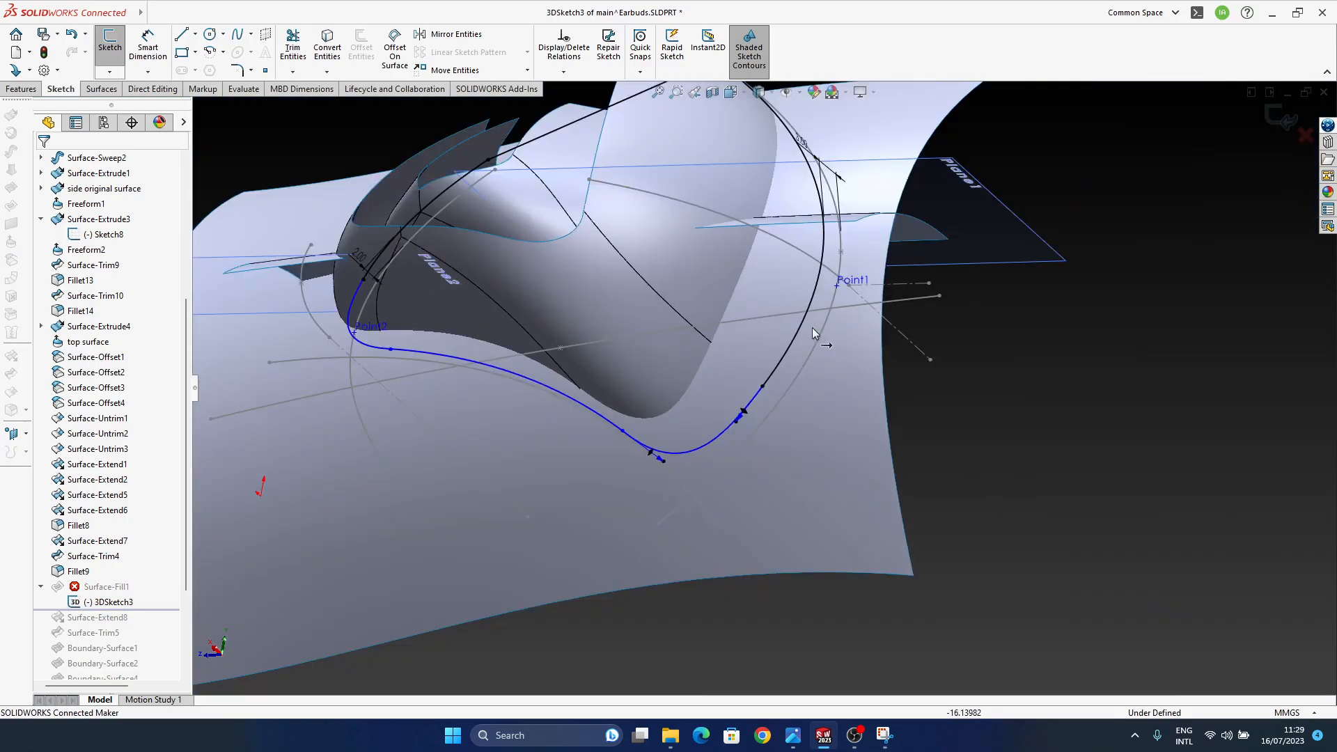
middle_drag(884, 412, 948, 329)
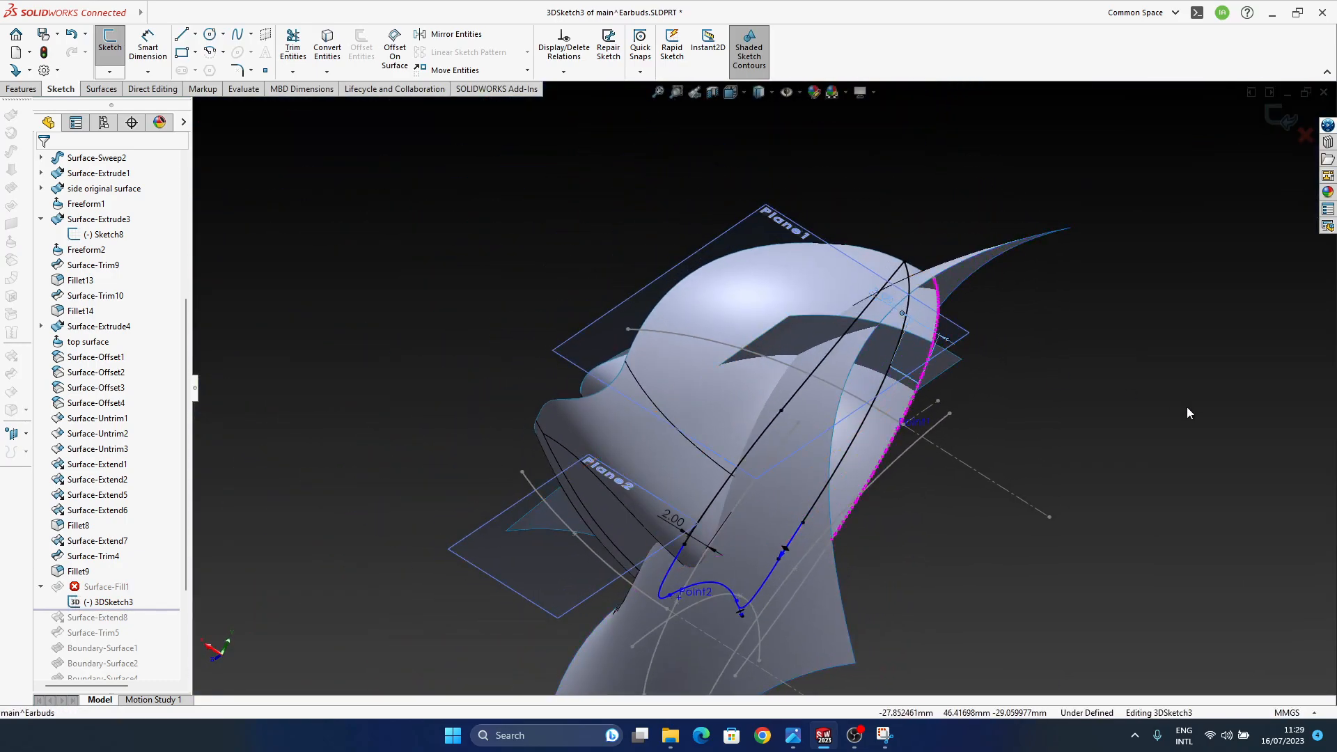
key(Delete)
click(701, 372)
- Try to shift the endpoint where the Point1-side curve meets the blue spline, and undo the changes to that curve
scroll(801, 498, down, 10)
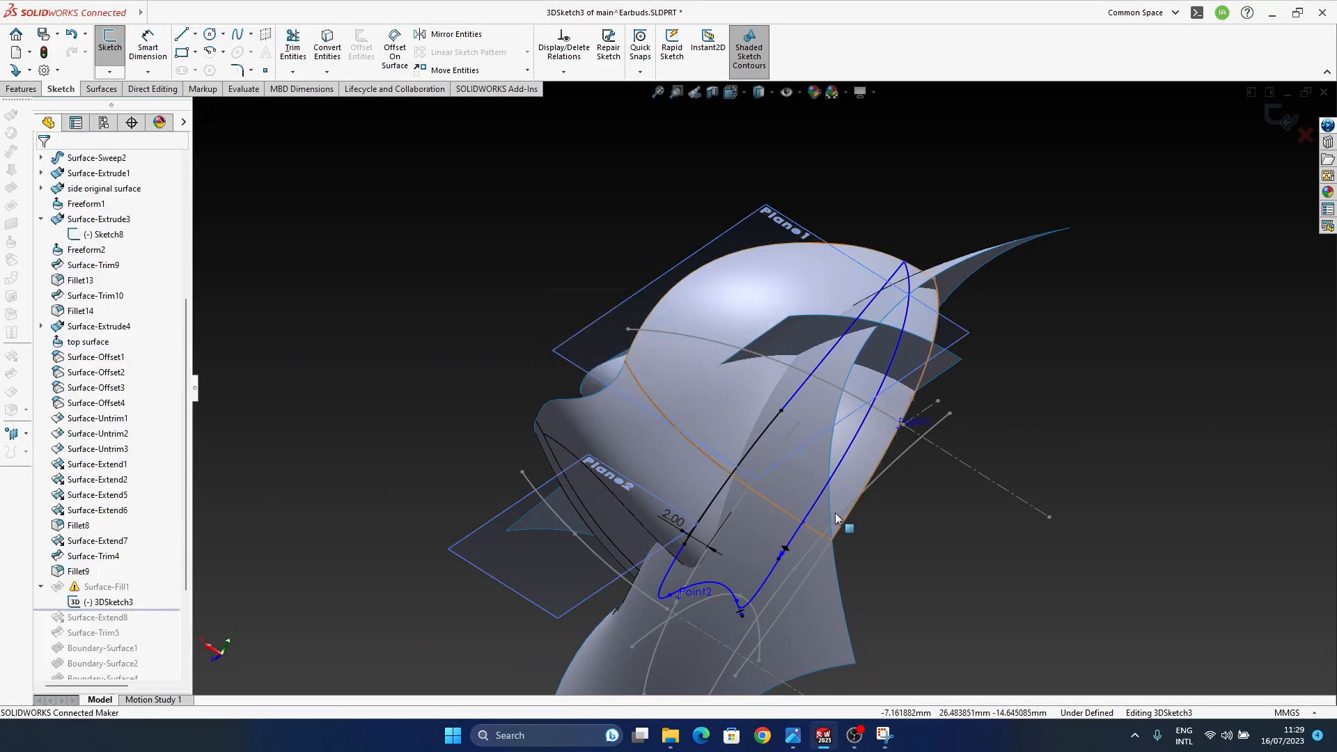
scroll(757, 459, down, 3)
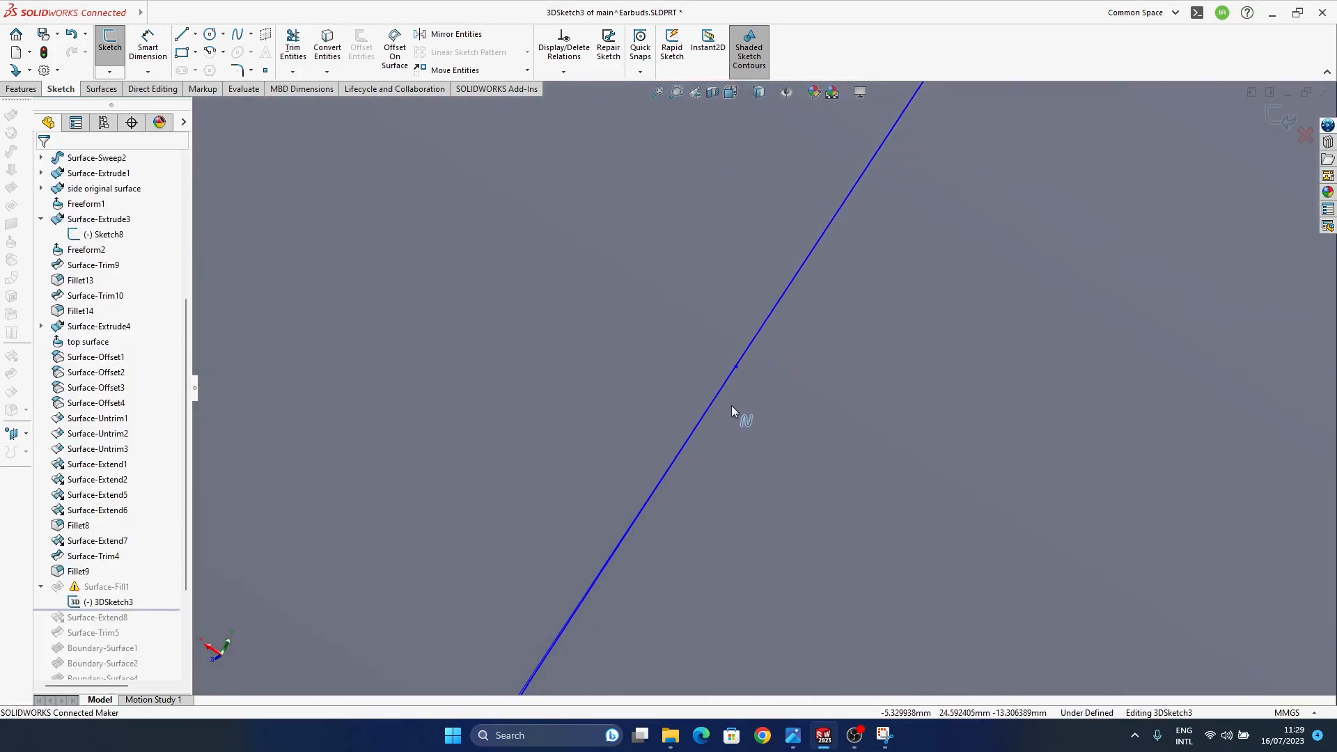
scroll(734, 411, down, 4)
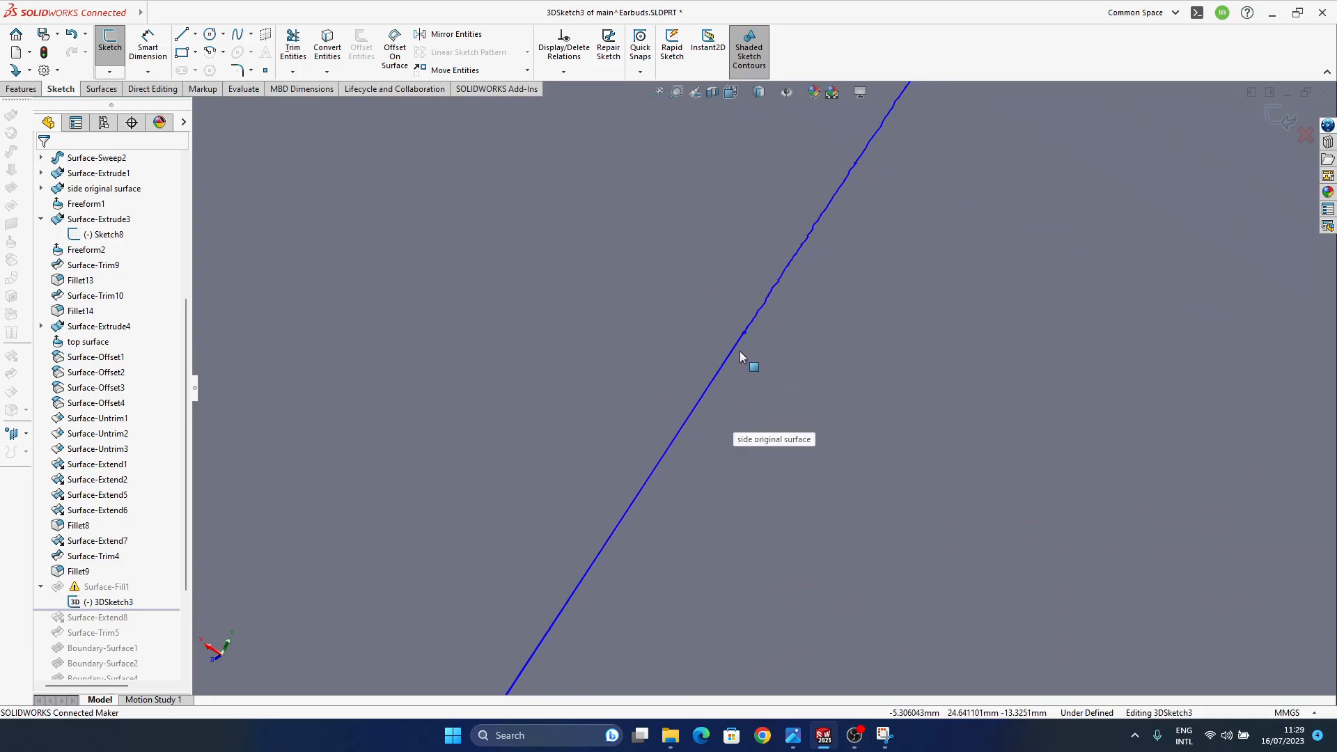
drag(745, 335, 757, 377)
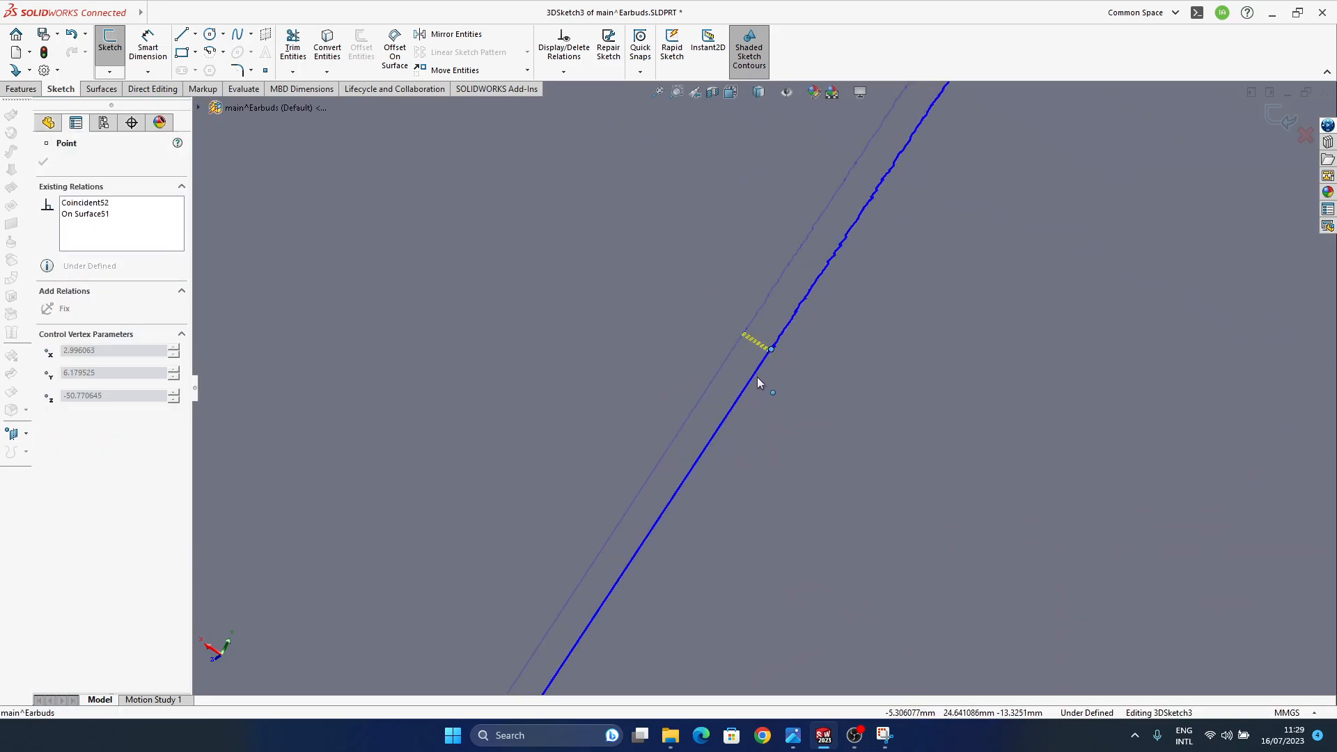
key(ctrl+z)
click(746, 332)
key(Escape)
- Inspect the joint between the blue spline and the black curve near Point2, checking their shared endpoint's properties
scroll(775, 340, up, 4)
scroll(775, 348, down, 15)
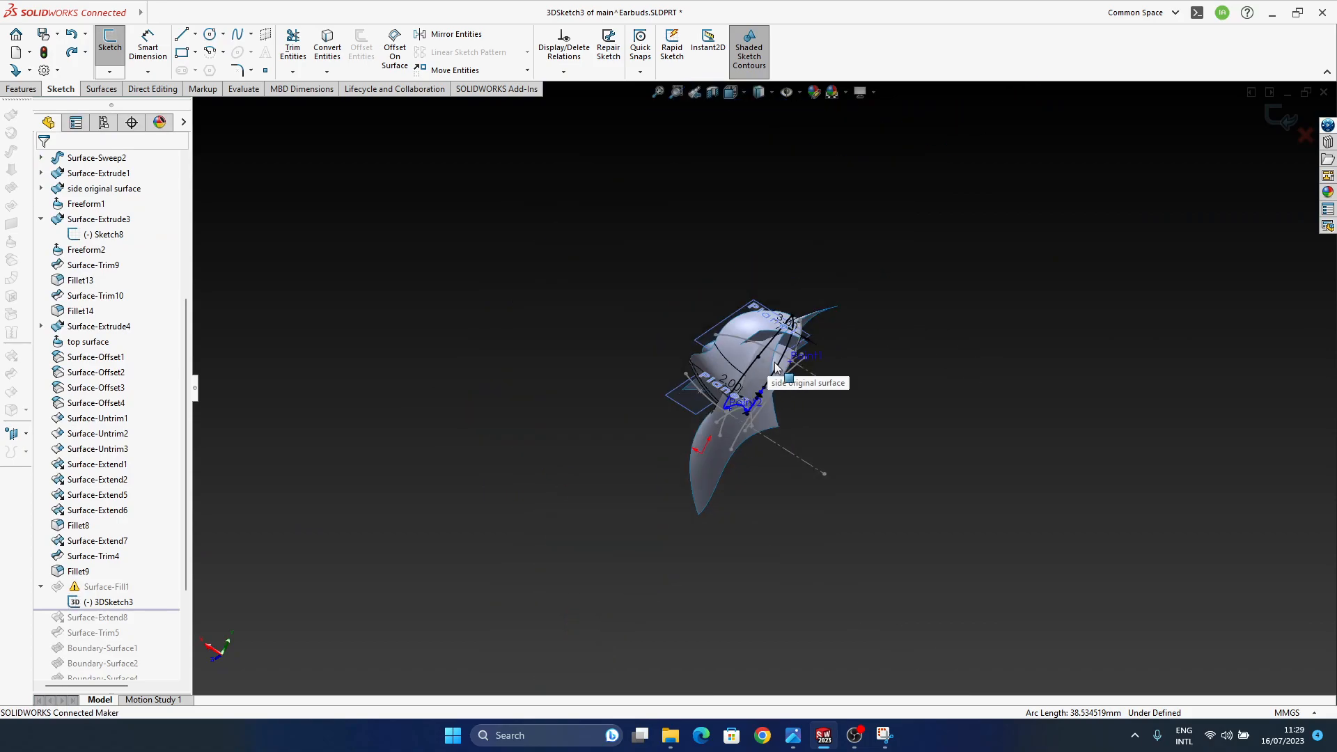
mouse_move(775, 358)
middle_down()
mouse_move(794, 502)
mouse_move(839, 447)
middle_up()
scroll(784, 418, up, 8)
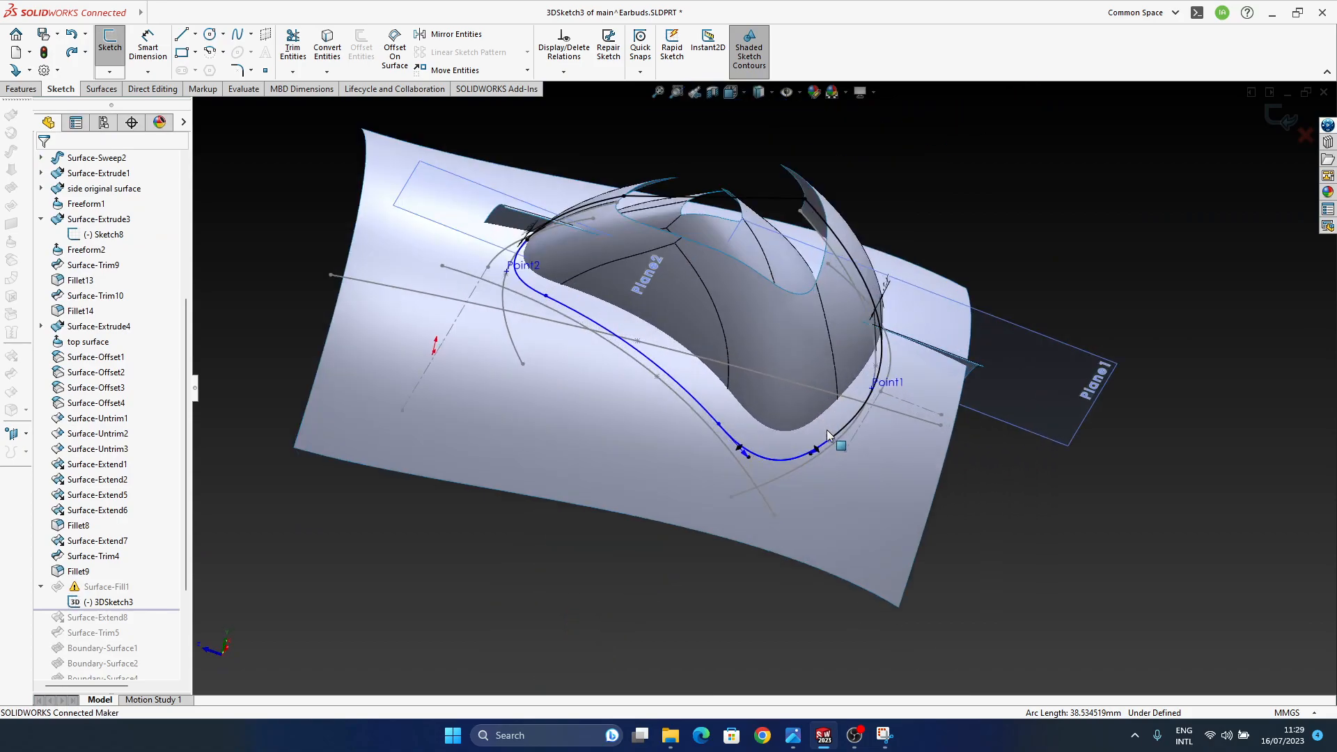
scroll(585, 458, down, 3)
mouse_move(494, 374)
middle_down()
mouse_move(587, 372)
mouse_move(529, 312)
middle_up()
scroll(550, 314, up, 8)
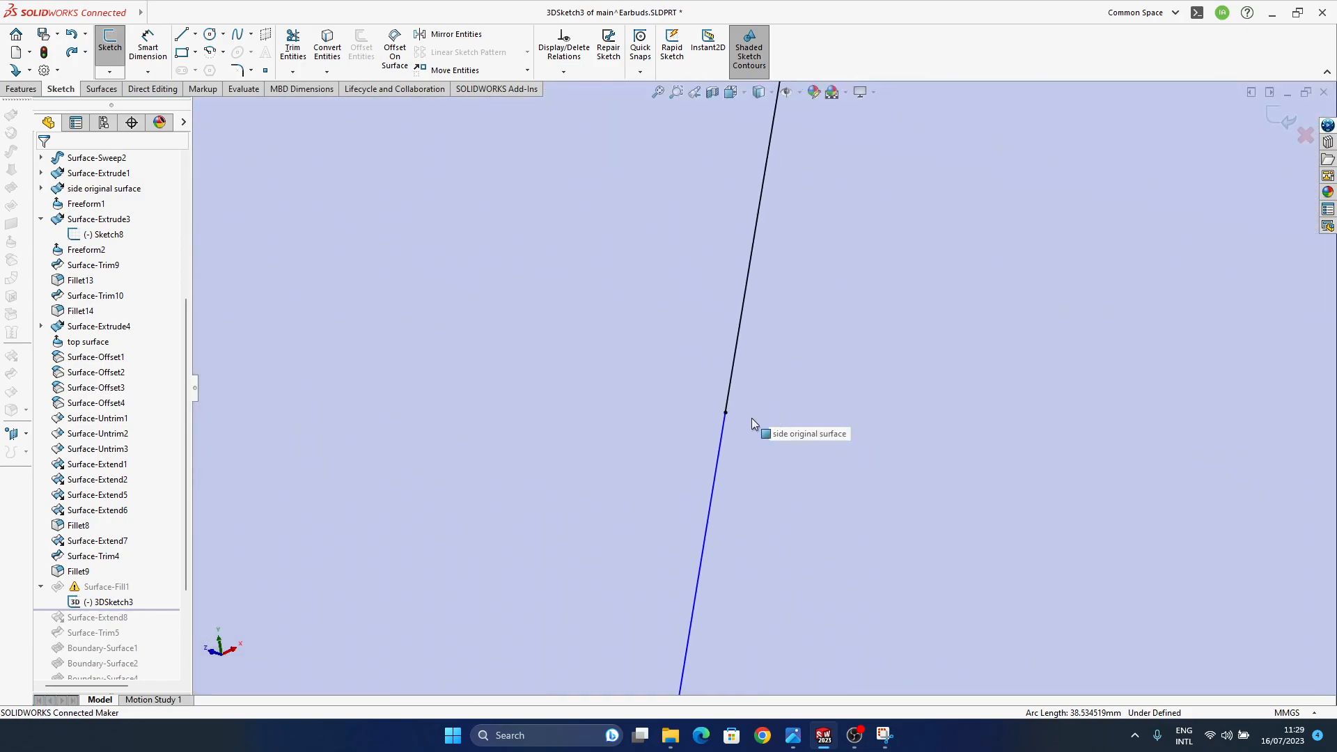
scroll(699, 351, up, 3)
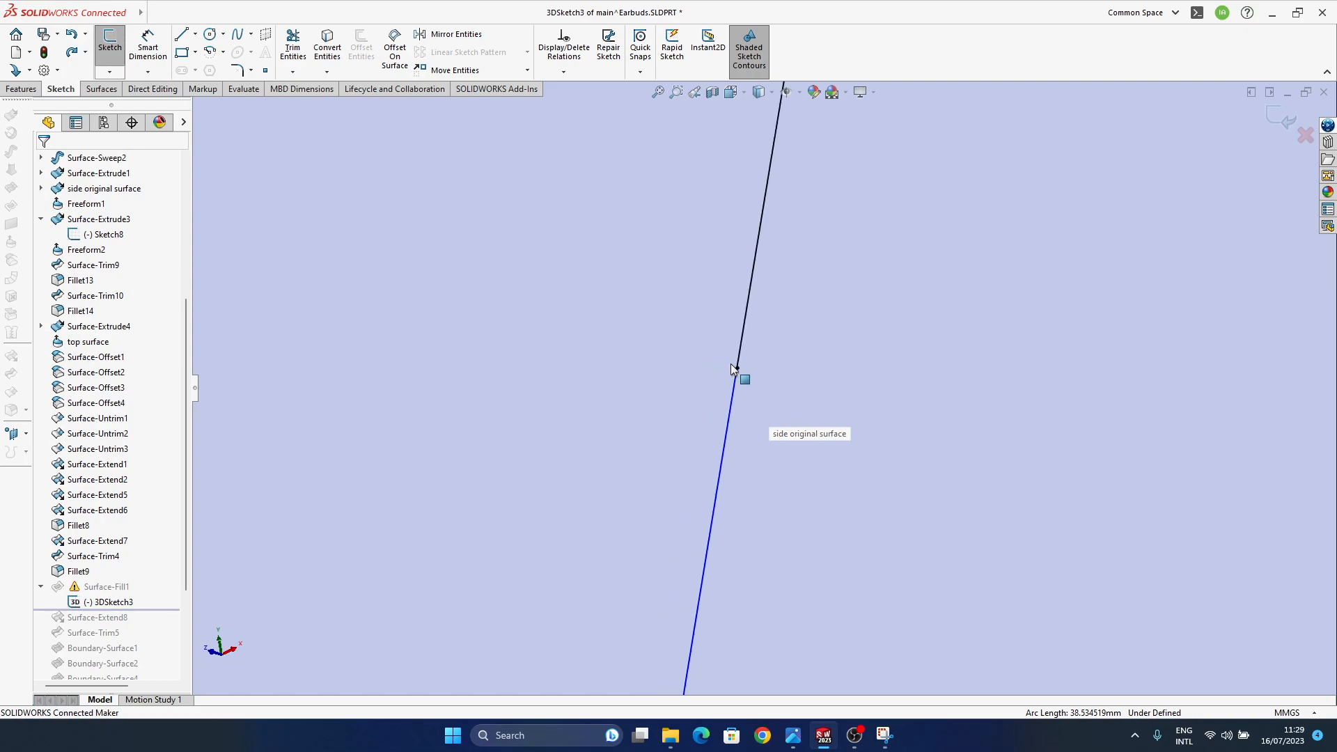
click(739, 351)
drag(732, 396, 765, 423)
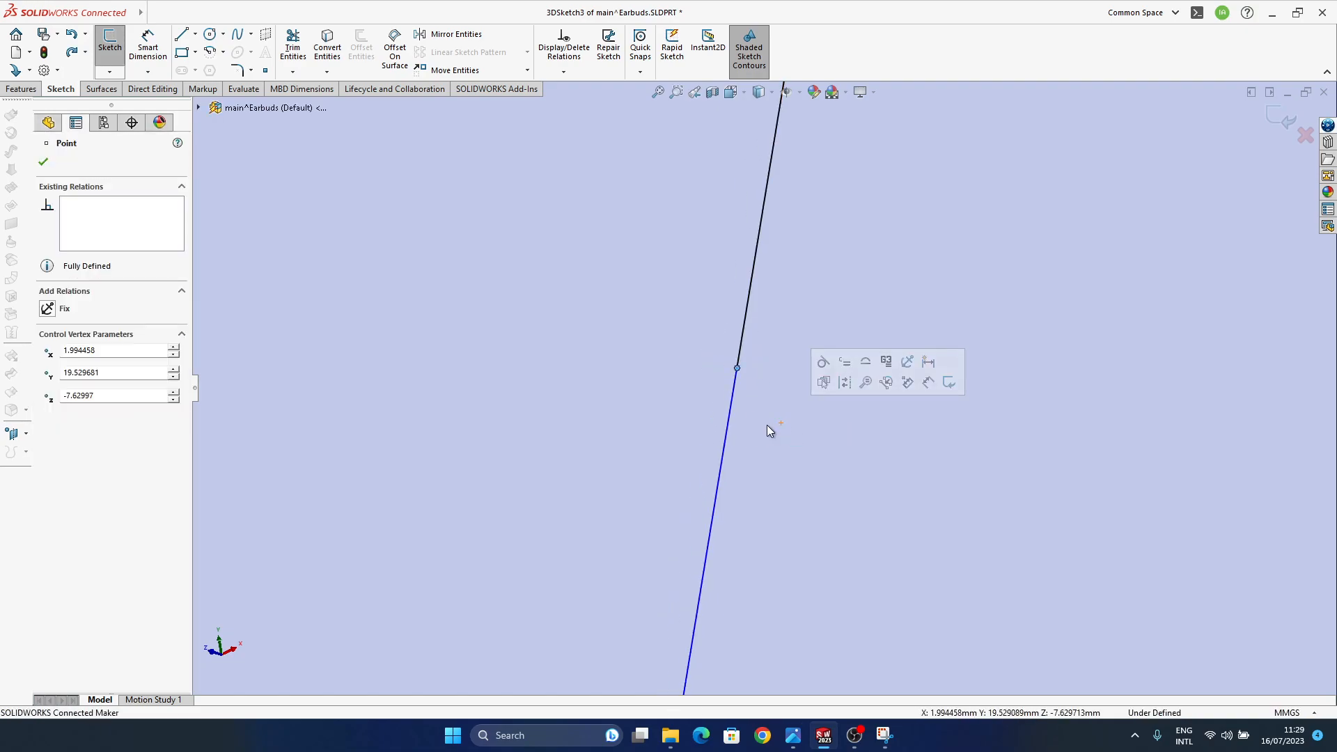
click(42, 165)
- Examine the joints at both ends of the contour's straight black section, checking the endpoint at the upper corner
scroll(816, 380, down, 12)
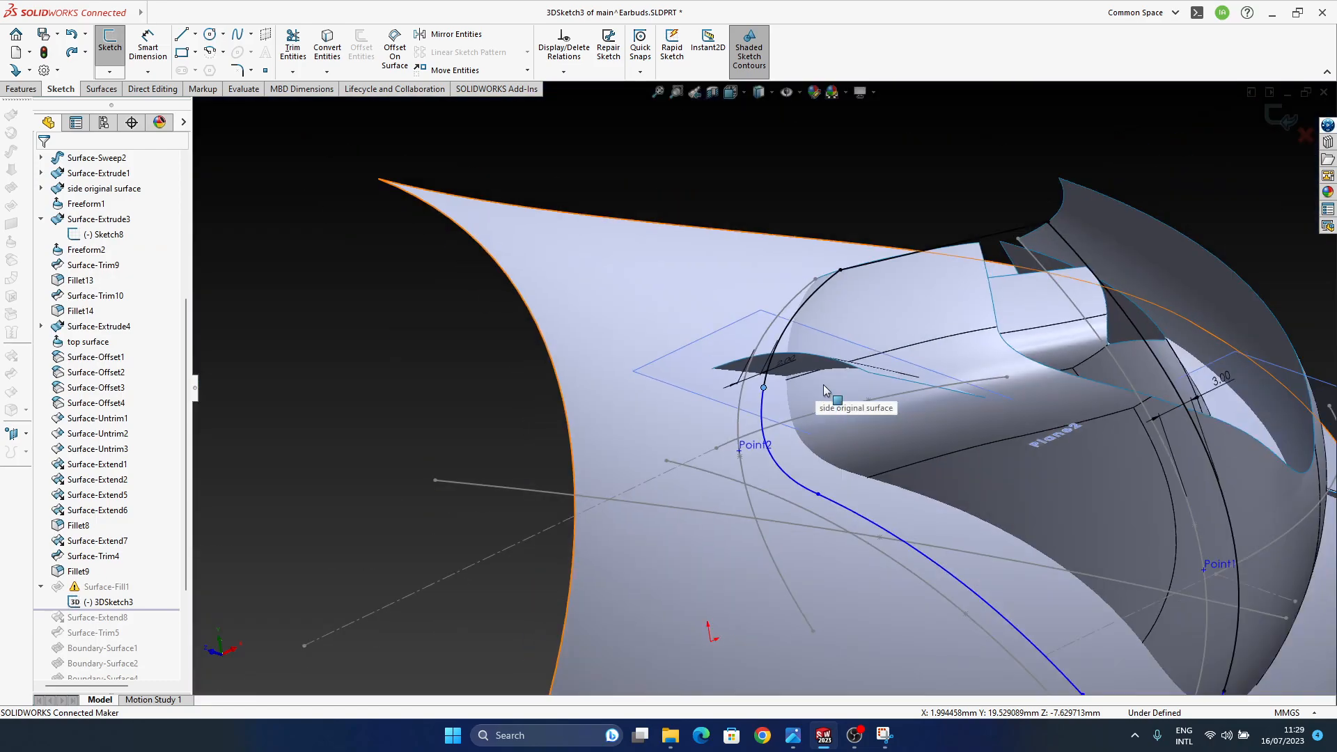
mouse_move(895, 293)
ctrl+middle_down()
mouse_move(696, 272)
mouse_move(699, 340)
ctrl+middle_up()
ctrl+middle_drag(680, 167, 663, 271)
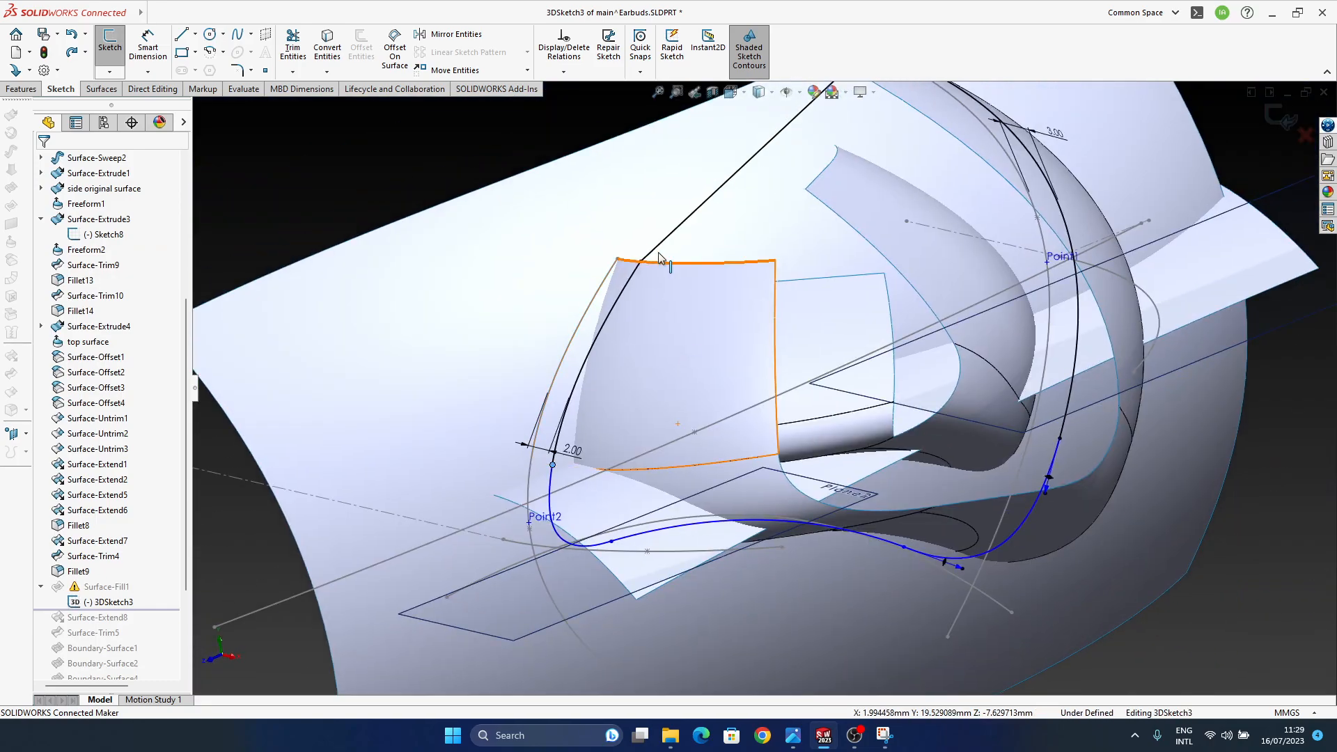
scroll(658, 279, up, 6)
scroll(678, 361, up, 4)
scroll(718, 362, up, 12)
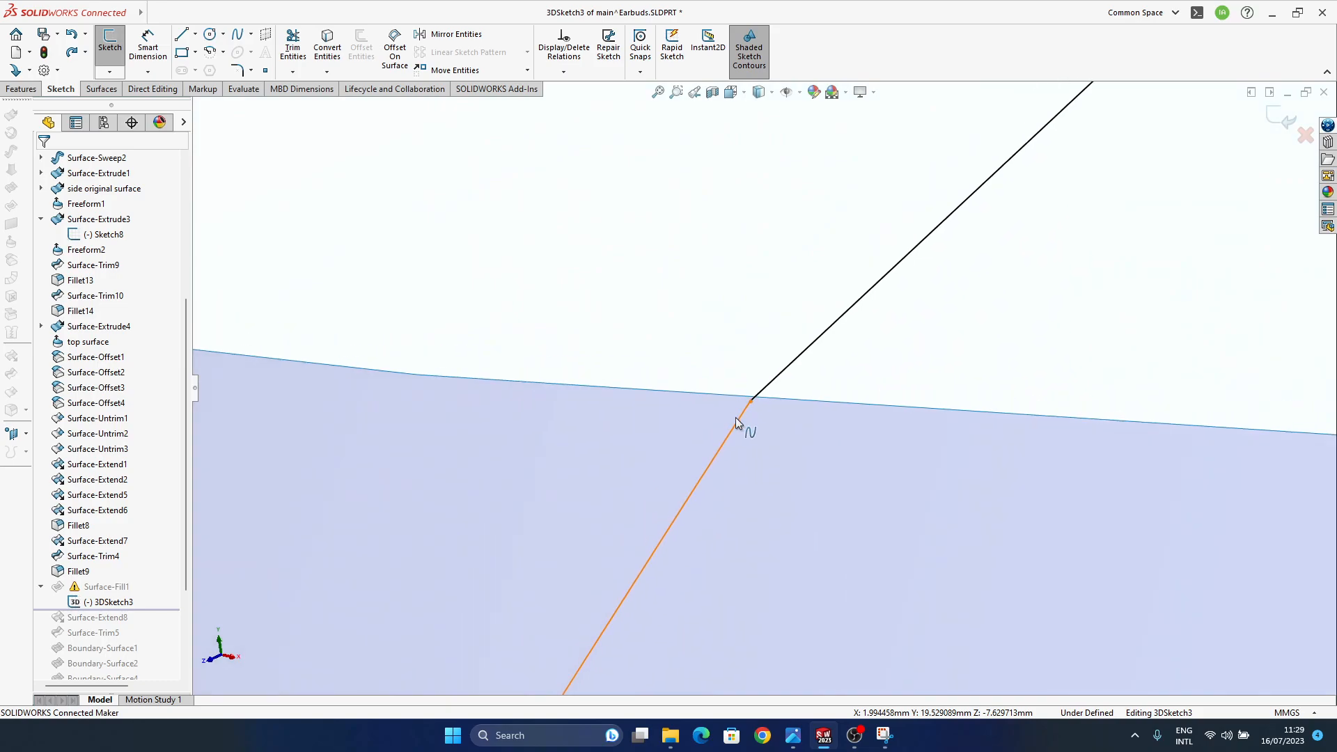
scroll(712, 415, down, 15)
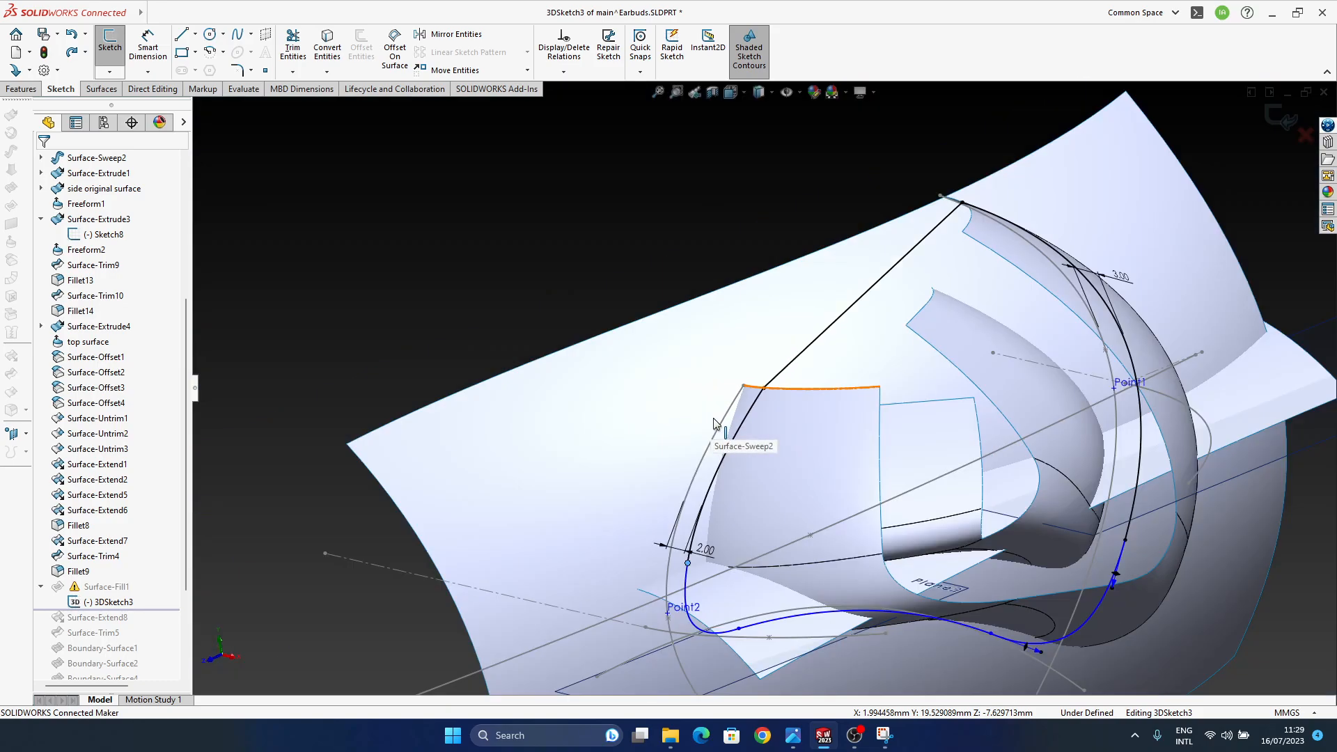
scroll(757, 383, up, 15)
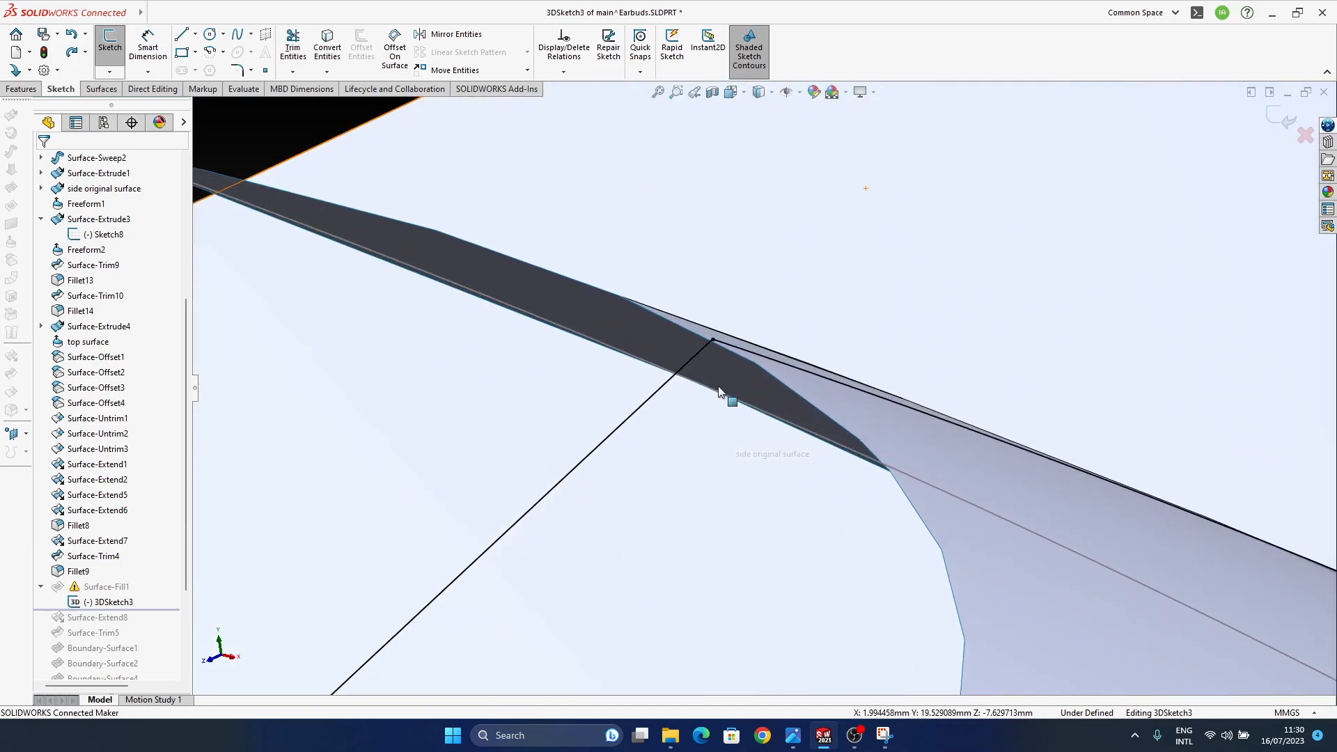
scroll(721, 348, down, 2)
click(723, 334)
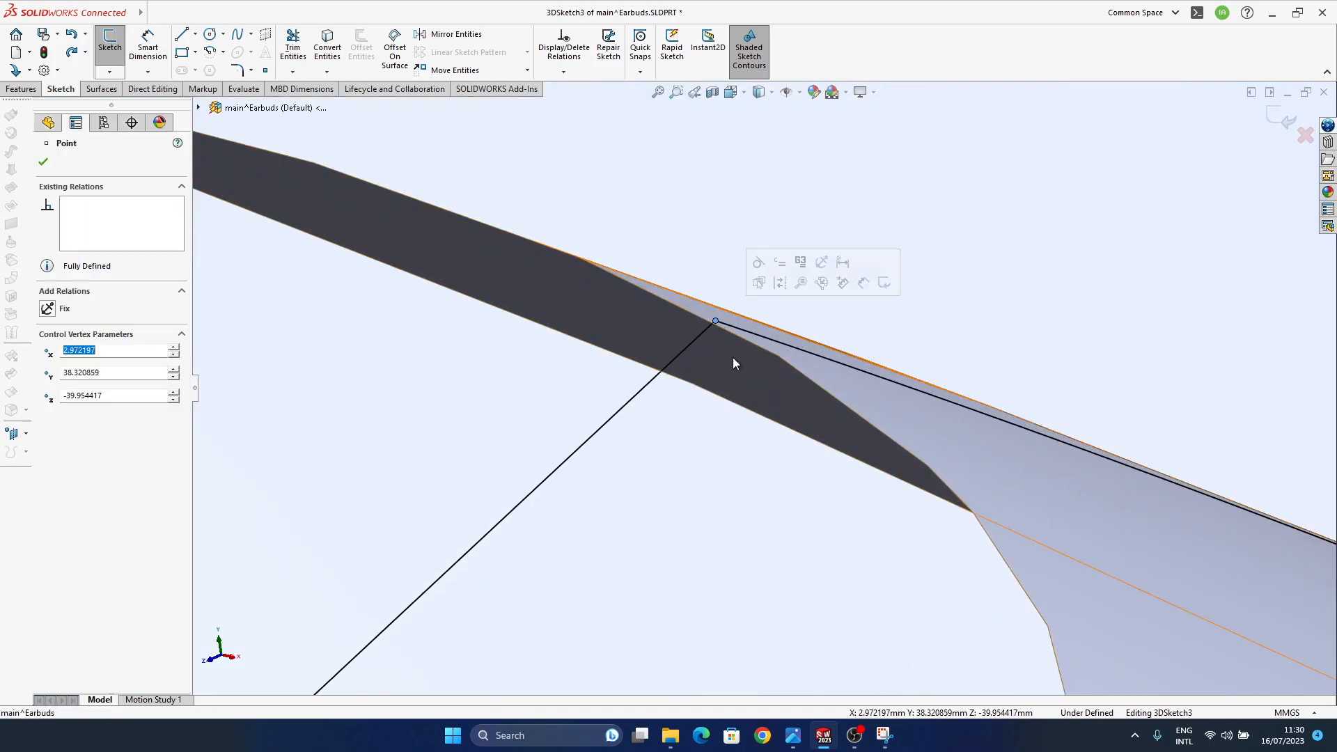
- Close the endpoint's properties and exit 3DSketch3, continuing past the Surface-Fill1 rebuild error
scroll(766, 376, down, 10)
mouse_move(787, 394)
middle_down()
mouse_move(727, 279)
mouse_move(722, 224)
mouse_move(752, 172)
mouse_move(757, 78)
mouse_move(767, 129)
middle_up()
scroll(792, 358, up, 5)
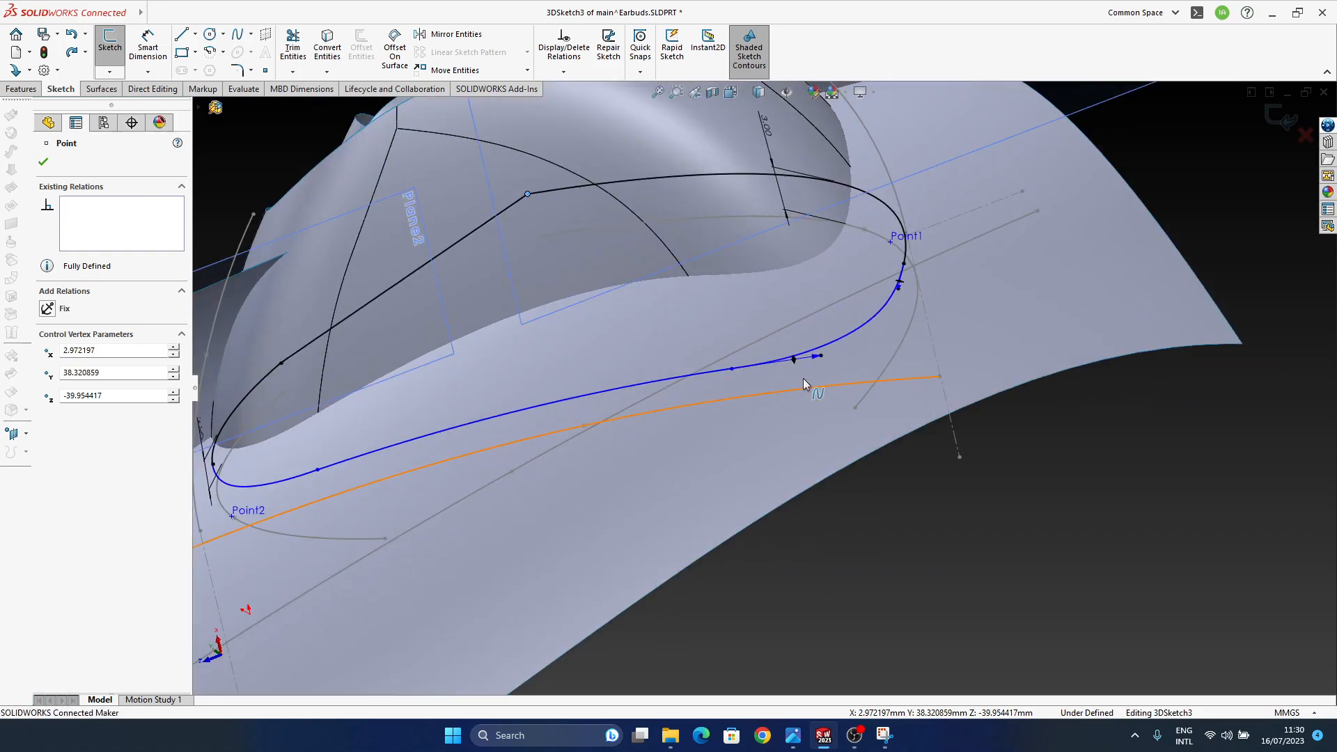
click(42, 165)
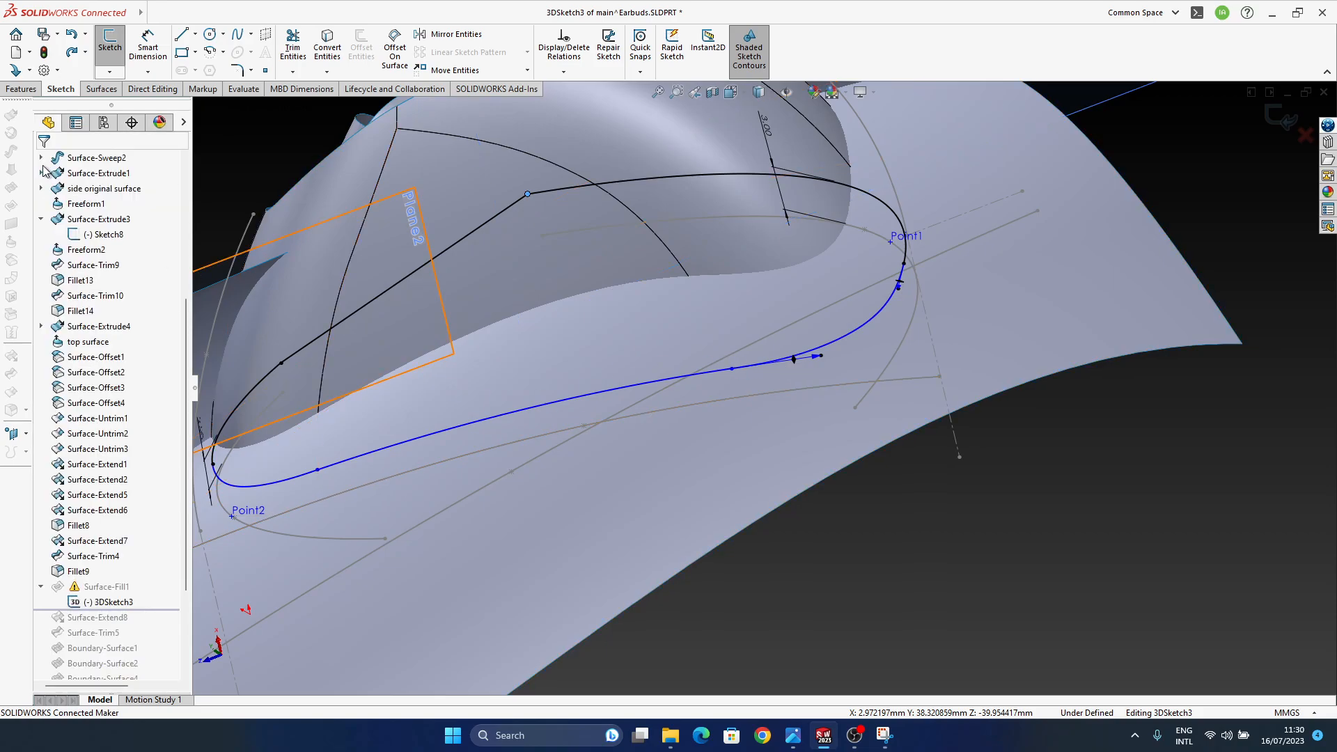
click(1279, 124)
click(653, 374)
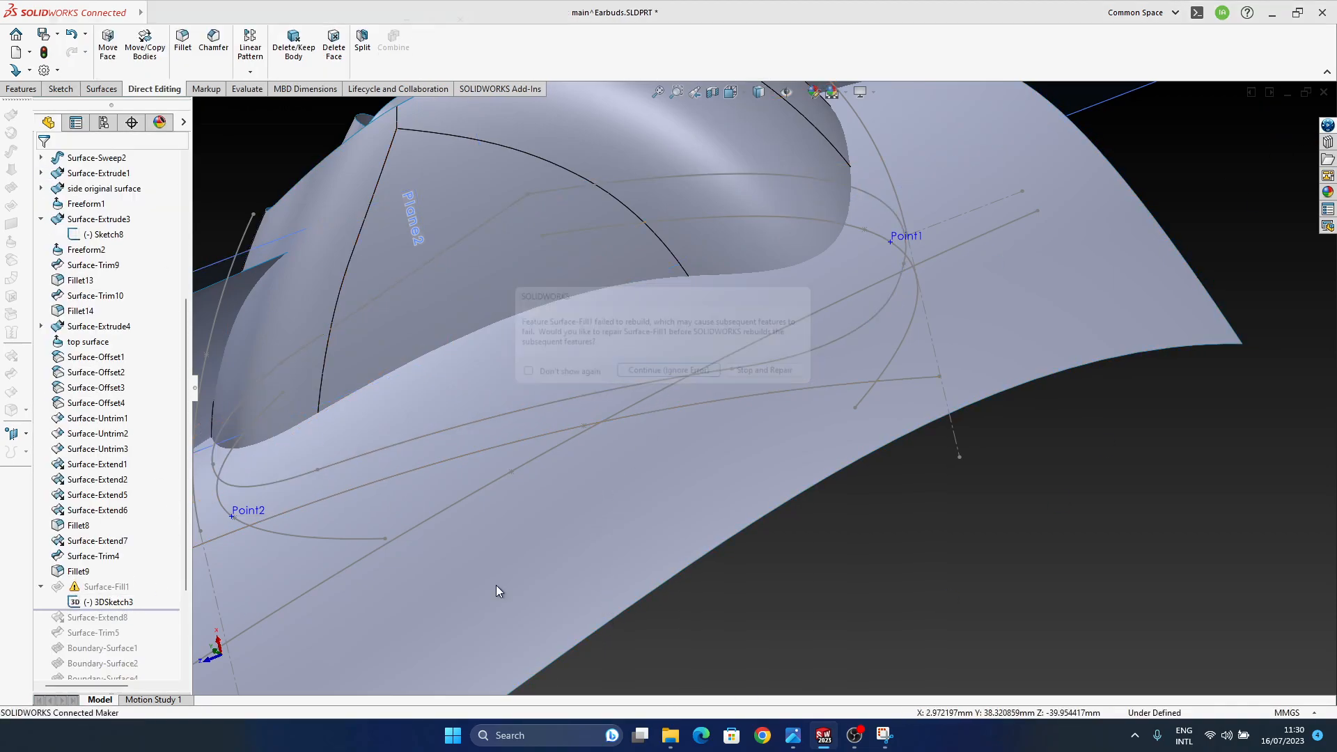
- Examine the 3DSketch3 contour around the earbud for remaining gaps that could break Surface-Fill1
click(109, 590)
middle_drag(785, 342, 826, 331)
middle_drag(504, 239, 1043, 520)
mouse_move(486, 425)
middle_down()
mouse_move(571, 459)
mouse_move(431, 443)
middle_up()
mouse_move(998, 295)
middle_down()
mouse_move(966, 320)
mouse_move(1083, 286)
mouse_move(838, 432)
mouse_move(842, 376)
mouse_move(817, 416)
mouse_move(970, 307)
mouse_move(884, 382)
mouse_move(880, 293)
mouse_move(759, 440)
mouse_move(1000, 284)
middle_up()
middle_drag(904, 295, 806, 317)
scroll(806, 316, down, 10)
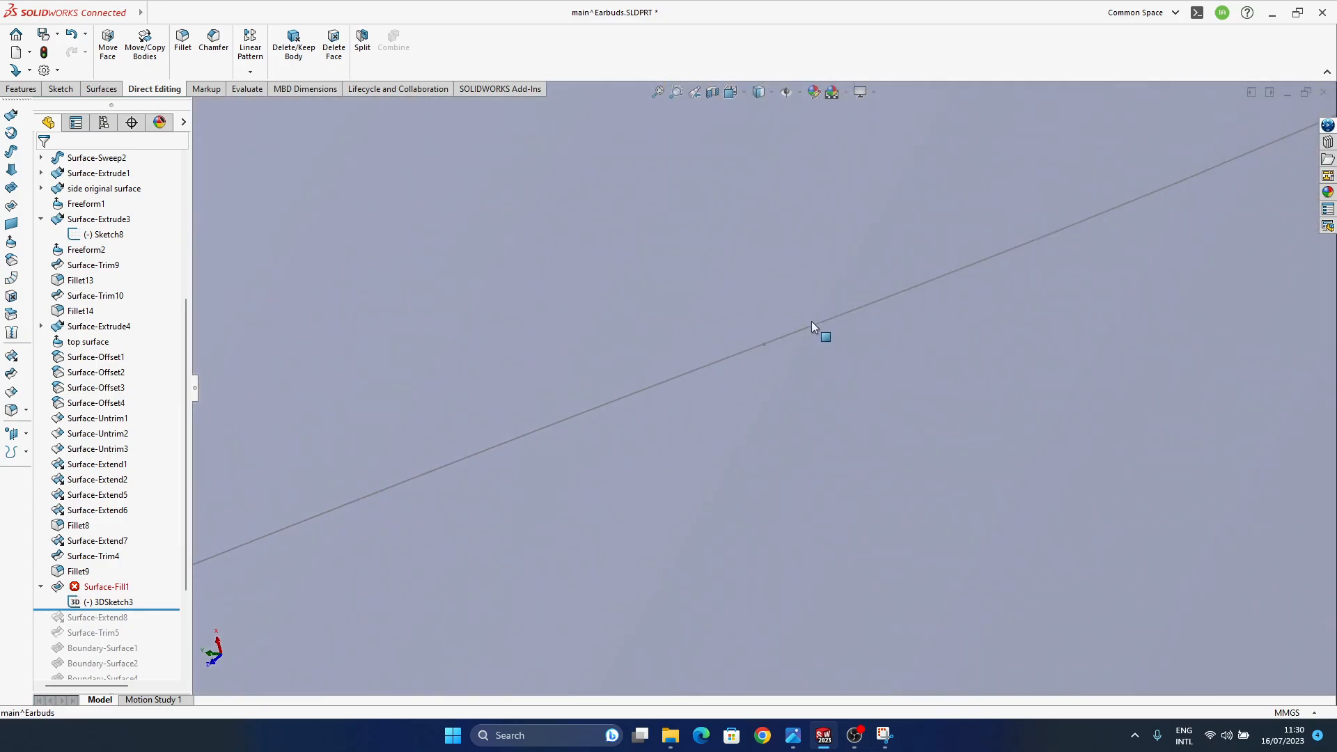
scroll(812, 317, up, 13)
ctrl+middle_drag(650, 426, 684, 341)
scroll(685, 340, down, 10)
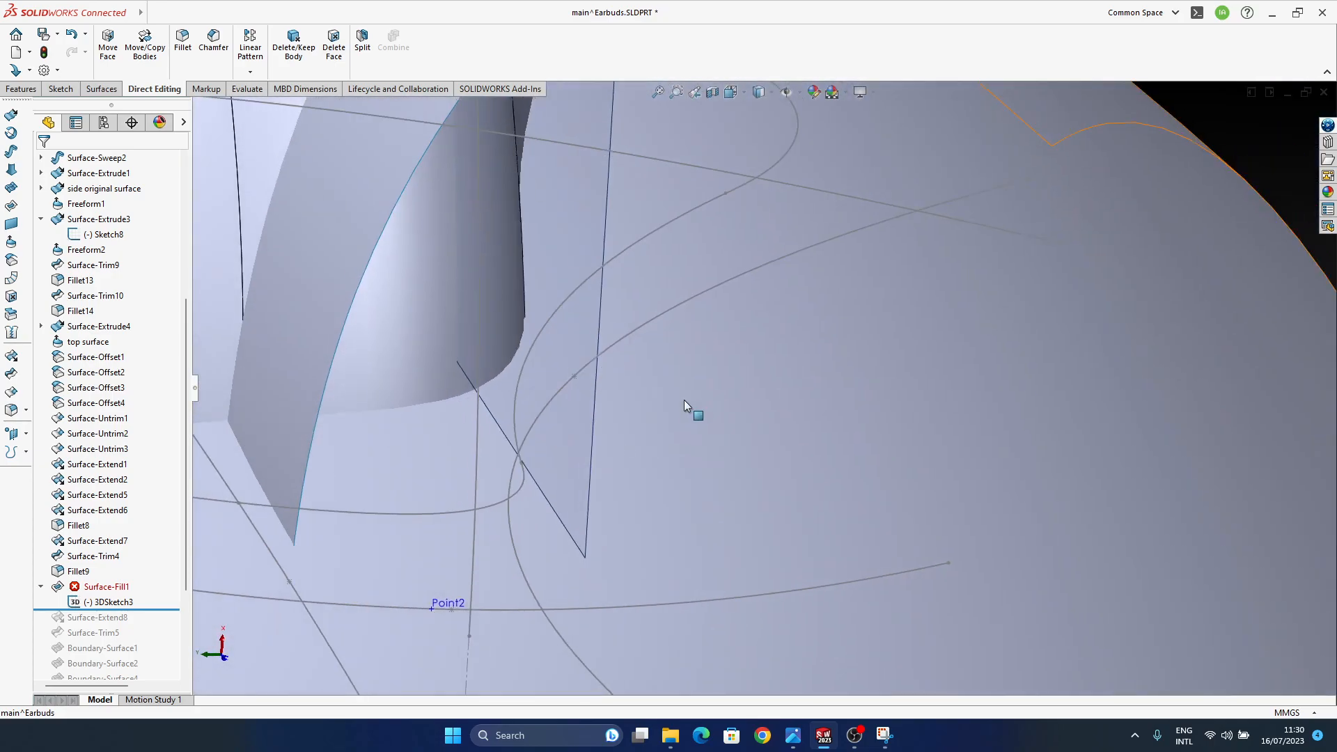
ctrl+middle_drag(684, 399, 961, 379)
scroll(696, 466, up, 5)
ctrl+middle_drag(620, 443, 637, 370)
scroll(587, 470, down, 4)
scroll(638, 365, up, 5)
scroll(808, 373, down, 1)
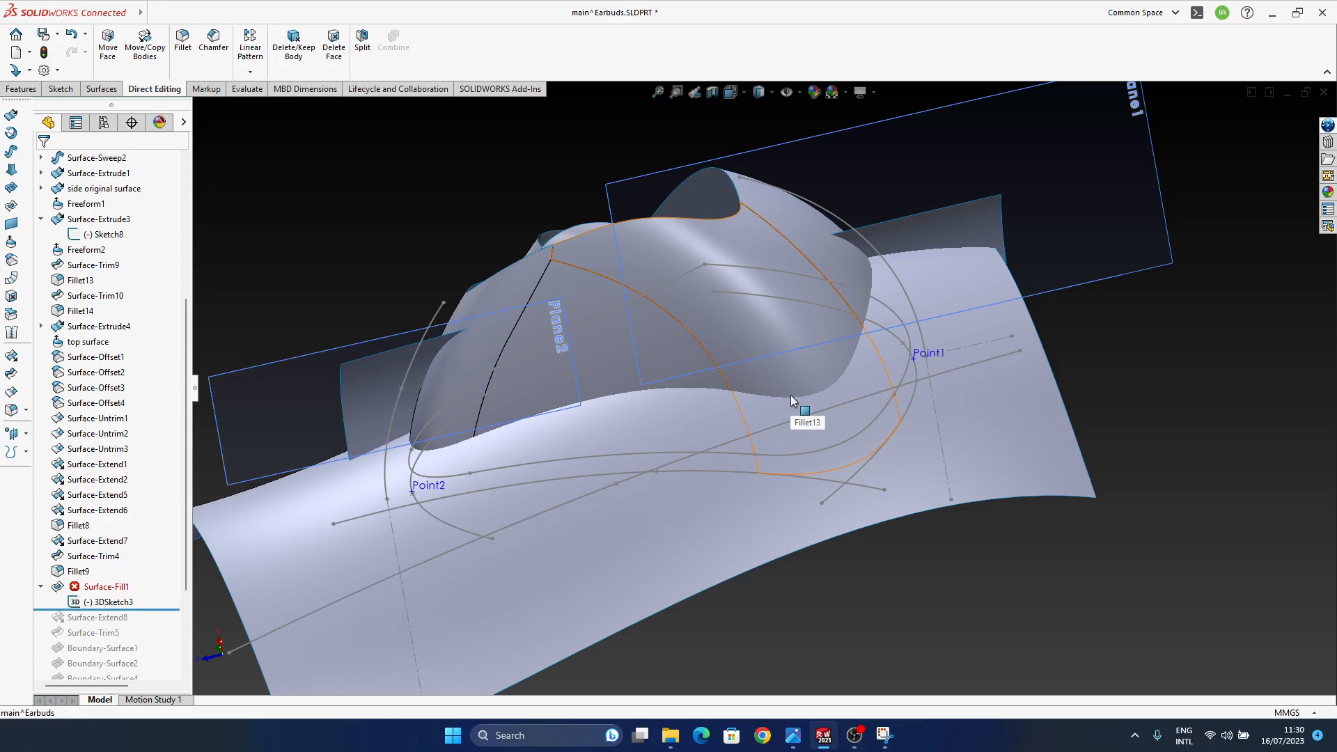
- Examine the trimmed and extruded surfaces around the 3DSketch3 contour between Point1 and Point2 from several sides
middle_drag(800, 391, 704, 291)
middle_drag(975, 454, 923, 460)
scroll(816, 402, down, 2)
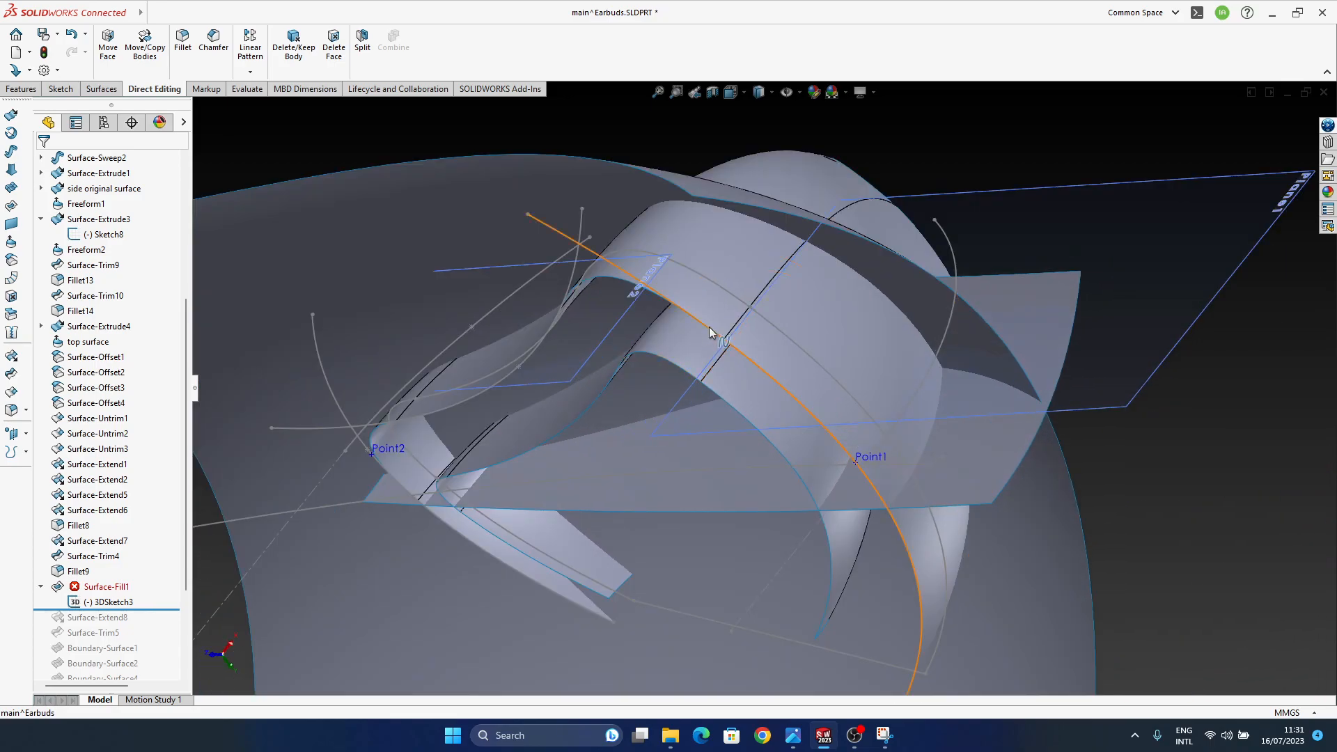
mouse_move(707, 331)
middle_down()
mouse_move(720, 340)
mouse_move(728, 319)
mouse_move(712, 312)
mouse_move(766, 300)
mouse_move(821, 200)
mouse_move(814, 339)
mouse_move(745, 398)
mouse_move(785, 373)
mouse_move(803, 413)
middle_up()
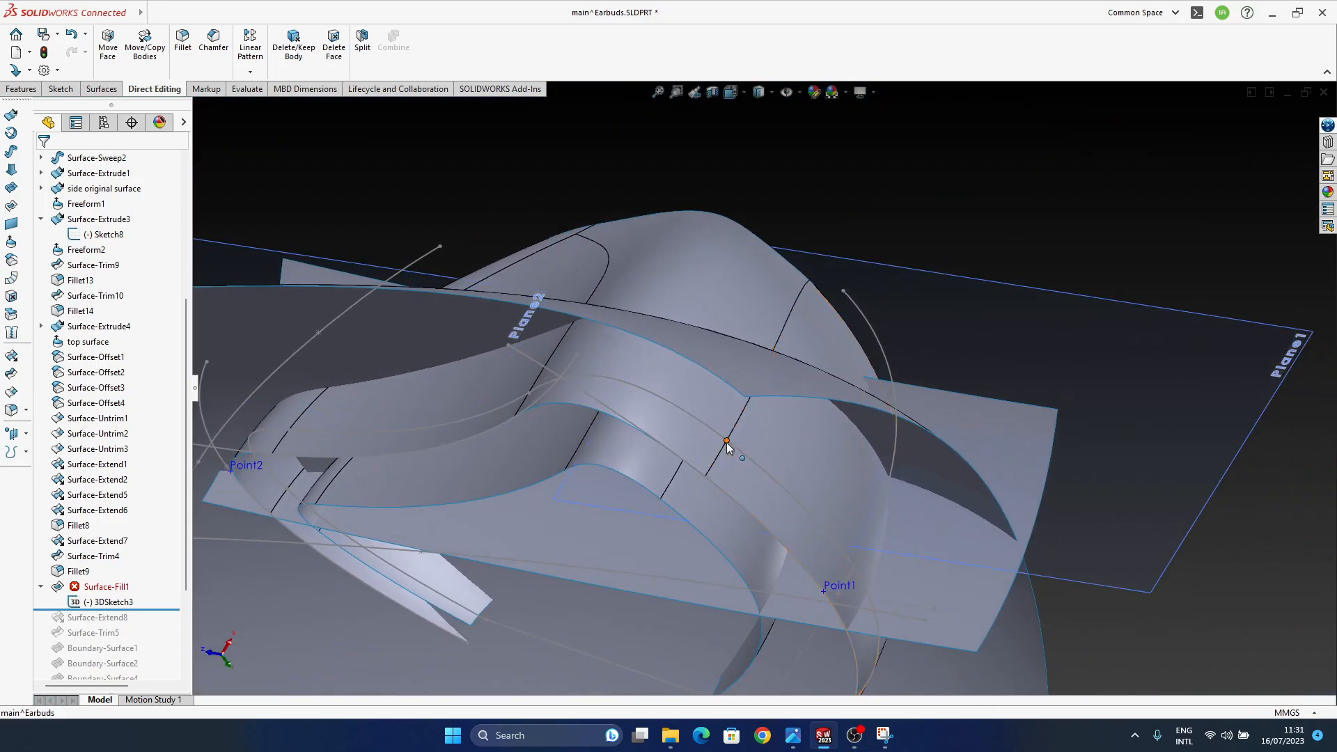
middle_drag(726, 441, 718, 369)
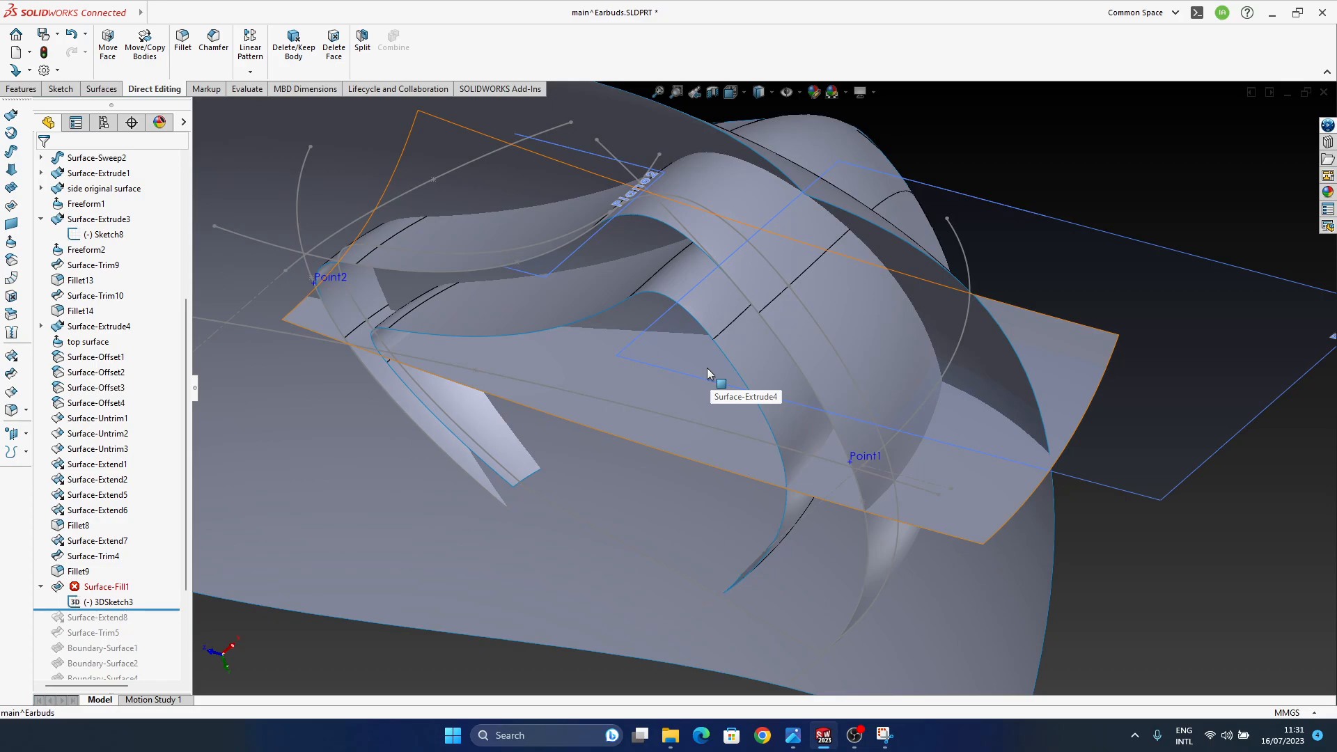
mouse_move(707, 367)
middle_down()
mouse_move(761, 358)
mouse_move(701, 328)
mouse_move(704, 380)
middle_up()
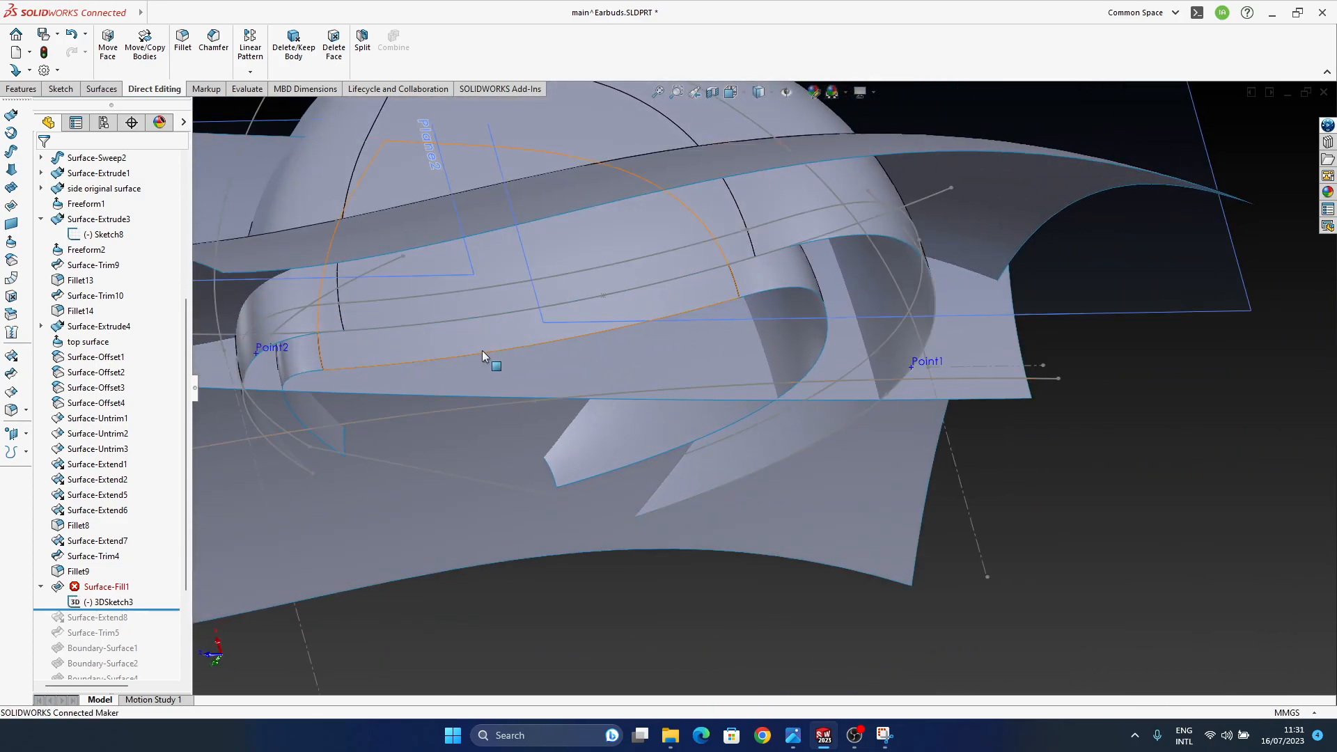
middle_drag(578, 264, 690, 208)
middle_drag(681, 182, 676, 370)
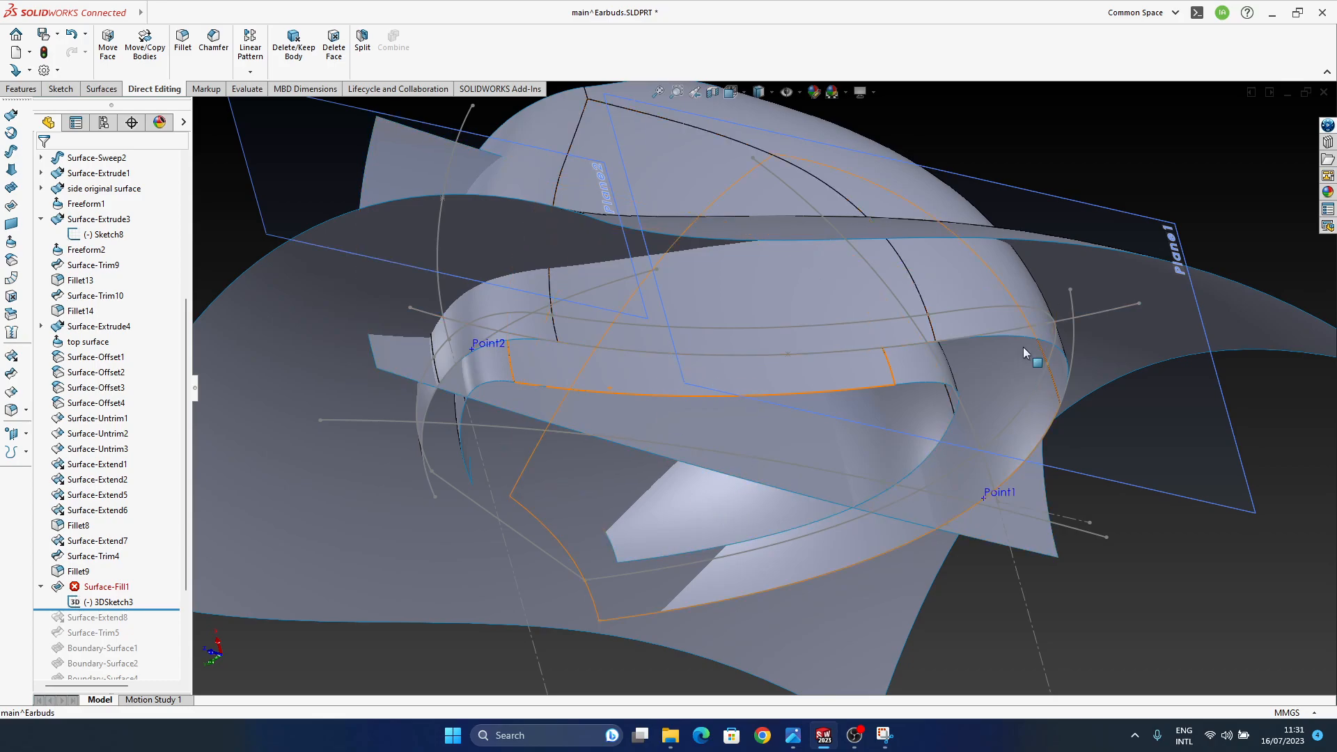
middle_drag(1016, 373, 901, 310)
mouse_move(1045, 350)
ctrl+middle_down()
mouse_move(931, 432)
mouse_move(928, 448)
mouse_move(958, 449)
mouse_move(777, 376)
mouse_move(805, 388)
mouse_move(853, 308)
mouse_move(1006, 506)
mouse_move(1089, 486)
mouse_move(958, 433)
mouse_move(971, 460)
mouse_move(653, 403)
mouse_move(674, 400)
mouse_move(696, 418)
mouse_move(666, 407)
mouse_move(684, 380)
mouse_move(735, 378)
ctrl+middle_up()
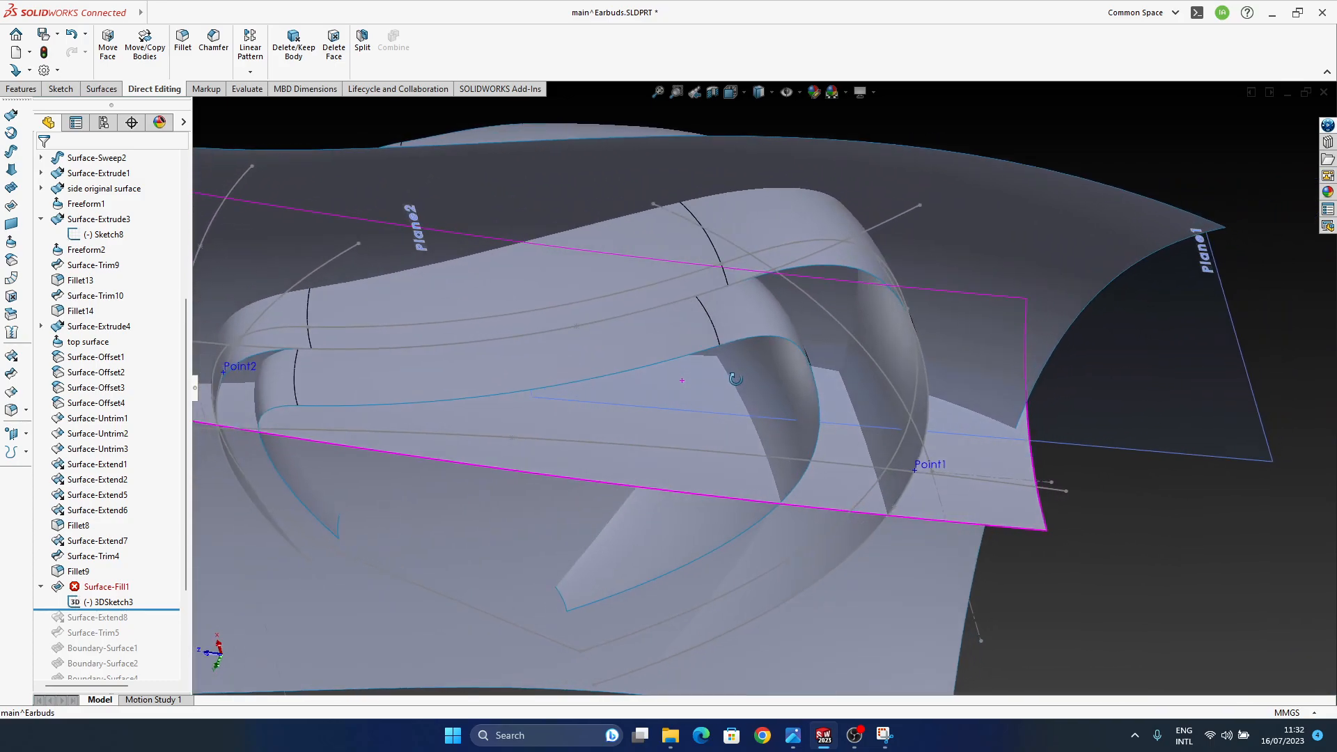
- Open 3DSketch3 for editing and examine the blue splines along the contour's upper side against the extruded surfaces
click(105, 603)
click(114, 564)
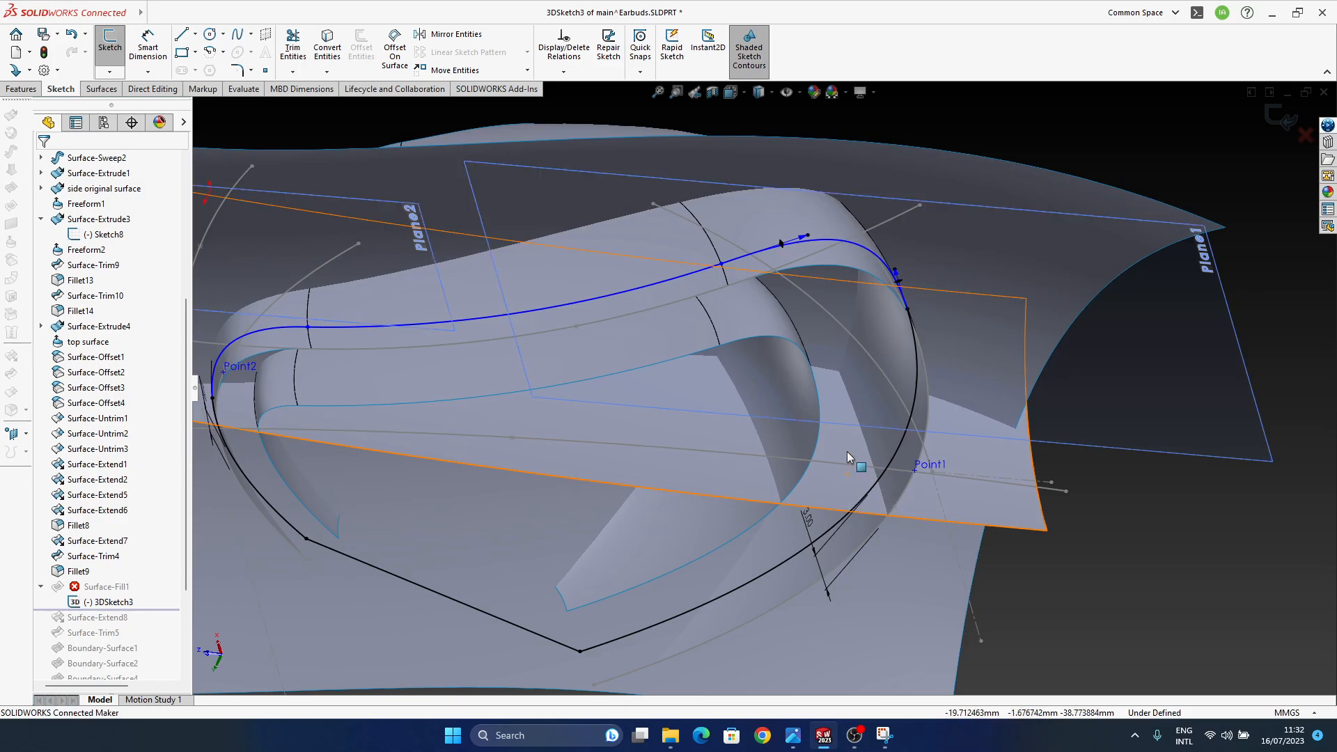
middle_drag(896, 286, 889, 498)
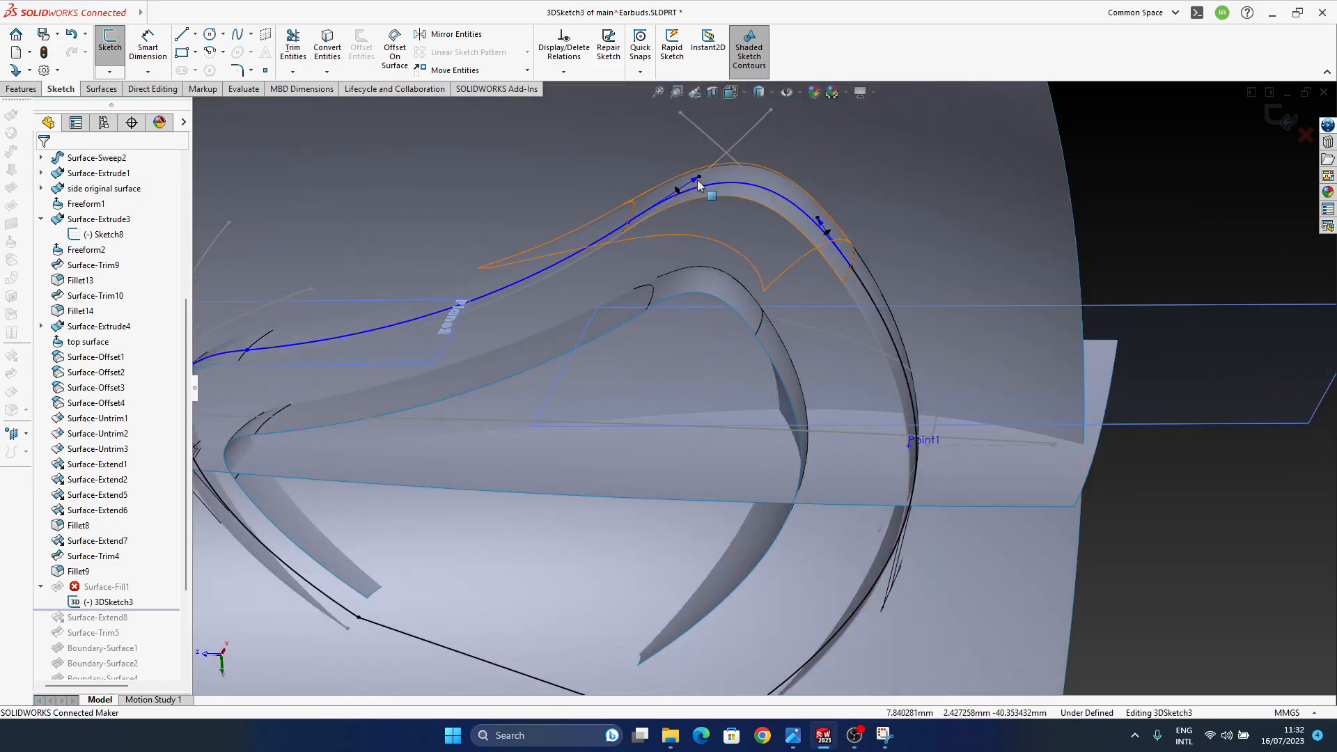
middle_drag(603, 202, 720, 348)
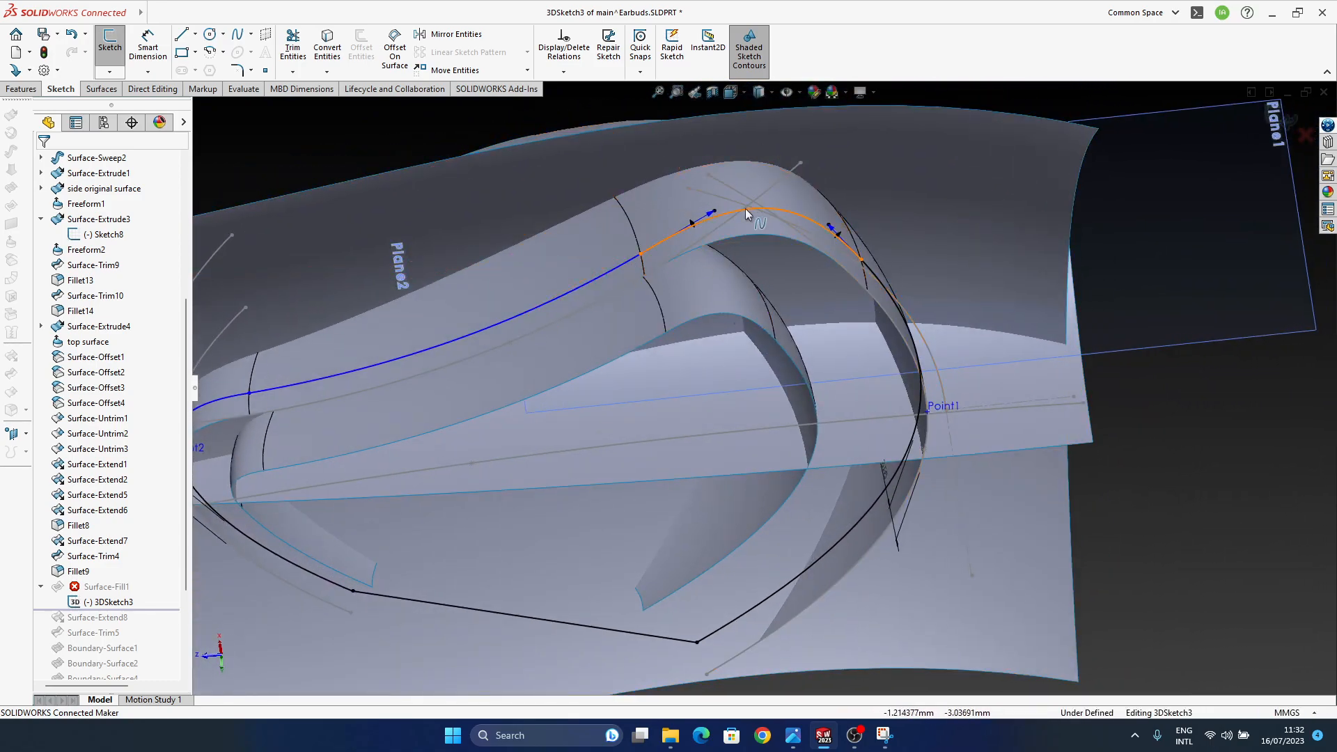
middle_drag(640, 335, 762, 337)
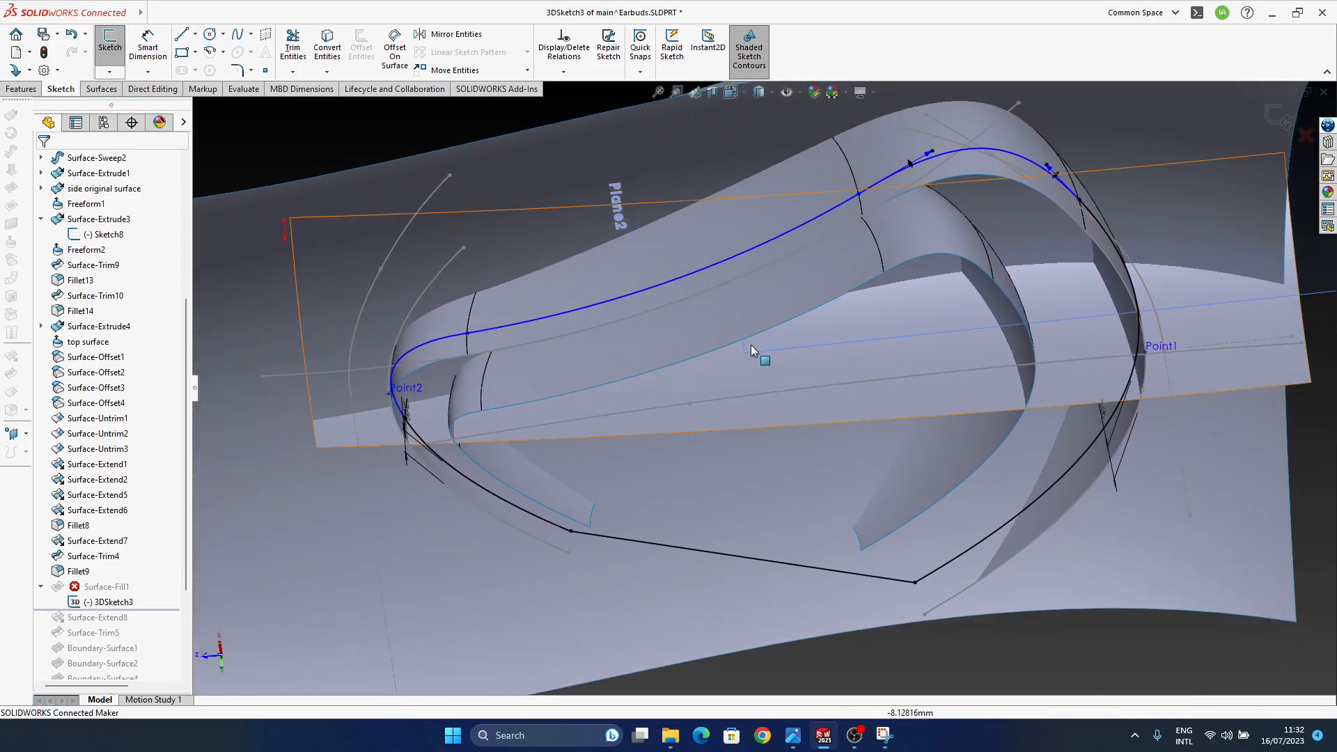
middle_drag(650, 352, 700, 287)
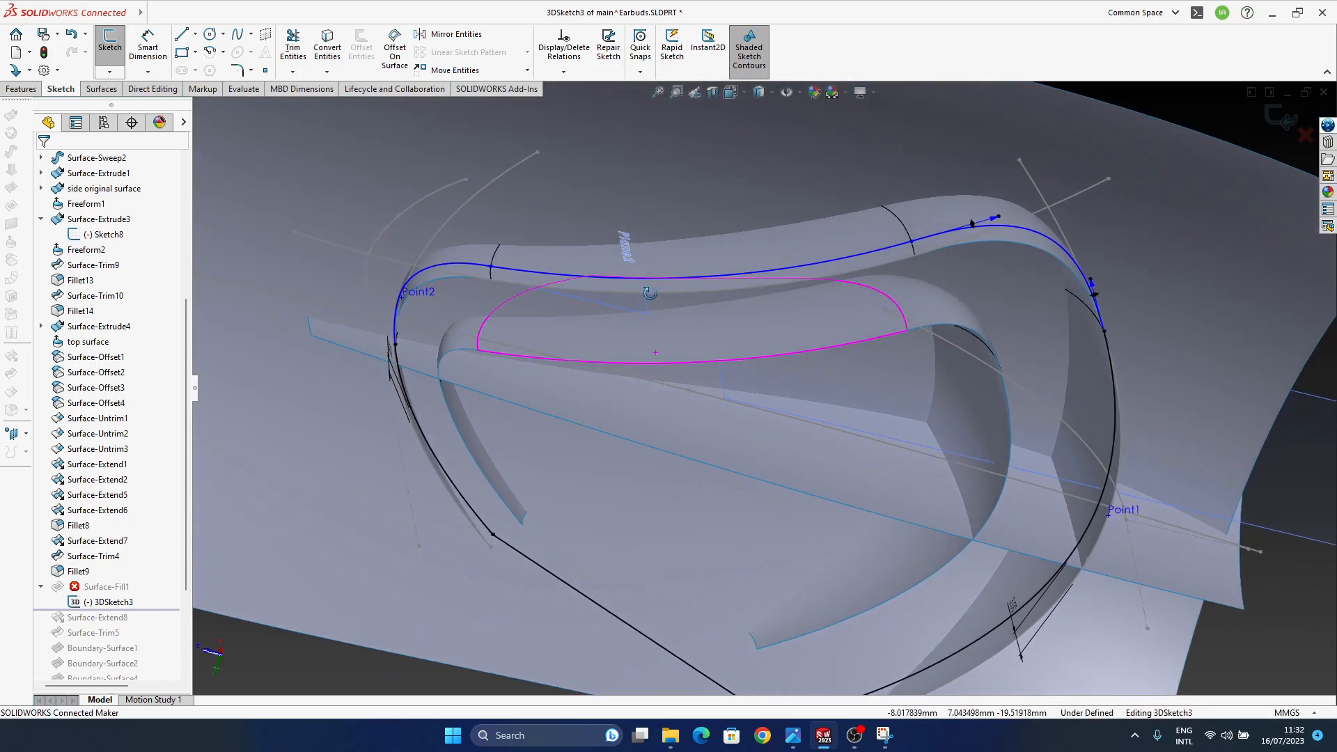
middle_drag(612, 306, 627, 277)
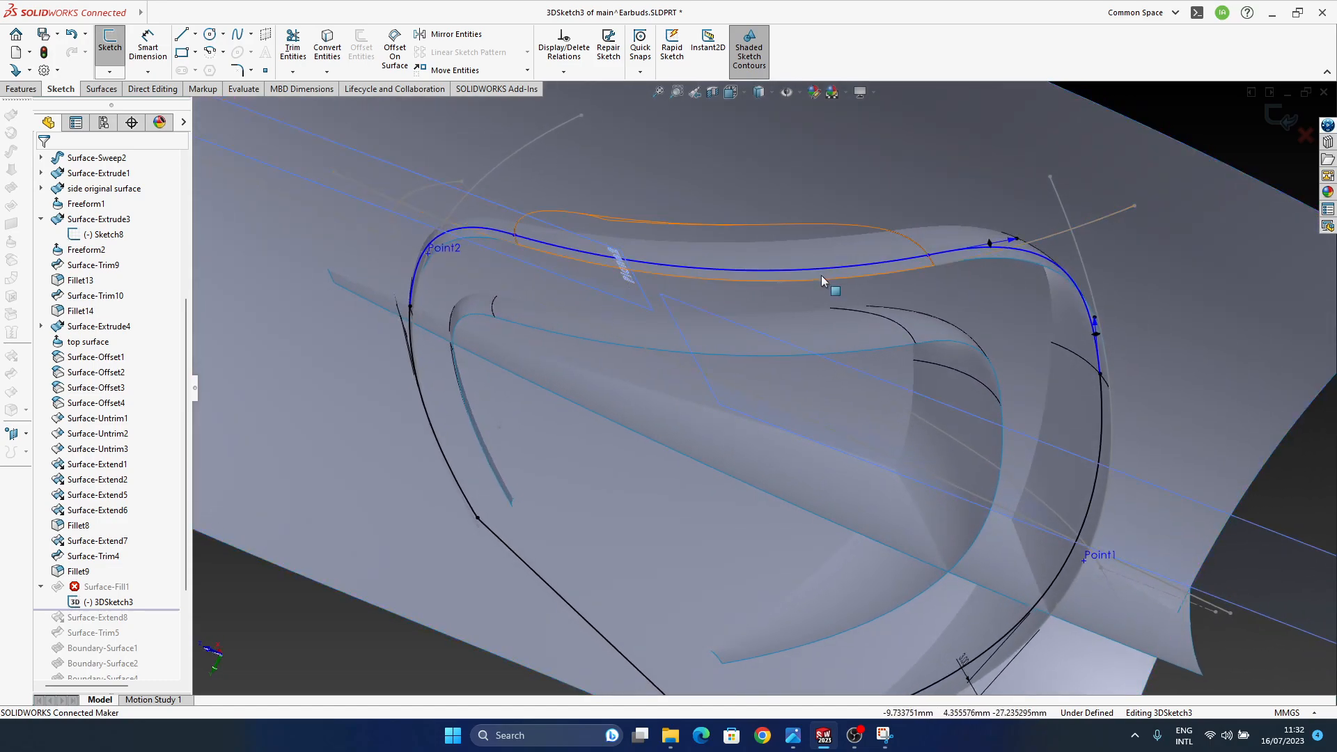
ctrl+middle_drag(823, 280, 726, 305)
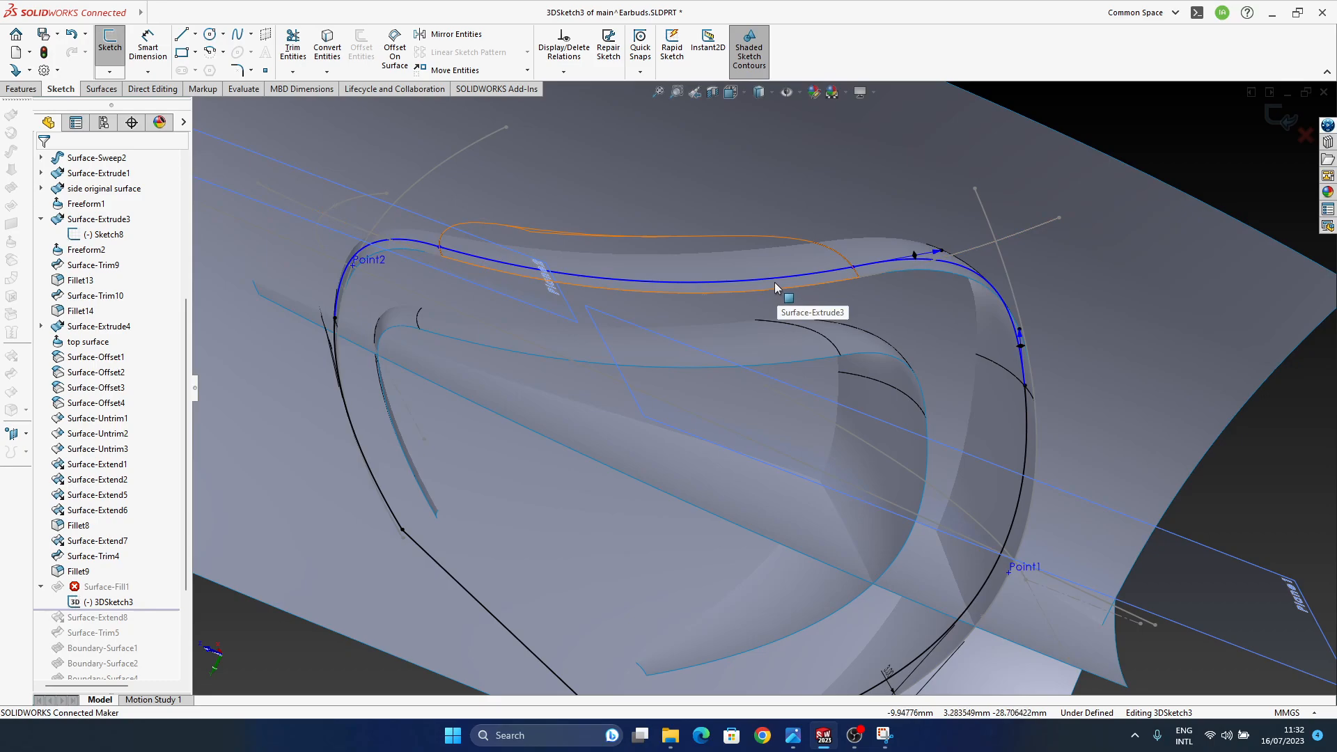
middle_drag(661, 290, 680, 309)
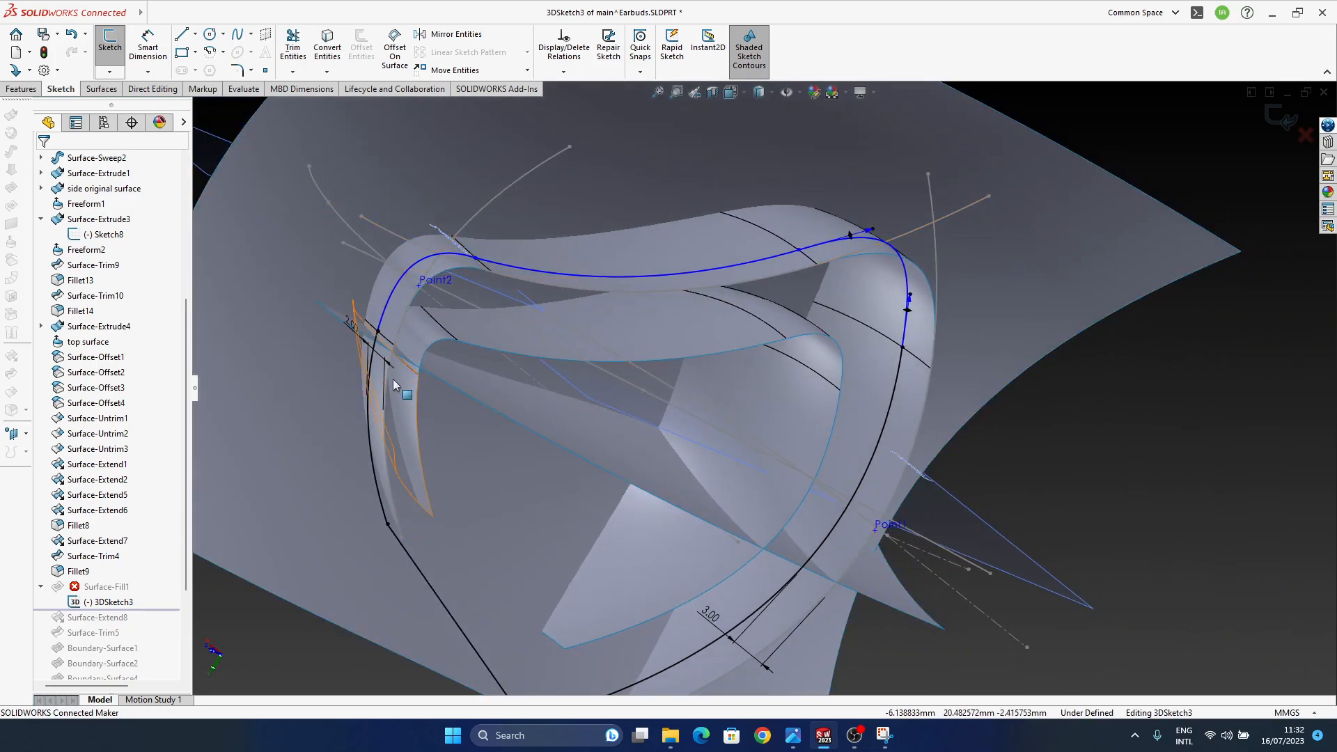
- Delete the blue splines along the contour's upper side between Point2 and Point1 from 3DSketch3
click(399, 291)
key(Delete)
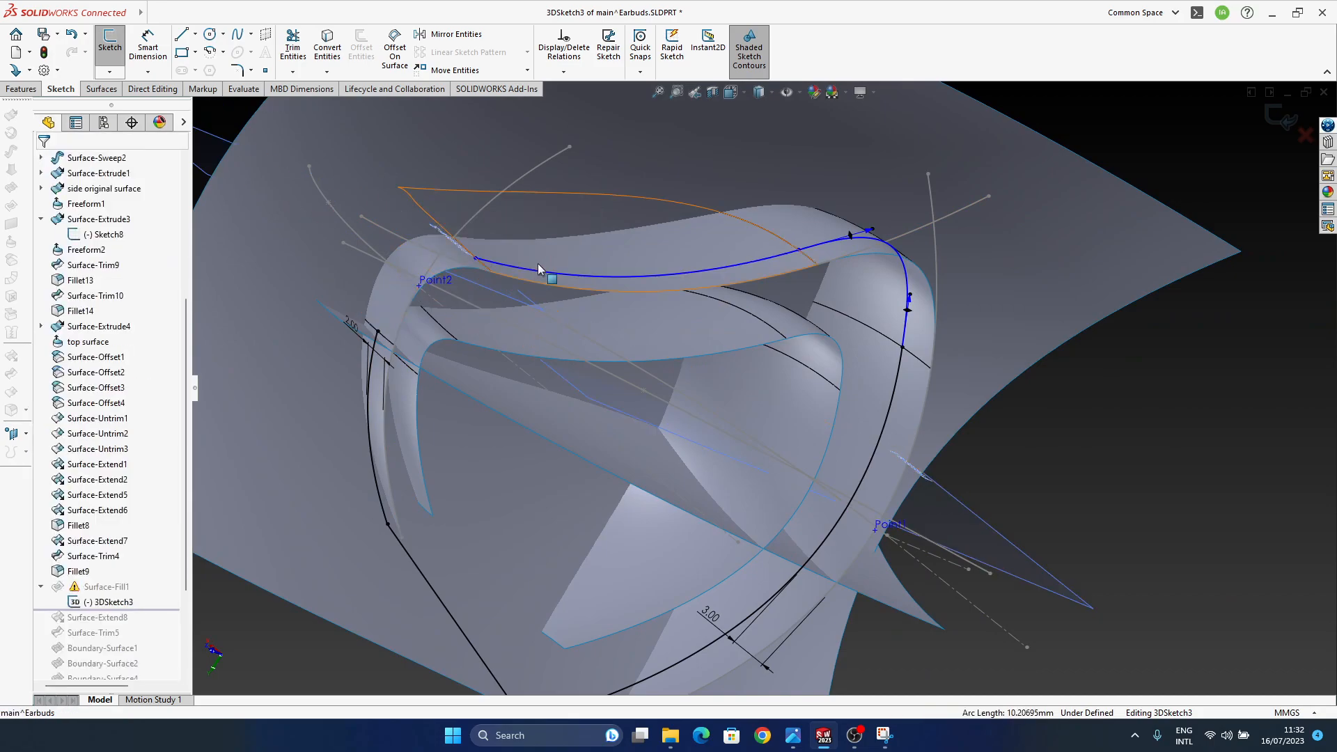
mouse_move(866, 239)
middle_down()
mouse_move(890, 320)
mouse_move(905, 323)
mouse_move(826, 257)
mouse_move(822, 237)
middle_up()
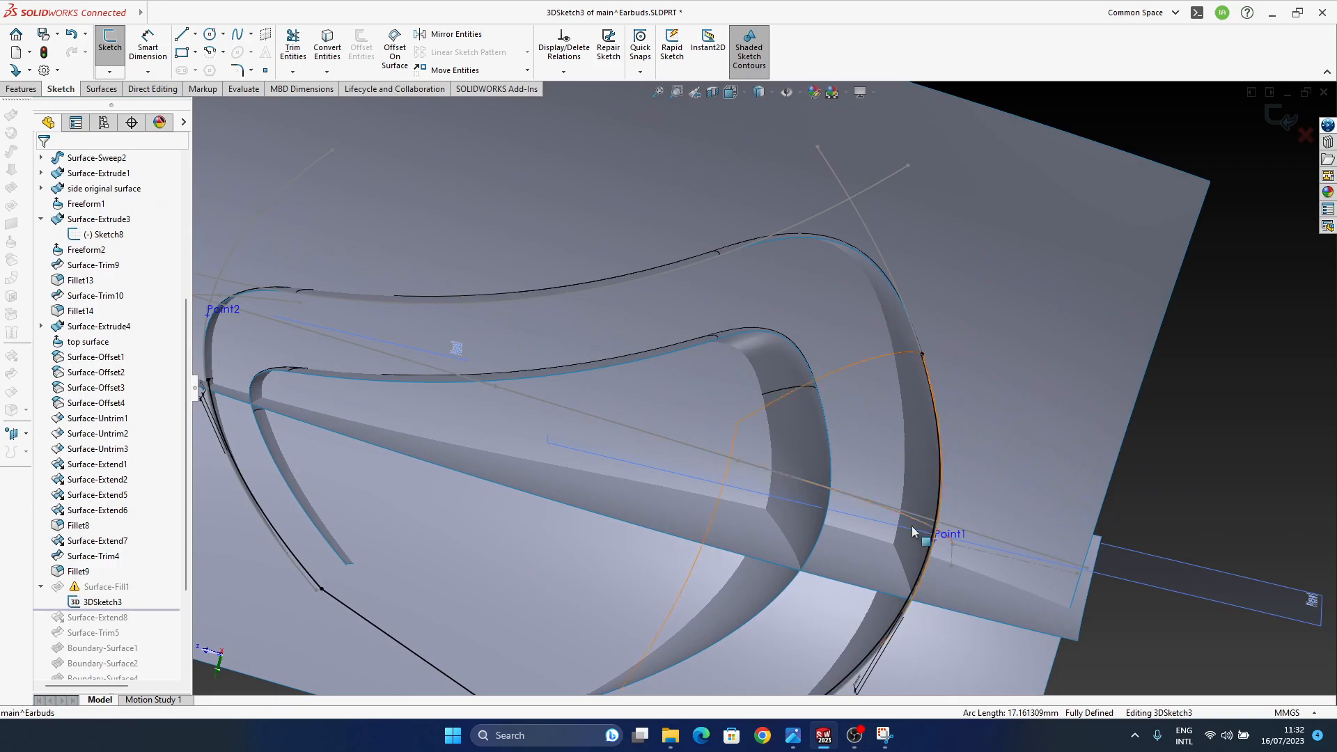
ctrl+middle_drag(926, 531, 1000, 478)
middle_drag(999, 322, 904, 343)
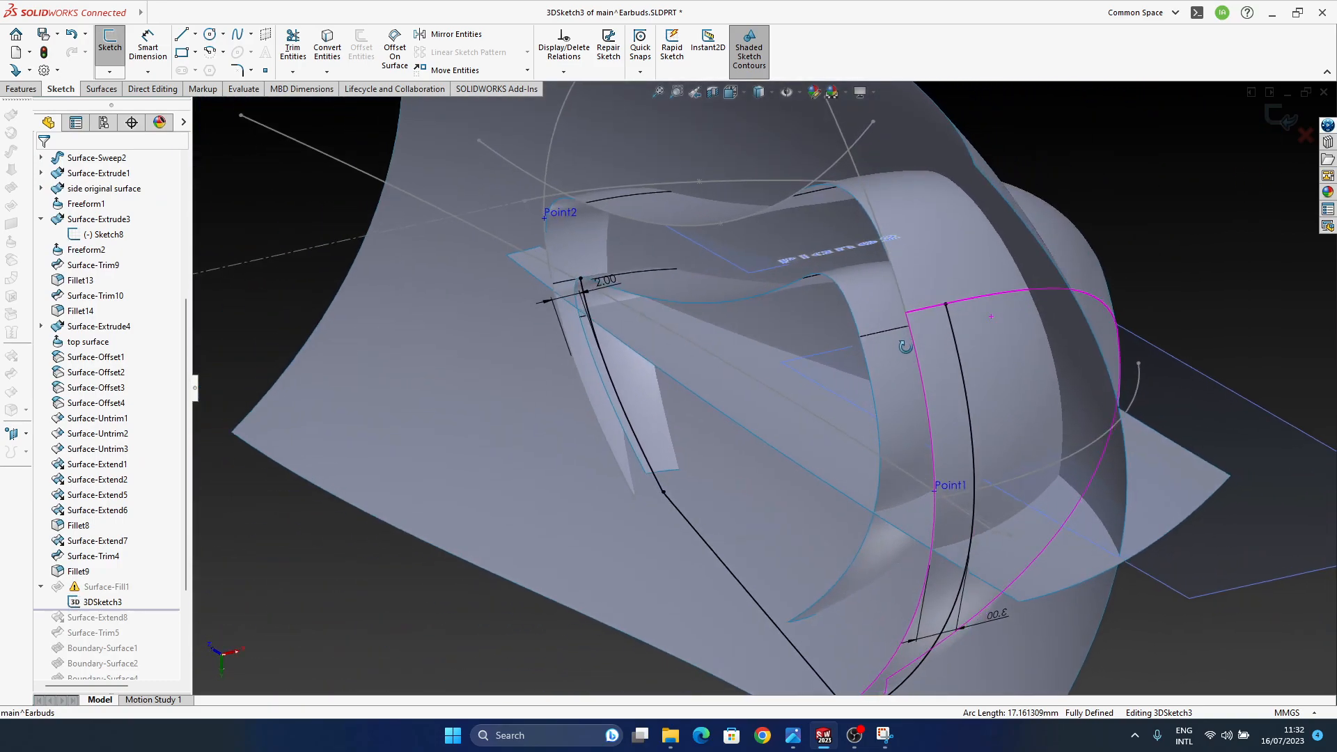
- Try to extend the black side curve near Point2 by moving its free upper endpoint, and undo the move
click(945, 305)
key(Escape)
mouse_move(814, 425)
middle_down()
mouse_move(904, 426)
mouse_move(968, 397)
middle_up()
ctrl+middle_drag(627, 359, 720, 385)
mouse_move(603, 323)
mouse_down()
mouse_move(640, 109)
mouse_move(653, 198)
mouse_up()
mouse_move(787, 336)
middle_down()
mouse_move(840, 421)
mouse_move(728, 334)
middle_up()
click(690, 315)
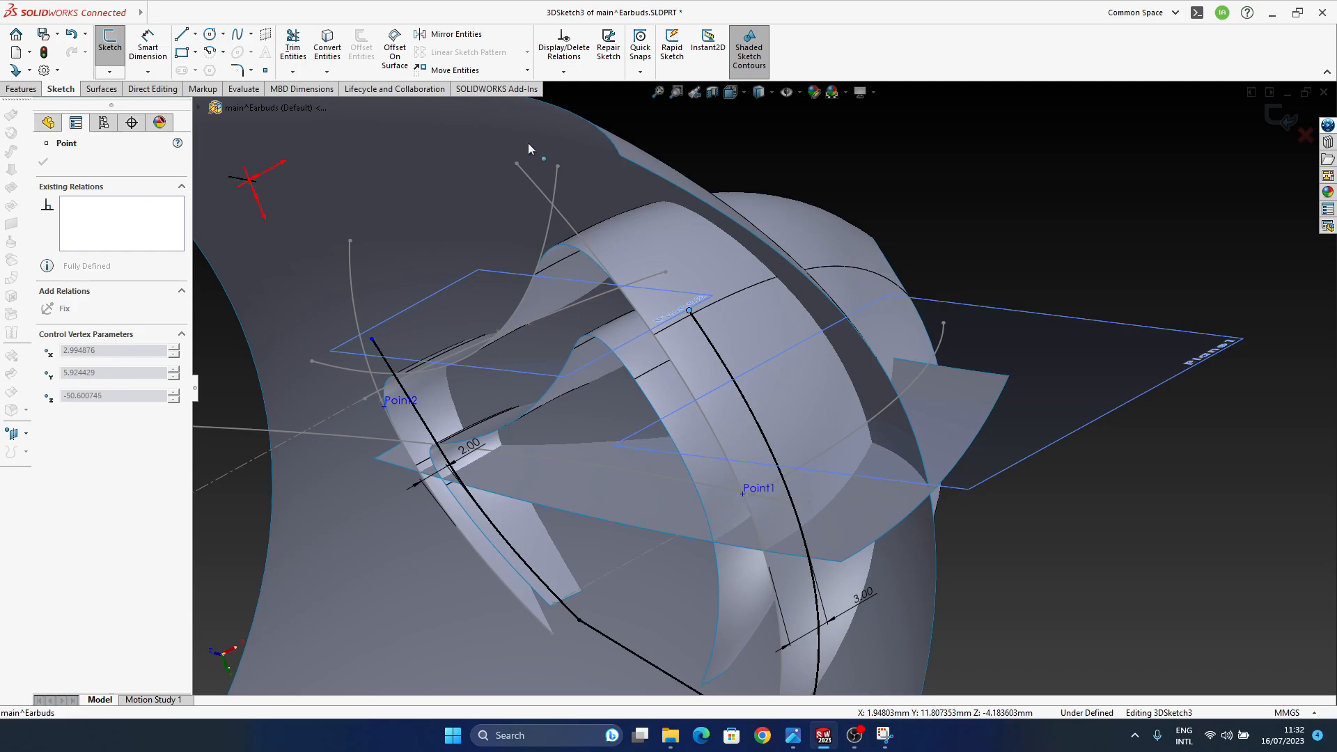
middle_drag(737, 429, 1019, 467)
key(ctrl+z)
key(ctrl+z)
- Hide the reference planes, points and other sketches so only the surfaces and 3DSketch3 are displayed
click(1124, 374)
middle_drag(686, 360, 616, 392)
click(737, 94)
click(760, 109)
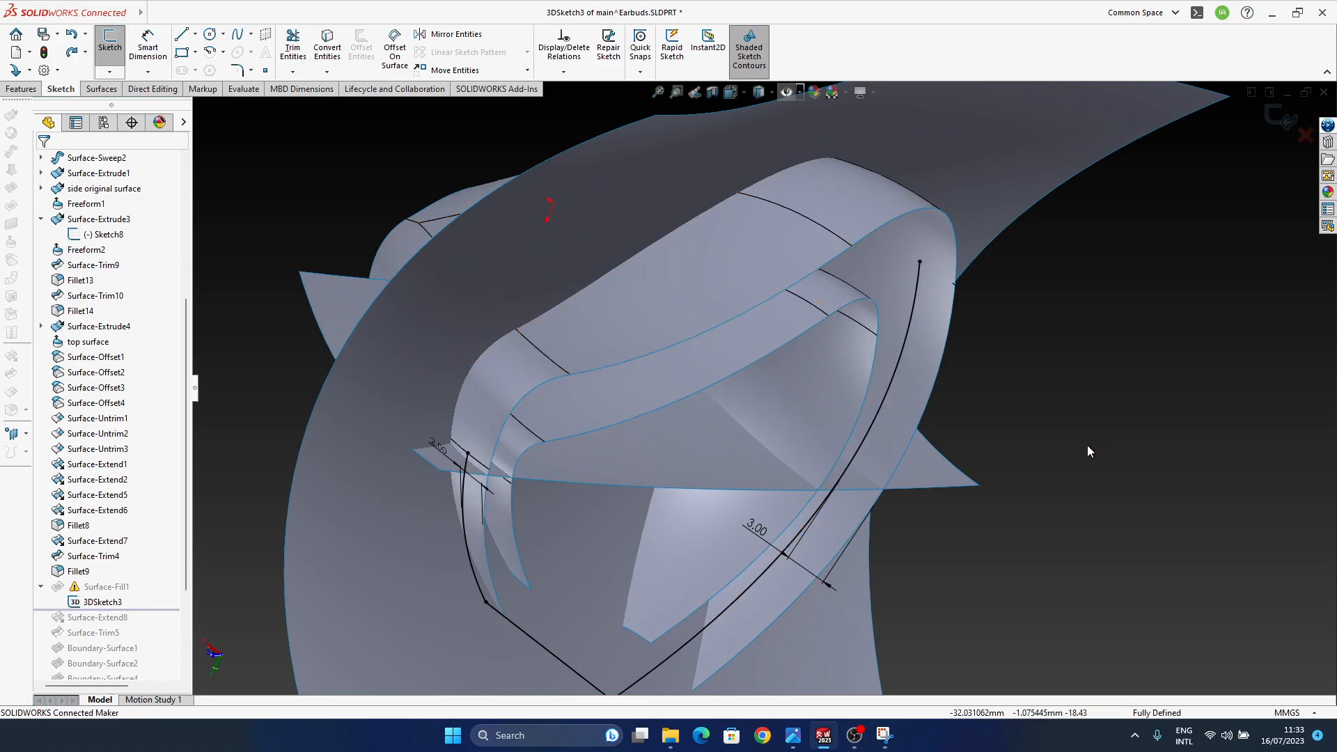
- Offset the long upper edge of Surface-Extrude3 by 2 mm along its surface with Offset On Surface
click(824, 264)
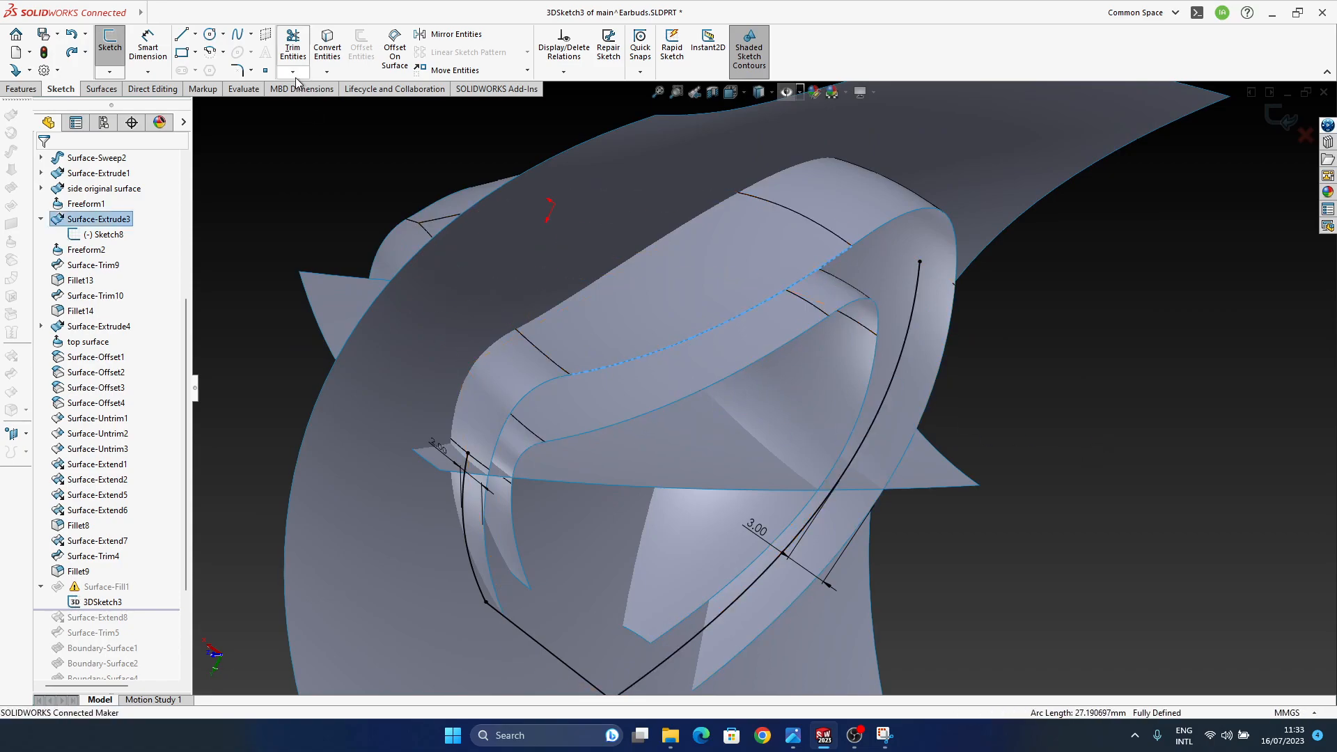
click(381, 56)
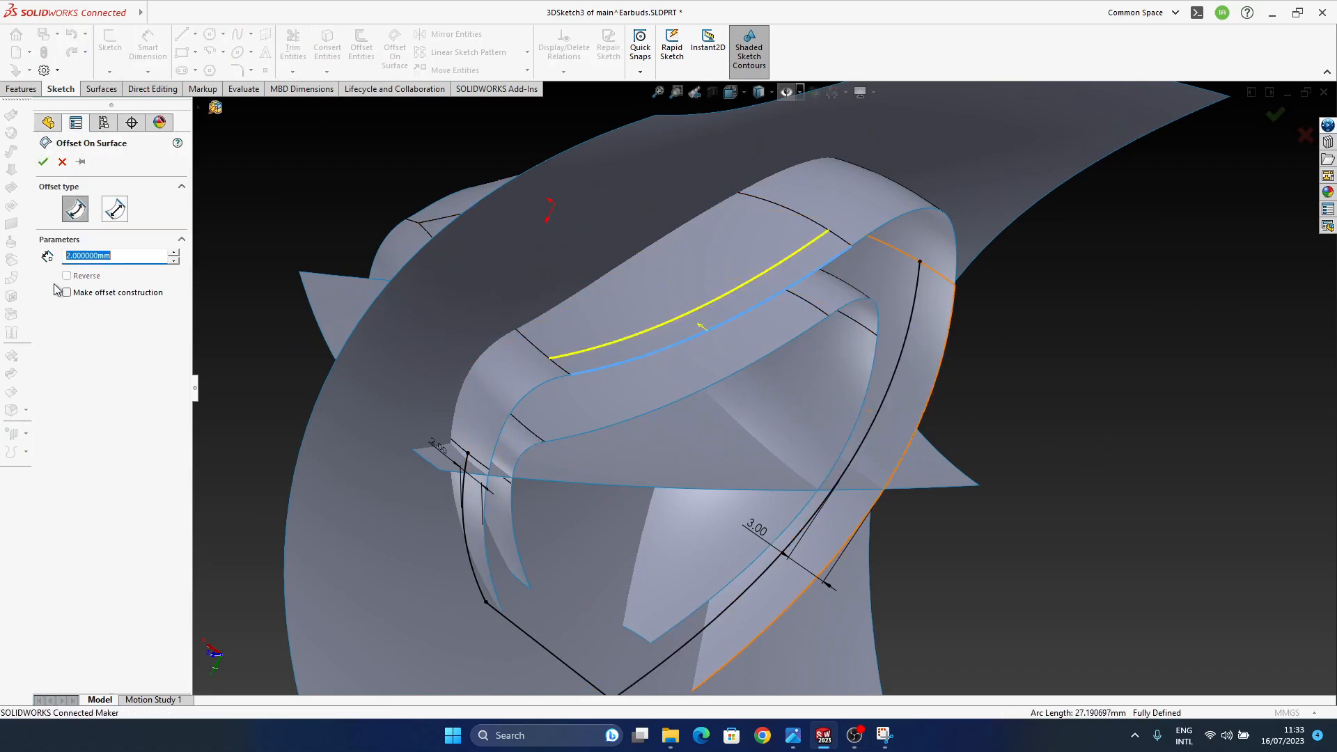
middle_drag(629, 369, 1017, 392)
ctrl+middle_drag(553, 306, 631, 311)
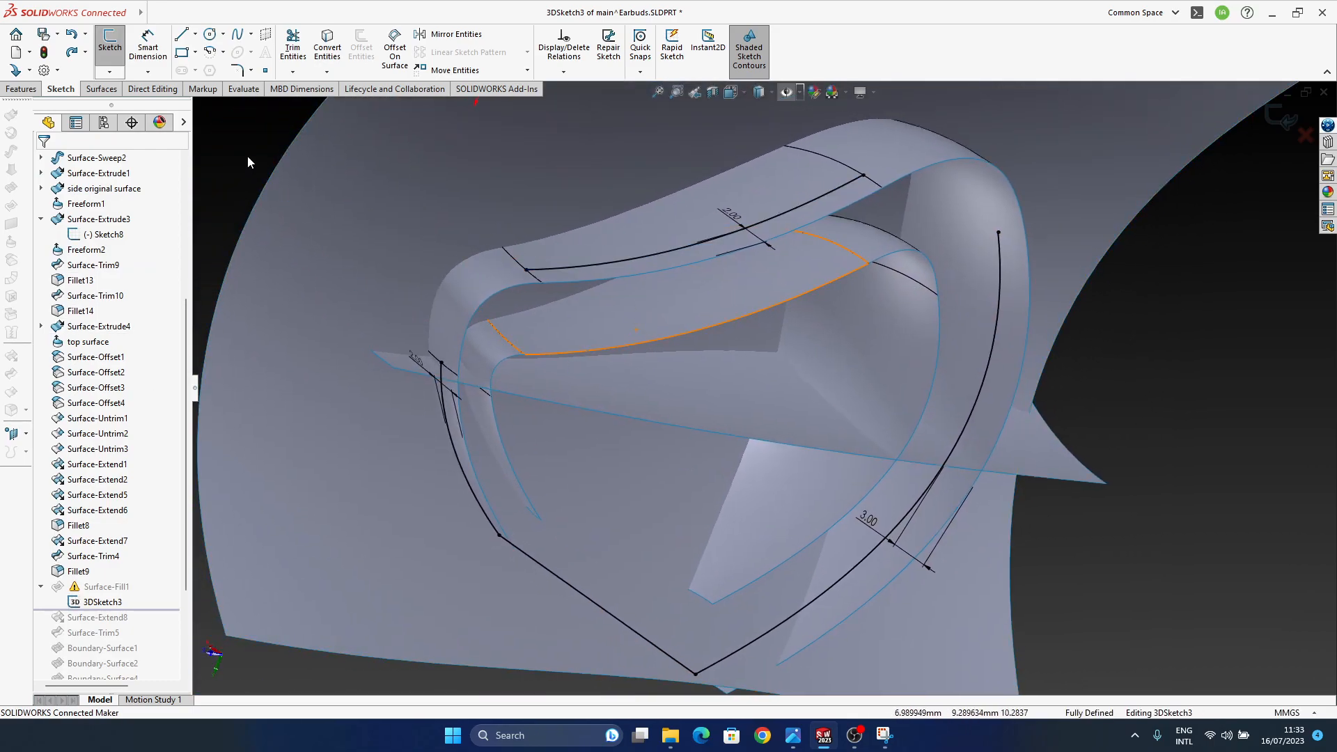
- Draw a two-point spline from the new offset curve's near end to the upper endpoint of the short side curve
click(527, 269)
middle_drag(482, 328, 430, 336)
click(434, 362)
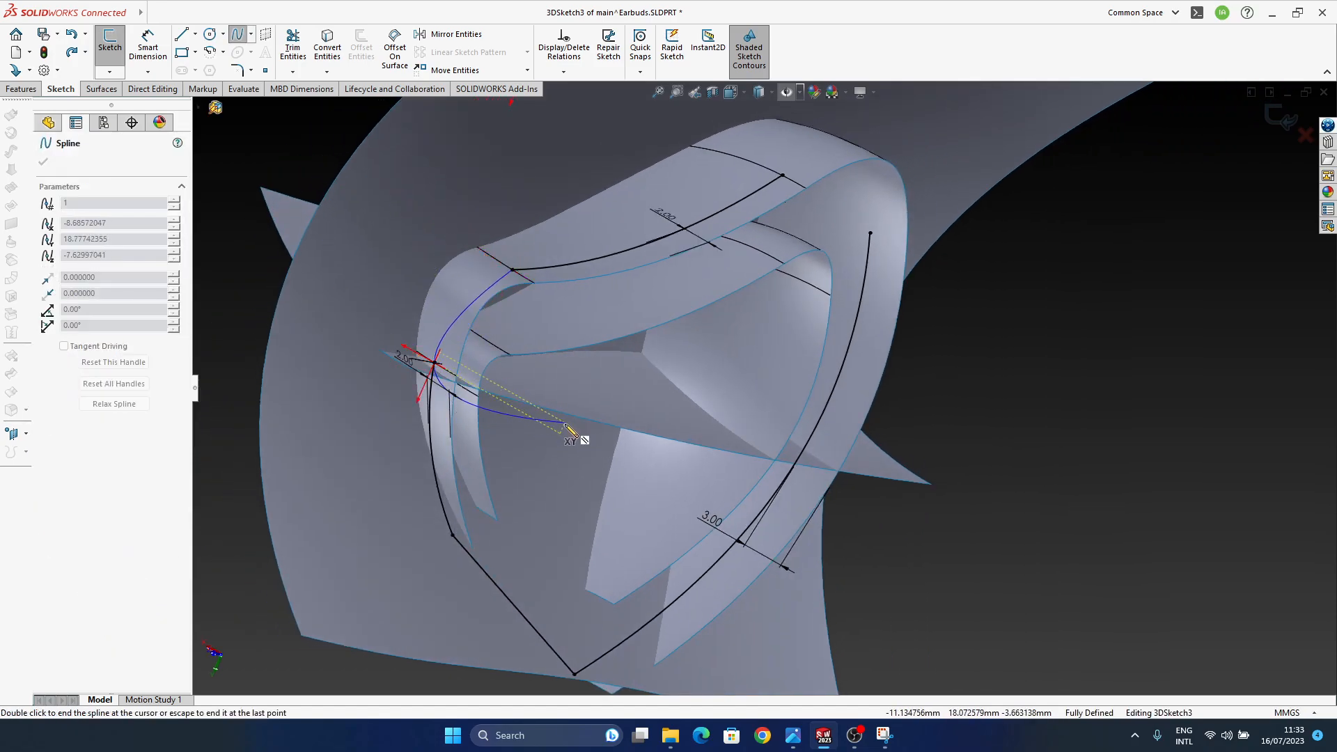
key(Escape)
- Add Tangent relations between the bridging spline and both adjoining curves, the upper offset curve and the short side curve
click(453, 343)
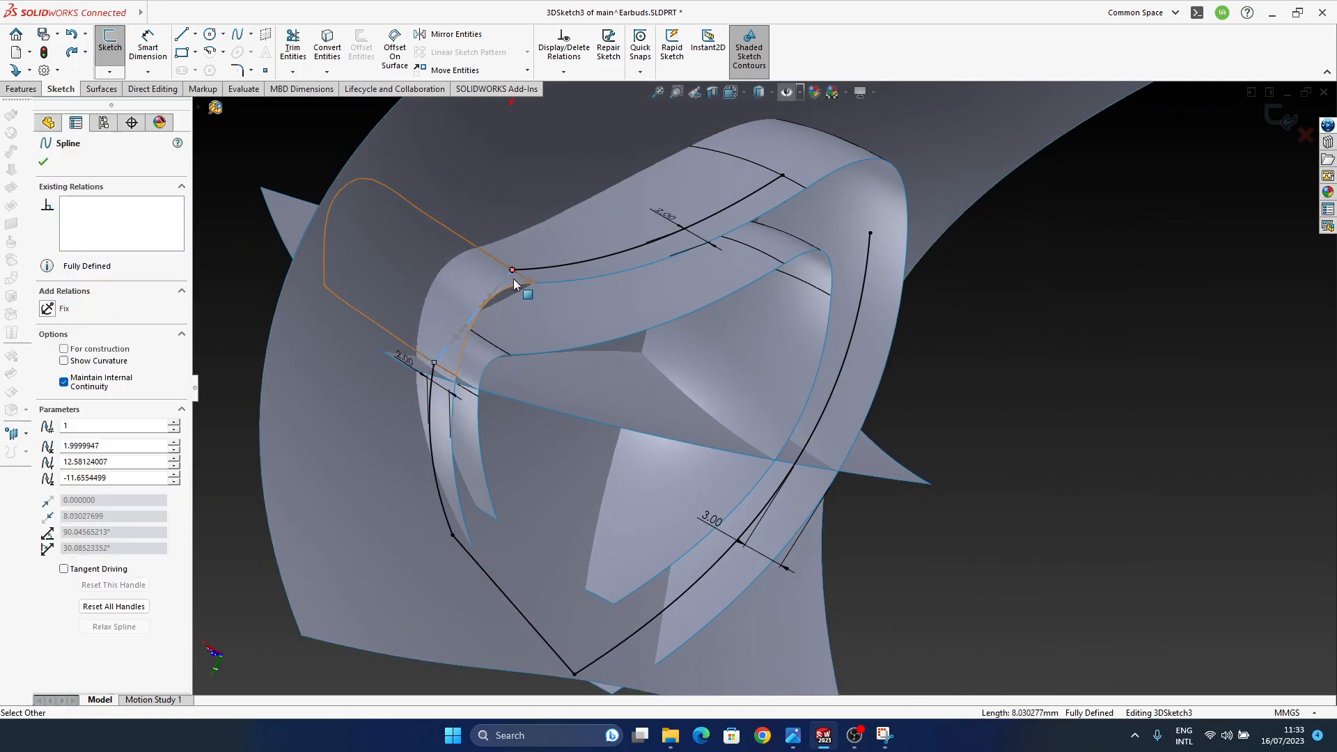
ctrl+click(531, 272)
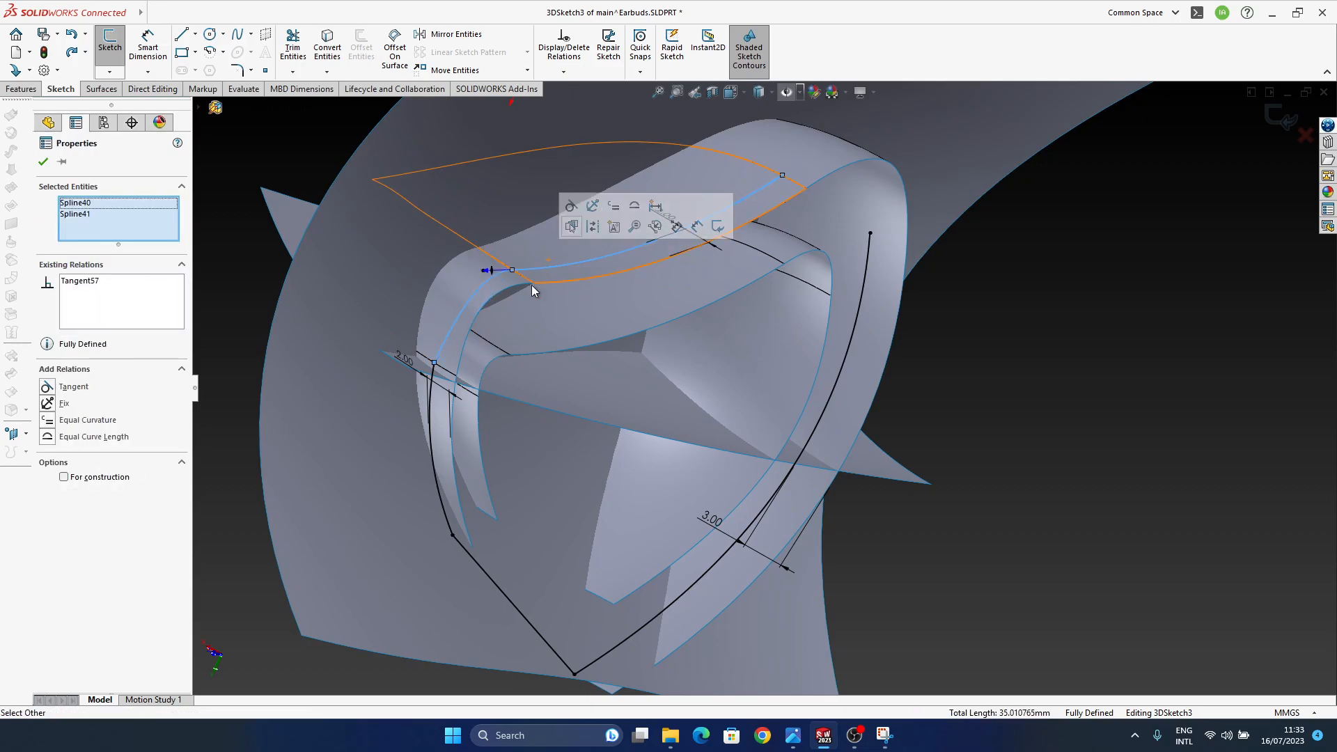
key(Escape)
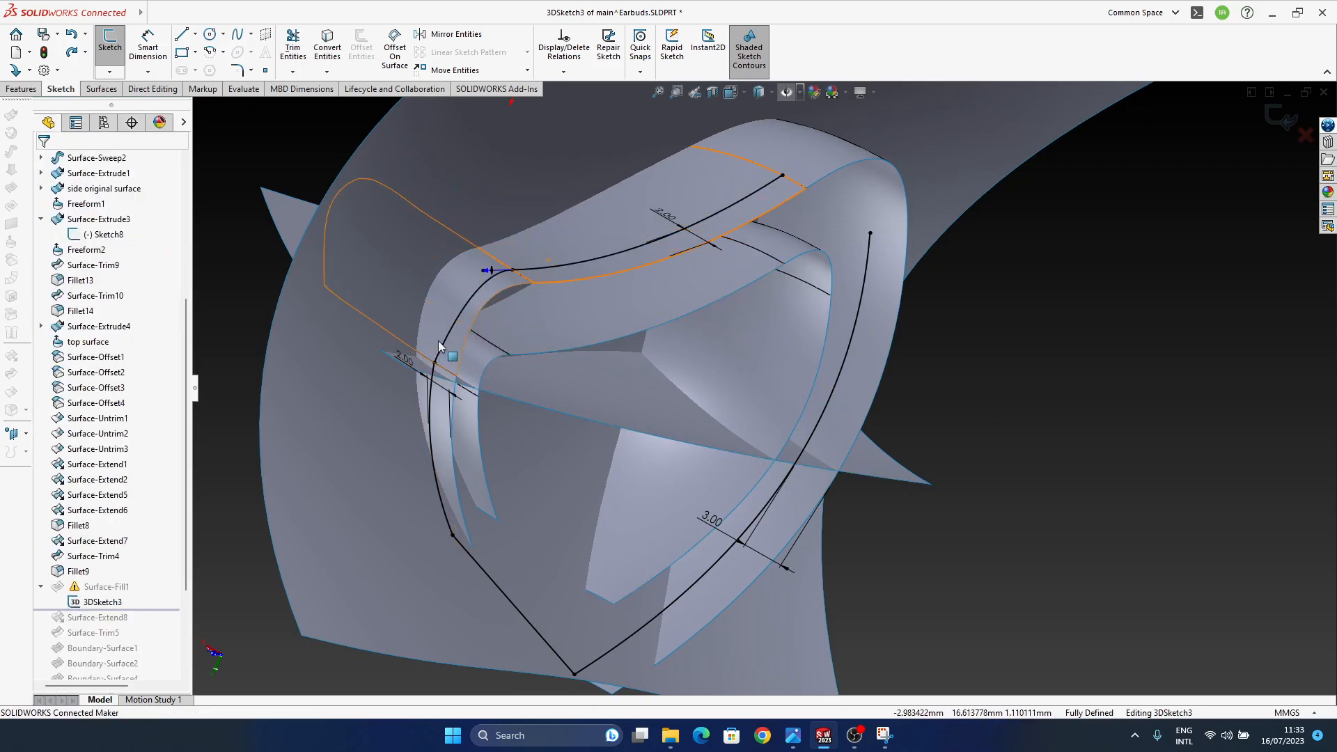
click(444, 340)
ctrl+click(433, 391)
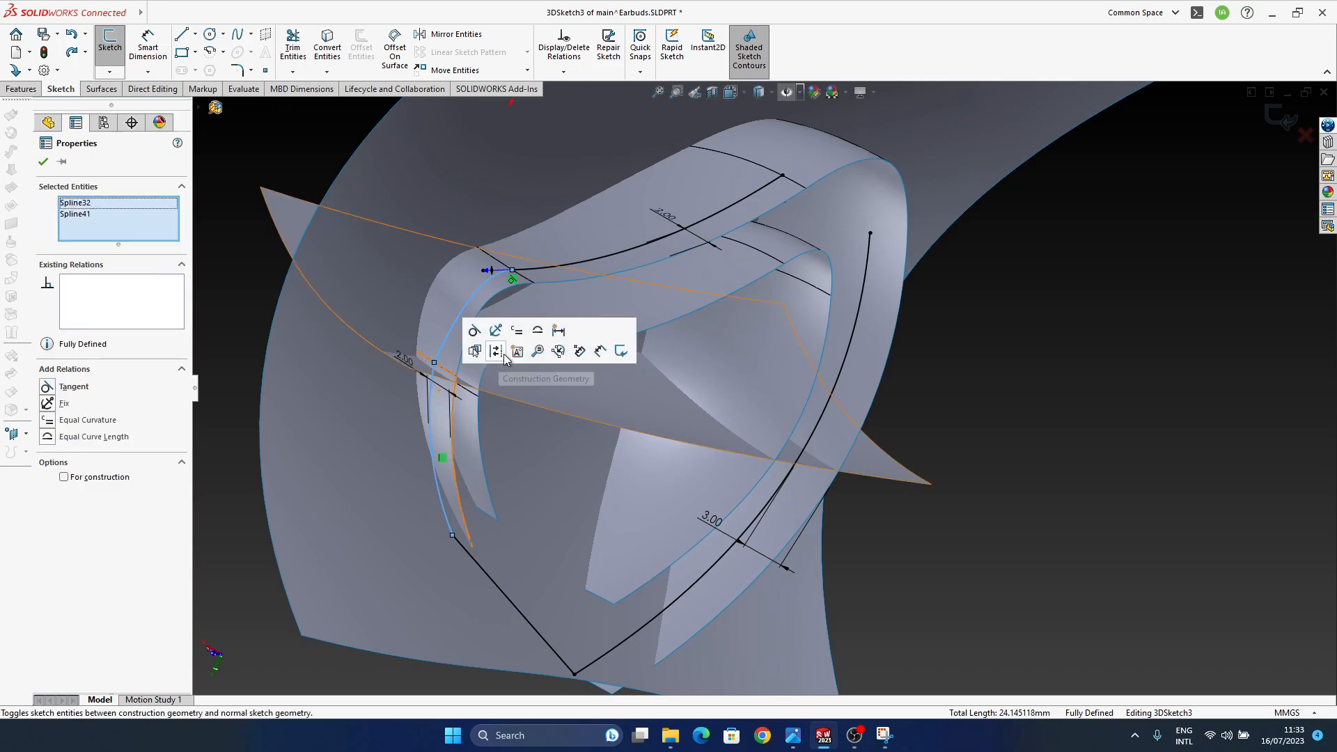
click(476, 333)
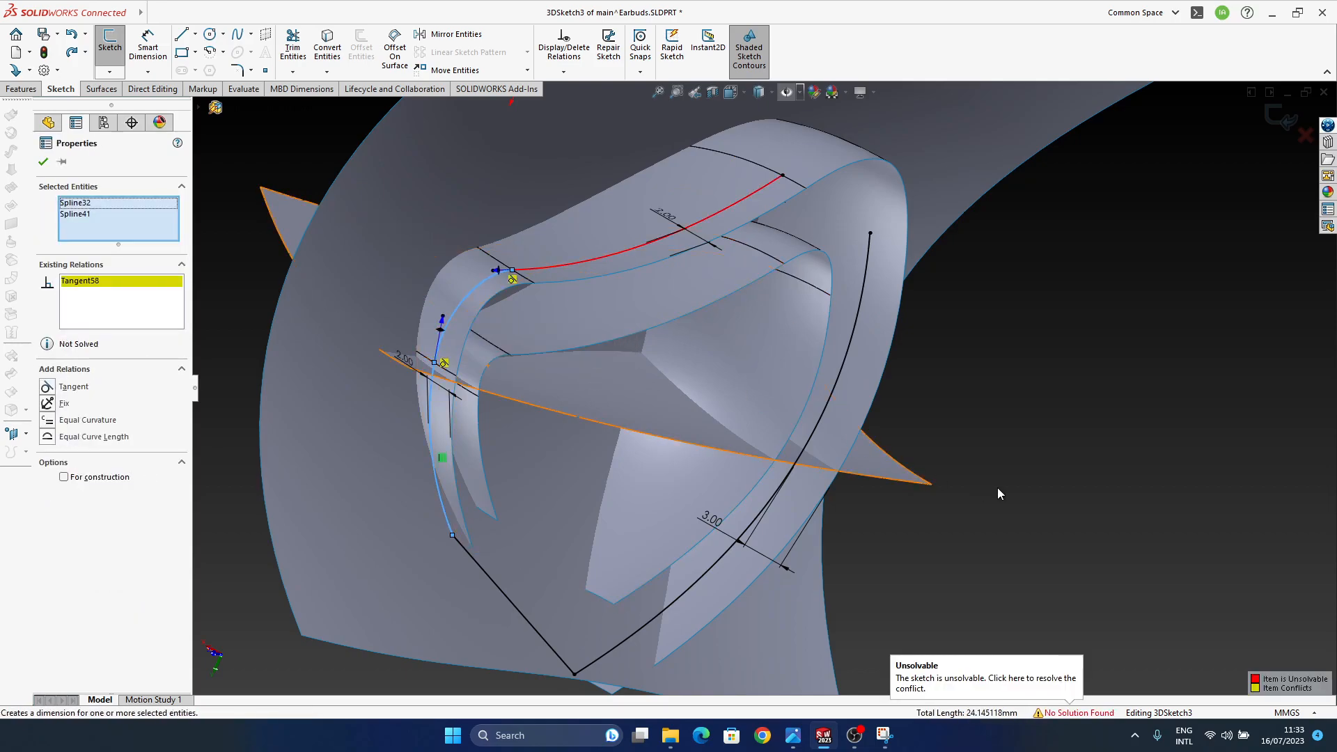
- Inspect the bridging spline's joints and existing relations to find what conflicts with the added tangencies
mouse_move(653, 496)
middle_down()
mouse_move(533, 332)
mouse_move(468, 314)
mouse_move(556, 372)
mouse_move(497, 415)
mouse_move(517, 449)
middle_up()
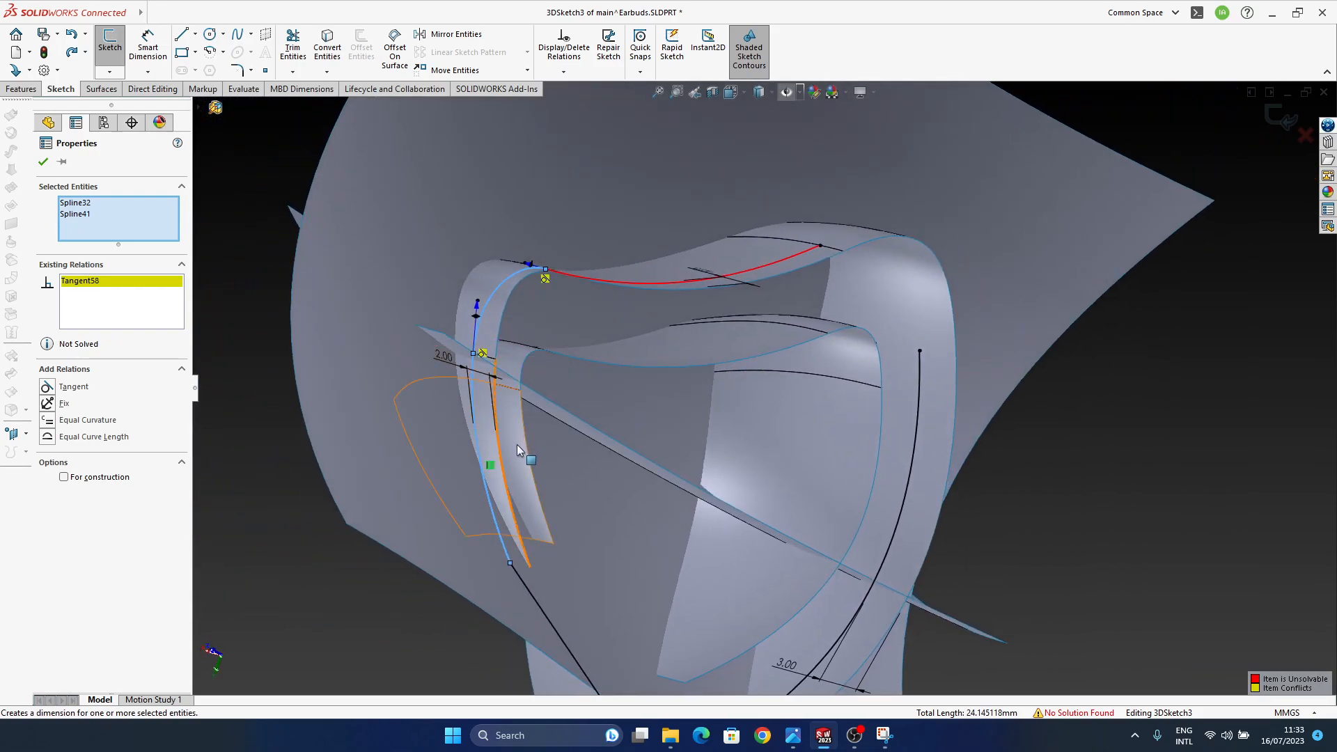
scroll(421, 350, down, 4)
ctrl+middle_drag(573, 357, 564, 391)
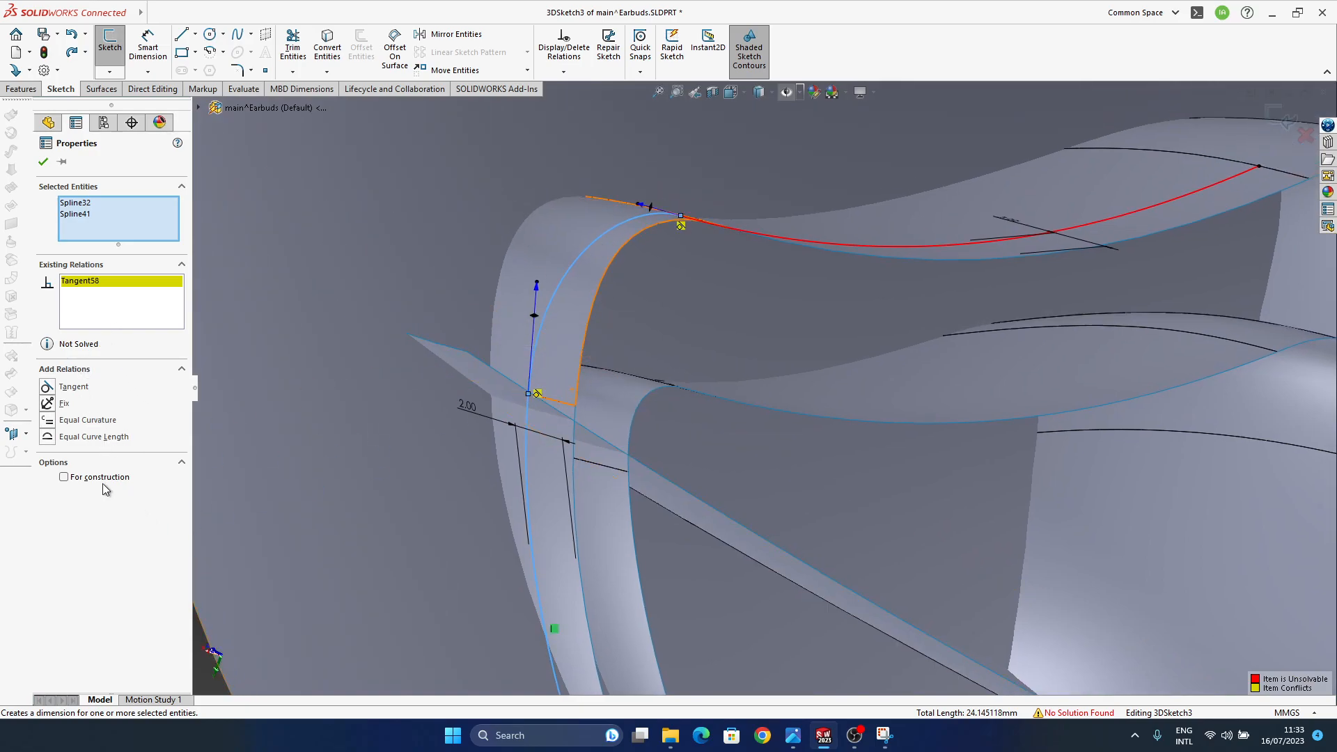
scroll(613, 391, up, 3)
click(326, 382)
click(630, 380)
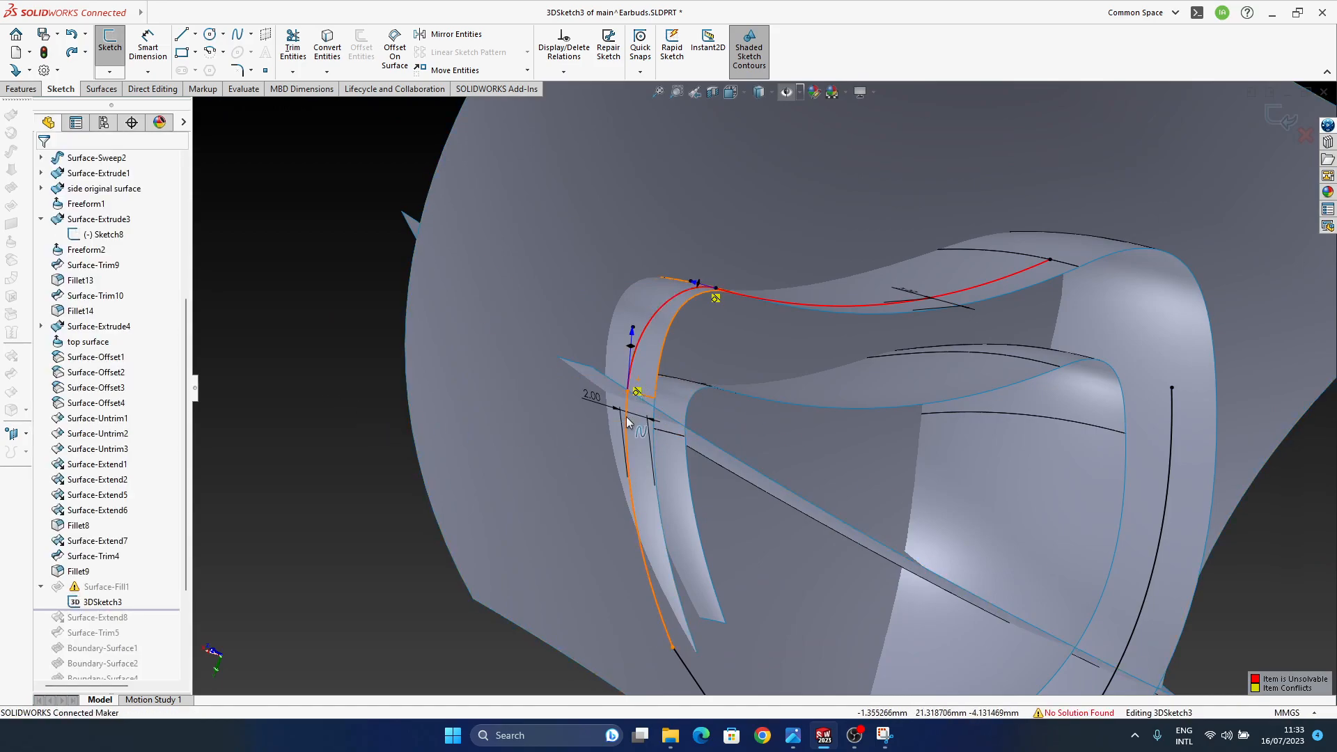
click(637, 353)
middle_drag(722, 442, 696, 466)
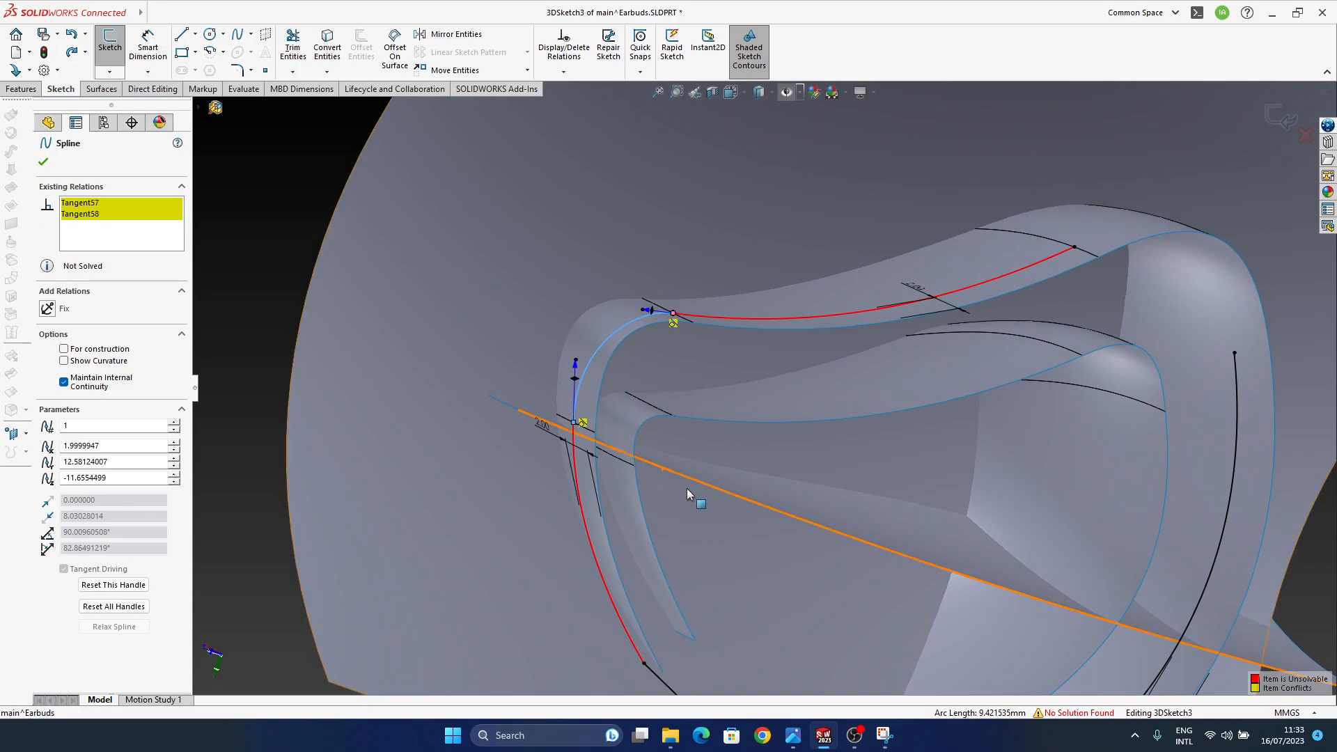
middle_drag(613, 475, 806, 427)
middle_drag(678, 482, 728, 448)
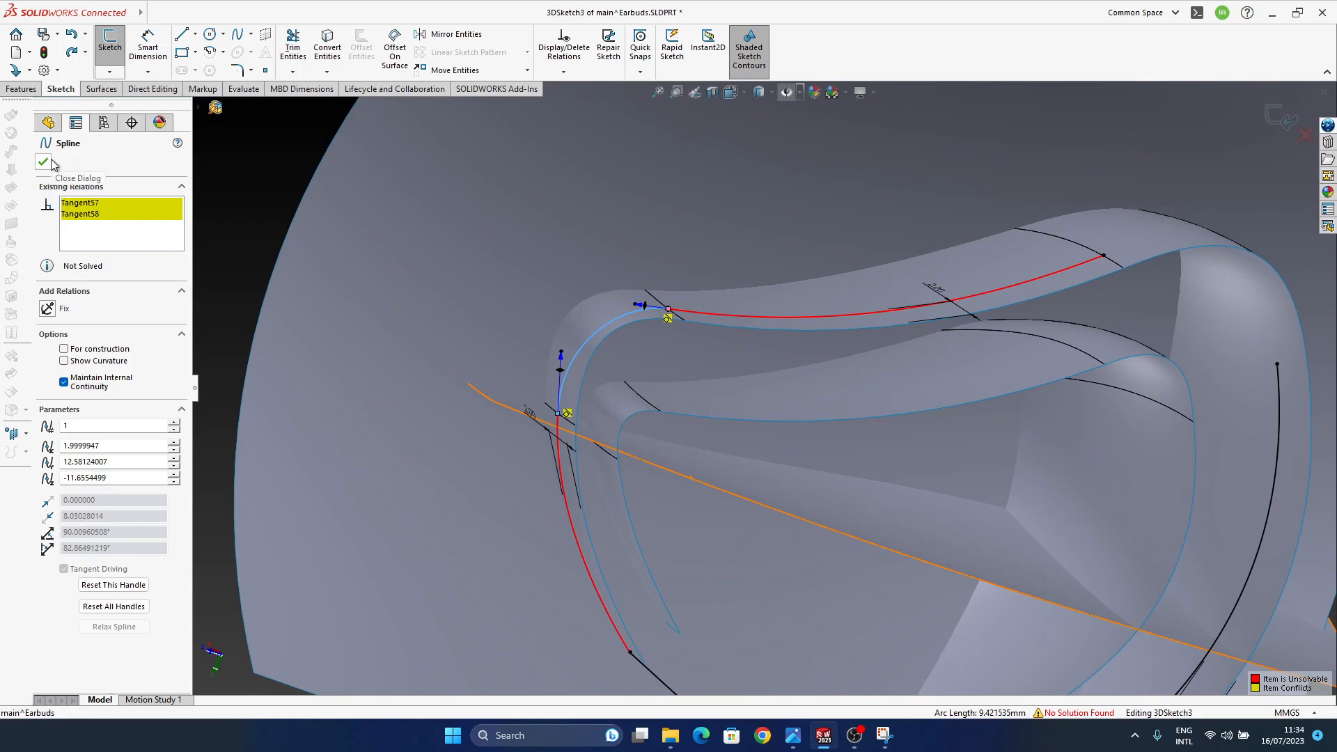
- Try to delete the short side curve's offset dimension together with its offset relations
mouse_move(516, 431)
middle_down()
mouse_move(550, 410)
mouse_move(487, 446)
mouse_move(513, 431)
middle_up()
key(Escape)
click(815, 476)
key(Delete)
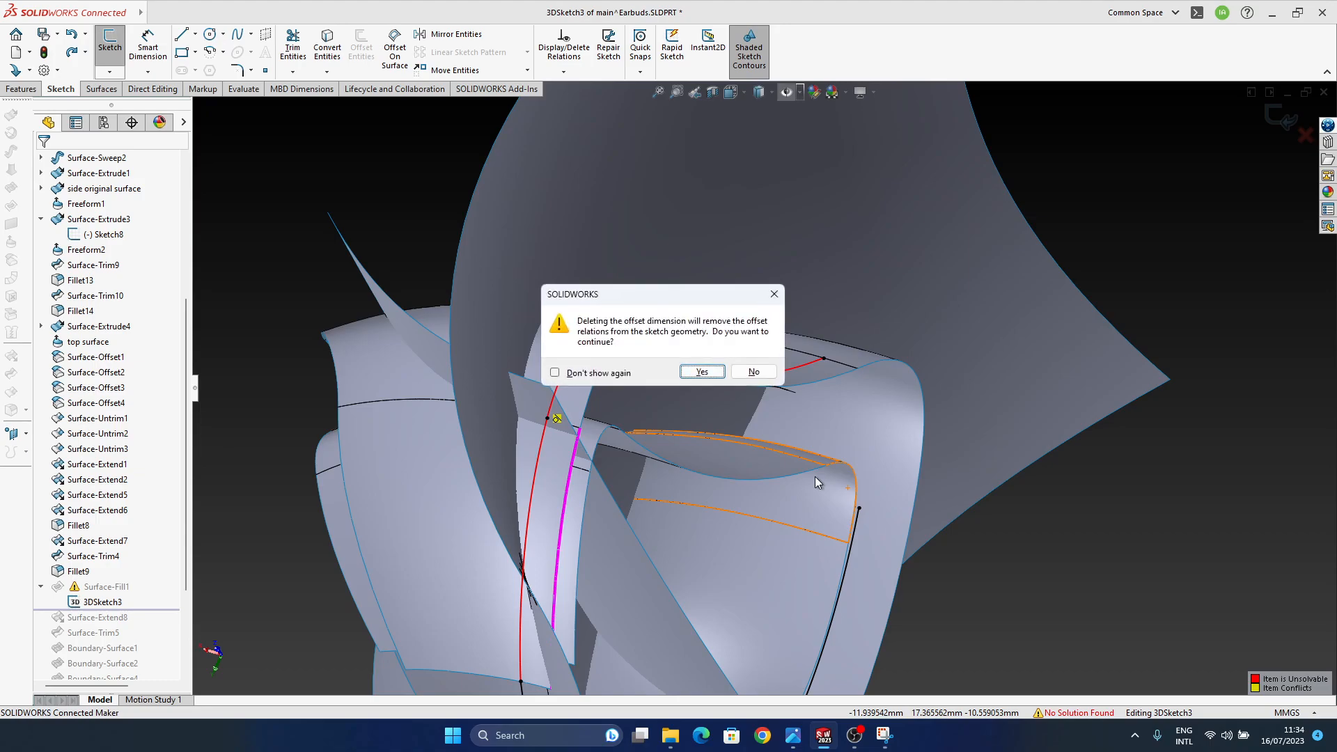
click(702, 372)
- Delete the straight line joining the lower ends of the two side curves in 3DSketch3
middle_drag(656, 453, 606, 491)
click(591, 531)
key(Delete)
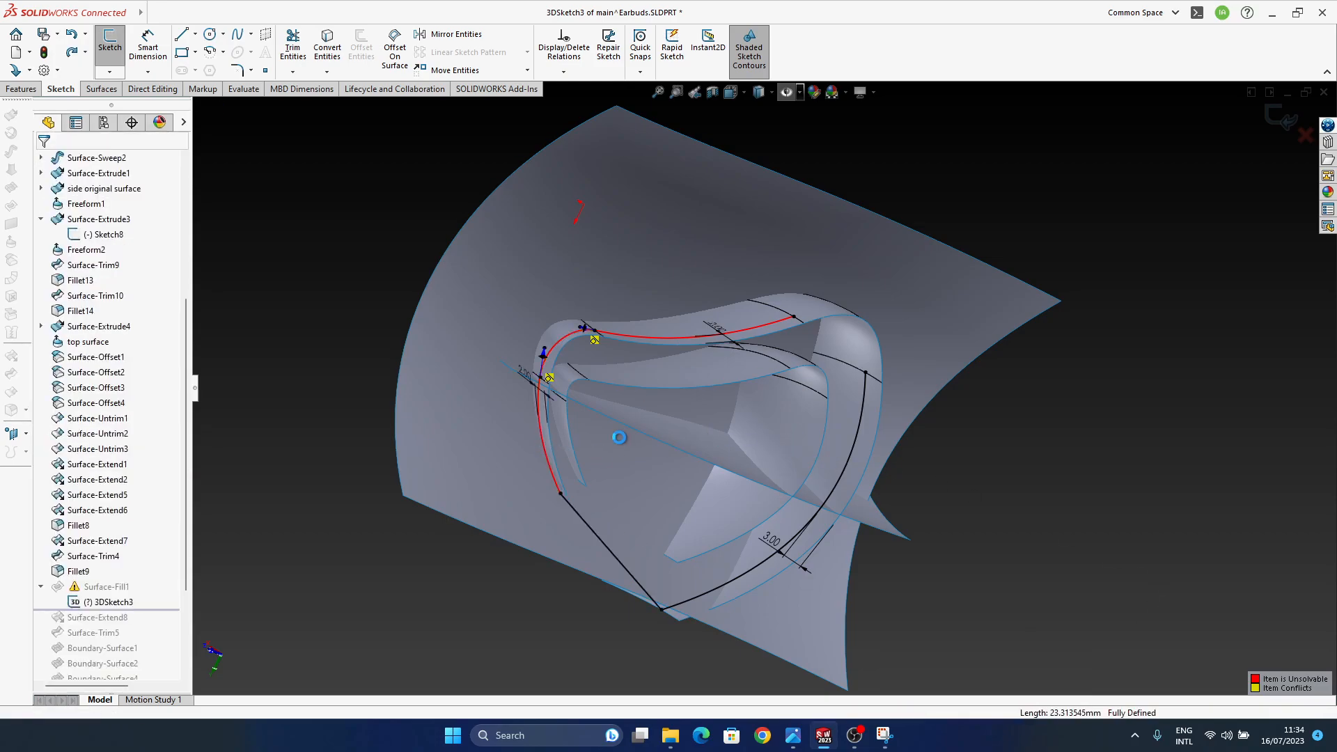
- Try to lengthen the upper offset curve and the short side curve by moving their facing endpoints toward each other
mouse_move(630, 431)
middle_down()
mouse_move(441, 385)
mouse_move(482, 426)
mouse_move(540, 399)
middle_up()
scroll(546, 397, down, 4)
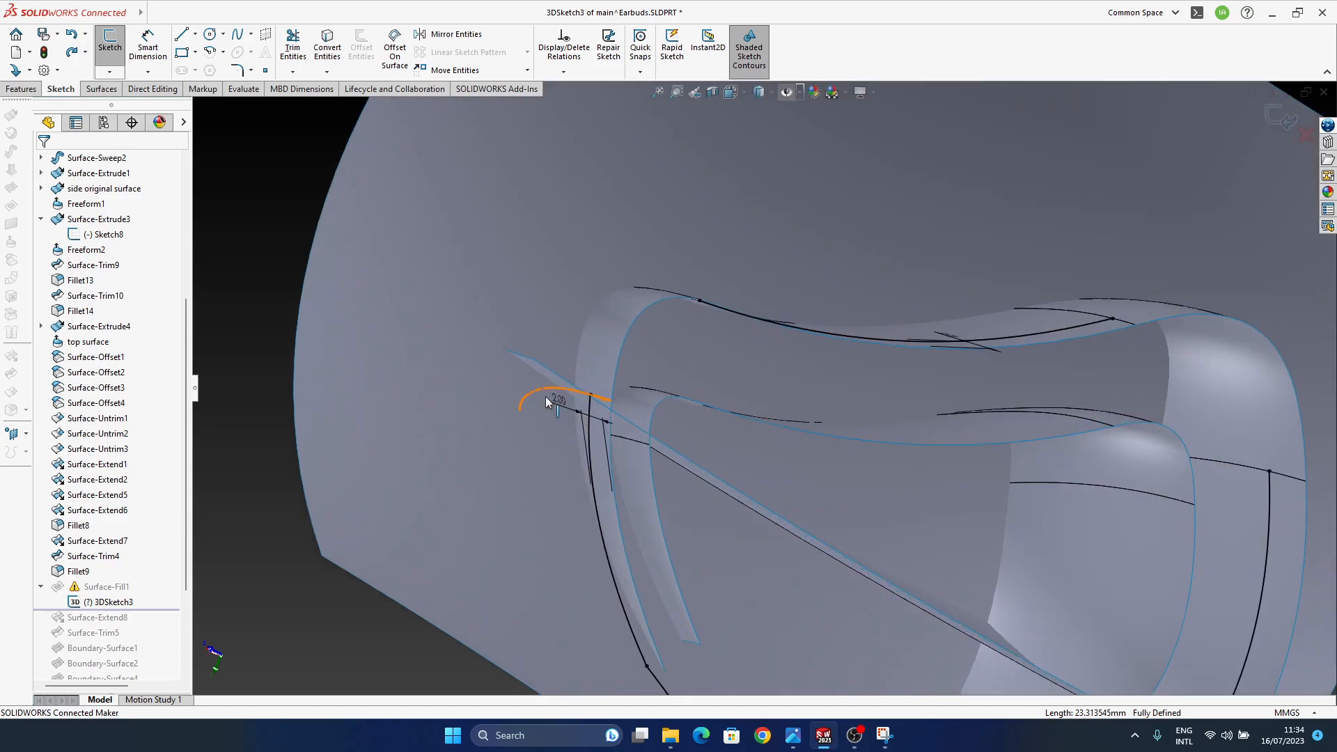
scroll(740, 397, up, 5)
middle_drag(749, 364, 656, 448)
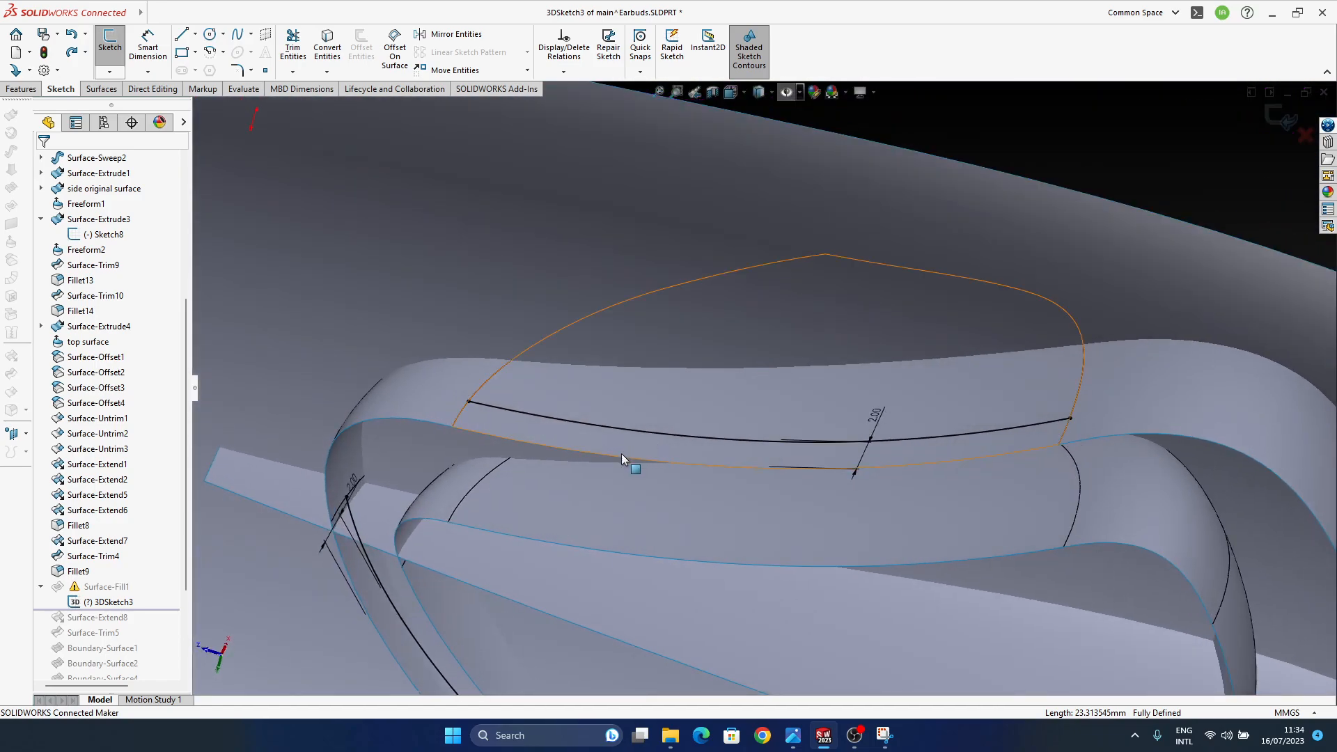
drag(470, 402, 372, 387)
middle_drag(373, 390, 496, 419)
drag(432, 465, 471, 371)
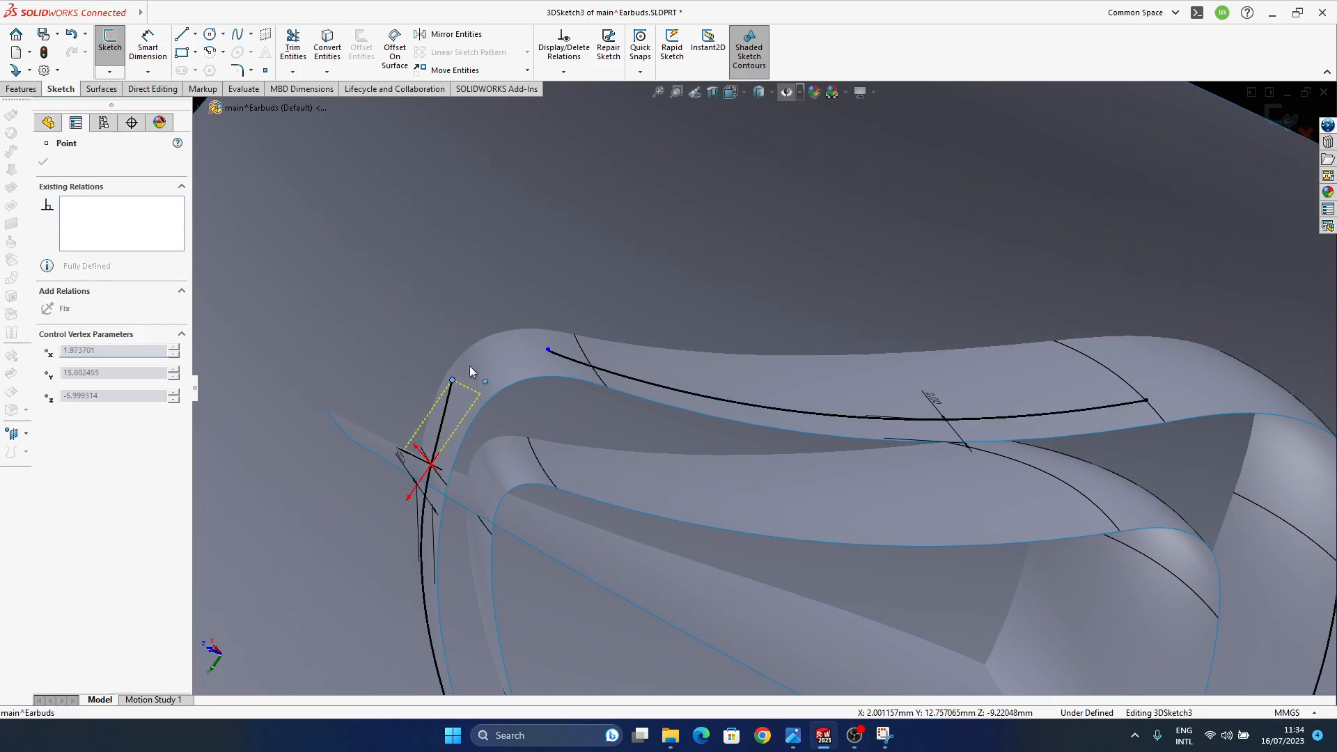
middle_drag(606, 420, 479, 415)
scroll(470, 411, down, 3)
middle_drag(592, 476, 659, 472)
key(ctrl+z)
key(ctrl+z)
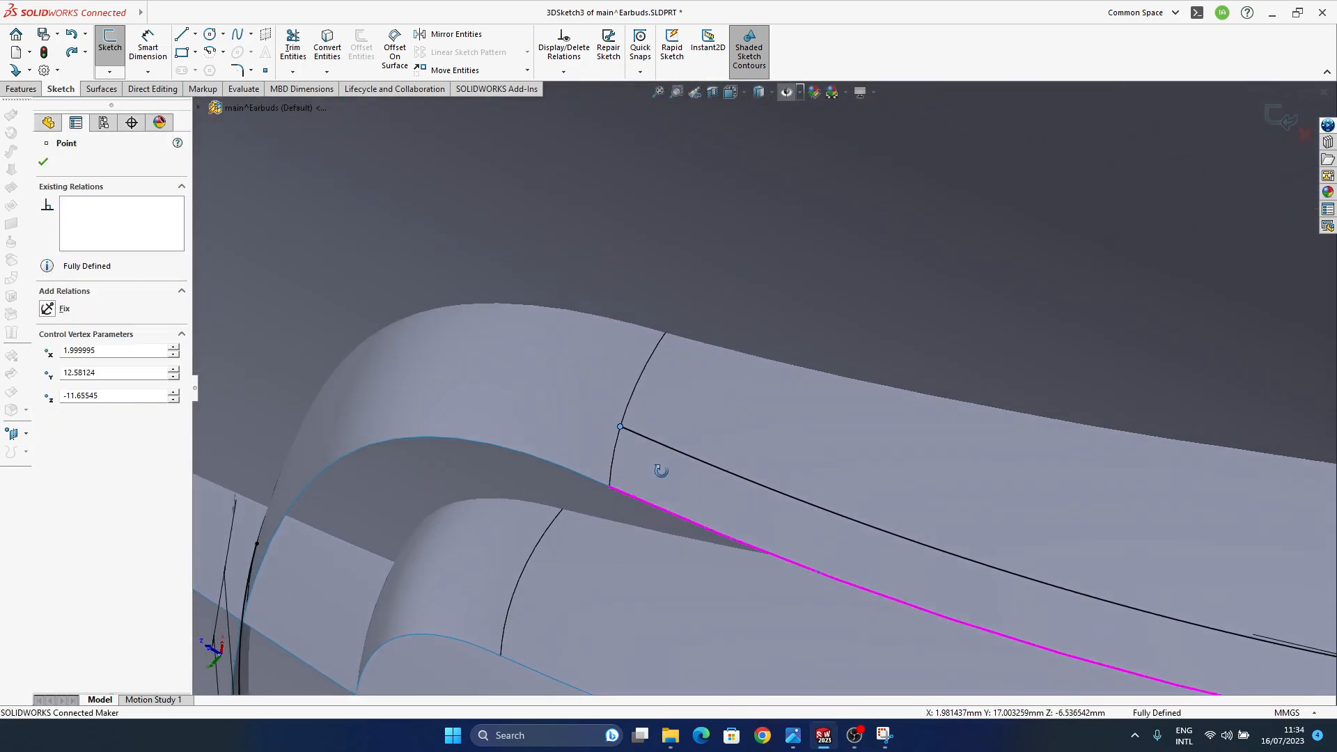
- Shorten the upper offset curve and the short side curve by pulling back their facing endpoints
drag(621, 431, 687, 458)
scroll(703, 551, up, 3)
mouse_move(548, 464)
ctrl+middle_down()
mouse_move(587, 425)
mouse_move(550, 449)
ctrl+middle_up()
click(533, 479)
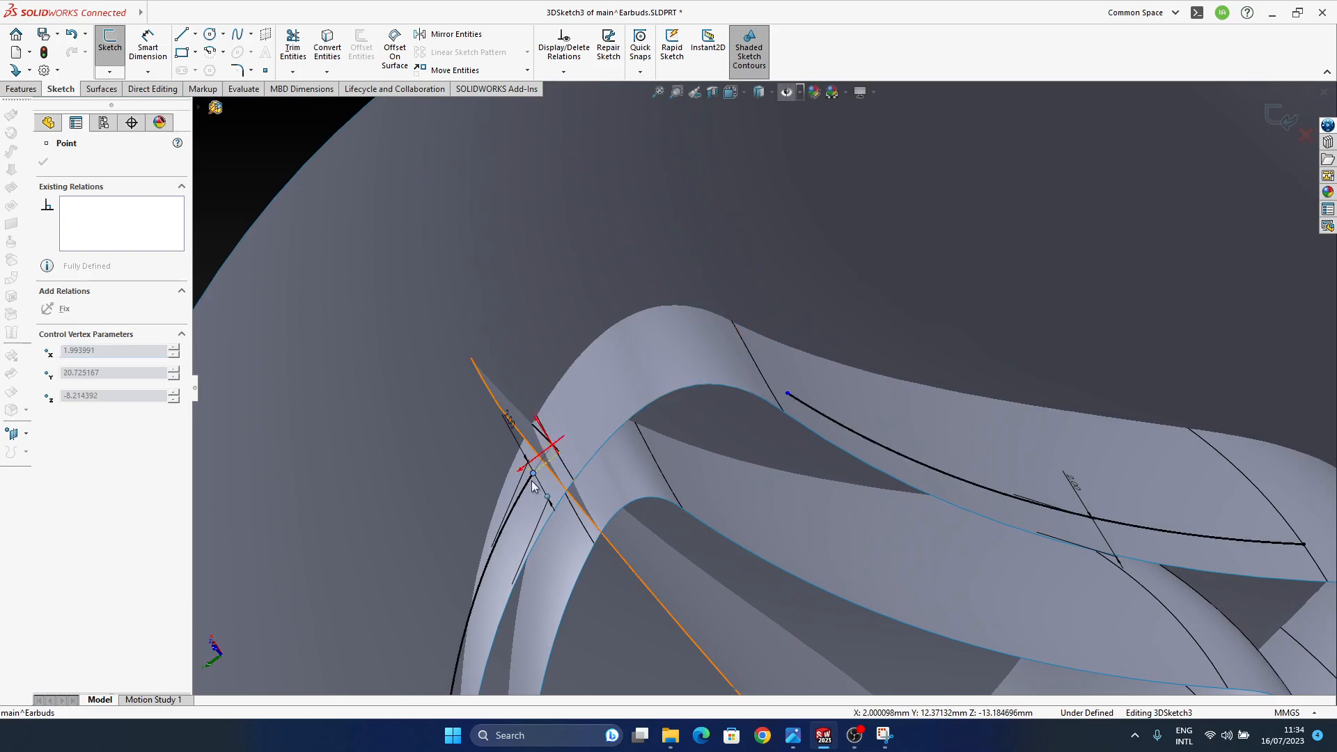
drag(535, 499, 537, 498)
middle_drag(626, 442, 618, 451)
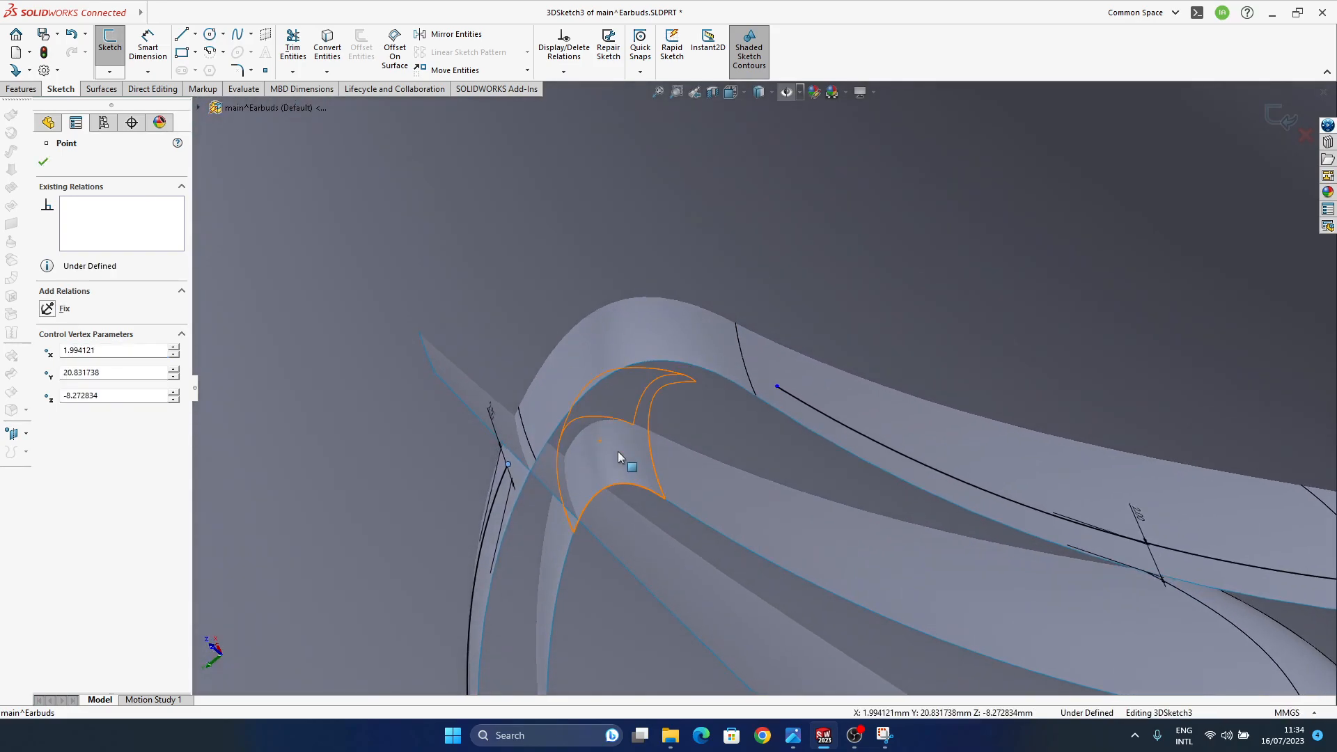
scroll(368, 443, up, 3)
- Draw a two-point spline from the short side curve's upper endpoint to the nearby endpoint of the upper offset curve
click(237, 305)
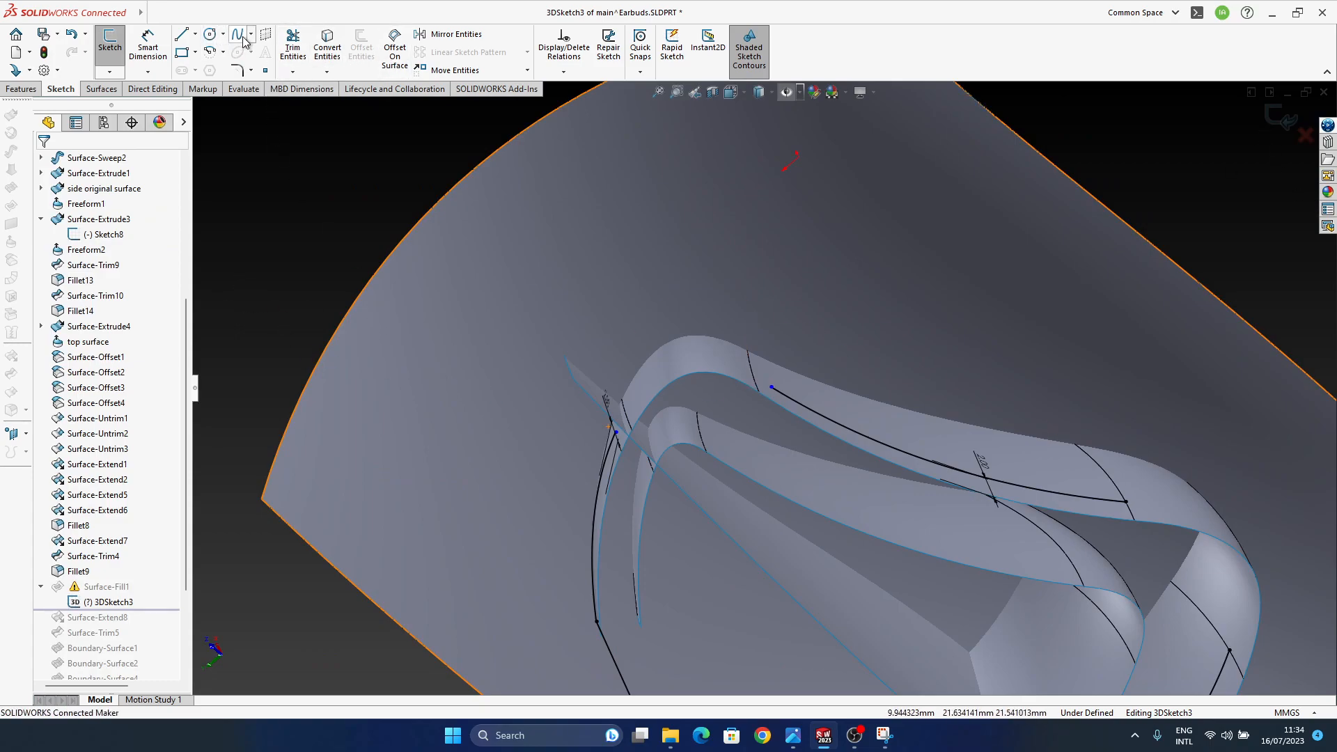
click(615, 433)
click(771, 387)
key(Escape)
key(Escape)
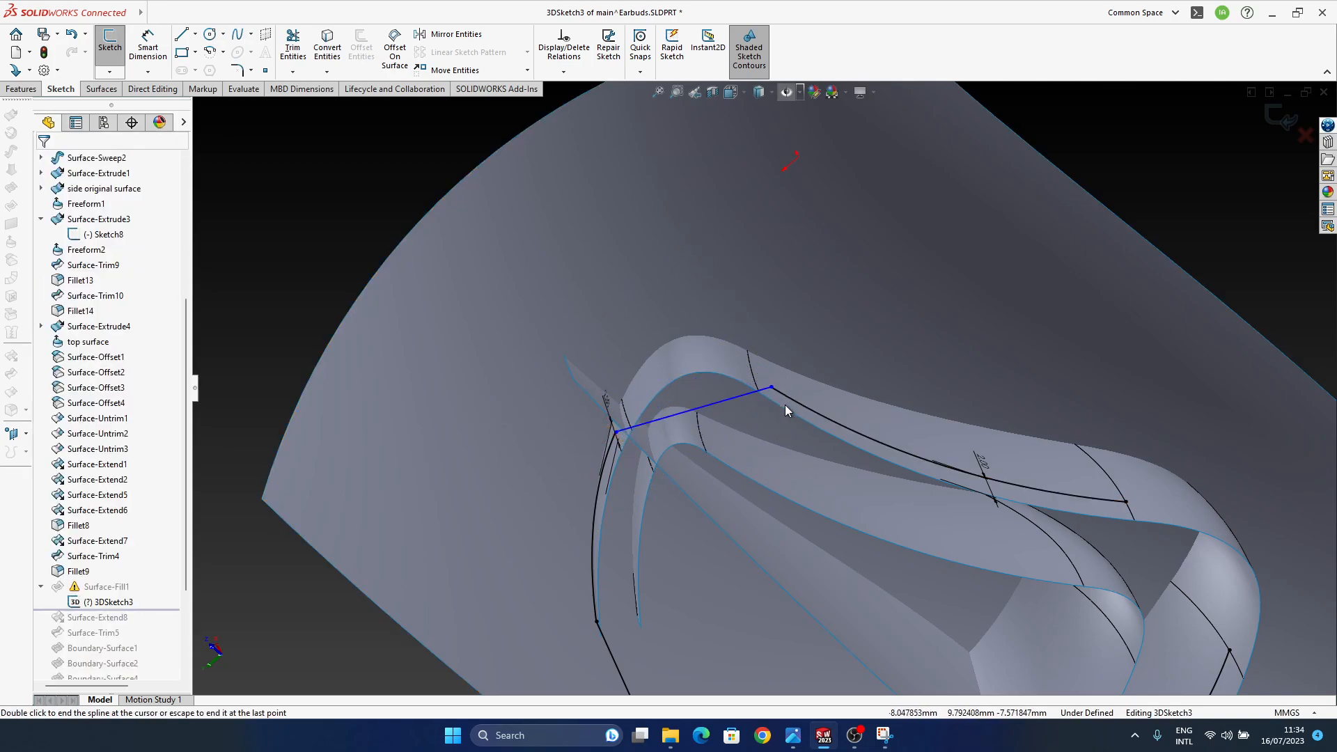
- Try to make the new bridging spline tangent to the upper offset curve, and undo the relation and the spline
click(699, 412)
ctrl+click(796, 401)
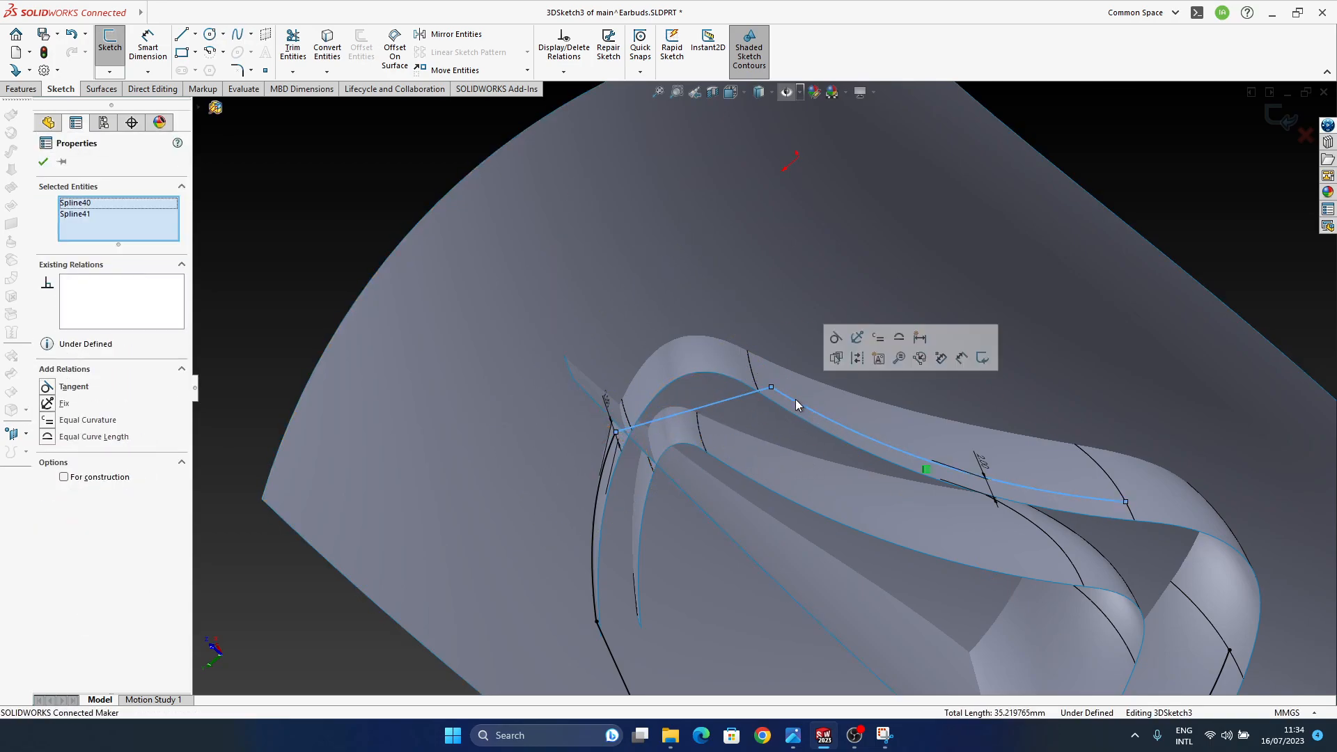
click(835, 339)
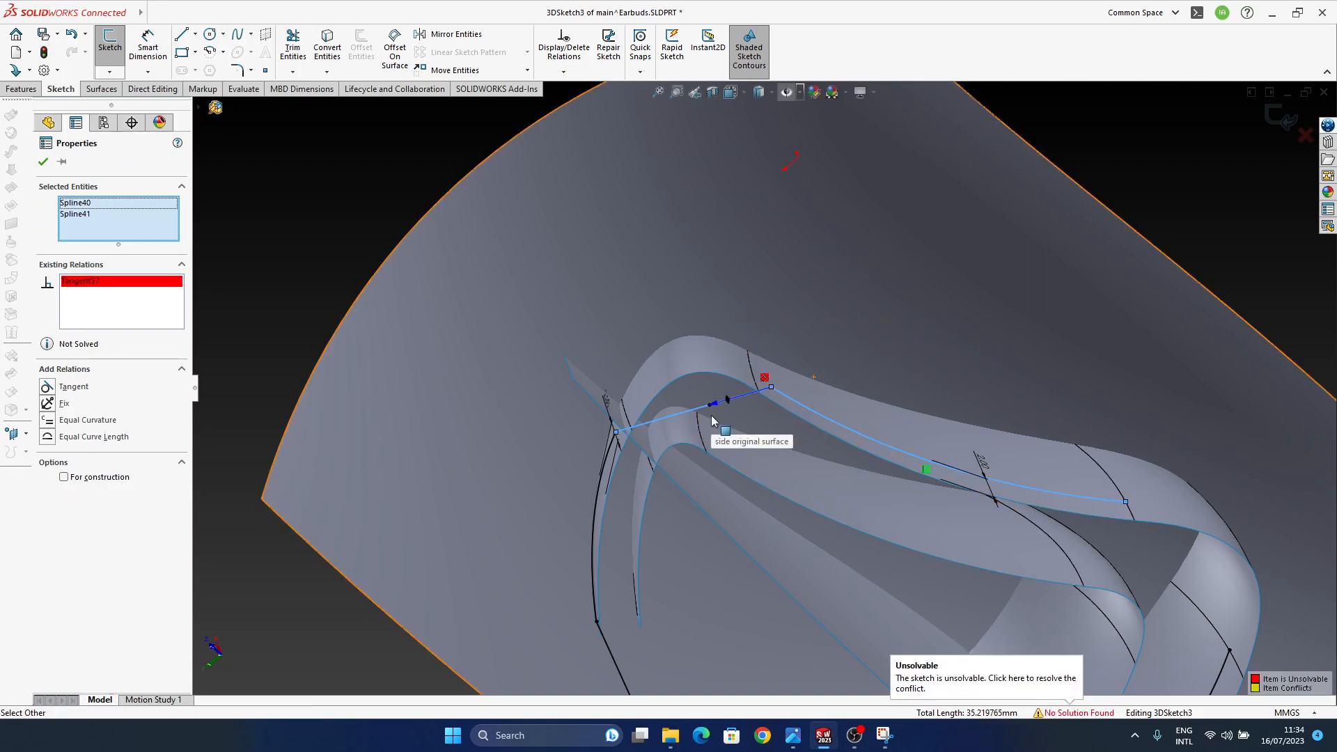
key(ctrl+z)
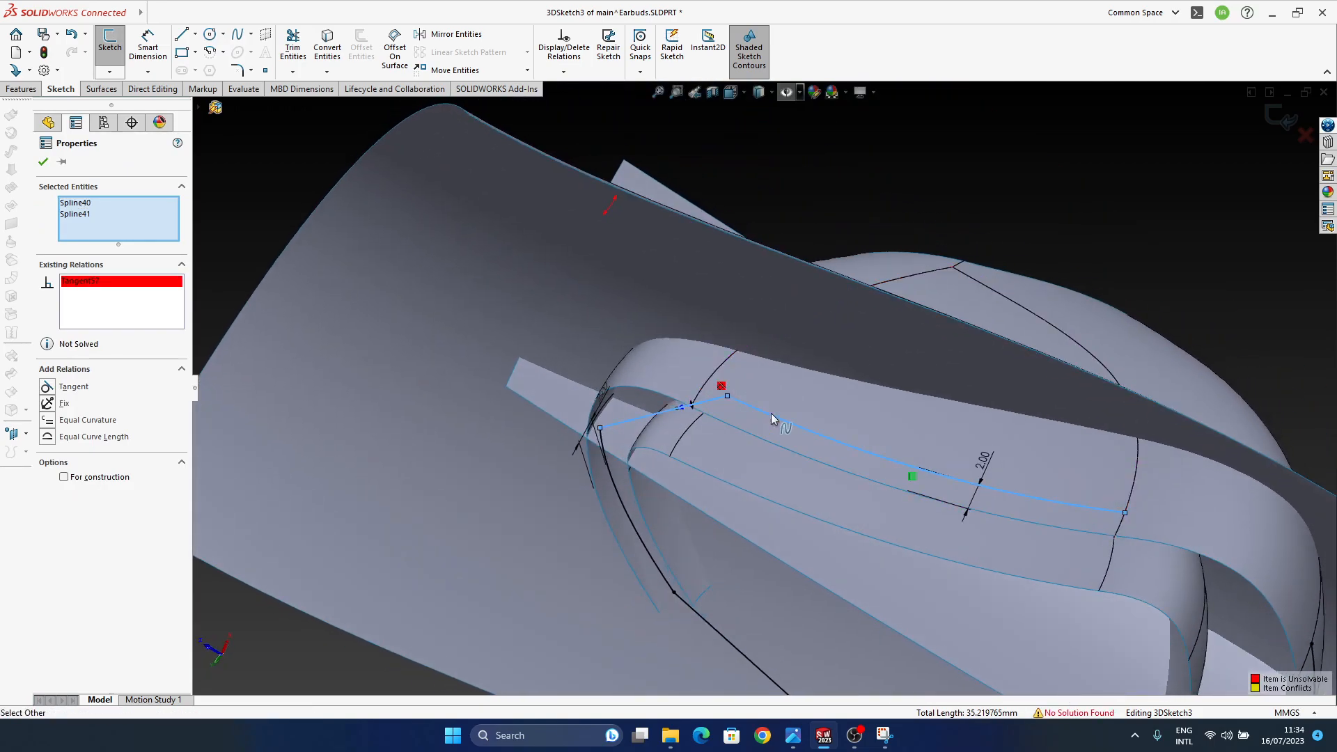
key(ctrl+z)
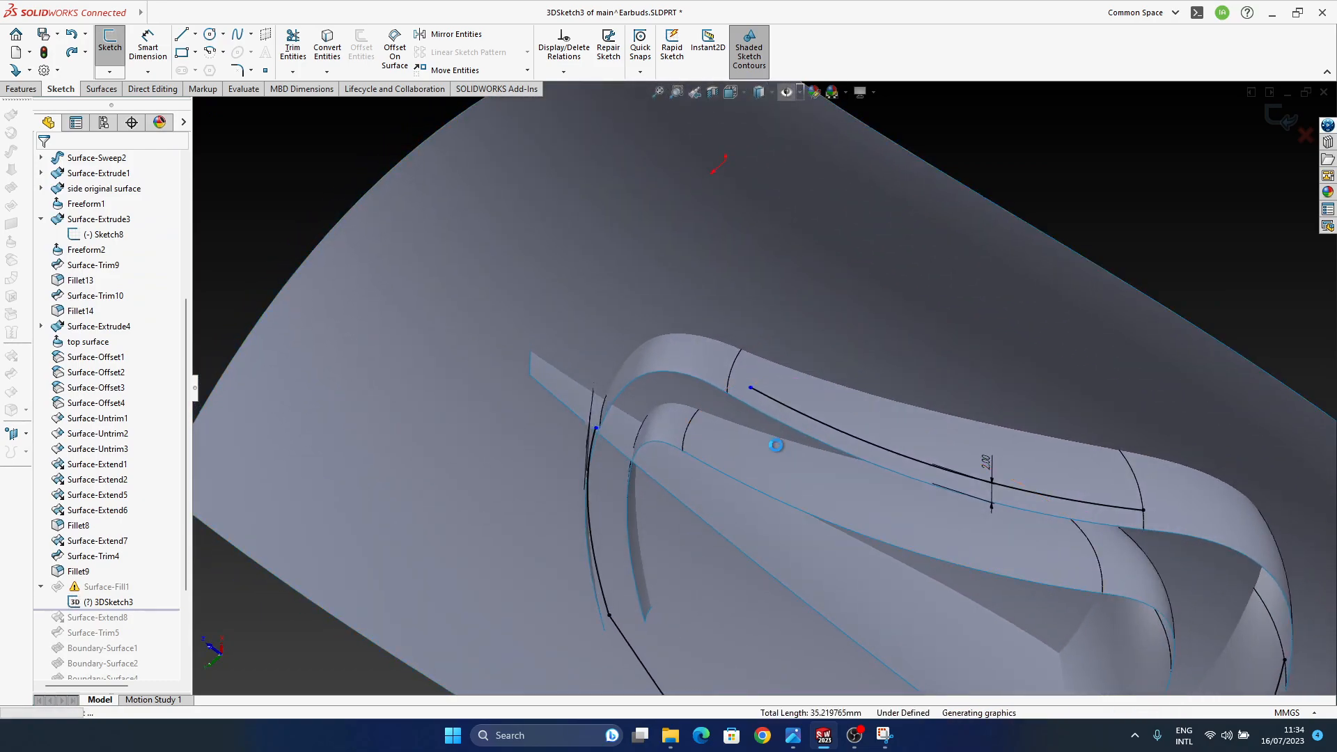
- Inspect from several sides how the 3DSketch3 curves and their endpoints line up with the edges and seams of the surrounding surfaces
mouse_move(718, 503)
middle_down()
mouse_move(705, 407)
mouse_move(757, 387)
middle_up()
mouse_move(738, 397)
middle_down()
mouse_move(729, 382)
mouse_move(713, 416)
mouse_move(789, 422)
mouse_move(891, 529)
middle_up()
mouse_move(971, 495)
middle_down()
mouse_move(830, 426)
mouse_move(861, 467)
mouse_move(822, 516)
middle_up()
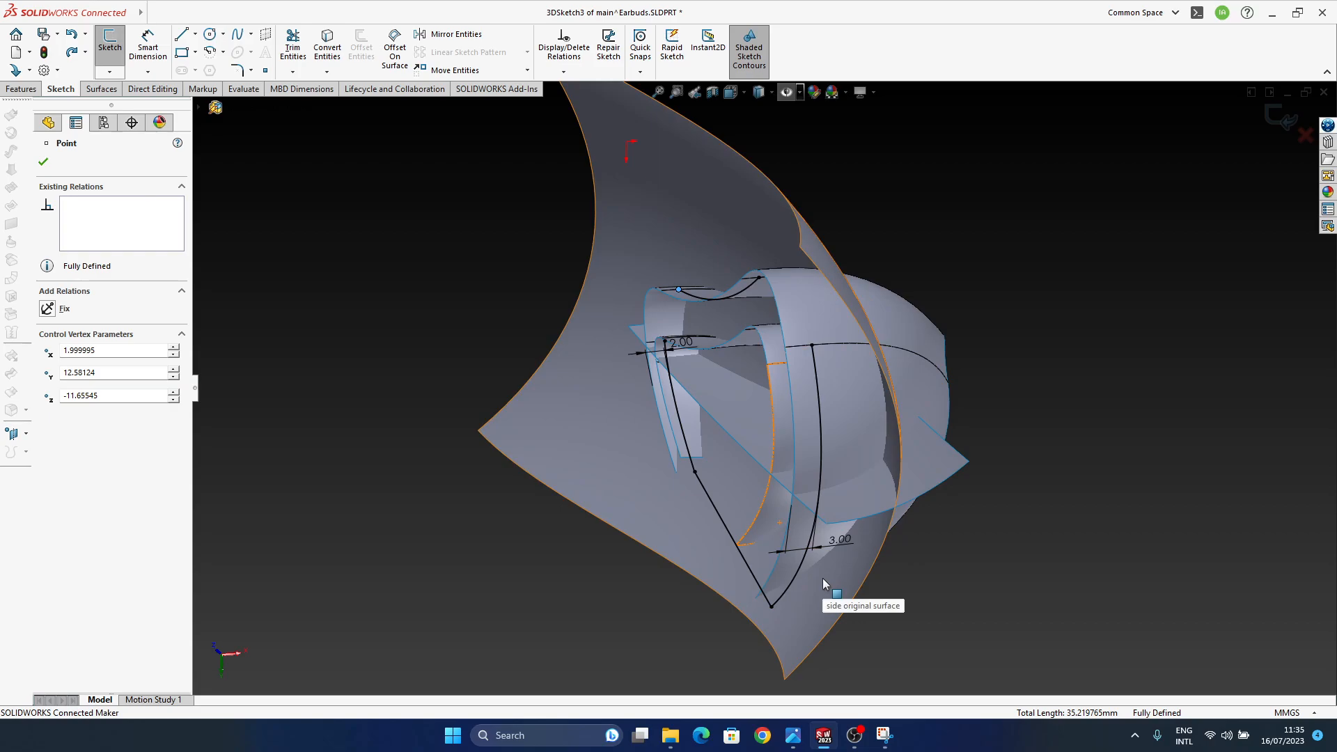
middle_drag(702, 274, 746, 458)
scroll(829, 453, down, 5)
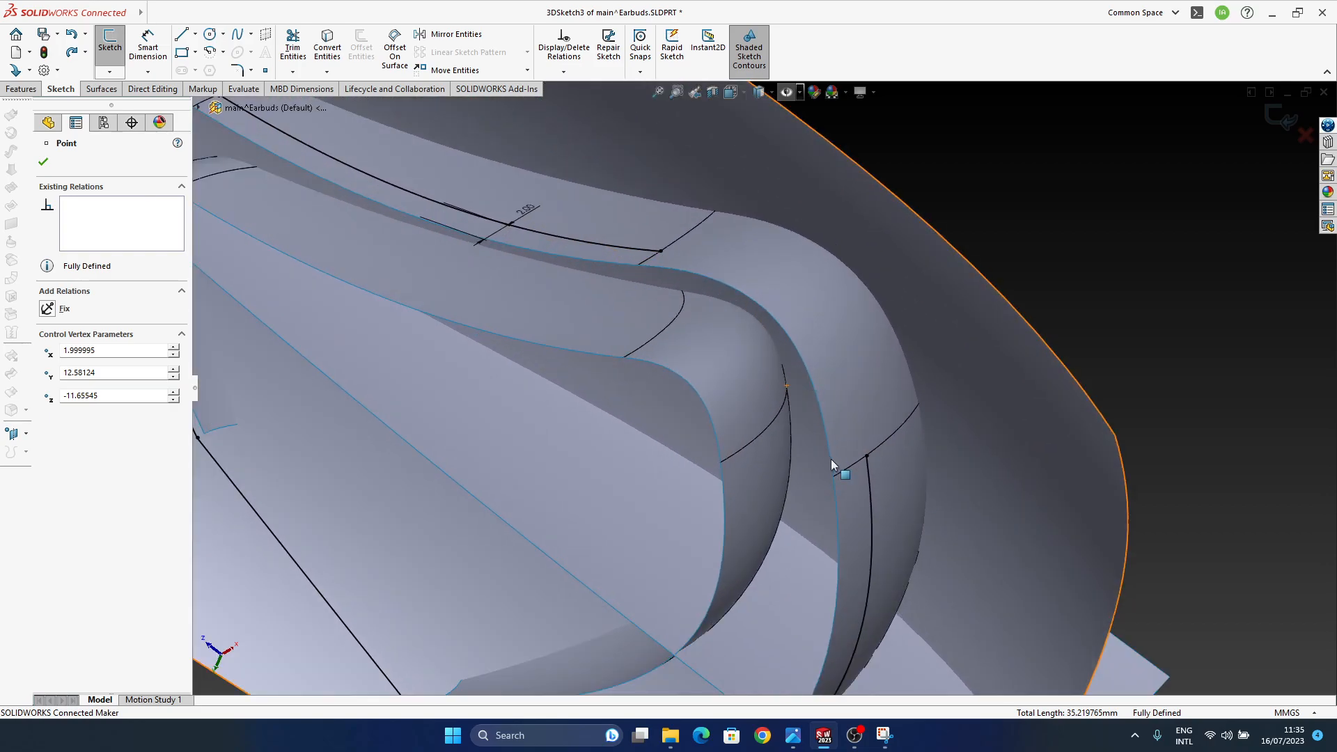
scroll(830, 369, up, 2)
scroll(830, 369, up, 4)
middle_drag(830, 369, 731, 375)
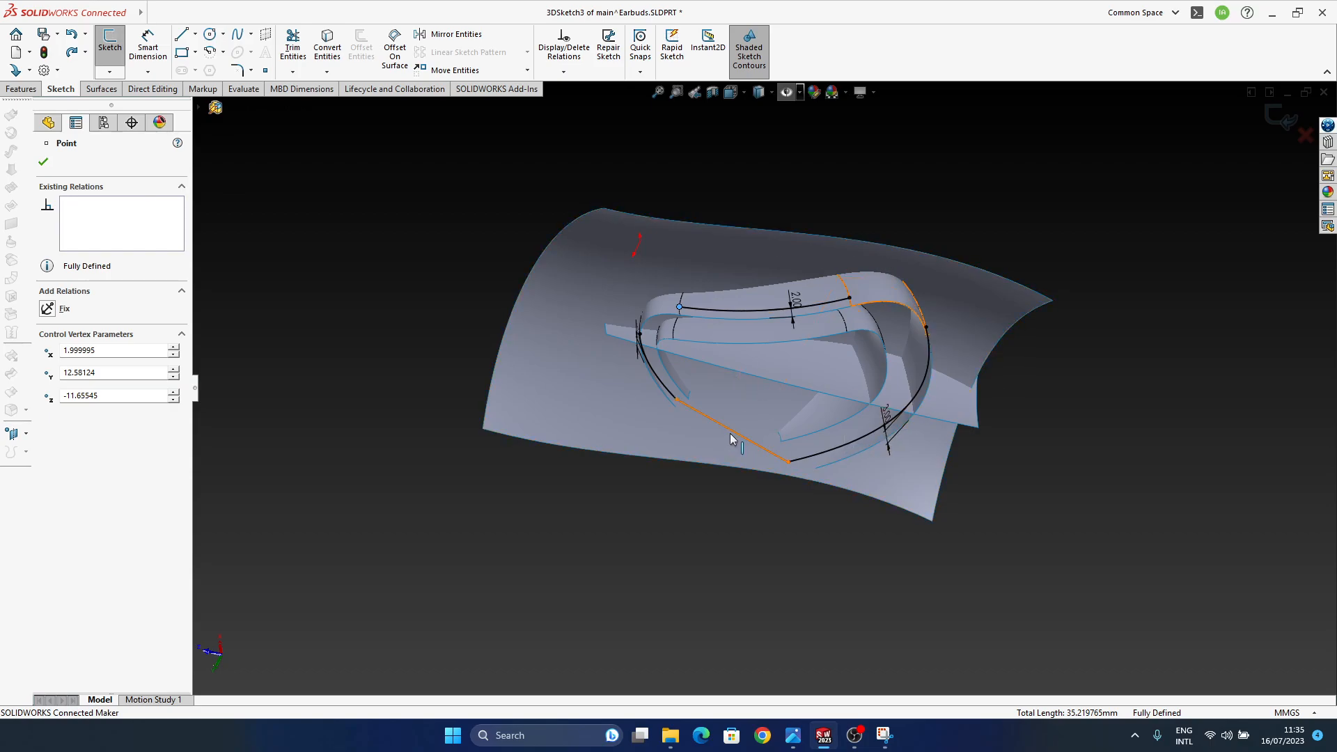
middle_drag(911, 545, 866, 408)
click(867, 409)
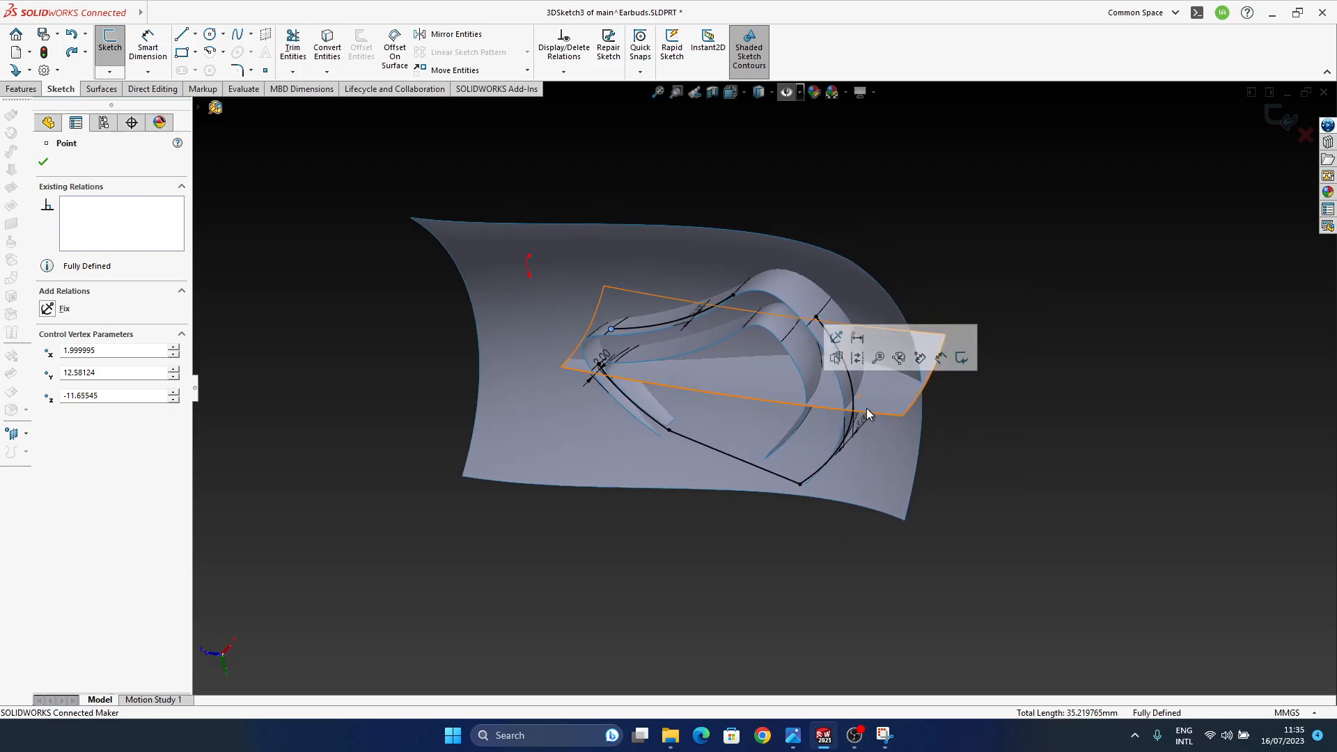
click(1059, 472)
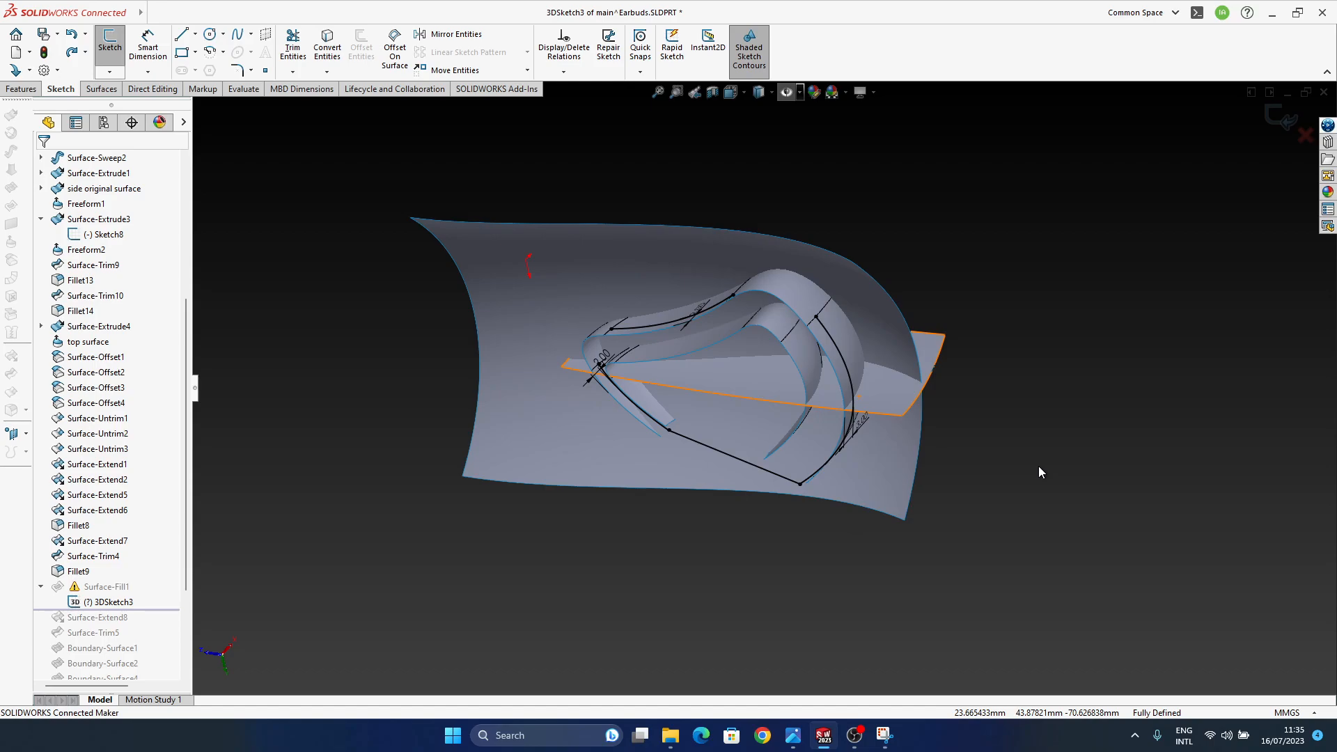
middle_drag(905, 365, 887, 440)
middle_drag(805, 415, 761, 382)
scroll(829, 394, down, 4)
ctrl+middle_drag(876, 423, 876, 490)
middle_click(872, 452)
mouse_move(805, 451)
middle_down()
mouse_move(820, 451)
mouse_move(782, 439)
middle_up()
scroll(853, 403, down, 5)
scroll(853, 403, down, 3)
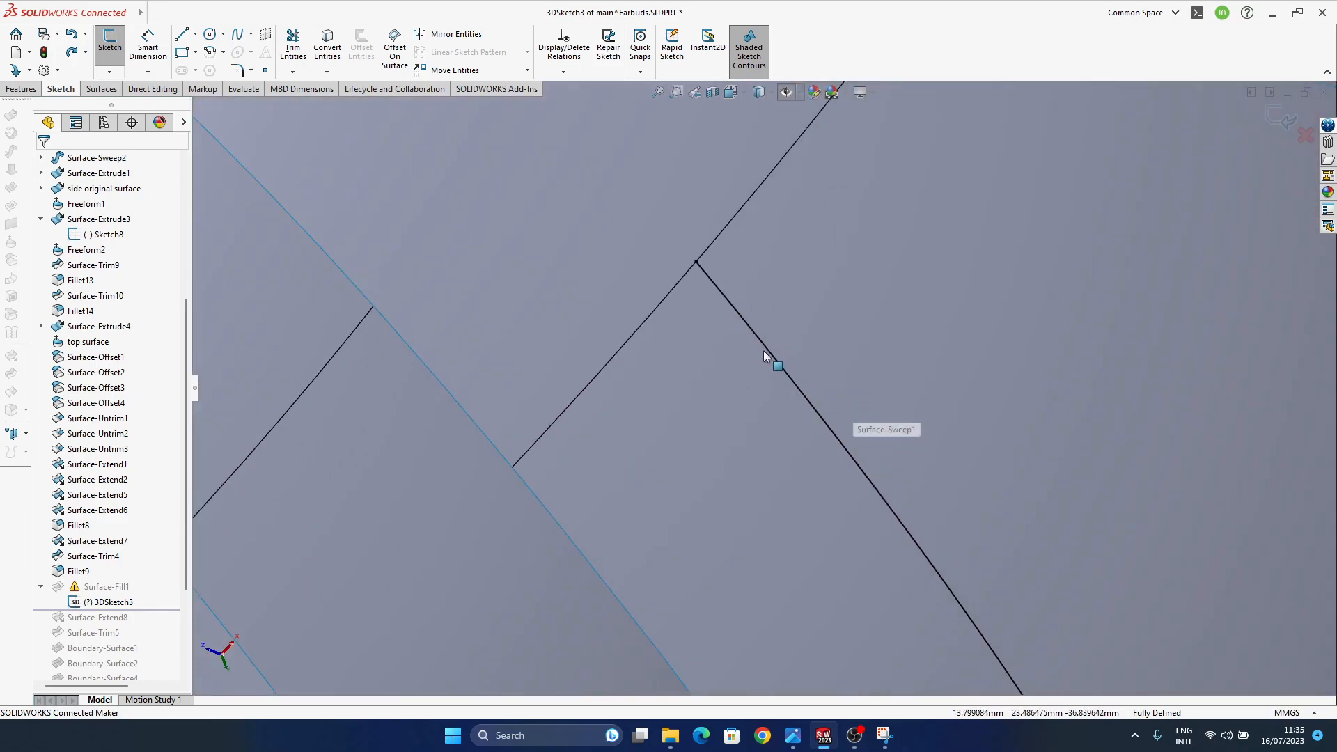
scroll(764, 354, up, 10)
middle_drag(760, 365, 746, 394)
middle_drag(693, 431, 762, 438)
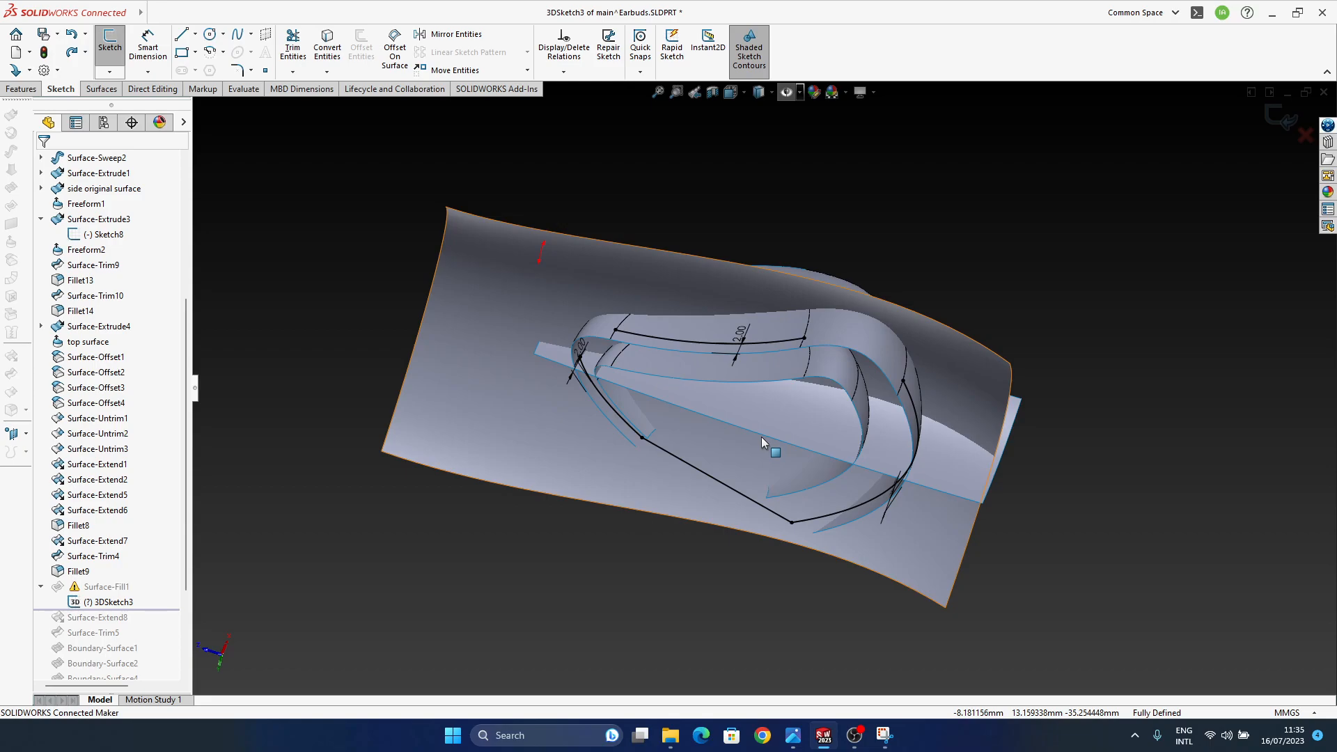
- Leave 3DSketch3 discarding its changes, and roll the model back to just before Surface-Fill1
click(1304, 136)
click(700, 377)
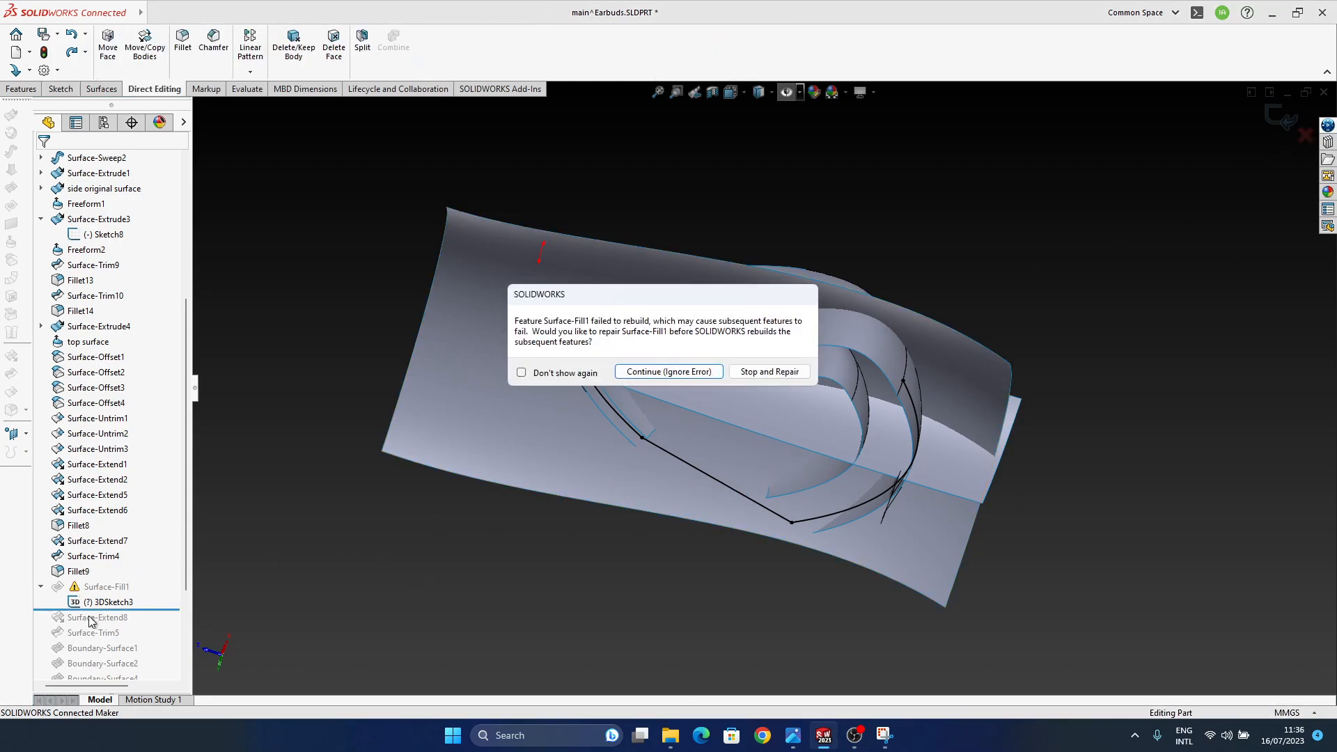
click(667, 372)
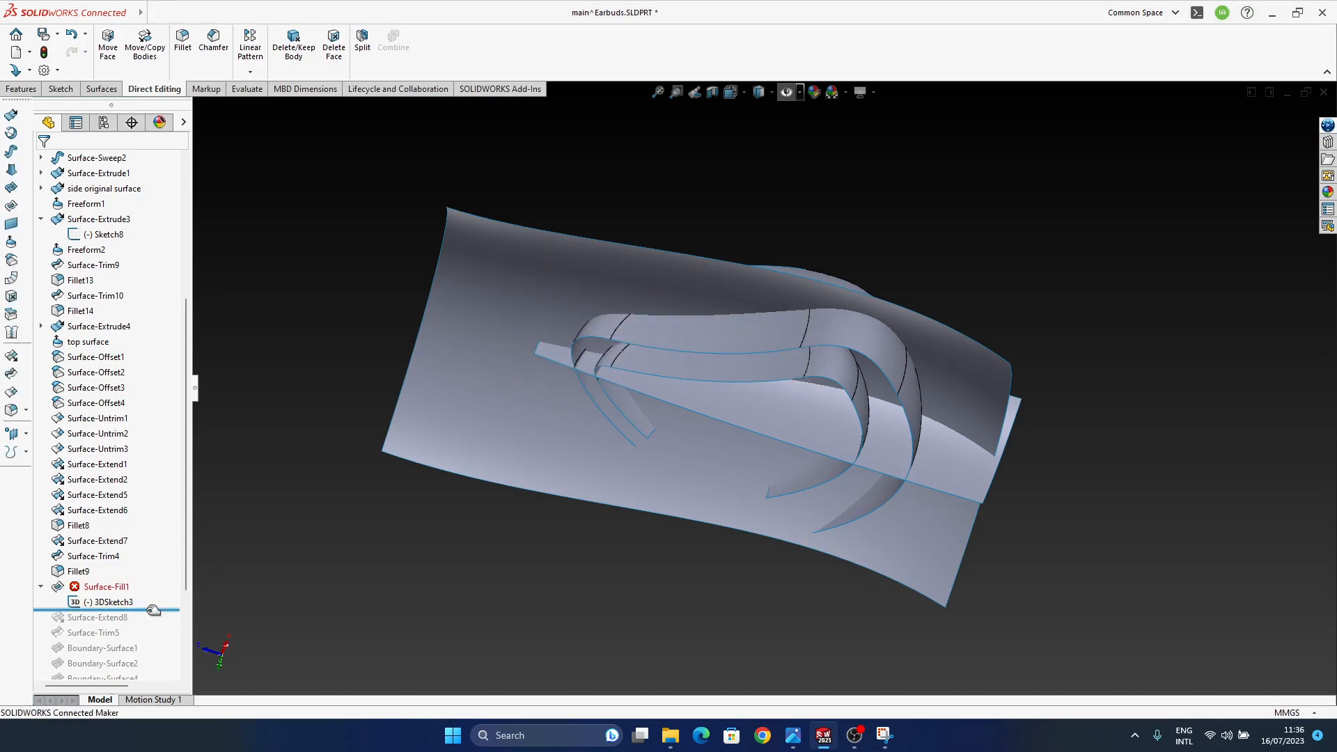
drag(158, 618, 157, 581)
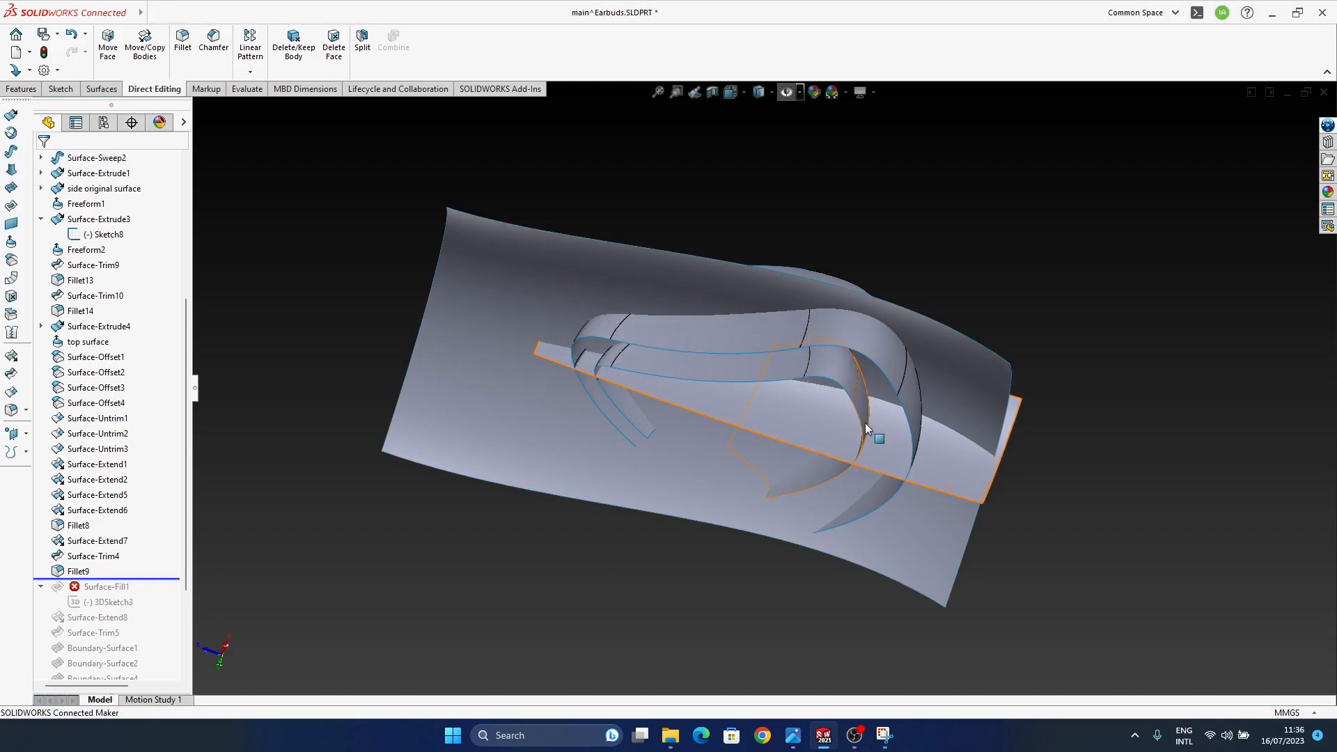
- Create a 3 mm Normal to Surface ruled surface along the outer band's long curved edge at its wide end
middle_drag(863, 399, 782, 453)
ctrl+middle_drag(896, 478, 889, 483)
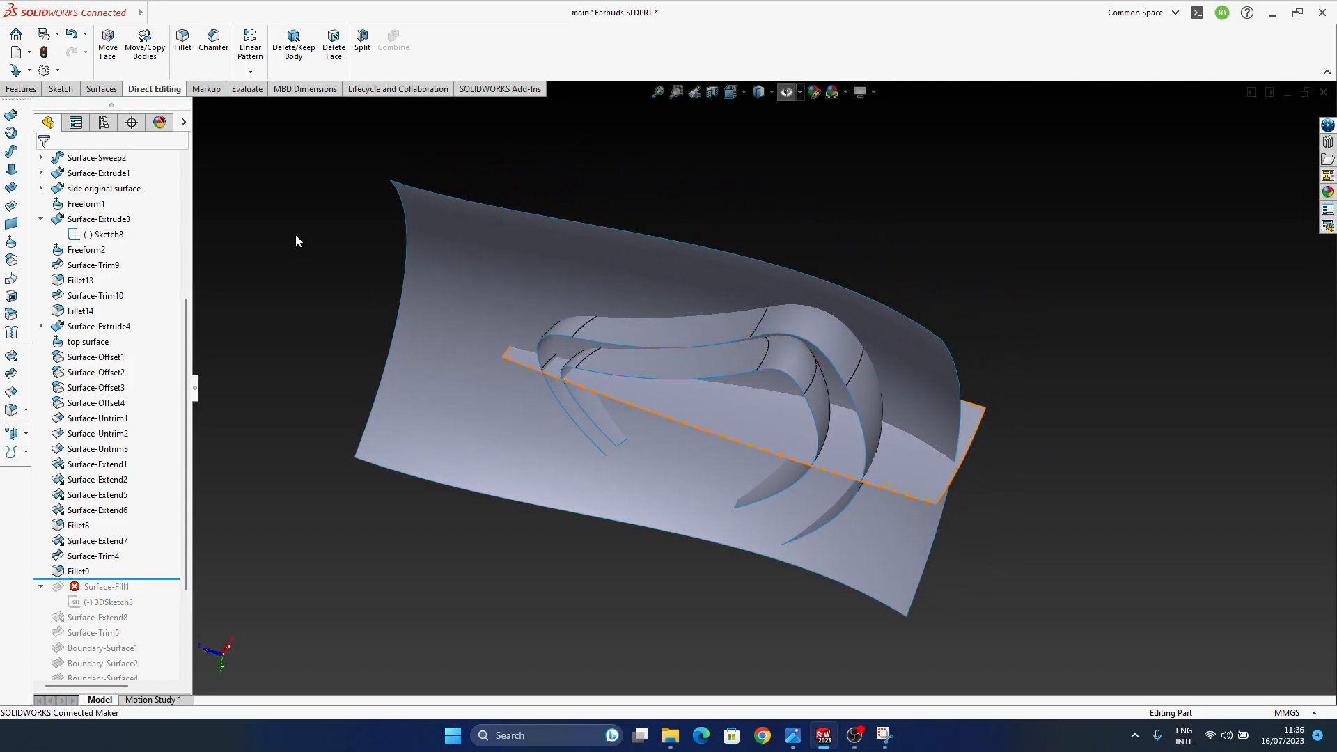
middle_drag(796, 478, 746, 425)
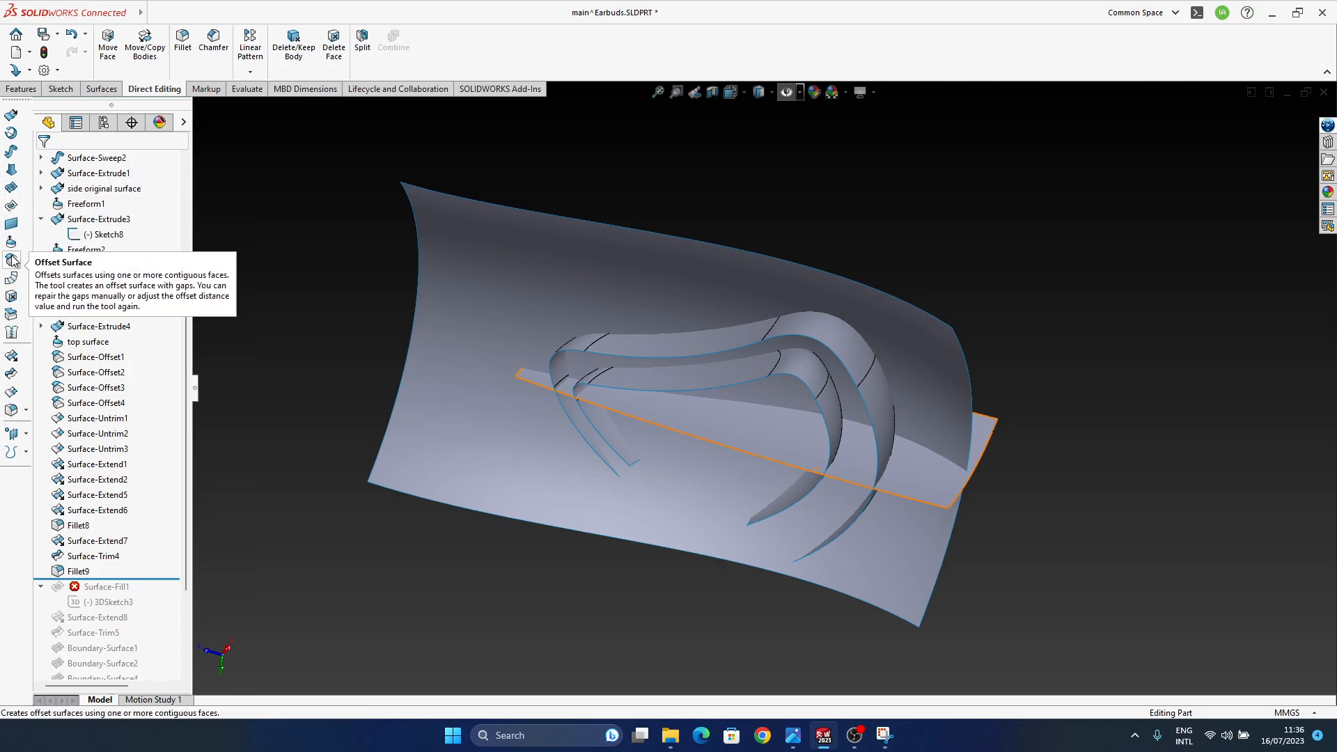
click(11, 277)
scroll(867, 536, down, 5)
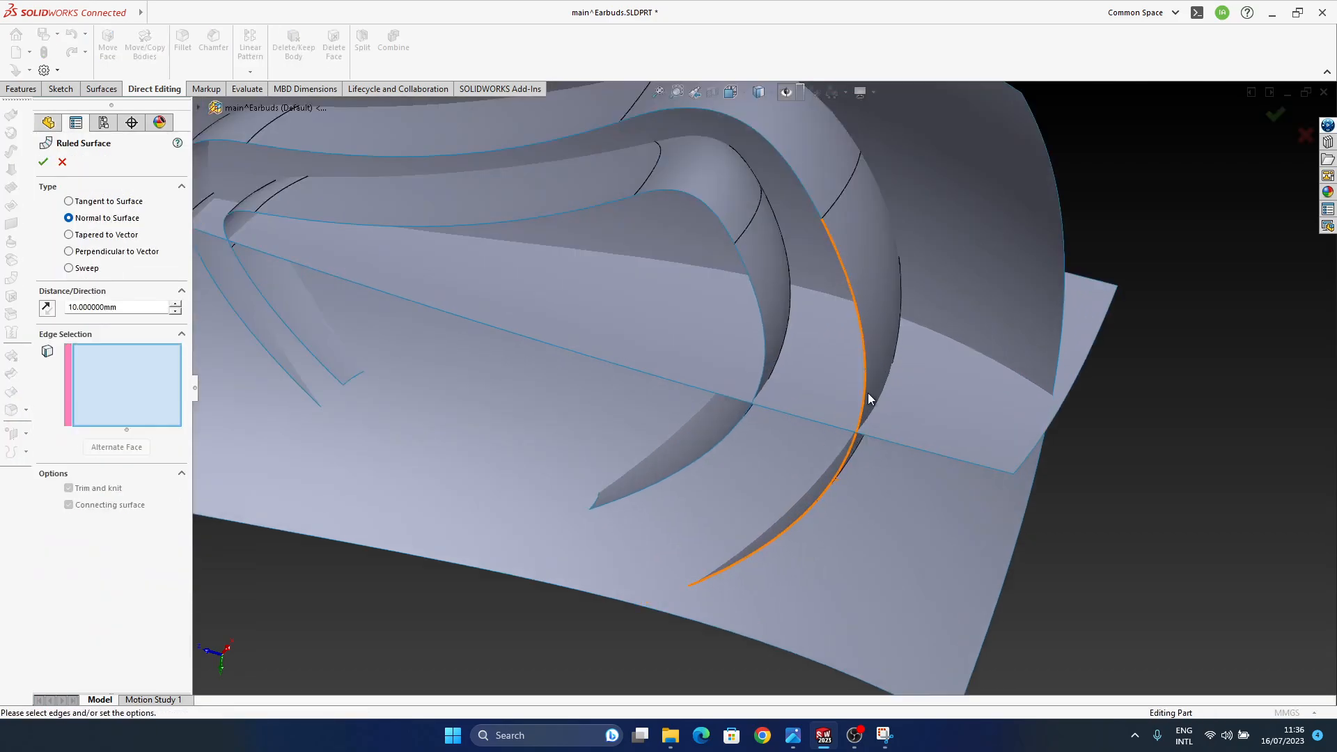
click(846, 278)
scroll(867, 438, up, 6)
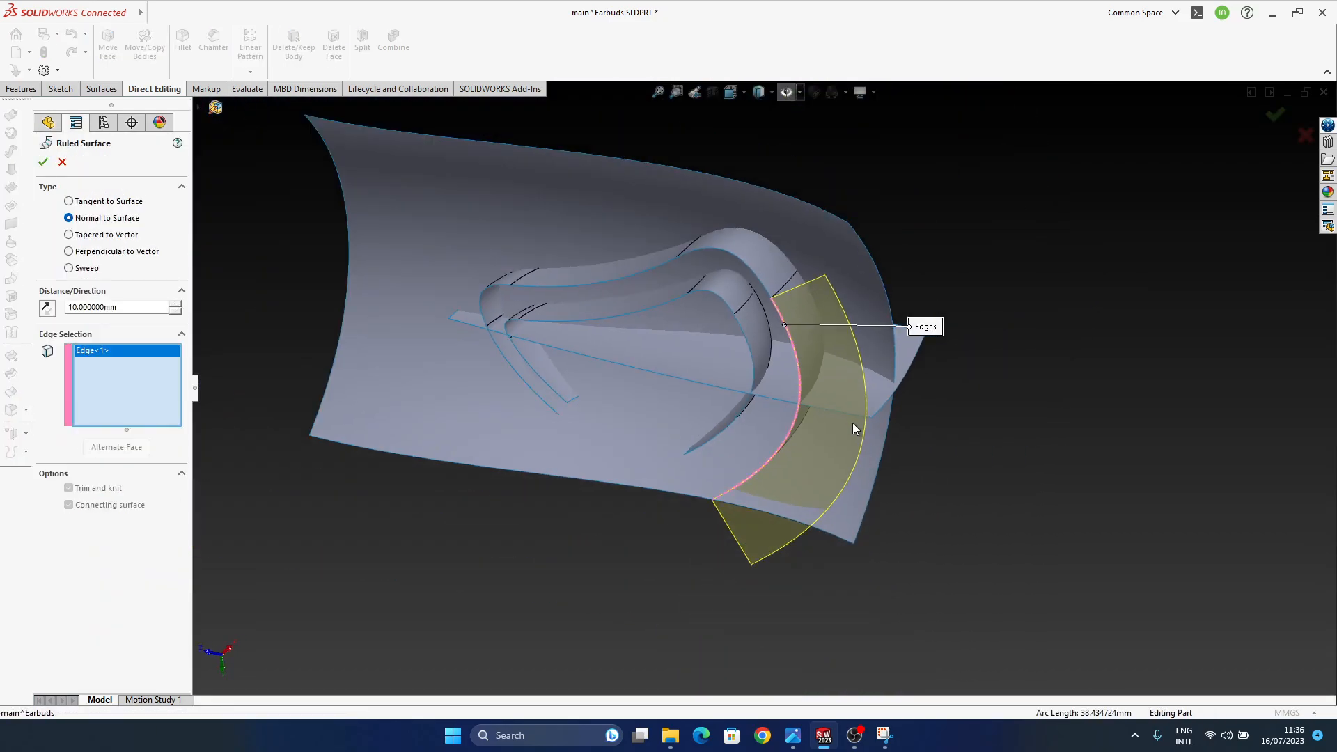
scroll(822, 451, down, 3)
middle_drag(832, 438, 886, 402)
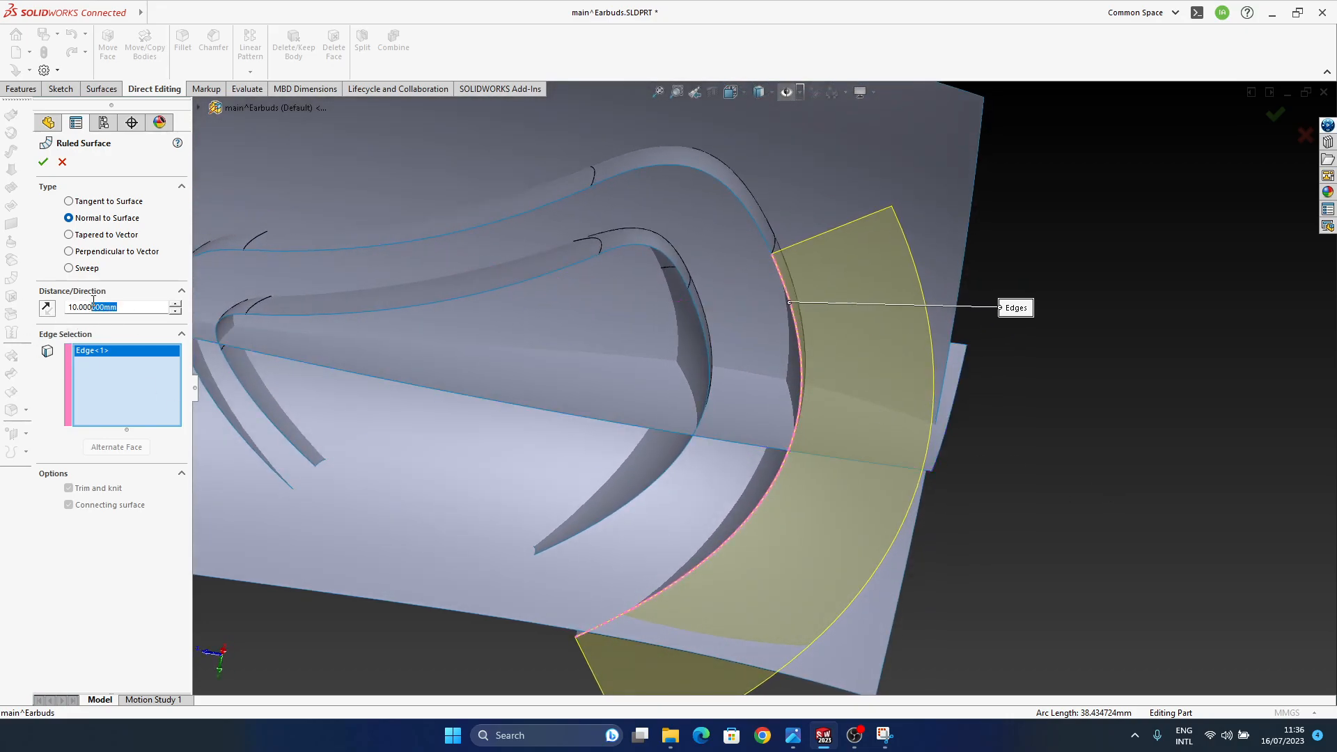
text(3)
key(Return)
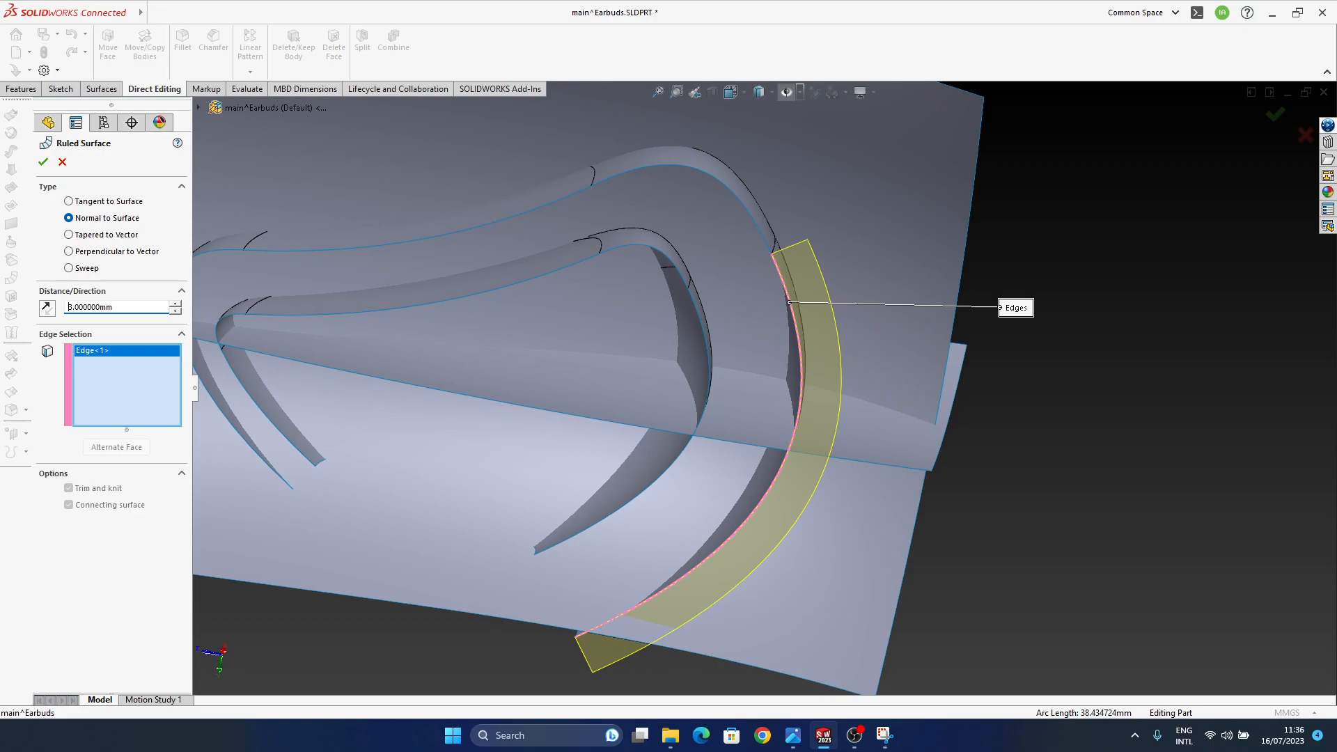
scroll(912, 420, up, 1)
click(1275, 115)
- Create a second 3 mm Normal to Surface ruled surface along the outer band's concave upper edge
middle_drag(831, 388, 870, 396)
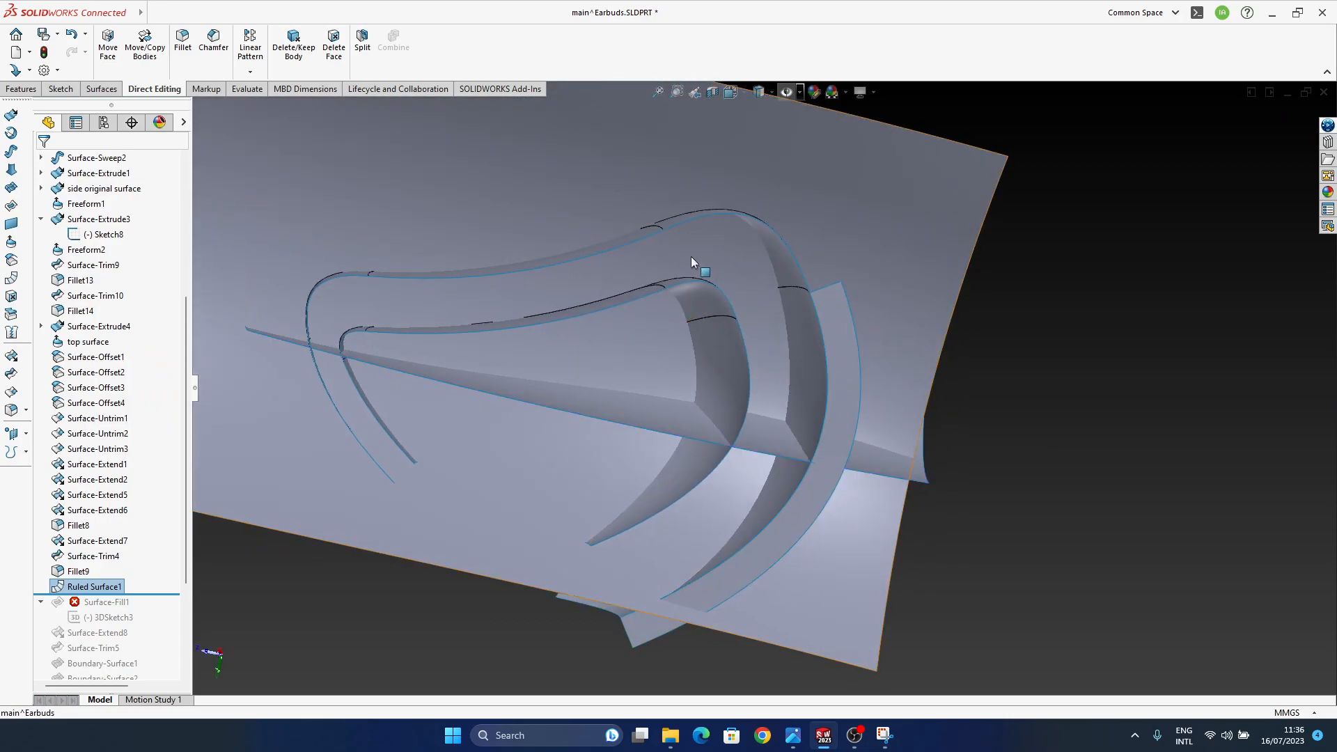
click(333, 404)
middle_drag(332, 405, 608, 444)
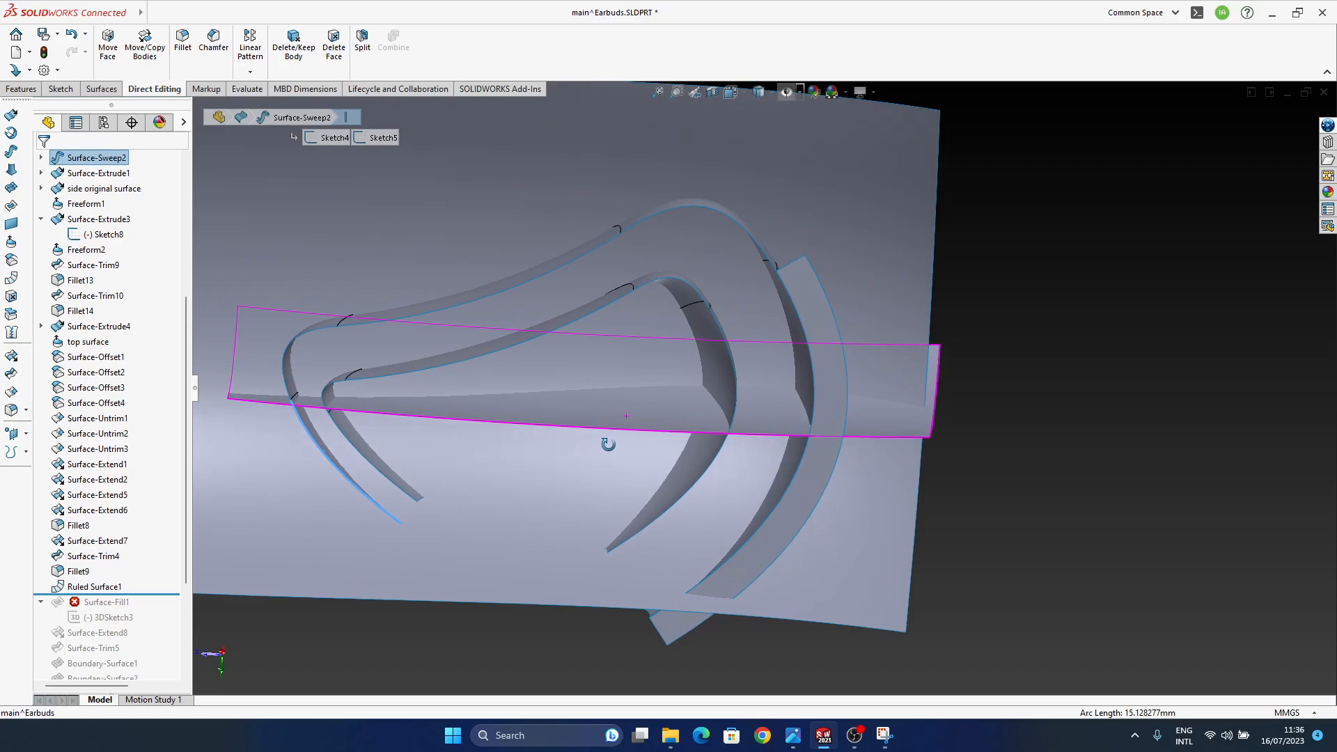
middle_drag(805, 382, 796, 444)
middle_drag(754, 400, 888, 445)
click(1114, 325)
ctrl+middle_drag(750, 350, 836, 332)
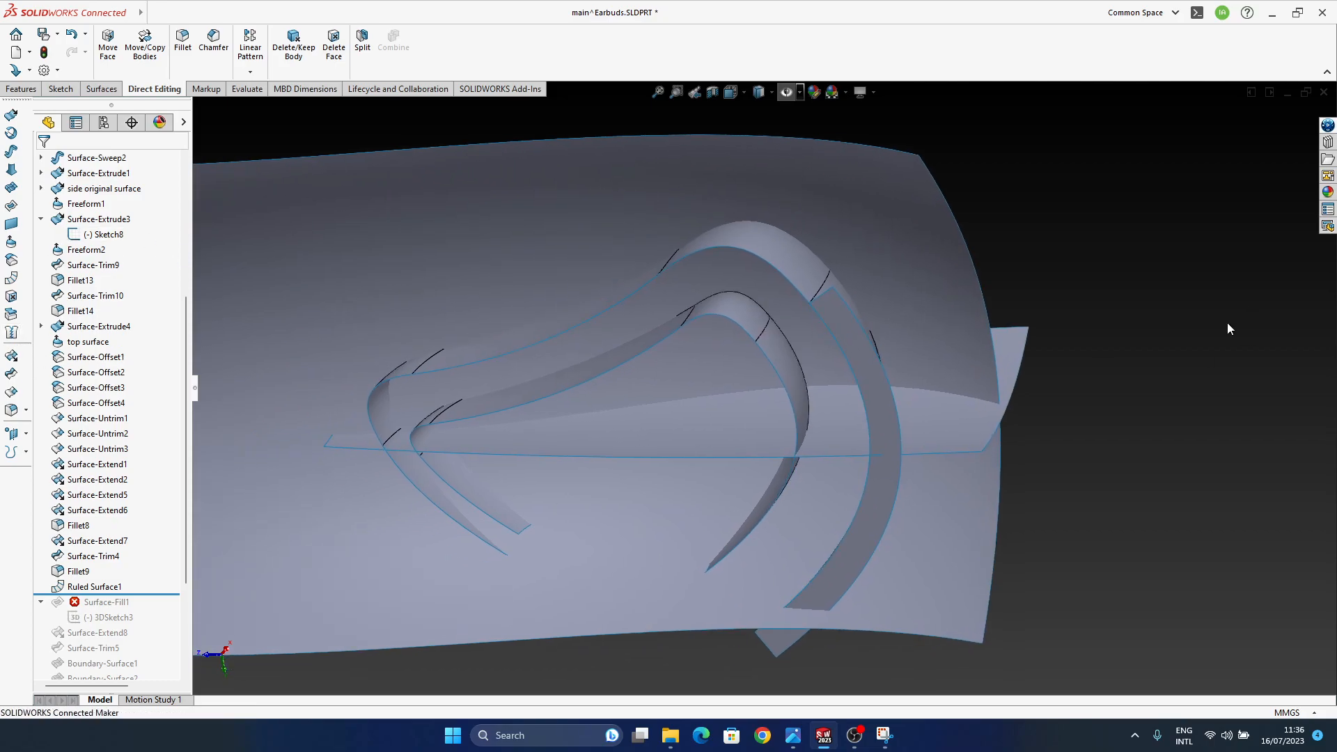
click(12, 296)
click(610, 311)
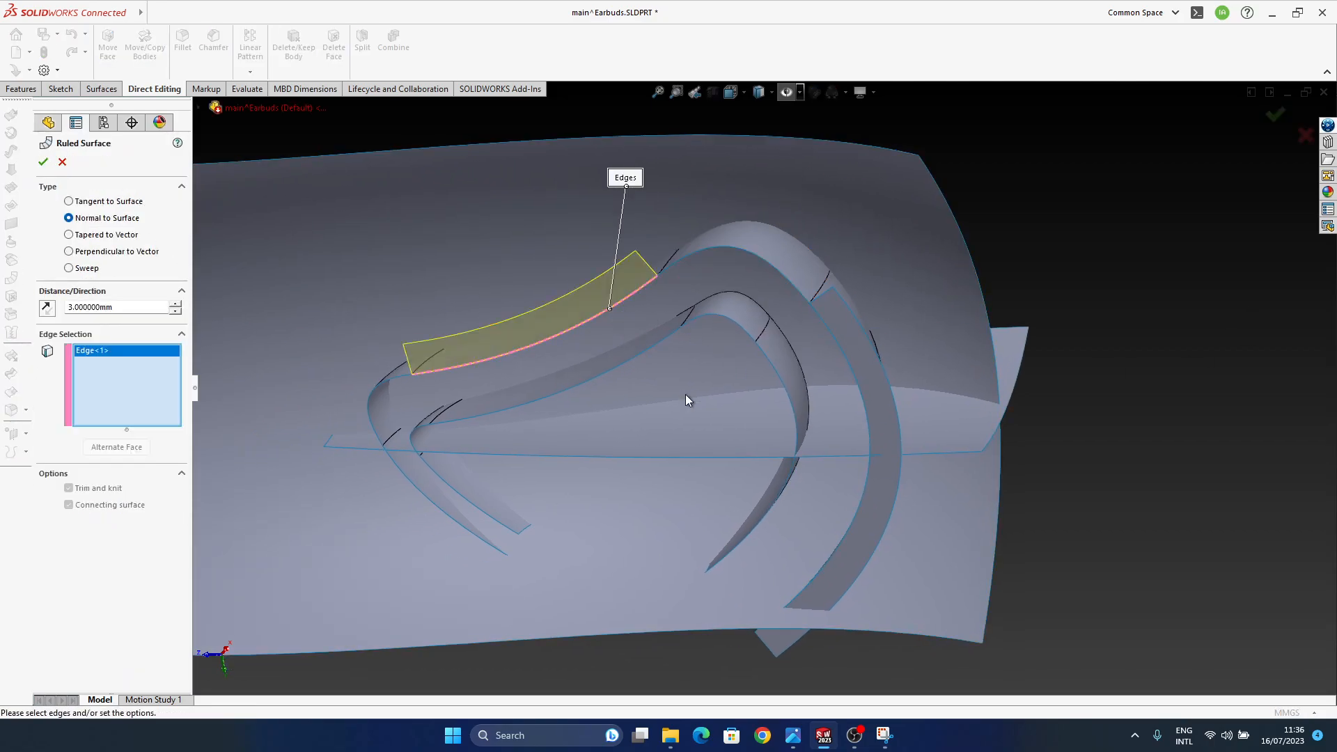
middle_drag(656, 376, 681, 331)
click(43, 162)
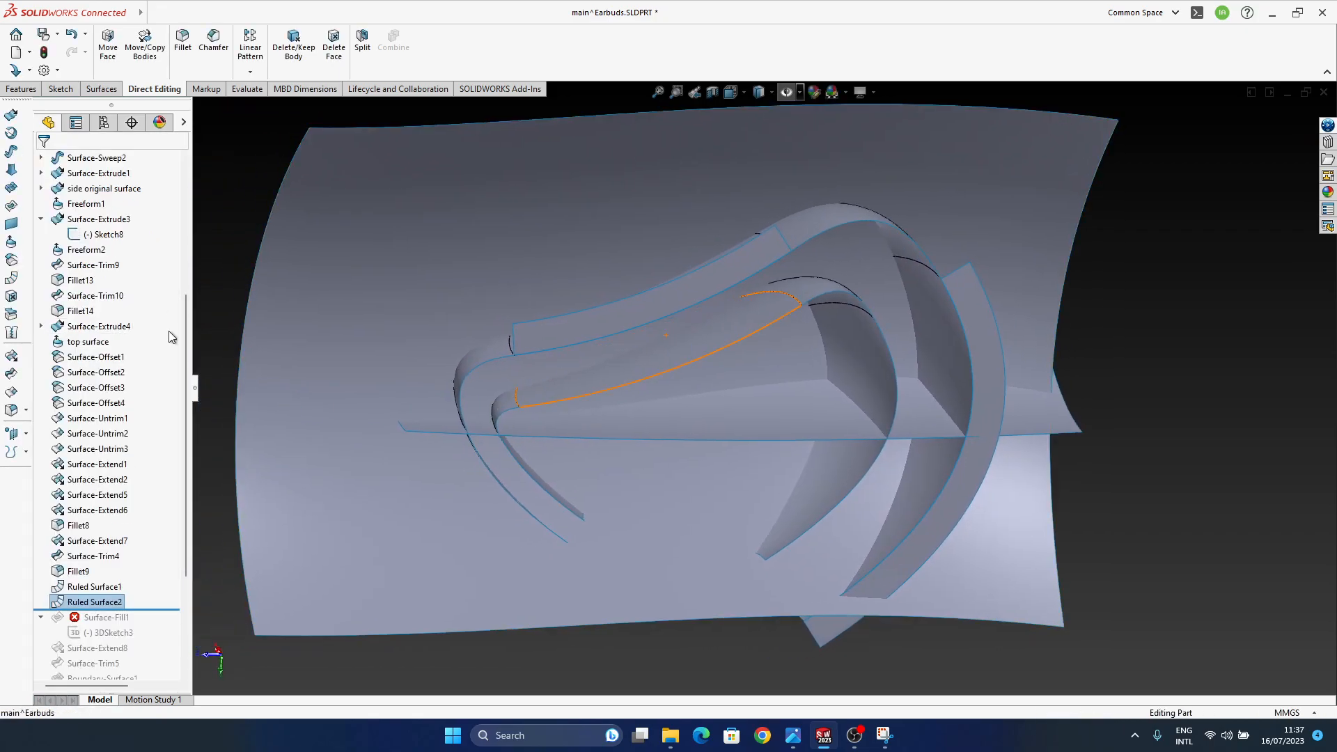
- Create a third 3 mm Normal to Surface ruled surface along the outer band's short lower edge at its narrow end
click(1155, 371)
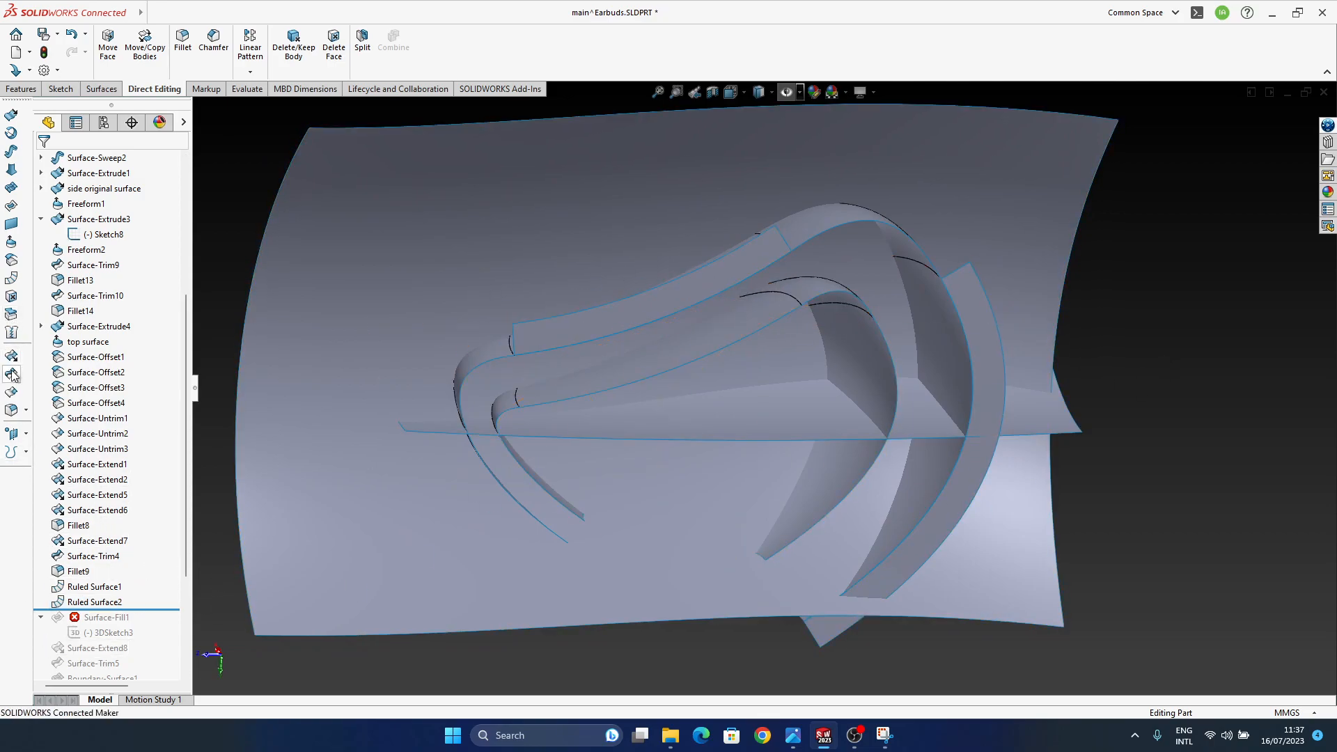
click(13, 280)
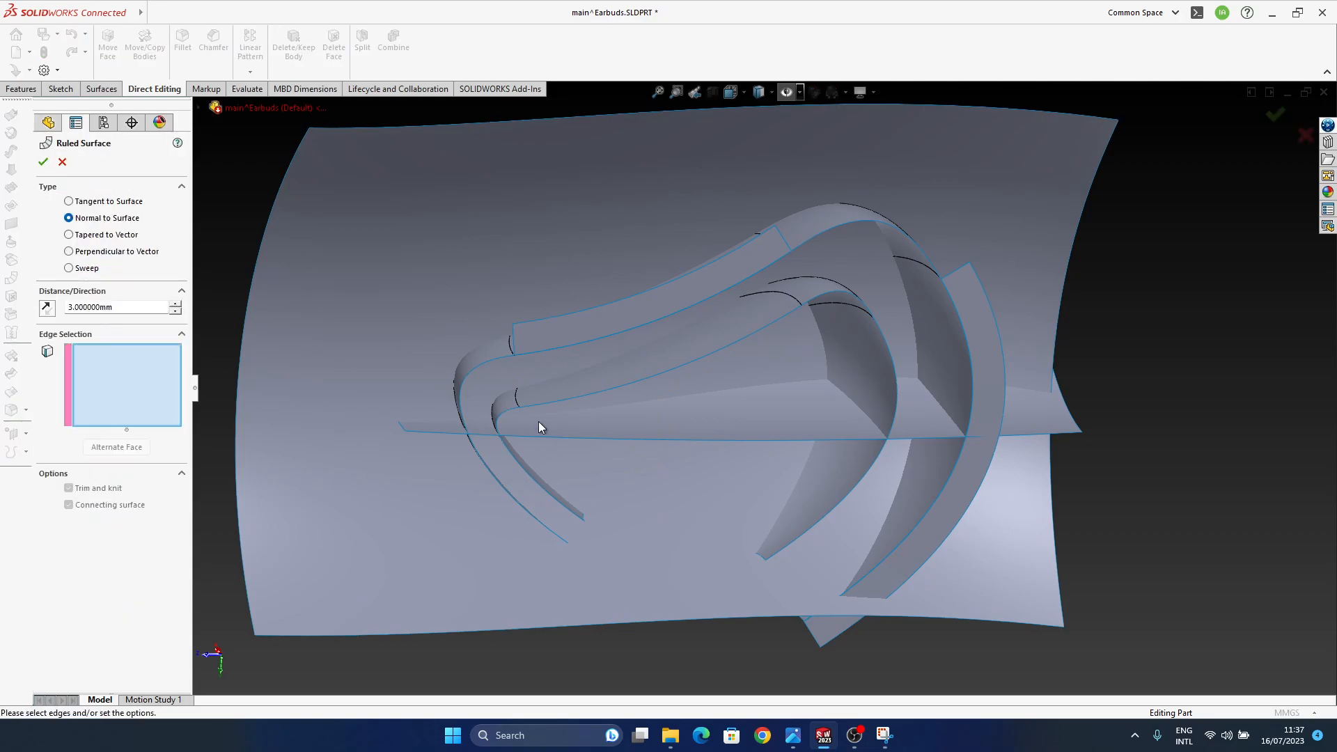
middle_drag(541, 422, 578, 415)
click(519, 464)
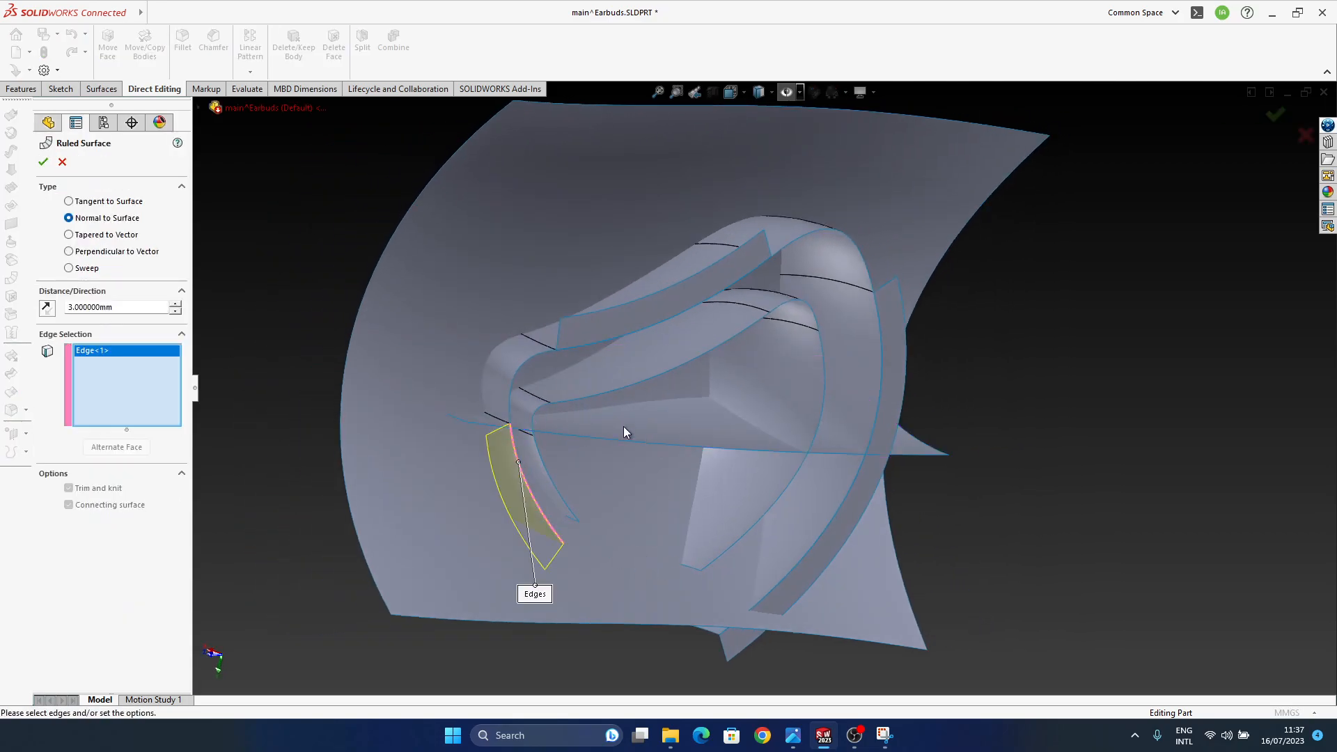
click(42, 162)
middle_drag(665, 421, 768, 486)
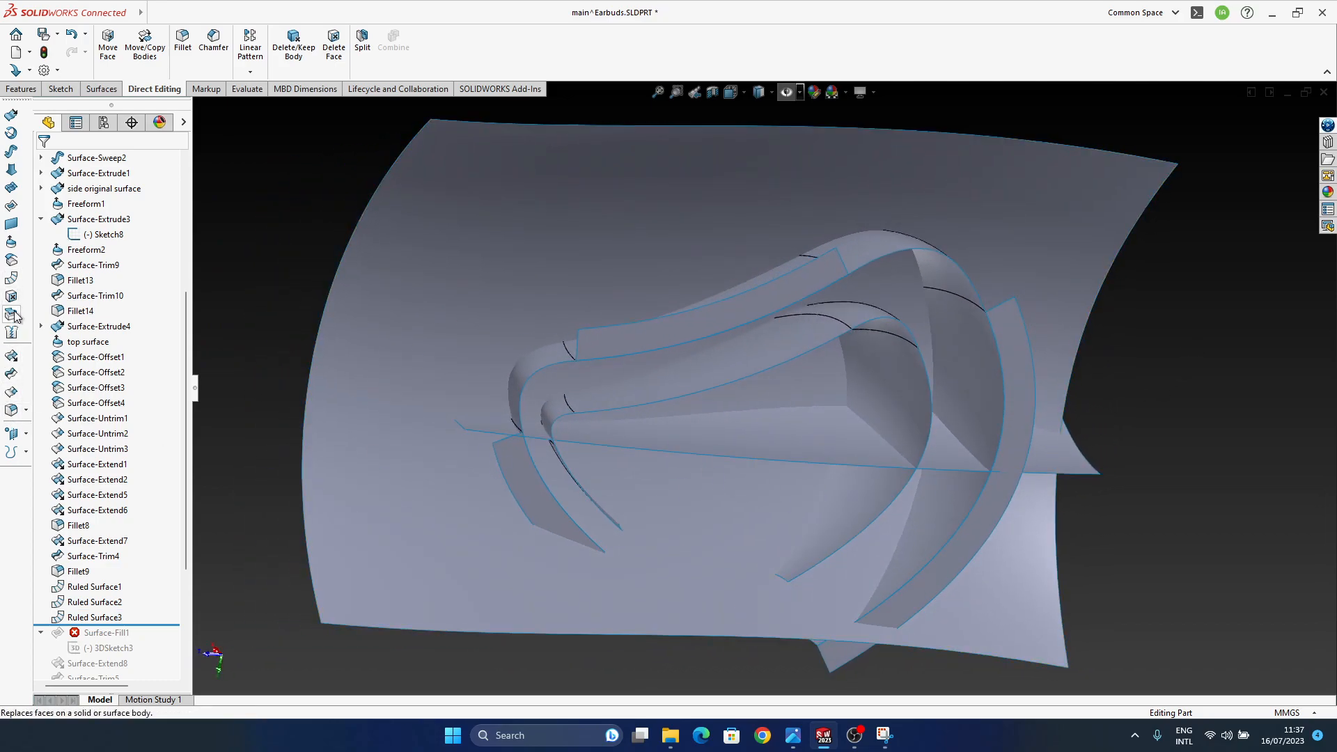
- Offset the ruled surface at the outer band's narrow end outward by 2 mm
click(12, 262)
middle_drag(764, 463, 562, 433)
middle_drag(620, 523, 685, 481)
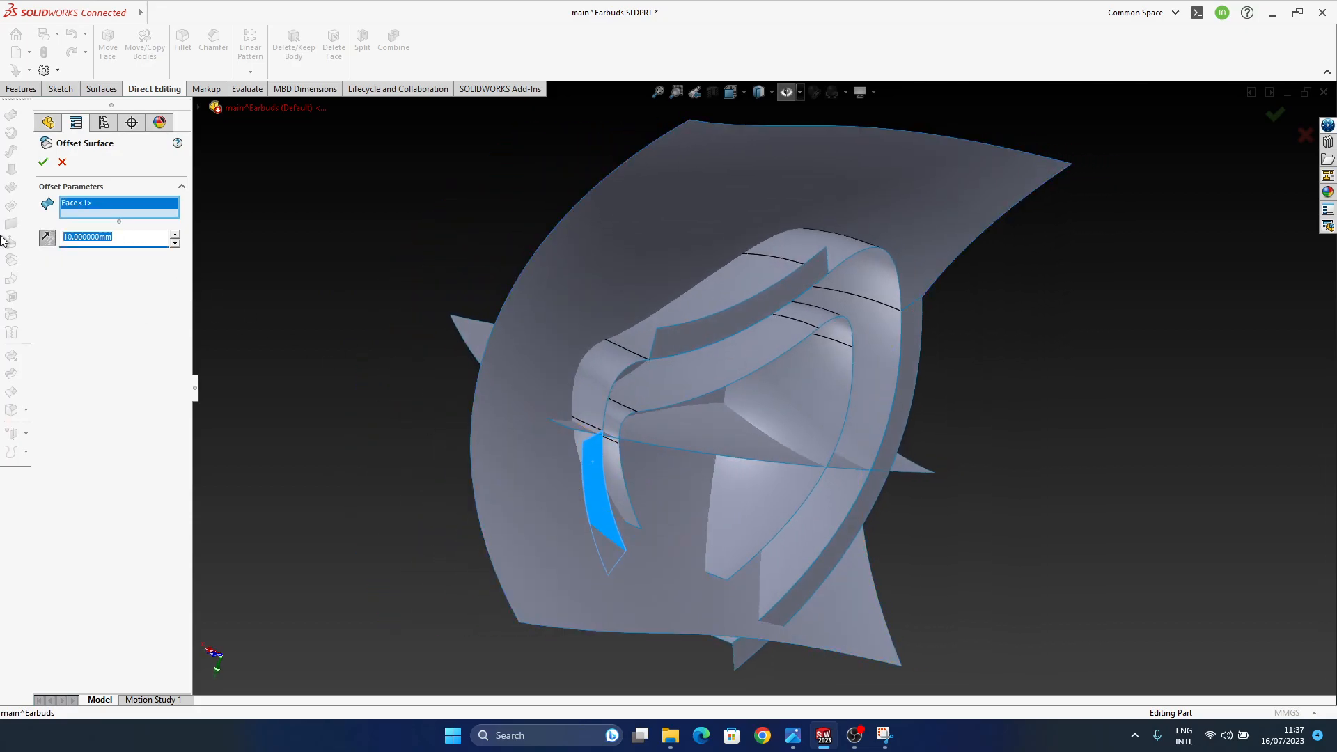
key(Return)
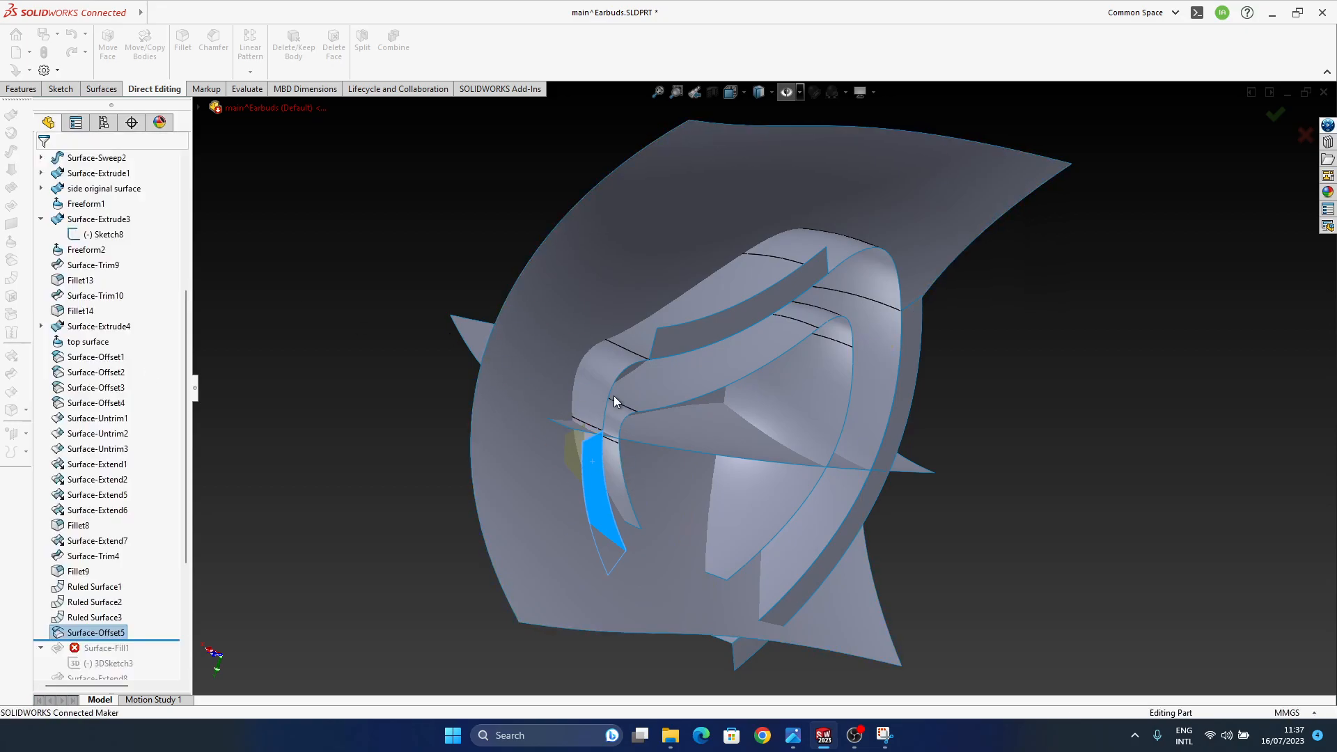
scroll(680, 346, down, 3)
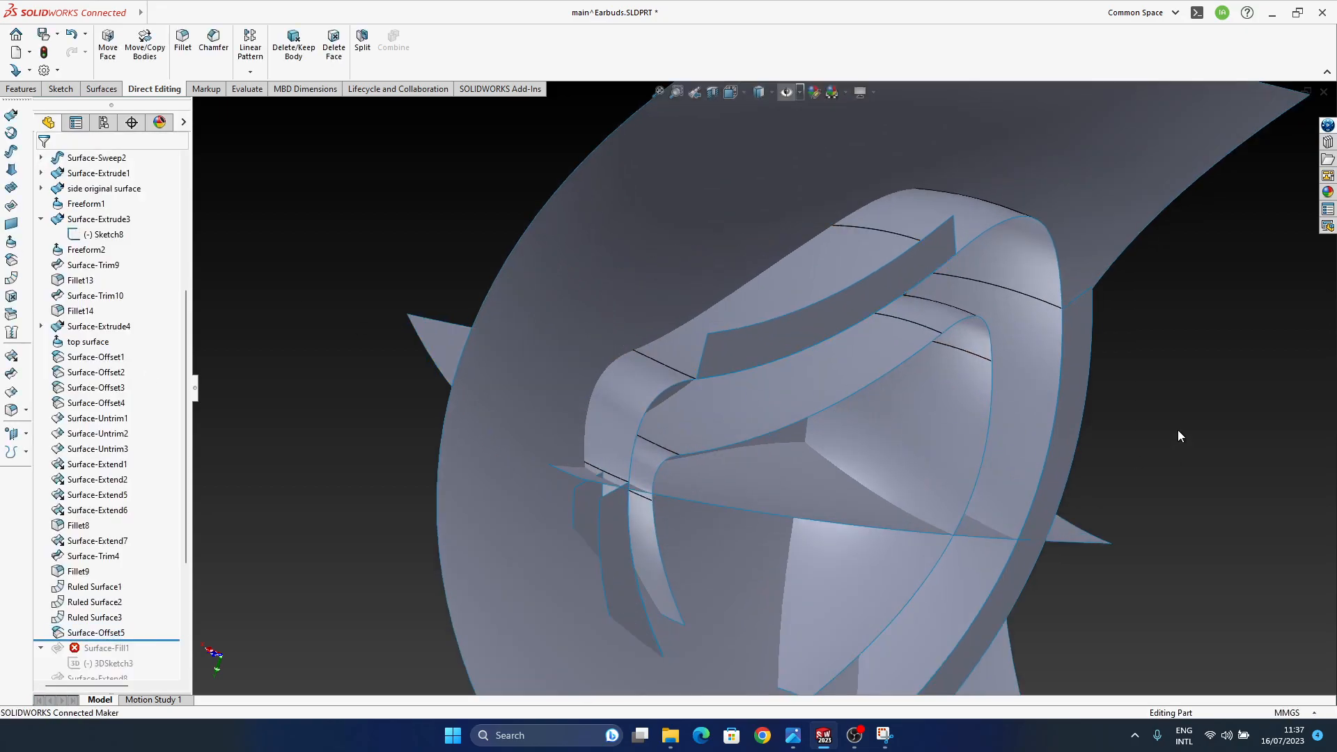
- Offset the ruled surface along the concave upper edge by 2 mm, flipping the direction to the outer side
click(771, 327)
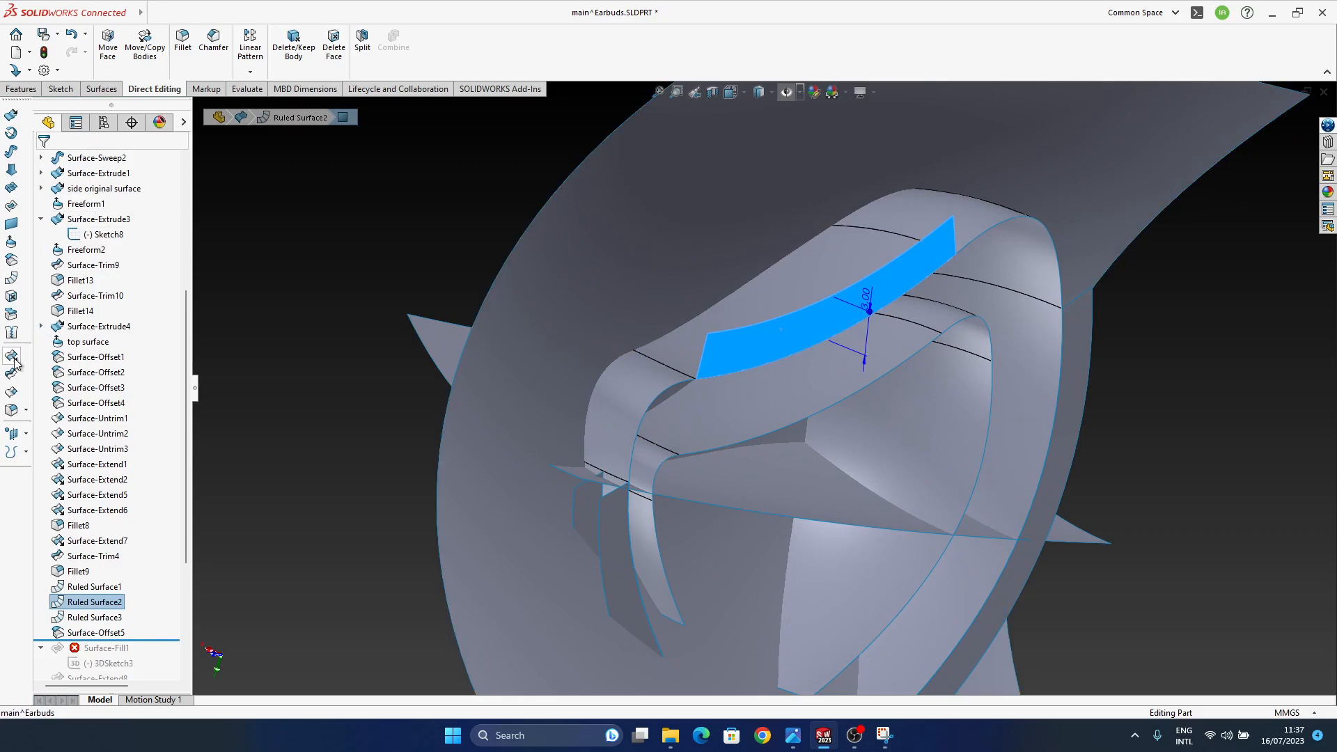
click(18, 391)
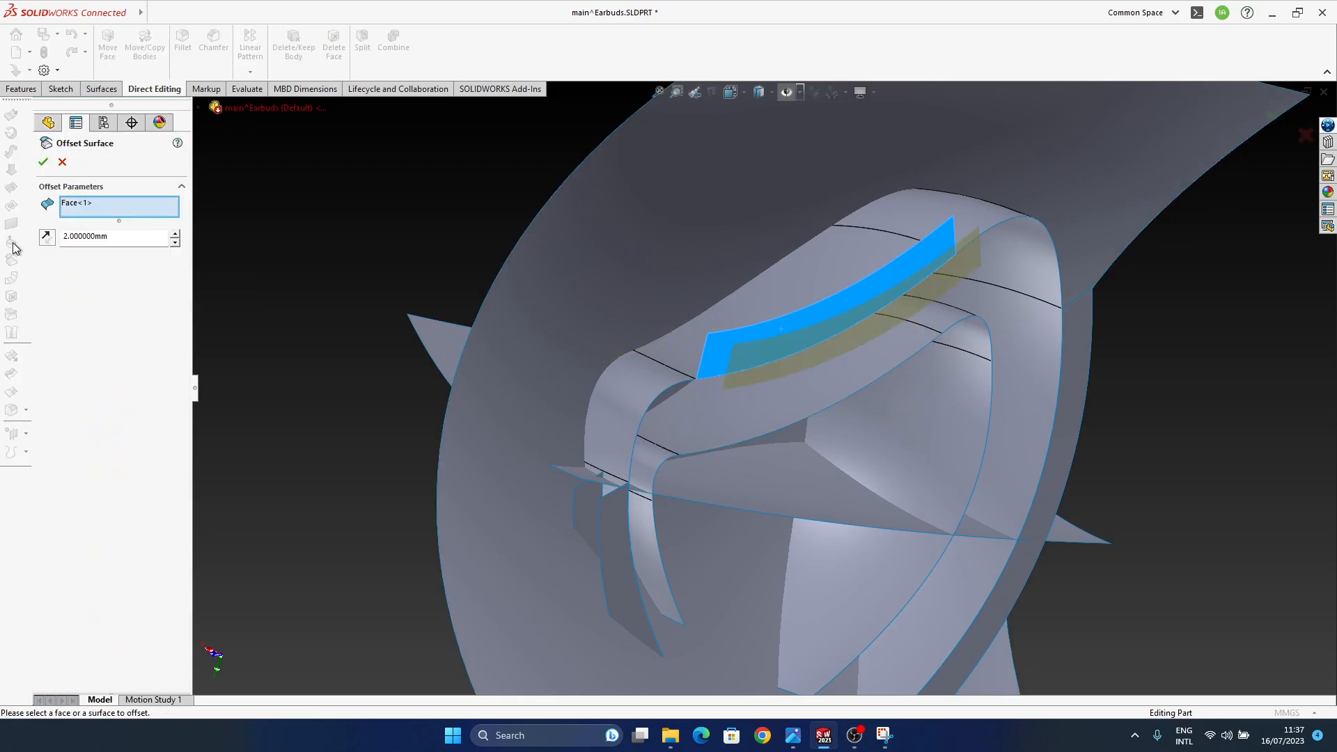
click(45, 239)
click(43, 162)
middle_drag(752, 390, 1002, 418)
scroll(975, 407, up, 3)
middle_drag(904, 374, 822, 420)
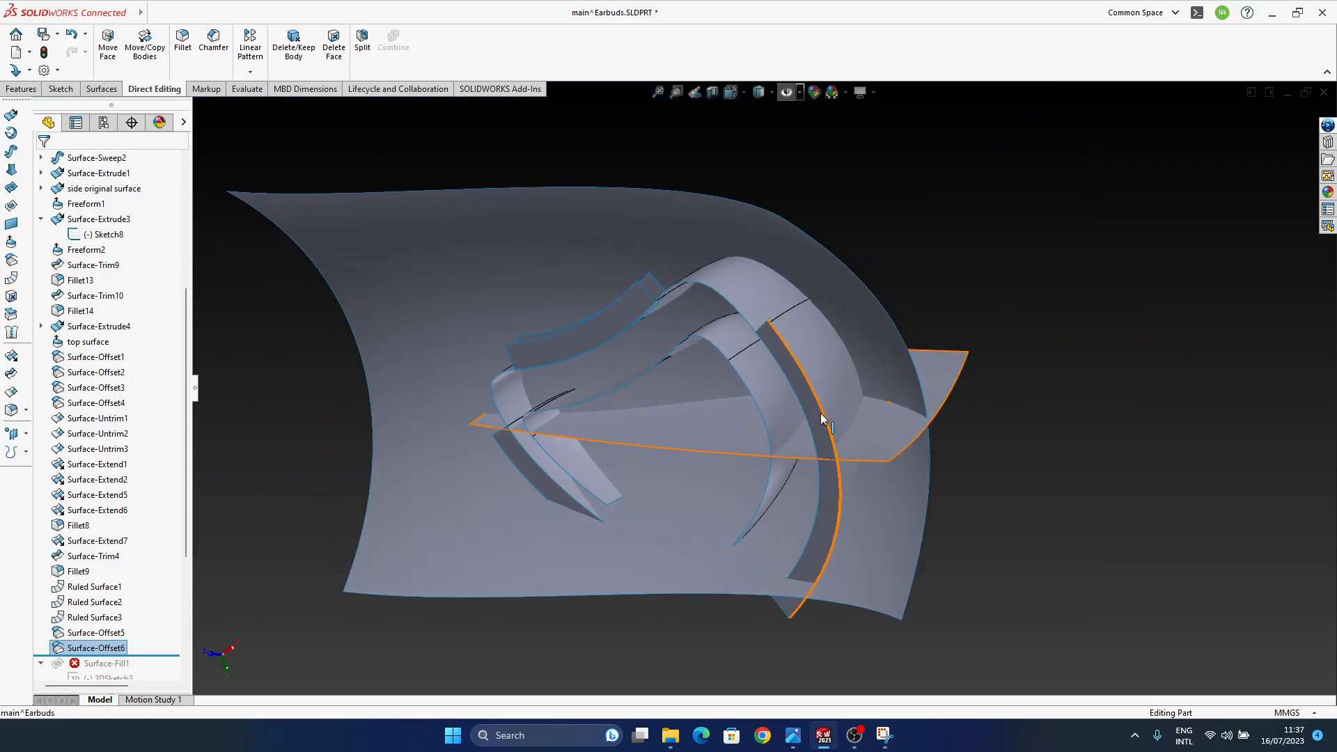
- Offset the long ruled surface at the wide end by 3 mm with the direction flipped outward
click(1129, 446)
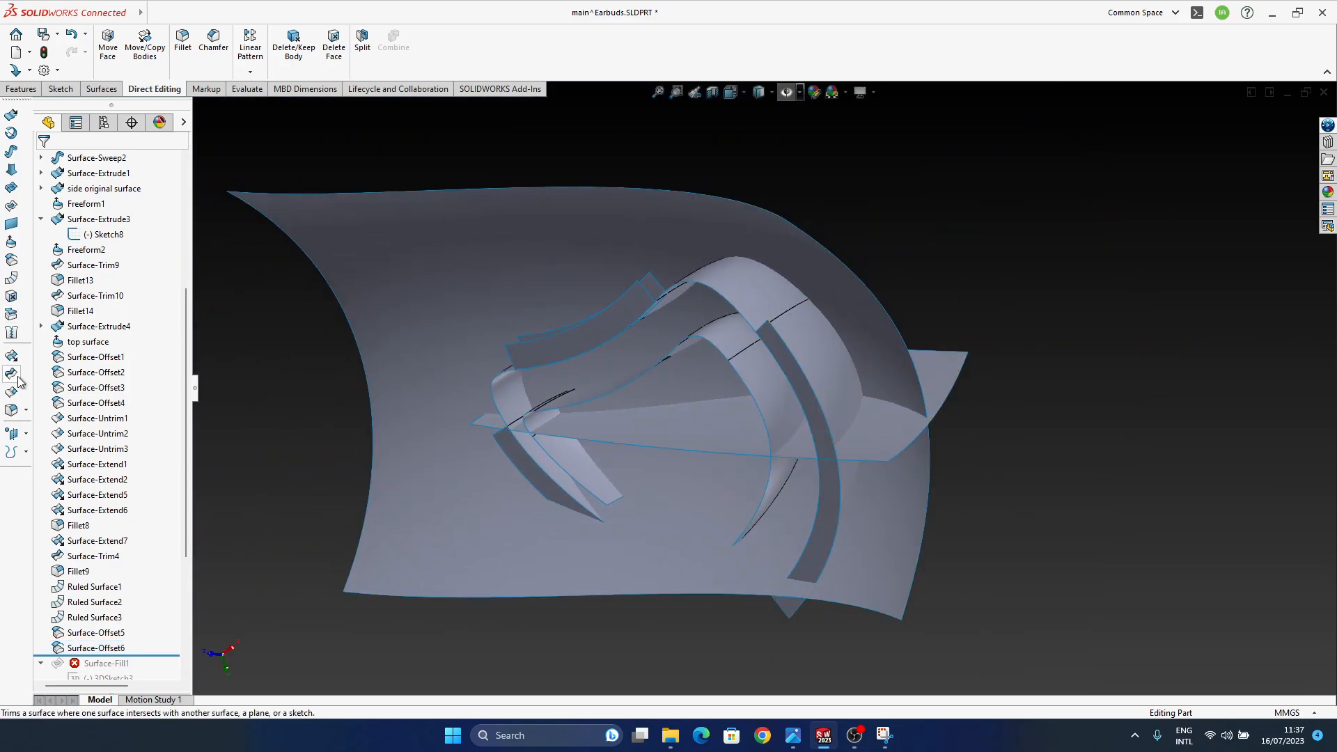
click(11, 261)
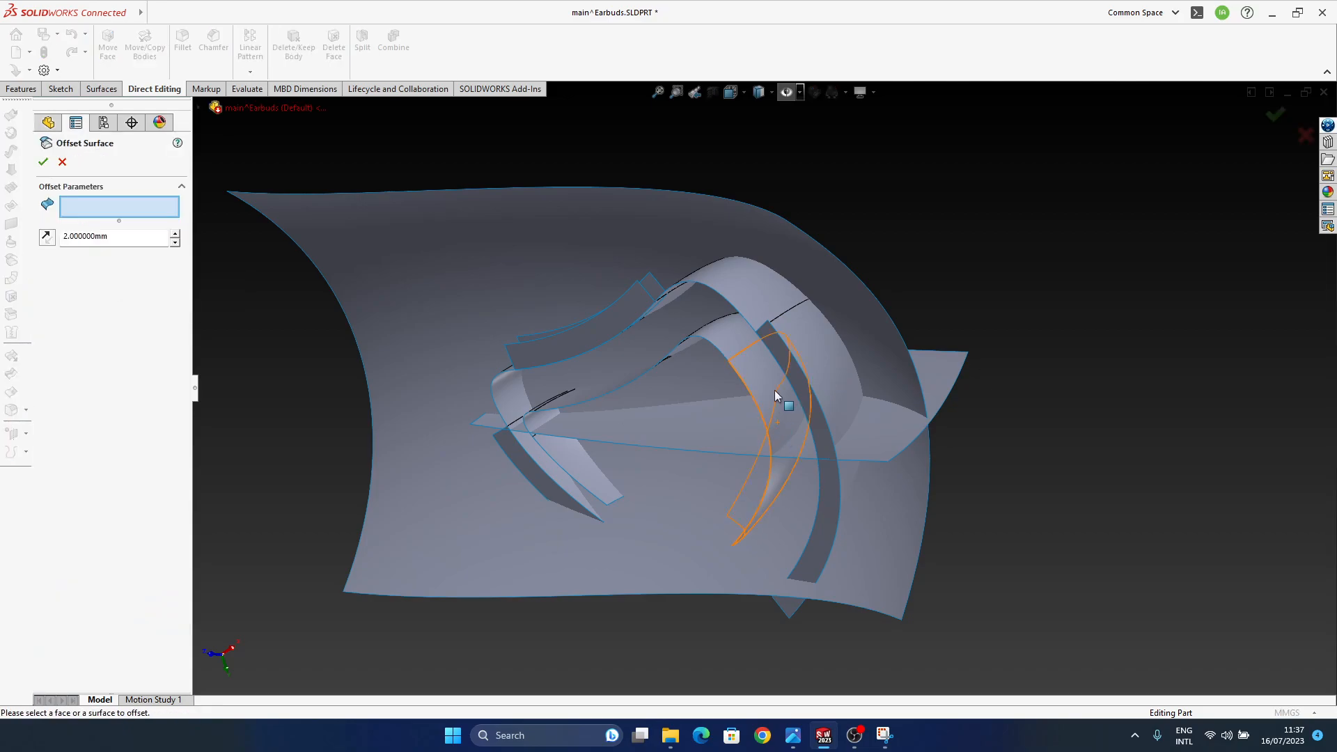
click(784, 359)
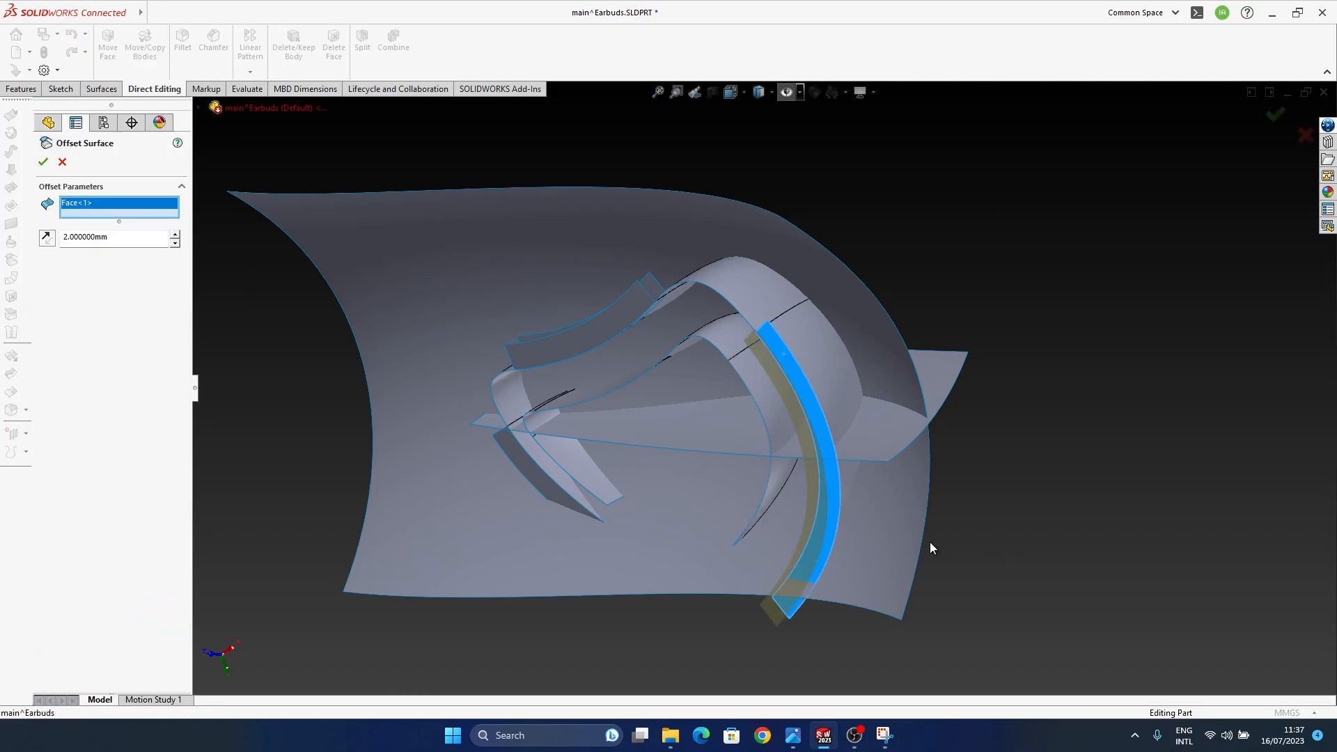
click(47, 238)
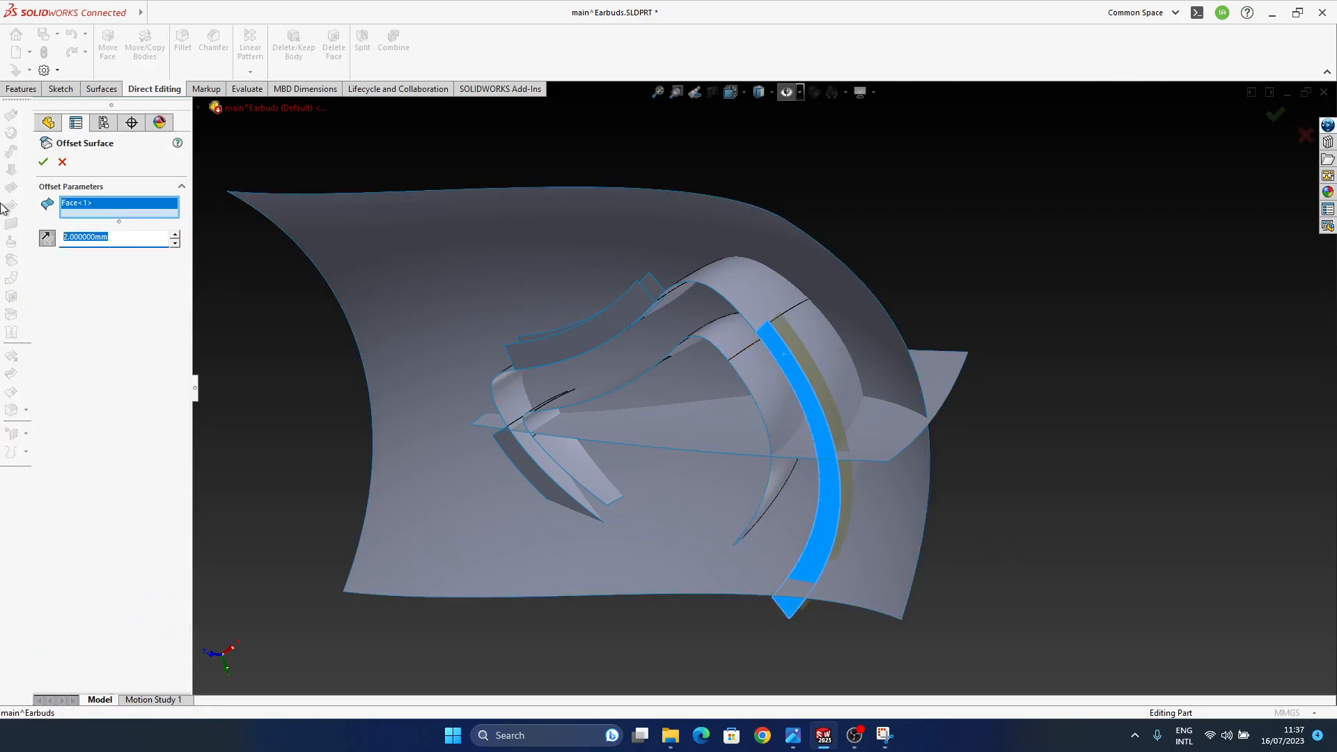
text(3)
key(Return)
click(1274, 116)
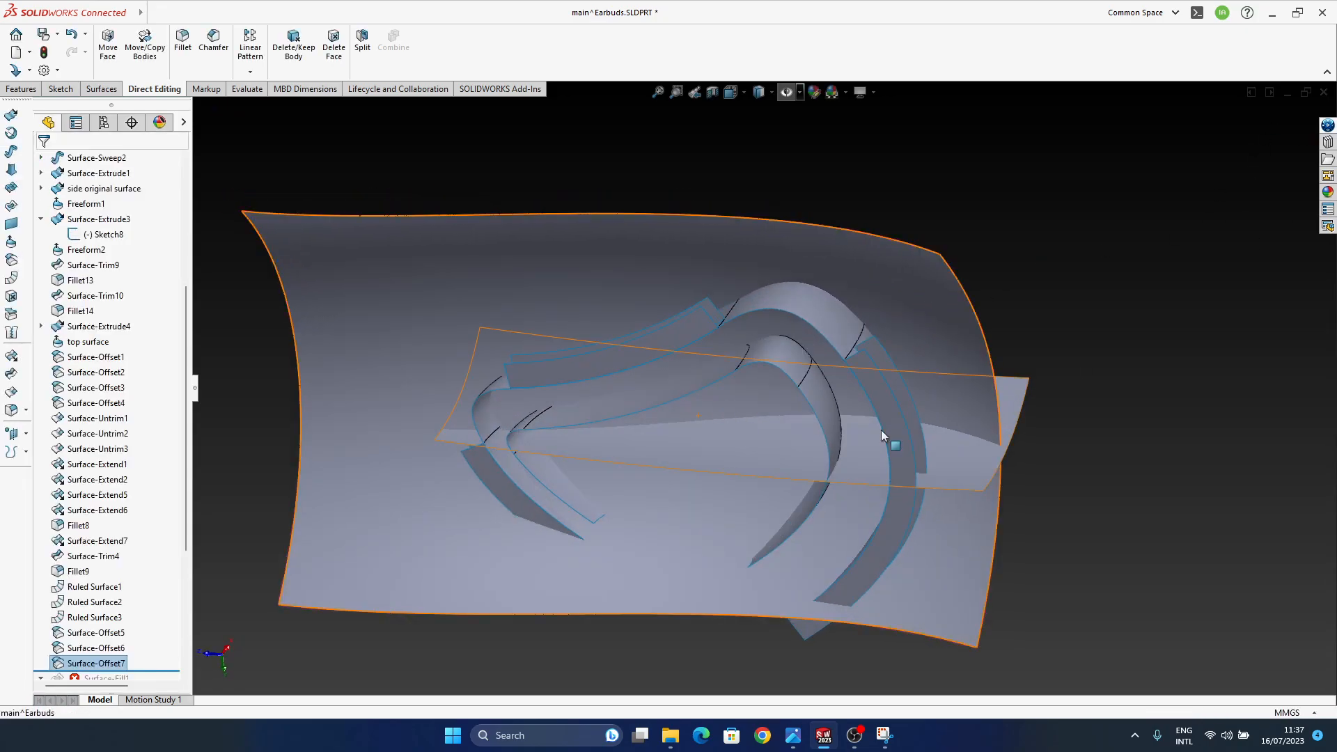
- Hide the three original ruled surfaces so that only their offset copies stay displayed
click(887, 402)
click(645, 347)
click(726, 306)
click(487, 480)
click(566, 428)
middle_drag(561, 470, 334, 465)
scroll(536, 404, down, 5)
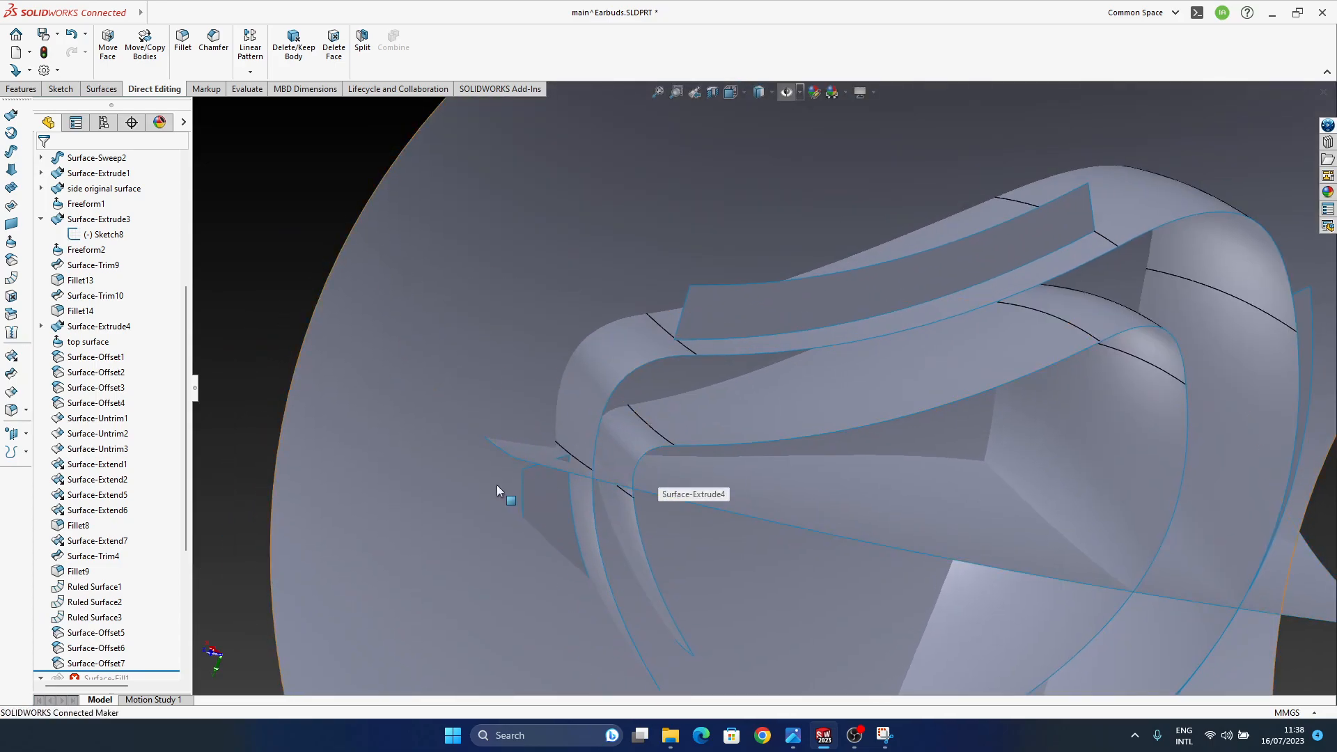
- Try a boundary surface between the facing end edges of the narrow-end and upper offset strips, using Curvature To Face at both edges
click(16, 412)
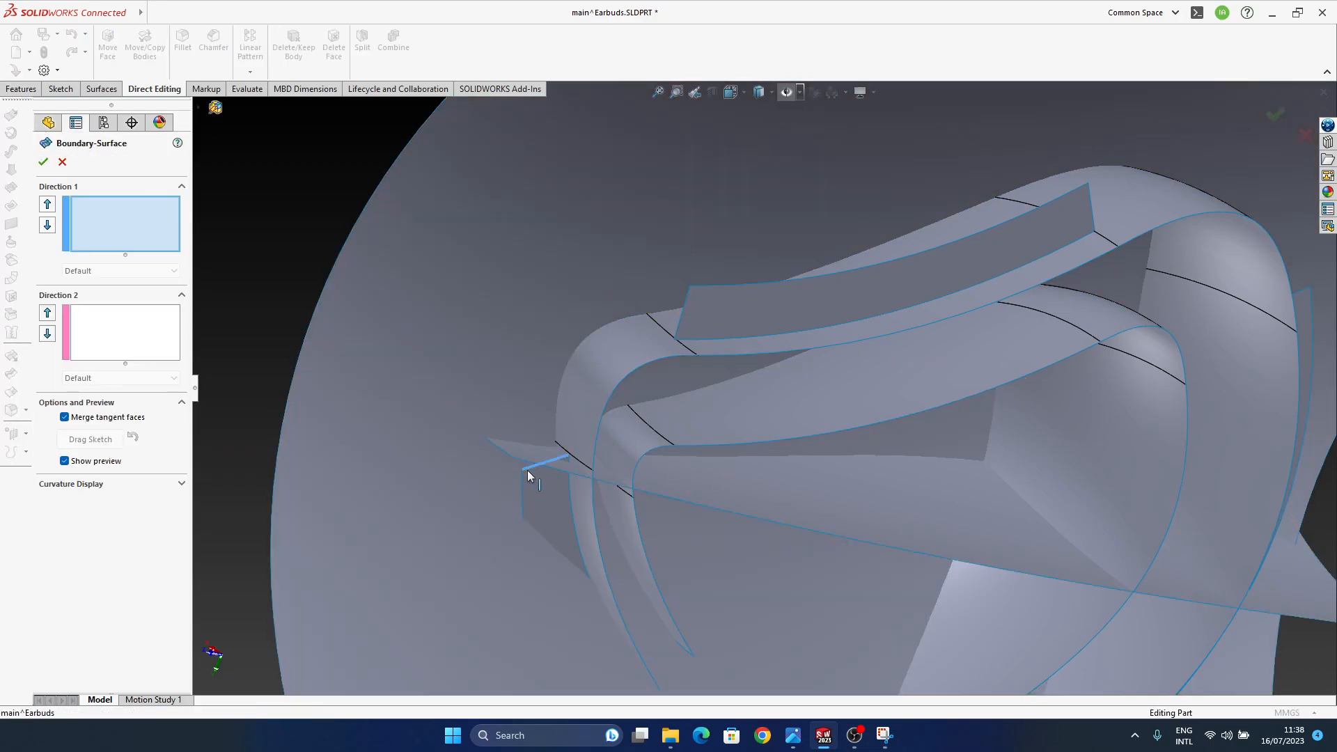
click(528, 476)
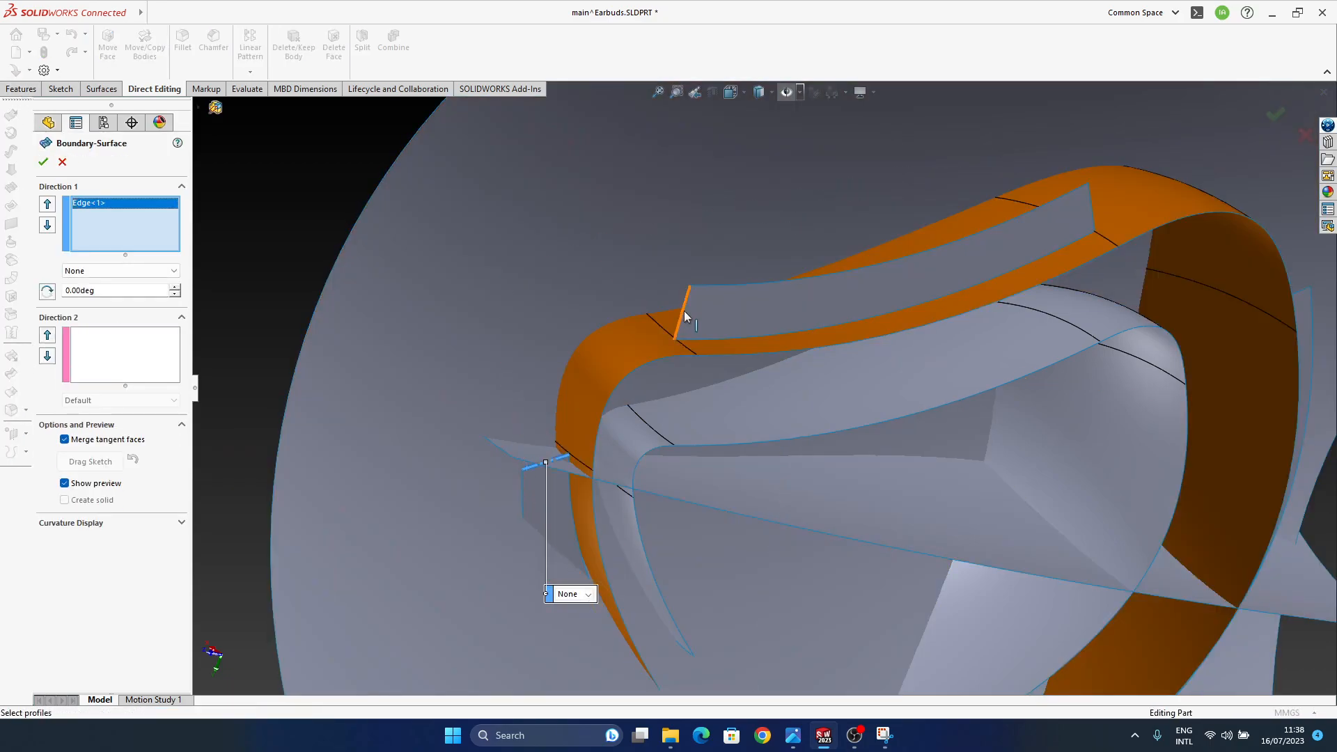
click(683, 312)
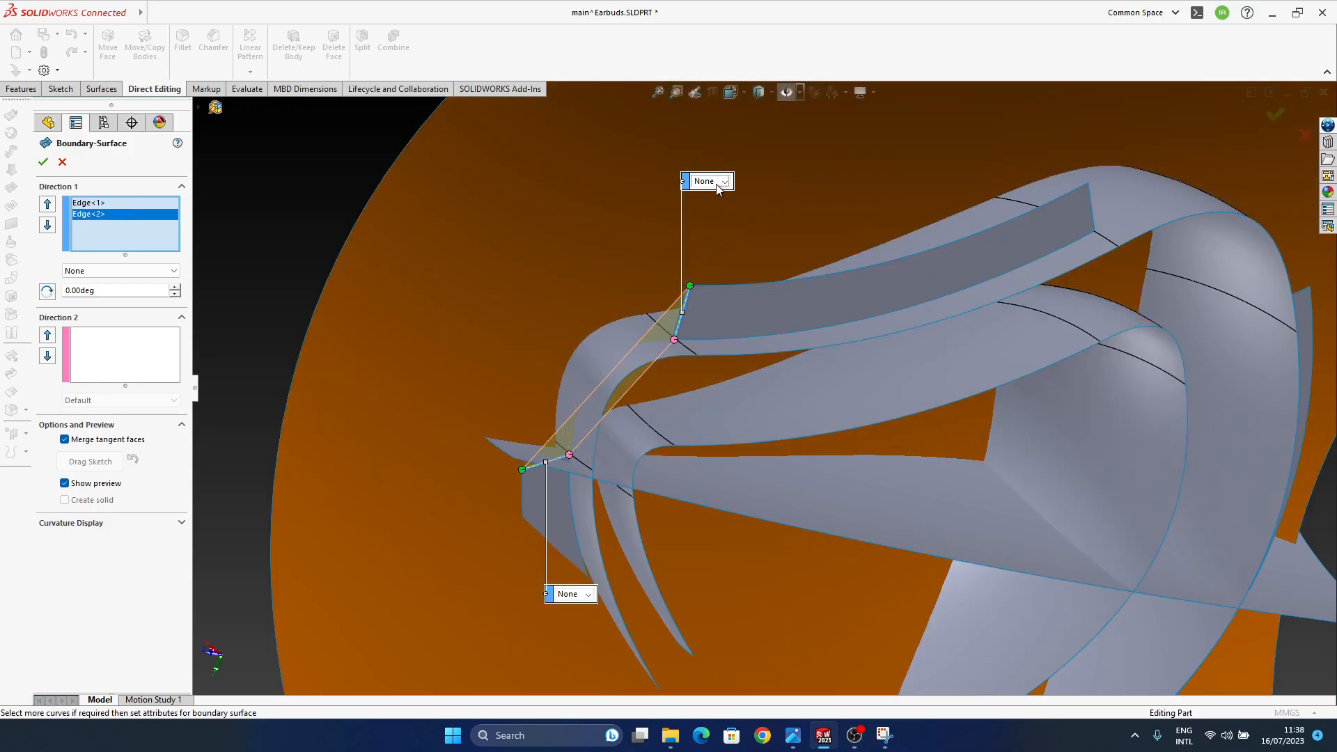
click(724, 182)
click(731, 219)
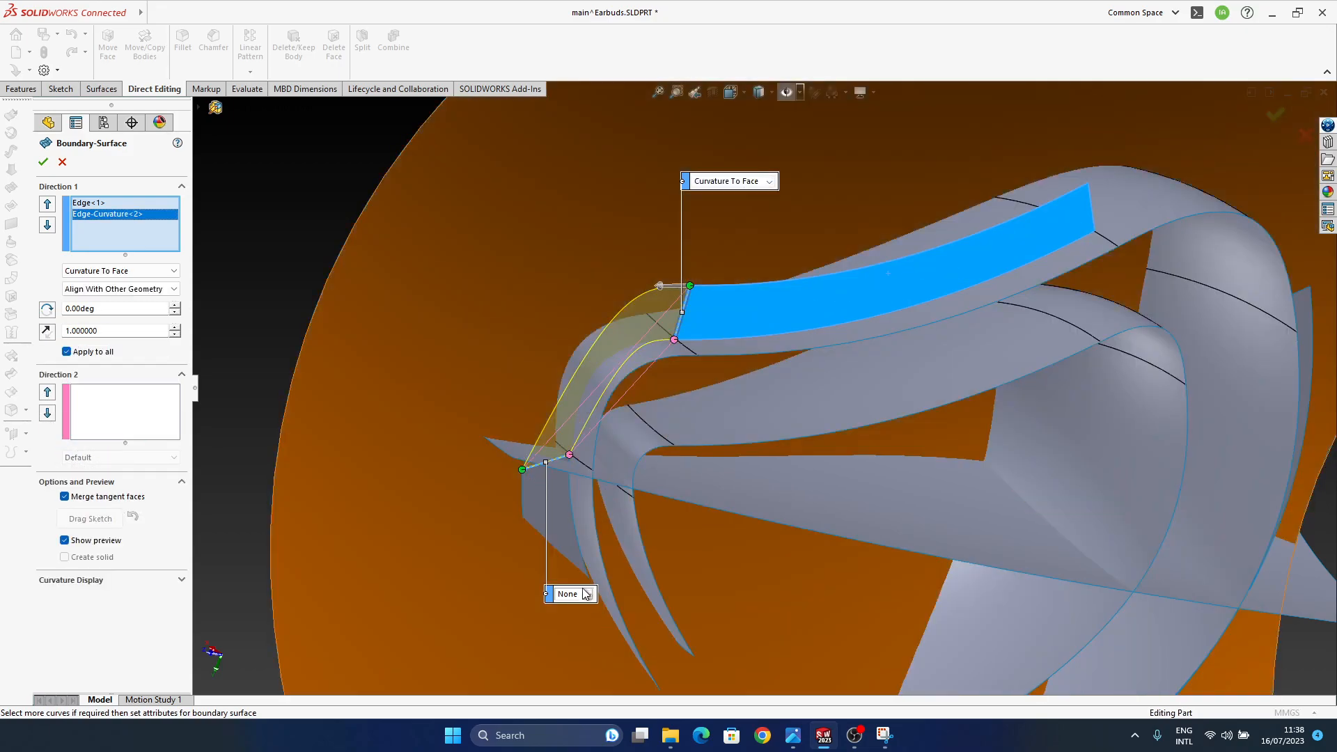
click(587, 595)
click(600, 634)
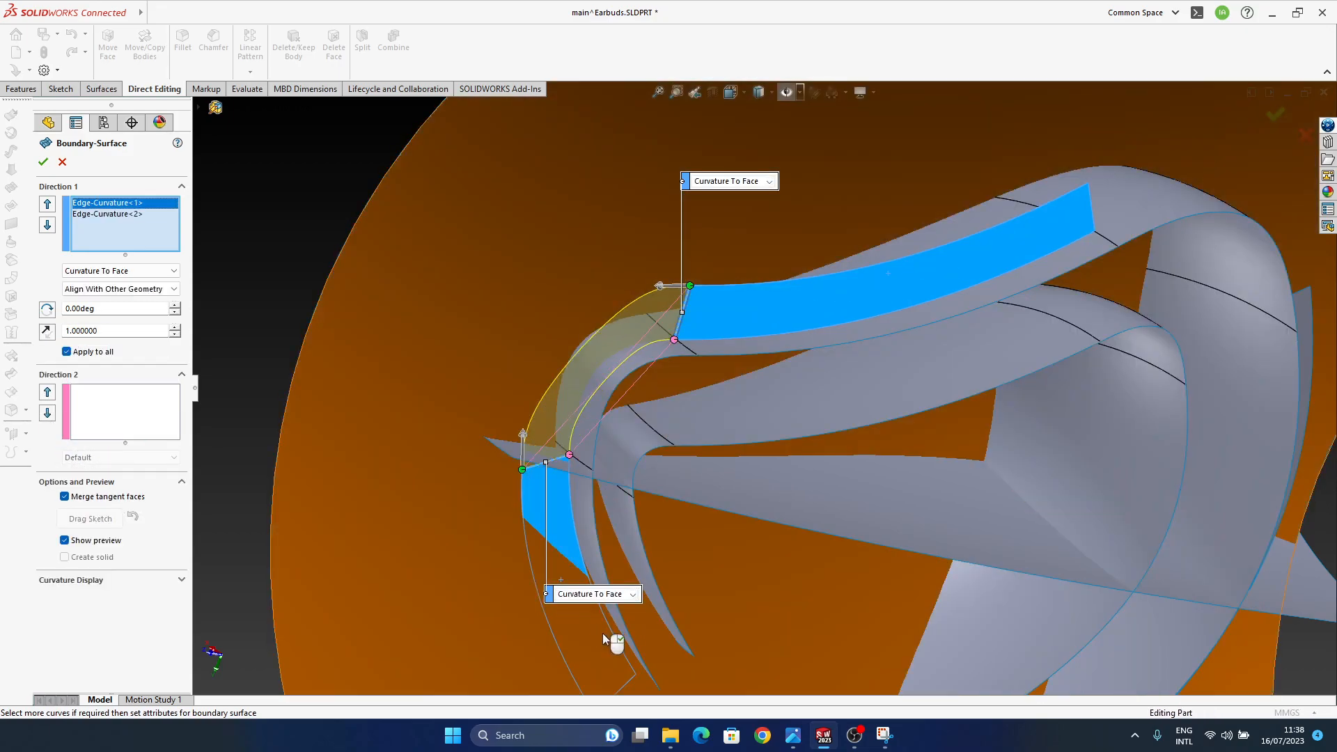
middle_drag(703, 448, 593, 353)
middle_drag(619, 505, 594, 469)
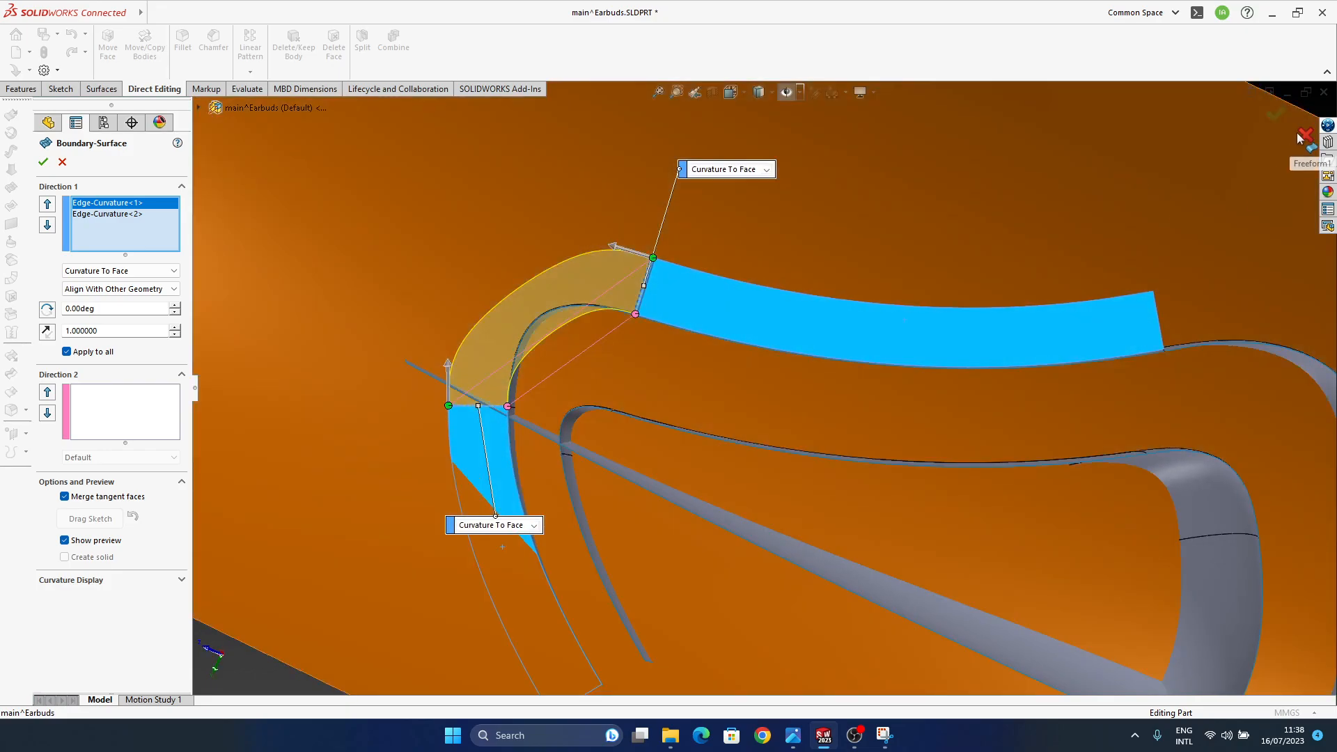
click(1301, 136)
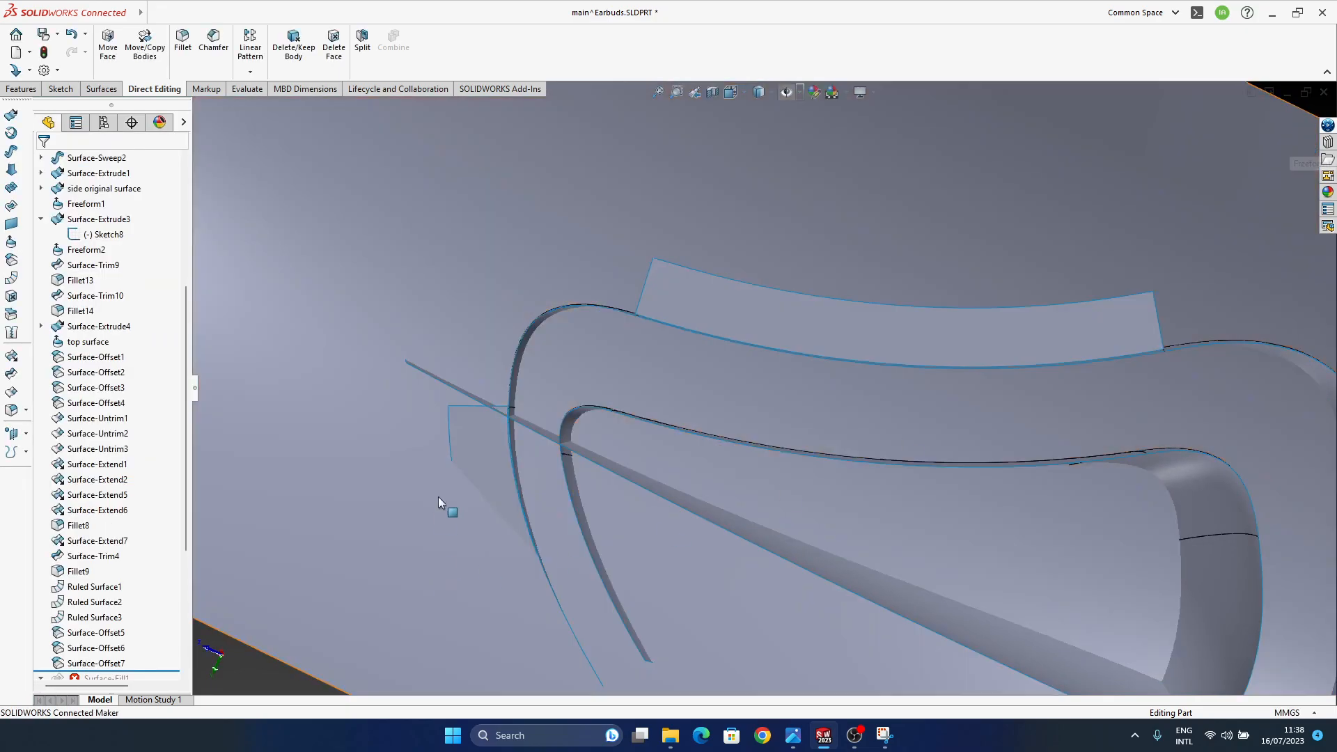
middle_drag(599, 407, 589, 474)
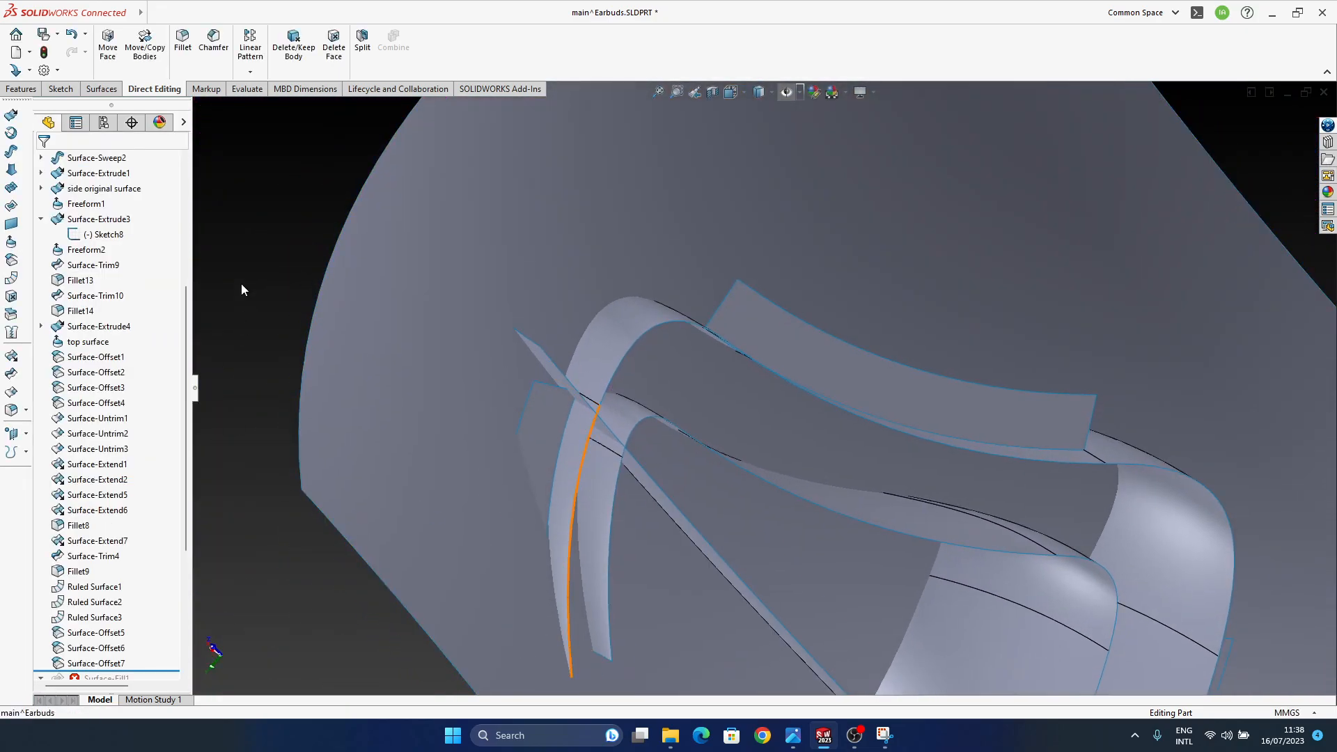
- Extend the narrow-end offset surface by a distance of 2 mm using the Same surface extension type
click(11, 356)
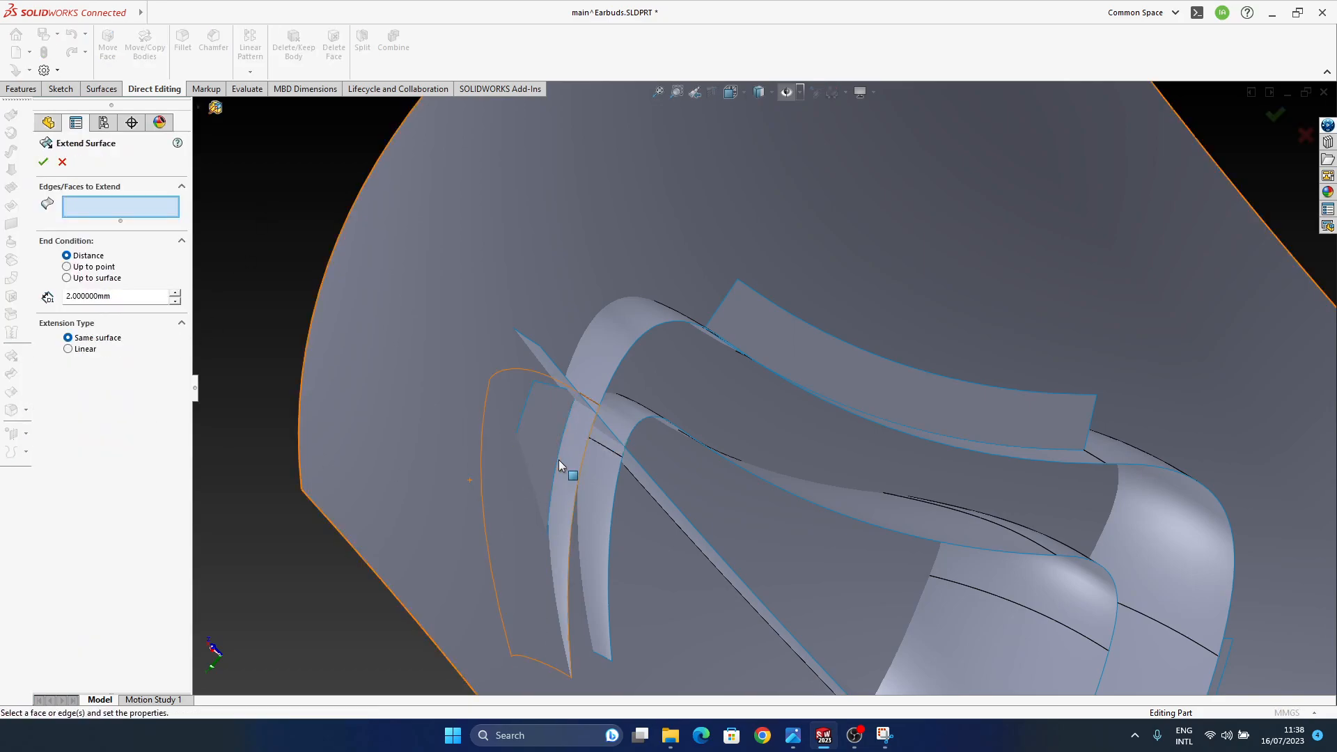
click(555, 464)
middle_drag(621, 437, 659, 428)
click(1274, 113)
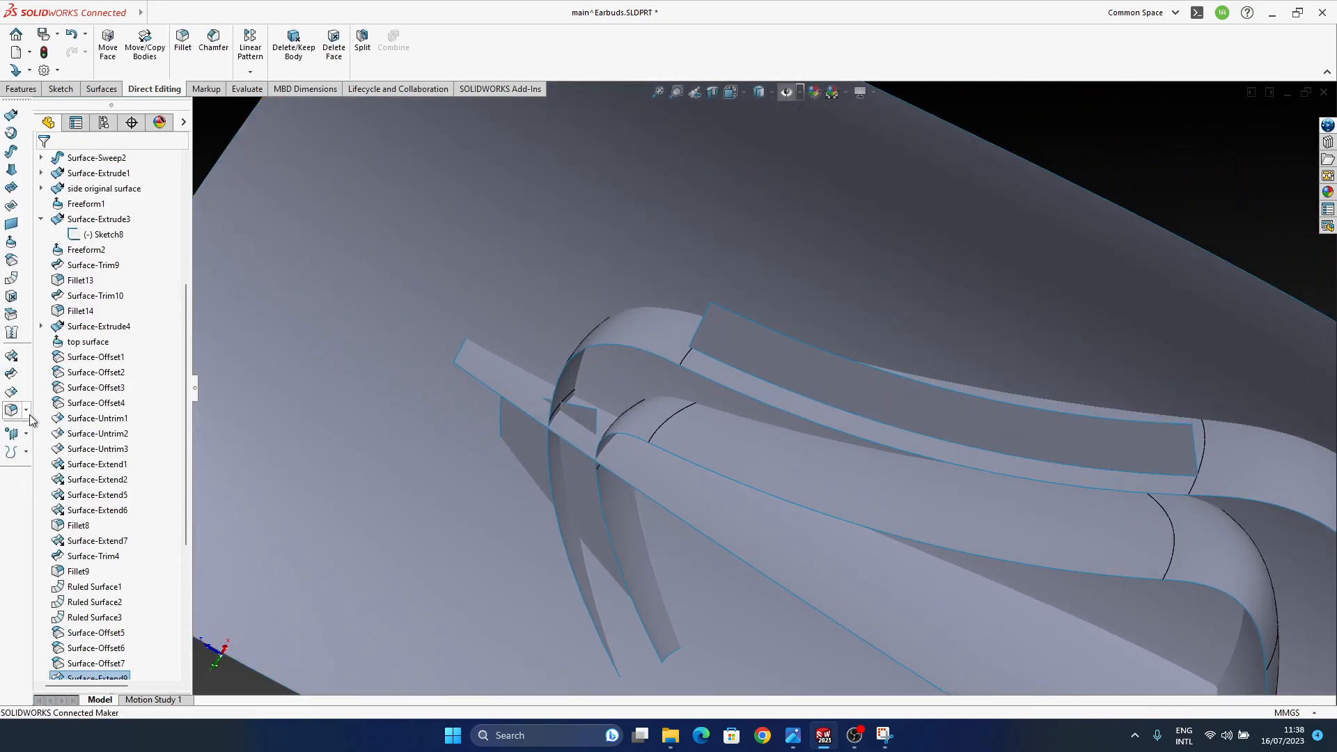
- Extend the offset surface along the concave upper edge by 2 mm using the Same surface extension type
click(12, 372)
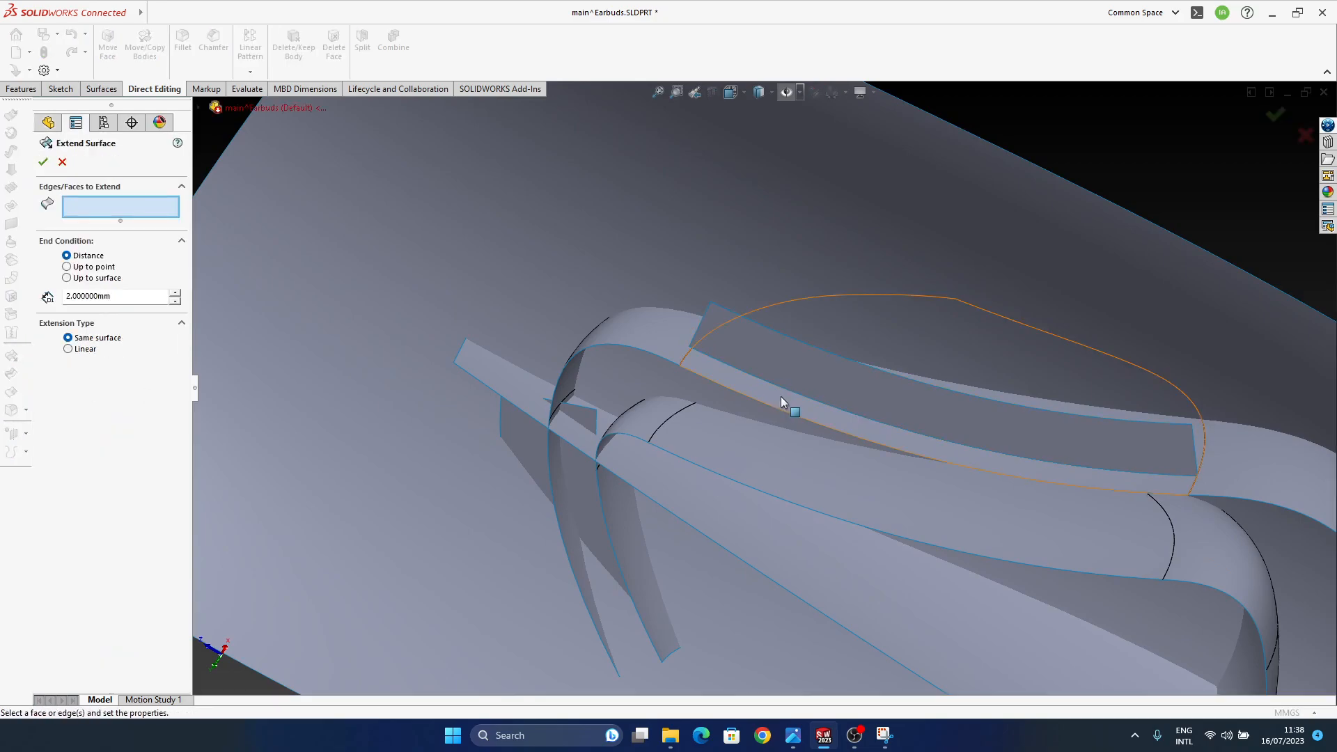
click(747, 371)
key(Return)
- Examine where the ends of the extended upper and narrow-end strips lie relative to the outer band's seam lines
mouse_move(741, 444)
middle_down()
mouse_move(775, 349)
mouse_move(716, 364)
mouse_move(743, 388)
mouse_move(743, 456)
mouse_move(759, 358)
mouse_move(734, 469)
middle_up()
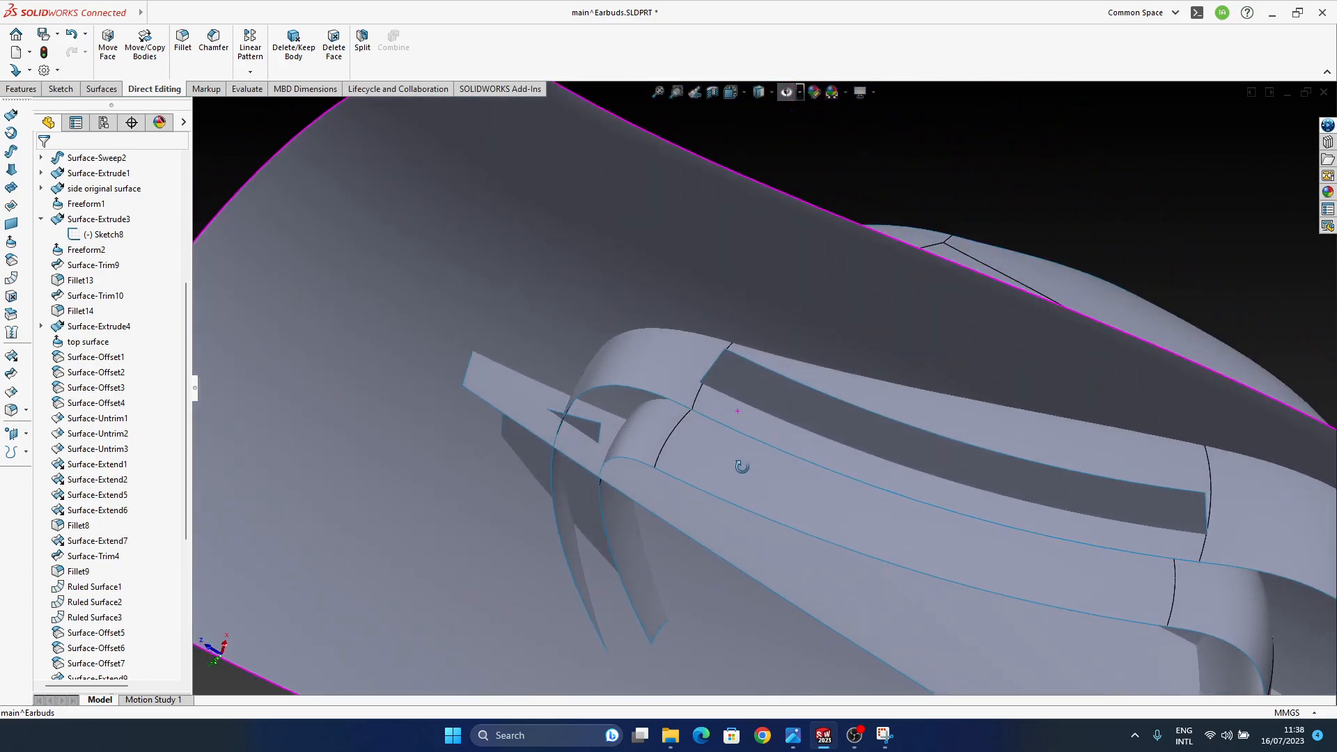
scroll(712, 392, down, 10)
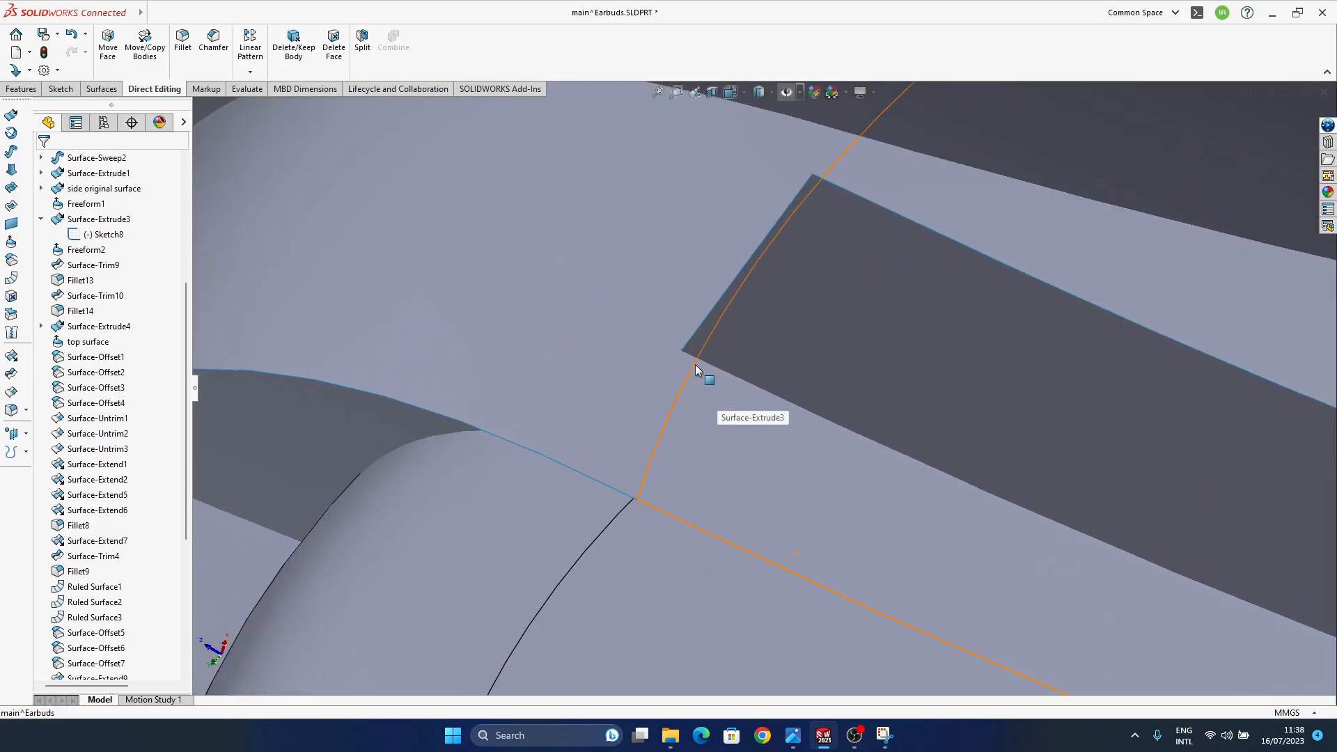
scroll(713, 358, up, 10)
middle_drag(711, 391, 836, 393)
middle_drag(649, 437, 661, 426)
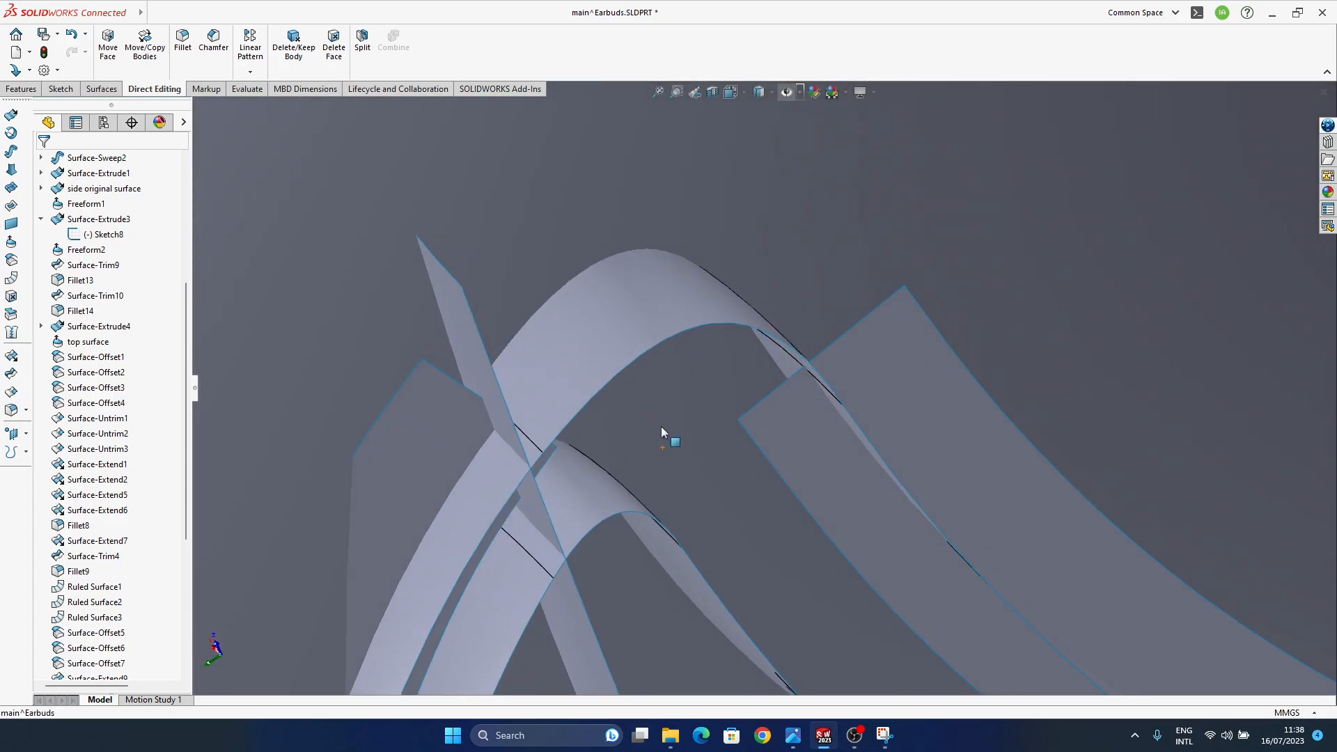
middle_drag(841, 382, 928, 531)
middle_drag(782, 491, 740, 356)
ctrl+middle_drag(904, 548, 740, 449)
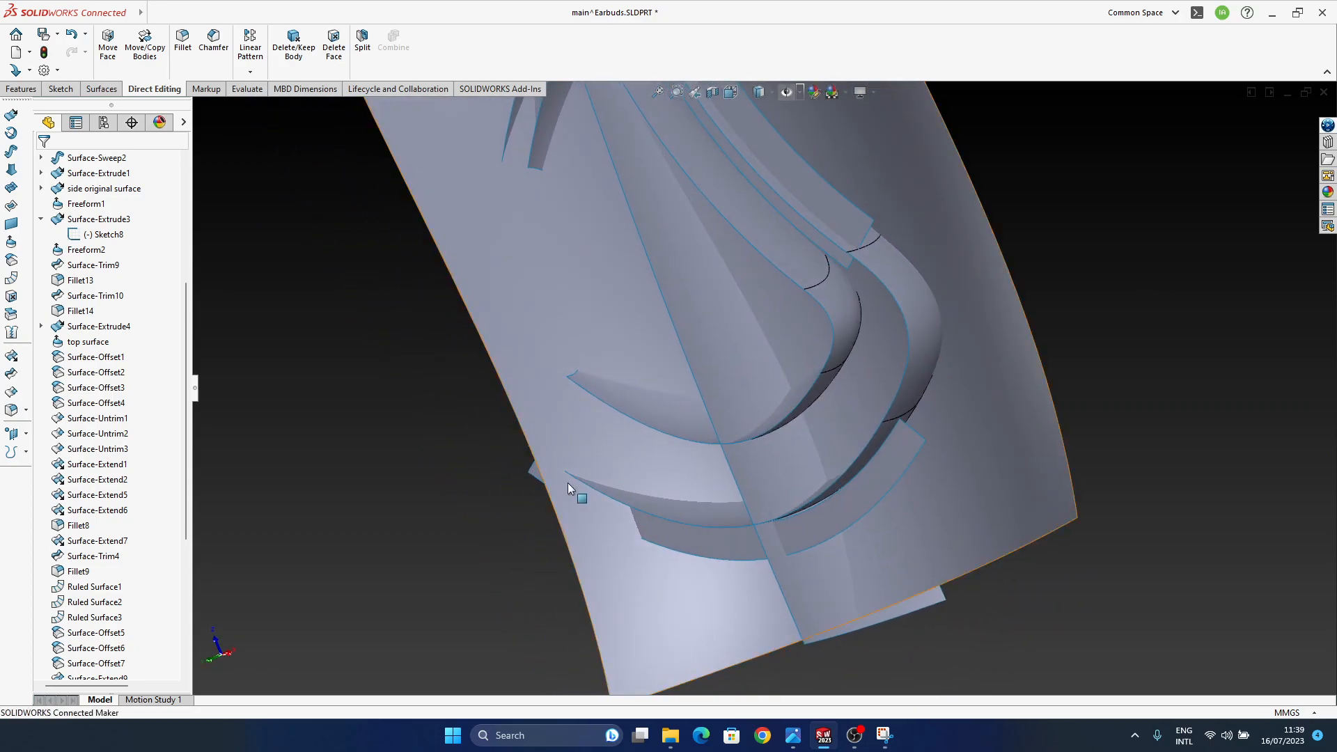
- Extend the offset surface at the outer band's wide end by 2 mm using the Same surface extension type
click(14, 356)
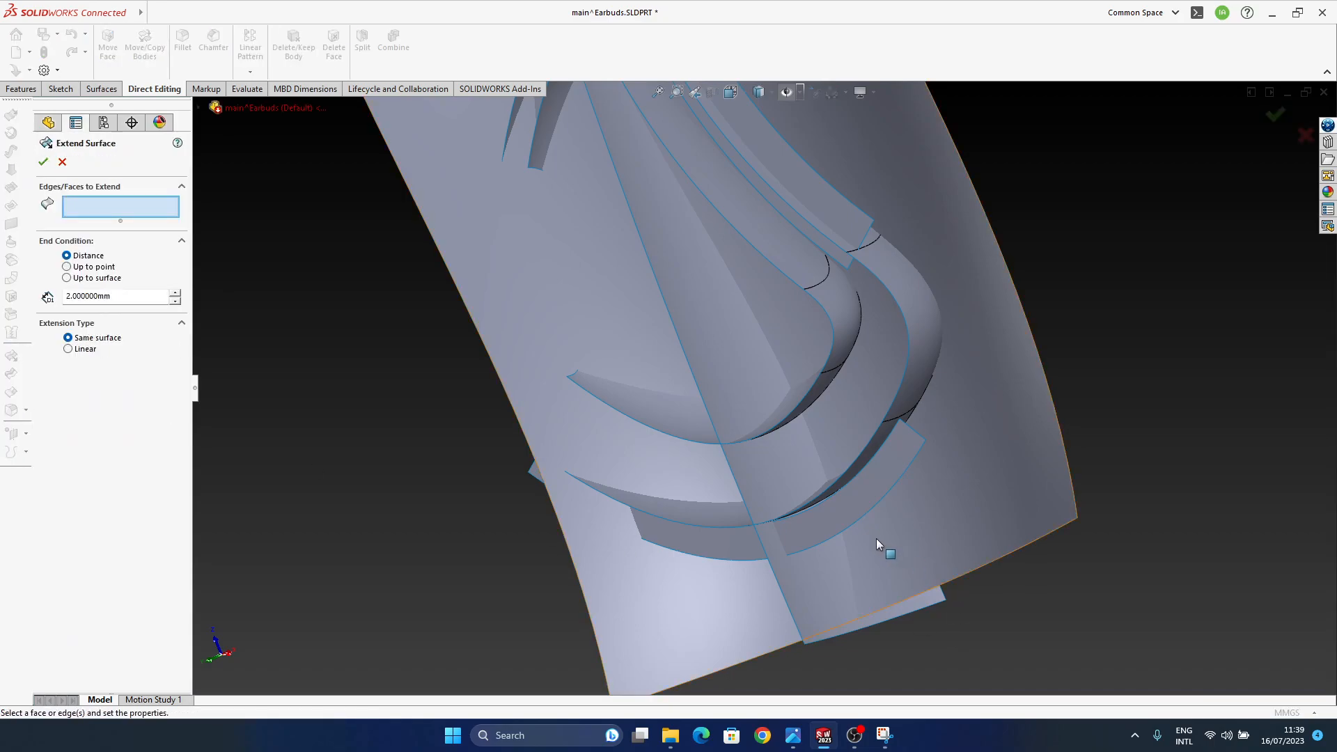
click(870, 461)
click(1274, 113)
middle_drag(975, 432, 850, 465)
scroll(879, 488, down, 5)
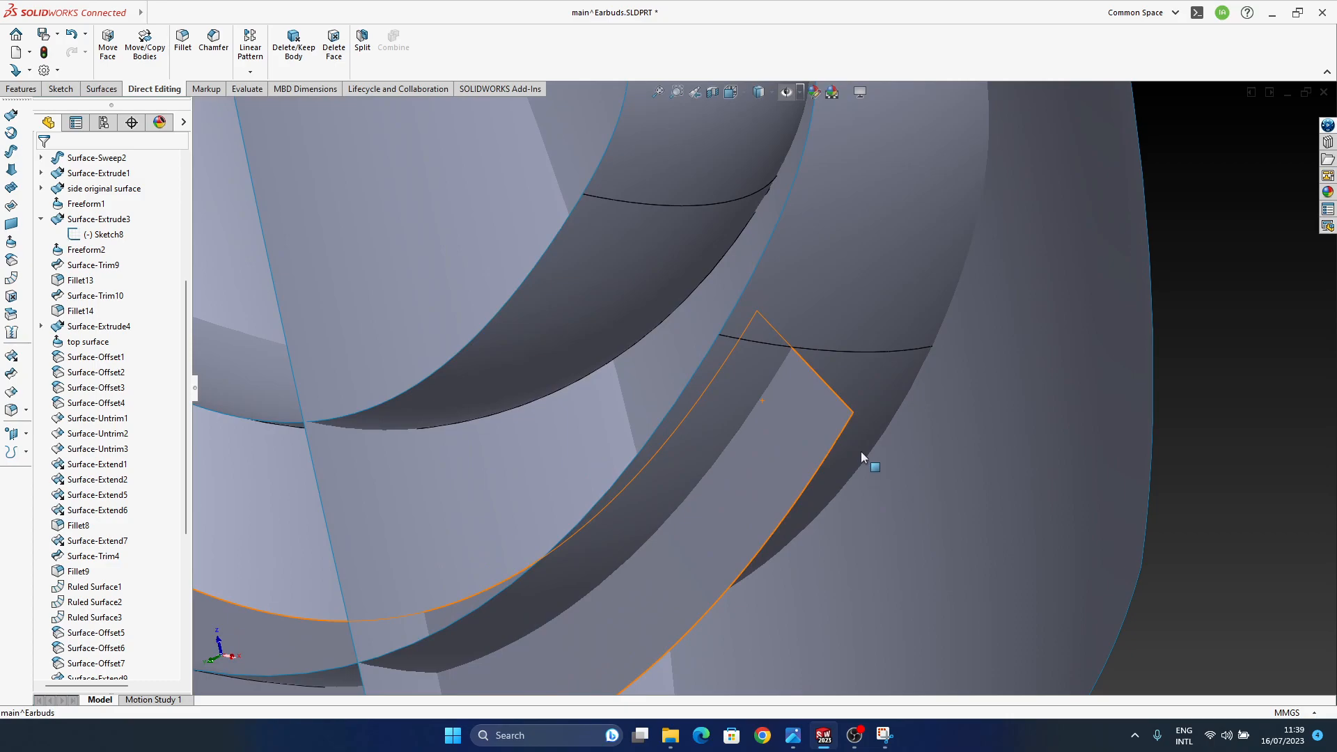
- Inspect from several sides how the three extended strips intersect the outer band and where their ends meet its seams
ctrl+middle_drag(824, 414, 824, 483)
scroll(806, 400, down, 6)
scroll(806, 411, up, 7)
scroll(807, 410, up, 6)
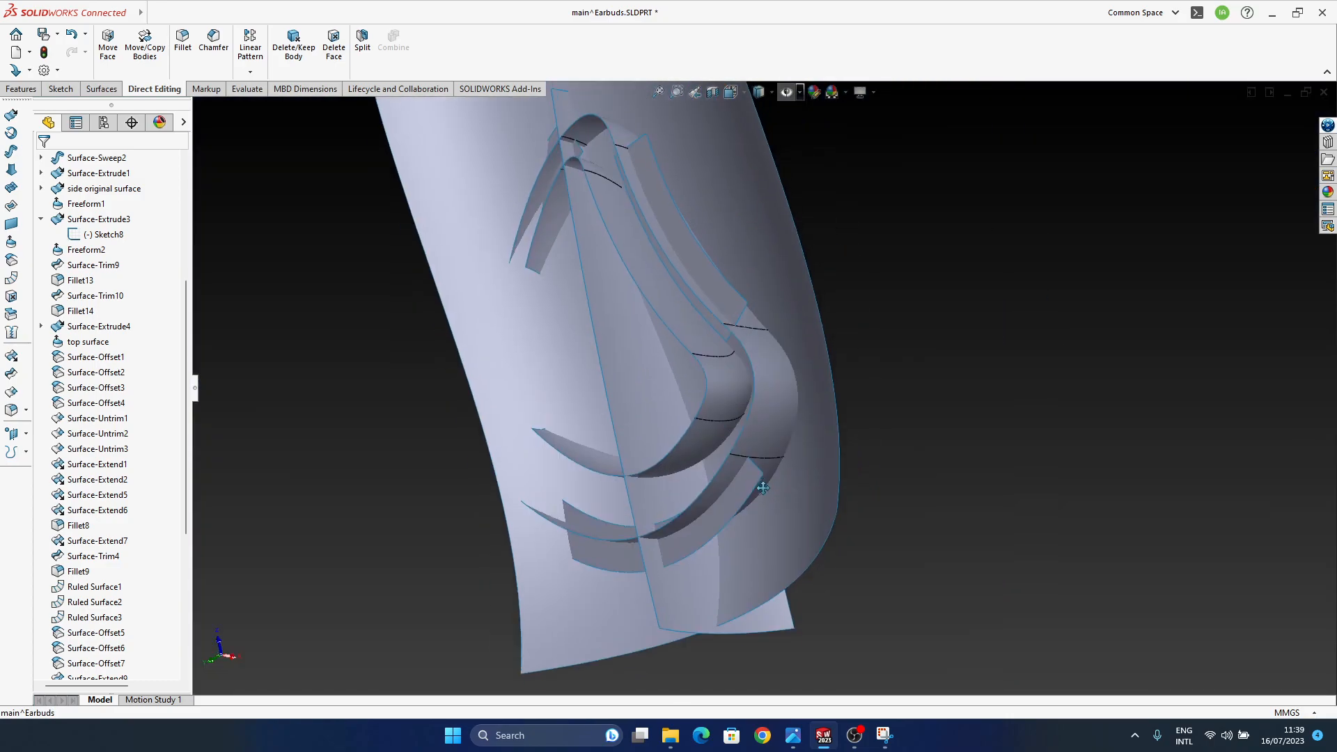
middle_drag(756, 454, 862, 503)
middle_drag(739, 362, 710, 348)
scroll(684, 313, down, 9)
ctrl+middle_drag(733, 437, 732, 493)
click(736, 352)
ctrl+middle_drag(508, 439, 741, 386)
middle_drag(853, 317, 785, 405)
click(657, 260)
scroll(869, 453, up, 4)
click(341, 208)
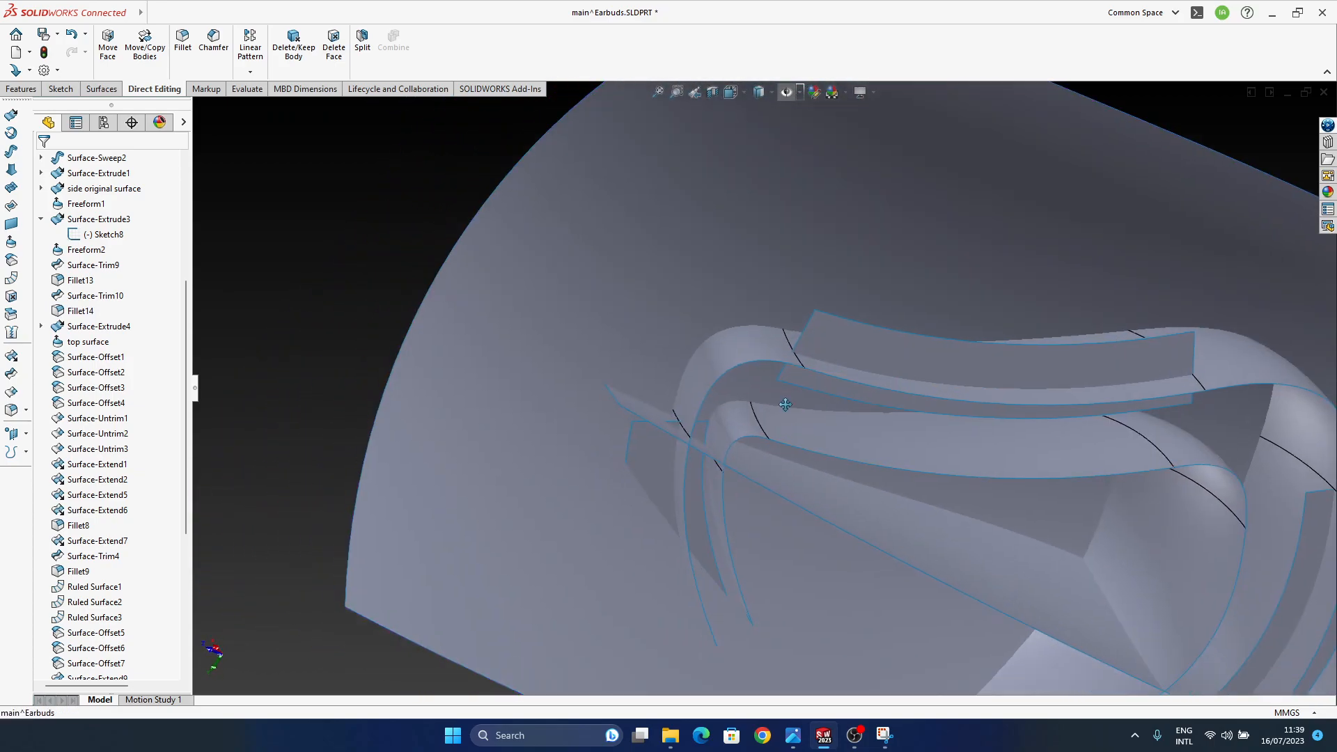
- Offset the concave-edge strip's end edge nearest the narrow end by 2 mm on the surface using Offset On Surface
scroll(766, 411, down, 5)
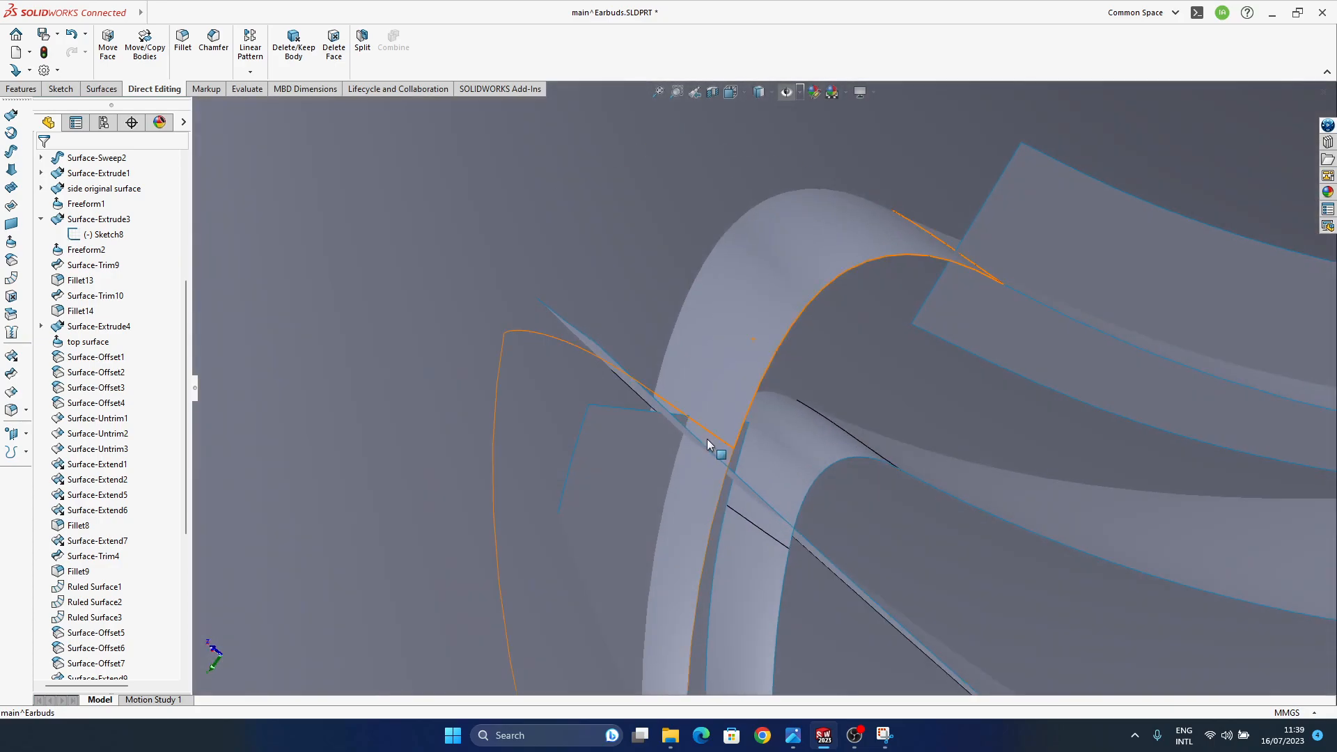
scroll(707, 438, down, 3)
middle_drag(704, 434, 731, 446)
scroll(794, 456, up, 5)
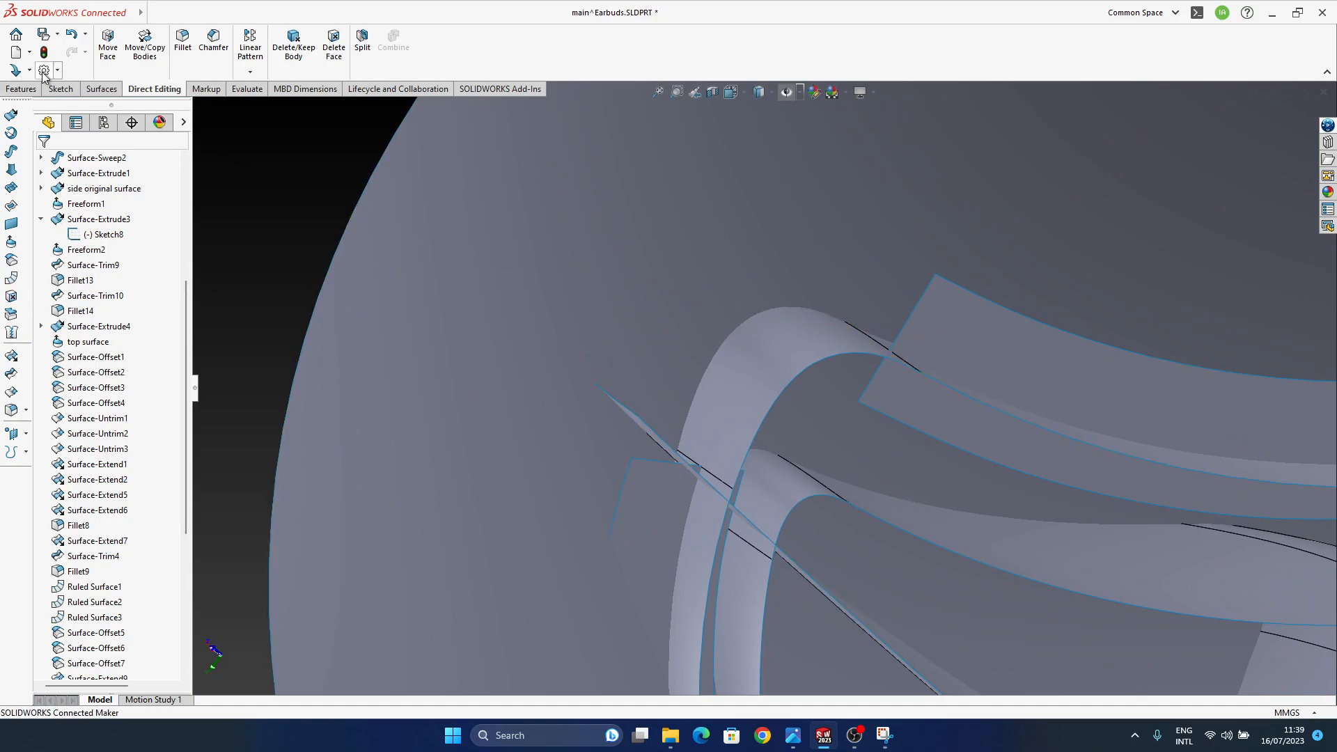
click(61, 90)
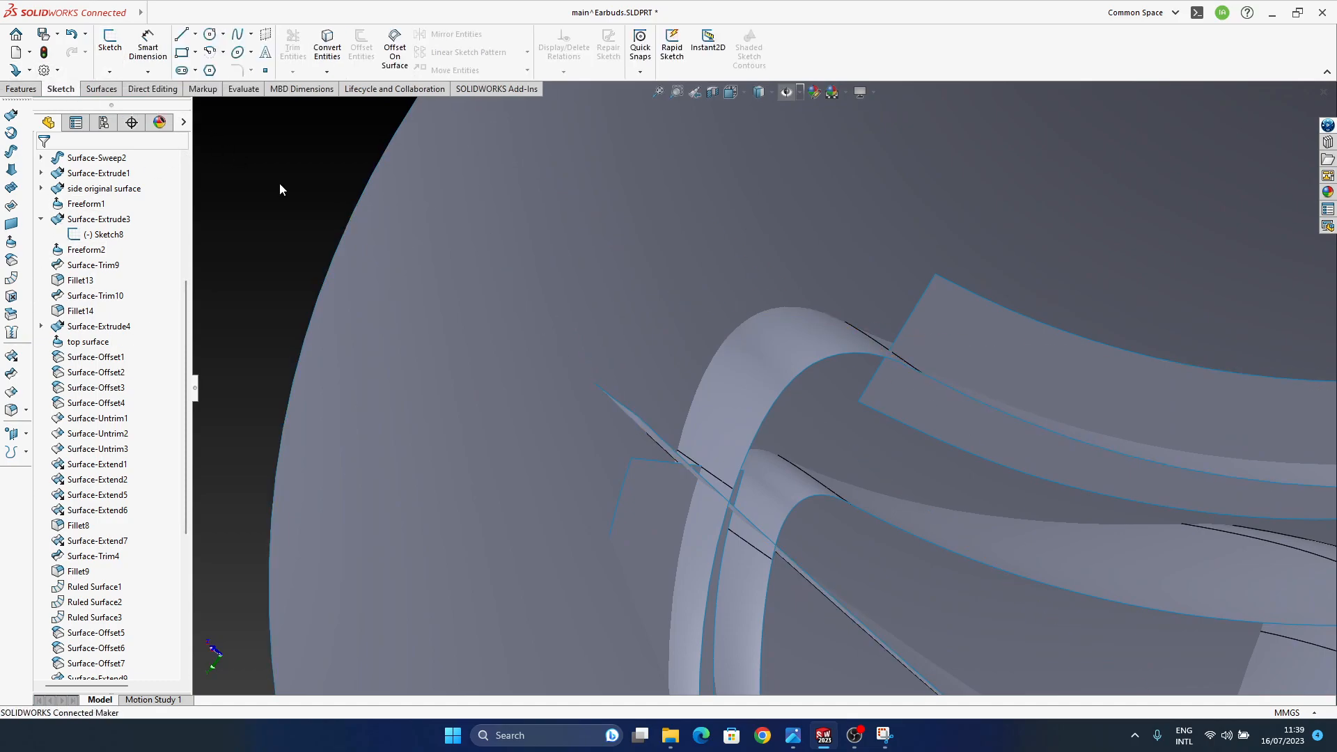
click(395, 42)
click(905, 332)
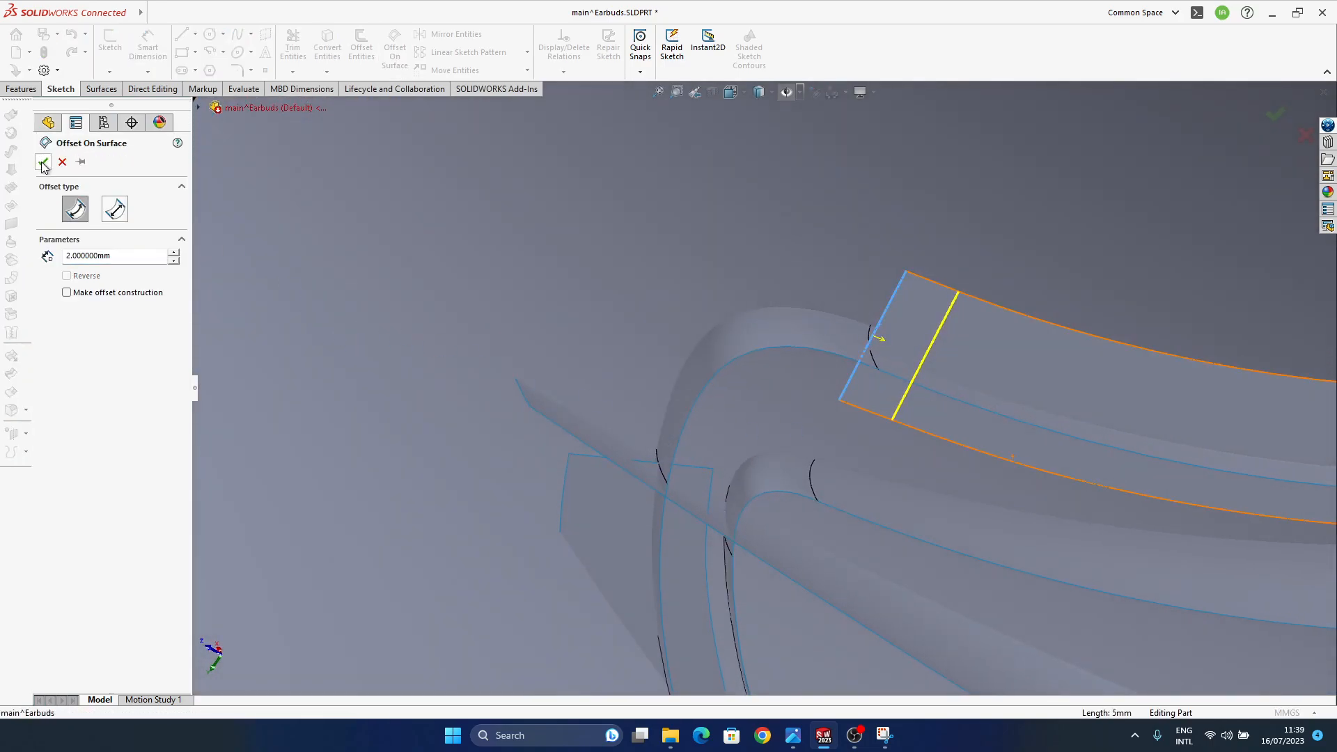
click(43, 163)
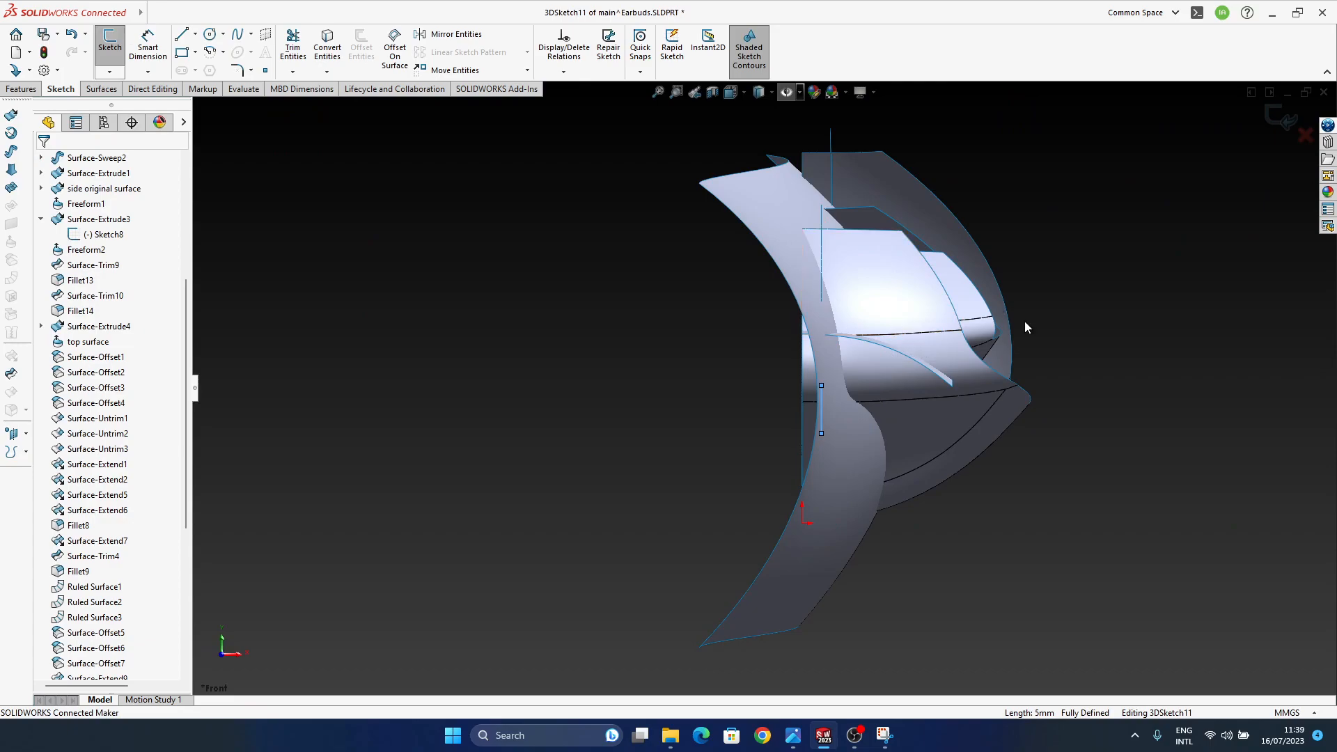
click(1268, 124)
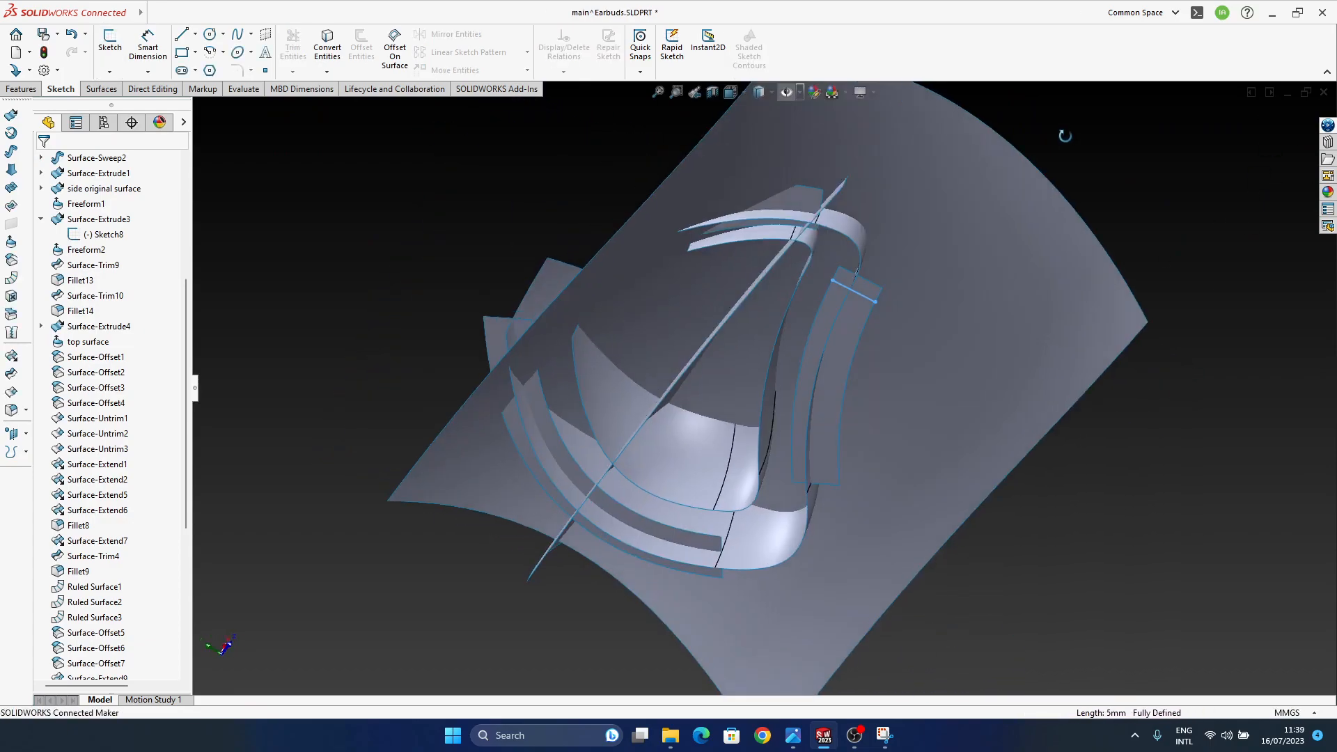
- Create a 2 mm on-surface offset line from the narrow-end strip's end edge that faces the concave-edge strip
middle_drag(893, 122, 1112, 446)
middle_drag(993, 479, 749, 487)
scroll(826, 535, down, 3)
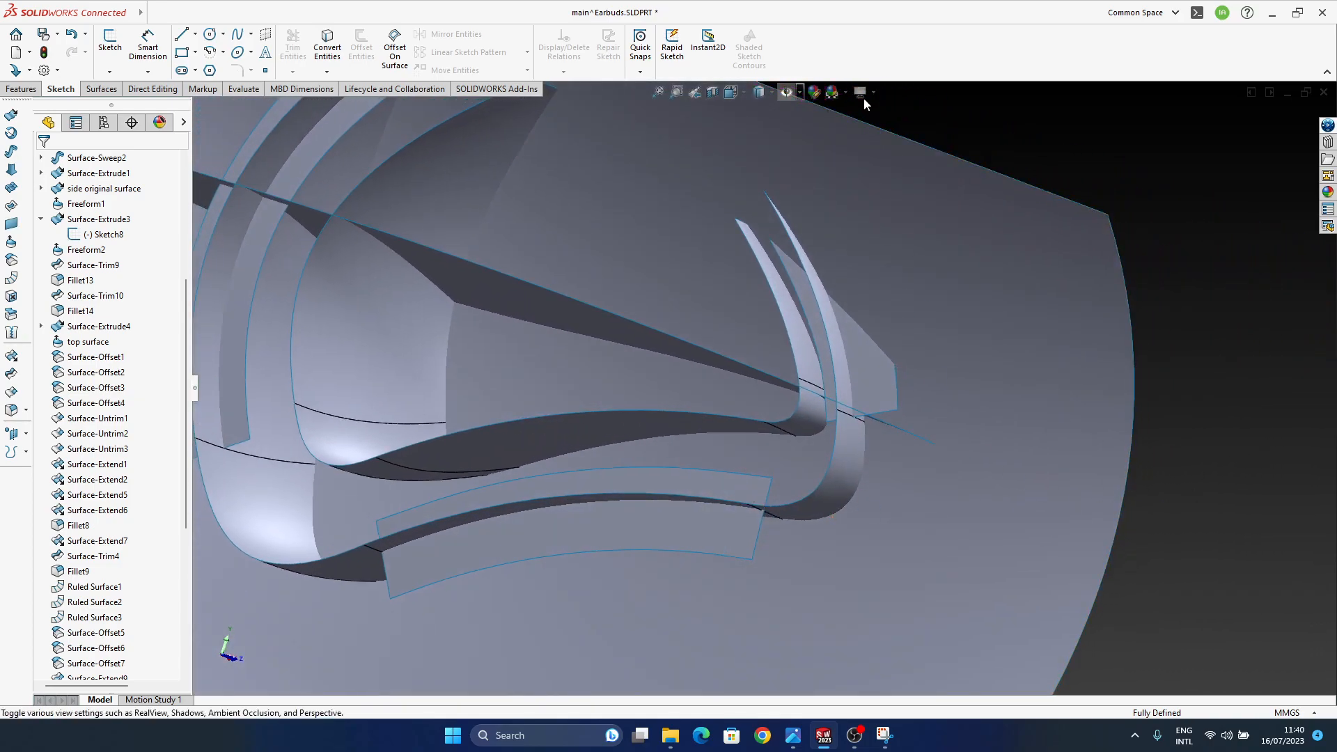
middle_drag(1114, 454, 834, 418)
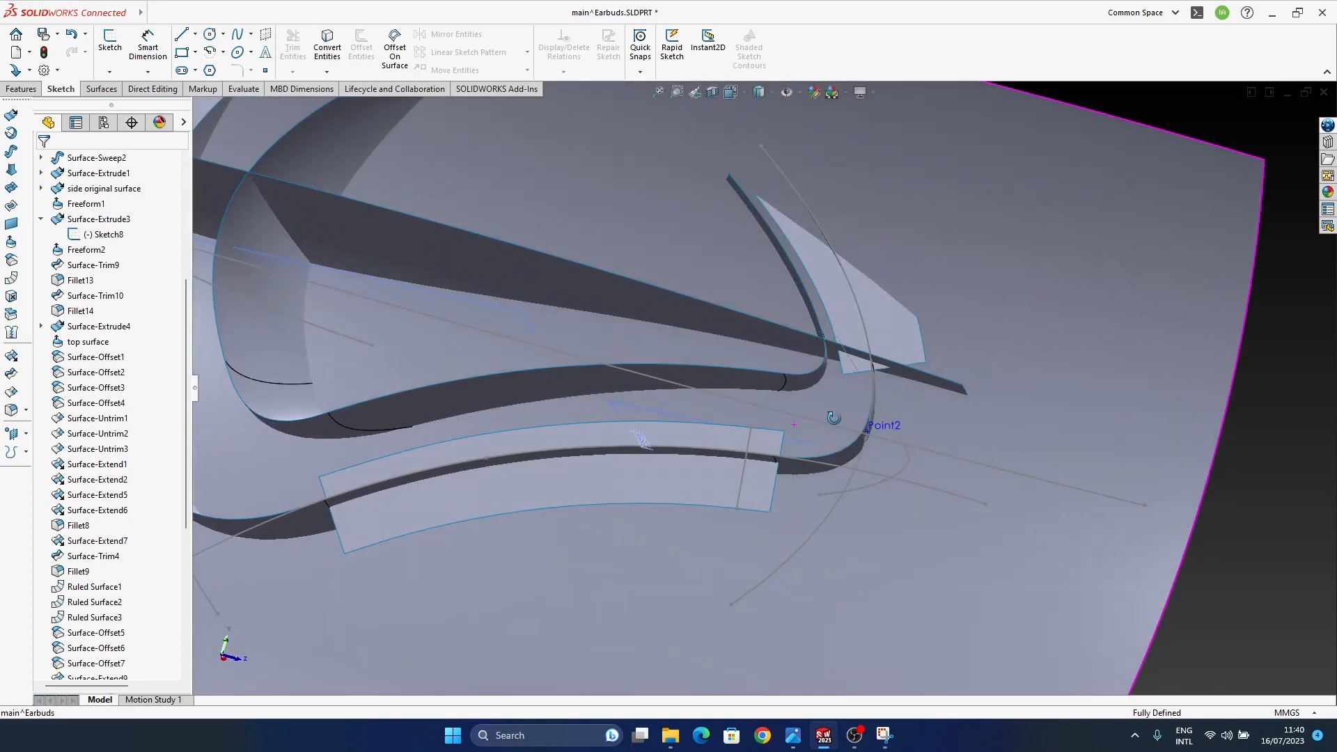
middle_drag(1250, 463, 1207, 380)
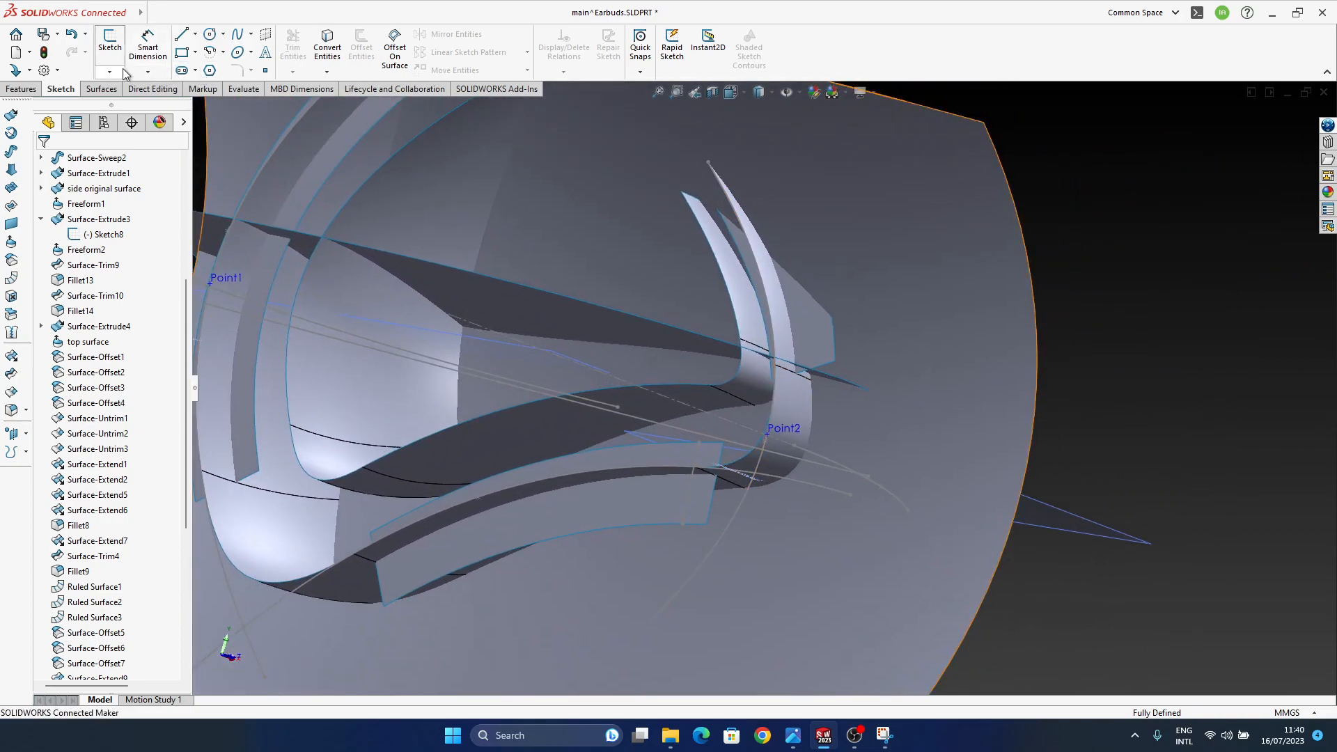
click(395, 48)
click(820, 369)
click(1275, 115)
key(ctrl+1)
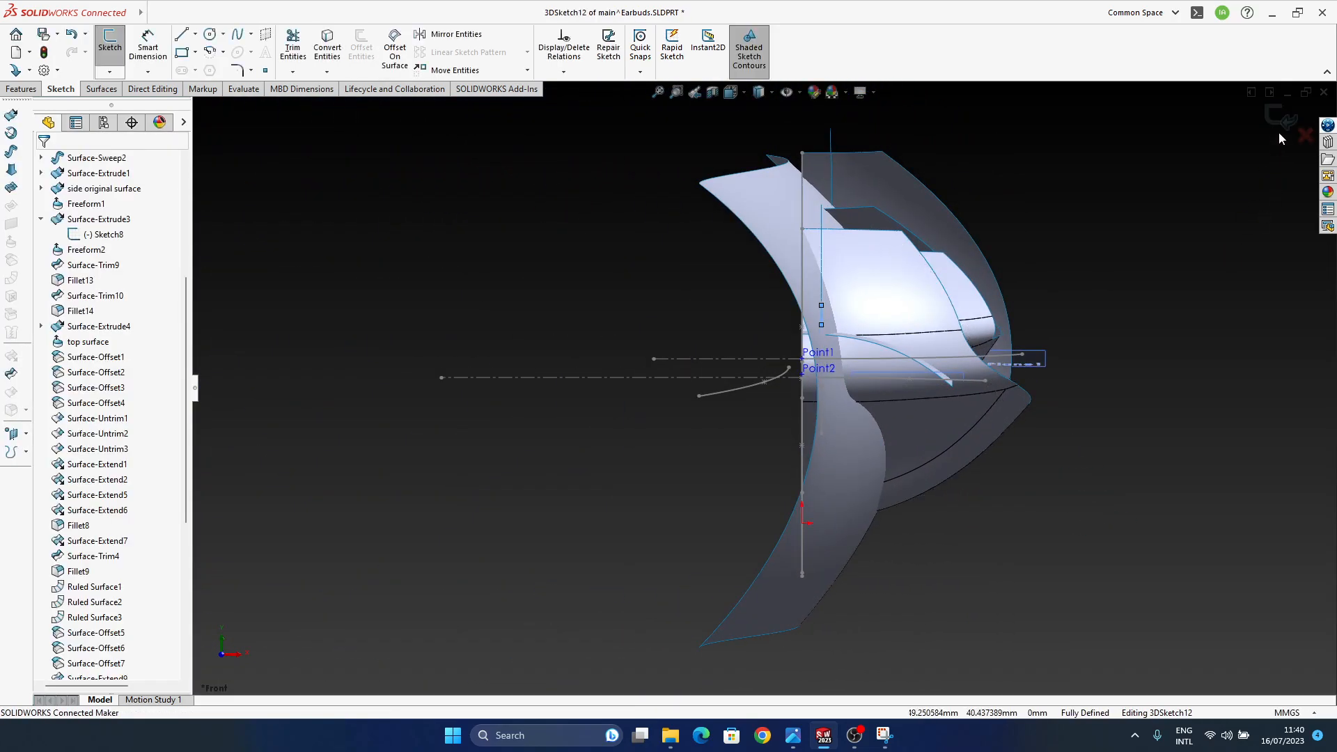
click(1279, 122)
- Offset both end edge segments of the wide-end strip, beside the lower bend, by 2 mm on the surface
mouse_move(824, 402)
middle_down()
mouse_move(832, 422)
mouse_move(680, 462)
mouse_move(731, 472)
mouse_move(478, 506)
middle_up()
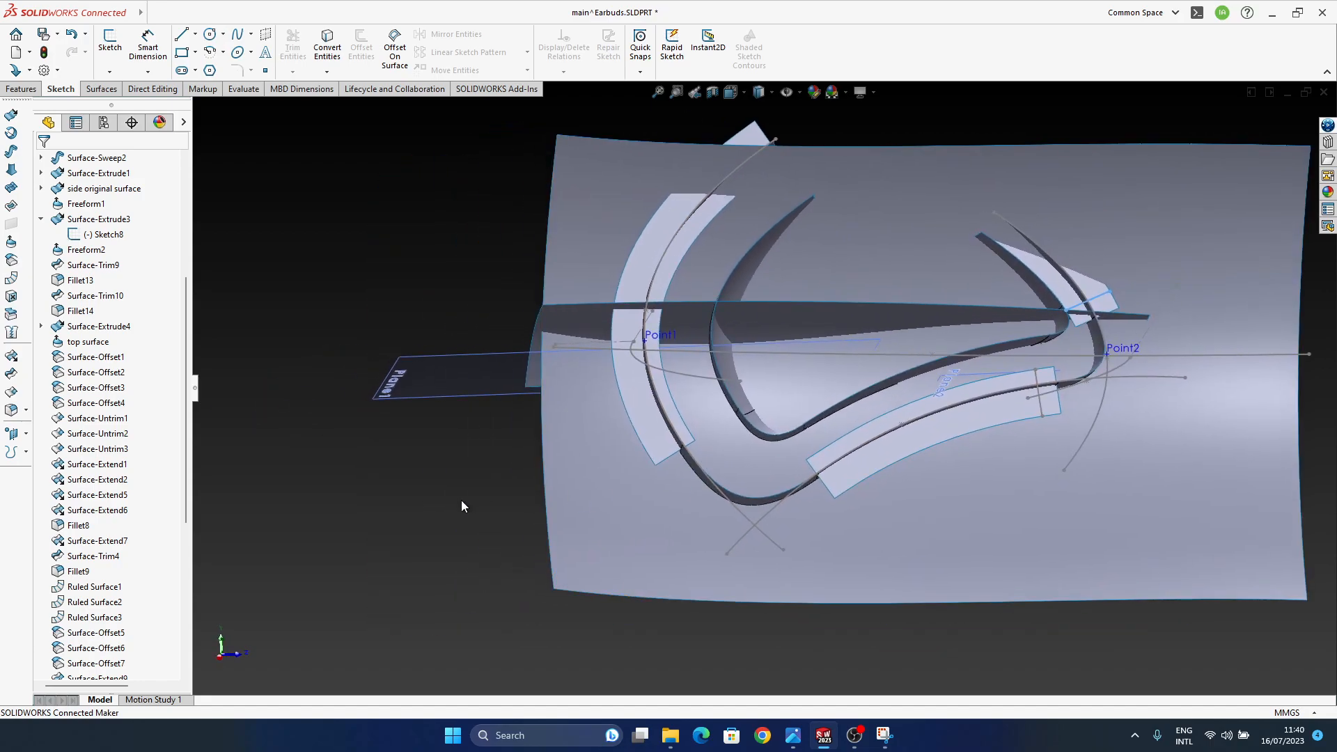
click(395, 56)
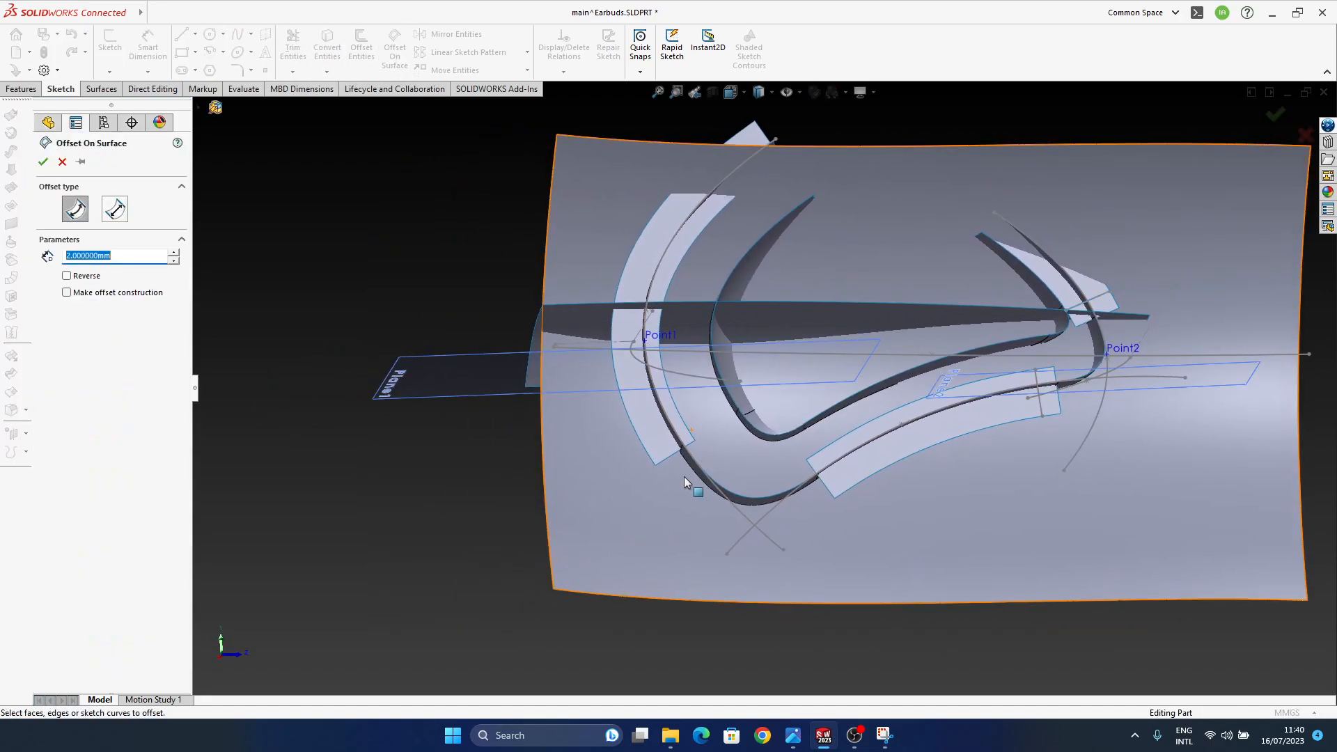
scroll(679, 456, down, 6)
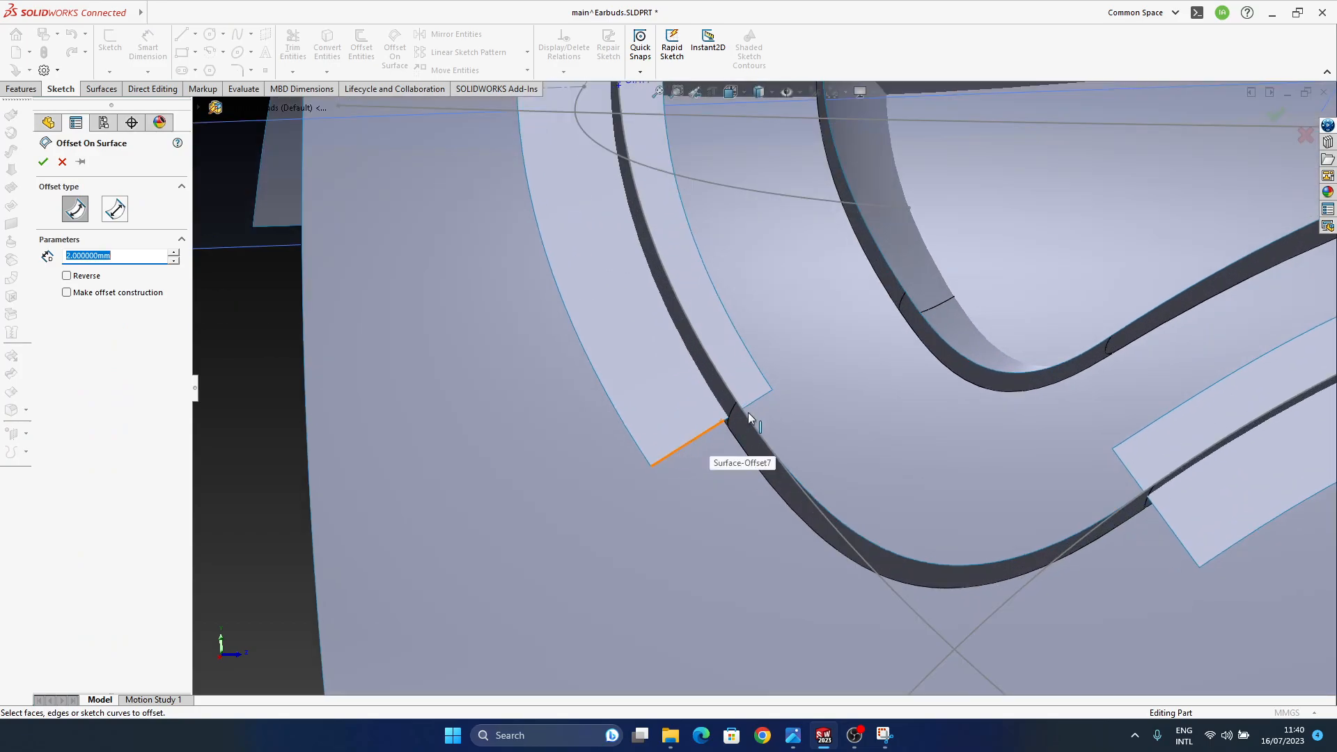
click(760, 404)
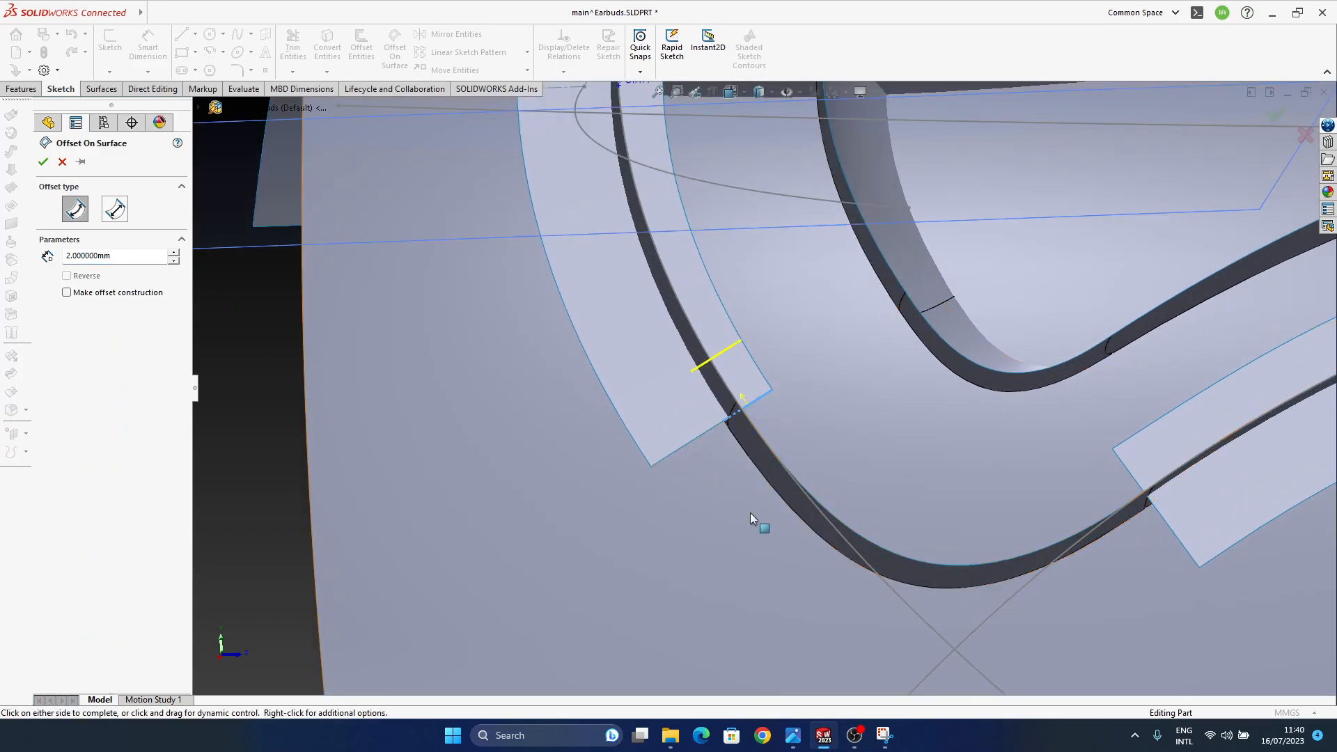
click(698, 437)
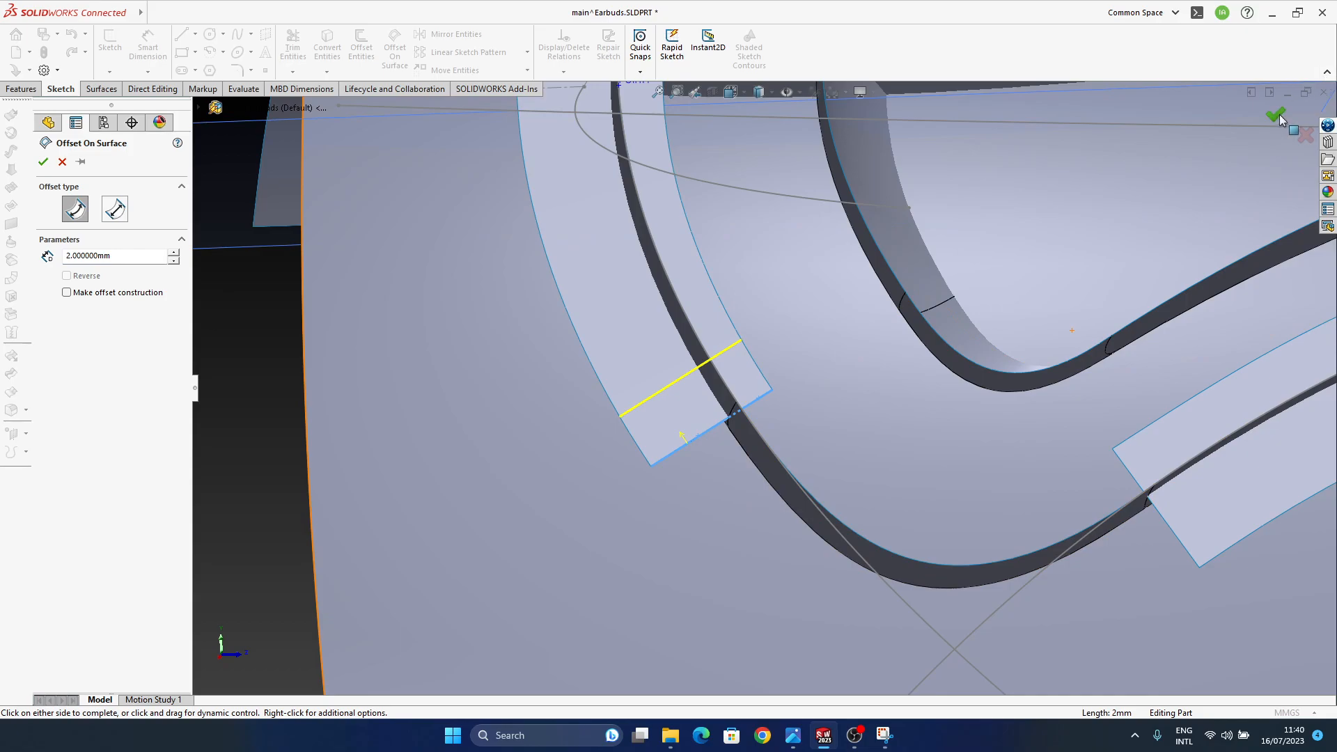
click(1275, 120)
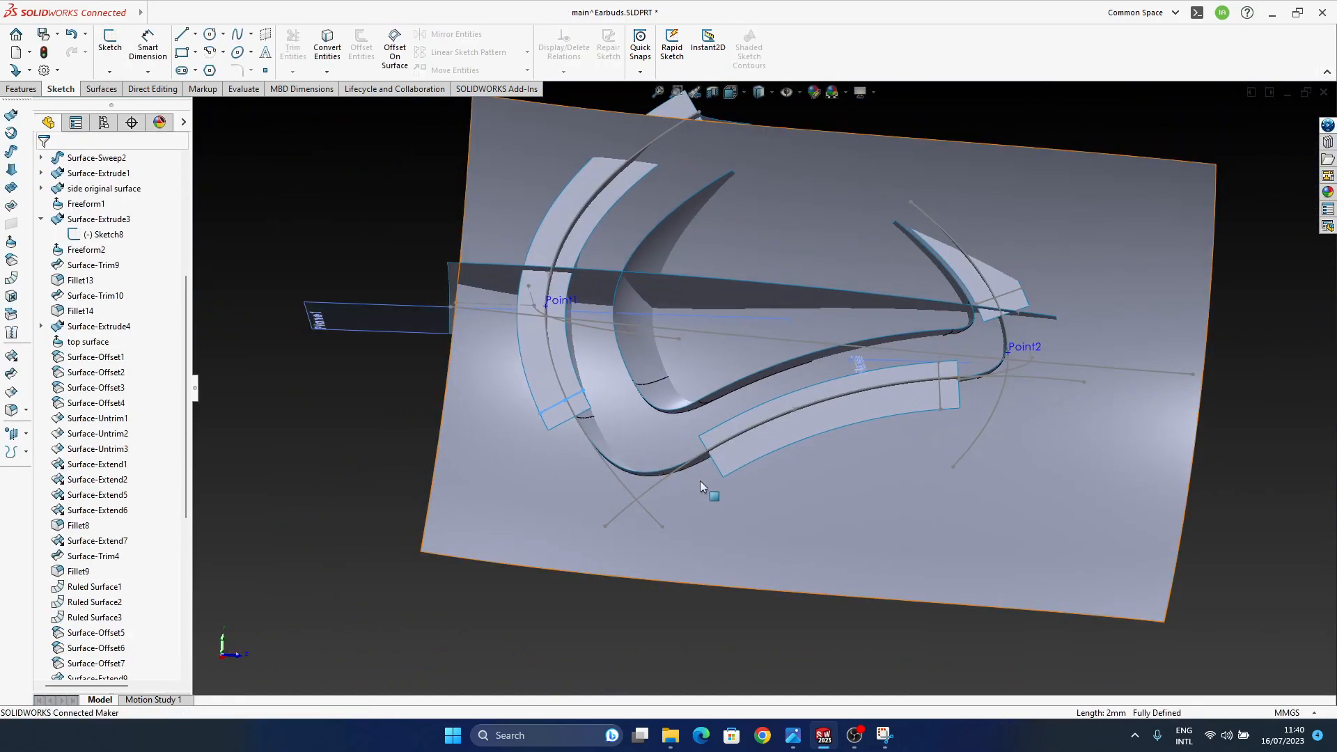
click(337, 441)
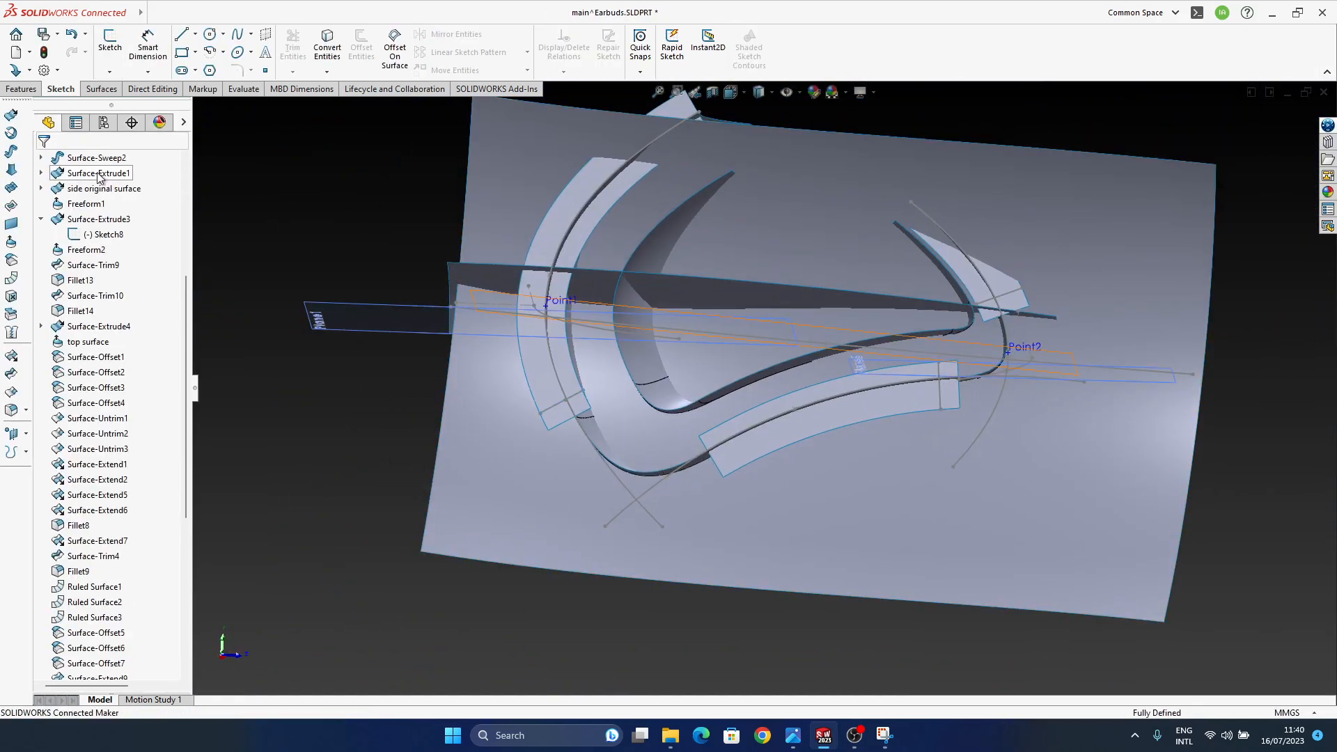
- Offset the concave-edge strip's other end edge, nearest the wide end, by 2 mm on the surface
click(395, 49)
click(718, 464)
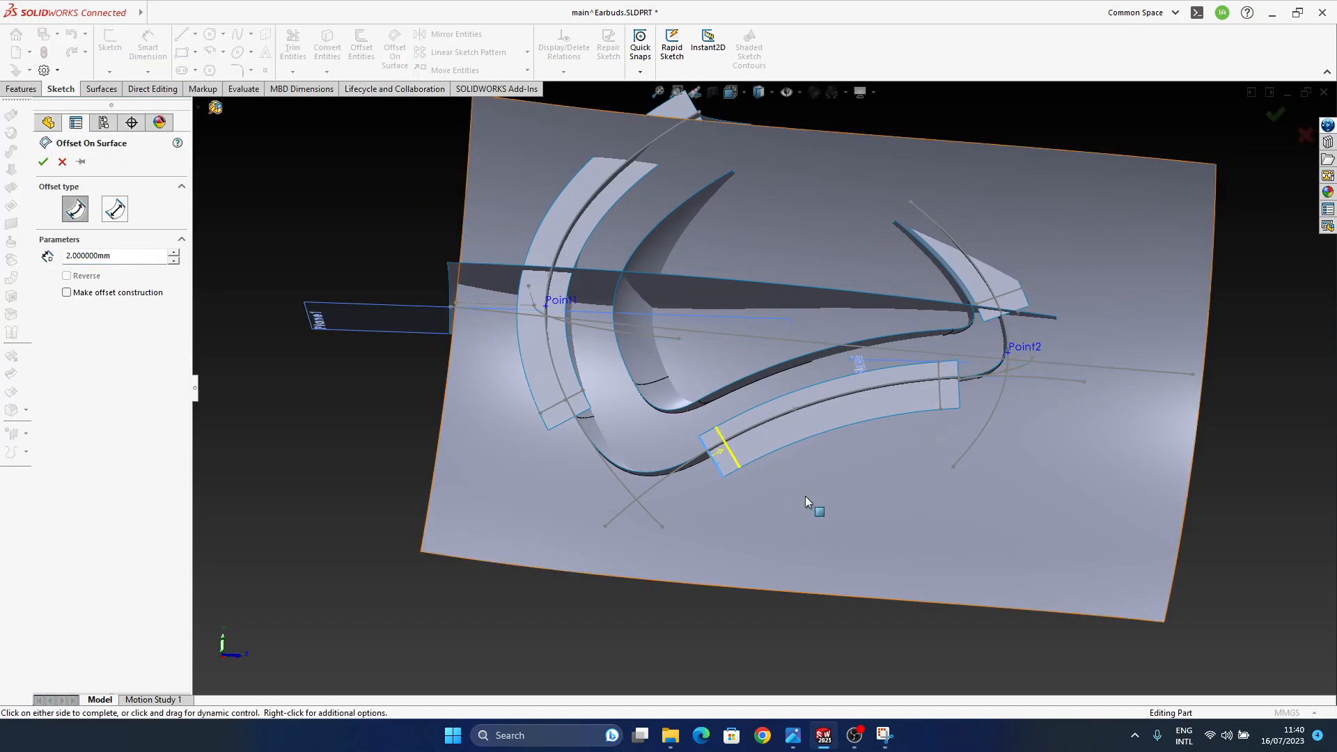
click(1275, 115)
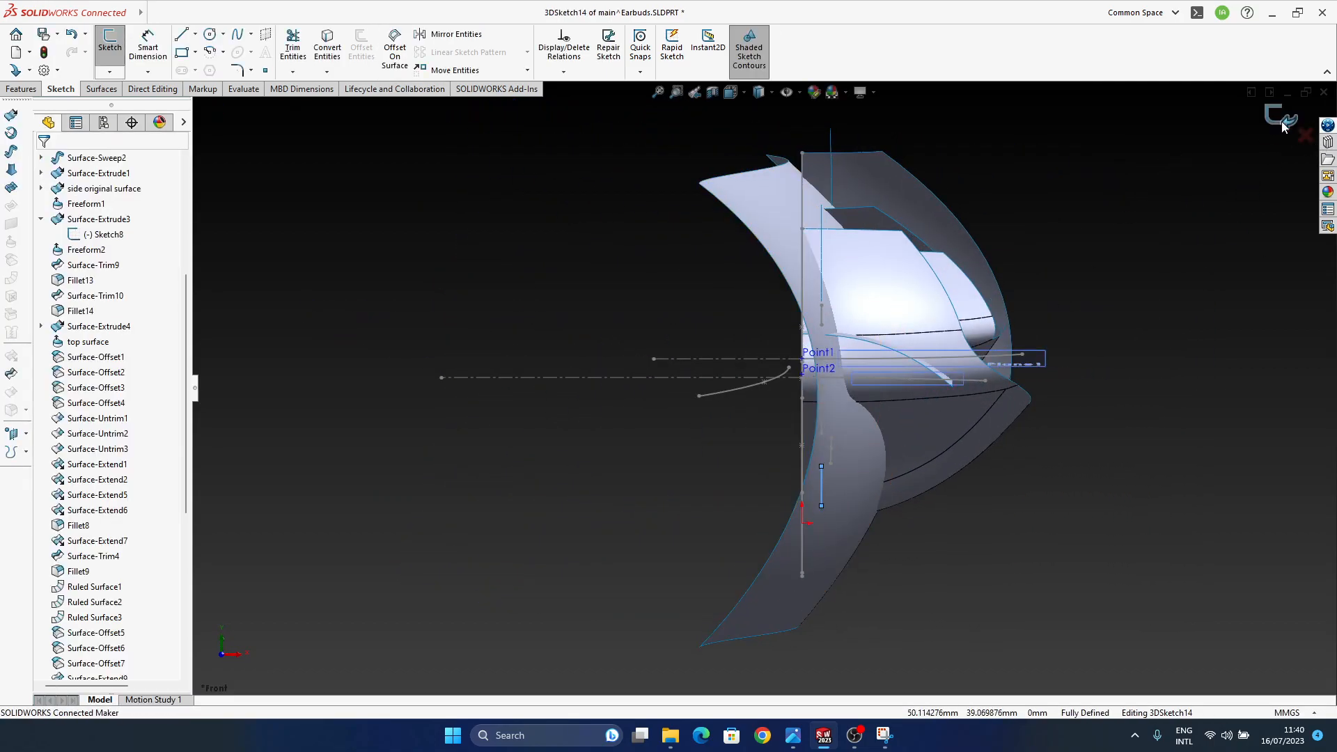
click(1284, 120)
- Trim the wide-end strip with a Standard trim using 3DSketch13, removing the 2 mm end piece beside the lower bend
middle_drag(473, 473, 782, 458)
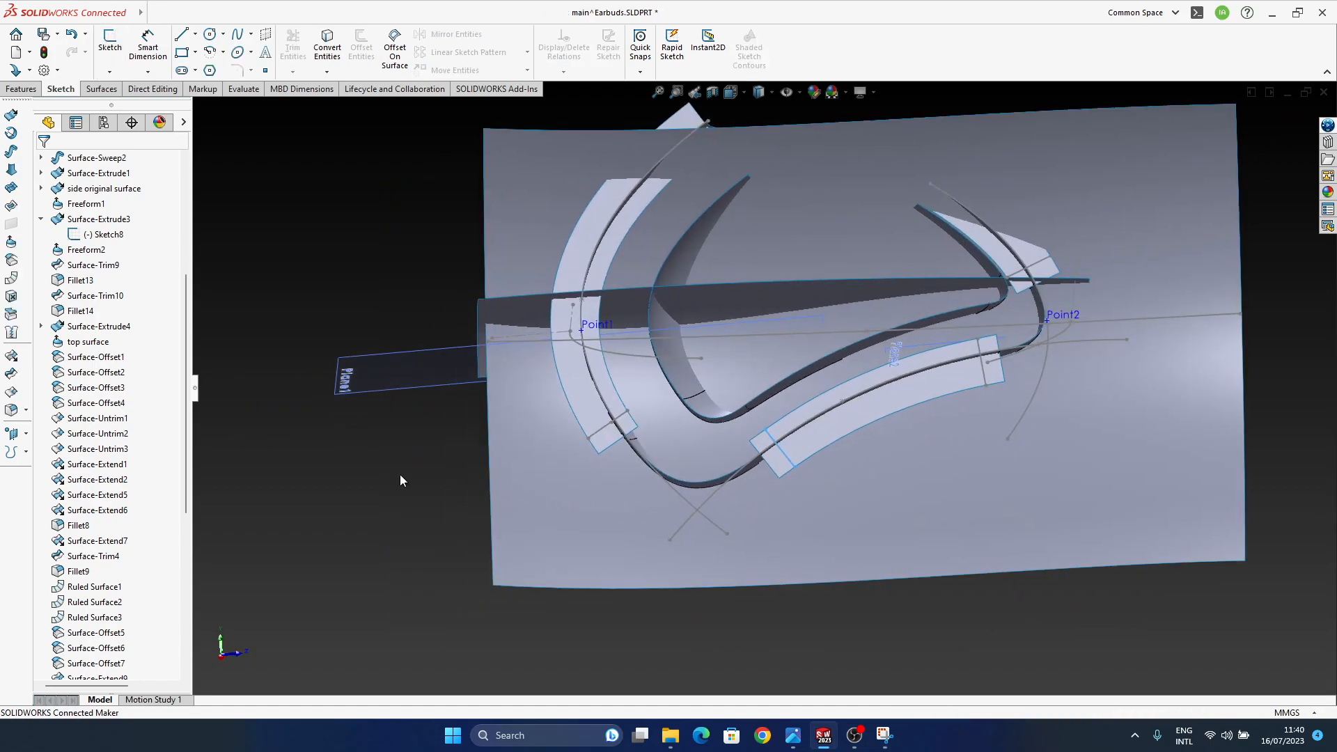
scroll(592, 444, down, 7)
scroll(634, 425, up, 3)
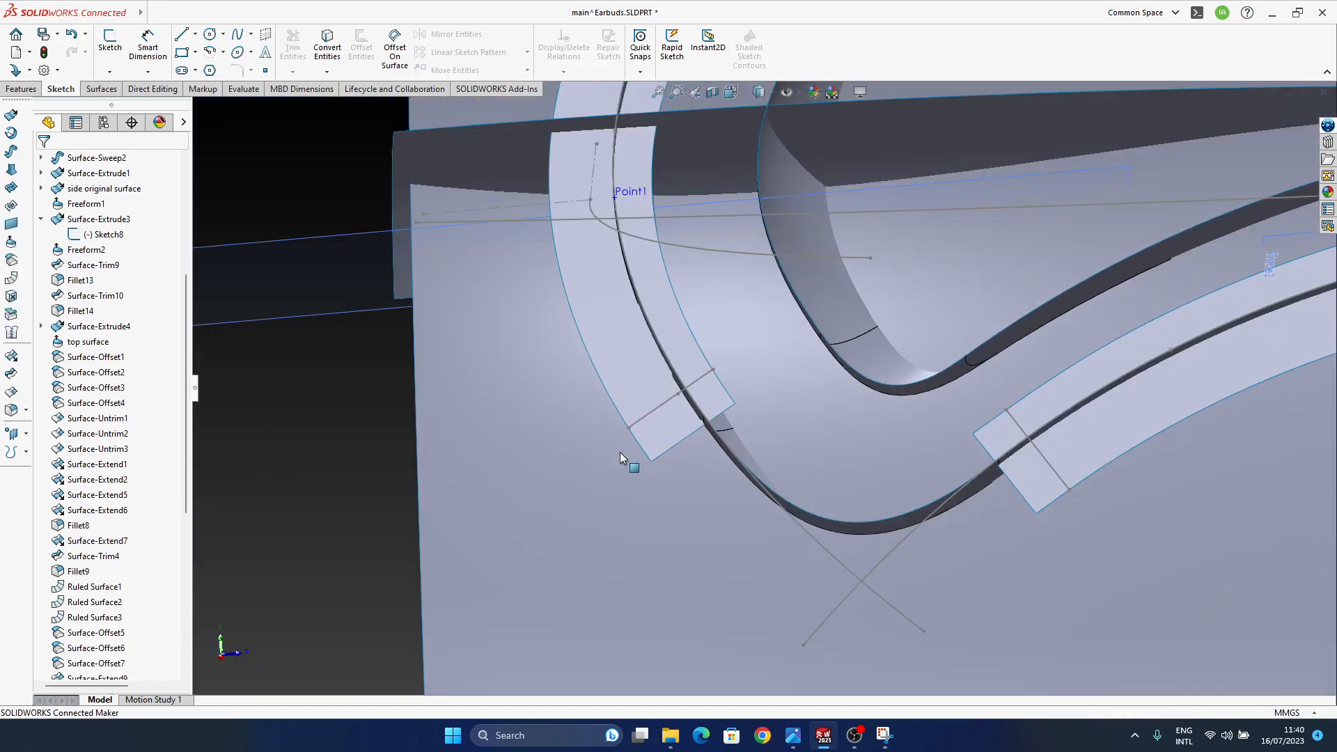
scroll(619, 453, up, 4)
scroll(664, 440, down, 4)
scroll(664, 440, up, 3)
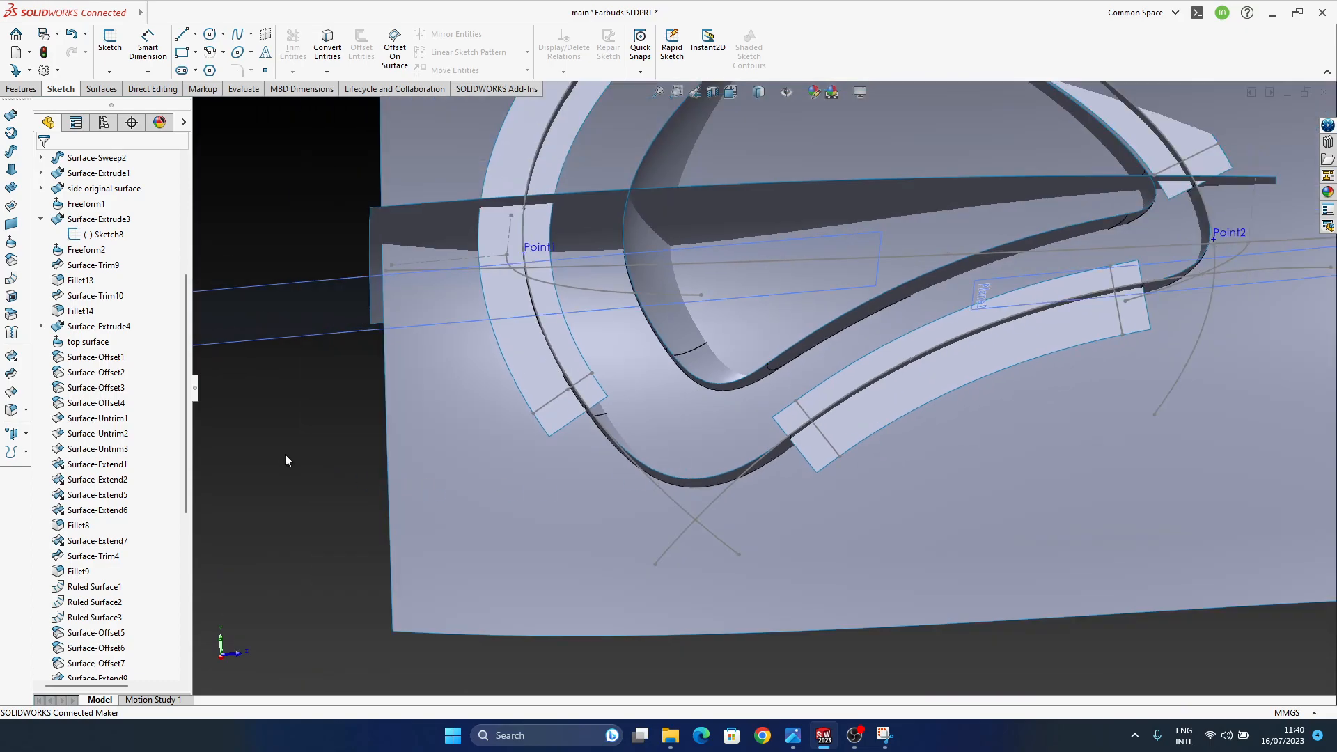
click(12, 391)
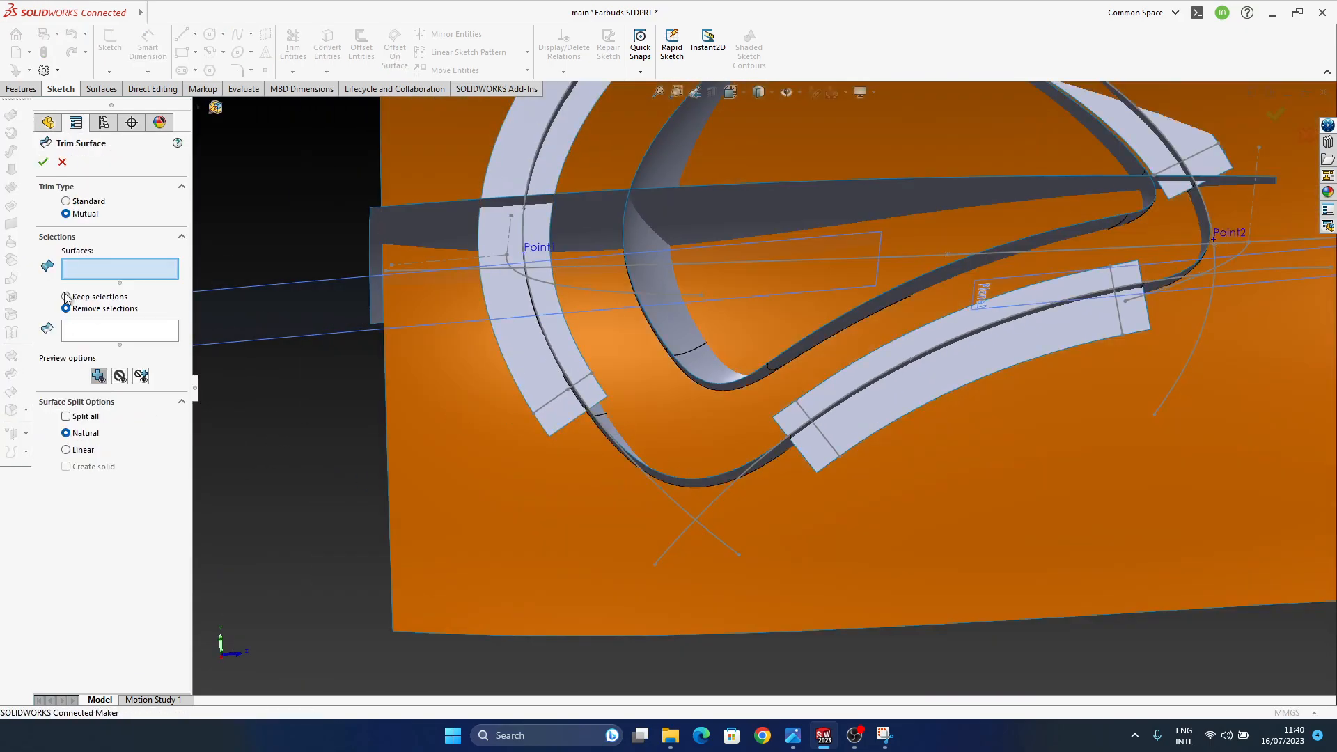
click(97, 202)
click(564, 399)
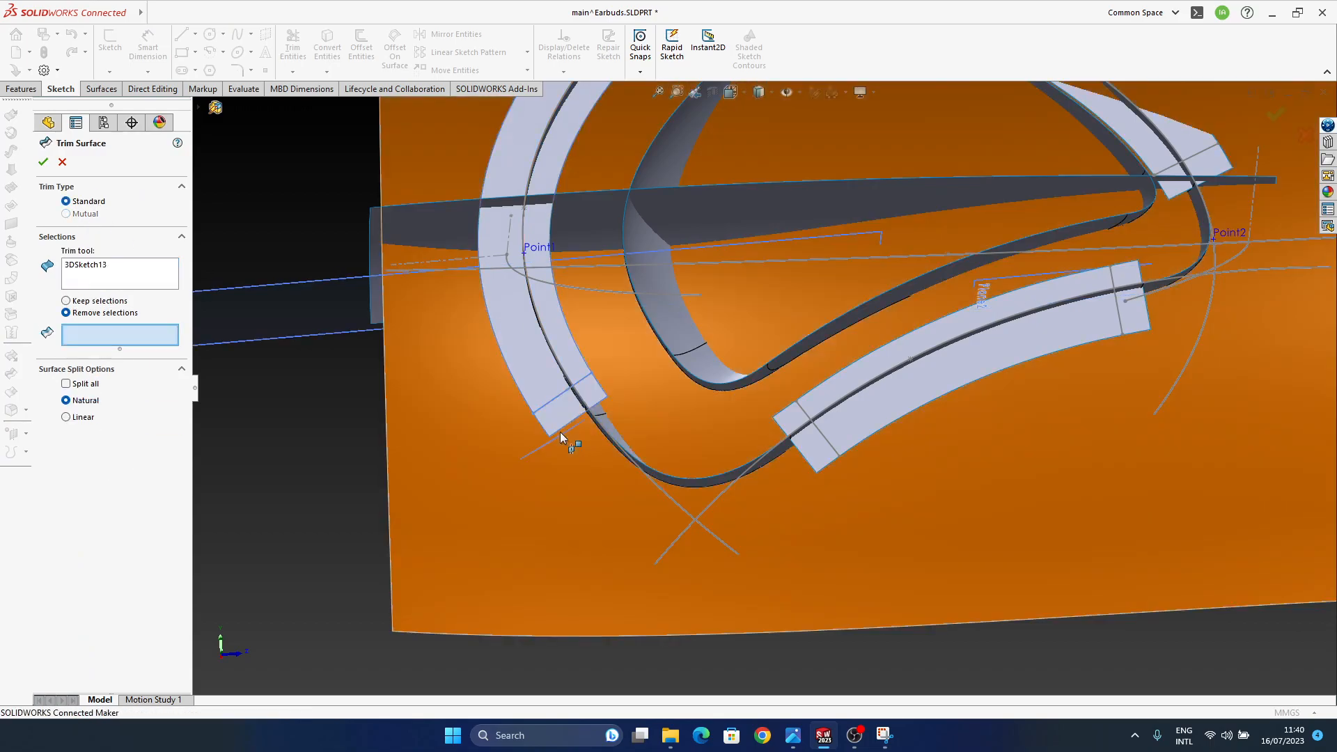
click(564, 432)
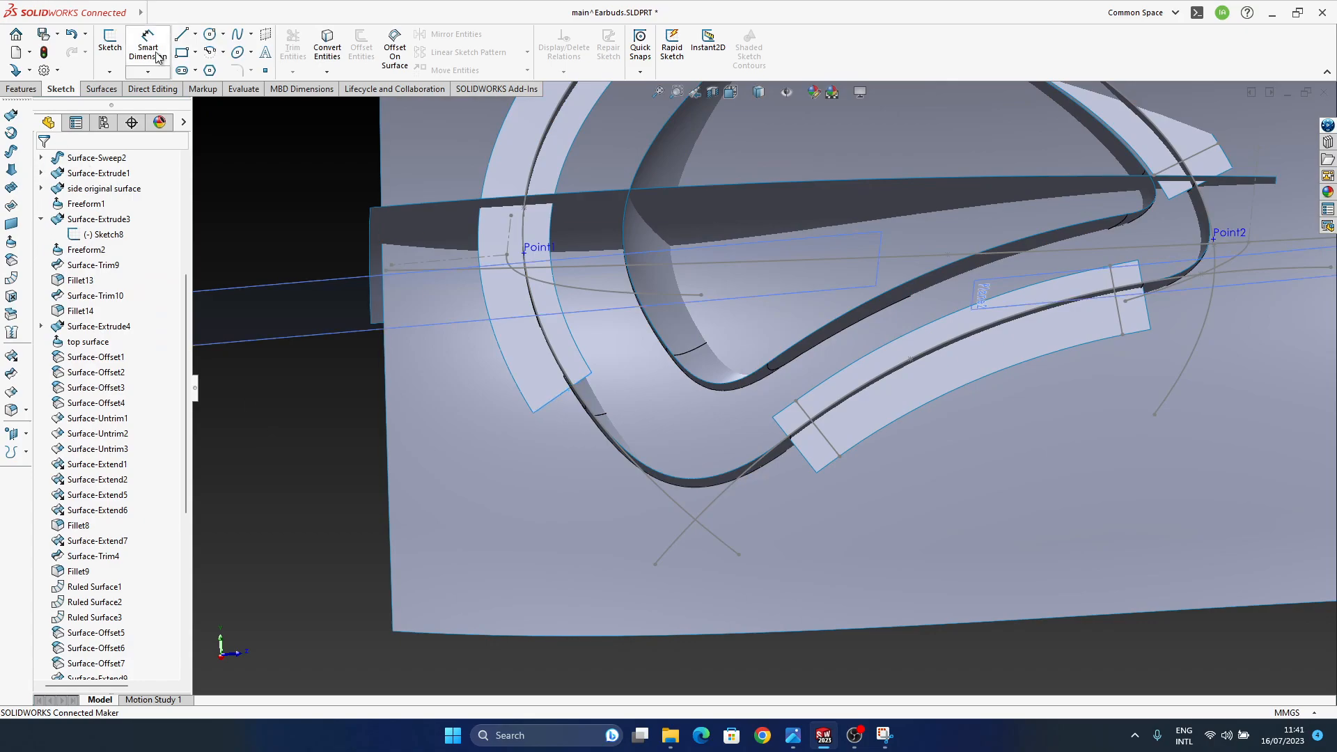
- Trim the concave-edge strip with its offset line nearest the wide end, removing the 2 mm end piece
click(12, 374)
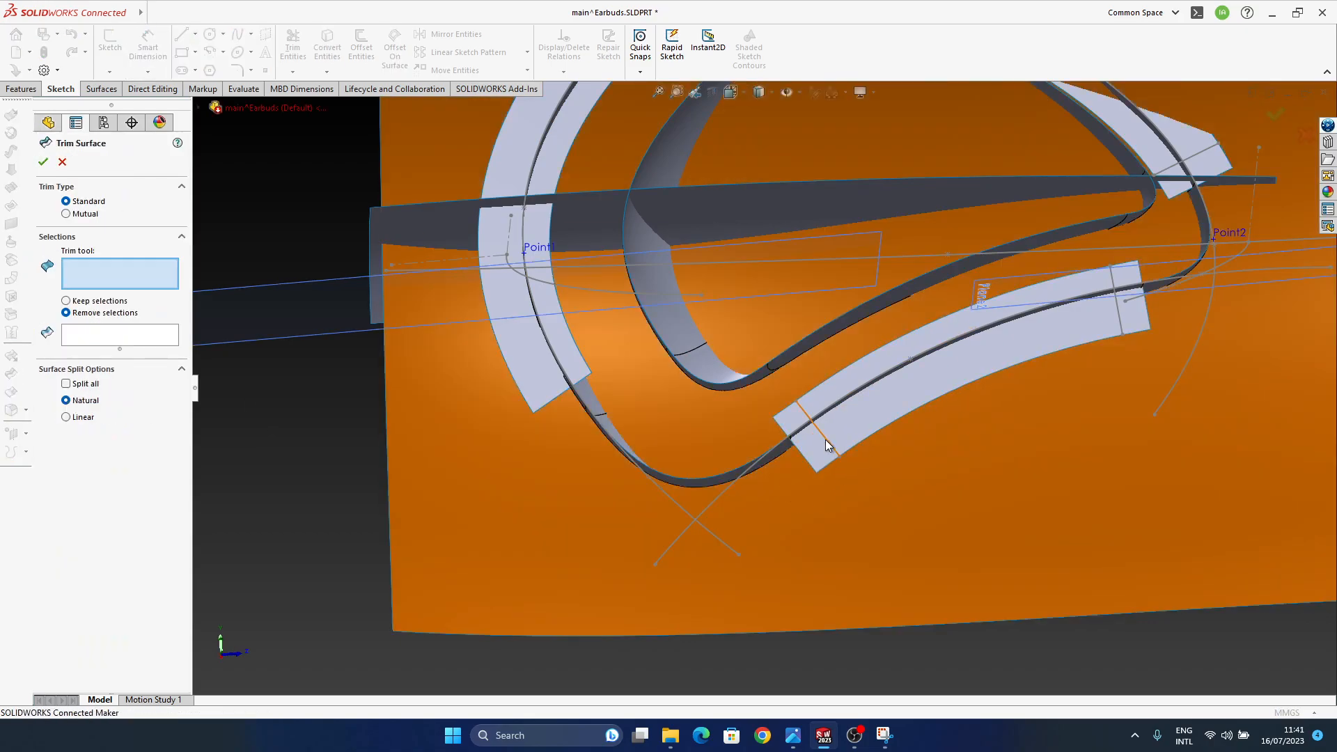
click(826, 441)
click(819, 449)
right_click(822, 452)
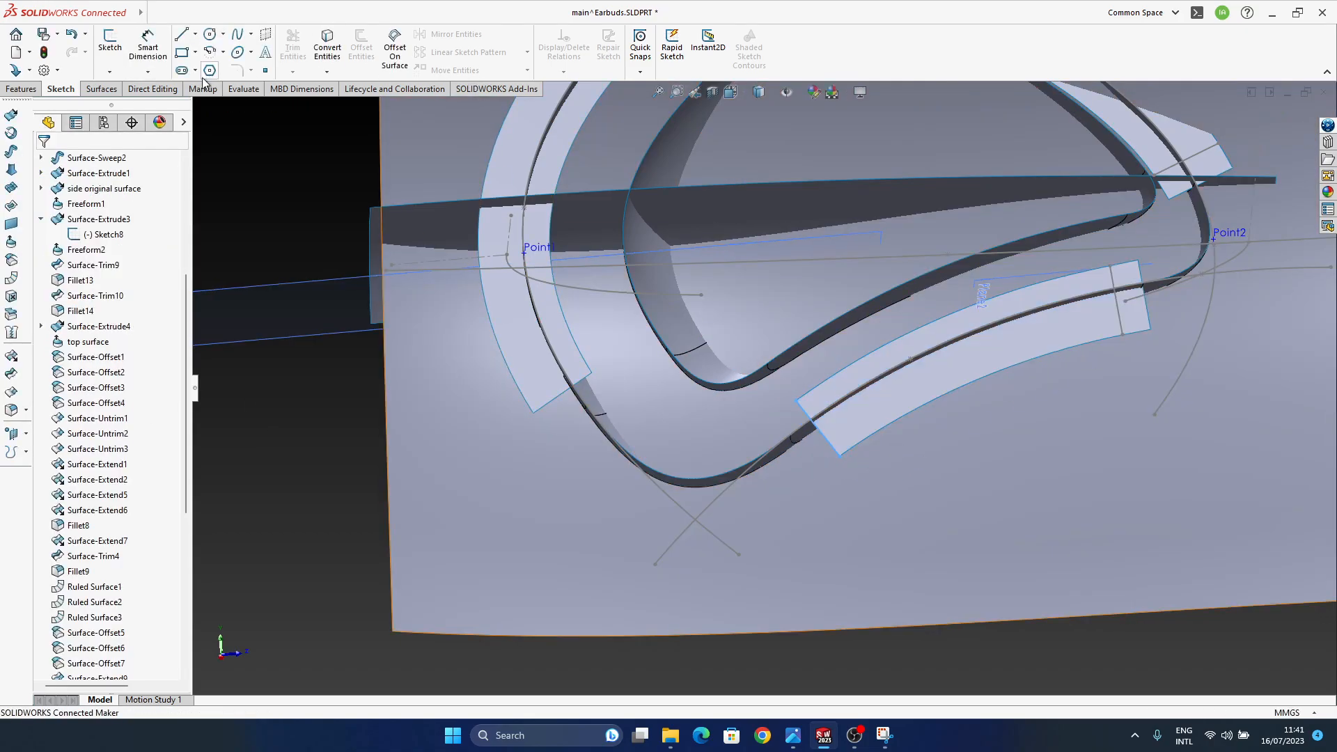
- Trim the concave-edge strip's opposite end with 3DSketch11, removing the piece nearest the narrow end
click(11, 374)
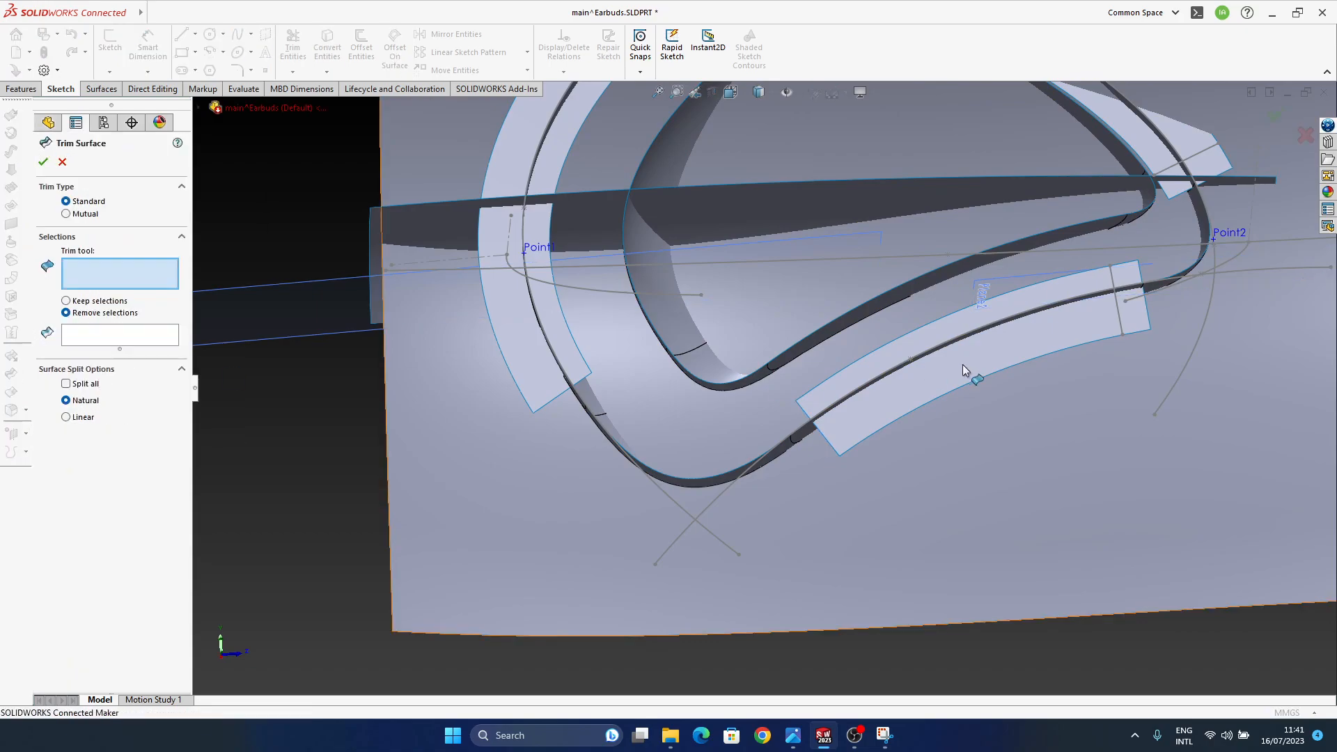
click(1121, 326)
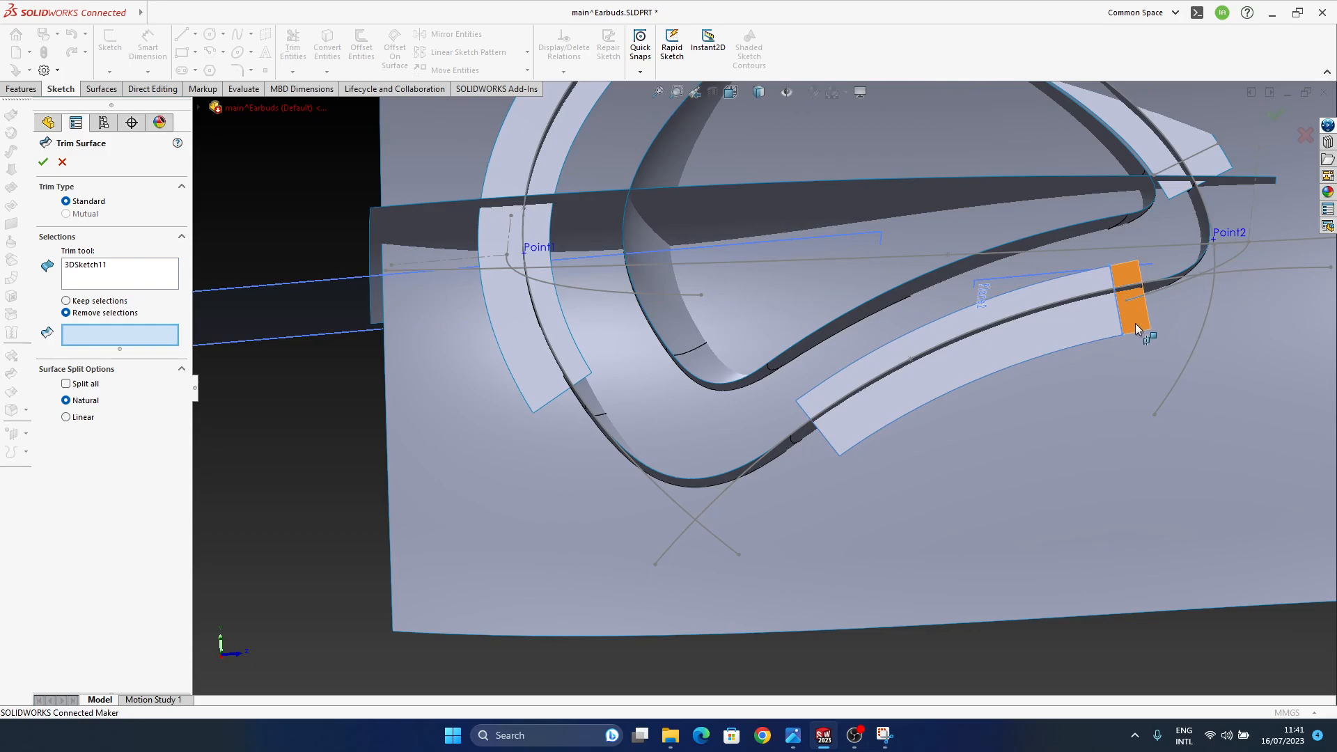
click(1135, 323)
right_click(1134, 339)
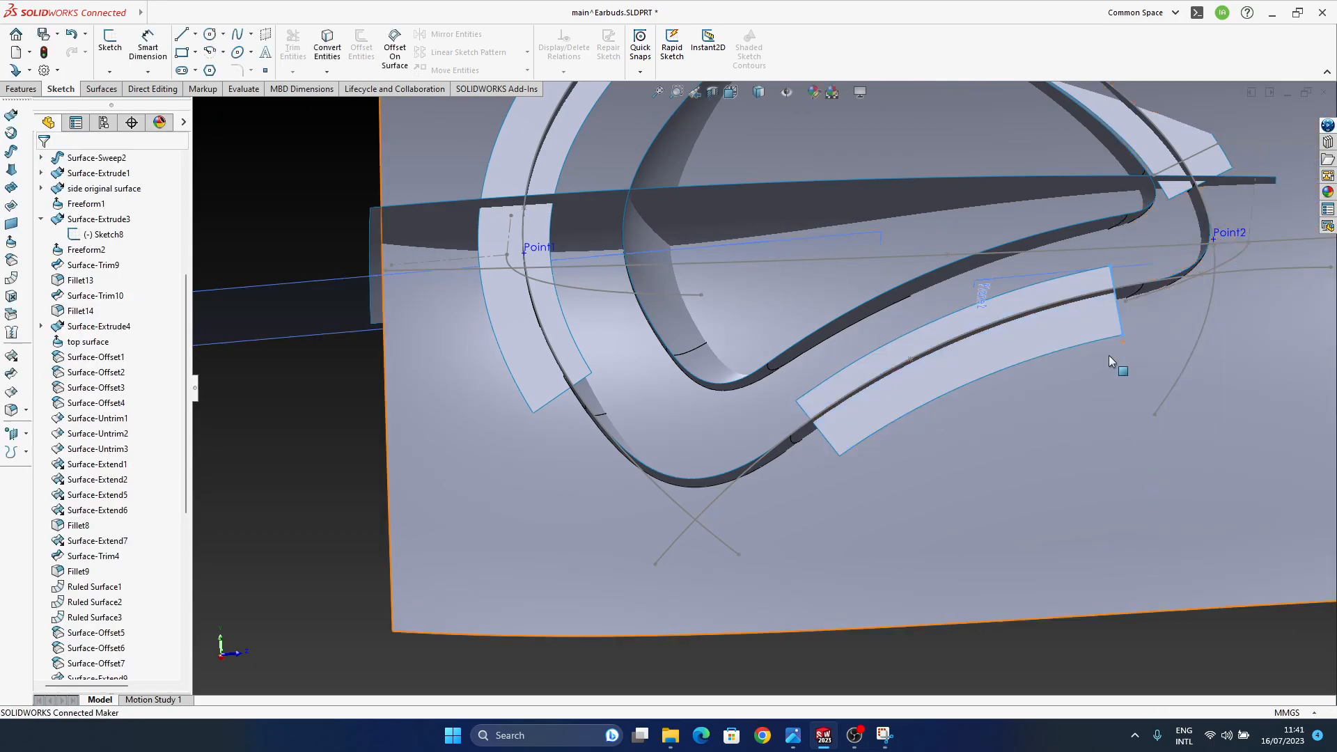
- Trim the narrow-end strip with 3DSketch12, removing the end piece that faces the concave-edge strip
middle_drag(1049, 323, 1059, 333)
ctrl+middle_drag(1288, 193, 1015, 354)
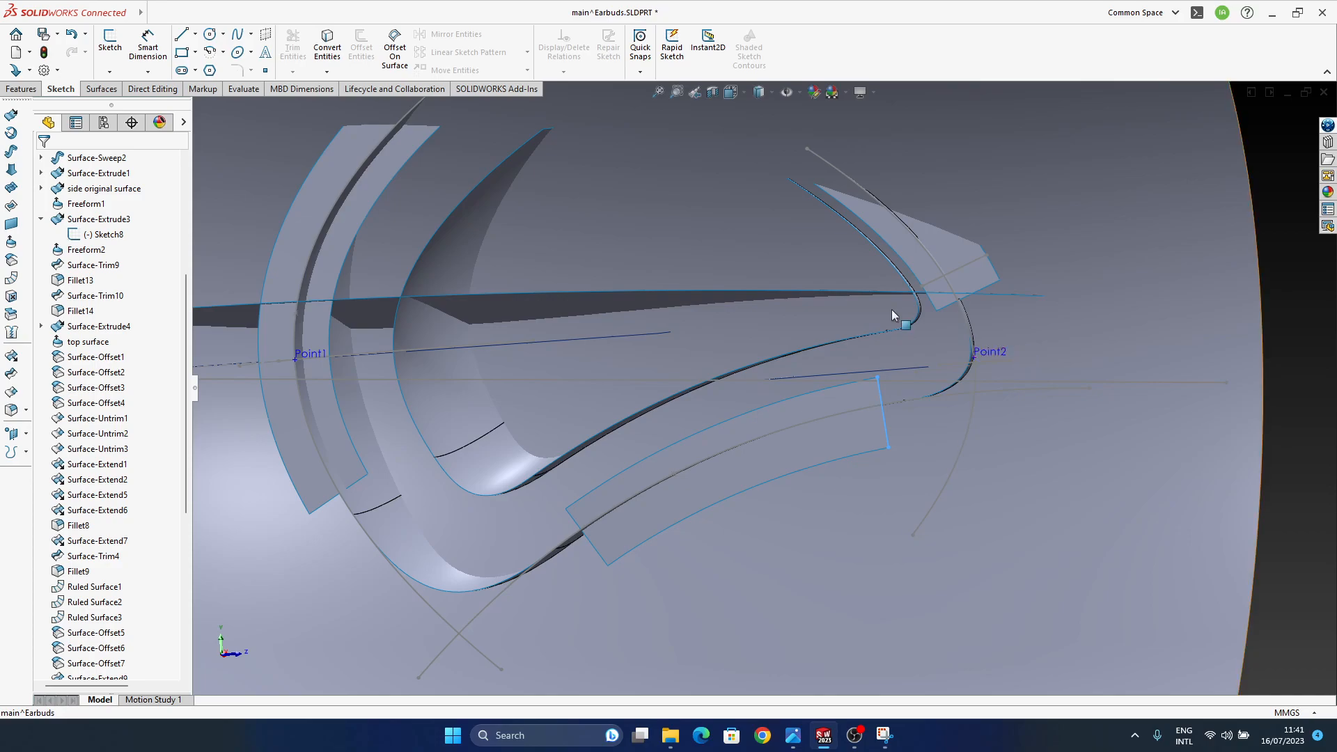
middle_drag(894, 307, 937, 294)
ctrl+middle_drag(1148, 336, 1004, 428)
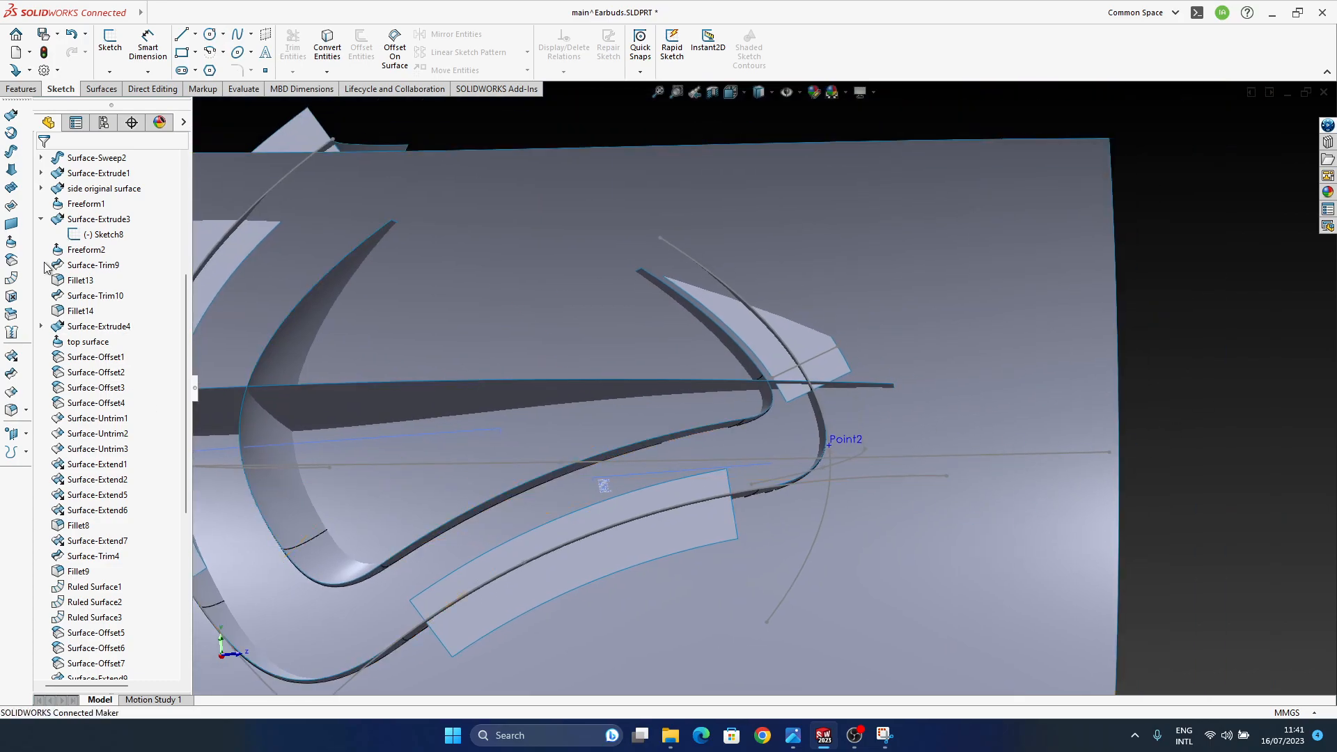
click(12, 375)
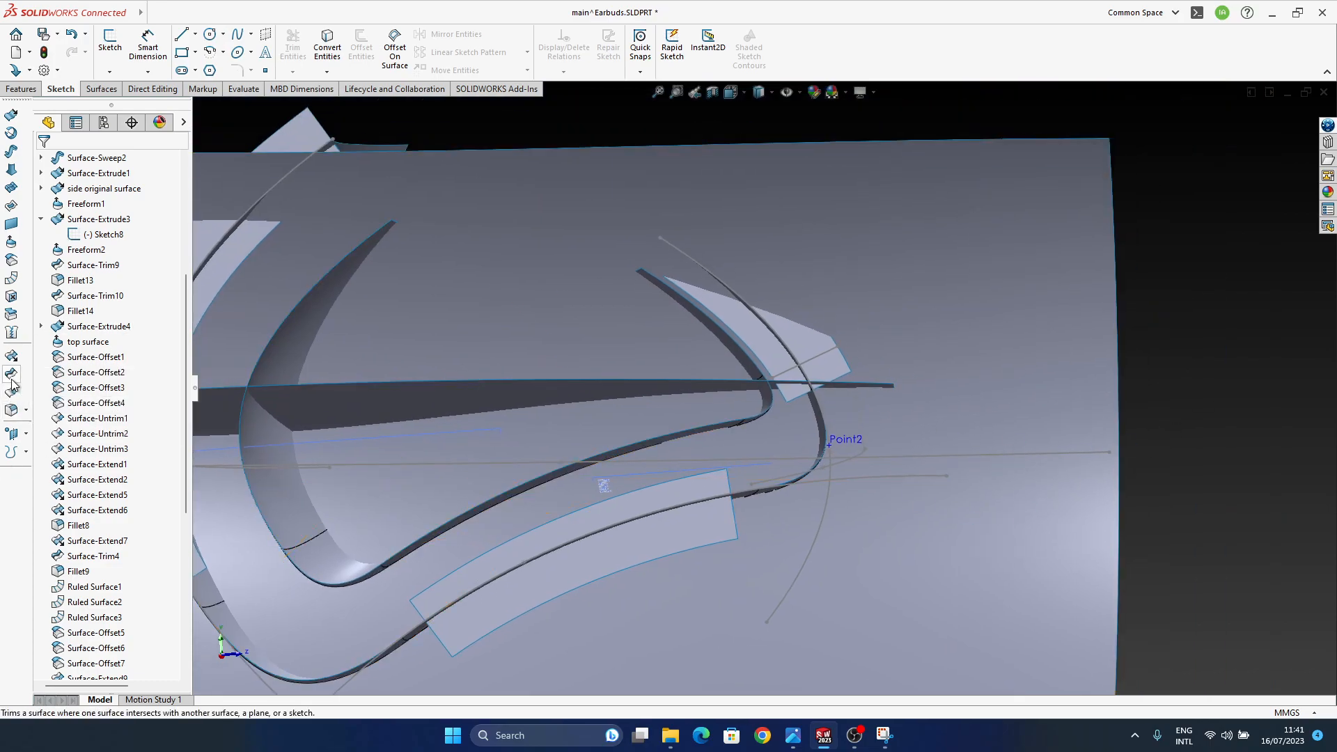
click(809, 366)
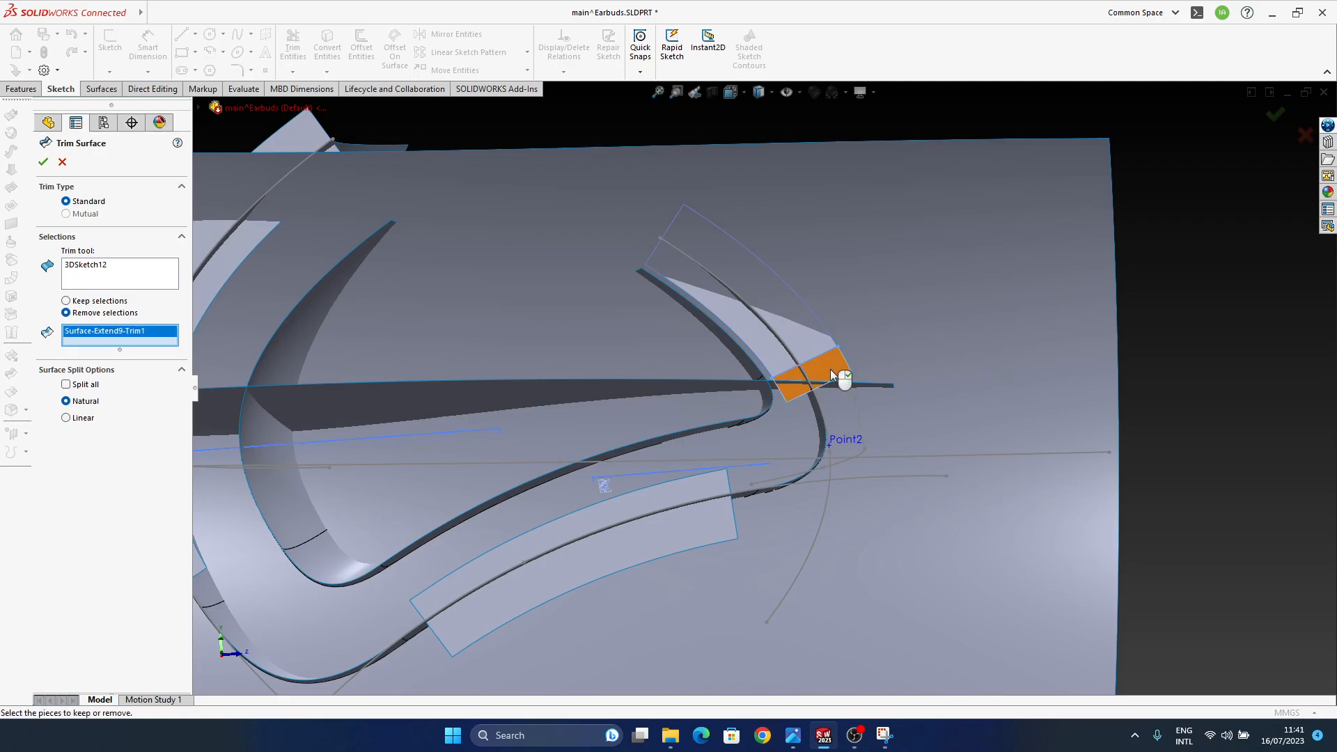
click(801, 385)
click(1275, 114)
middle_drag(729, 414, 734, 490)
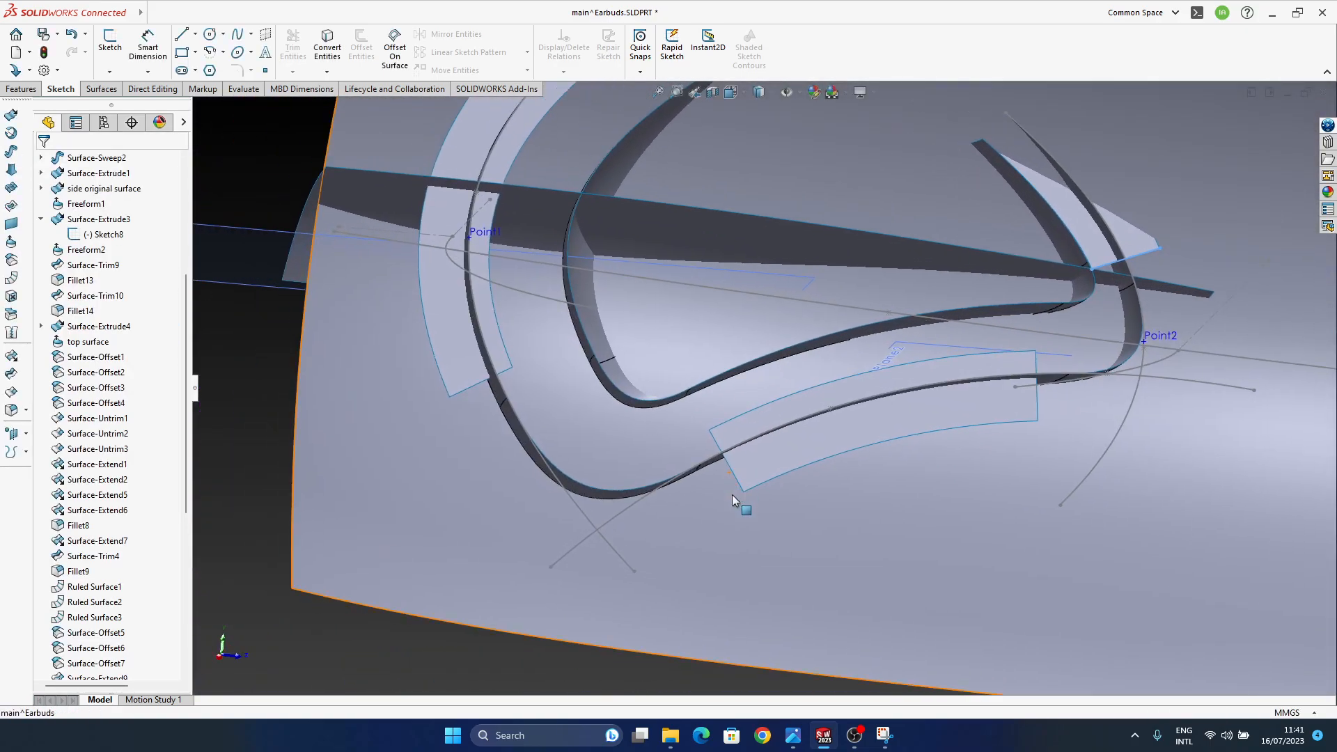
click(787, 95)
click(788, 95)
click(788, 96)
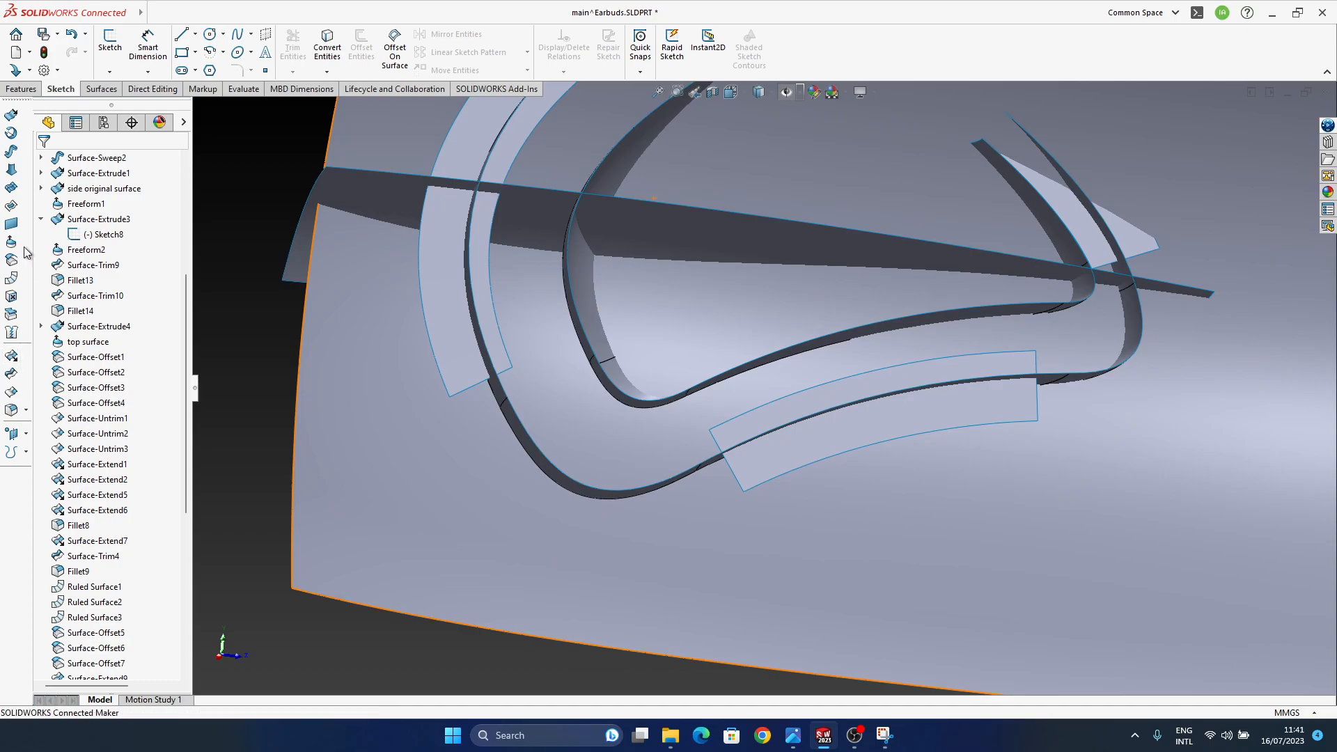
click(11, 188)
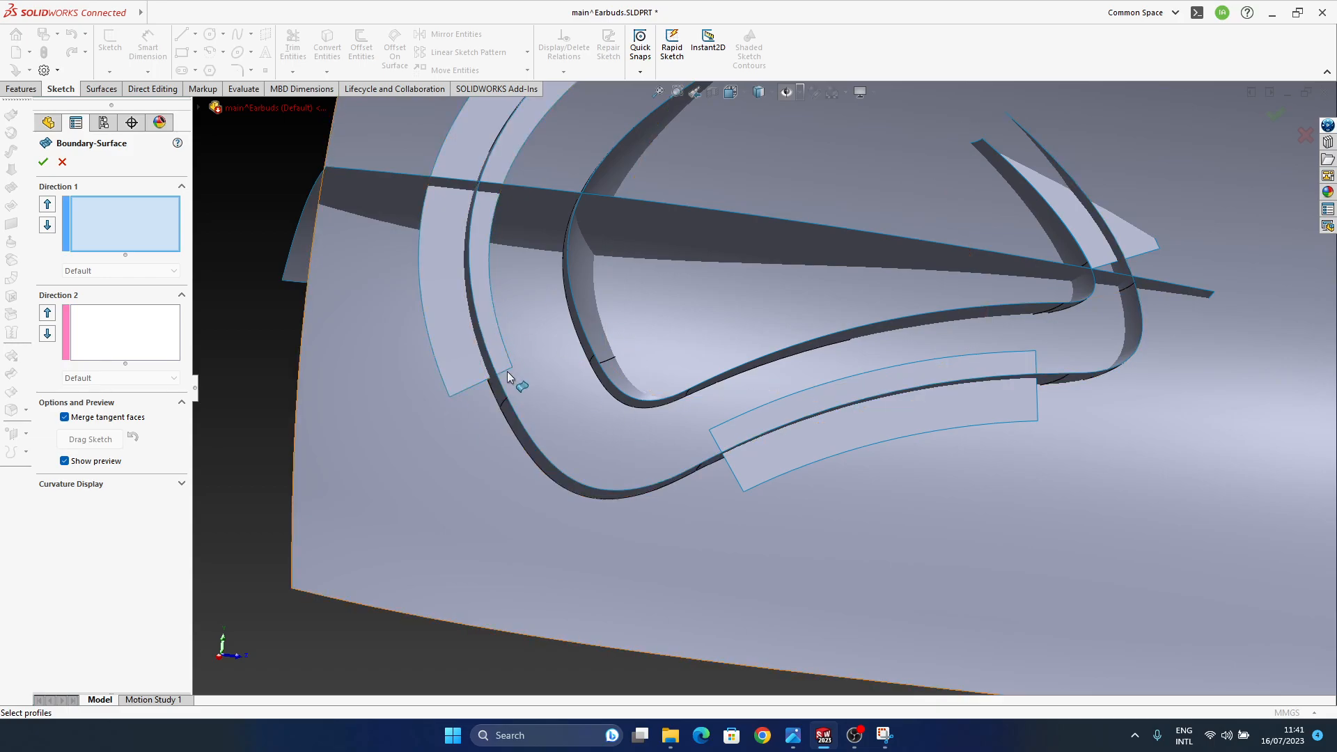
key(Escape)
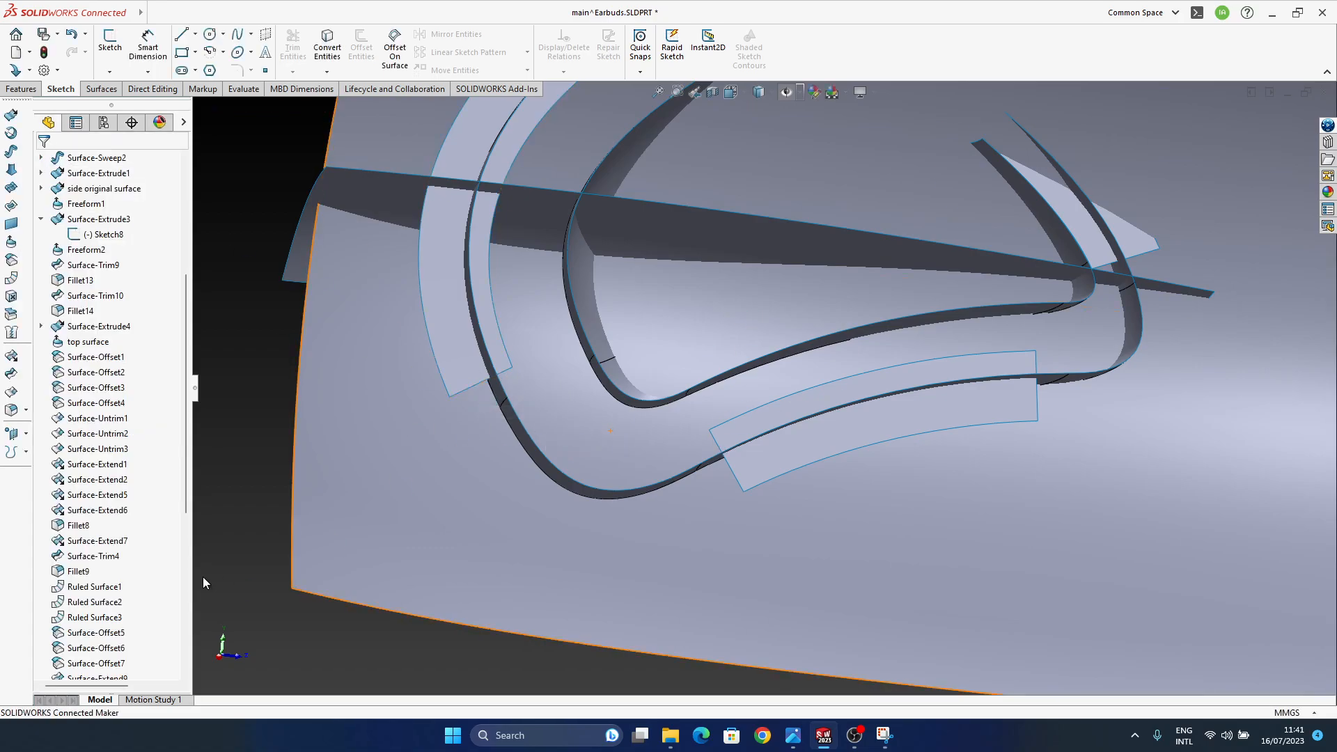
- Check which 3D sketch each of Surface-Trim11 to Surface-Trim14 uses, and turn the hidden reference sketches and planes visible again
scroll(132, 553, down, 6)
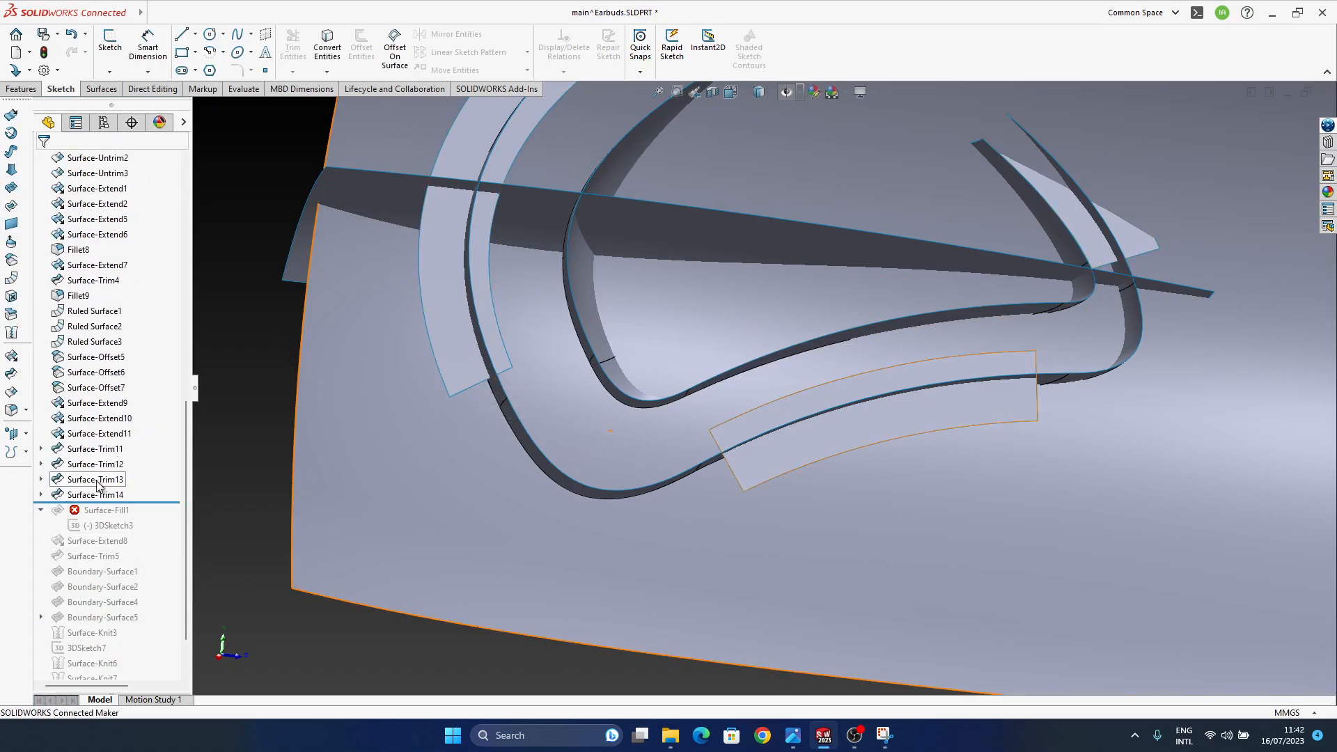
click(87, 495)
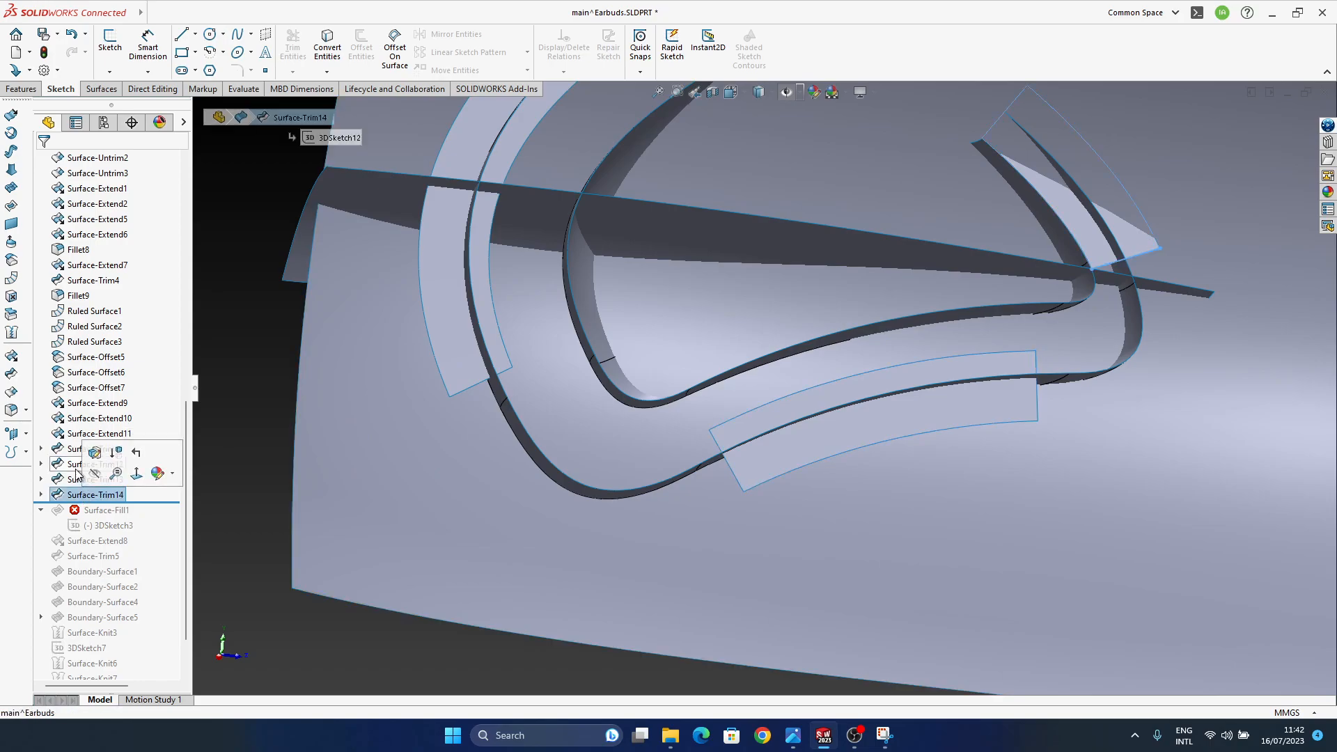
click(71, 465)
click(41, 464)
click(86, 481)
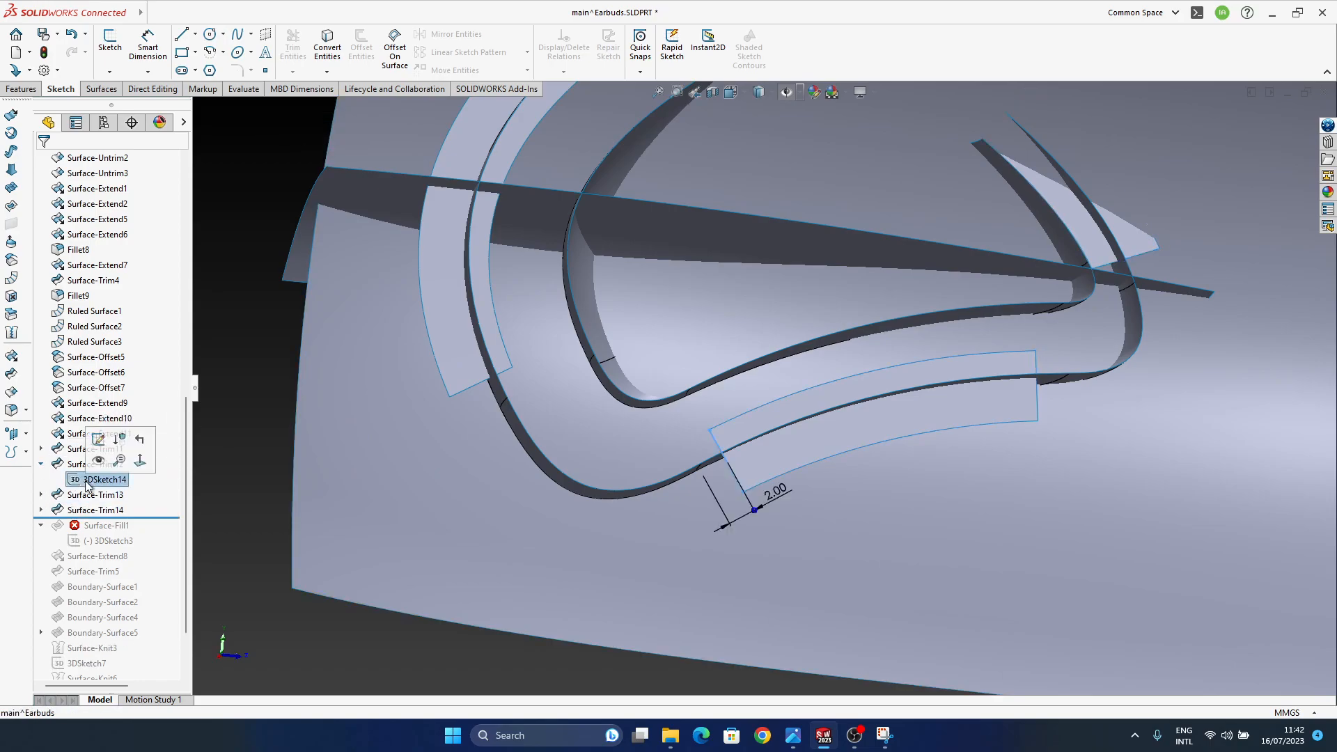
click(99, 461)
click(106, 480)
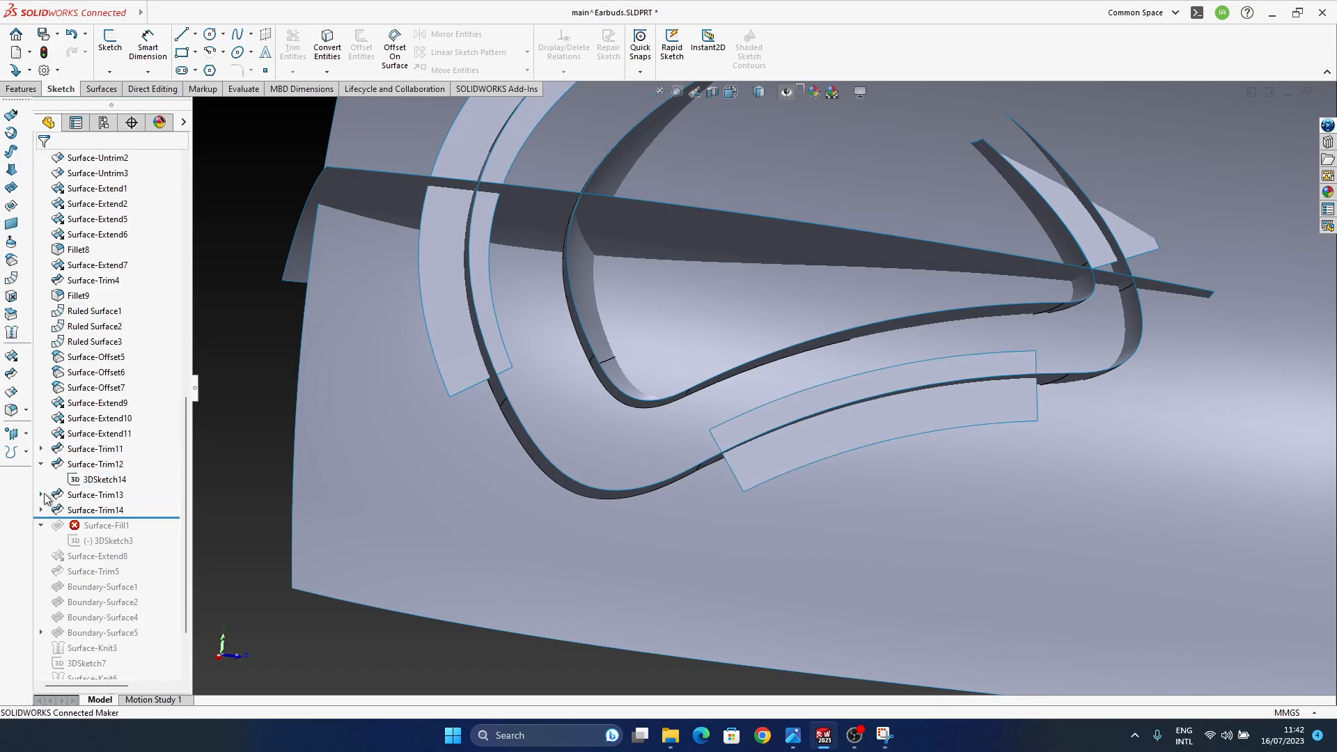
click(41, 494)
click(93, 512)
click(41, 525)
click(97, 541)
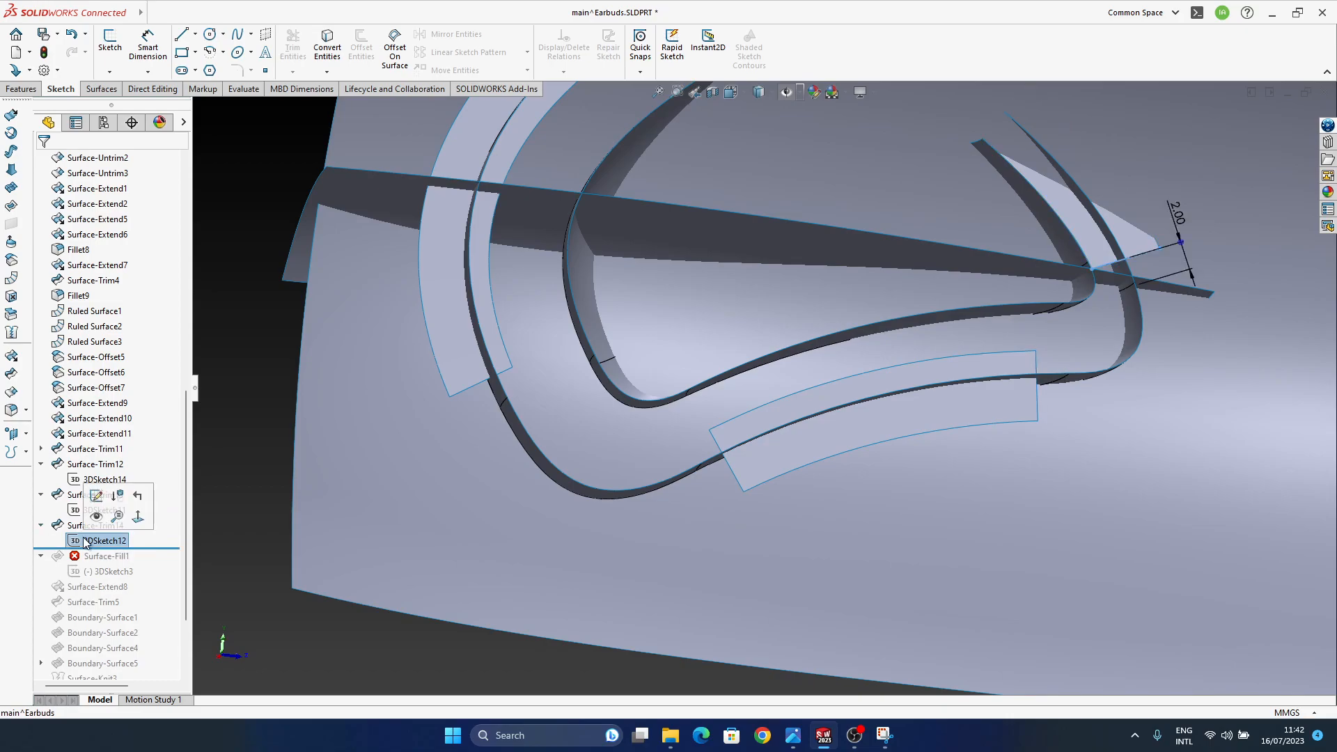
click(41, 449)
click(103, 464)
click(97, 449)
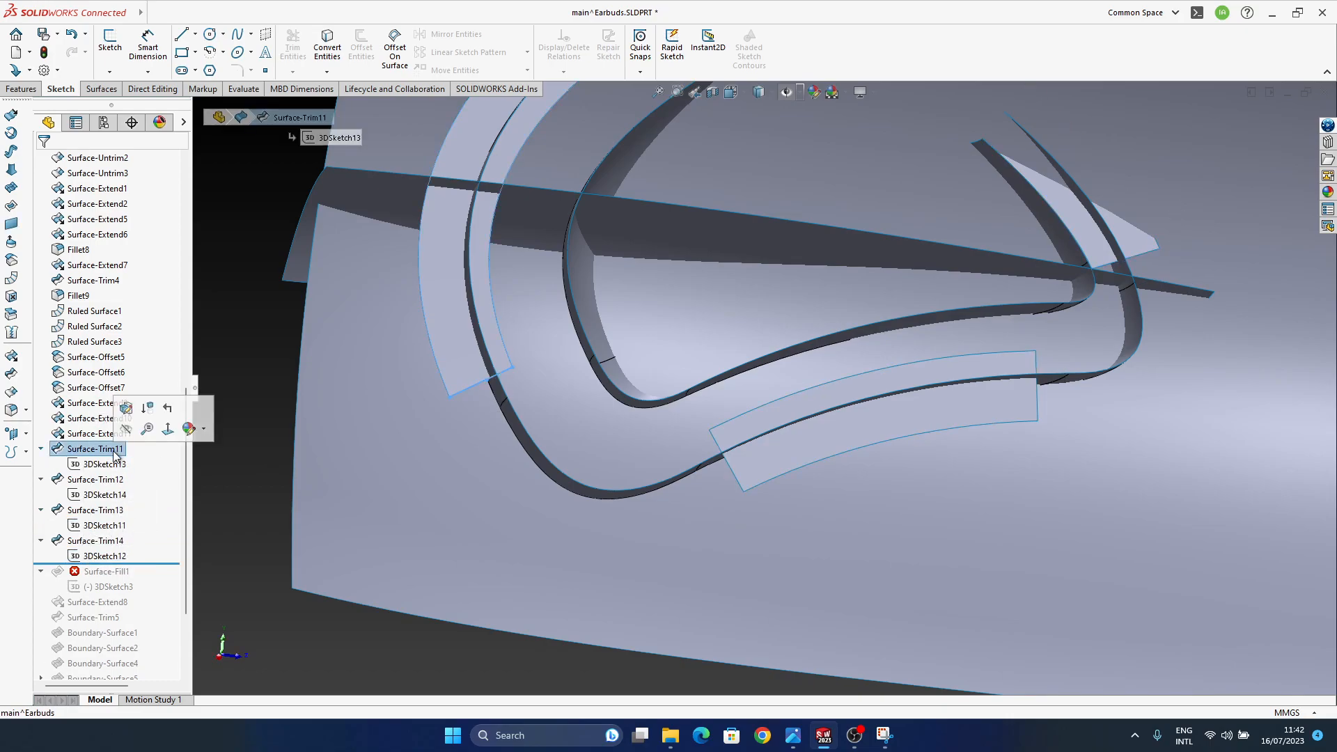
click(454, 457)
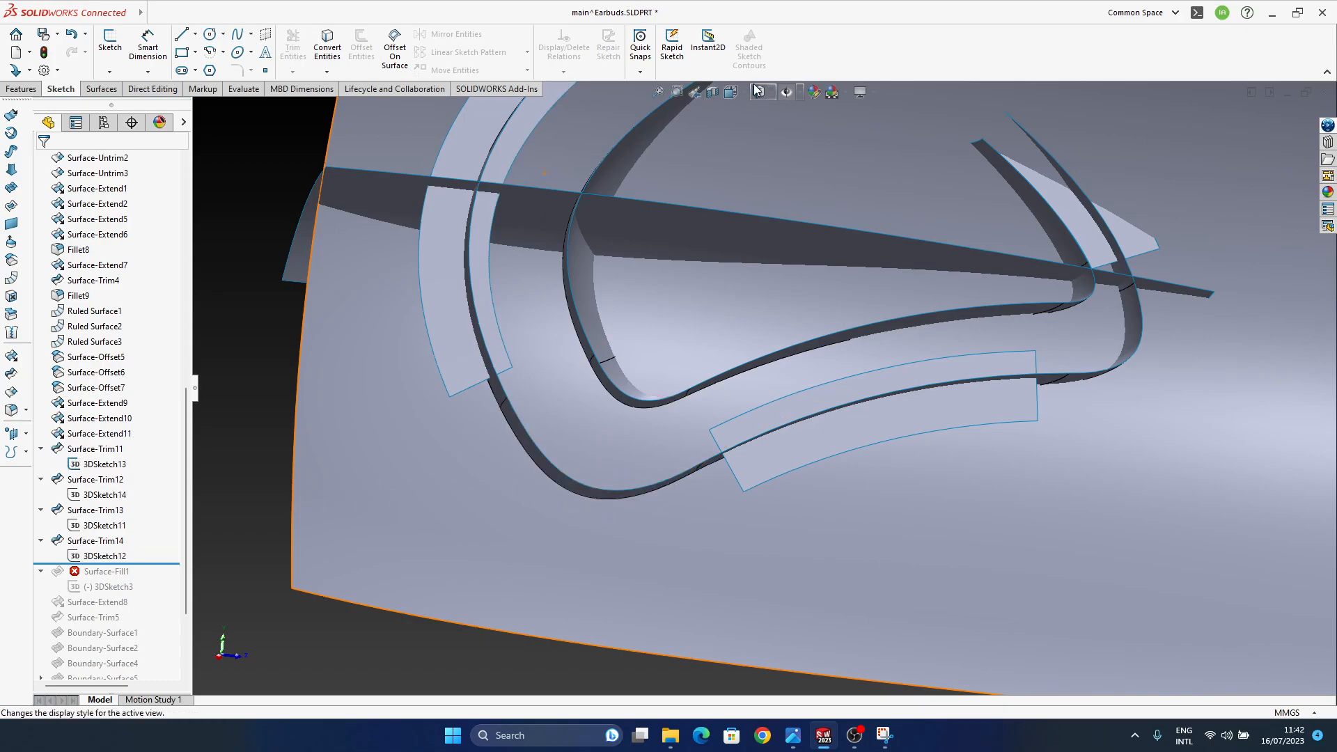
click(786, 93)
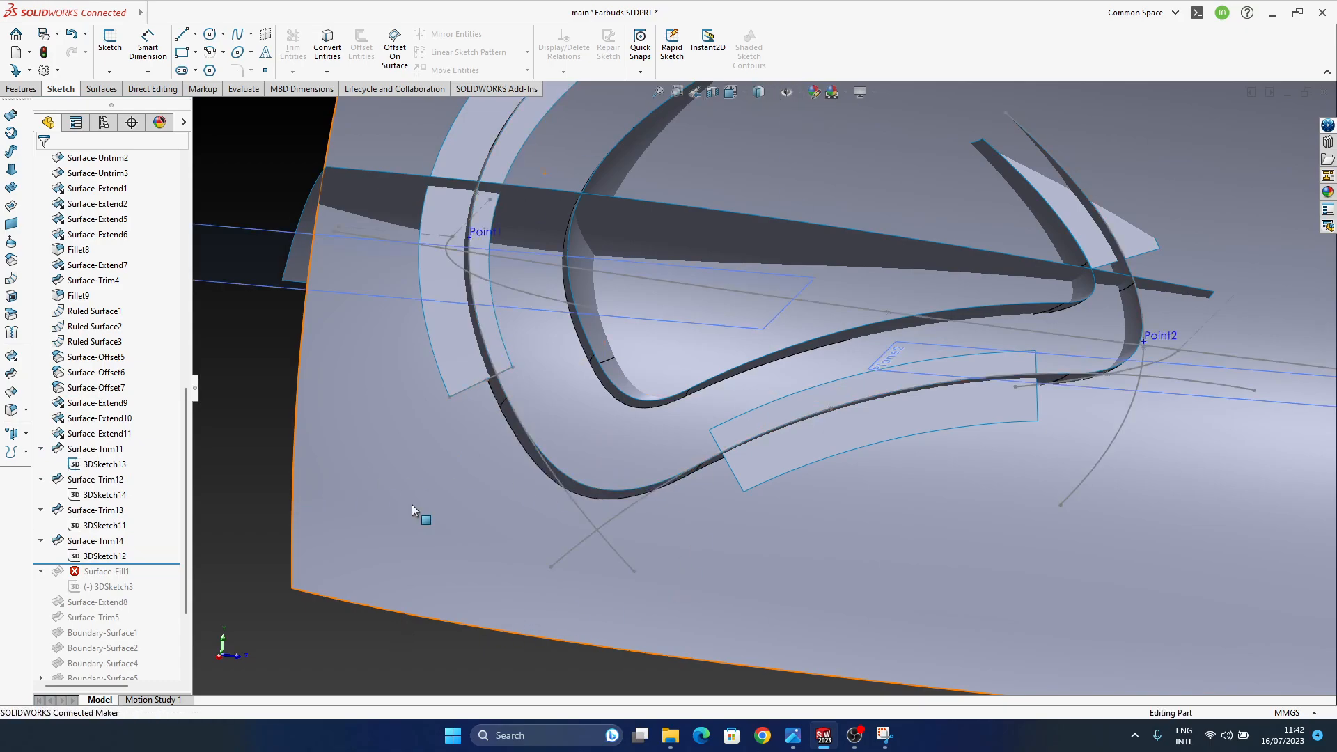
- Start a boundary surface between the facing ends of the wide-end and concave-edge strips, using Curvature To Face at both ends
click(14, 195)
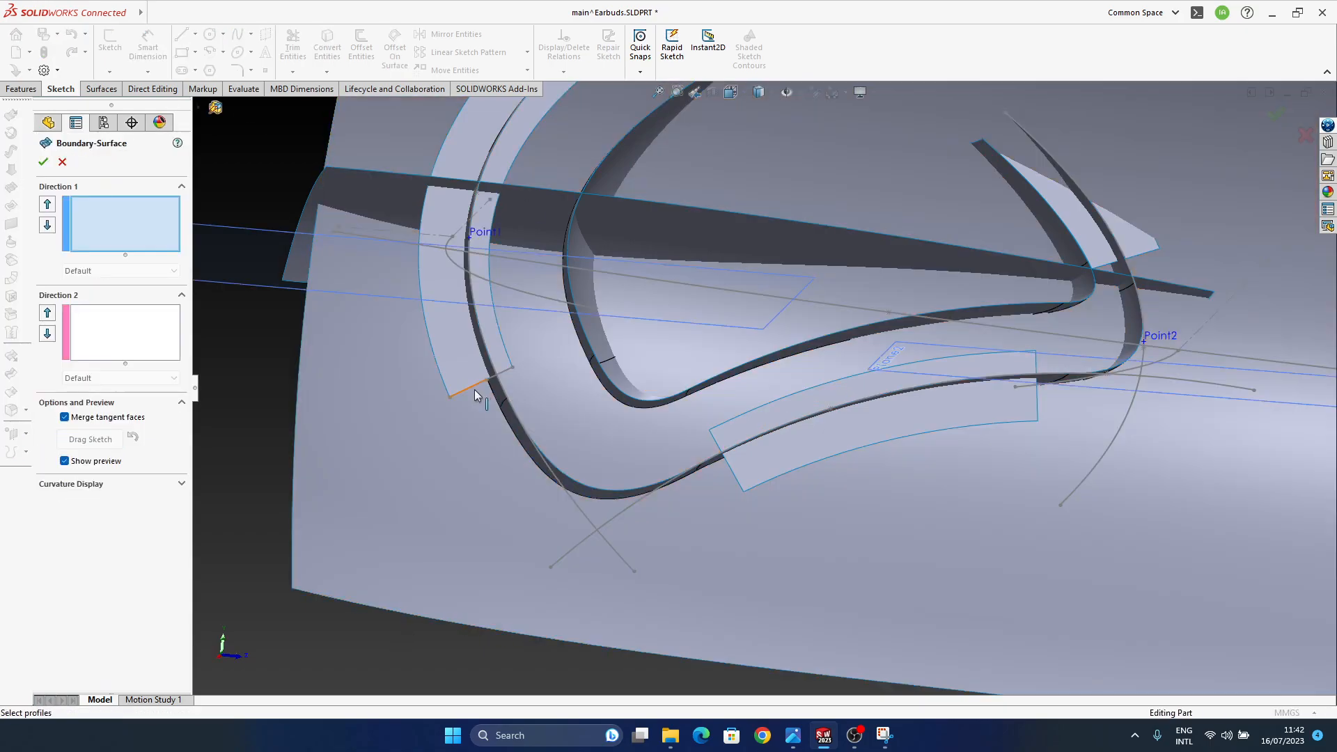
click(474, 390)
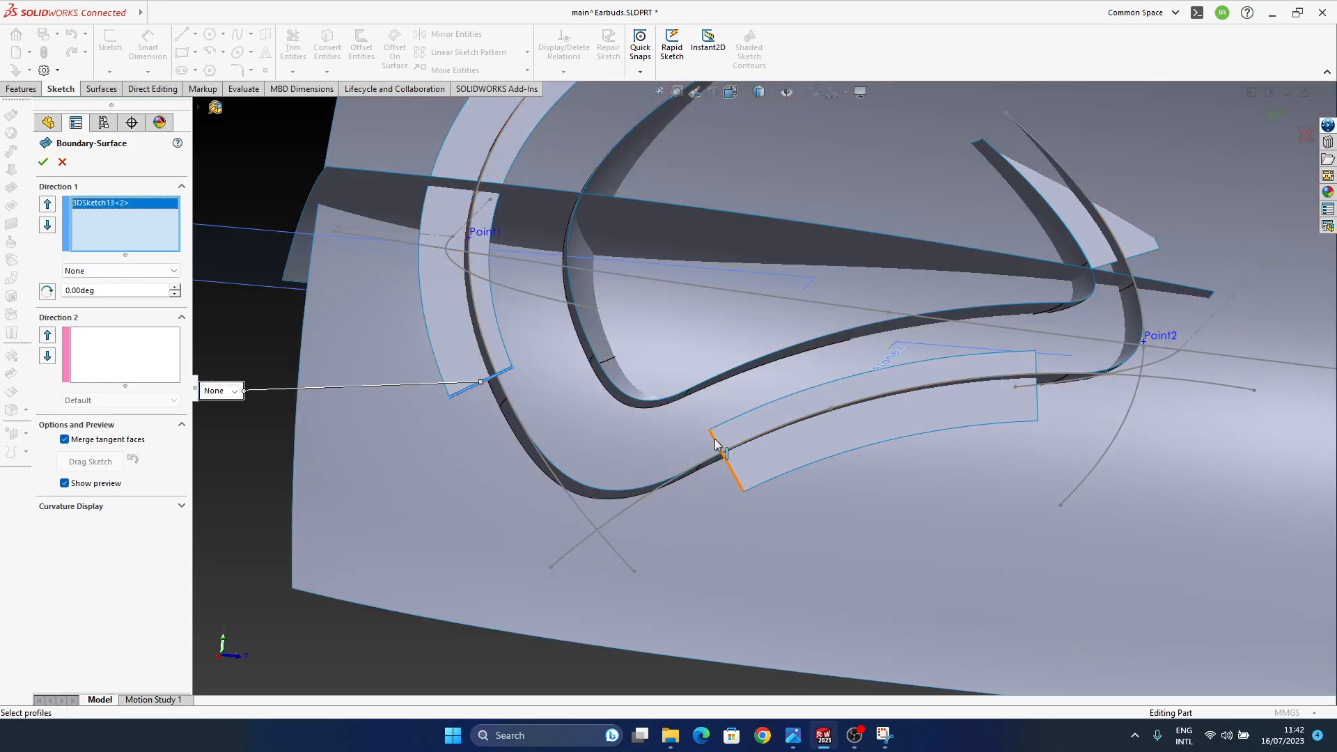
click(716, 447)
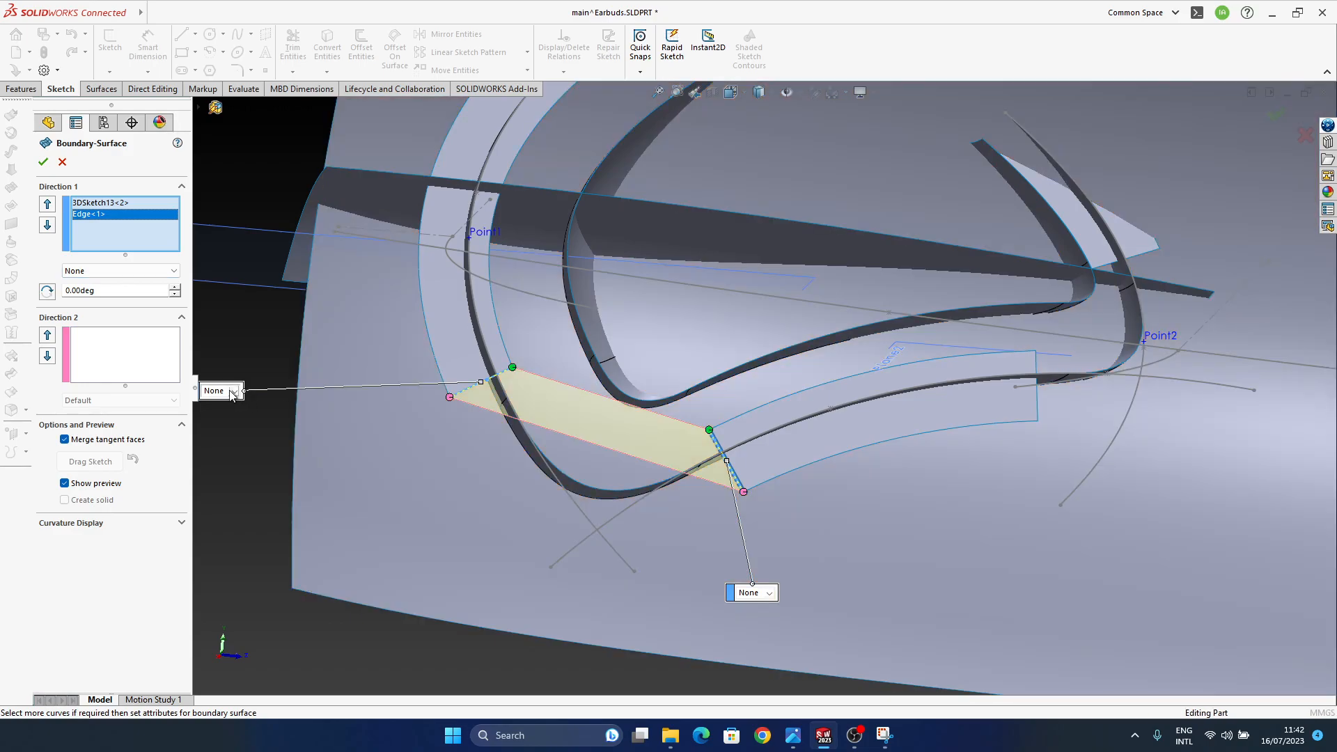
click(234, 391)
click(235, 430)
click(769, 592)
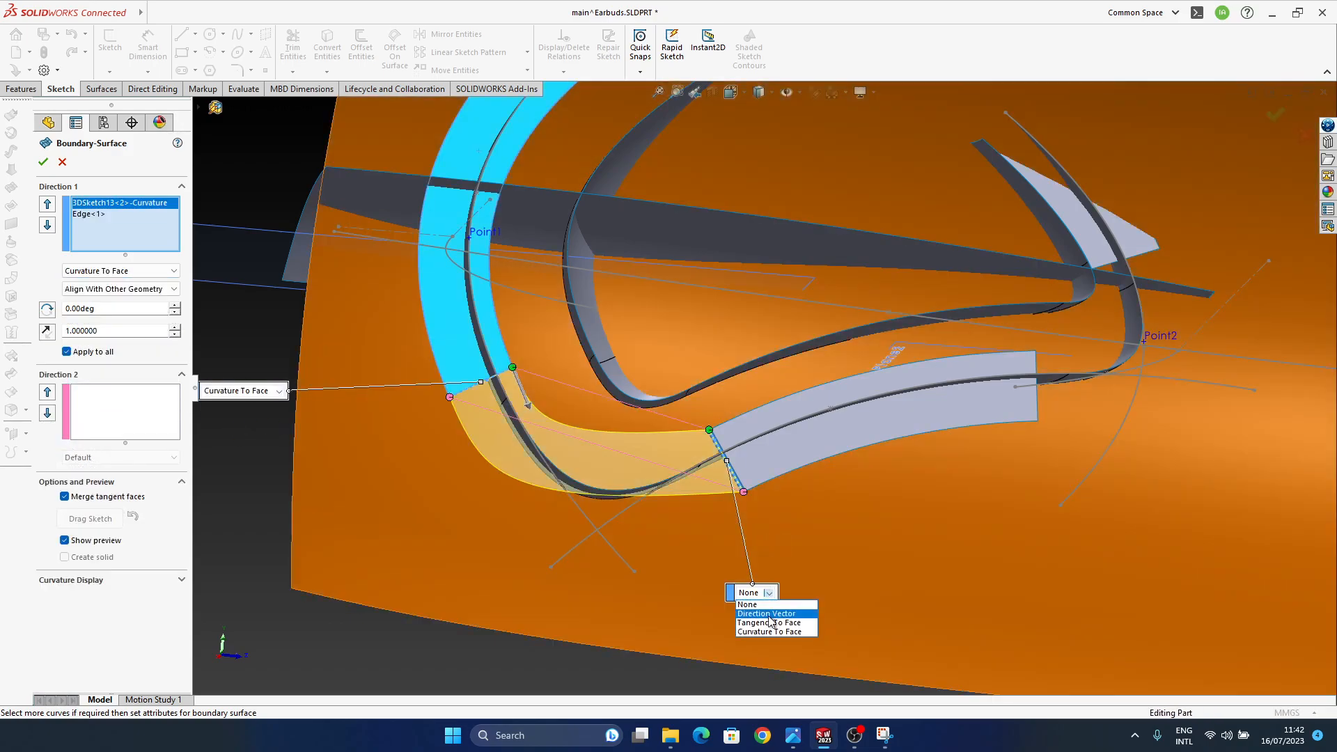
click(773, 631)
- Lengthen the boundary's tangents to about 1.42 at the wide-end strip and 1.48 at the concave-edge strip, and create the surface
middle_drag(691, 479, 678, 425)
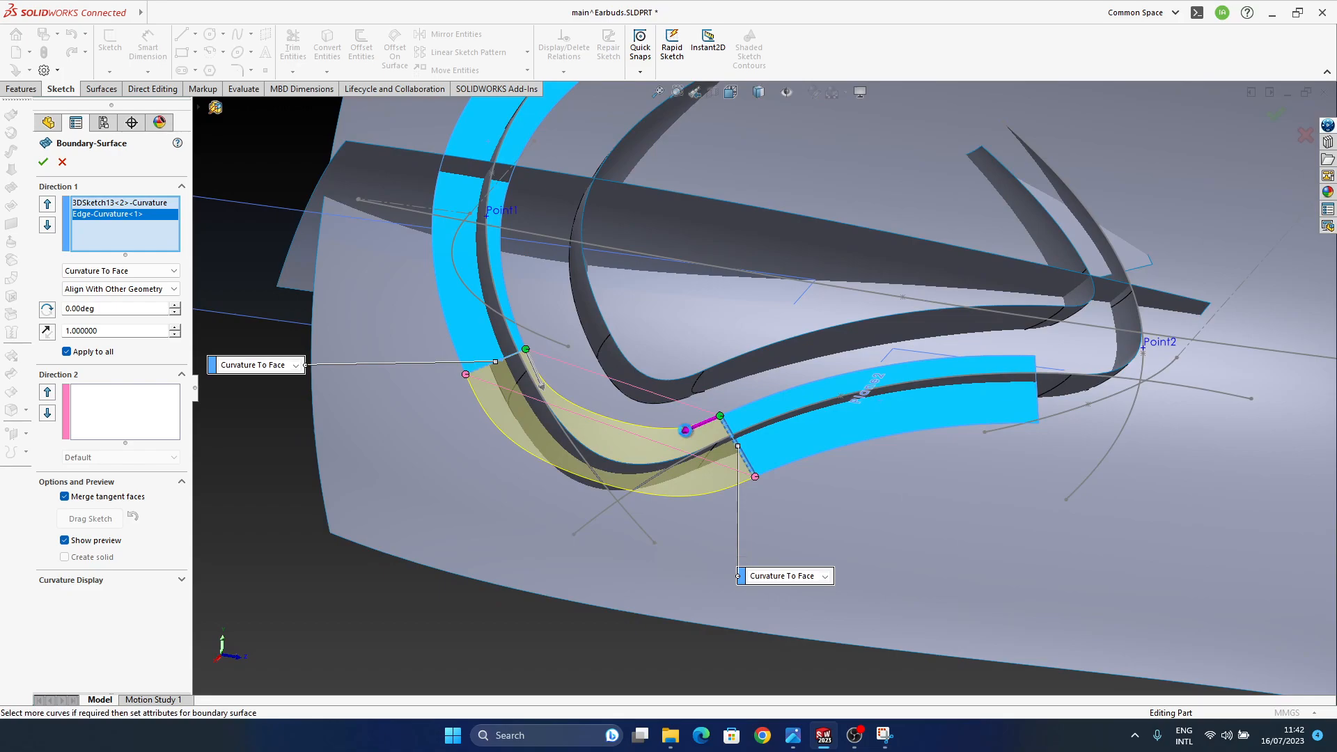
drag(686, 430, 678, 436)
middle_drag(695, 498, 626, 479)
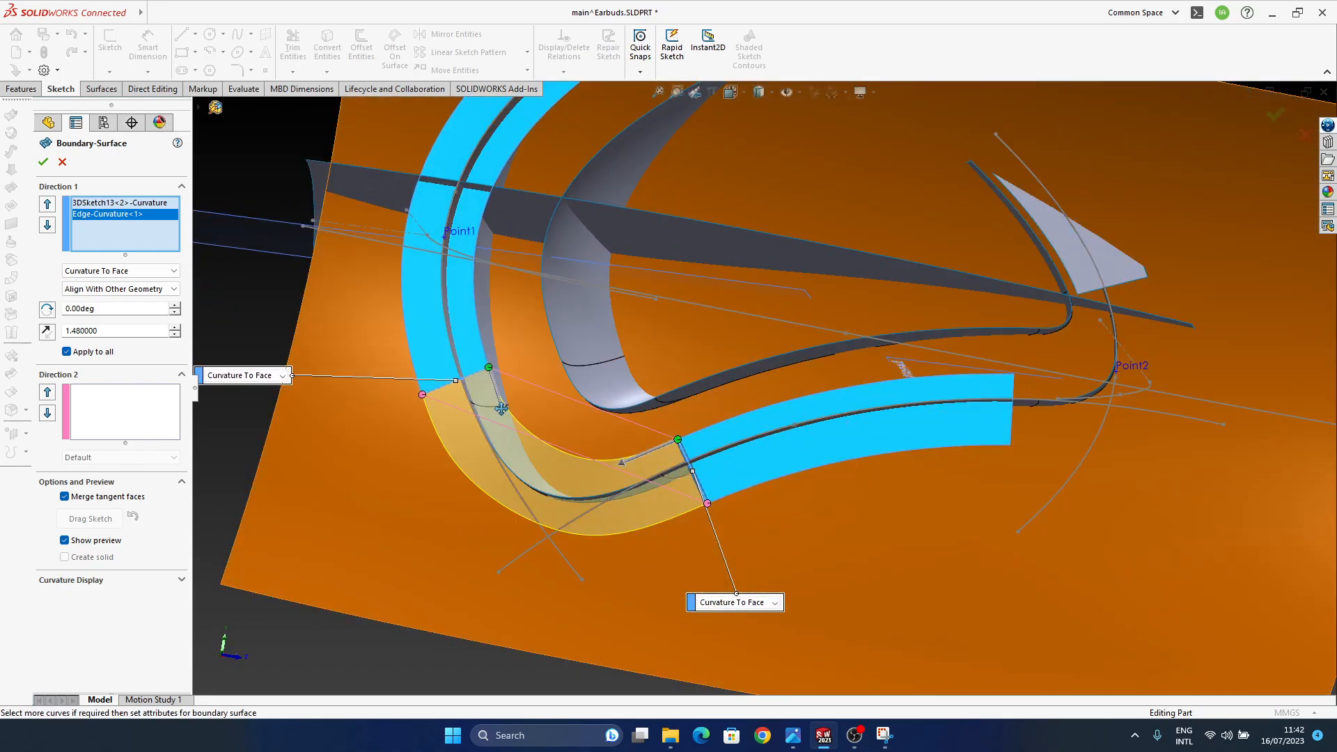
drag(501, 407, 504, 410)
middle_drag(641, 474, 627, 514)
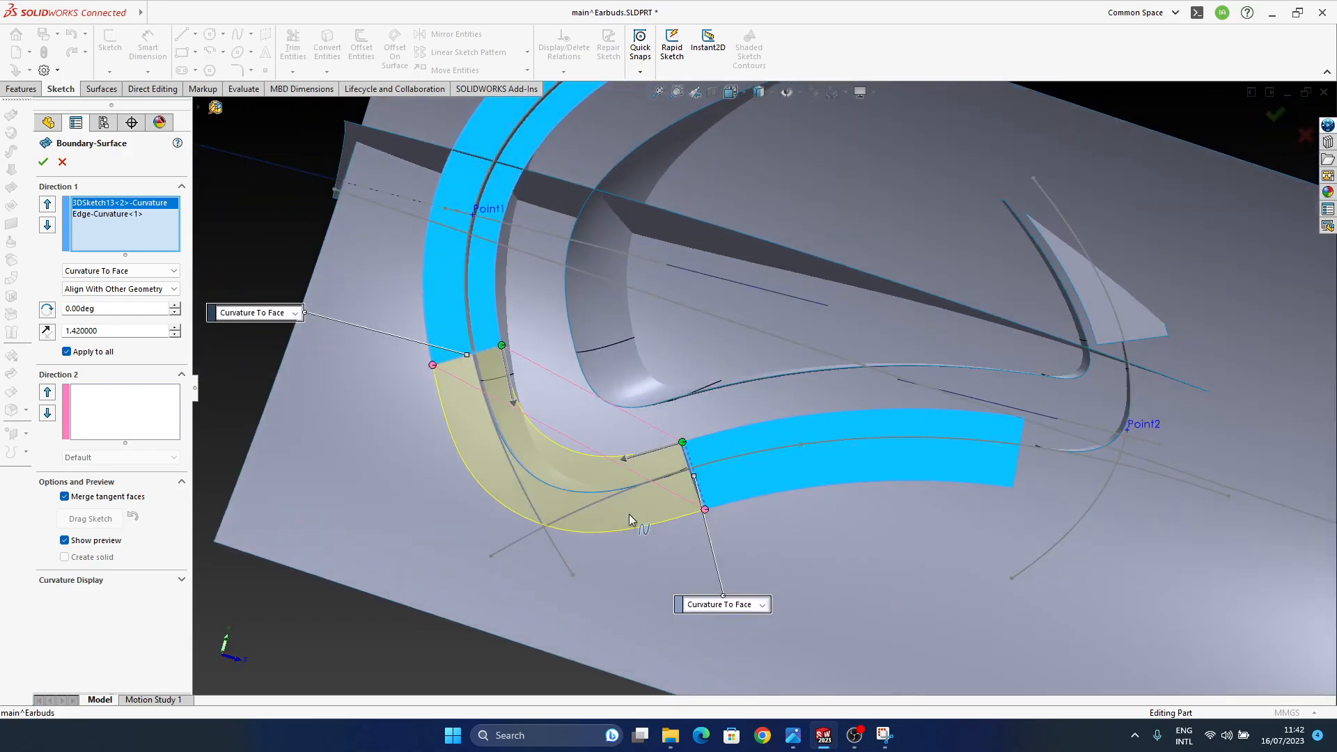
middle_drag(726, 480, 957, 449)
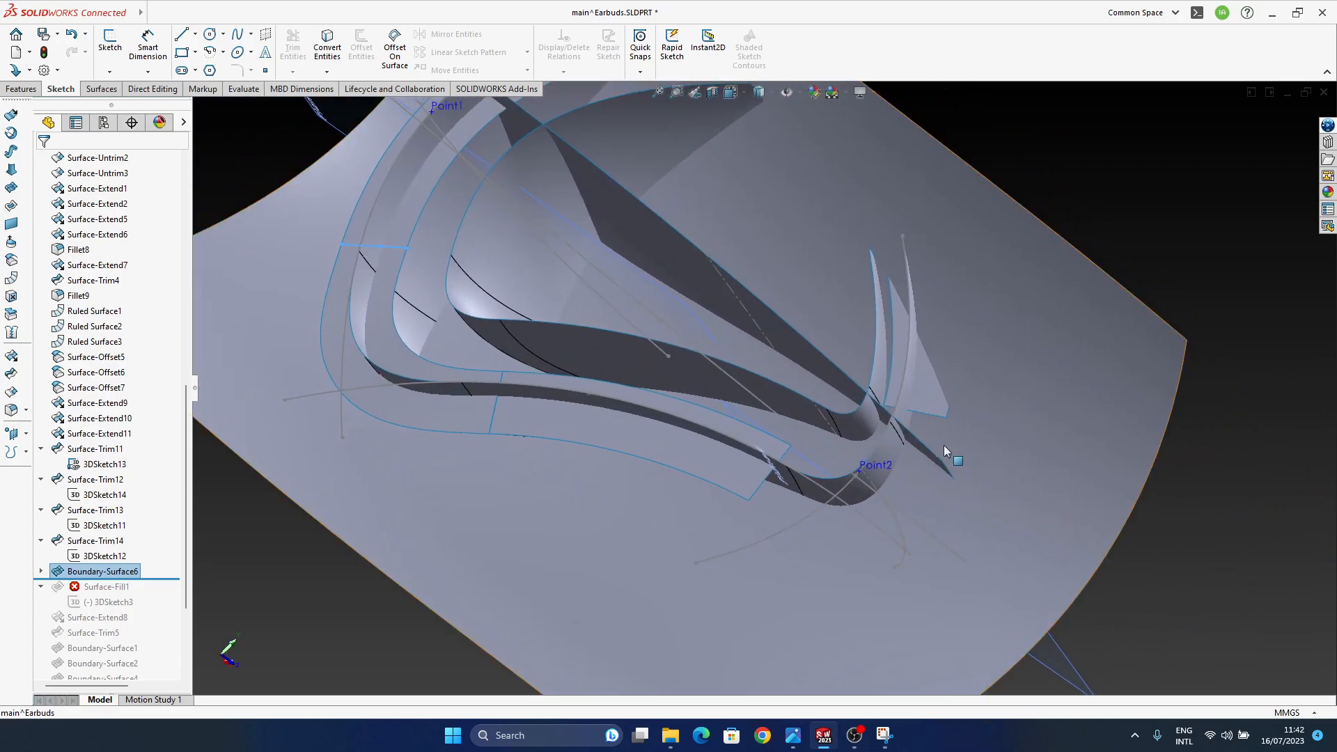
click(319, 608)
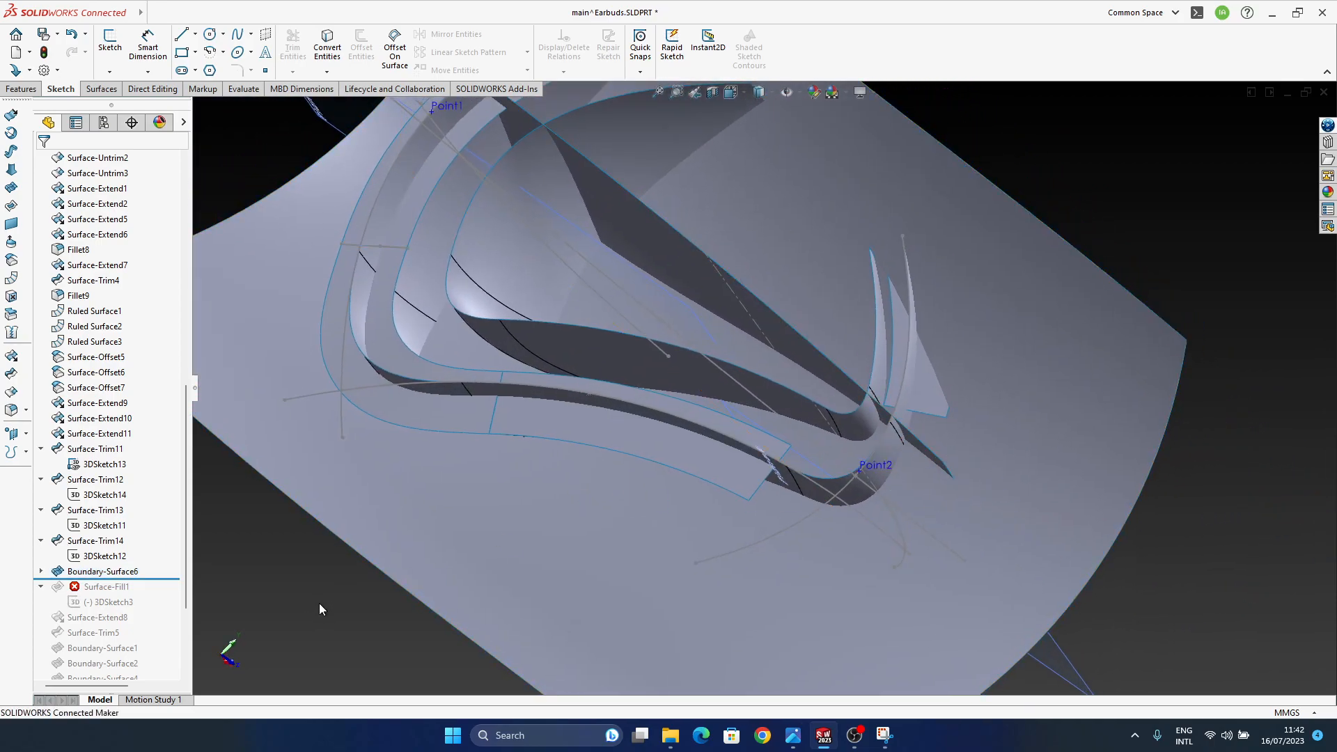
- Start a second boundary surface between the facing ends of the concave-edge and narrow-end strips, with Curvature To Face at both ends
click(12, 374)
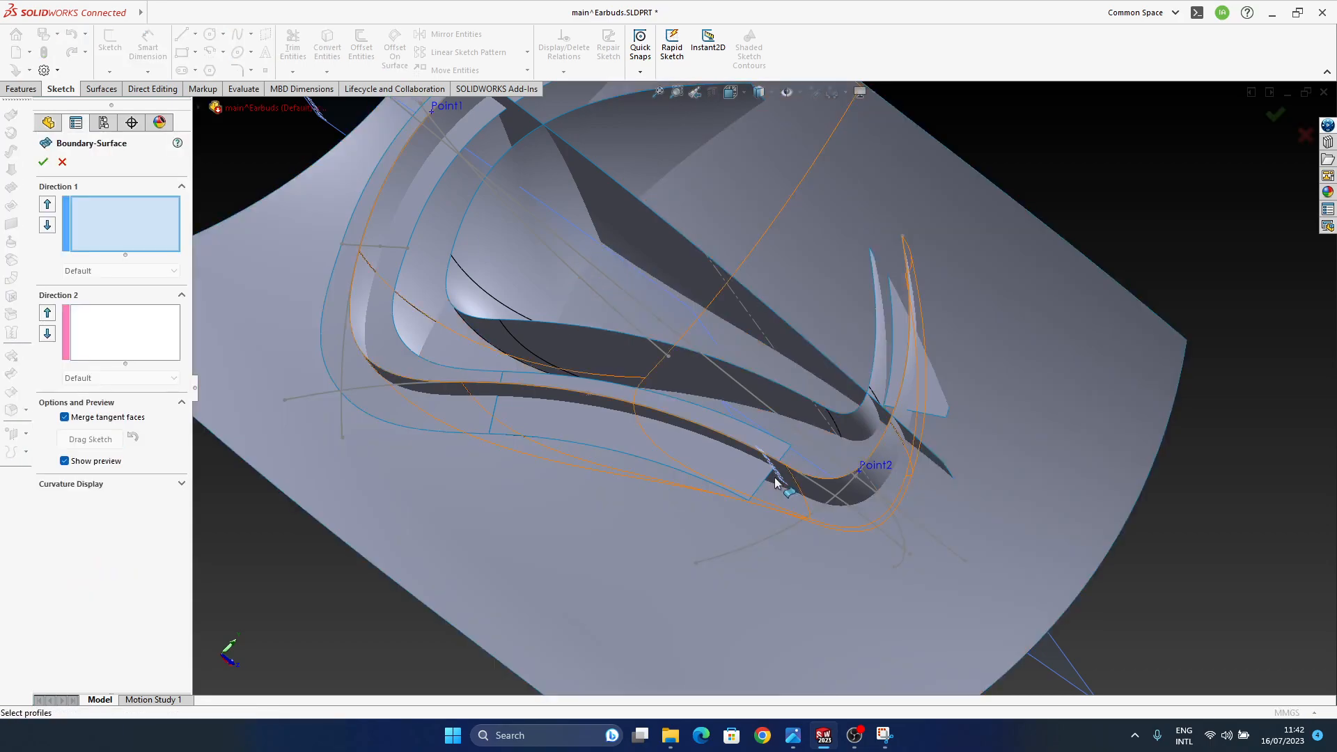
click(759, 484)
middle_drag(780, 498, 906, 425)
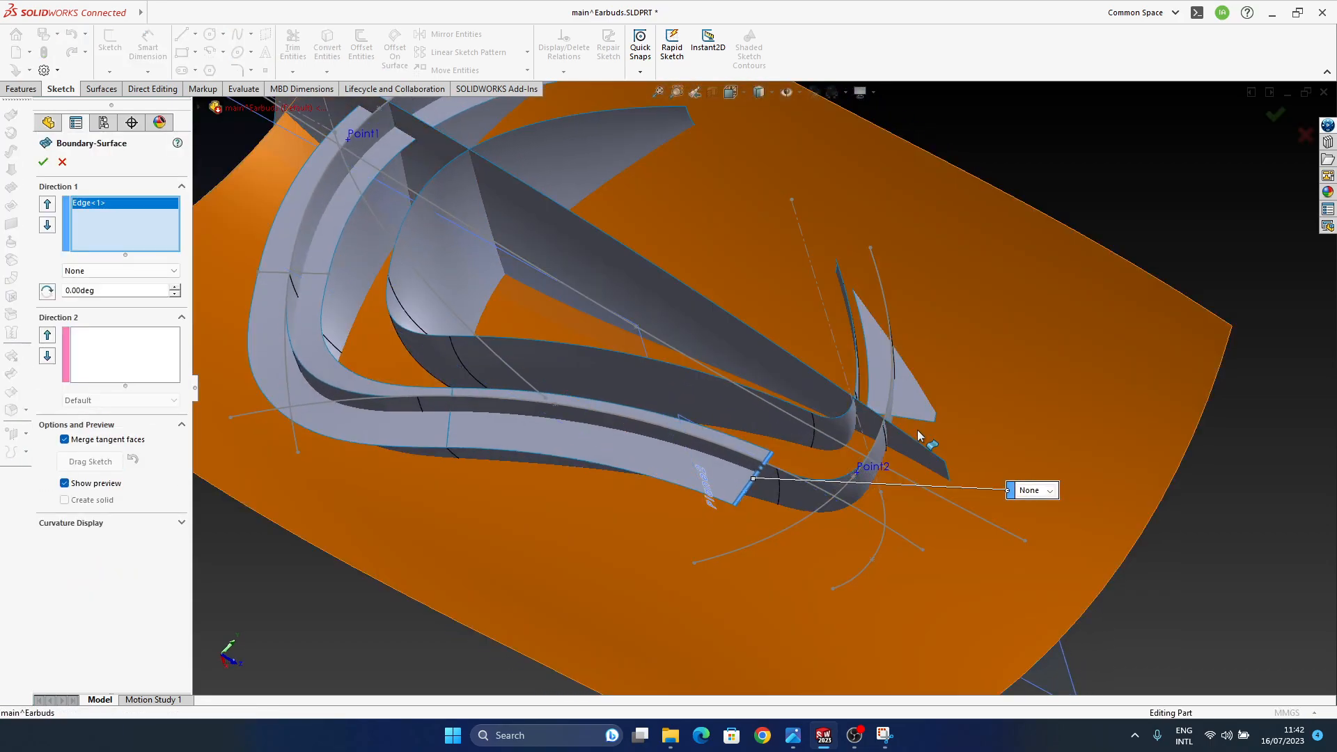
click(918, 420)
click(1204, 426)
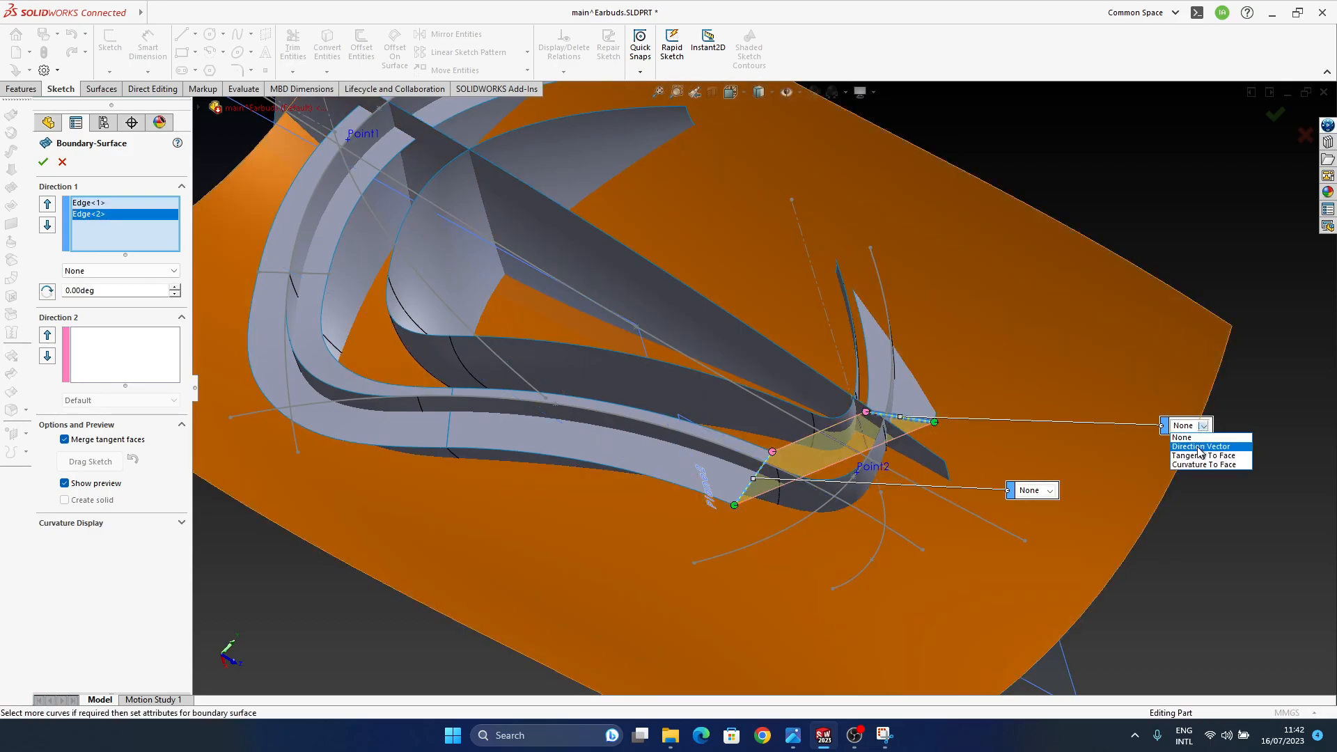
click(1200, 464)
click(1050, 491)
click(1049, 529)
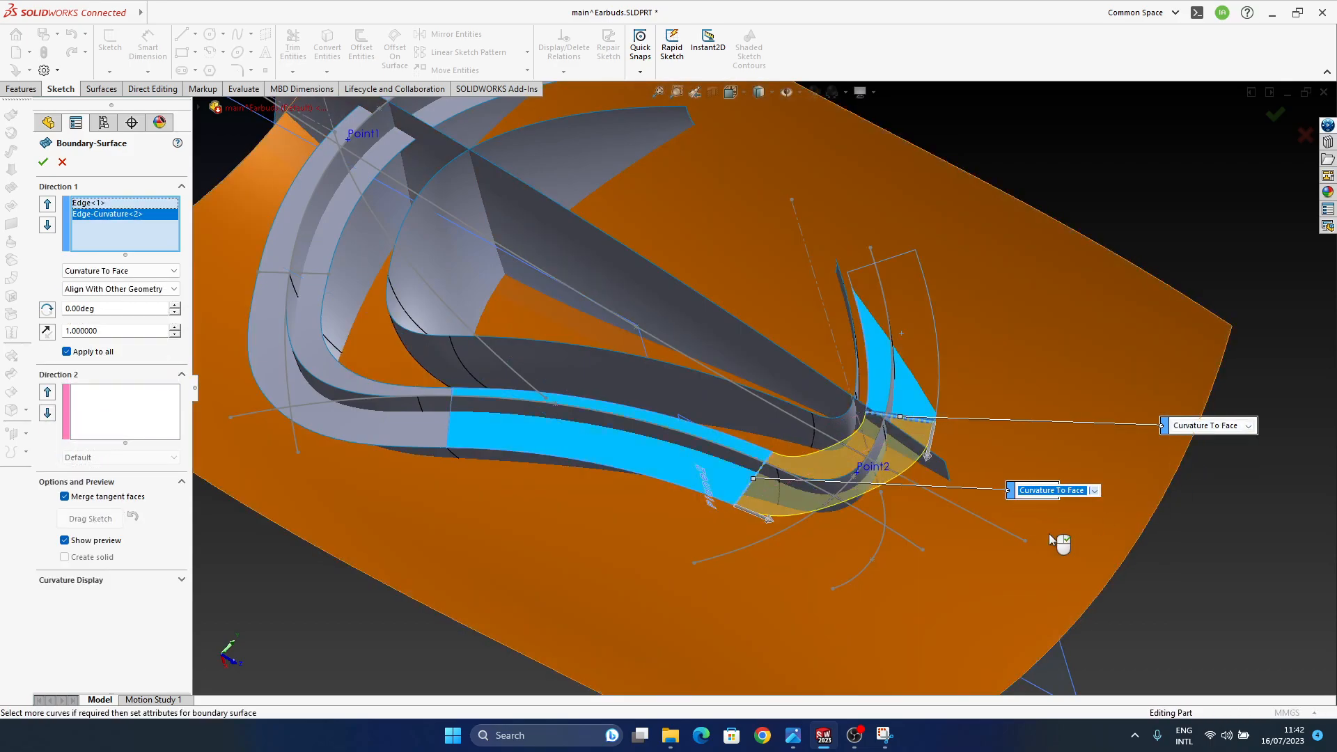
- Lengthen the second boundary's tangents to about 1.51 at the concave-edge strip and 1.65 at the narrow-end strip, and create the surface
middle_drag(859, 466, 851, 480)
scroll(801, 521, down, 2)
drag(754, 519, 762, 522)
middle_drag(879, 399, 840, 443)
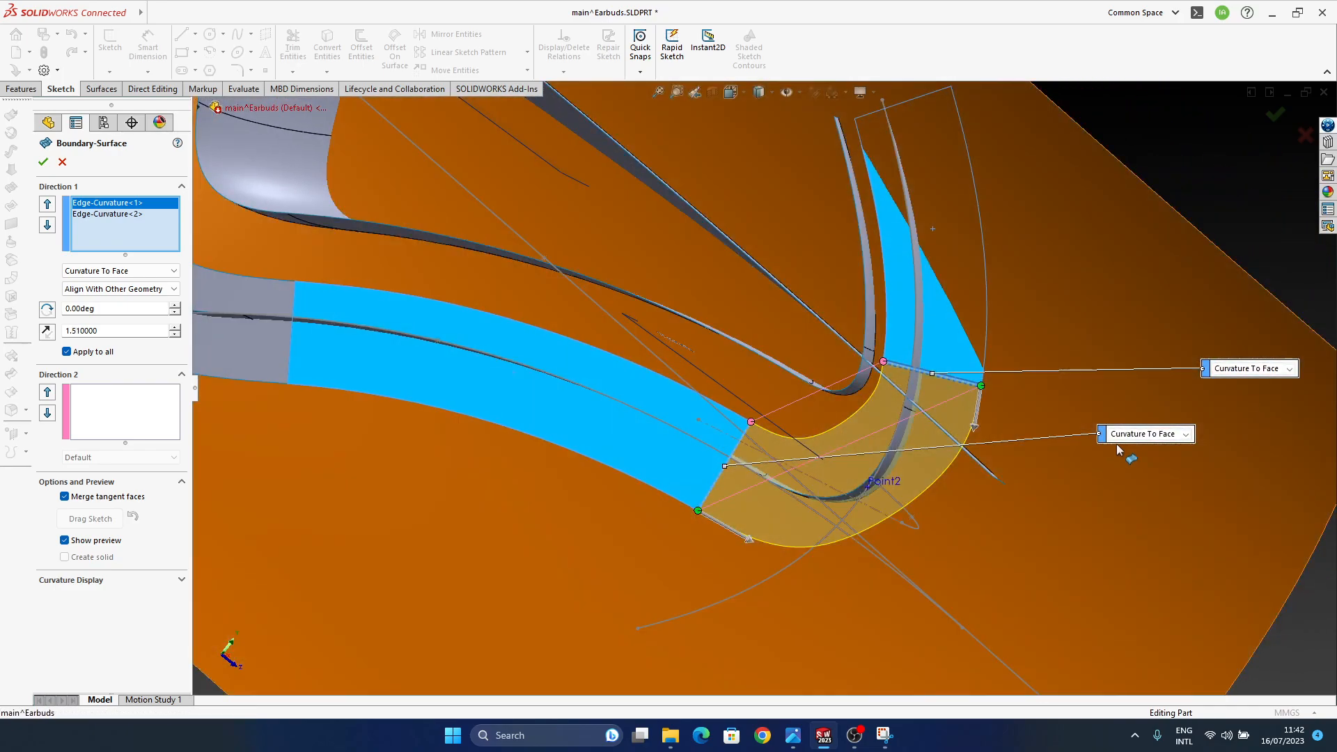
drag(975, 437, 974, 441)
middle_drag(870, 430, 826, 427)
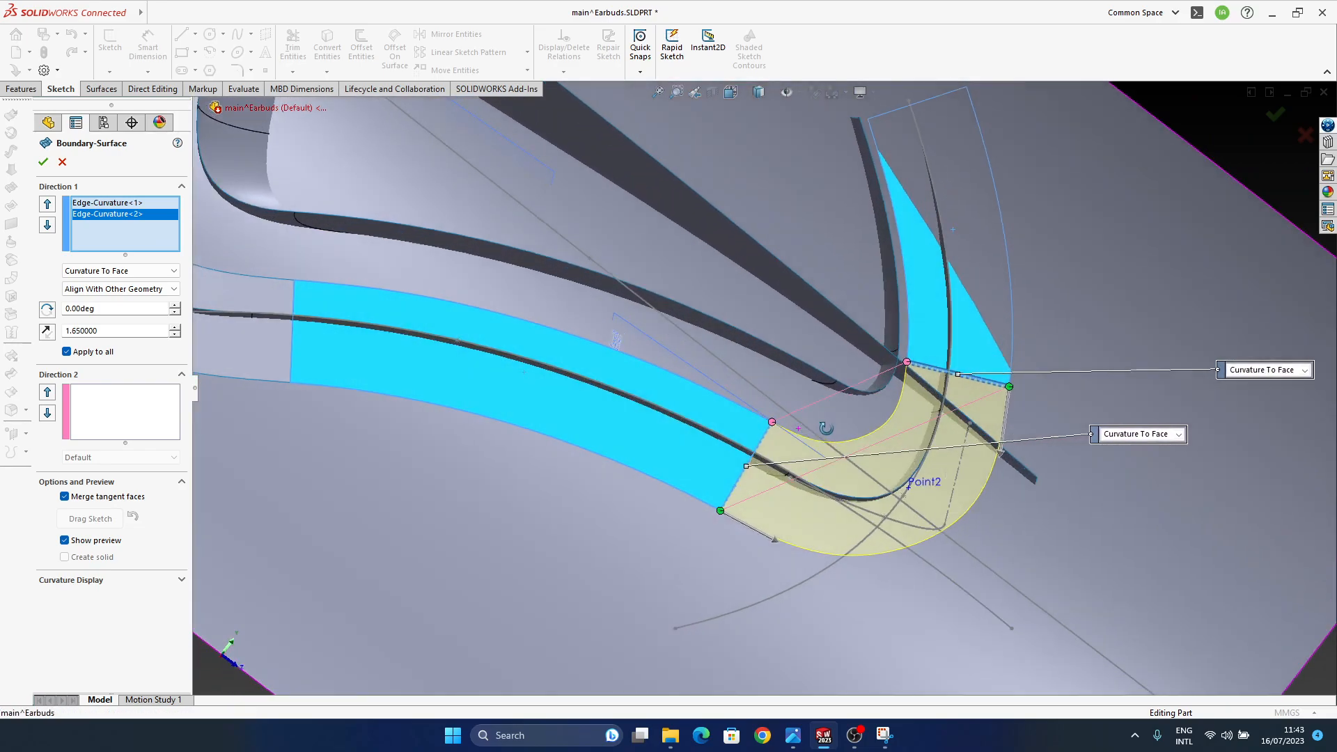
scroll(863, 425, up, 2)
click(1276, 117)
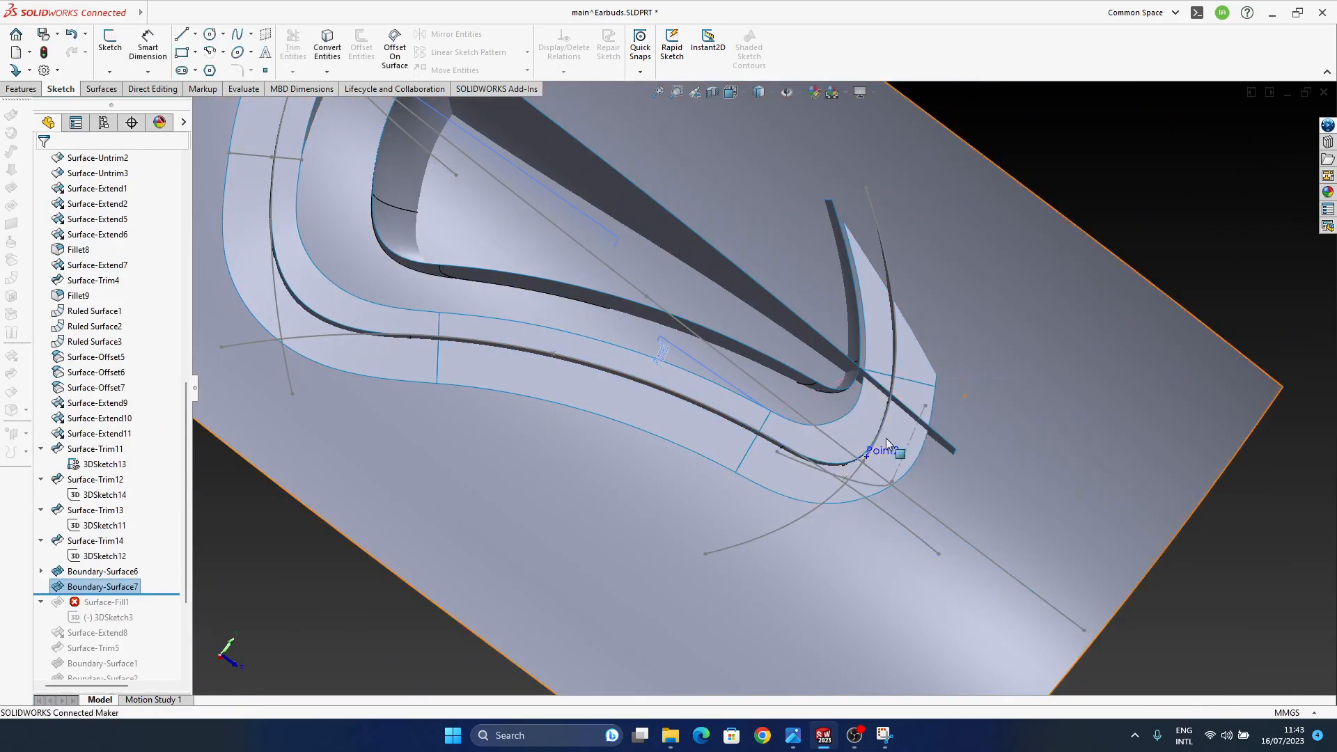
- Knit Surface-Trim11, Boundary-Surface6, Surface-Trim13, Boundary-Surface7 and Surface-Trim14 into one surface, keeping the 0.04 mm knitting tolerance
middle_drag(898, 423, 606, 439)
click(342, 442)
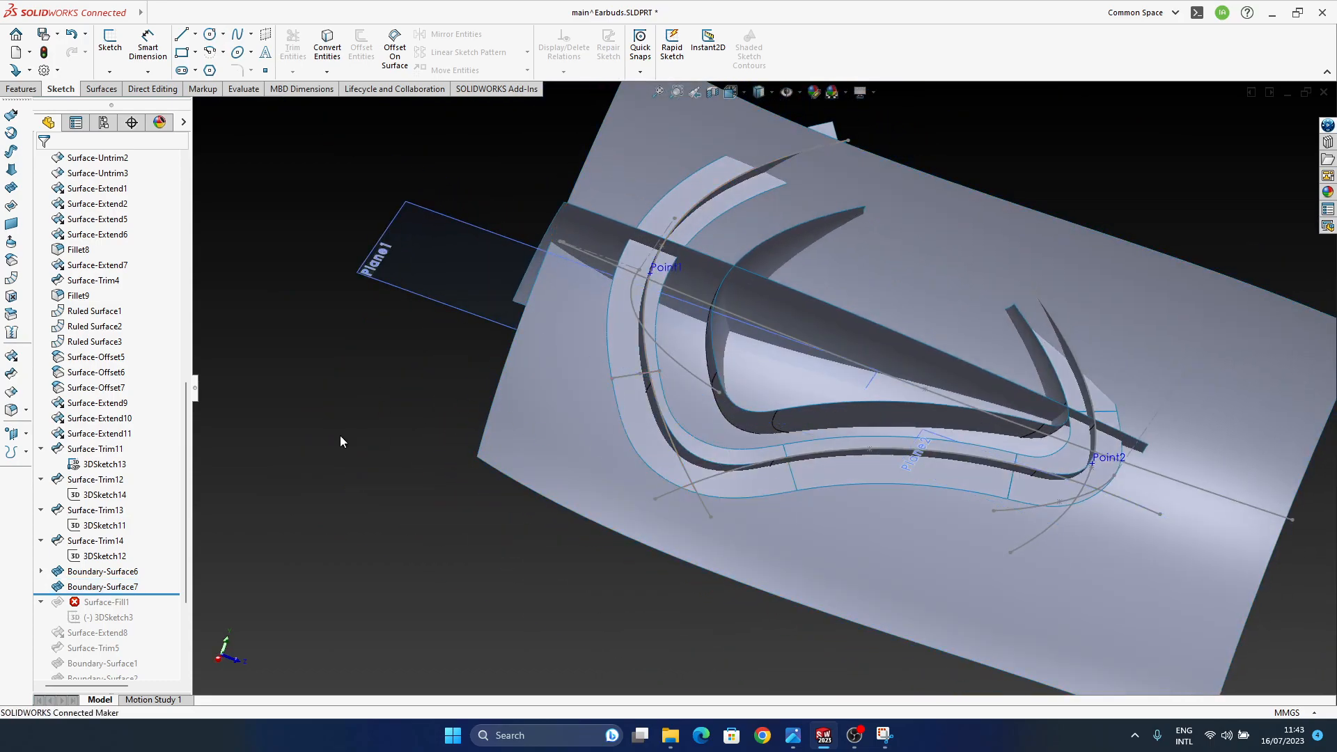
click(12, 334)
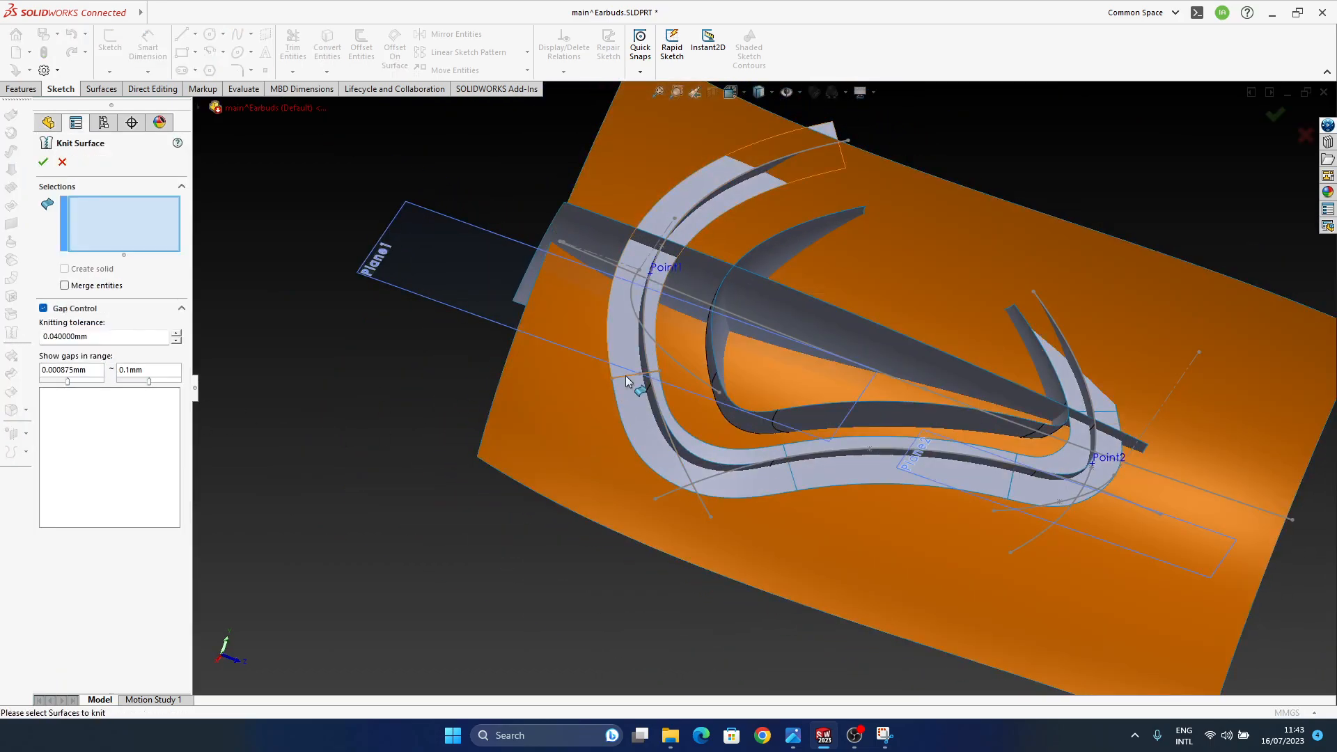
click(630, 354)
click(637, 415)
click(902, 468)
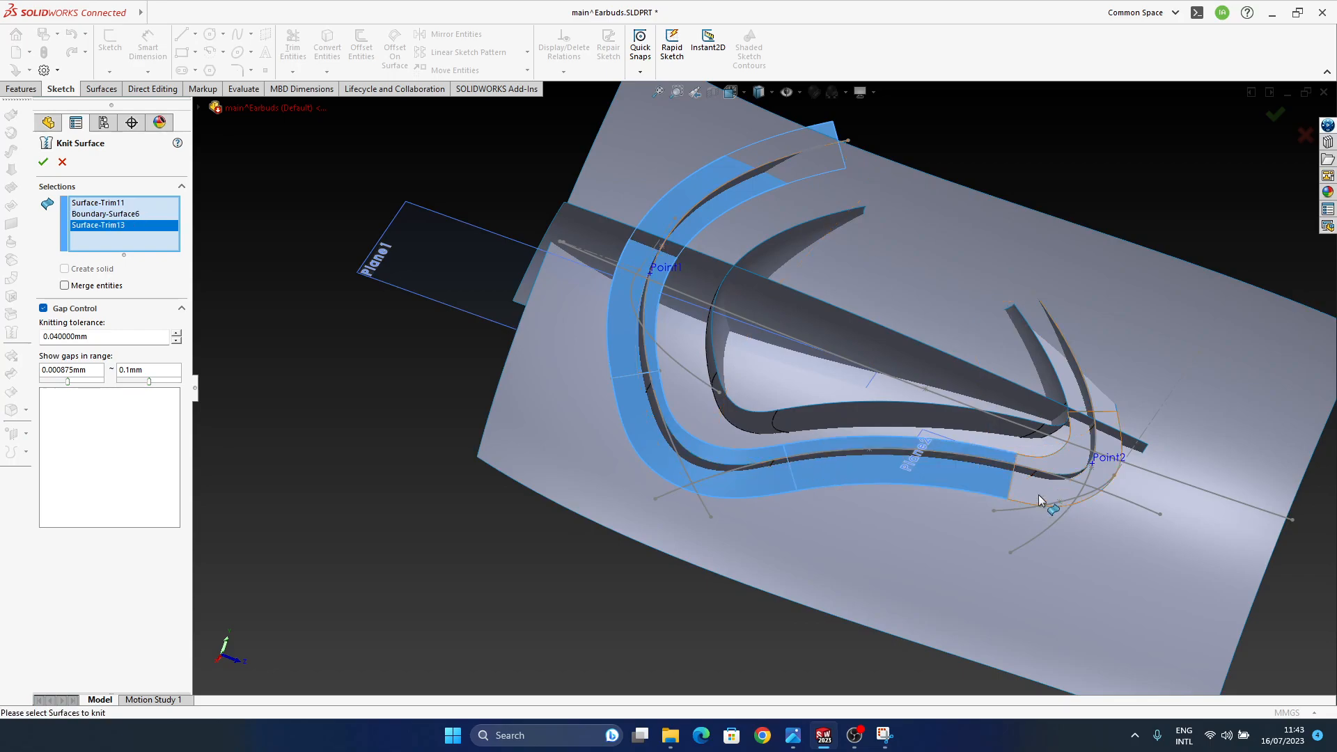
click(1057, 418)
click(1075, 395)
middle_drag(1072, 395, 1016, 395)
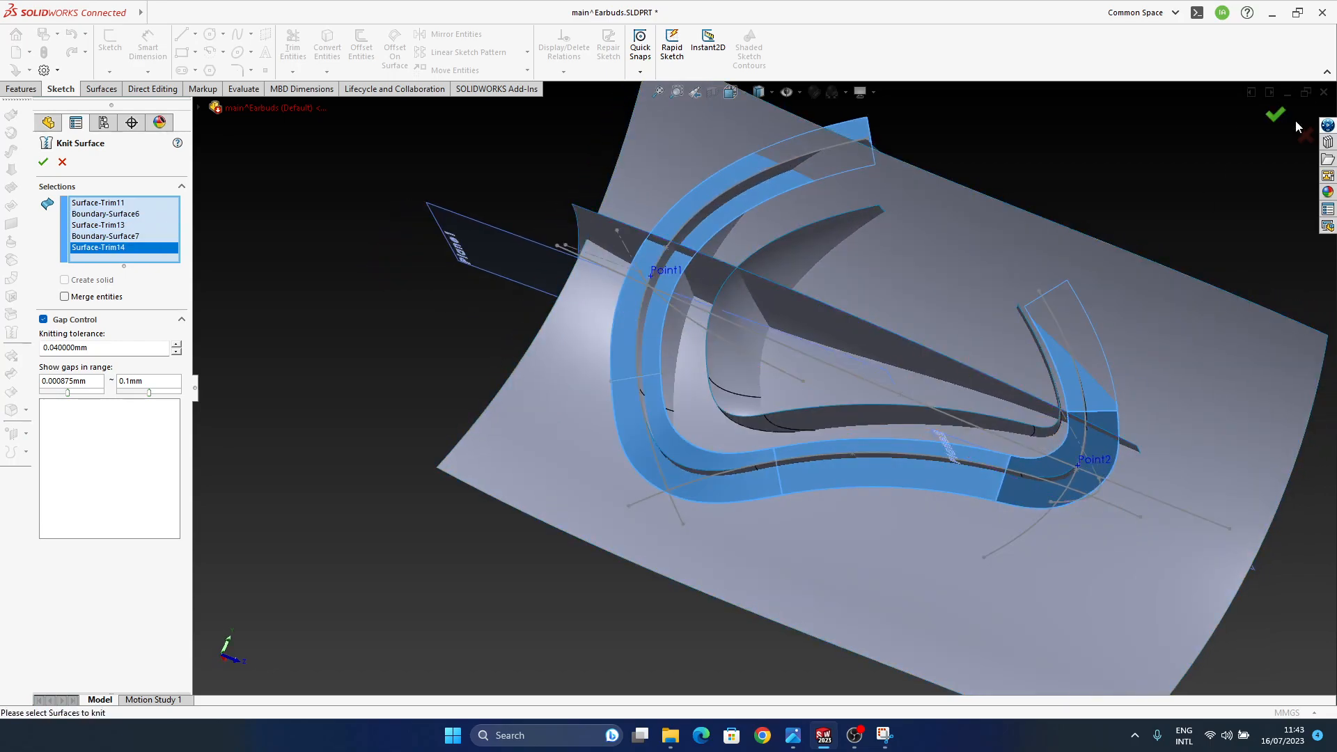
click(1277, 117)
- Roll the feature history forward to include Surface-Fill1 and its sketch 3DSketch3
middle_drag(1134, 383, 940, 403)
scroll(143, 513, down, 3)
drag(147, 473, 149, 501)
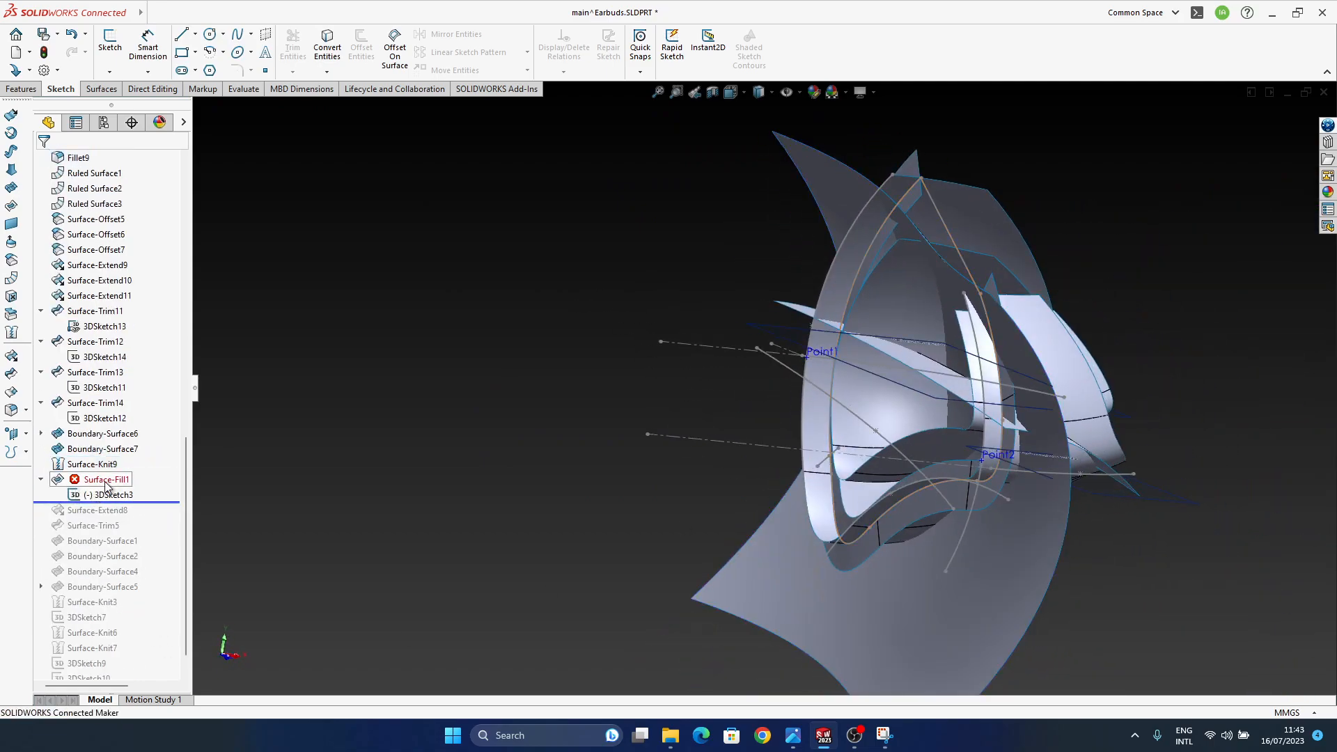
- Examine the parent/child relationships of the failed Surface-Fill1 feature
click(105, 481)
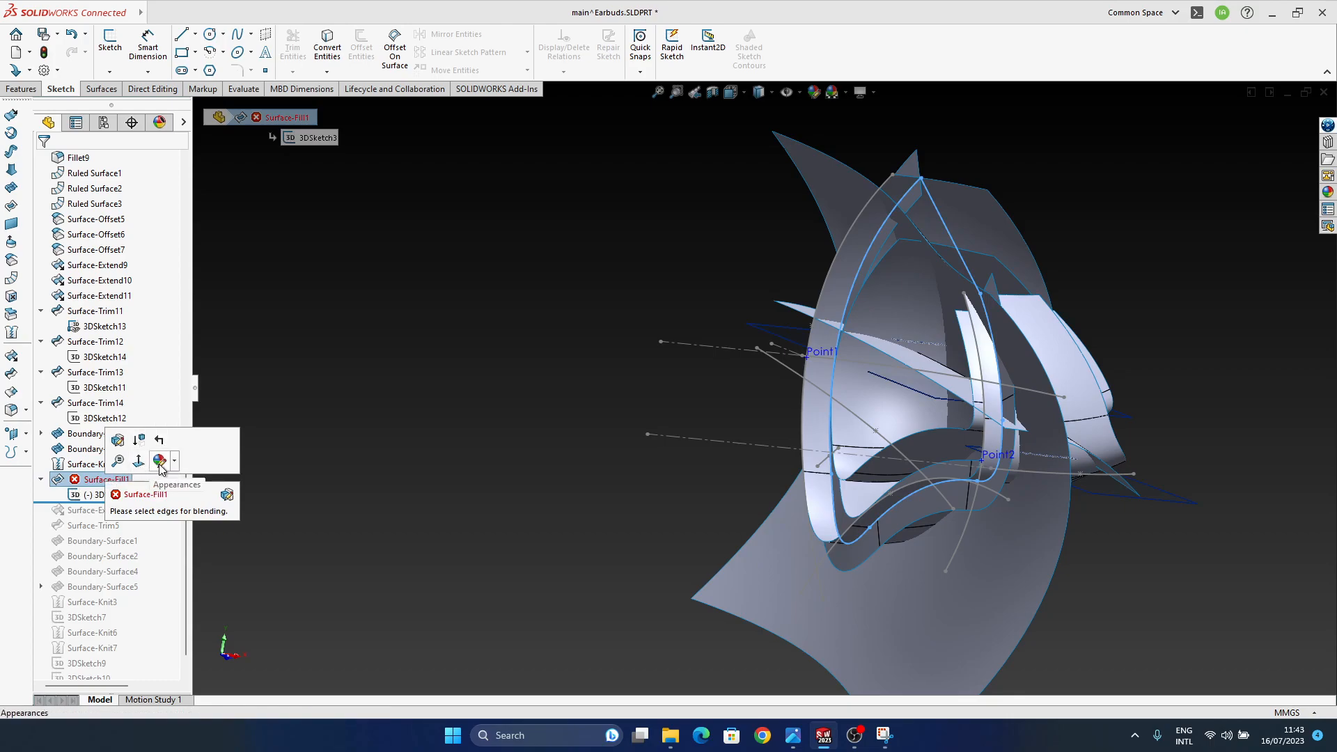
right_click(94, 486)
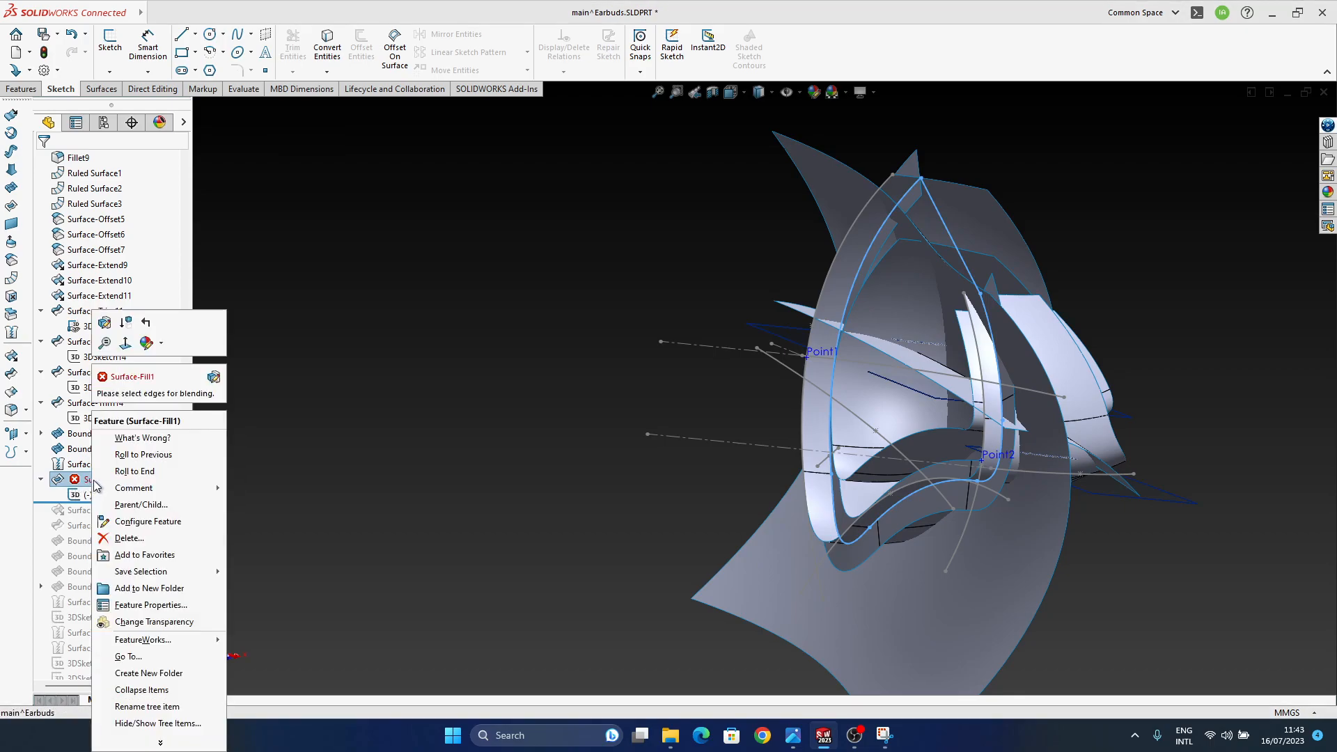
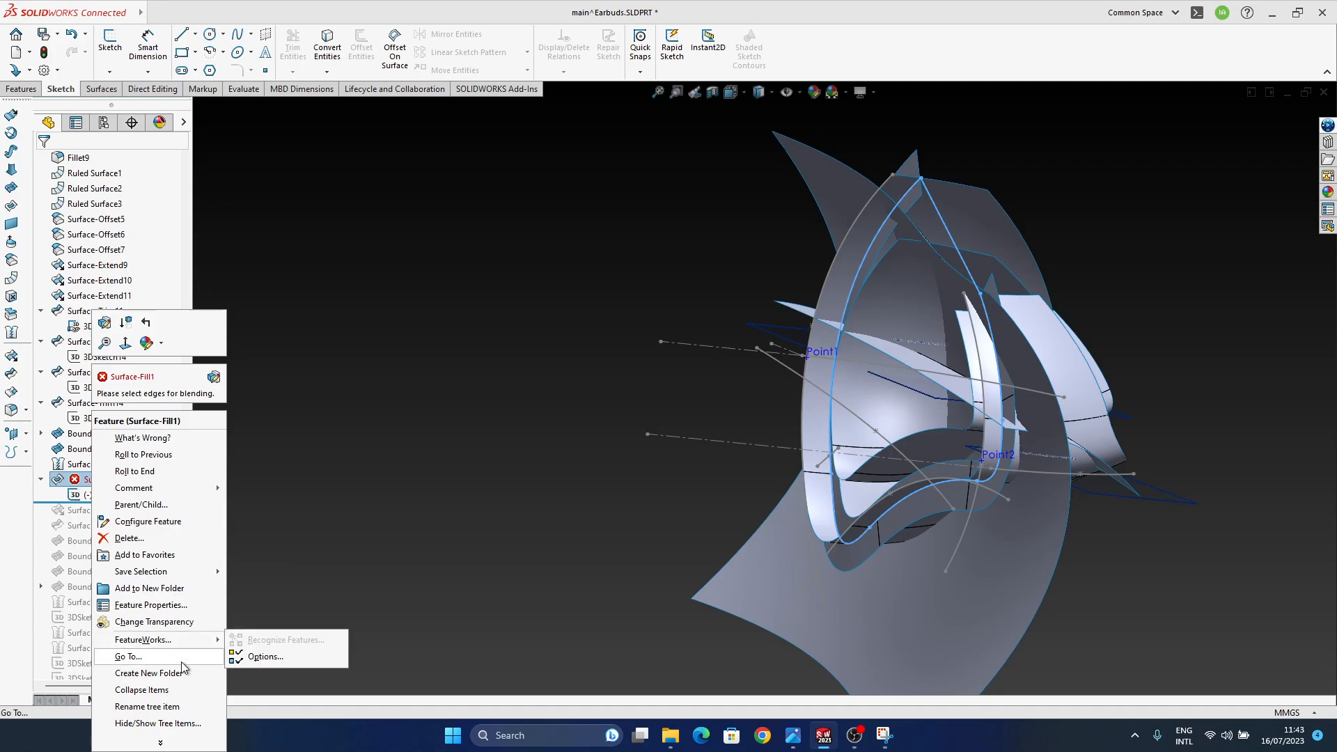
click(169, 743)
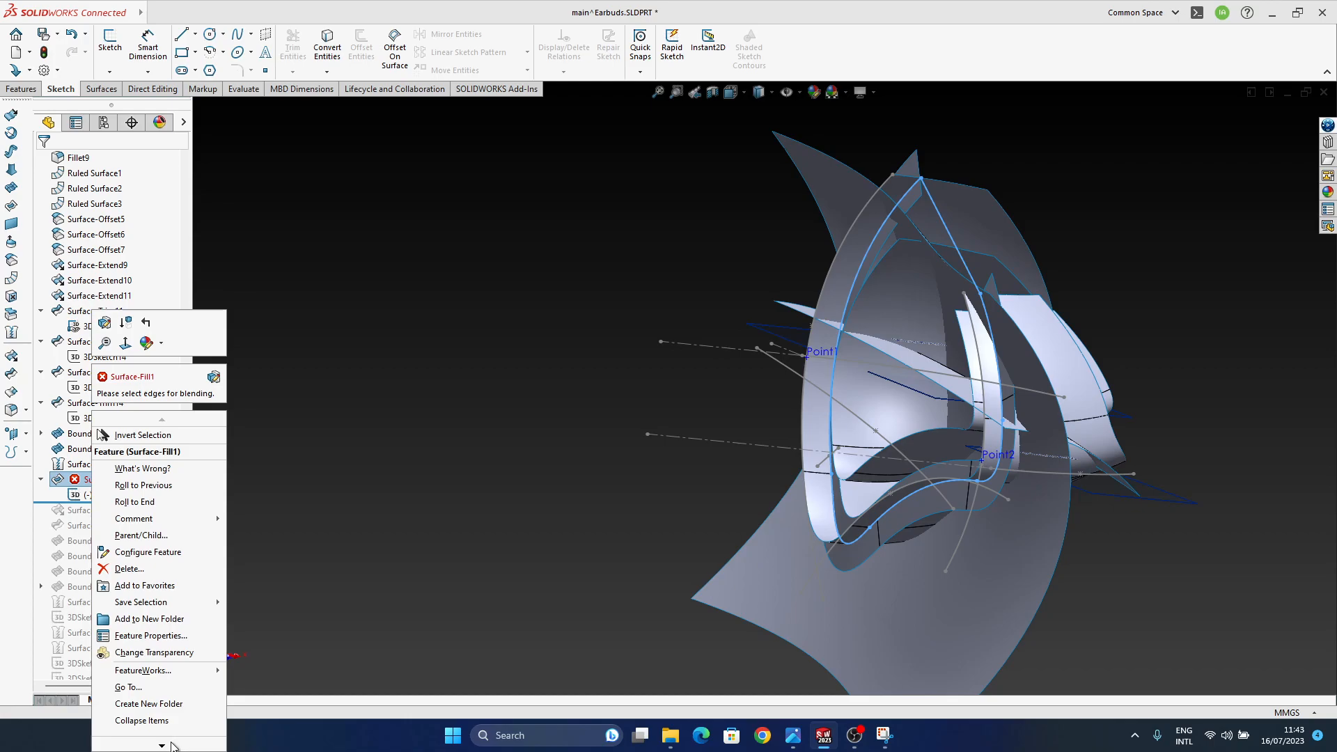
click(171, 743)
click(165, 744)
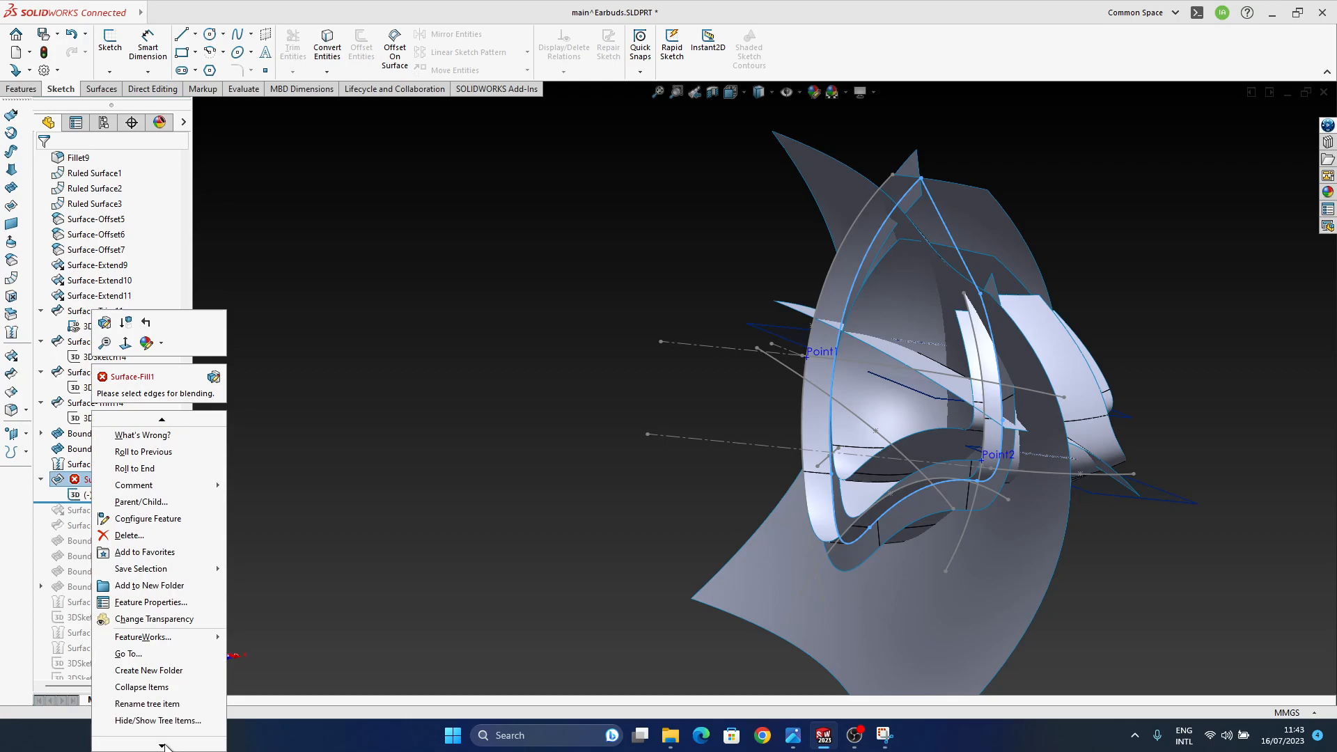
click(165, 745)
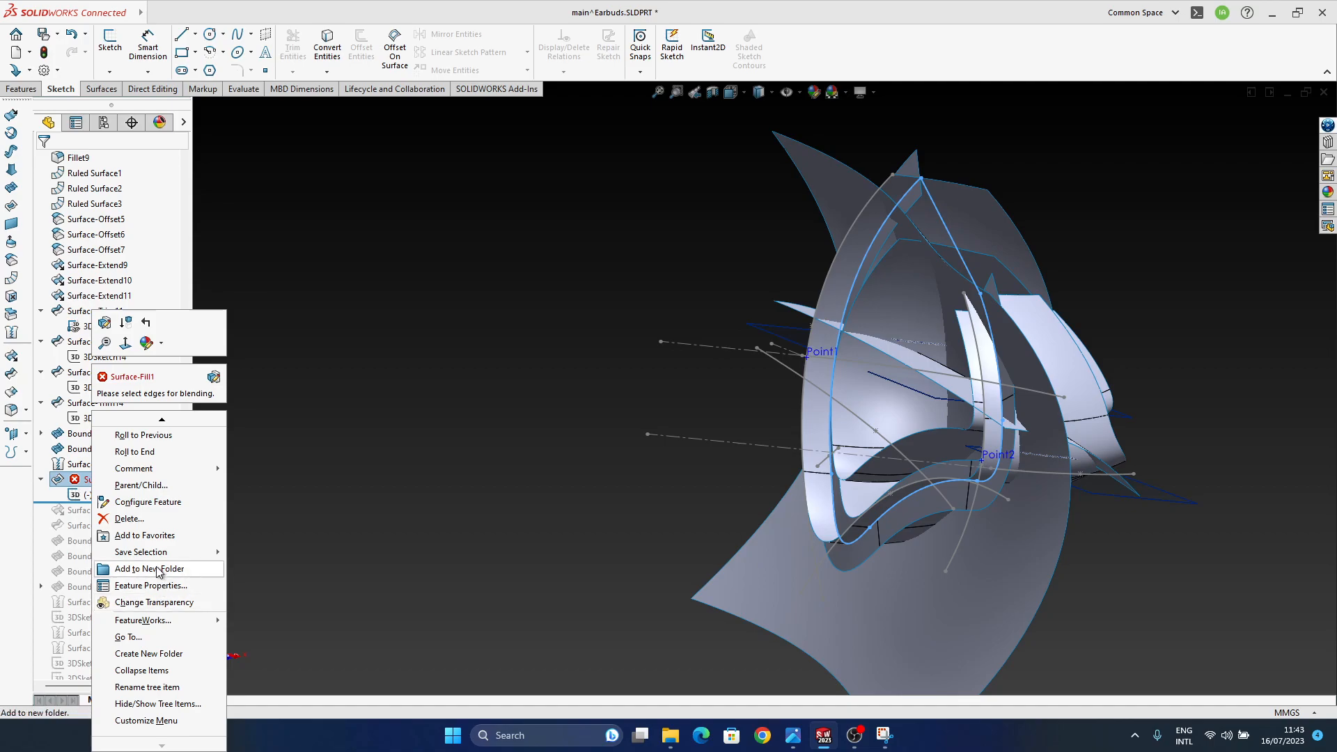
mouse_move(155, 477)
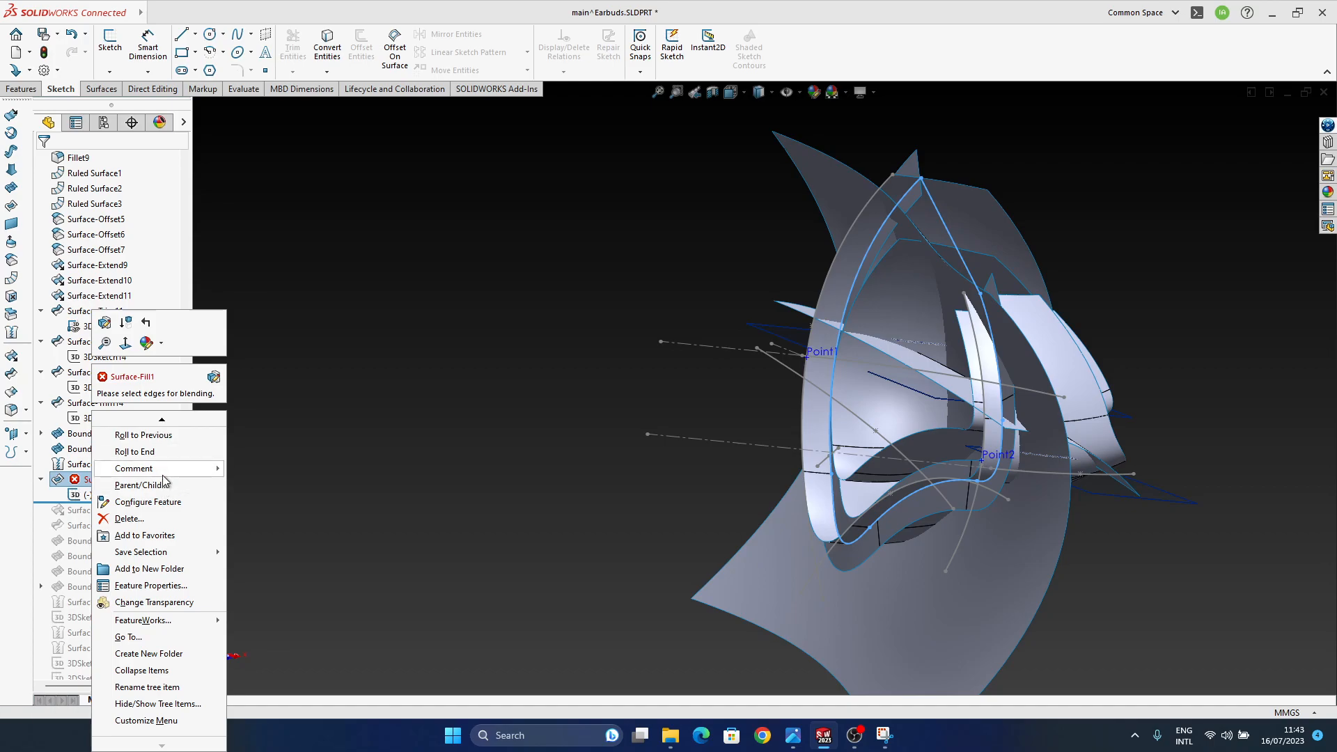
click(142, 485)
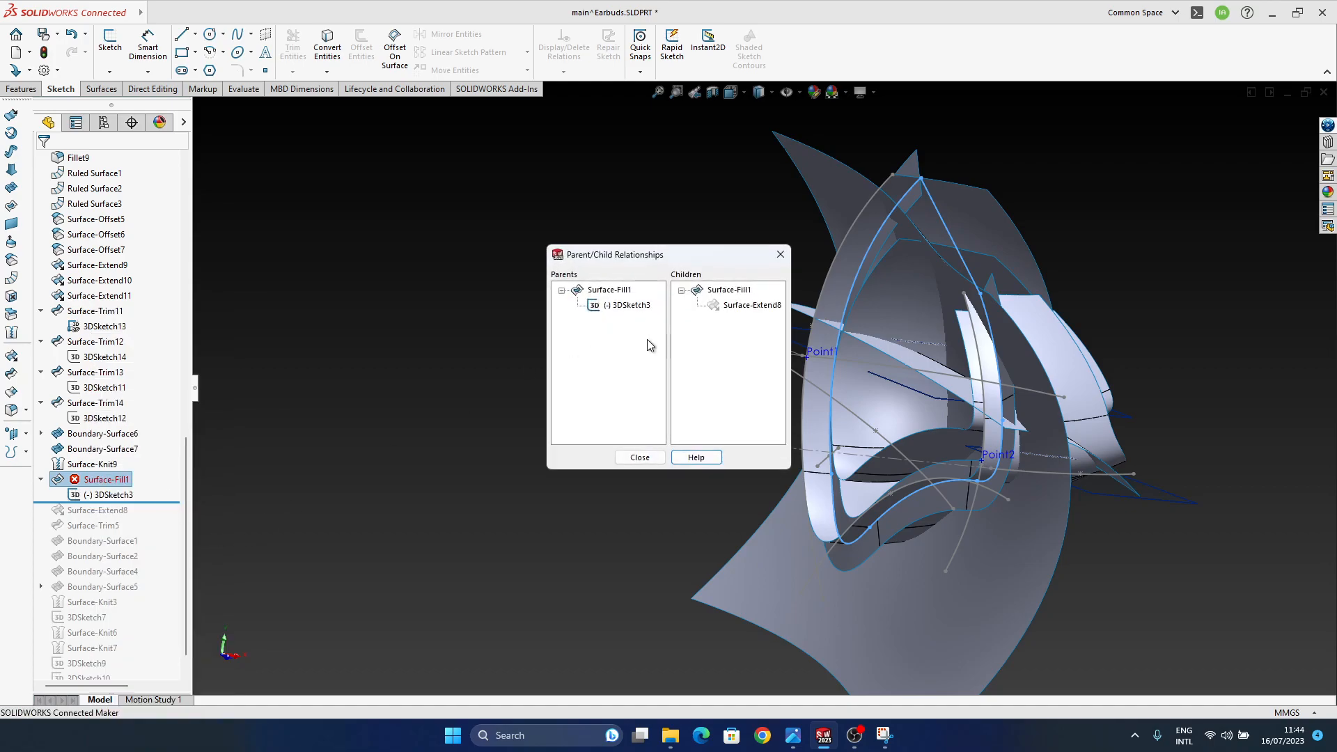
click(735, 311)
click(734, 307)
click(698, 427)
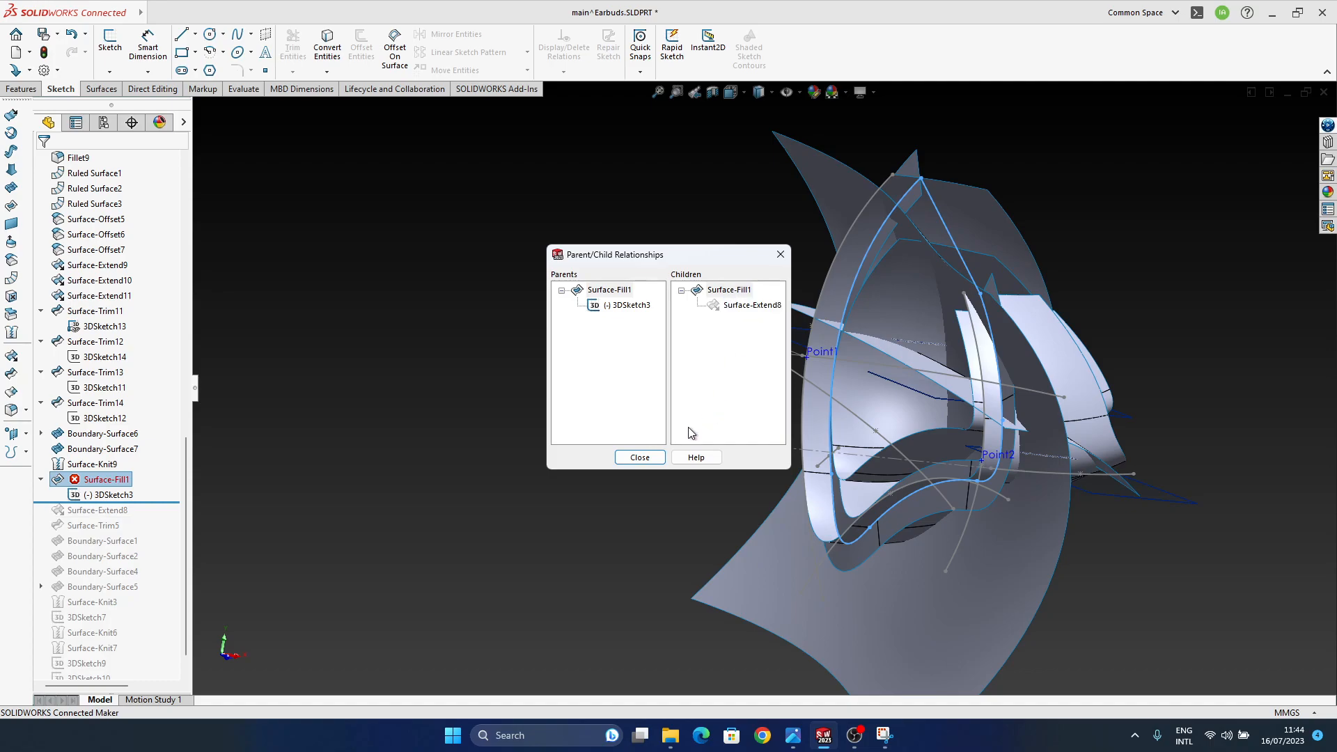
click(640, 457)
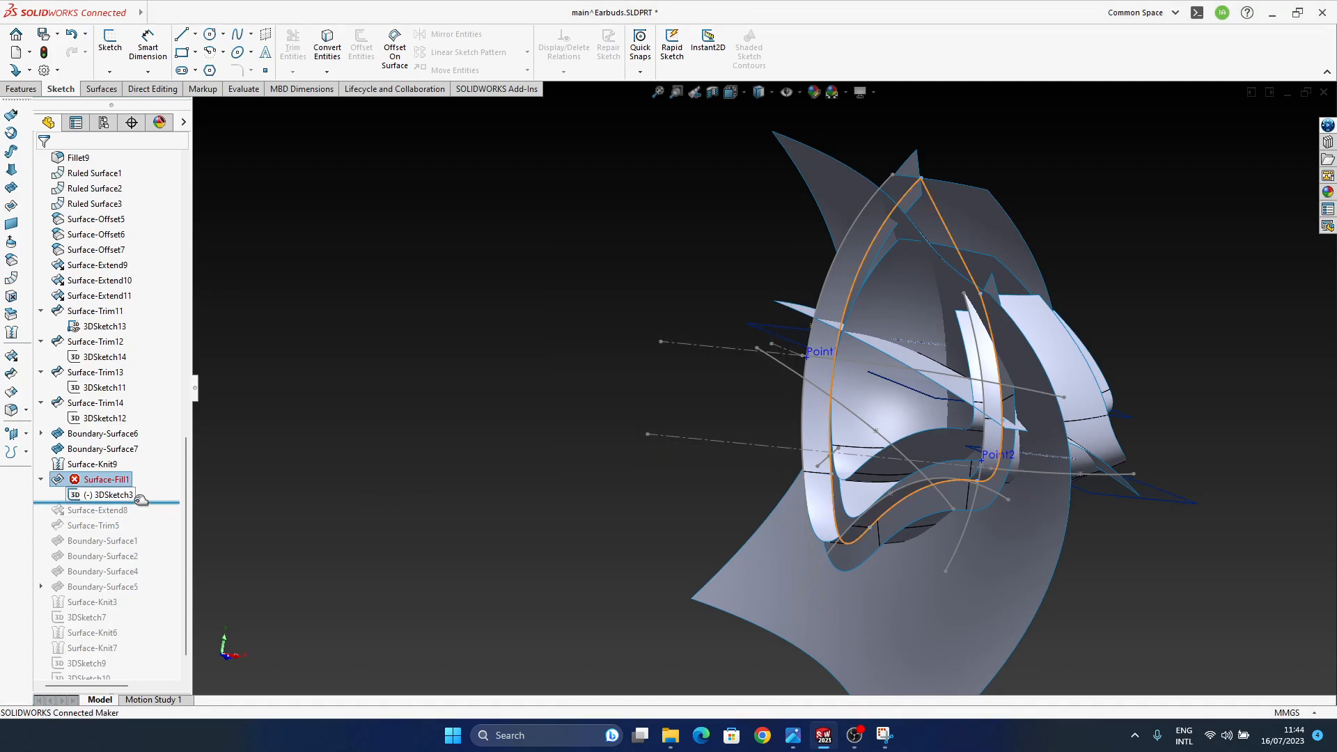
- Recheck the dependencies of Surface-Fill1, highlighting its child Surface-Extend8 and its parent 3DSketch3 to locate them in the model
right_click(102, 481)
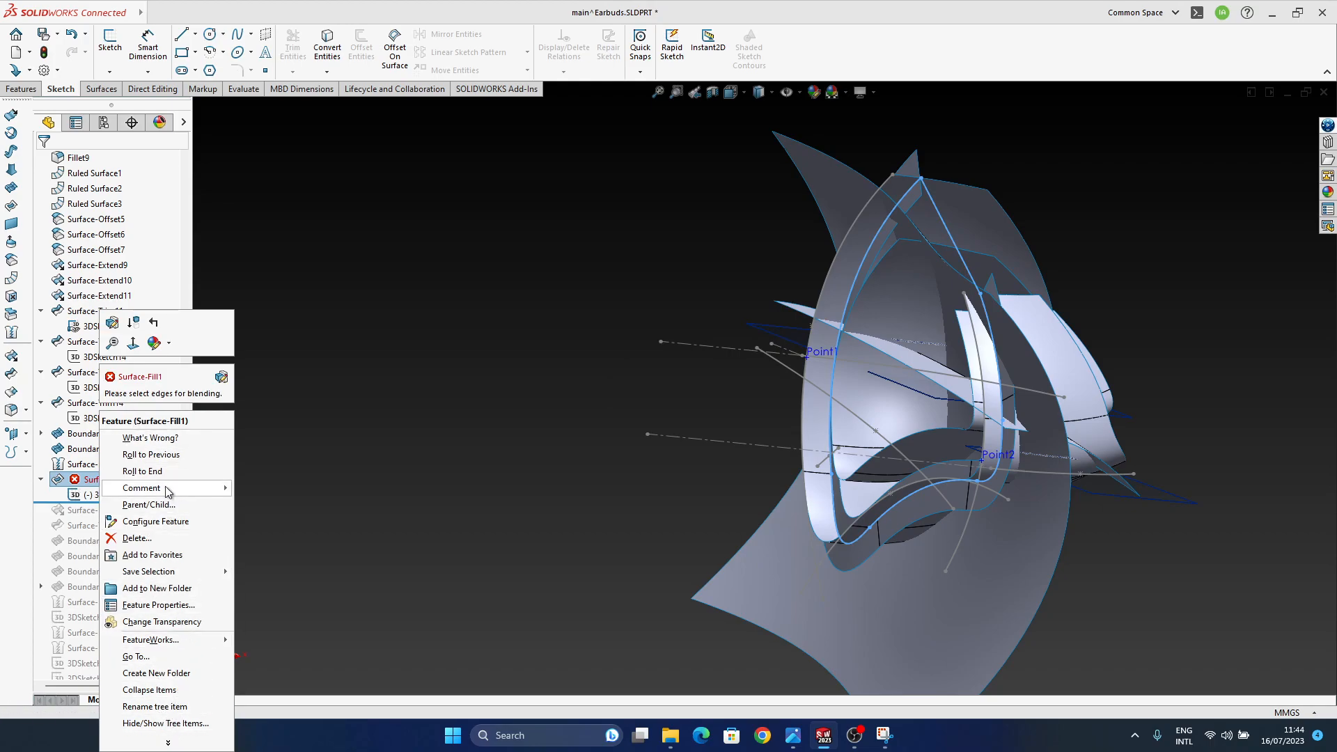
click(170, 506)
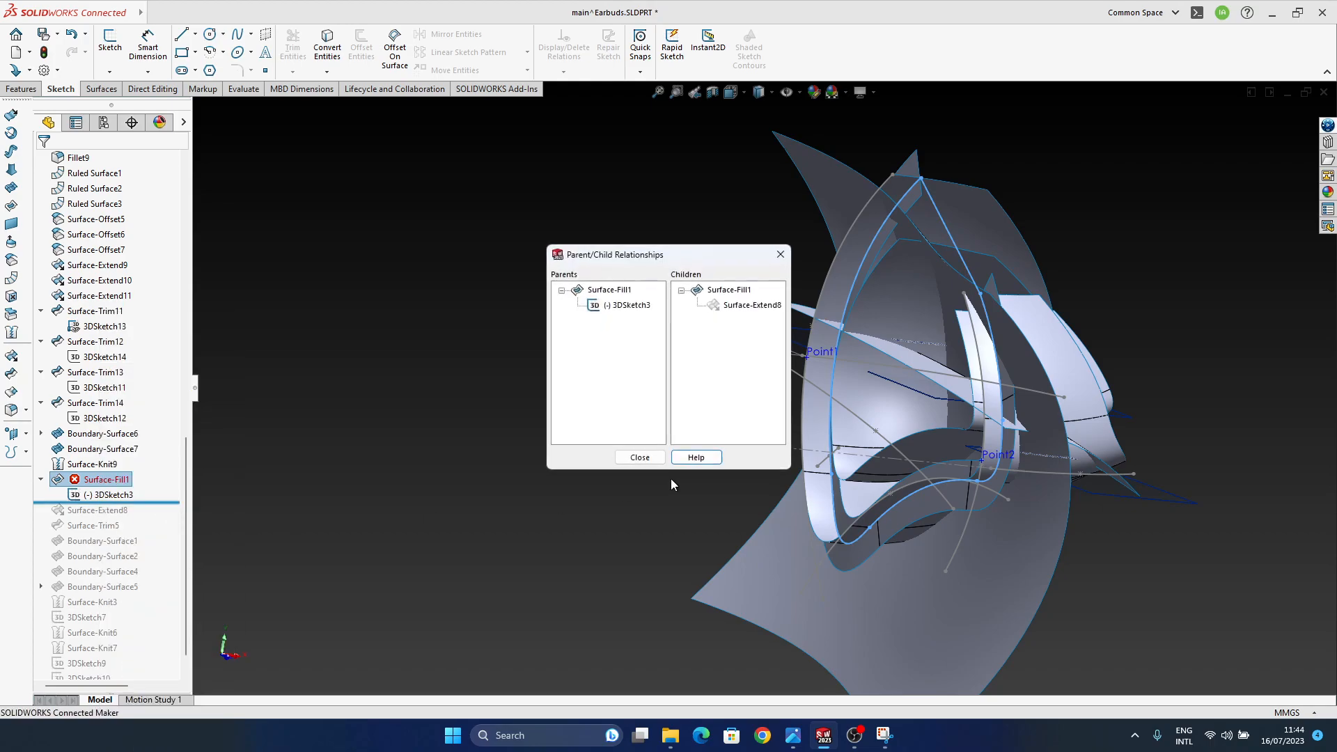
click(751, 311)
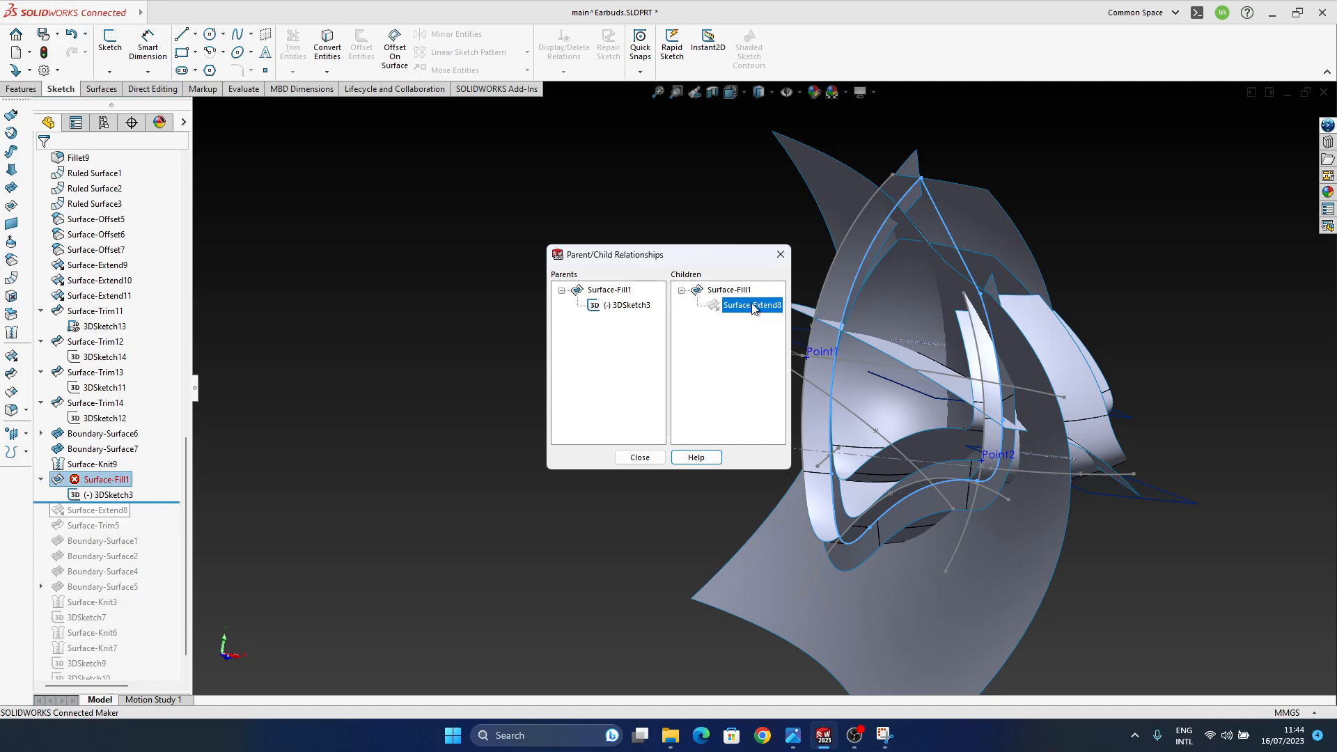
click(619, 310)
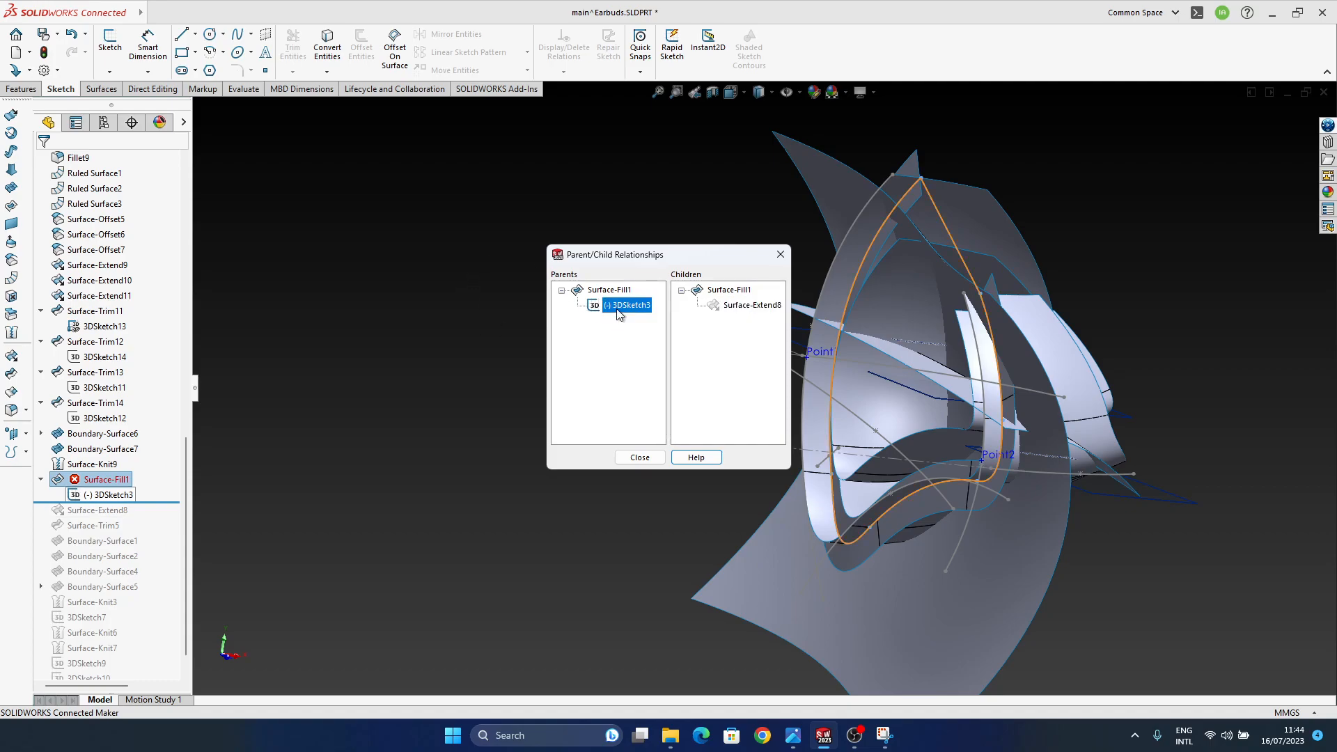
click(767, 311)
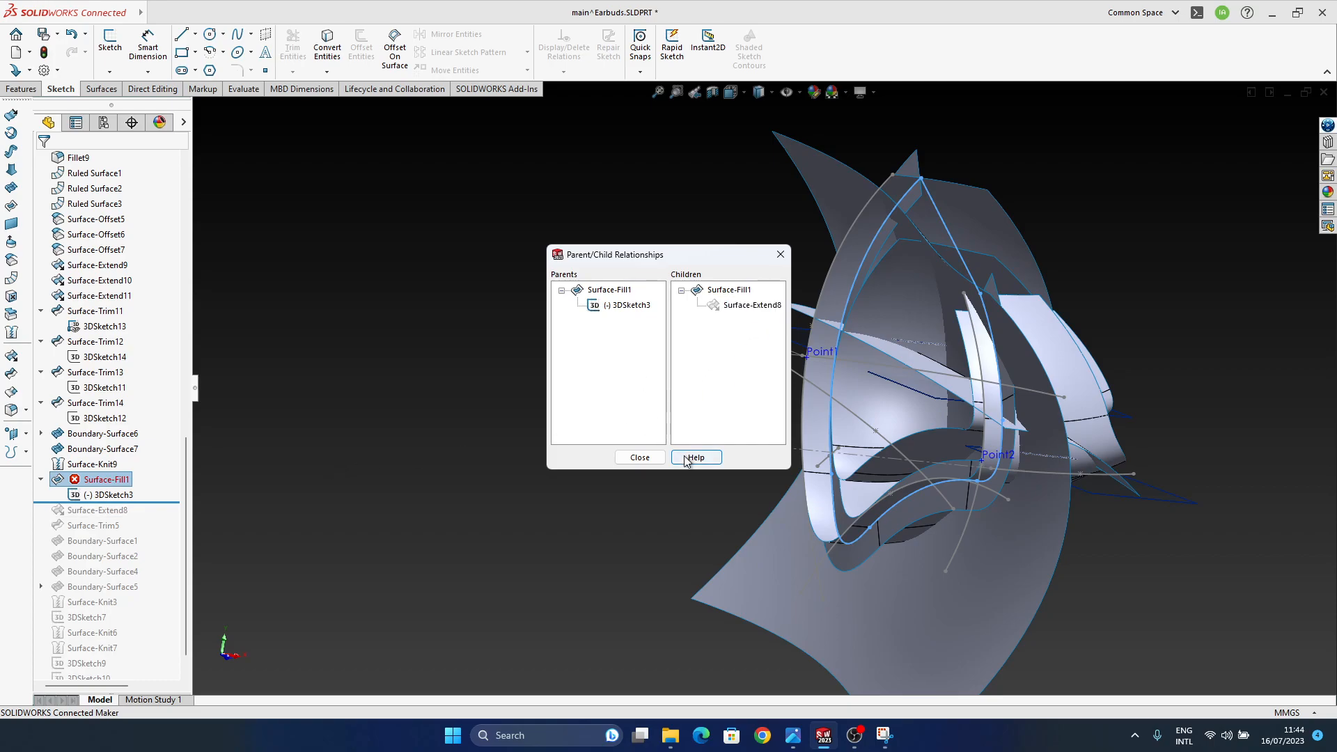
click(640, 458)
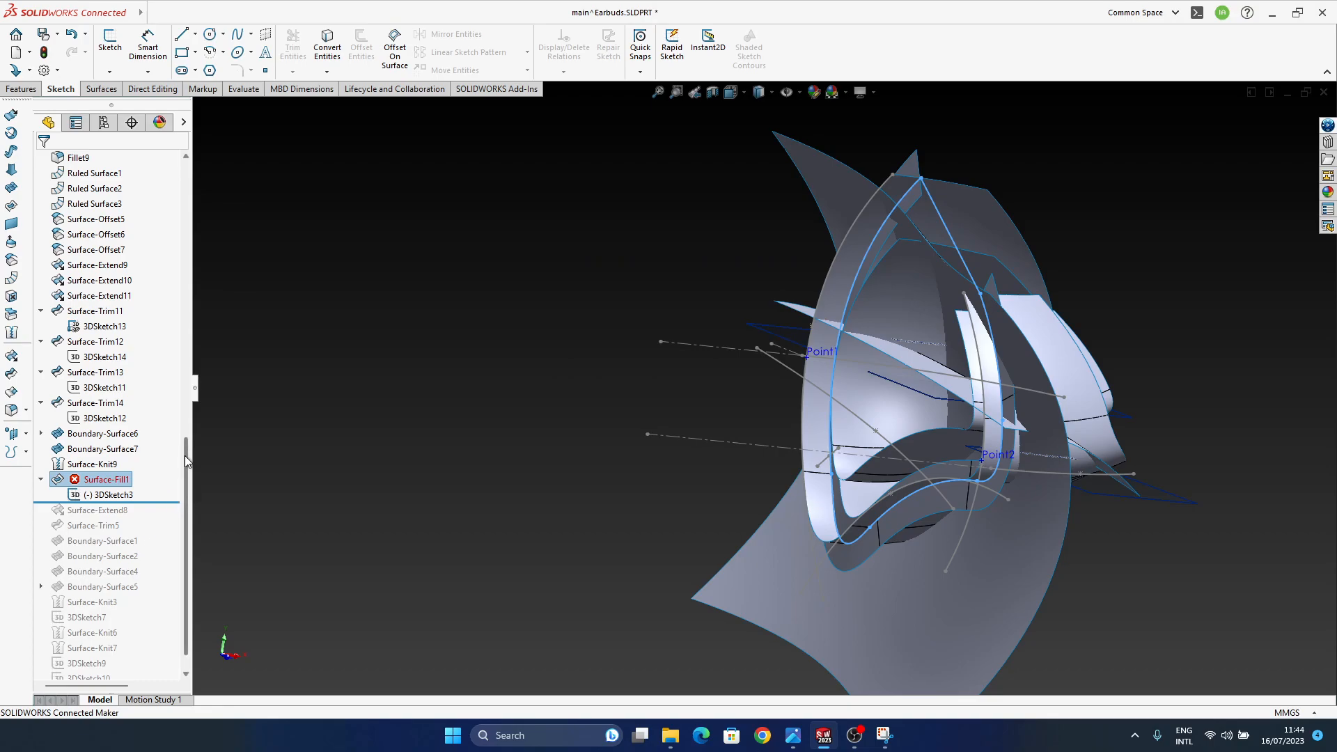
scroll(187, 472, down, 1)
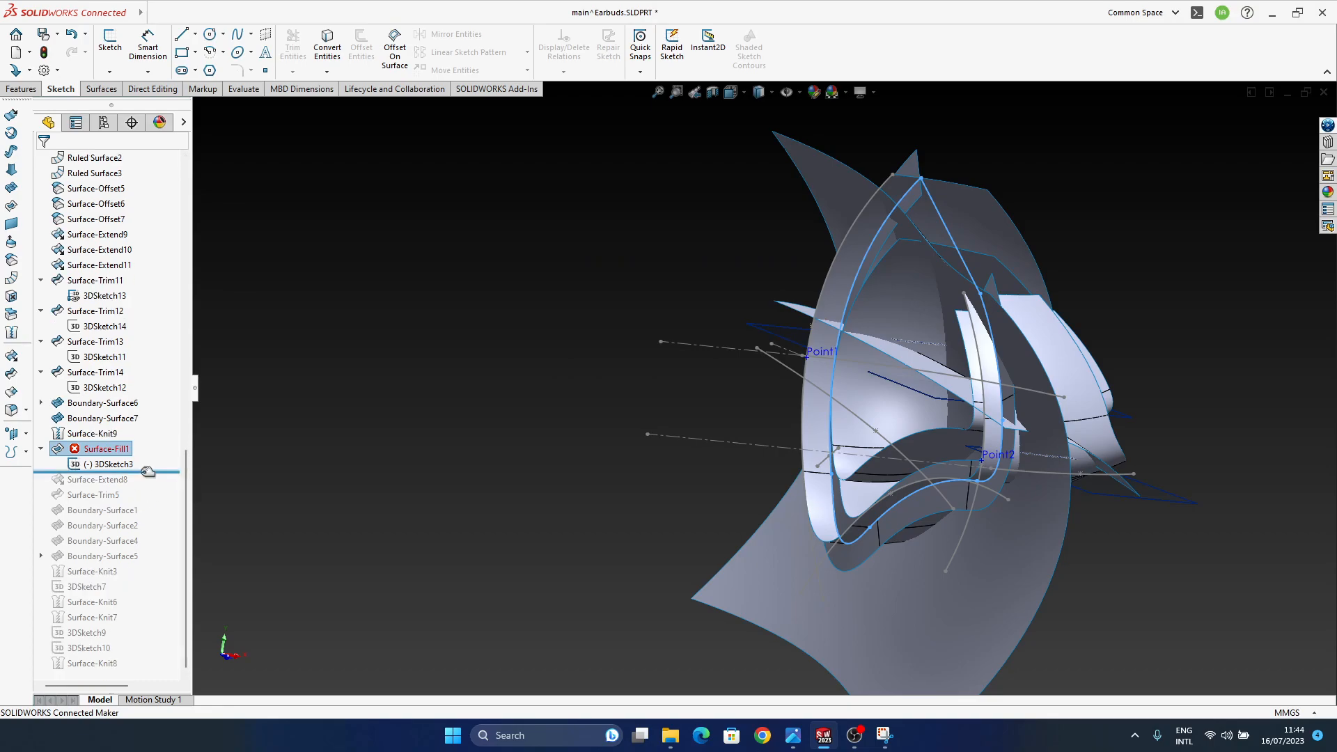
- Roll the feature history forward to include Surface-Extend8 and select that feature
middle_drag(883, 512, 971, 474)
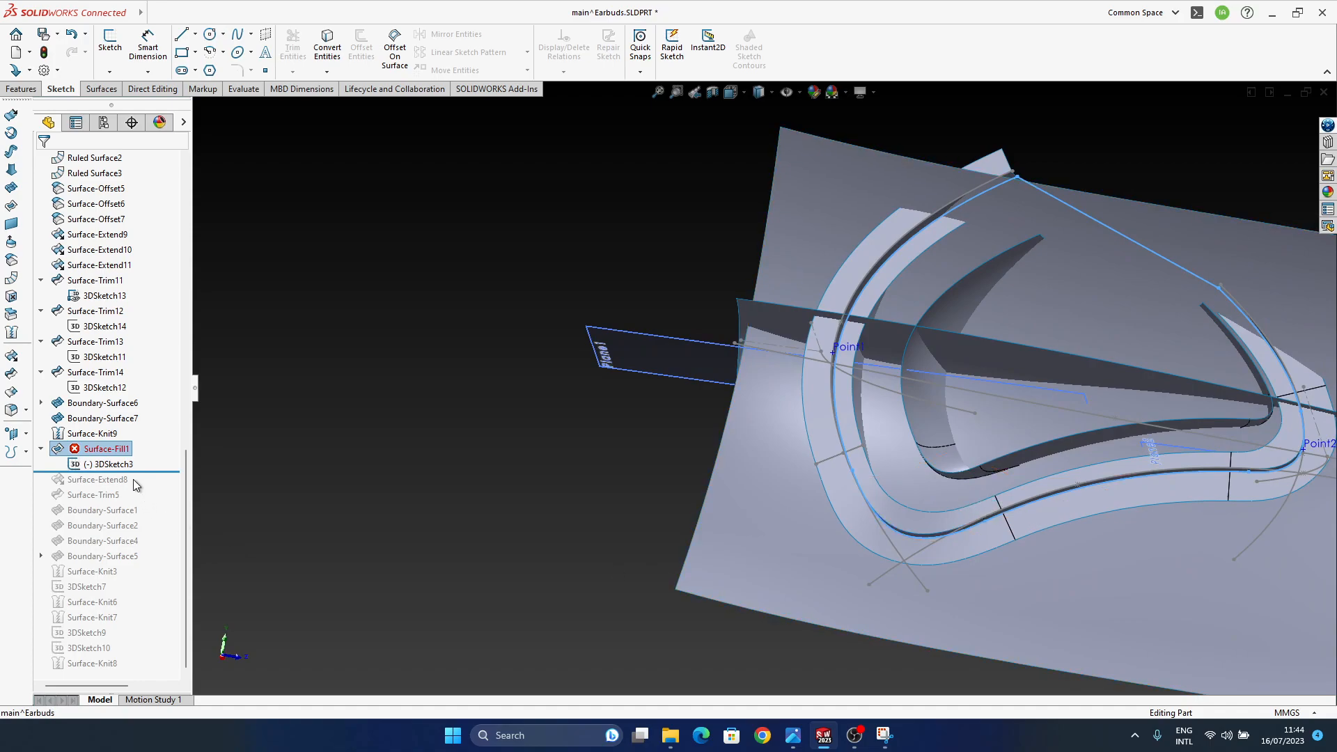
drag(143, 472, 144, 487)
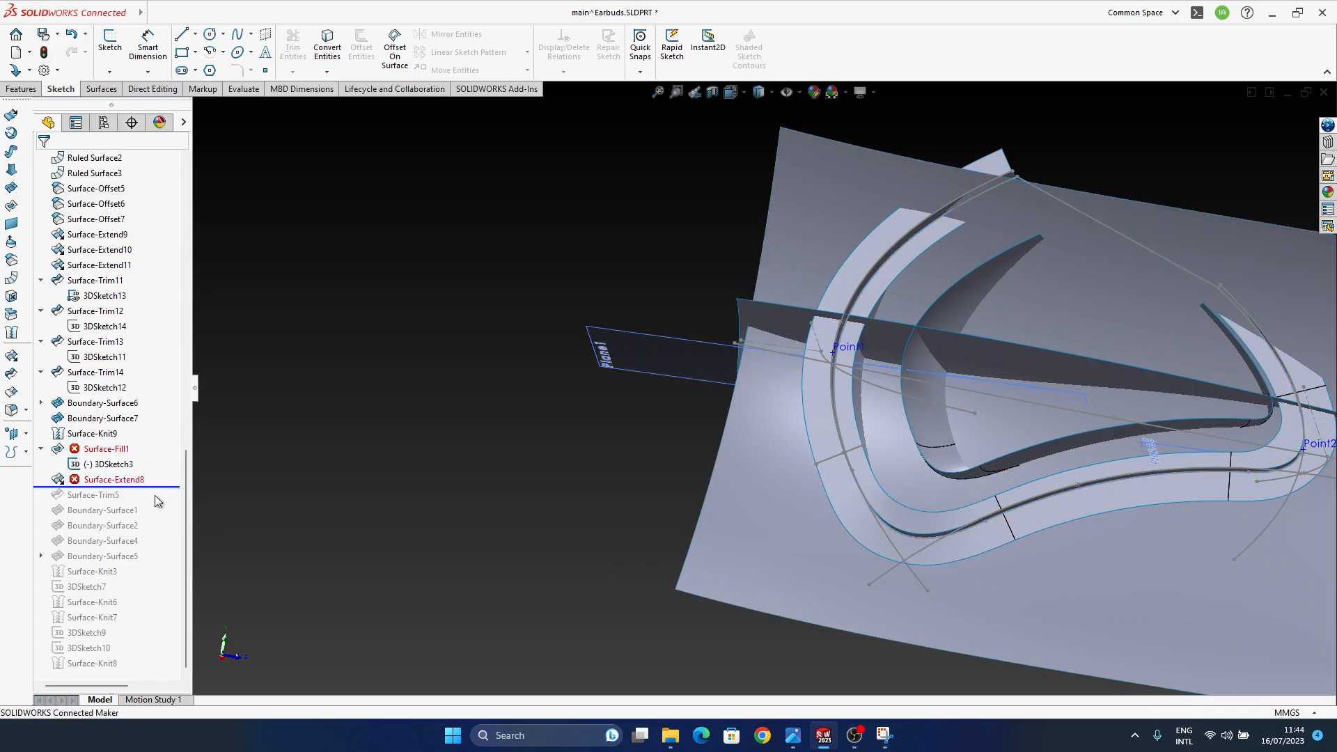
click(127, 484)
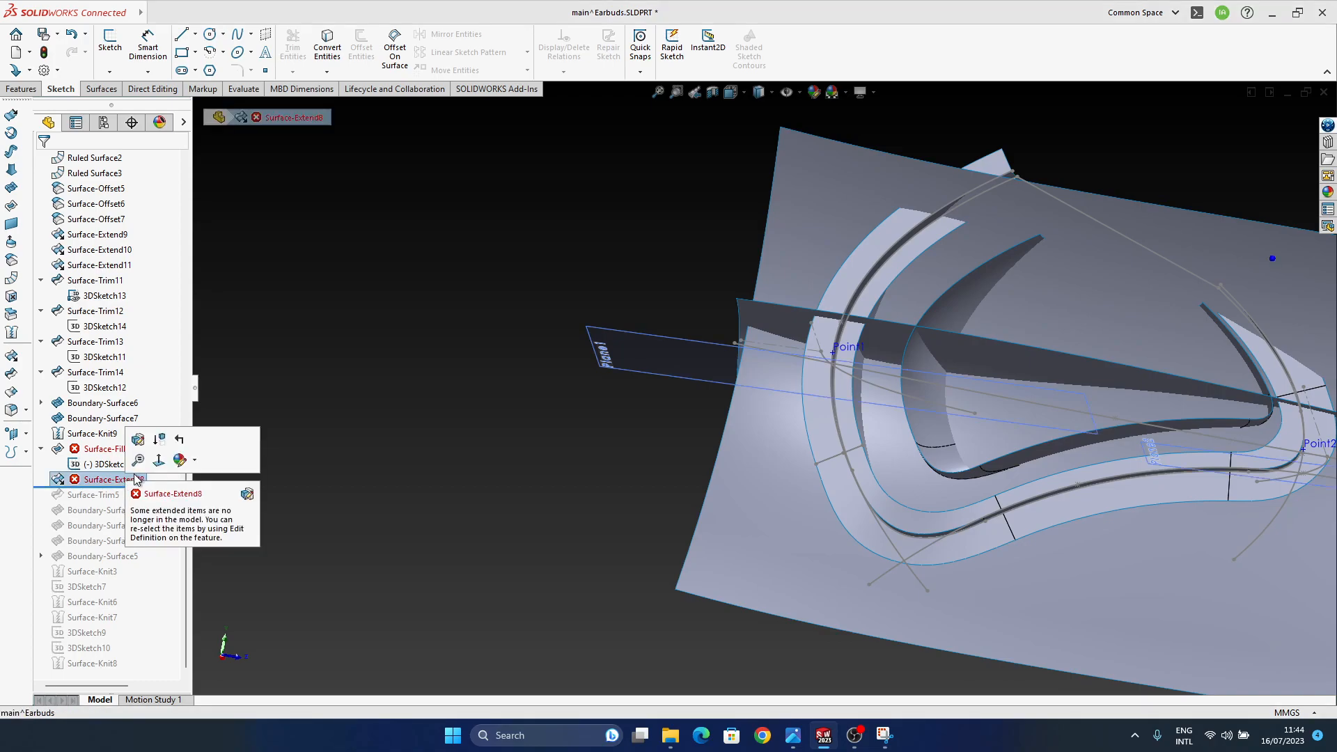
- Examine which parent and child features Surface-Extend8 has
right_click(105, 484)
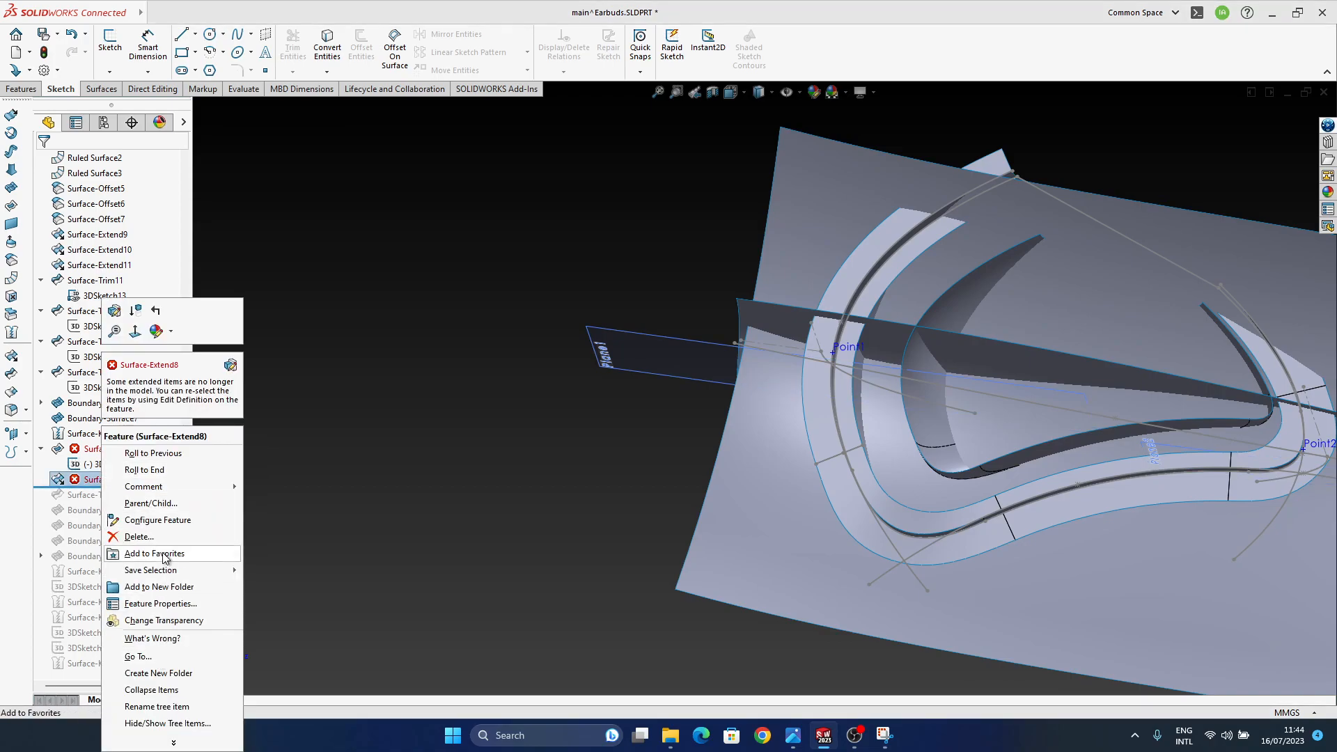
click(150, 503)
click(735, 291)
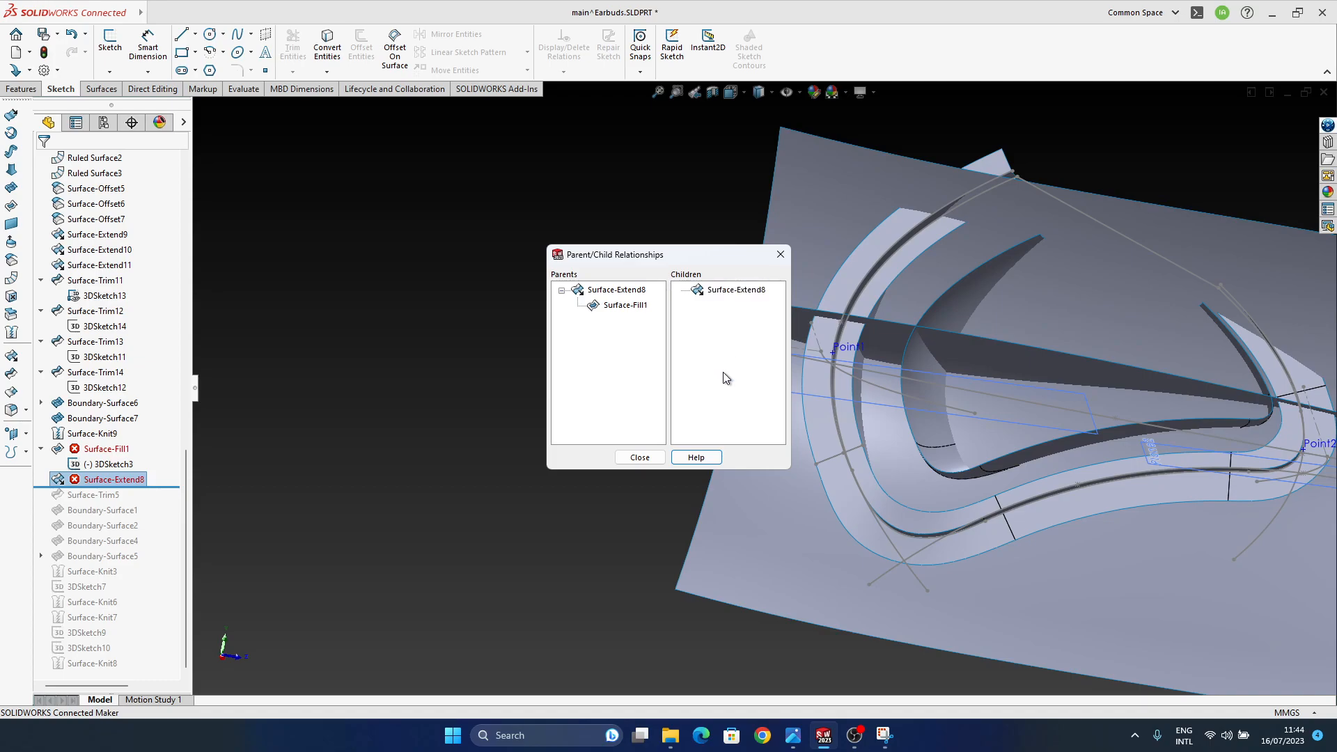
click(693, 459)
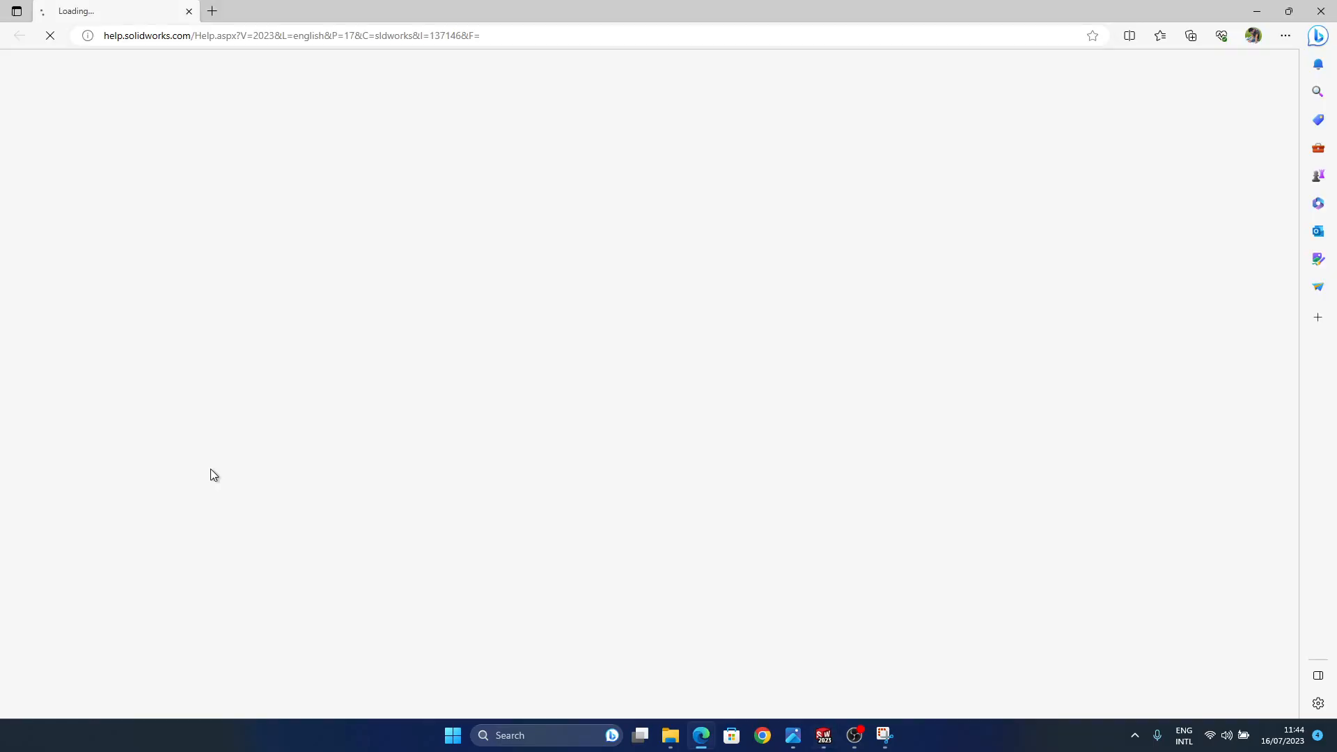
click(189, 12)
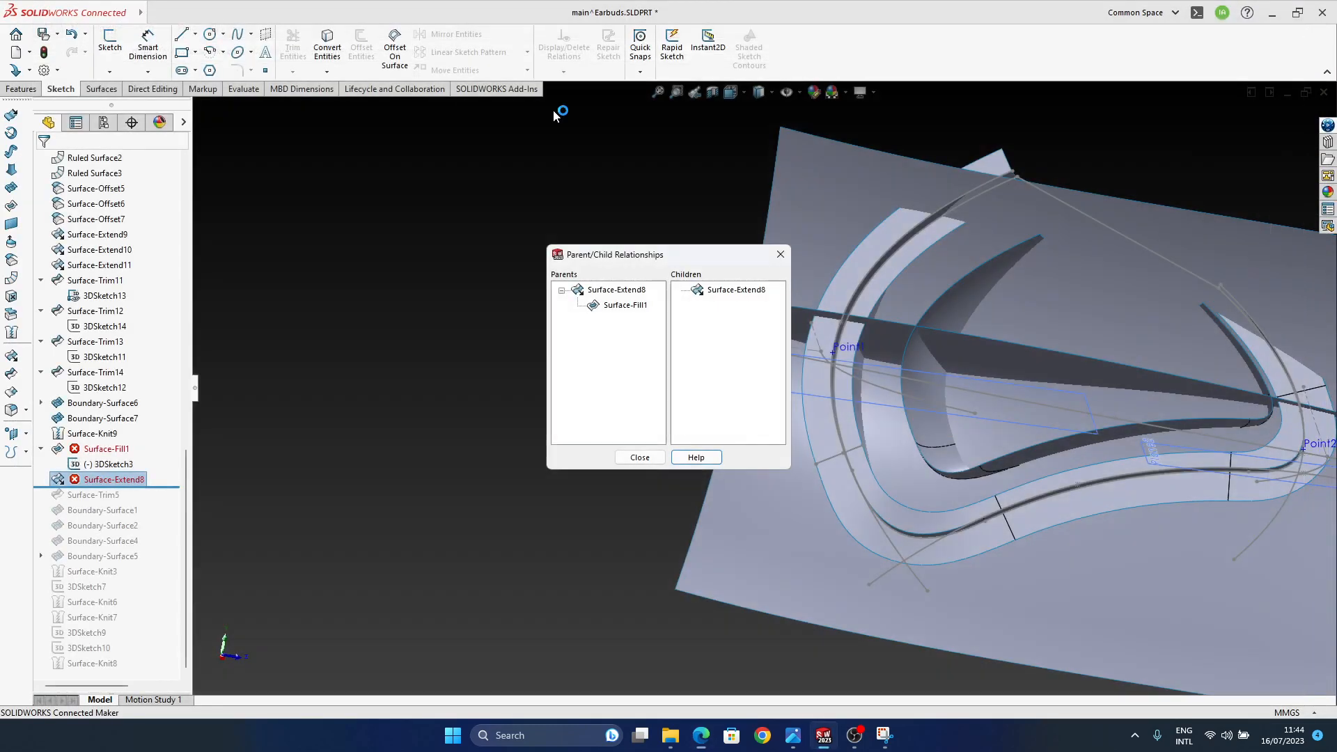
click(640, 457)
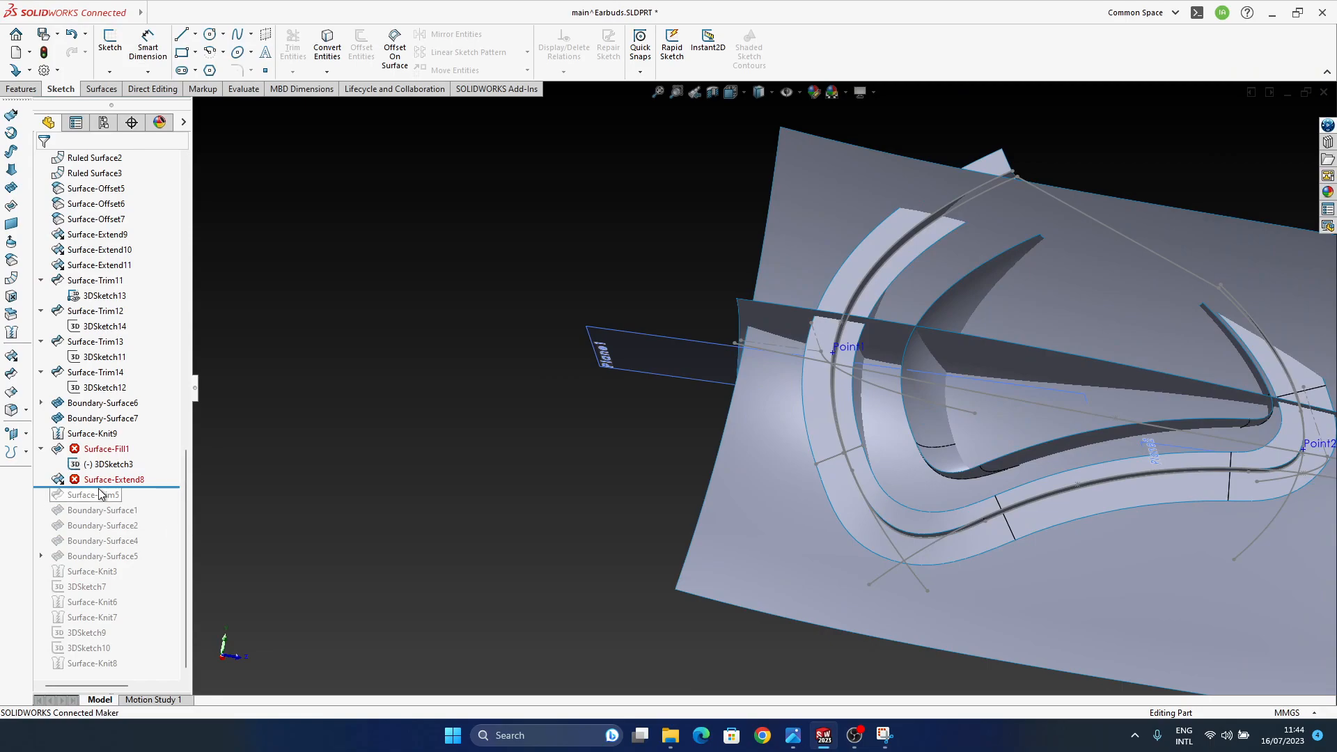
click(124, 479)
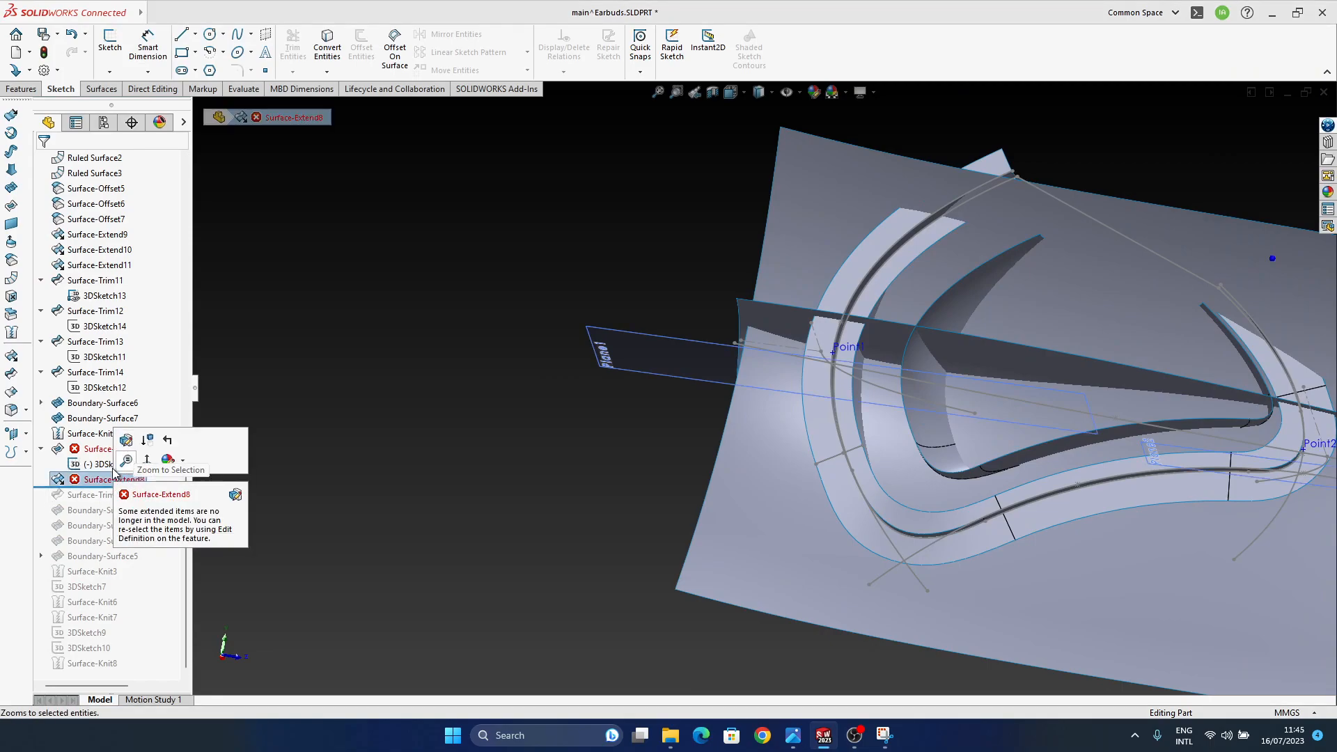
right_click(95, 483)
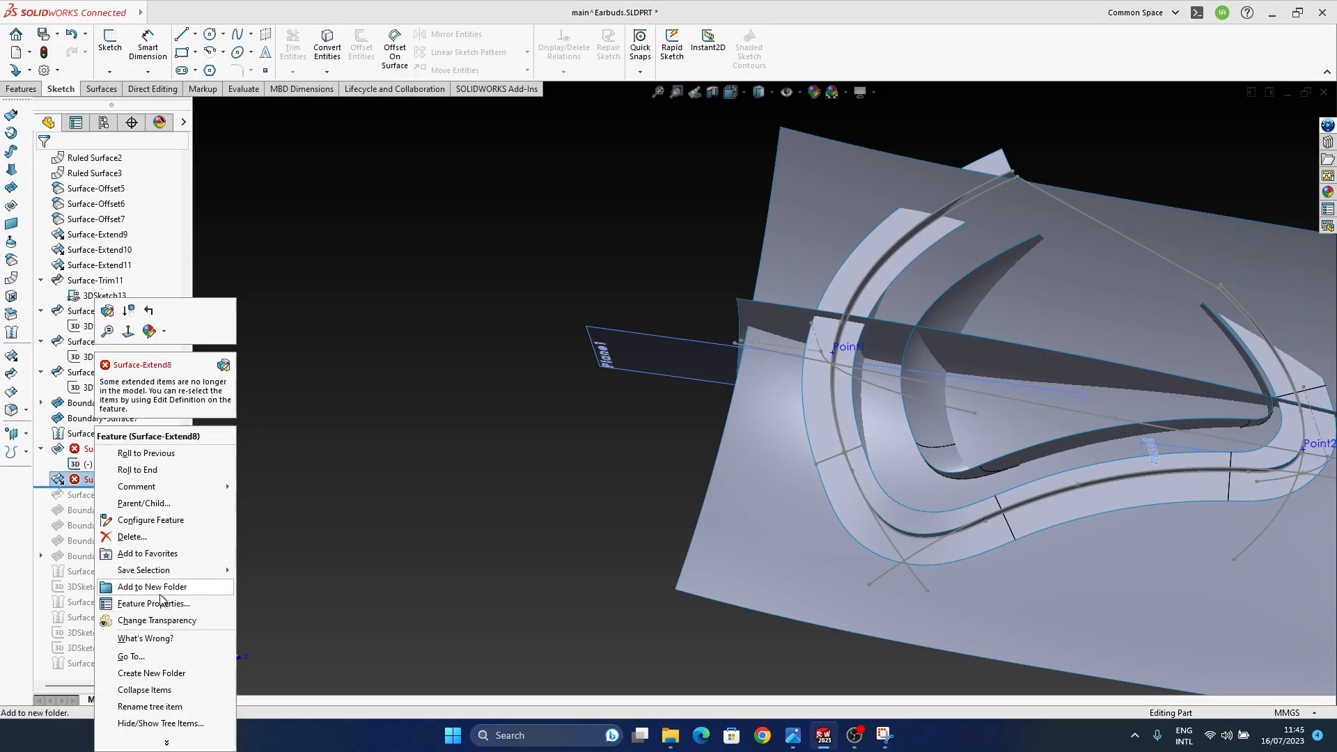
click(144, 503)
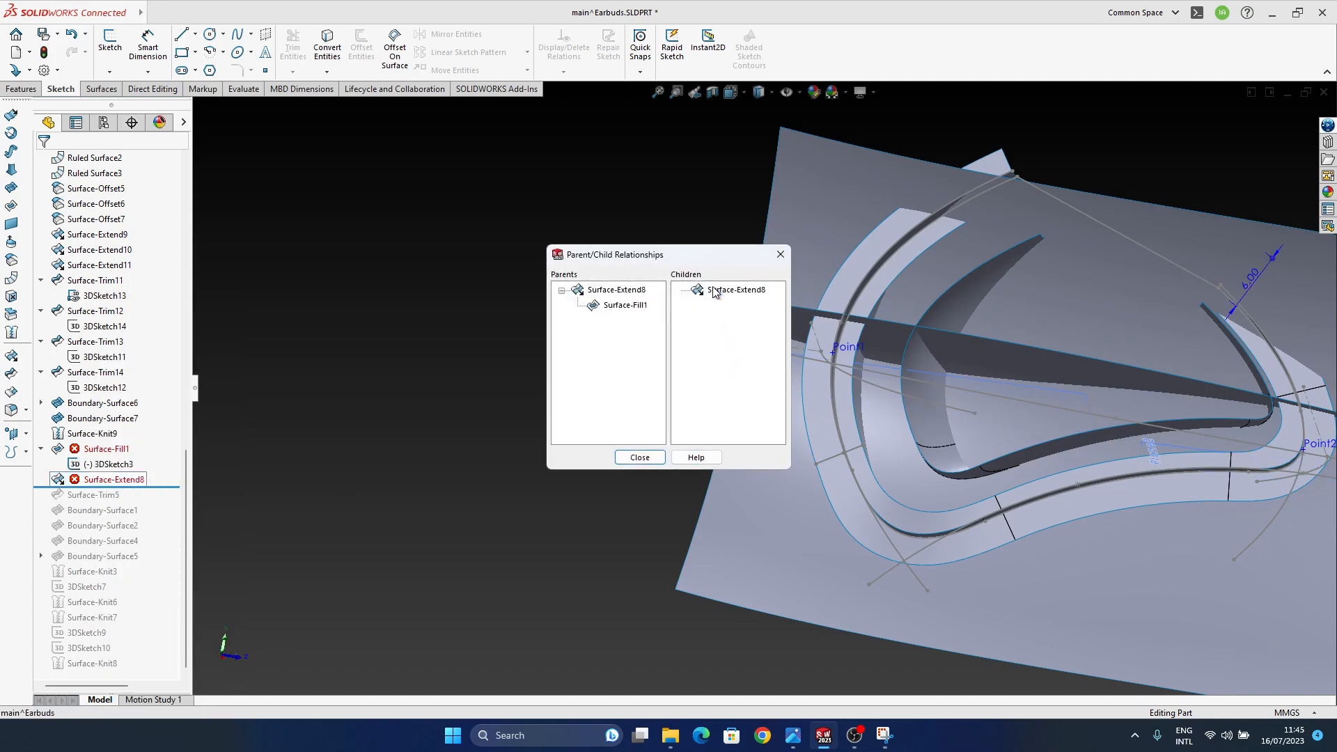
click(640, 457)
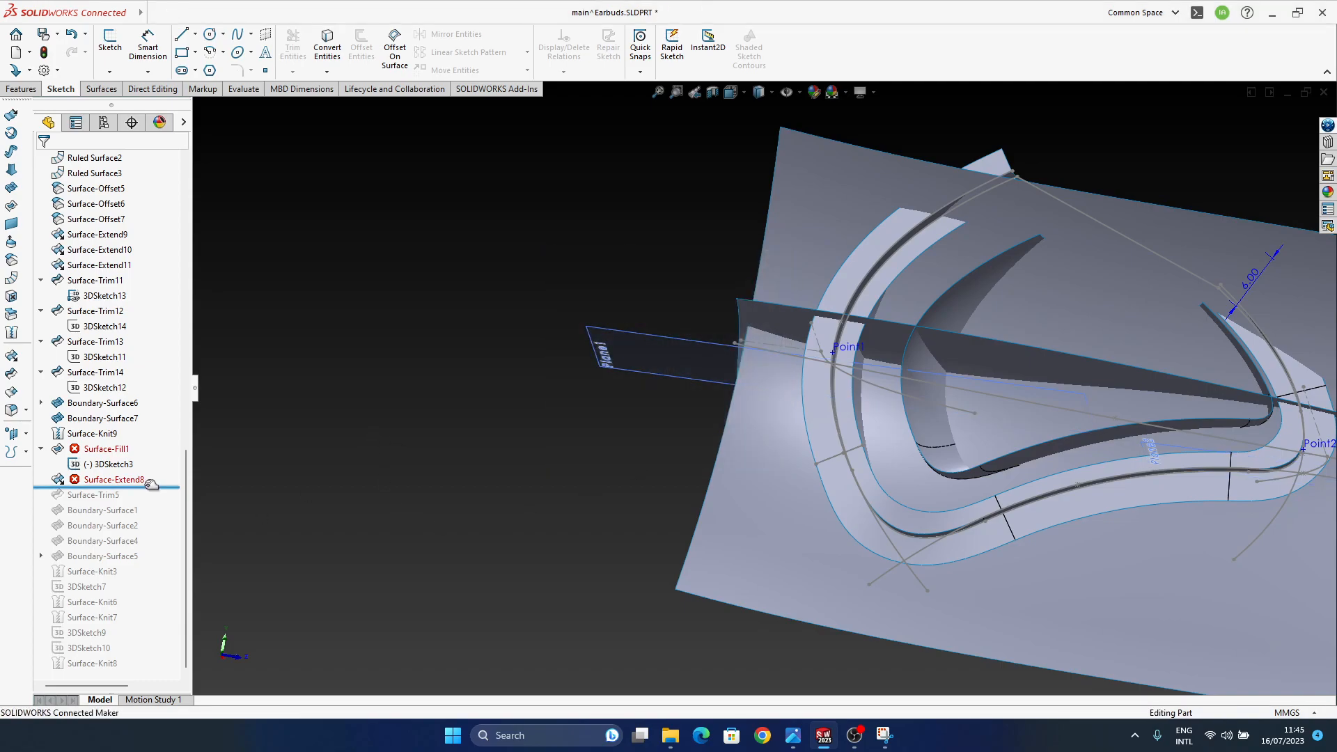
- Roll the feature history forward to include Surface-Trim5 and inspect the surfaces it trims from both sides of the earbud
drag(126, 500, 126, 502)
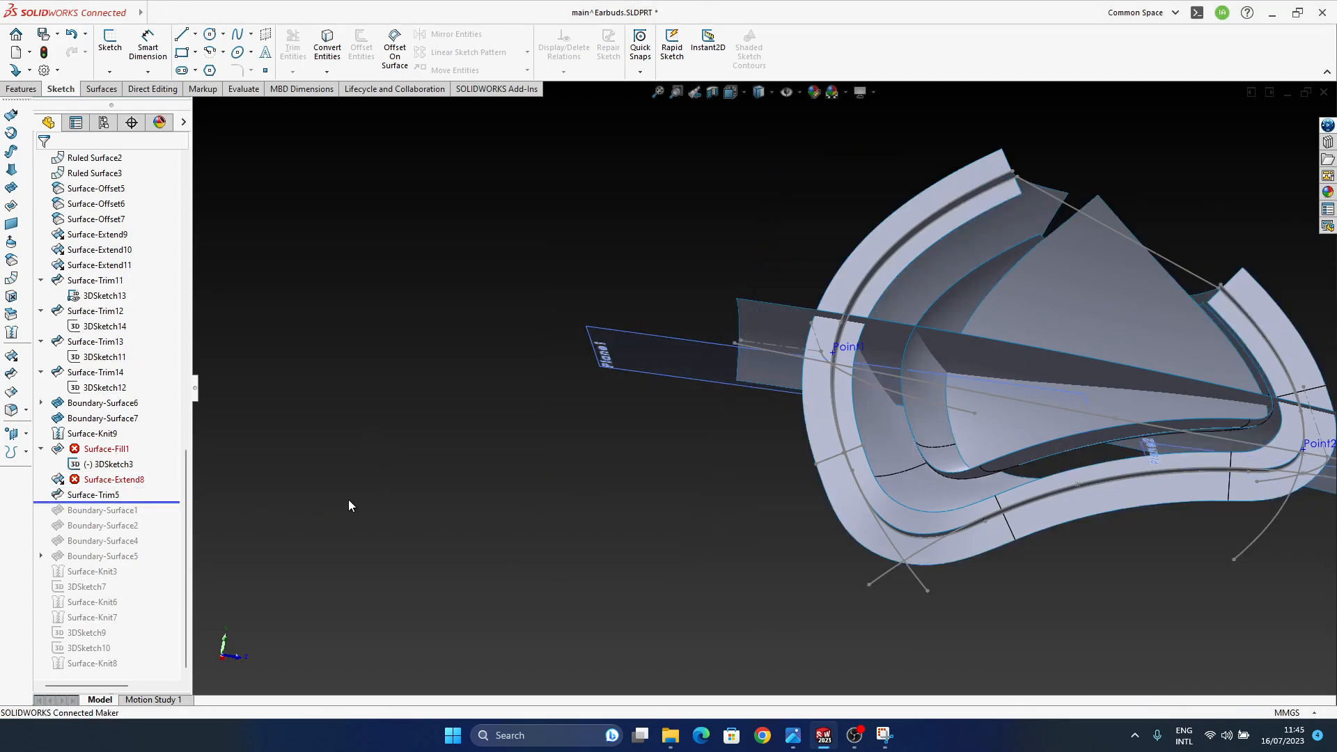
click(112, 498)
middle_drag(847, 424, 856, 563)
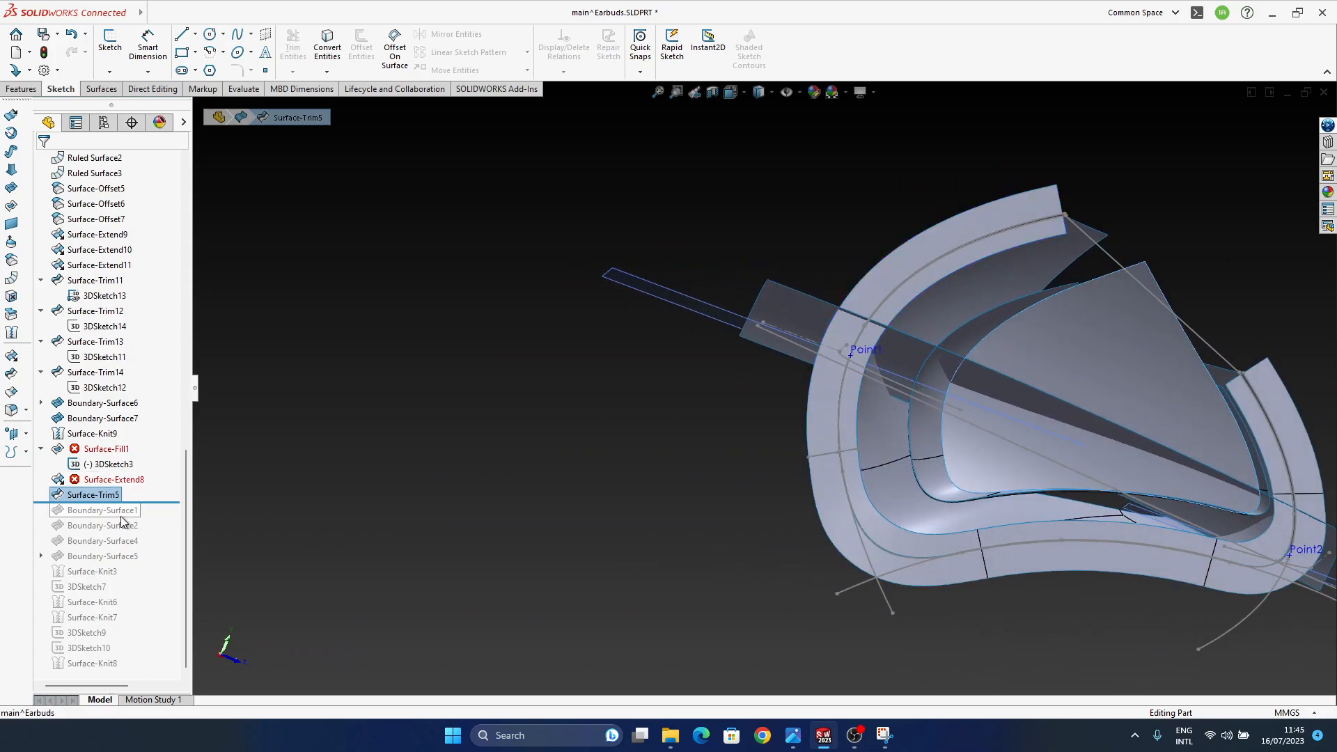
middle_drag(896, 457, 876, 470)
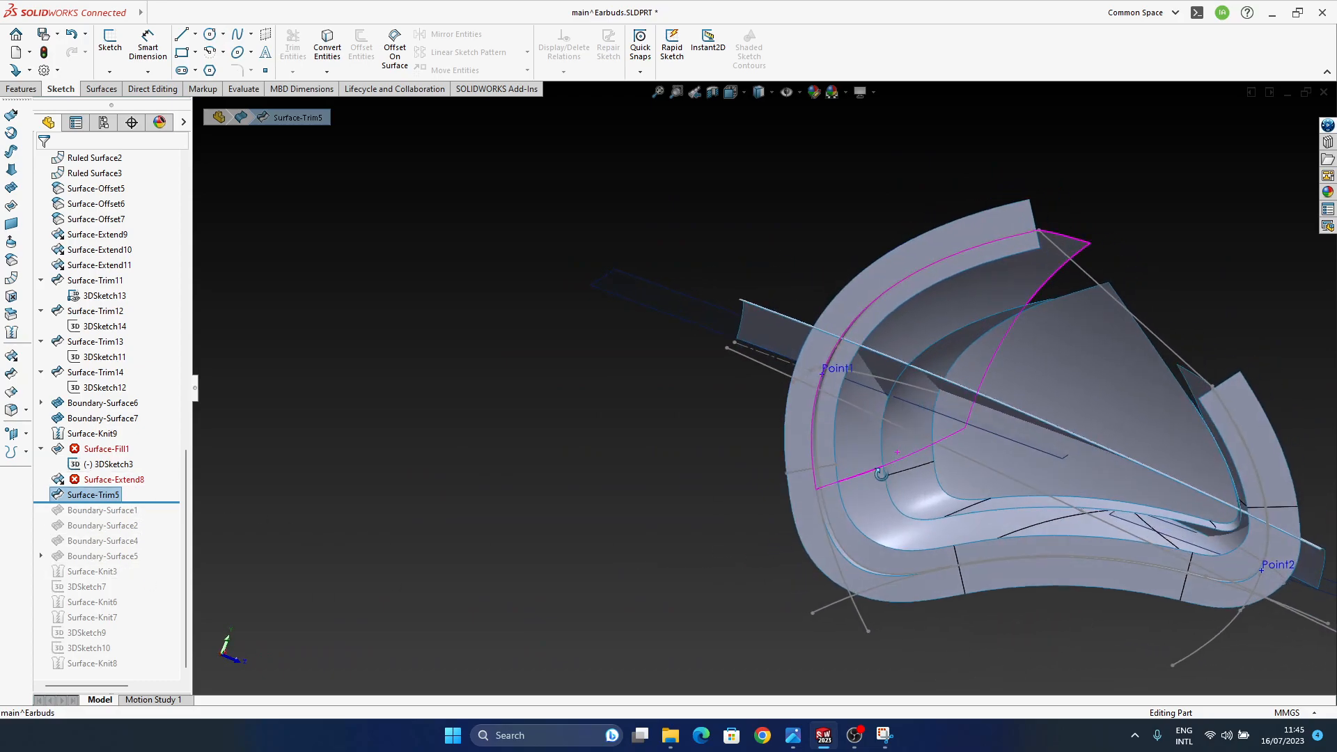
middle_drag(672, 474, 647, 389)
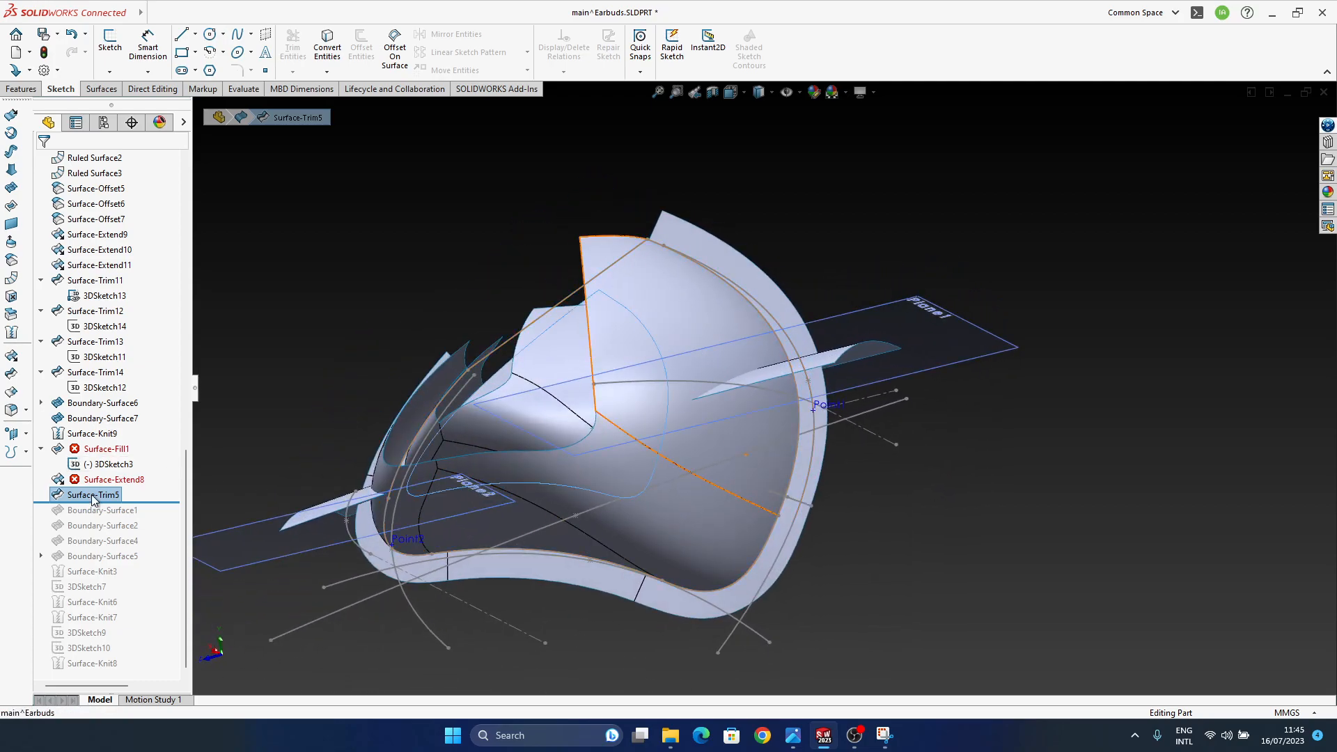
mouse_move(795, 427)
middle_down()
mouse_move(818, 483)
mouse_move(794, 429)
mouse_move(752, 472)
mouse_move(770, 513)
mouse_move(704, 513)
mouse_move(775, 430)
mouse_move(783, 449)
middle_up()
- Delete the failed Surface-Fill1 feature together with its dependent Surface-Extend8, keeping 3DSketch3
click(122, 480)
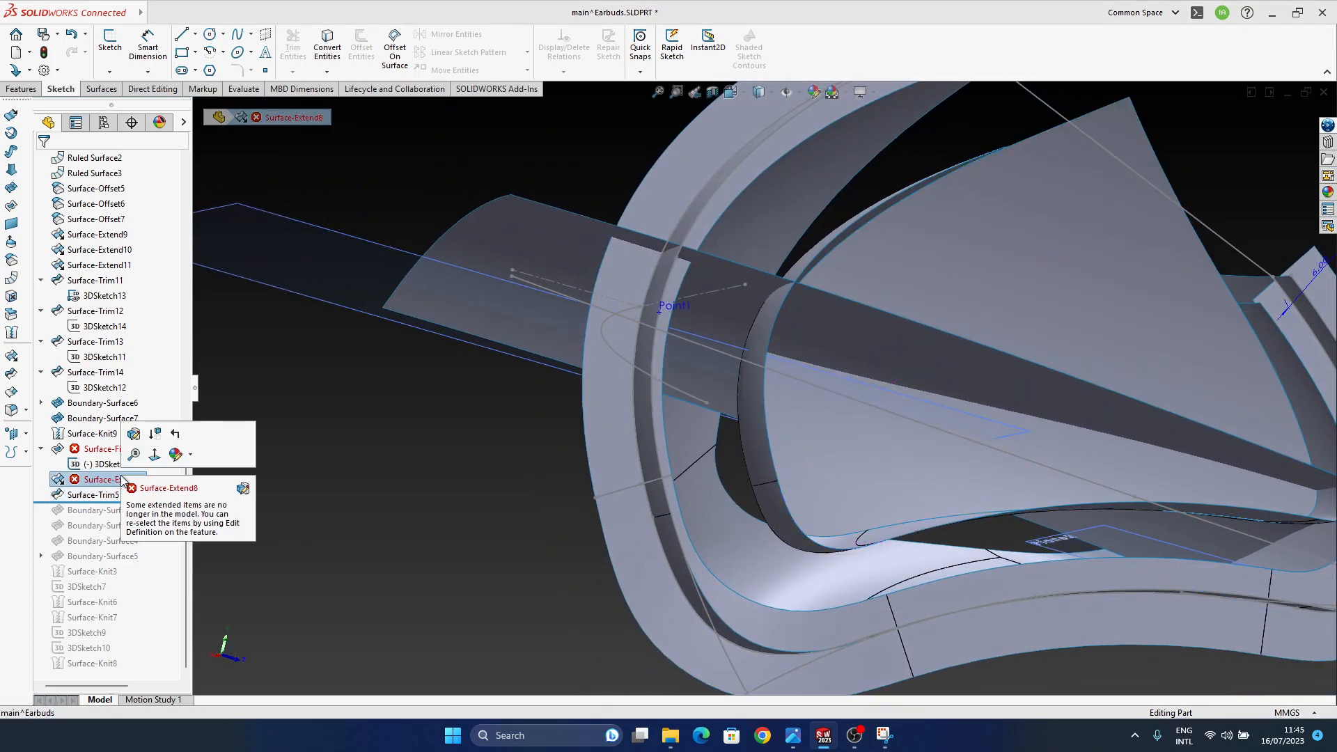
key(Delete)
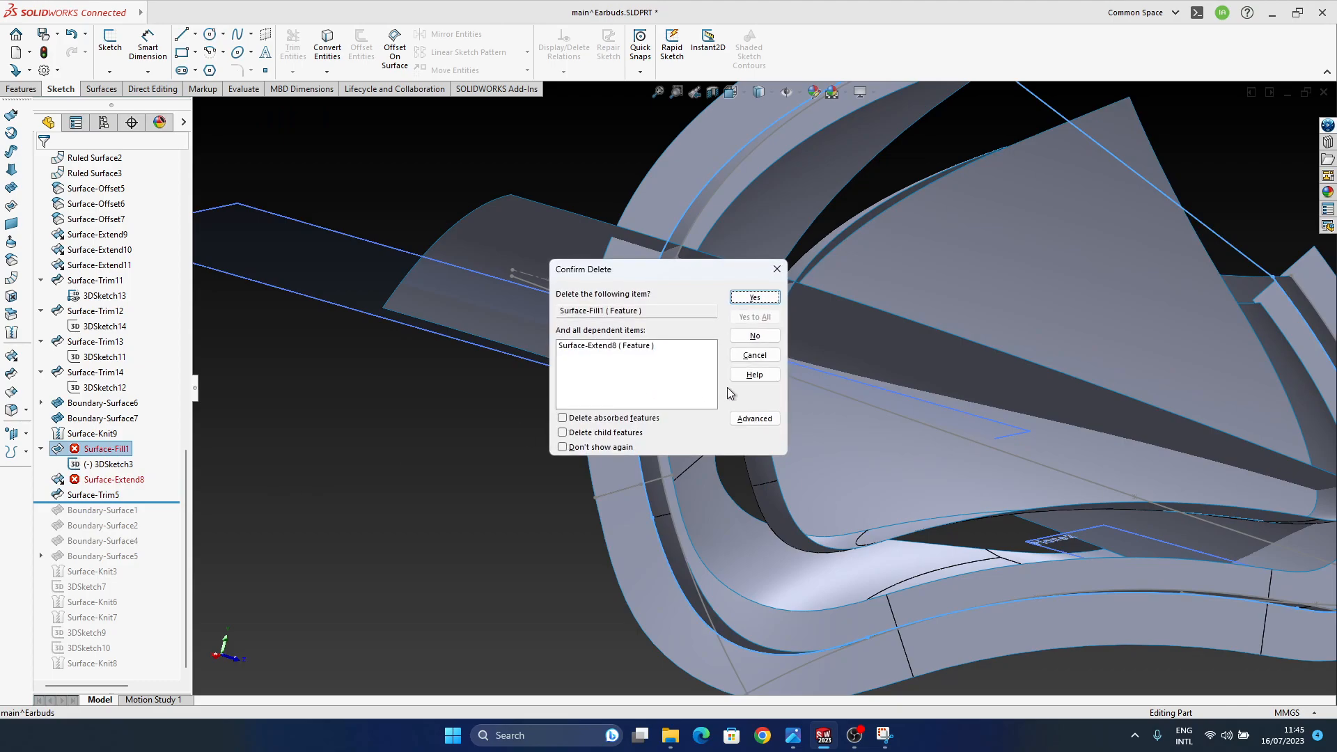
click(755, 297)
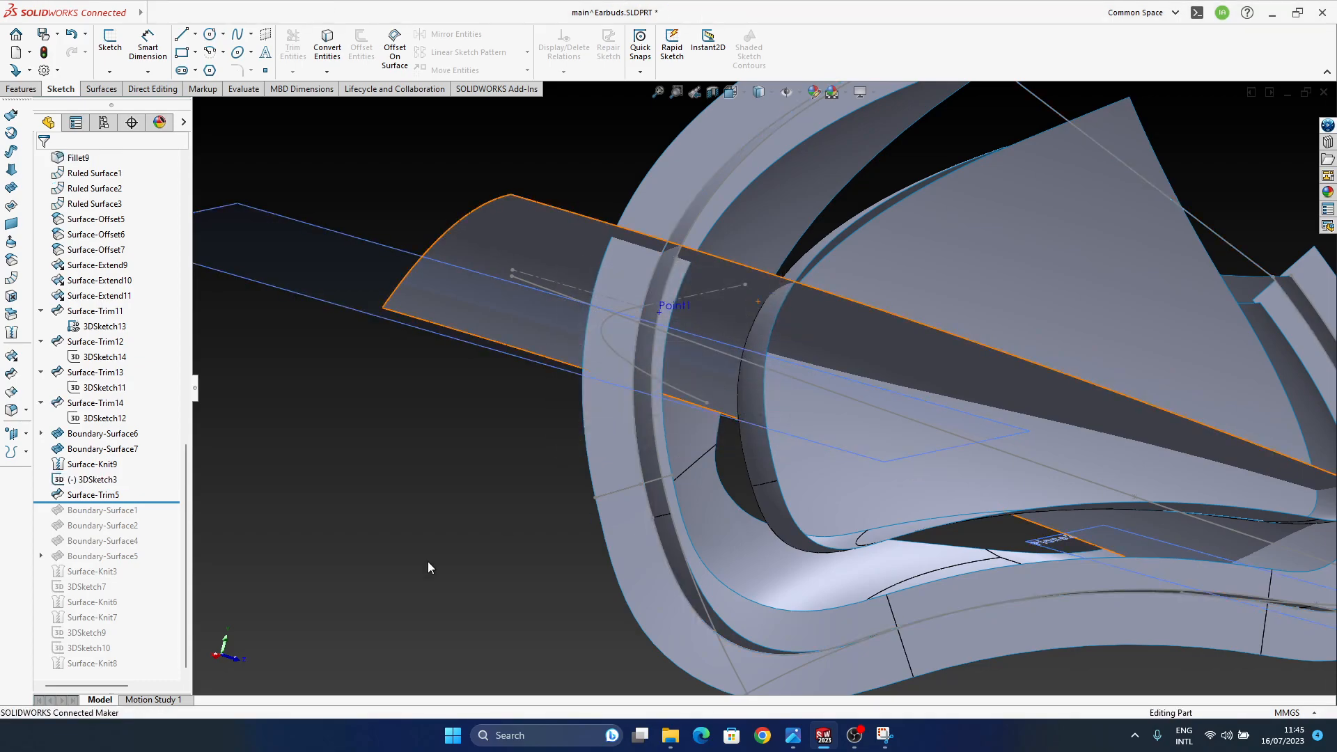
middle_drag(871, 536, 904, 534)
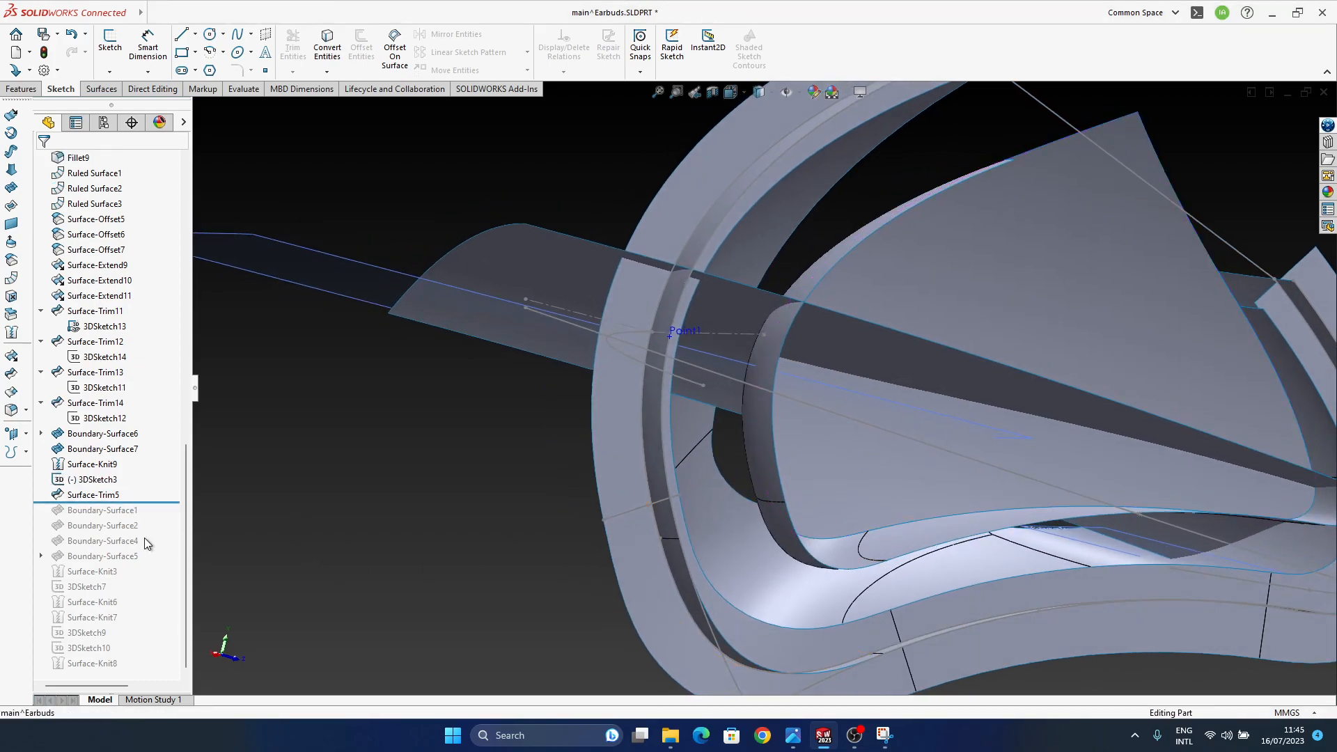
middle_drag(906, 501, 944, 443)
middle_drag(732, 494, 758, 507)
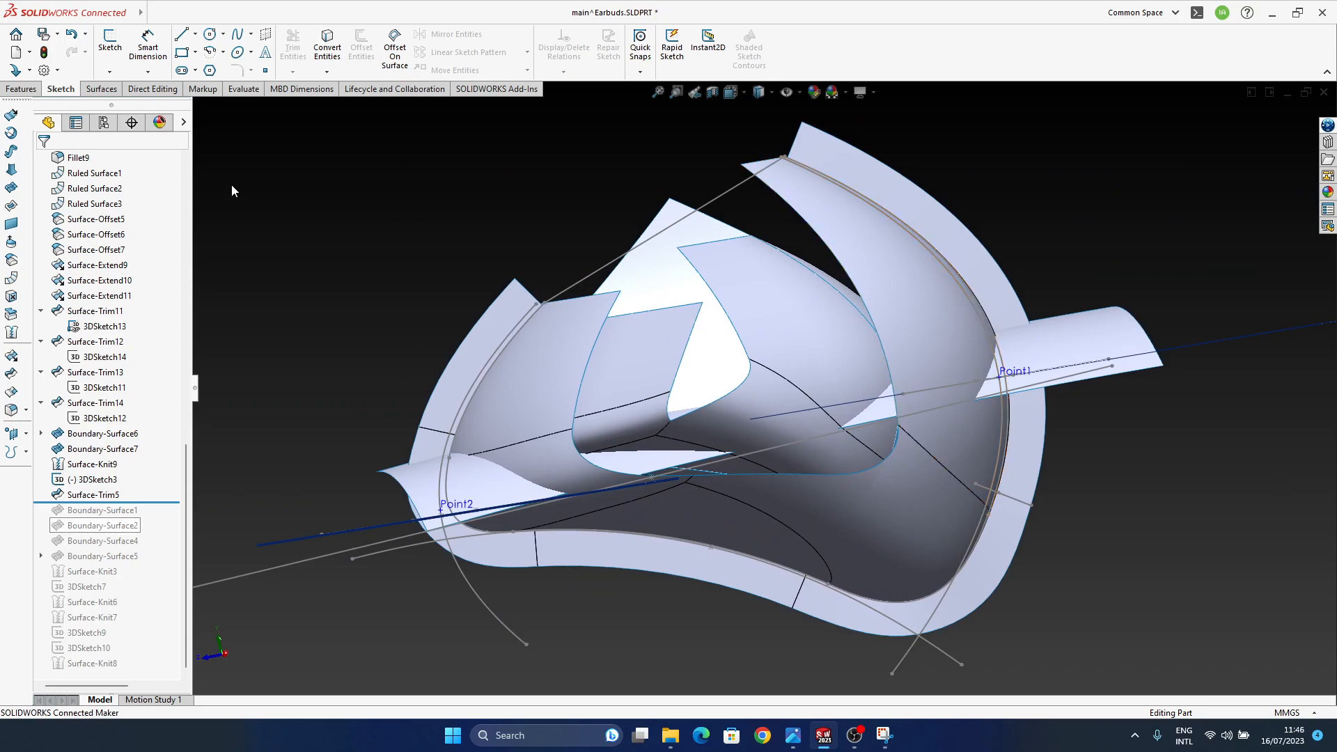
click(17, 376)
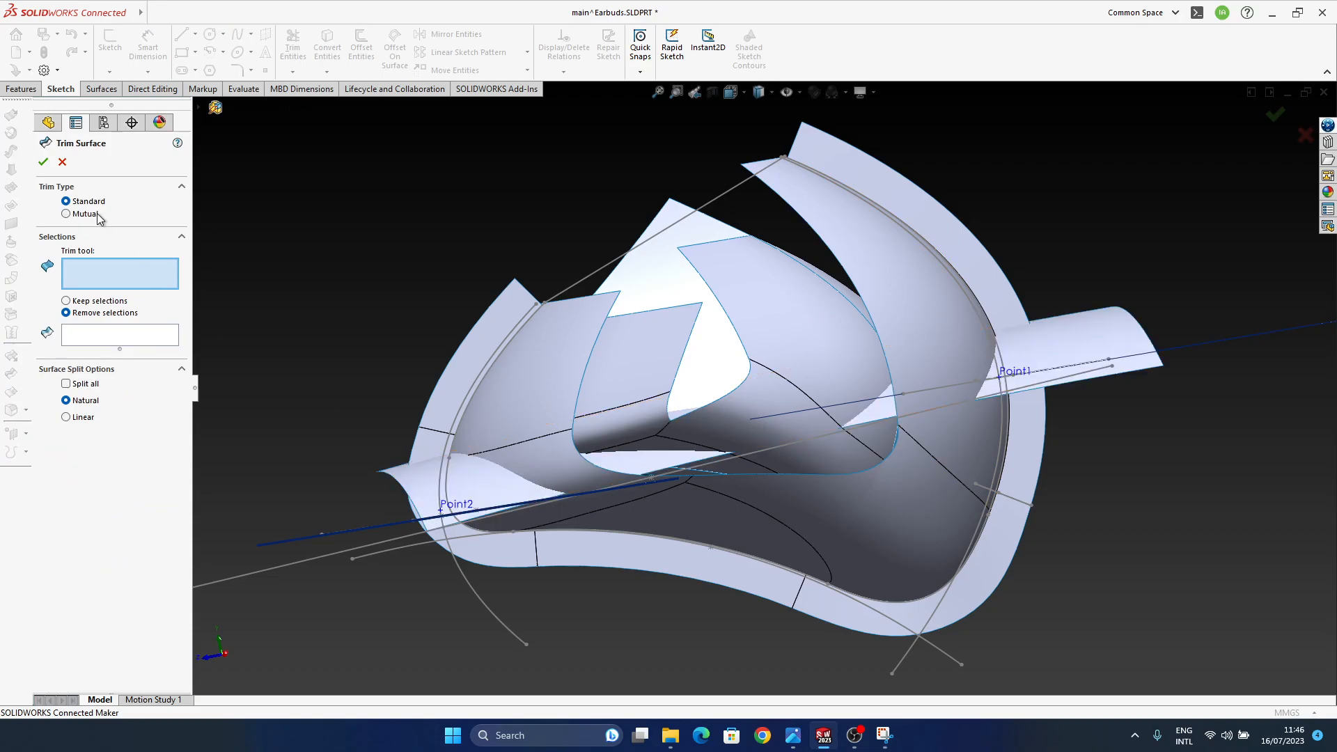
middle_drag(555, 310, 590, 596)
click(592, 595)
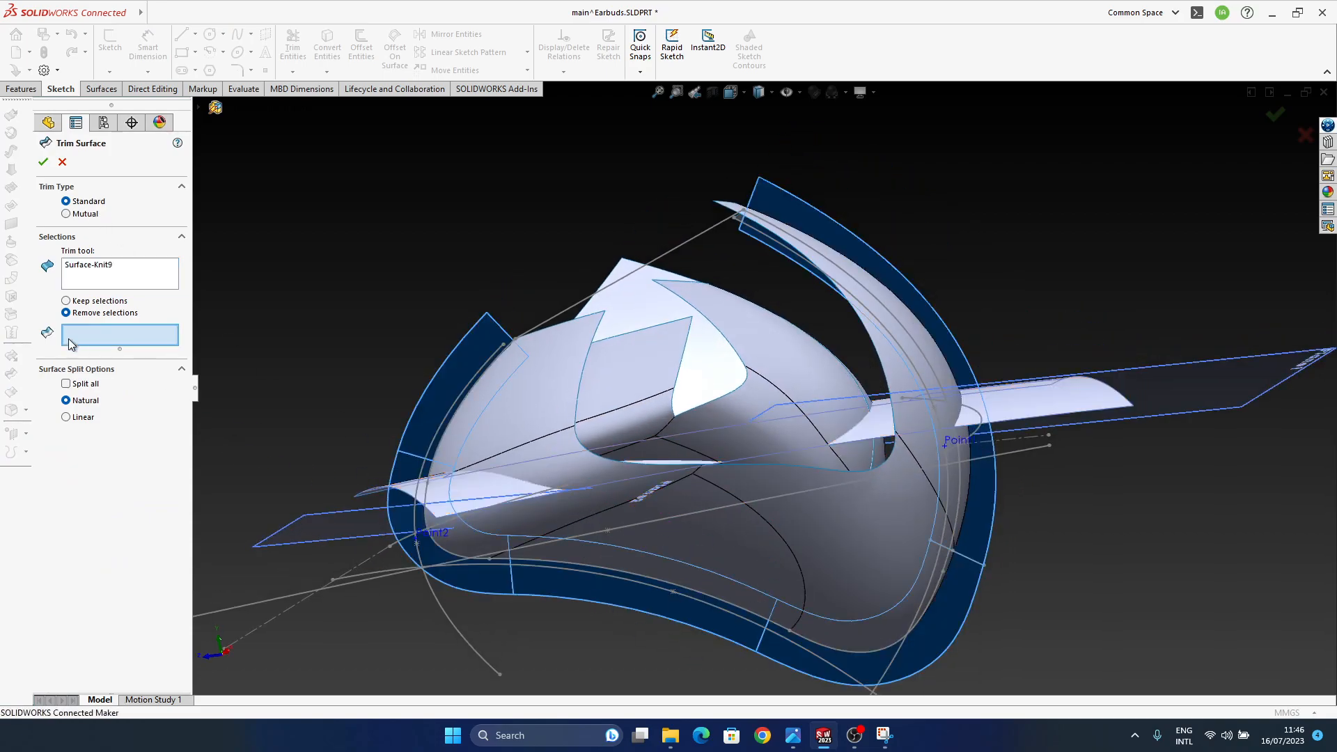
middle_drag(498, 466, 910, 592)
middle_drag(803, 423, 609, 480)
middle_drag(808, 465, 1031, 473)
click(1305, 137)
- Hide the second overlapping shell surface and the top surface that crosses the earbud
mouse_move(492, 483)
middle_down()
mouse_move(681, 447)
mouse_move(774, 565)
mouse_move(779, 499)
mouse_move(975, 373)
middle_up()
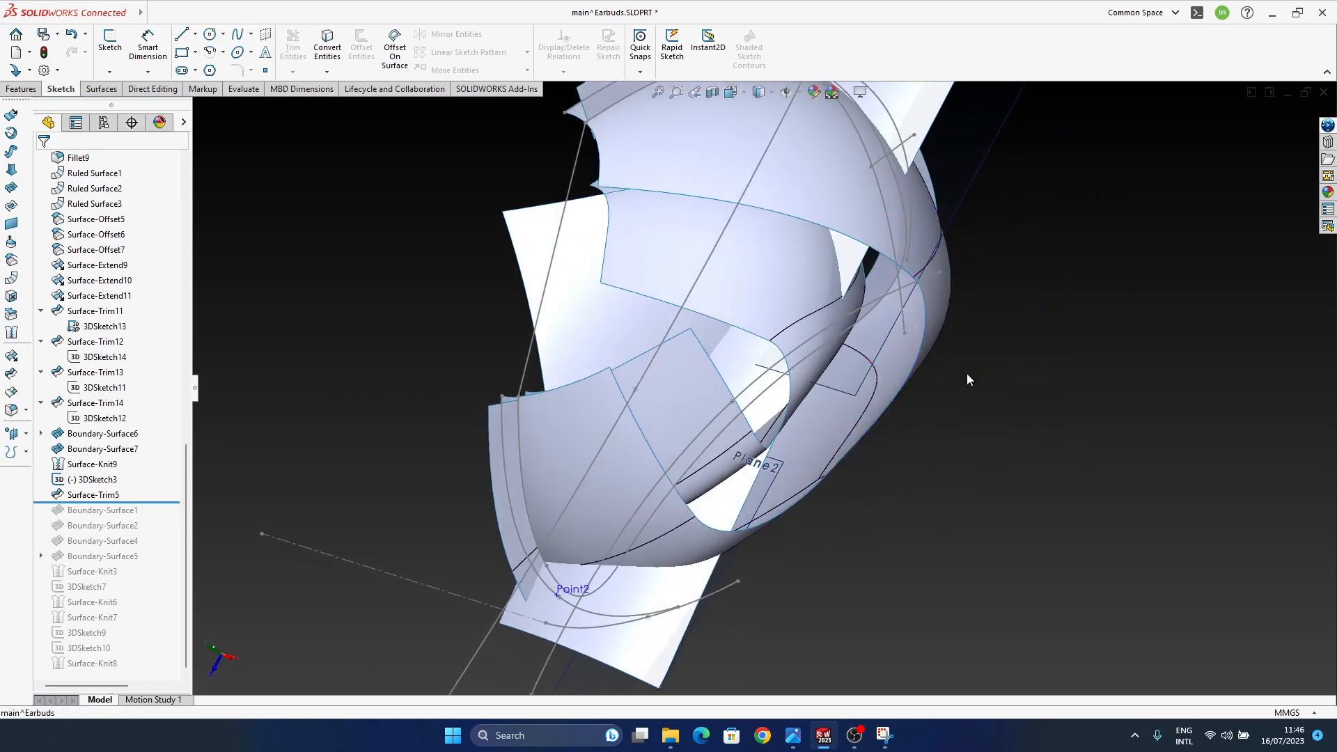
click(782, 290)
middle_drag(837, 255, 612, 454)
click(536, 489)
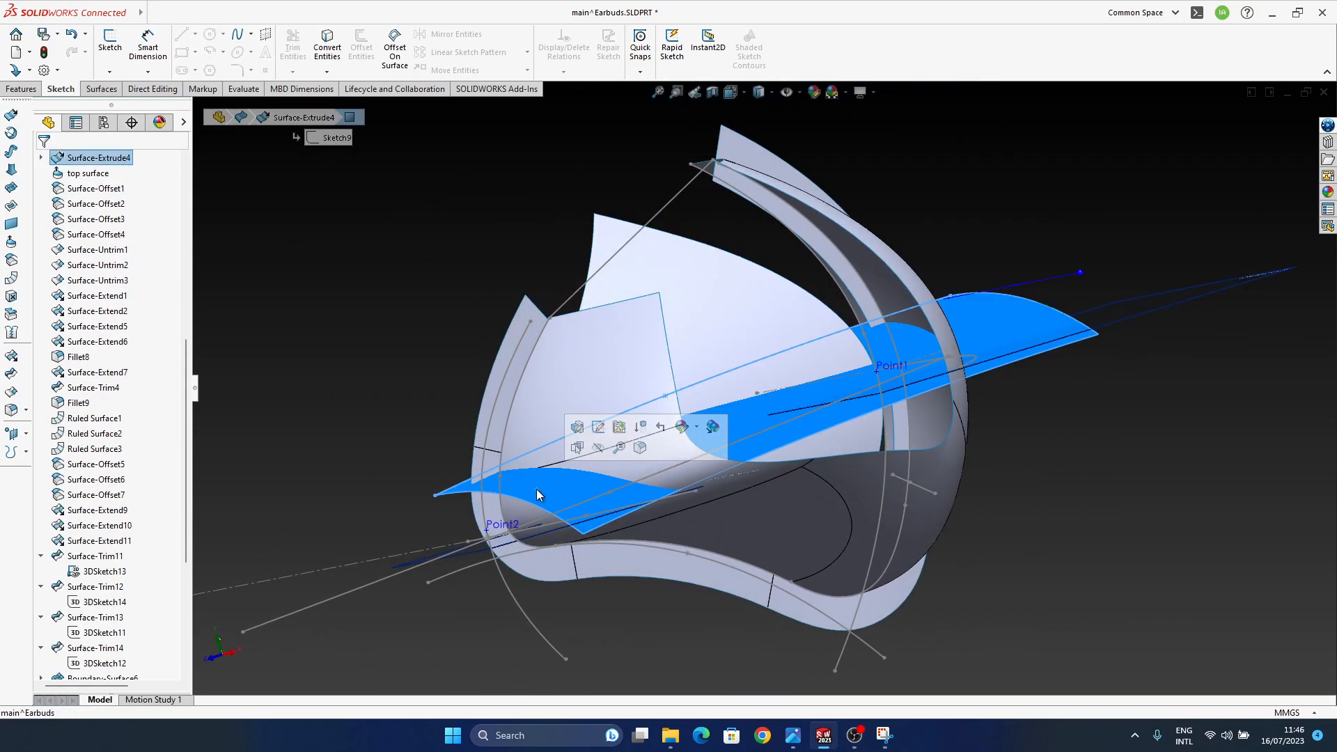
click(90, 174)
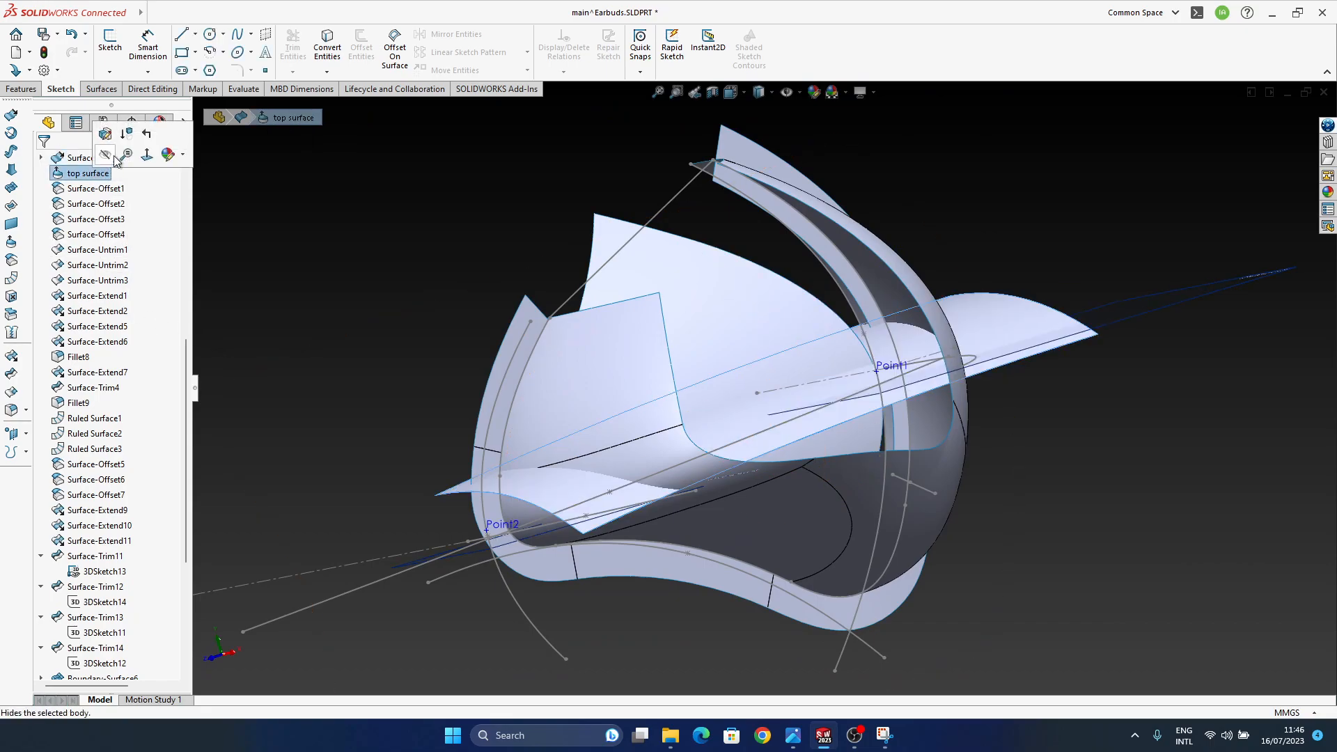
click(103, 159)
- Trim the shell with a standard Trim Surface using Surface-Knit9 as the tool, with Split all enabled, keeping only the narrow rim strip
middle_drag(800, 477, 750, 600)
ctrl+middle_drag(726, 368, 766, 541)
scroll(644, 412, down, 3)
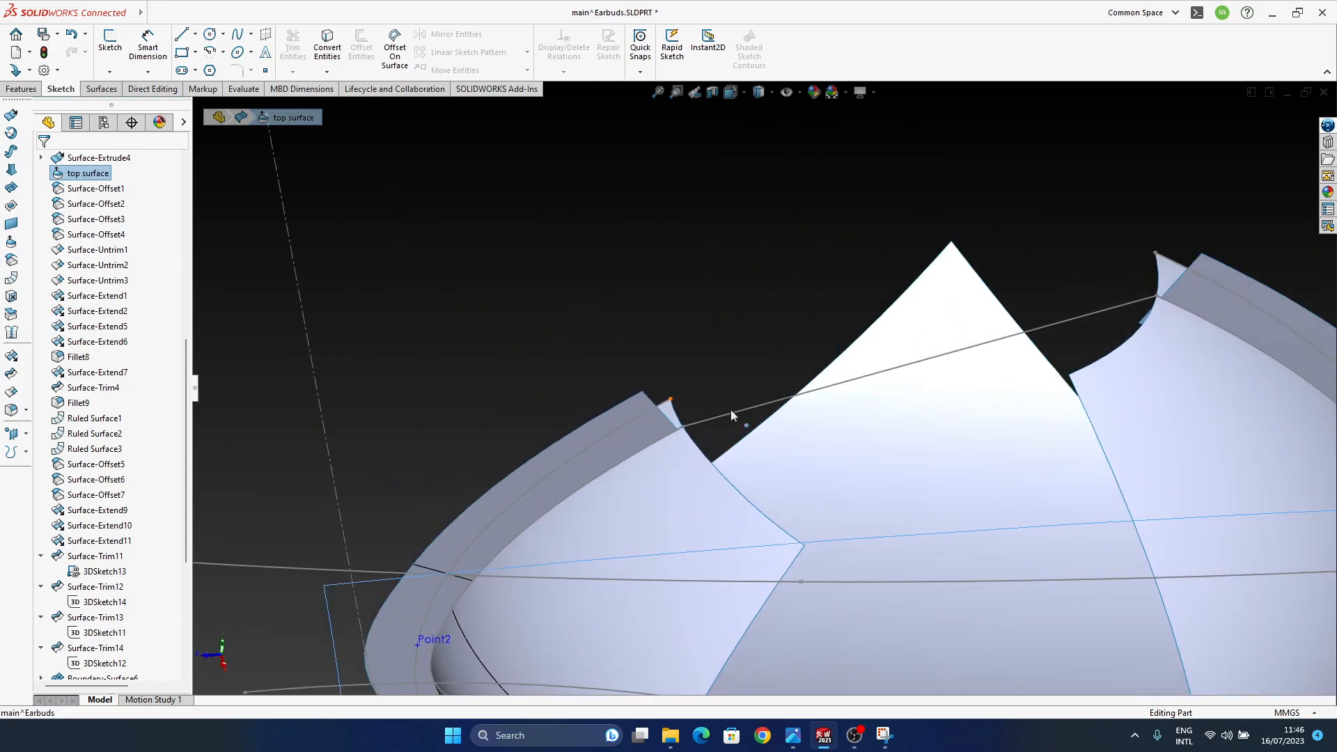
mouse_move(726, 297)
middle_down()
mouse_move(868, 452)
mouse_move(774, 592)
mouse_move(867, 495)
mouse_move(805, 384)
mouse_move(859, 322)
mouse_move(712, 396)
mouse_move(677, 528)
mouse_move(569, 444)
mouse_move(603, 478)
middle_up()
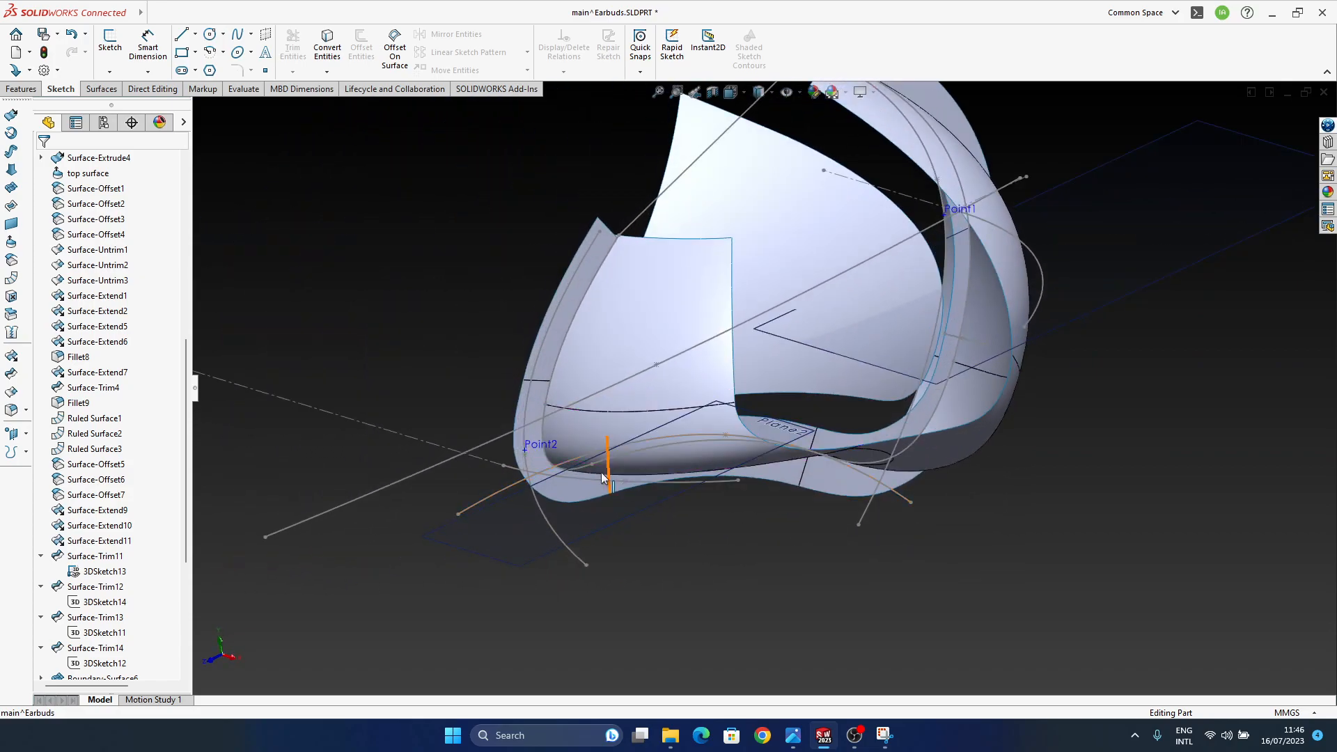
click(11, 374)
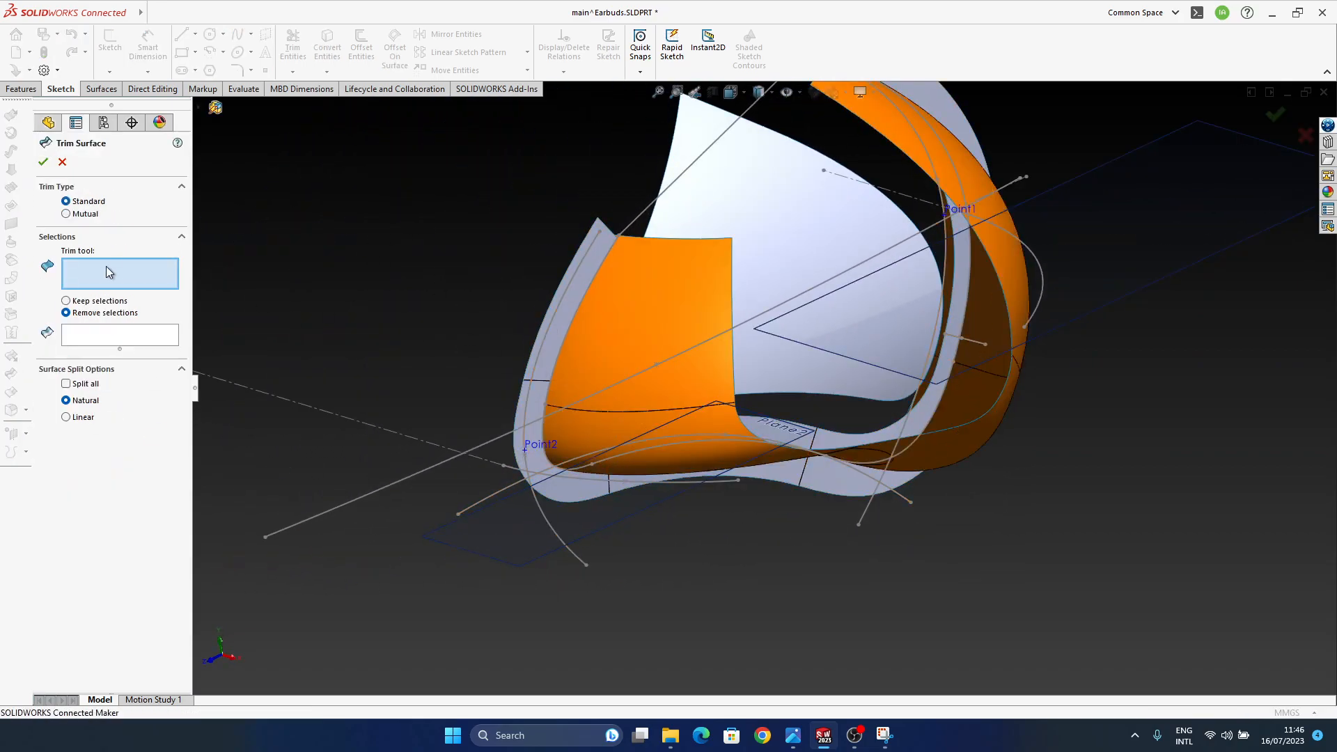
click(570, 307)
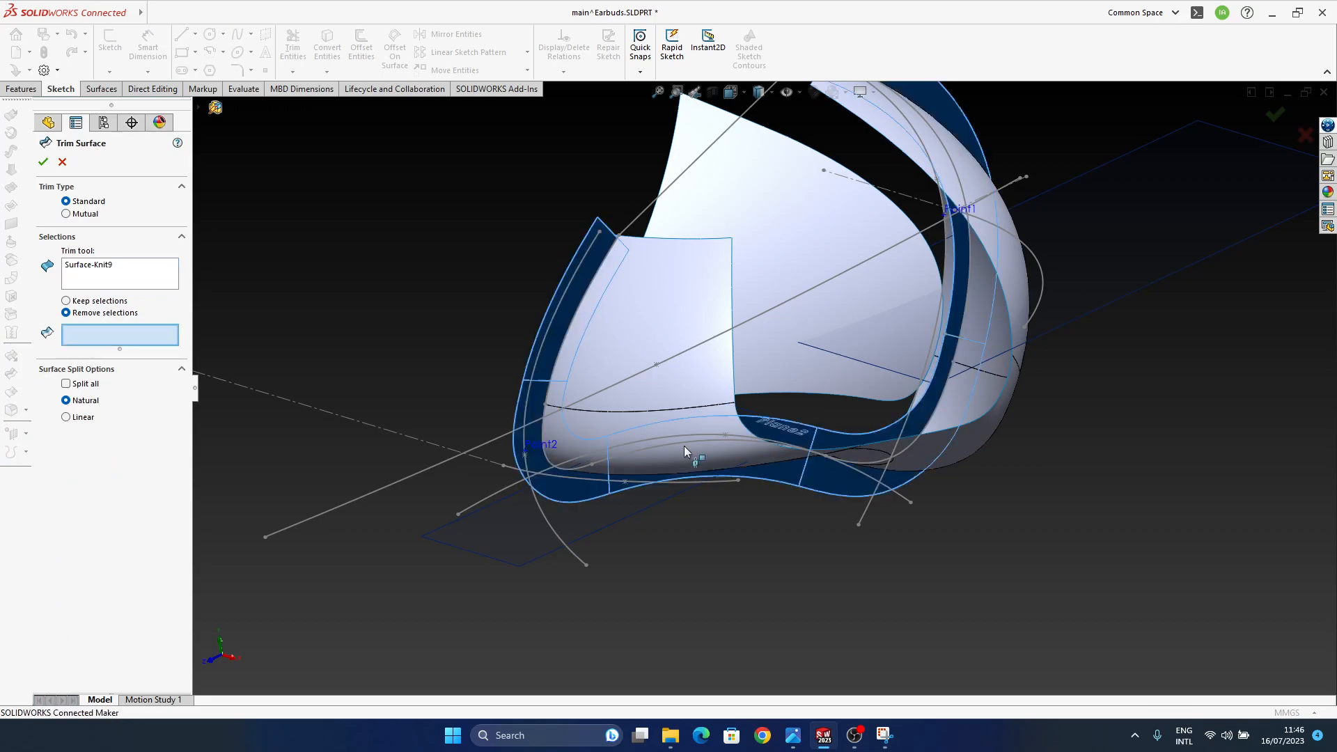
middle_drag(267, 364, 841, 467)
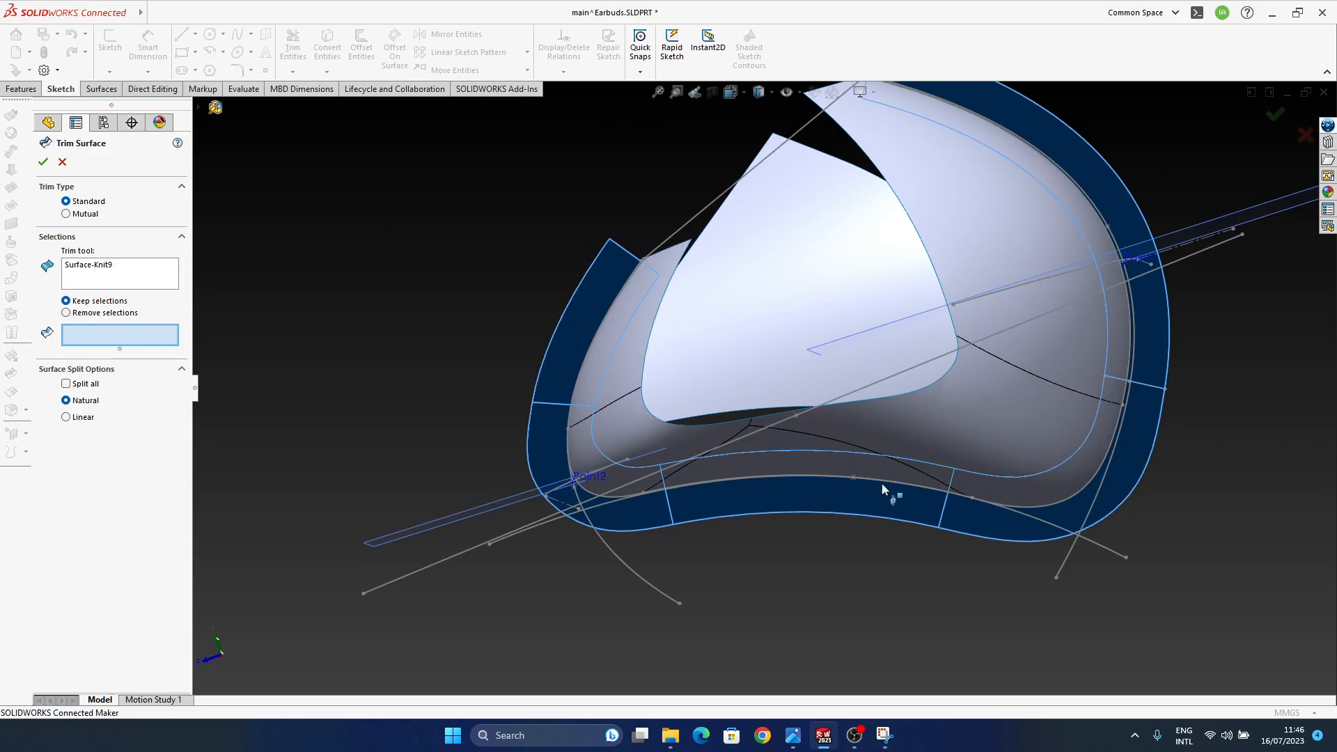
middle_drag(957, 420, 863, 453)
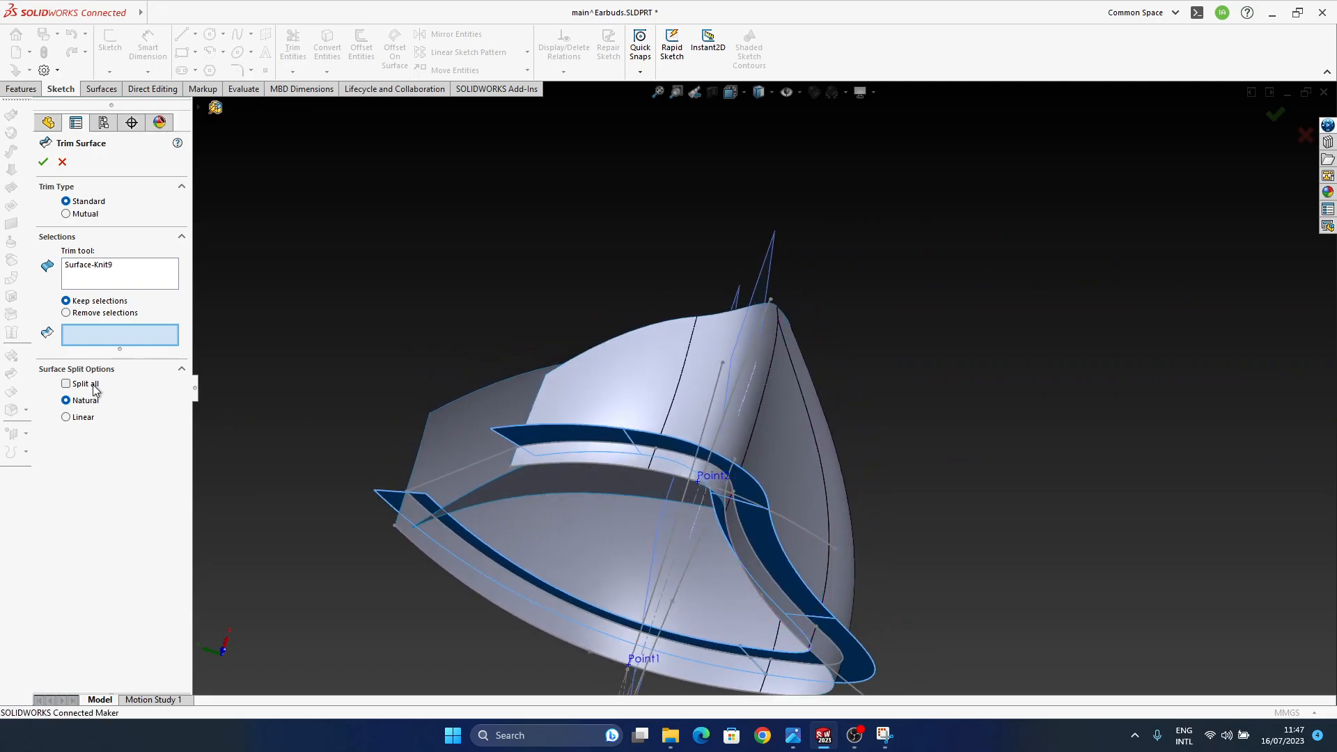
middle_drag(773, 449, 1034, 282)
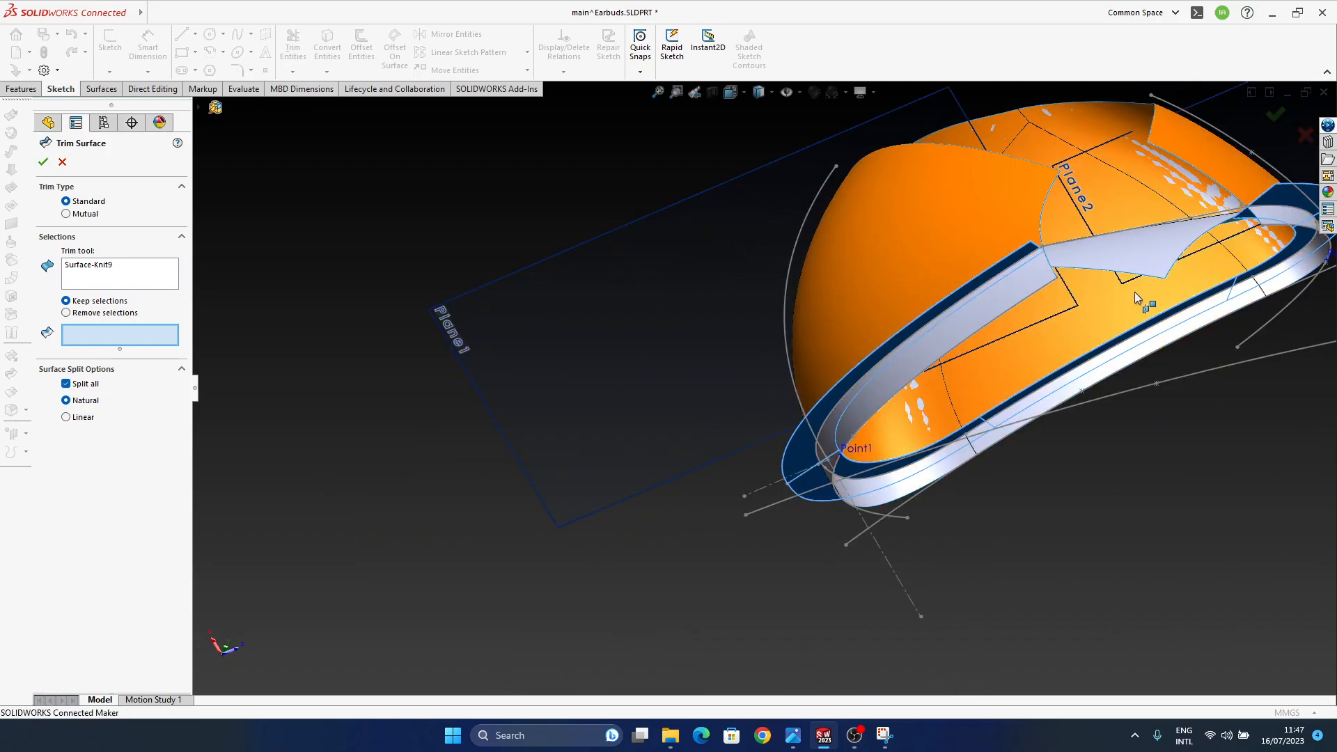
middle_drag(1003, 290, 967, 231)
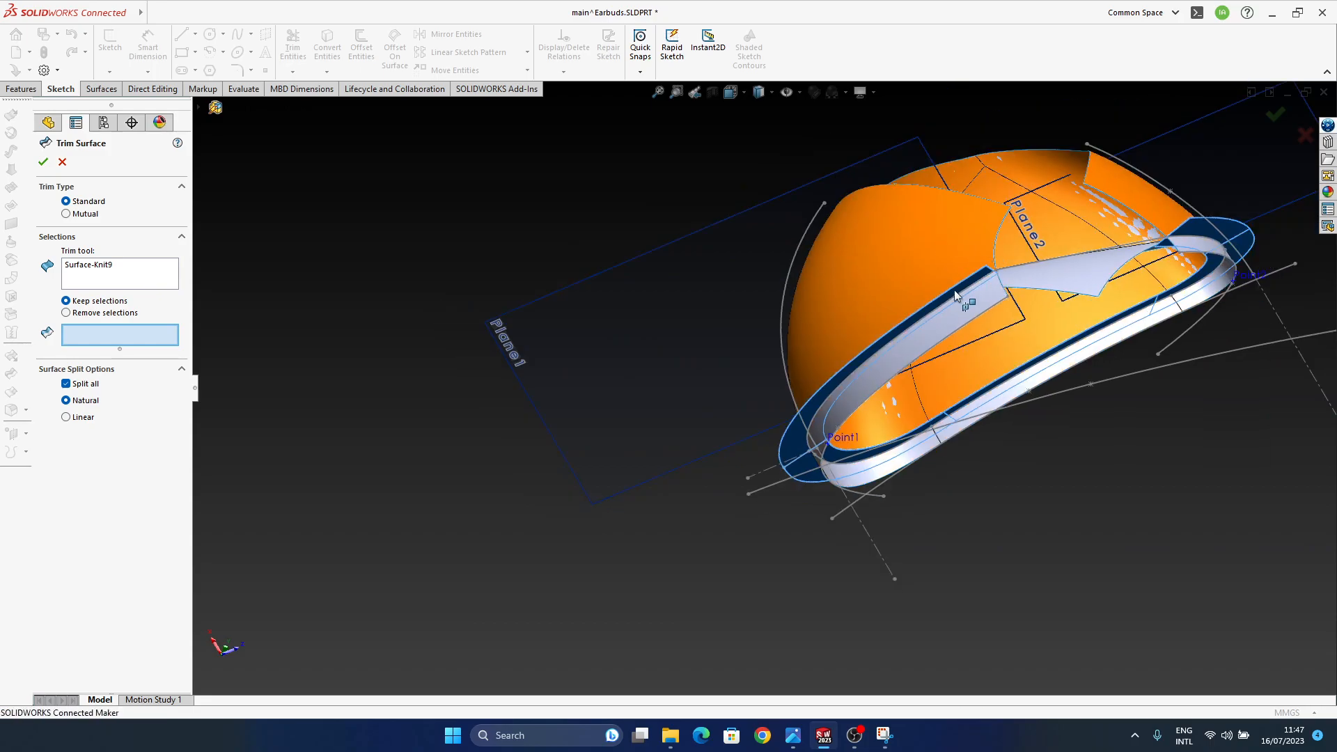
middle_drag(980, 361, 809, 403)
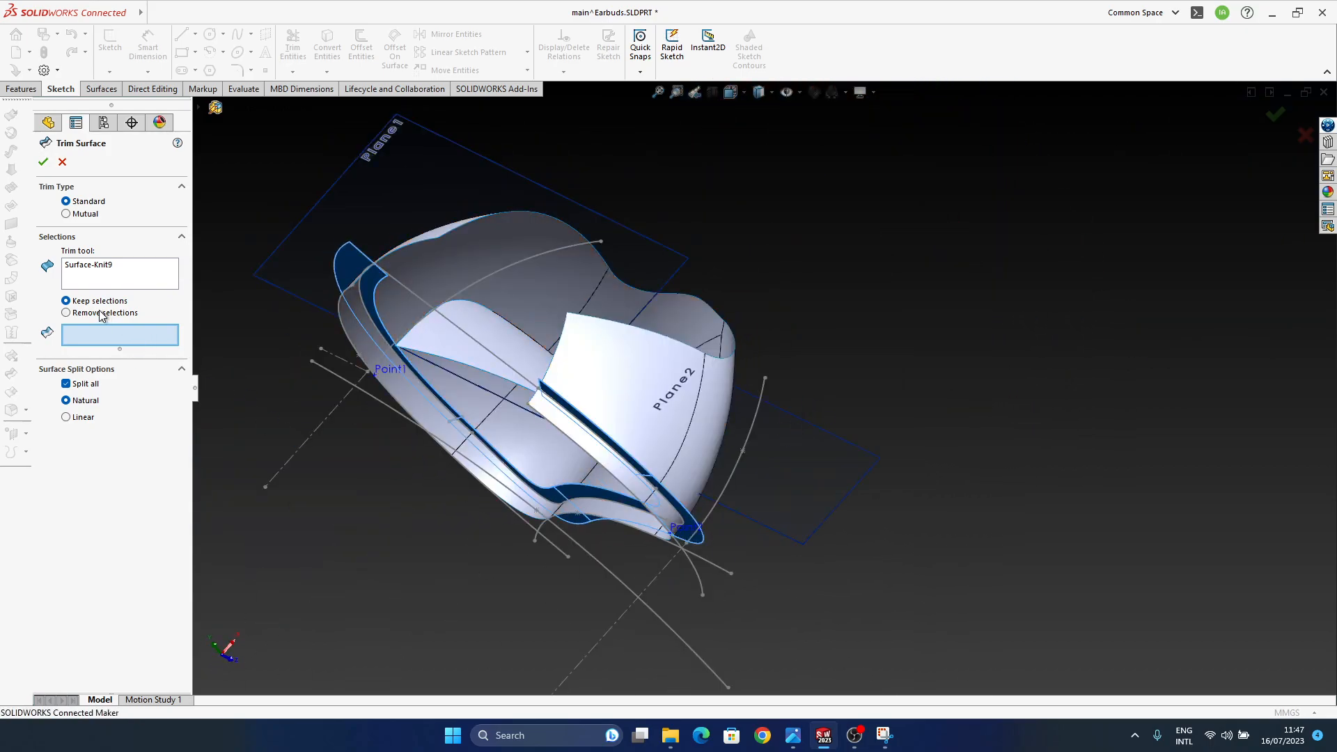
click(603, 465)
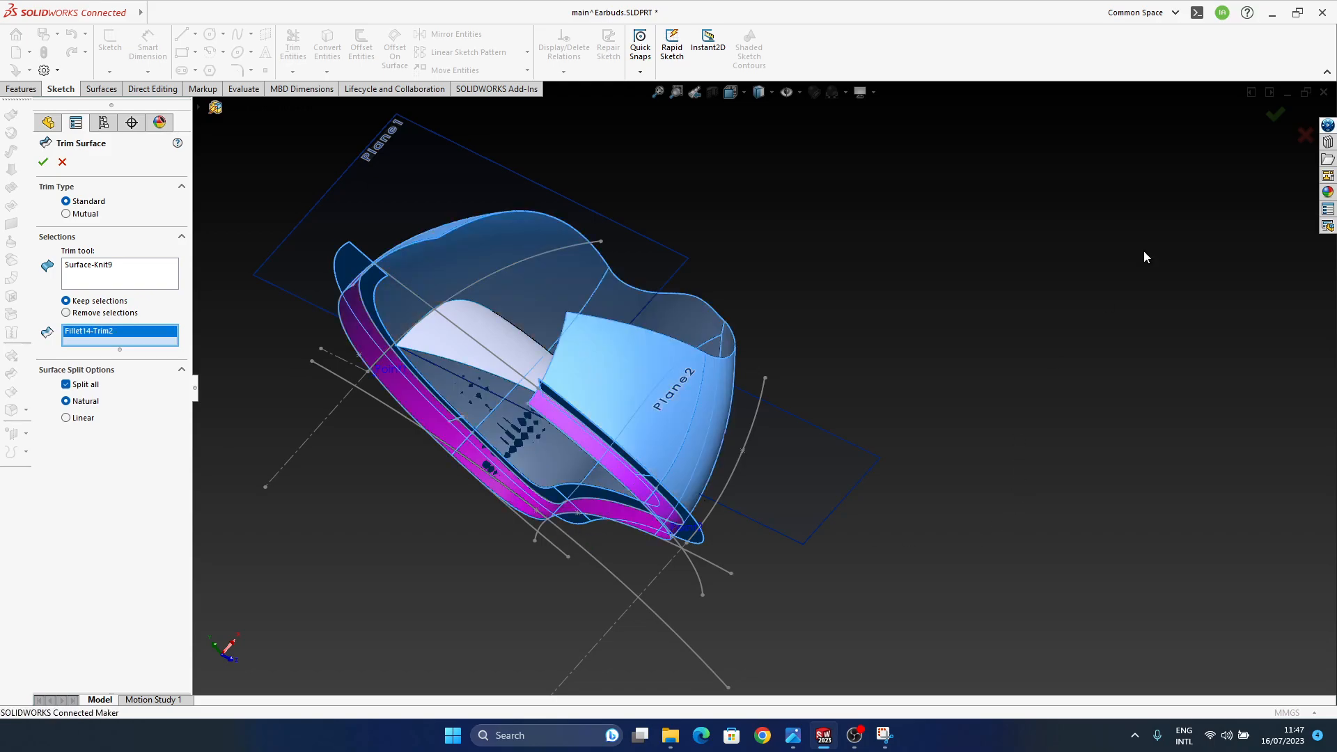
click(1276, 119)
- Hide the knitted outer band body and turn off the display of sketches and reference geometry
middle_drag(798, 430, 670, 532)
click(749, 517)
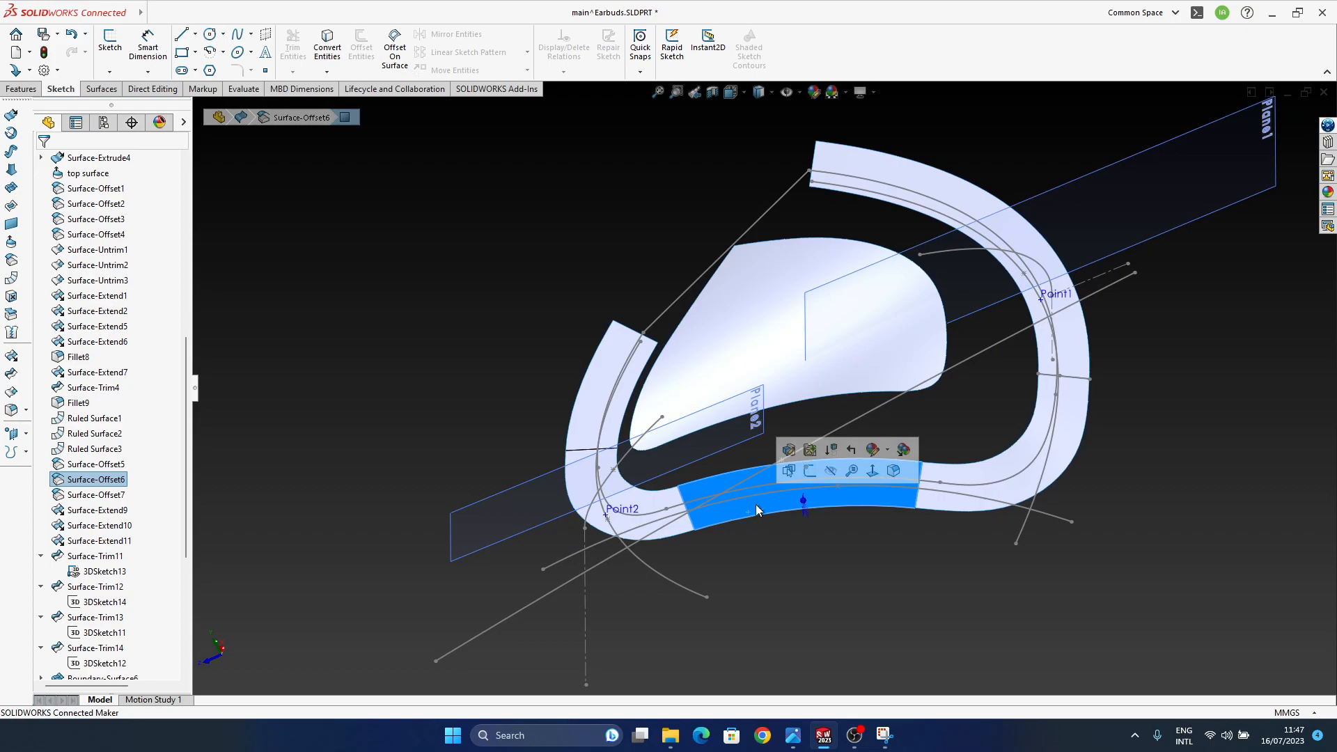
click(830, 471)
mouse_move(782, 550)
middle_down()
mouse_move(759, 531)
mouse_move(933, 466)
mouse_move(969, 426)
middle_up()
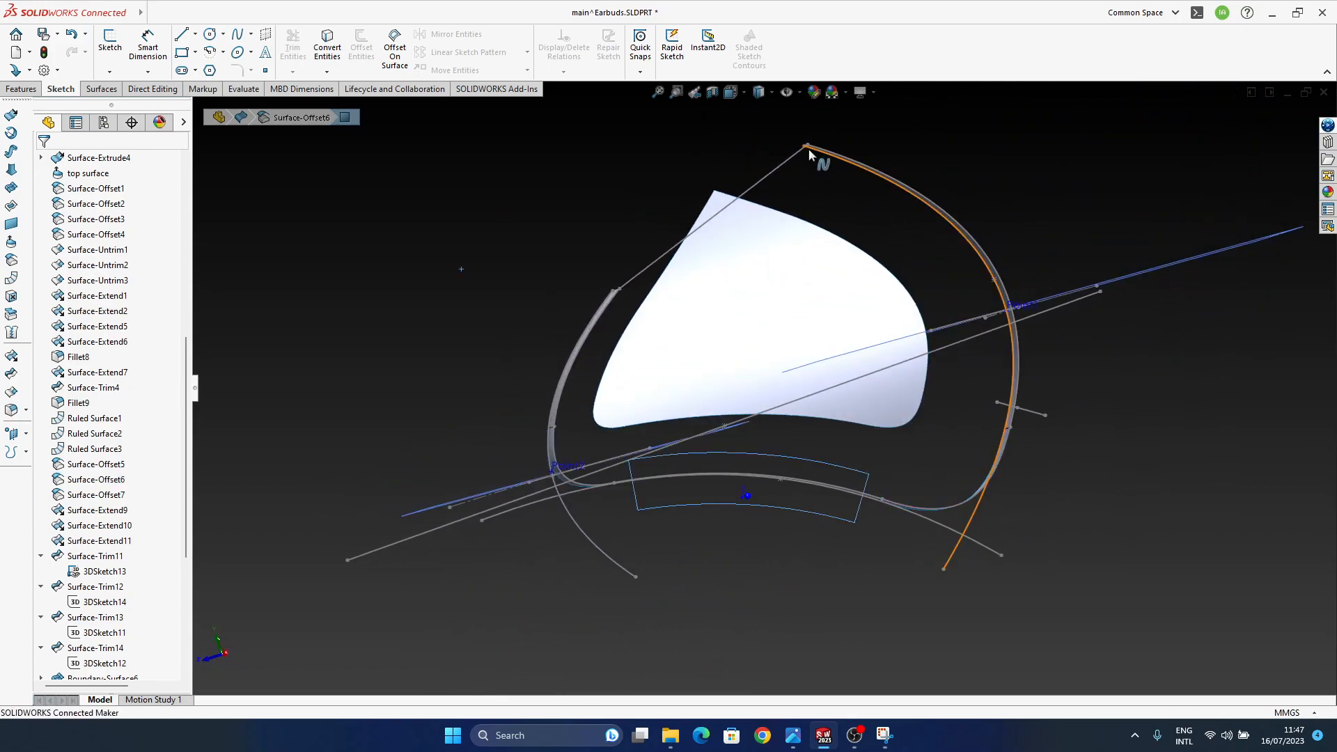
click(787, 98)
- Filter the feature tree for "top", show the top surface body again, and clear the filter
middle_drag(798, 506, 827, 497)
scroll(115, 395, up, 10)
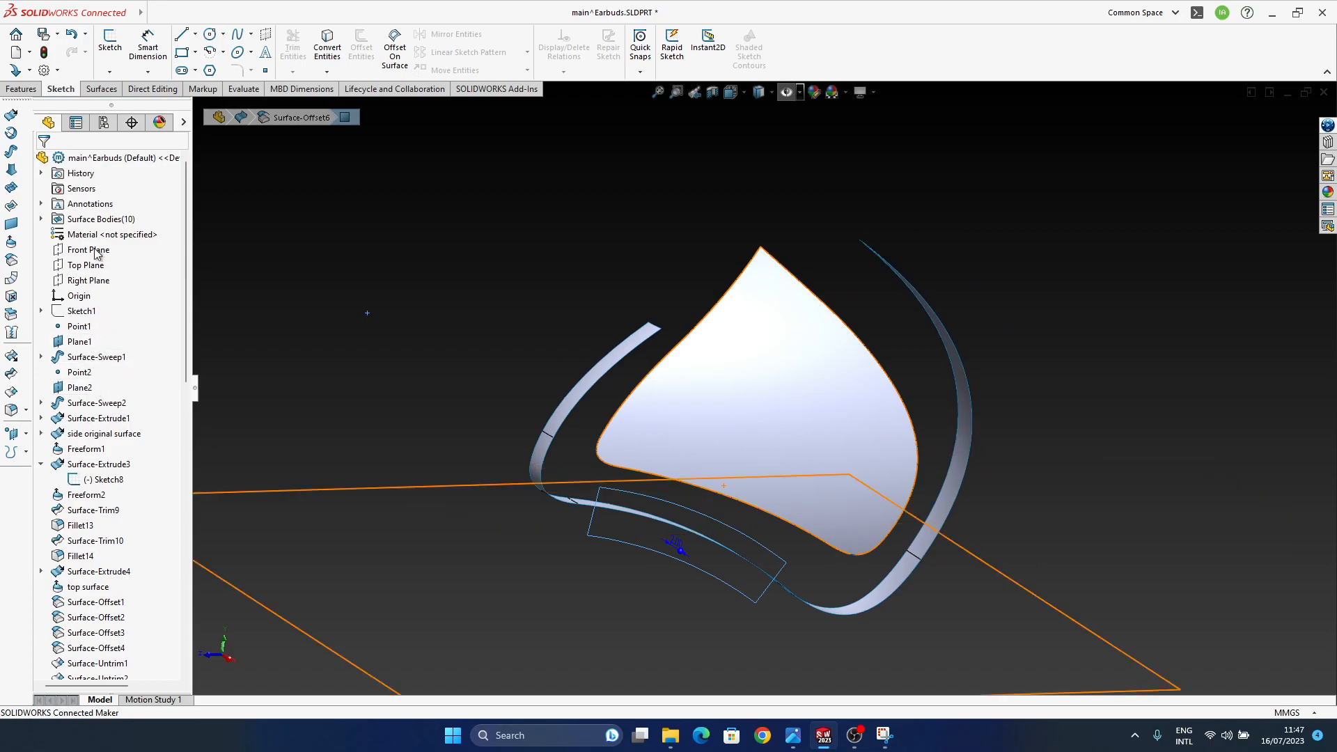
text(top)
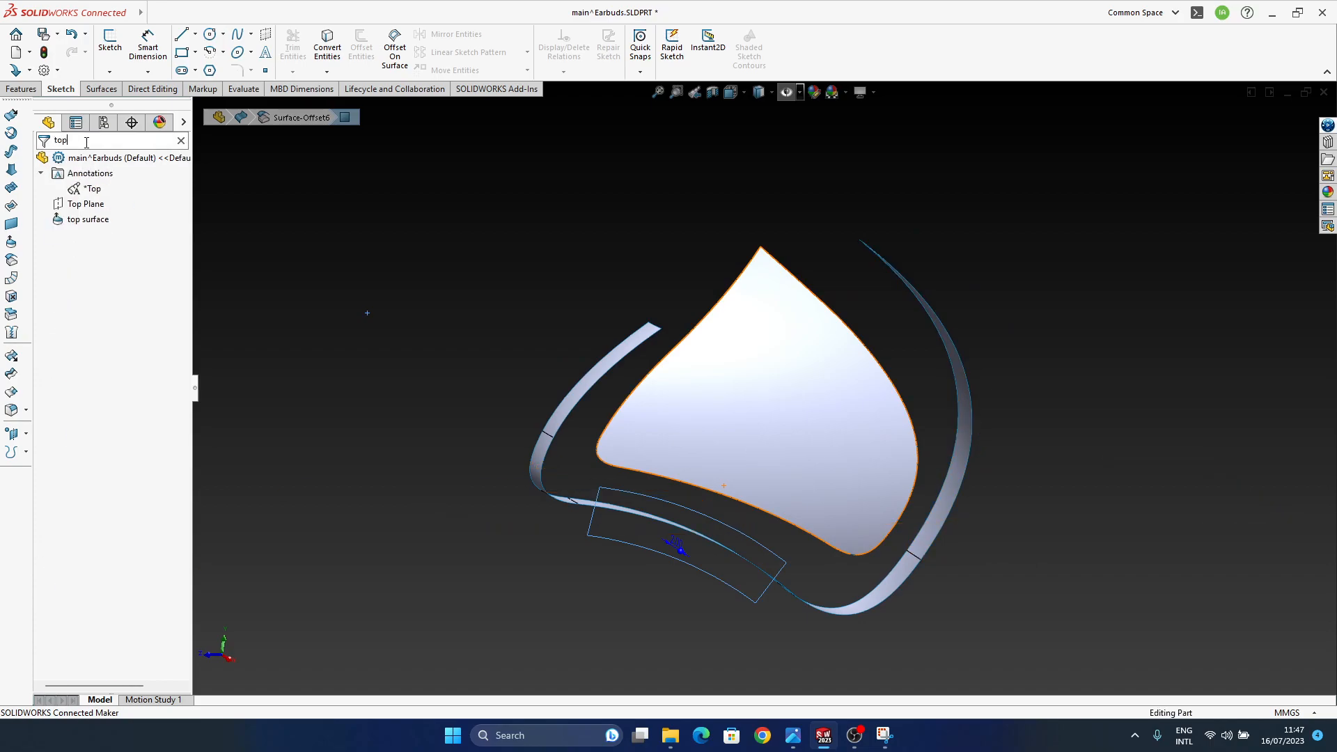
click(89, 220)
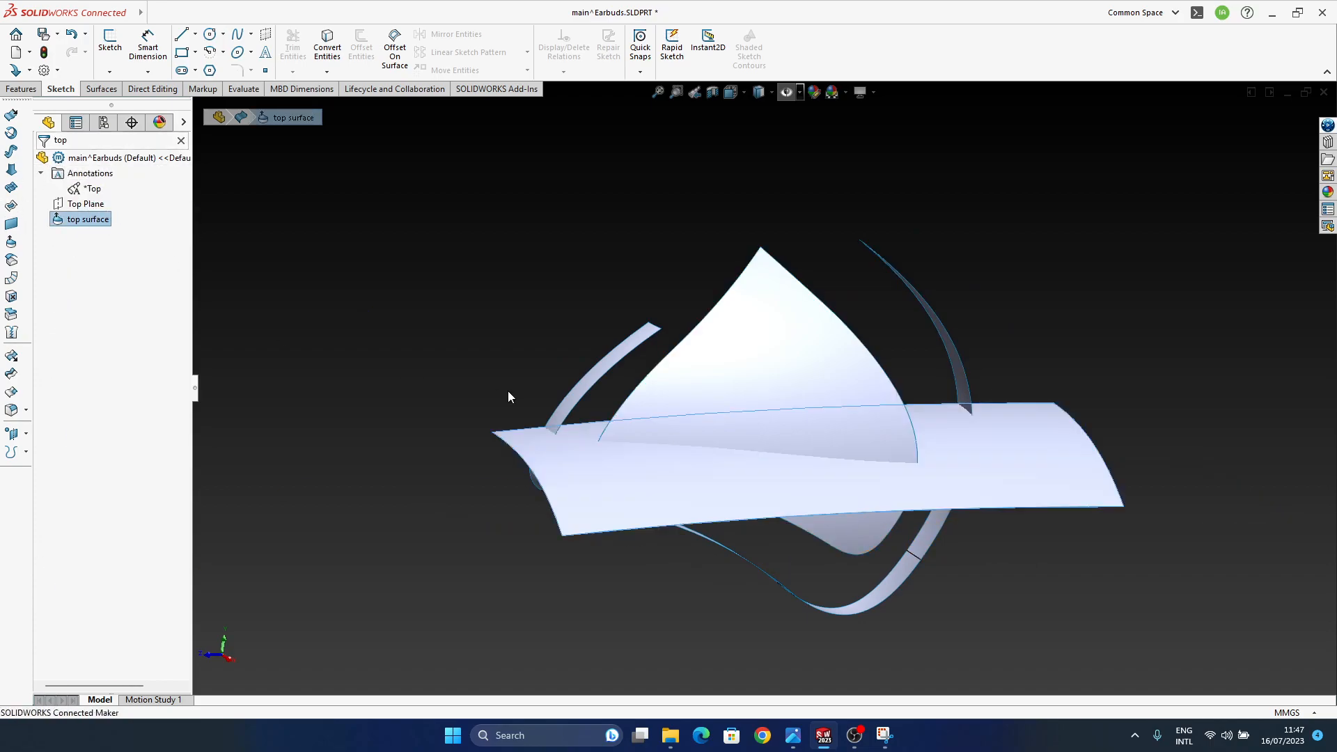
click(181, 142)
- Turn the display of sketches and reference geometry back on and view the earbud squarely from the Right orientation
middle_drag(934, 442, 640, 480)
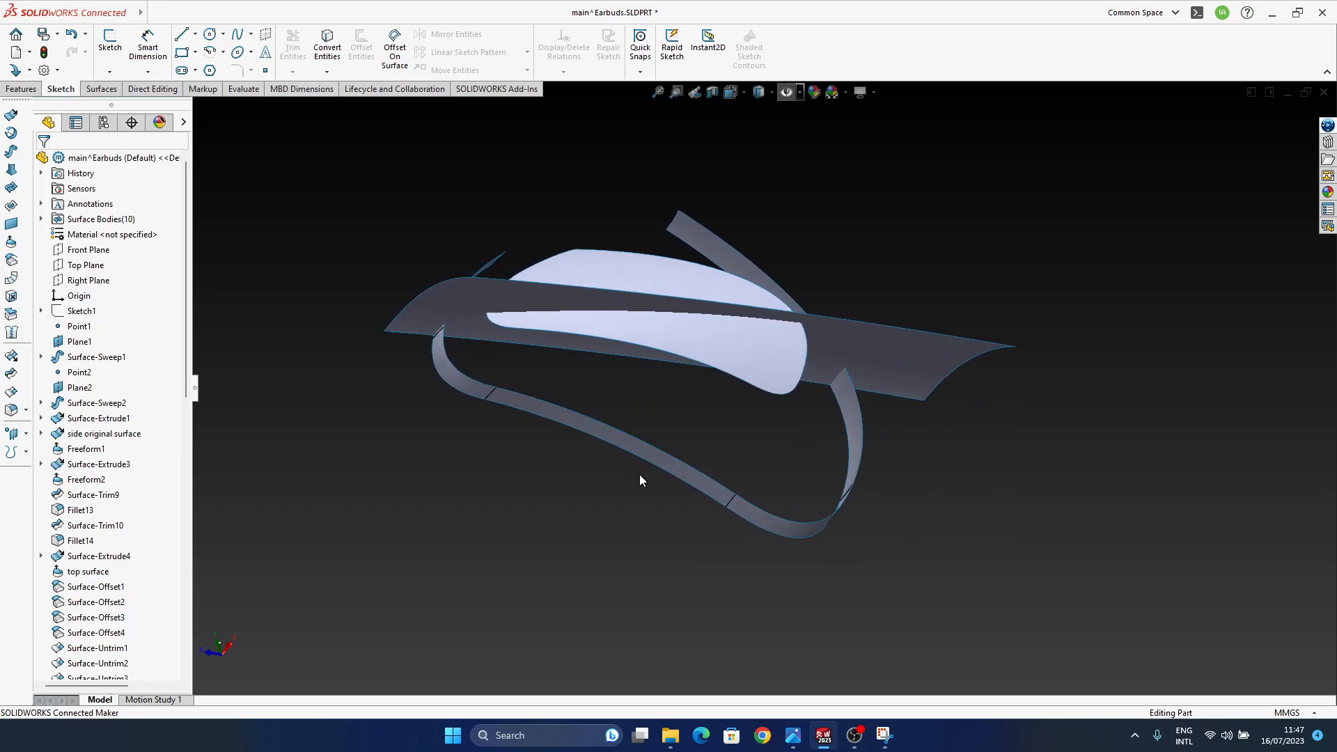
middle_drag(737, 385, 710, 477)
middle_drag(484, 448, 716, 394)
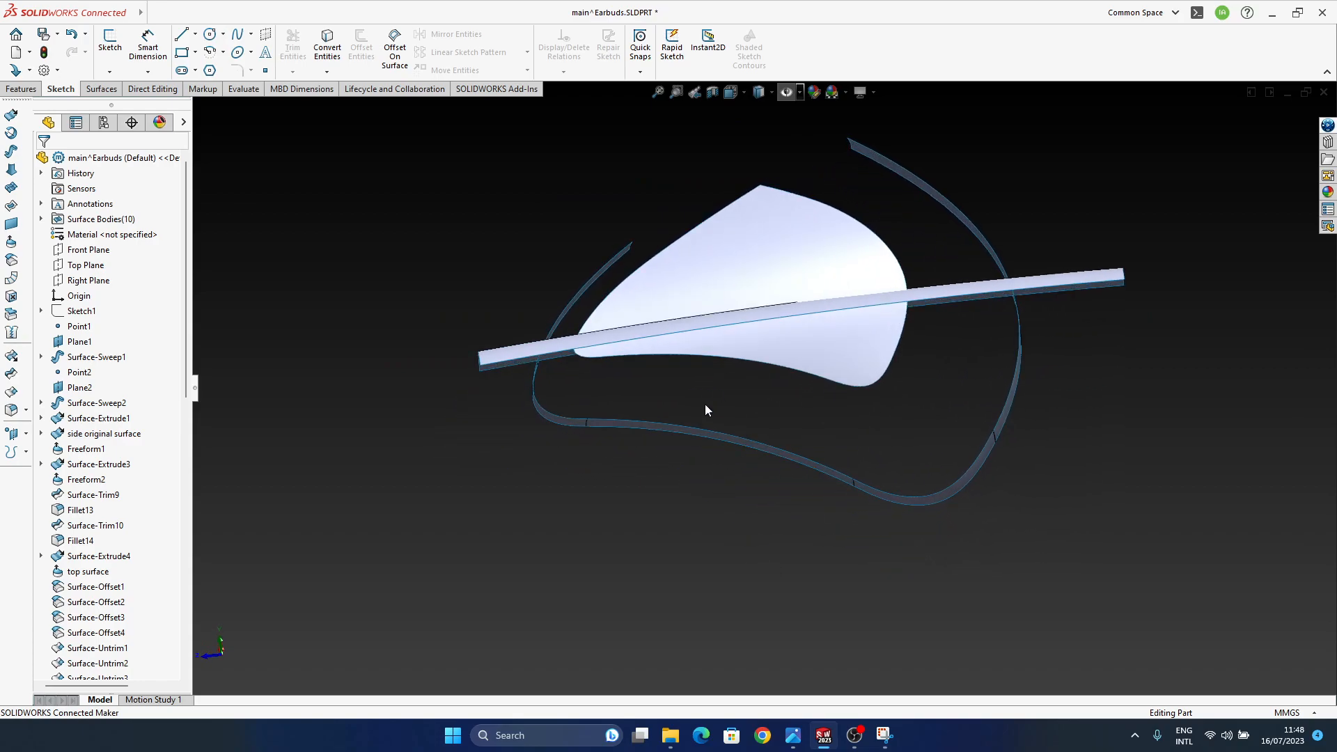
click(786, 95)
mouse_move(865, 387)
middle_down()
mouse_move(847, 390)
mouse_move(839, 427)
middle_up()
key(space)
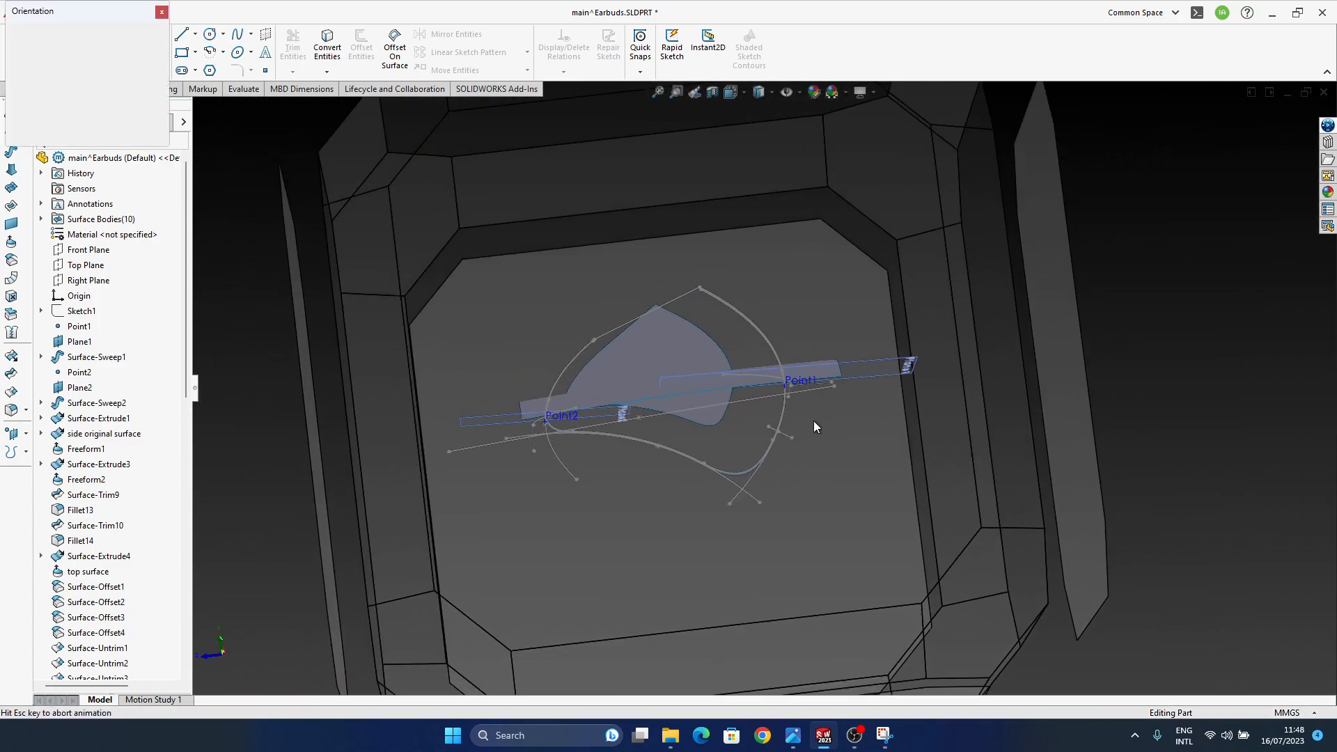
click(695, 508)
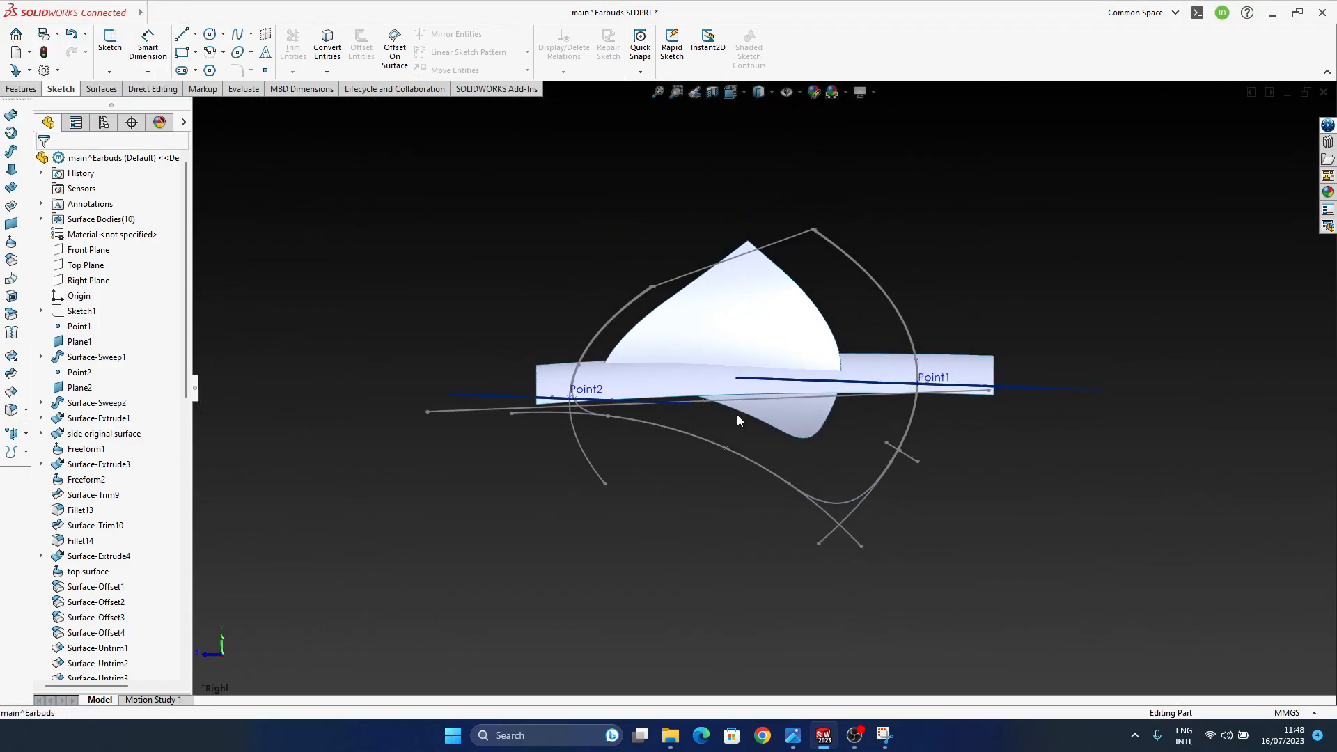
mouse_move(691, 425)
middle_down()
mouse_move(687, 436)
mouse_move(691, 420)
middle_up()
key(space)
scroll(686, 414, up, 5)
click(657, 395)
scroll(736, 437, down, 4)
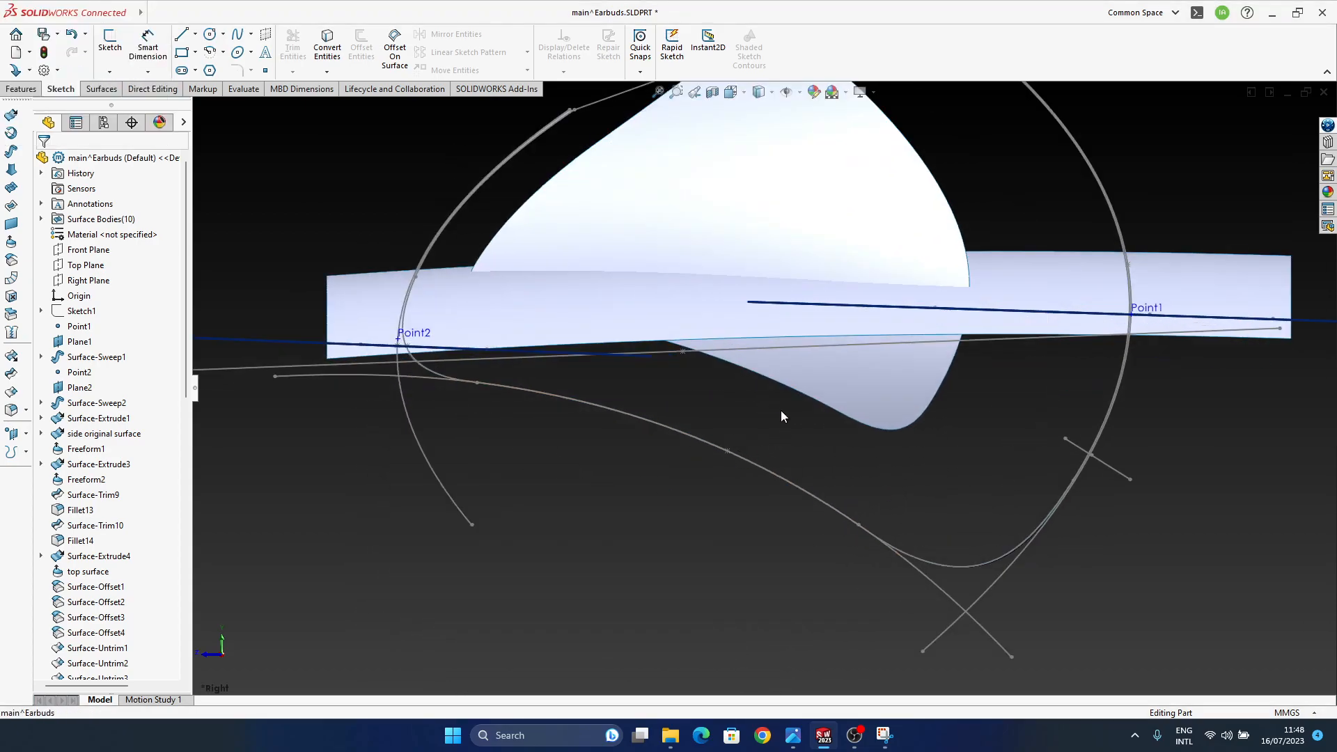
- Move the middle point of the lower curve in Sketch8 slightly downward and rebuild the part, continuing past the 3DSketch13 warning
scroll(733, 508, down, 1)
drag(708, 517, 705, 515)
click(708, 516)
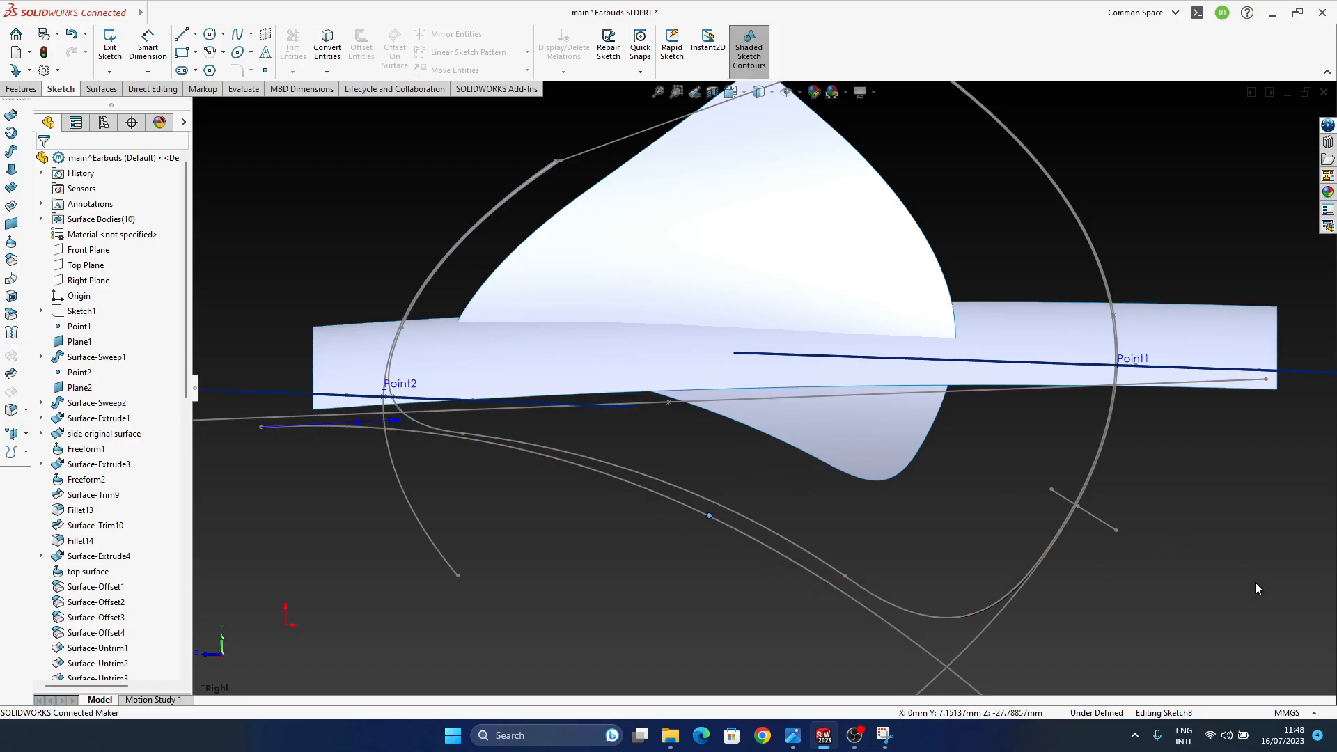
key(ctrl+b)
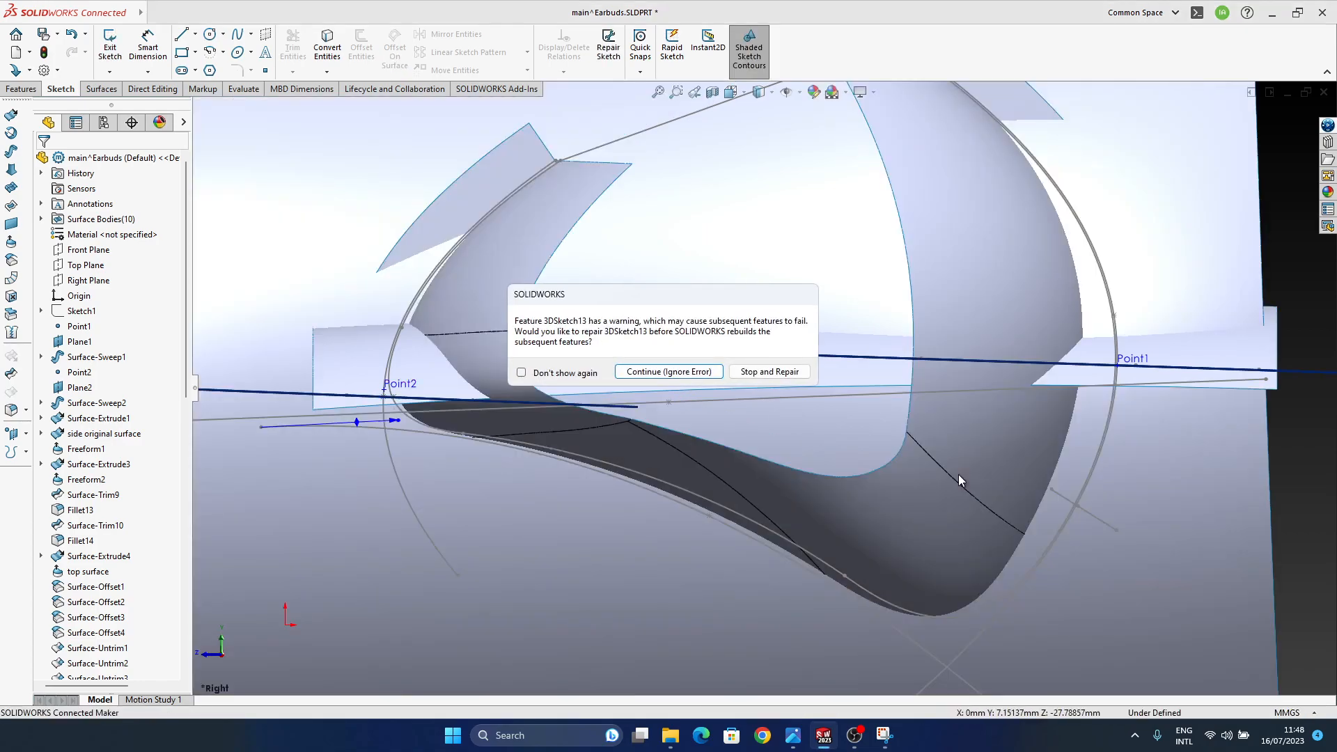
click(679, 371)
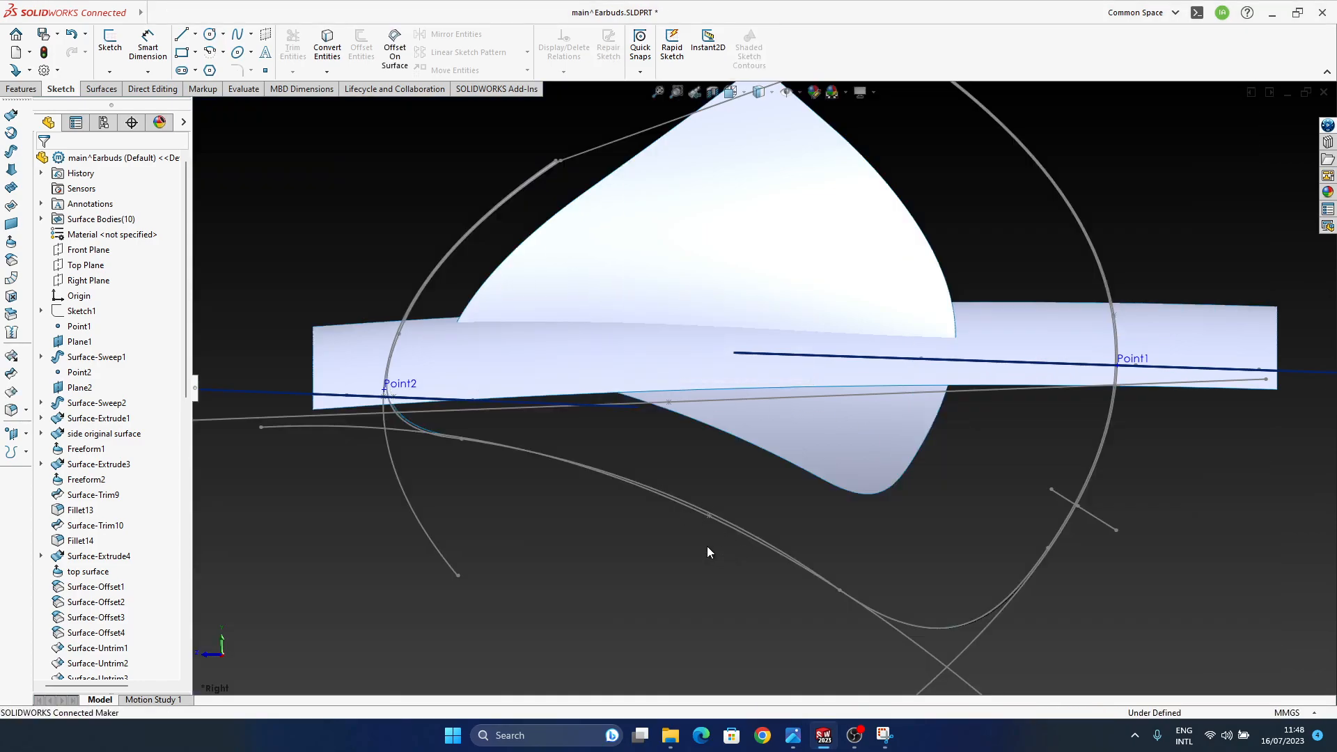
scroll(168, 468, down, 10)
scroll(168, 468, up, 10)
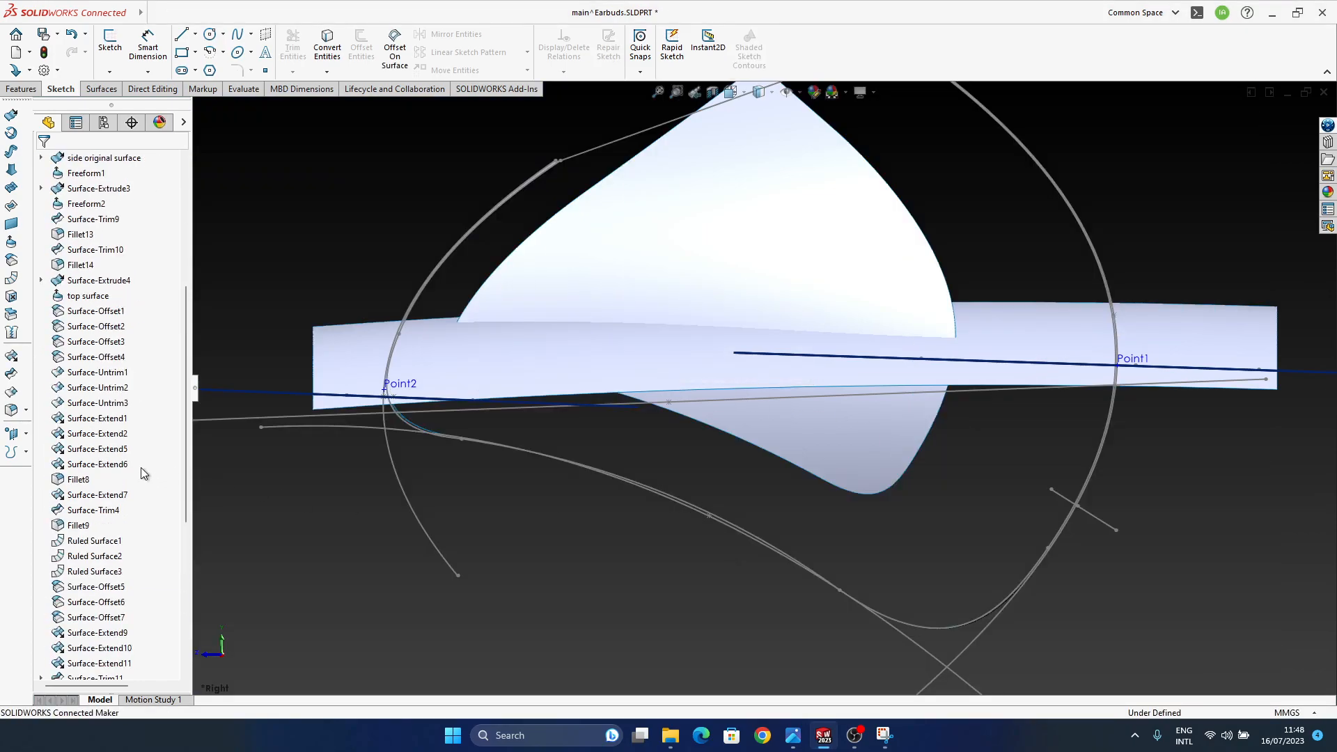
scroll(140, 466, down, 10)
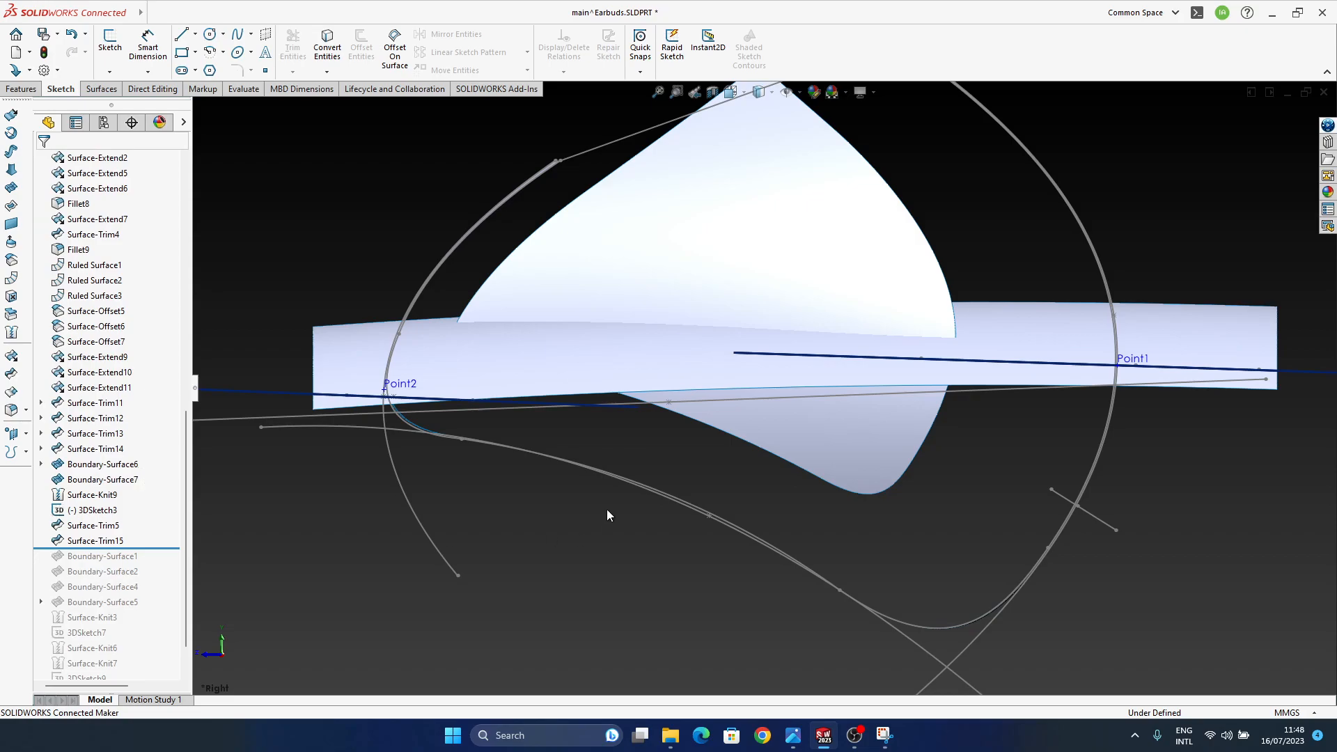
- Examine the definition of Surface-Trim11 and the trimmed bodies, leaving its settings as they are
click(431, 117)
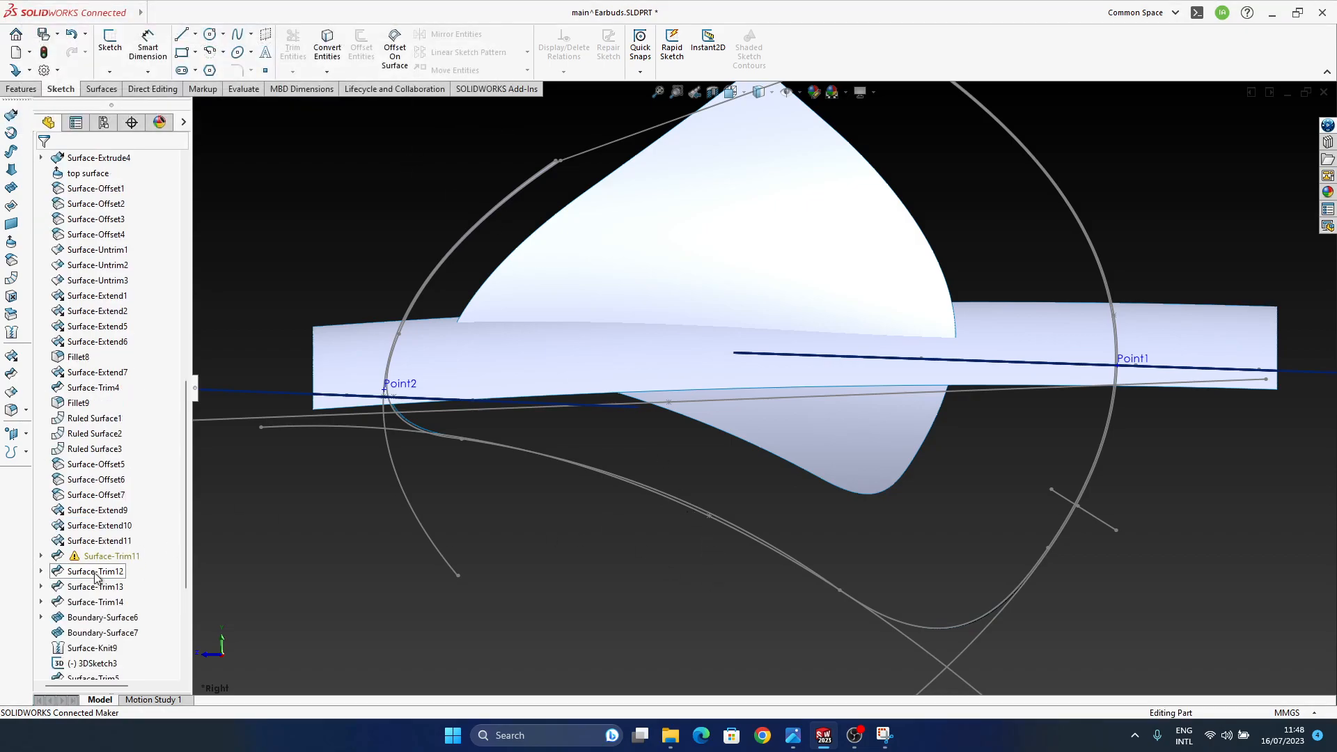
mouse_move(689, 514)
middle_down()
mouse_move(766, 420)
mouse_move(694, 514)
middle_up()
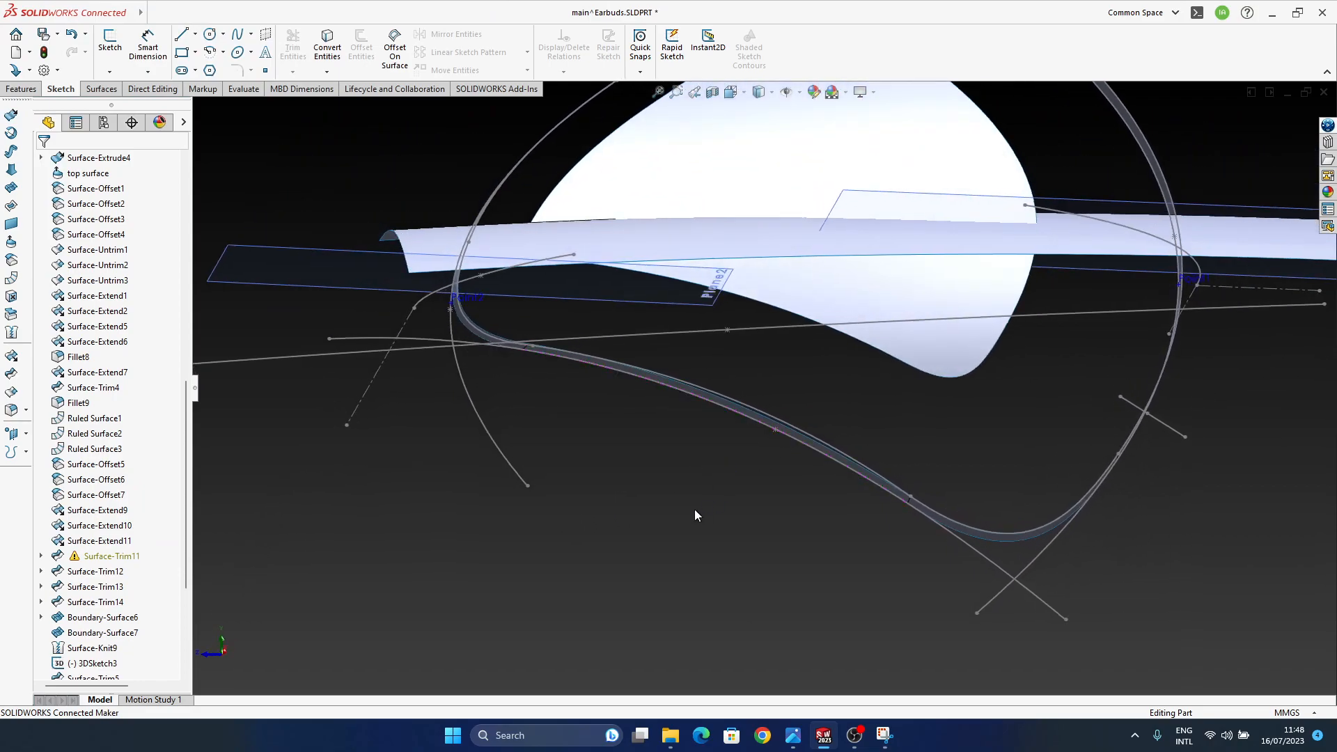
click(94, 561)
click(113, 526)
middle_drag(814, 445, 1237, 171)
click(1296, 134)
- Roll the feature history forward to just below Boundary-Surface5
middle_drag(855, 394, 209, 550)
scroll(130, 537, down, 5)
middle_drag(668, 547, 334, 599)
drag(150, 562, 137, 625)
middle_drag(623, 574, 875, 461)
- Open Boundary-Surface1 for editing and turn off the display of sketches and reference geometry
click(117, 571)
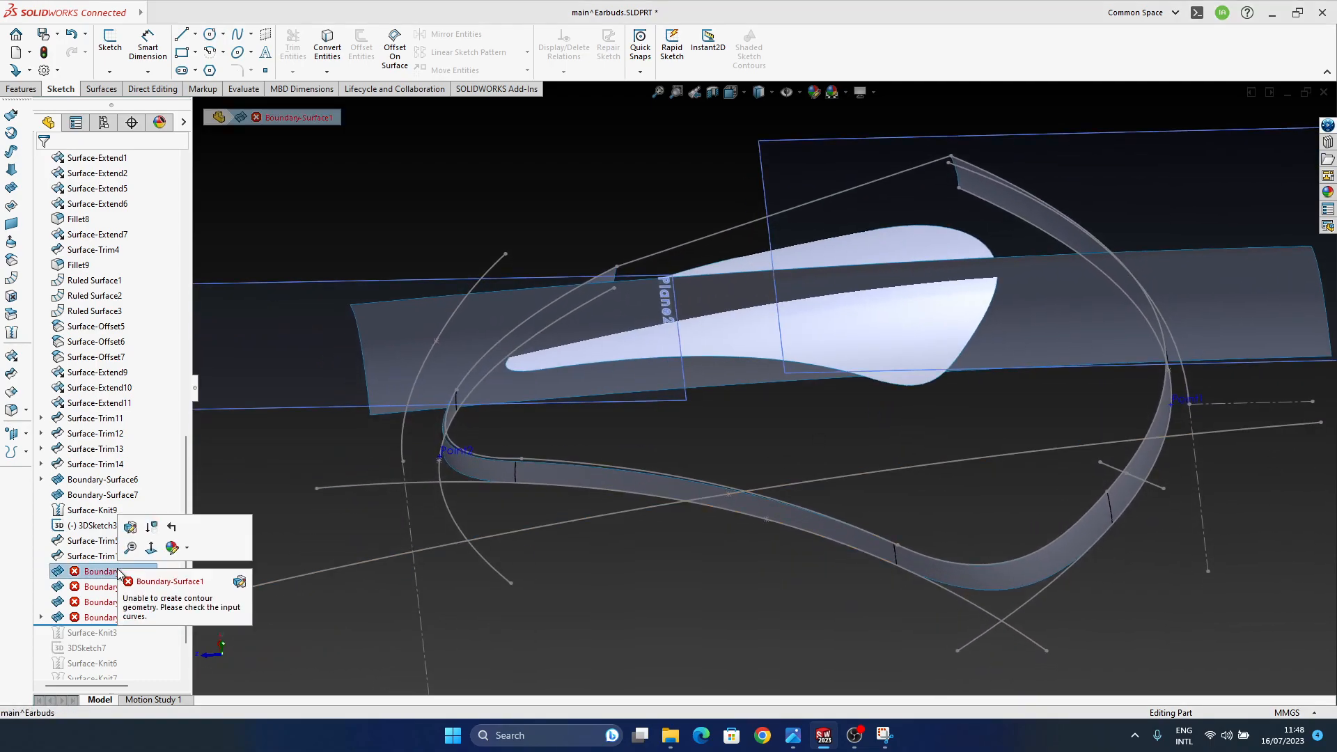
click(131, 530)
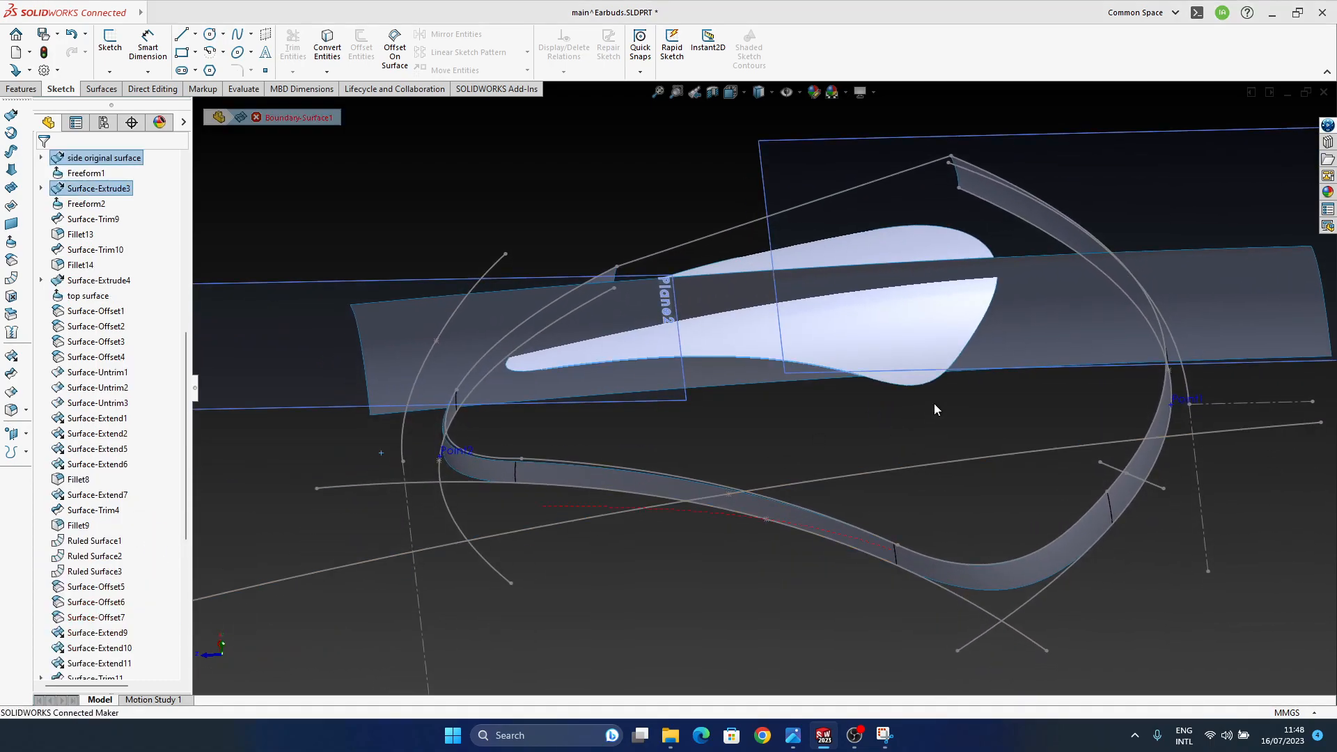
middle_drag(857, 399, 837, 324)
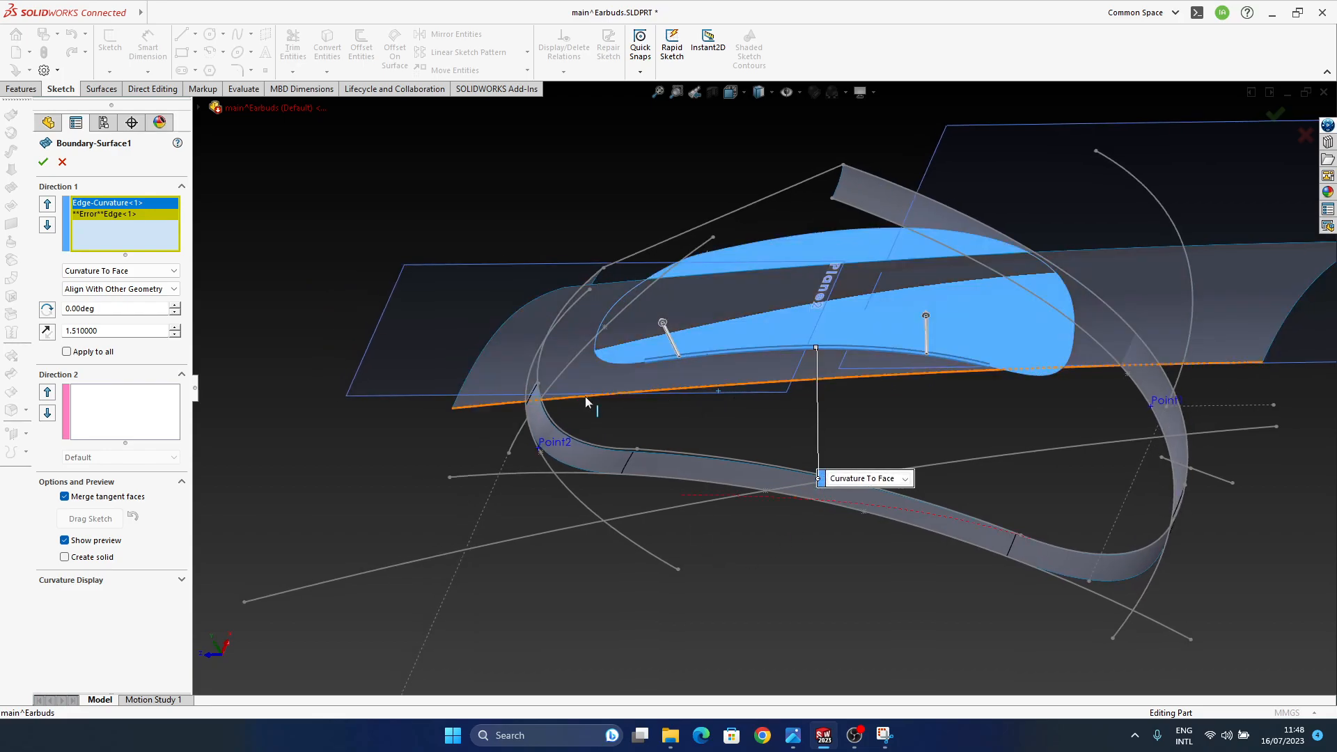
middle_drag(704, 418, 780, 348)
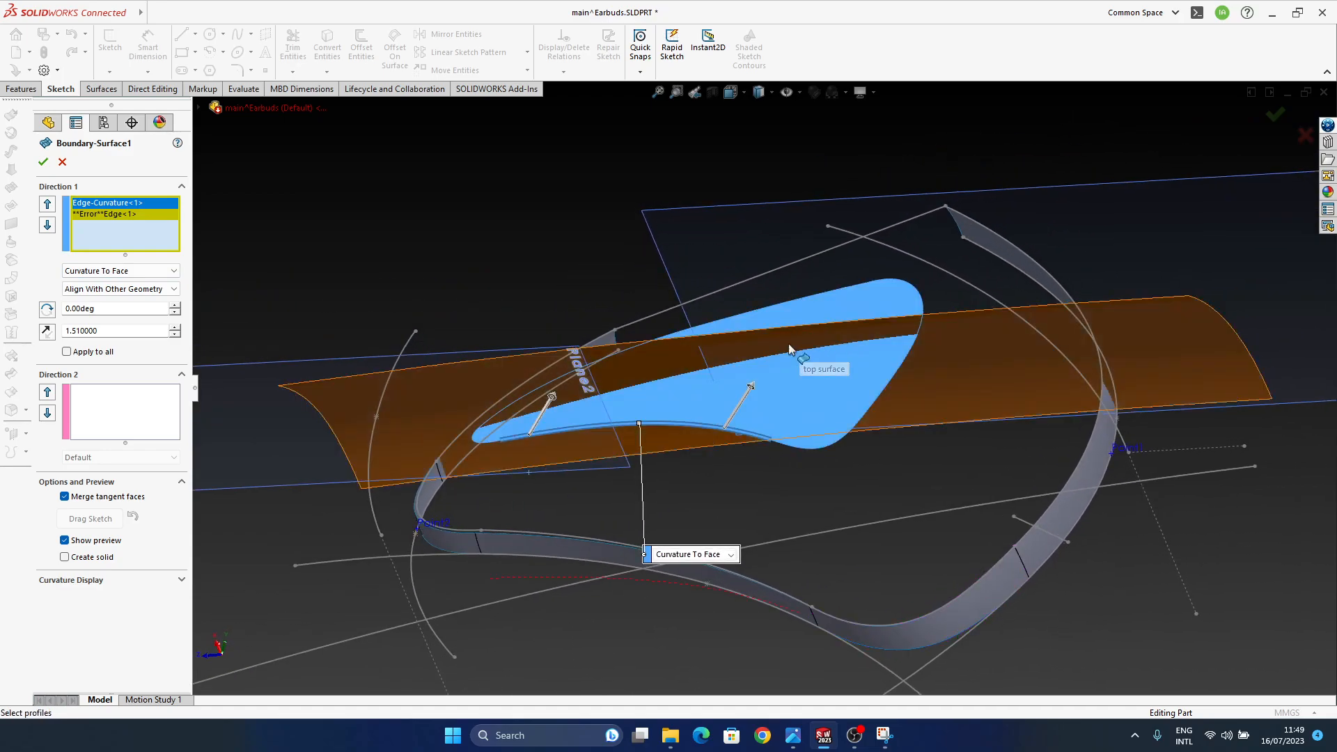
click(729, 428)
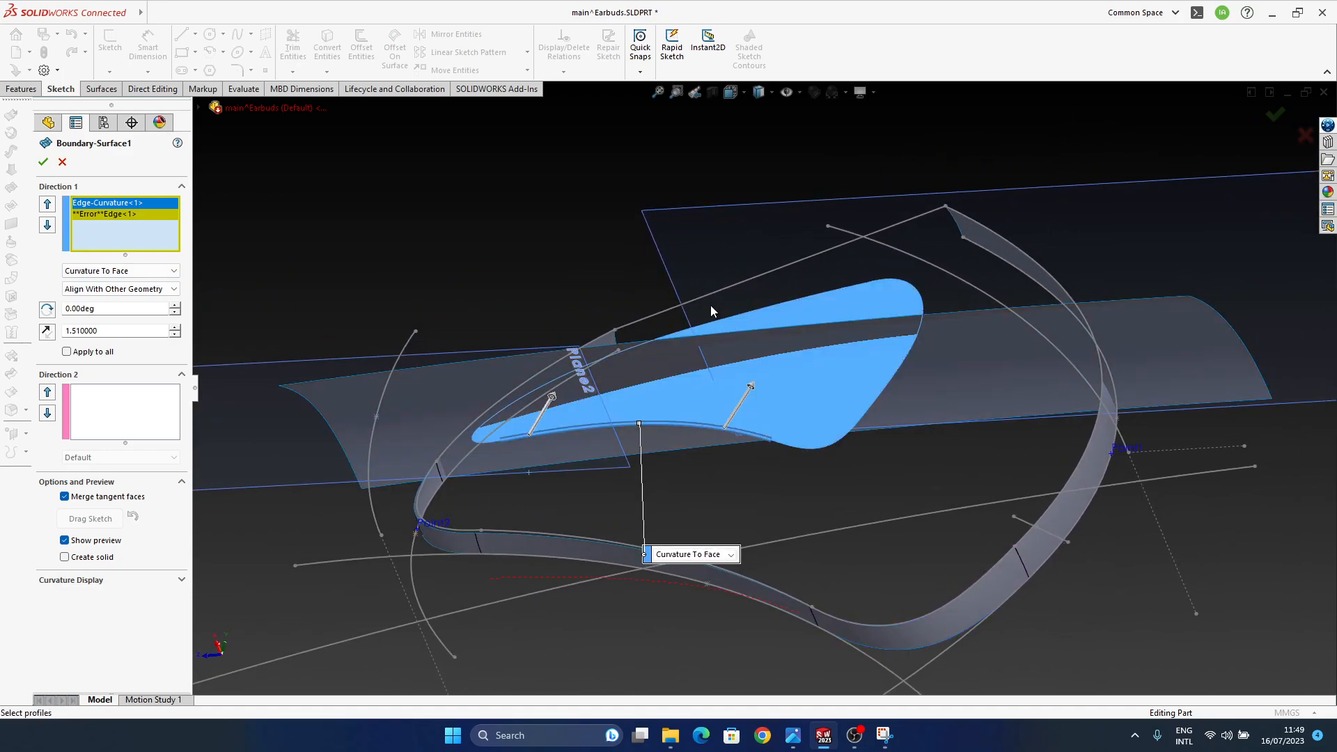
click(789, 96)
mouse_move(697, 446)
middle_down()
mouse_move(726, 427)
mouse_move(653, 488)
middle_up()
- Replace the missing Direction 1 edge of Boundary-Surface1 with the upper edge of the lower band and accept the surface
click(153, 215)
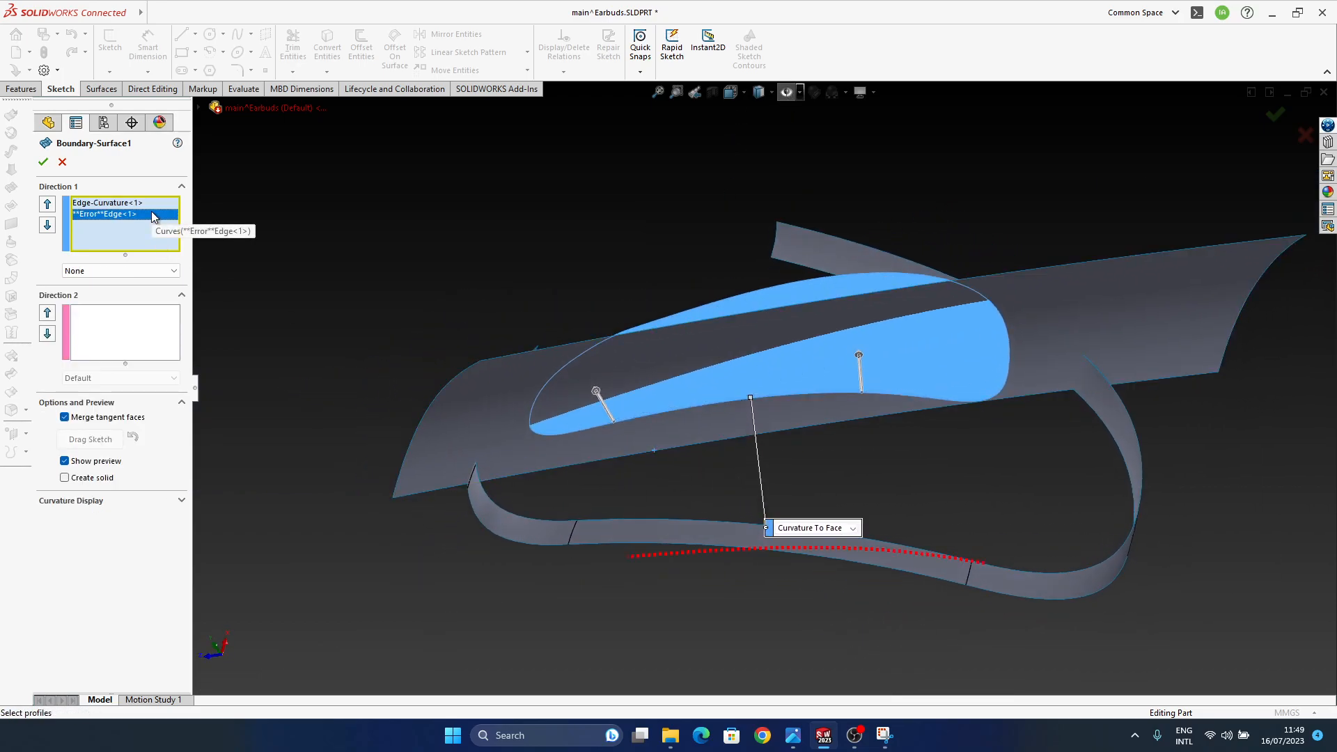
right_click(152, 211)
click(187, 271)
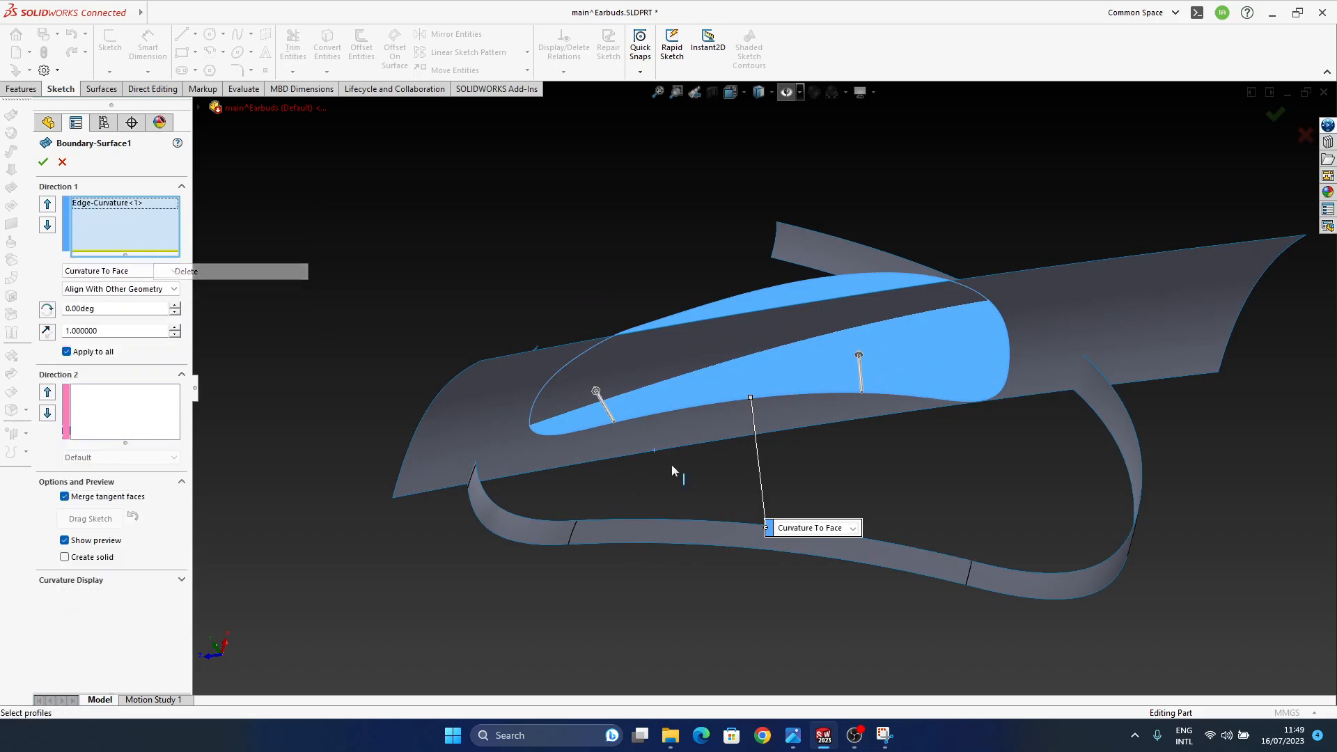
click(696, 519)
middle_drag(804, 570, 1025, 384)
click(1276, 115)
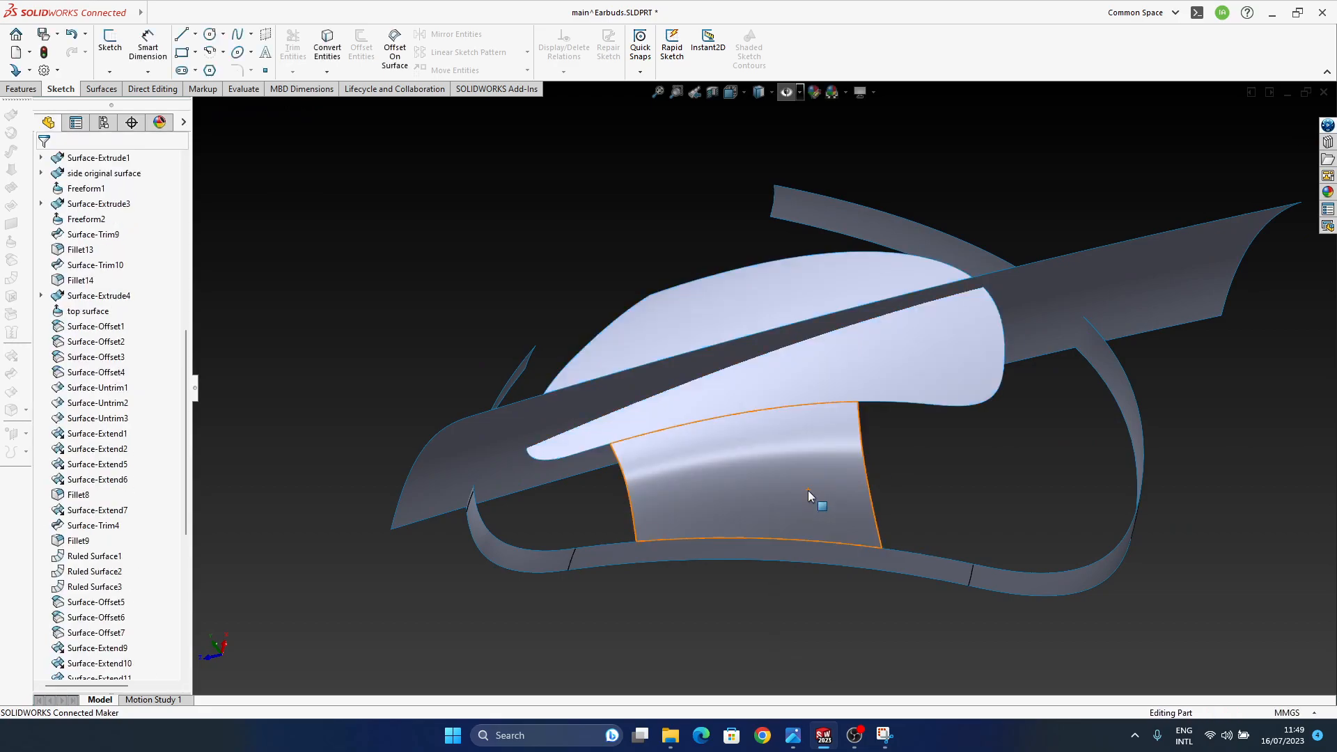
- Examine the Direction 1 curves of Boundary-Surface2 against the surrounding surfaces, leaving the feature as it is
scroll(139, 543, down, 5)
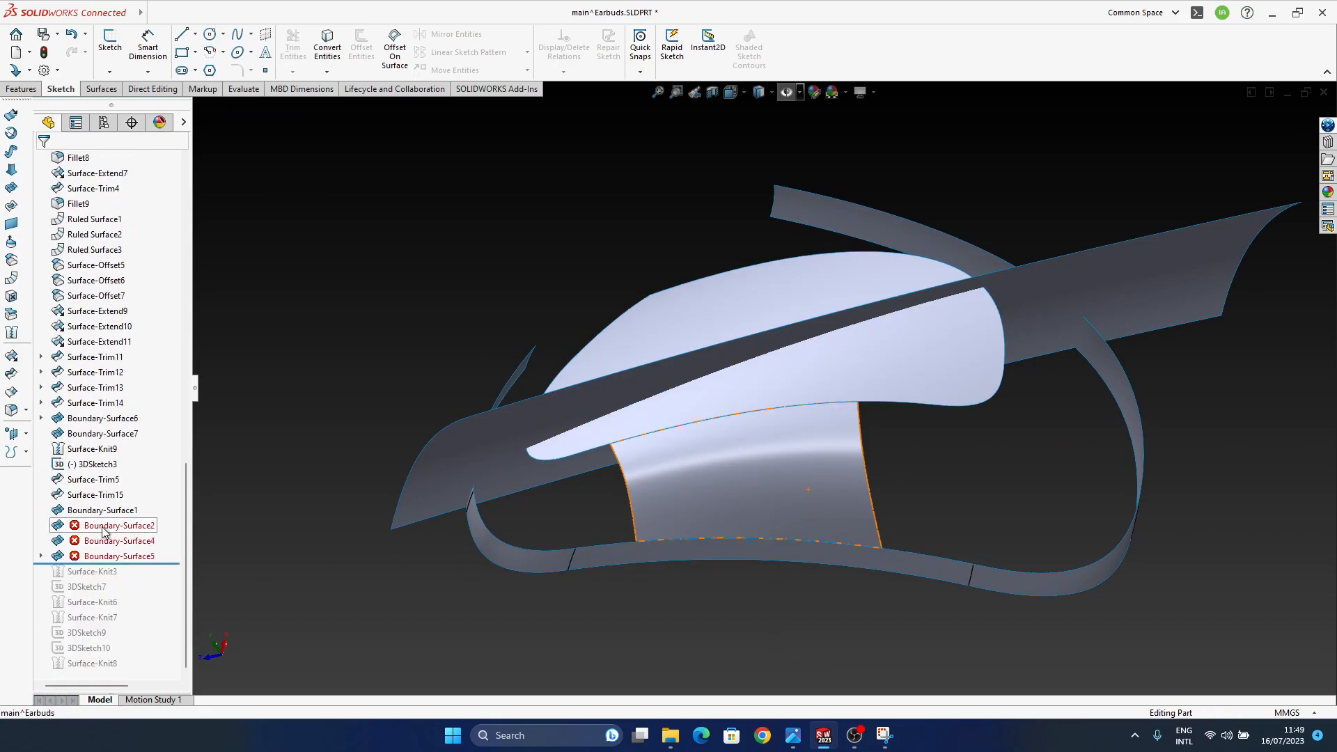
click(103, 531)
click(116, 487)
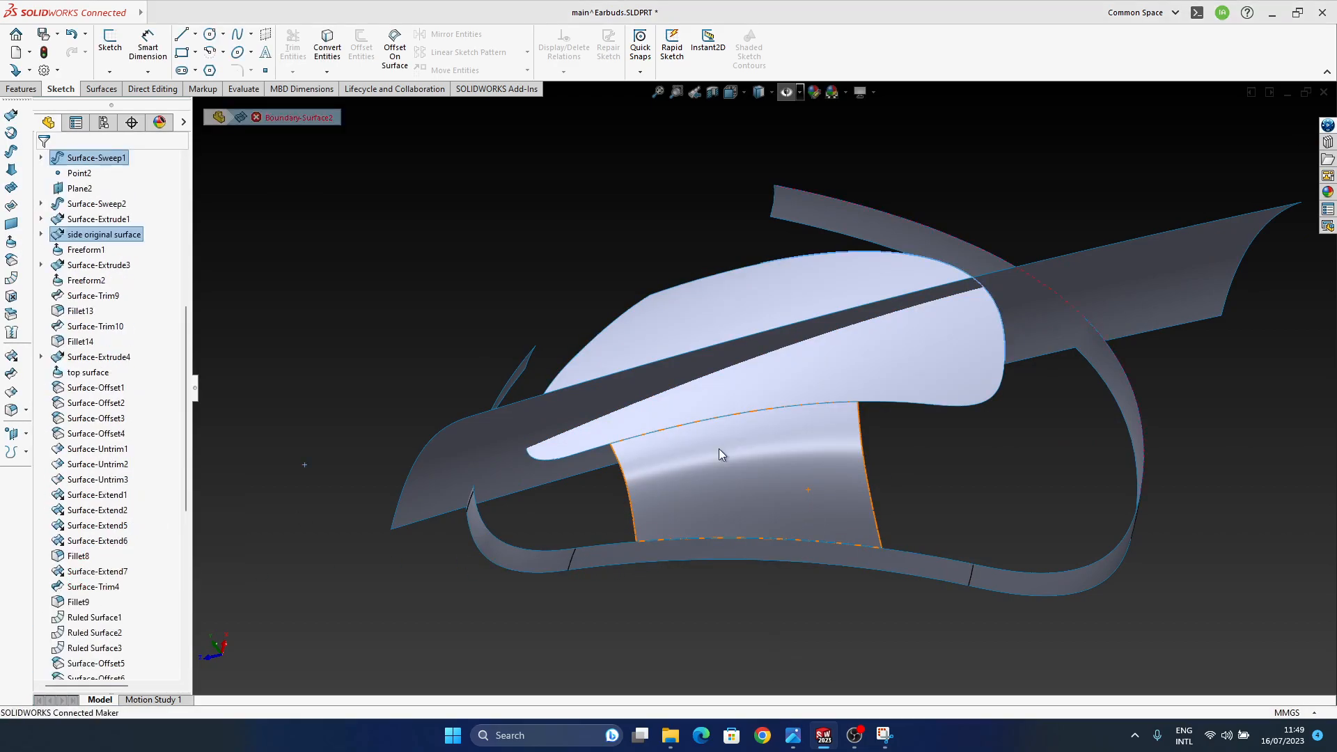
middle_drag(804, 566, 529, 410)
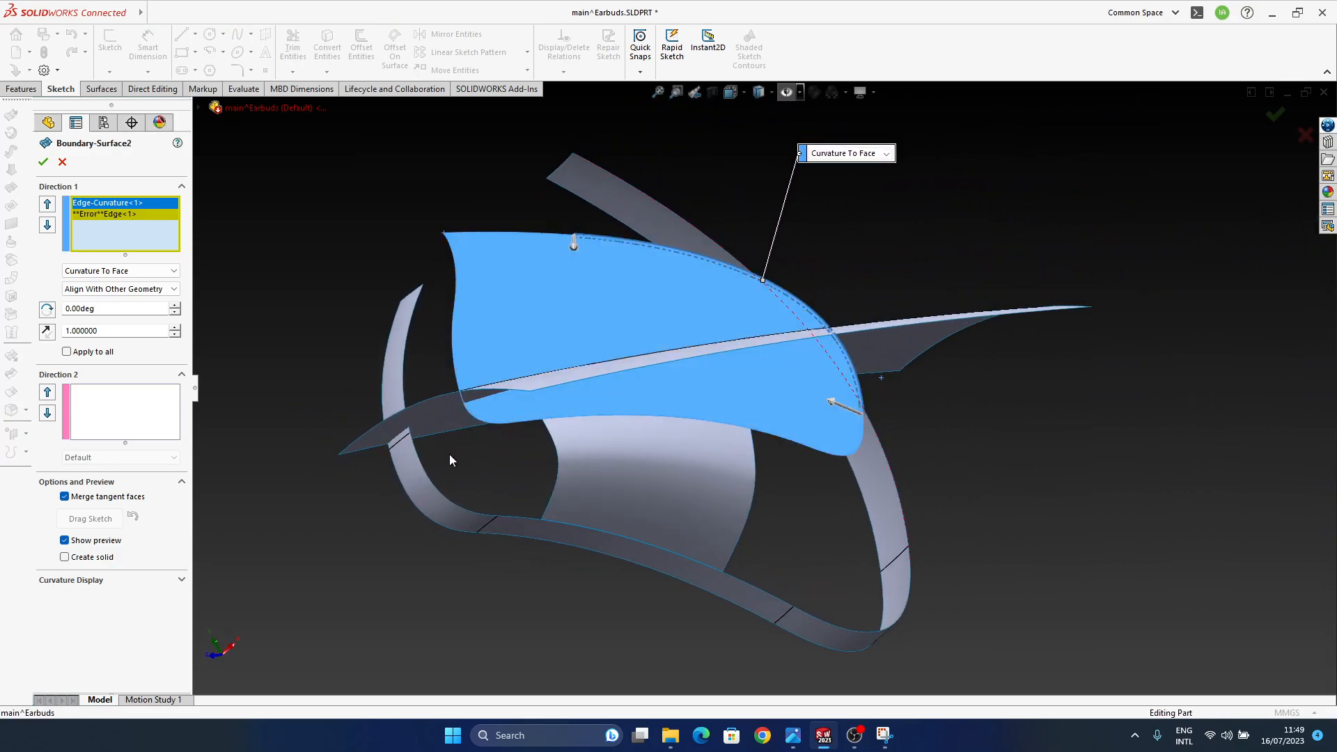
click(1304, 137)
scroll(97, 524, down, 3)
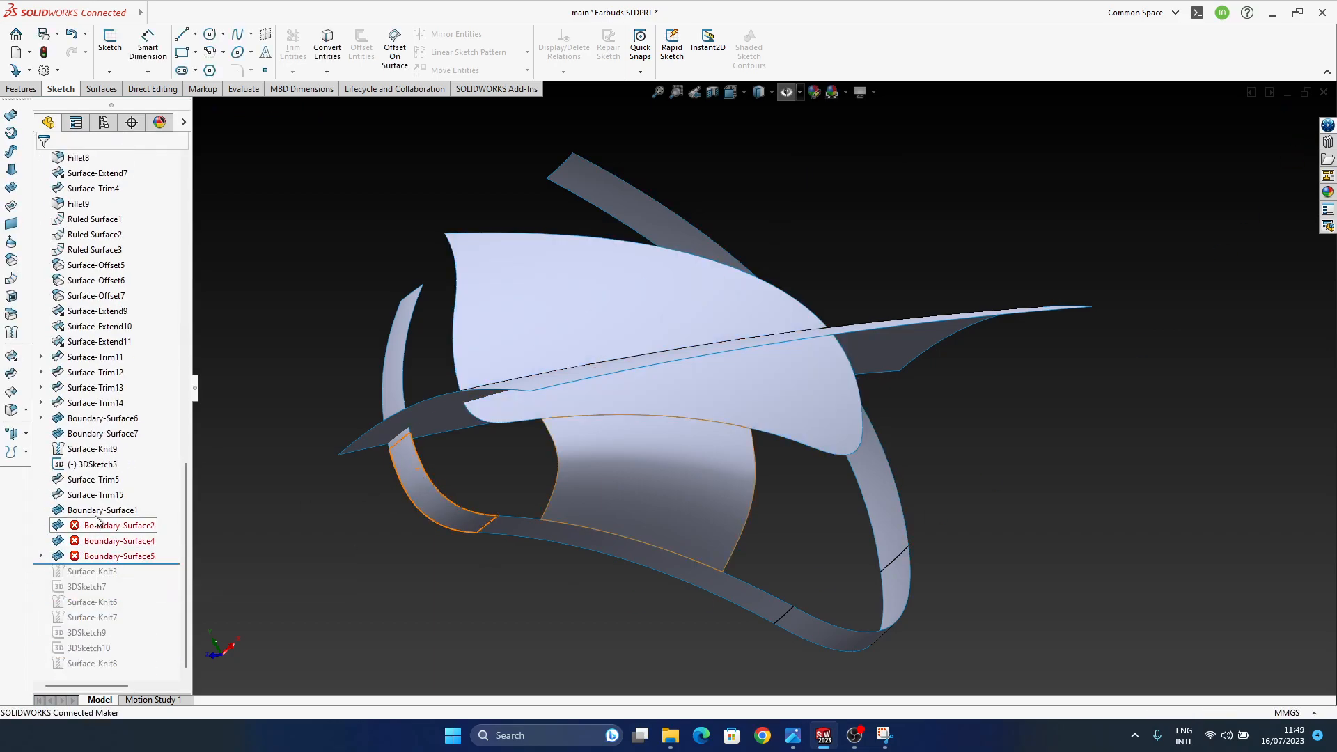
- Delete Boundary-Surface1 together with its dependent Surface-Knit3, ignoring the rebuild errors
click(98, 511)
key(Delete)
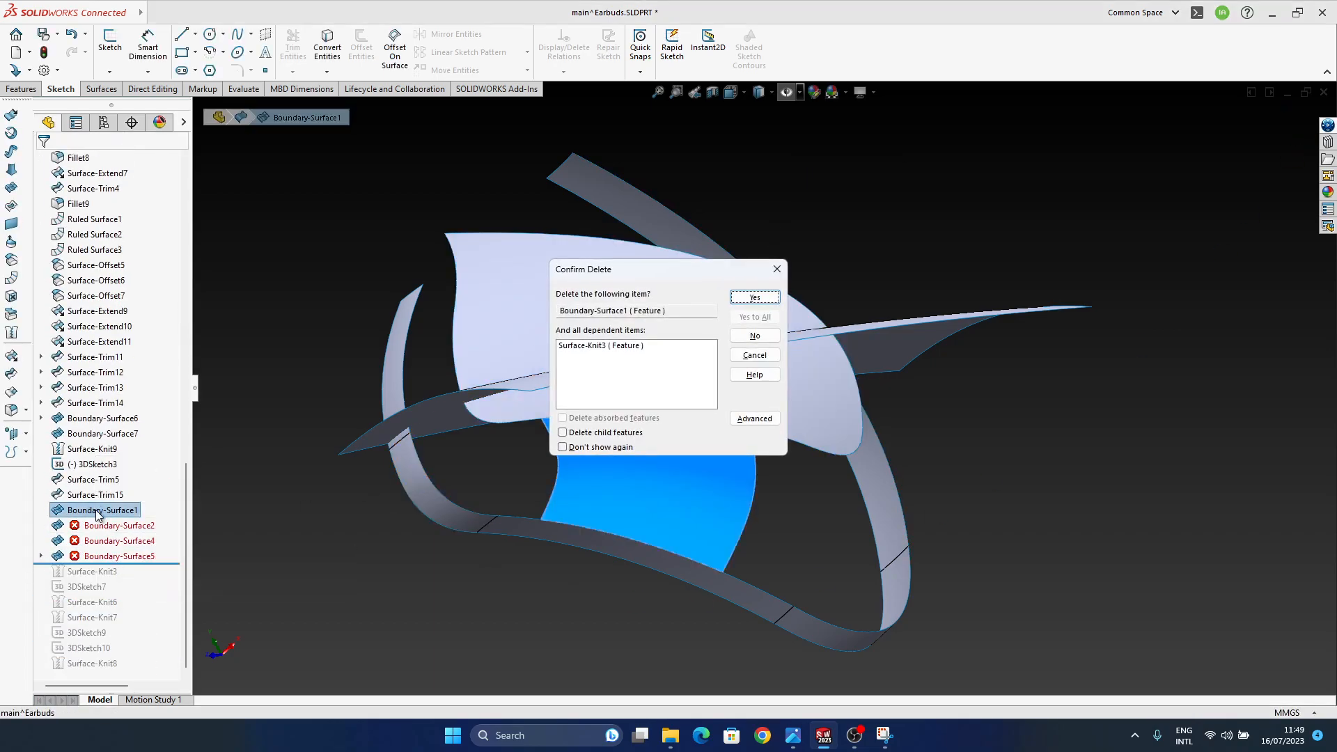
key(Return)
click(653, 372)
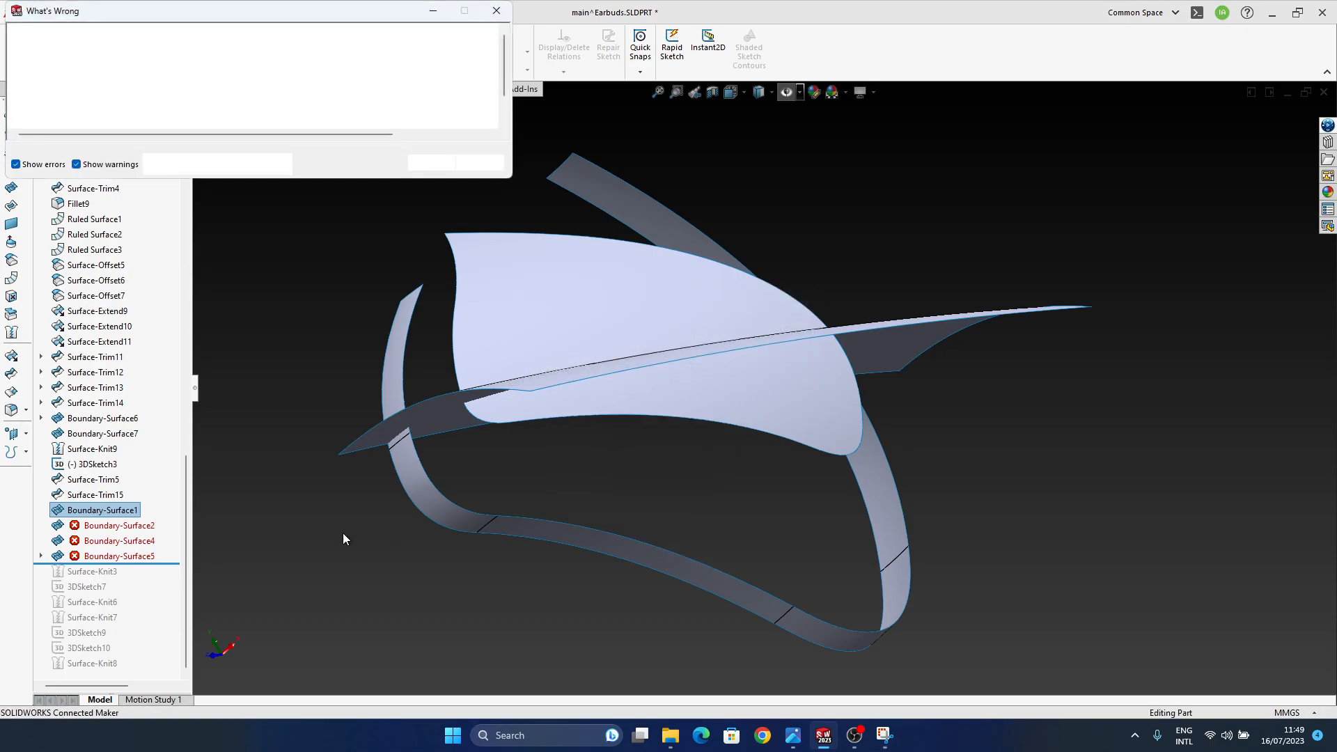
click(431, 163)
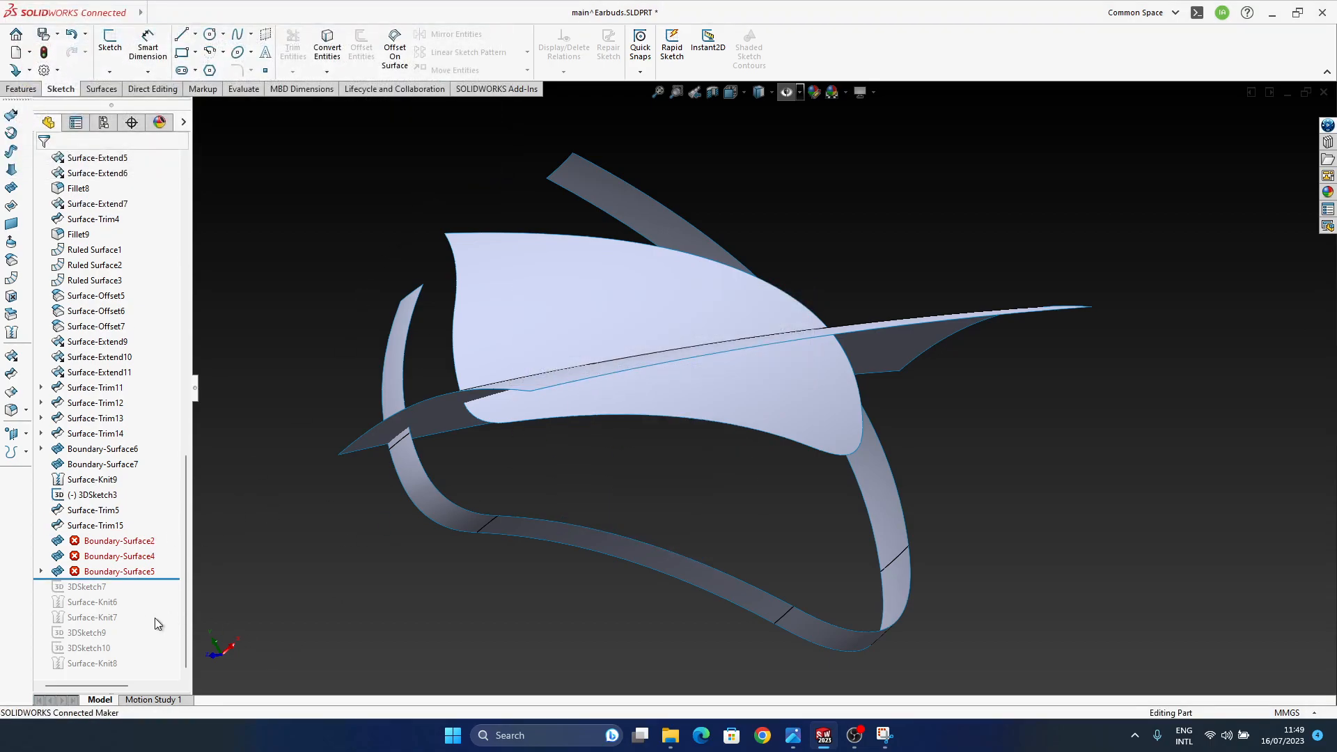
click(117, 541)
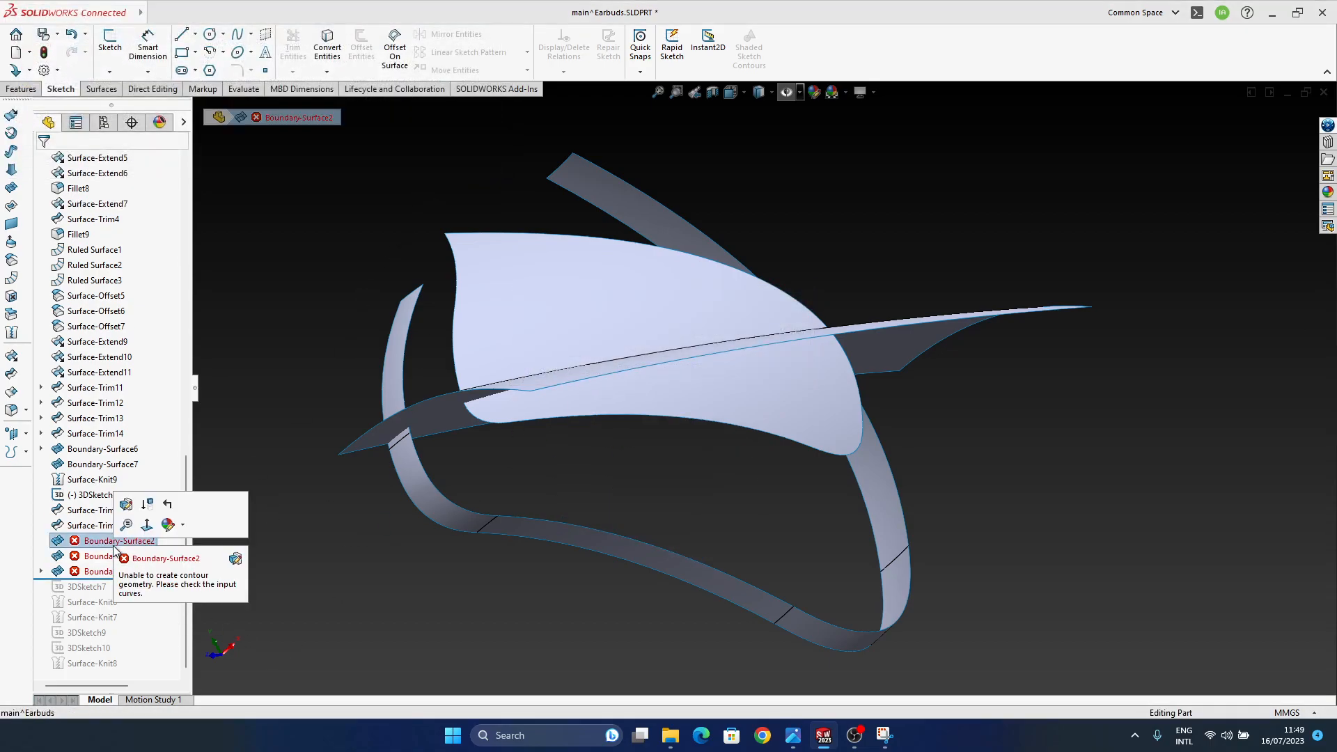
click(125, 507)
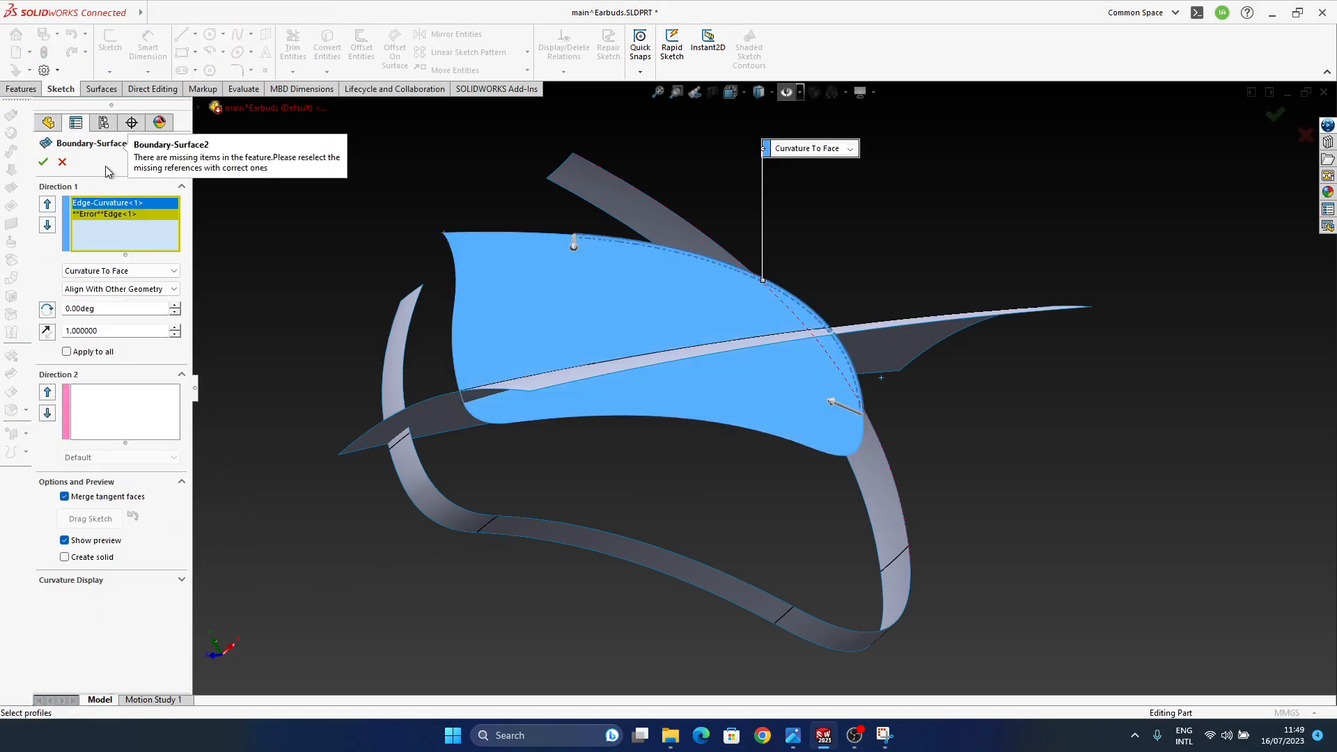
key(Escape)
- Delete the failed Boundary-Surface2 feature
click(115, 542)
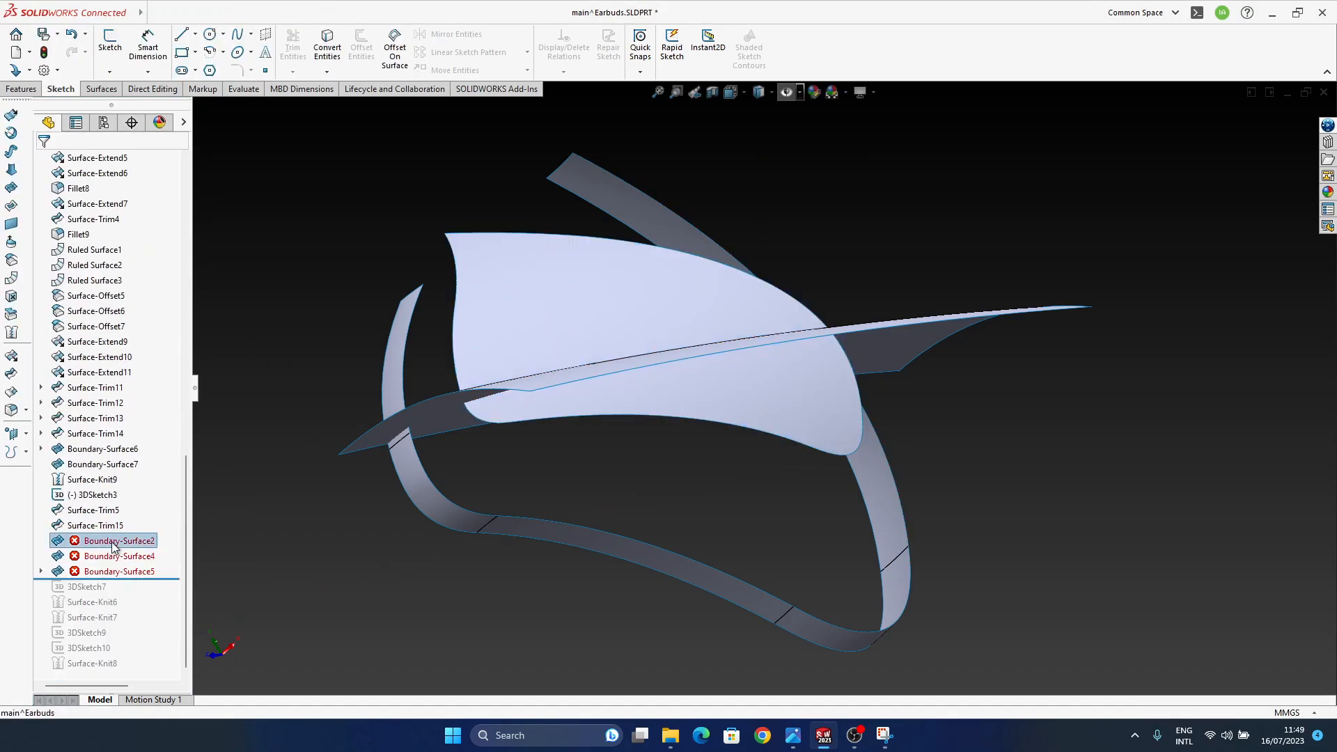
key(Delete)
click(768, 297)
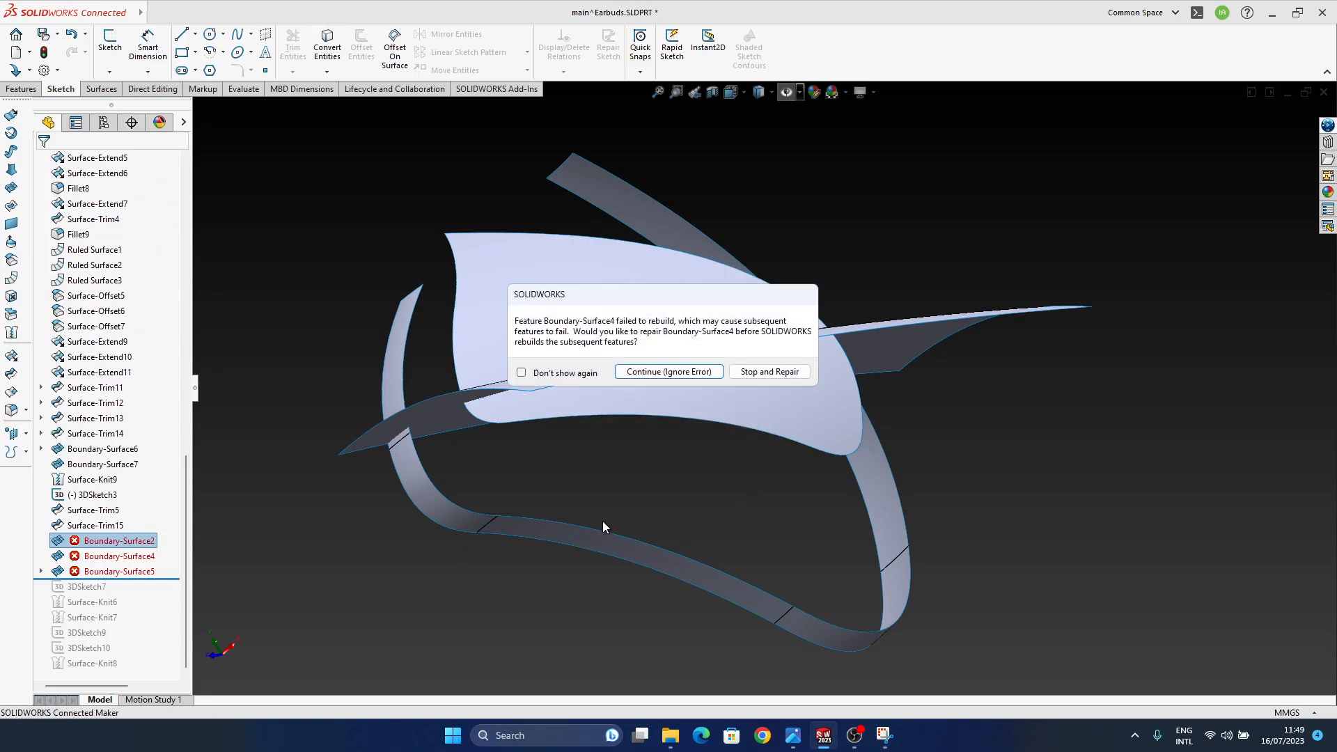
- Continue past the rebuild errors and delete the failed Boundary-Surface4 and Boundary-Surface5 features
click(691, 372)
click(437, 145)
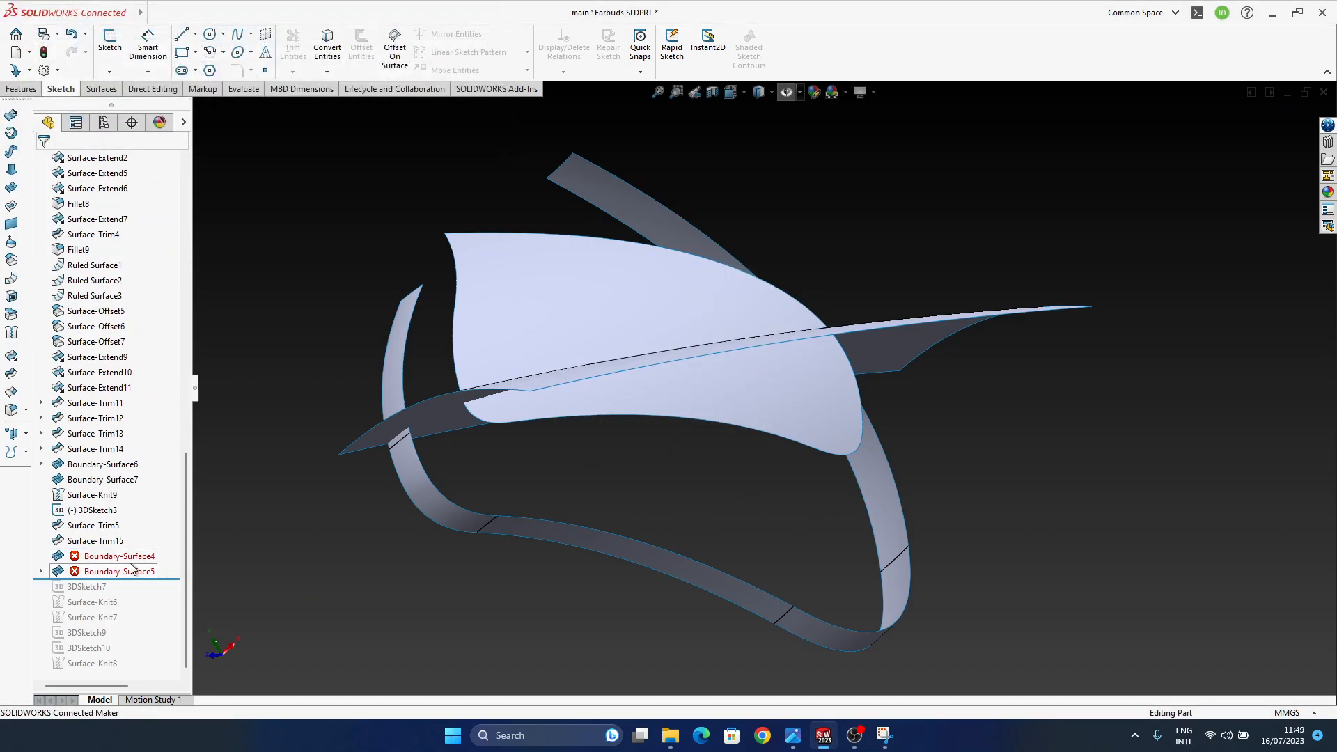
click(115, 555)
key(Delete)
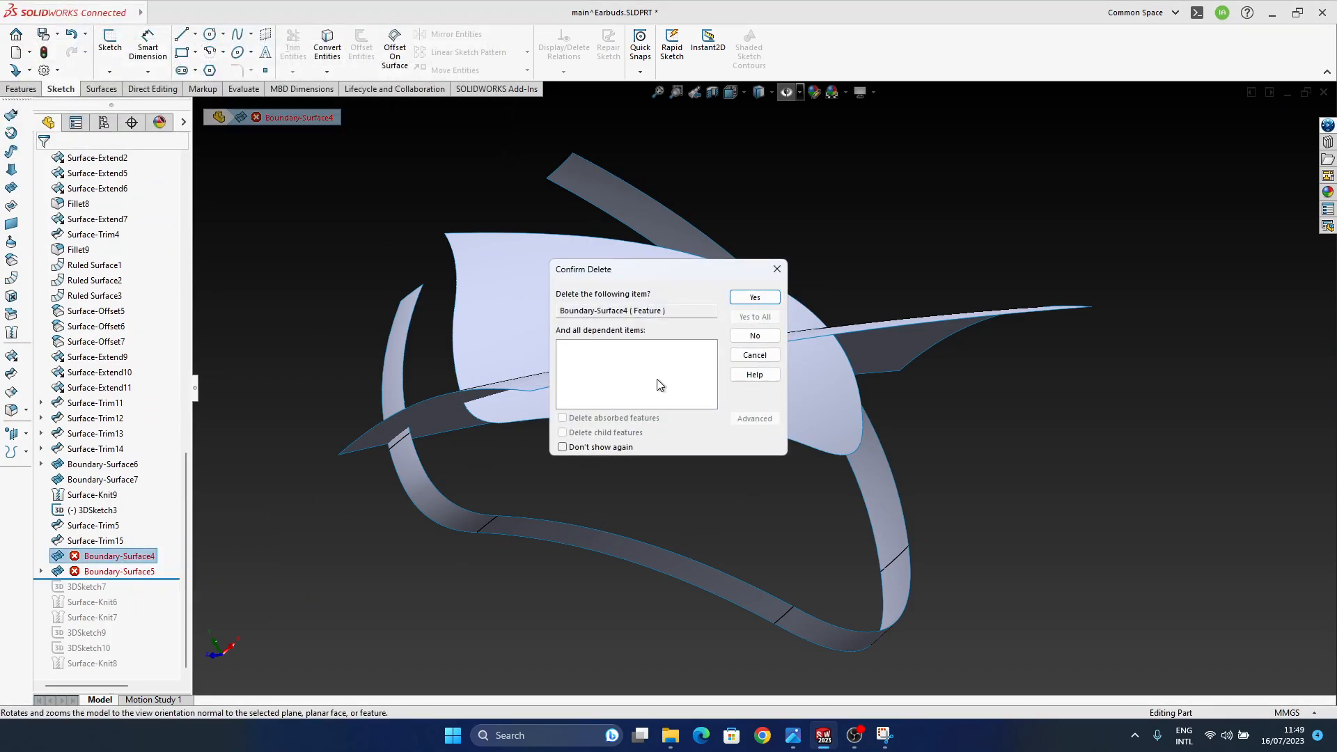
click(740, 300)
click(688, 375)
click(106, 571)
key(Delete)
click(740, 299)
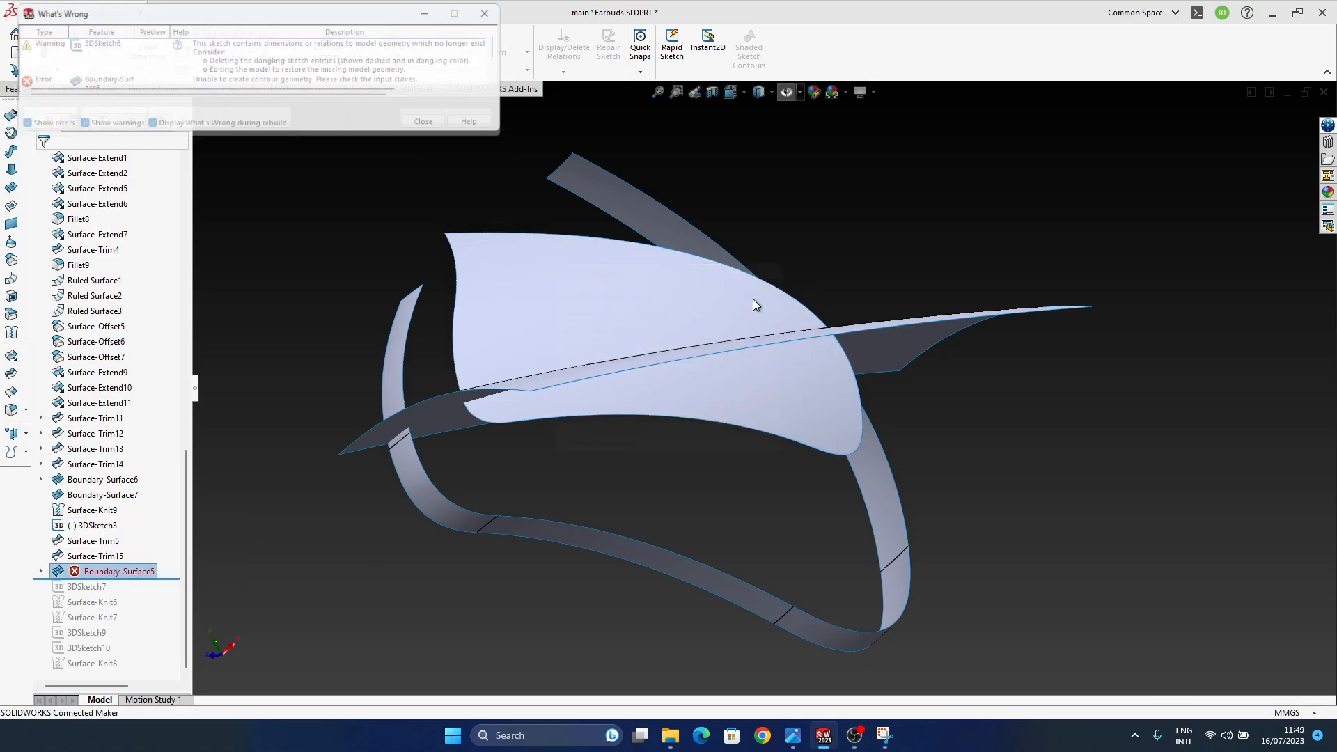
click(432, 119)
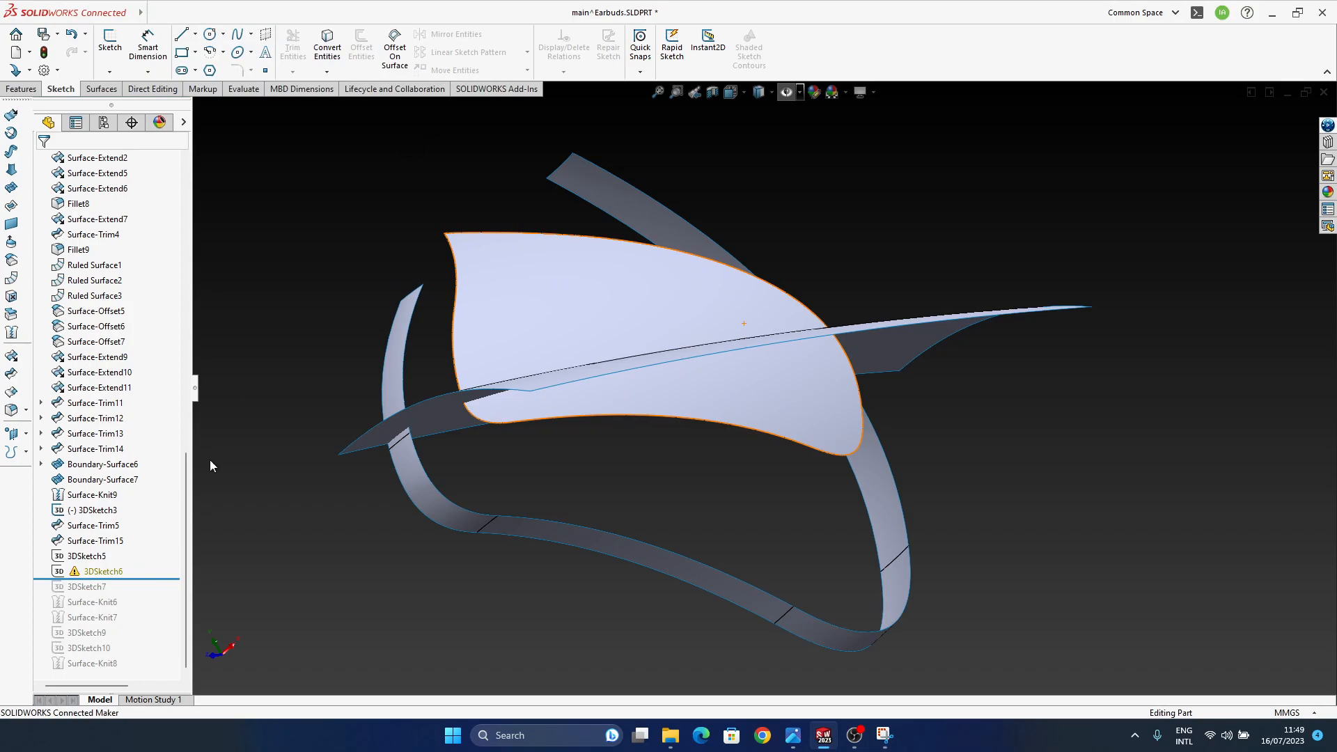
- Delete the leftover sketches 3DSketch6 and 3DSketch5
click(96, 573)
key(Delete)
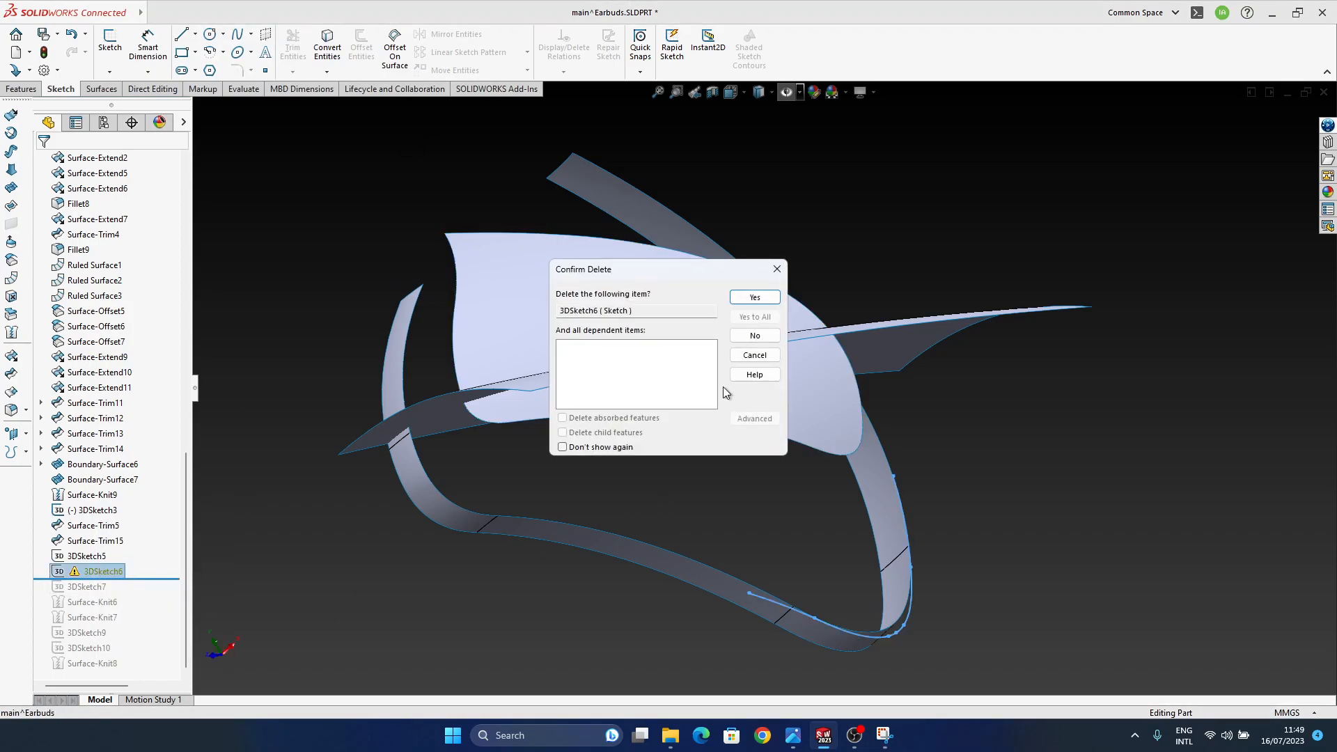
click(763, 302)
key(Delete)
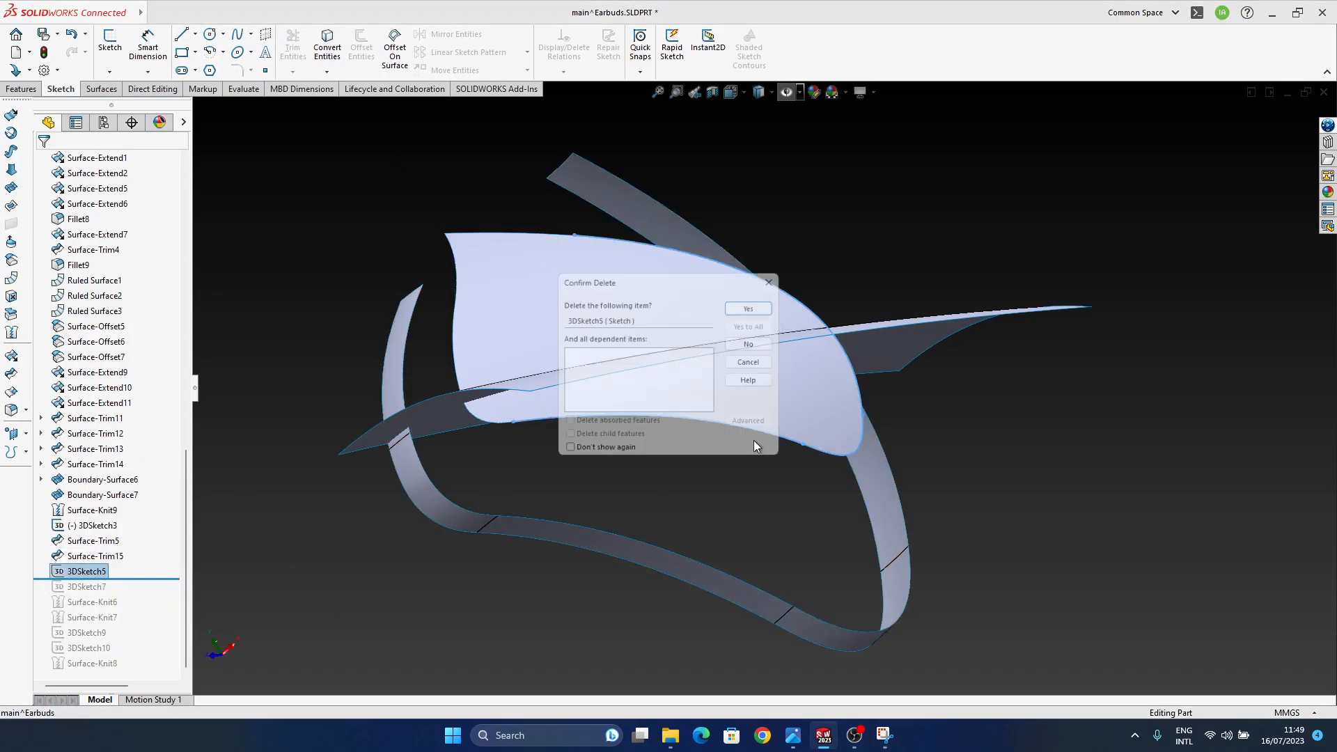
click(745, 298)
- Examine the gaps between the large curved face, the crossing surface and the narrow ribbon surface from several angles
middle_drag(812, 507, 394, 410)
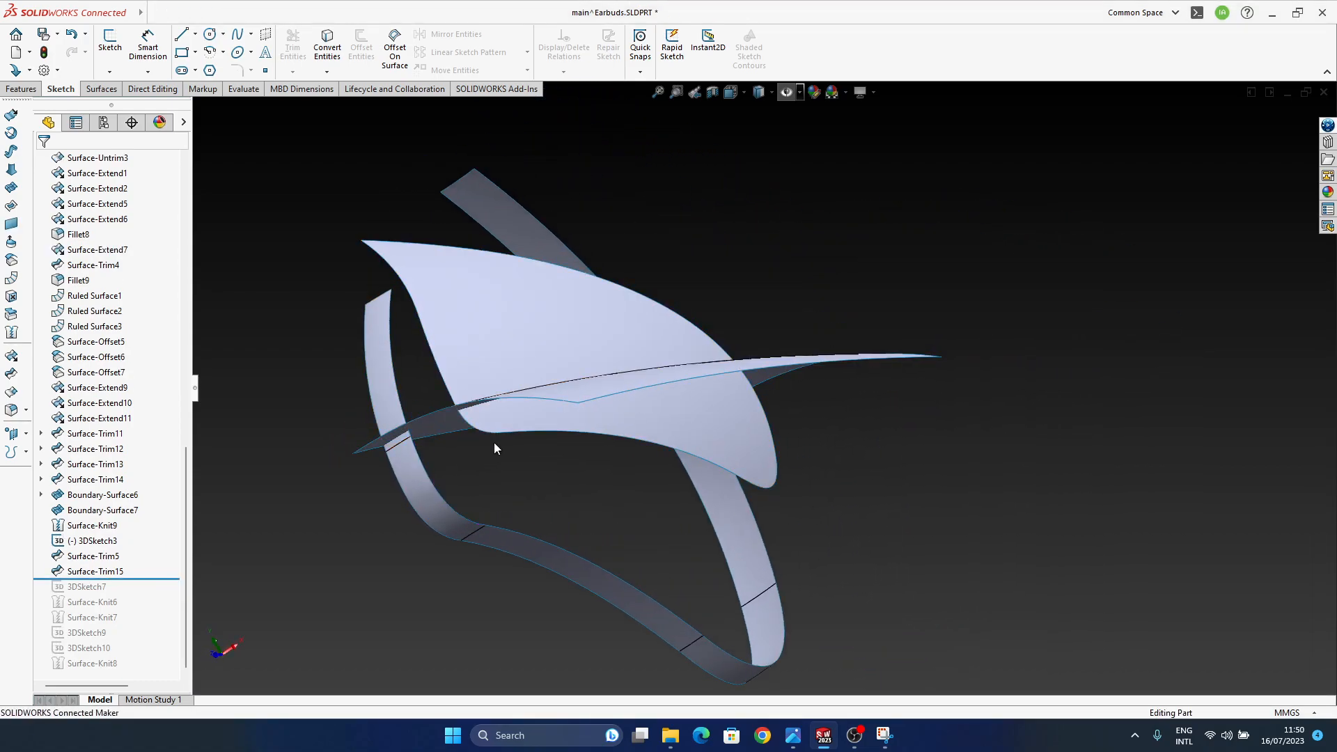
middle_drag(527, 496, 600, 504)
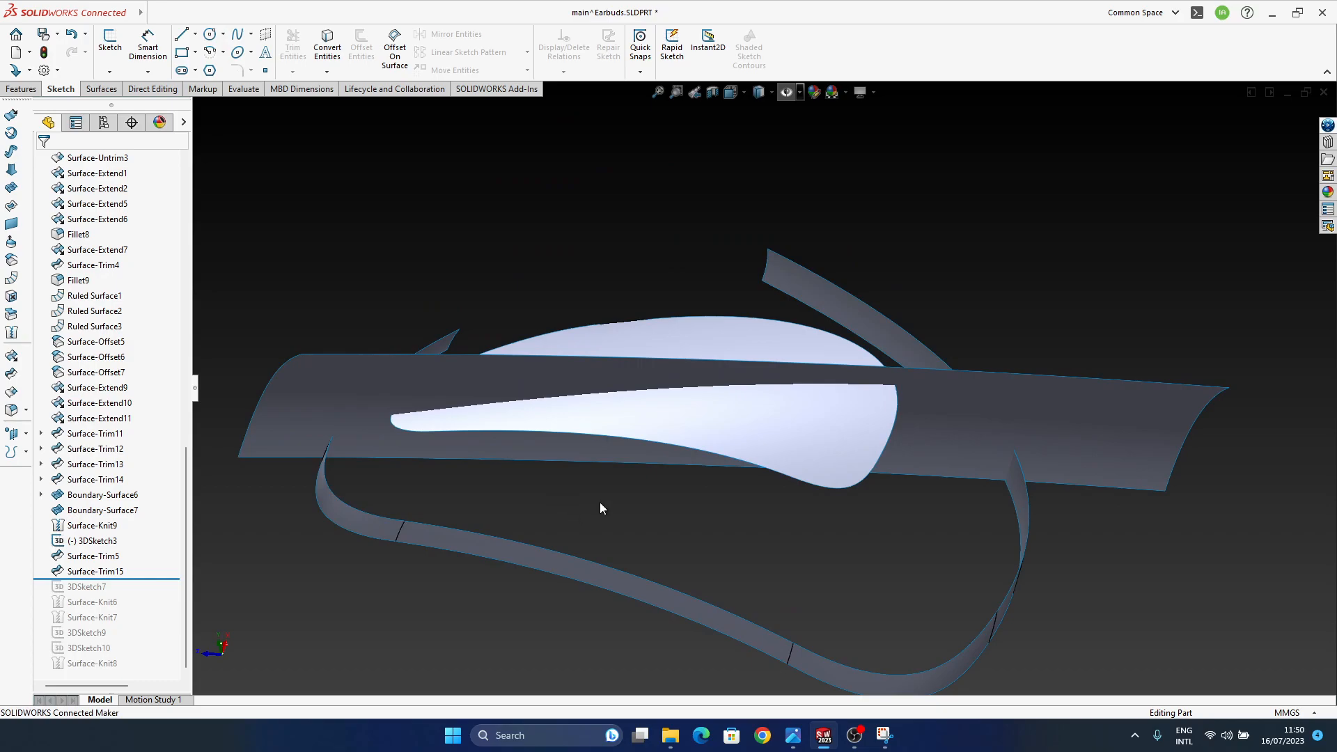
middle_drag(571, 545, 705, 480)
middle_drag(754, 418, 507, 533)
middle_drag(636, 346, 597, 550)
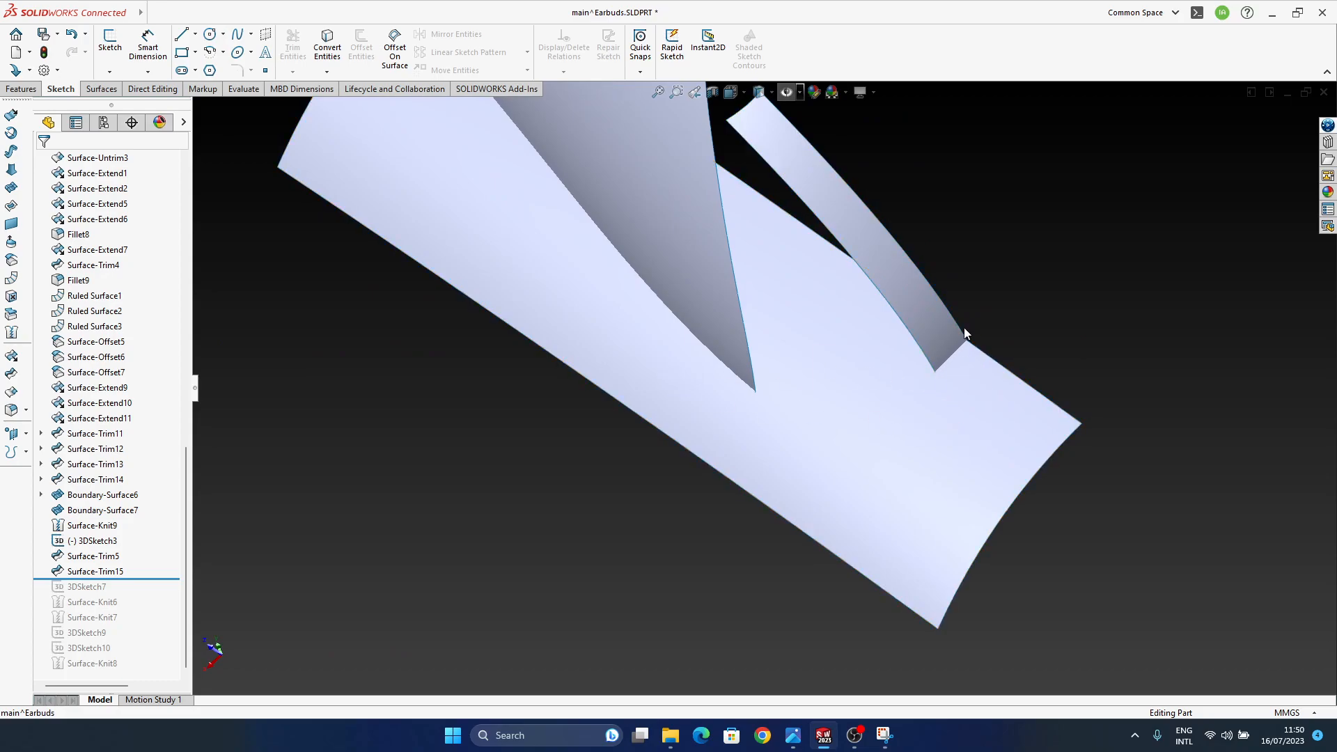
middle_drag(726, 538, 770, 379)
scroll(487, 390, down, 4)
ctrl+middle_drag(629, 412, 471, 384)
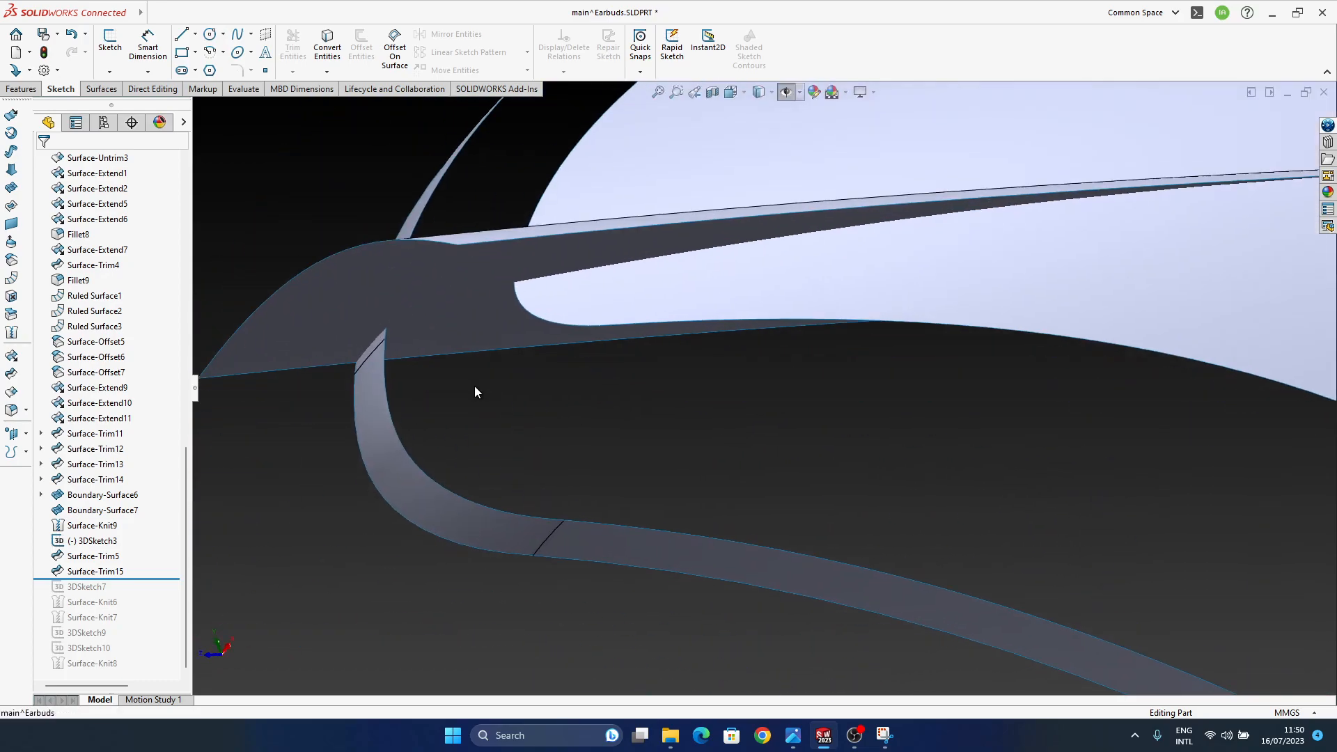
- Try a boundary surface between the short ribbon edge at the crossing surface and the large face's side edge, flipping the connectors
middle_drag(585, 341, 602, 395)
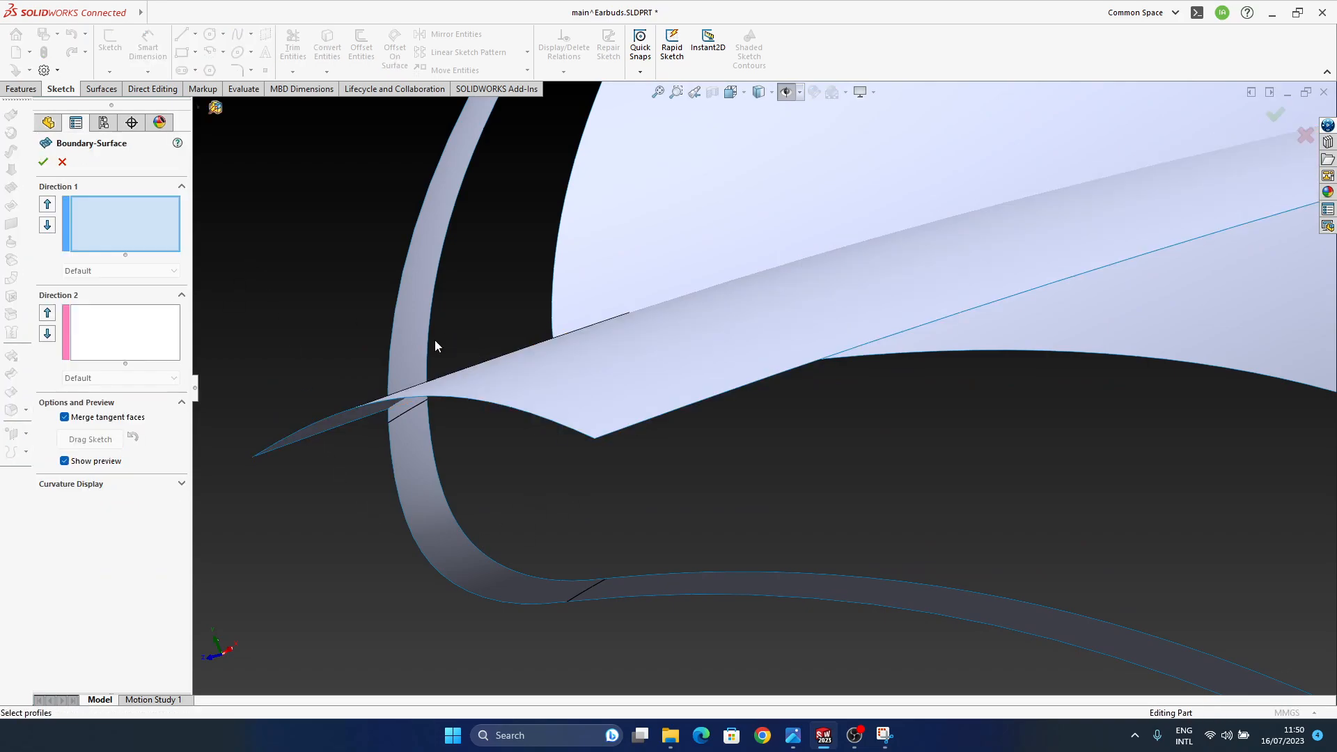
middle_drag(458, 381, 532, 354)
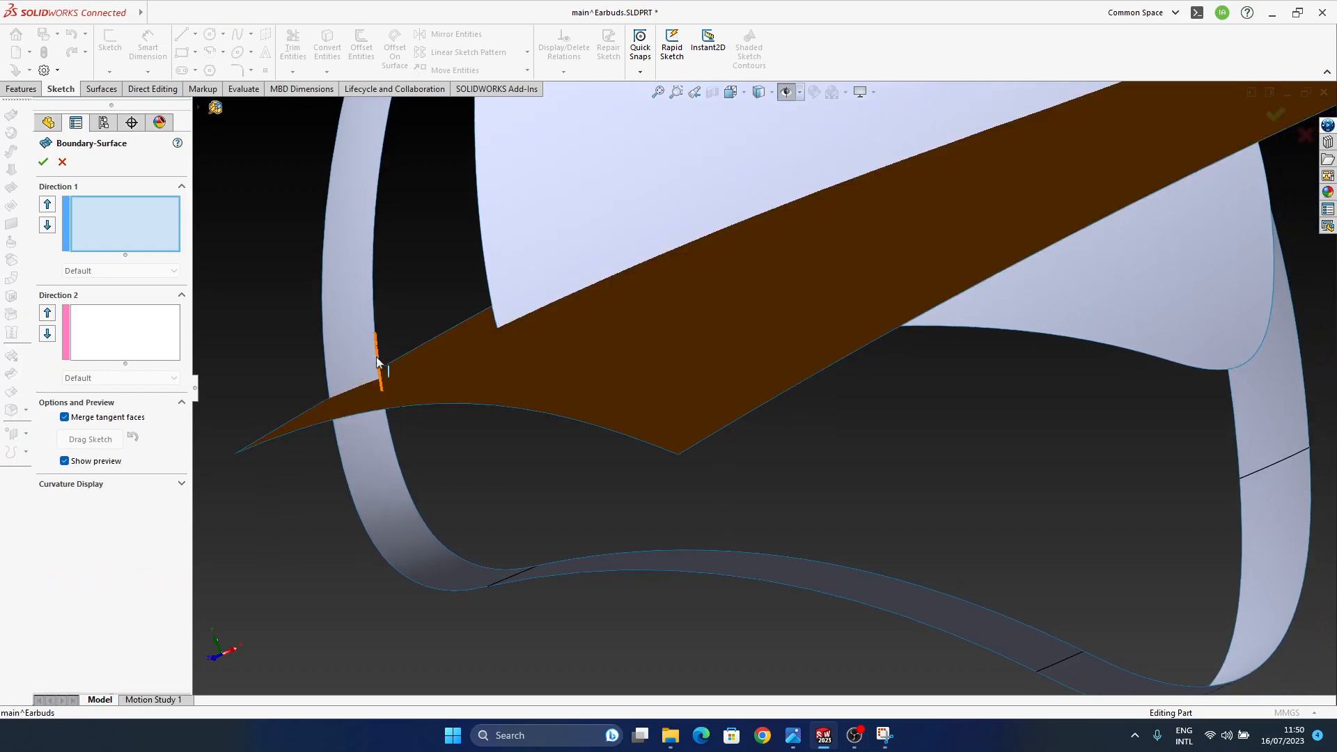
click(376, 350)
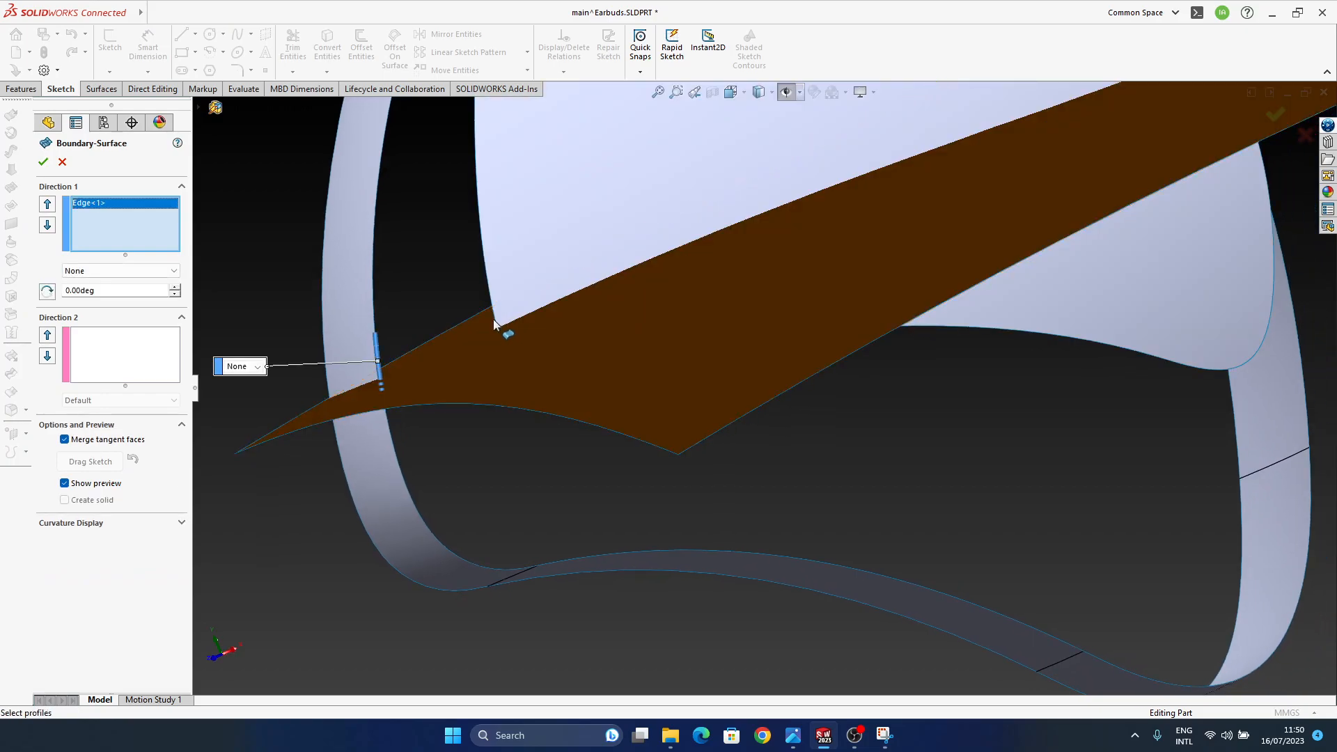
click(491, 301)
middle_drag(491, 301, 585, 372)
right_click(594, 374)
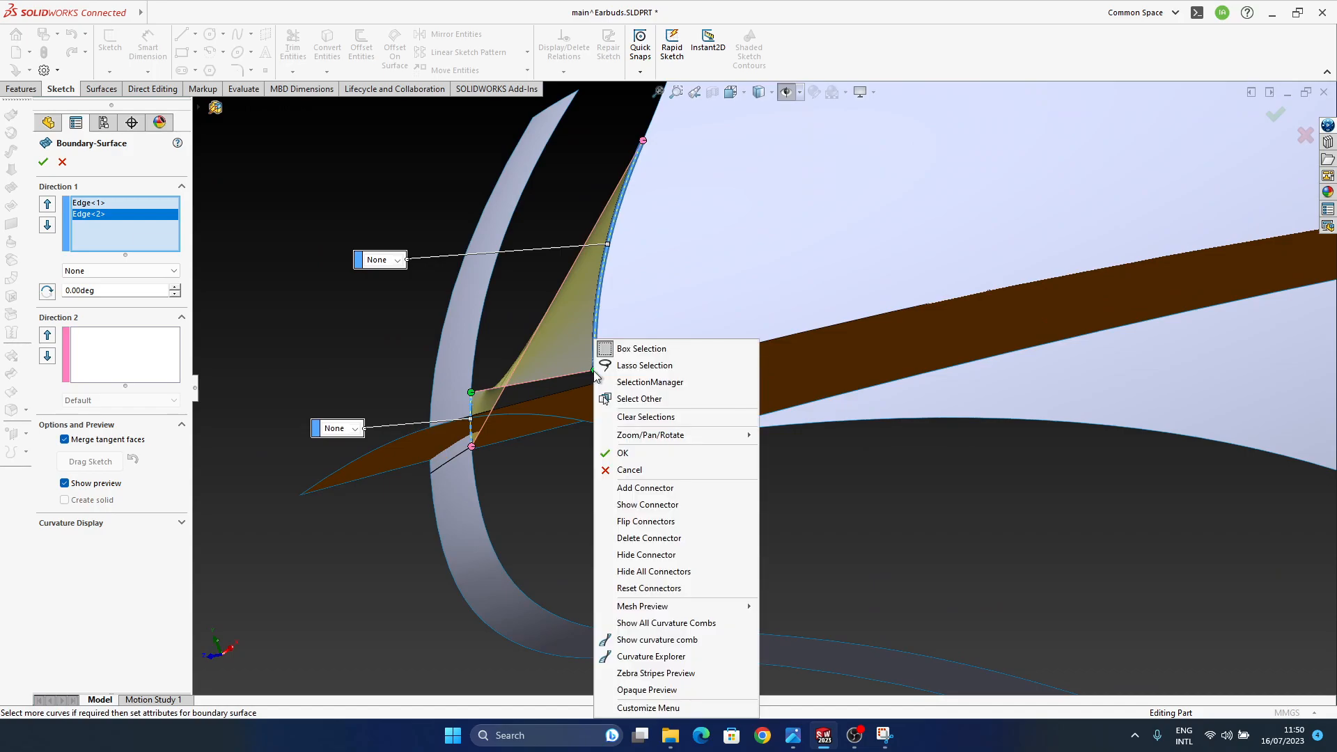
click(676, 539)
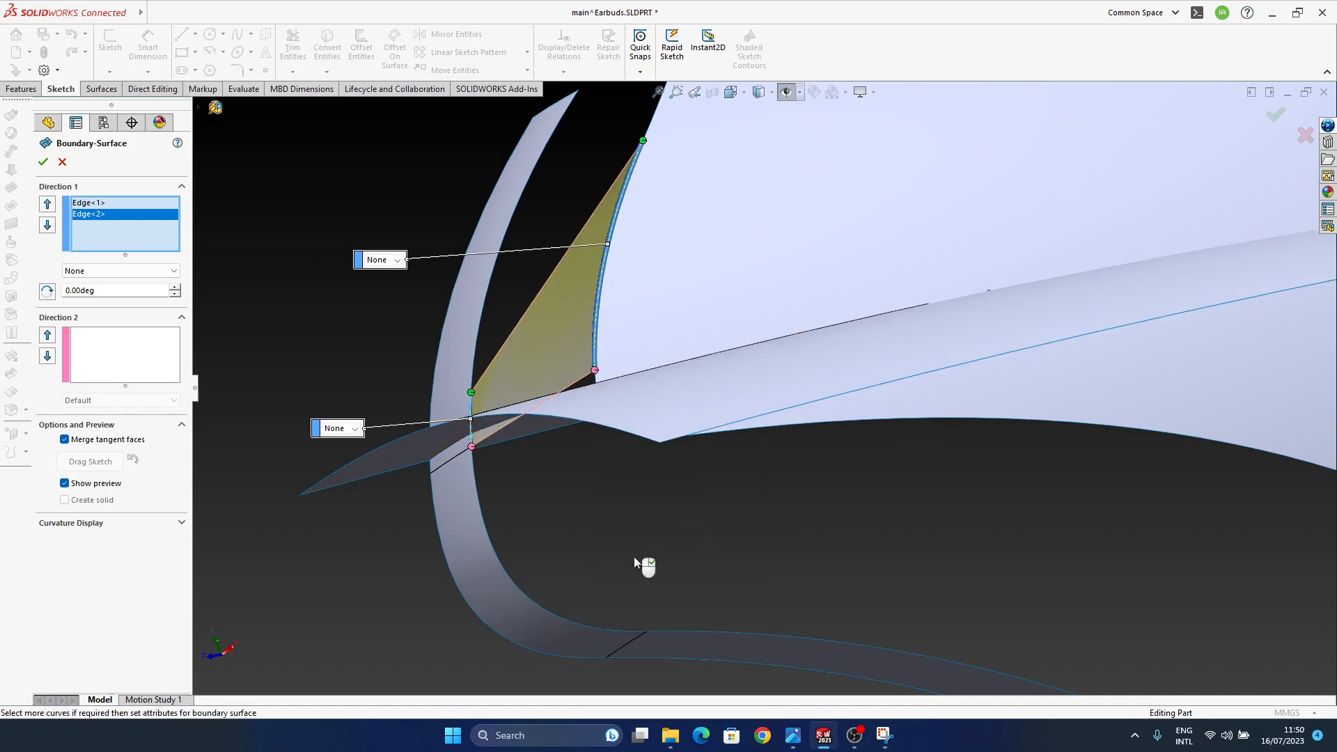
- Try Curvature To Face on both edges of the boundary surface, and clear the Direction 1 selections
click(352, 429)
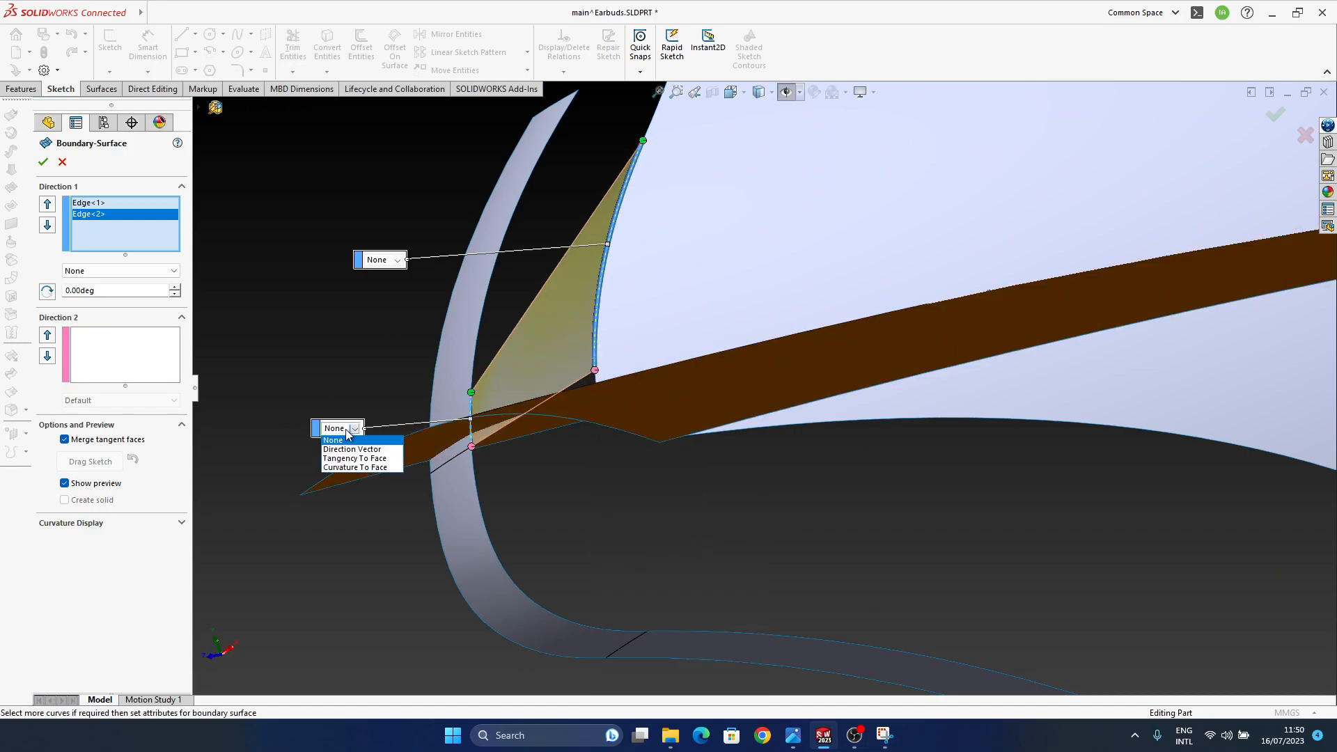
click(354, 468)
click(398, 299)
middle_drag(402, 298, 603, 436)
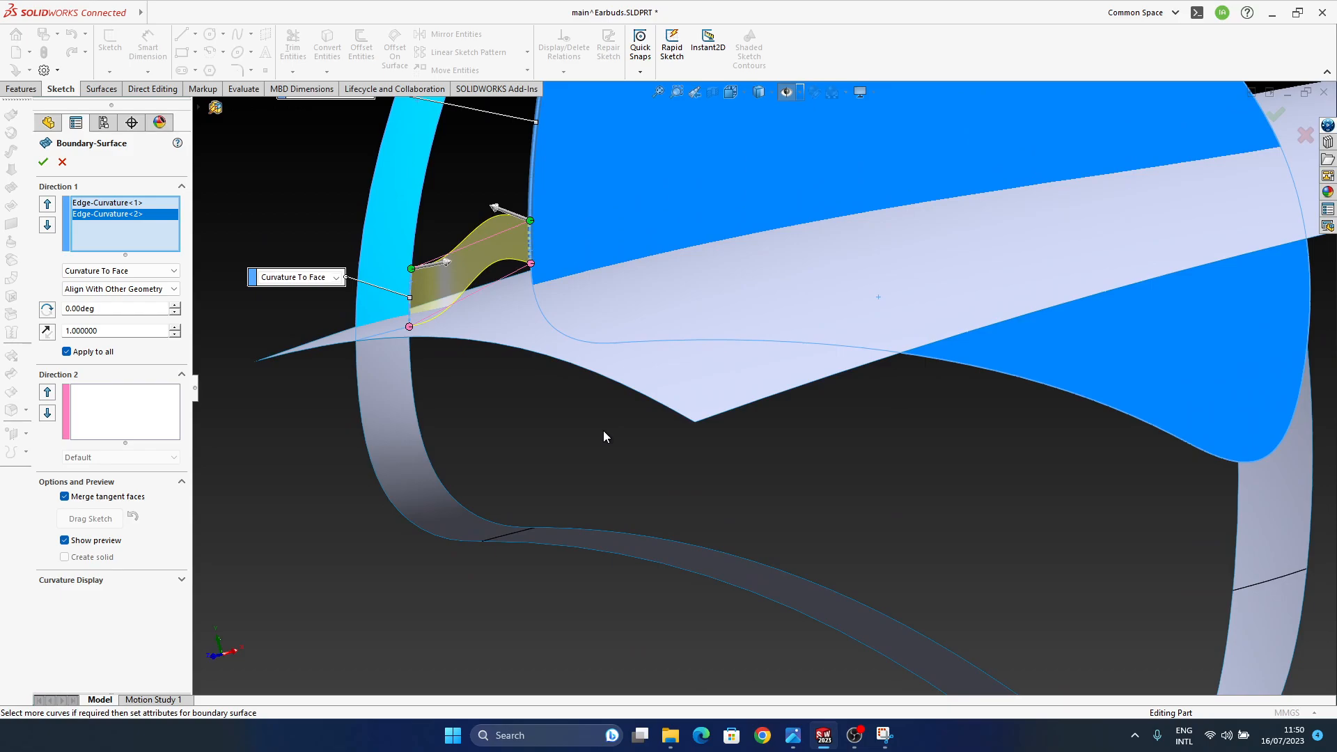
mouse_move(603, 432)
middle_down()
mouse_move(648, 358)
mouse_move(579, 381)
mouse_move(582, 409)
mouse_move(740, 444)
mouse_move(626, 428)
middle_up()
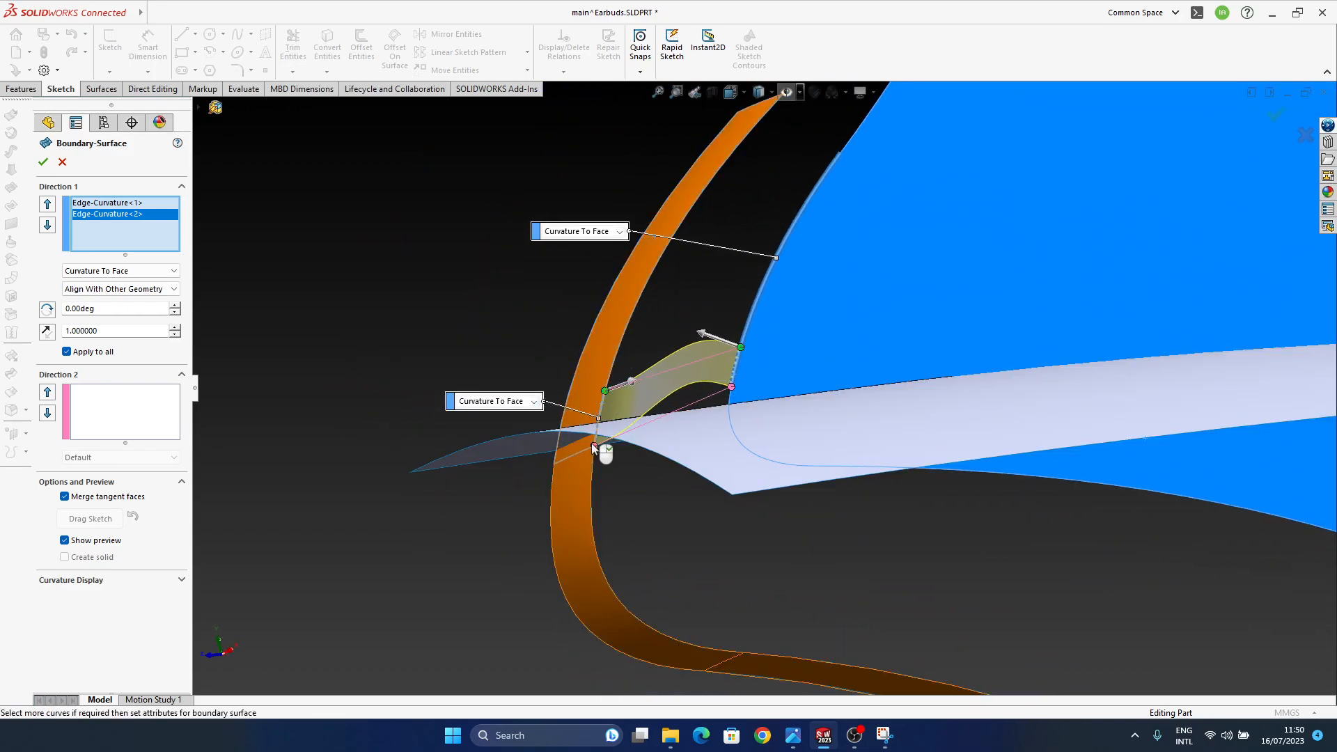
middle_drag(612, 418, 723, 358)
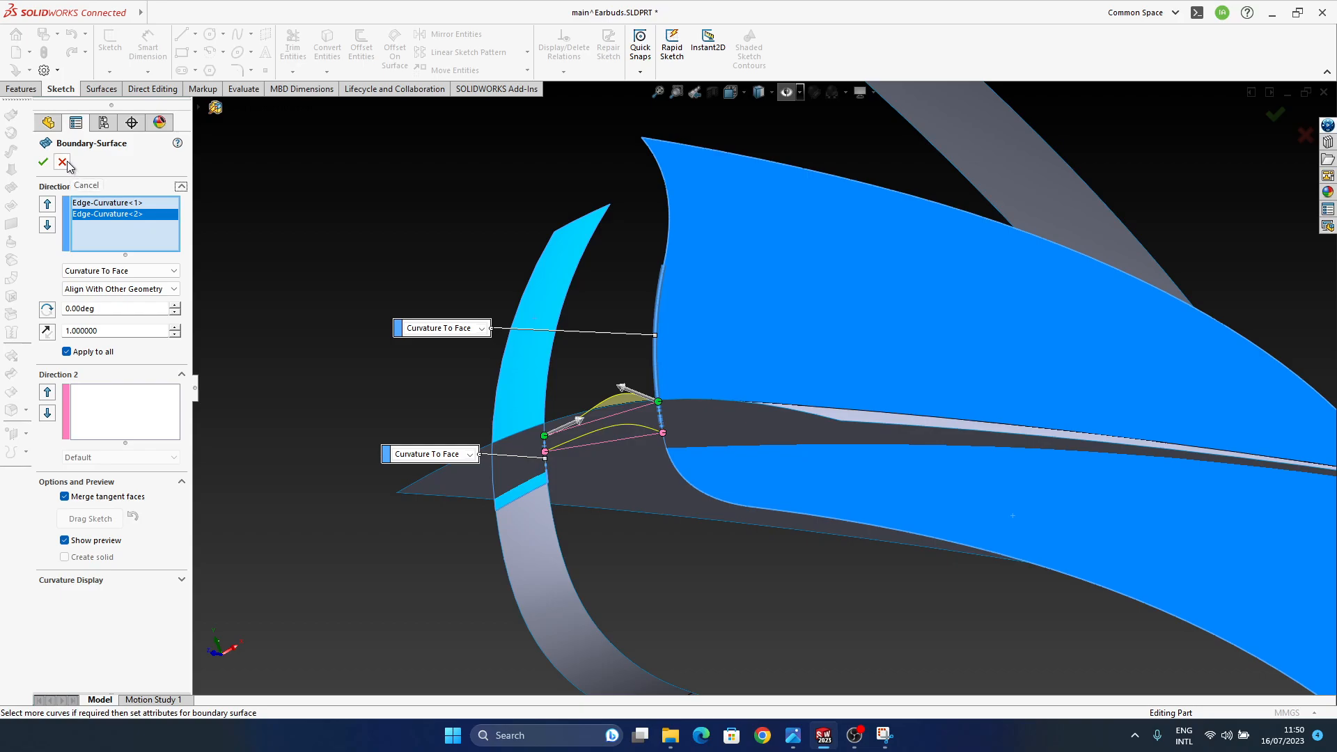
right_click(91, 213)
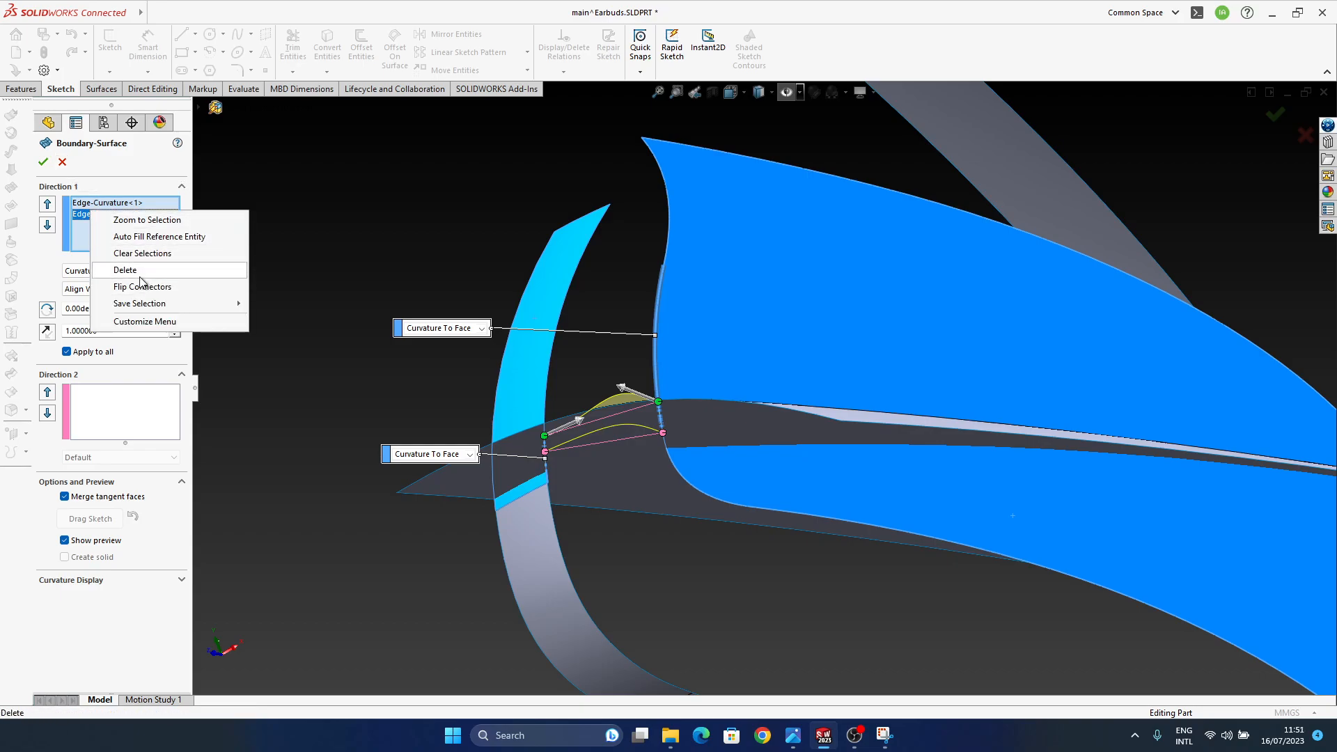
click(143, 252)
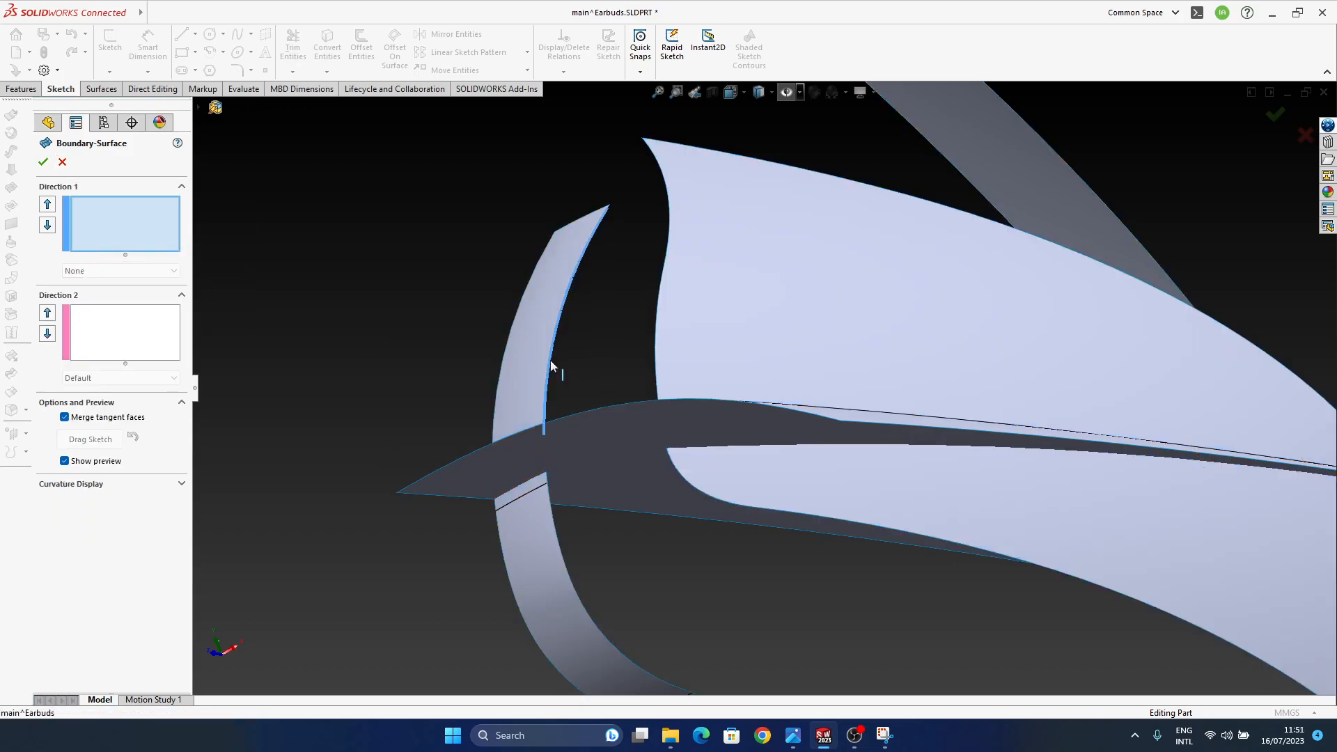
- Set the upper ribbon segment's long inner edge and the large face's side edge as Direction 1 profiles, with flipped connectors
click(550, 359)
click(658, 295)
middle_drag(667, 332, 683, 422)
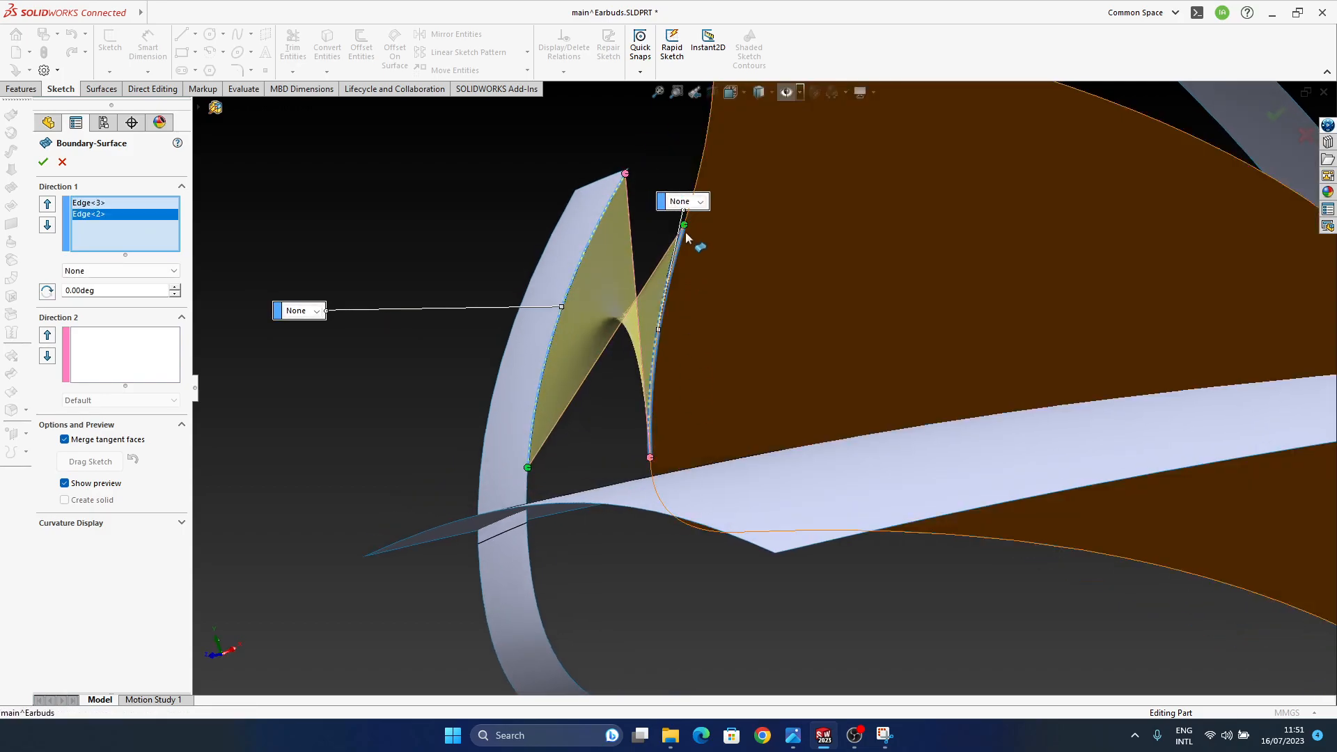
right_click(686, 240)
click(703, 408)
- Apply Curvature To Face to both profile edges and create the boundary surface
click(699, 201)
click(705, 244)
click(315, 310)
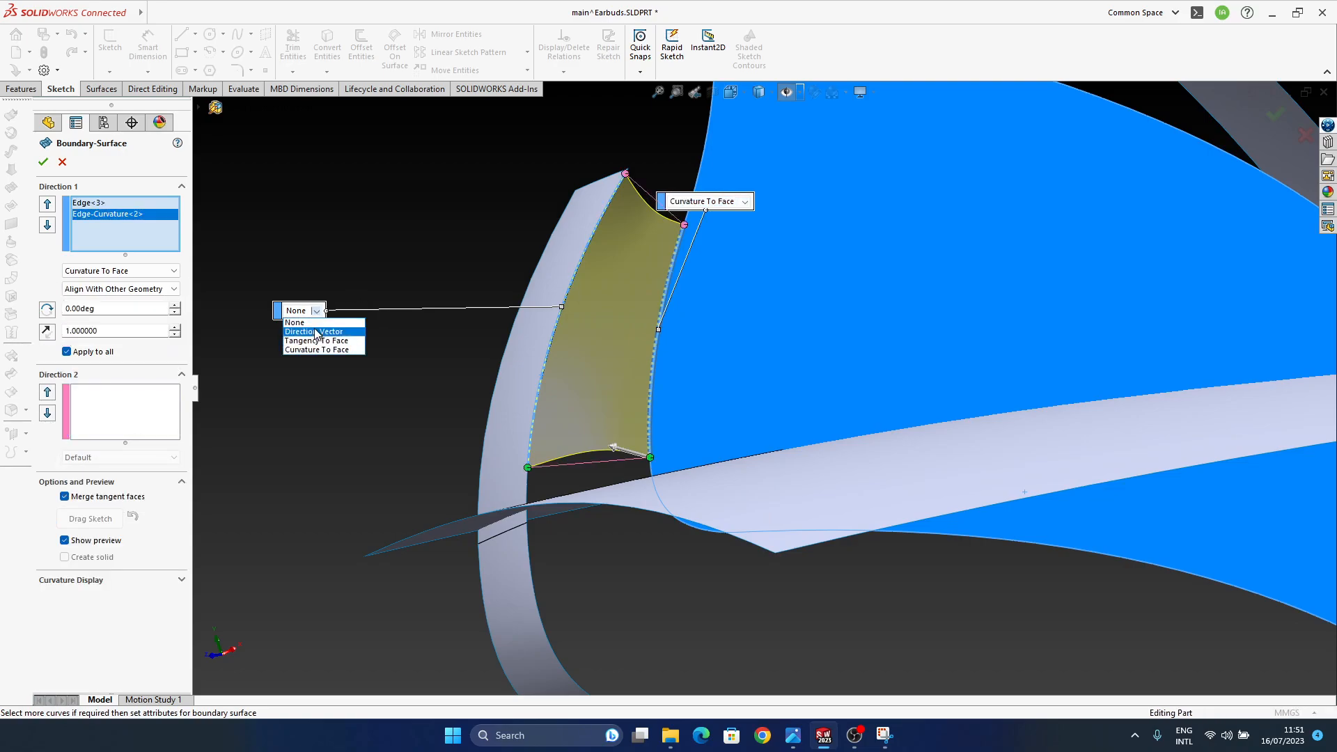
click(320, 360)
middle_drag(678, 535, 644, 490)
click(1275, 114)
middle_drag(738, 518, 513, 507)
scroll(453, 518, down, 3)
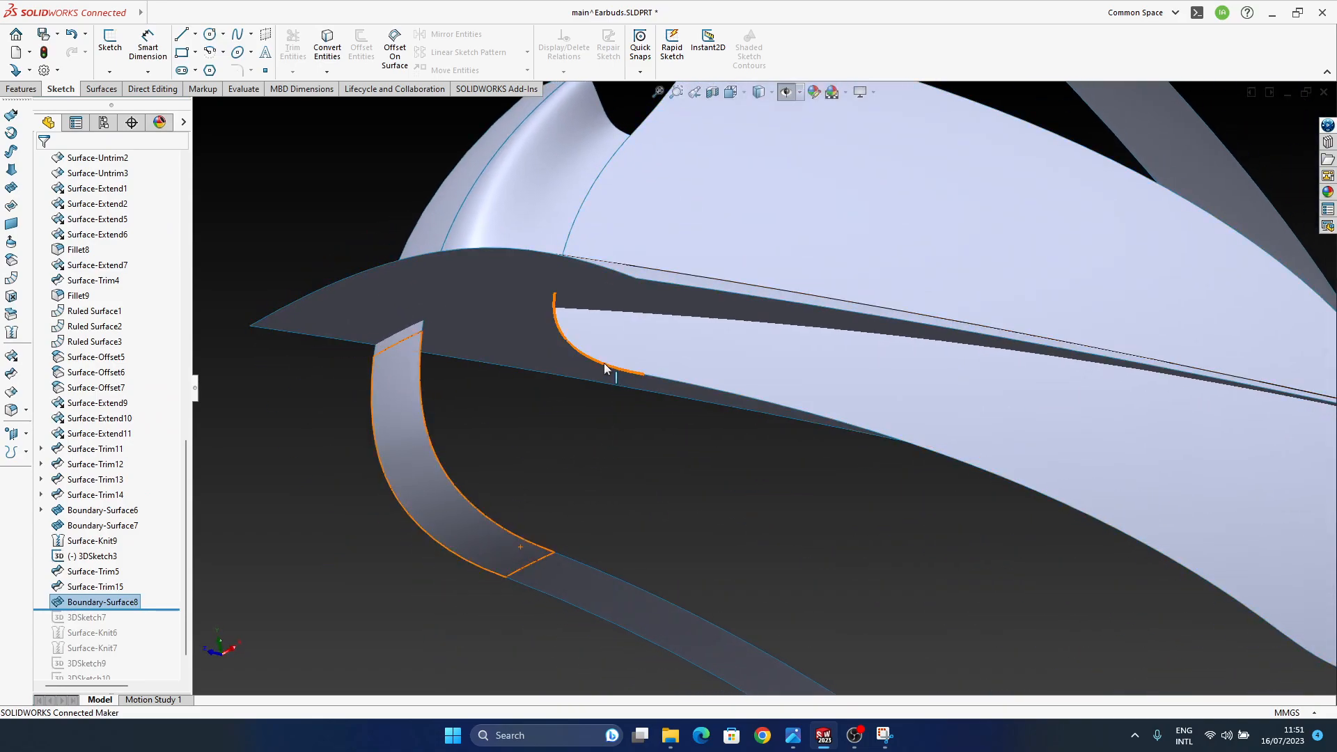
click(683, 381)
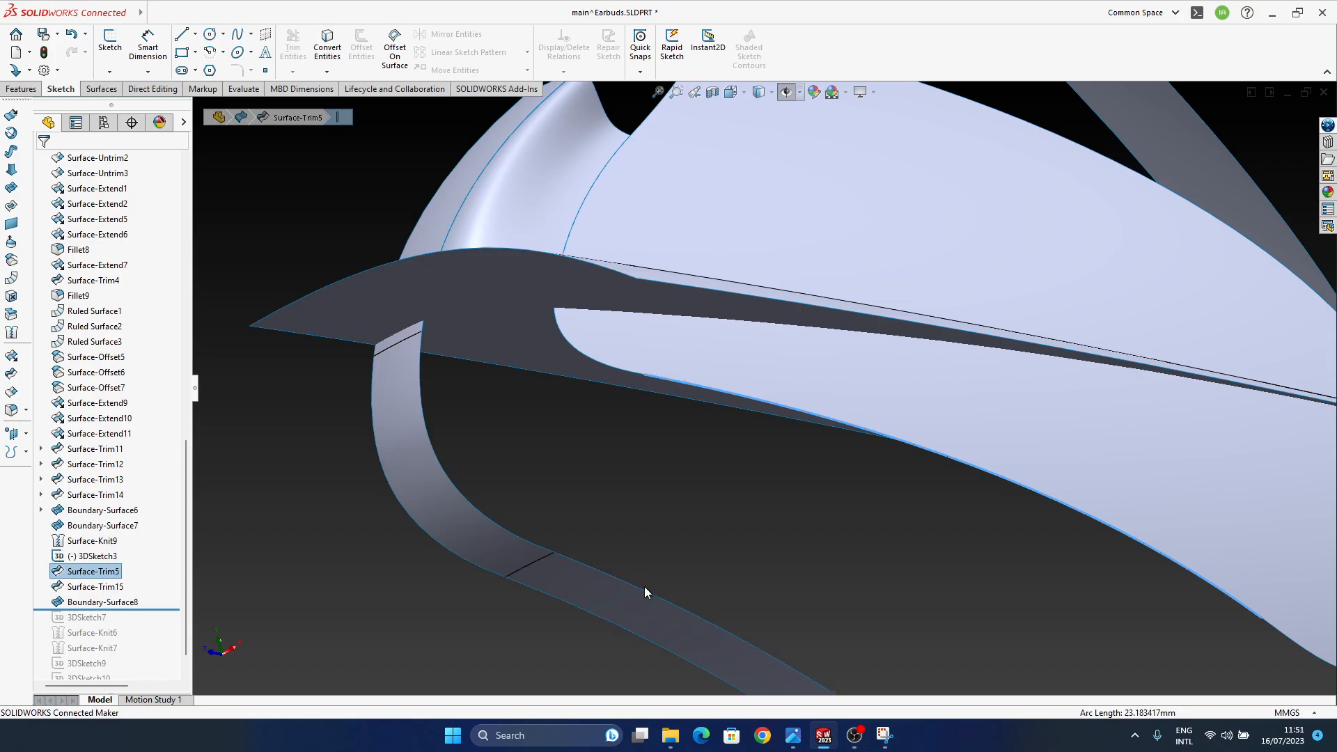
ctrl+click(584, 568)
middle_drag(679, 549, 558, 529)
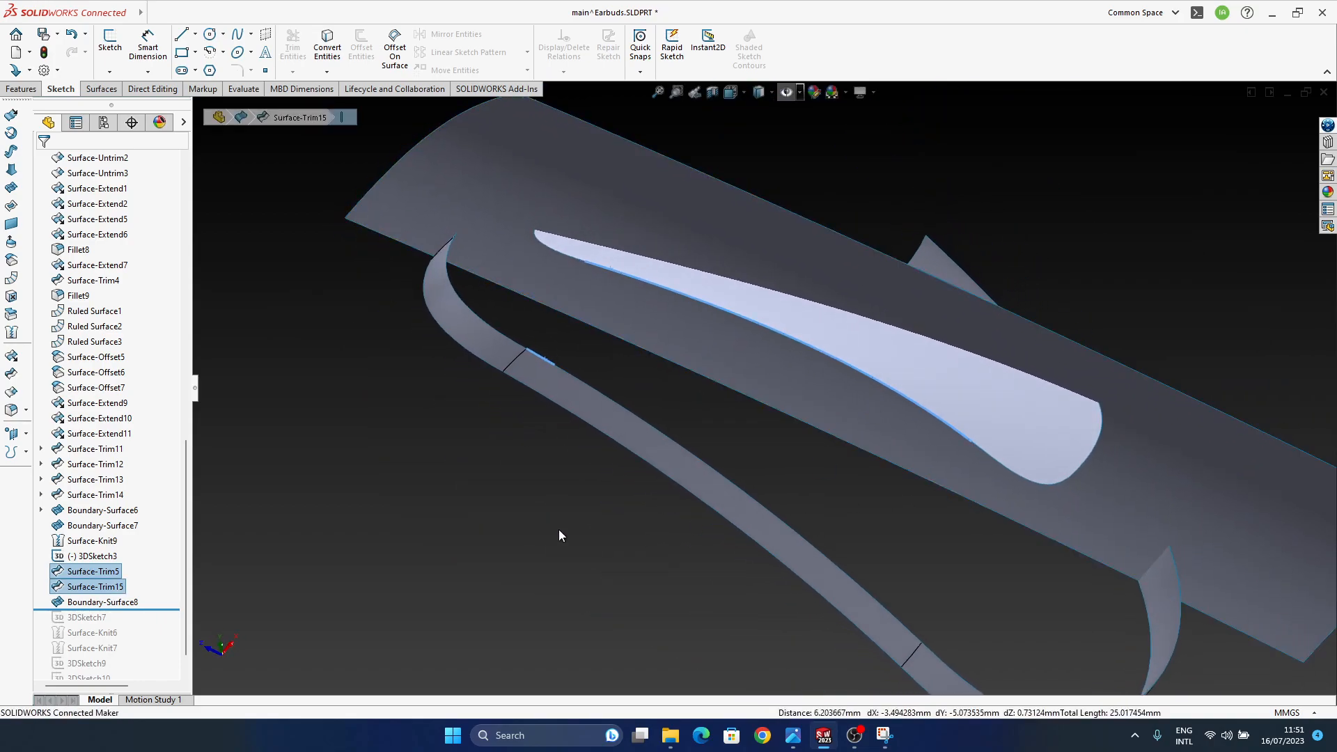
click(612, 515)
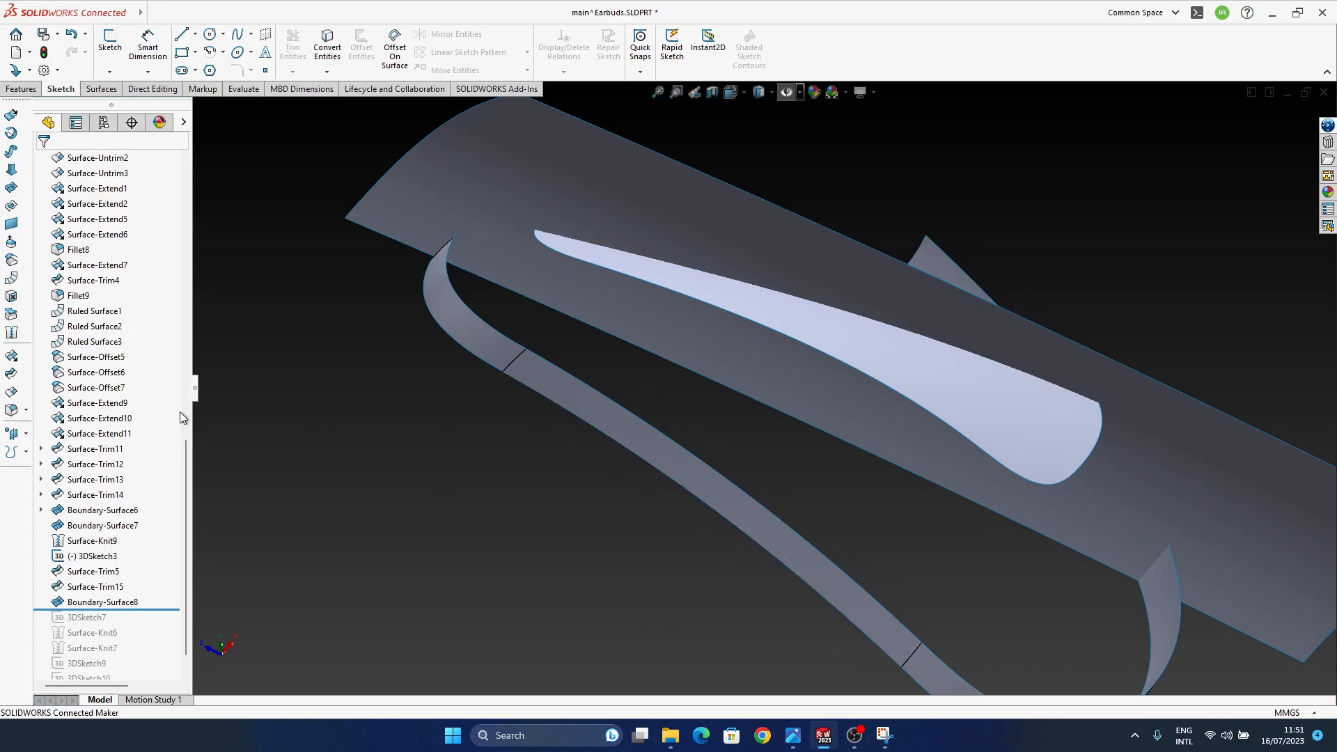
- Start a boundary surface between the lower ribbon's short edge and the large face's lower edge, pulling the far connector back to a narrow span
click(11, 188)
click(541, 357)
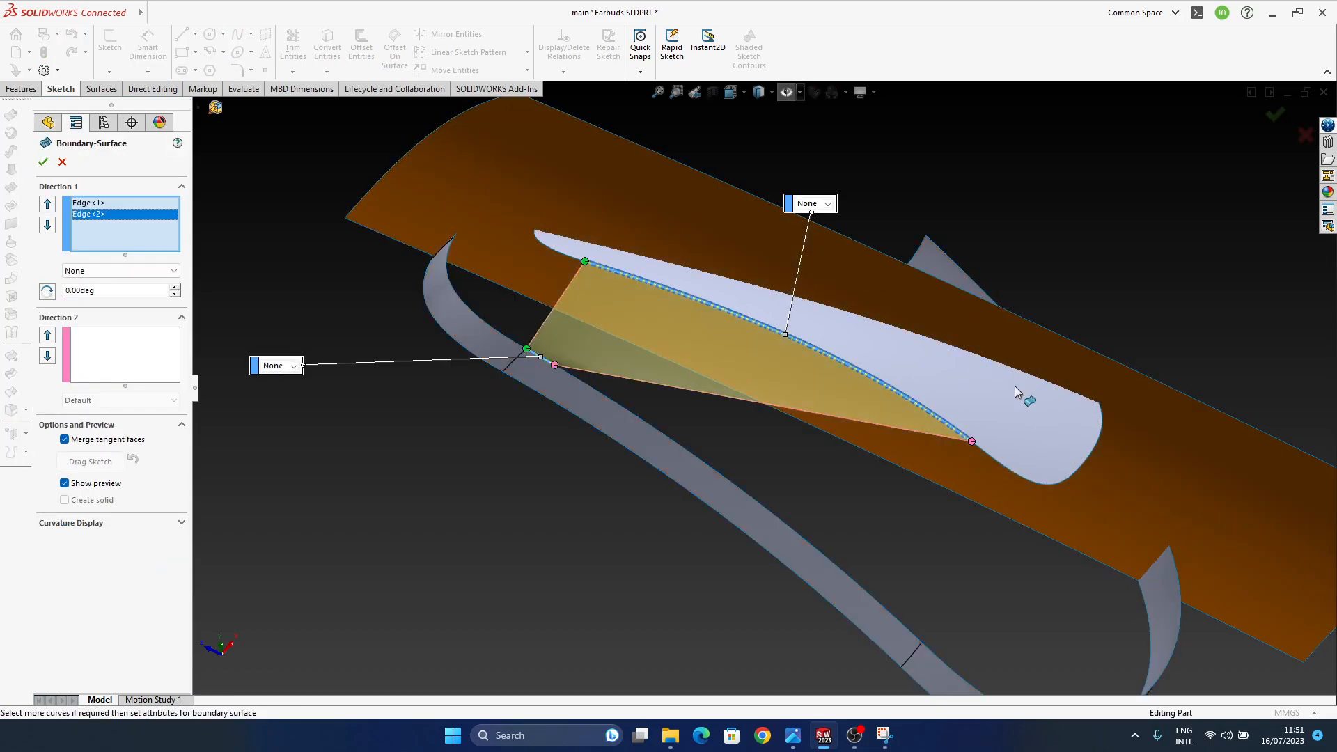
drag(649, 290, 633, 279)
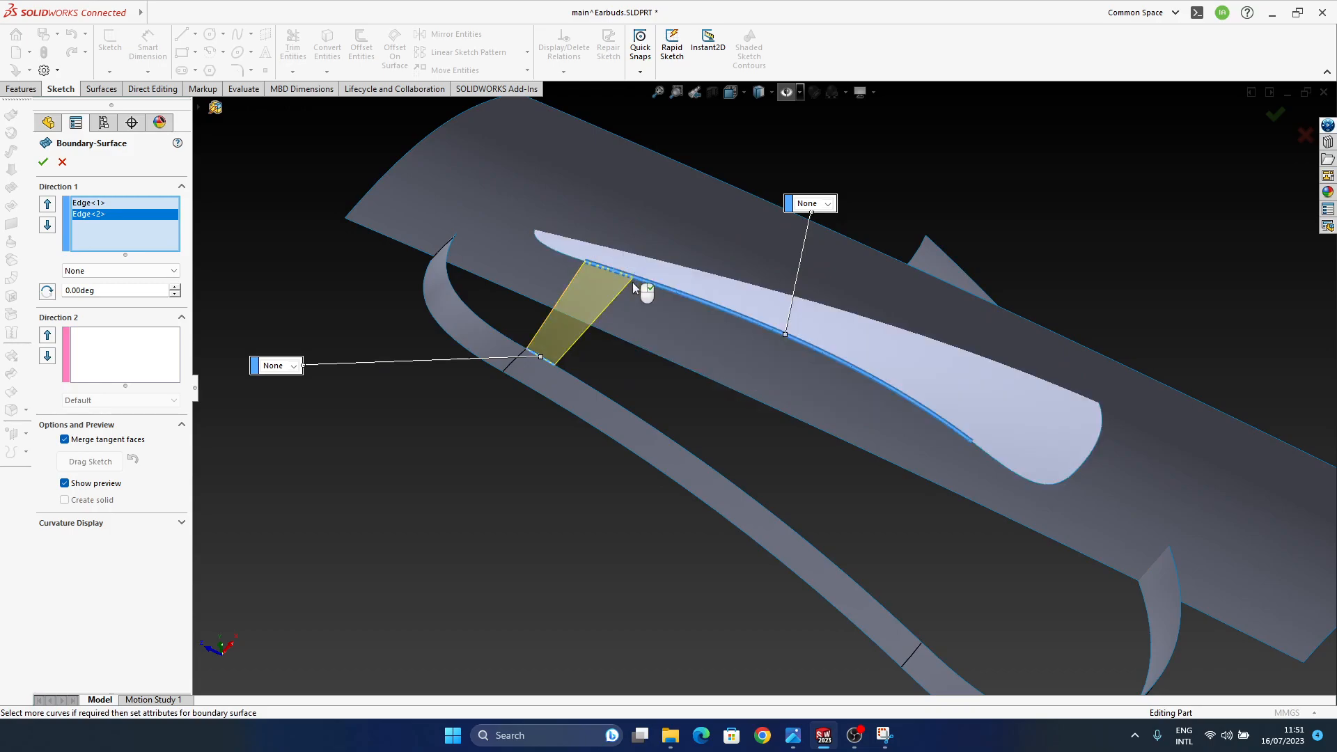
- Apply Curvature To Face to both edges of the narrow lower bridge and create the boundary surface
click(814, 205)
click(838, 244)
click(293, 366)
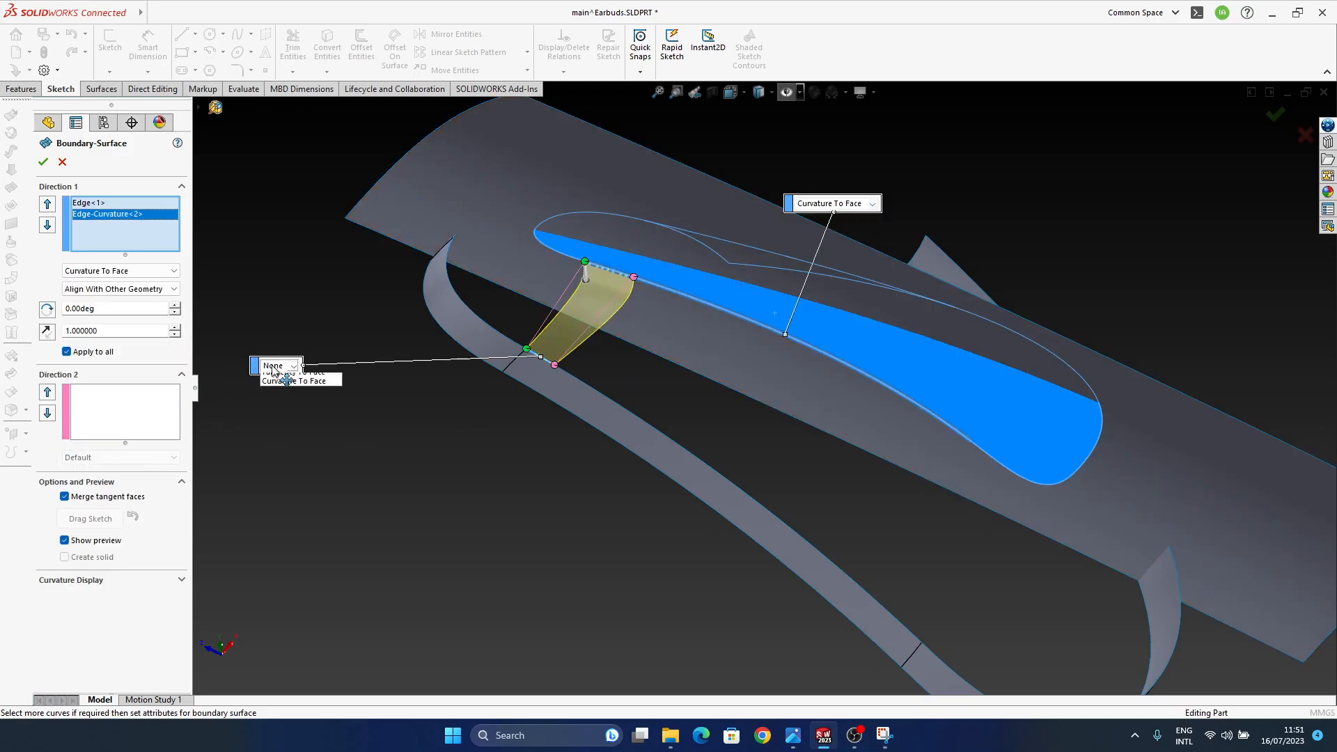
click(294, 406)
middle_drag(627, 340, 653, 435)
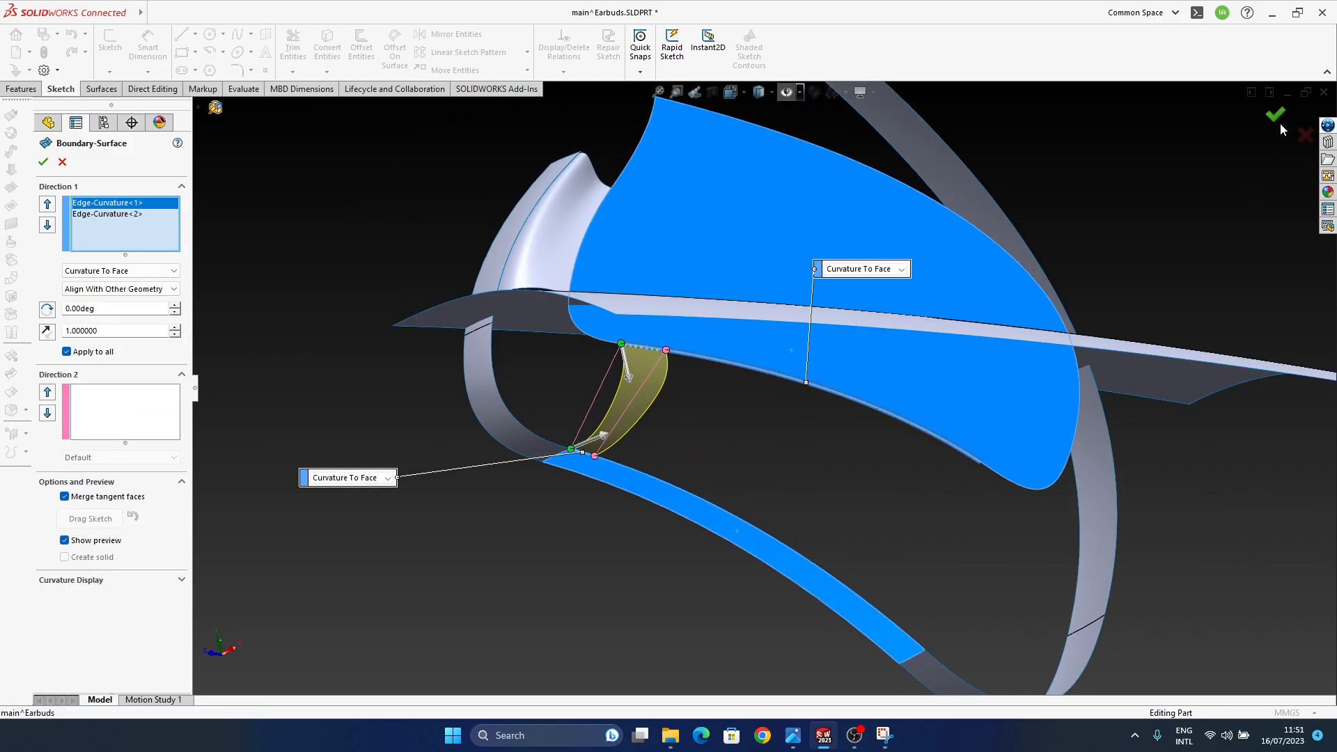
click(1278, 119)
middle_drag(785, 371, 637, 401)
click(474, 489)
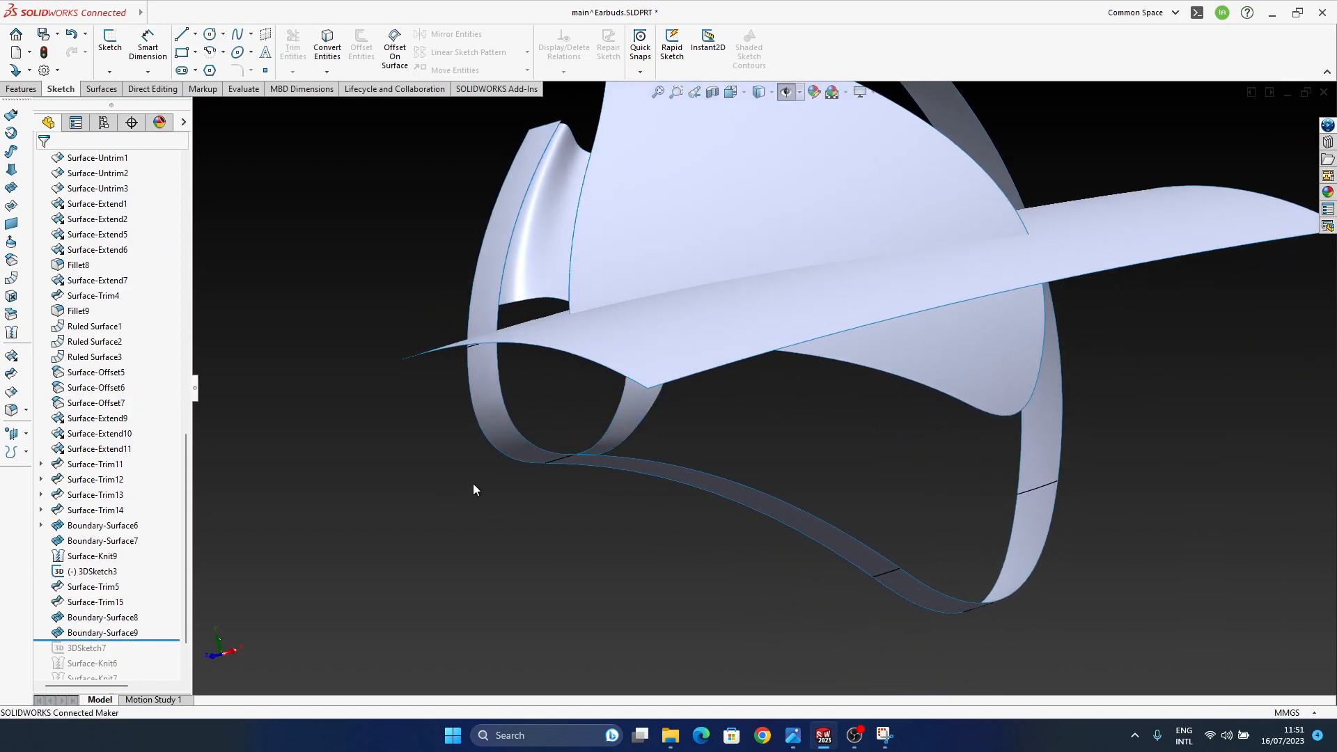
- Roll the model forward past 3DSketch7 and delete that sketch
scroll(136, 532, down, 2)
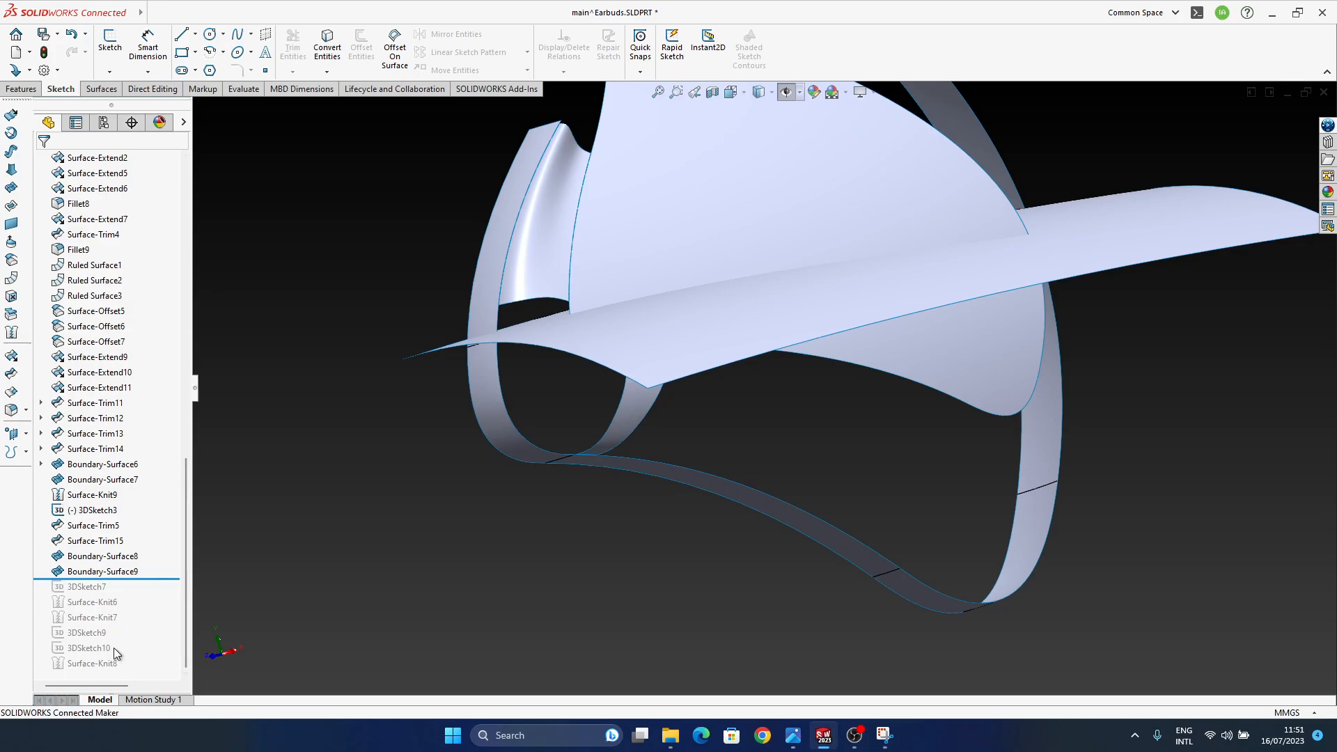
drag(146, 580, 115, 594)
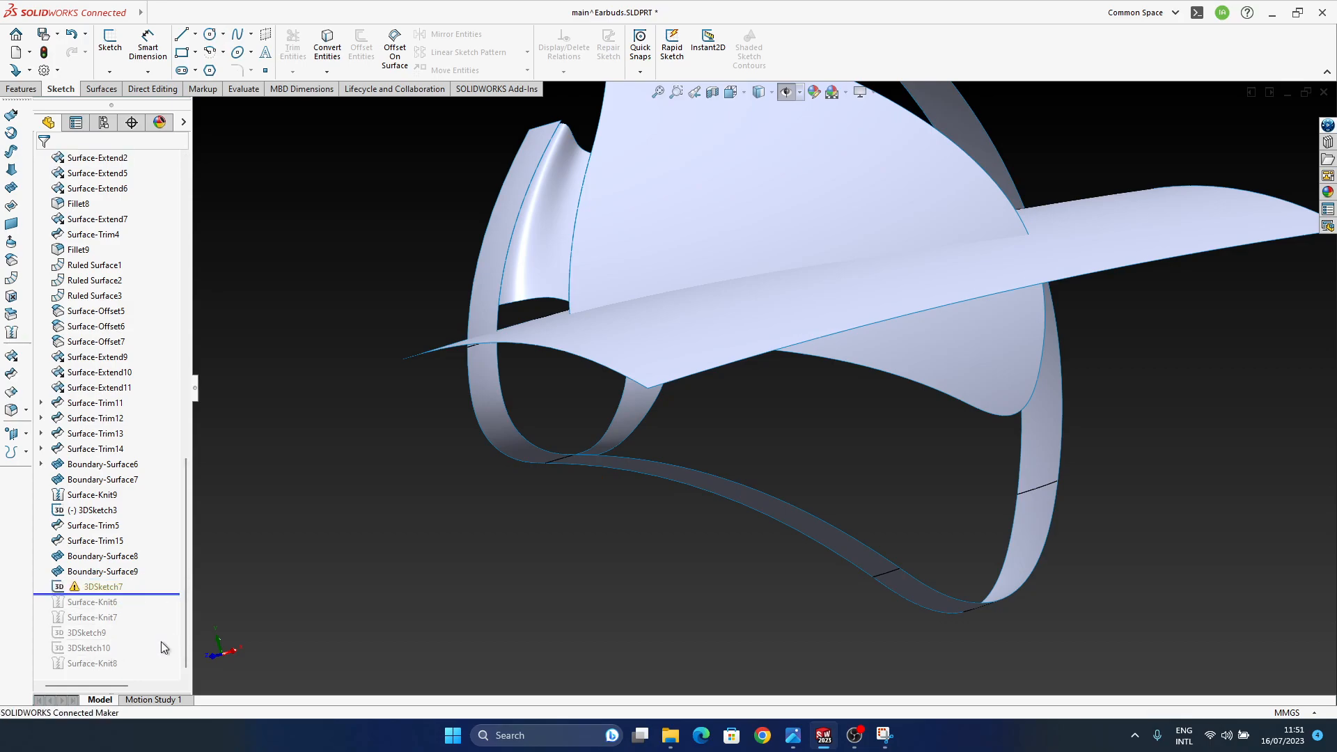
click(91, 592)
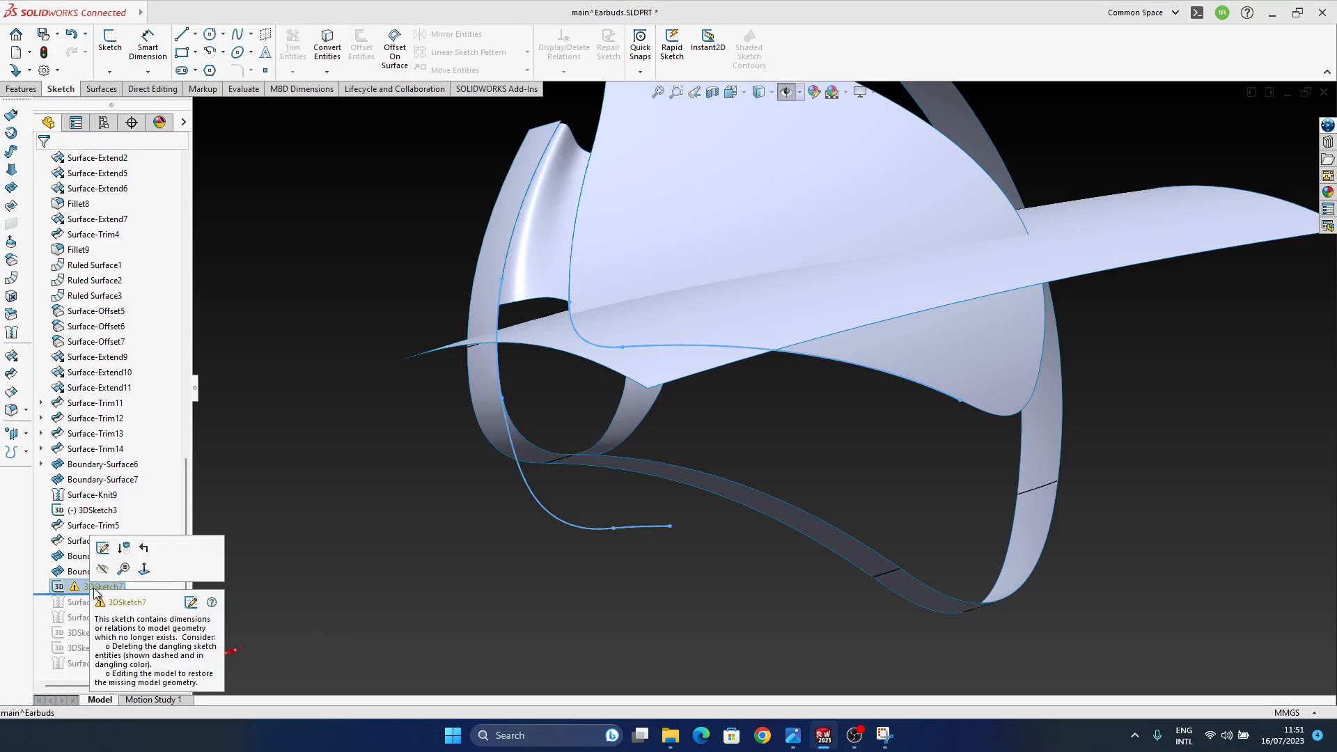
key(Delete)
click(735, 296)
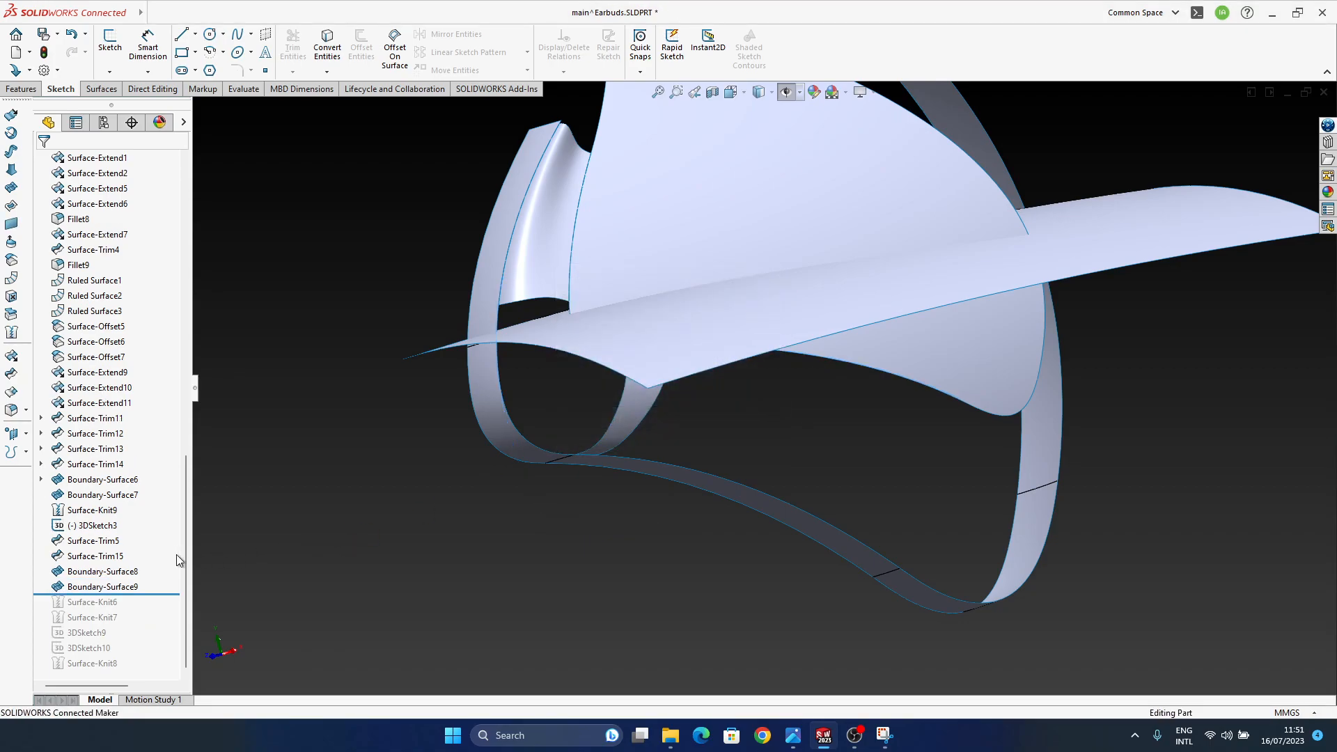
- Roll forward past Surface-Knit6 and add Boundary-Surface9, Surface-Trim15 and Boundary-Surface8 to its knit selection with the main face
drag(116, 594, 114, 597)
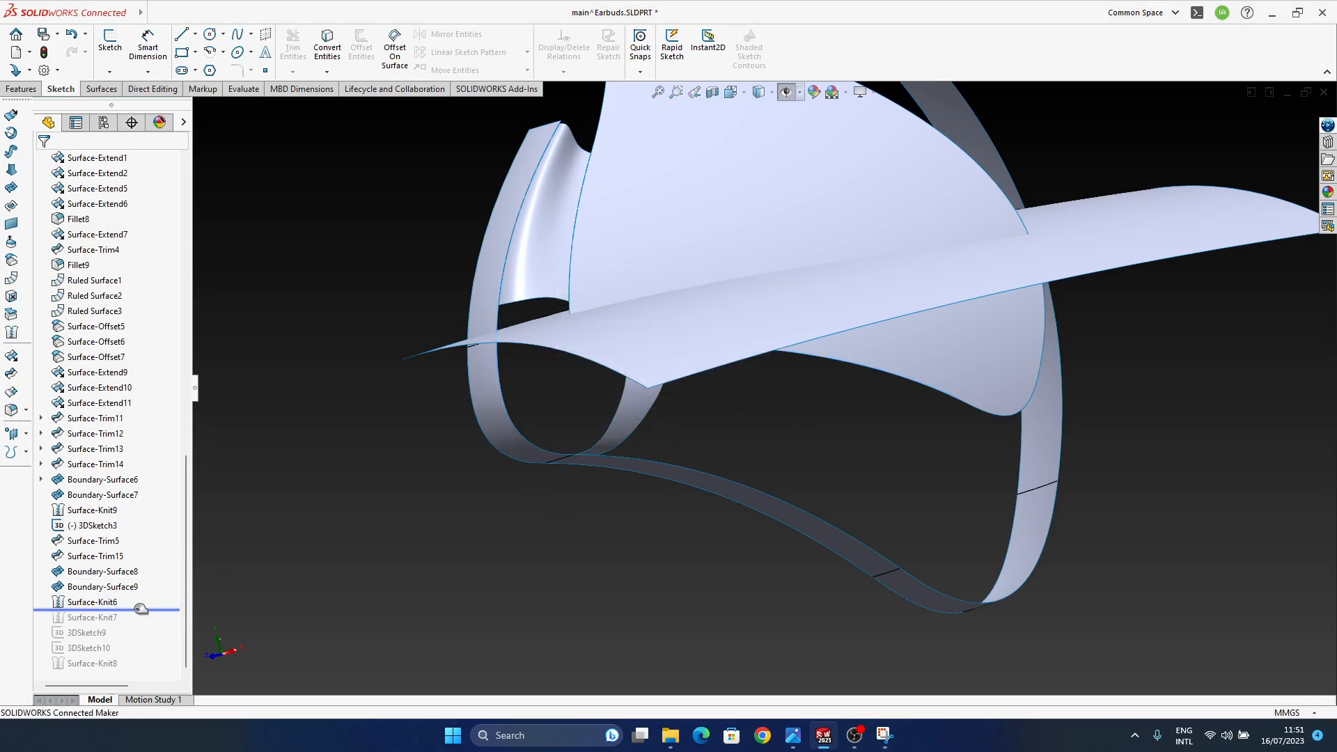
click(90, 604)
middle_drag(751, 362, 689, 329)
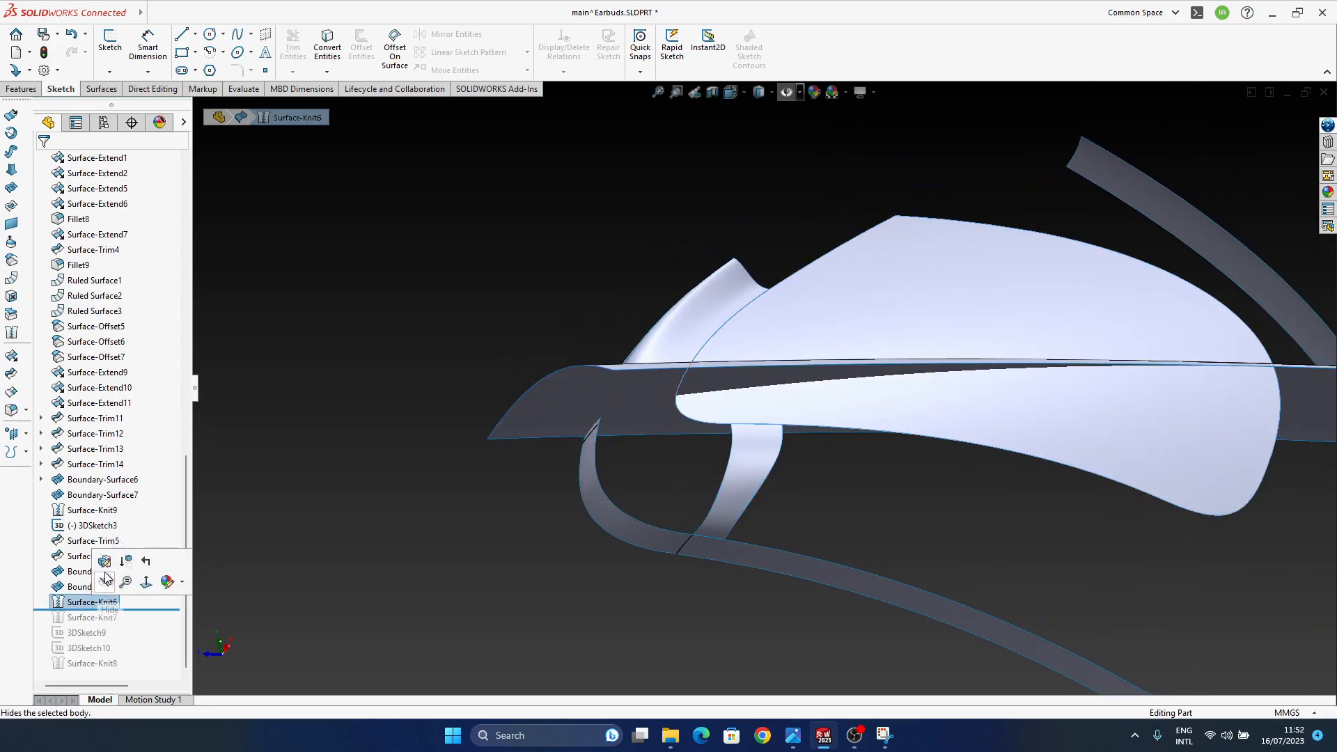
click(105, 576)
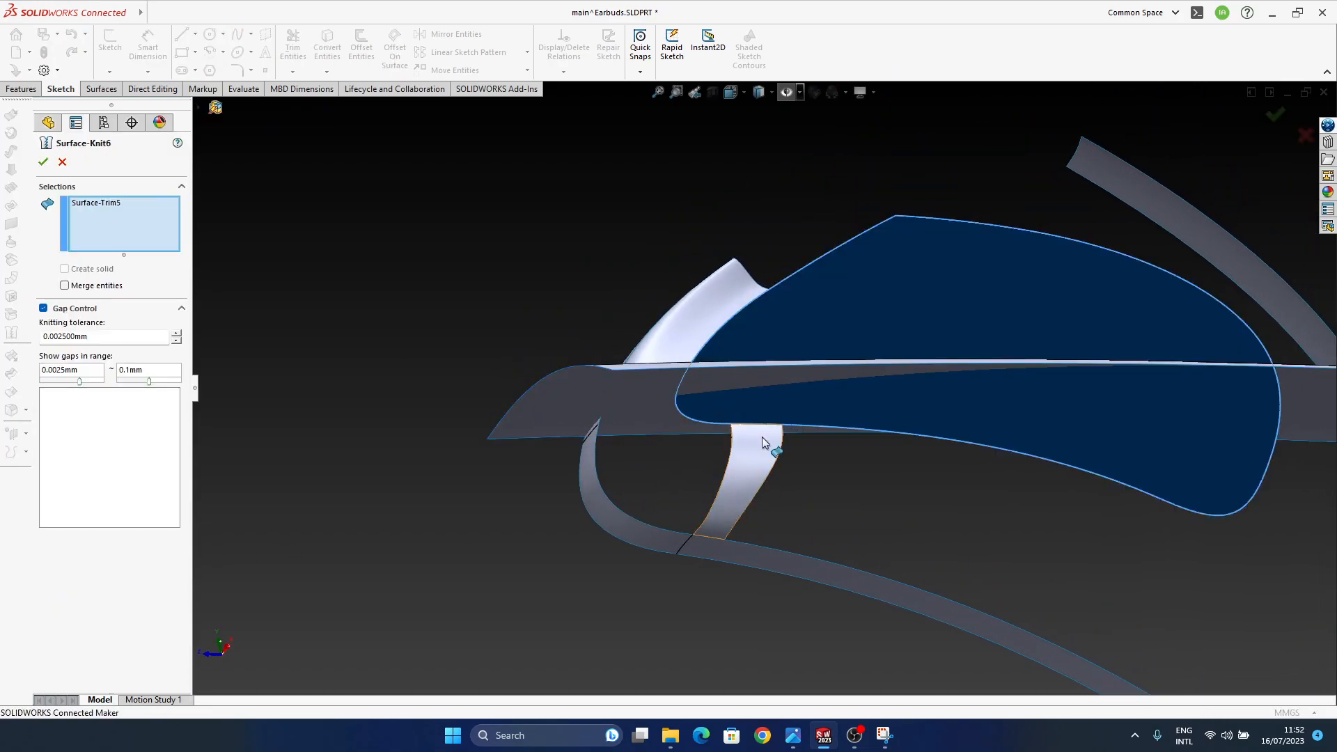
click(631, 533)
middle_drag(637, 400, 666, 439)
click(644, 316)
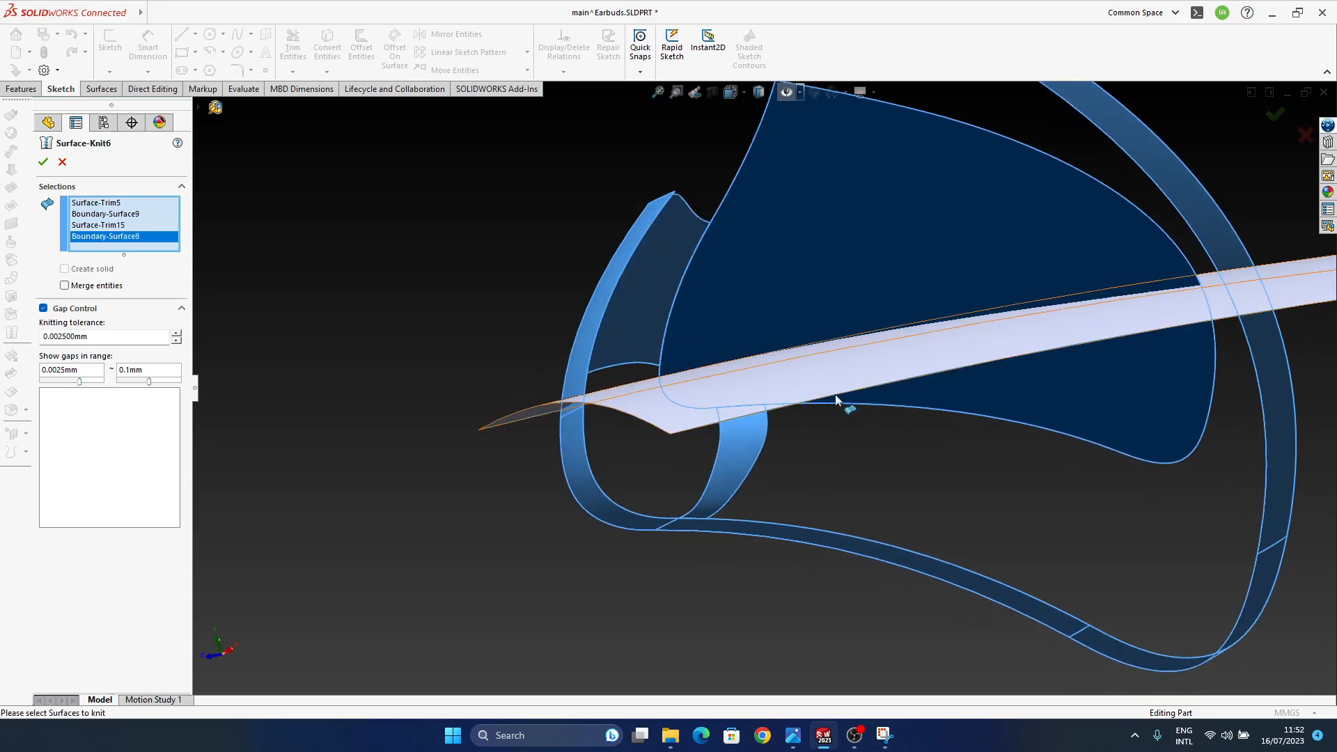
key(Return)
- Roll back above Surface-Knit6 and start a boundary surface between the main face's broad rounded end edge and the ribbon's facing inner edge
middle_drag(1035, 415, 996, 337)
ctrl+middle_drag(1163, 376, 848, 391)
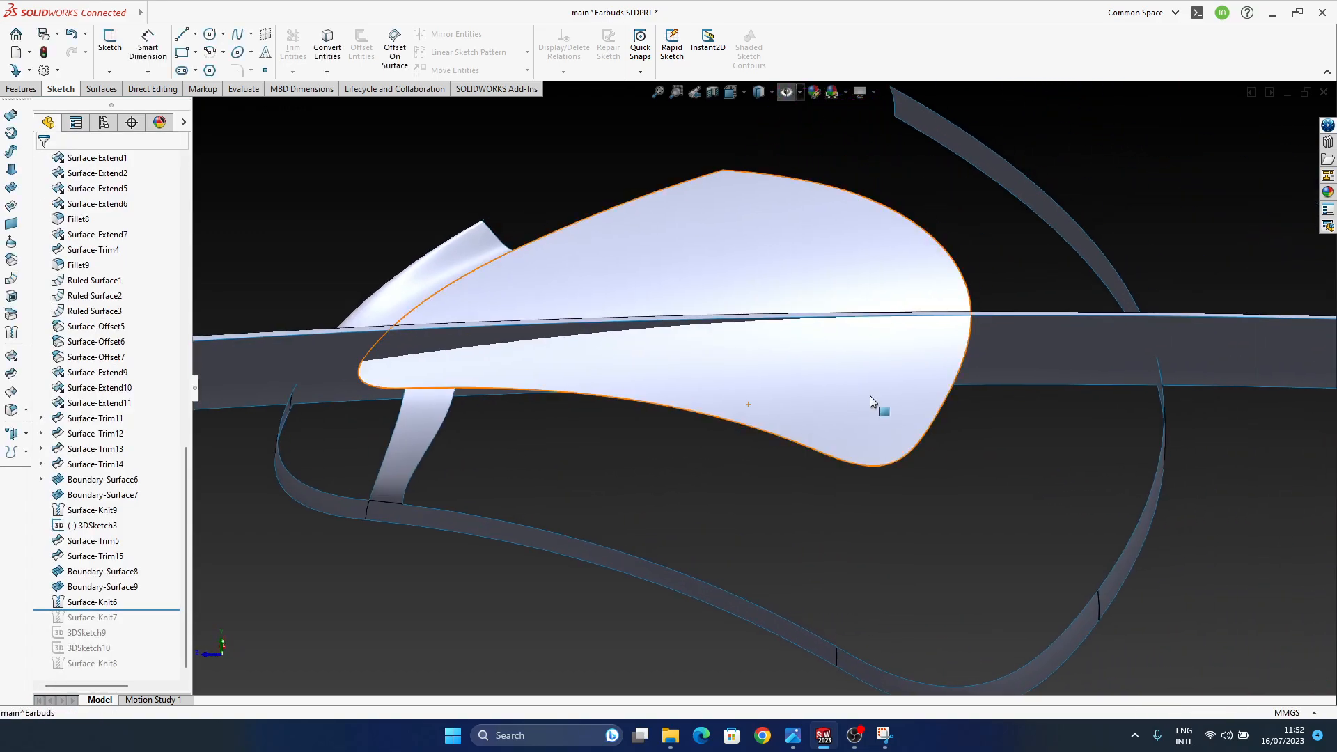
drag(122, 610, 122, 594)
ctrl+middle_drag(940, 389, 813, 369)
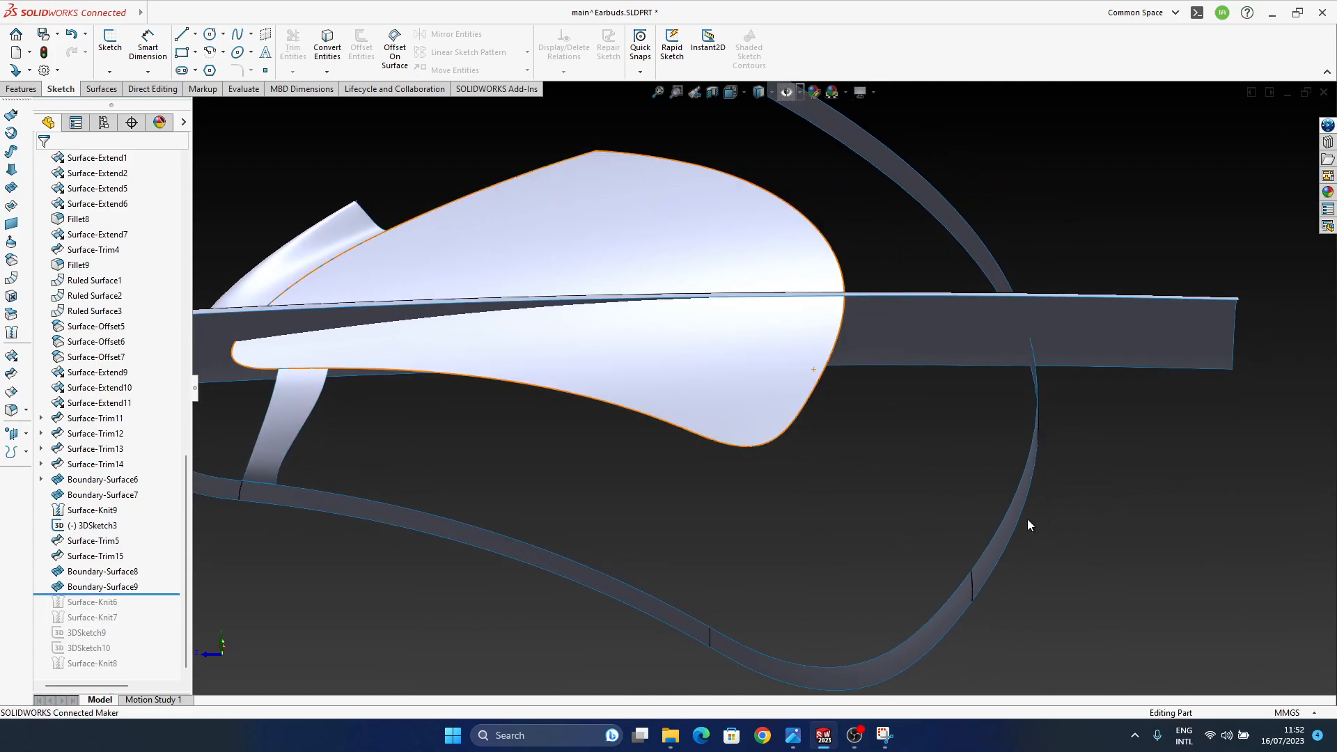
click(20, 188)
click(814, 393)
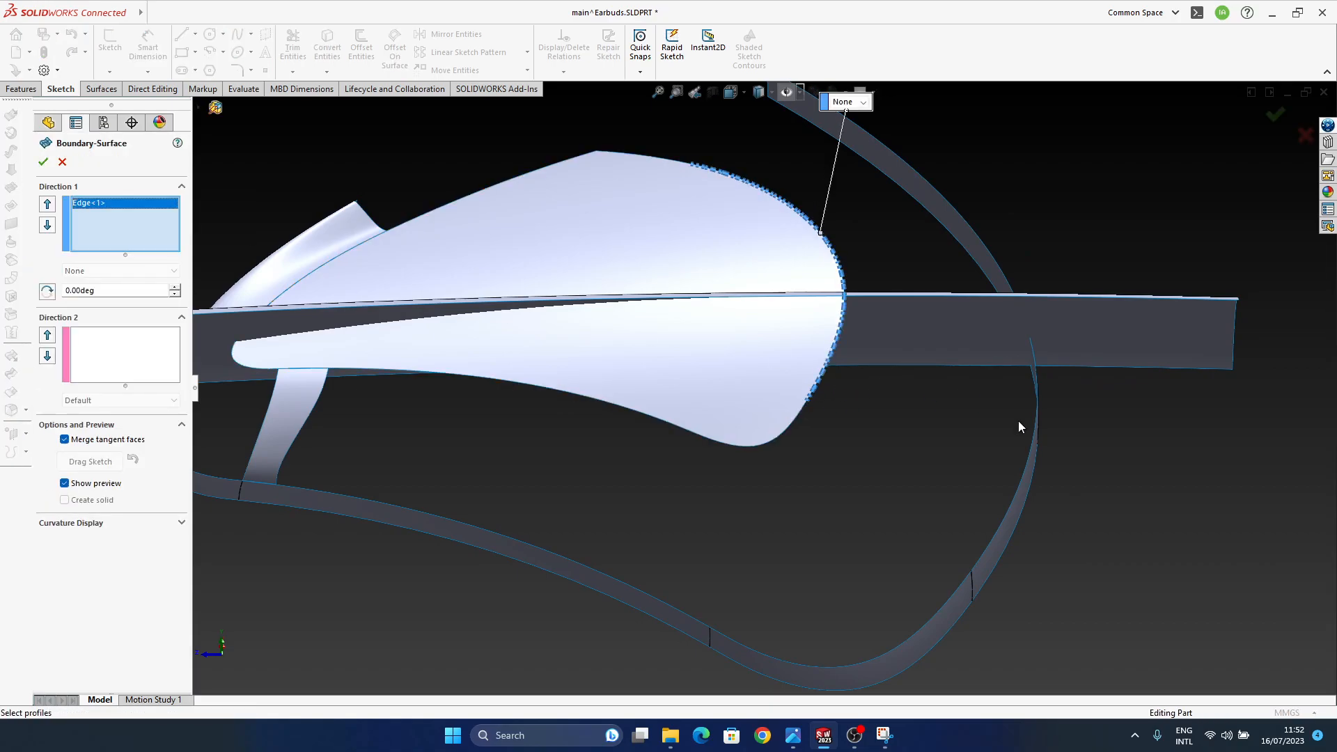
click(1007, 512)
- Apply Curvature To Face to both edges of the wide bridge and create the boundary surface
middle_drag(1007, 512, 874, 456)
click(1298, 282)
click(1305, 319)
click(884, 99)
click(883, 135)
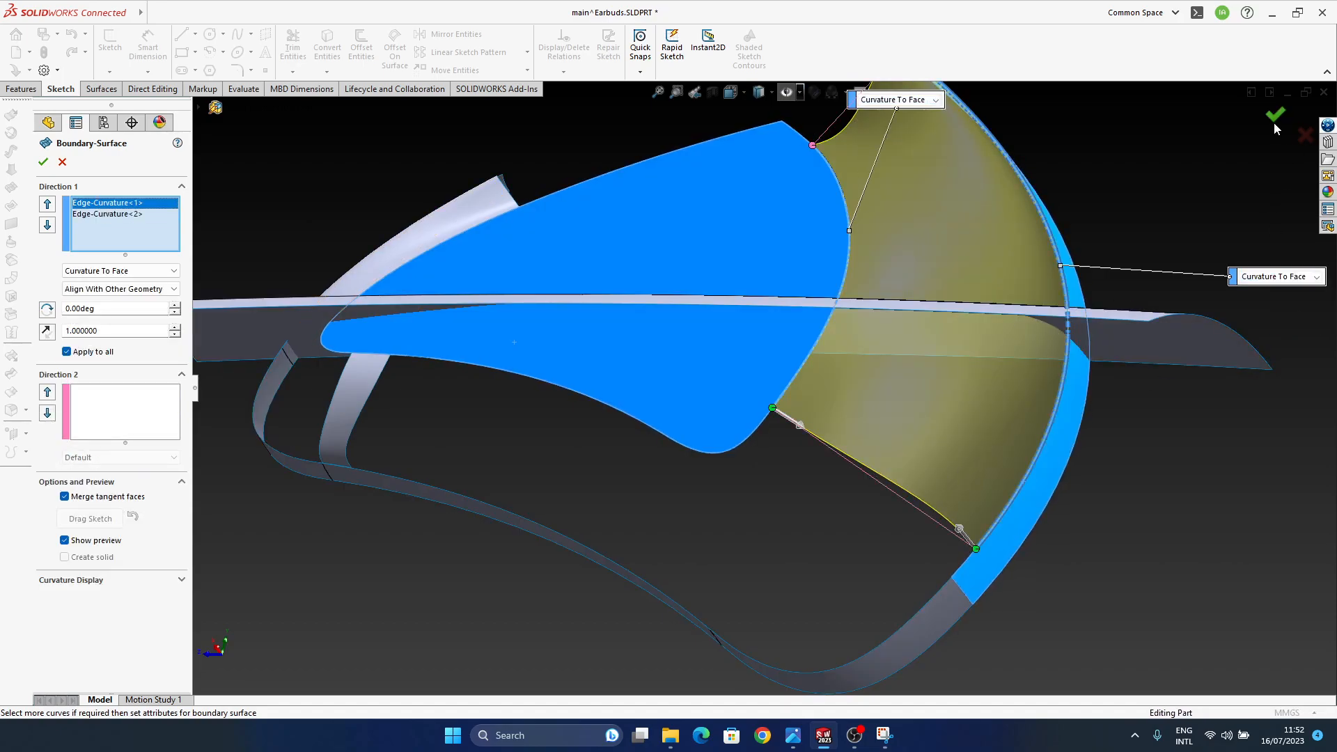
click(1275, 116)
- Roll forward past Surface-Knit6 and add the wide end boundary surface to its knit selection
middle_drag(979, 411, 858, 466)
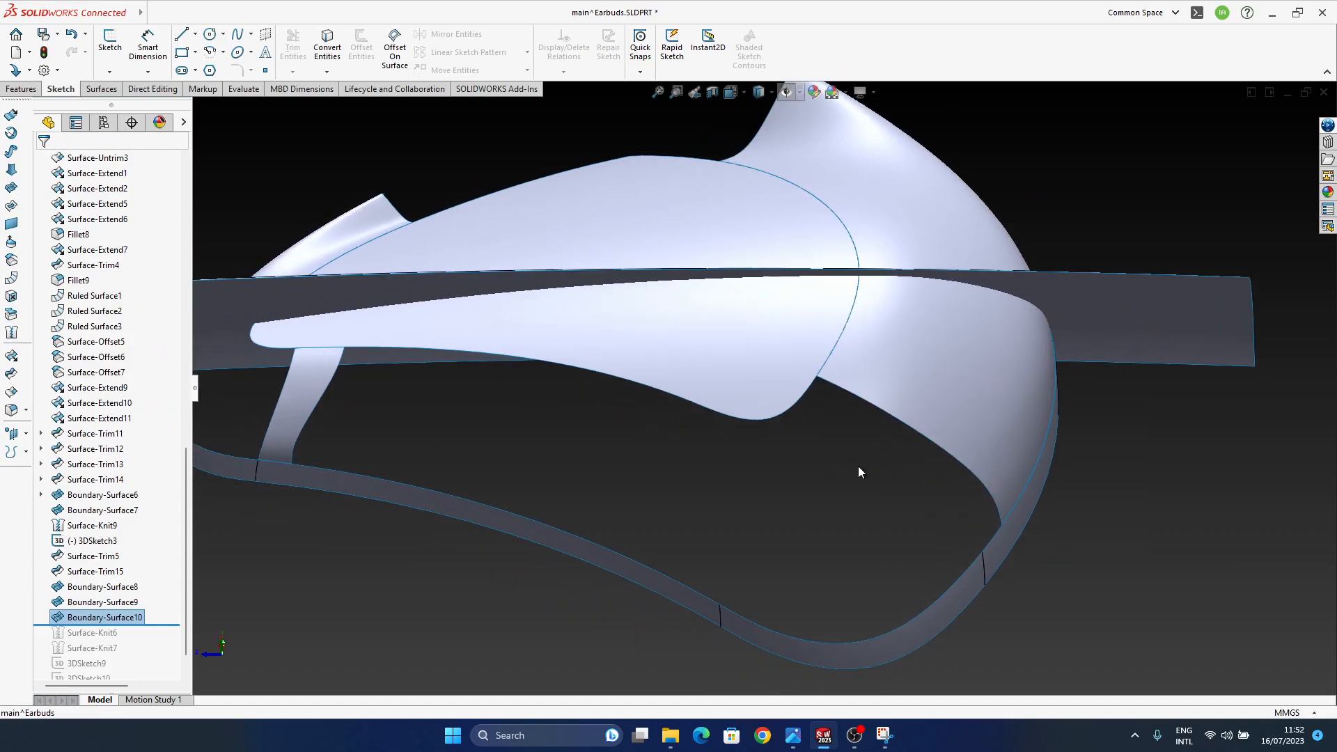
scroll(858, 466, up, 1)
ctrl+middle_drag(728, 447, 760, 445)
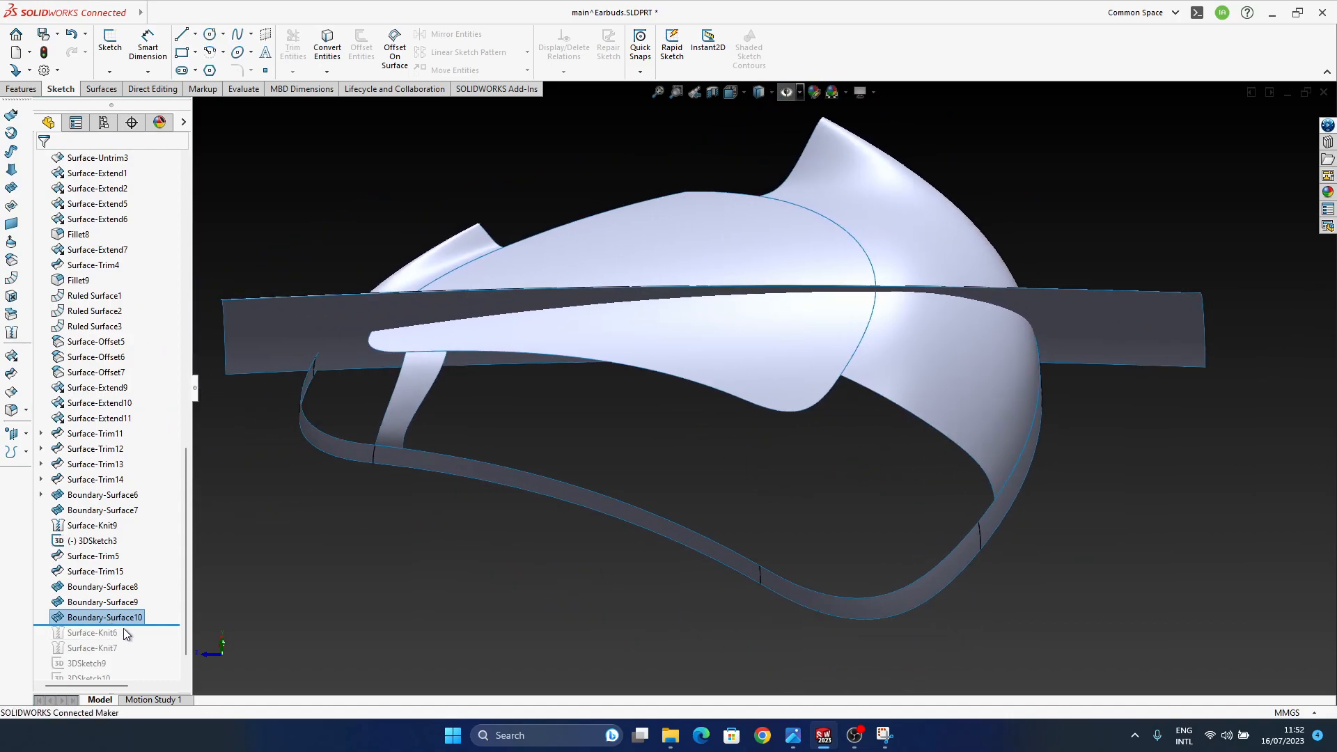
drag(126, 630, 122, 642)
click(98, 605)
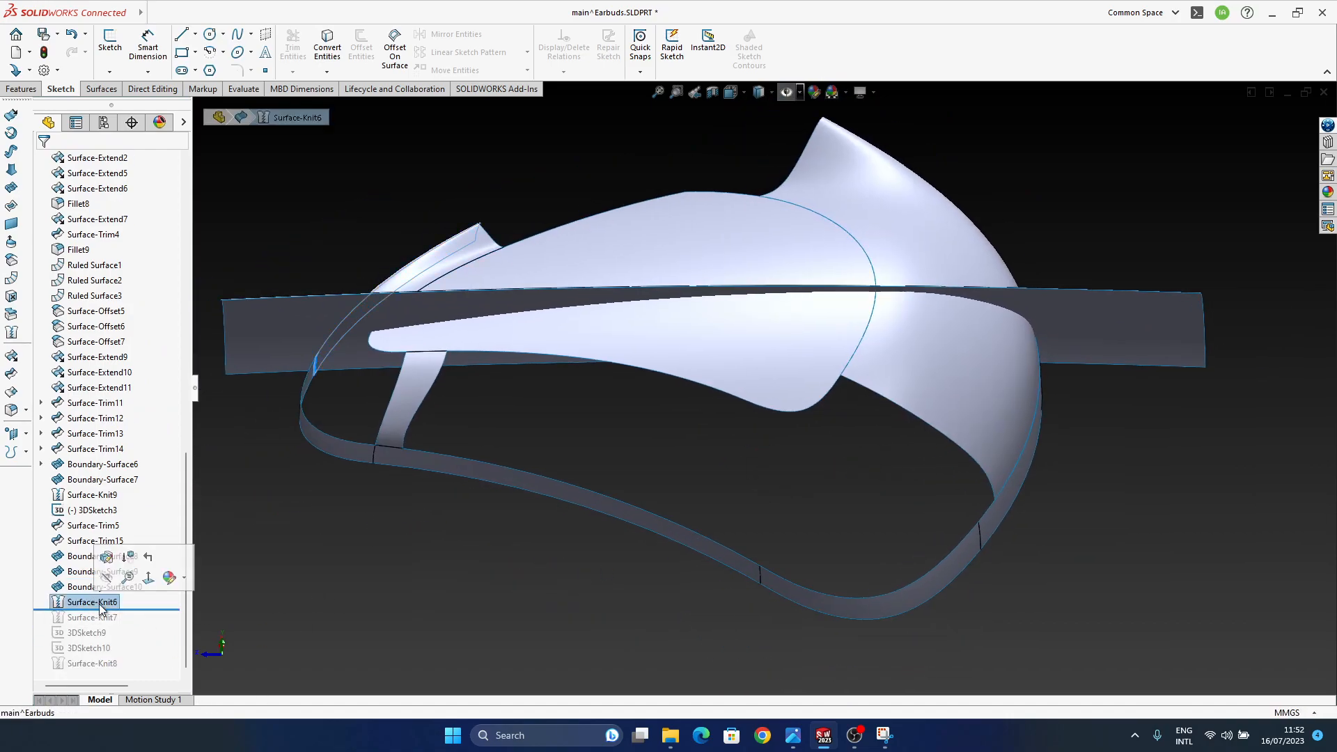
click(107, 557)
click(957, 395)
click(1273, 115)
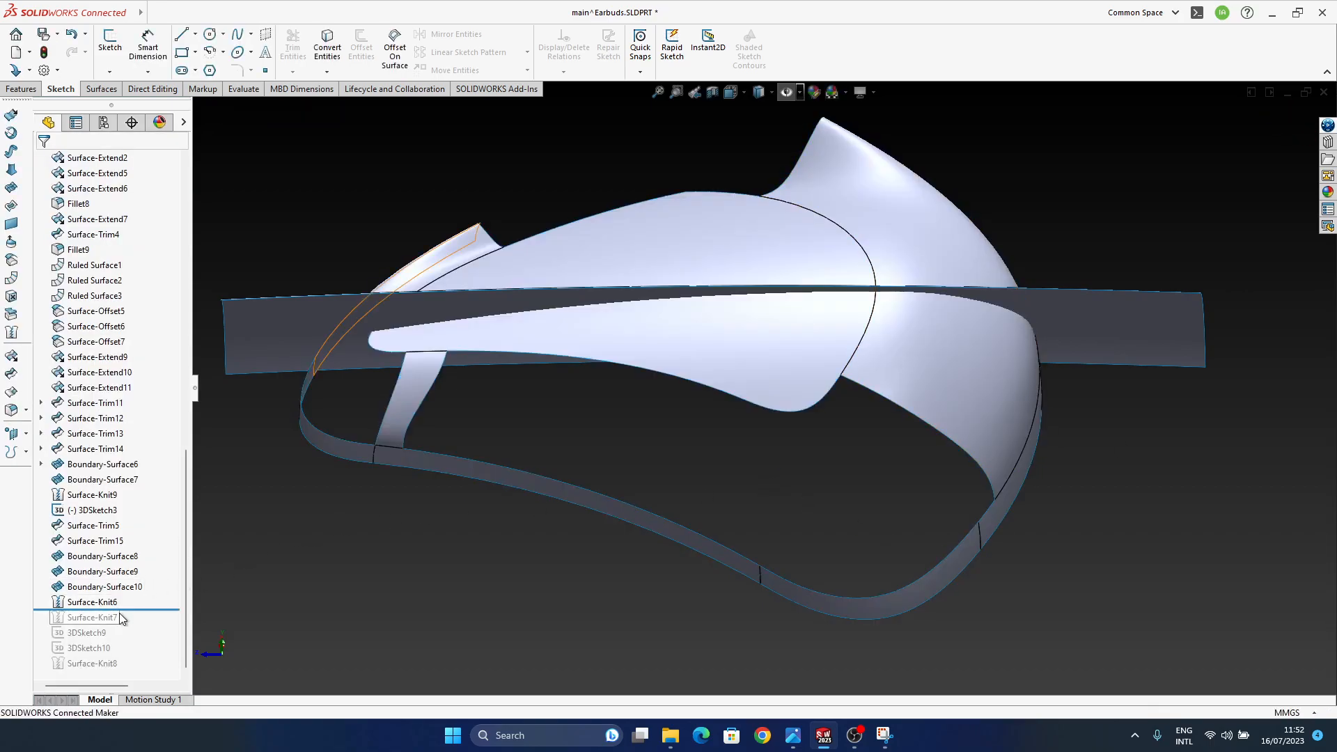
- Roll forward past Surface-Knit7 and delete that knit feature
drag(128, 612, 119, 625)
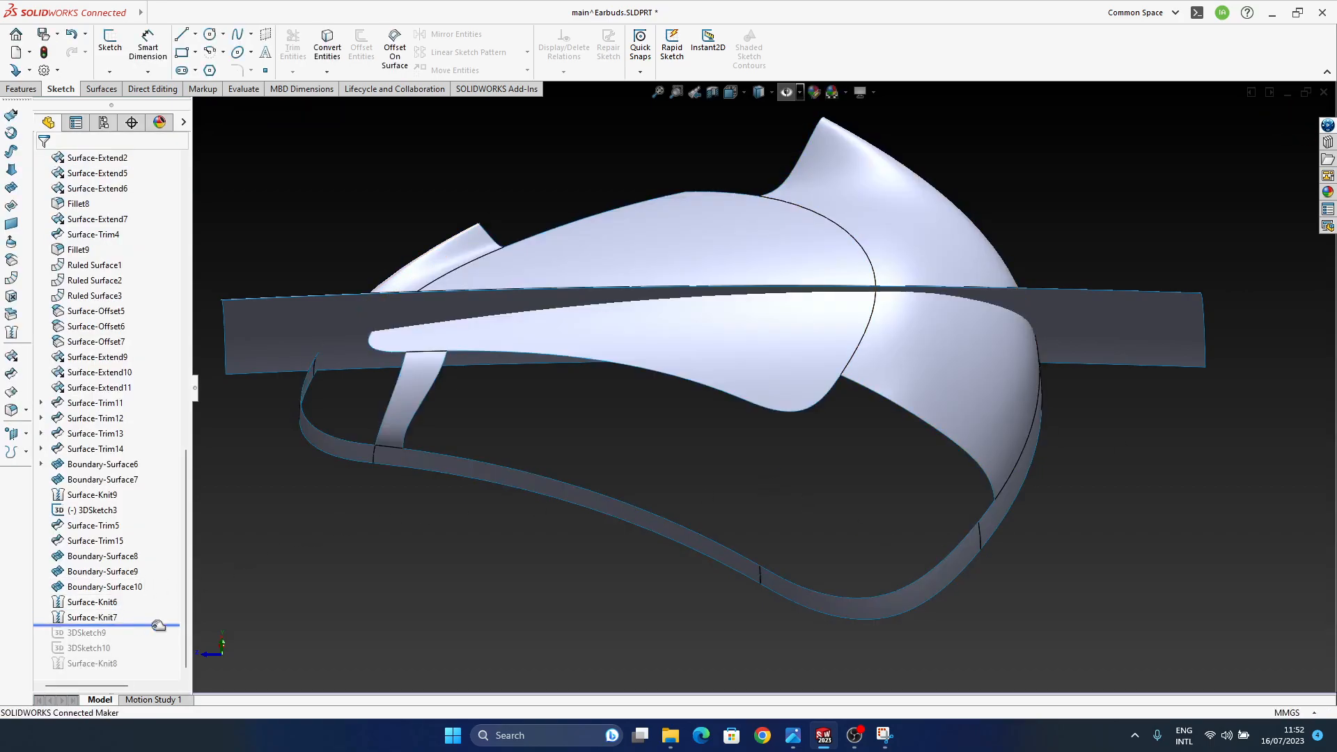
click(90, 618)
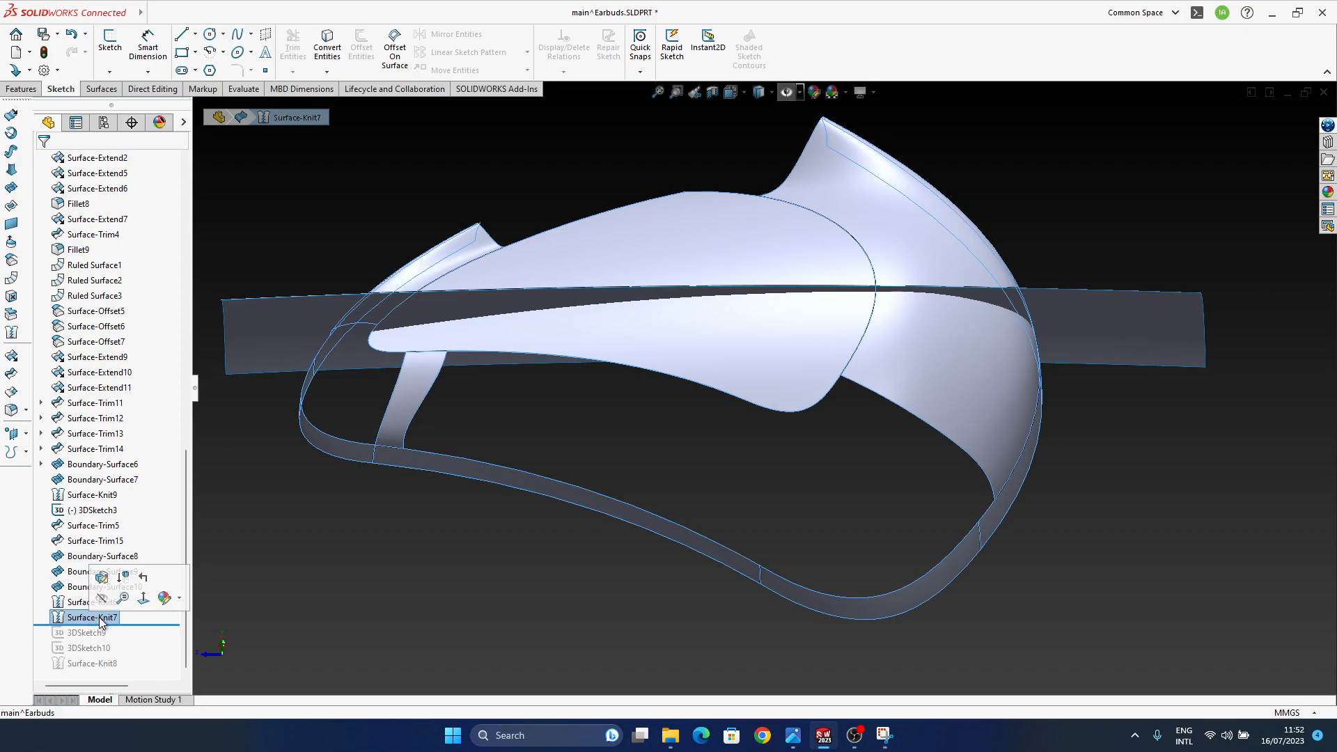
key(Delete)
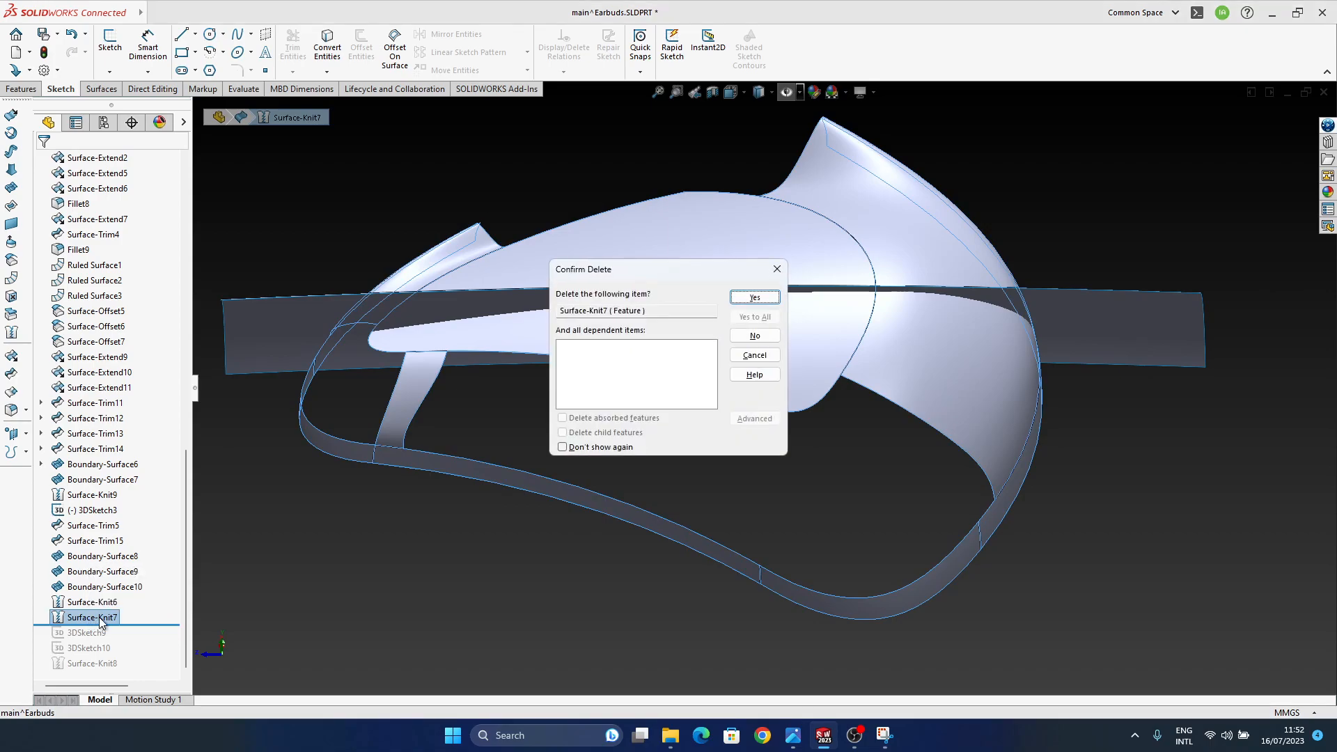
key(Return)
- Roll forward past 3DSketch9 and 3DSketch10 and delete both sketches
mouse_move(120, 625)
mouse_down()
mouse_move(121, 639)
mouse_move(157, 656)
mouse_up()
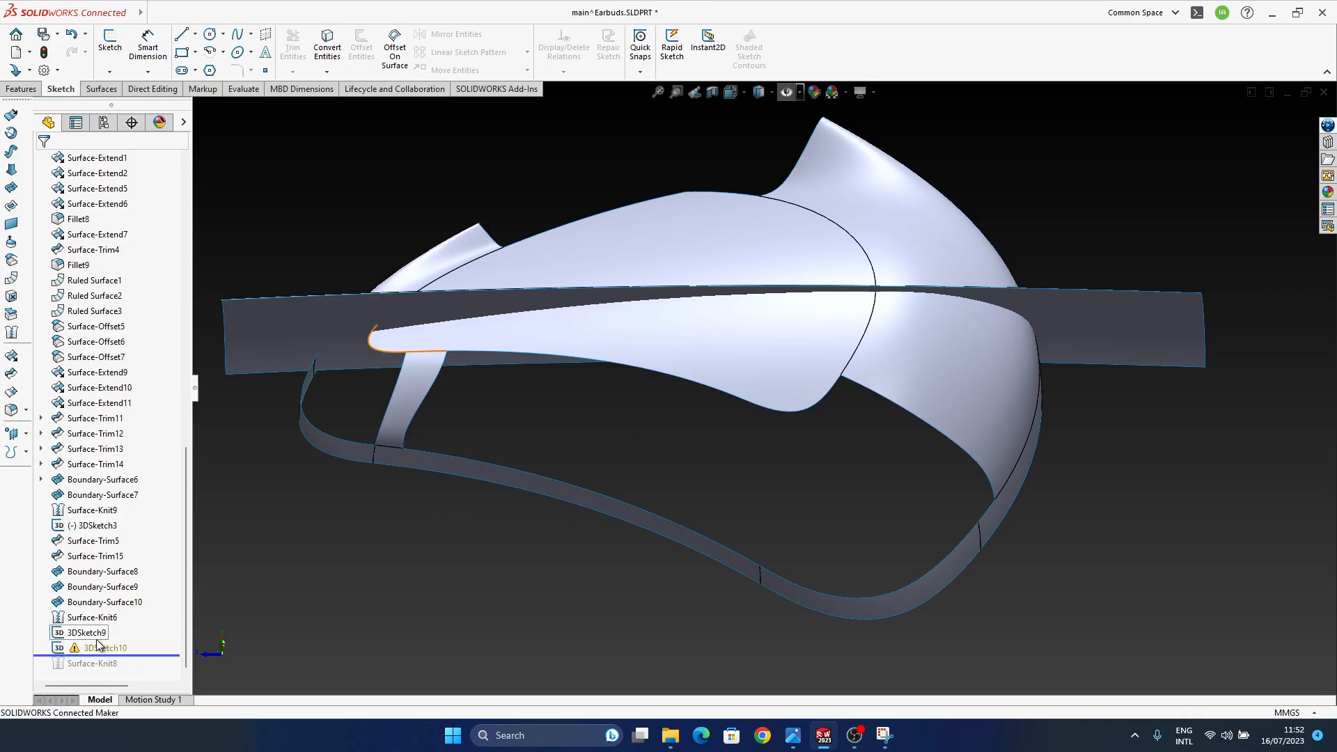
key(Delete)
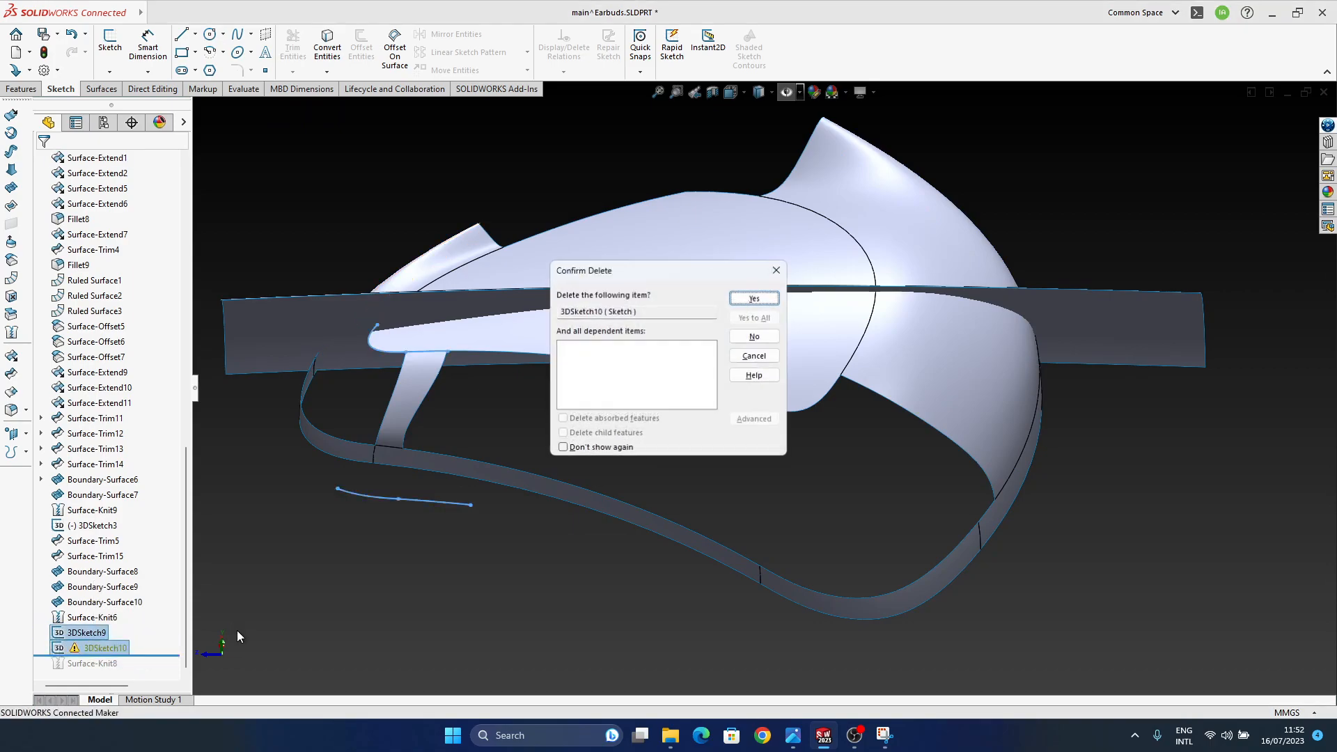
key(Return)
- Start a filled surface in the narrow-end opening from the upper ribbon edge, the upper bridge's end edge and the main face's edge
drag(132, 656, 121, 672)
click(103, 663)
middle_drag(680, 394, 613, 334)
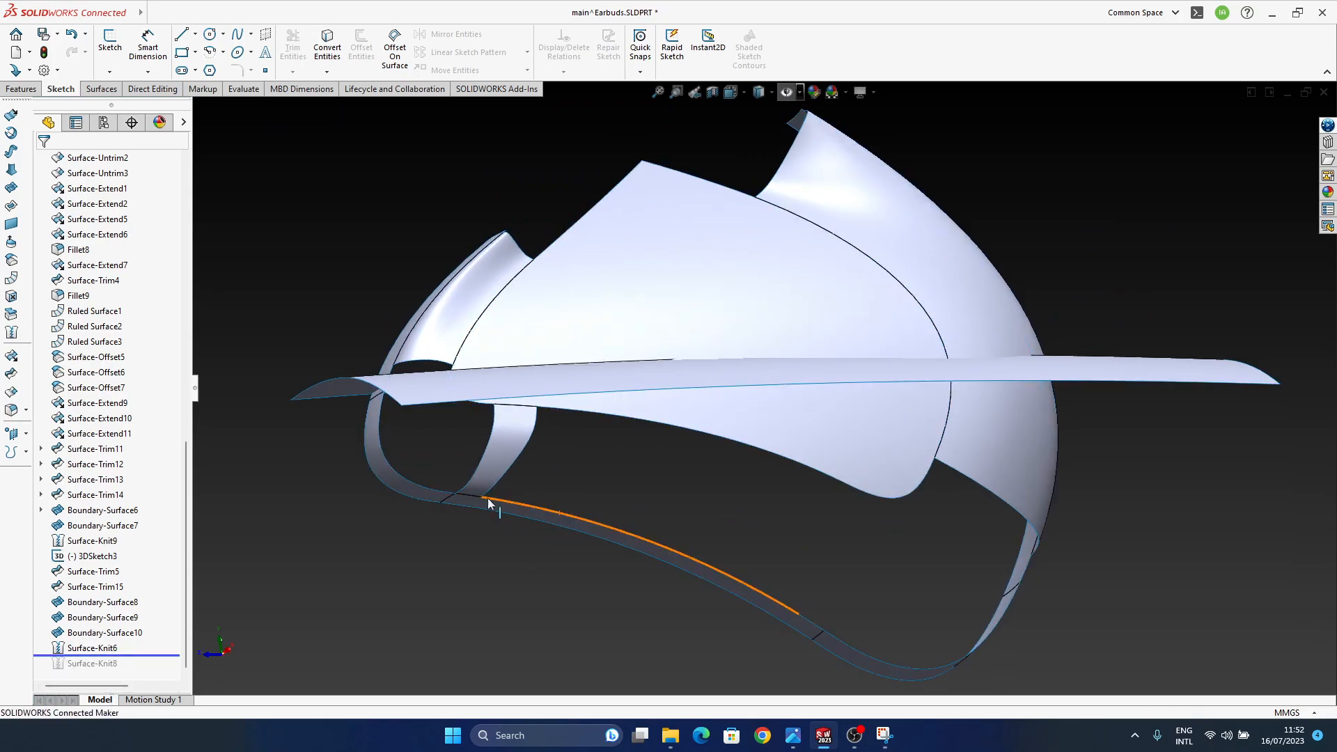
scroll(492, 511, down, 6)
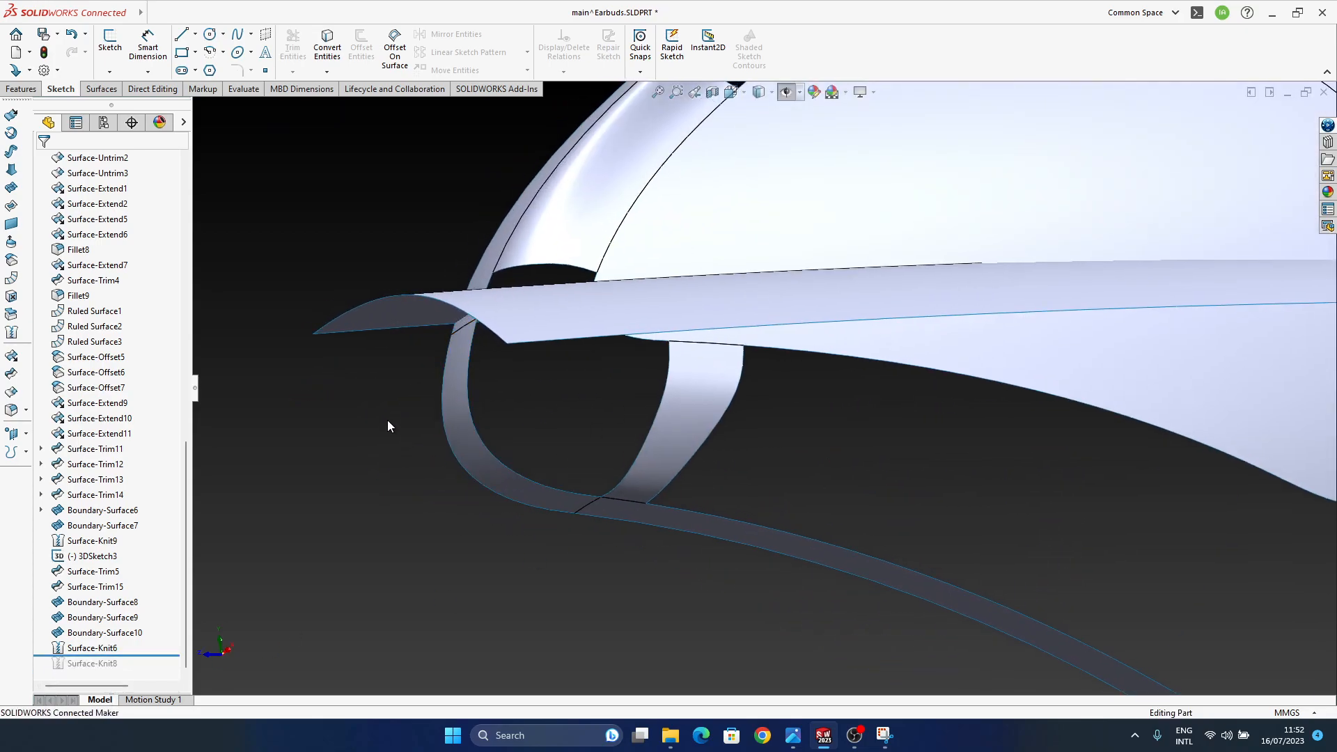
click(11, 207)
click(488, 284)
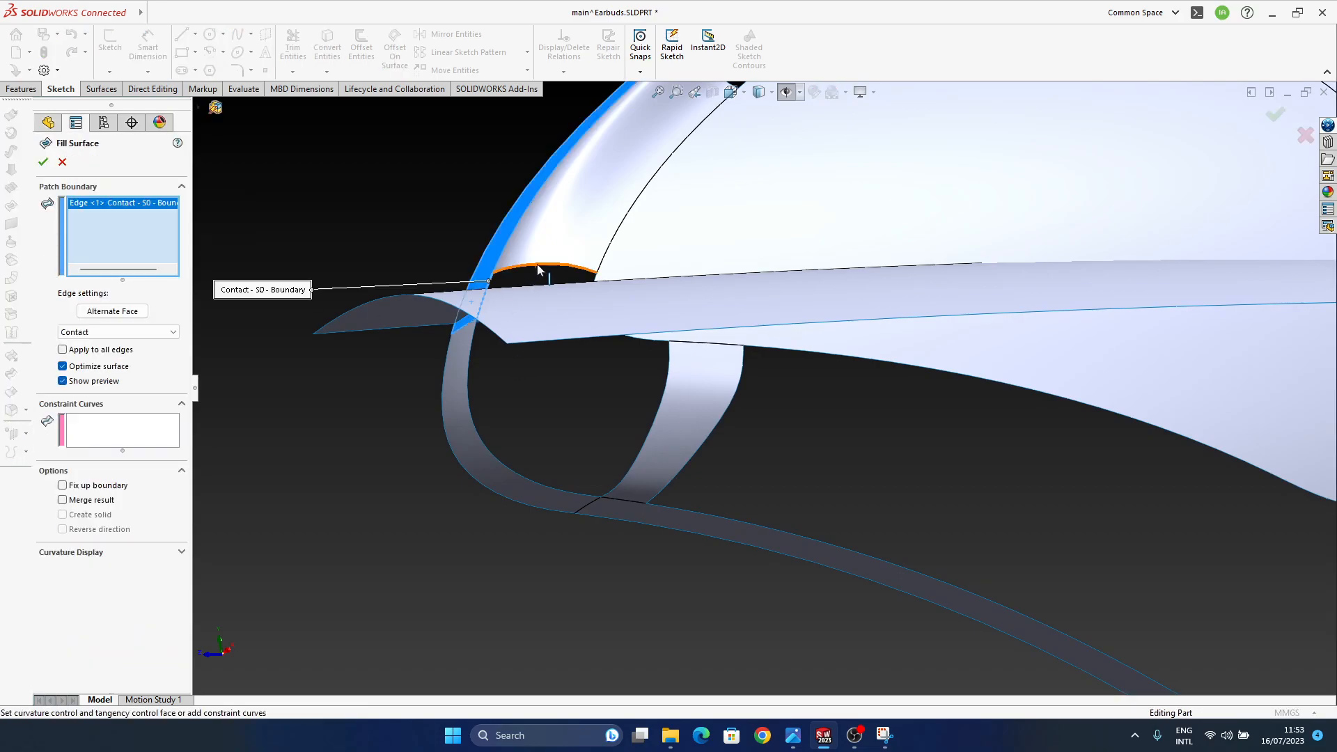
click(582, 279)
middle_drag(638, 338, 491, 420)
click(491, 435)
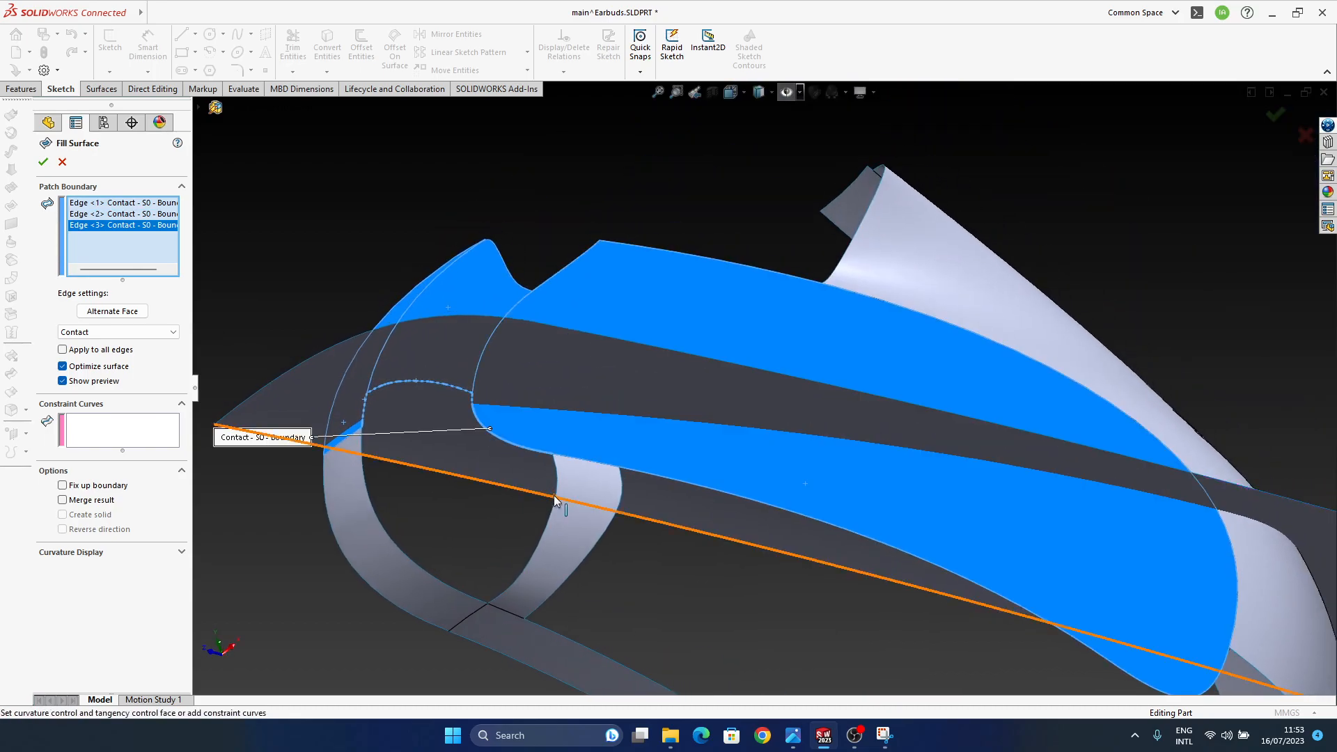
- Close the patch boundary with the lower bridge's side edge and the ribbon's curved inner edge, leaving out the long crossing surface's edge
click(554, 496)
right_click(108, 239)
click(138, 264)
click(535, 552)
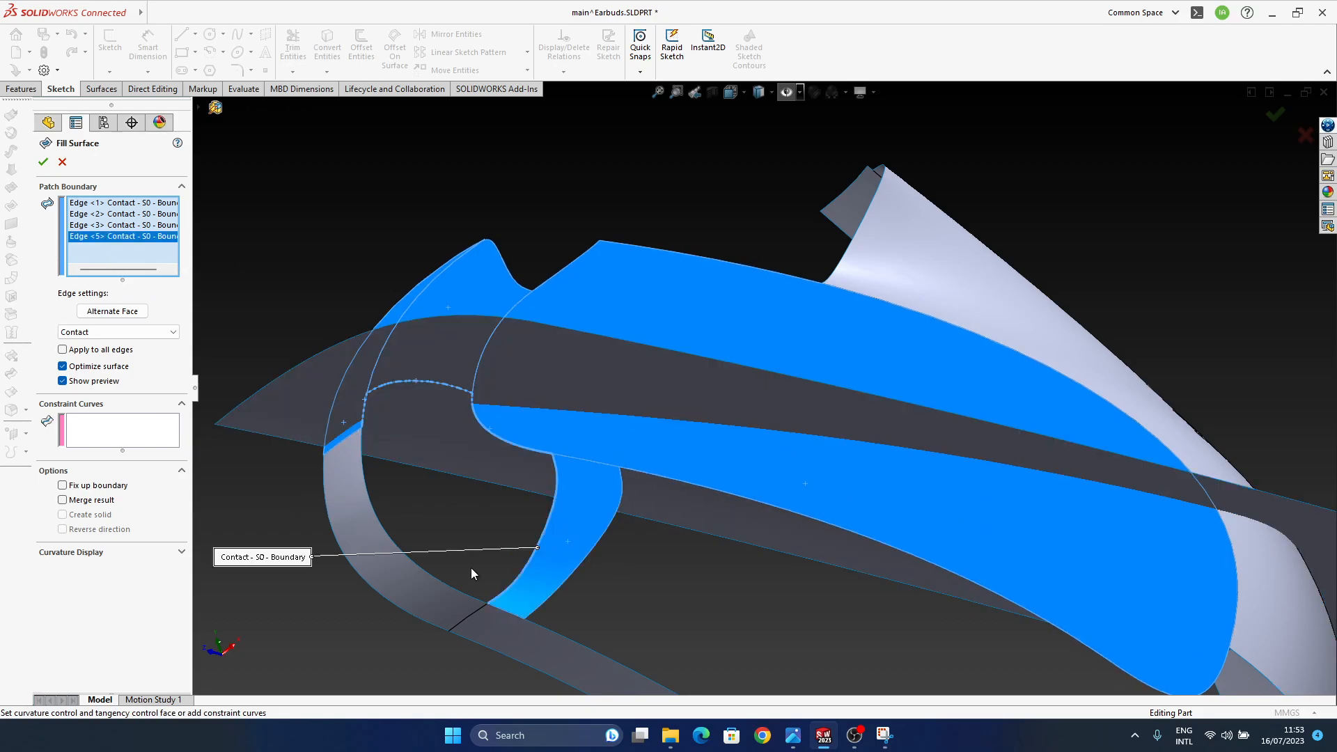
click(445, 589)
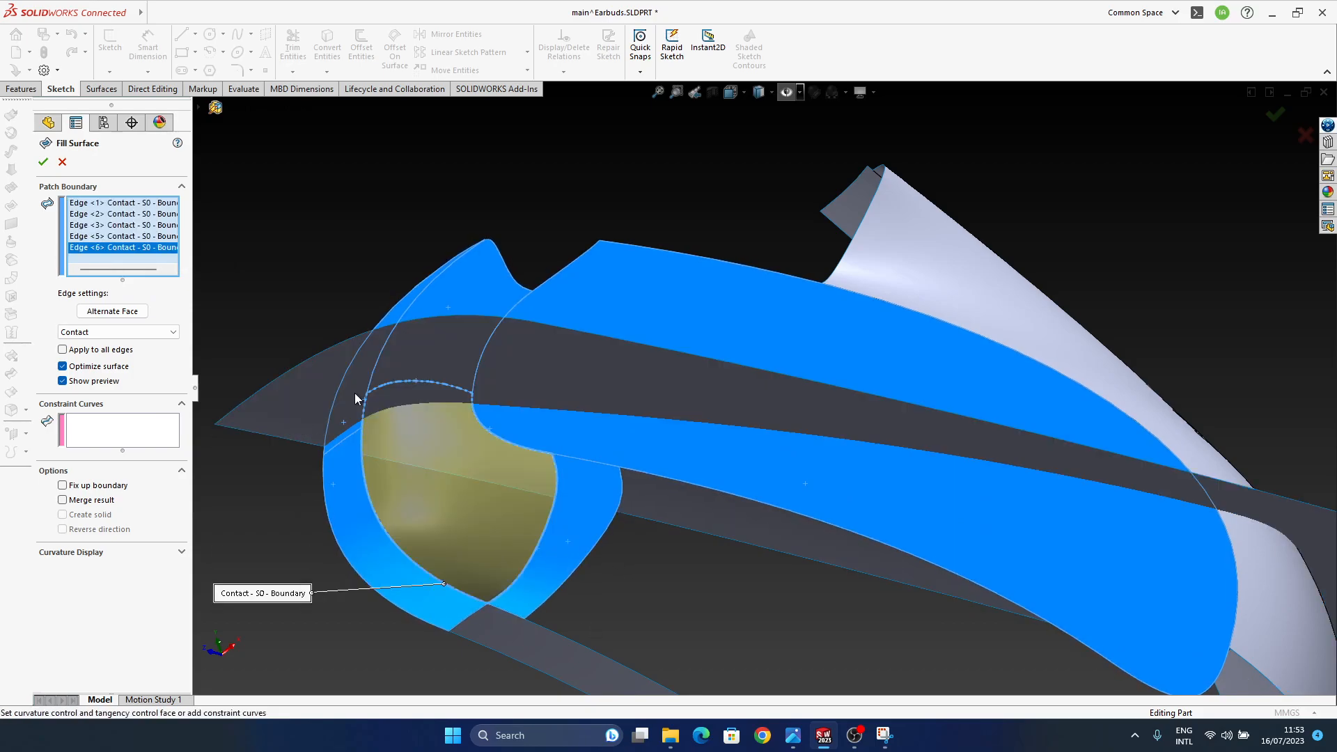
- Set the patch boundary to Tangent, apply it to all edges and create the filled surface
middle_drag(509, 428, 305, 433)
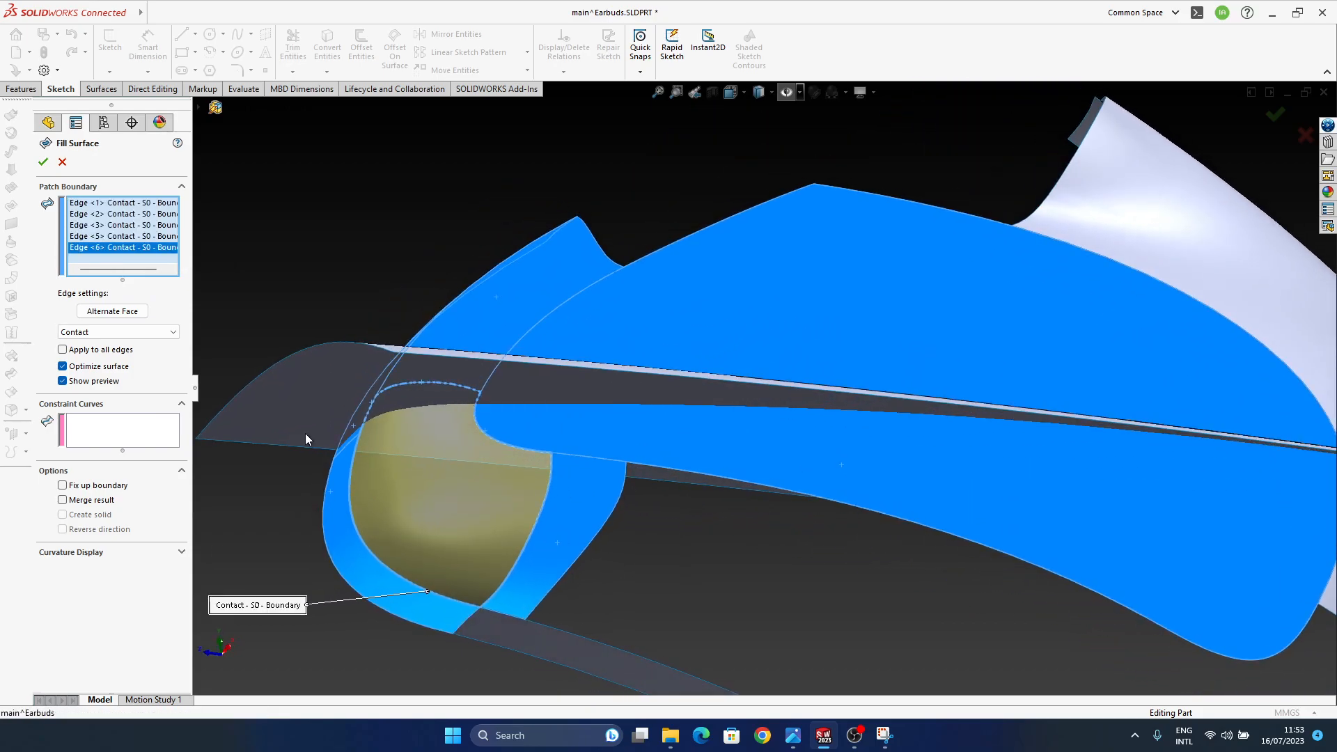
click(117, 337)
click(104, 349)
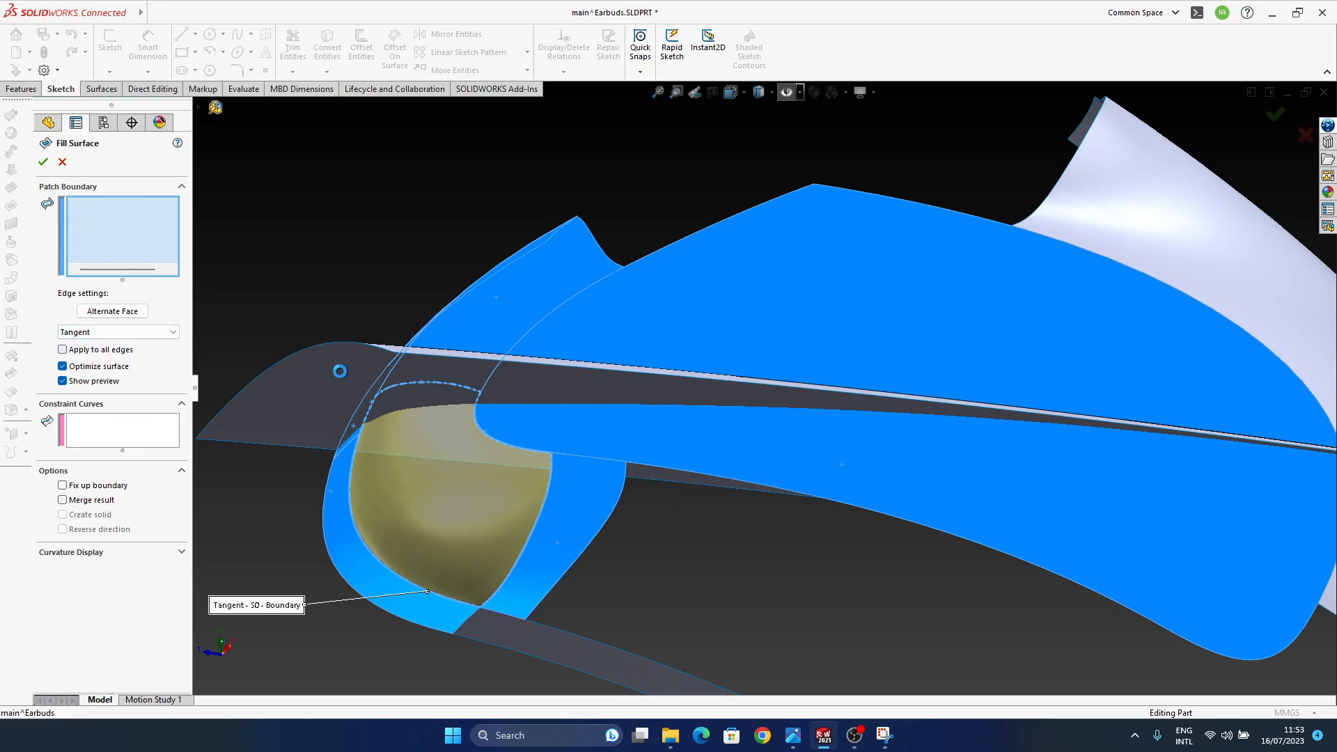
middle_drag(589, 477, 679, 431)
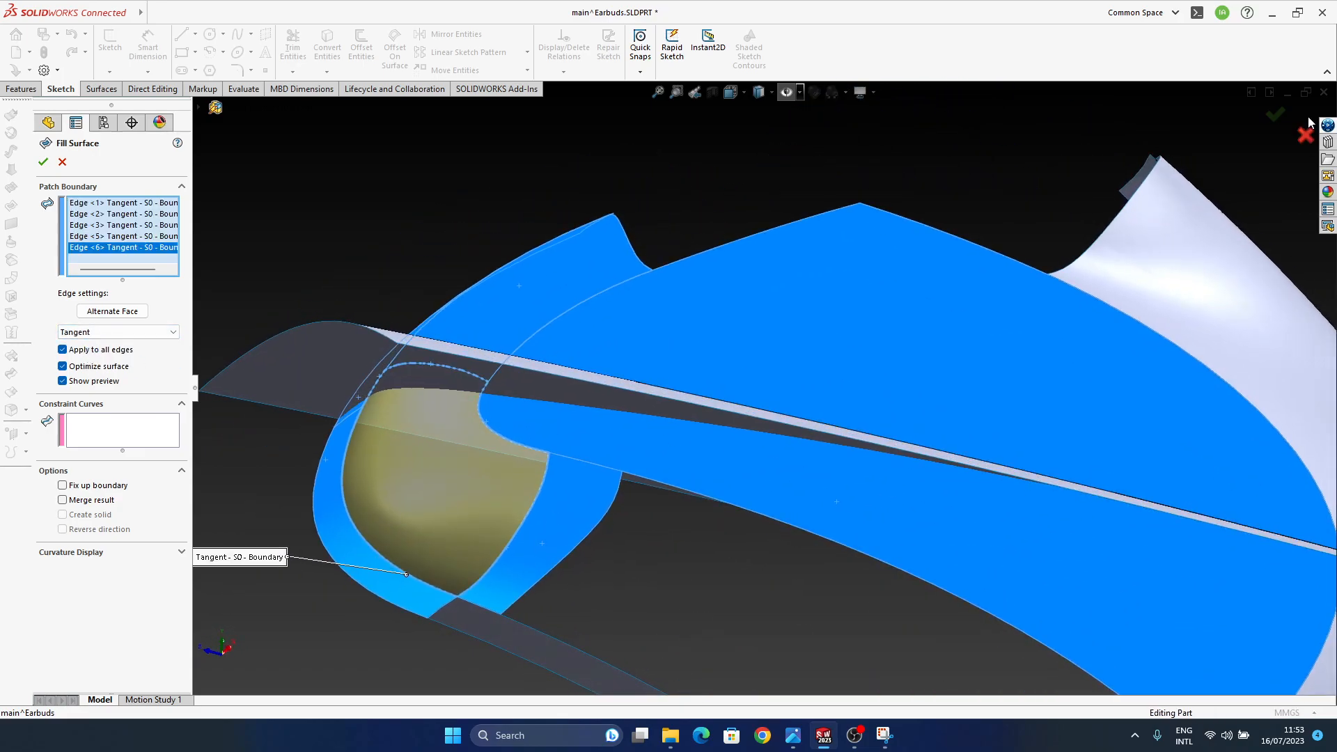
click(1275, 113)
- Open Surface-Knit6 to review its knitted surfaces, and close it without changes
middle_drag(421, 418, 613, 481)
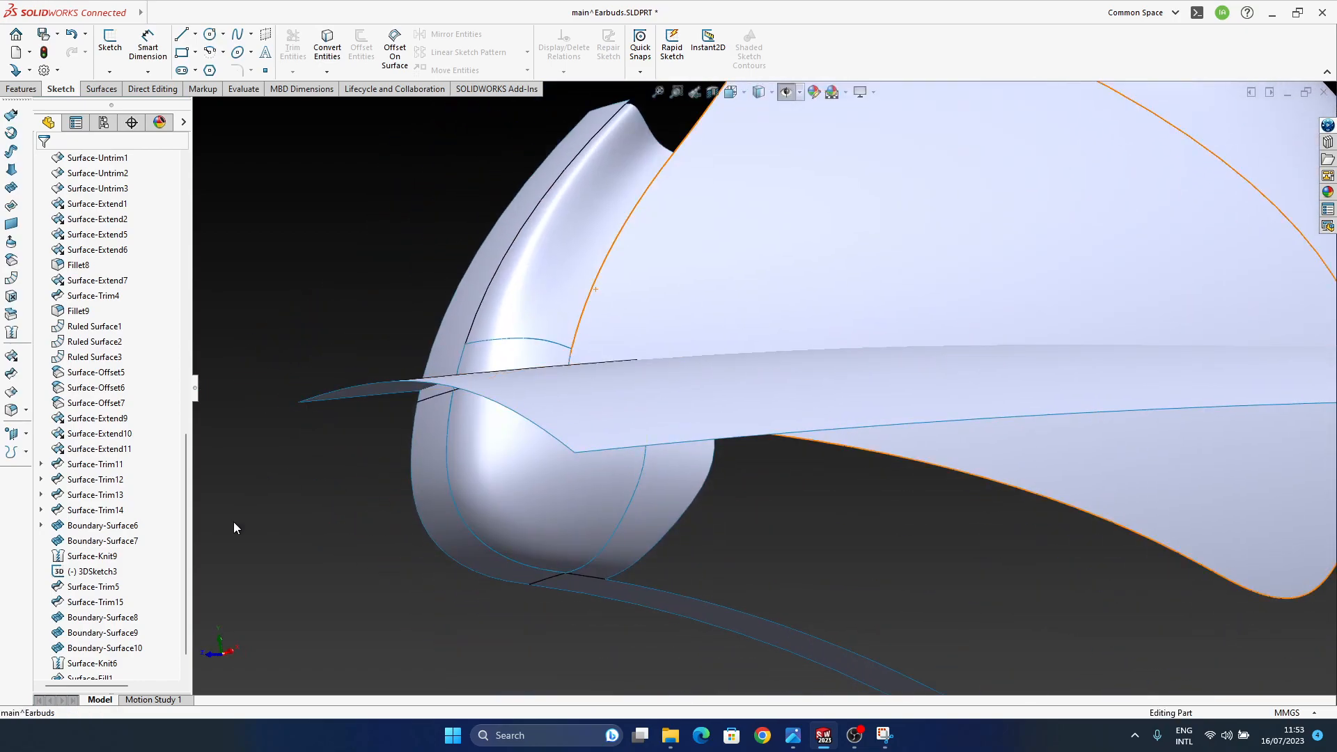
scroll(132, 583, down, 1)
click(93, 633)
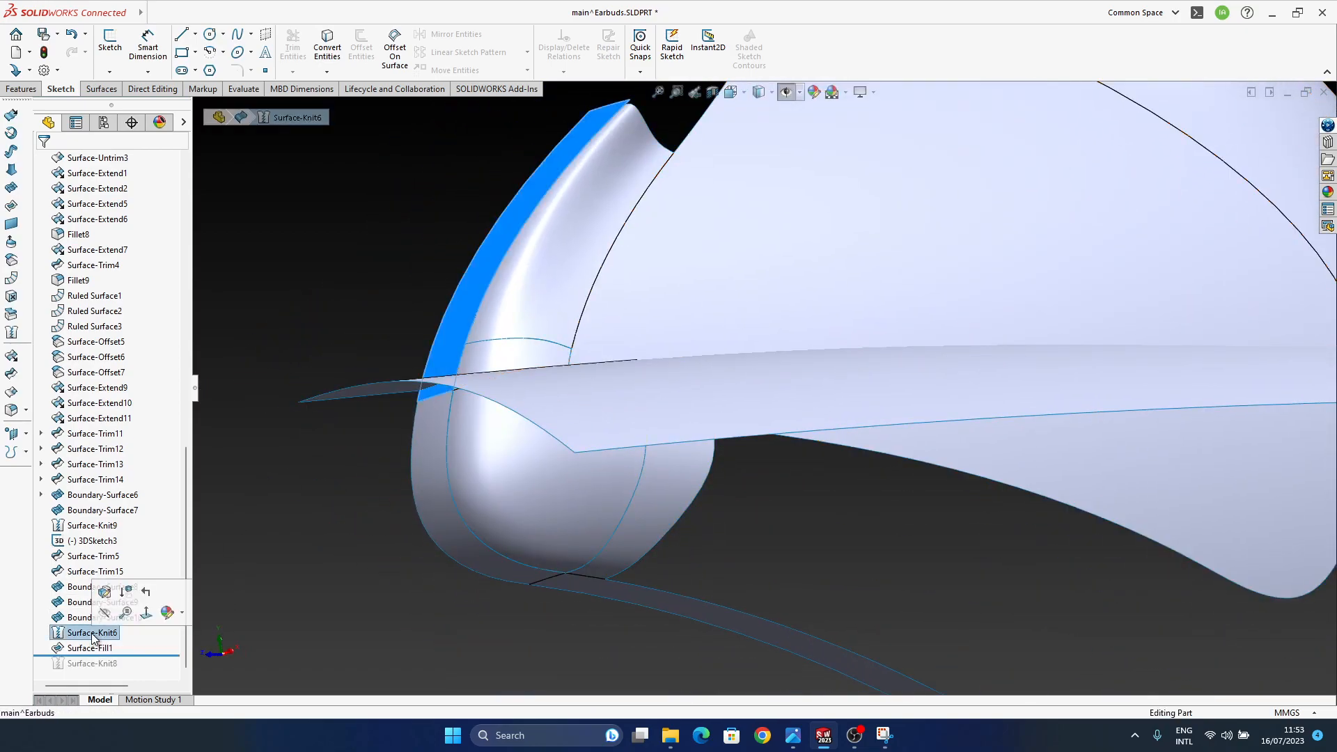
click(103, 573)
click(99, 631)
click(110, 589)
middle_drag(547, 380, 608, 382)
click(64, 162)
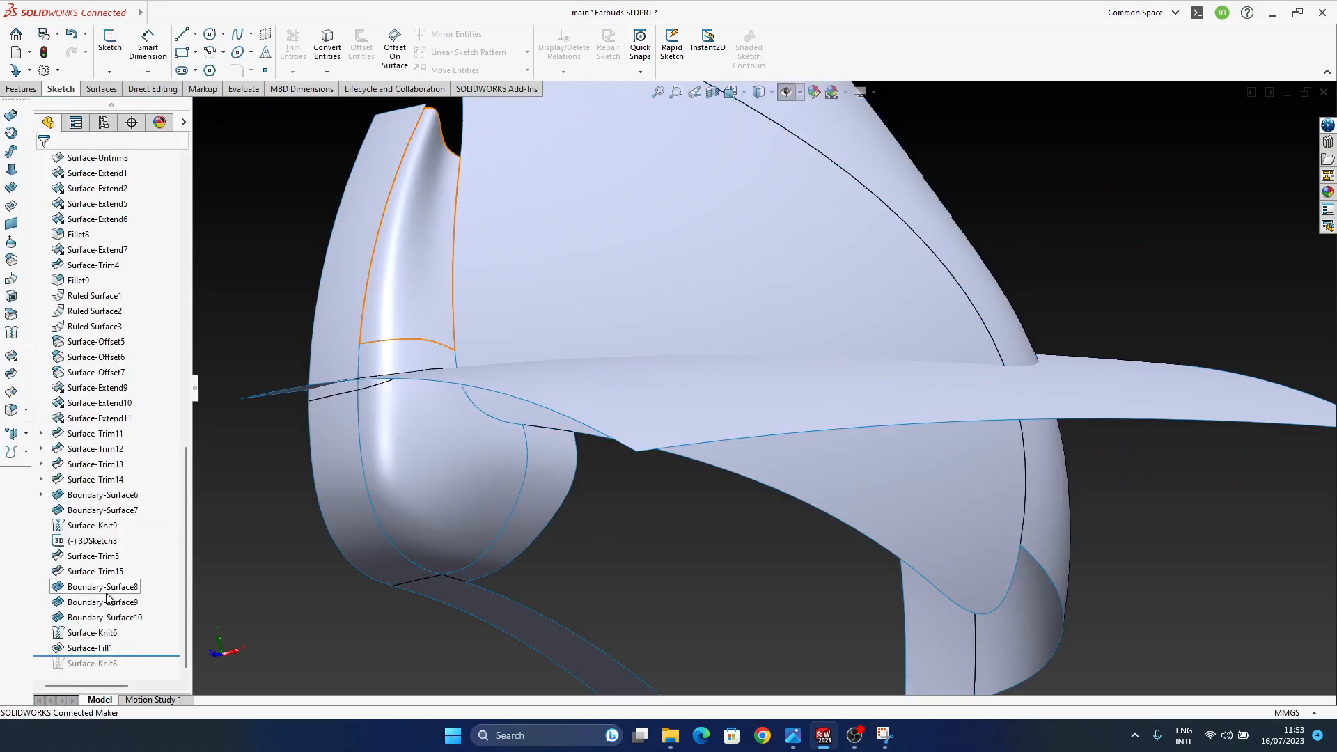
- Roll the history forward past Surface-Knit8 and accept its knit of Surface-Knit6 and Surface-Fill1 with a 0.04 mm tolerance
drag(130, 656, 123, 672)
click(104, 664)
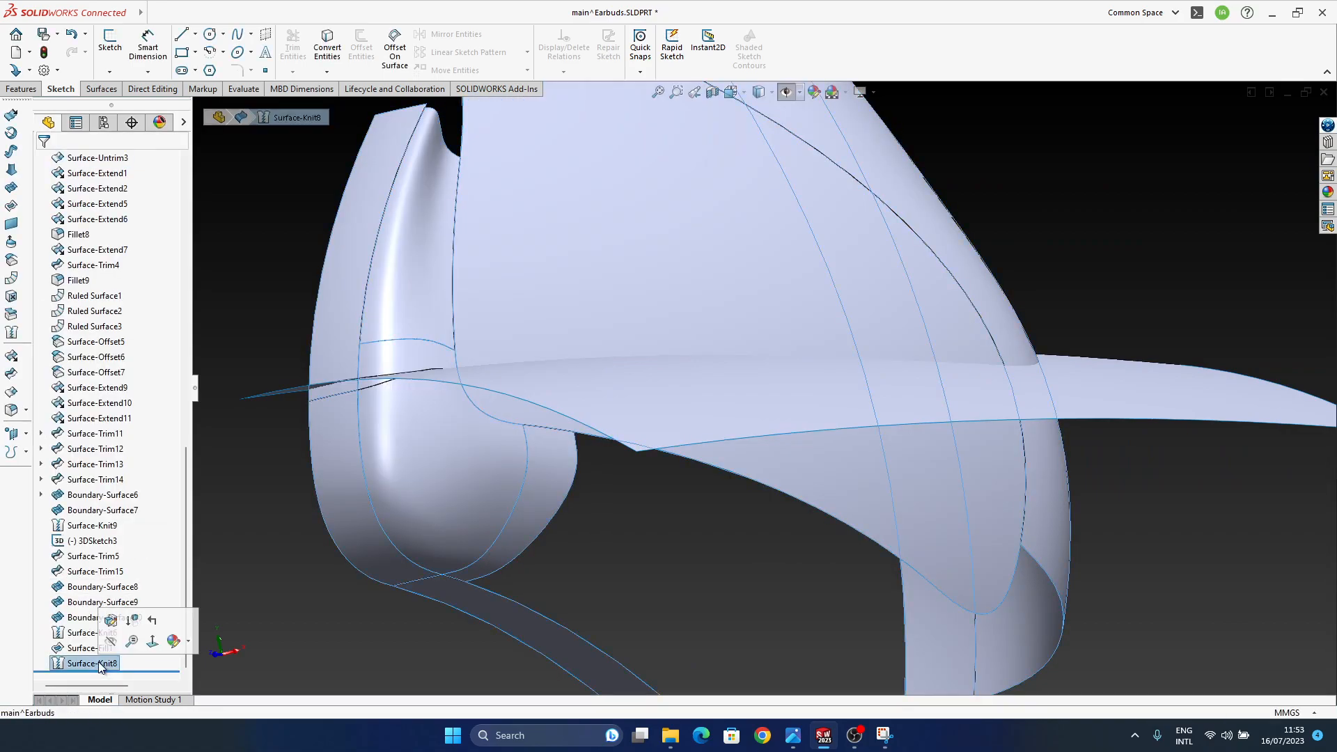
click(112, 620)
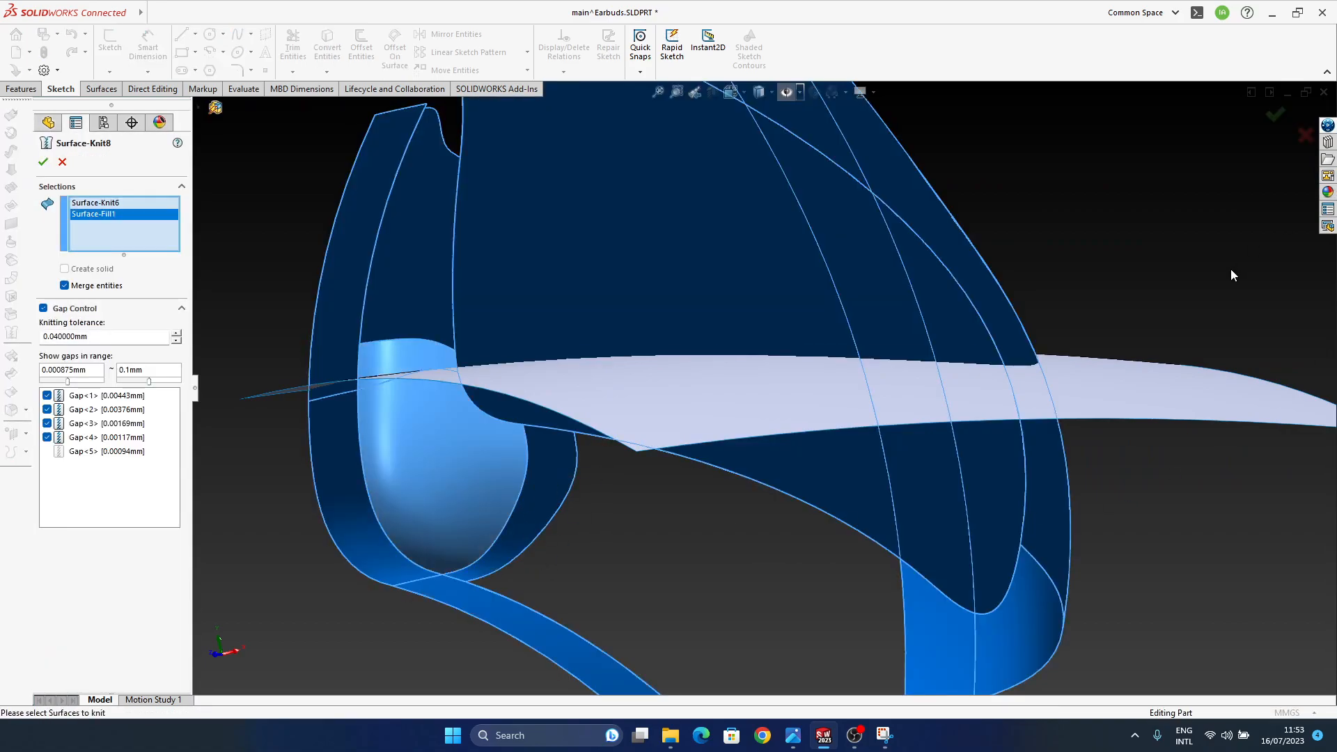
click(1280, 125)
middle_drag(696, 416, 627, 407)
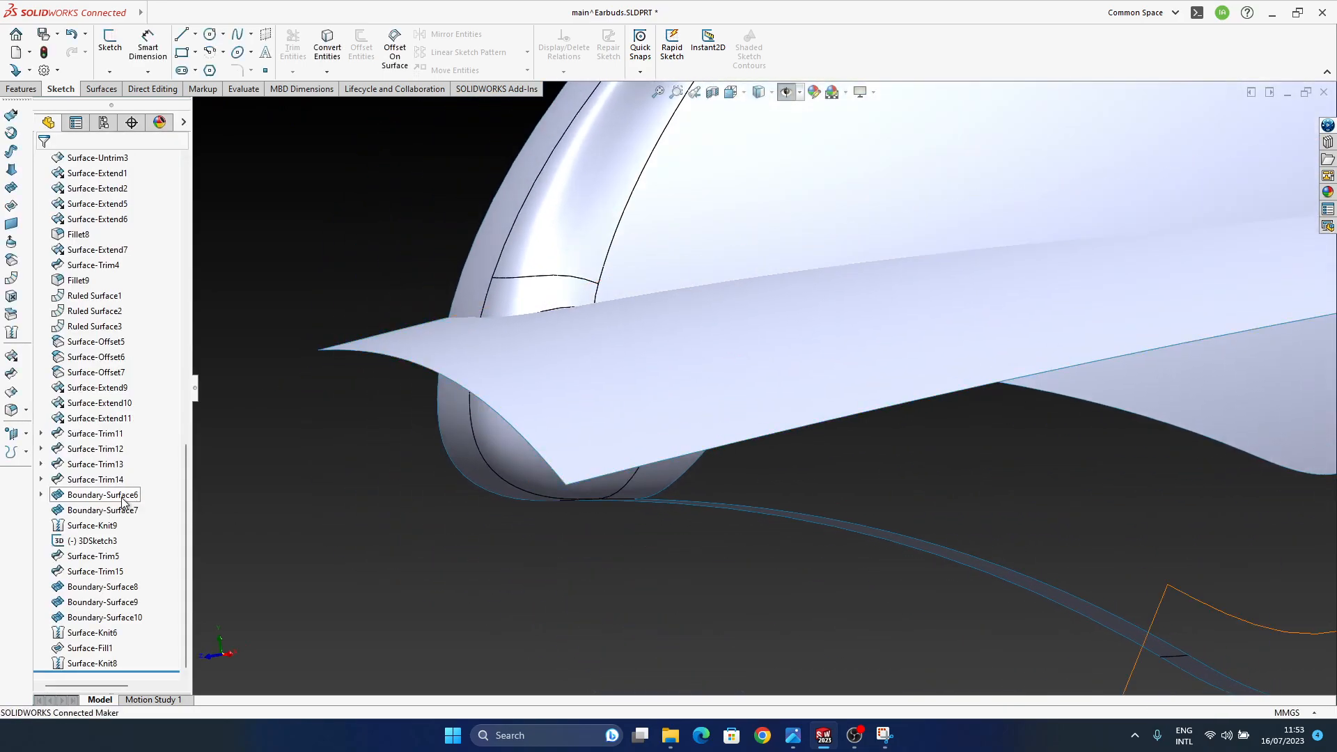
- Switch to the Earbuds assembly and show the hidden Top surface component
key(ctrl+Tab)
click(106, 79)
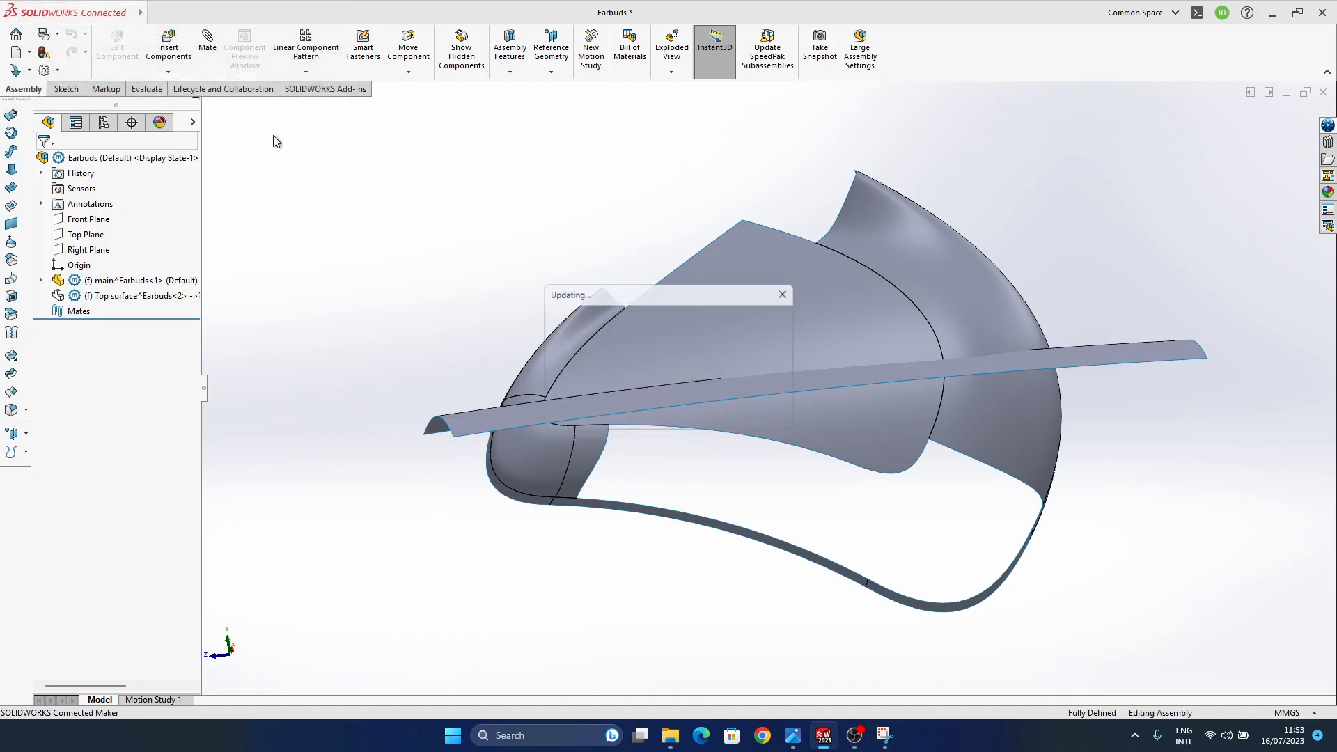
click(126, 295)
click(119, 282)
click(121, 297)
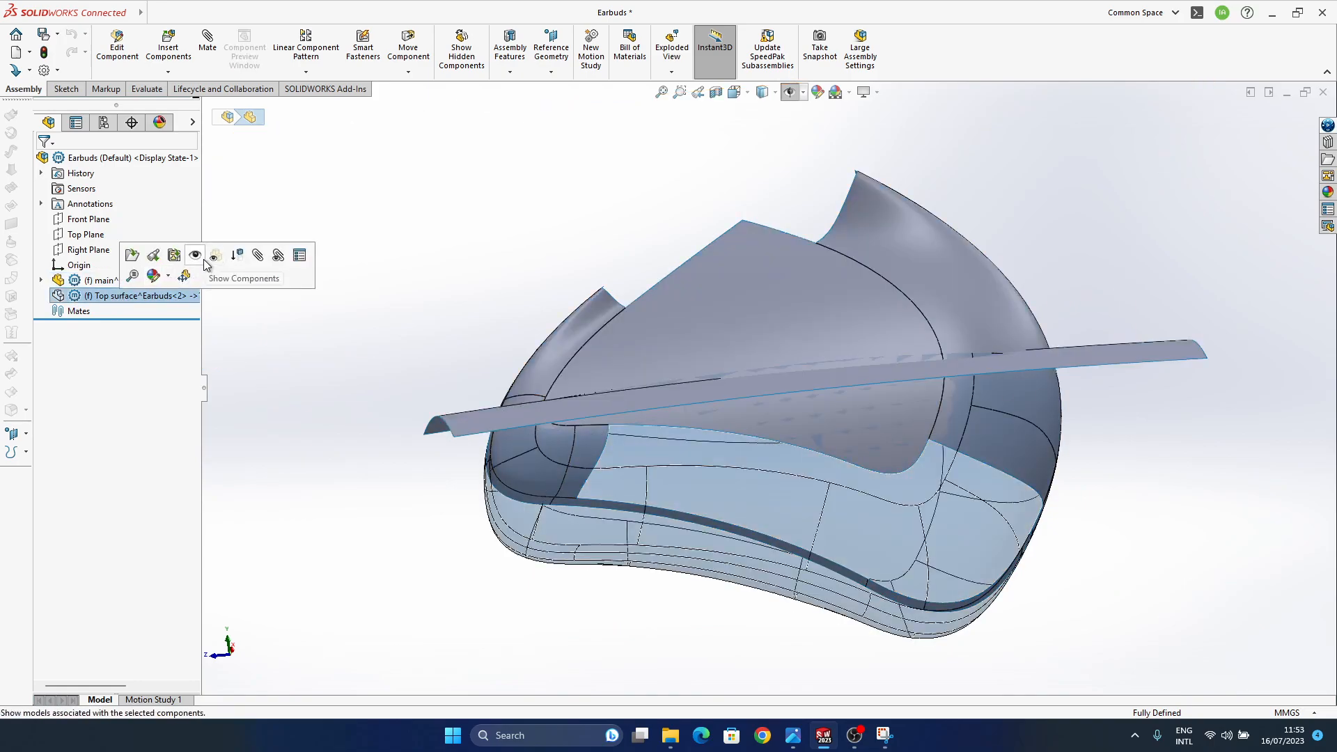
click(200, 259)
- Hide the main component and examine the Top surface component alone, including its feature history and Surface-Offset1
click(139, 280)
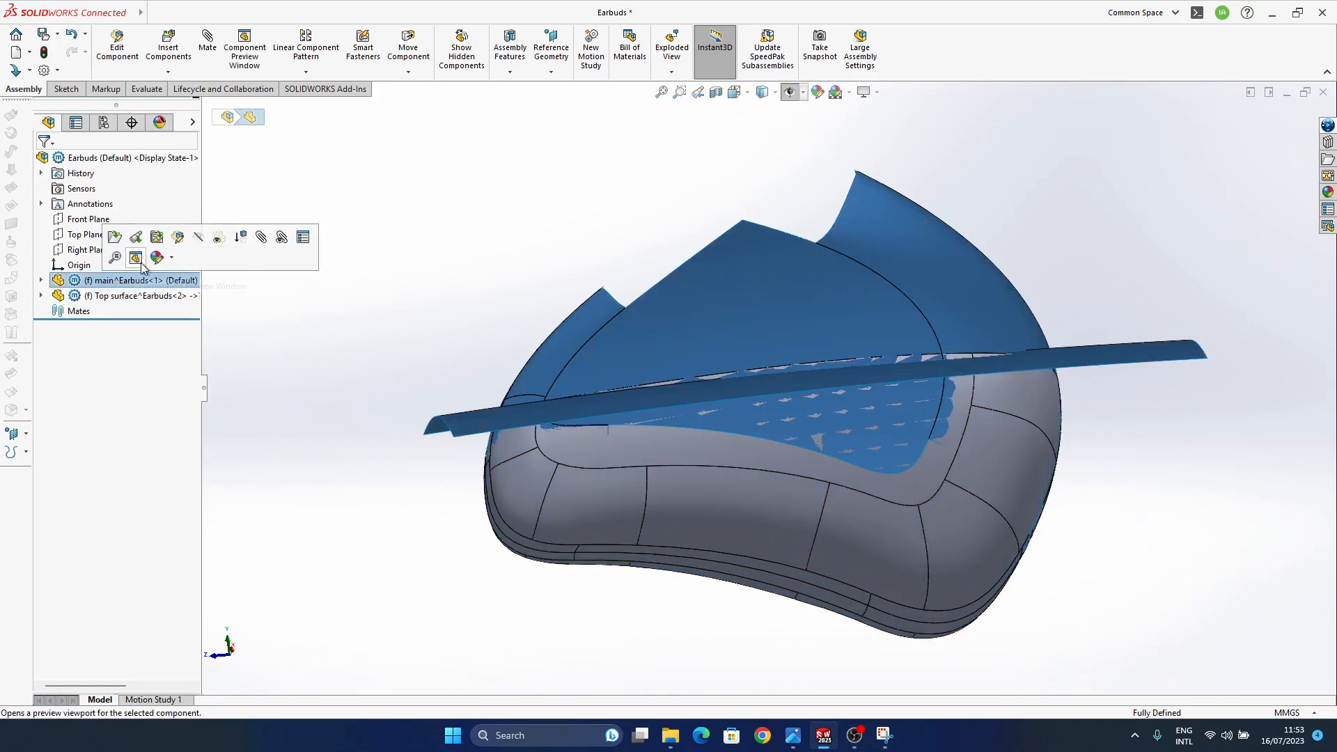
click(200, 241)
middle_drag(957, 364, 693, 513)
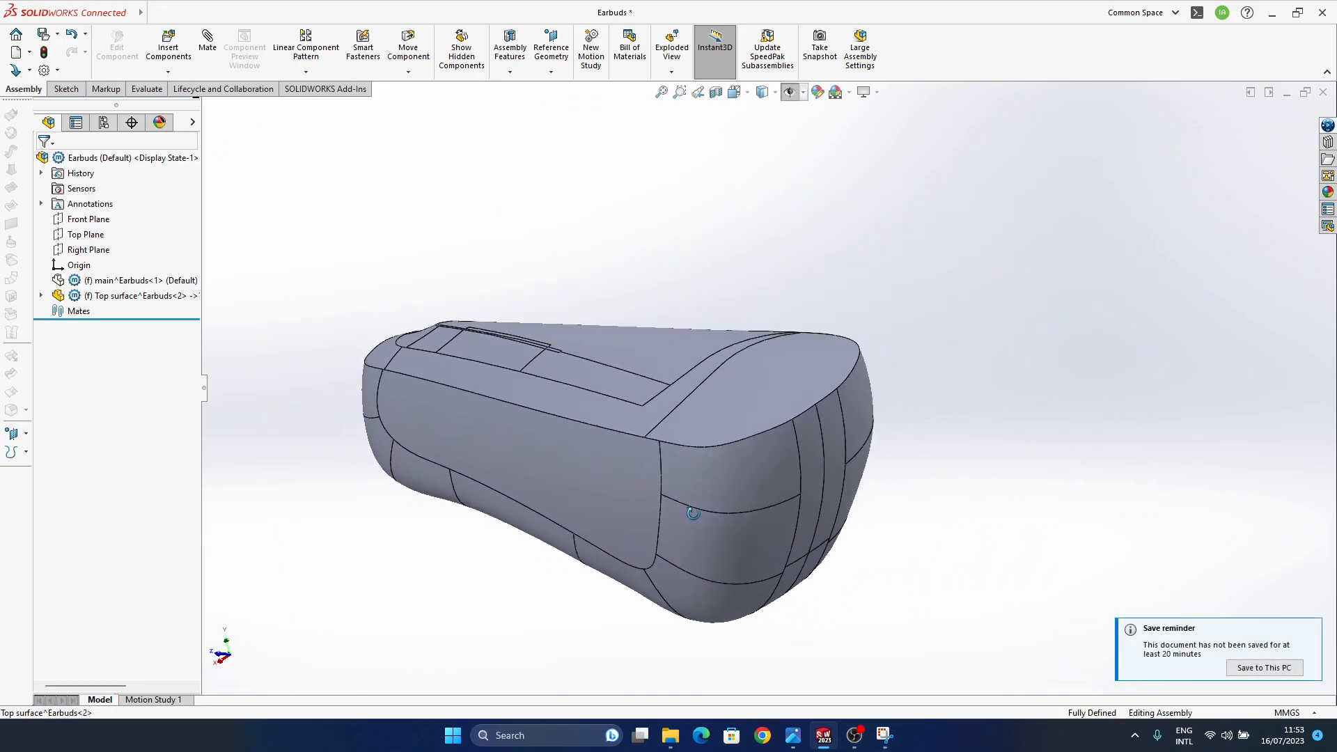
click(105, 298)
click(301, 424)
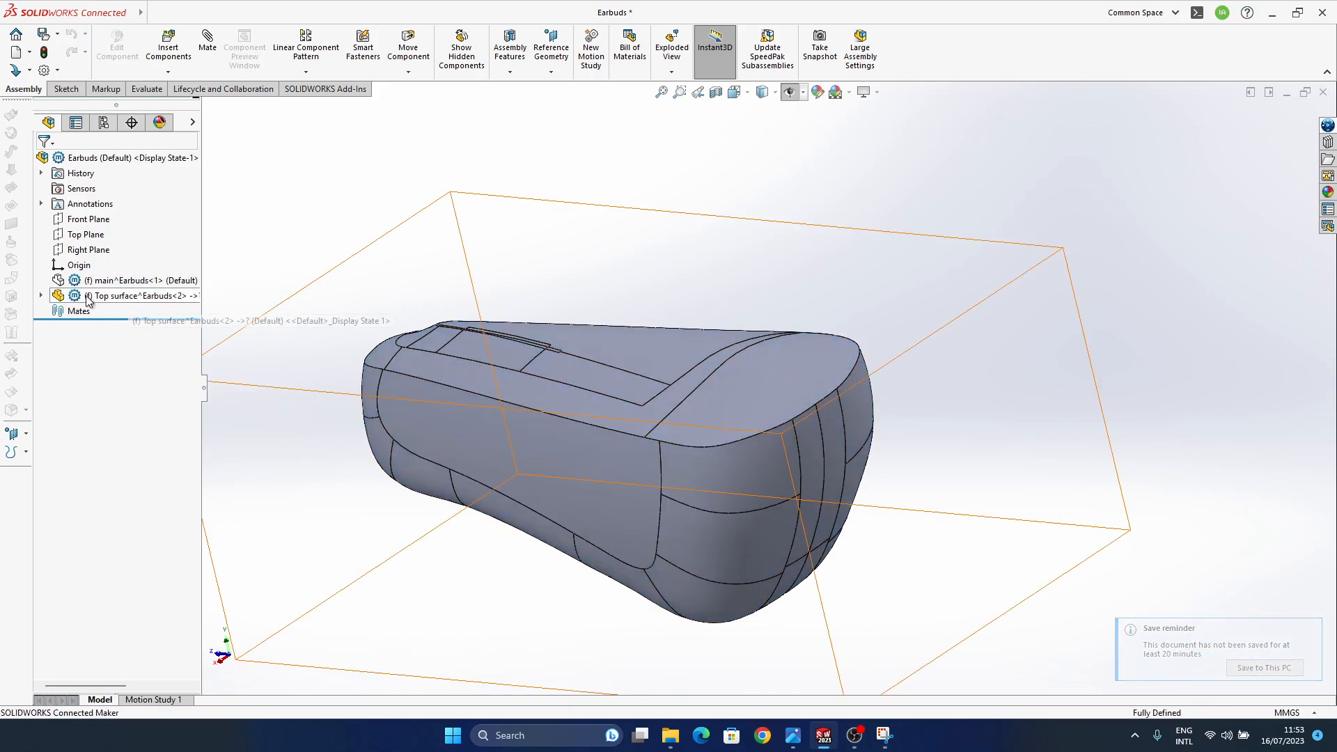
click(40, 295)
scroll(98, 554, down, 10)
scroll(106, 554, up, 10)
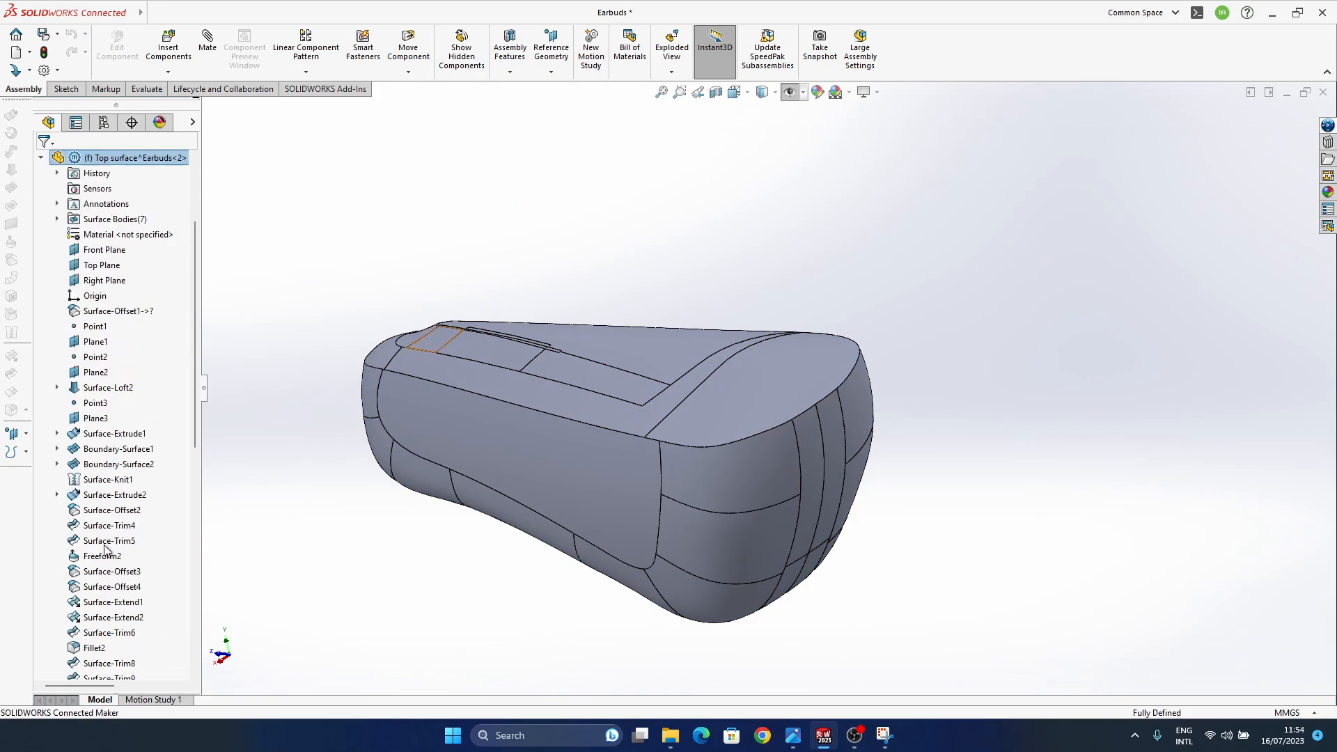
middle_drag(627, 380, 571, 334)
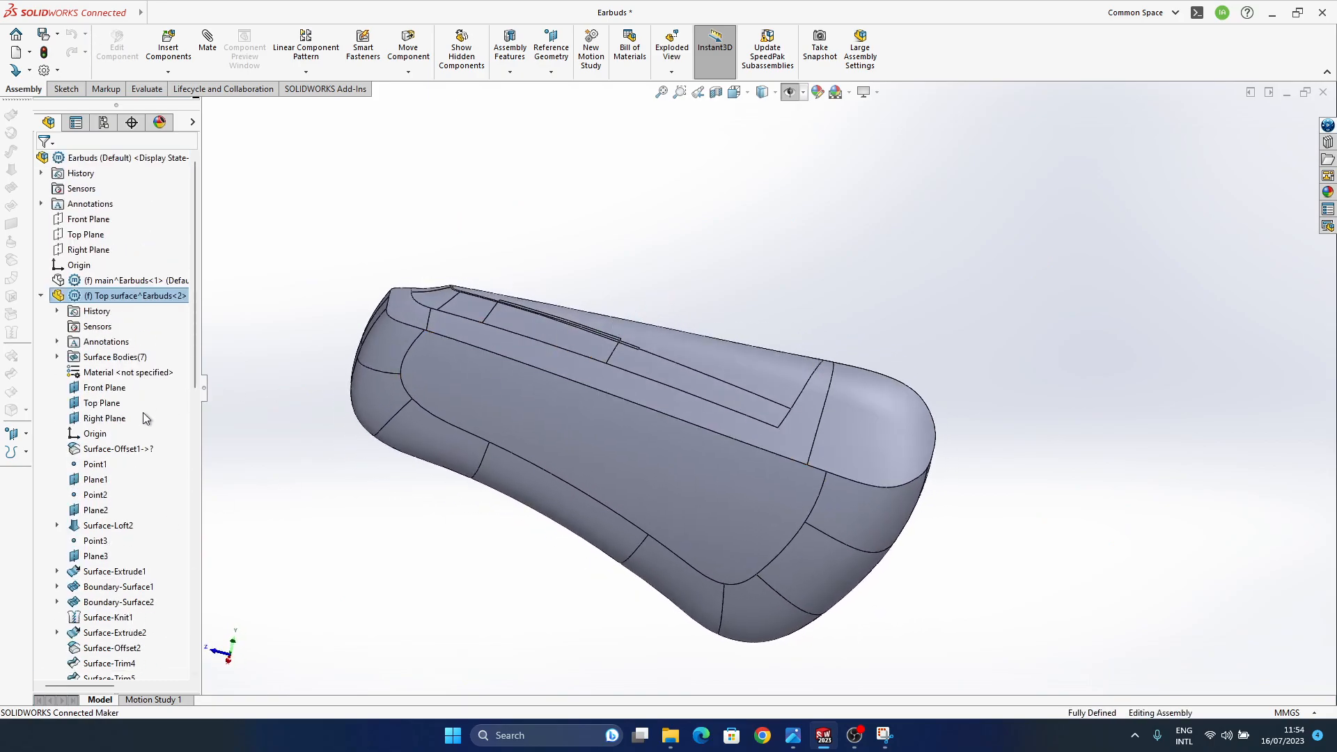
click(116, 449)
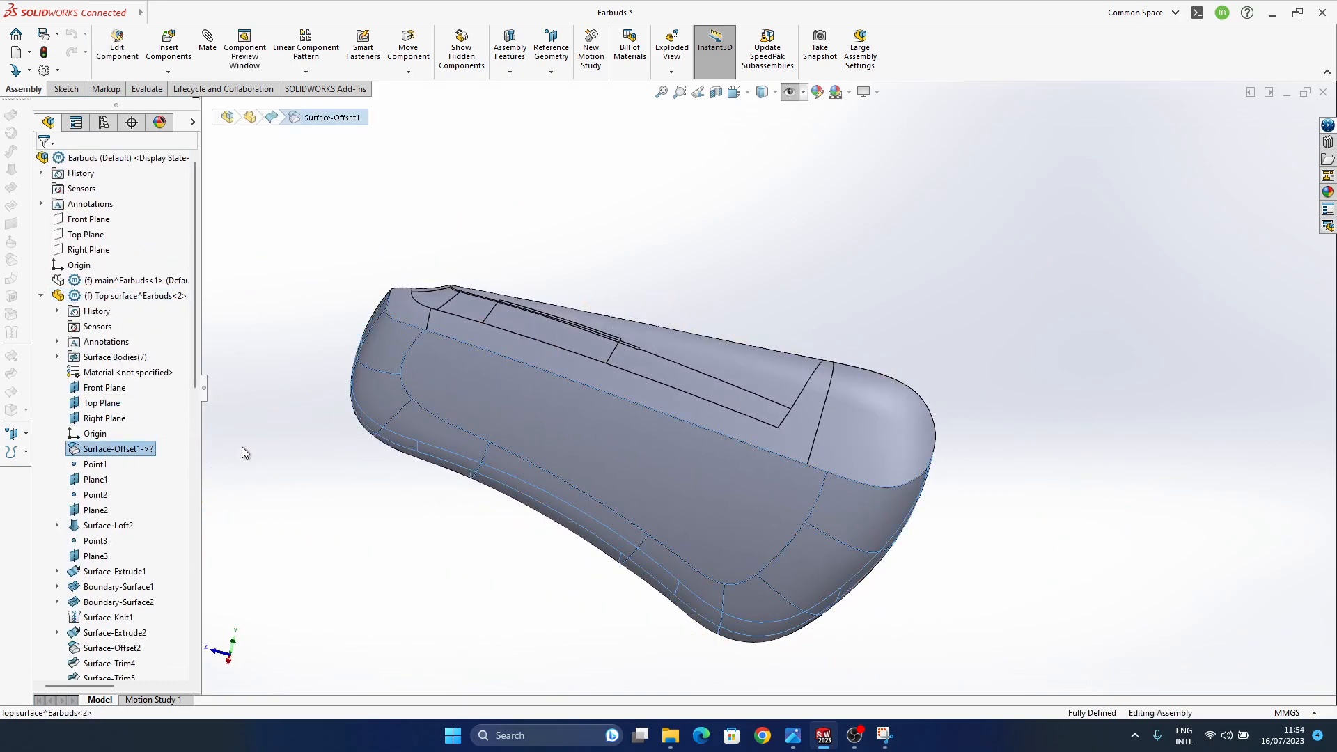
- Show the main component again and highlight the main and Top surface components in turn
click(120, 295)
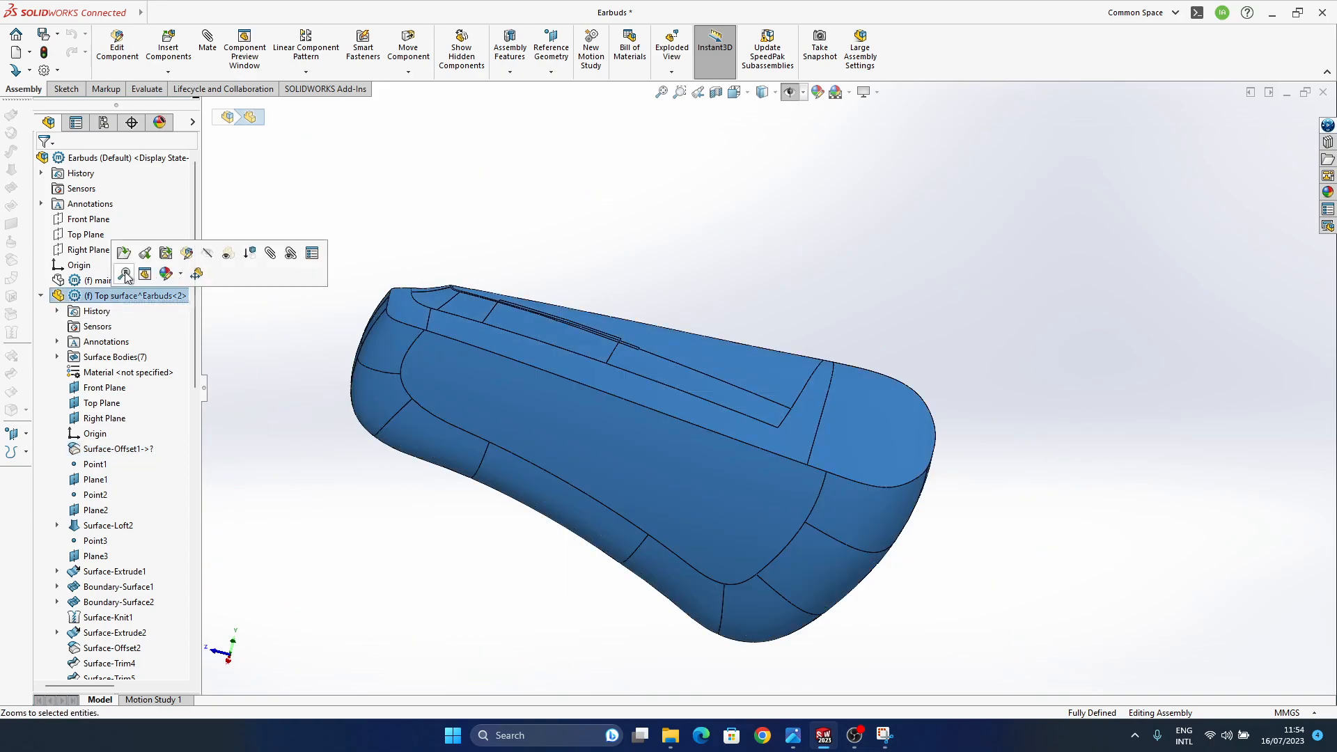
click(126, 280)
mouse_move(669, 461)
middle_down()
mouse_move(696, 383)
mouse_move(782, 296)
mouse_move(741, 361)
mouse_move(661, 328)
middle_up()
click(115, 281)
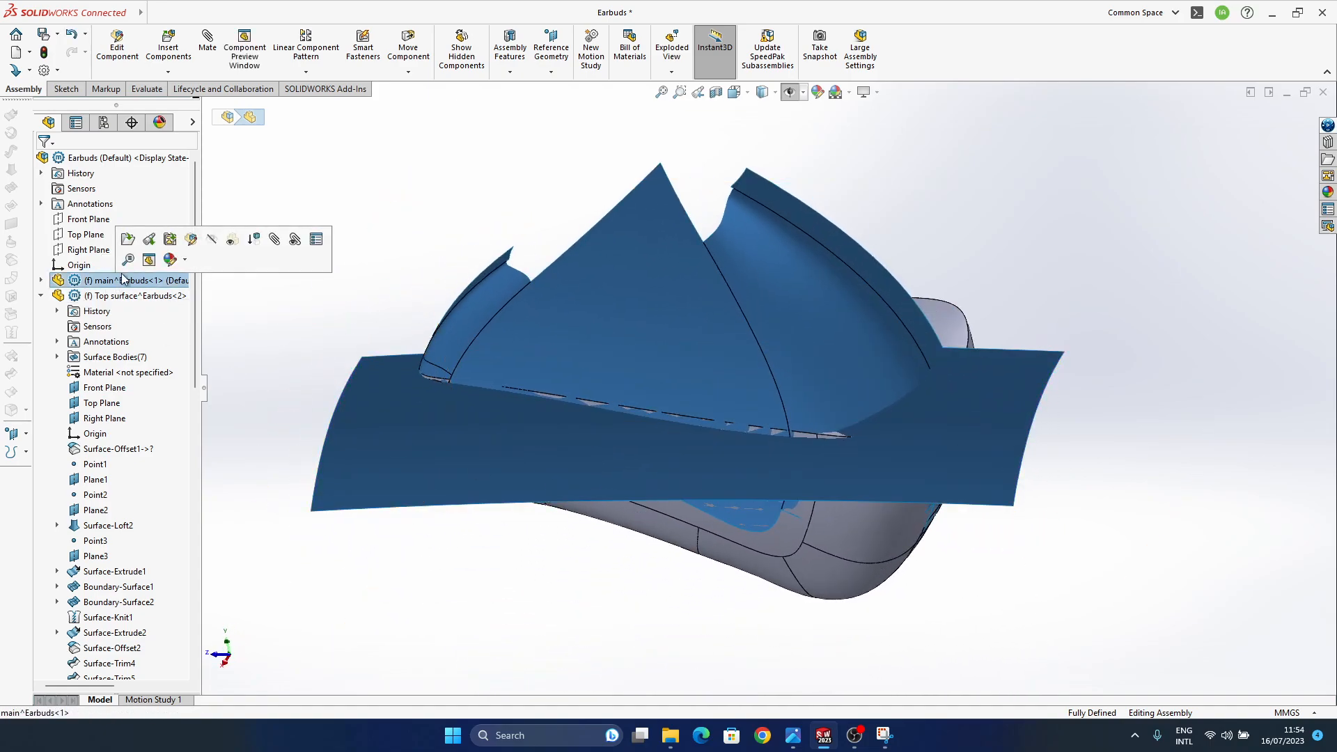
click(239, 191)
click(121, 295)
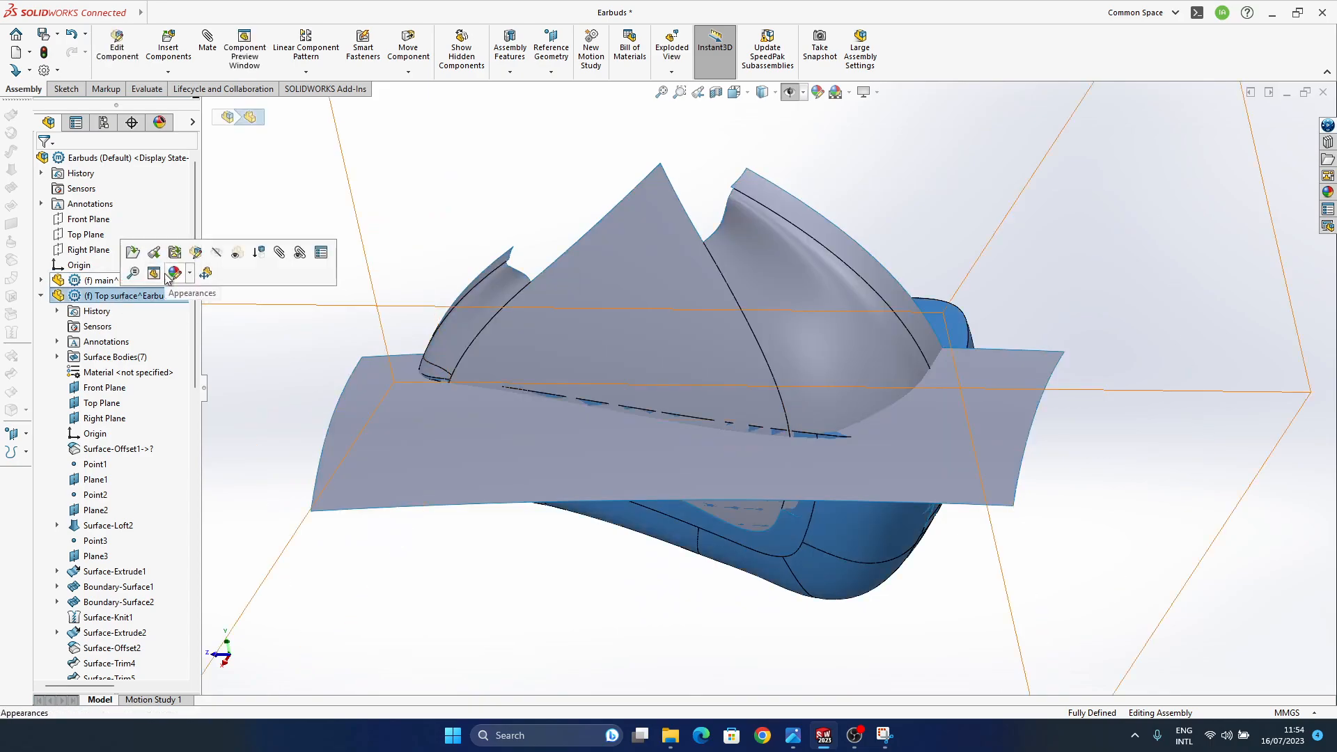
click(352, 191)
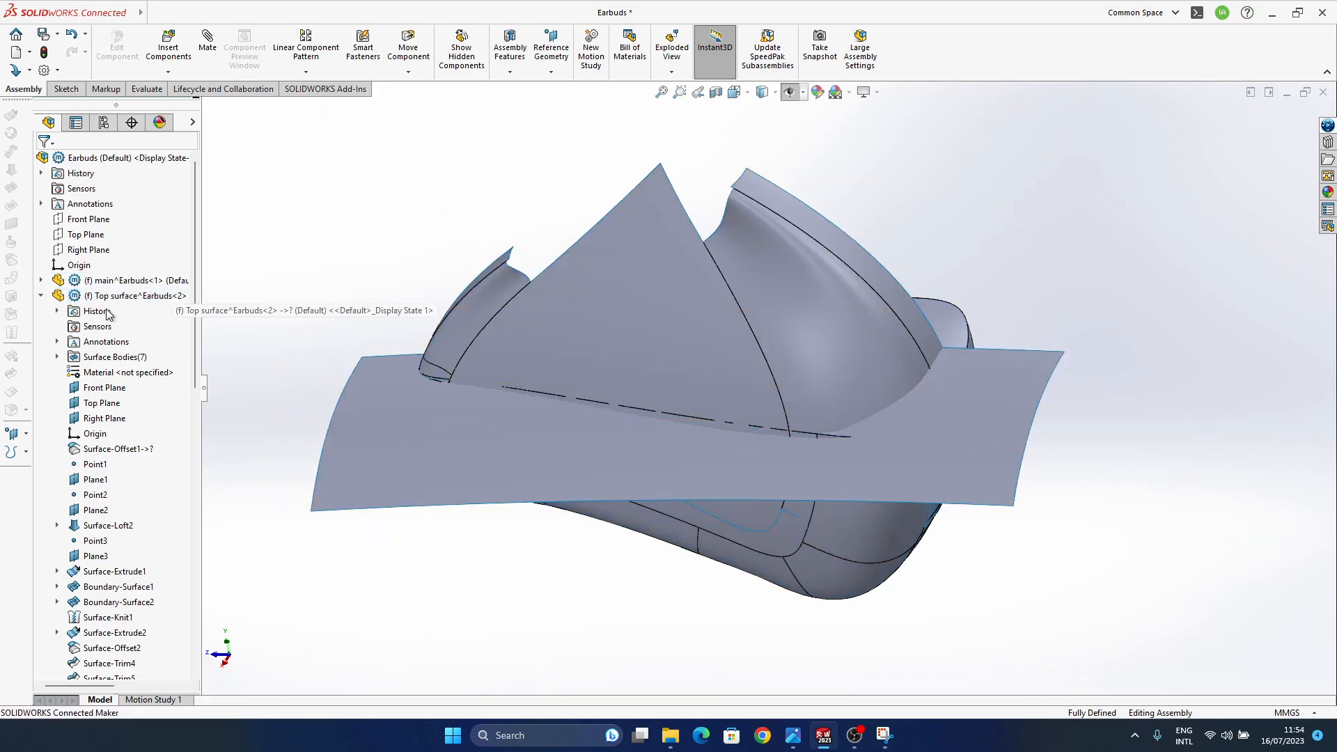
- Highlight Surface-Offset1 of the Top surface component and examine where it lies relative to the main component
click(115, 449)
middle_drag(586, 424, 557, 348)
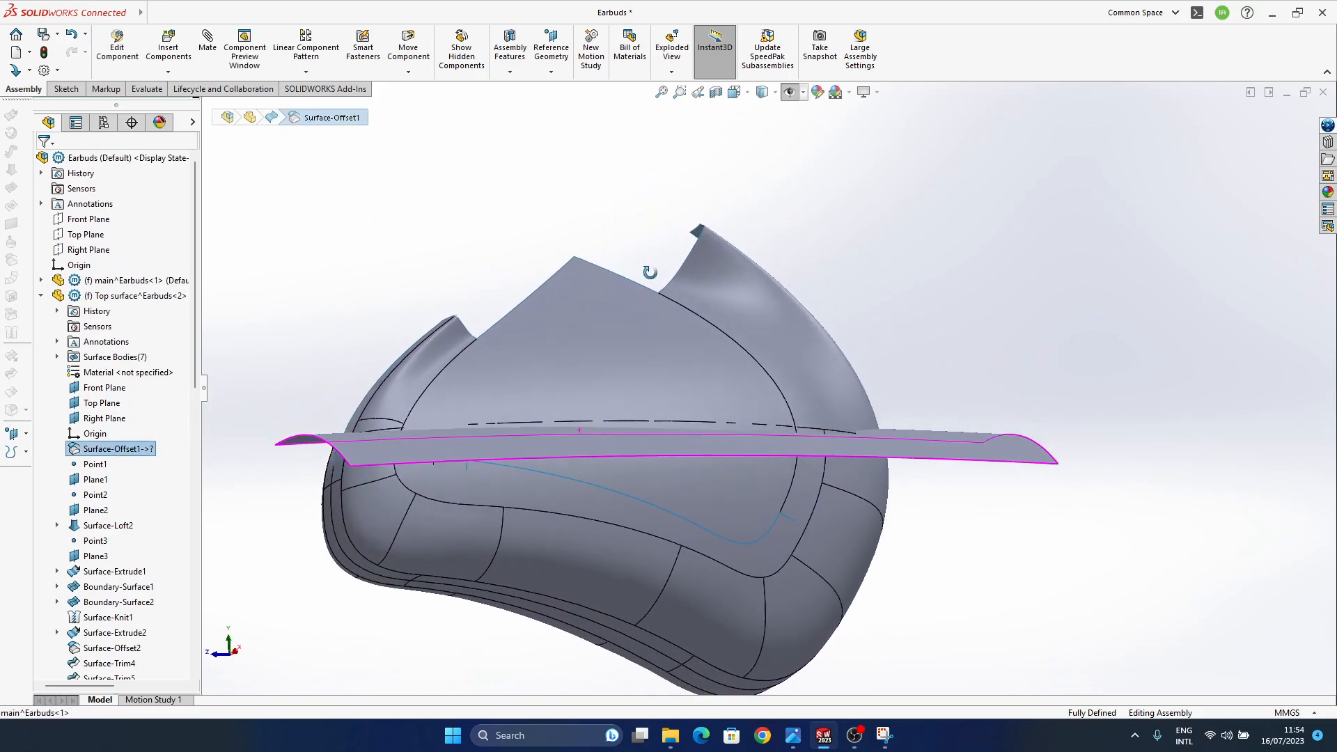
click(126, 450)
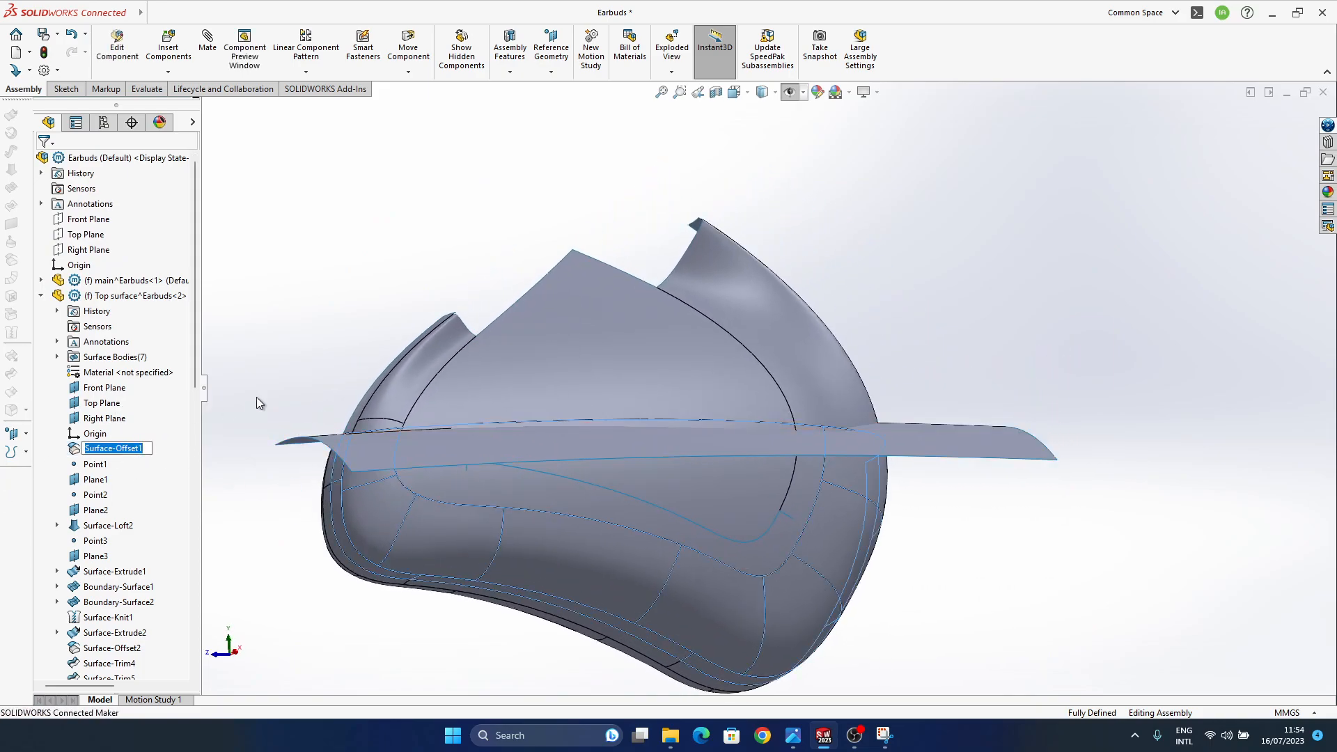
click(248, 431)
ctrl+middle_drag(450, 468, 588, 365)
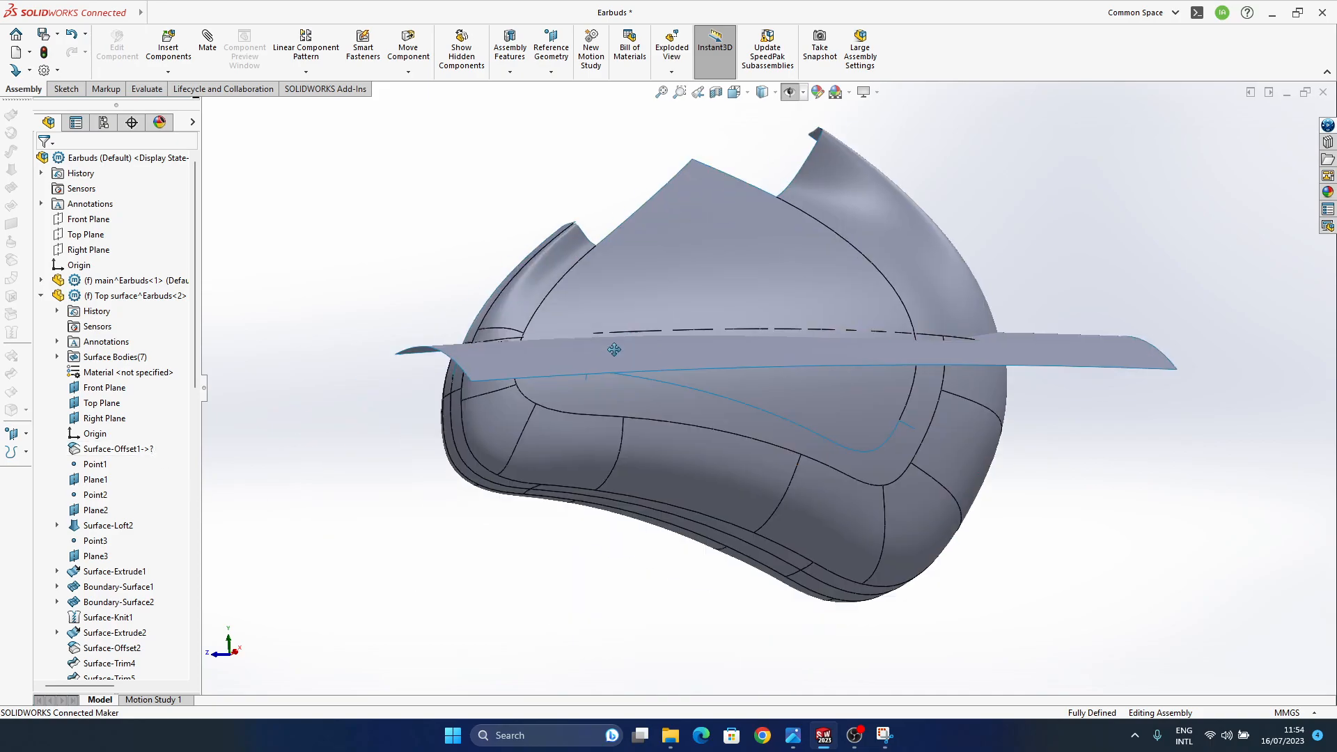
- Browse the feature histories of both components and compare which geometry belongs to main and which to Top surface
click(118, 296)
click(40, 283)
scroll(159, 655, down, 15)
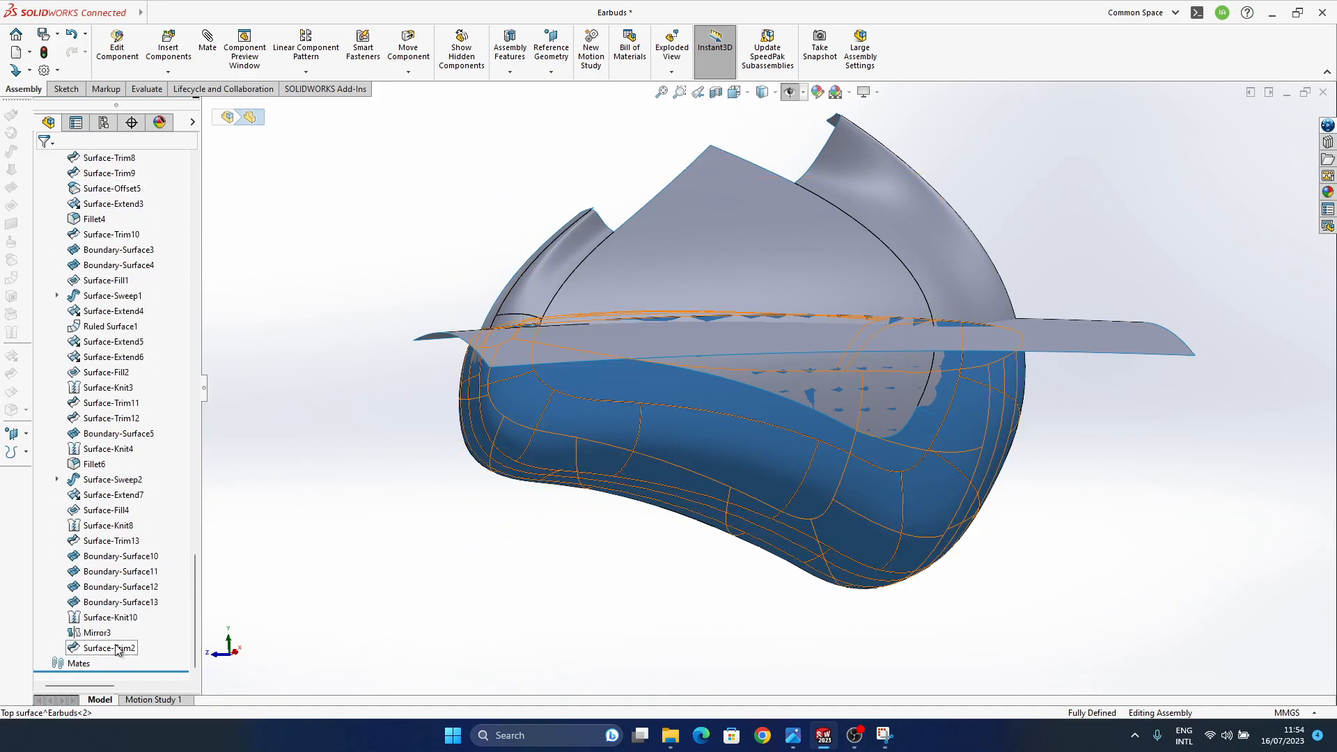
scroll(118, 647, up, 15)
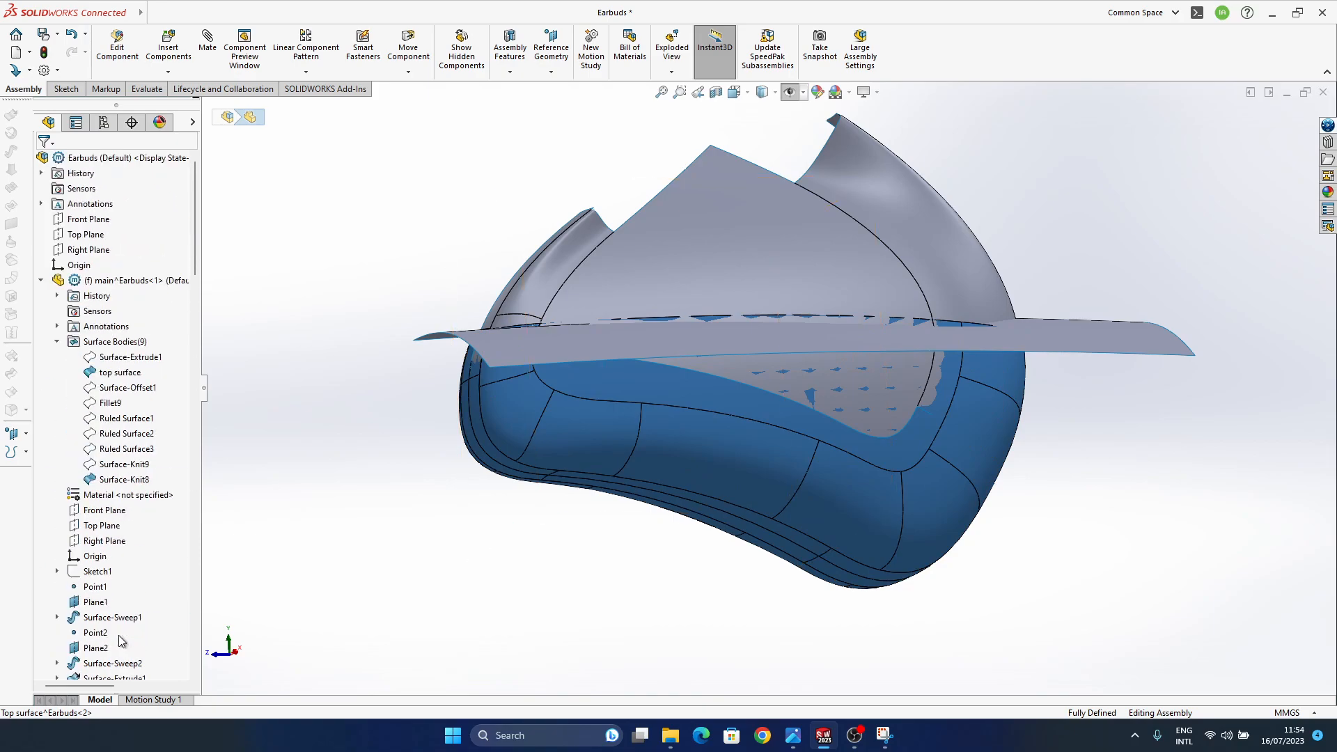
click(41, 283)
click(132, 295)
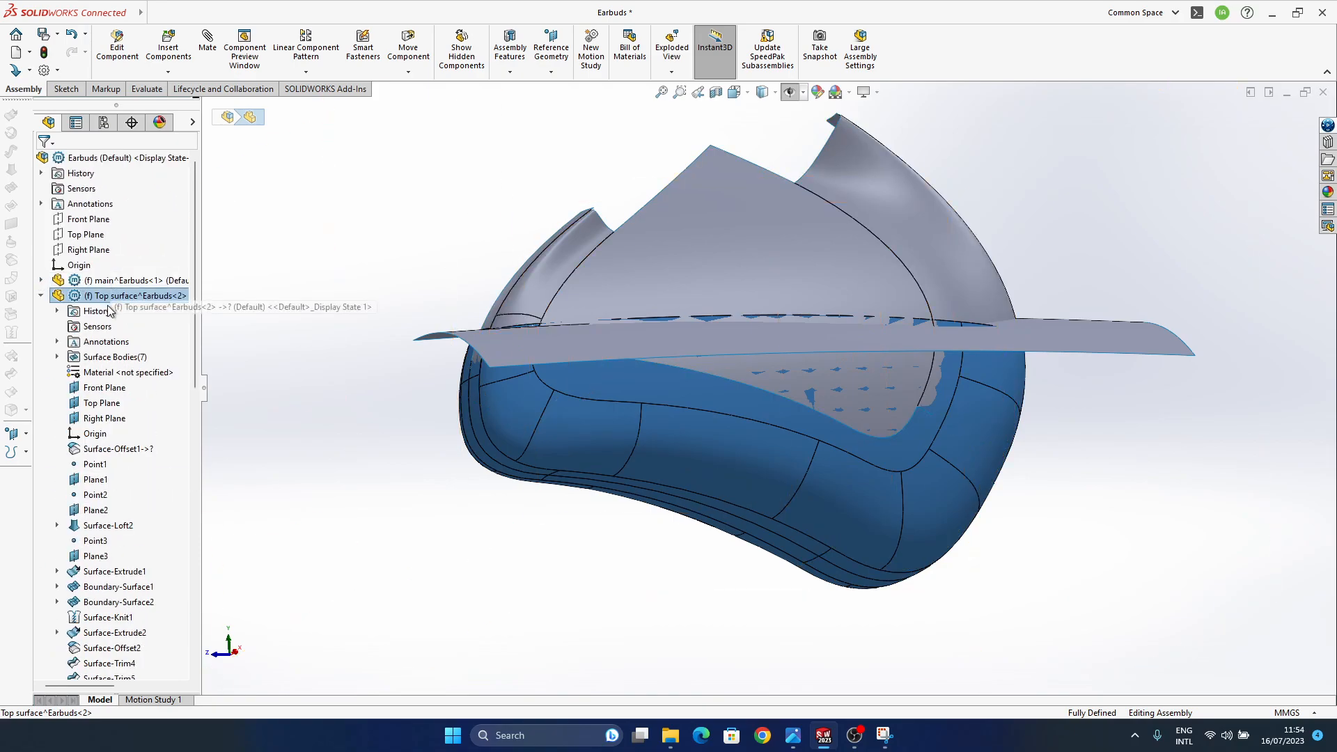
click(123, 280)
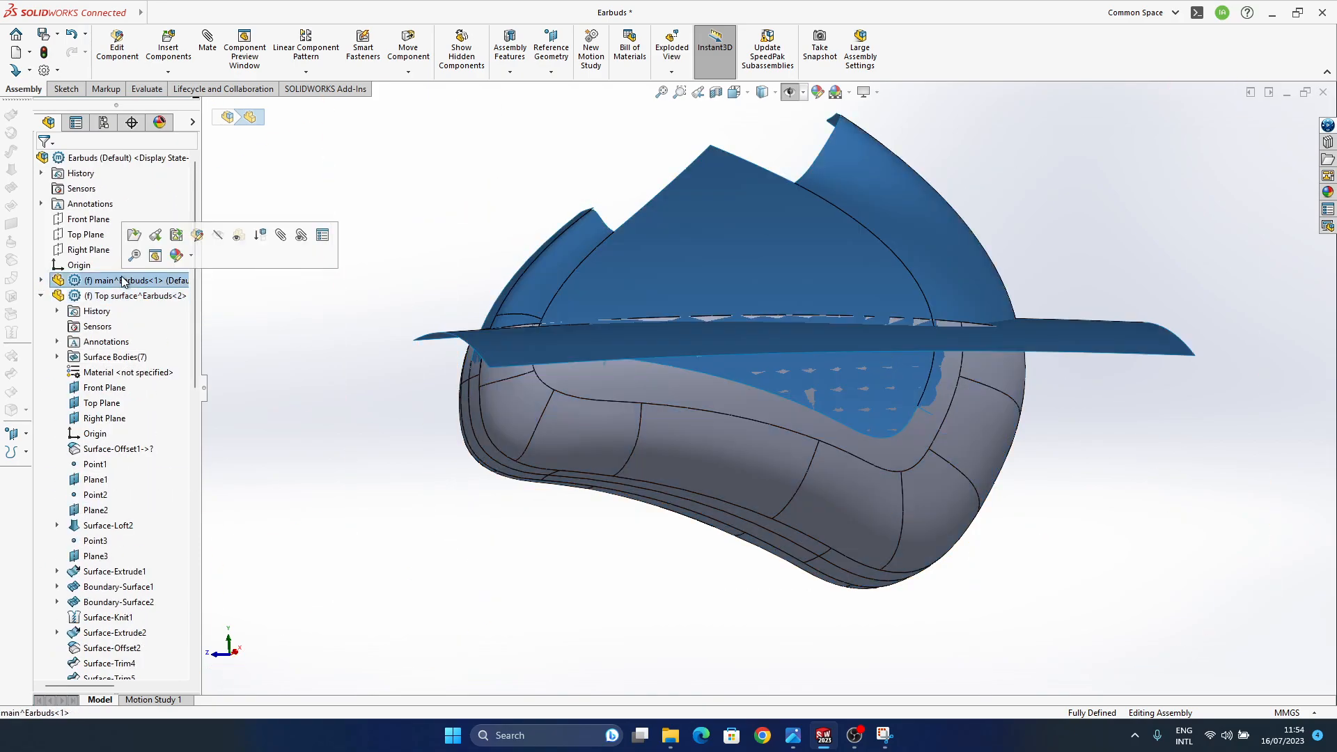
click(122, 296)
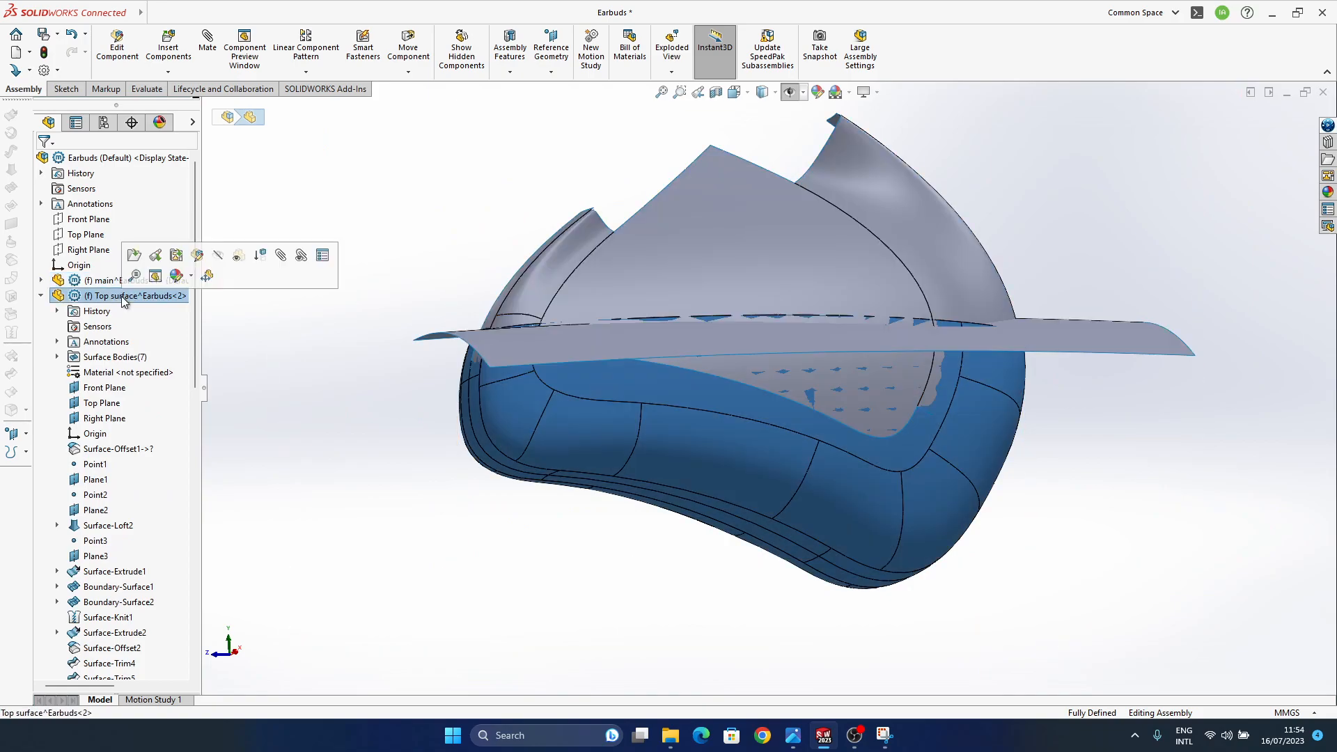
- Highlight Mirror3 and Surface-Trim2 of the Top surface component and inspect their geometry around the wide end
click(41, 280)
scroll(122, 564, down, 1)
scroll(123, 575, down, 5)
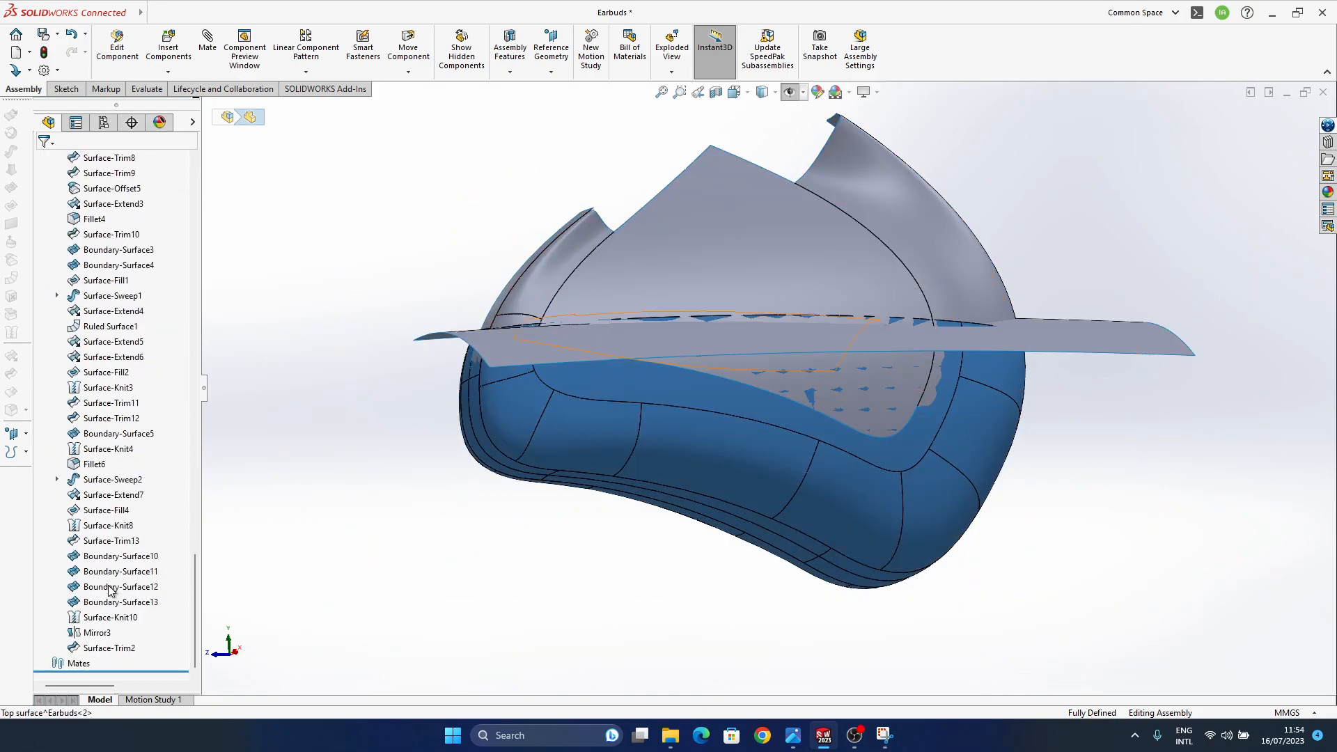
click(108, 636)
middle_drag(811, 342, 686, 294)
ctrl+click(113, 652)
middle_drag(559, 417, 636, 417)
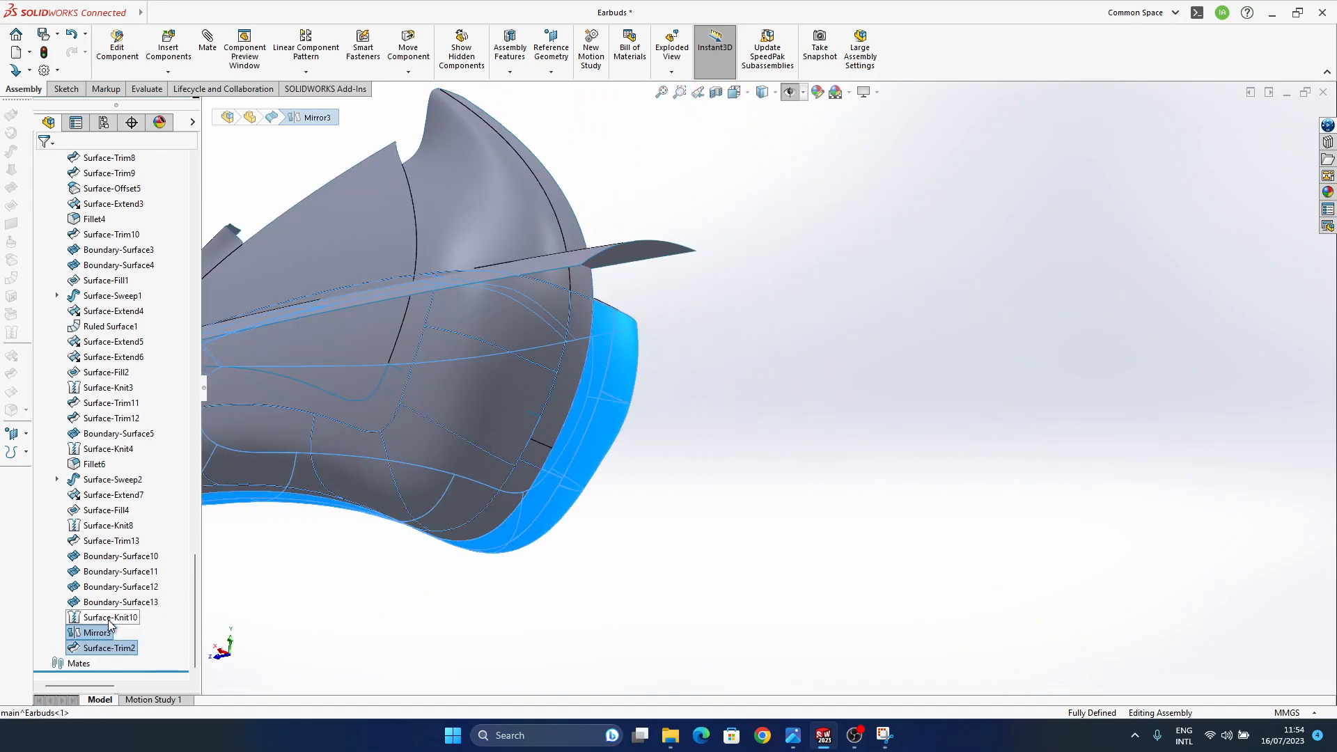
scroll(114, 318, up, 15)
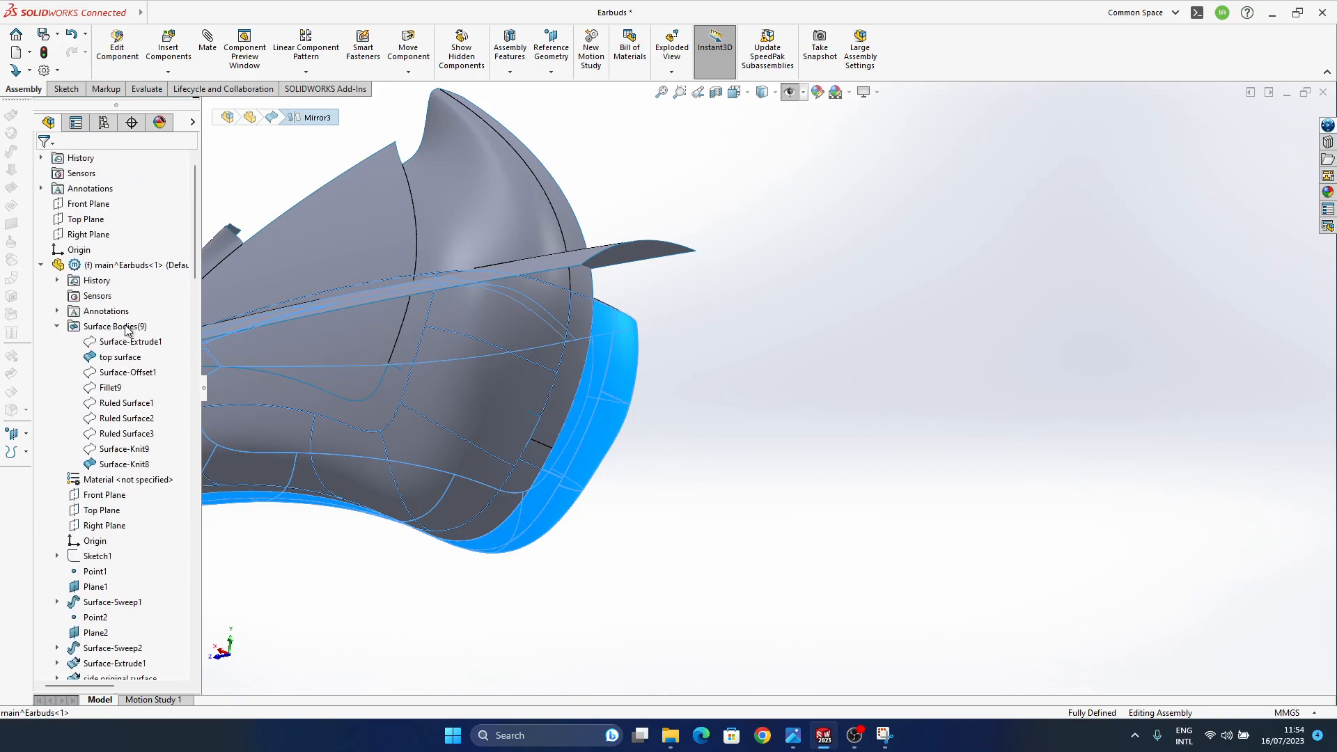
- Open the main part in its own window, review its feature history and save the part
click(119, 282)
click(150, 253)
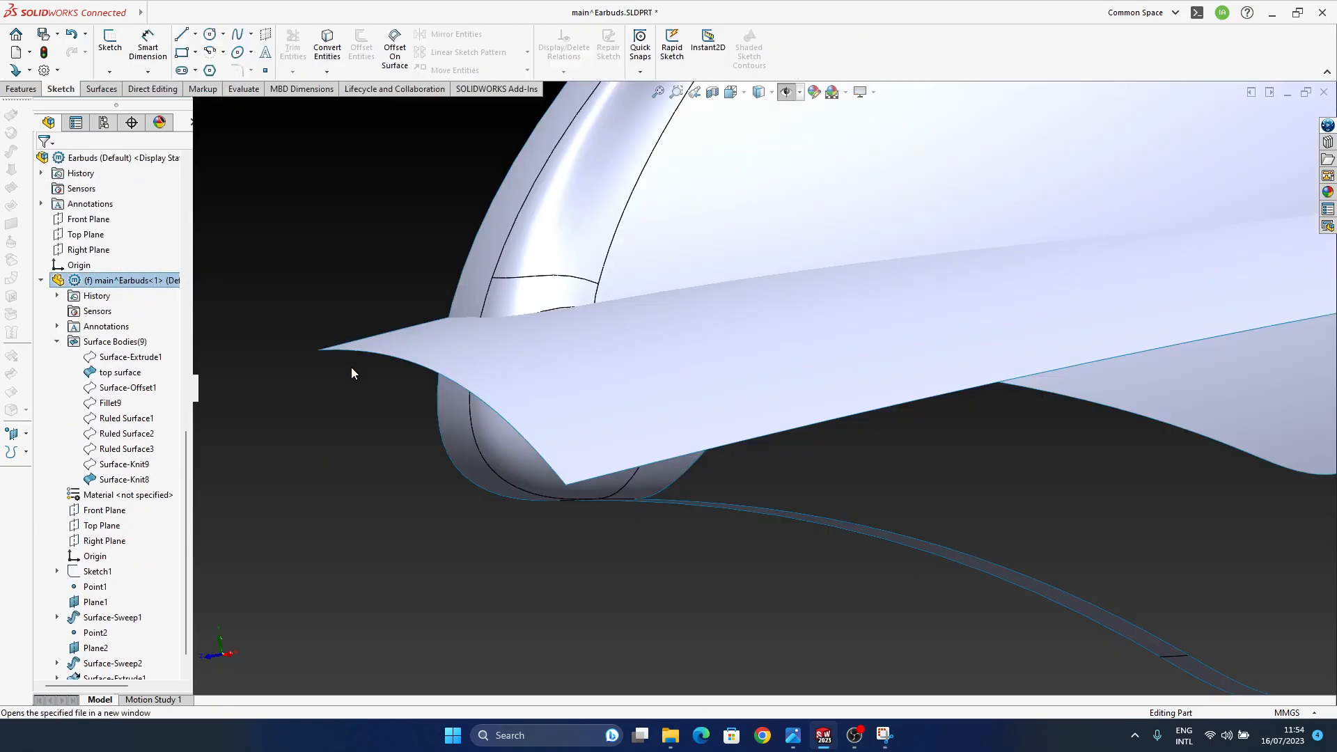
middle_drag(592, 418, 566, 364)
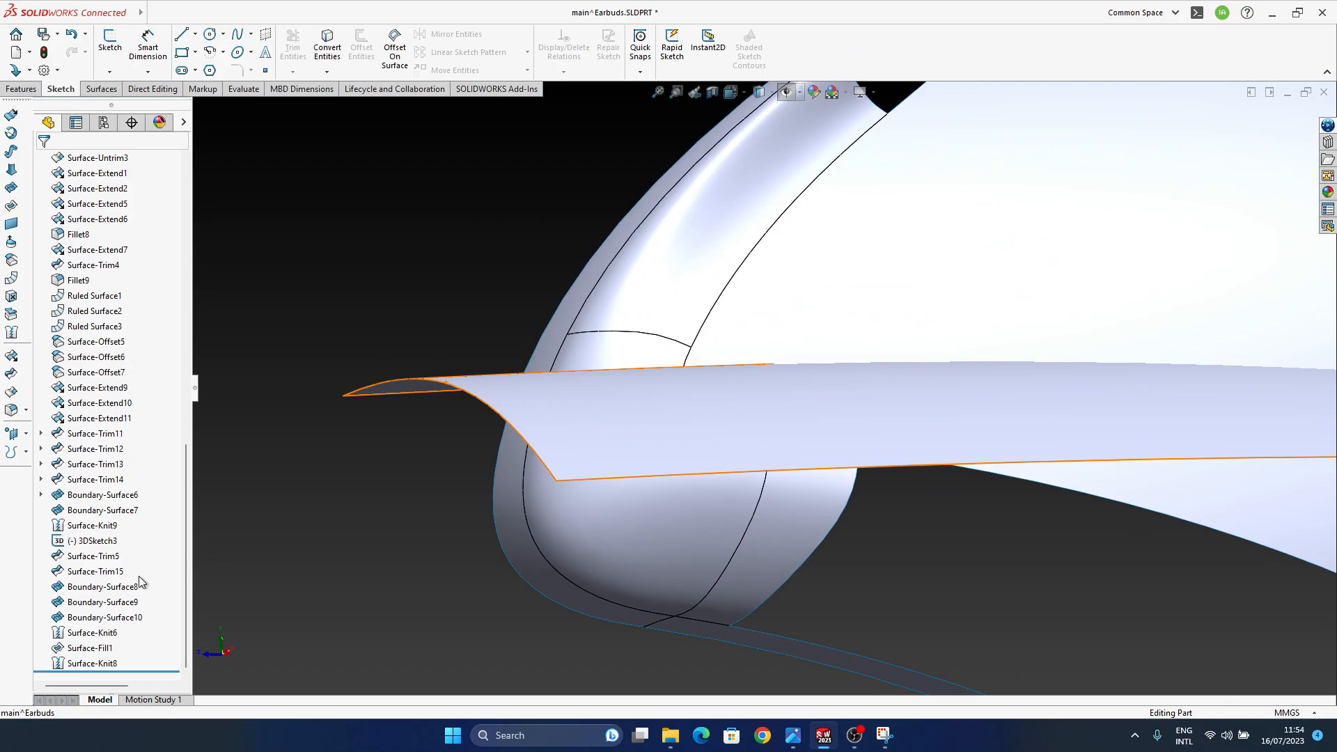
scroll(125, 592, up, 15)
scroll(110, 617, down, 15)
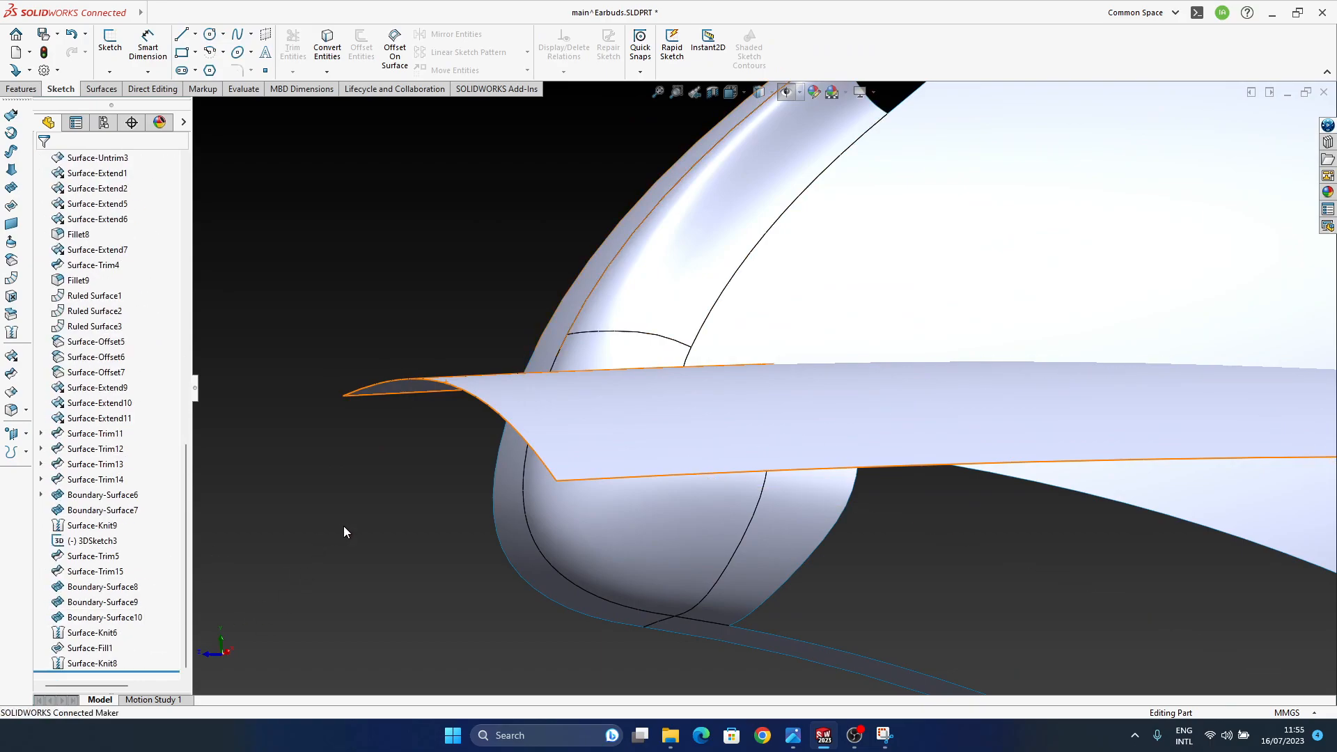
key(ctrl+s)
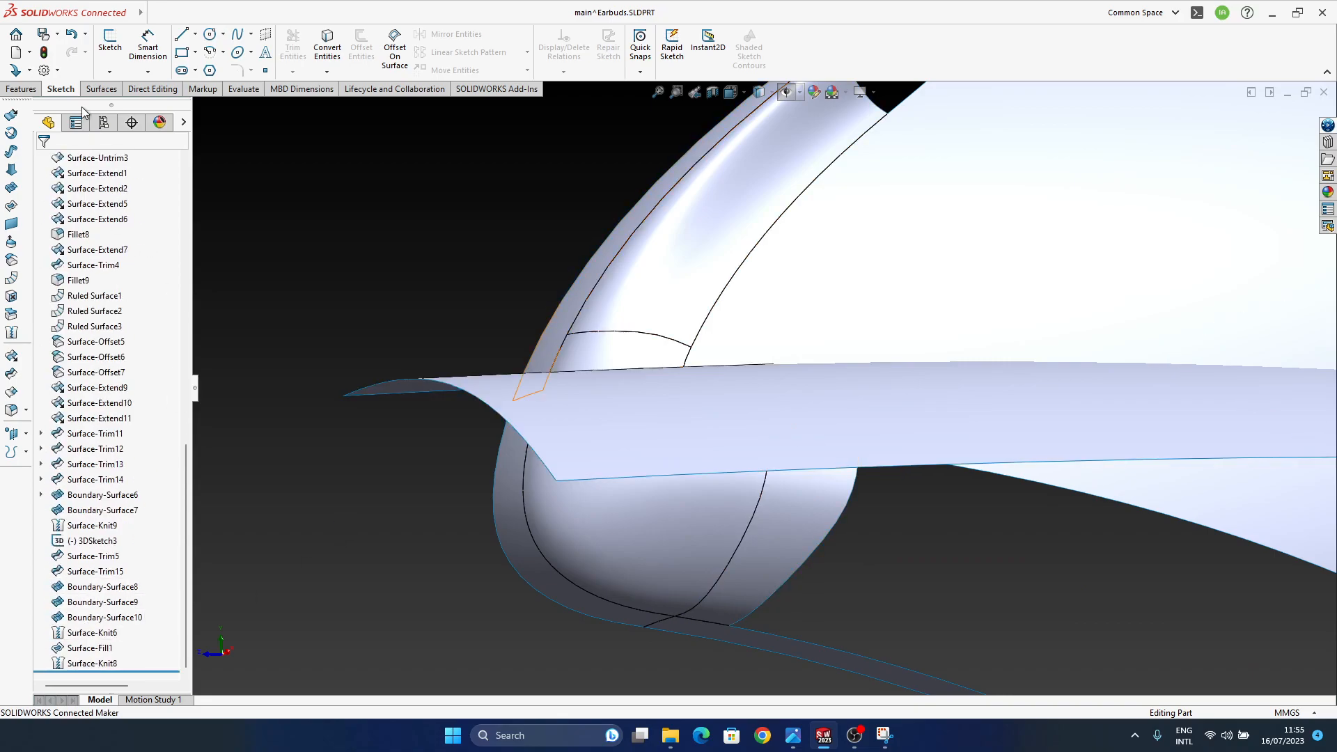
- Return to the Earbuds assembly and highlight Top surface's Mirror3 and main's Surface-Knit8 to compare their geometry
key(ctrl+Tab)
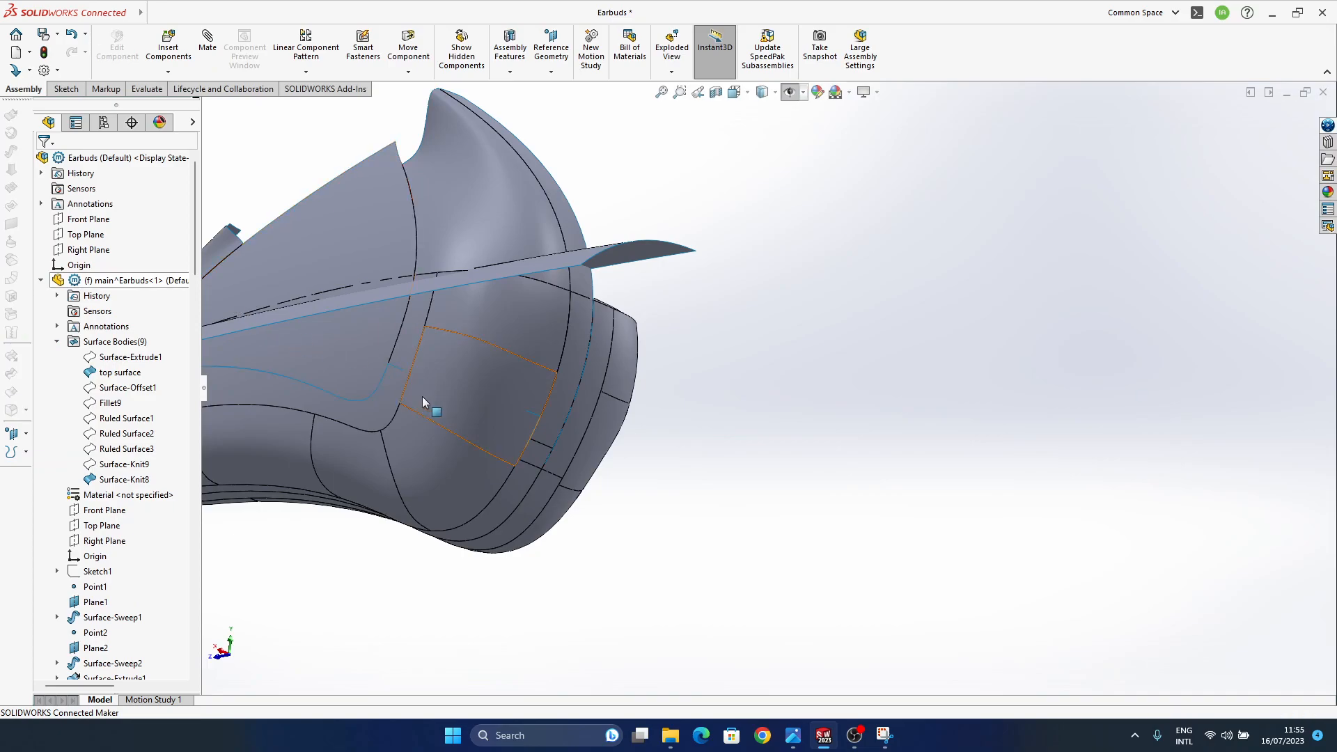
drag(196, 255, 184, 680)
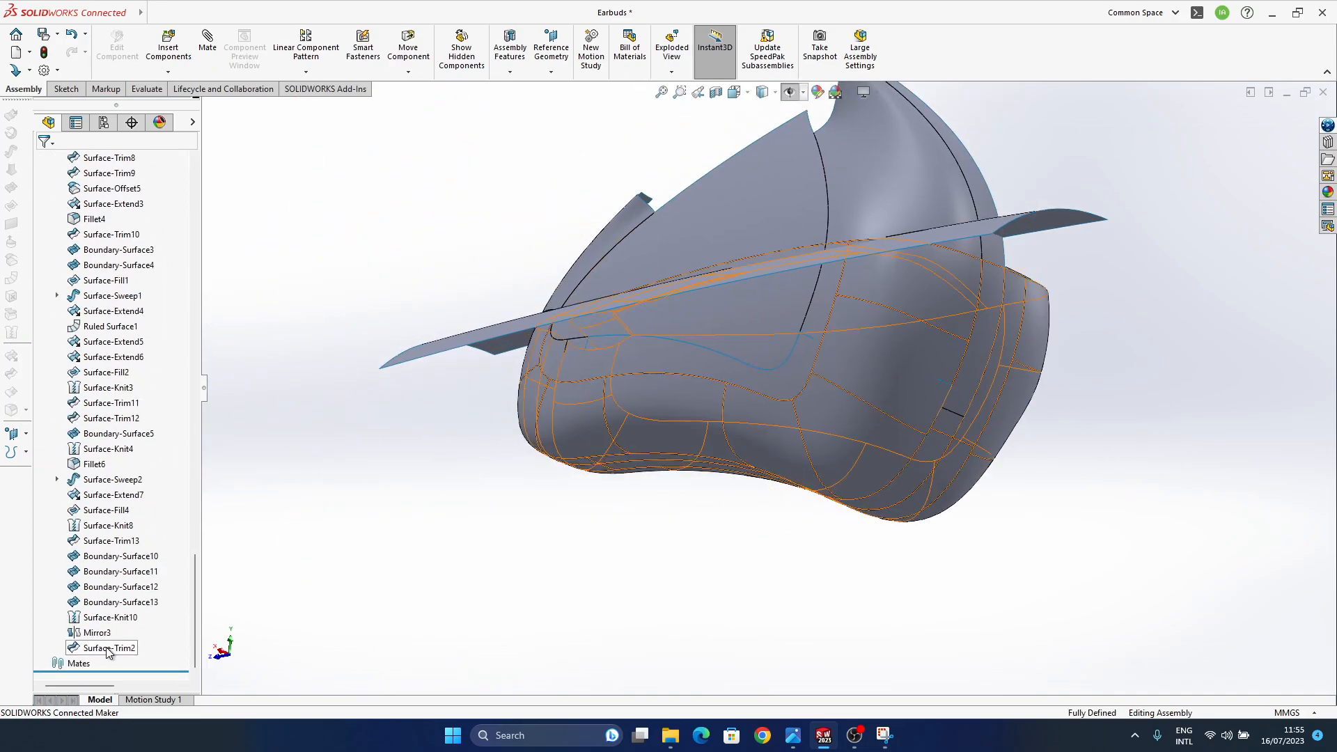
click(97, 632)
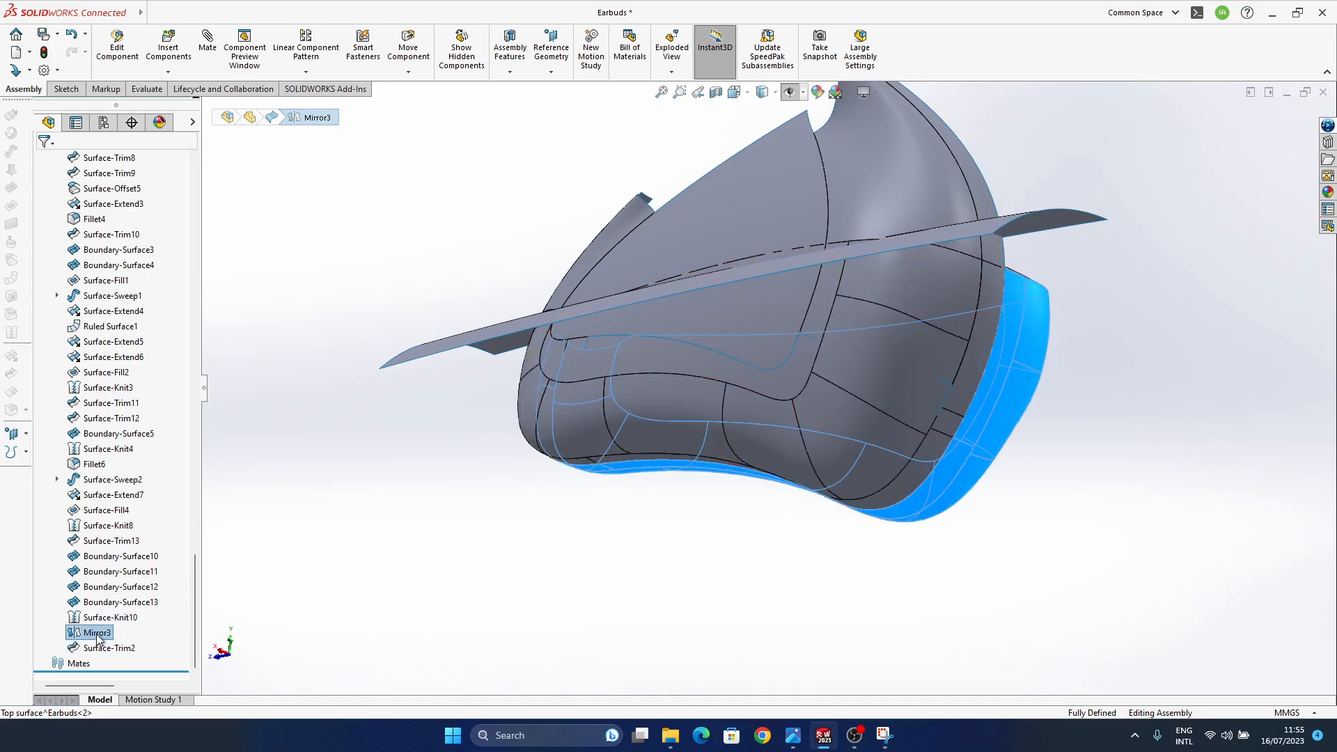
drag(197, 597, 199, 417)
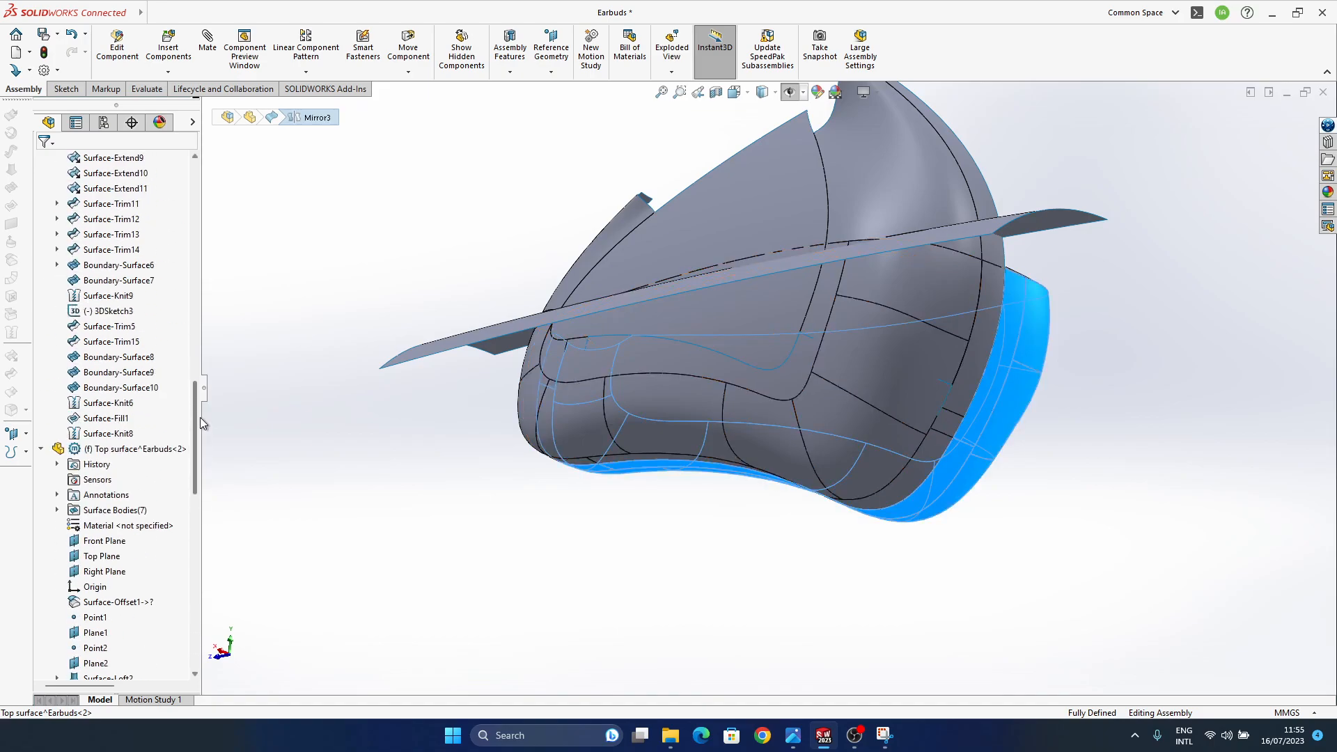
click(108, 434)
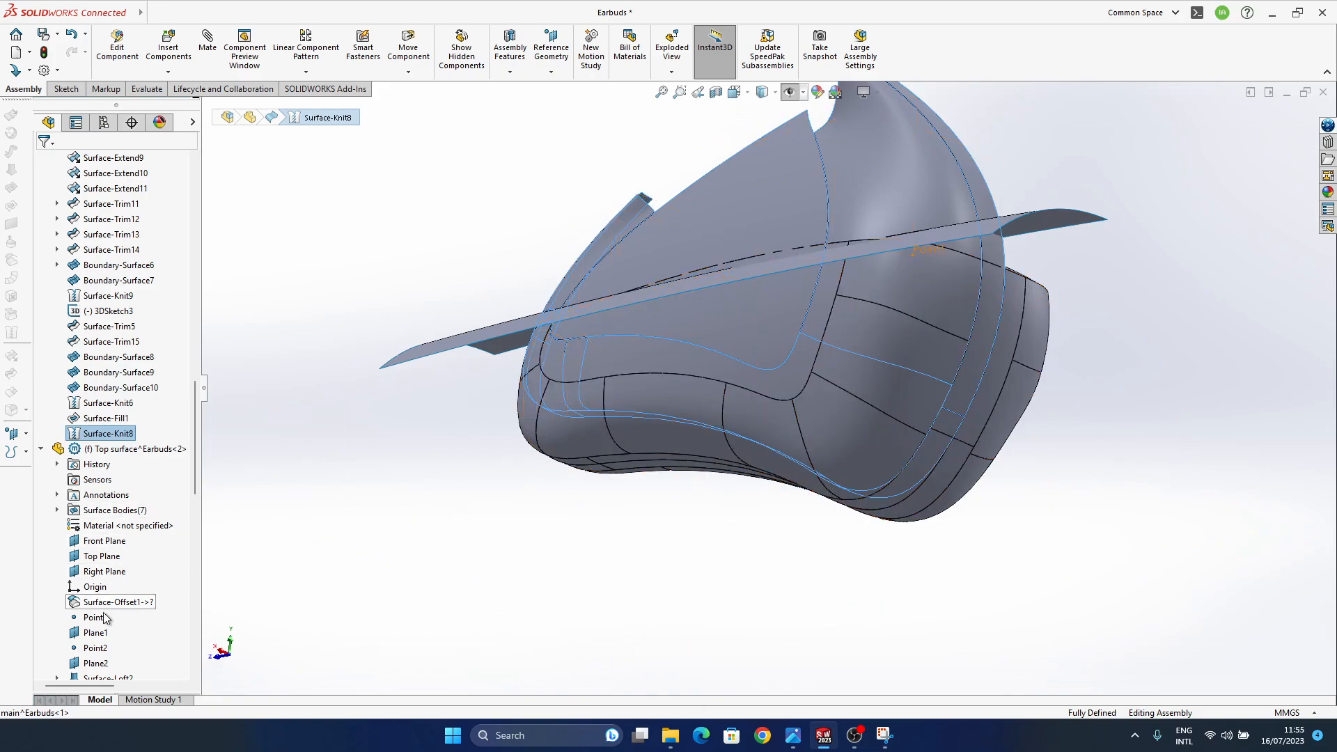
- Start editing the Top surface component in context and highlight Surface-Knit8 of the main component
click(114, 449)
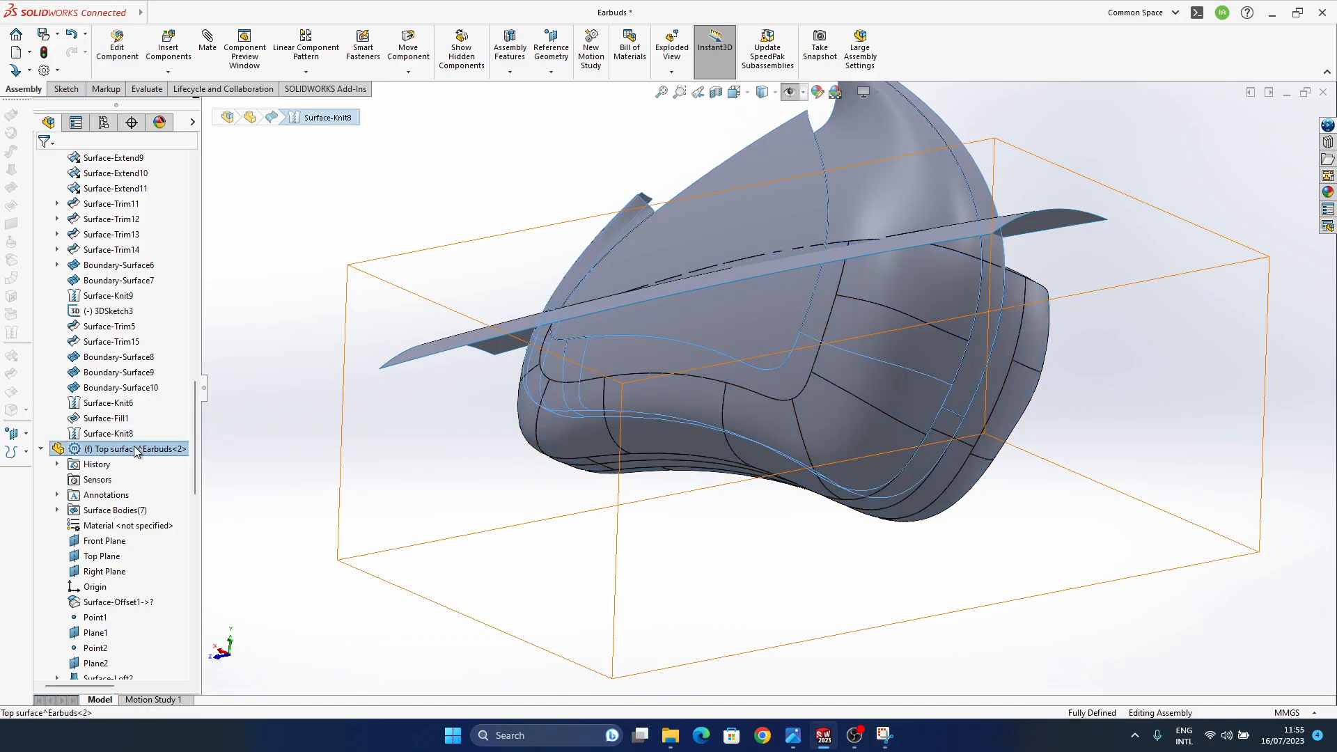
click(209, 409)
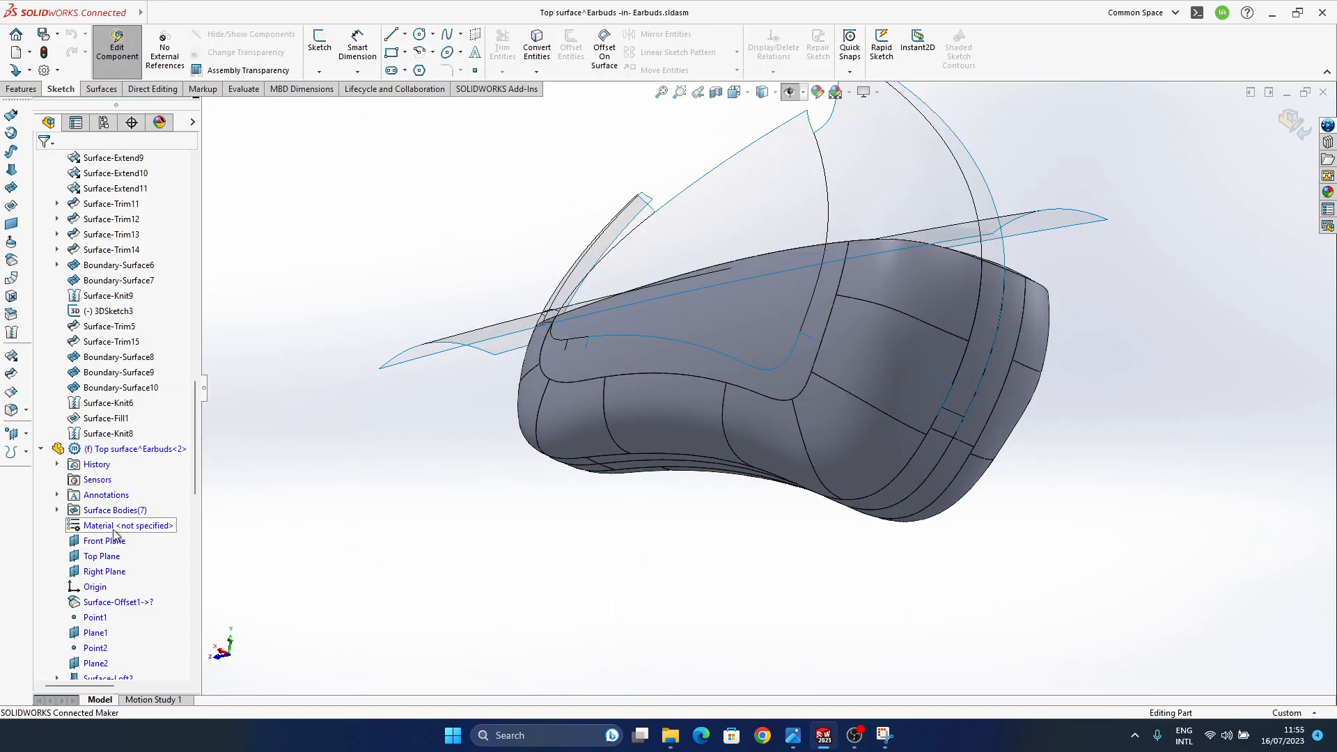
click(108, 433)
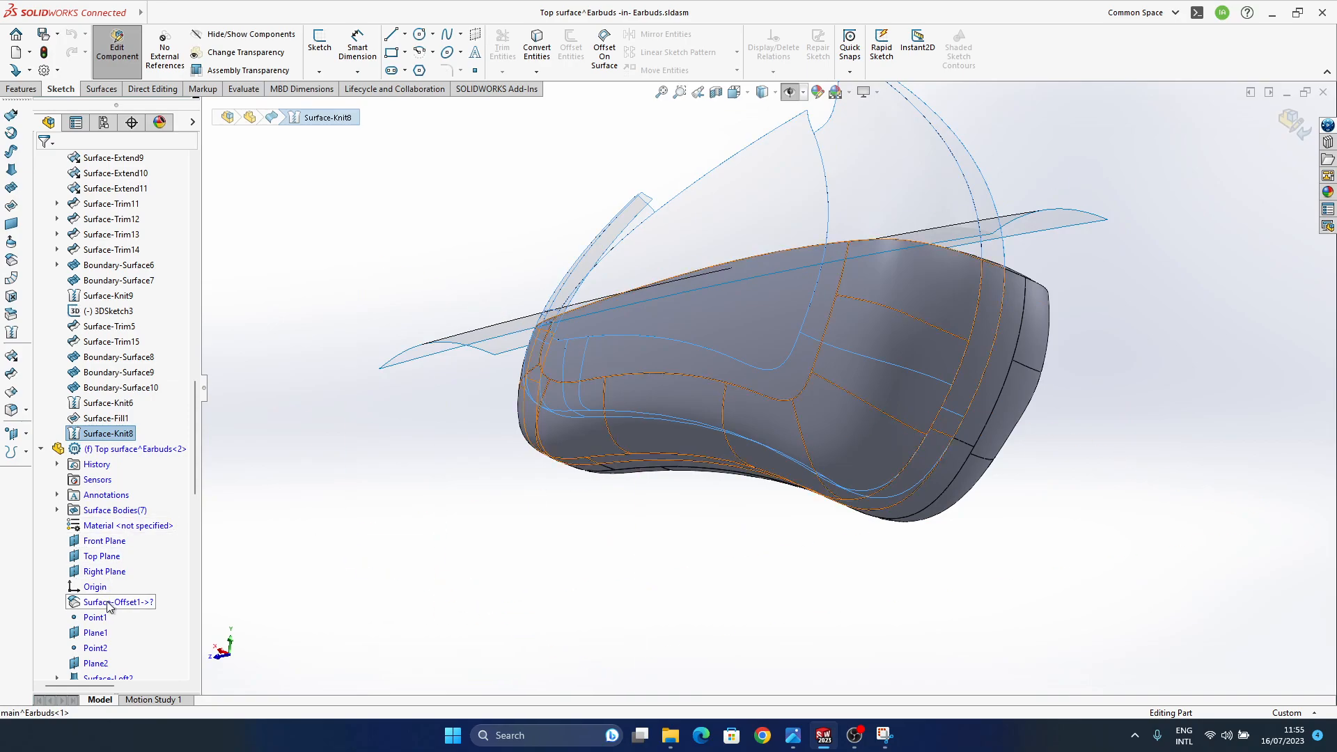
- Repair Top surface's Surface-Offset1 by choosing Surface-Knit8 of main as the surface to offset, with a distance of 0 mm
click(110, 603)
click(123, 560)
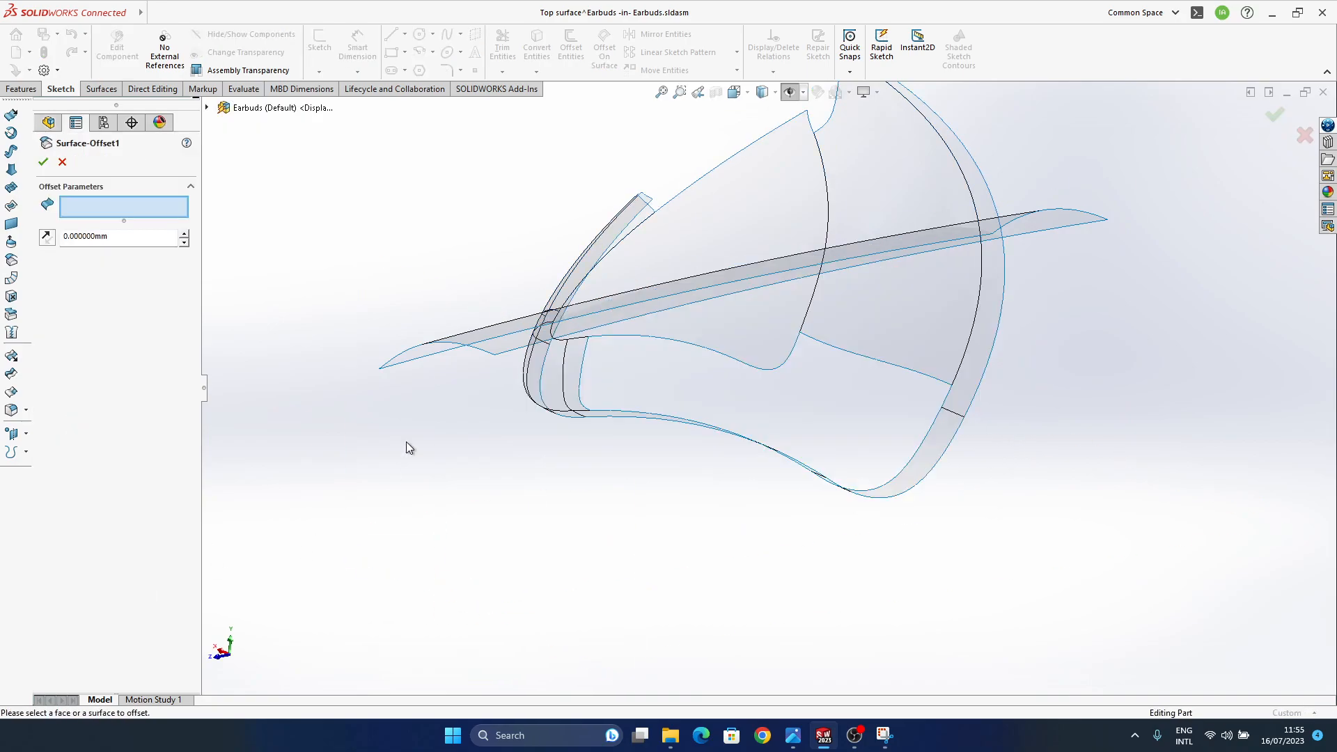
middle_drag(579, 374, 587, 366)
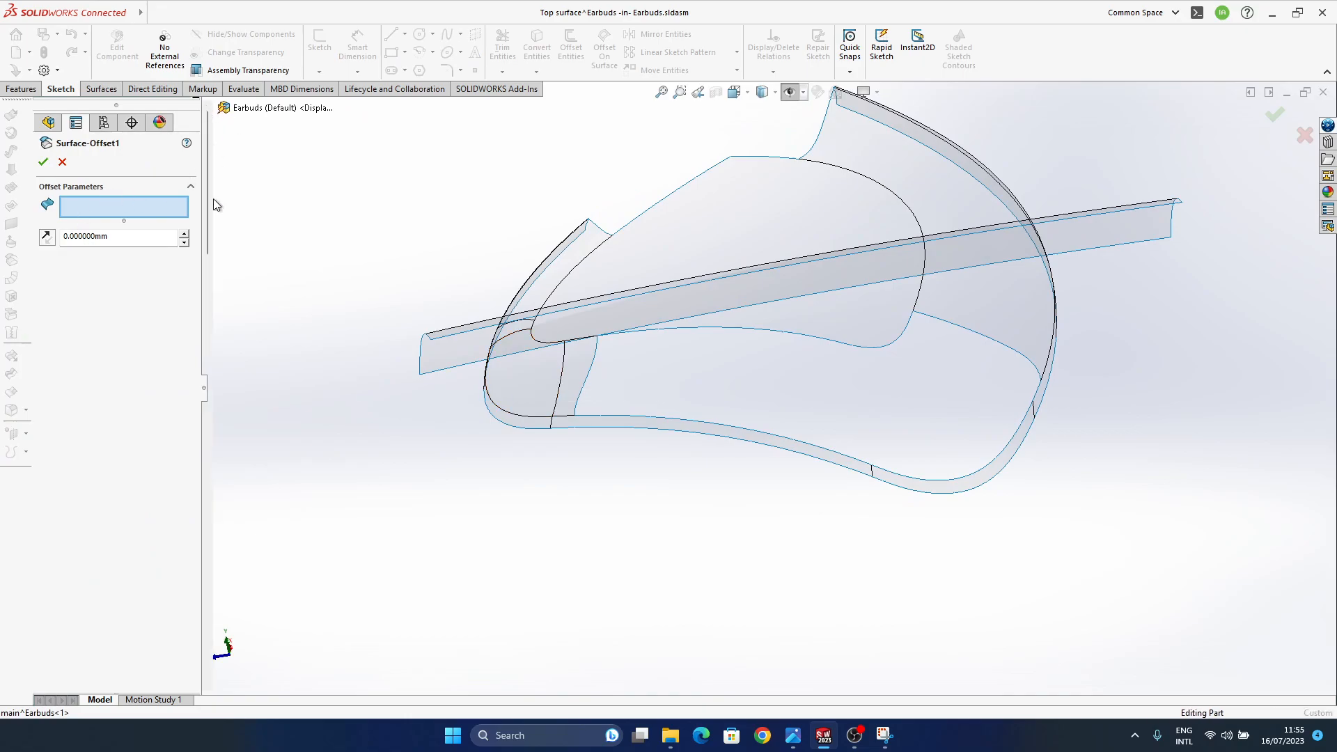
scroll(256, 185, down, 3)
scroll(291, 411, down, 6)
scroll(291, 411, up, 9)
scroll(291, 413, down, 17)
scroll(291, 416, down, 12)
scroll(291, 416, up, 7)
click(302, 337)
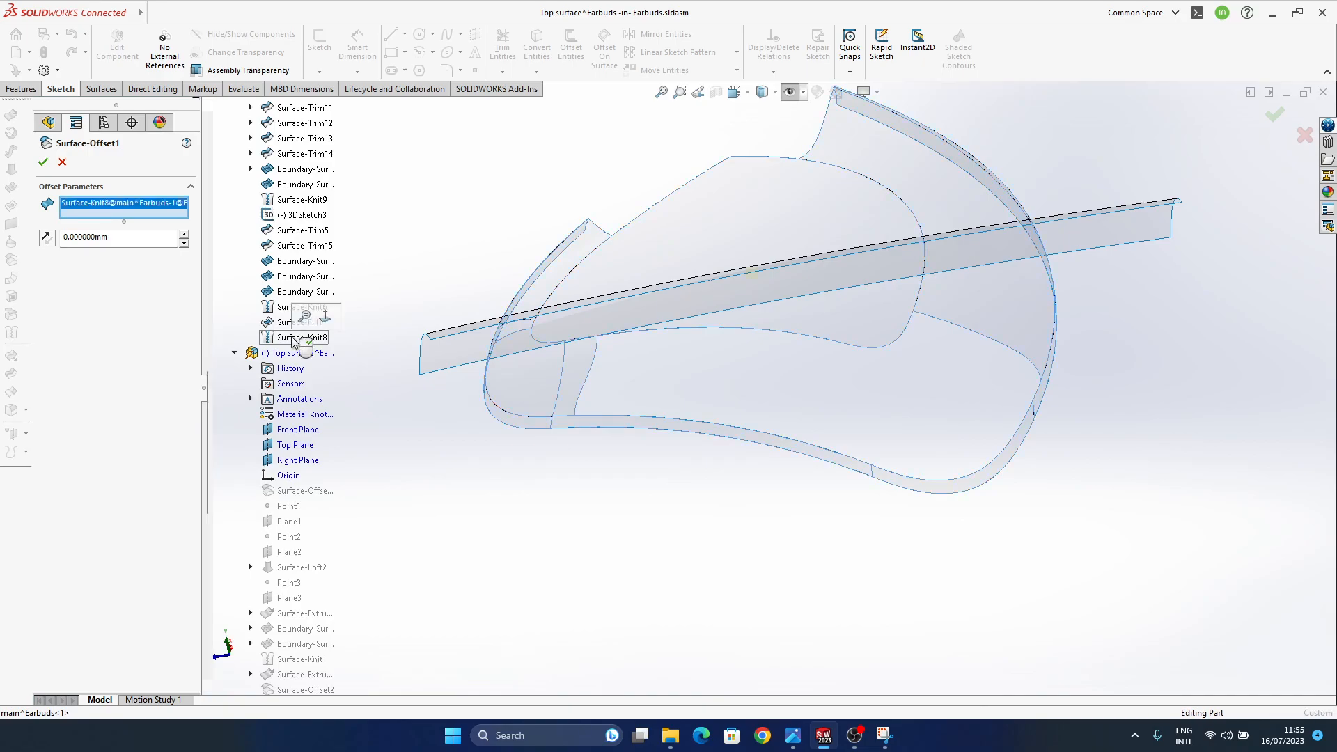
click(44, 163)
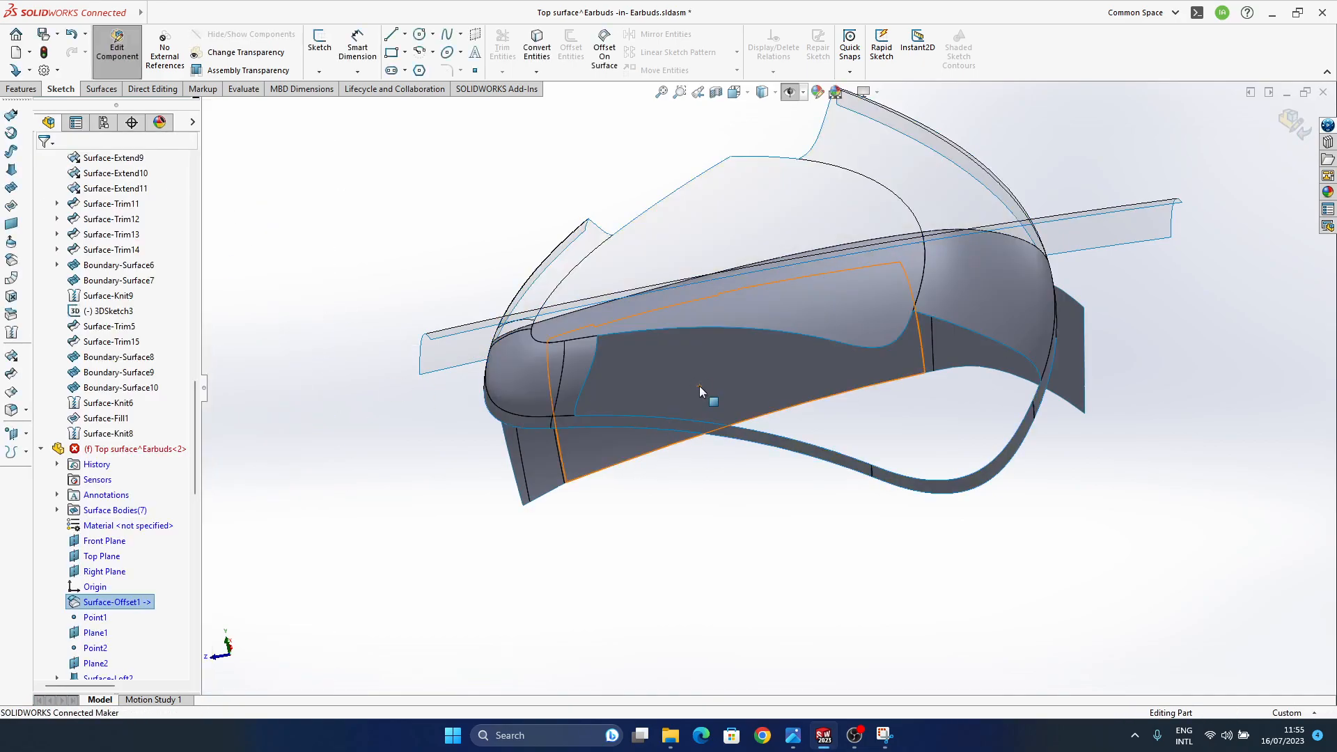
- Roll the Top surface history back to before Surface-Trim2 and review Mirror3's mirror plane and bodies
scroll(136, 574, down, 6)
mouse_move(654, 404)
middle_down()
mouse_move(583, 382)
mouse_move(587, 478)
mouse_move(770, 397)
mouse_move(713, 373)
mouse_move(686, 492)
mouse_move(842, 434)
mouse_move(734, 430)
mouse_move(666, 385)
middle_up()
middle_drag(666, 449, 668, 404)
middle_drag(486, 376, 841, 515)
ctrl+middle_drag(1033, 488, 1043, 504)
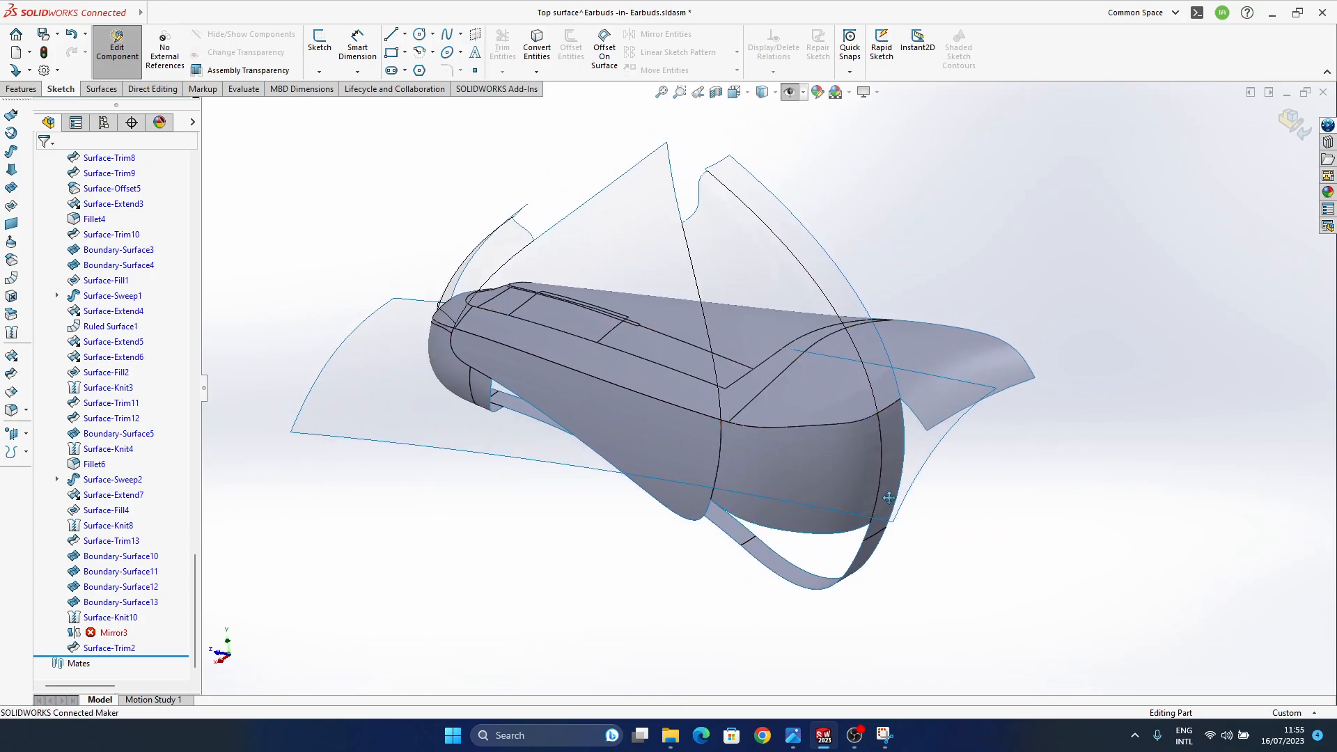
drag(133, 626, 129, 641)
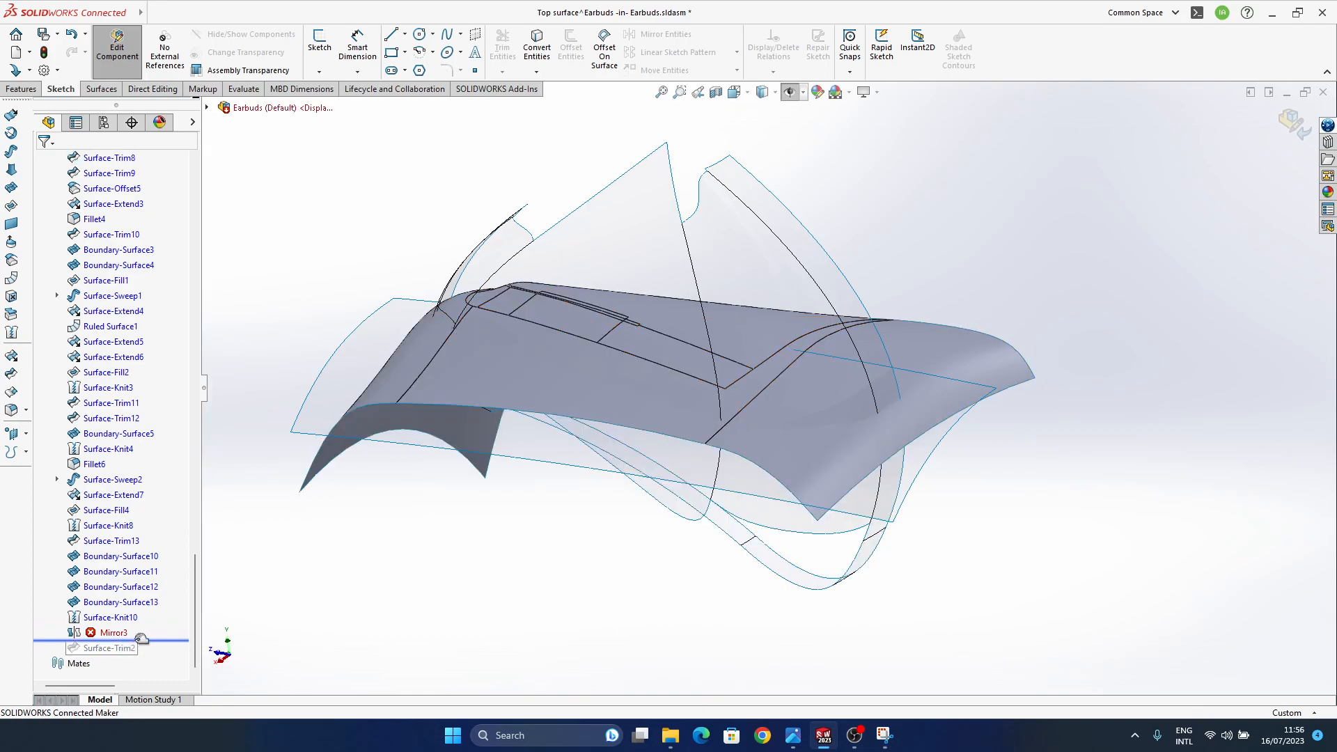
middle_drag(752, 418, 836, 376)
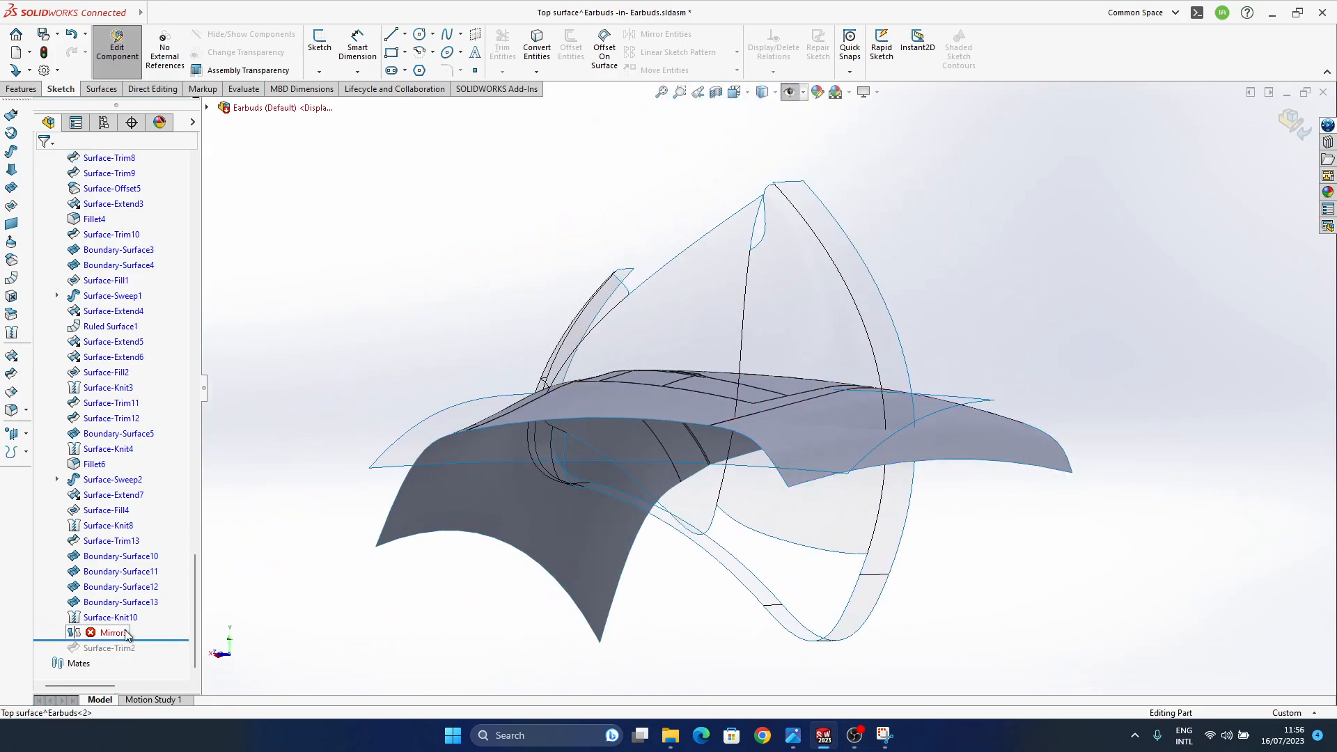
click(115, 633)
click(121, 590)
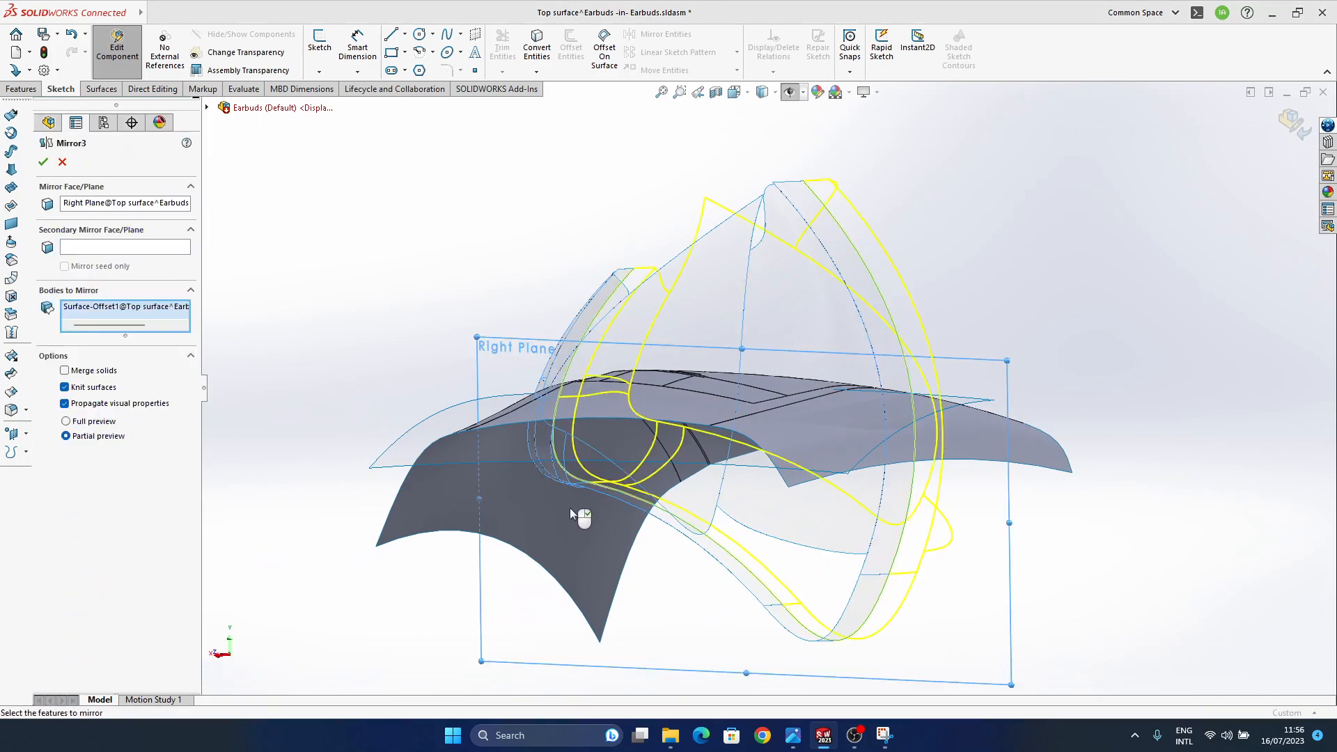
middle_drag(613, 525, 787, 299)
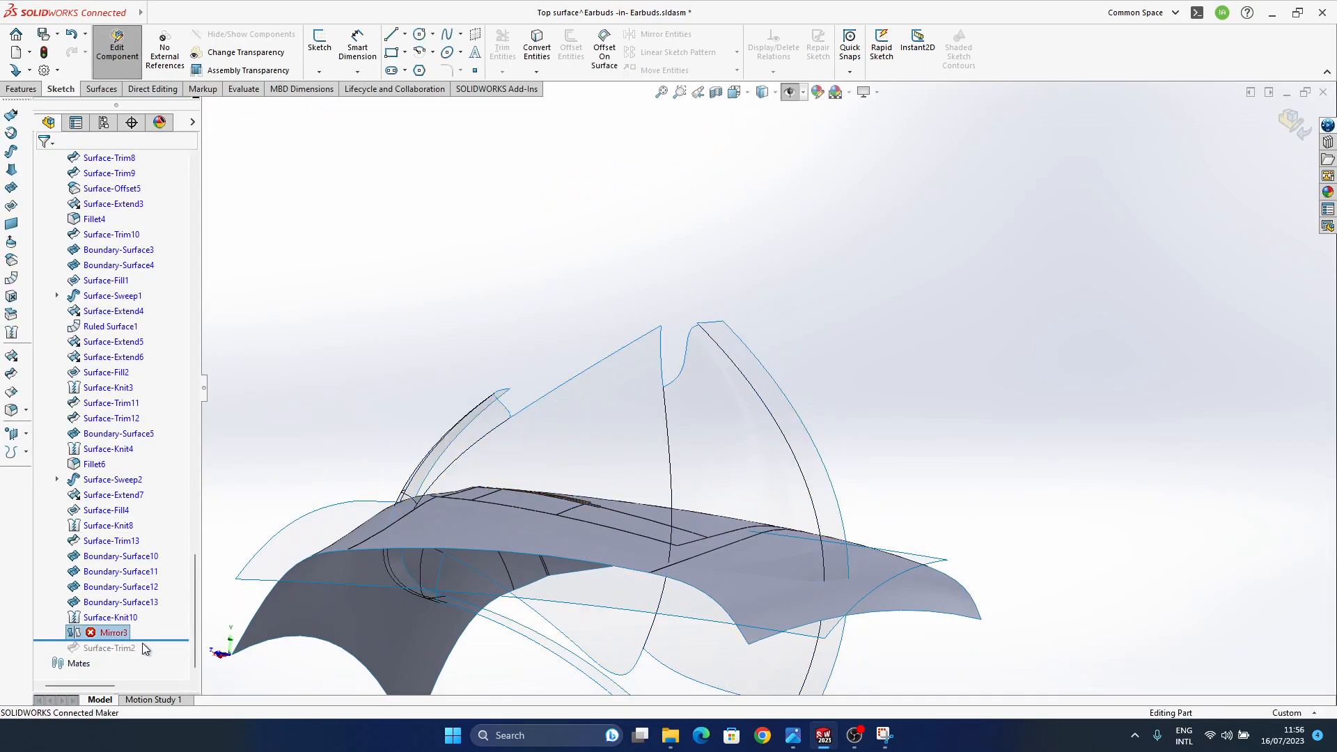
- Roll the Top surface history back to before Mirror3 and inspect the surfaces that precede it
drag(147, 622, 147, 623)
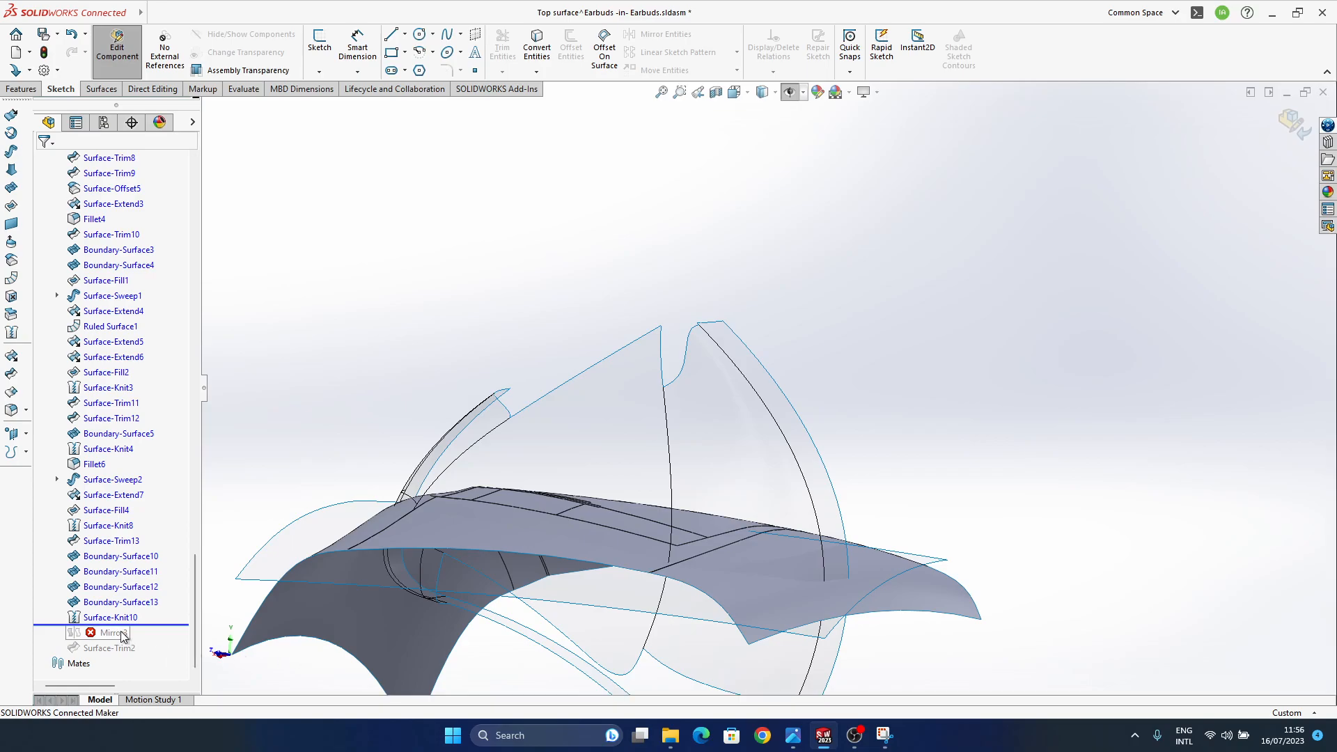
ctrl+middle_drag(586, 481, 658, 395)
middle_drag(655, 461, 703, 422)
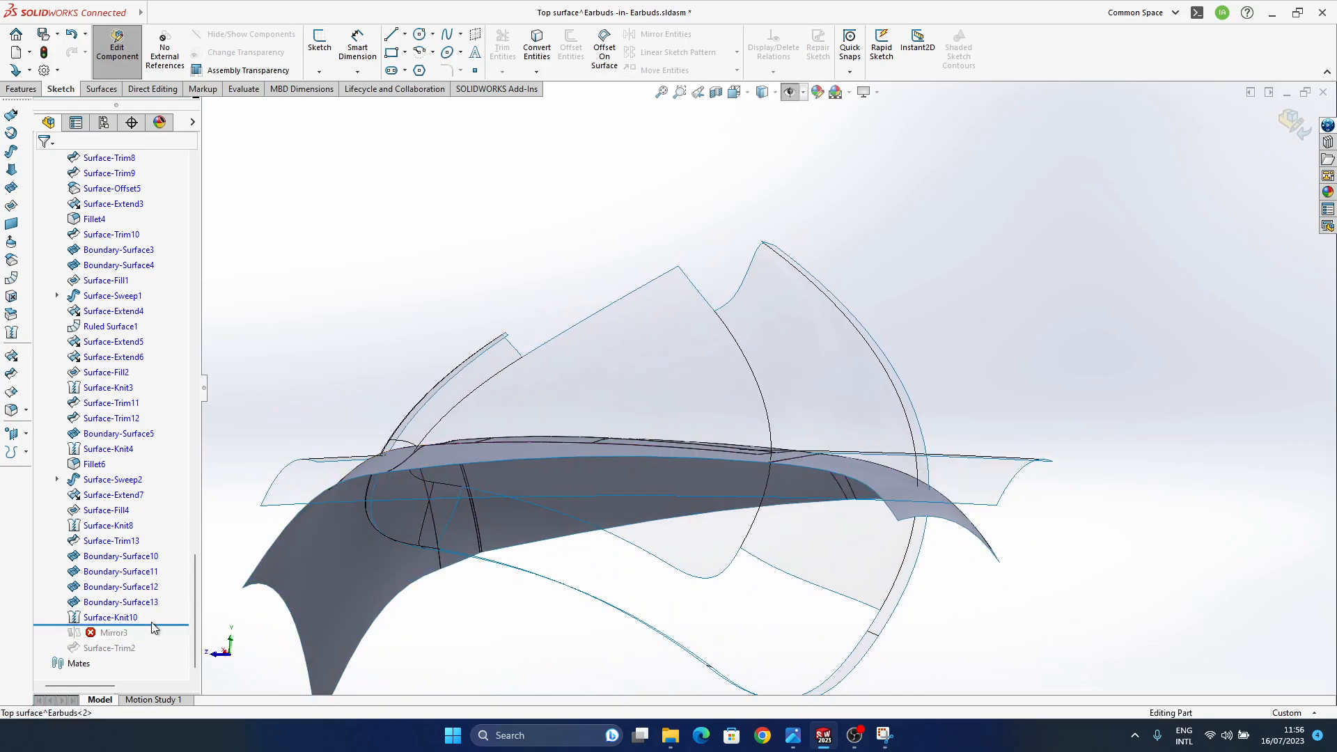
scroll(157, 431, up, 15)
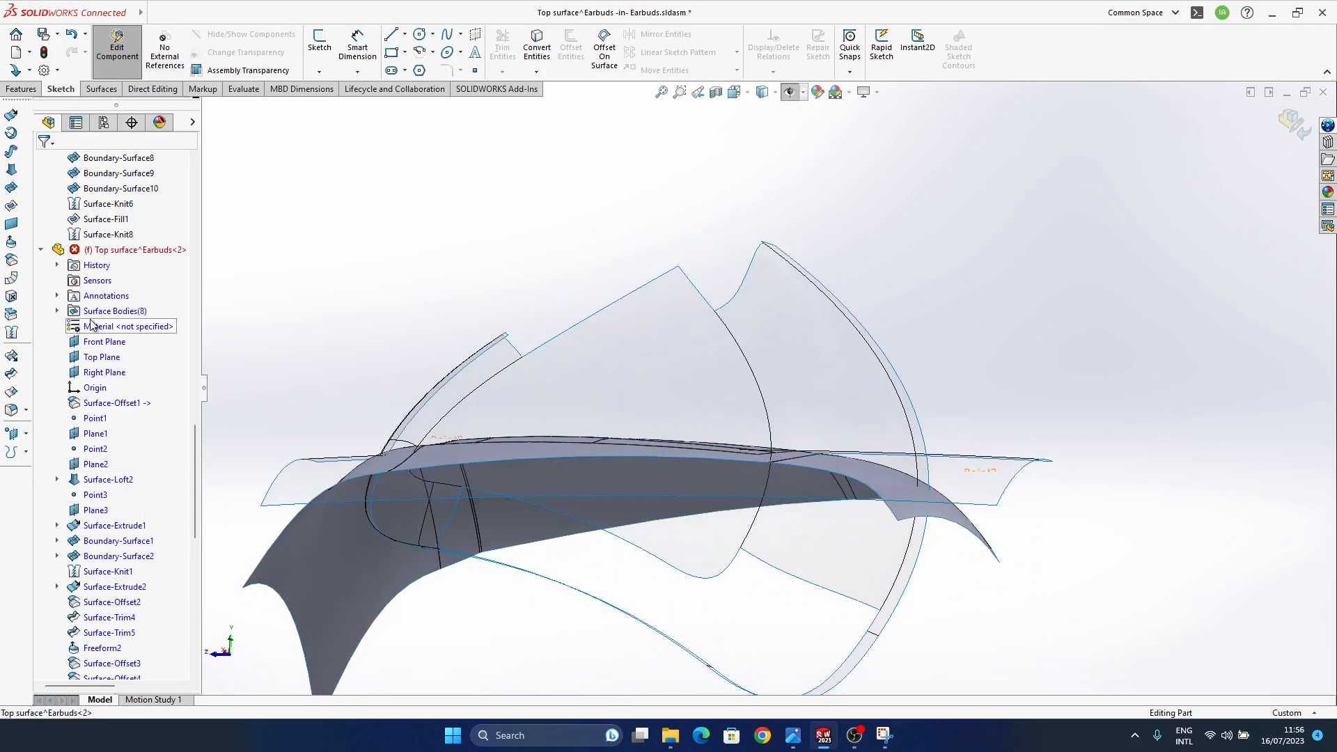
middle_drag(805, 448, 1077, 404)
middle_drag(1000, 418, 613, 468)
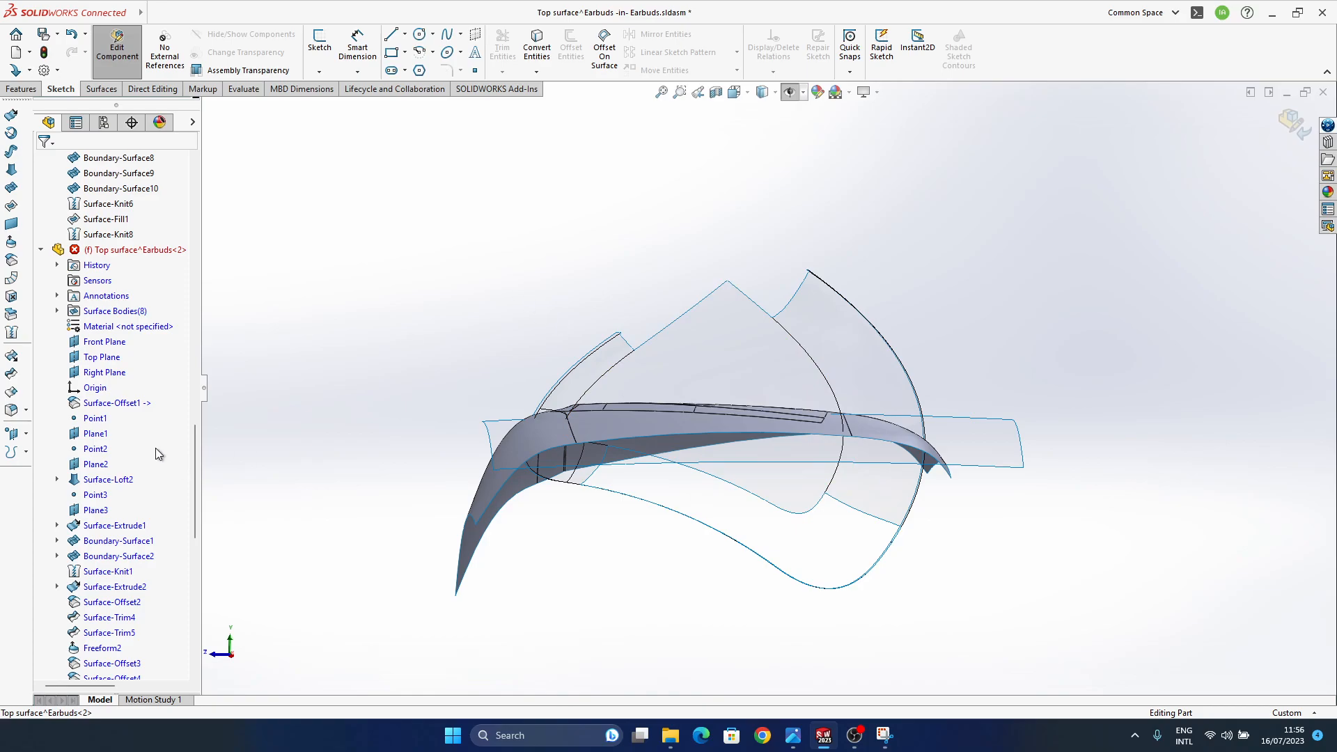
- Highlight Surface-Offset1 and turn on the display of hidden item types such as the sketches
click(111, 402)
drag(194, 440, 185, 580)
middle_drag(837, 408, 772, 377)
click(527, 260)
click(790, 94)
middle_drag(597, 369, 586, 401)
drag(195, 591, 181, 456)
- Sketch a shallow three-point spline on Top surface's Right Plane, passing above the shell and across the upper part of the offset surface
click(103, 356)
click(104, 387)
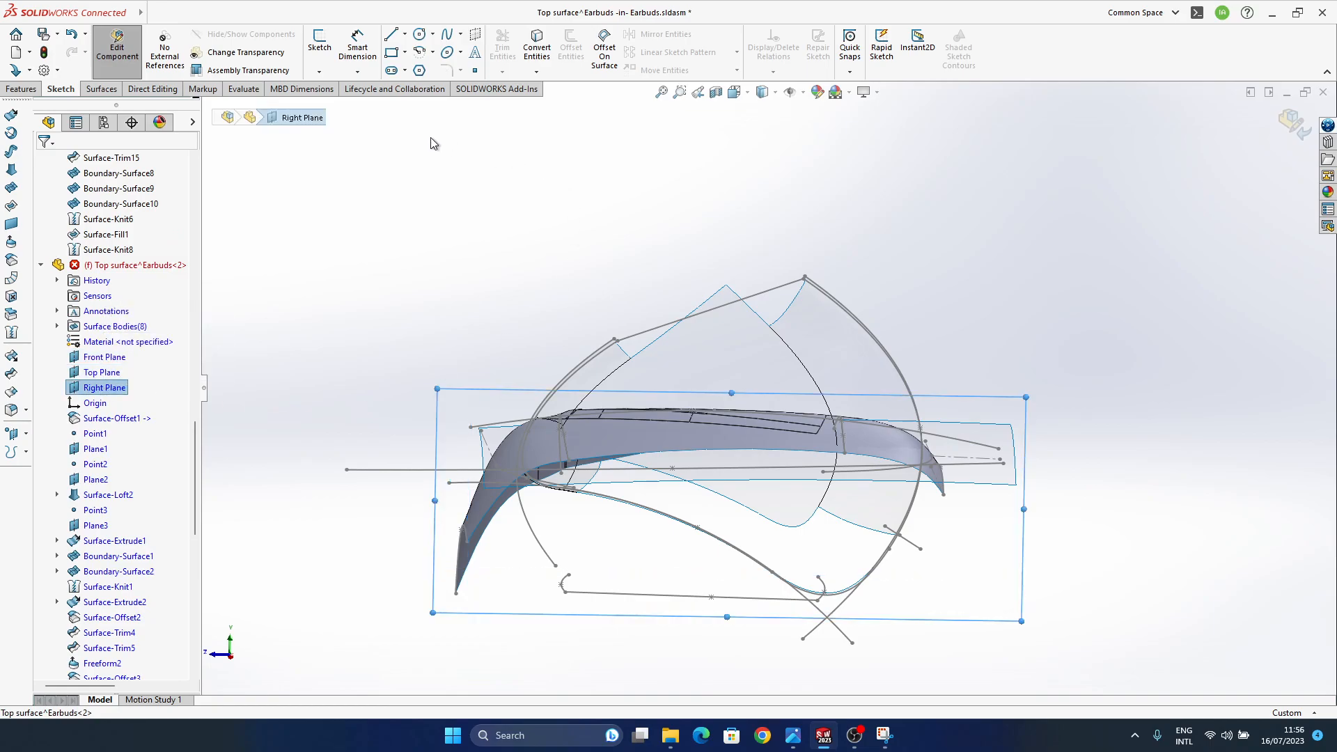
click(319, 42)
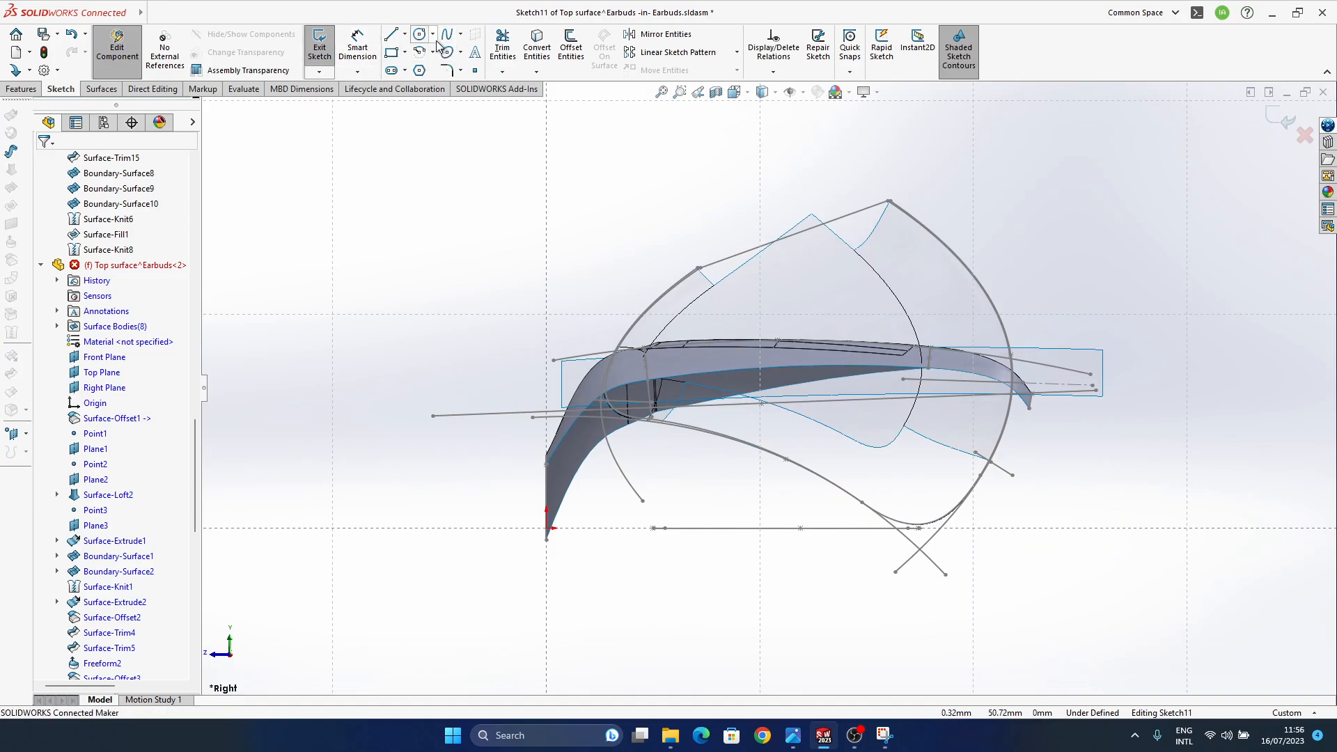
click(517, 309)
click(766, 287)
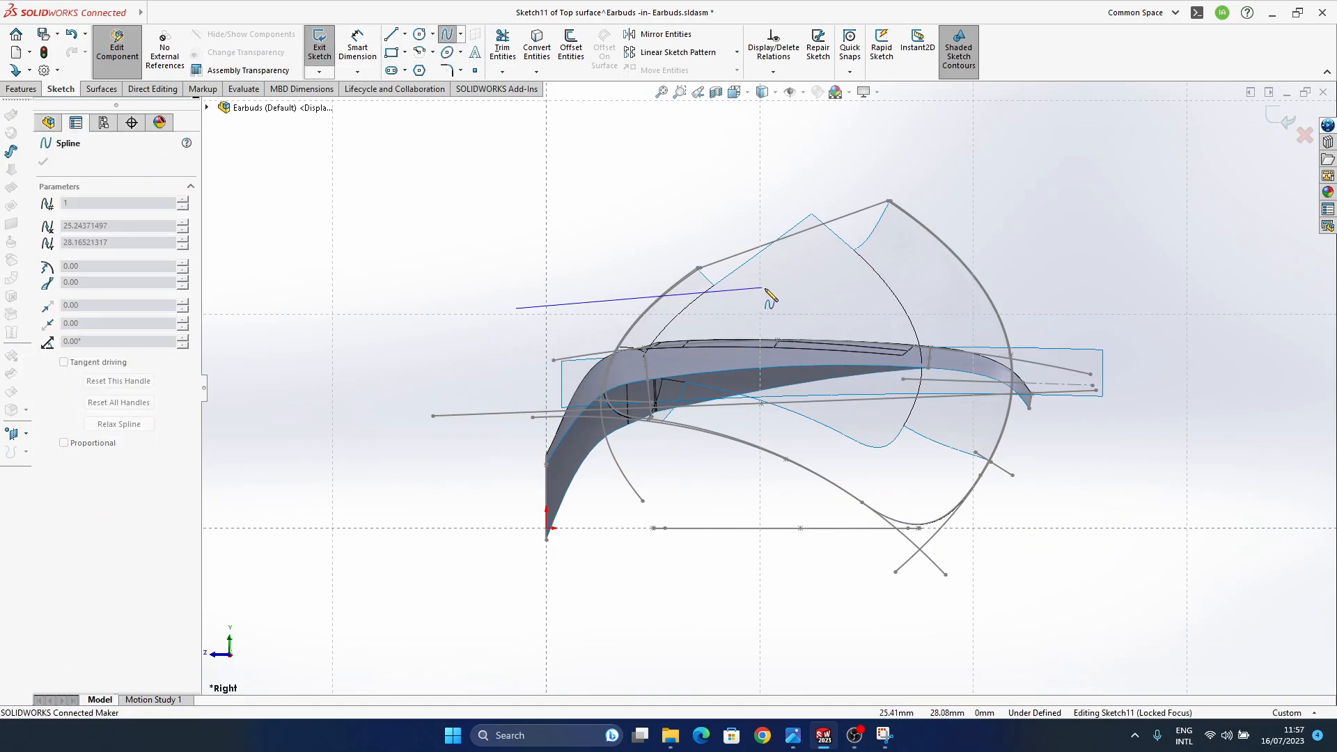
click(1150, 287)
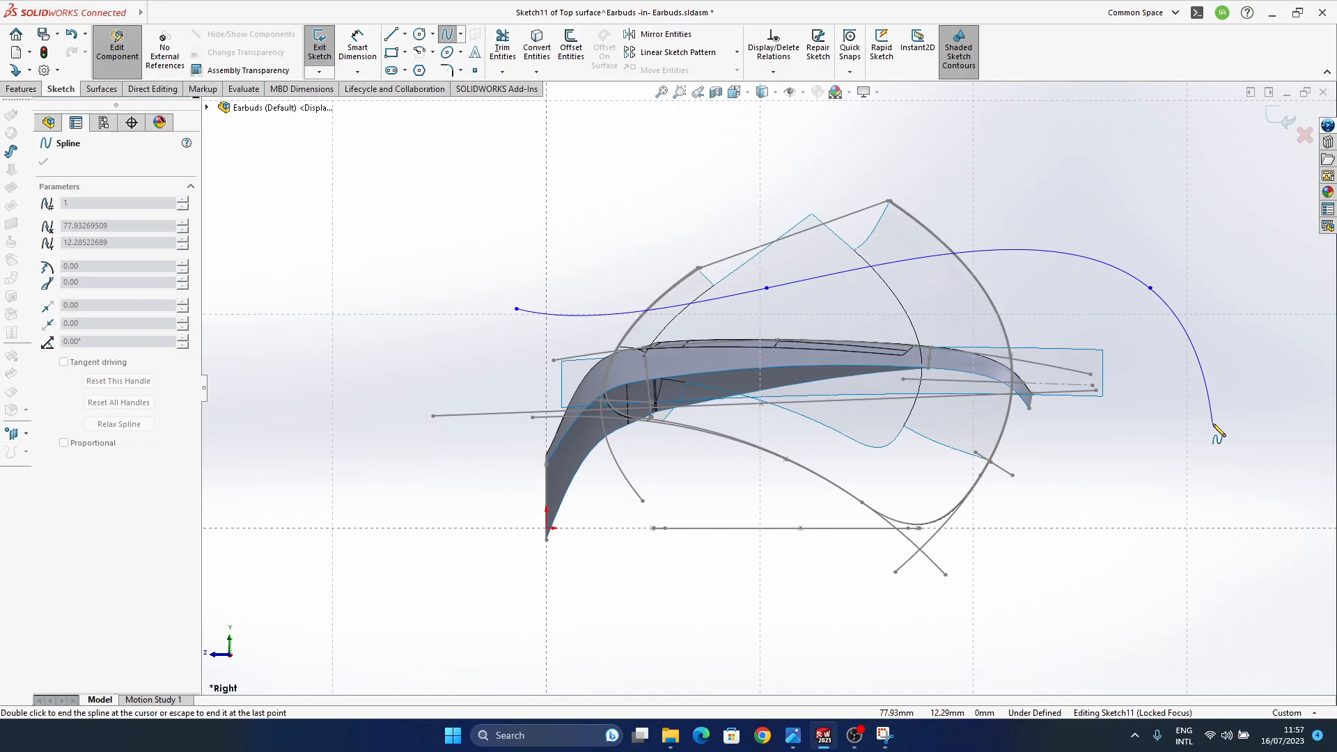
key(Escape)
click(1285, 117)
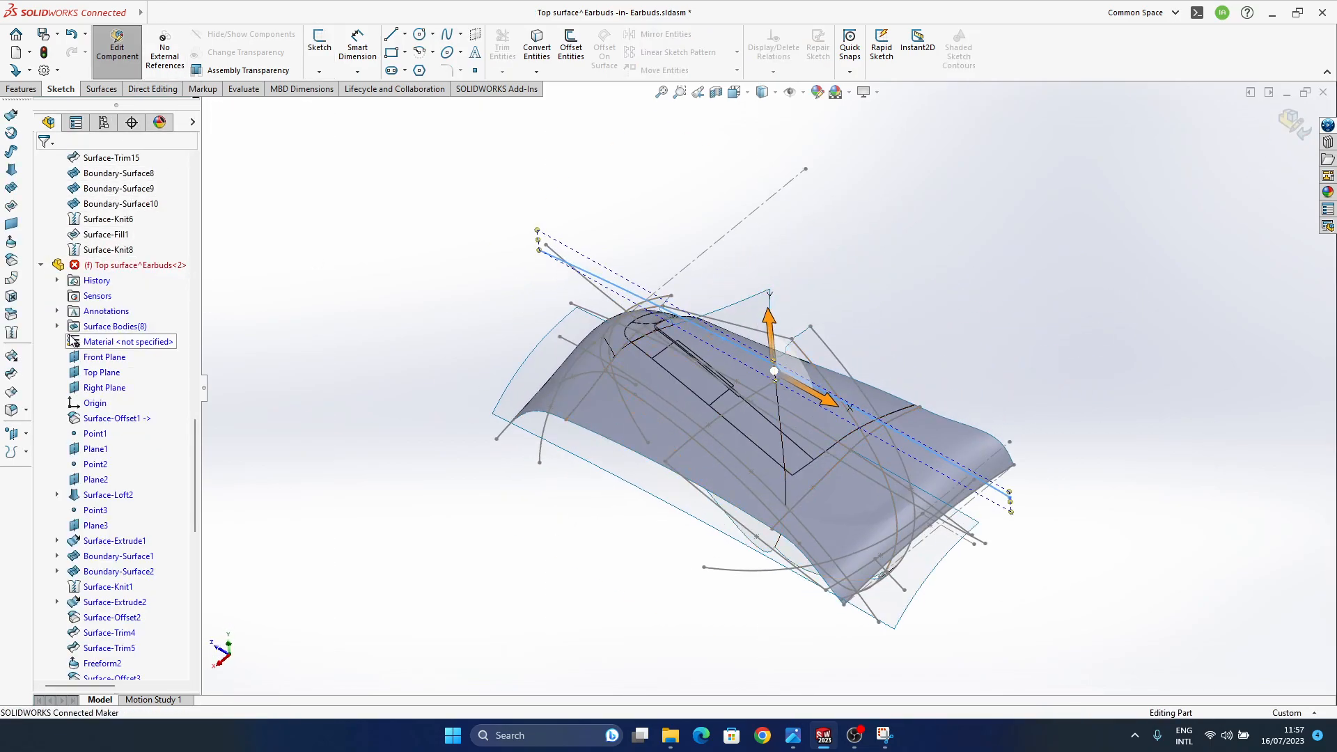
- Extrude the spline into a surface, 49 mm blind in one direction from the sketch plane
middle_drag(711, 439, 680, 375)
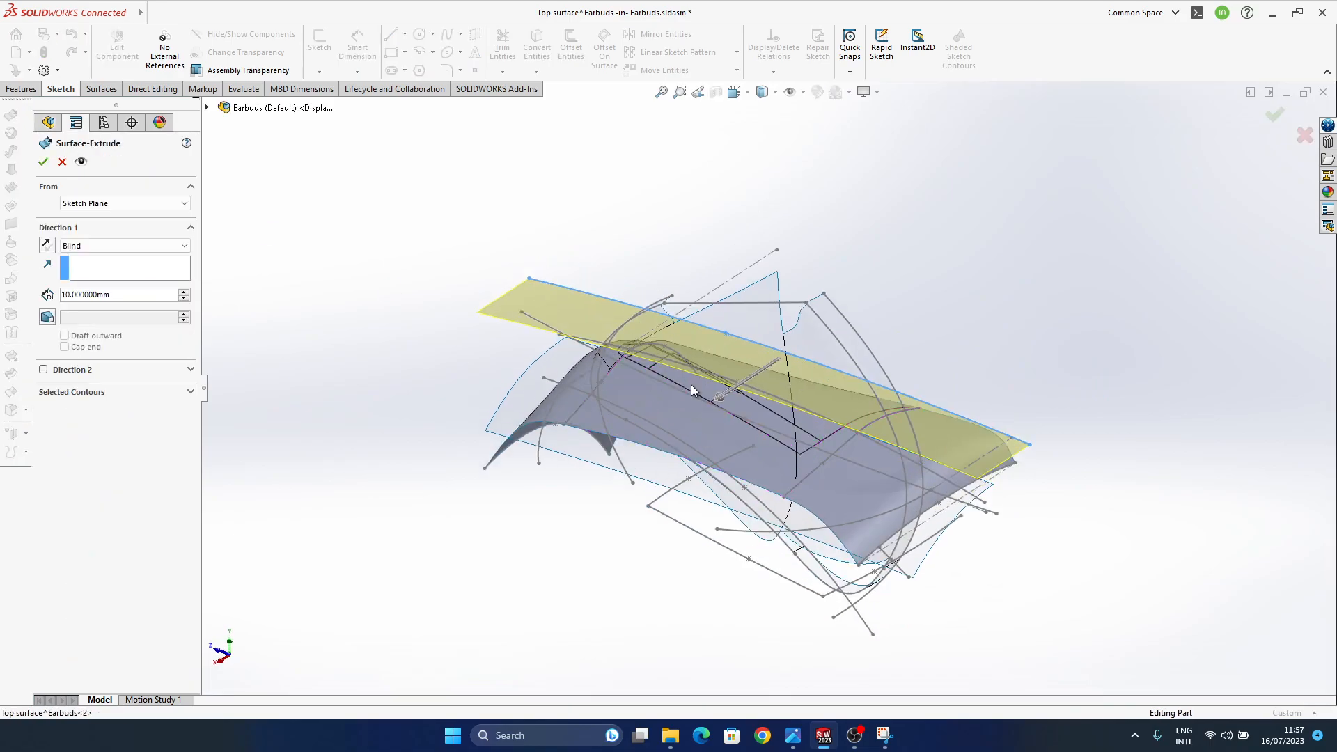
drag(721, 404, 514, 528)
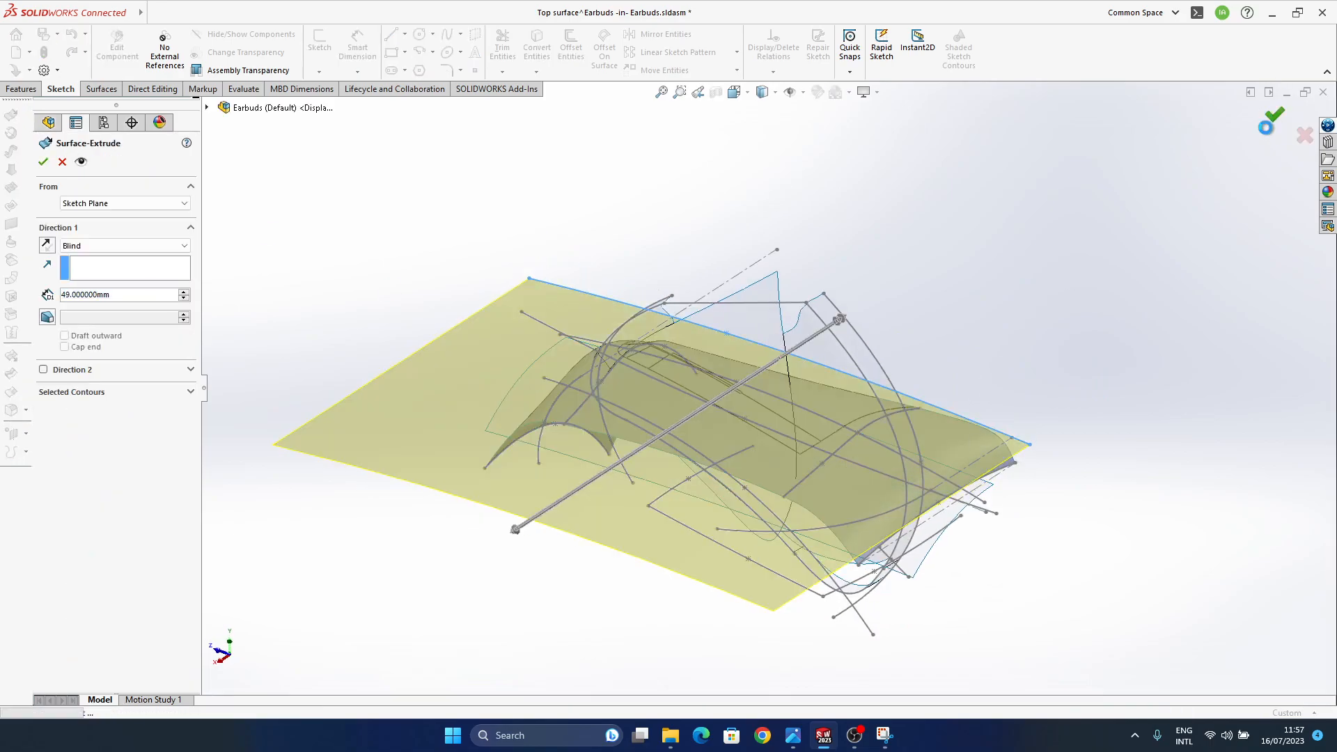
click(1272, 116)
middle_drag(606, 524, 681, 400)
ctrl+middle_drag(651, 495, 765, 431)
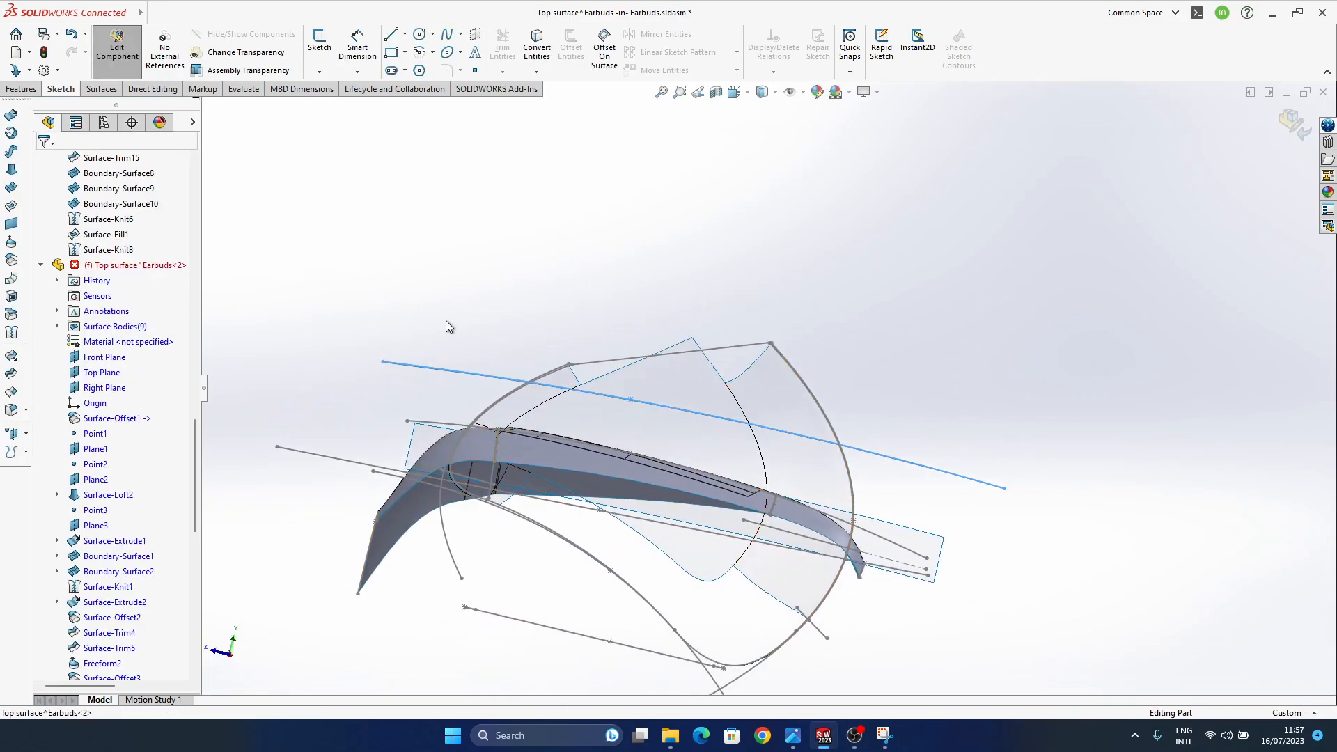
- Show the Surface-Offset1 body and trim away its portion above the extruded surface, using that surface as the trim tool
scroll(104, 550, up, 1)
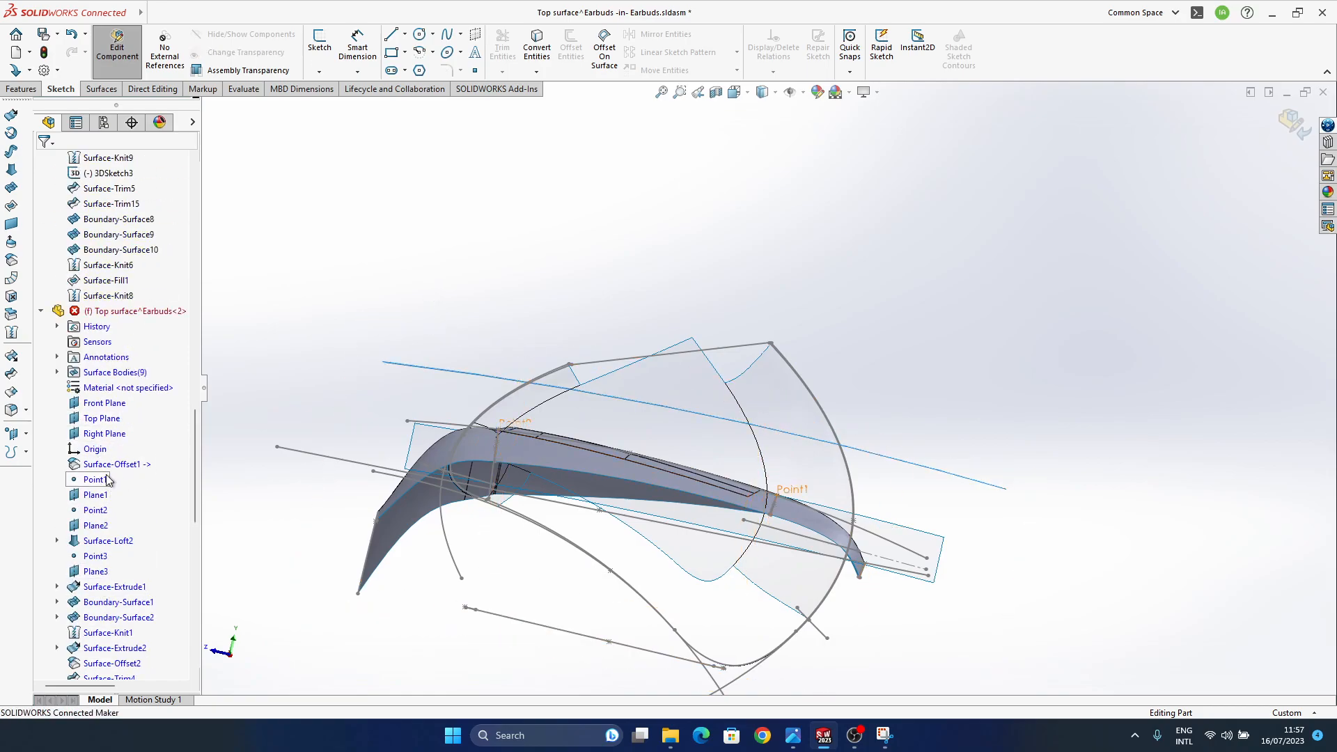
click(105, 468)
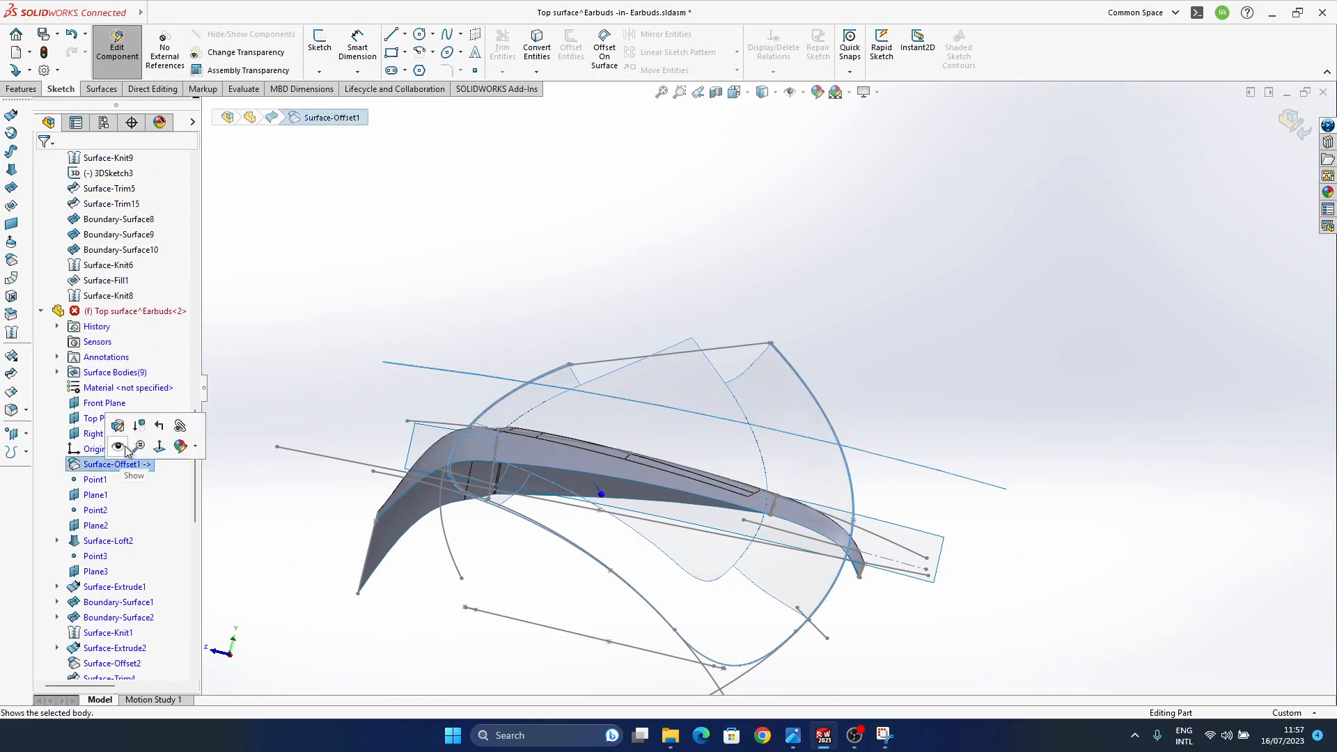
click(122, 447)
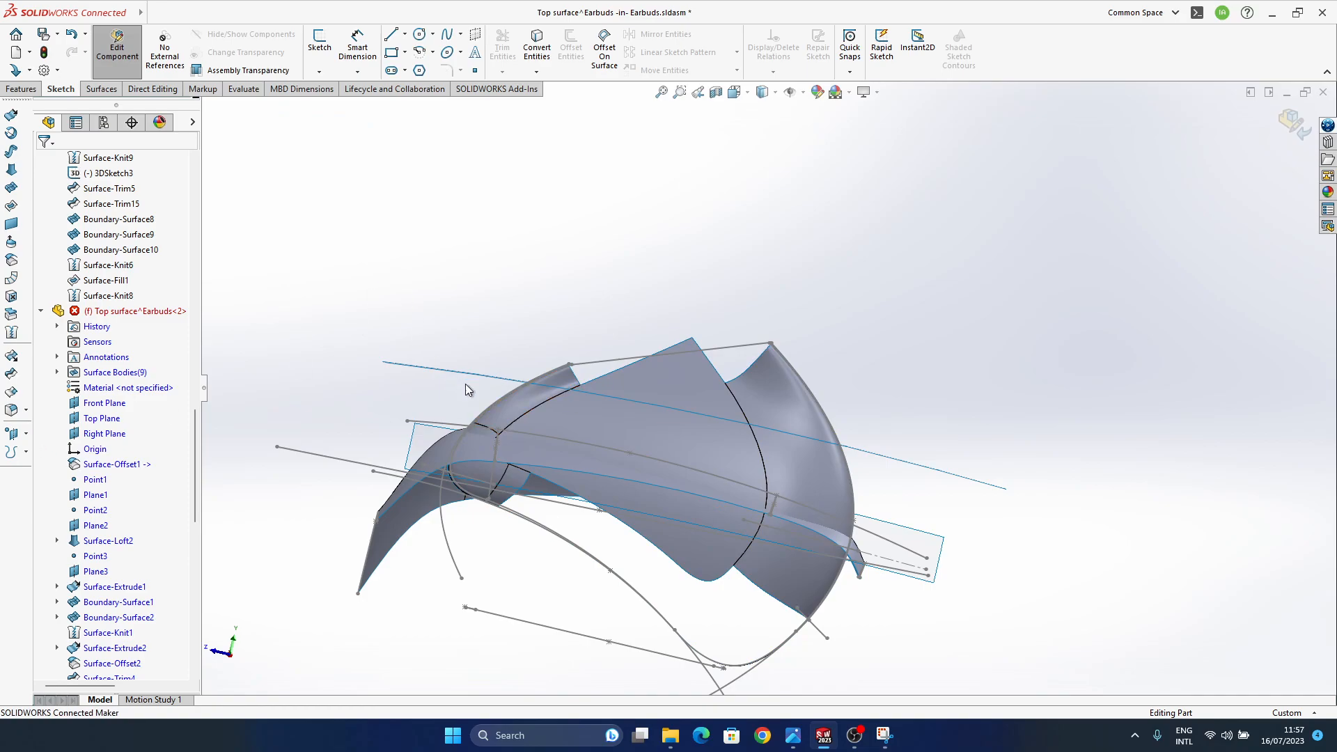
click(12, 377)
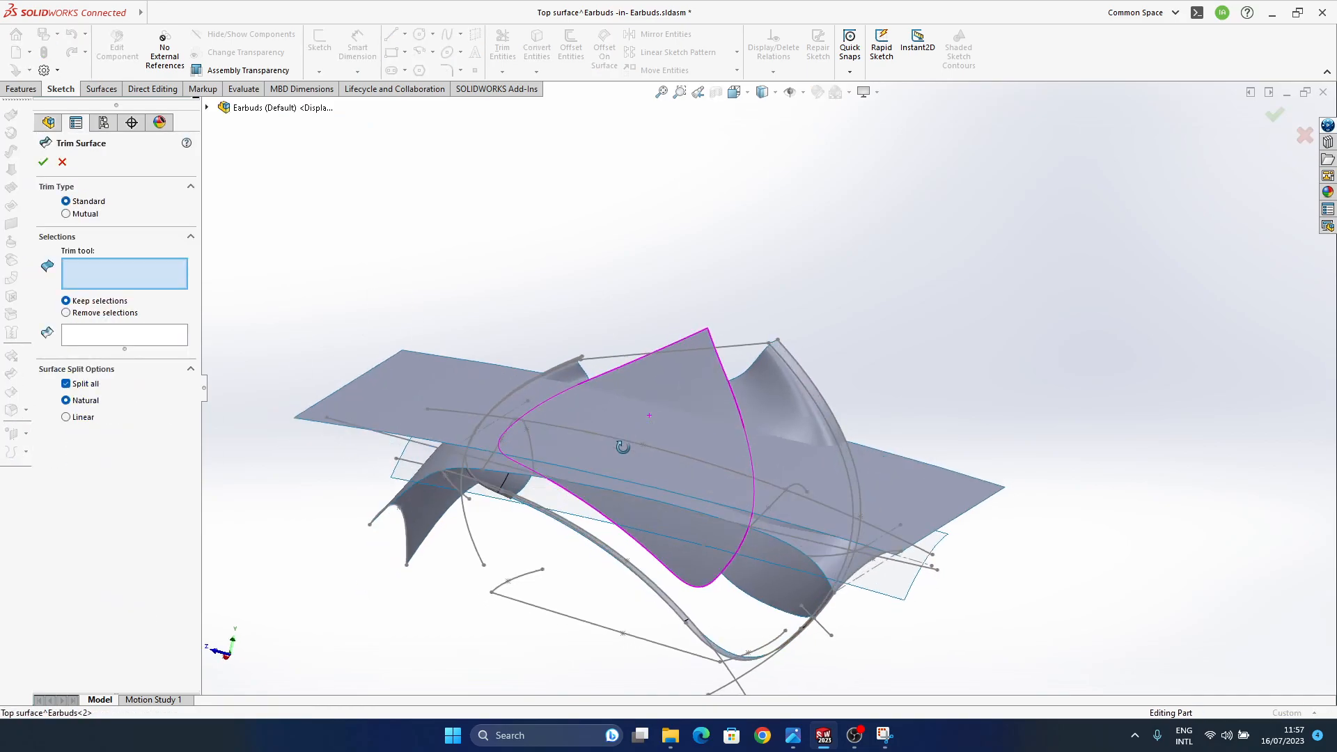
click(459, 409)
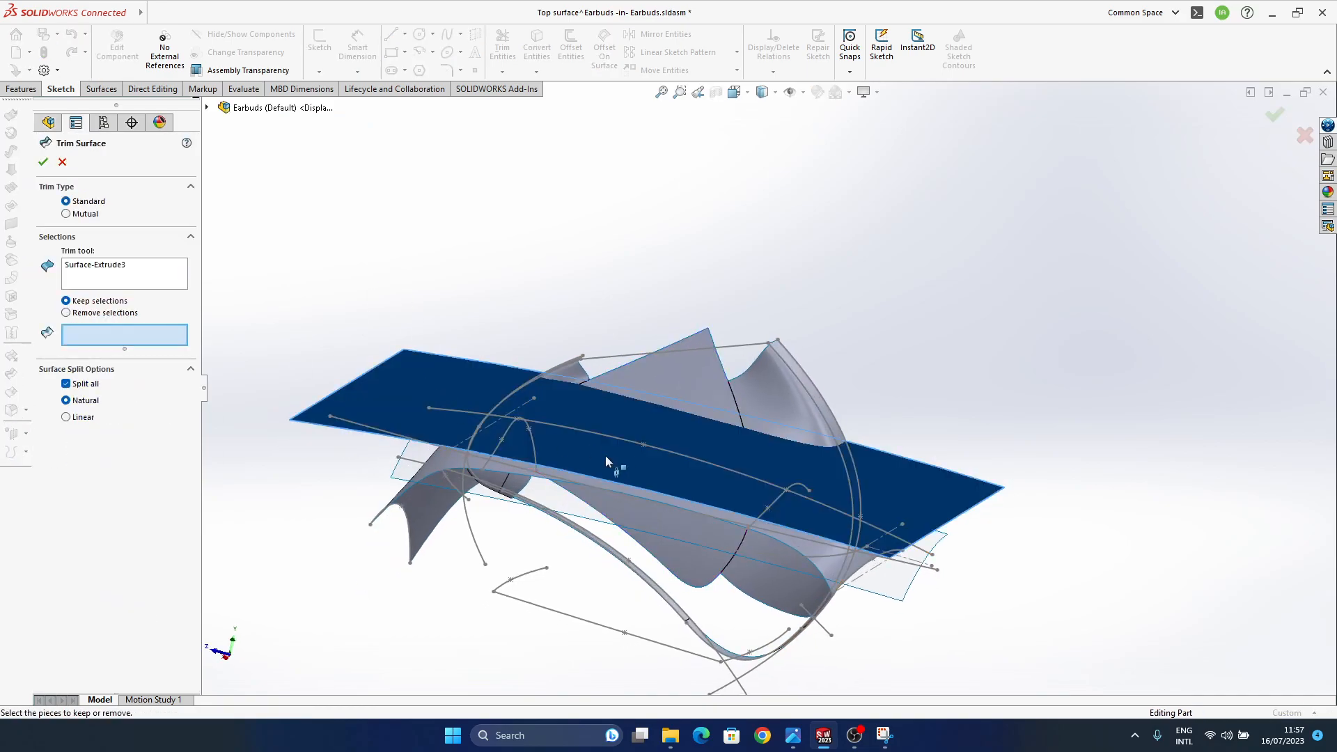
click(732, 386)
click(1268, 118)
- Hide the extruded surface that served as the trim tool
click(432, 394)
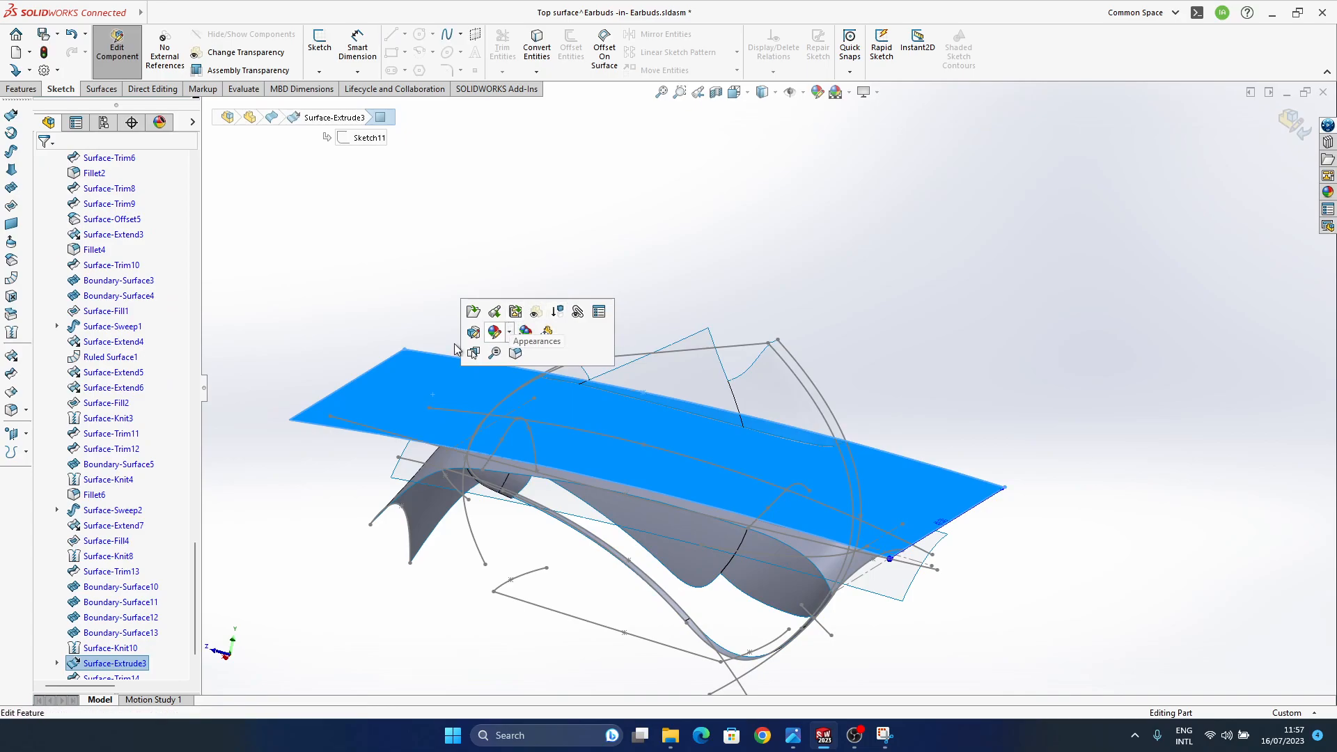
key(Escape)
scroll(135, 602, down, 10)
scroll(135, 614, down, 3)
click(115, 601)
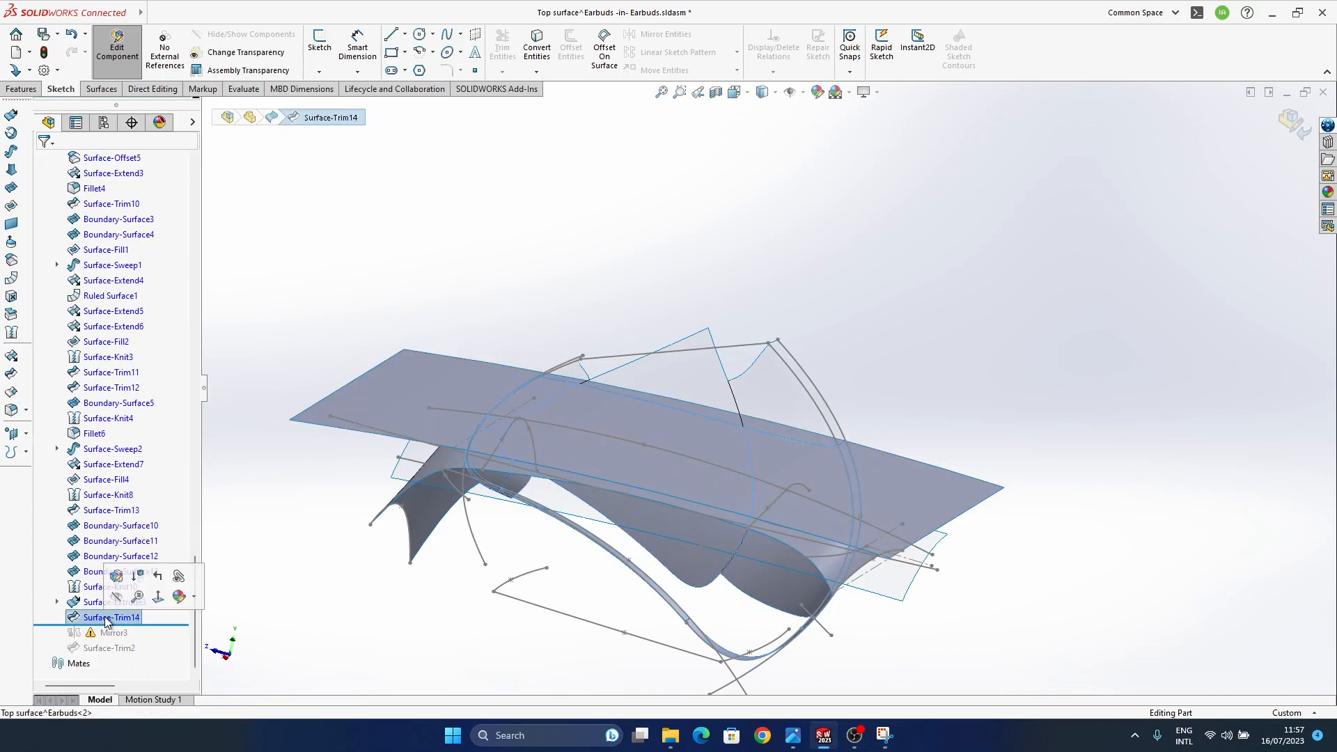
right_click(101, 602)
click(95, 606)
click(106, 583)
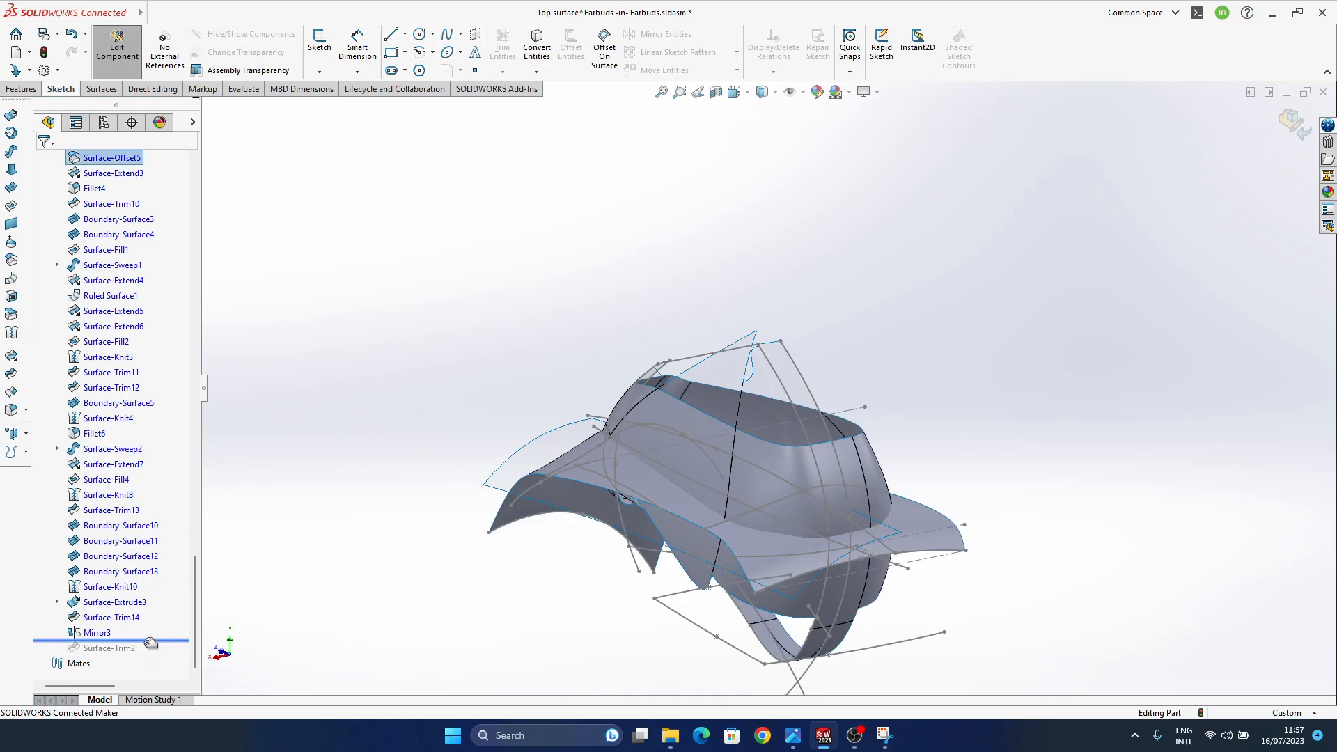
- Roll the history forward past Mirror3 and Surface-Trim2, hide the sketches and inspect the rebuilt shell
middle_drag(788, 446, 897, 172)
click(794, 92)
mouse_move(943, 488)
middle_down()
mouse_move(917, 295)
mouse_move(952, 411)
mouse_move(738, 444)
mouse_move(799, 467)
mouse_move(737, 566)
mouse_move(755, 493)
mouse_move(738, 509)
middle_up()
middle_drag(595, 573, 804, 532)
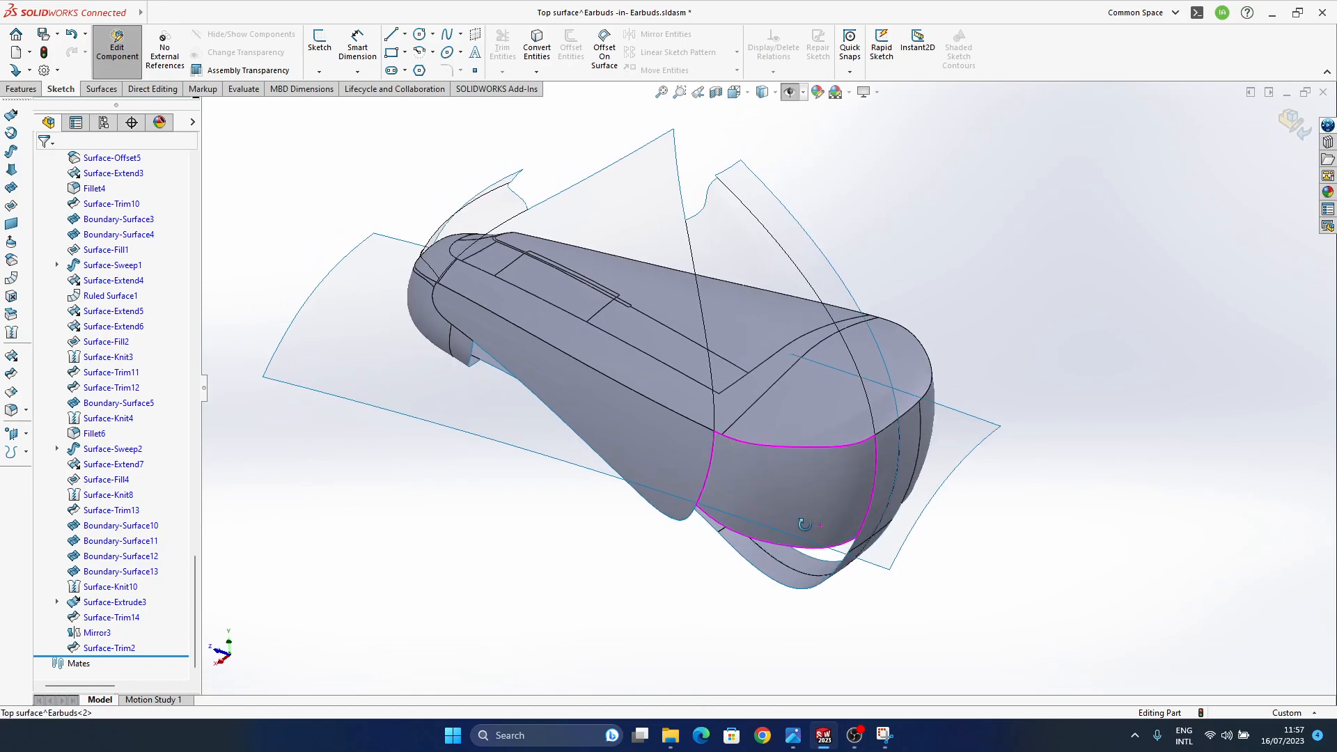
- Switch to Snipping Tool to check the marked-up earbud reference image, and return to SOLIDWORKS
mouse_move(806, 740)
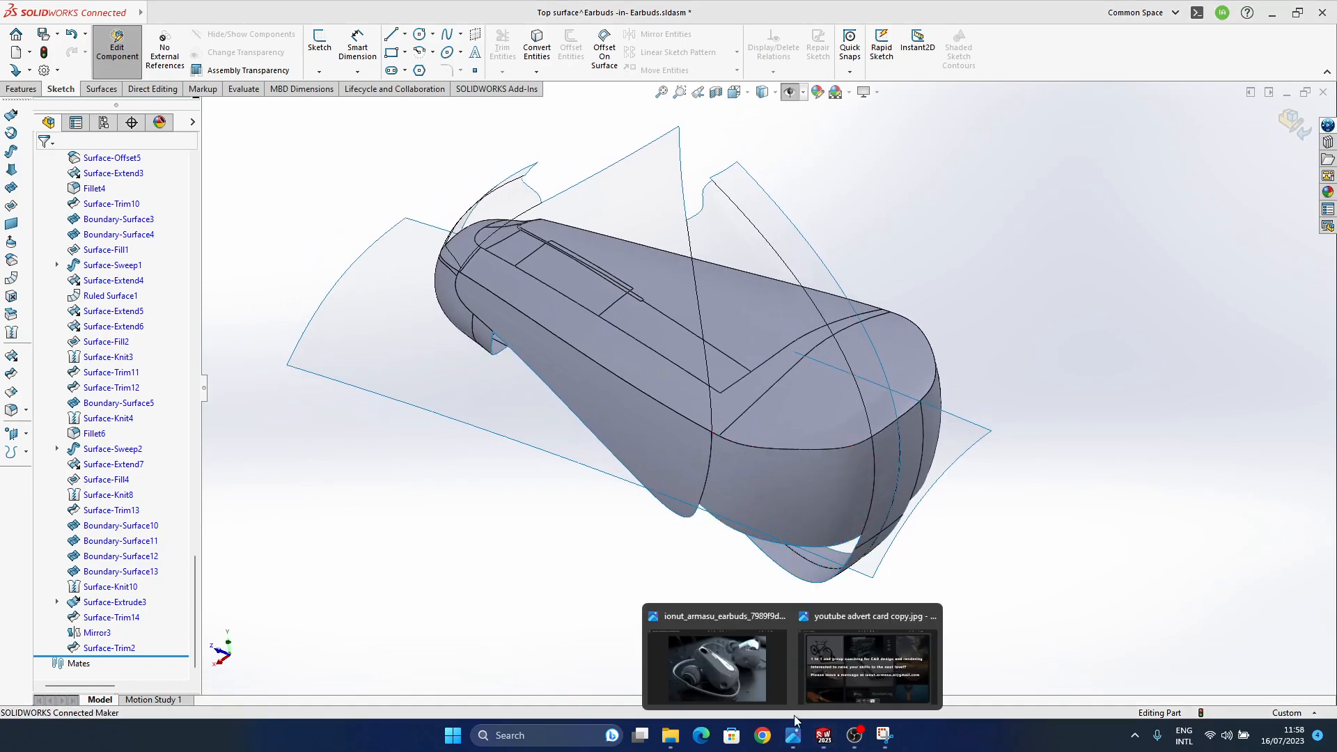
mouse_move(753, 670)
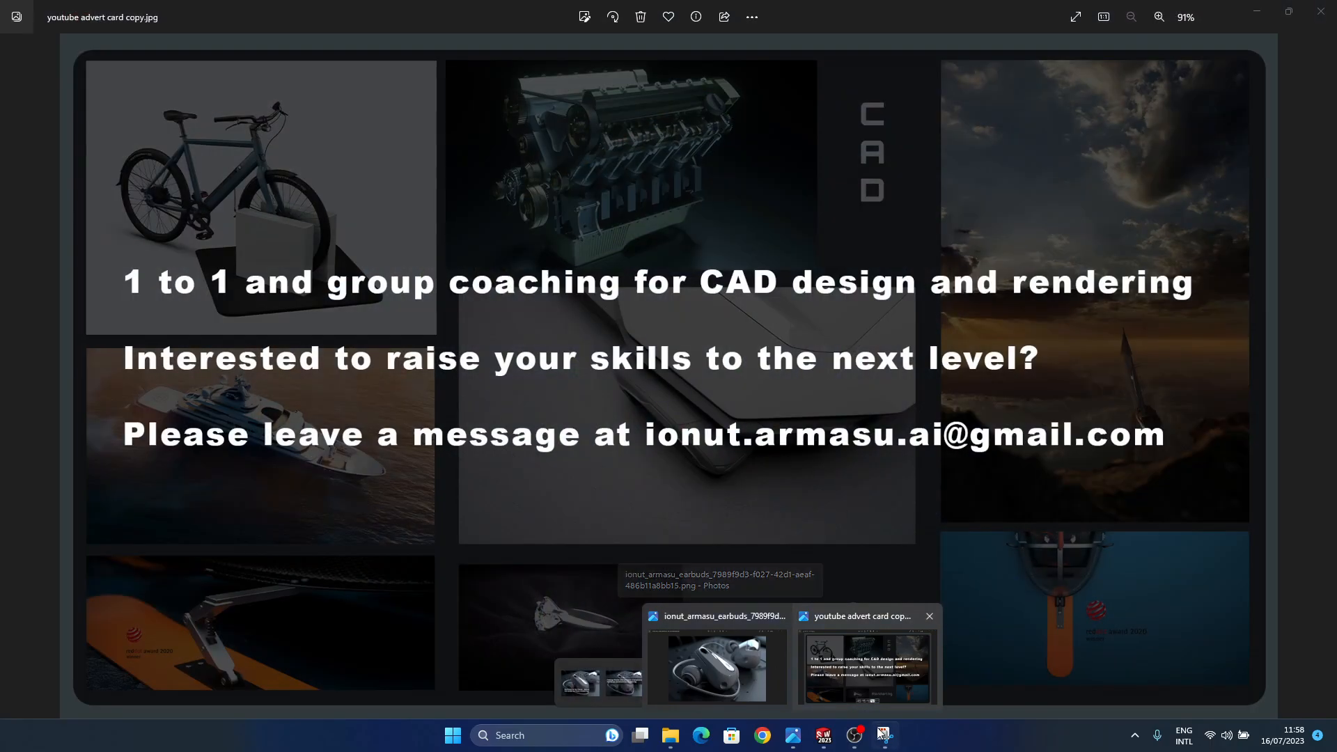
click(885, 736)
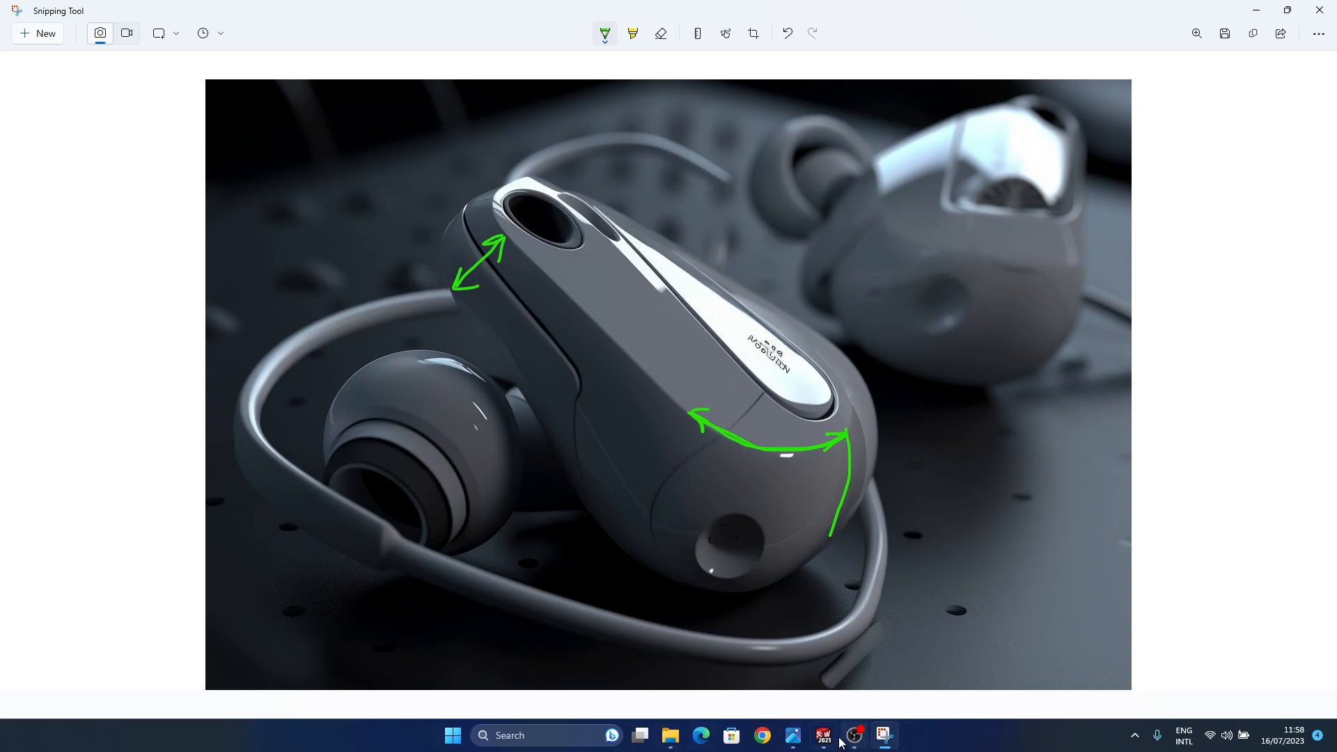
mouse_move(825, 738)
click(792, 678)
- Display the model shaded without edges and compare its shape with the marked-up reference image in Snipping Tool
middle_drag(775, 377, 770, 371)
click(765, 131)
middle_drag(842, 489, 834, 501)
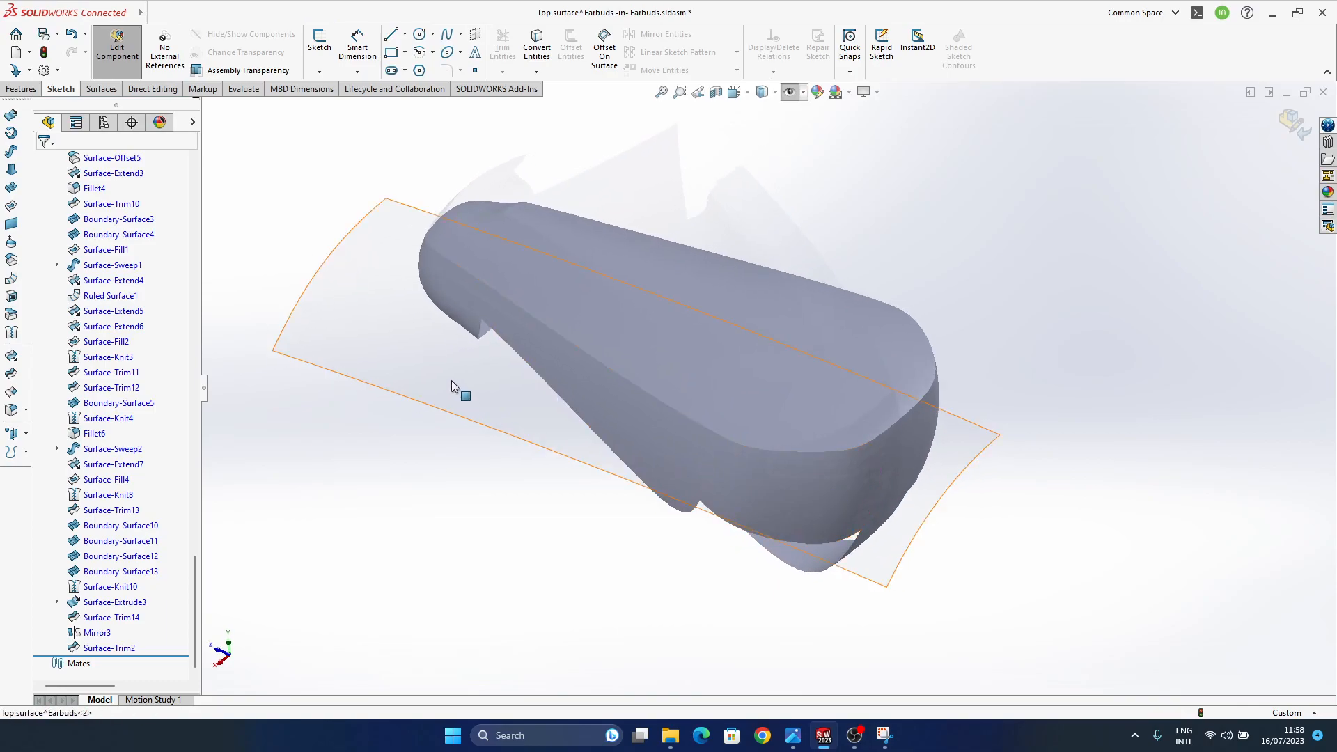
mouse_move(819, 737)
click(882, 740)
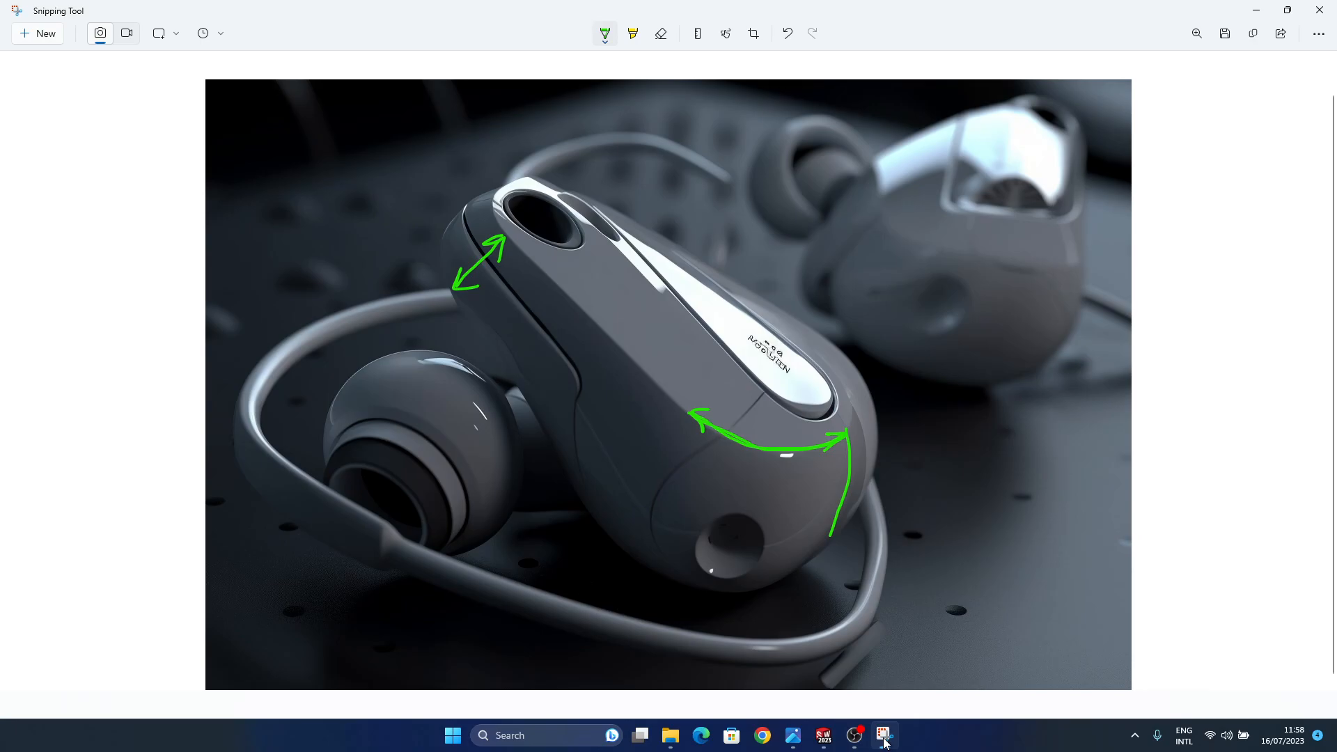
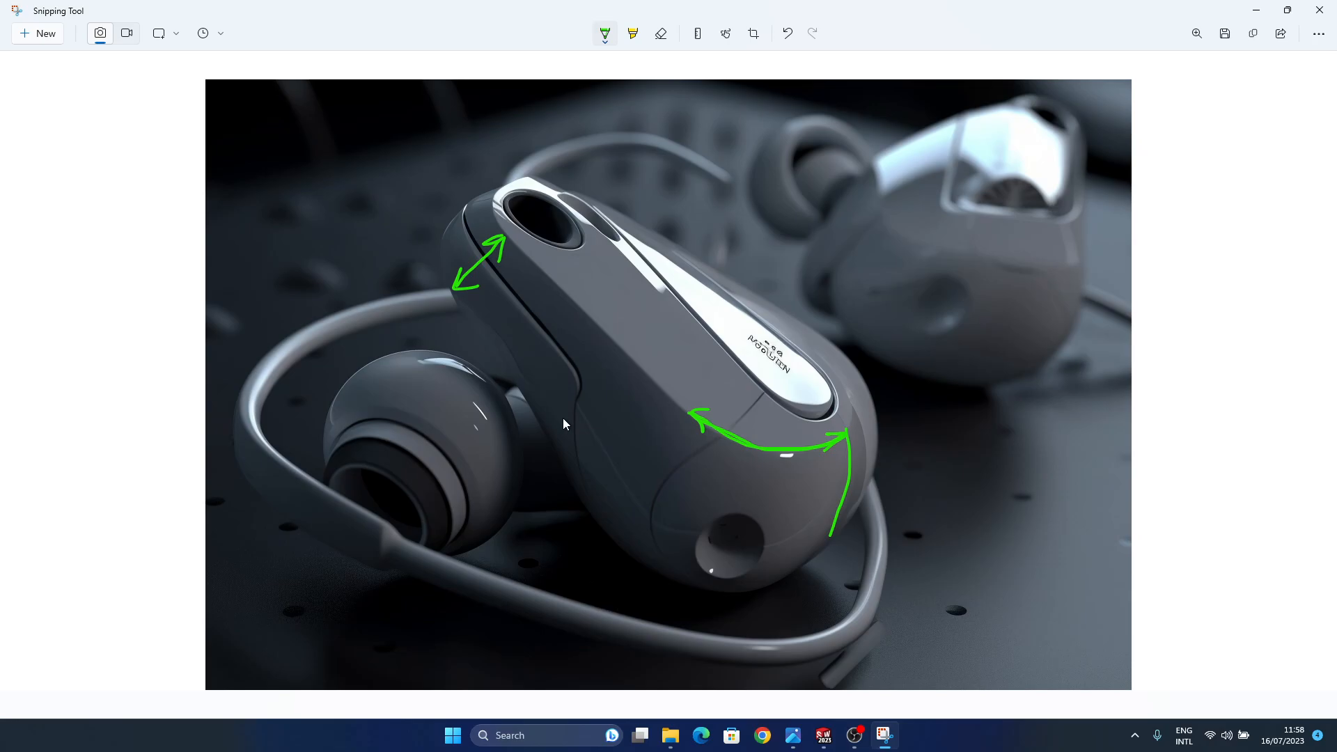
click(822, 737)
click(766, 688)
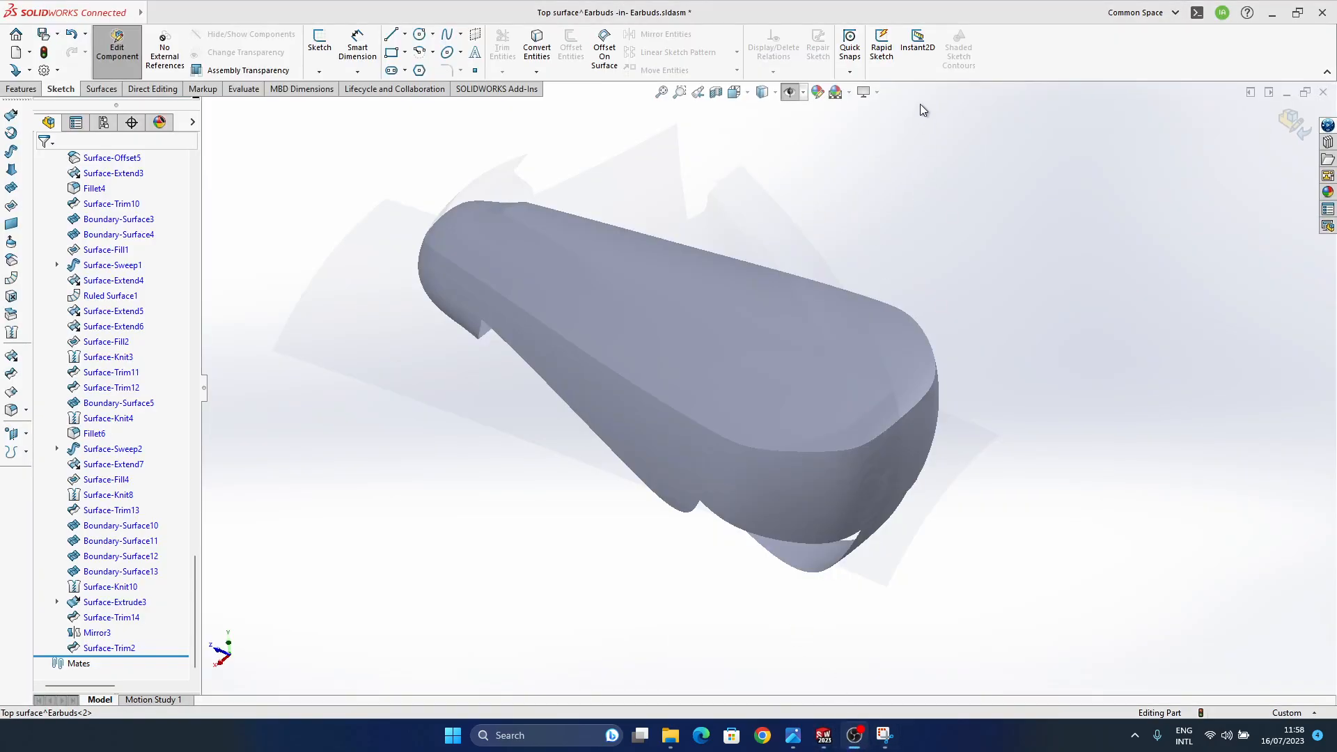
- Display the model shaded with edges, view the shell from the end and side, and look through the components' feature history
middle_drag(787, 378, 735, 447)
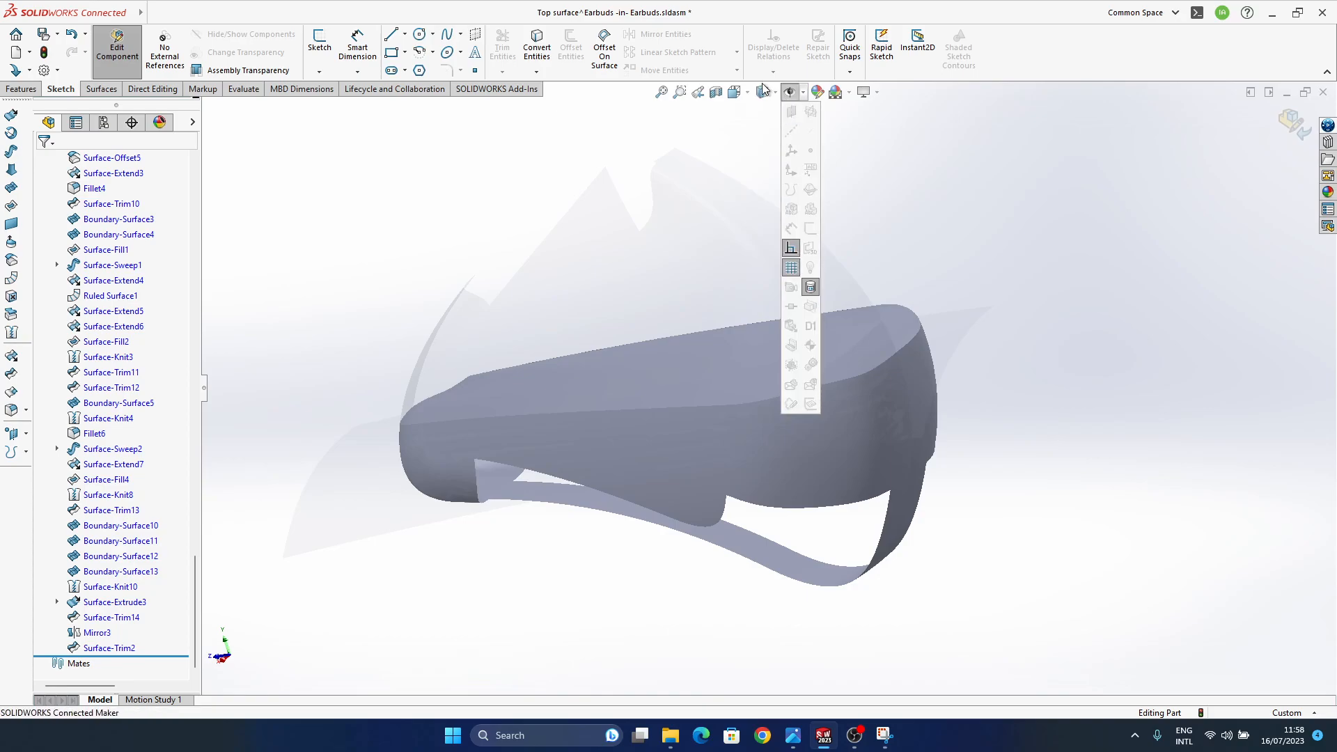
click(764, 112)
mouse_move(833, 516)
middle_down()
mouse_move(922, 400)
mouse_move(988, 500)
mouse_move(1042, 483)
mouse_move(847, 525)
mouse_move(752, 490)
middle_up()
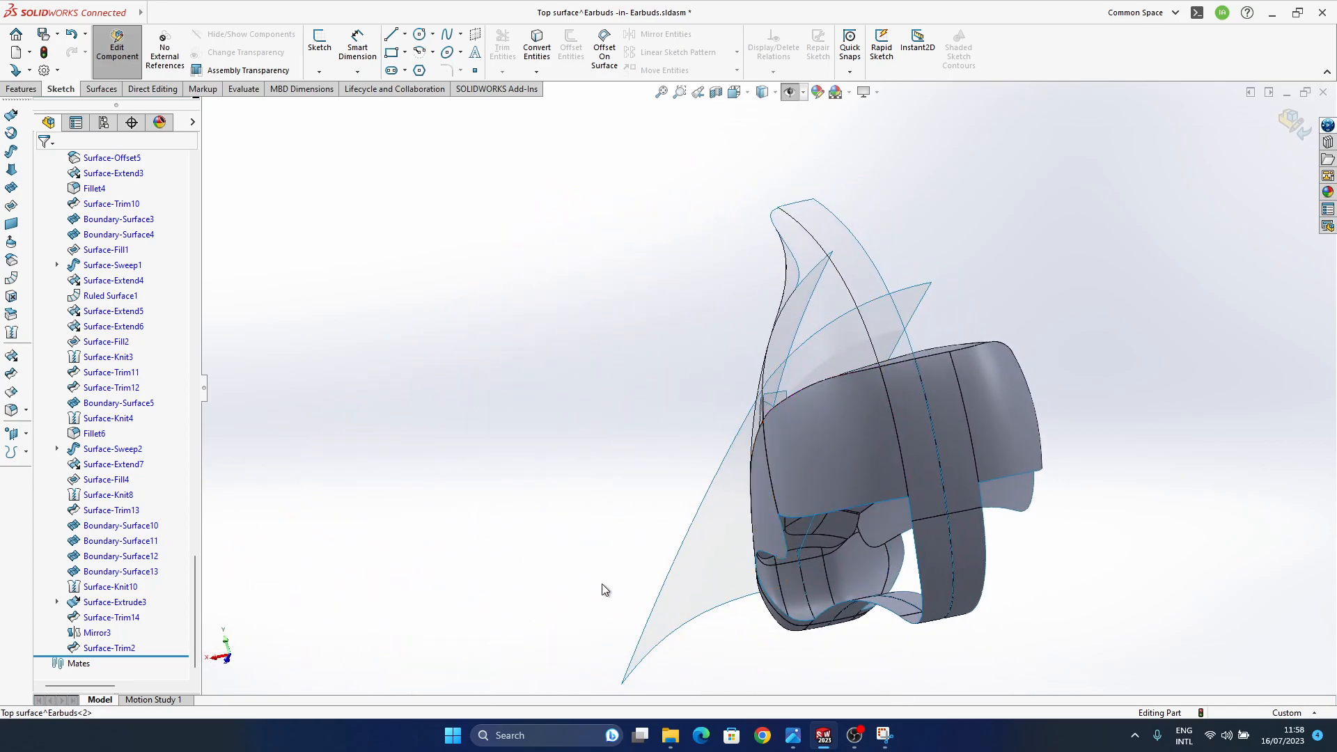
scroll(105, 453, up, 15)
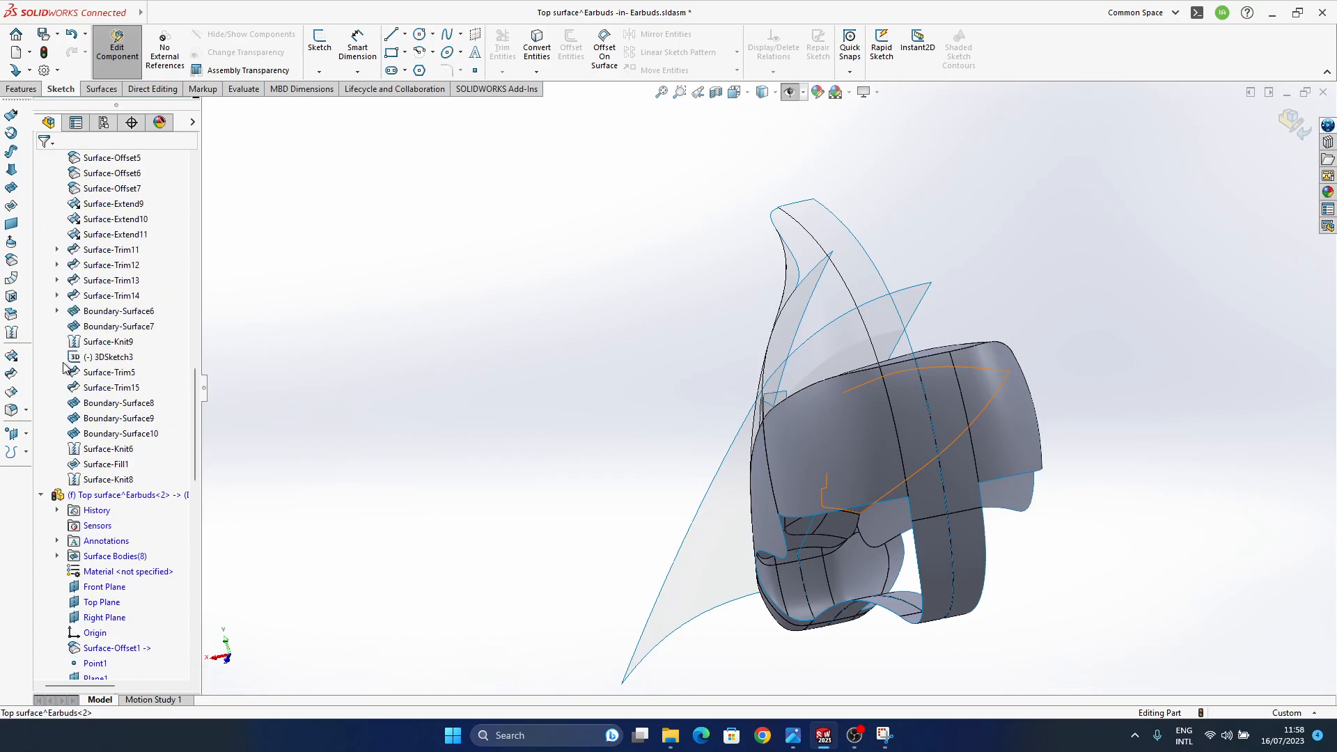
scroll(78, 392, down, 3)
scroll(487, 432, down, 6)
middle_drag(501, 433, 797, 433)
scroll(799, 433, up, 5)
scroll(130, 544, down, 20)
scroll(142, 549, up, 20)
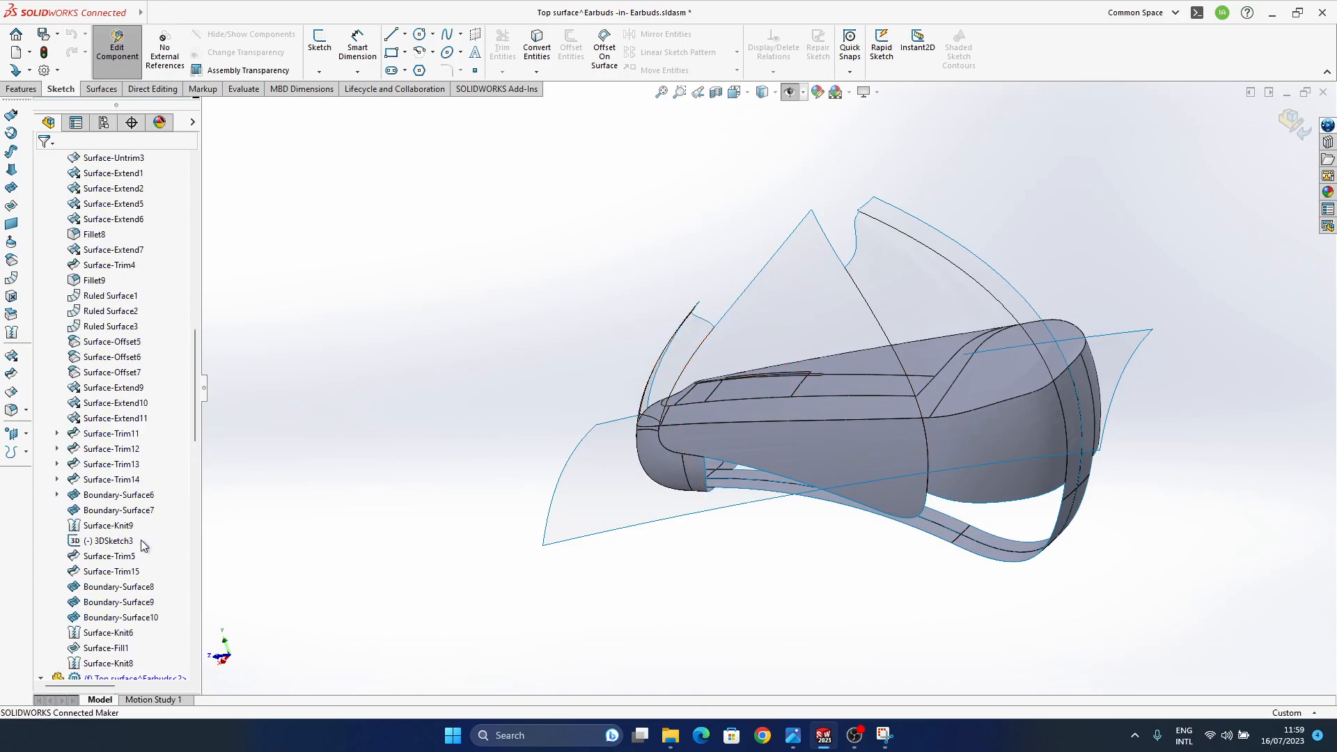
- Collapse the main and Top surface components in the feature tree and hide the main part
click(41, 280)
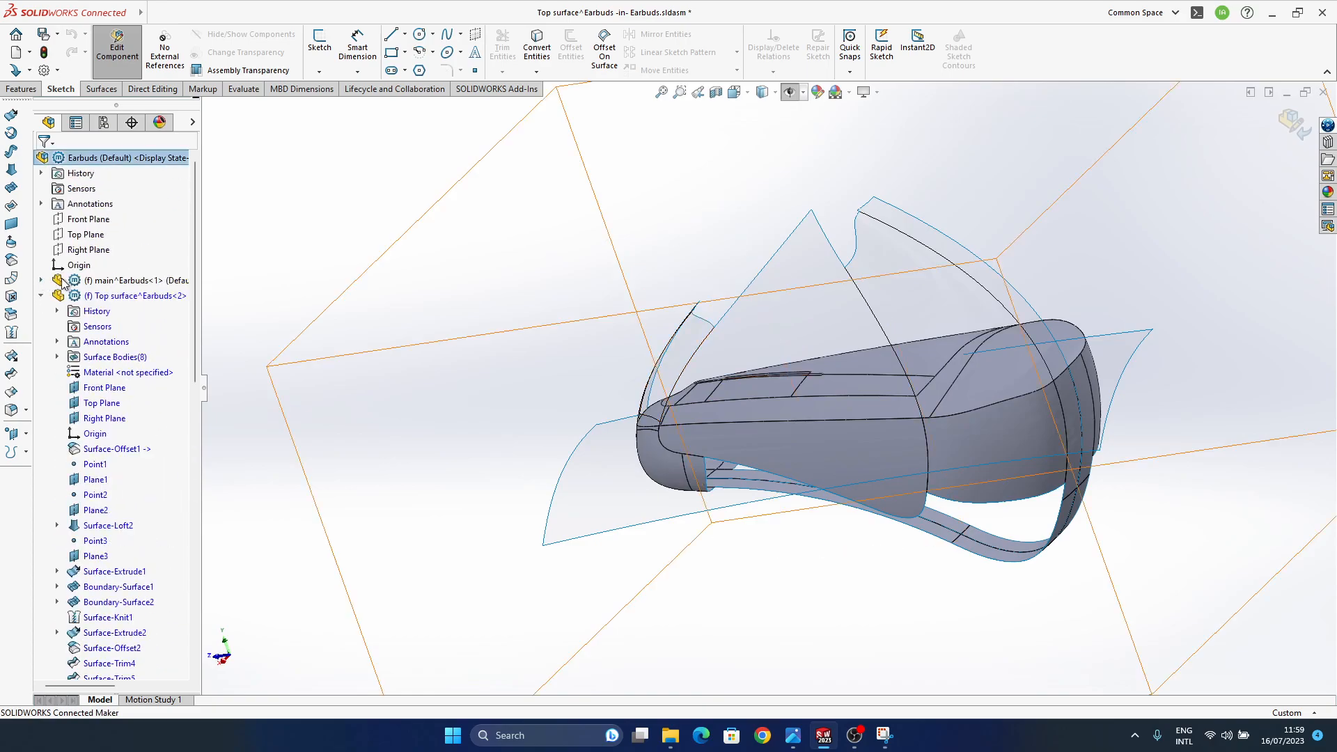
click(40, 295)
click(93, 282)
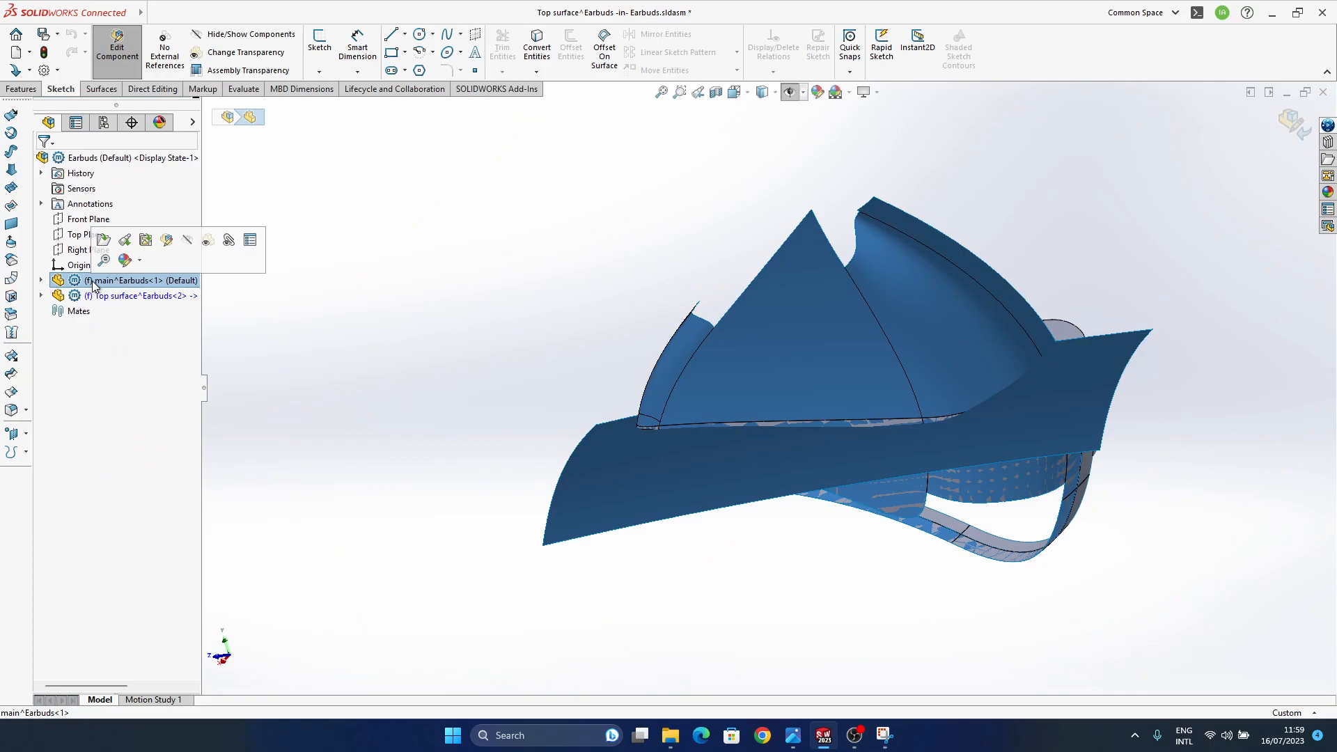
click(186, 244)
- Display the Top surface shell shaded without edges and examine its form from several sides
middle_drag(1042, 462, 844, 335)
click(776, 98)
click(763, 133)
mouse_move(878, 511)
middle_down()
mouse_move(817, 289)
mouse_move(731, 390)
mouse_move(726, 230)
mouse_move(743, 333)
middle_up()
middle_drag(738, 292, 801, 209)
ctrl+middle_drag(801, 202, 805, 244)
- Try the Backdrop - Black with Fill Lights and Backdrop - Ambient White scenes on the model
click(849, 95)
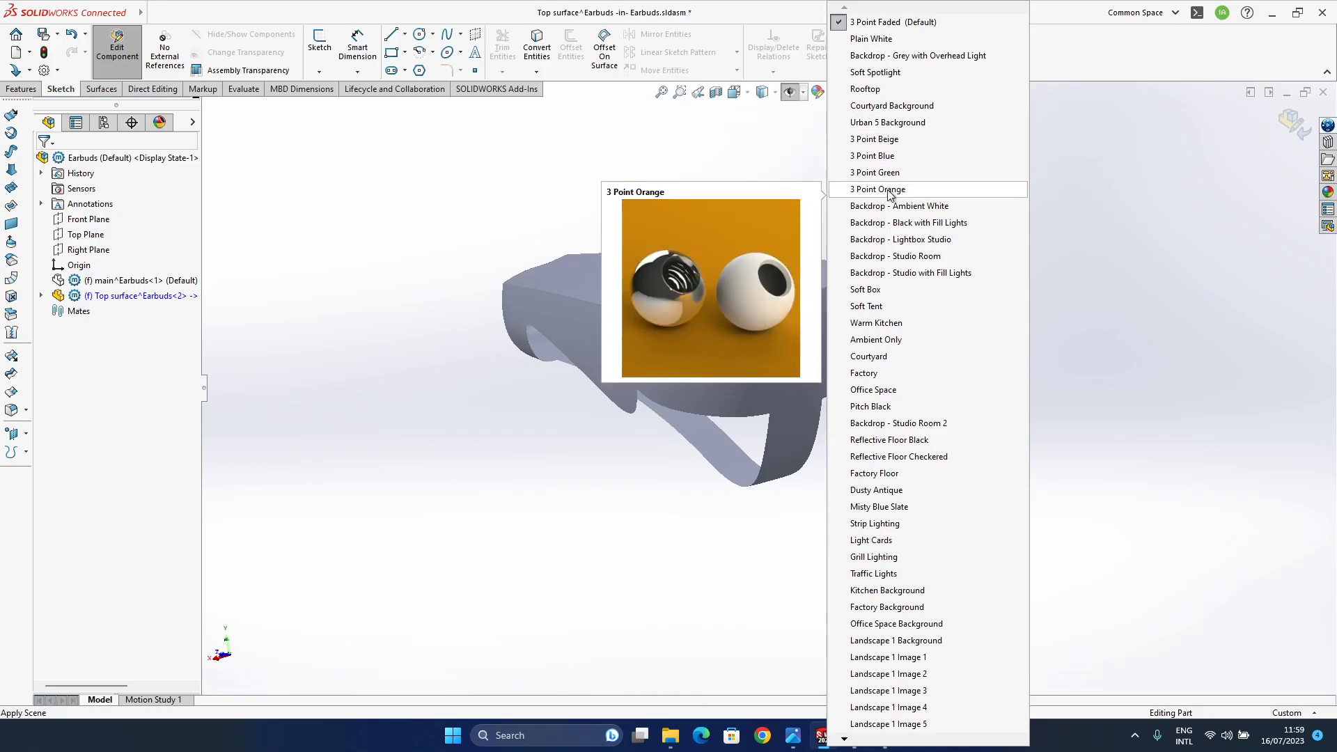
click(899, 223)
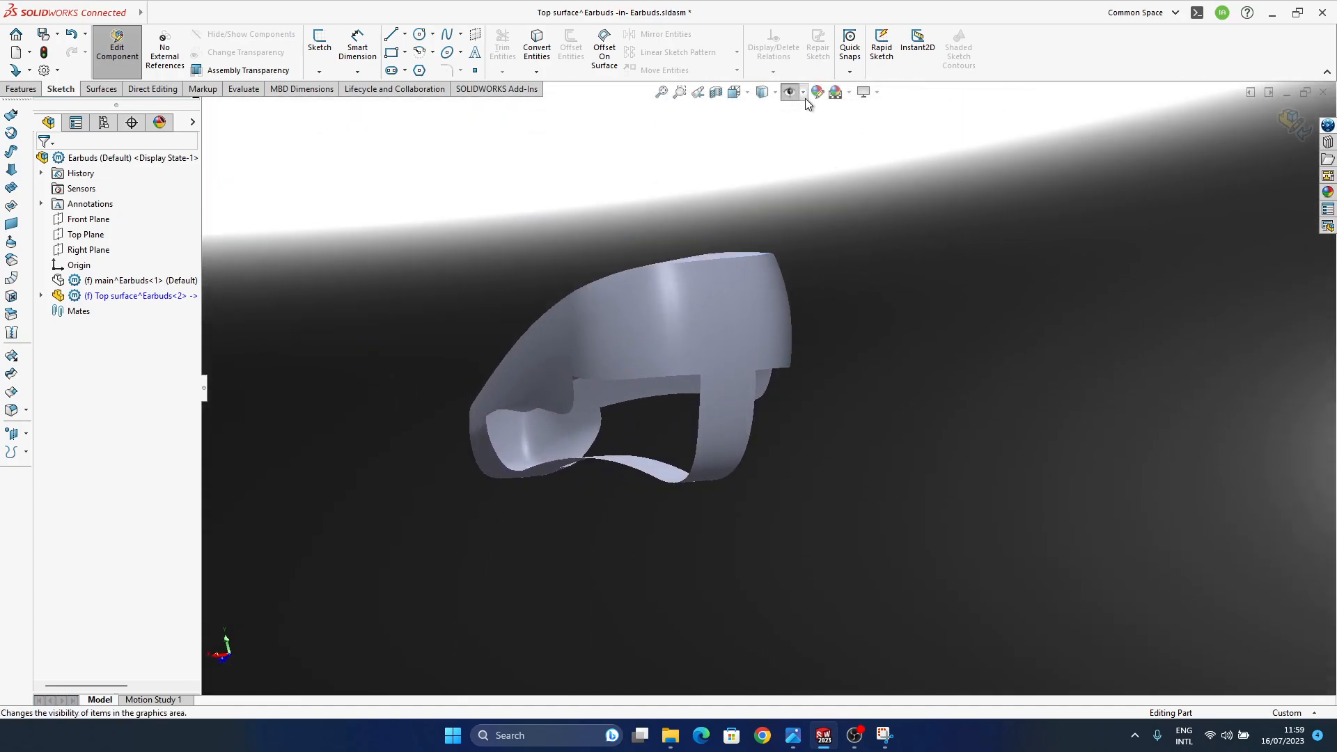
click(845, 93)
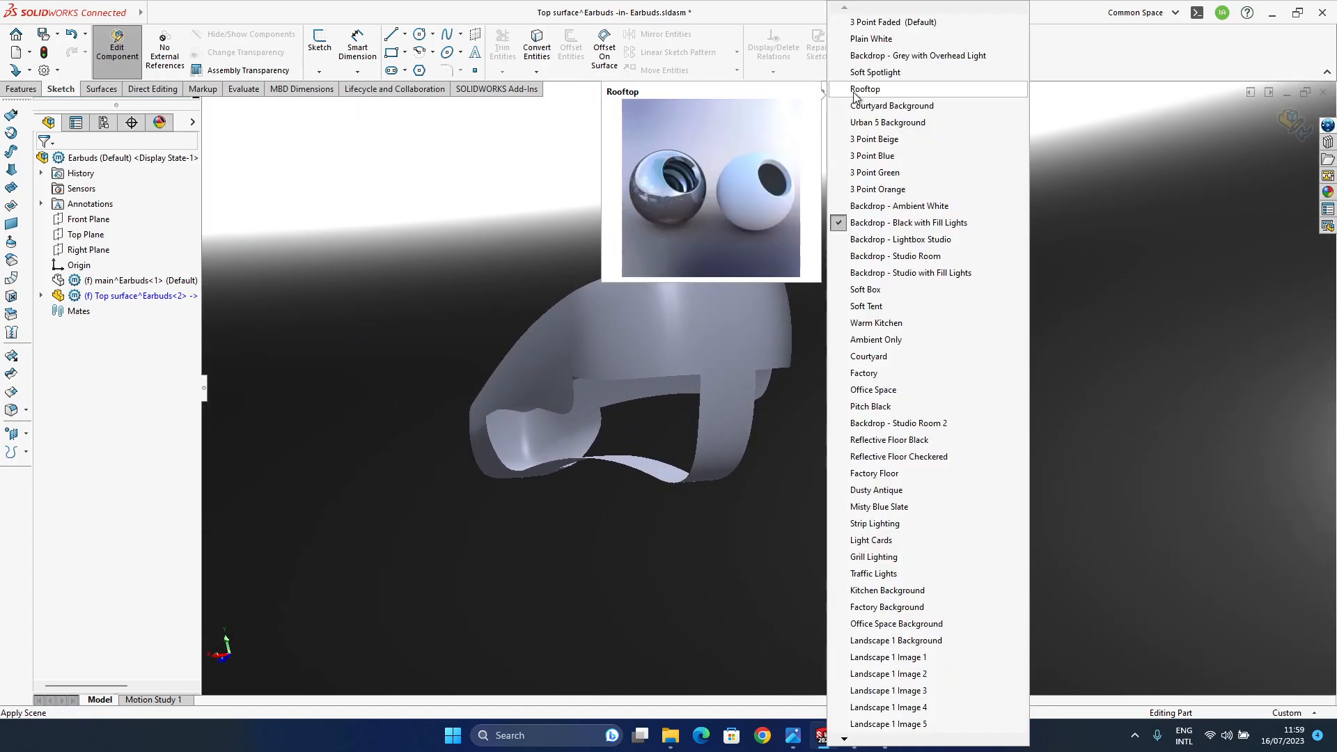
click(897, 207)
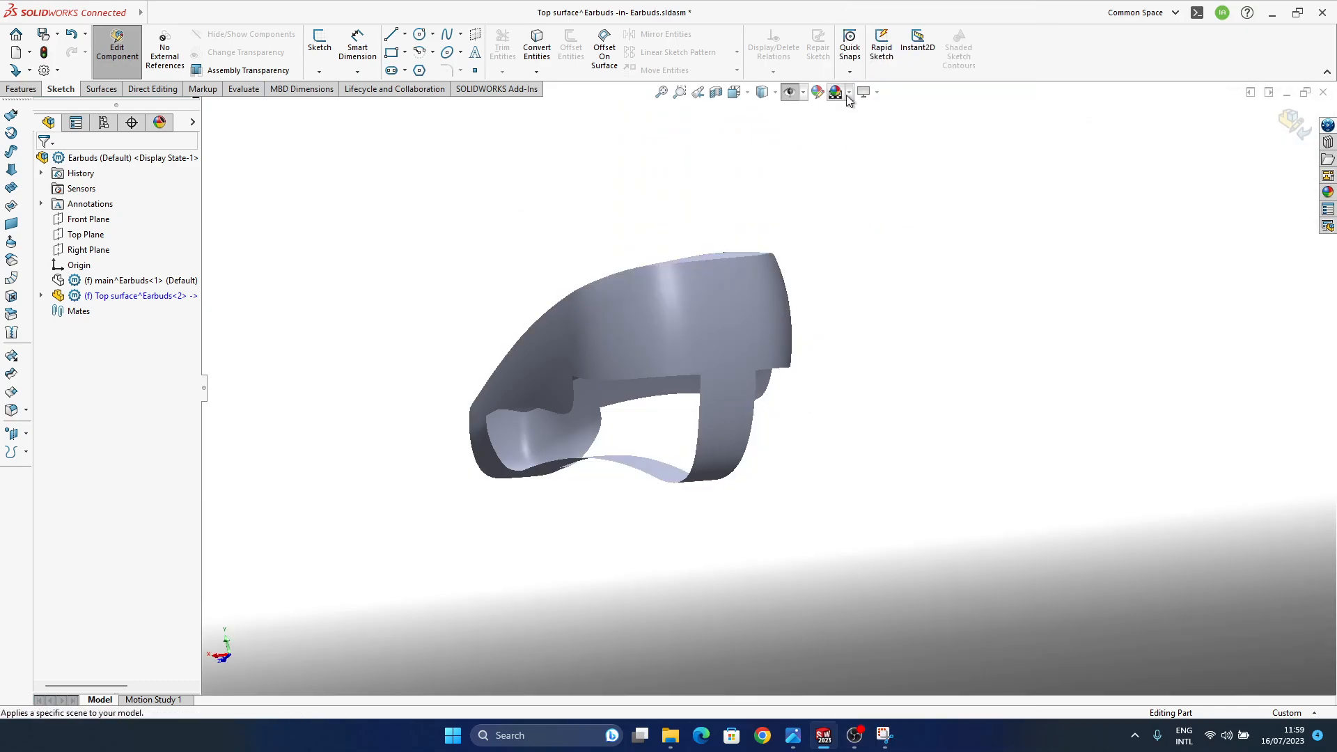
- Apply the Reflective Floor Black scene and inspect the shell's underside, inside and narrow end
click(848, 95)
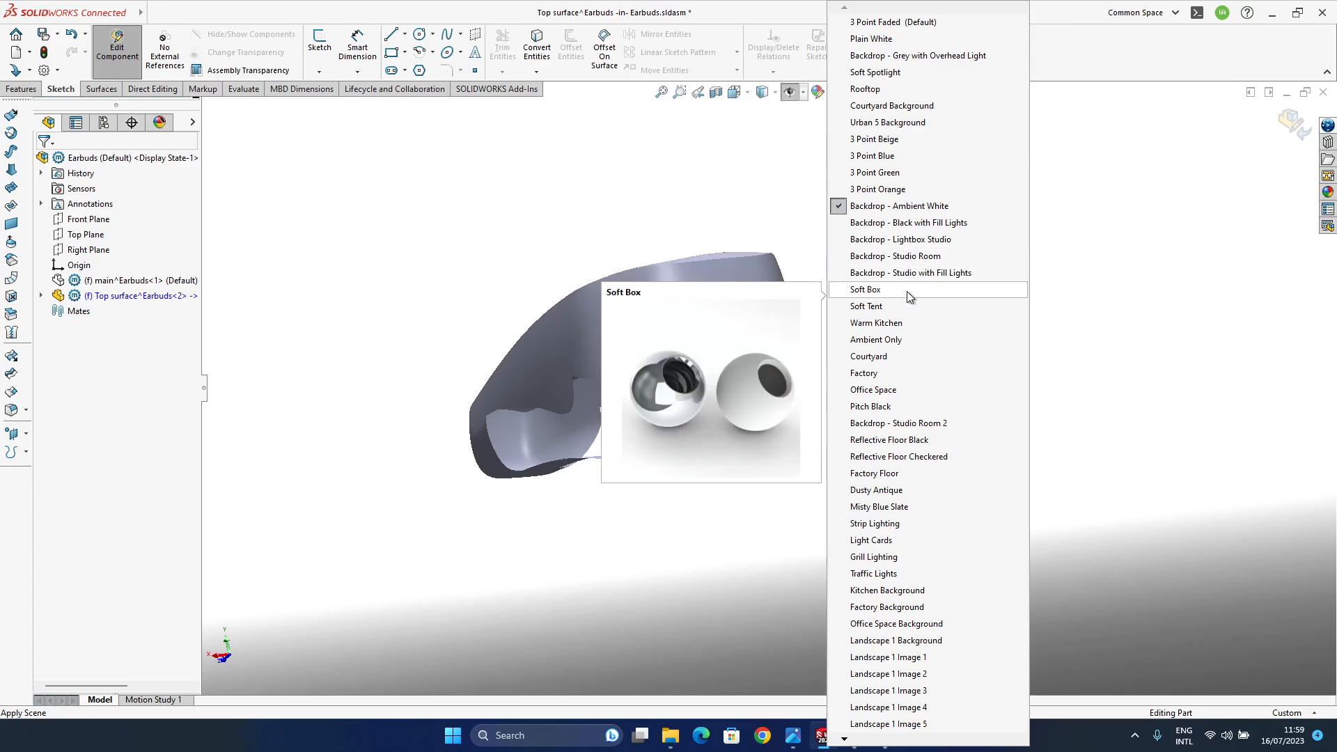
click(902, 445)
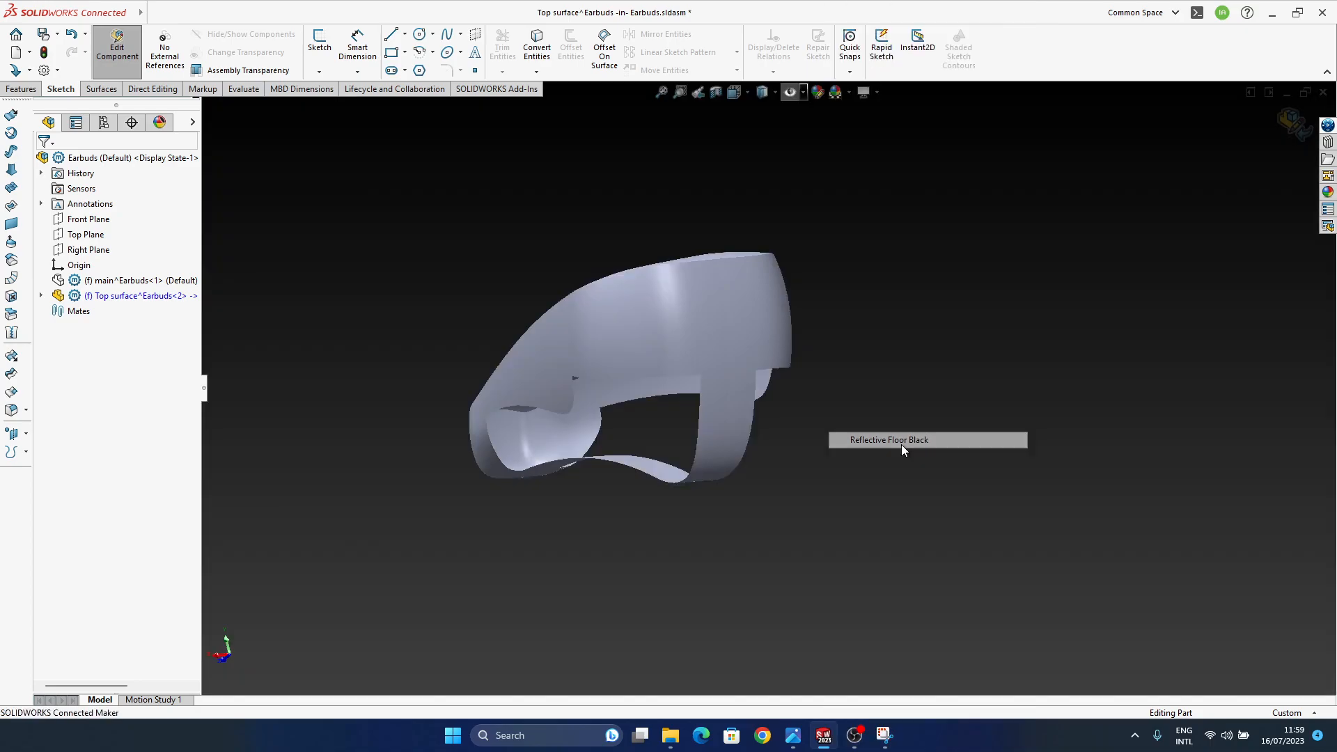
middle_drag(682, 423, 659, 306)
middle_drag(712, 388, 741, 340)
scroll(707, 420, down, 6)
scroll(742, 521, up, 5)
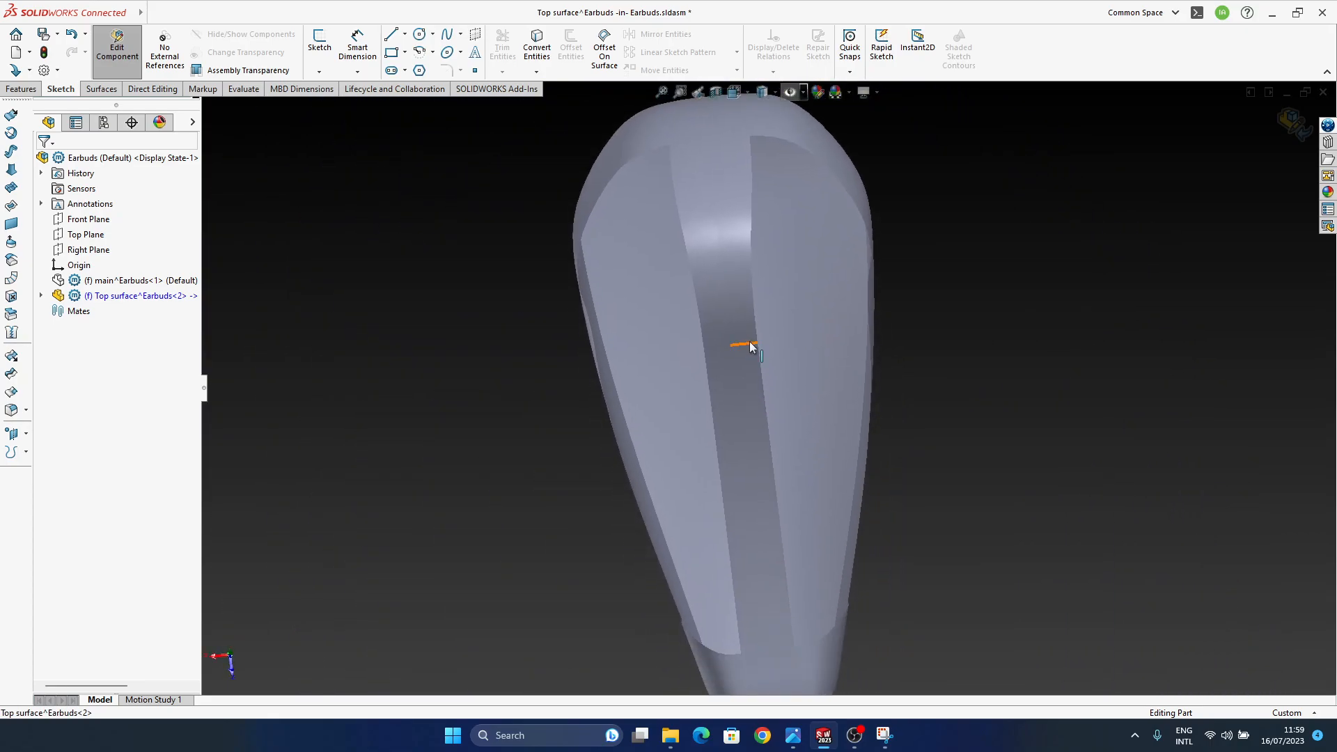
middle_drag(761, 606, 814, 444)
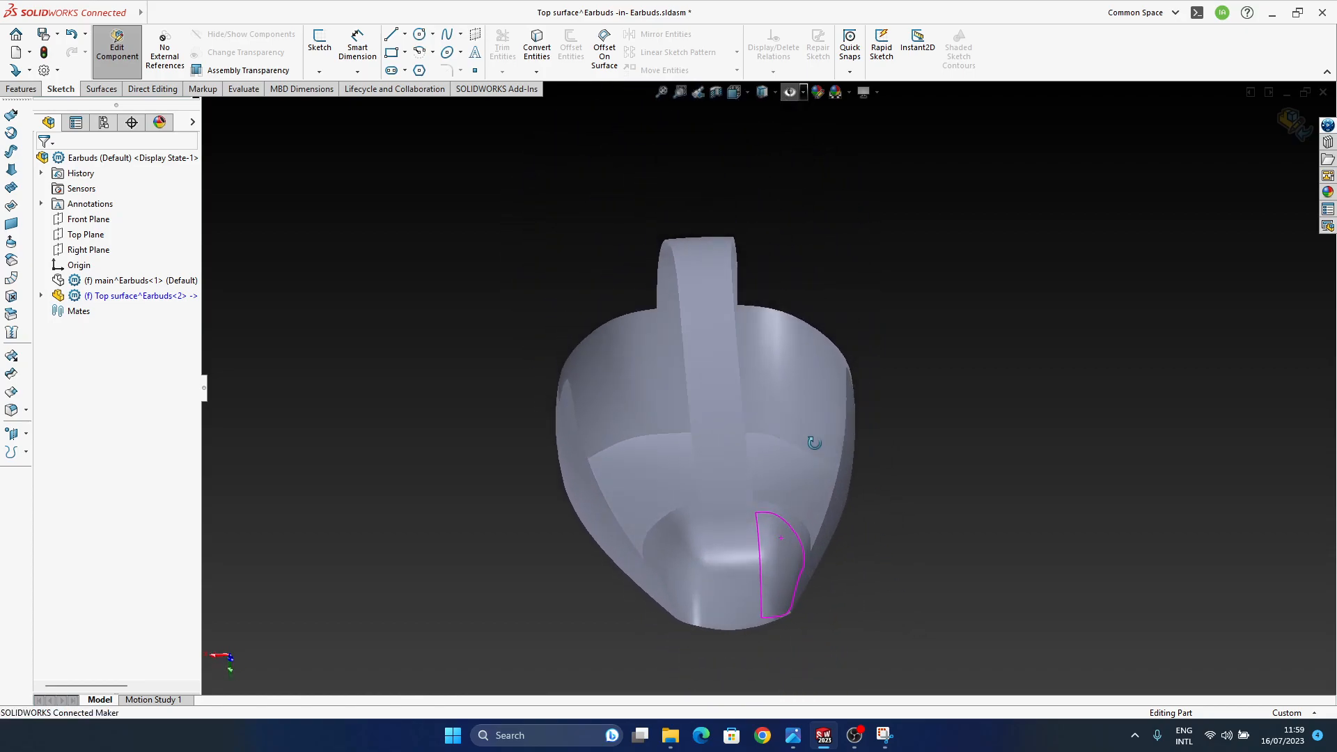
middle_drag(841, 530, 671, 576)
scroll(599, 430, down, 5)
mouse_move(631, 397)
ctrl+middle_down()
mouse_move(635, 513)
mouse_move(567, 304)
mouse_move(627, 215)
mouse_move(794, 383)
mouse_move(876, 543)
mouse_move(583, 253)
ctrl+middle_up()
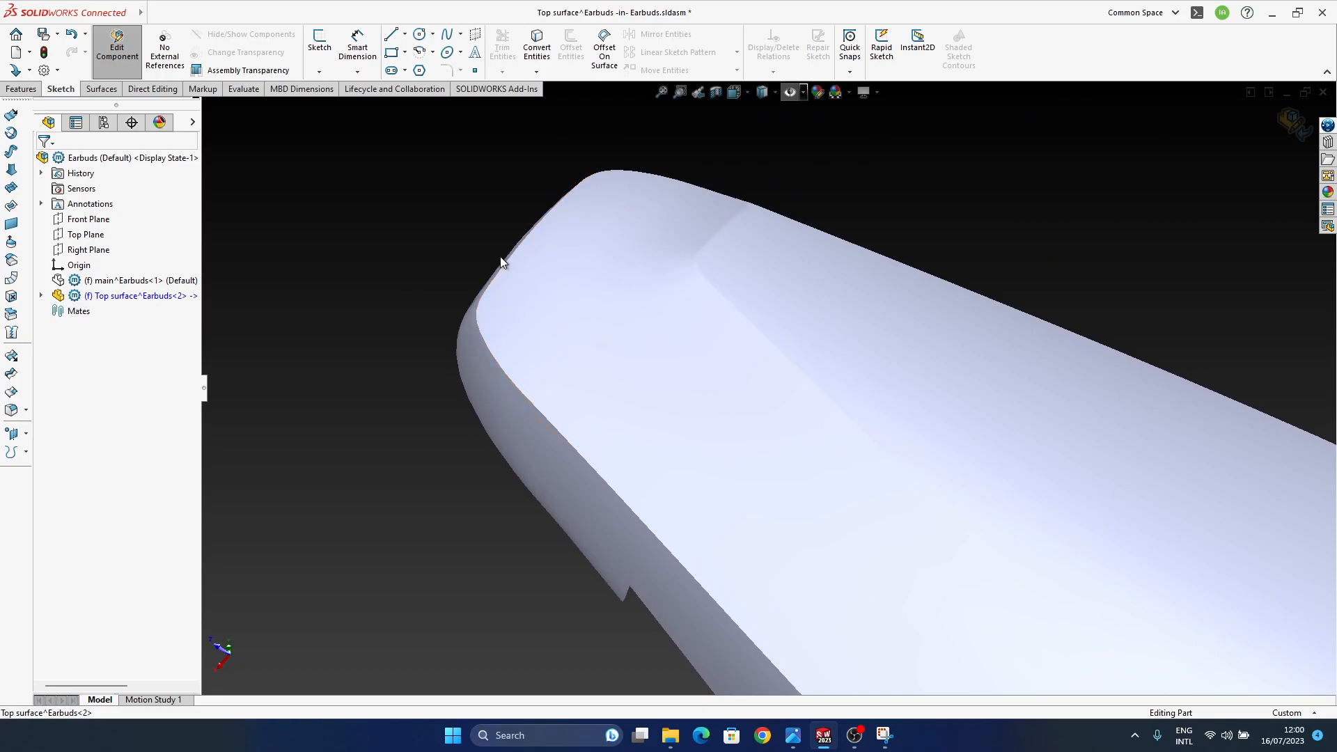
- Compare the shell's narrow end with the reference image in Snipping Tool and examine the central strip face at its tip
click(883, 744)
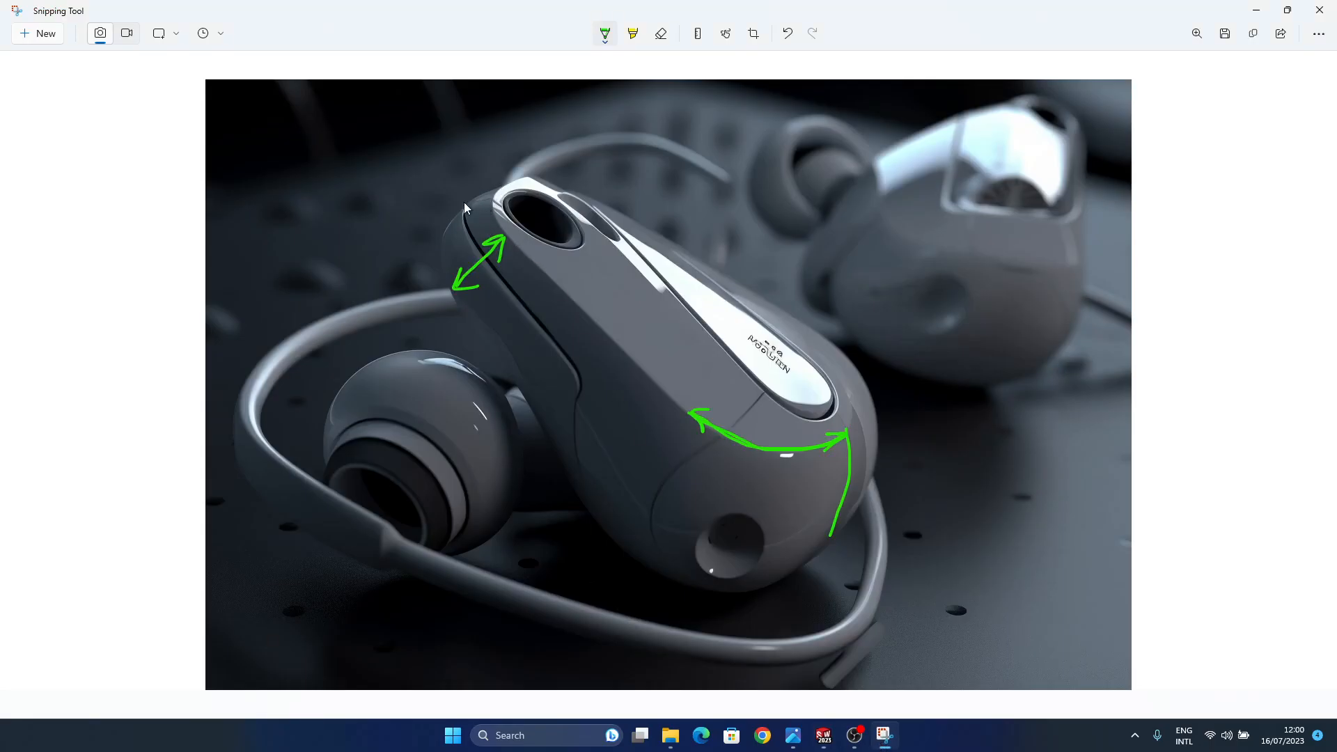
click(1266, 12)
middle_drag(546, 383, 547, 489)
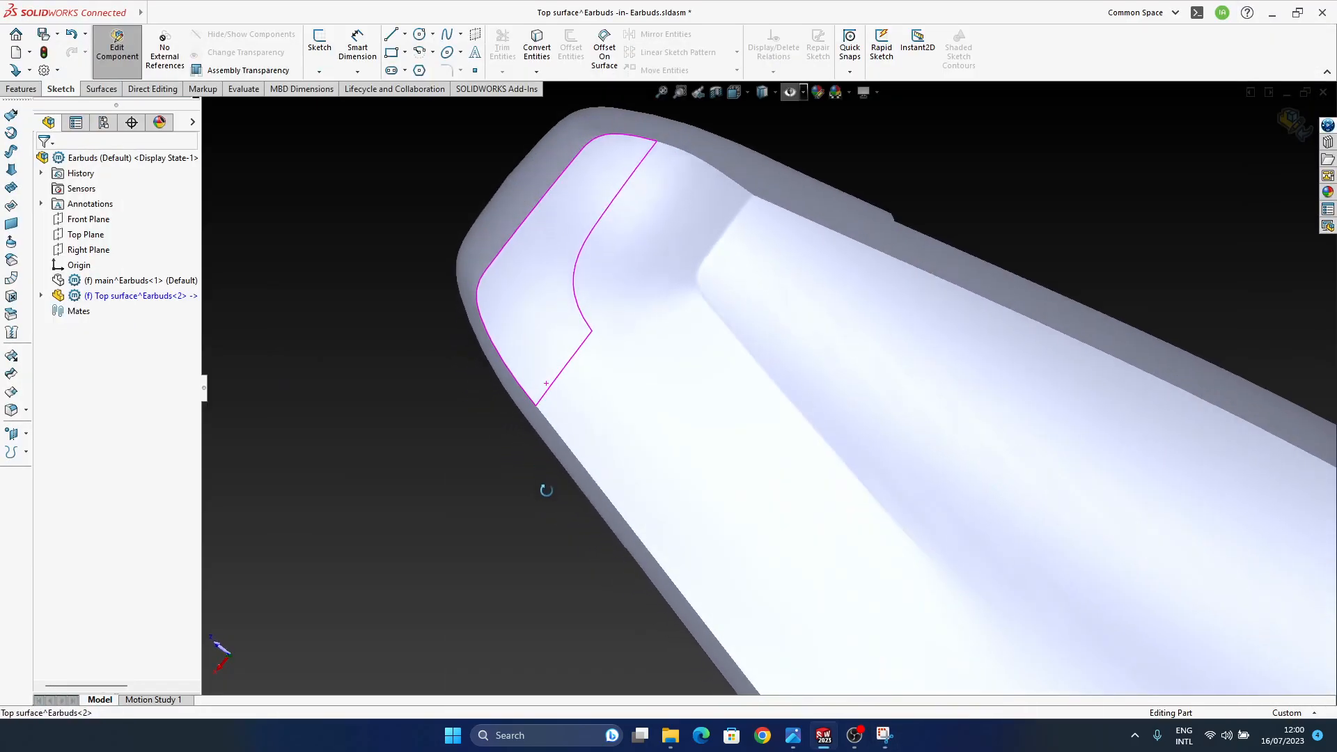
middle_drag(461, 343, 430, 386)
click(431, 387)
middle_drag(507, 491, 650, 470)
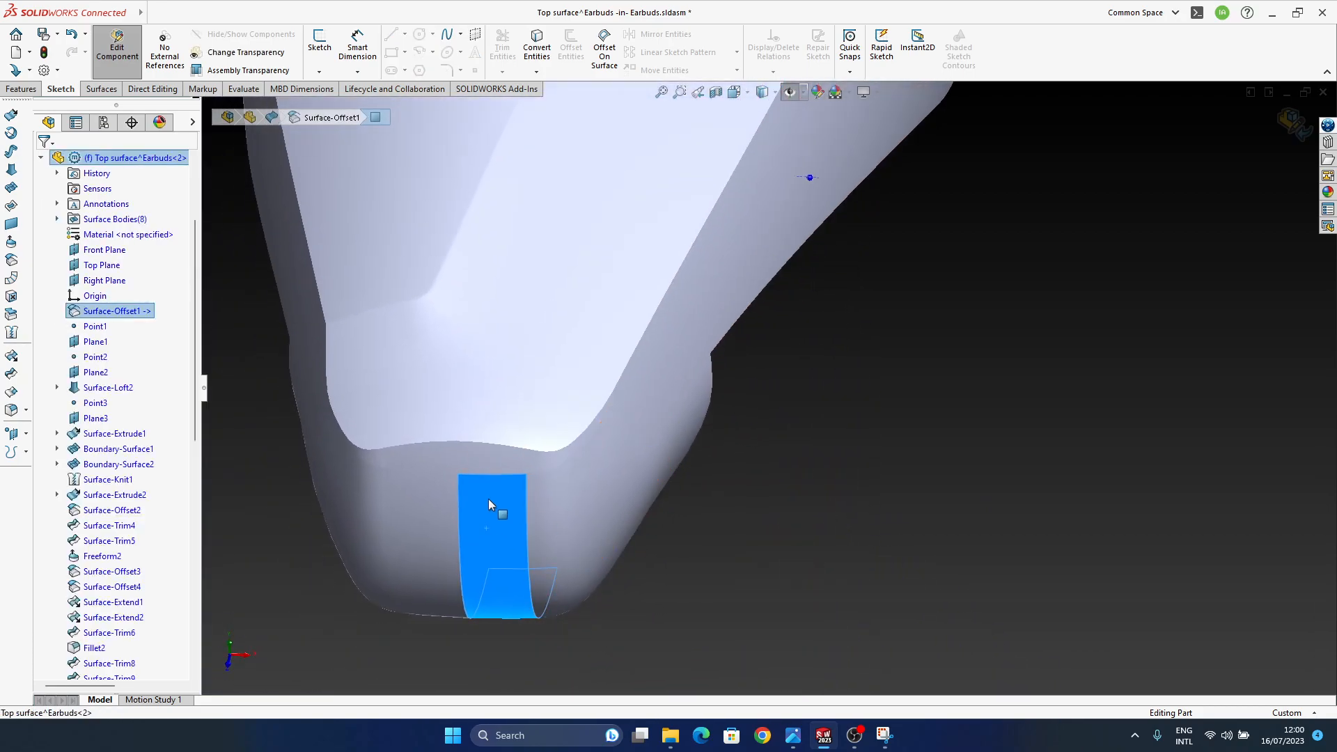
middle_drag(644, 561, 588, 638)
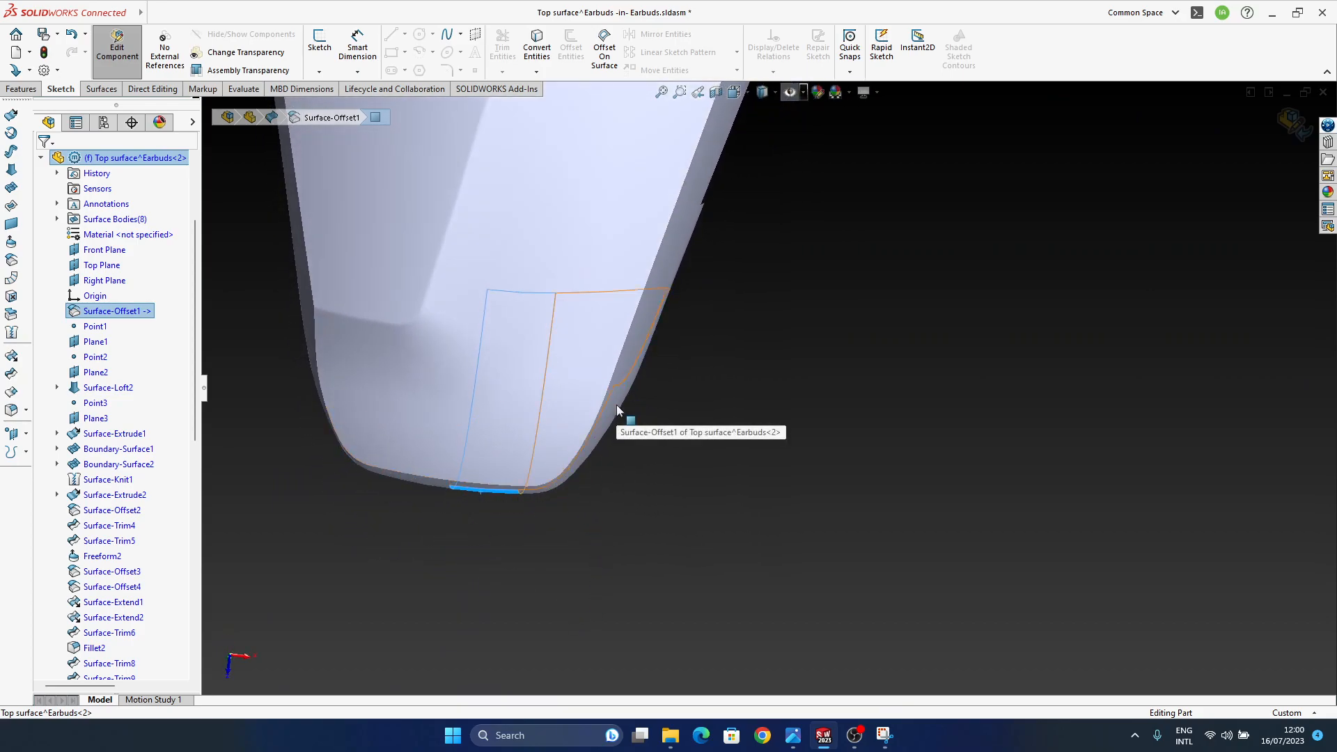
- Collapse the Top surface component's features and examine the whole shell from the side, below and above
middle_drag(600, 479, 508, 278)
ctrl+middle_drag(811, 396, 613, 418)
scroll(612, 418, down, 5)
middle_drag(737, 397, 662, 400)
scroll(119, 253, up, 3)
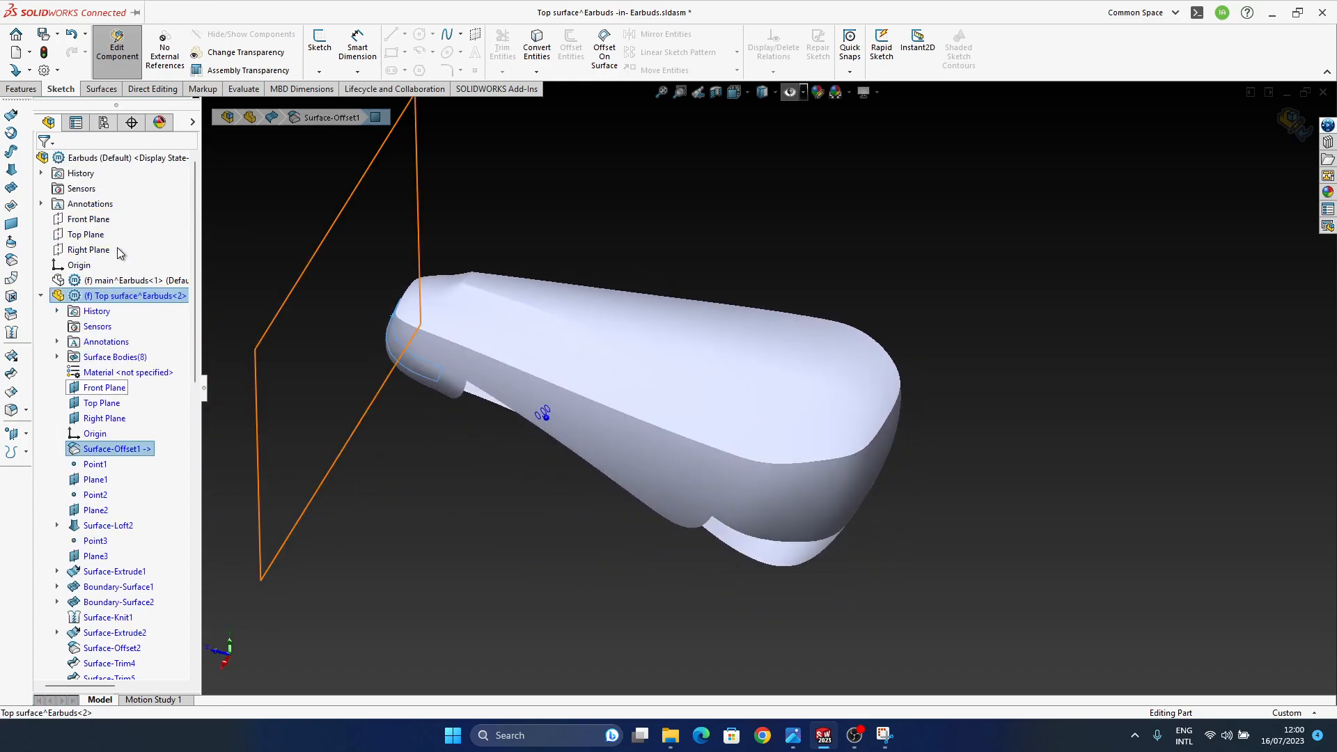
click(41, 296)
middle_drag(869, 564, 815, 218)
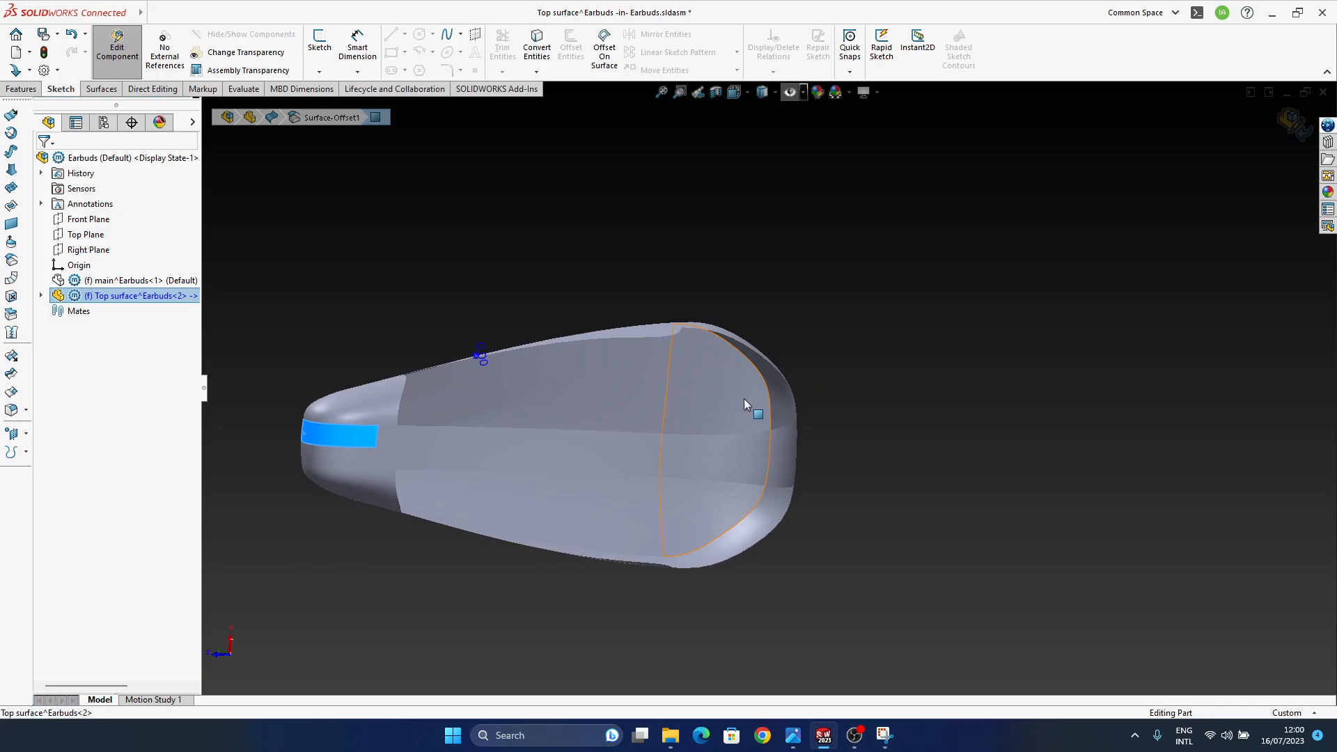
middle_drag(806, 482, 891, 501)
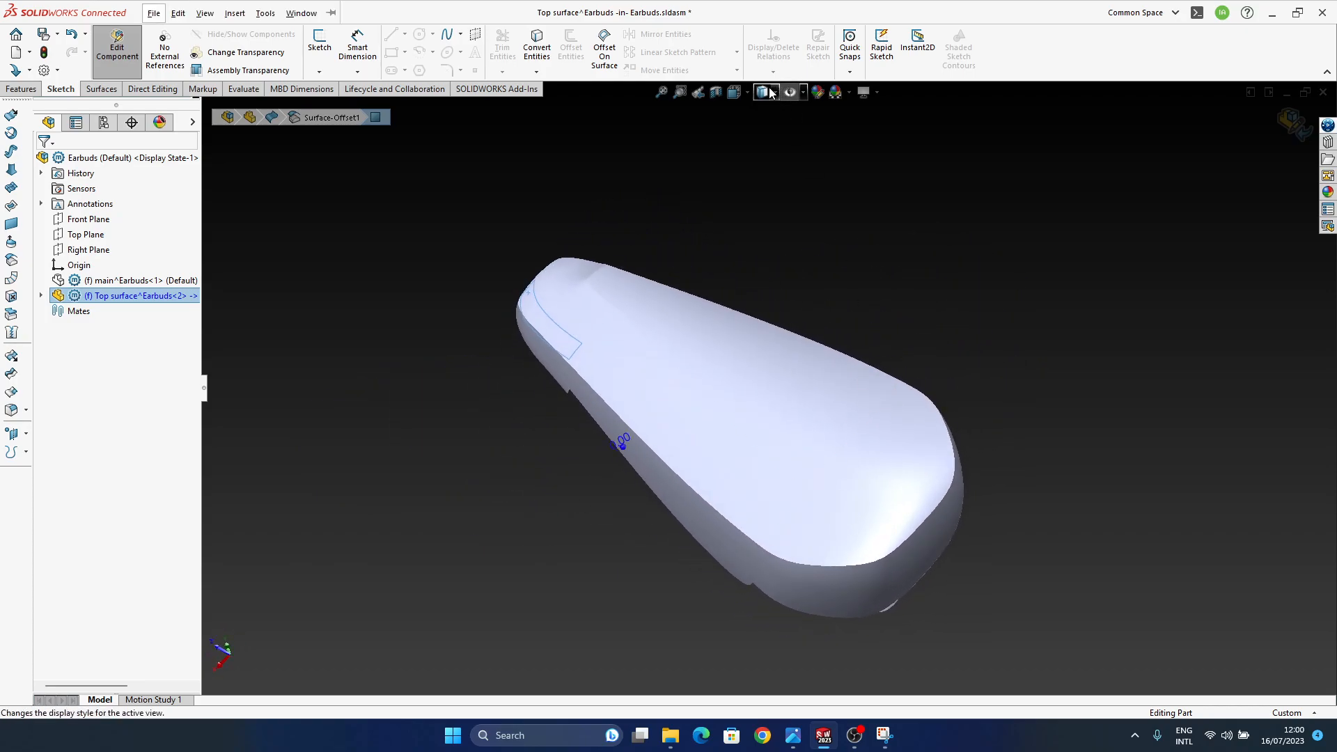
- Display the shell shaded with edges and examine the side face at its narrow end
click(766, 110)
mouse_move(687, 441)
middle_down()
mouse_move(729, 327)
mouse_move(605, 473)
middle_up()
scroll(606, 473, down, 5)
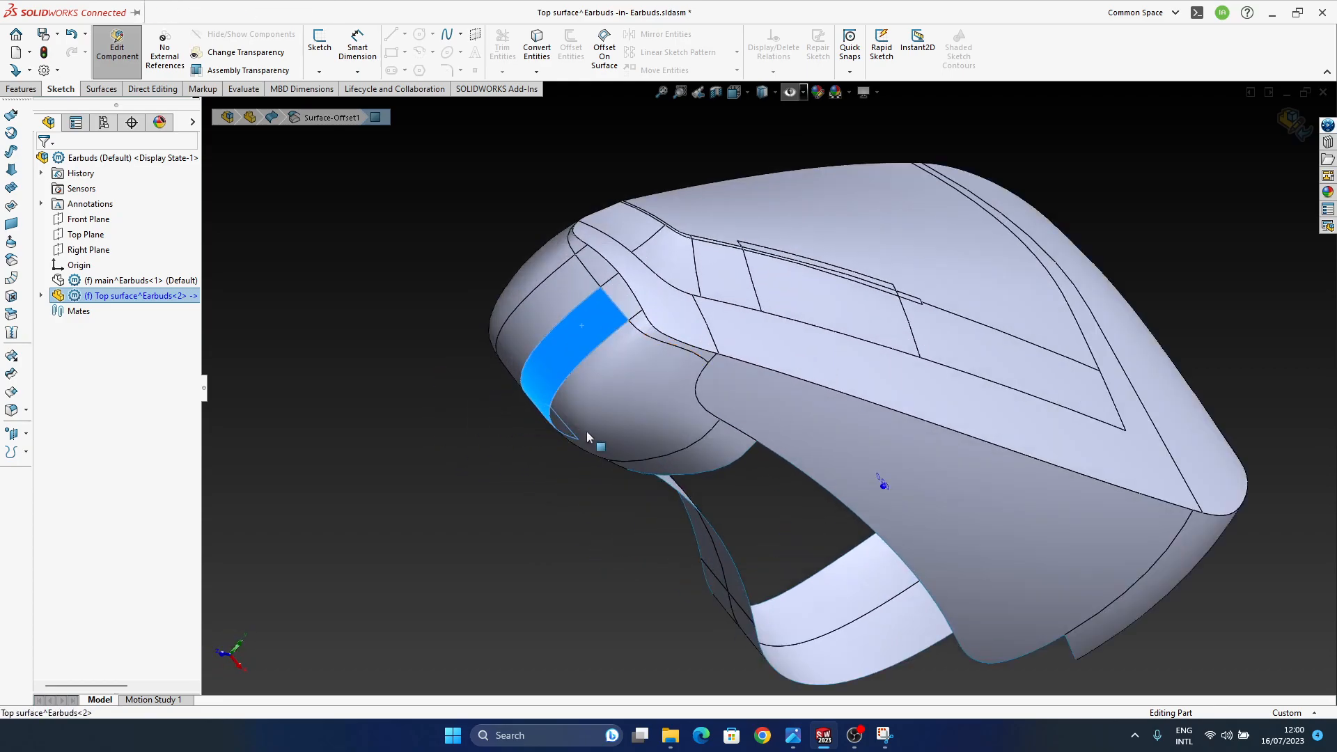
click(636, 441)
middle_drag(700, 549, 773, 476)
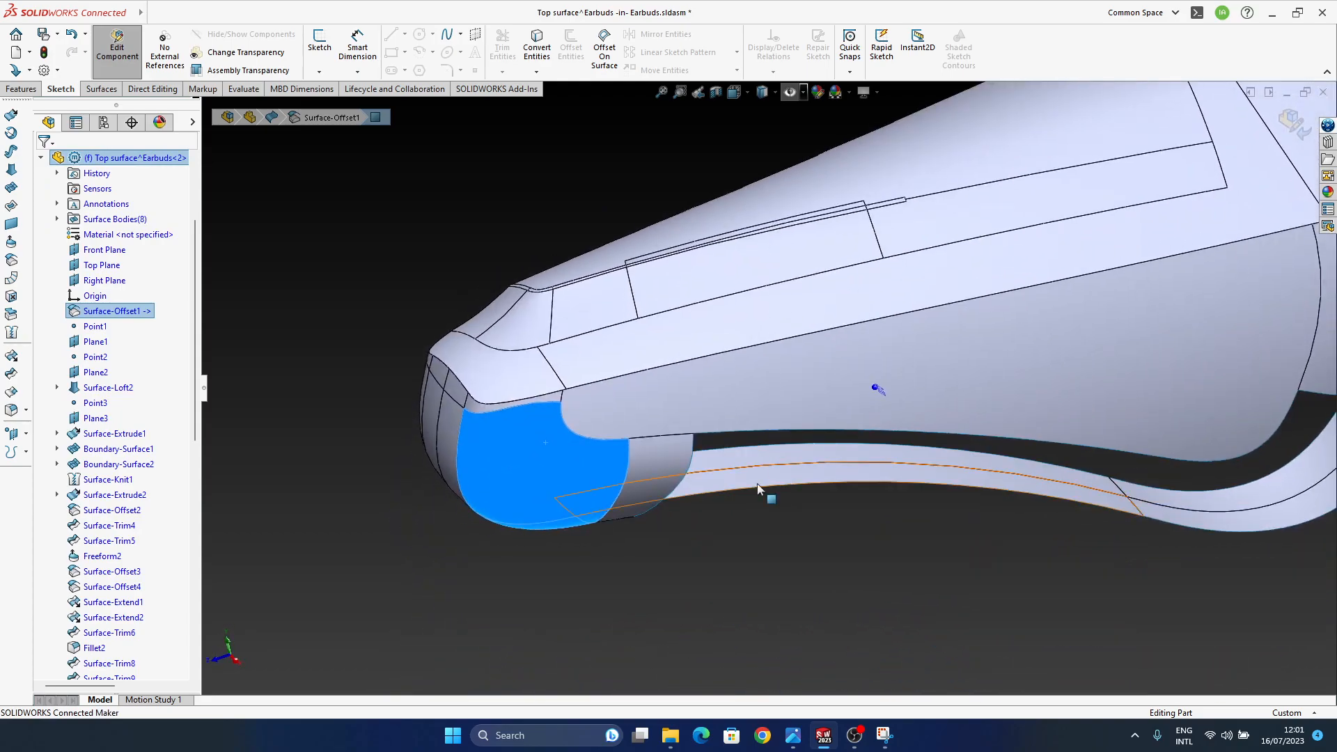
- Collapse the Top surface component's features, show the hidden main component and start editing it within the assembly
scroll(67, 265, up, 3)
click(41, 296)
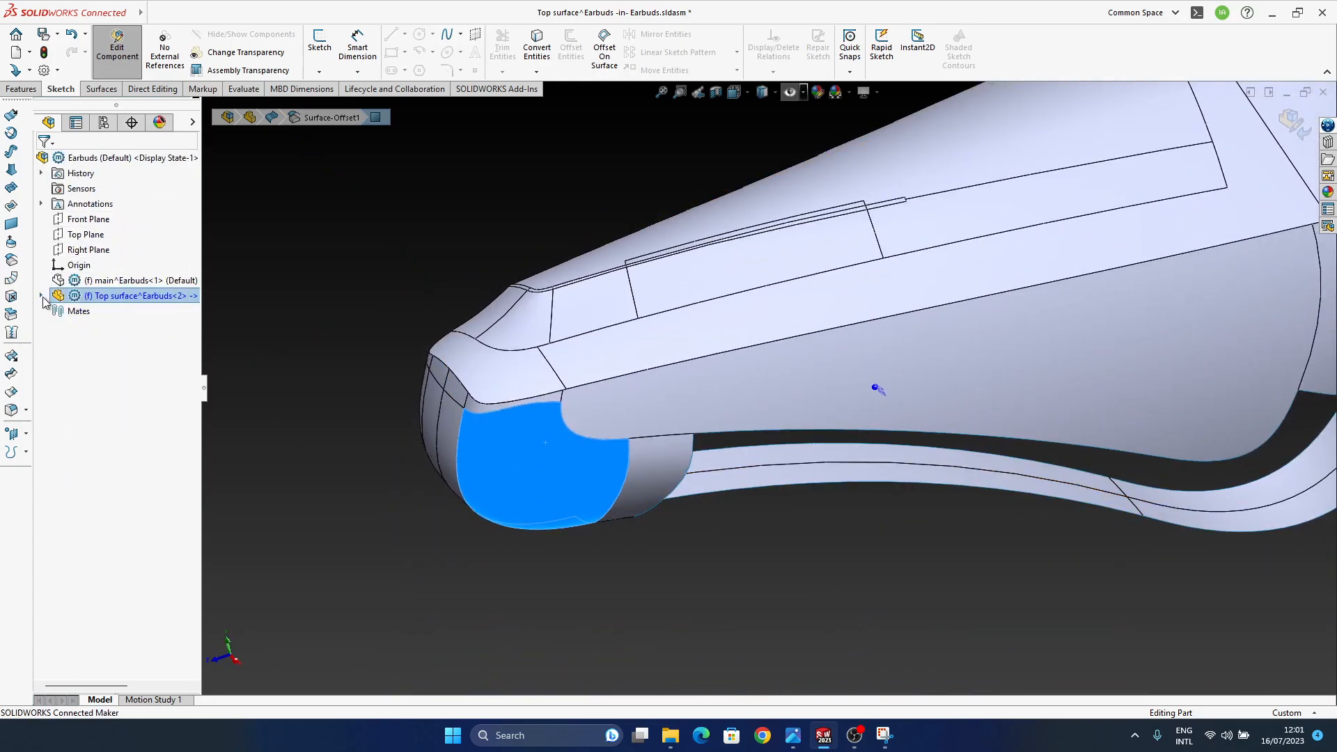
click(80, 282)
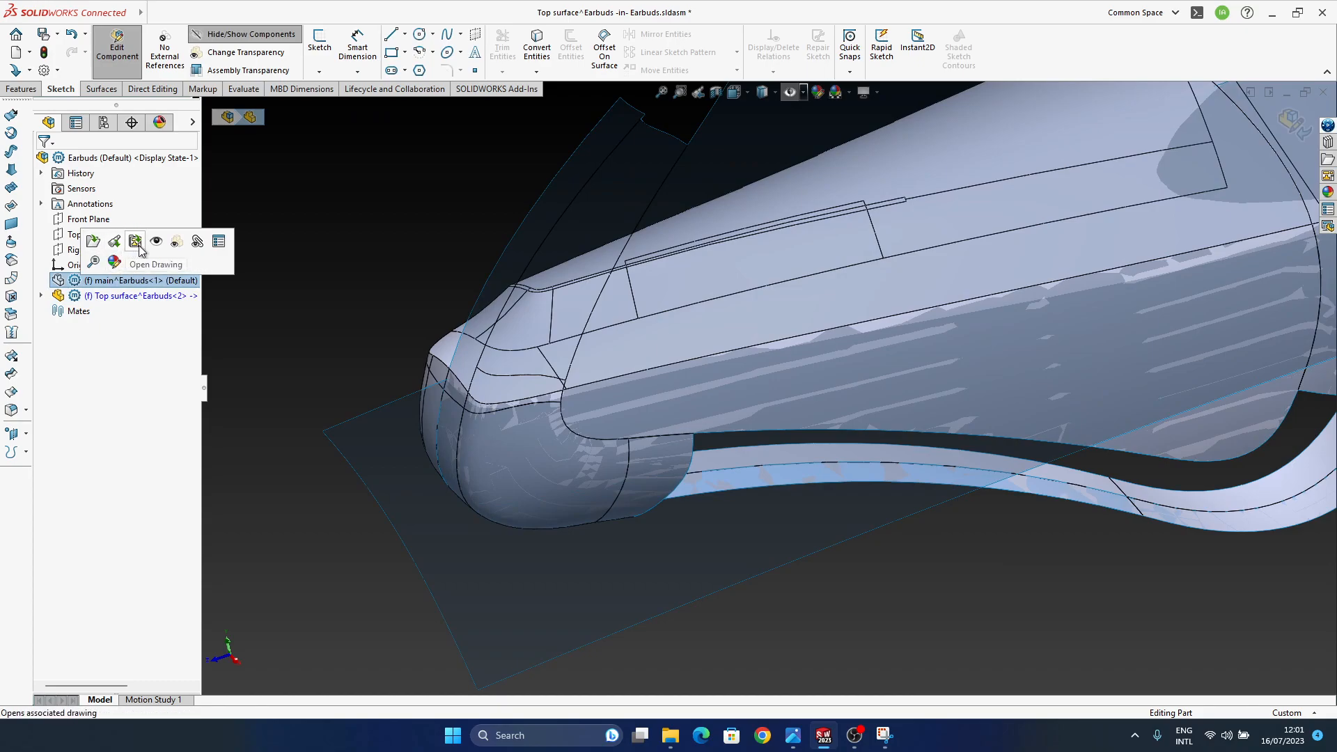
click(158, 243)
click(358, 290)
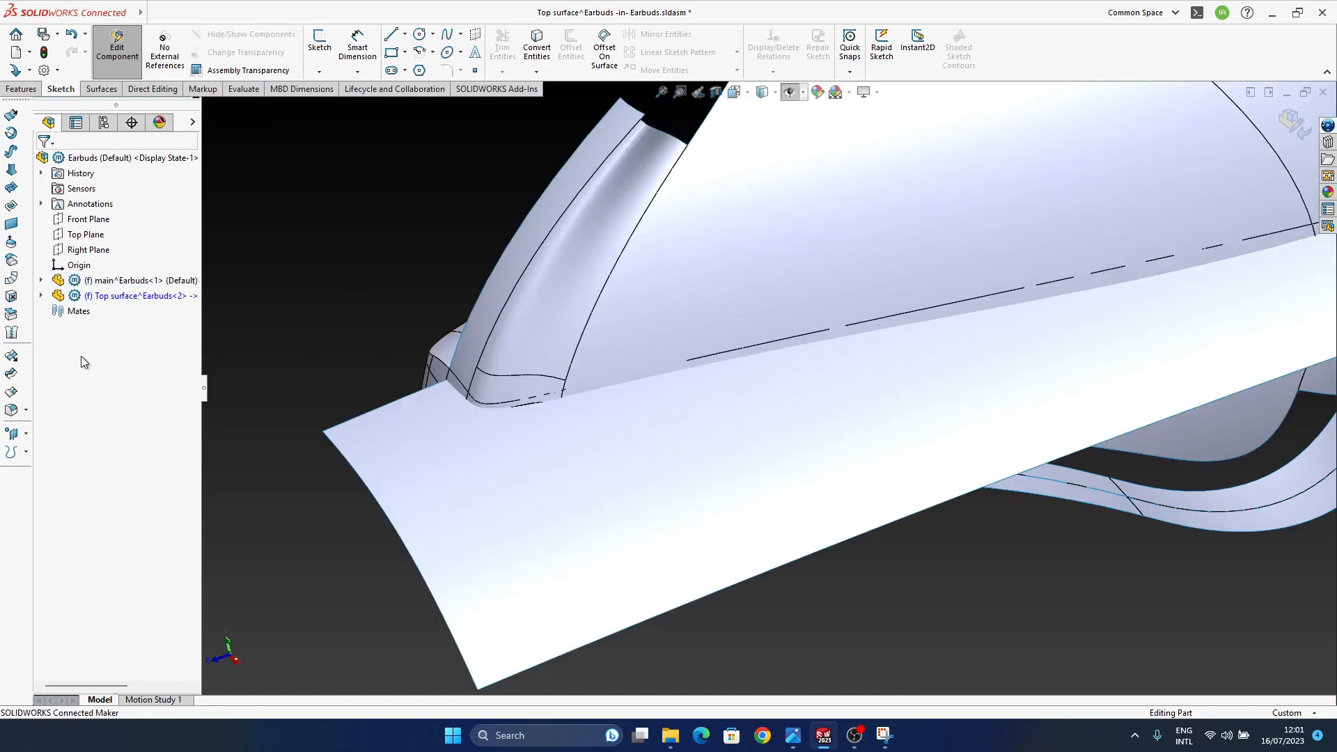
click(104, 296)
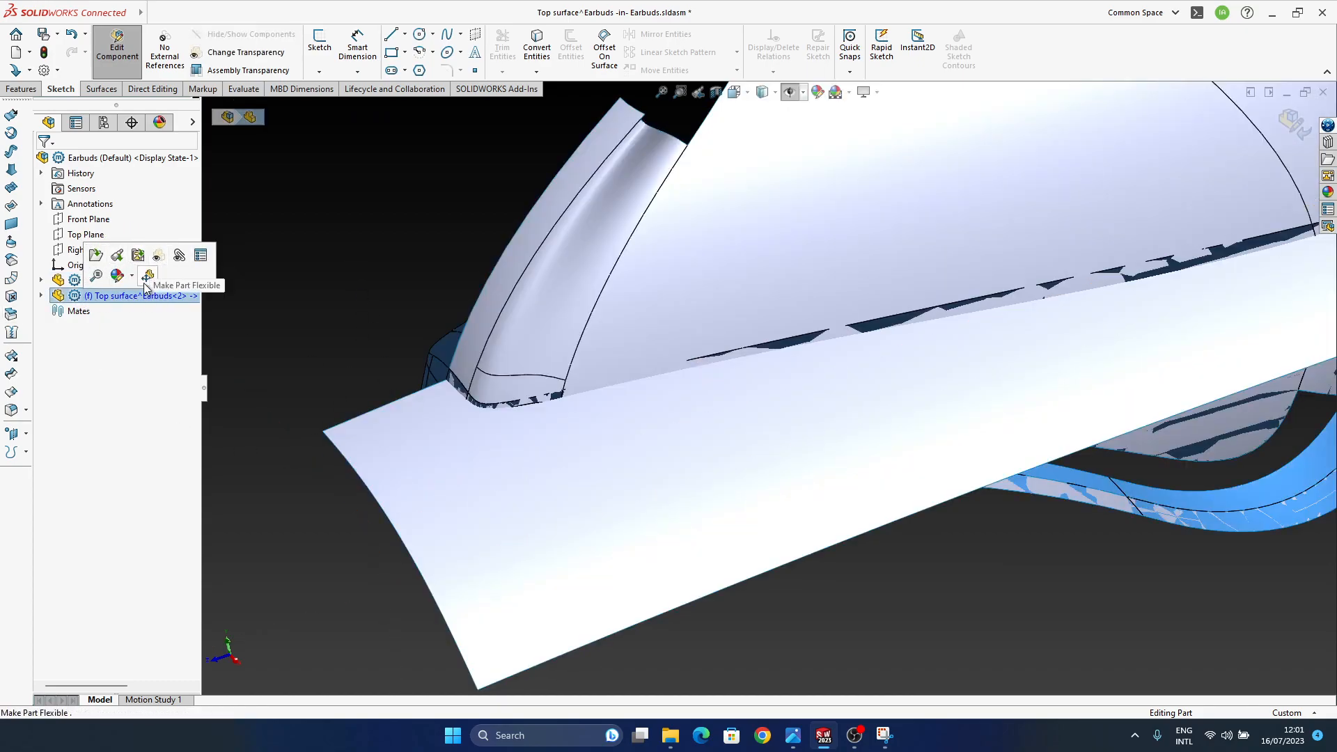
key(Escape)
click(138, 281)
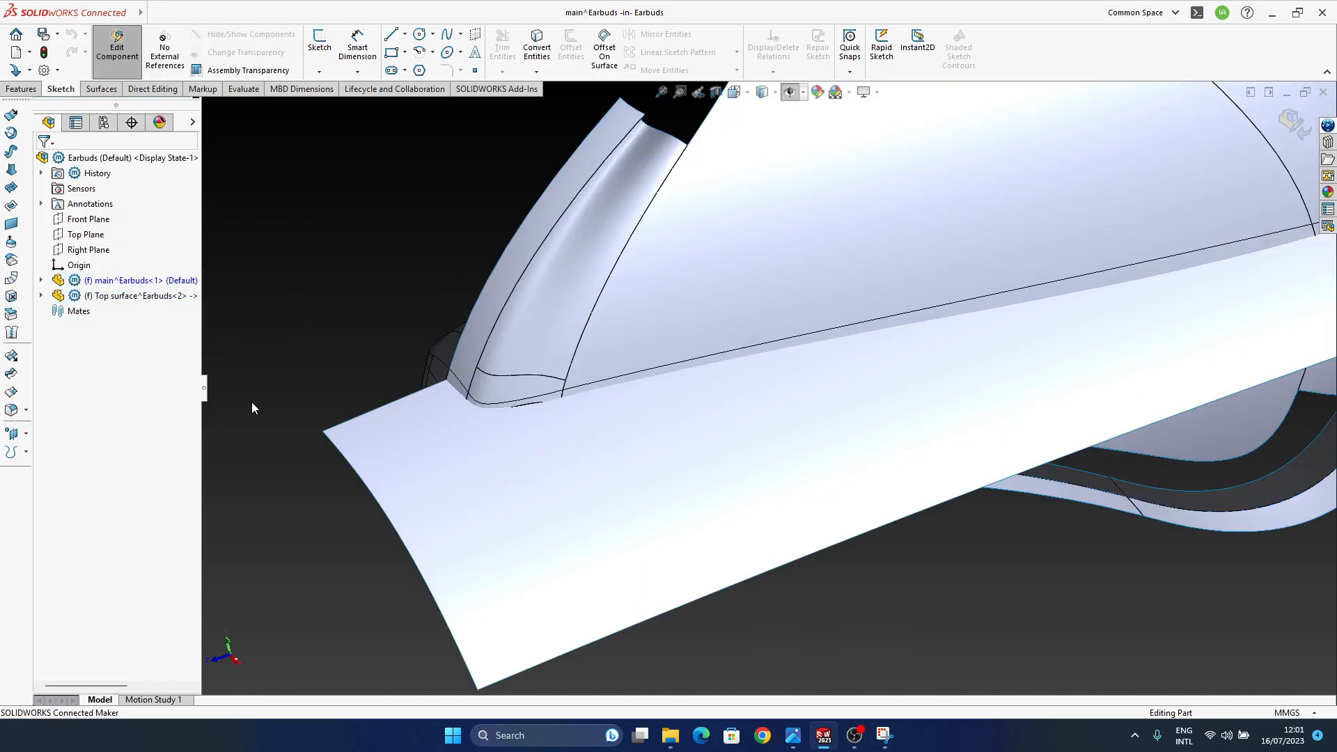
- Inspect the shell's narrow end from below and expand the main part's features down to the offset and ruled surfaces
middle_drag(550, 457, 654, 369)
middle_drag(792, 547, 788, 467)
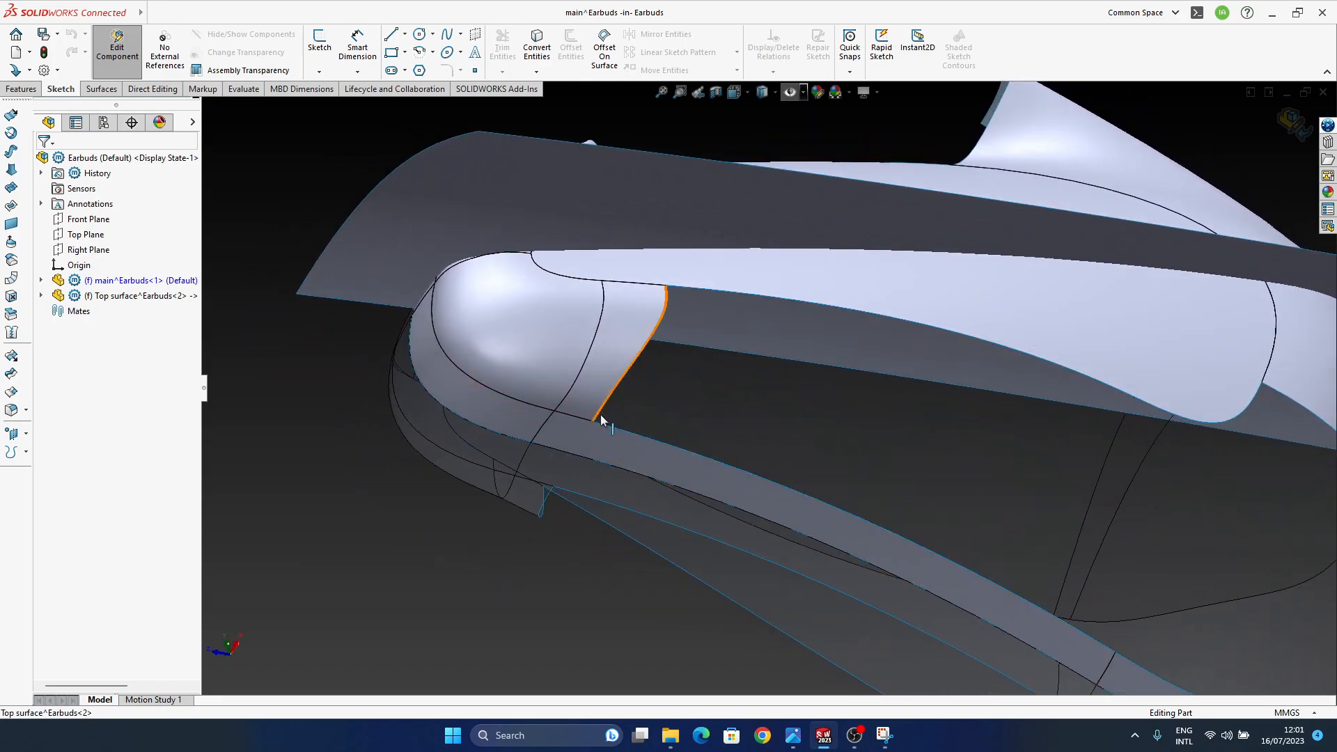
ctrl+middle_drag(603, 415, 610, 513)
click(41, 280)
scroll(143, 508, down, 10)
scroll(140, 372, up, 3)
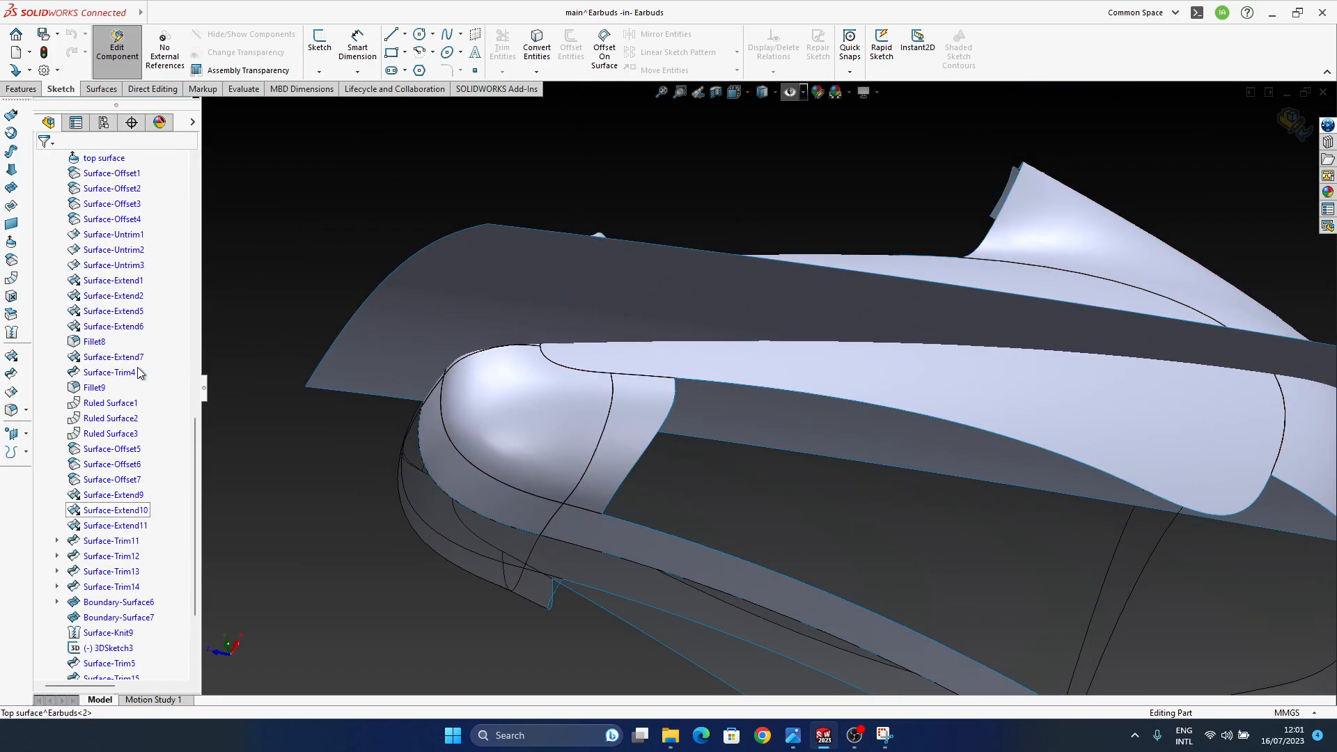
- Set the offset distance of Surface-Offset5 in the main part to 0.5 mm
middle_drag(647, 432, 655, 358)
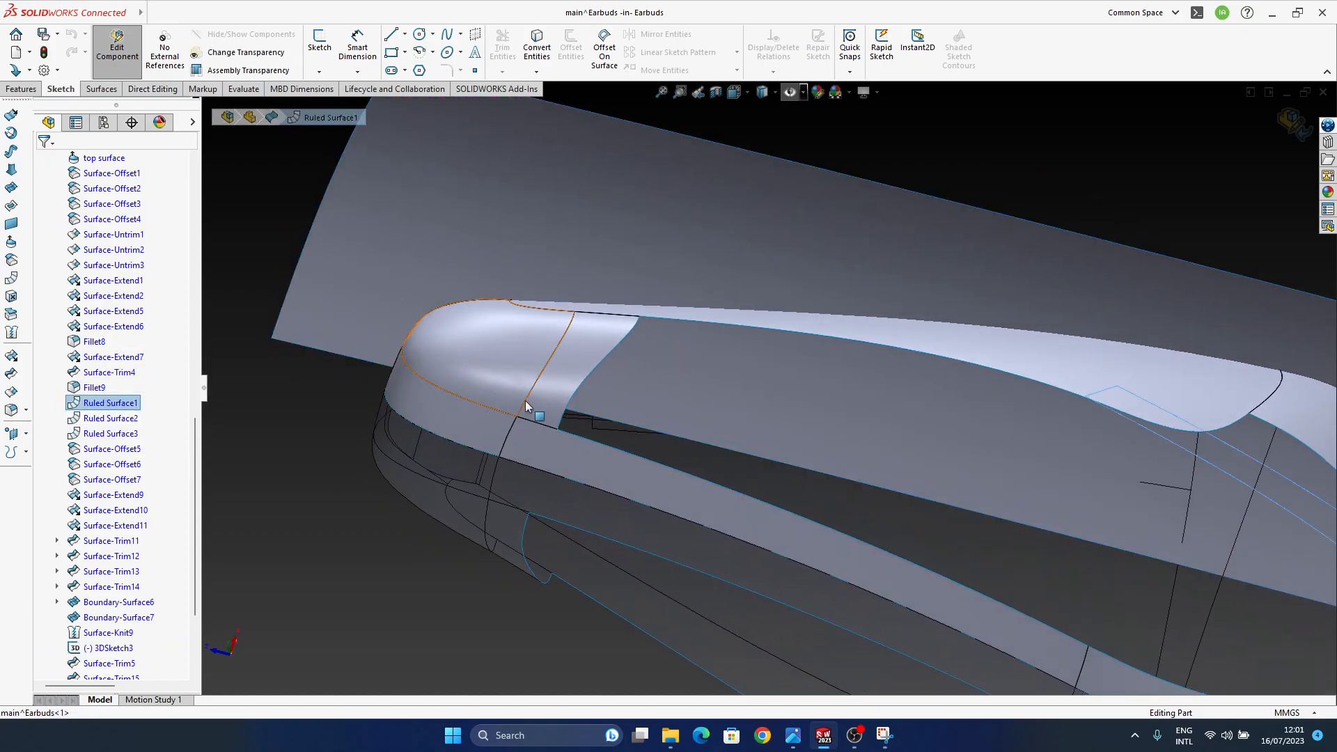
middle_drag(520, 413, 543, 397)
middle_drag(658, 505, 667, 387)
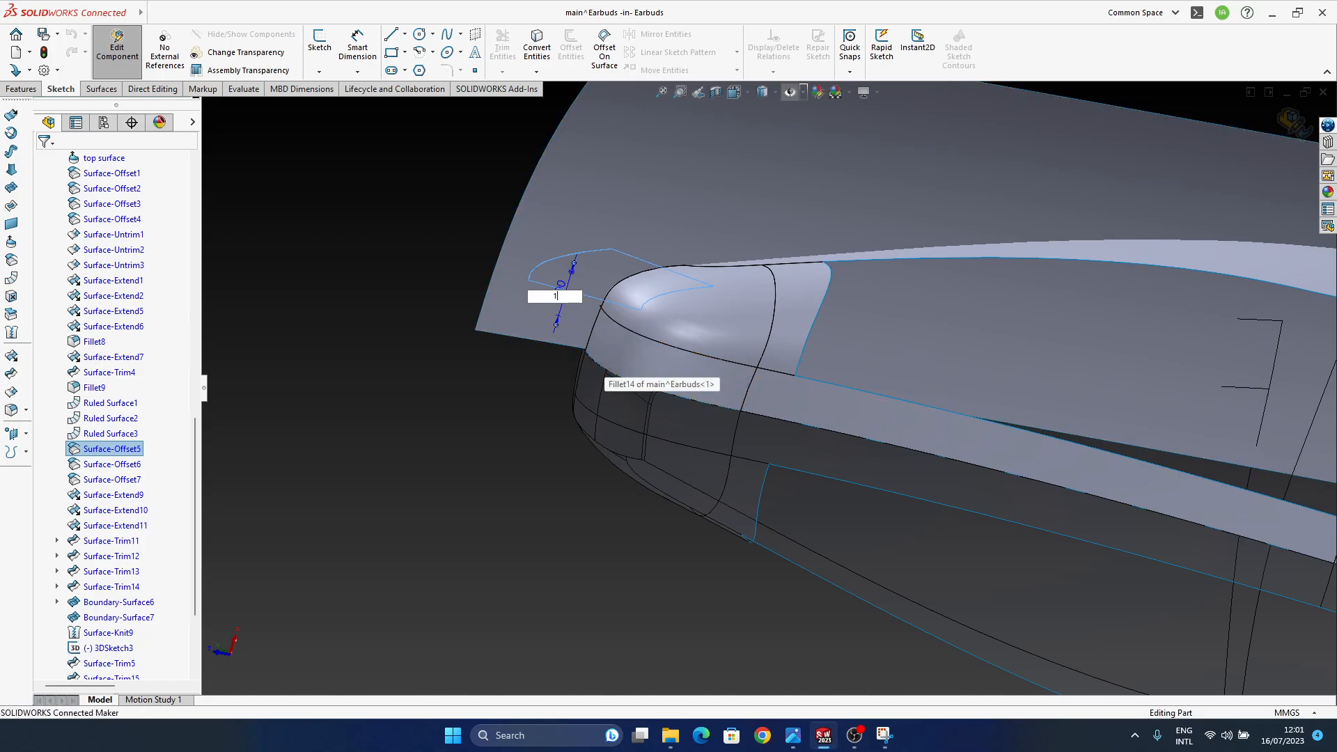
middle_drag(742, 385, 710, 425)
middle_drag(704, 339, 740, 327)
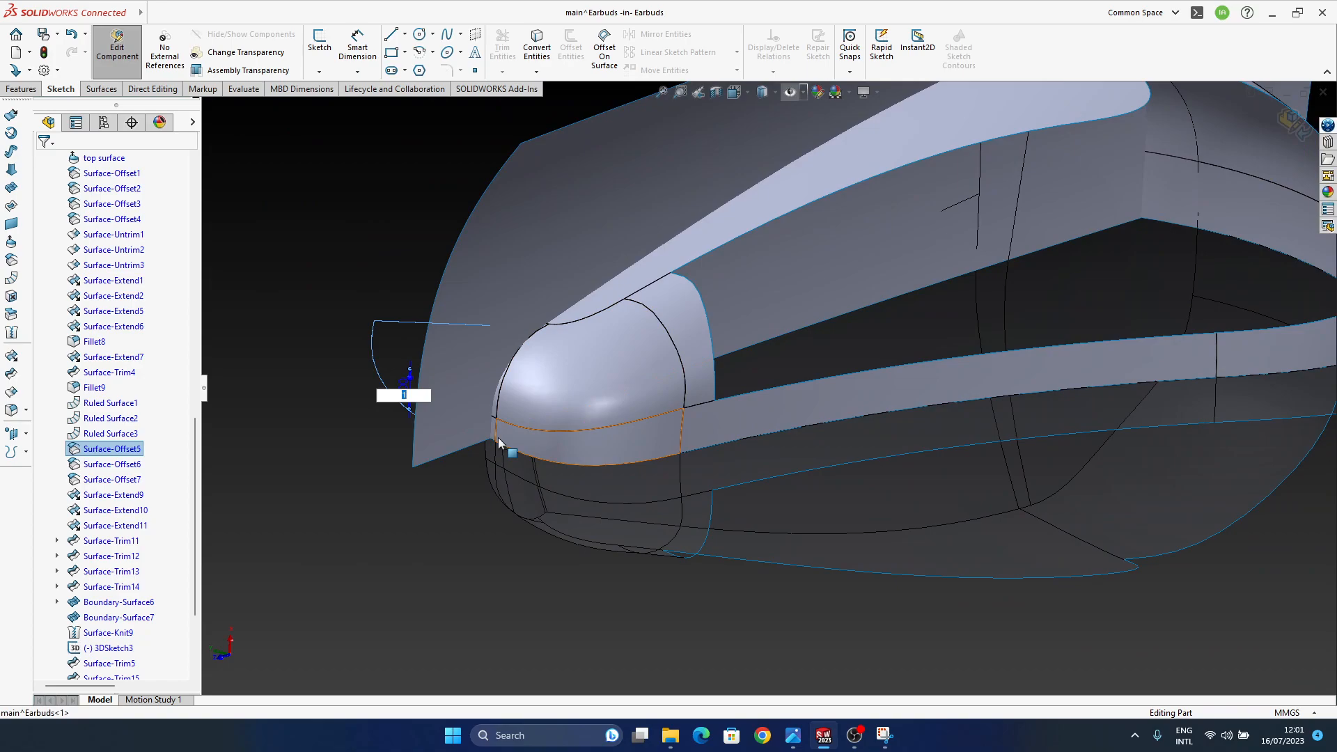
text(.5)
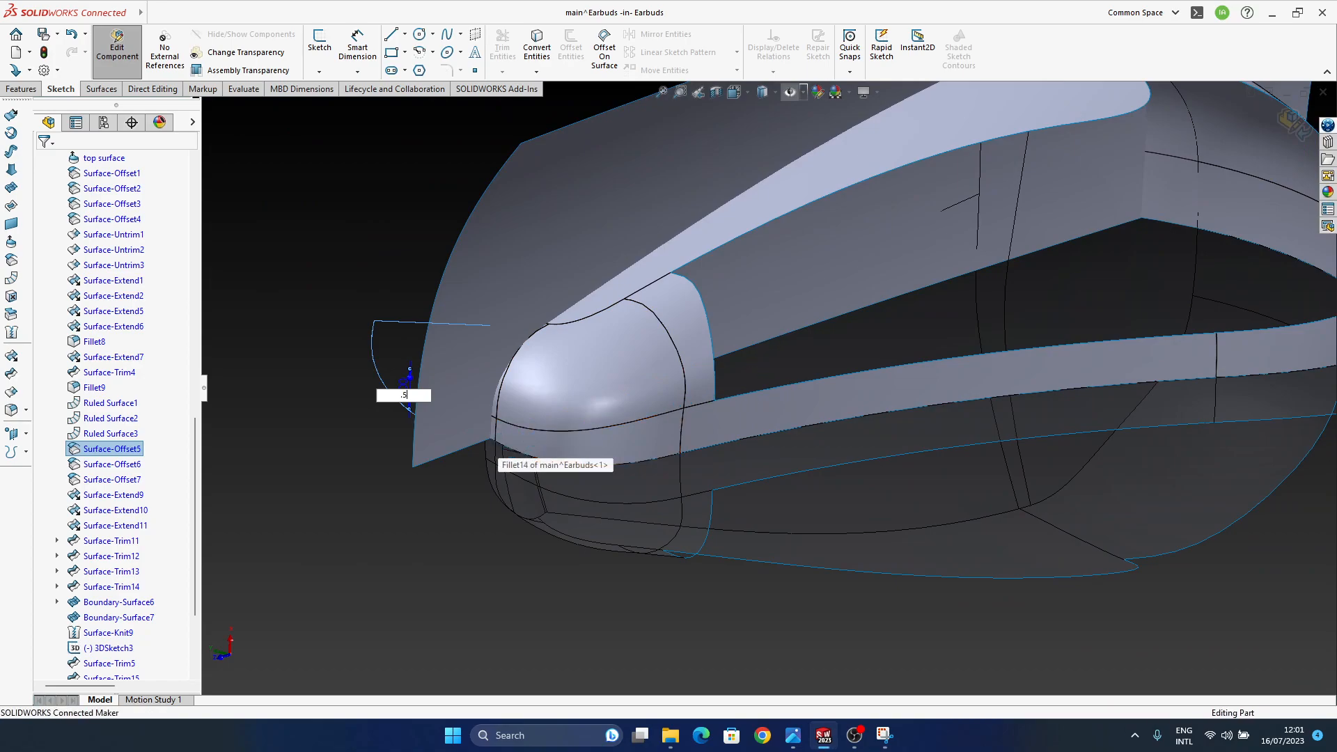
middle_drag(779, 392, 823, 572)
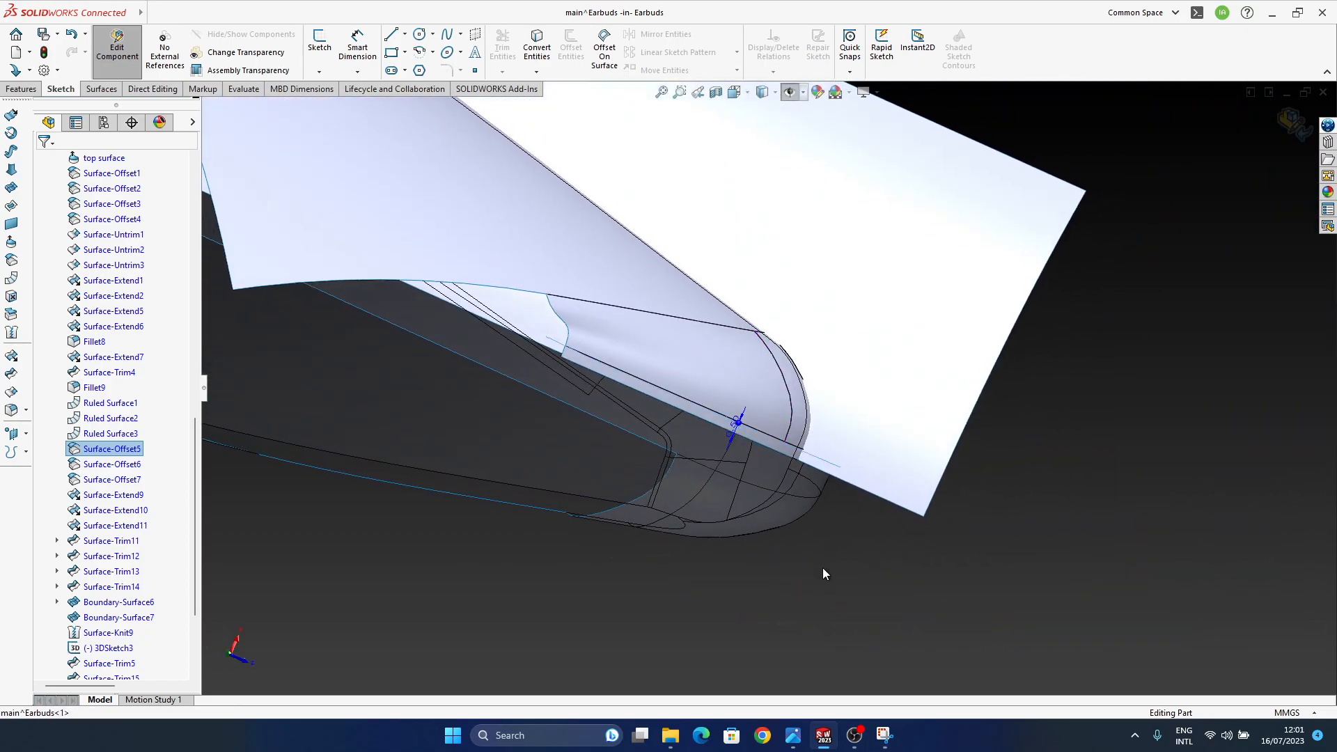
- Compare the shell's narrow end with the reference image in Snipping Tool, and display the main part's sketches in SOLIDWORKS
click(882, 737)
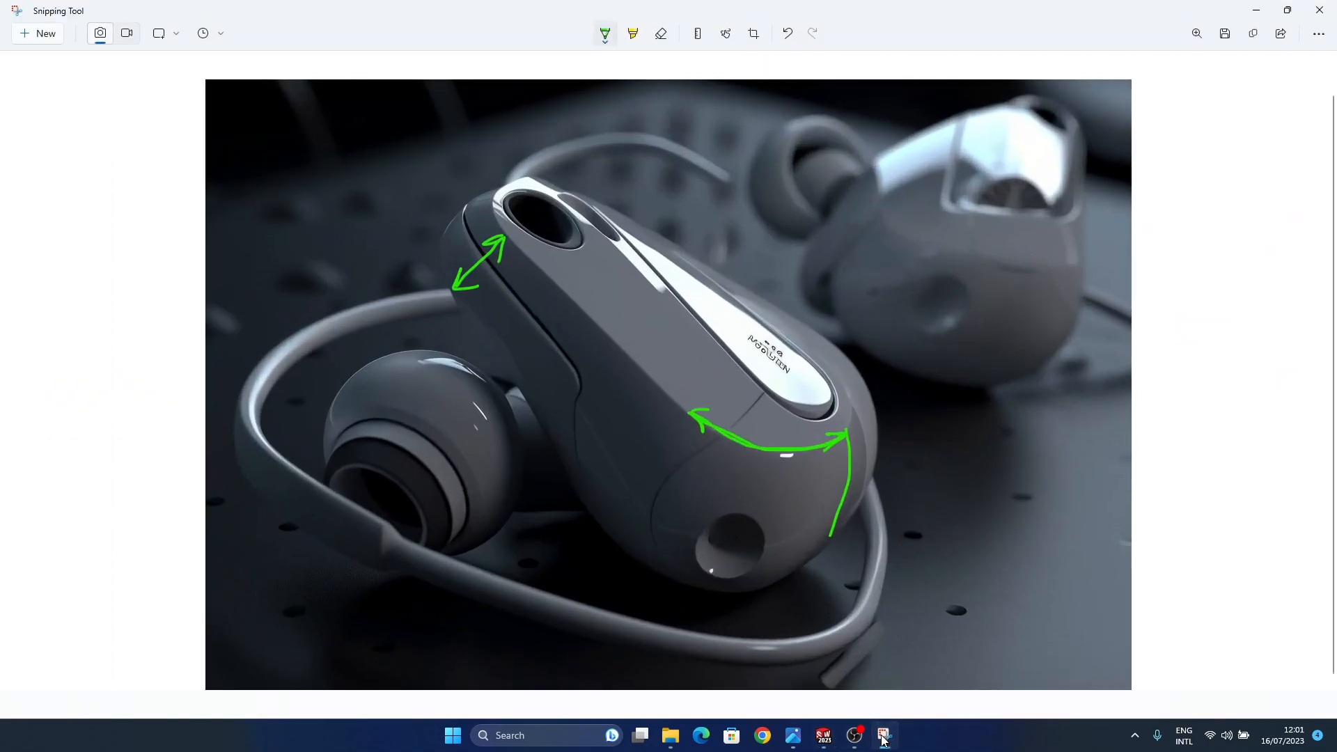
click(881, 738)
middle_drag(771, 509, 571, 315)
middle_drag(654, 420, 704, 278)
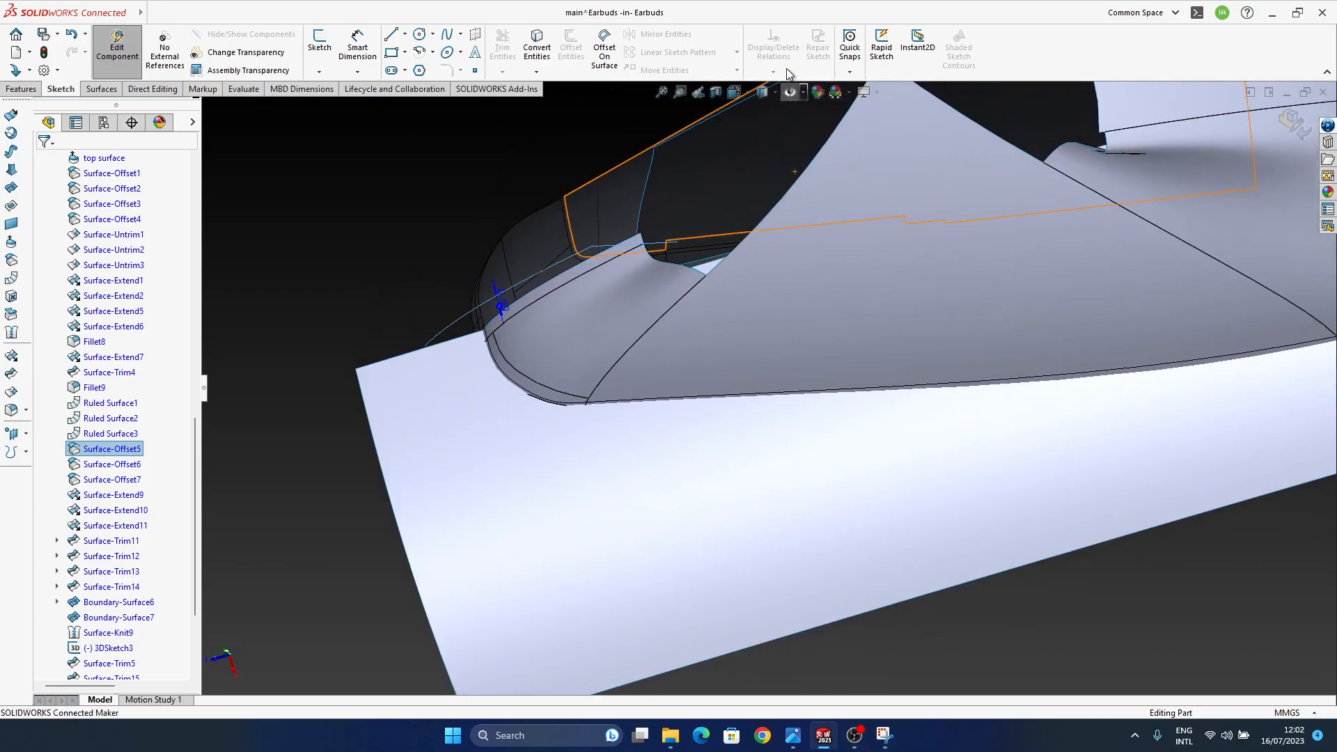
middle_drag(567, 334, 578, 397)
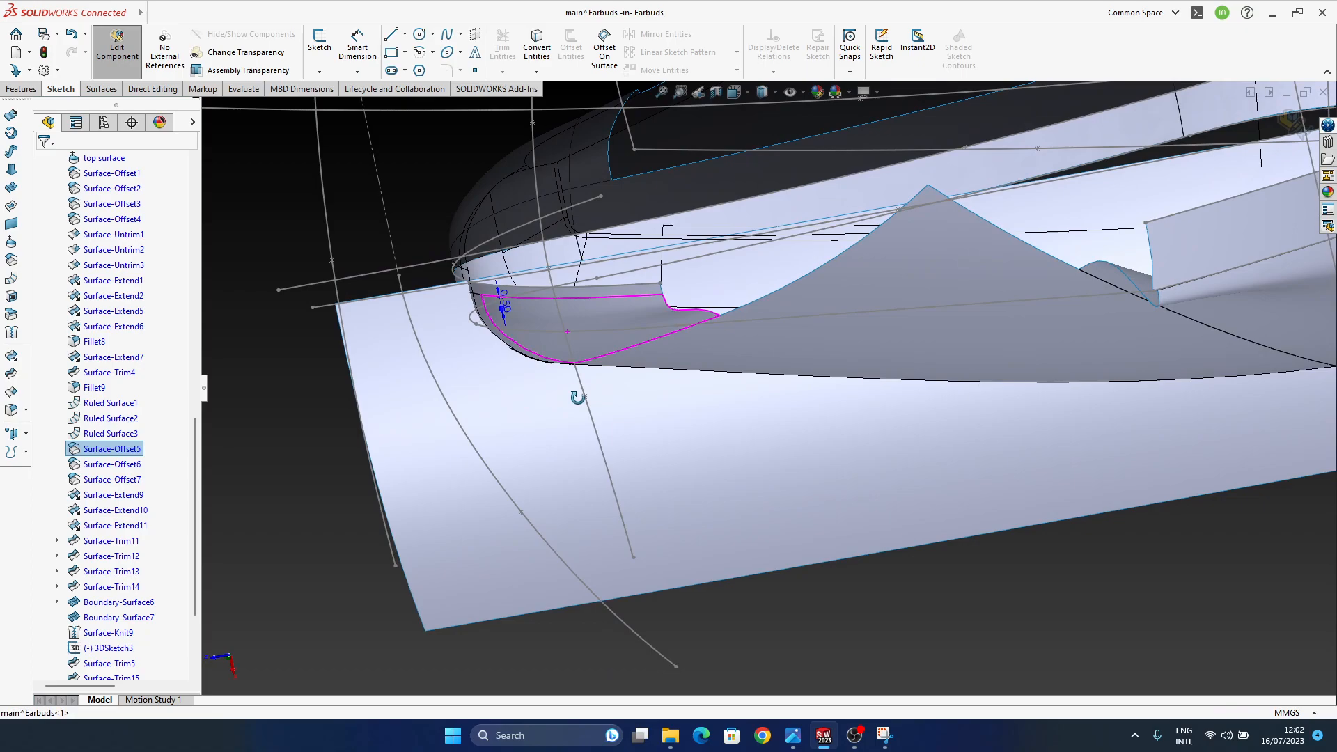
middle_drag(564, 465, 491, 311)
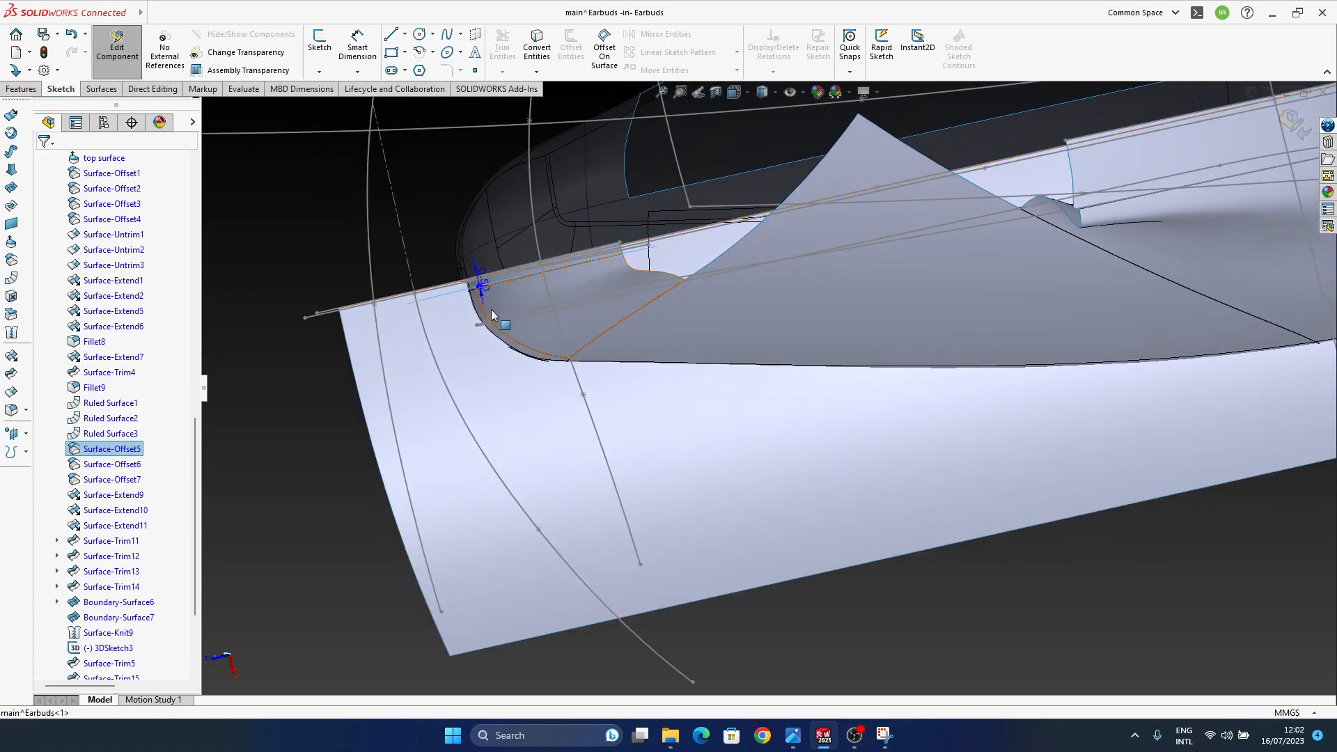
- Try to reshape the Sketch5 spline at the narrow end by moving its free end inward and adjusting its end tangency and middle point
click(424, 336)
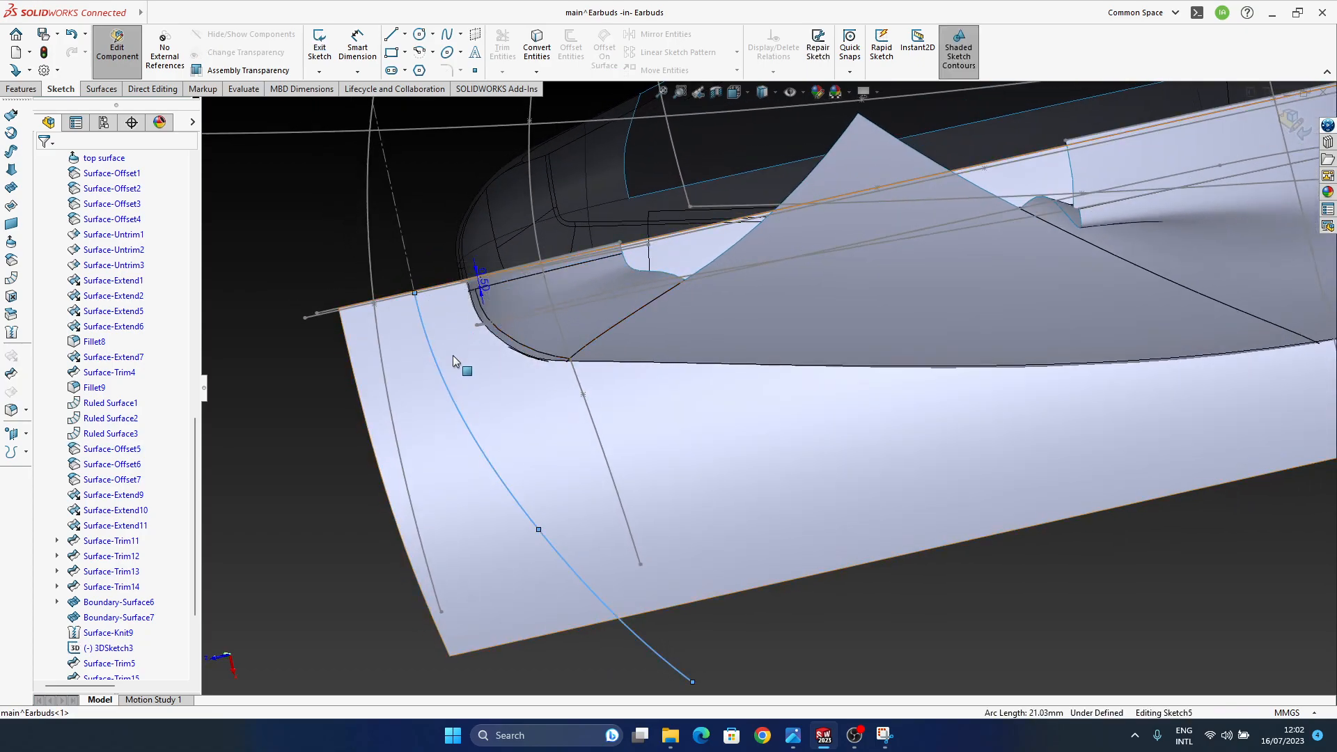
double_click(409, 266)
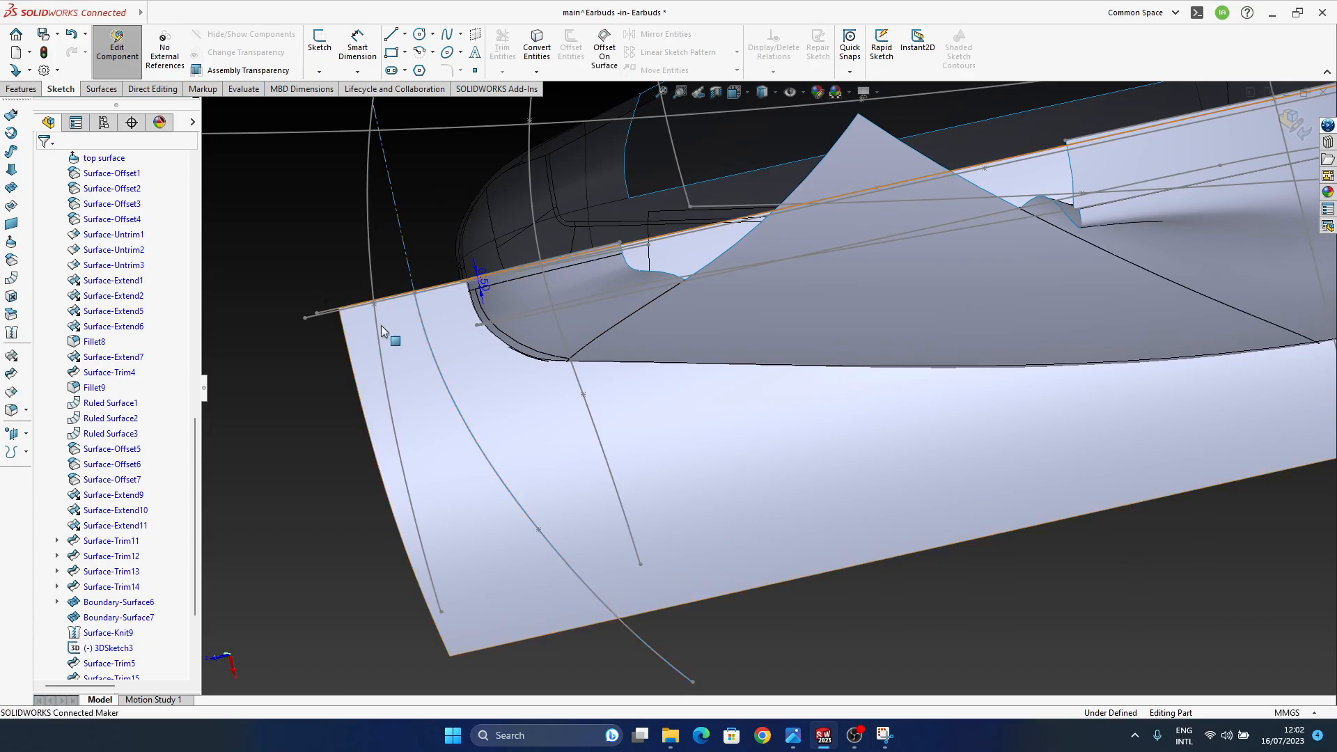
click(435, 362)
click(475, 304)
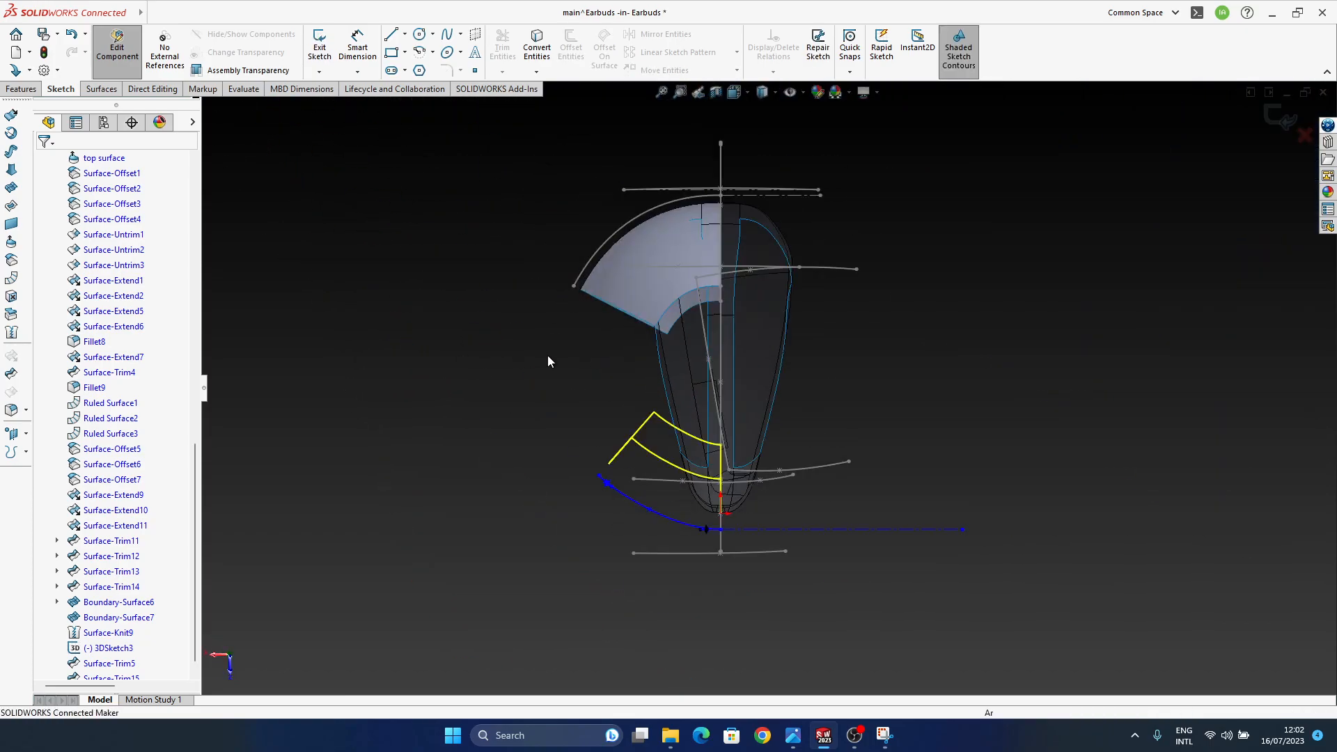
scroll(721, 554, down, 6)
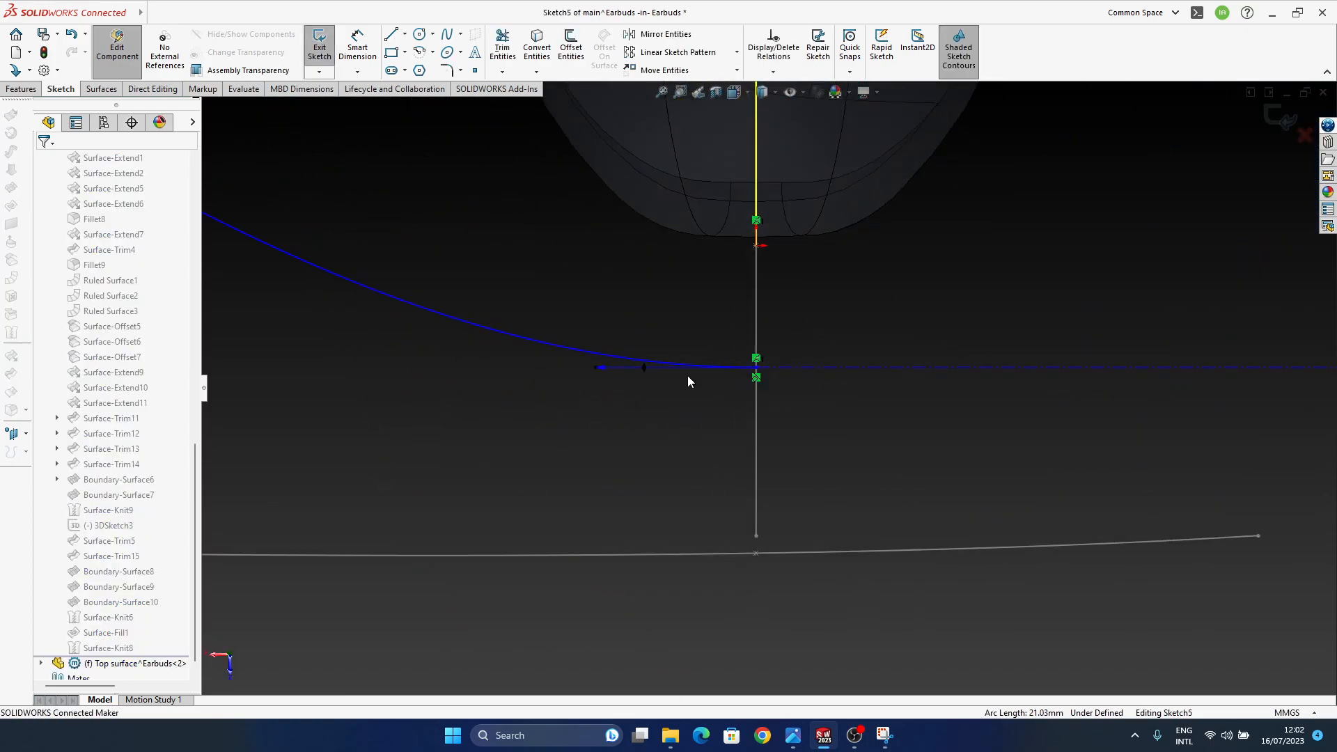
scroll(668, 376, up, 7)
scroll(694, 393, down, 3)
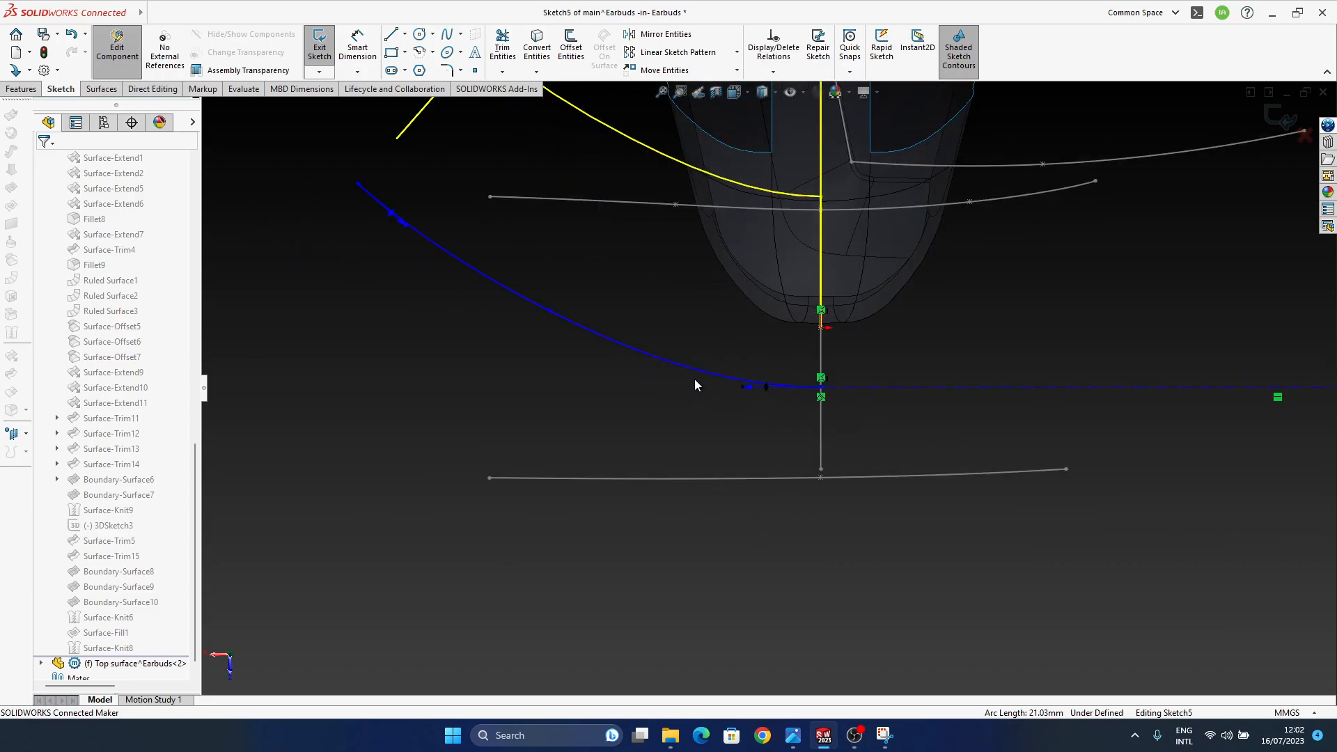
click(362, 186)
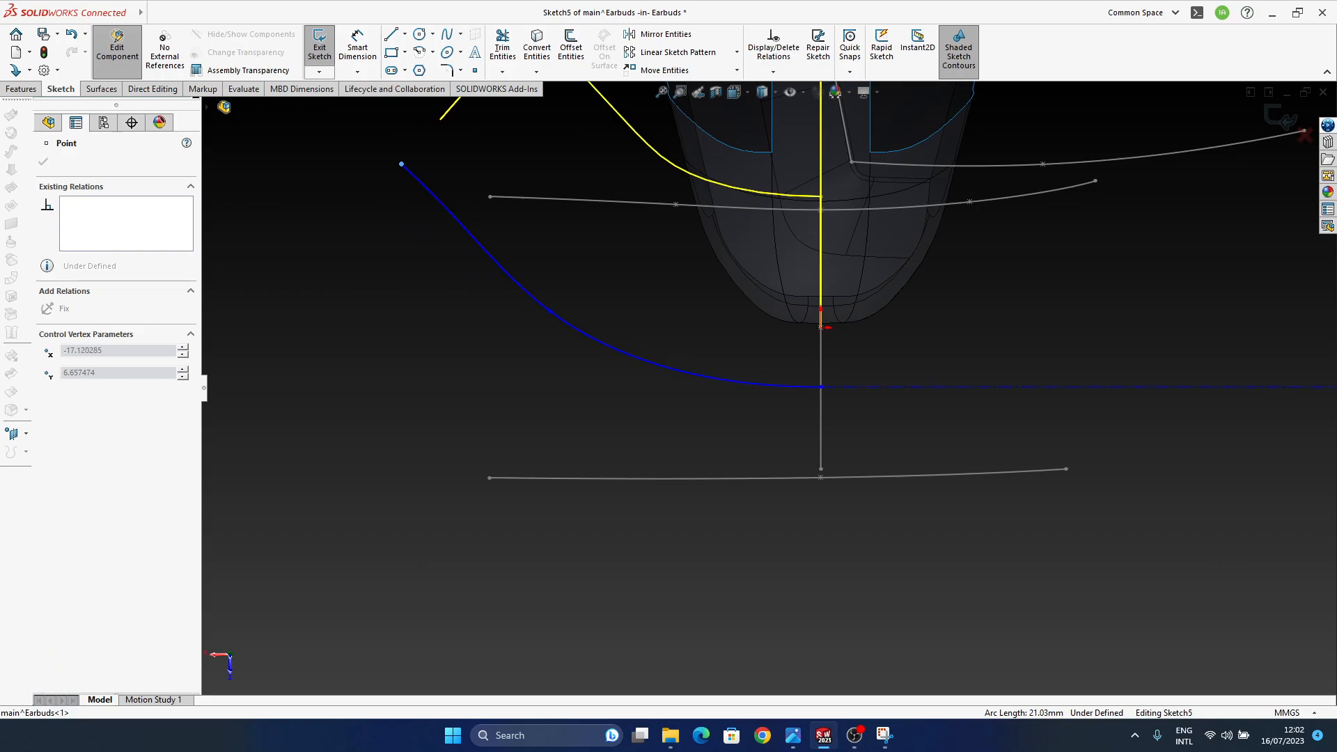
click(427, 204)
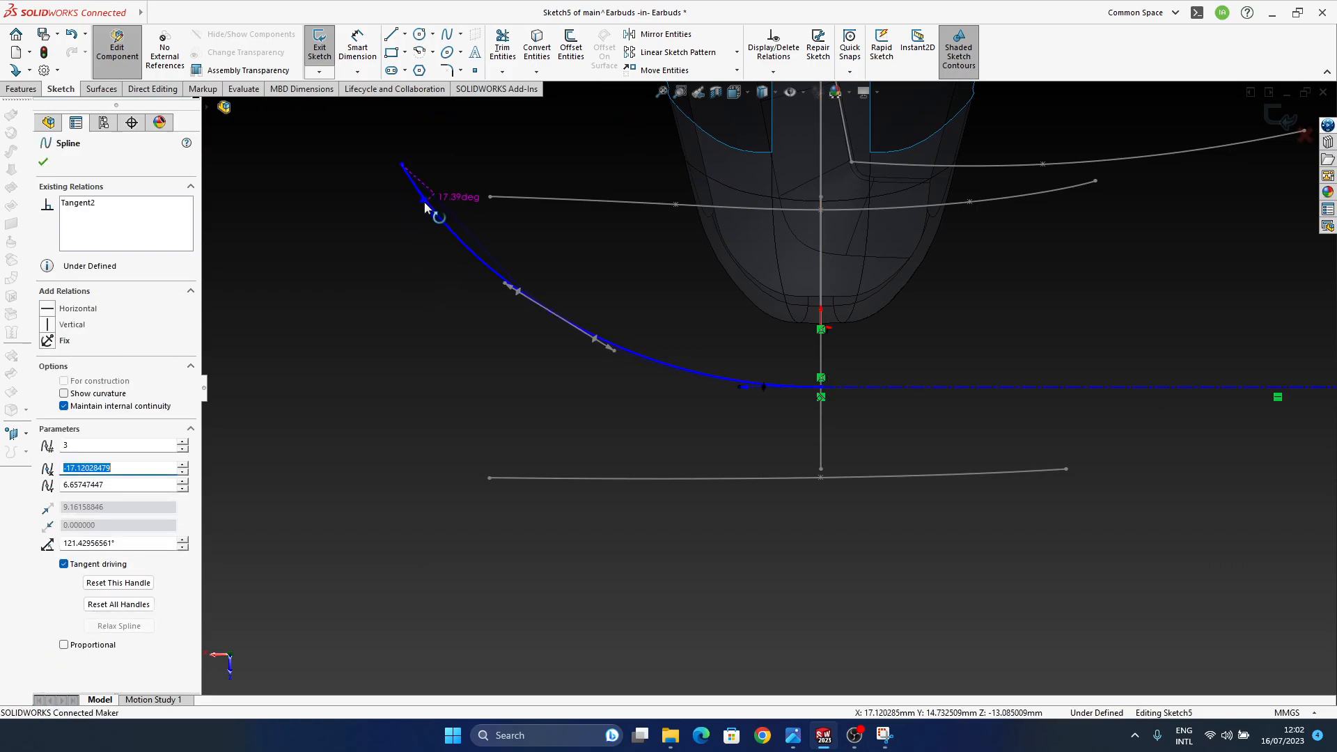
click(607, 395)
click(551, 315)
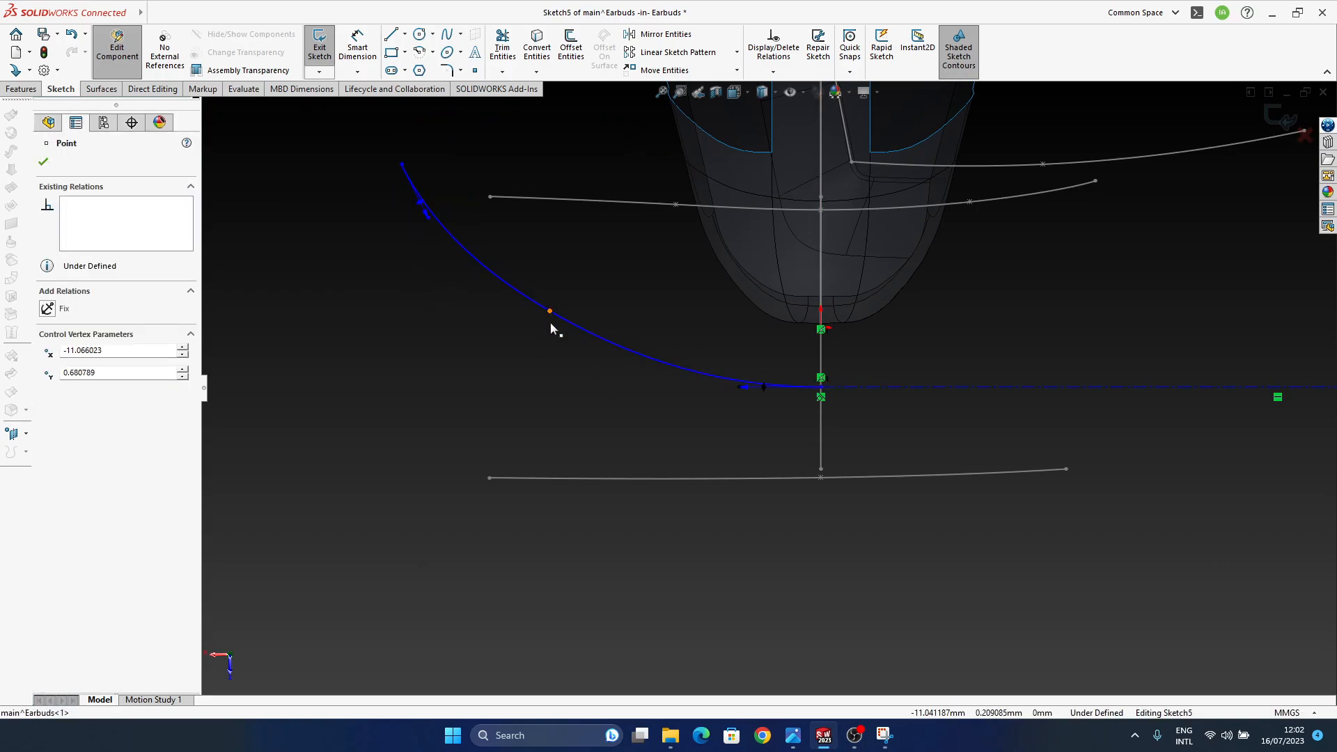
- Exit Sketch5, continue the rebuild ignoring the Fillet8 error, and dismiss the error list
click(1279, 128)
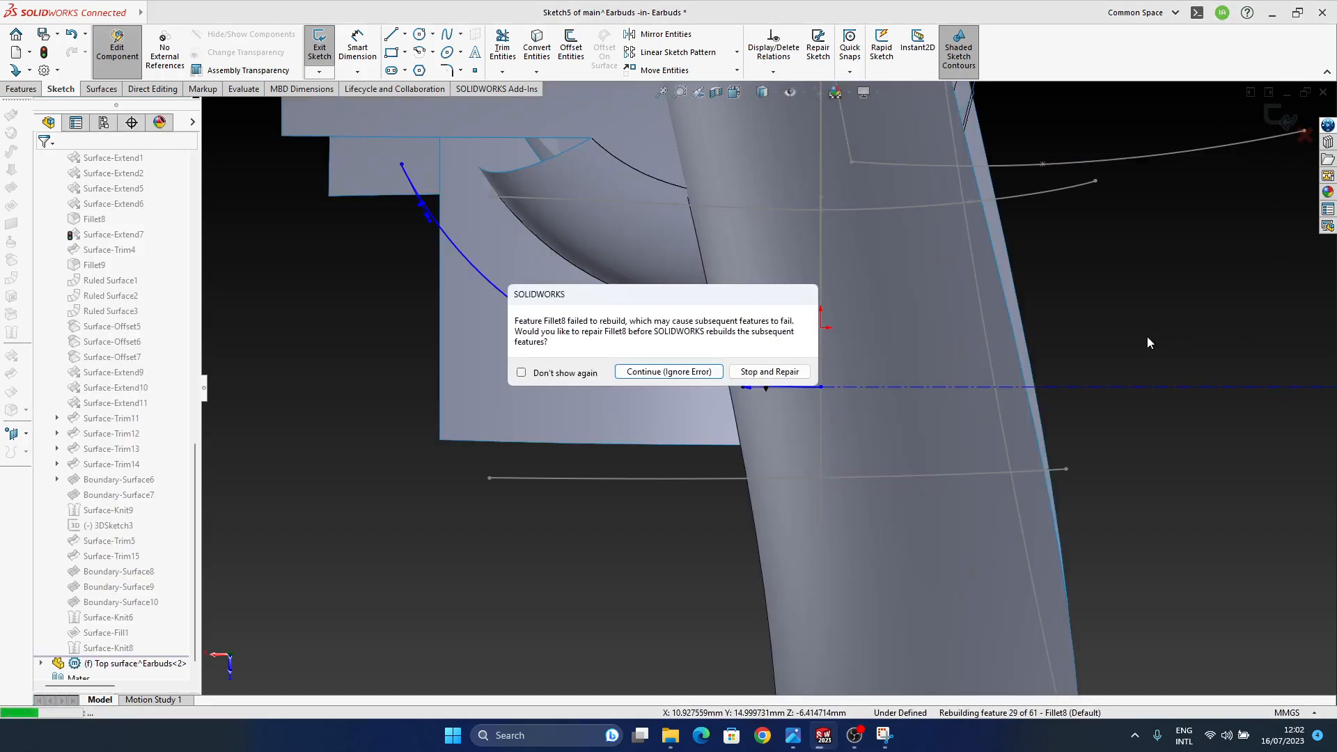
click(668, 372)
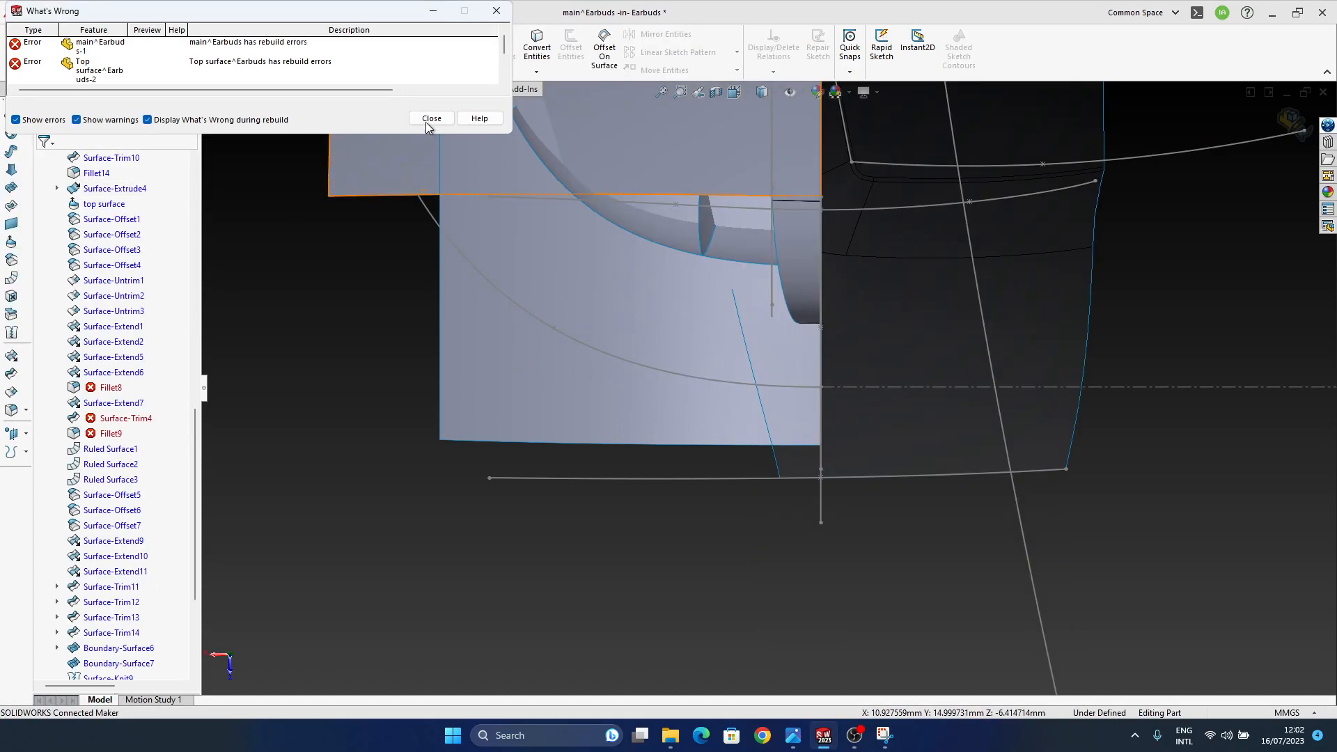
click(425, 122)
- Inspect the rebuilt surfaces, reopen Sketch5 and undo the spline changes
middle_drag(749, 244, 901, 571)
middle_drag(836, 404, 817, 294)
right_drag(818, 294, 819, 332)
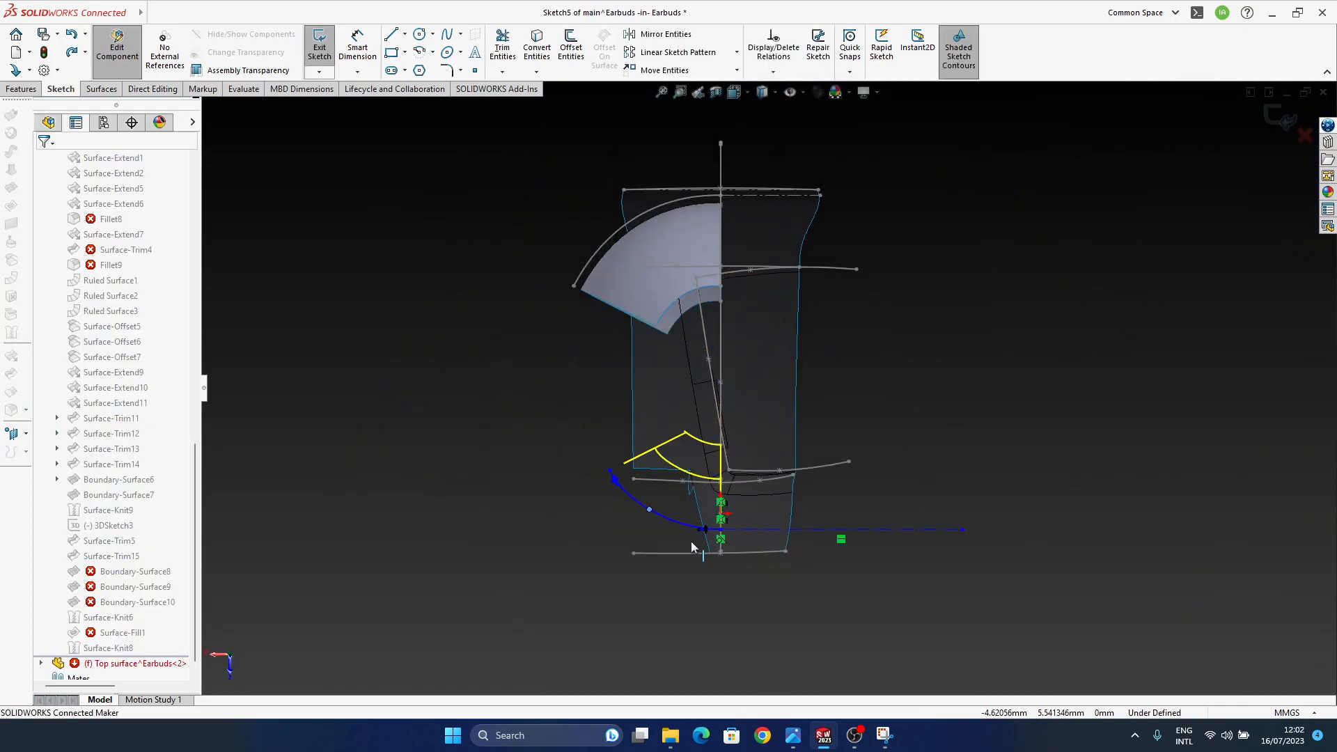
key(ctrl+z)
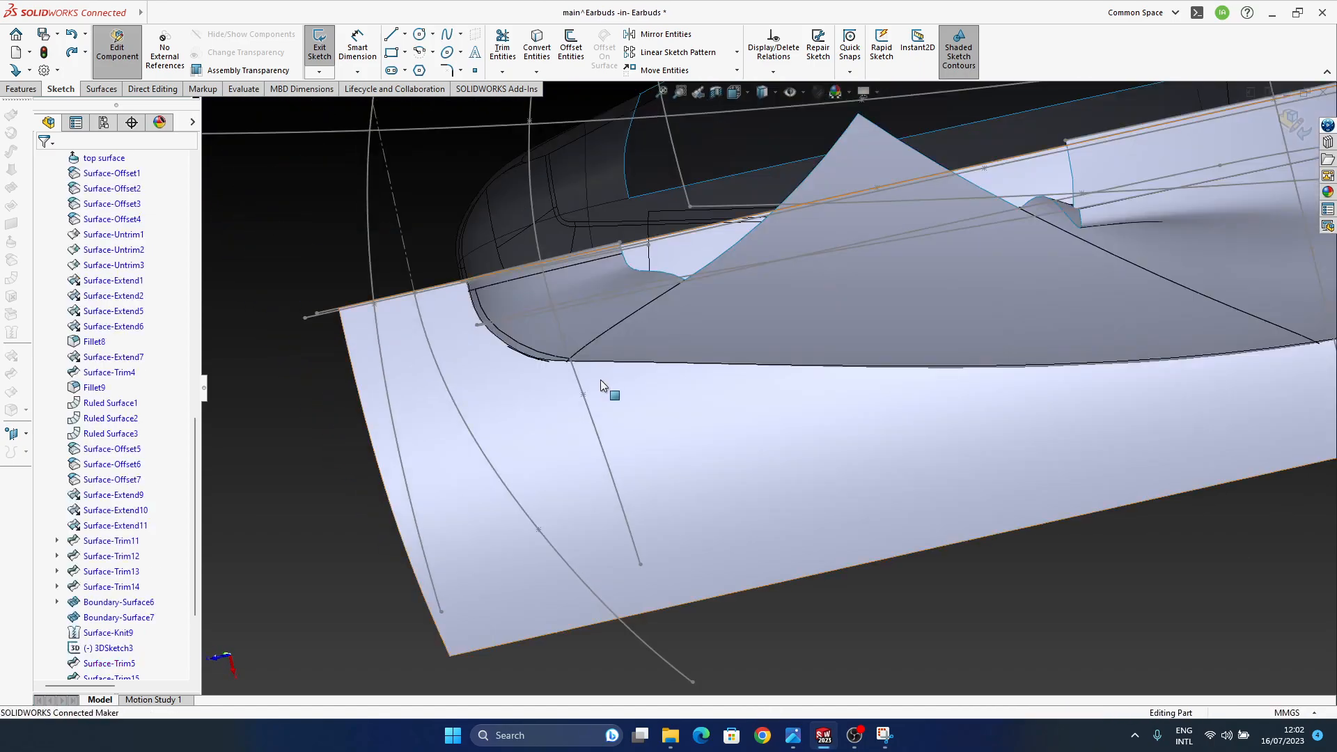
- Examine the main part's side surfaces, cut-out and lower strip from below, inside and the side
mouse_move(603, 406)
middle_down()
mouse_move(597, 447)
mouse_move(683, 266)
mouse_move(744, 487)
mouse_move(741, 693)
mouse_move(618, 529)
mouse_move(651, 525)
mouse_move(683, 621)
mouse_move(623, 599)
mouse_move(712, 418)
mouse_move(727, 328)
mouse_move(624, 364)
mouse_move(672, 418)
mouse_move(716, 436)
mouse_move(694, 369)
mouse_move(846, 441)
mouse_move(874, 277)
mouse_move(921, 278)
mouse_move(949, 412)
mouse_move(987, 404)
mouse_move(737, 468)
mouse_move(787, 480)
mouse_move(908, 412)
mouse_move(881, 377)
middle_up()
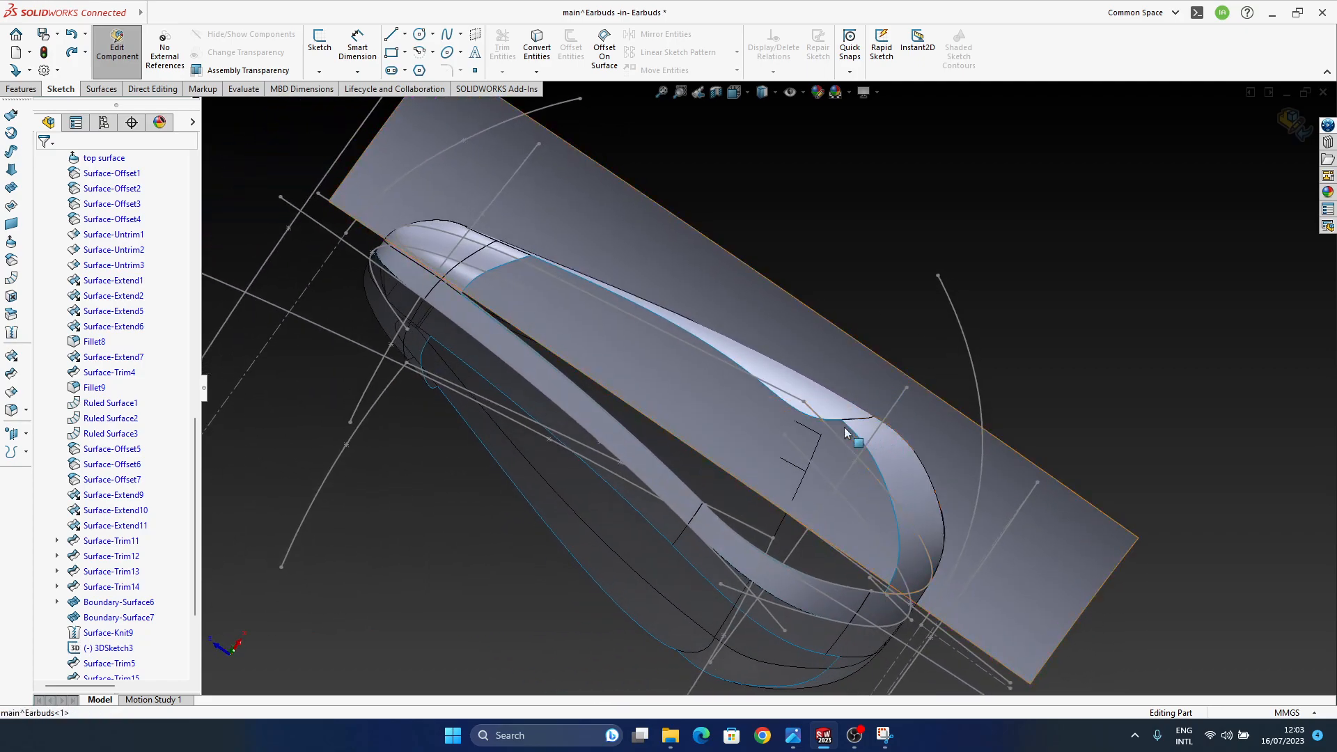
middle_drag(741, 424, 808, 366)
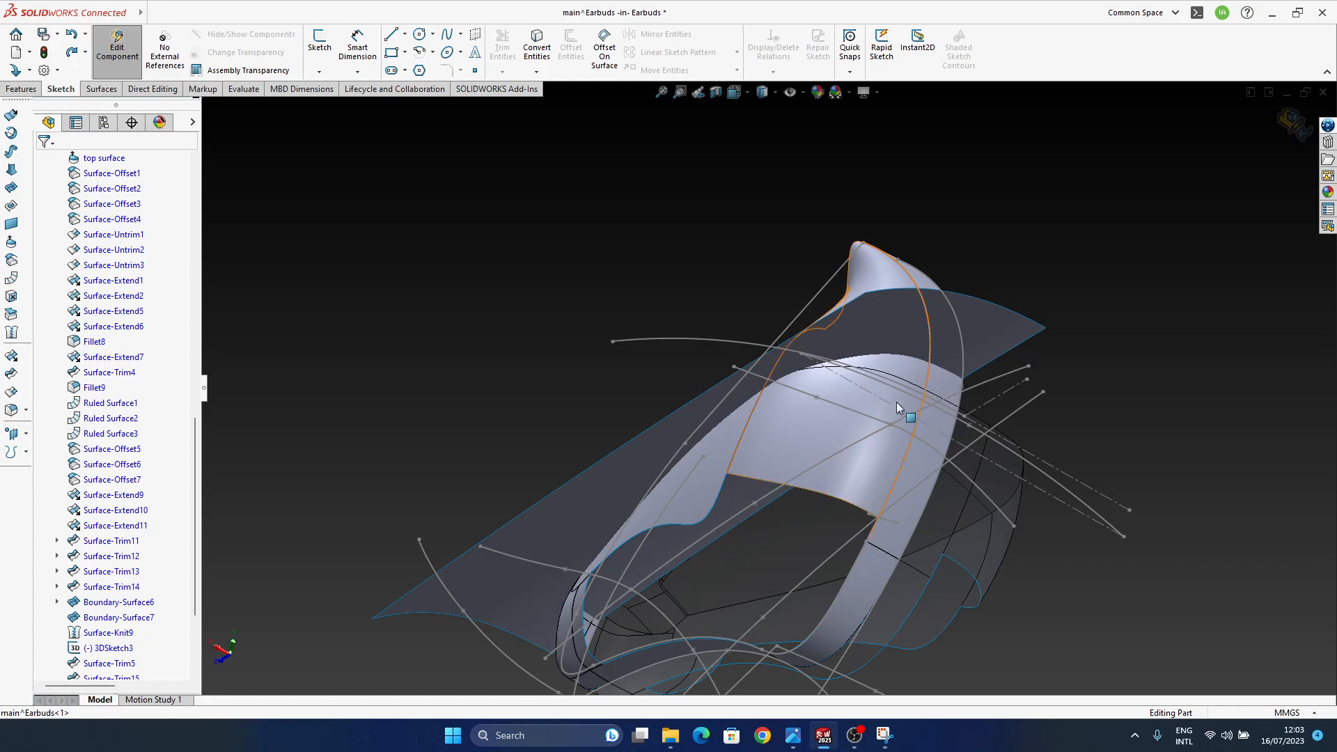
middle_drag(771, 491, 809, 454)
mouse_move(791, 356)
middle_down()
mouse_move(862, 377)
mouse_move(887, 360)
mouse_move(799, 262)
mouse_move(780, 266)
mouse_move(808, 432)
mouse_move(790, 341)
mouse_move(773, 369)
middle_up()
ctrl+middle_drag(773, 369, 734, 446)
middle_drag(701, 377, 732, 394)
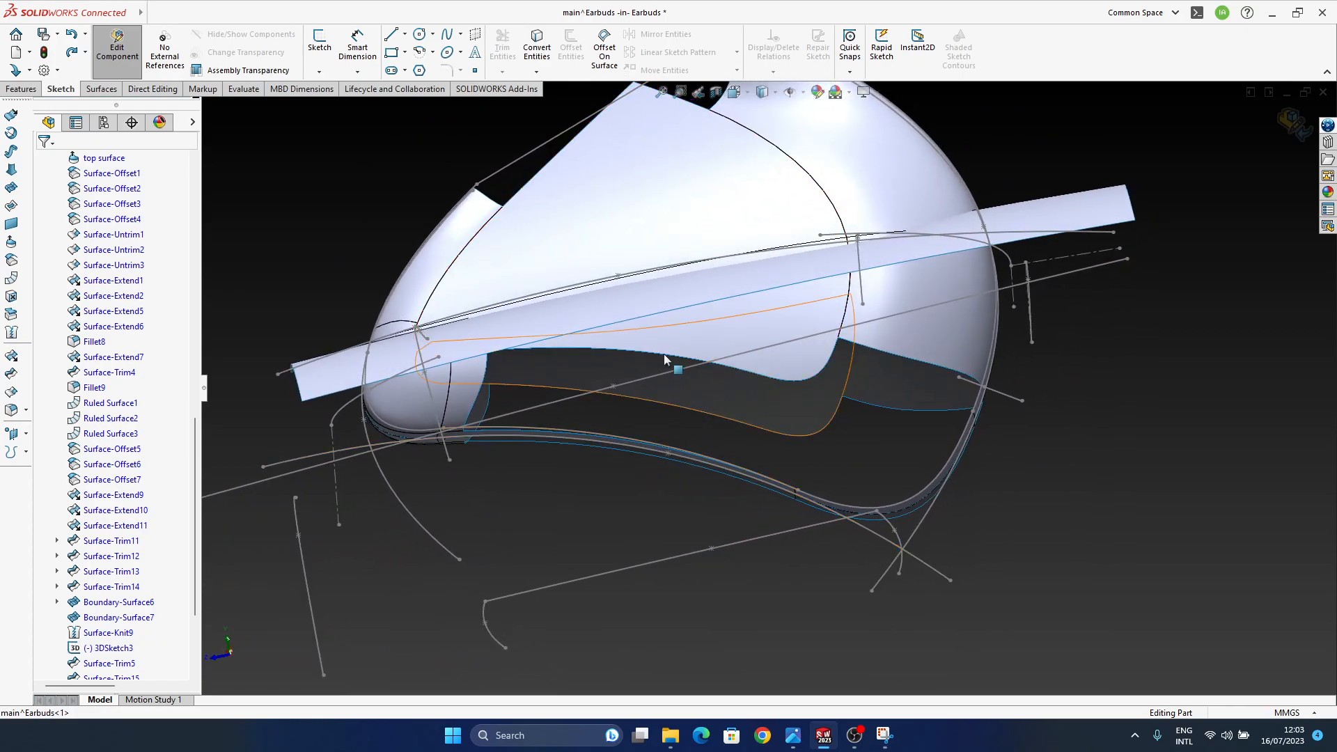
middle_drag(668, 422, 708, 509)
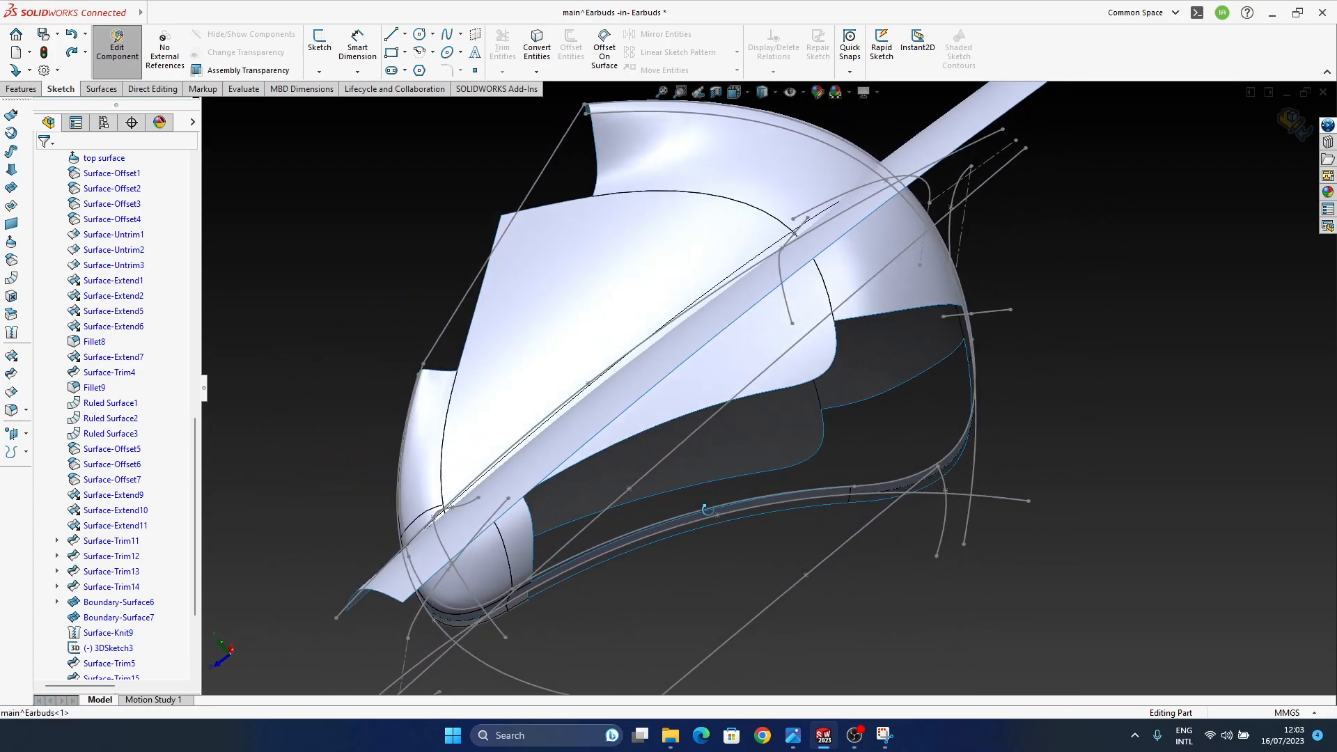
- Compare the shell's side and top surfaces with the earbud reference image in Snipping Tool
click(882, 735)
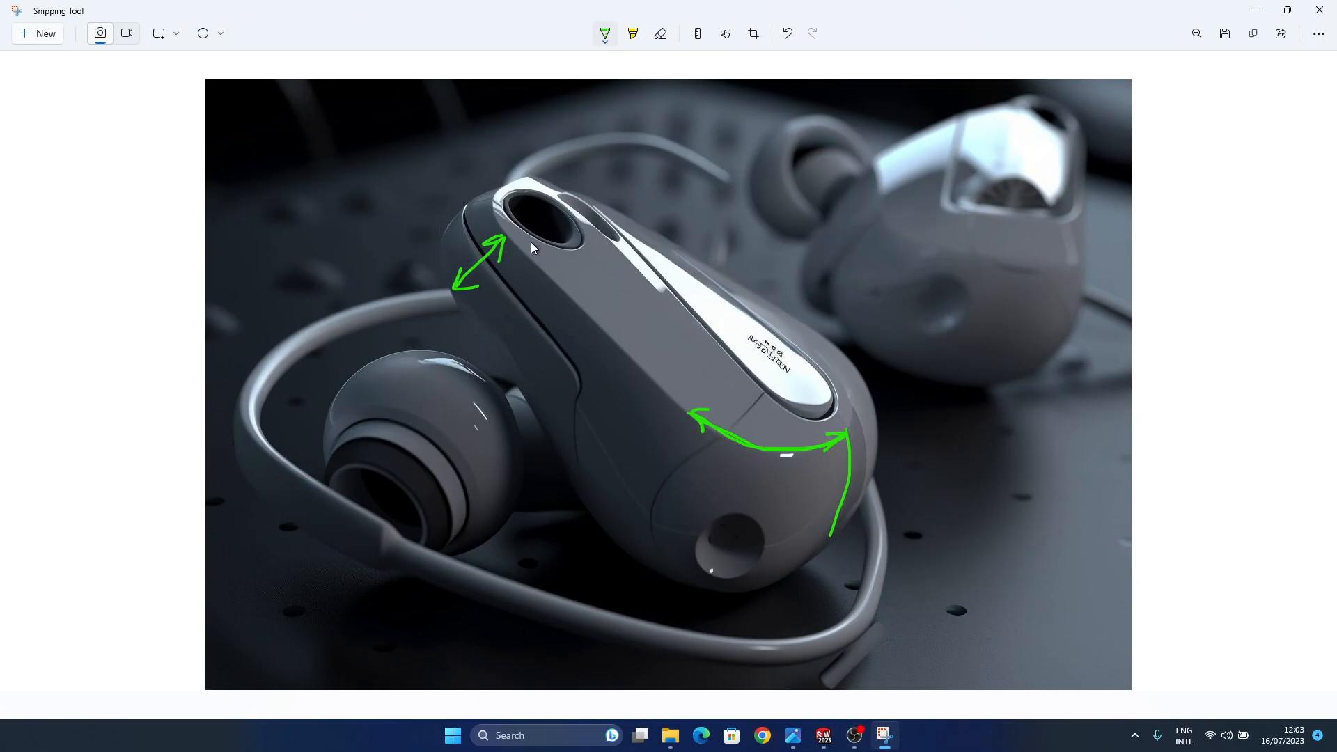
click(1266, 12)
middle_drag(671, 388, 674, 547)
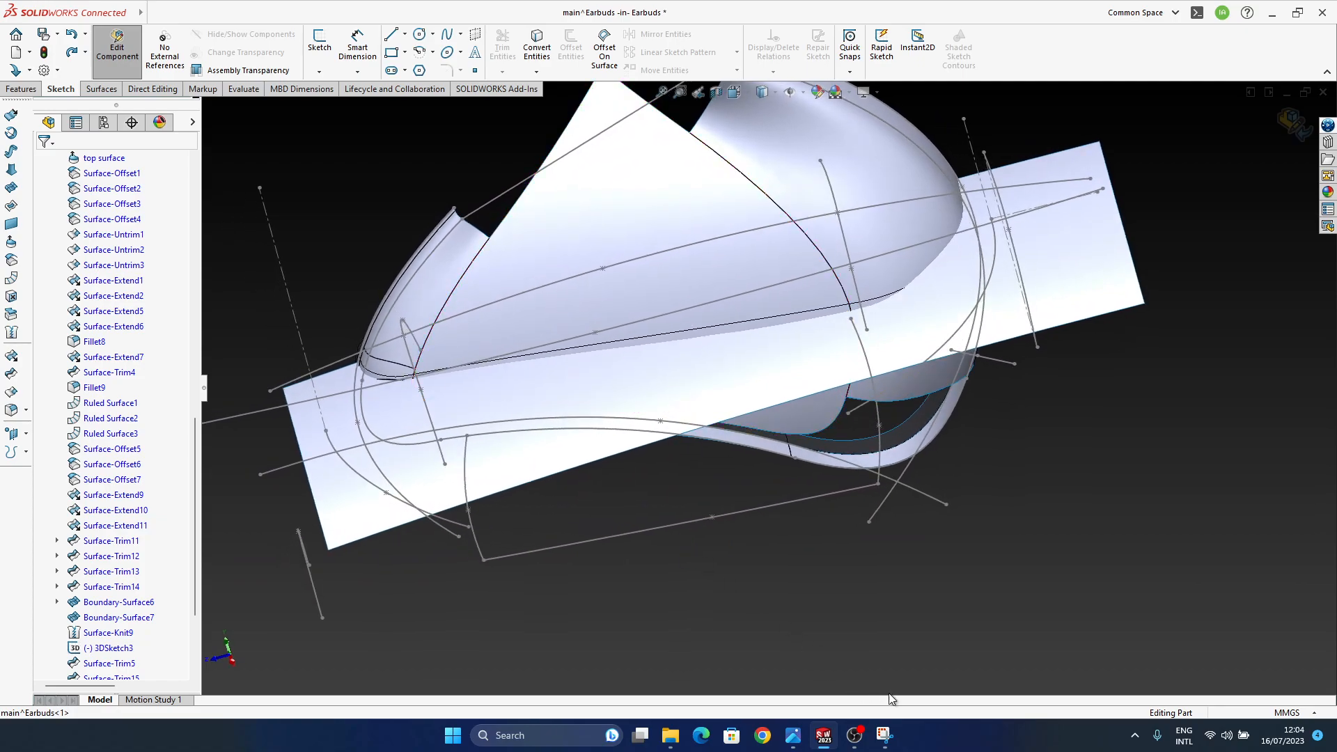
click(884, 734)
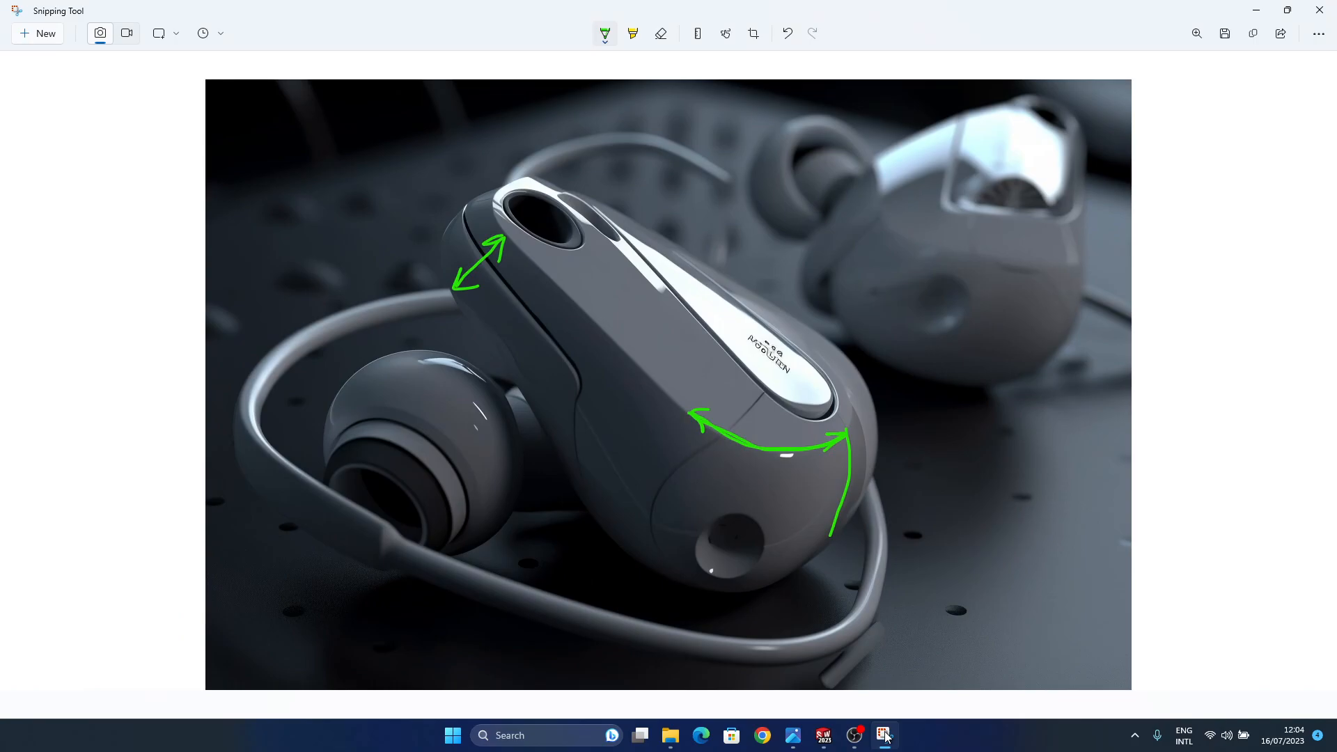
- Return to SOLIDWORKS, switch to editing the Top surface part in the Earbuds assembly and hide the main part
click(884, 734)
middle_drag(655, 558, 566, 240)
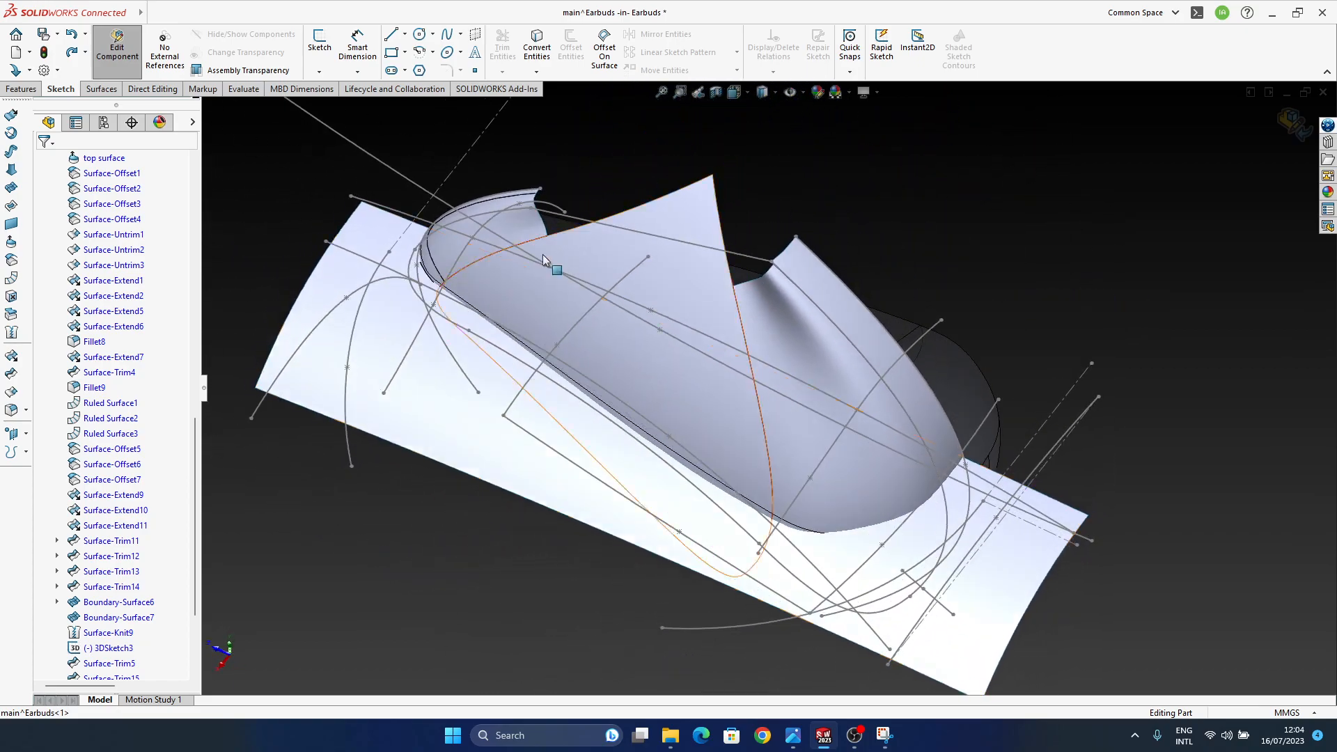
click(109, 654)
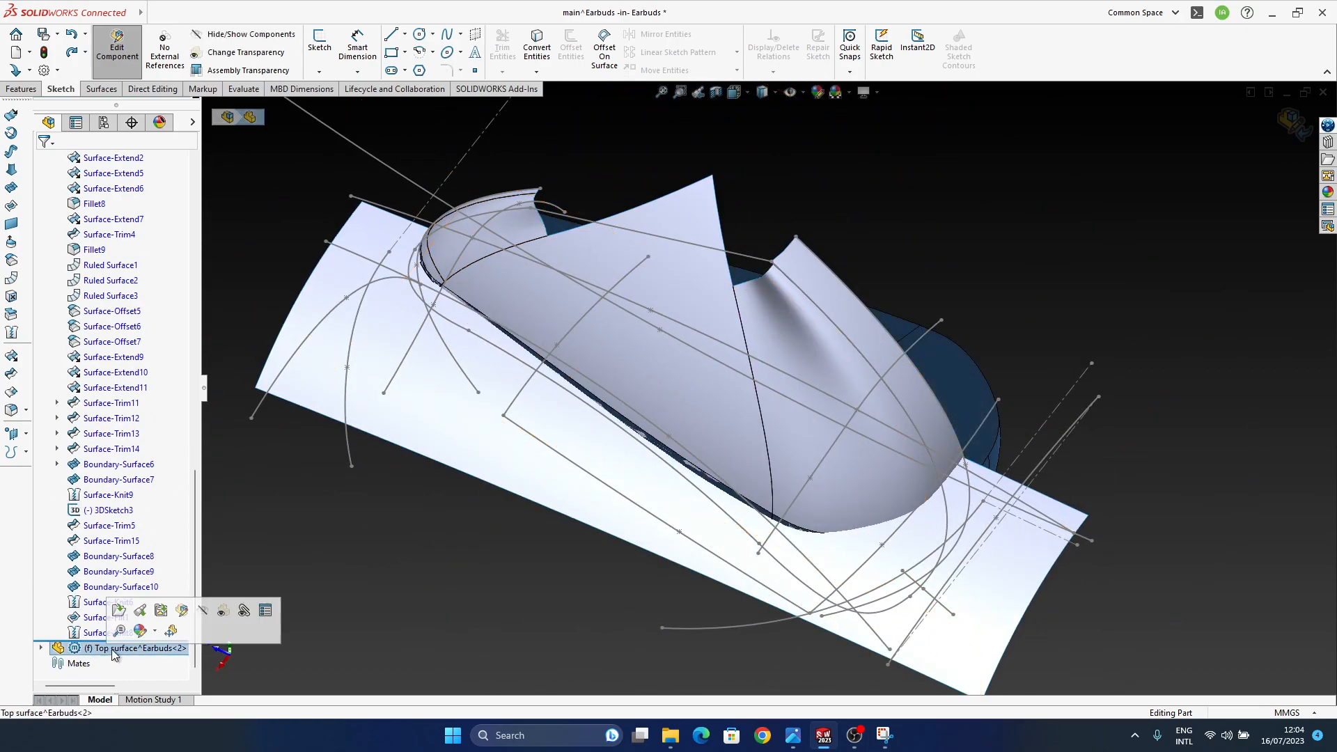
click(175, 616)
middle_drag(608, 401, 651, 335)
mouse_move(726, 455)
ctrl+middle_down()
mouse_move(721, 423)
mouse_move(746, 379)
mouse_move(749, 420)
ctrl+middle_up()
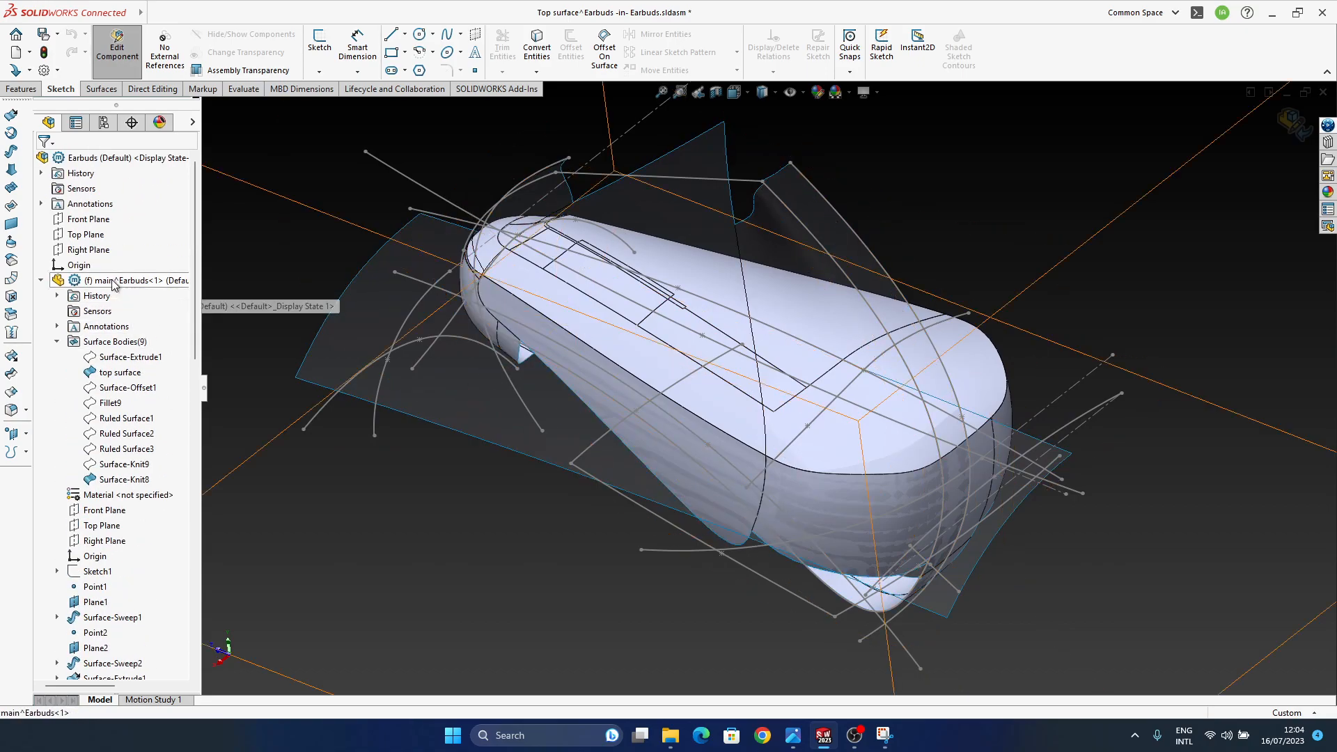
click(113, 280)
- Examine the Top surface shell's upper face, sides and rounded end edge from several directions, including up close
middle_drag(713, 453, 813, 475)
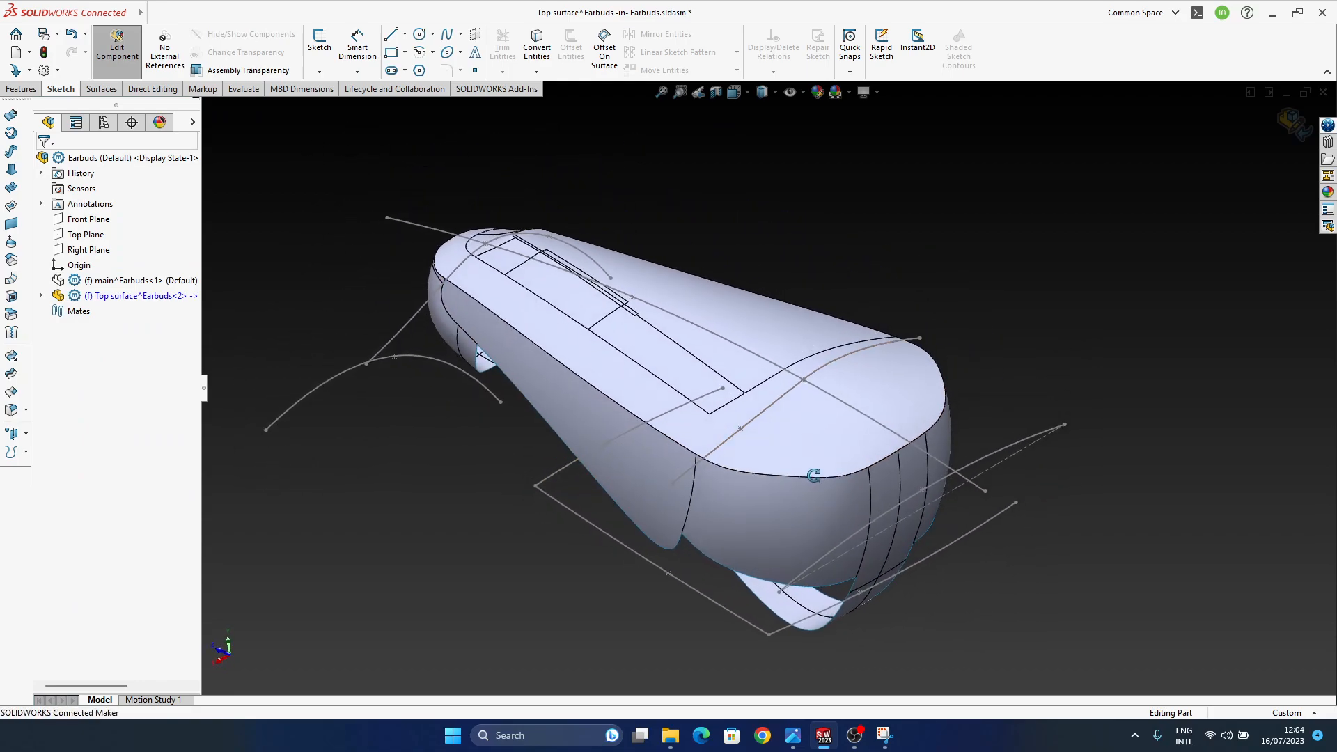
middle_drag(733, 416, 726, 499)
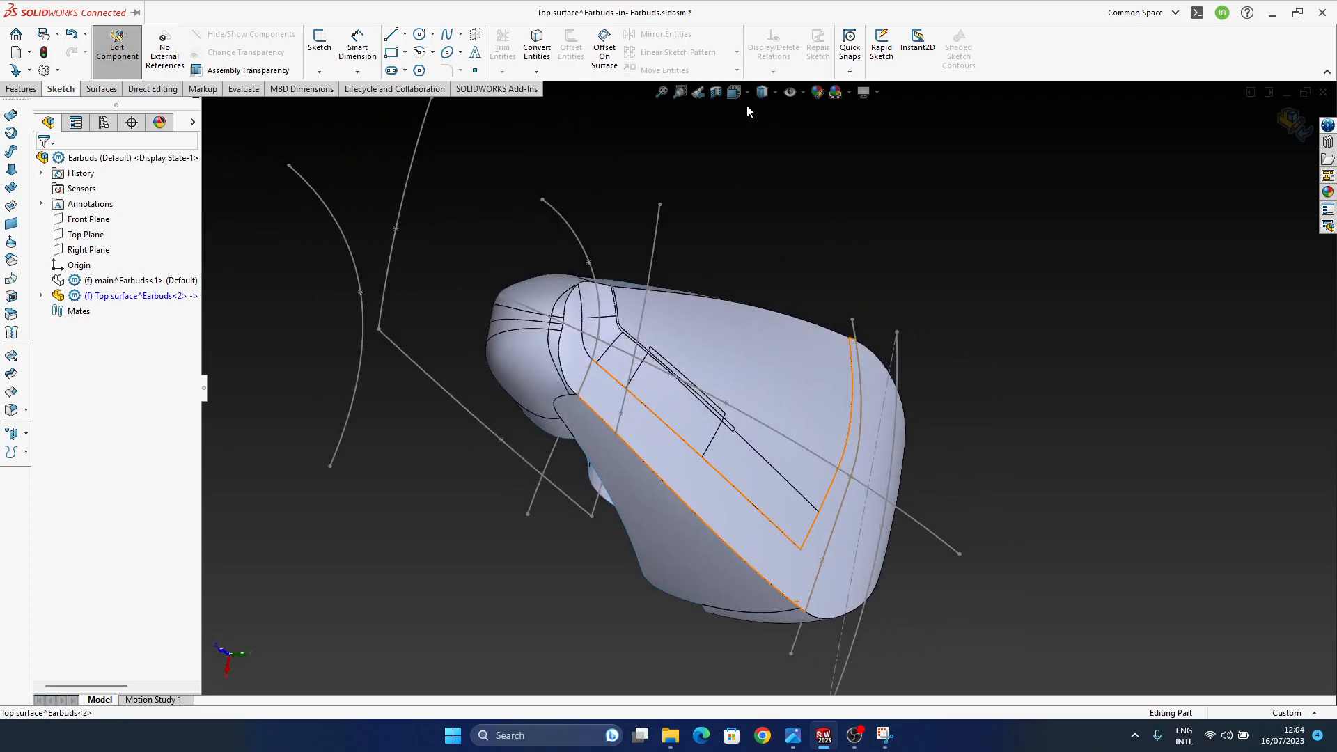
middle_drag(618, 417, 611, 450)
scroll(692, 394, down, 2)
mouse_move(810, 413)
middle_down()
mouse_move(713, 434)
mouse_move(641, 373)
mouse_move(629, 396)
mouse_move(680, 394)
mouse_move(660, 451)
mouse_move(641, 411)
middle_up()
mouse_move(805, 391)
middle_down()
mouse_move(785, 432)
mouse_move(829, 354)
middle_up()
middle_drag(795, 440, 796, 399)
scroll(812, 360, down, 5)
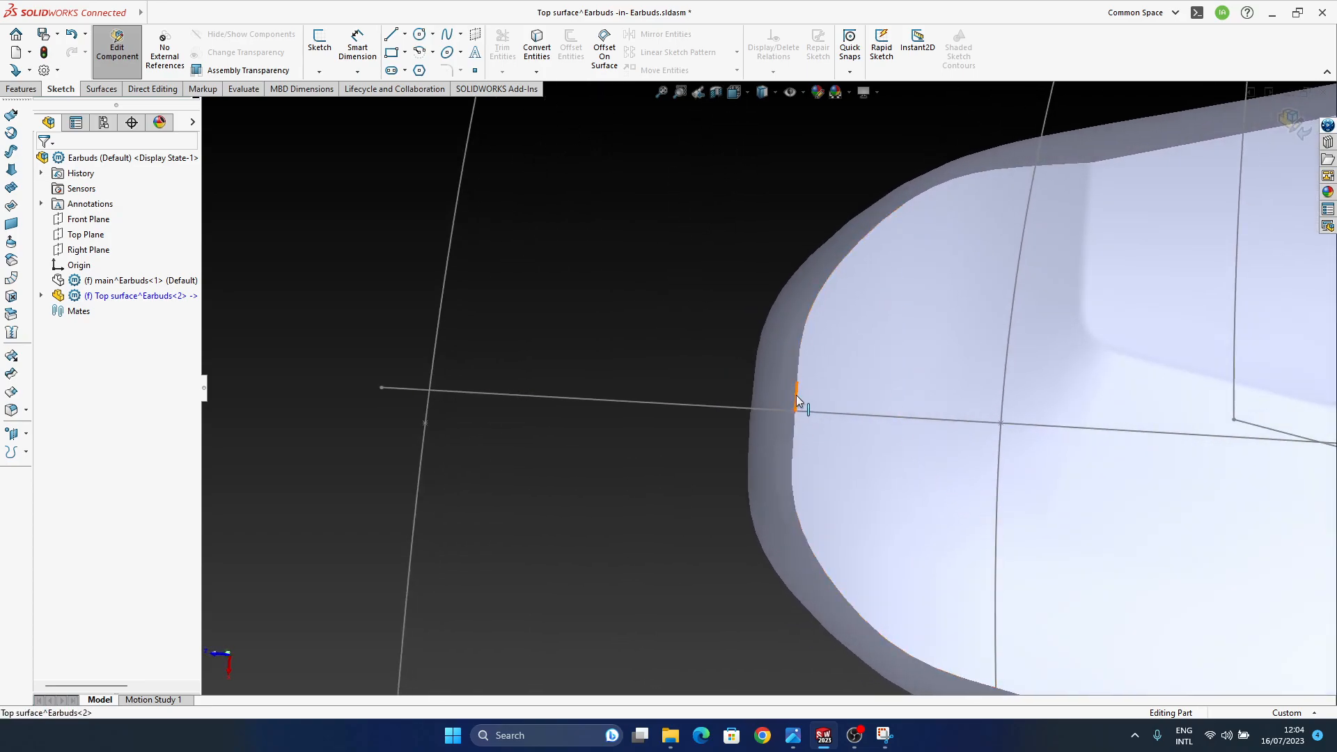
click(796, 395)
middle_drag(871, 493, 726, 477)
click(574, 507)
middle_drag(792, 377, 824, 473)
- Compare the shell's rounded end with the earbud reference image in Snipping Tool, checking its end faces in SOLIDWORKS
click(882, 735)
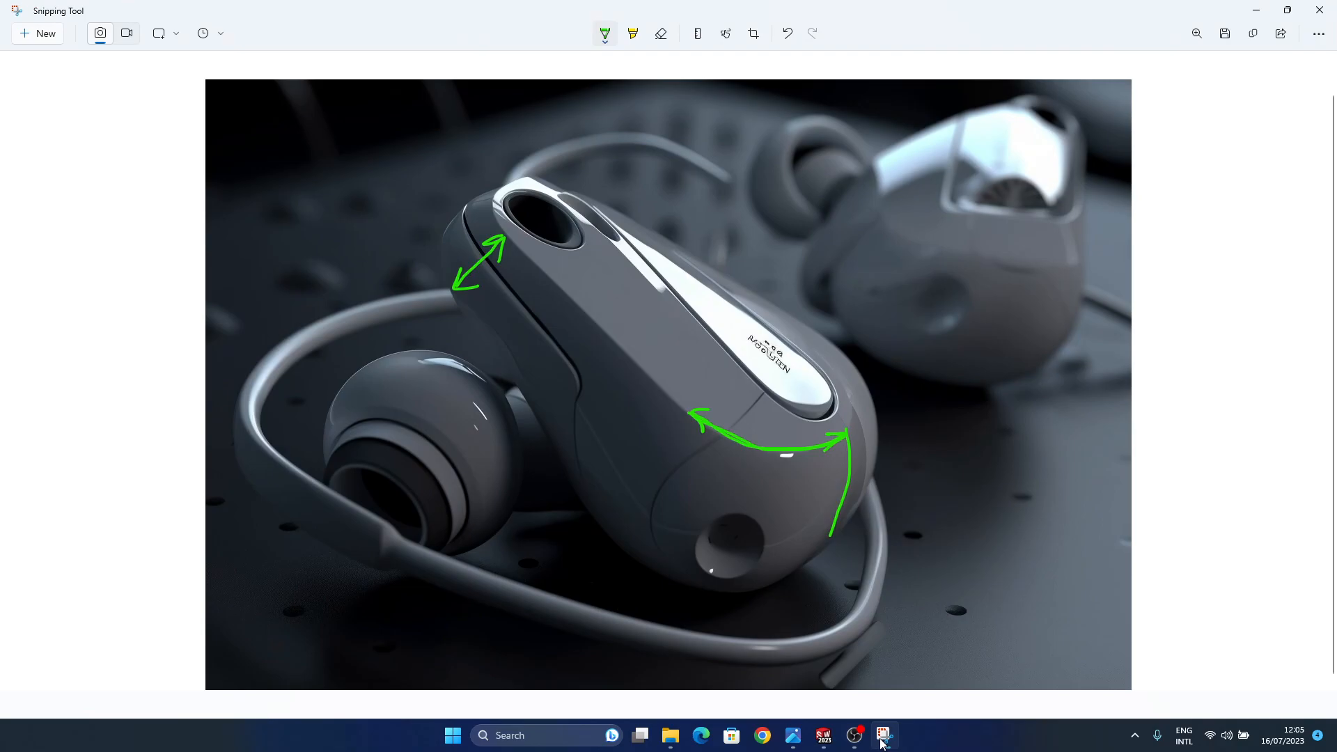
click(880, 740)
middle_drag(883, 391, 743, 281)
scroll(771, 435, down, 4)
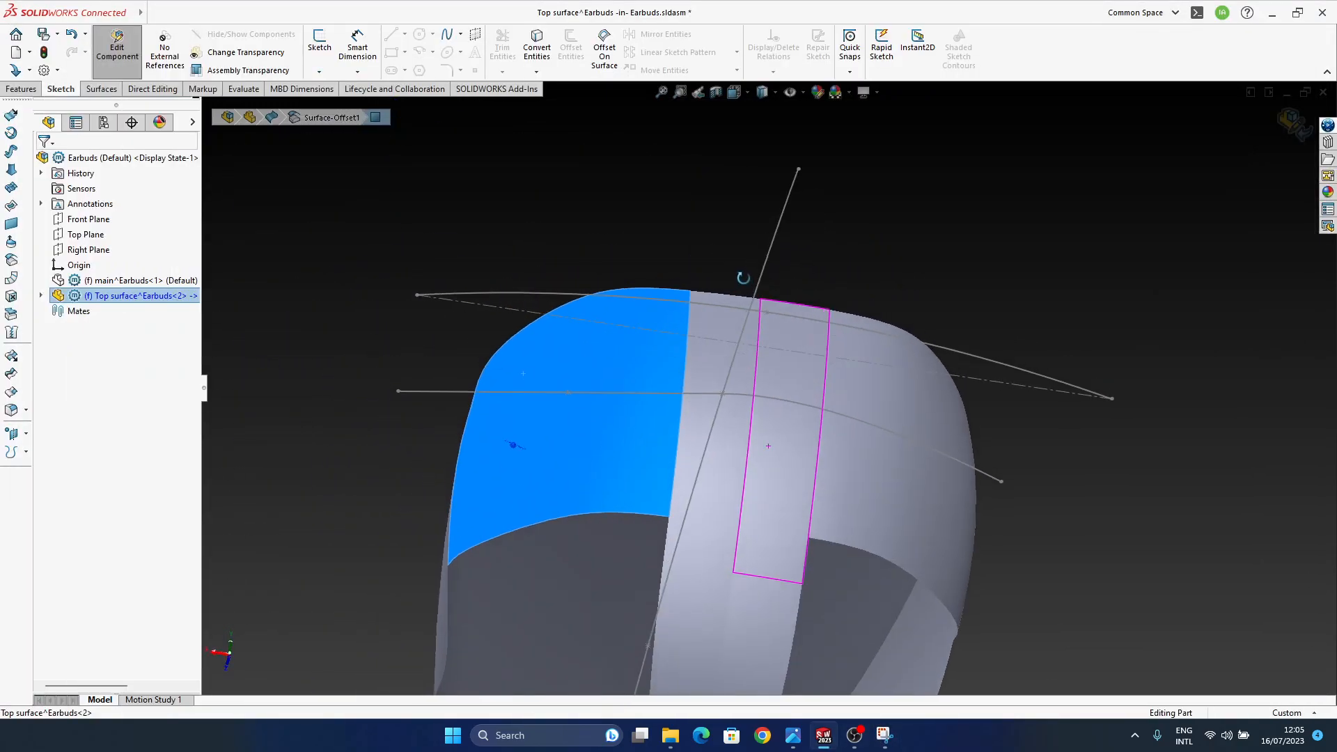
click(949, 277)
middle_drag(862, 396, 845, 477)
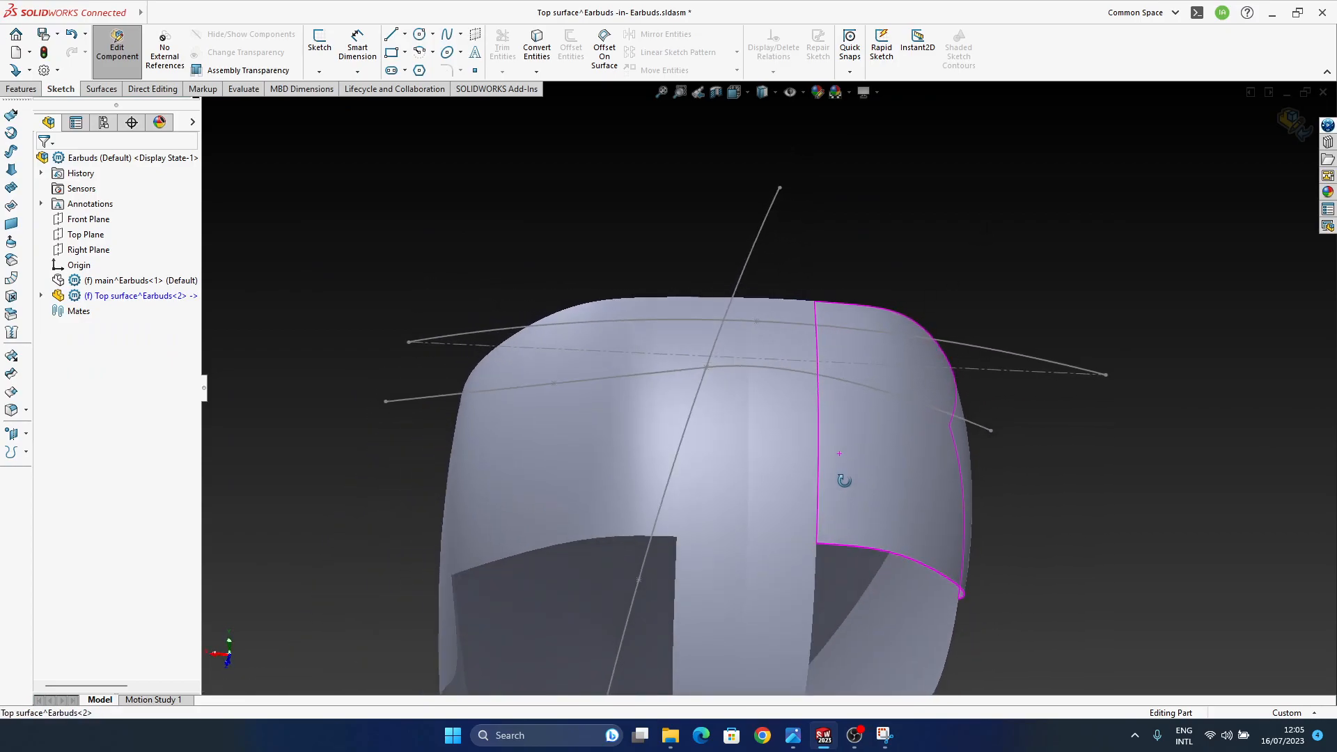
mouse_move(761, 411)
middle_down()
mouse_move(759, 299)
mouse_move(791, 597)
mouse_move(782, 436)
mouse_move(857, 562)
mouse_move(716, 538)
mouse_move(866, 557)
mouse_move(848, 595)
mouse_move(821, 511)
mouse_move(794, 538)
mouse_move(770, 538)
middle_up()
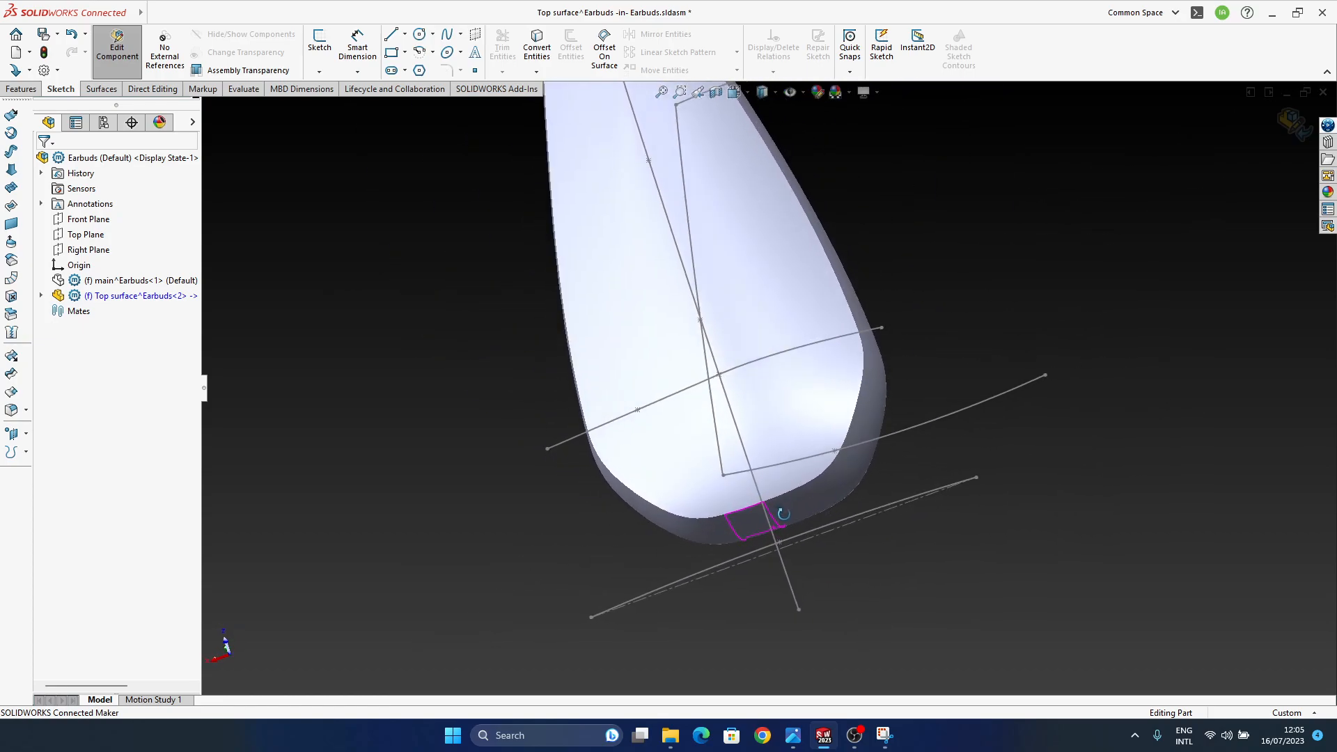
- Show the main part again and switch to editing it in the assembly
click(107, 298)
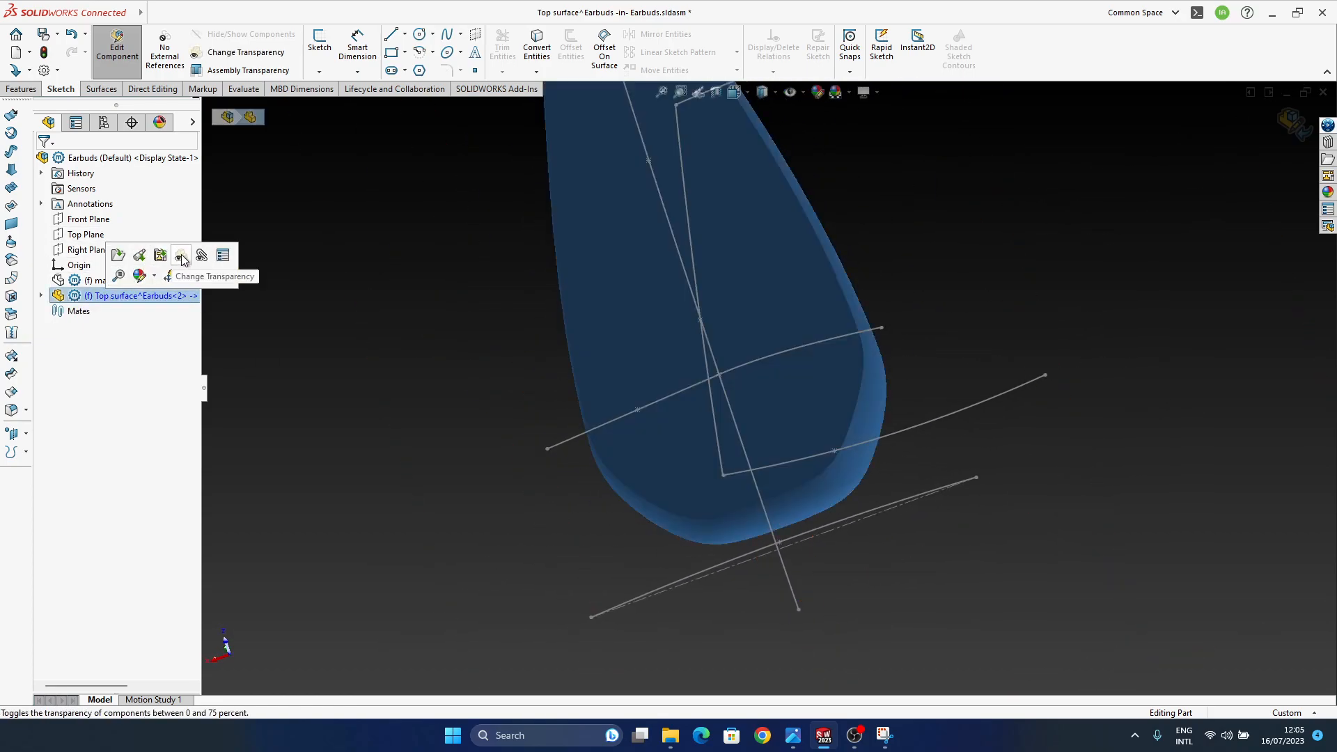
click(107, 280)
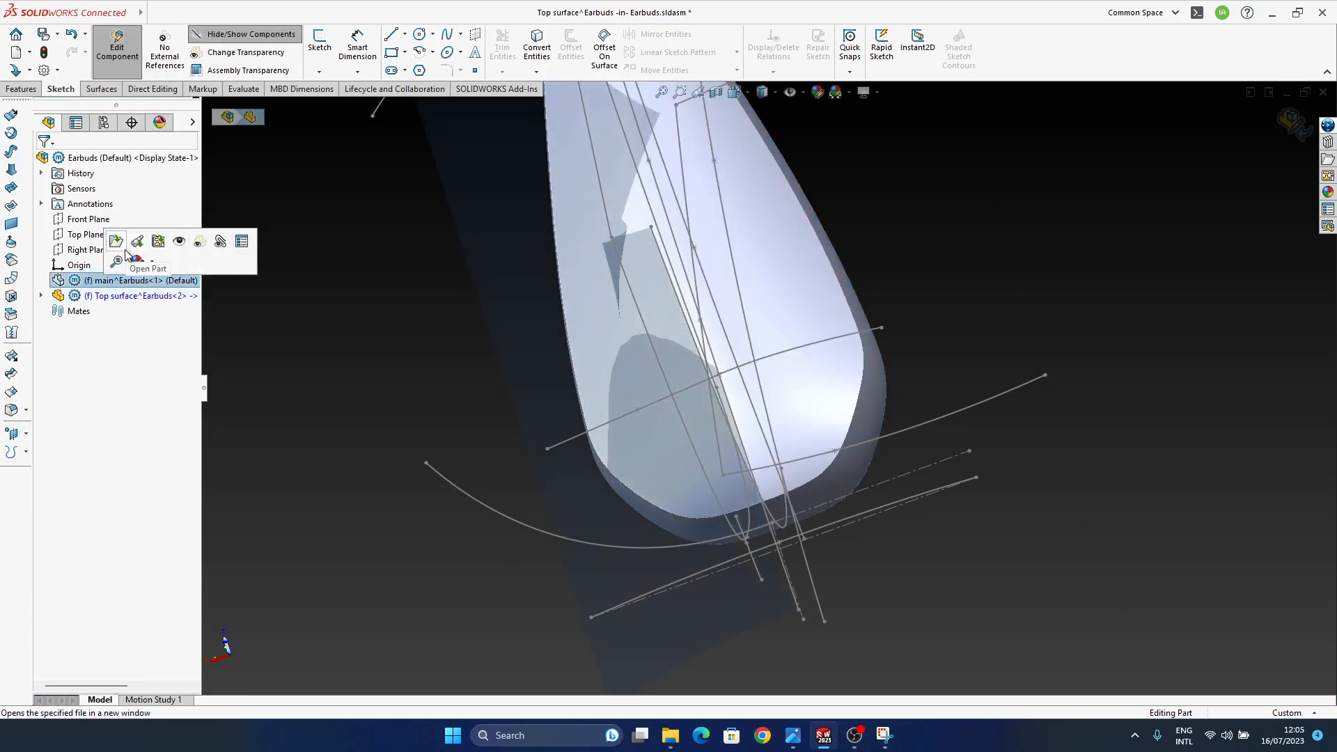
click(267, 332)
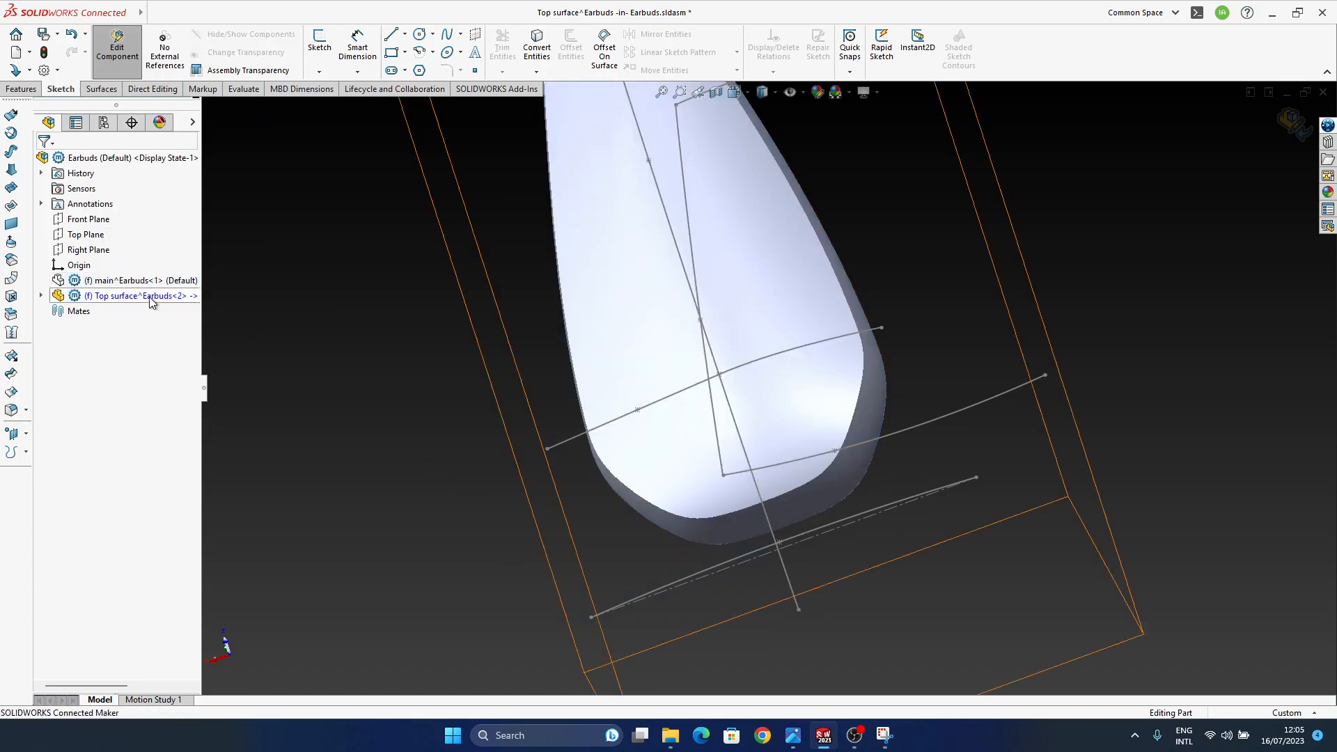
click(133, 285)
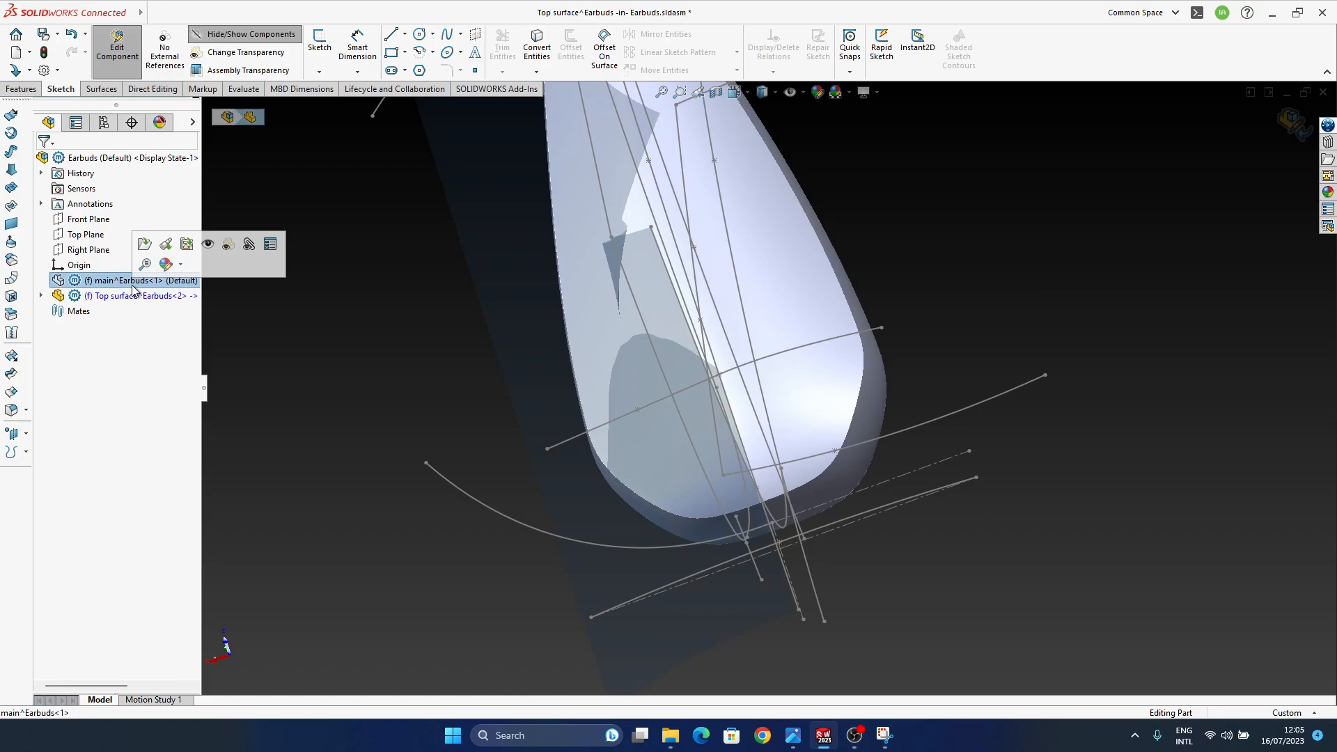
click(278, 280)
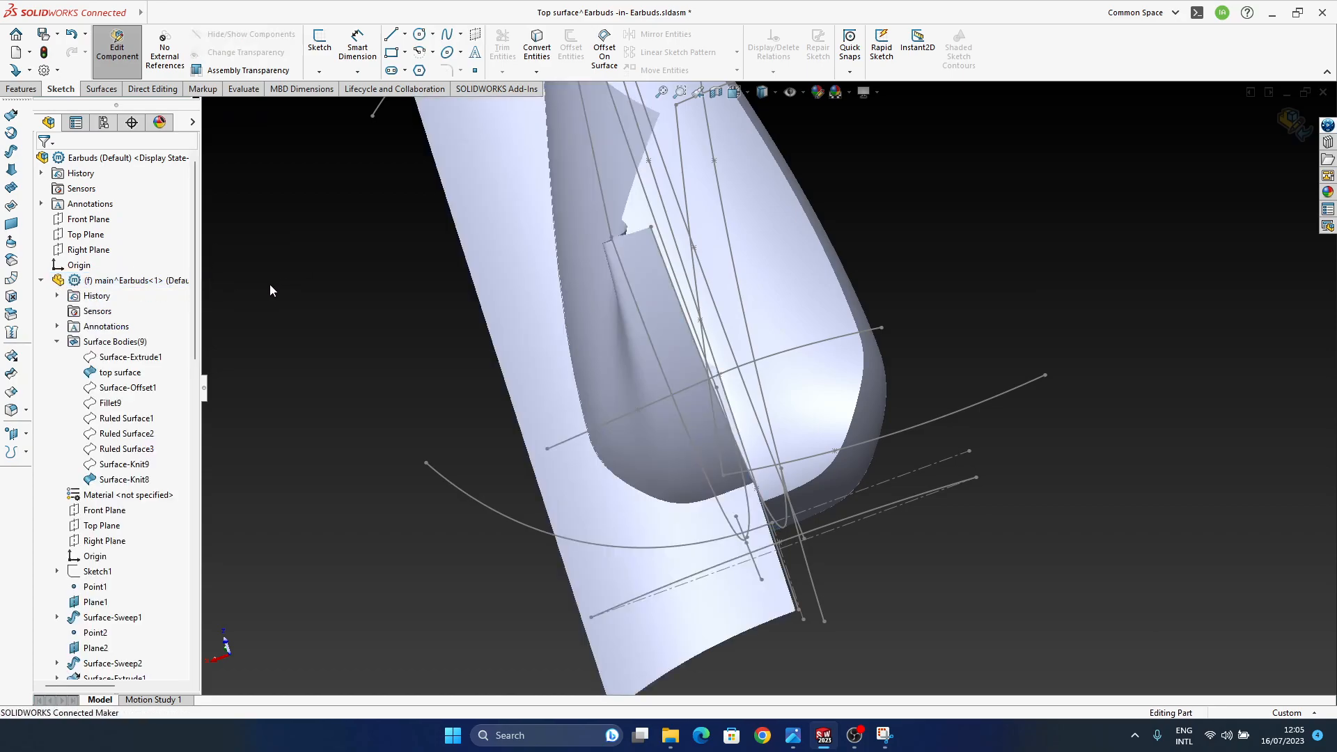
click(145, 279)
click(220, 237)
middle_drag(805, 519, 834, 593)
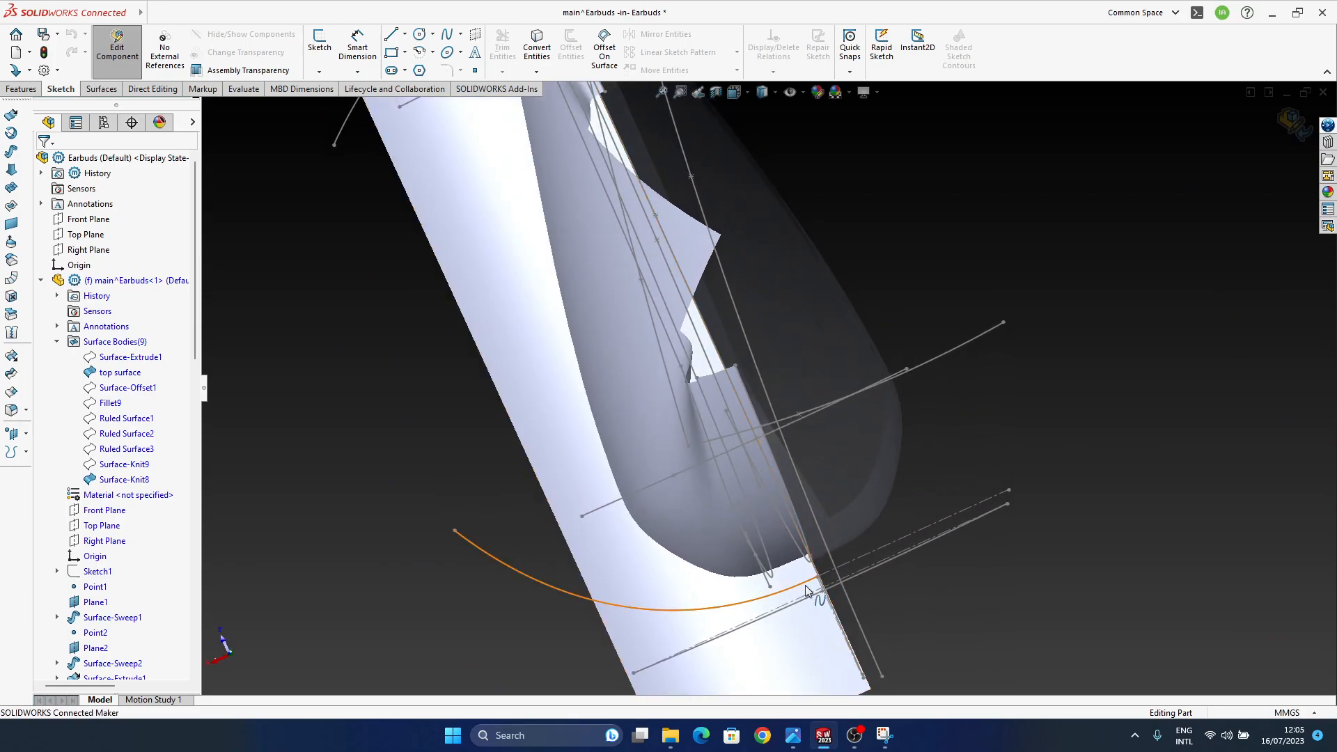
- Open Sketch3 of the main part, containing the curve around the shell's rounded end, for editing
click(805, 587)
click(1072, 461)
middle_drag(802, 522, 766, 543)
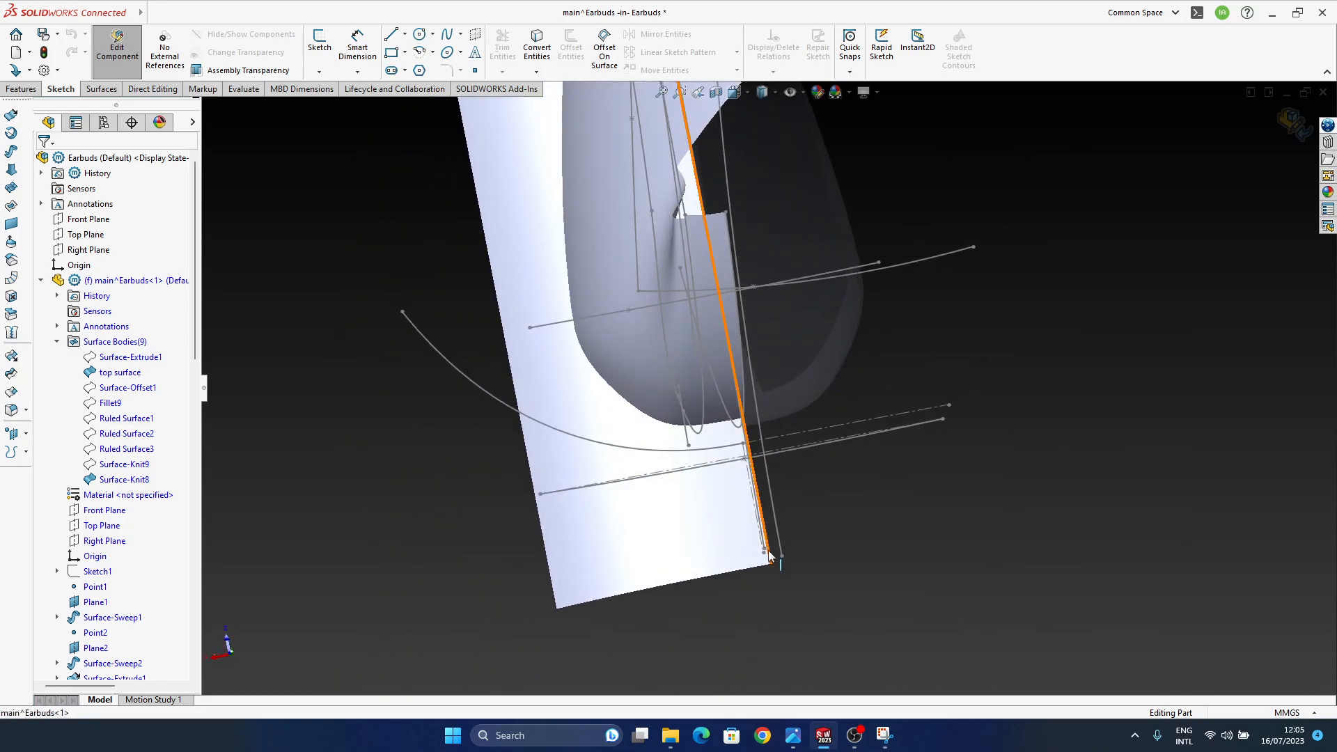
click(713, 447)
click(753, 384)
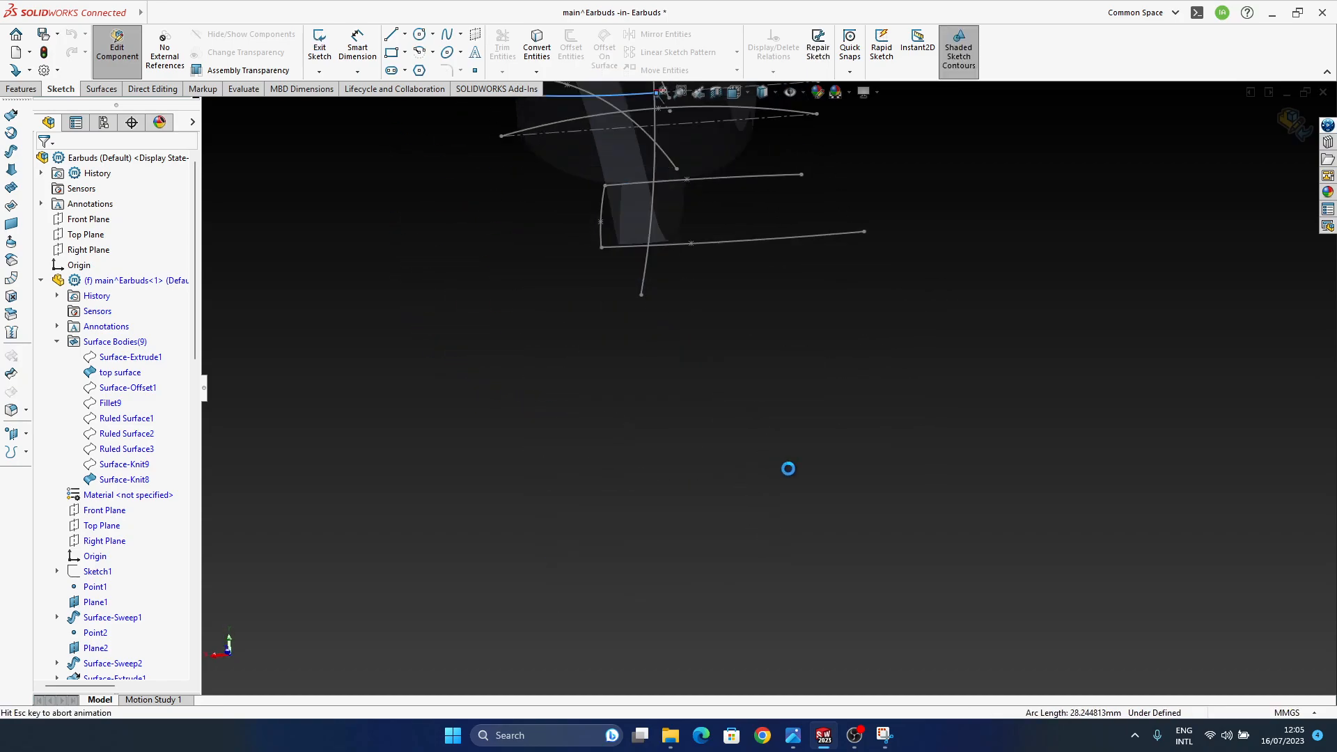
- Examine how Sketch3's spline meets the vertical centreline compared with the shell's rounded end outline
scroll(695, 376, down, 5)
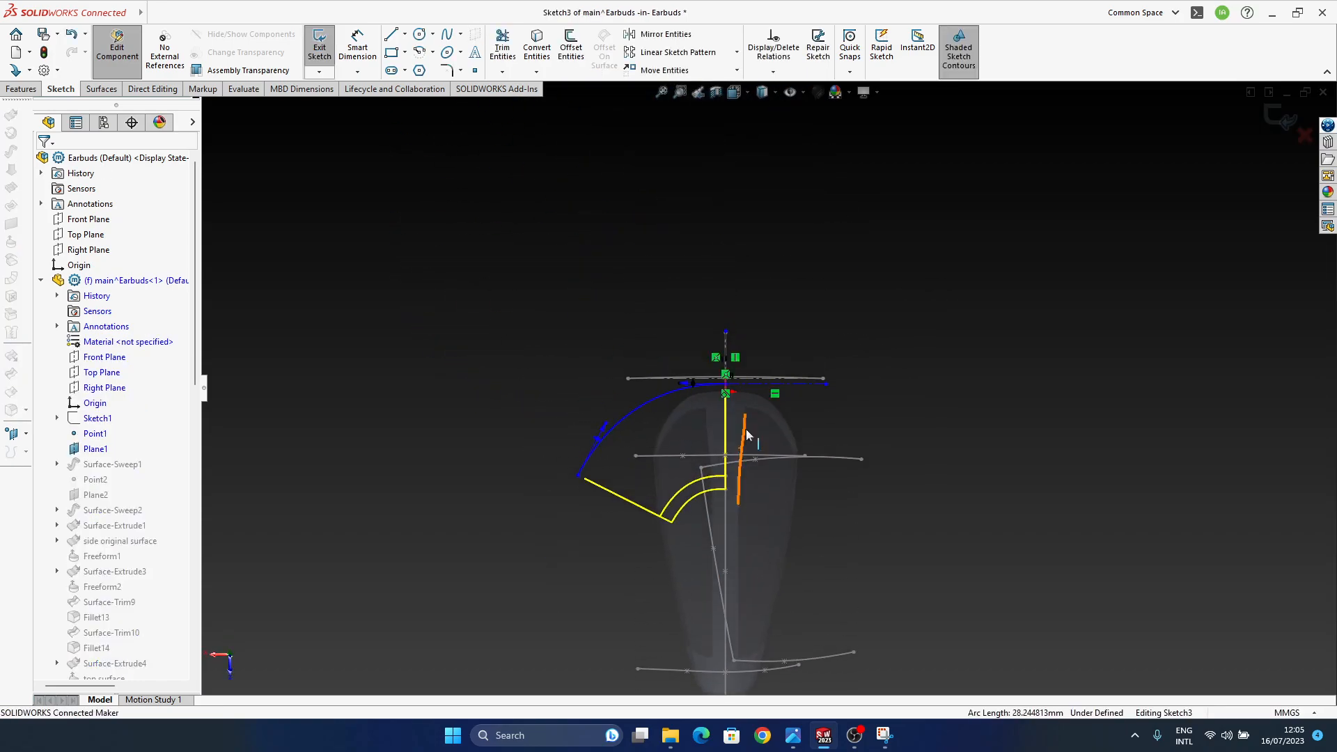
scroll(703, 365, down, 3)
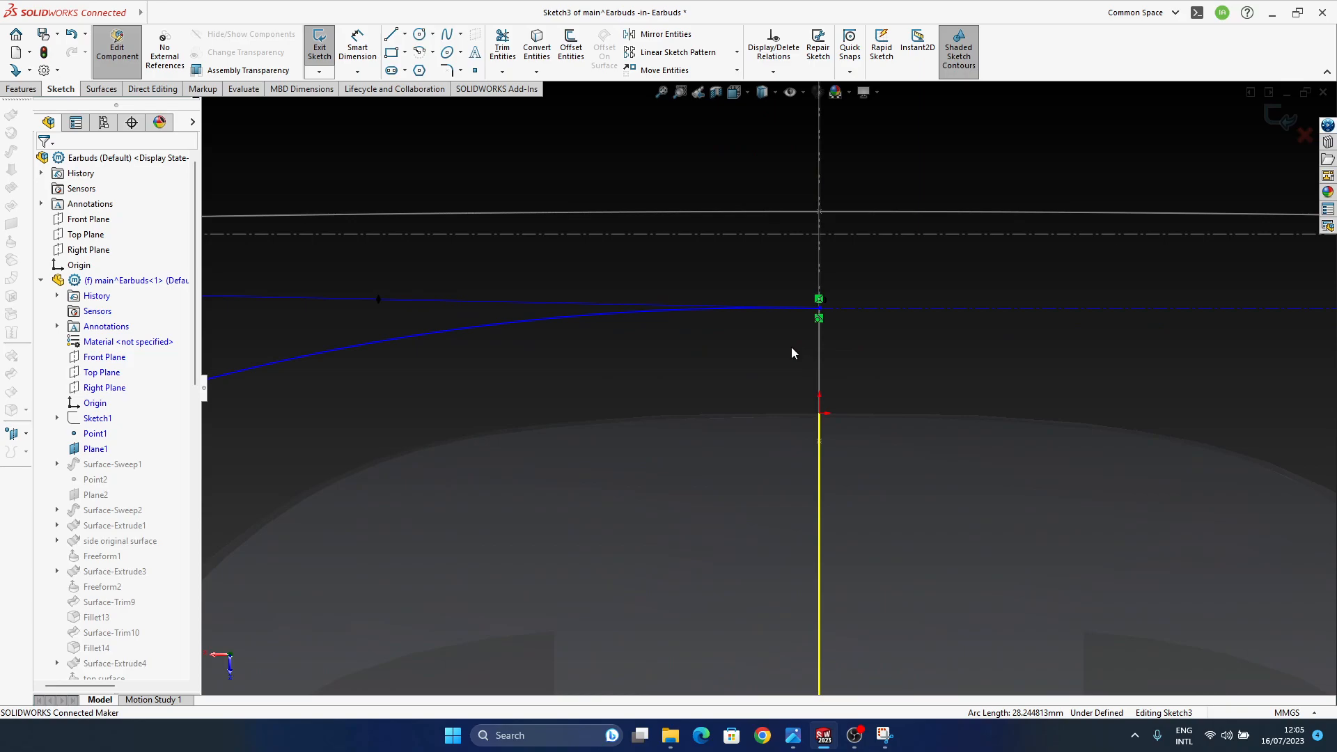
ctrl+middle_drag(792, 348, 625, 367)
scroll(606, 376, up, 5)
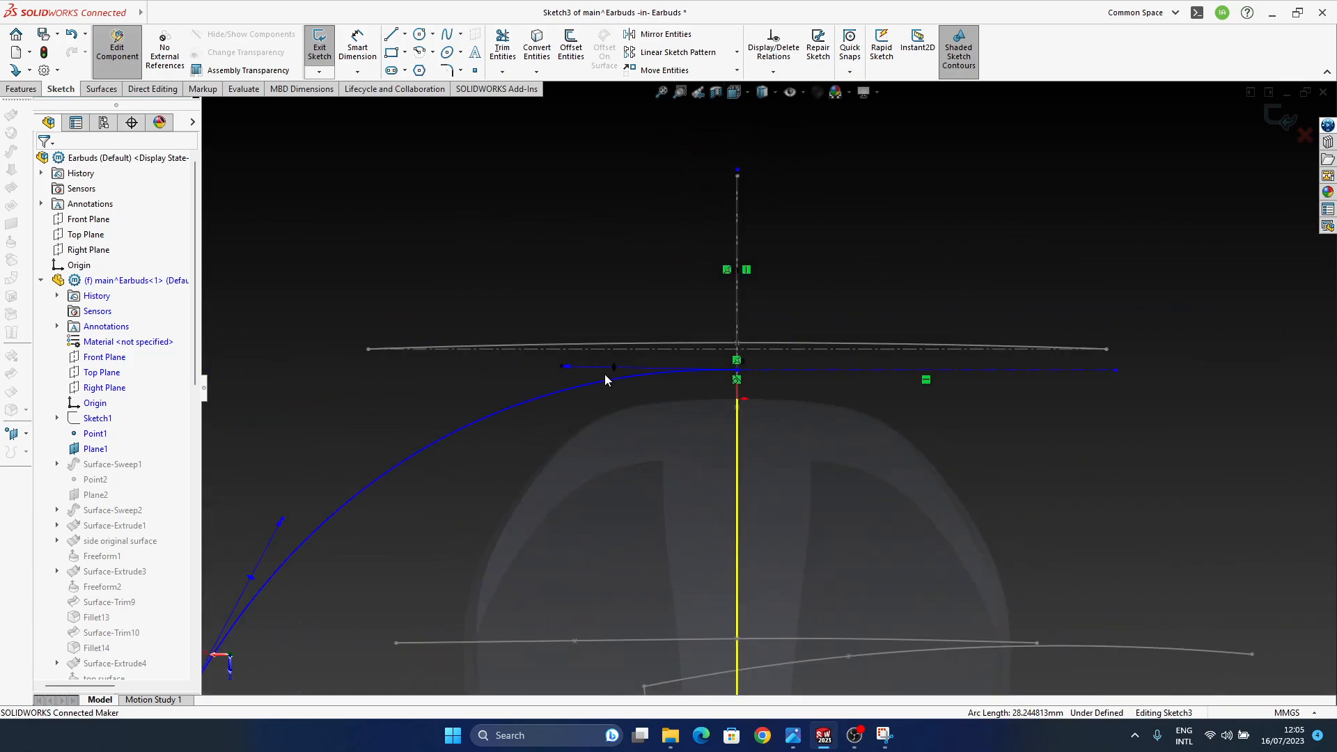
scroll(604, 379, up, 4)
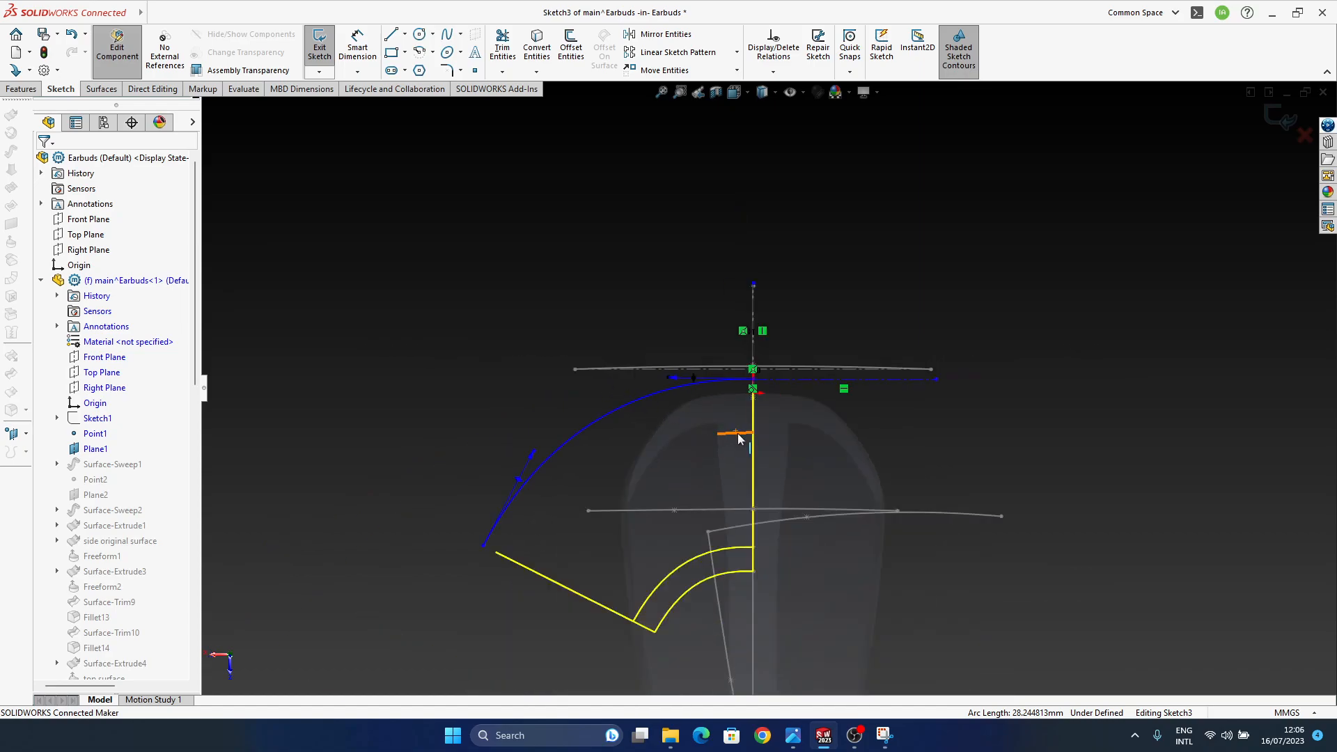
scroll(711, 439, down, 4)
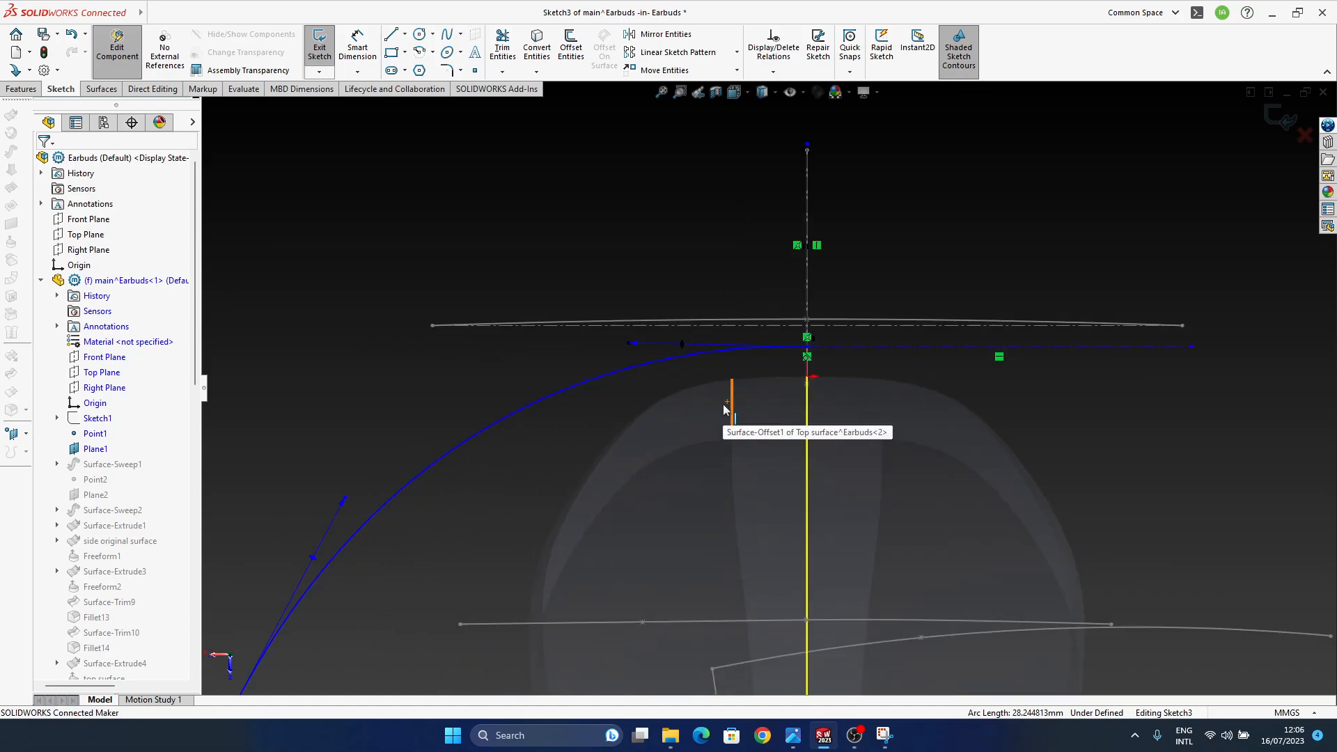
scroll(758, 359, down, 2)
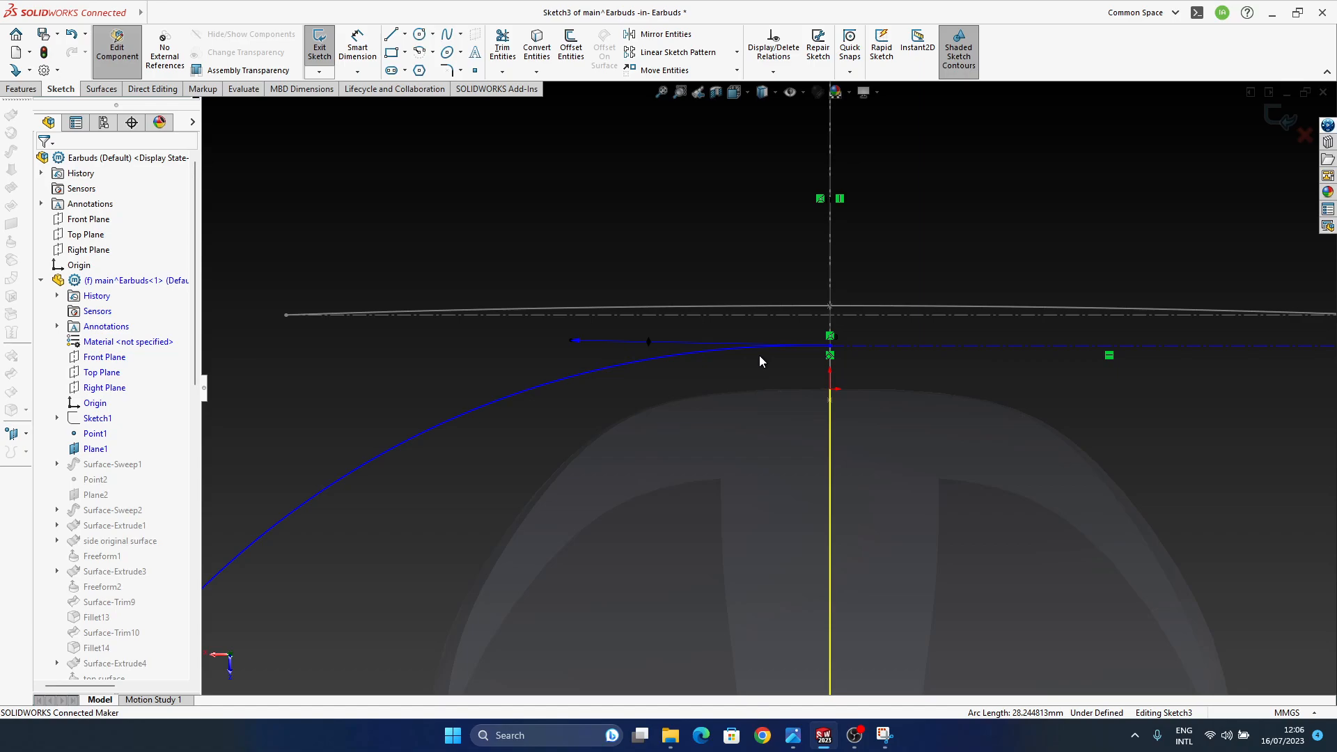
- Try to pull the spline's tangent handle near the vertical centreline outward, away from the shell
click(647, 341)
drag(650, 319, 655, 307)
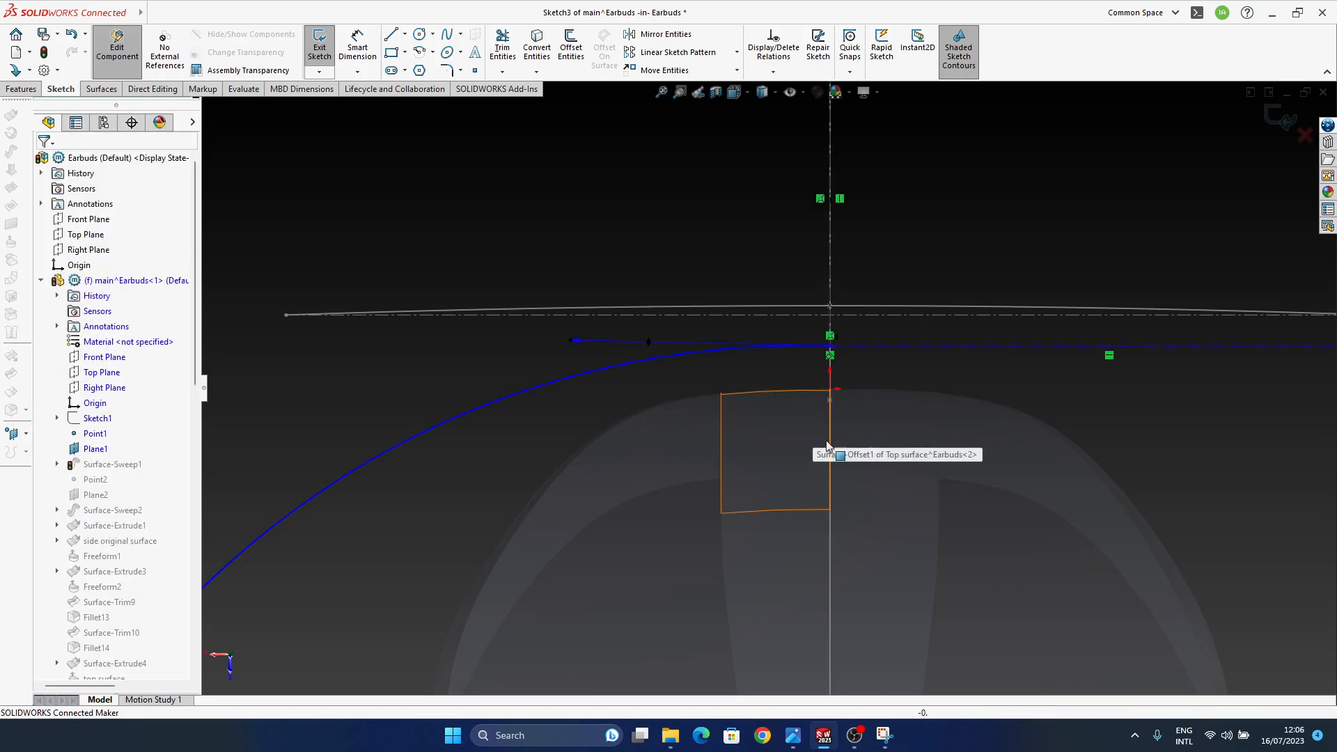
scroll(813, 433, up, 5)
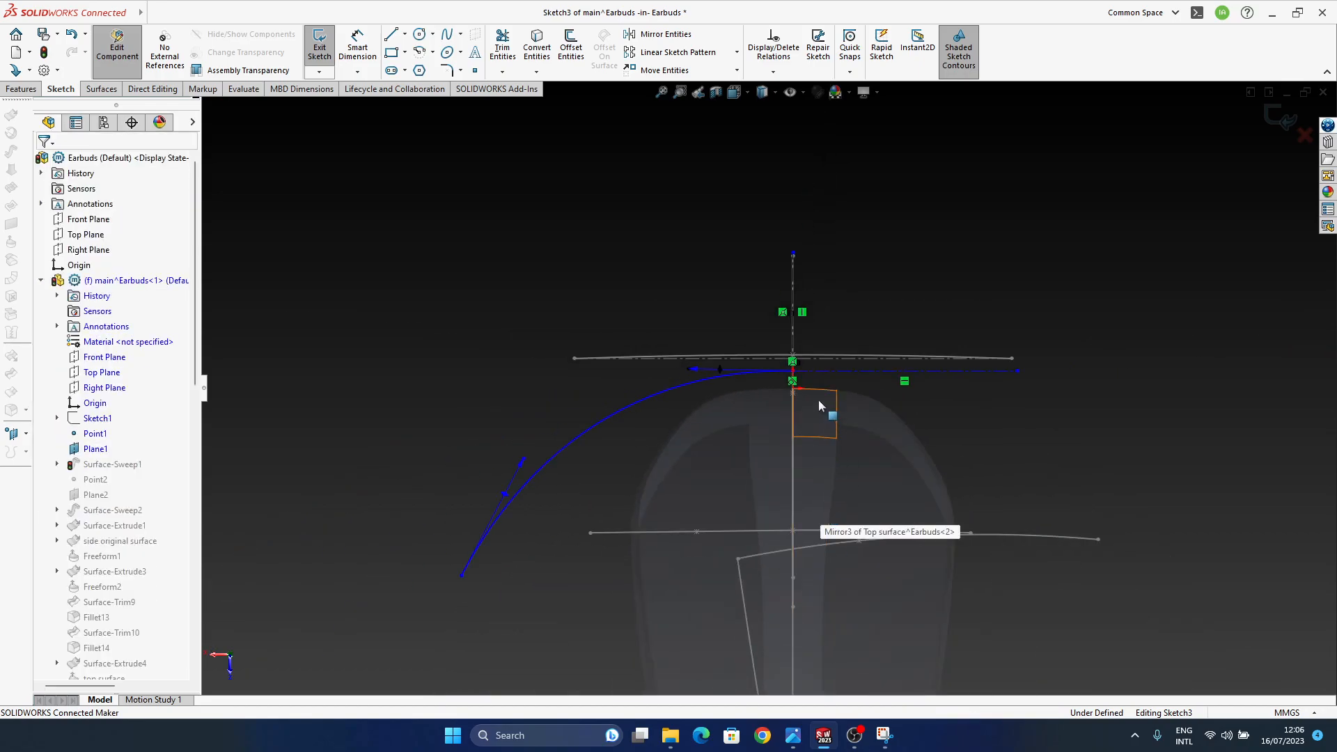
scroll(816, 387, down, 5)
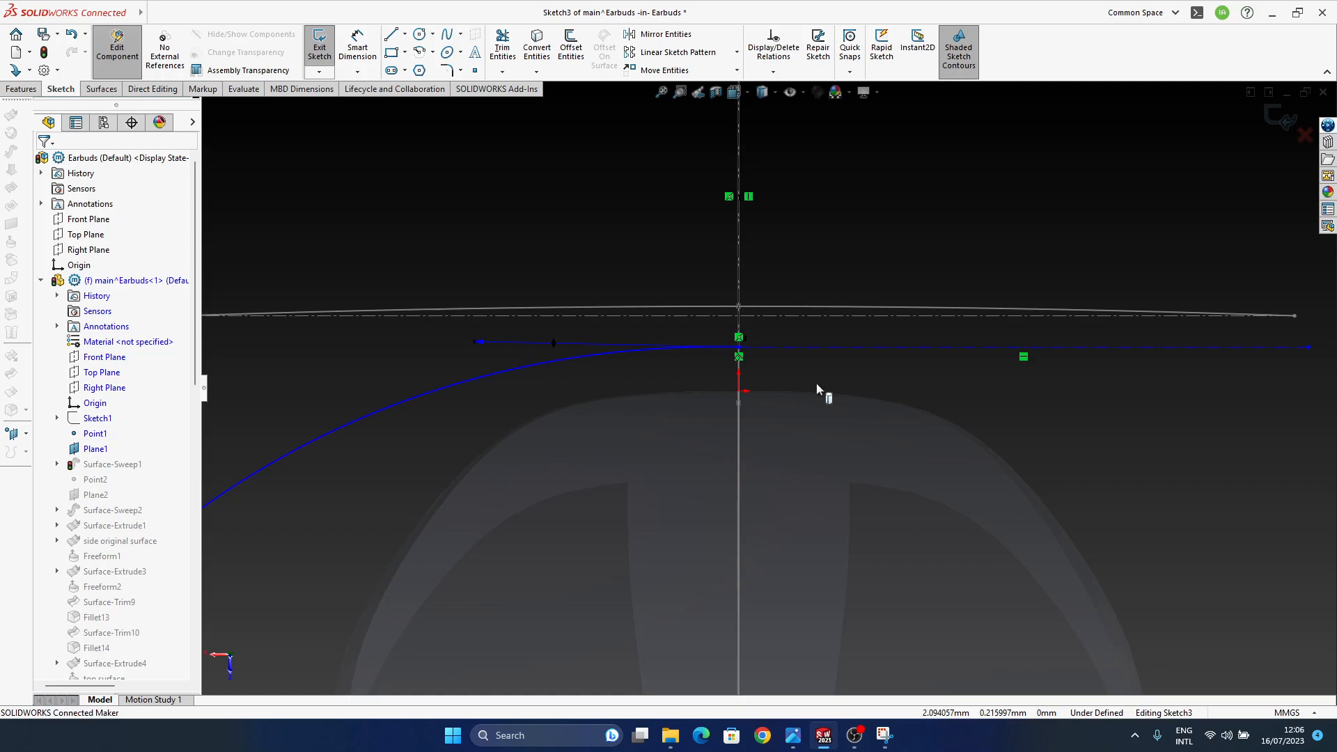
scroll(816, 383, up, 3)
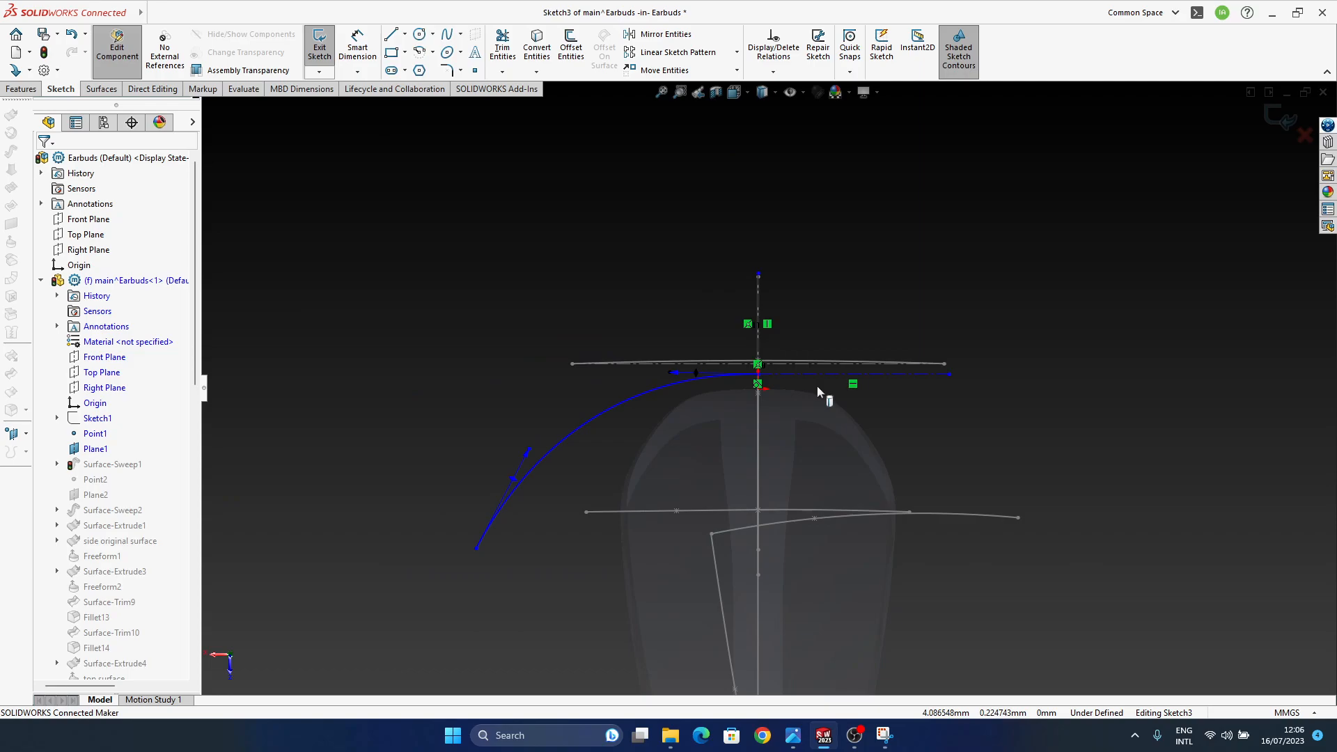
scroll(817, 387, down, 3)
click(562, 369)
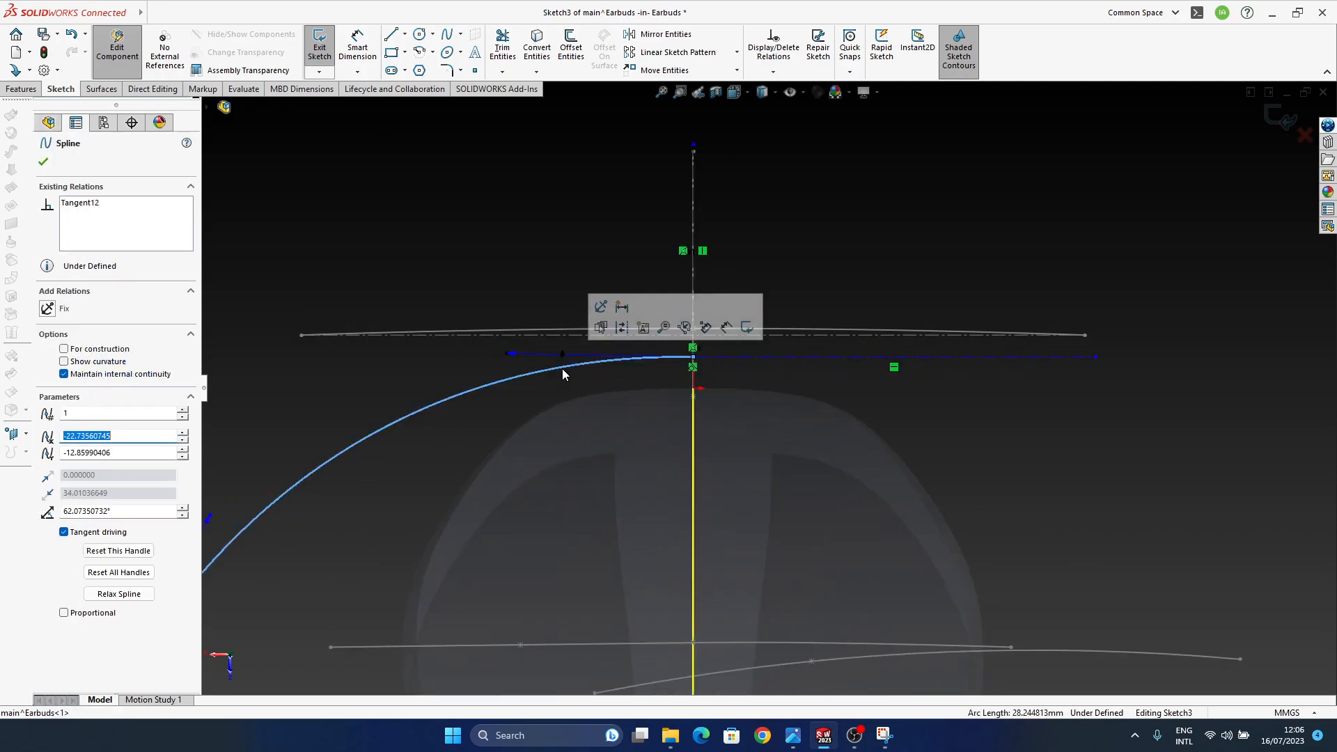
mouse_move(508, 355)
mouse_down()
mouse_move(572, 356)
mouse_move(463, 354)
mouse_move(424, 326)
mouse_move(534, 339)
mouse_move(521, 342)
mouse_up()
scroll(519, 425, up, 3)
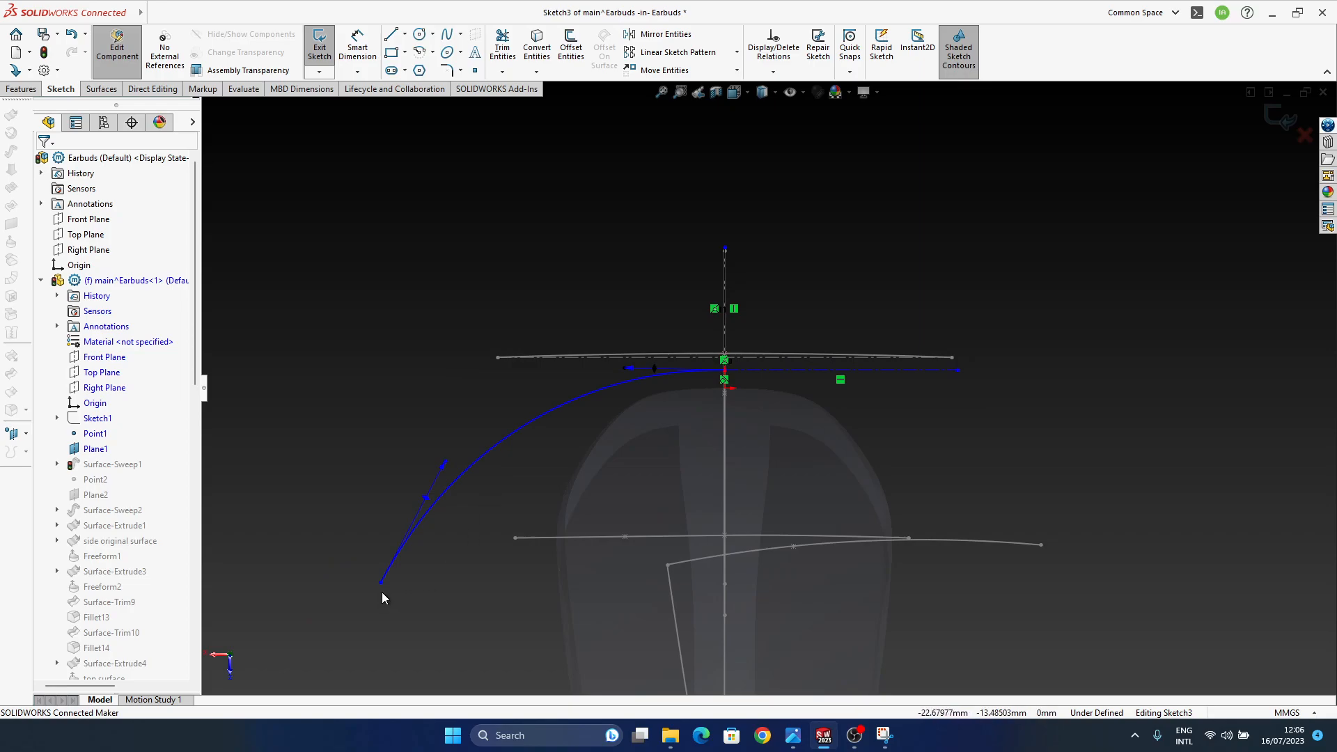
- Move the spline's free end inward to about X -19.1, Y -13.0 and swing its tangent handle outward to a steeper angle
drag(381, 582, 436, 584)
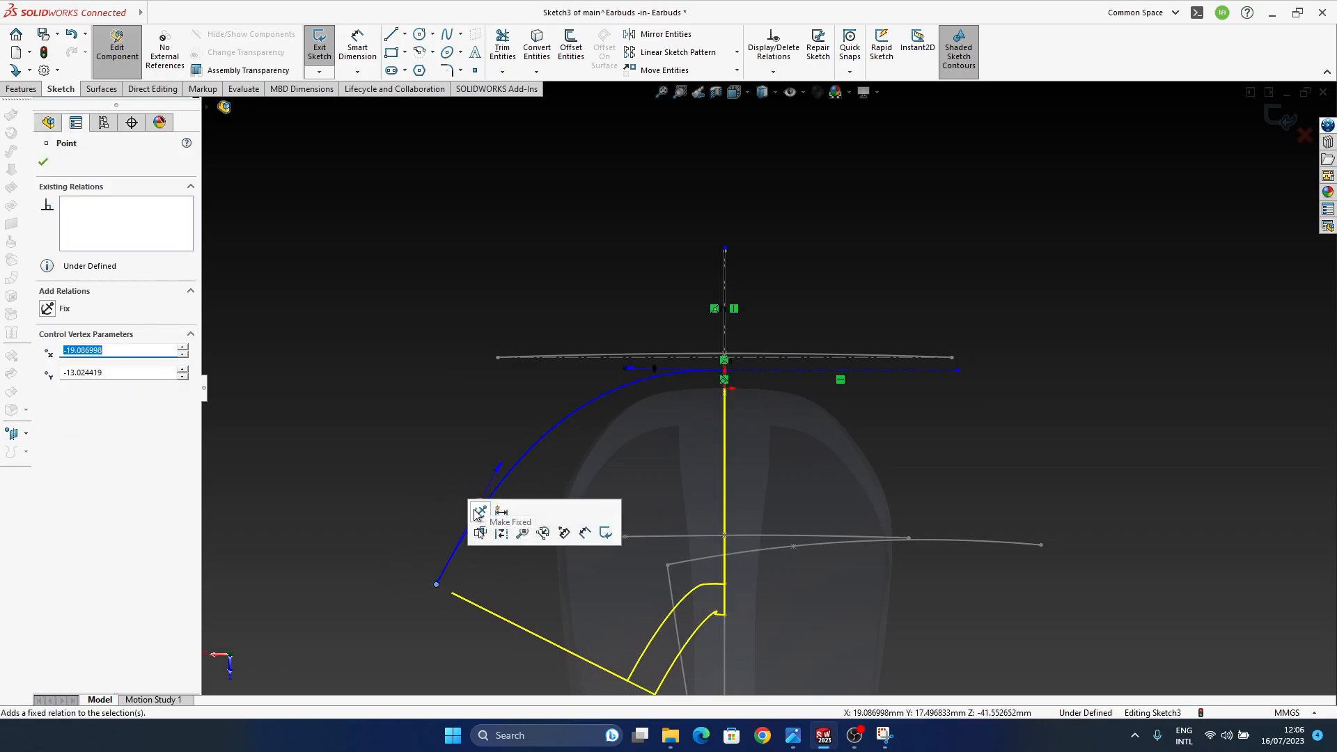
click(418, 515)
drag(486, 502, 458, 479)
- Exit Sketch3, continue the rebuild ignoring the Surface-Extend6 error, dismiss the error list and inspect the rebuilt surfaces
click(1113, 395)
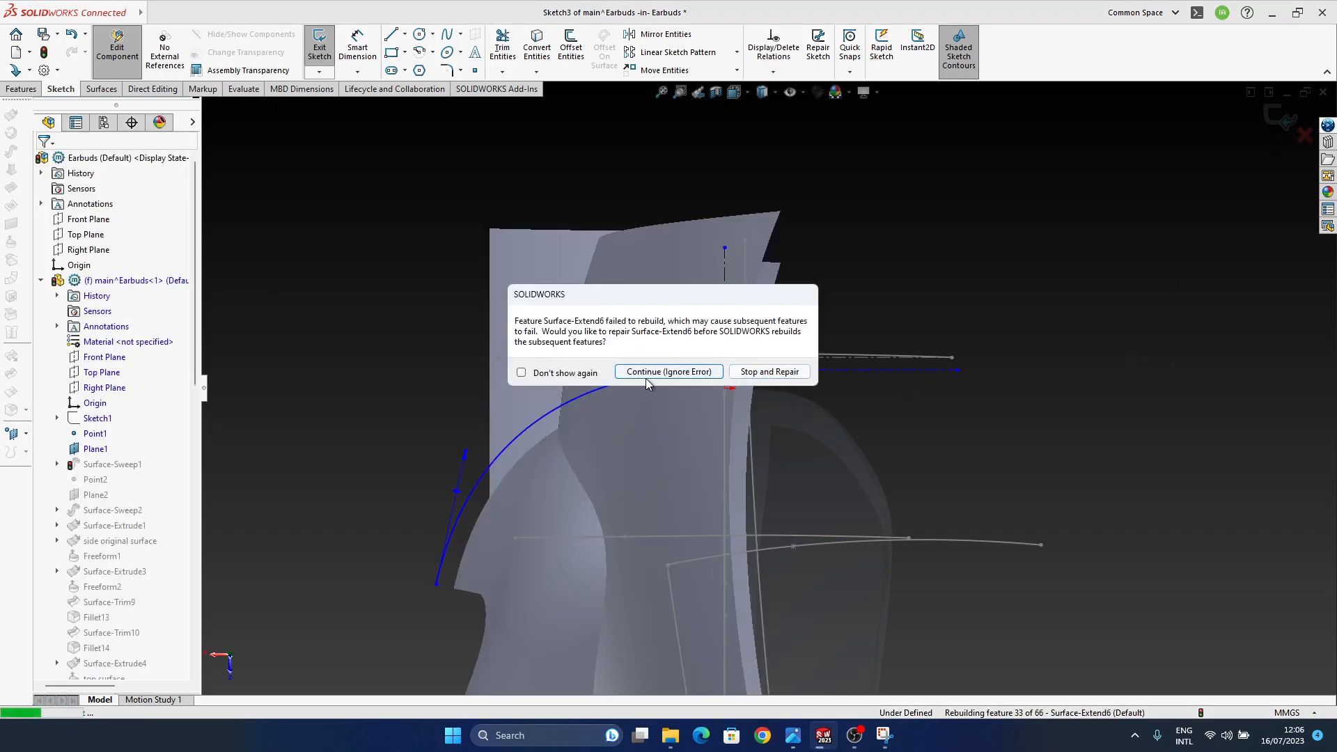
click(654, 372)
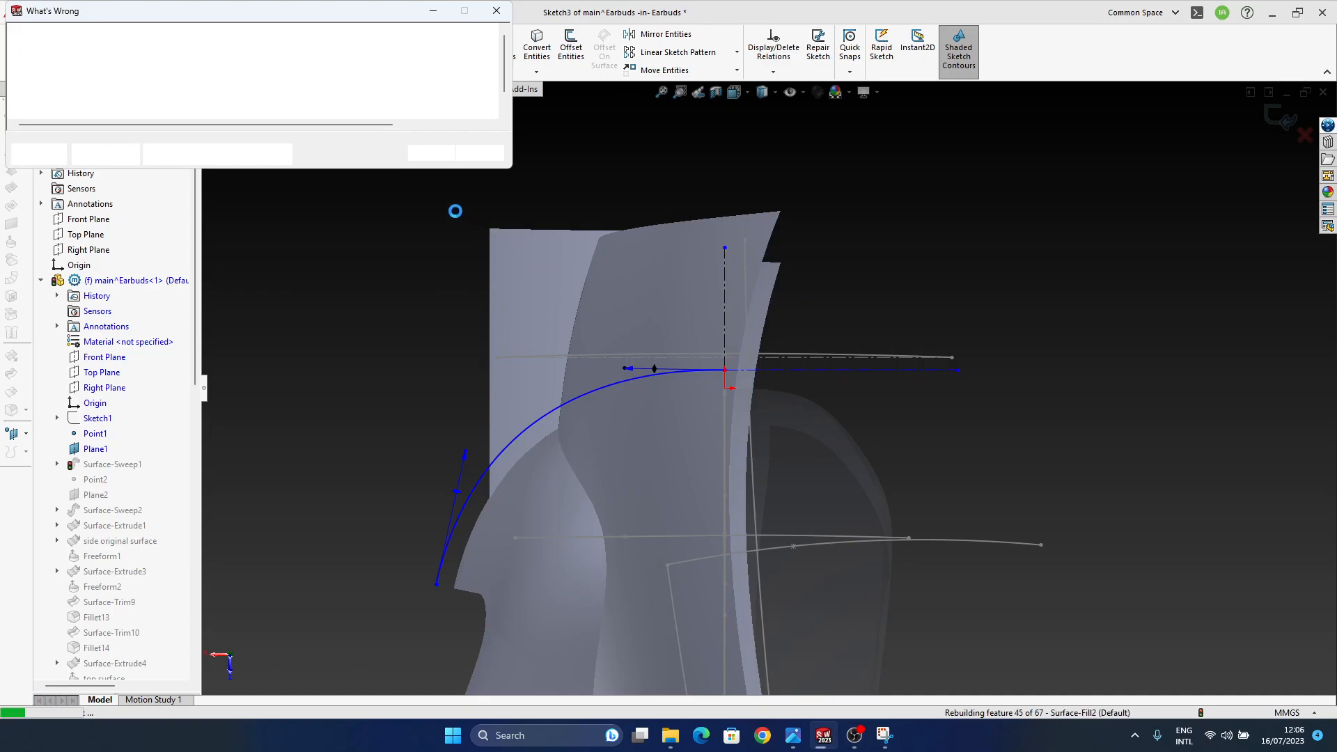
click(432, 120)
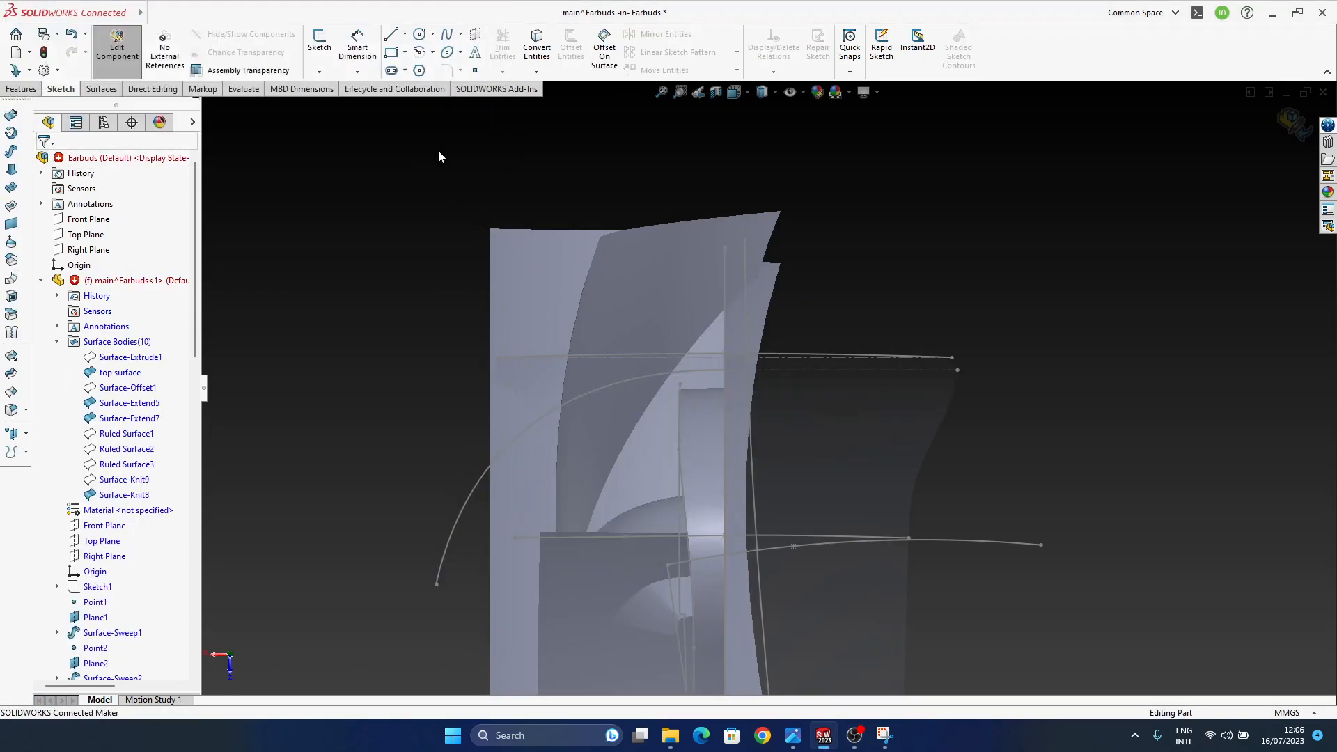
mouse_move(685, 315)
middle_down()
mouse_move(768, 438)
mouse_move(540, 306)
mouse_move(466, 324)
mouse_move(859, 465)
mouse_move(867, 367)
mouse_move(907, 493)
middle_up()
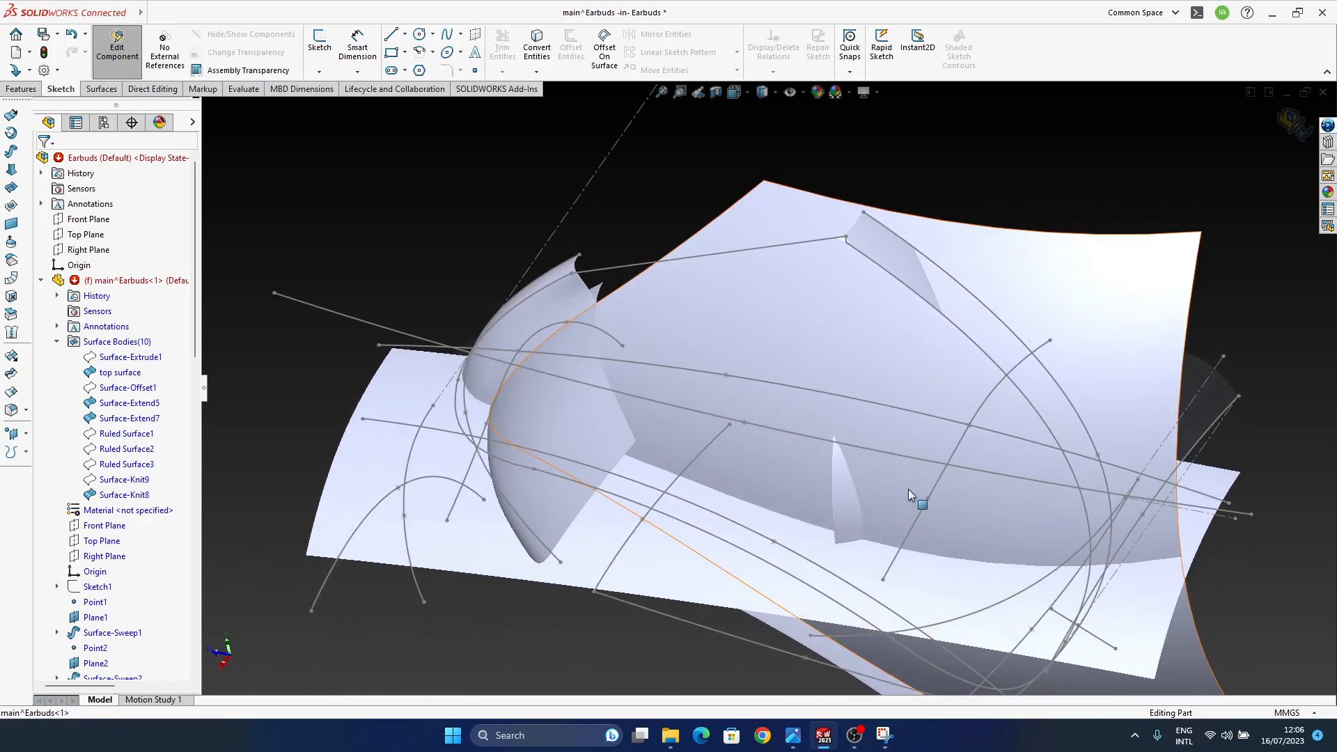
- Reopen Sketch3, move the spline's free end outward from the vertical centreline and rebuild the part
key(ctrl+shift+Tab)
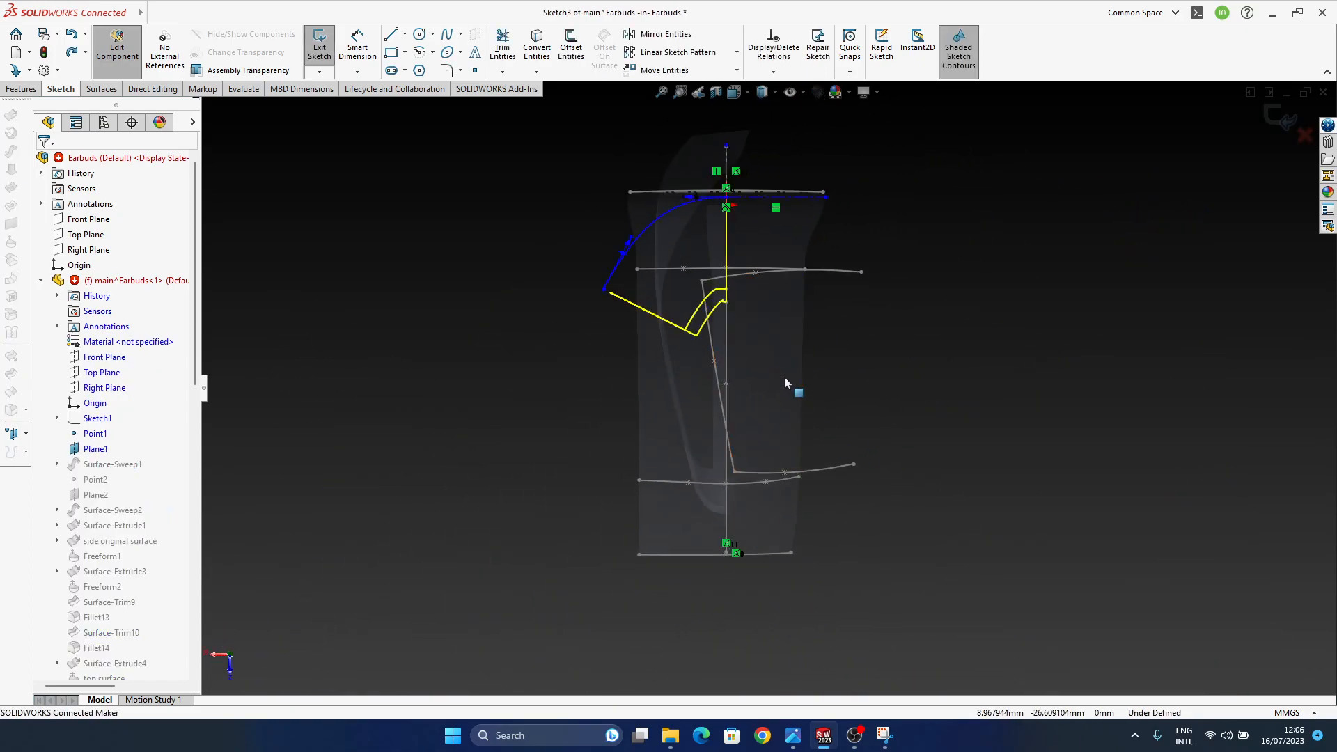
key(ctrl+b)
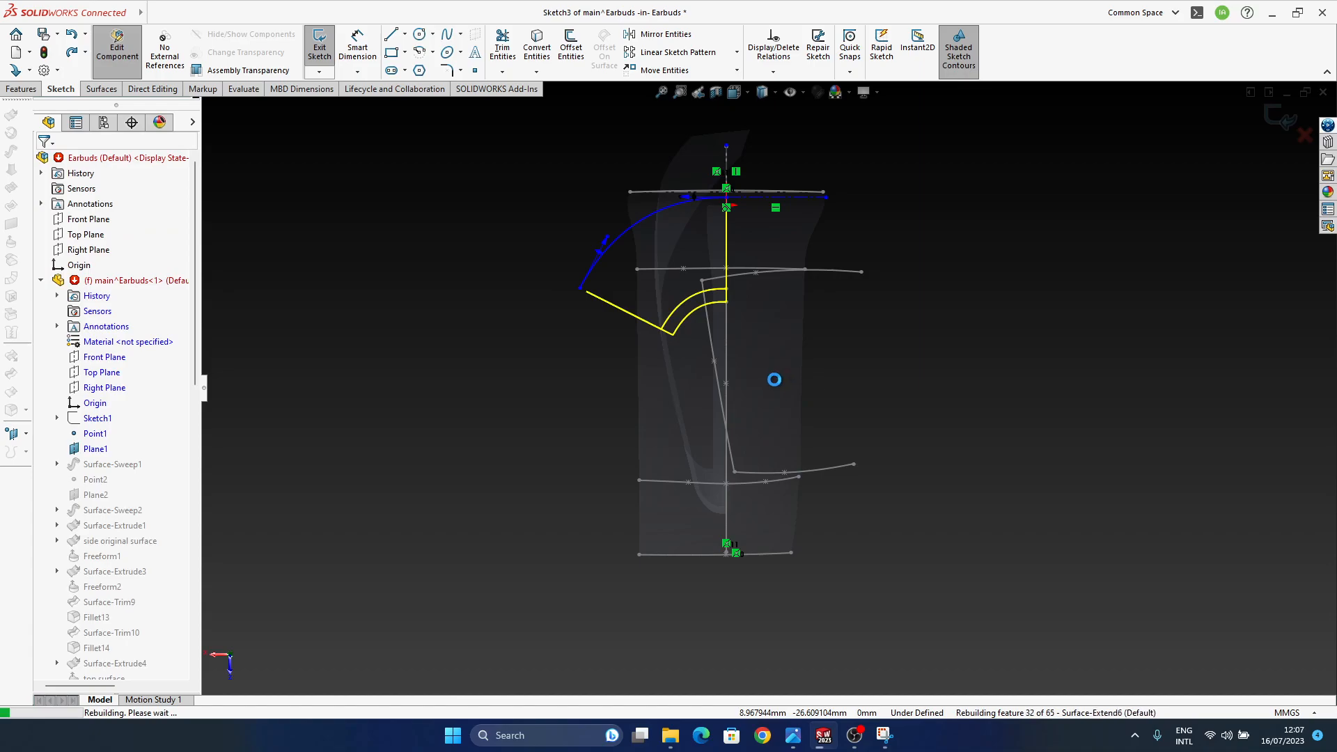
click(668, 372)
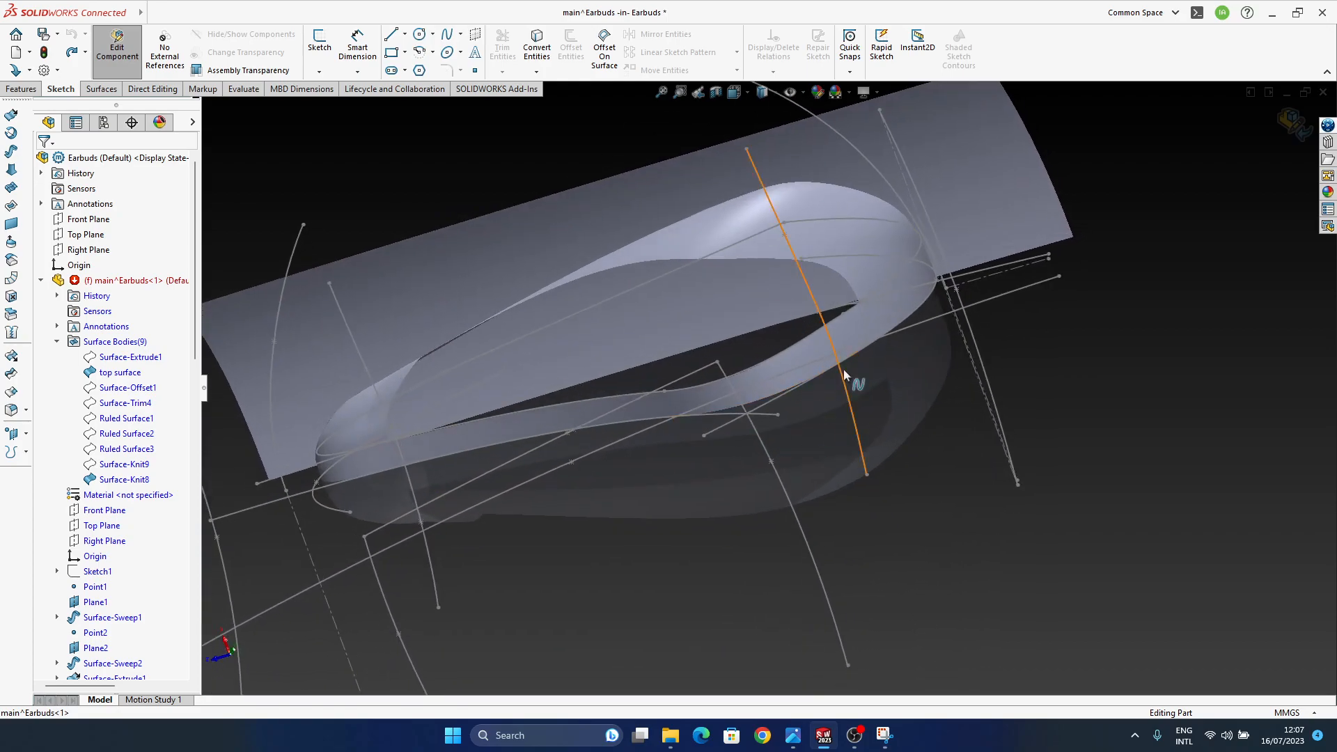
- Inspect the rebuilt shell's rounded end from several angles and look through the feature tree for the failing feature
scroll(871, 341, down, 4)
middle_drag(970, 316, 780, 313)
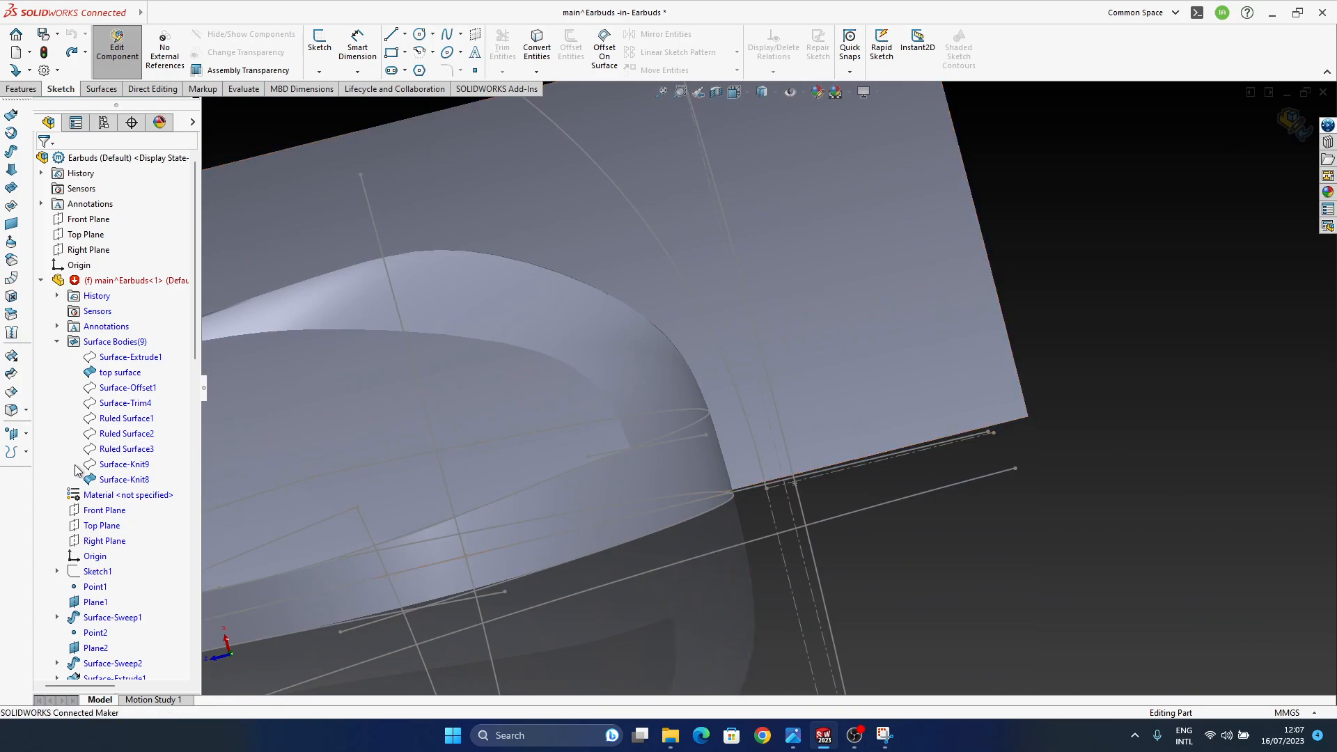
scroll(77, 471, down, 10)
scroll(112, 514, up, 2)
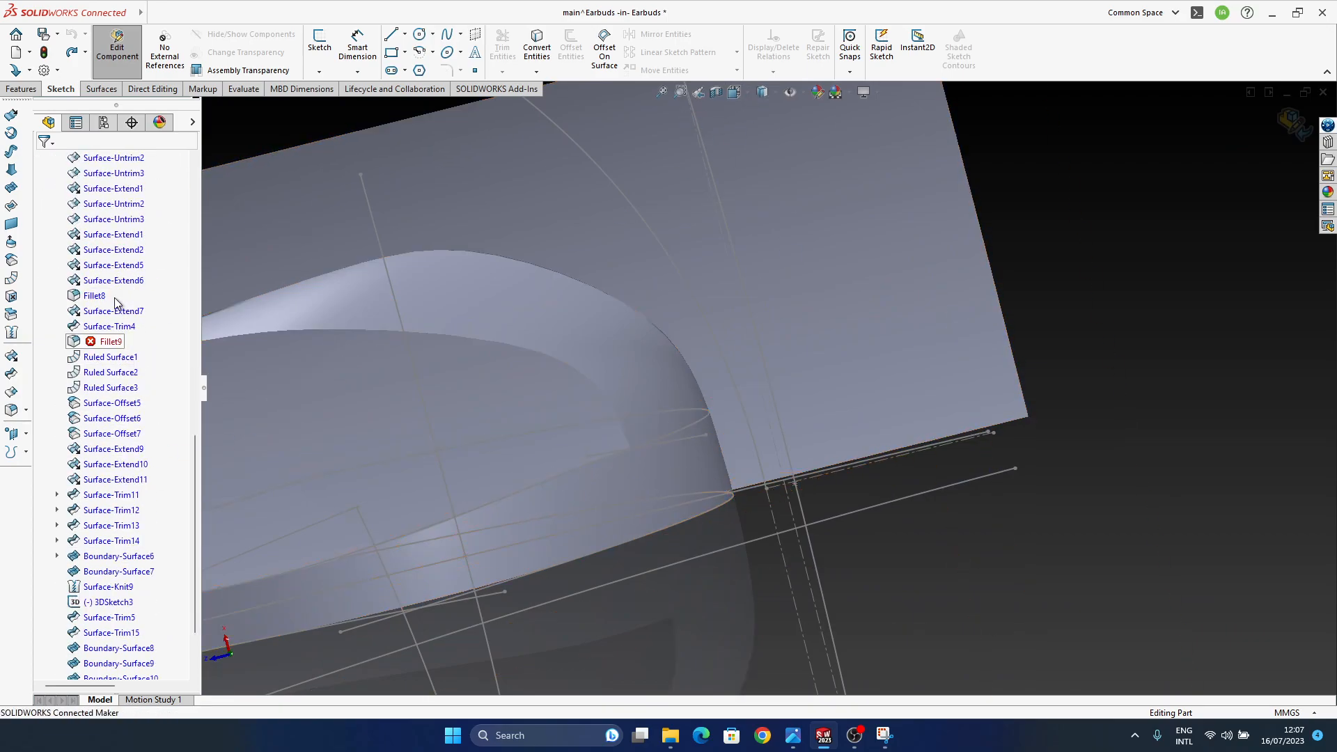
middle_drag(746, 457, 1035, 412)
scroll(1035, 411, up, 6)
ctrl+middle_drag(880, 484, 825, 364)
middle_drag(791, 516, 863, 407)
middle_drag(770, 487, 668, 518)
- Set the radius of the failing Fillet9 to 4 mm and rebuild it
click(102, 341)
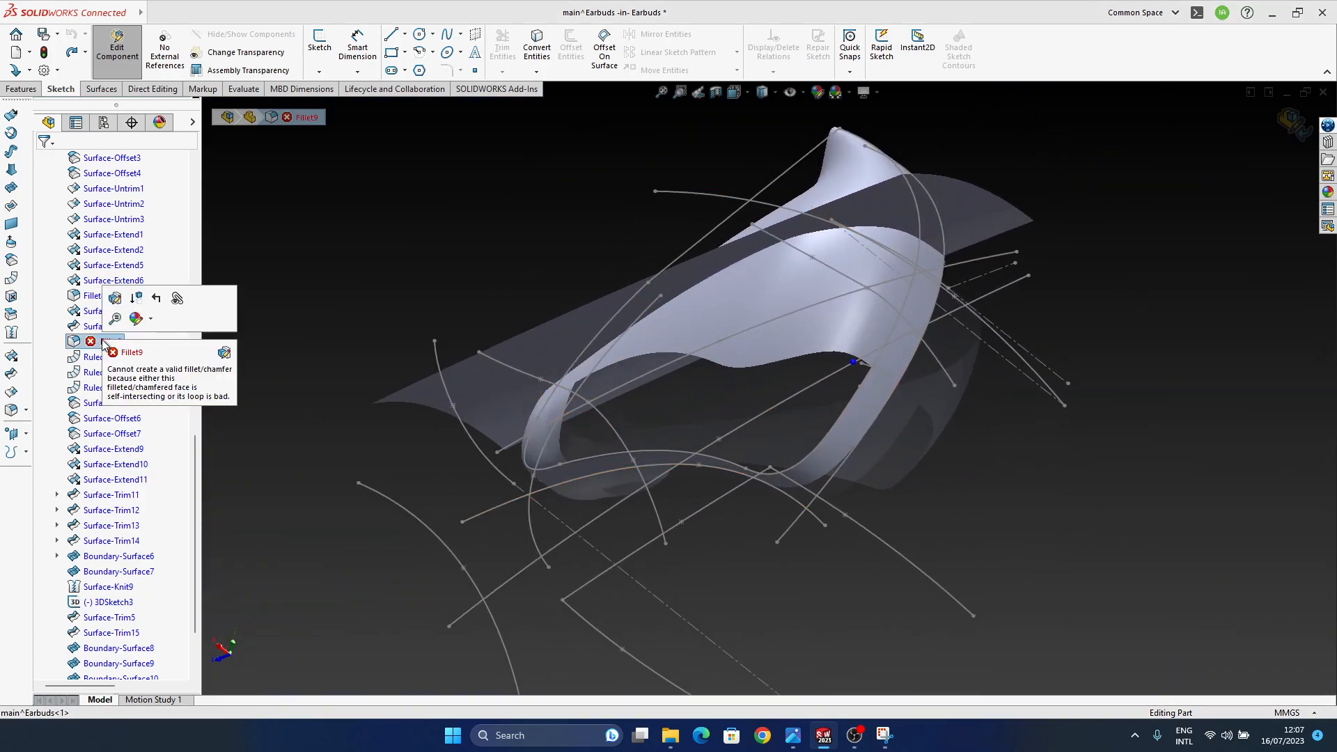
click(120, 302)
scroll(670, 355, down, 6)
ctrl+middle_drag(625, 366, 756, 358)
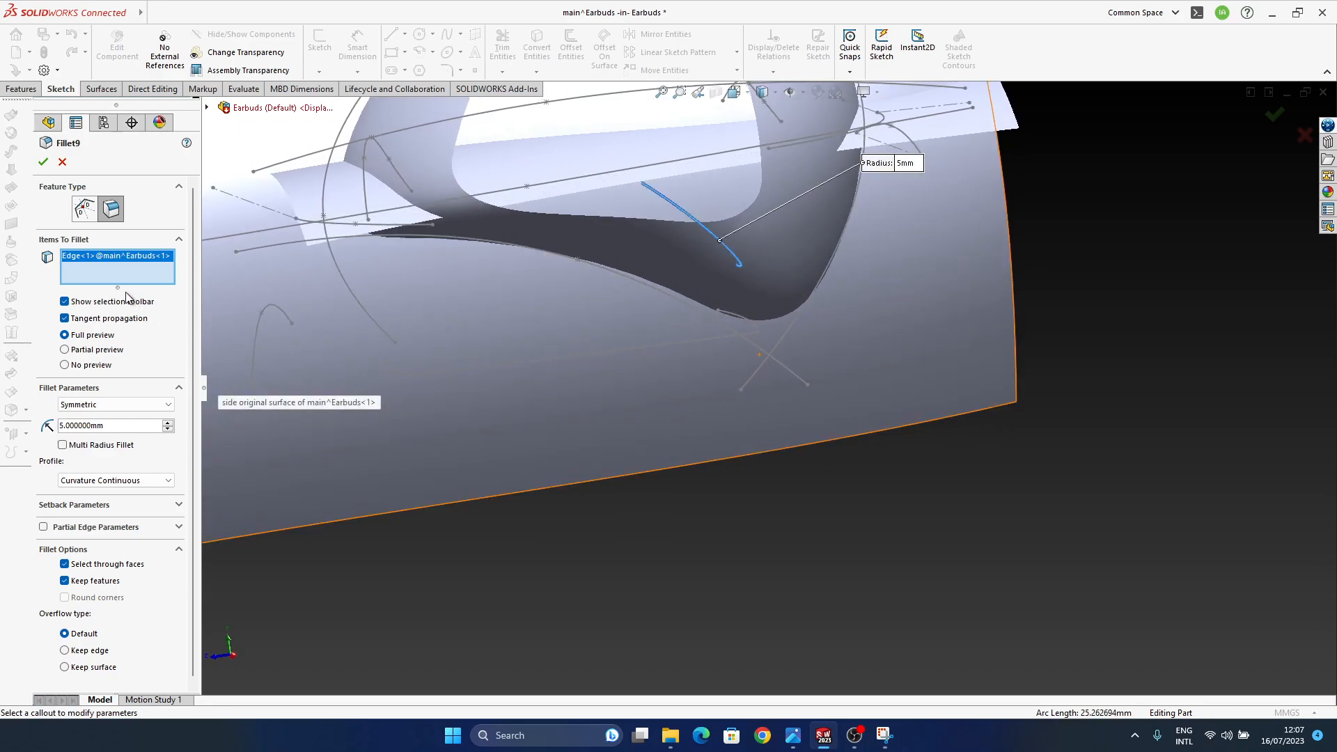
text(4)
key(Return)
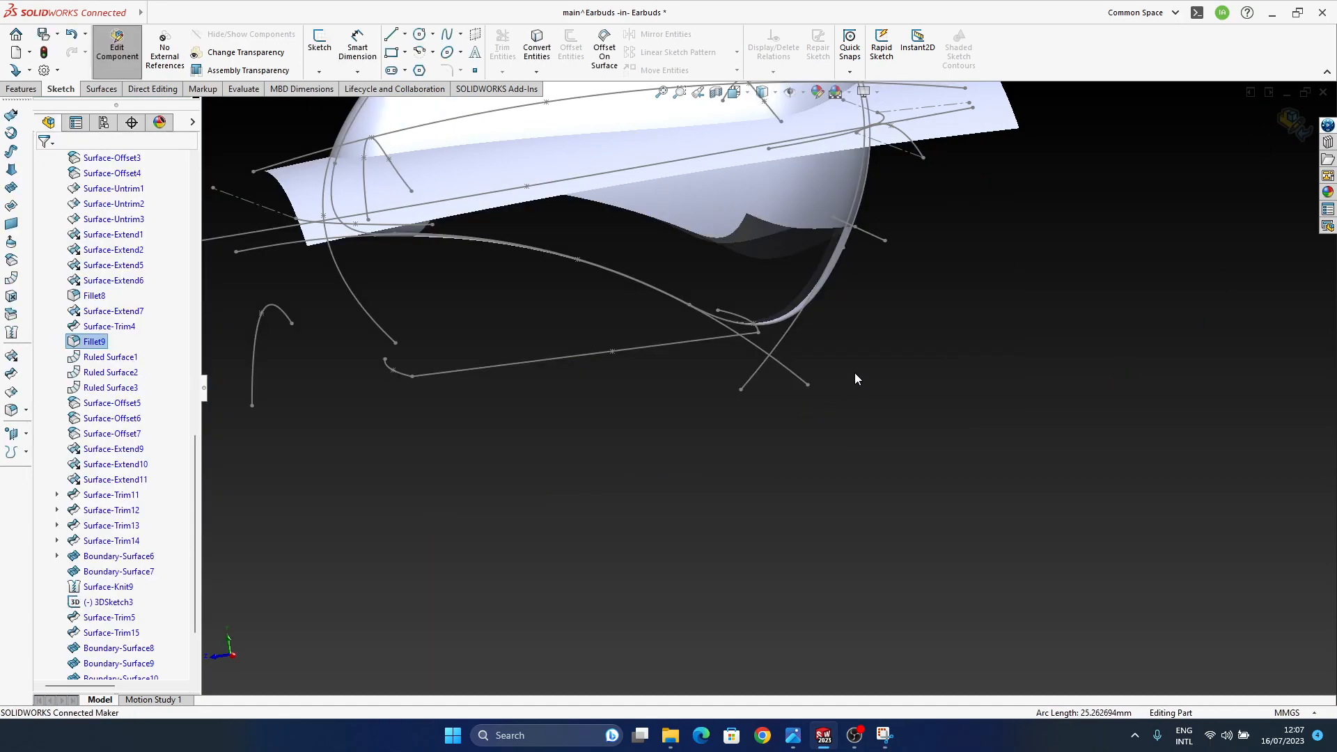
- Compare the filleted shell with the earbud reference image in Snipping Tool, and return to SOLIDWORKS to examine its rounded end
mouse_move(800, 403)
middle_down()
mouse_move(771, 249)
mouse_move(765, 445)
mouse_move(769, 383)
mouse_move(728, 404)
mouse_move(750, 510)
mouse_move(752, 498)
middle_up()
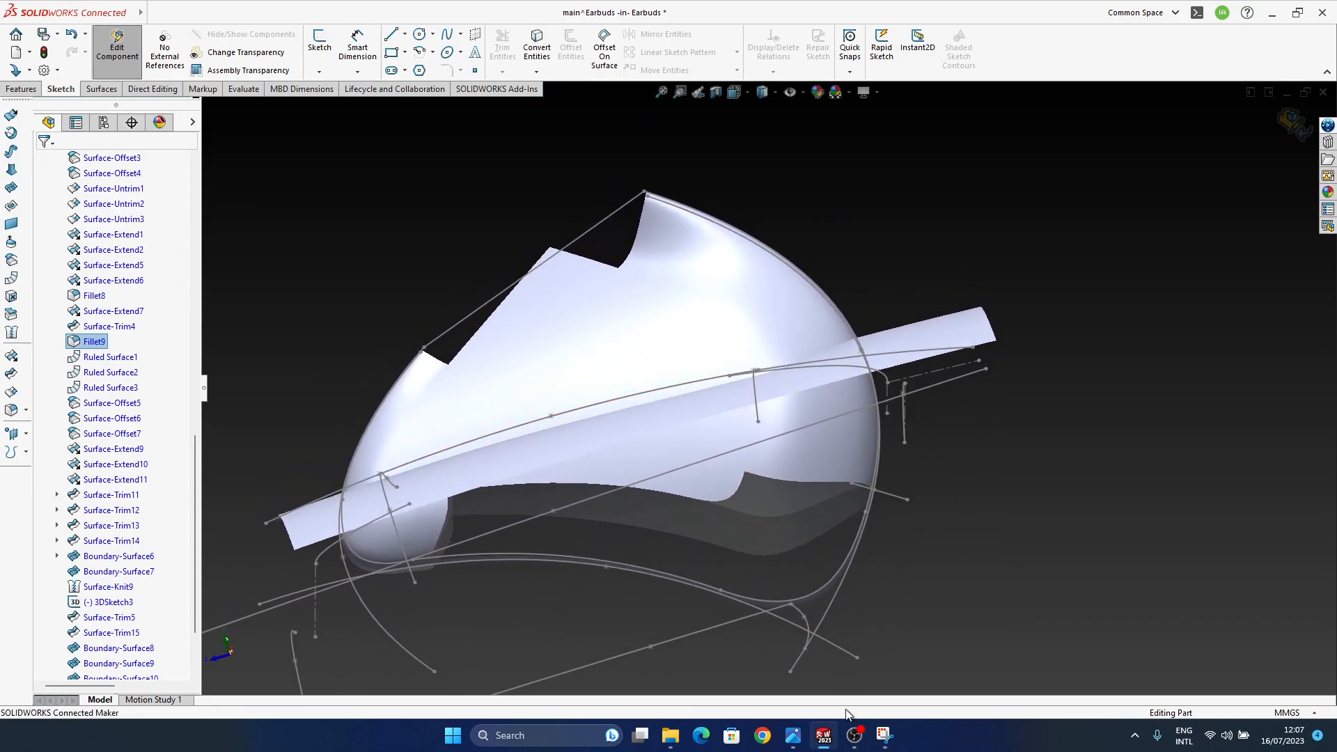
click(882, 739)
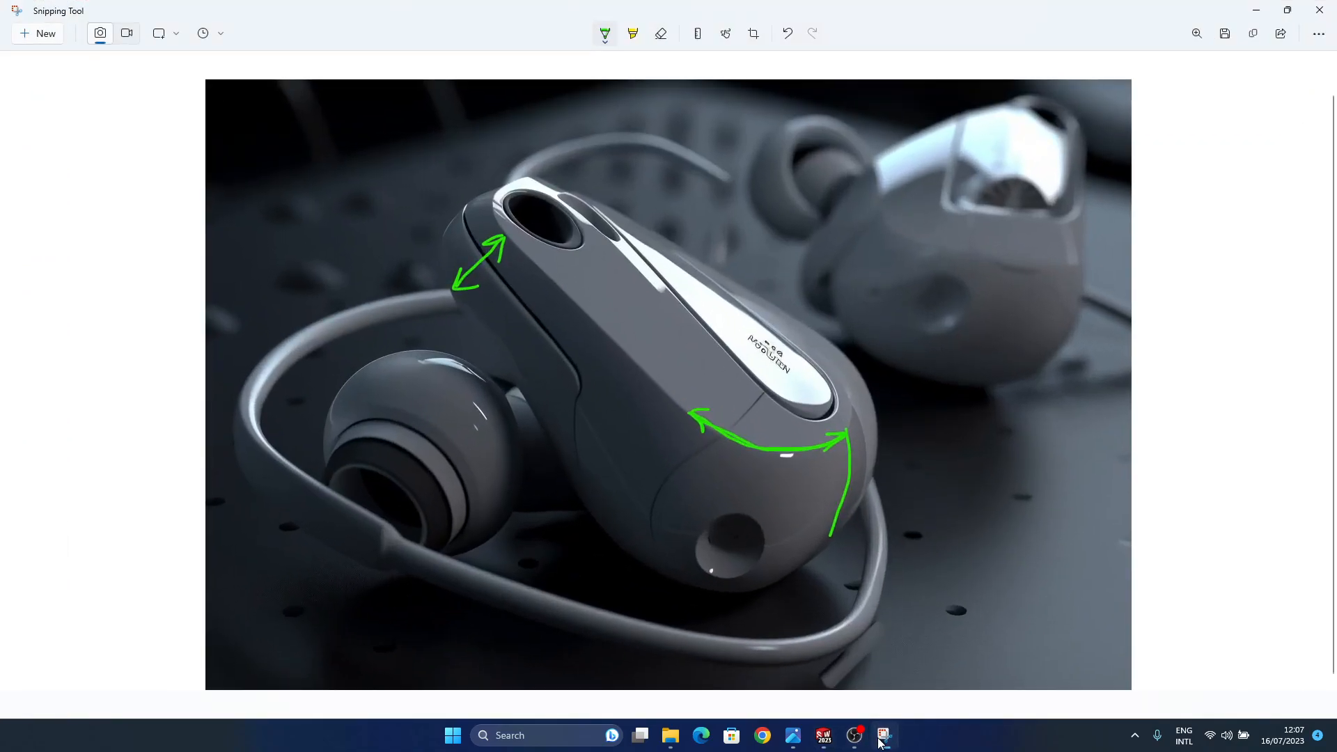
click(880, 743)
middle_drag(763, 489, 698, 330)
click(744, 375)
middle_drag(763, 423, 750, 539)
scroll(68, 514, down, 2)
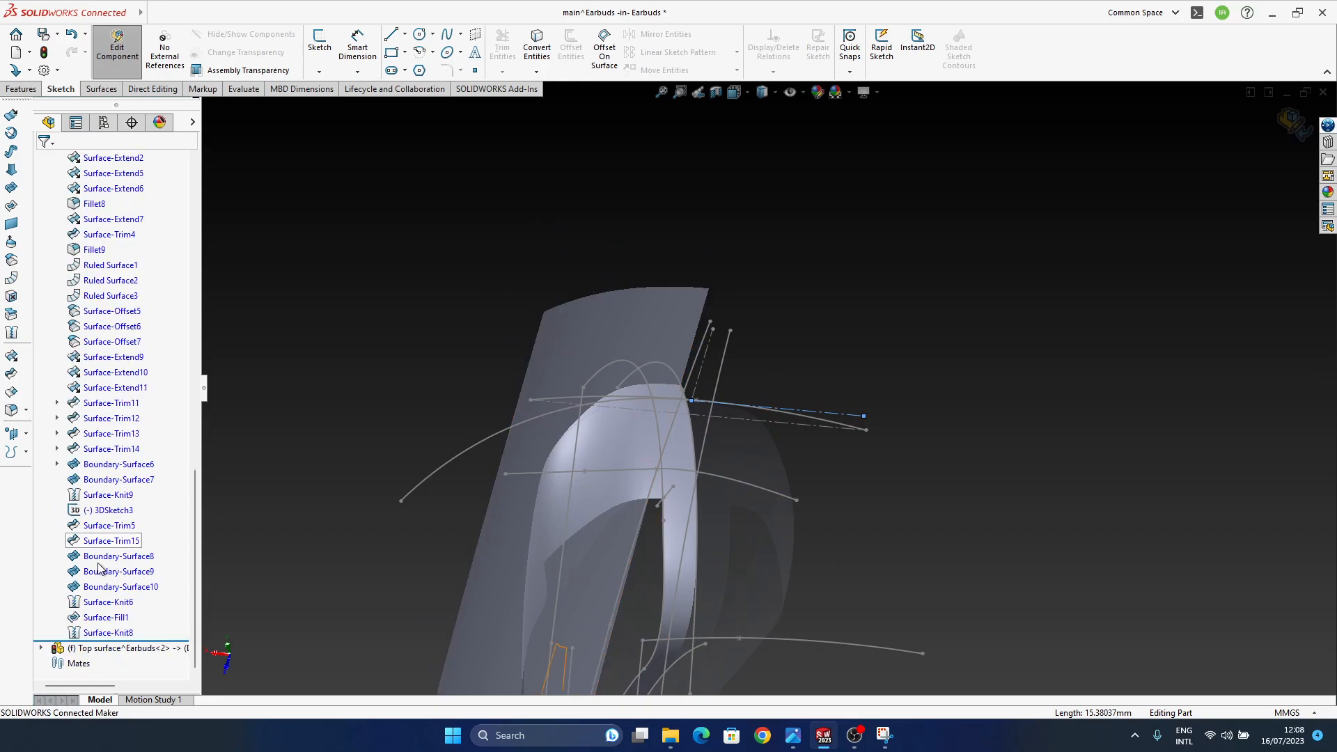
- Switch in-context editing from the main part to the Top surface part
click(111, 648)
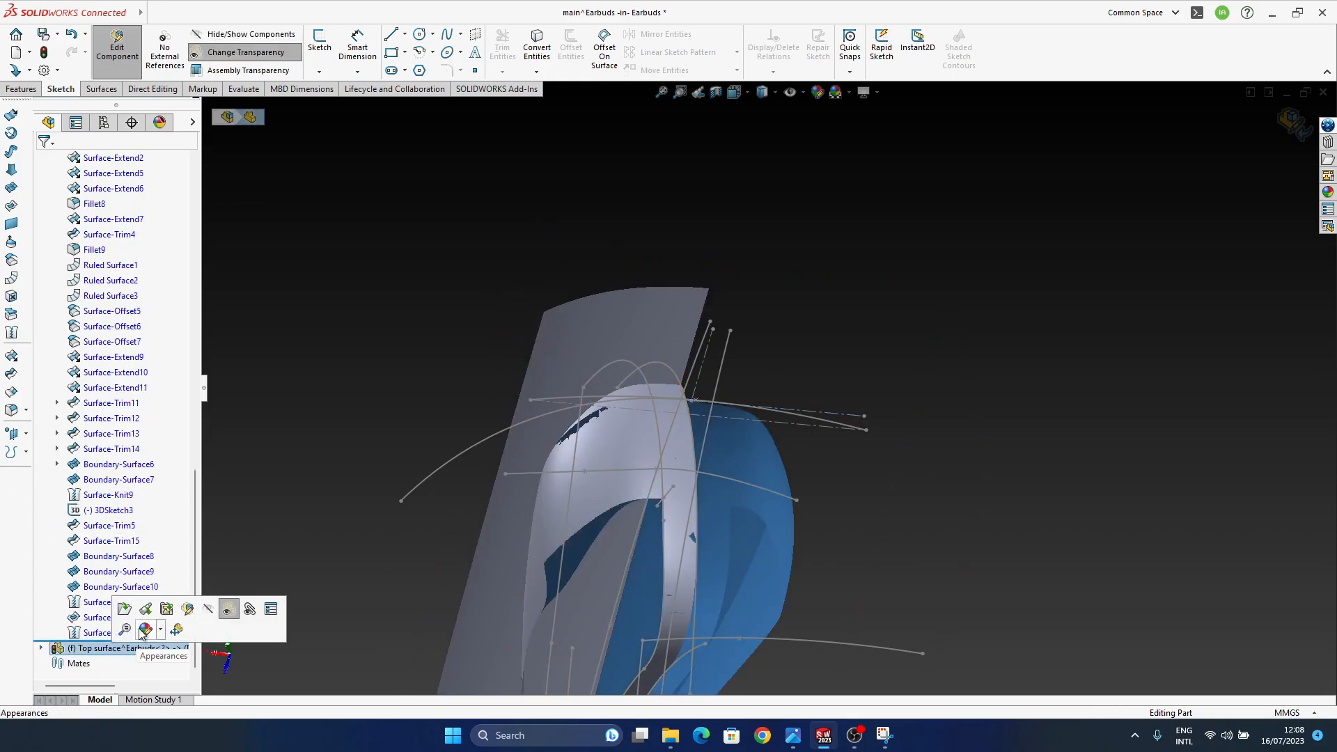
click(187, 609)
click(111, 653)
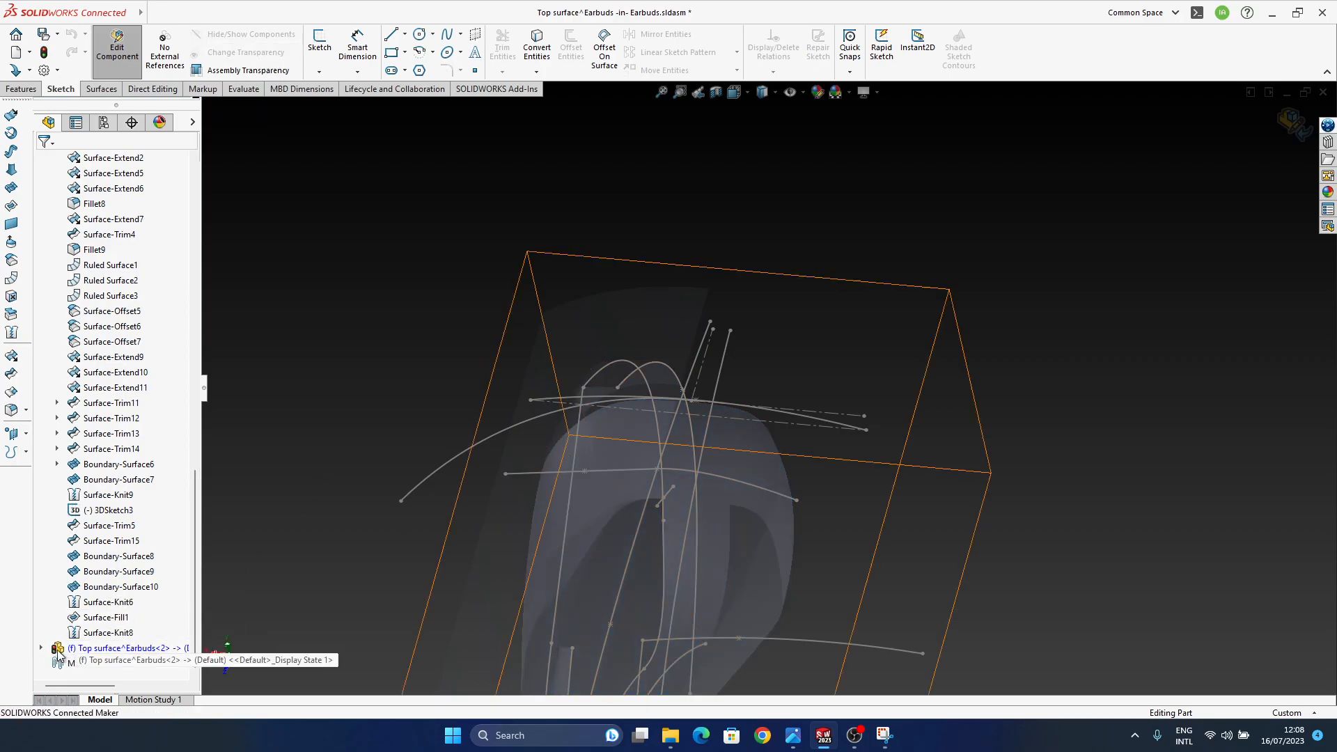
- Hide the Top surface part to view the main surfaces beneath it, and show it again
click(101, 648)
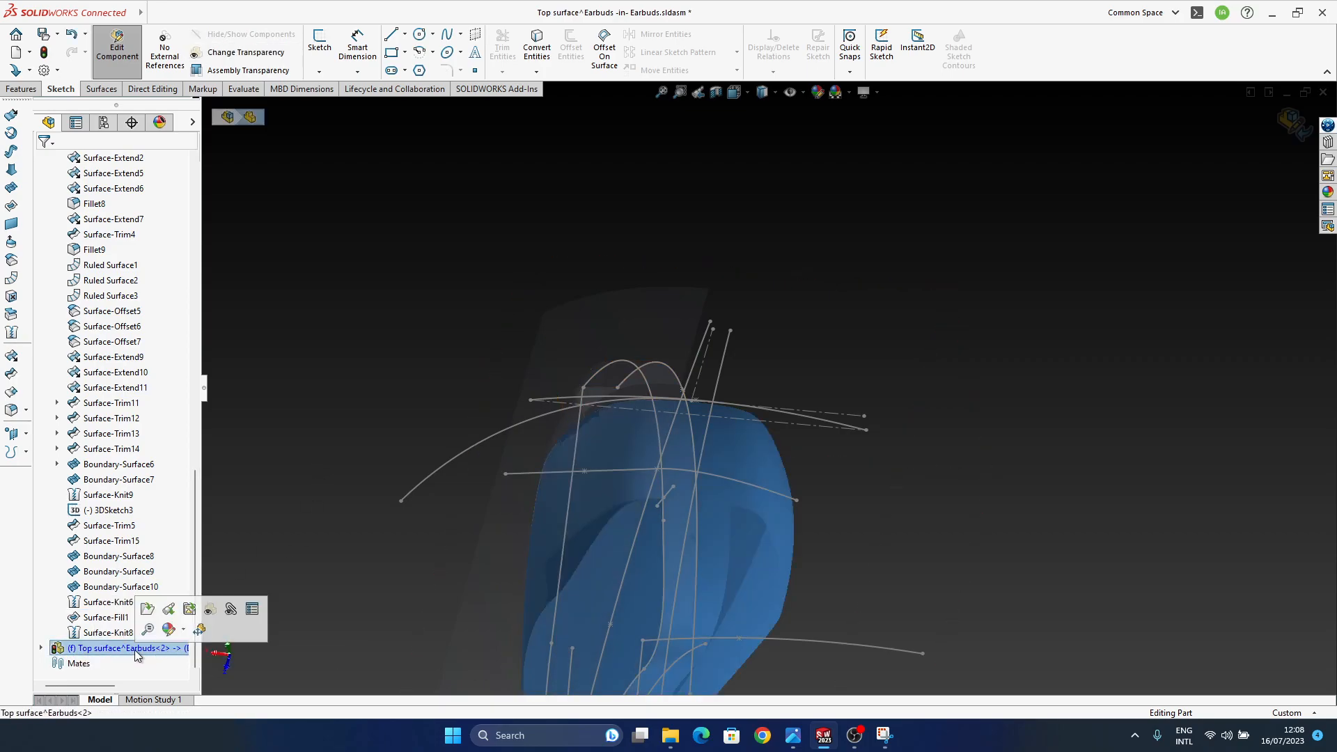
click(211, 612)
middle_drag(445, 375, 254, 598)
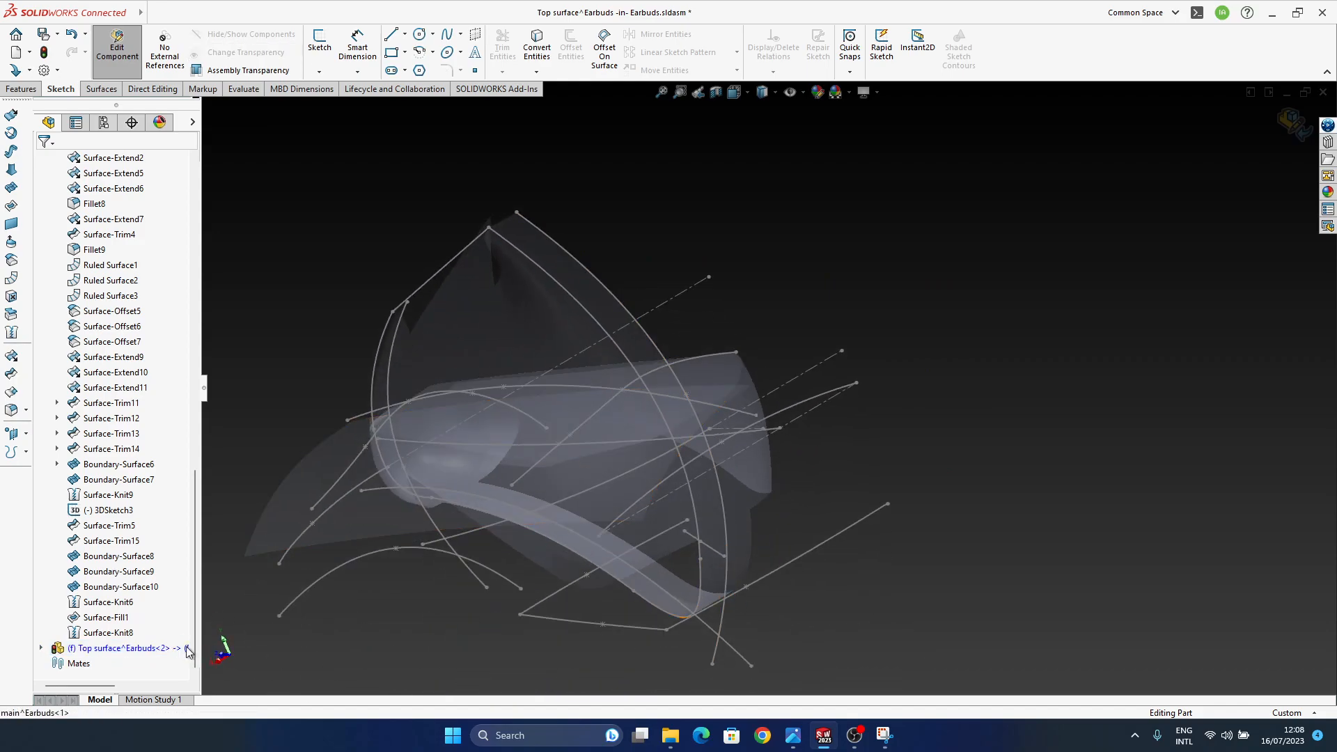
click(201, 609)
middle_drag(612, 425, 773, 373)
ctrl+middle_drag(594, 466, 740, 426)
- Expand the Top surface part's feature tree and open the part in its own window
click(40, 648)
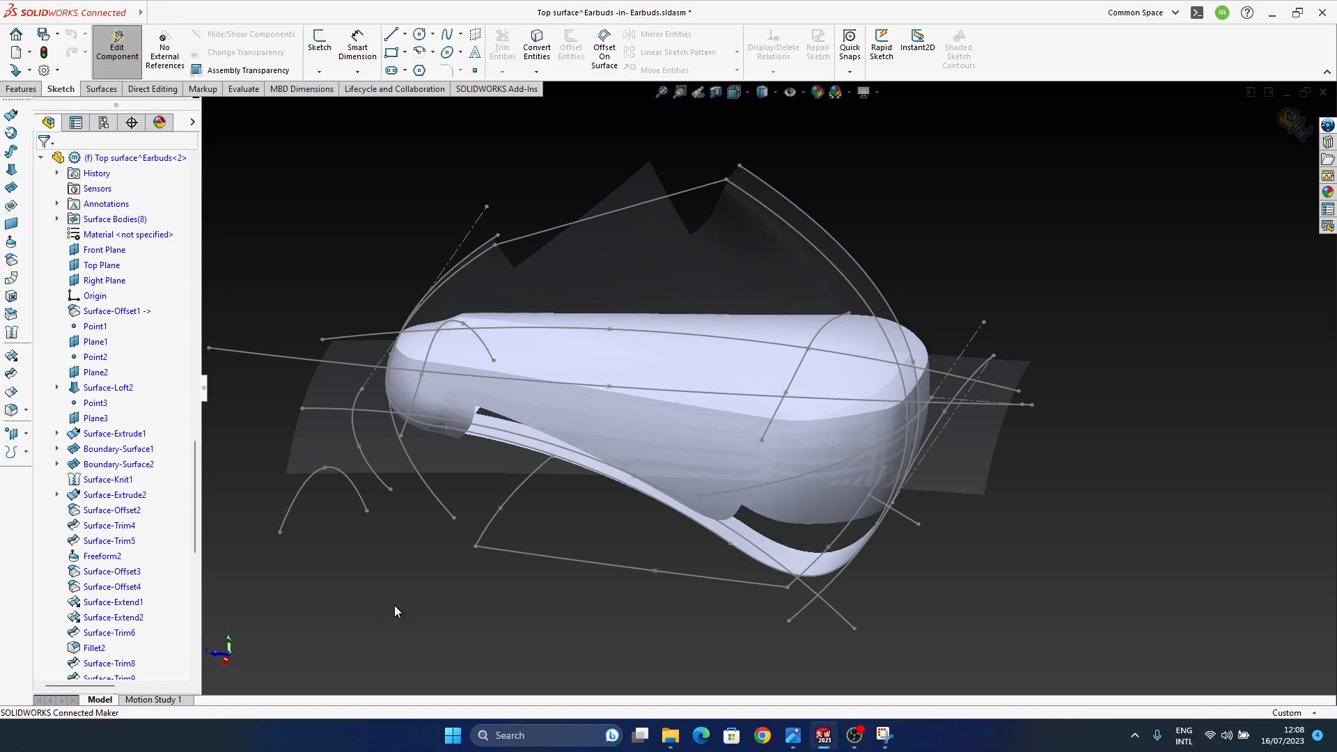
middle_drag(928, 390, 907, 352)
scroll(907, 352, up, 1)
scroll(117, 605, up, 3)
scroll(119, 563, up, 5)
click(125, 526)
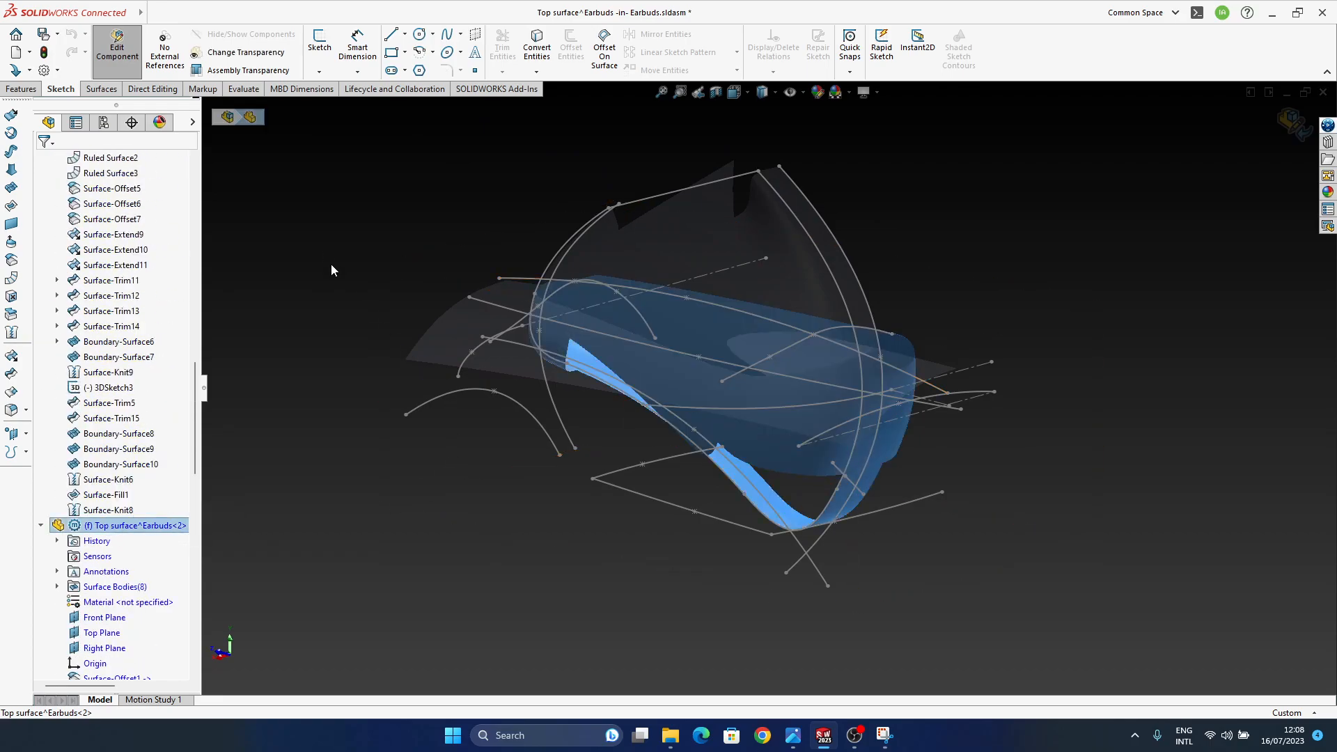
click(346, 290)
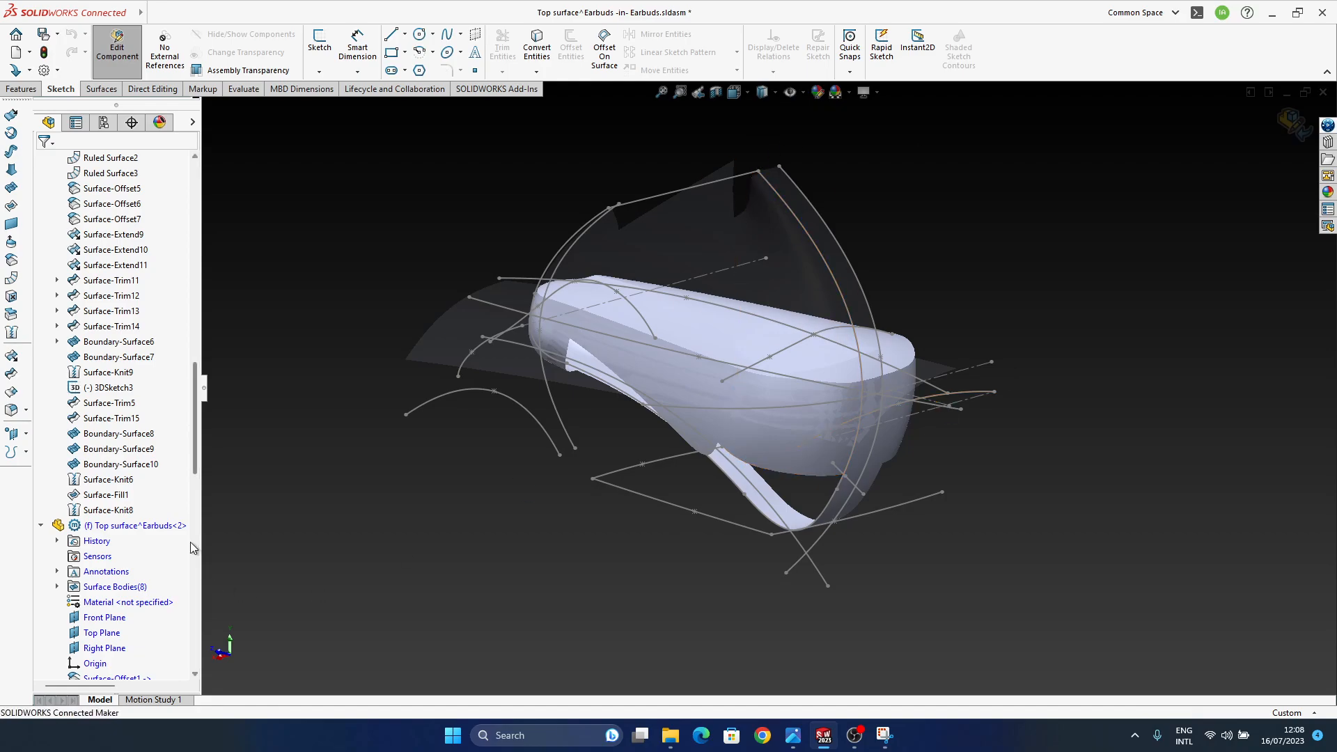
click(153, 525)
click(358, 269)
click(174, 526)
click(300, 560)
click(142, 526)
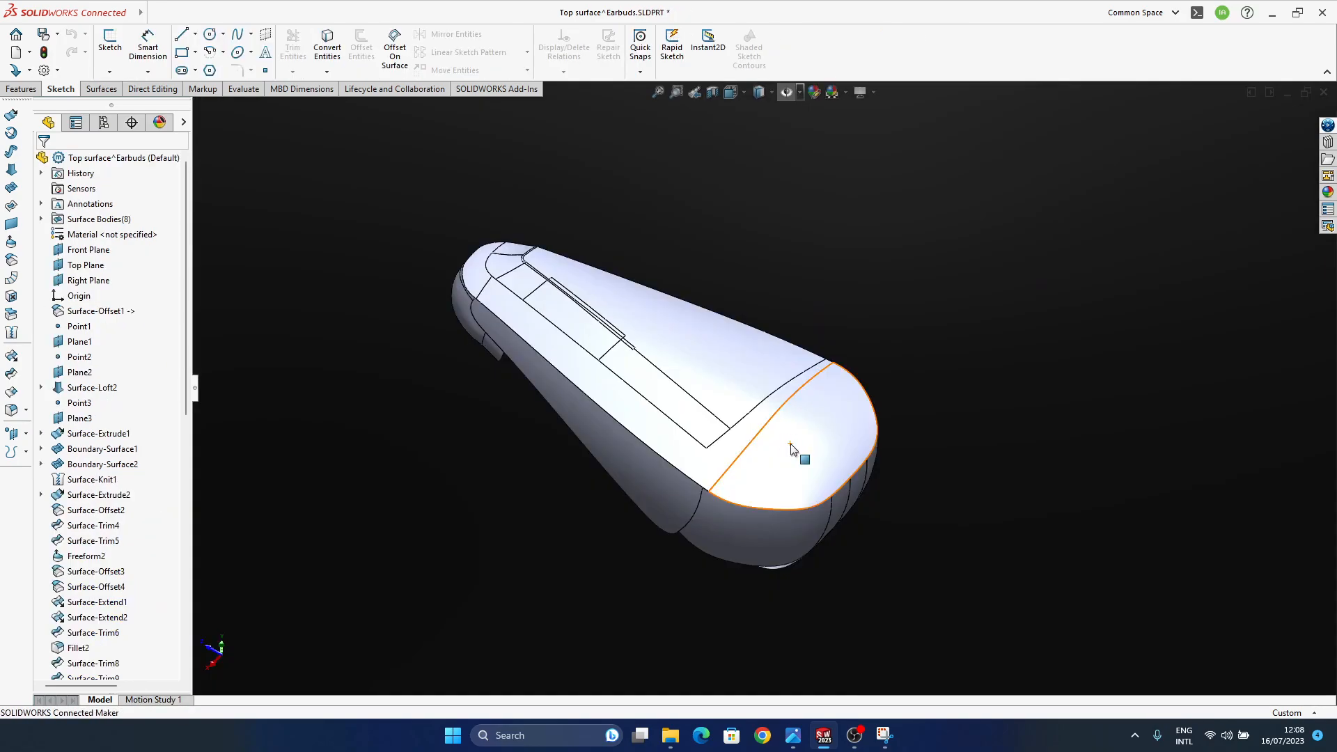
- Display the Top surface part shaded without edges and examine the underside of its rounded end and its last features
mouse_move(792, 448)
middle_down()
mouse_move(799, 382)
mouse_move(766, 437)
mouse_move(761, 502)
mouse_move(743, 378)
mouse_move(763, 506)
middle_up()
click(773, 94)
click(762, 128)
scroll(716, 423, down, 4)
mouse_move(760, 571)
ctrl+middle_down()
mouse_move(776, 476)
mouse_move(731, 287)
mouse_move(775, 299)
mouse_move(814, 608)
mouse_move(845, 160)
mouse_move(830, 541)
mouse_move(854, 310)
mouse_move(813, 227)
mouse_move(742, 470)
mouse_move(692, 478)
mouse_move(782, 399)
ctrl+middle_up()
scroll(118, 589, down, 12)
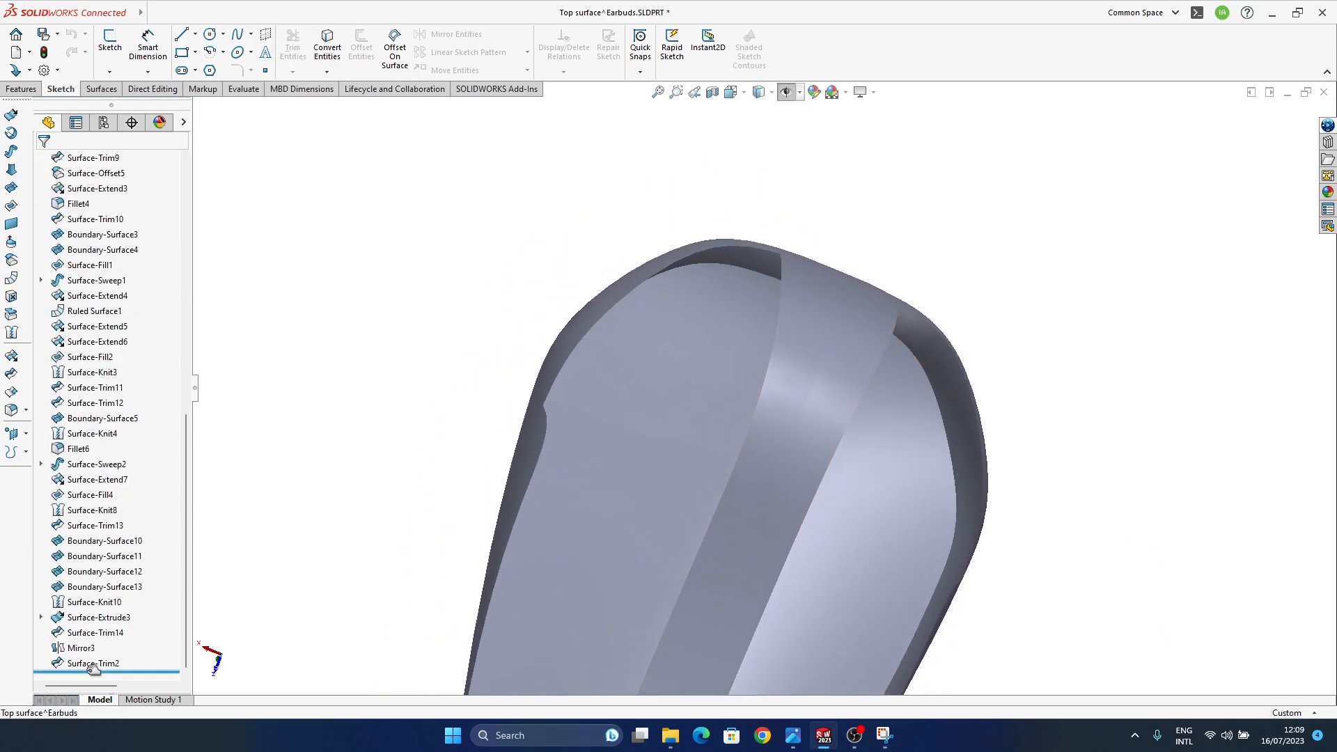
- Review the definition of Mirror3 and close it without changes
click(81, 648)
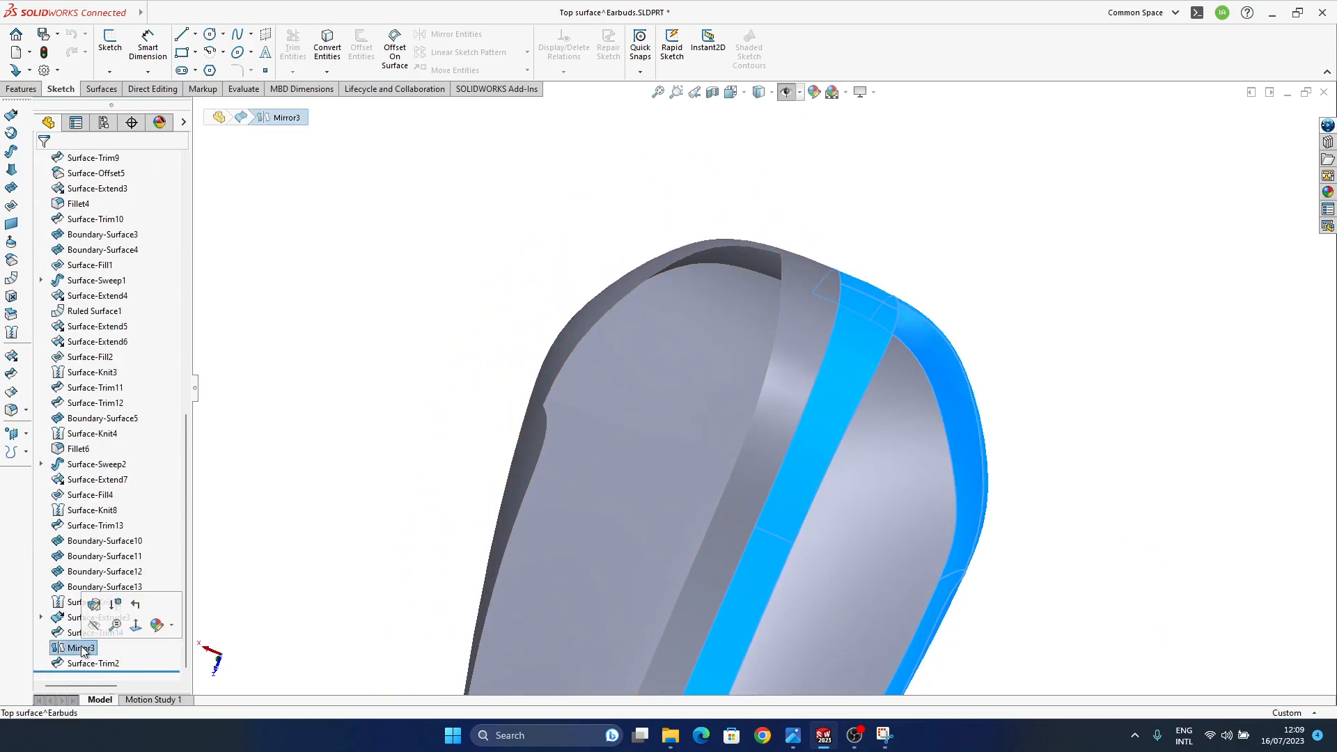
click(94, 605)
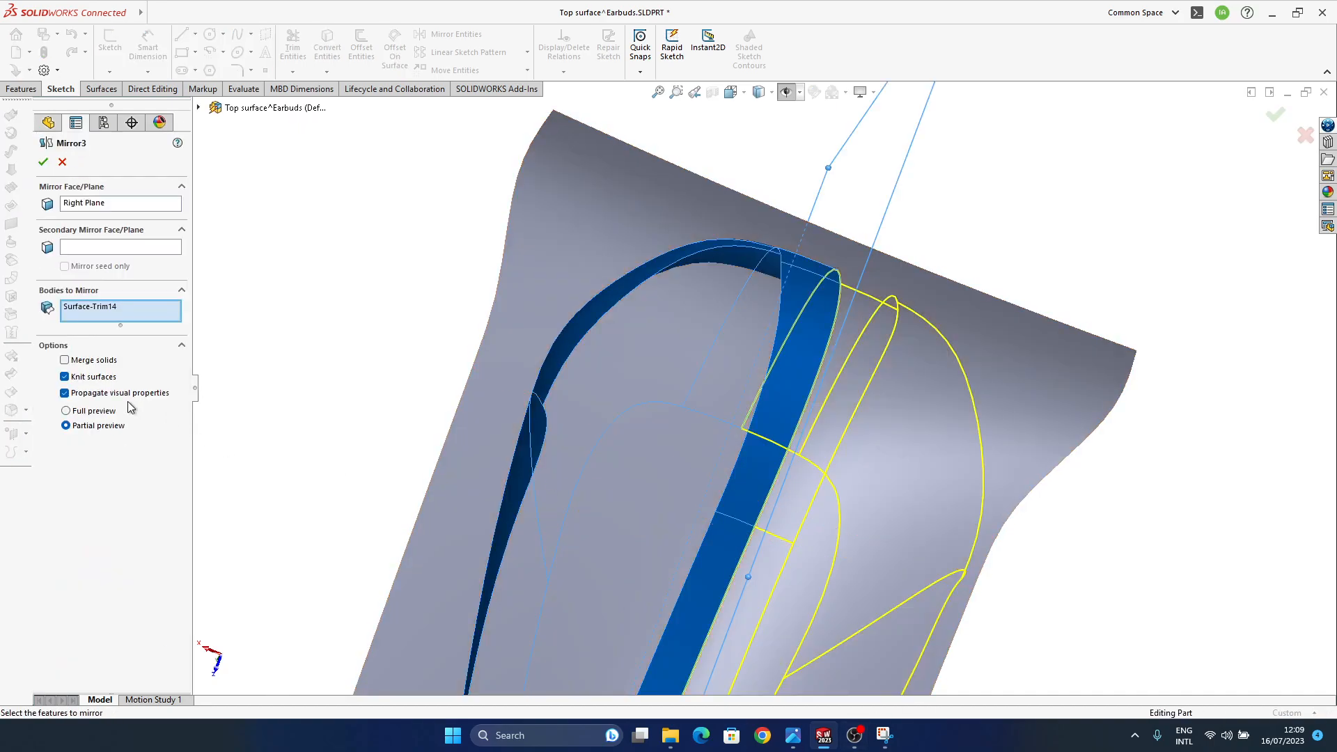
mouse_move(789, 384)
middle_down()
mouse_move(761, 346)
mouse_move(773, 318)
mouse_move(802, 311)
mouse_move(783, 337)
mouse_move(787, 374)
middle_up()
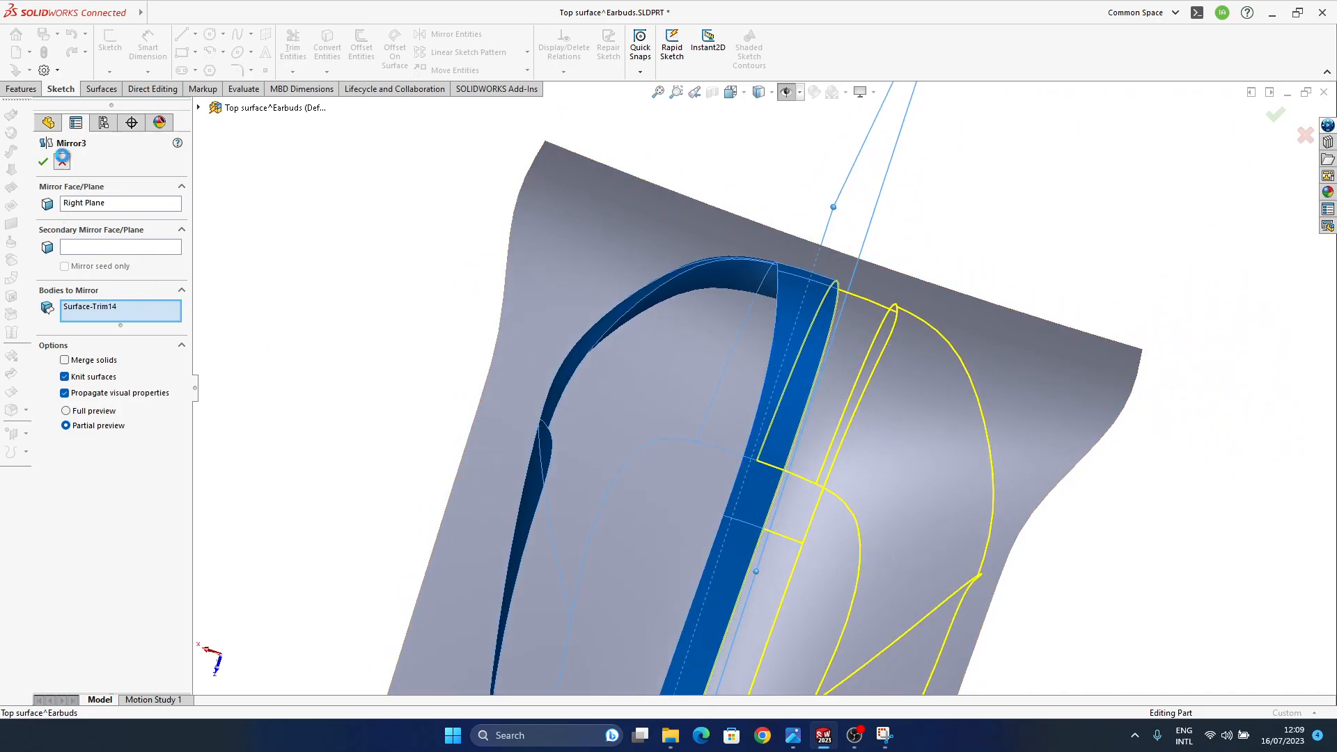
click(64, 162)
- Display the Top surface part shaded with edges and examine the faces along the rounded end's centre strip
mouse_move(600, 405)
middle_down()
mouse_move(800, 334)
mouse_move(823, 491)
mouse_move(836, 418)
mouse_move(766, 278)
mouse_move(663, 155)
middle_up()
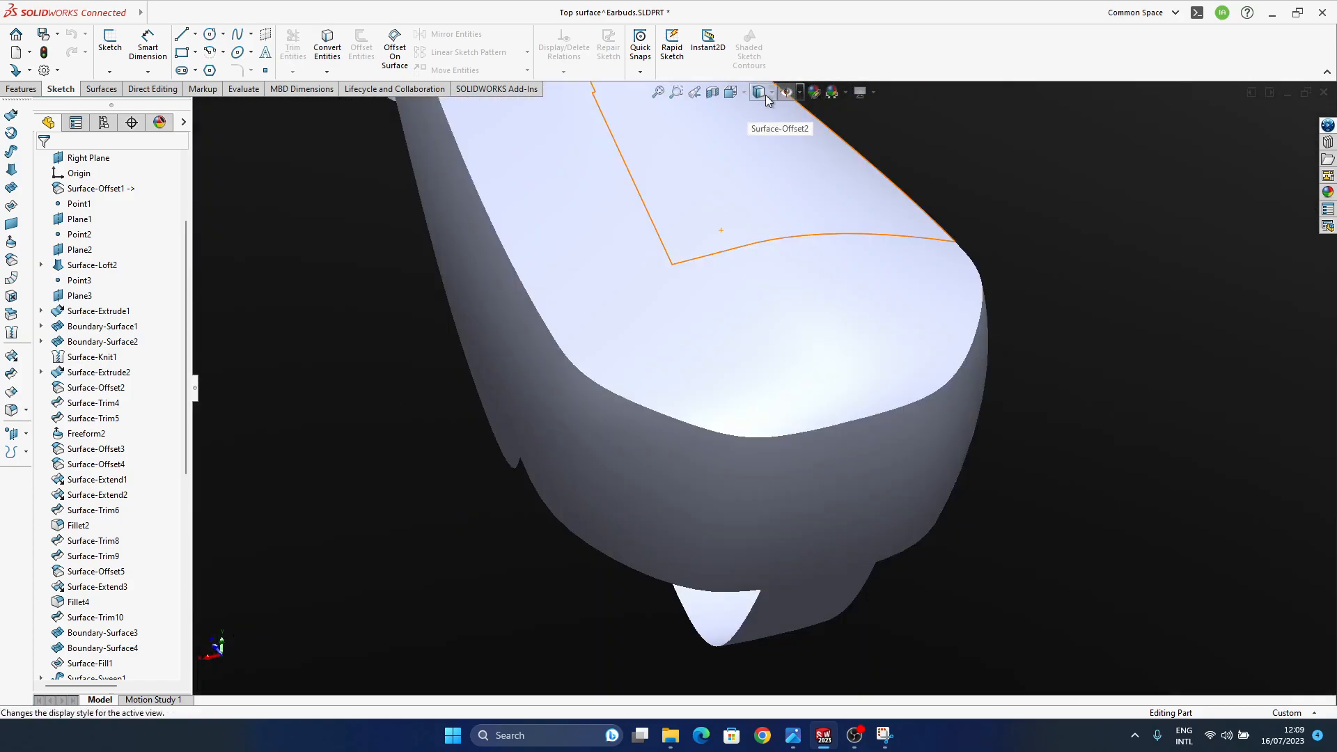
click(760, 123)
middle_drag(900, 540, 708, 499)
middle_drag(751, 358, 781, 414)
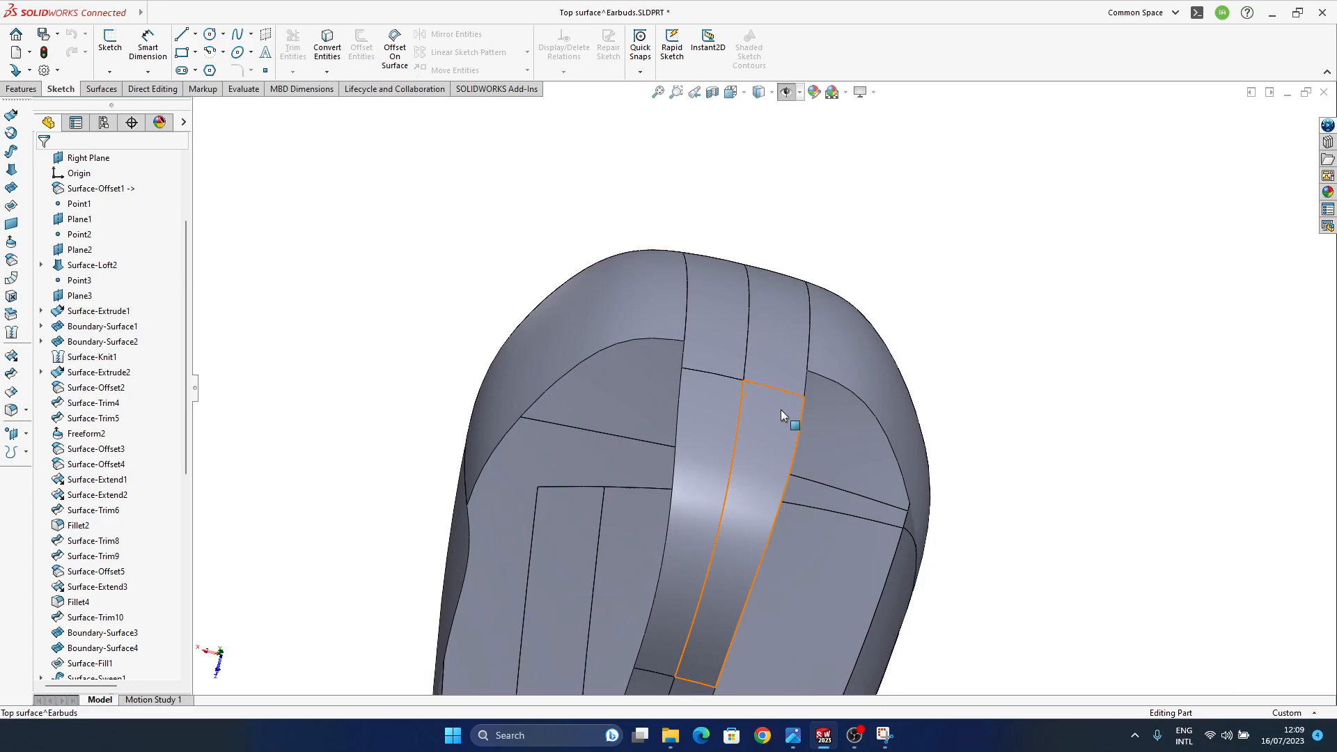
middle_drag(780, 411, 724, 307)
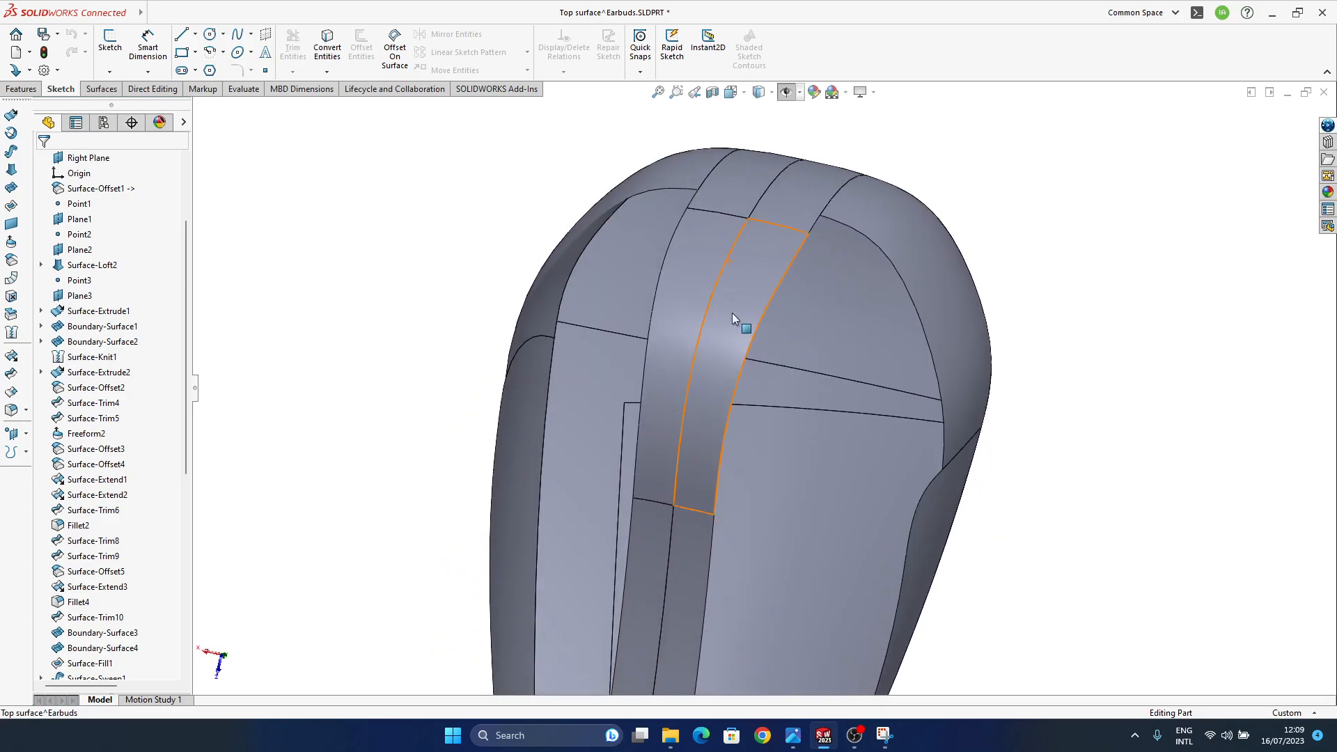
middle_drag(674, 260, 764, 486)
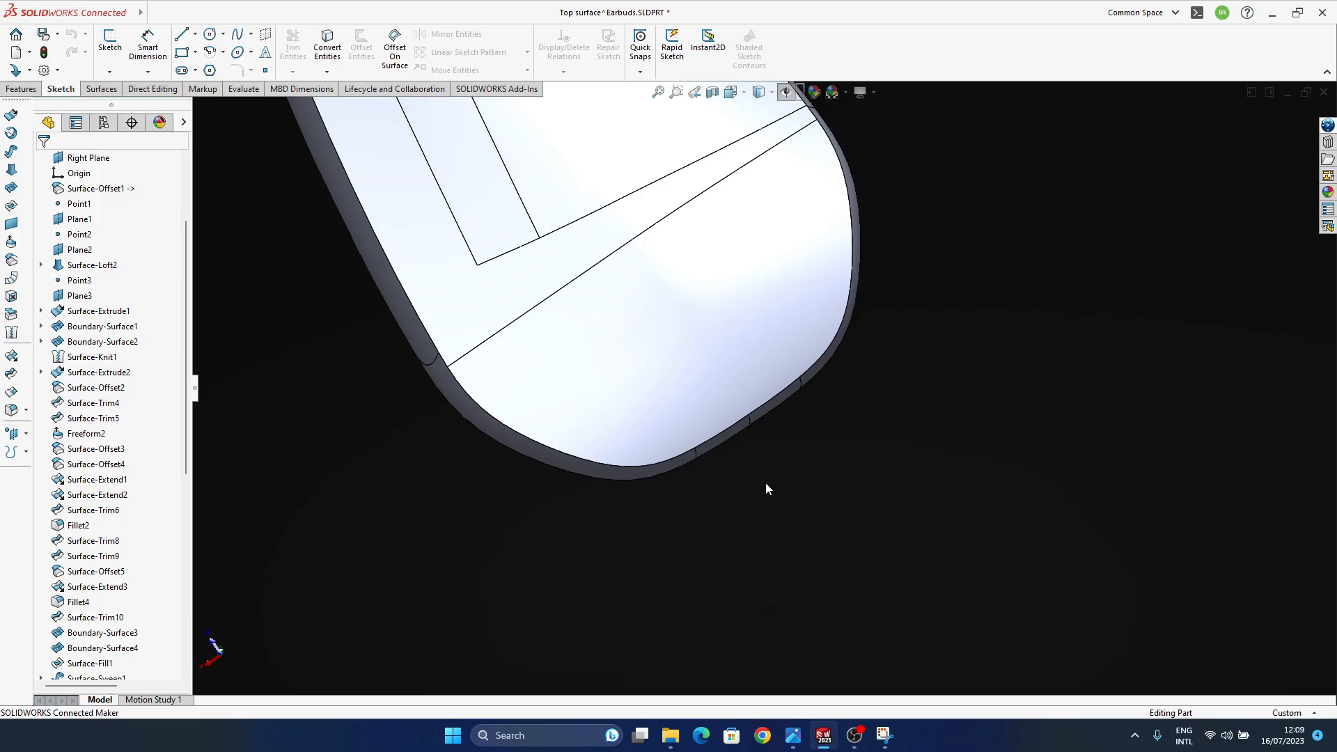
- Return to the Earbuds assembly and open the main part in its own window
key(ctrl+Tab)
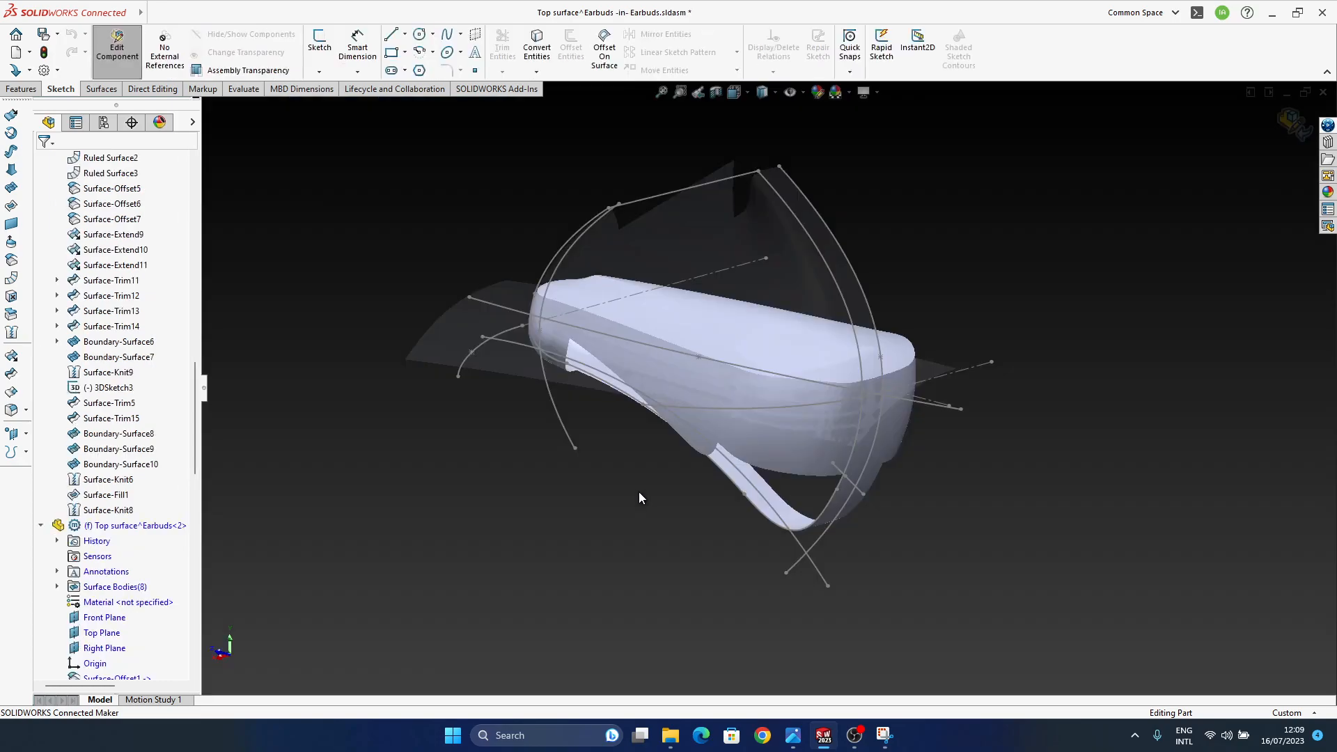
middle_drag(812, 400, 775, 470)
scroll(125, 474, up, 18)
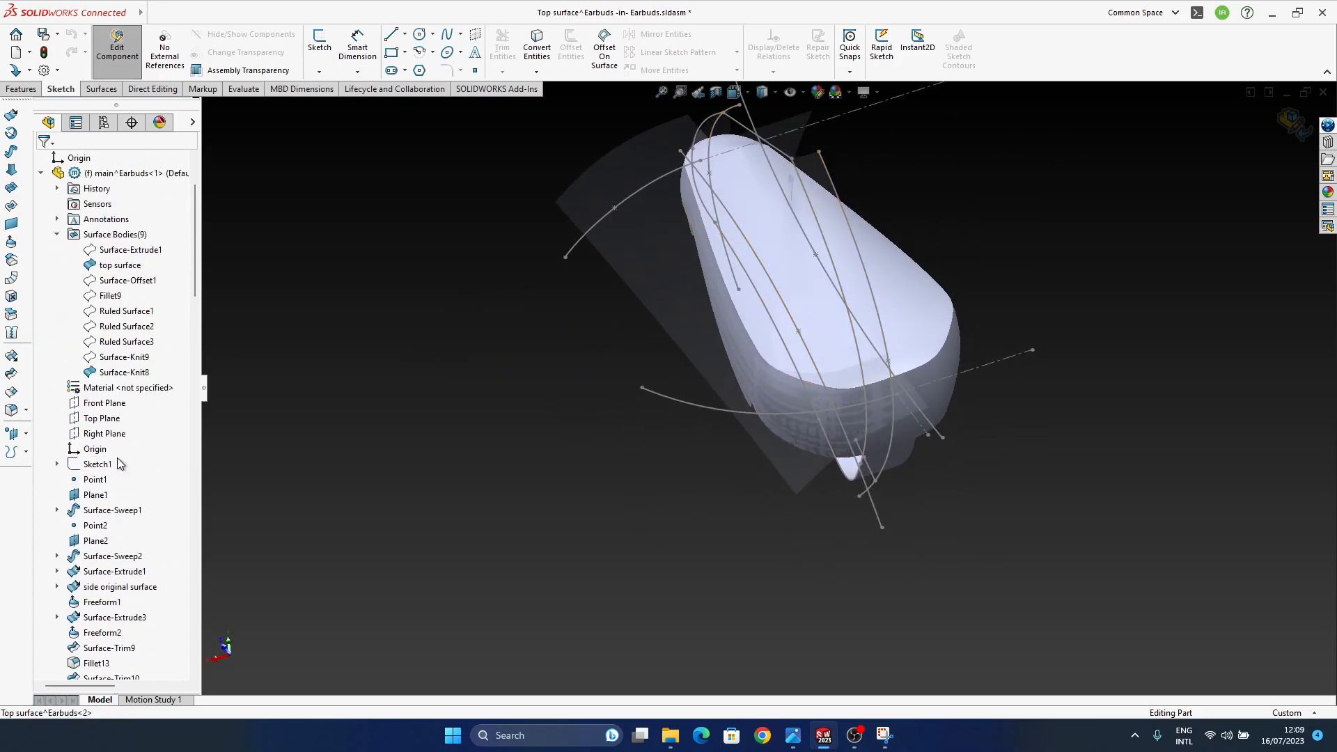
click(136, 173)
click(150, 132)
- Show the main part's sketches and planes, and open Sketch3, the curved profile at the shell's rounded end, for editing
middle_drag(655, 431, 565, 437)
scroll(565, 437, up, 3)
middle_drag(559, 384, 754, 214)
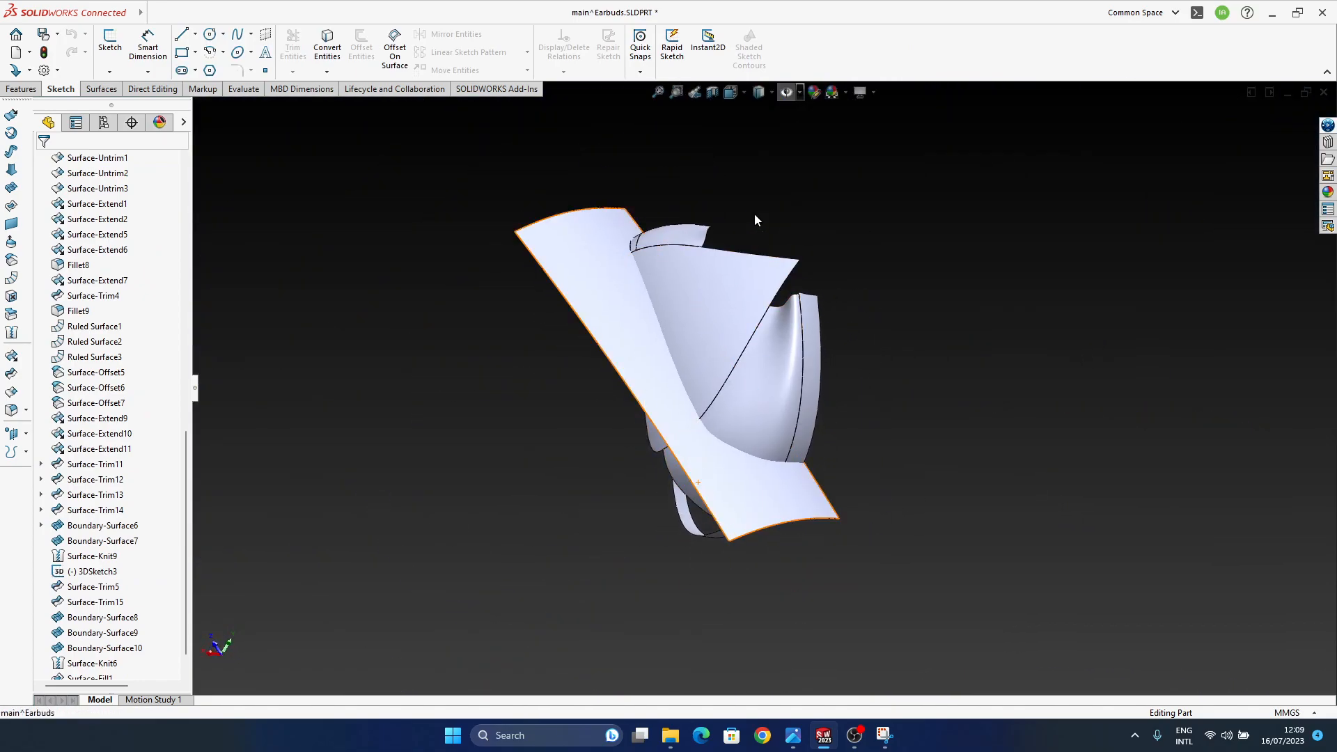
click(778, 92)
middle_drag(731, 348, 675, 439)
click(679, 431)
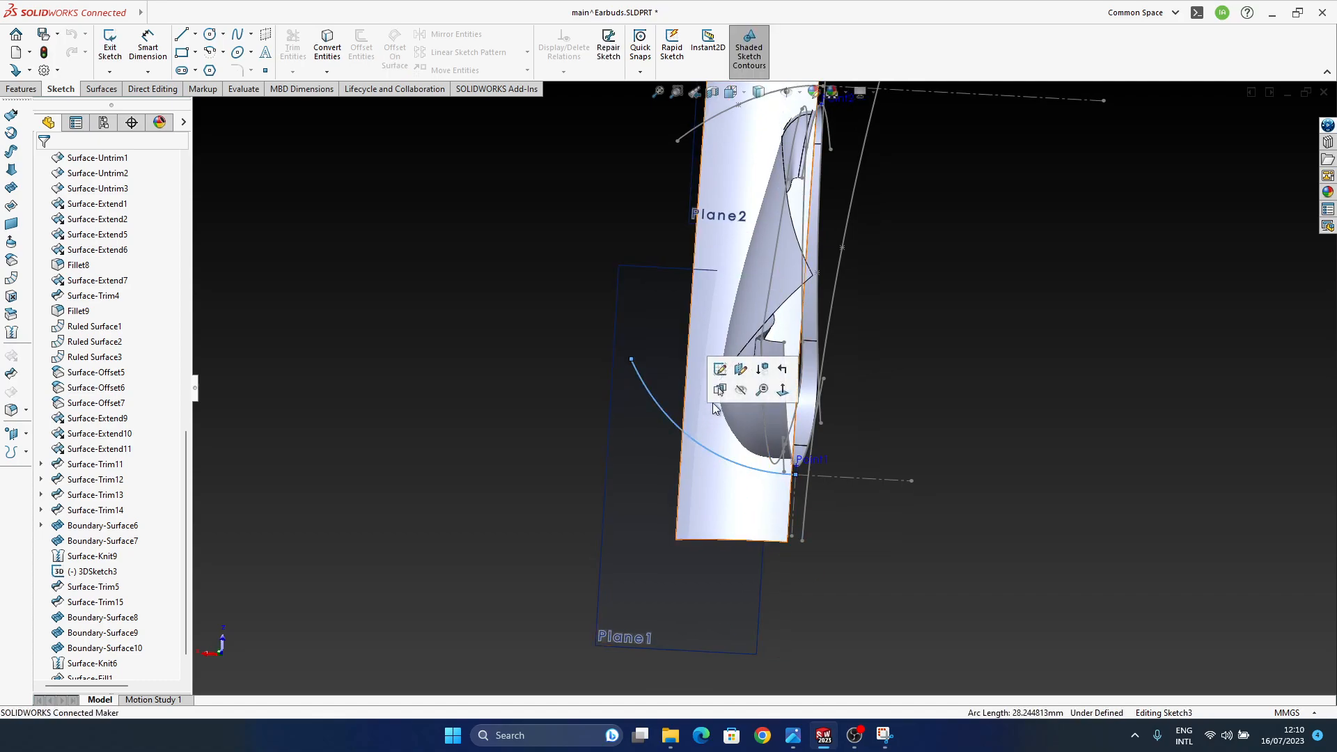
click(720, 370)
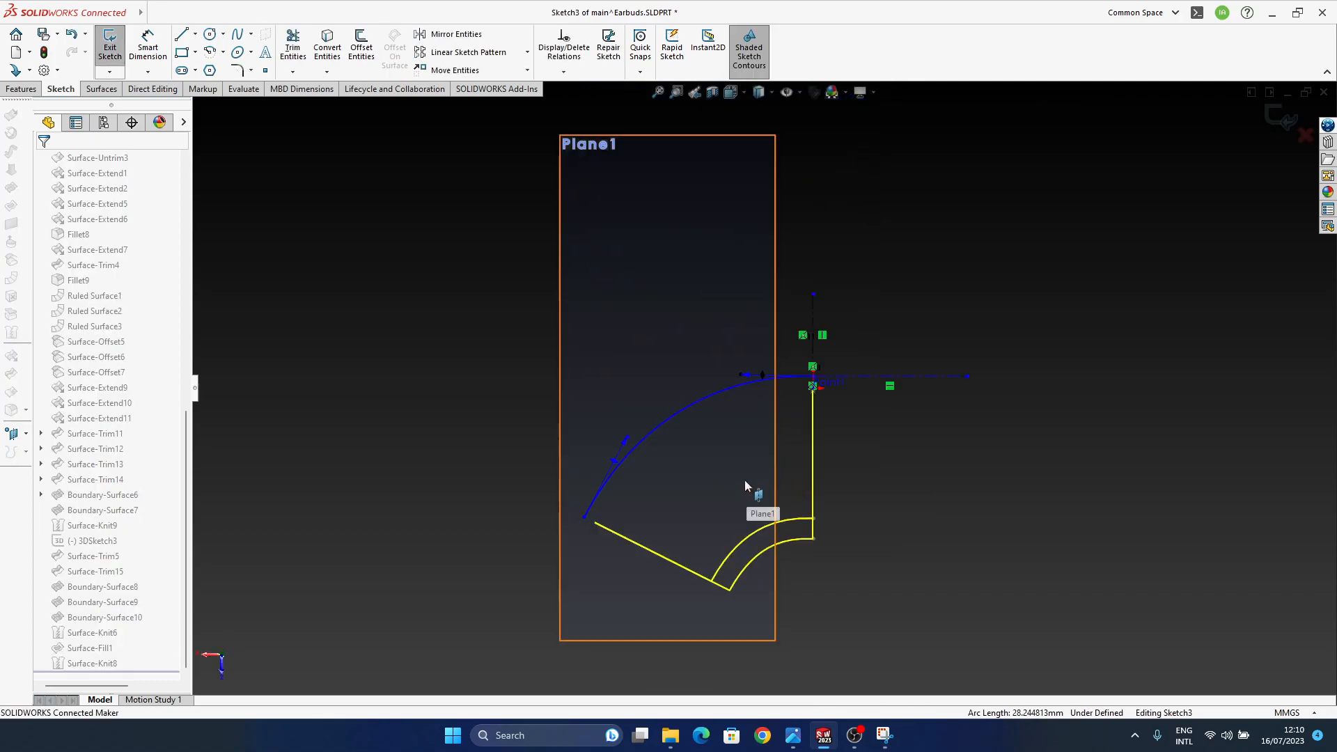
- Examine Sketch3's spline end and tangent handle against the horizontal and vertical centrelines
scroll(811, 383, down, 6)
scroll(814, 395, up, 4)
click(959, 382)
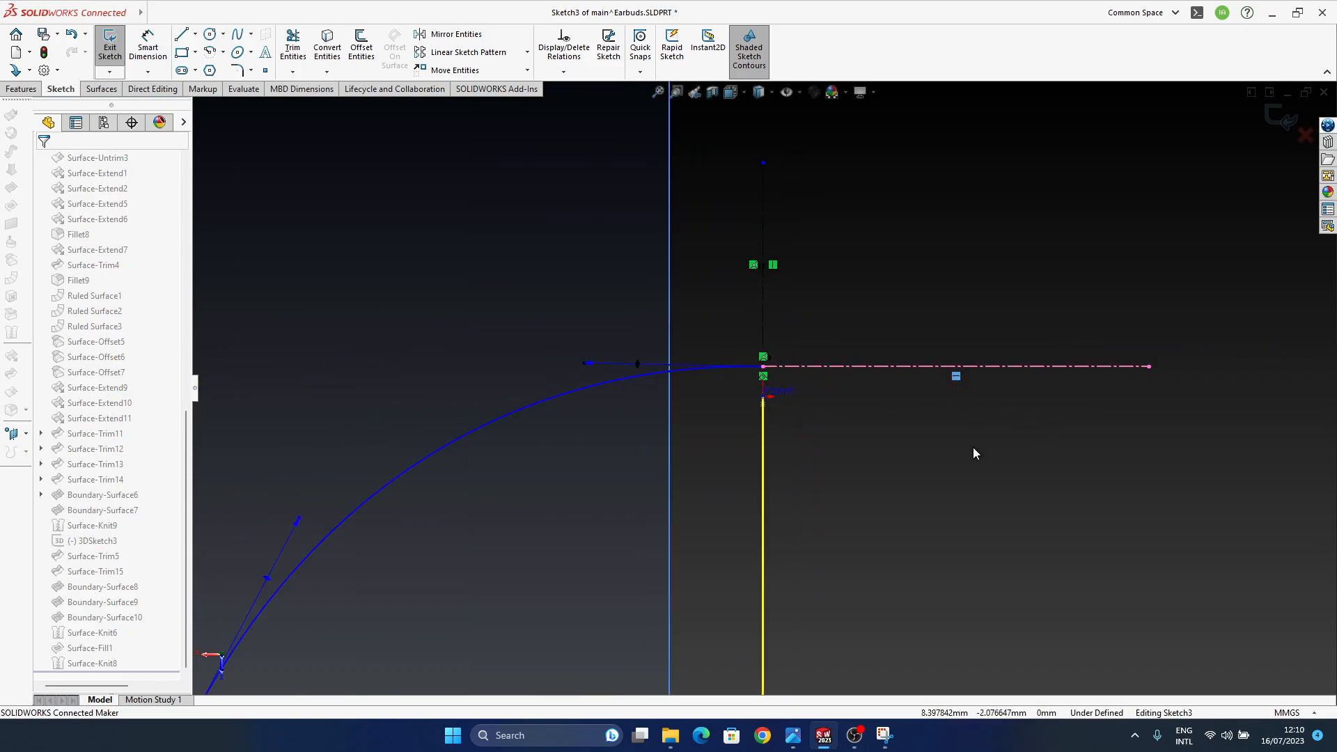
click(955, 446)
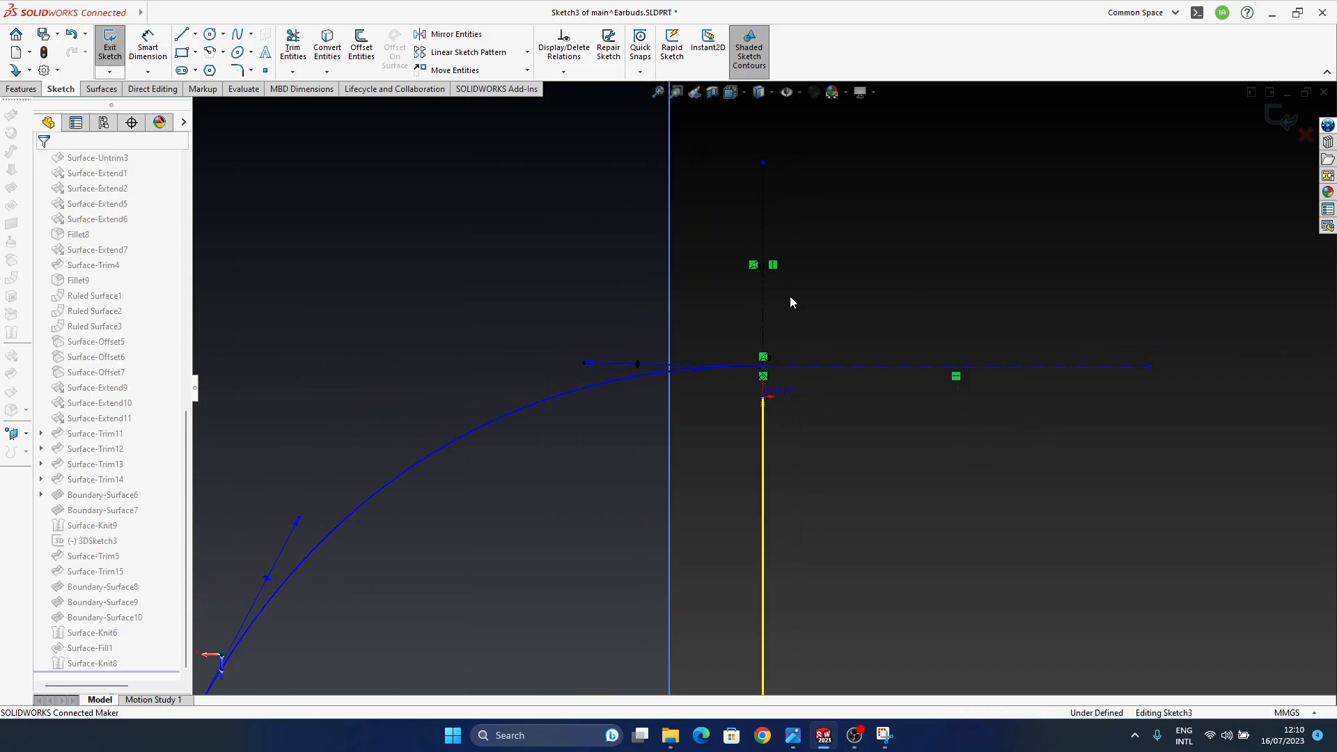
click(763, 296)
scroll(772, 417, down, 2)
click(905, 241)
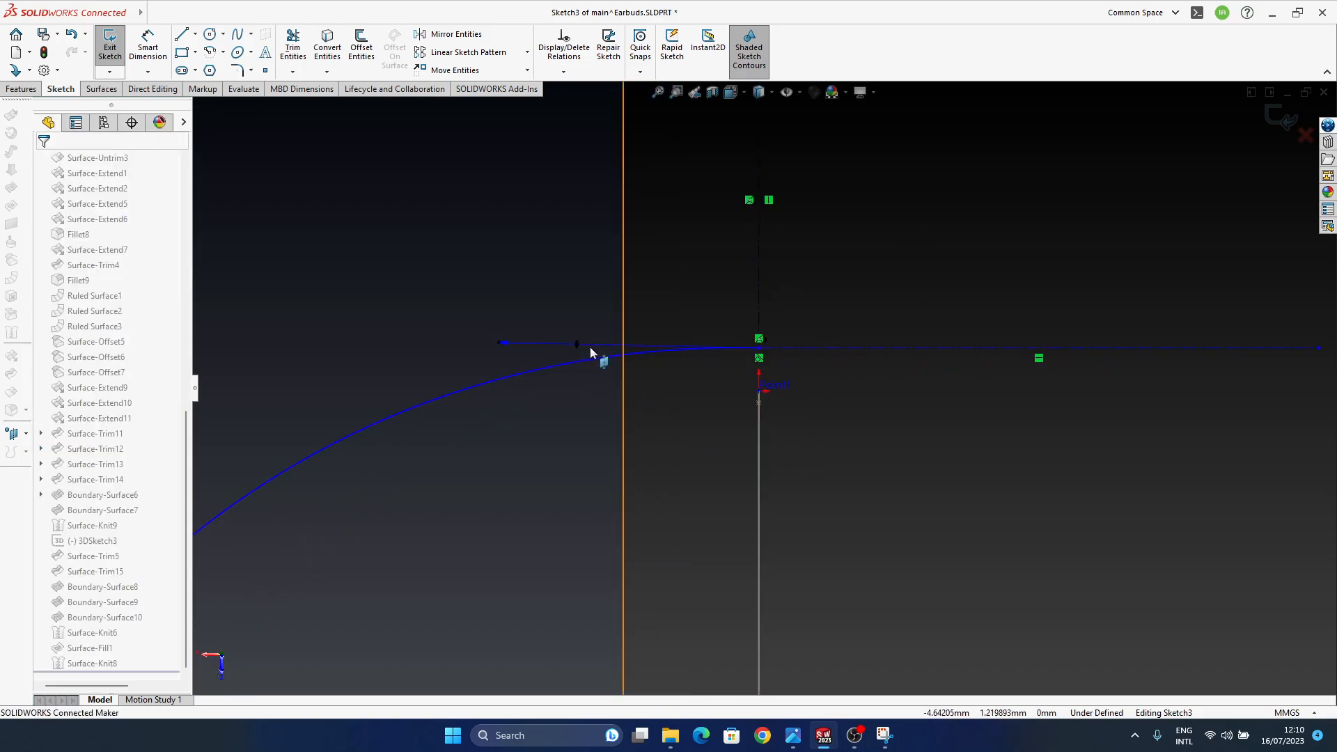
- Steepen the tangent handle at the lower end of Sketch3's spline to make the curve fuller
scroll(538, 404, up, 3)
scroll(522, 460, down, 1)
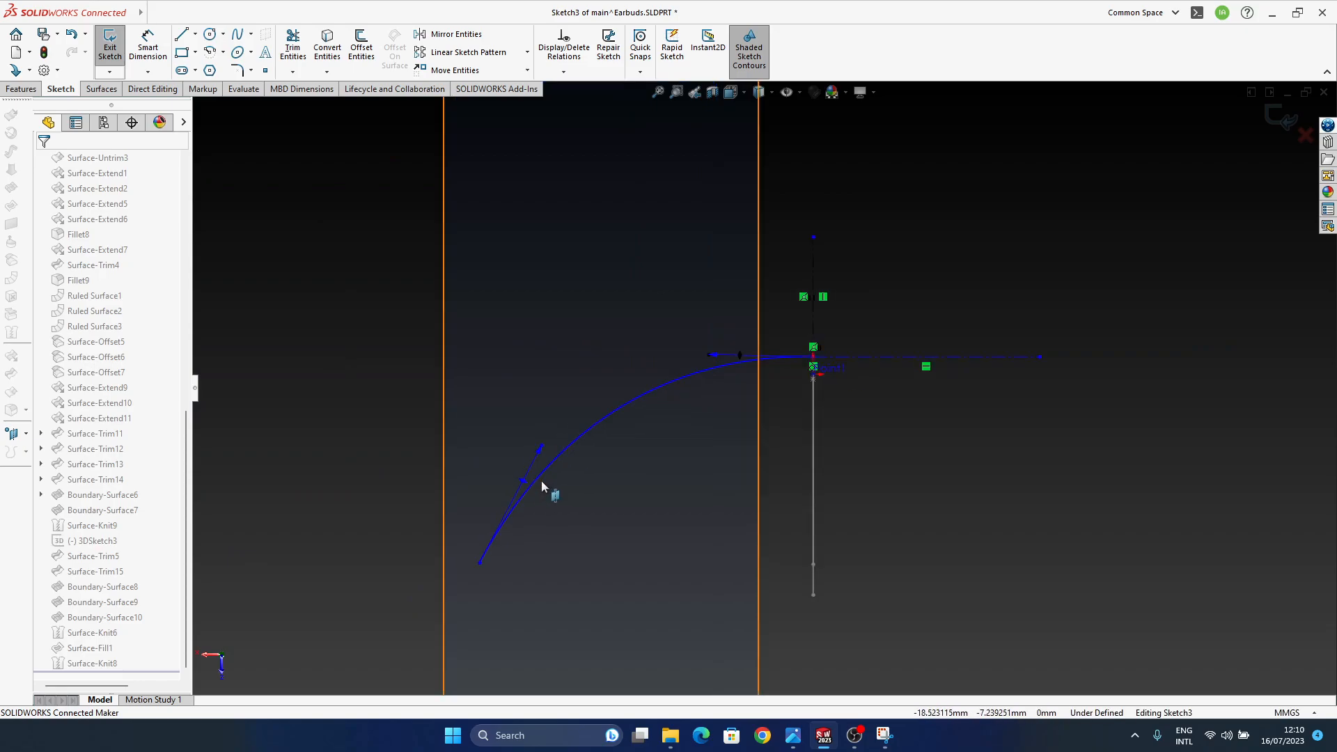
drag(523, 483, 507, 474)
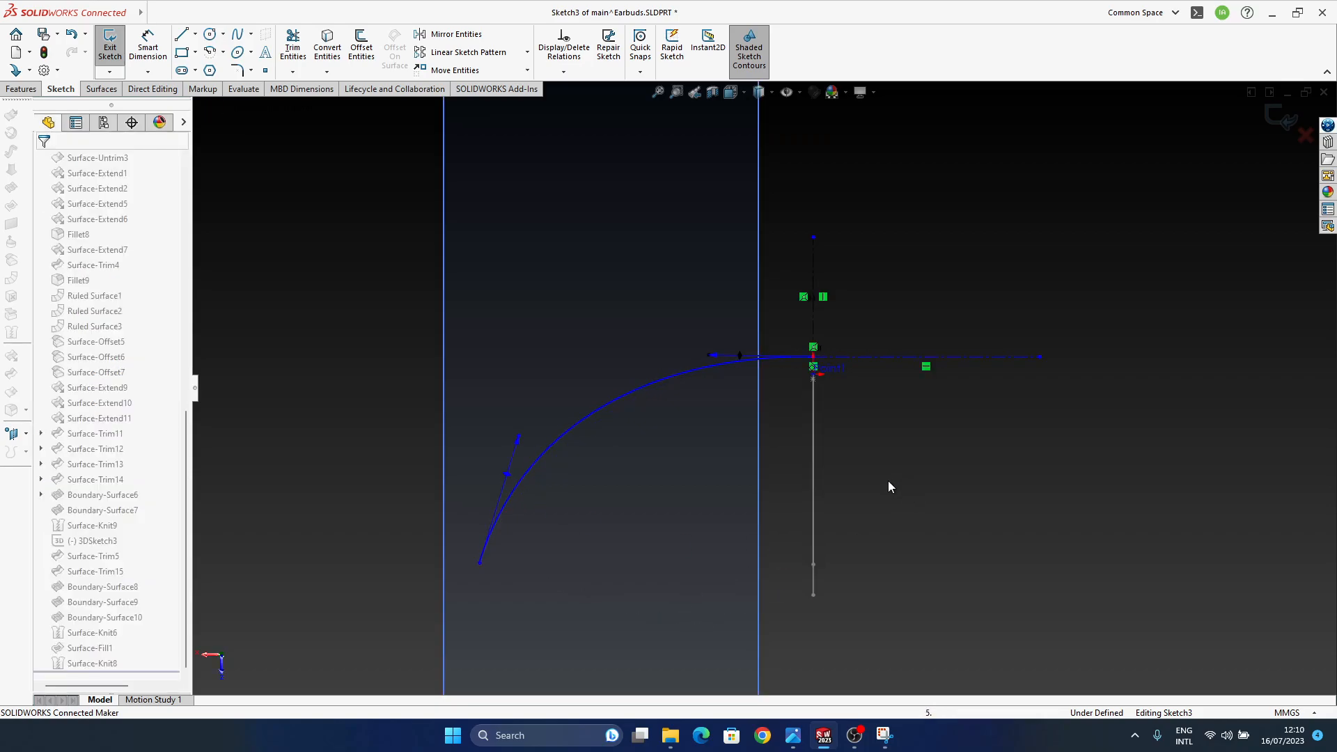
click(732, 368)
scroll(788, 369, down, 3)
scroll(762, 361, up, 2)
click(904, 430)
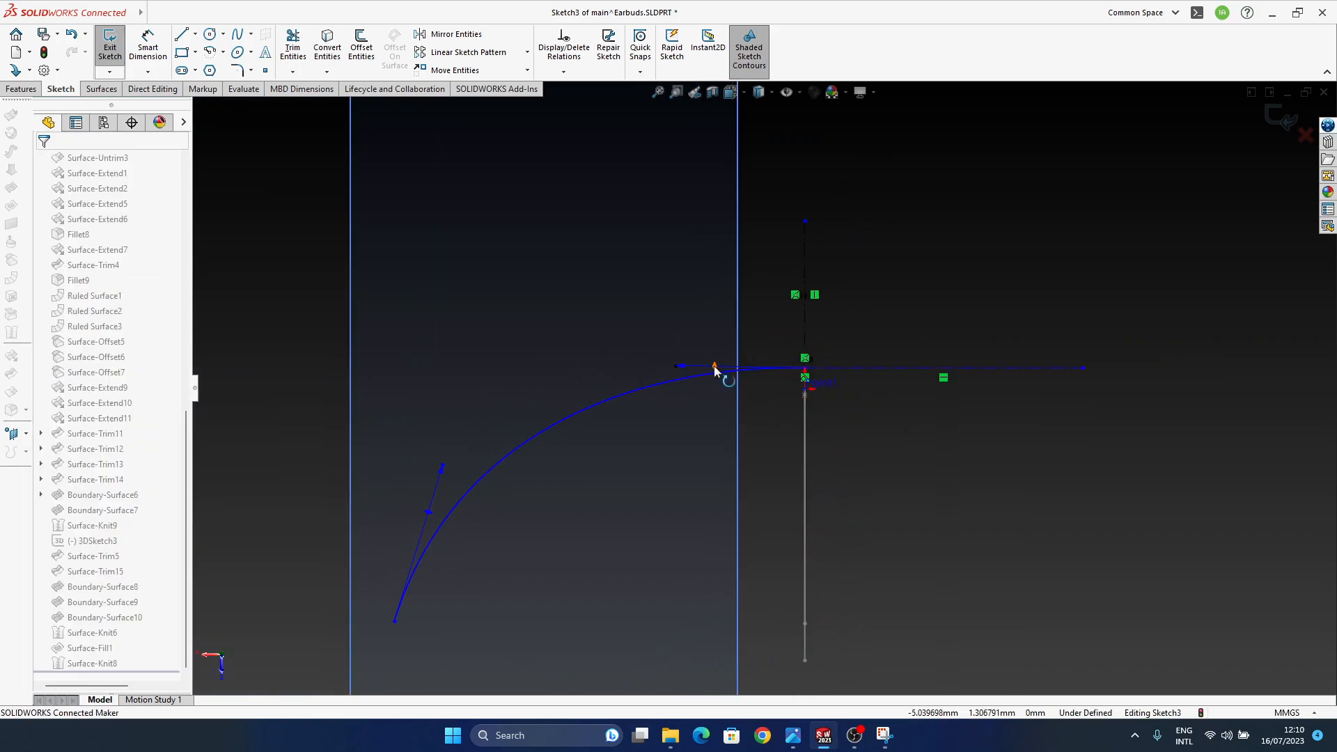
- Adjust Sketch3's spline handles at the centreline end and the lower end, and rebuild the main part with the edited sketch
drag(675, 369, 715, 368)
scroll(817, 367, down, 5)
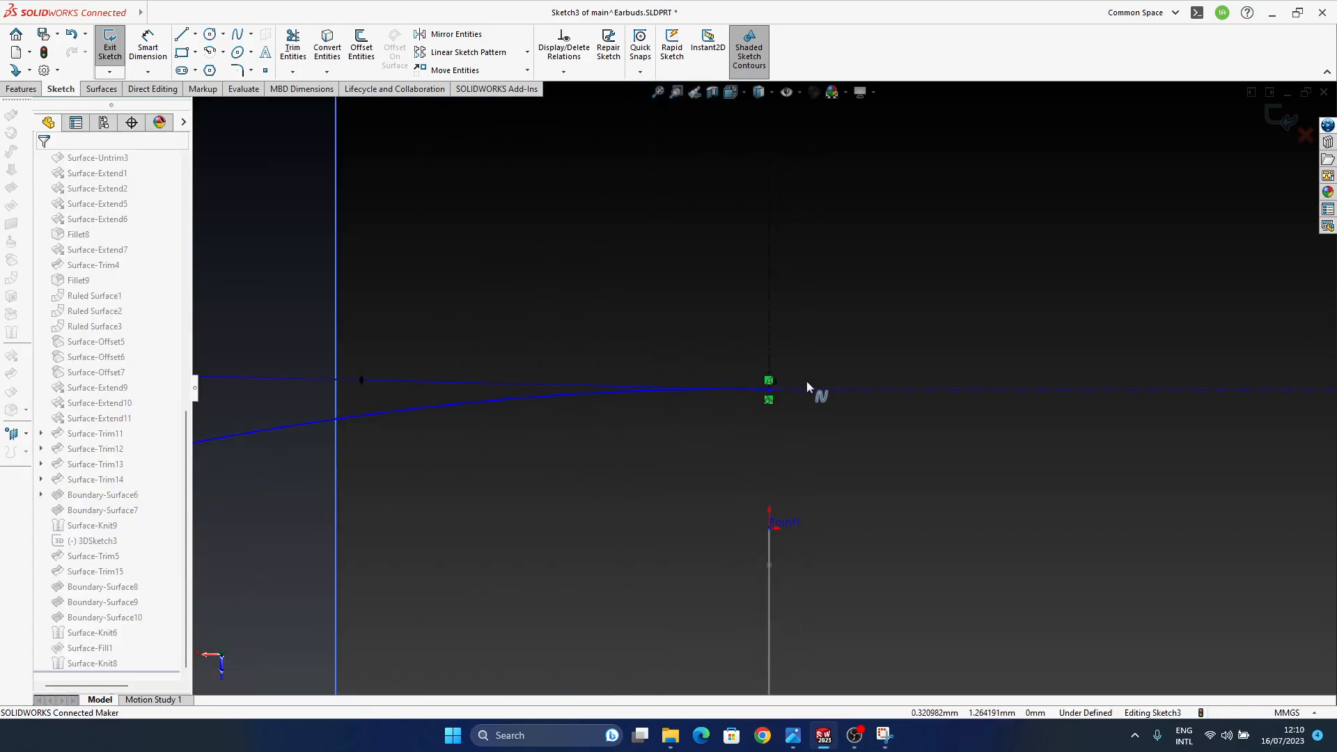
scroll(806, 381, up, 5)
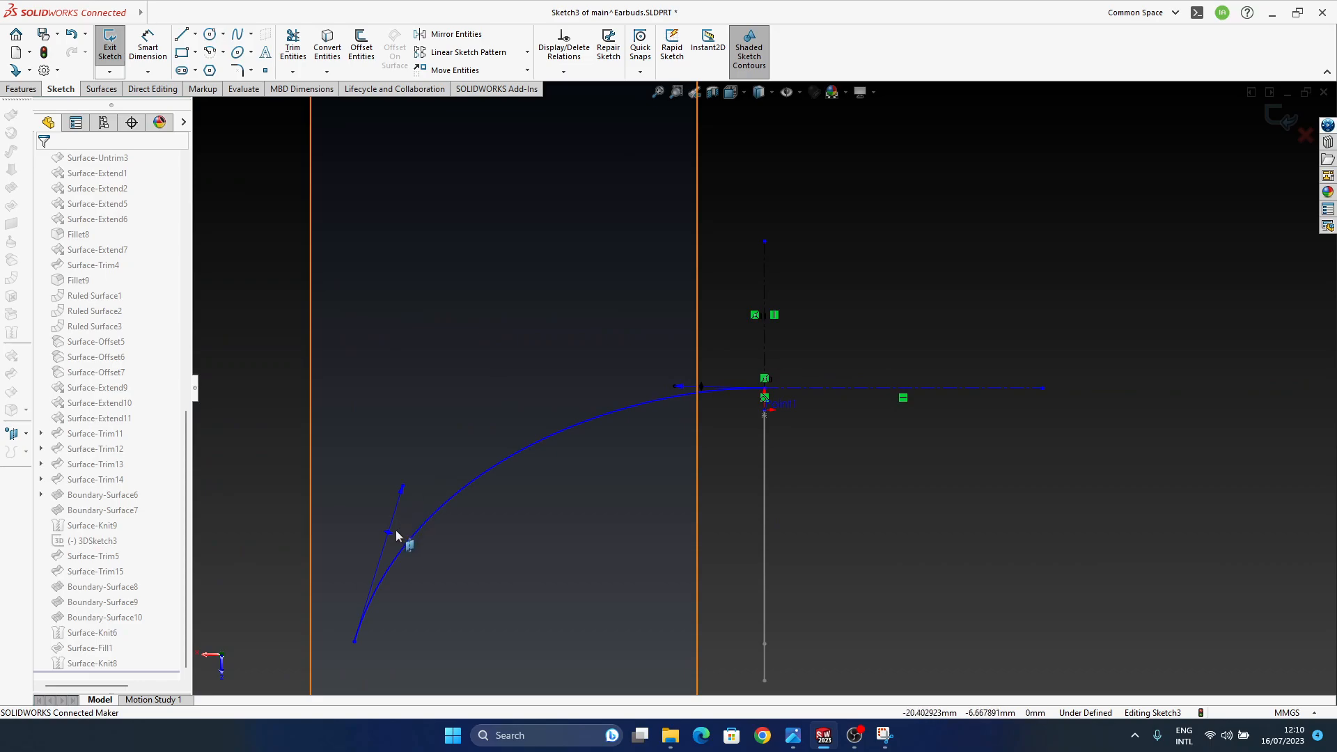
drag(405, 483, 412, 470)
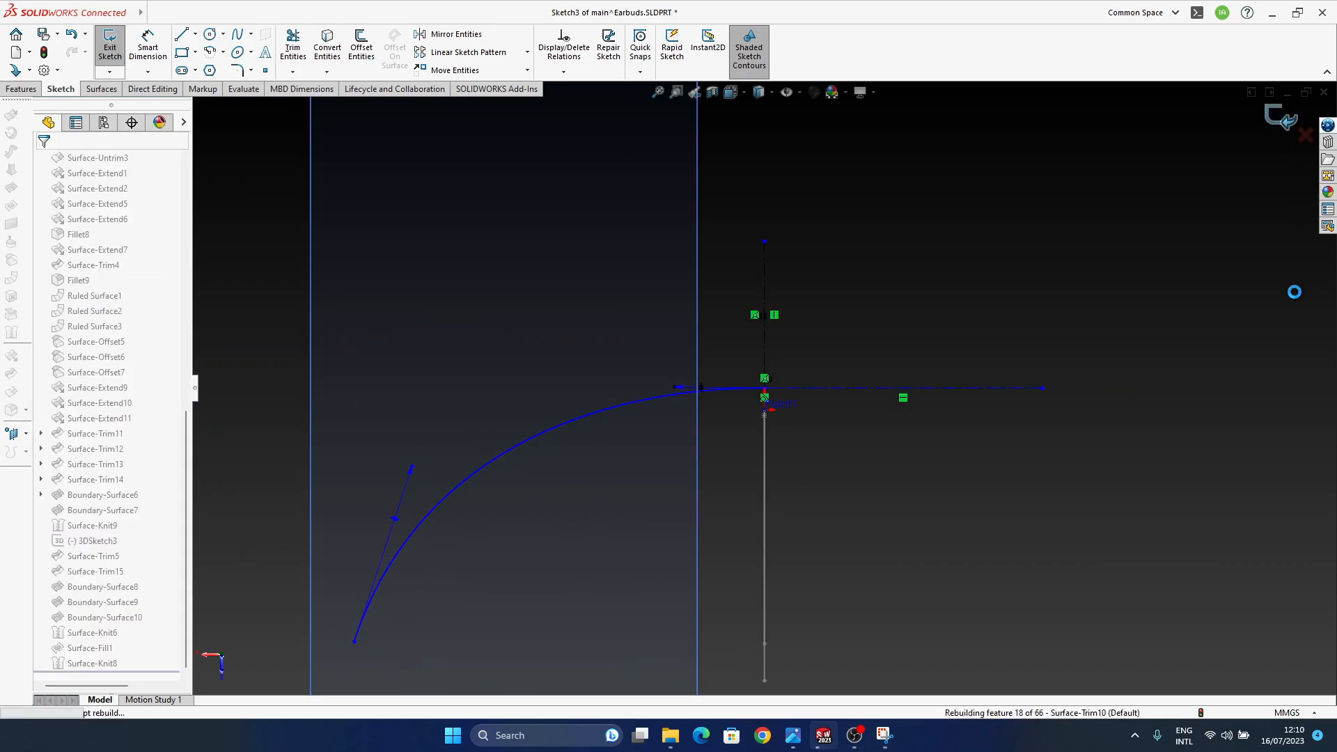
click(658, 372)
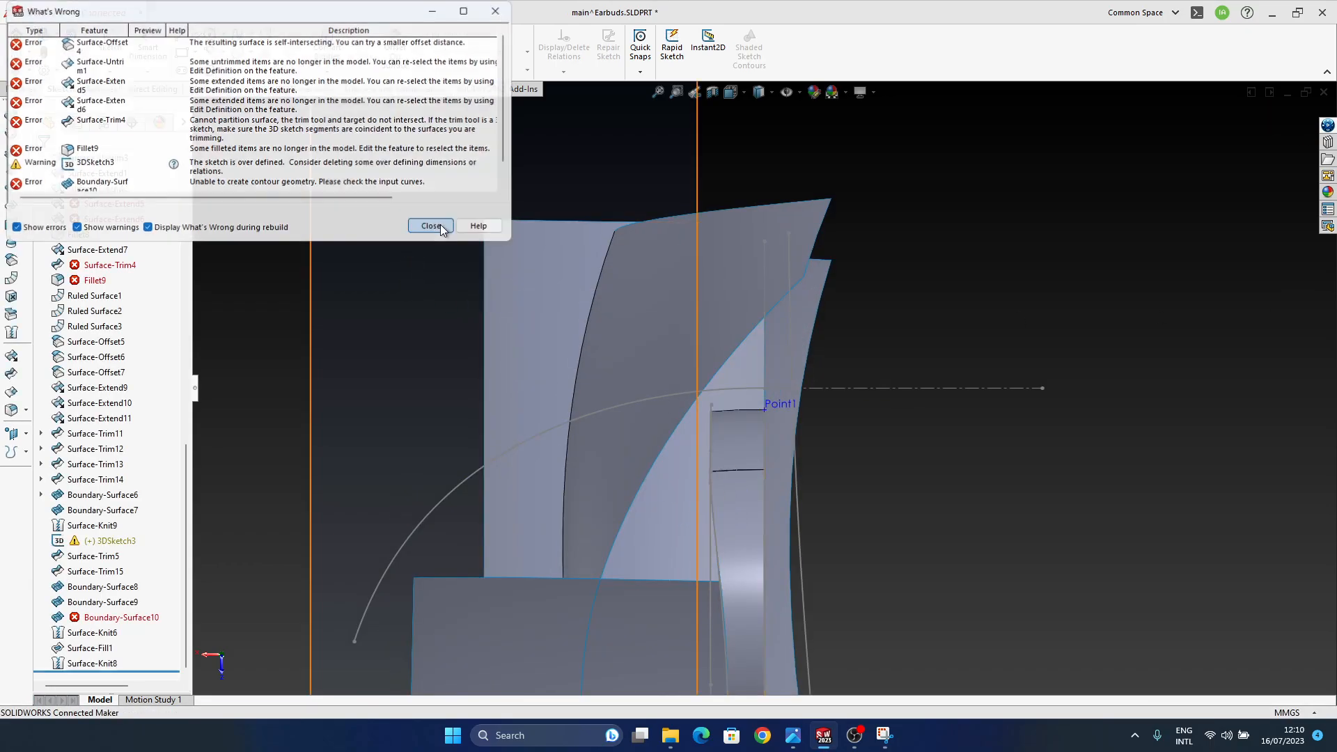
click(431, 230)
- Examine the rebuilt main part's surfaces and review which features in its history carry errors
middle_drag(708, 363, 554, 383)
scroll(549, 388, up, 5)
ctrl+middle_drag(588, 334, 616, 353)
scroll(114, 375, up, 14)
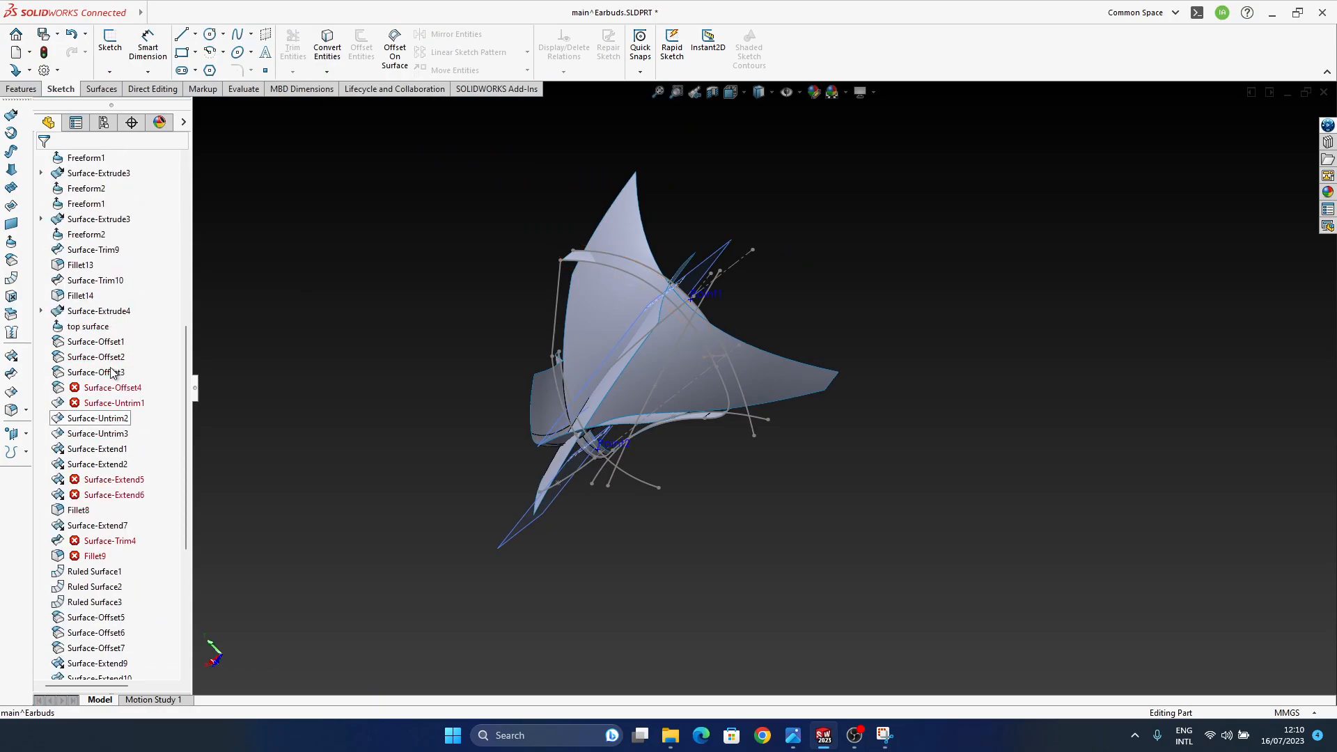
scroll(114, 375, down, 15)
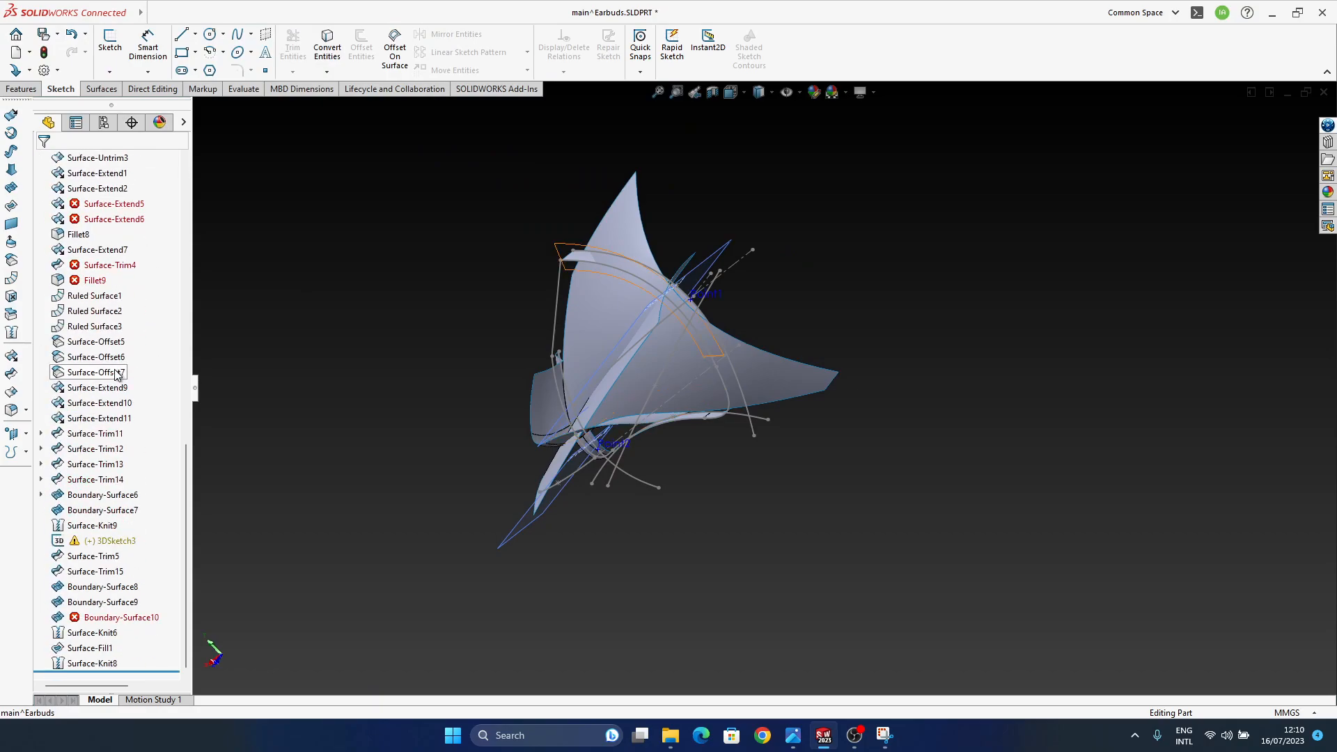
scroll(116, 375, up, 3)
middle_drag(592, 326, 724, 284)
middle_drag(404, 354, 608, 498)
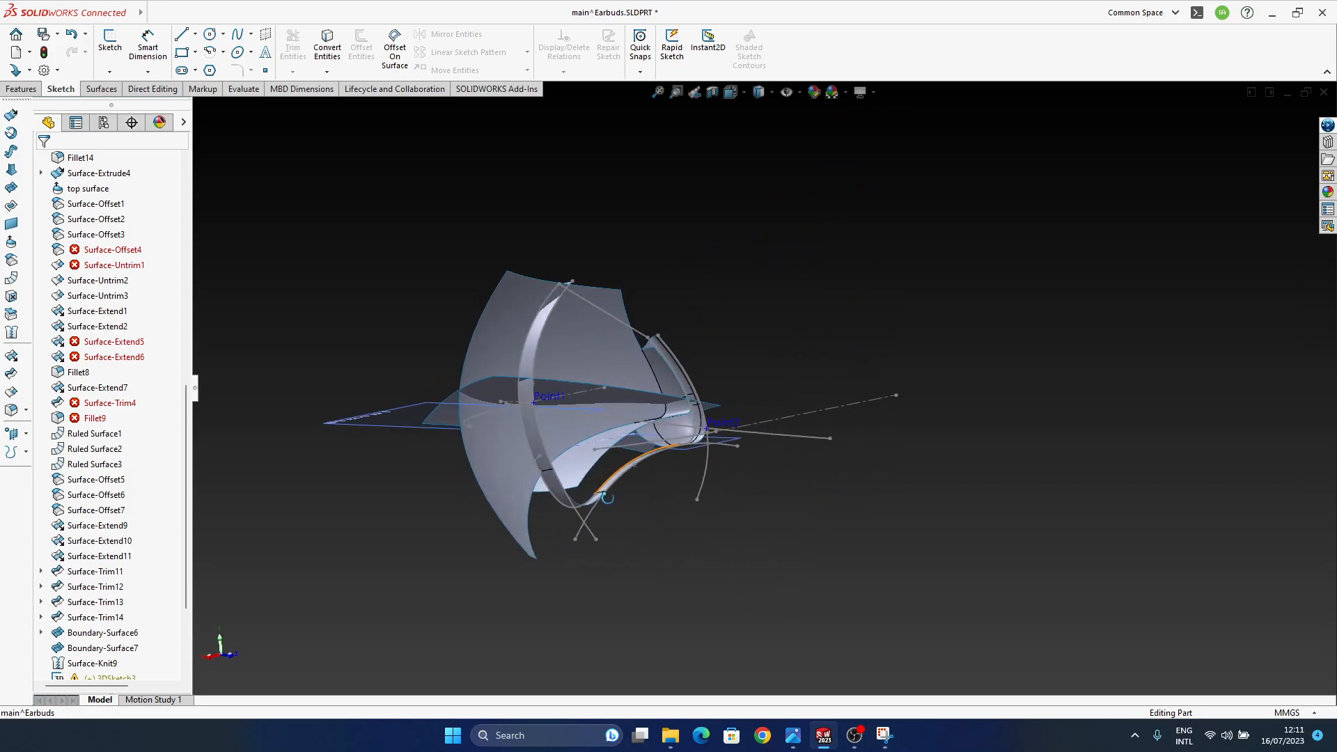
- Undo the Sketch3 spline edits and check the restored surfaces at the rounded end
key(ctrl+z)
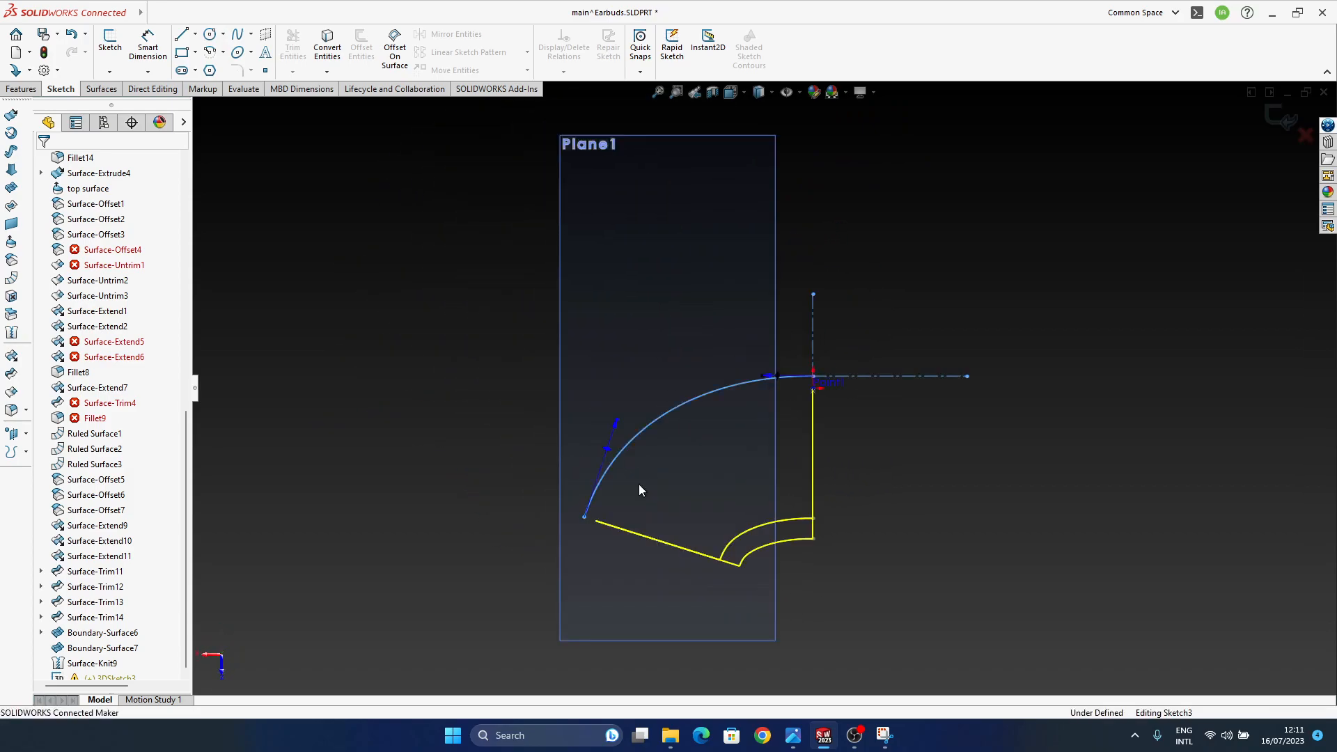
key(ctrl+z)
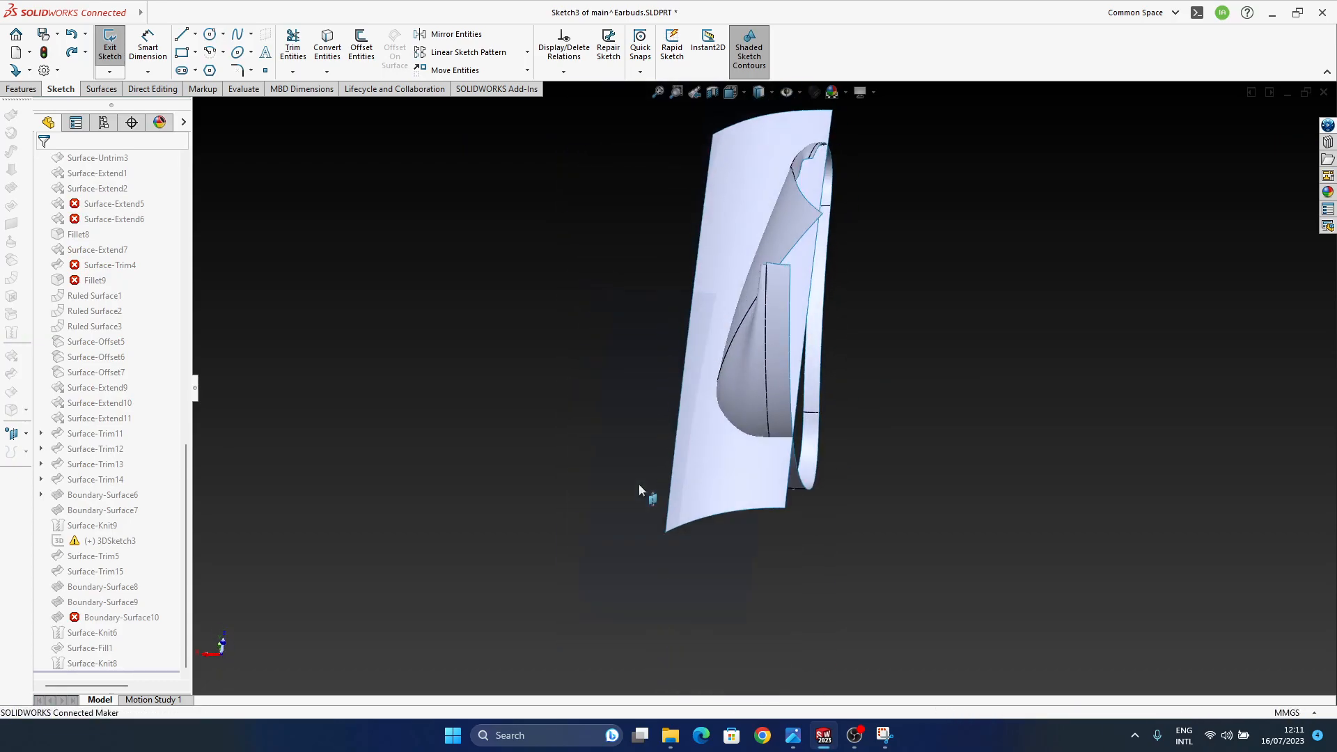
middle_drag(816, 376, 680, 599)
scroll(778, 447, down, 4)
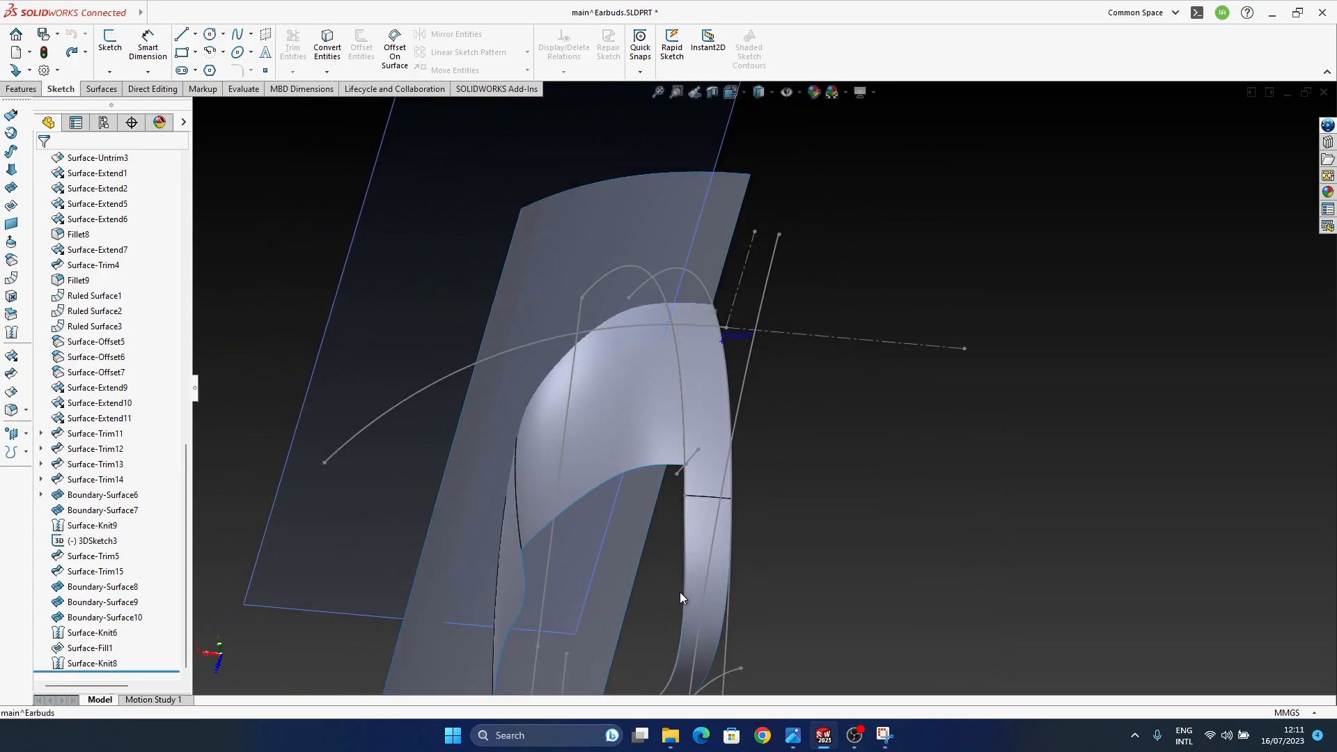
- Find the offset surface feature that drives the end strip, Surface-Offset7, and set its offset distance to 1 mm
scroll(141, 564, up, 5)
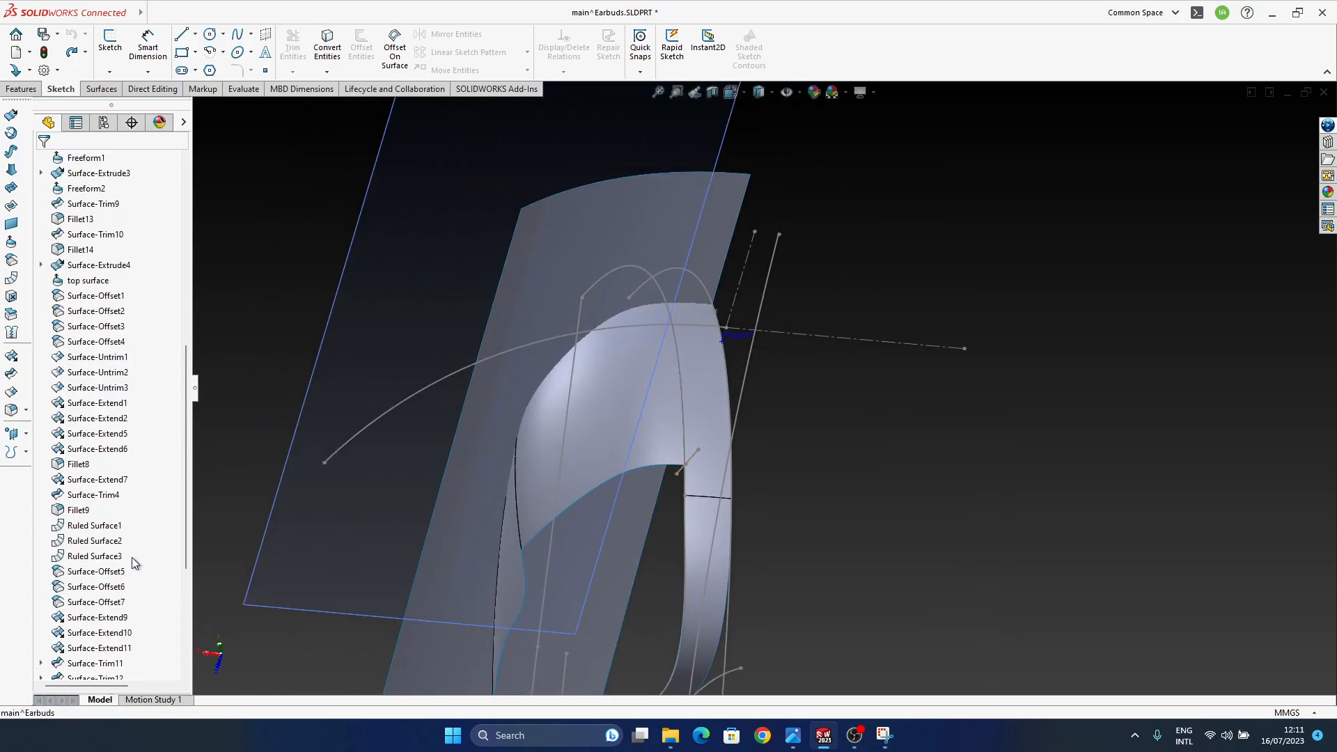
click(98, 527)
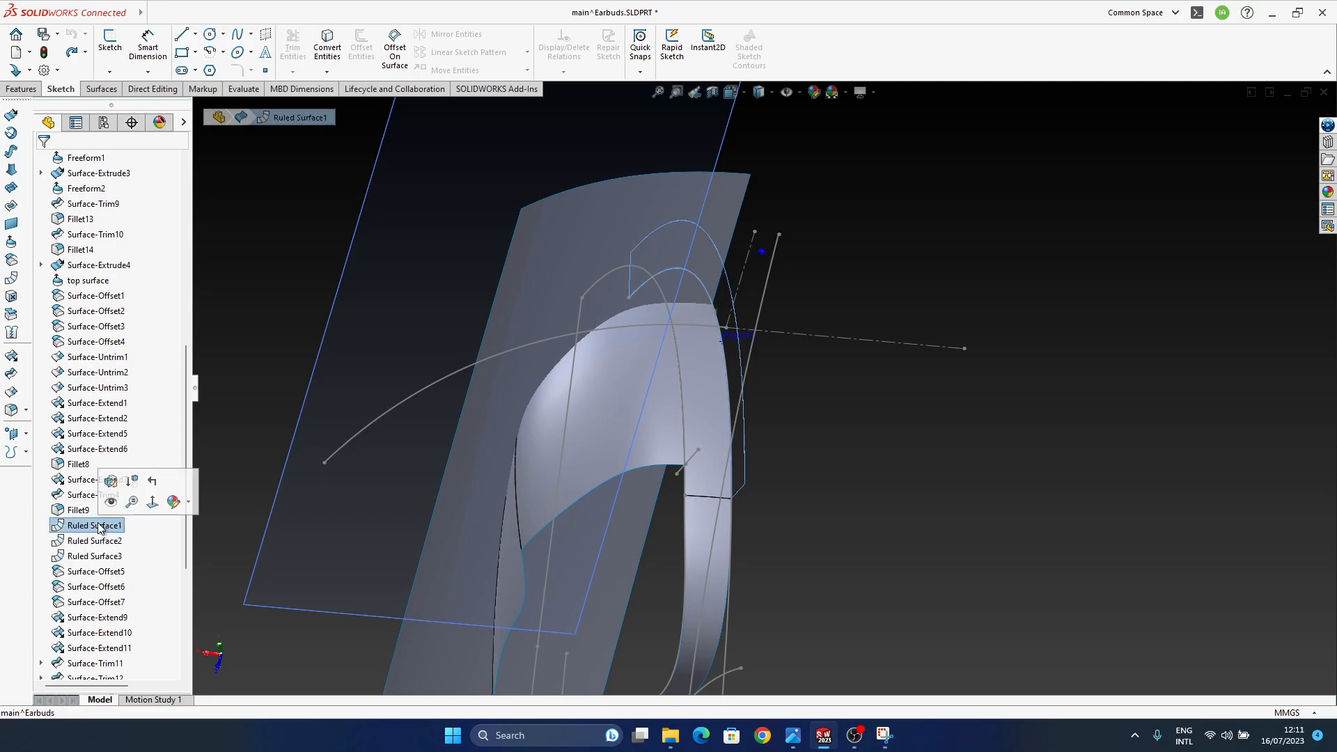
click(98, 560)
click(98, 574)
click(100, 592)
click(102, 607)
middle_drag(698, 308, 691, 275)
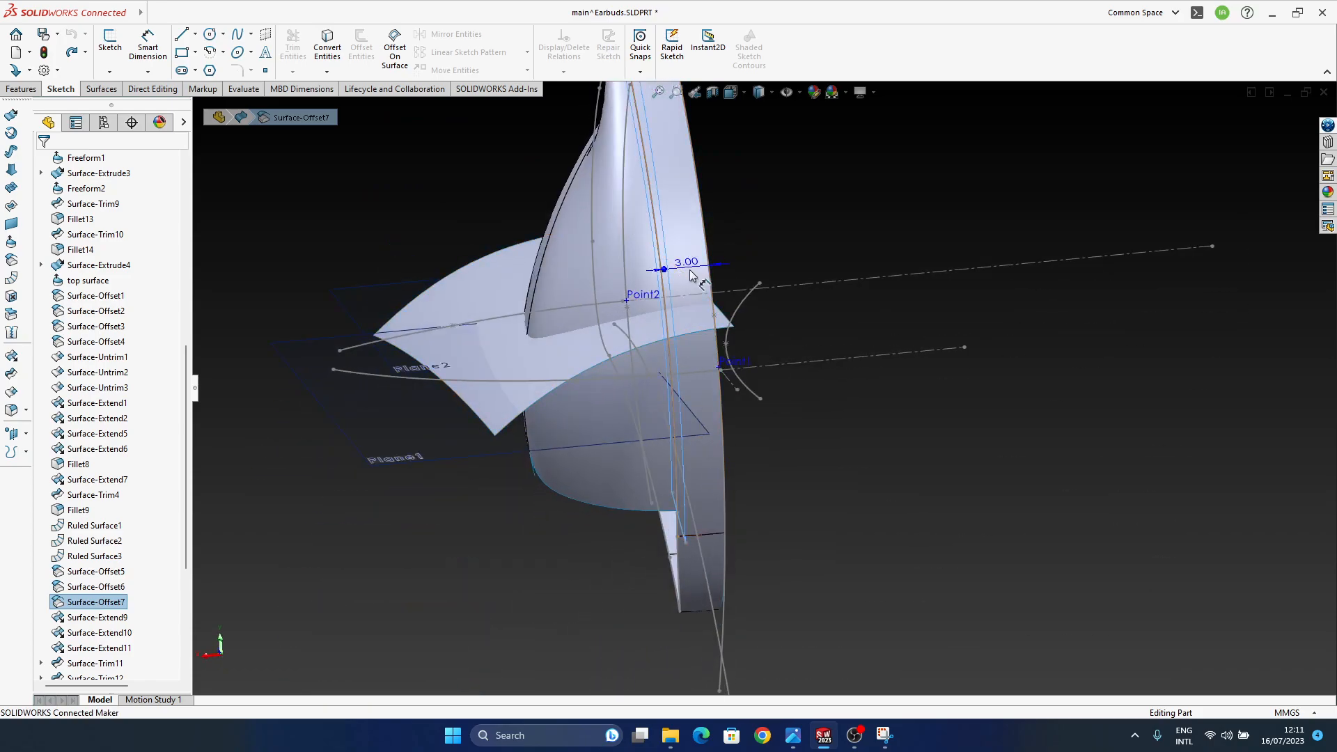
double_click(690, 268)
text(1)
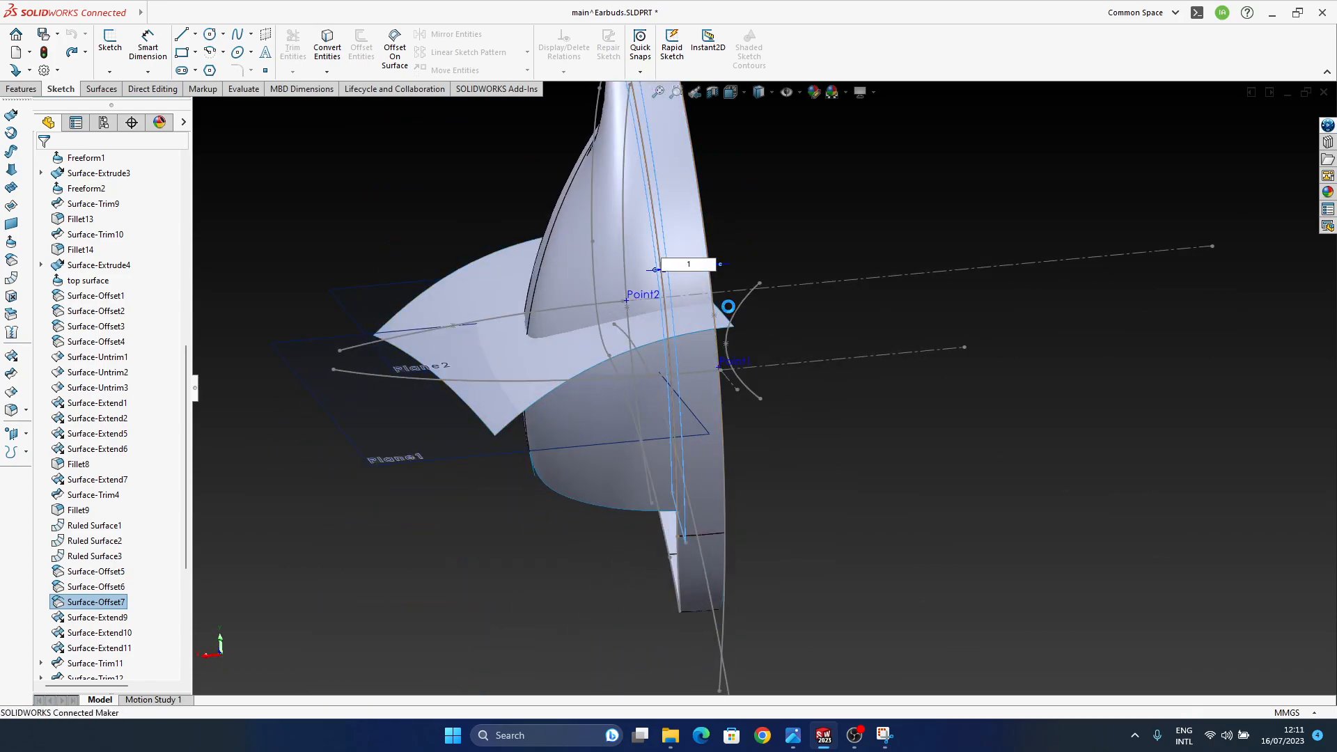
middle_drag(762, 469, 724, 446)
key(Return)
- Examine the side surfaces, end strip and rounded ends of the main part from several directions
middle_drag(836, 533, 907, 424)
click(906, 424)
middle_drag(731, 516, 668, 390)
ctrl+middle_drag(668, 390, 739, 419)
middle_drag(778, 303, 588, 625)
ctrl+middle_drag(655, 369, 641, 468)
middle_drag(765, 315, 724, 592)
ctrl+middle_drag(629, 228, 662, 382)
scroll(670, 385, up, 3)
scroll(738, 437, down, 1)
middle_drag(750, 422, 742, 365)
middle_drag(690, 430, 637, 456)
mouse_move(667, 353)
middle_down()
mouse_move(647, 292)
mouse_move(668, 348)
middle_up()
mouse_move(686, 436)
ctrl+middle_down()
mouse_move(749, 260)
mouse_move(752, 324)
mouse_move(718, 418)
mouse_move(672, 445)
mouse_move(689, 376)
ctrl+middle_up()
mouse_move(678, 328)
ctrl+middle_down()
mouse_move(654, 341)
mouse_move(671, 306)
mouse_move(704, 449)
ctrl+middle_up()
ctrl+middle_drag(714, 279, 732, 387)
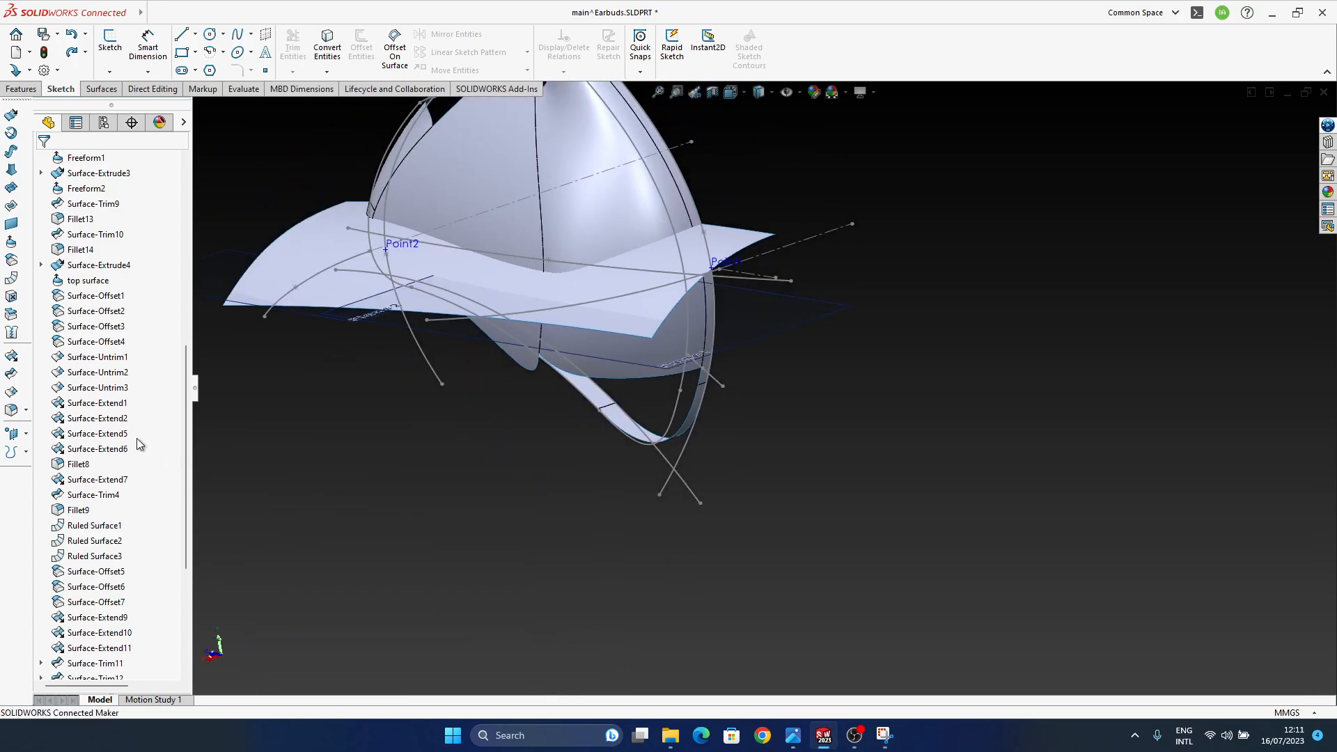
- Return to the Top surface part in the Earbuds assembly, update it and inspect the shell's rounded end
key(ctrl+Tab)
click(137, 80)
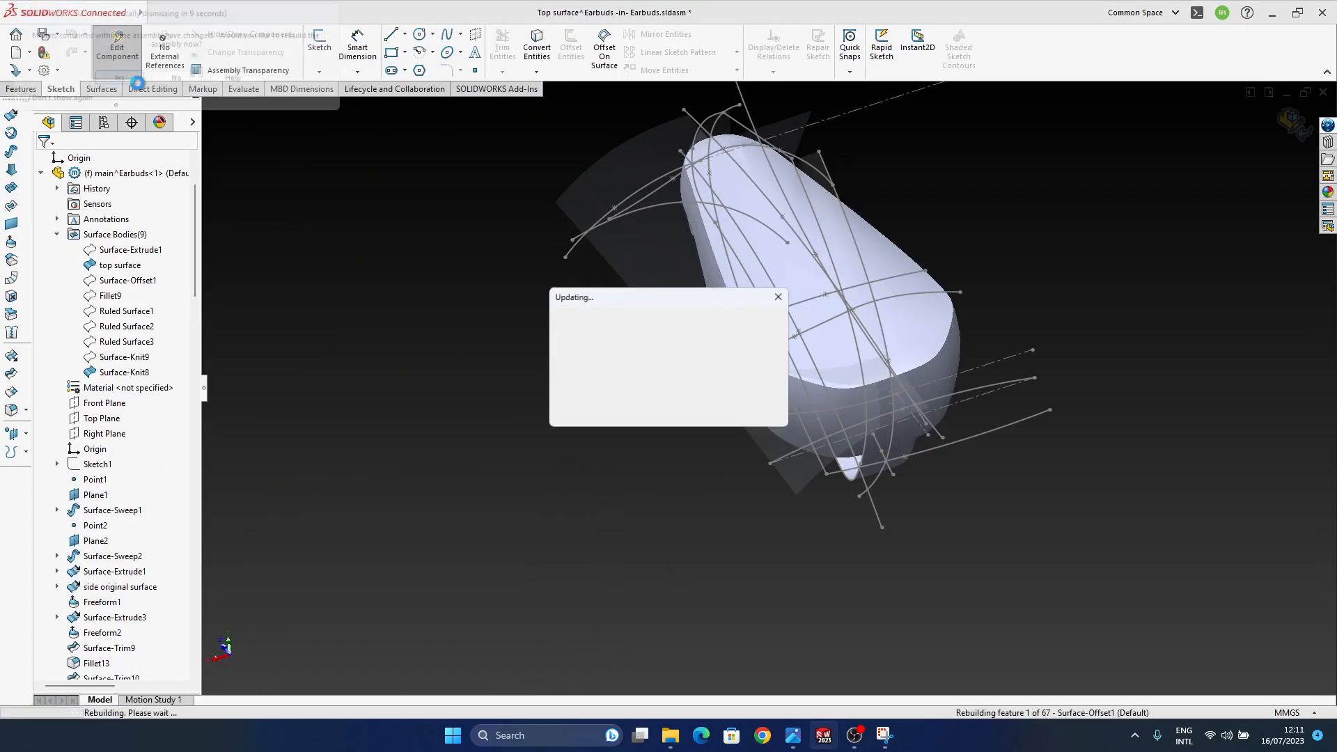
click(757, 391)
middle_drag(757, 392, 789, 345)
scroll(792, 387, down, 4)
middle_drag(795, 411, 776, 379)
middle_click(699, 360)
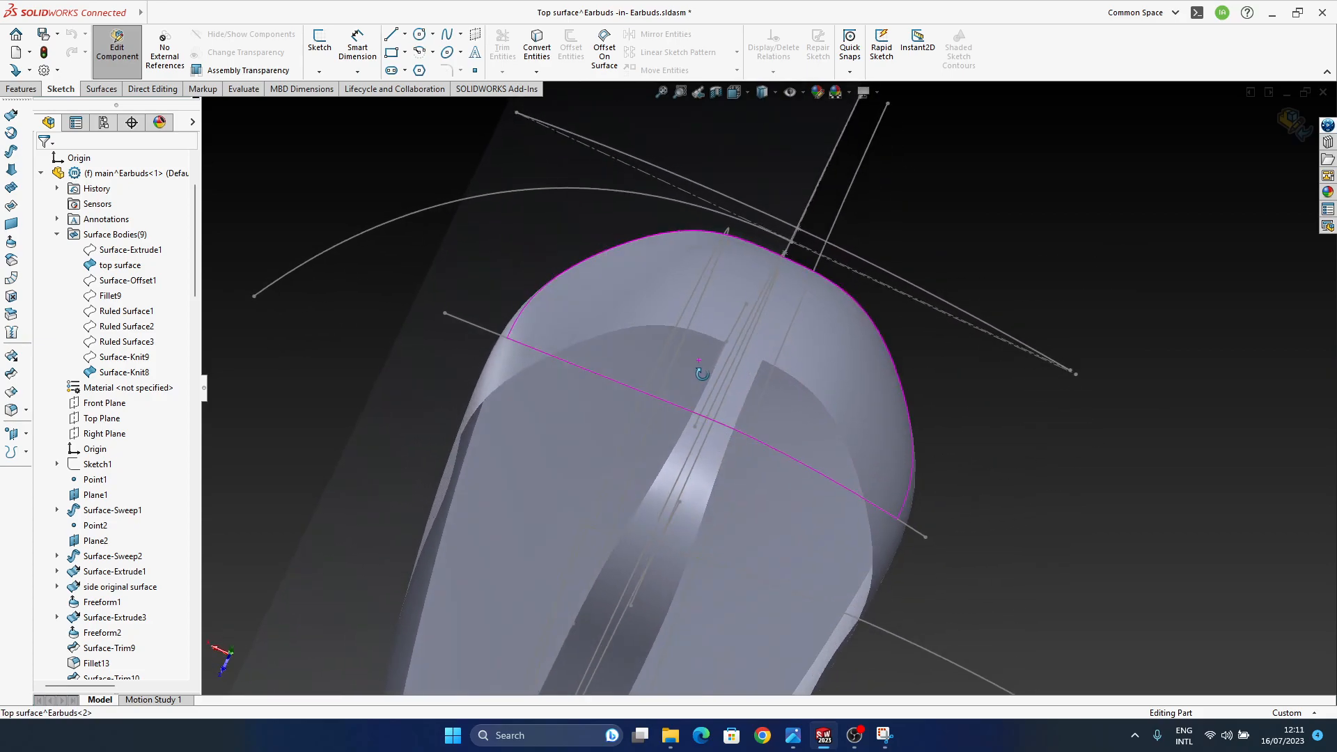
middle_drag(699, 365, 711, 501)
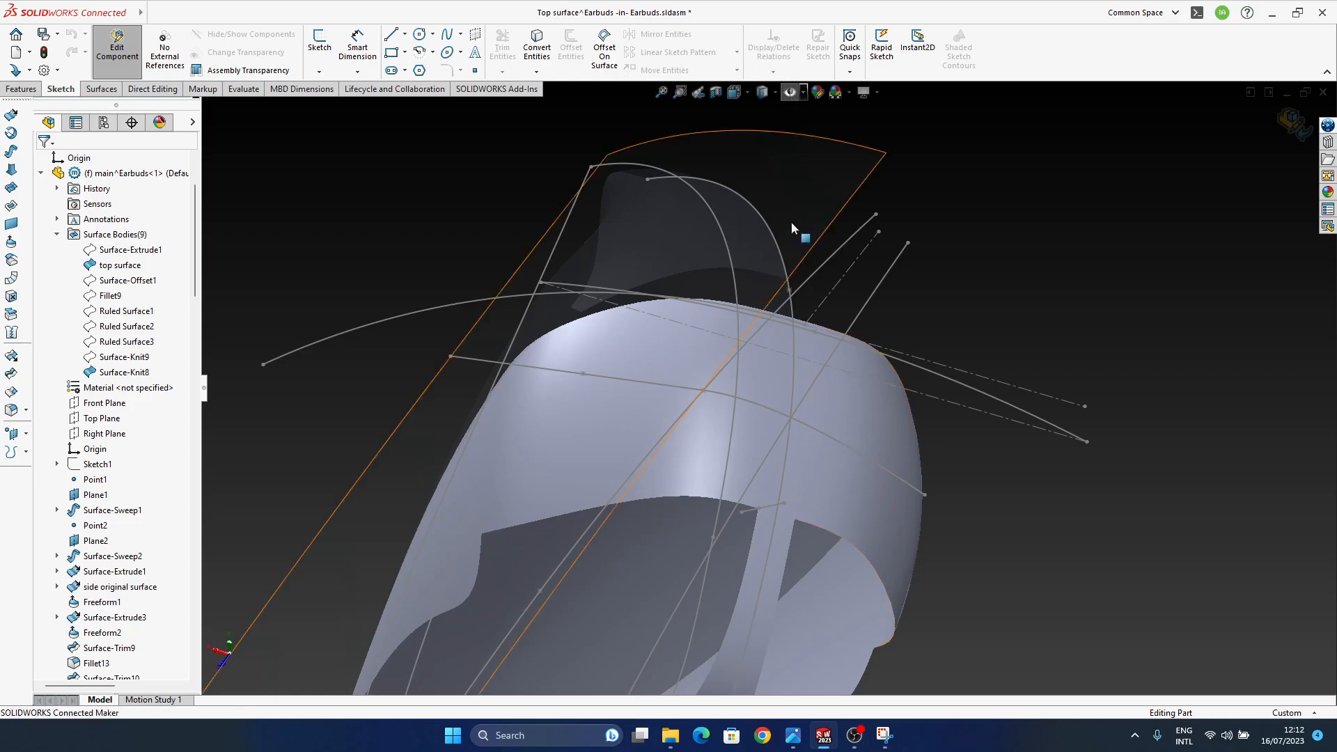
scroll(157, 387, up, 3)
middle_click(833, 477)
mouse_move(833, 477)
middle_down()
mouse_move(787, 401)
mouse_move(780, 420)
mouse_move(740, 439)
mouse_move(746, 411)
mouse_move(668, 456)
mouse_move(733, 421)
mouse_move(725, 427)
mouse_move(726, 382)
mouse_move(776, 343)
mouse_move(782, 298)
mouse_move(839, 403)
mouse_move(617, 493)
middle_up()
scroll(784, 399, up, 6)
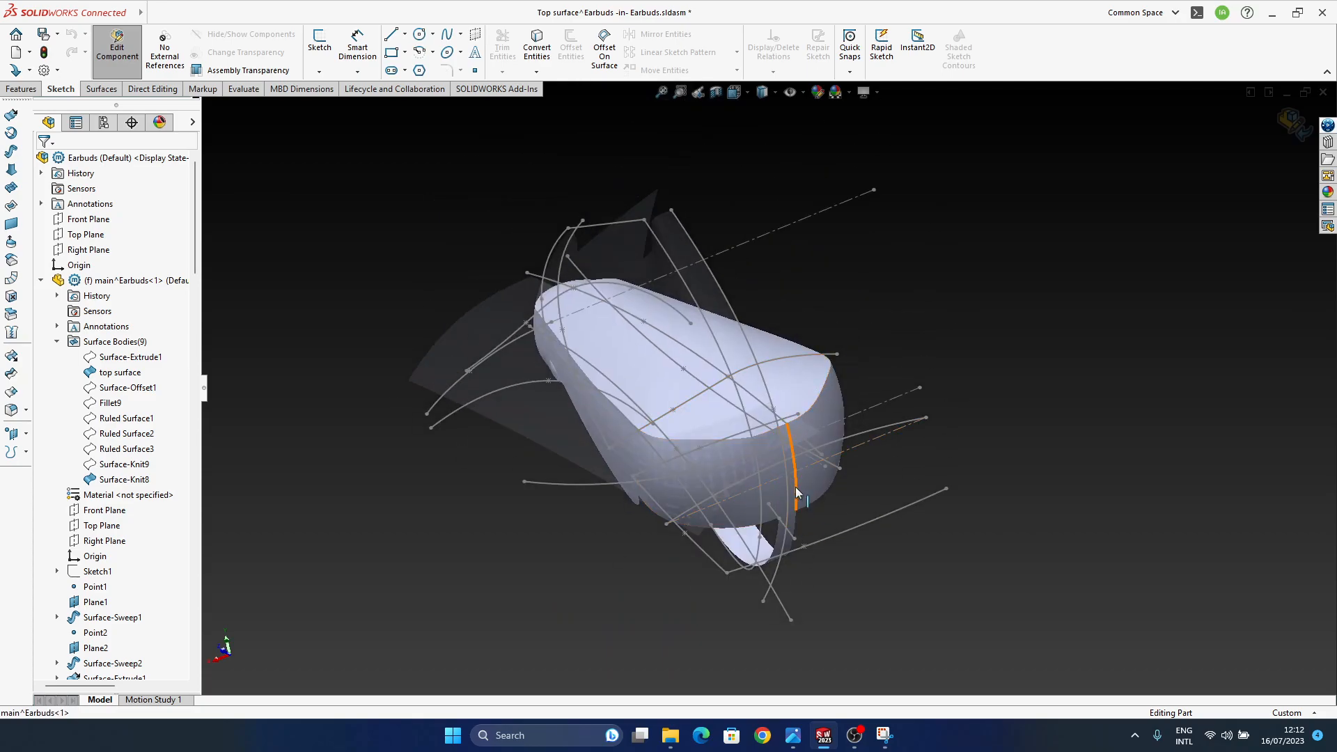
- Switch back to the main part and edit Boundary-Surface10, sliding its upper connector inward along the side surface's edge
key(ctrl+Tab)
middle_drag(670, 331, 732, 287)
middle_drag(760, 441, 752, 403)
click(752, 403)
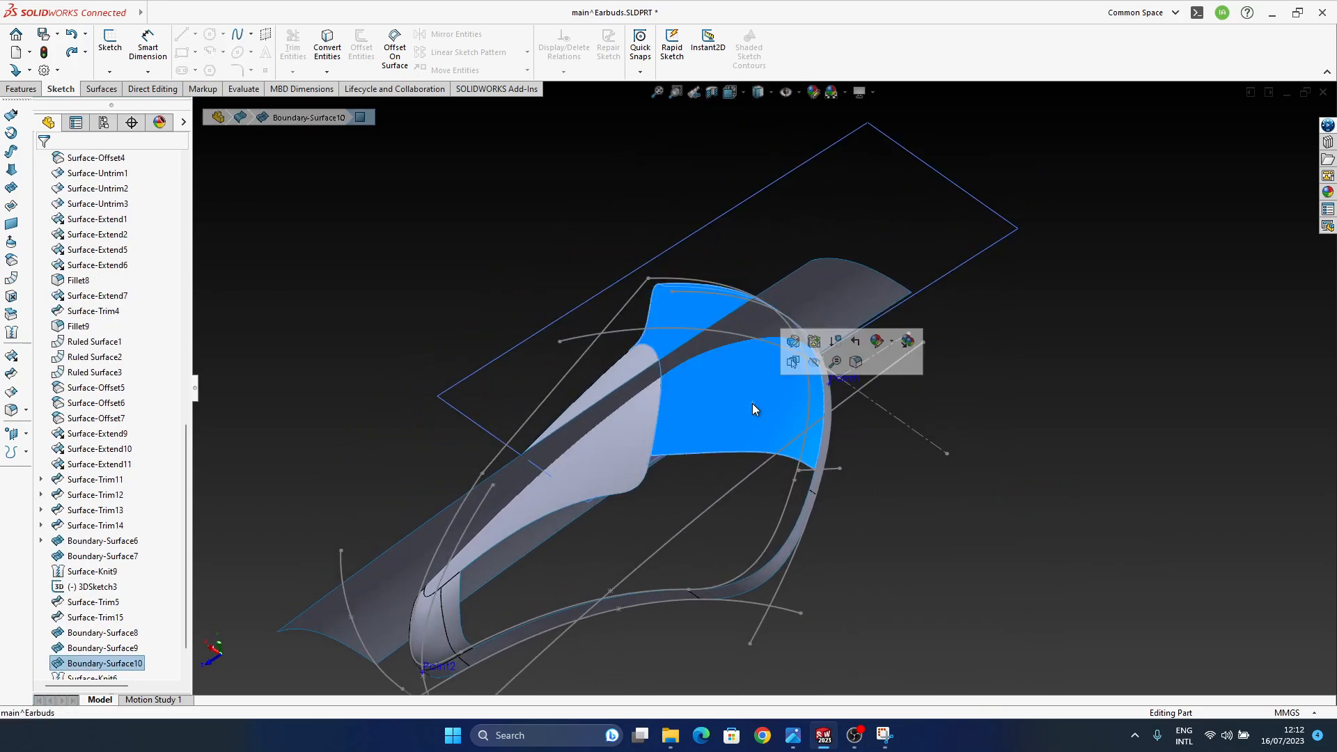
click(794, 342)
middle_drag(725, 447, 673, 232)
scroll(752, 376, down, 7)
scroll(752, 388, up, 3)
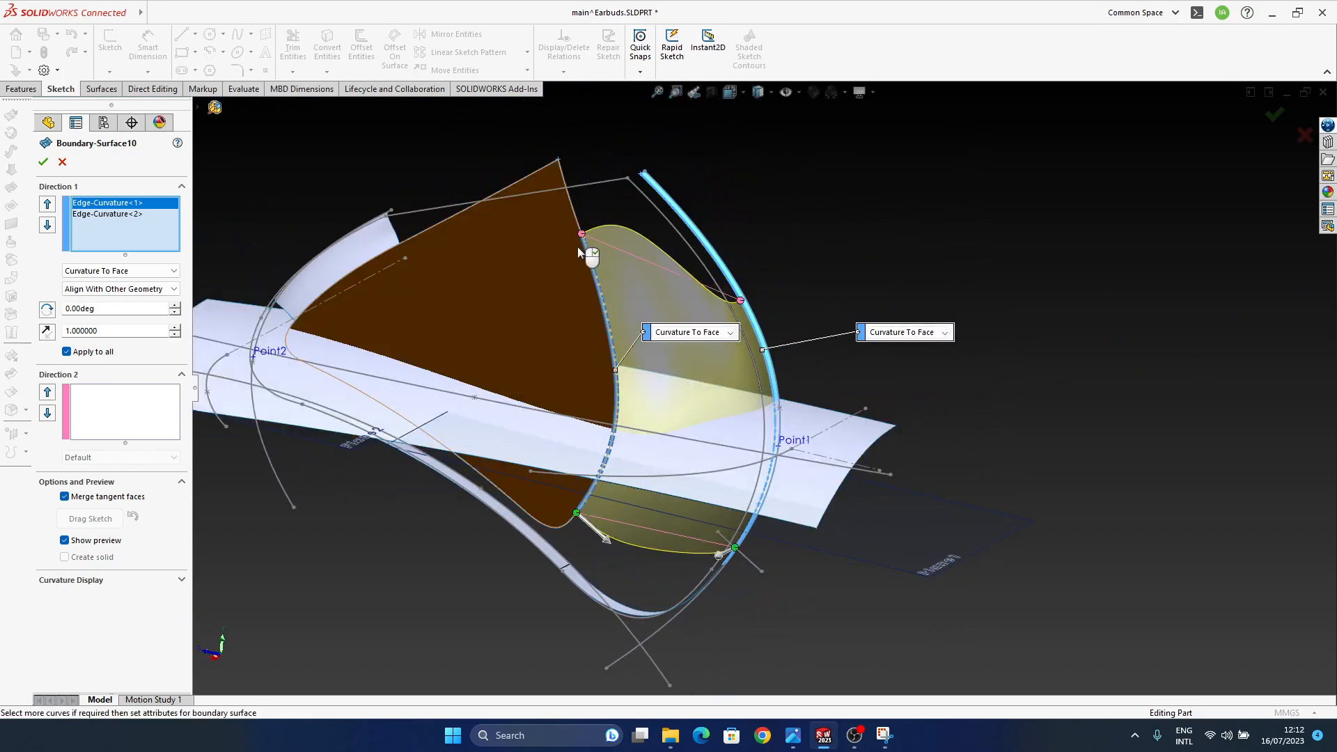
drag(581, 234, 610, 341)
middle_drag(815, 482, 755, 457)
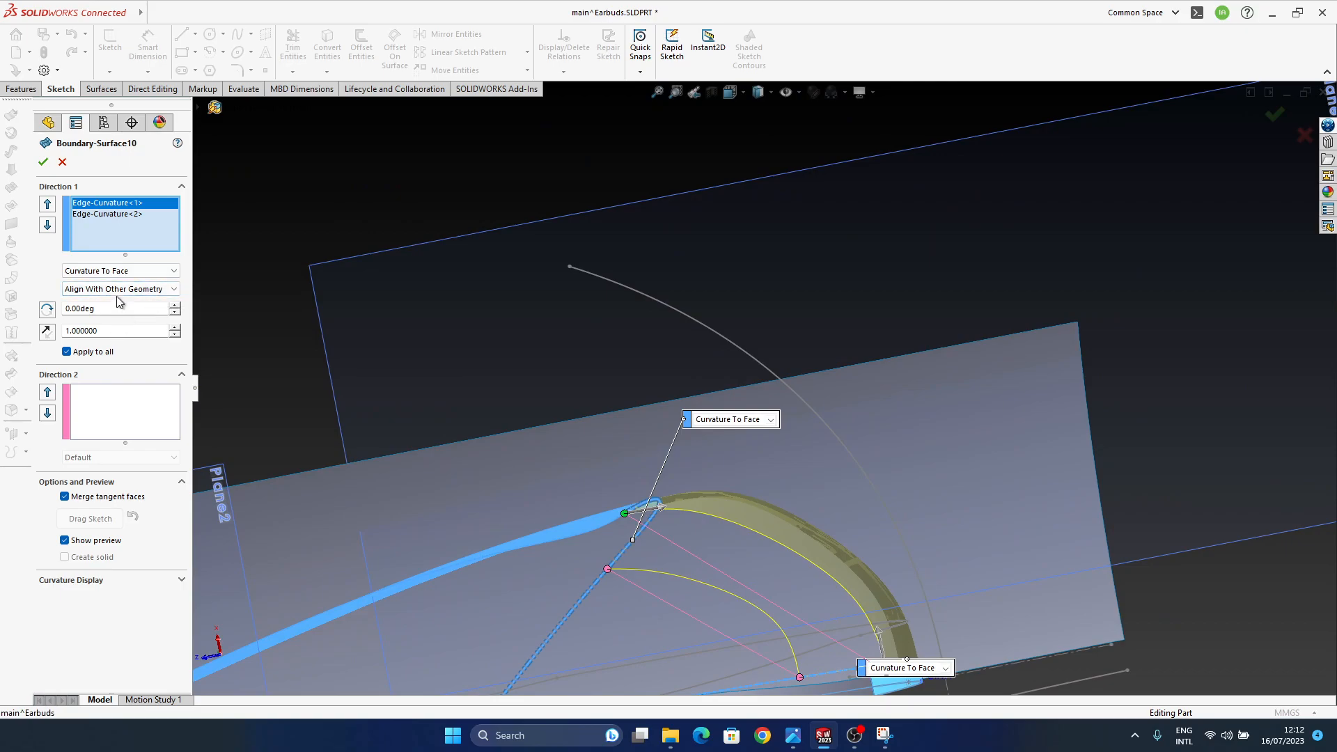
- Set Boundary-Surface10's Edge-Curvature<1> tangent length to 1.3 and slide its lower connector inward along the side surface's edge
ctrl+middle_drag(893, 666, 821, 494)
middle_drag(696, 409, 731, 413)
click(857, 442)
drag(857, 442, 857, 440)
mouse_move(737, 389)
middle_down()
mouse_move(722, 353)
mouse_move(737, 373)
mouse_move(735, 362)
middle_up()
drag(674, 309, 672, 311)
middle_drag(774, 424, 779, 546)
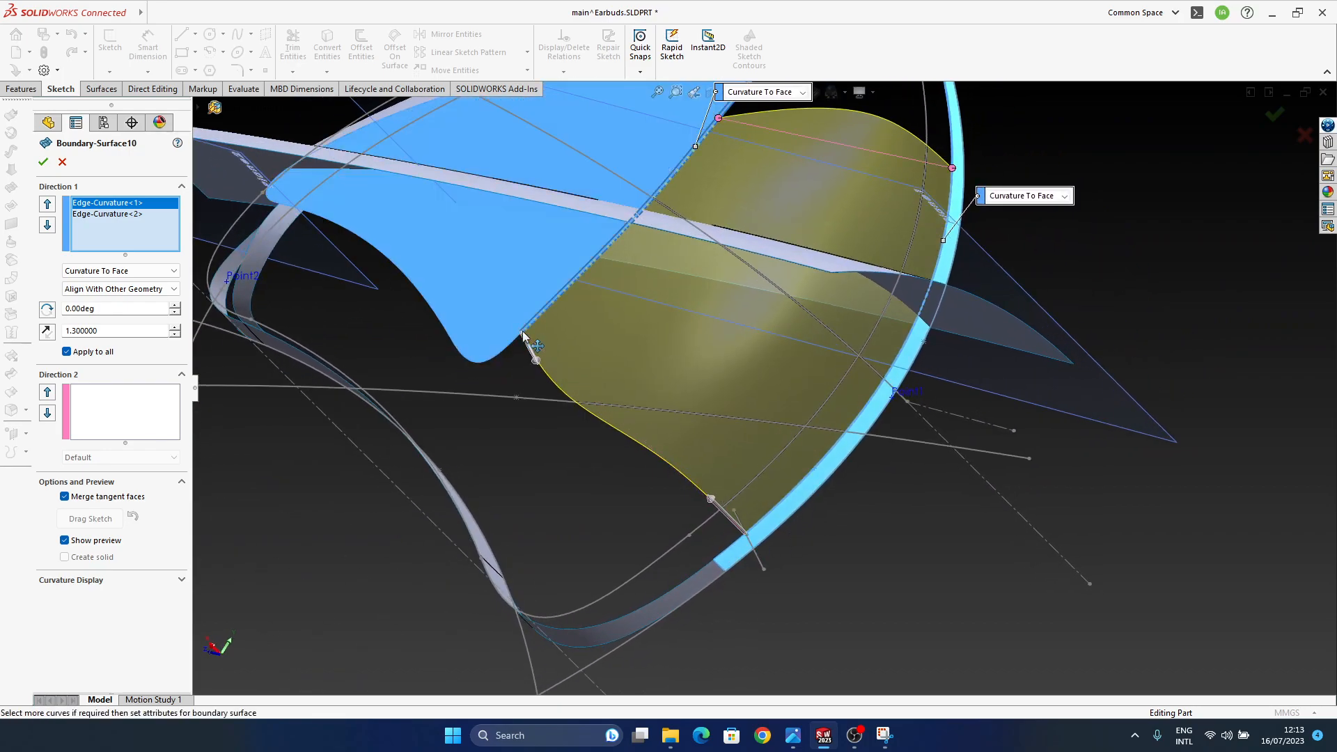
drag(544, 314, 555, 306)
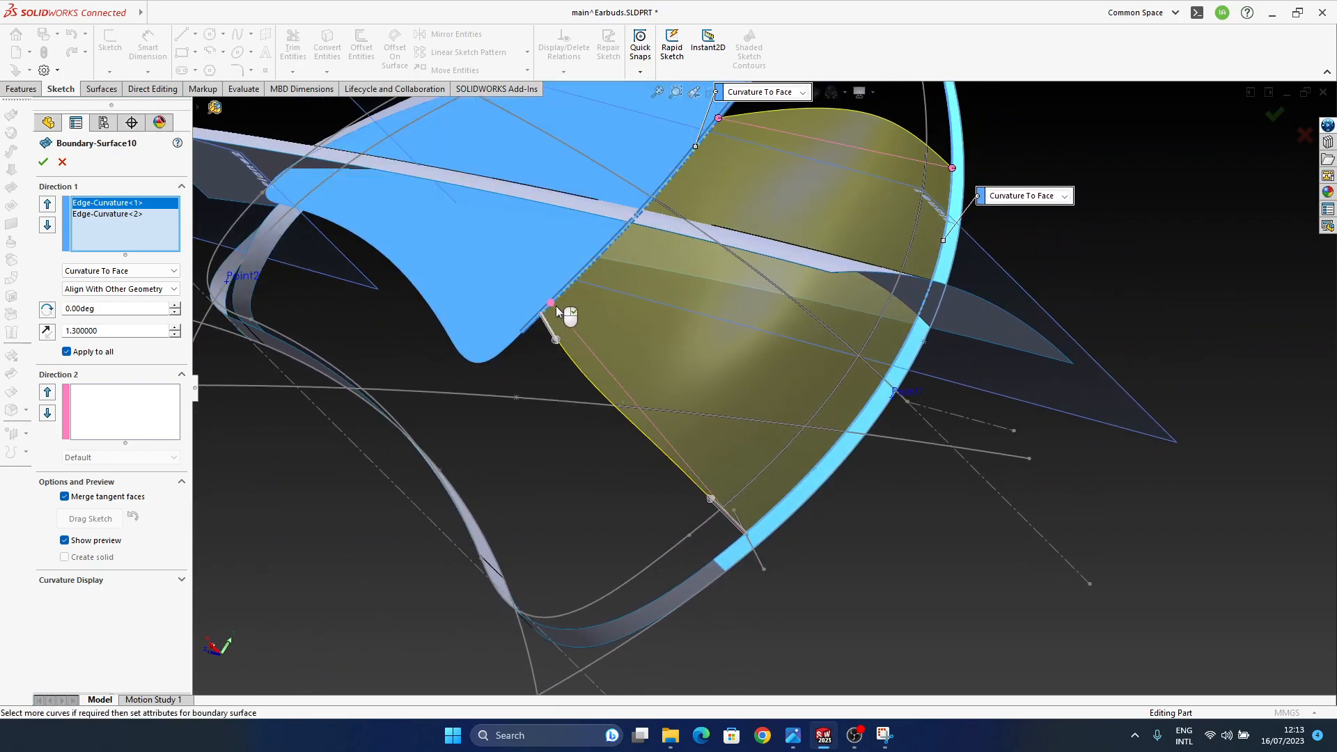
middle_drag(665, 346, 744, 345)
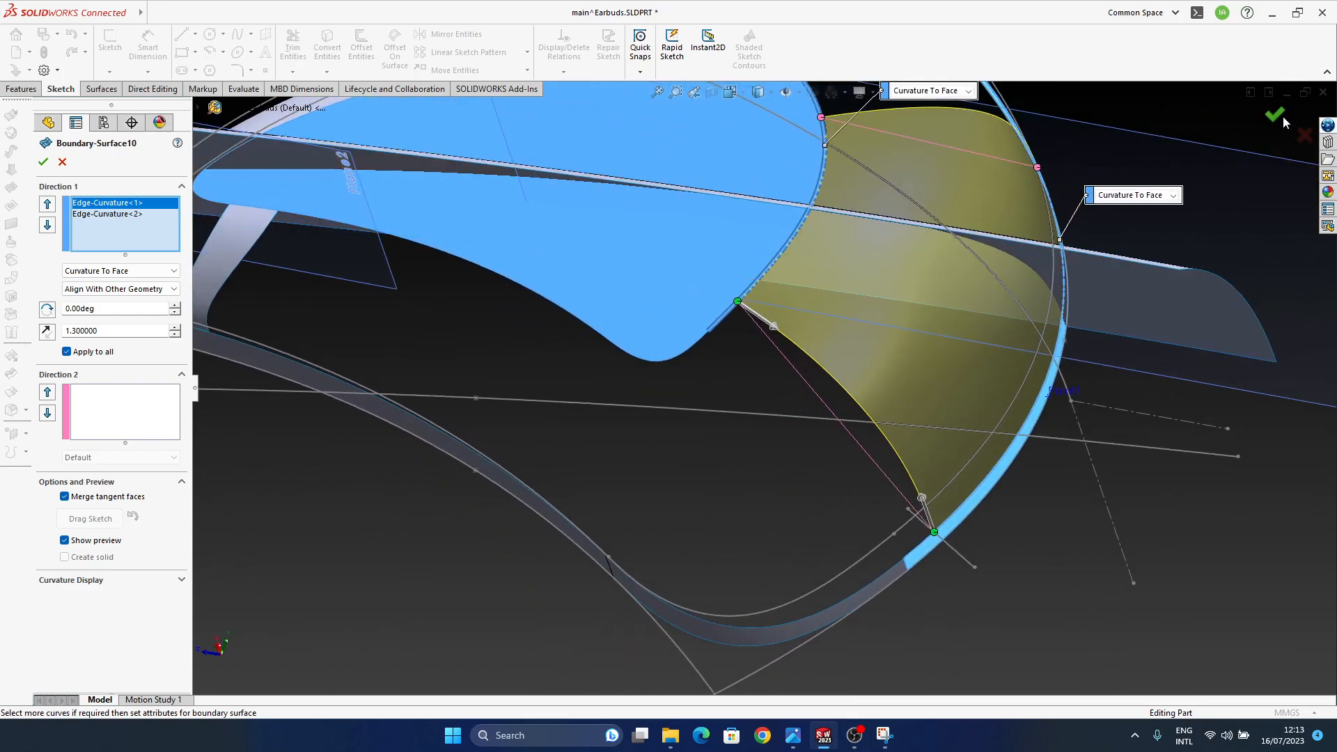
- Edit Boundary-Surface8 at the opposite end, setting its Edge-Curvature<2> tangent length to 1.35 with curvature to face
ctrl+middle_drag(661, 332, 630, 433)
mouse_move(666, 328)
middle_down()
mouse_move(621, 574)
mouse_move(770, 453)
mouse_move(741, 525)
mouse_move(749, 554)
mouse_move(749, 383)
mouse_move(870, 482)
mouse_move(892, 436)
mouse_move(879, 481)
mouse_move(816, 500)
middle_up()
middle_drag(820, 502, 934, 346)
middle_drag(815, 459, 618, 385)
scroll(588, 334, down, 4)
ctrl+middle_drag(737, 459, 696, 322)
click(563, 403)
click(603, 363)
middle_drag(725, 508, 615, 586)
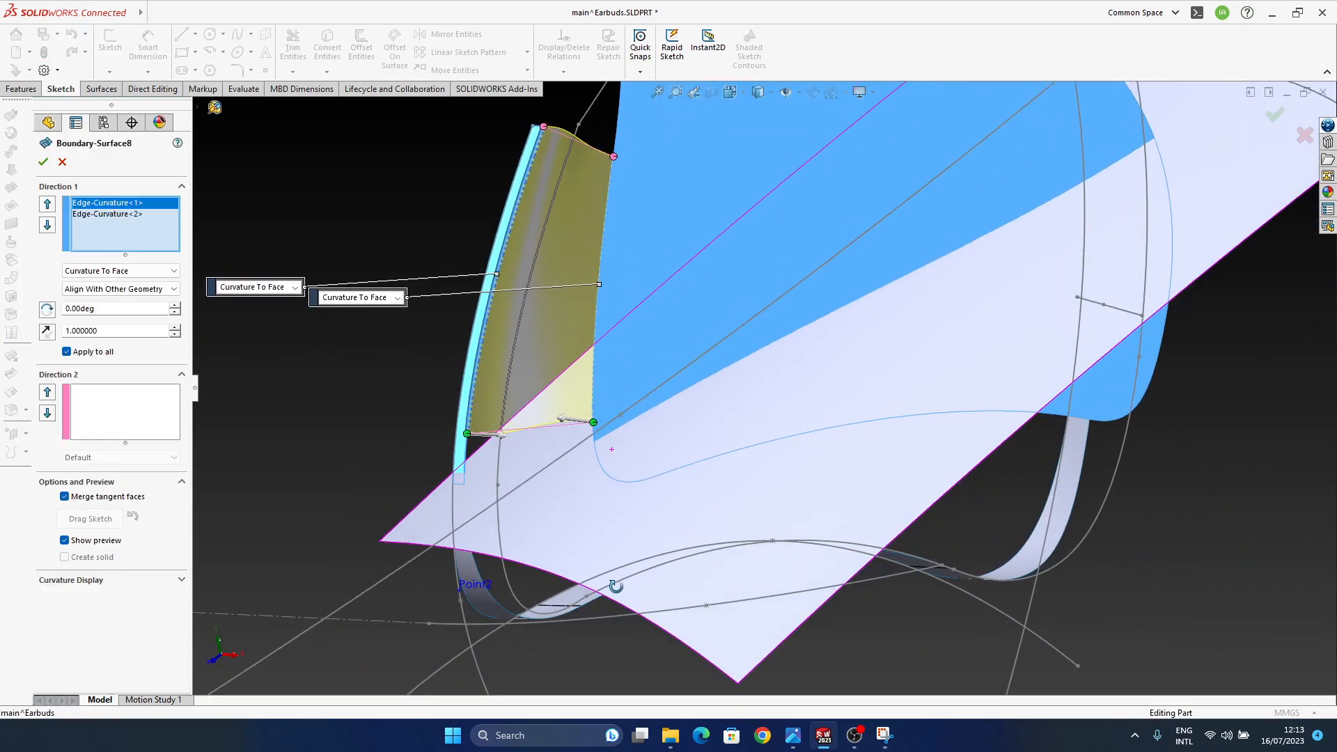
scroll(515, 454, down, 2)
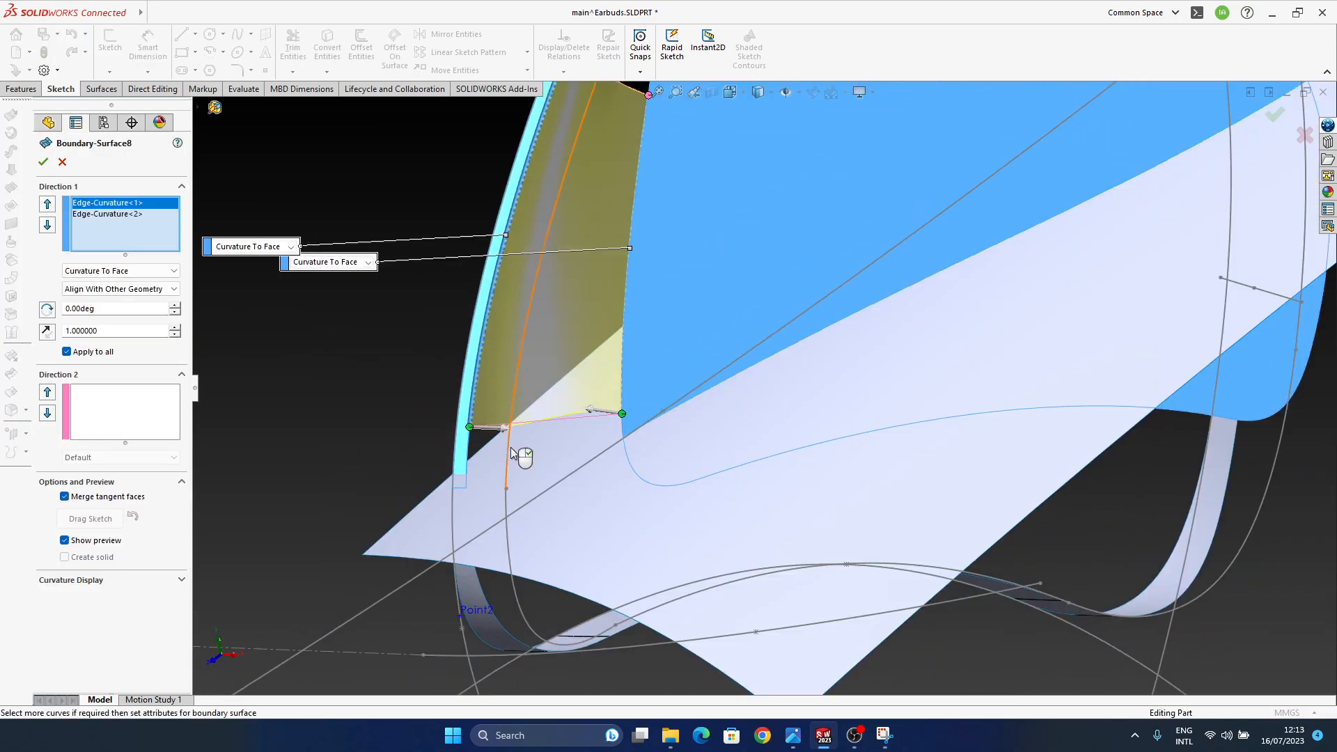
middle_drag(476, 410, 594, 431)
drag(642, 415, 637, 411)
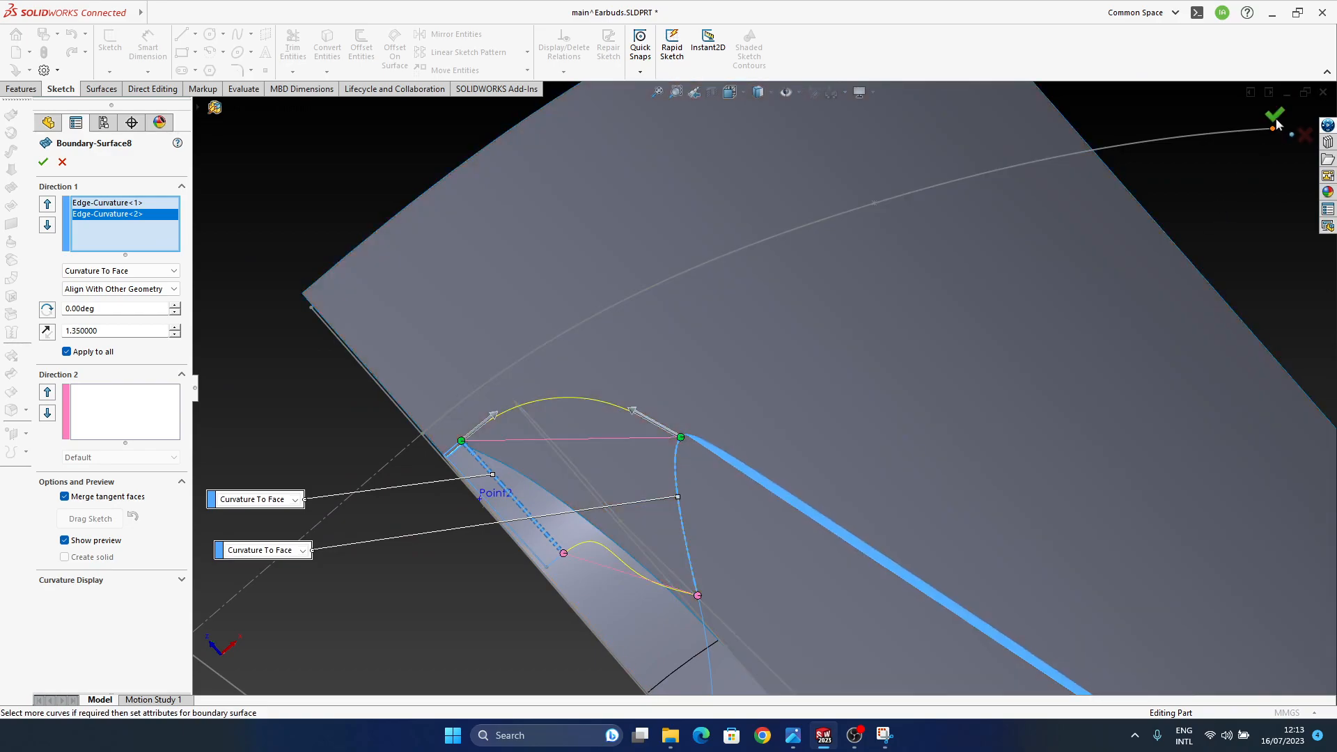
click(1275, 119)
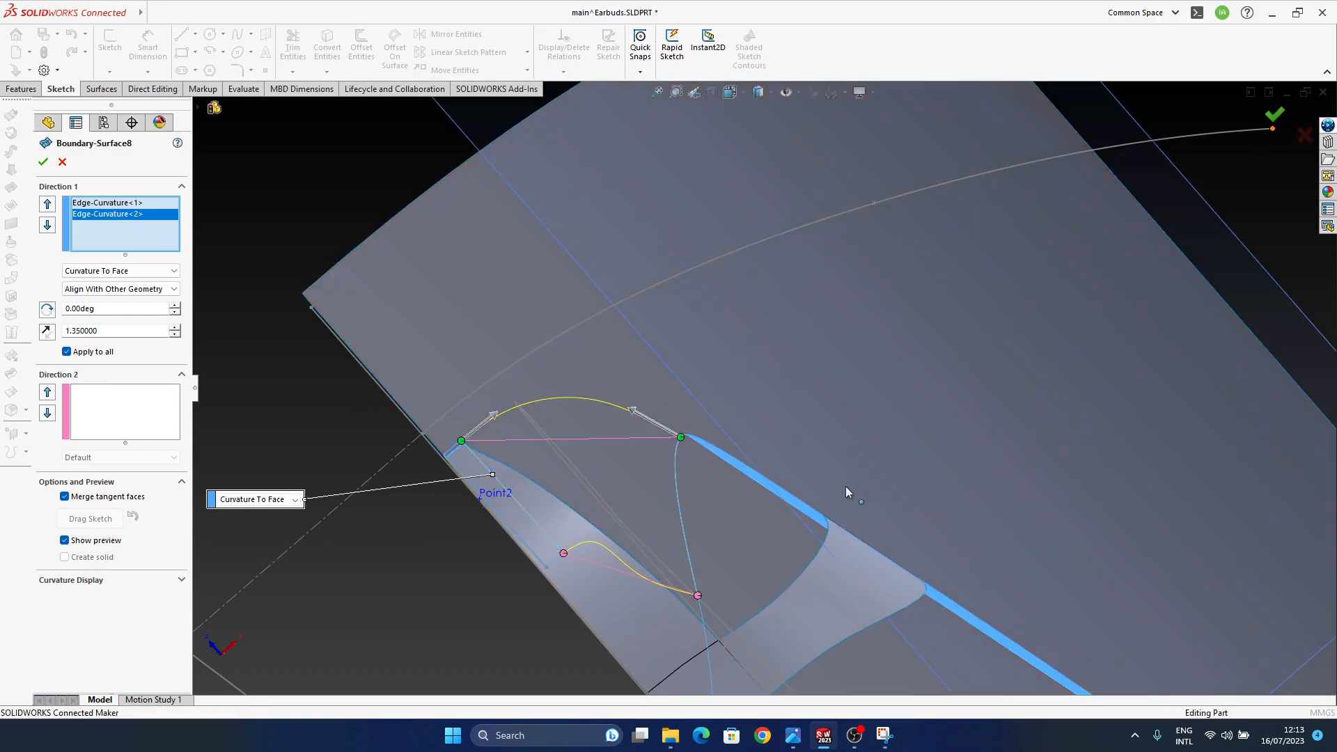
- Open Boundary-Surface9, the narrow strip joining the side surface to the lower band, for editing
middle_drag(655, 381, 692, 456)
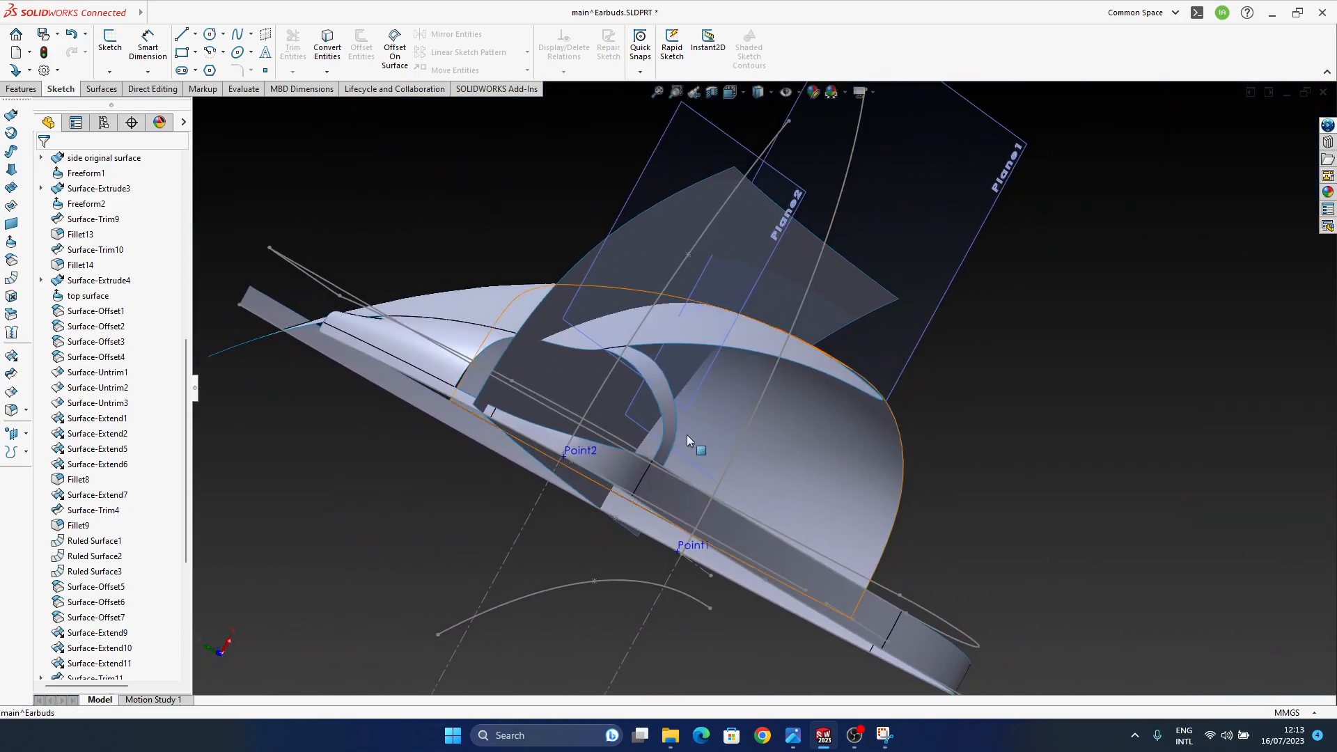
middle_drag(707, 345, 465, 432)
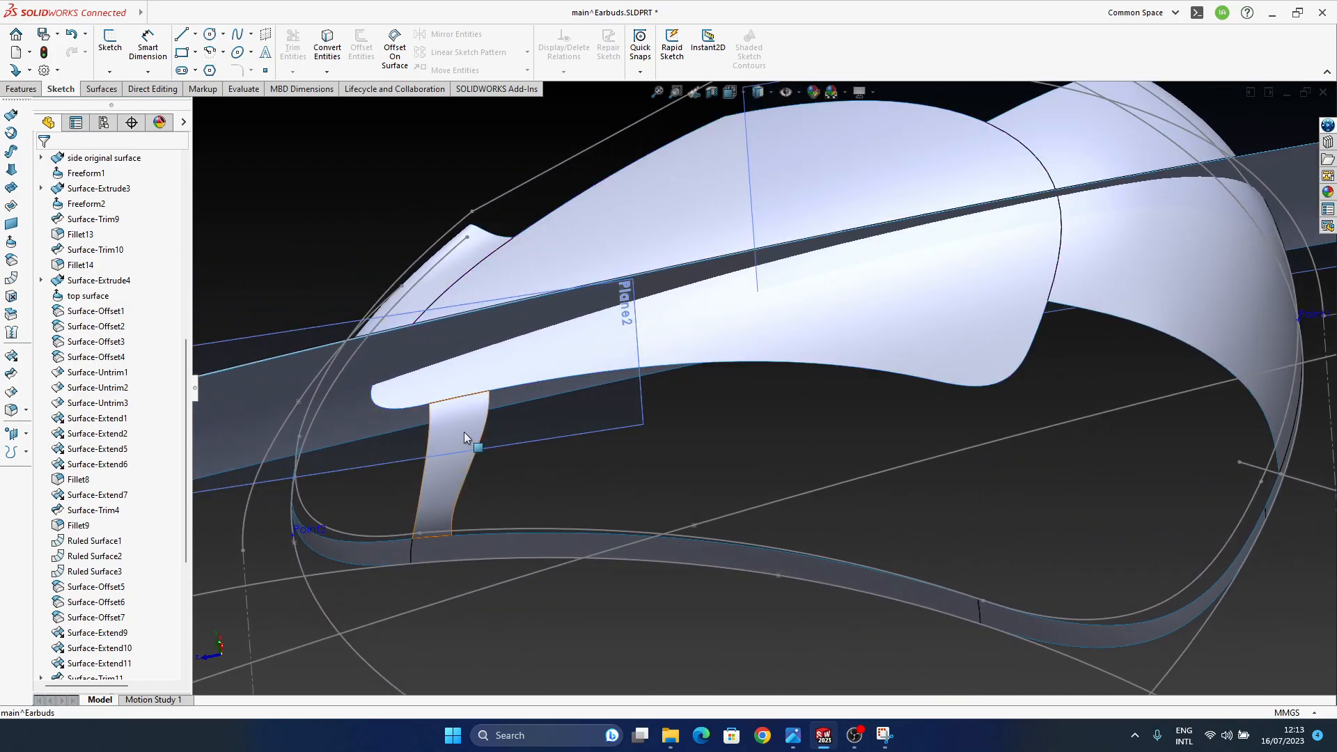
click(922, 378)
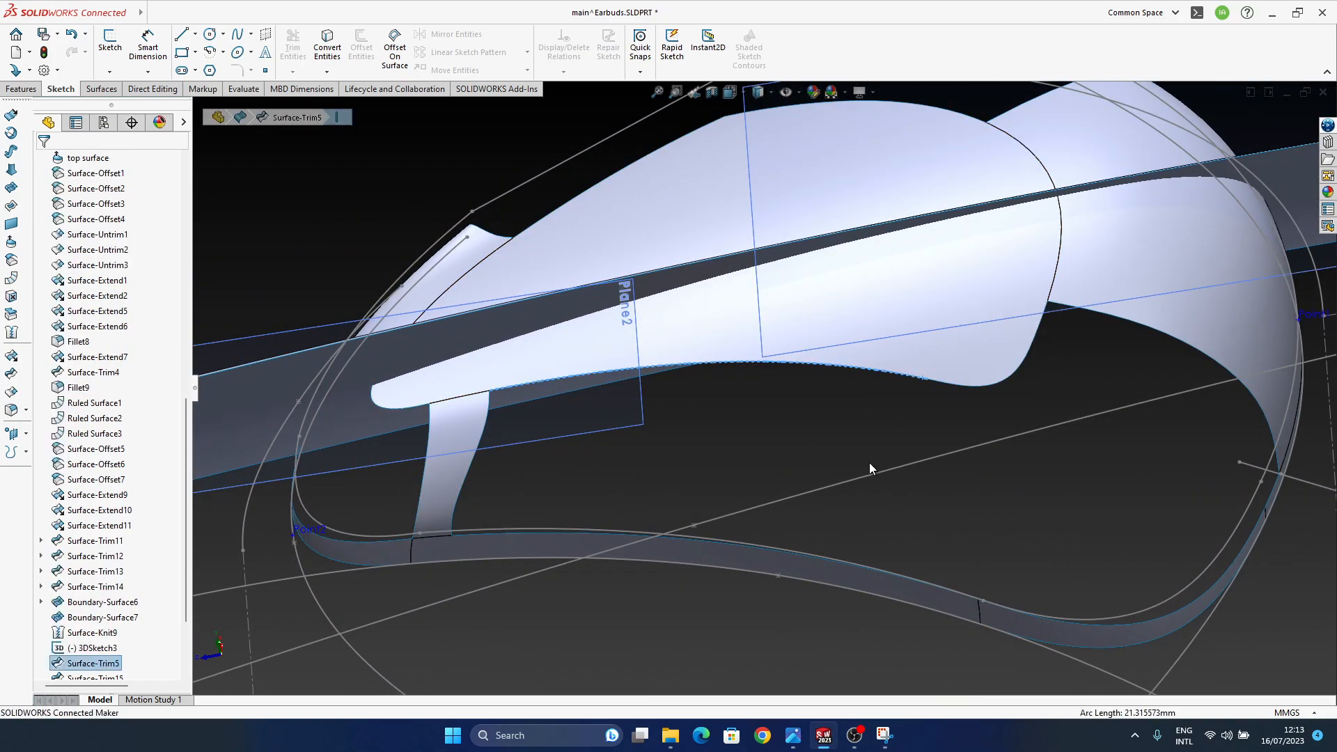
click(586, 536)
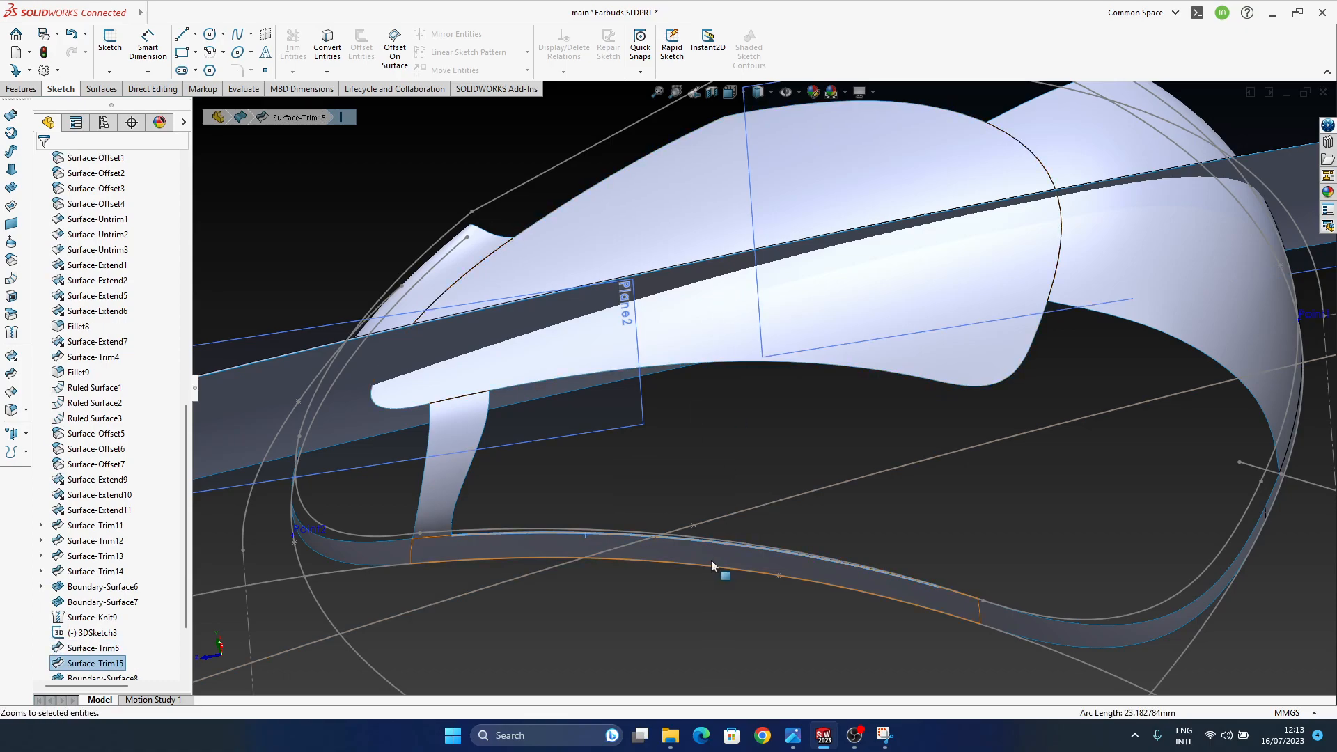
click(449, 499)
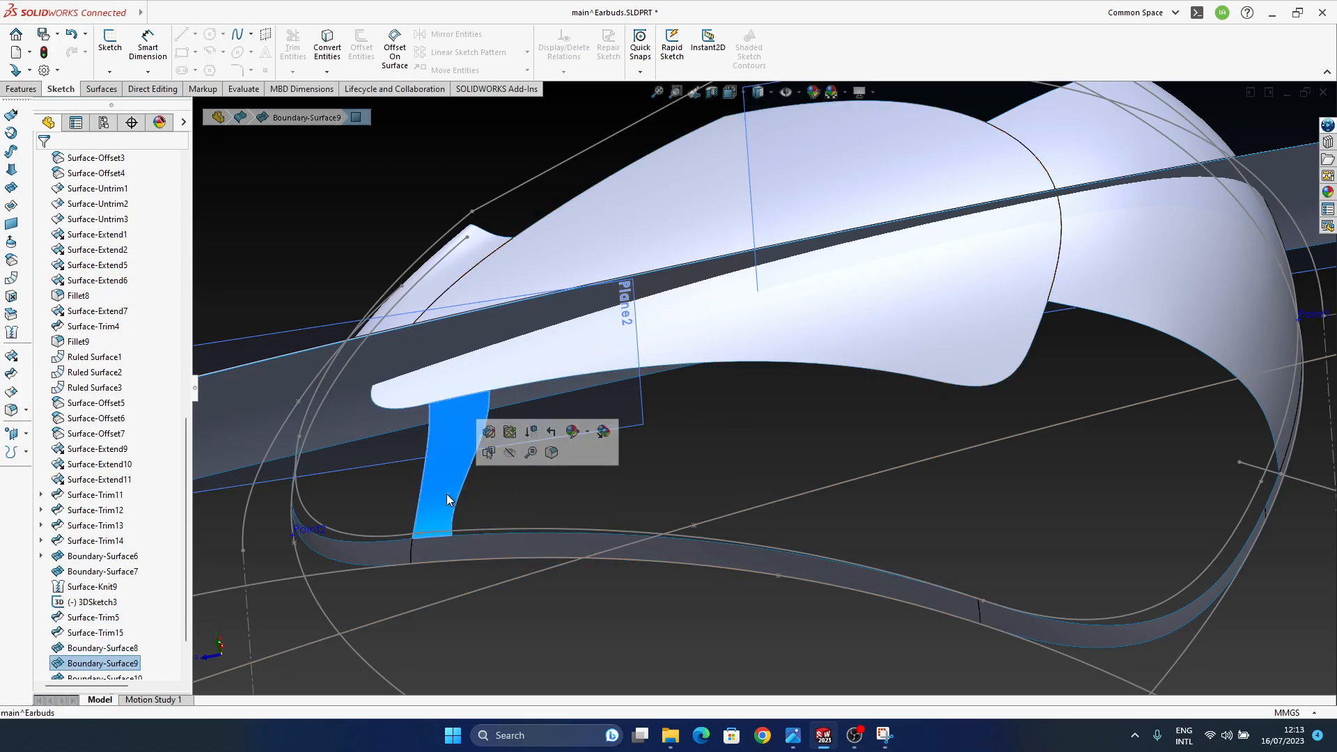
click(489, 432)
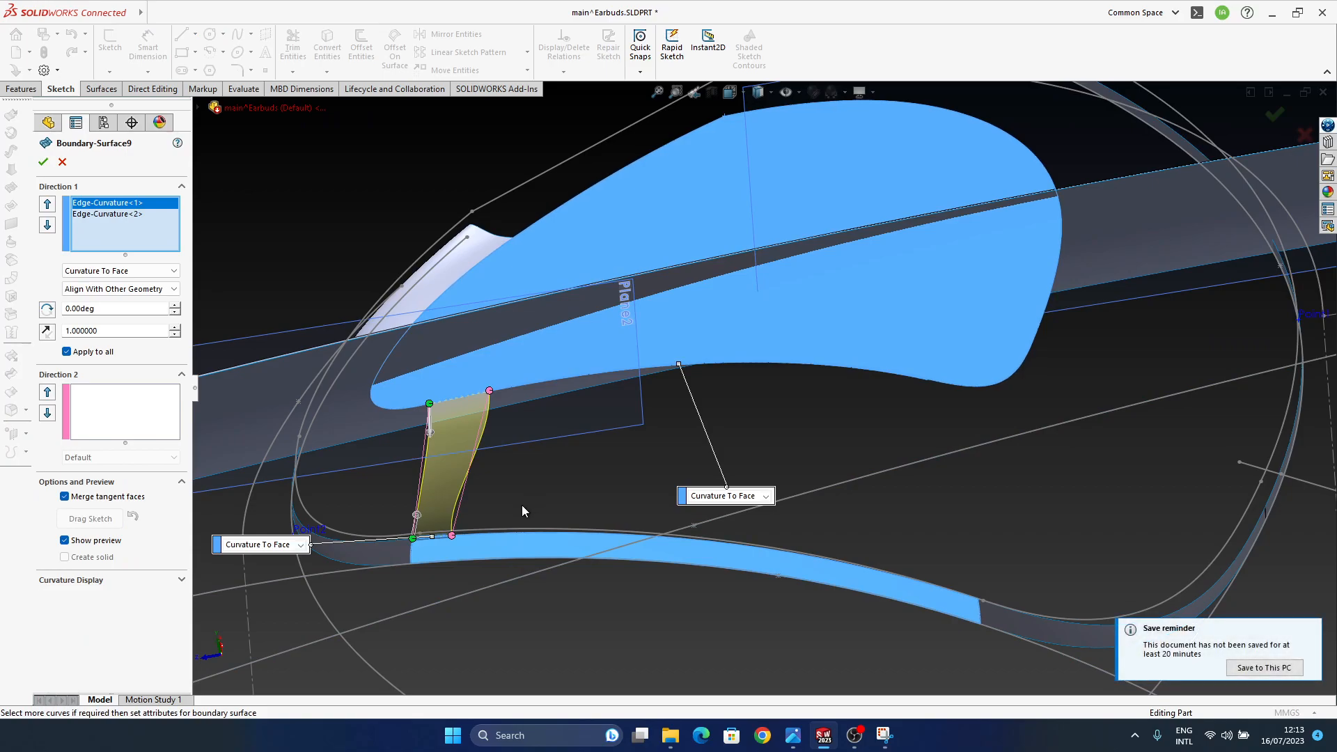
- Save the main part despite its rebuild errors
click(1258, 669)
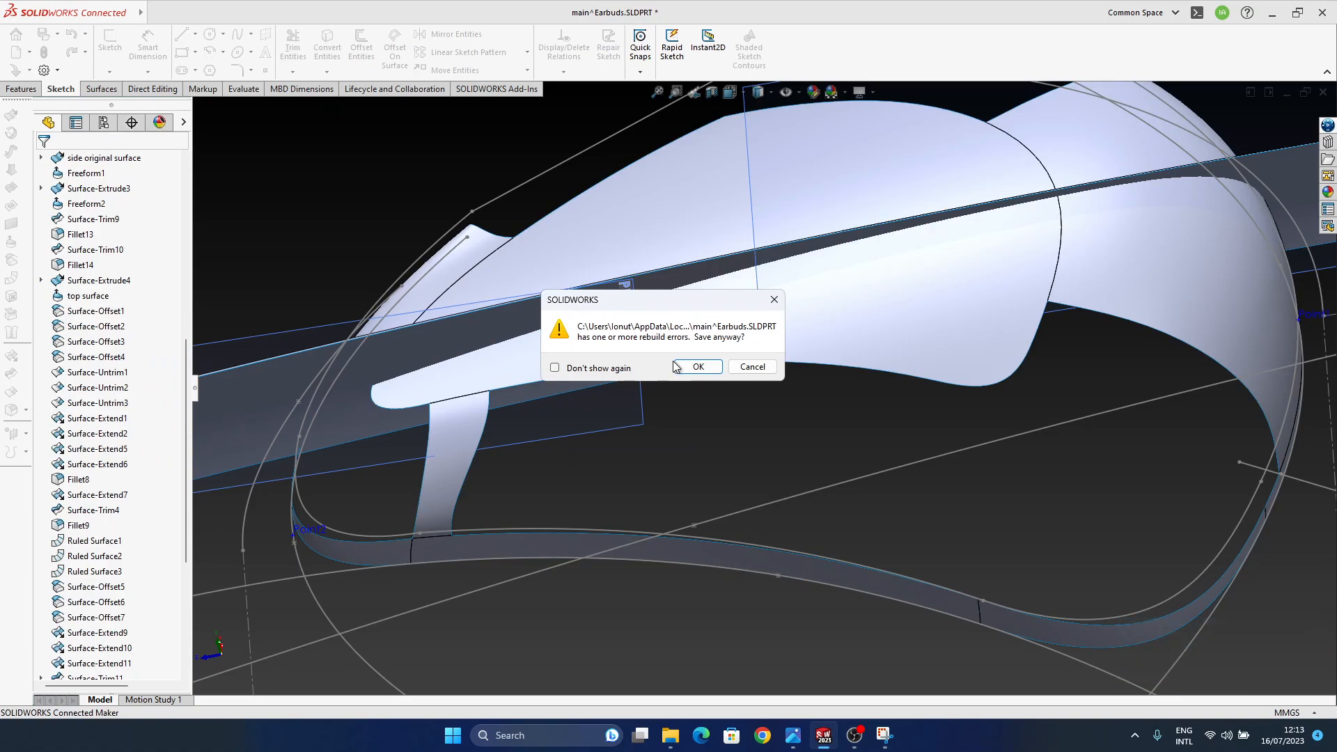
click(697, 367)
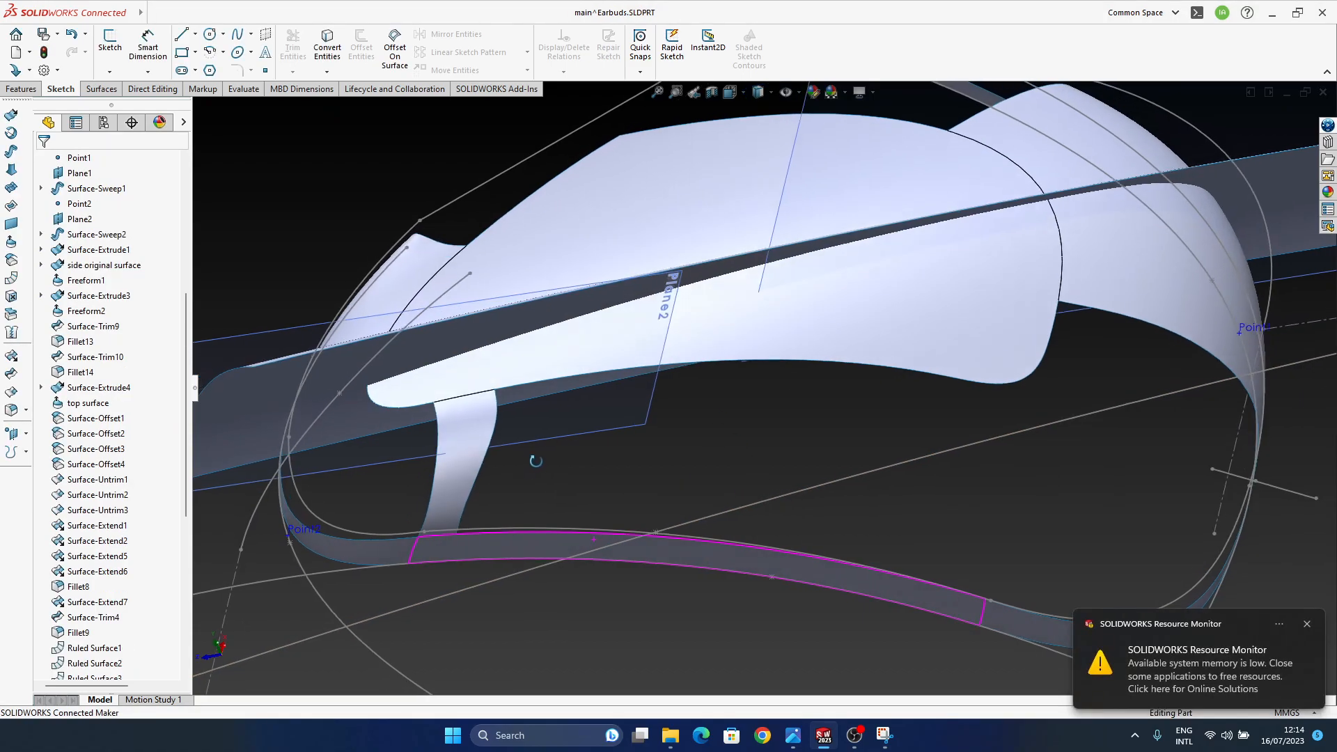
ctrl+middle_drag(550, 497, 610, 466)
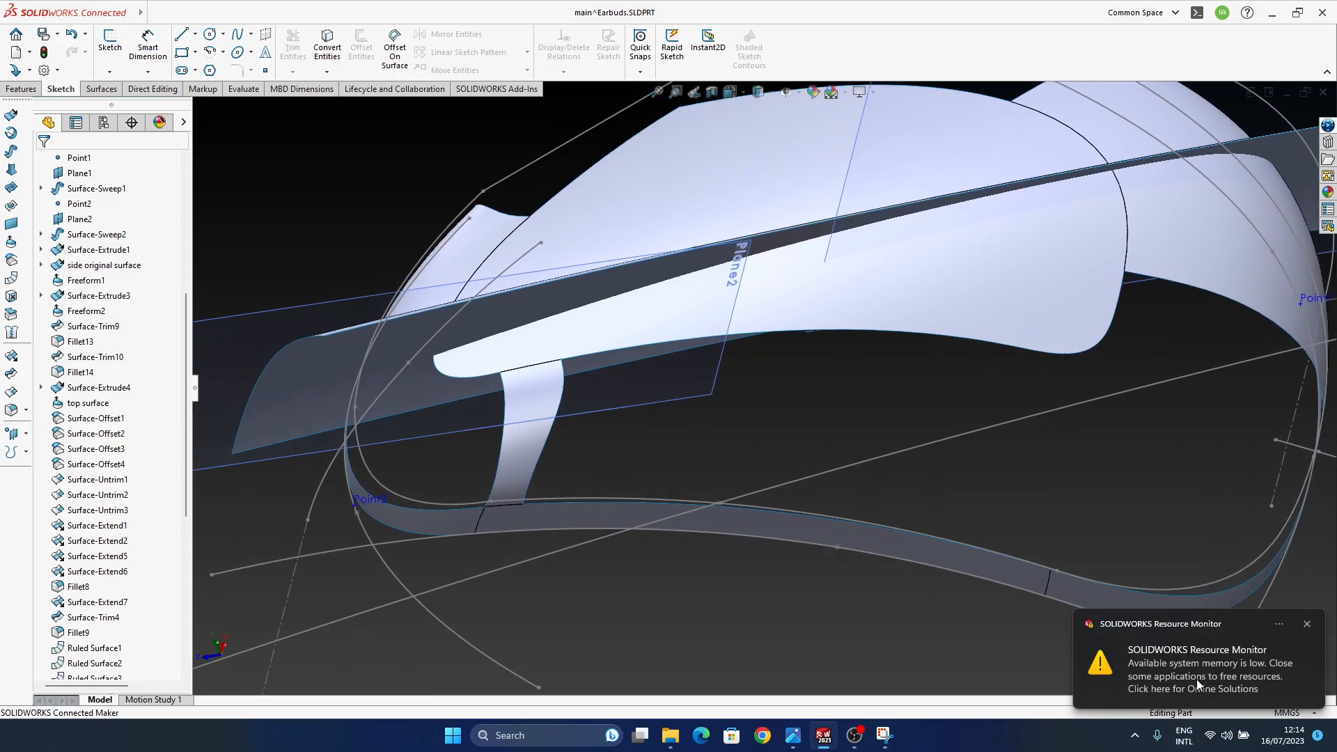
middle_drag(740, 528, 620, 439)
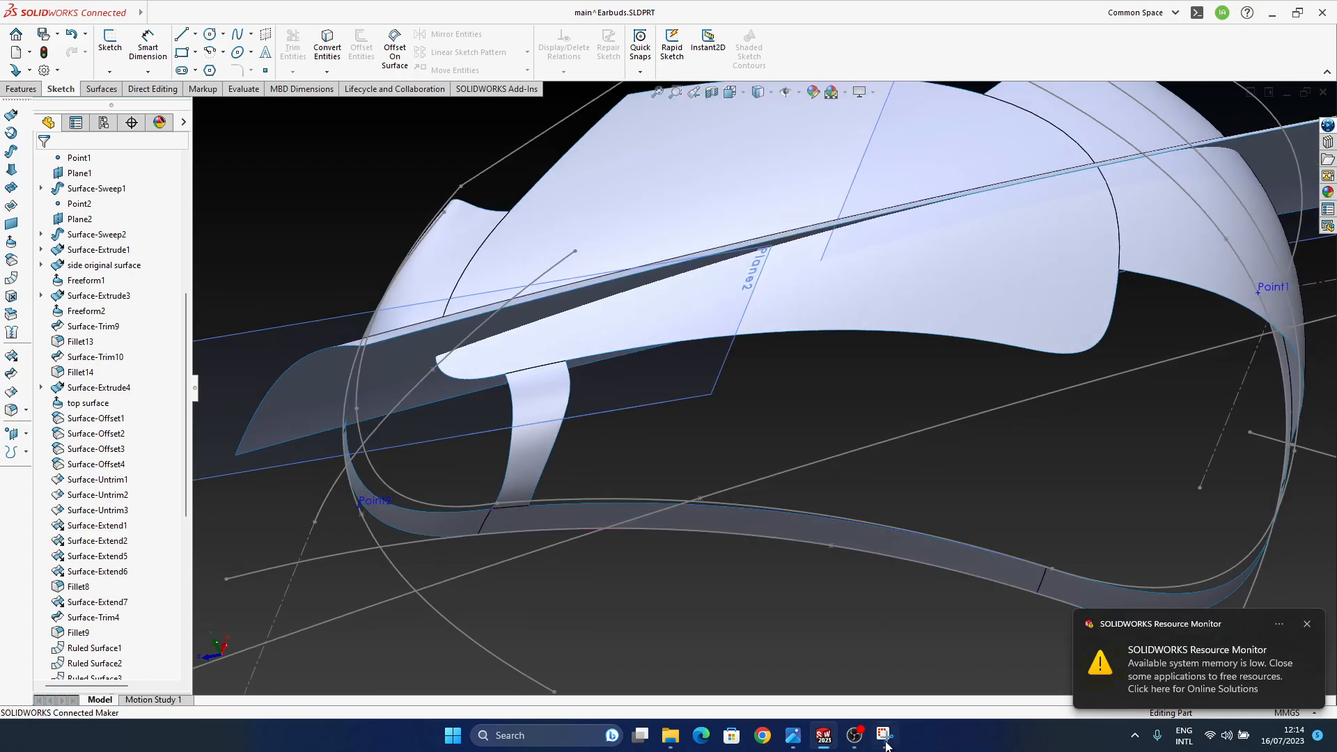
- Switch to Task Manager, check the computer's performance figures and minimize it to return to the part
click(856, 739)
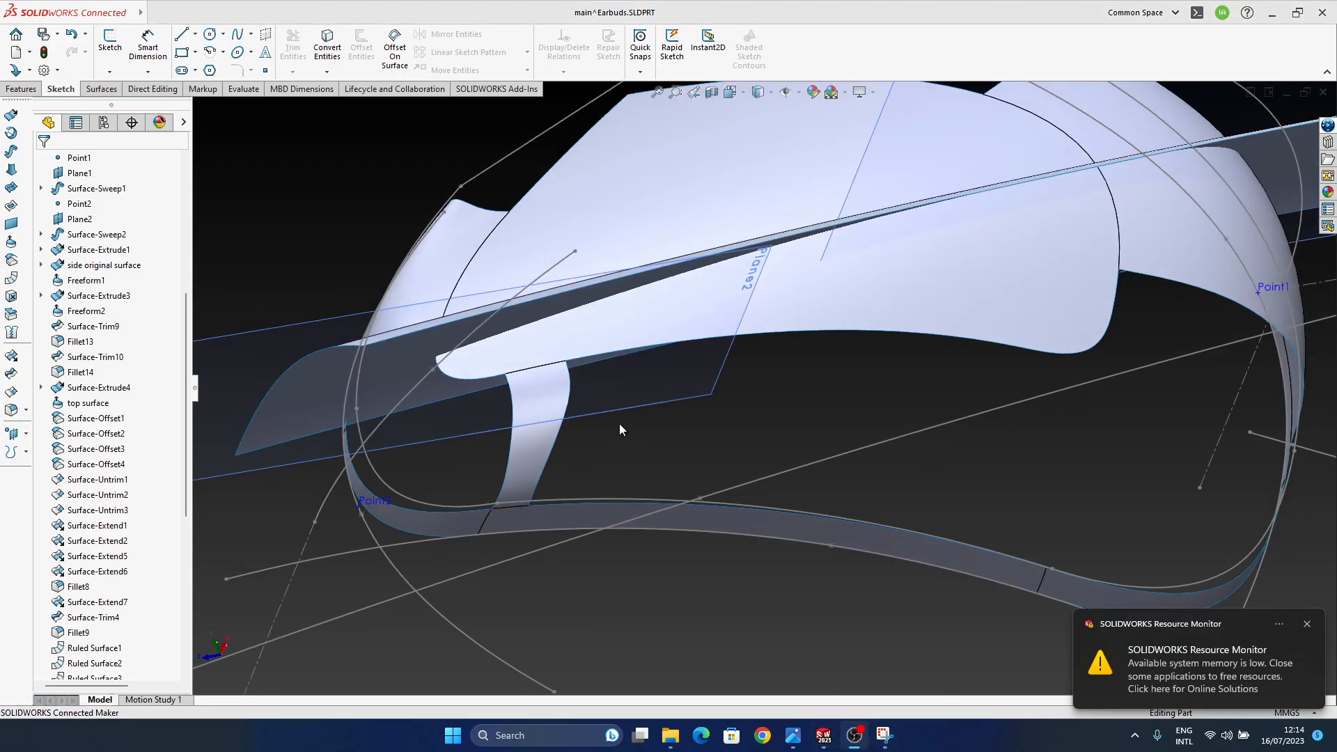
click(918, 103)
ctrl+middle_drag(681, 410, 730, 436)
scroll(605, 473, down, 2)
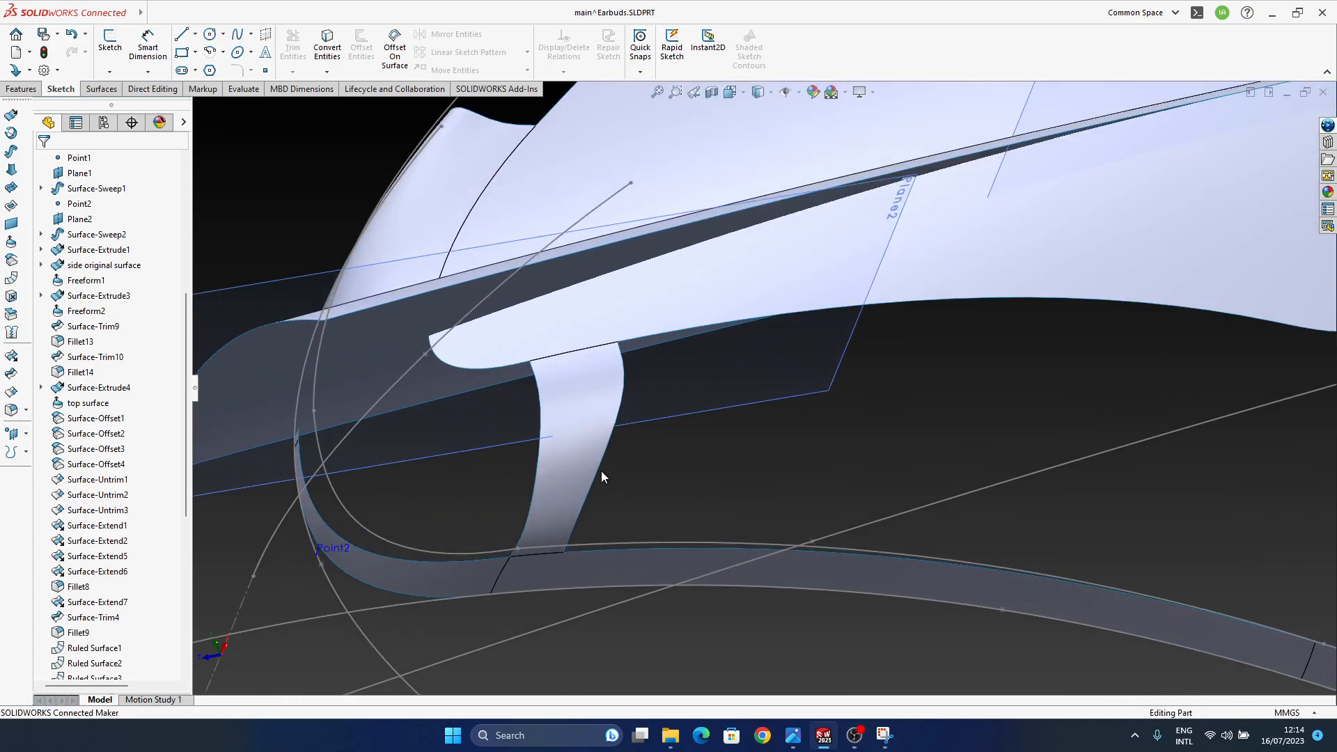
ctrl+middle_drag(603, 474, 690, 518)
right_click(1002, 735)
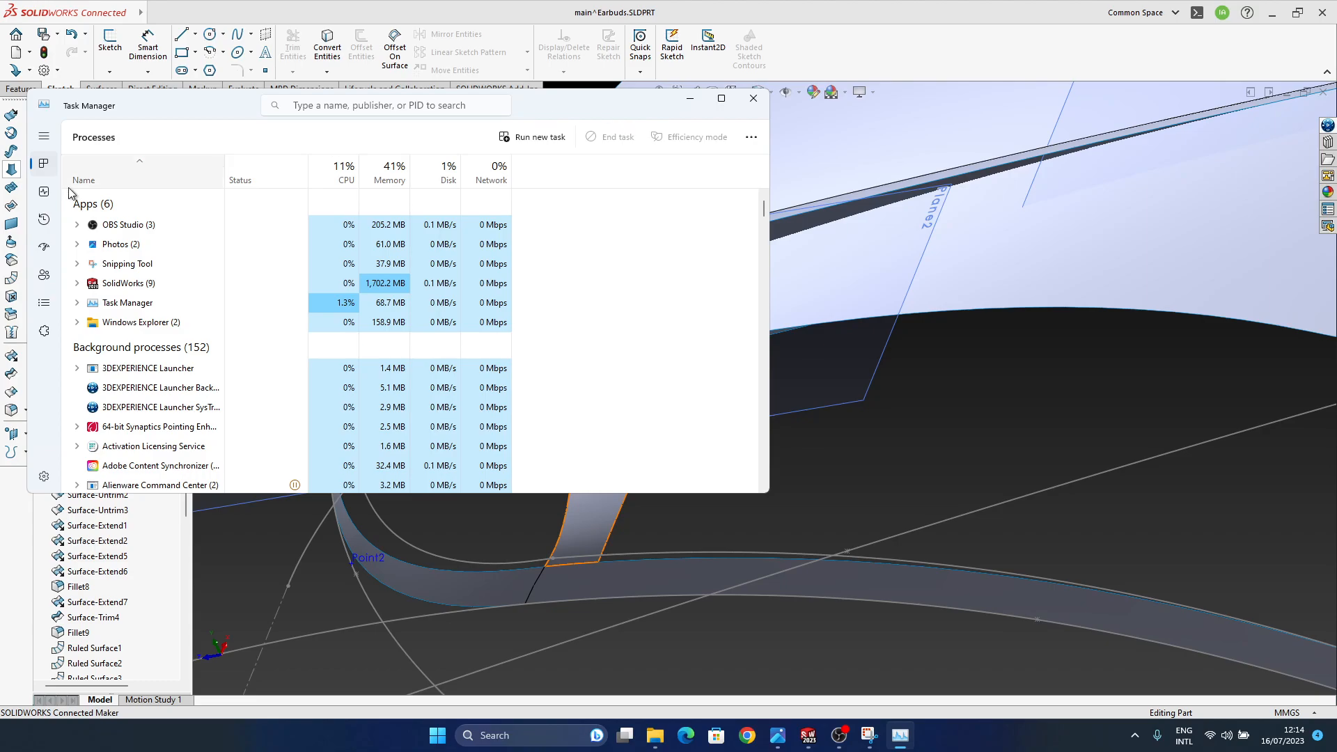
click(44, 191)
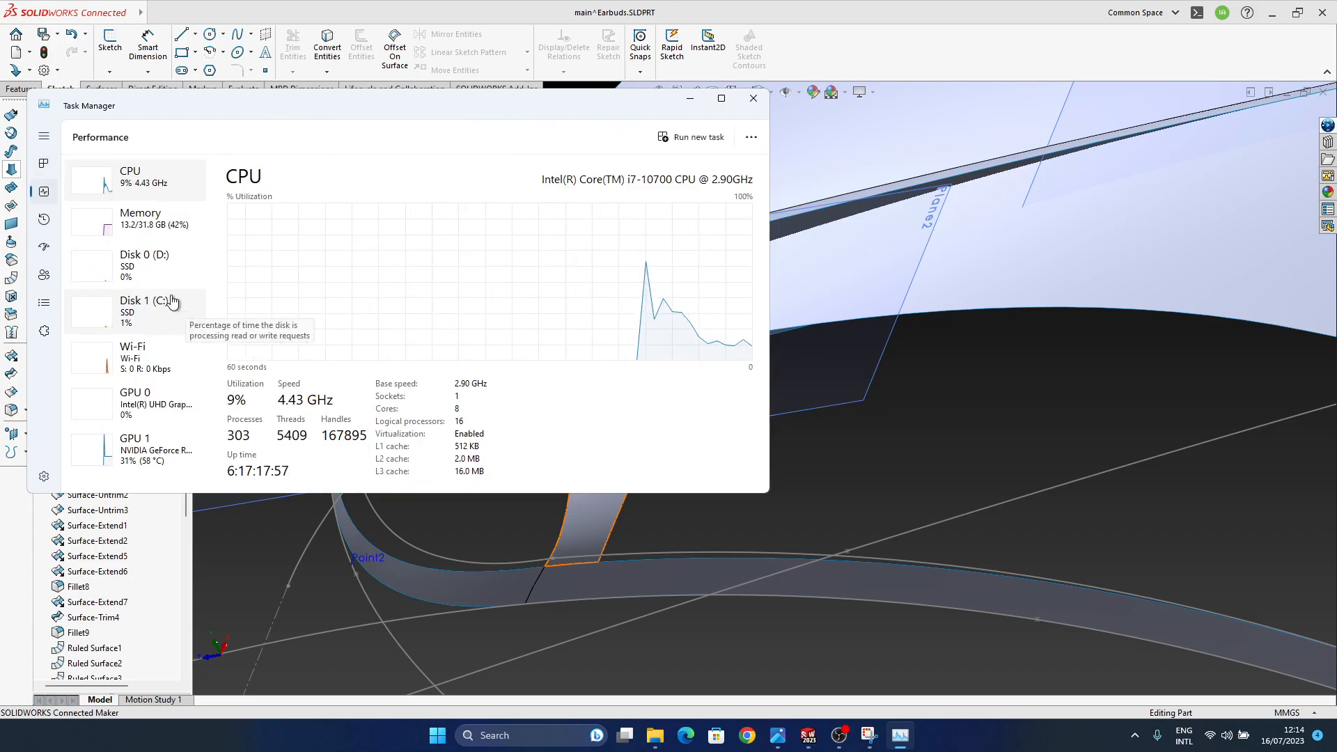
click(690, 98)
- Highlight Boundary-Surface9, Boundary-Surface10, Surface-Knit6 and Surface-Fill1 together and examine where they lie on the shell
middle_drag(567, 446, 773, 484)
ctrl+middle_drag(690, 523, 660, 482)
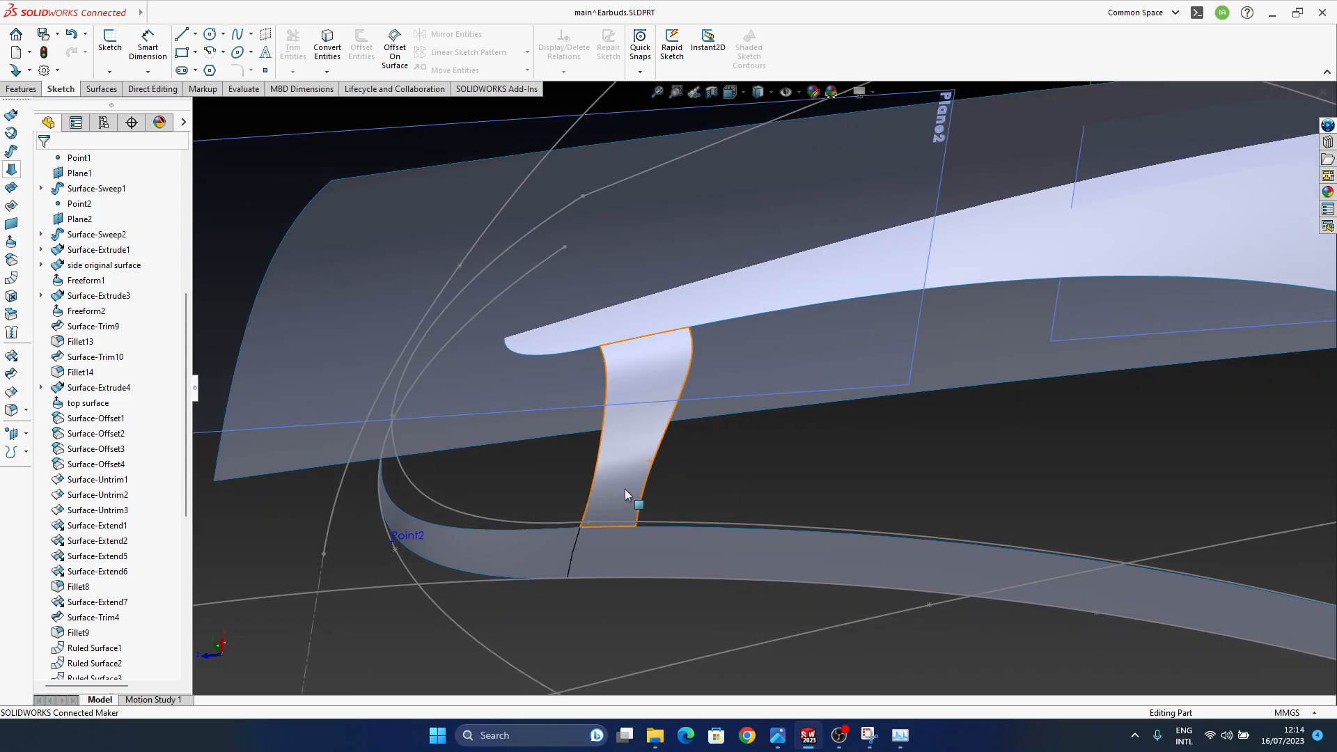
ctrl+middle_drag(685, 436, 637, 435)
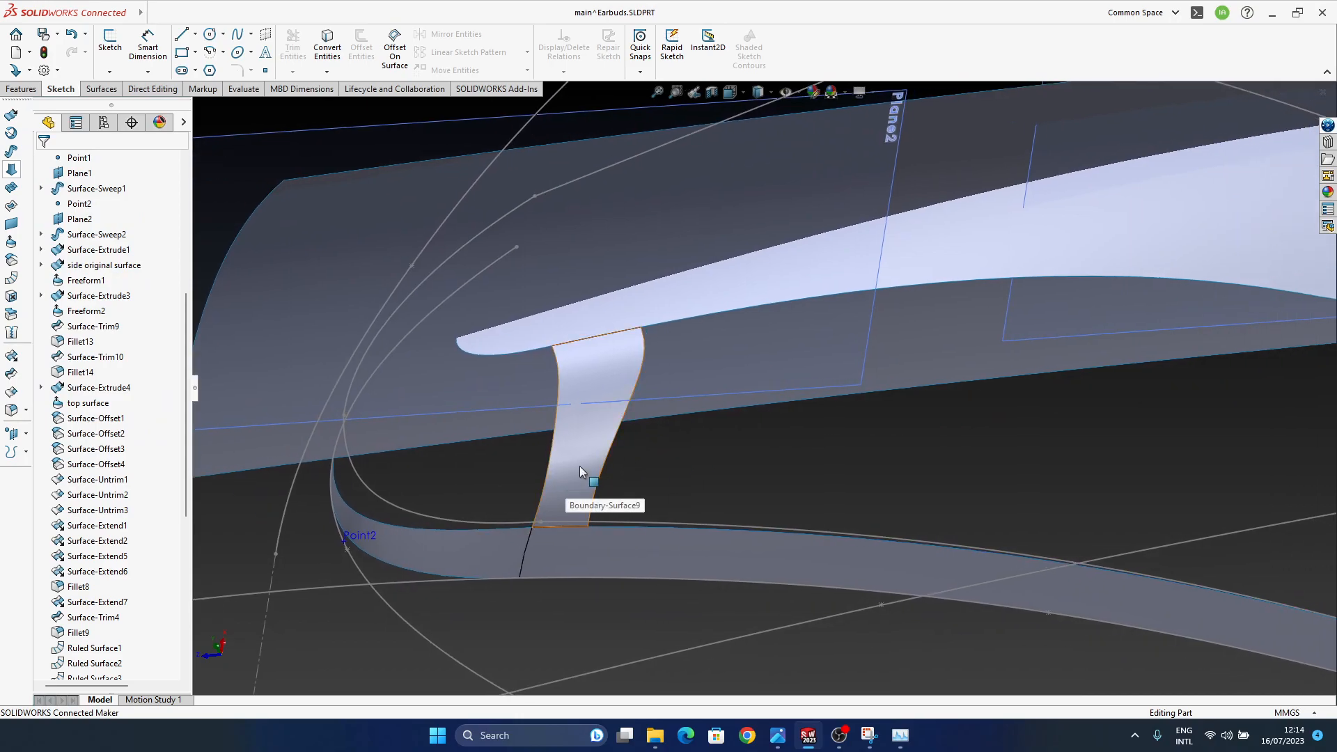
click(586, 461)
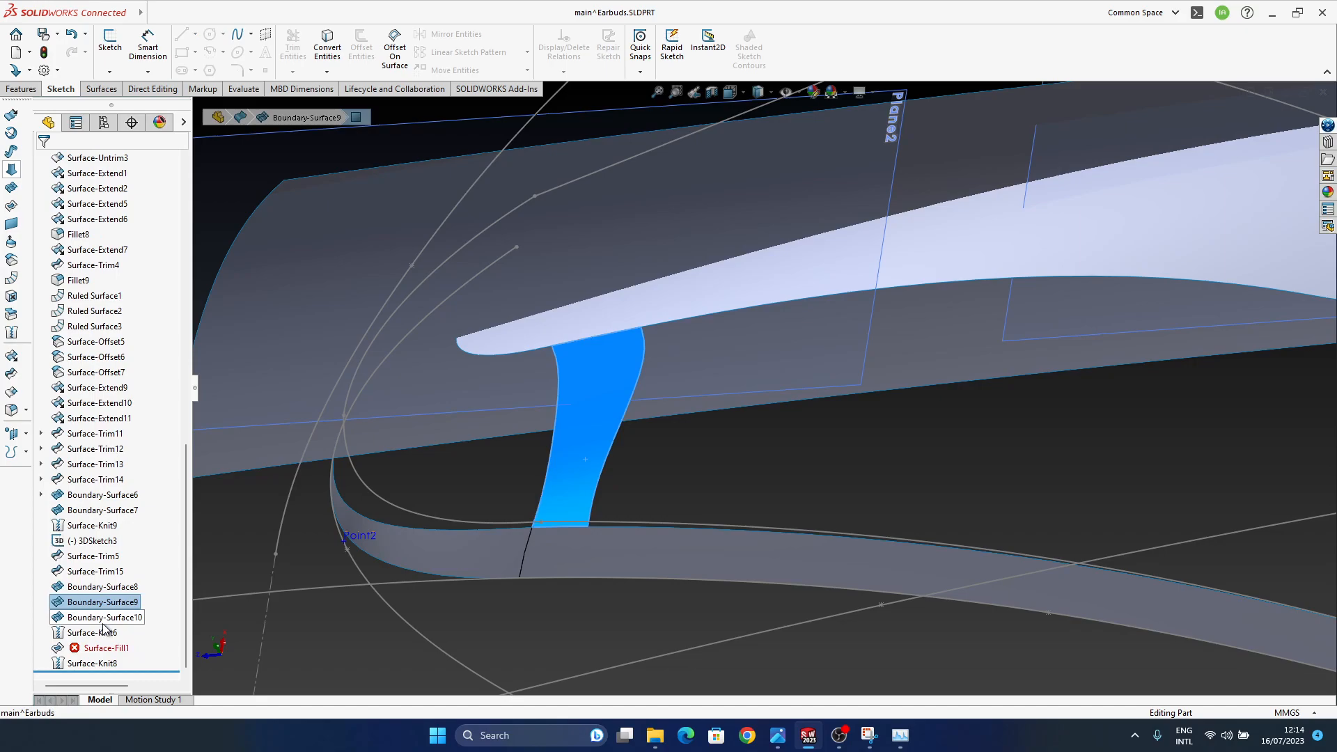
ctrl+click(102, 655)
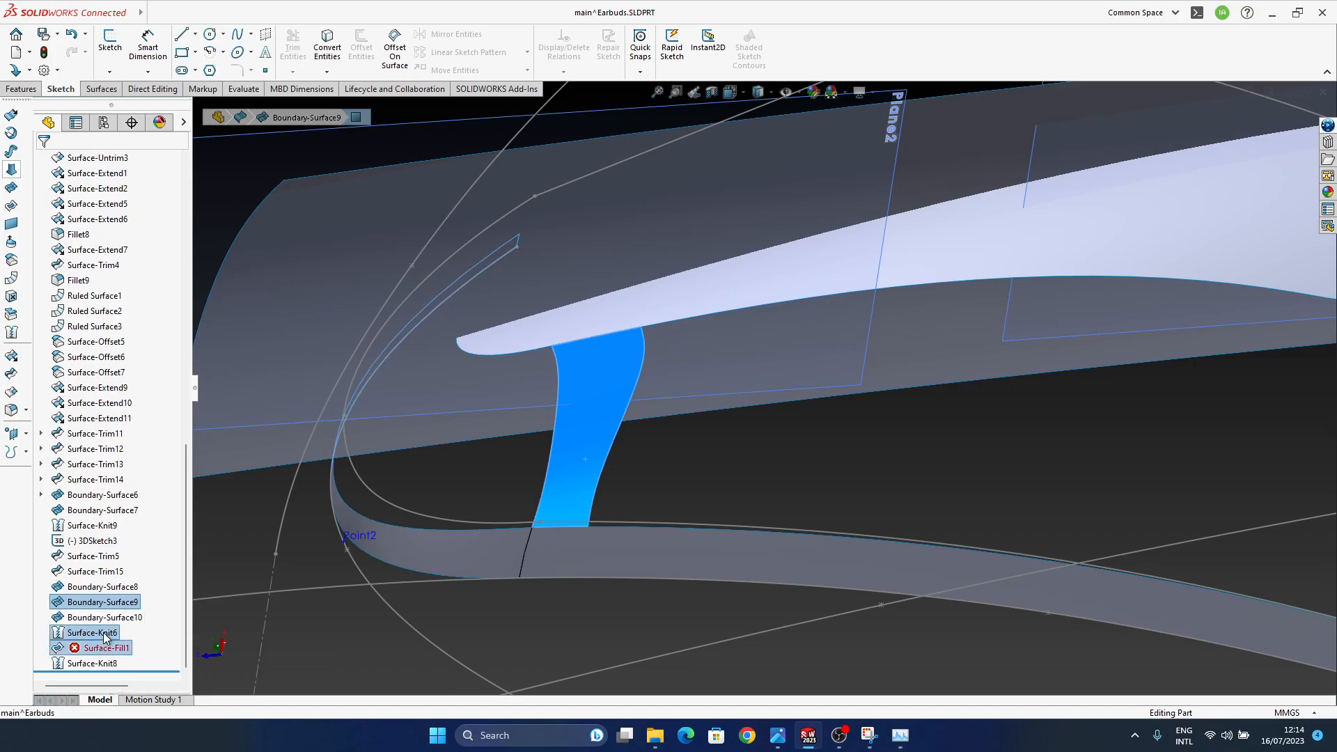
middle_drag(423, 579, 616, 393)
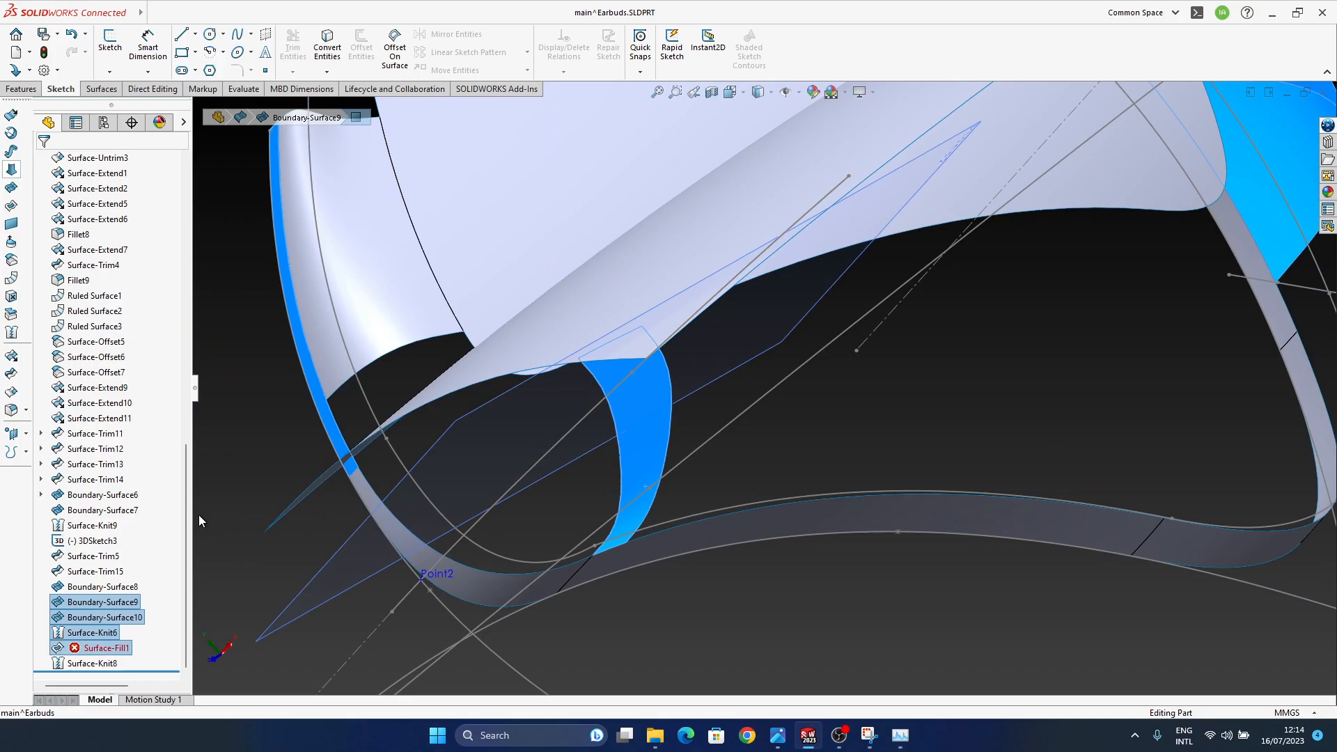
middle_drag(339, 583, 963, 661)
click(947, 653)
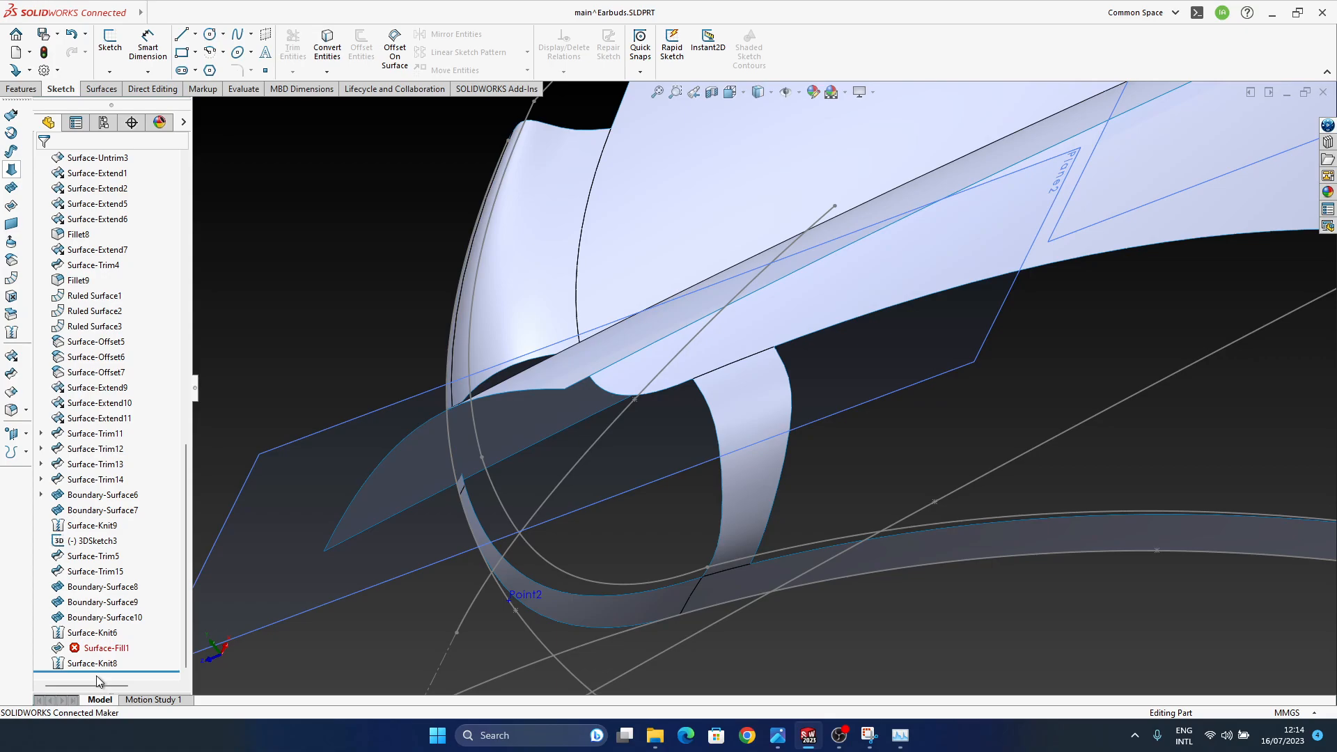
- Roll the feature history back to just after Boundary-Surface10
drag(117, 641, 117, 590)
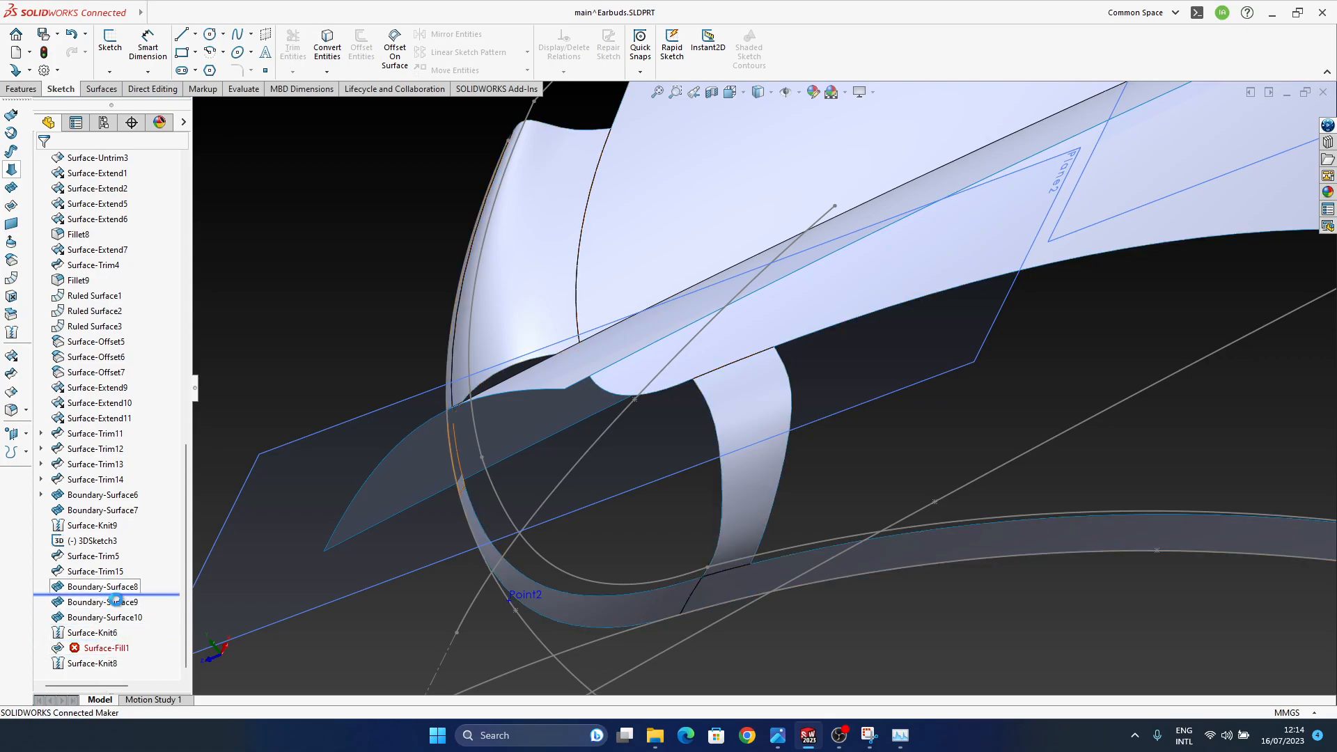
scroll(731, 391, up, 5)
middle_drag(891, 365, 326, 562)
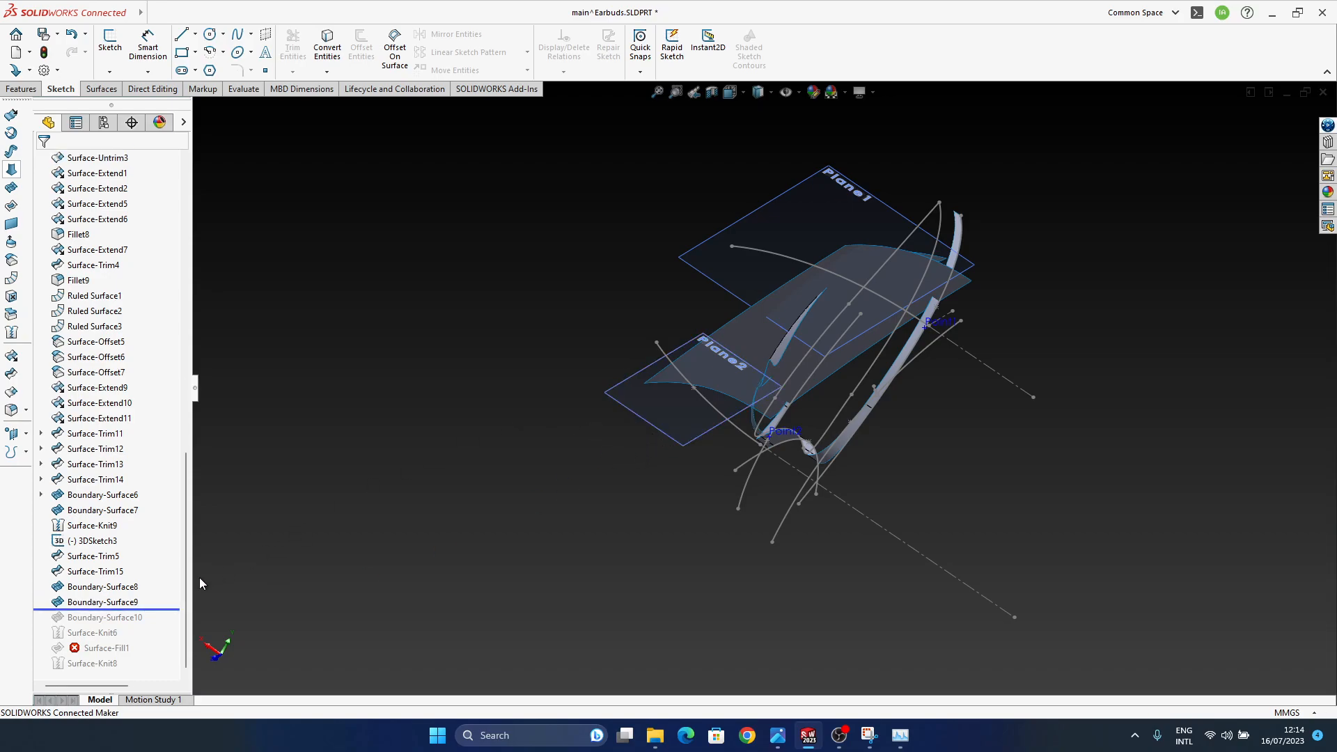
drag(144, 619, 143, 620)
- Delete Boundary-Surface9 together with its dependent features Surface-Knit6 and Surface-Fill1
middle_drag(738, 380, 361, 529)
click(102, 603)
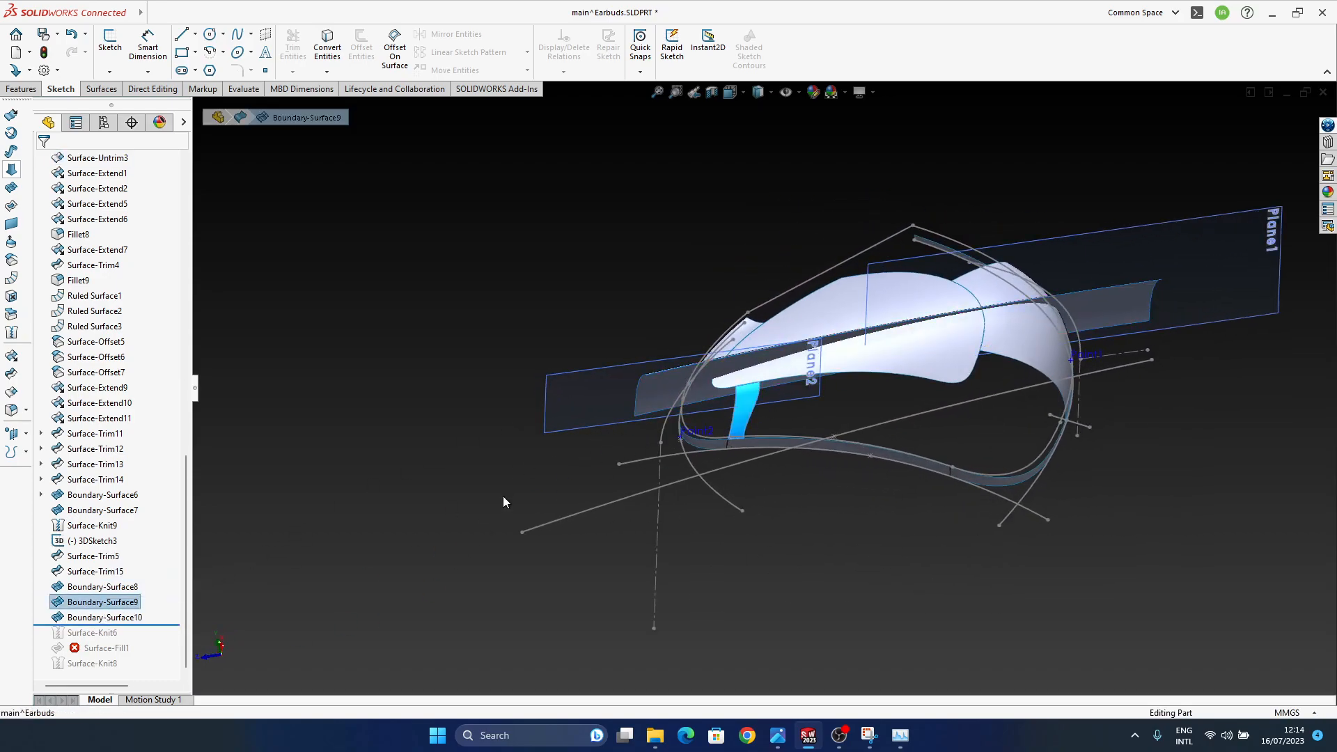
key(Delete)
key(Return)
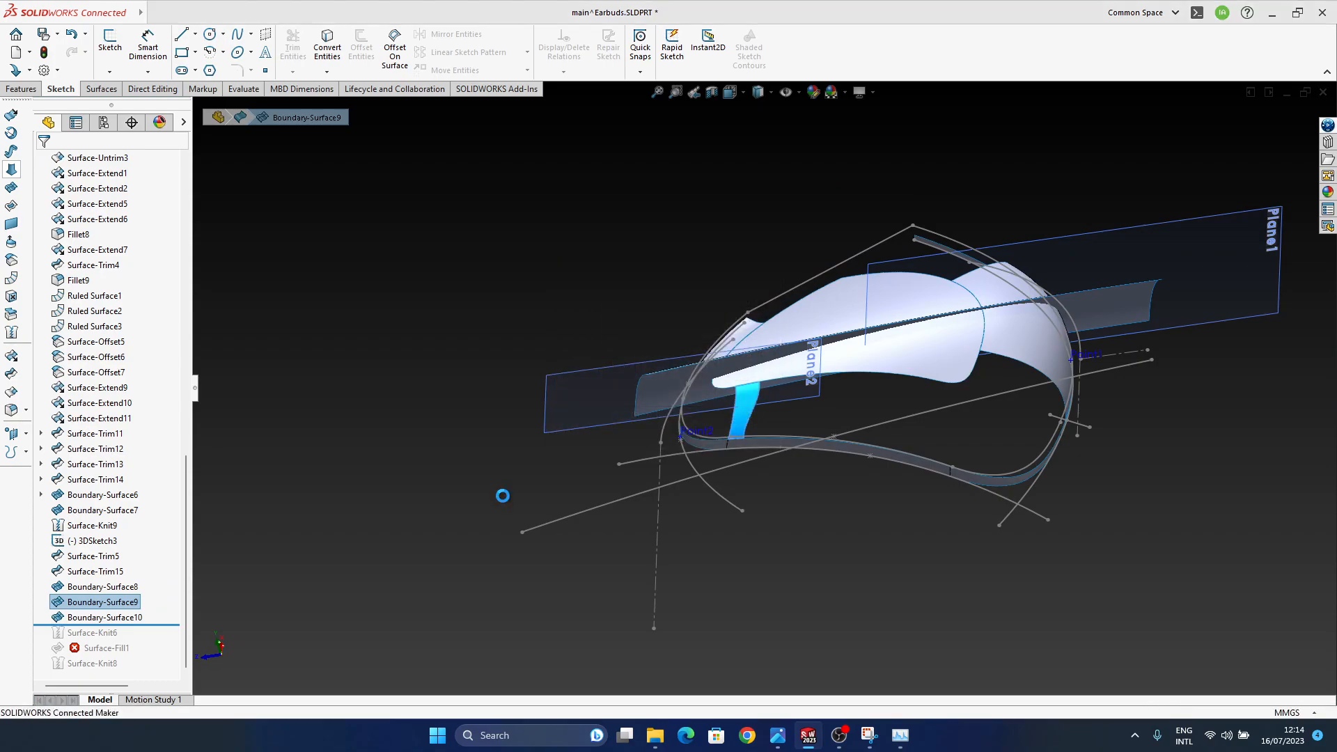
- Start a new Boundary Surface for the open gap between the side surface and the lower band
middle_drag(905, 361, 782, 555)
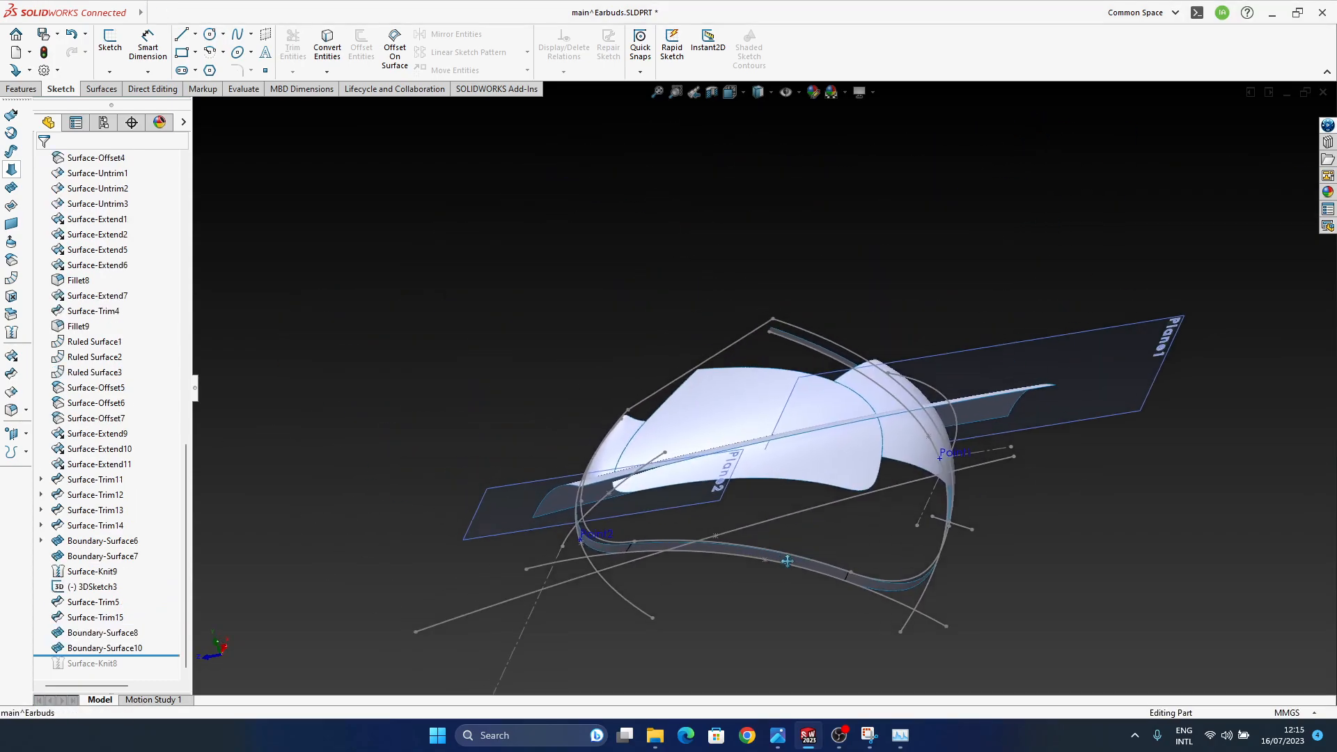
scroll(689, 524, down, 4)
middle_drag(689, 524, 692, 549)
mouse_move(809, 473)
middle_down()
mouse_move(787, 513)
mouse_move(786, 468)
middle_up()
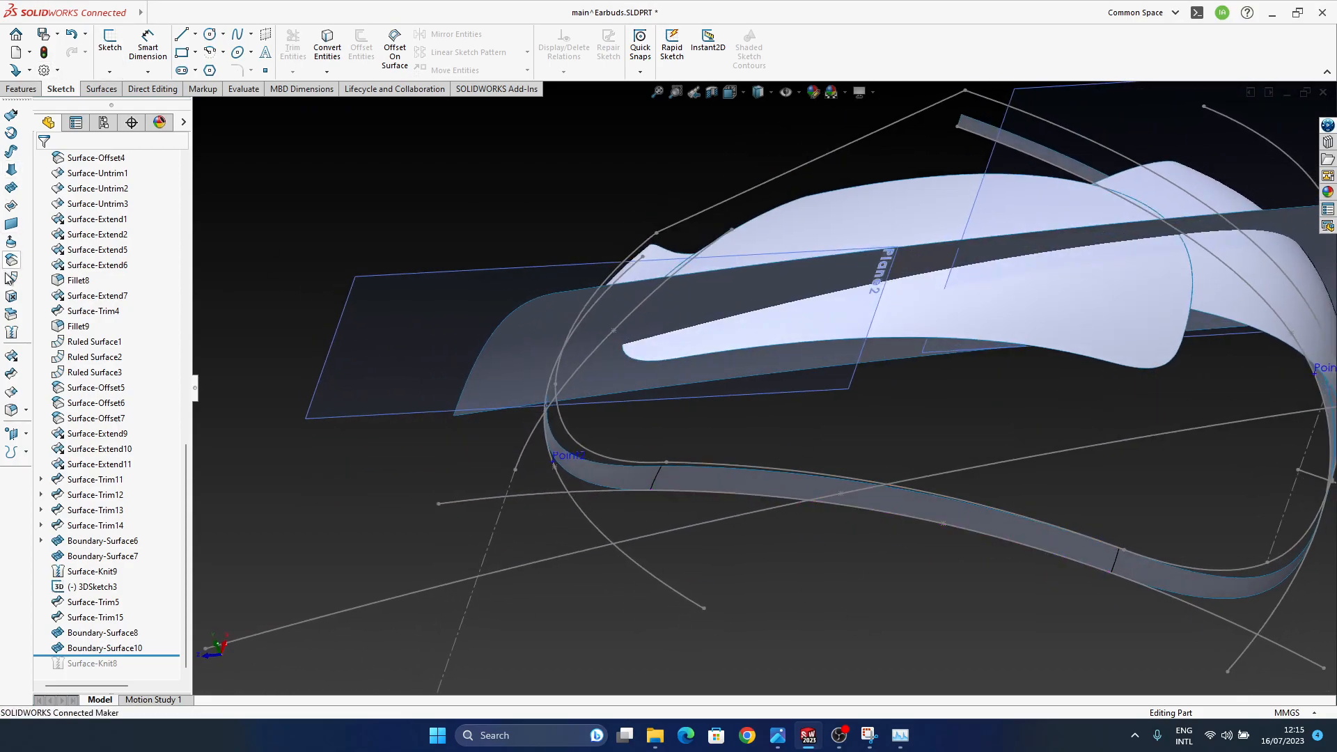
click(10, 195)
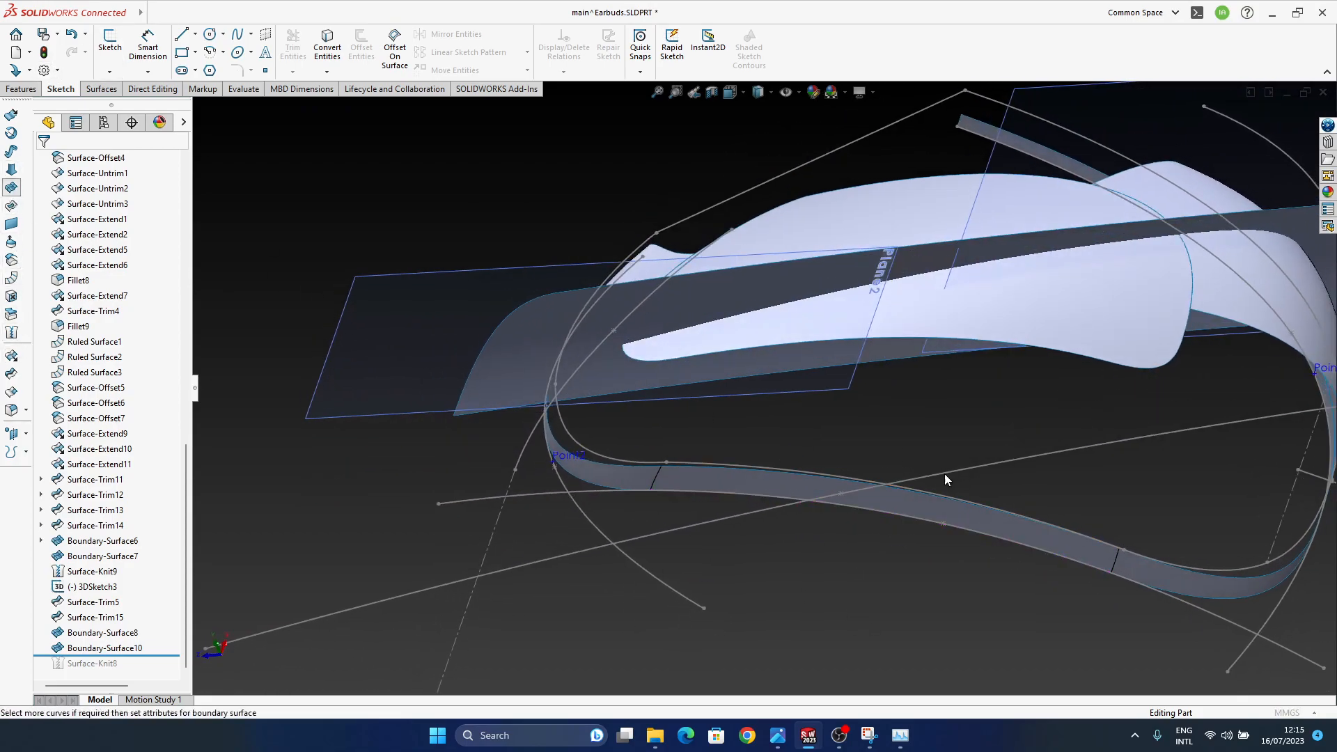
- Define a boundary surface between the side face's lower edge and the rim strip's upper edge, with Curvature To Face at both edges
click(837, 339)
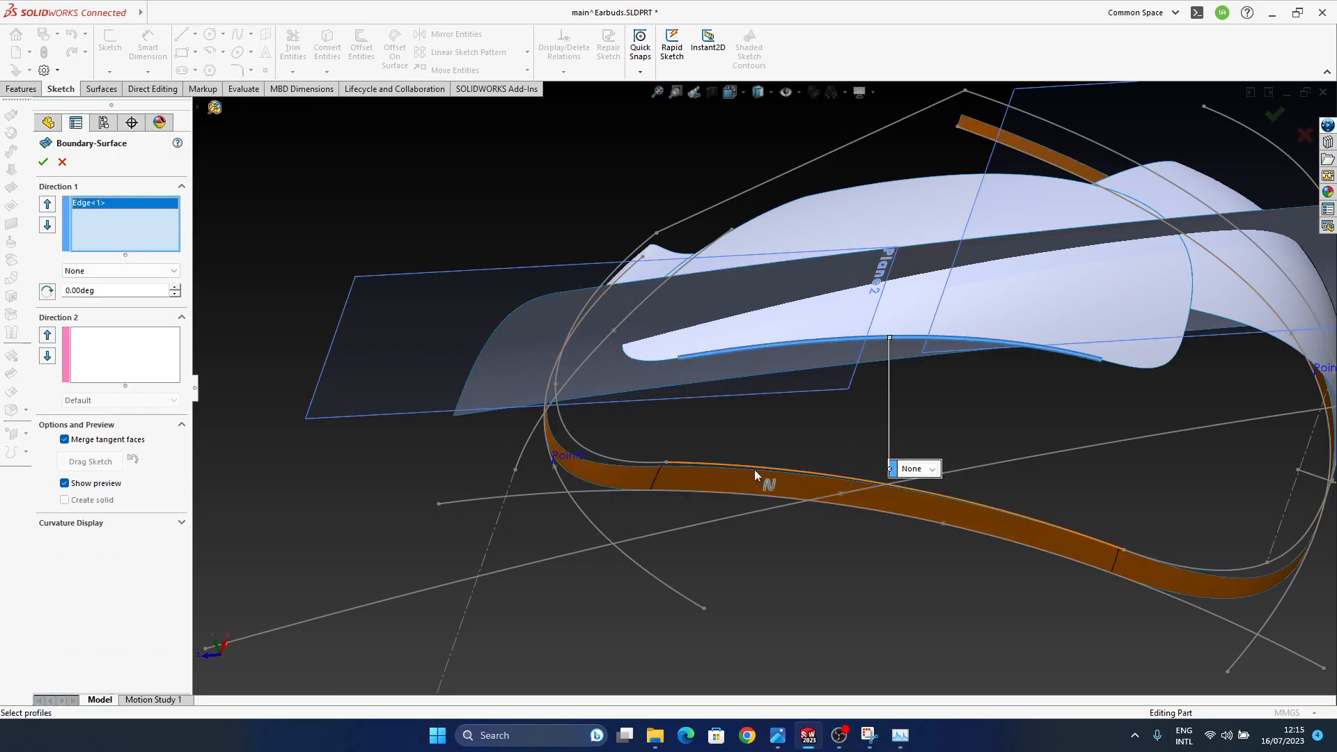
scroll(755, 470, down, 3)
click(747, 452)
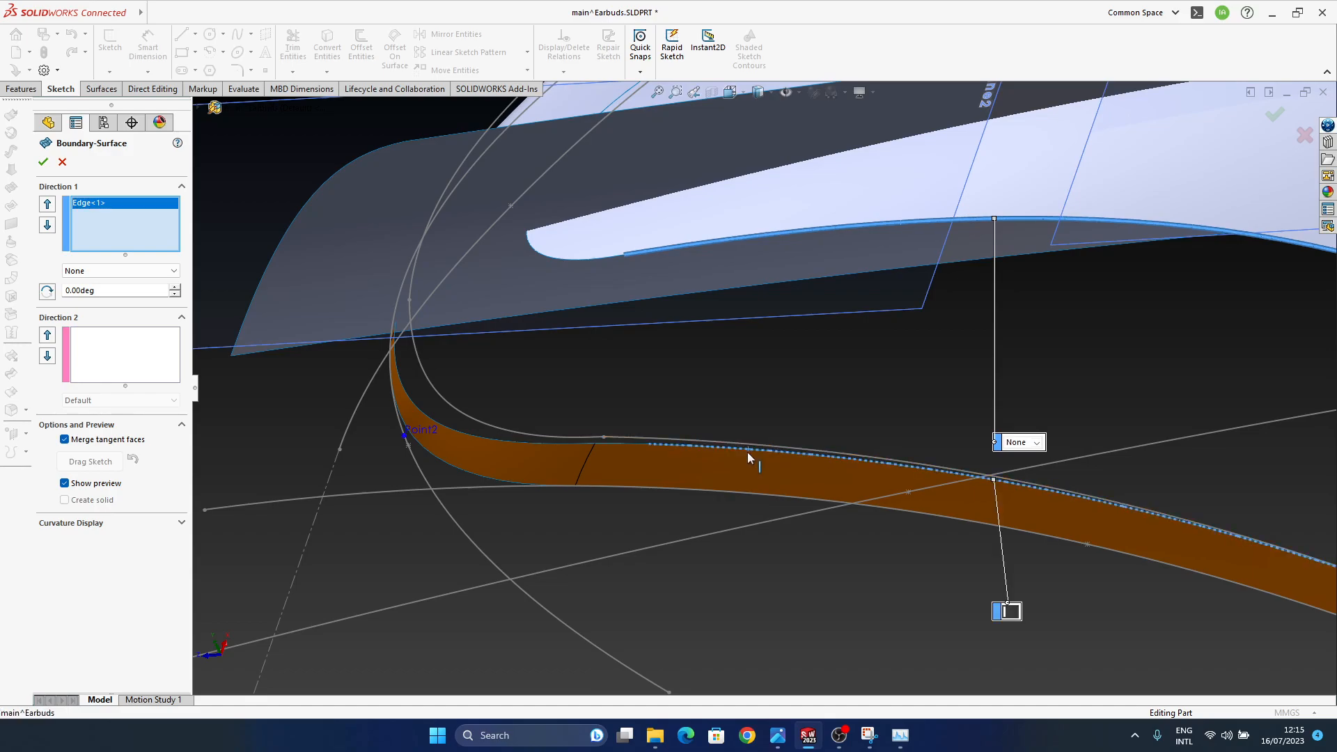
click(1018, 444)
click(1036, 481)
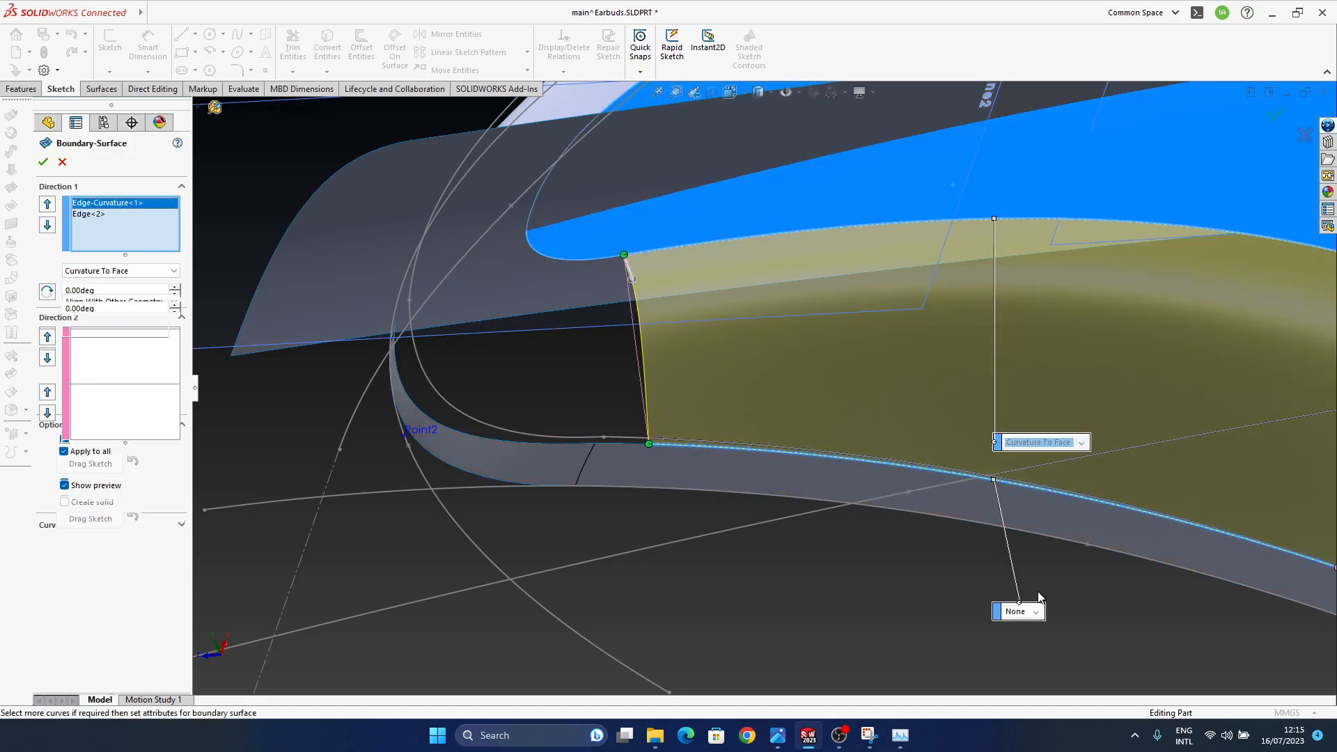
click(1034, 612)
click(1035, 650)
- Adjust the curvature handles of the boundary surface, giving a tangent length of 1.23 at the side face's edge
middle_drag(1036, 651, 838, 468)
drag(827, 445, 826, 443)
middle_drag(827, 443, 854, 420)
drag(891, 363, 891, 364)
middle_drag(891, 364, 847, 472)
scroll(846, 472, up, 4)
ctrl+middle_drag(1051, 439, 575, 495)
scroll(765, 462, down, 4)
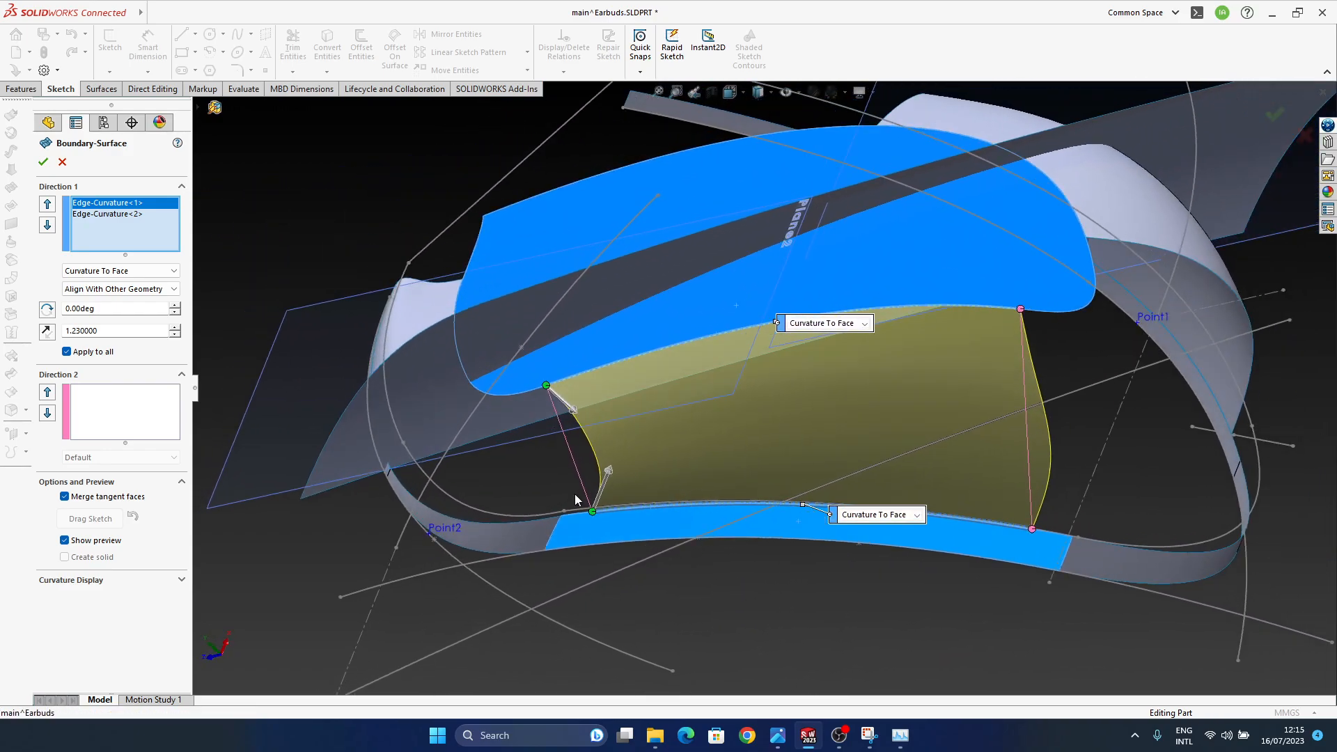
- Reposition the boundary surface's far-end connector points along the upper and rim edges, and finish the surface
middle_drag(641, 454, 667, 416)
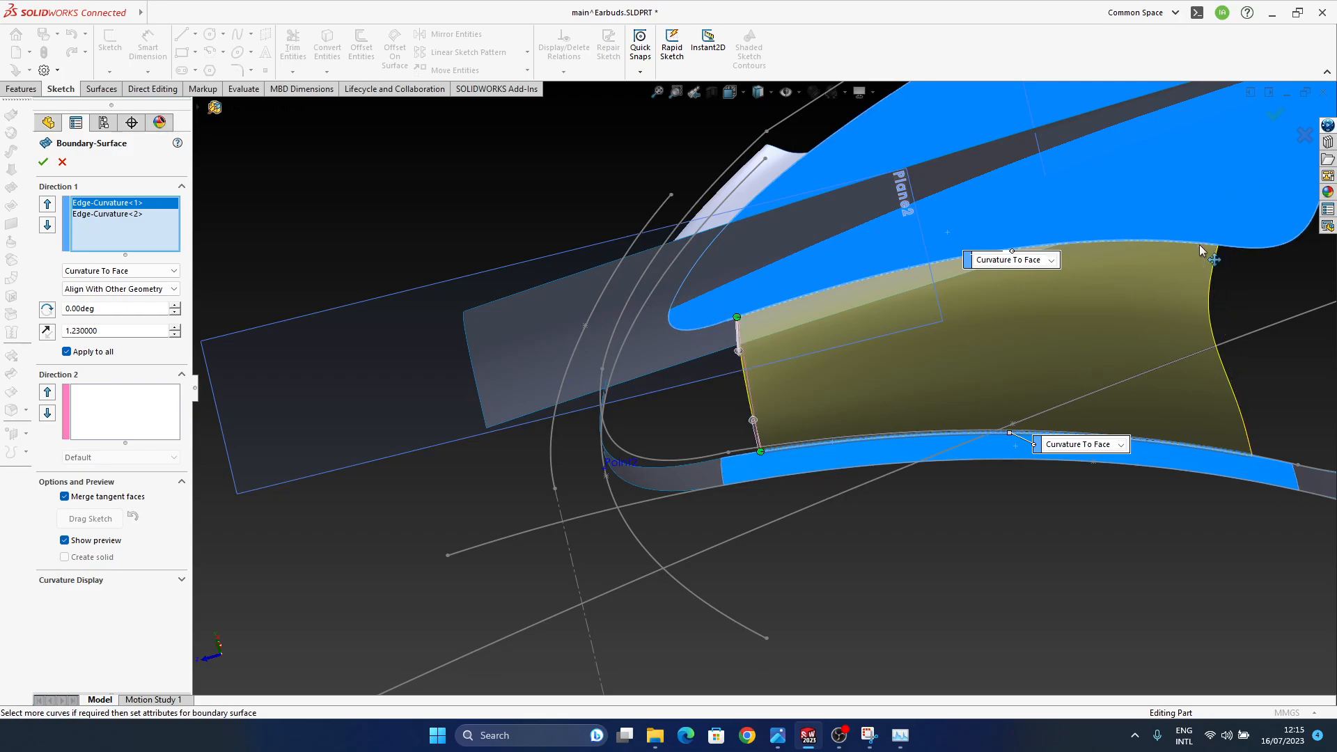
ctrl+middle_drag(989, 293, 1028, 313)
middle_drag(1106, 352, 1184, 348)
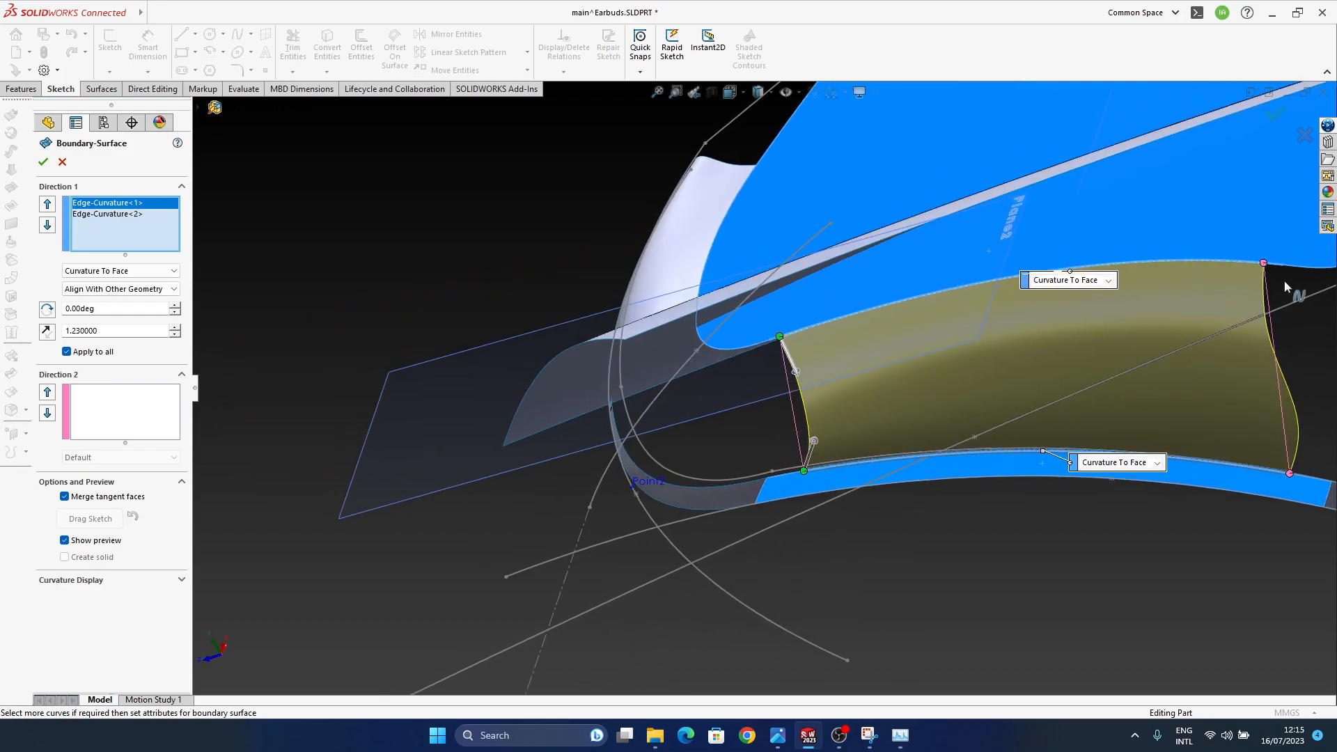
drag(1323, 273, 1324, 276)
drag(1288, 475, 1245, 470)
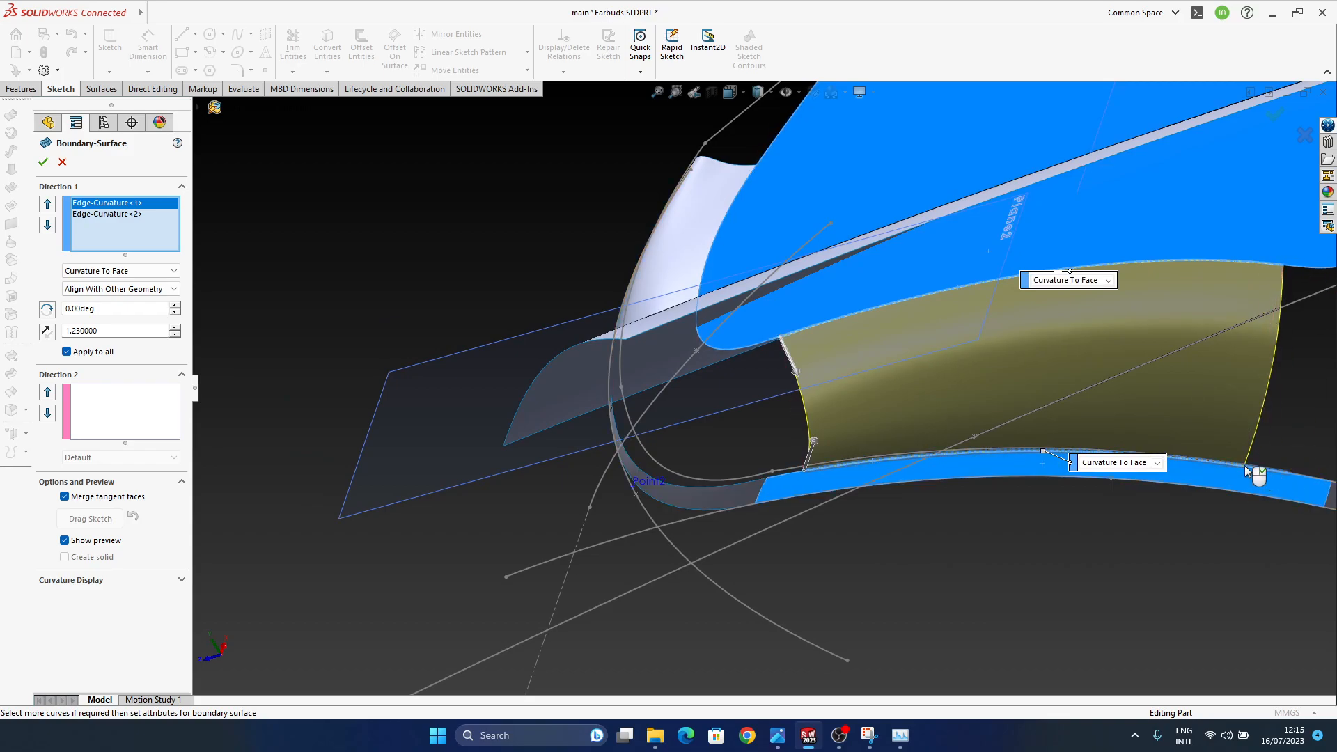
mouse_move(1151, 423)
middle_down()
mouse_move(1048, 414)
mouse_move(784, 449)
mouse_move(741, 504)
mouse_move(874, 441)
mouse_move(801, 456)
middle_up()
scroll(784, 449, up, 3)
click(1274, 113)
- Roll the feature history forward to include Surface-Knit8
middle_drag(975, 470, 630, 544)
scroll(126, 639, down, 1)
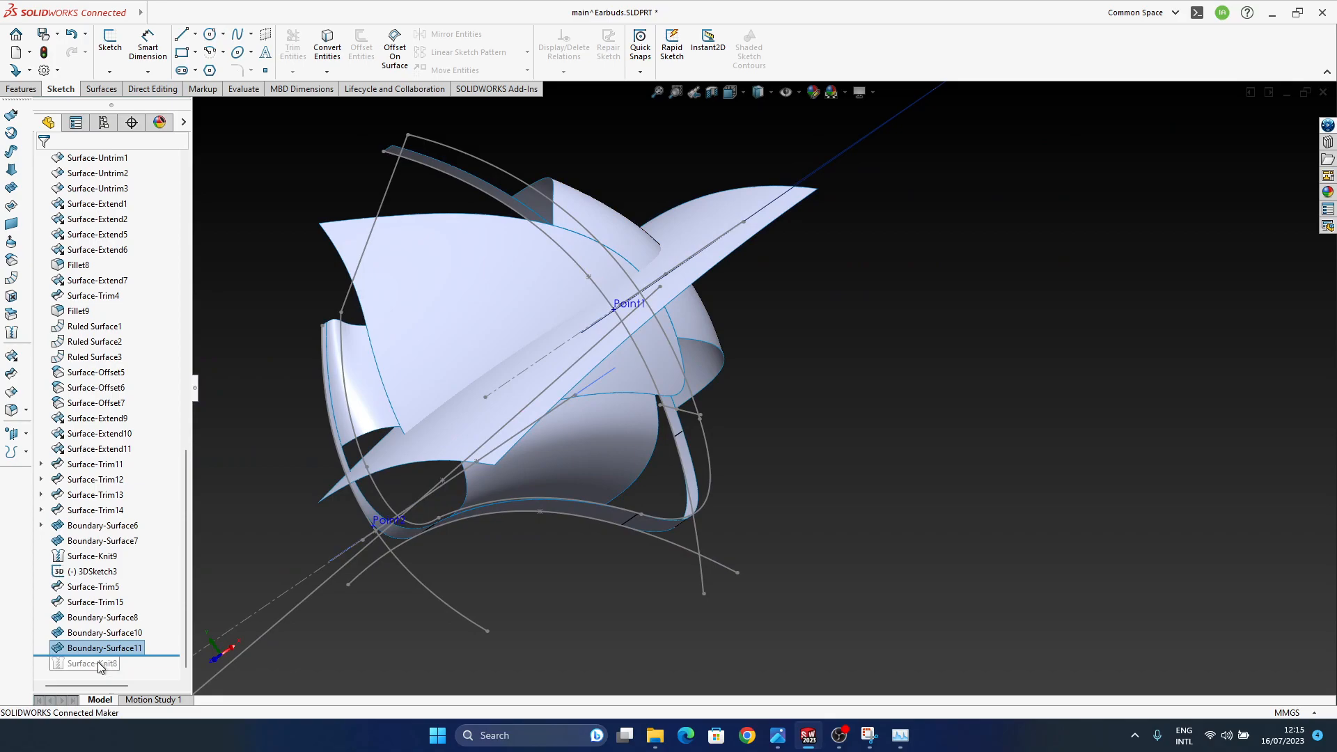
drag(133, 655, 136, 671)
middle_drag(607, 492, 696, 350)
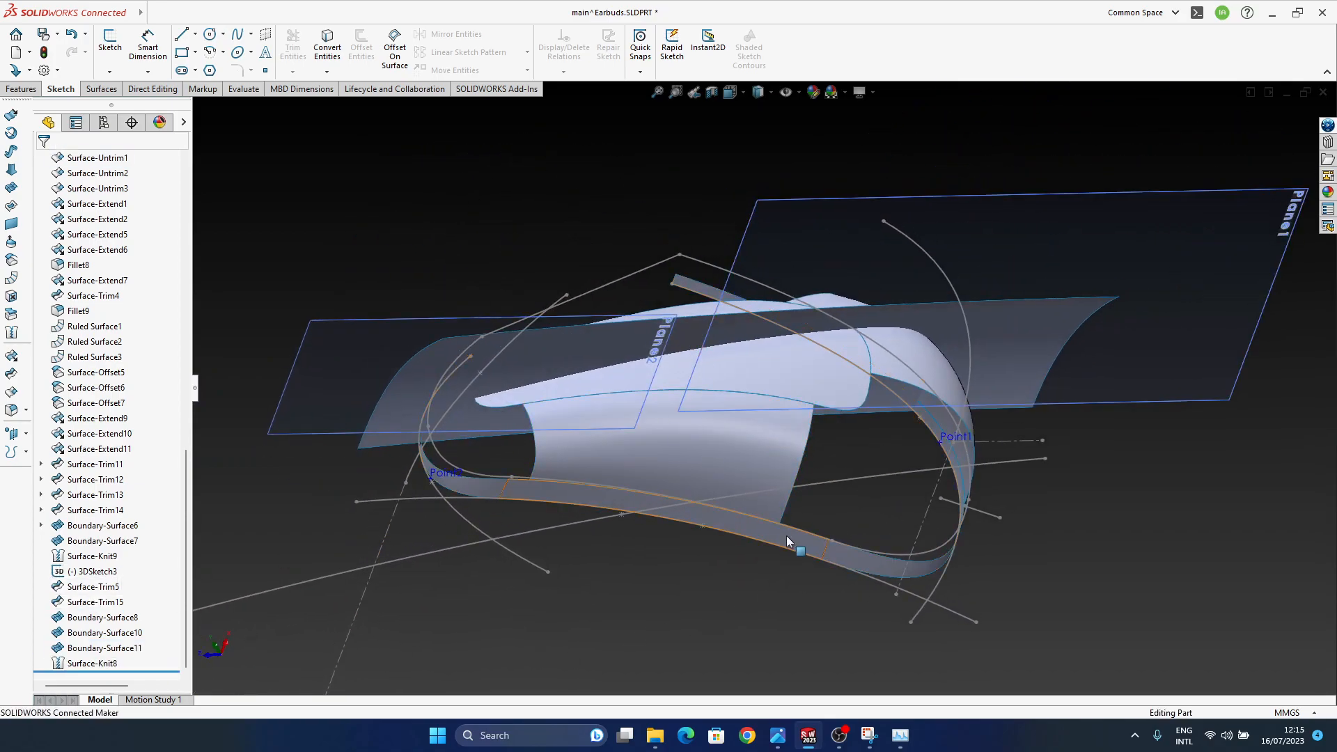
ctrl+middle_drag(787, 542, 711, 554)
- Edit Surface-Knit8 to also knit Boundary-Surface11, Surface-Trim15, Boundary-Surface10 and Boundary-Surface8
click(98, 665)
click(112, 624)
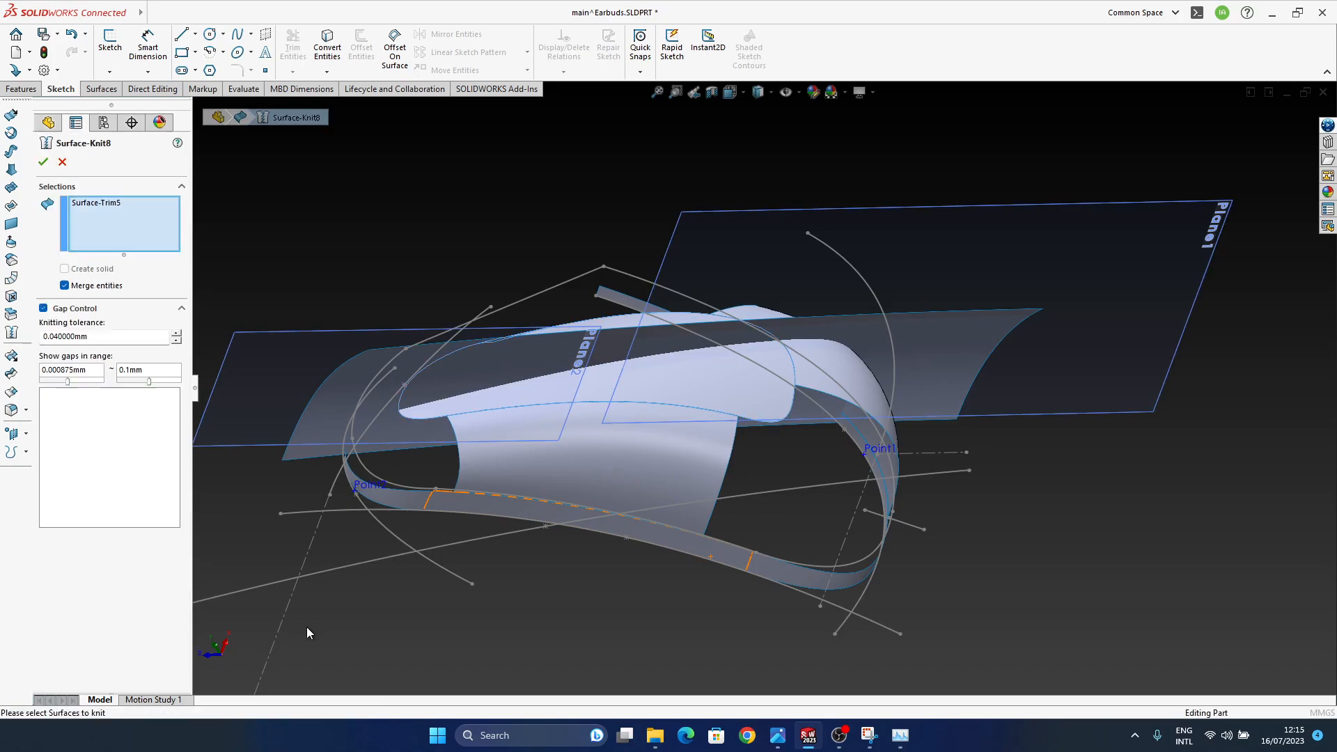
click(666, 475)
click(881, 540)
middle_drag(881, 540, 766, 513)
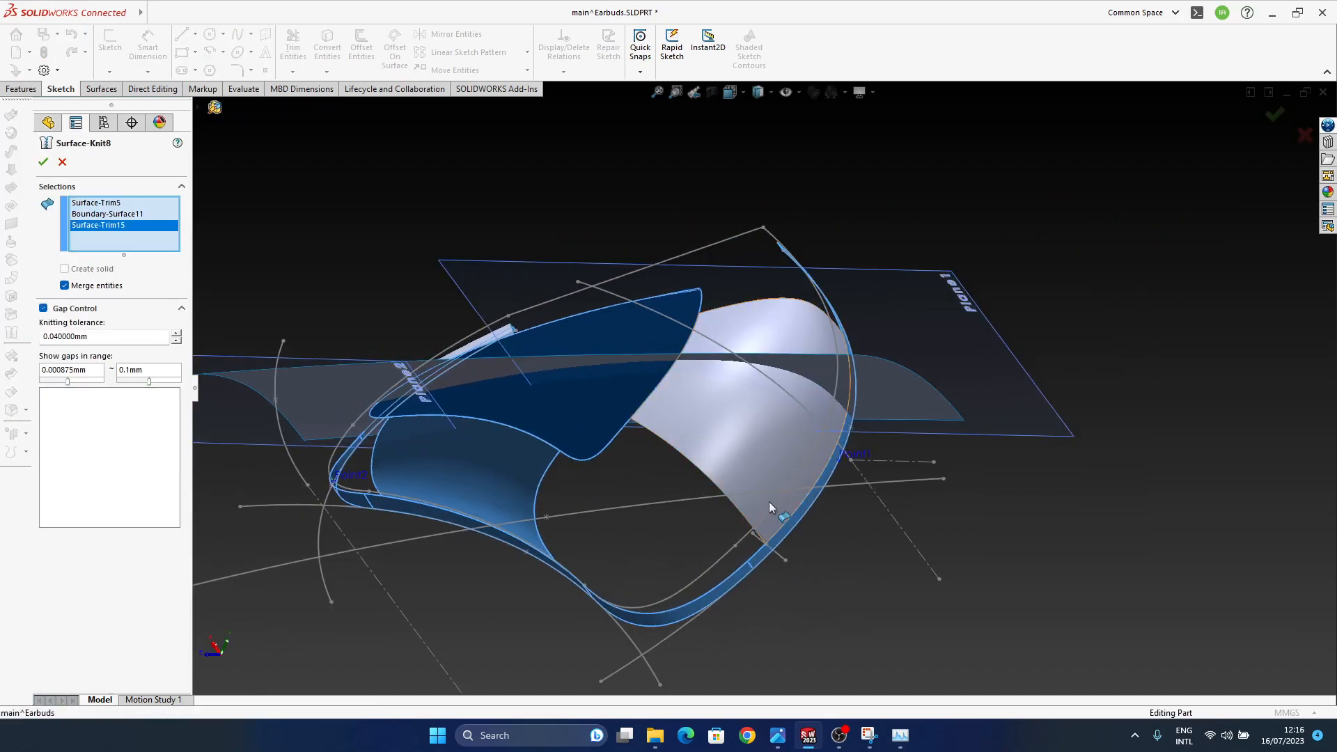
click(768, 514)
middle_drag(782, 564, 486, 483)
click(487, 483)
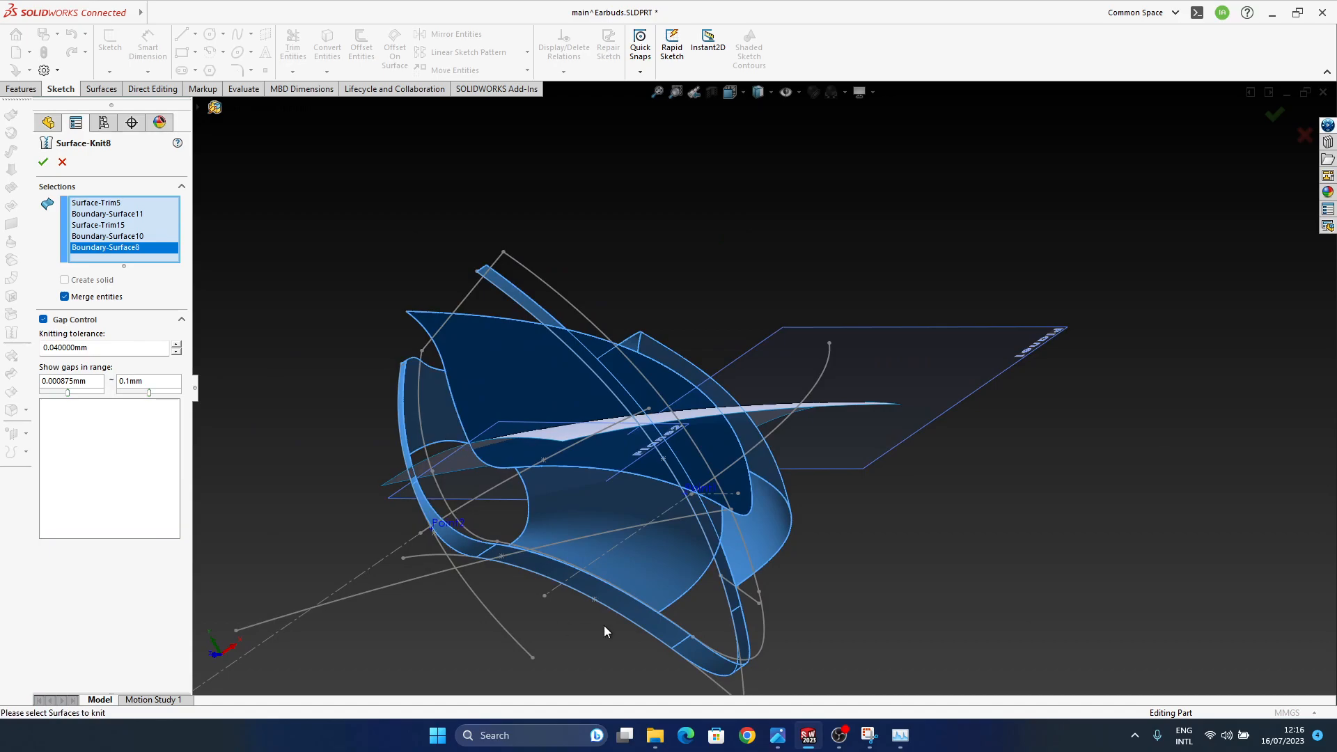
middle_drag(884, 491, 728, 416)
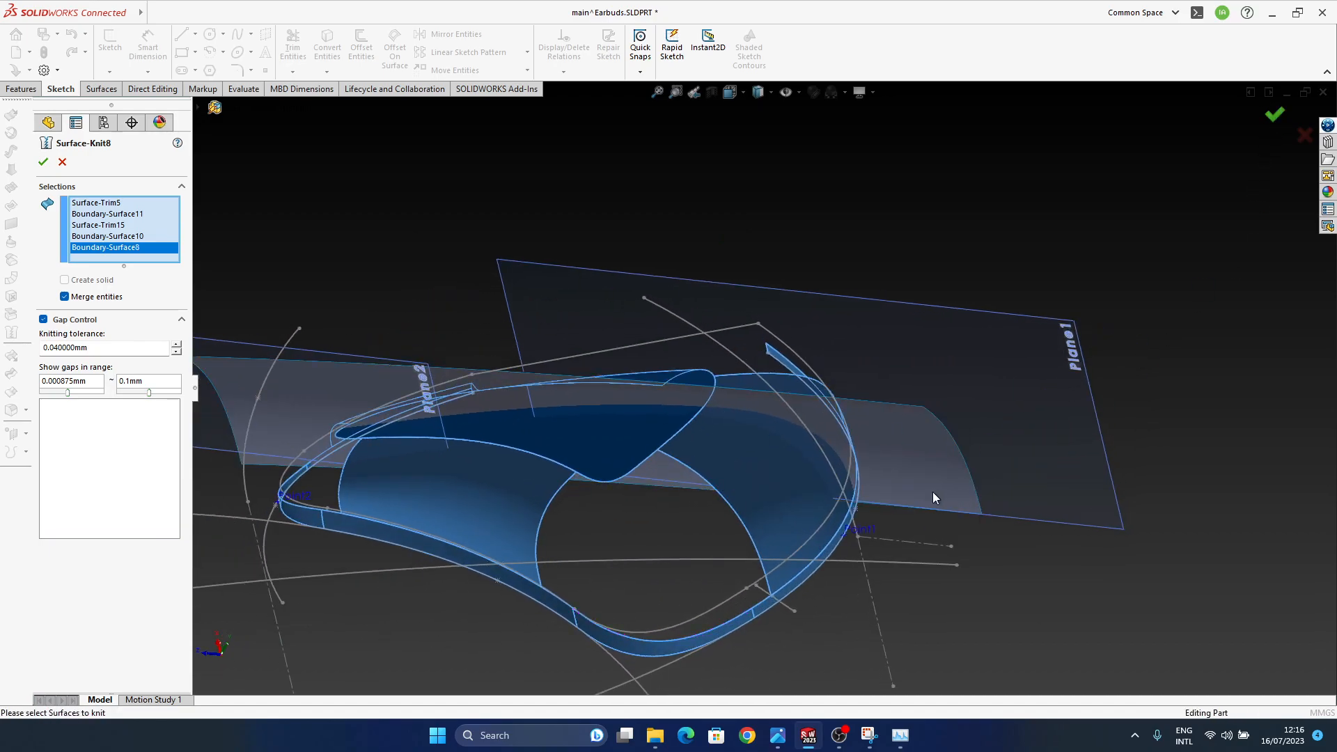
key(Return)
- Start a Fill Surface on the large opening, selecting its side end edge, two upper edges, the rounded-end surface's edge and two rim edges
middle_drag(849, 574, 557, 455)
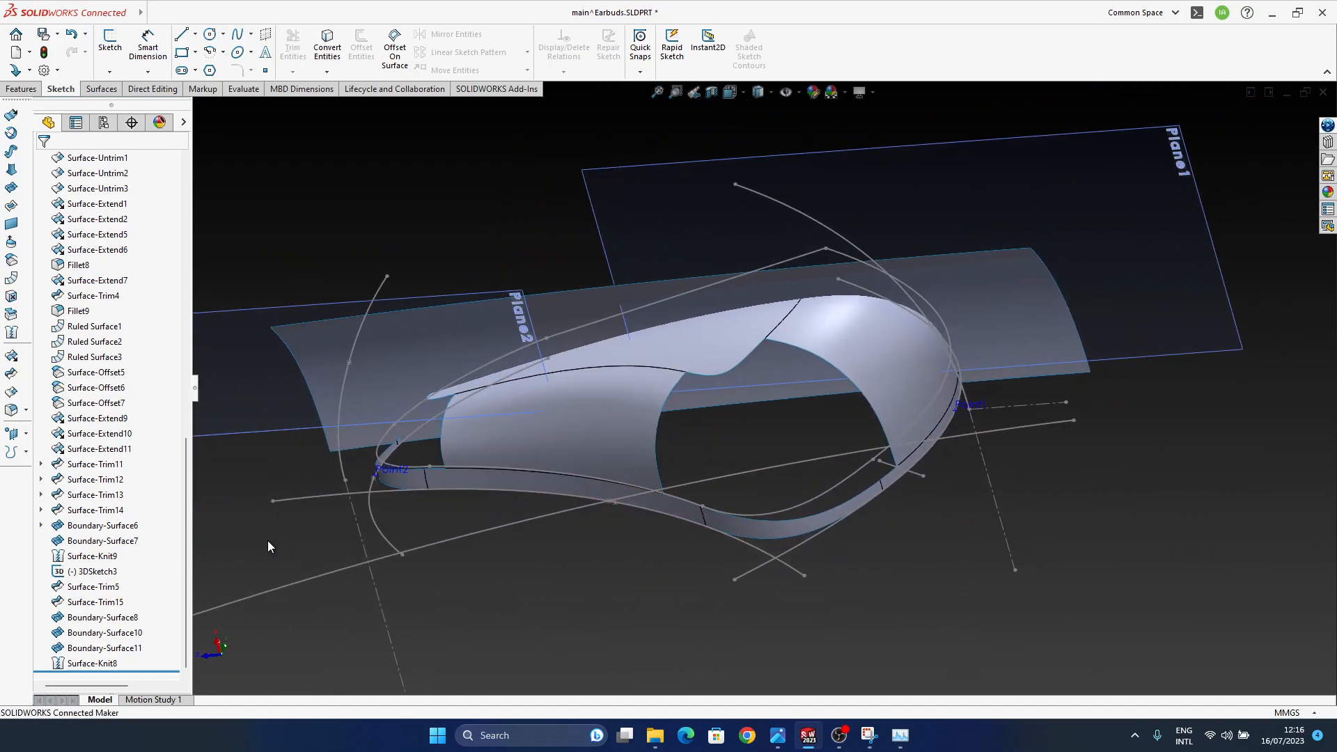
click(11, 207)
click(656, 459)
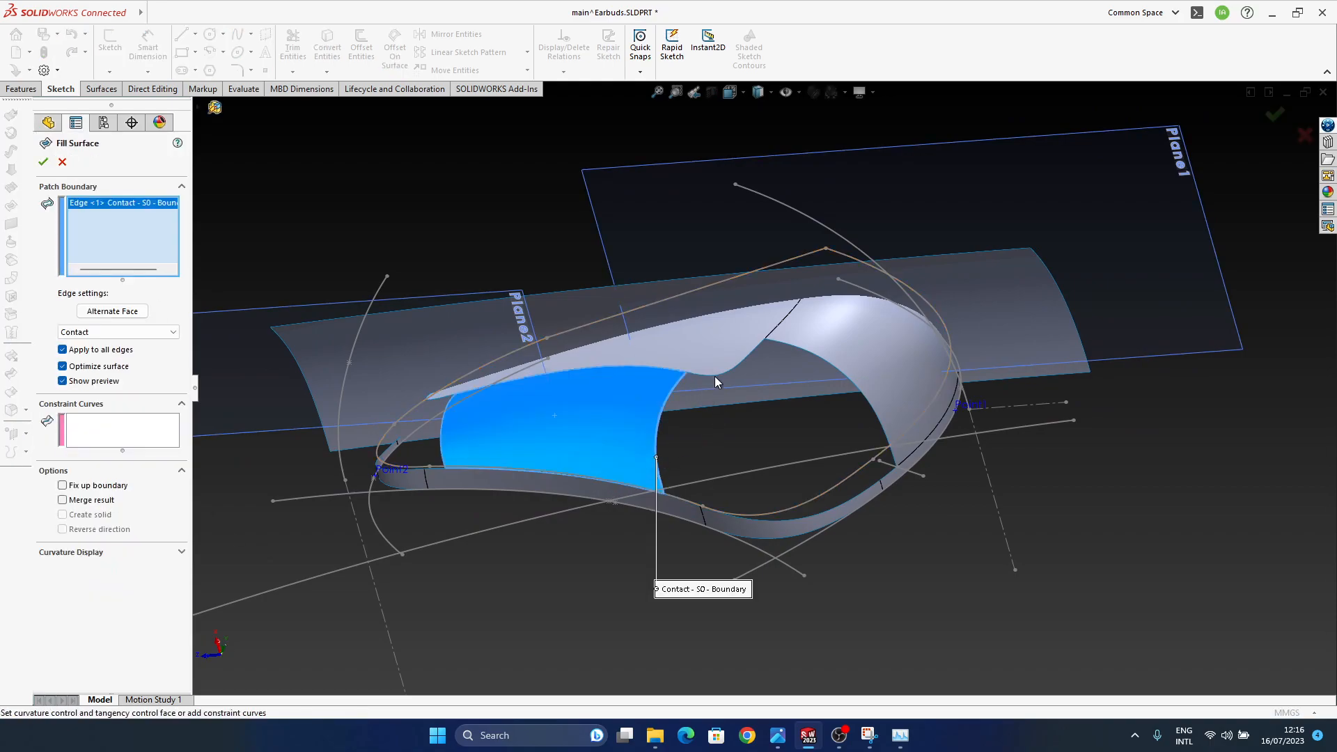
click(721, 374)
scroll(773, 362, down, 3)
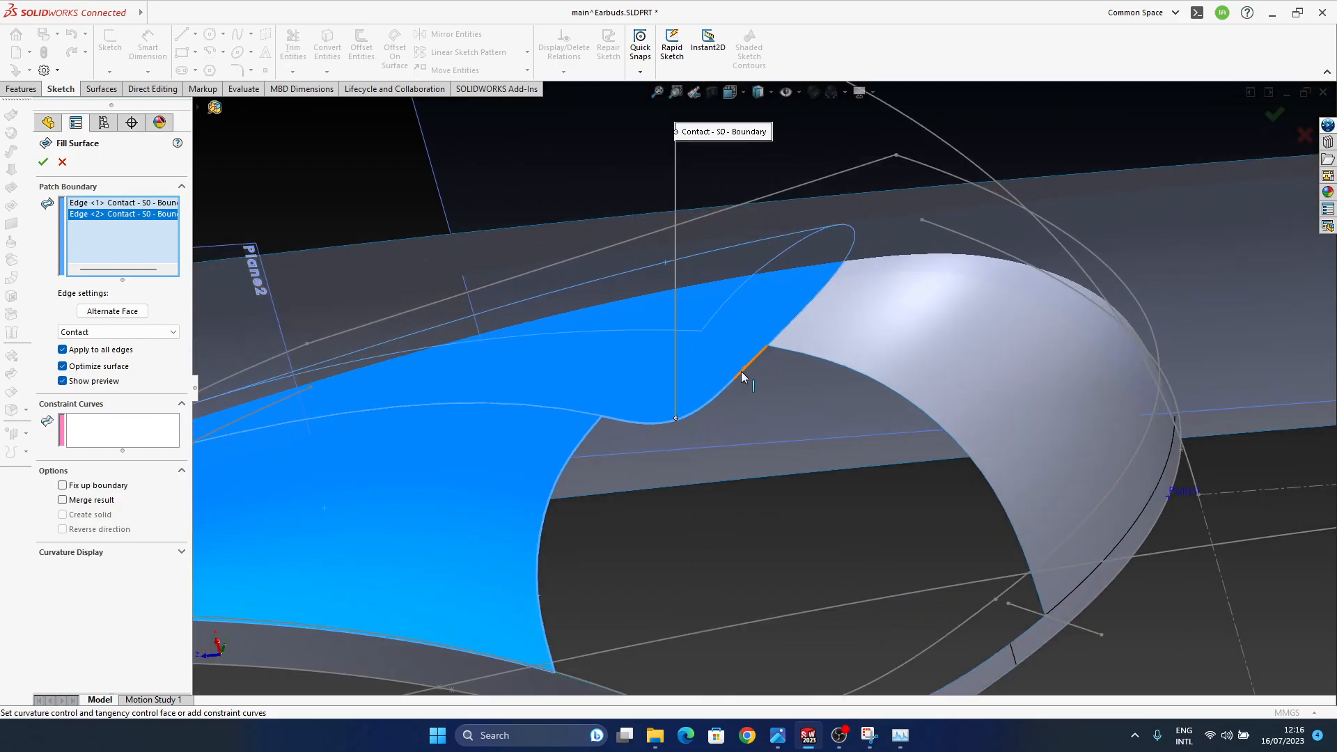
click(741, 370)
click(800, 353)
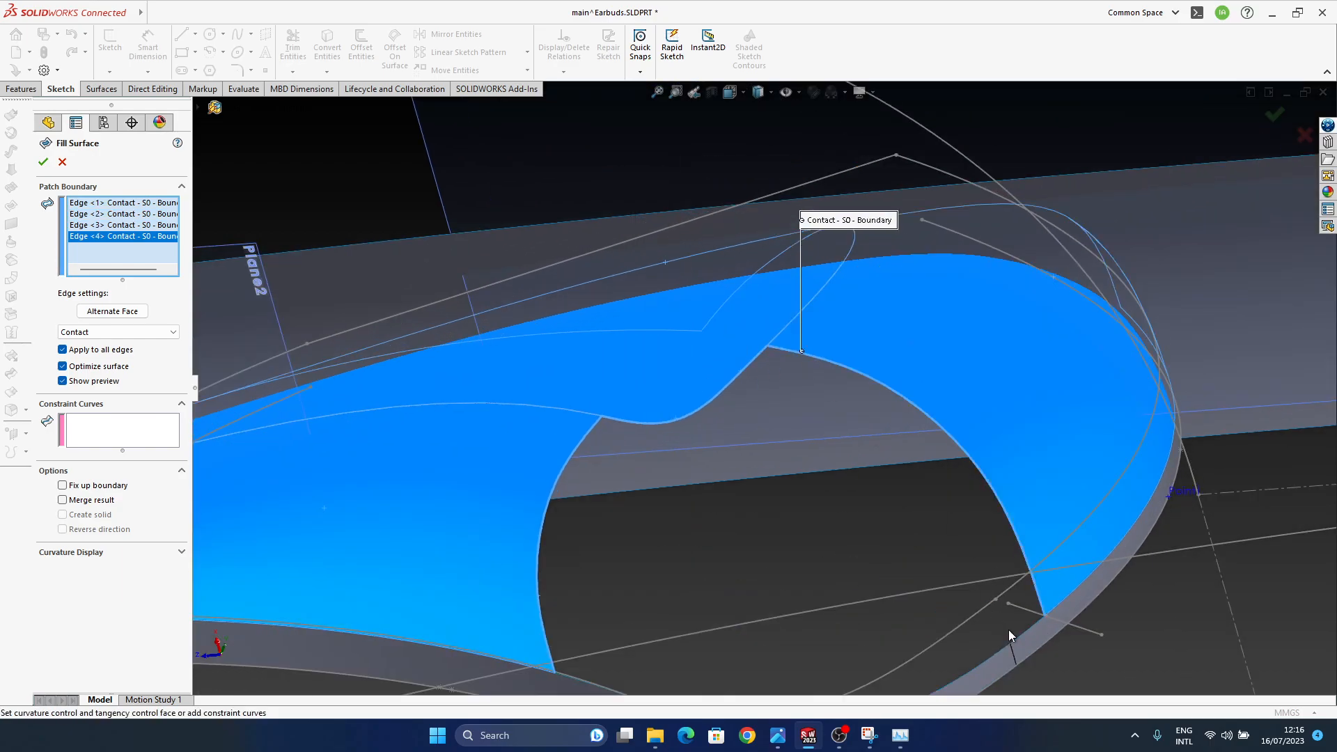
click(1027, 632)
middle_drag(894, 542, 865, 440)
click(921, 588)
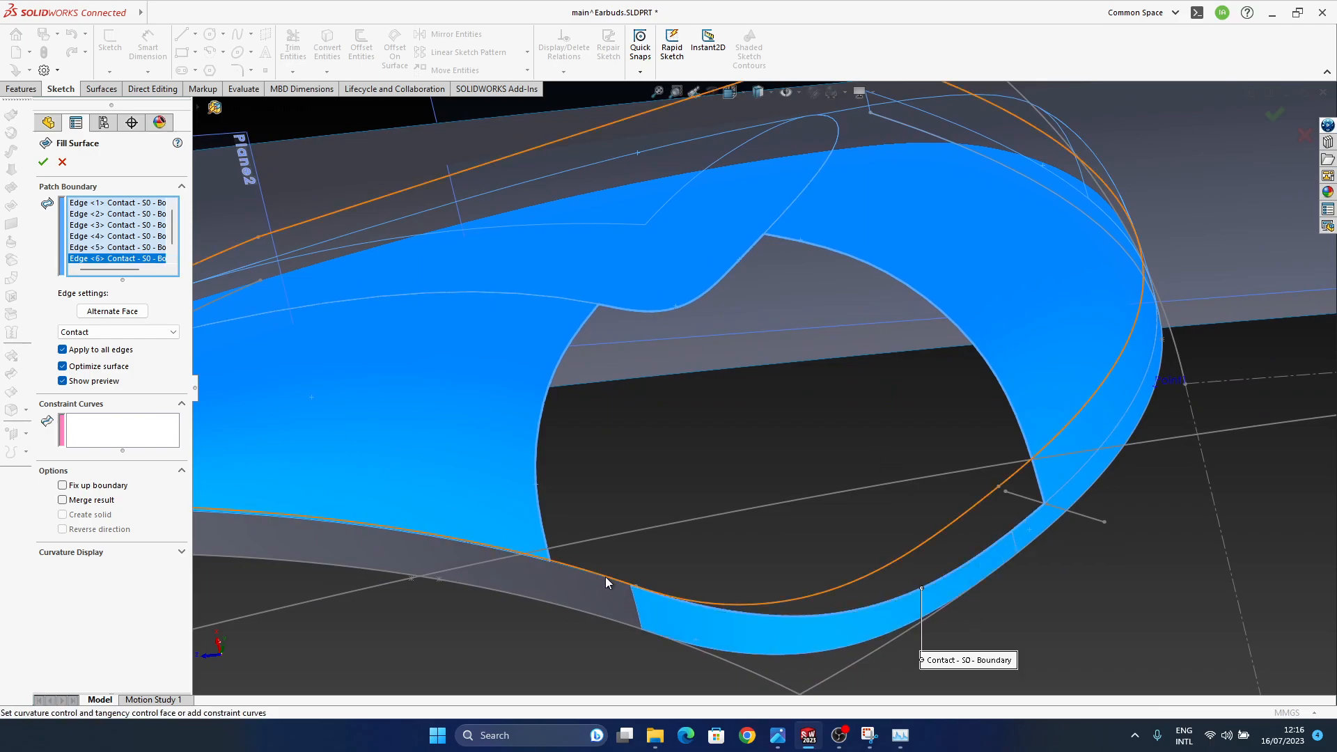
- Hide the planes and sketches, and add the two remaining short rim edges to close the fill's patch boundary
scroll(640, 582, down, 5)
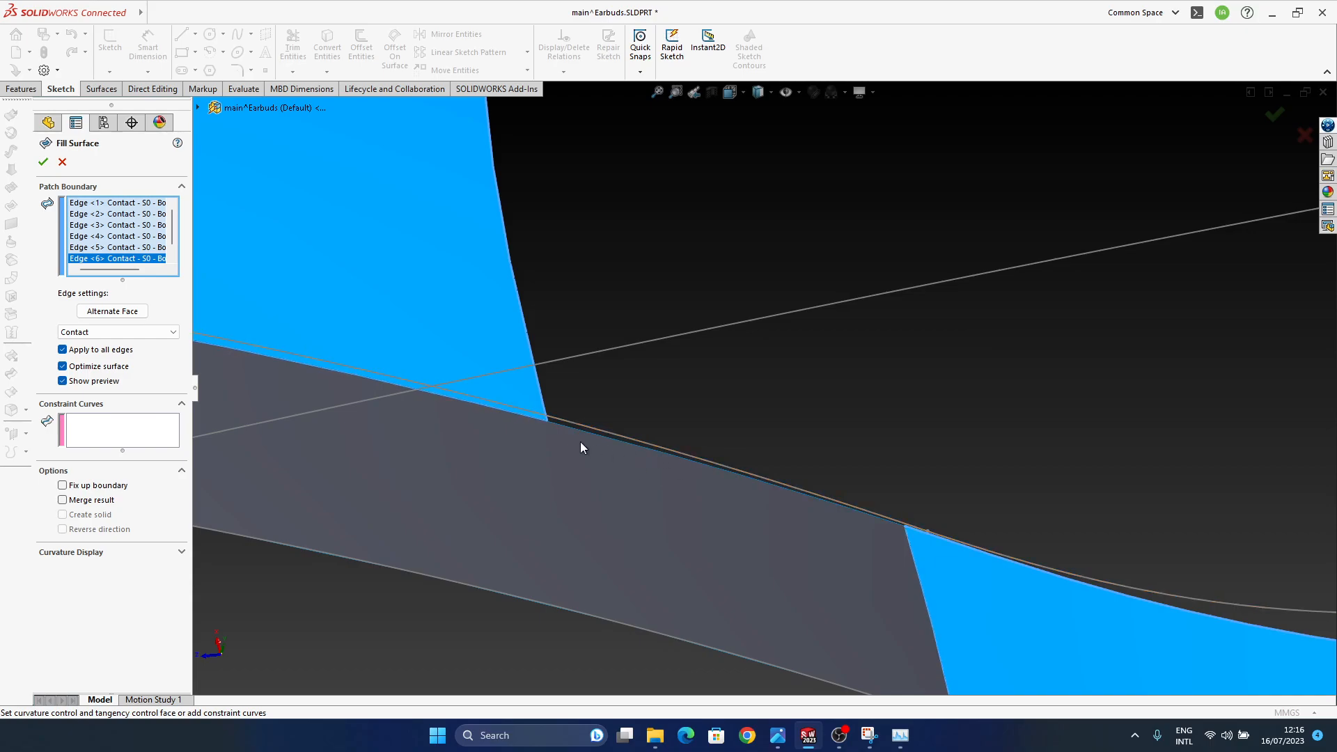
scroll(629, 404, down, 2)
scroll(639, 397, up, 3)
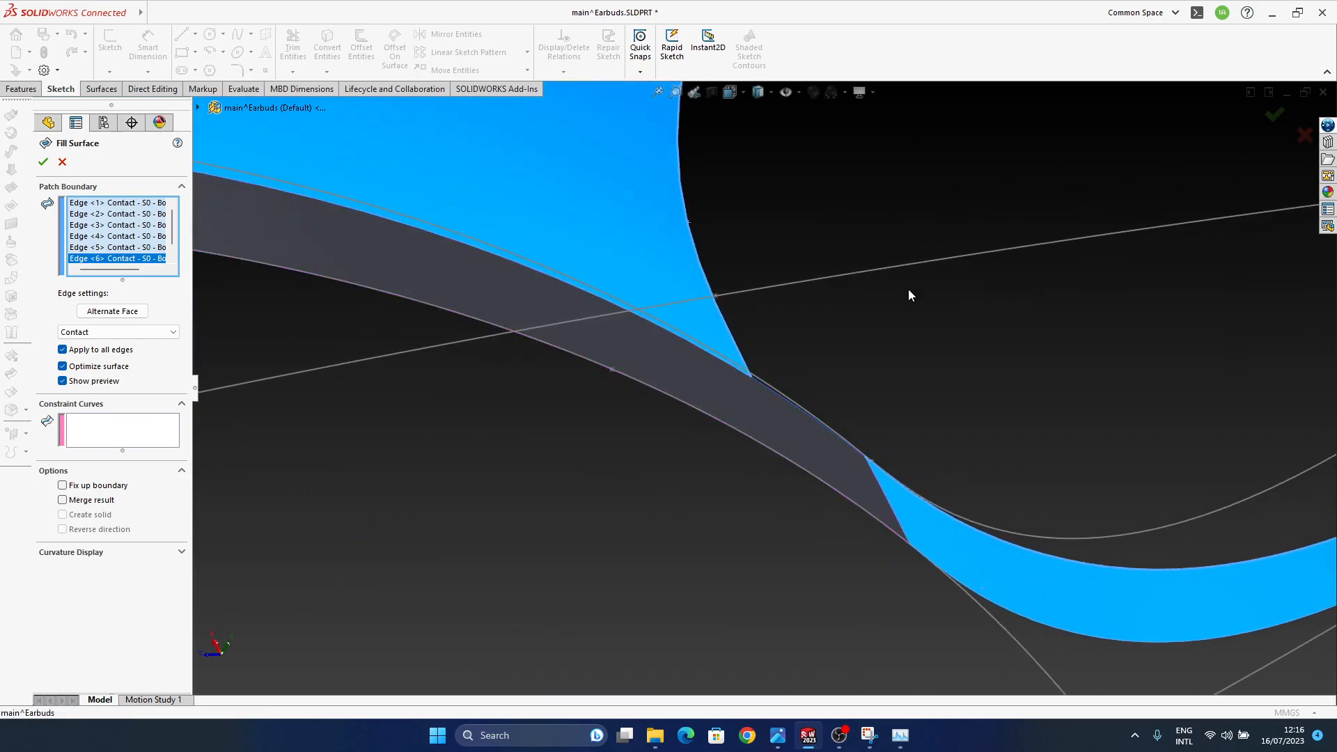
click(786, 93)
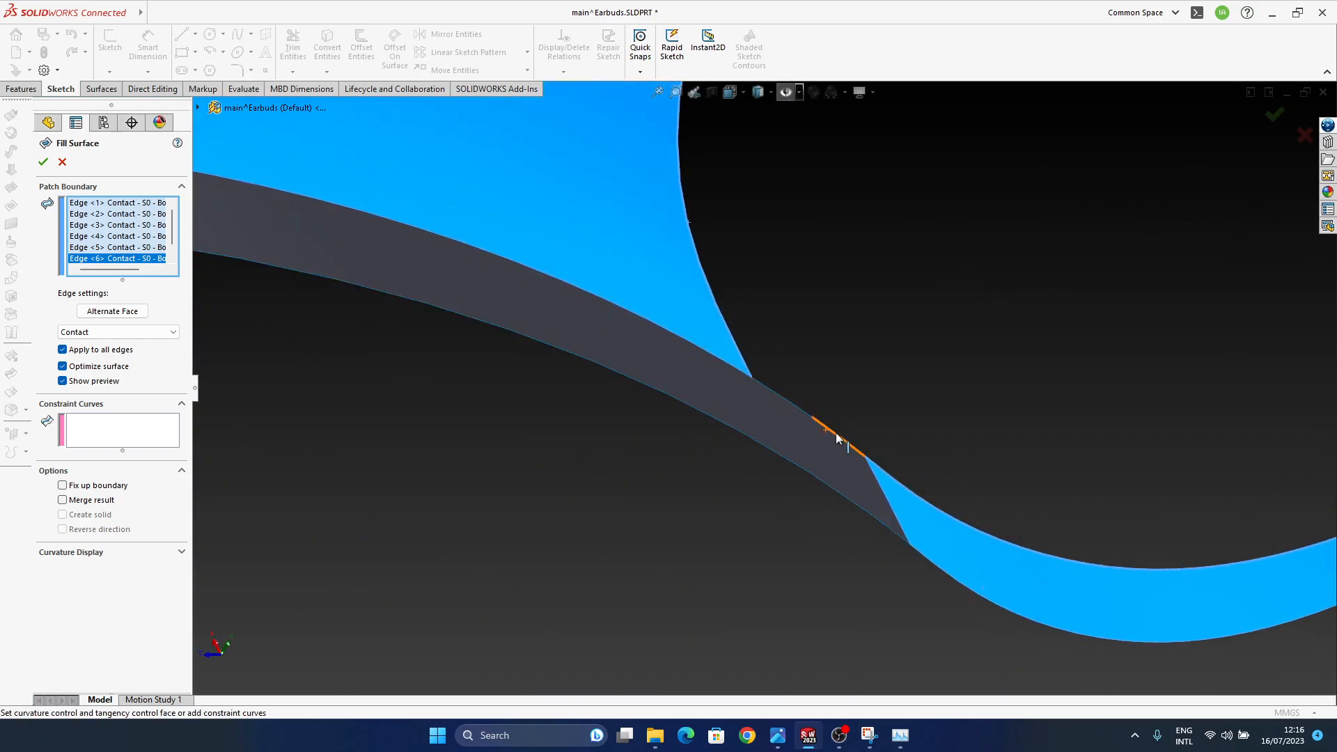
click(836, 433)
click(787, 400)
scroll(766, 400, up, 6)
middle_drag(838, 399, 403, 453)
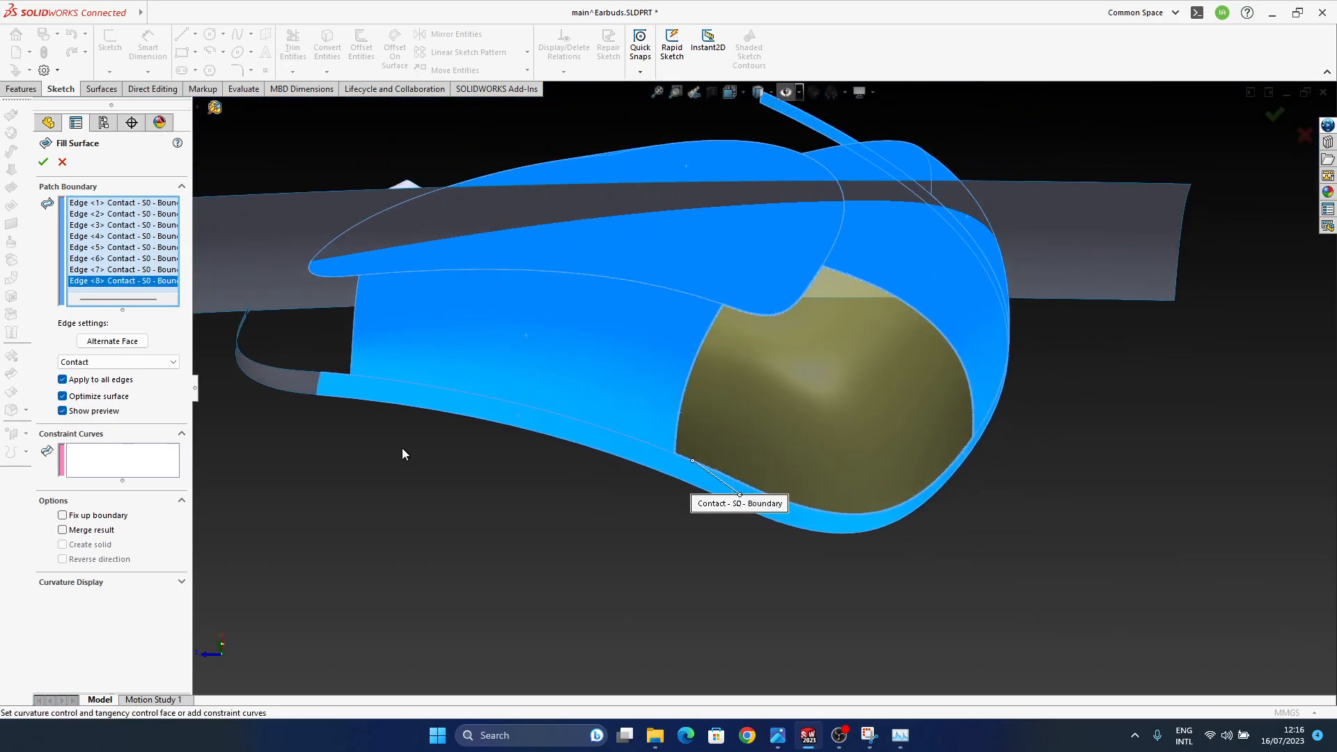
- Set all patch edges of the large opening's fill to Curvature and create the surface
click(91, 395)
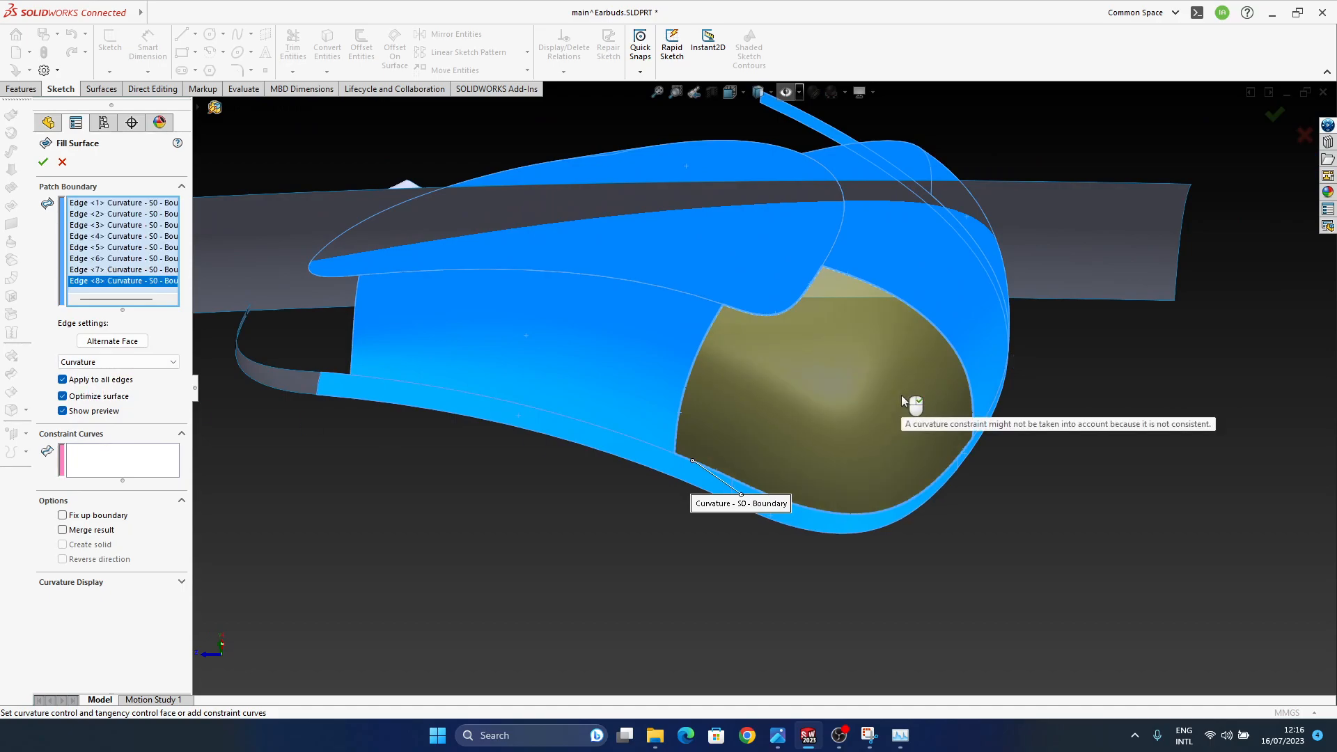
middle_drag(805, 359, 782, 330)
click(1272, 119)
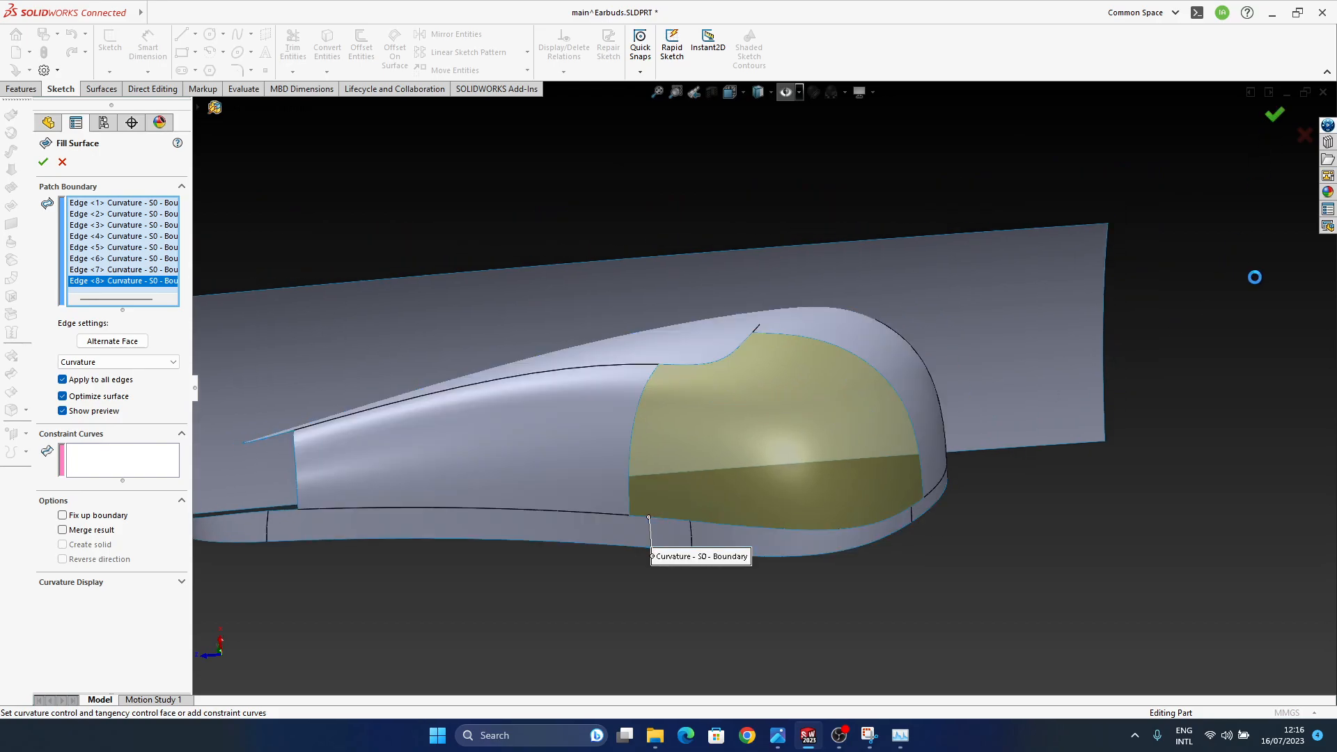
- Start a Fill Surface on the narrow-end opening, selecting the side surface's end edge and the two adjoining upper edges
middle_drag(783, 428, 766, 390)
middle_drag(607, 525, 802, 382)
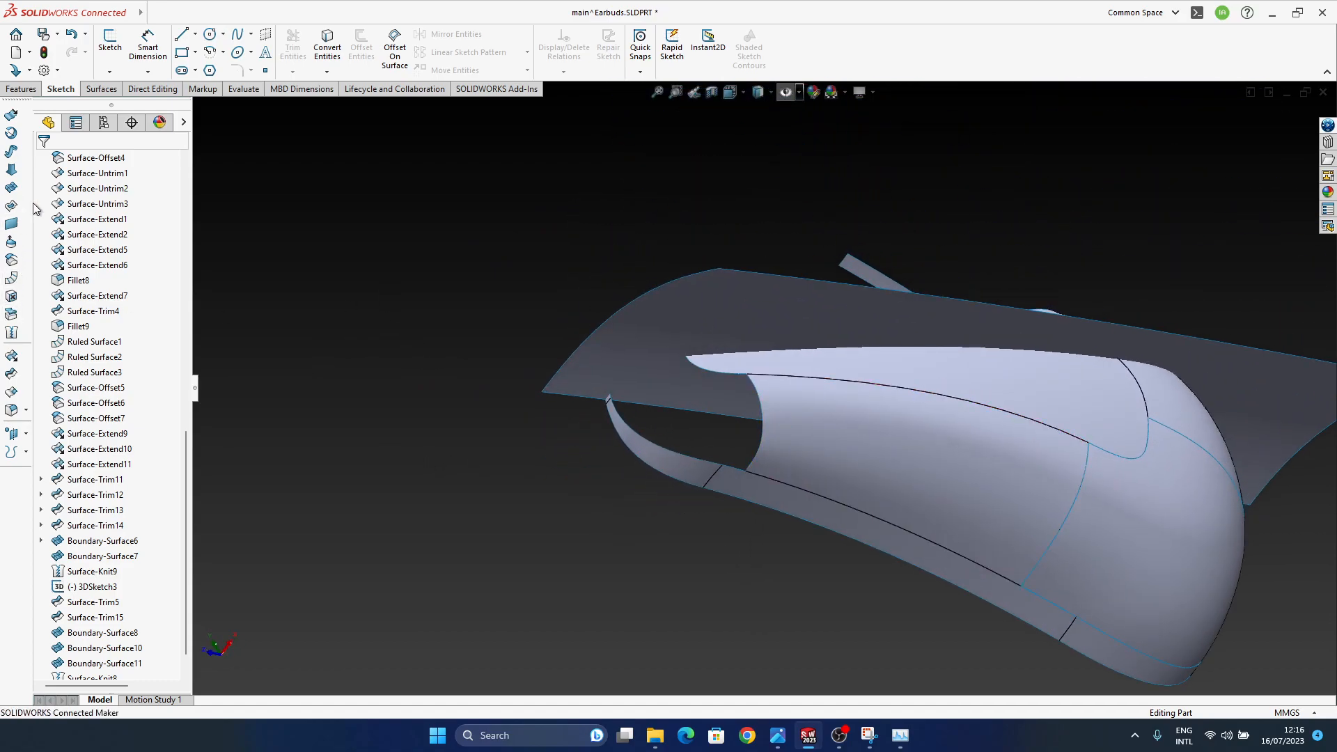
click(11, 207)
scroll(766, 474, down, 5)
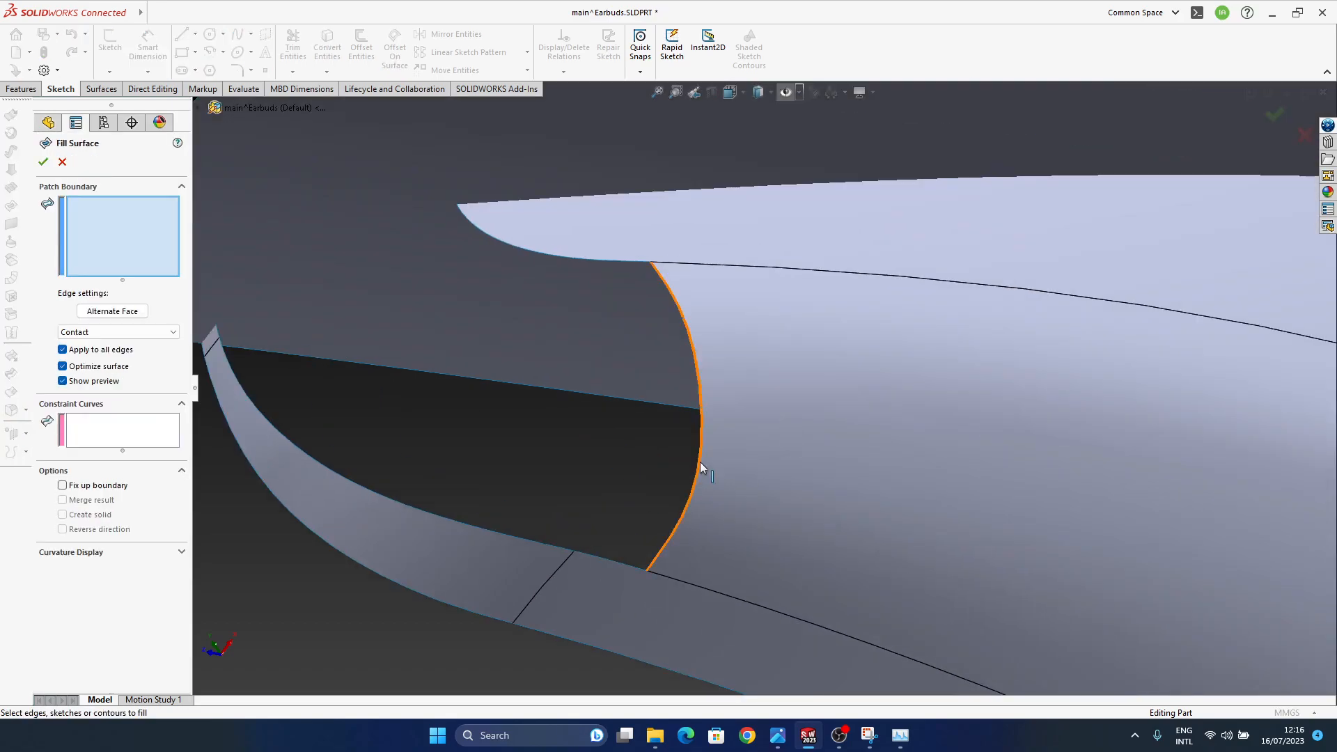
click(699, 461)
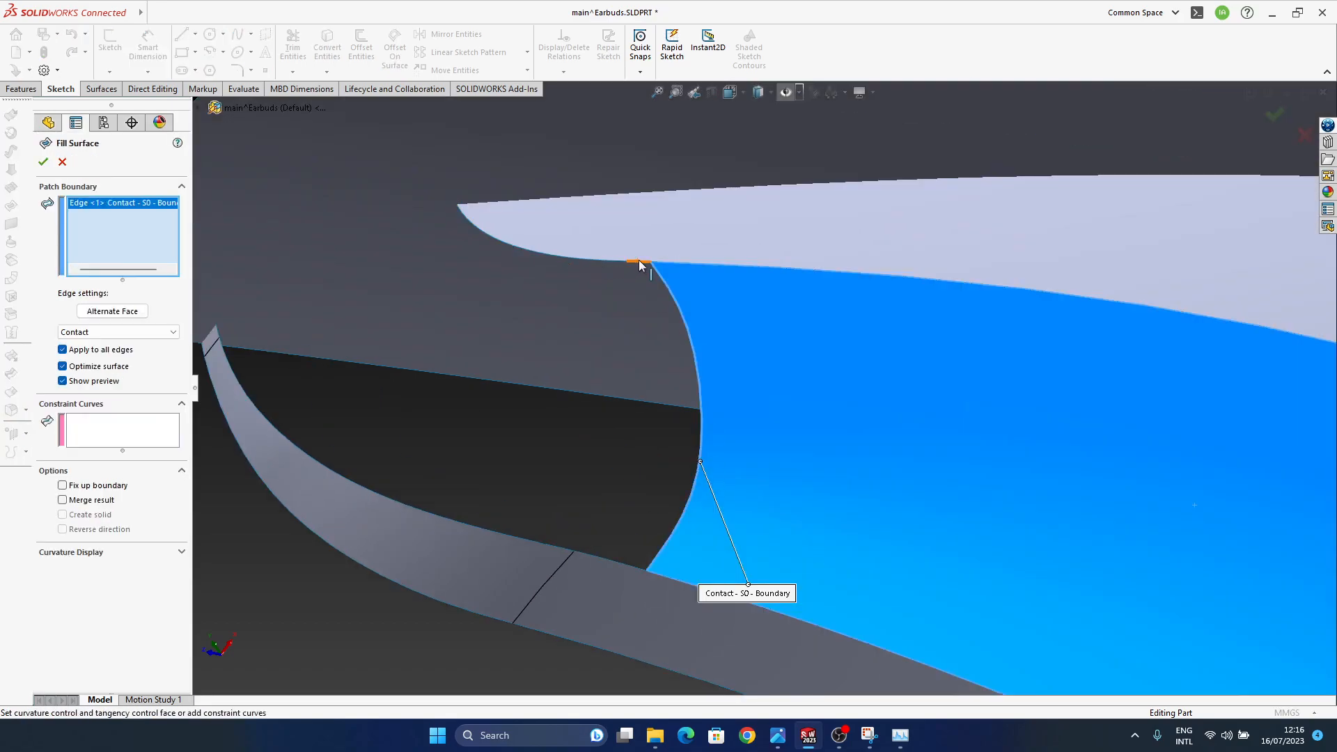
click(638, 261)
click(600, 260)
- Complete the narrow-end patch boundary with the opposite surface's end edge and the four rim strip edges
middle_drag(563, 343, 613, 454)
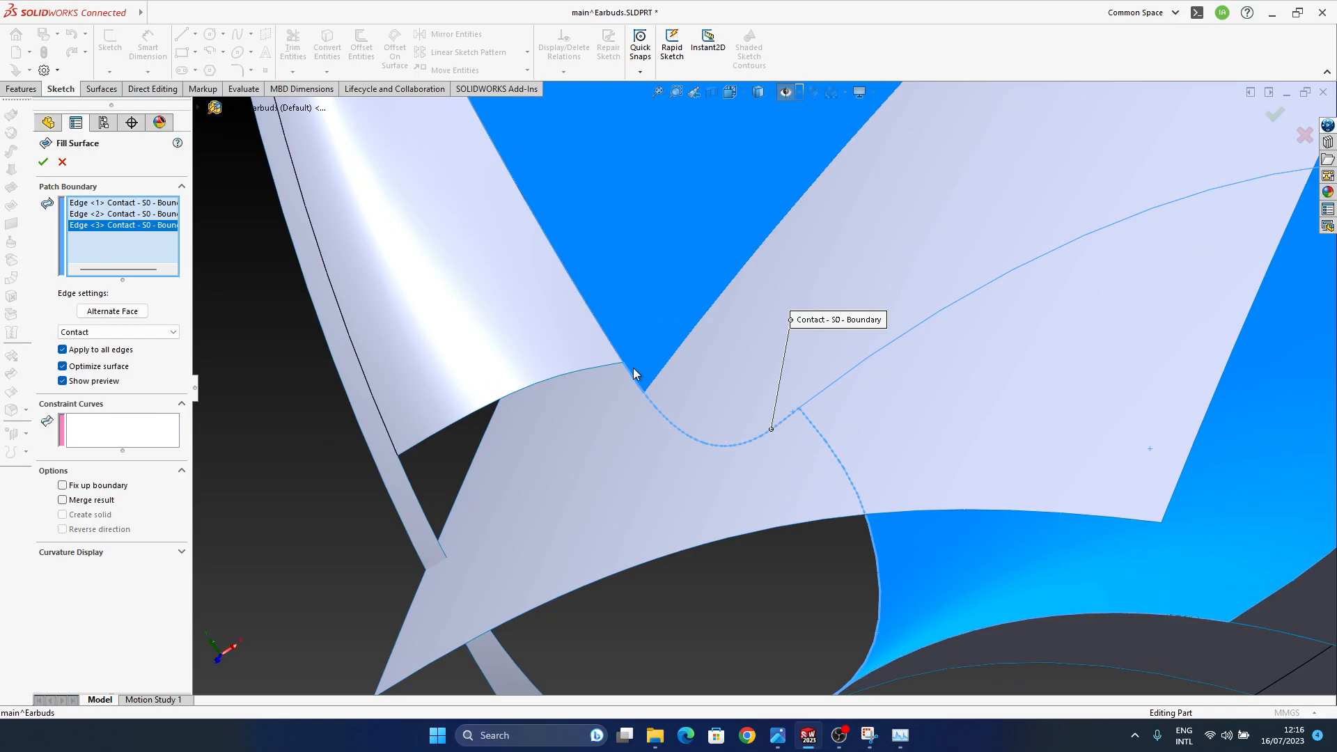
click(590, 369)
click(408, 480)
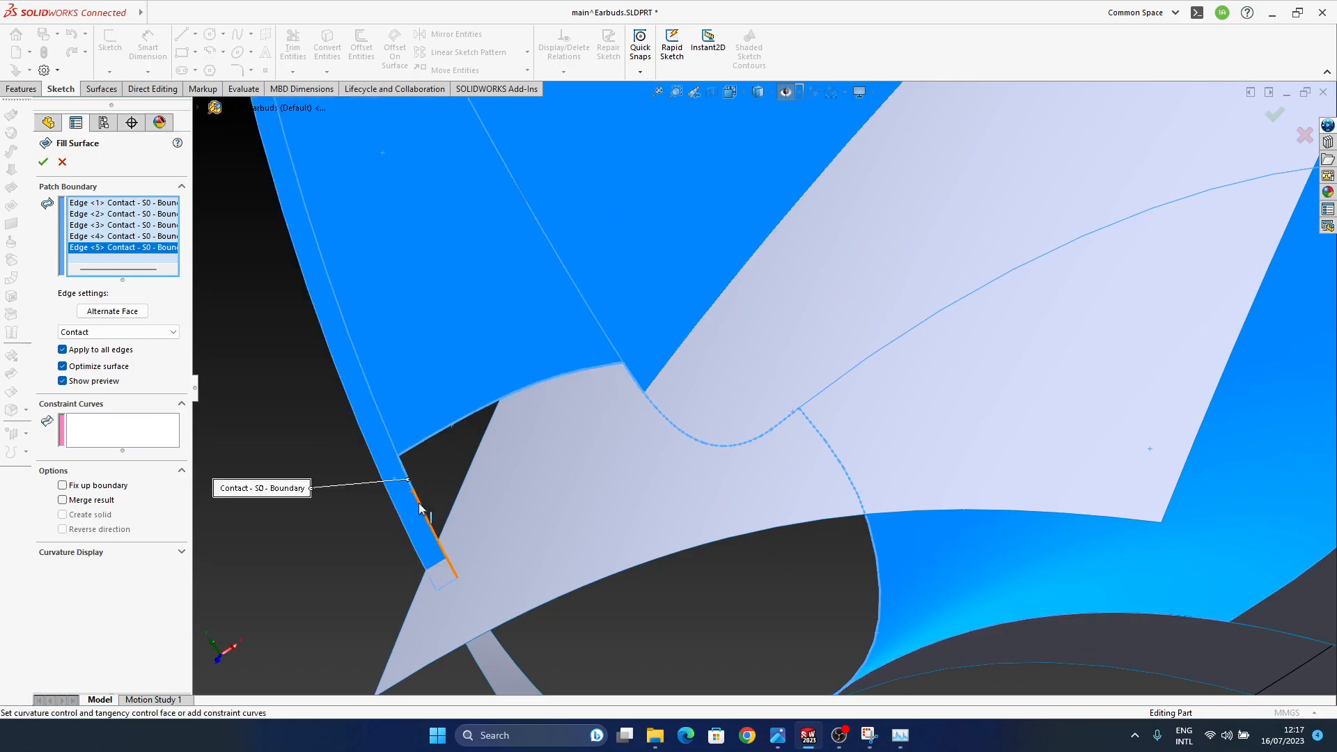
click(420, 503)
middle_drag(446, 530, 483, 458)
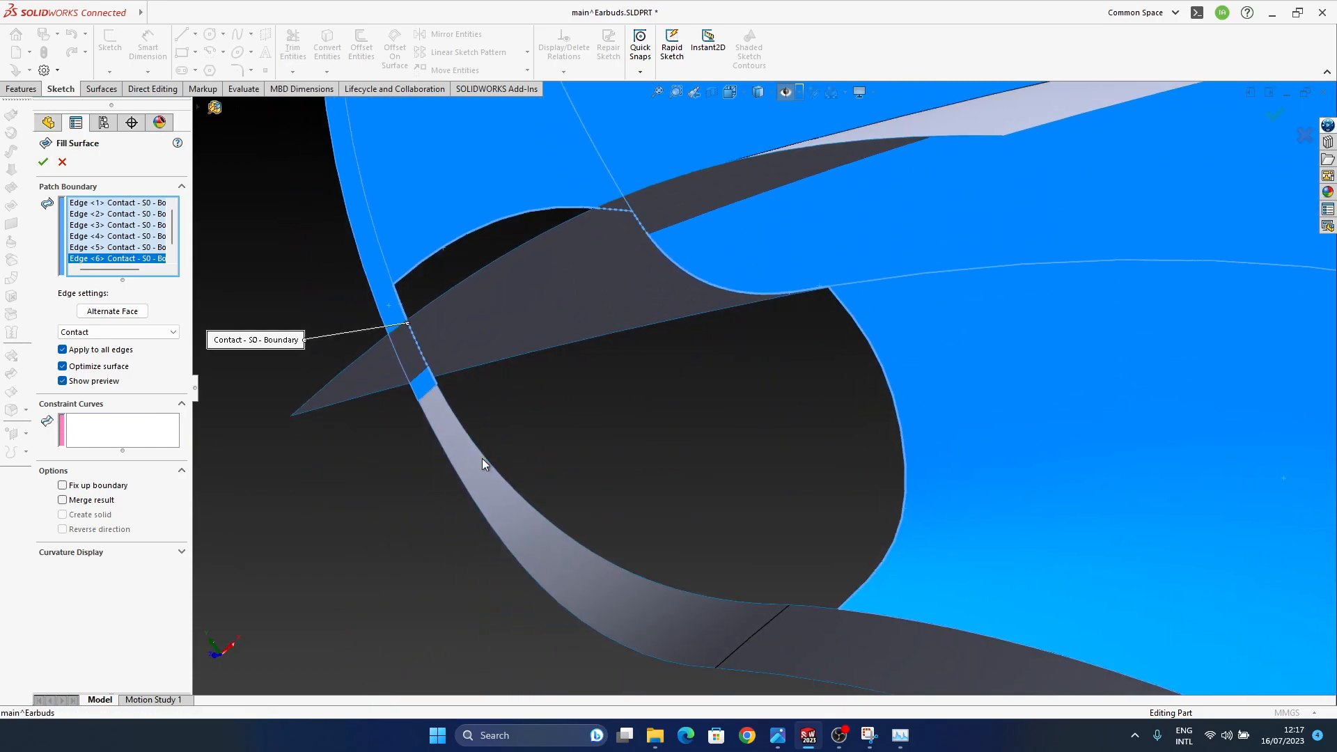
click(488, 458)
click(817, 607)
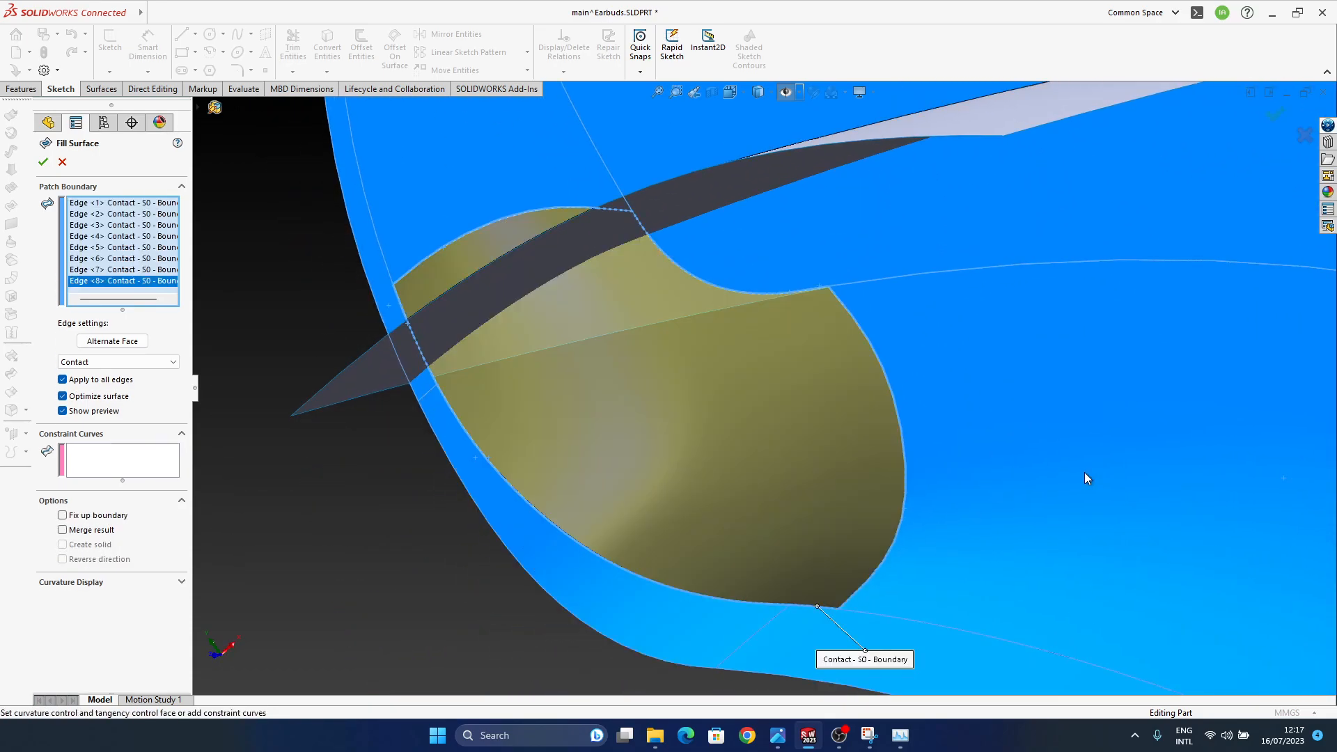
- Set all patch edges of the narrow-end fill to Curvature and create the surface
click(110, 361)
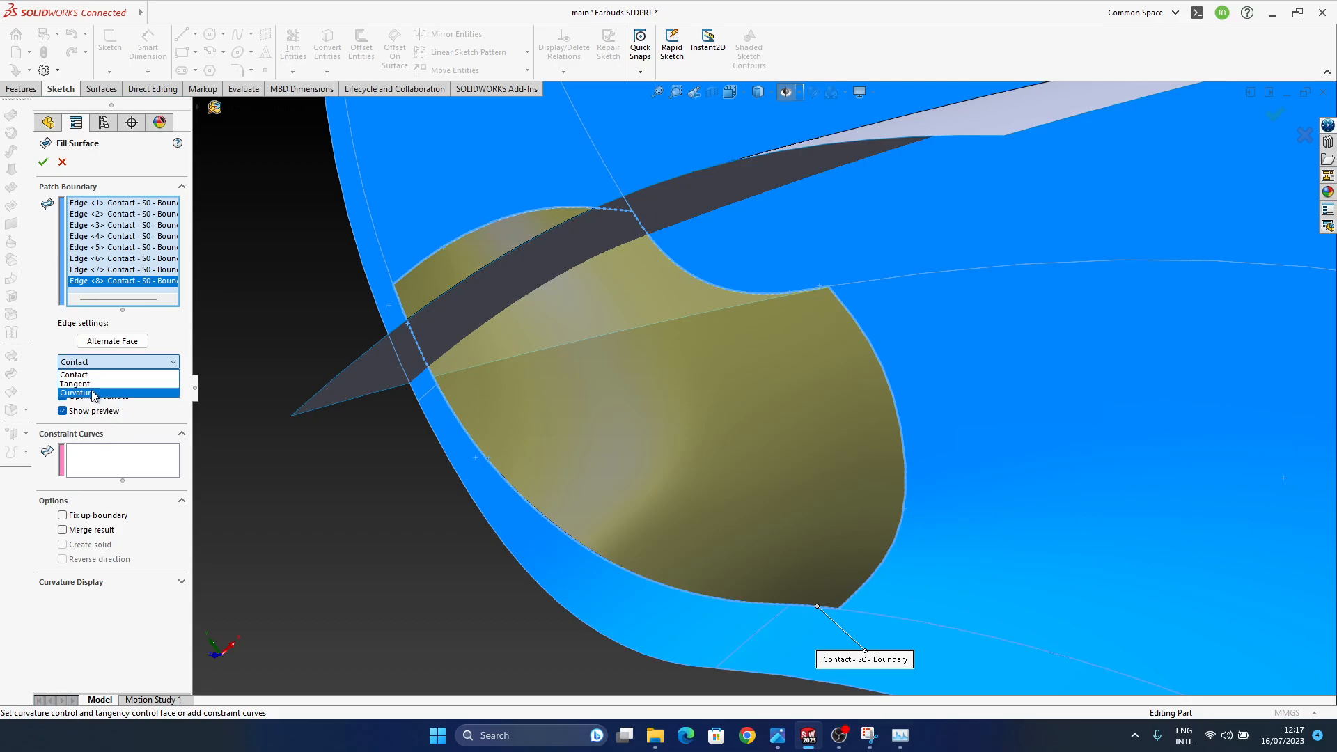
click(98, 396)
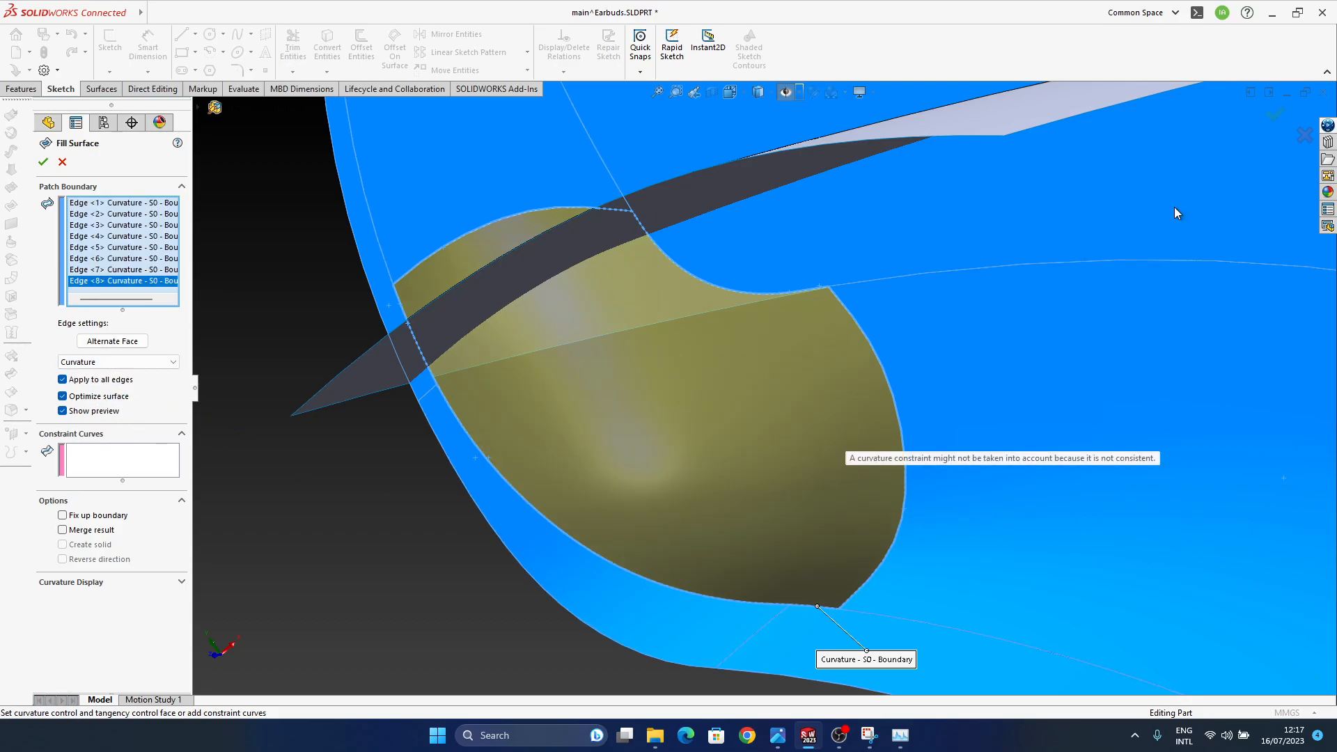
click(1276, 117)
scroll(698, 418, up, 8)
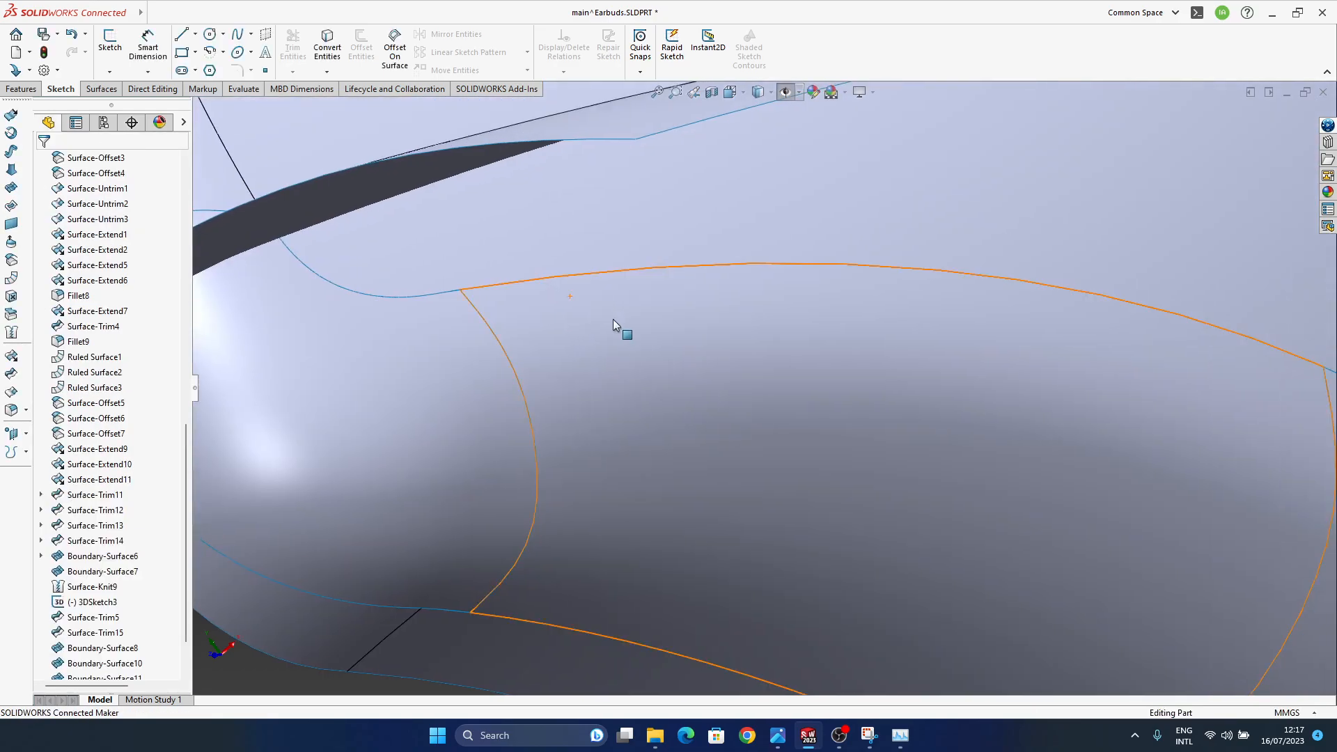
middle_drag(898, 316, 667, 456)
scroll(666, 456, up, 6)
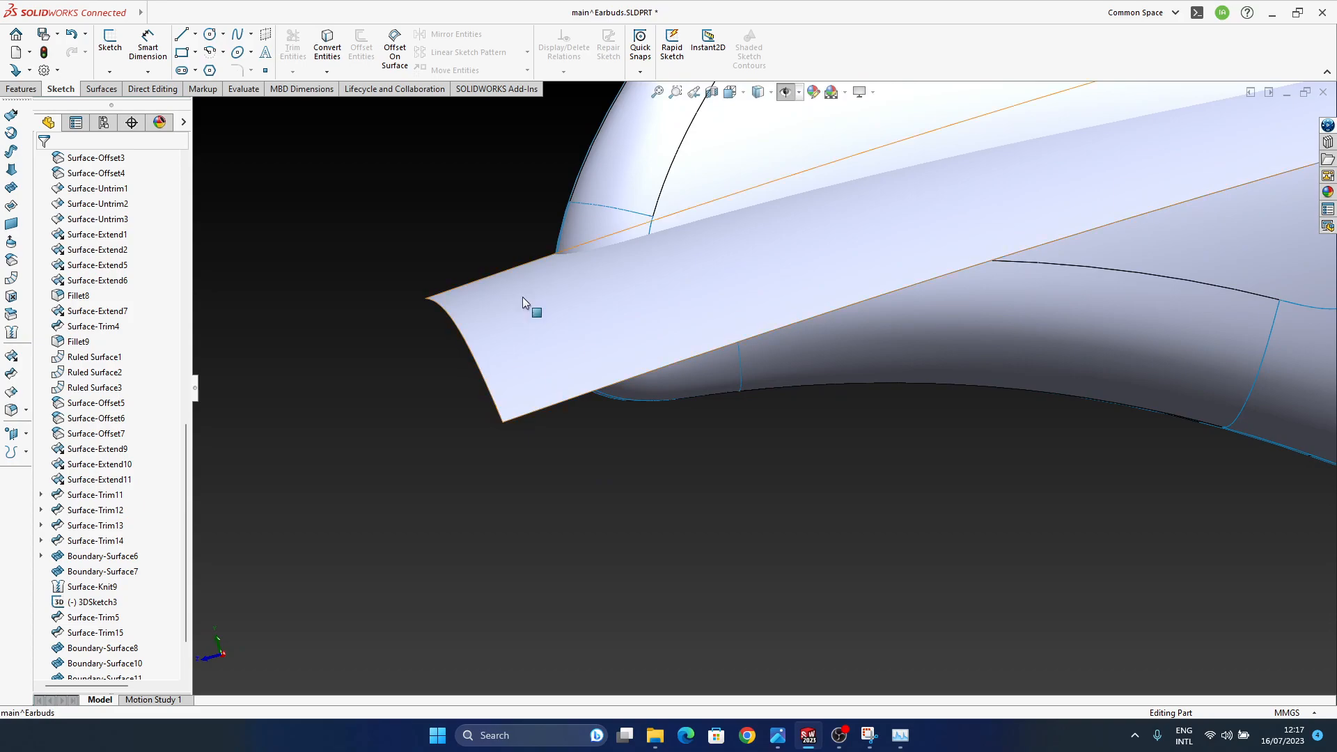
- Examine the filled narrow end from several angles and compare it with the earbud reference photo in Snipping Tool
middle_drag(684, 392, 563, 339)
scroll(637, 391, down, 6)
middle_drag(837, 376, 702, 404)
middle_drag(837, 443, 617, 433)
click(900, 739)
click(898, 741)
click(875, 742)
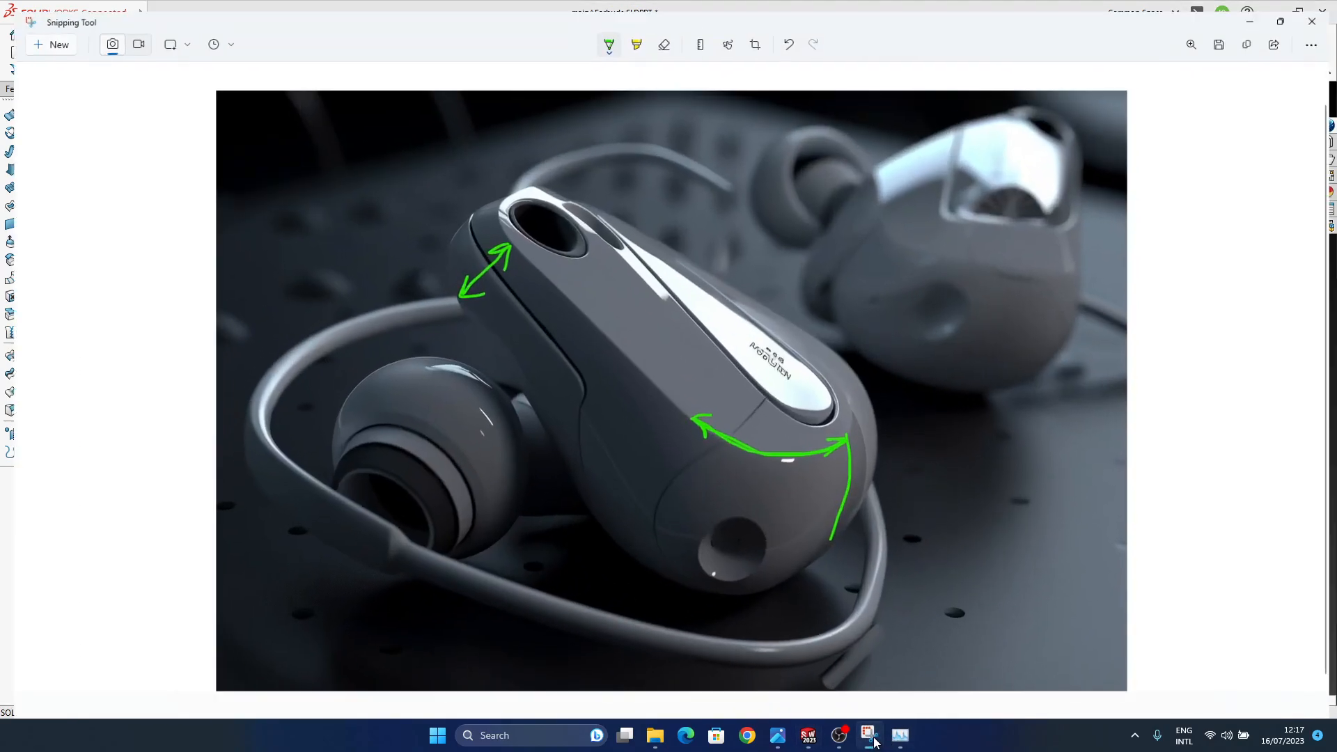
click(876, 742)
middle_drag(498, 320, 486, 367)
middle_drag(392, 416, 583, 517)
middle_drag(834, 649, 758, 538)
middle_drag(745, 618, 752, 519)
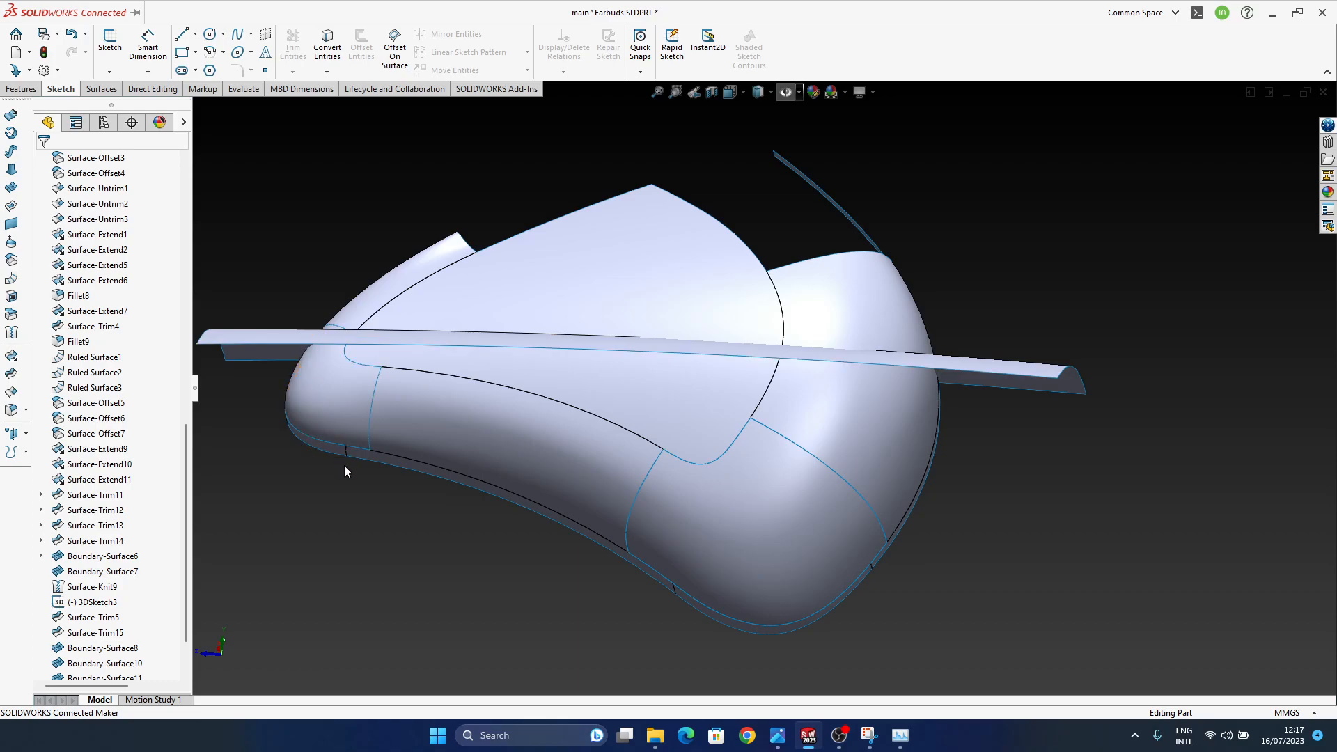
middle_drag(304, 406, 658, 474)
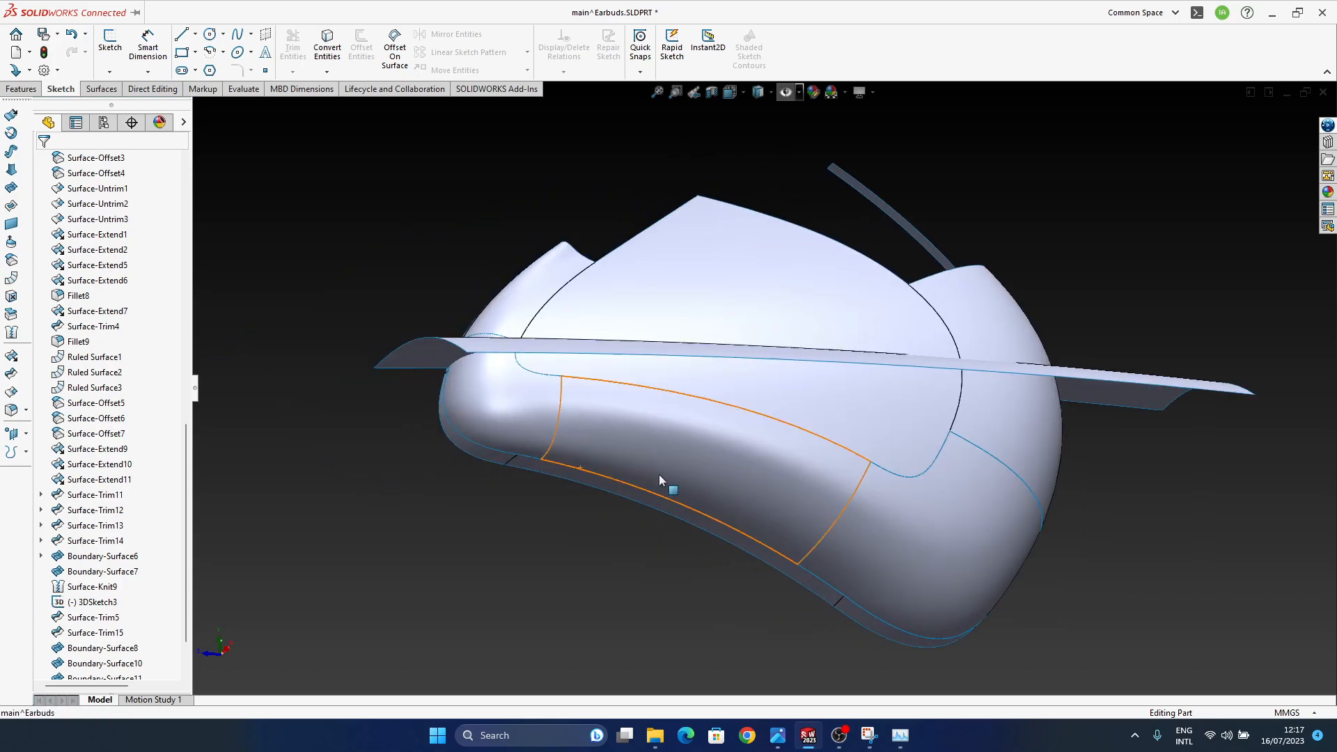
- Save the part and set the radius of the narrow-end rim fillet (Fillet14) to 7 mm
scroll(145, 613, down, 3)
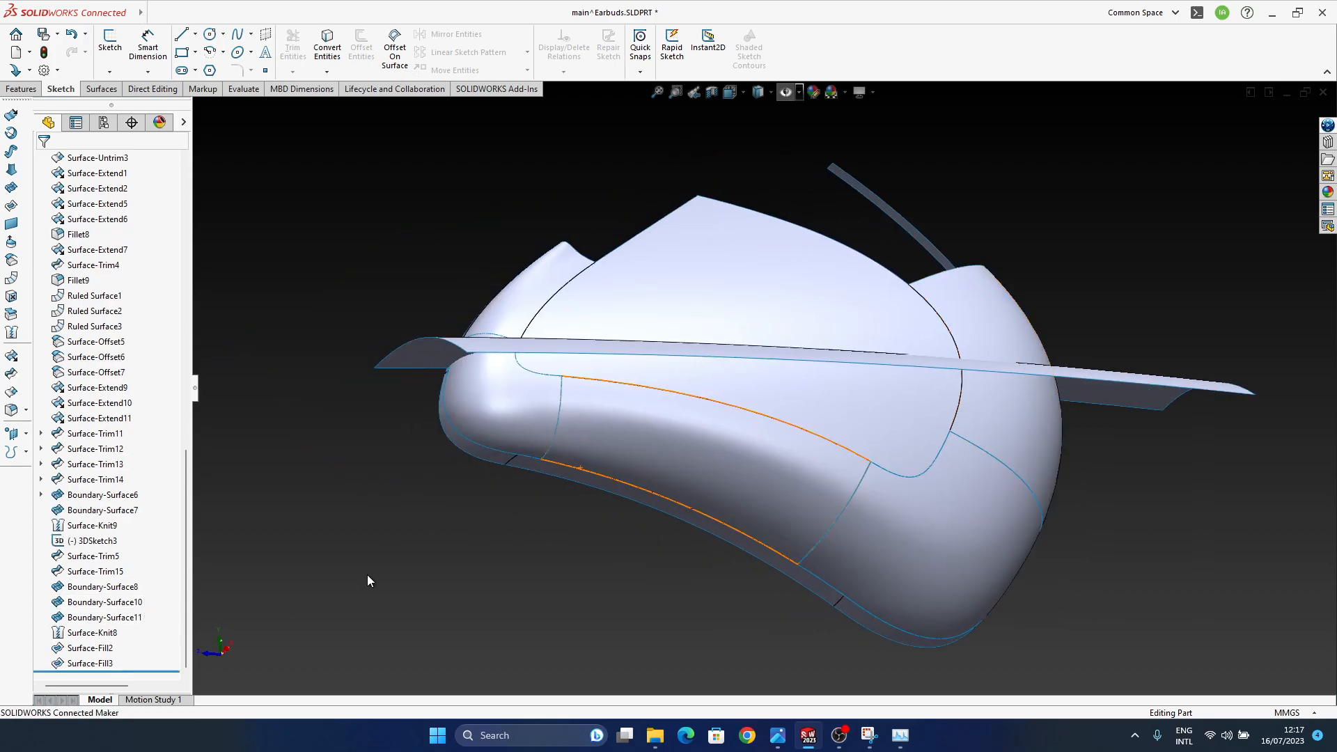
key(ctrl+z)
scroll(139, 569, down, 8)
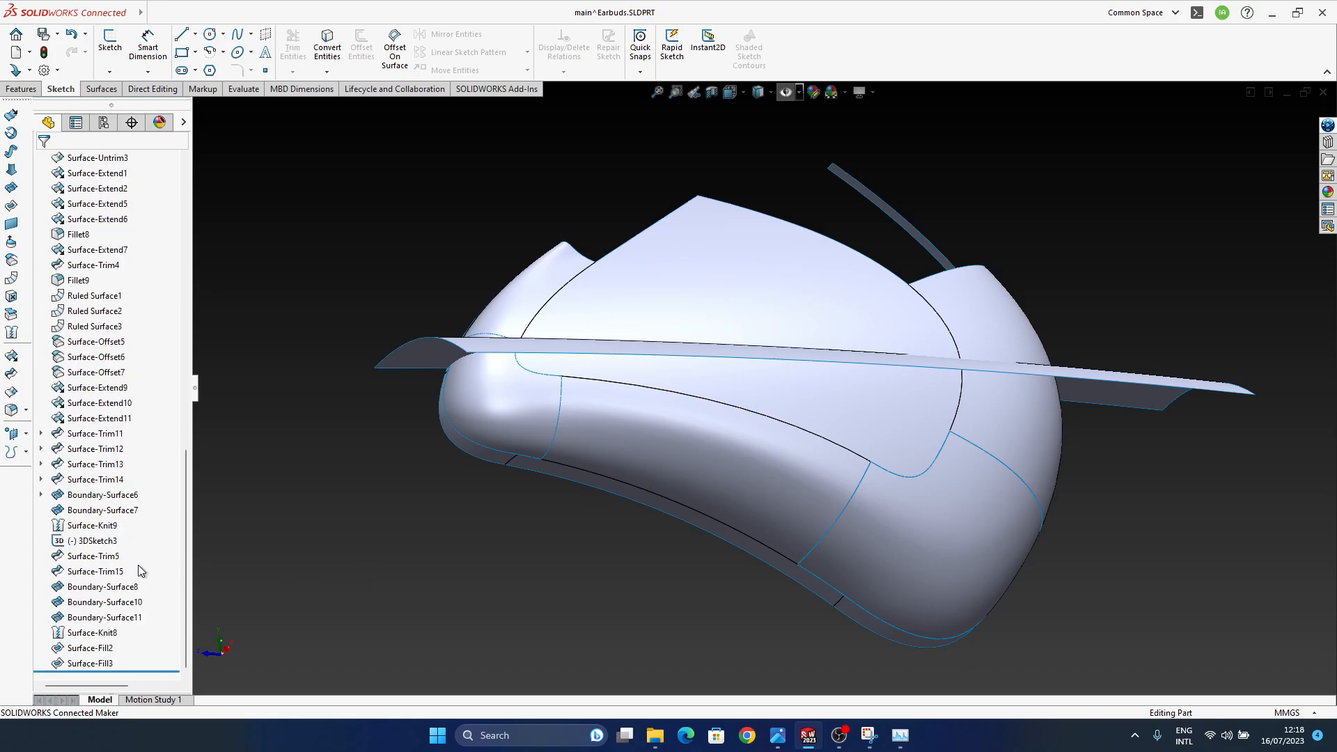
click(466, 446)
middle_drag(462, 448, 448, 490)
click(548, 358)
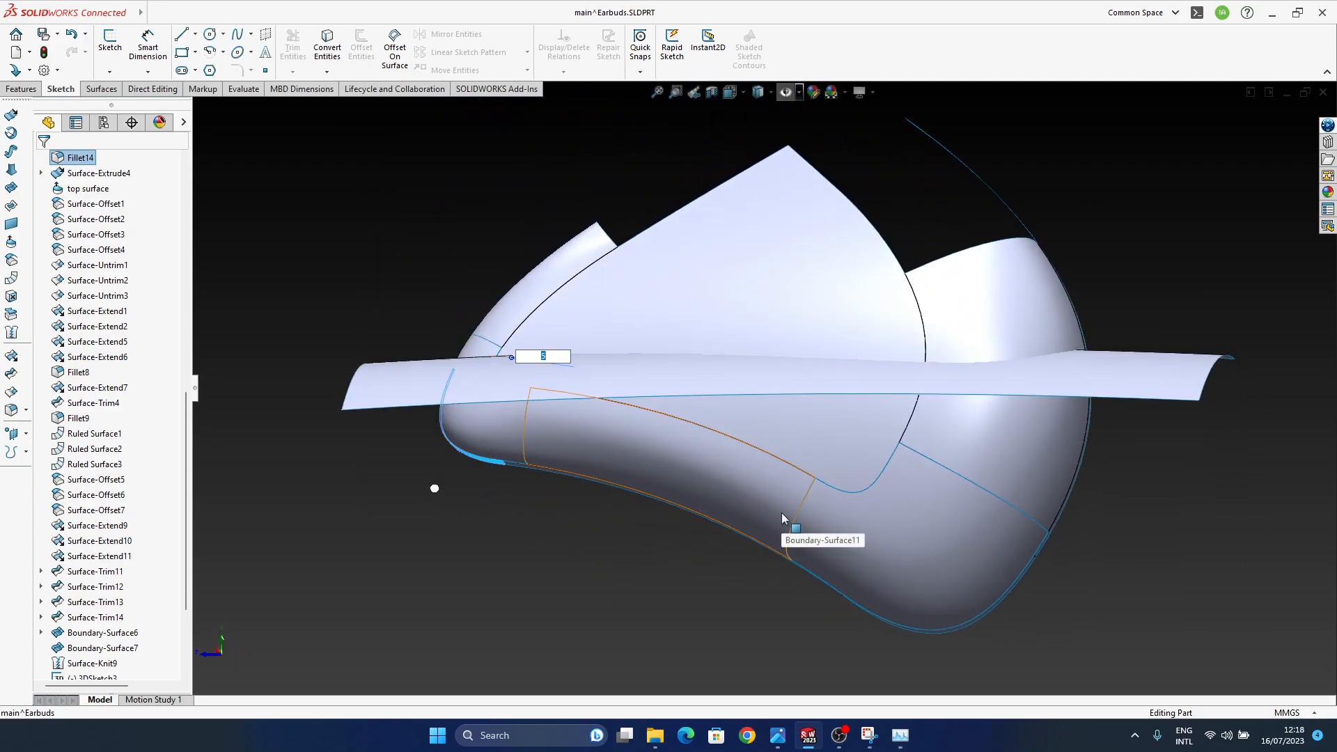
text(7)
key(Return)
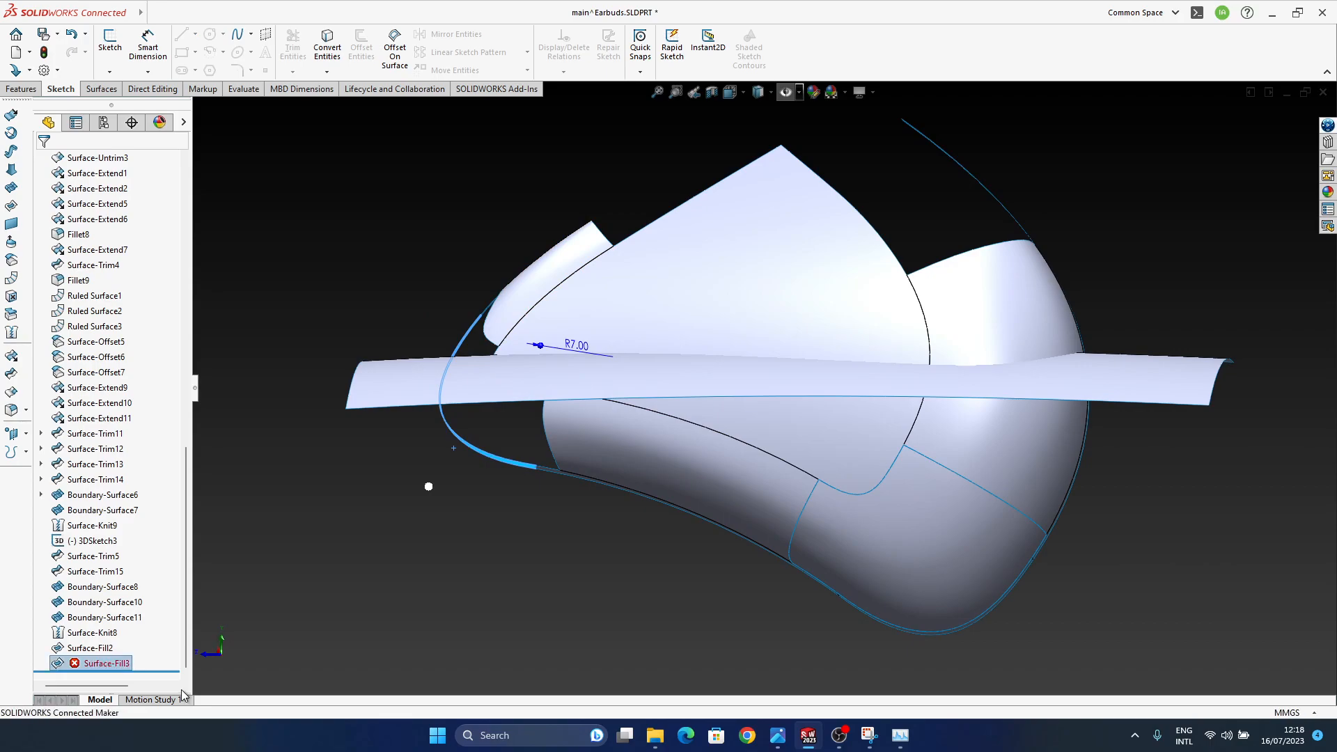
- Delete the failed fill surface (Surface-Fill3) at the narrow end
middle_drag(570, 480, 629, 489)
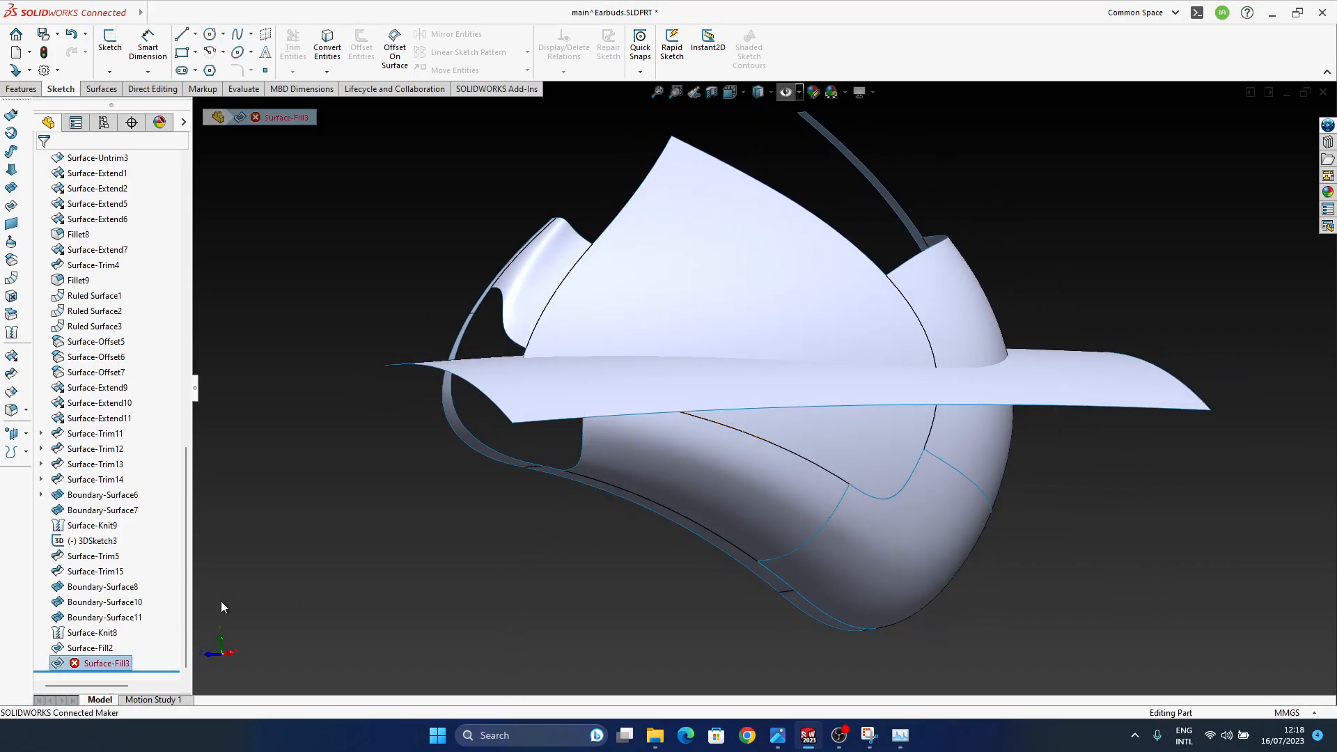
click(94, 663)
key(Delete)
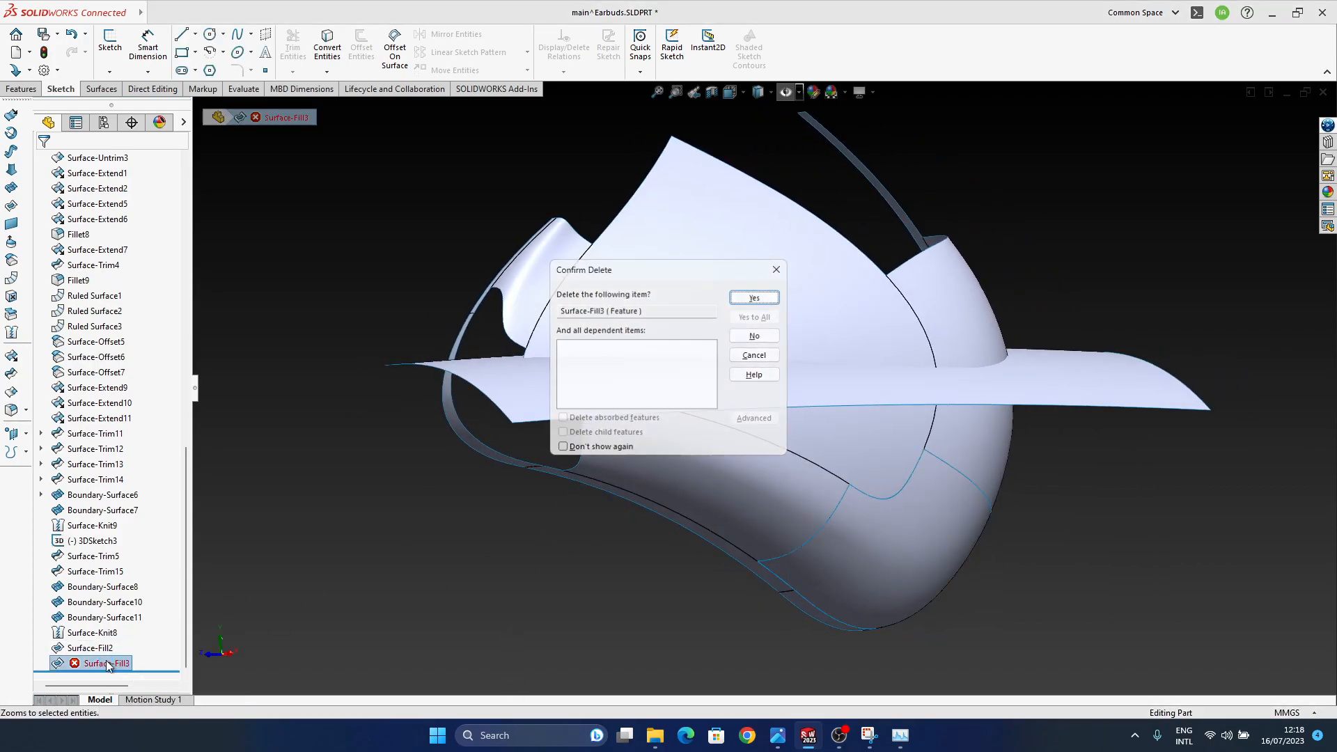
key(Return)
- Examine the reopened narrow end and its rim edges, checking the shape against the reference photo in Snipping Tool
middle_drag(780, 411, 488, 414)
scroll(438, 279, down, 5)
middle_drag(620, 353, 575, 415)
middle_drag(419, 359, 526, 326)
middle_drag(545, 423, 687, 416)
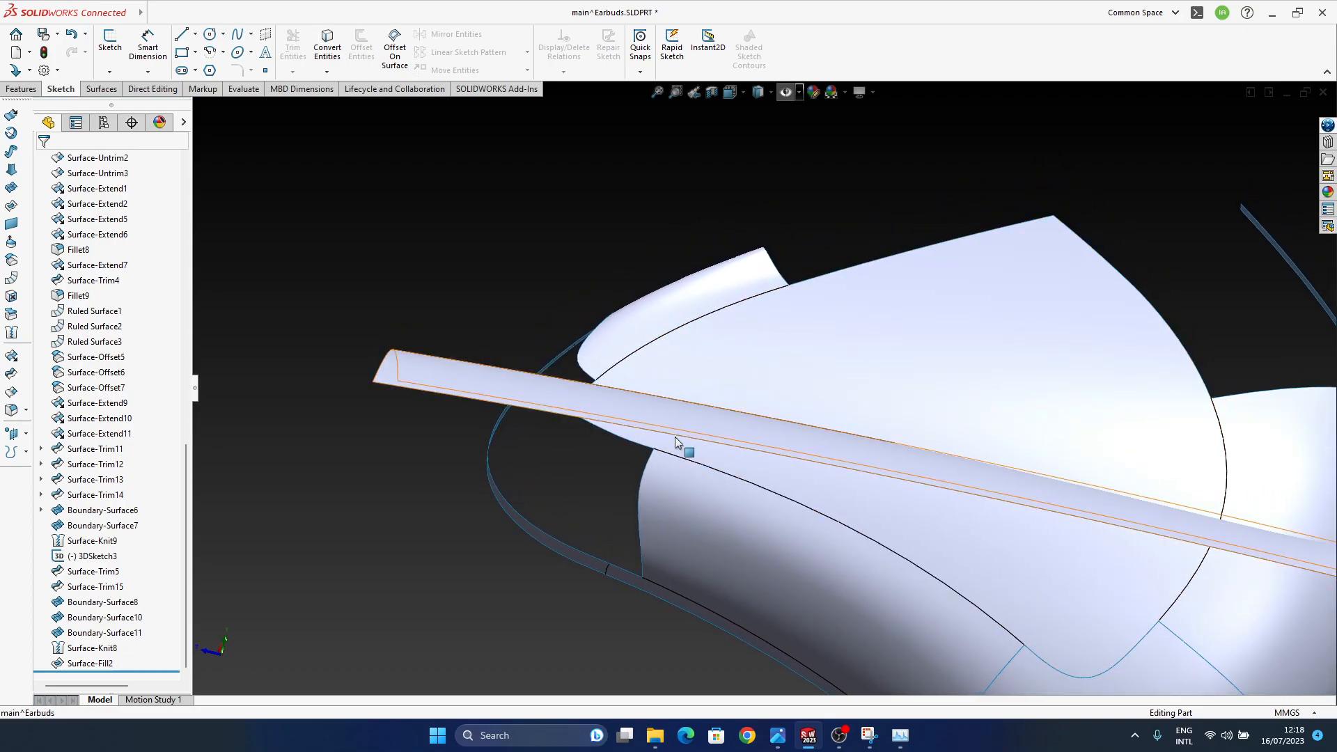
middle_drag(519, 522, 501, 600)
click(875, 741)
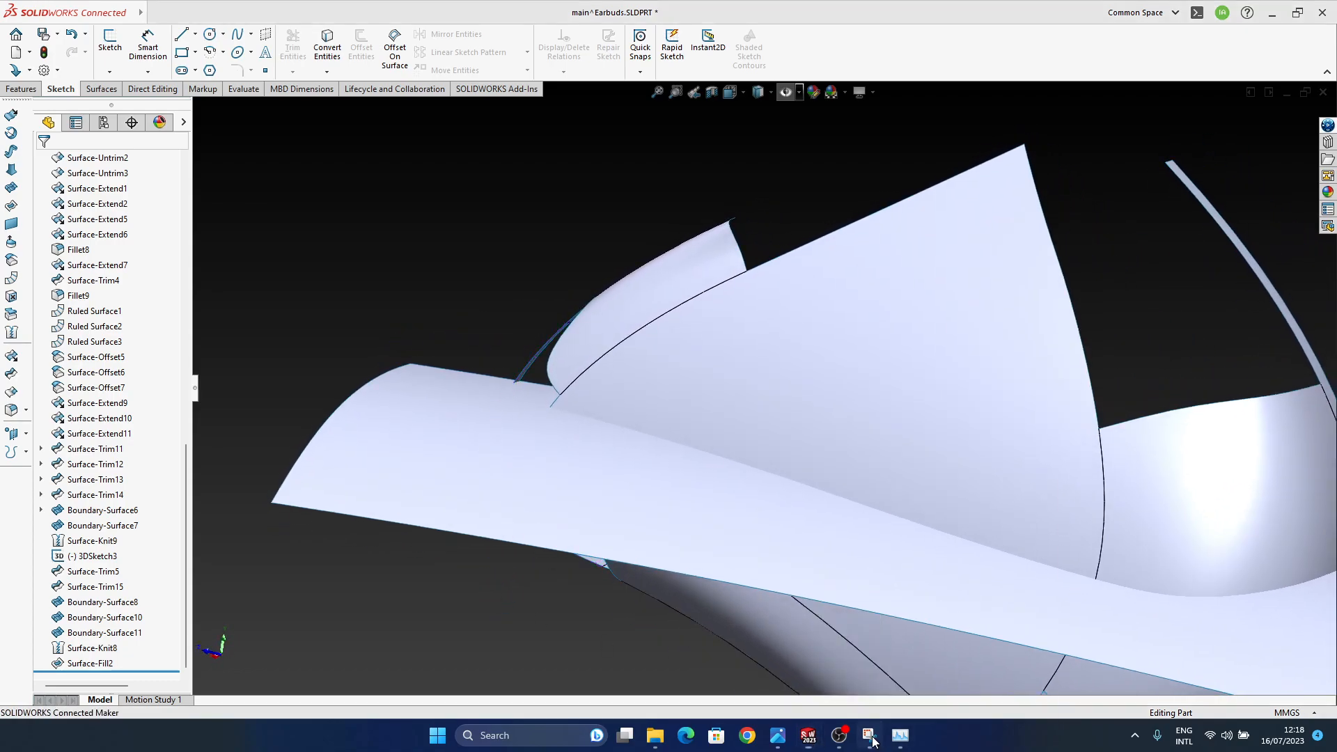
click(873, 742)
middle_drag(562, 465, 641, 431)
middle_drag(600, 526, 604, 480)
middle_drag(315, 570, 800, 501)
middle_drag(903, 529, 910, 361)
scroll(808, 397, up, 3)
mouse_move(587, 500)
middle_down()
mouse_move(597, 528)
mouse_move(696, 477)
mouse_move(687, 552)
mouse_move(608, 495)
middle_up()
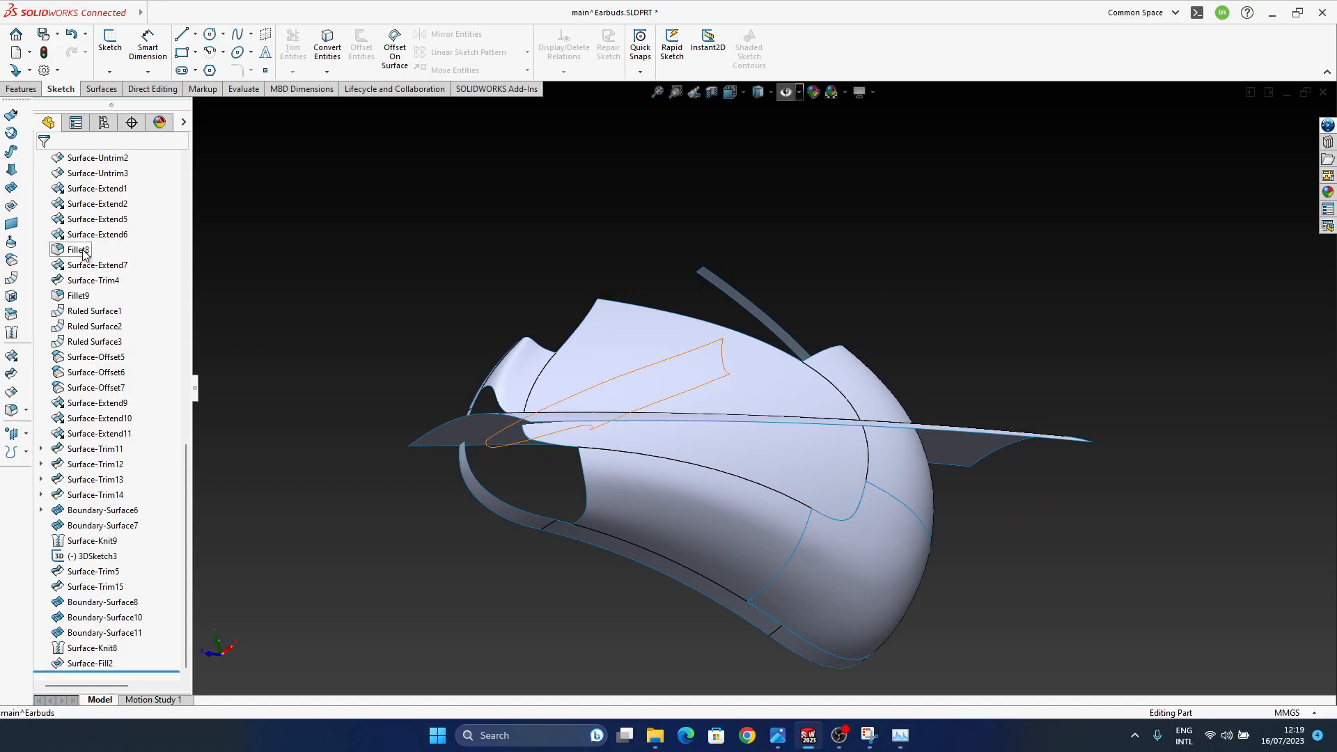
- Locate Fillet8 on the upper surfaces and open its radius for editing
middle_drag(607, 443, 636, 480)
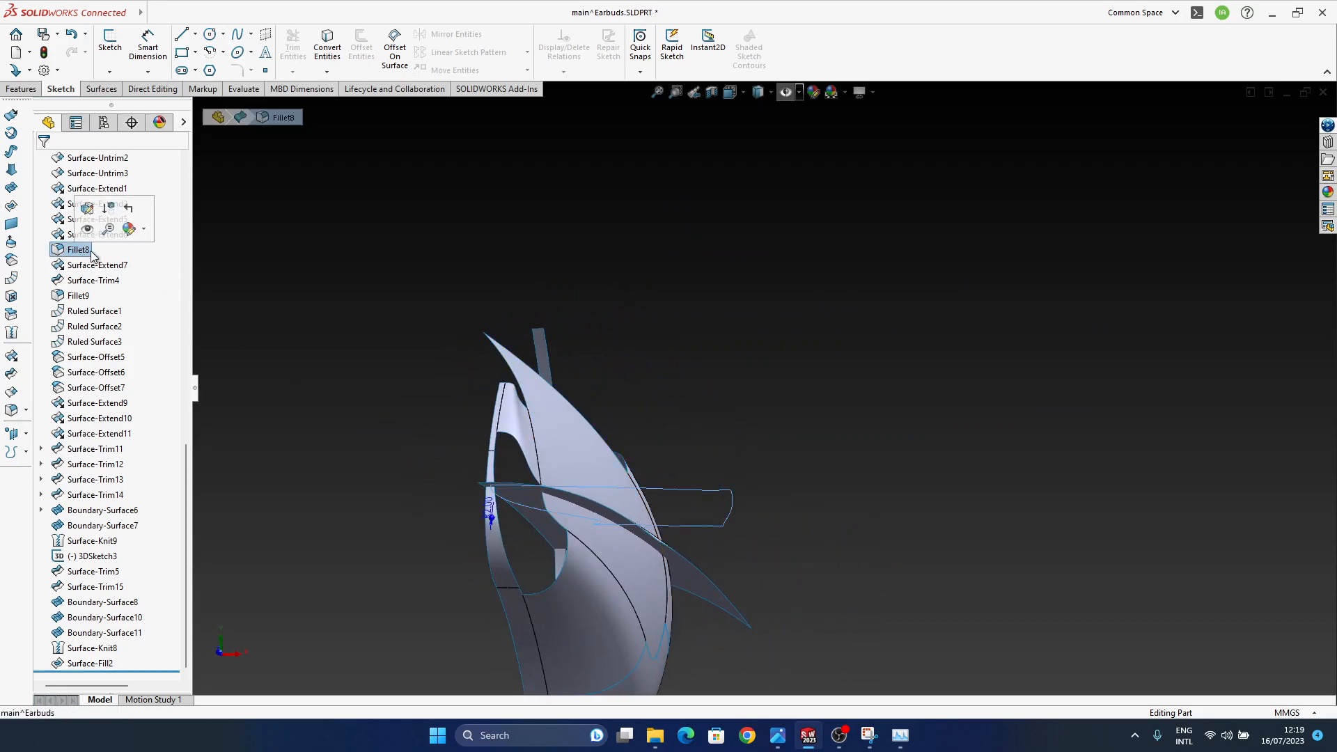
middle_drag(673, 532, 615, 410)
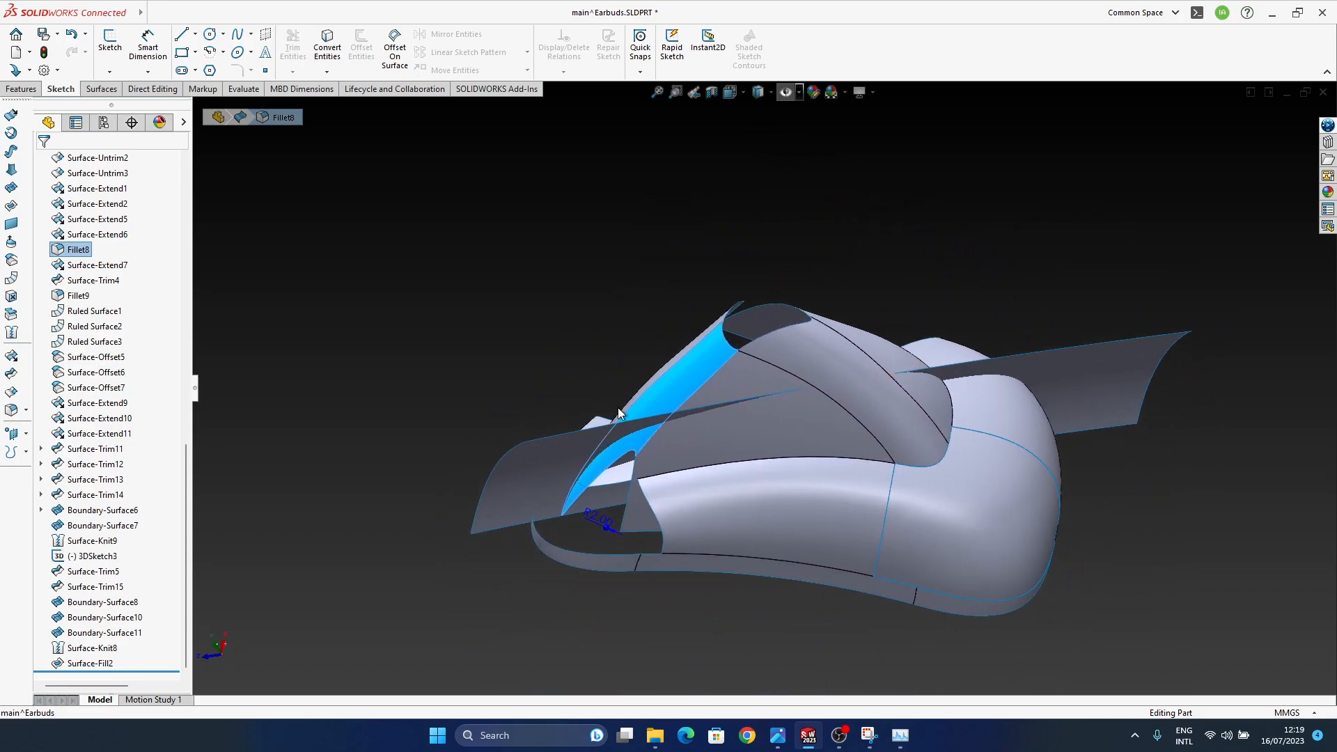
click(377, 280)
click(674, 390)
click(465, 298)
click(668, 395)
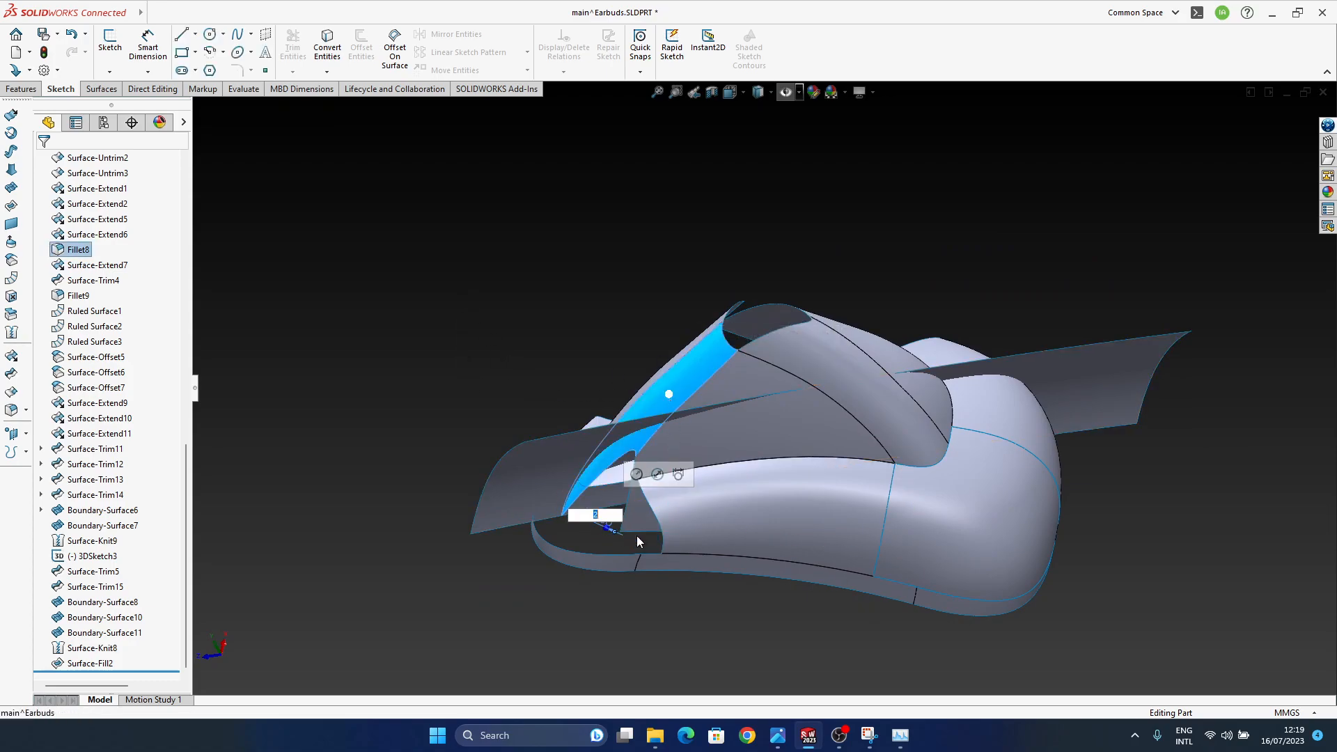
- Inspect Fillet8's blend face and its definition, including both face sets, and leave the definition without changes
middle_drag(646, 470, 764, 475)
scroll(618, 486, down, 3)
mouse_move(661, 458)
middle_down()
mouse_move(648, 446)
mouse_move(649, 466)
middle_up()
click(724, 366)
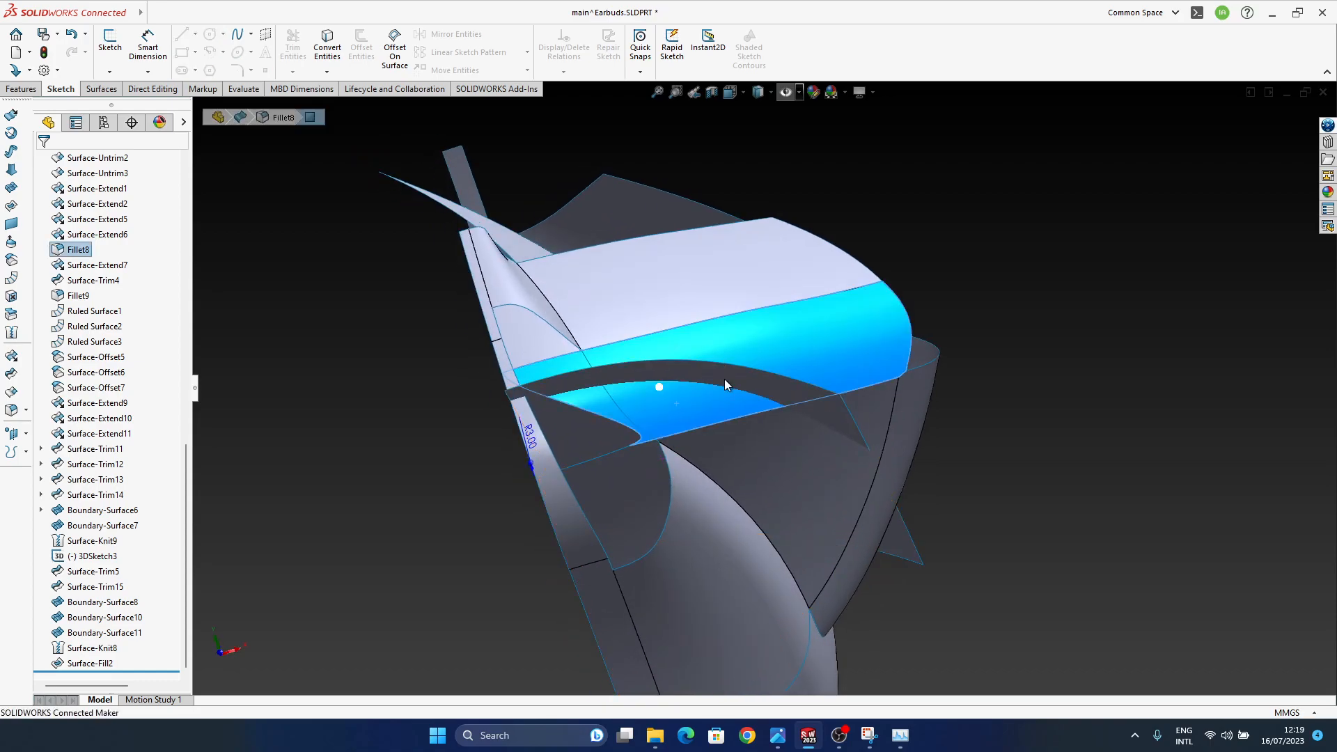
middle_drag(602, 456, 457, 465)
middle_drag(817, 444, 758, 411)
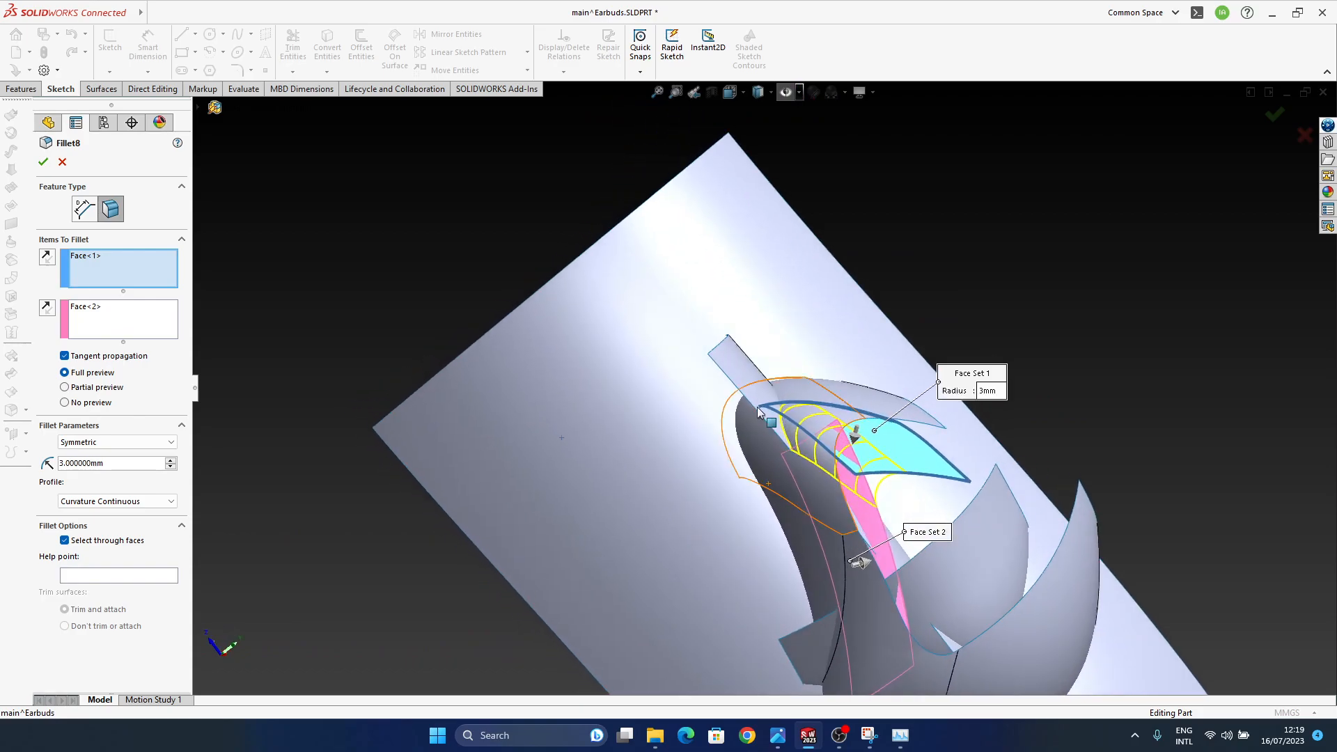
click(62, 162)
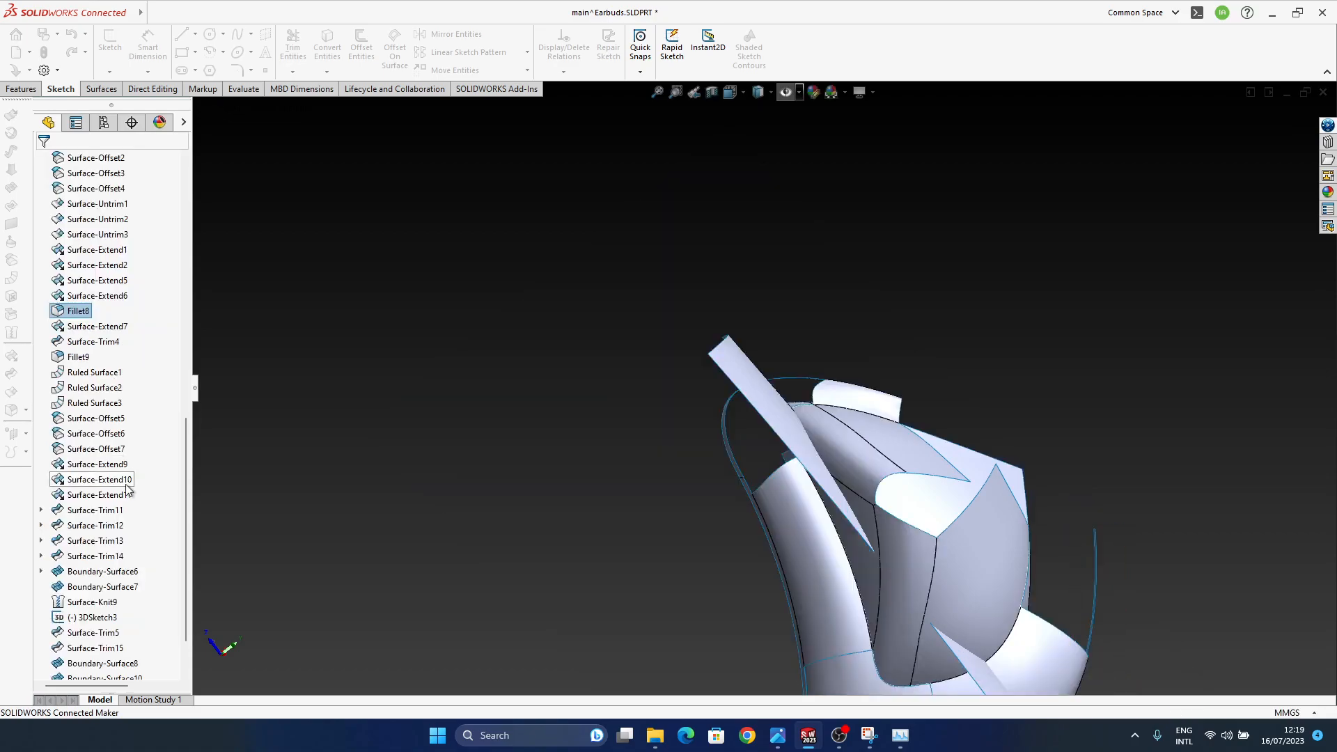
- Identify the surfaces belonging to Surface-Extend5 and Surface-Extend1, and review the Surface-Extend1 definition
click(100, 300)
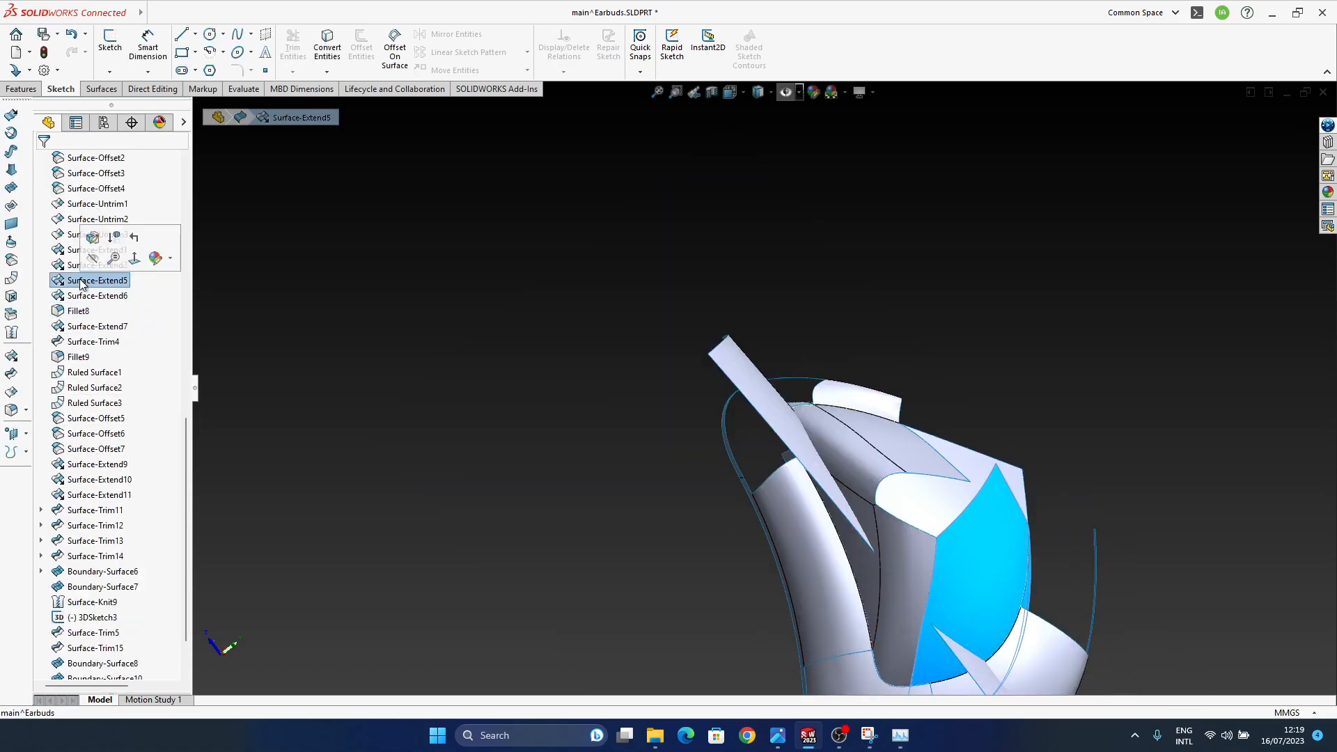
middle_drag(791, 541, 668, 541)
scroll(762, 457, down, 2)
mouse_move(782, 477)
ctrl+middle_down()
mouse_move(761, 435)
mouse_move(768, 498)
mouse_move(764, 484)
ctrl+middle_up()
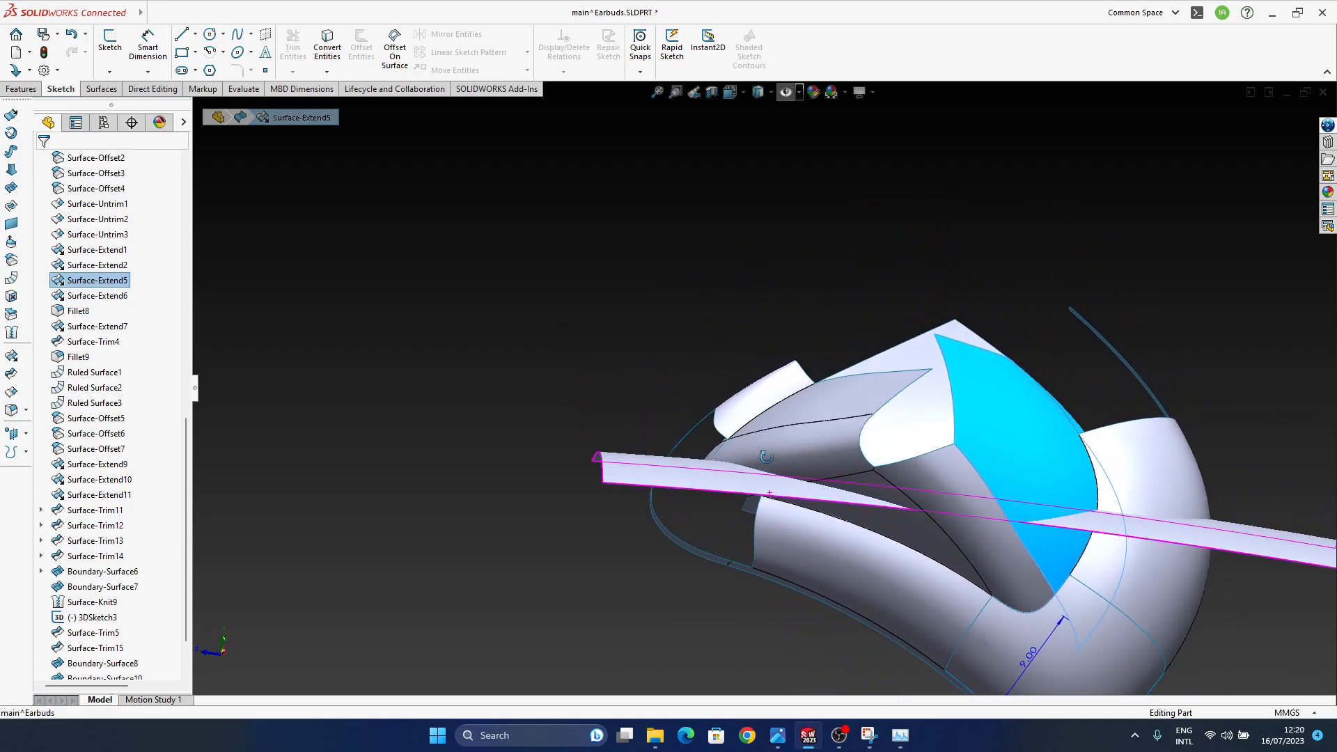
click(111, 251)
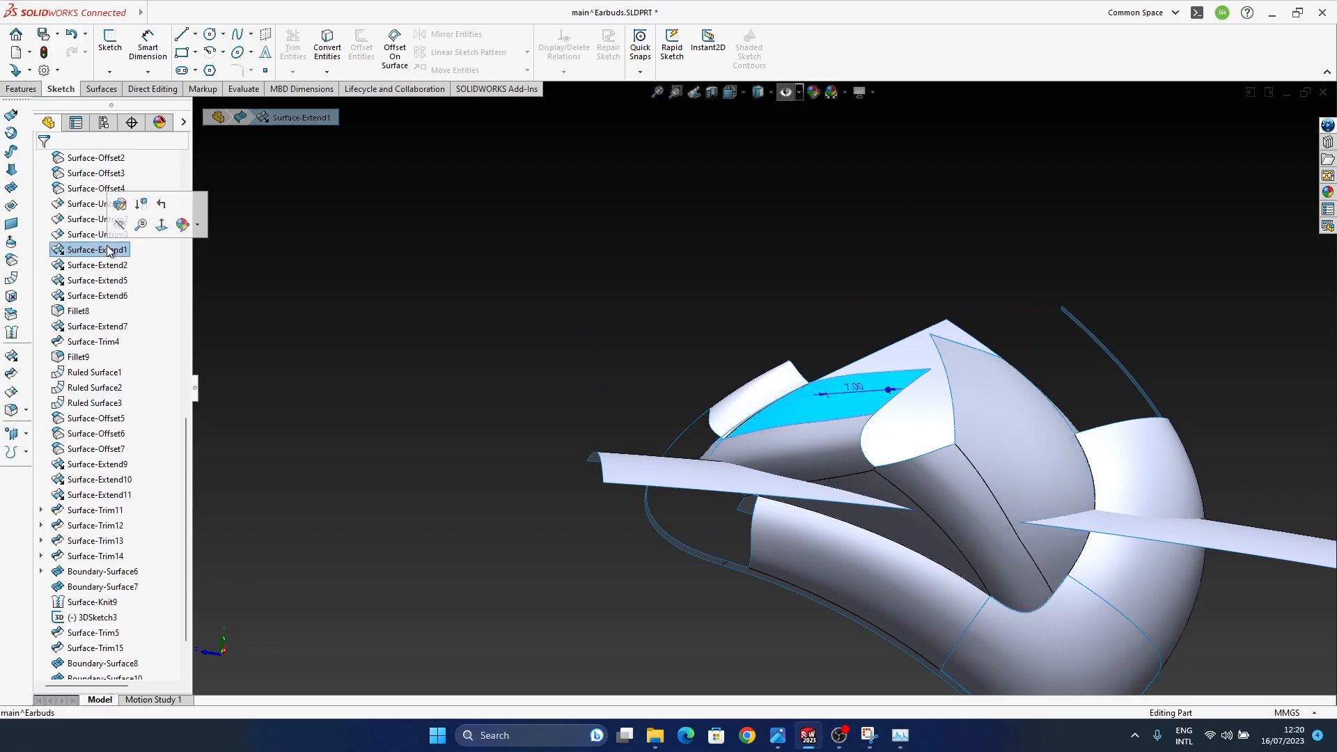
scroll(604, 450, up, 2)
middle_drag(606, 452, 677, 464)
right_click(90, 253)
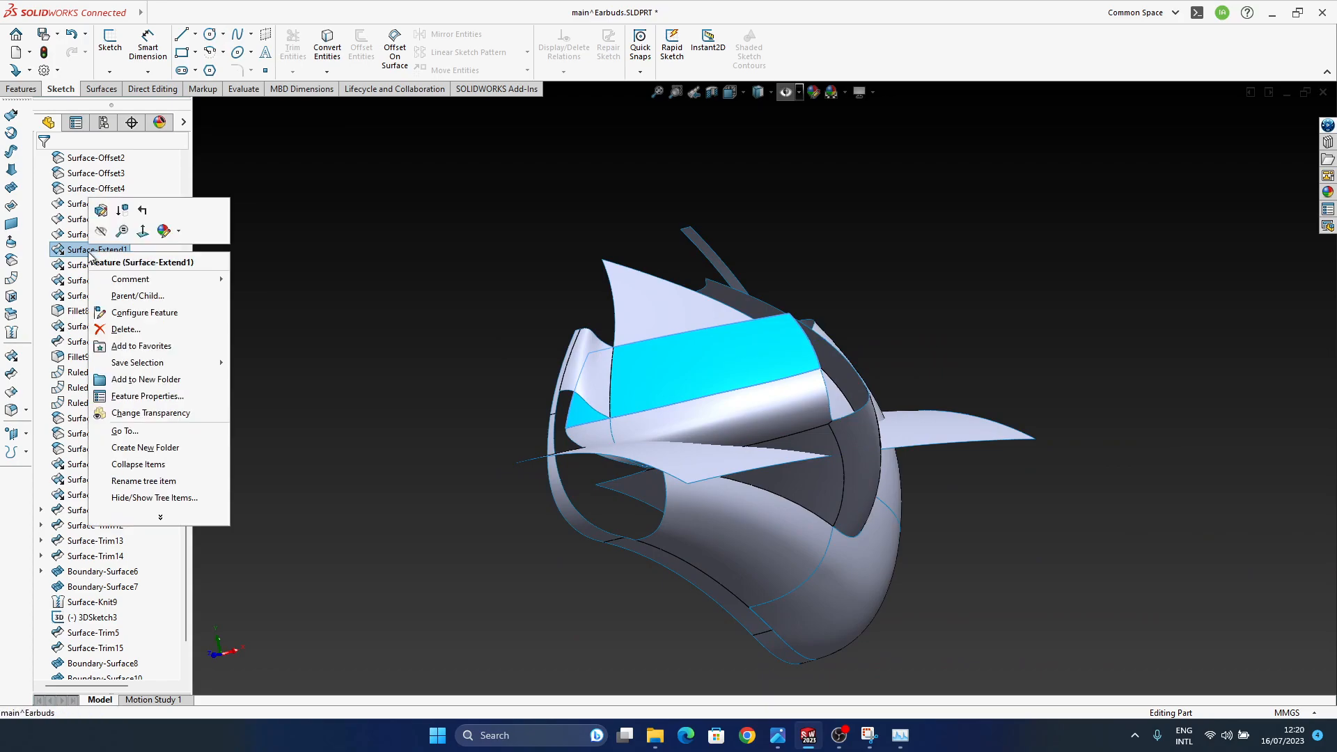
click(101, 209)
middle_drag(697, 430, 578, 514)
key(Return)
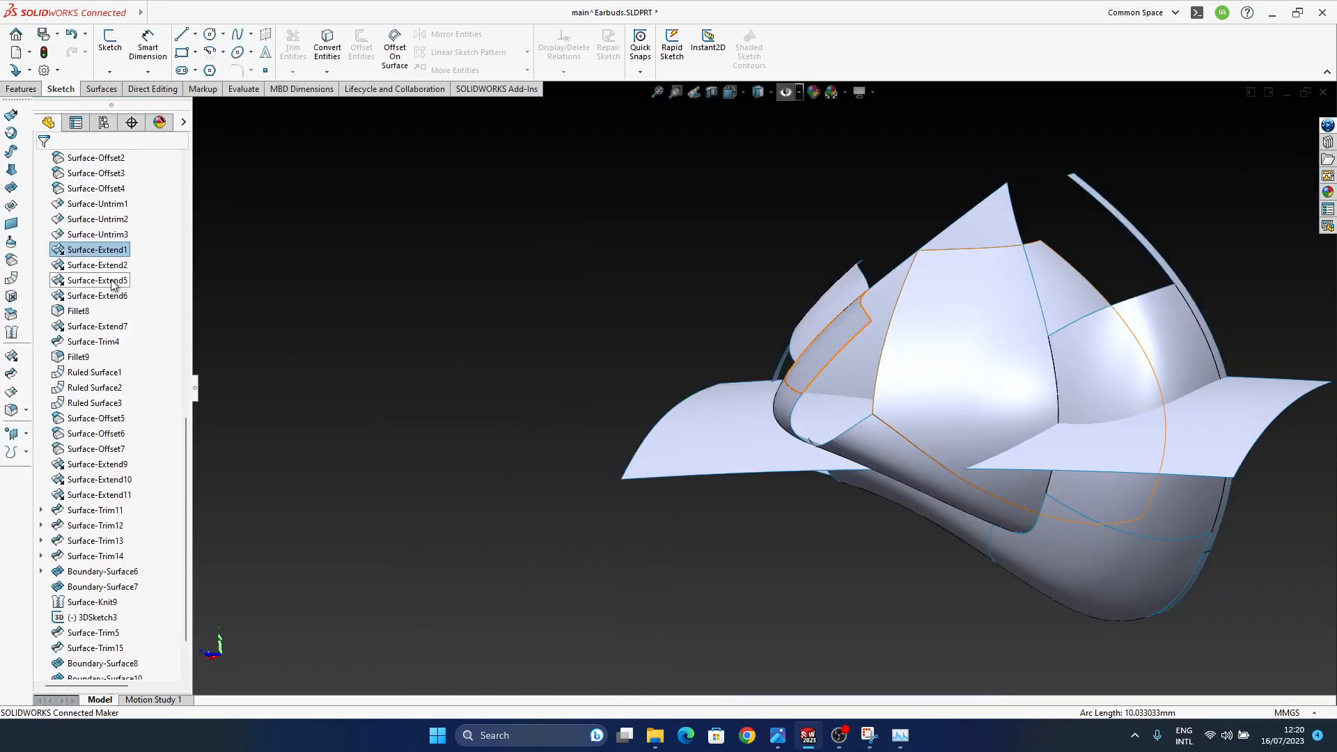
- Check the remaining extended surfaces and review the extension edge and distance of Surface-Extend6
click(92, 265)
middle_drag(788, 366, 848, 366)
click(115, 281)
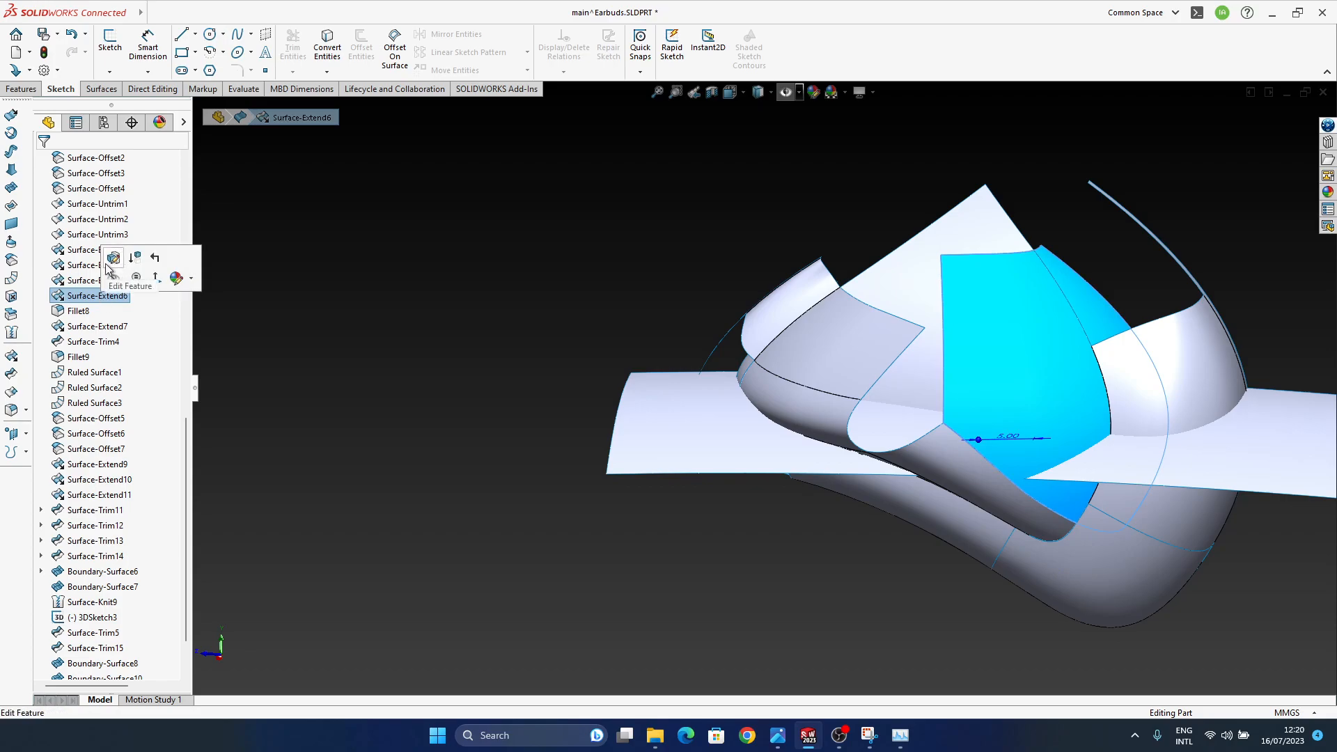
click(108, 266)
middle_drag(902, 420, 824, 460)
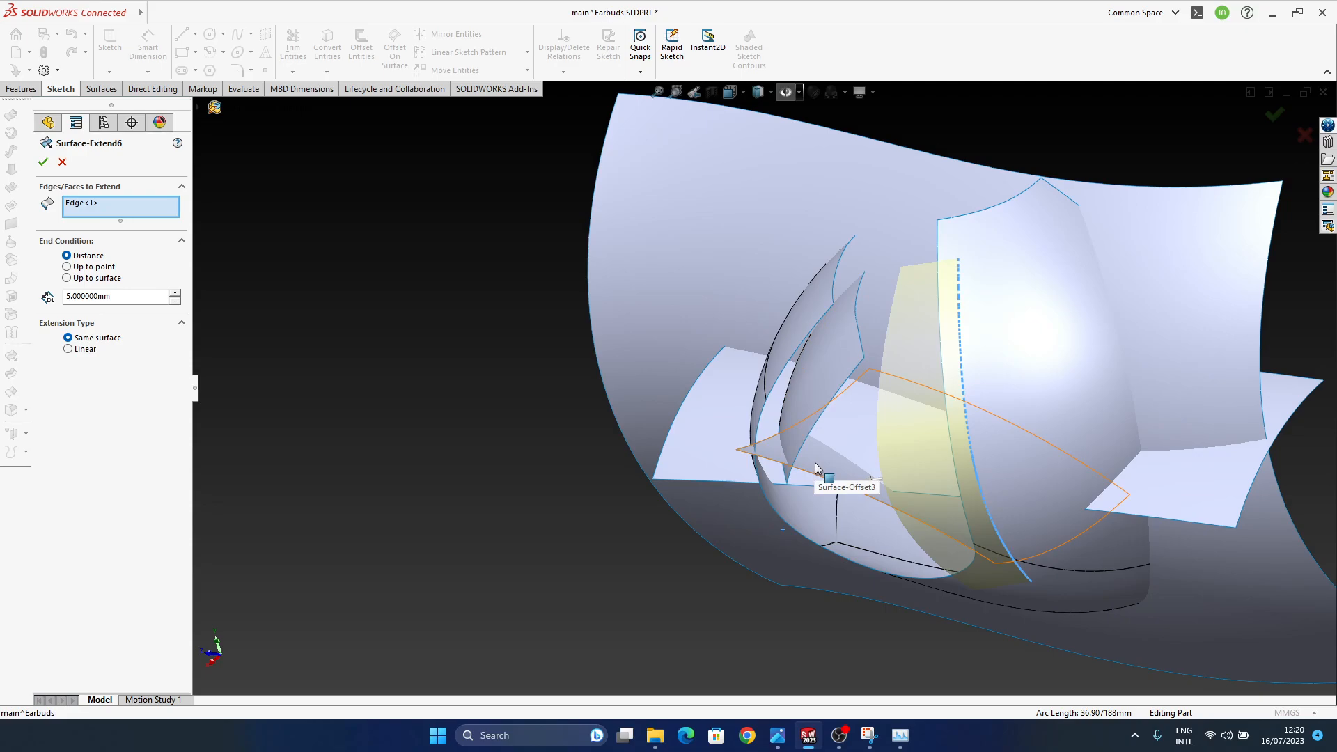
key(Return)
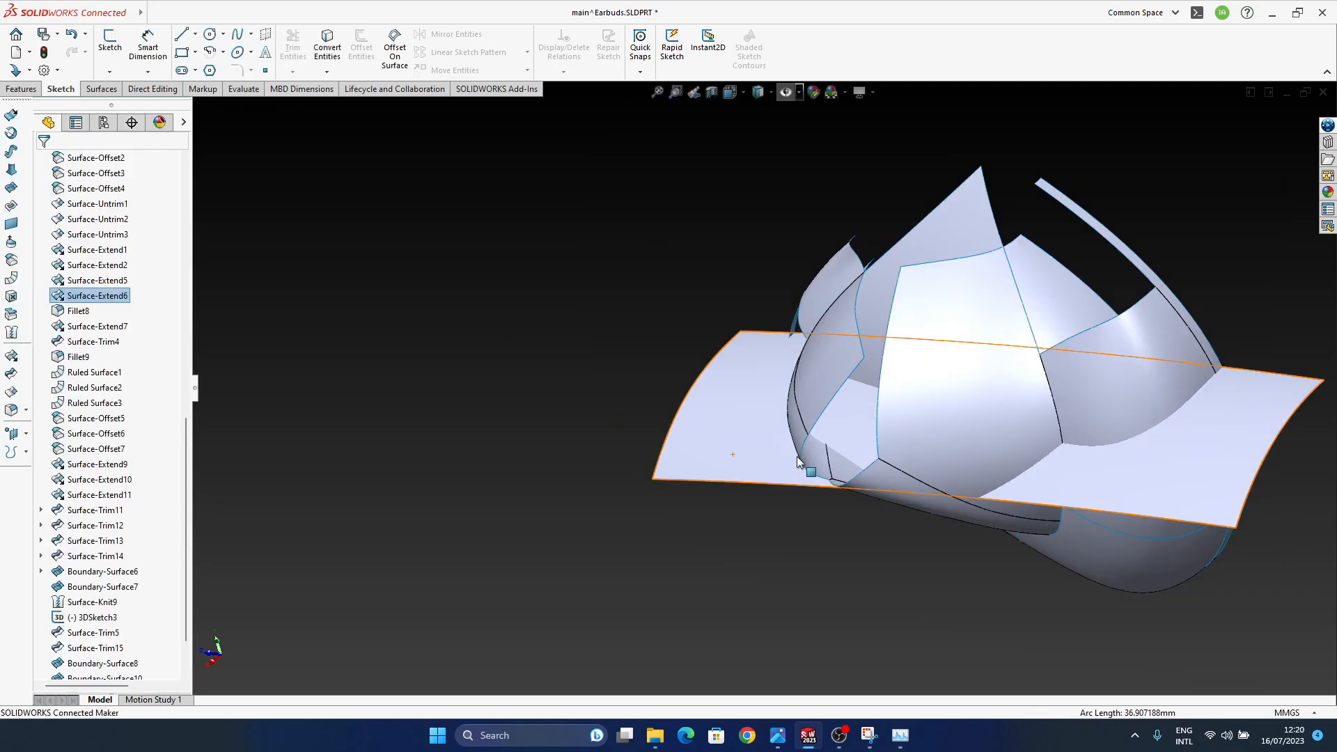
- Try to modify the Surface-Untrim2 feature that feeds the upper fillets
middle_drag(806, 442, 821, 433)
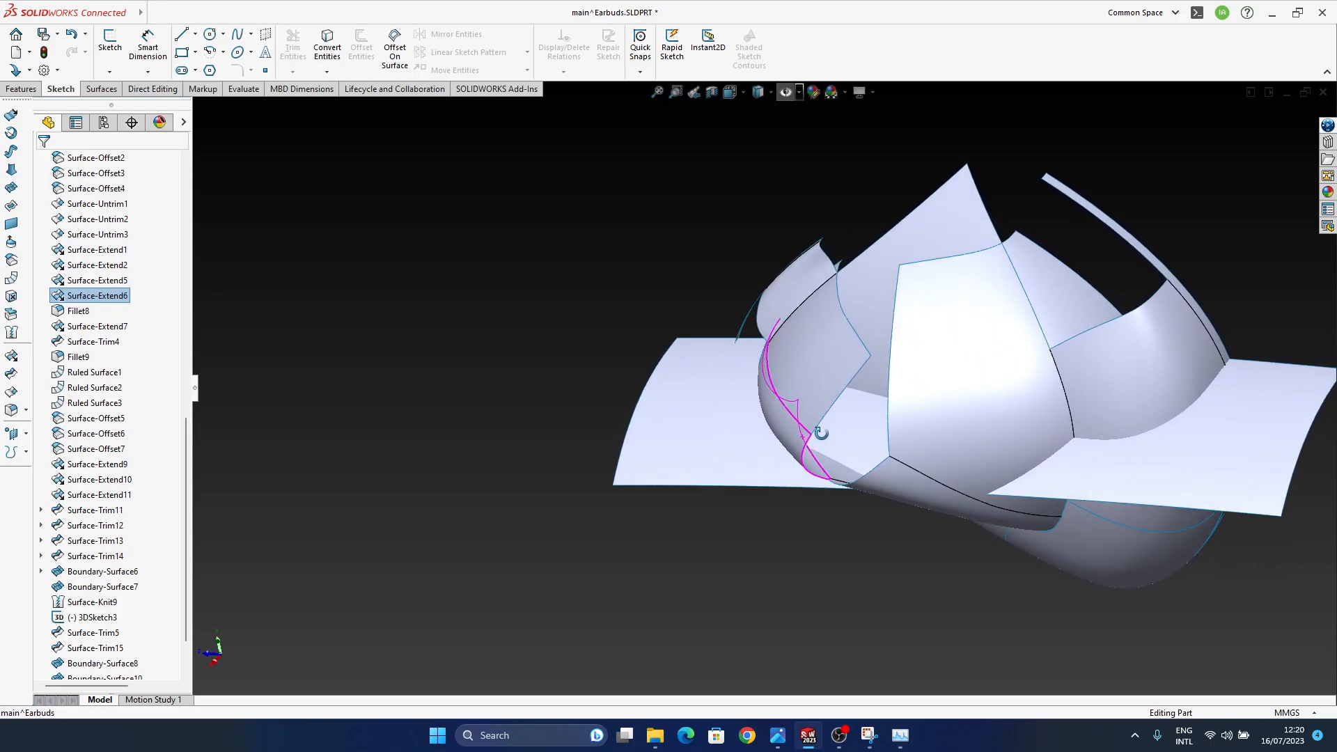
scroll(81, 302, up, 2)
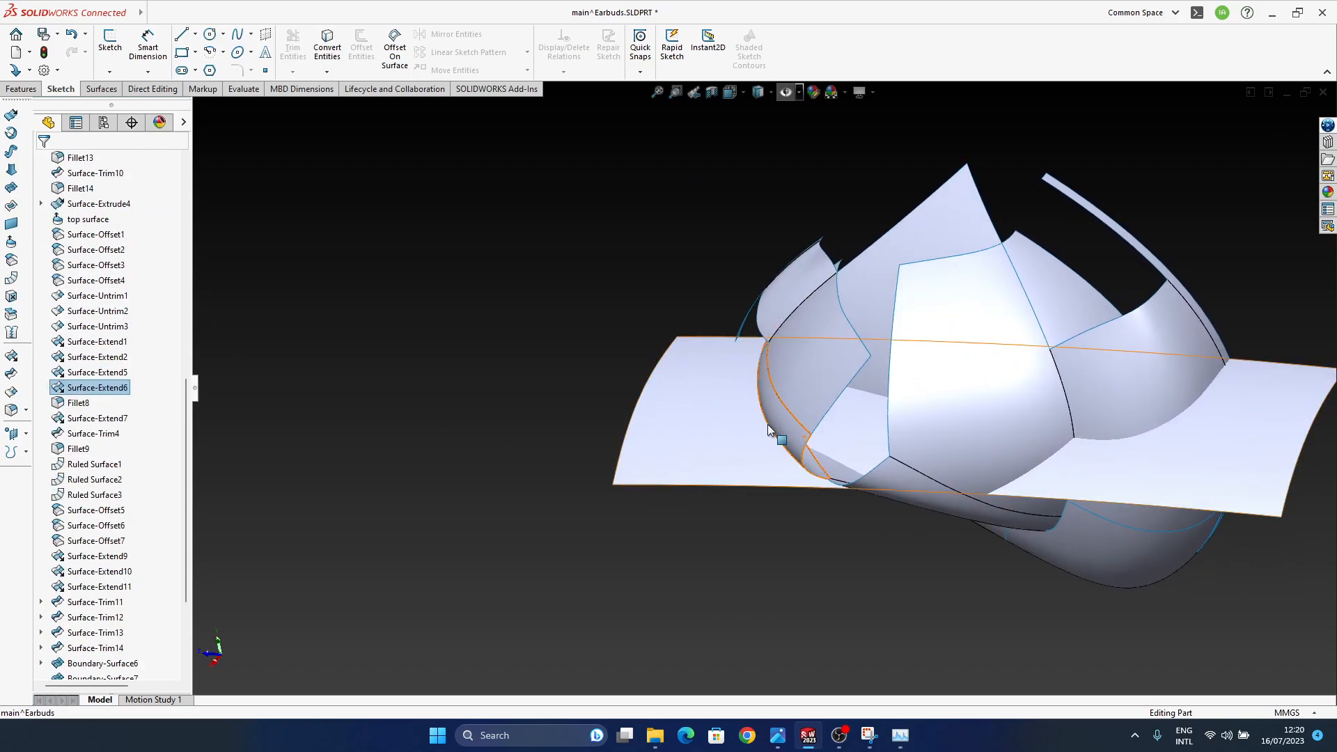
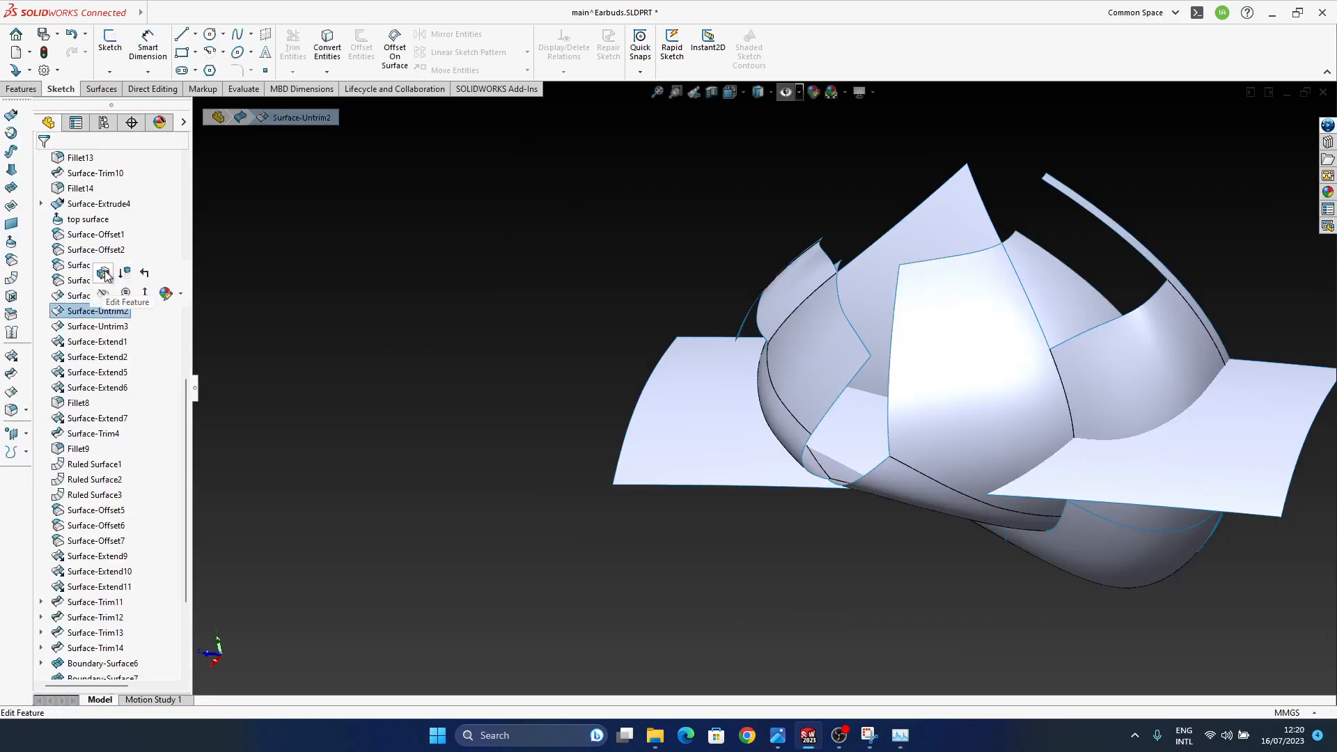
click(103, 272)
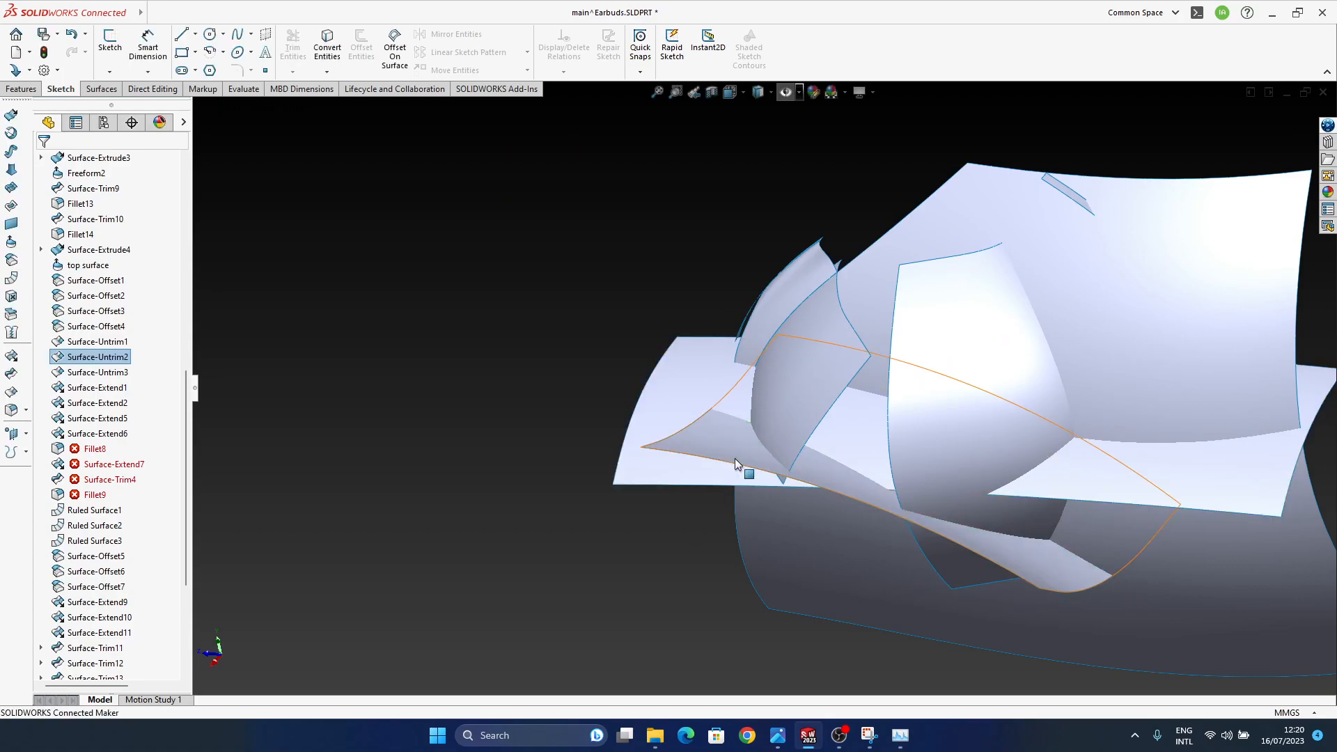
middle_drag(869, 507, 828, 424)
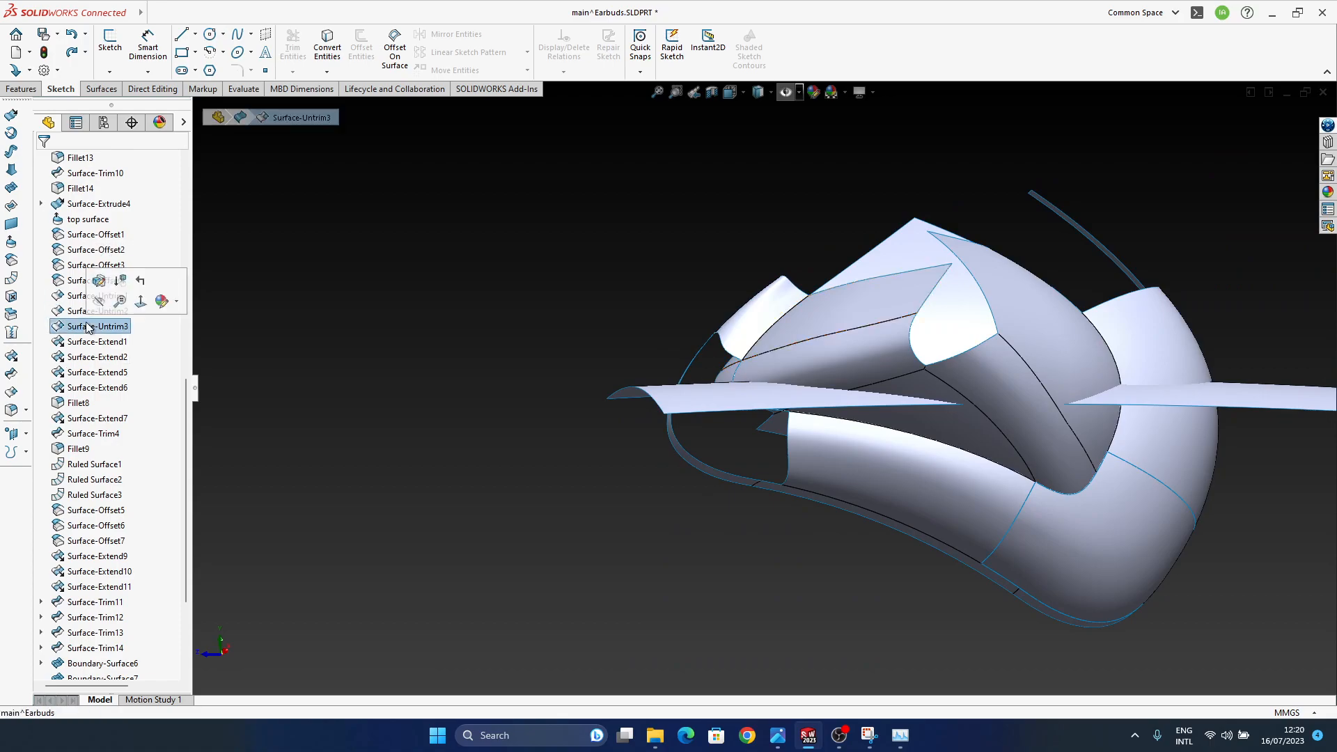
- Try reworking the untrim features and Surface-Extend7, and undo the resulting changes
click(97, 281)
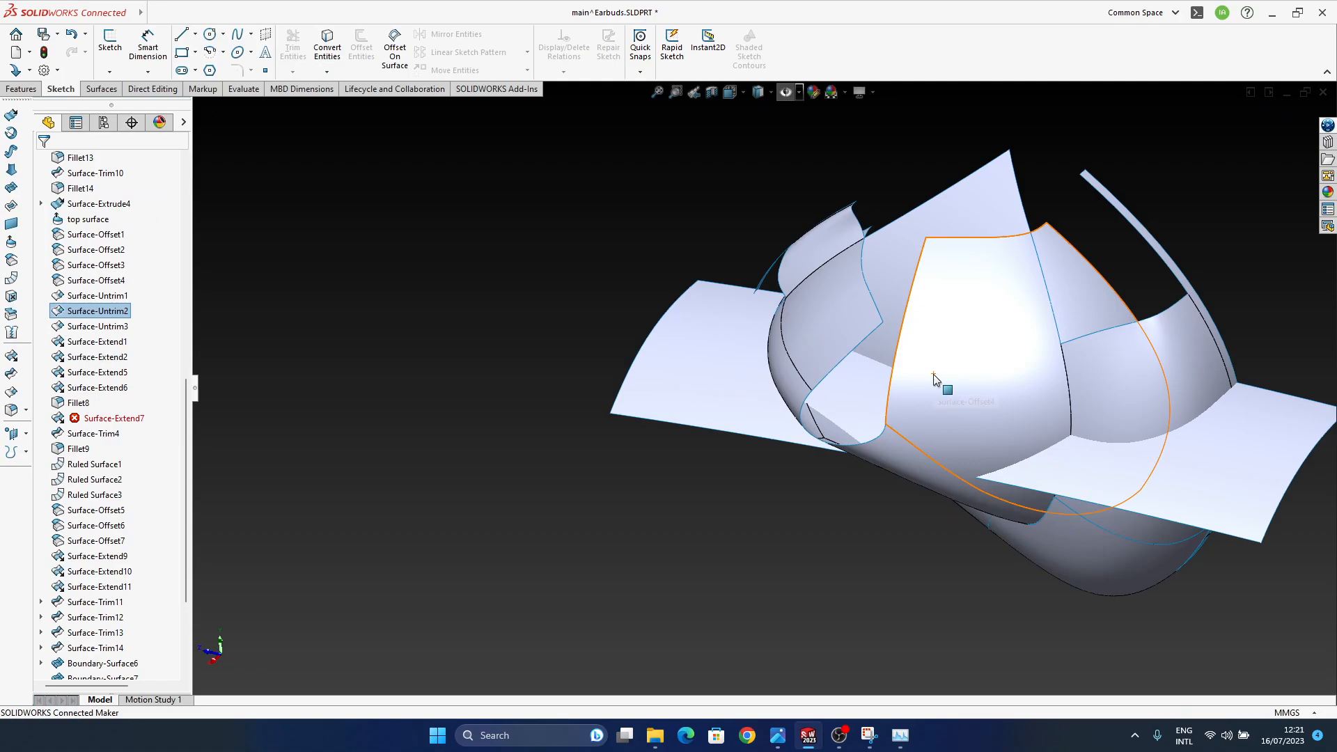
middle_drag(934, 378, 1023, 292)
click(102, 420)
click(113, 375)
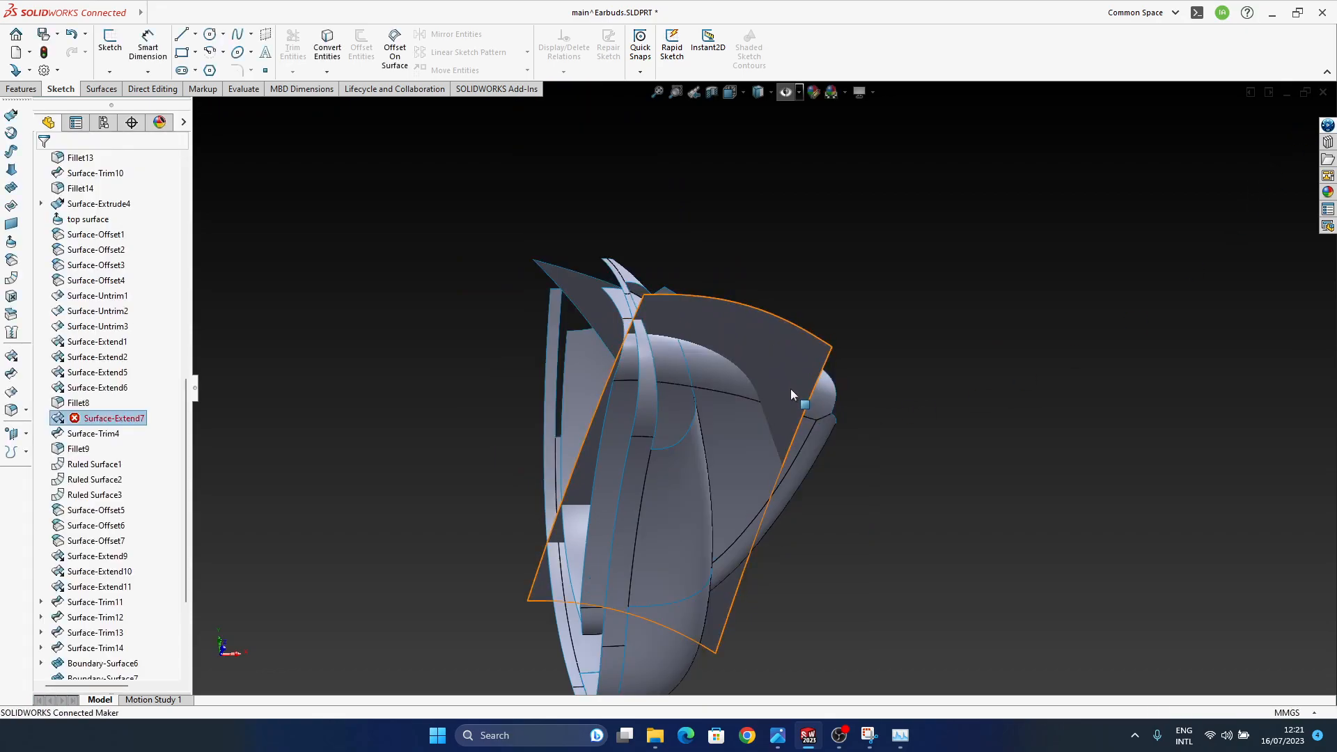
middle_drag(773, 342, 647, 494)
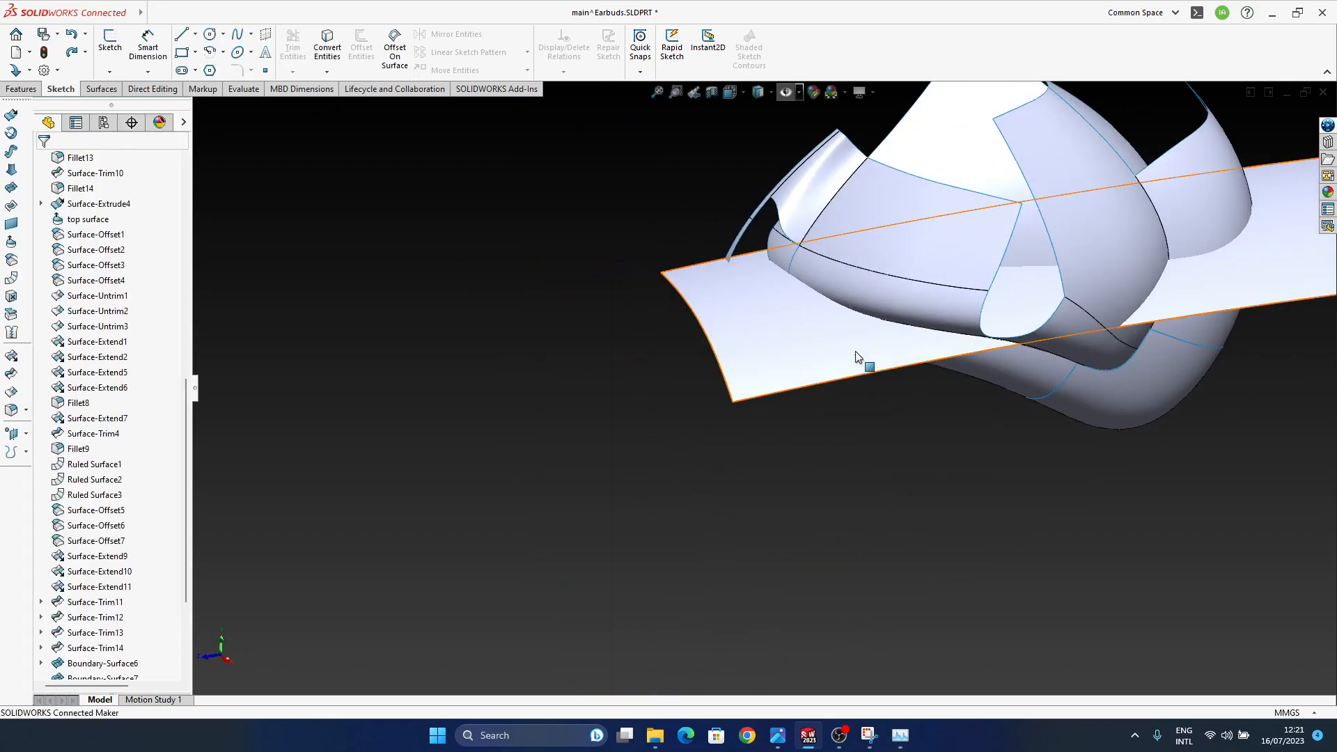
middle_drag(923, 333, 854, 281)
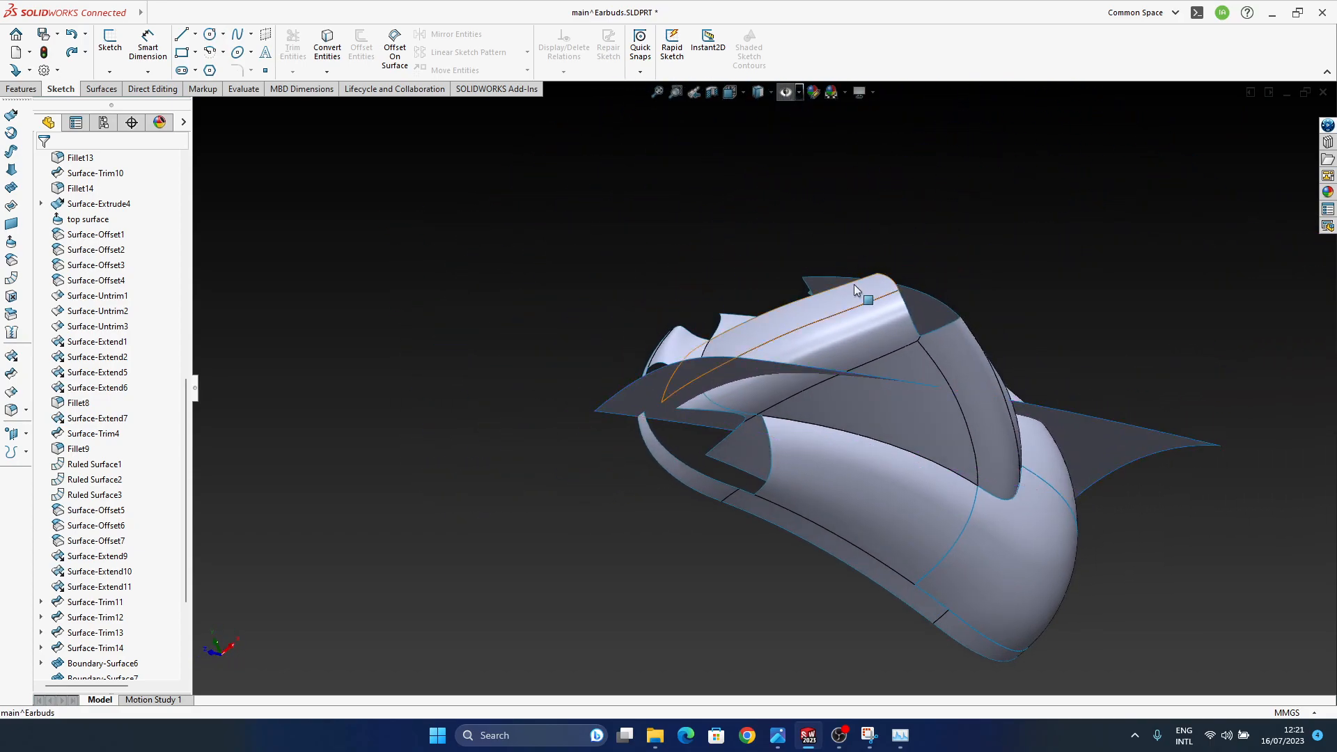
- Check which surface belongs to Surface-Extend6 and roll the feature history back to just after it
middle_drag(869, 372, 186, 461)
middle_drag(812, 390, 829, 480)
middle_drag(856, 528, 930, 376)
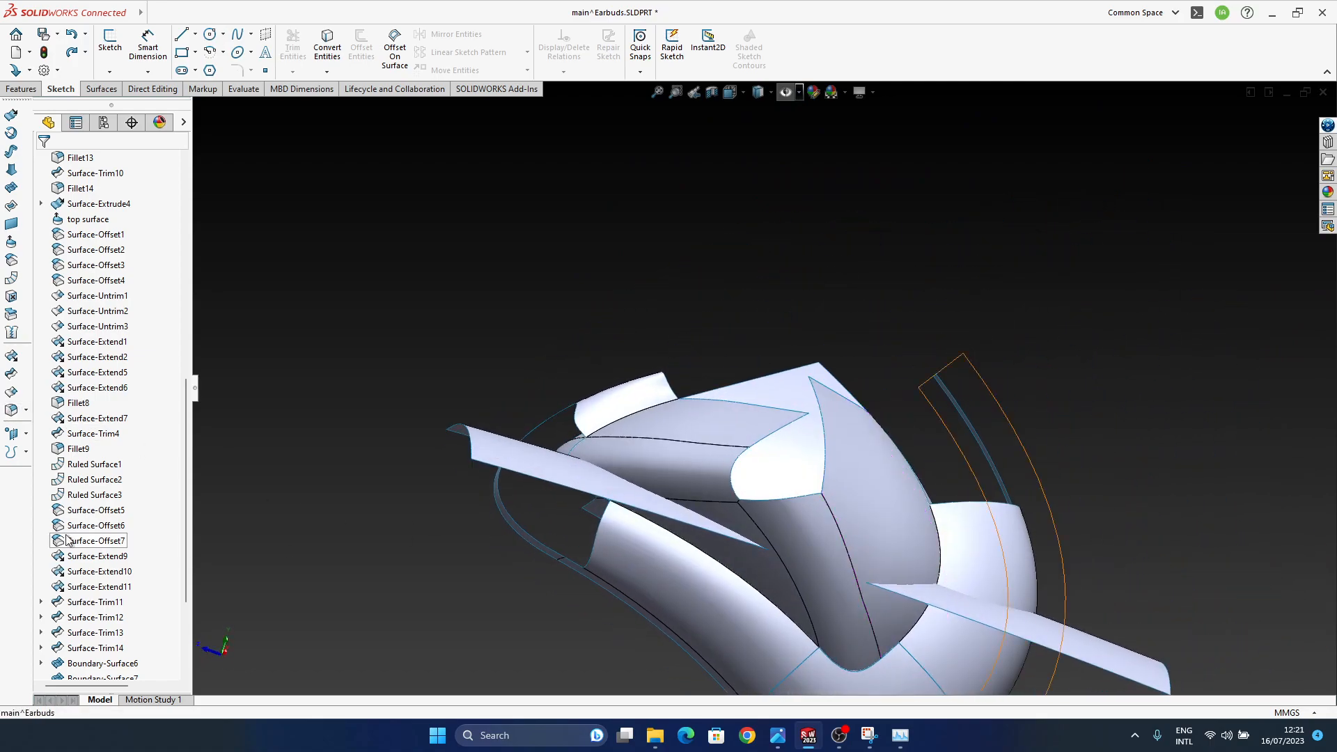
click(101, 389)
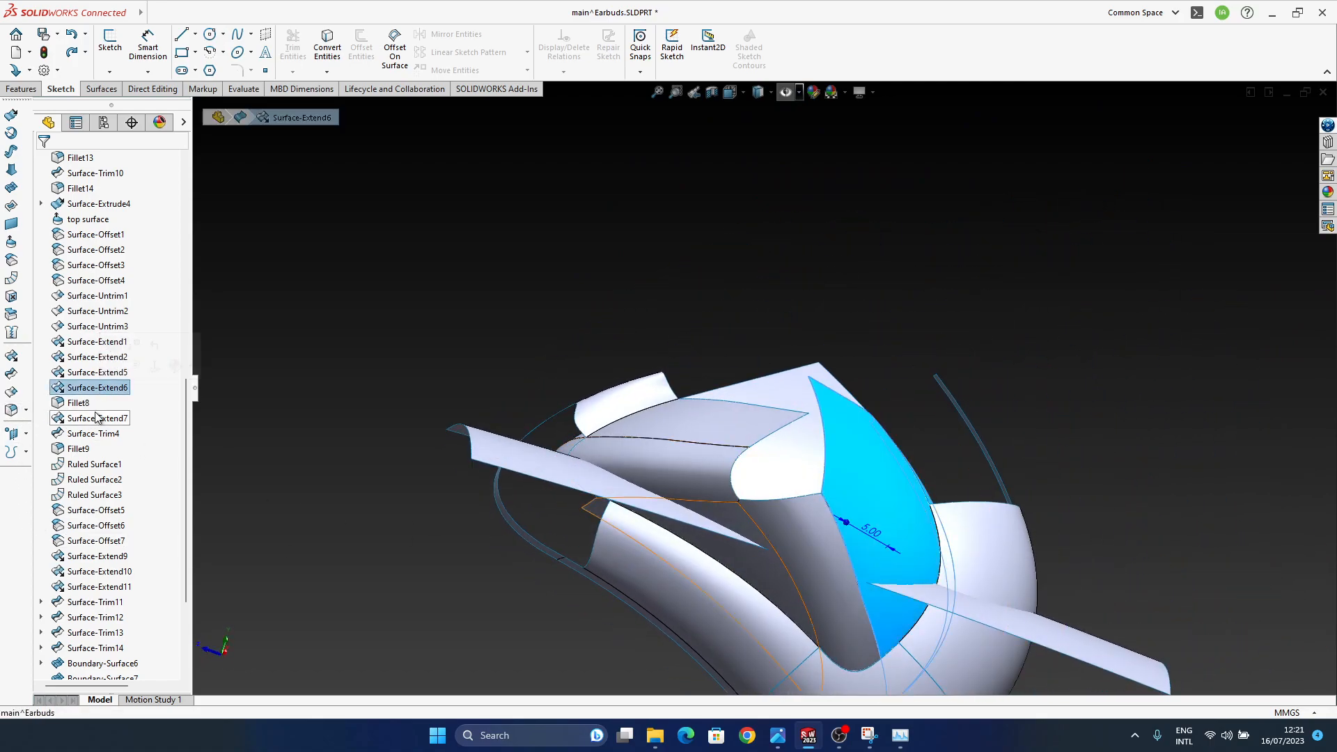
scroll(119, 630, down, 4)
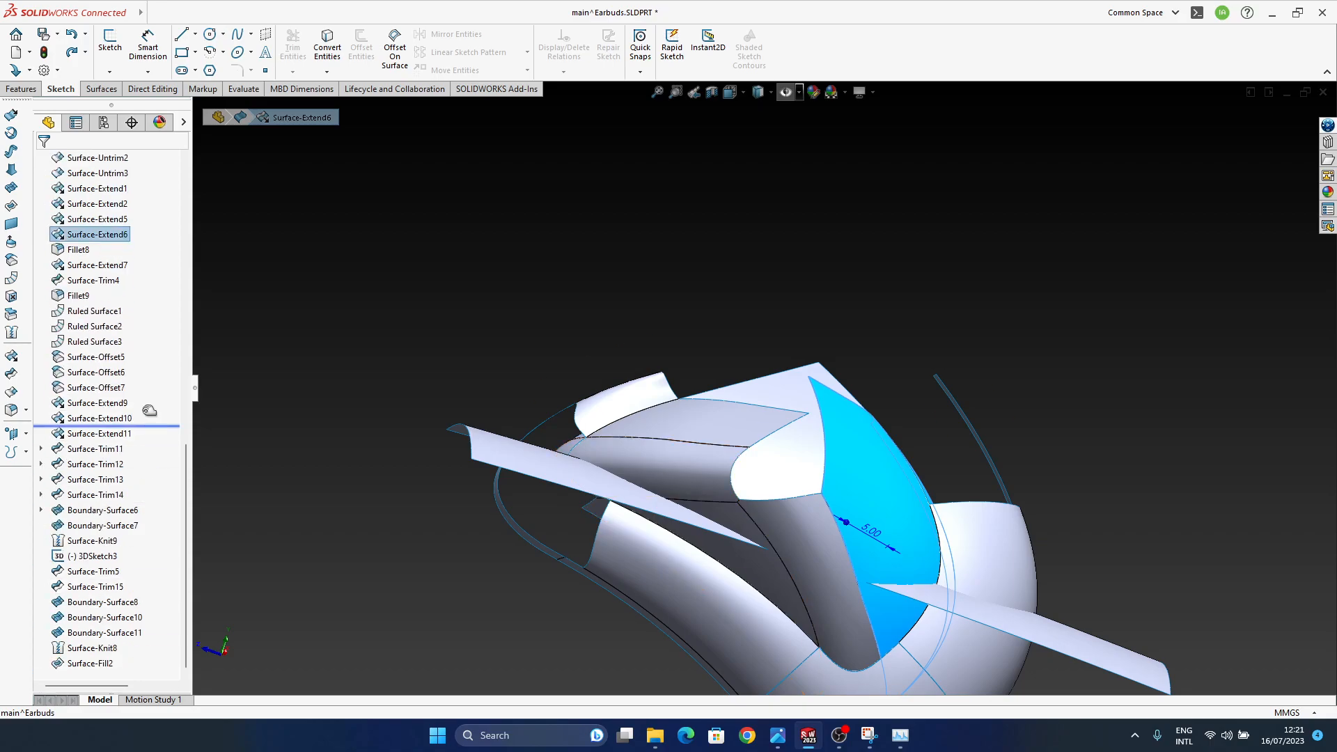
drag(144, 236, 144, 237)
middle_drag(688, 426, 465, 459)
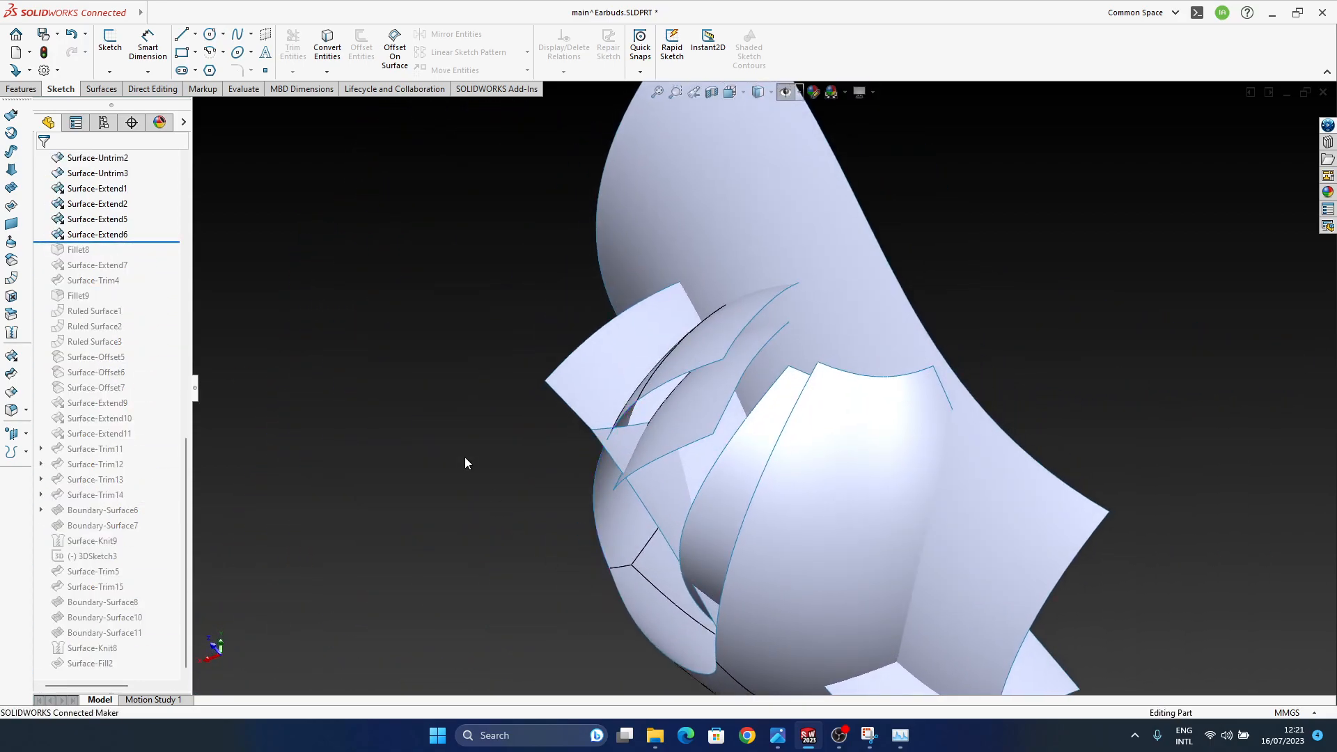
- Extend the two opposite end edges of the Surface-Untrim2 surface by a distance of 9 mm, using the same-surface extension type
click(9, 358)
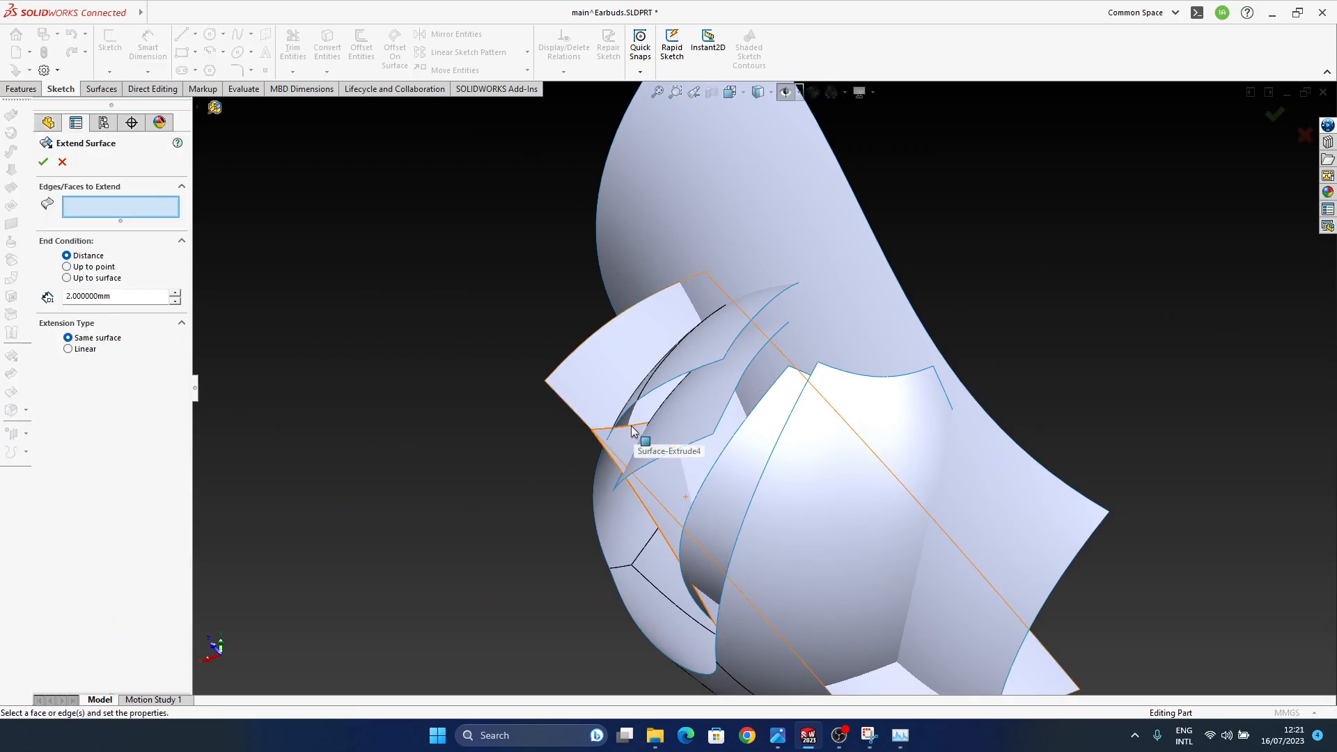
click(631, 433)
drag(667, 391, 630, 337)
middle_drag(629, 337, 719, 510)
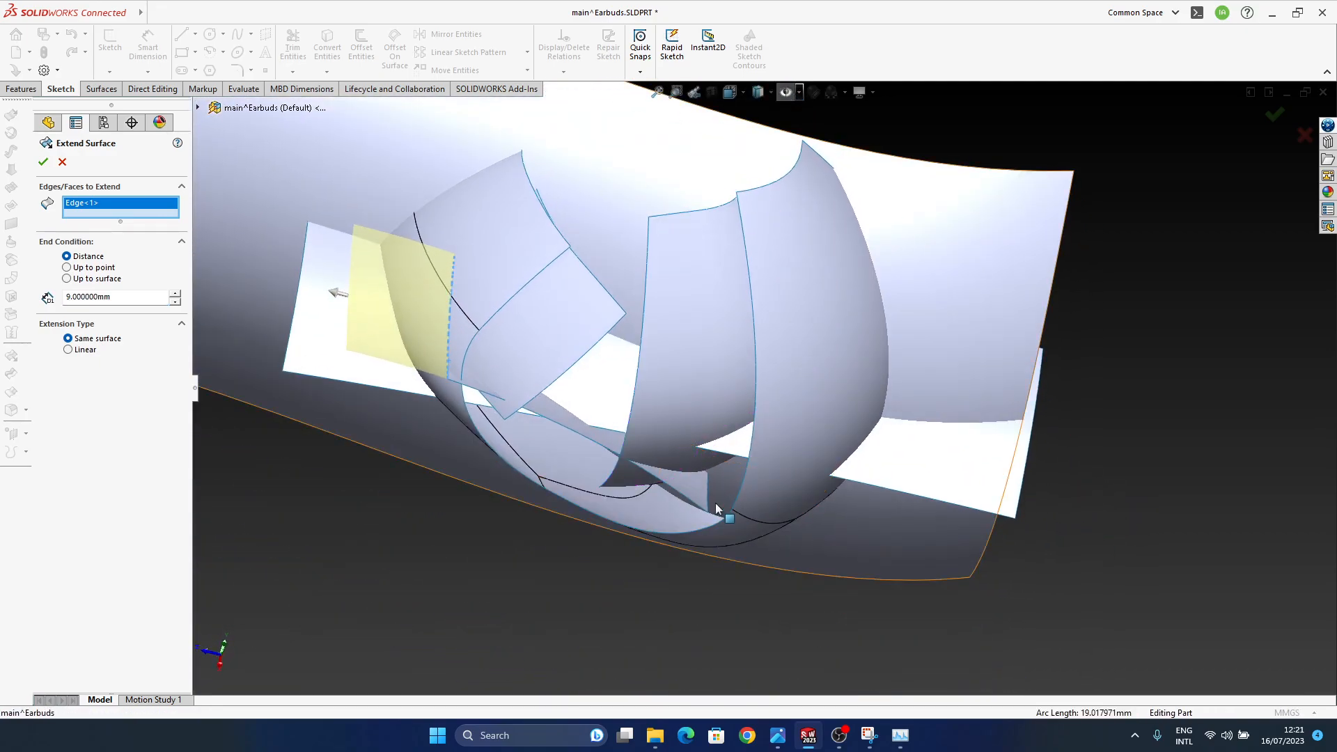
click(708, 504)
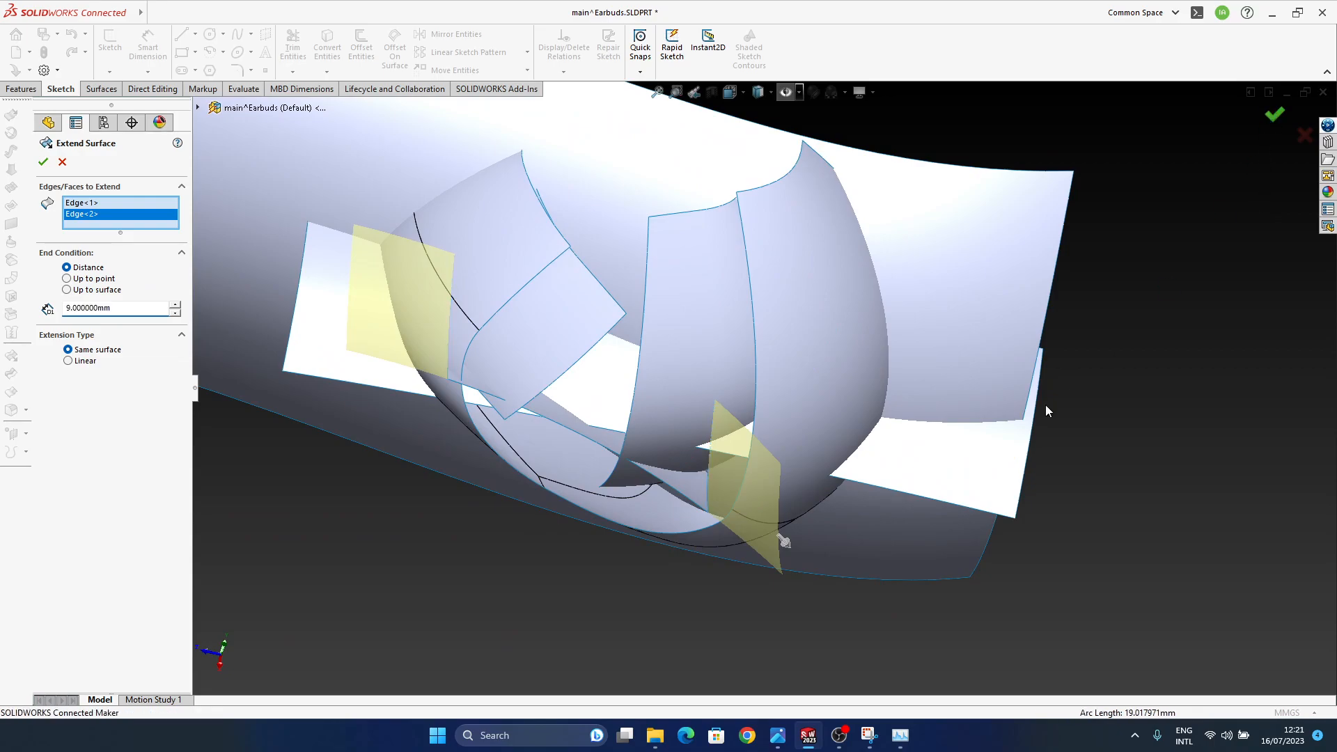
key(Return)
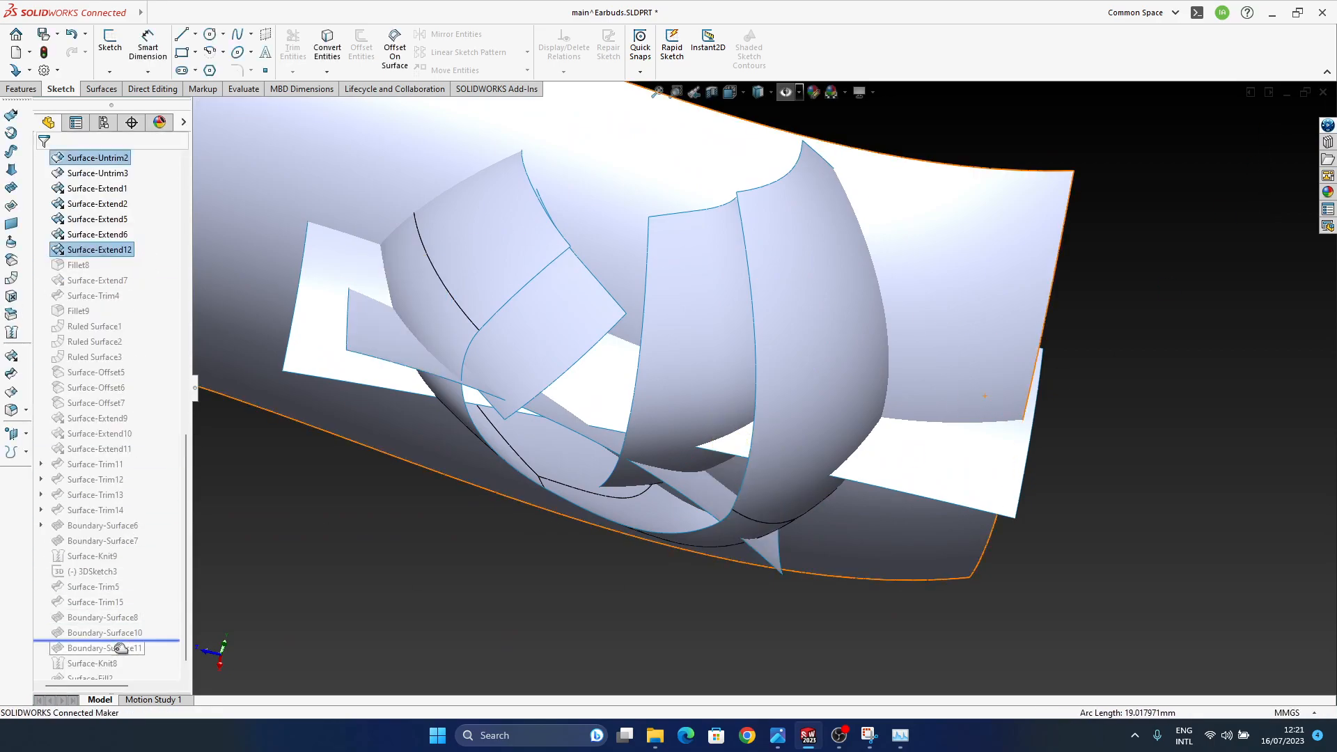
- Roll the feature history forward to just after Boundary-Surface11 and inspect the rebuilt surfaces around the opening, including the Fillet9 face
drag(123, 637, 124, 712)
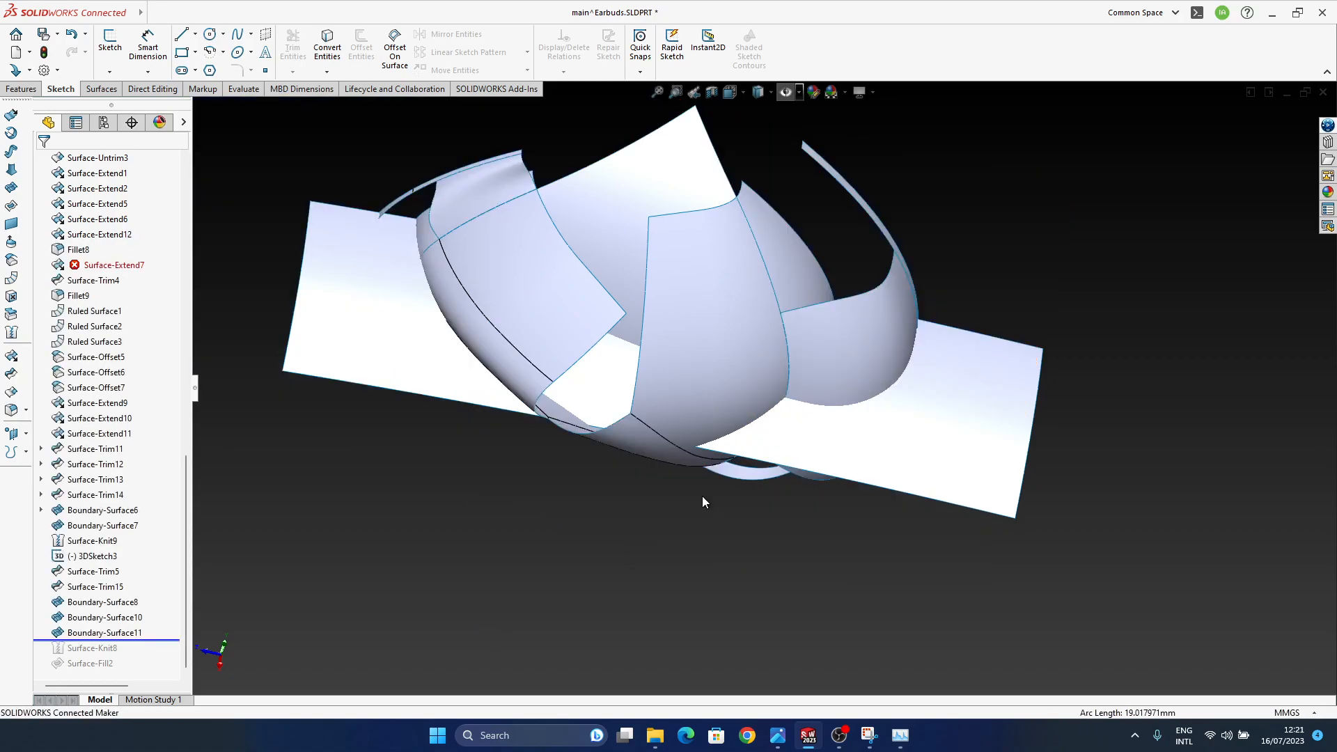
middle_drag(670, 480, 720, 346)
middle_drag(584, 363, 719, 403)
click(462, 391)
click(530, 356)
click(720, 376)
key(Tab)
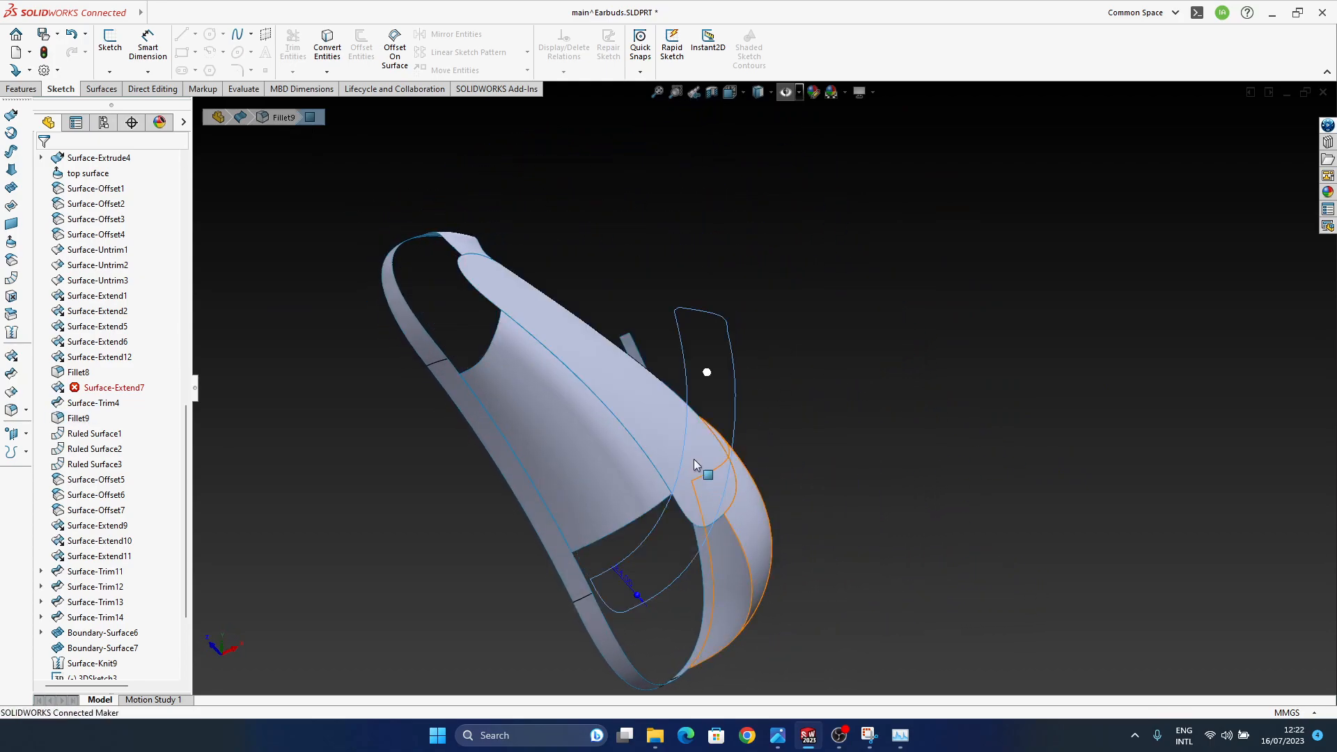
- Review the edge selection in the failed Surface-Extend7 definition without changing it
click(111, 387)
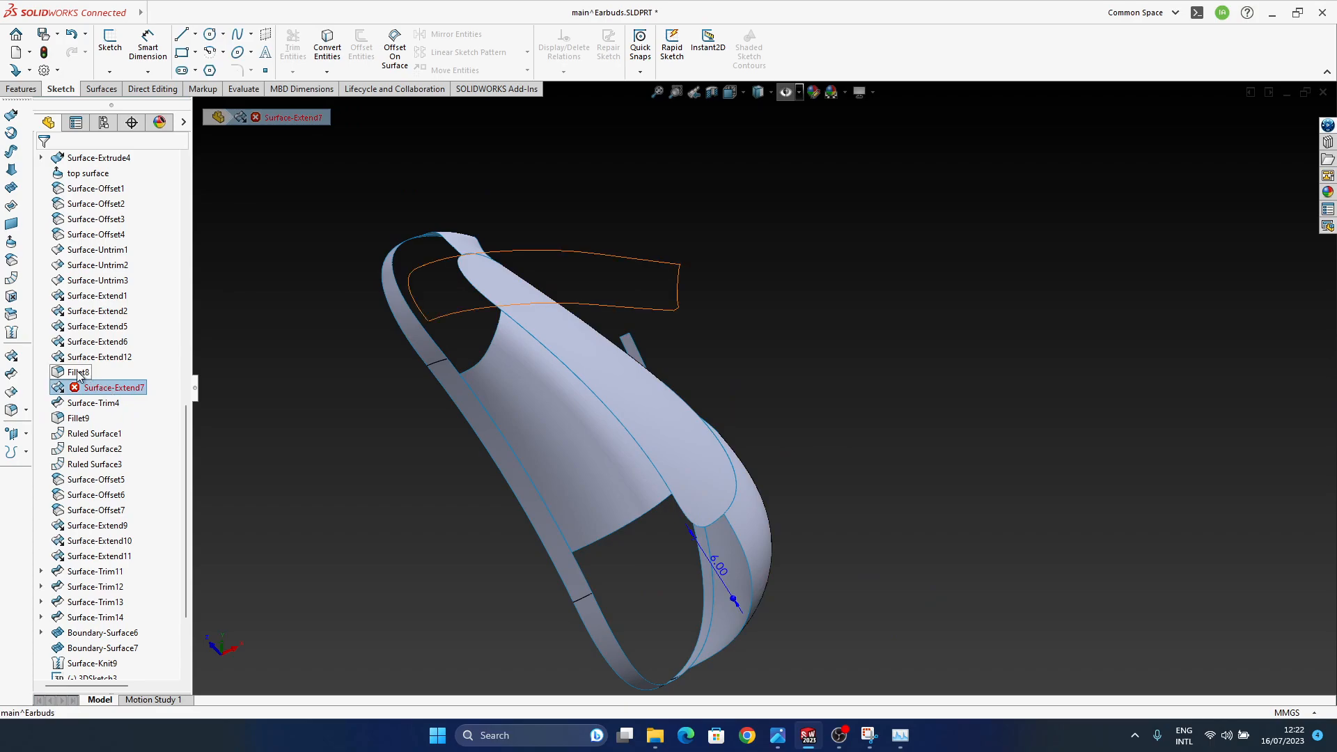
click(108, 361)
middle_drag(624, 283, 1142, 209)
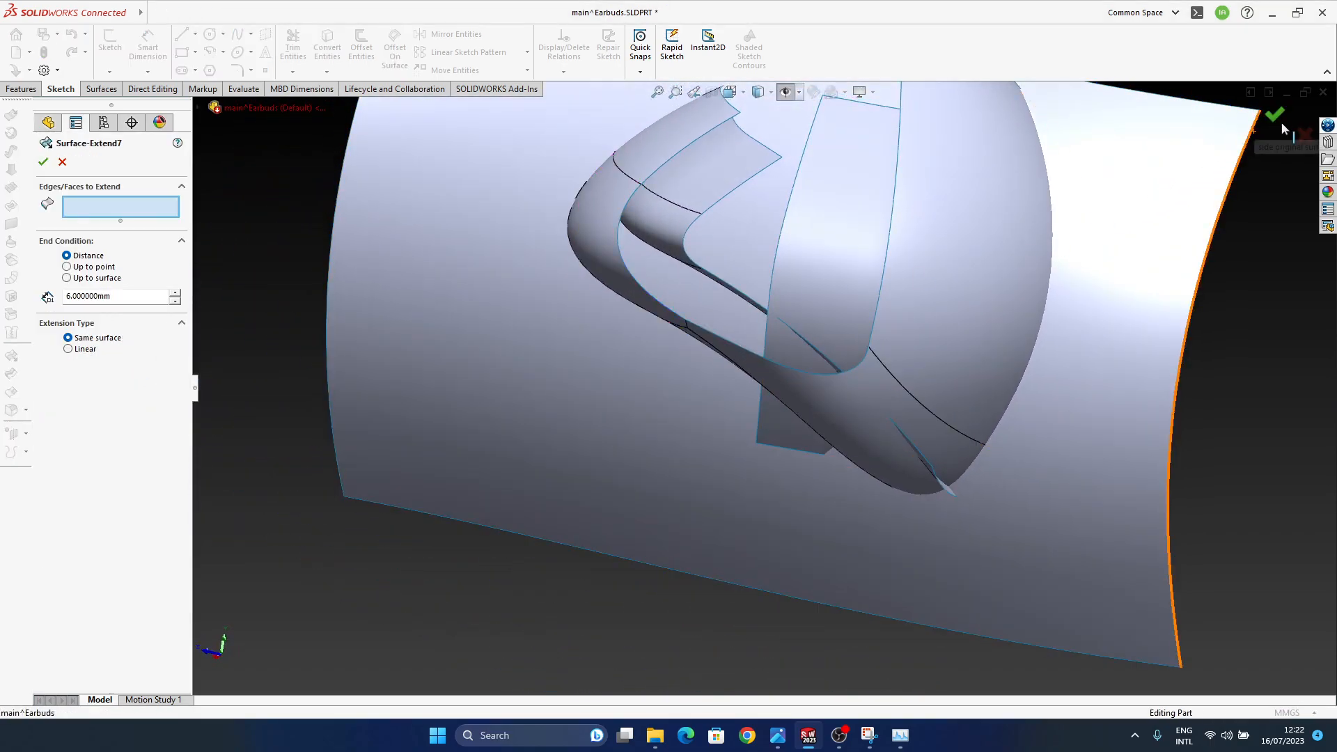
click(1305, 137)
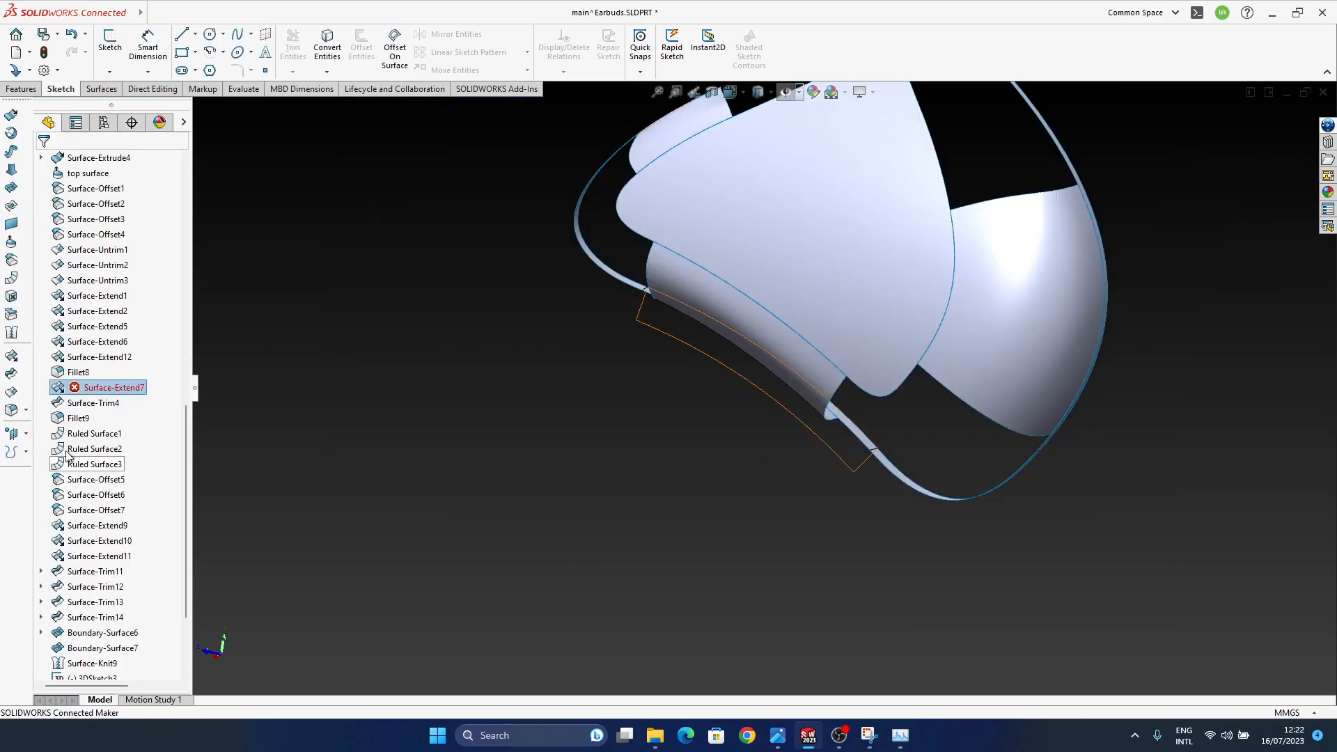
- Review which faces Surface-Untrim2, Surface-Untrim1 and Surface-Untrim3 use, leaving each definition unchanged
click(98, 250)
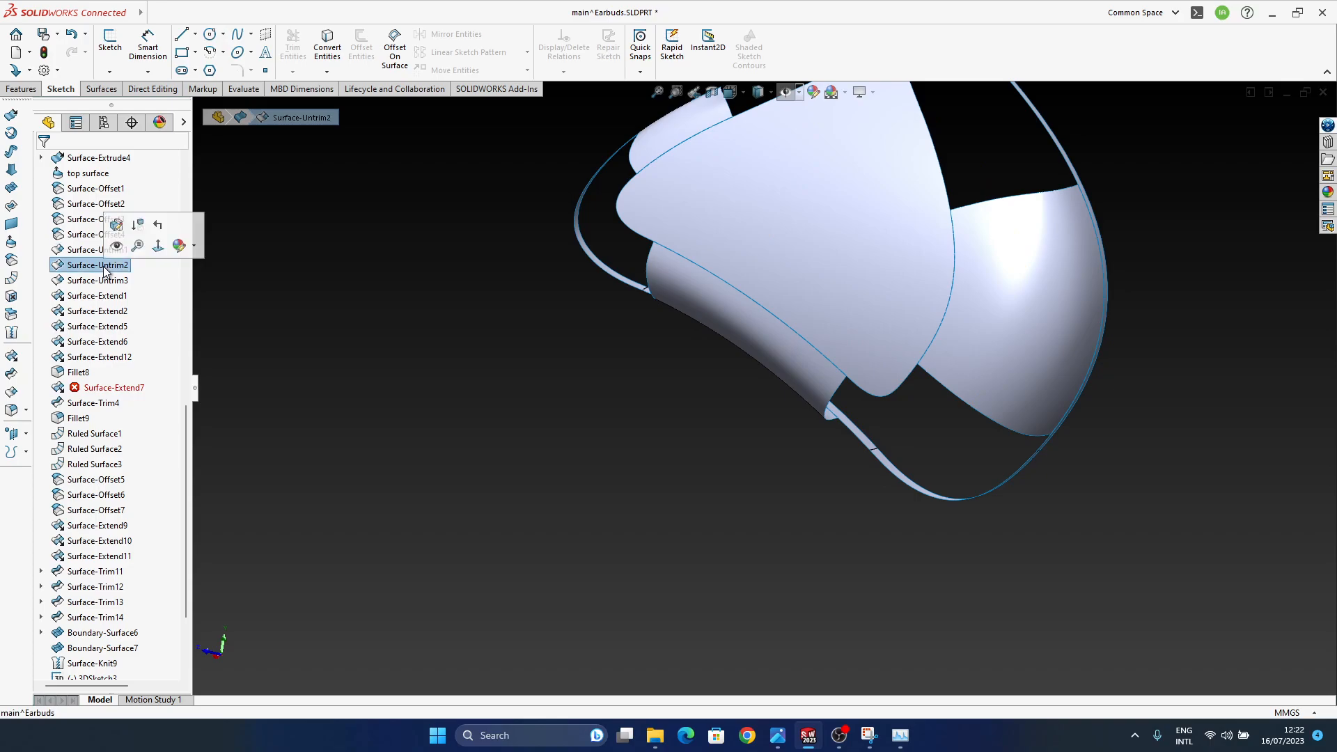
click(117, 224)
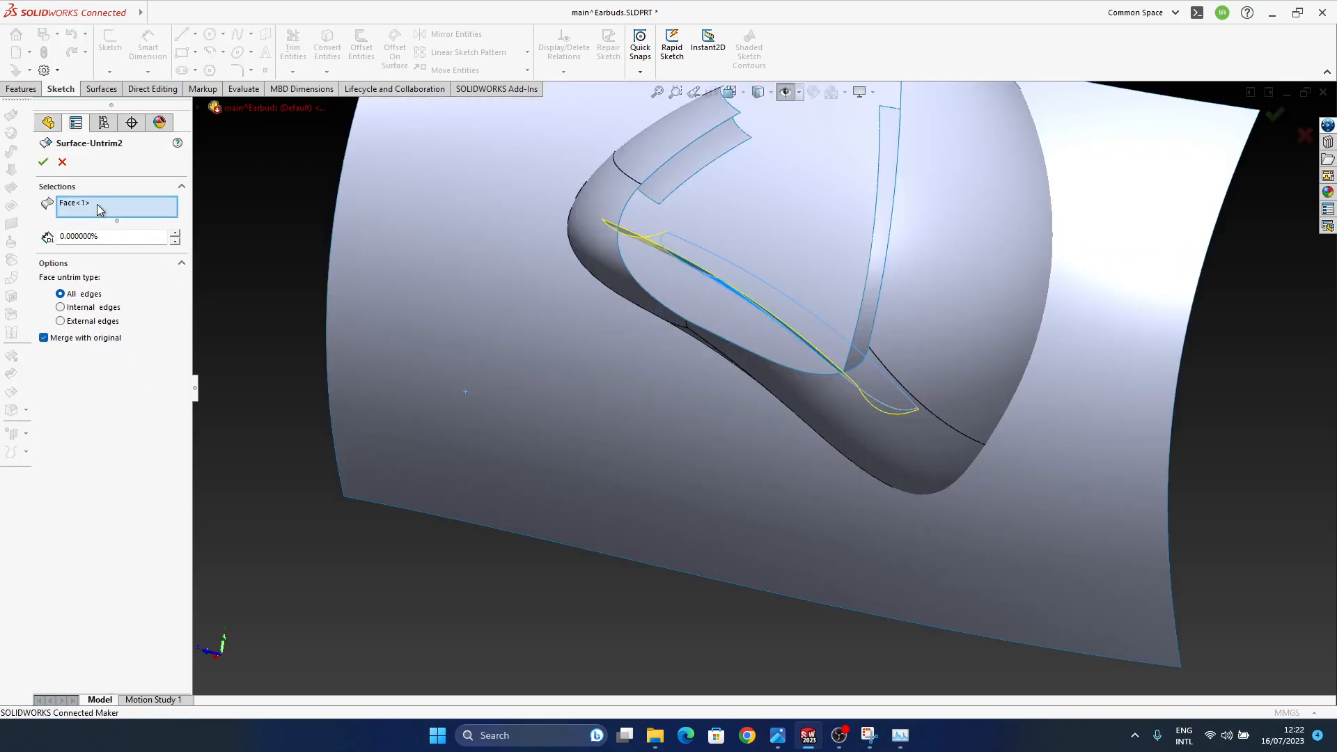
click(62, 162)
click(100, 251)
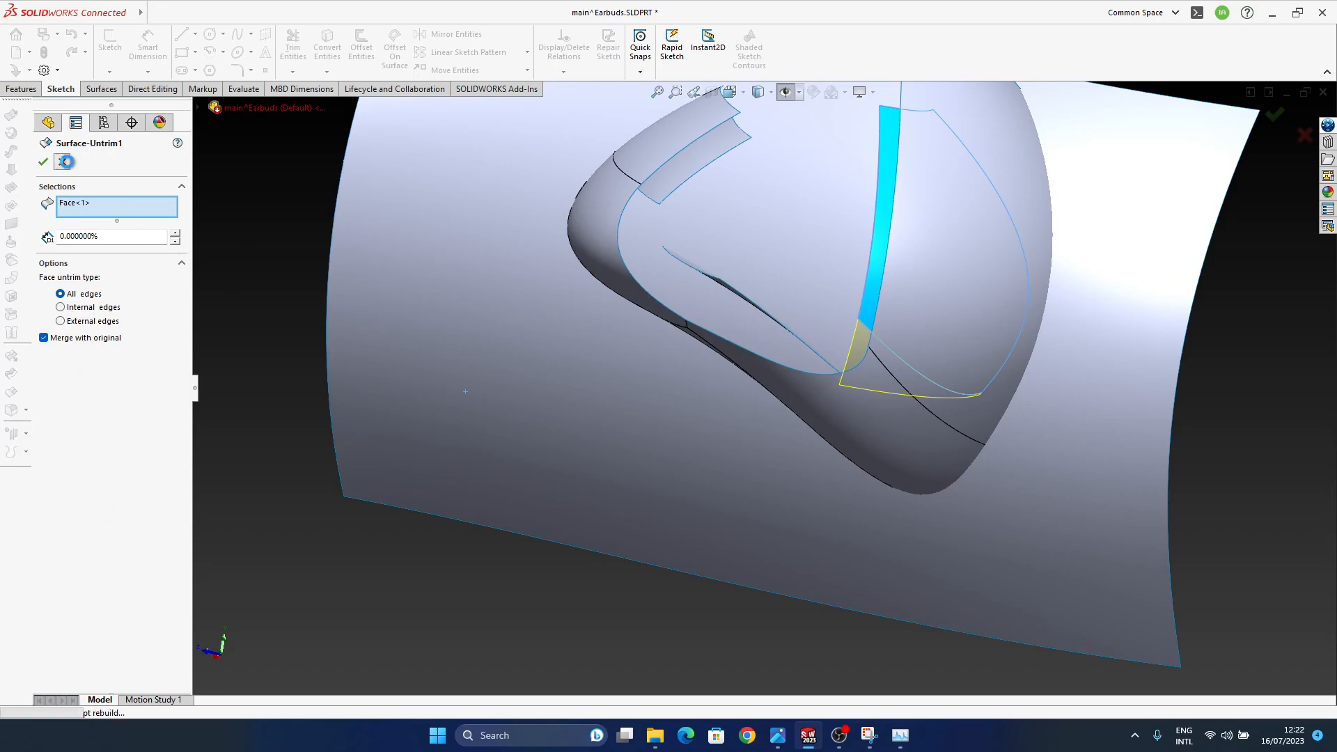
click(65, 162)
click(102, 282)
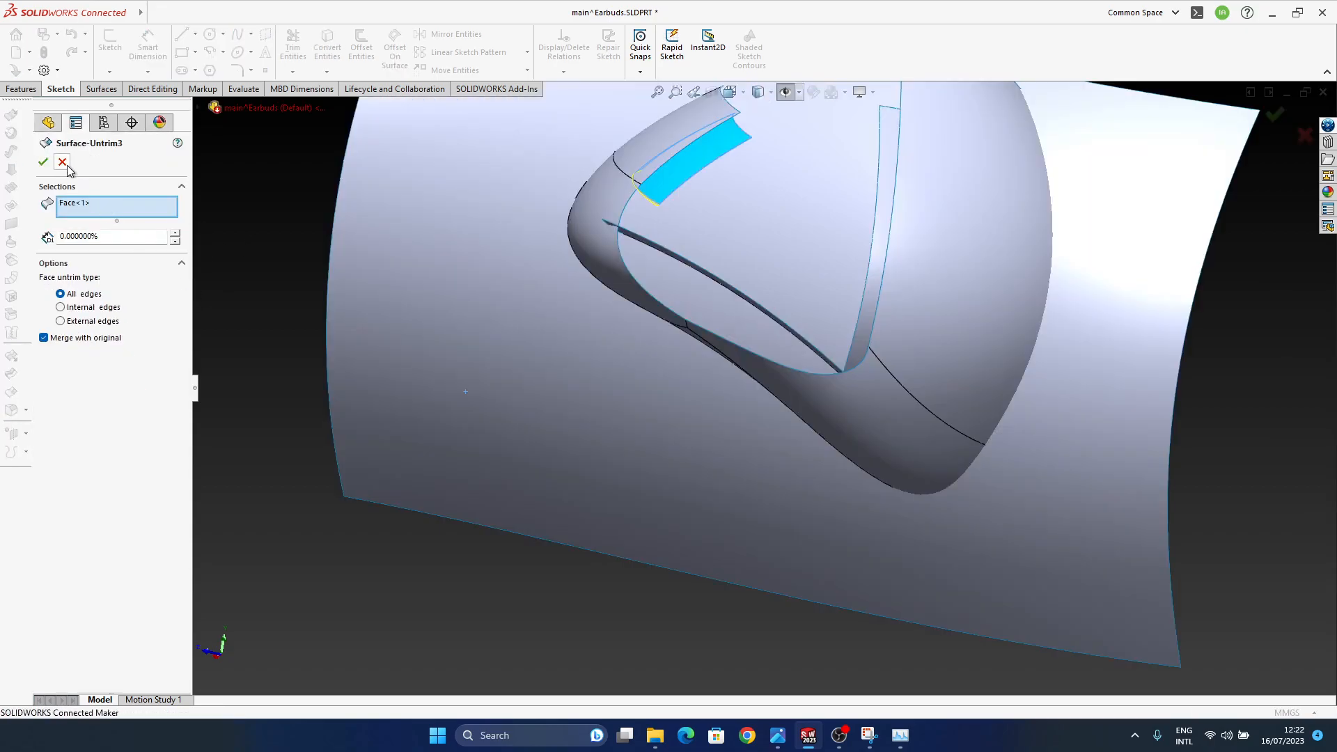
click(67, 165)
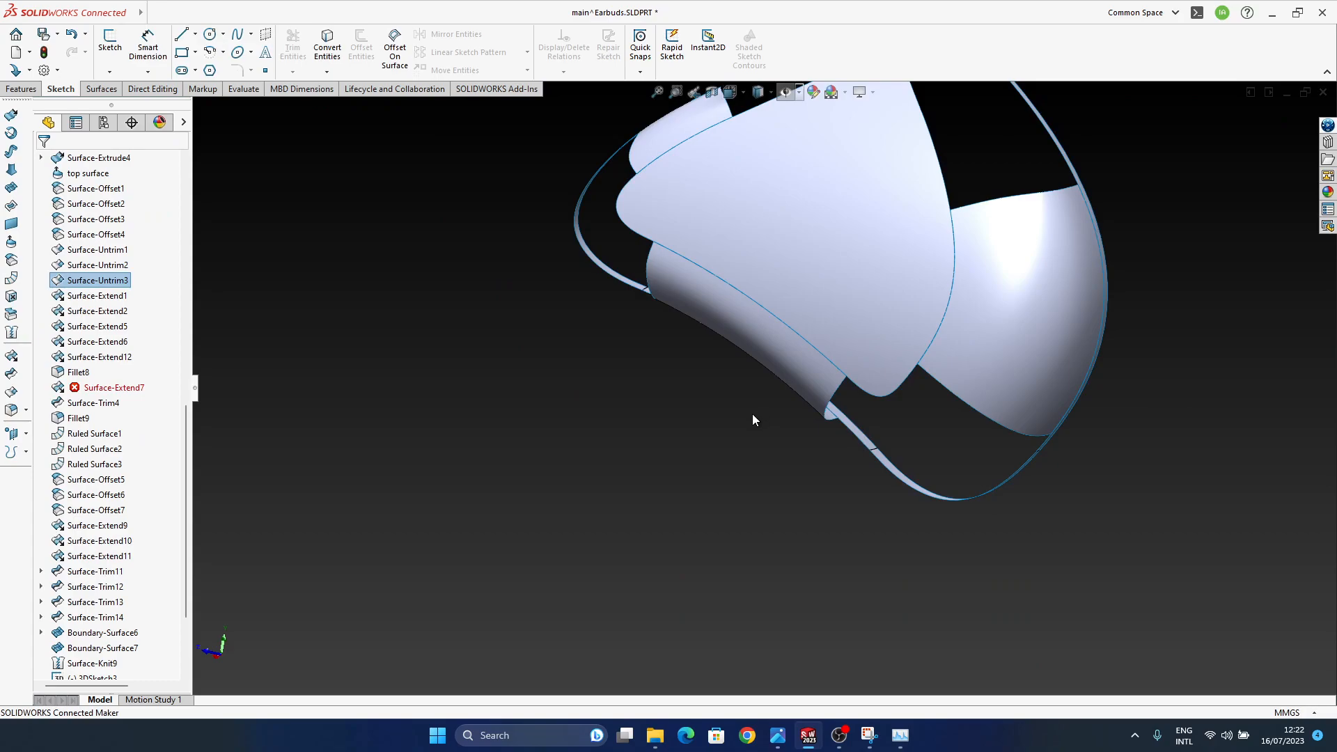
- Delete the failed Surface-Extend7 feature from the model
middle_drag(830, 403, 691, 399)
click(123, 391)
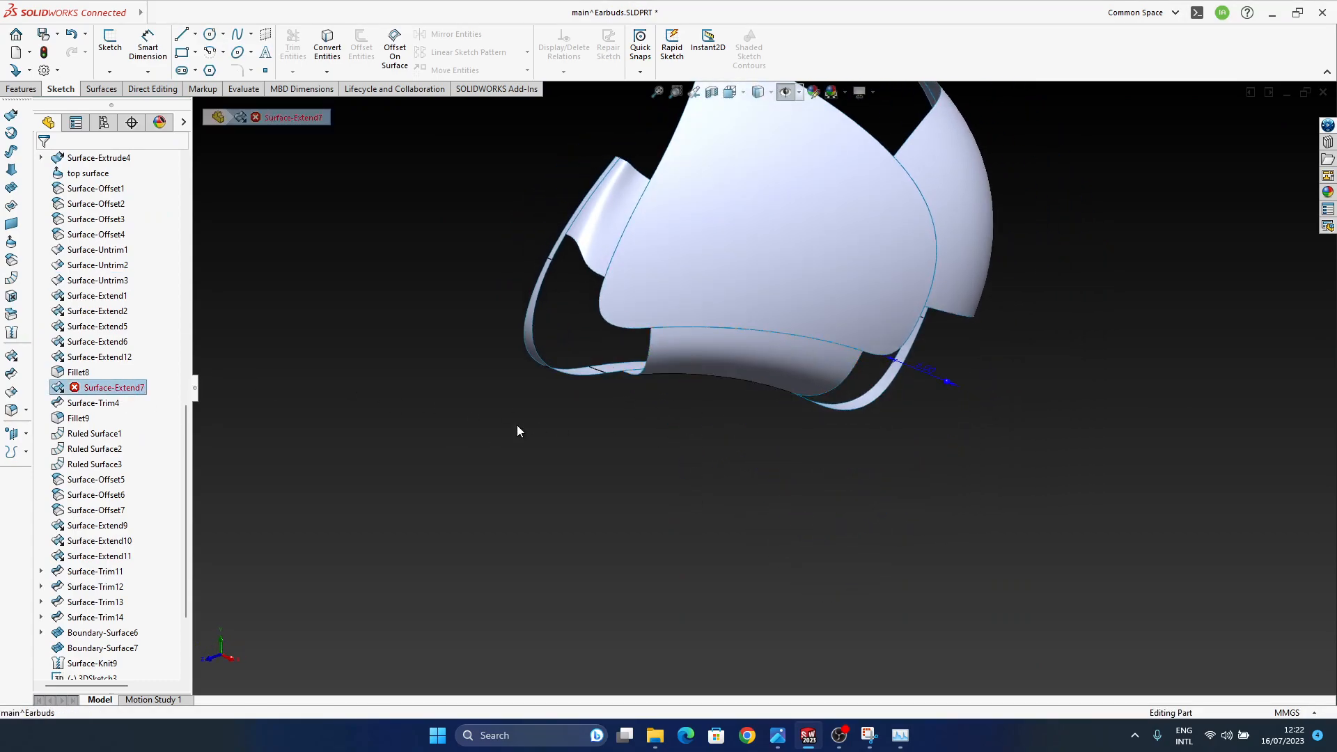
key(Delete)
click(757, 298)
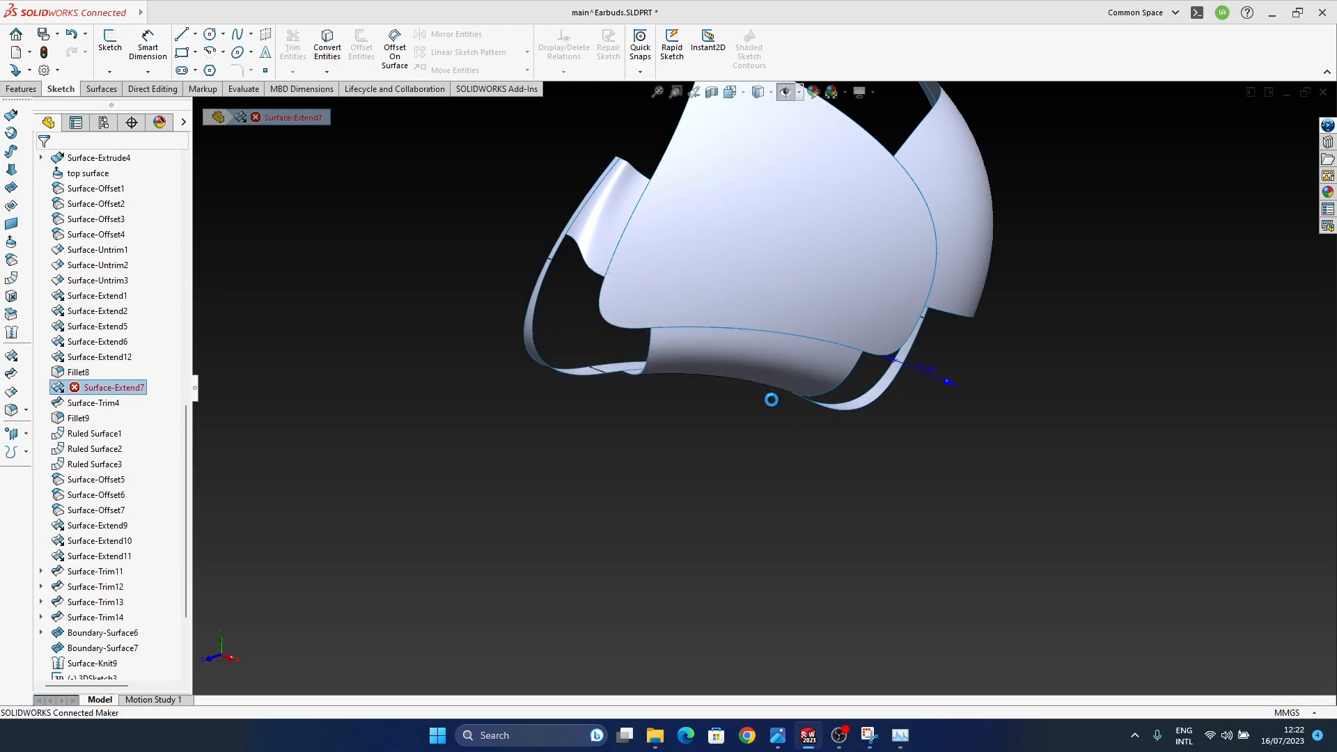
mouse_move(645, 361)
middle_down()
mouse_move(791, 224)
mouse_move(695, 394)
mouse_move(679, 327)
mouse_move(627, 322)
mouse_move(638, 340)
mouse_move(859, 328)
mouse_move(768, 413)
mouse_move(746, 478)
mouse_move(704, 361)
mouse_move(737, 435)
middle_up()
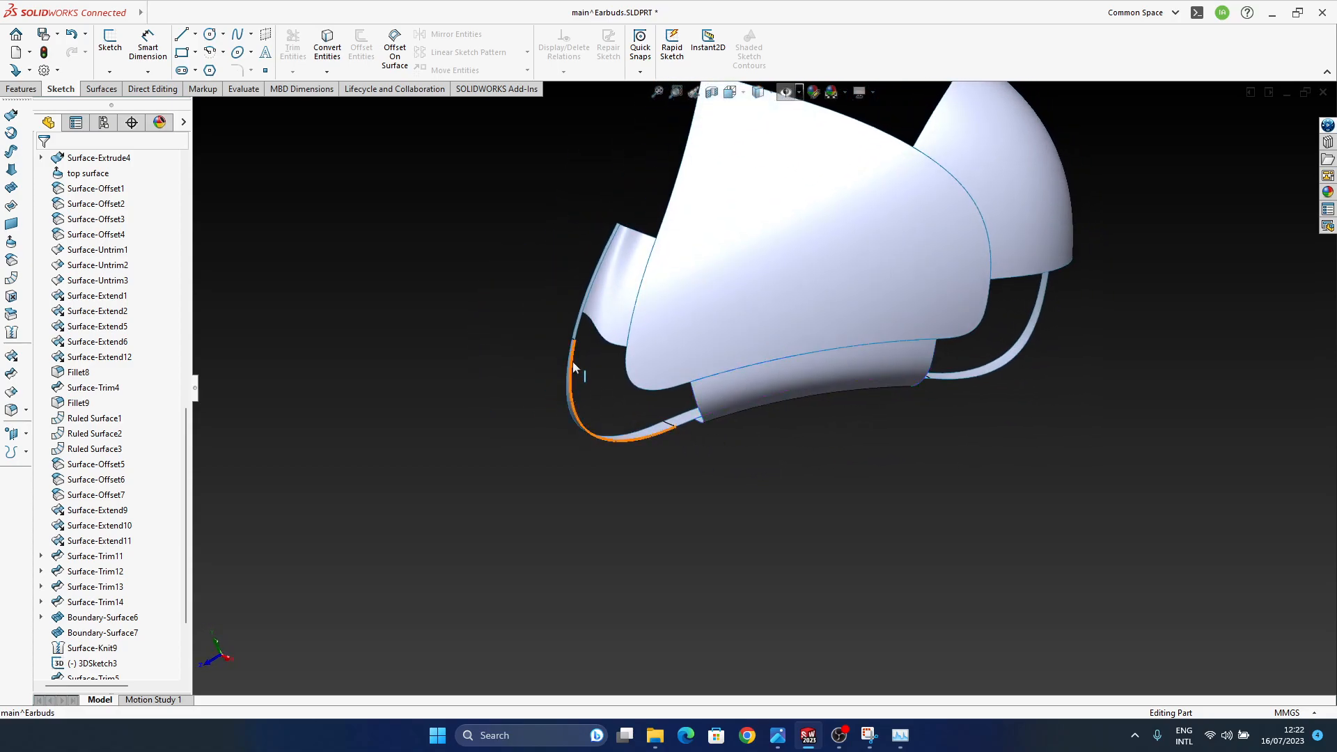
- Try setting the Fillet13 radius to 12 mm and continue the rebuild past the Fillet14 error
middle_drag(612, 418, 804, 458)
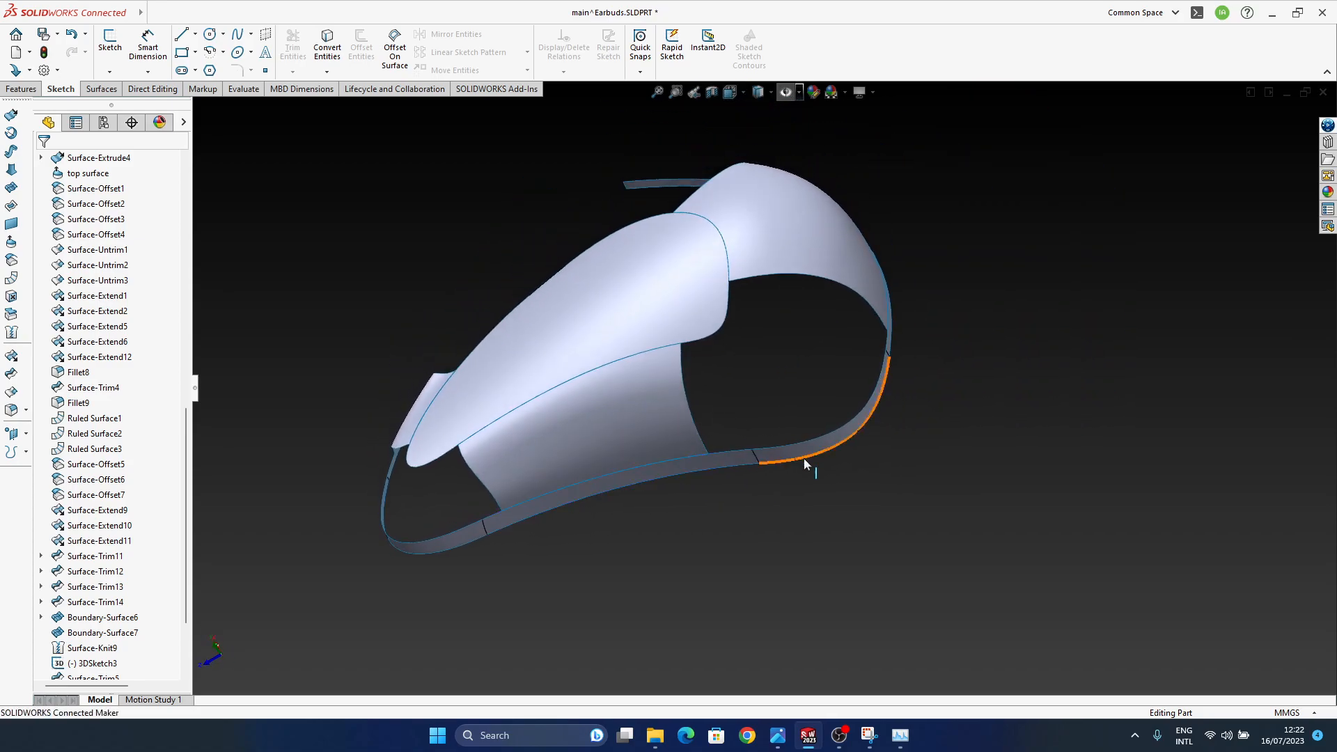
click(819, 449)
middle_drag(815, 404, 802, 331)
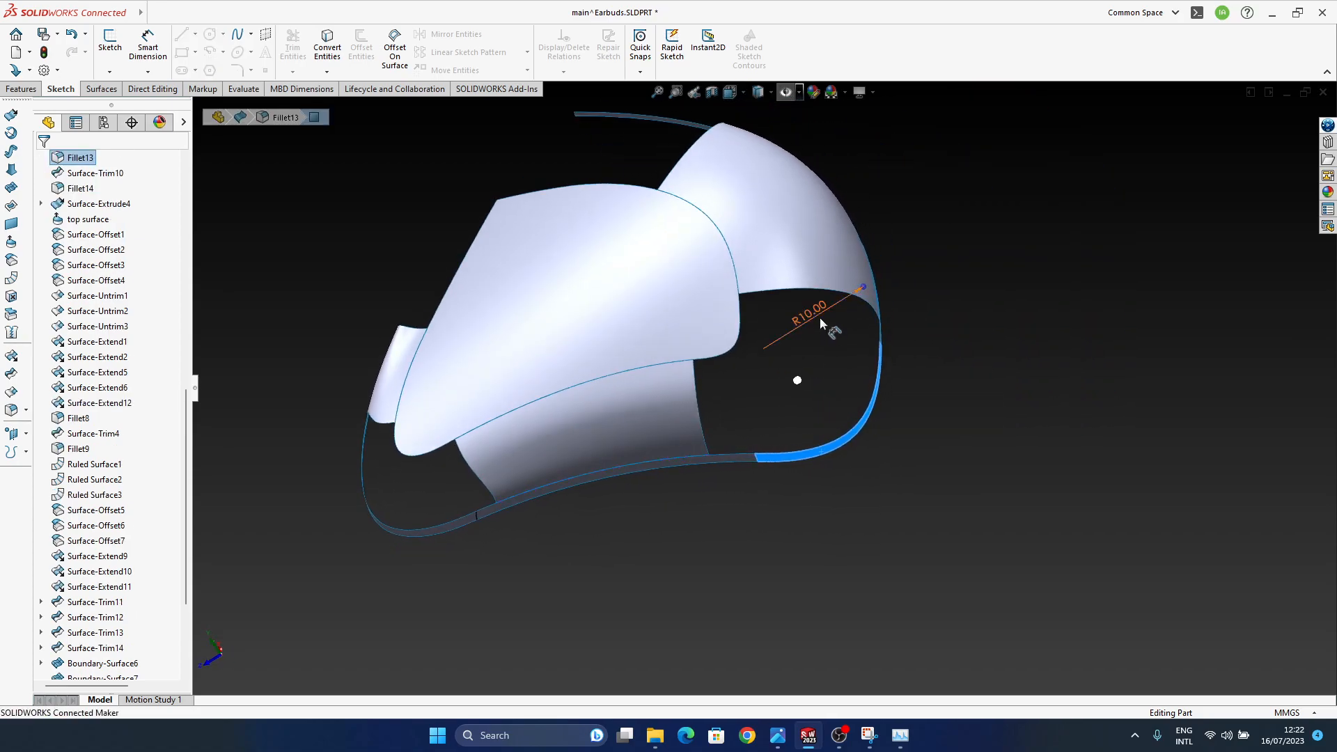
click(821, 320)
text(2)
key(Return)
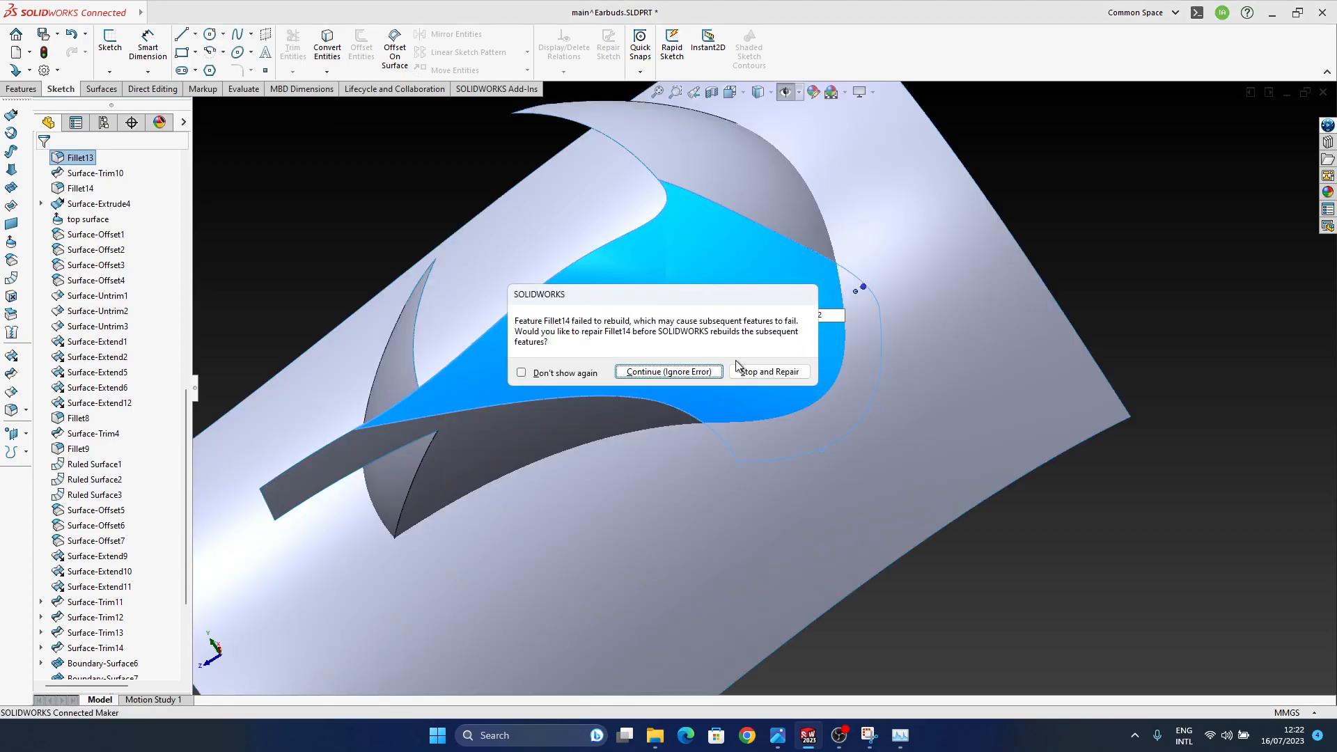
click(661, 373)
middle_drag(750, 348, 741, 307)
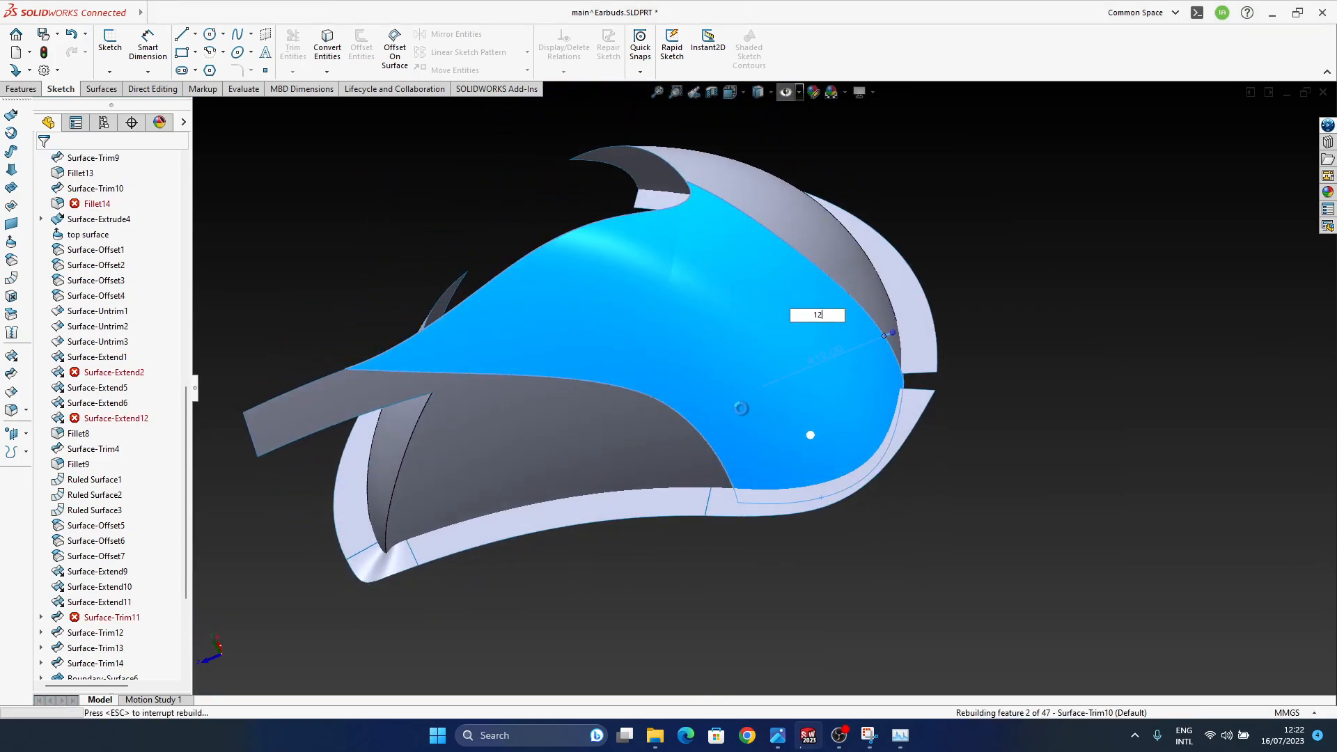
key(Return)
- Edit Boundary-Surface8 by moving its end connector along the top surface's edge so the narrow-end patch runs straighter across
middle_drag(738, 410, 573, 387)
click(596, 363)
click(639, 321)
scroll(573, 387, down, 5)
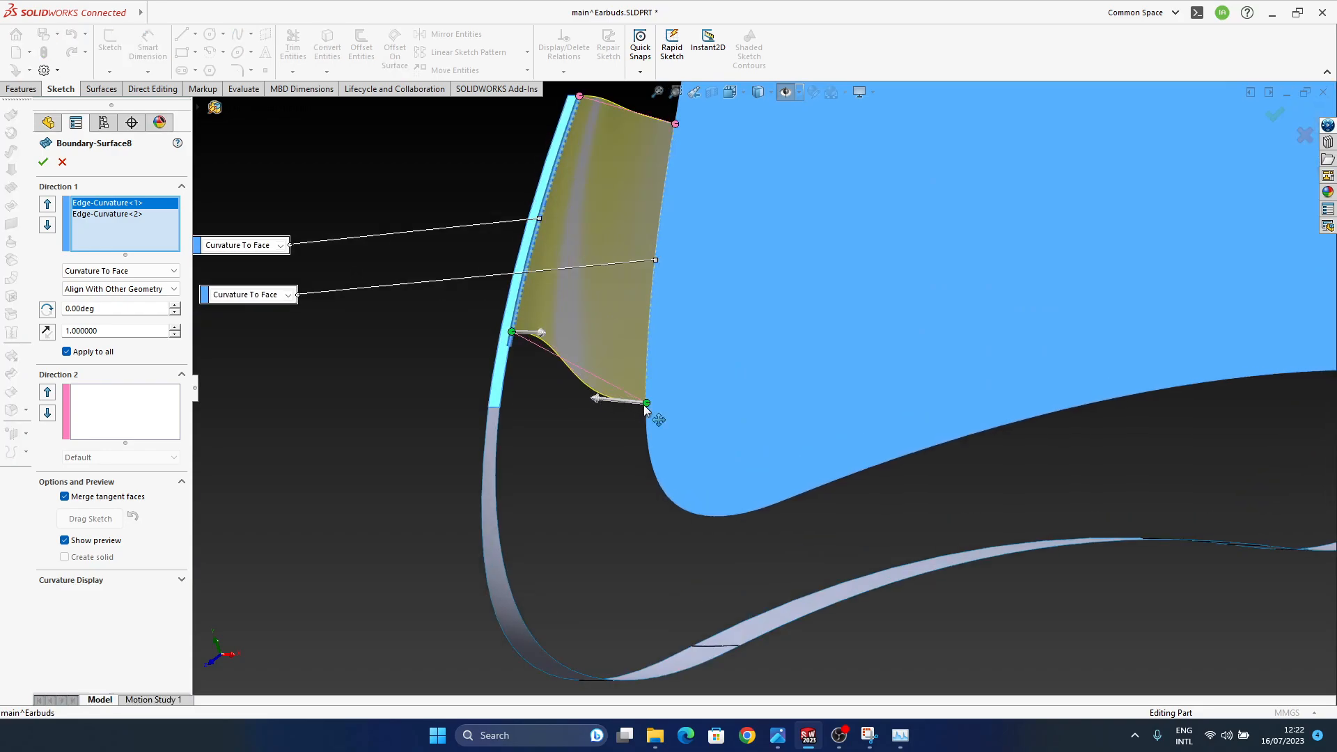
drag(657, 333, 657, 334)
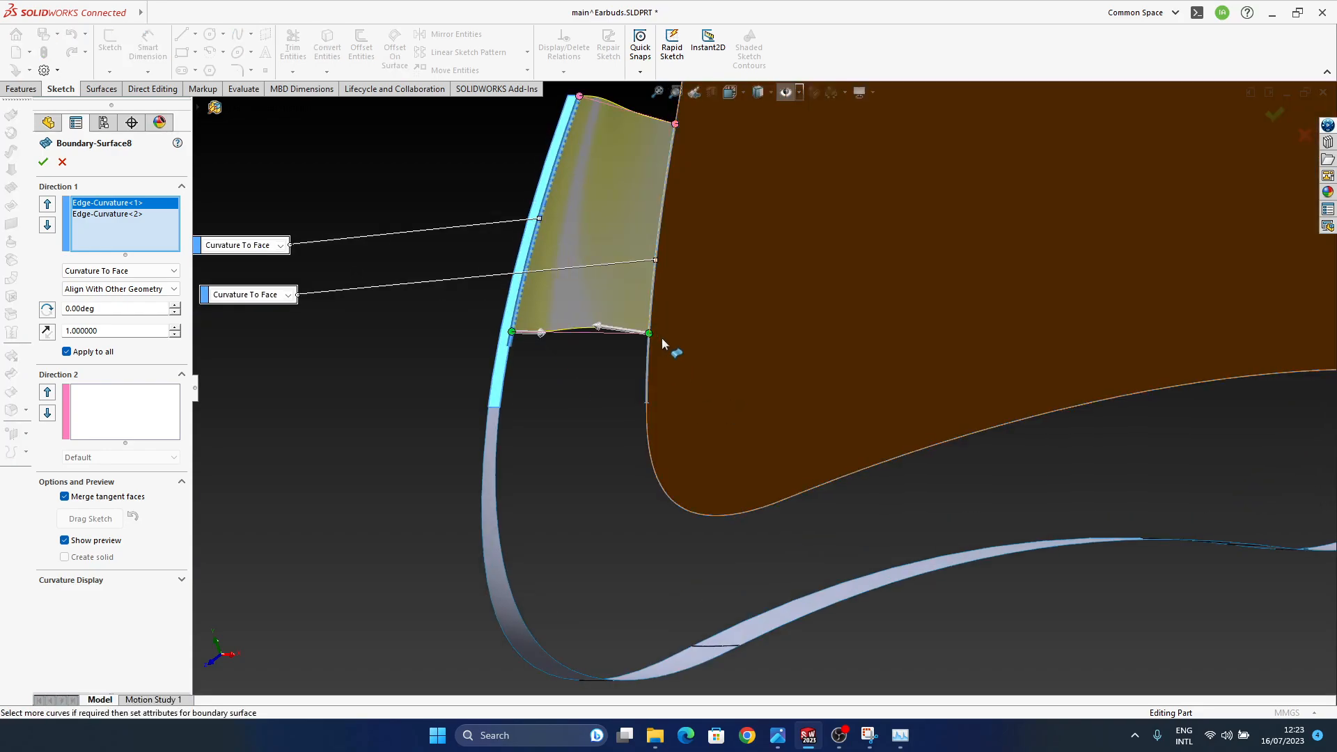
scroll(749, 403, up, 6)
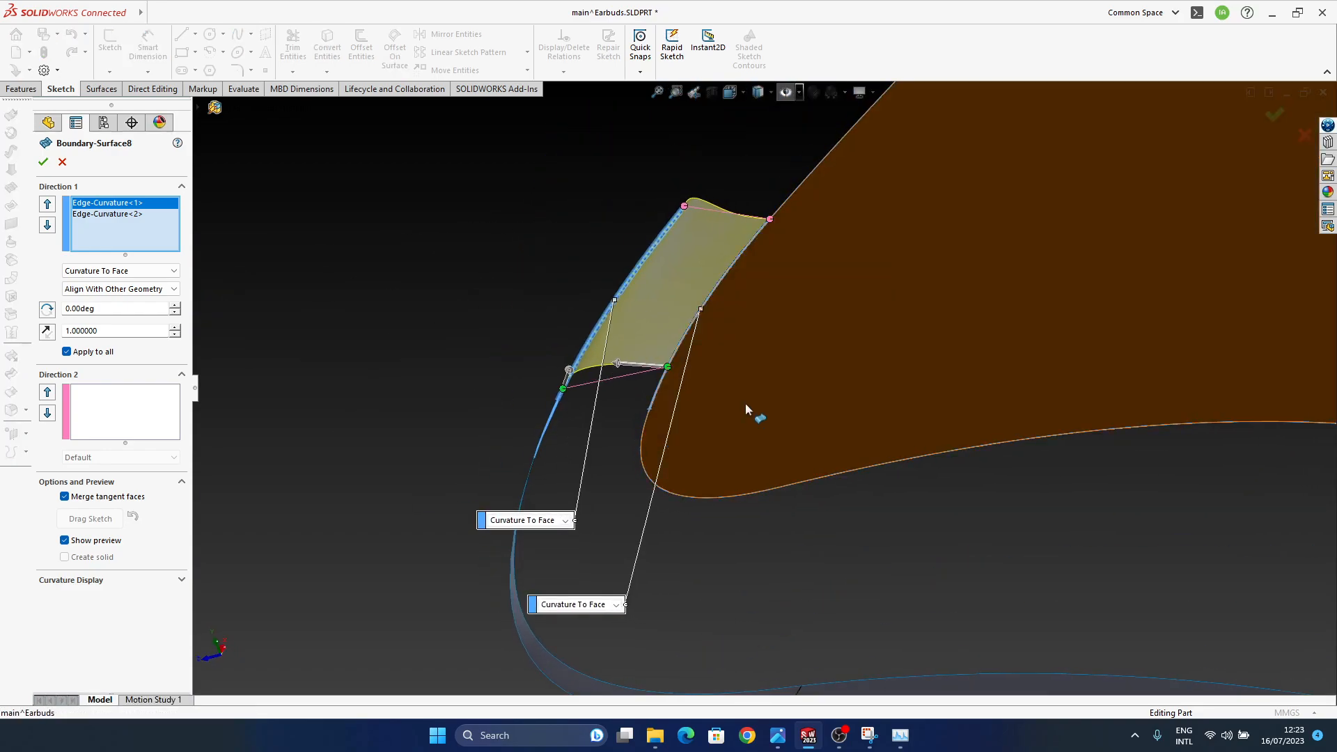
middle_drag(615, 431, 596, 415)
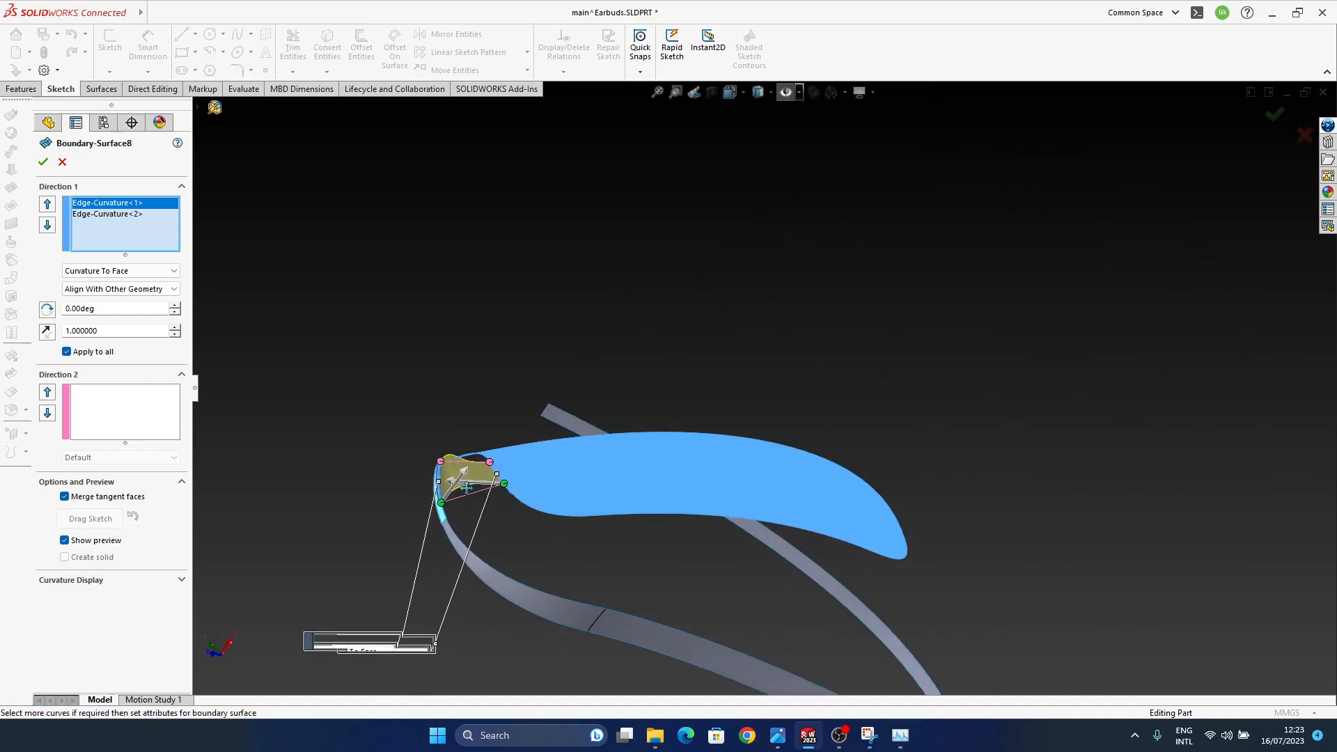
scroll(593, 439, down, 6)
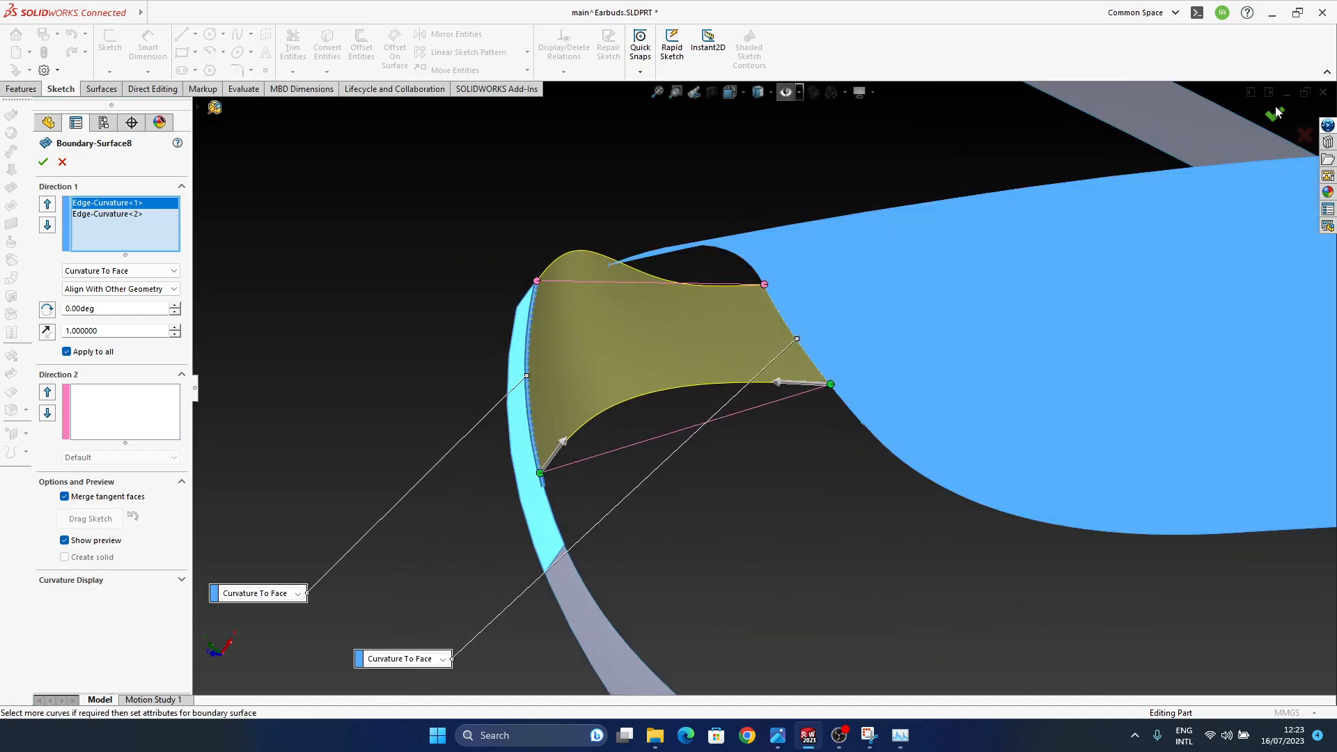
- Edit Boundary-Surface11 by adjusting its narrow-end connector along the top surface's edge
middle_drag(1009, 422, 696, 429)
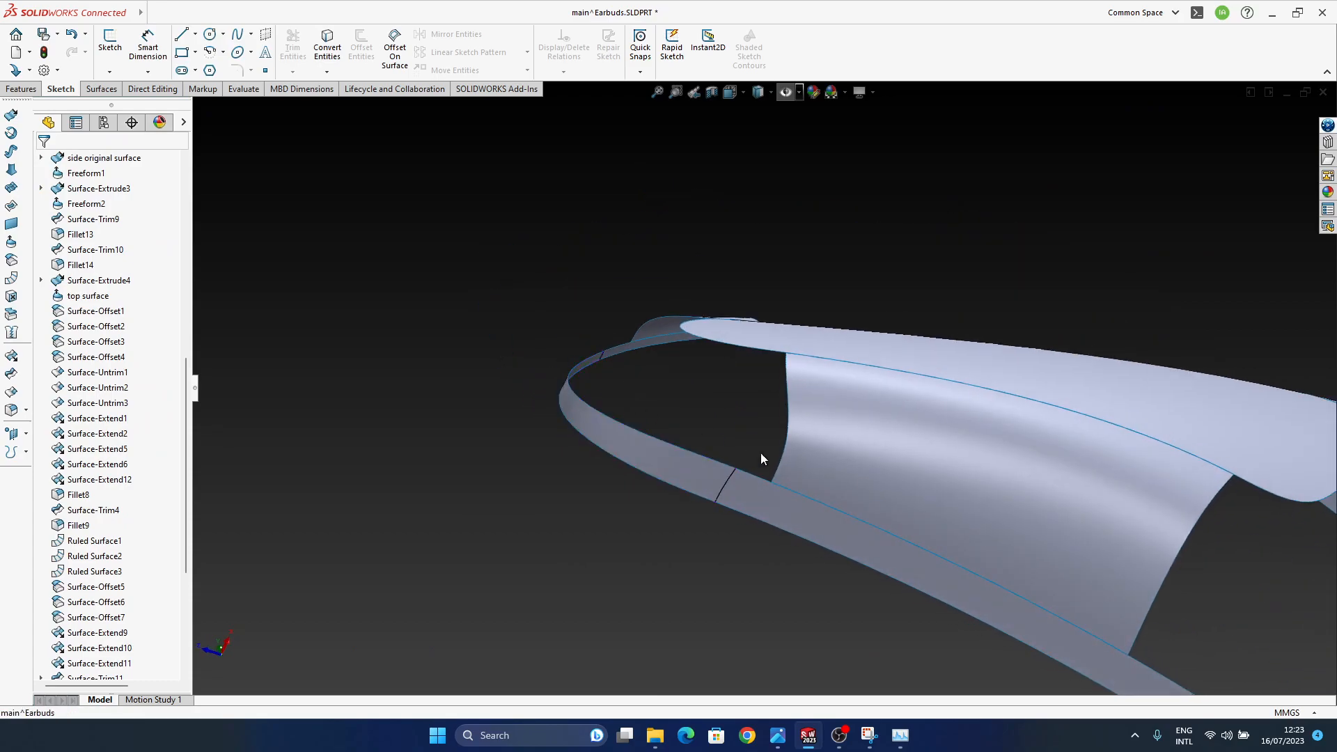
click(900, 494)
click(916, 388)
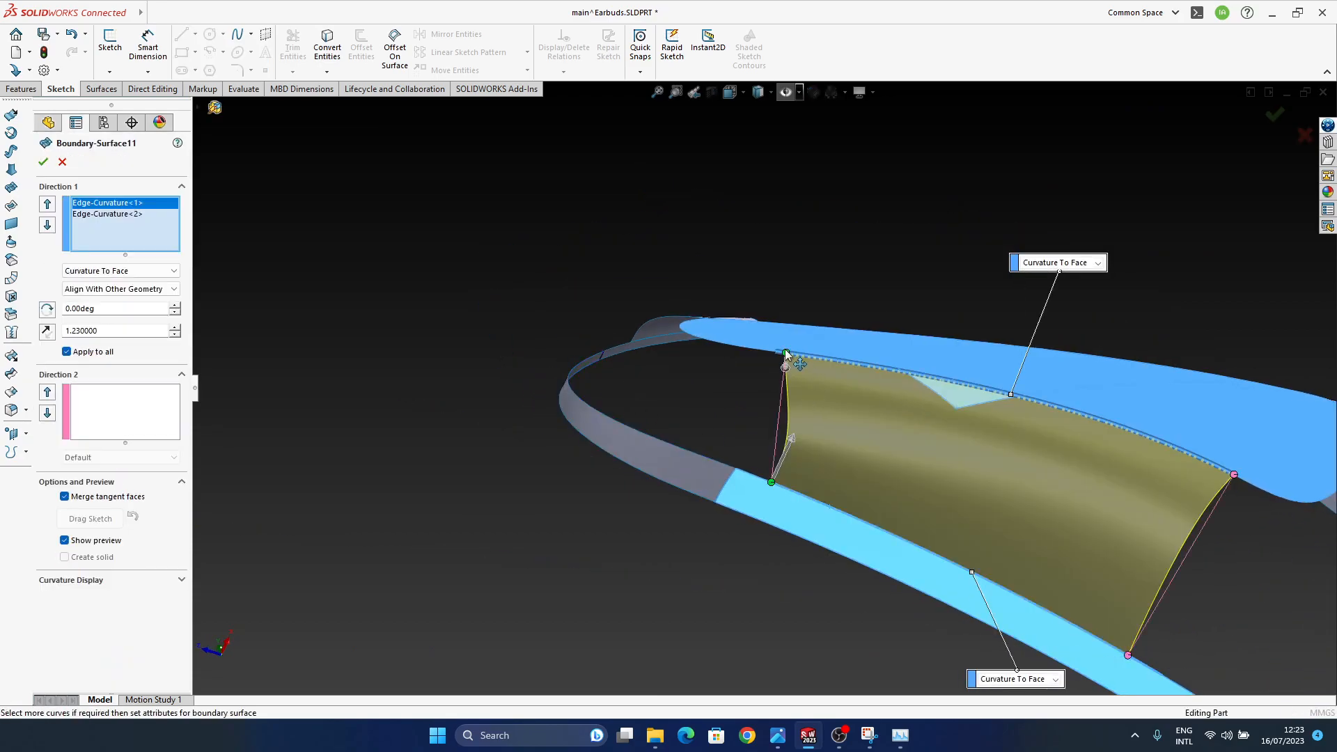
middle_drag(908, 417, 1153, 679)
ctrl+middle_drag(1091, 391, 805, 381)
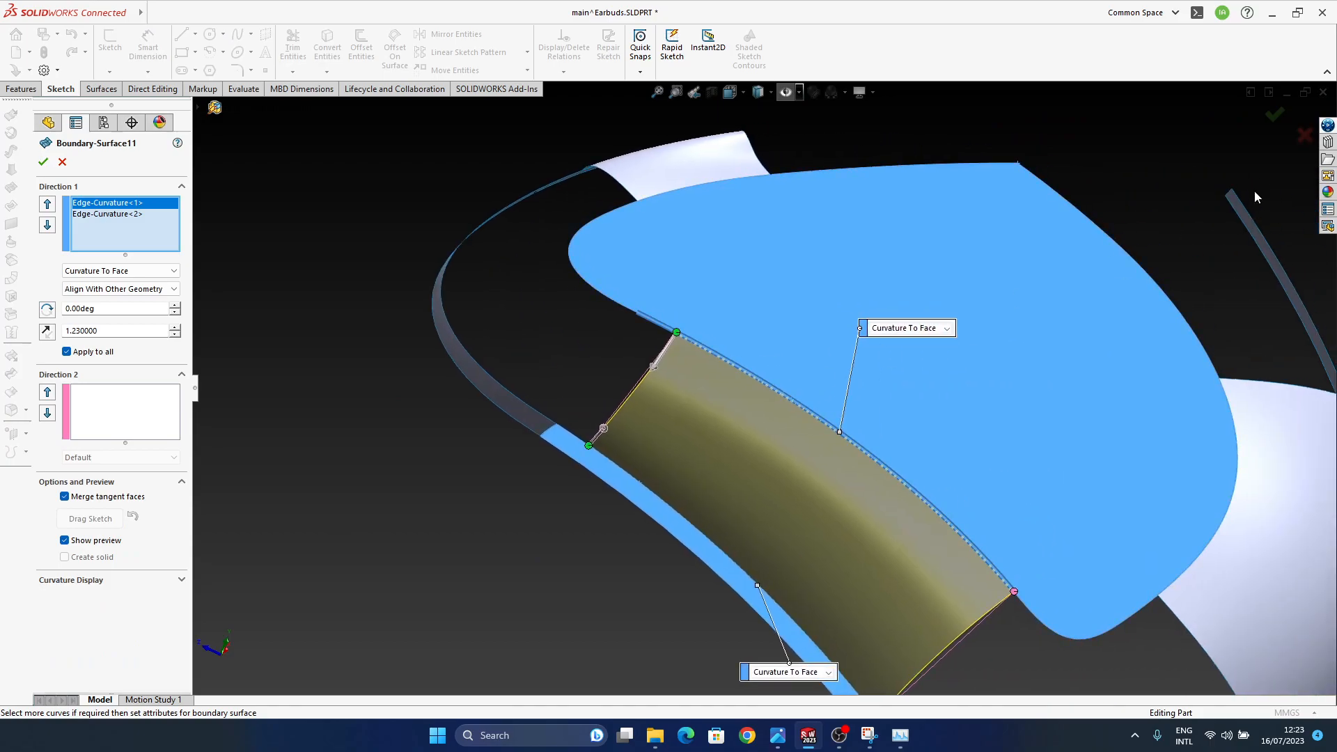
middle_drag(718, 439, 779, 719)
scroll(948, 474, up, 4)
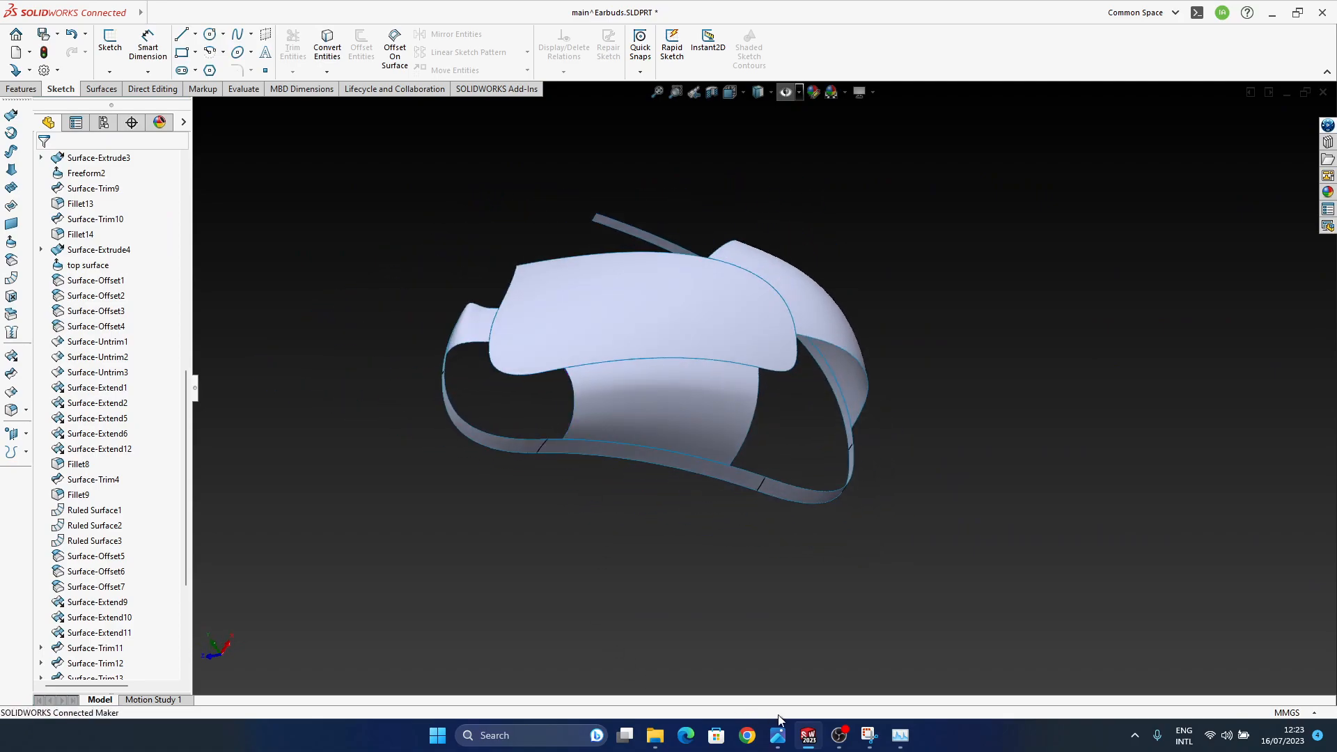
click(843, 744)
ctrl+middle_drag(516, 385, 691, 479)
right_click(692, 478)
middle_drag(596, 491, 664, 429)
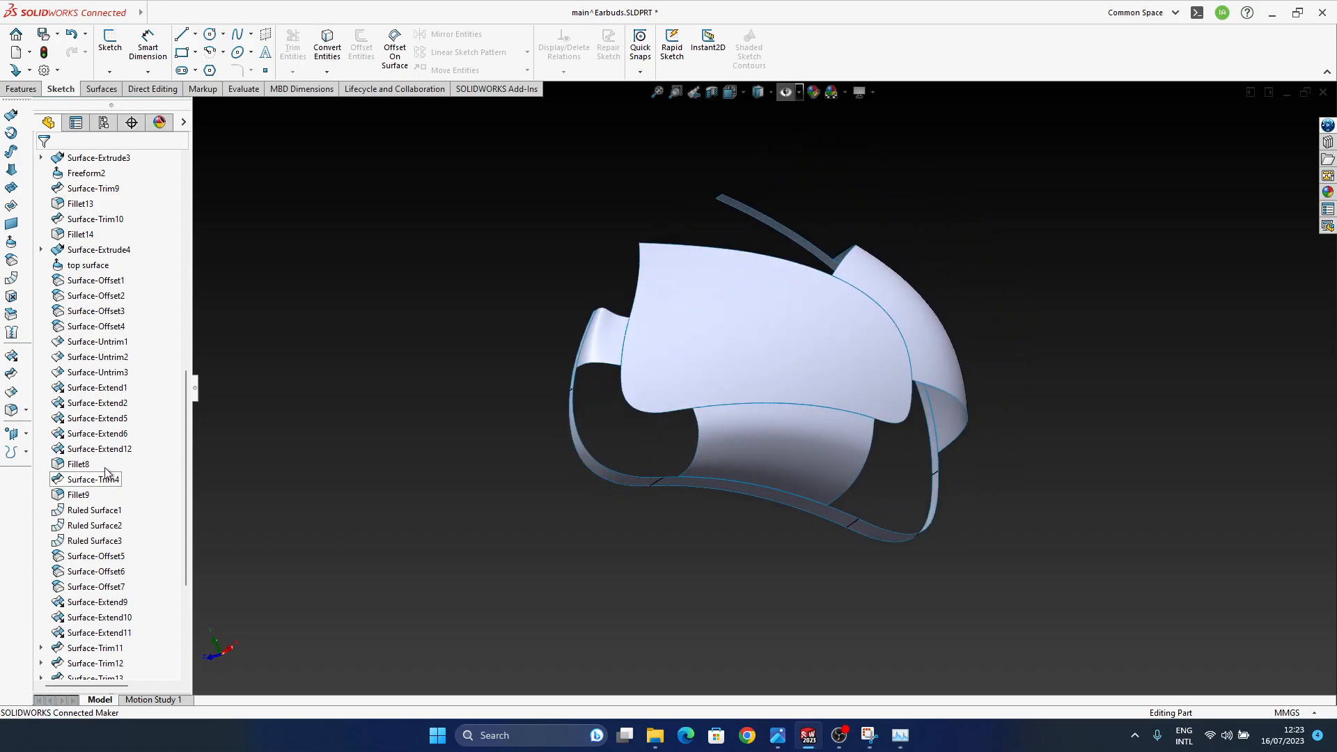
- Compare the opening around the top surface and its boundary patches with the reference earbud photo from several angles
middle_drag(683, 431, 612, 683)
ctrl+middle_drag(766, 510, 685, 579)
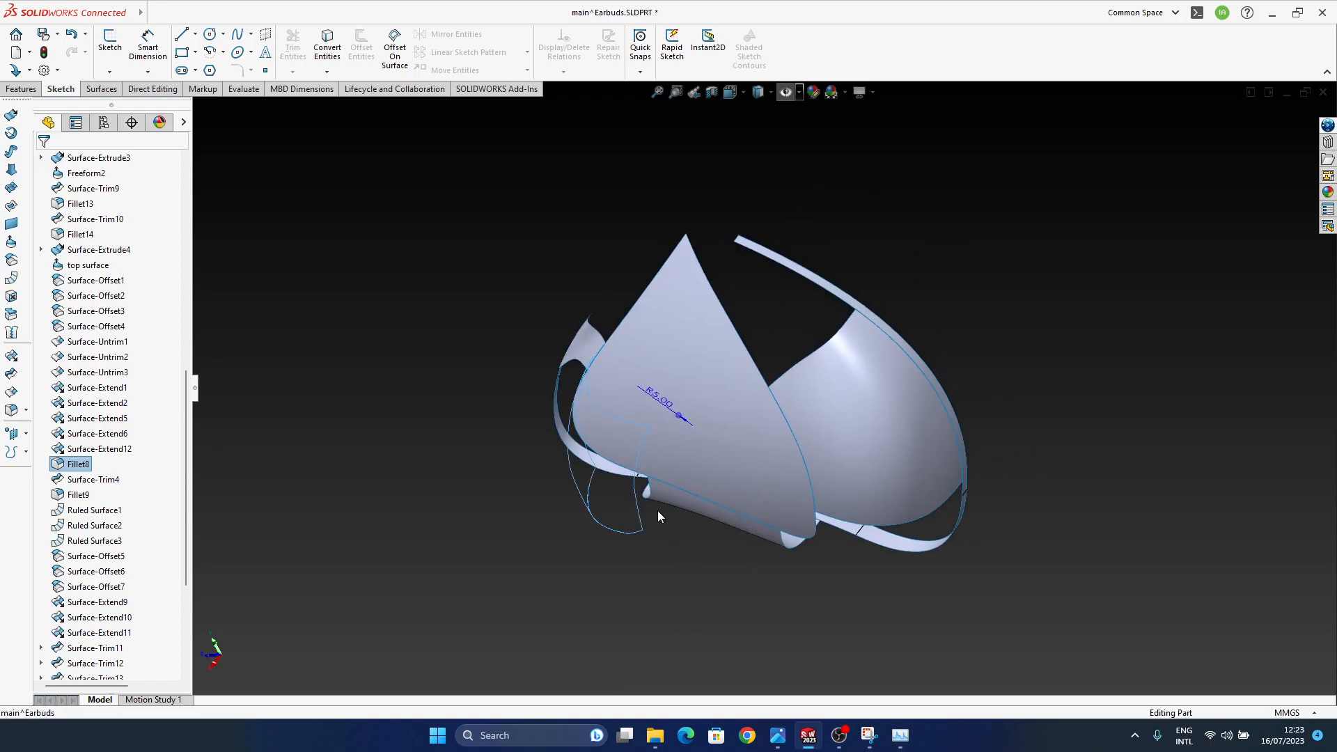
mouse_move(655, 511)
ctrl+middle_down()
mouse_move(642, 539)
mouse_move(661, 512)
ctrl+middle_up()
middle_click(645, 509)
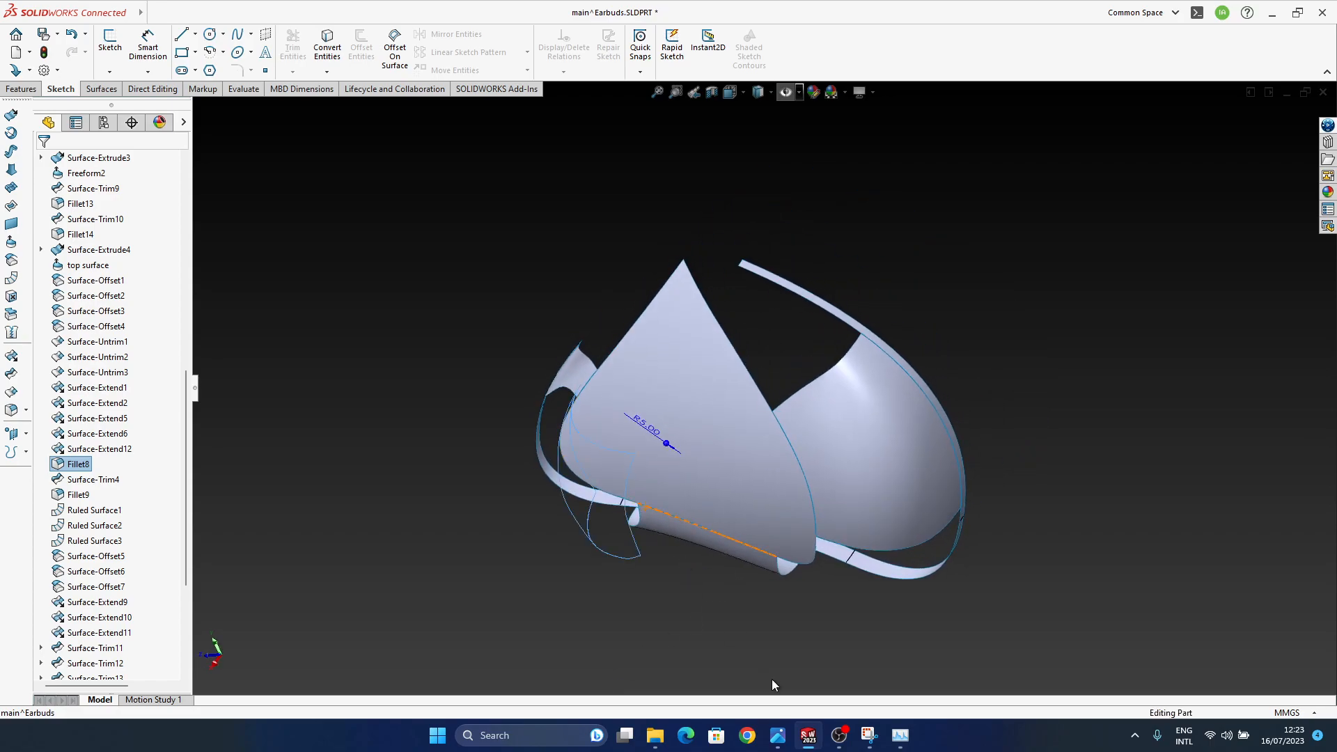
click(870, 739)
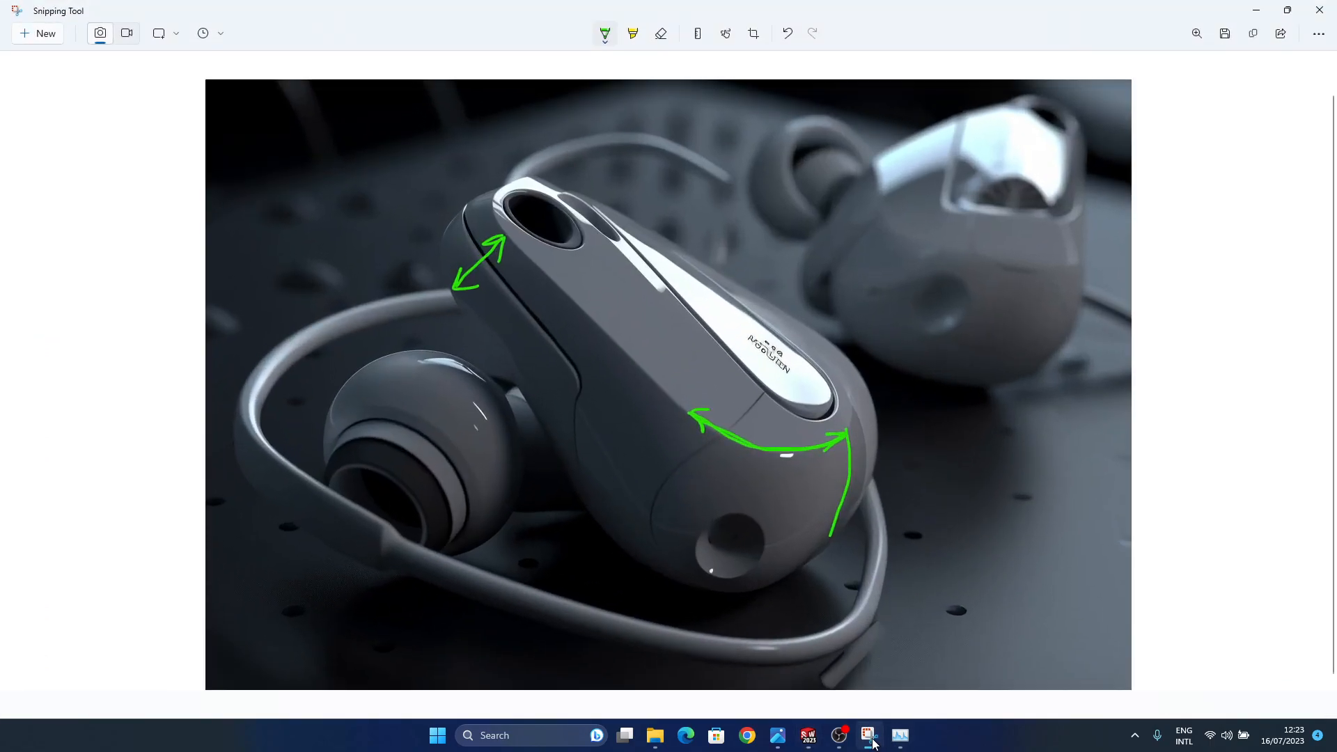
click(870, 740)
middle_drag(603, 534, 682, 454)
middle_drag(606, 422, 618, 568)
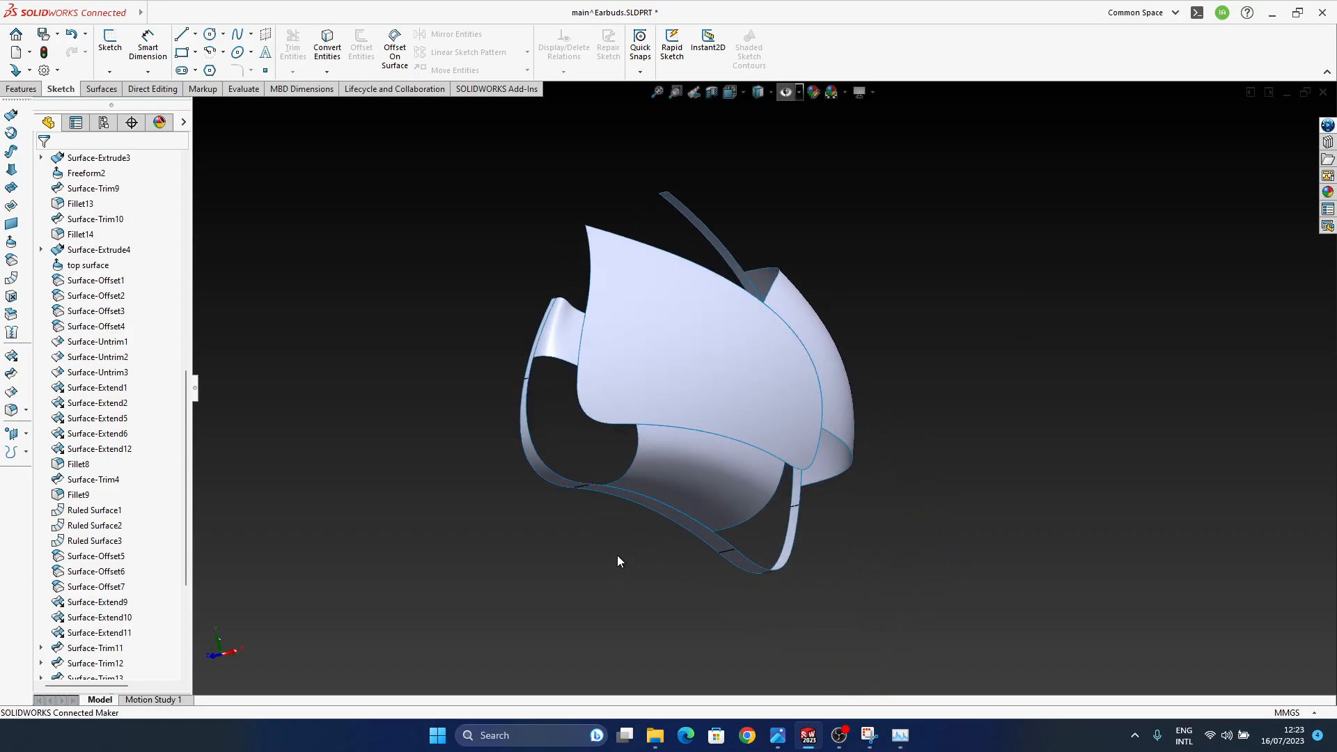
click(642, 456)
middle_drag(642, 456, 692, 473)
scroll(699, 477, down, 4)
middle_drag(730, 376, 558, 585)
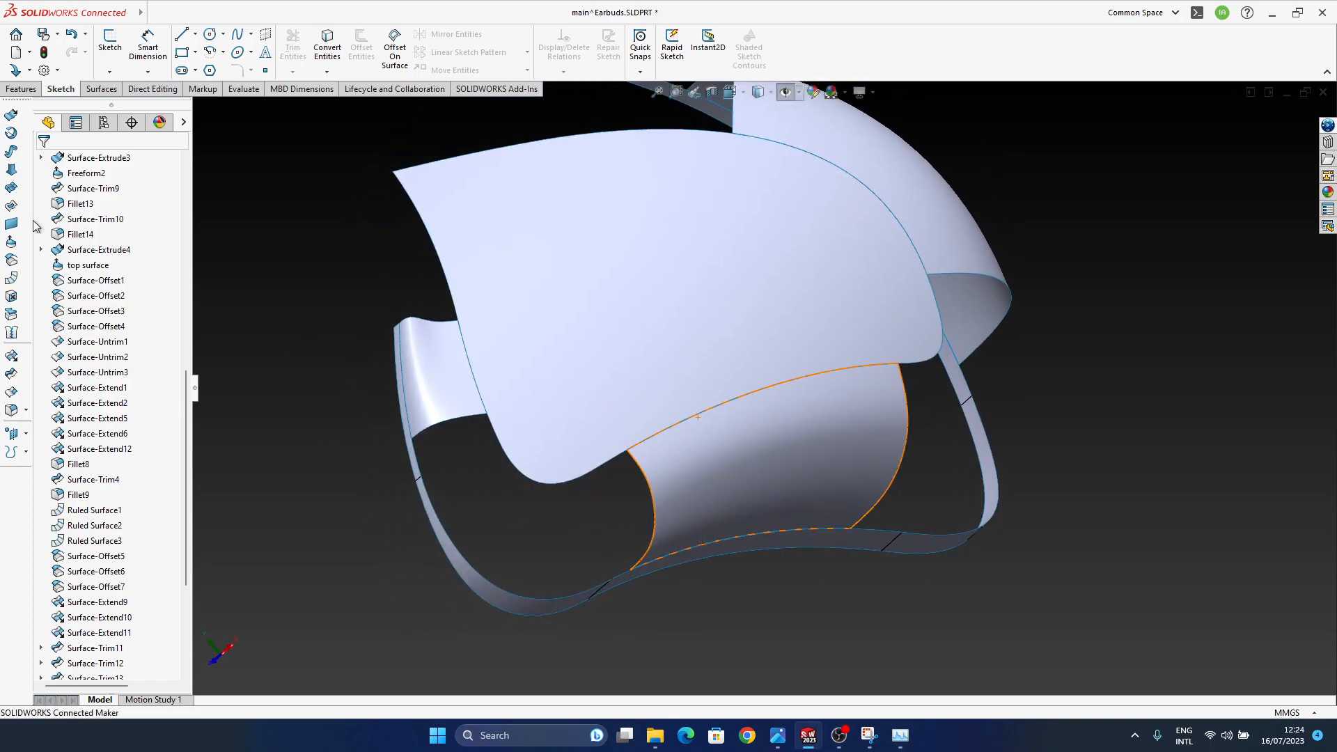
middle_drag(392, 416, 775, 578)
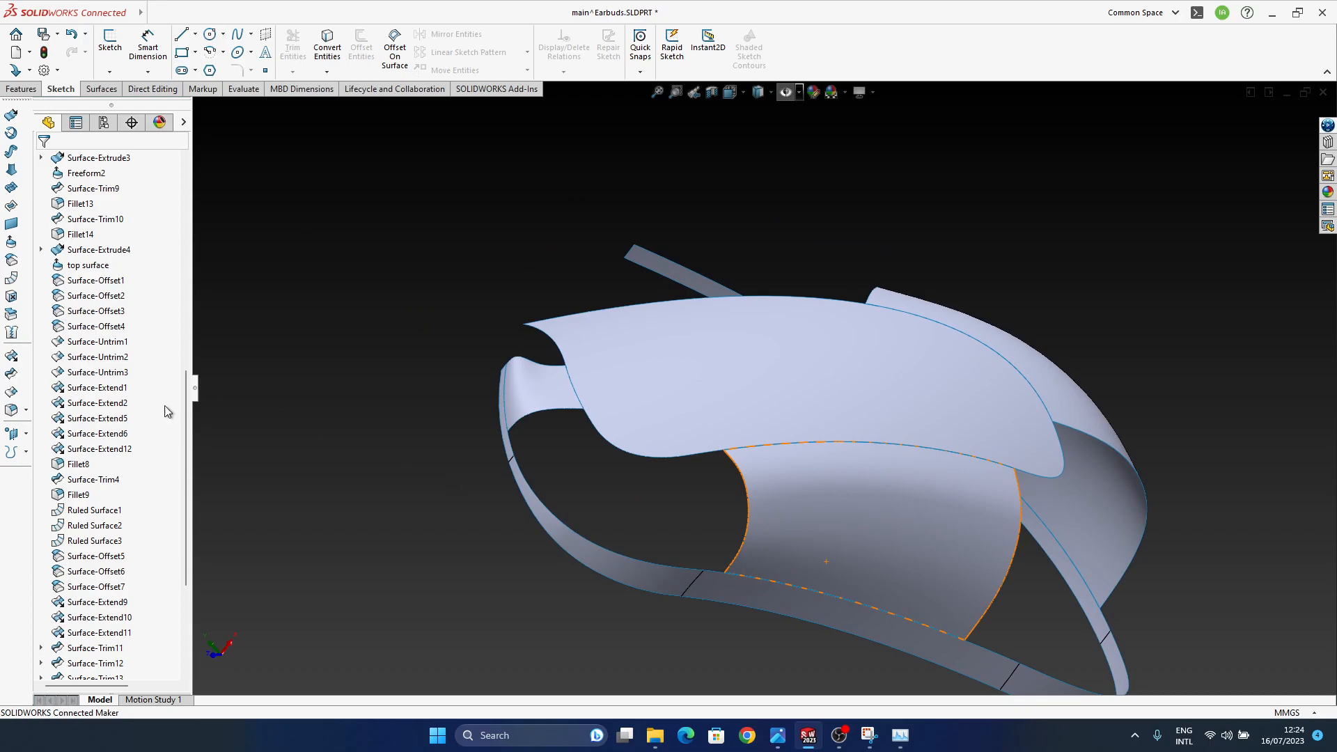
- Roll the model history forward to include Surface-Knit8, keeping Surface-Fill2 rolled back
scroll(175, 388, down, 5)
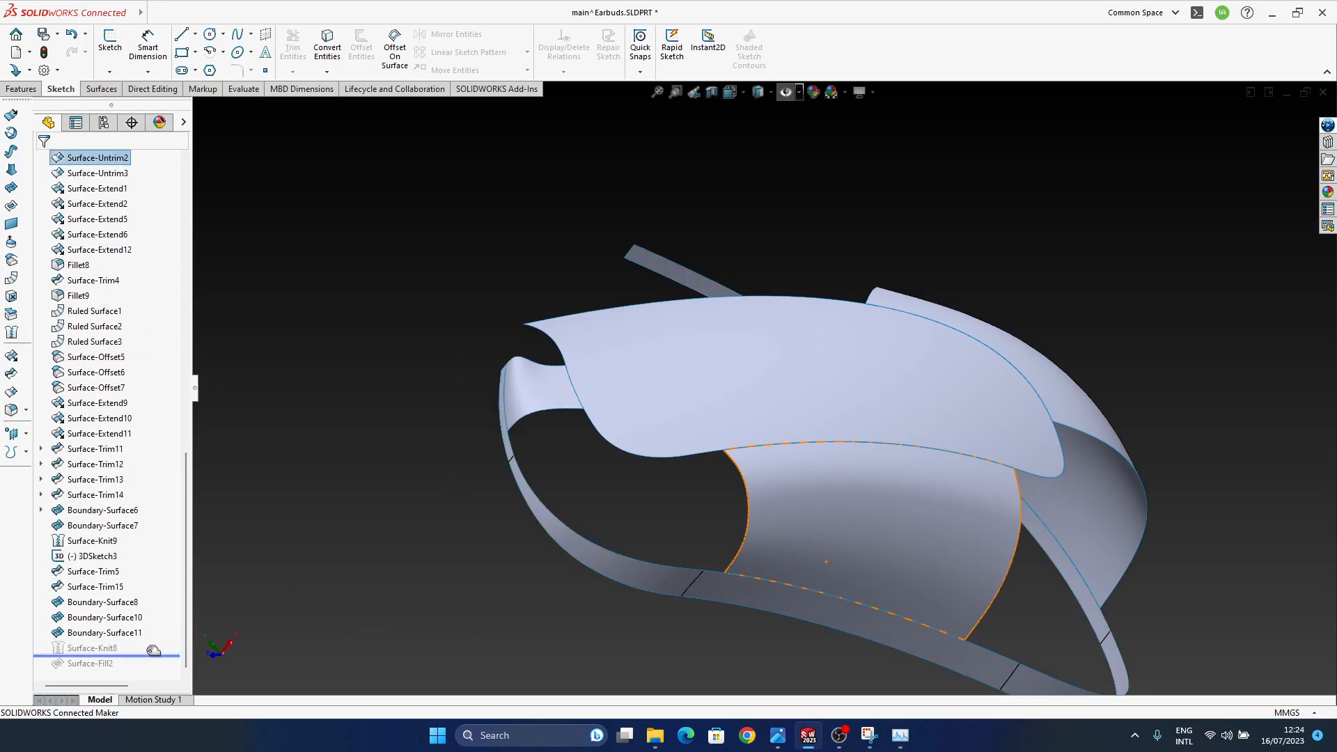
click(105, 633)
click(103, 648)
middle_drag(888, 491, 1086, 480)
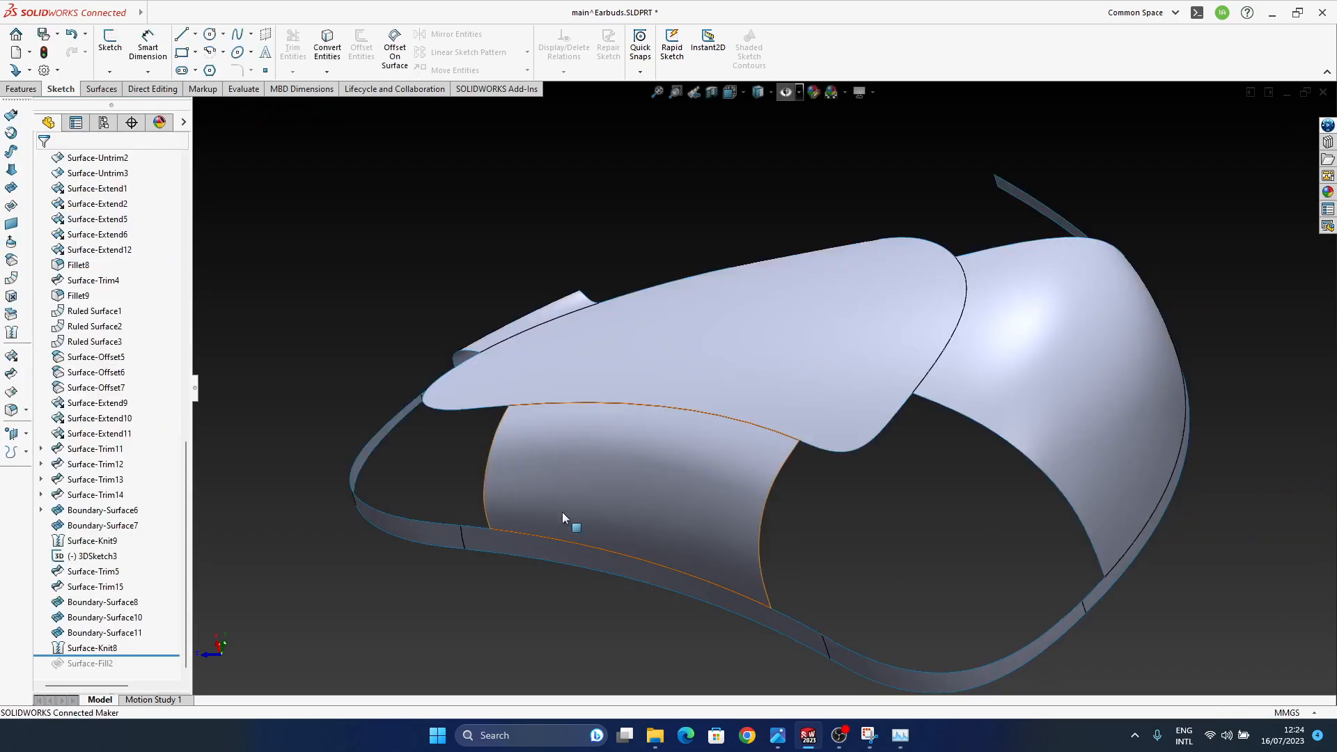
ctrl+middle_drag(596, 514, 666, 490)
middle_drag(566, 511, 661, 553)
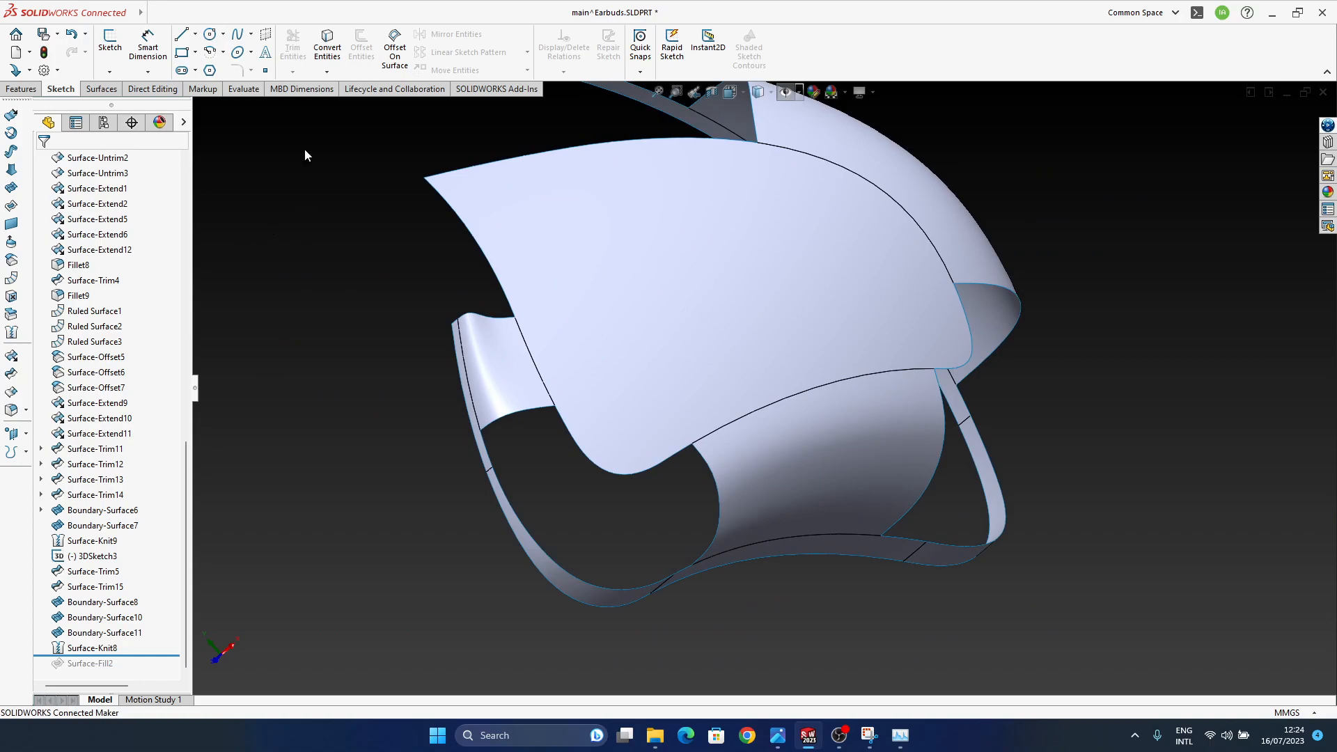
click(562, 424)
middle_drag(567, 437, 679, 453)
key(Escape)
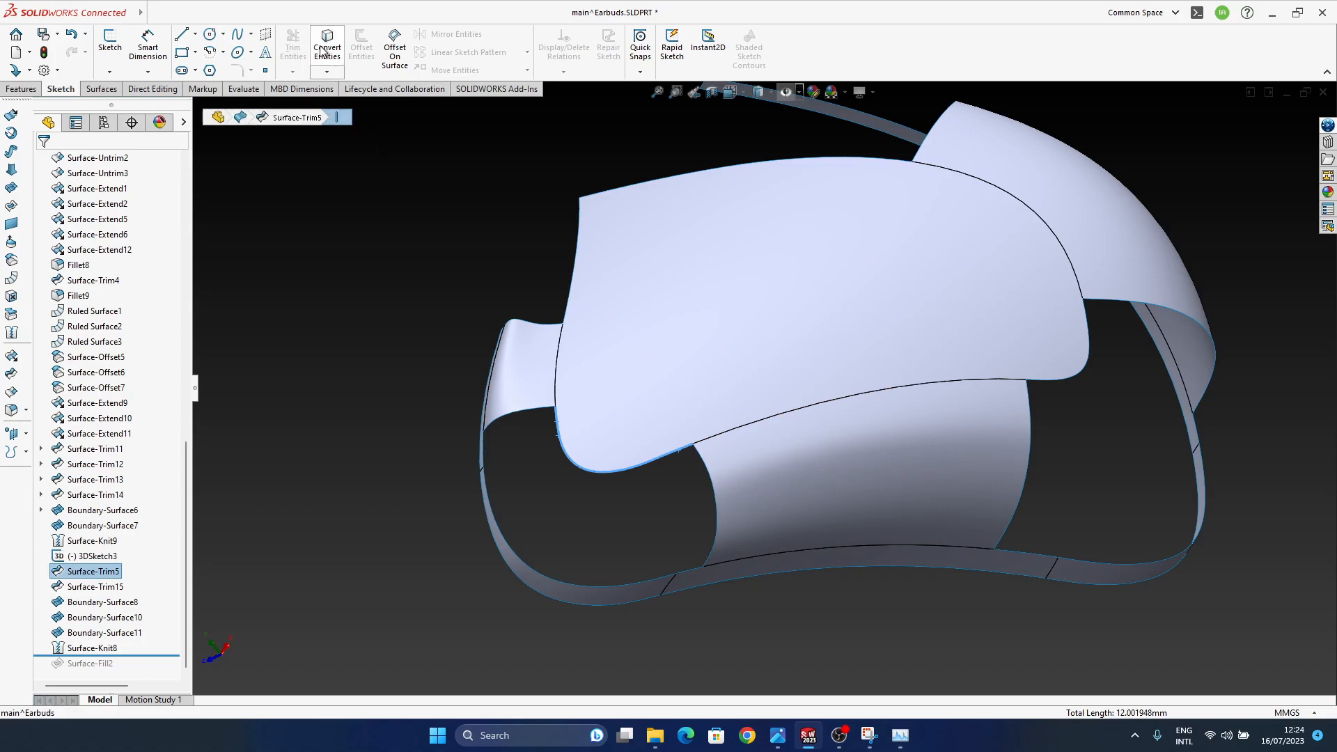
- Show the hidden sketches and reference geometry in the model view
middle_drag(598, 224, 704, 201)
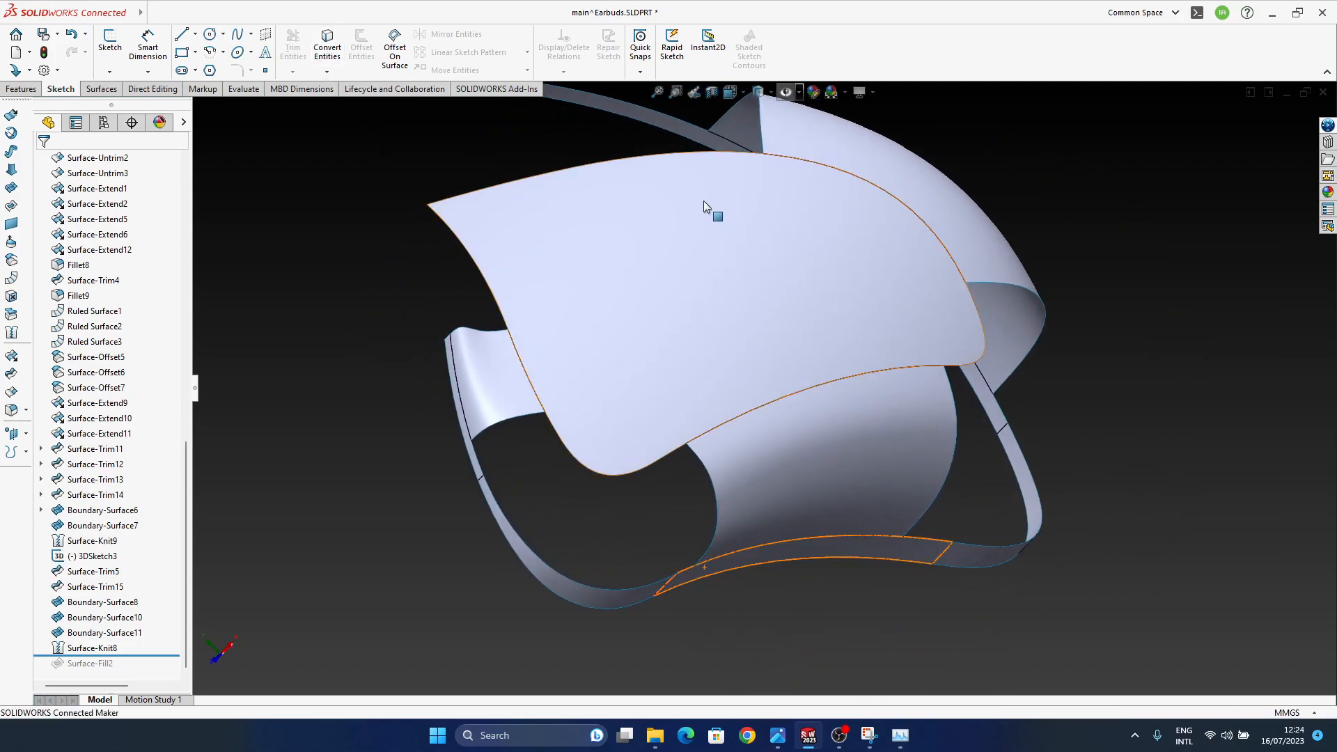
click(785, 92)
middle_drag(554, 432, 554, 497)
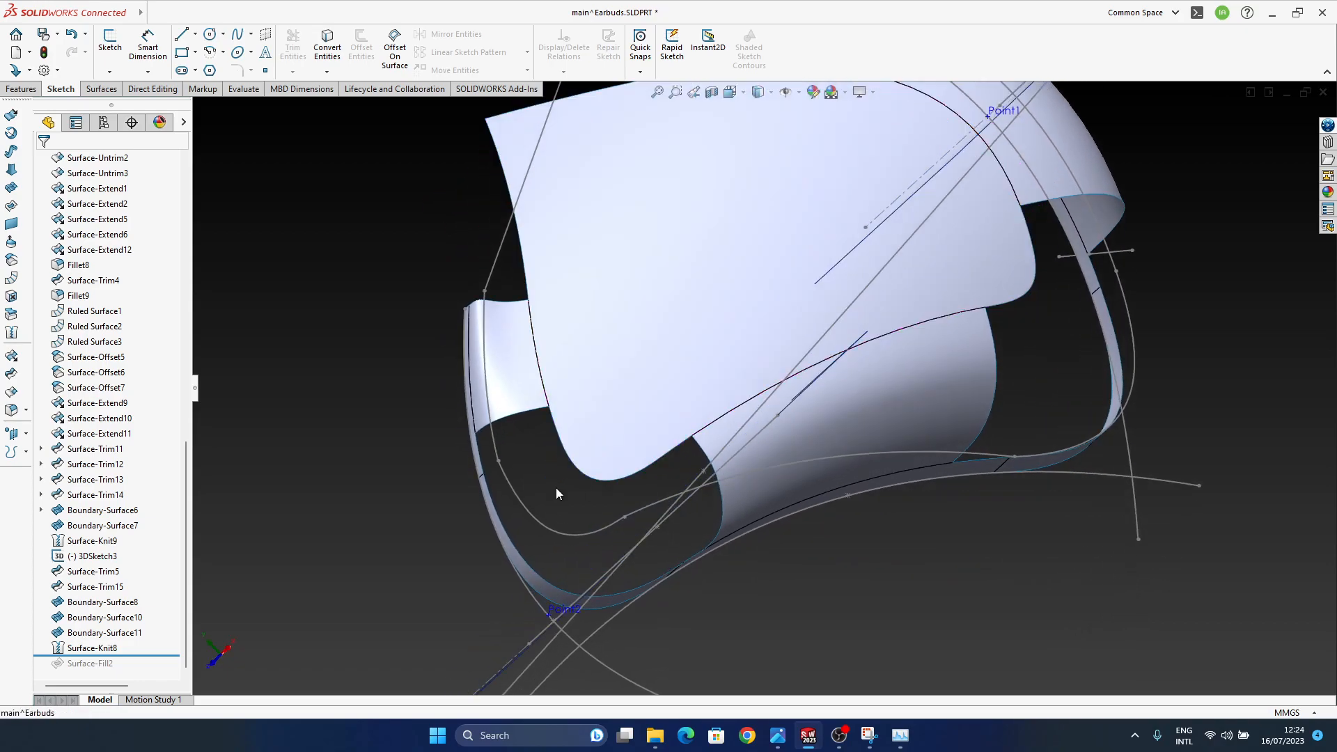
- Try to convert the open edges along the top surface's rounded corner without an active sketch
scroll(555, 487, down, 5)
click(665, 432)
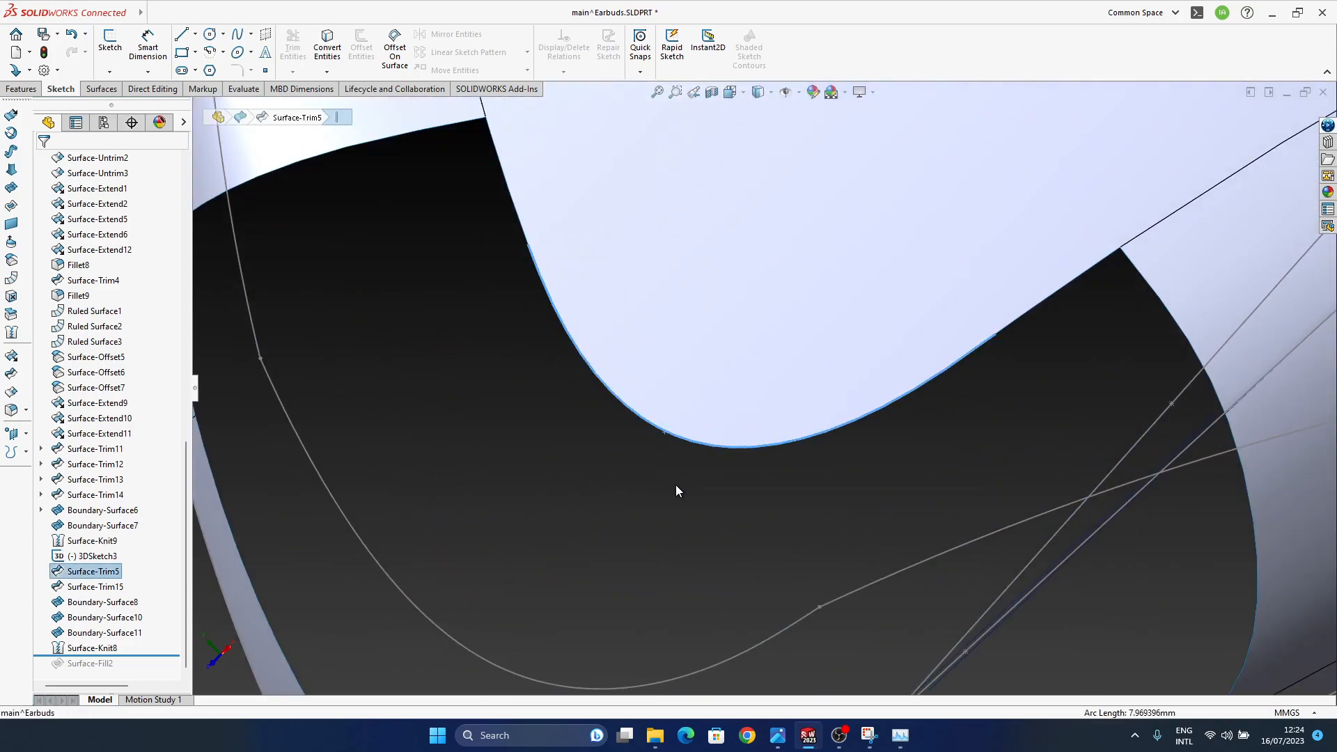
middle_drag(691, 549, 752, 430)
click(796, 257)
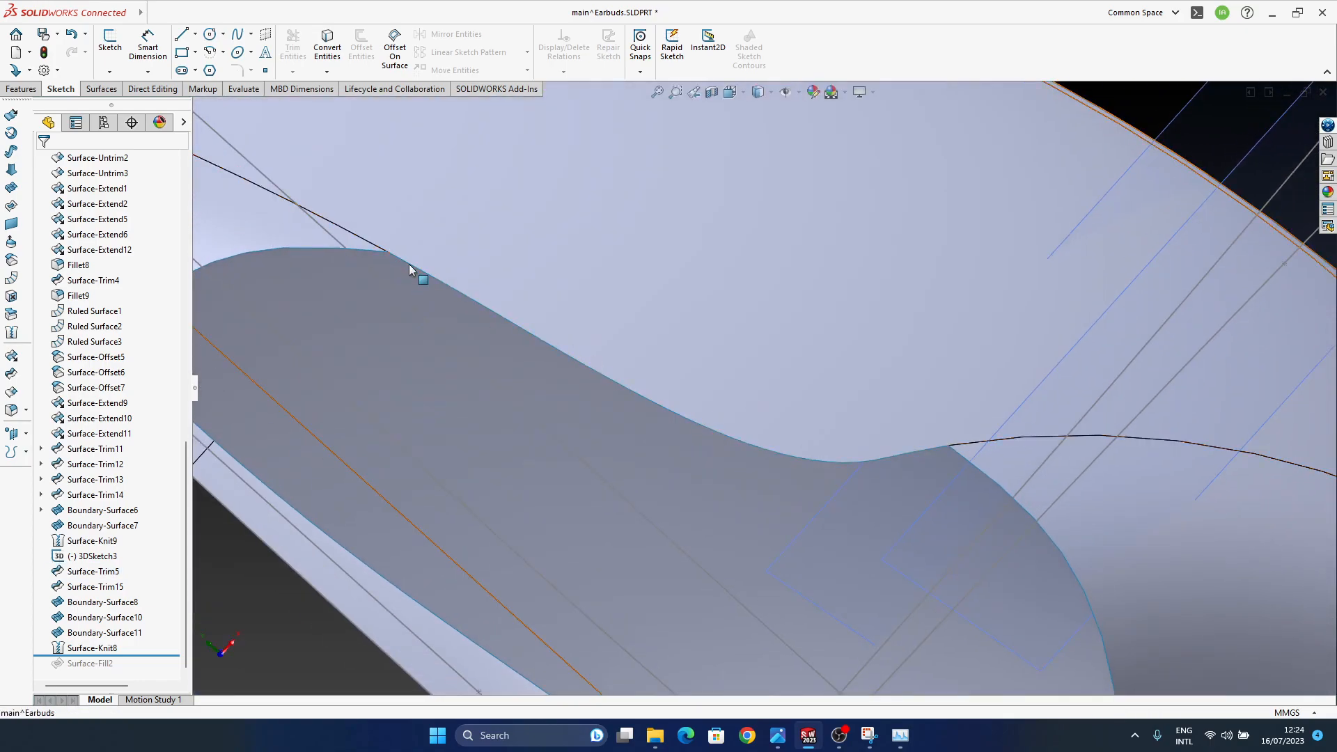
click(409, 266)
click(1129, 92)
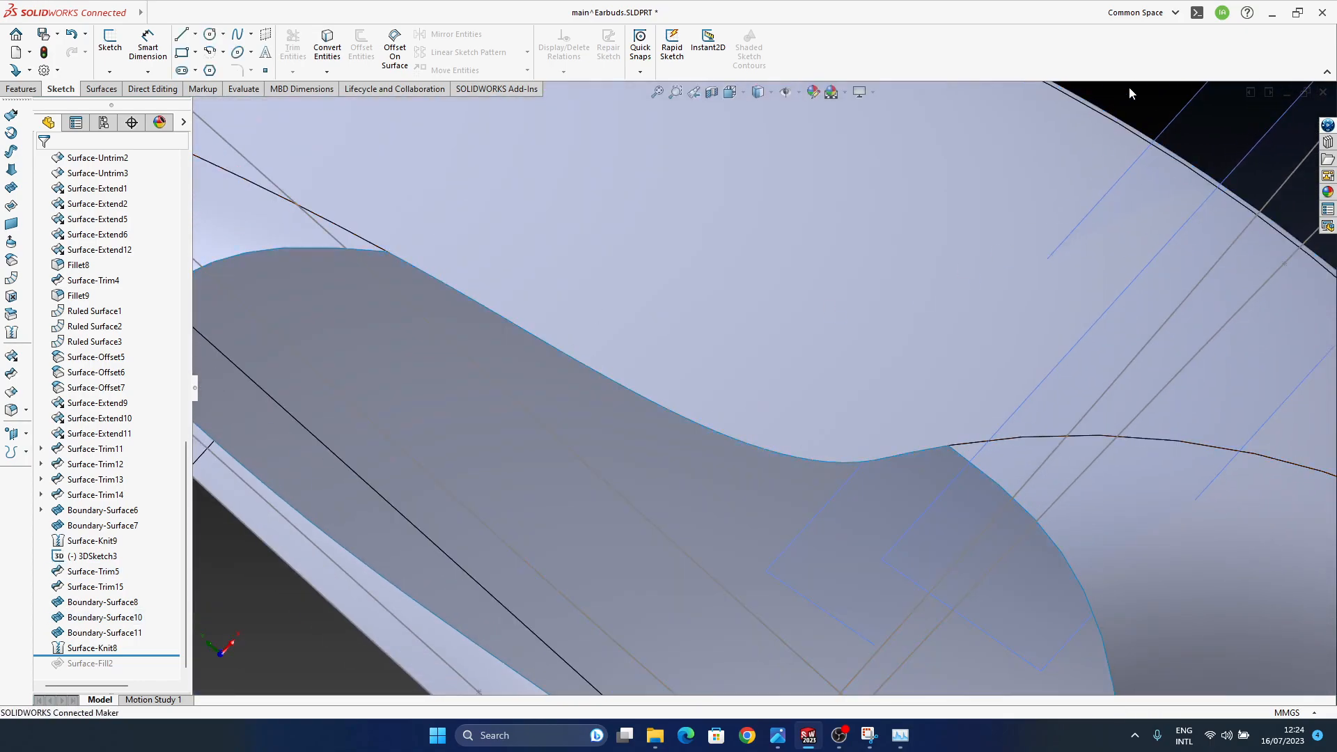
click(486, 311)
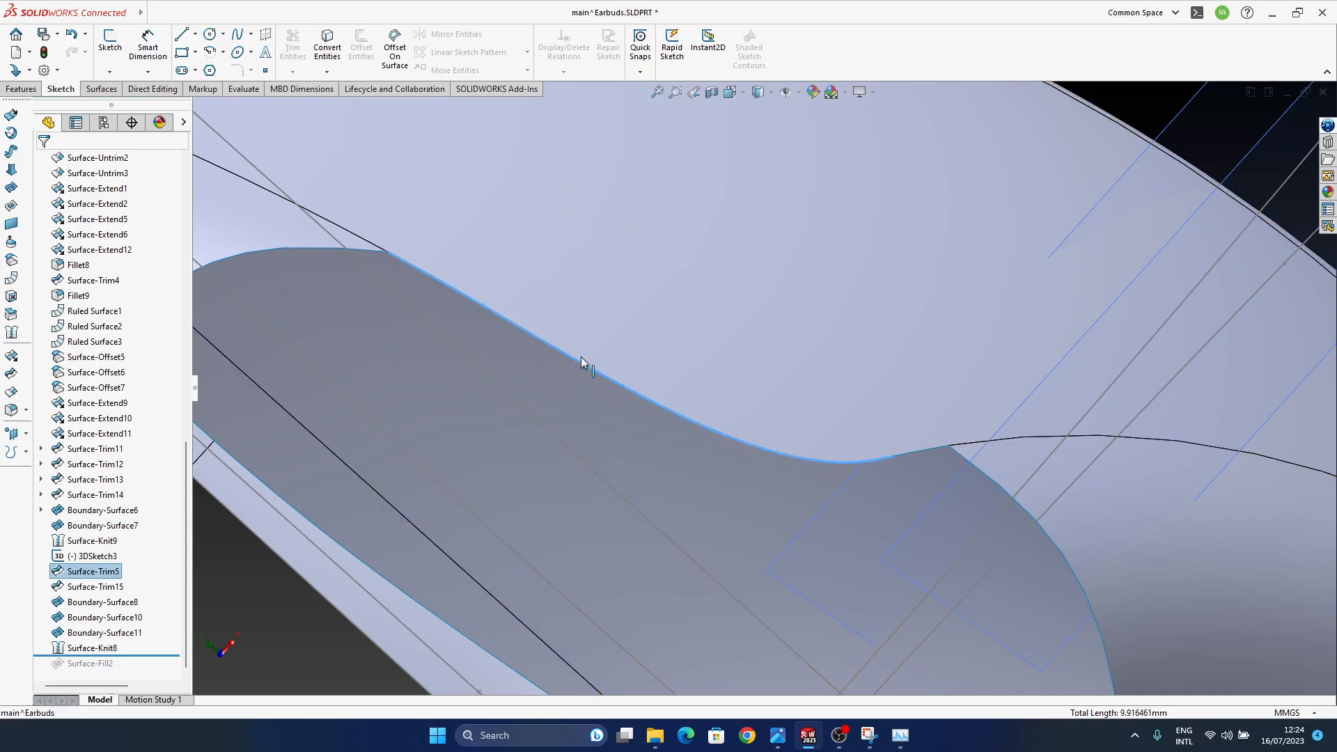
click(914, 457)
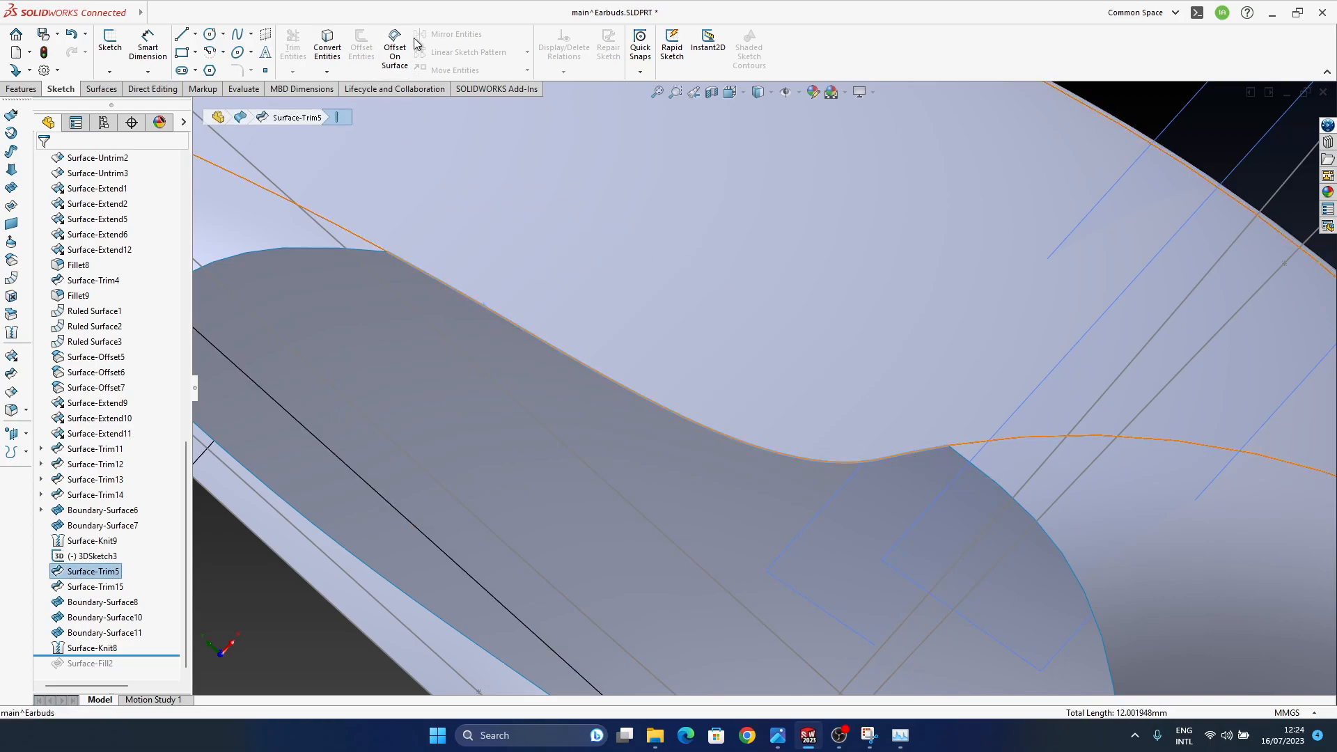
click(333, 50)
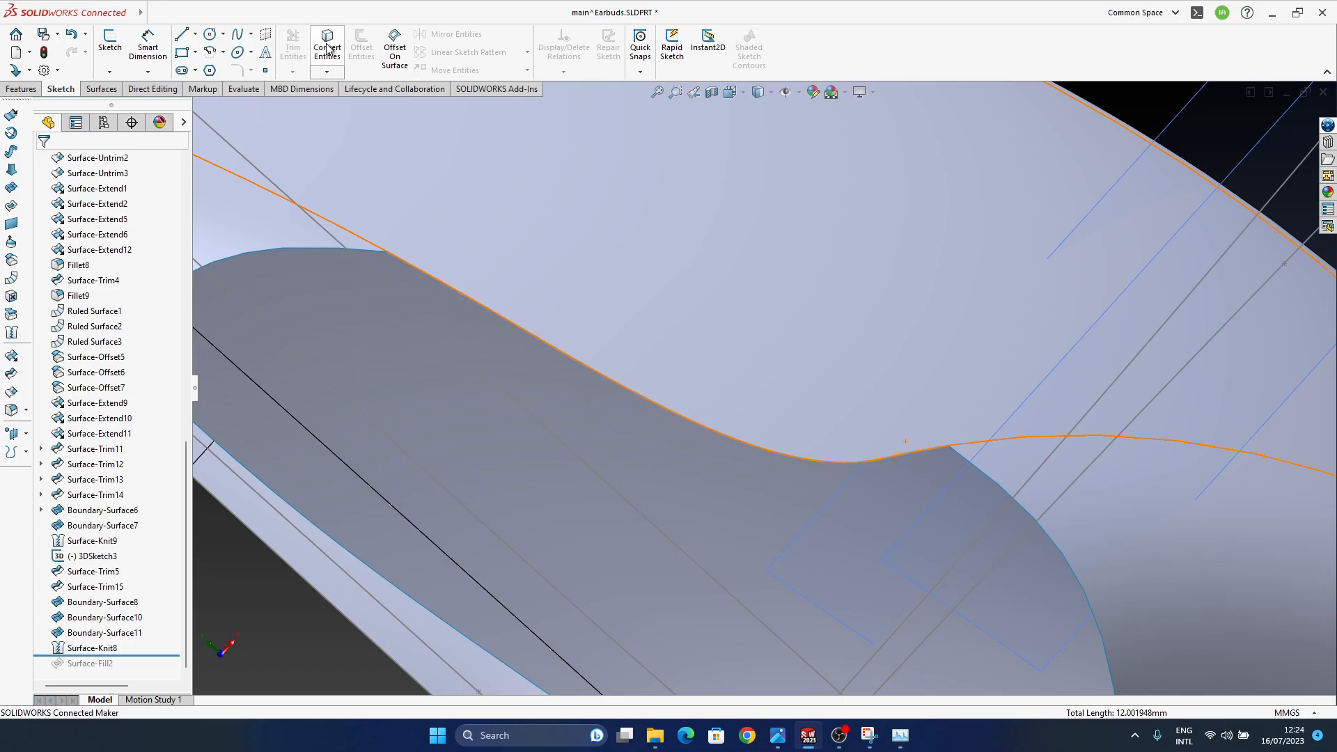
- Create a 3D sketch by converting the open edges around the top surface's rounded corner beside the opening
scroll(809, 422, up, 5)
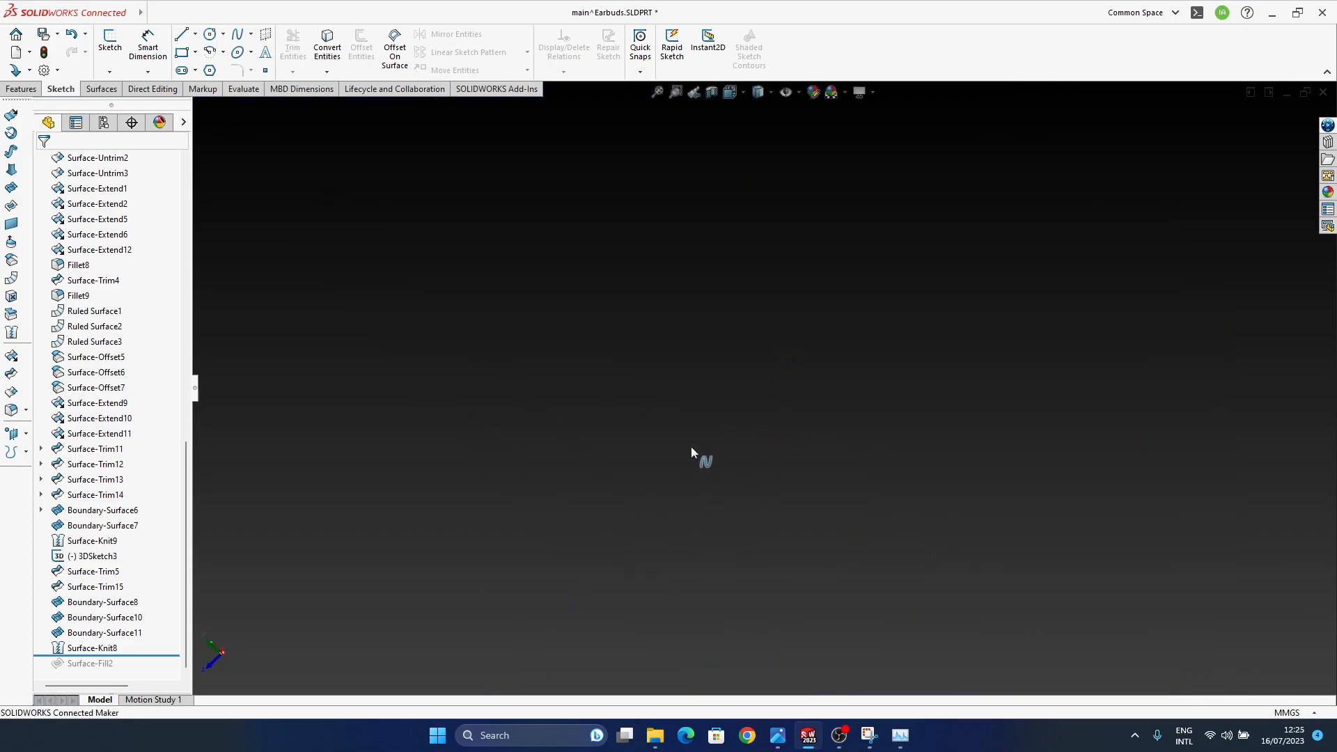
scroll(699, 442, up, 5)
middle_drag(937, 340, 991, 225)
ctrl+middle_drag(990, 225, 806, 423)
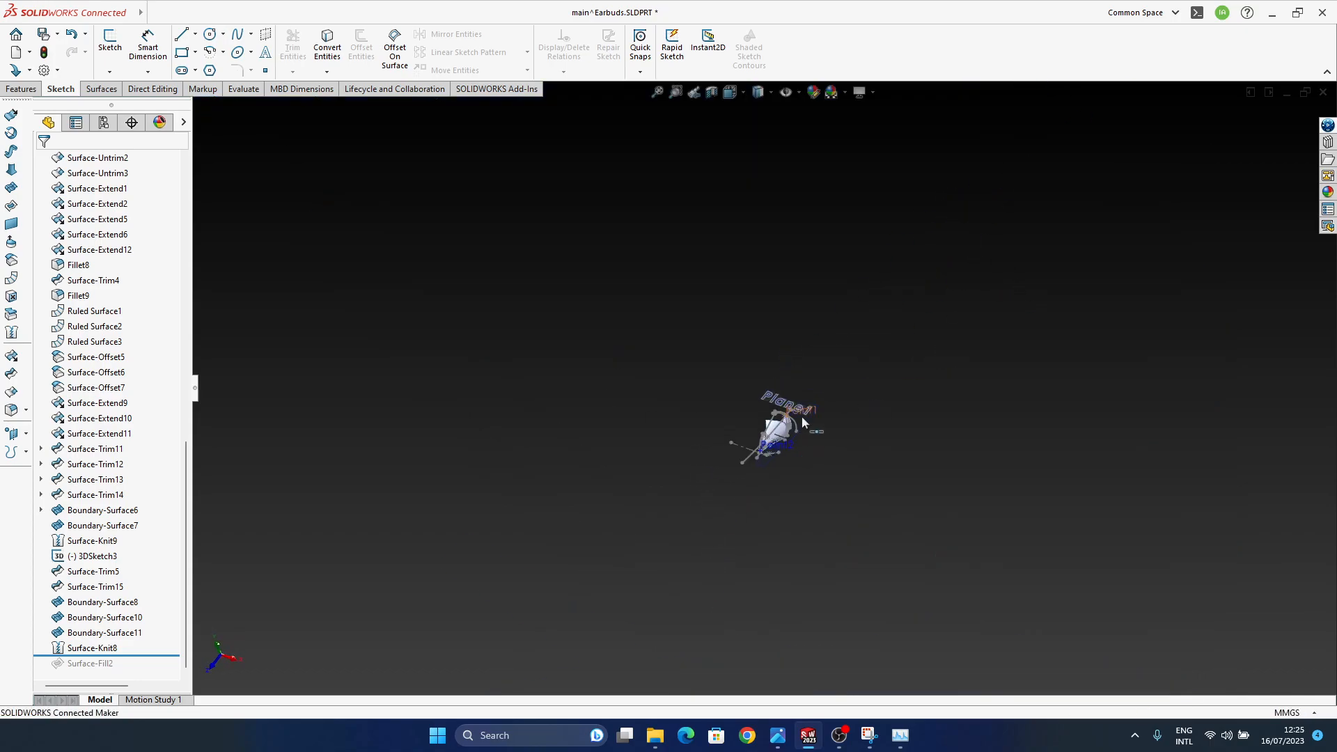
scroll(806, 423, down, 10)
scroll(782, 424, up, 3)
scroll(697, 374, down, 3)
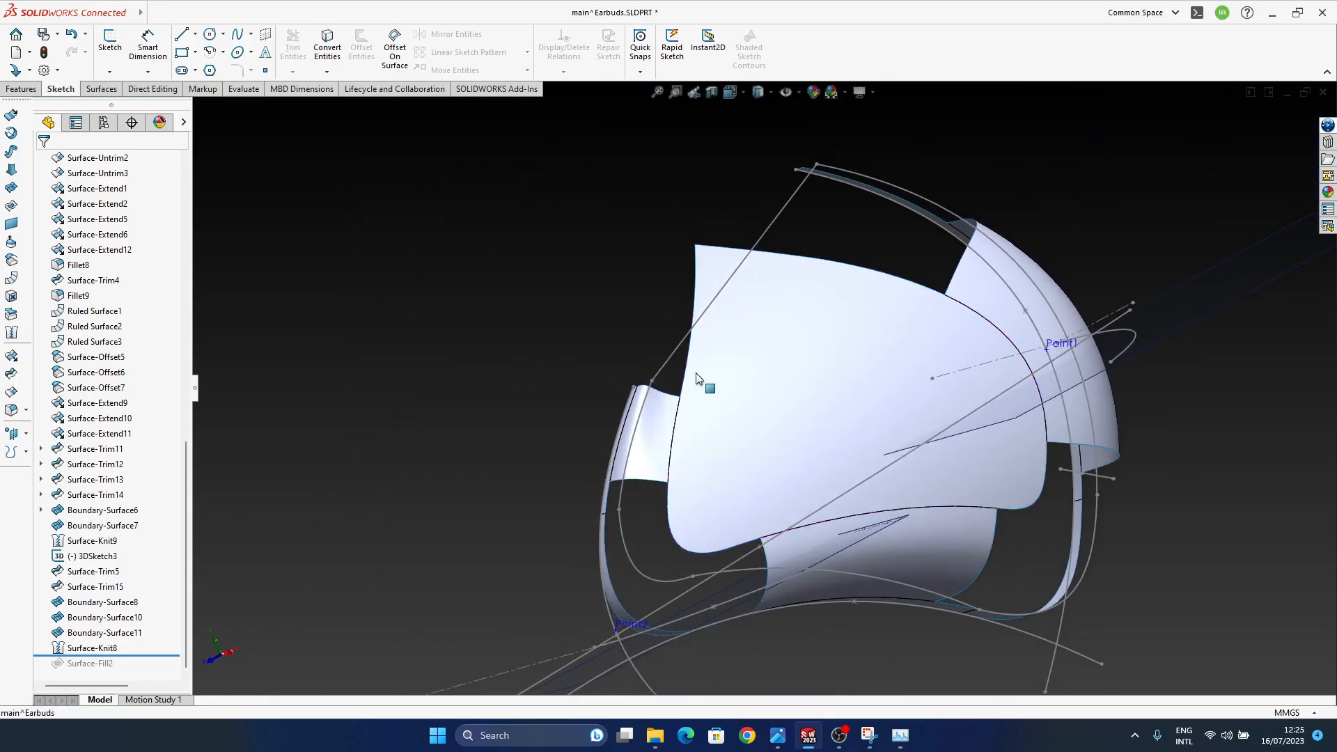
middle_drag(721, 492, 738, 367)
scroll(705, 512, down, 6)
middle_click(698, 466)
middle_click(683, 468)
middle_drag(683, 467, 618, 536)
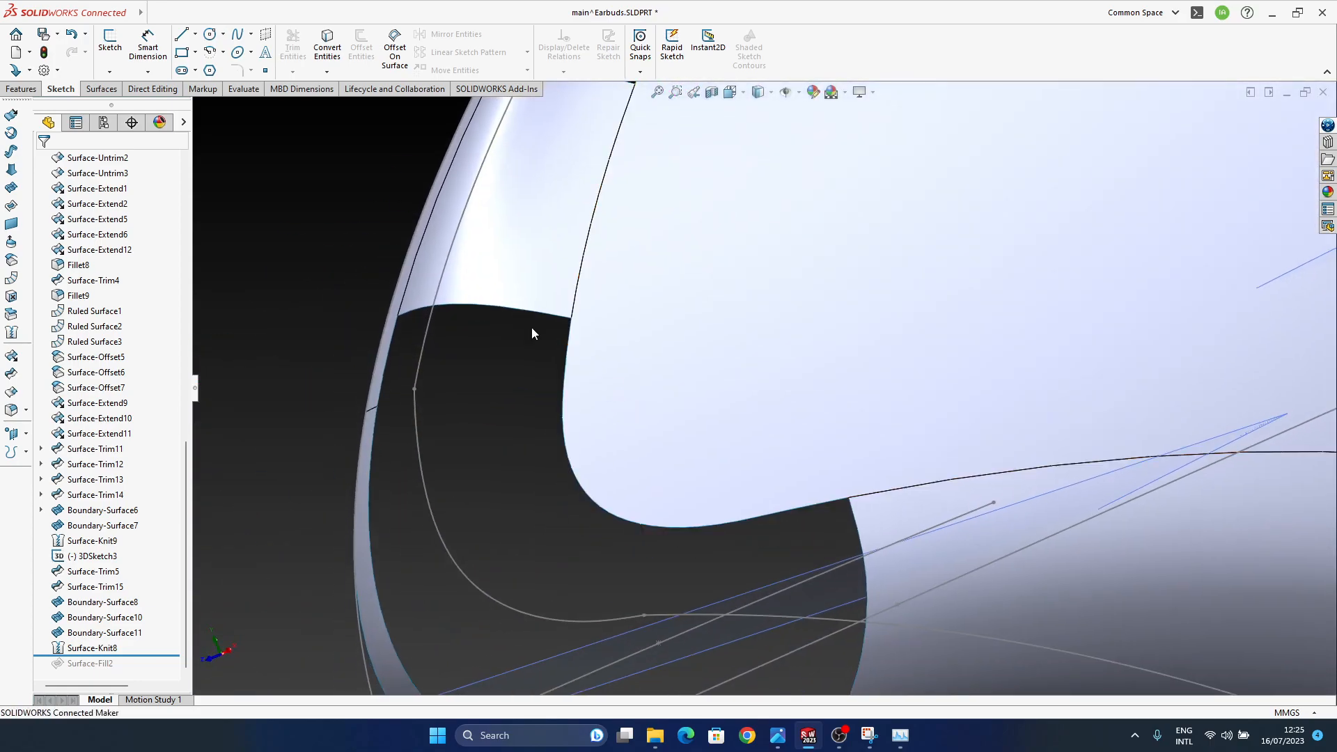
click(110, 72)
click(117, 106)
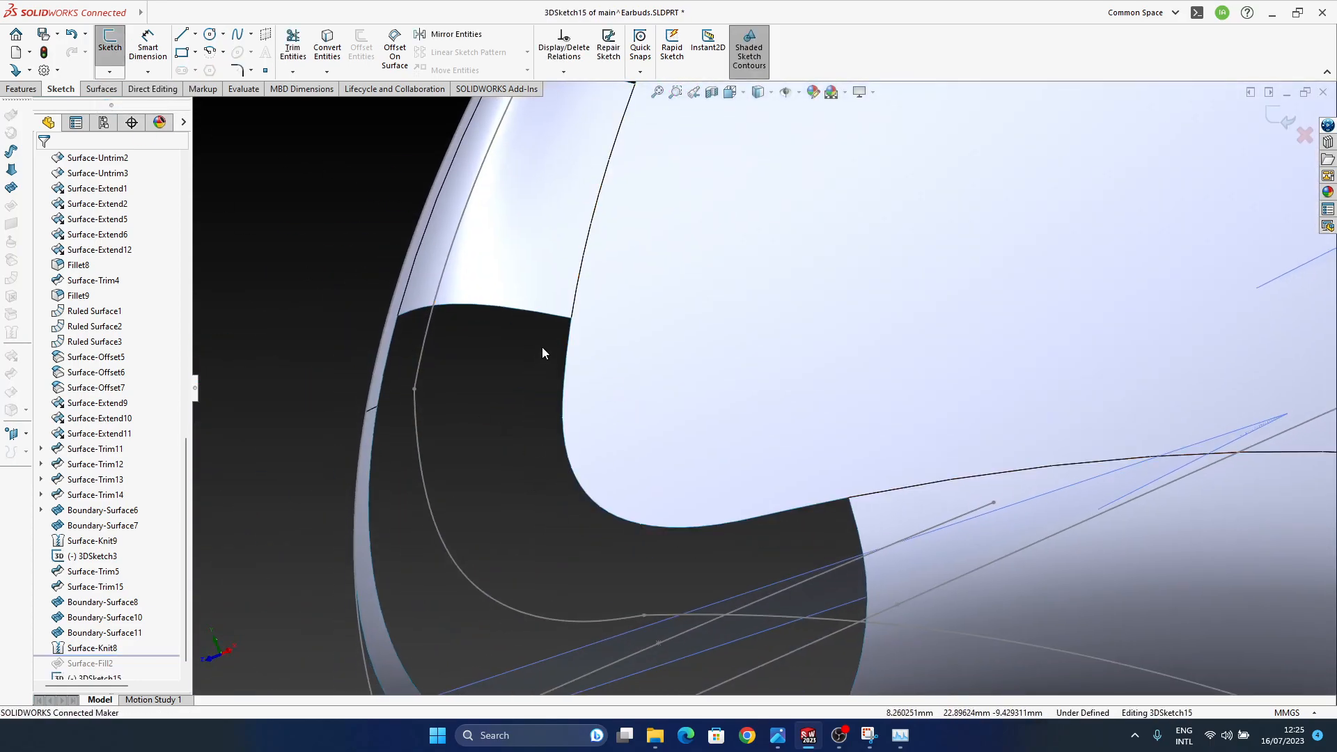
middle_click(590, 502)
middle_drag(590, 503, 597, 503)
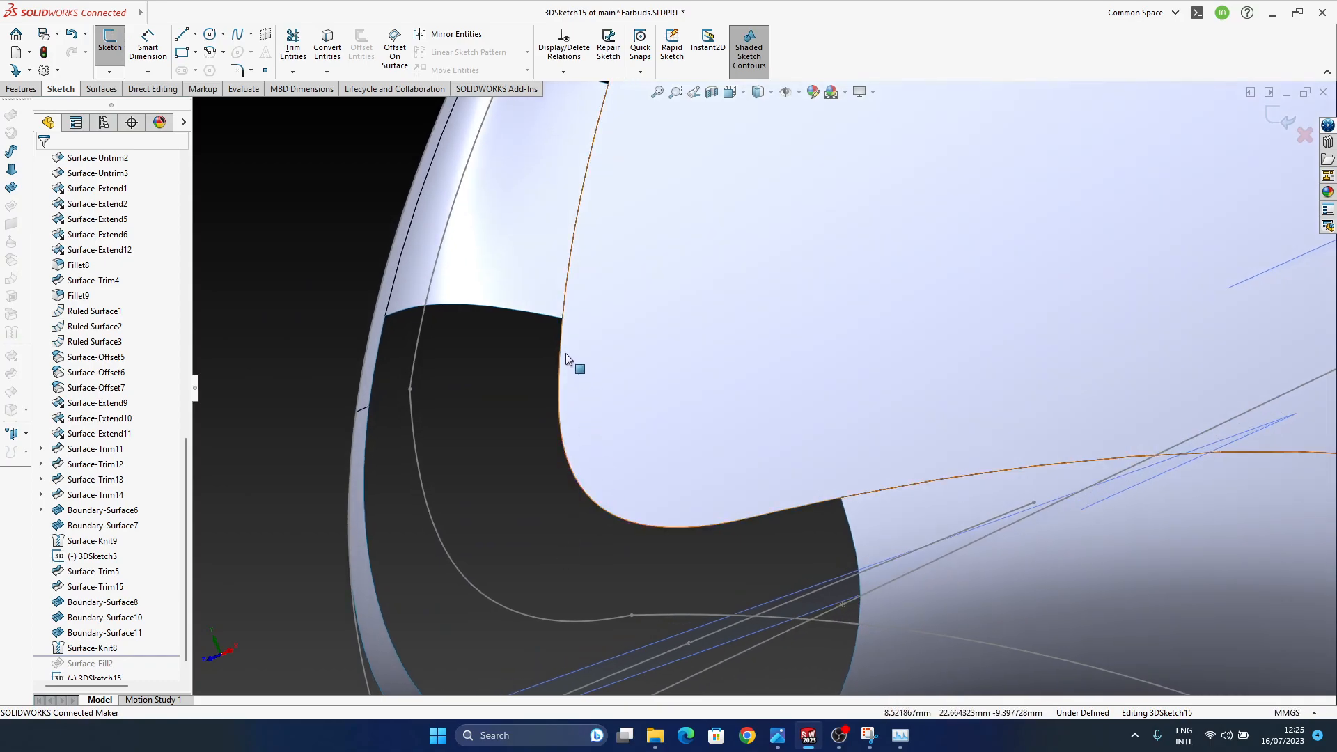
click(561, 411)
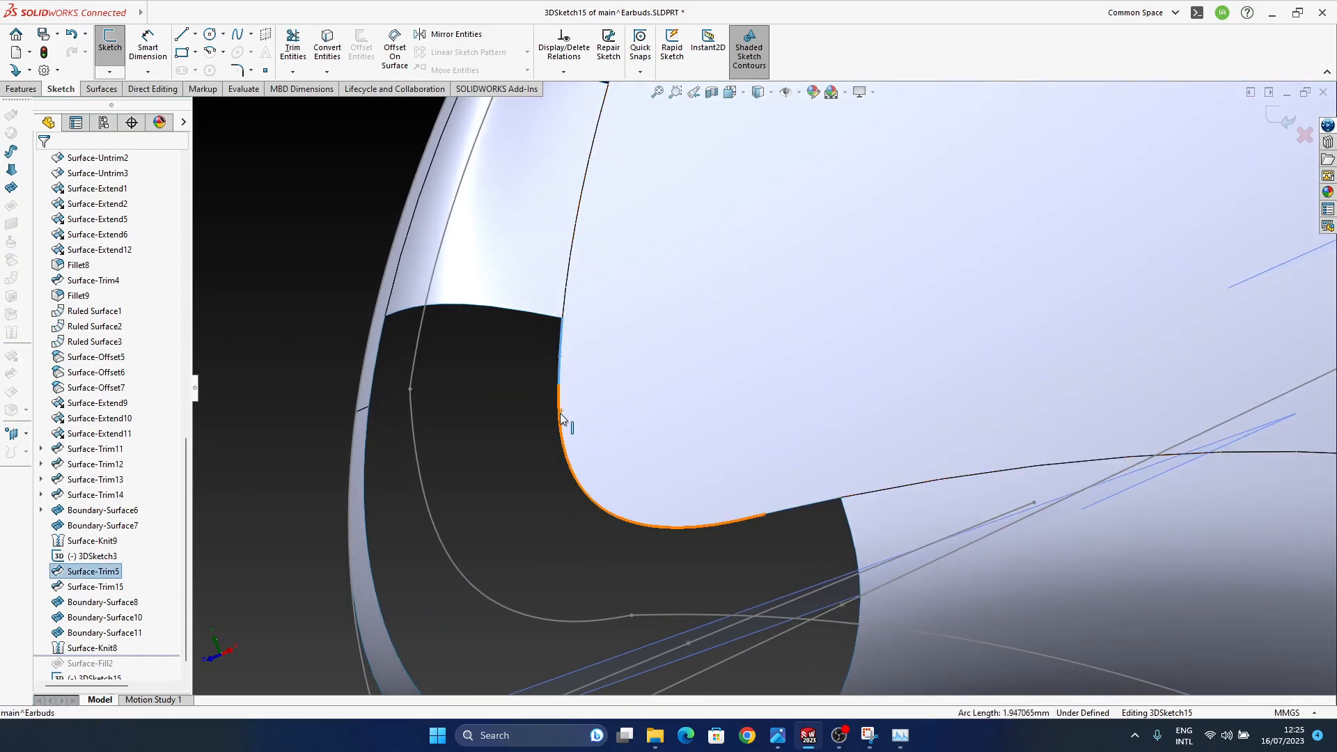
click(332, 59)
click(1276, 124)
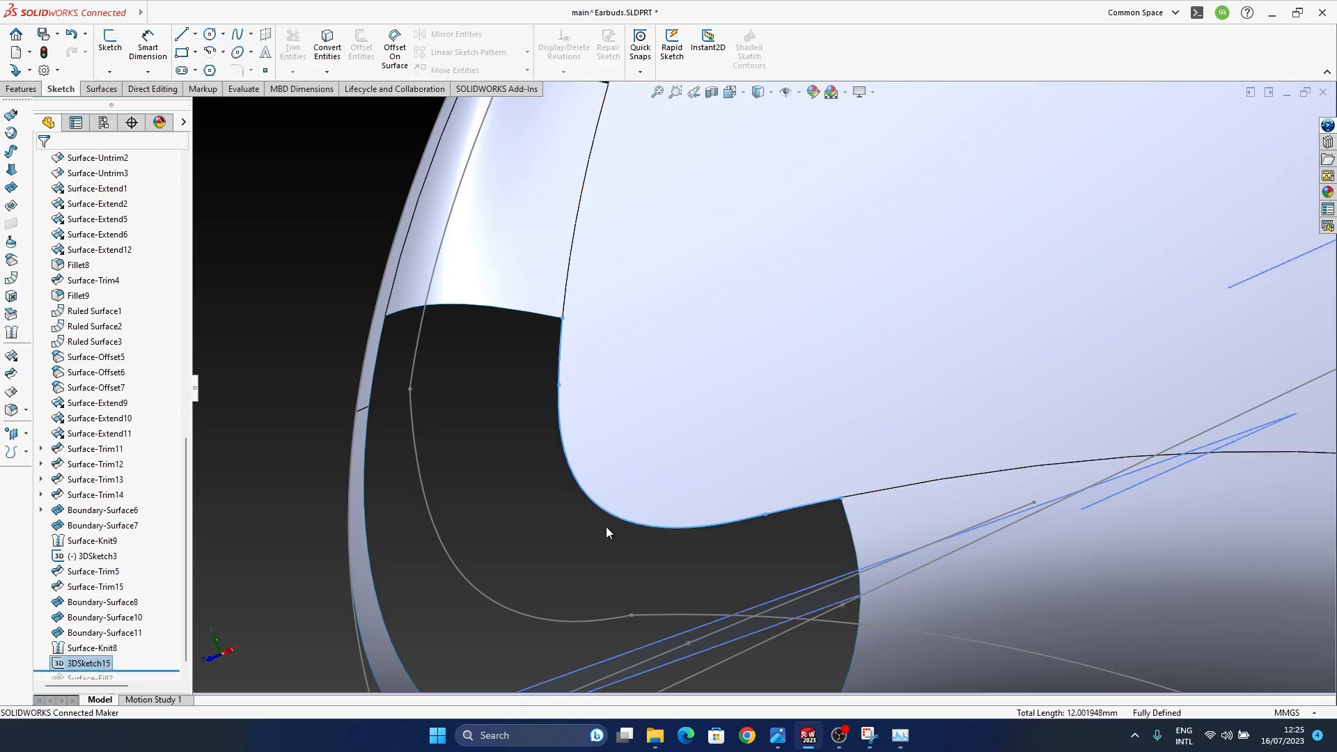
- Try to convert the rim strip's open edges opposite the top surface's rounded corner, from one side patch to the other
ctrl+middle_drag(433, 601, 525, 478)
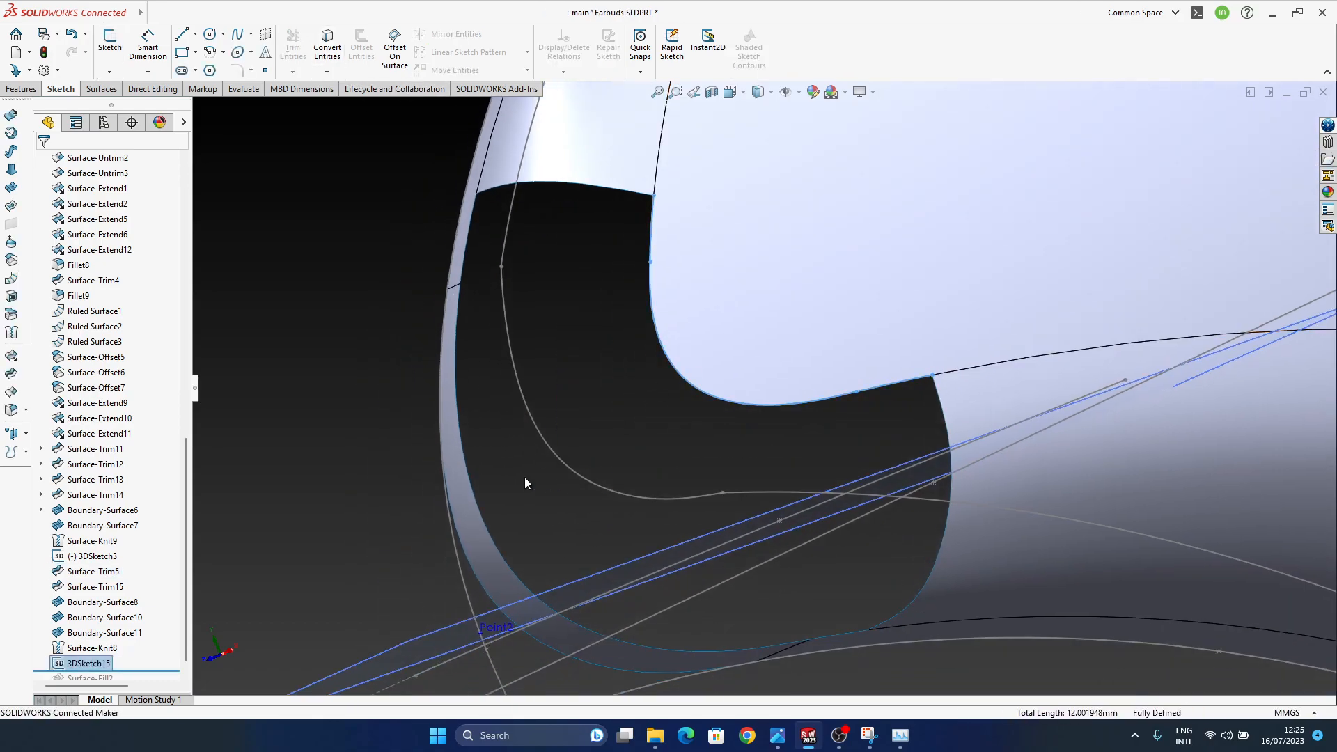
click(478, 206)
click(459, 326)
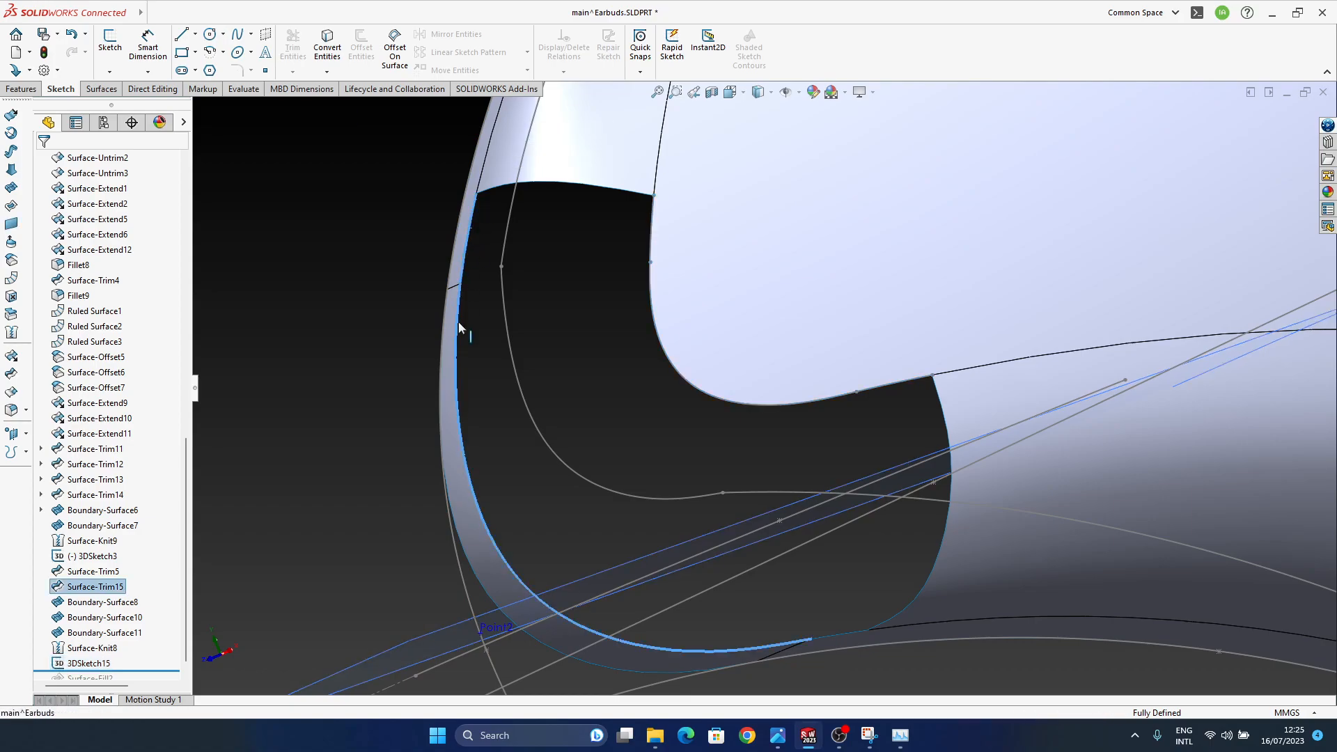
ctrl+click(840, 638)
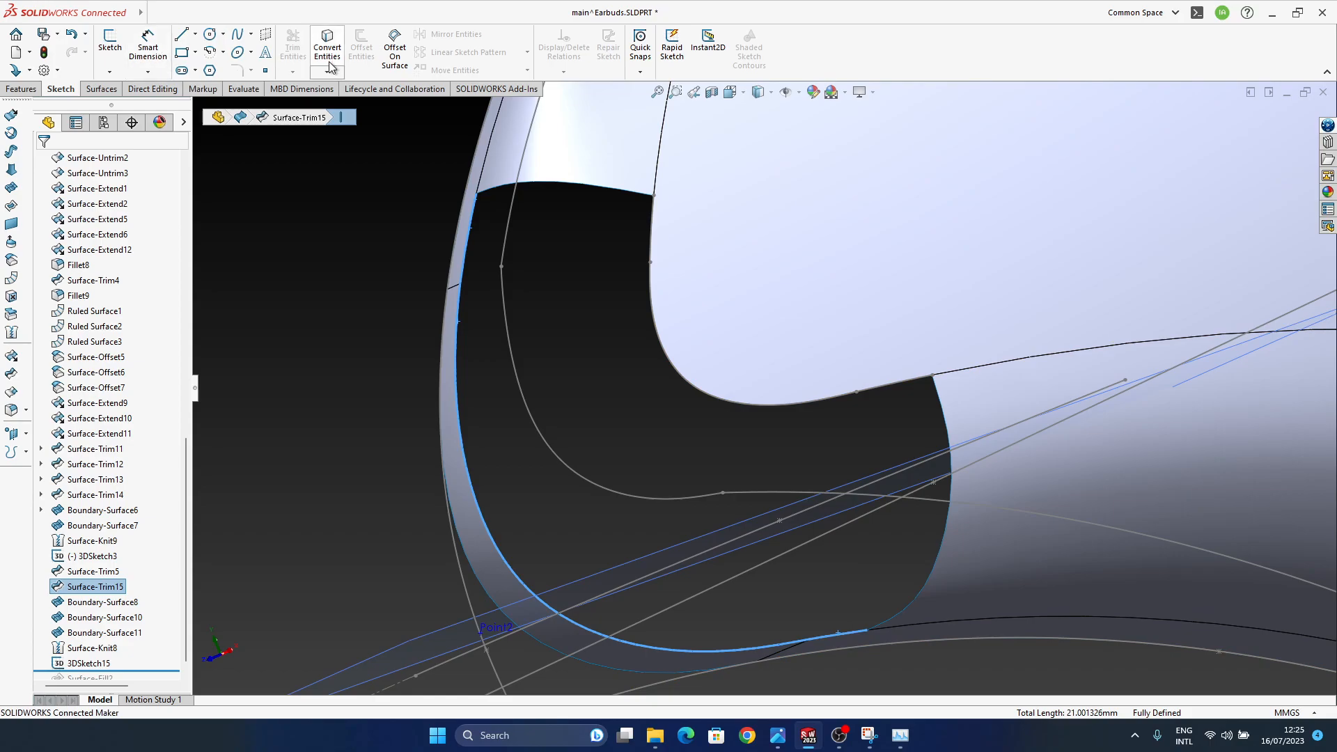
click(607, 474)
middle_drag(612, 385, 645, 388)
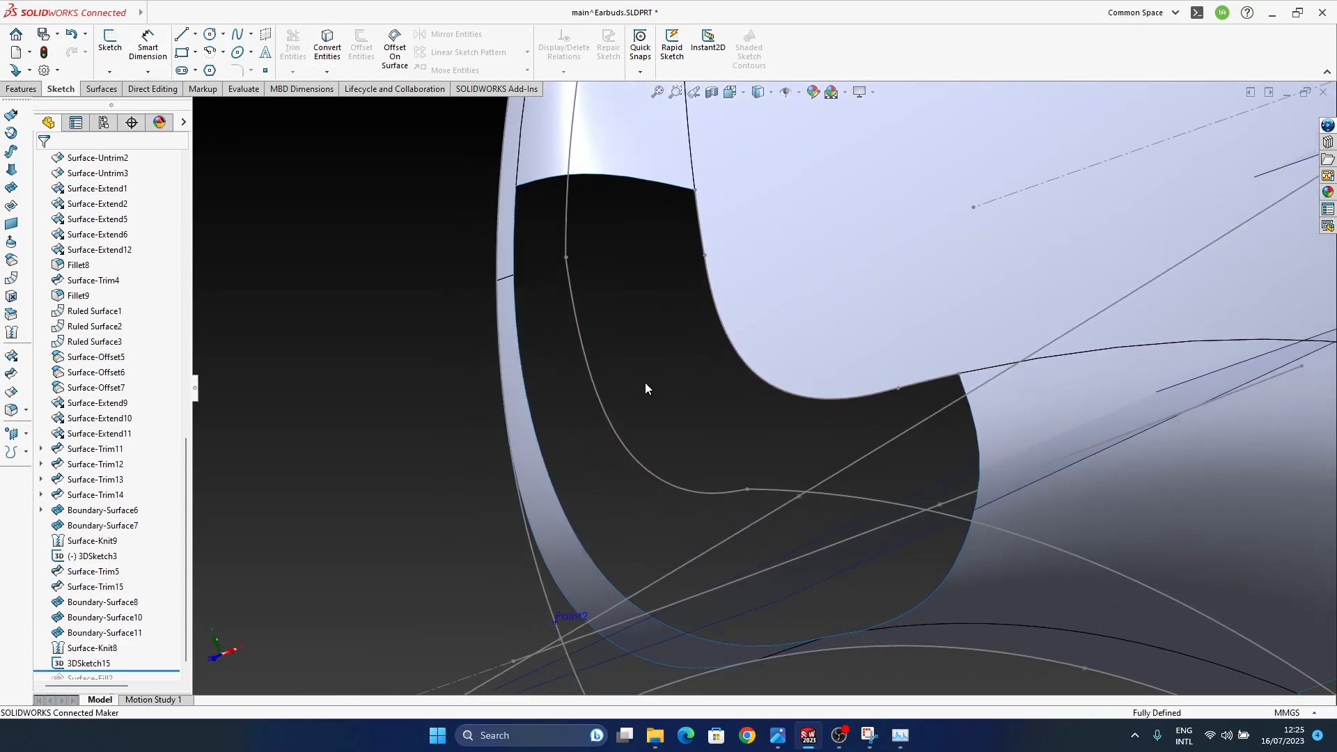
click(109, 41)
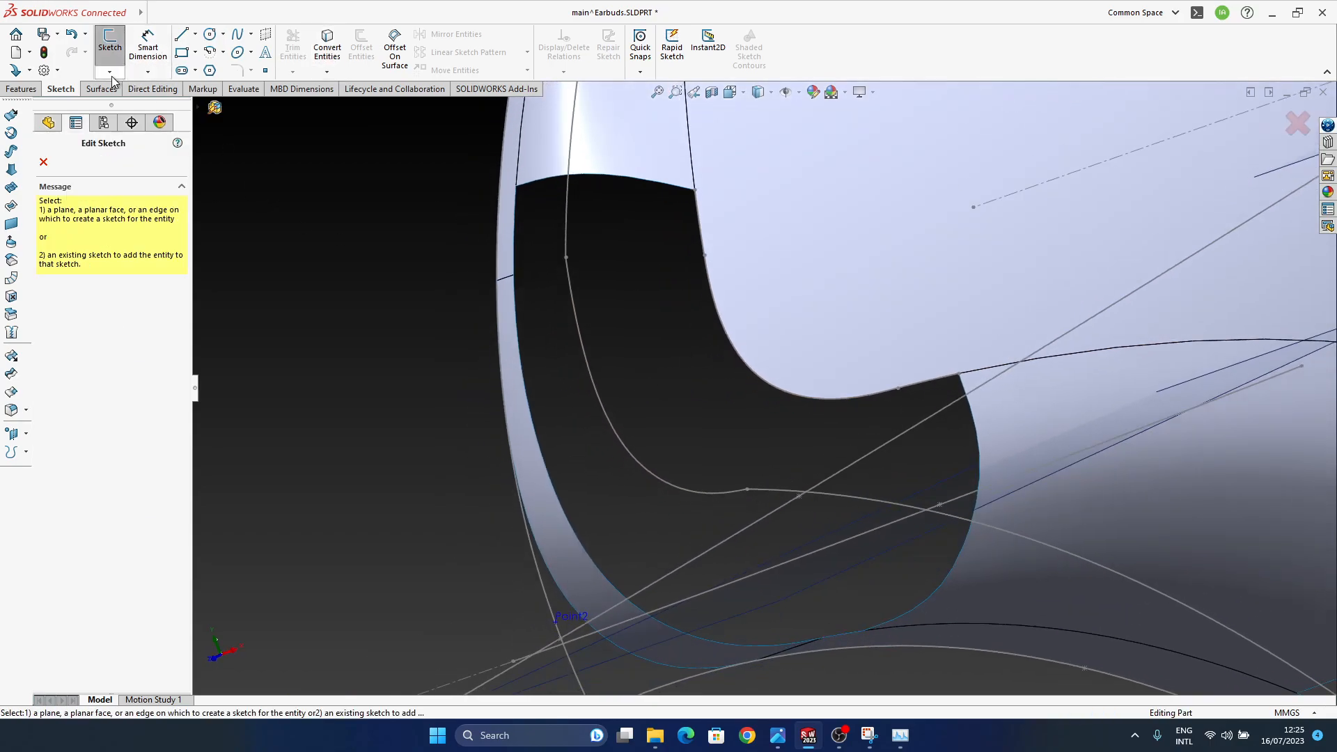
click(109, 71)
click(126, 106)
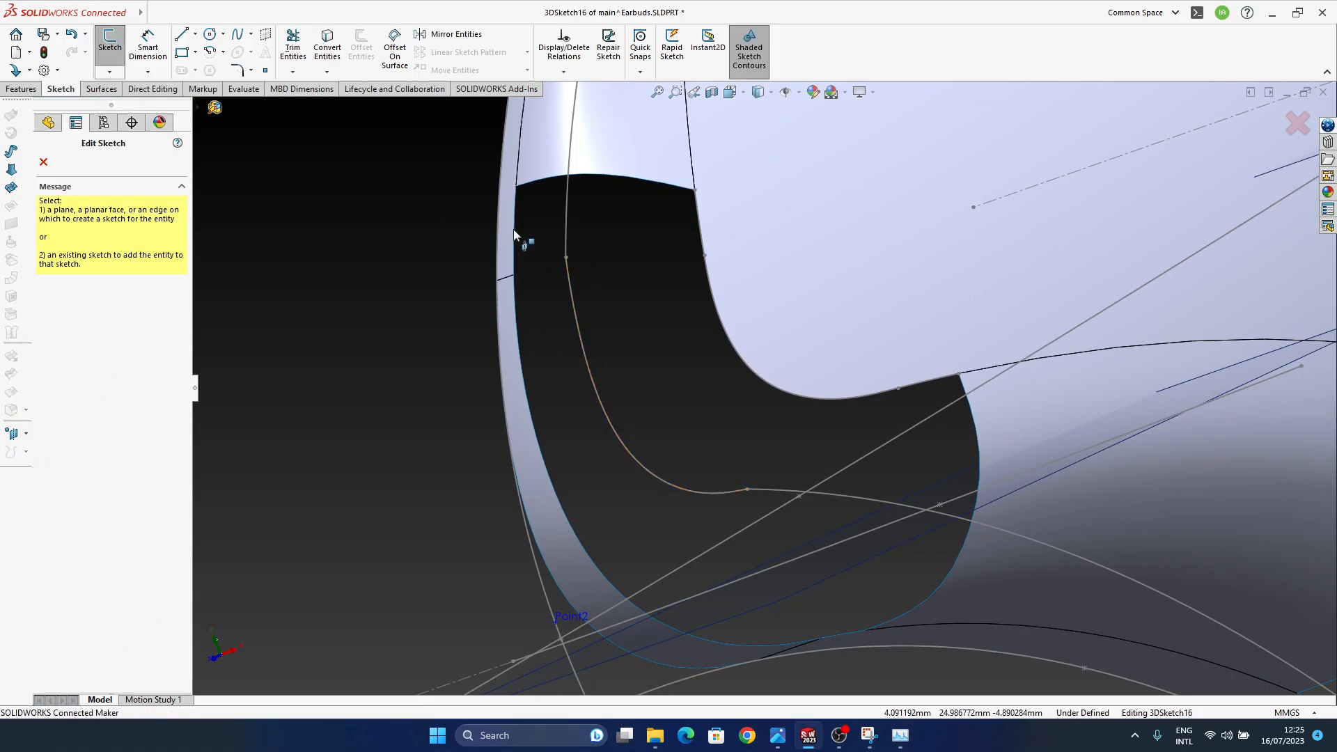
click(120, 76)
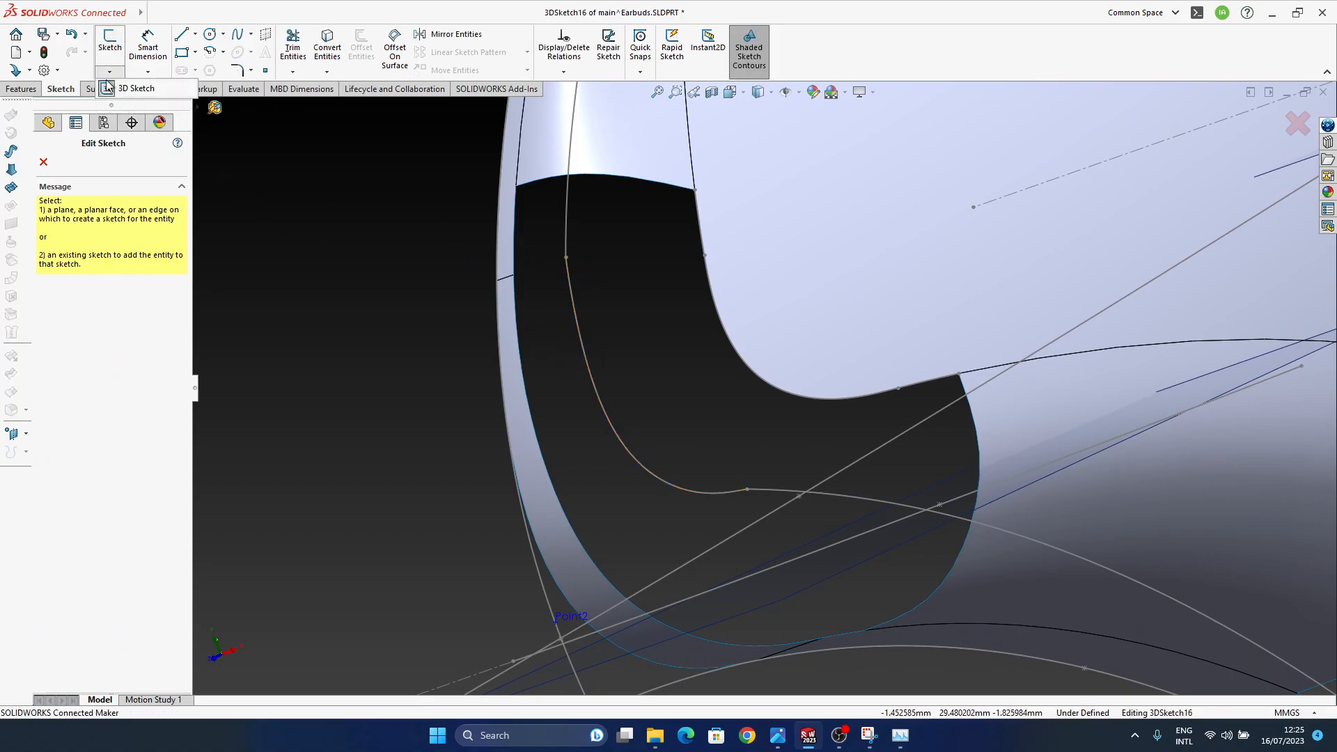
click(1298, 124)
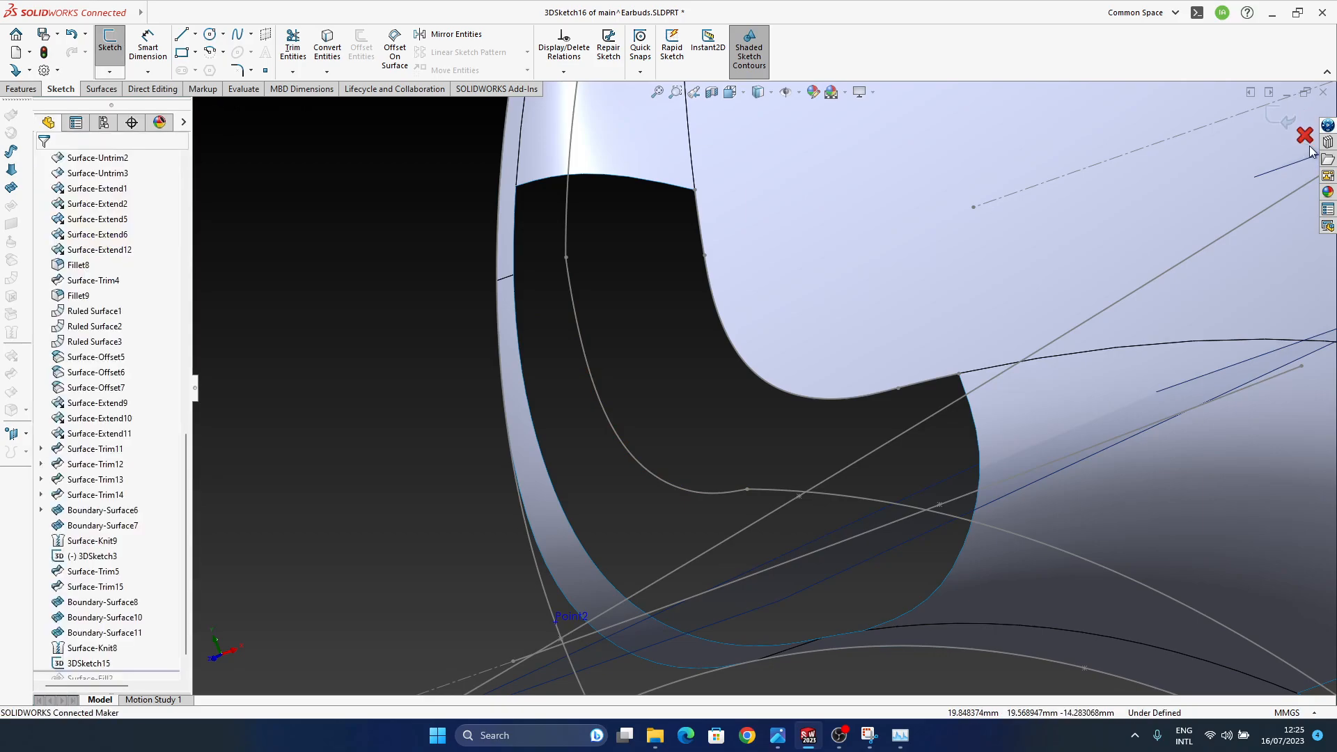
click(693, 453)
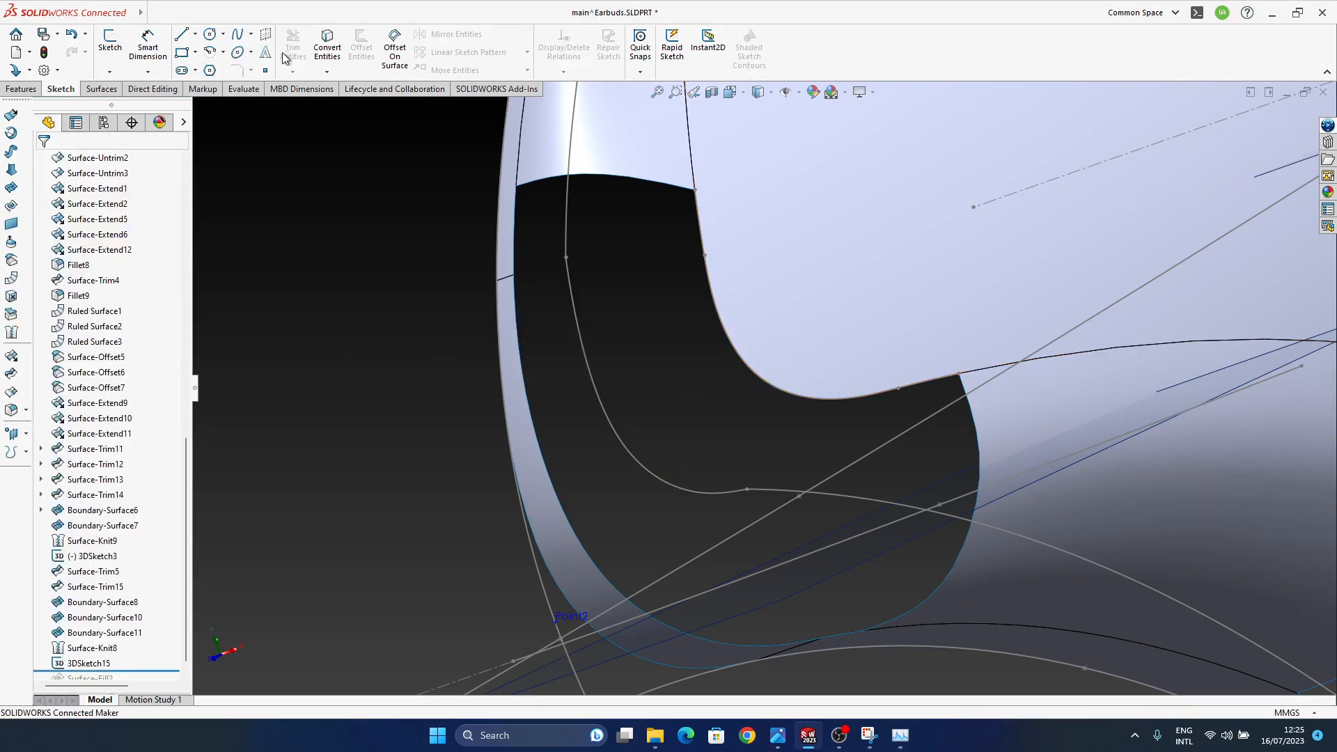
- Create a 3D sketch by converting the rim strip's open edges opposite the top surface's rounded corner, from one side patch to the other
click(110, 71)
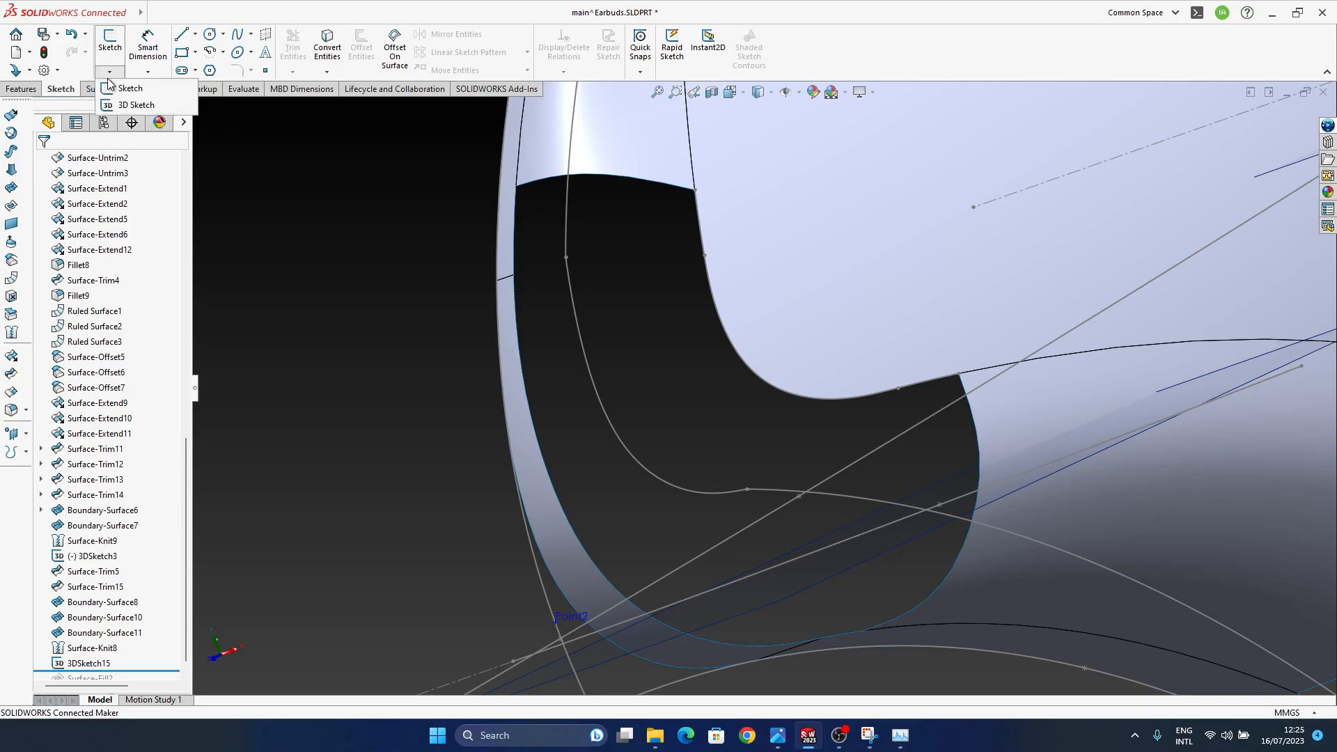
click(132, 104)
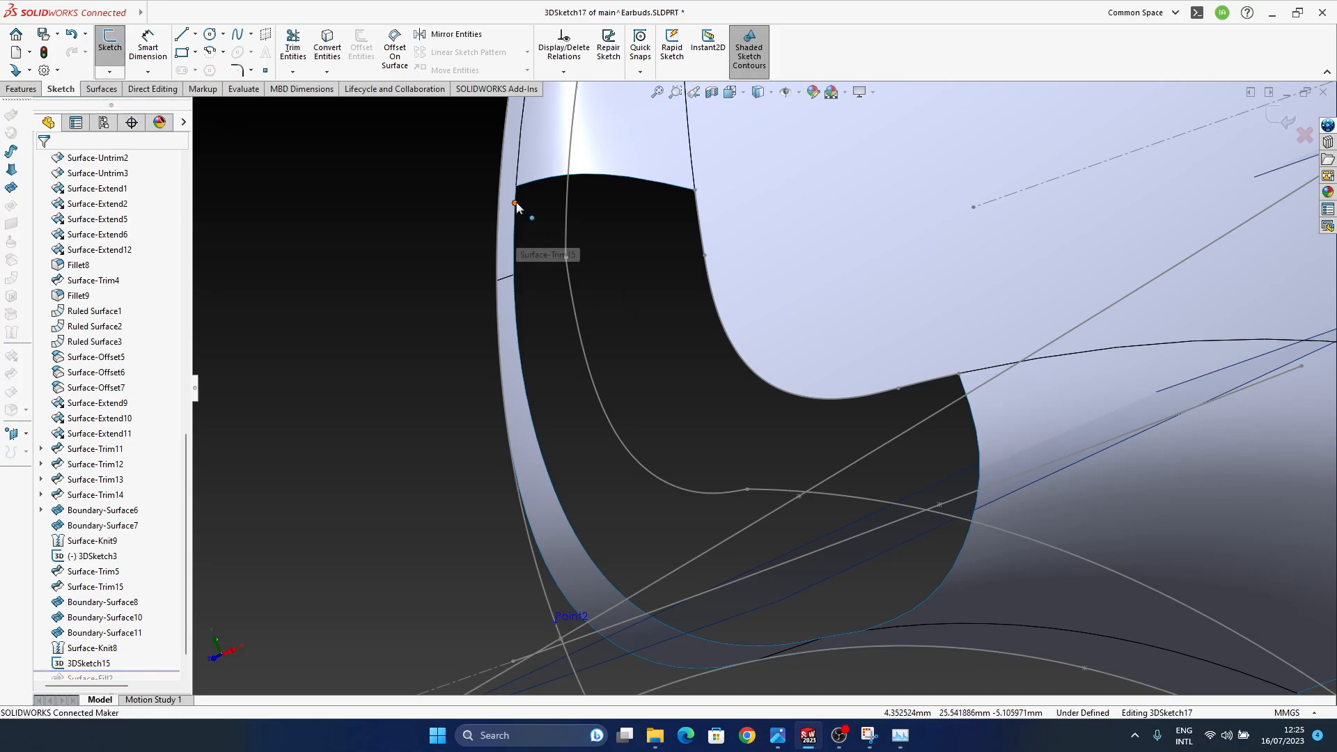
click(516, 225)
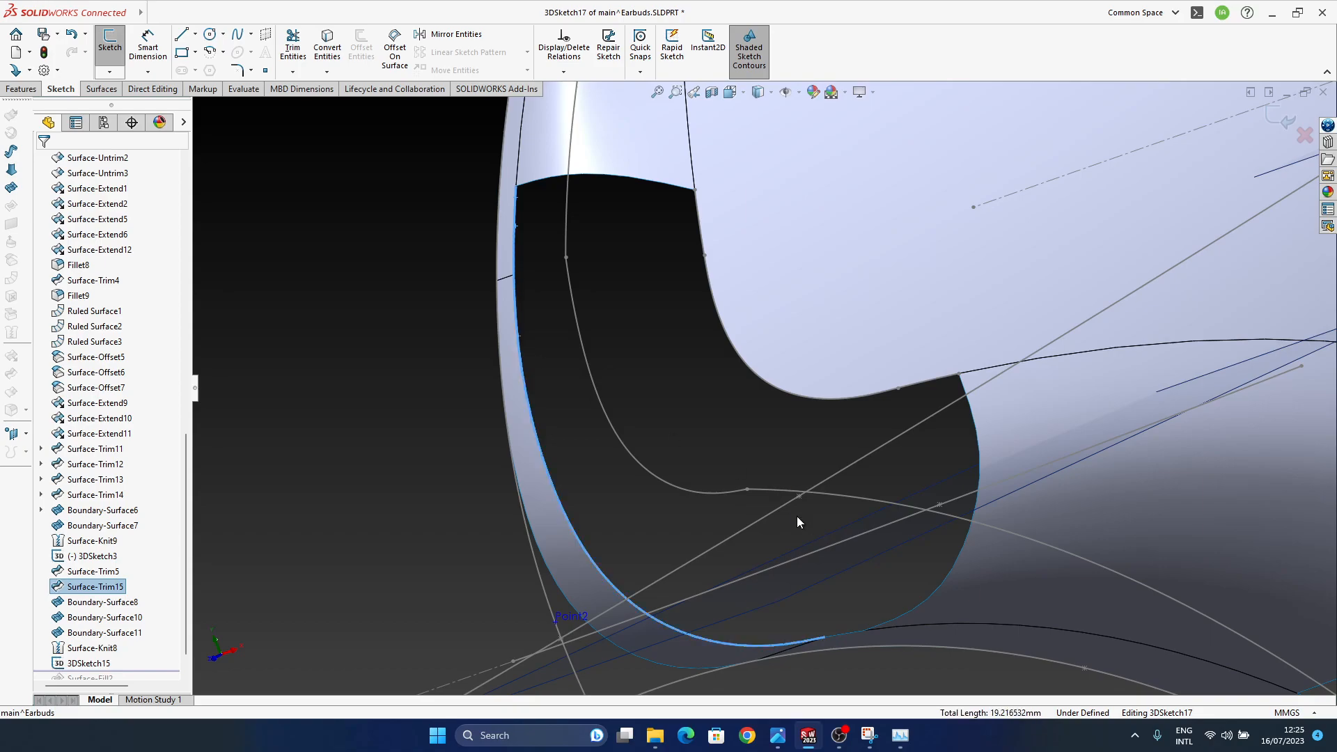
click(844, 633)
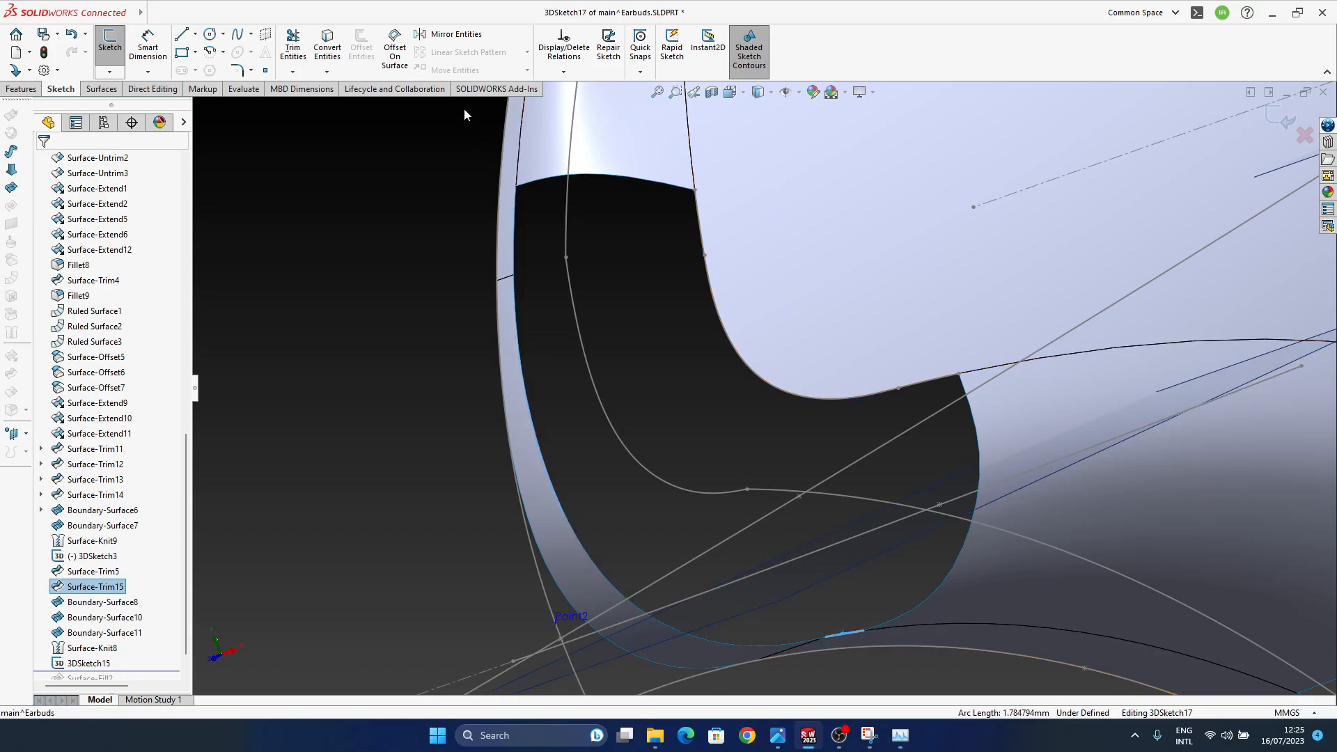
ctrl+click(797, 643)
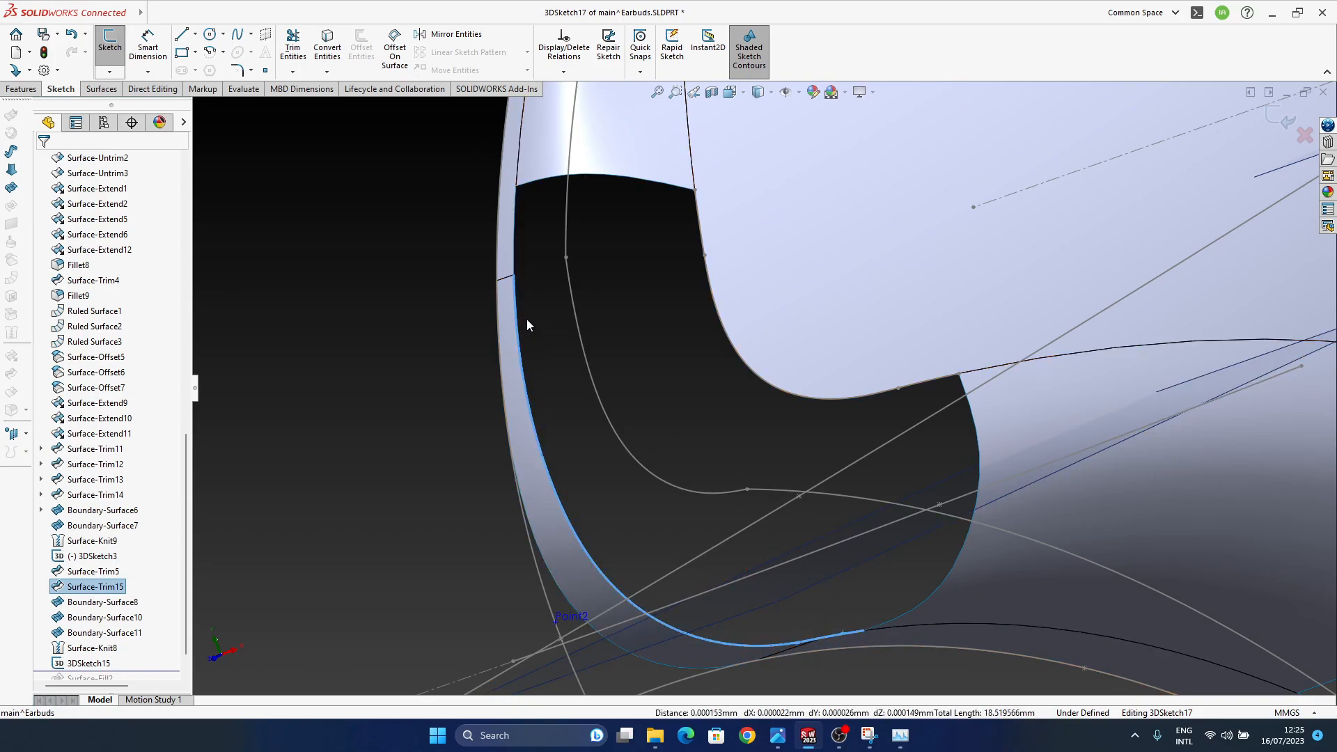
ctrl+click(515, 262)
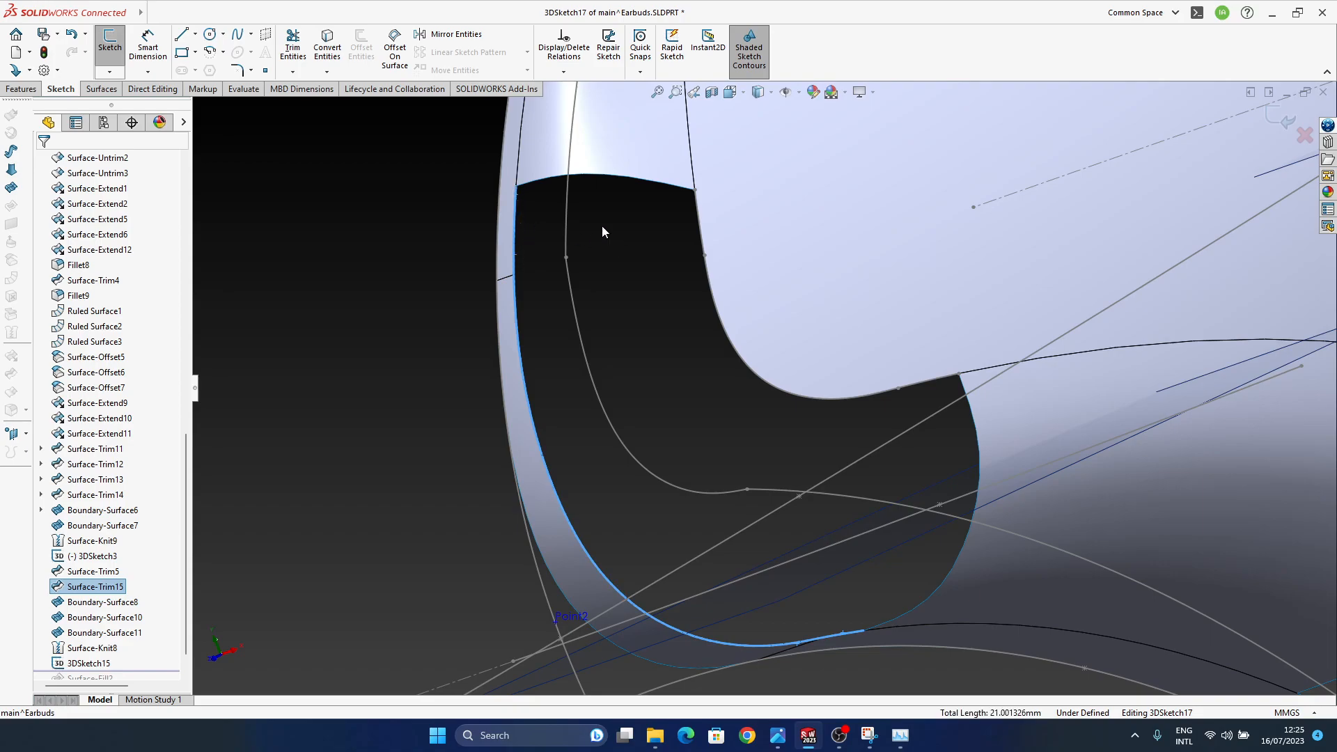
click(330, 54)
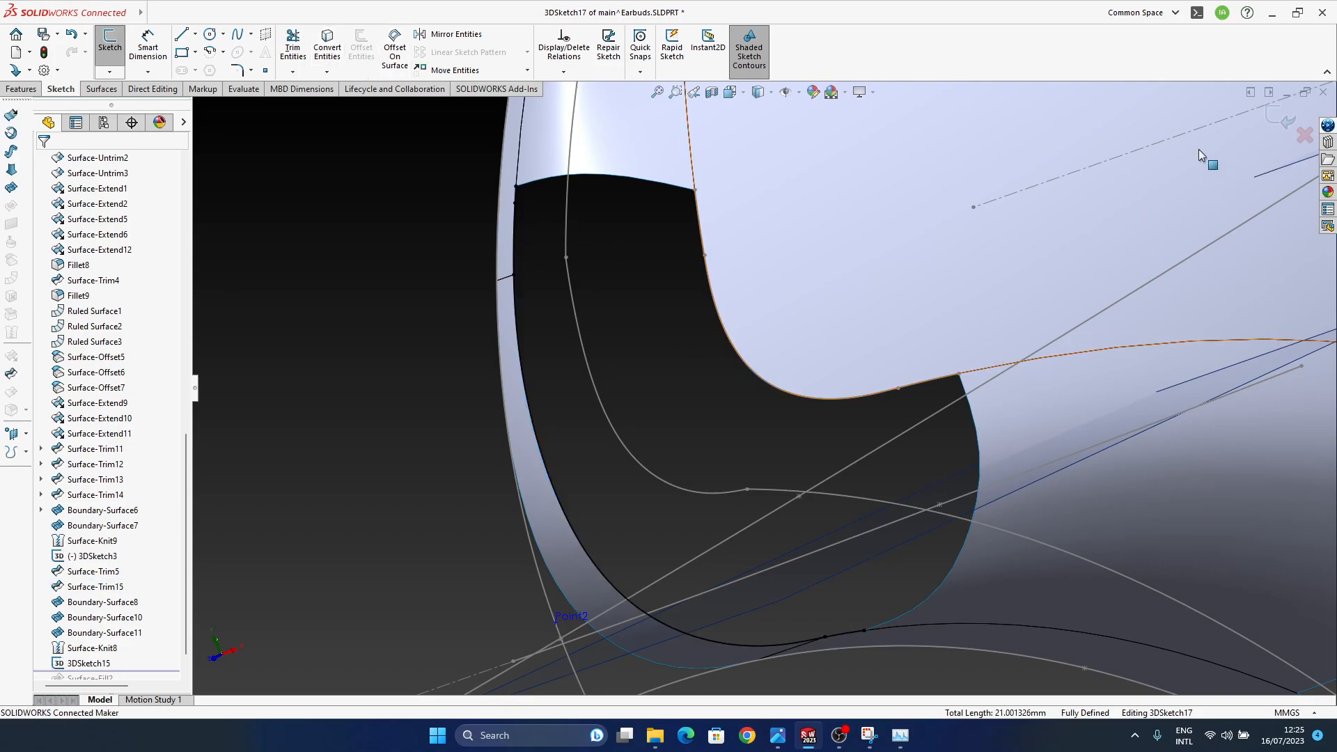
click(1273, 115)
mouse_move(1060, 433)
middle_down()
mouse_move(800, 358)
mouse_move(883, 436)
mouse_move(733, 558)
mouse_move(637, 460)
mouse_move(671, 582)
mouse_move(551, 487)
middle_up()
click(431, 385)
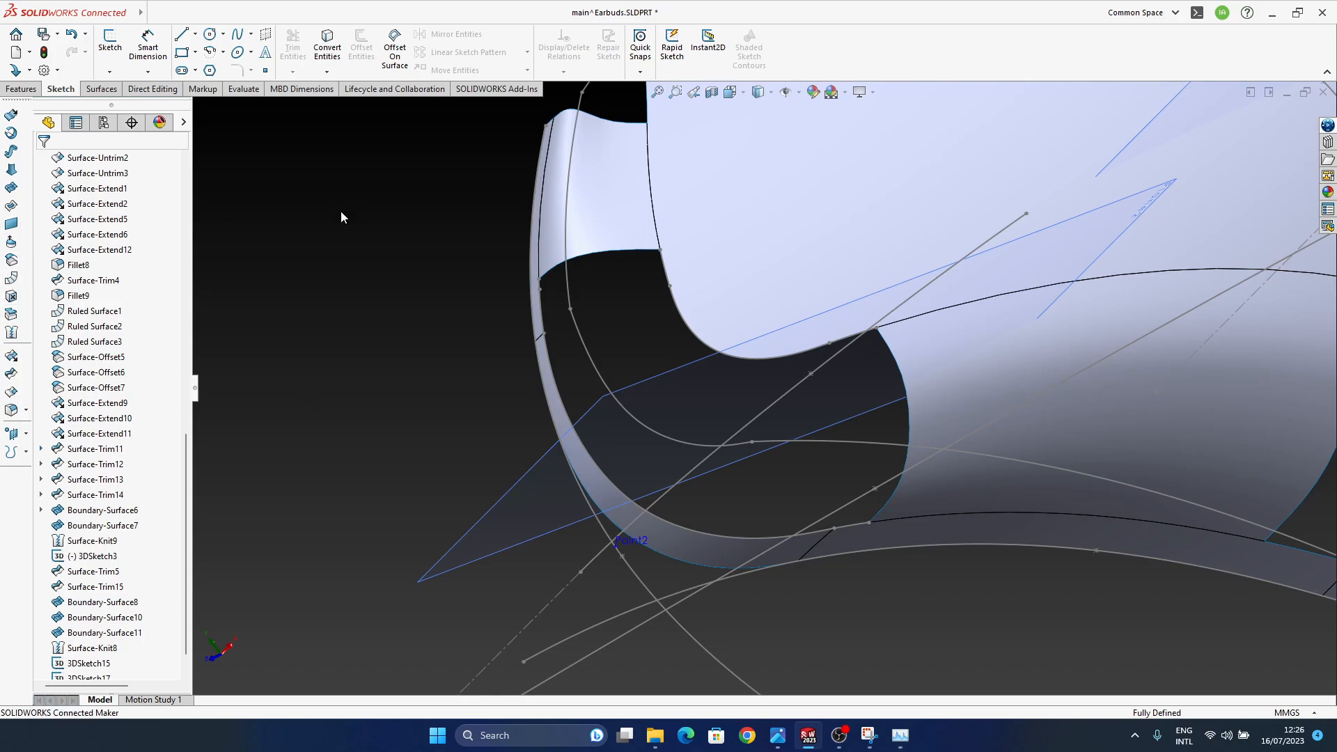
- Try a boundary surface between the two side patches' open edges, with Curvature To Face at both edges
middle_drag(873, 404, 425, 286)
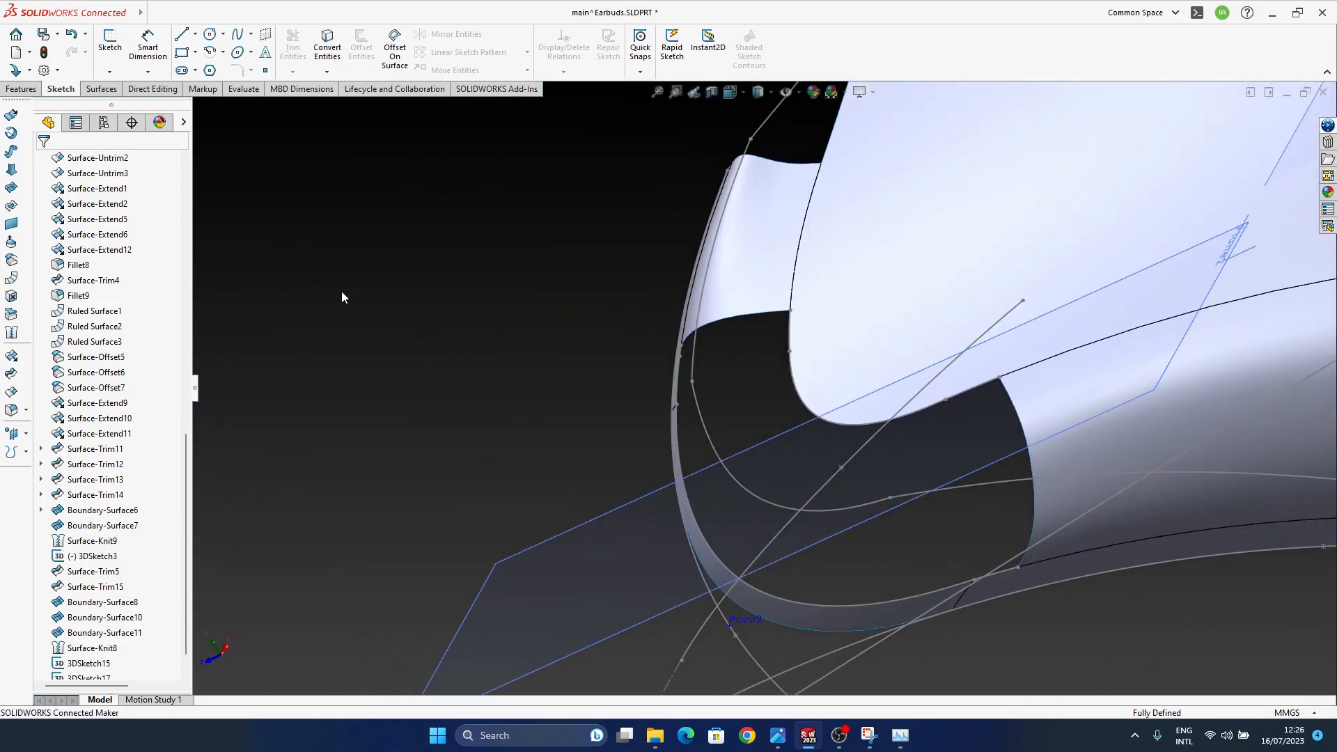
click(11, 188)
middle_drag(741, 319, 704, 327)
click(714, 324)
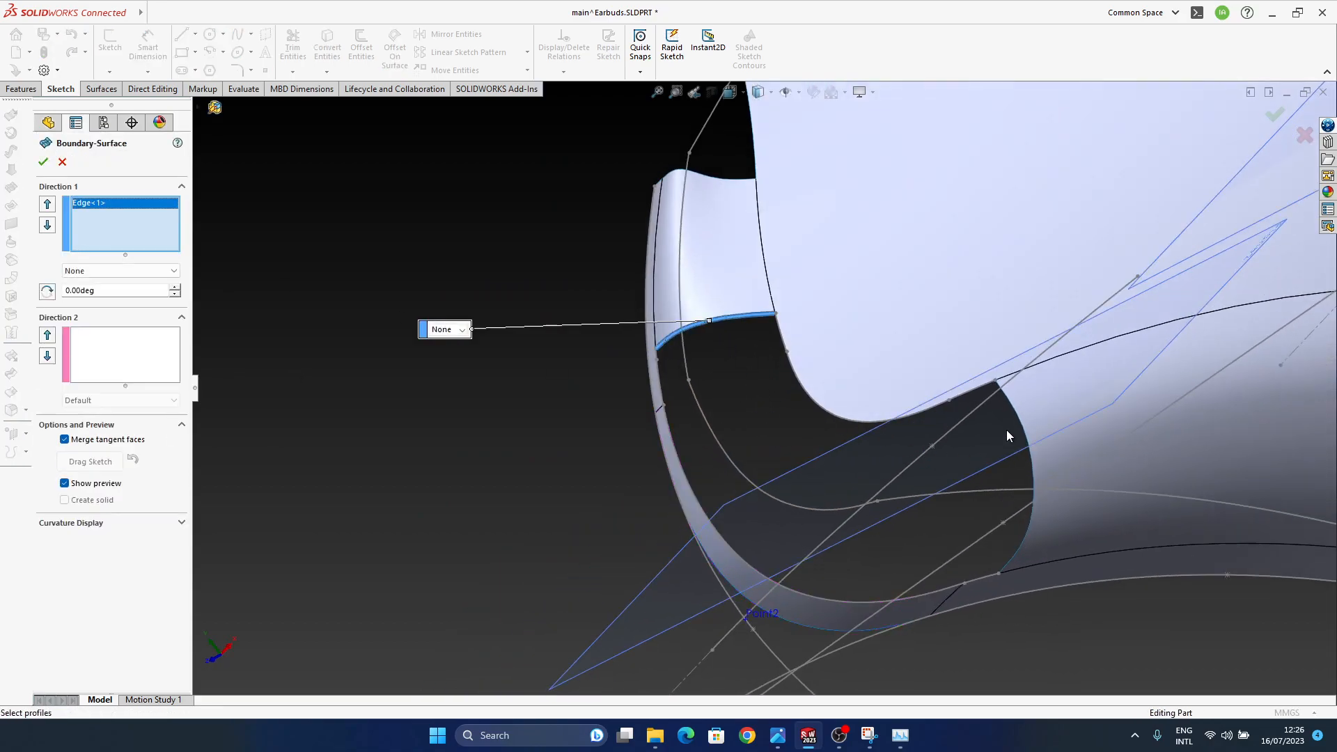
click(1019, 420)
click(1075, 615)
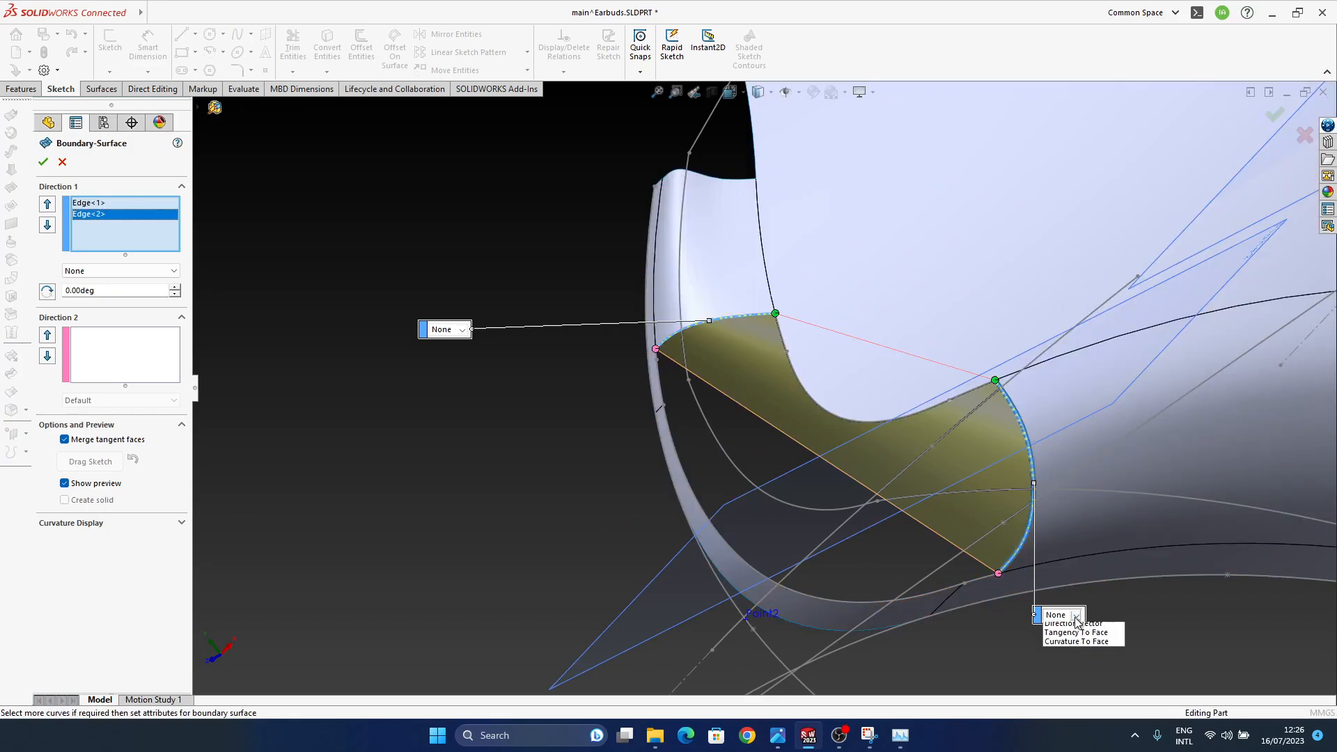
click(1076, 654)
click(452, 330)
click(453, 367)
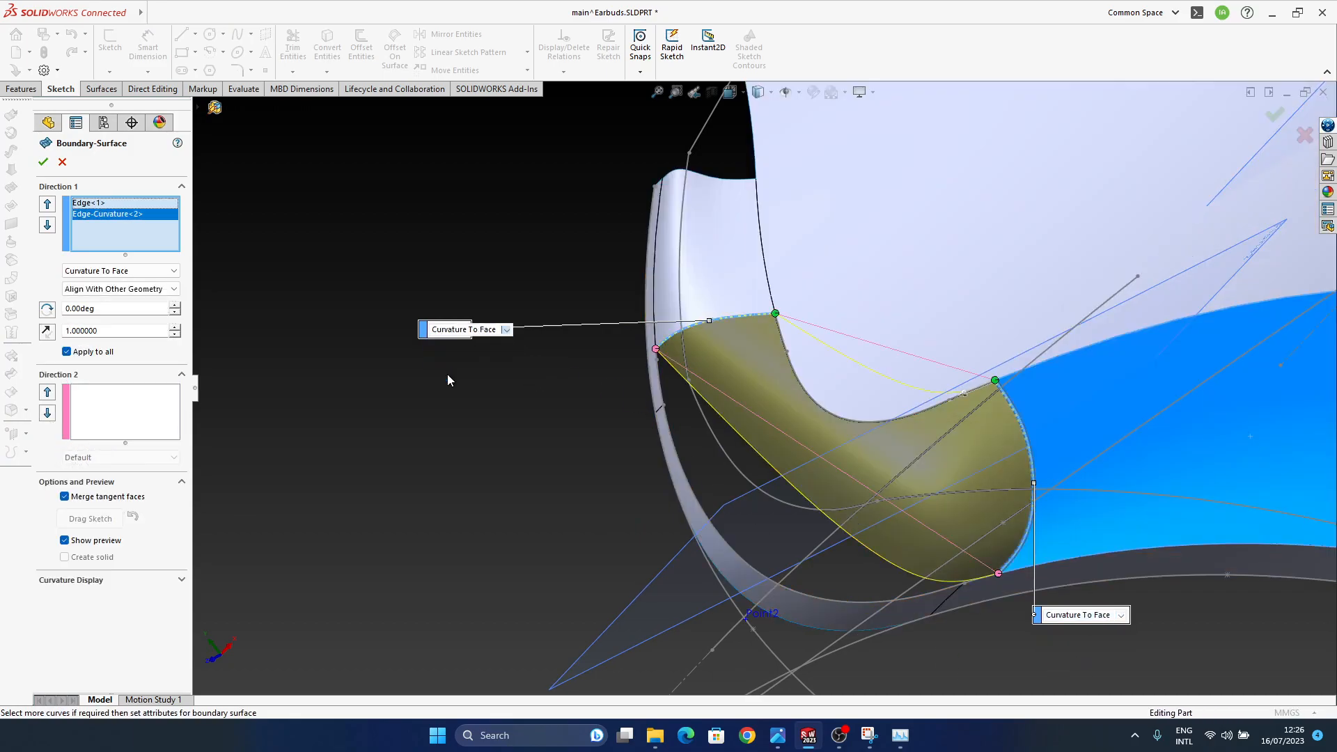
- Try to add the converted rim strip curve as the boundary surface's second direction and leave the command
click(155, 399)
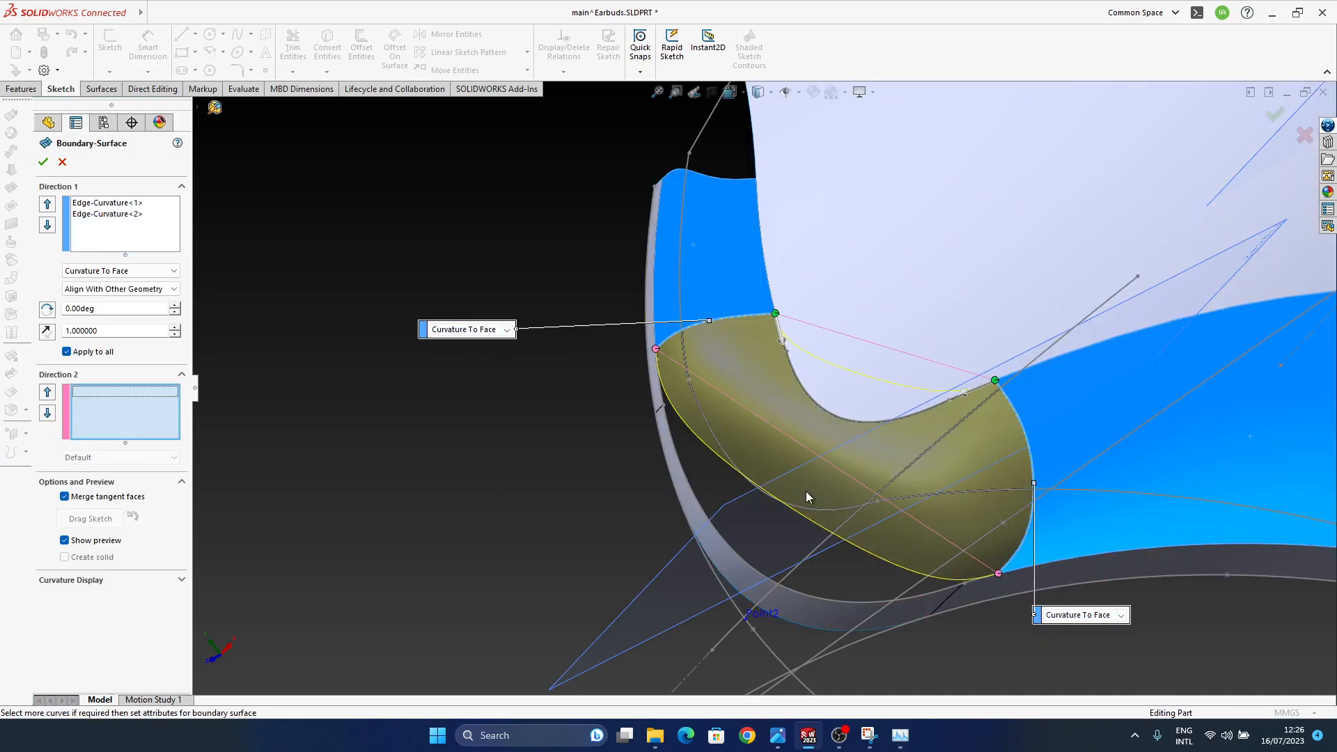
click(673, 444)
click(731, 510)
middle_drag(809, 440, 845, 457)
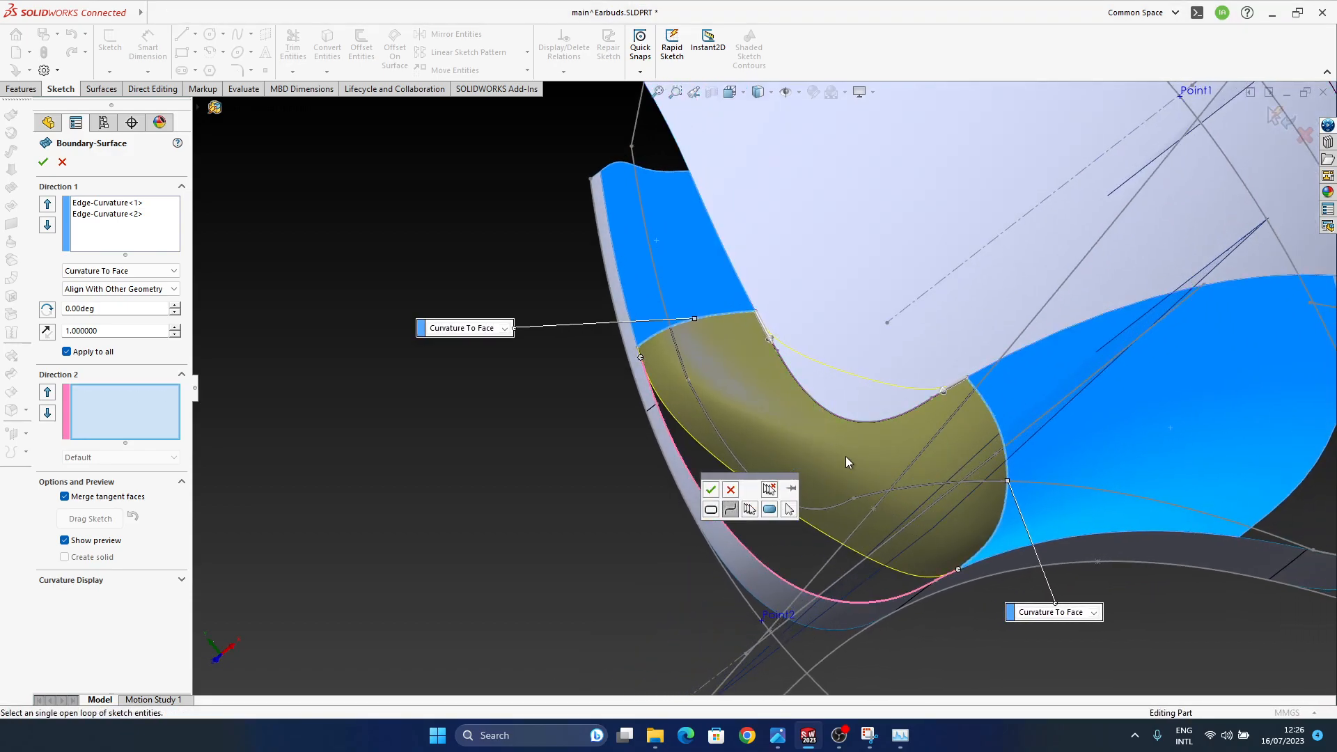
scroll(695, 402, down, 8)
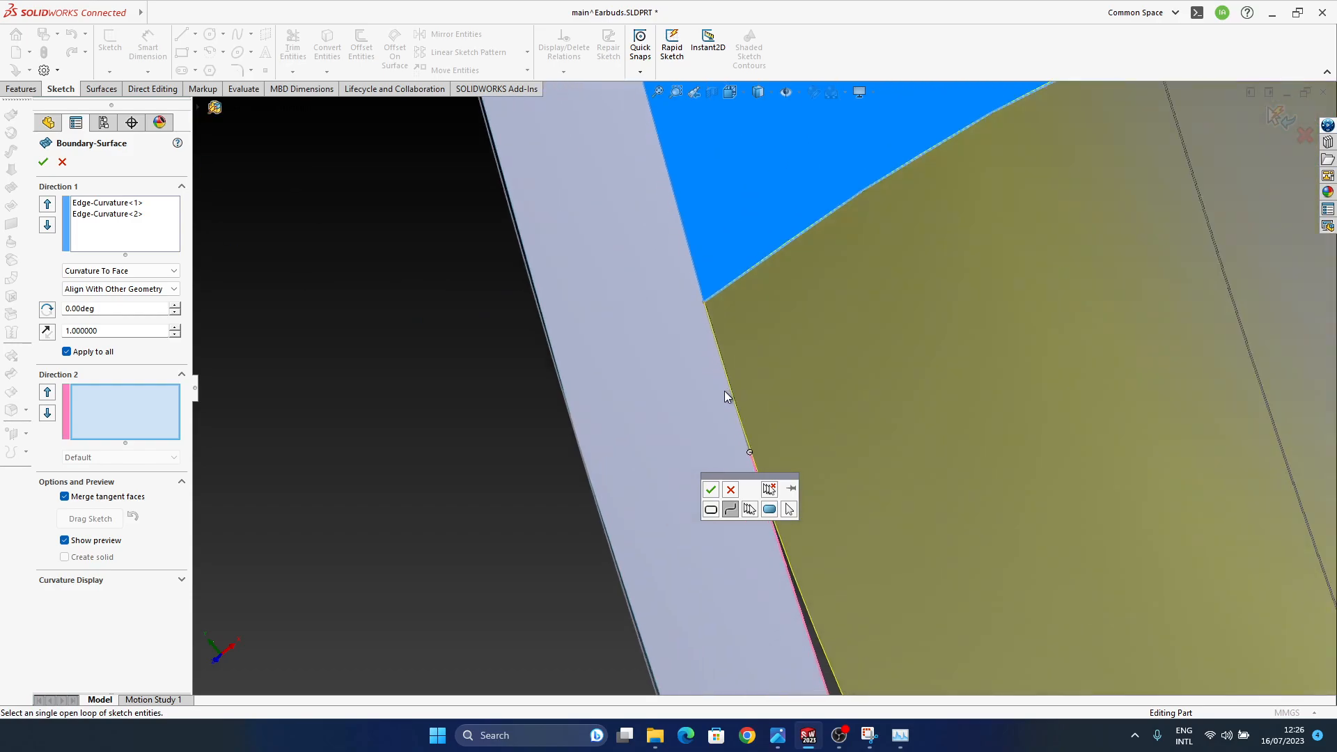
click(730, 512)
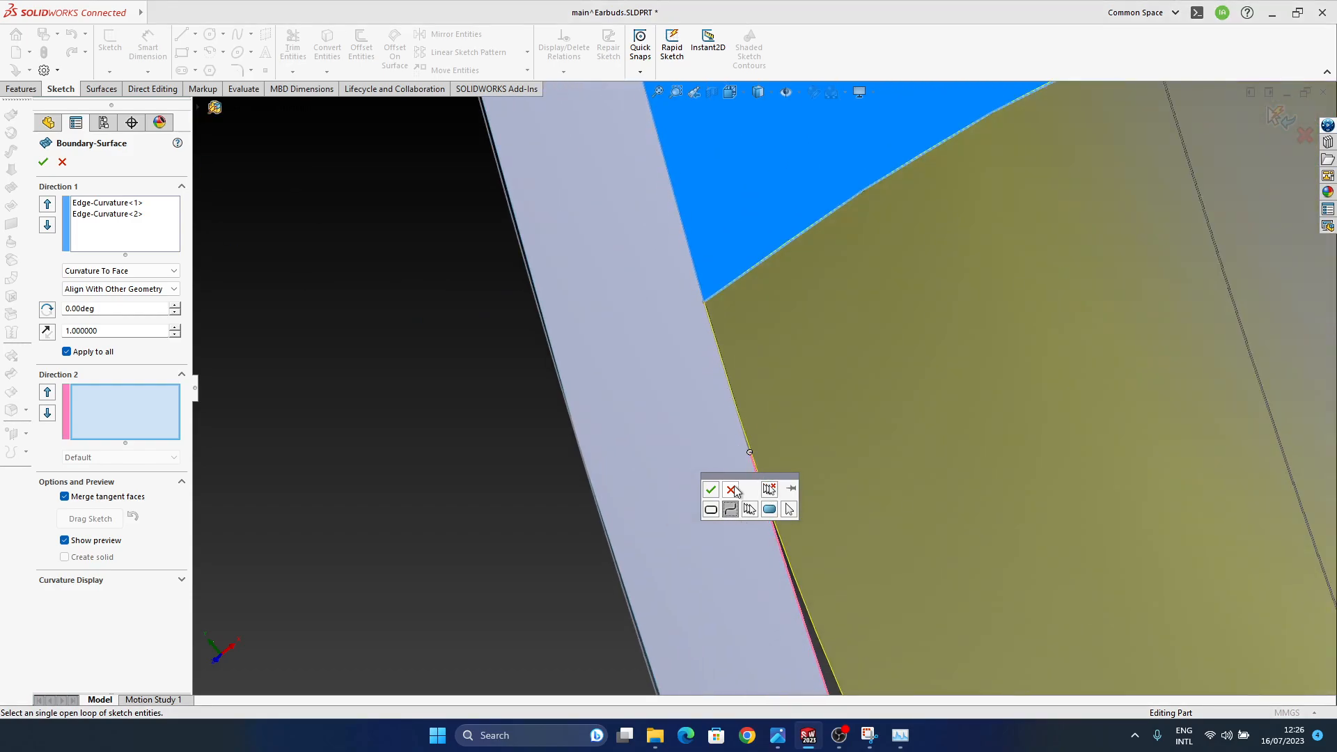
click(731, 491)
scroll(717, 376, up, 10)
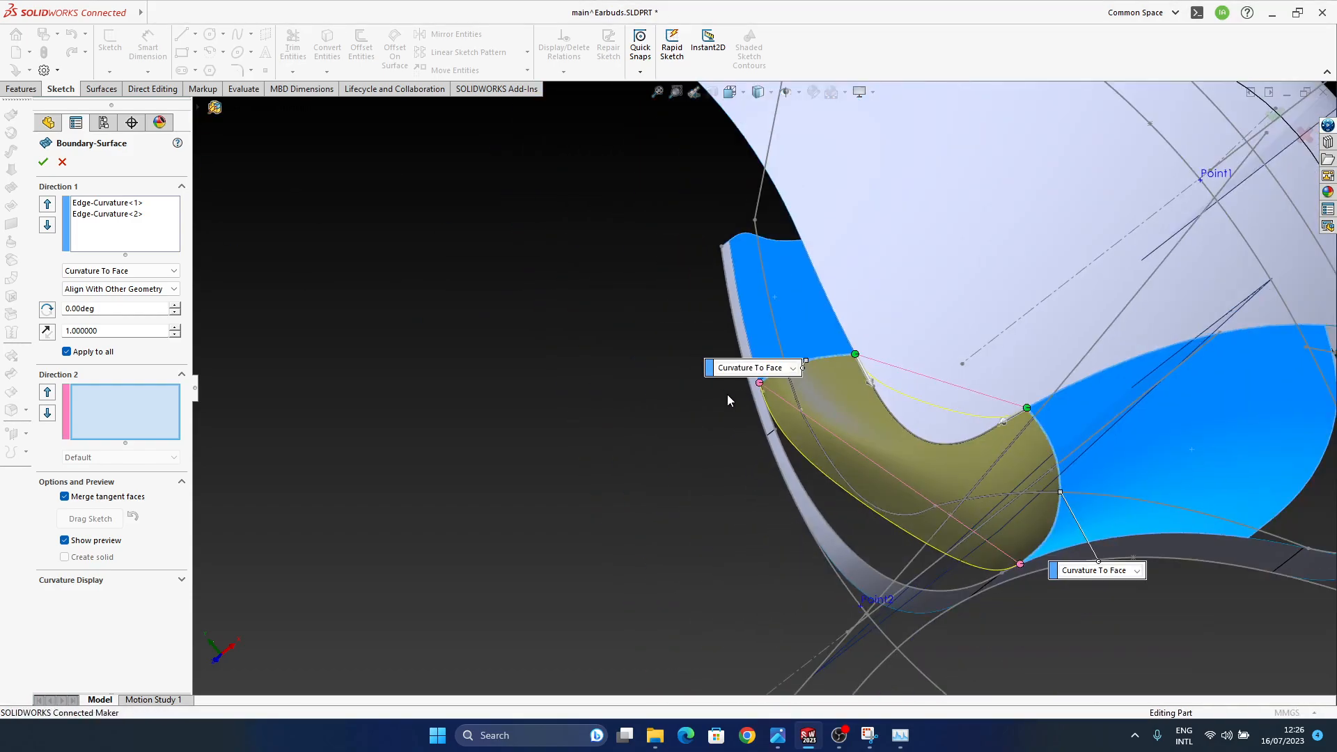
key(Return)
- Examine the rim strip's 3D sketch for where its curve ends meet the corners of the side patches
scroll(749, 391, down, 10)
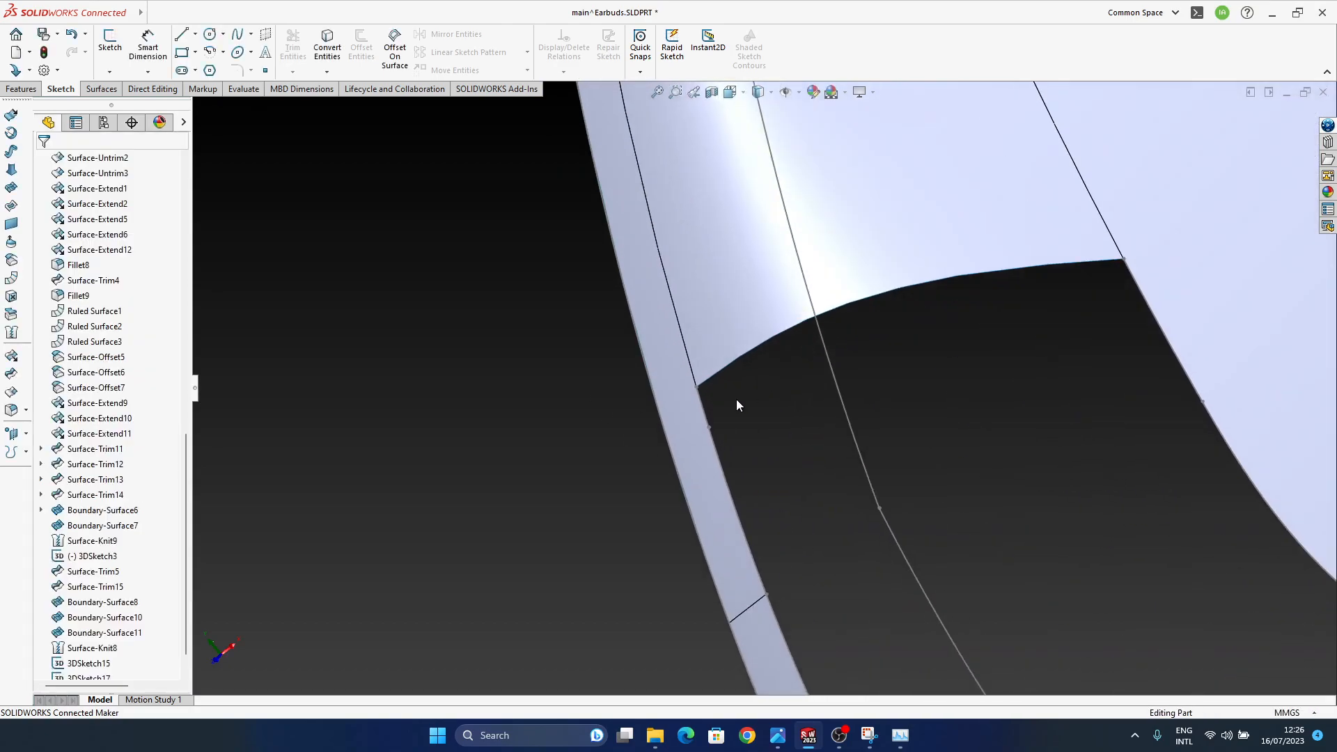
scroll(732, 454, down, 3)
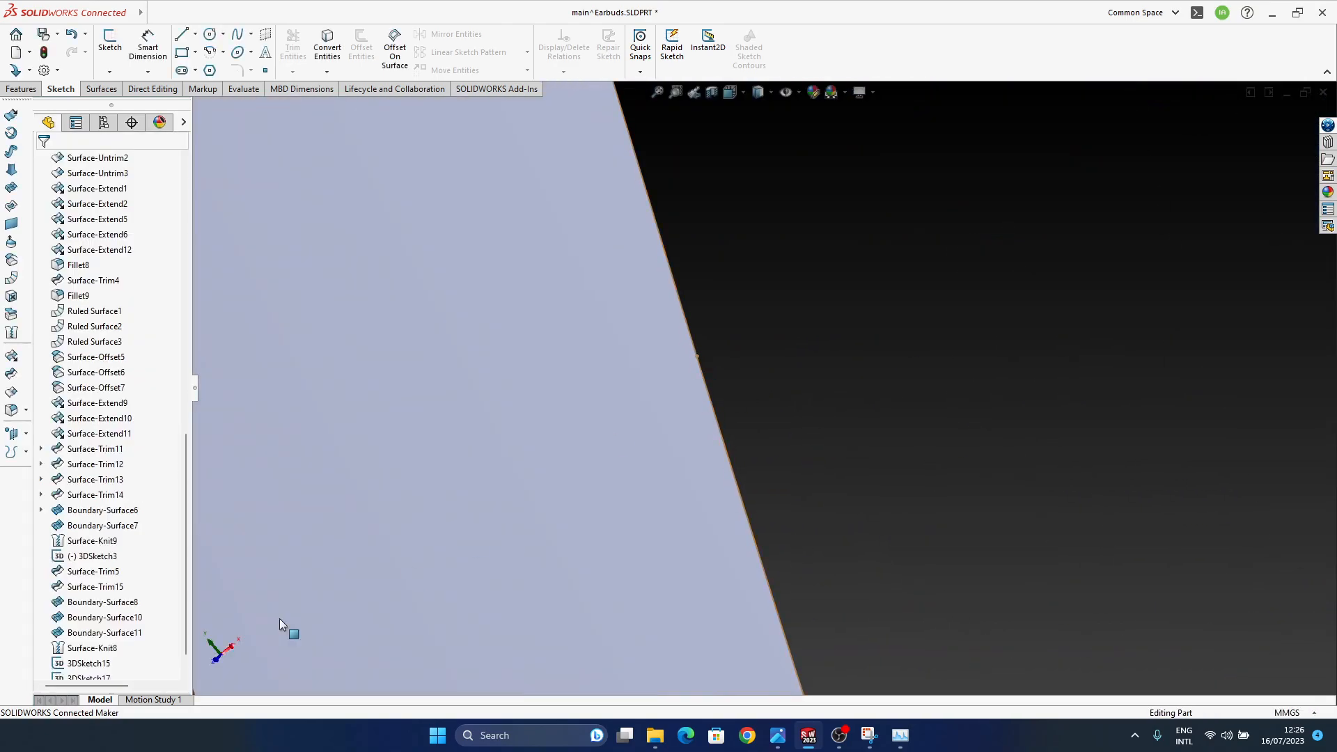
scroll(104, 627, down, 1)
click(90, 649)
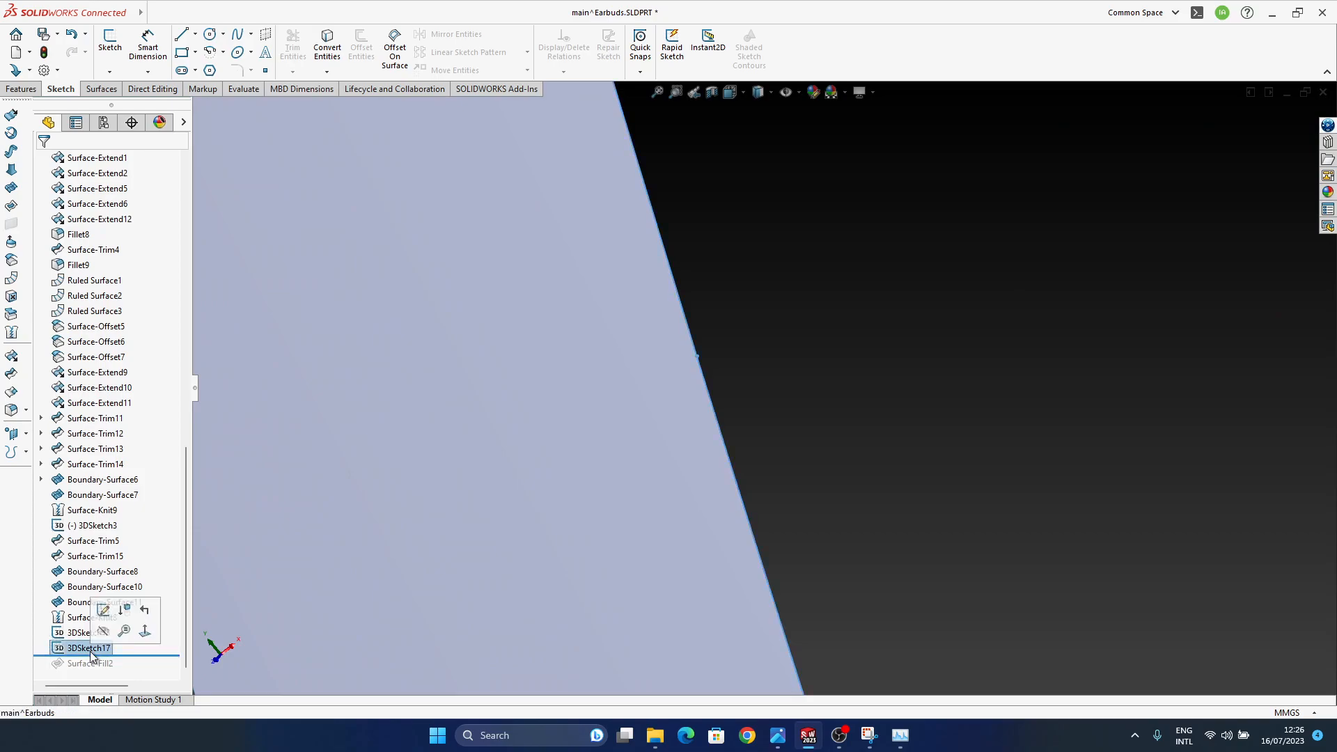
click(103, 610)
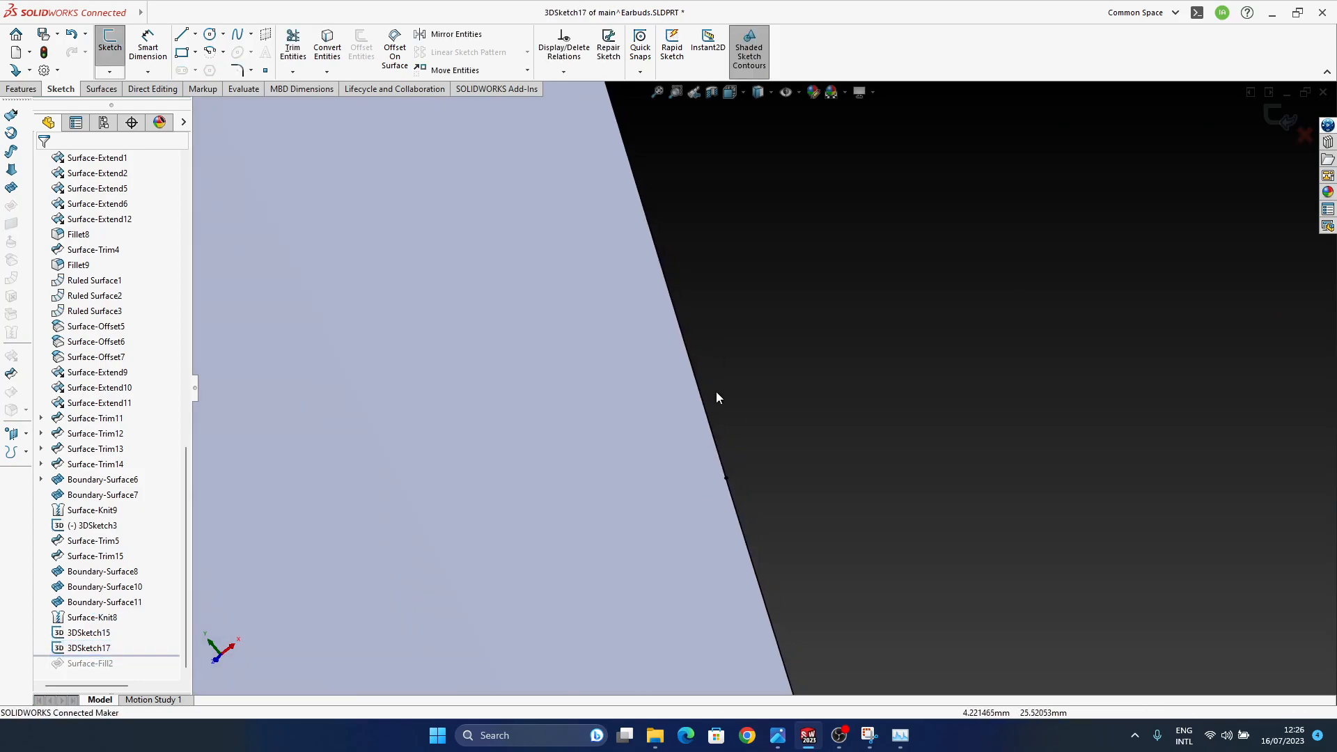
scroll(715, 376, up, 5)
middle_drag(759, 400, 775, 155)
middle_drag(752, 376, 772, 588)
scroll(828, 461, up, 4)
ctrl+middle_drag(905, 492, 710, 483)
ctrl+middle_drag(1205, 400, 753, 495)
ctrl+middle_drag(633, 511, 944, 424)
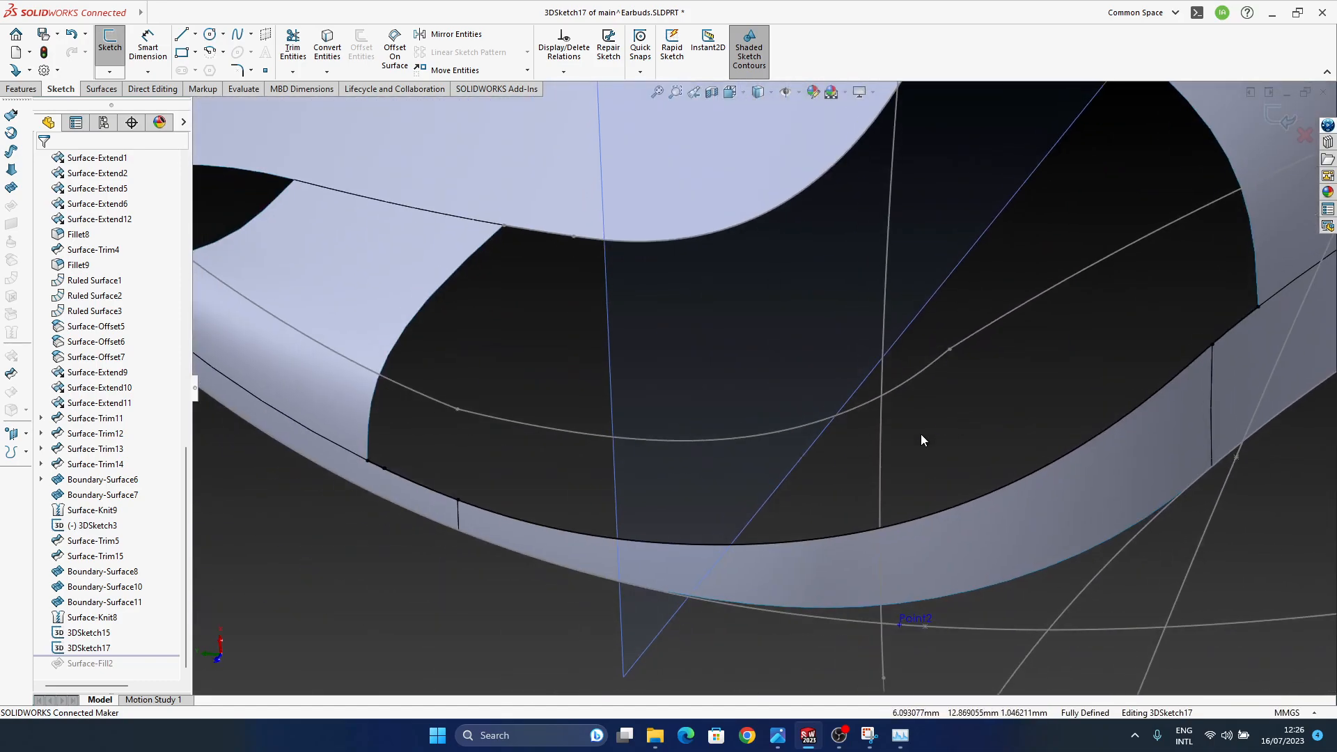
scroll(766, 418, up, 2)
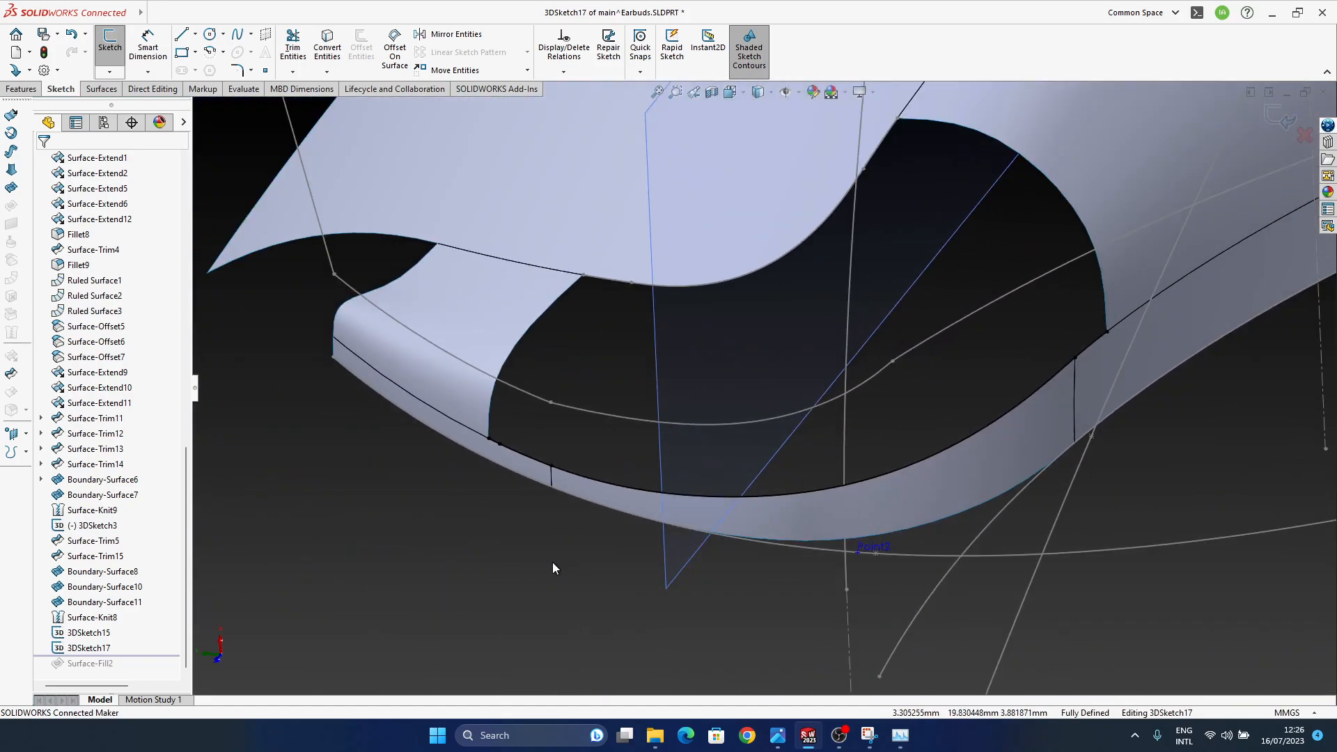
click(1305, 135)
click(682, 372)
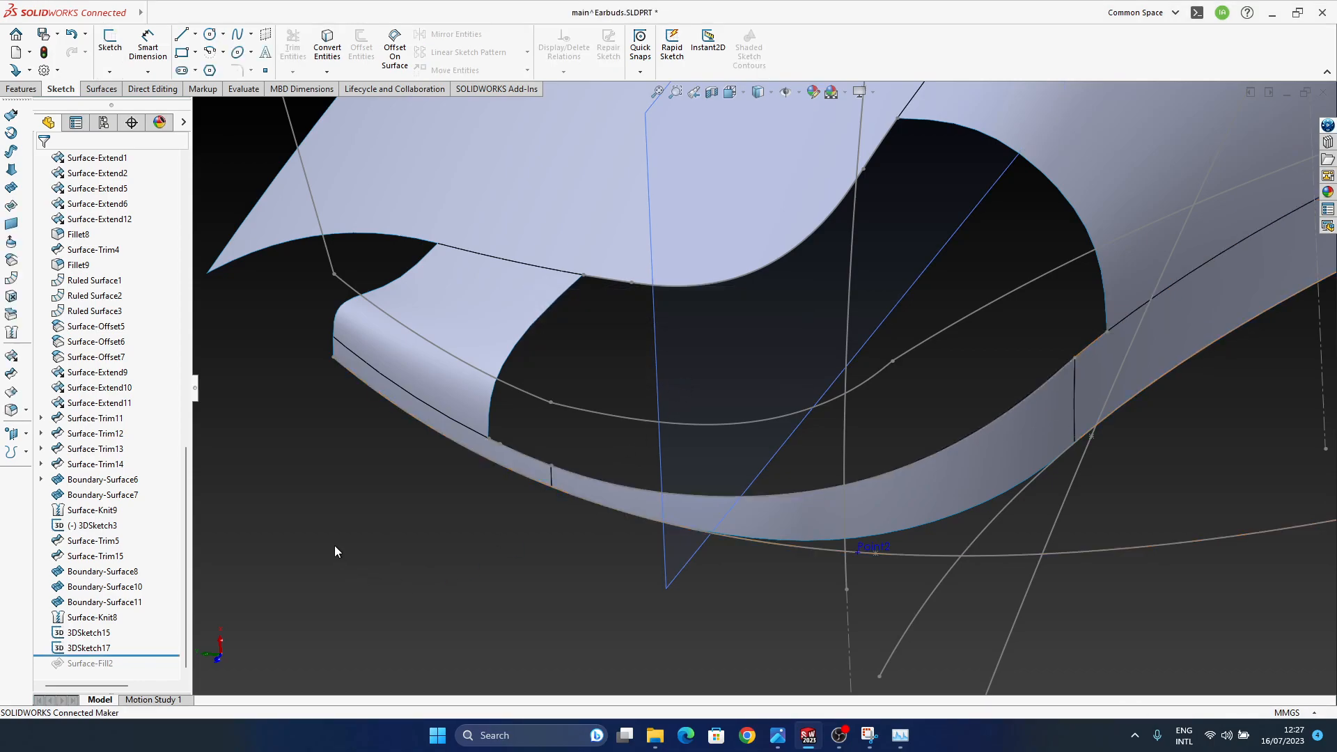
- Try to combine the rim strip's sketch curve and its short end edges into one group as a boundary surface profile
click(12, 188)
click(644, 493)
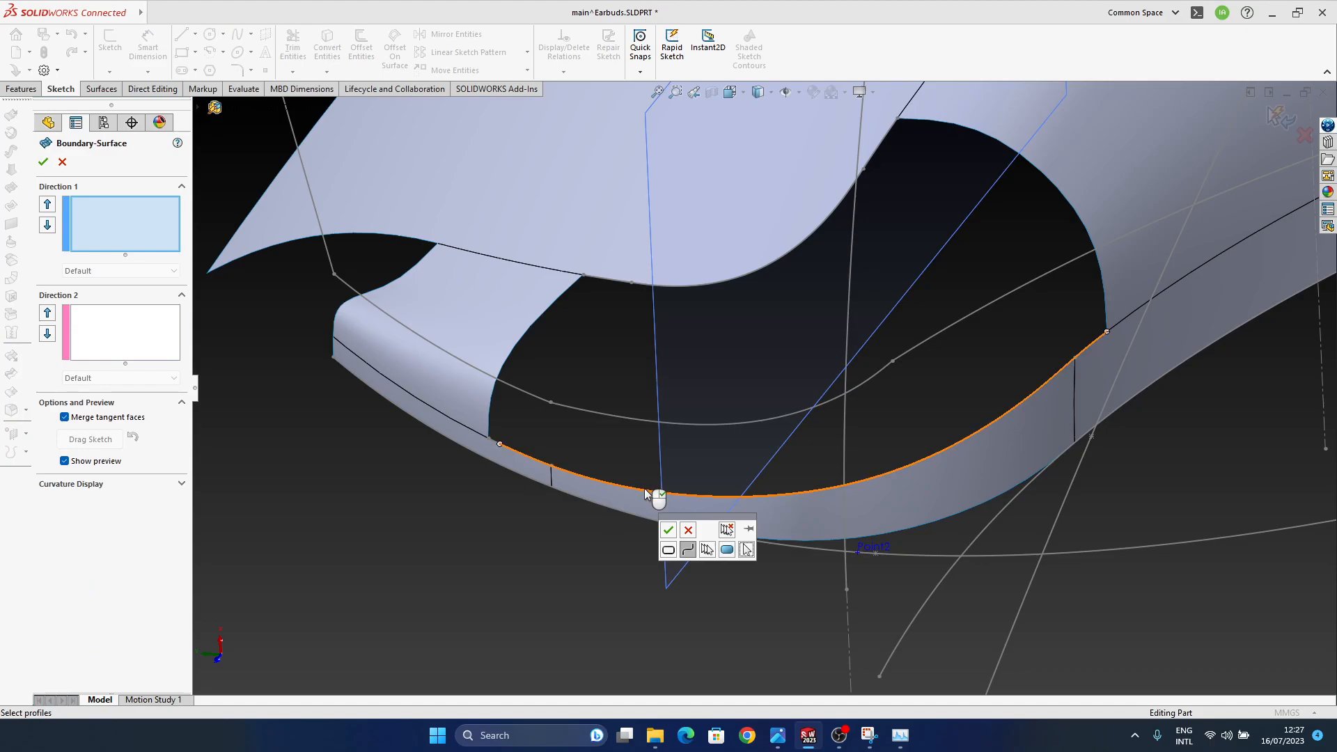
scroll(498, 444, down, 3)
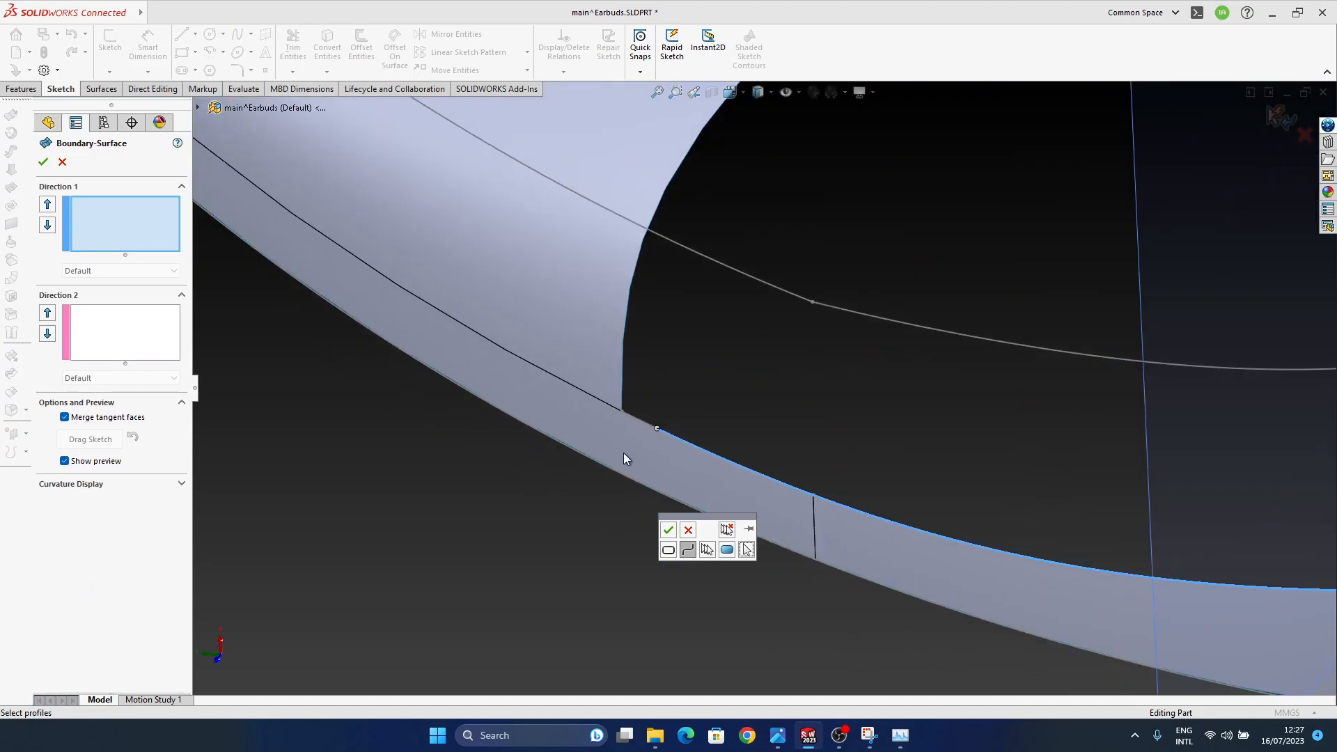
click(706, 552)
click(642, 420)
click(688, 444)
click(866, 514)
middle_drag(866, 516, 1115, 349)
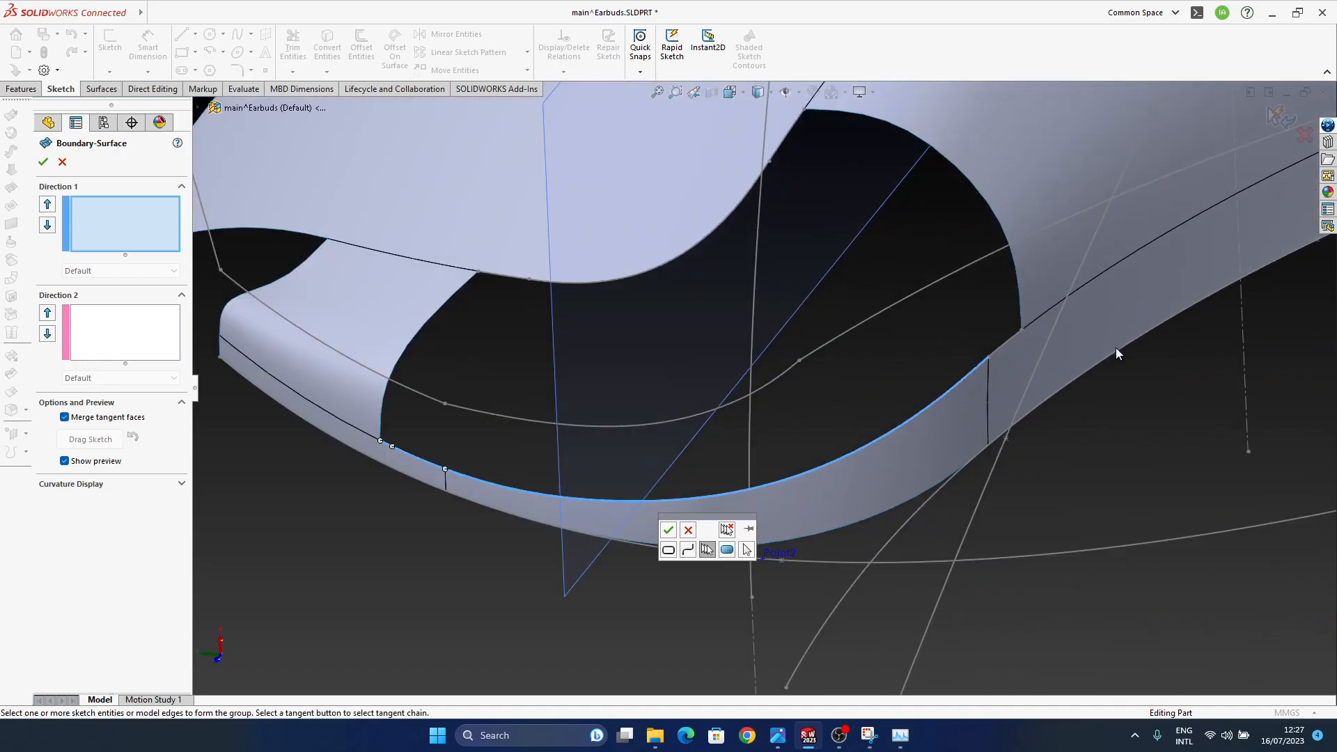
click(1005, 344)
click(670, 531)
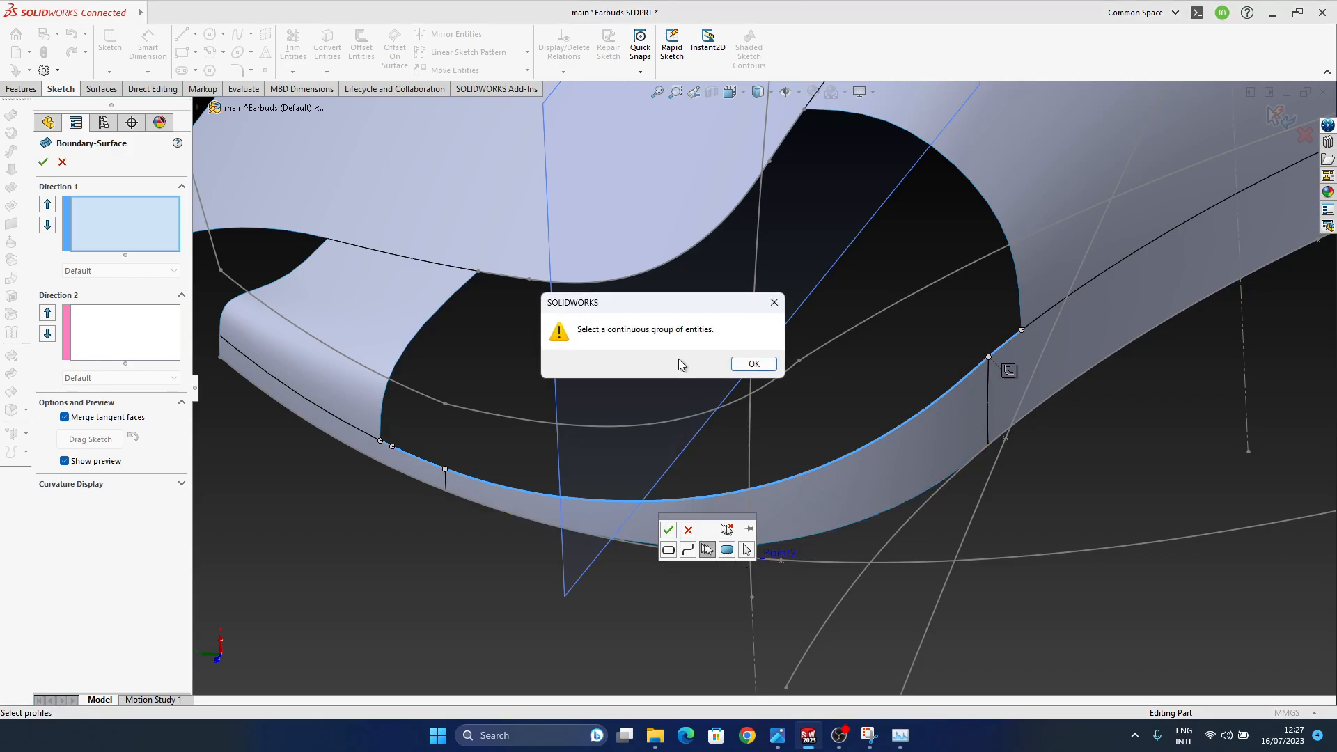
click(754, 364)
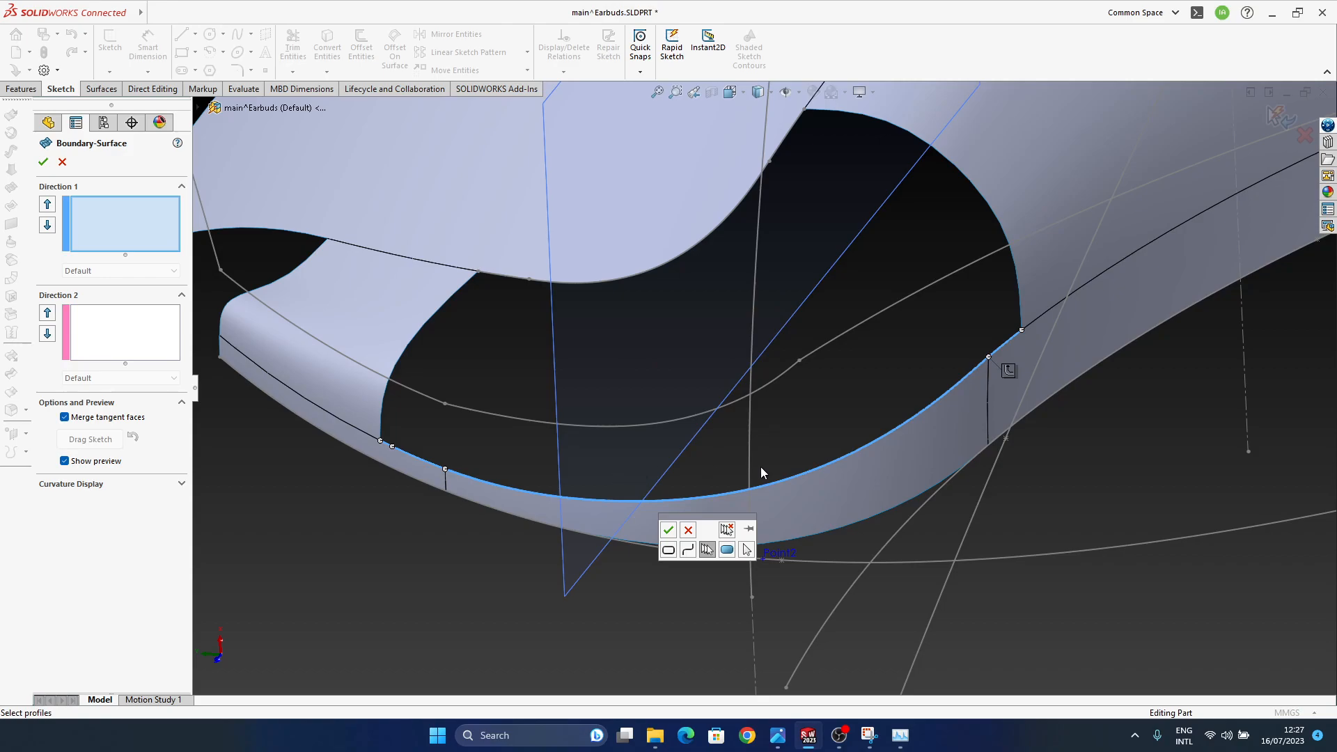
click(698, 531)
- Try a boundary surface from the rim strip's short end edge to the top surface's rounded corner sketch, and cancel it
middle_drag(404, 491, 878, 526)
scroll(481, 458, up, 1)
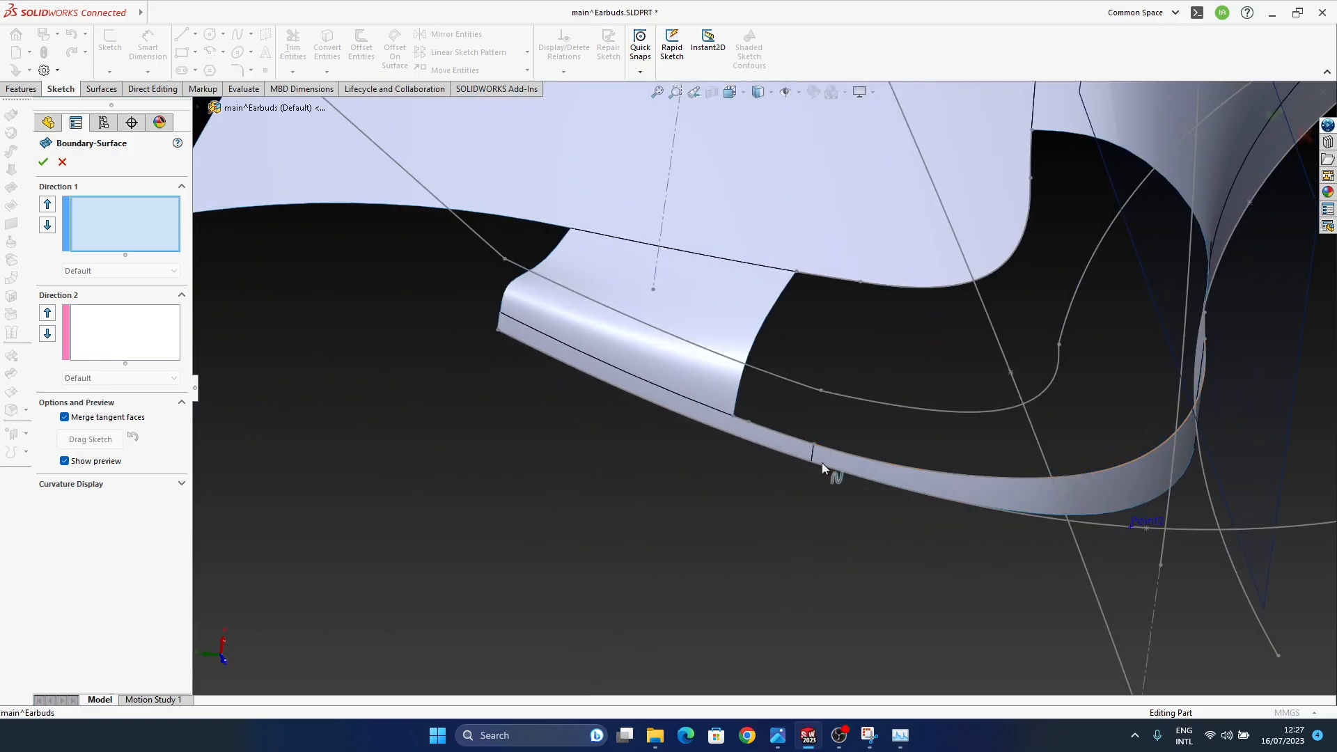
middle_drag(814, 467, 620, 494)
scroll(618, 484, down, 5)
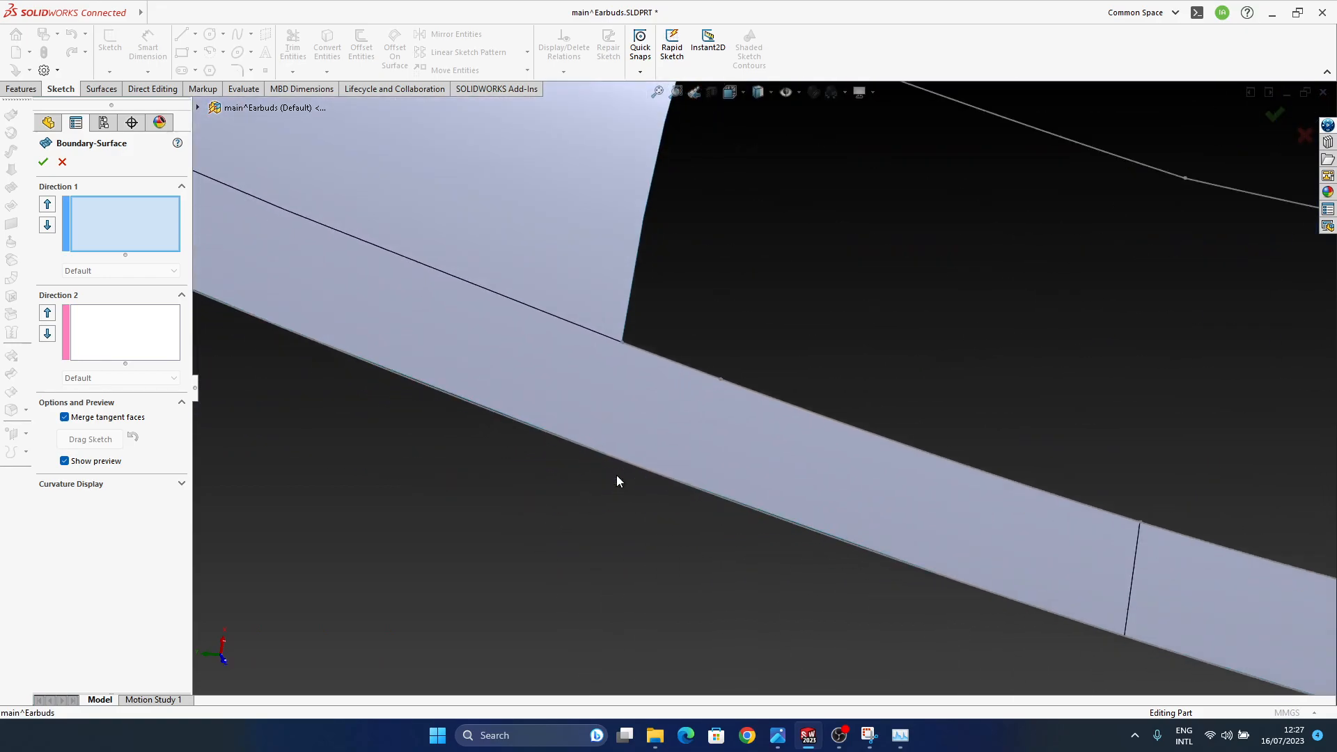
click(677, 363)
click(715, 304)
scroll(702, 344, up, 5)
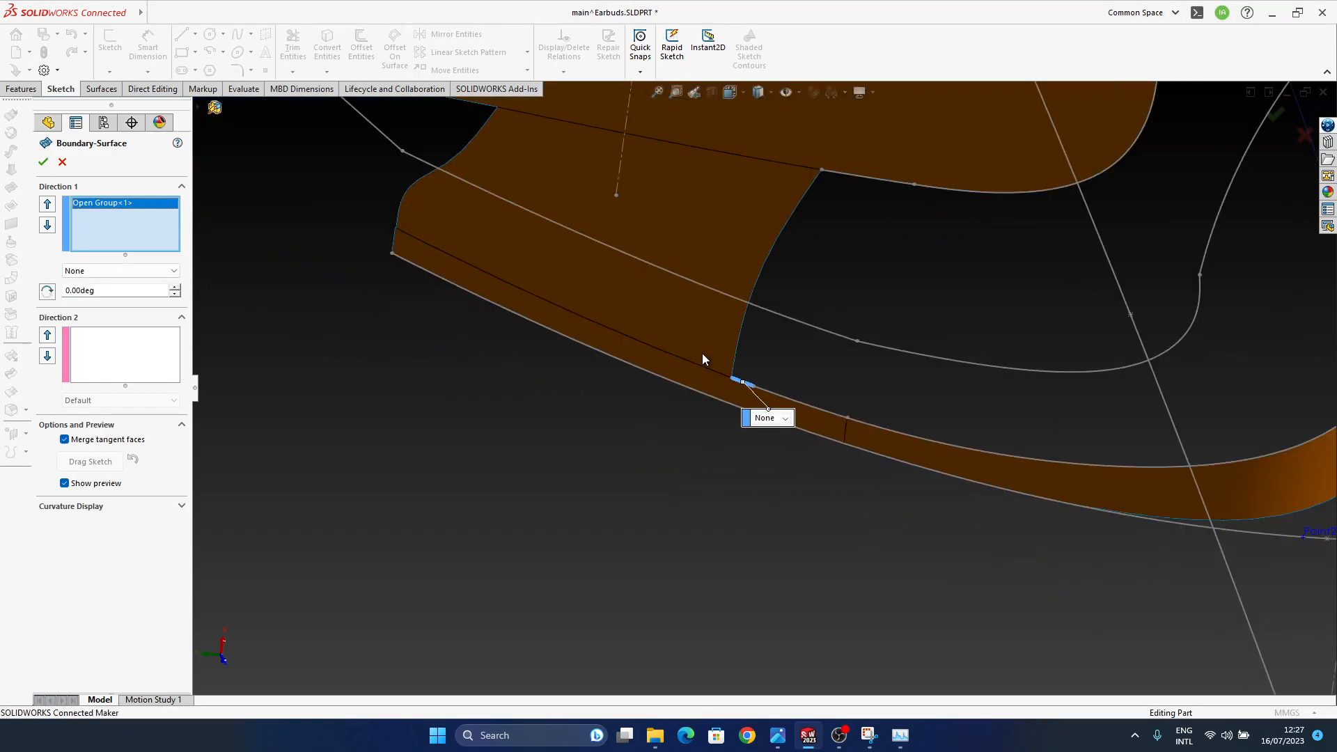
click(817, 291)
middle_drag(807, 442, 822, 374)
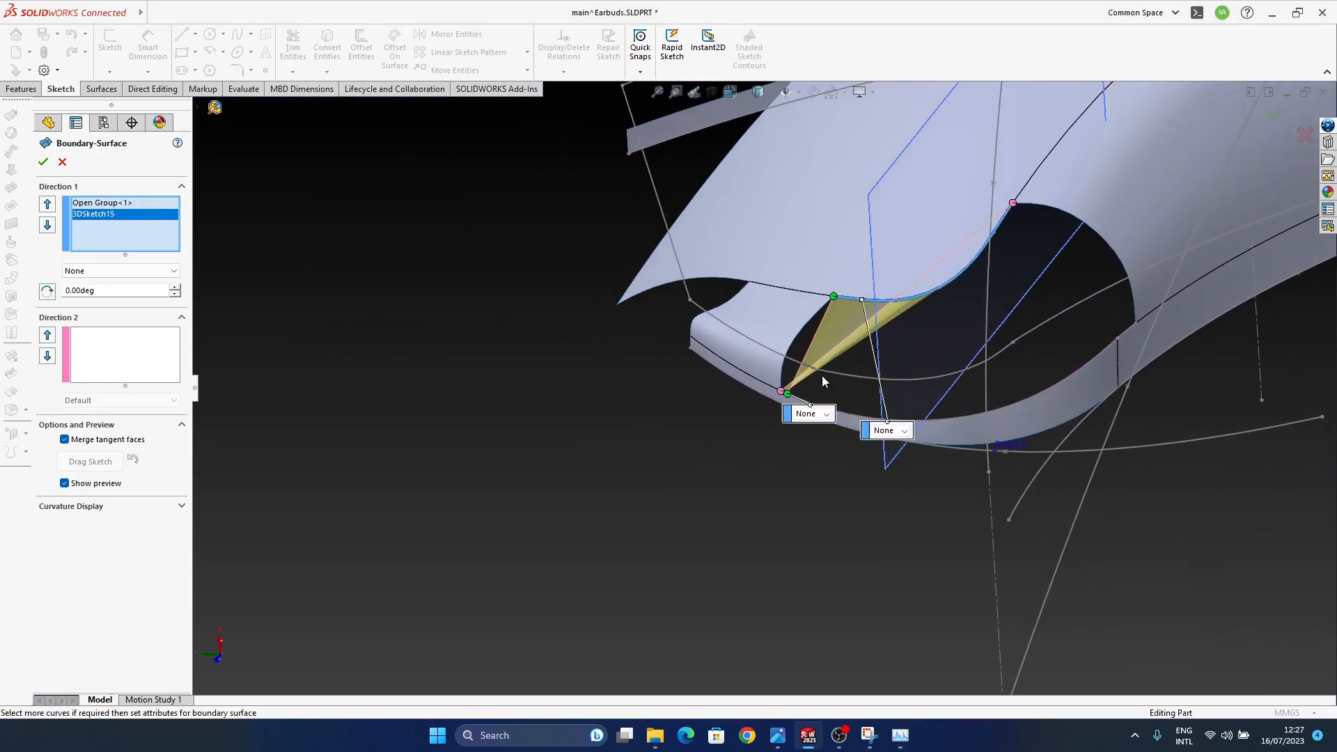
click(62, 161)
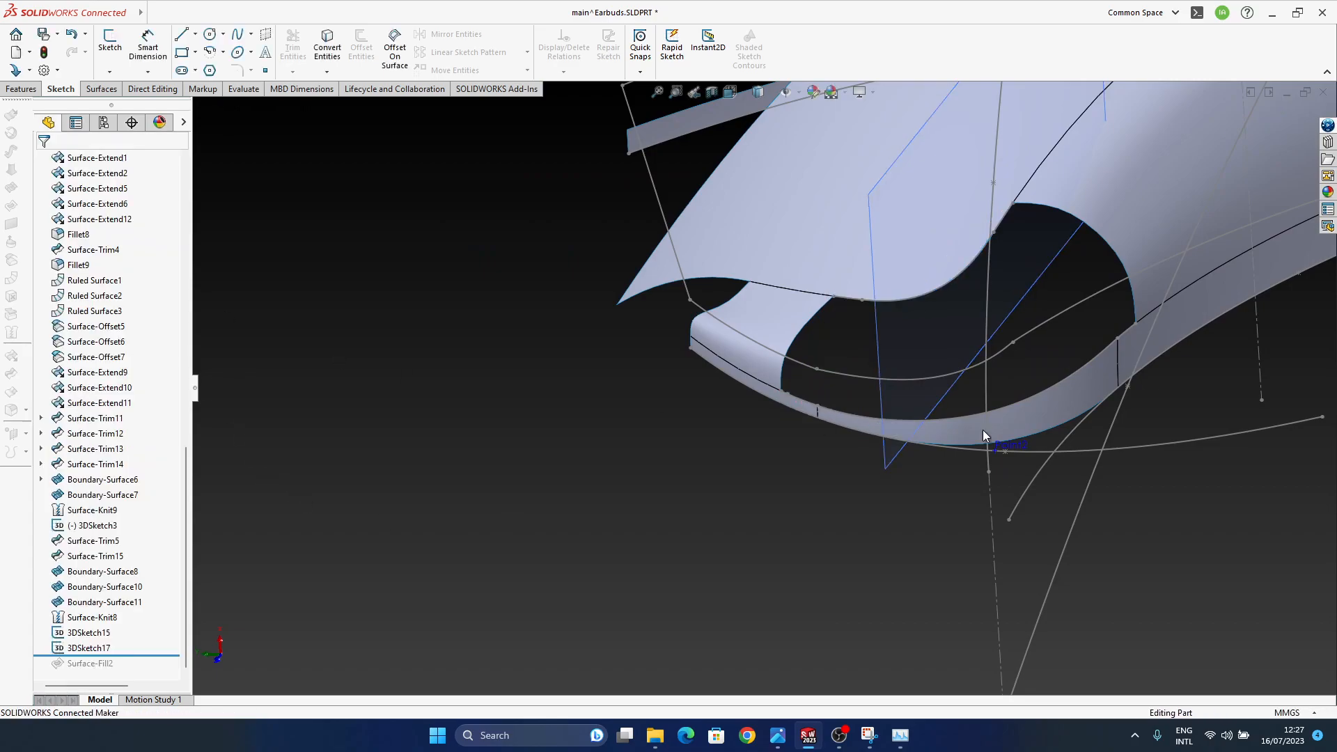
- Open the rim strip's 3D sketch for editing and examine its curve around the strip's short seam and the adjoining opening edge
click(101, 649)
click(106, 620)
scroll(821, 415, down, 4)
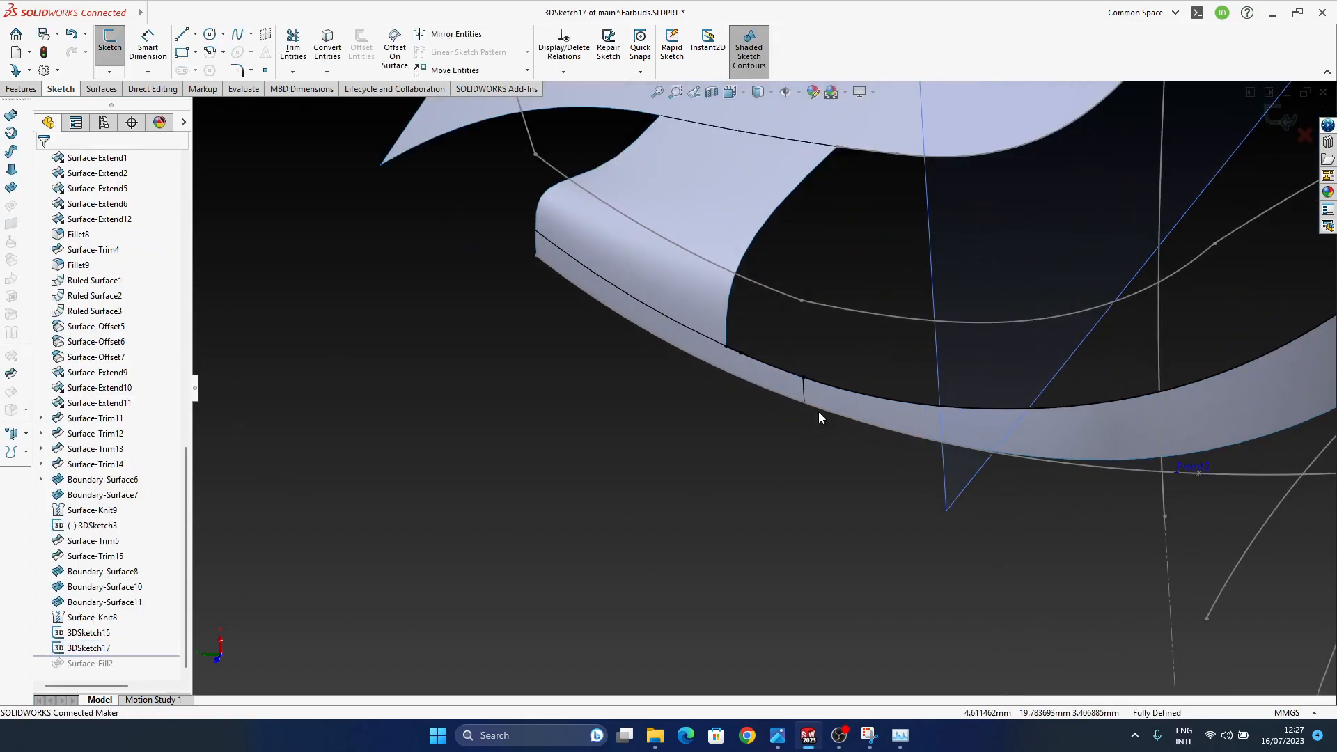
click(776, 365)
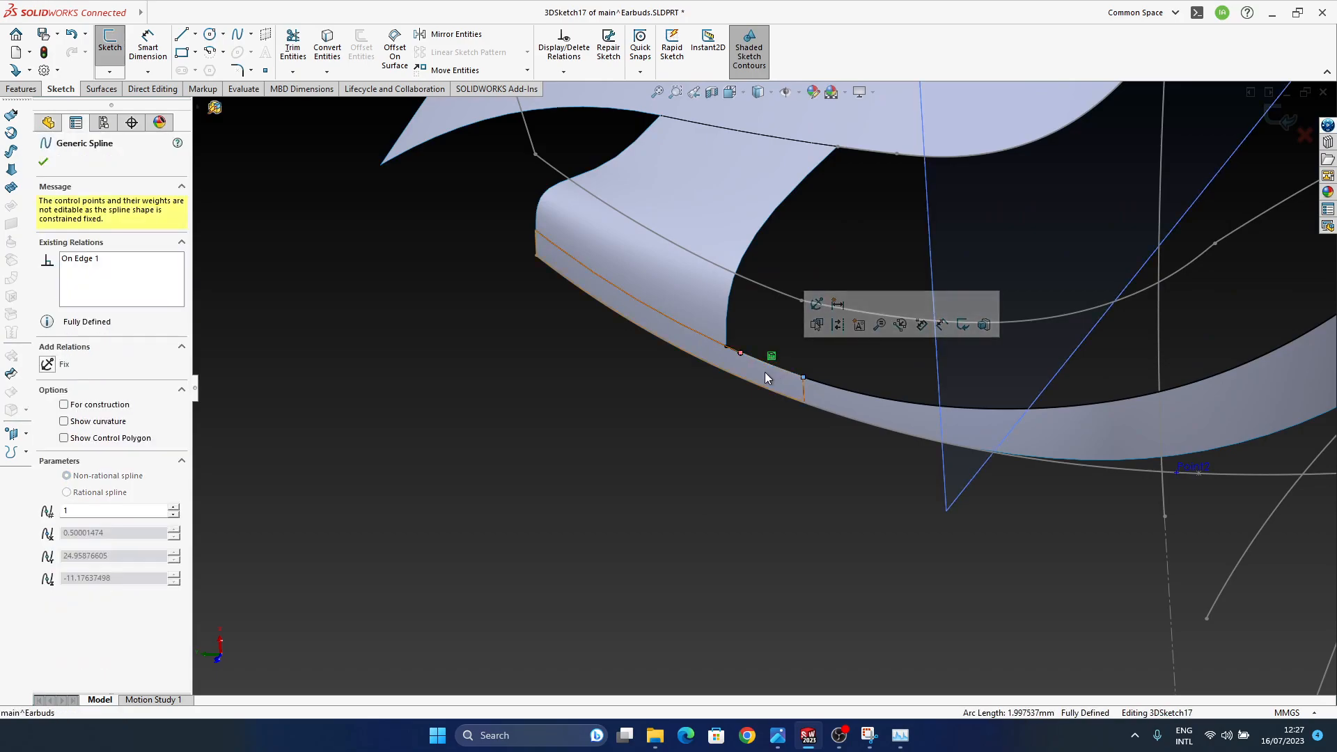
key(Escape)
scroll(726, 349, down, 4)
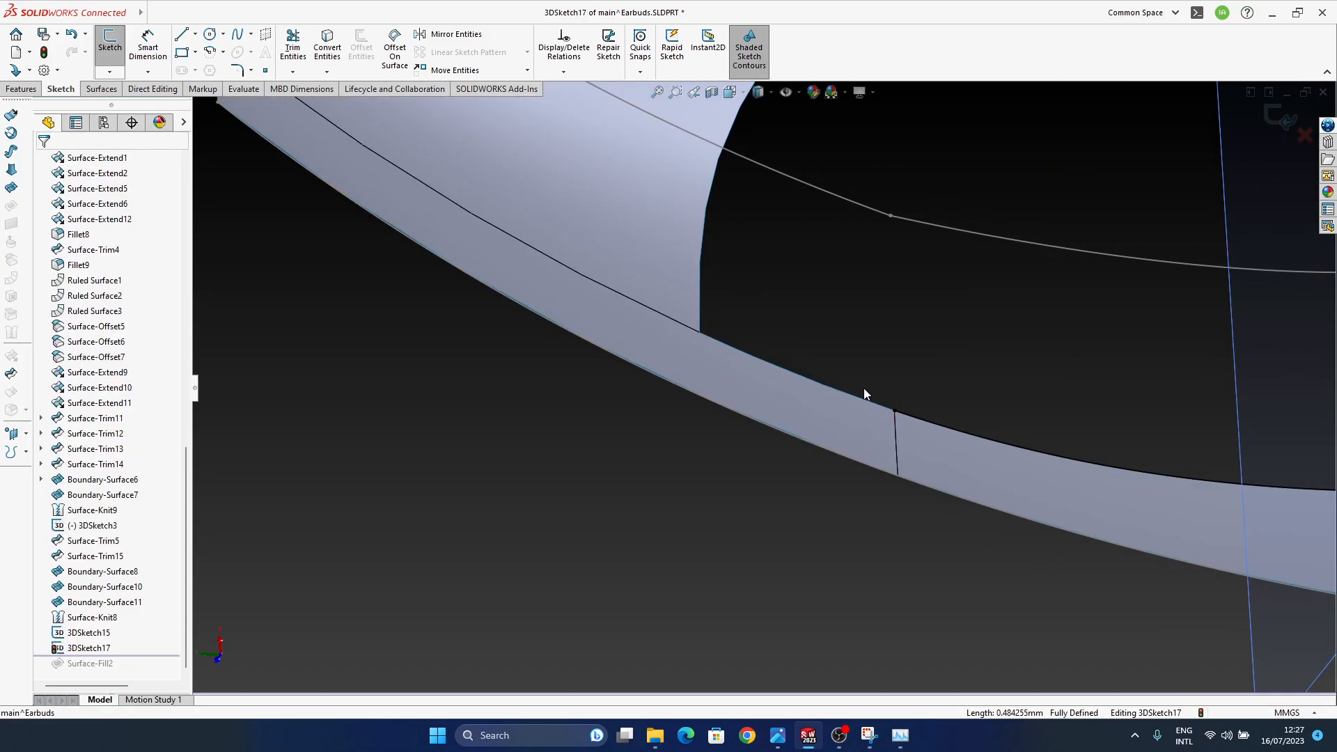
scroll(891, 449, down, 3)
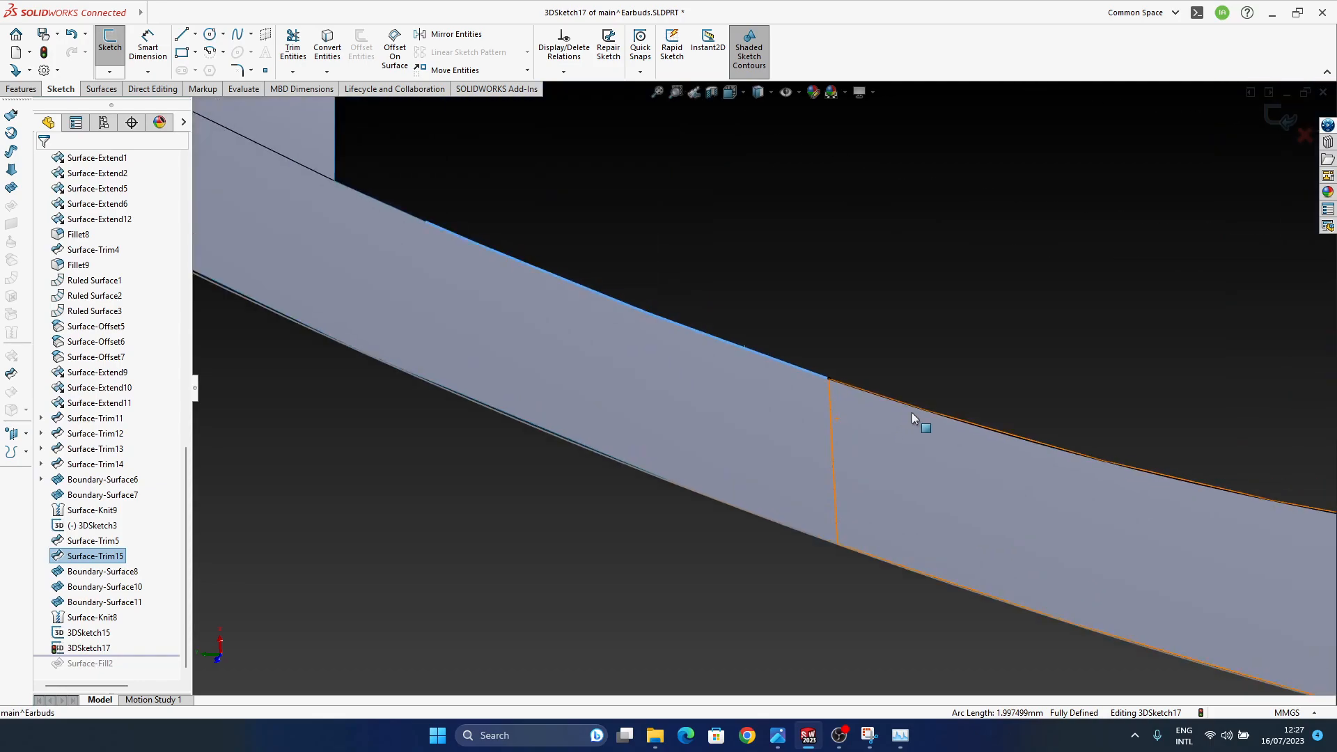
scroll(849, 386, down, 5)
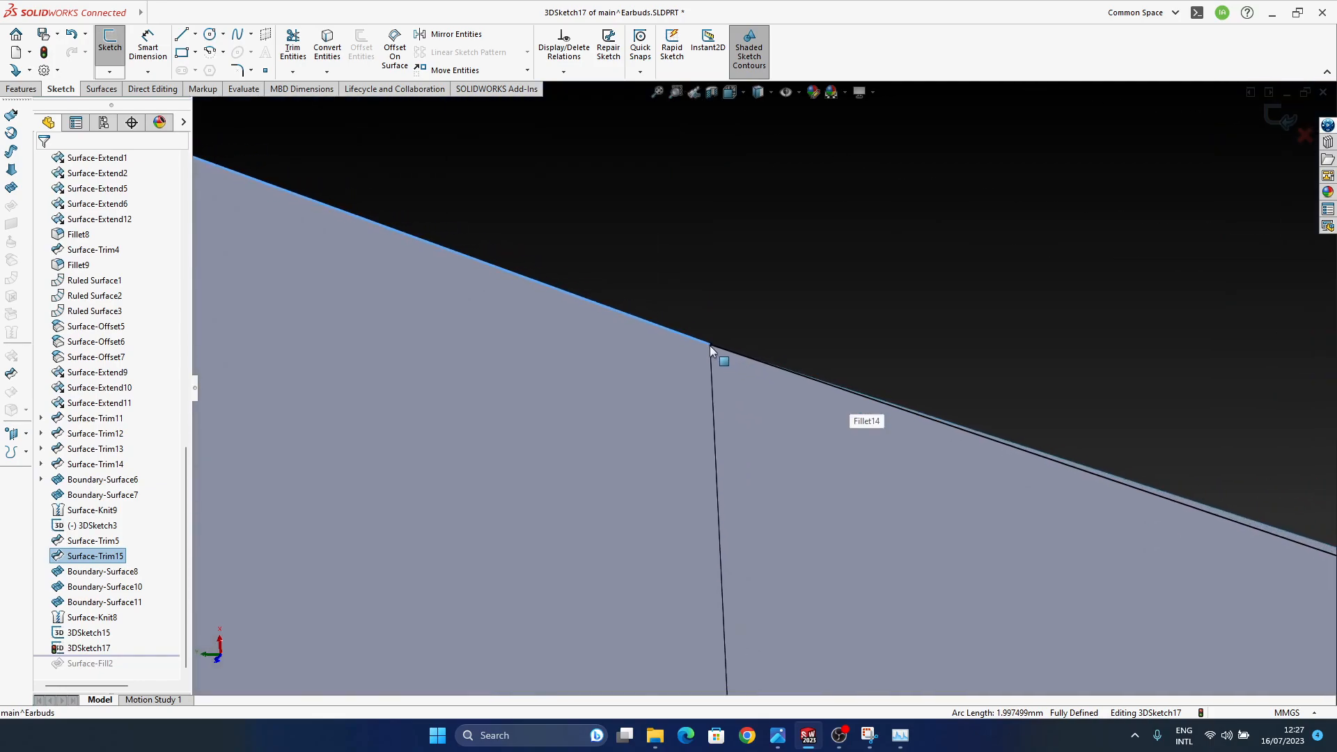
scroll(707, 364, down, 3)
scroll(702, 443, up, 7)
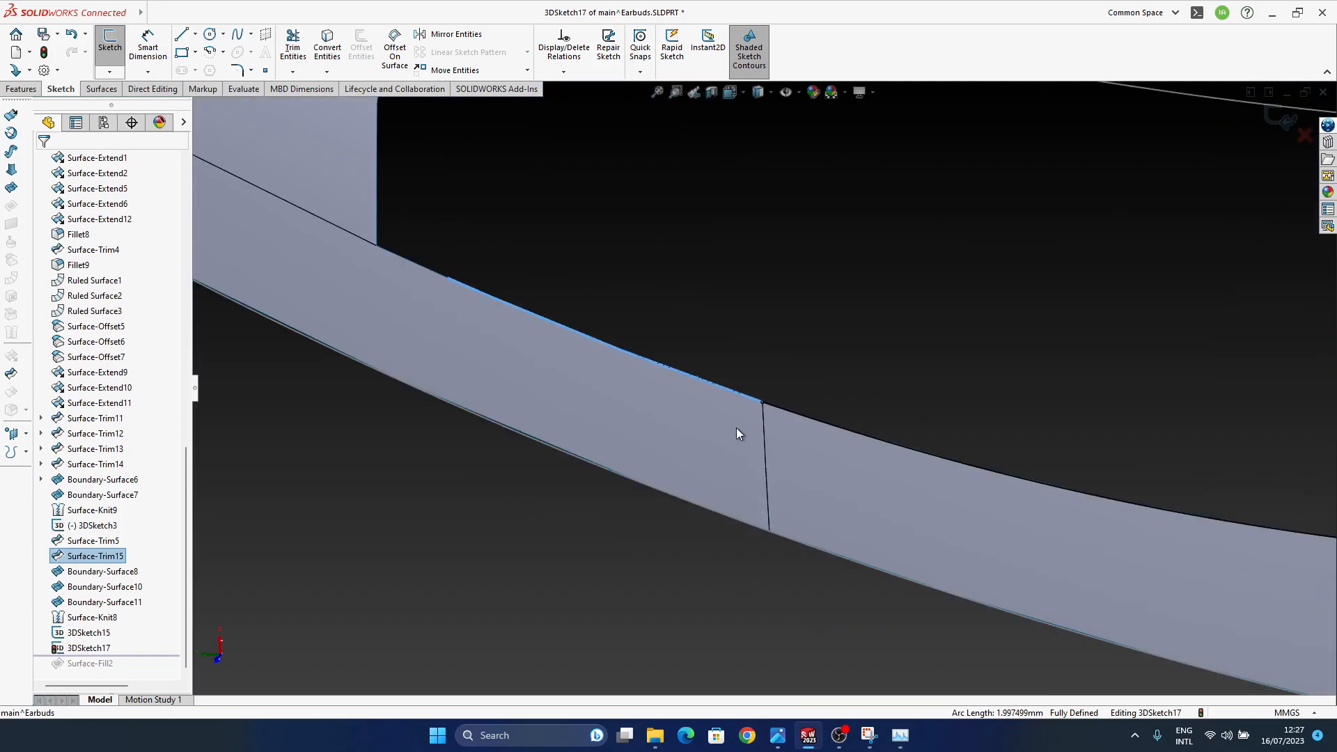
scroll(766, 417, down, 4)
scroll(675, 290, down, 4)
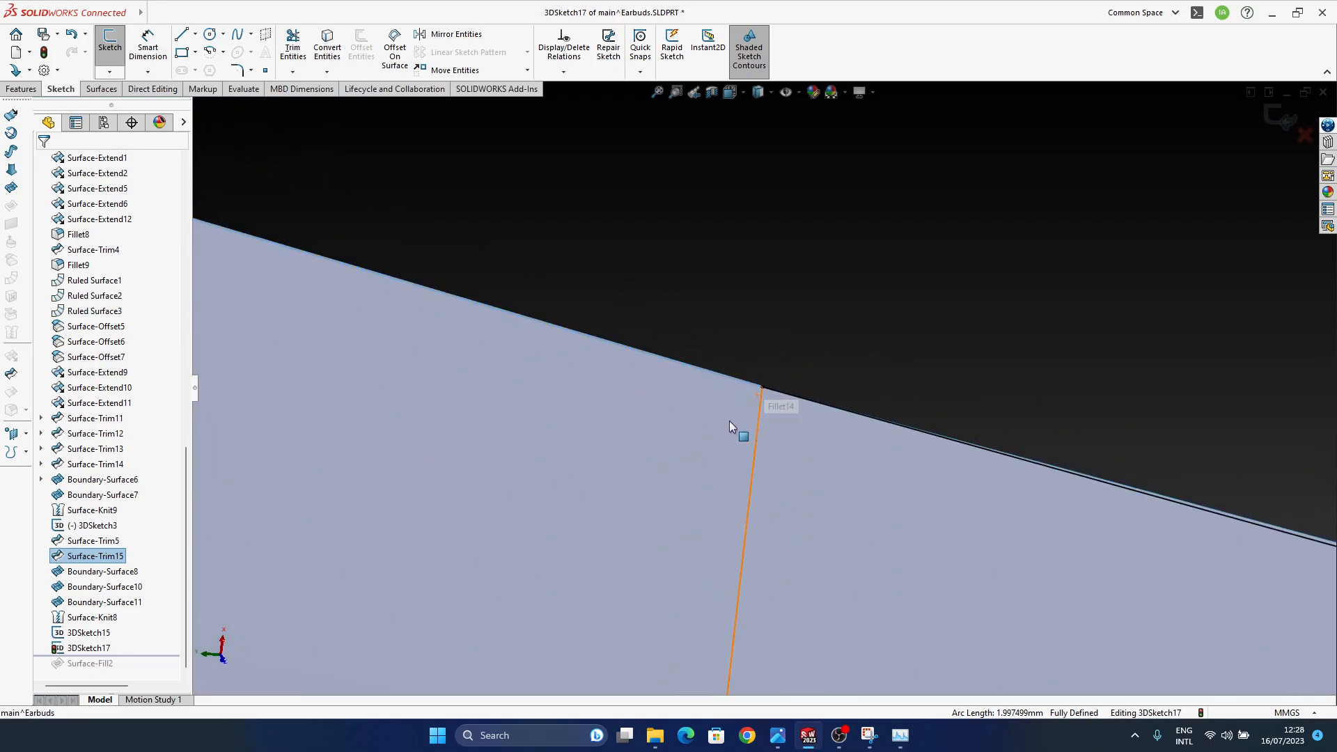
- Measure the two rim sketch curves near the small side patch, inspect their junction at the patch corner, and exit the sketch
scroll(730, 422, up, 9)
ctrl+middle_drag(565, 375, 616, 429)
click(629, 391)
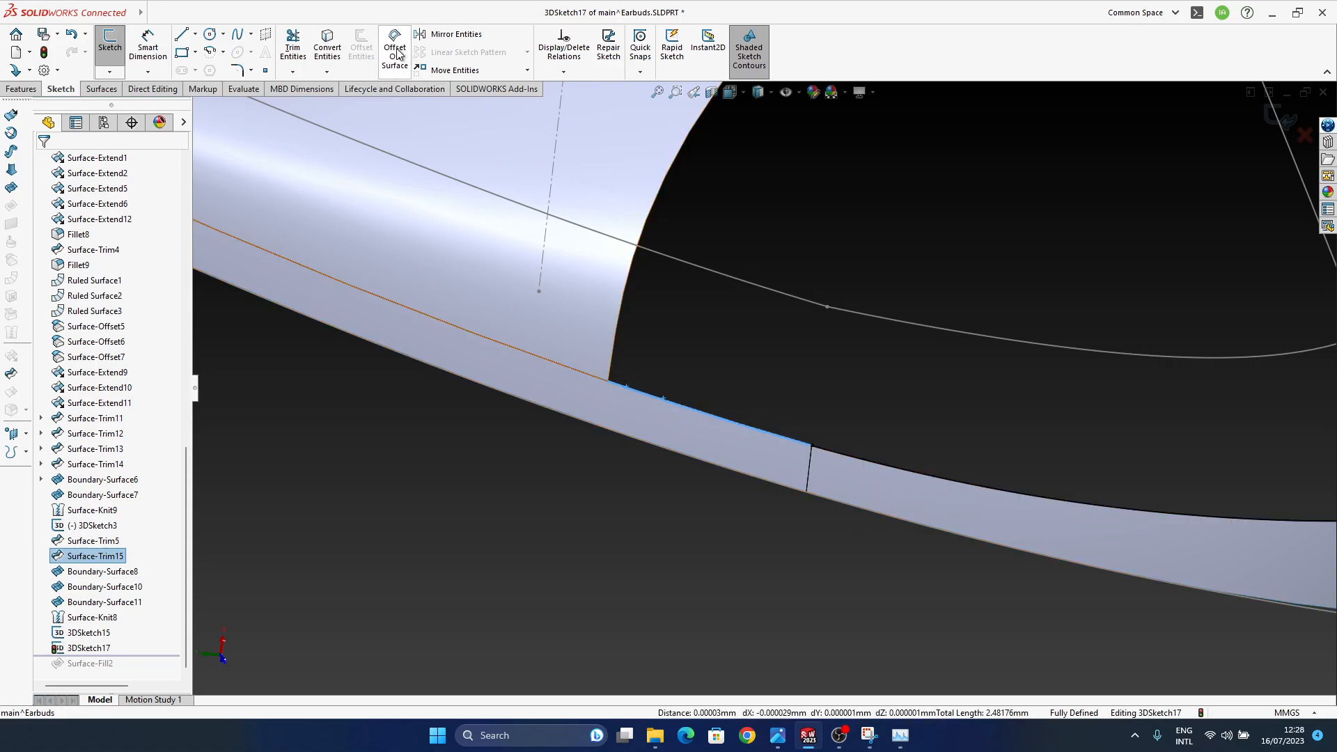
click(827, 395)
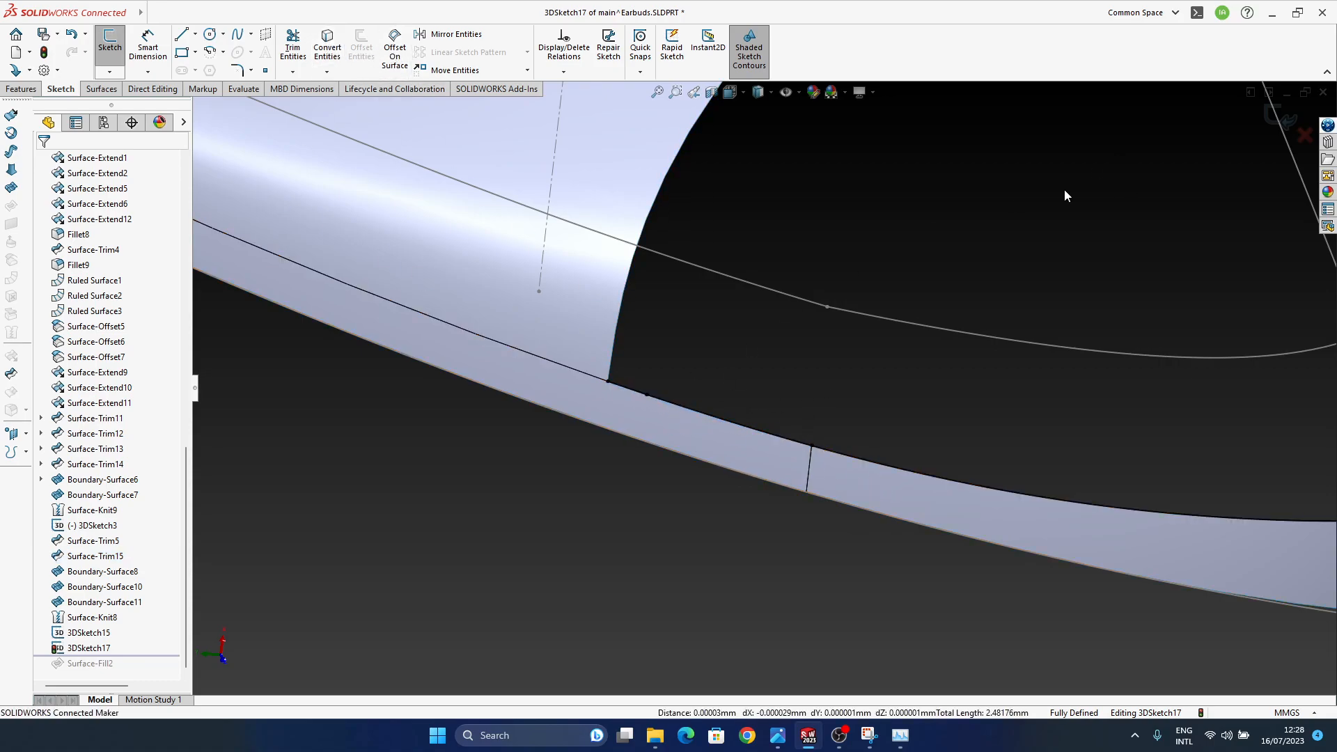
scroll(608, 382, down, 8)
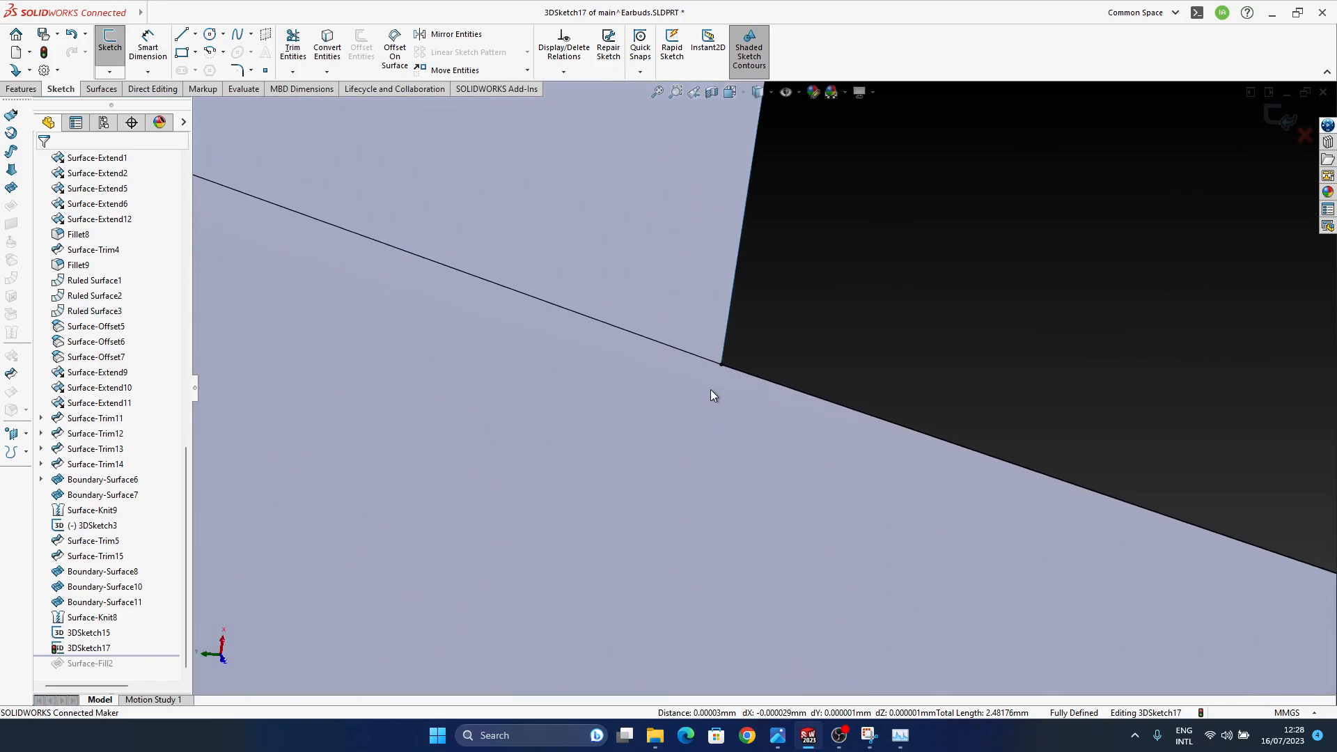
scroll(716, 390, up, 8)
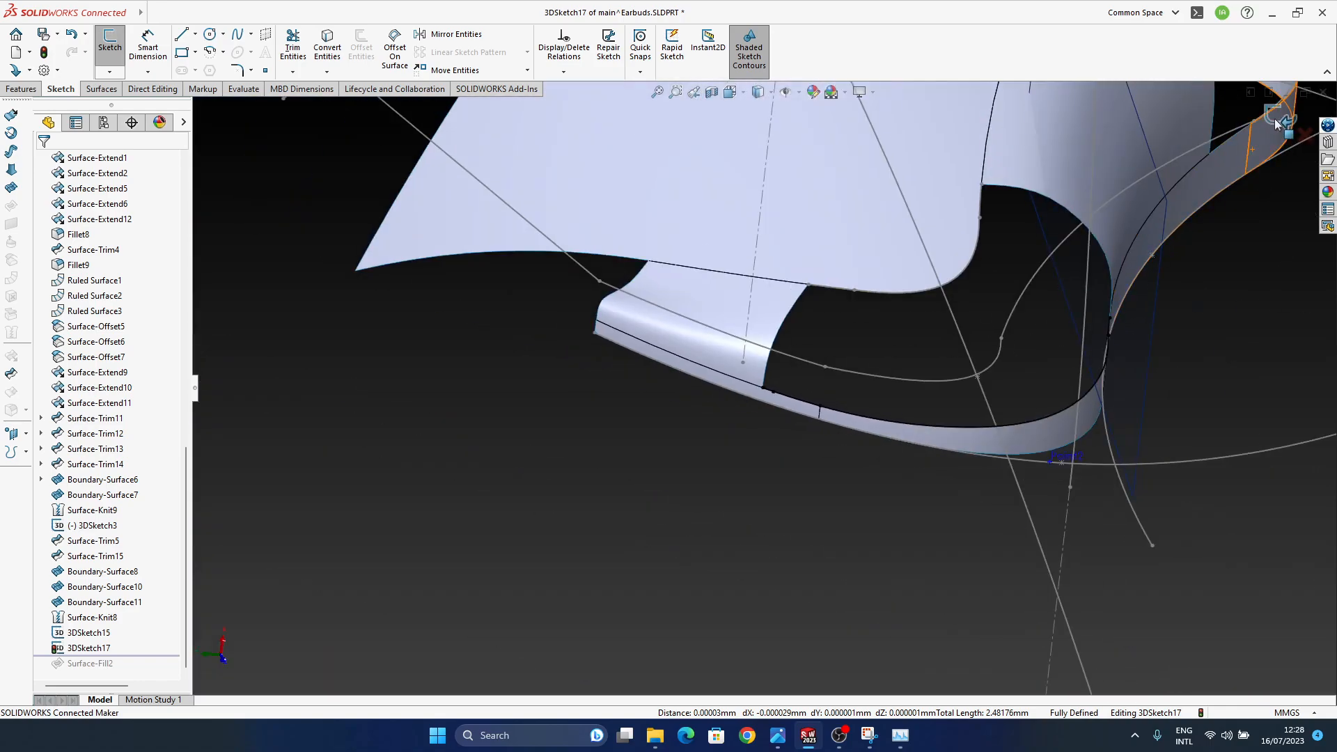
middle_drag(870, 426, 704, 438)
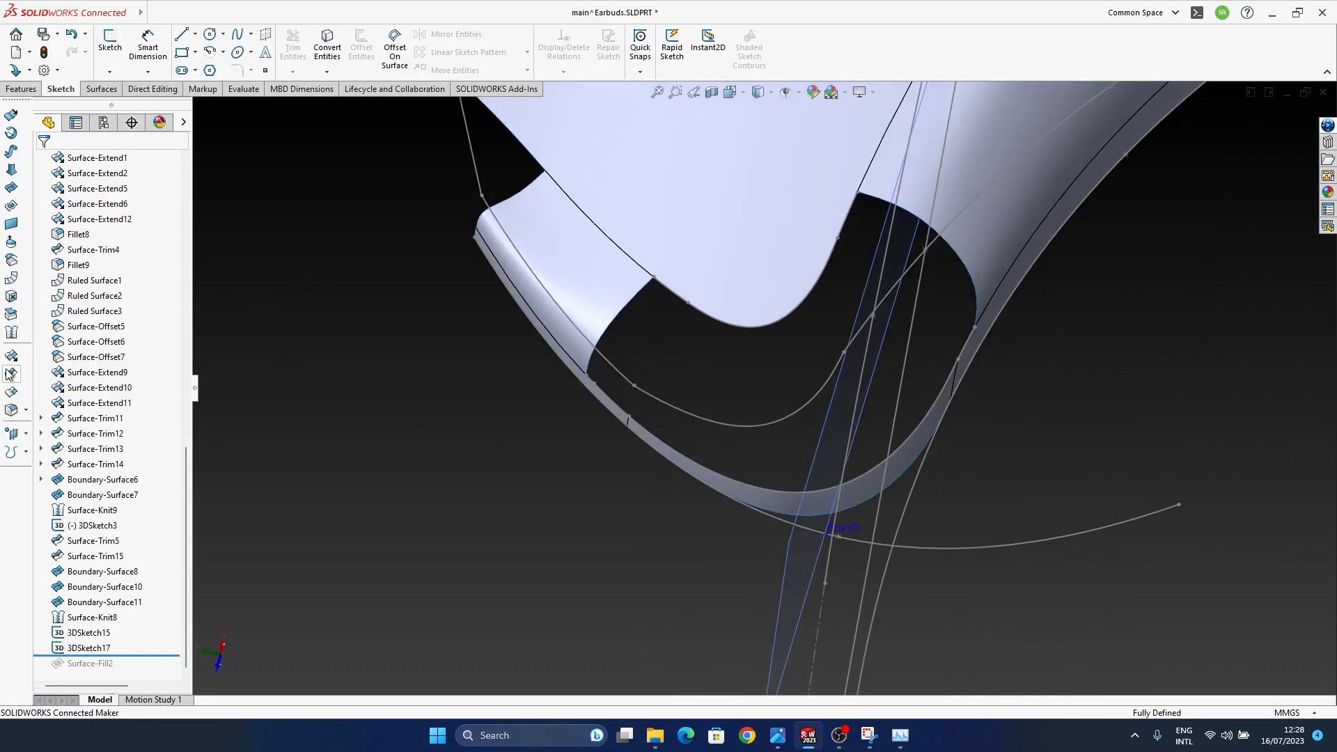
- Try a boundary surface with the rim sketch curves as an open loop in direction 1, and clear that selection
click(667, 441)
click(724, 504)
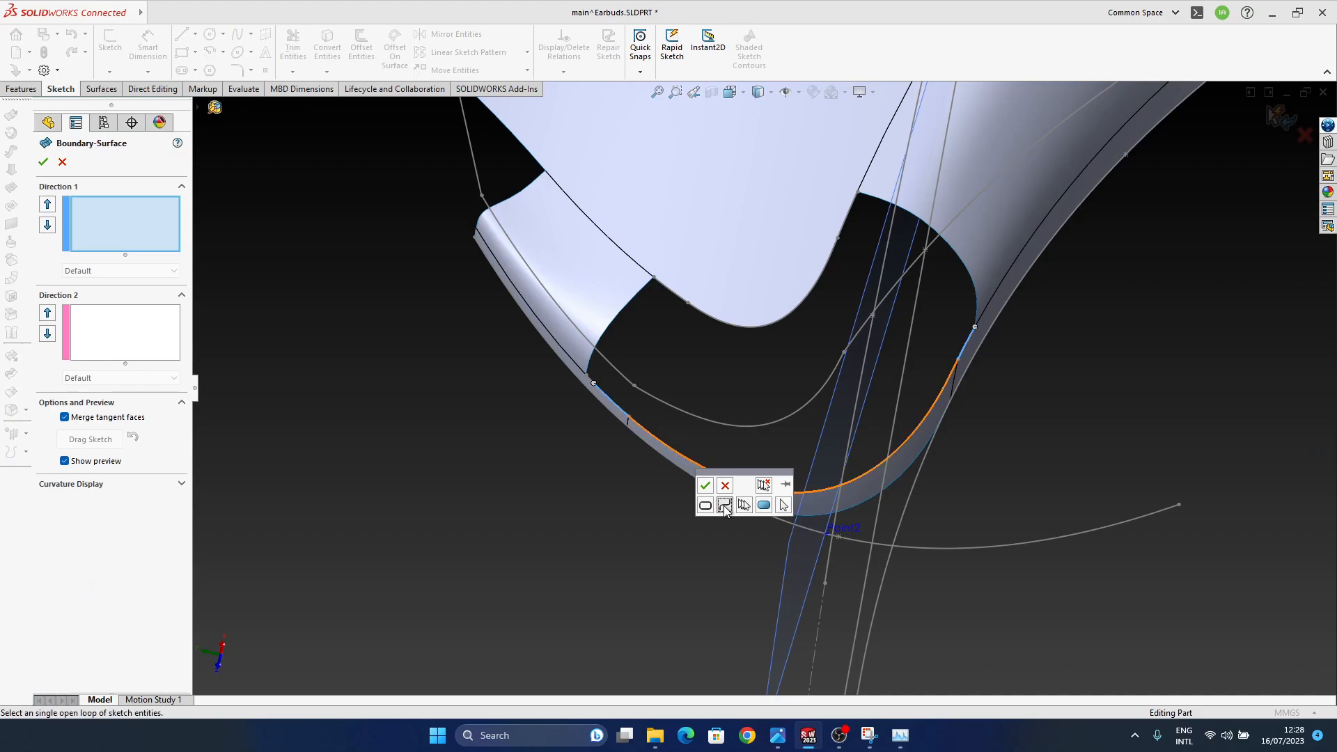
middle_drag(624, 445, 669, 420)
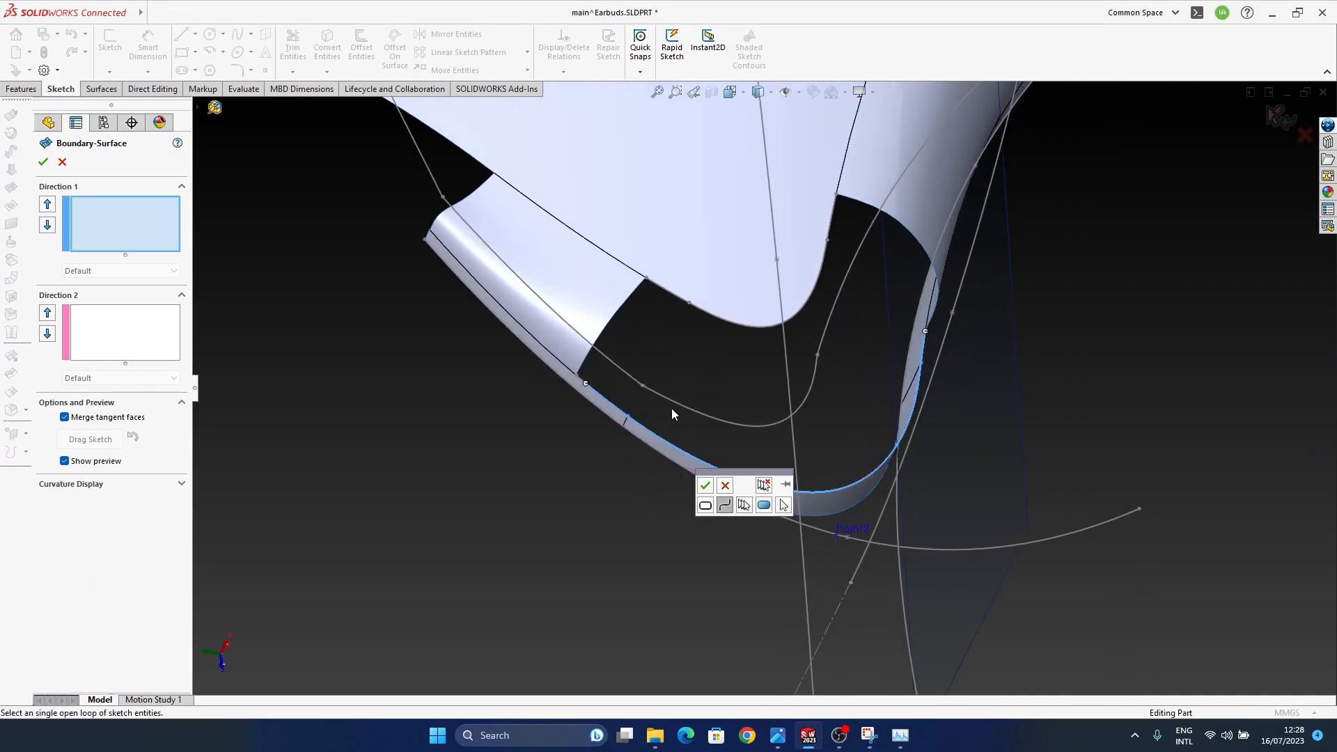
click(719, 316)
middle_drag(720, 317, 761, 331)
scroll(760, 330, down, 3)
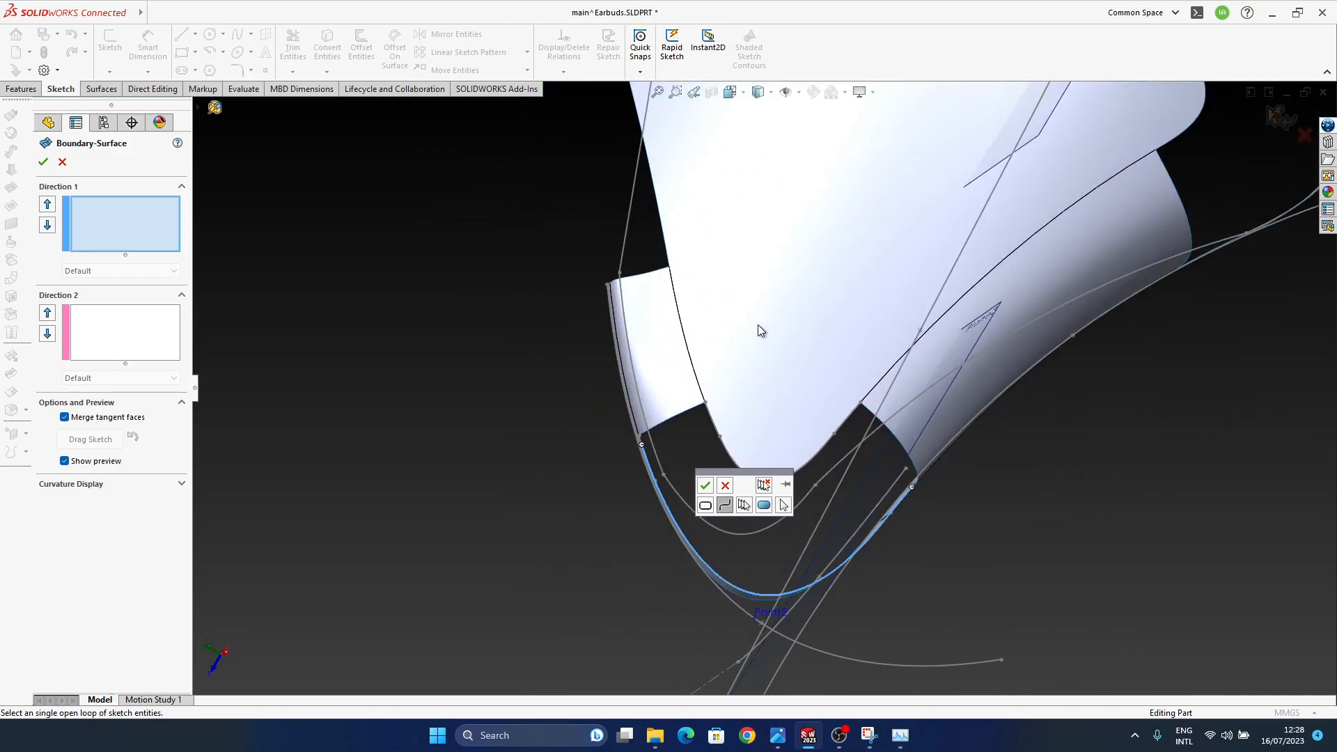
click(705, 485)
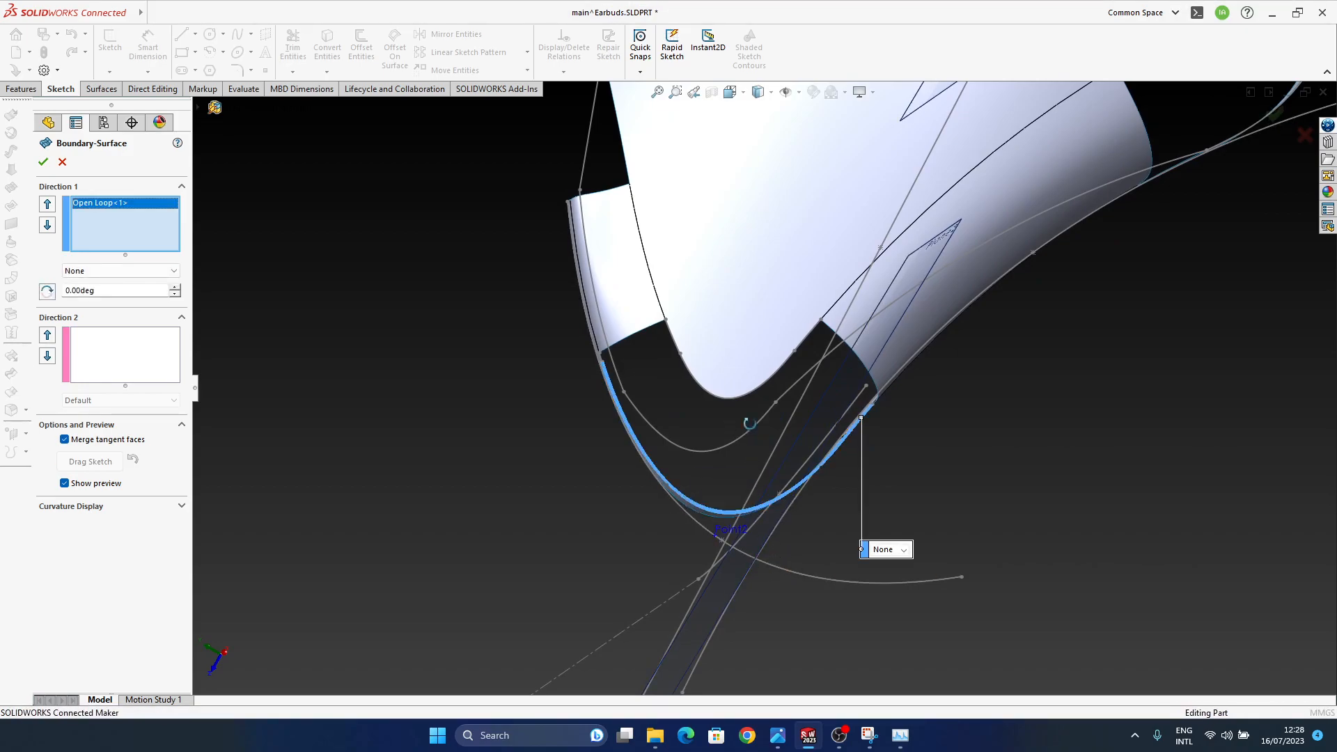
middle_drag(749, 441, 741, 354)
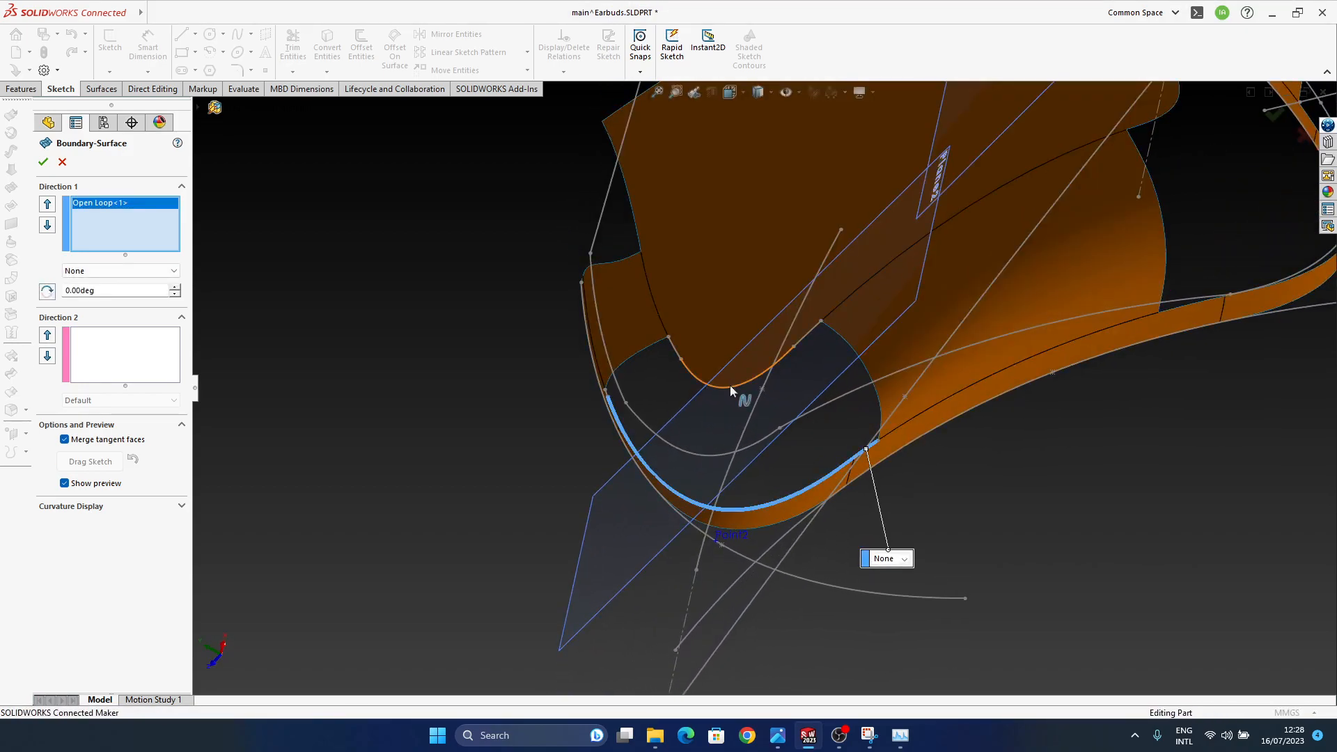
right_click(108, 220)
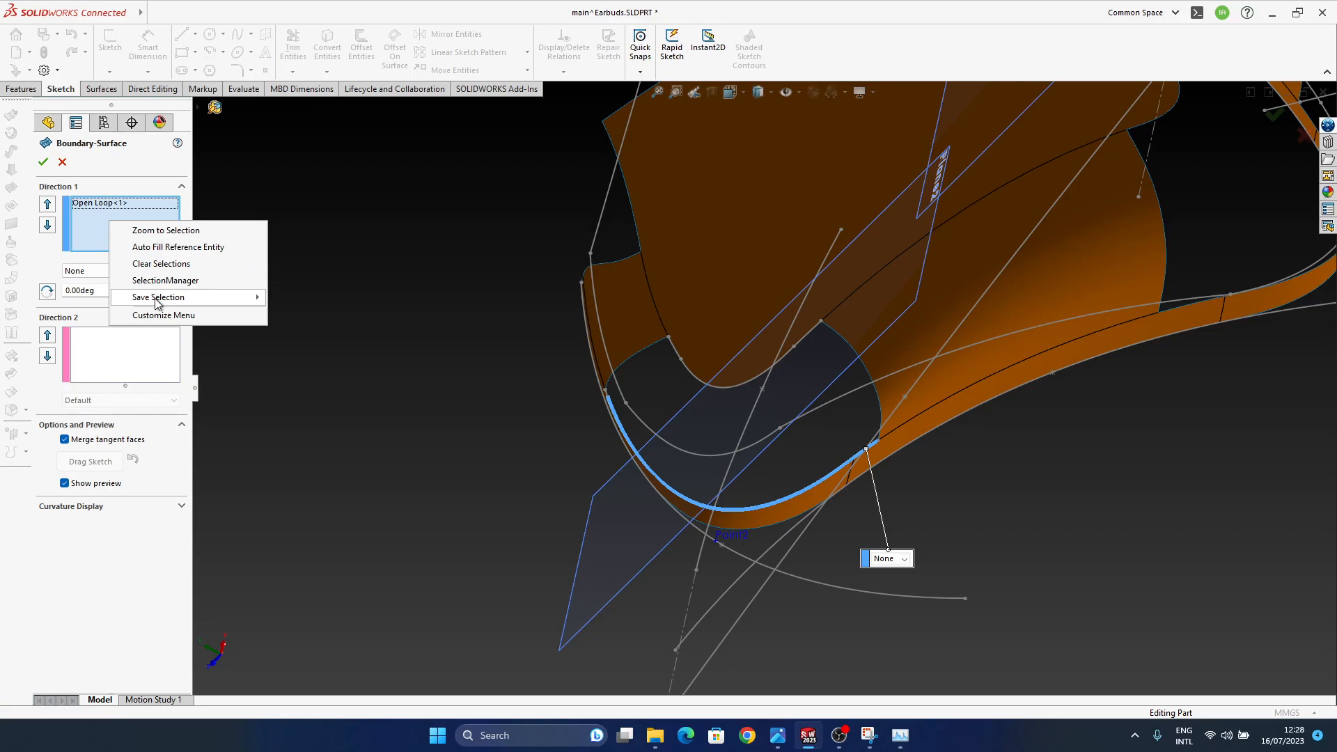
click(165, 265)
- Set the opening edges of both side patches as the boundary surface's direction 1 profiles, each with Curvature To Face
click(868, 375)
middle_drag(834, 495, 699, 415)
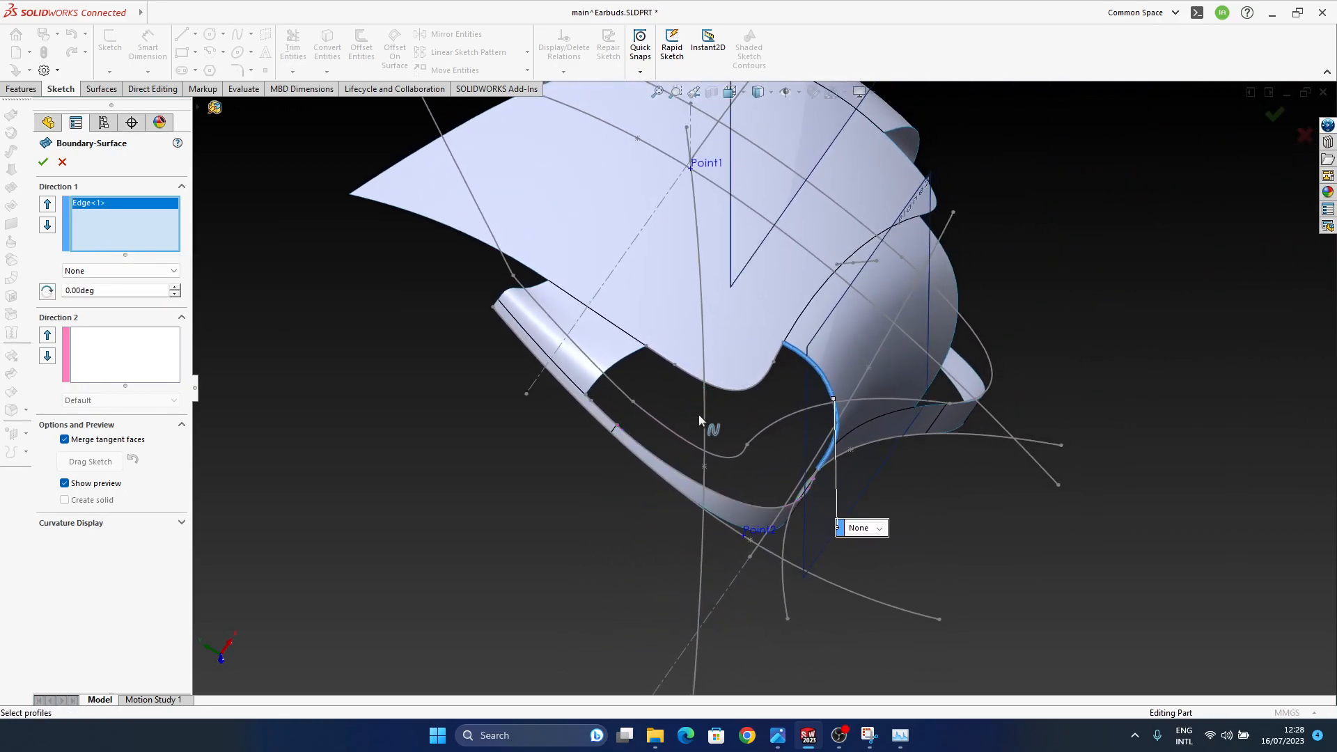
click(617, 363)
click(879, 528)
click(886, 568)
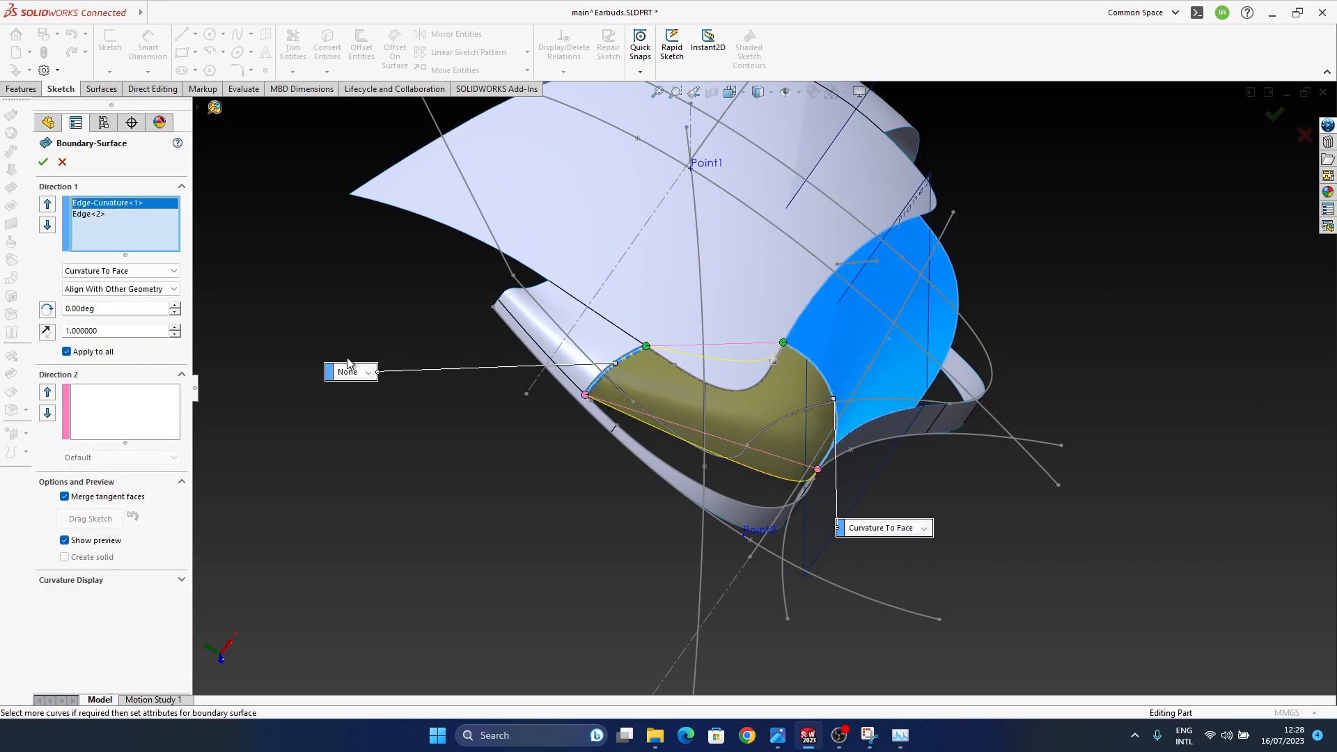
click(366, 412)
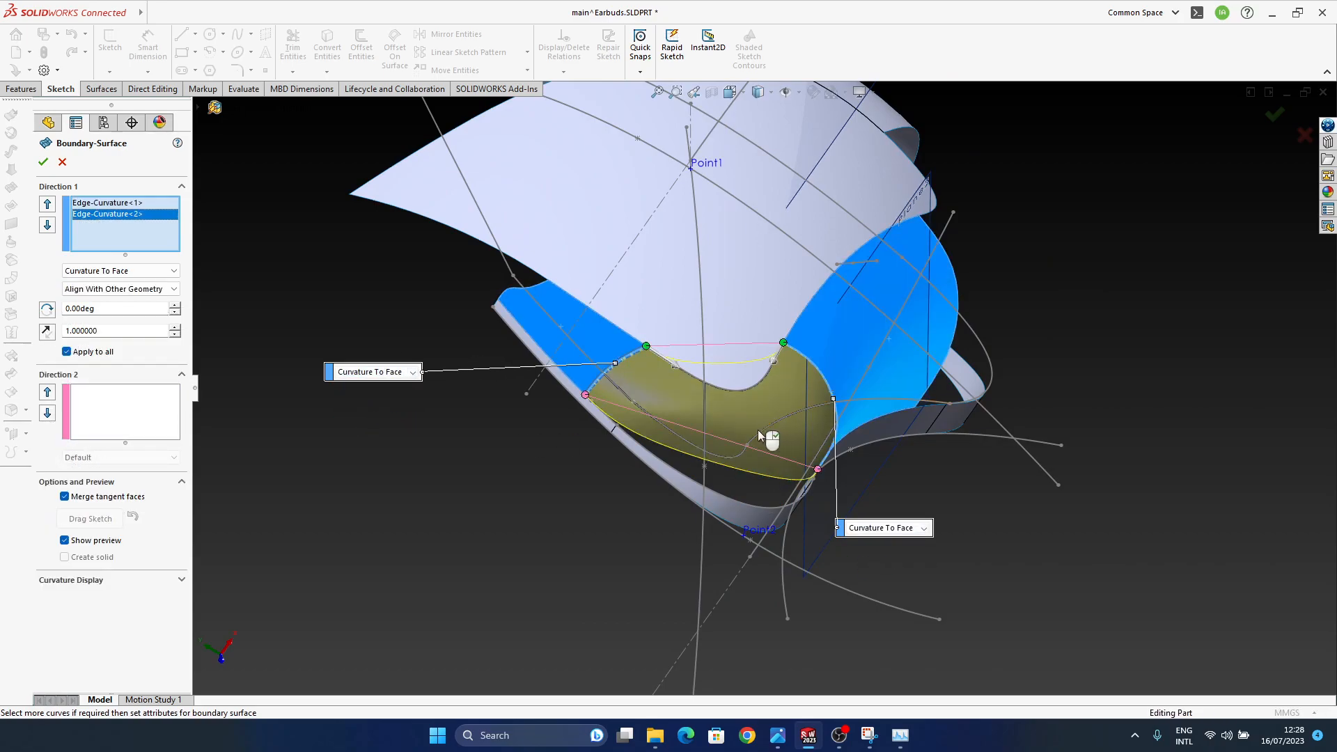
- Try adding the top surface's rounded edge sketch and the rim curves' open loop as direction 2, and cancel the boundary surface
click(725, 392)
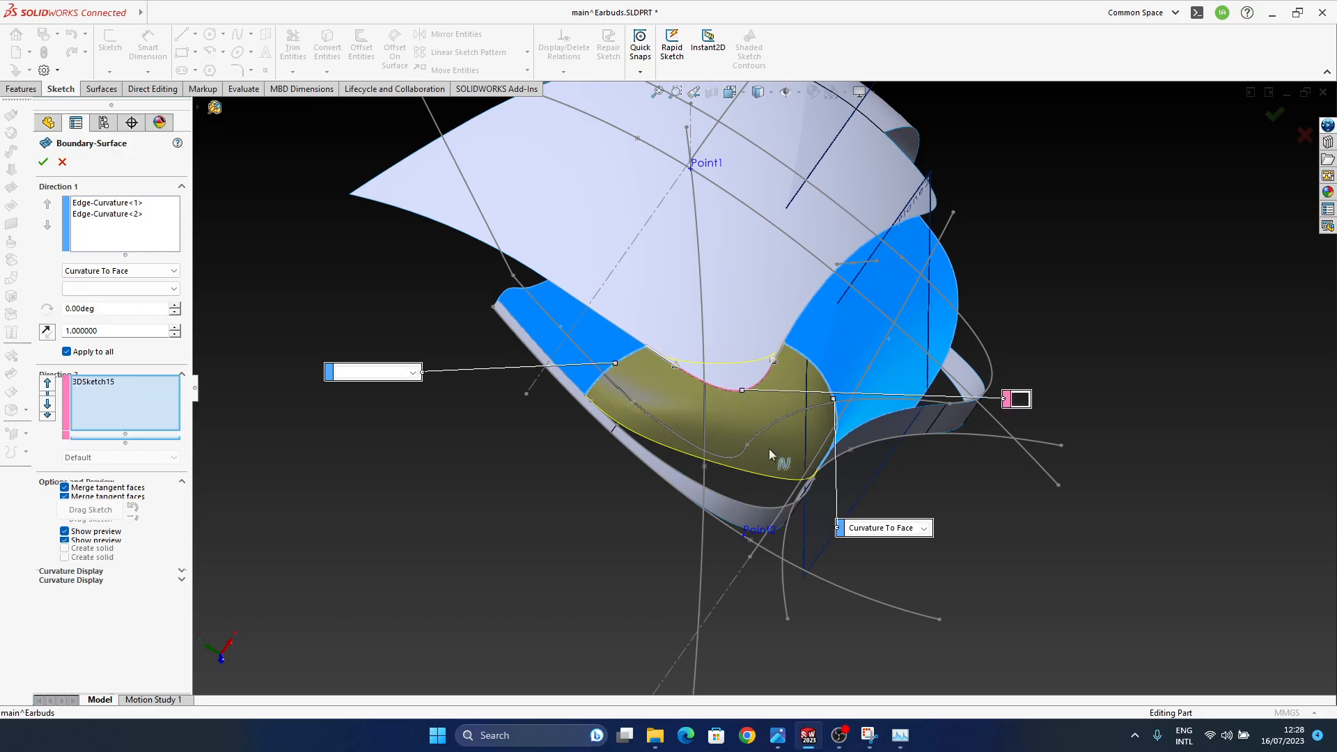
click(777, 510)
middle_drag(779, 480, 701, 453)
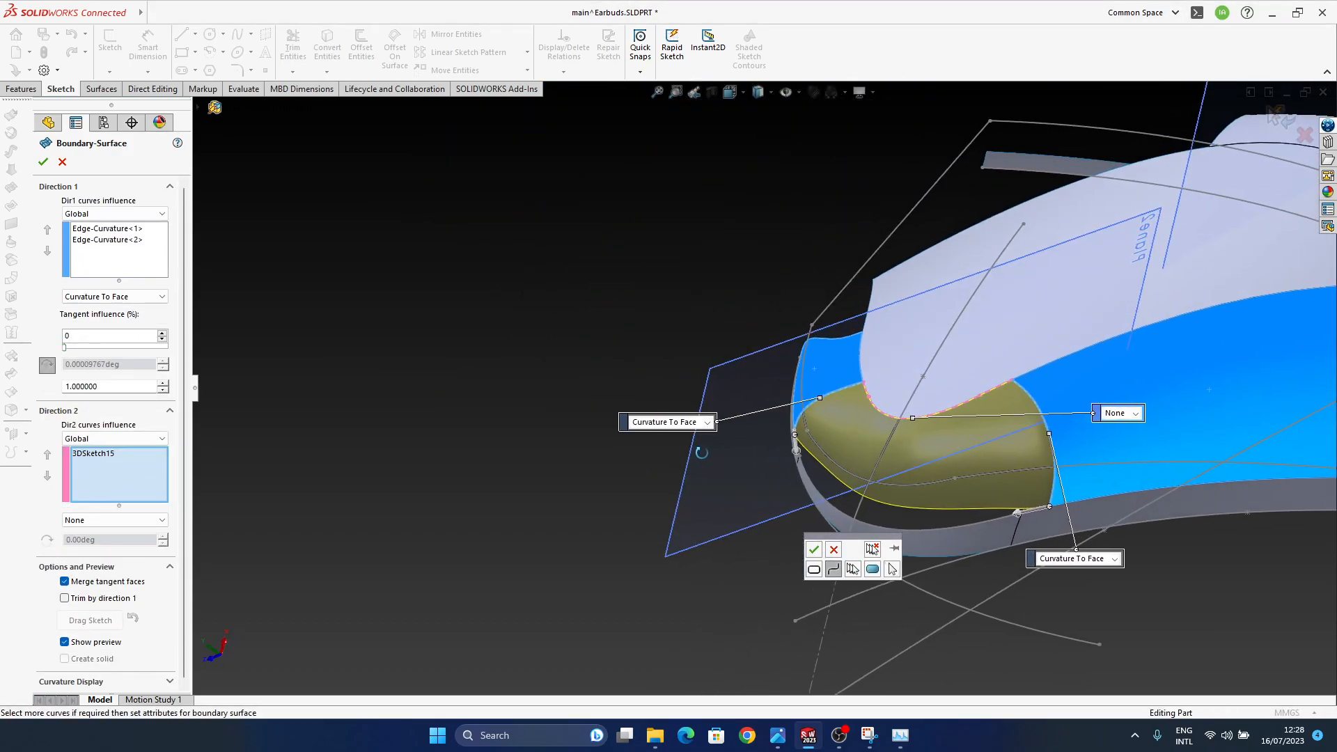
click(813, 549)
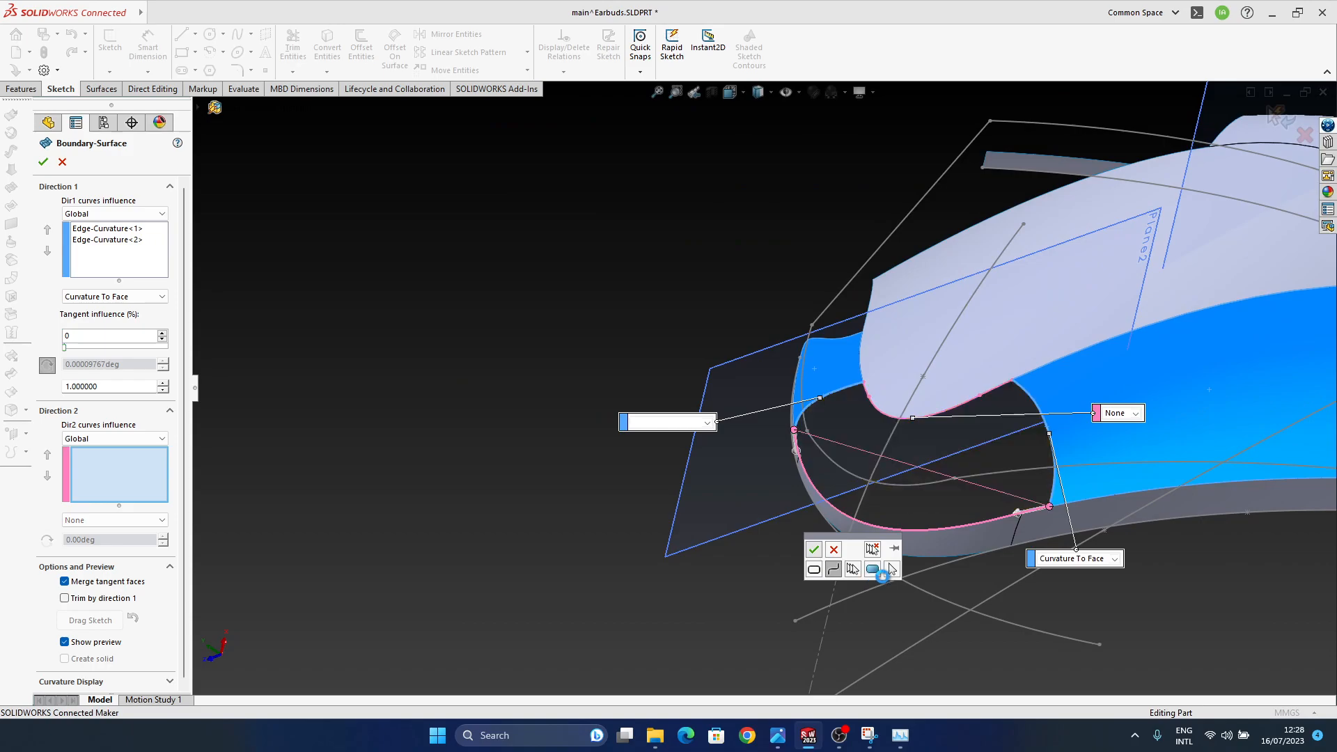
click(832, 550)
middle_drag(904, 415, 789, 475)
middle_drag(664, 400, 698, 434)
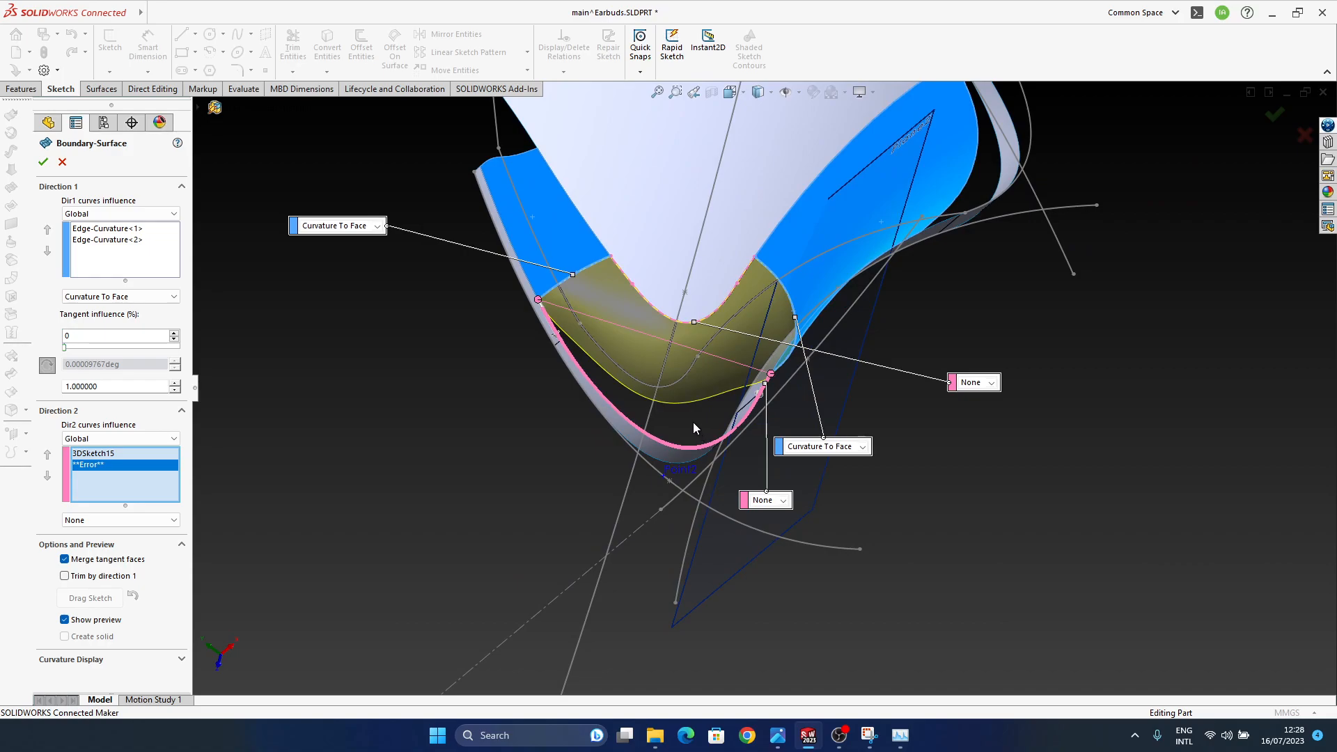
middle_drag(737, 215, 1268, 186)
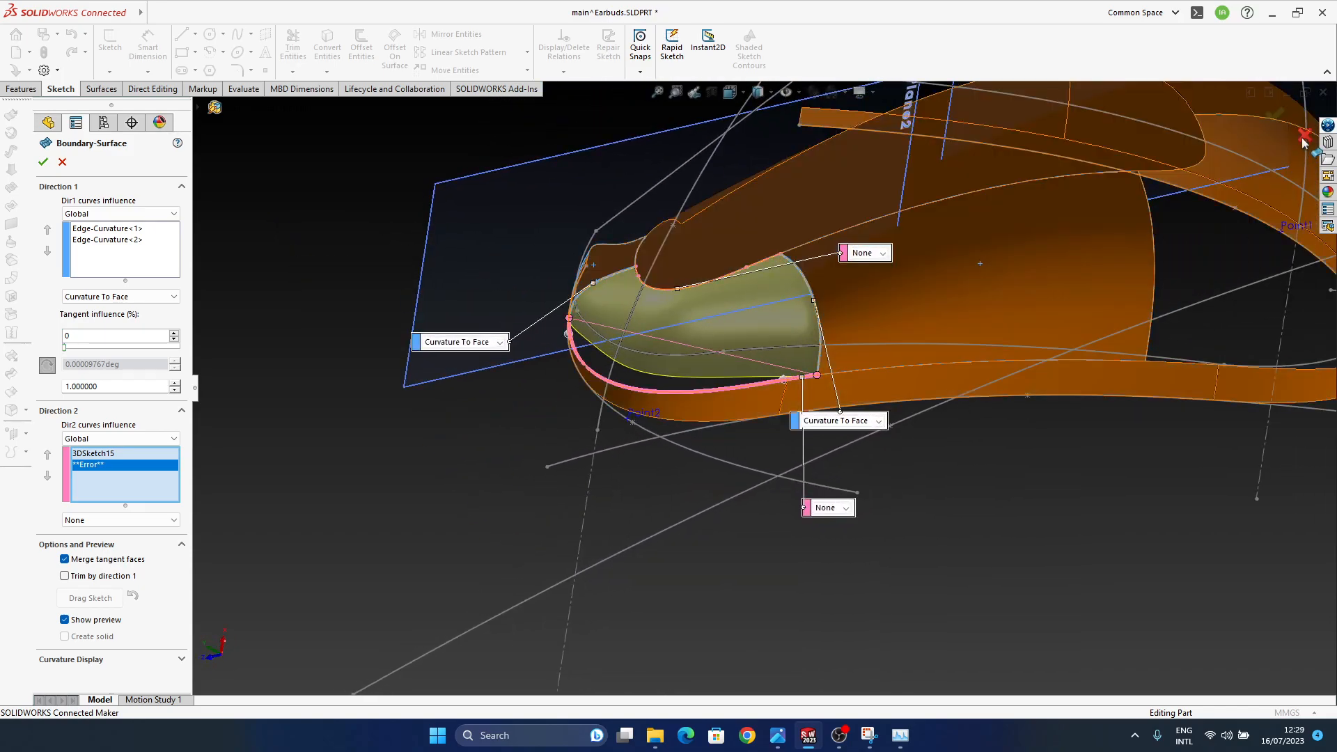
click(1305, 137)
- Examine the rim strip's sketch curves from the small side patch corner past the short seam and around the opening
middle_drag(799, 466, 593, 468)
scroll(492, 320, down, 4)
scroll(590, 452, down, 4)
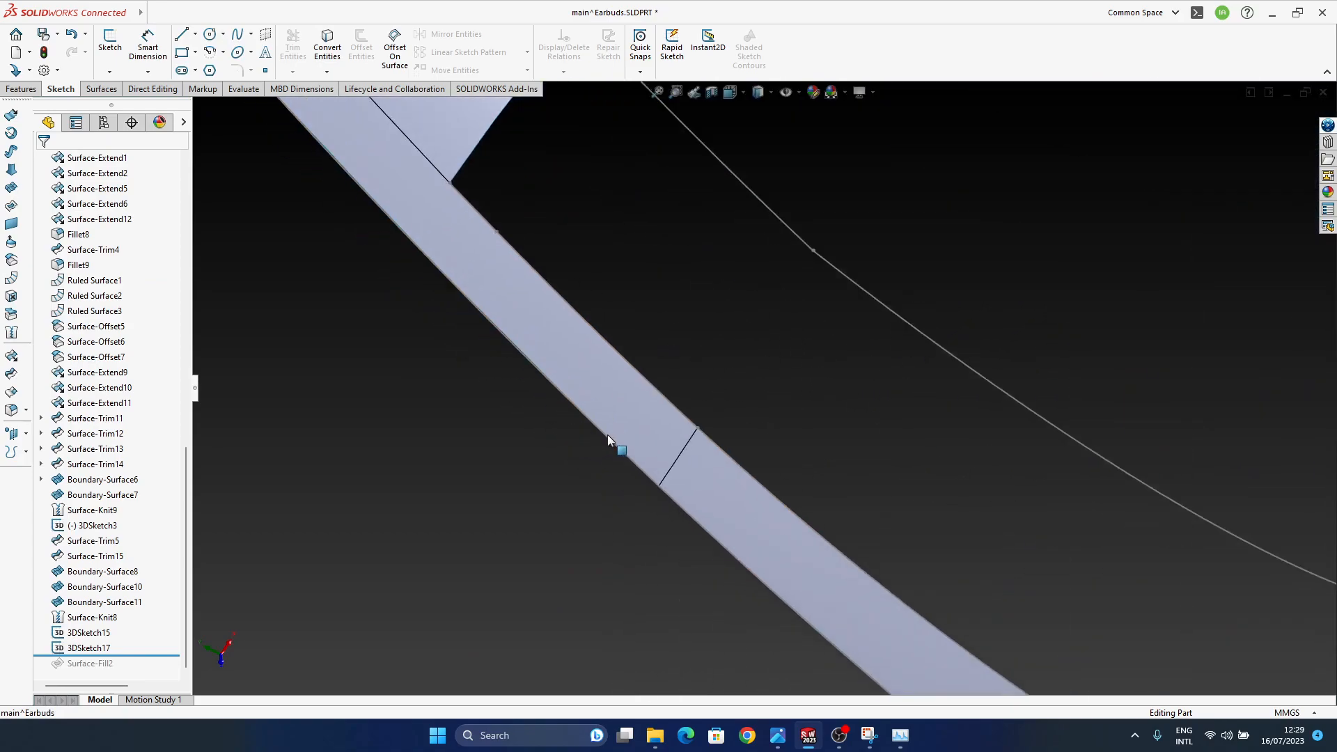
middle_drag(794, 594, 726, 554)
middle_click(738, 602)
middle_drag(738, 602, 707, 540)
click(563, 288)
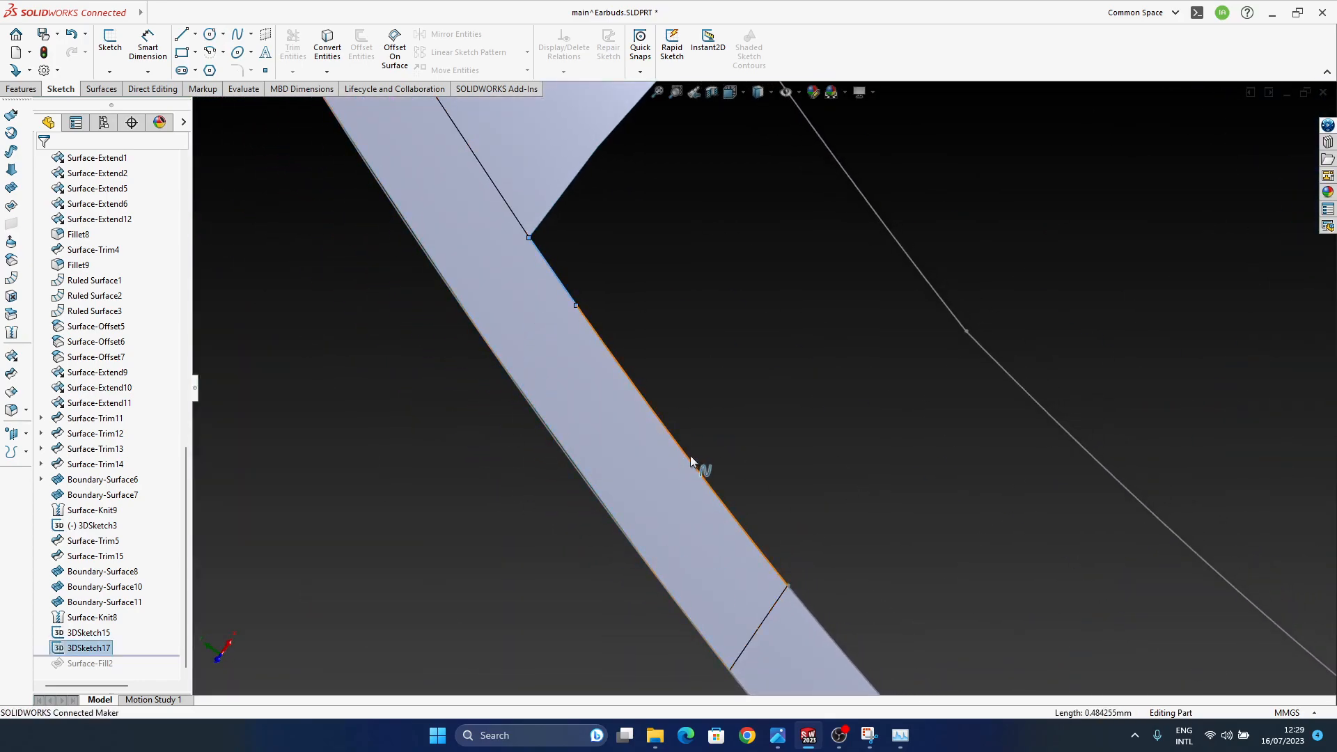
scroll(719, 524, up, 5)
ctrl+middle_drag(914, 492, 720, 372)
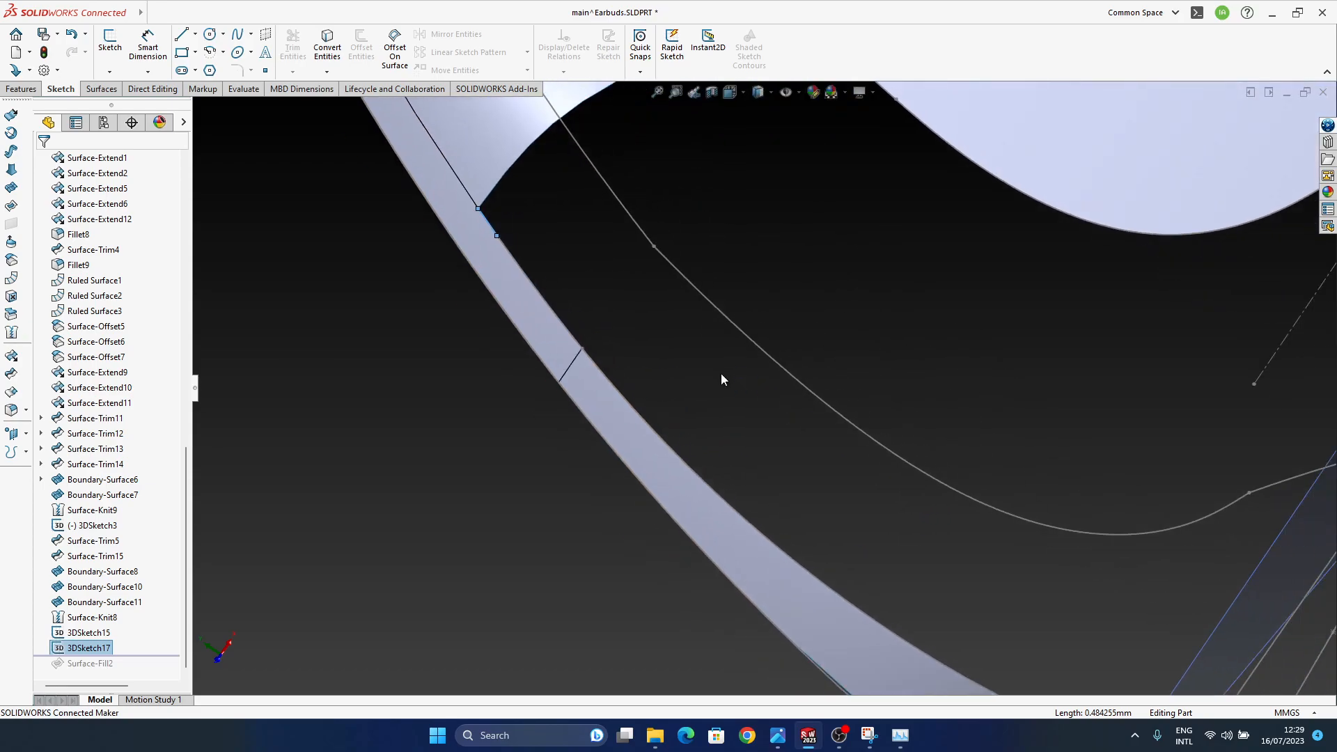
scroll(721, 372, up, 3)
scroll(1059, 479, down, 5)
scroll(993, 472, up, 5)
ctrl+middle_drag(912, 493, 787, 391)
scroll(787, 391, down, 1)
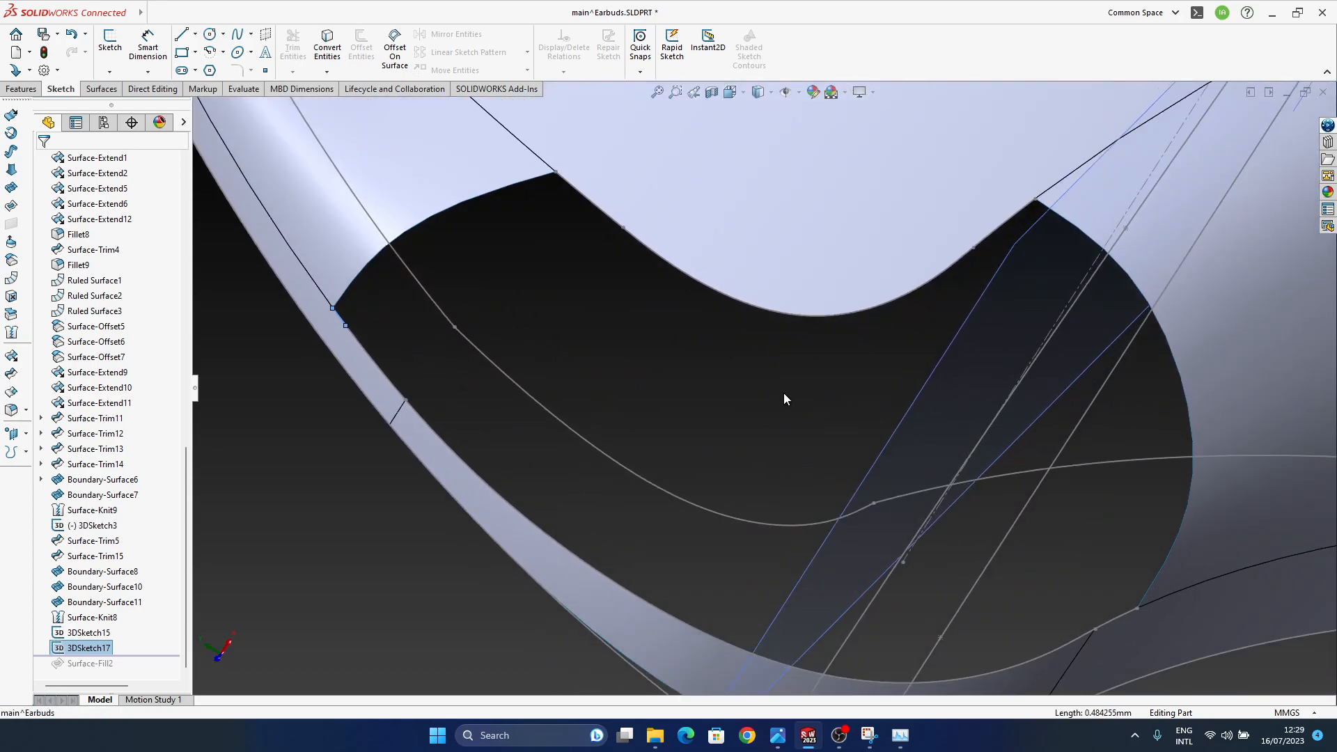
scroll(786, 391, up, 4)
- Examine in the feature history which trim and knit features form the rim strip around the opening
click(160, 564)
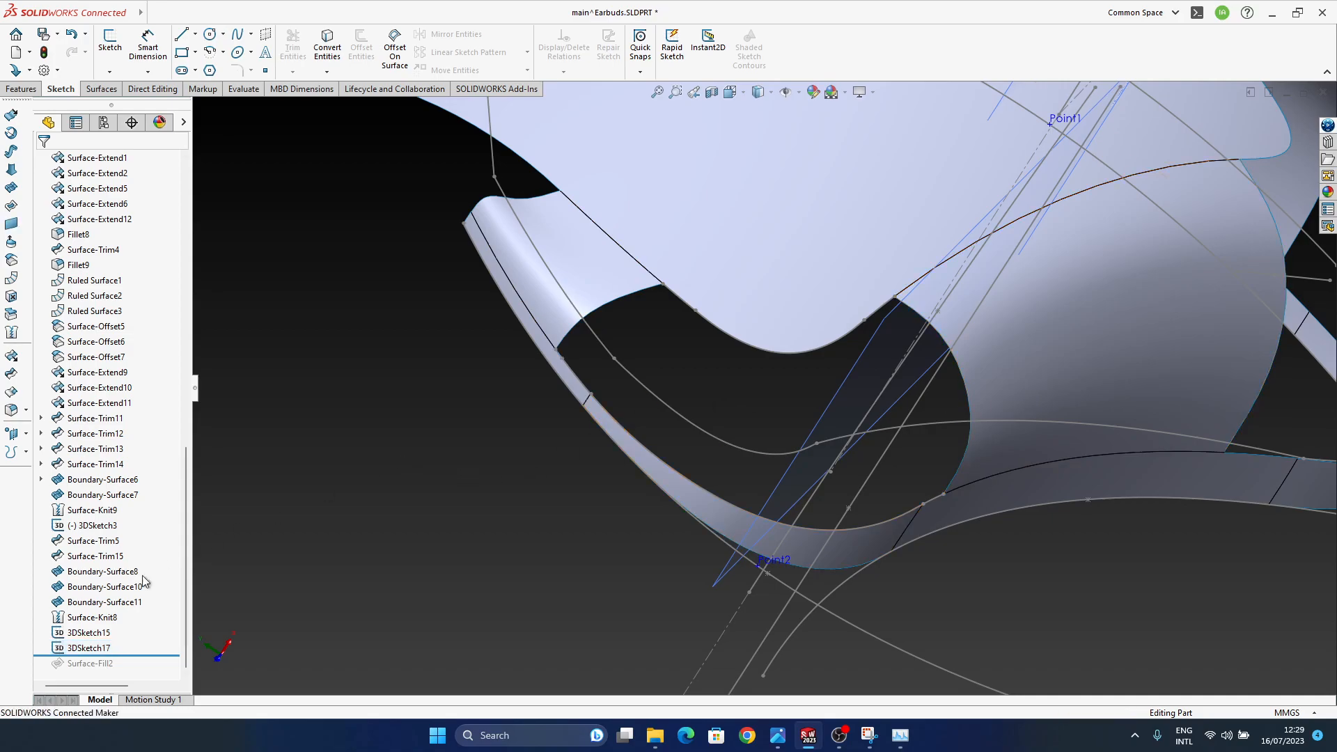
scroll(105, 480, up, 5)
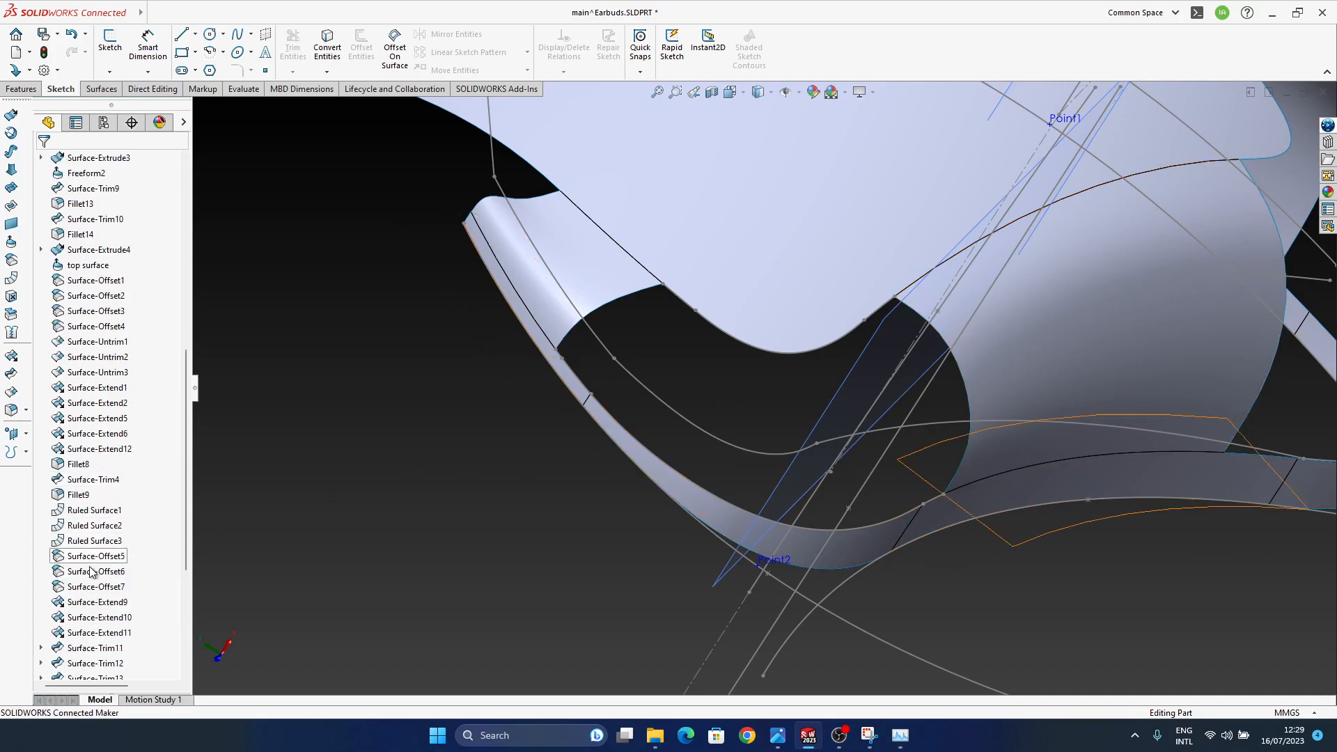
click(88, 649)
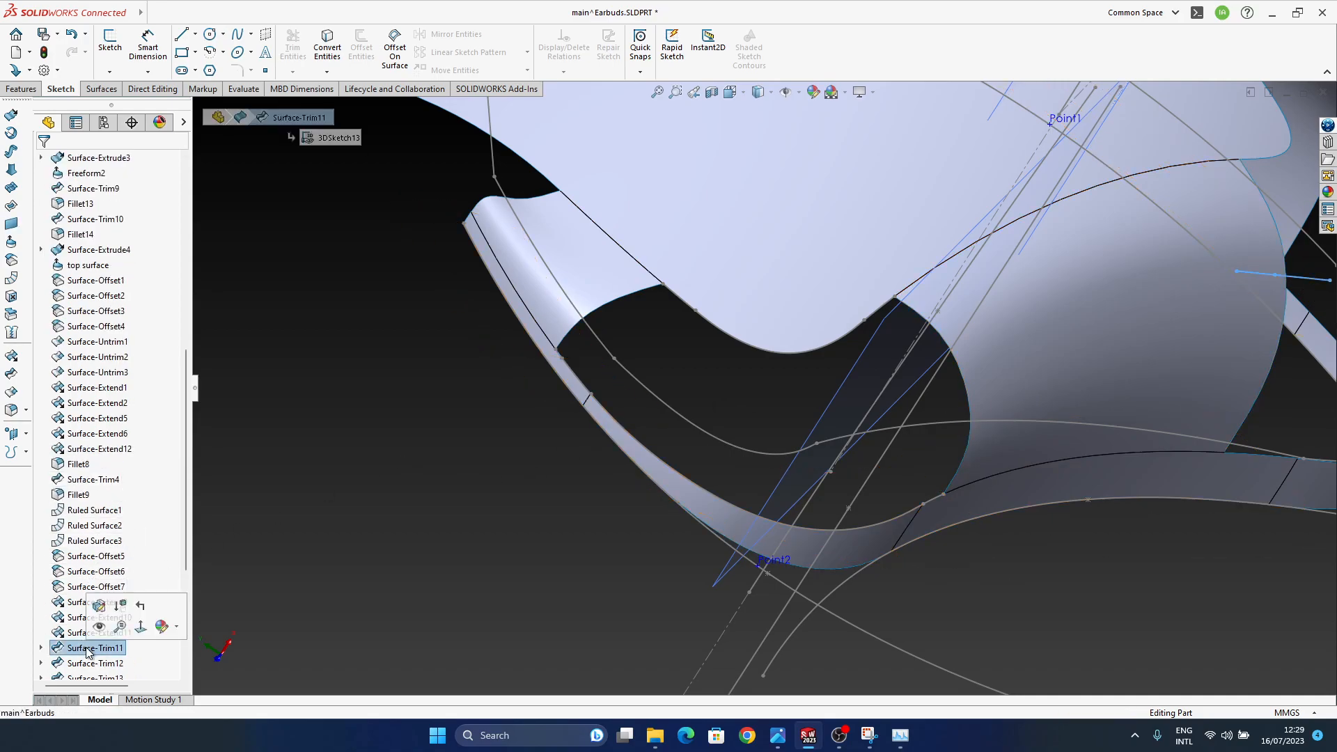
scroll(90, 637, down, 4)
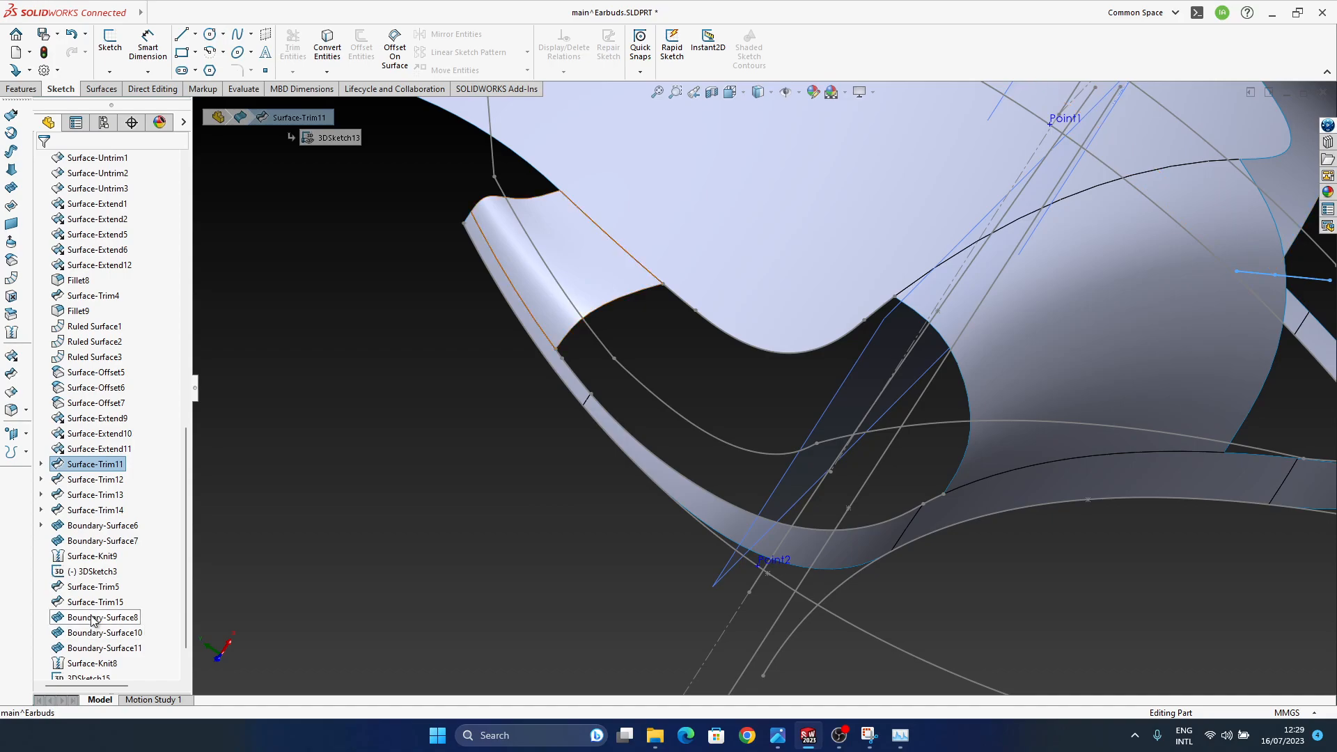
click(97, 556)
middle_drag(787, 427, 717, 434)
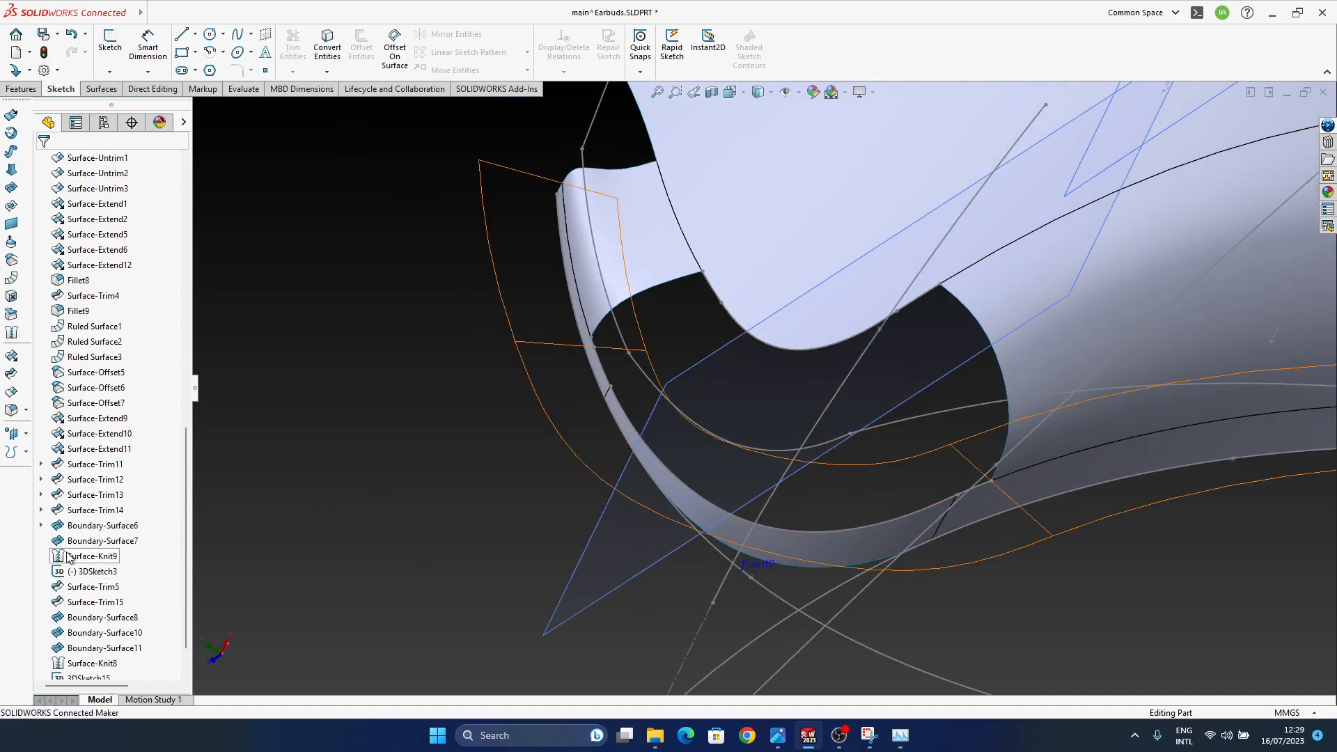
click(93, 556)
middle_drag(750, 535, 828, 388)
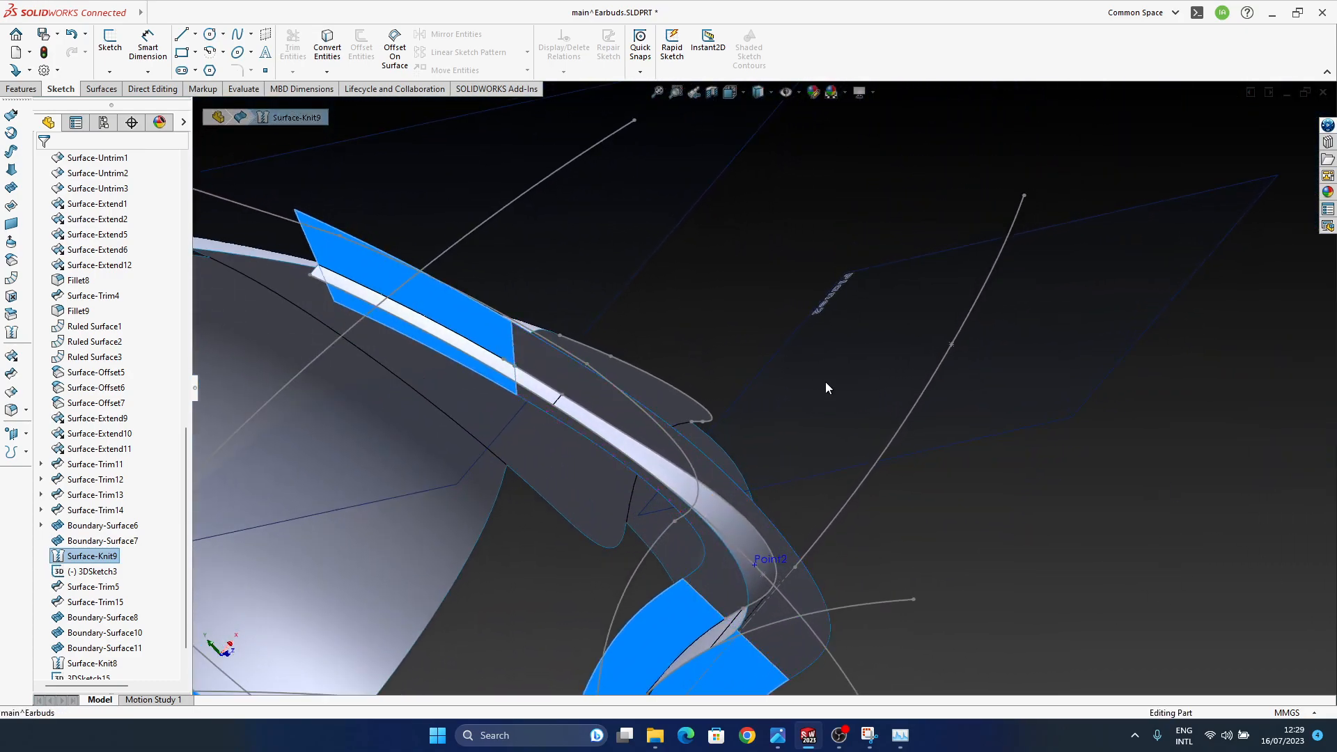
click(928, 185)
- Edit the boundary surface forming the rim strip around the opening, adjusting the tangent length of its Curvature To Face edges
middle_drag(697, 526, 567, 648)
middle_drag(644, 493, 746, 550)
click(745, 550)
click(787, 510)
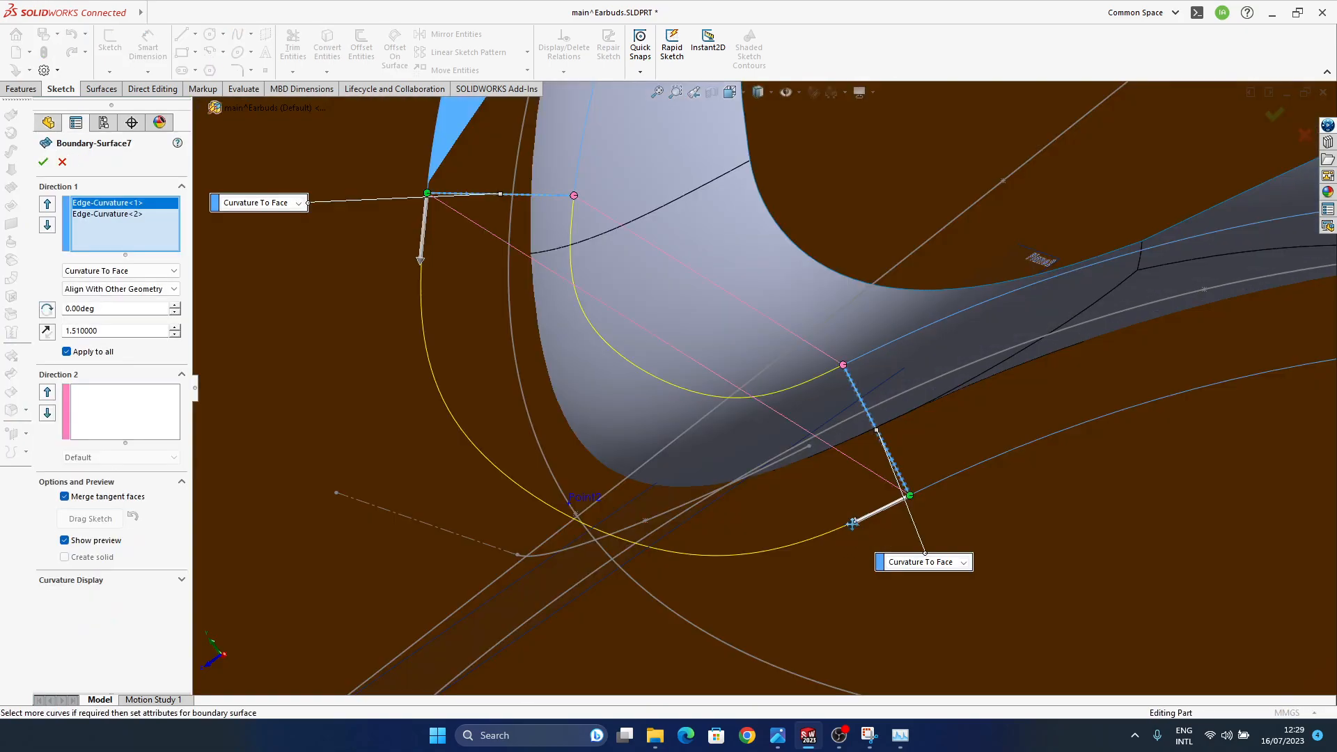
drag(852, 524, 824, 537)
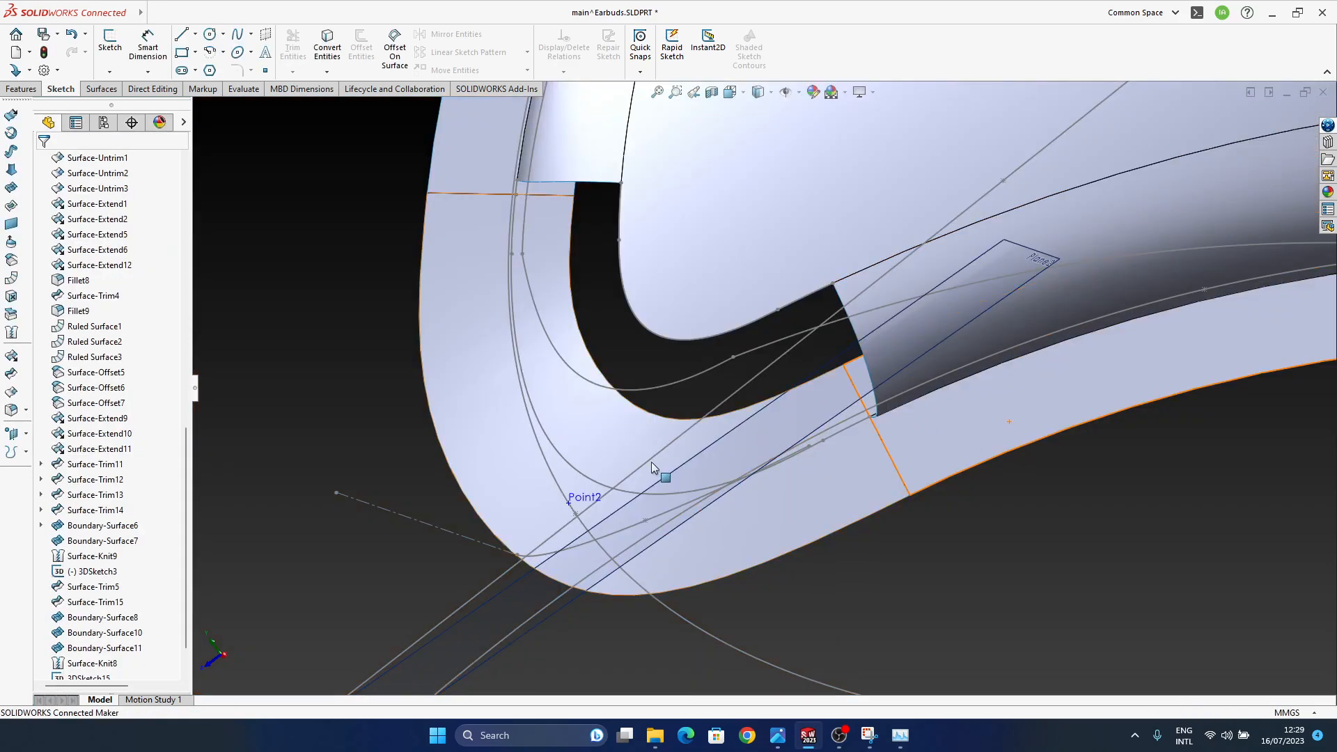
- Inspect the reshaped rim strip around the body and along the remaining opening
middle_drag(658, 468, 332, 547)
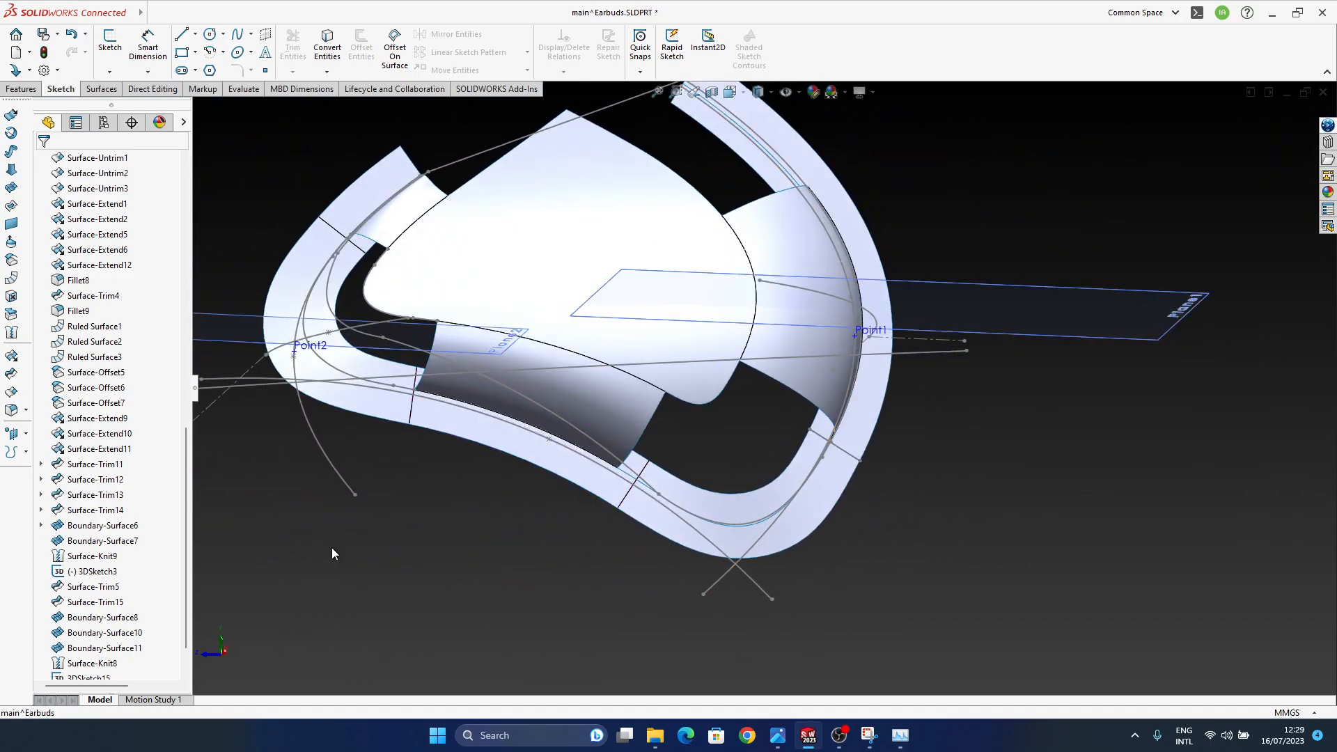
click(562, 466)
click(641, 426)
ctrl+middle_drag(417, 396, 513, 483)
scroll(550, 464, down, 5)
ctrl+middle_drag(598, 474, 580, 540)
ctrl+middle_drag(580, 540, 452, 287)
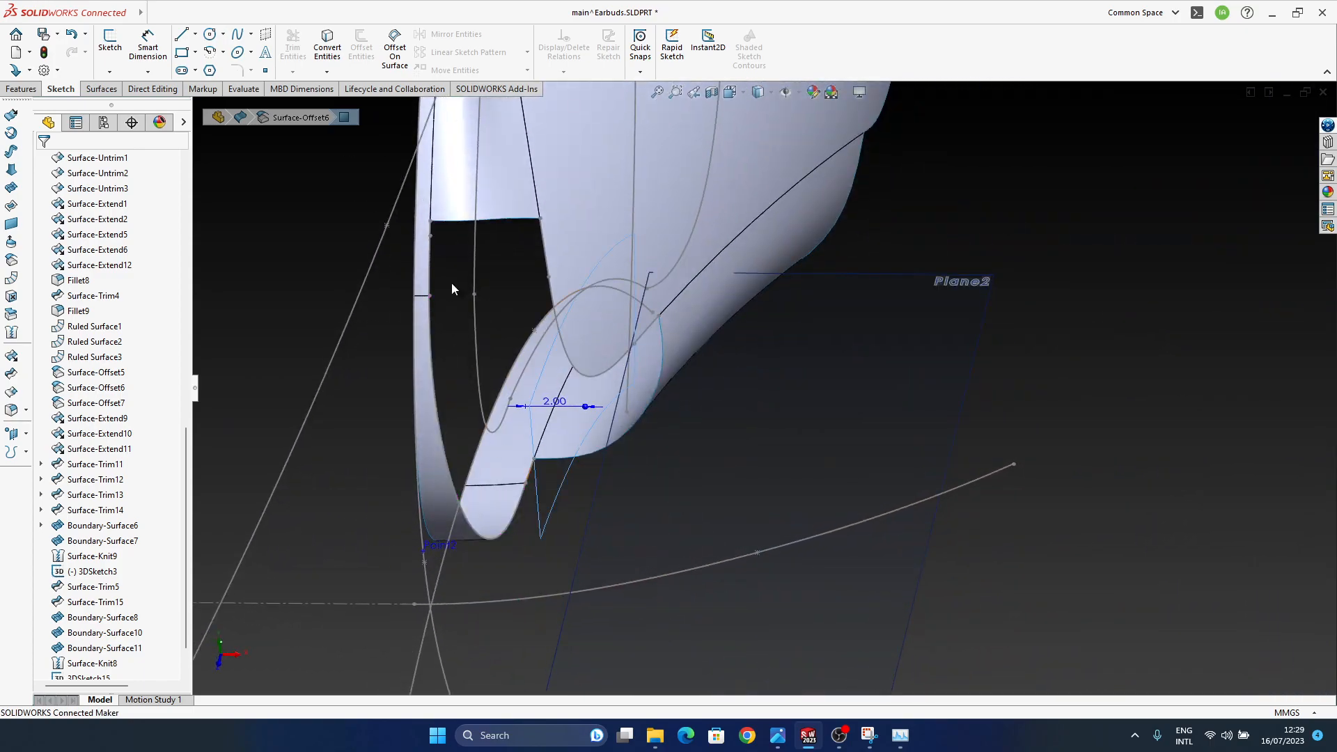
- Try the rim curves' open loop as a boundary surface profile, check where it ends near the small side patch, and cancel
click(431, 328)
click(317, 272)
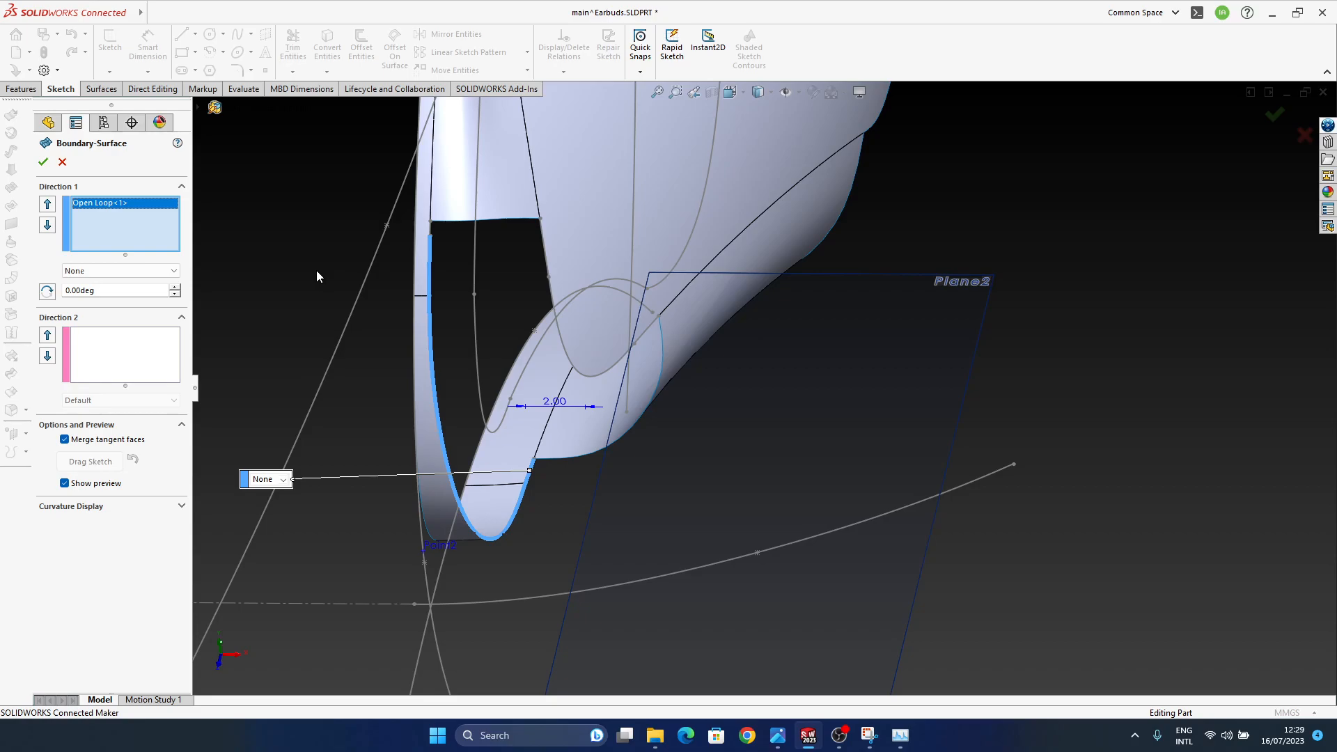
middle_drag(472, 266, 470, 407)
scroll(470, 408, down, 6)
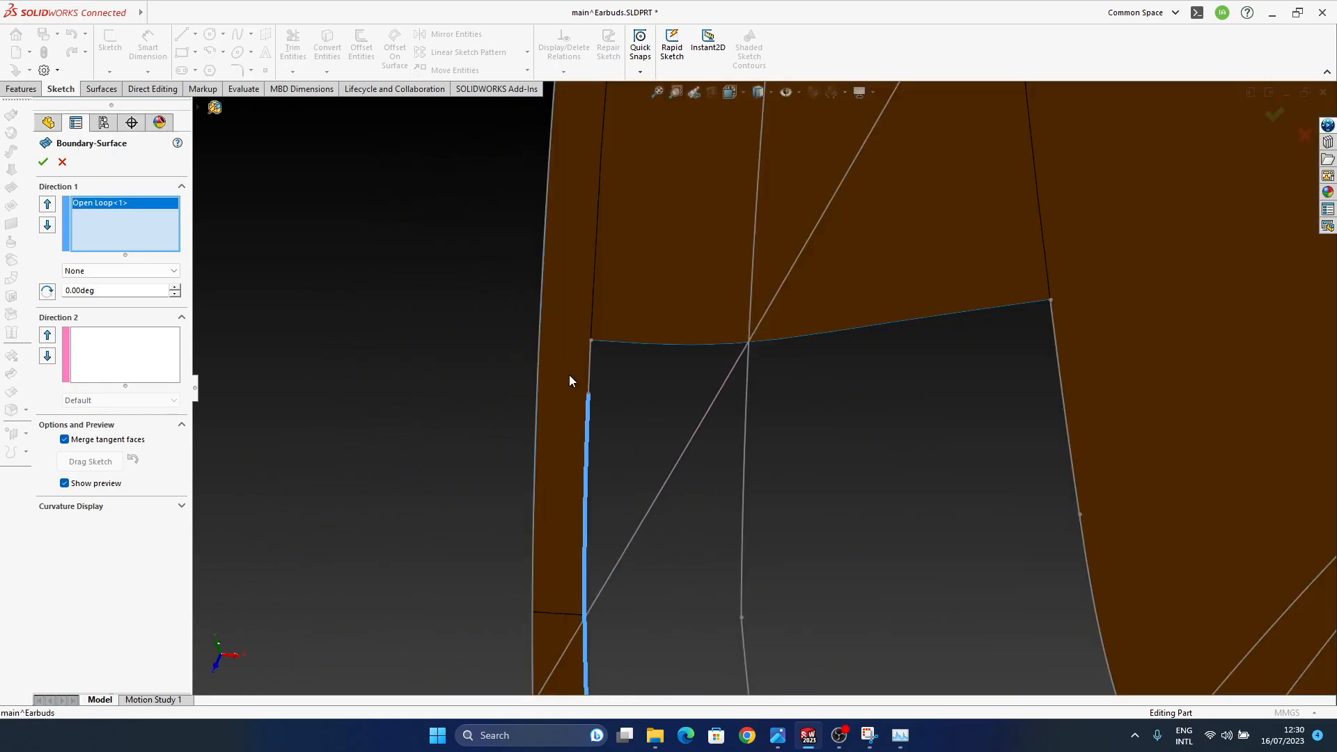
middle_drag(599, 397, 557, 426)
scroll(534, 433, down, 6)
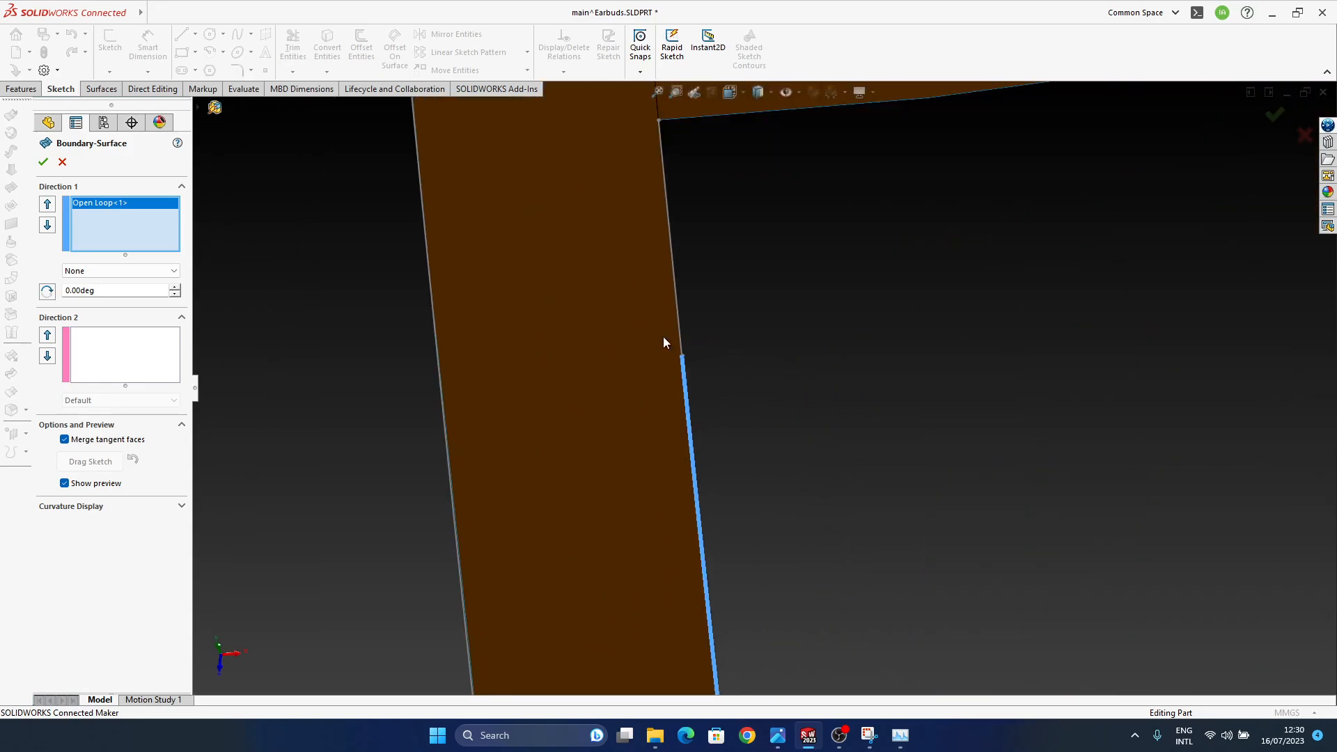
scroll(674, 349, down, 4)
scroll(693, 436, up, 8)
middle_drag(692, 436, 641, 388)
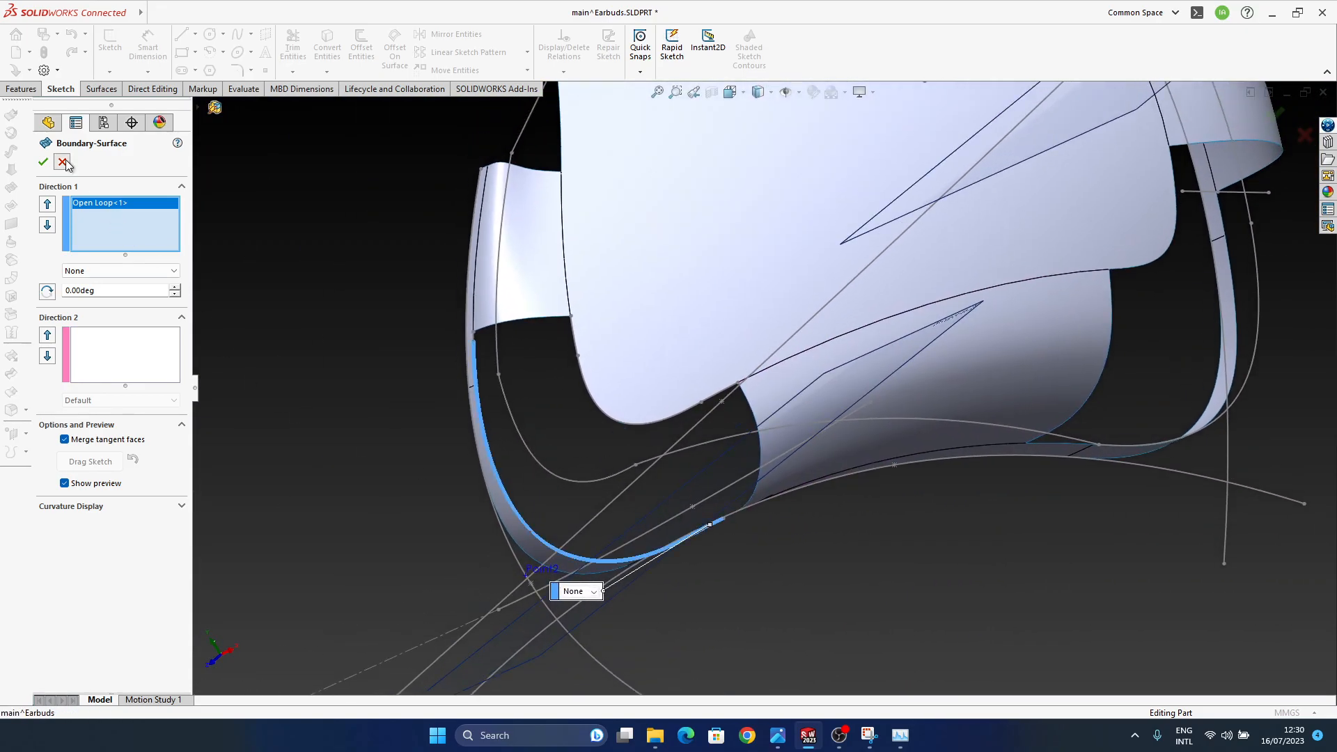
click(62, 162)
- Edit the small side patch's boundary surface, pulling its connector back from the opening to shorten the patch slightly
click(516, 308)
click(555, 241)
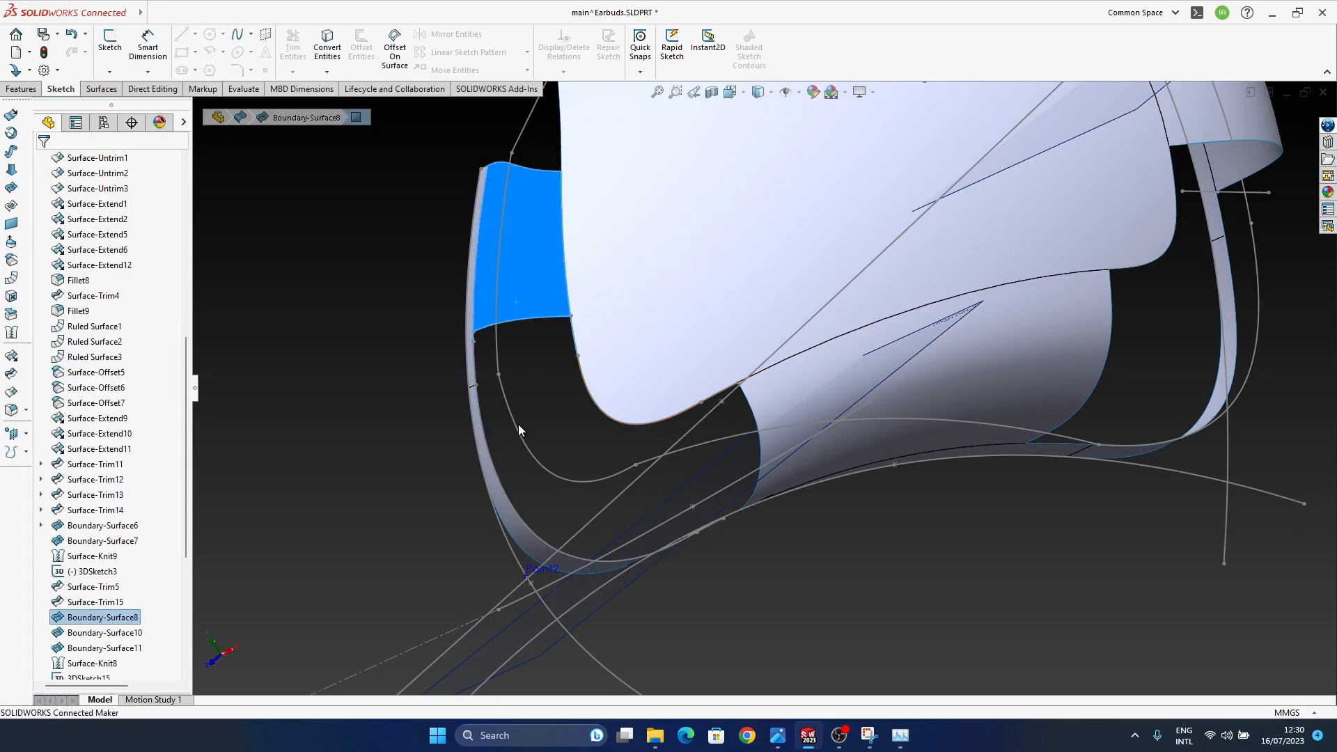
mouse_move(526, 446)
middle_down()
mouse_move(542, 401)
mouse_move(531, 388)
middle_up()
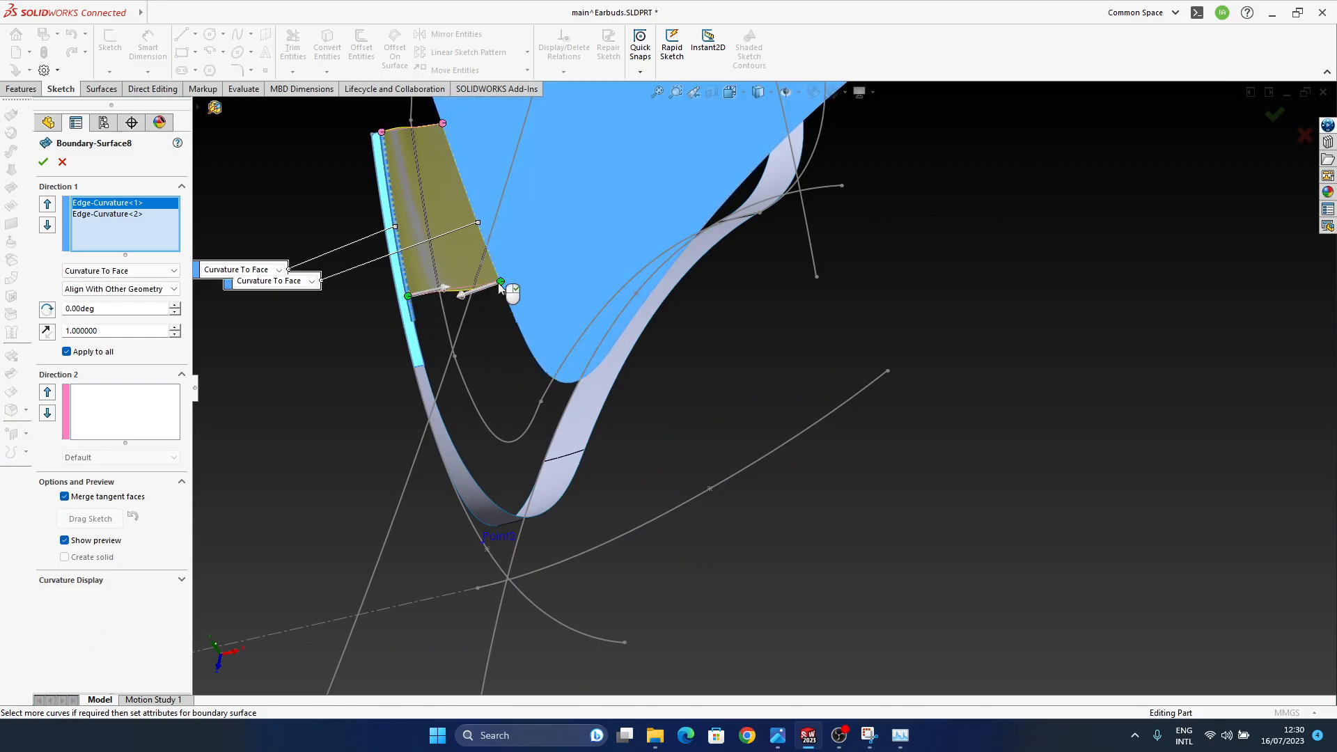
drag(501, 282, 504, 270)
key(Escape)
- Repair the rim's 3D sketch at the small side patch's corner by deleting the dangling short segment and converting the adjoining rim edge
middle_drag(425, 346, 409, 346)
scroll(374, 290, down, 6)
ctrl+middle_drag(564, 334, 584, 349)
click(560, 418)
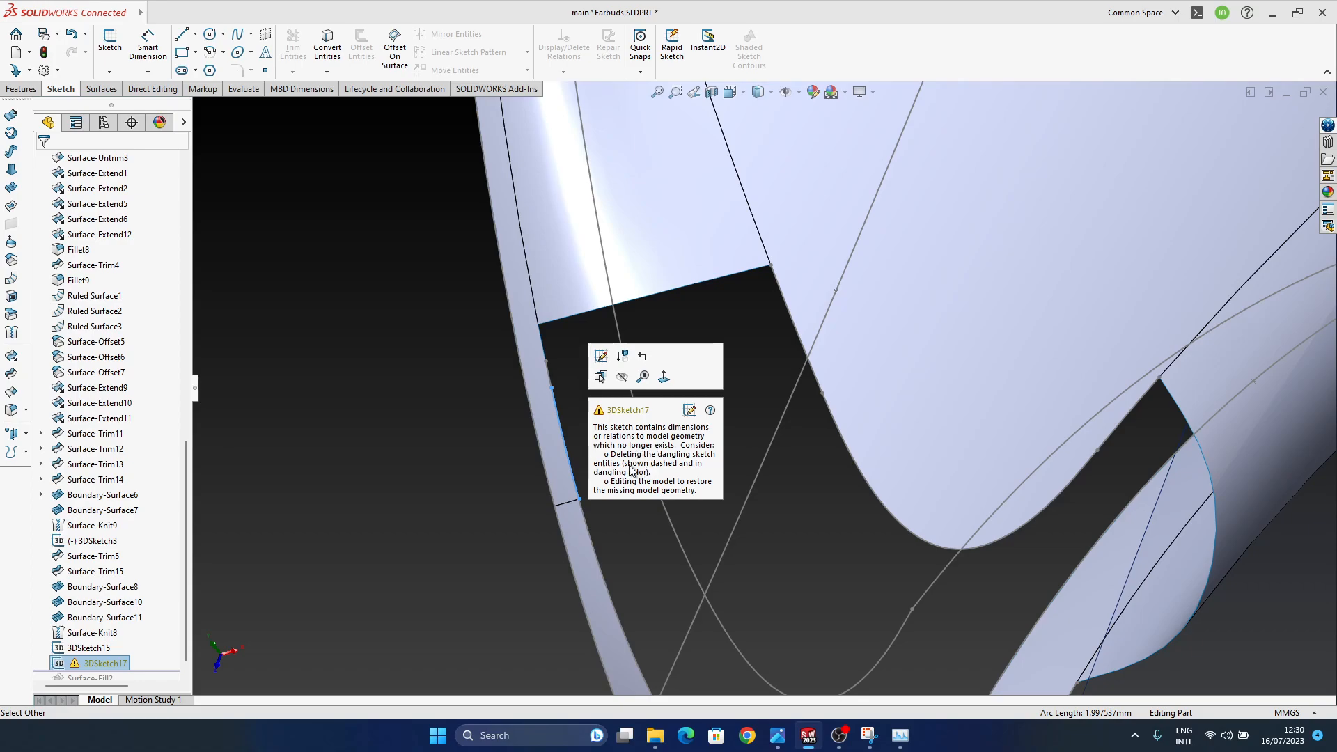
key(Escape)
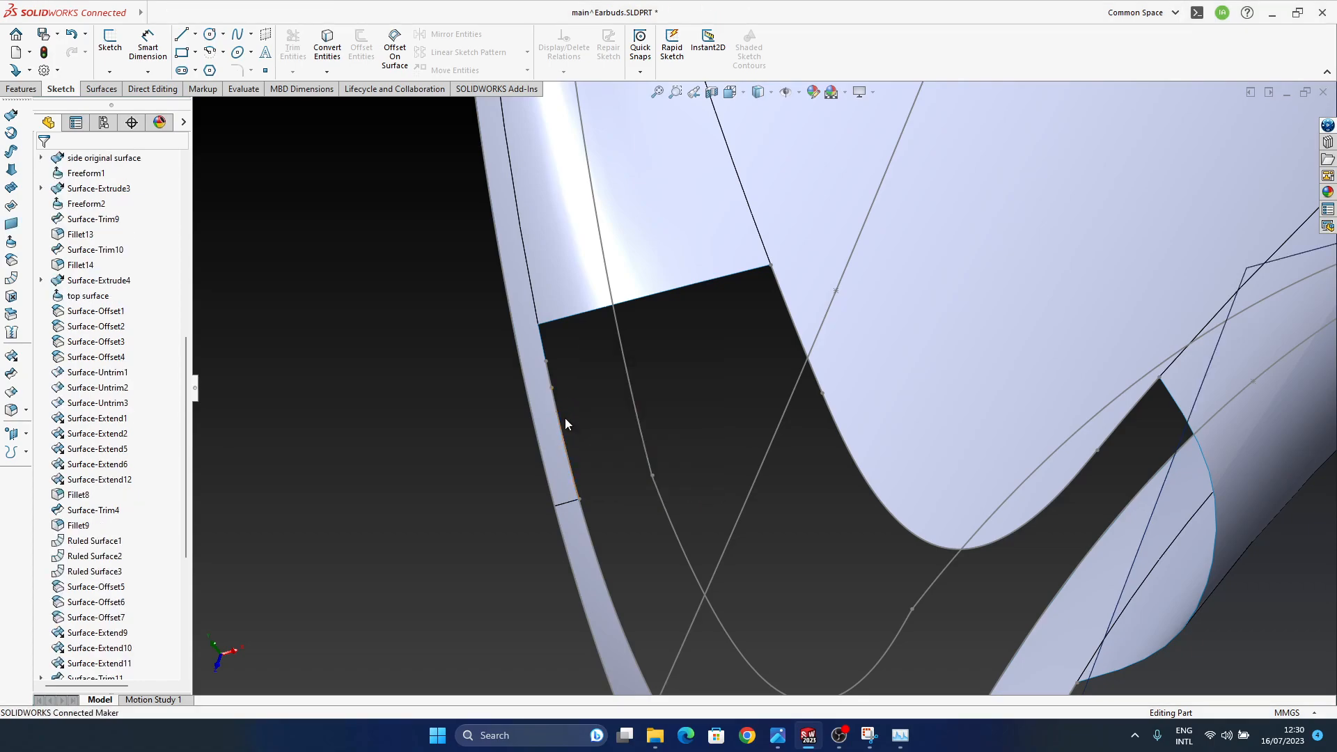
click(558, 419)
click(590, 379)
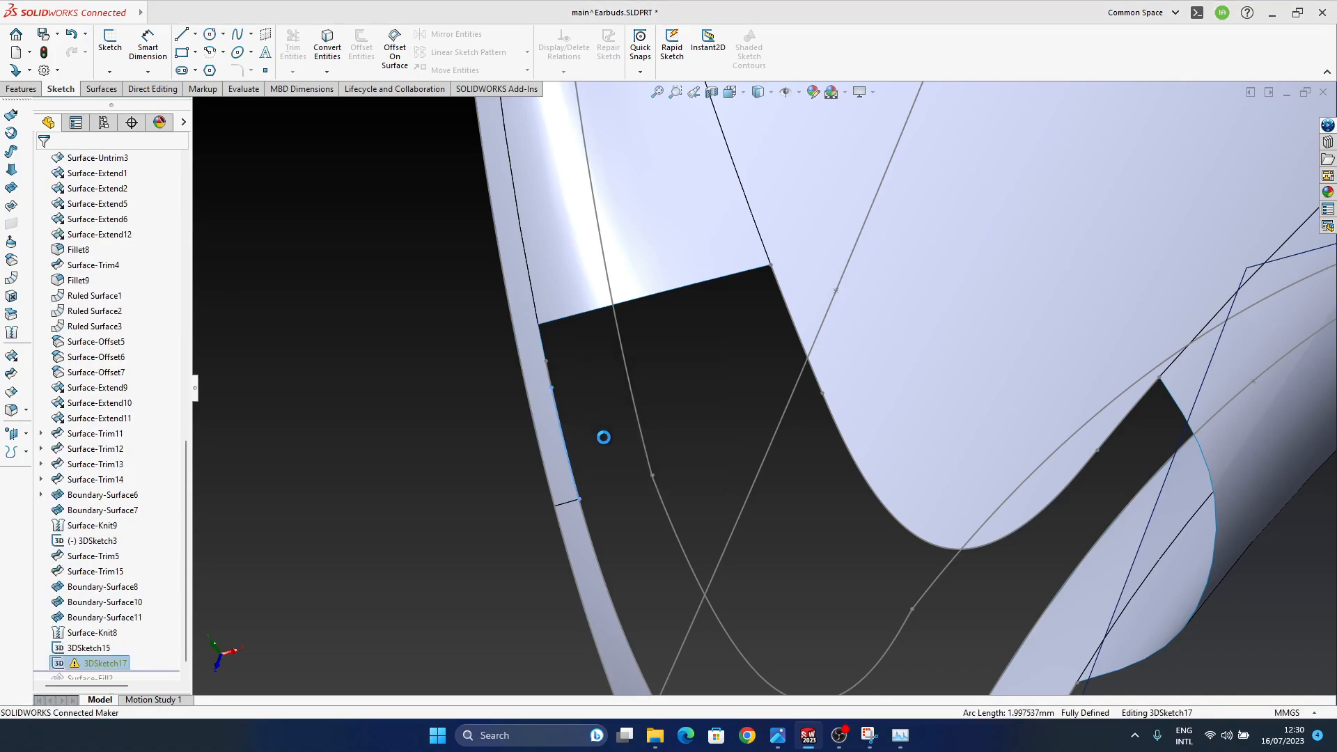
click(546, 372)
key(Delete)
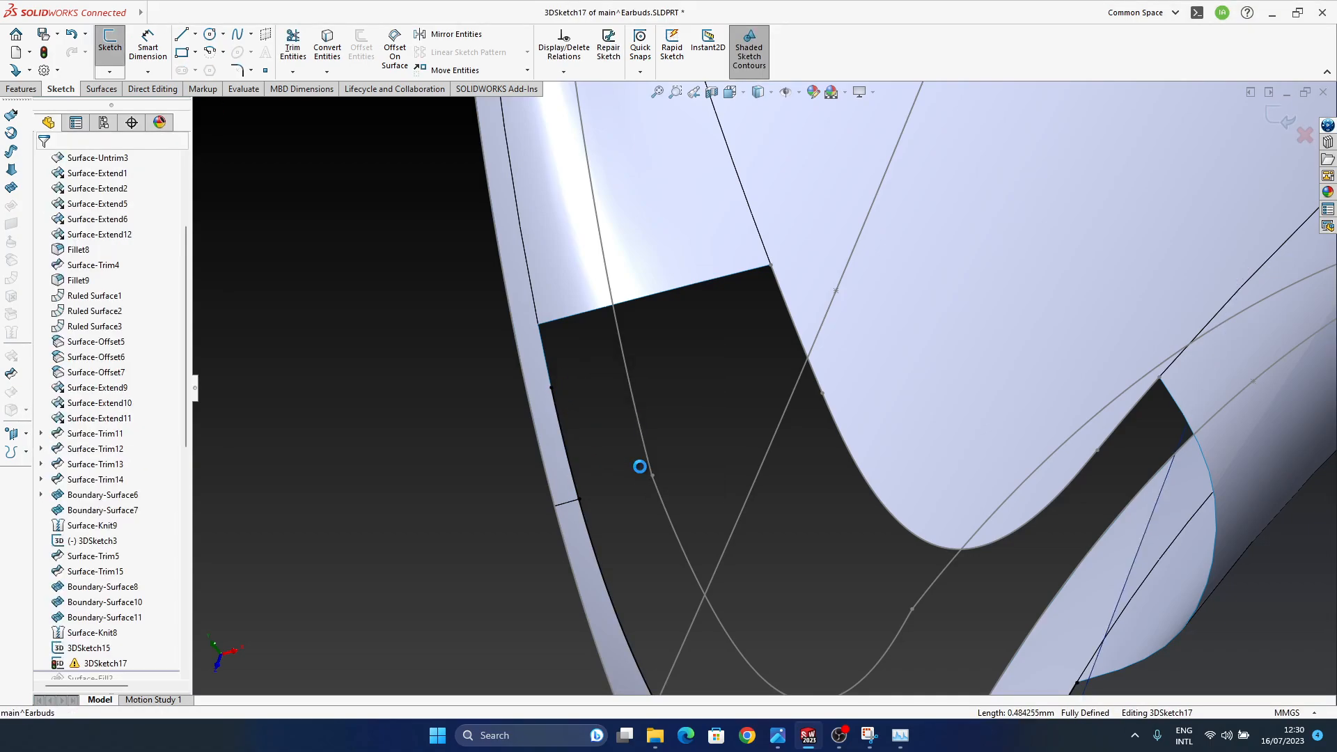
scroll(590, 416, down, 3)
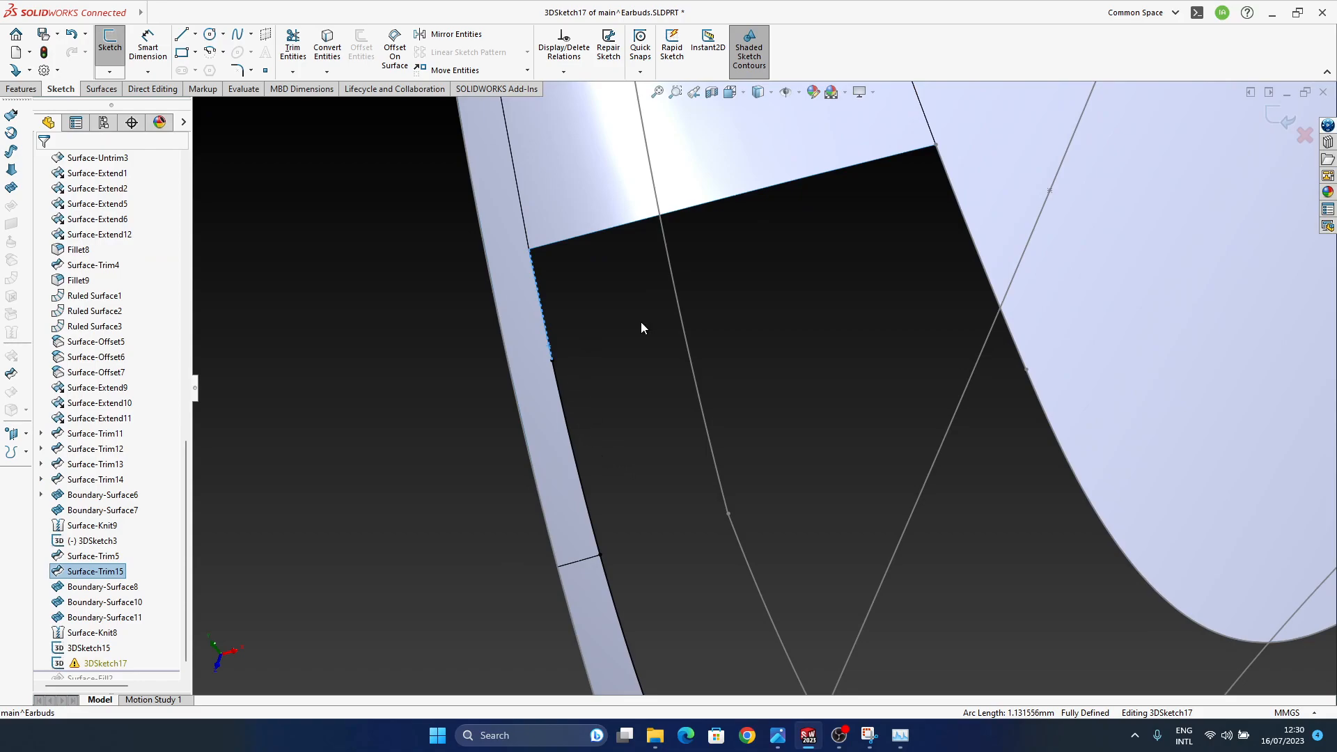
click(1280, 116)
mouse_move(560, 361)
middle_down()
mouse_move(632, 416)
mouse_move(661, 355)
mouse_move(716, 334)
mouse_move(479, 399)
middle_up()
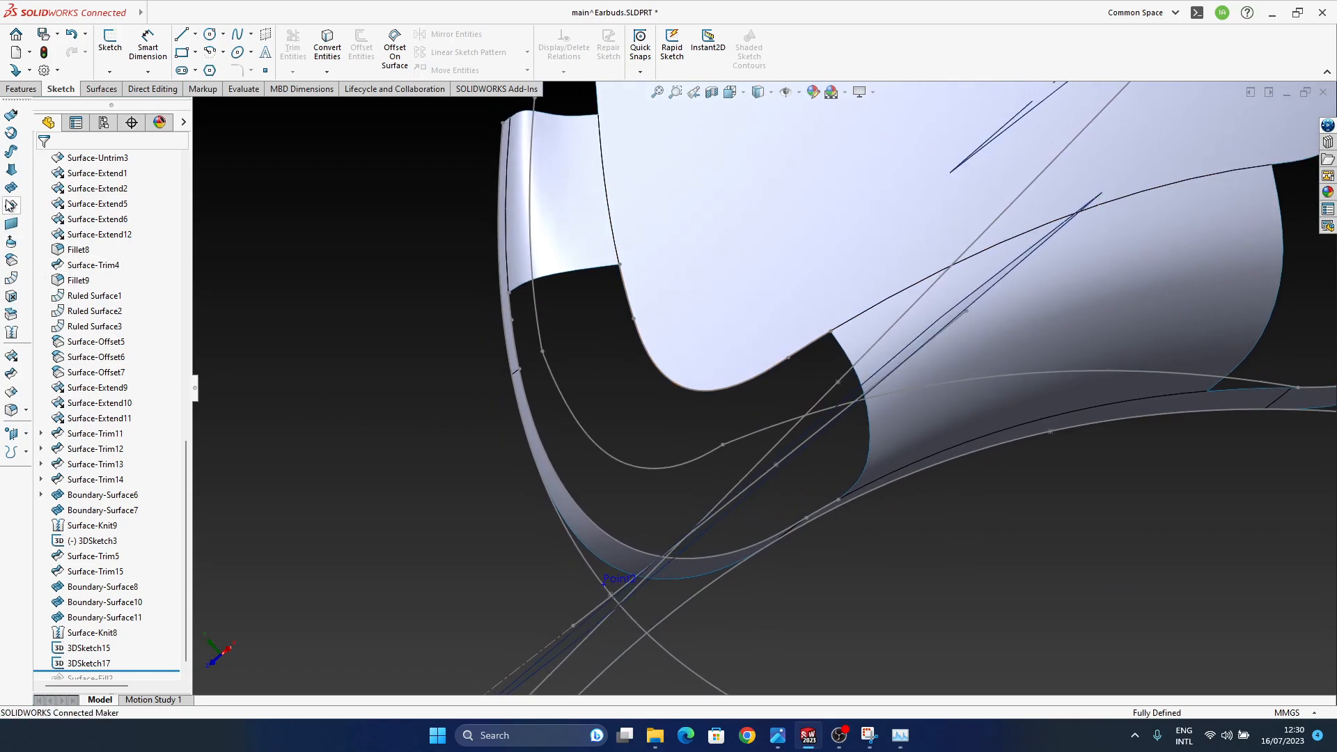
click(540, 441)
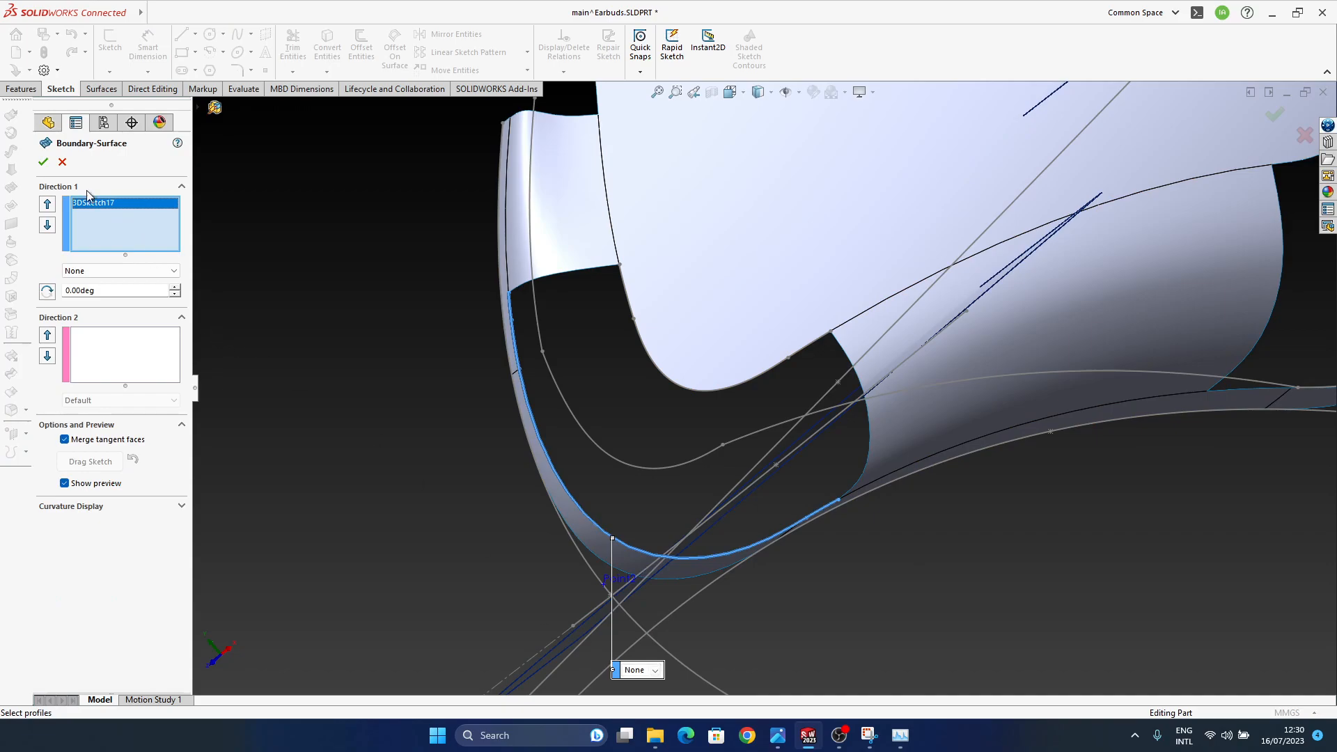
key(Escape)
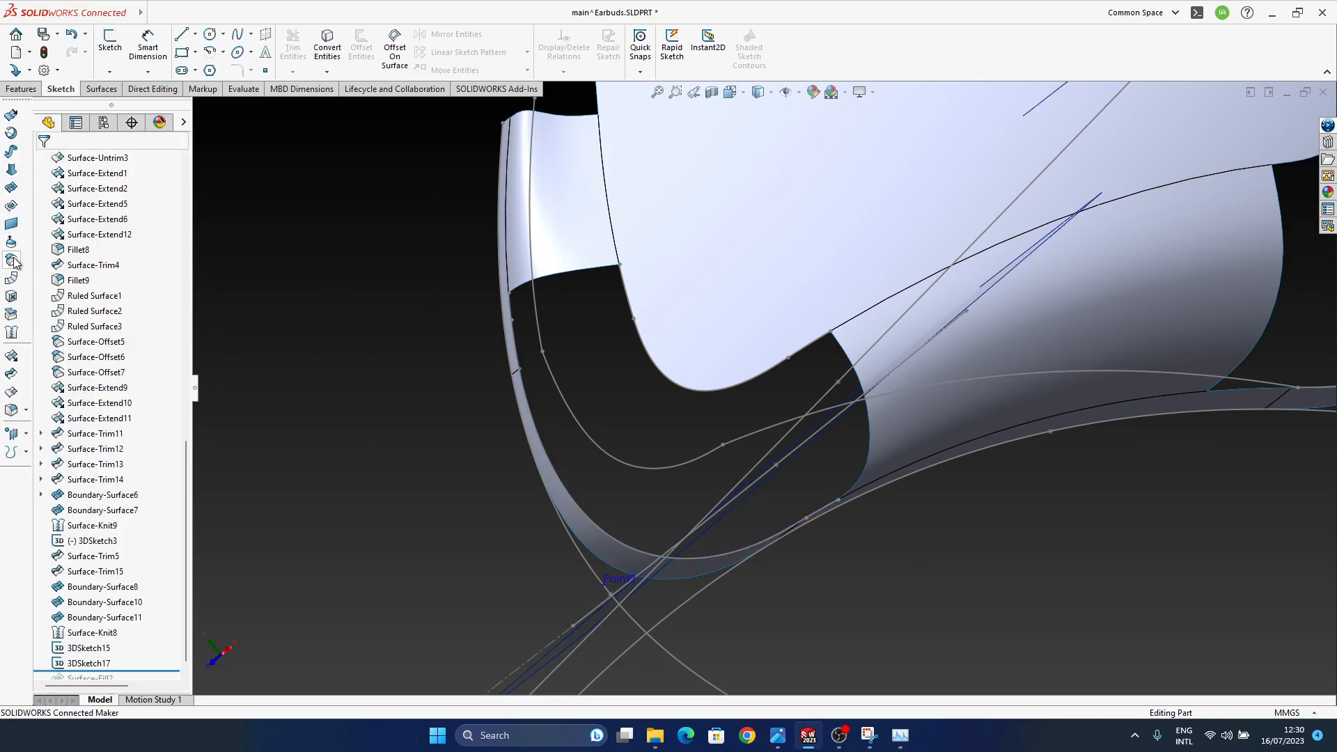
- Start a boundary surface with both side patches' opening edges as direction 1 profiles, each set to Curvature To Face
click(11, 188)
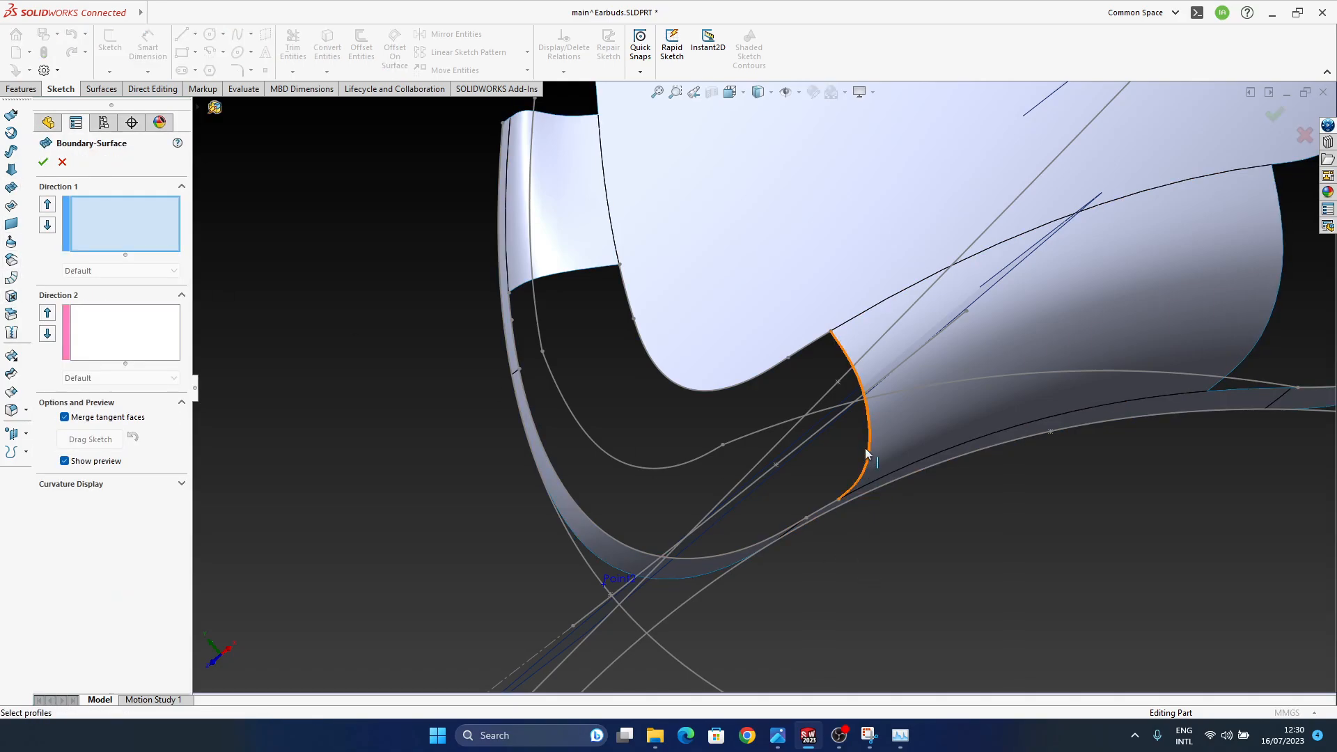
click(862, 404)
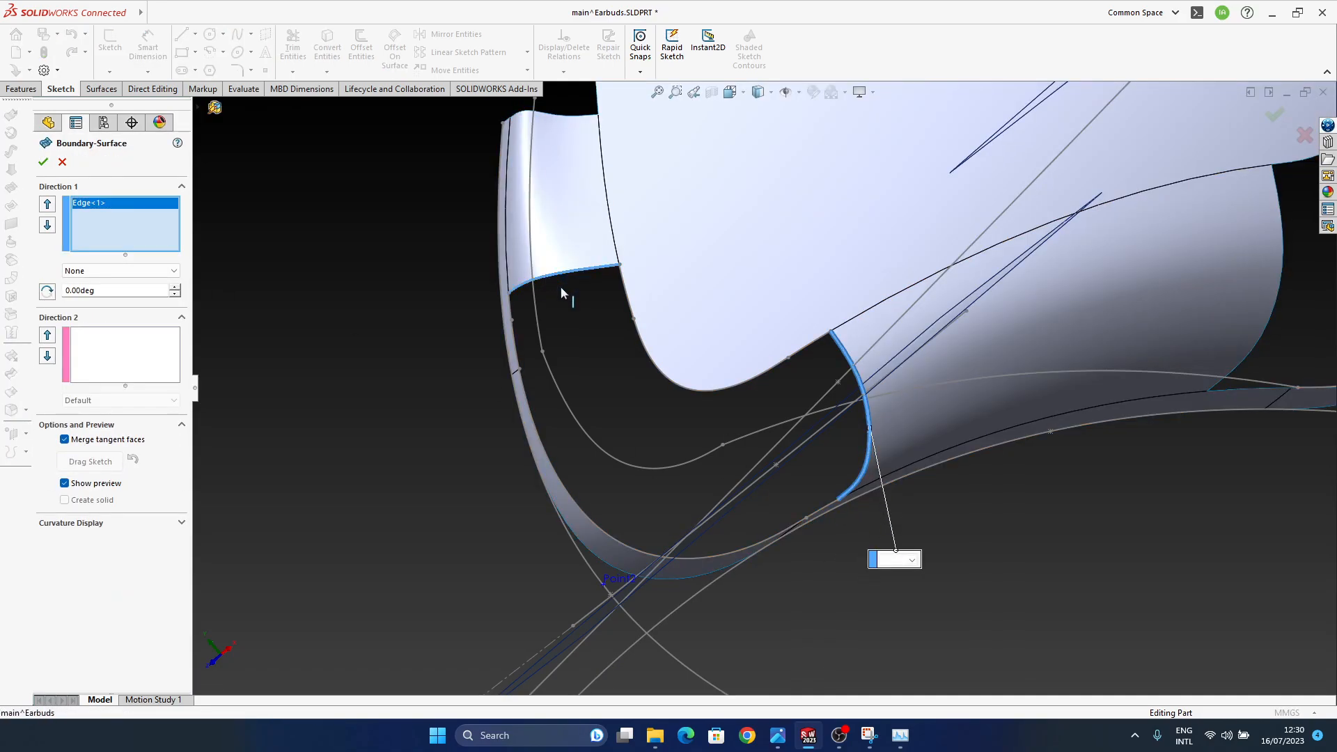
click(549, 276)
click(313, 319)
click(910, 559)
click(925, 600)
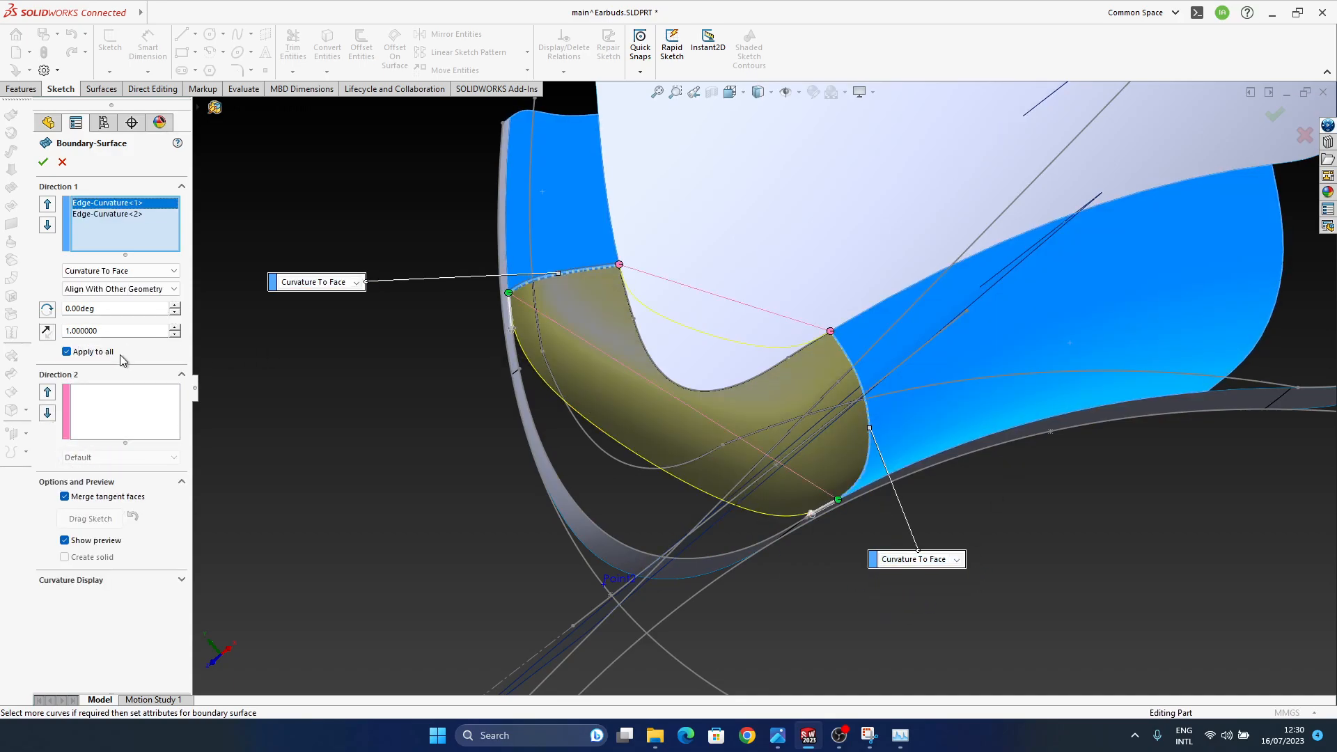
- Add the rim sketch and the top surface's edge sketch as direction 2 curves, setting the top one to Curvature To Face
click(113, 391)
click(693, 557)
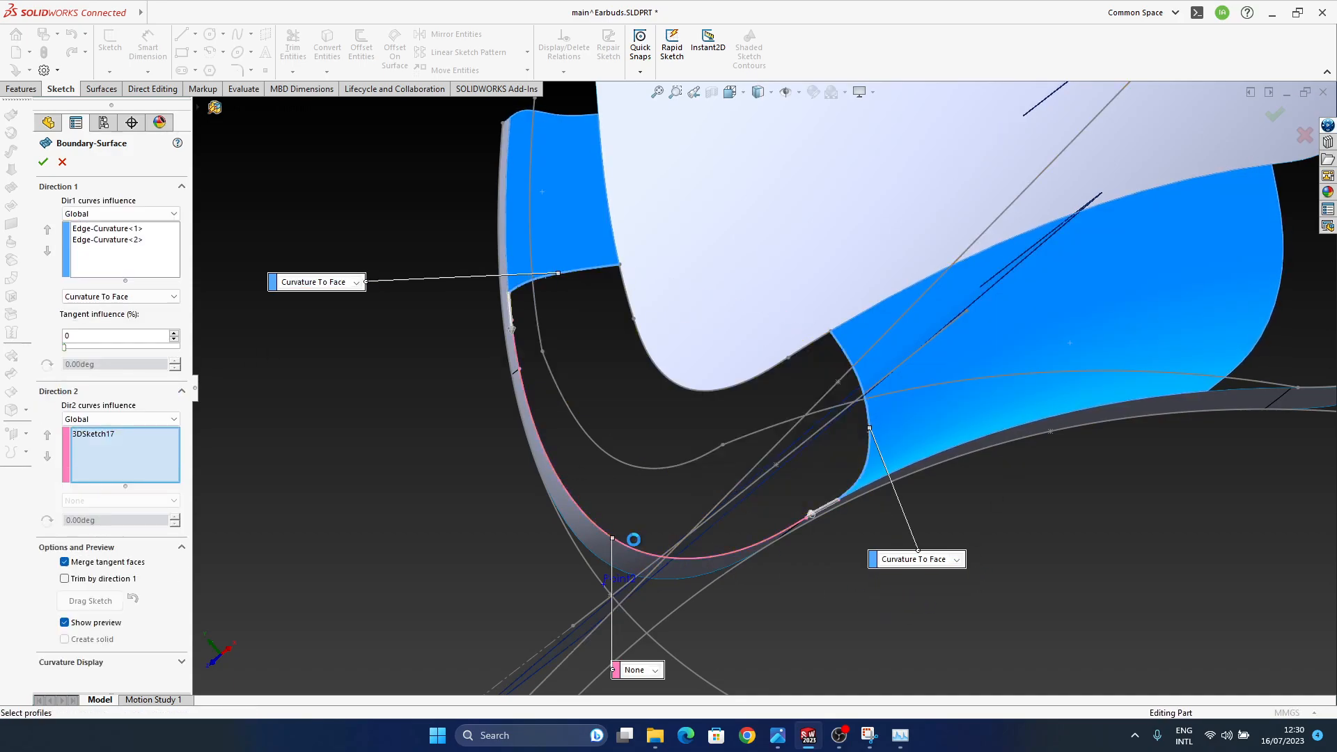
click(700, 392)
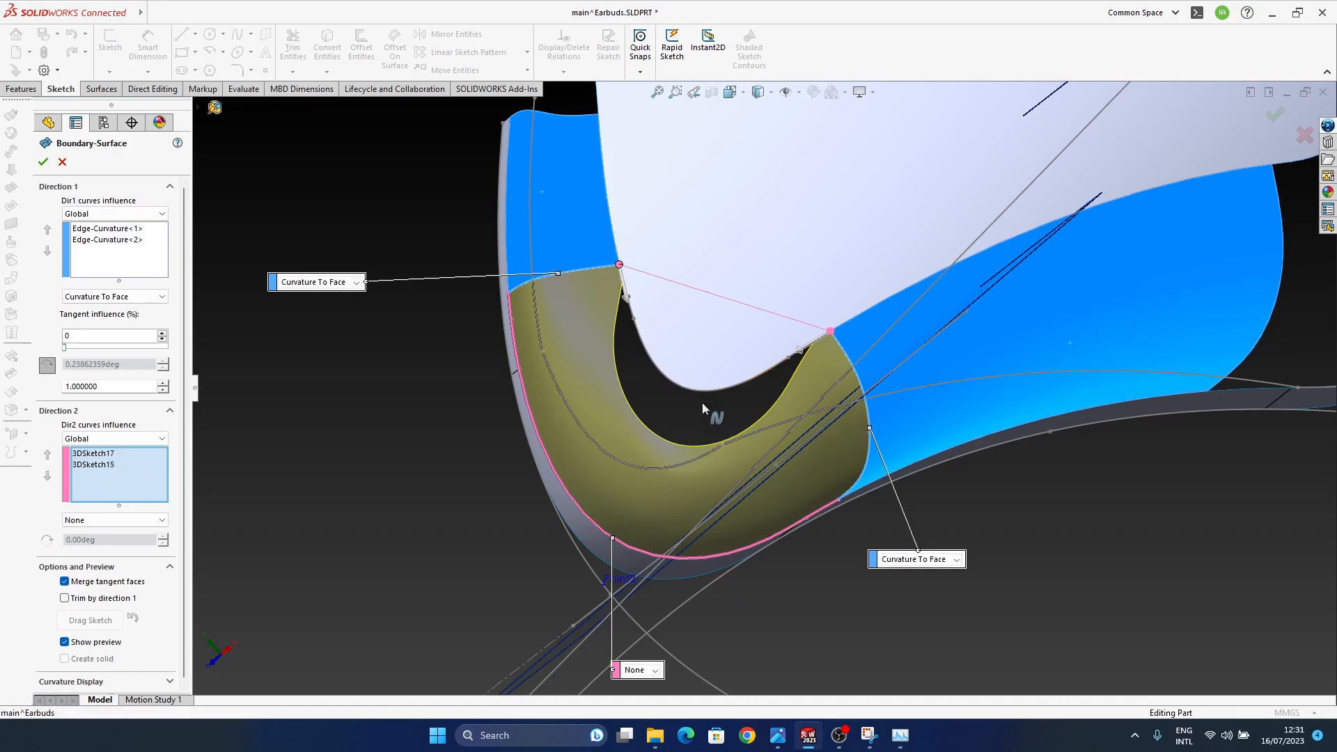
click(724, 507)
click(717, 536)
click(757, 369)
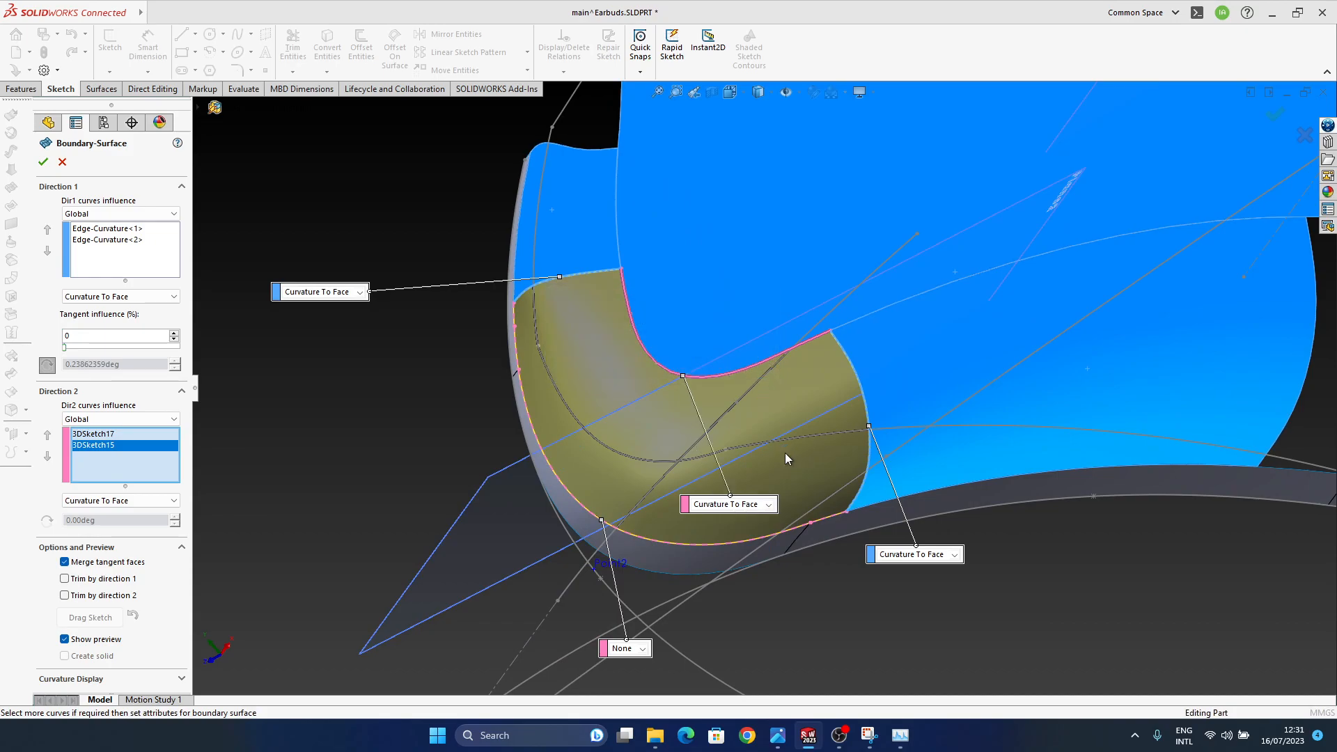
- Set the rim curve in direction 2 to Curvature To Face and complete the boundary surface
click(642, 648)
click(639, 680)
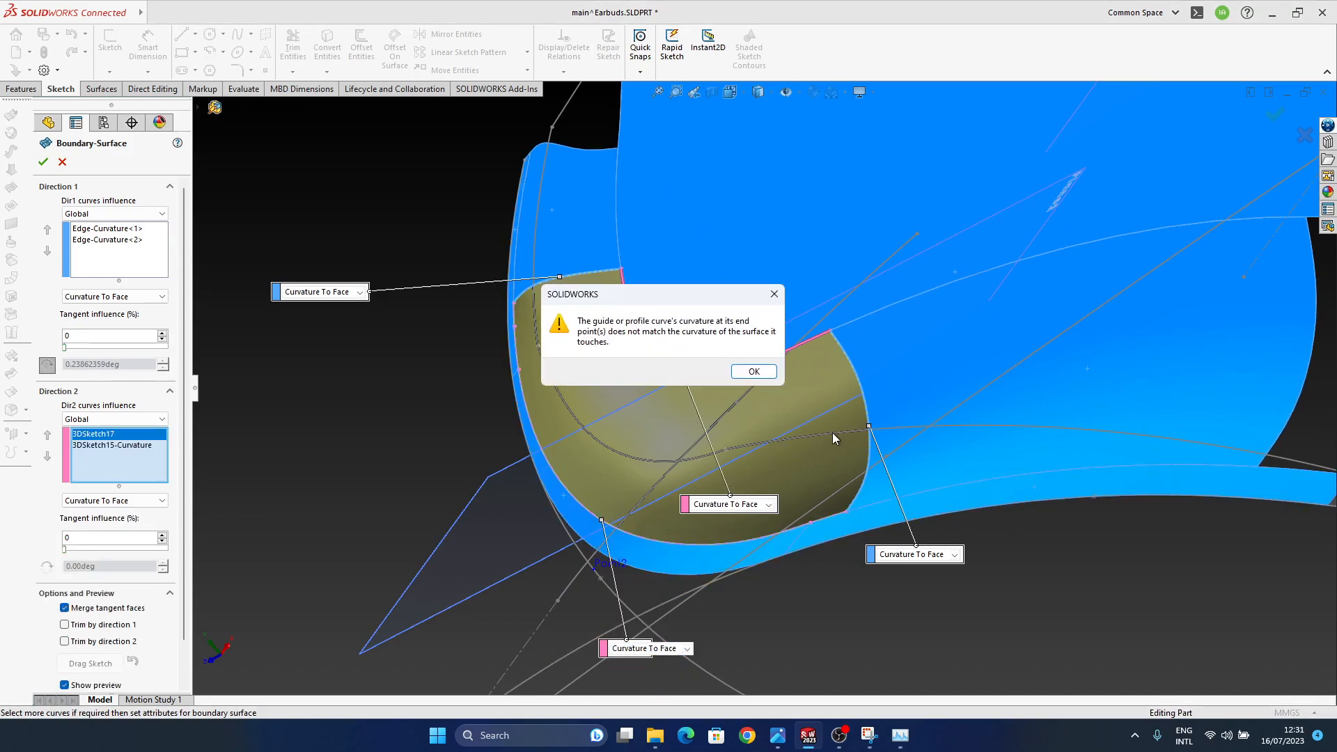
click(753, 371)
middle_drag(841, 469, 1123, 223)
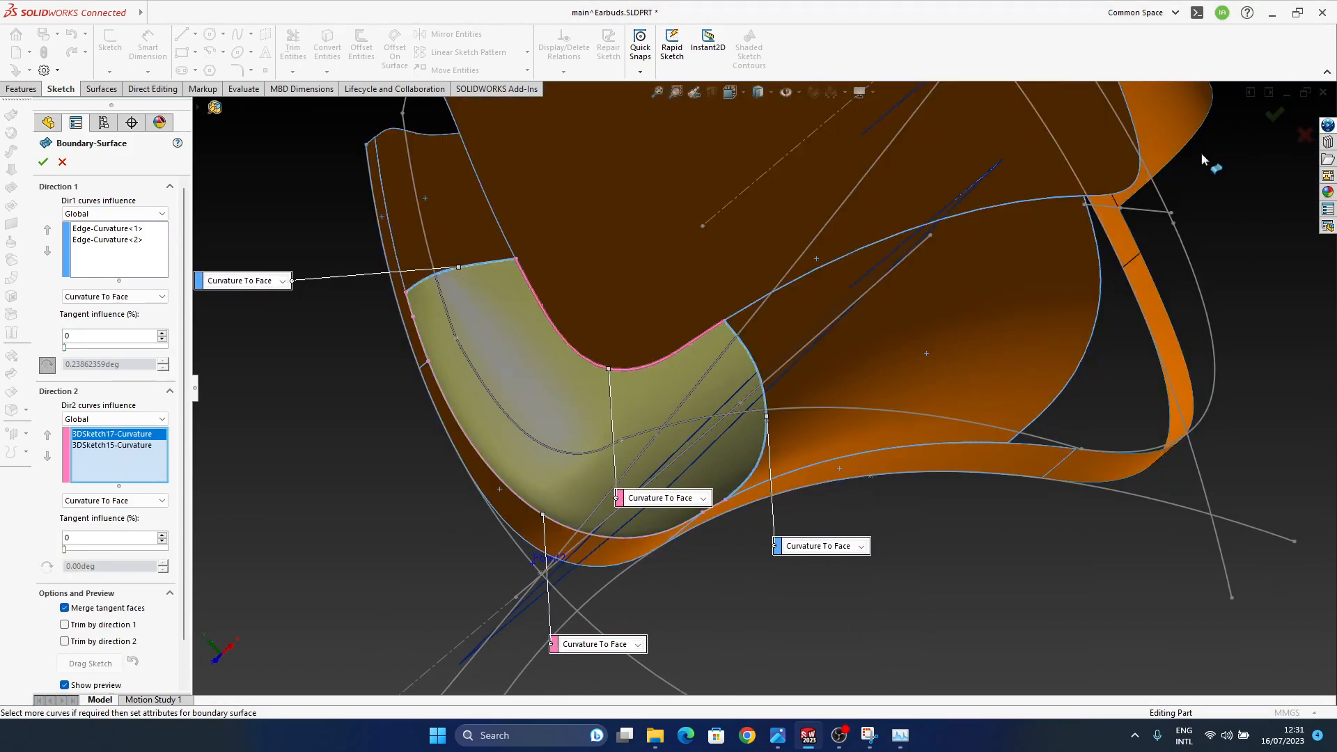
middle_drag(818, 399, 616, 453)
- Start a new 3D sketch and open Convert Entities for the edges around the large remaining side opening
scroll(620, 452, up, 6)
mouse_move(713, 454)
middle_down()
mouse_move(647, 478)
mouse_move(745, 475)
middle_up()
click(915, 443)
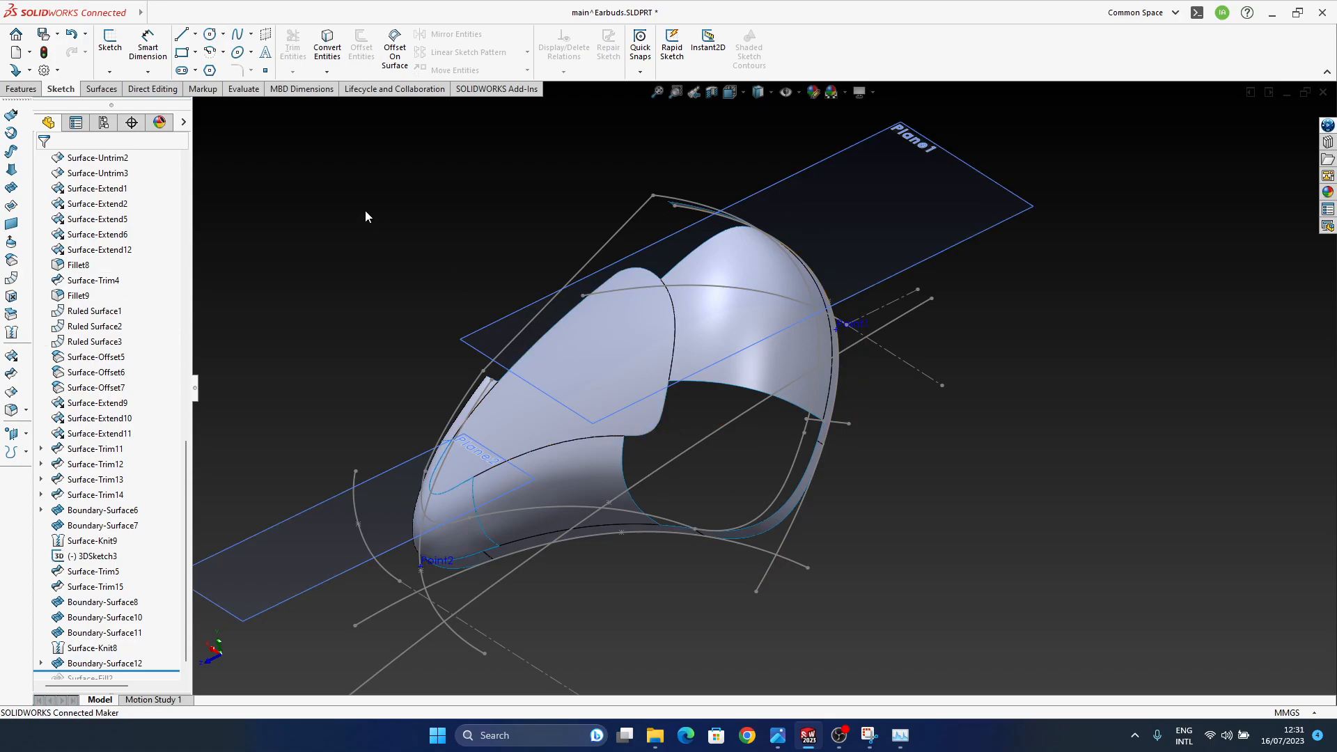
click(109, 72)
click(120, 106)
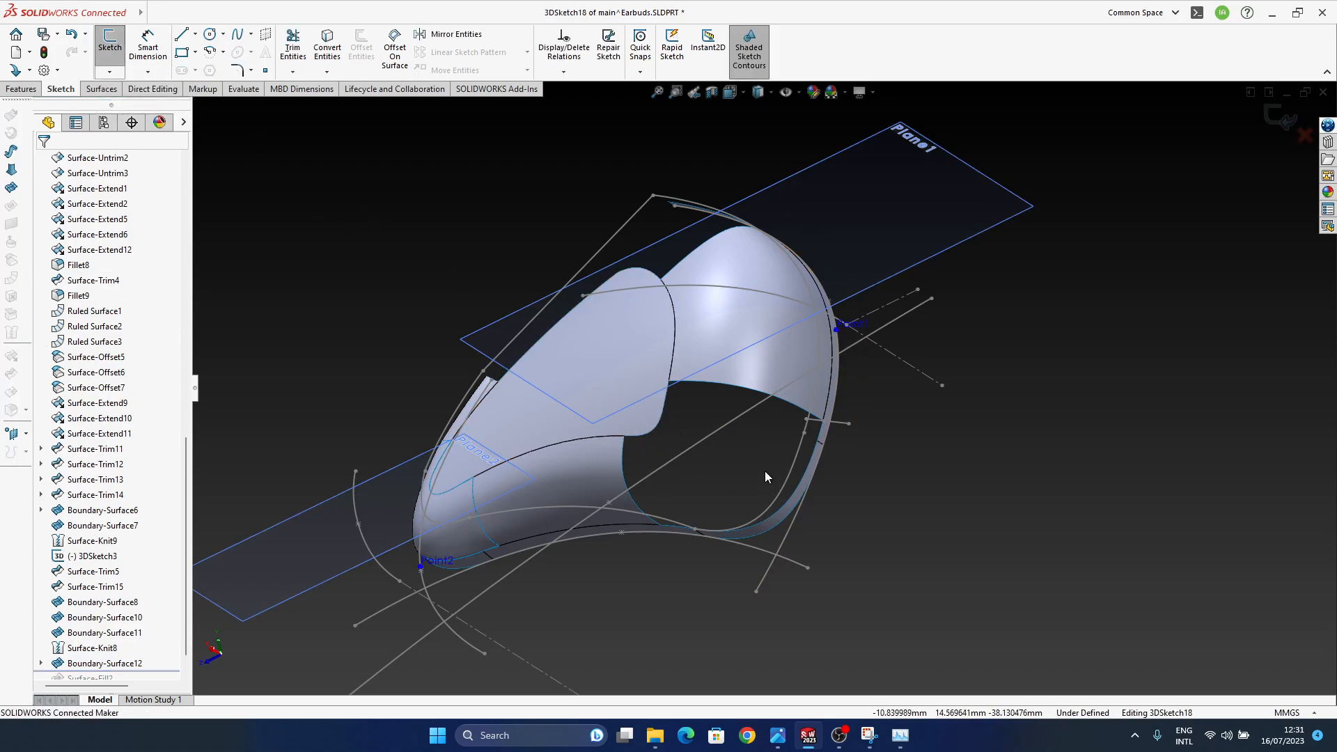
scroll(765, 473, down, 5)
click(327, 49)
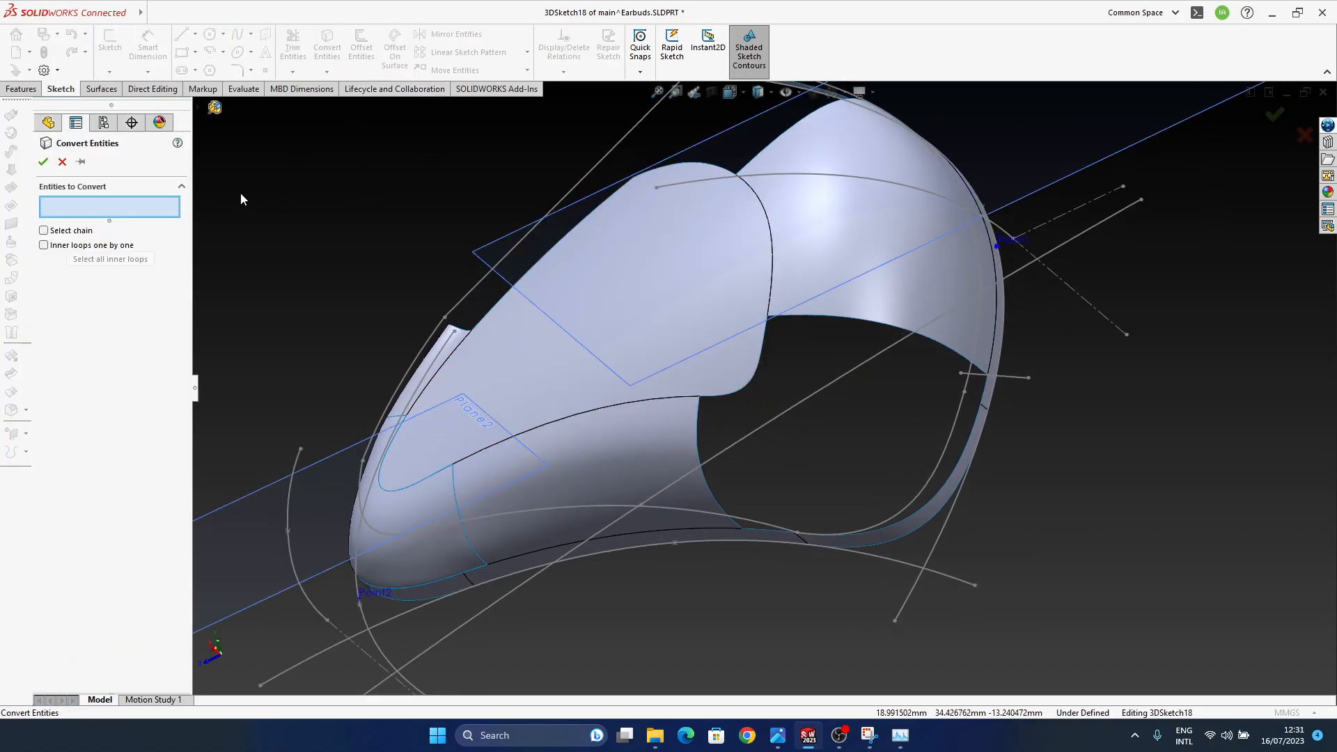
key(Escape)
click(334, 62)
- Try selecting the top surface's two edges at the opening's corner for conversion, first singly and with Select chain enabled
click(729, 395)
click(765, 340)
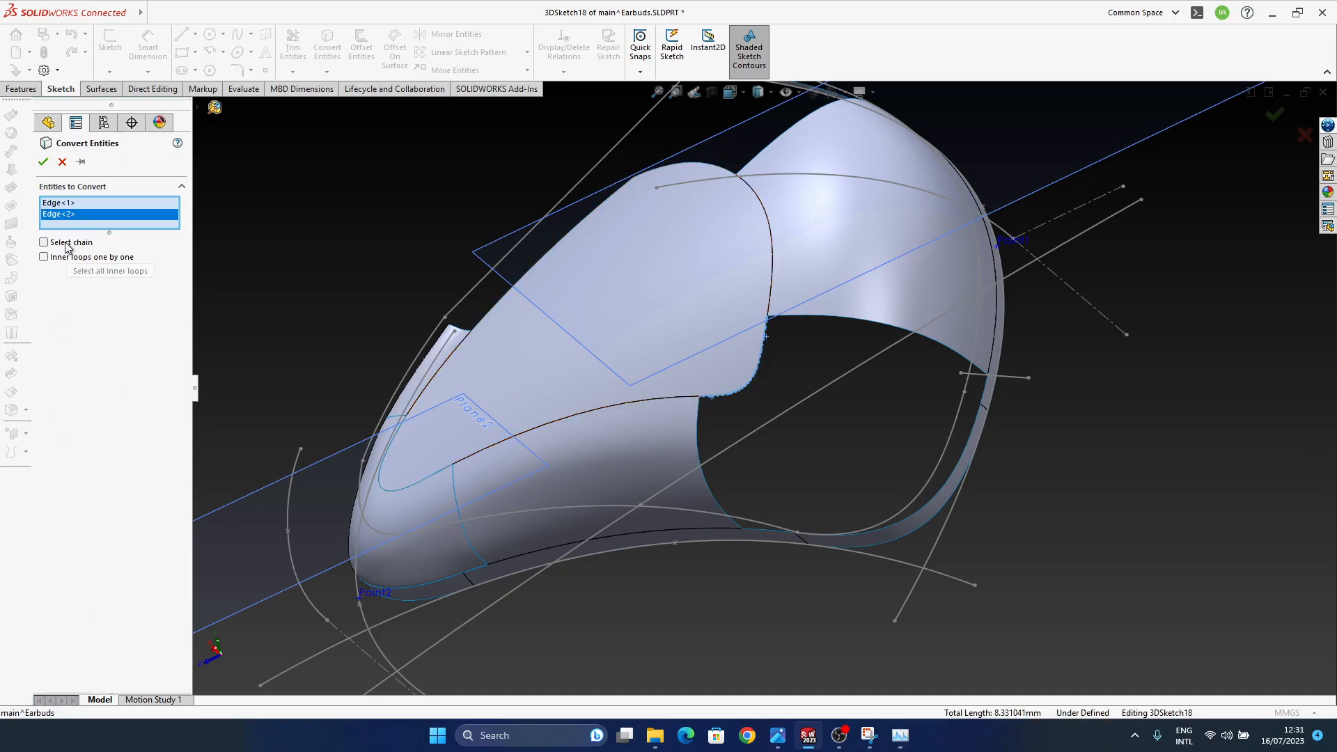
right_click(67, 220)
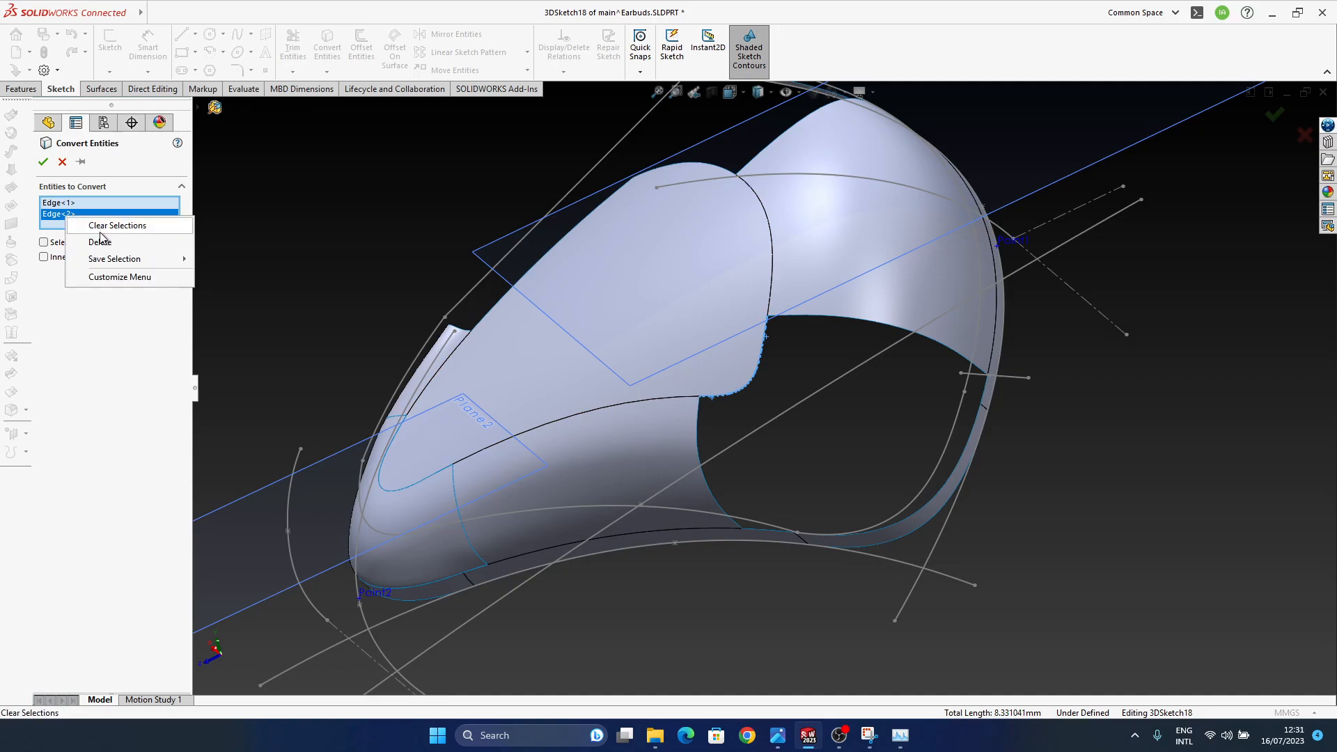
click(97, 223)
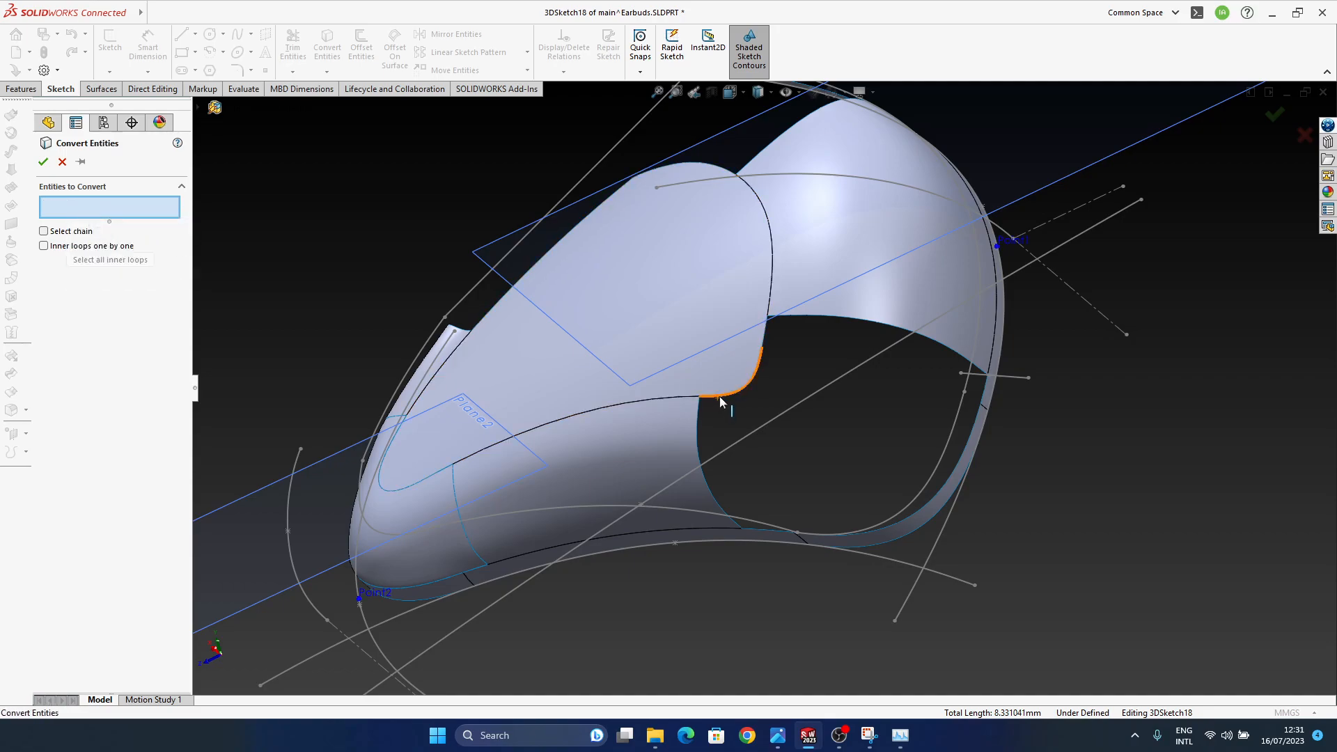
click(720, 396)
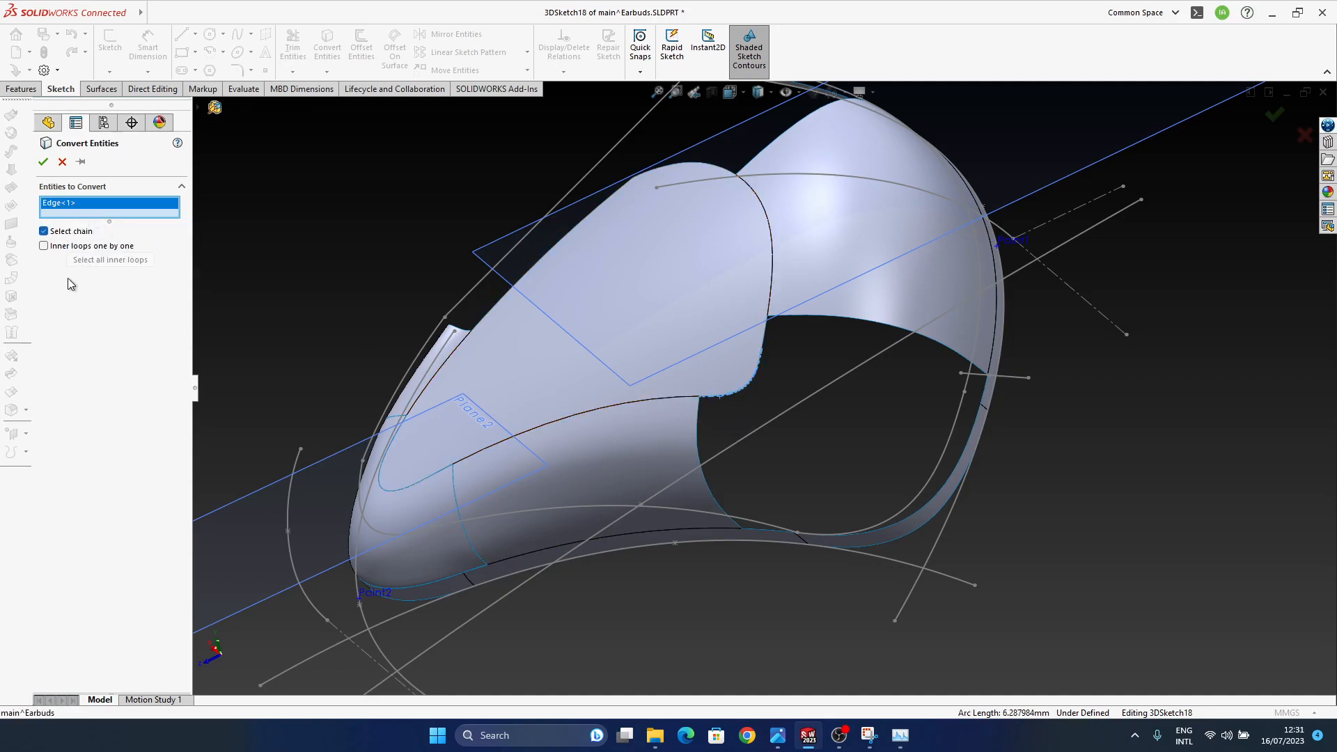
right_click(67, 214)
click(118, 220)
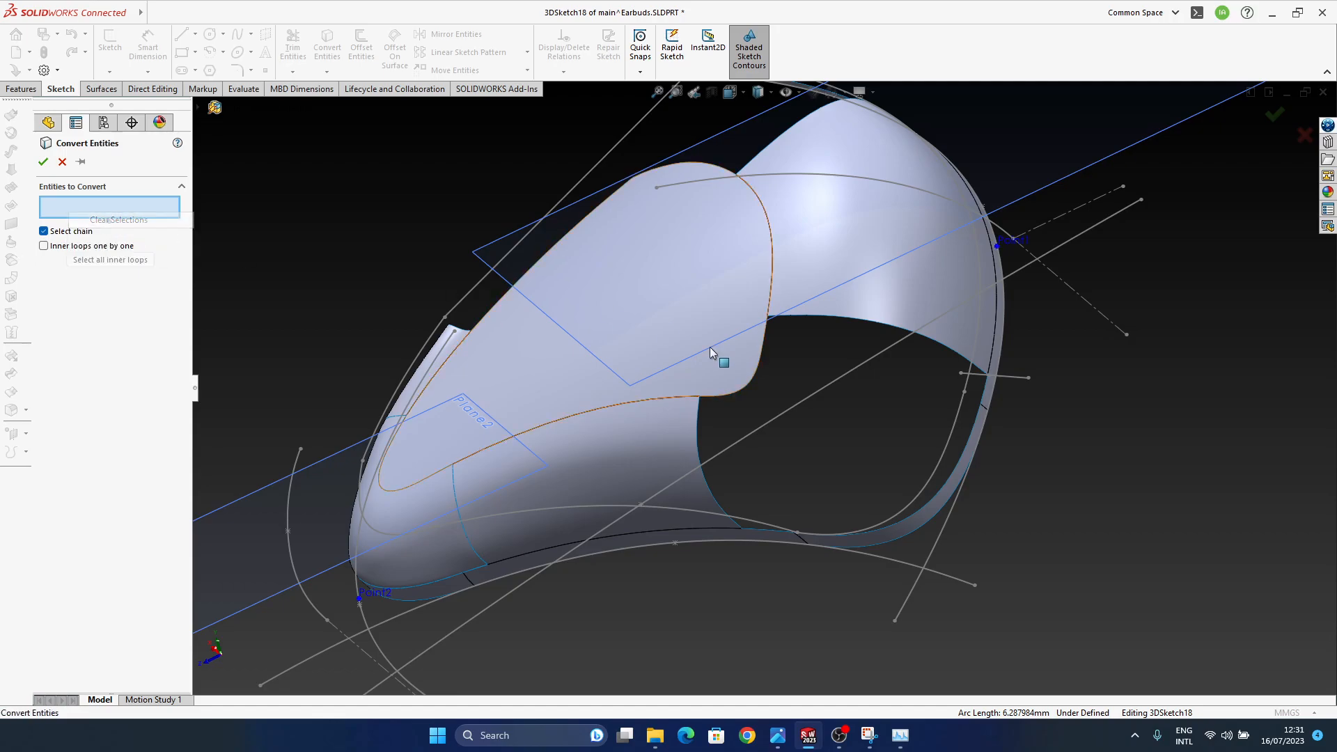
click(726, 395)
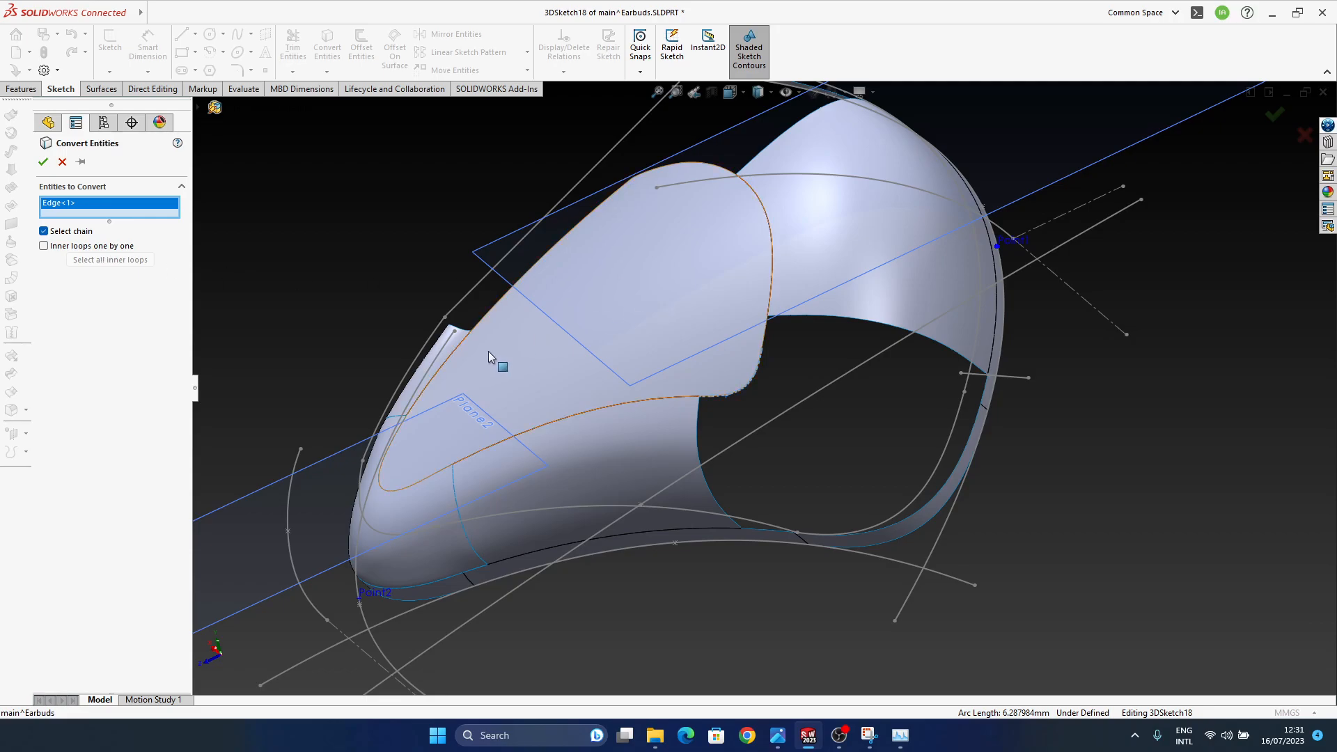
click(764, 340)
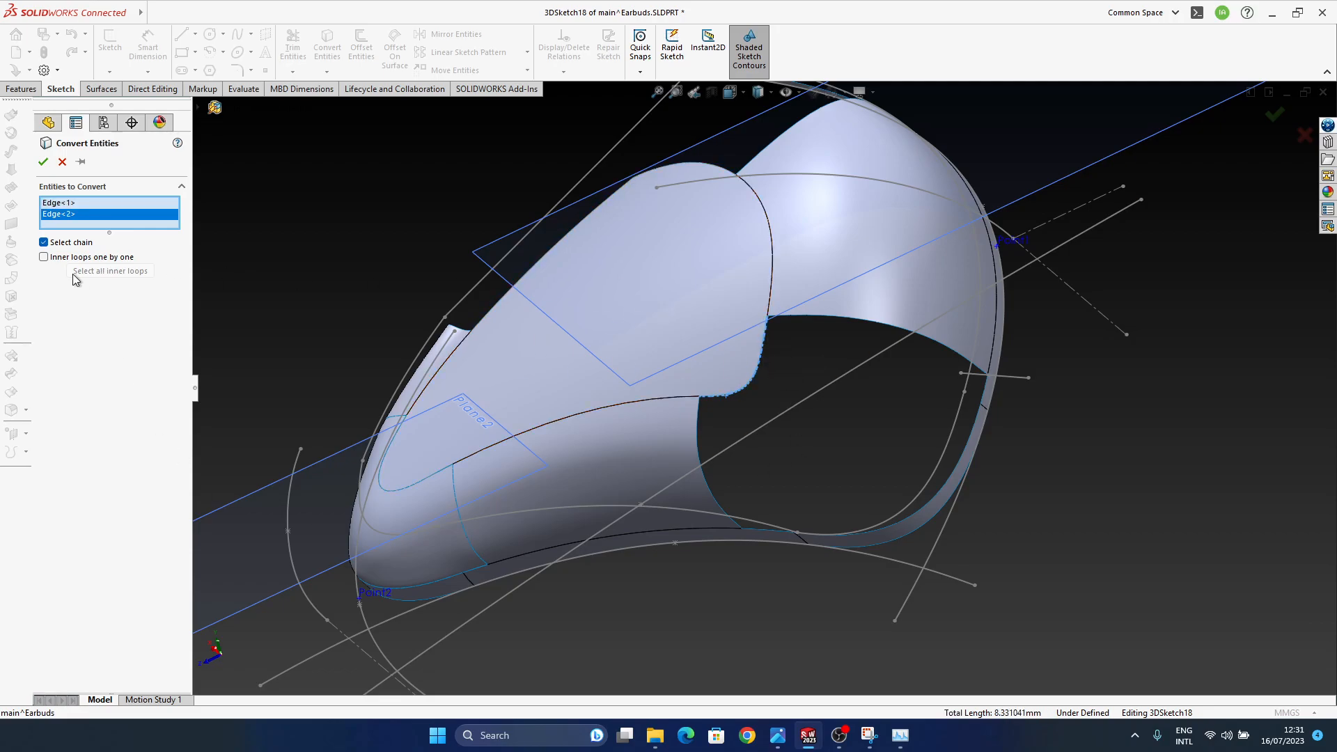
middle_drag(720, 411, 724, 348)
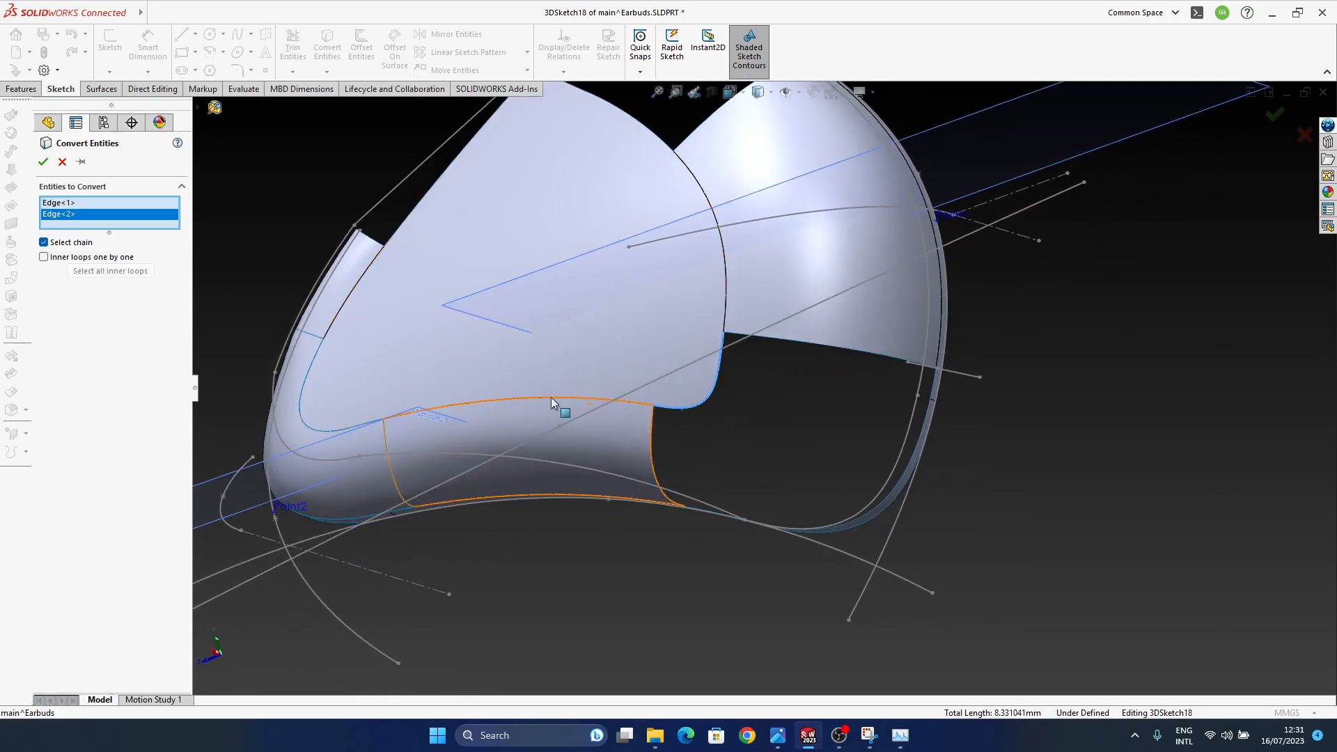
right_click(135, 212)
click(160, 221)
- Try selecting the rim's long inner edge with Select chain enabled, and drop both the selection and the chain option
middle_drag(763, 159, 731, 202)
ctrl+middle_drag(731, 201, 795, 478)
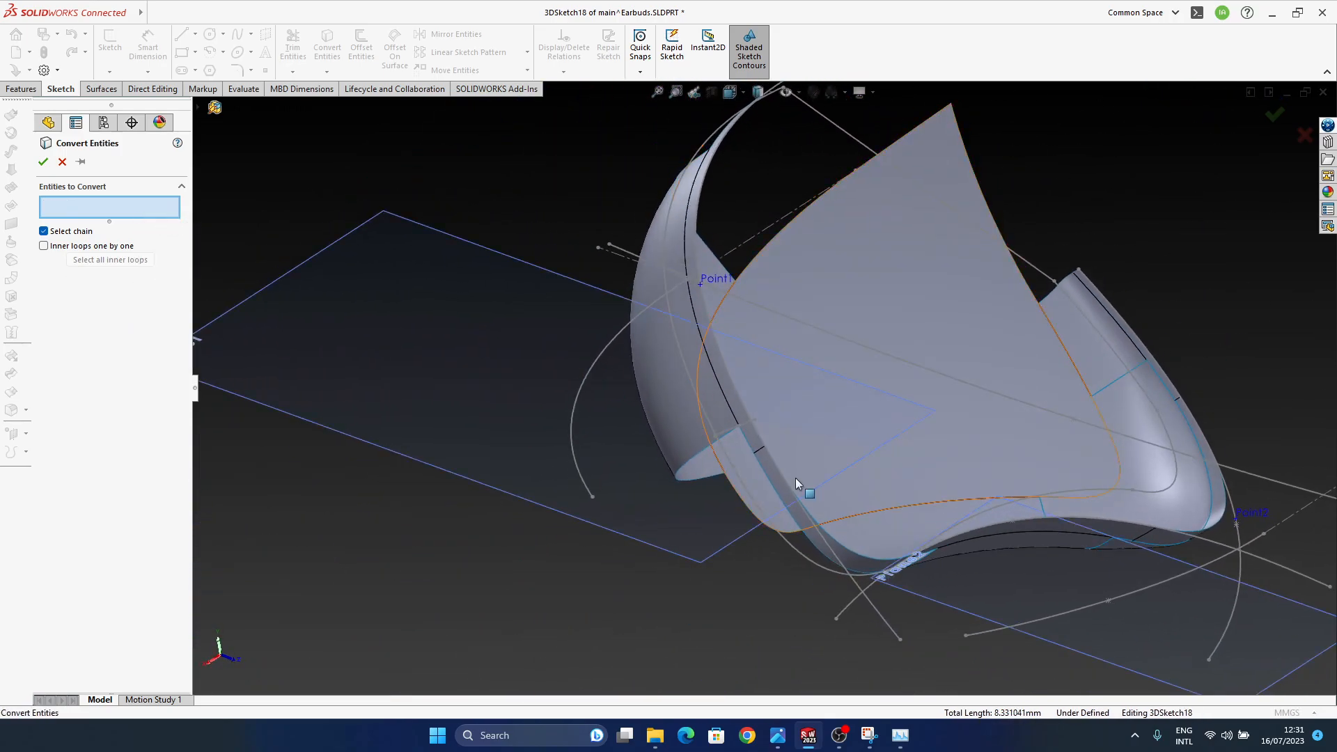
click(861, 560)
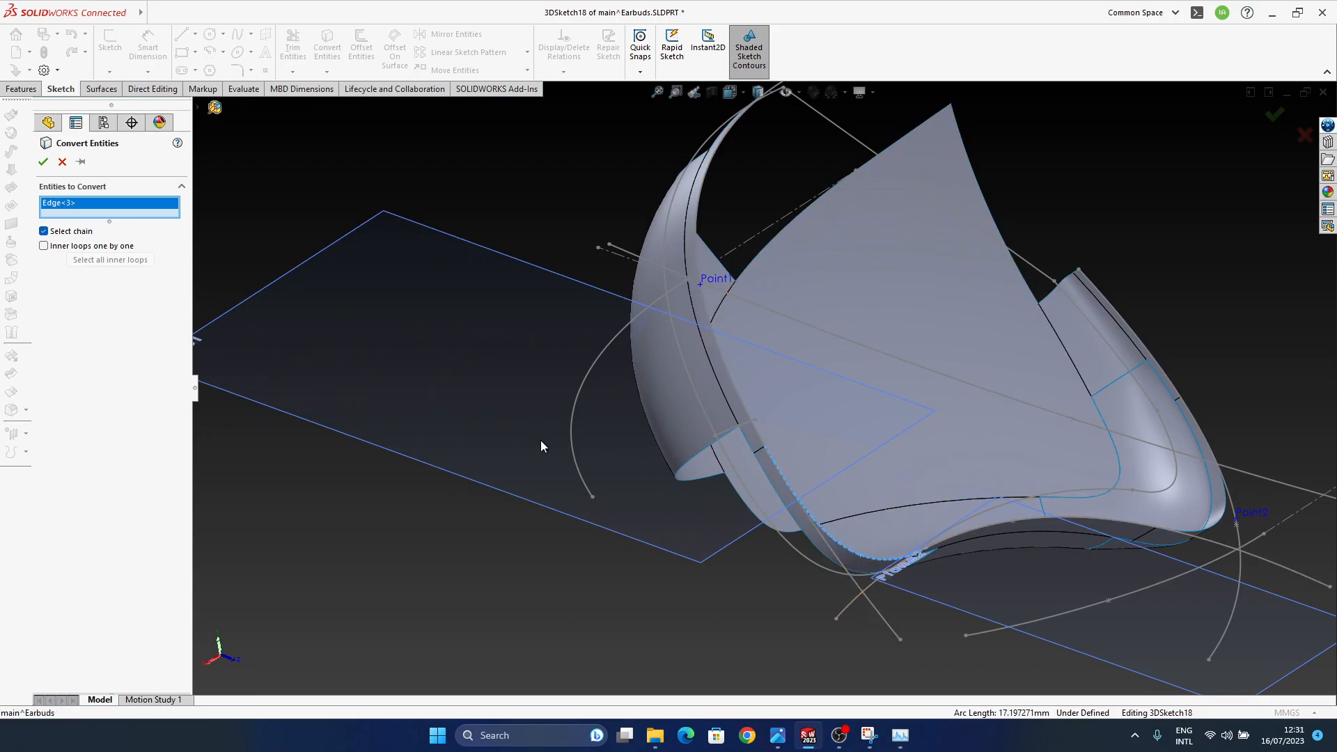
middle_drag(681, 394, 850, 376)
ctrl+middle_drag(591, 432, 723, 403)
right_click(122, 209)
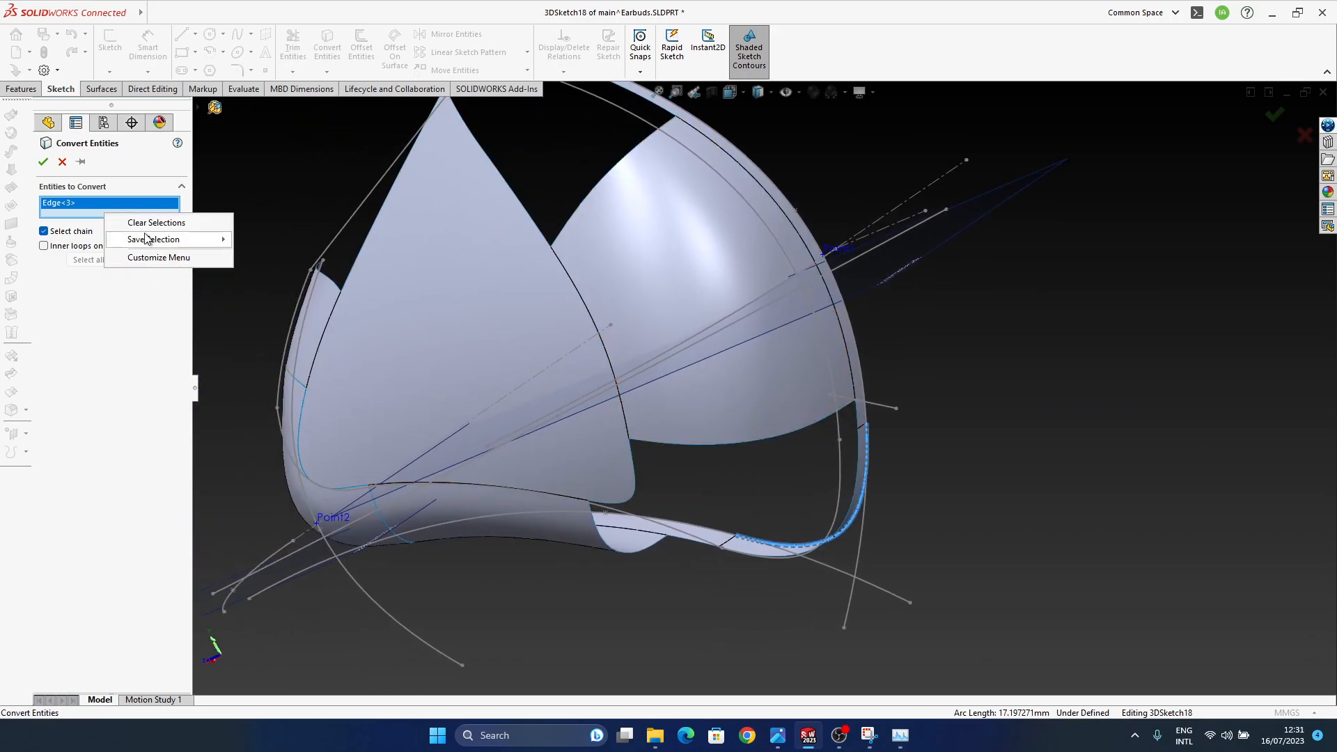
click(146, 217)
click(48, 231)
- Convert the top surface's two edges bordering the large opening into the 3D sketch and close the sketch
ctrl+middle_drag(616, 500, 676, 413)
click(669, 433)
click(683, 380)
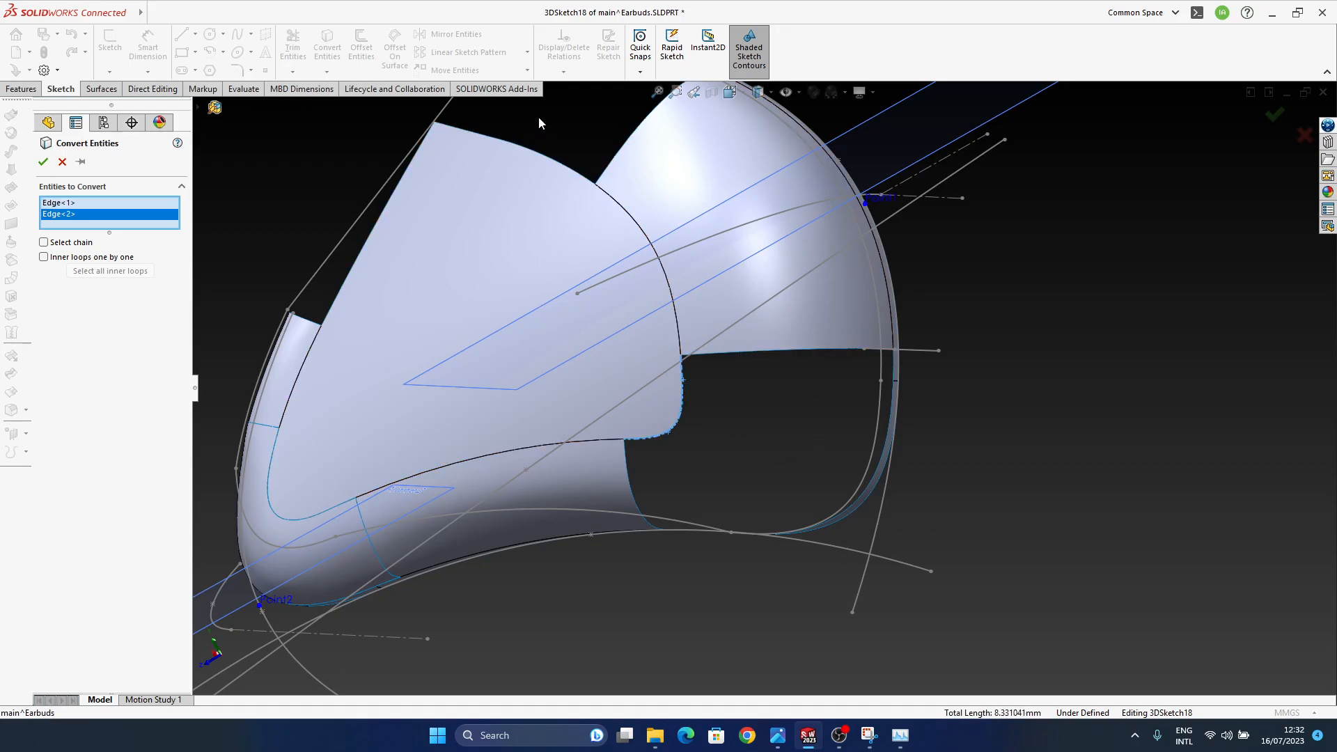
click(42, 162)
middle_drag(788, 541, 796, 332)
ctrl+middle_drag(775, 518, 791, 472)
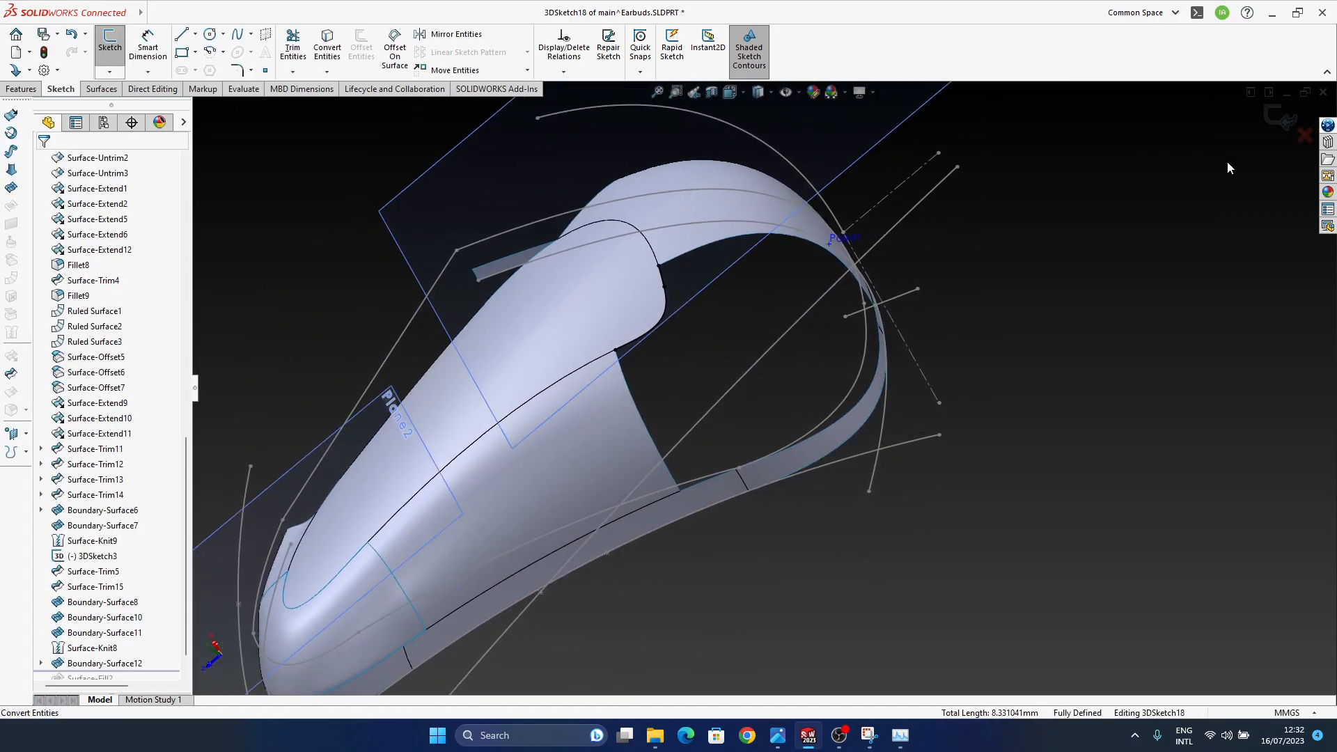
click(1270, 124)
- Start another 3D sketch and select the rim's two short lower edges and long curved edge along the opening for conversion
click(109, 72)
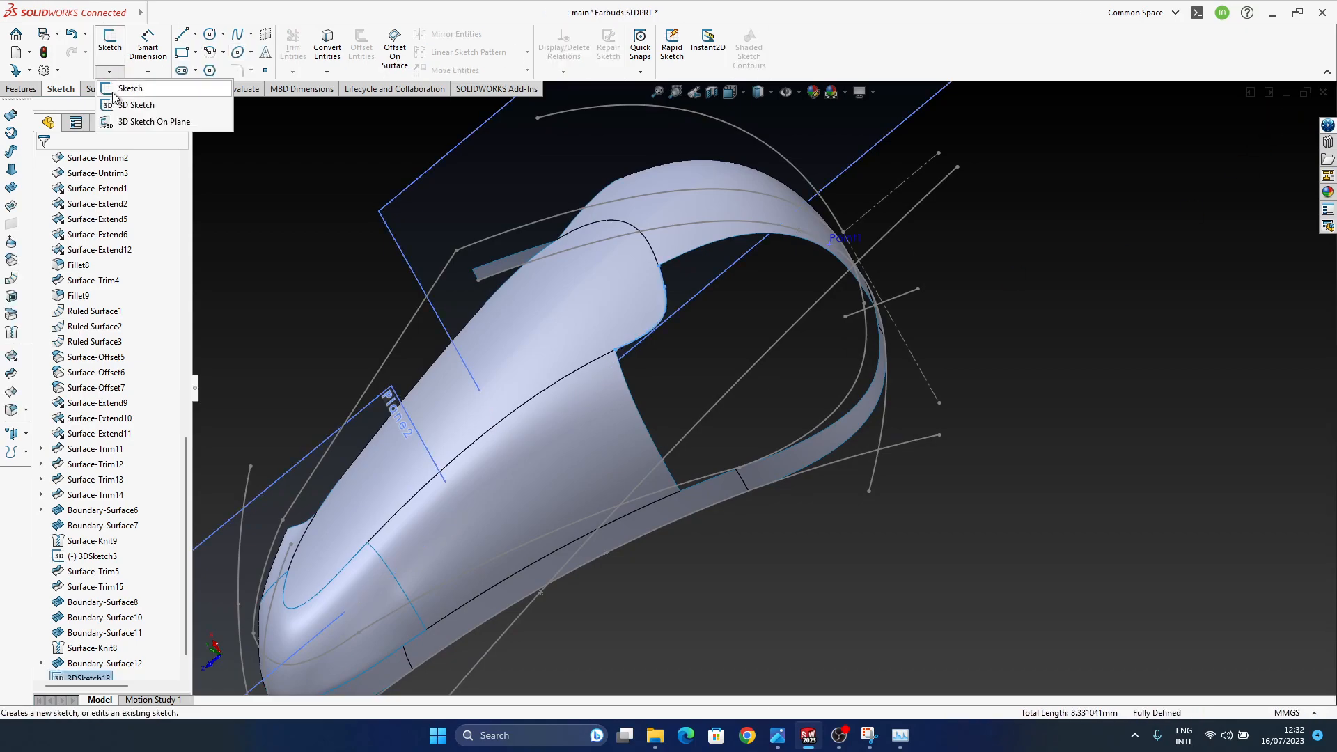
click(116, 110)
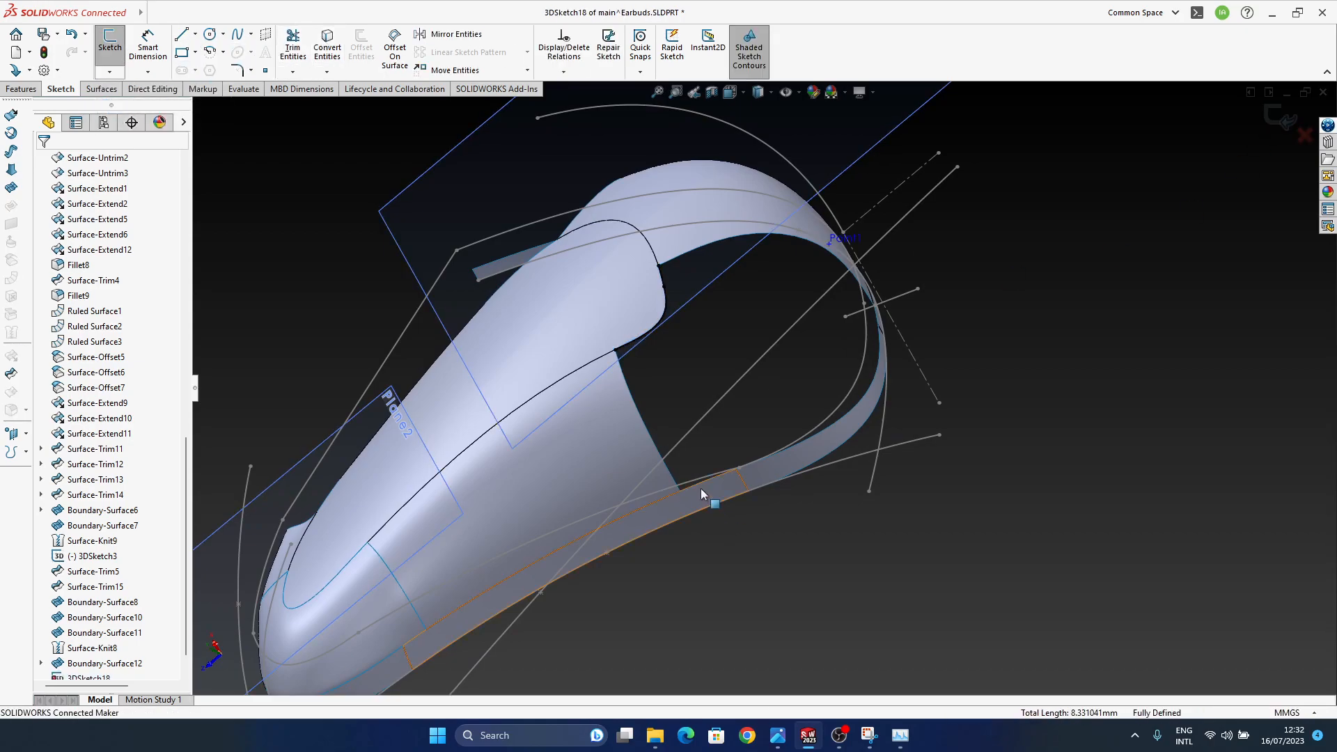
scroll(699, 486, down, 5)
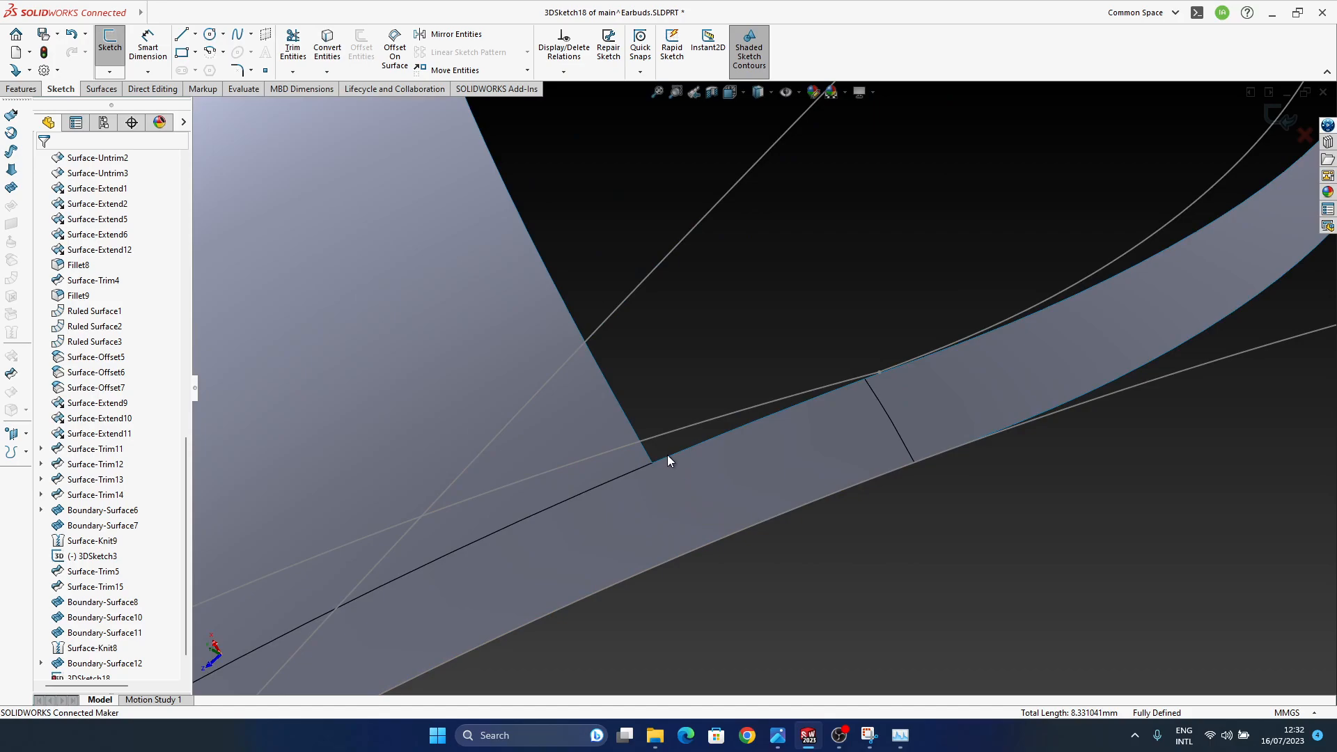
click(787, 408)
ctrl+middle_drag(1033, 316, 953, 353)
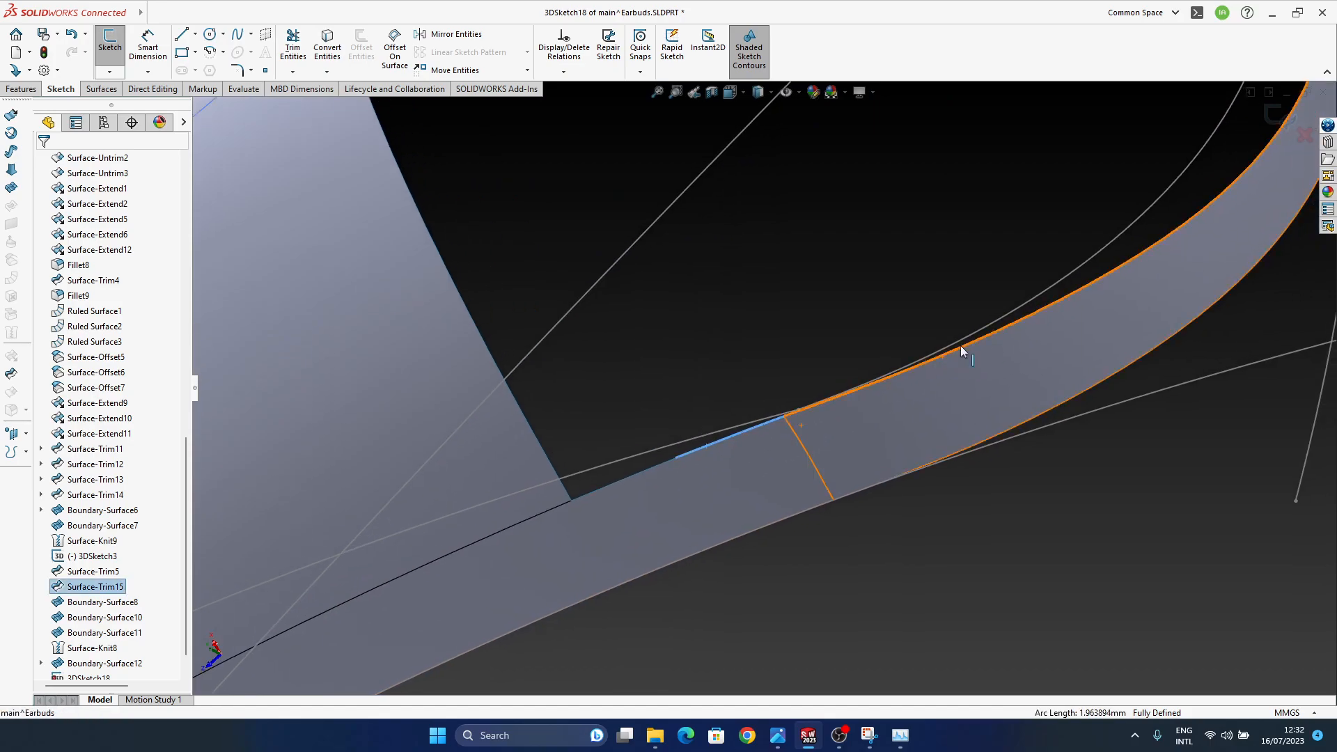
click(1005, 333)
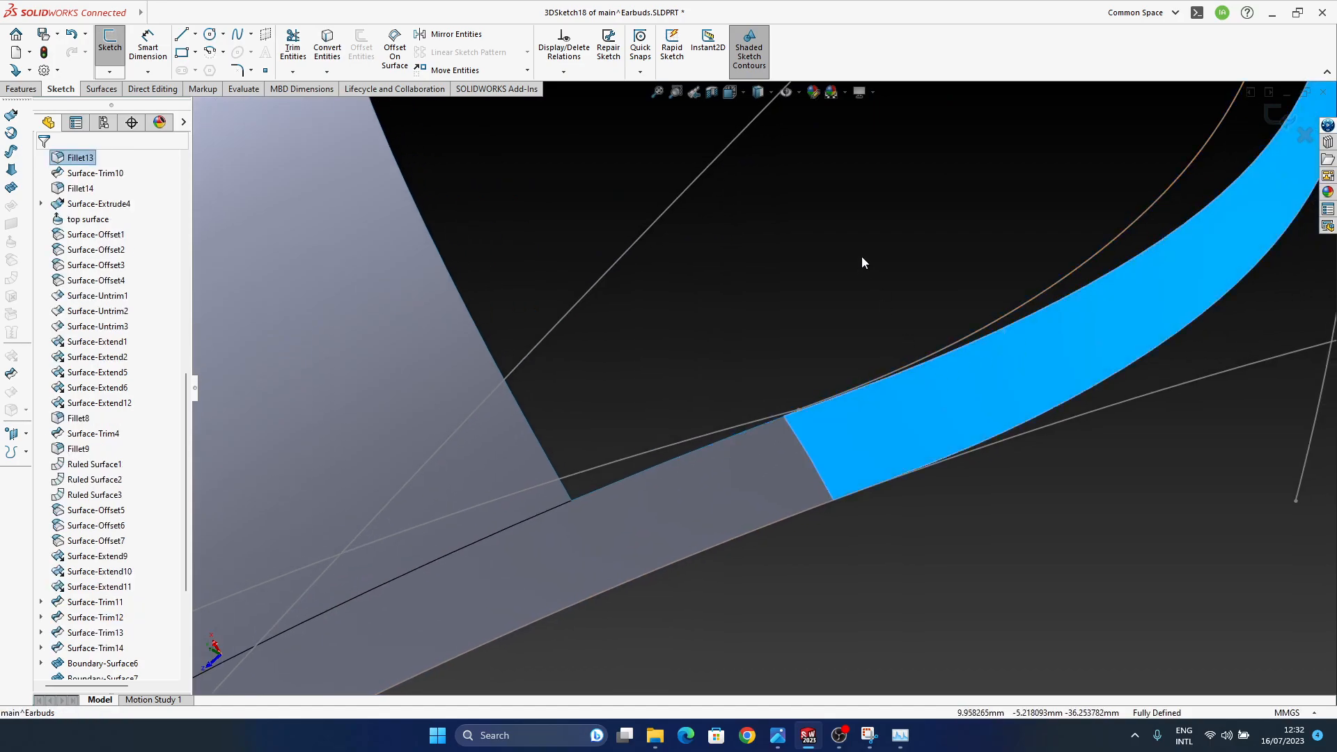
click(737, 338)
click(328, 49)
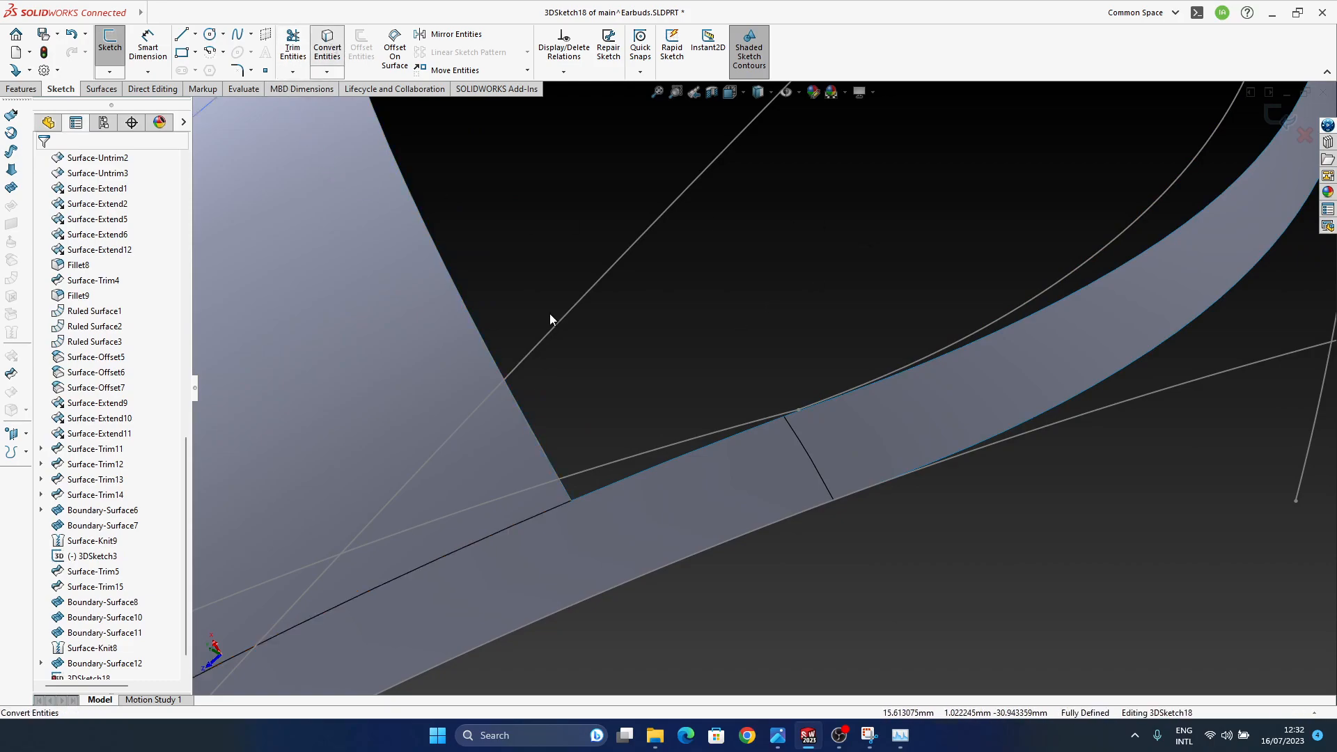
click(650, 474)
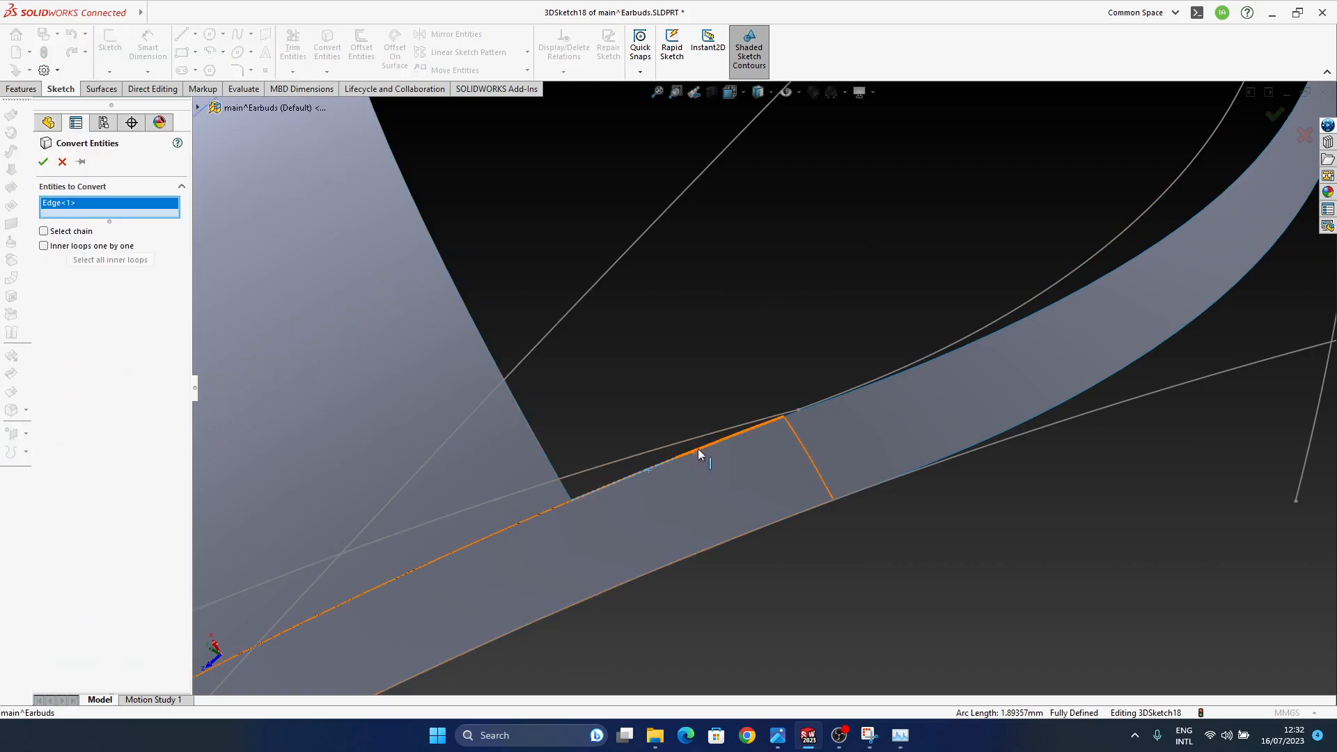
click(699, 454)
click(933, 361)
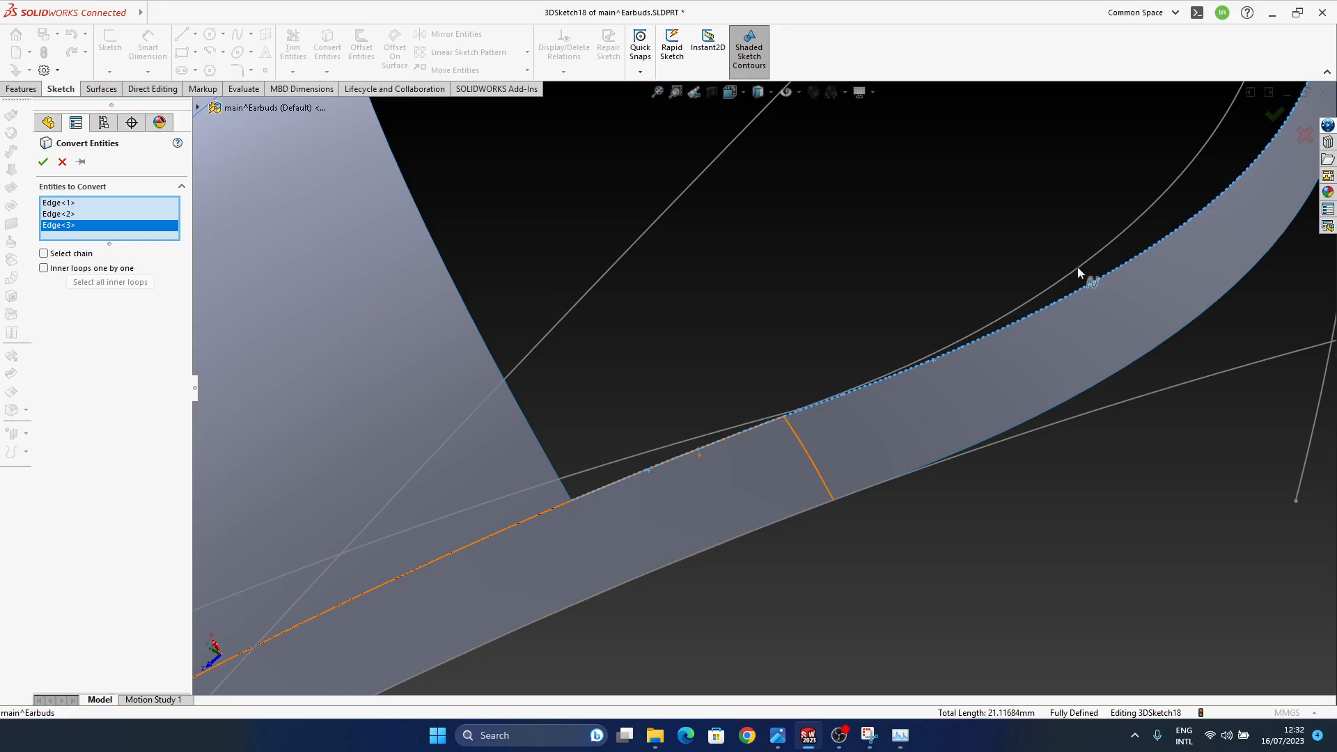
- Add the short rim edge at the opening's far end, convert all four rim edges and close the 3D sketch
scroll(1068, 270, up, 4)
mouse_move(800, 404)
middle_down()
mouse_move(808, 352)
mouse_move(797, 433)
mouse_move(807, 380)
middle_up()
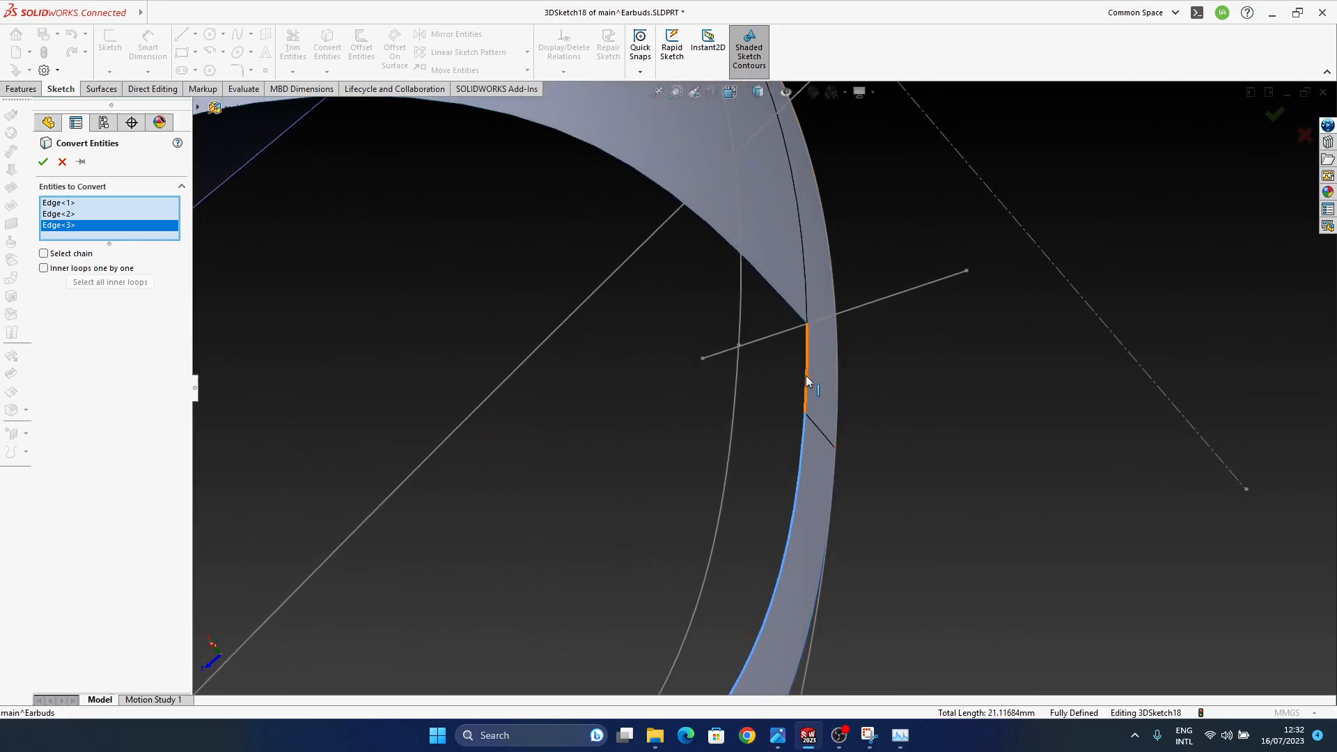
click(807, 377)
ctrl+middle_drag(756, 467, 916, 243)
scroll(846, 395, up, 7)
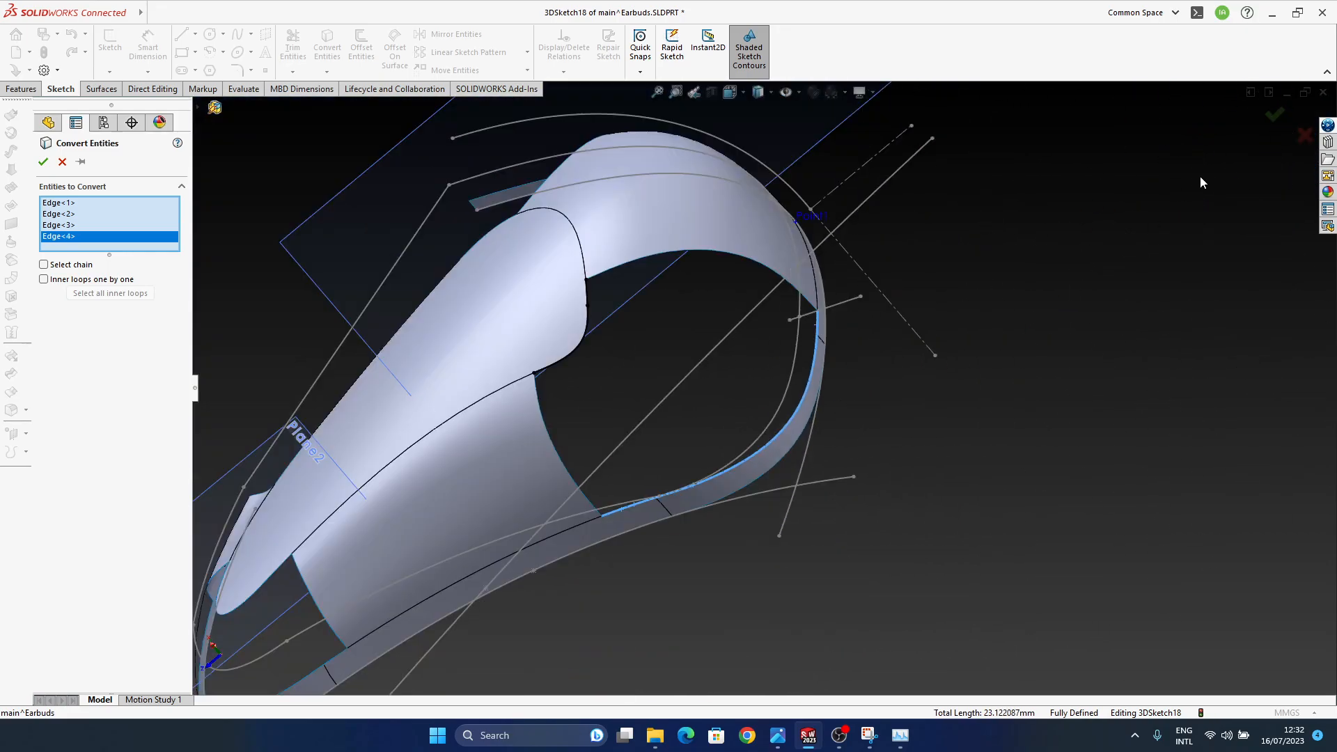
click(1274, 114)
ctrl+middle_drag(979, 391, 1001, 389)
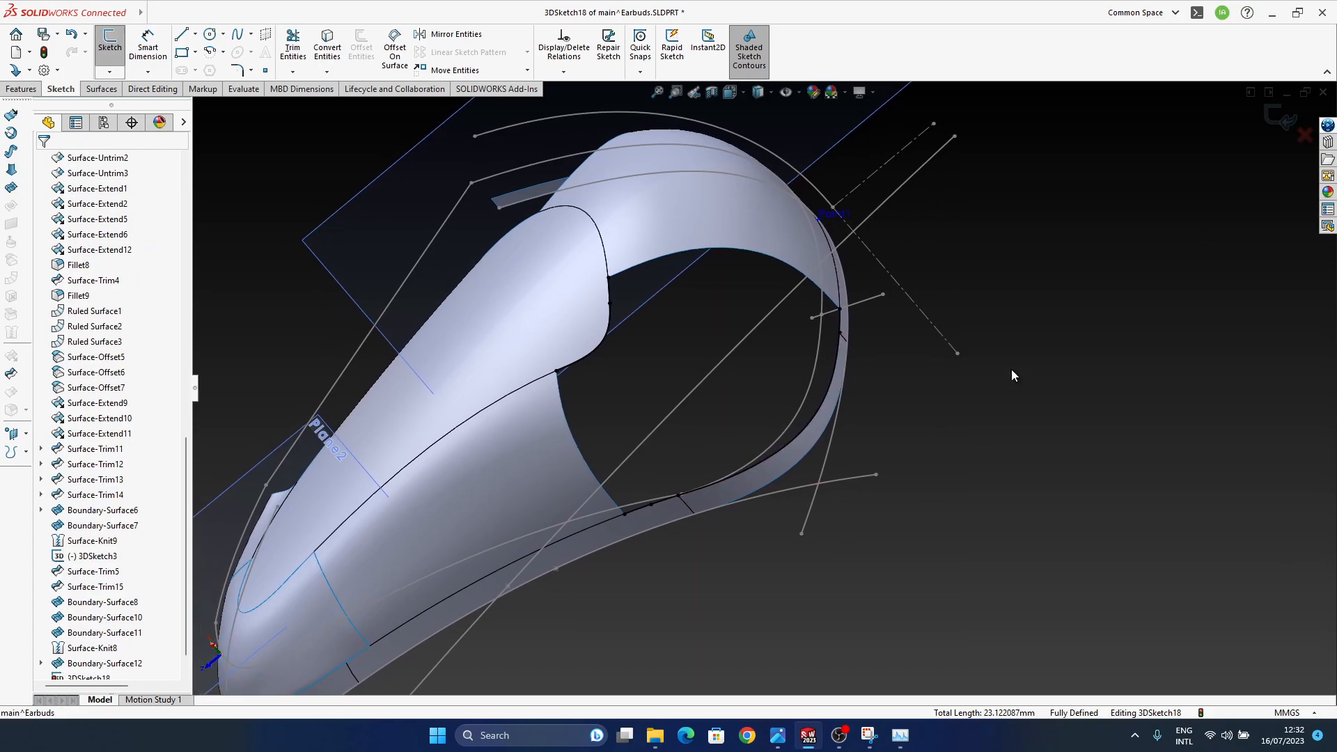
click(1268, 122)
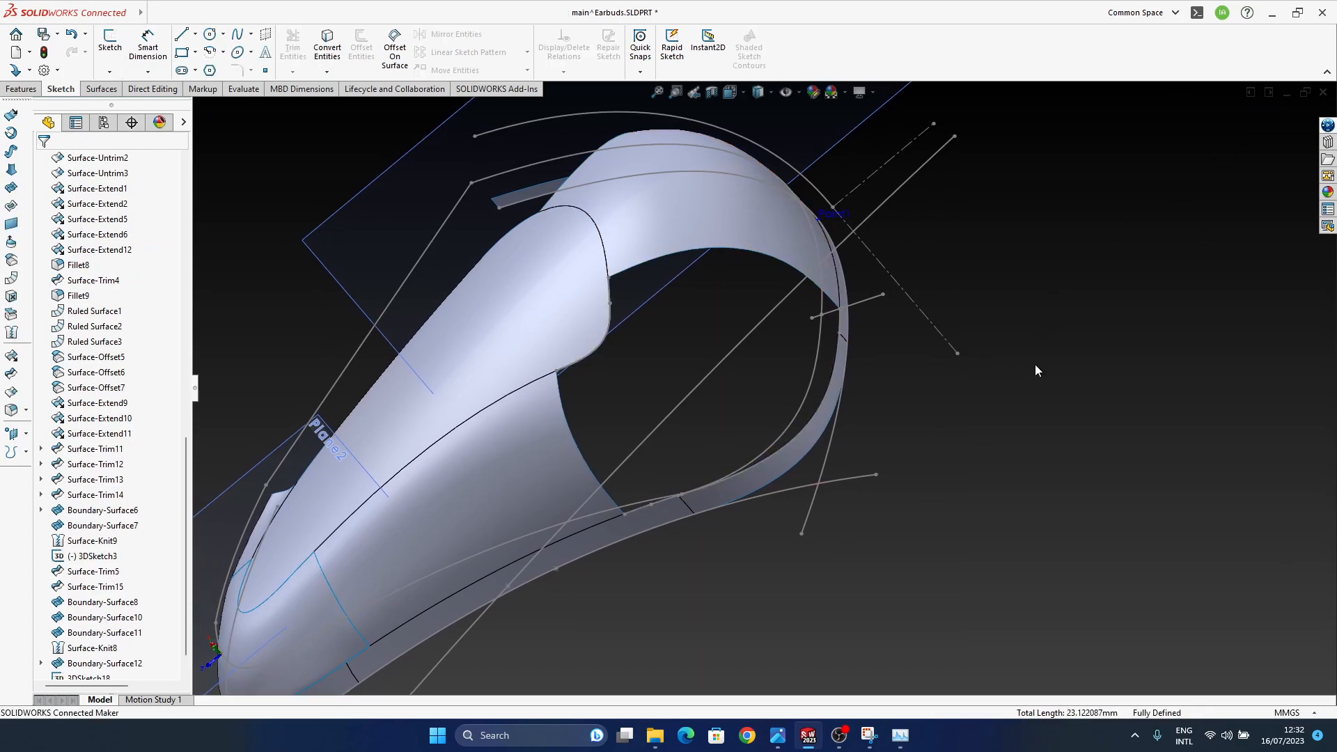
- Start a boundary surface with the opening's two side patch edges as direction 1 profiles and flip the connectors
click(15, 186)
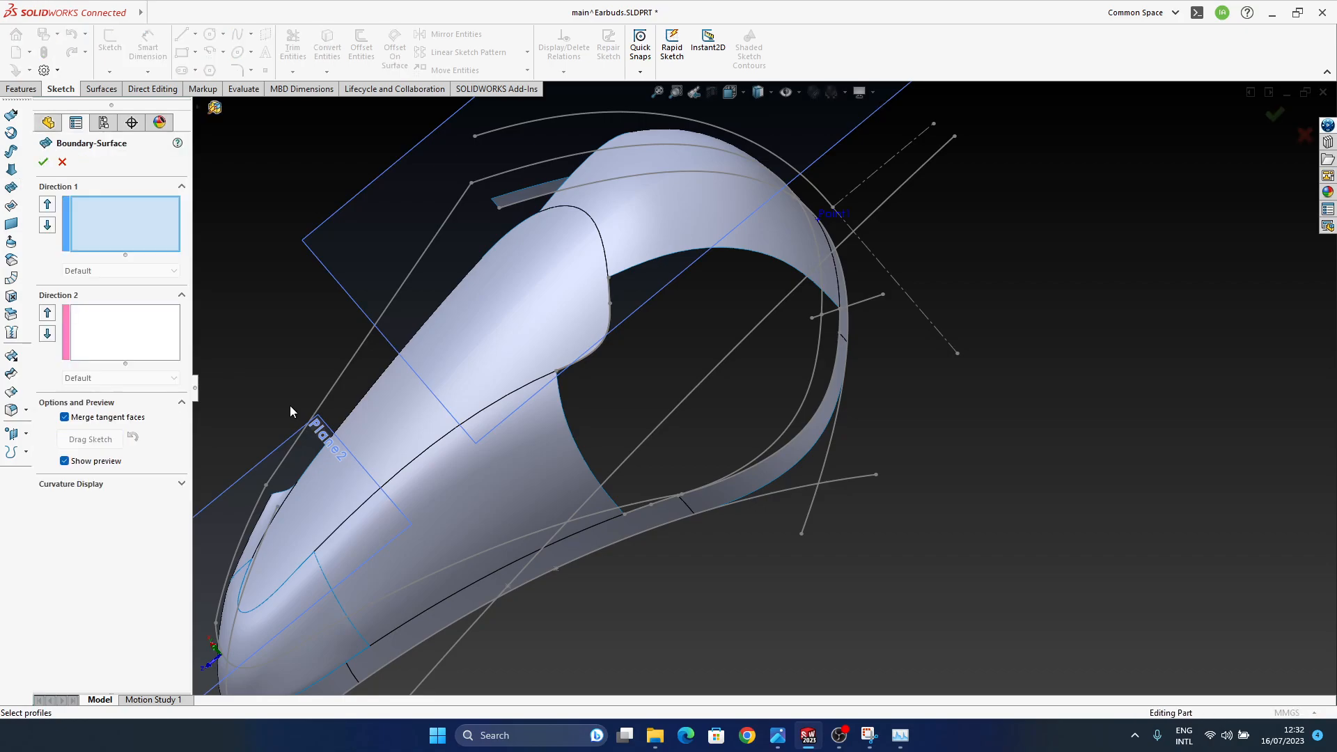
click(569, 445)
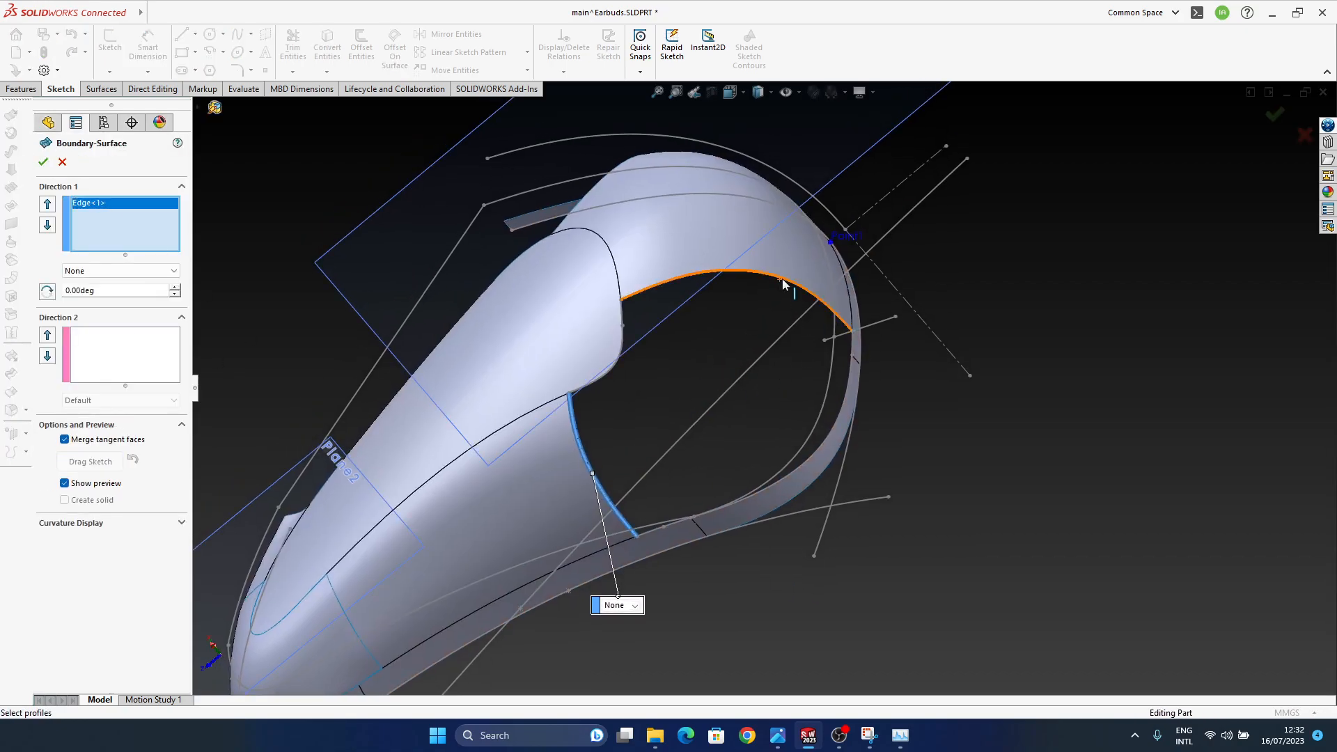
click(783, 284)
right_click(853, 338)
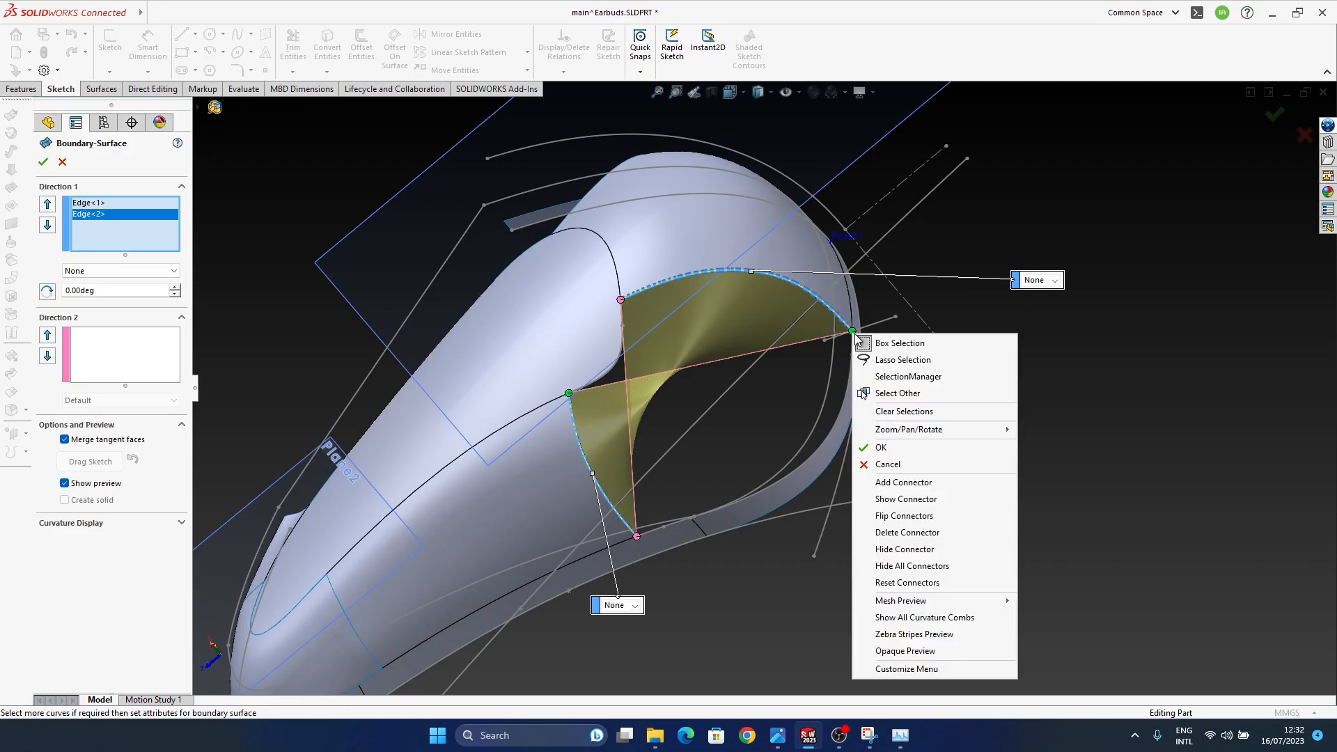
click(945, 514)
- Set both direction 1 profiles of the boundary surface to Curvature To Face
click(1054, 280)
click(1061, 317)
click(630, 605)
click(643, 644)
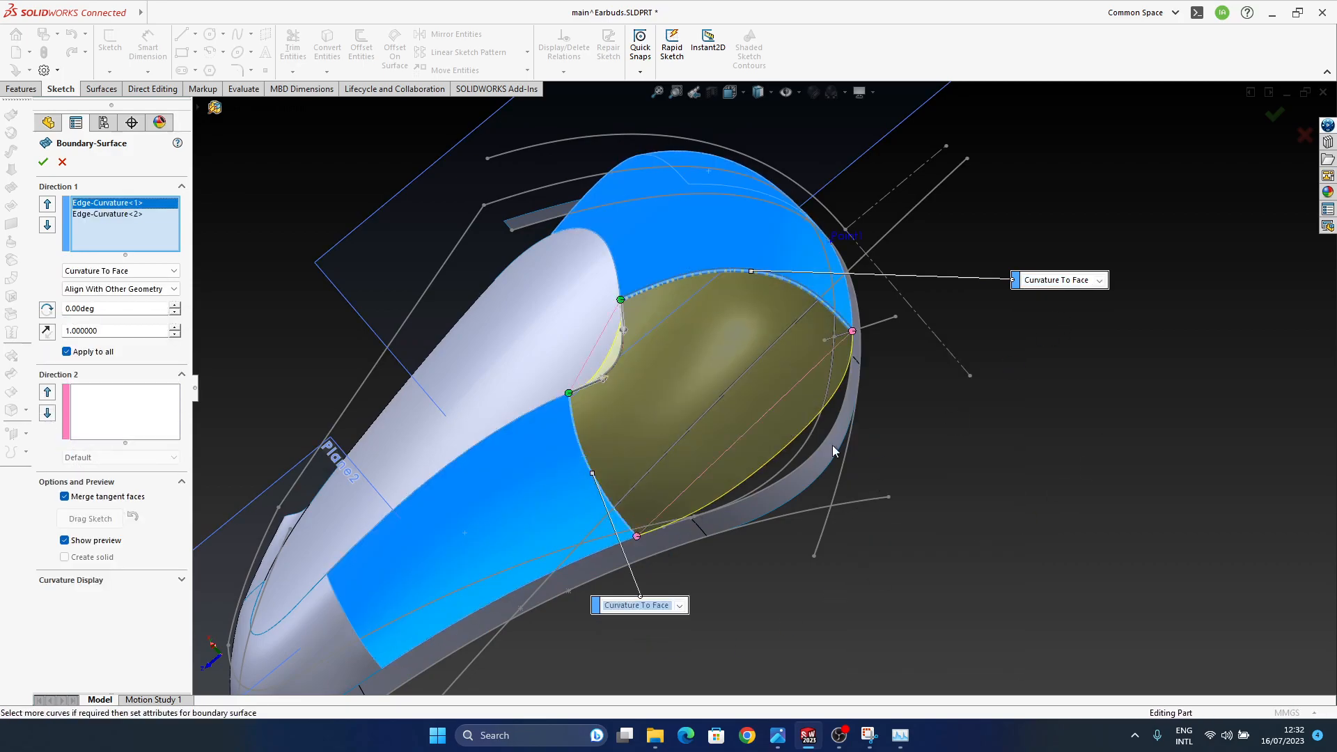
- Add the rim's long lower 3D sketch curve as an open-loop profile in direction 2 of the boundary surface
ctrl+middle_drag(557, 418, 618, 416)
click(102, 390)
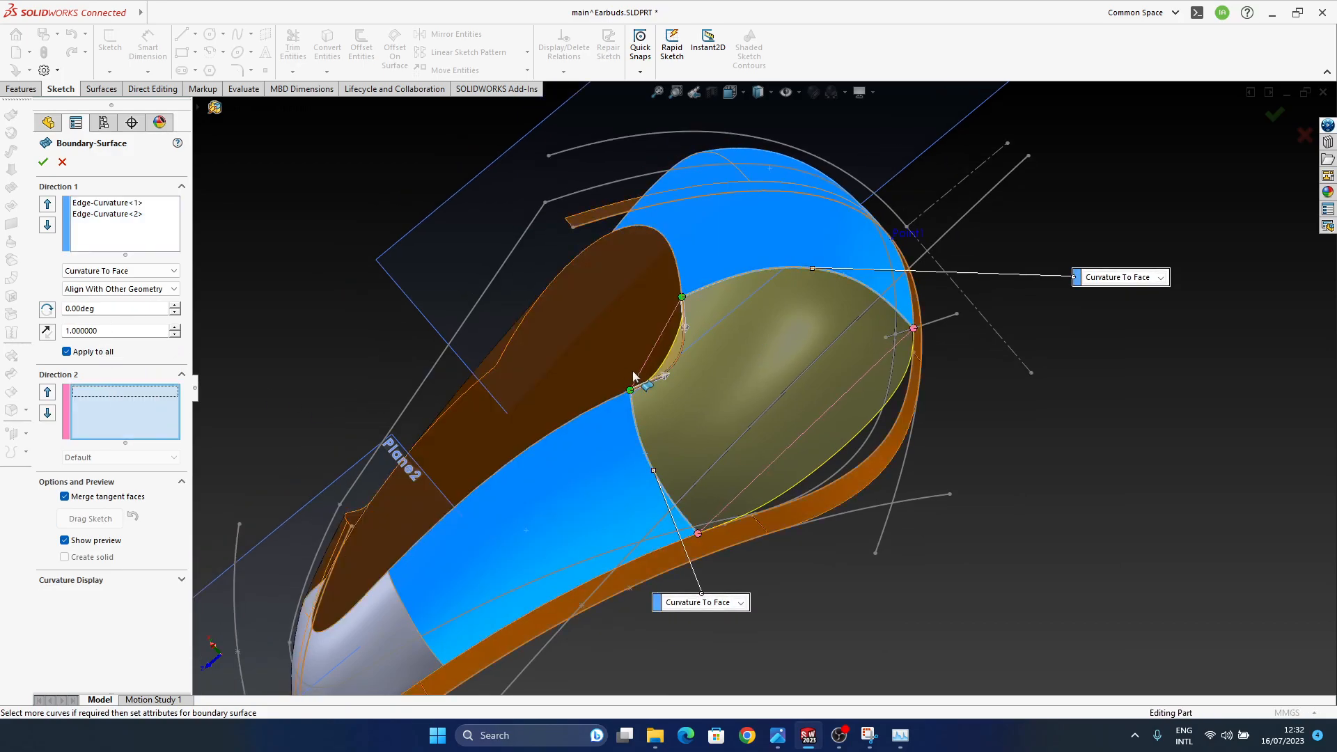
click(736, 323)
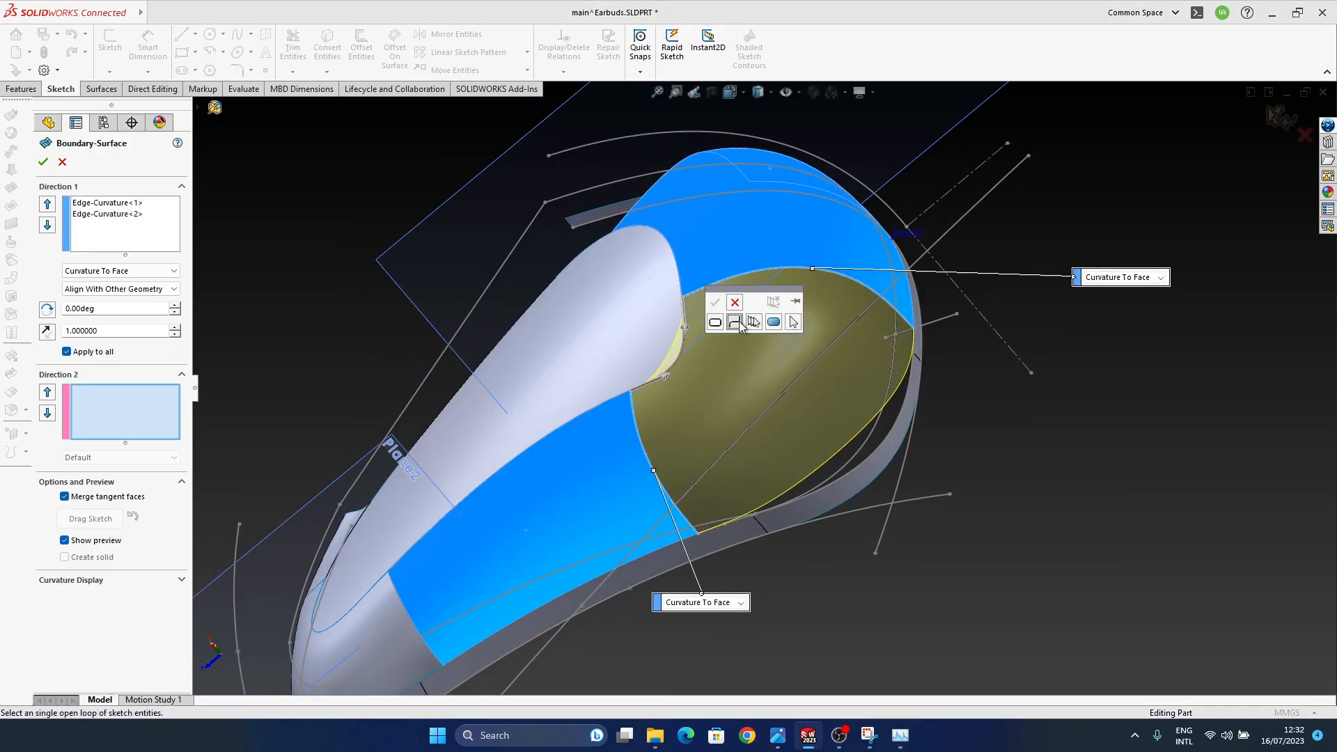
scroll(770, 413, down, 6)
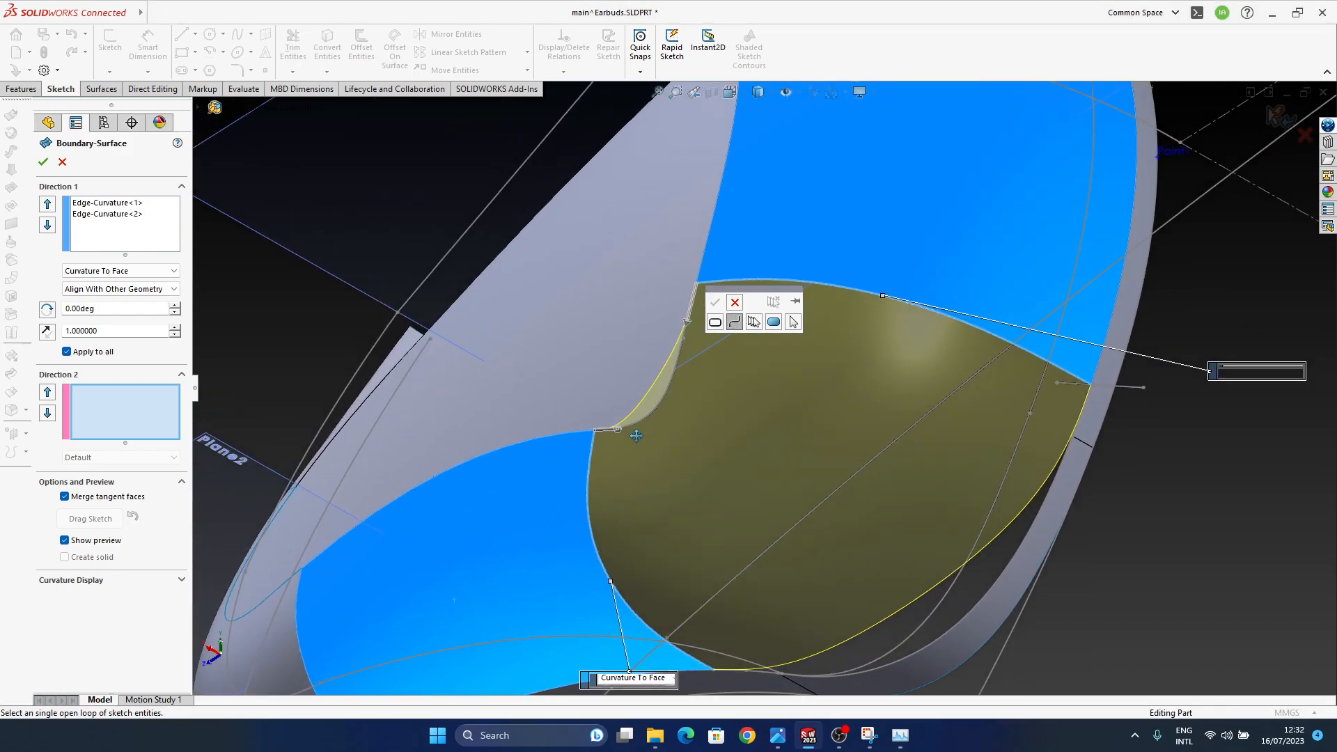
middle_drag(635, 436, 686, 435)
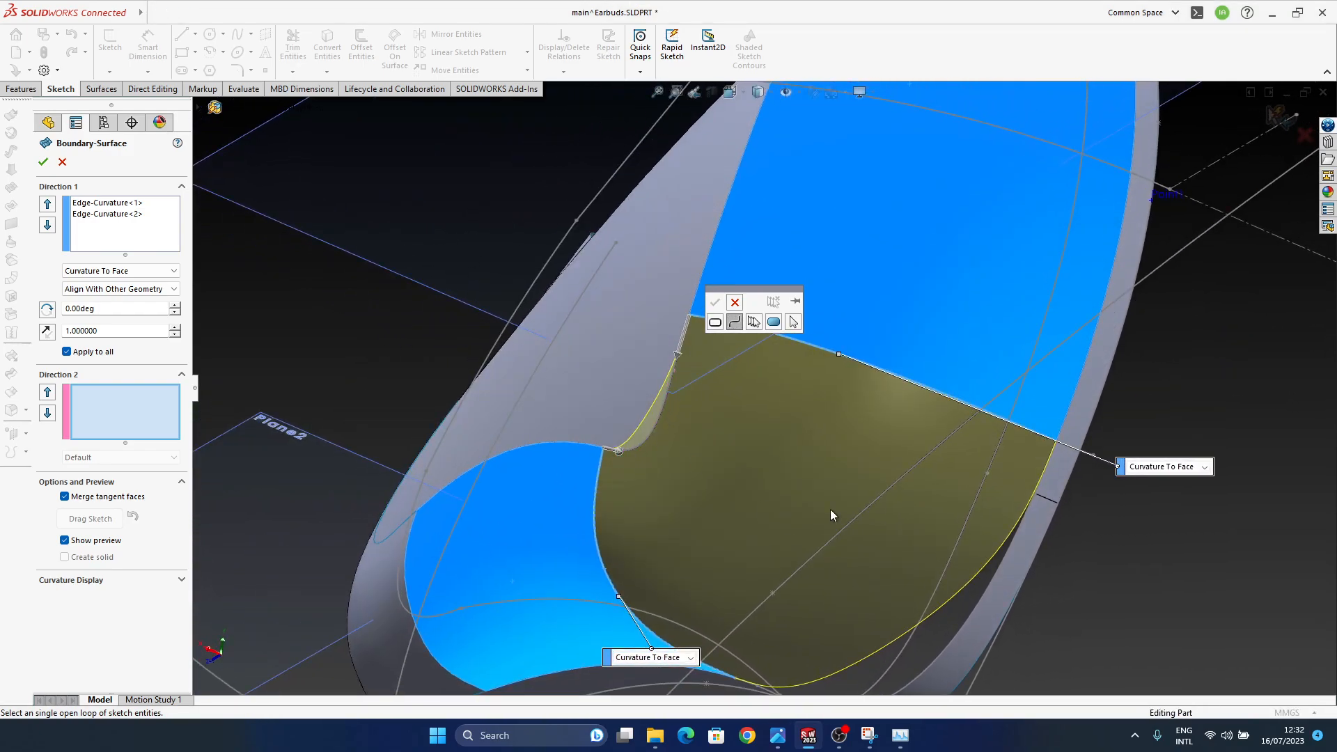
scroll(635, 419, up, 5)
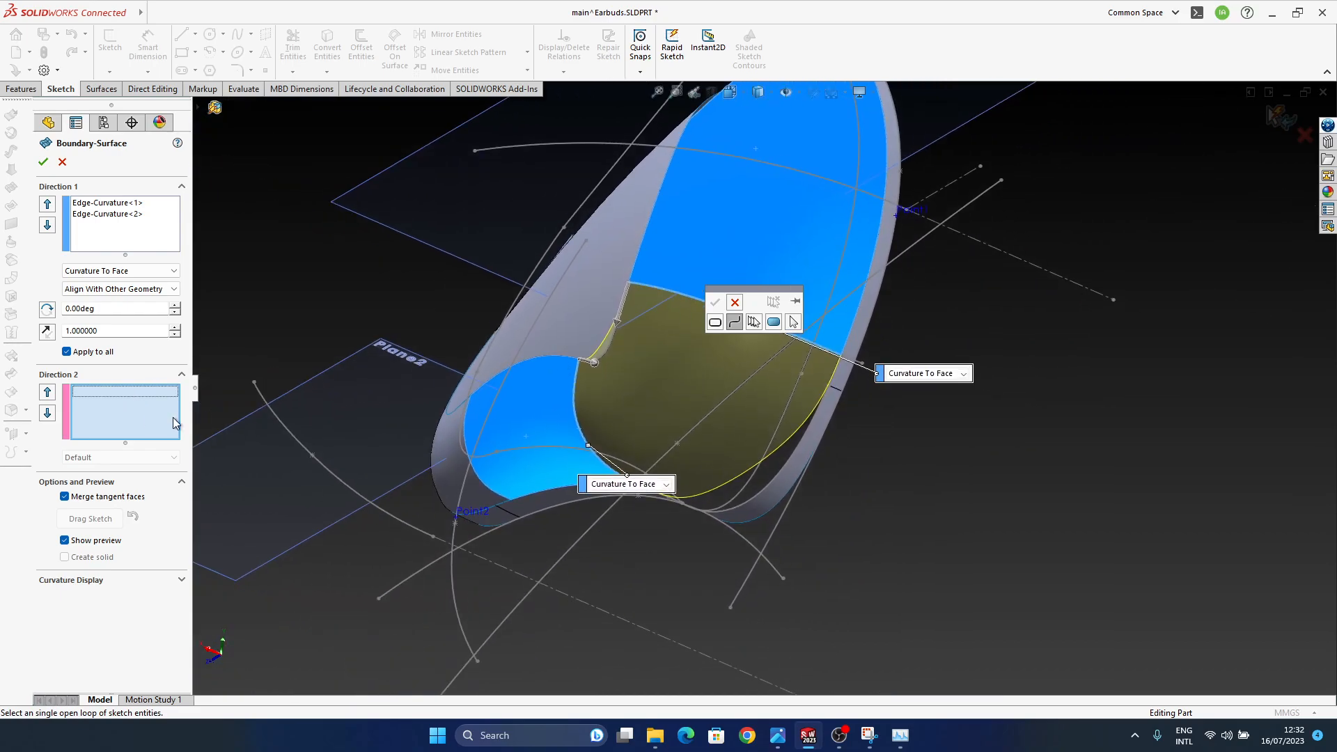
click(733, 327)
click(766, 483)
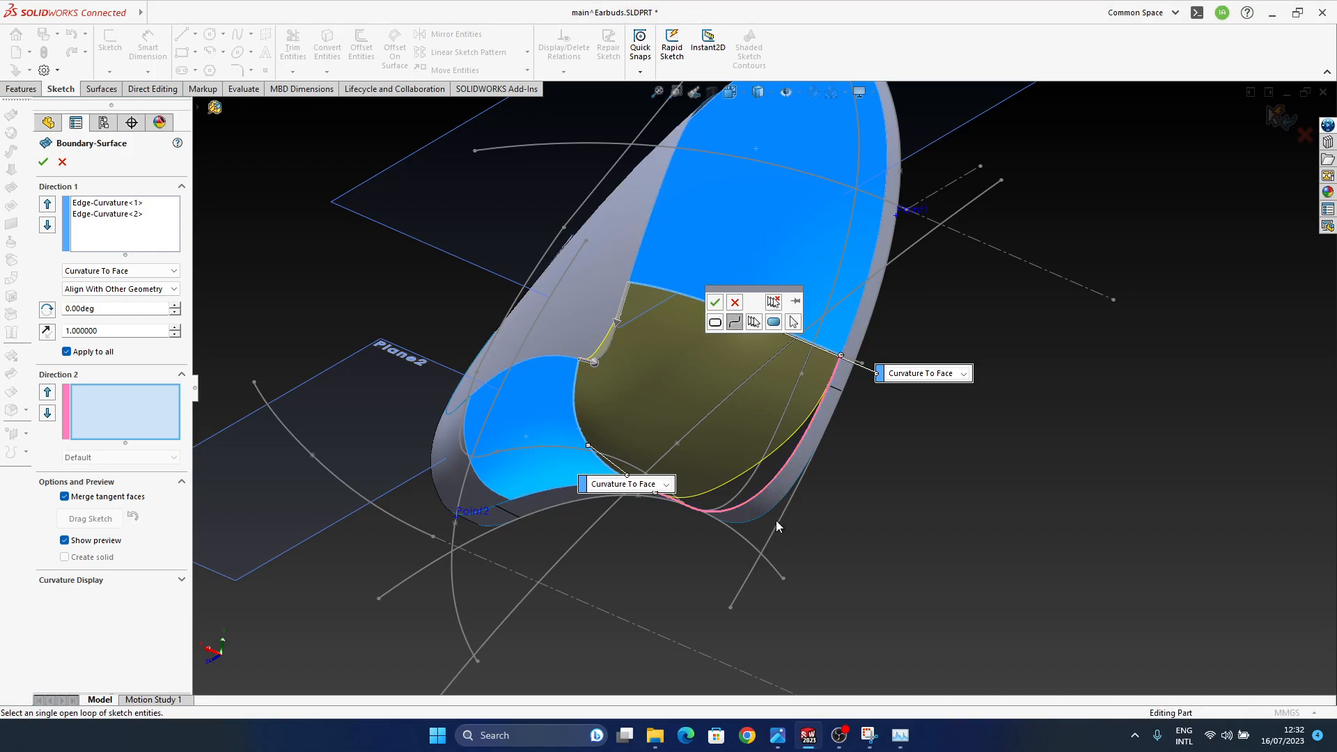
click(717, 303)
middle_drag(713, 465, 723, 437)
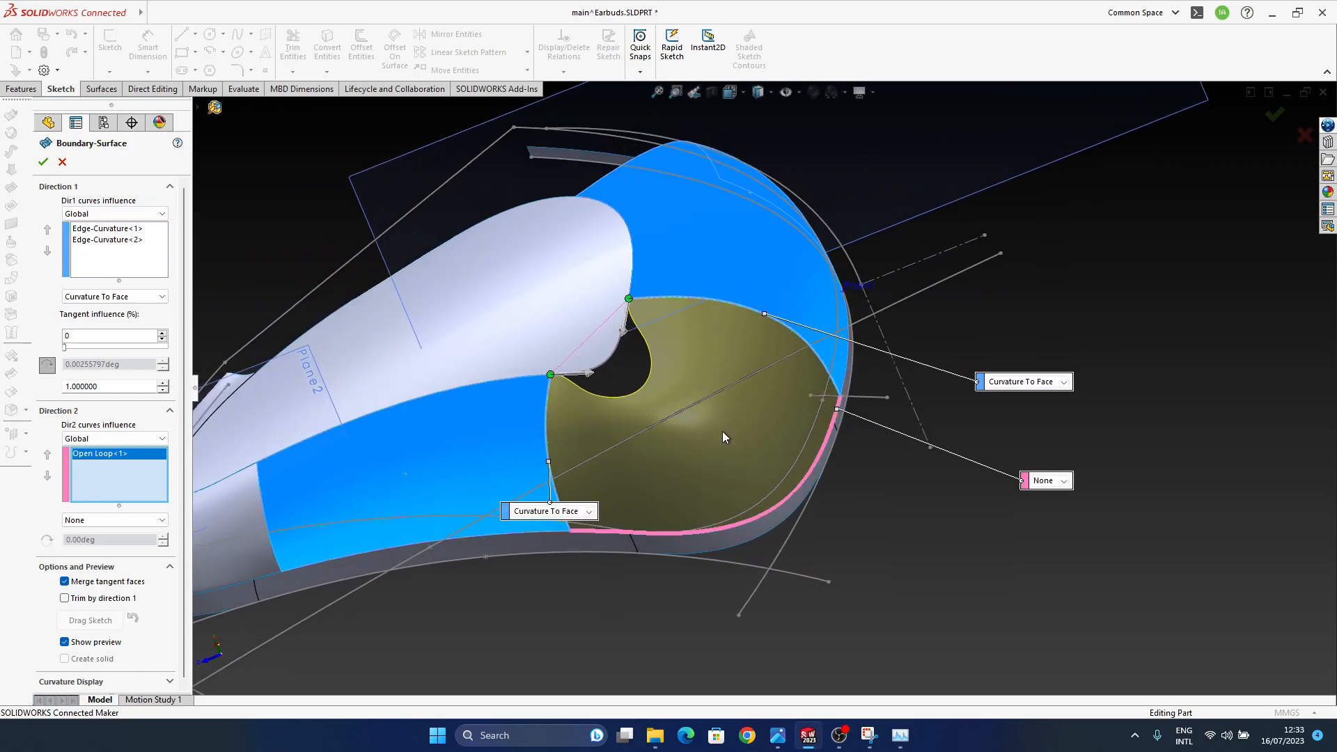
- Try to add the opening's upper curve to direction 2 and discard the boundary surface
click(613, 355)
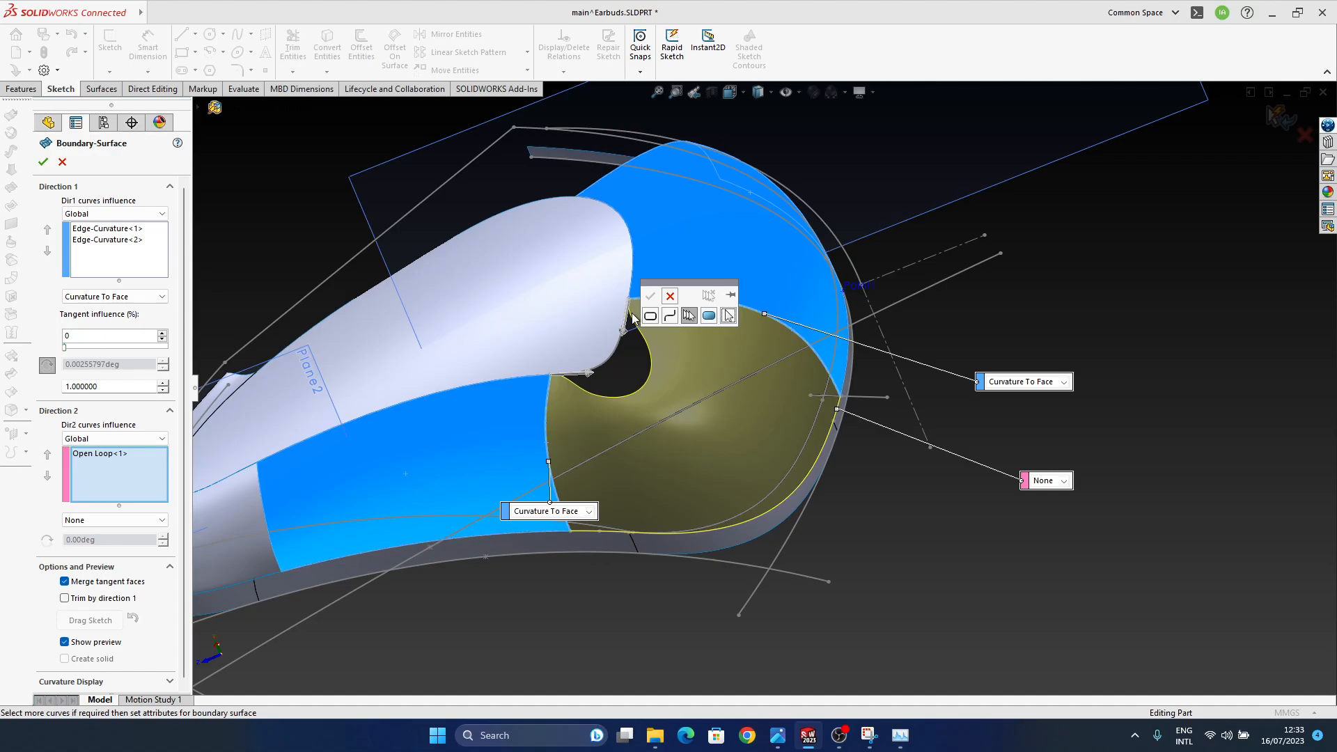
middle_drag(705, 473, 668, 487)
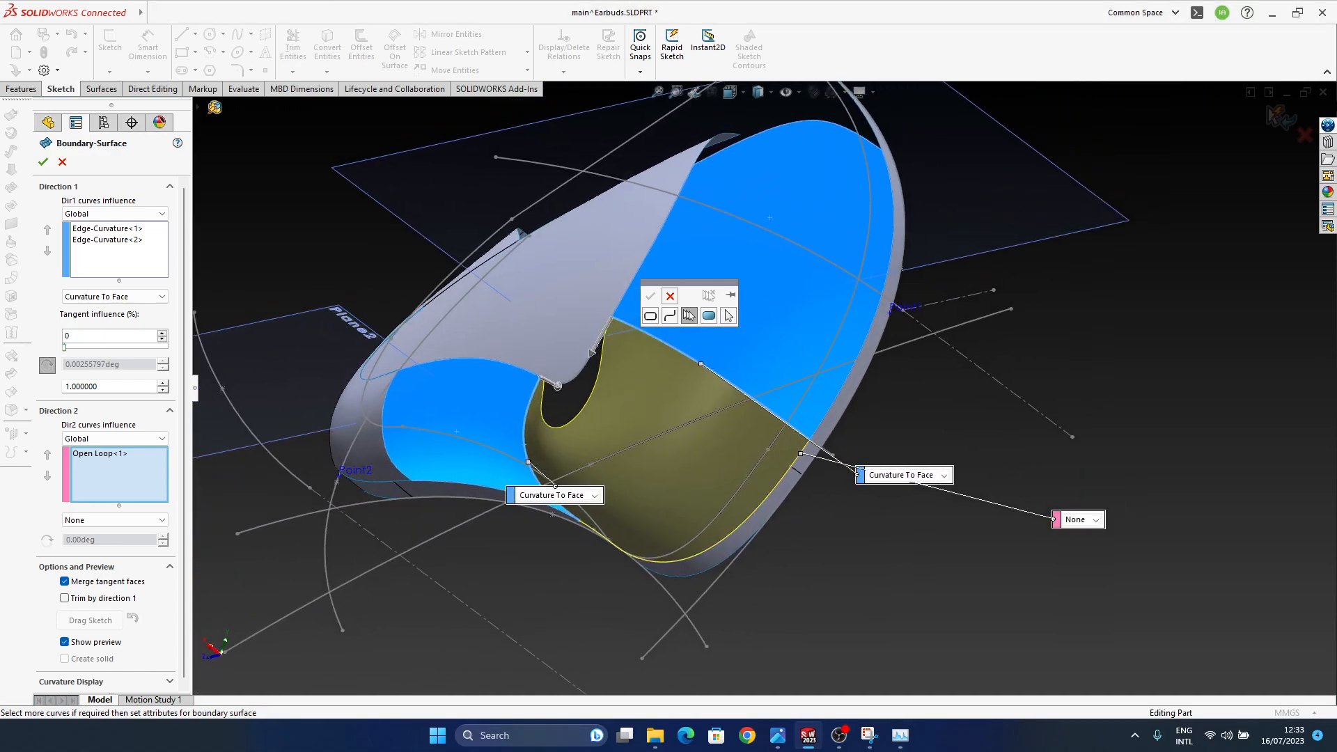
click(1296, 139)
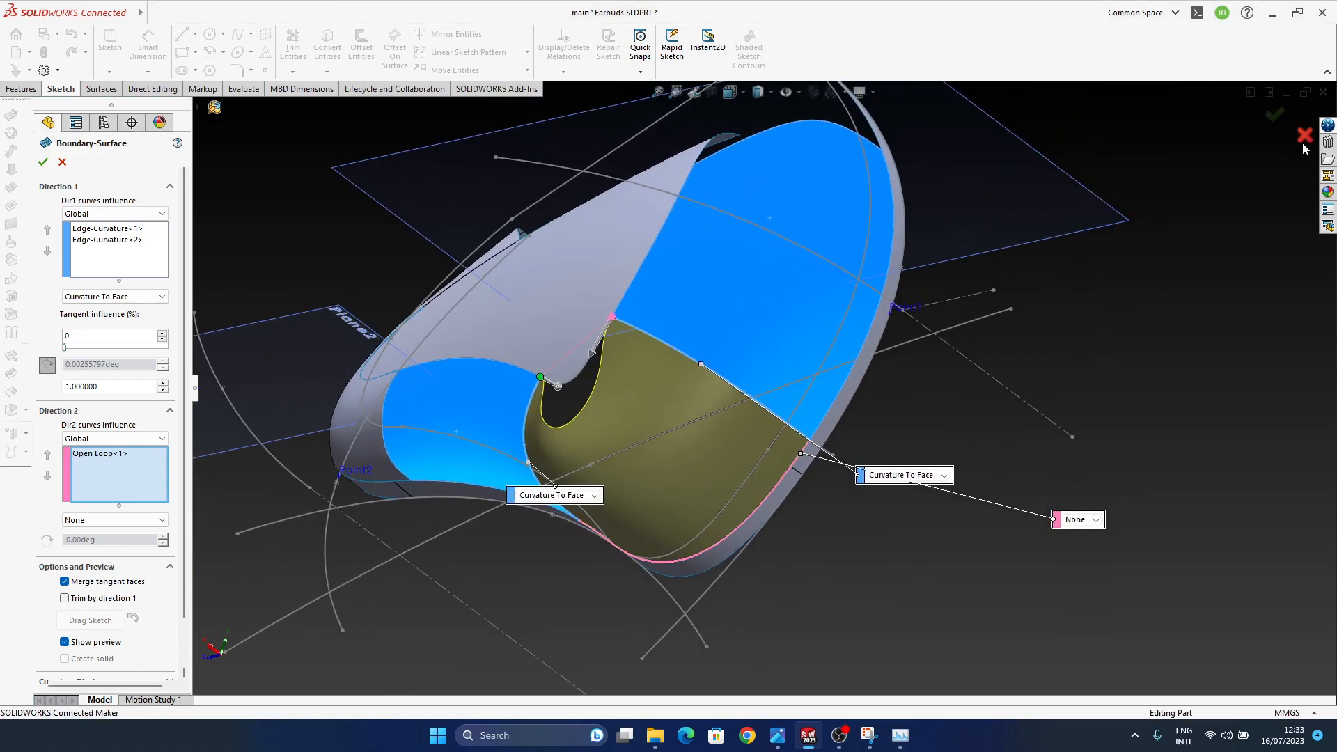
click(1303, 140)
- Edit Boundary-Surface10 beside the opening, shift its connector points along both direction 1 profiles to widen the opening, and accept the surface
middle_drag(824, 306, 728, 349)
click(776, 325)
click(813, 286)
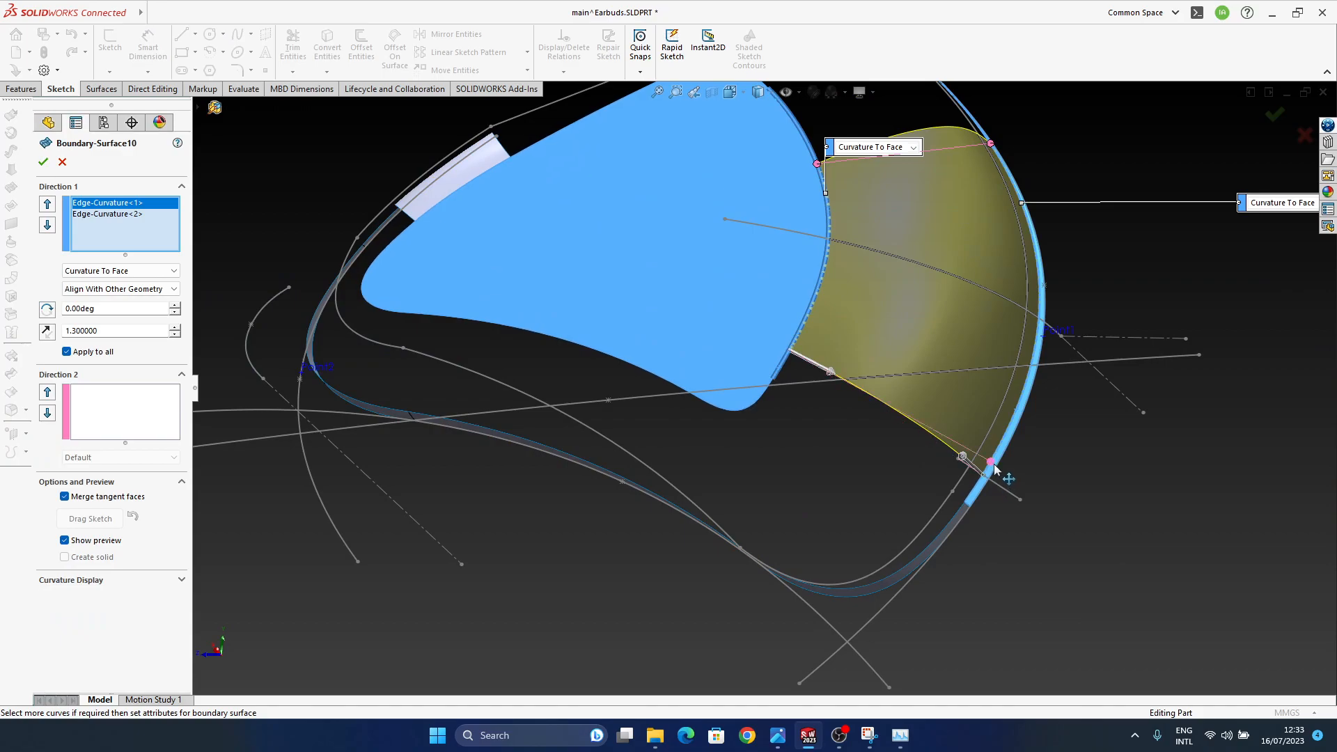
drag(994, 465, 996, 460)
drag(791, 351, 805, 323)
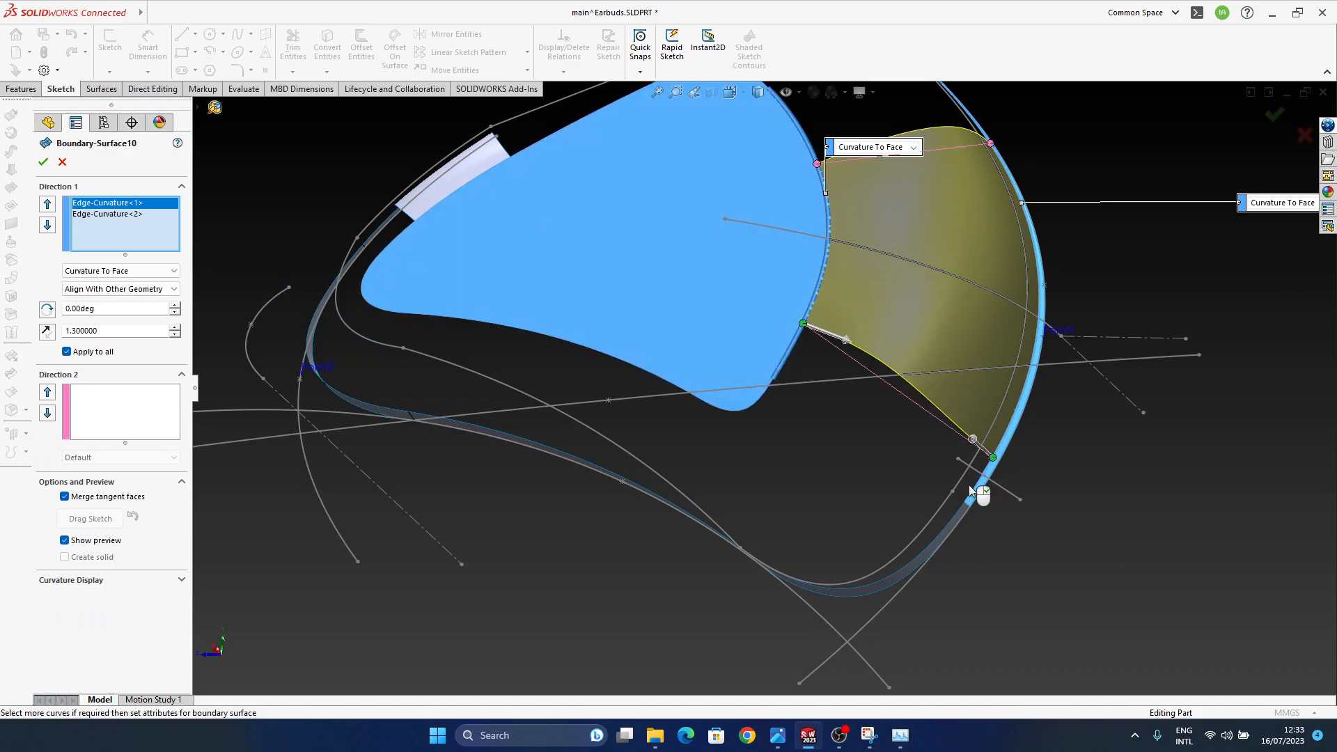
drag(994, 460, 1000, 449)
middle_drag(1004, 453, 926, 438)
click(1274, 115)
- In 3DSketch18, delete the unsolved short spline on the opening's upper edge and convert the top surface's current edge there instead
middle_drag(940, 488, 806, 411)
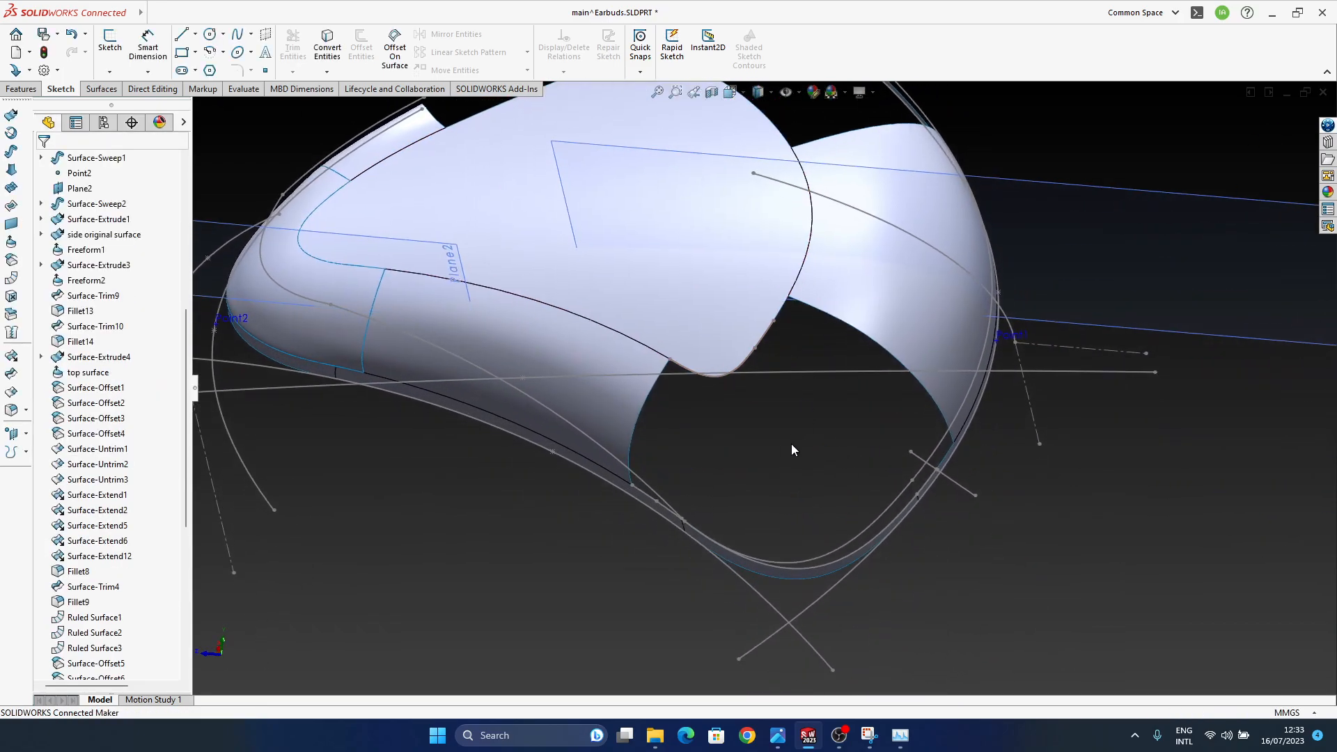
click(766, 335)
click(805, 279)
click(774, 336)
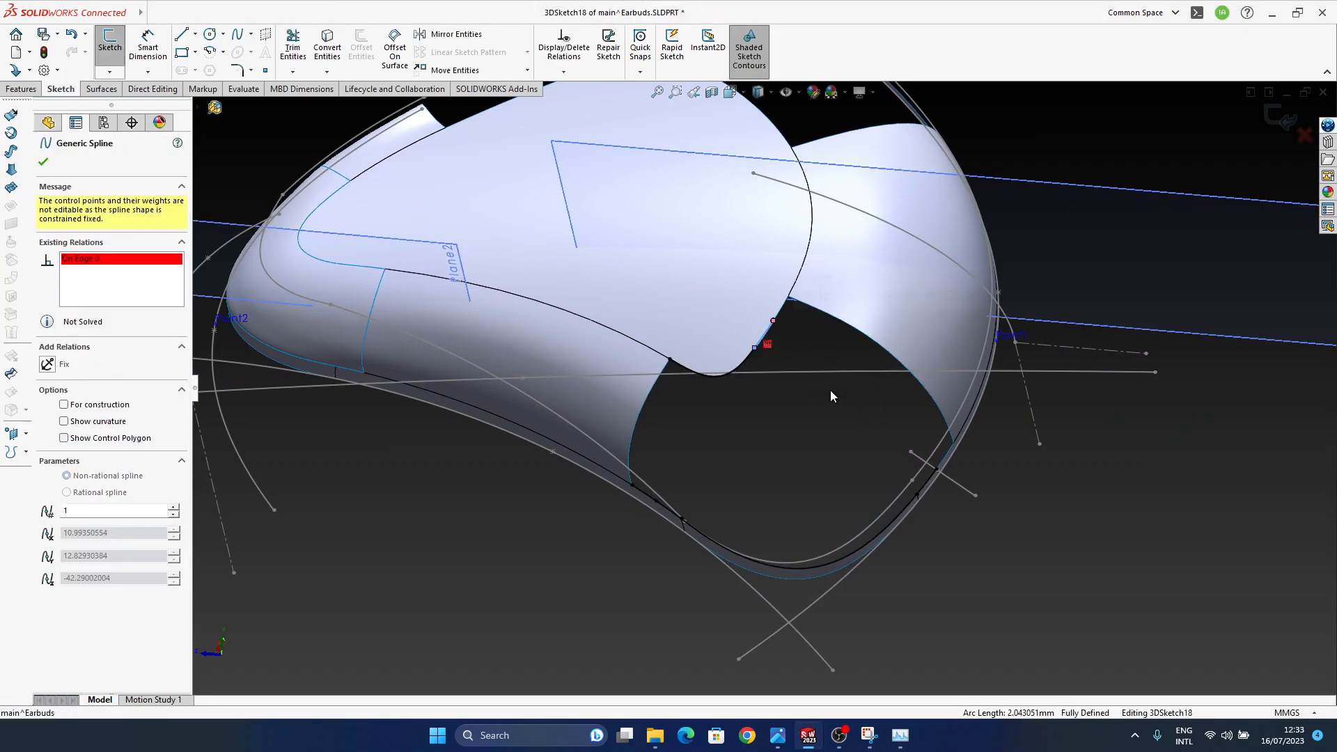
key(Delete)
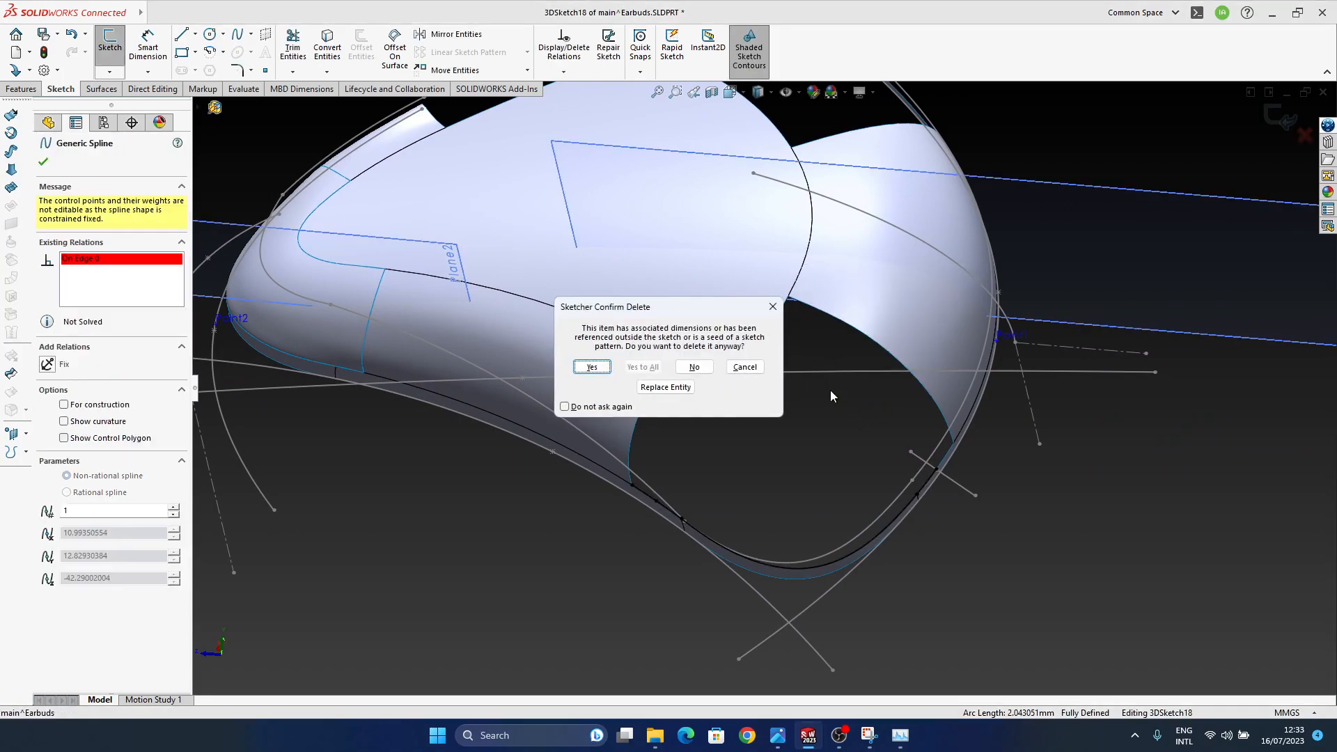
click(591, 368)
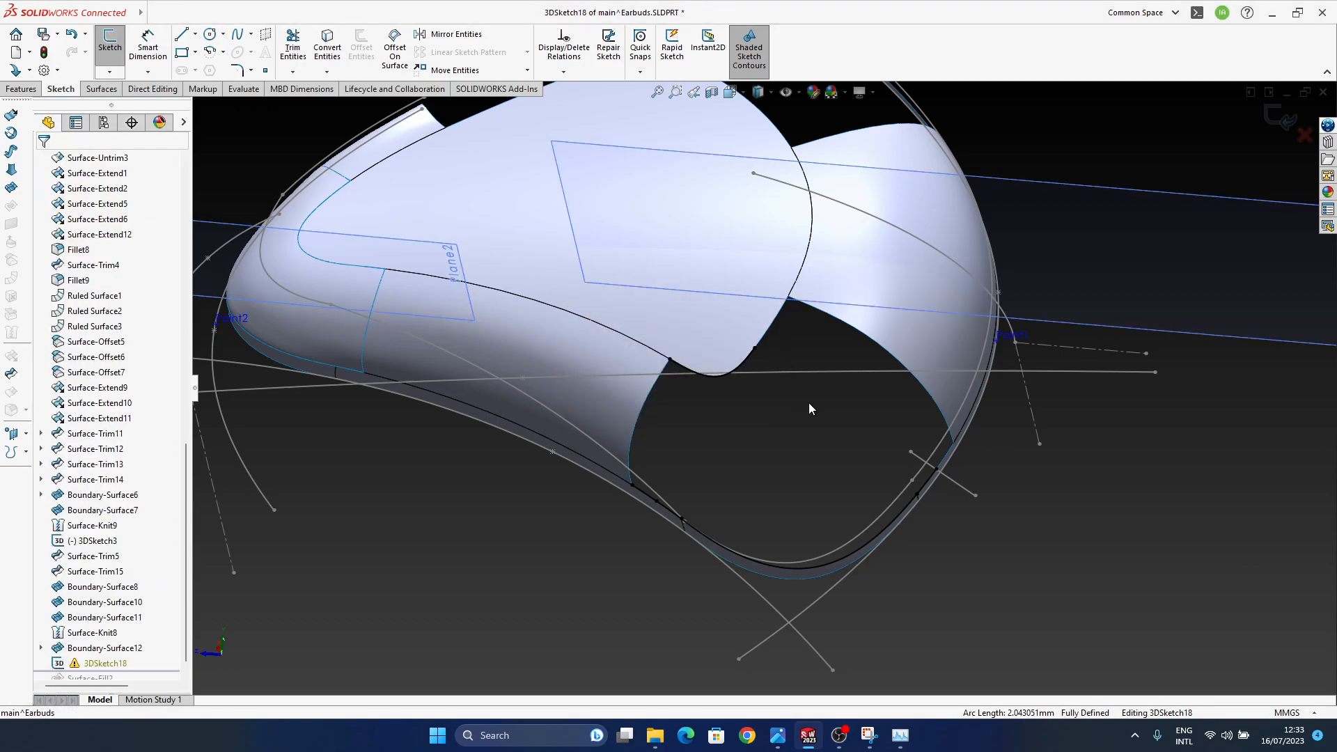
click(770, 332)
click(326, 51)
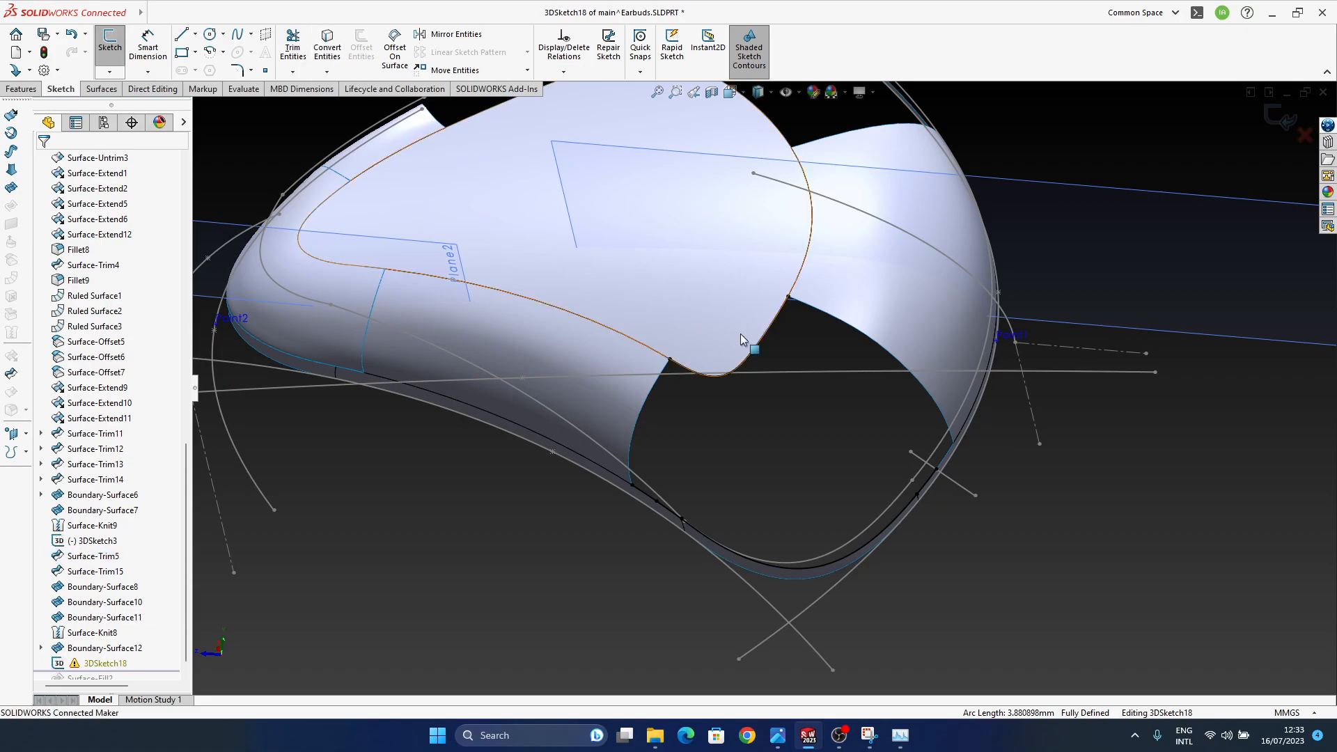
- Remove the outdated short curve at the rim's far end from the 3D sketch
mouse_move(729, 374)
middle_down()
mouse_move(857, 453)
mouse_move(990, 506)
middle_up()
scroll(980, 481, down, 3)
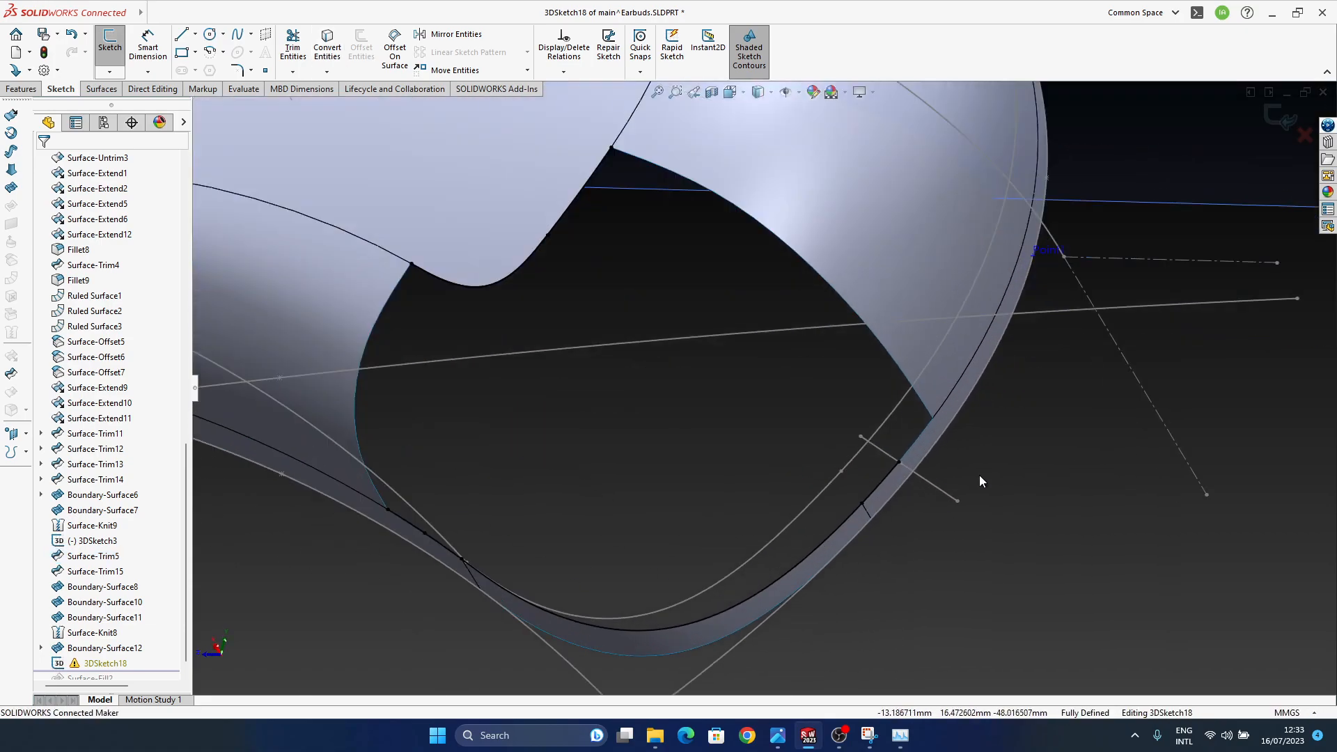
click(888, 487)
key(Escape)
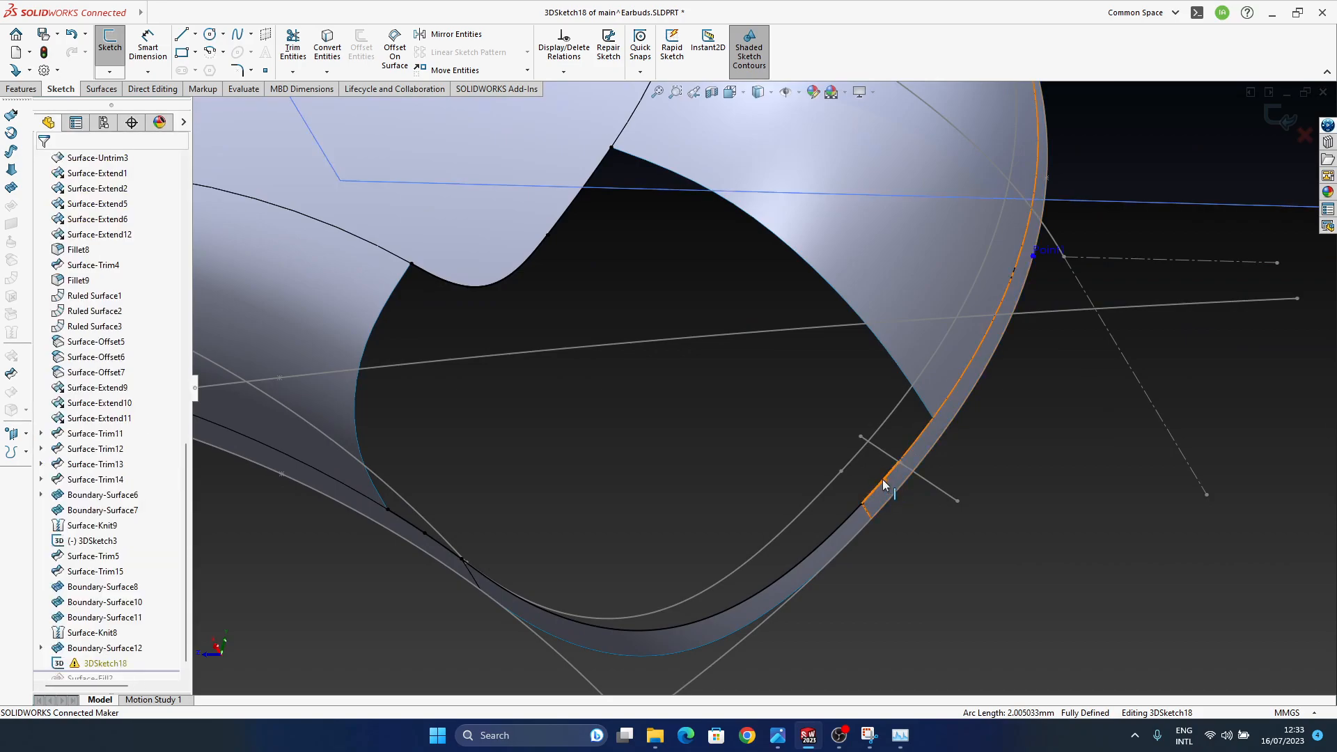
- Select the two short rim edges at the opening's far end, close the 3D sketch and inspect the rim around the opening
click(915, 440)
scroll(933, 498, down, 3)
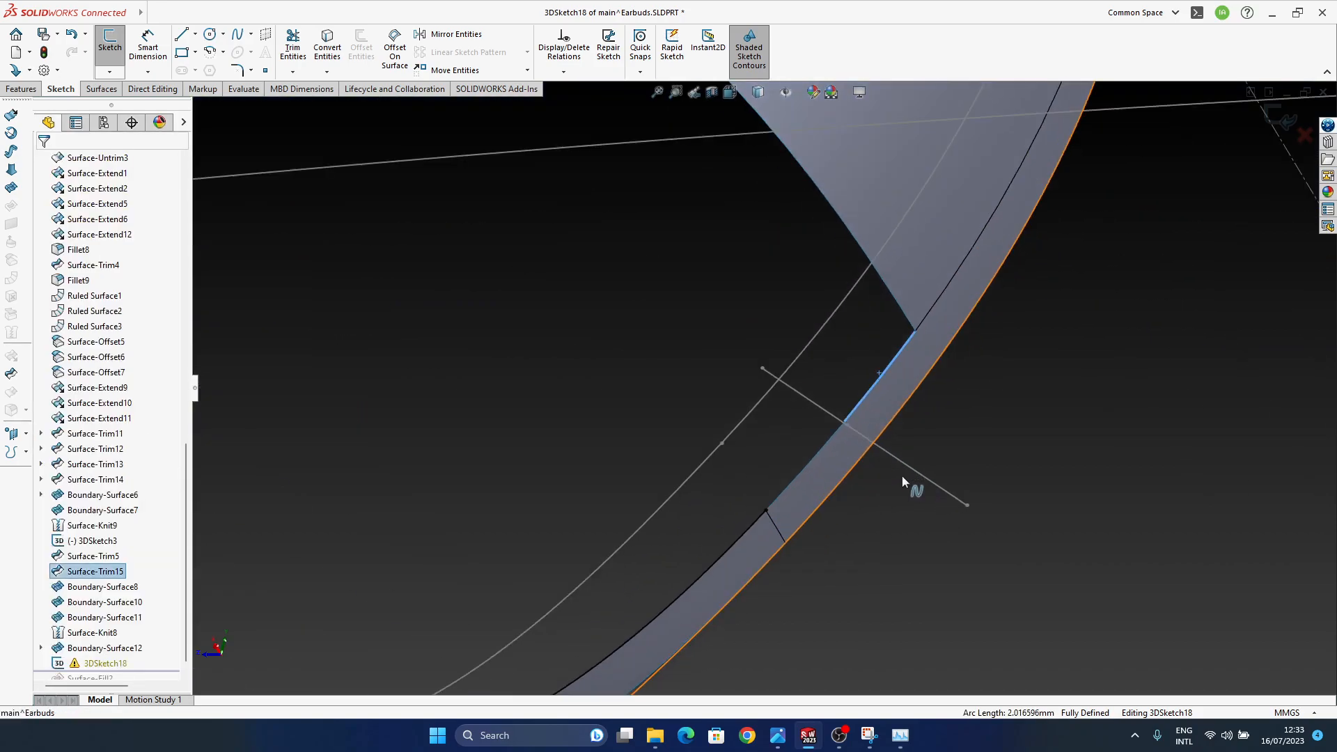
scroll(907, 478, down, 3)
mouse_move(884, 440)
middle_down()
mouse_move(822, 352)
mouse_move(825, 390)
middle_up()
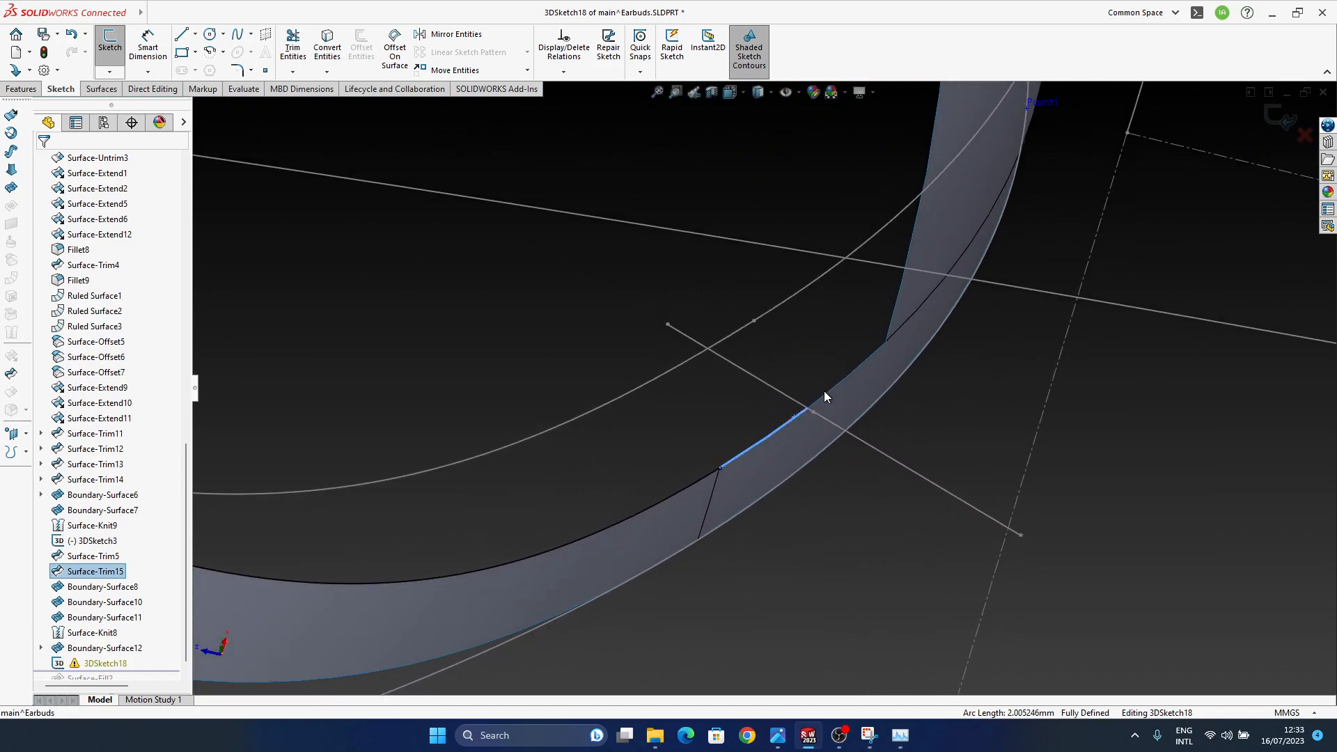
click(822, 396)
ctrl+click(767, 436)
click(1270, 669)
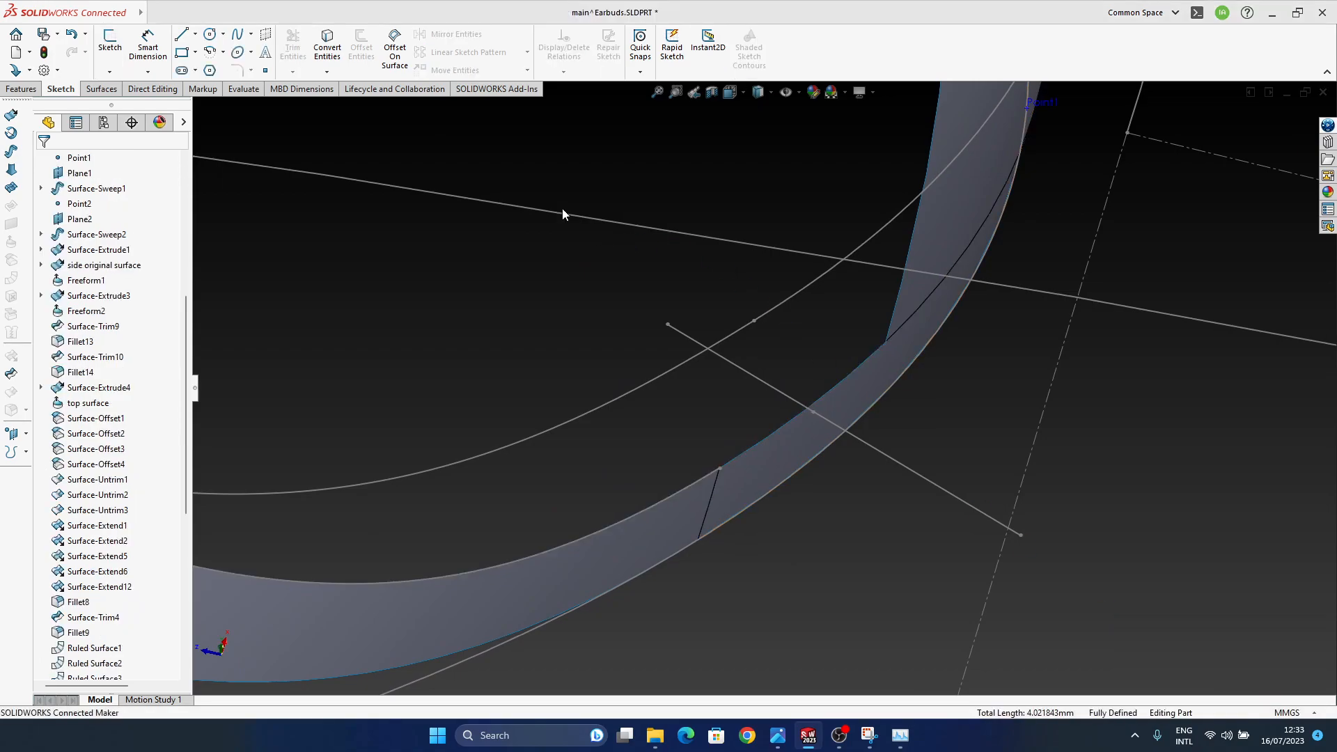
click(845, 383)
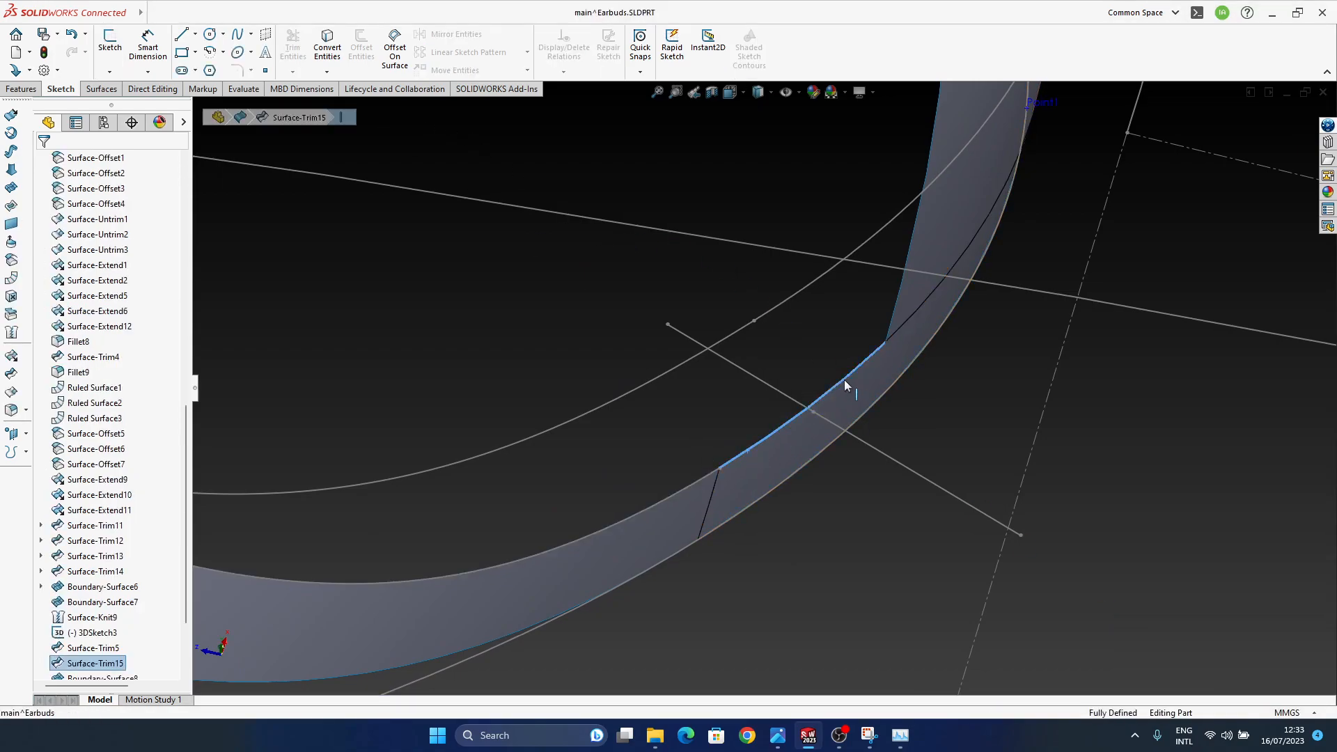
middle_drag(905, 348, 825, 421)
scroll(820, 428, up, 9)
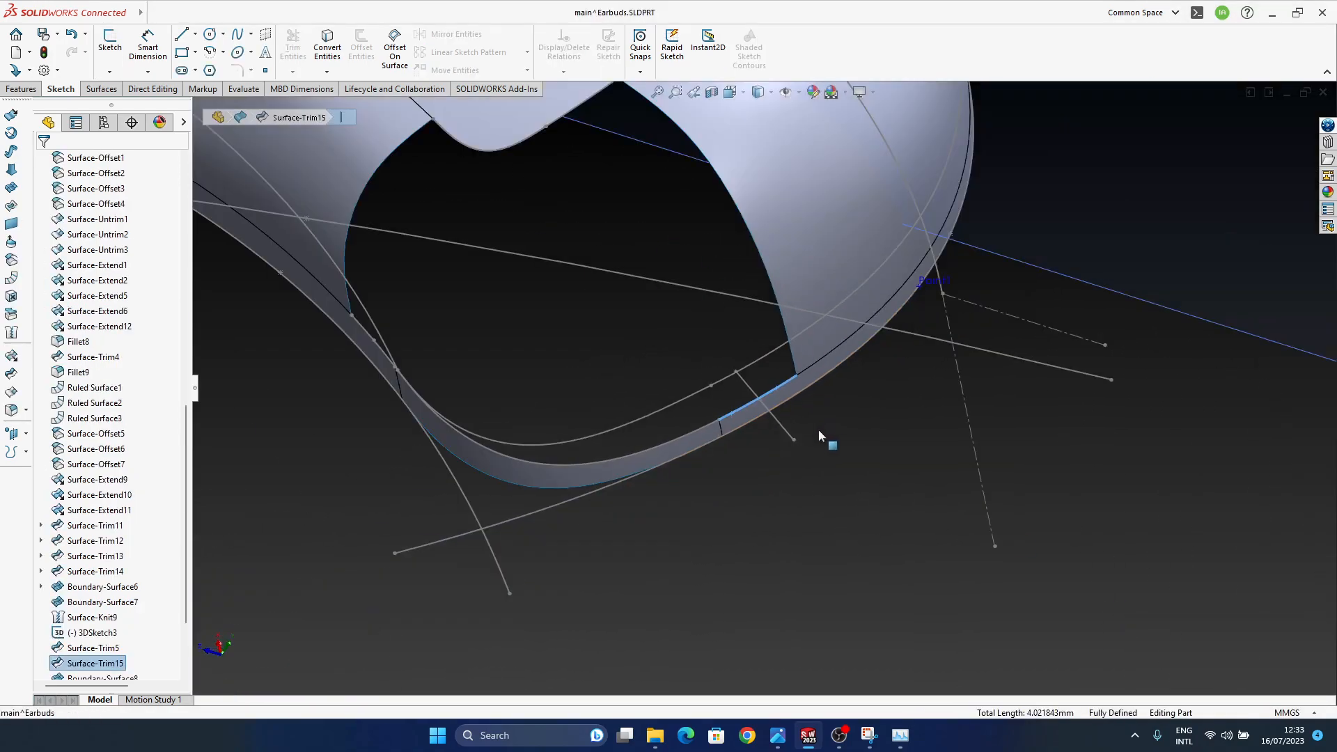
ctrl+middle_drag(674, 395, 693, 417)
scroll(149, 608, down, 2)
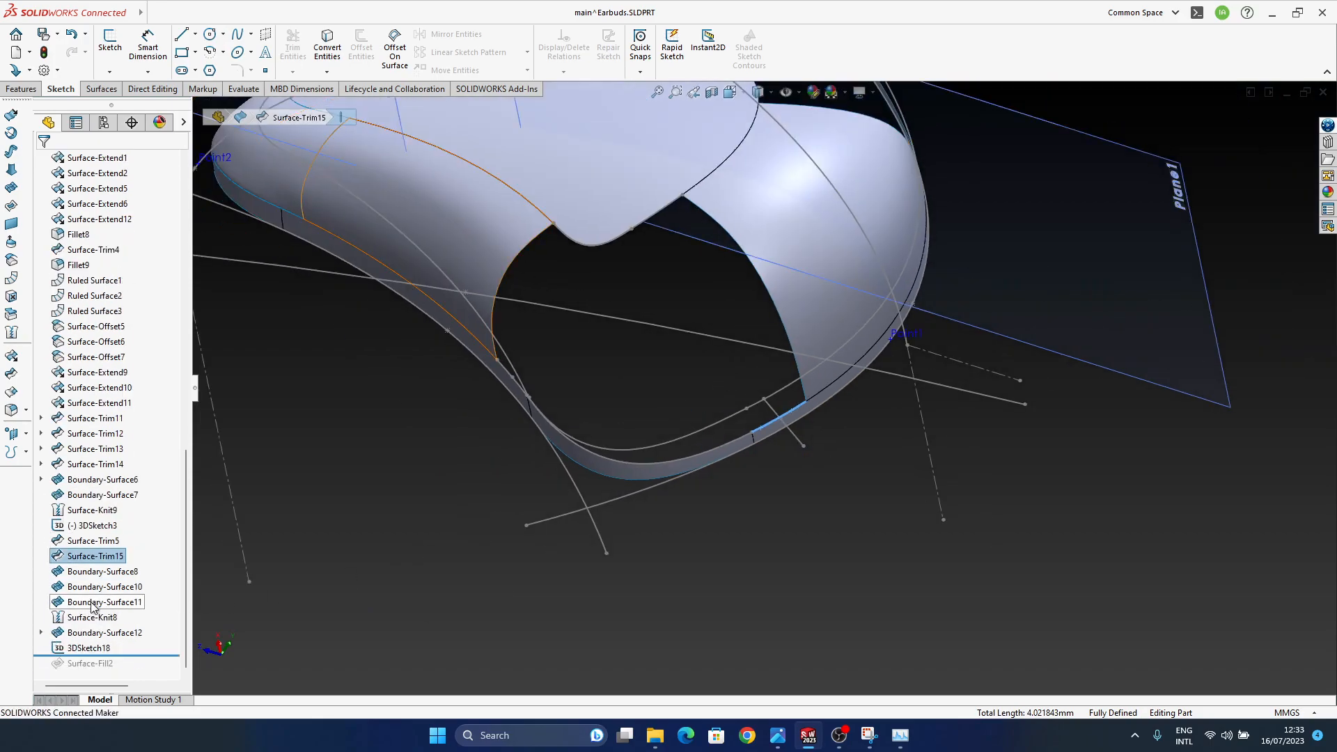
- Reopen 3DSketch18, convert the short rim edge at the opening's far end up to the side patch, and close the sketch
click(92, 648)
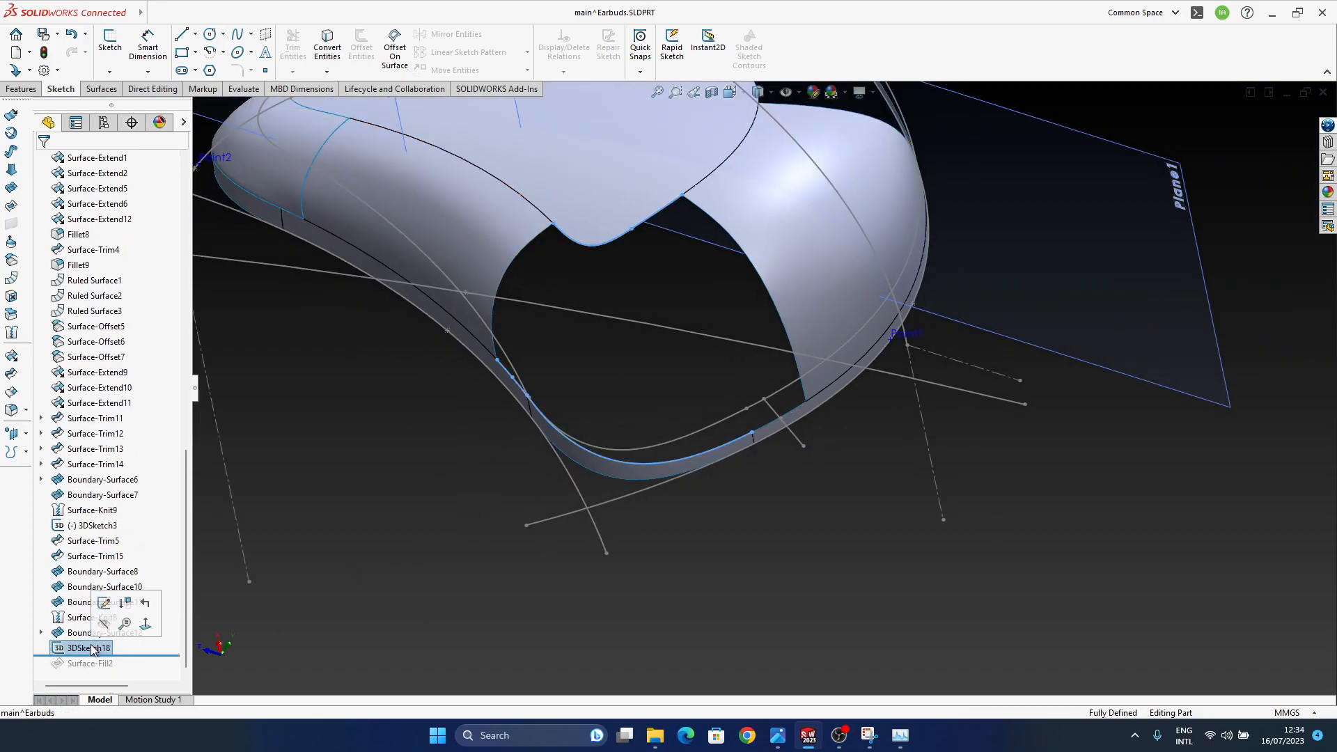
click(104, 603)
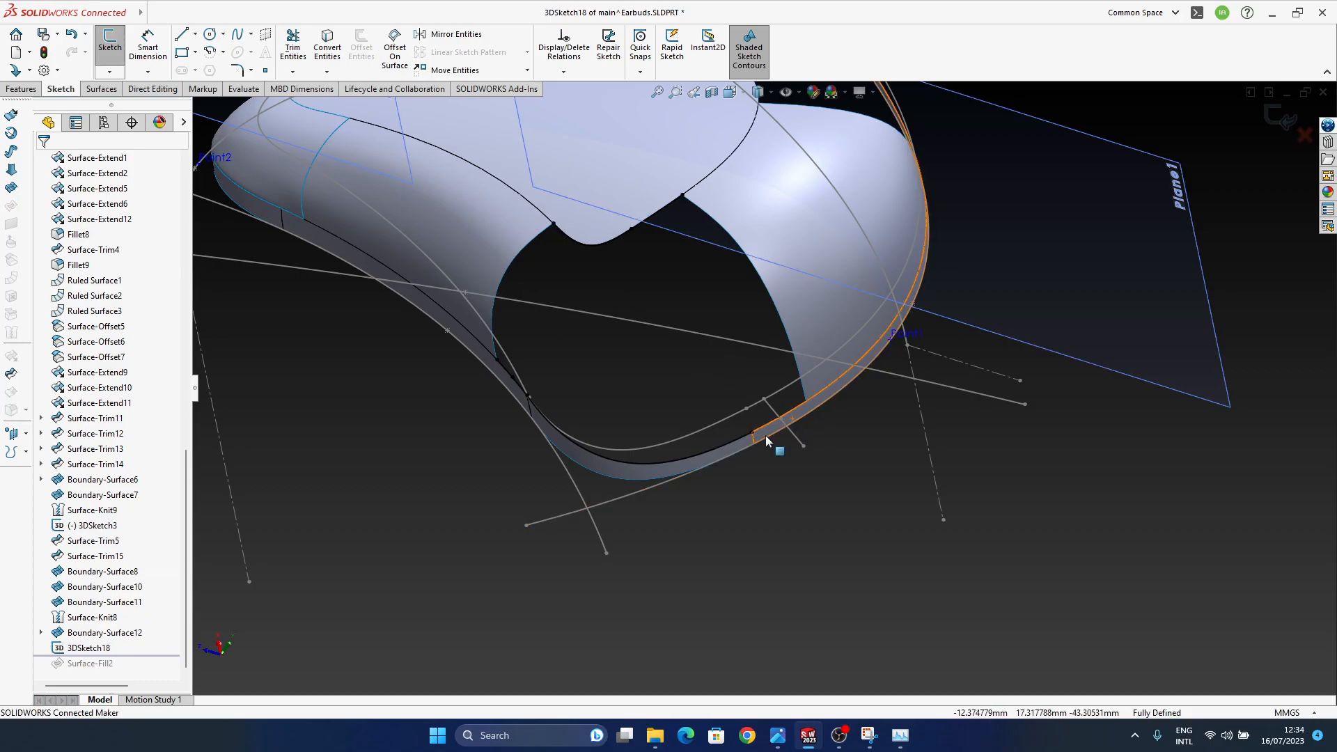
scroll(762, 433, down, 5)
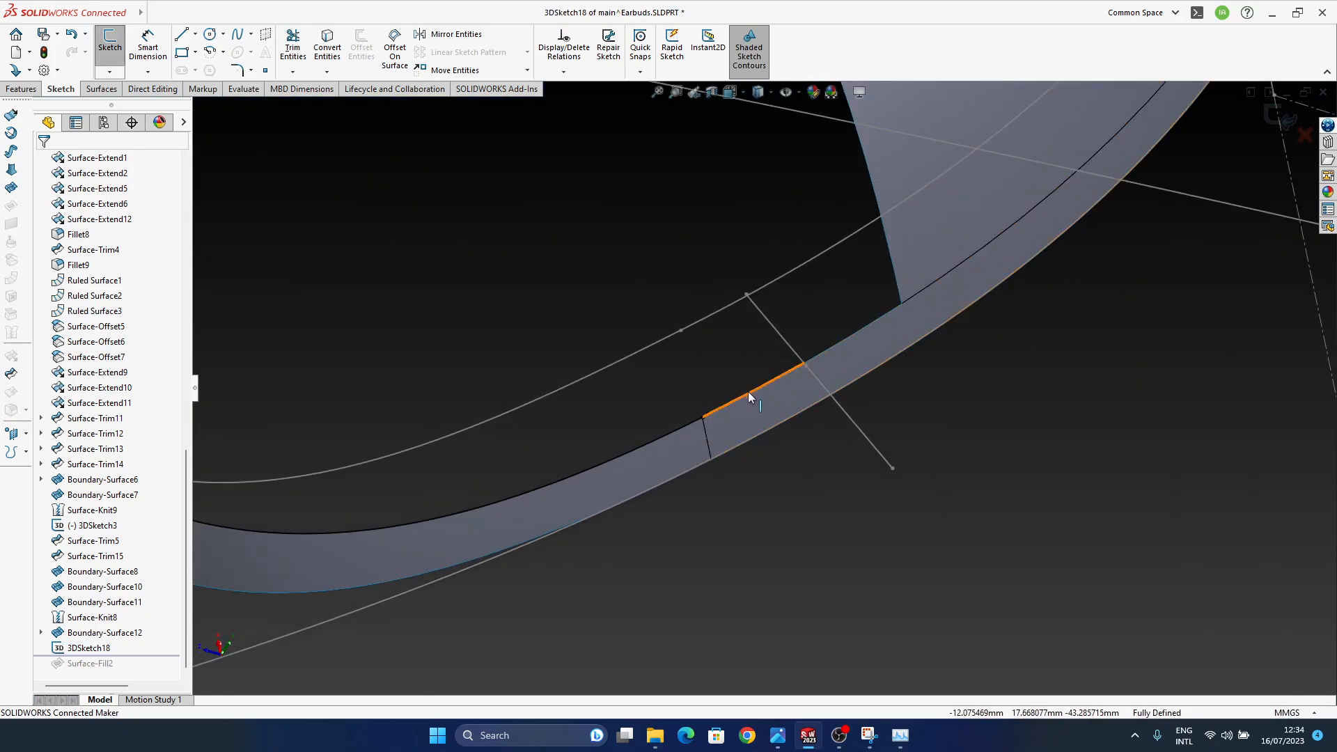
click(750, 397)
scroll(828, 348, up, 4)
ctrl+middle_drag(780, 368, 780, 401)
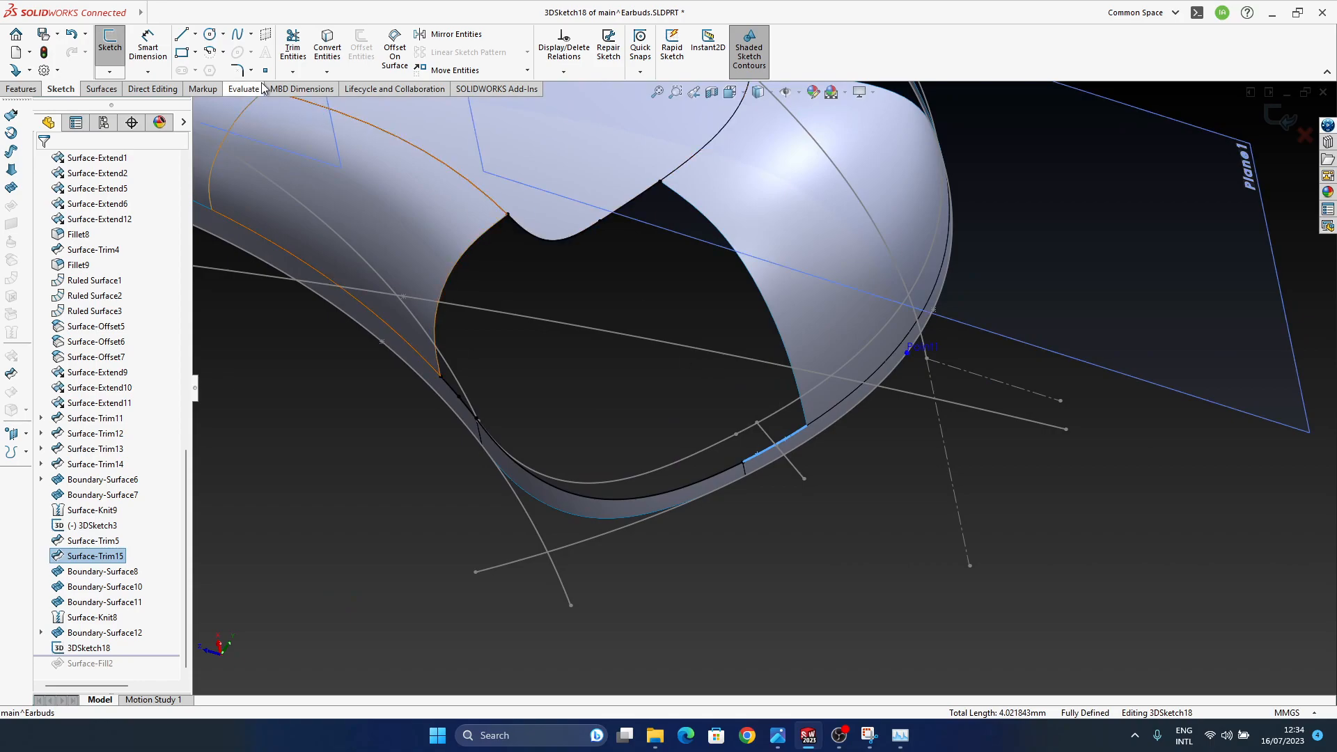
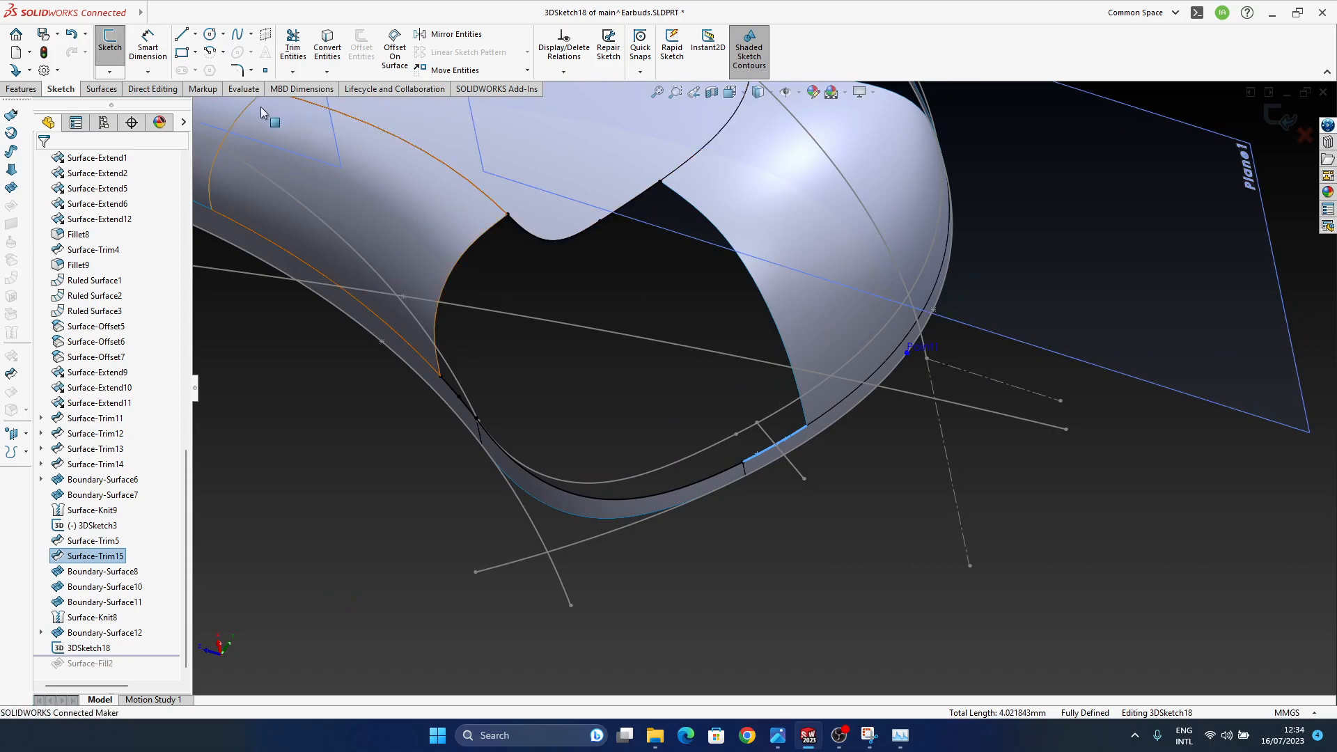
click(330, 49)
click(1290, 119)
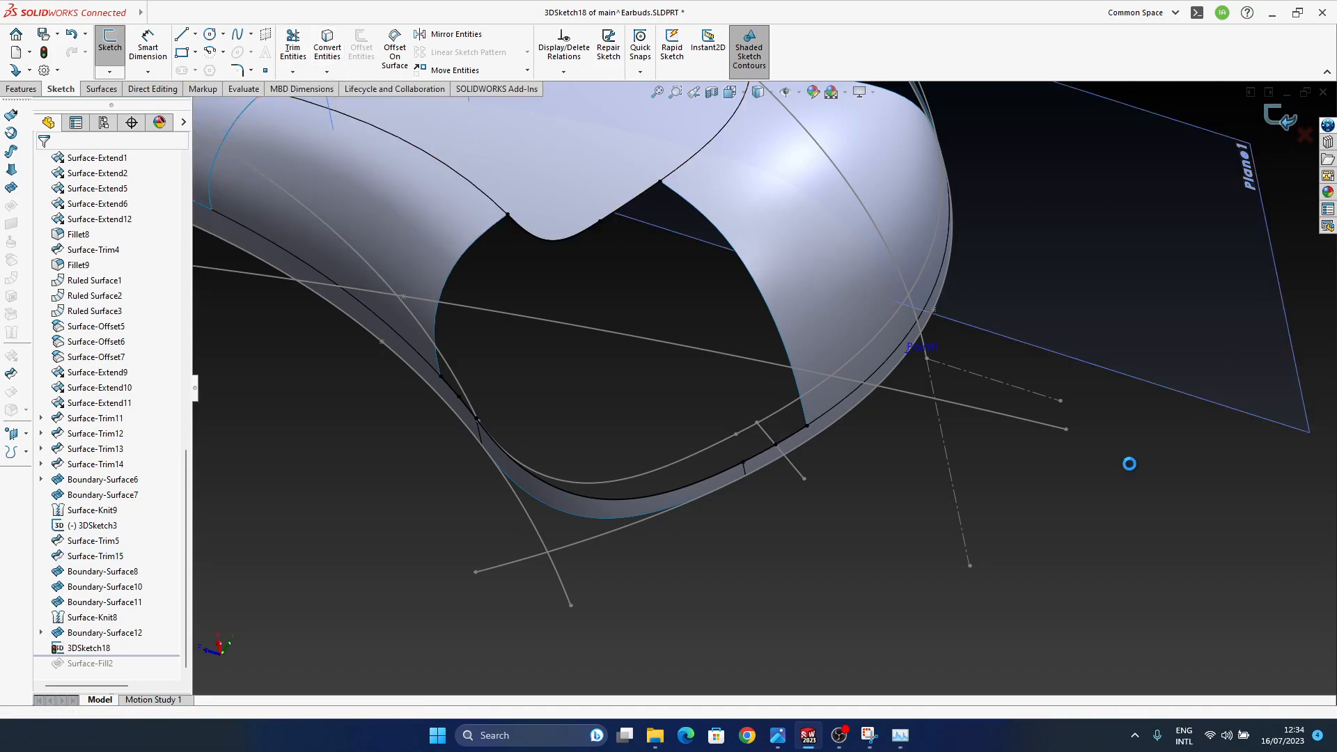
- Start a new boundary surface with the opening's two side patch edges as direction 1 profiles
middle_drag(682, 504, 803, 524)
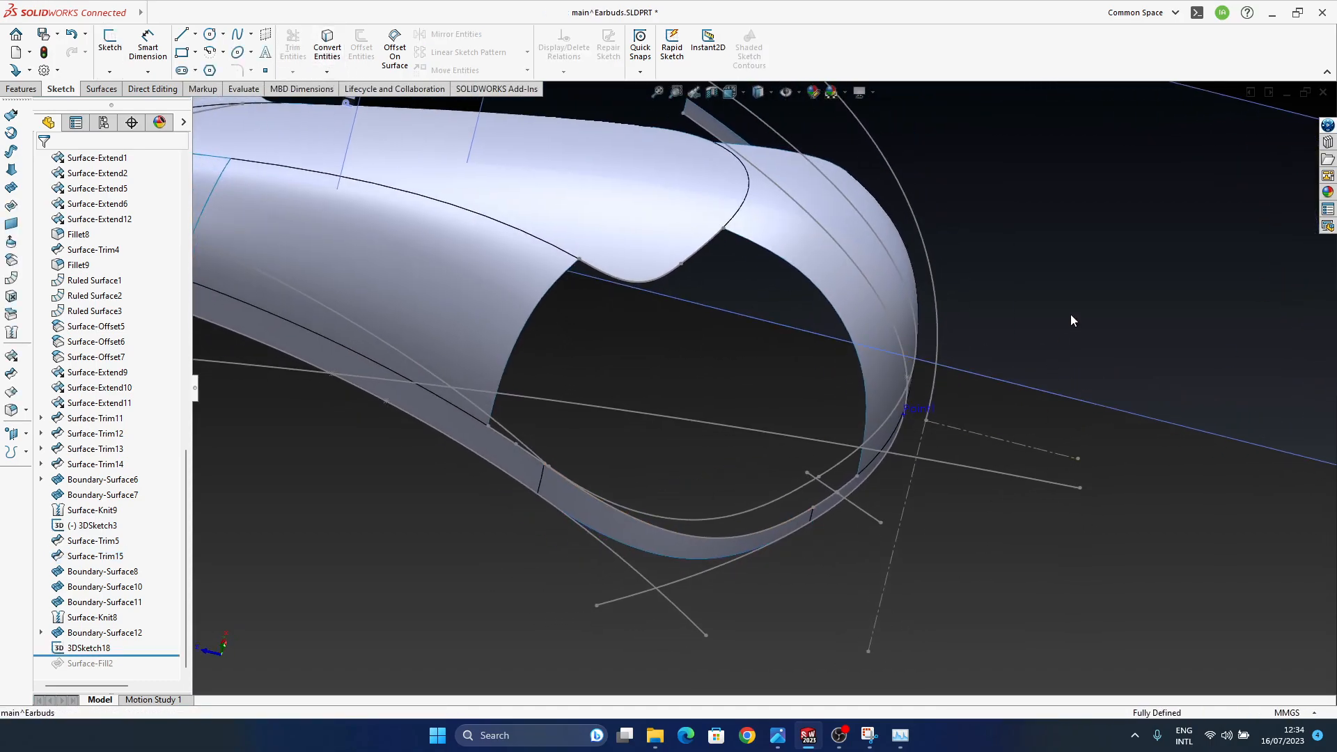
click(11, 191)
click(771, 257)
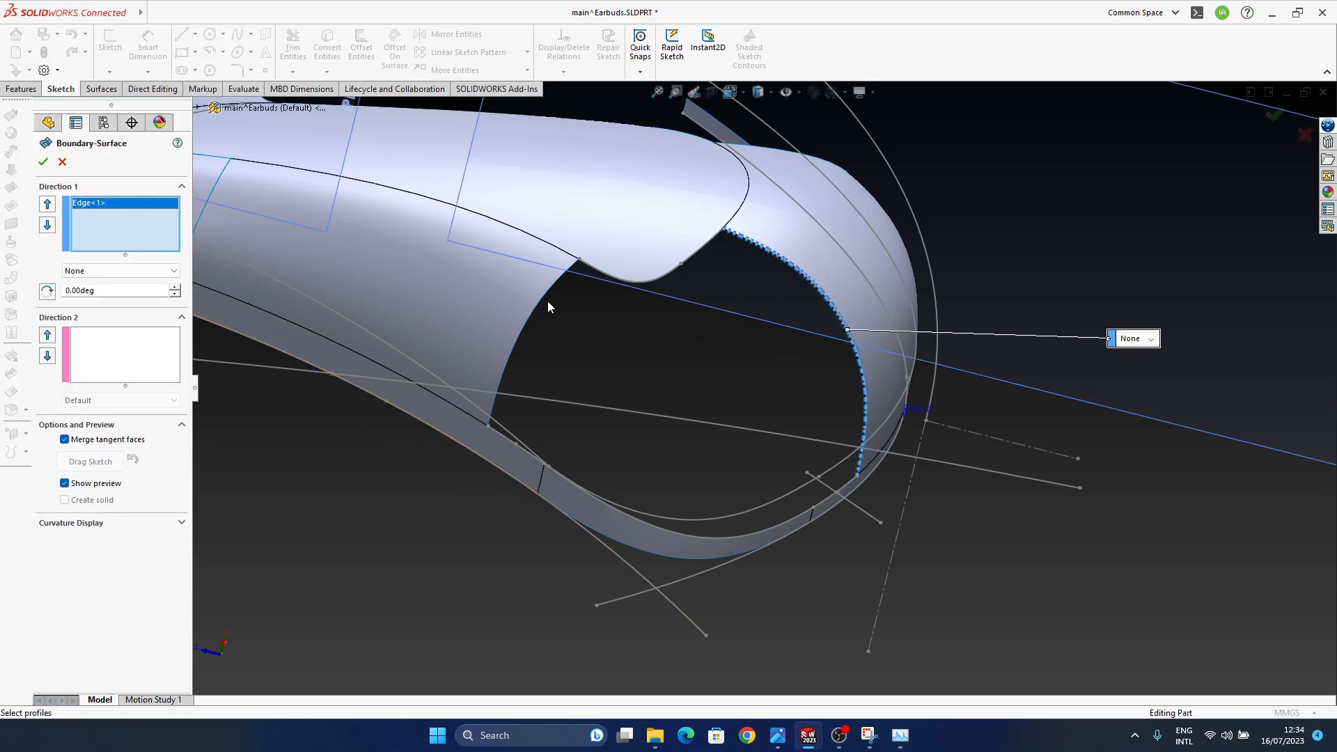
click(545, 310)
- Try the rim curve chain as an open loop for direction 2 of the boundary surface
click(168, 341)
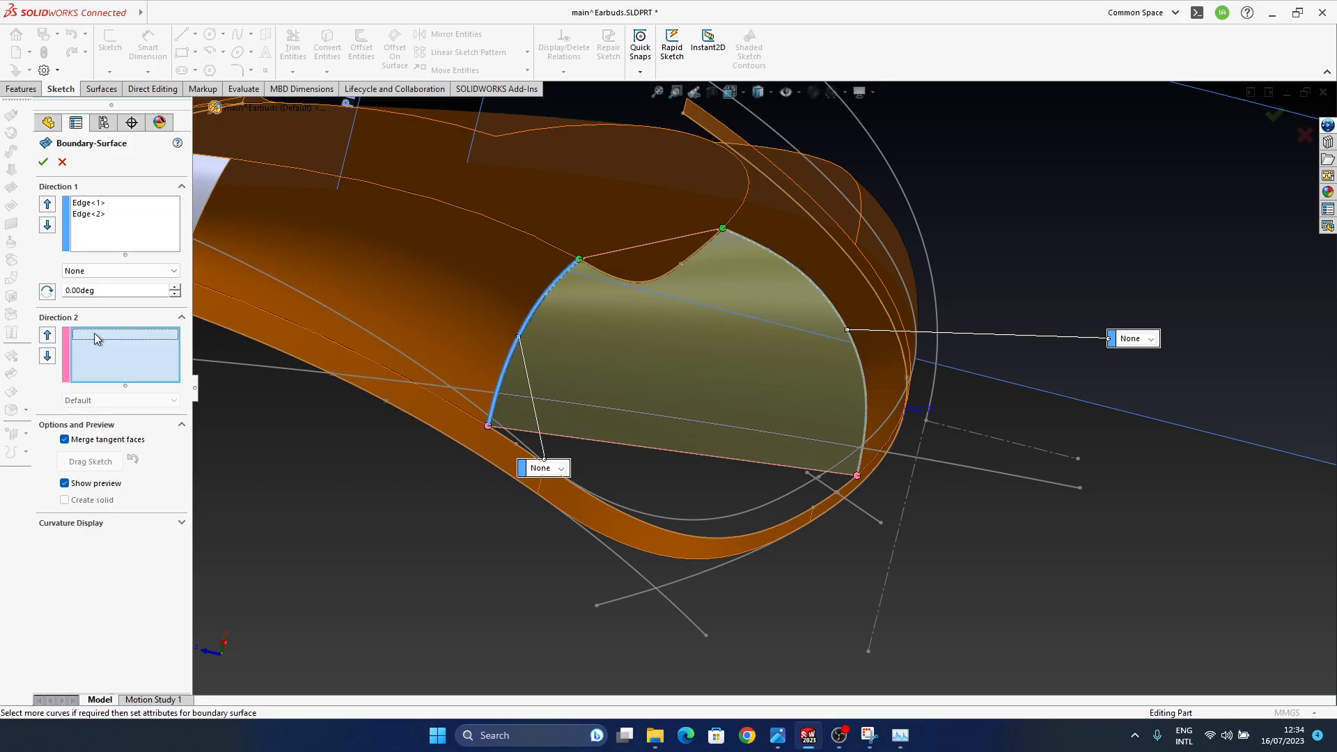
click(637, 279)
click(694, 242)
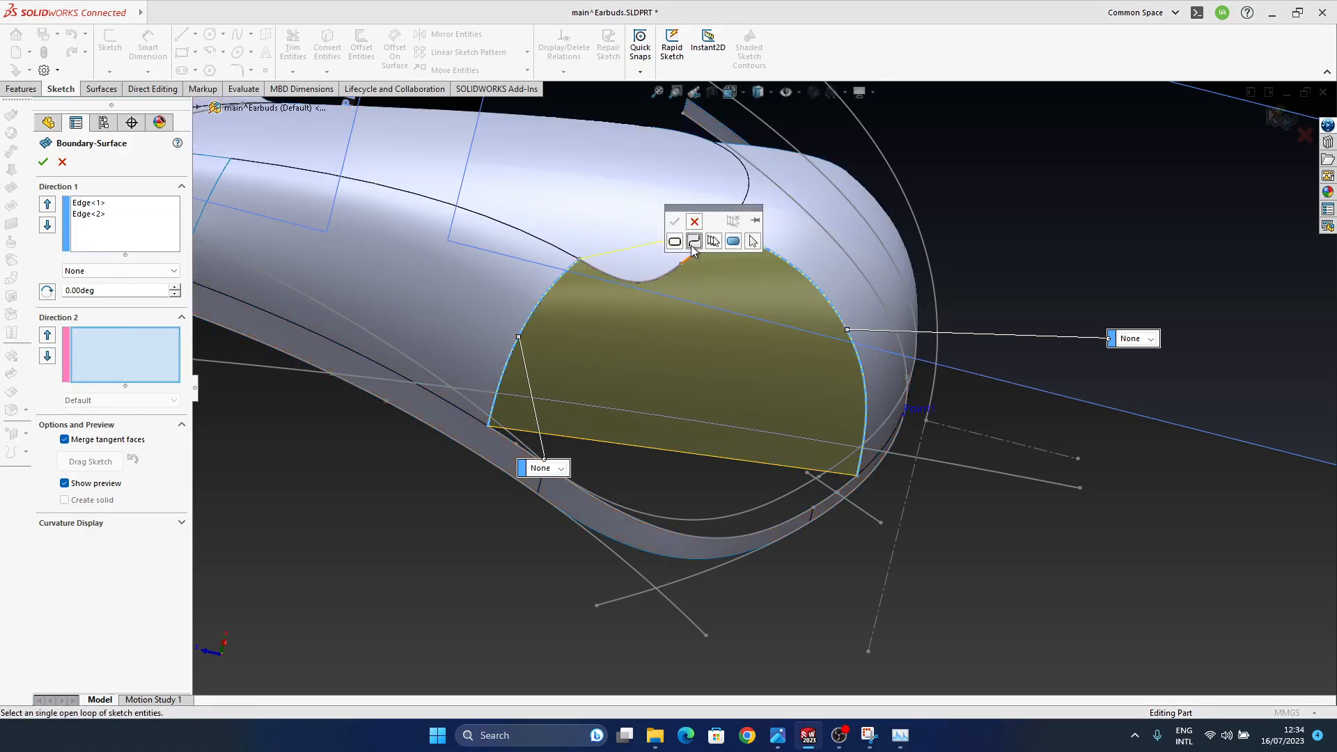
middle_drag(679, 318, 591, 350)
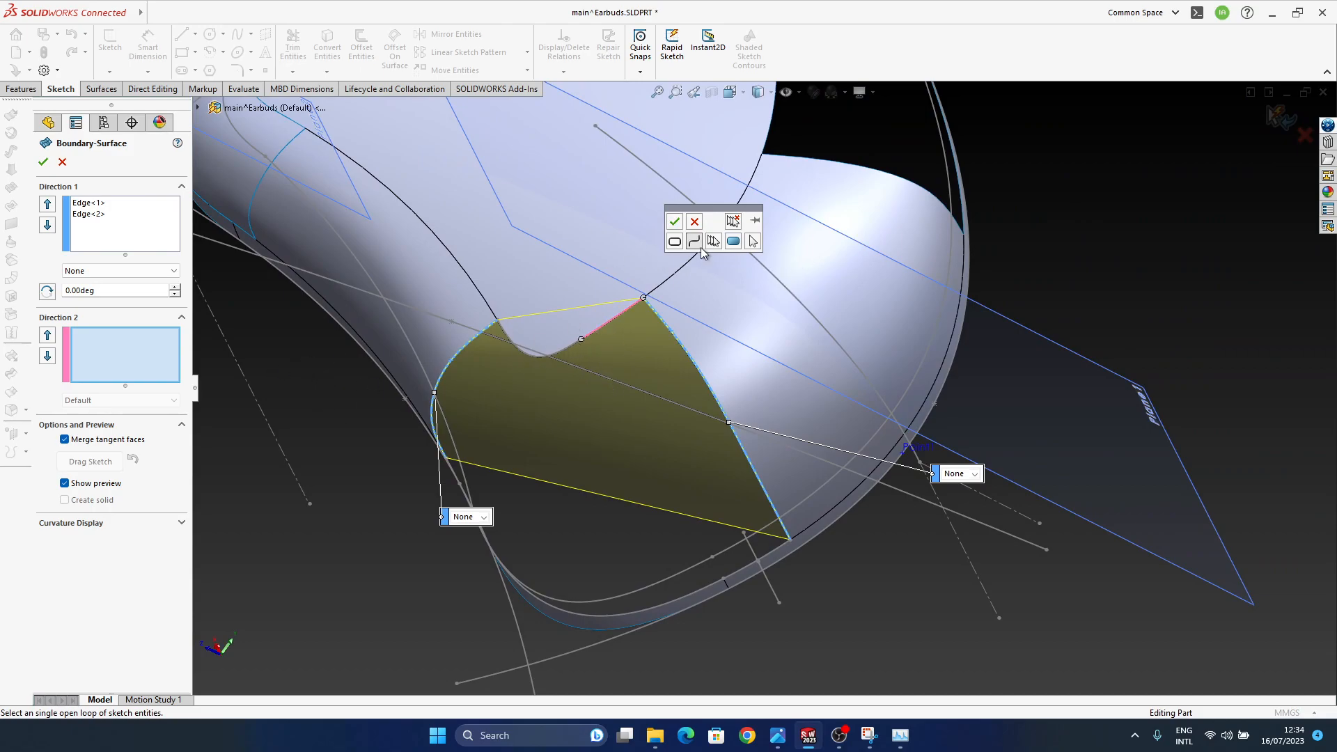
click(694, 221)
ctrl+middle_drag(640, 518, 676, 476)
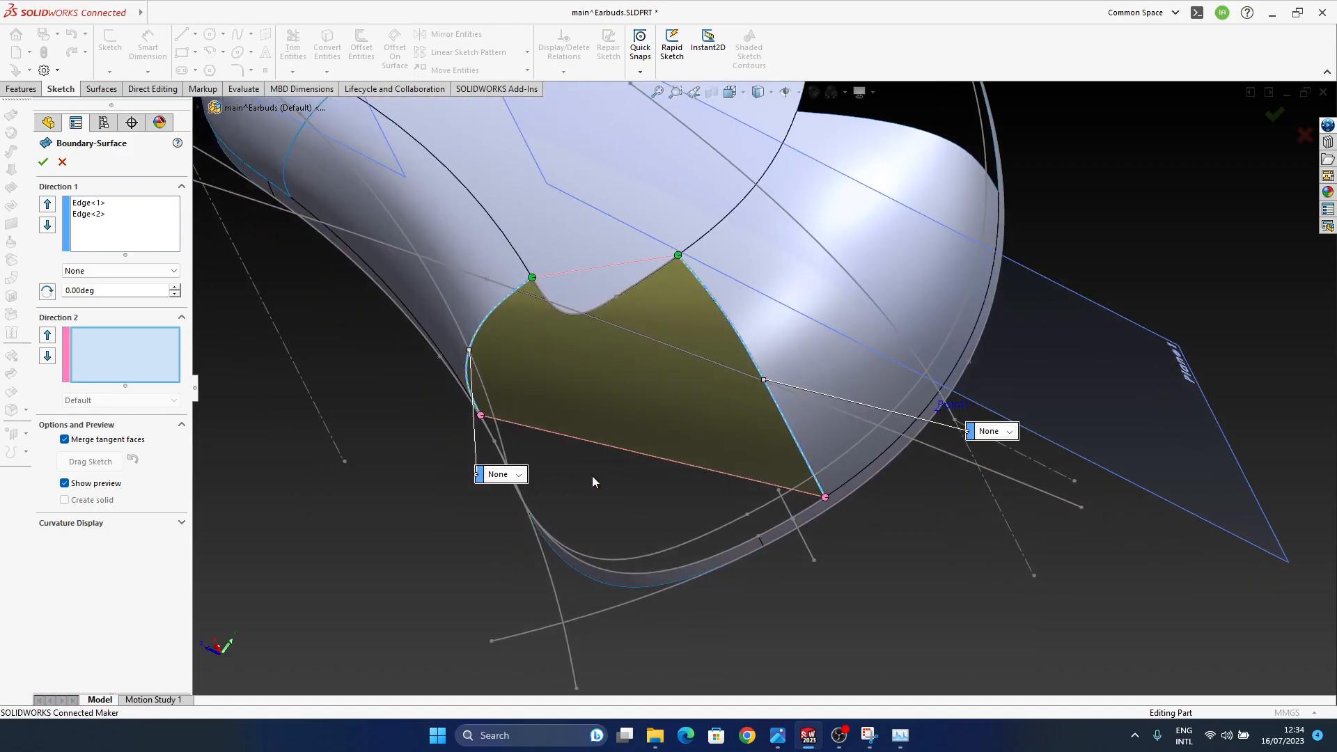
click(679, 565)
click(720, 617)
middle_drag(720, 617, 758, 402)
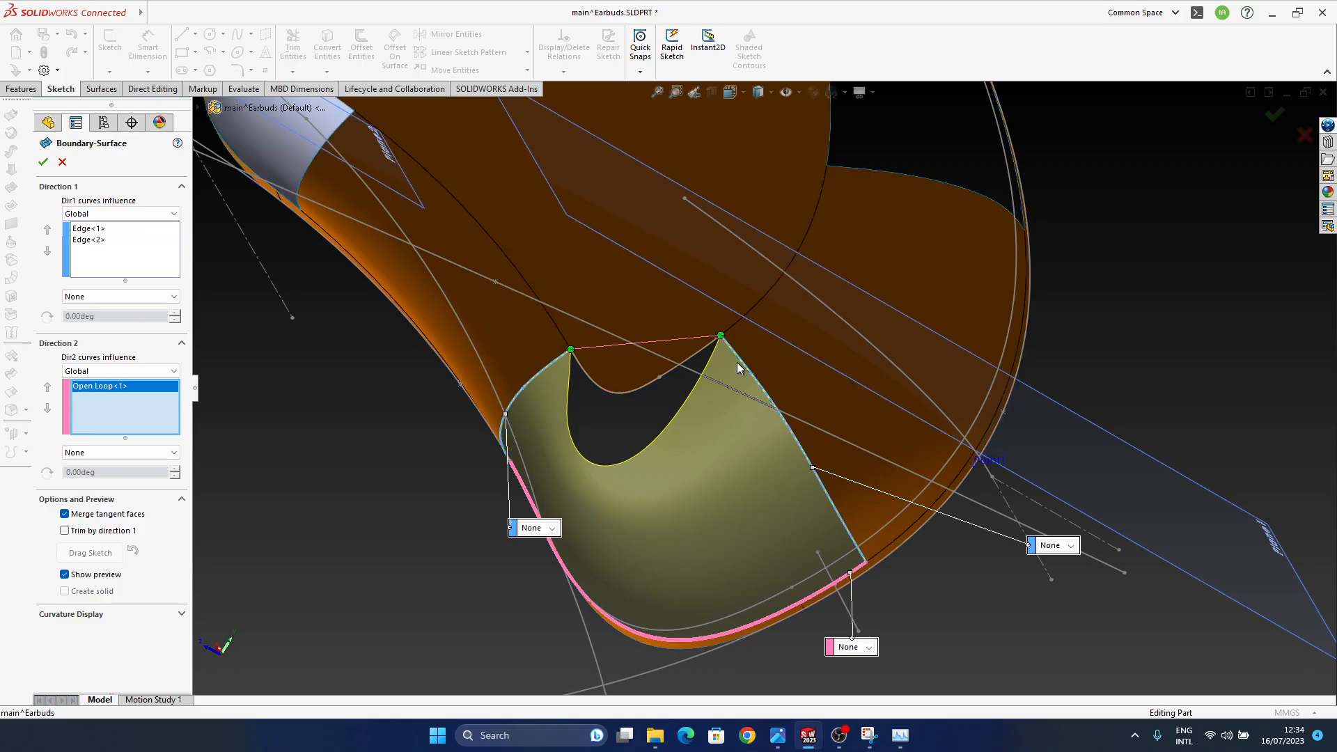
- Inspect the boundary surface preview around the opening and the opposite end of the body, and cancel the boundary surface
middle_drag(747, 483, 834, 310)
middle_drag(594, 358, 783, 382)
scroll(773, 393, down, 4)
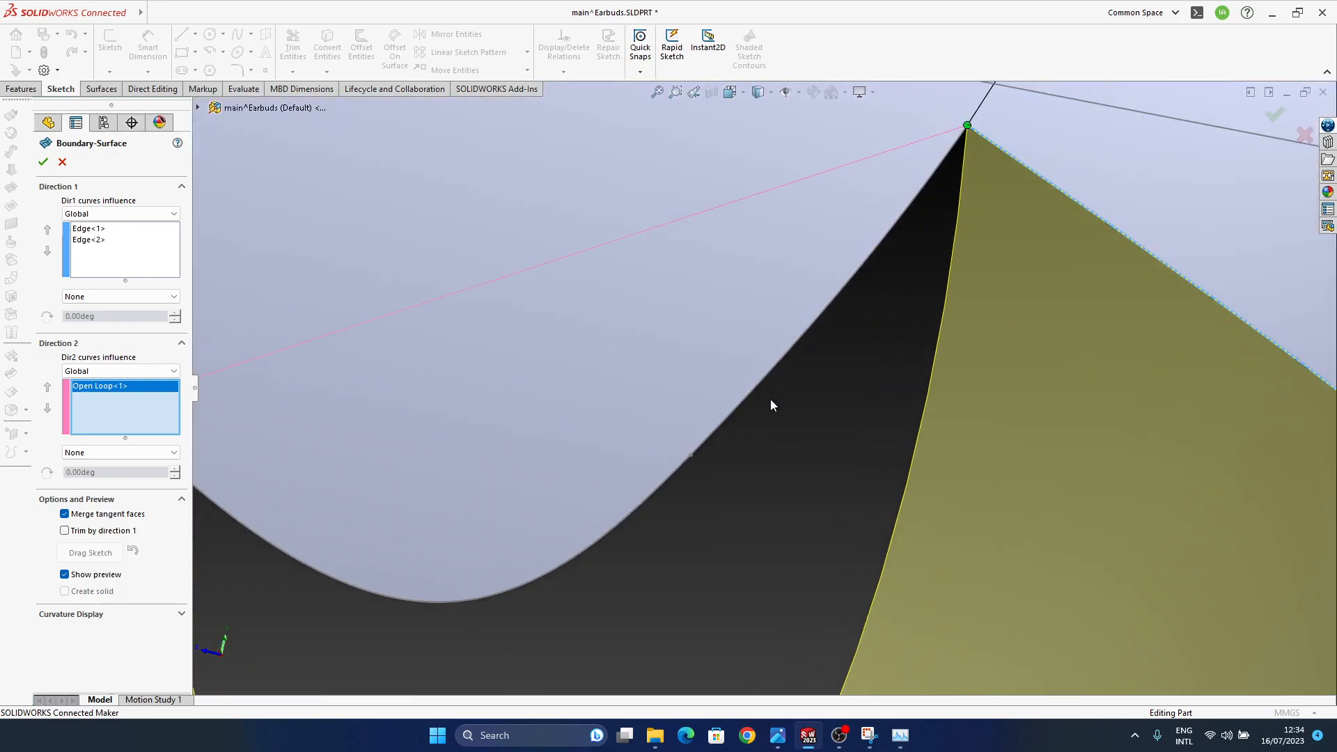
scroll(769, 399, up, 8)
middle_drag(850, 454, 735, 647)
ctrl+middle_drag(713, 273, 690, 494)
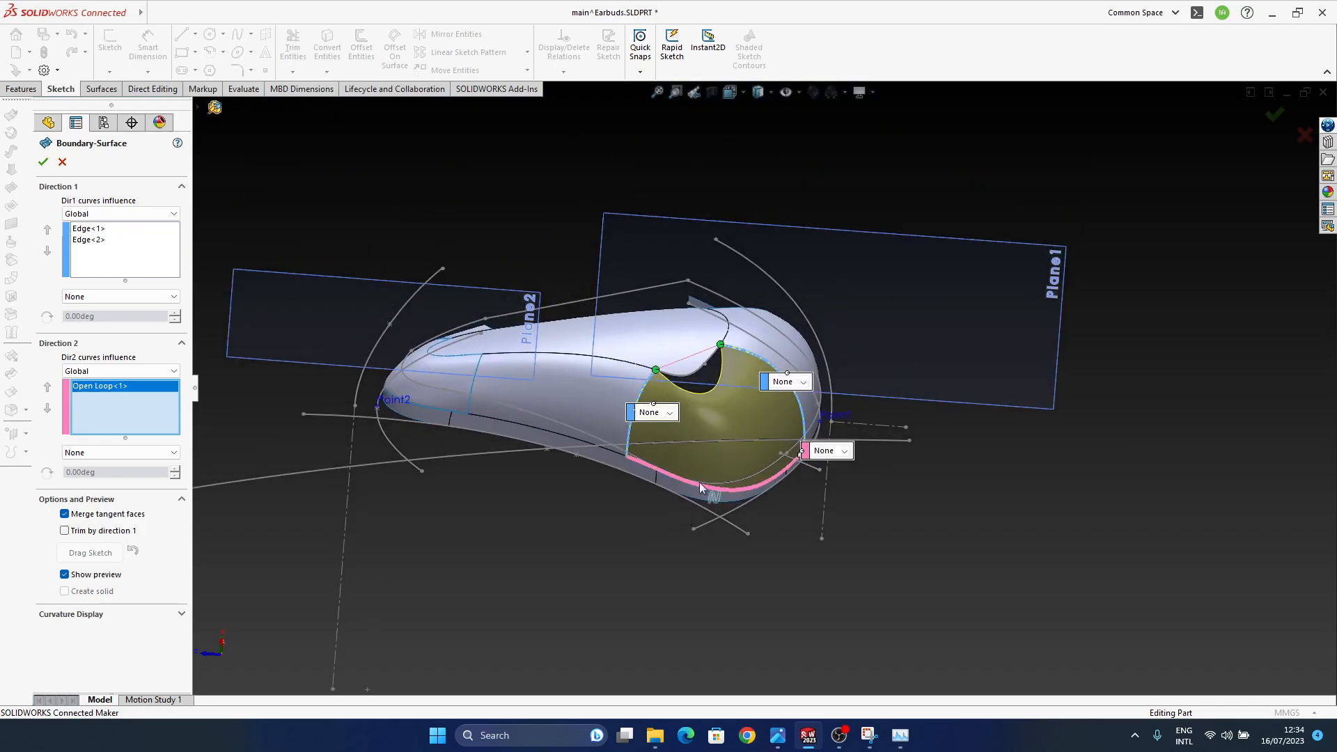
ctrl+middle_drag(561, 391, 702, 392)
middle_drag(724, 367, 775, 620)
middle_drag(766, 721, 654, 477)
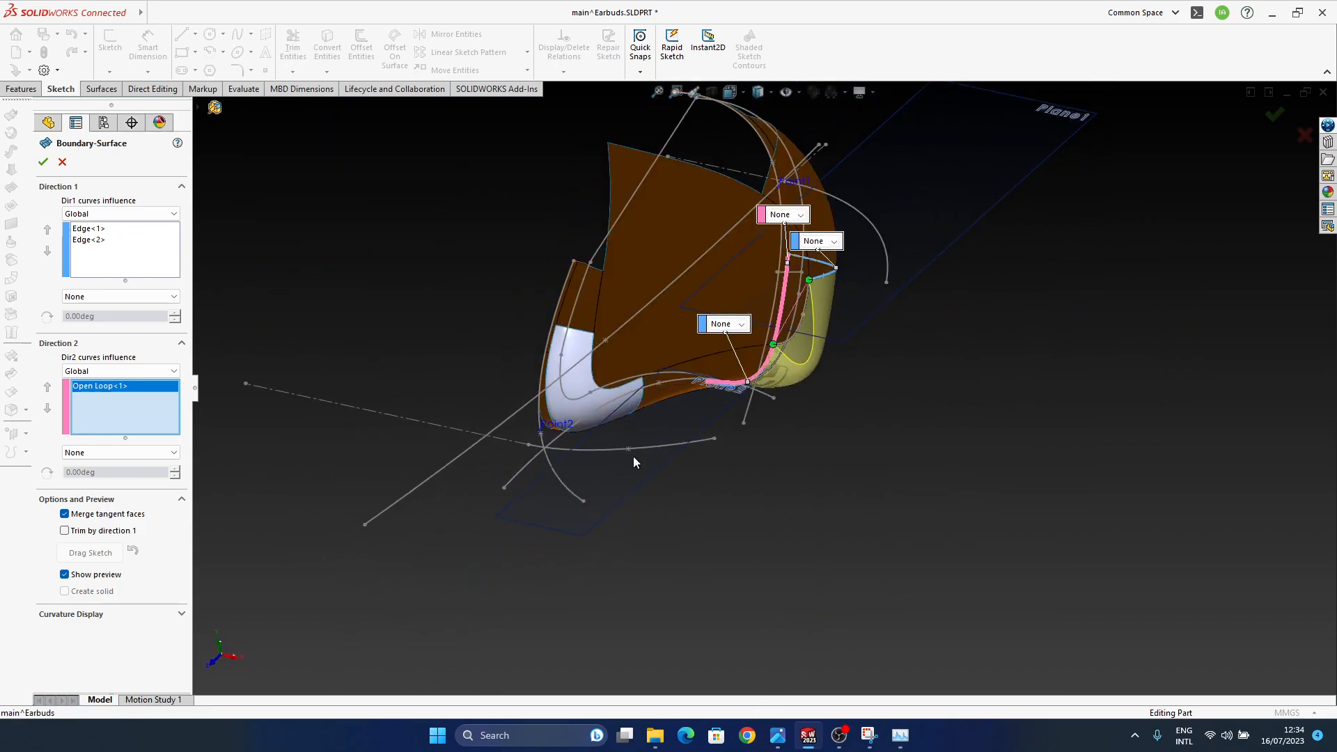
scroll(642, 417, down, 5)
middle_drag(642, 418, 740, 127)
middle_drag(635, 462, 809, 557)
ctrl+middle_drag(1066, 298, 730, 367)
scroll(730, 368, up, 3)
ctrl+middle_drag(585, 324, 817, 453)
click(1304, 139)
- Delete the existing boundary surface that closes the earbud body's end near Point2
scroll(816, 453, down, 2)
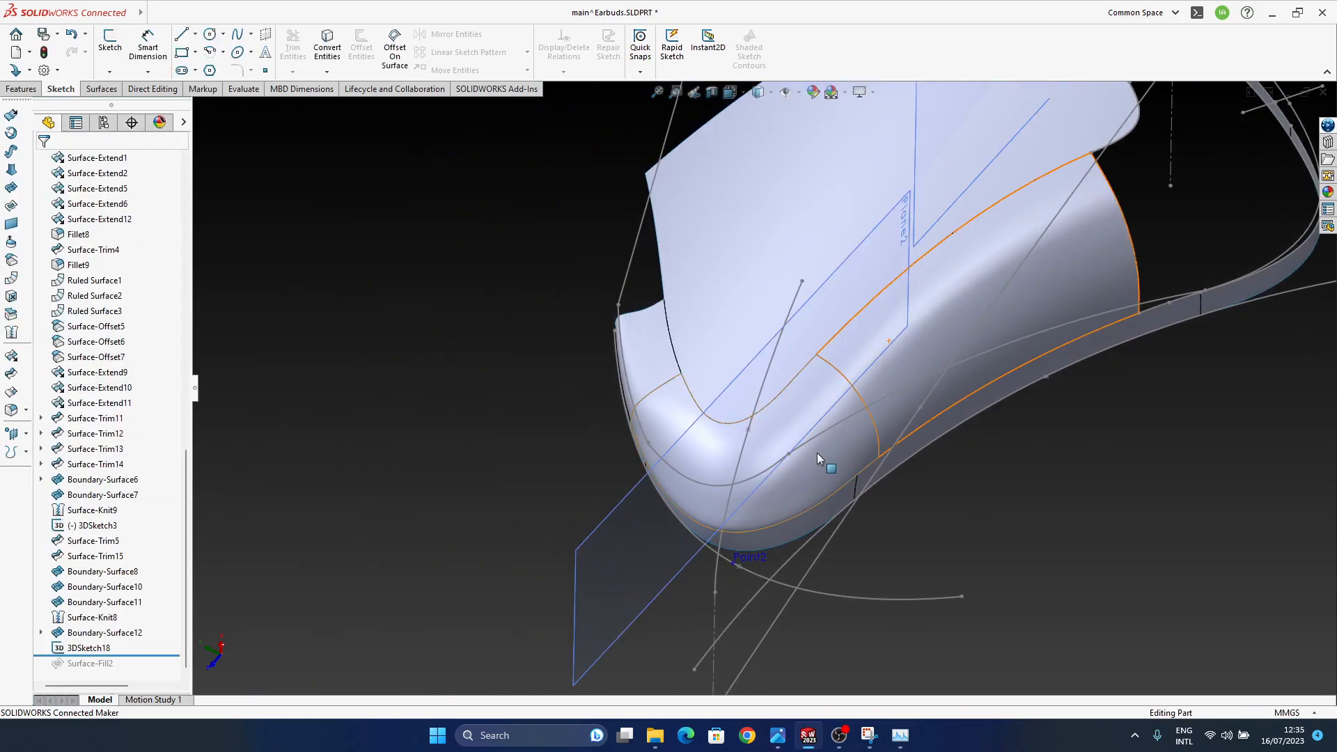
click(833, 514)
key(Delete)
key(Return)
middle_drag(831, 513, 734, 334)
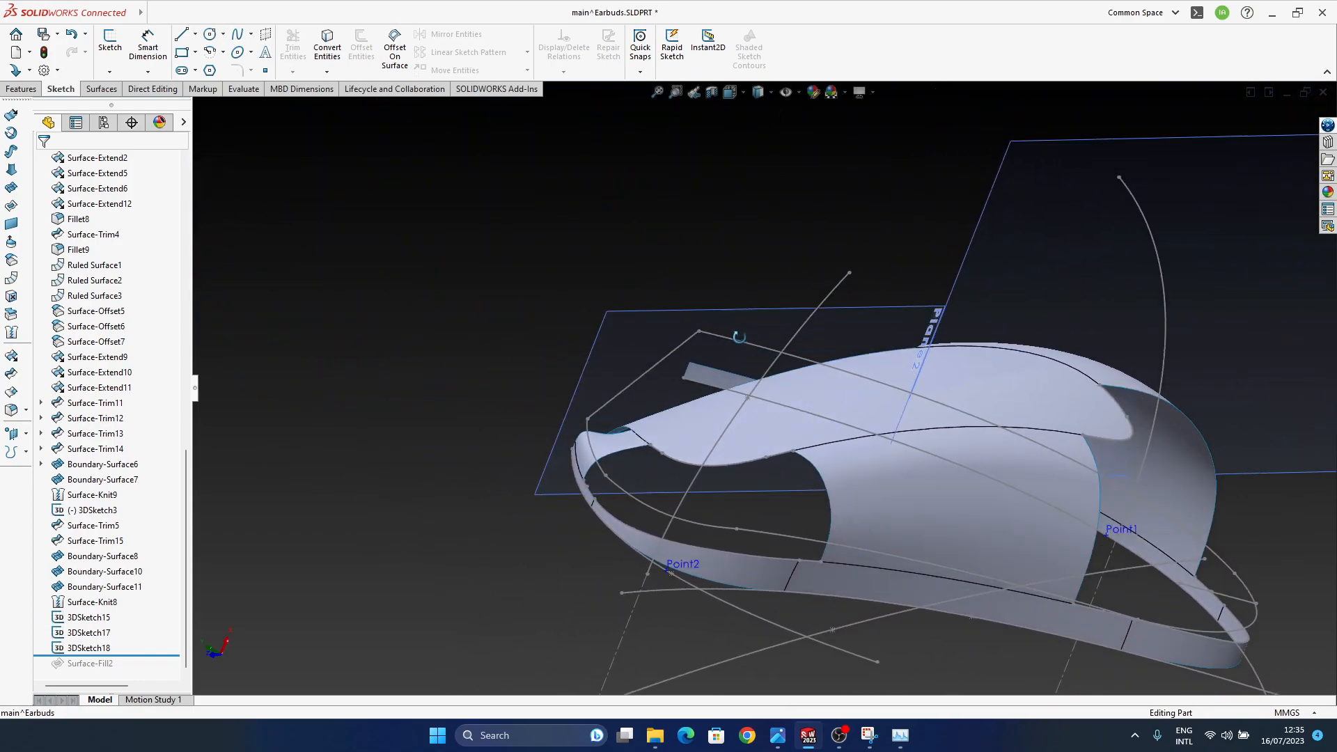
scroll(696, 433, down, 3)
ctrl+middle_drag(681, 482, 861, 510)
ctrl+middle_drag(1183, 600, 947, 497)
middle_drag(856, 536, 748, 502)
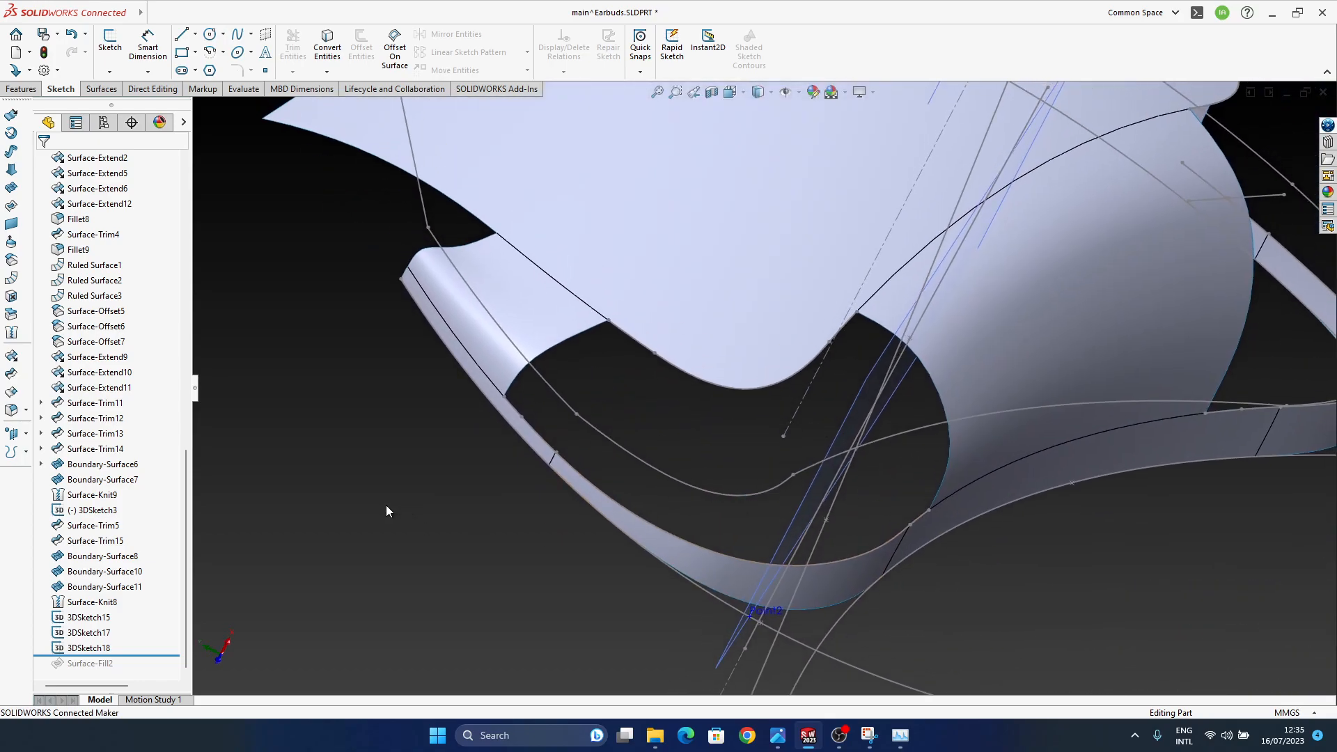
- Start a Fill Surface at the end near Point2, bounded by the two side patch edges, 3DSketch15 and 3DSketch17
click(12, 206)
click(571, 340)
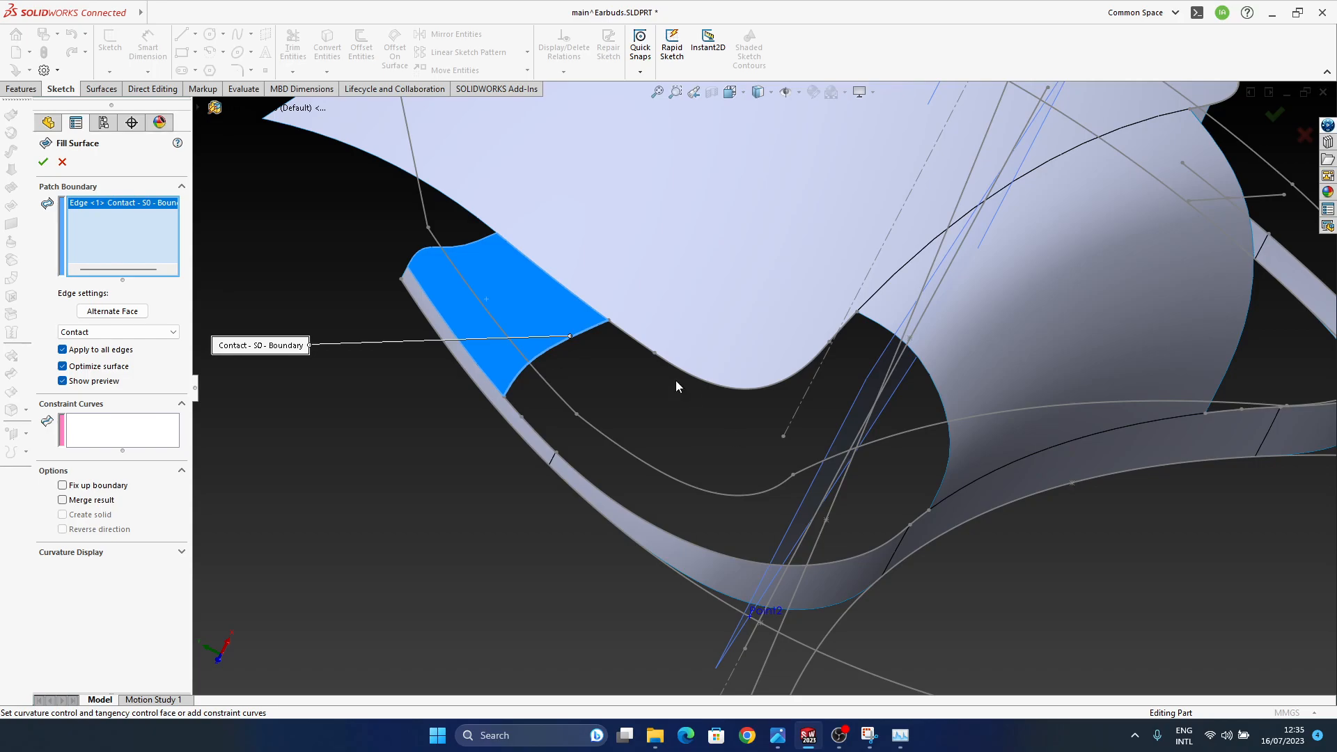
click(647, 348)
click(934, 383)
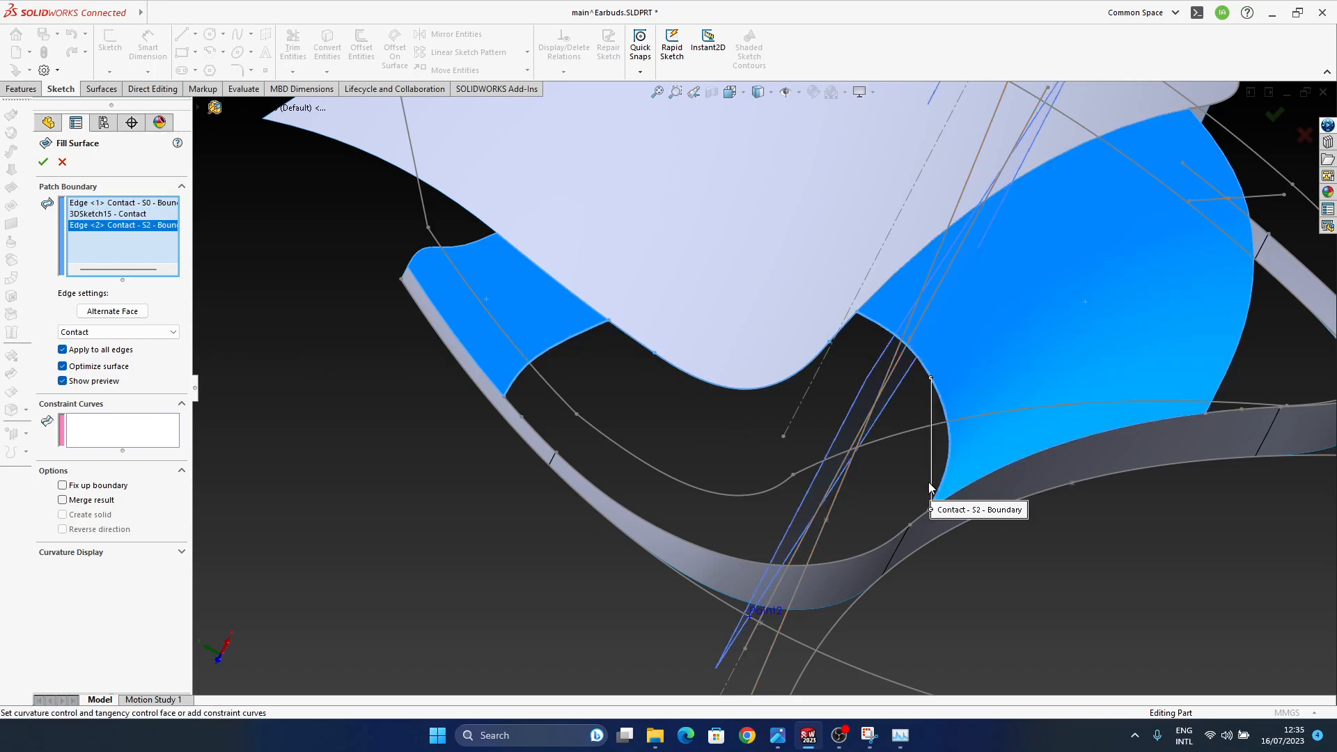
click(918, 520)
- Set the fill's edge settings to Curvature for all edges and create the surface
middle_drag(840, 400, 612, 410)
click(94, 362)
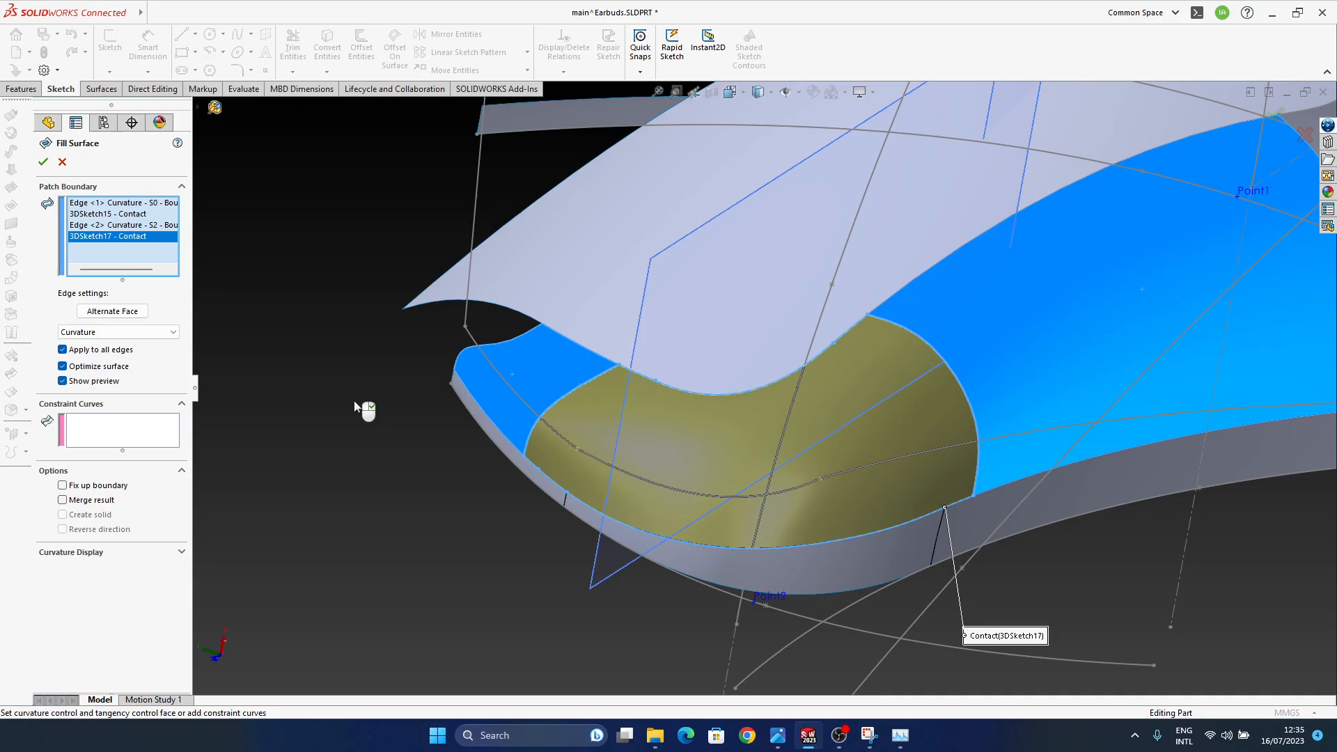
middle_drag(376, 425, 1004, 373)
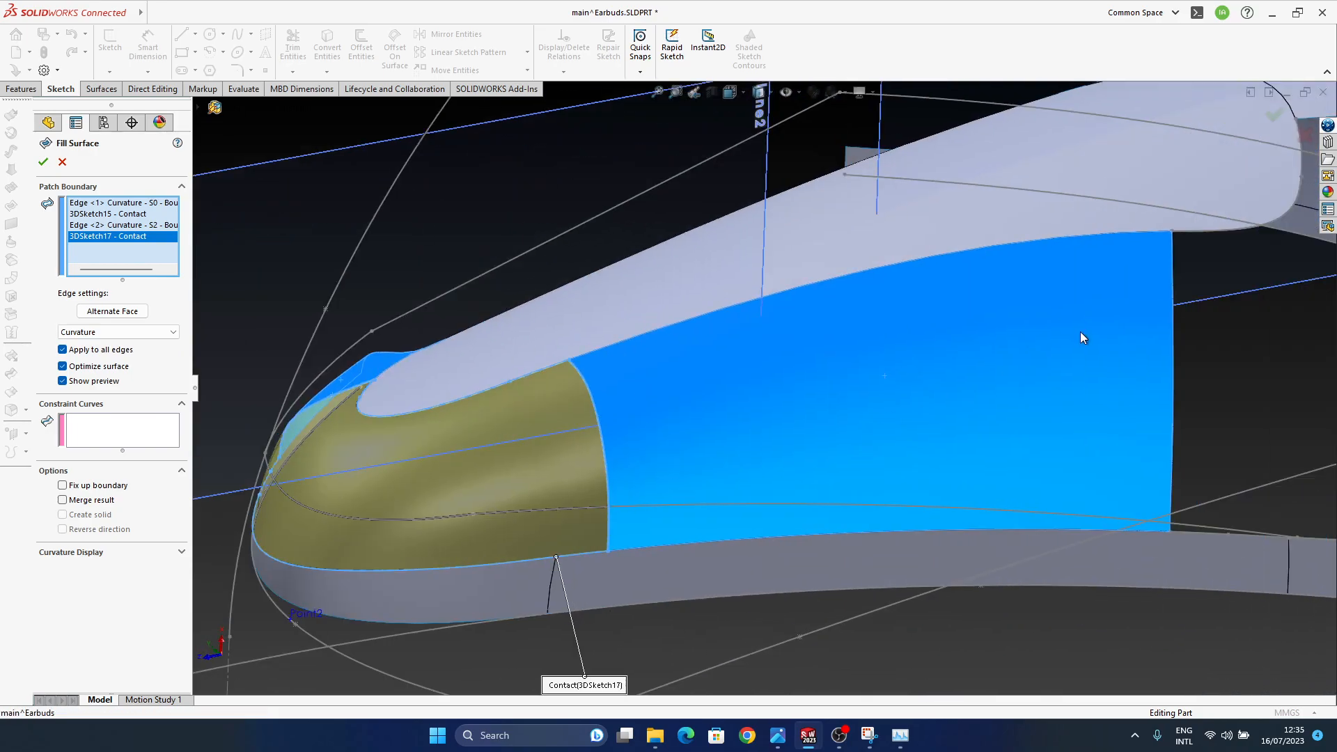
click(1275, 117)
- Reopen the fill surface, try Tangent edge settings on its patch boundary, and set the edges back to Curvature
mouse_move(520, 464)
middle_down()
mouse_move(562, 627)
mouse_move(658, 420)
mouse_move(725, 483)
mouse_move(645, 388)
mouse_move(668, 409)
mouse_move(599, 523)
mouse_move(612, 439)
mouse_move(660, 436)
mouse_move(626, 448)
mouse_move(750, 238)
mouse_move(549, 460)
mouse_move(638, 546)
mouse_move(563, 551)
mouse_move(361, 627)
mouse_move(561, 417)
mouse_move(549, 493)
mouse_move(567, 463)
mouse_move(549, 487)
mouse_move(585, 591)
mouse_move(674, 660)
mouse_move(614, 427)
mouse_move(627, 462)
mouse_move(570, 466)
mouse_move(555, 420)
mouse_move(434, 560)
mouse_move(439, 575)
mouse_move(478, 462)
mouse_move(543, 358)
mouse_move(593, 405)
mouse_move(591, 436)
mouse_move(608, 310)
mouse_move(684, 343)
mouse_move(638, 346)
middle_up()
click(638, 346)
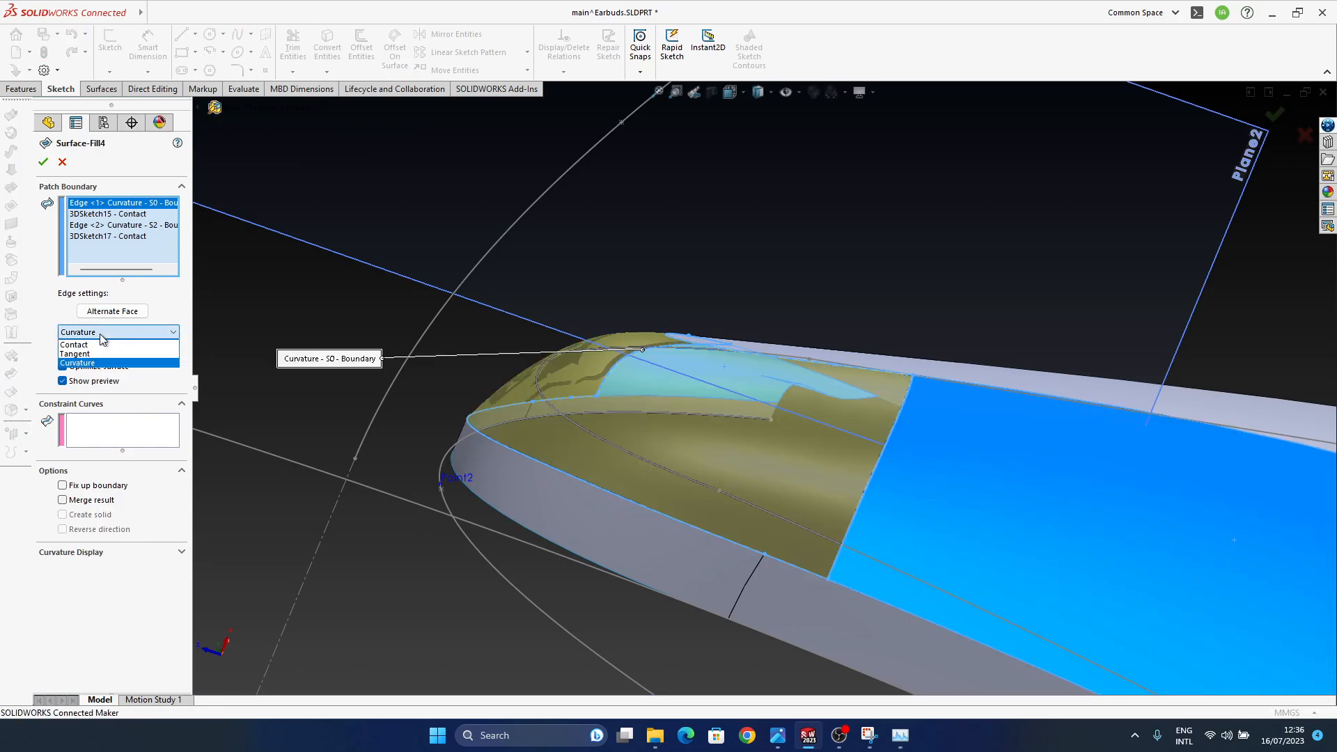
click(101, 355)
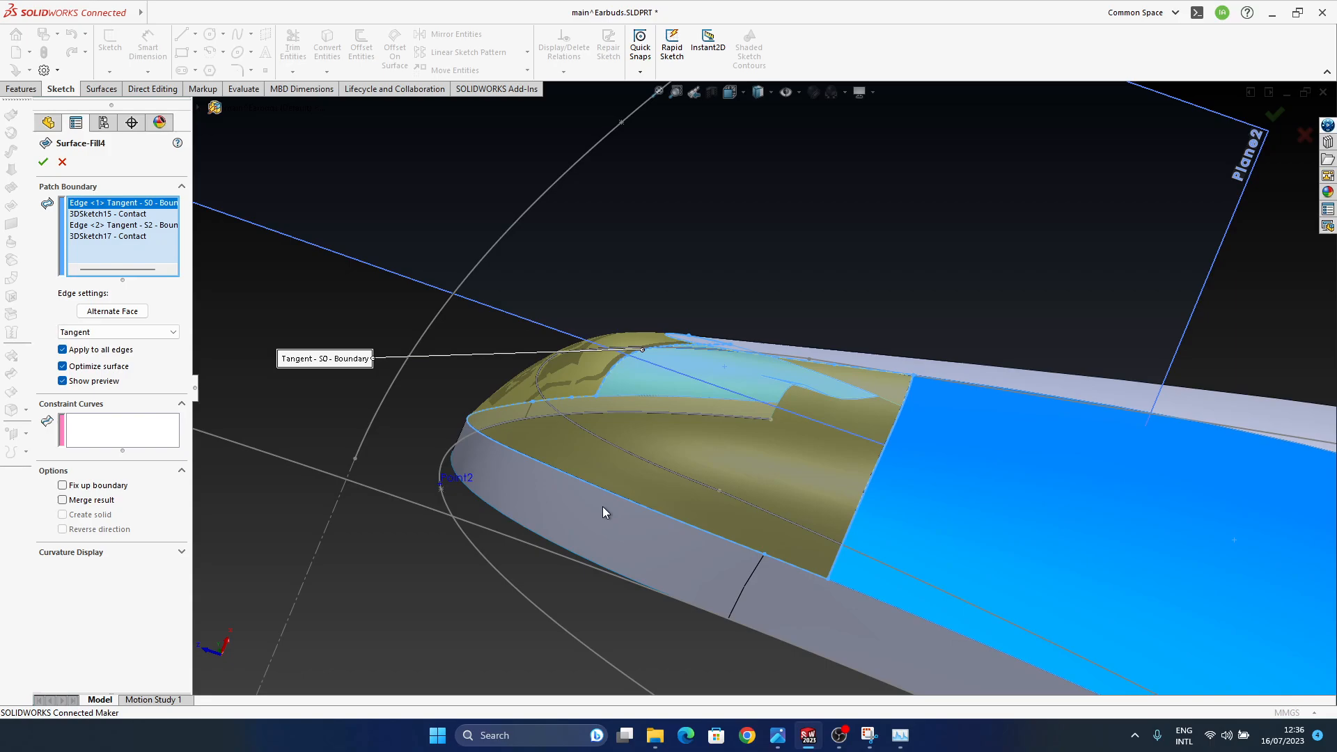
middle_drag(598, 423, 439, 446)
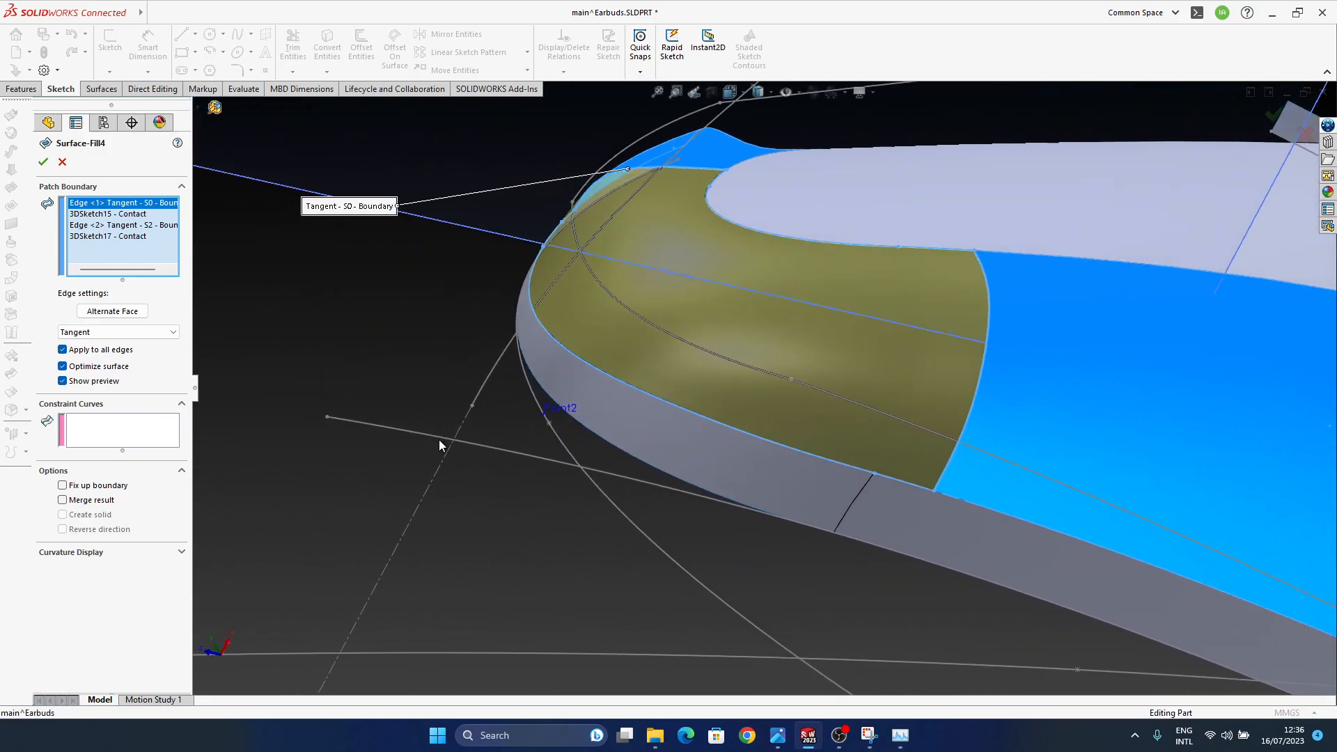
click(120, 217)
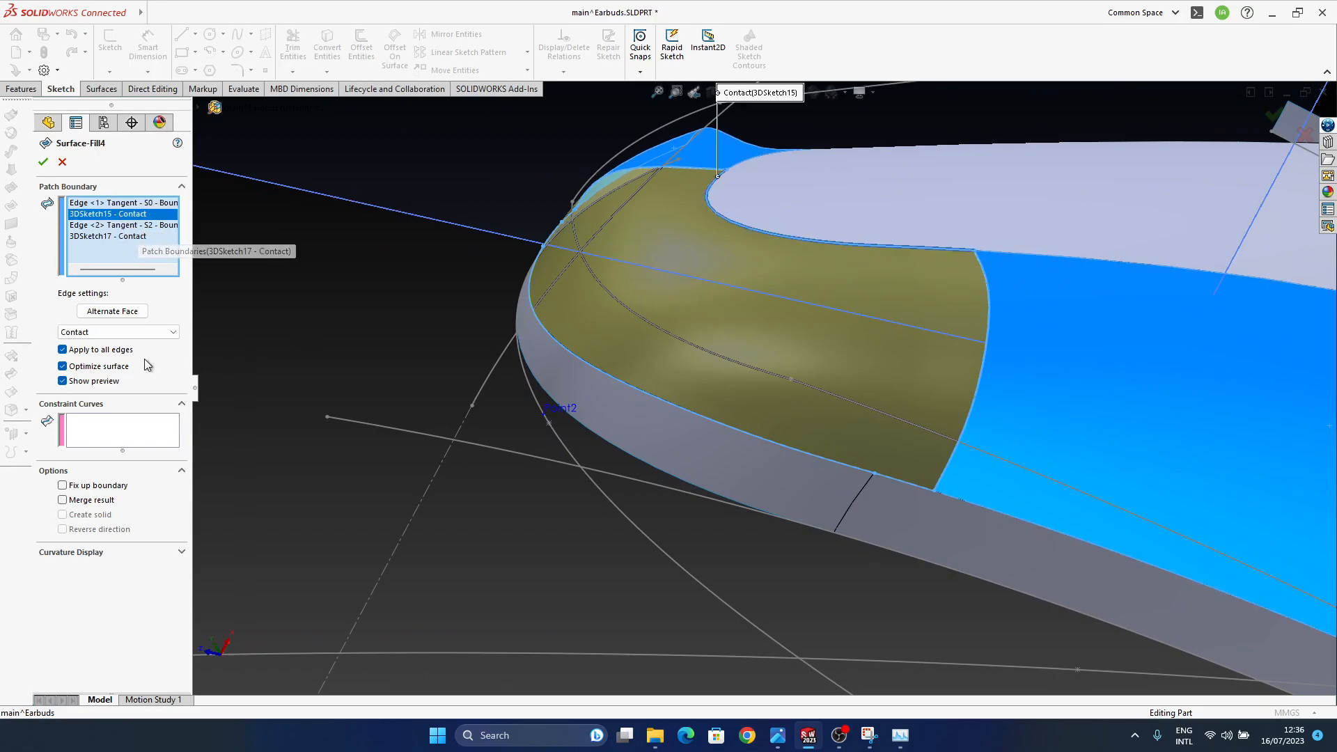
click(104, 358)
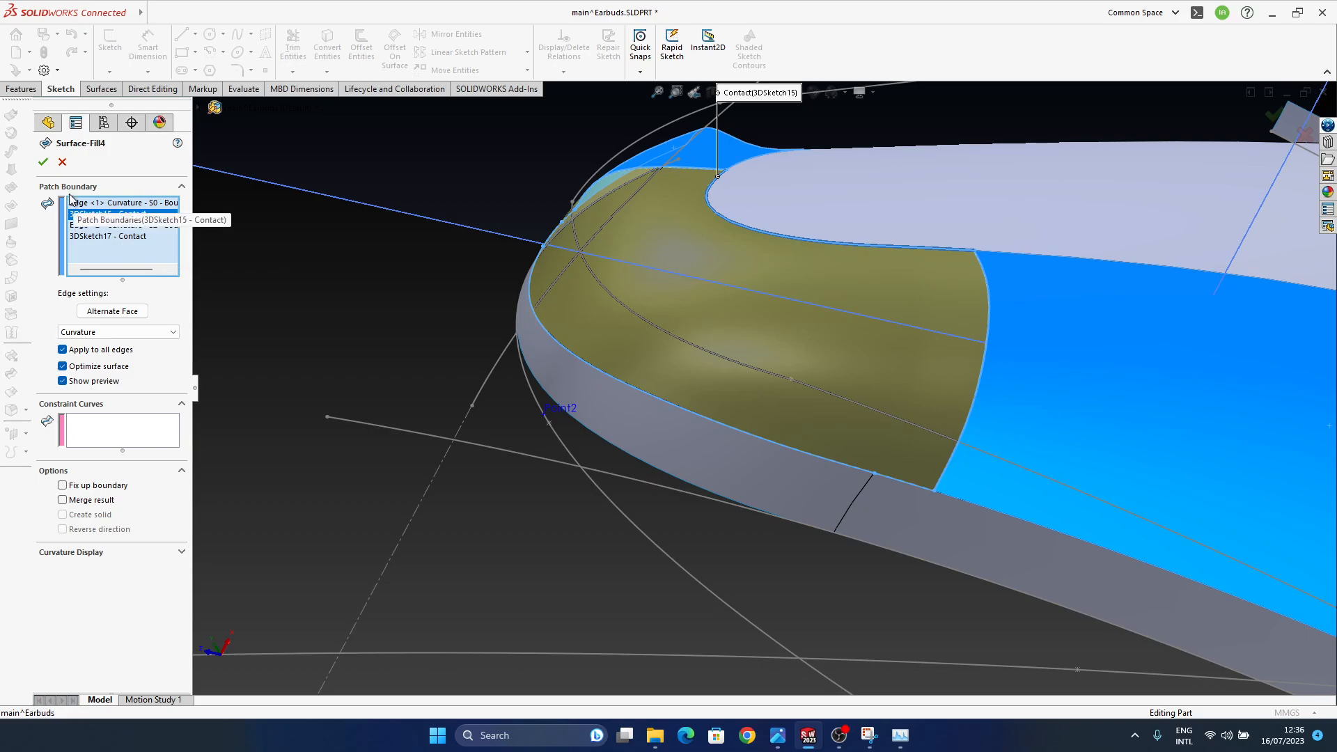
middle_drag(757, 321, 731, 405)
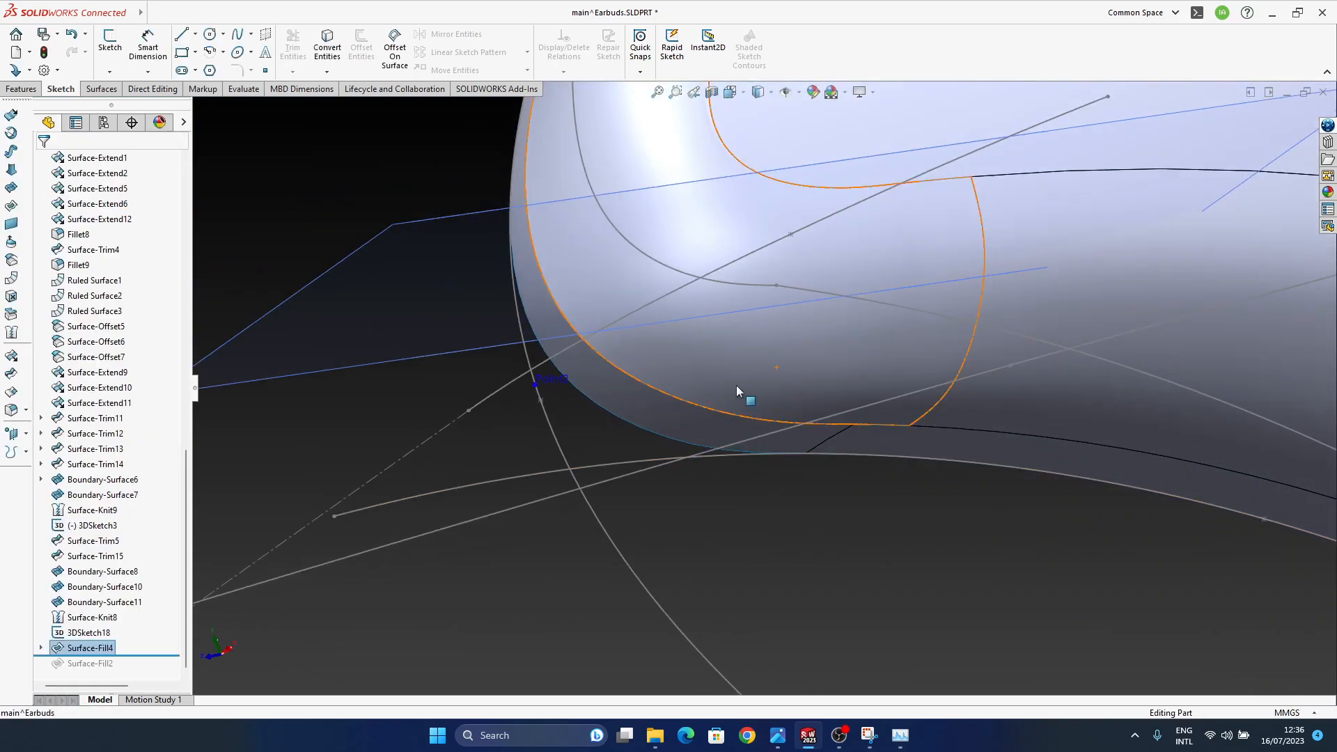
- Delete the fill surface at the end near Point2
click(756, 396)
key(Delete)
key(Return)
middle_drag(1014, 438, 671, 355)
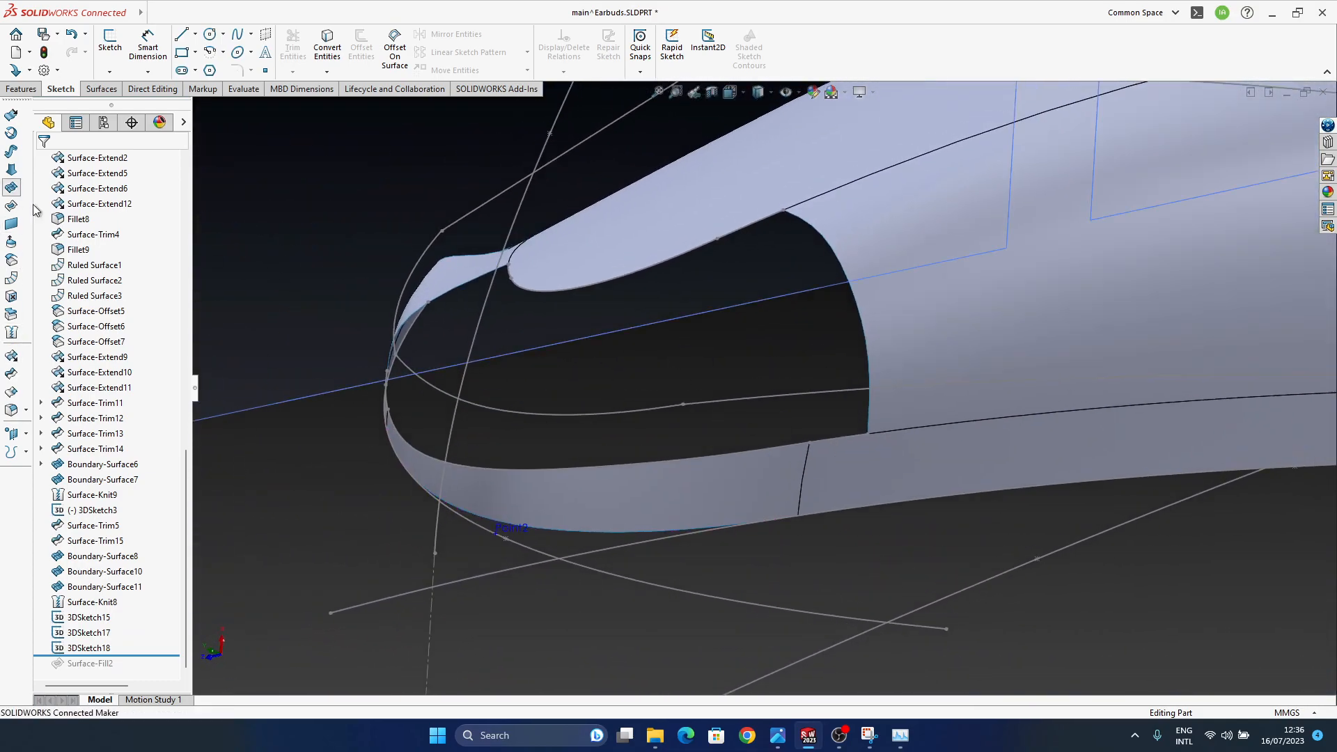
- Start a boundary surface with 3DSketch15 and 3DSketch17 as direction 1 profiles and flip their connectors to untwist it
click(11, 188)
click(568, 290)
middle_drag(620, 364, 583, 489)
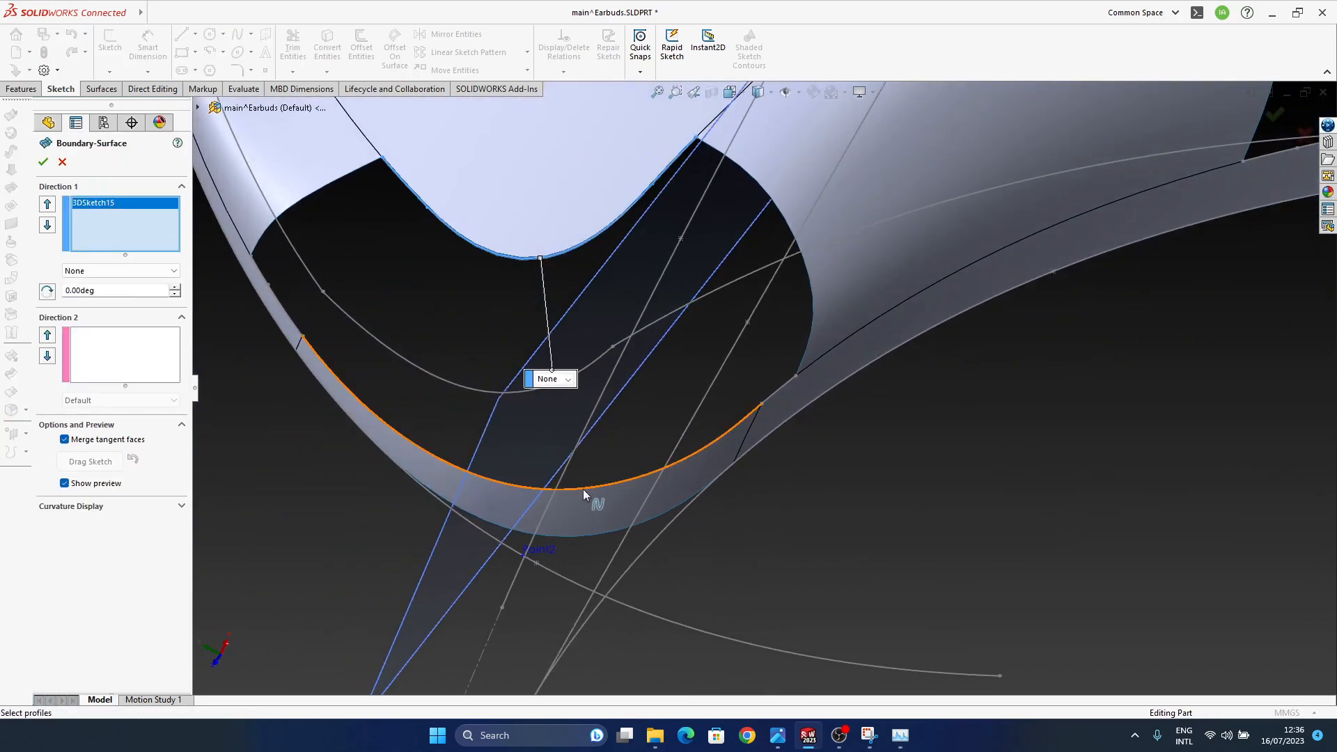
click(583, 489)
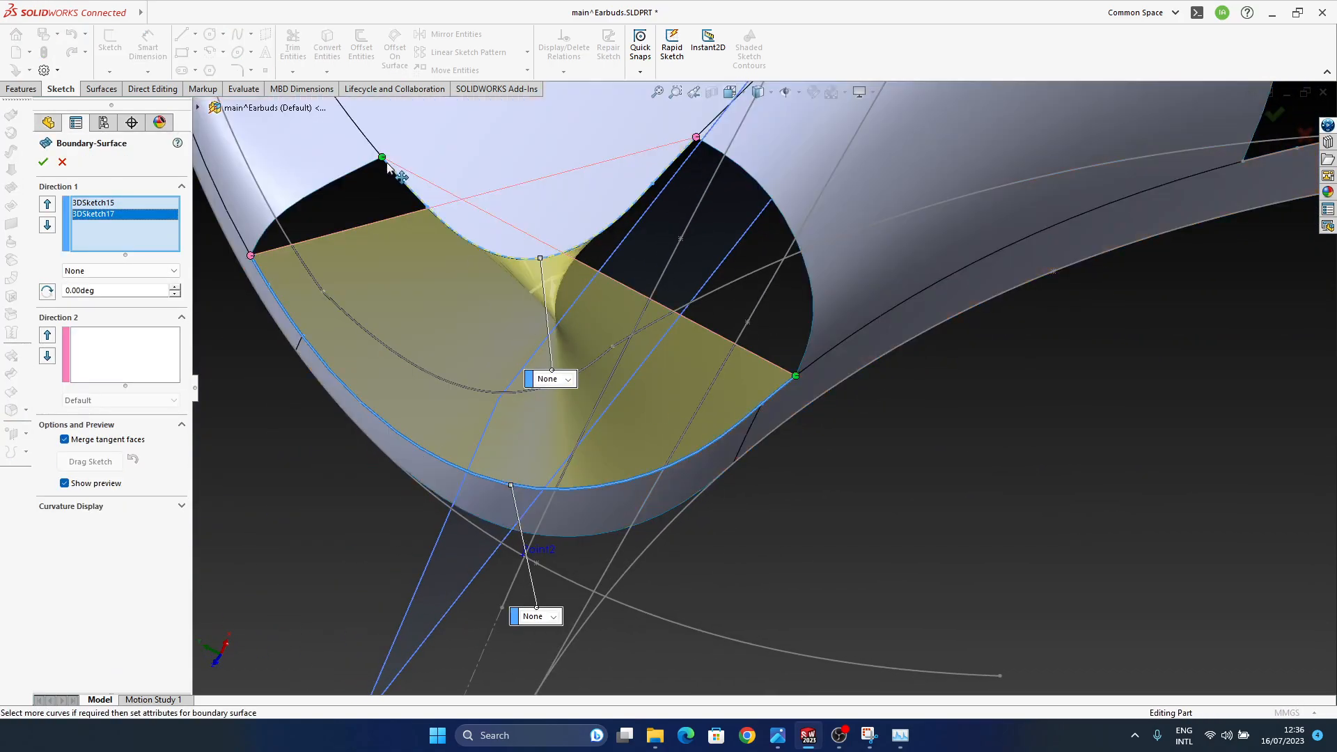
right_click(384, 162)
mouse_move(433, 257)
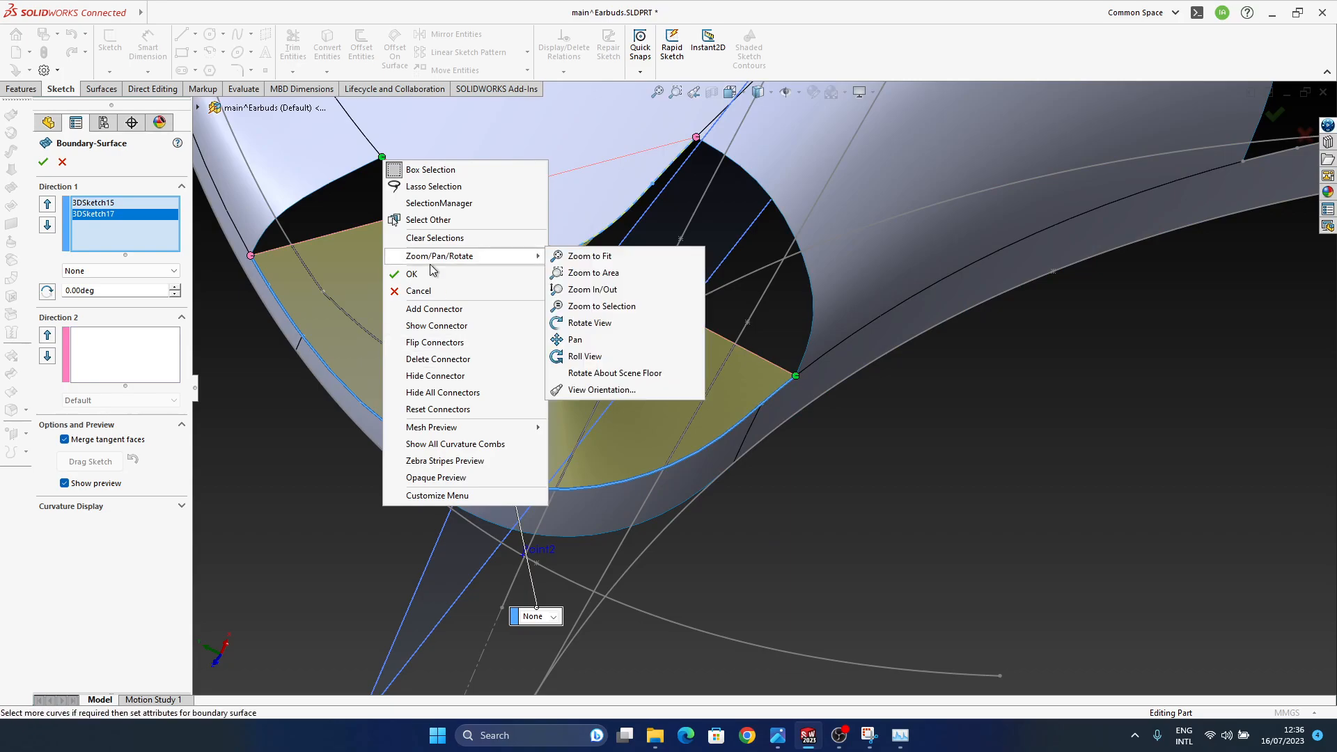
click(463, 343)
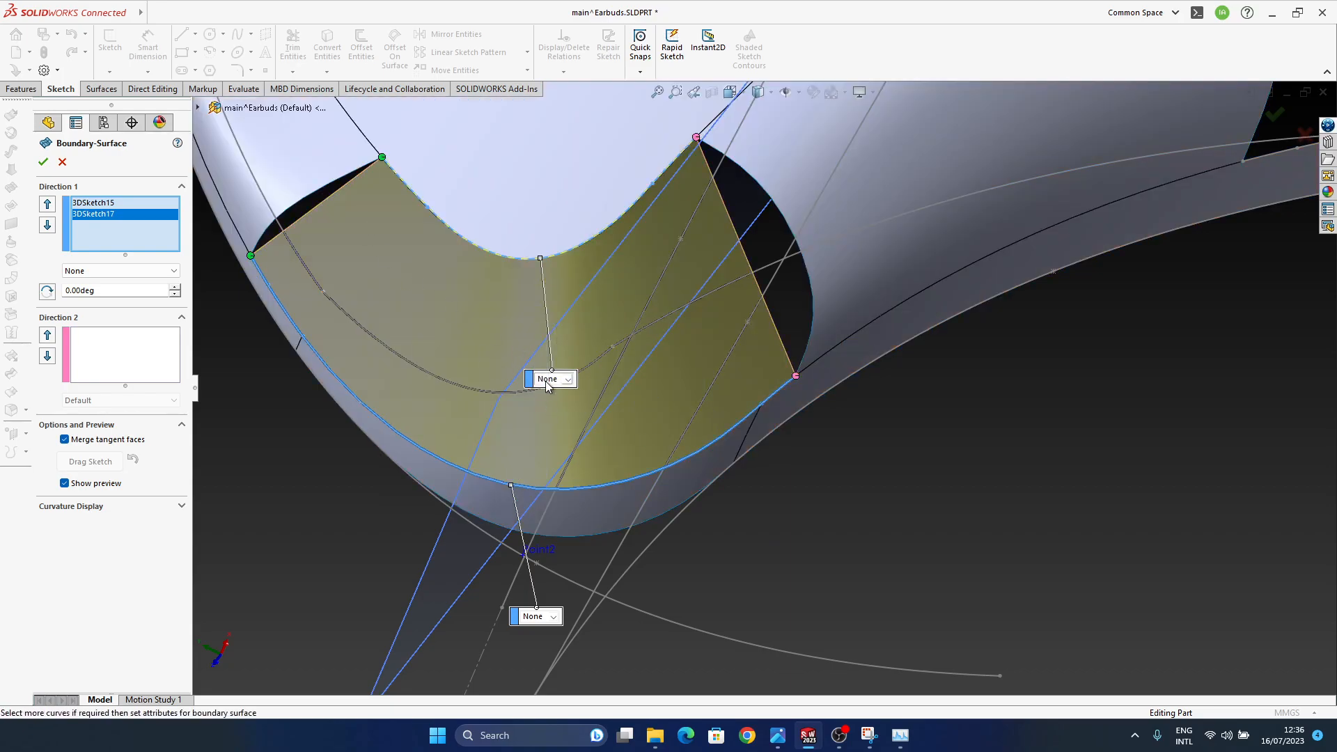
- Set both direction 1 profiles, 3DSketch15 and 3DSketch17, to Curvature To Face
click(575, 418)
click(542, 617)
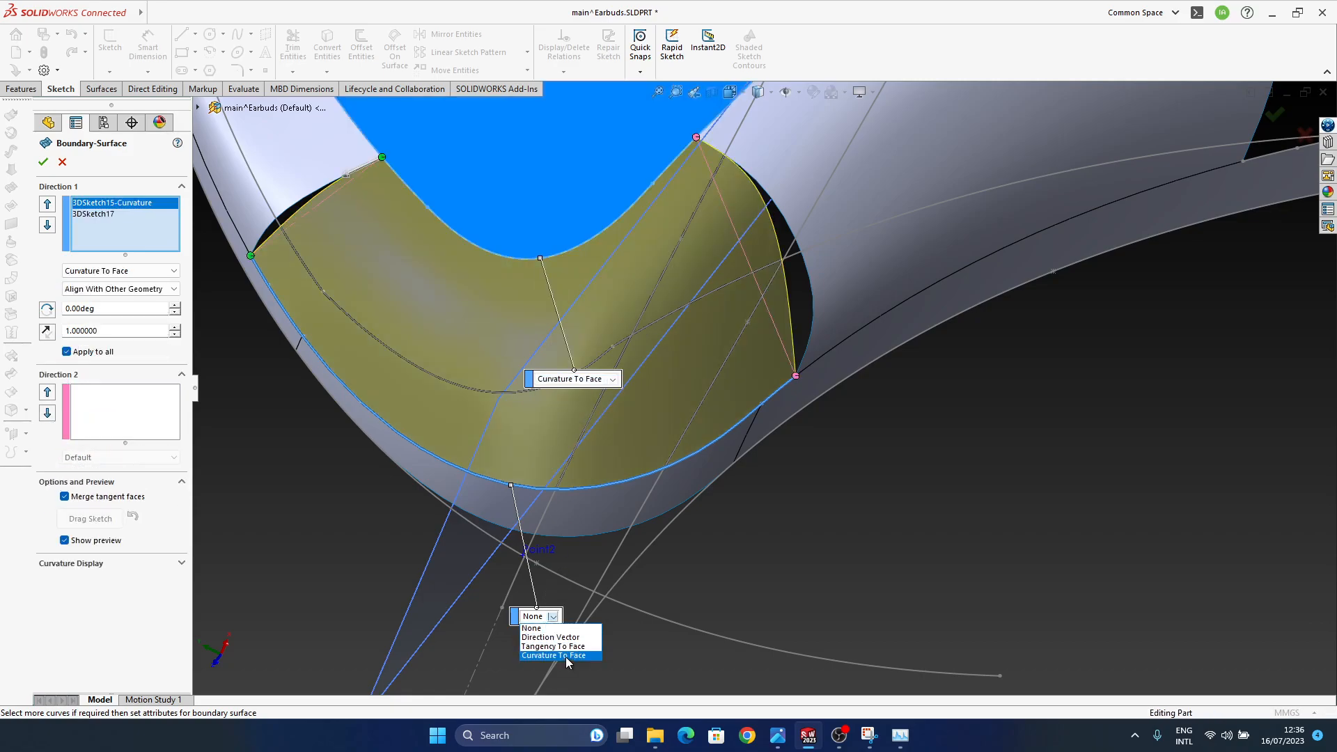
click(566, 656)
middle_drag(680, 445, 736, 387)
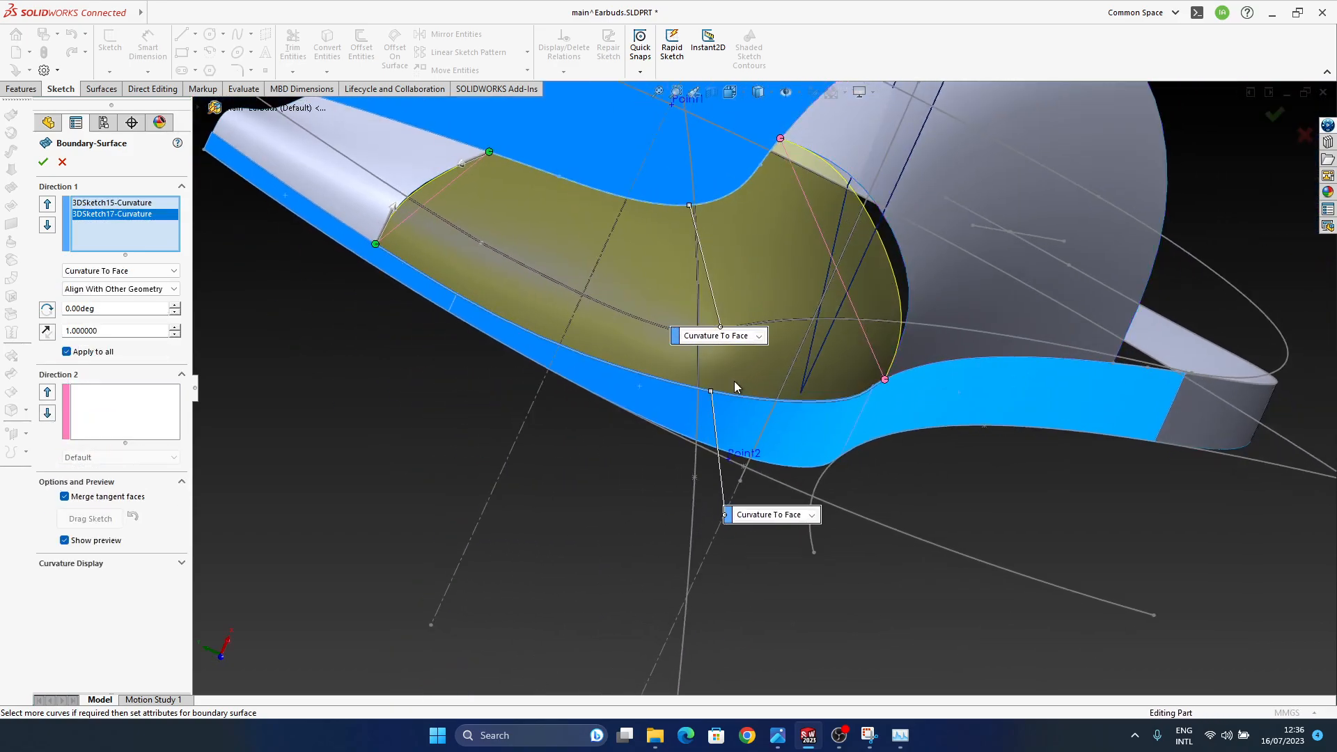
- Slide the green connector of the boundary surface preview back along the edges, away from the narrow side surface
middle_drag(655, 379, 647, 396)
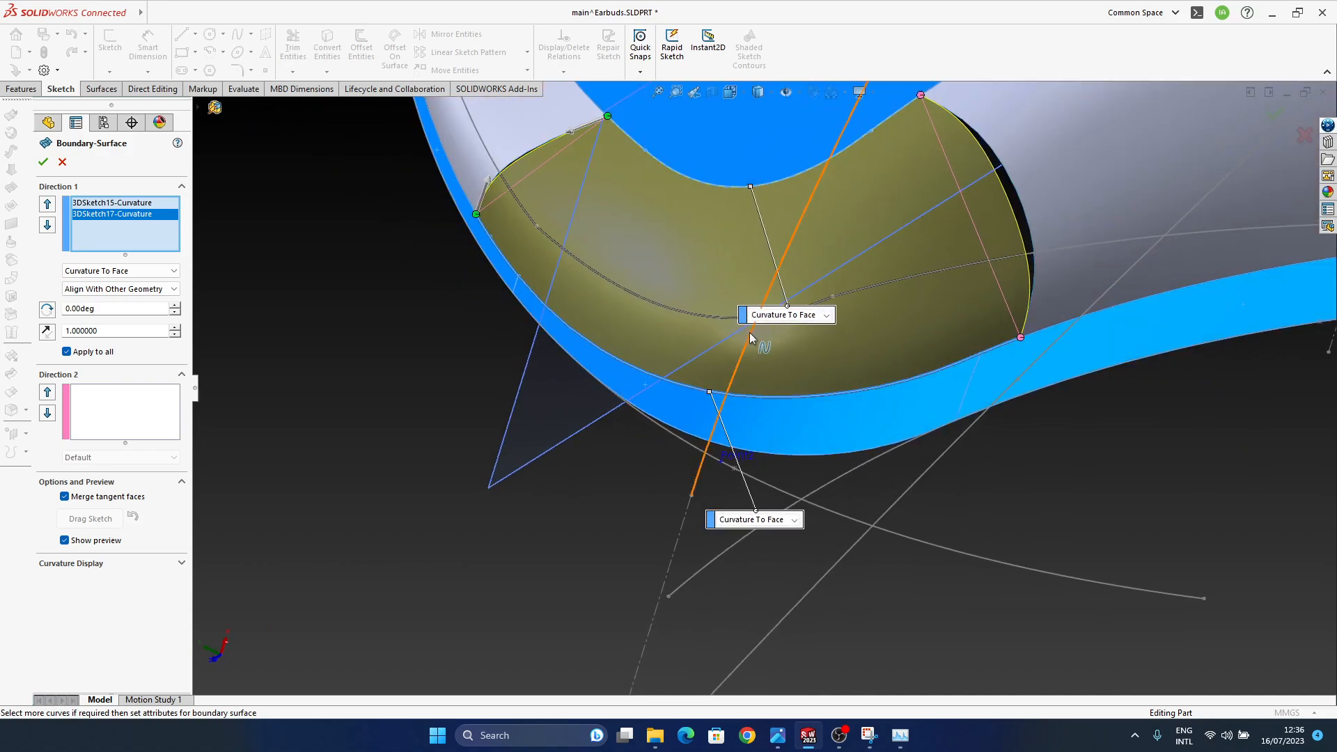
middle_drag(546, 254, 468, 355)
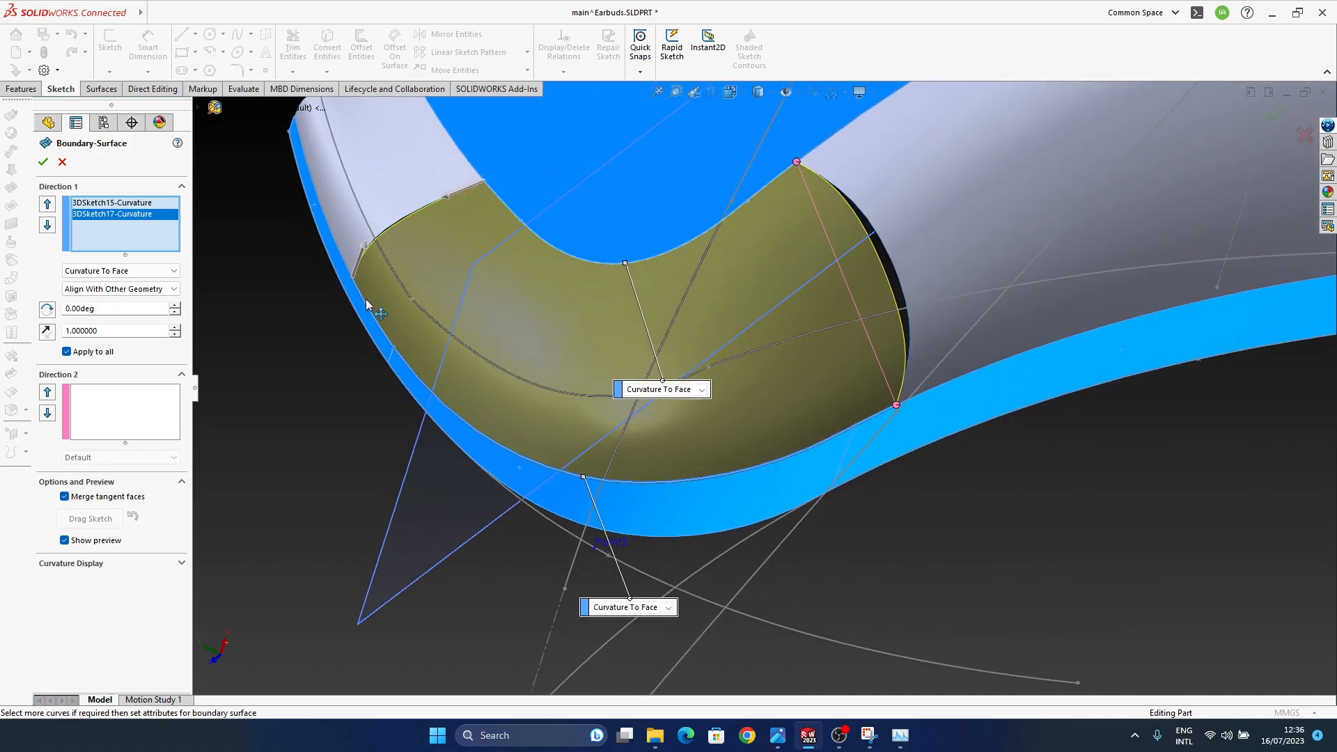
drag(522, 230, 527, 222)
middle_drag(556, 363, 473, 178)
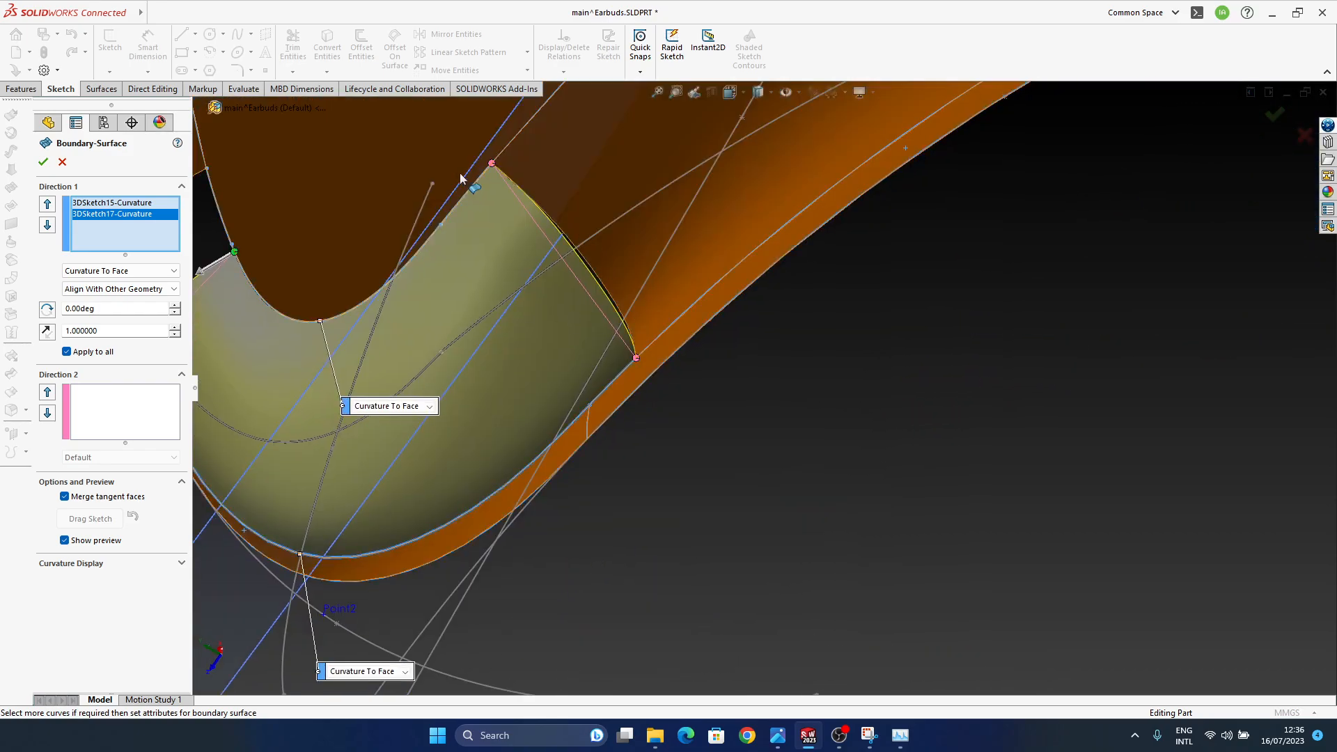
- Slide the pink connector points back along the upper and lower edges, leaving a gap before the large curved surface
drag(491, 166, 451, 212)
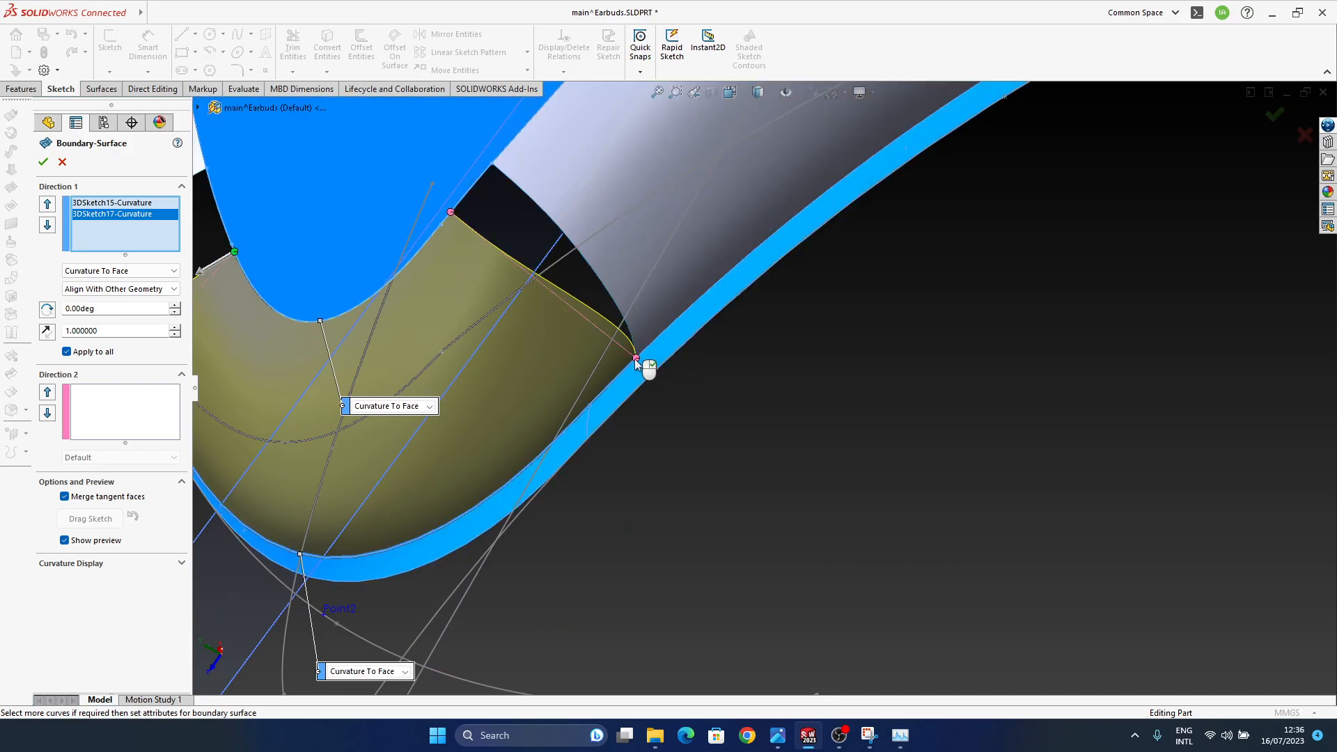
drag(553, 453, 553, 453)
drag(451, 212, 412, 264)
middle_drag(543, 454, 493, 347)
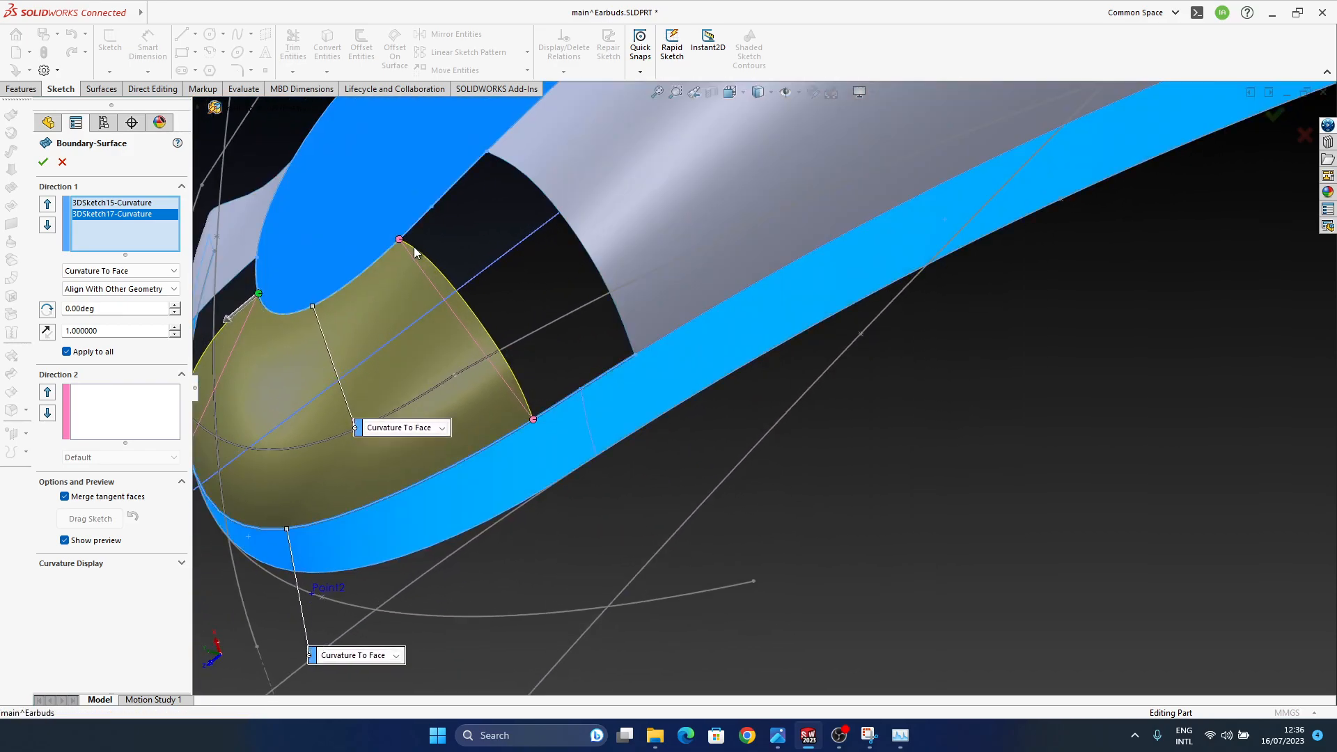
middle_drag(541, 427, 688, 399)
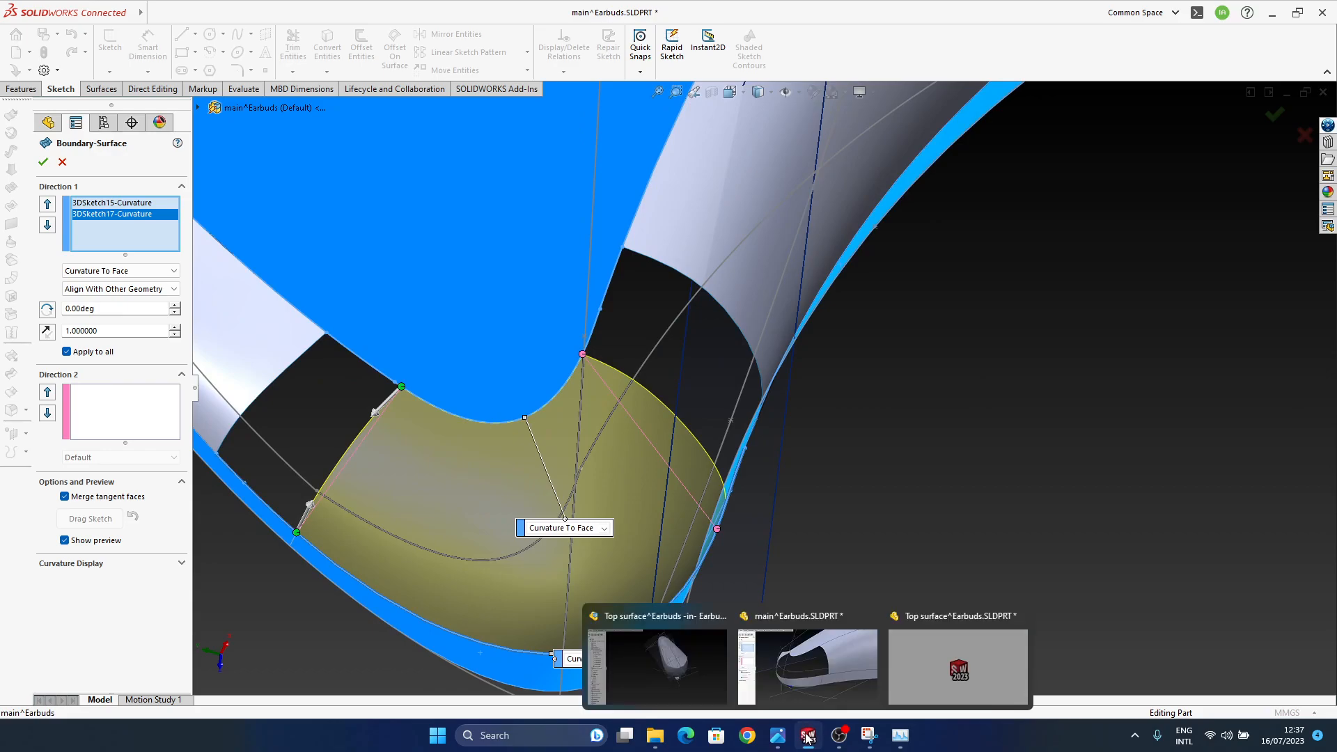
middle_drag(642, 501, 514, 394)
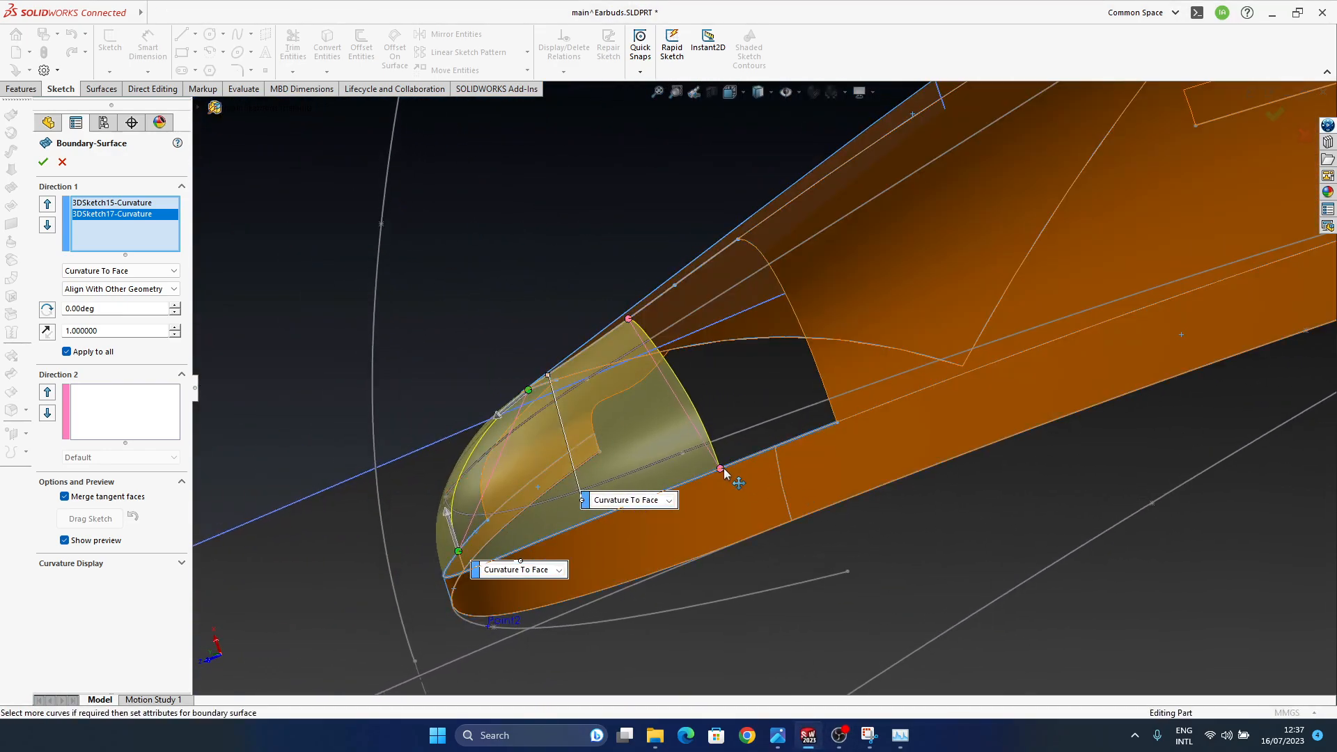
drag(721, 470, 718, 472)
middle_drag(709, 485, 775, 399)
middle_drag(907, 302, 829, 349)
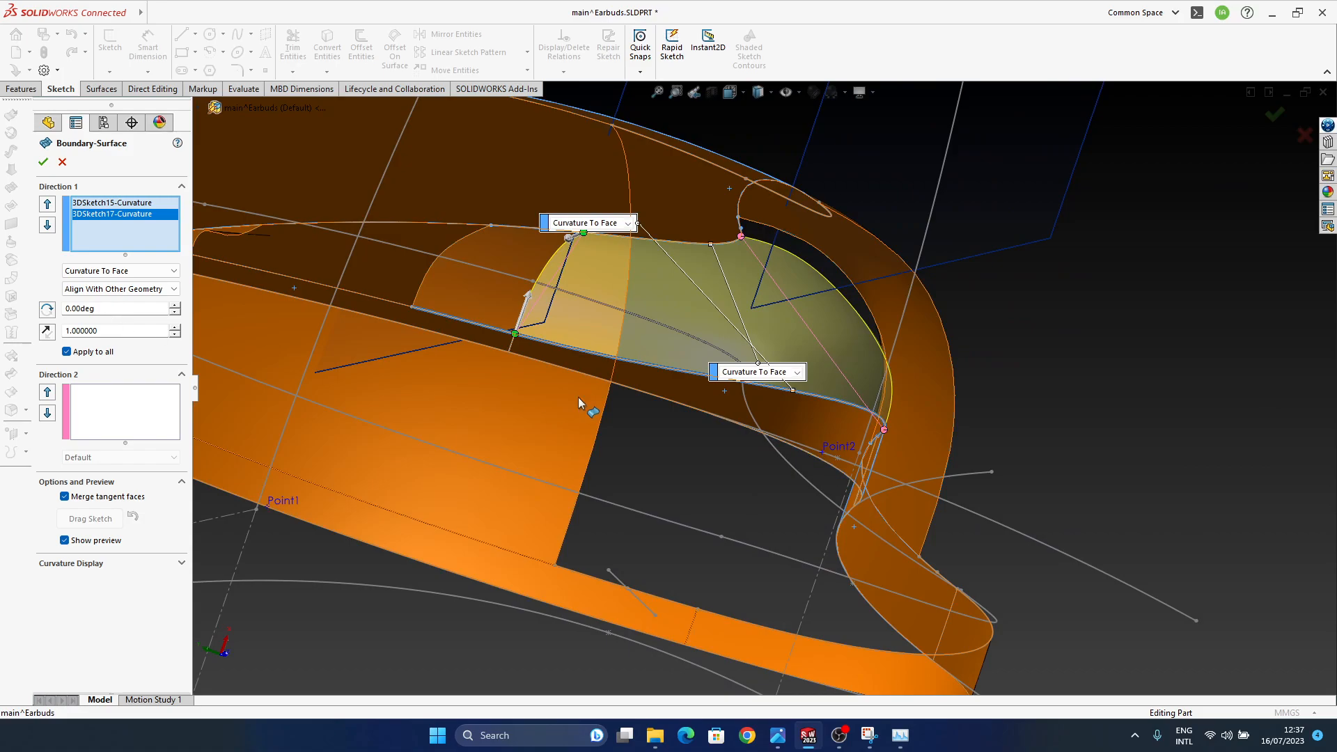
- Increase the tangent length of the 3DSketch17-Curvature profile to 1.35 with Apply to all on
ctrl+middle_drag(585, 344, 601, 415)
ctrl+middle_drag(828, 430, 438, 358)
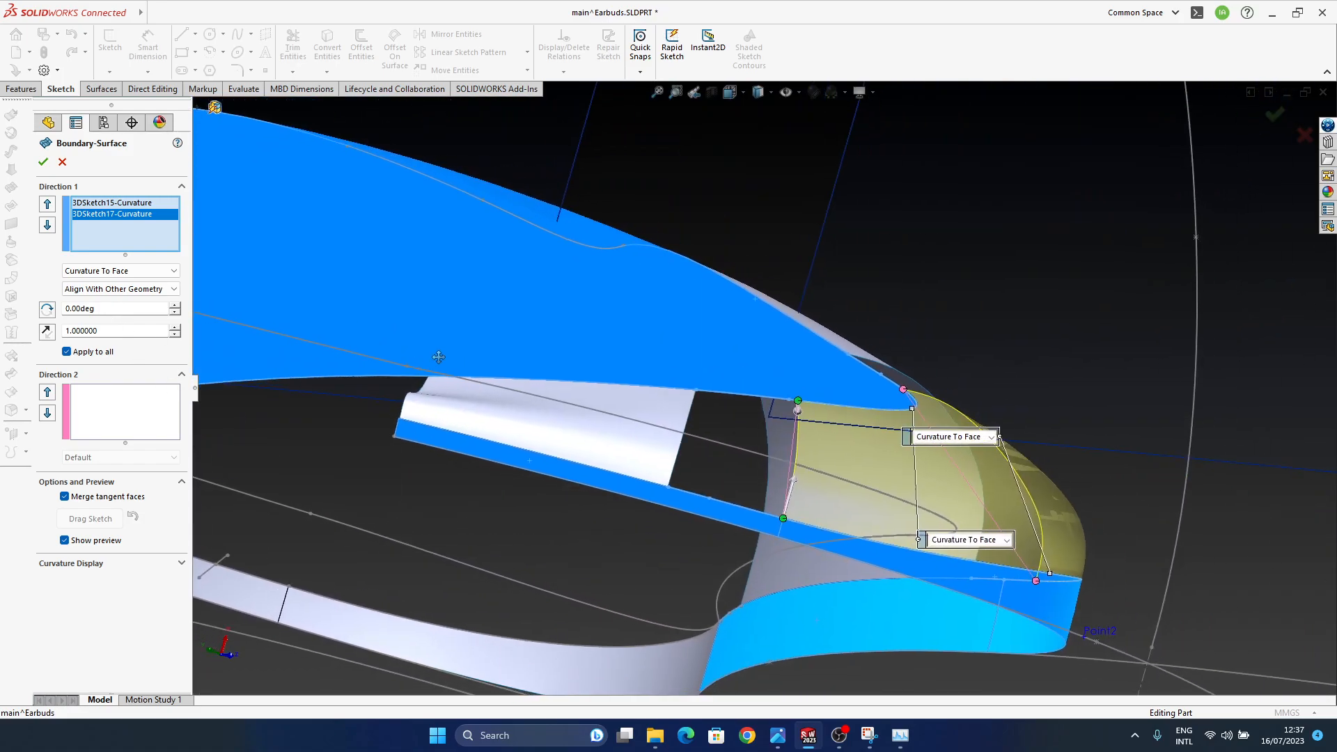
middle_drag(770, 425, 841, 479)
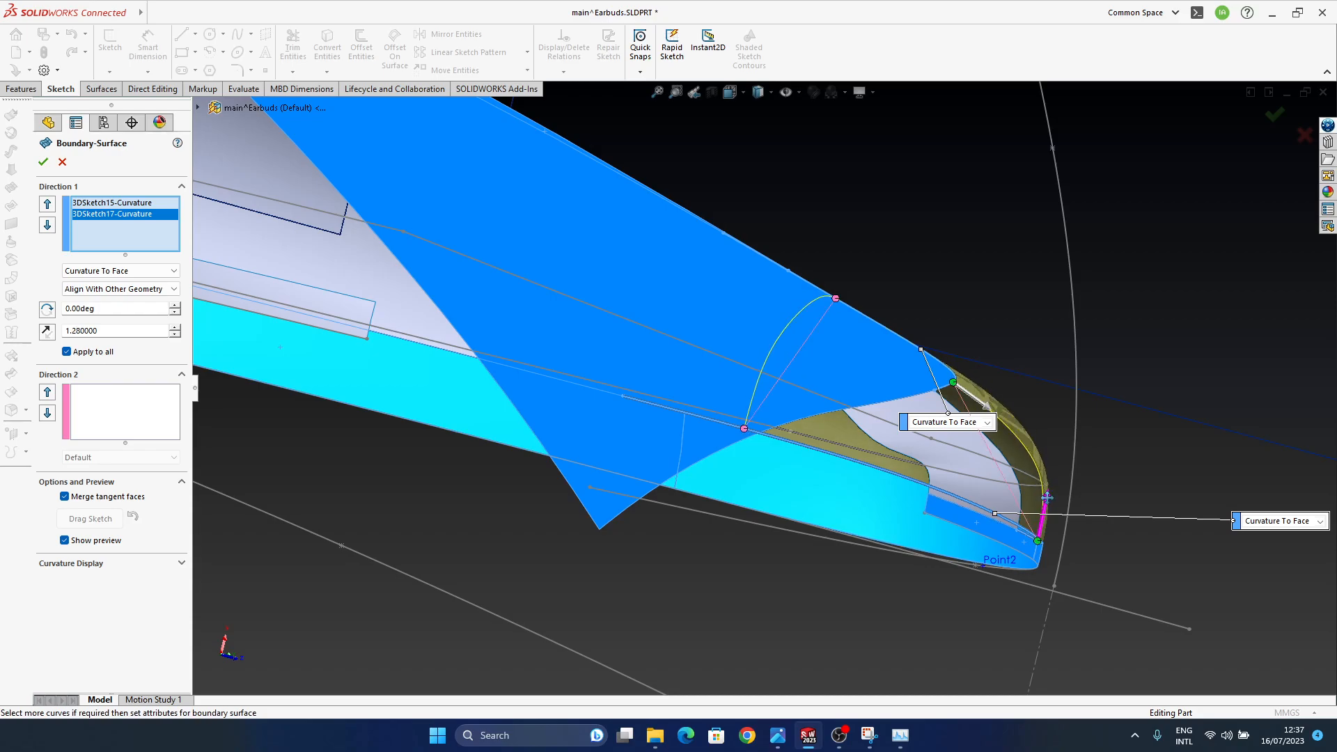
middle_drag(883, 489, 752, 571)
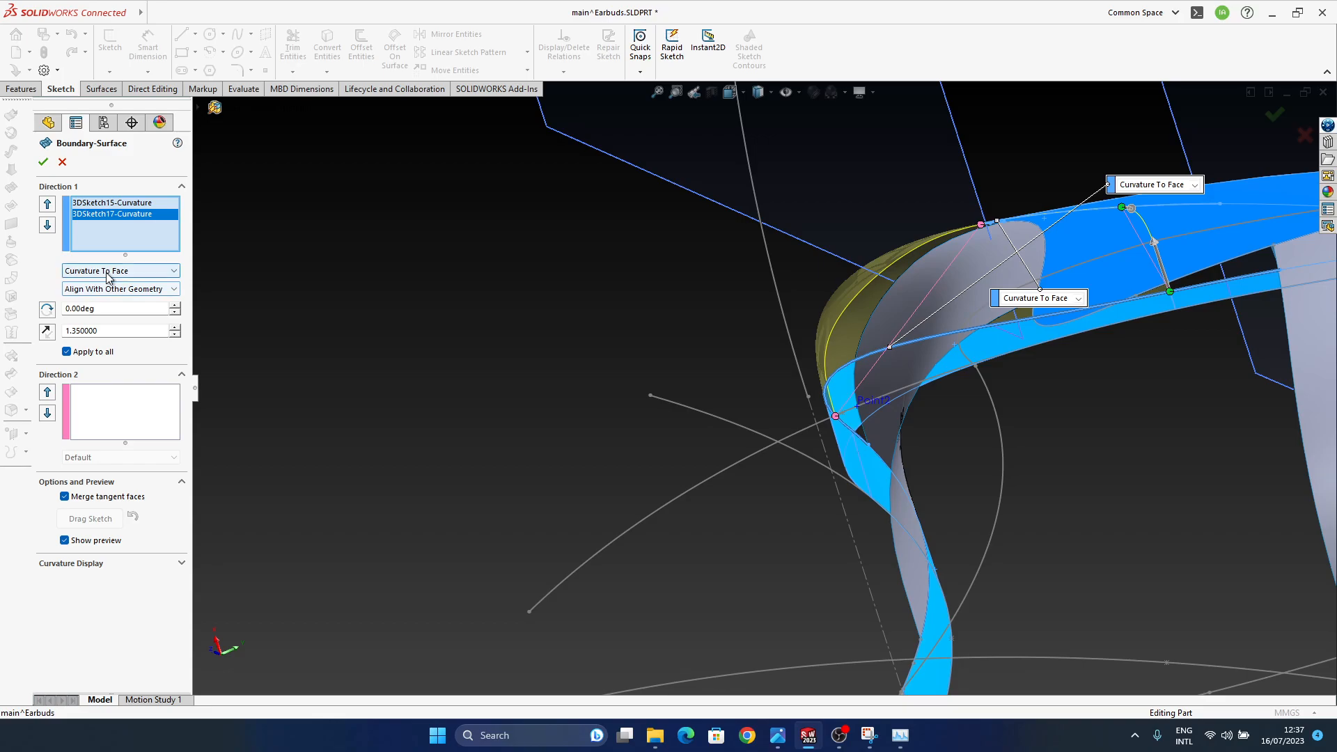
- Turn off Apply to all for the 3DSketch15-Curvature profile and stretch its upper tangent handle to a length of 1.55
middle_drag(868, 395, 819, 374)
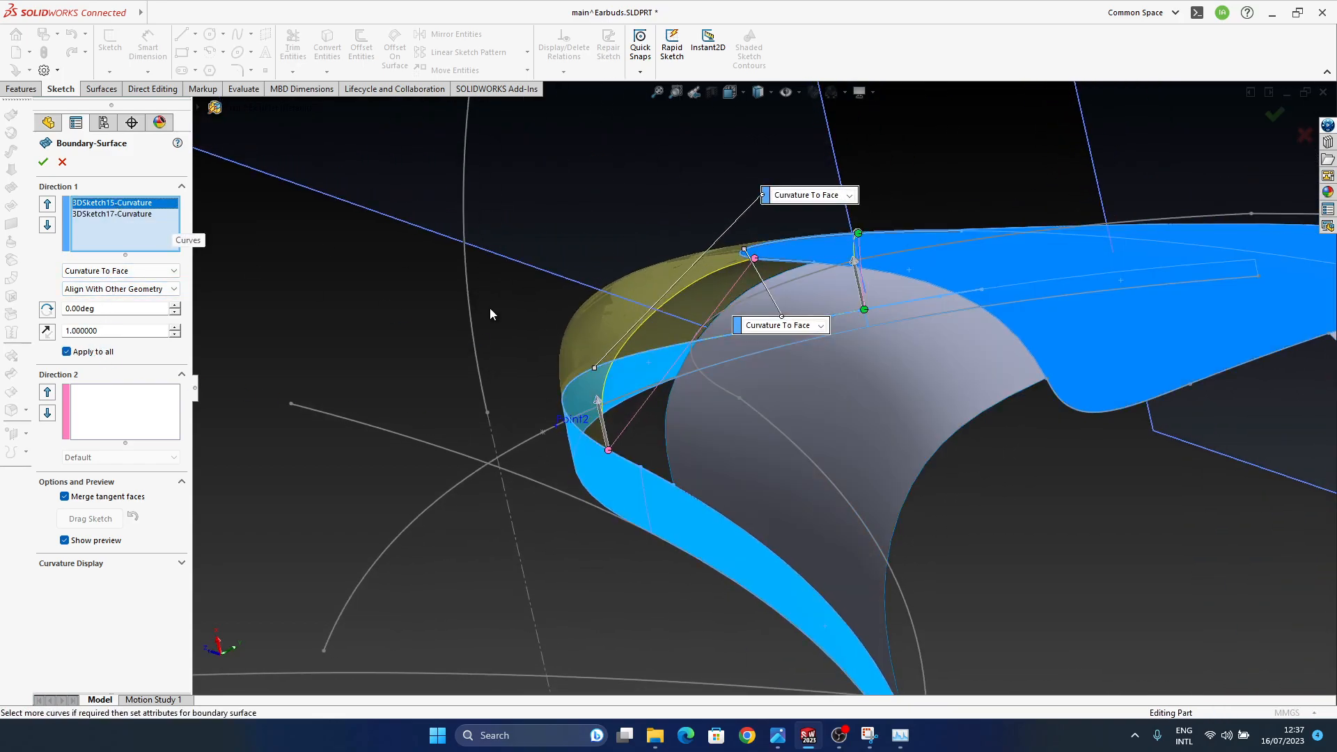
middle_drag(686, 369, 668, 306)
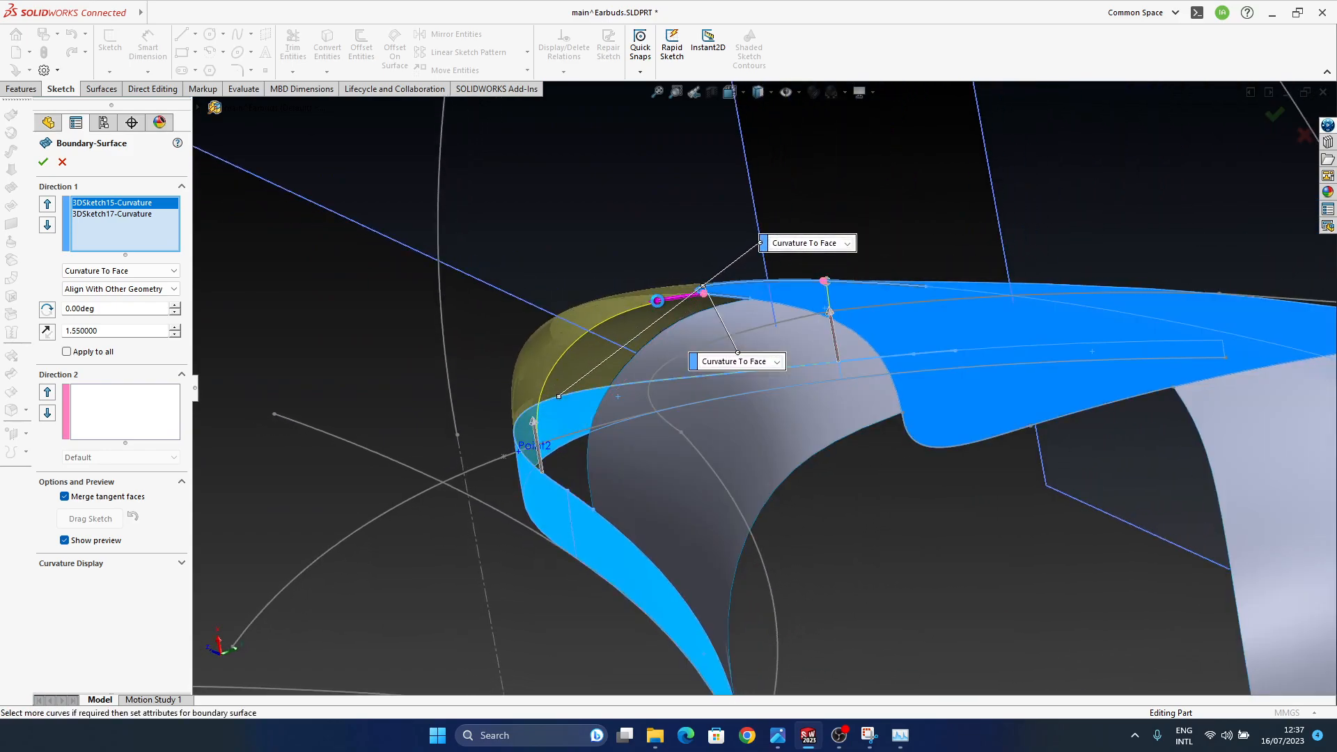
middle_drag(657, 301, 682, 362)
- Adjust the 3DSketch17-Curvature tangent length to 1.22 with Apply to all off, and accept the boundary surface
drag(628, 417, 630, 420)
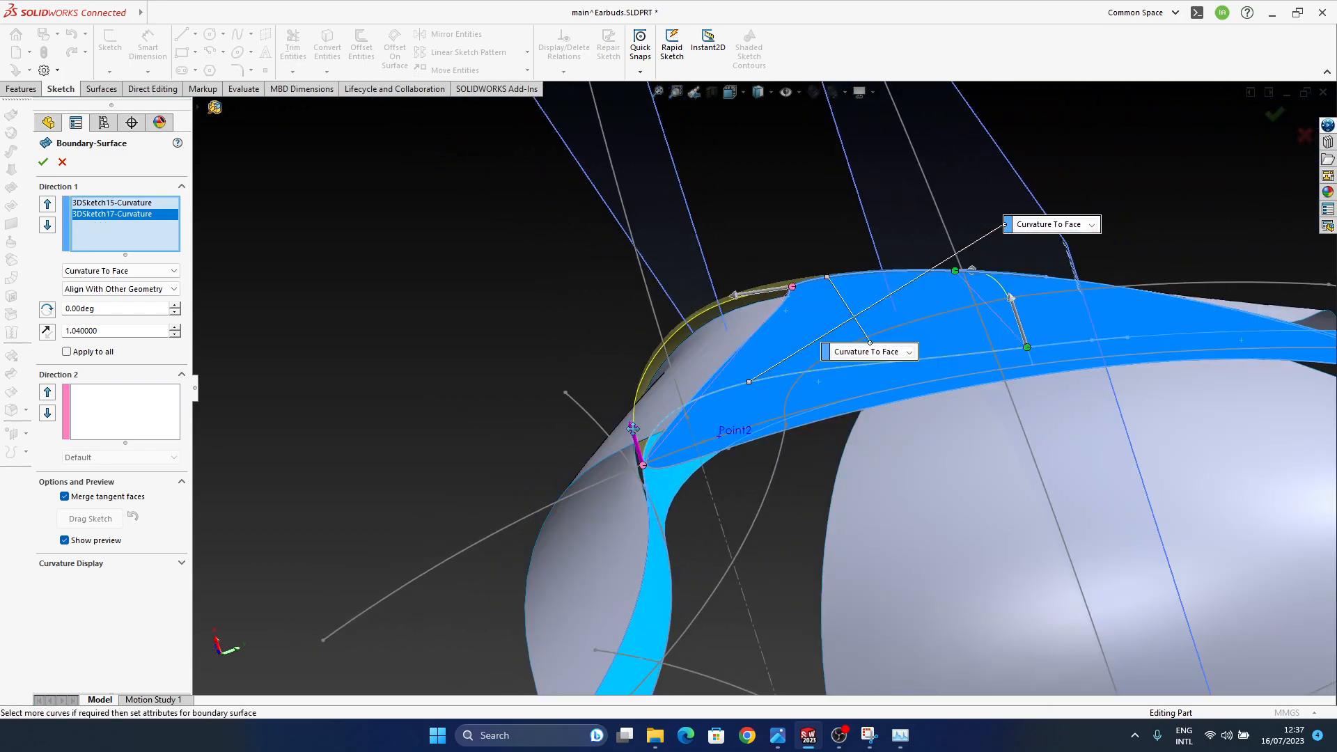
middle_drag(629, 420, 1018, 305)
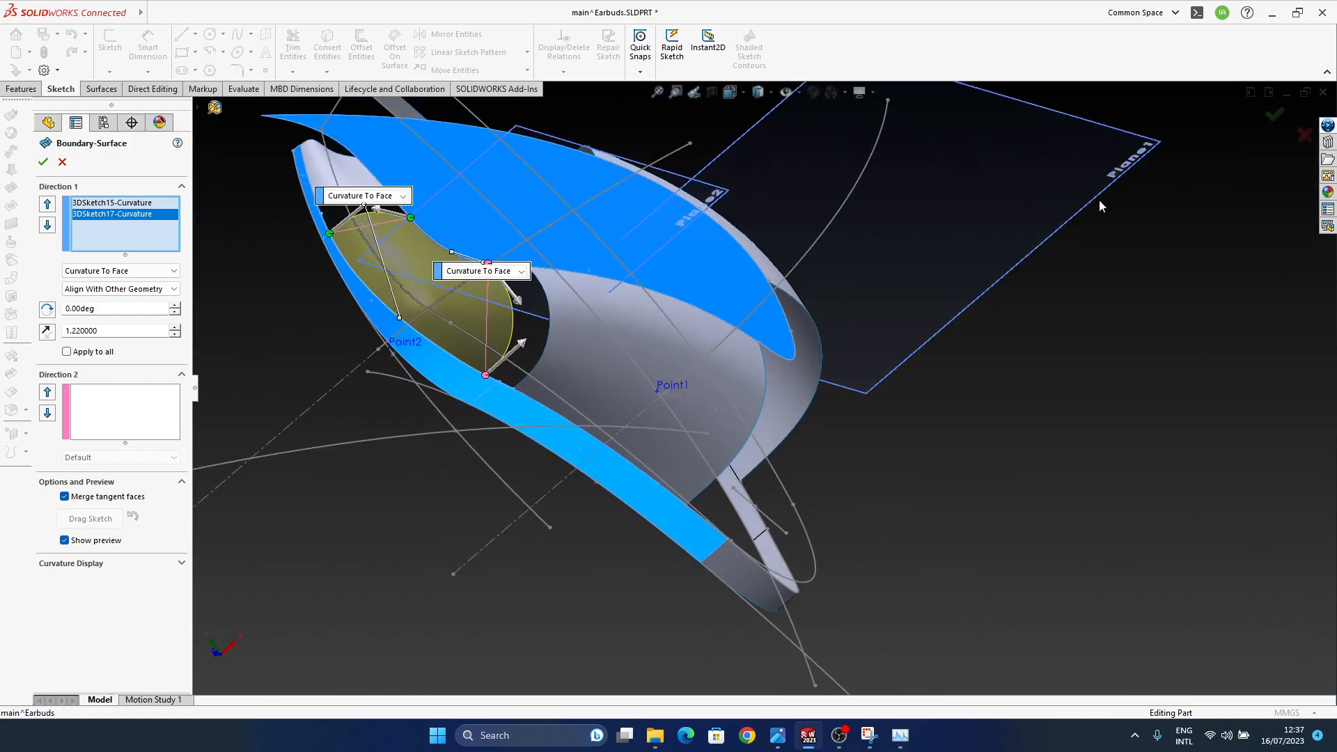
click(44, 162)
middle_drag(483, 388, 578, 370)
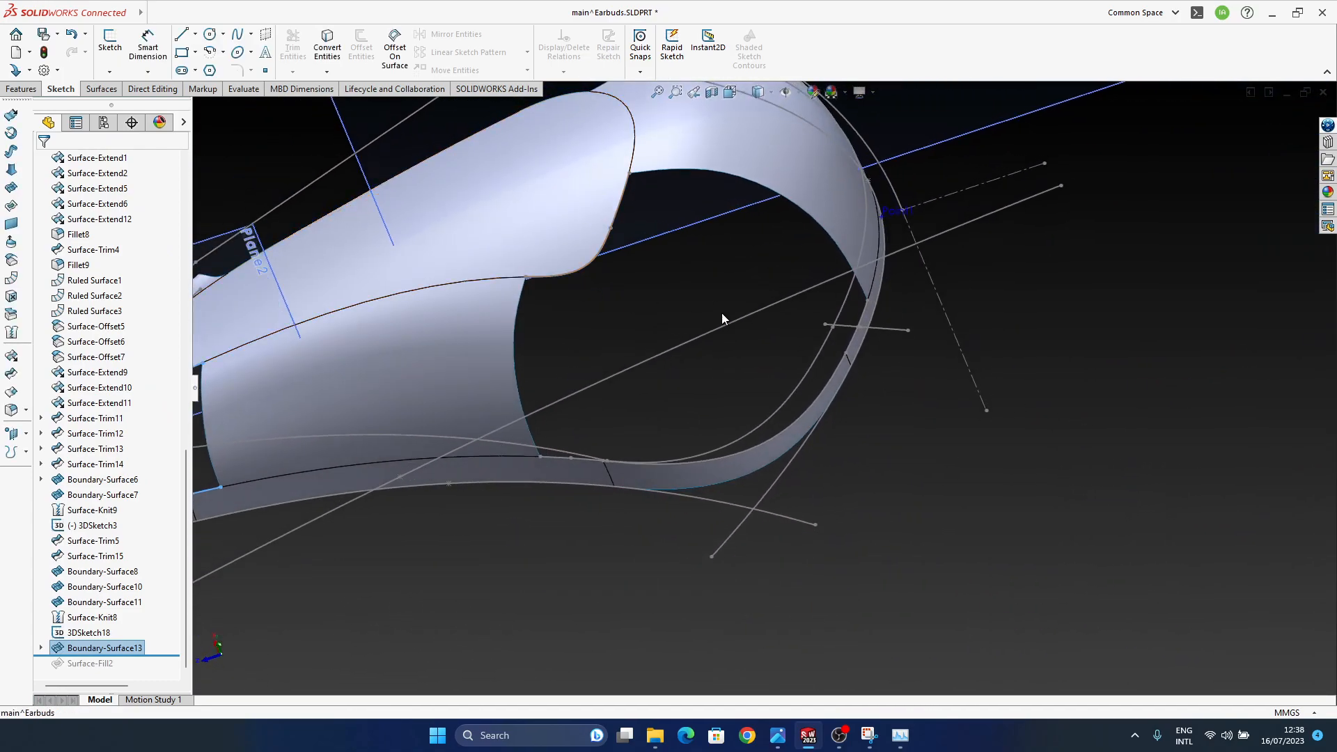
ctrl+middle_drag(720, 312, 729, 315)
click(1111, 381)
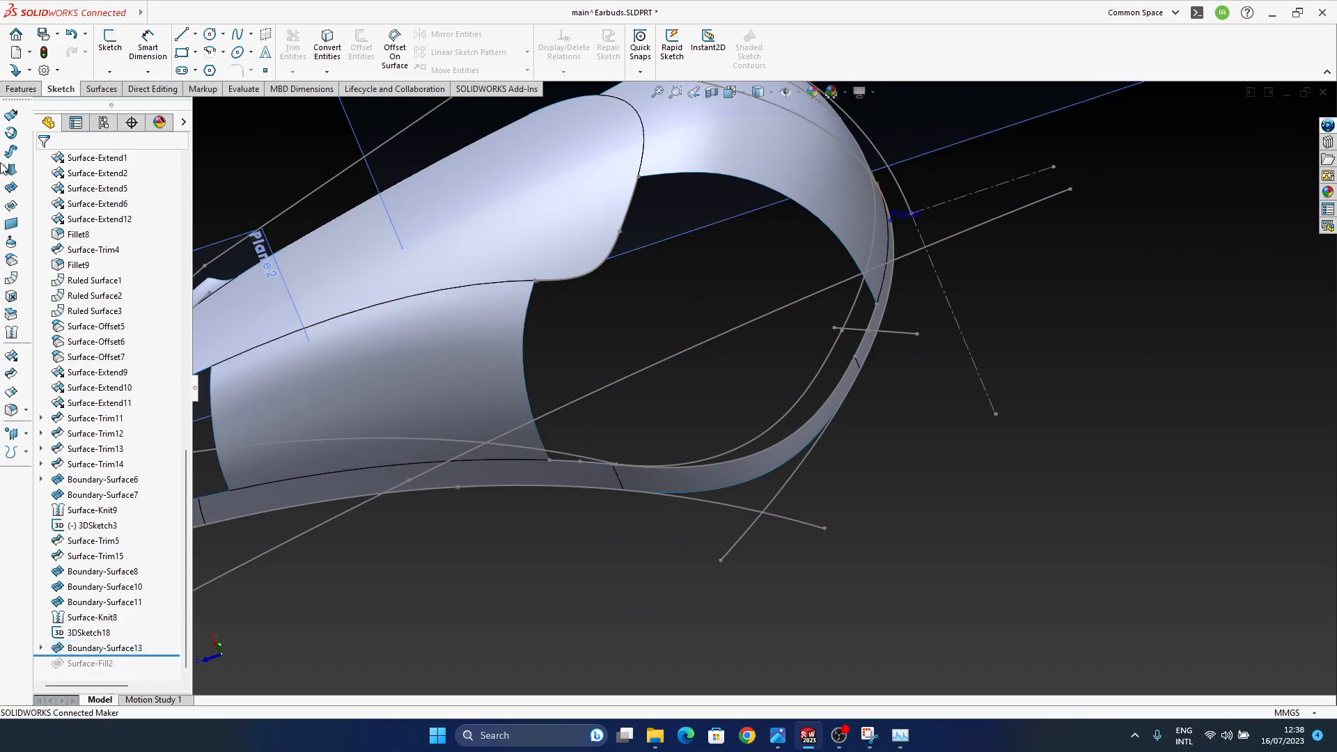
click(11, 187)
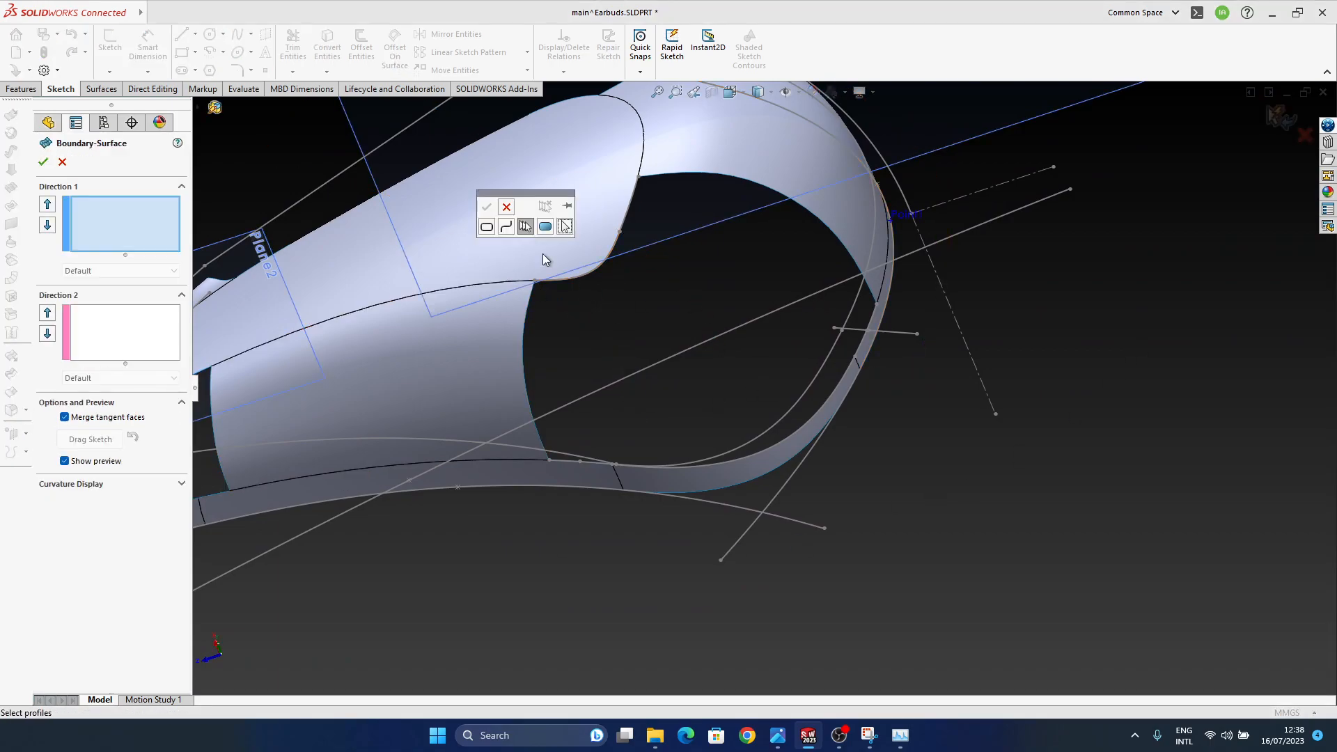
middle_drag(648, 296, 675, 369)
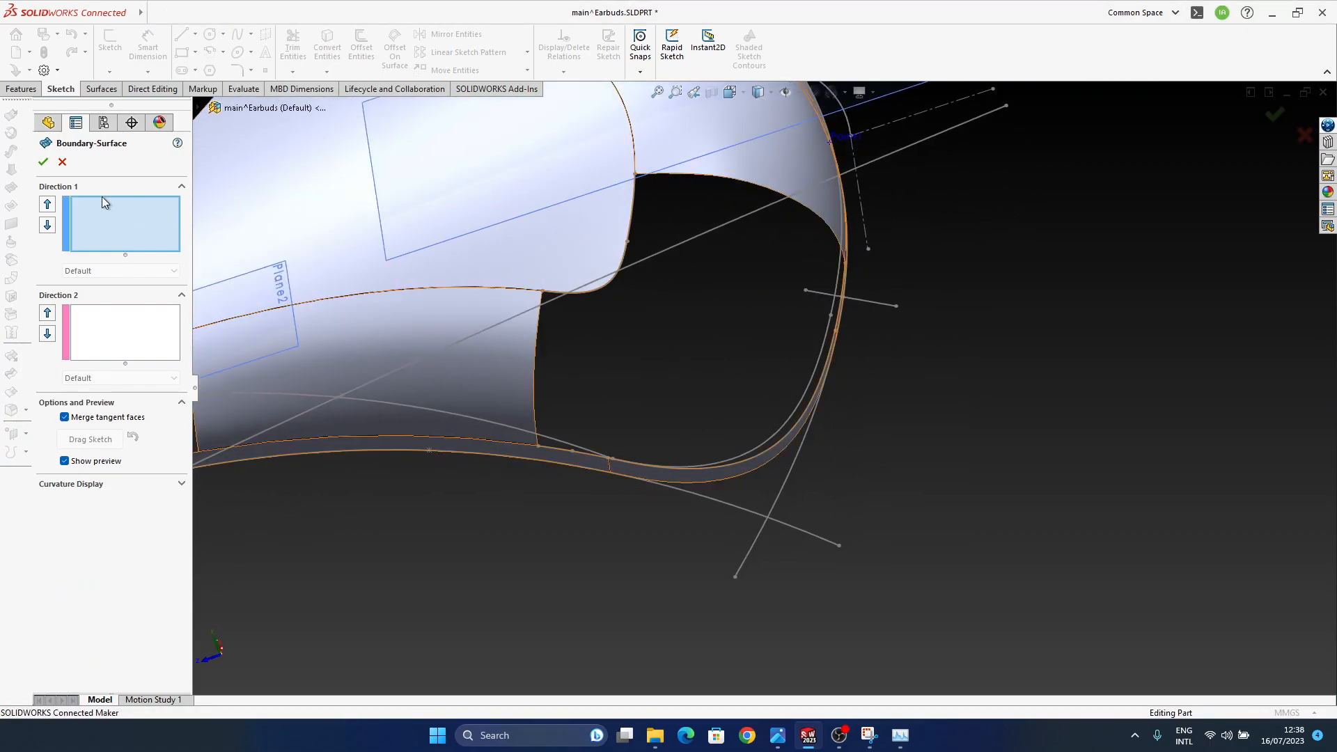
click(62, 162)
middle_drag(895, 479, 655, 386)
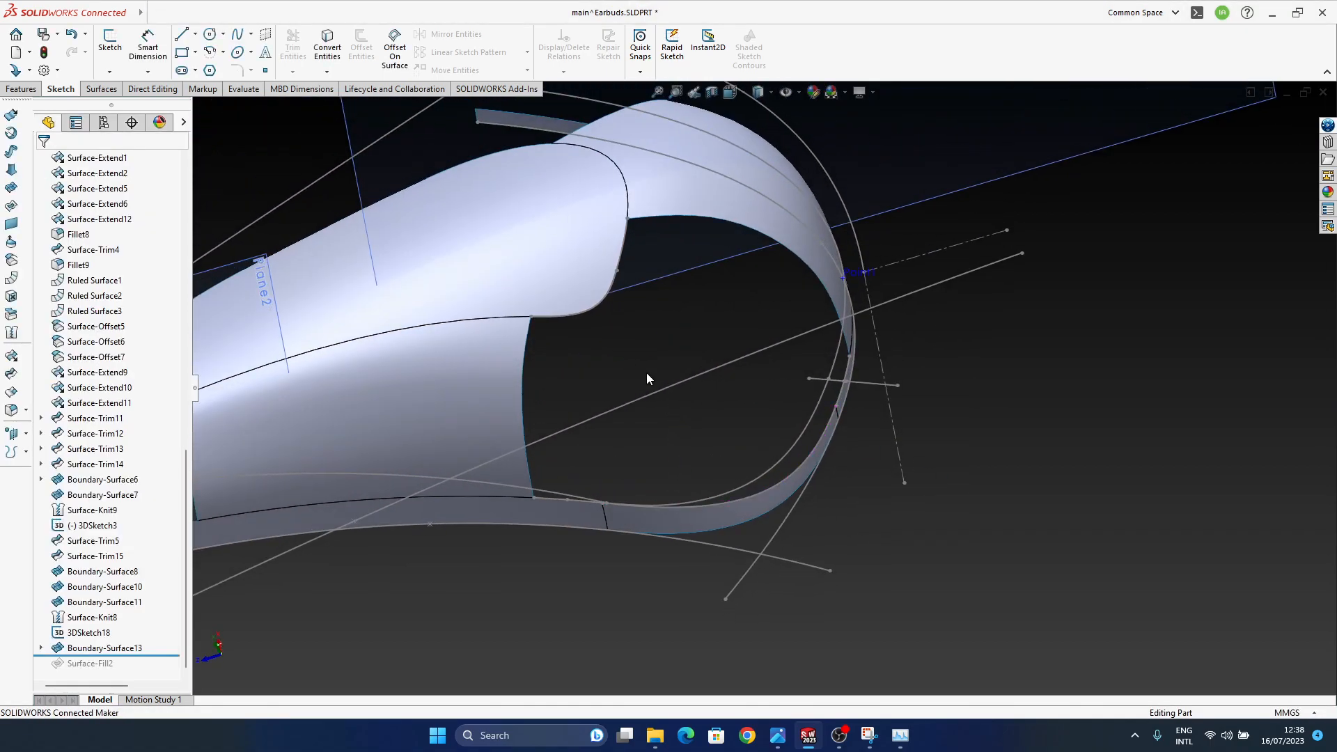
- Edit 3DSketch18, delete the converted spline segments along the upper surface's curved edge, and exit the sketch
click(592, 314)
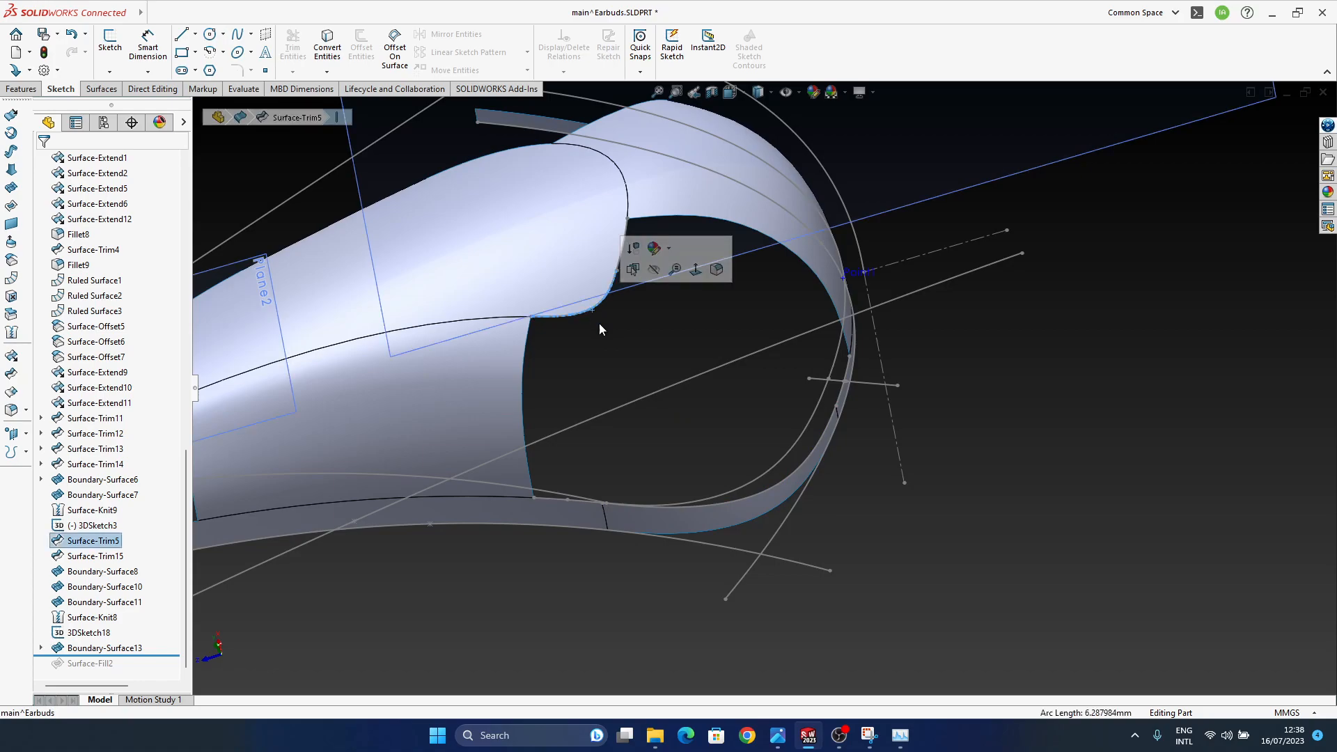
click(99, 635)
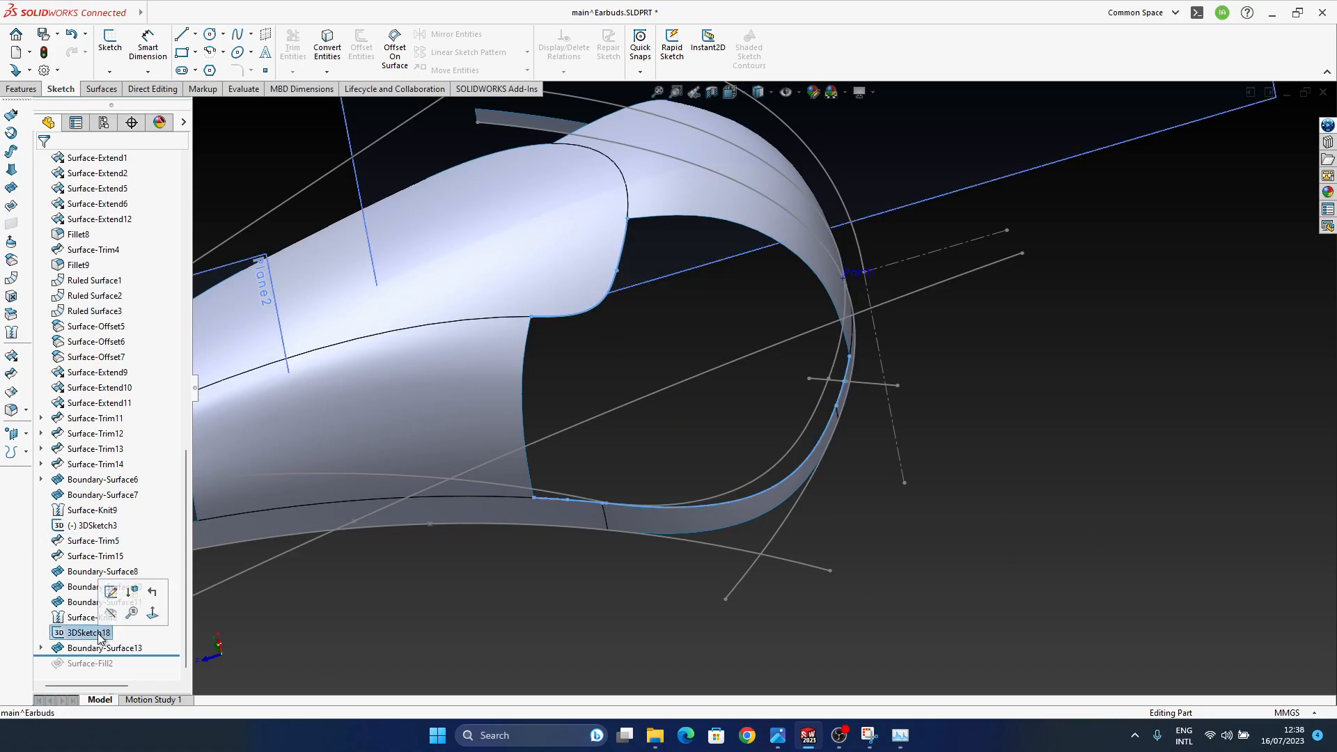
click(113, 593)
click(592, 311)
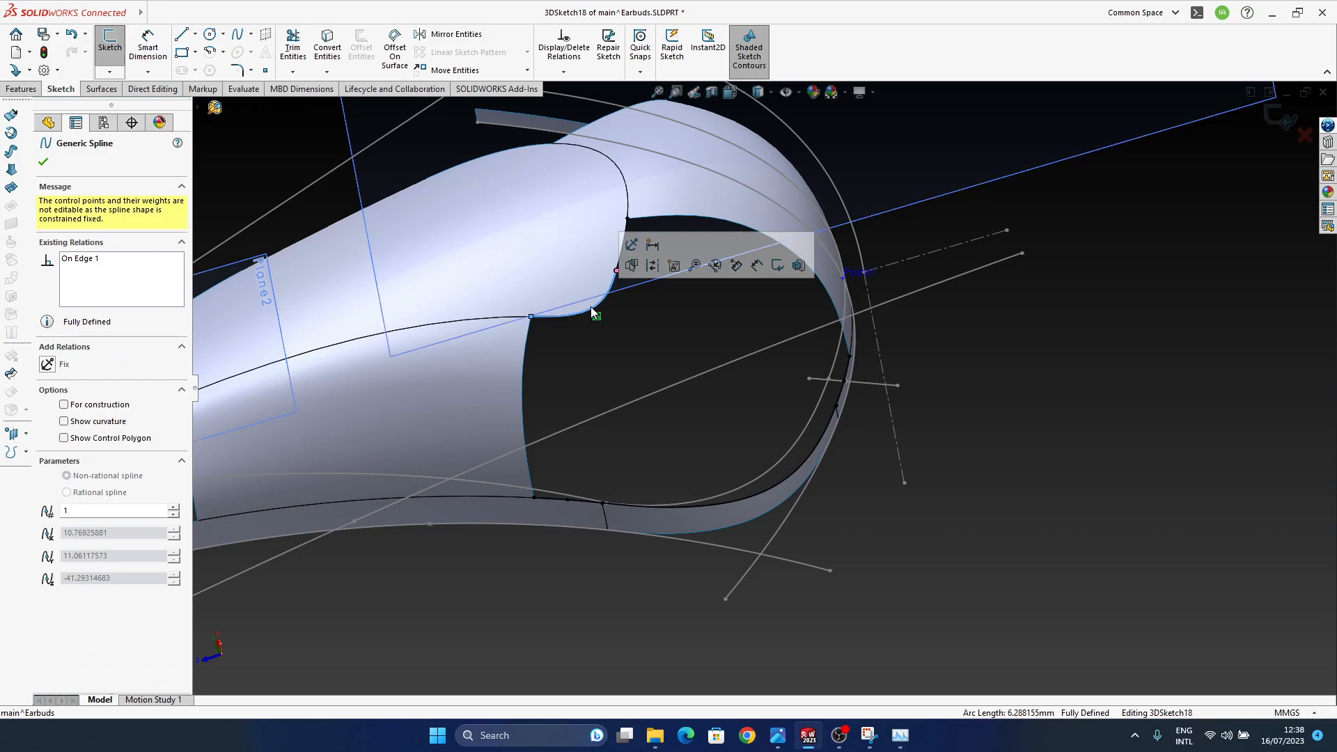
key(Delete)
click(591, 367)
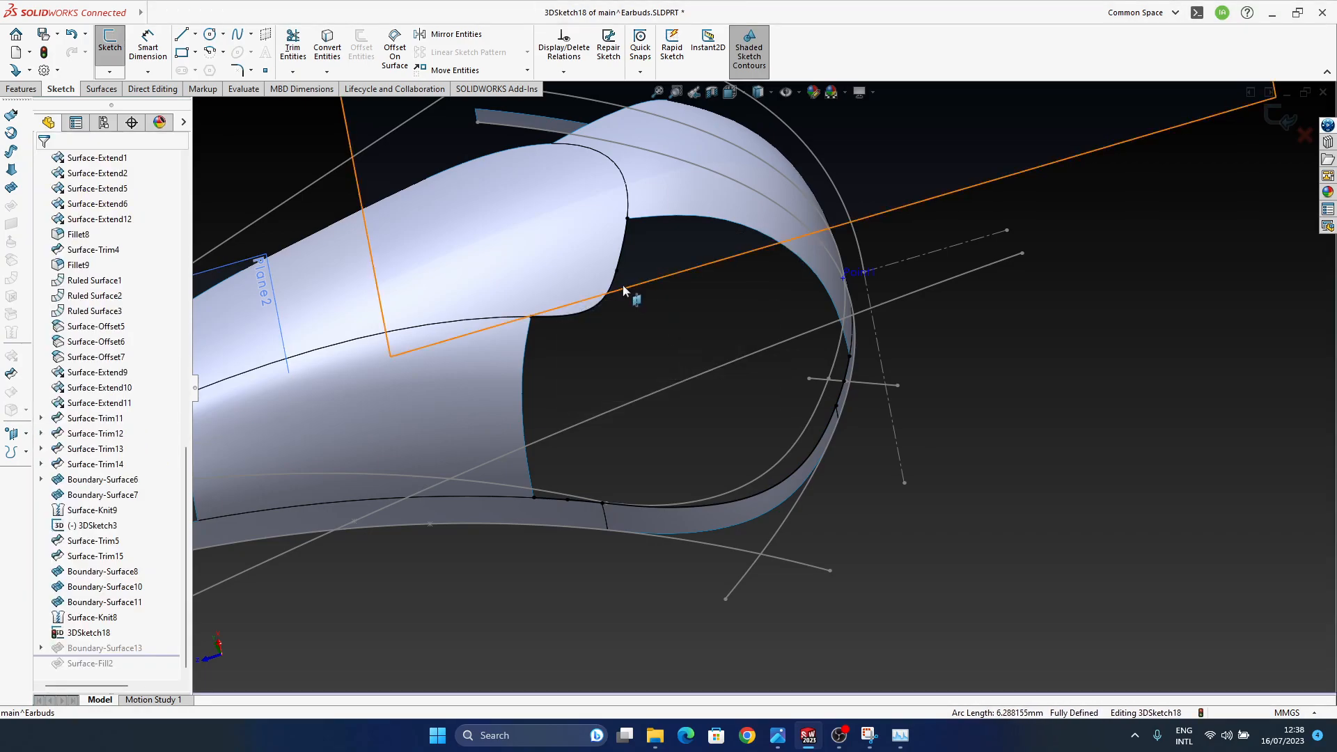
click(590, 317)
key(Delete)
click(621, 265)
key(Delete)
click(590, 314)
key(Delete)
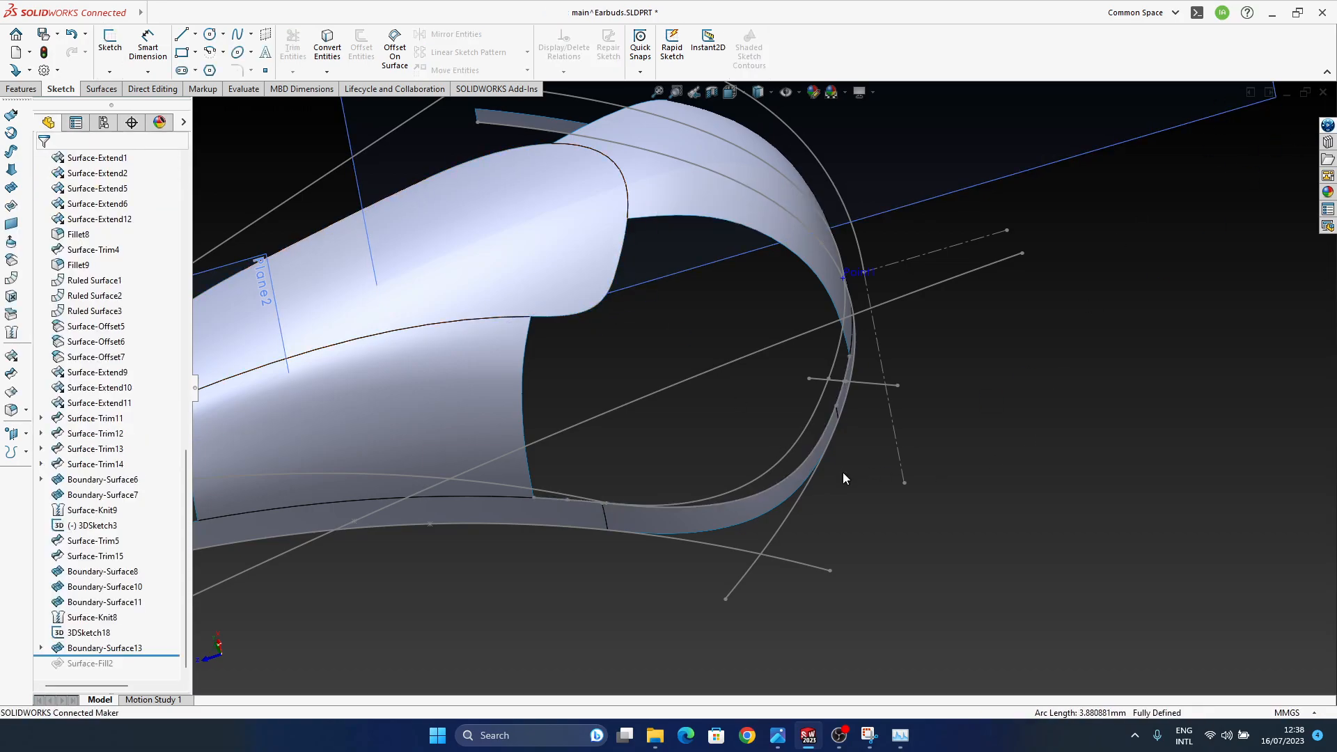
ctrl+middle_drag(537, 424, 593, 413)
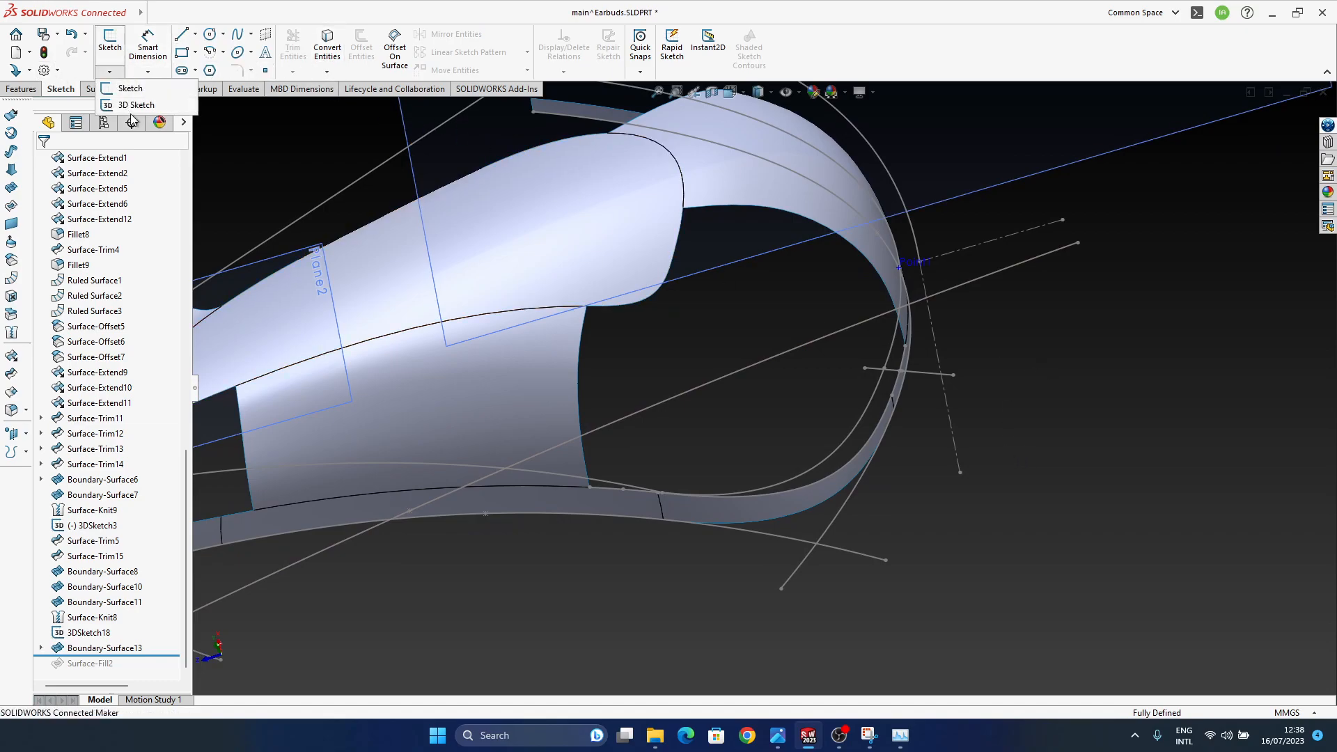
click(135, 105)
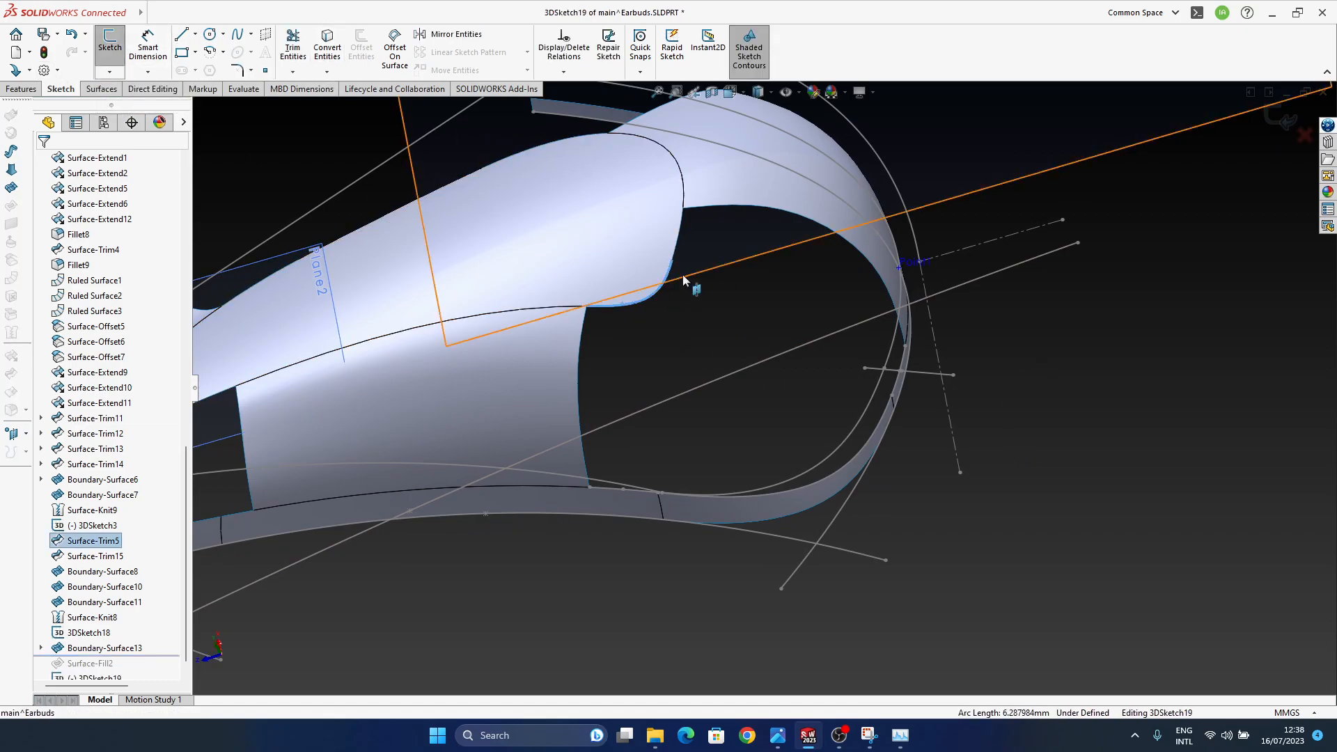
middle_drag(729, 301, 704, 353)
click(1188, 388)
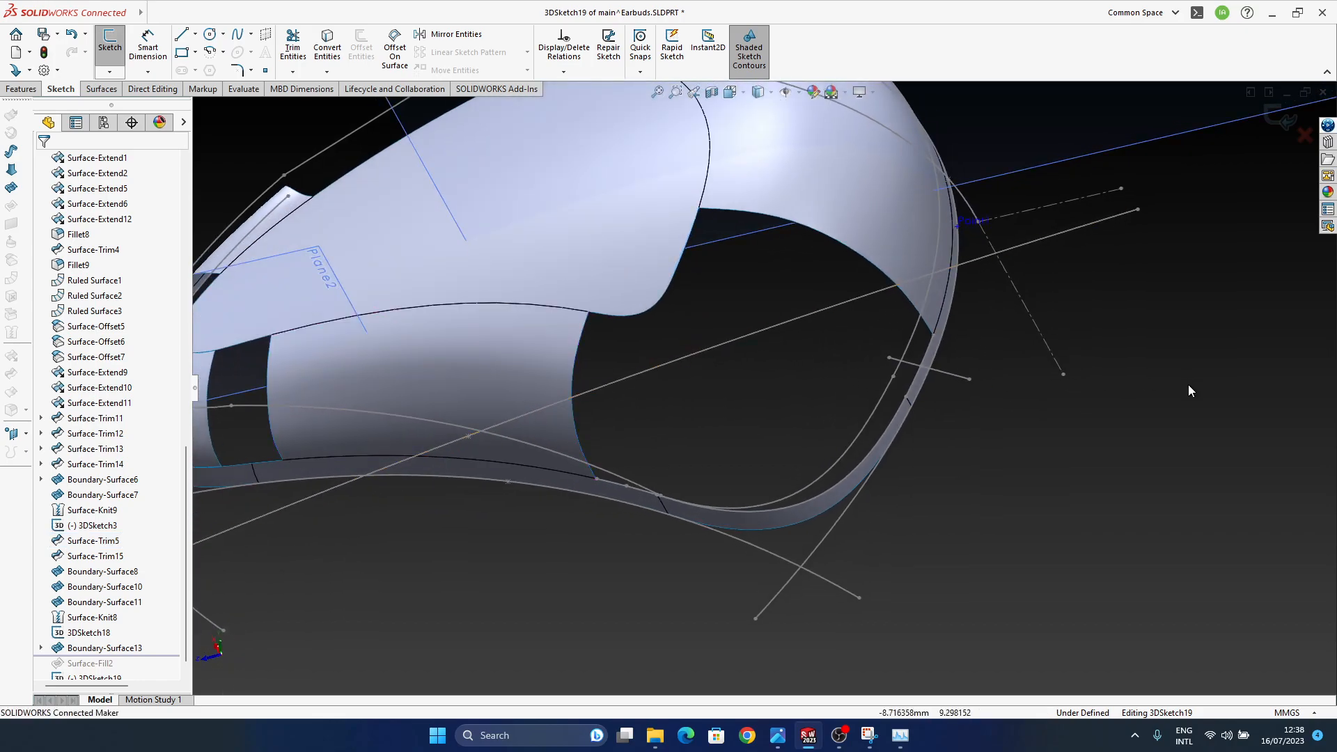
click(126, 90)
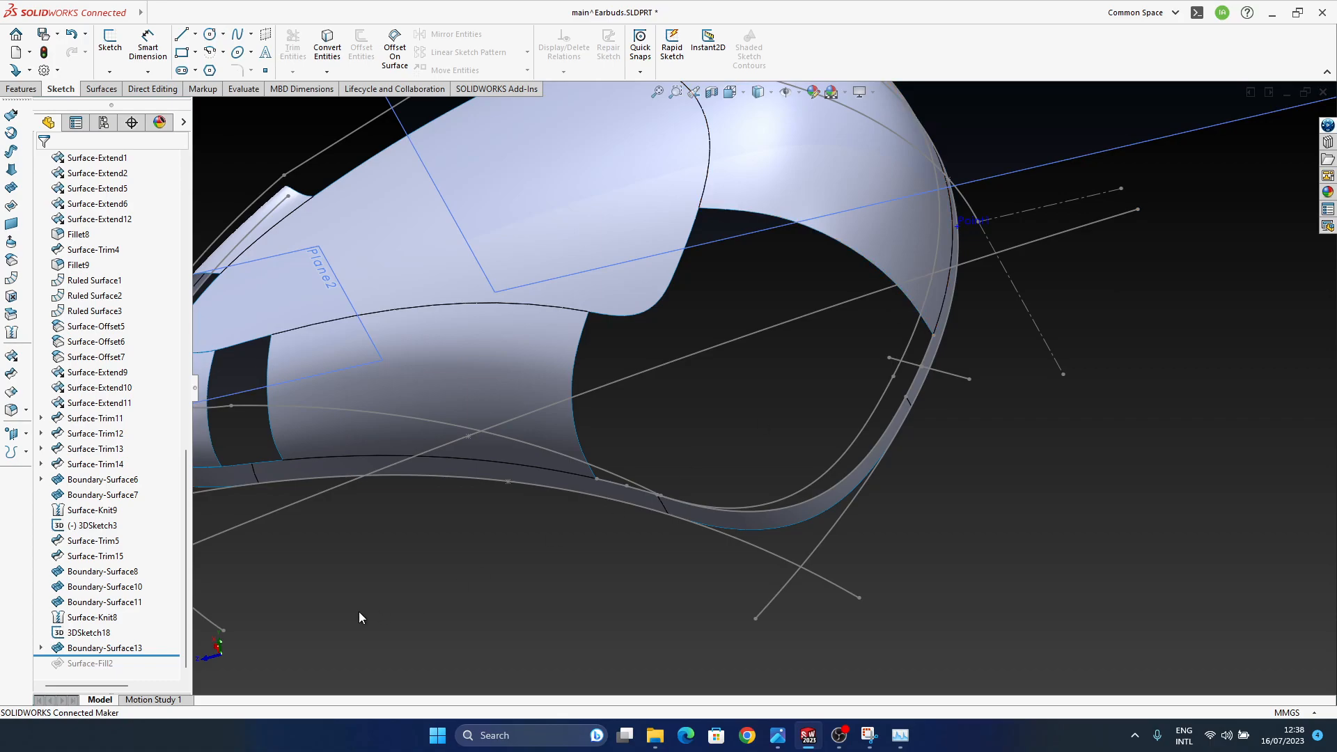
- Create a new 3D sketch by converting the two segments of the upper surface's curved edge at the opening
click(133, 104)
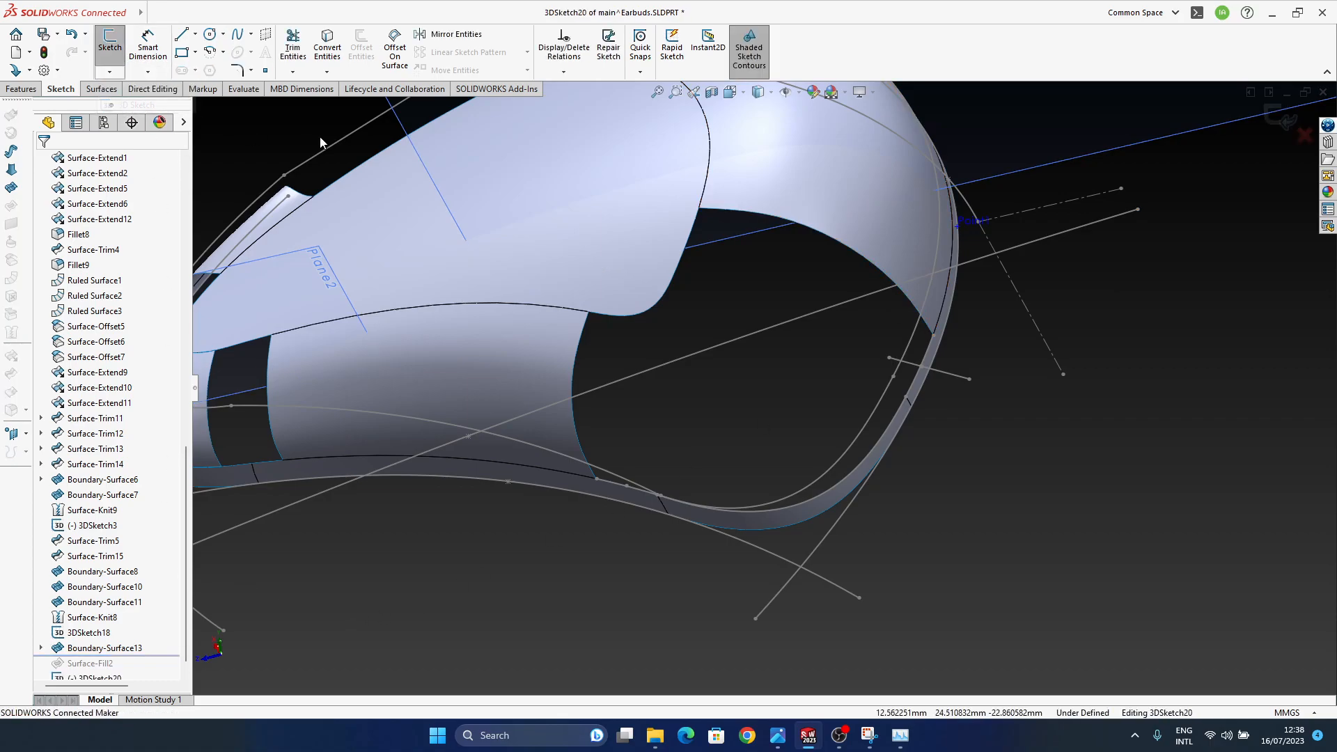
click(333, 48)
click(617, 317)
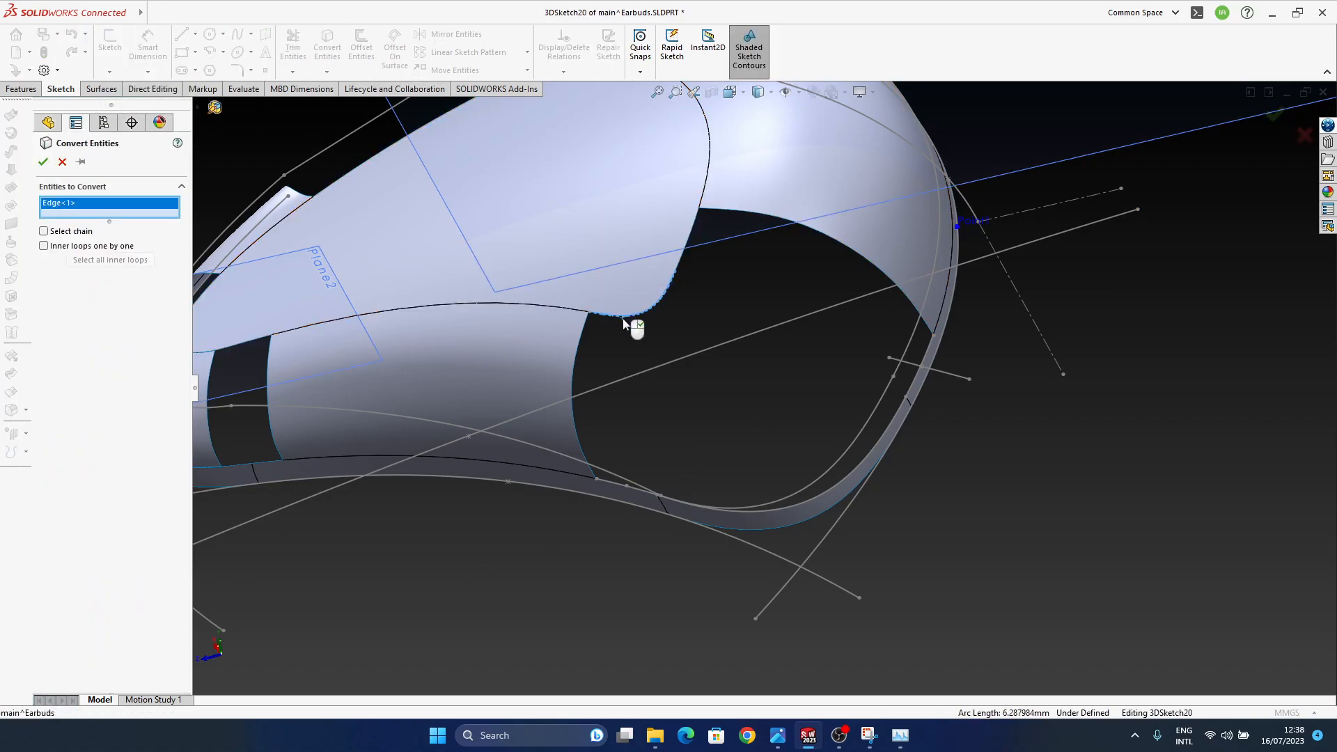
click(680, 271)
click(1275, 116)
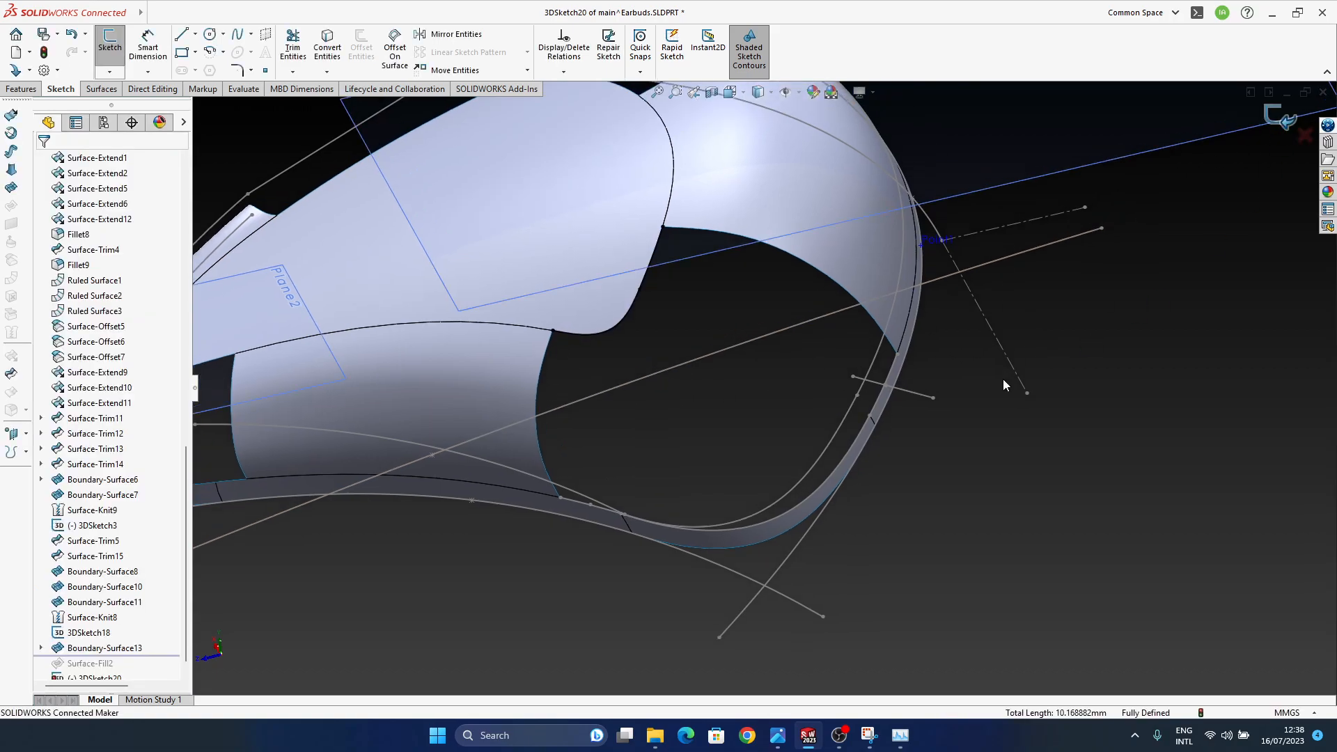
- Set up a boundary surface across the end opening, with 3DSketch20 and 3DSketch18 in Direction 1 and the opening's two side edges in Direction 2
mouse_move(603, 391)
middle_down()
mouse_move(627, 319)
mouse_move(1003, 427)
middle_up()
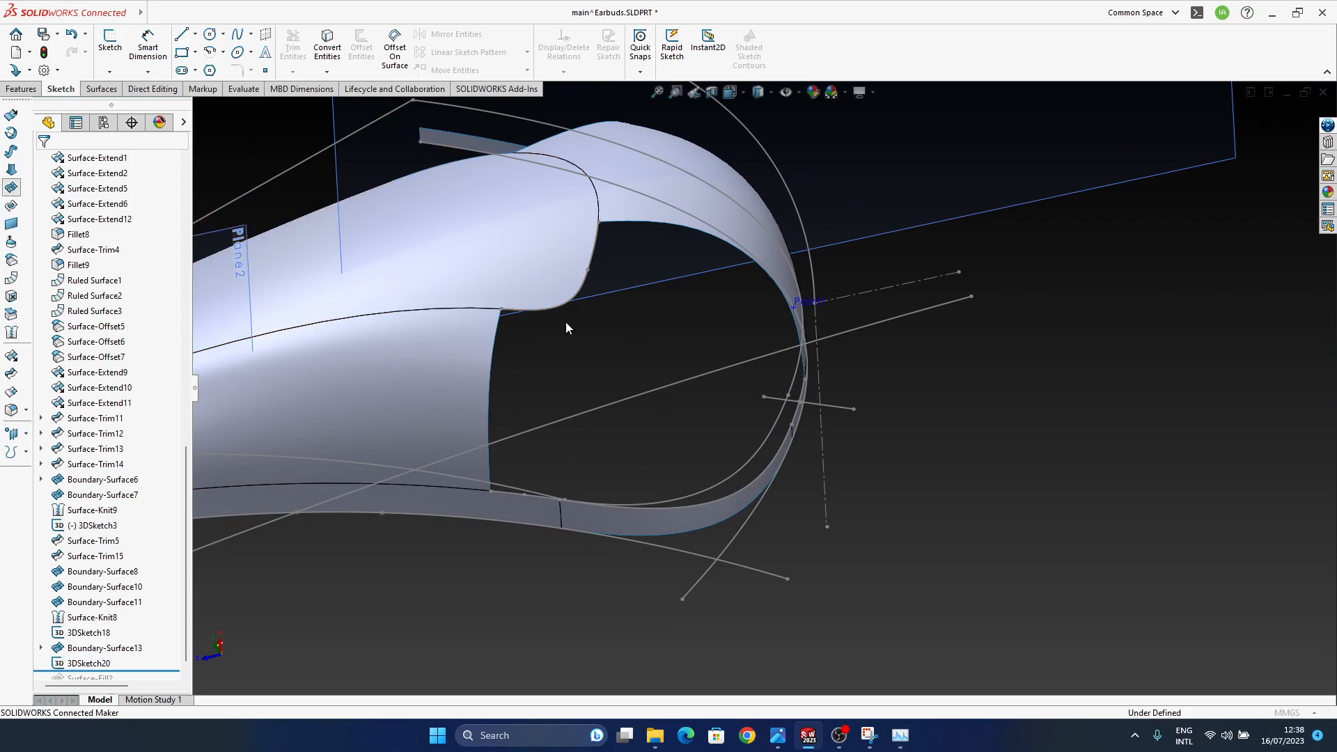
click(579, 294)
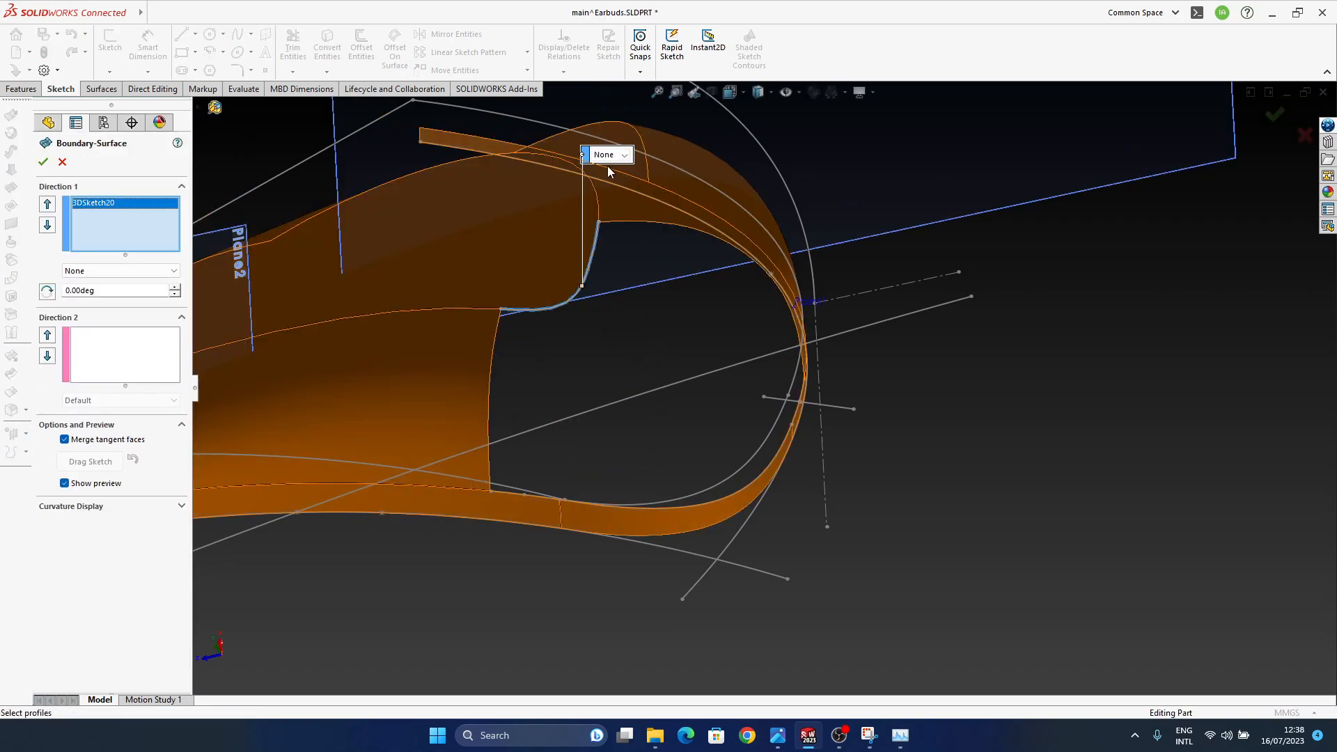
click(732, 491)
middle_drag(809, 557, 574, 222)
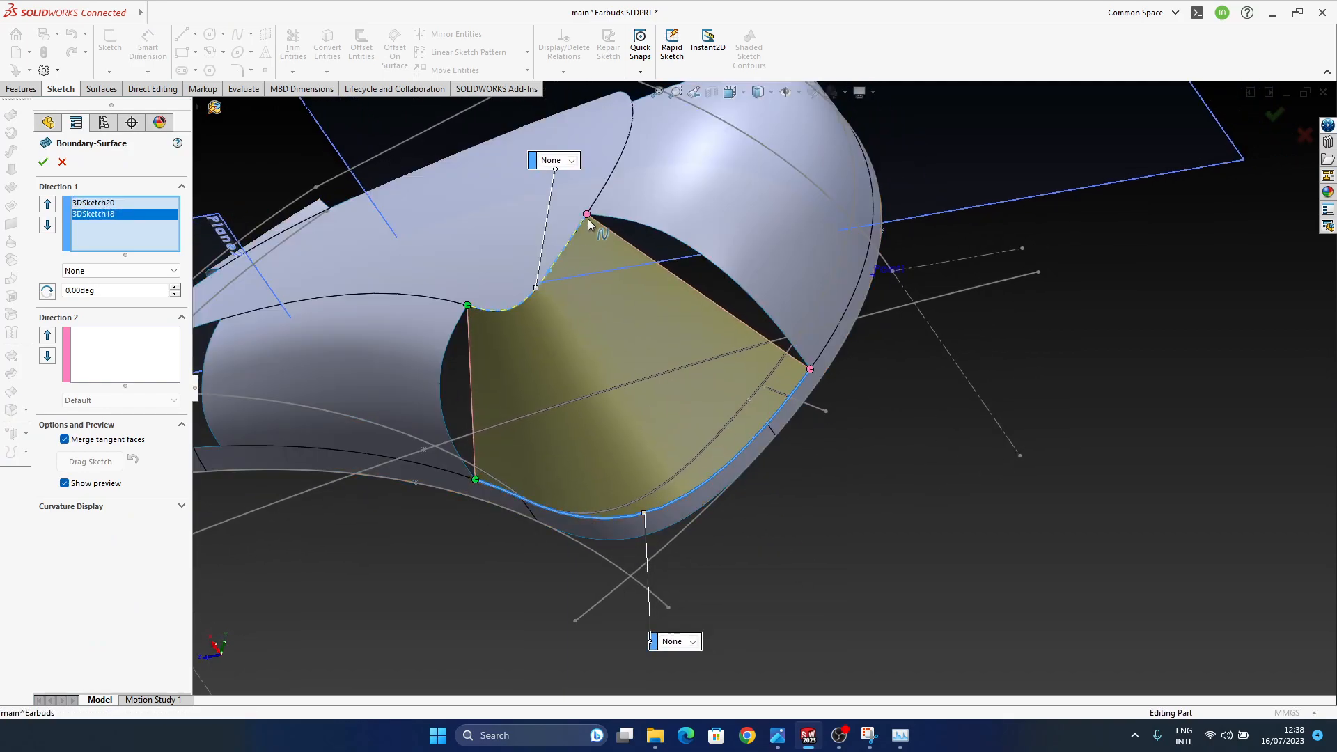
middle_drag(692, 296, 627, 383)
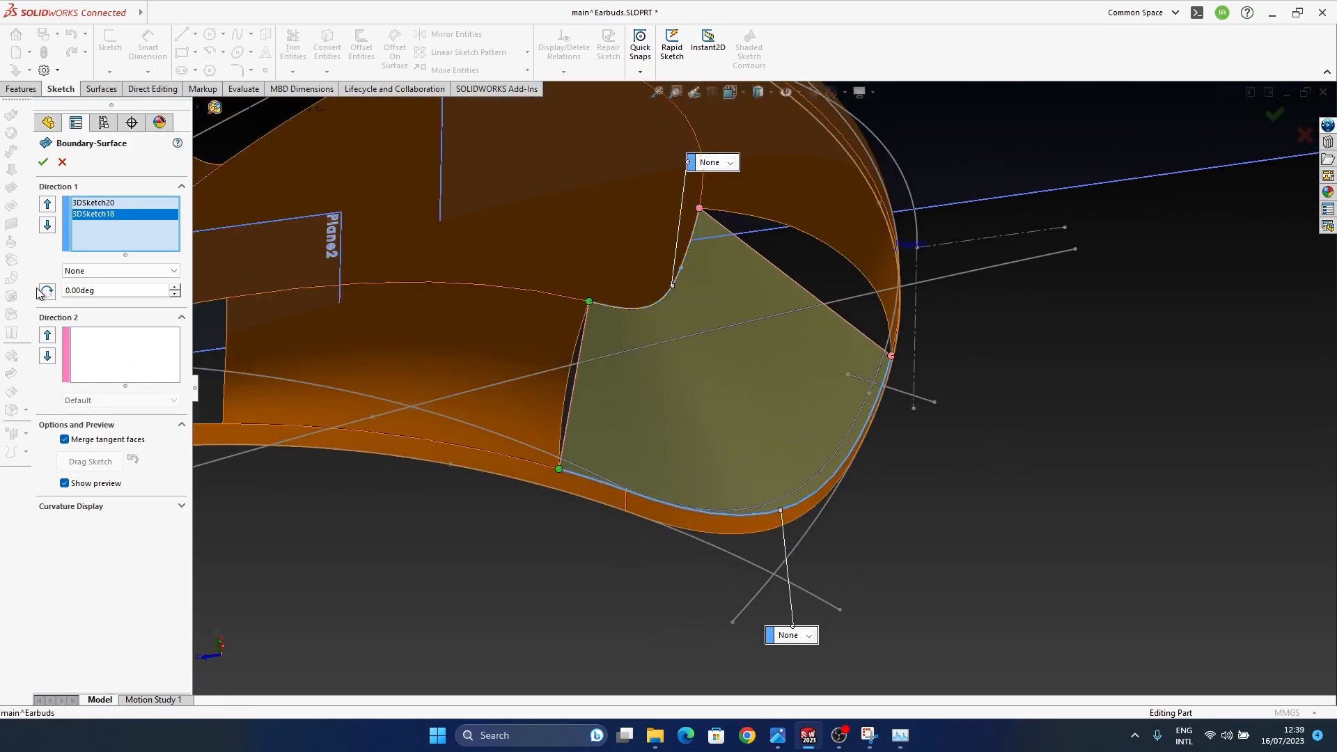
click(116, 362)
click(574, 386)
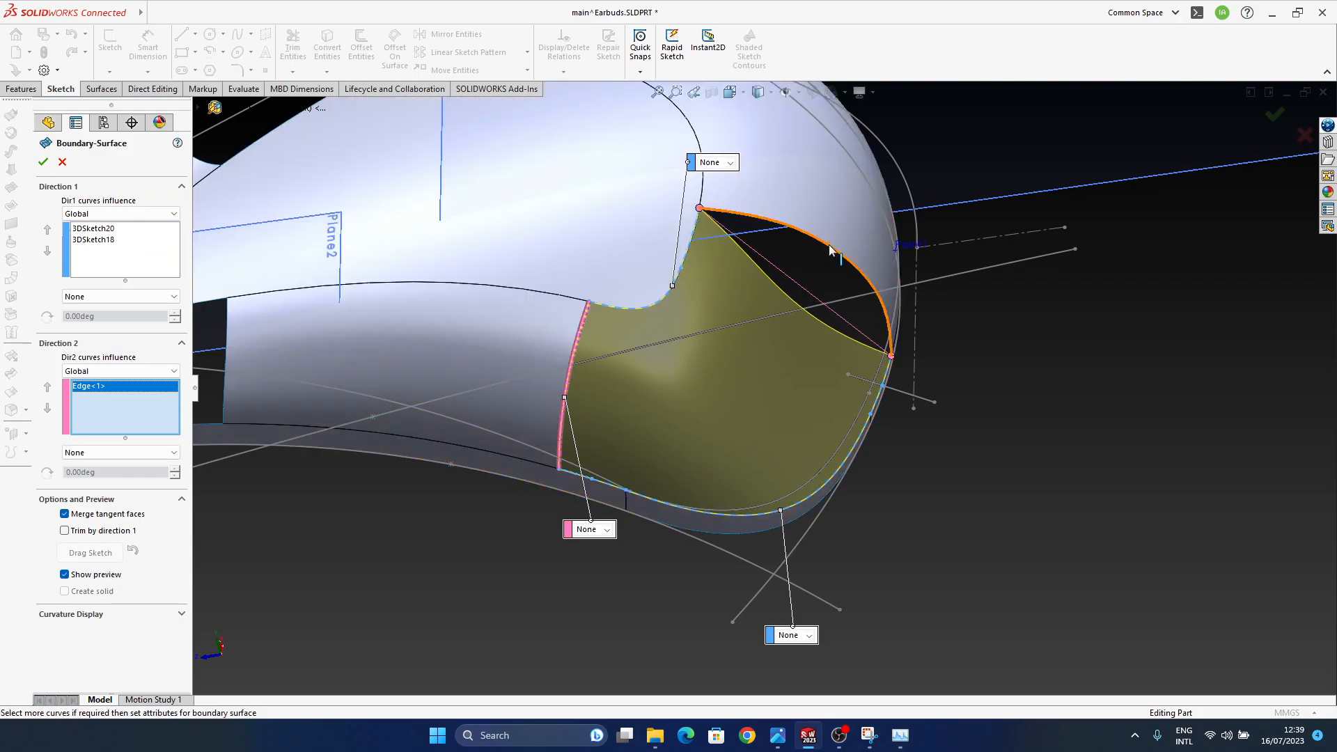
click(828, 245)
middle_drag(780, 334, 769, 279)
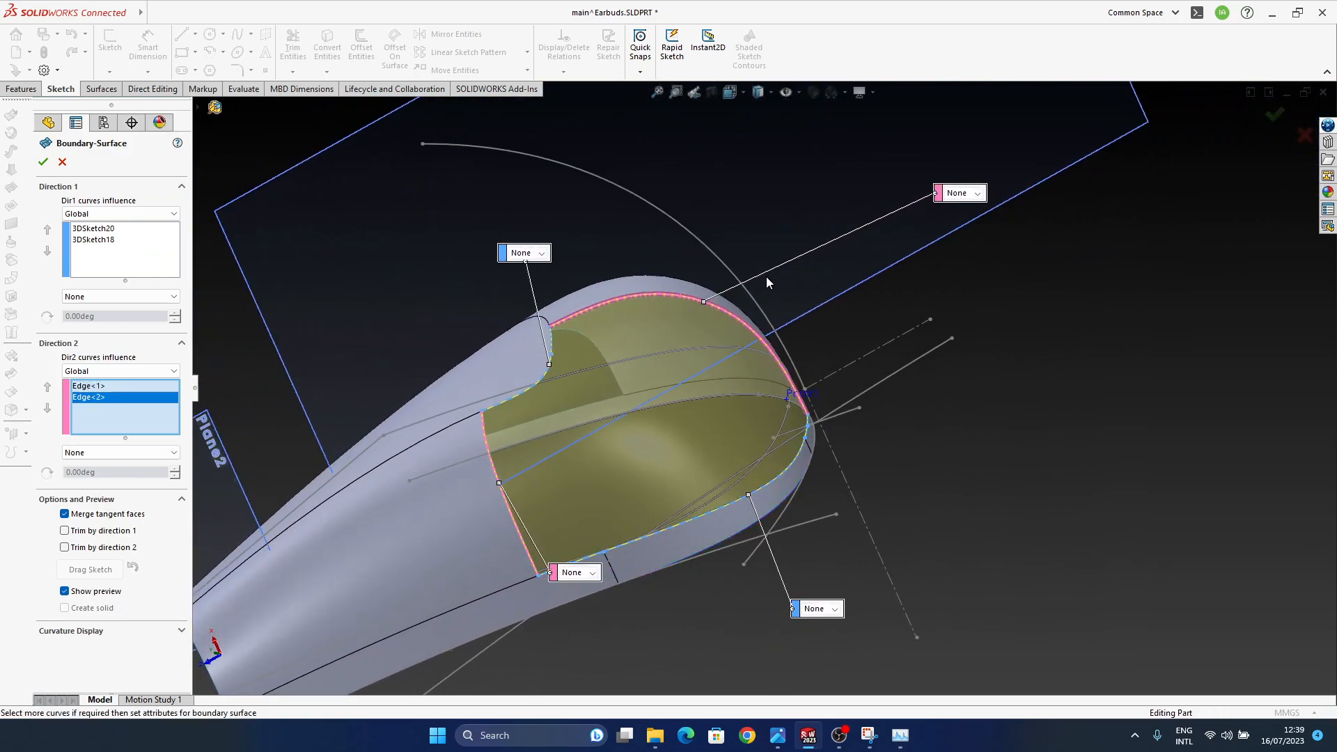
- Set all four boundary curves to Curvature To Face and accept the boundary surface
click(984, 232)
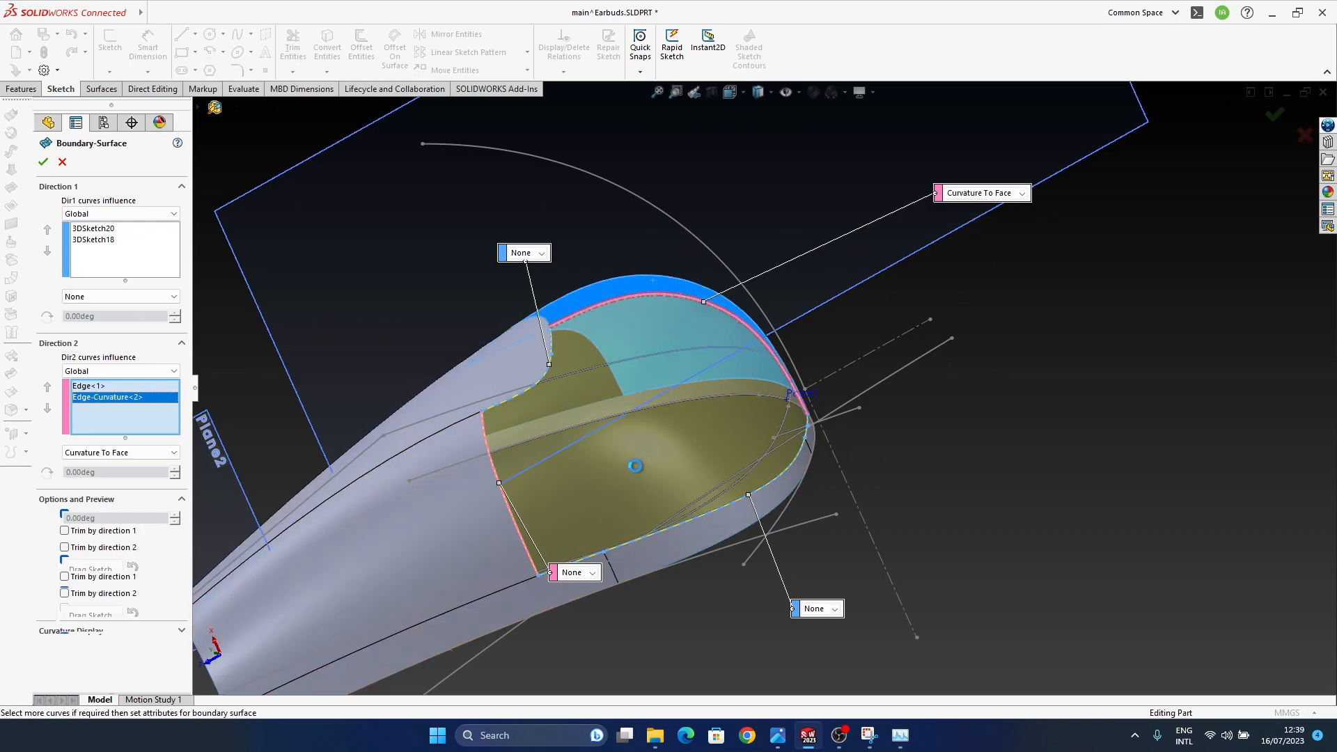
click(592, 572)
click(597, 612)
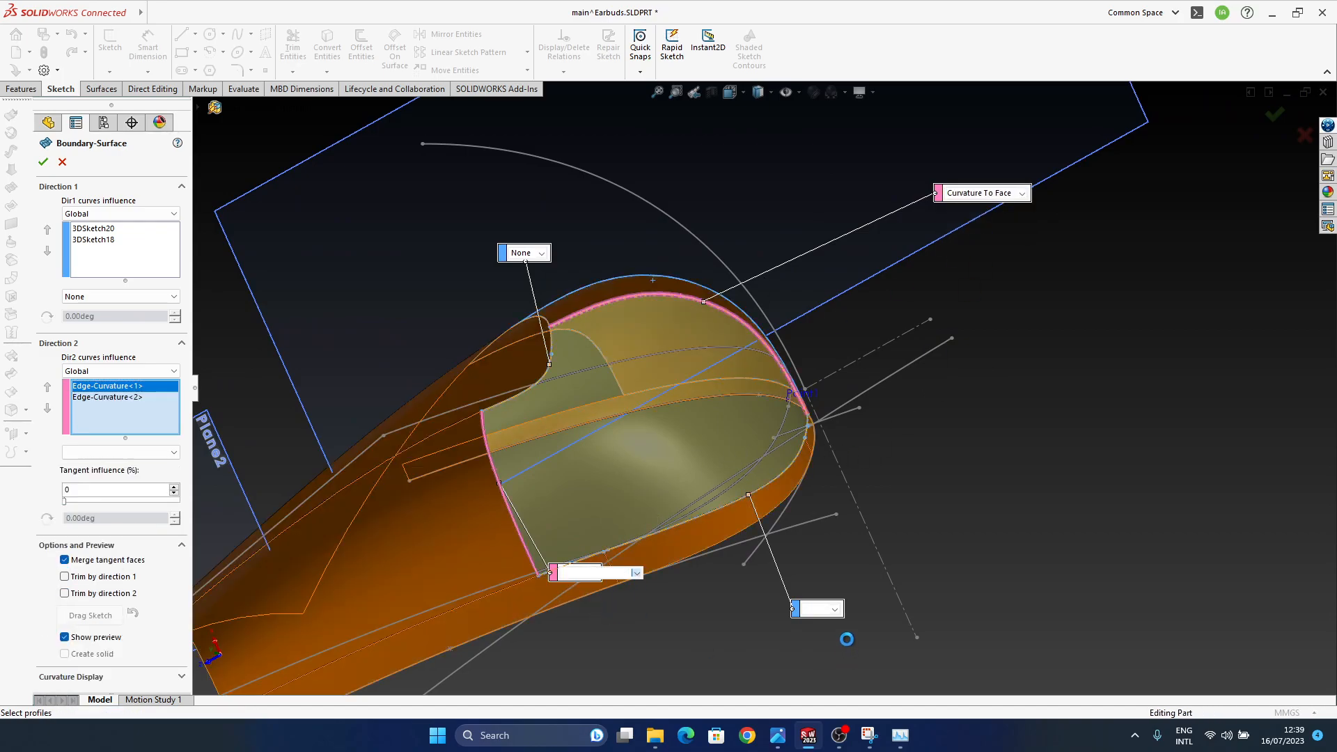
click(830, 609)
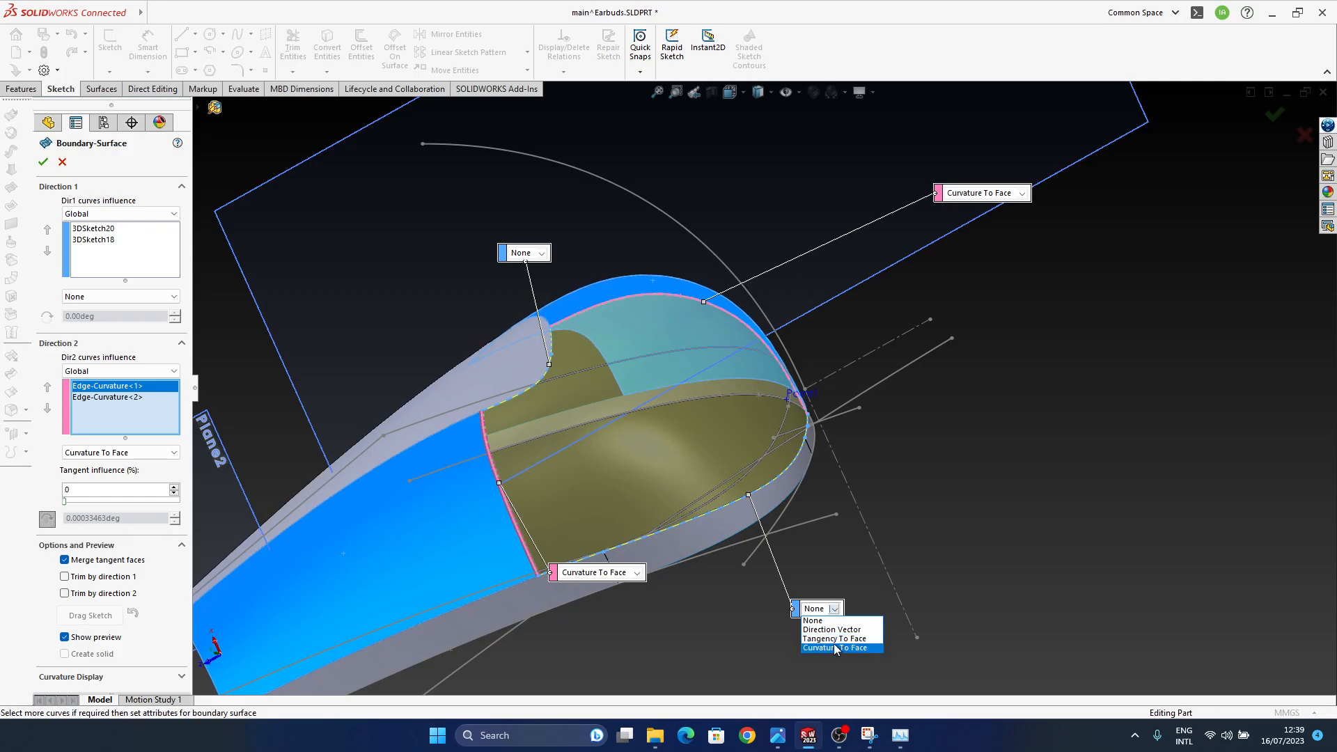
click(837, 648)
click(754, 371)
click(541, 253)
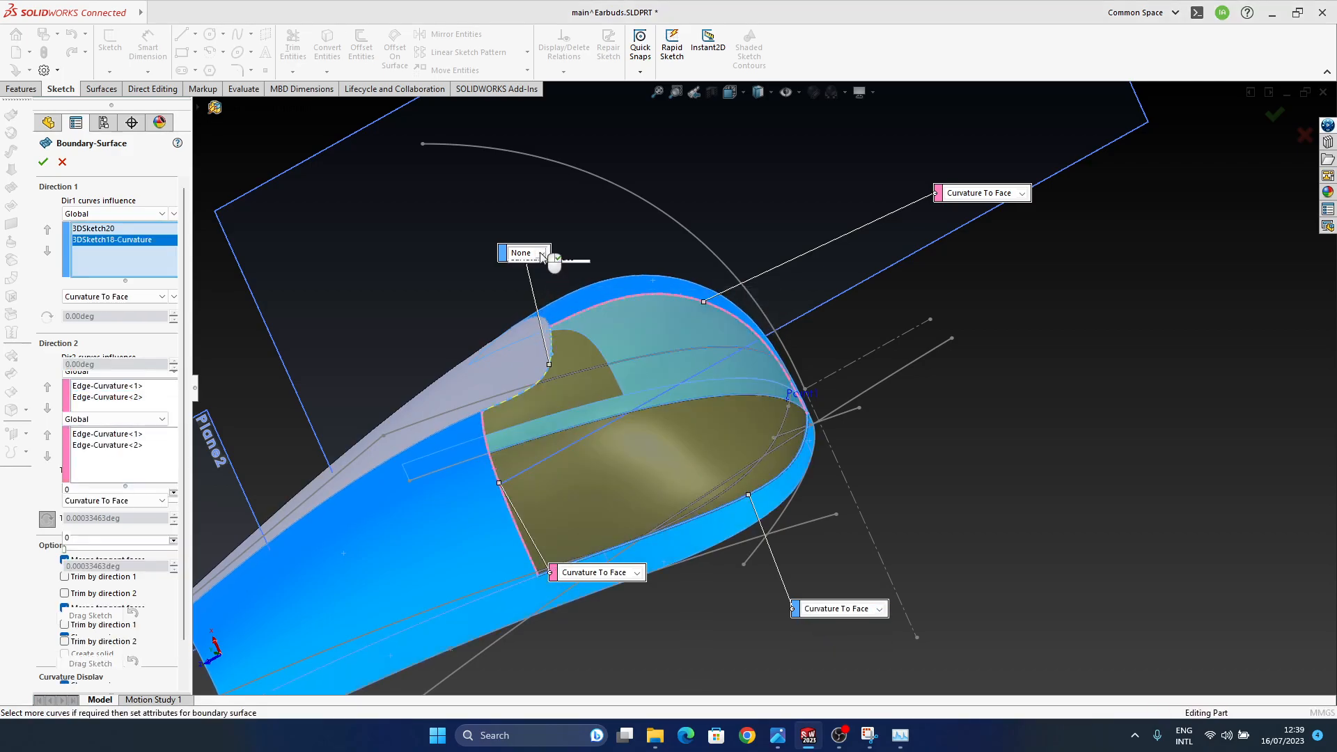
click(546, 292)
click(754, 371)
click(1270, 118)
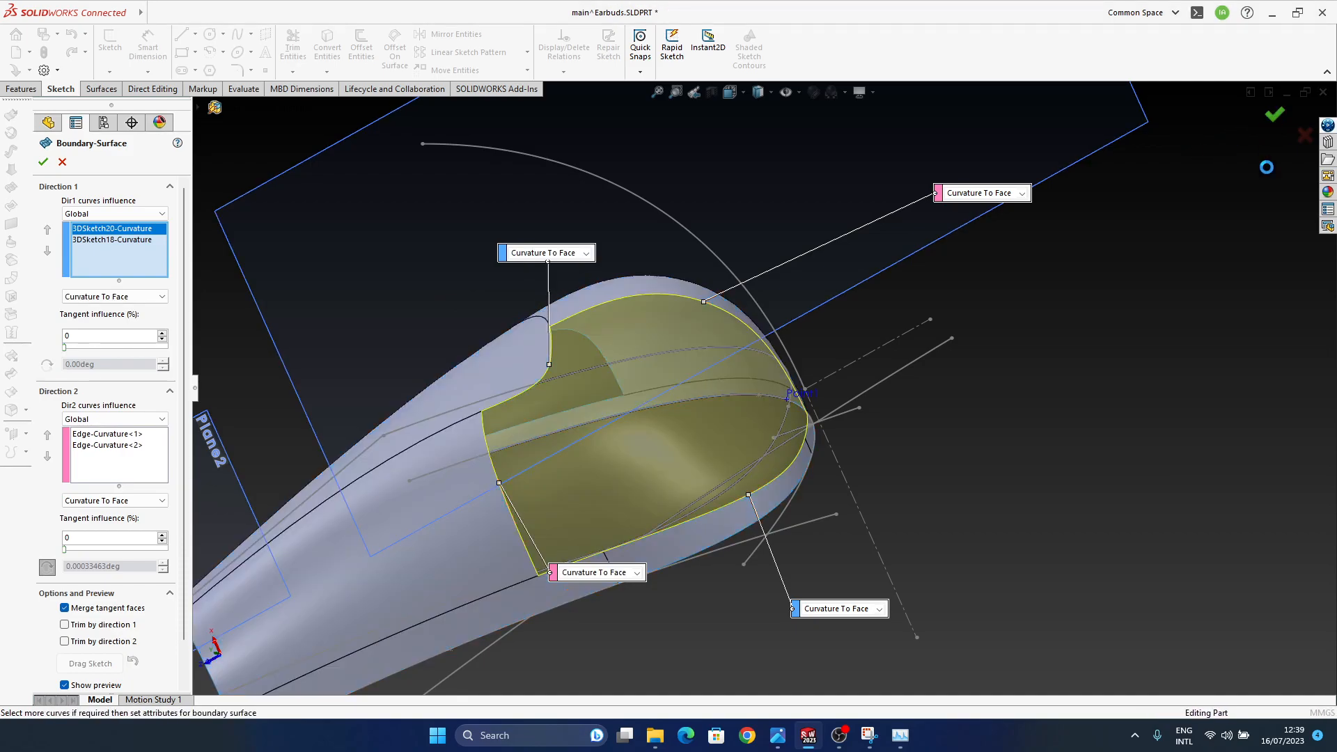
- Delete the four-sided boundary surface covering the end opening, keeping its sketches
mouse_move(783, 395)
middle_down()
mouse_move(812, 358)
mouse_move(748, 339)
mouse_move(811, 446)
mouse_move(844, 449)
mouse_move(849, 426)
mouse_move(755, 523)
mouse_move(844, 295)
mouse_move(848, 236)
mouse_move(564, 295)
mouse_move(1001, 445)
mouse_move(749, 390)
middle_up()
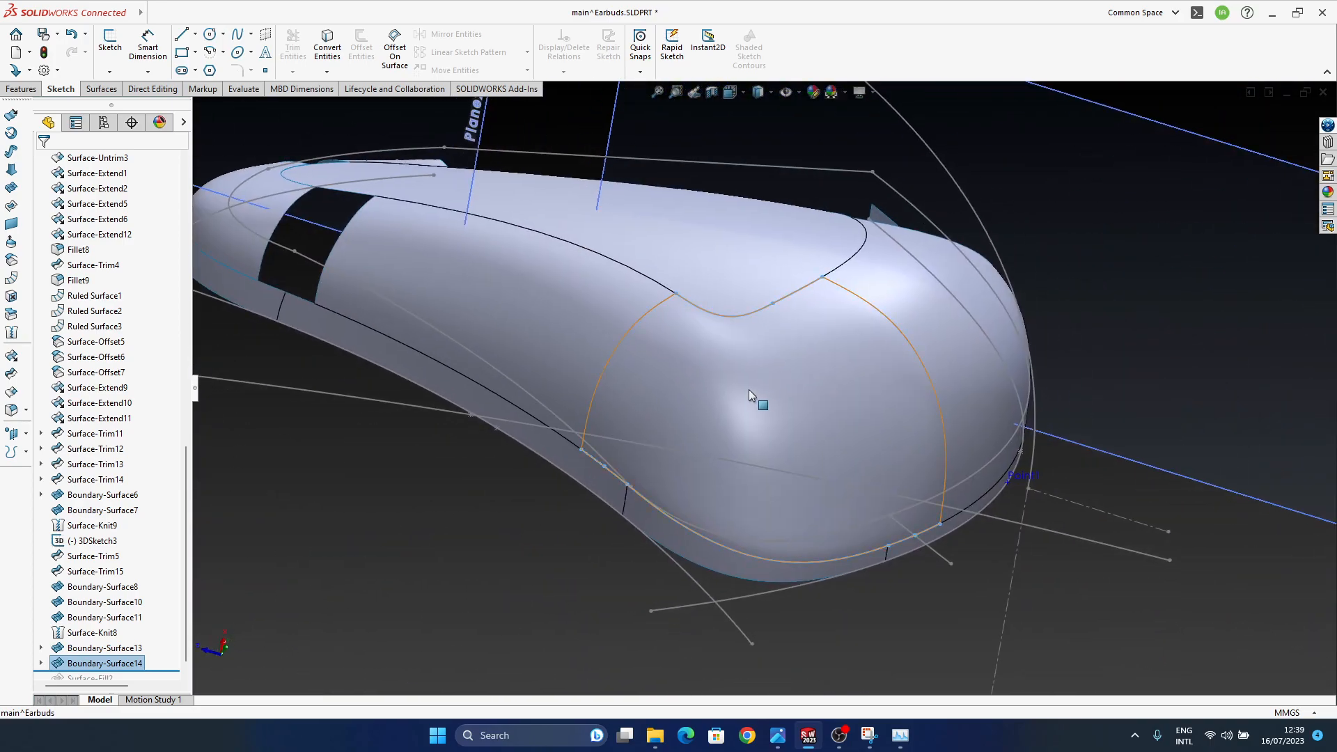
click(749, 390)
key(Delete)
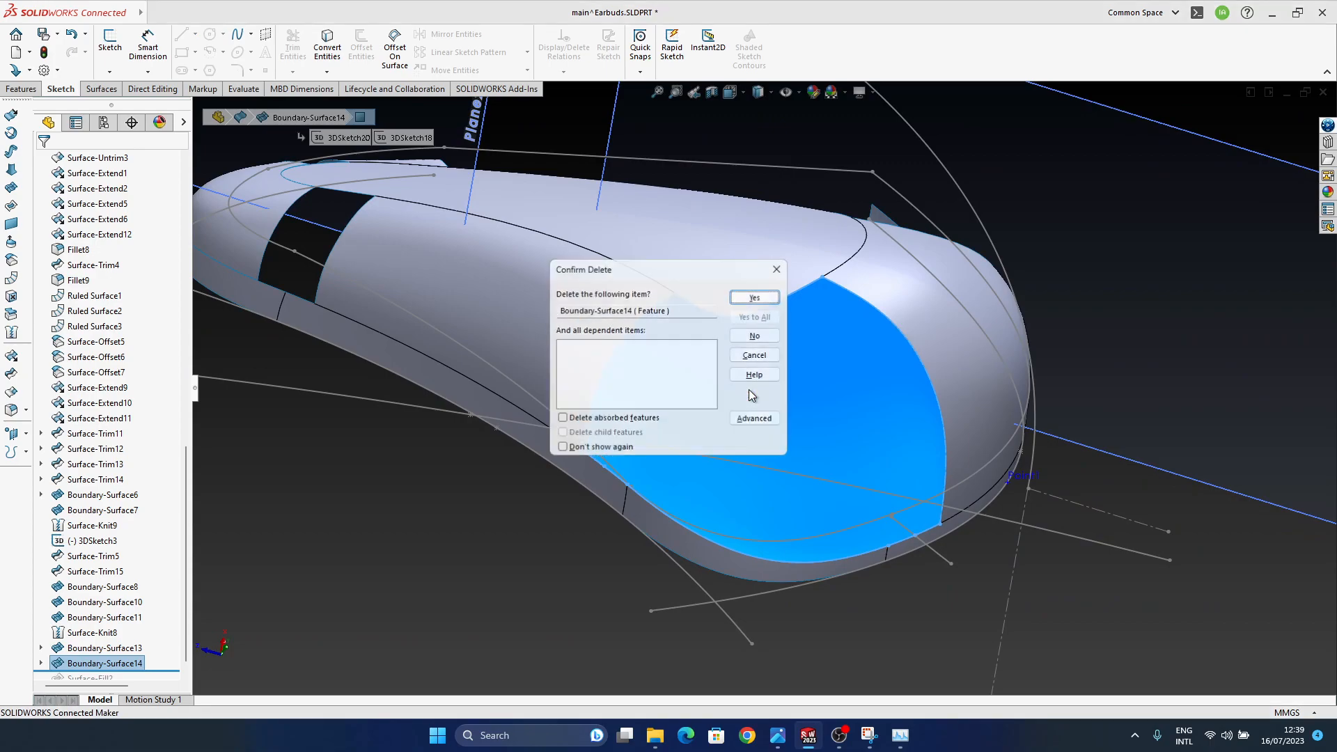
key(Return)
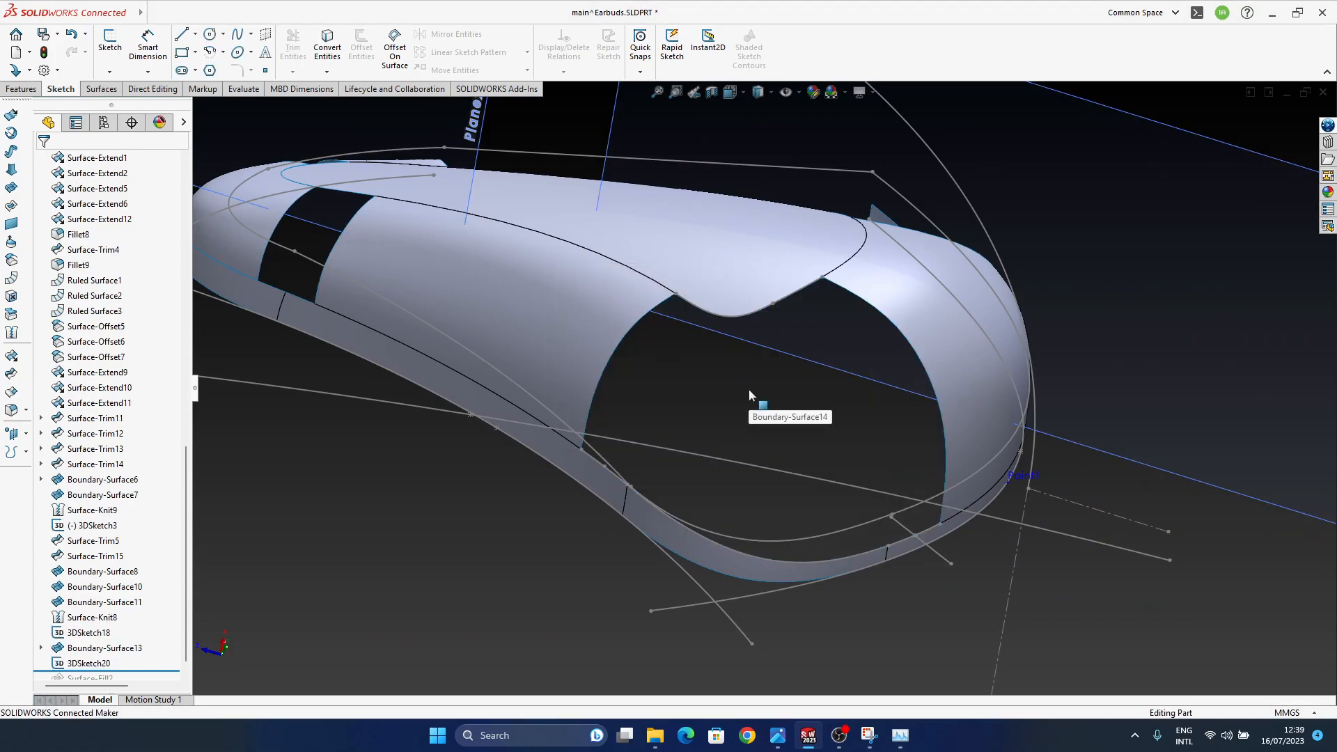
- Set up a boundary surface between 3DSketch20 and 3DSketch18 in Direction 1 only, with Curvature To Face on both profiles
ctrl+middle_drag(749, 390, 704, 354)
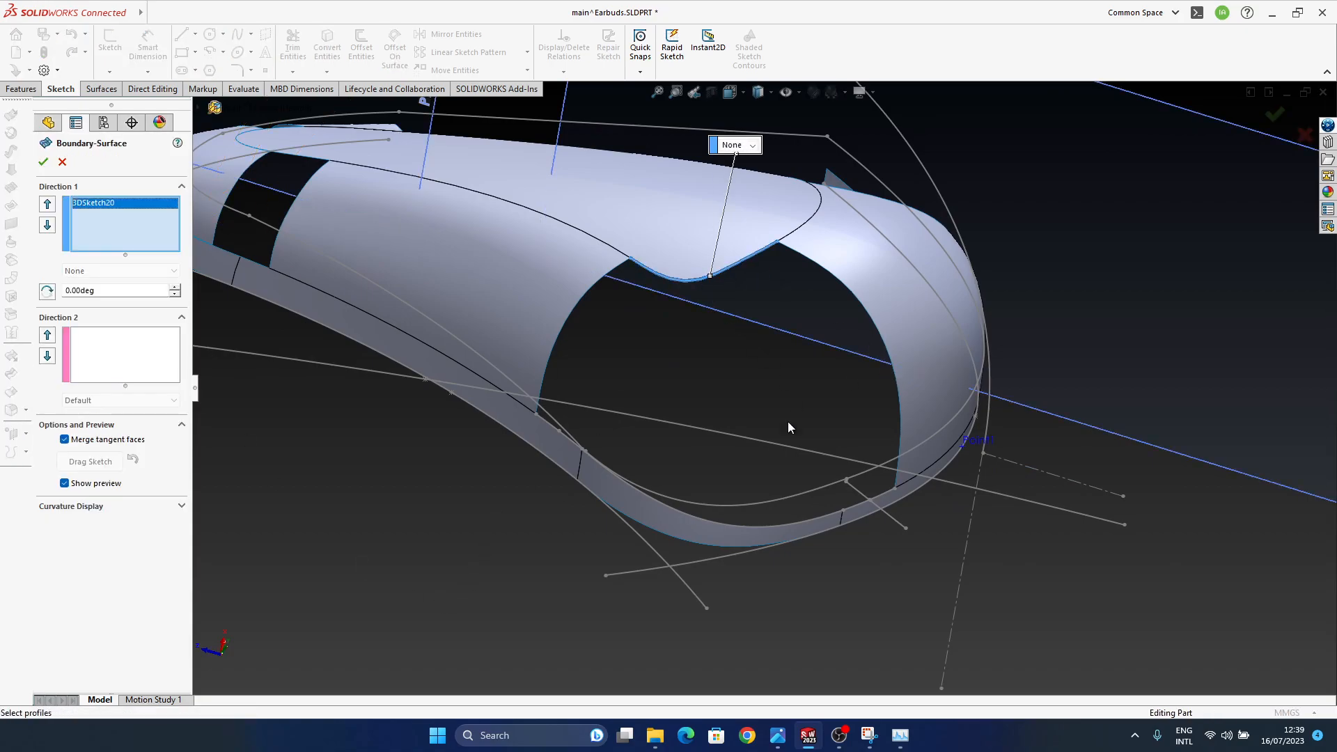
click(750, 146)
click(754, 185)
click(759, 682)
click(752, 652)
click(750, 692)
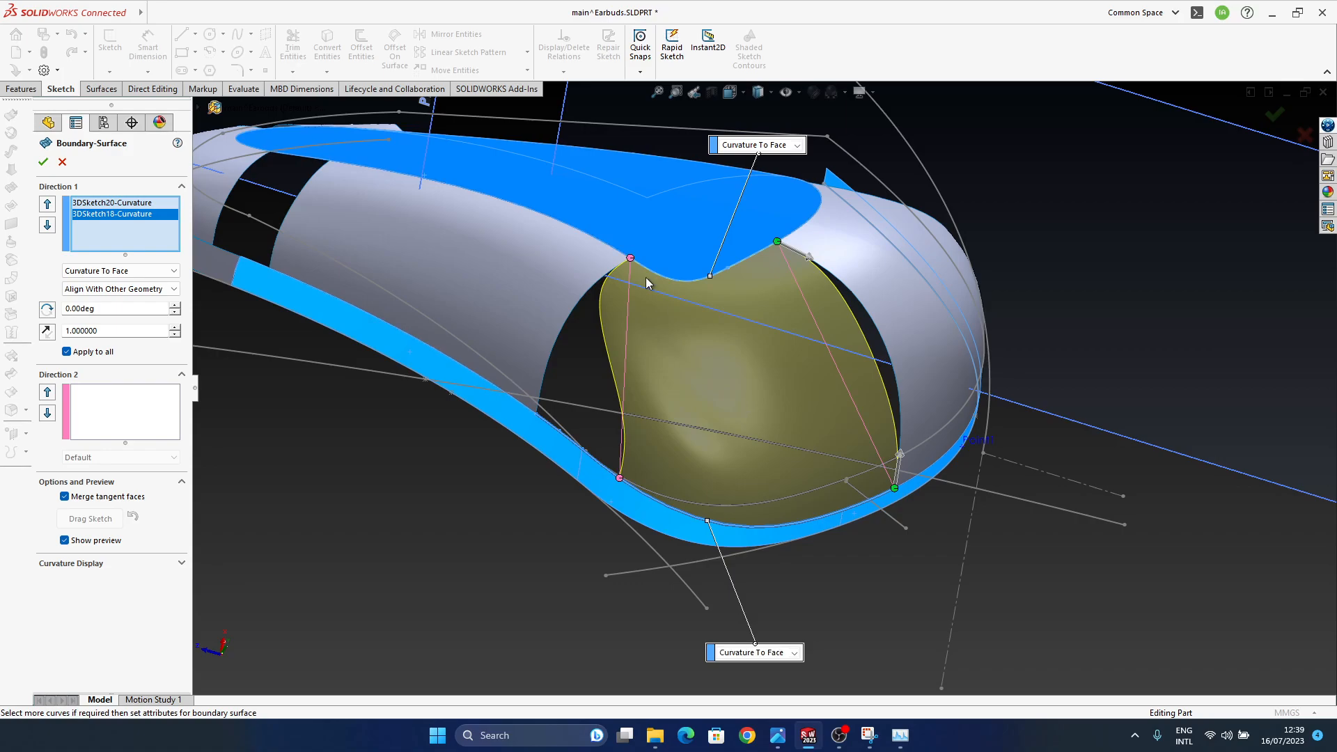
- Slide the boundary surface's connectors inward along both profile curves to leave gaps beside the neighbouring side surfaces
middle_drag(627, 388, 666, 351)
middle_drag(833, 543, 800, 450)
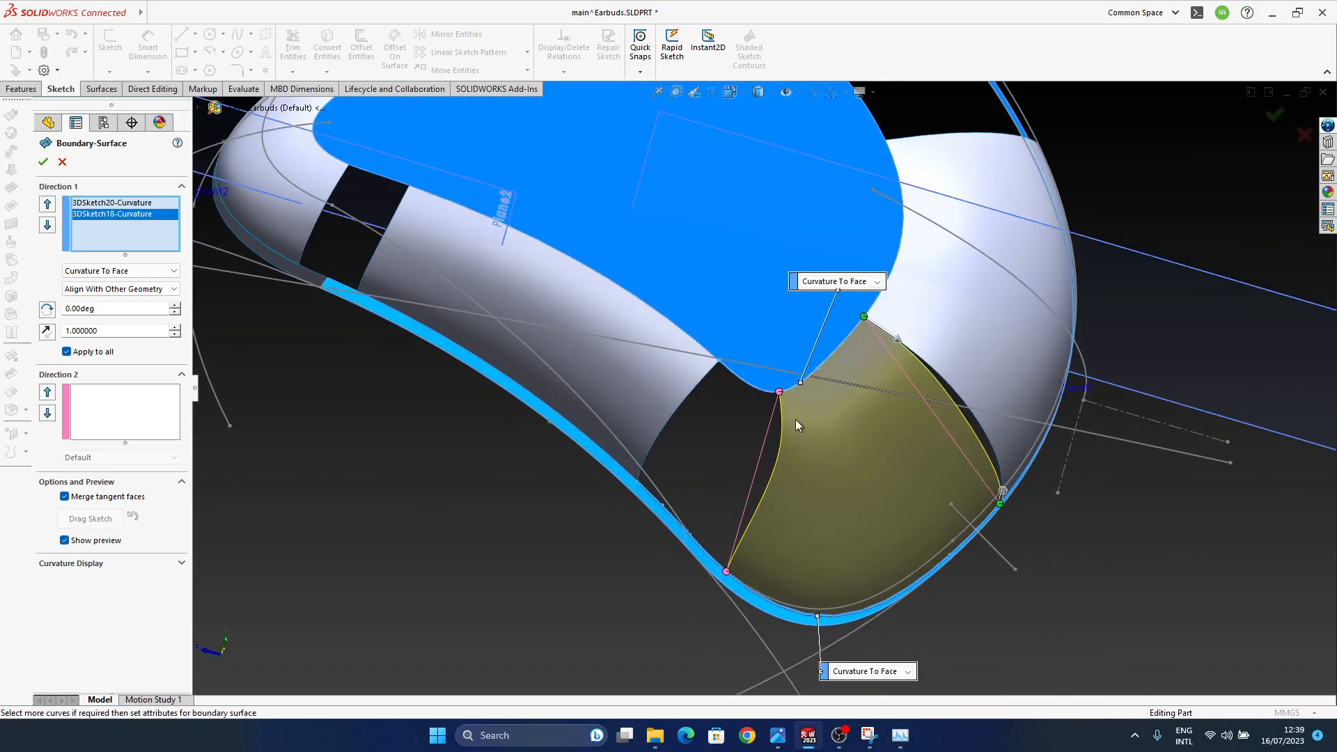
drag(767, 391, 765, 390)
middle_drag(778, 512, 840, 373)
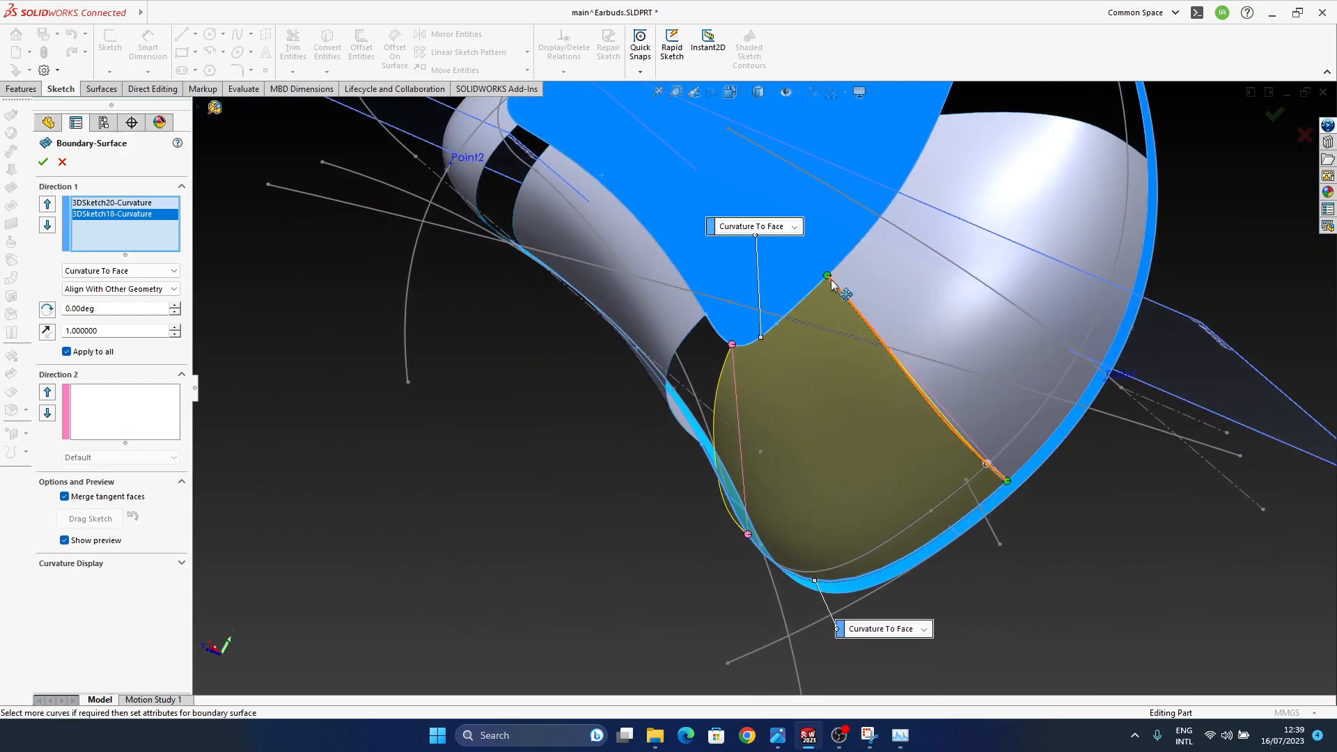
drag(792, 334, 791, 335)
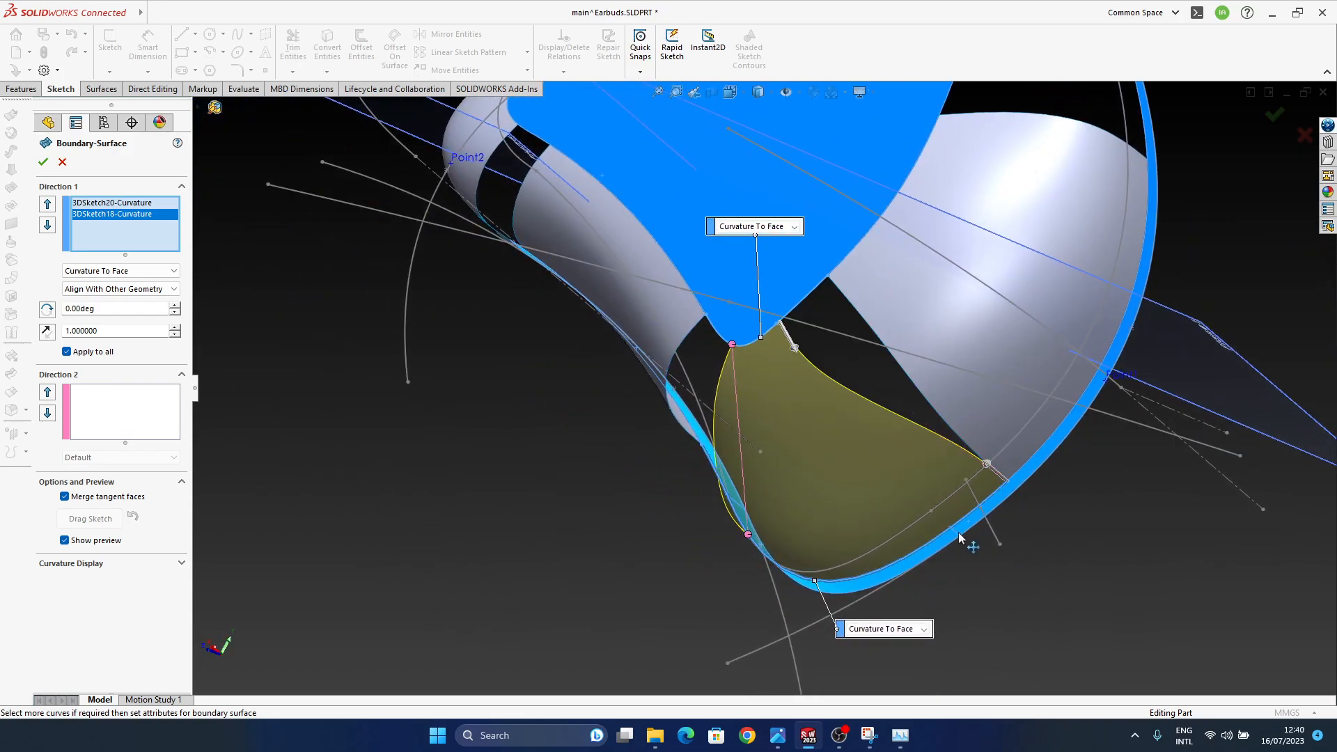
middle_drag(929, 590, 944, 356)
drag(710, 546, 706, 549)
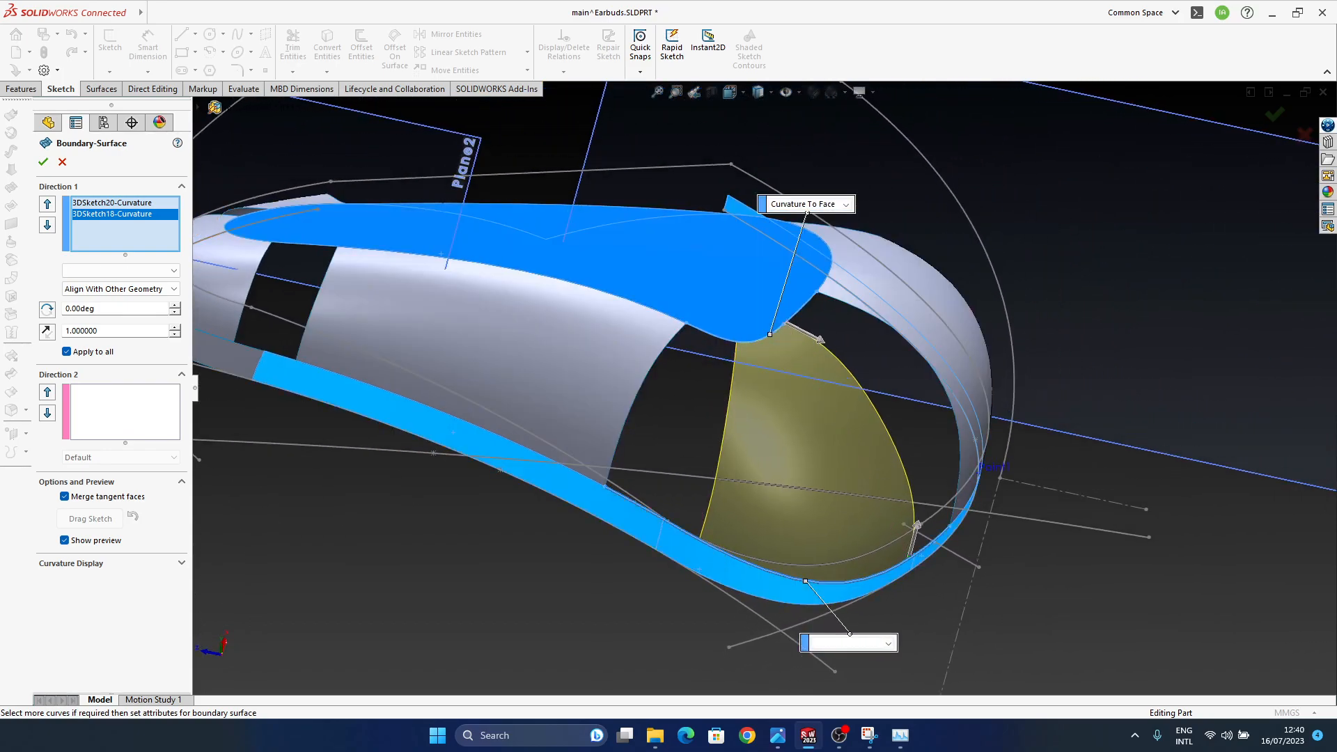
- Turn off Apply to all for the 3DSketch20-Curvature profile, adjust its tangent length to 1.59, and accept the boundary surface
middle_drag(800, 495, 276, 348)
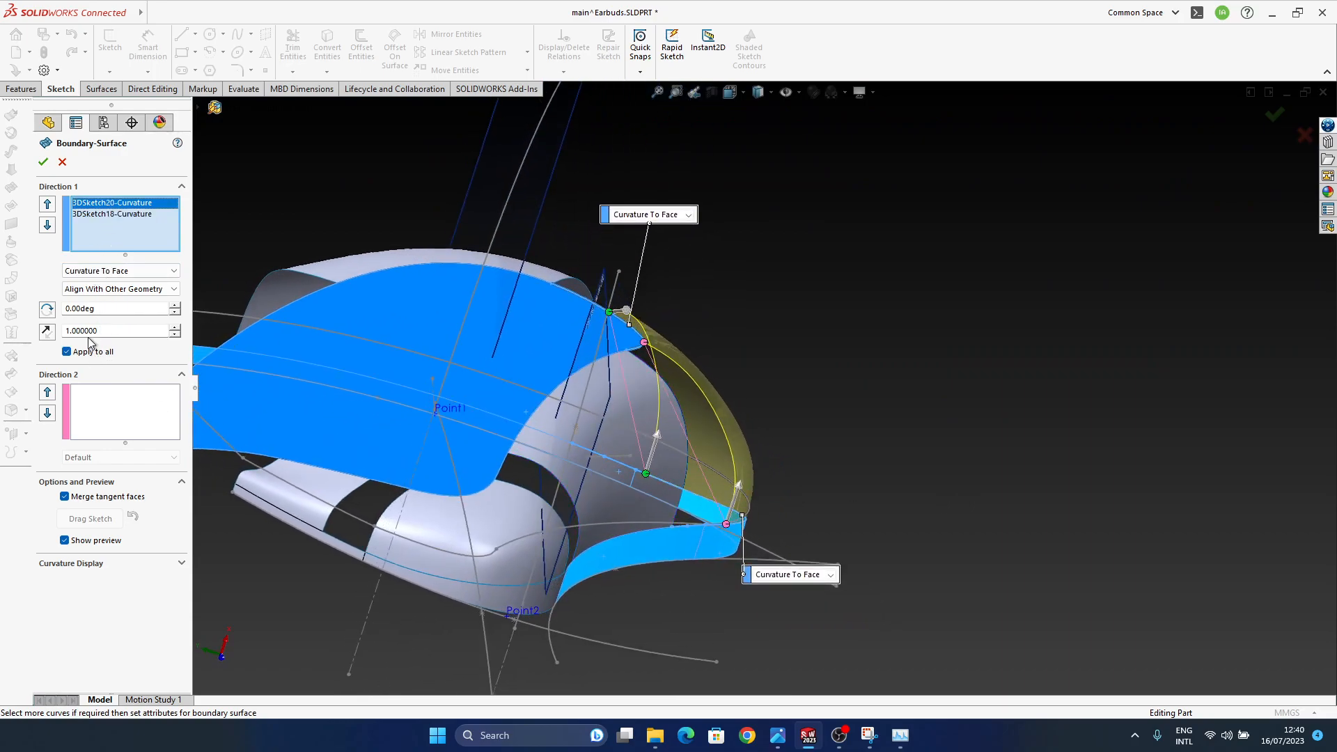
middle_drag(703, 483, 762, 425)
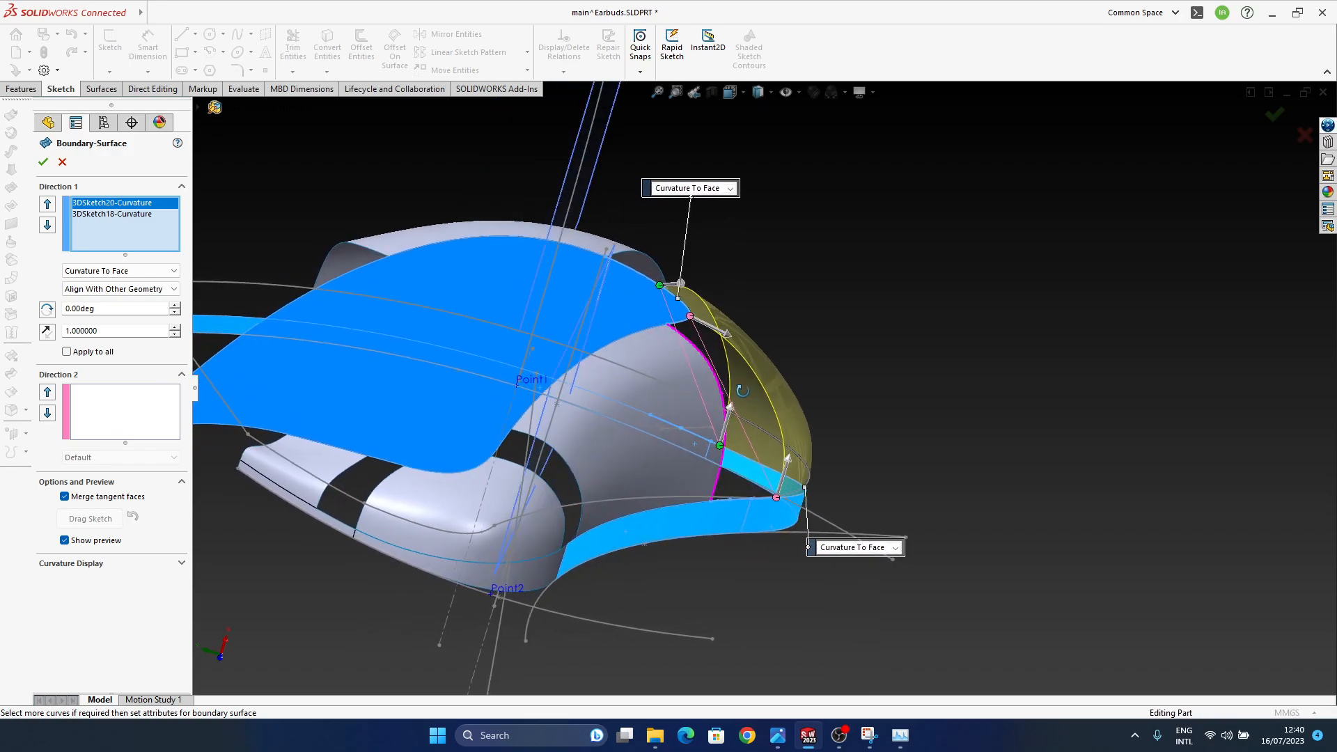
scroll(760, 354, down, 3)
drag(678, 311, 693, 315)
middle_drag(662, 432, 634, 295)
drag(633, 279, 639, 276)
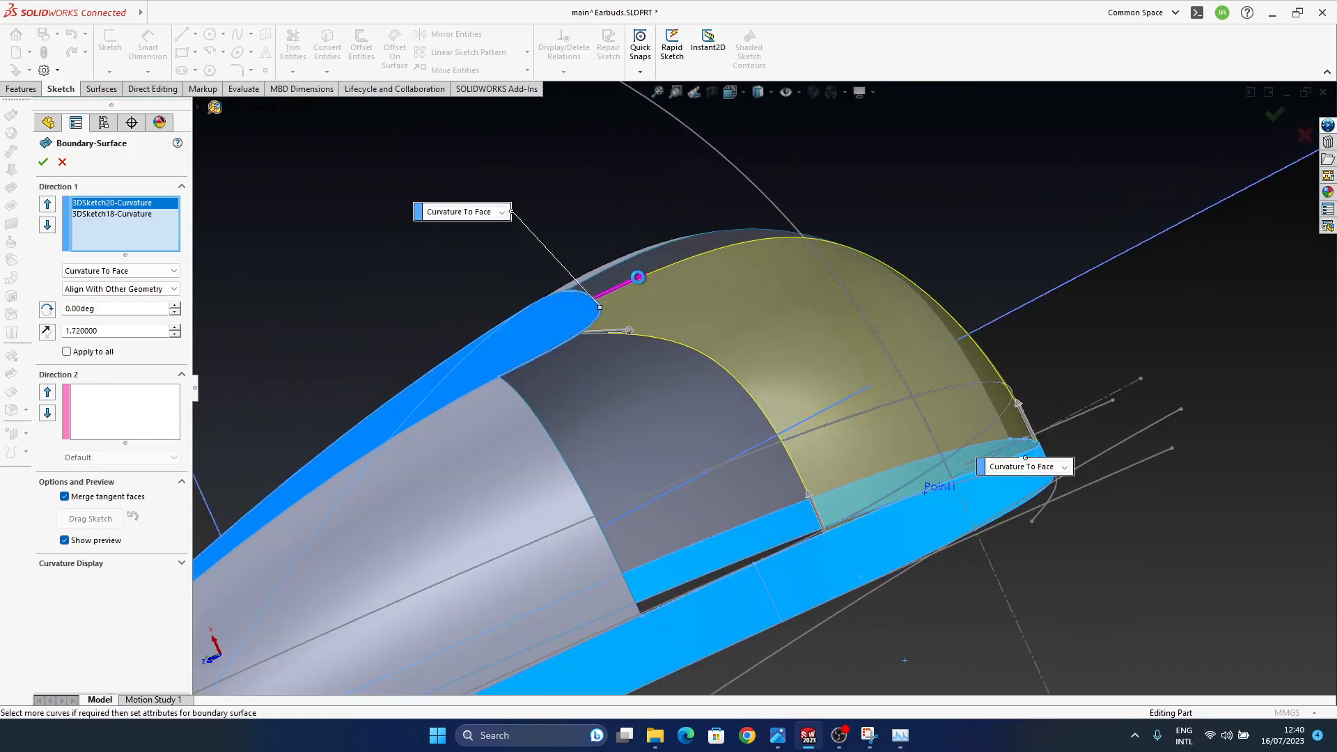
middle_drag(639, 278, 738, 417)
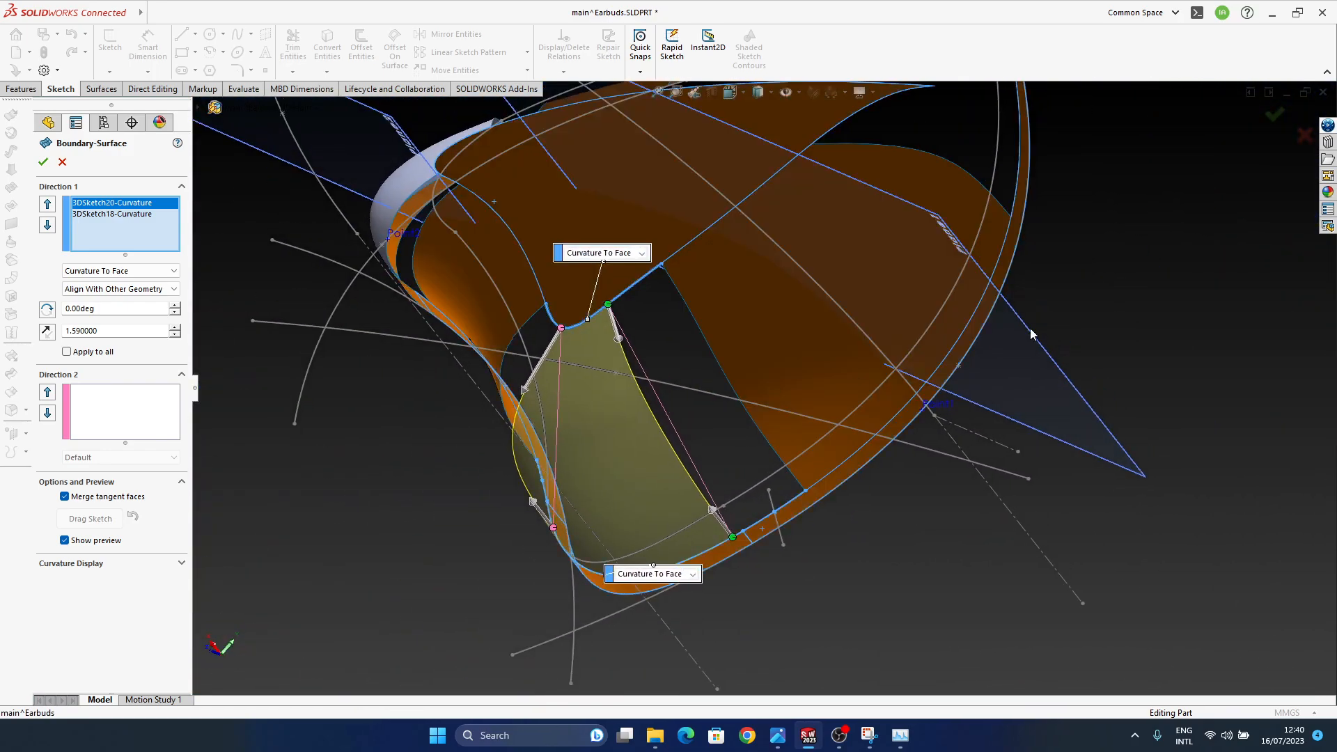
click(1275, 115)
middle_drag(724, 369, 787, 418)
key(Escape)
scroll(118, 637, down, 1)
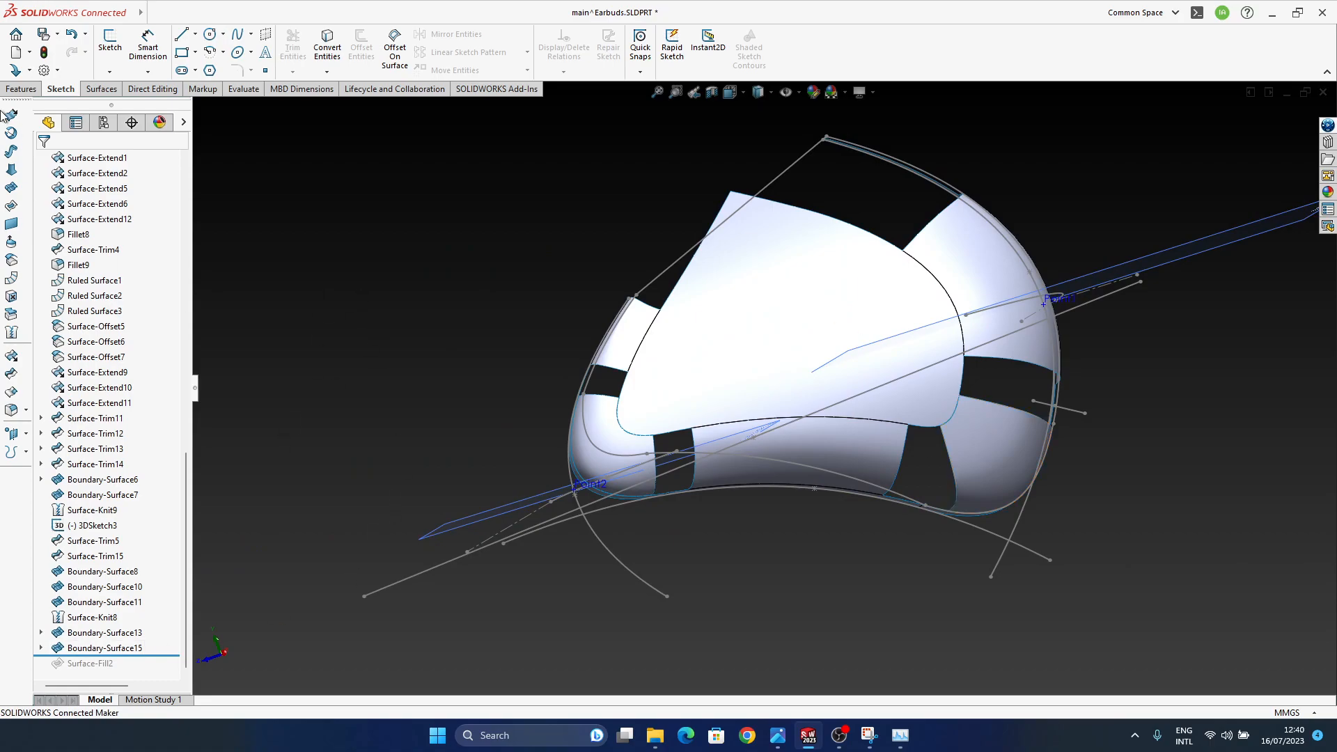
- Knit Surface-Knit8, Boundary-Surface13 and Boundary-Surface15 together with a 0.04 mm knitting tolerance
click(12, 333)
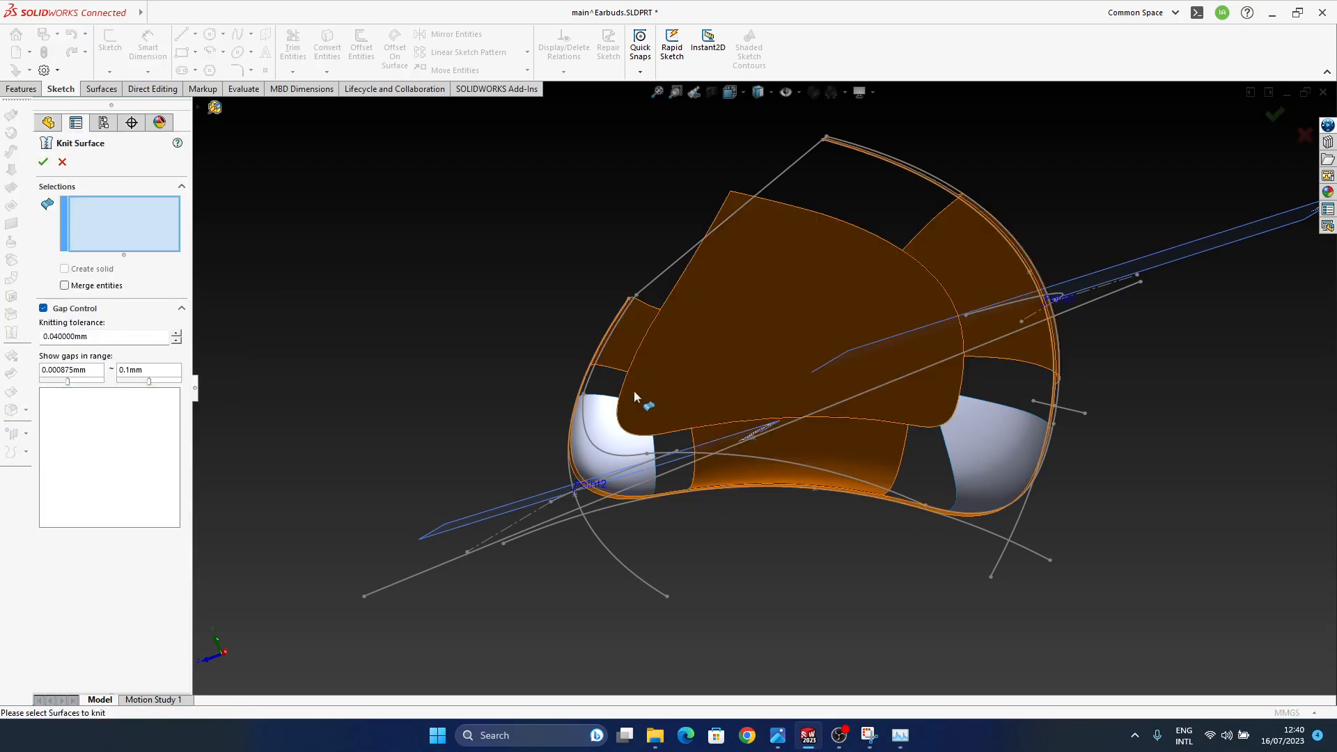
click(672, 384)
click(636, 453)
click(970, 448)
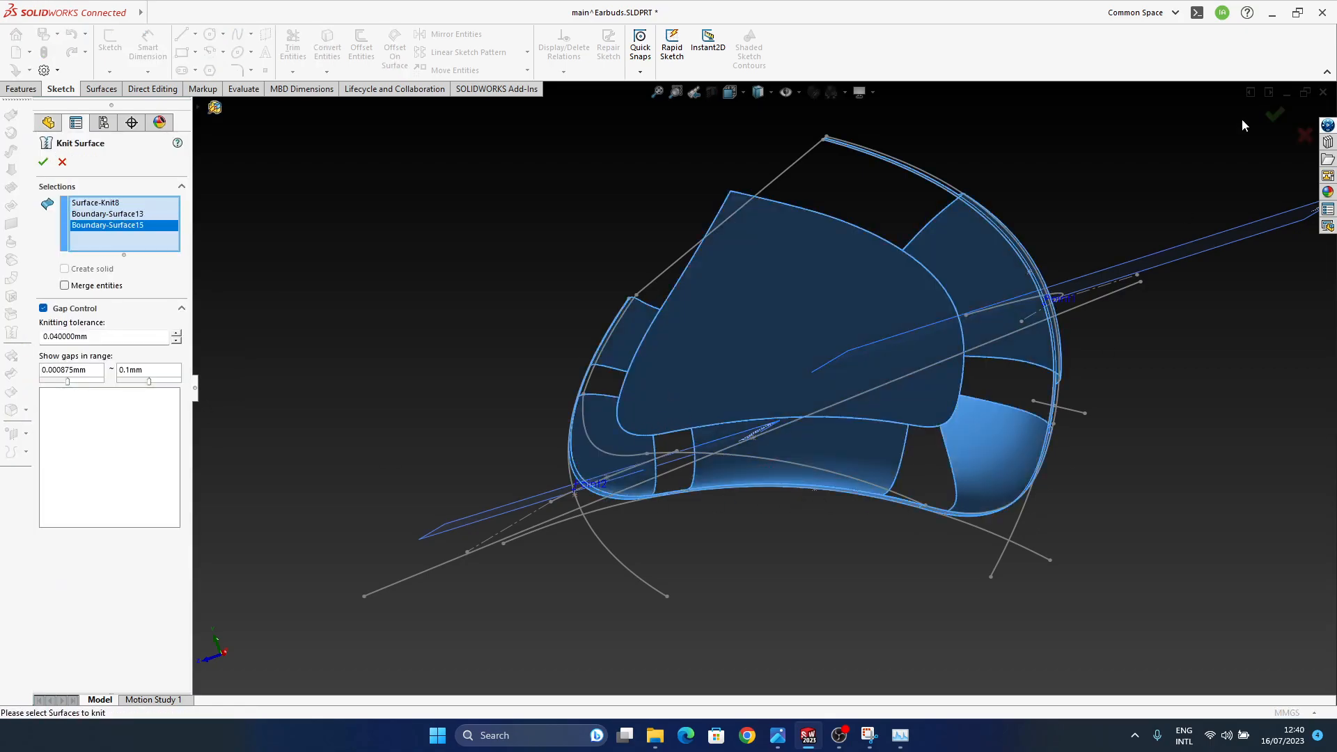
click(1271, 126)
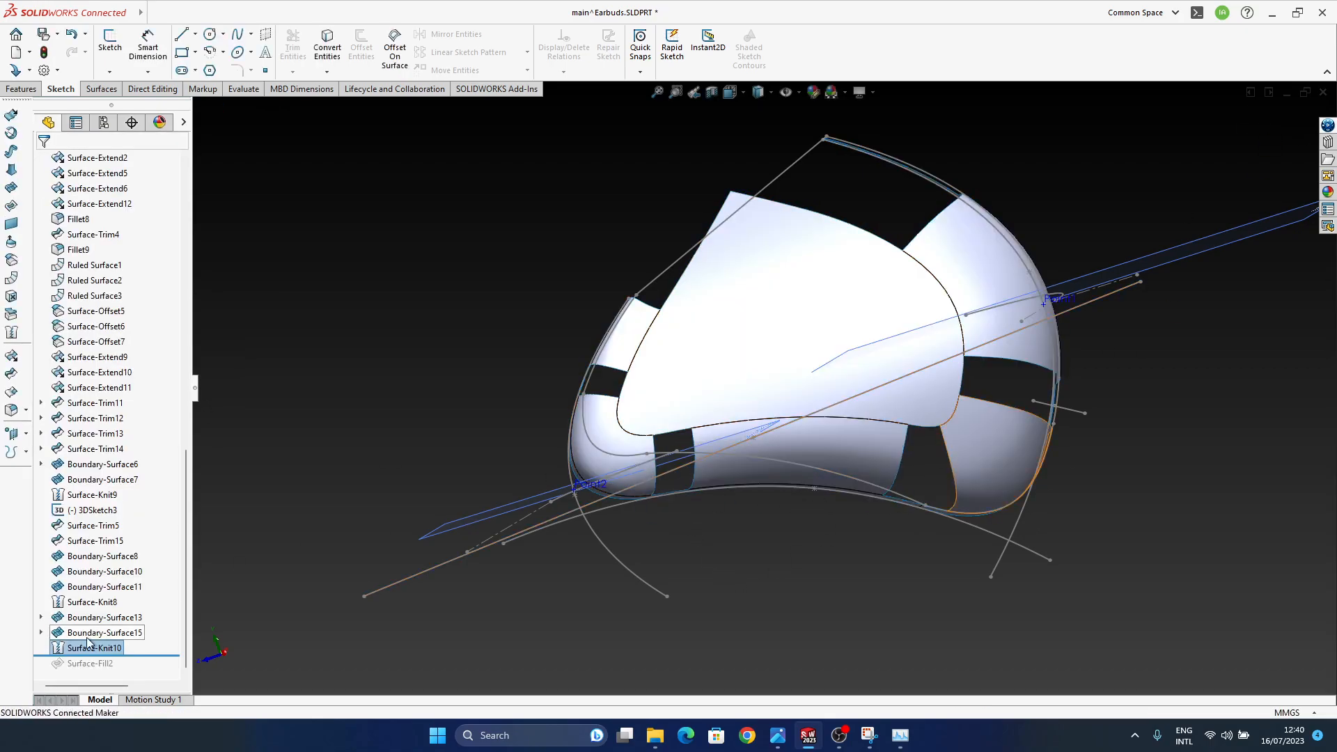
- Hide all sketches, planes and reference points in the model view
scroll(630, 398, down, 3)
middle_drag(690, 394, 720, 460)
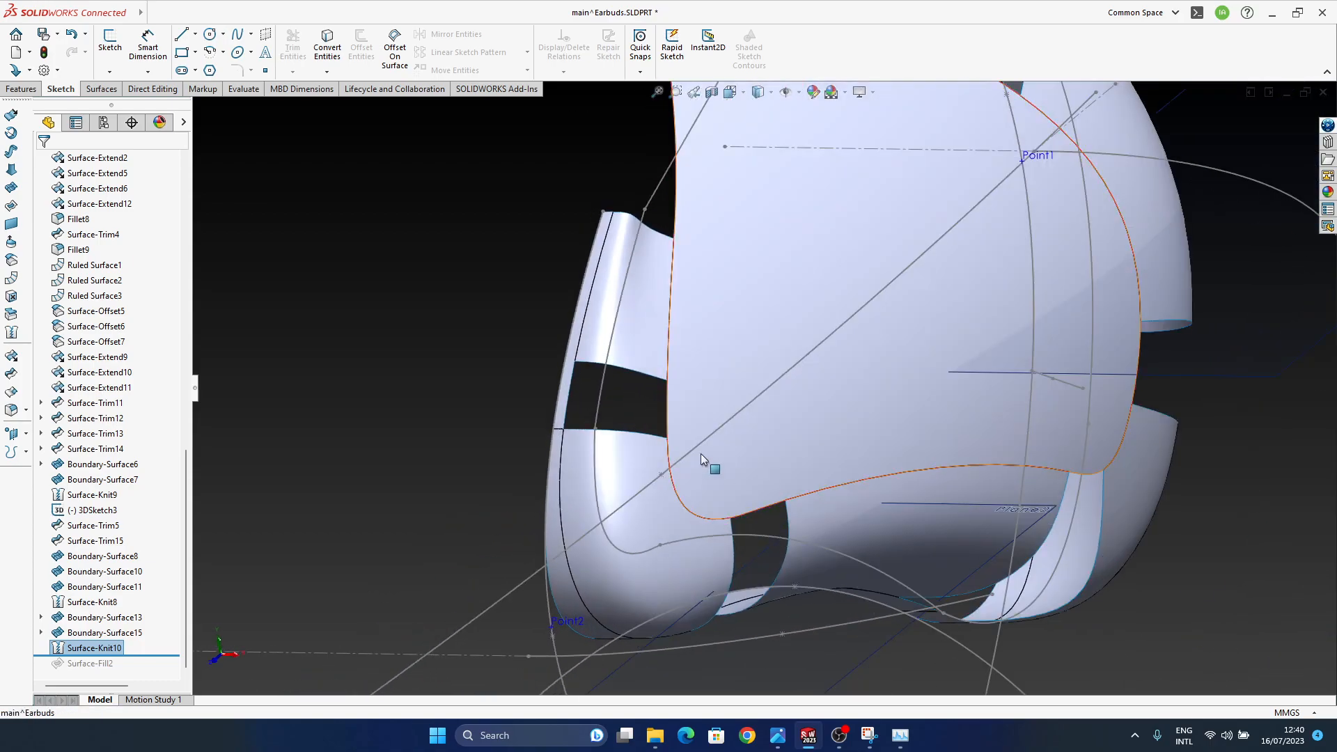
scroll(662, 424, down, 3)
scroll(662, 423, down, 2)
click(782, 95)
- Edit Boundary-Surface10, slide its lower connector slightly inward along the rim edge, and accept the change
mouse_move(986, 409)
middle_down()
mouse_move(888, 377)
mouse_move(782, 552)
mouse_move(719, 499)
mouse_move(1006, 466)
mouse_move(861, 395)
mouse_move(940, 283)
mouse_move(1065, 529)
mouse_move(1086, 415)
mouse_move(884, 492)
mouse_move(1170, 576)
mouse_move(889, 445)
mouse_move(1061, 537)
middle_up()
click(1061, 537)
click(1106, 468)
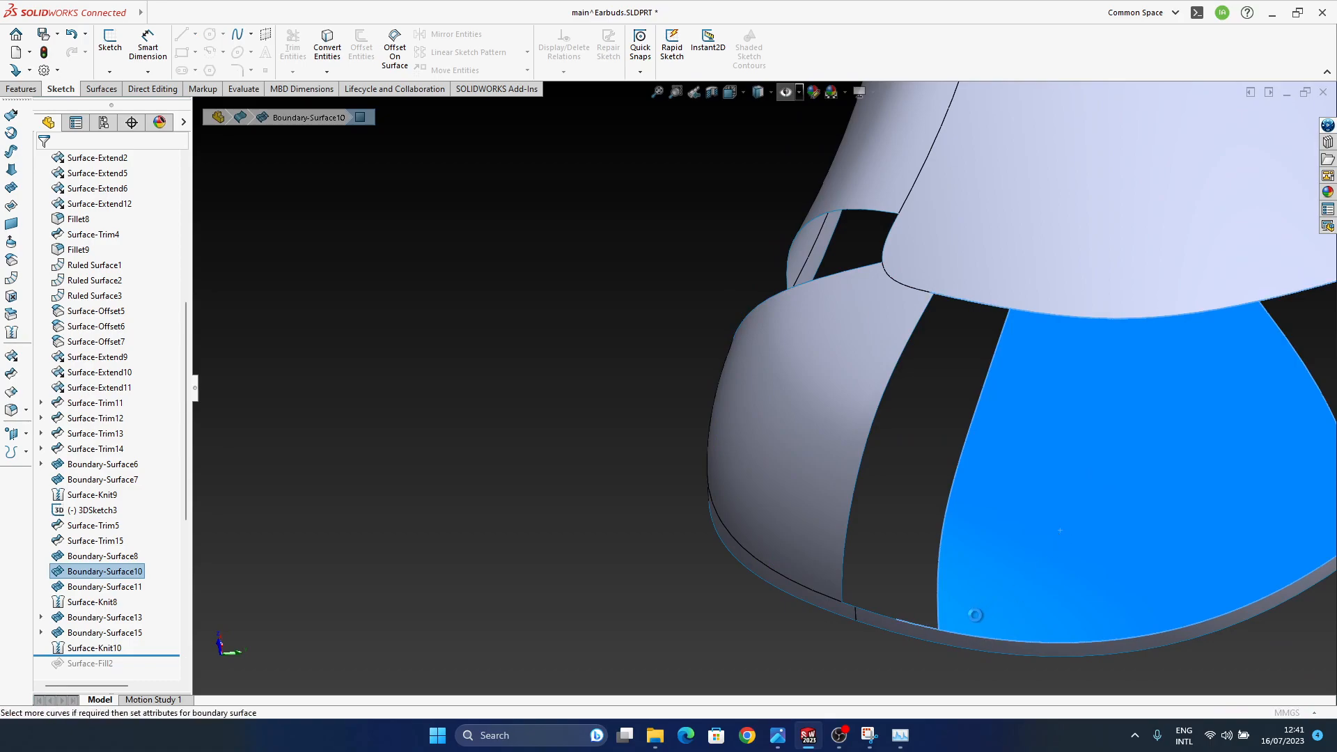
drag(939, 632, 951, 635)
middle_drag(985, 656, 999, 637)
drag(978, 637, 979, 639)
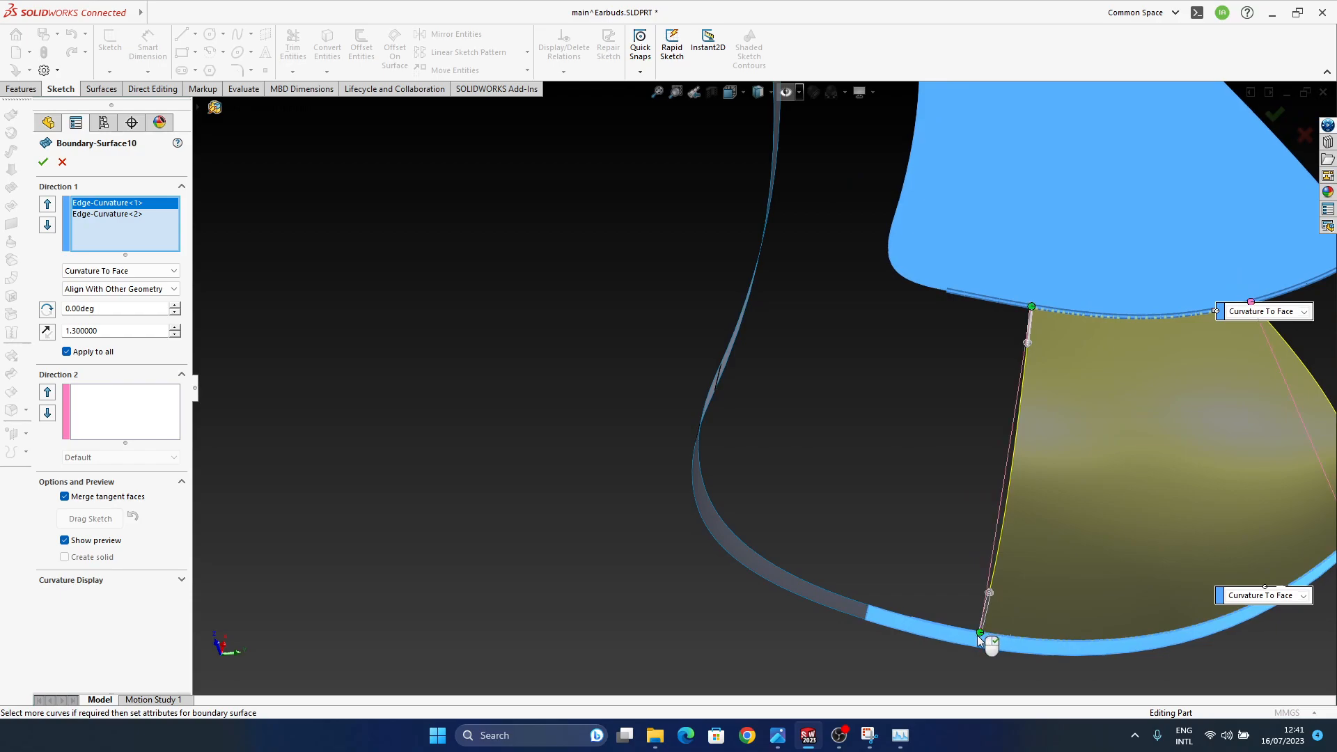
middle_drag(1011, 516, 1193, 404)
click(1274, 115)
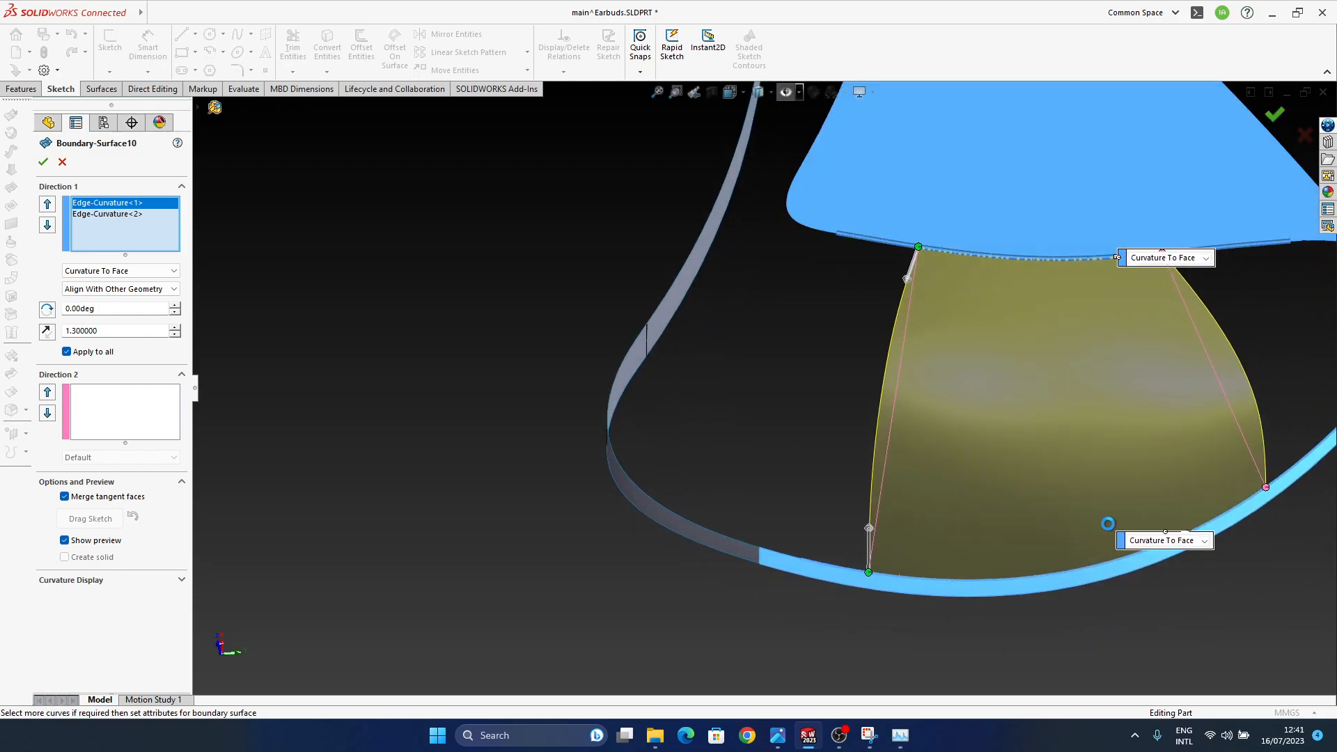
- Start a filled surface on the opening at the body's narrow end and select its six surrounding edges as the patch boundary
scroll(727, 570, up, 3)
ctrl+middle_drag(614, 566, 708, 628)
middle_drag(507, 551, 818, 483)
ctrl+middle_drag(801, 413, 771, 518)
scroll(605, 435, down, 5)
ctrl+middle_drag(677, 392, 652, 456)
scroll(651, 454, up, 2)
ctrl+middle_drag(863, 486, 809, 465)
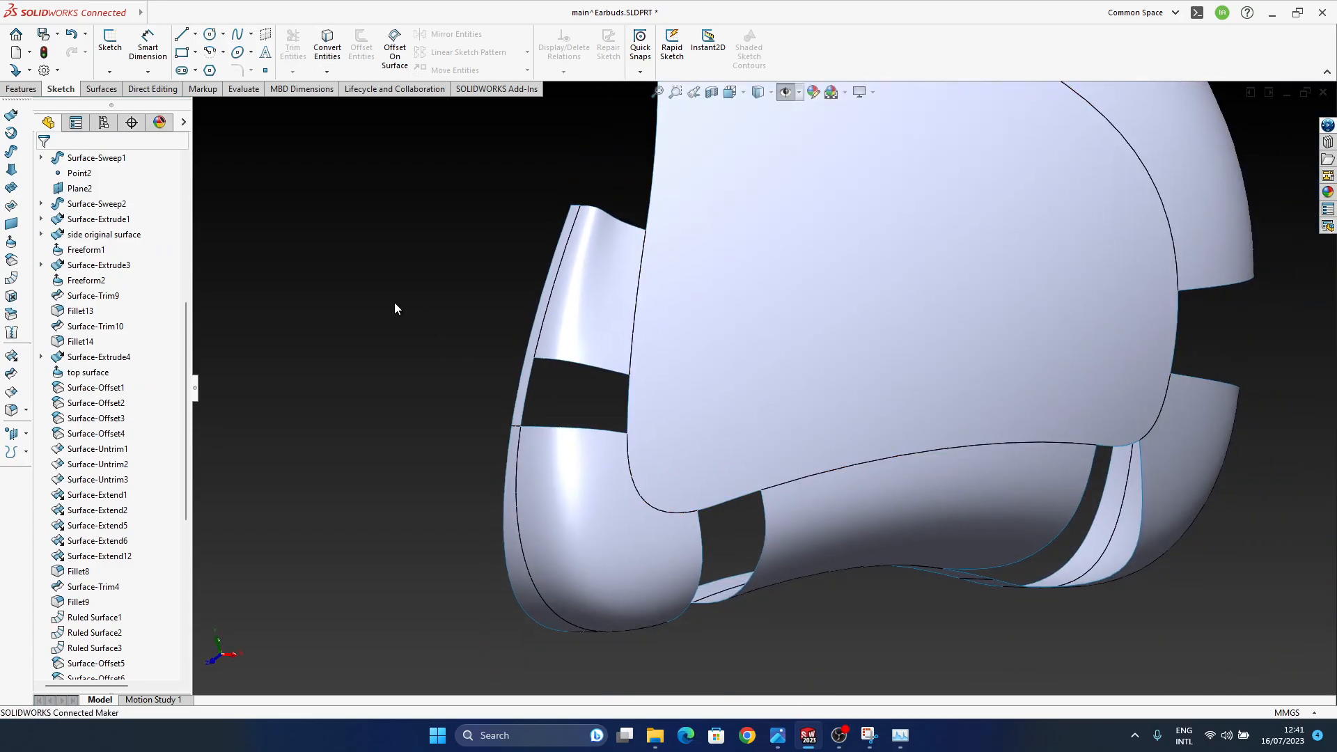
click(11, 335)
key(Escape)
click(11, 224)
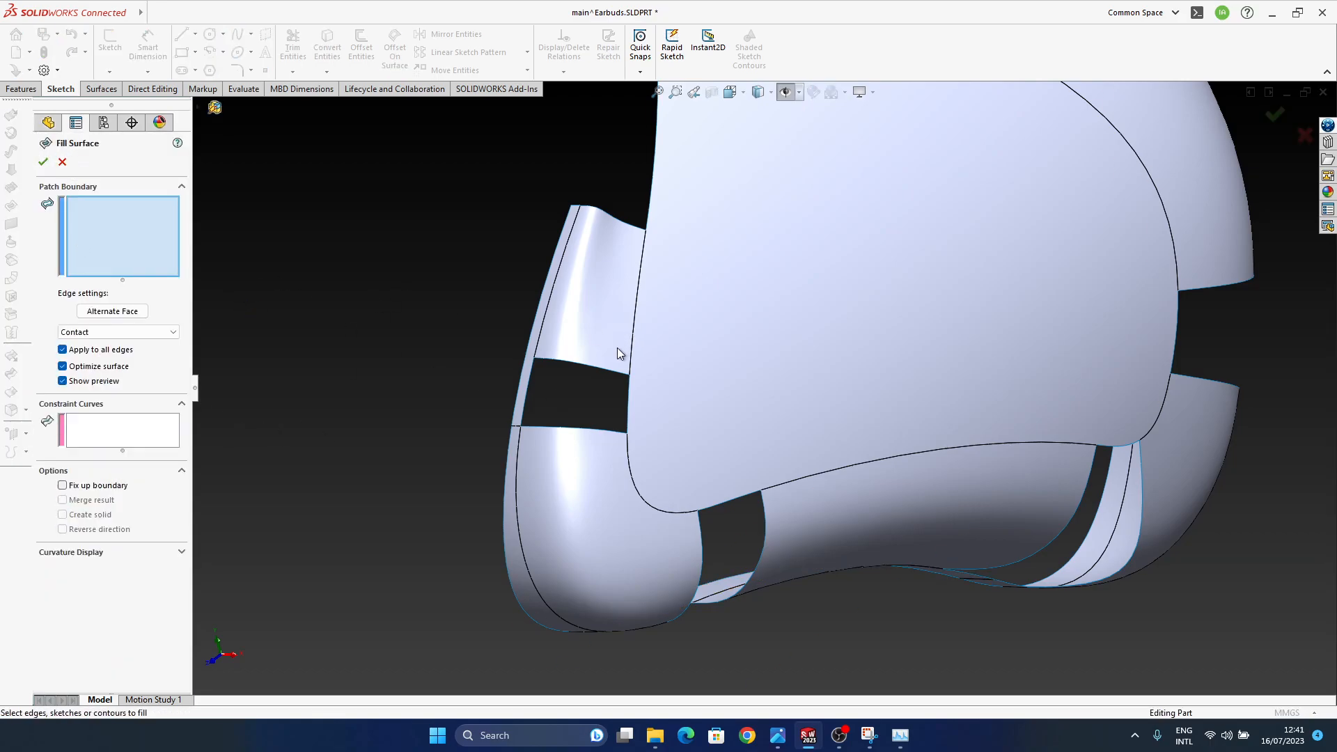
click(580, 365)
click(527, 399)
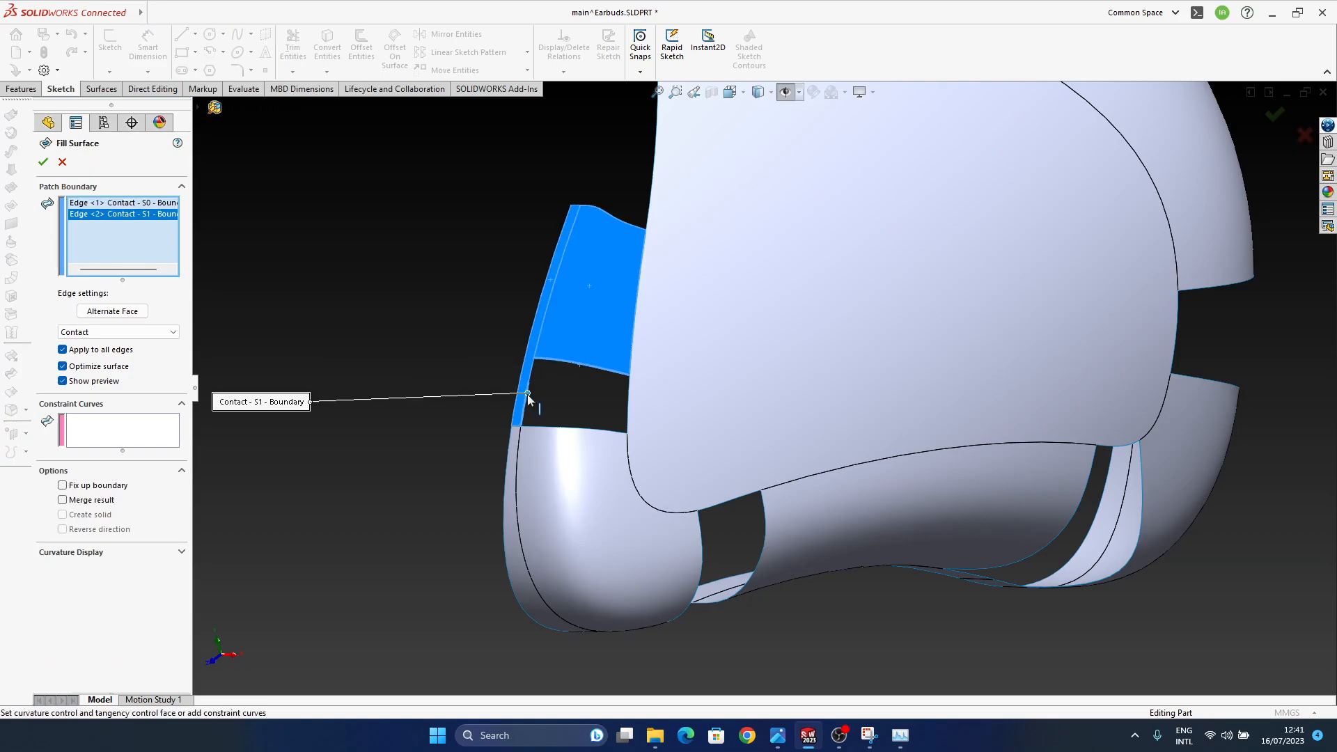
click(532, 376)
click(548, 428)
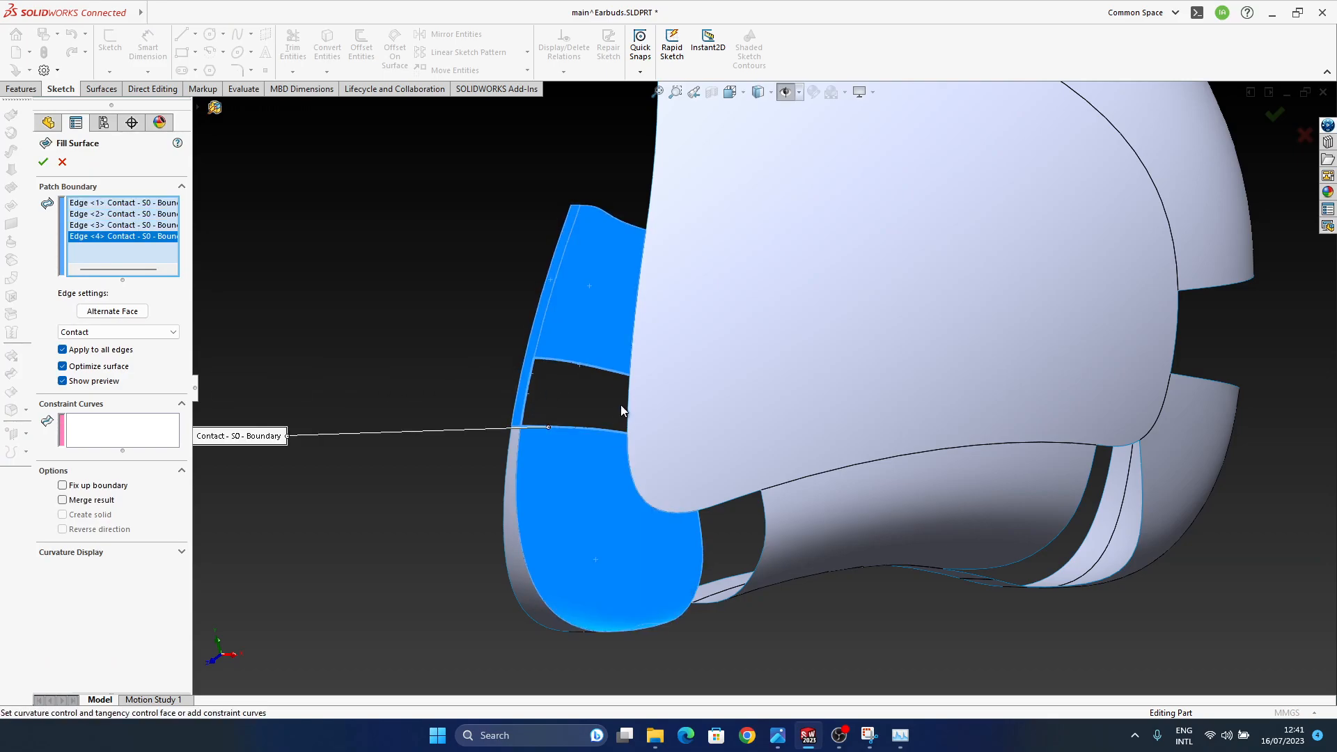
click(627, 402)
scroll(638, 466, down, 5)
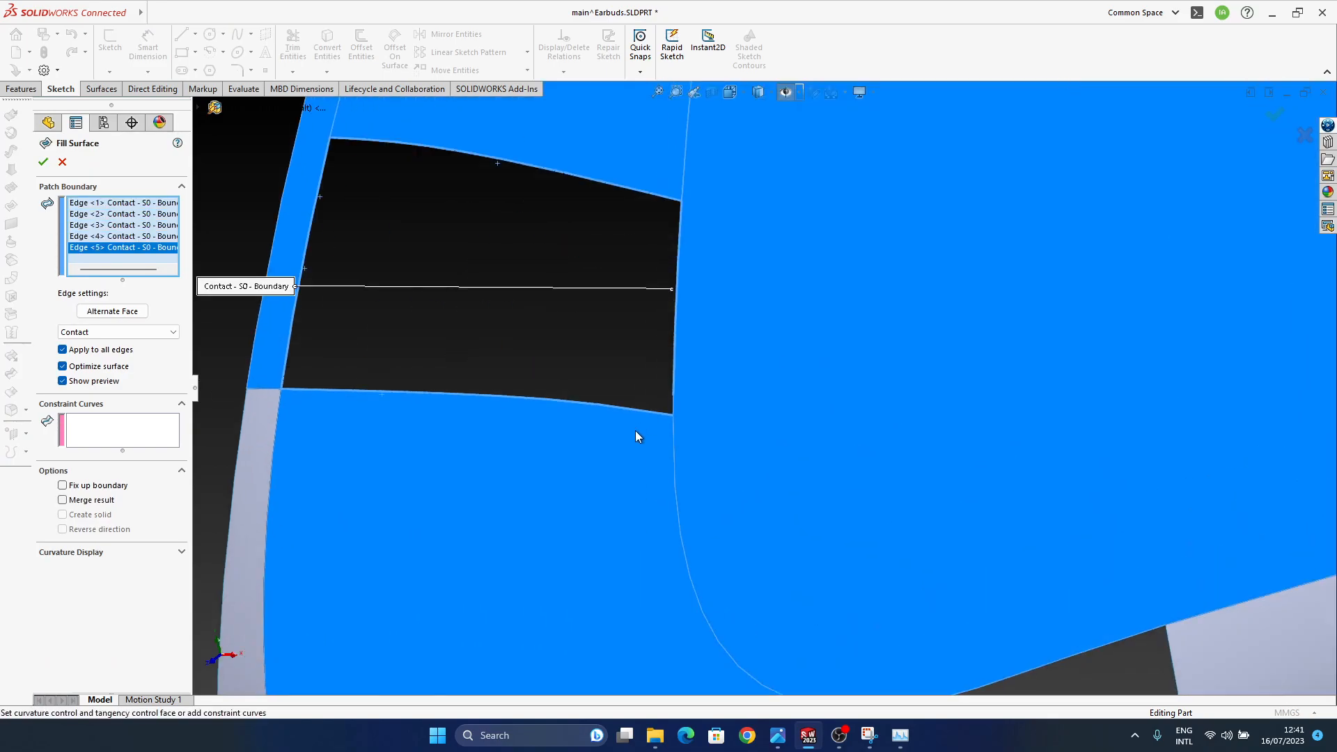
click(675, 404)
- Set the patch to Curvature on all edges and accept the filled surface
scroll(675, 403, up, 2)
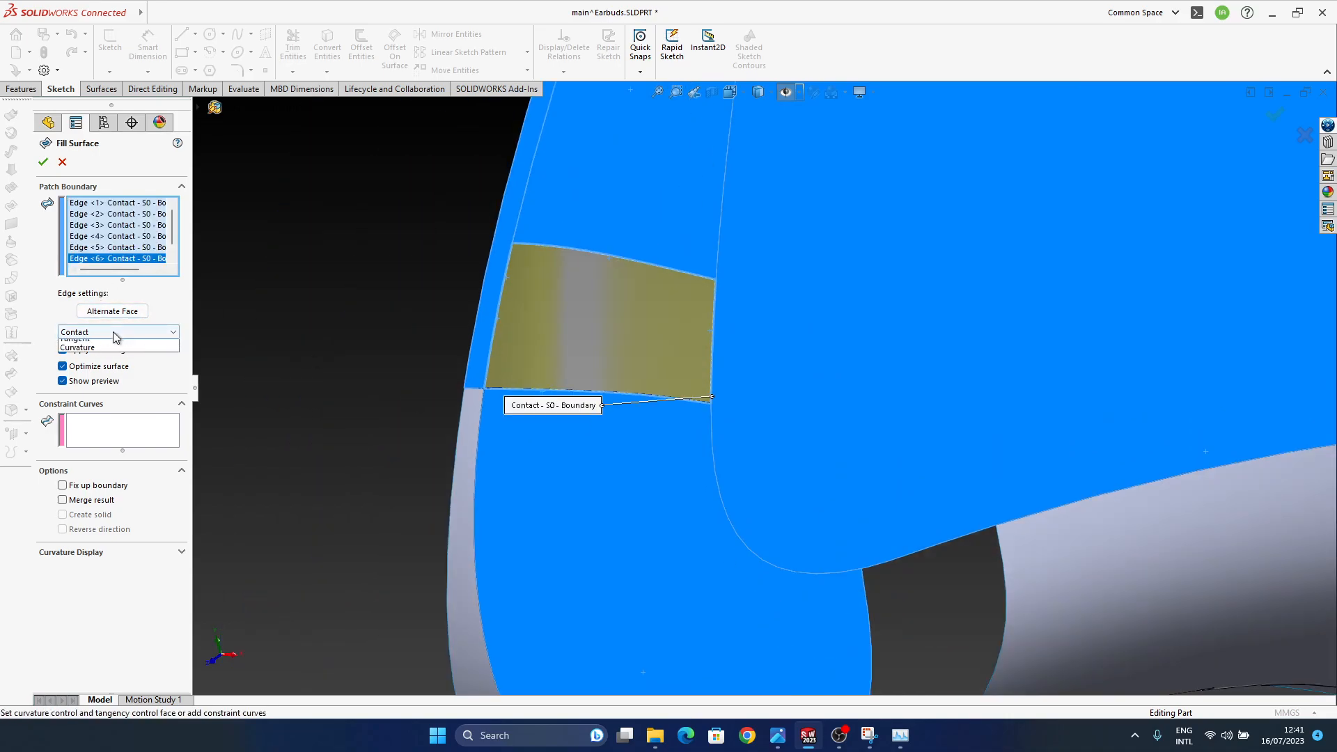
click(104, 371)
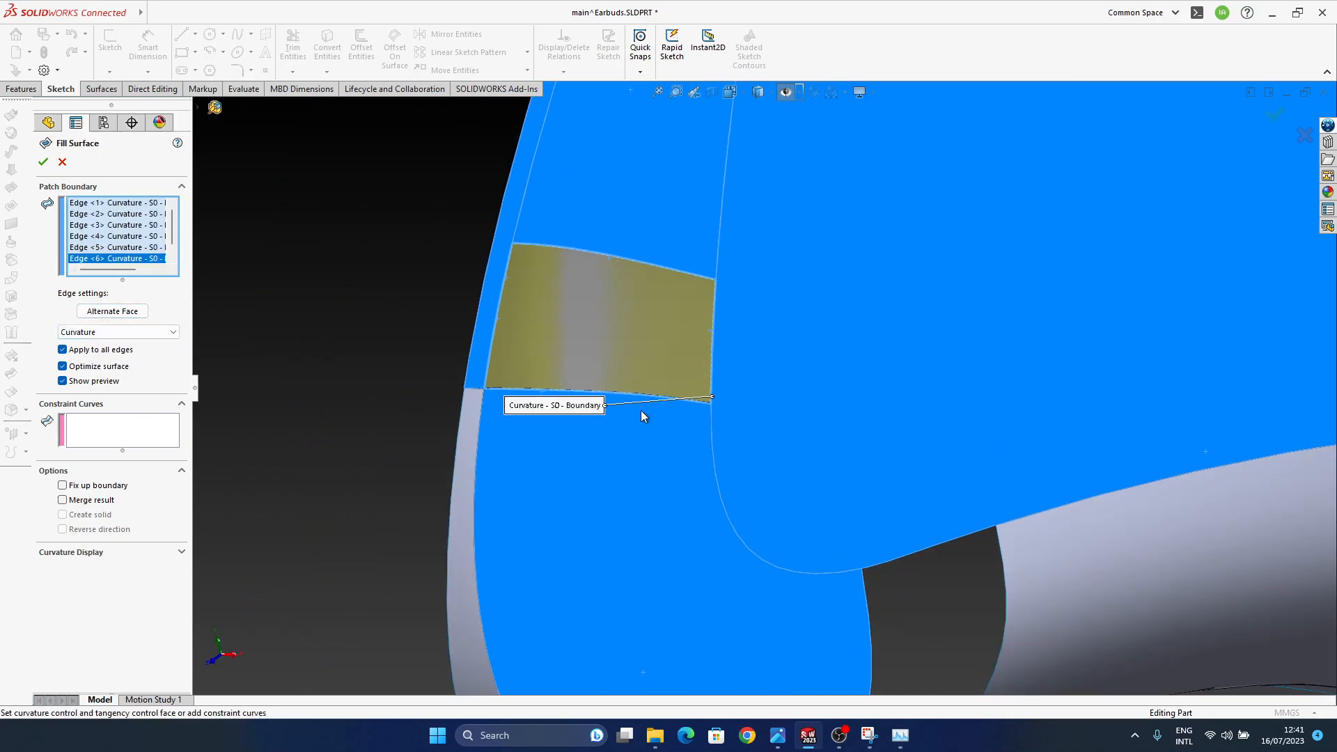
click(1272, 110)
- Fill the gap between the rounded narrow end and the long side surface from its six bounding edges, with Curvature on all edges
middle_drag(775, 445, 845, 483)
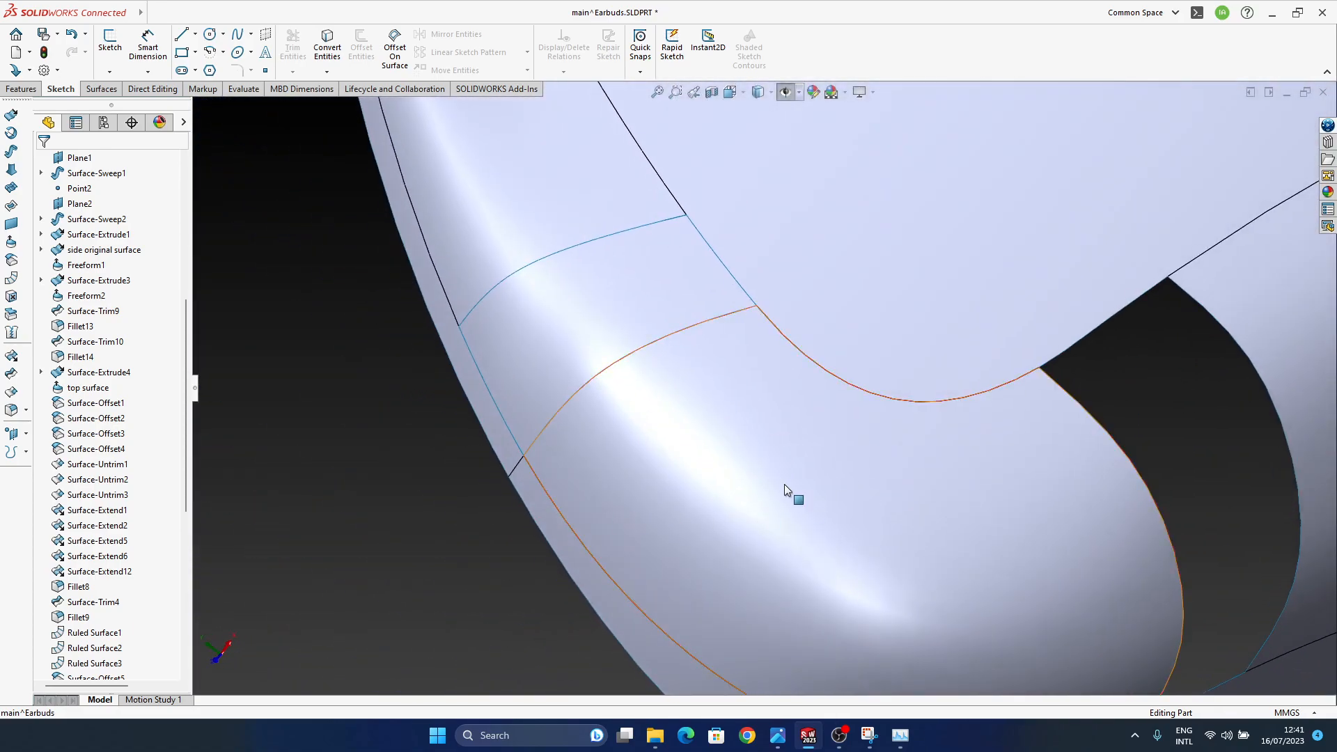
scroll(797, 411, up, 5)
middle_drag(796, 411, 686, 422)
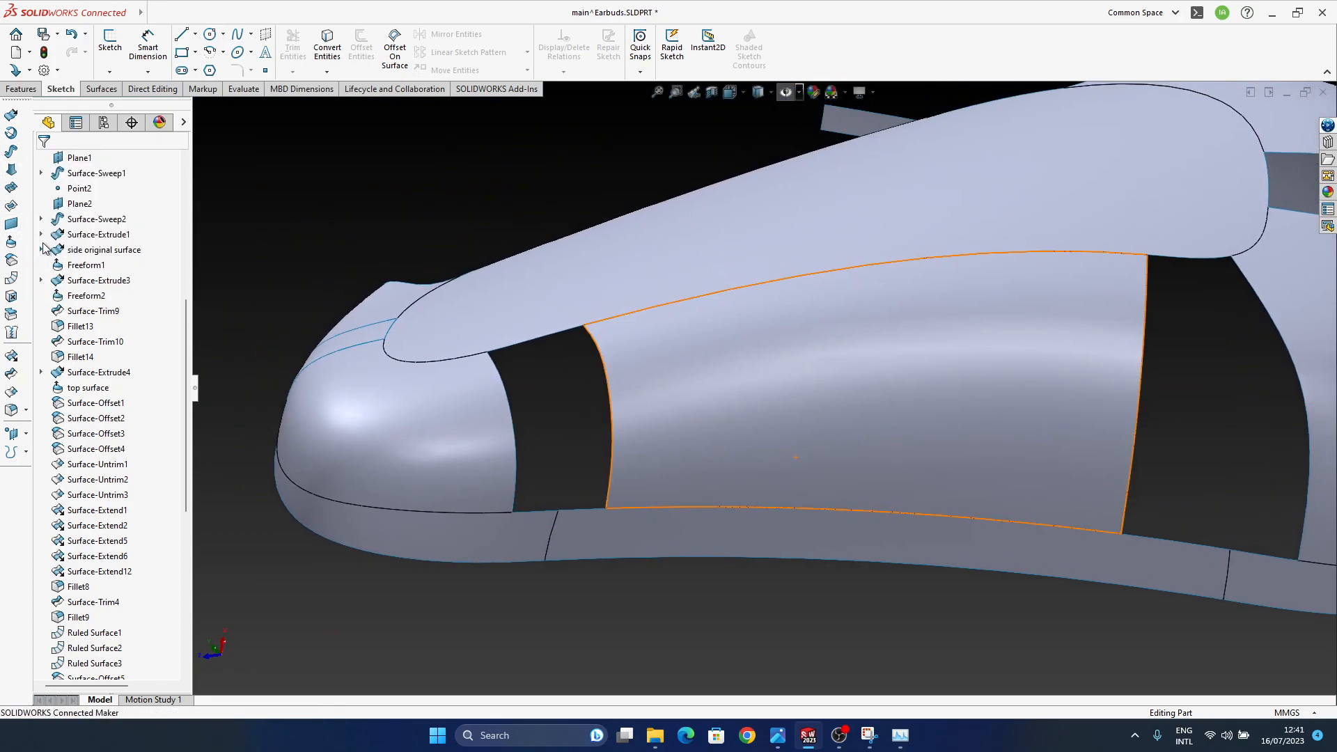
click(12, 238)
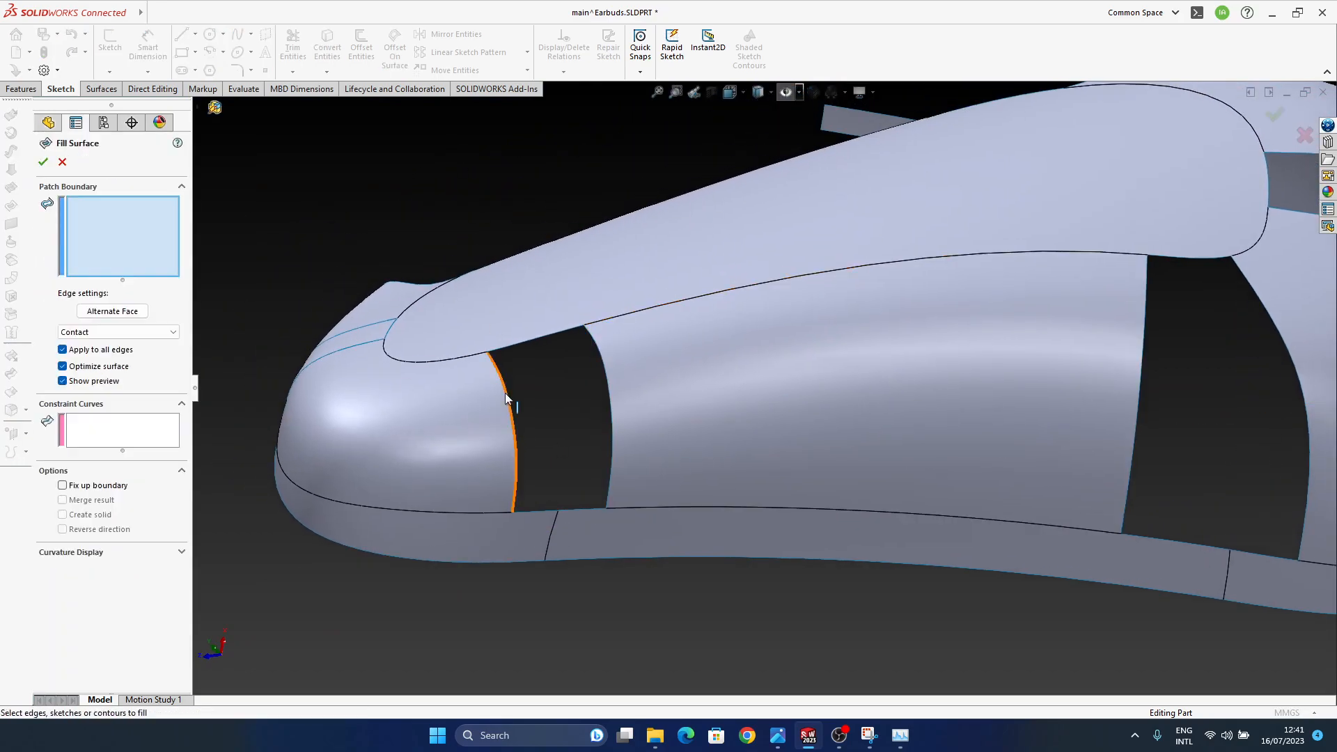
click(502, 418)
click(519, 346)
click(542, 339)
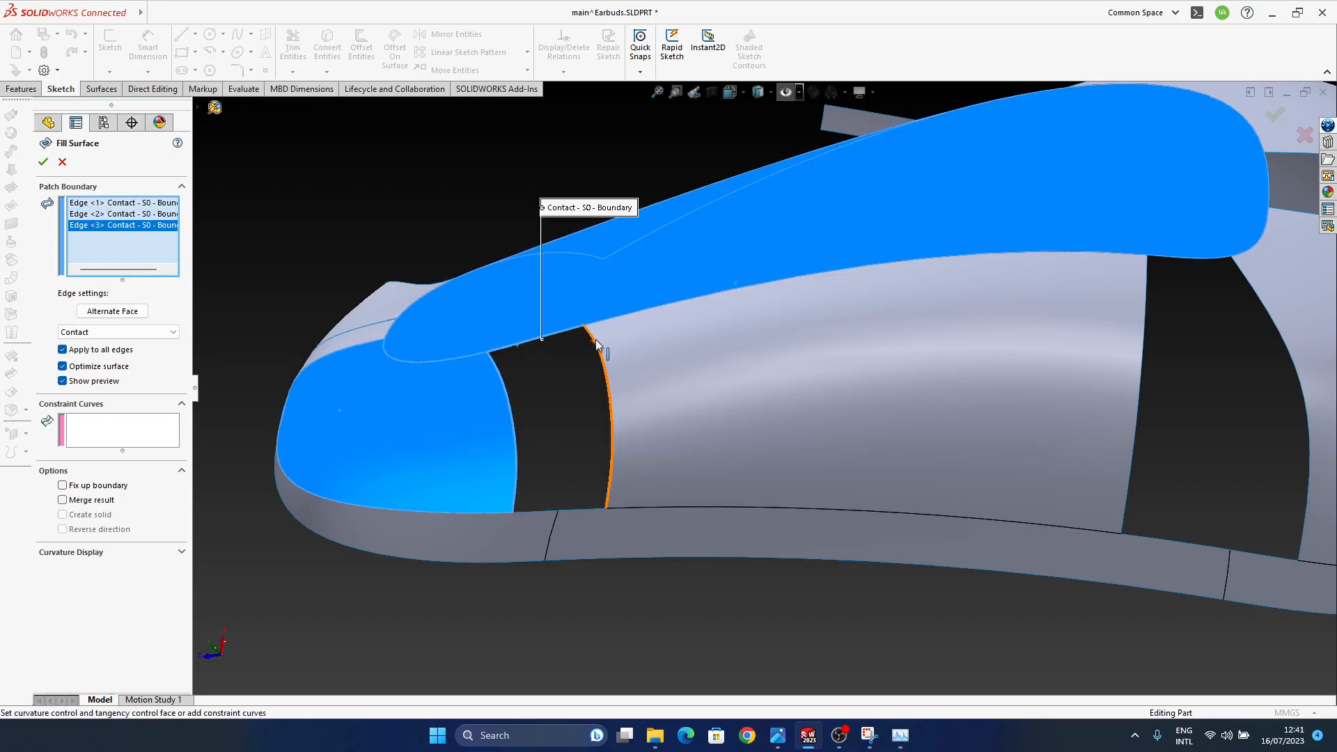
click(596, 340)
click(584, 508)
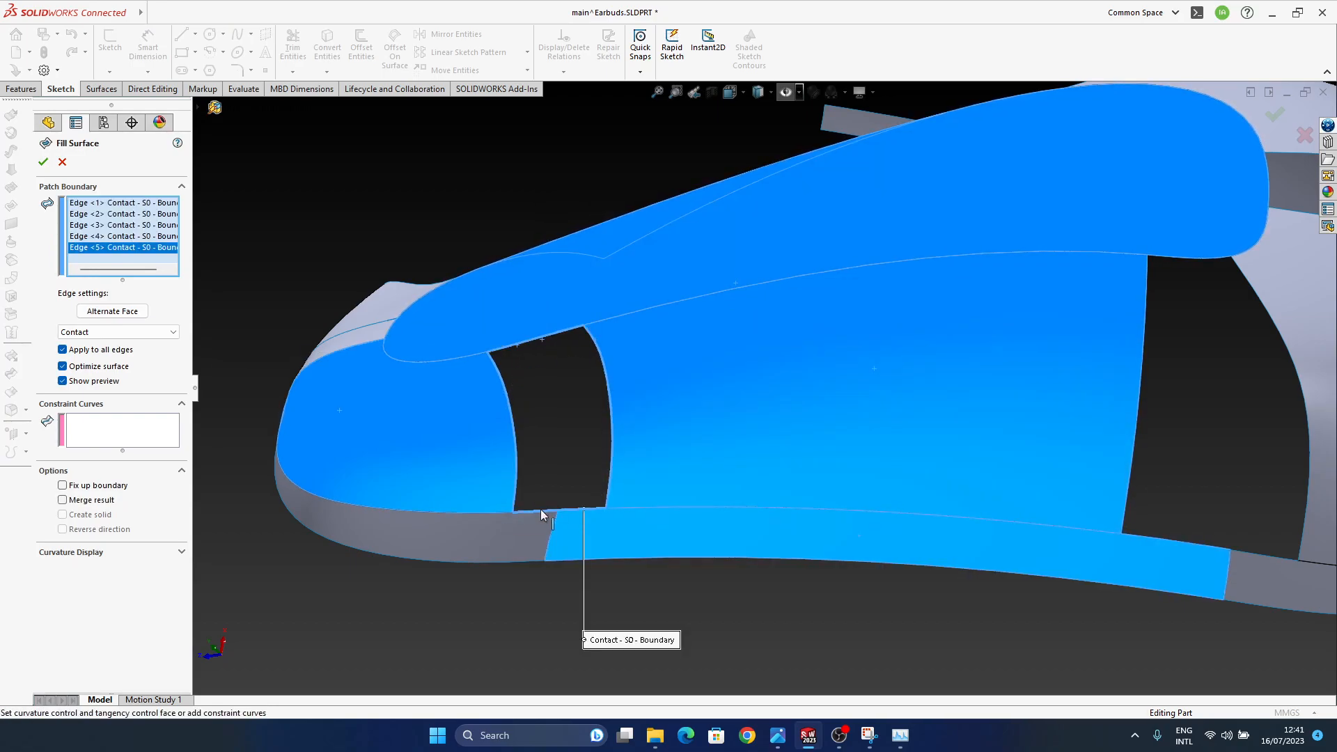
click(540, 511)
click(101, 334)
click(83, 369)
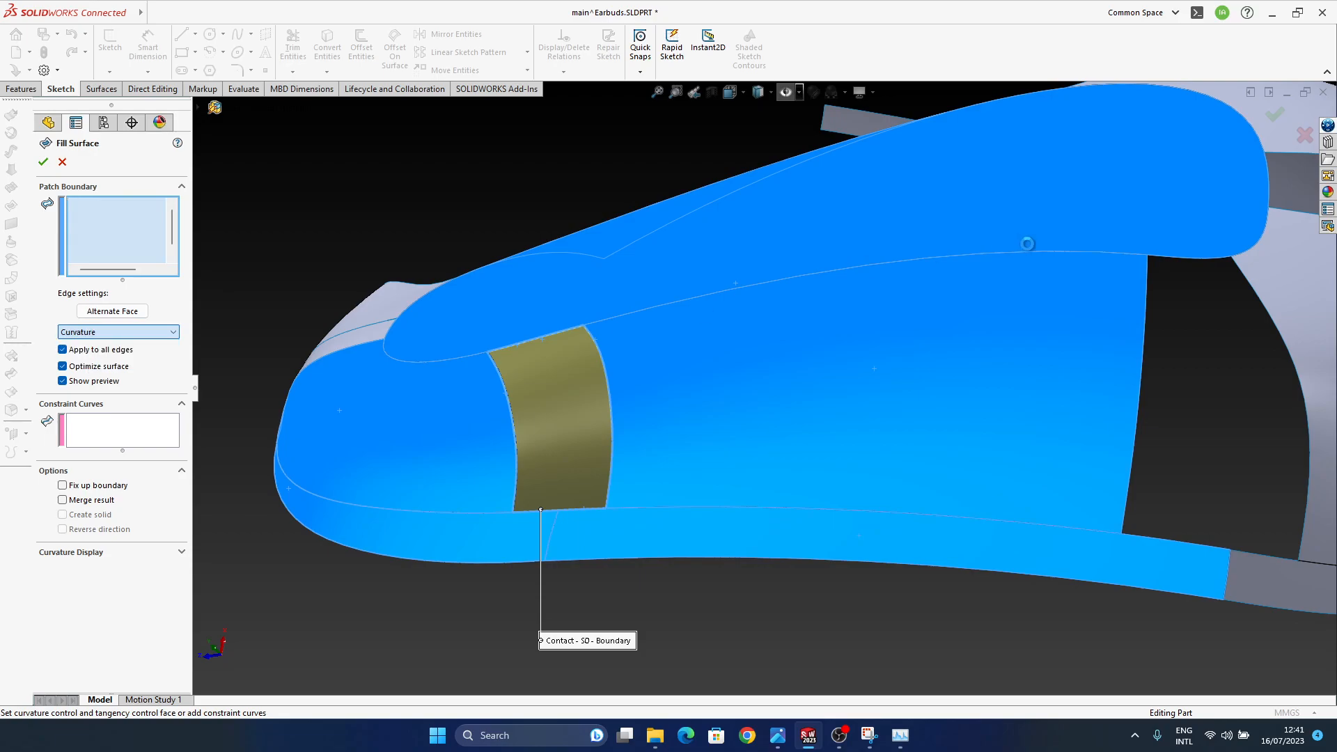
click(42, 162)
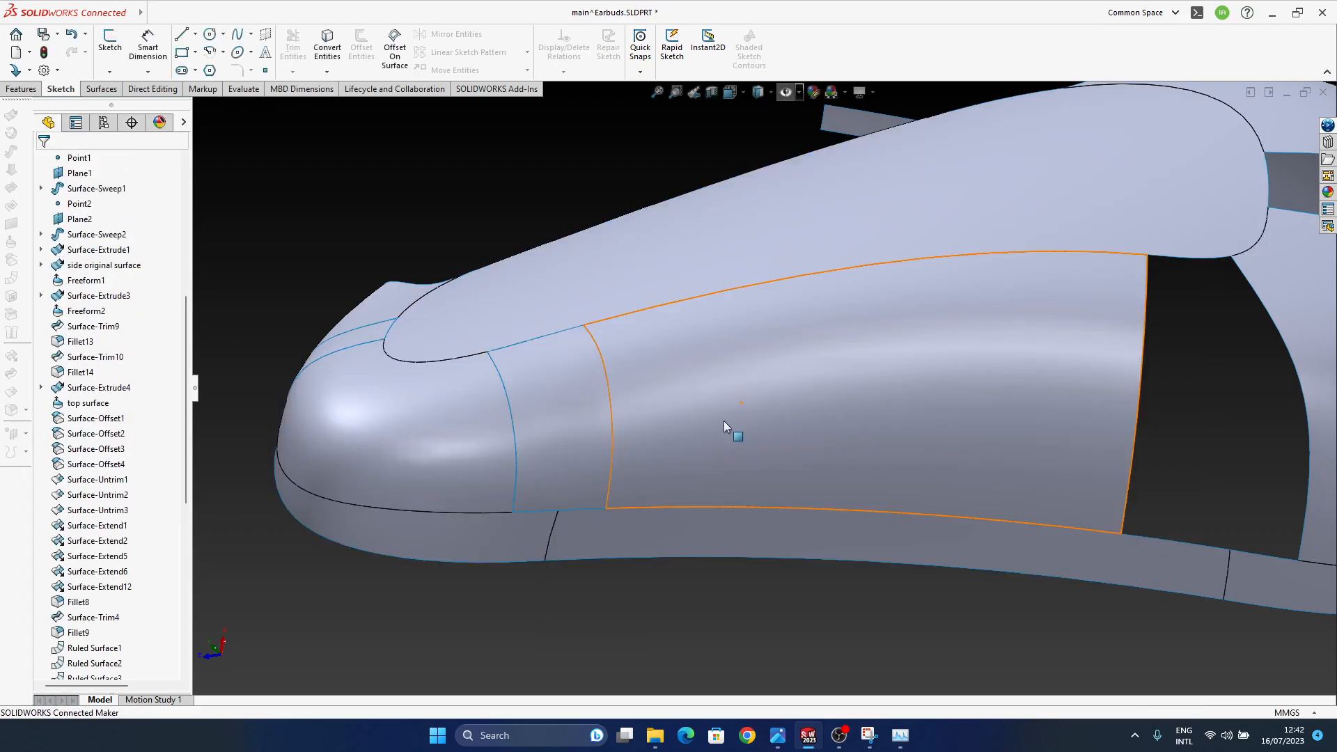
- Start a filled surface on the gap between the long side surface and the wide end, selecting its six bounding edges
scroll(627, 418, down, 5)
scroll(738, 453, up, 10)
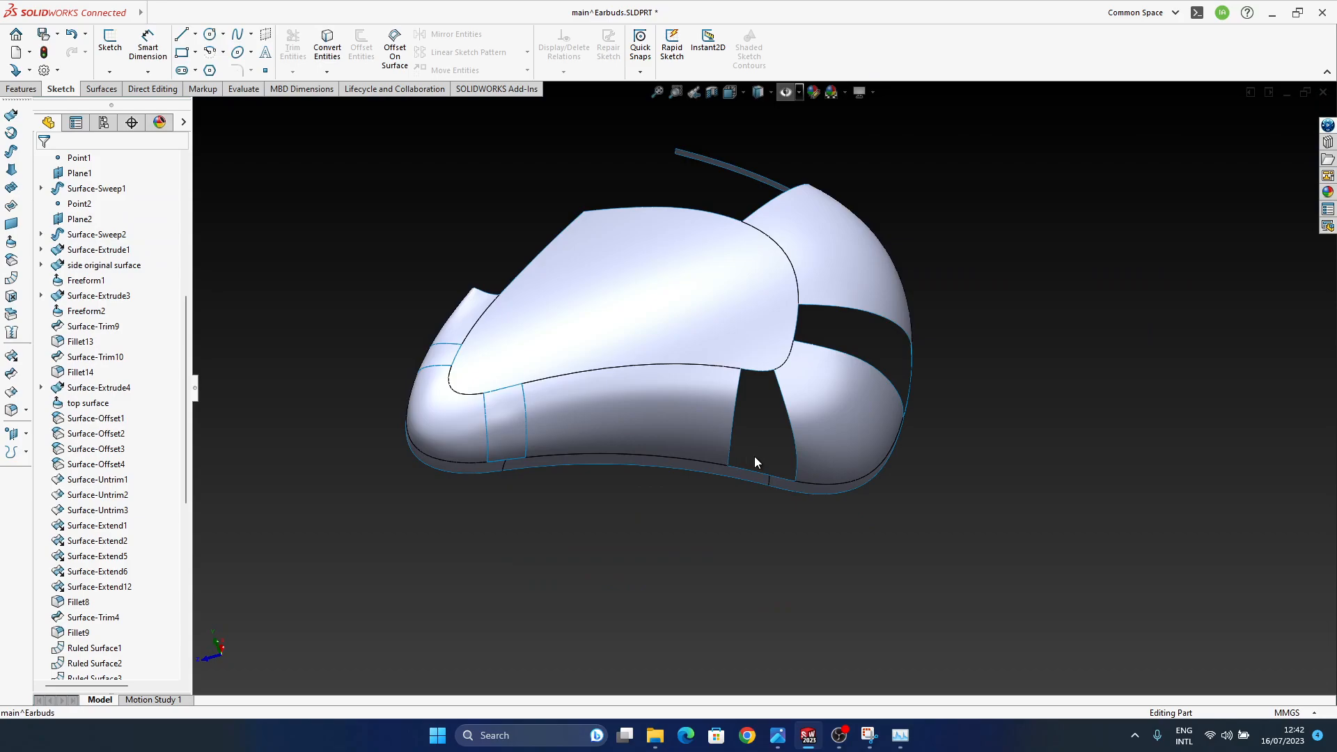
middle_drag(754, 457, 813, 425)
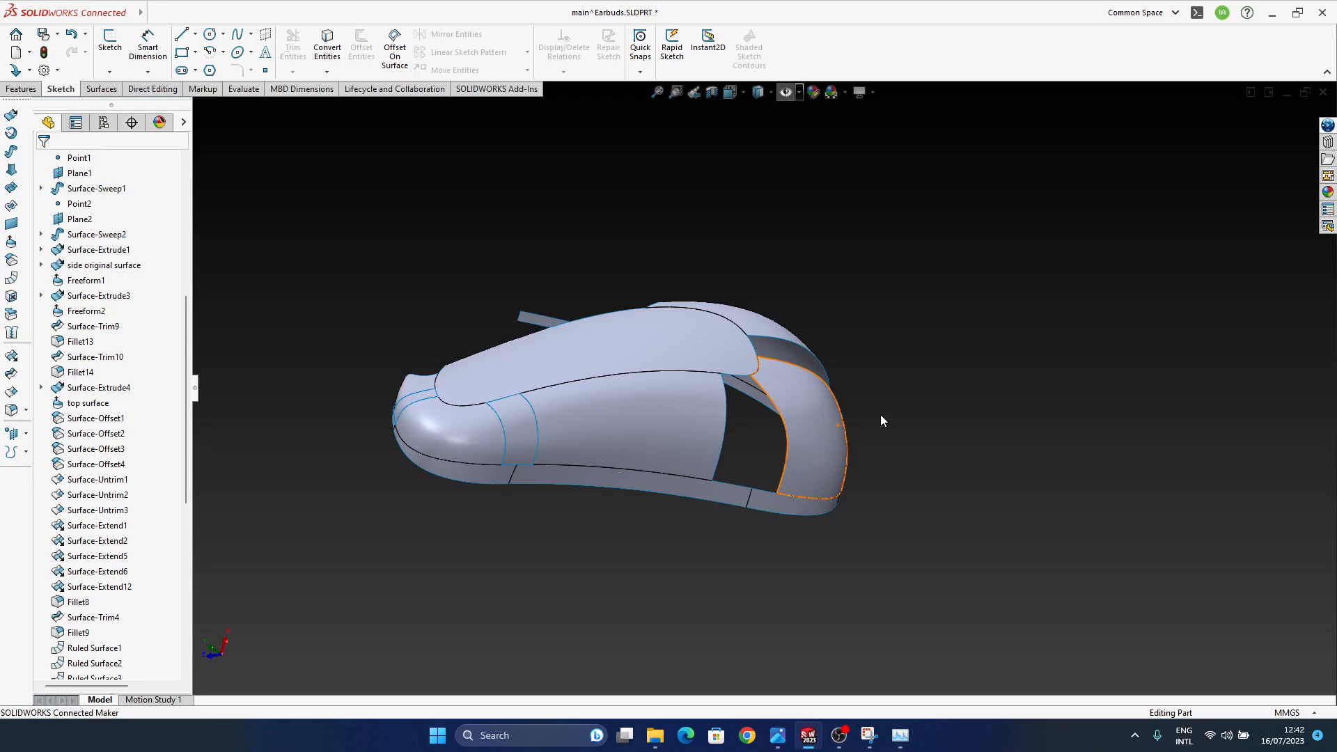
middle_drag(818, 383, 770, 387)
scroll(780, 445, down, 5)
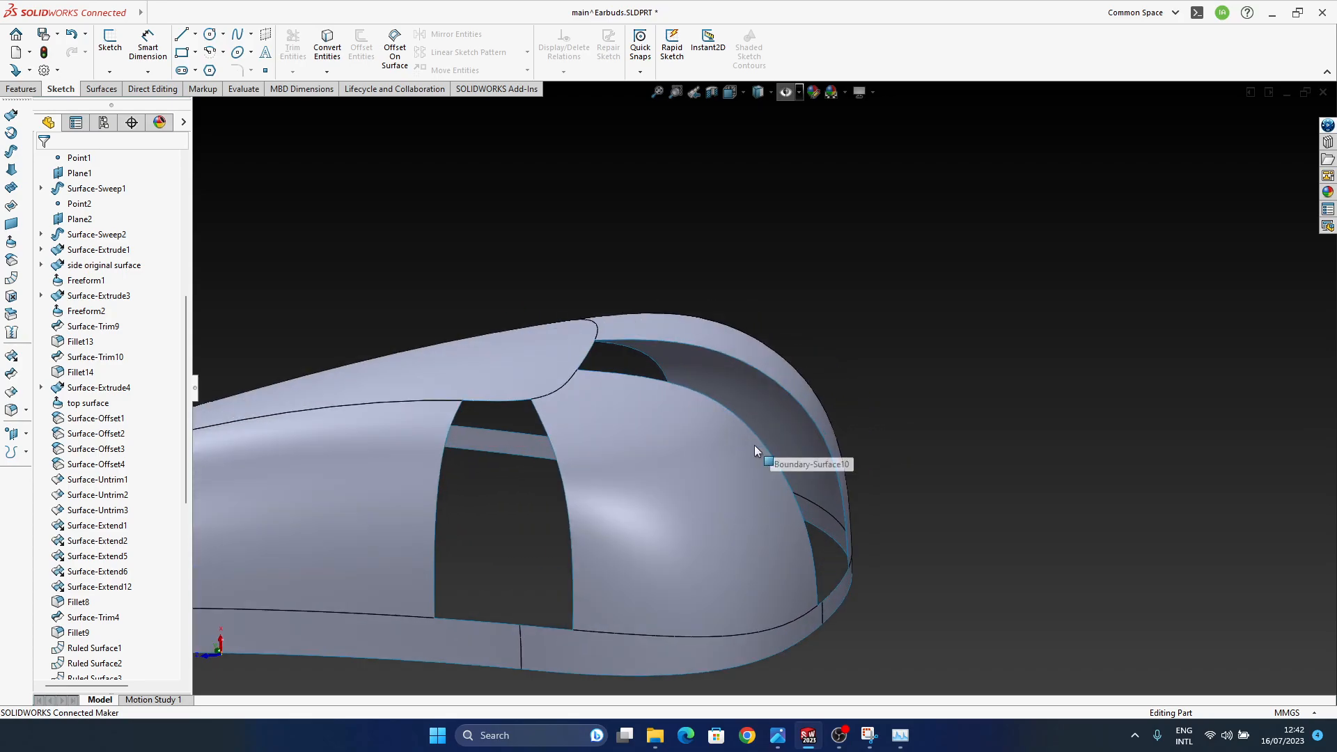
ctrl+middle_drag(572, 495, 700, 463)
middle_drag(616, 423, 684, 450)
ctrl+middle_drag(889, 430, 856, 486)
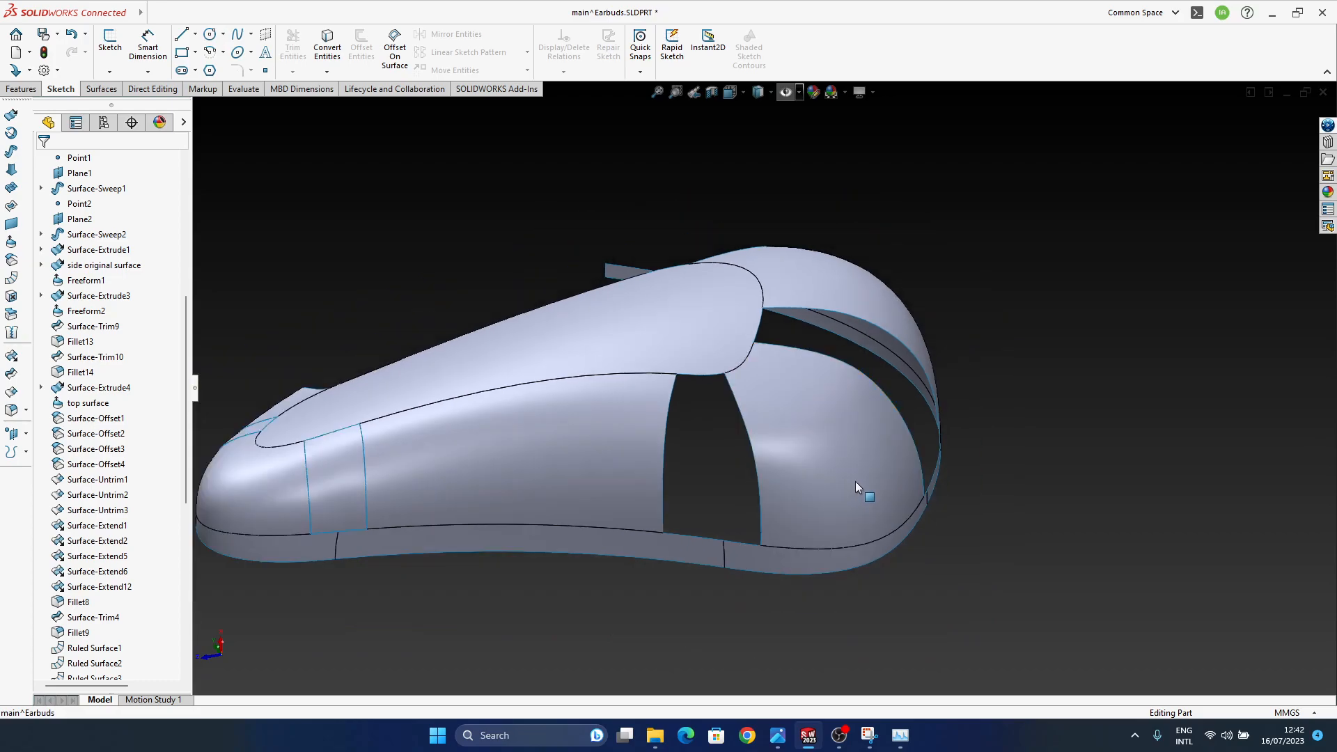
click(12, 206)
click(665, 422)
click(695, 374)
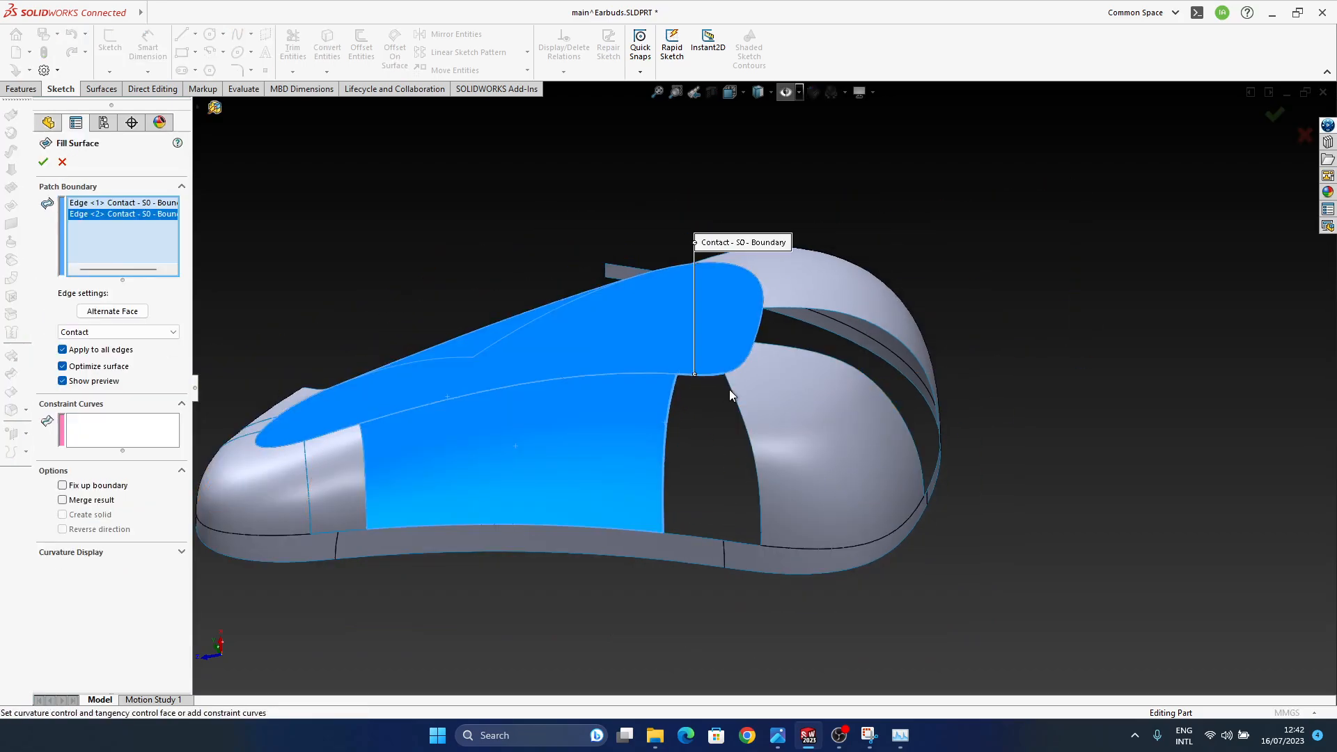
click(732, 387)
click(739, 540)
click(706, 538)
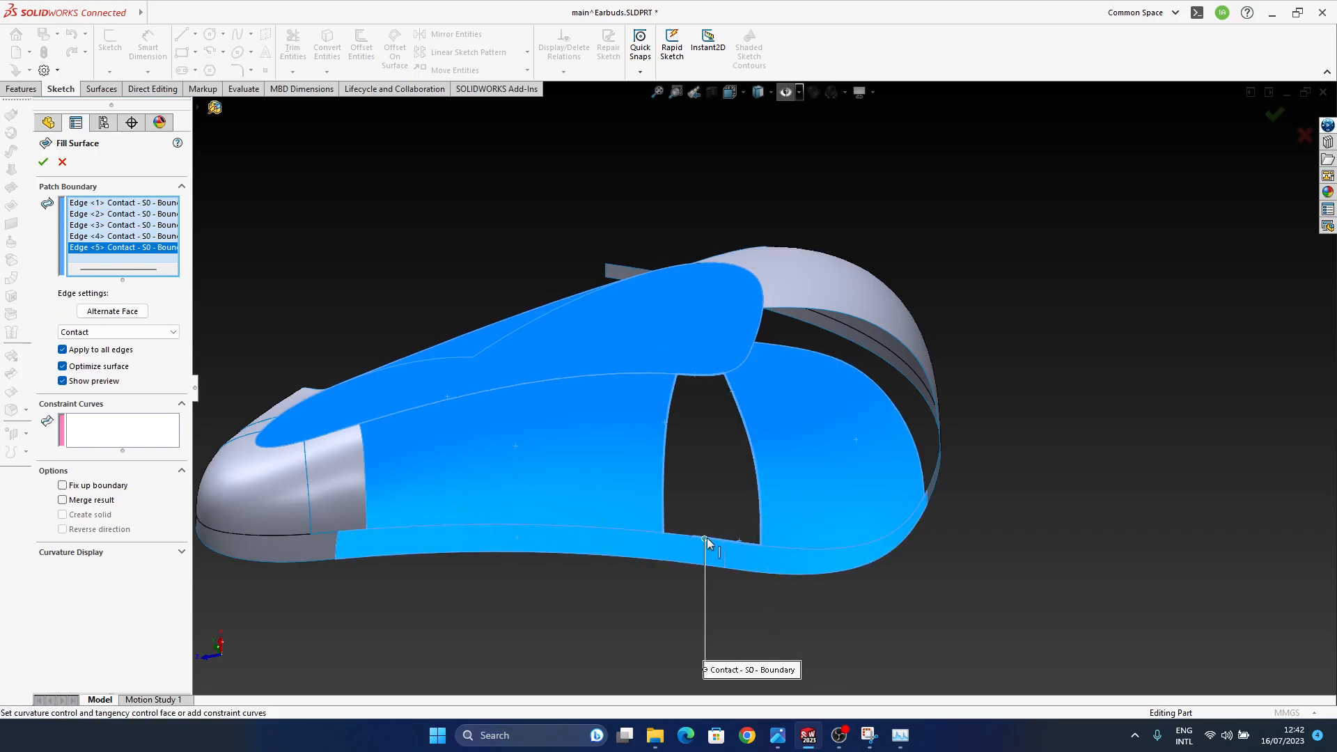
click(680, 536)
- Apply Curvature to all edges of the wide-end gap patch and accept it
click(93, 334)
click(92, 365)
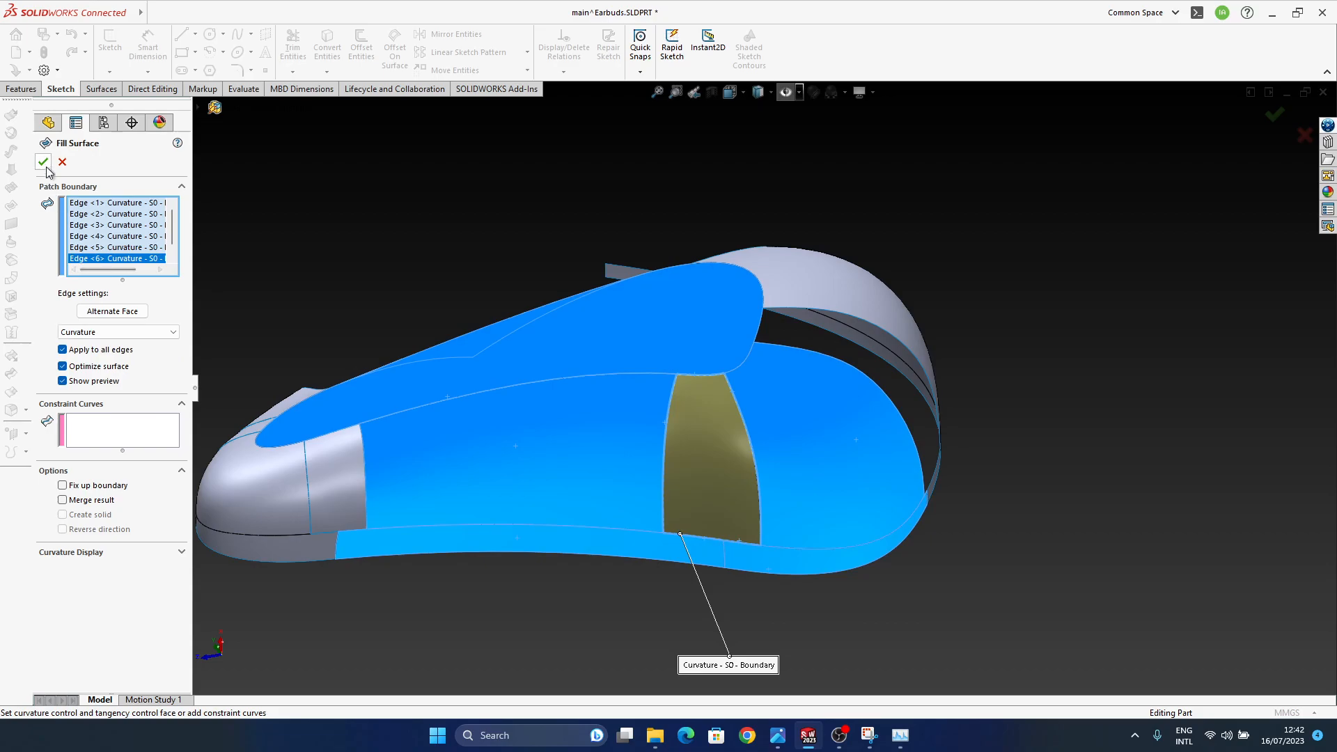
click(43, 162)
- Edit Boundary-Surface11, slide its rim and top-face connectors inward to straighten the edge facing the wide end, and accept the change
mouse_move(786, 514)
middle_down()
mouse_move(786, 373)
mouse_move(767, 526)
middle_up()
scroll(762, 526, down, 4)
middle_drag(709, 351, 701, 412)
scroll(688, 408, up, 3)
click(617, 356)
click(668, 295)
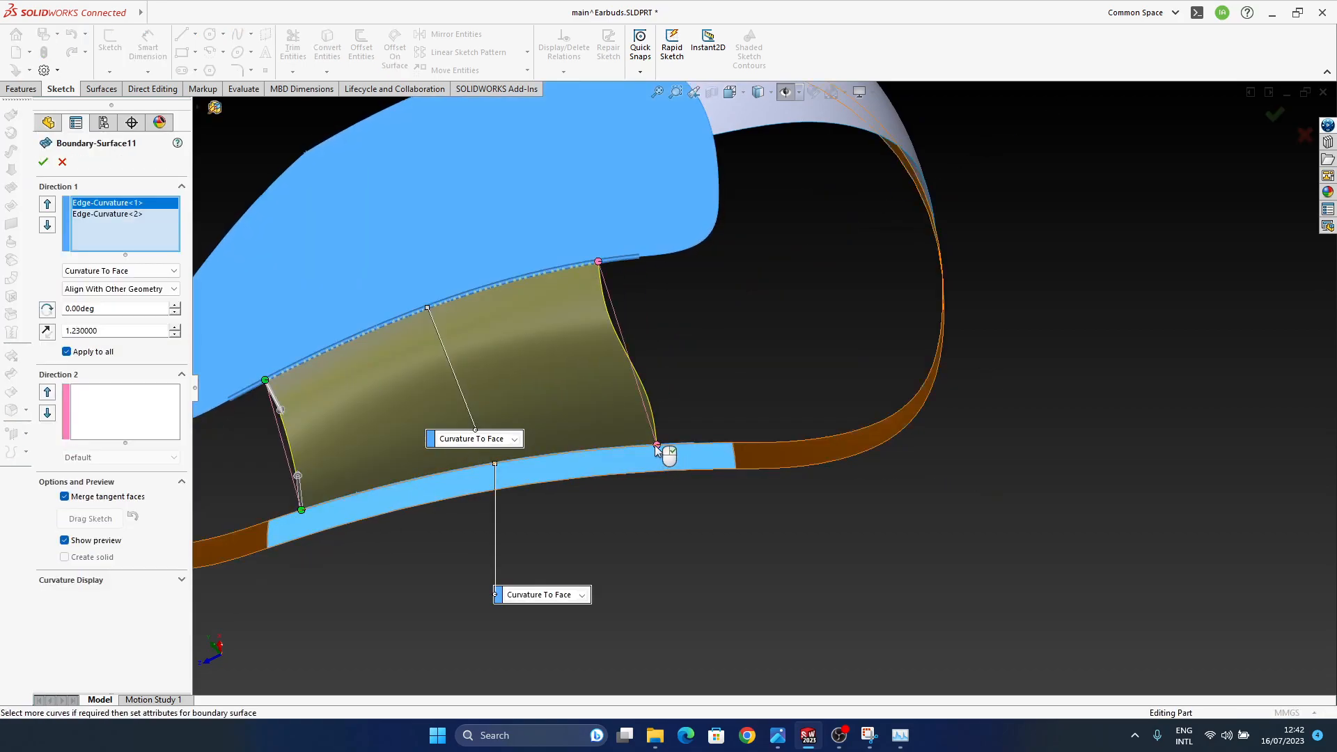
drag(657, 446, 610, 448)
drag(598, 262, 583, 263)
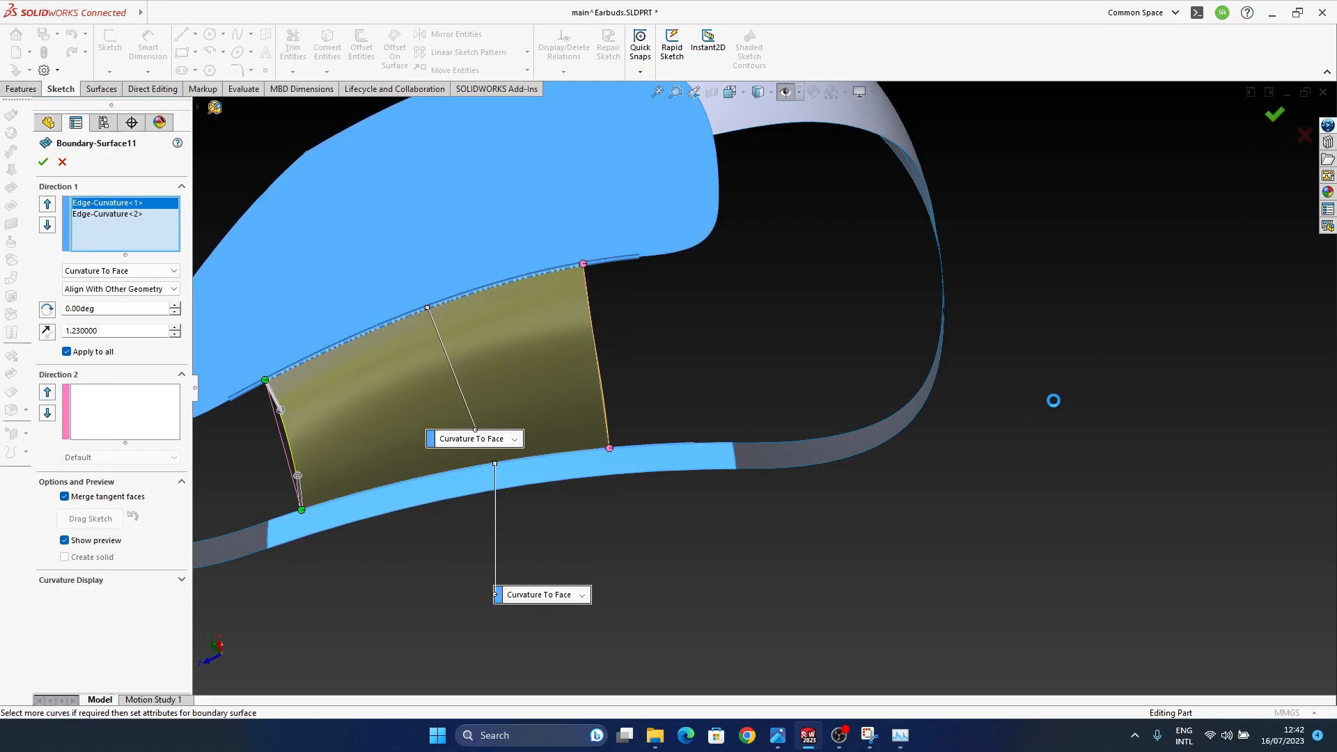
- In Boundary-Surface15's 3DSketch18, replace the short rim segment with the converted rim edge, exit the sketch and continue past the rebuild error
scroll(161, 547, down, 6)
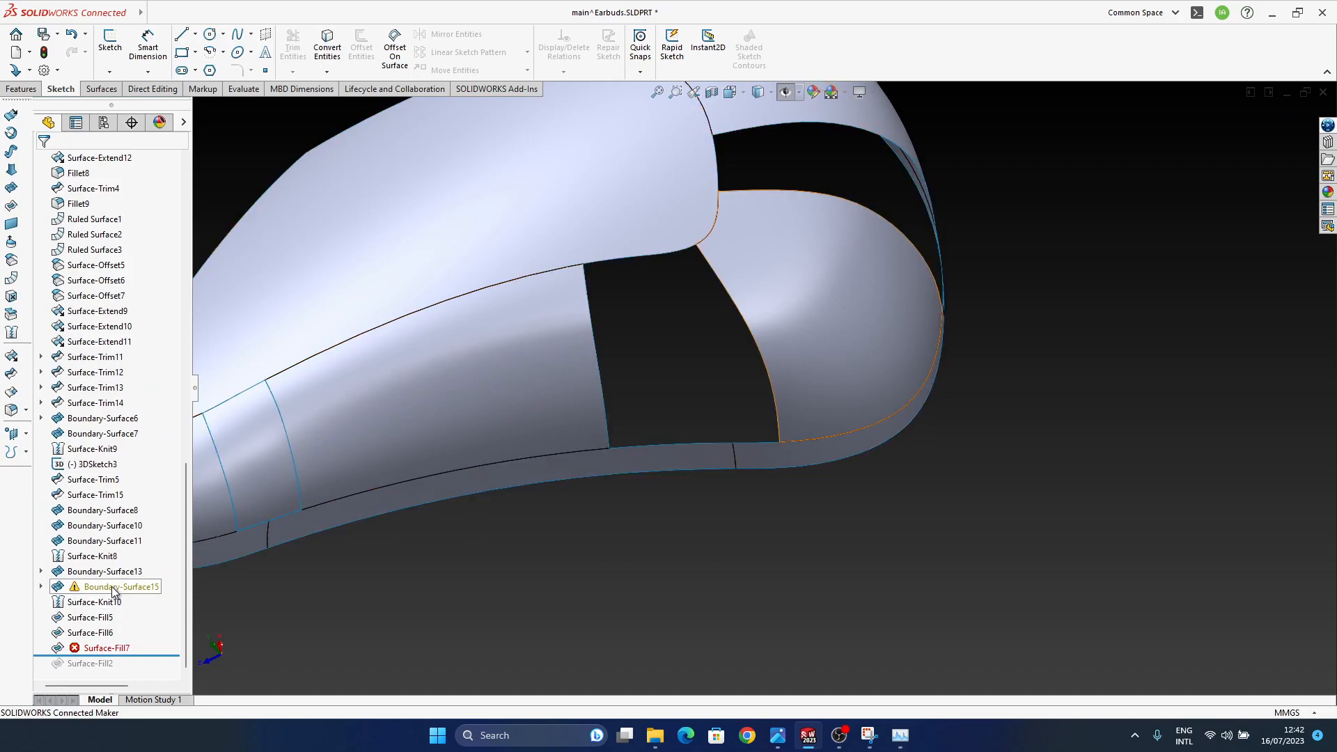
click(41, 586)
click(114, 616)
click(124, 608)
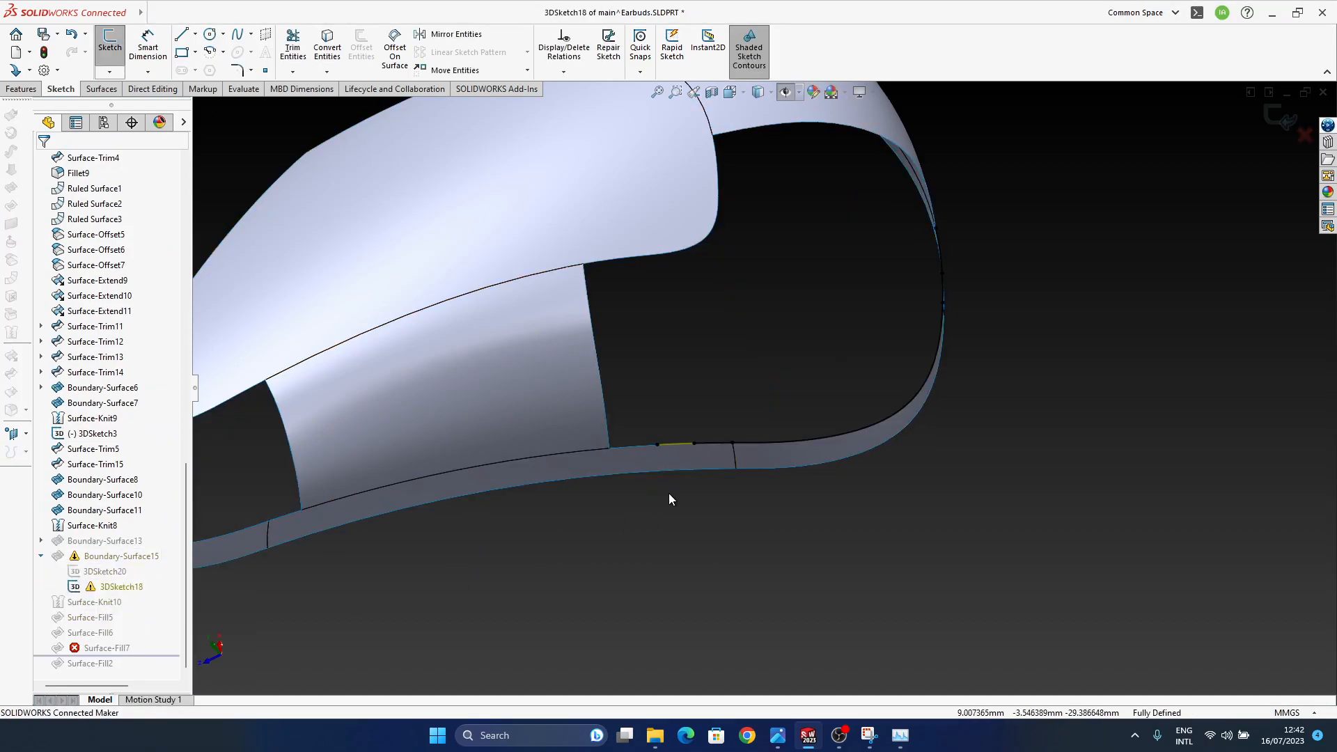
click(675, 445)
key(Delete)
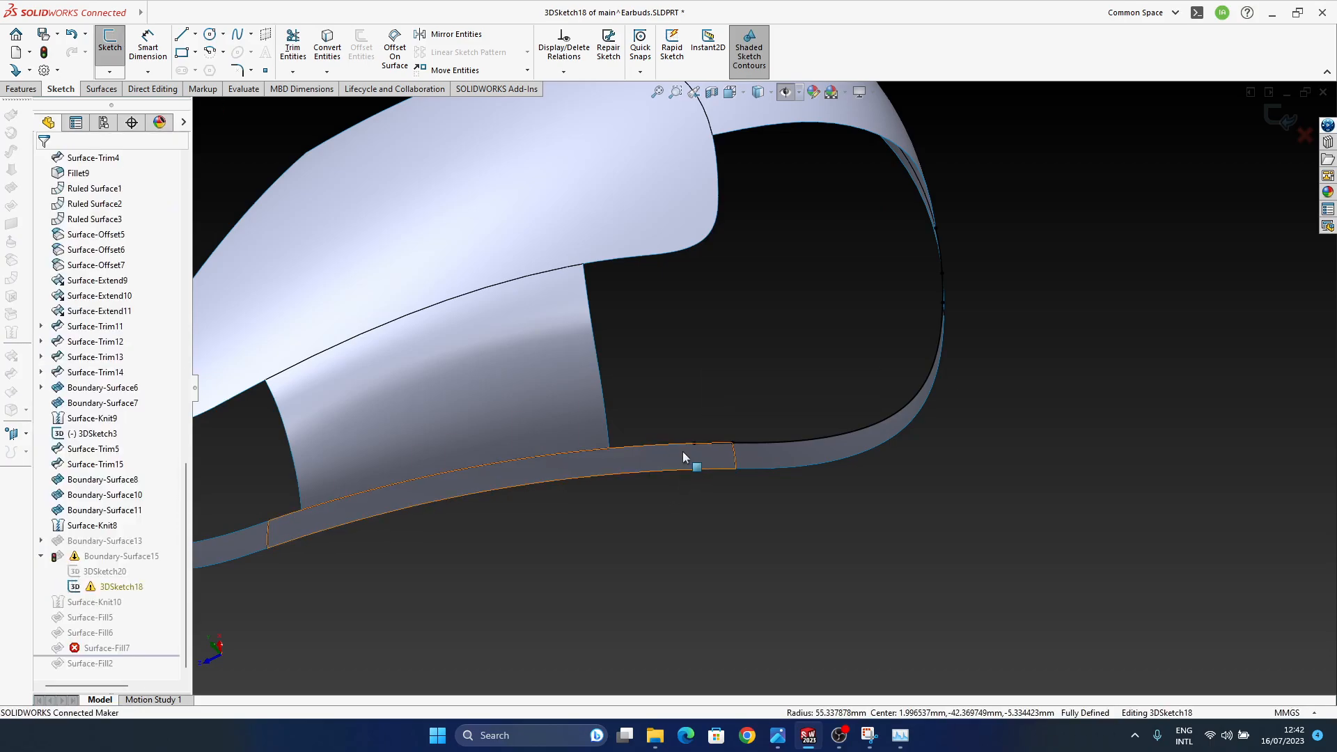
click(679, 445)
click(330, 56)
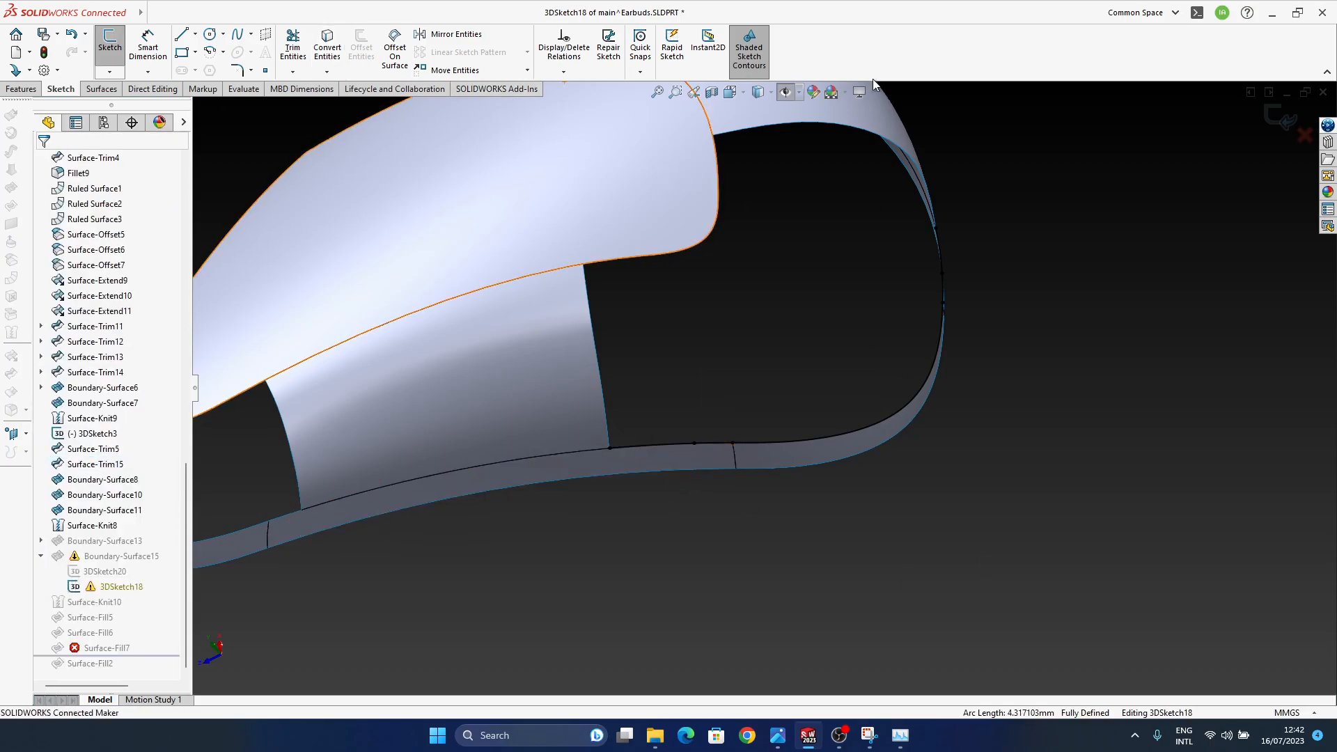
click(1281, 121)
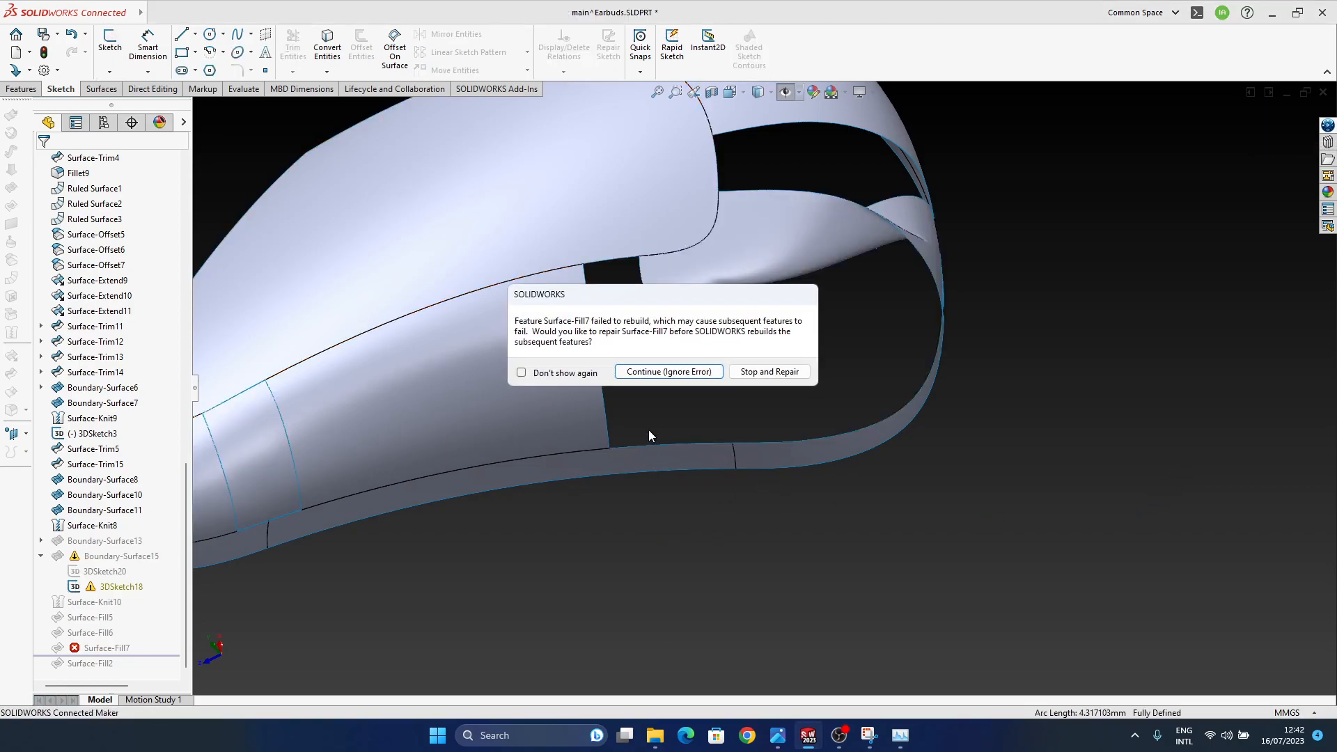
click(657, 372)
click(427, 119)
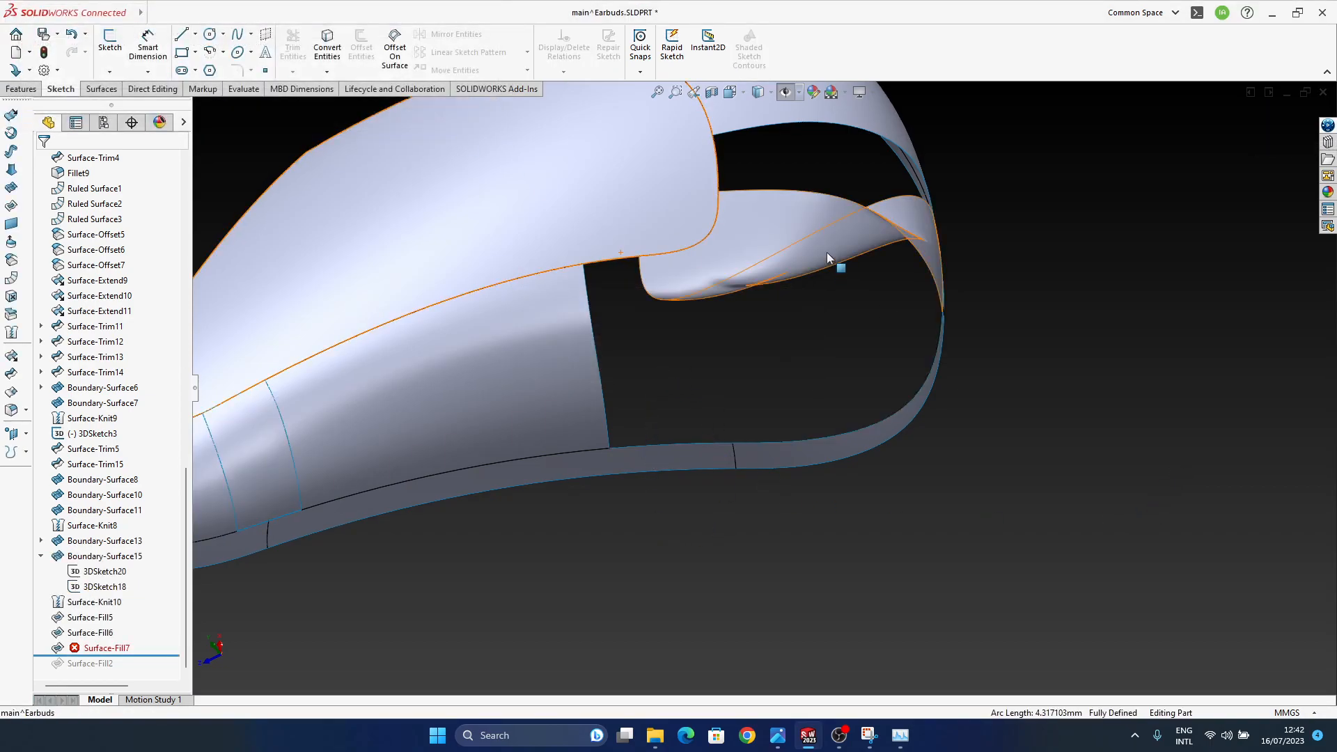
- Try to untwist Boundary-Surface15 by flipping its connectors, and cancel the edit
click(828, 252)
click(866, 211)
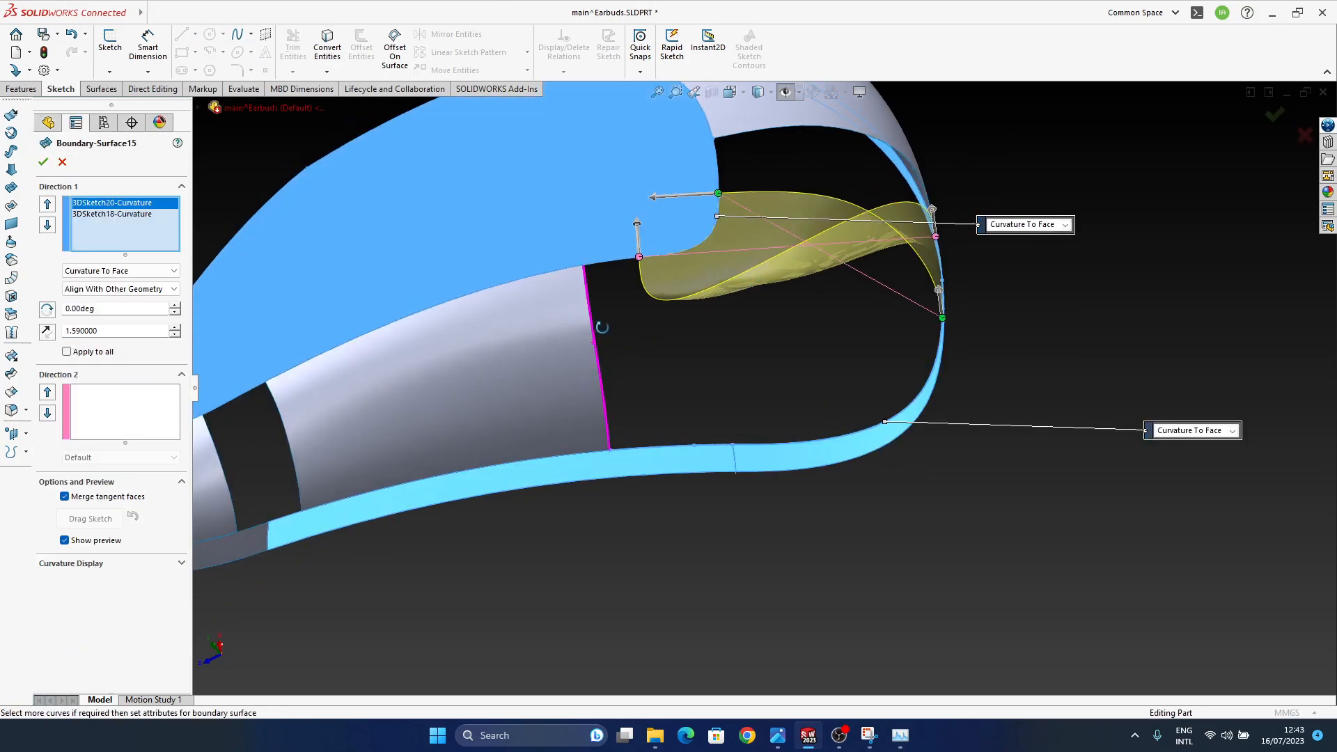
right_click(639, 266)
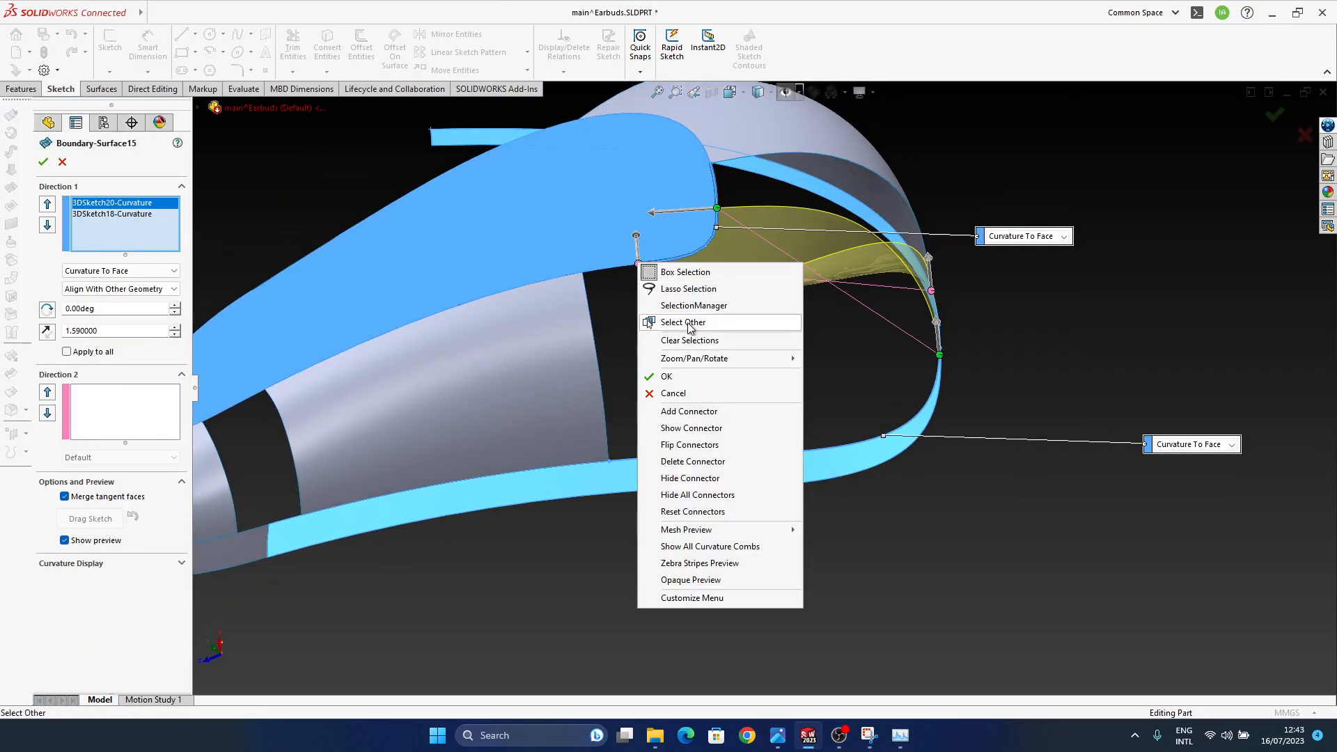
click(692, 447)
middle_drag(694, 453, 779, 306)
middle_drag(872, 395, 882, 287)
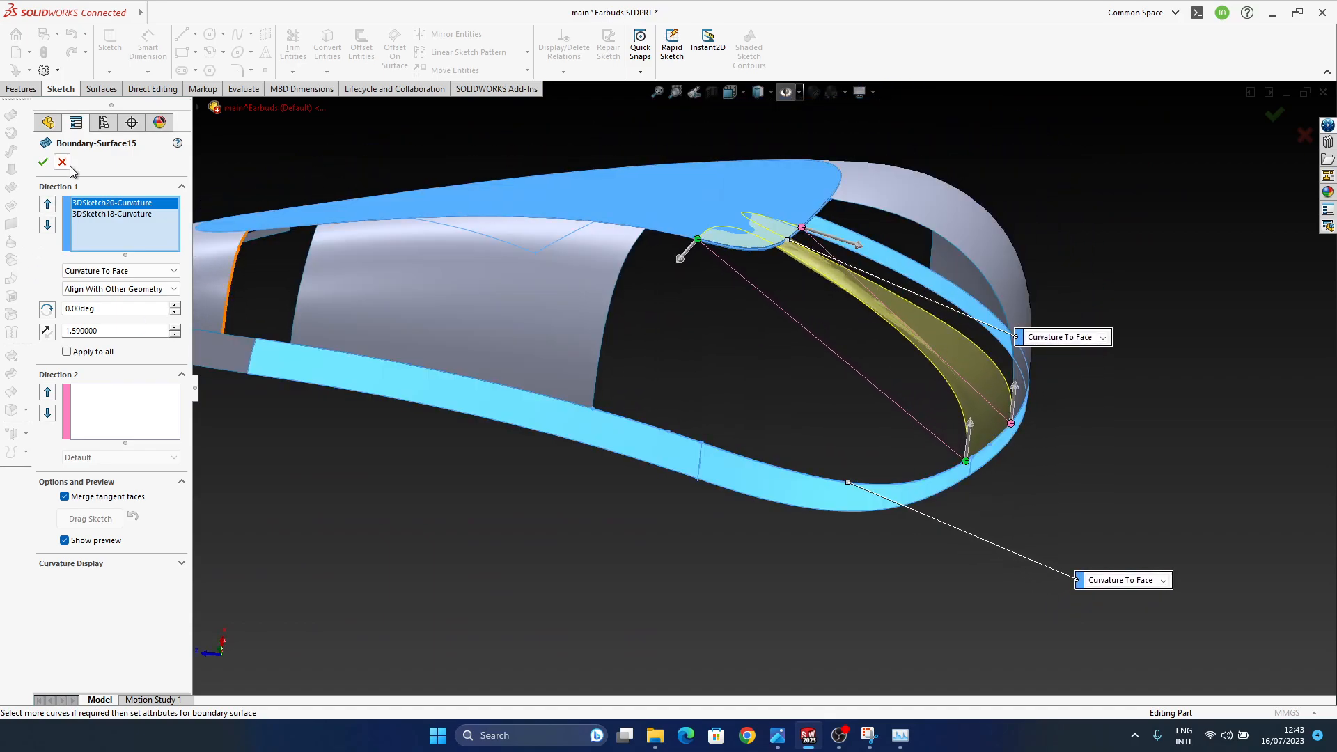
middle_drag(738, 460, 871, 327)
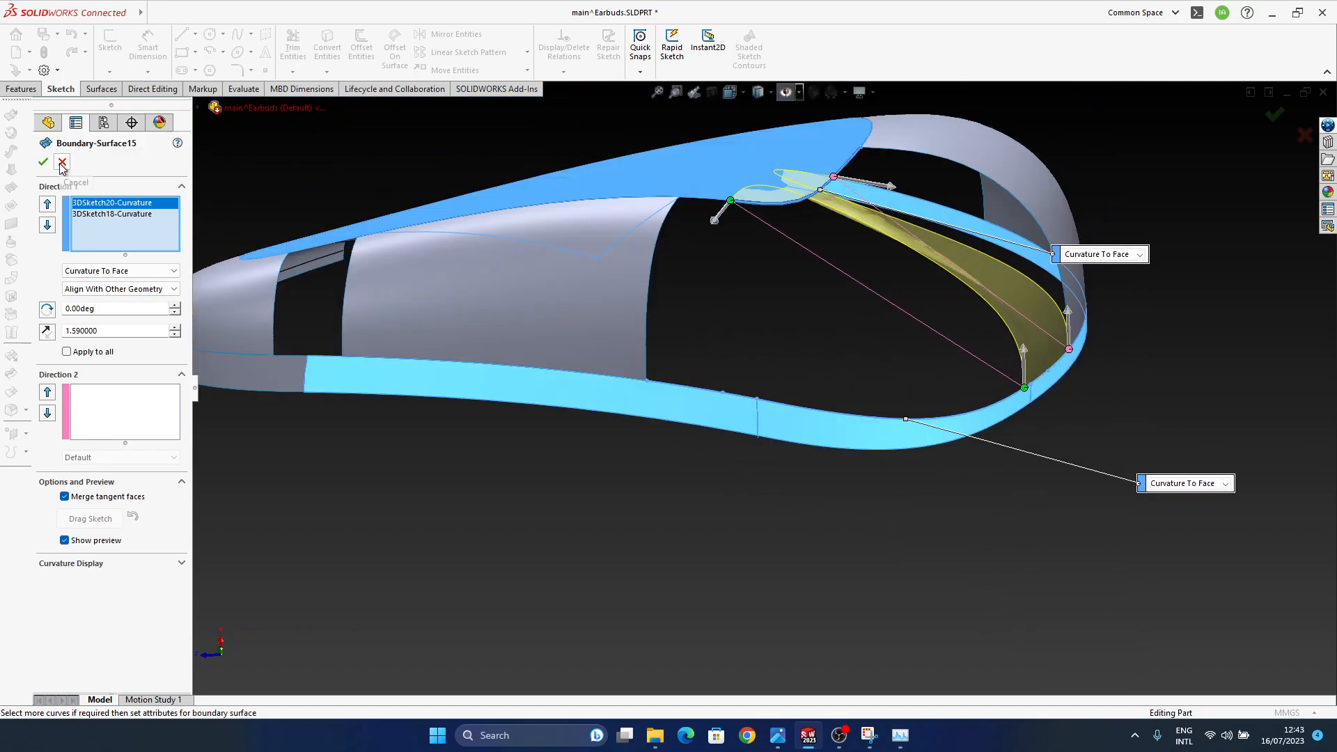
click(48, 202)
click(64, 161)
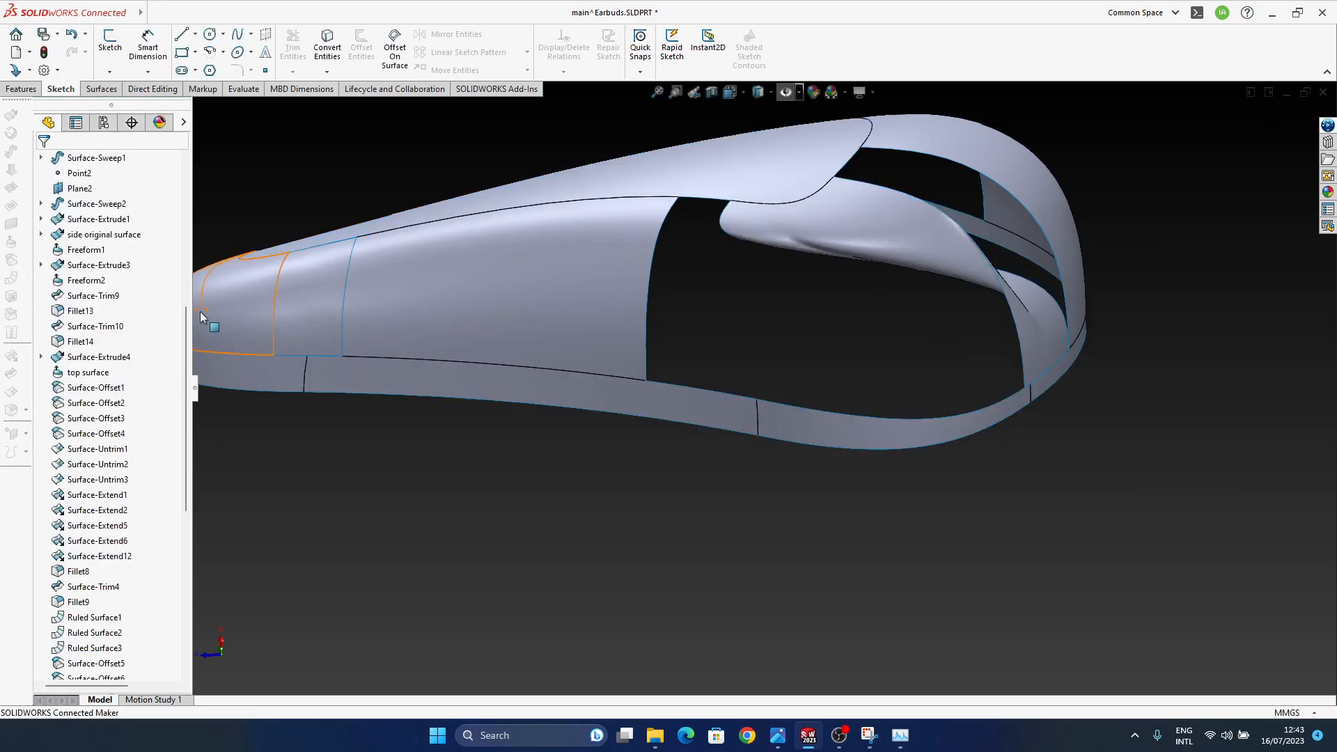
scroll(759, 374, up, 3)
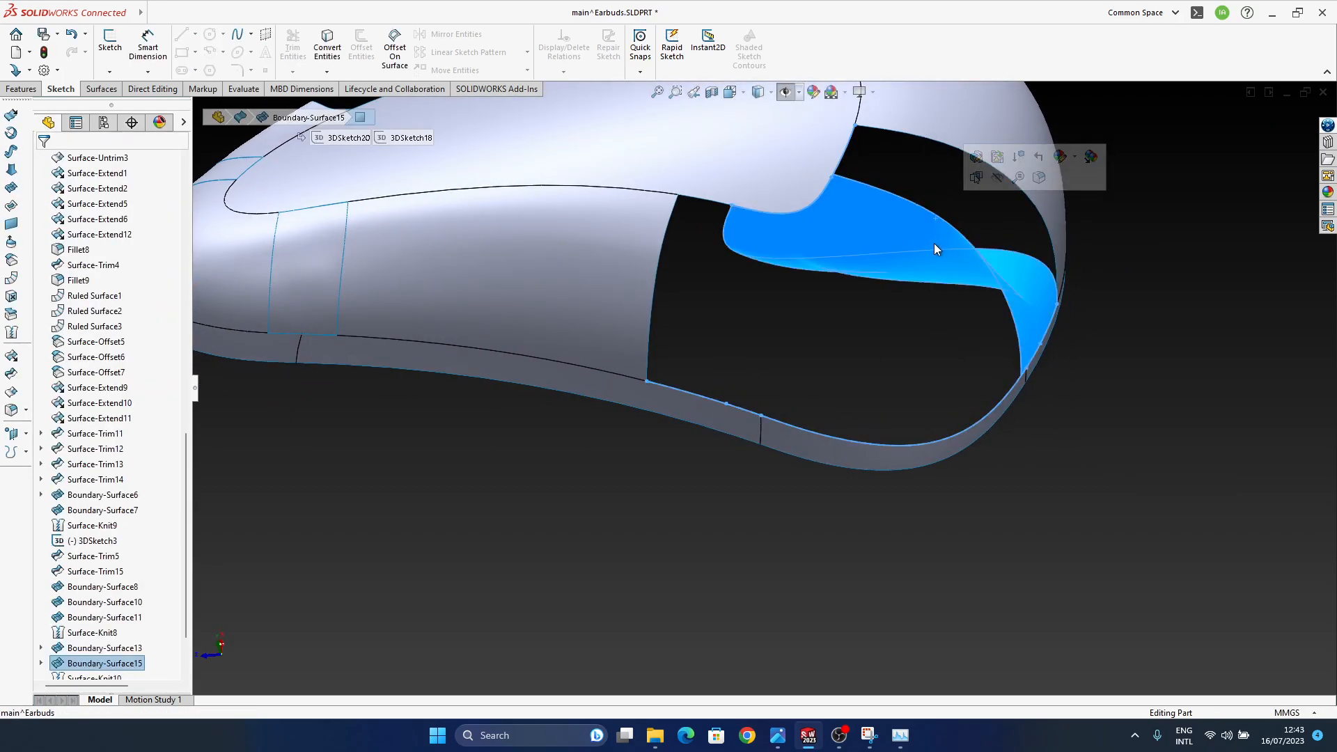
- Delete Boundary-Surface15, continue past the rebuild error and dismiss the error report
key(Delete)
key(Return)
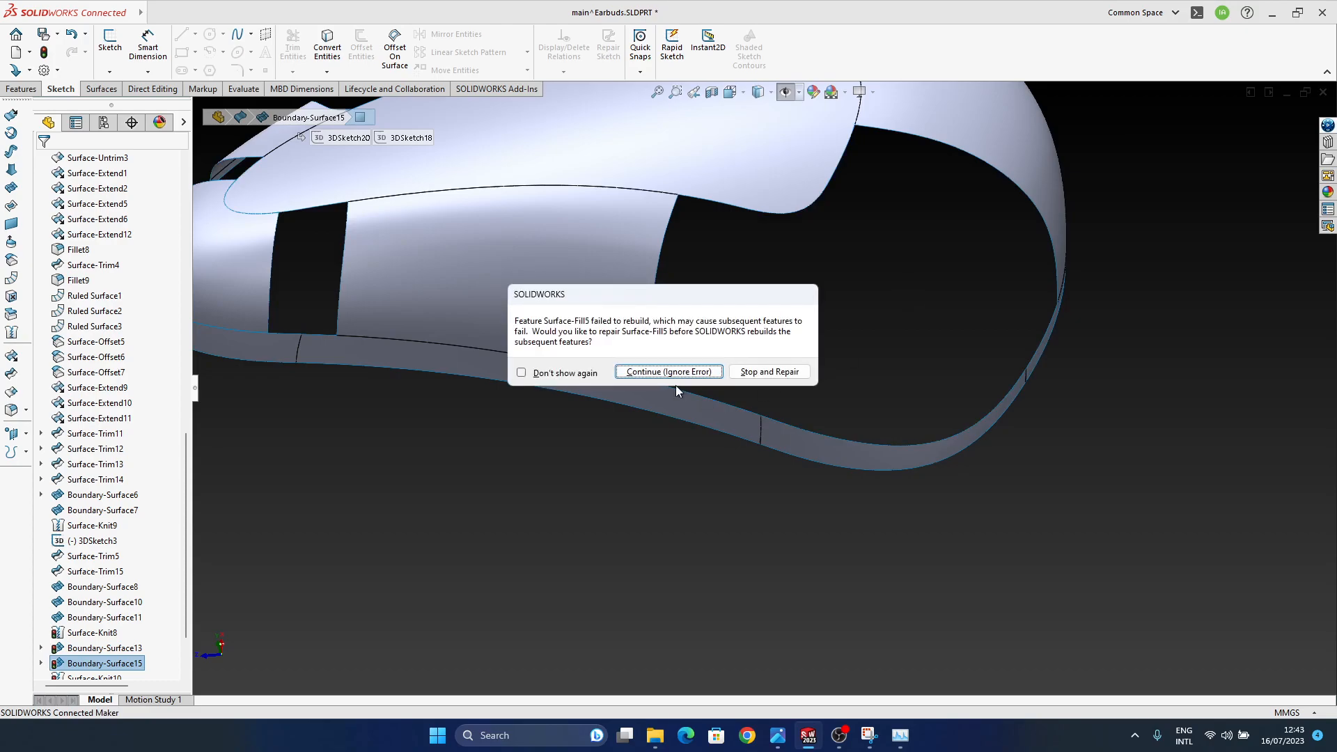
click(670, 454)
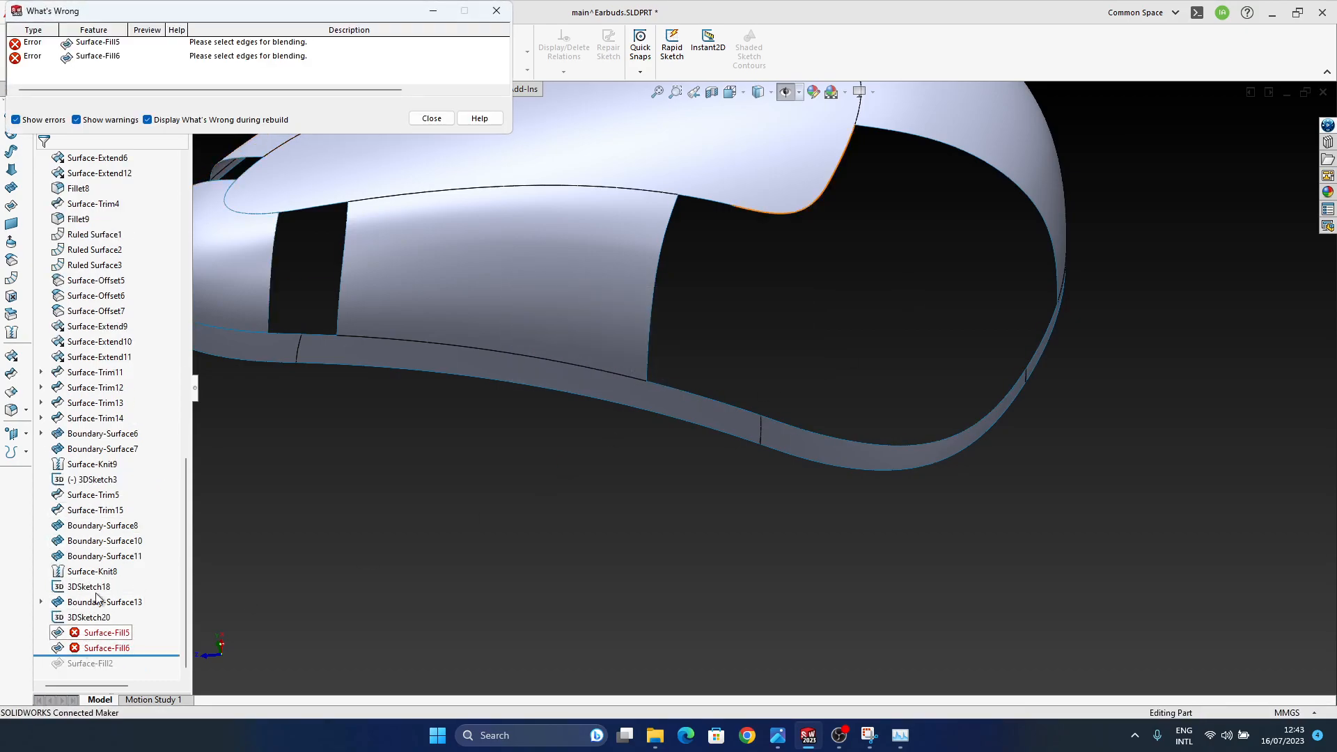
click(432, 118)
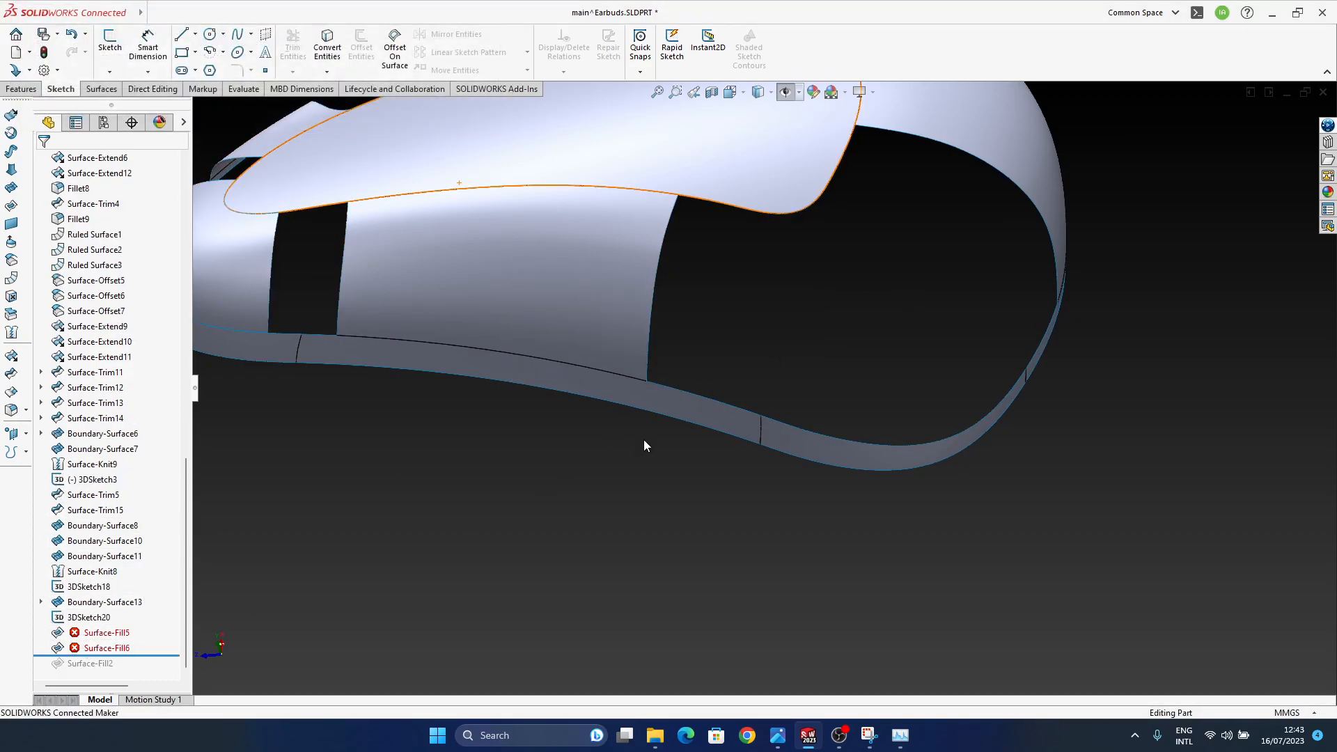
- Delete the failed Surface-Fill5 and Surface-Fill6 features
click(105, 635)
ctrl+click(108, 648)
middle_drag(632, 355, 694, 475)
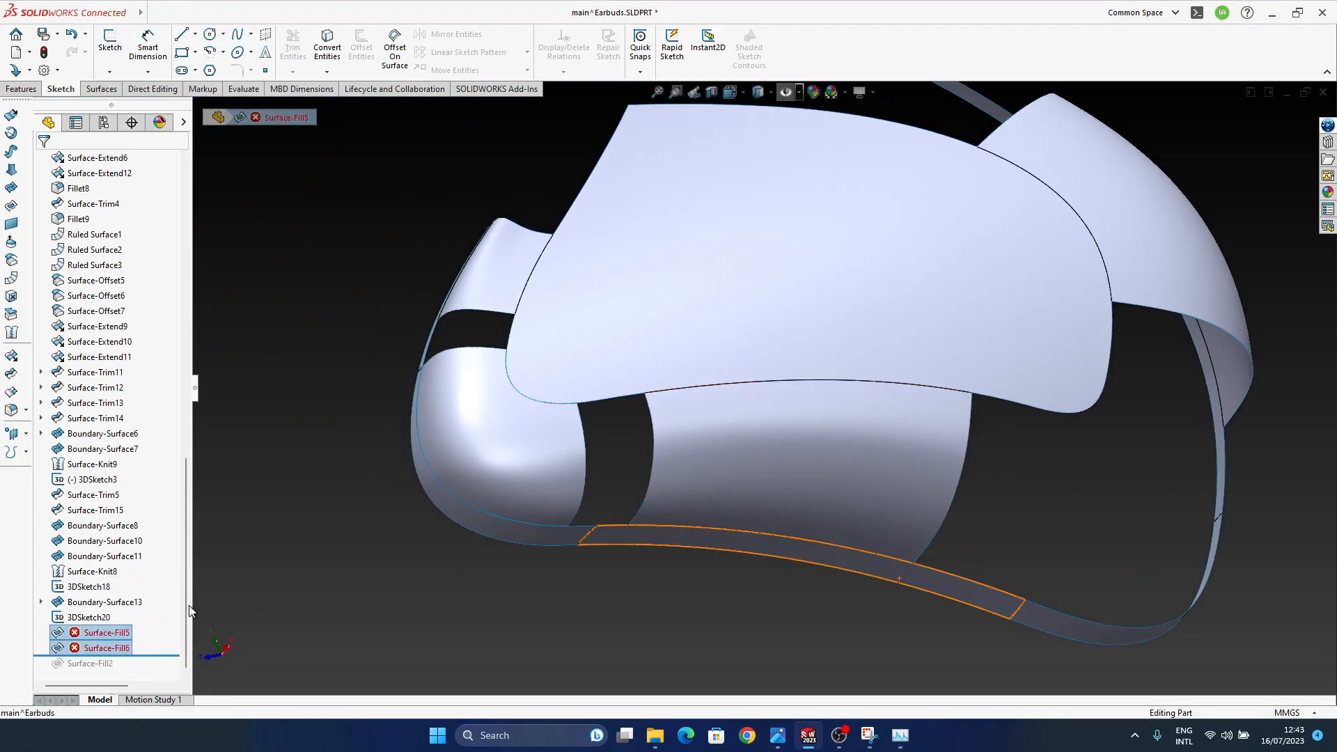
mouse_move(749, 438)
middle_down()
mouse_move(913, 436)
mouse_move(747, 441)
middle_up()
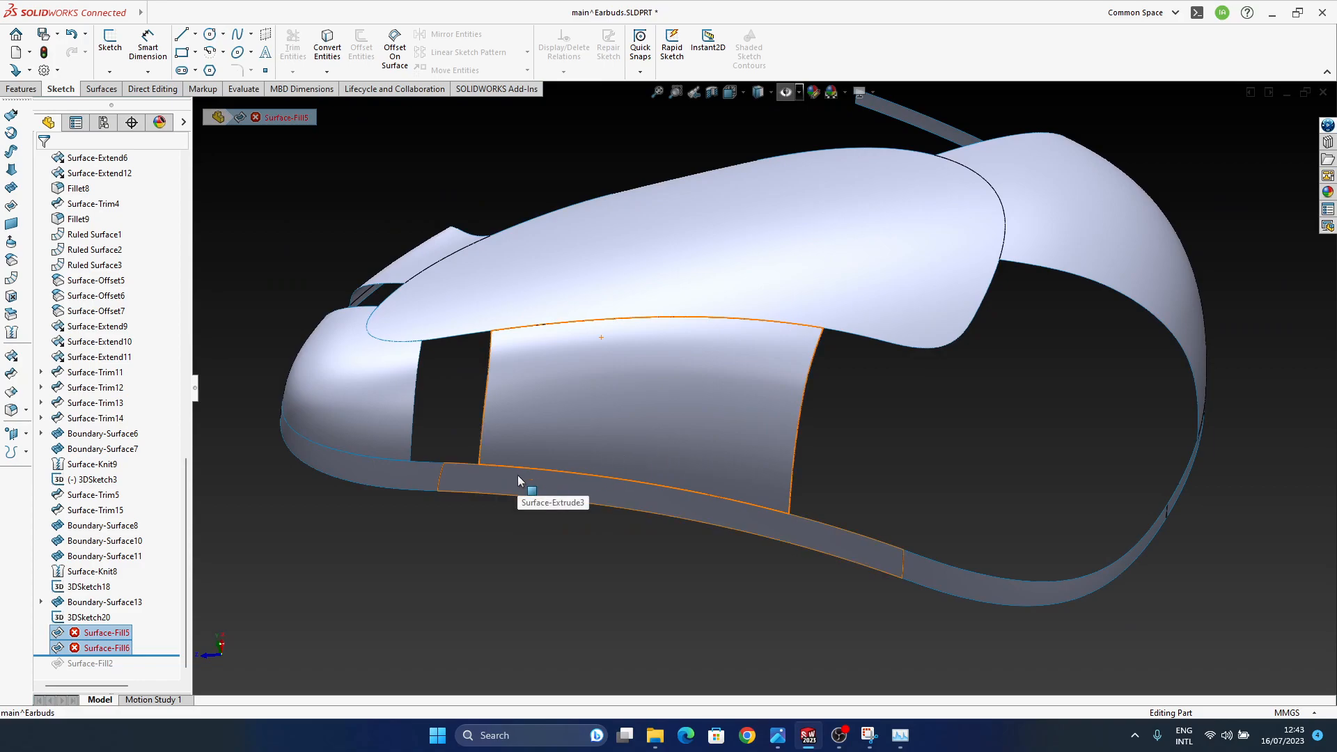
key(Delete)
key(Return)
middle_drag(930, 468, 938, 417)
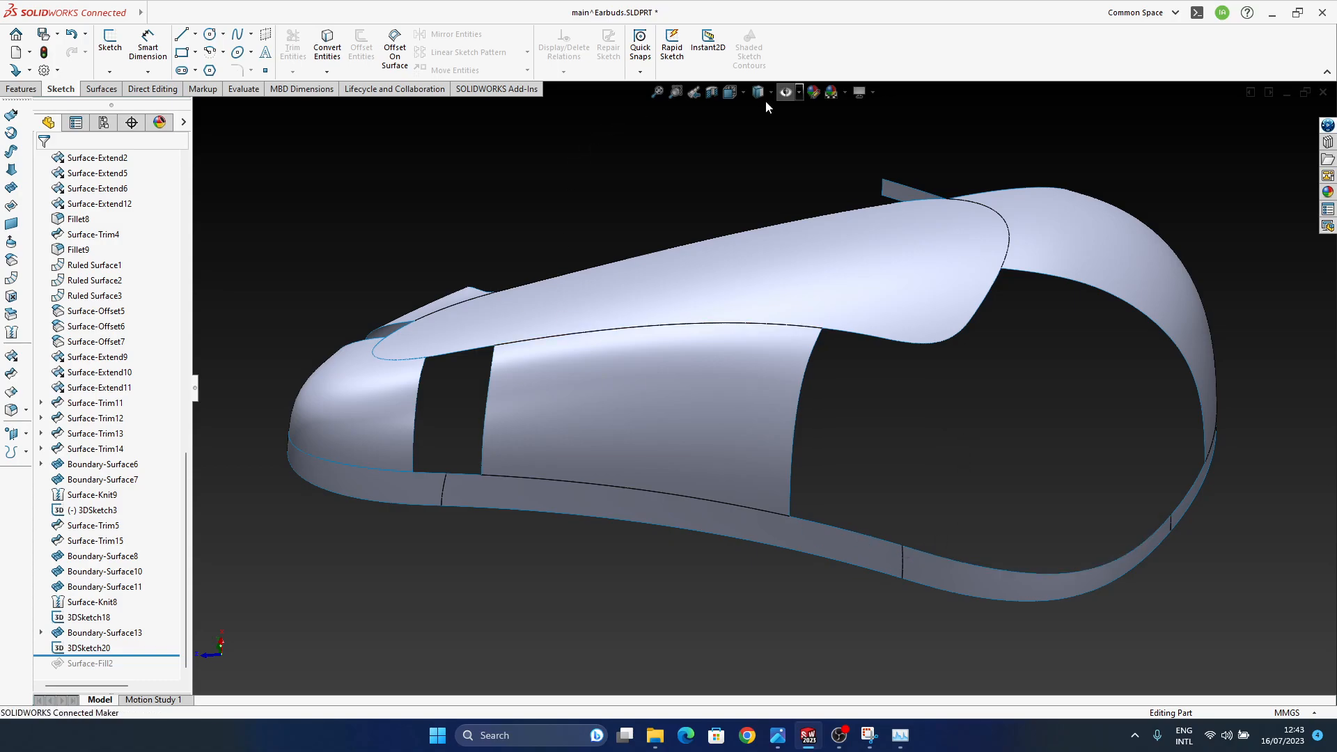
mouse_move(907, 461)
middle_down()
mouse_move(907, 441)
mouse_move(913, 461)
middle_up()
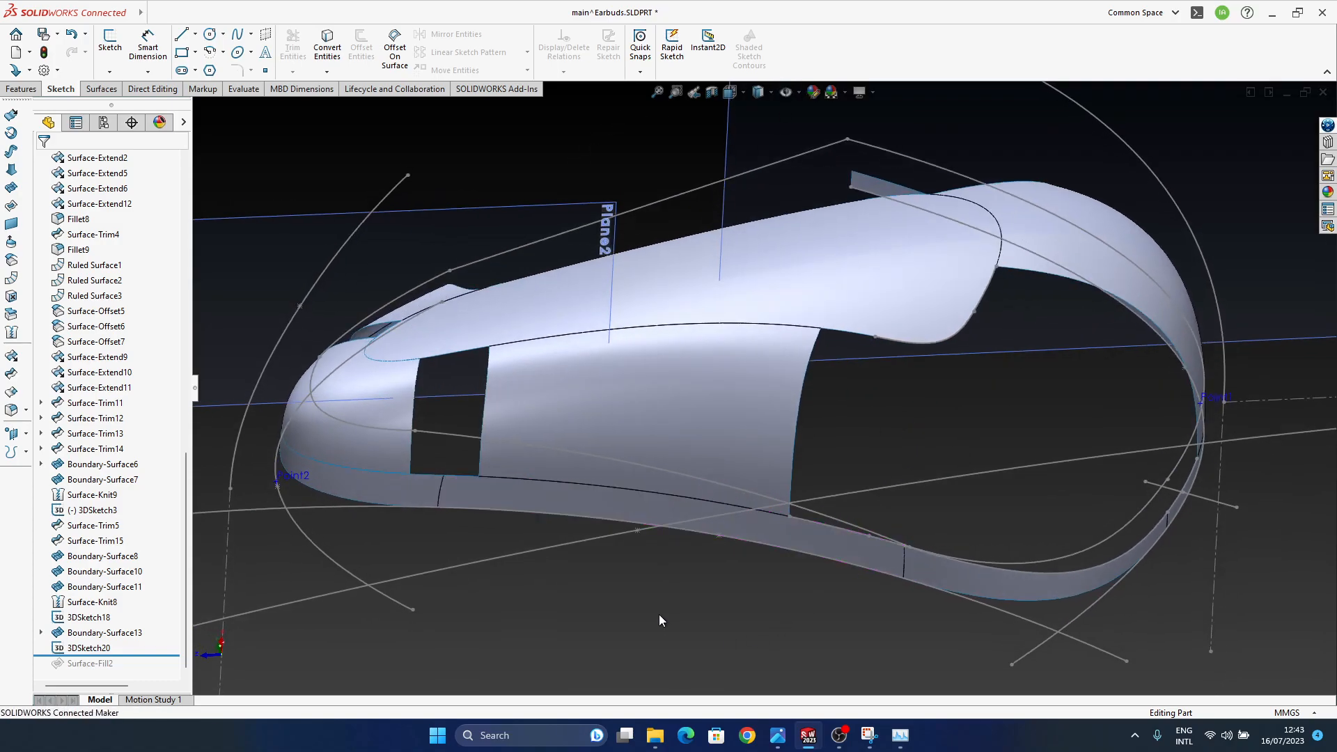
click(11, 189)
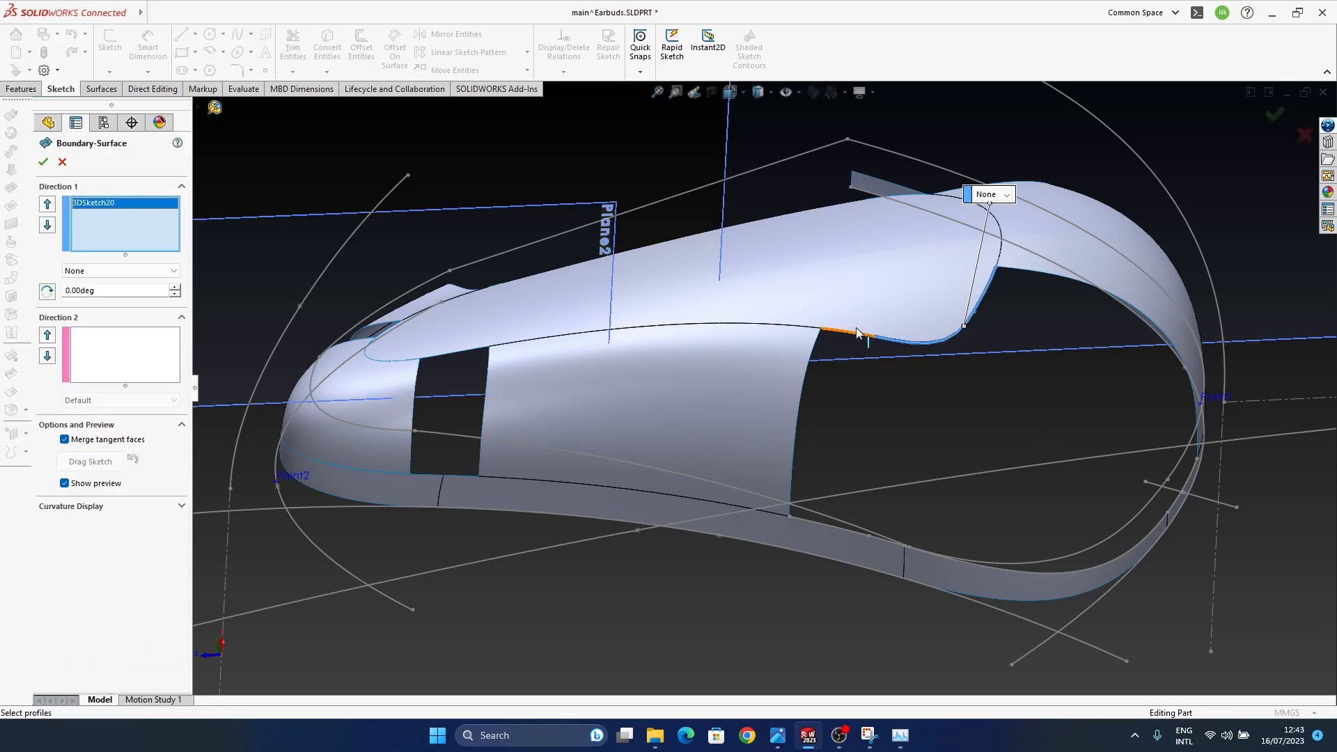
middle_drag(886, 351, 871, 374)
scroll(863, 297, down, 8)
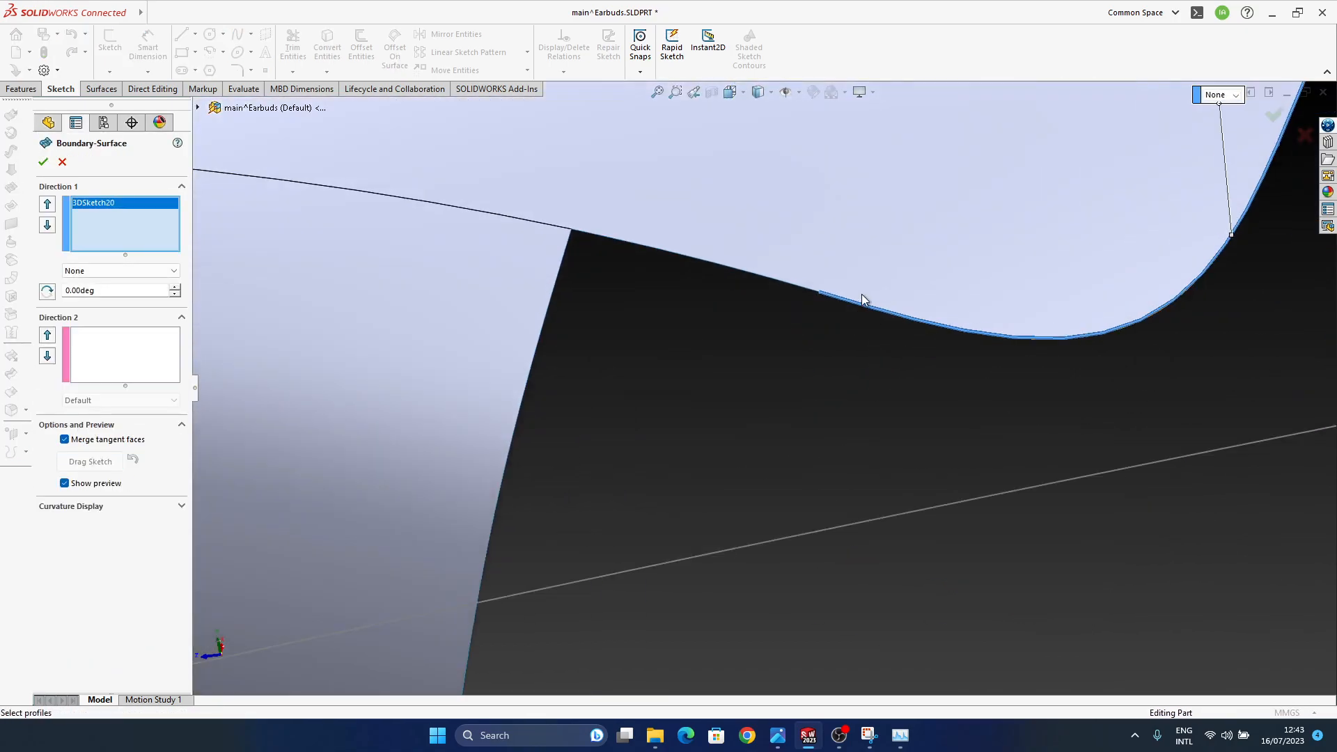
scroll(796, 350, up, 7)
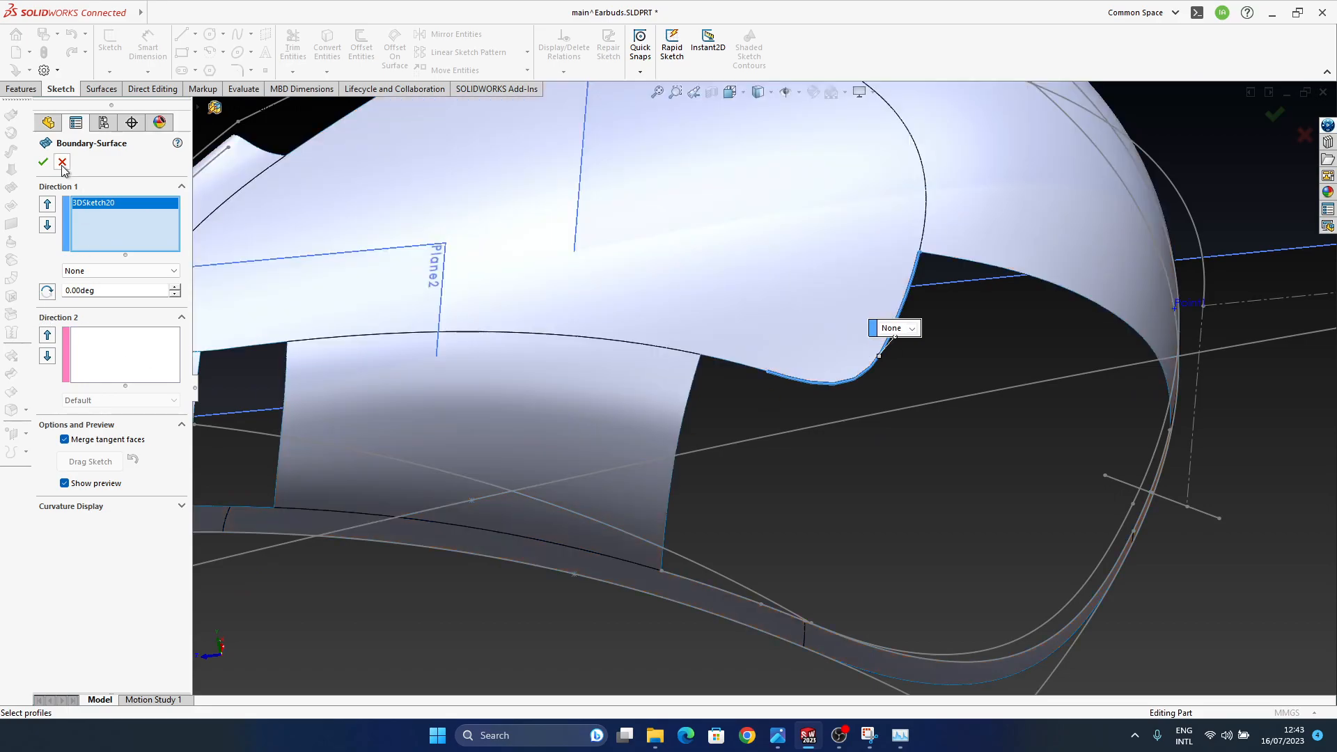
click(63, 164)
- Undo the deletion of Boundary-Surface15 and the two fills, continuing past the rebuild error
middle_drag(714, 493, 735, 443)
key(ctrl+z)
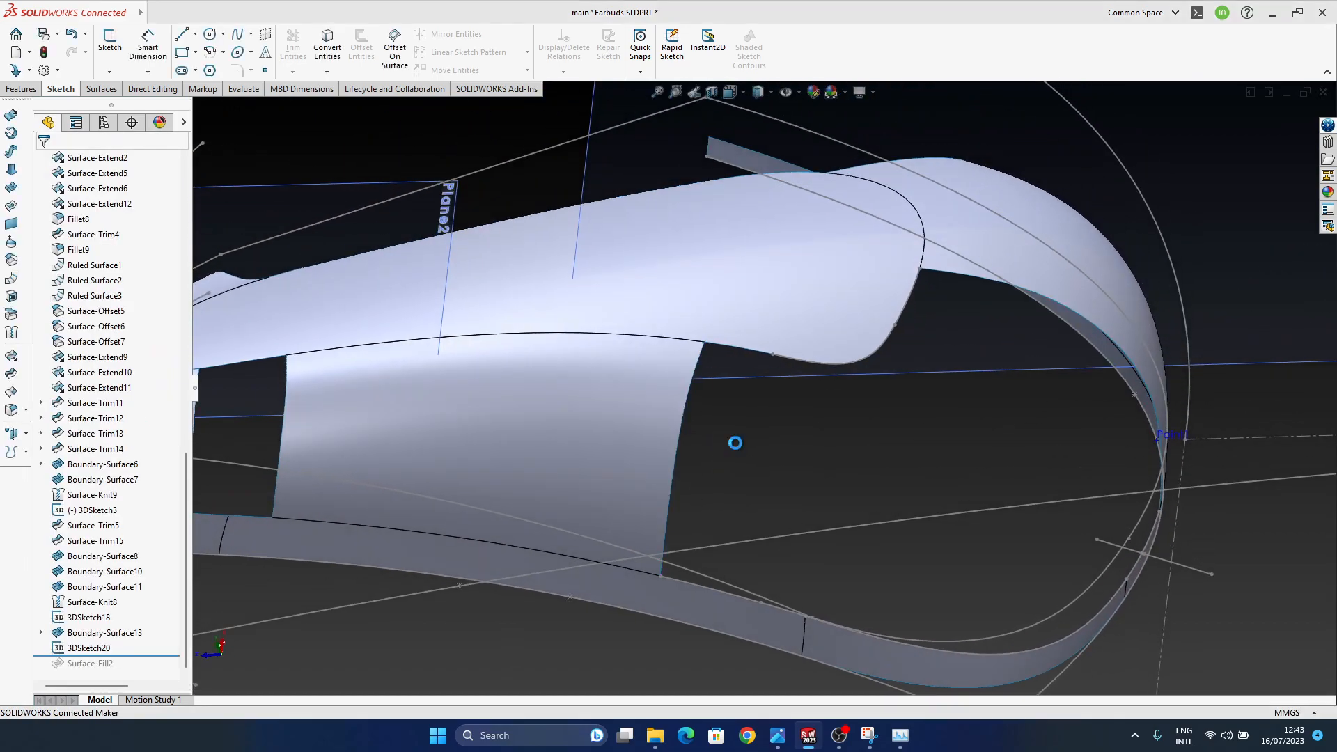
click(690, 374)
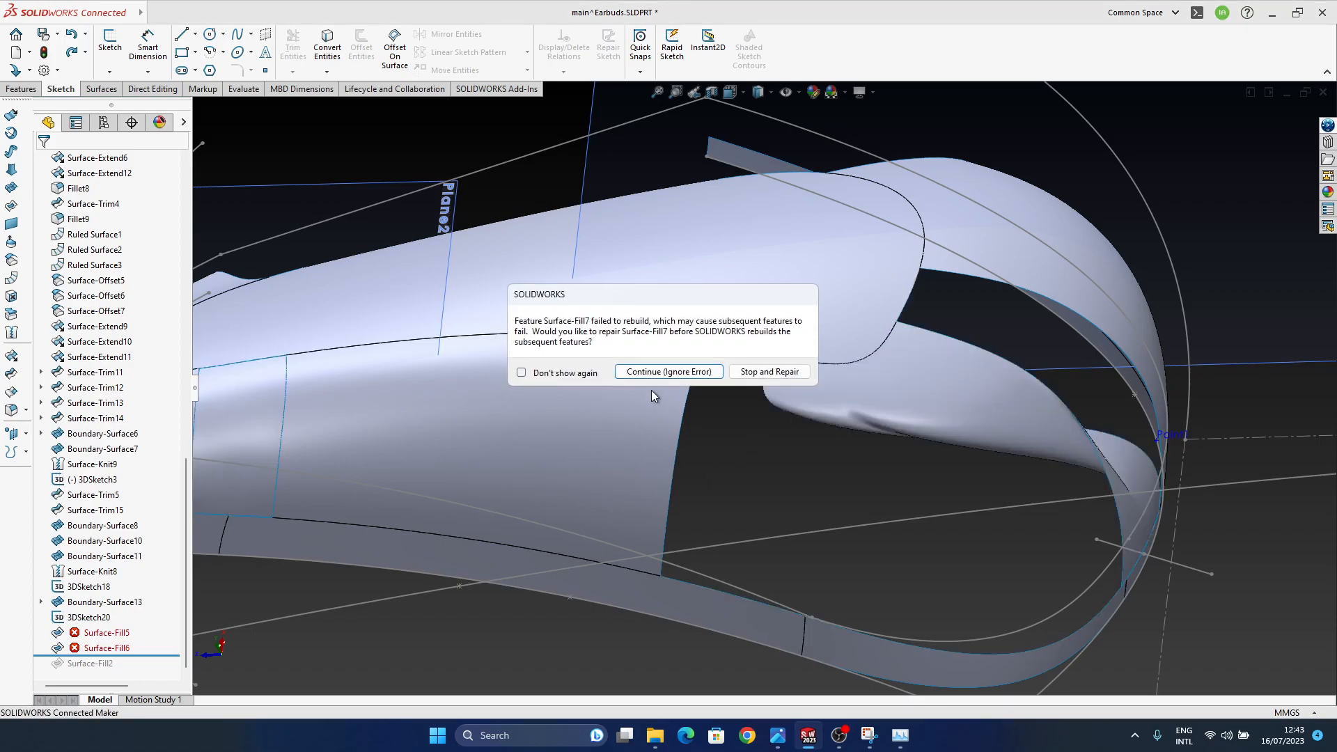
click(654, 376)
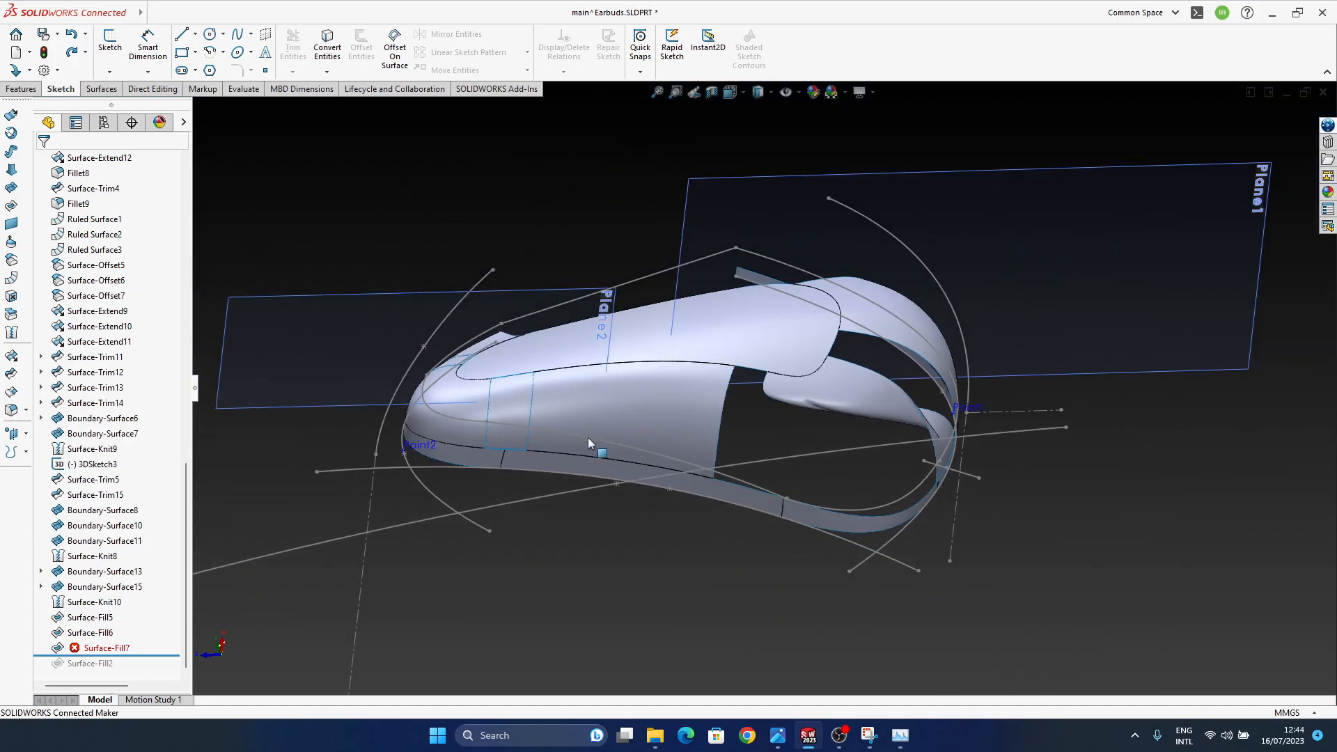
- In Boundary-Surface15's 3DSketch20, convert the short top-face edge beside the side surface, exit the sketch and continue past the rebuild error
middle_drag(588, 437, 751, 419)
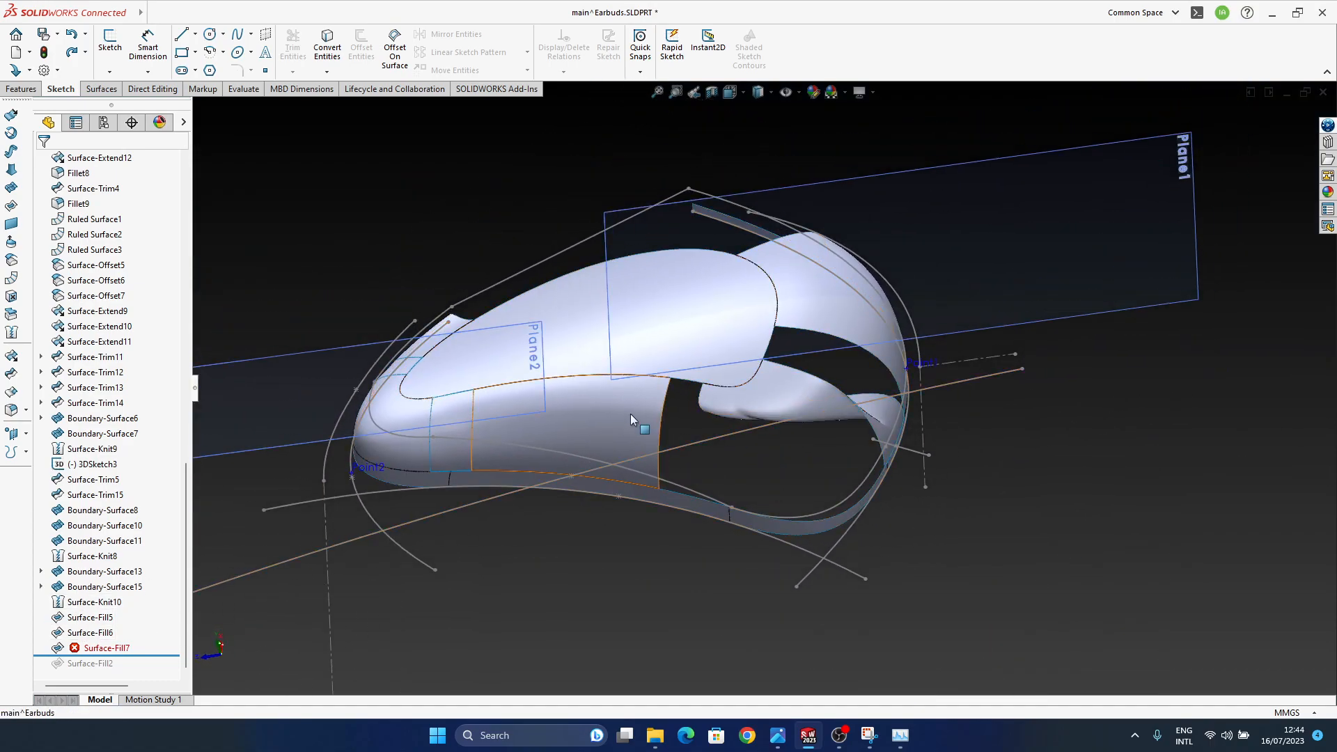
click(40, 587)
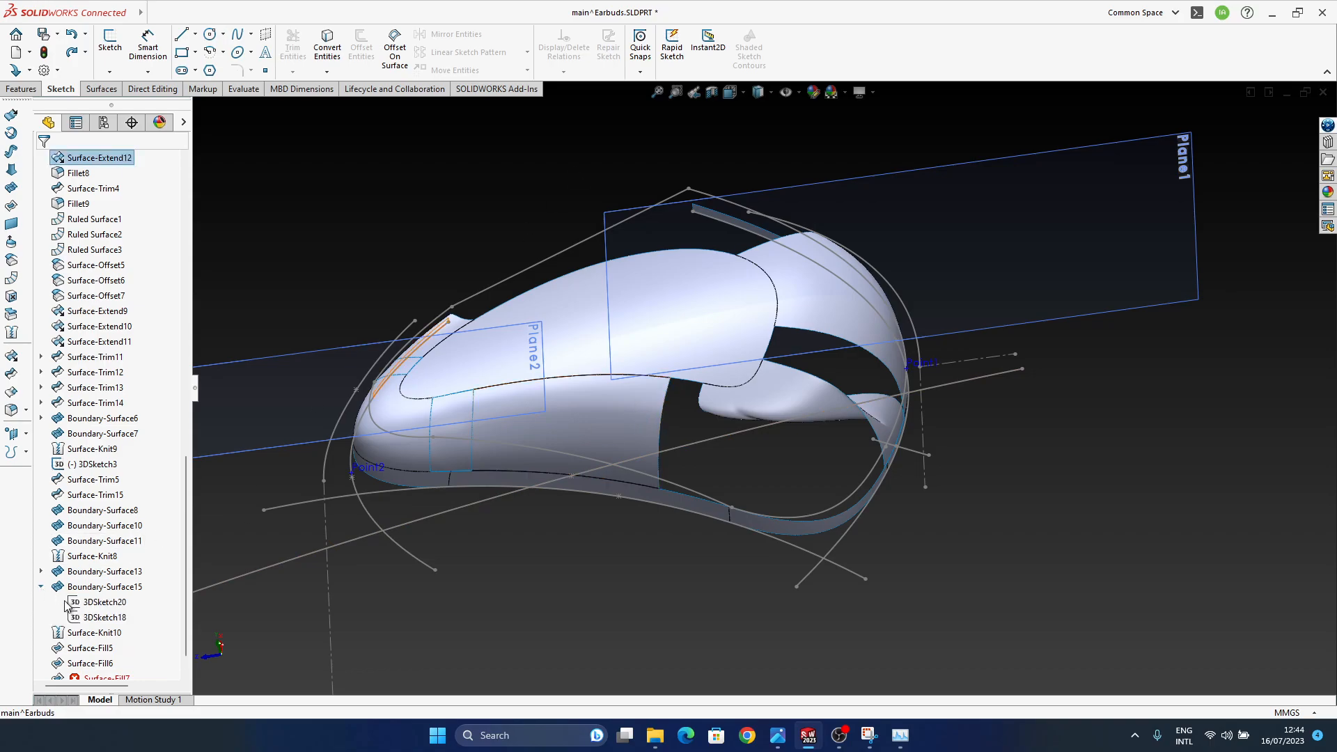
click(83, 602)
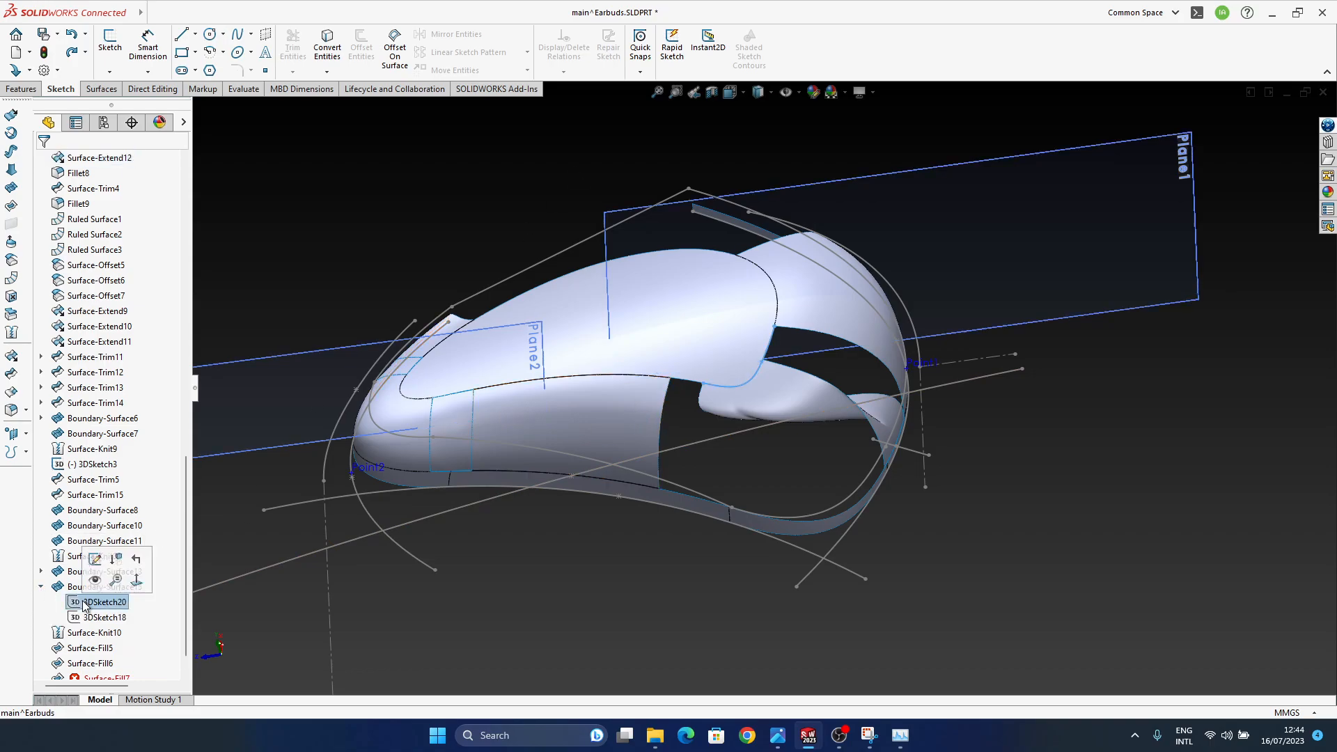
click(95, 558)
scroll(694, 390, down, 5)
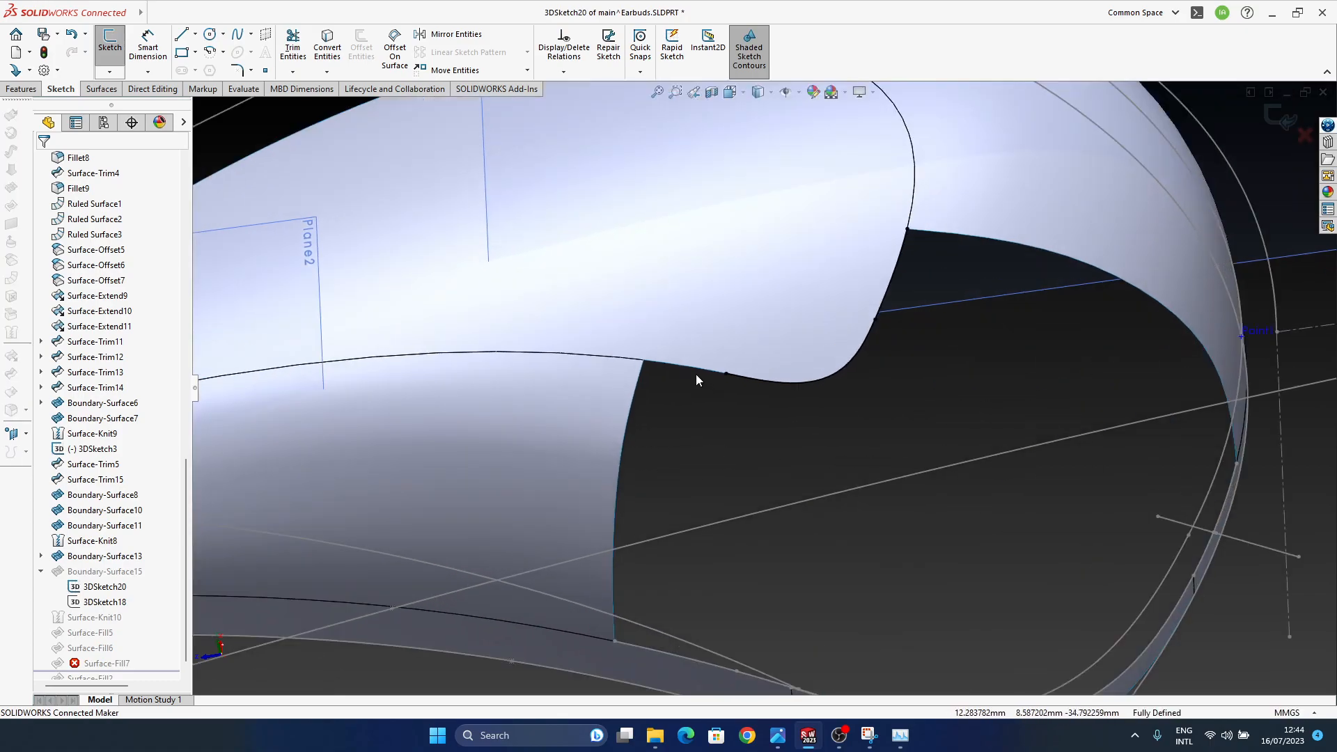
click(699, 369)
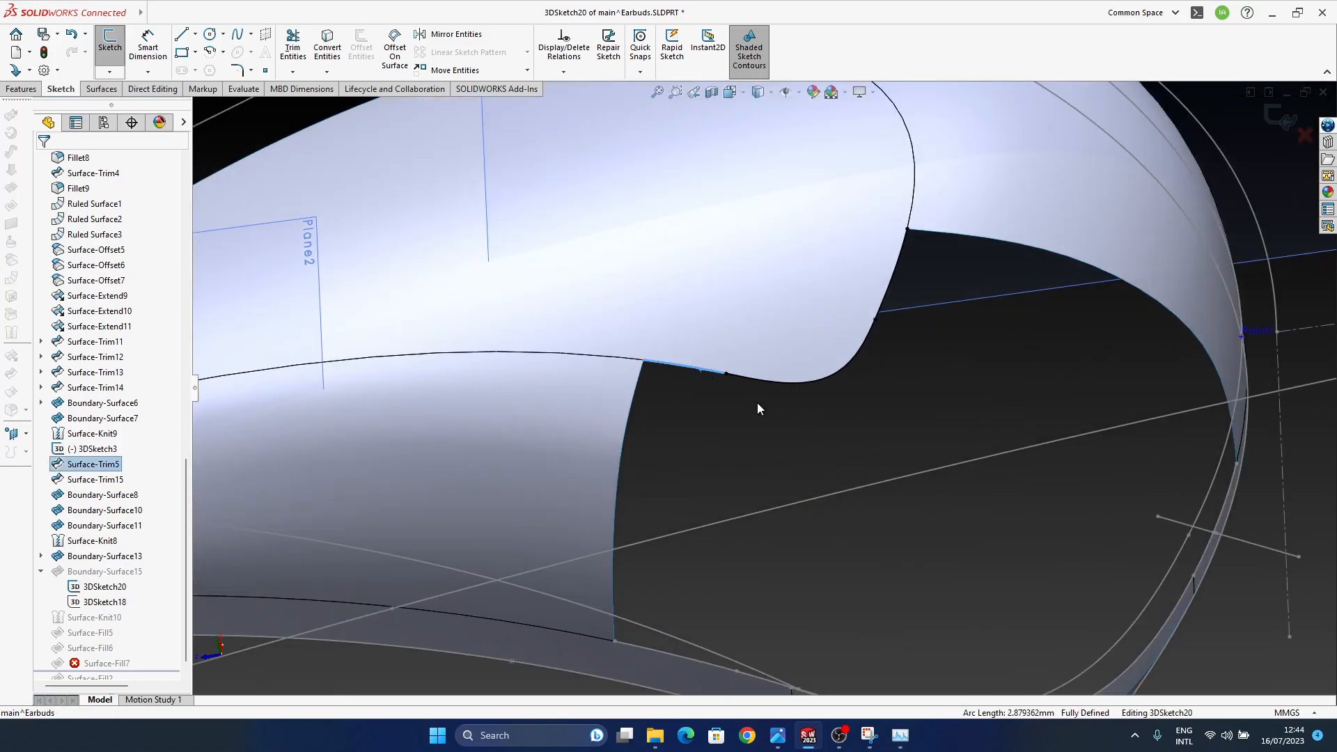
click(328, 56)
click(1282, 117)
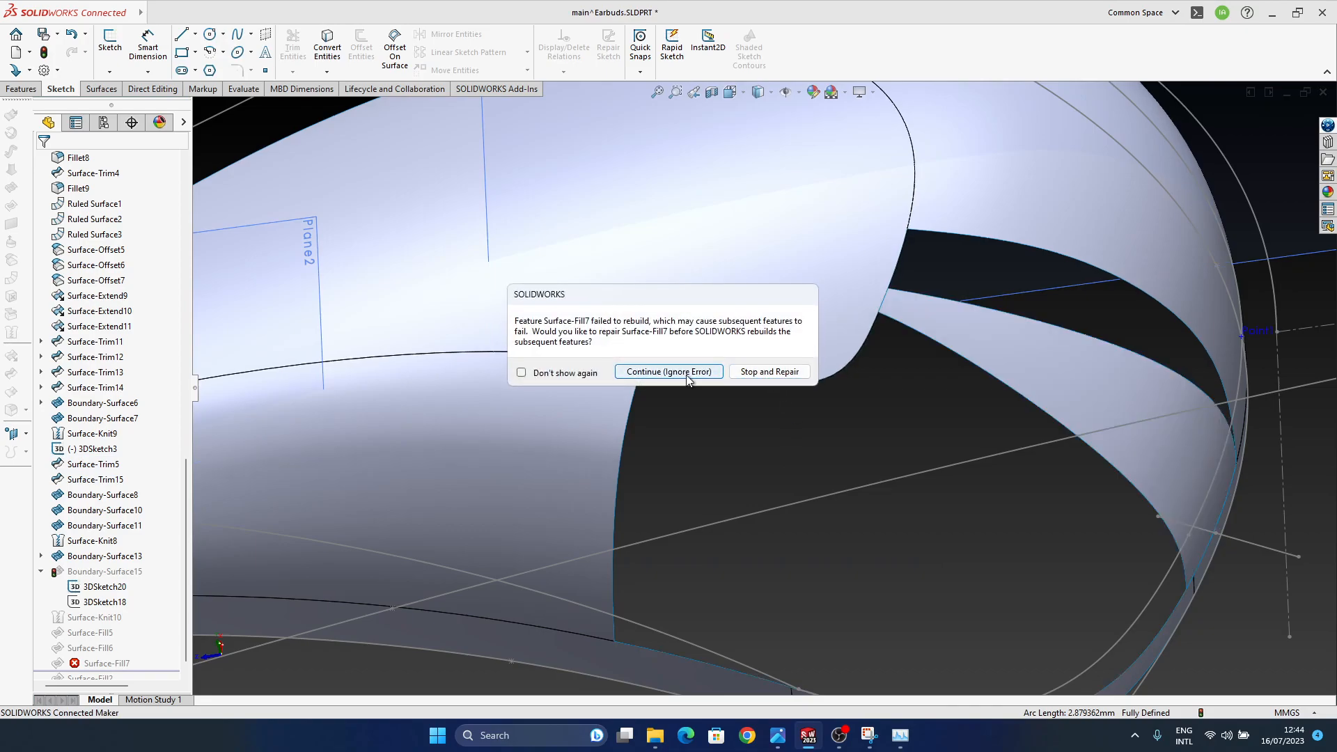
click(687, 375)
click(431, 117)
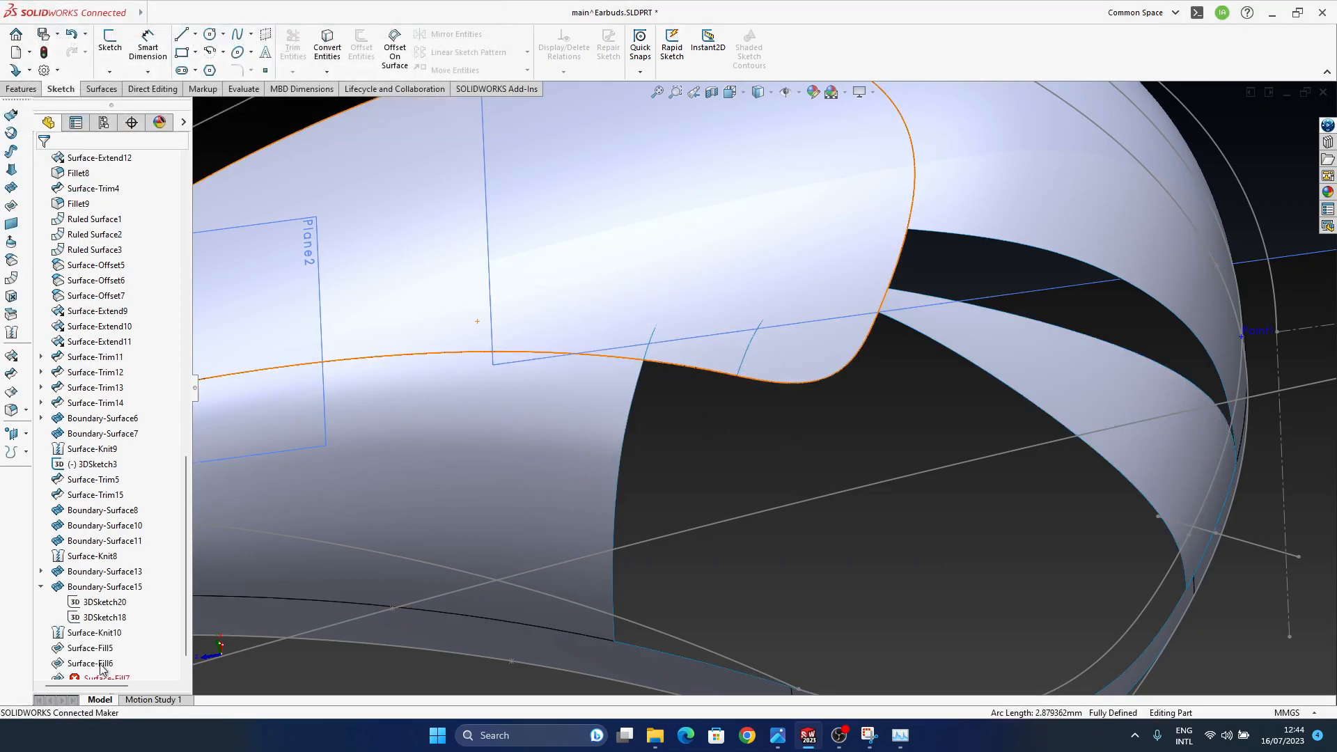
- Edit Boundary-Surface15, remove 3DSketch20 from its Direction 1 profiles and reselect the sketch along the top-face edge
scroll(105, 647, down, 1)
click(103, 650)
scroll(858, 393, up, 8)
scroll(725, 427, down, 4)
ctrl+middle_drag(888, 385, 777, 379)
click(779, 380)
click(821, 317)
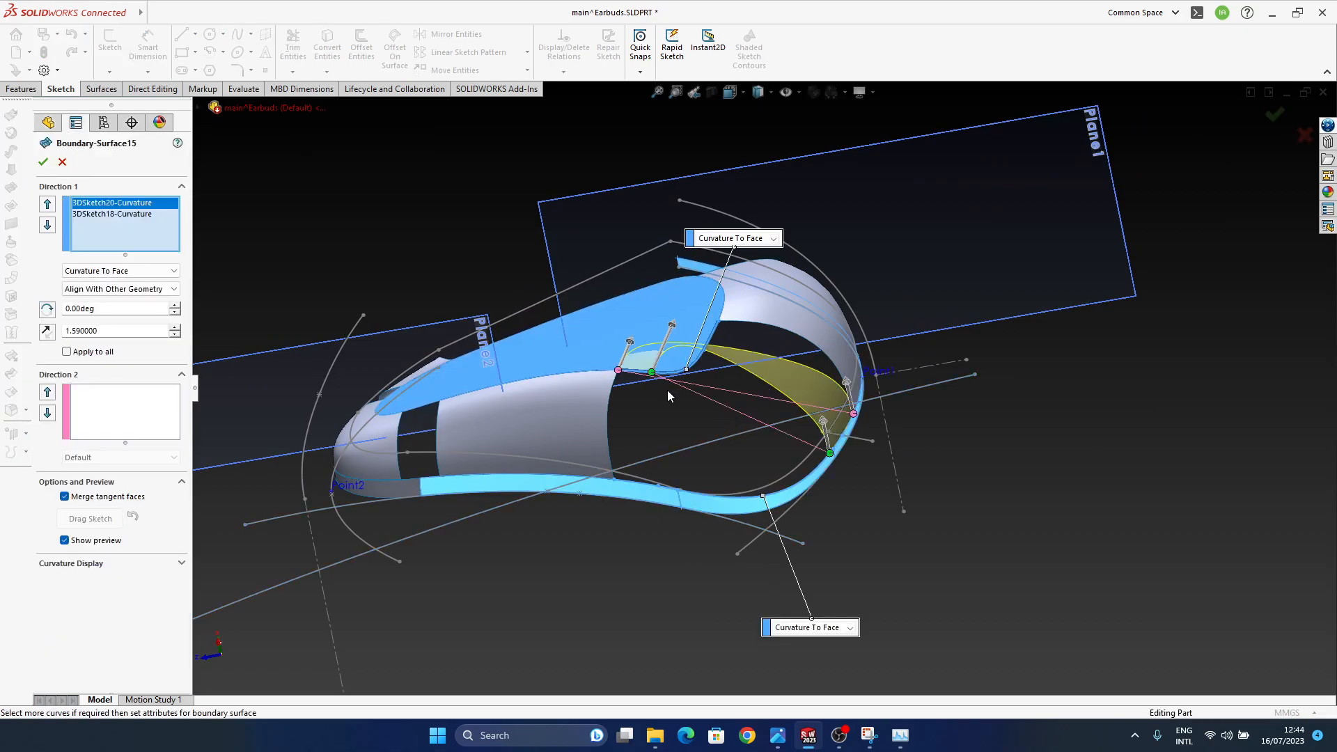
right_click(151, 209)
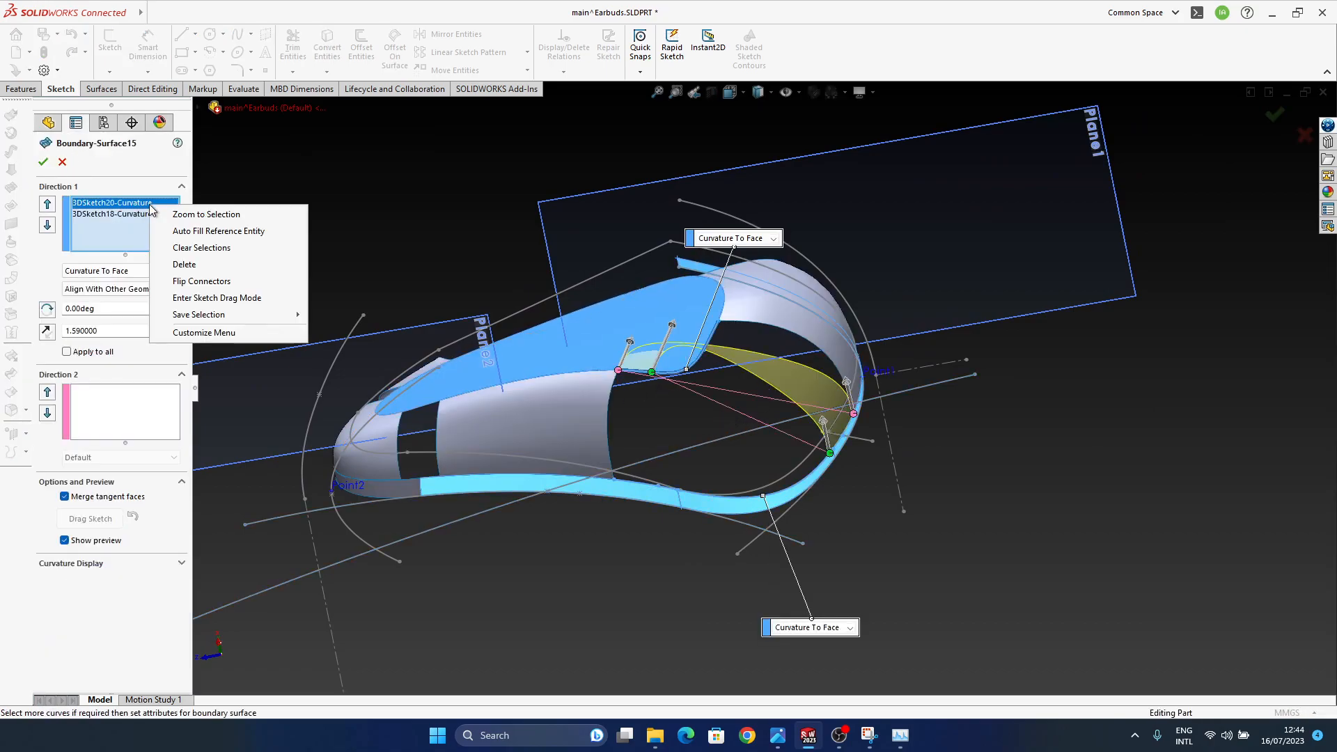
click(184, 264)
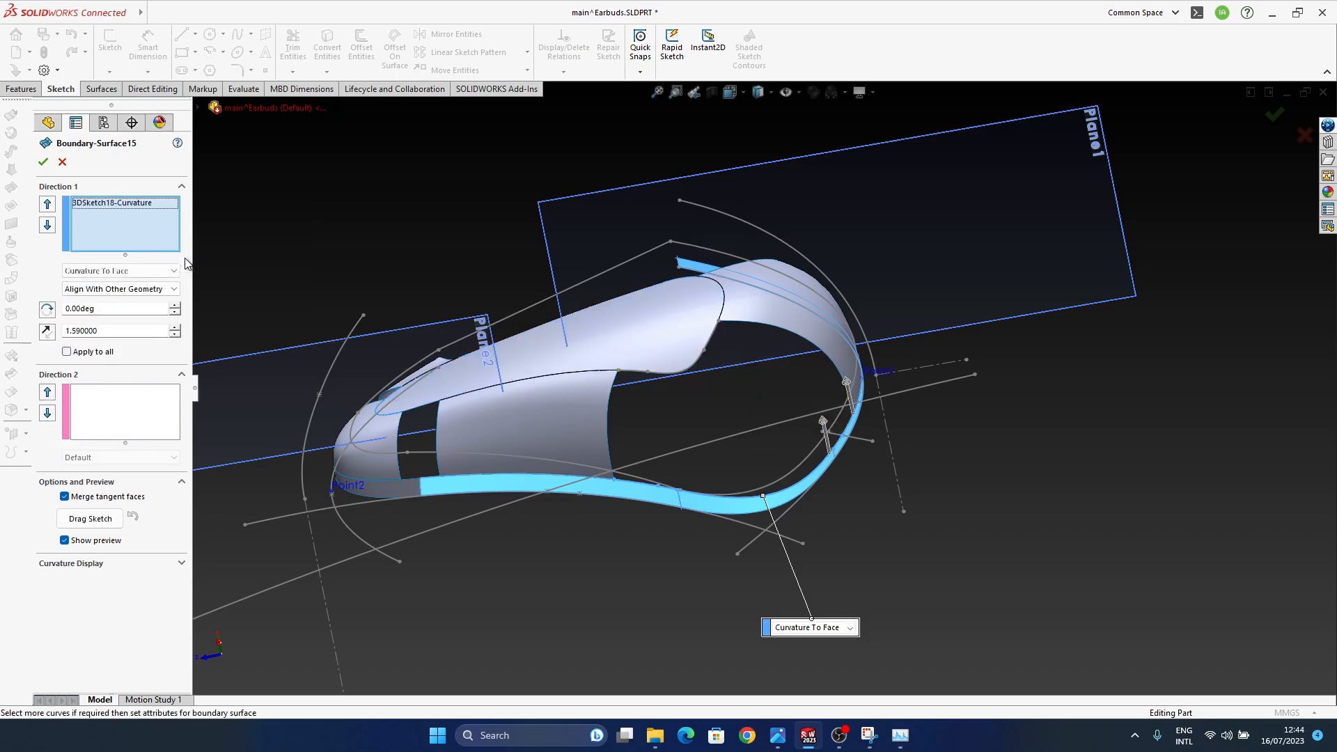
click(690, 366)
middle_drag(757, 381, 670, 399)
mouse_move(730, 341)
mouse_down()
mouse_move(717, 372)
mouse_move(727, 350)
mouse_up()
- Flip Boundary-Surface15's connectors to untwist the preview and slide them along the top-face and rim profiles
right_click(621, 377)
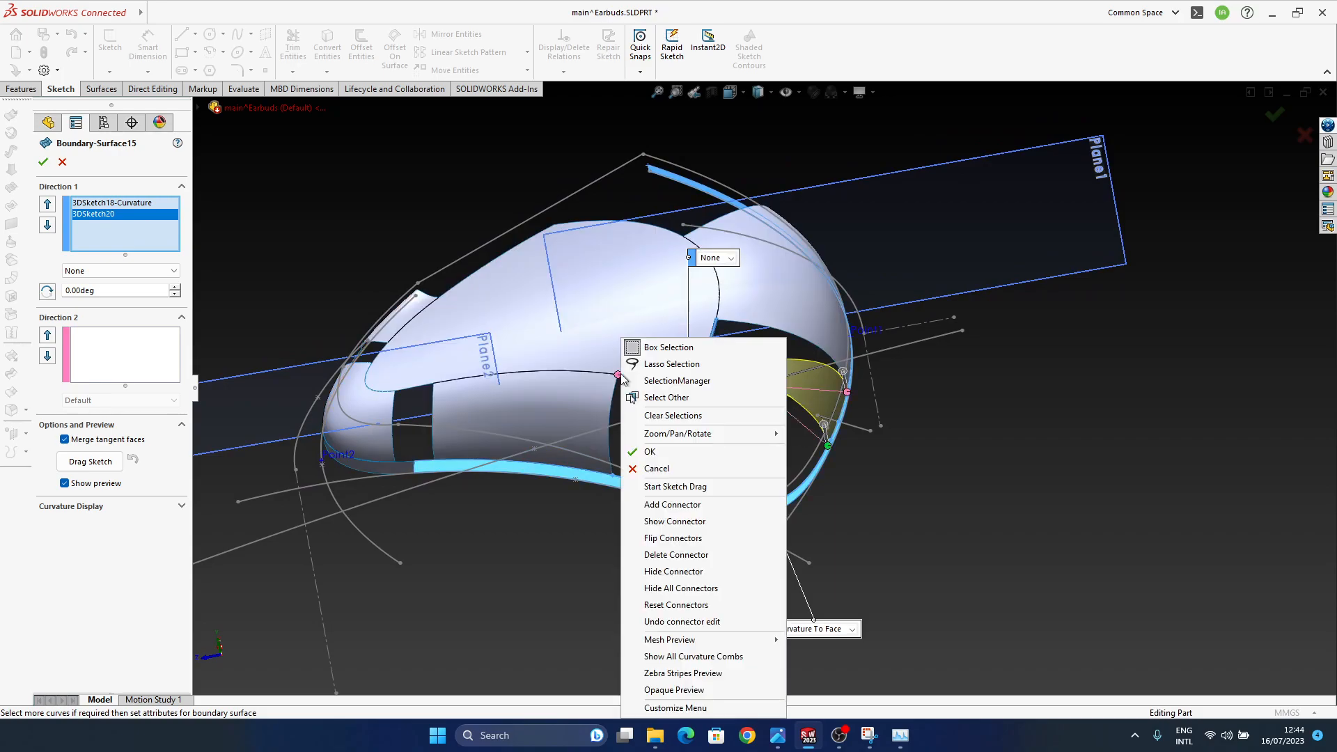
click(700, 537)
middle_drag(719, 472, 675, 387)
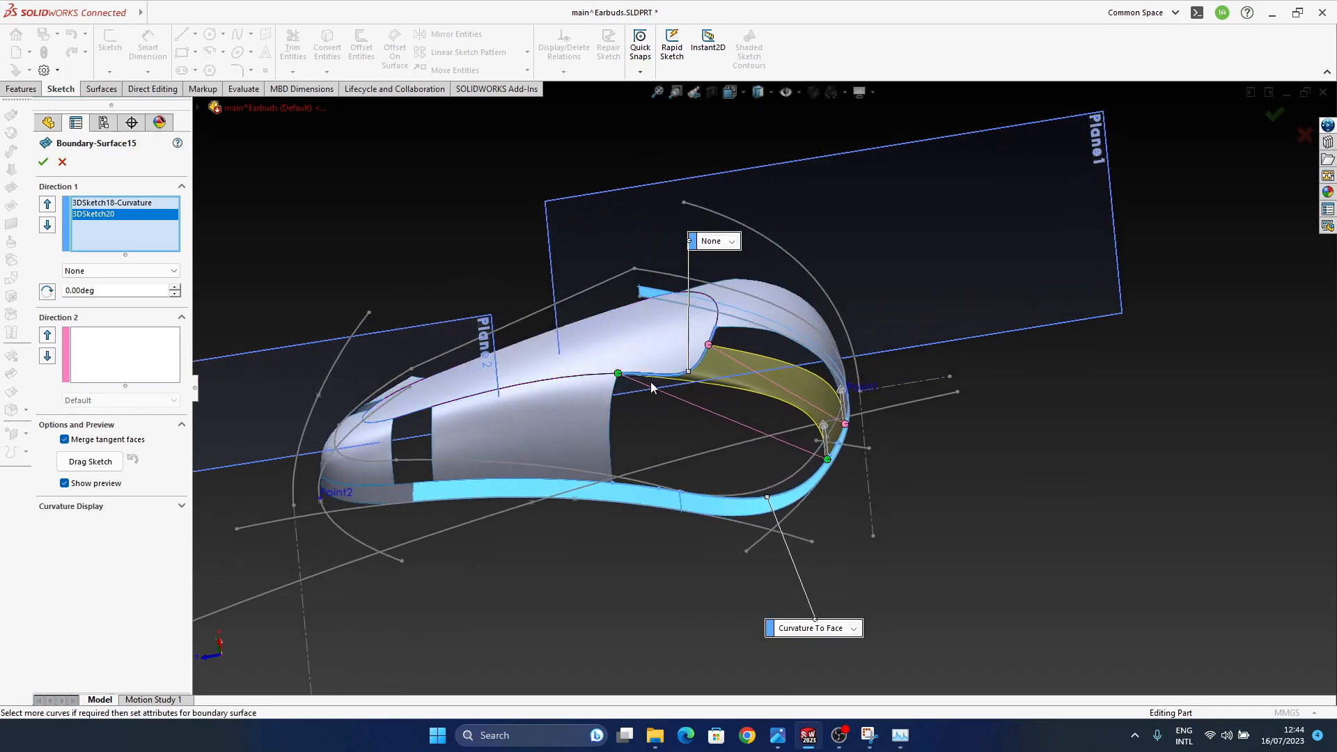
click(656, 376)
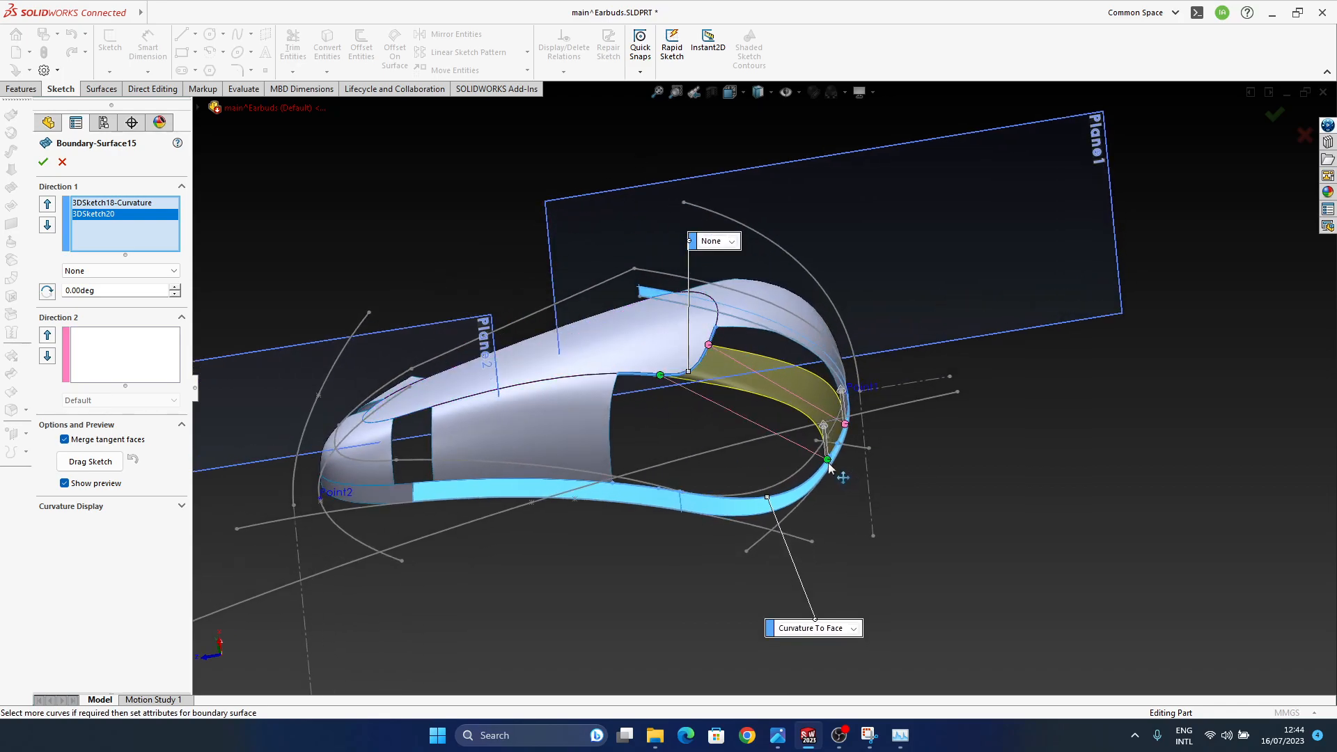
middle_drag(746, 507, 900, 407)
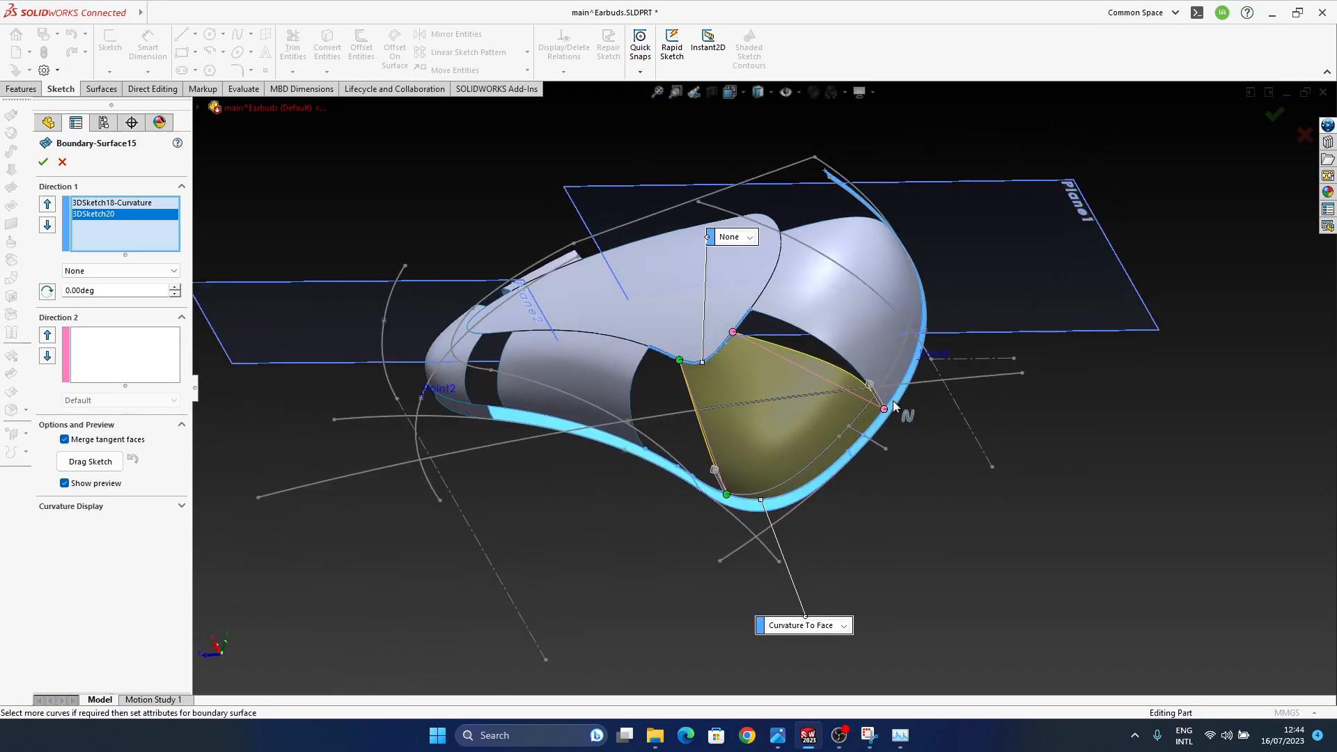
drag(858, 444, 855, 445)
middle_drag(724, 457, 853, 515)
scroll(801, 474, down, 4)
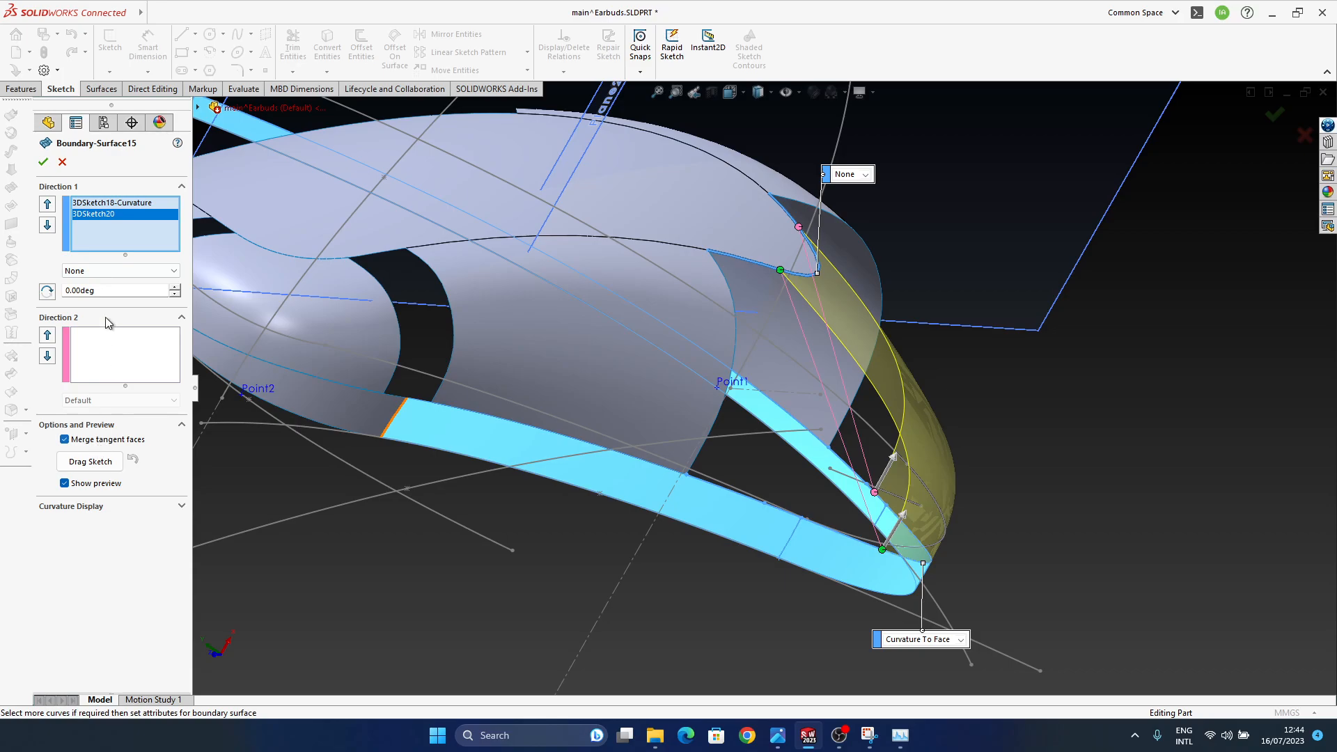
- Set the 3DSketch20 profile of Boundary-Surface15 to Curvature To Face
middle_drag(674, 310, 609, 394)
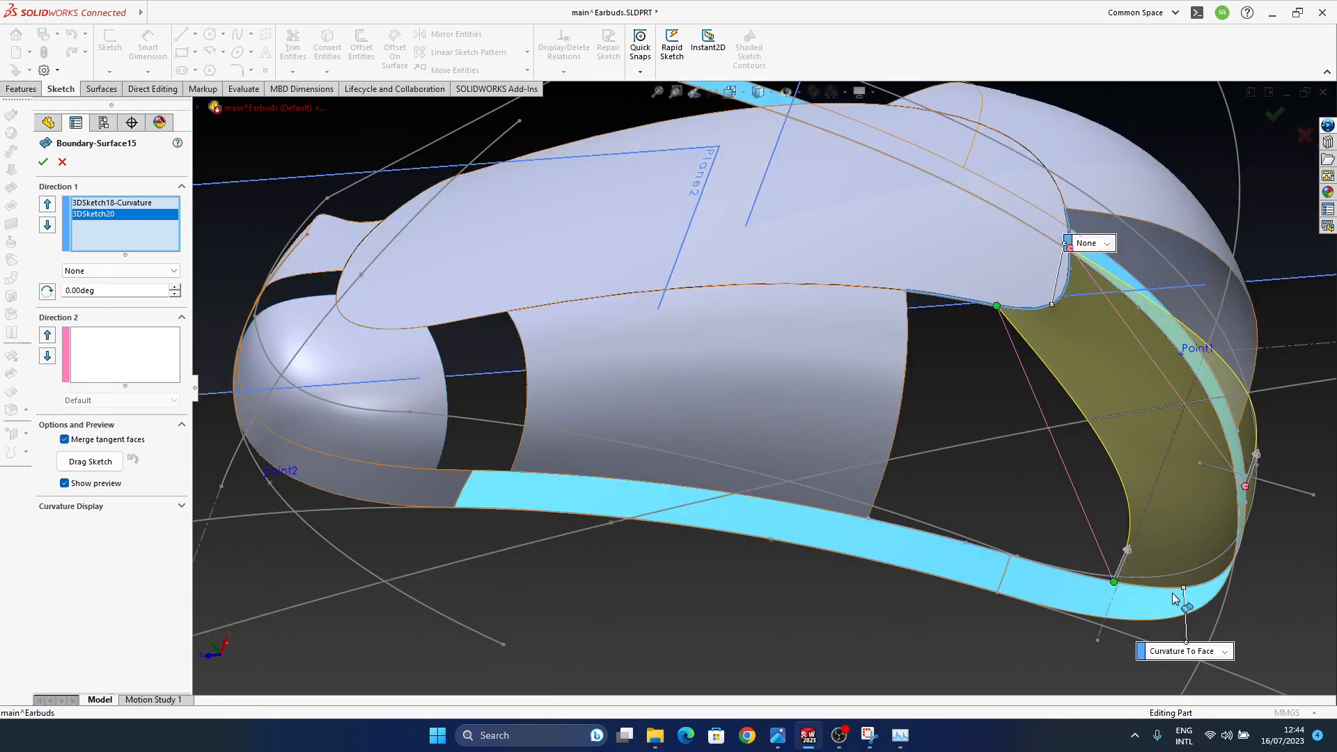
middle_drag(1176, 651, 1009, 275)
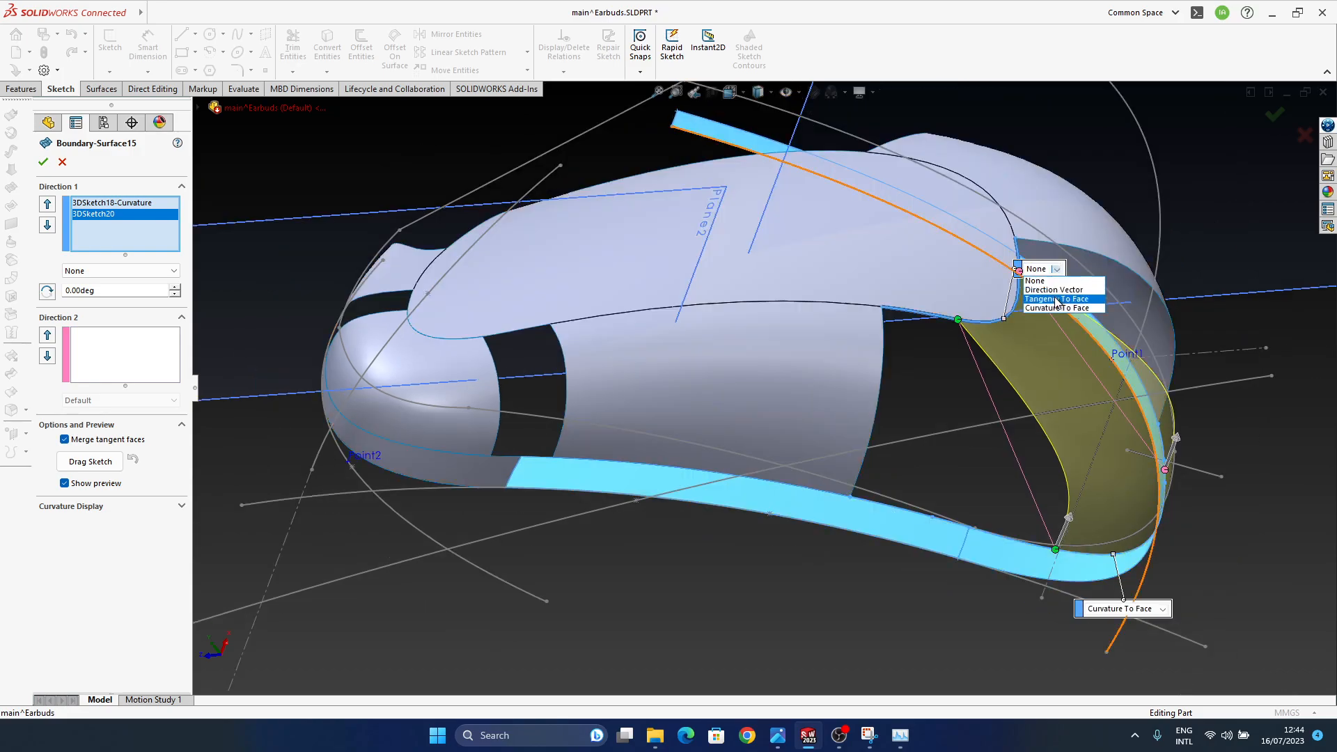
middle_drag(1079, 392, 982, 378)
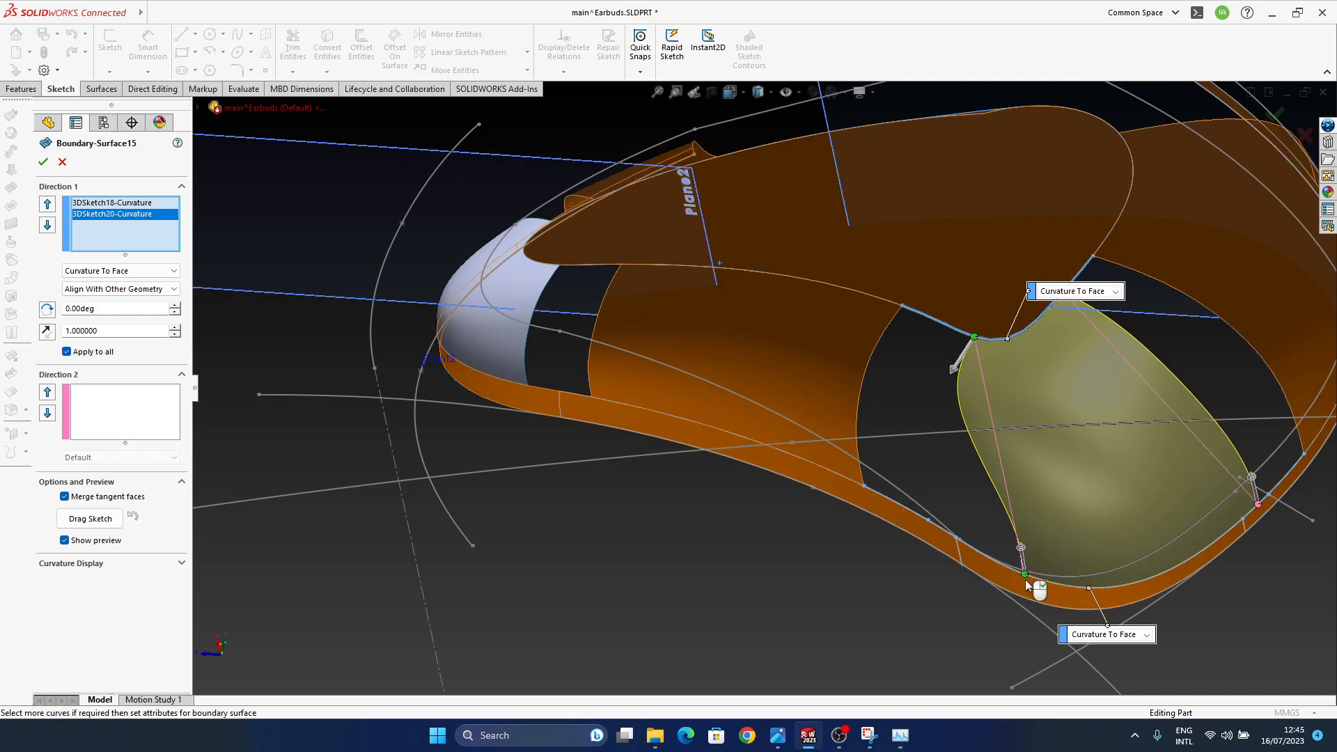
- Reposition Boundary-Surface15's rim and top-face connectors, and stretch the 3DSketch18 profile's tangent length to 1.69
middle_drag(1011, 395, 1051, 388)
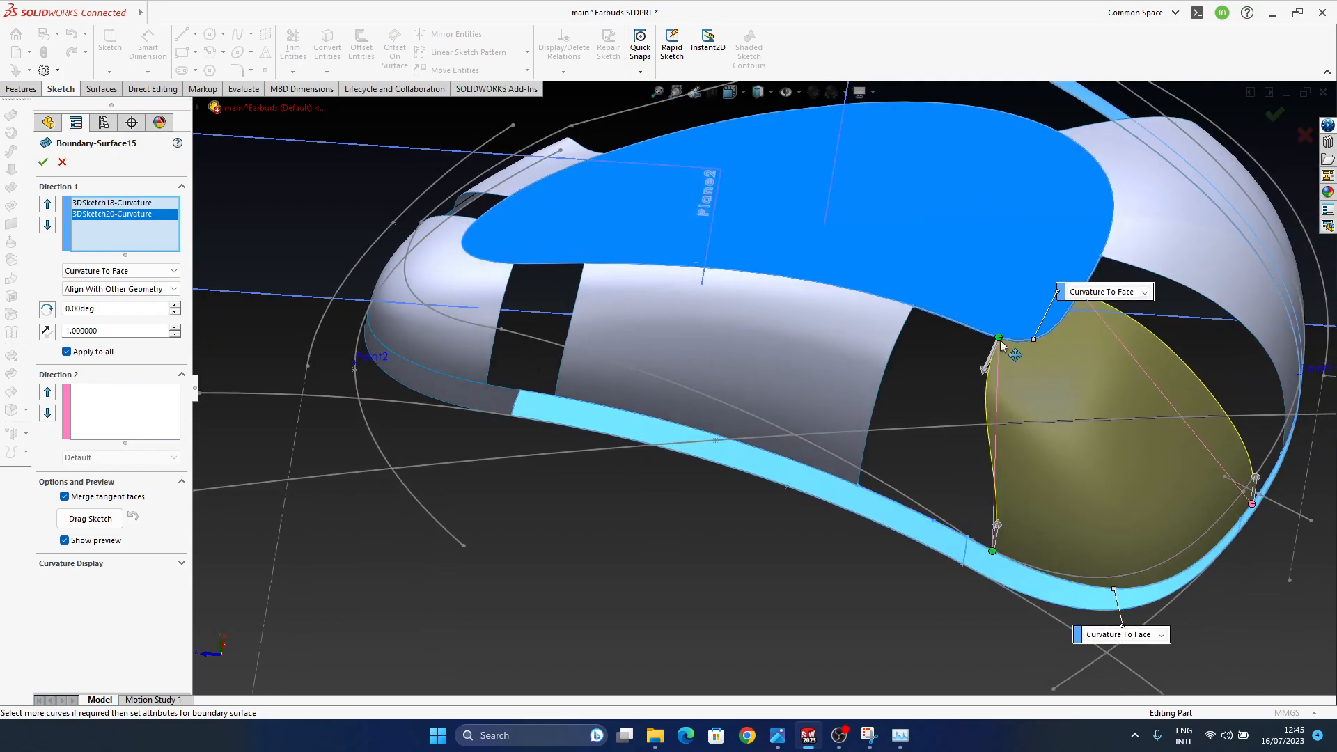
middle_drag(1095, 499, 705, 352)
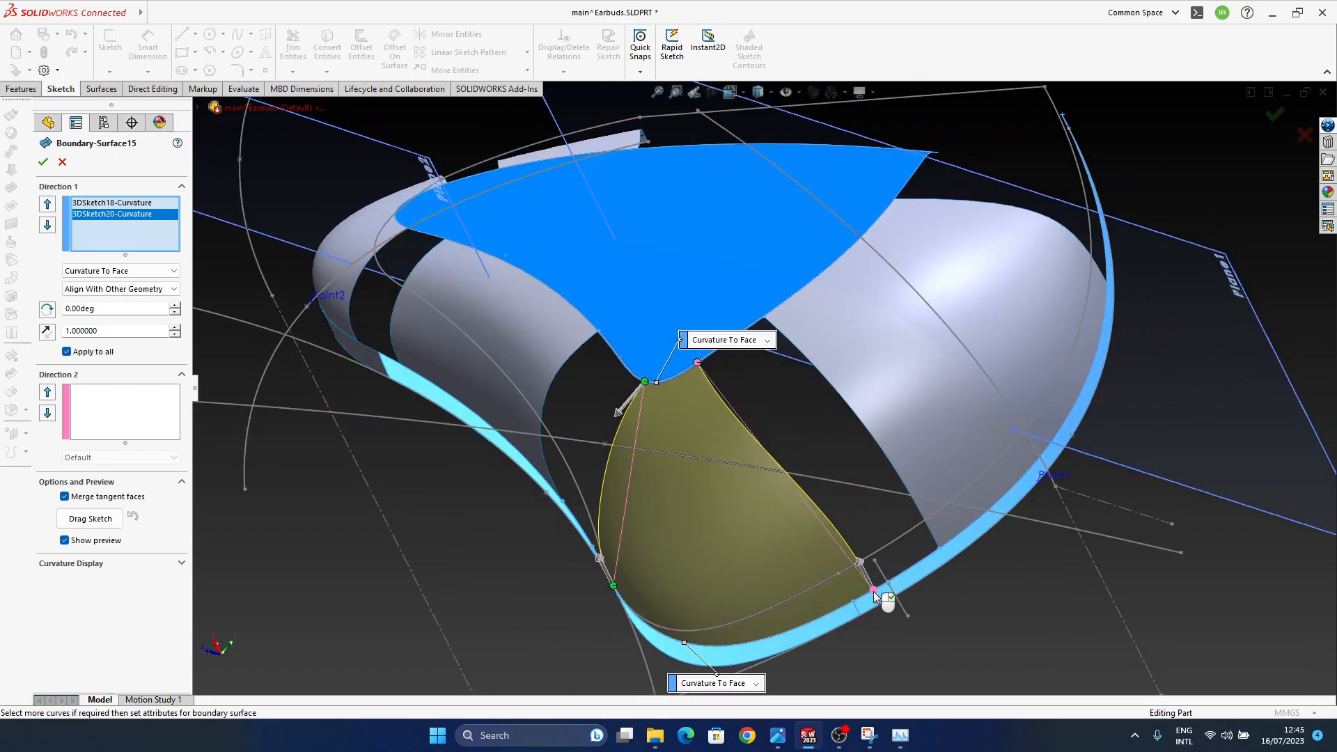
middle_drag(847, 607, 975, 438)
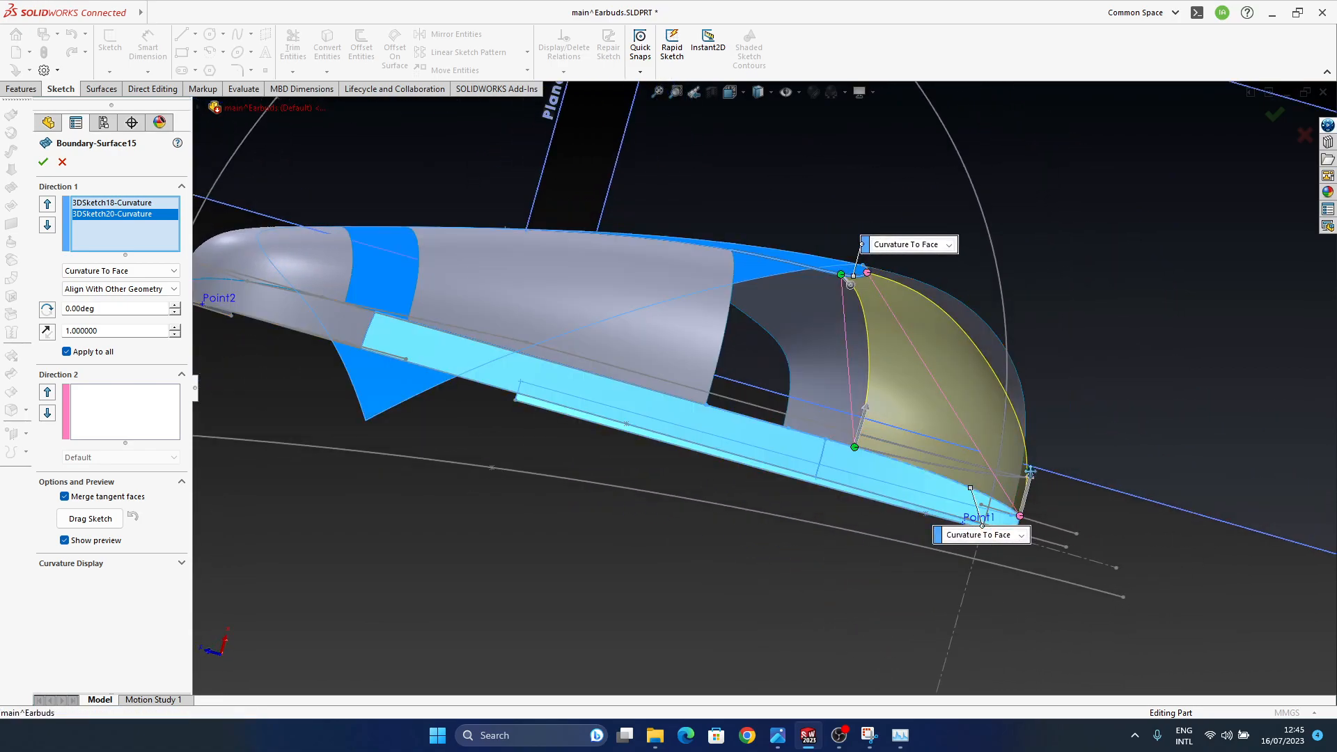
click(1031, 475)
middle_drag(801, 361, 785, 458)
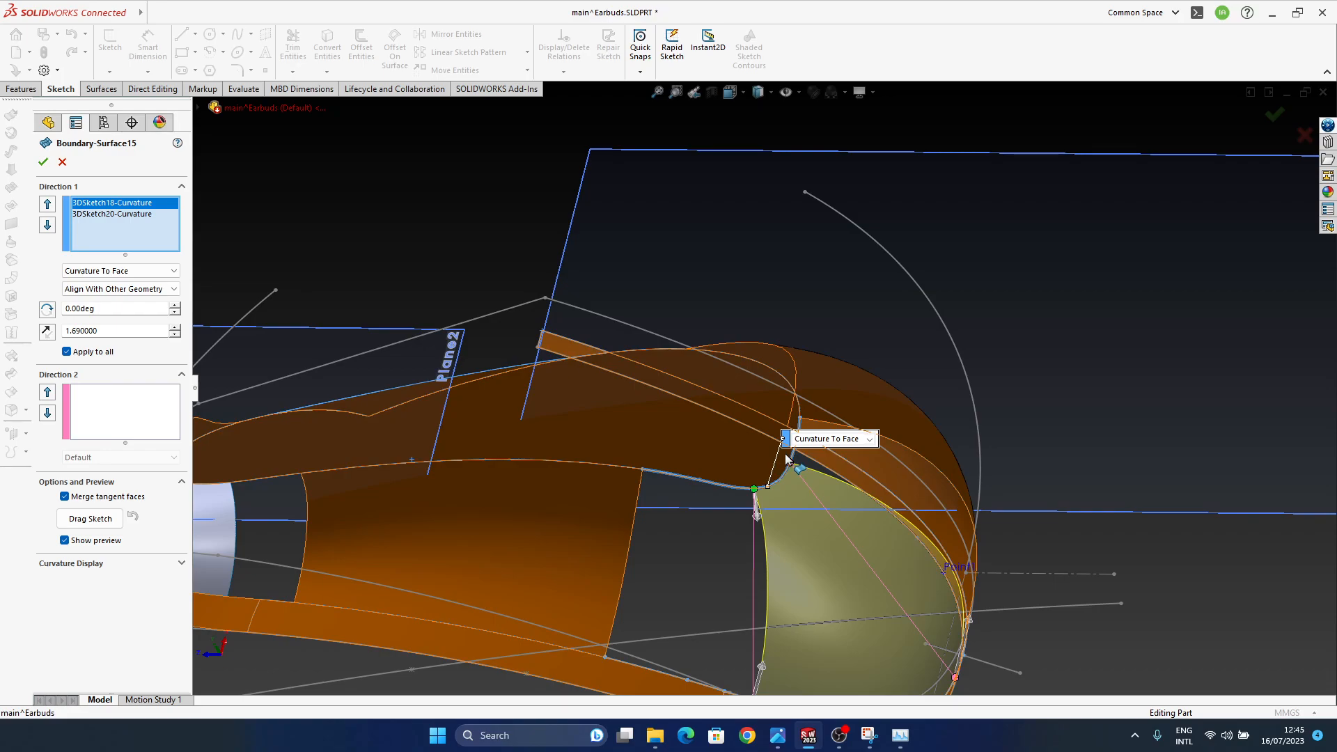
- Turn off applying settings to all in Boundary-Surface15 and adjust the tangent length of its 3DSketch18 rim profile
middle_drag(787, 460, 821, 381)
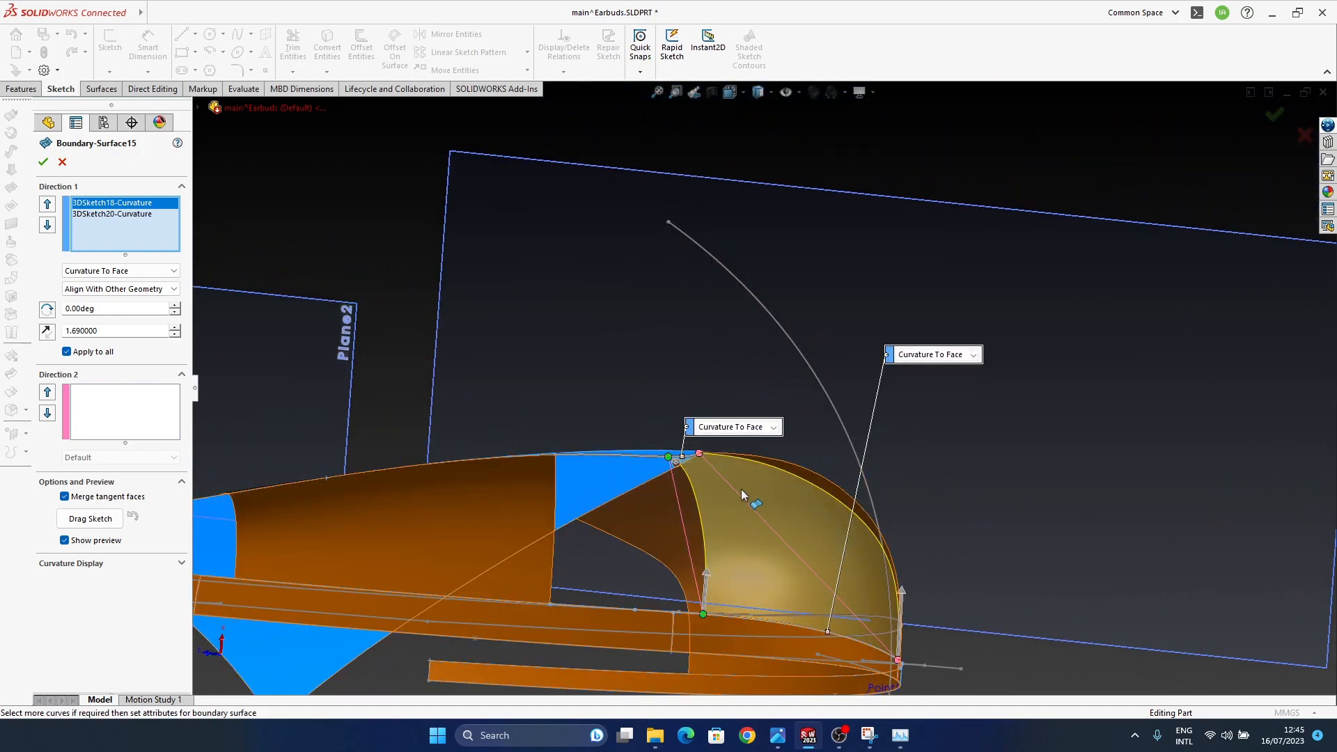
click(91, 352)
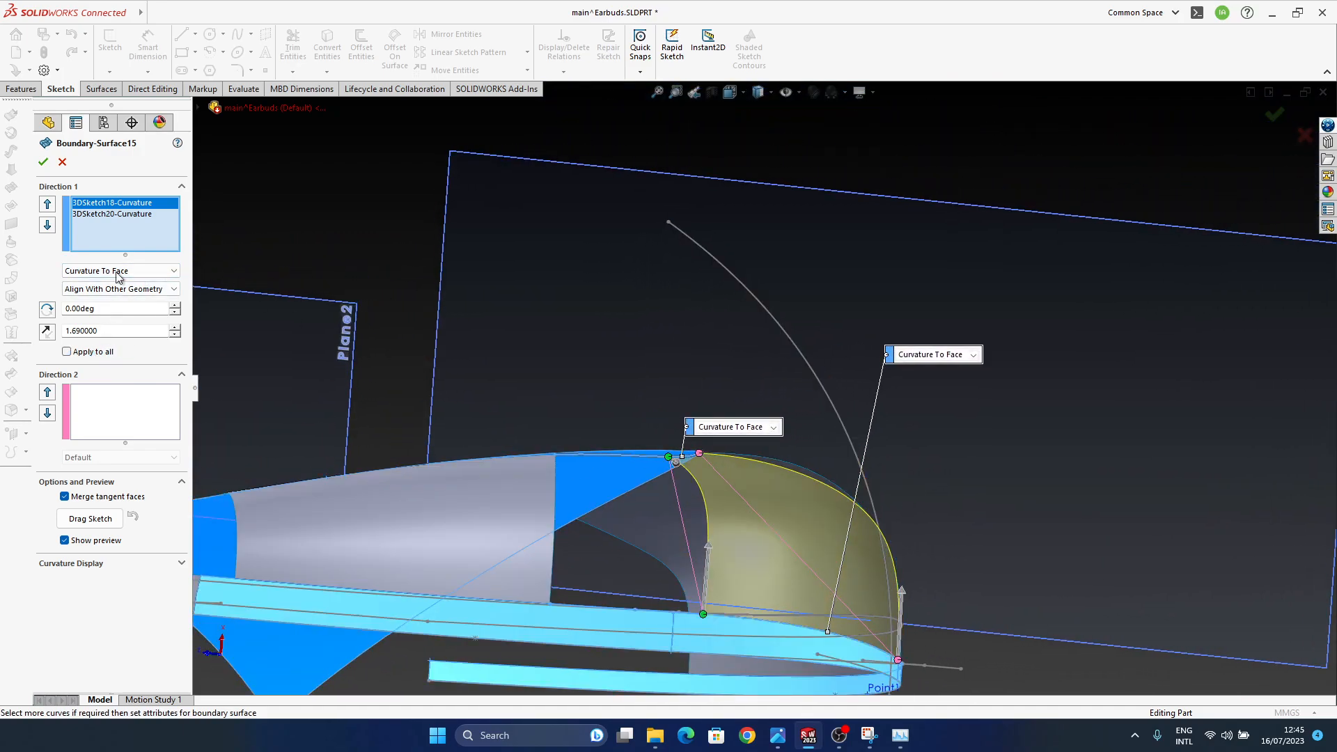
click(105, 214)
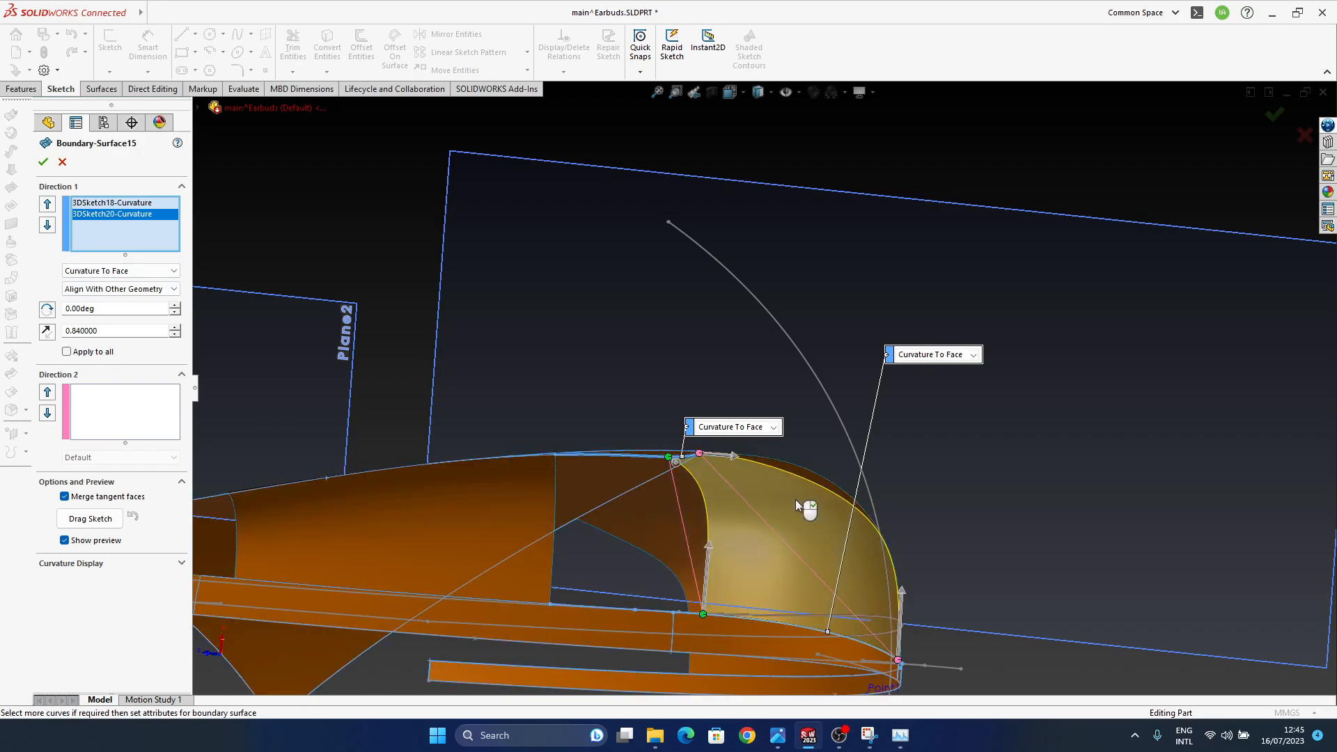
middle_drag(806, 508, 755, 540)
drag(844, 618, 842, 646)
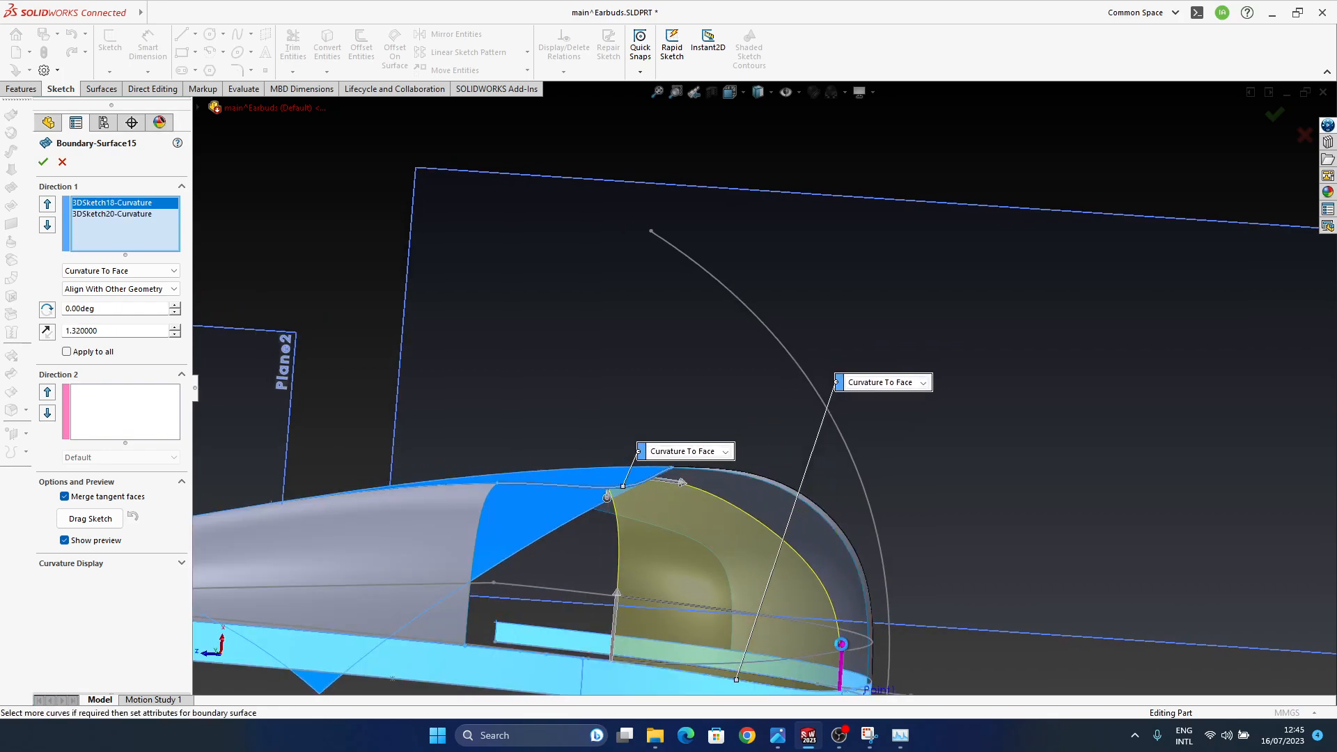
- Fine-tune Boundary-Surface15's tangent lengths to 1.00 on 3DSketch20 and 1.65 on 3DSketch18, and accept the surface
ctrl+middle_drag(810, 586, 707, 439)
scroll(691, 354, down, 2)
click(683, 353)
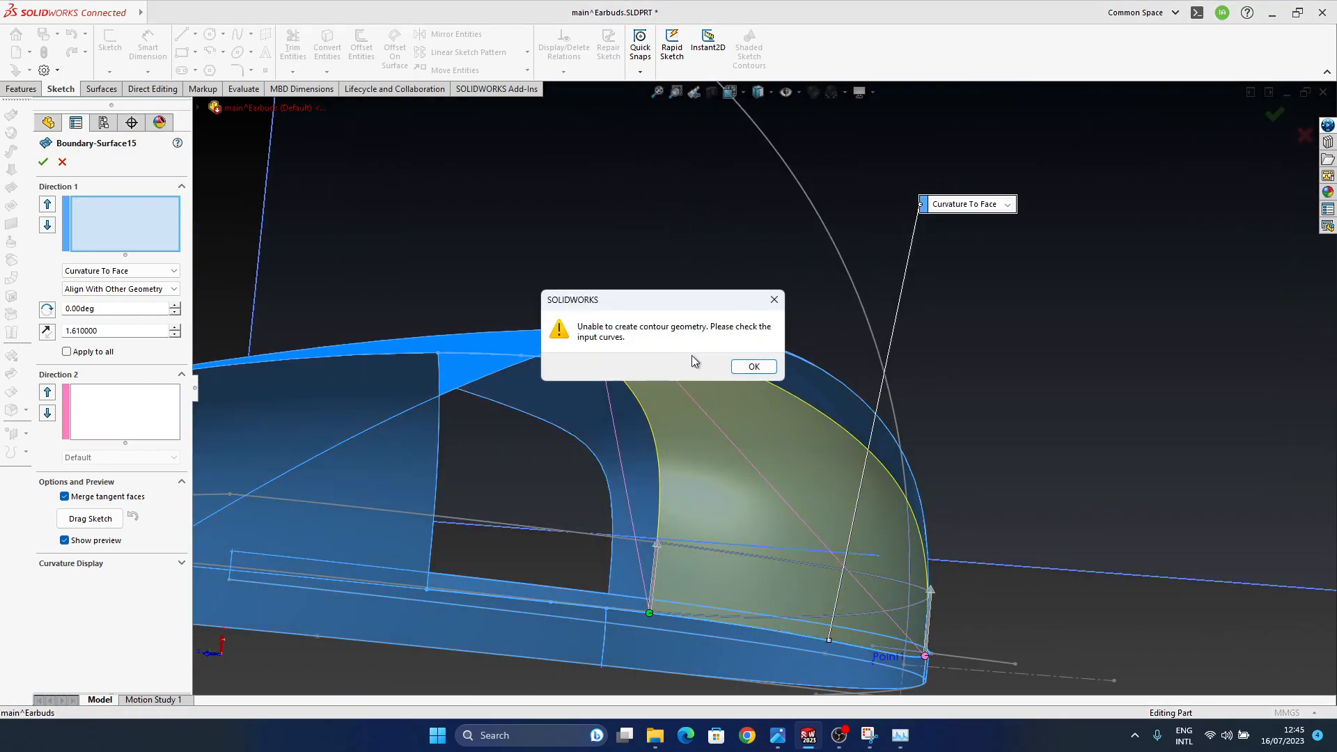
click(745, 370)
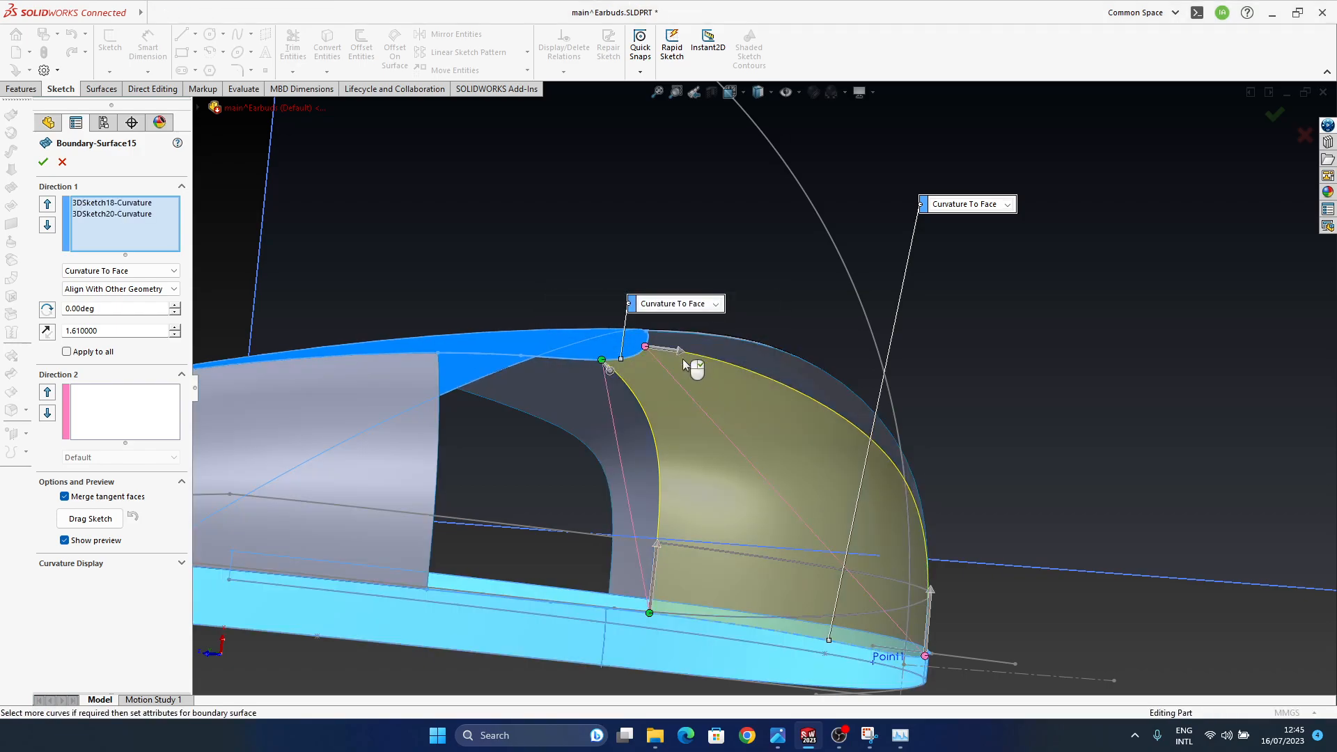
drag(683, 352, 687, 351)
middle_drag(652, 425, 821, 520)
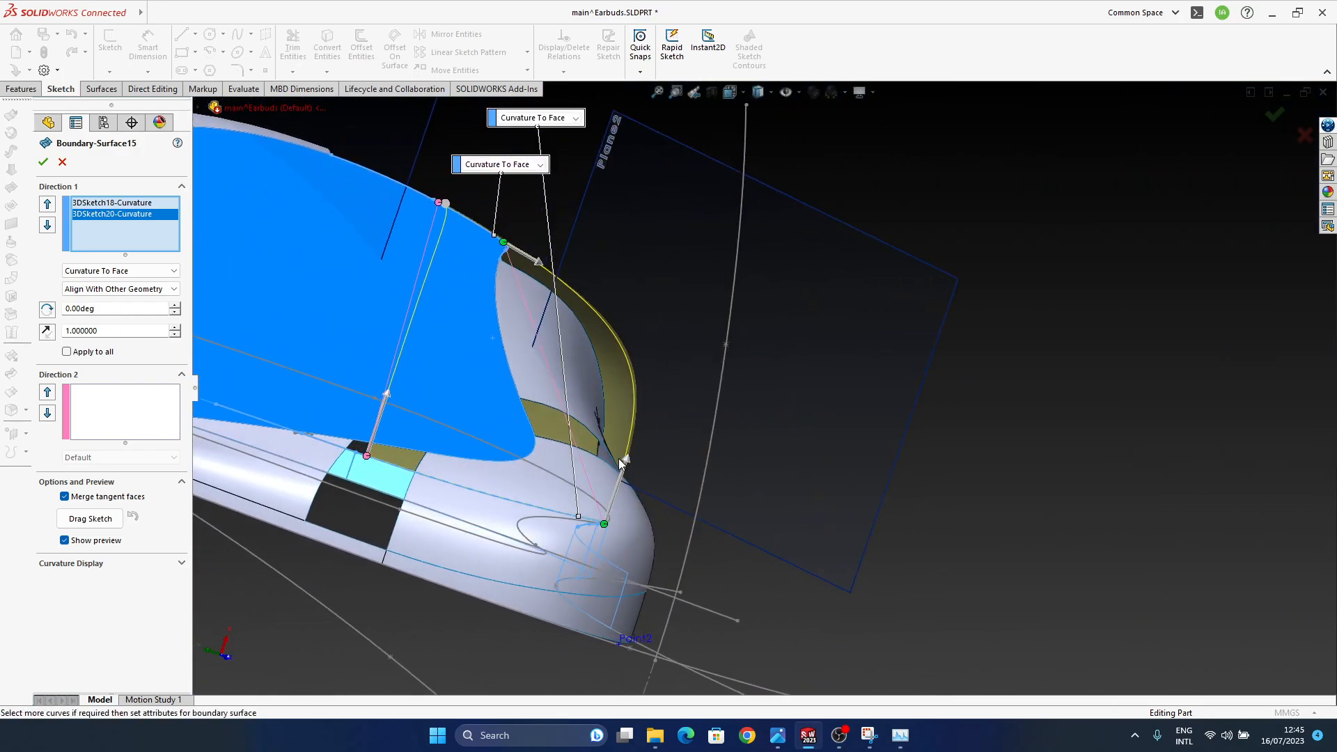
drag(626, 461, 617, 477)
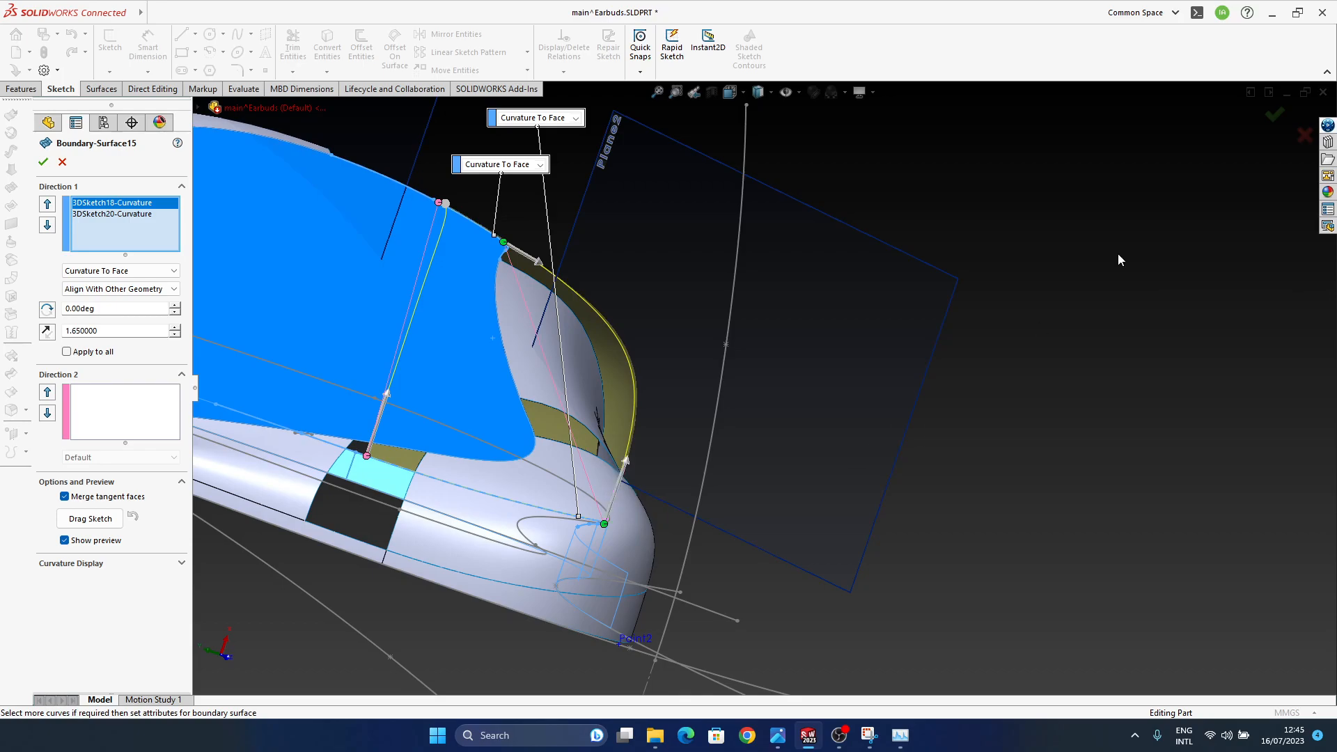
middle_drag(621, 383, 529, 404)
scroll(734, 385, down, 2)
middle_drag(784, 410, 688, 353)
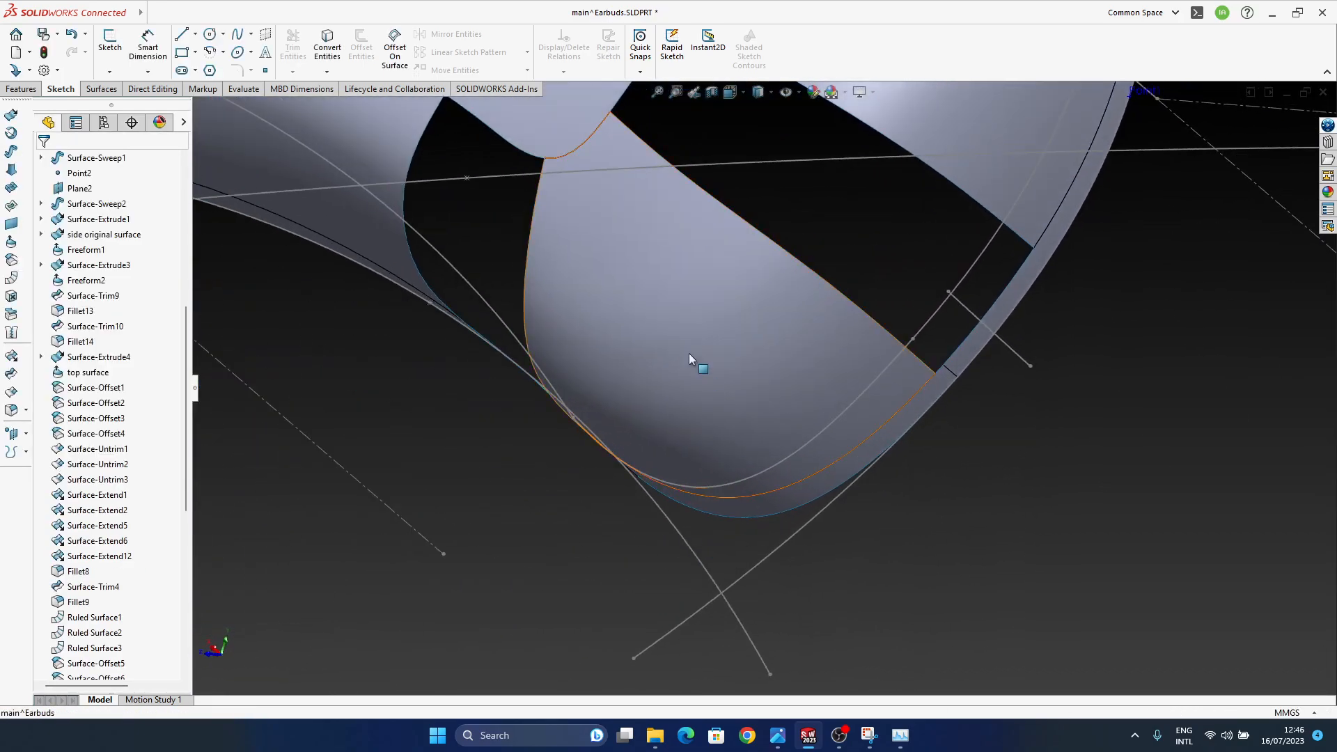
scroll(695, 435, up, 3)
ctrl+middle_drag(694, 434, 732, 490)
middle_drag(704, 358, 719, 557)
scroll(88, 592, down, 9)
click(105, 649)
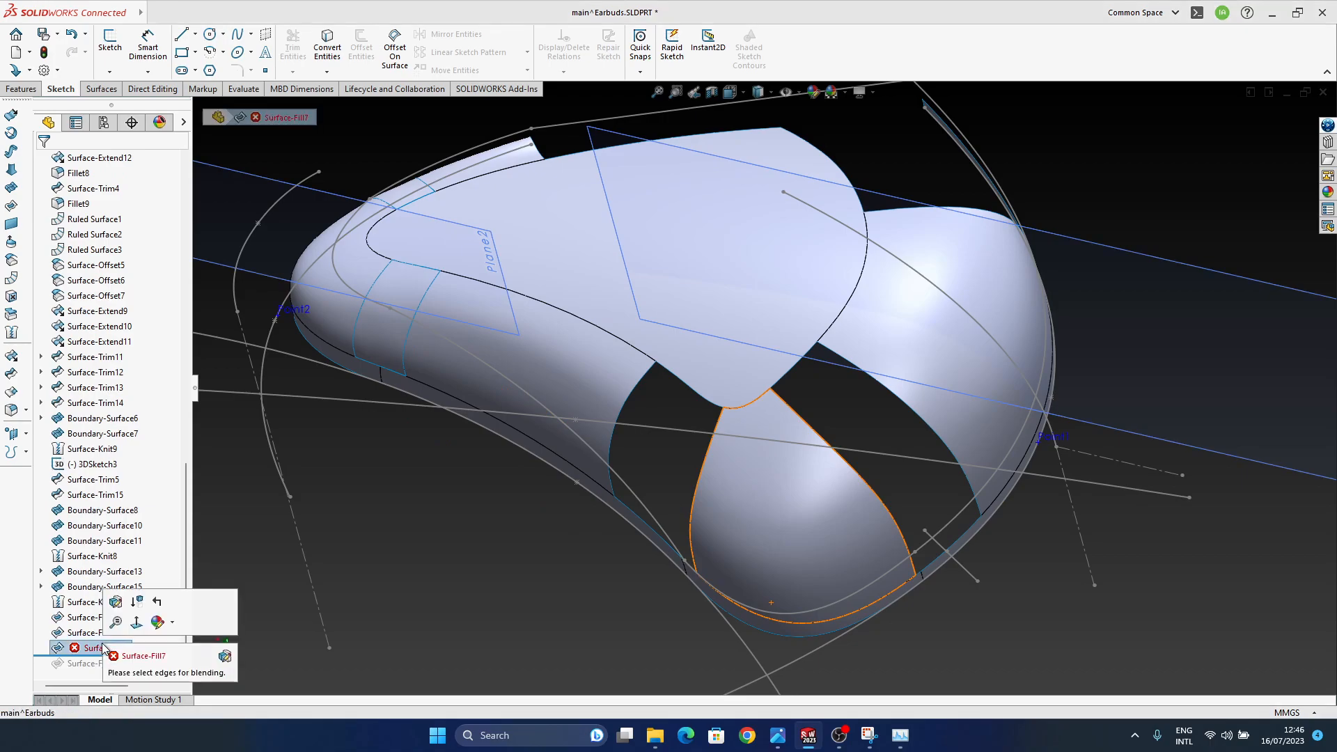
click(116, 605)
middle_drag(435, 394, 510, 428)
scroll(446, 414, down, 3)
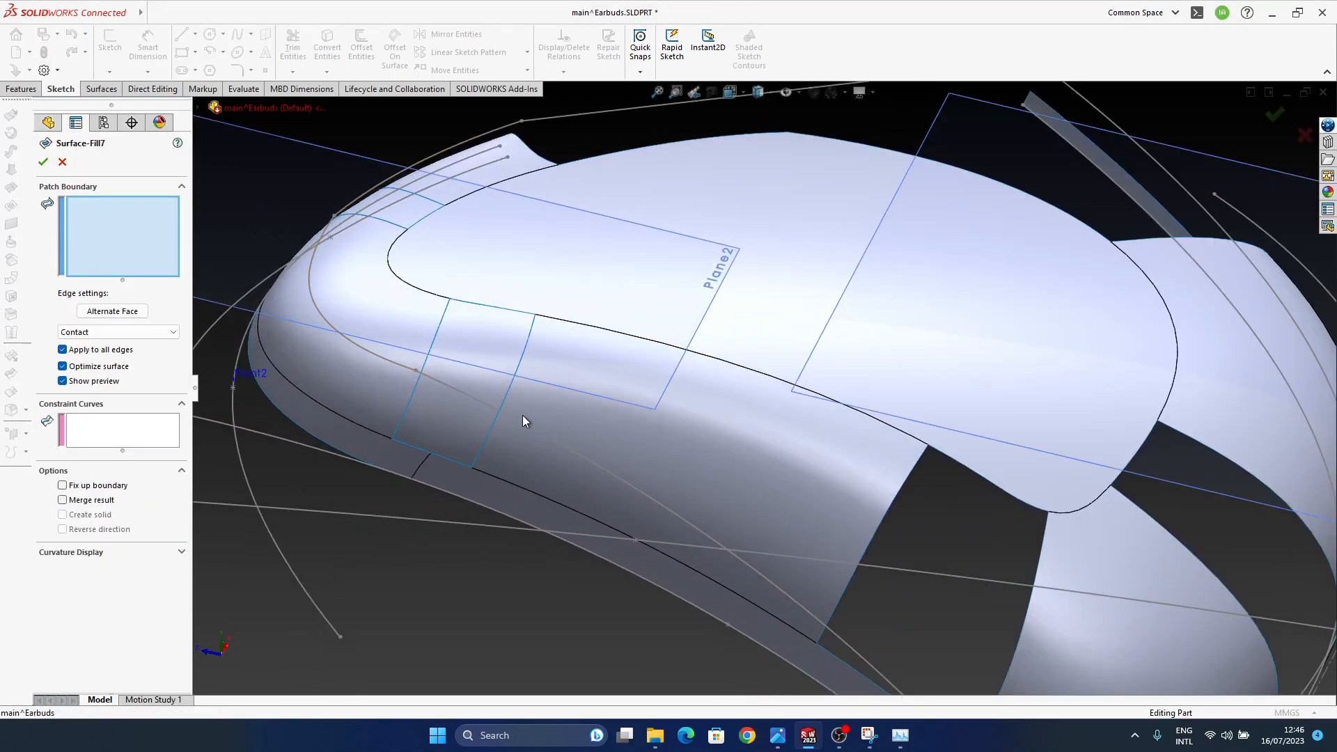
click(1297, 136)
- Delete the Surface-Fill7 feature
click(95, 649)
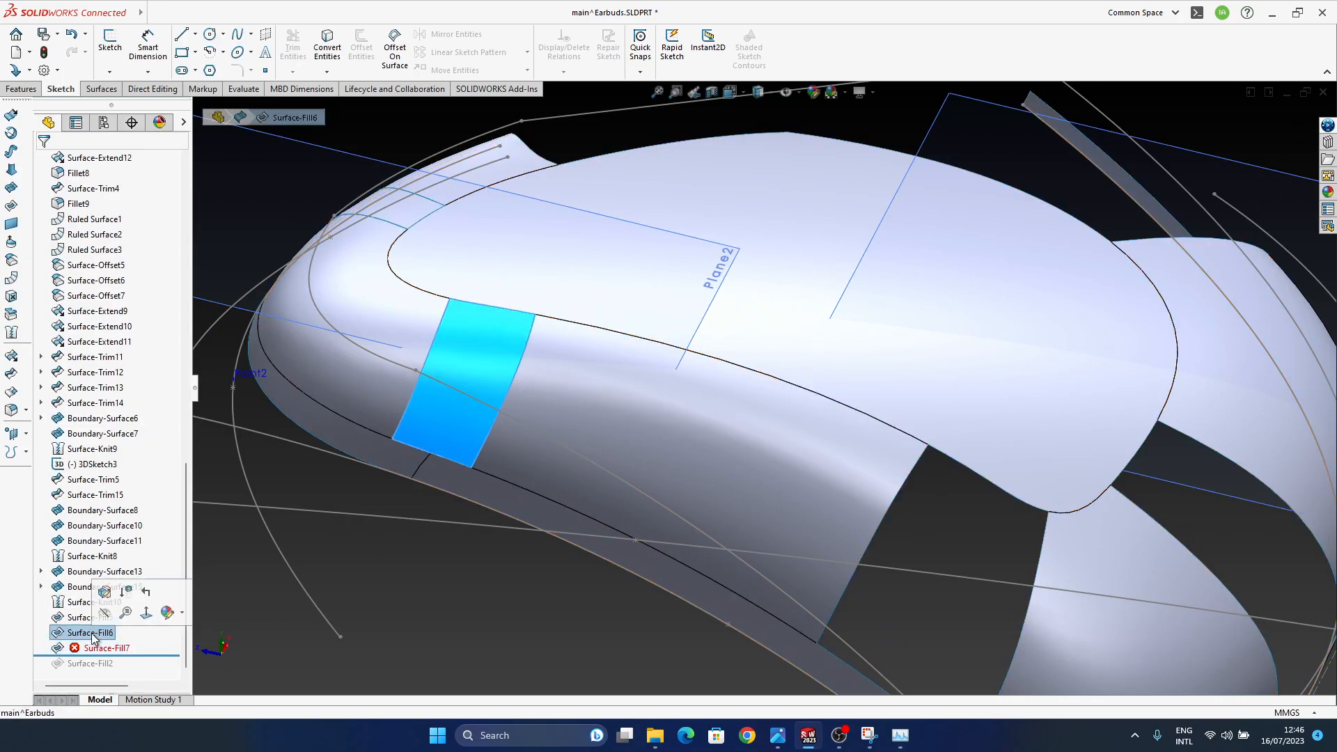
key(Delete)
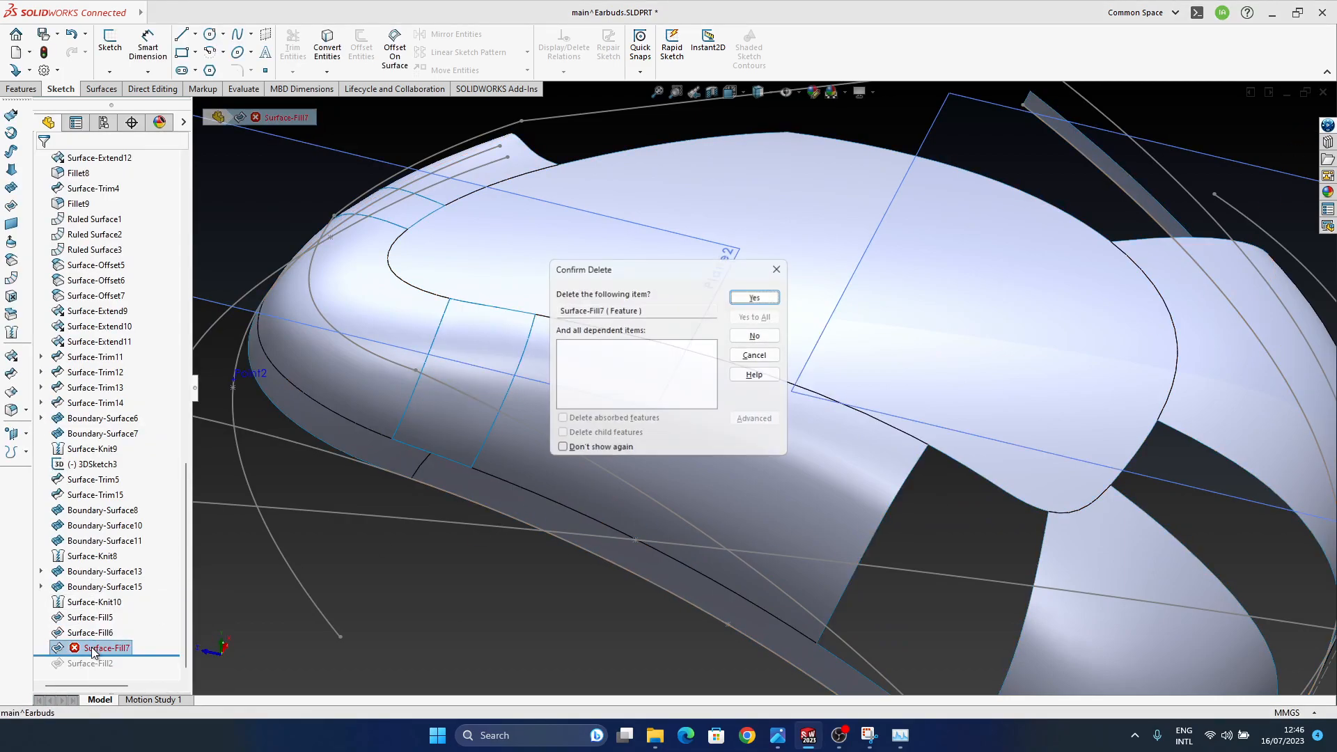
key(Return)
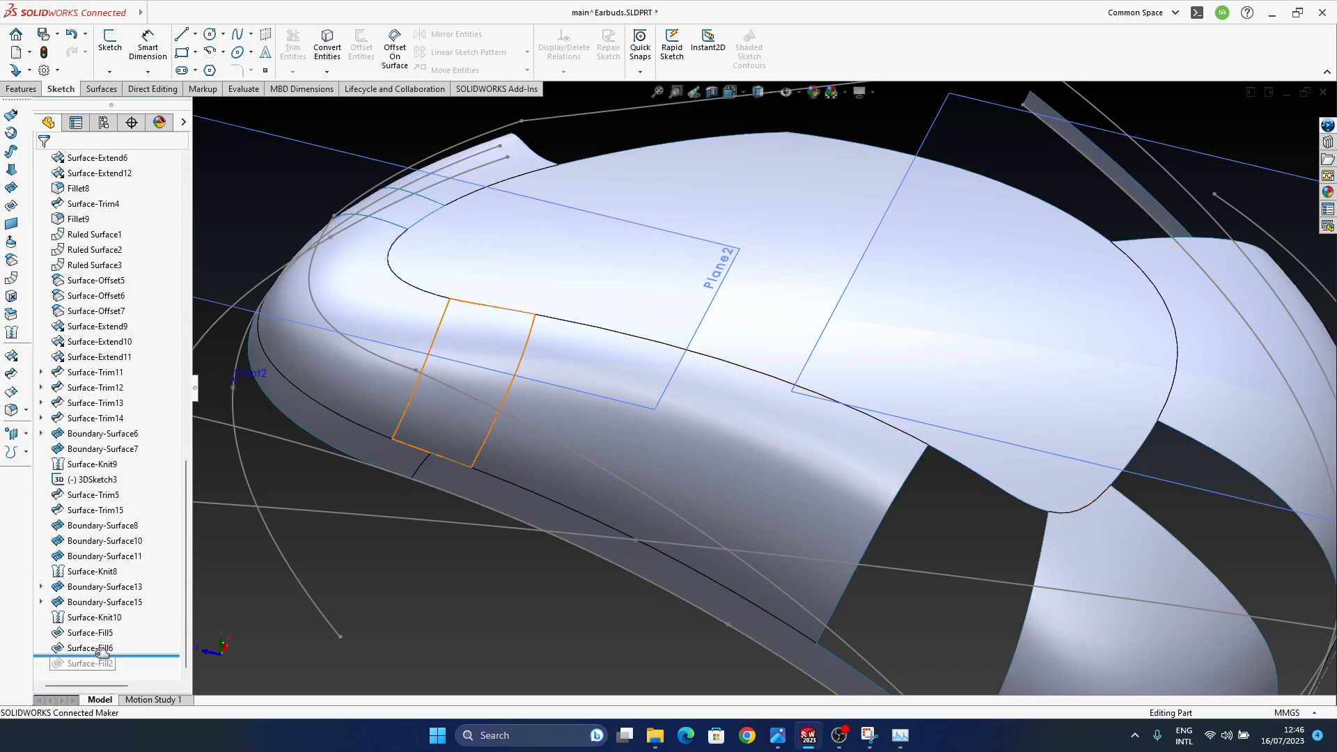
- Hide all sketches, planes and reference geometry so only the earbud's surfaces are displayed
mouse_move(687, 453)
ctrl+middle_down()
mouse_move(609, 420)
mouse_move(707, 436)
ctrl+middle_up()
scroll(662, 454, up, 2)
click(75, 619)
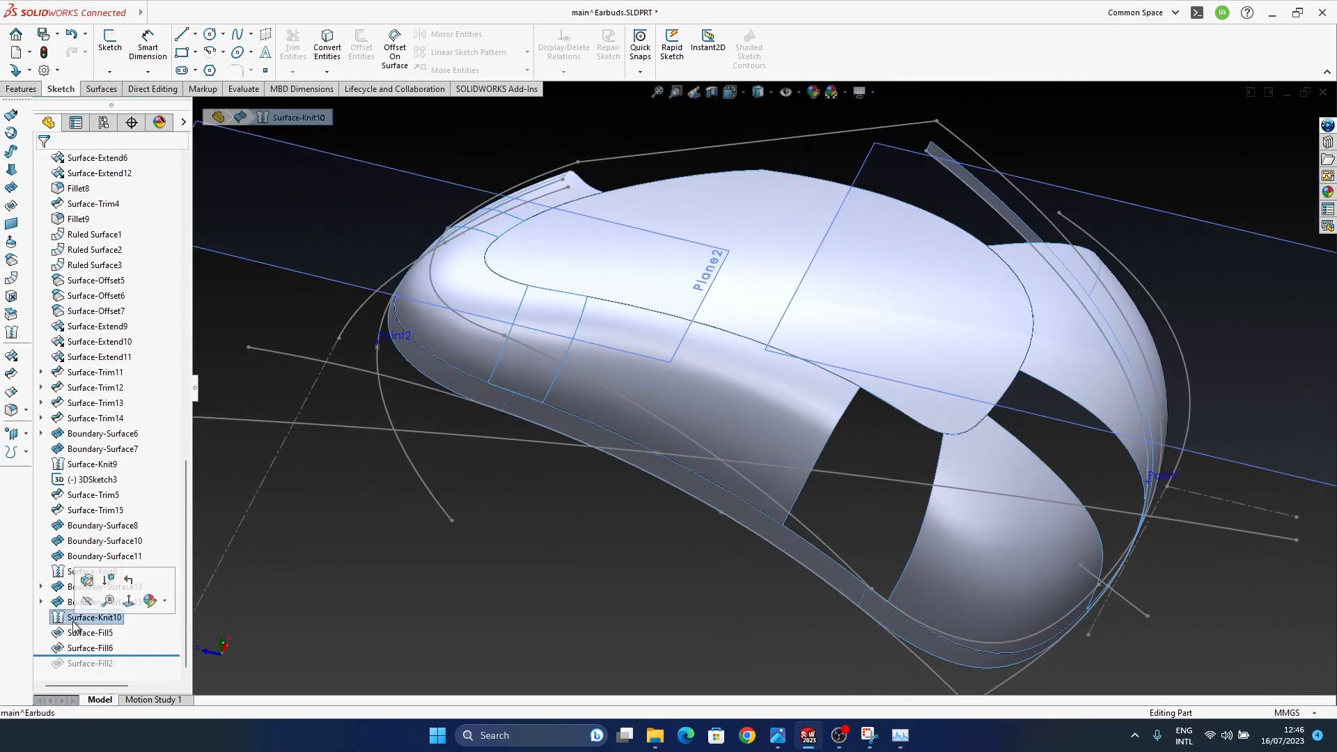
middle_drag(969, 449, 699, 497)
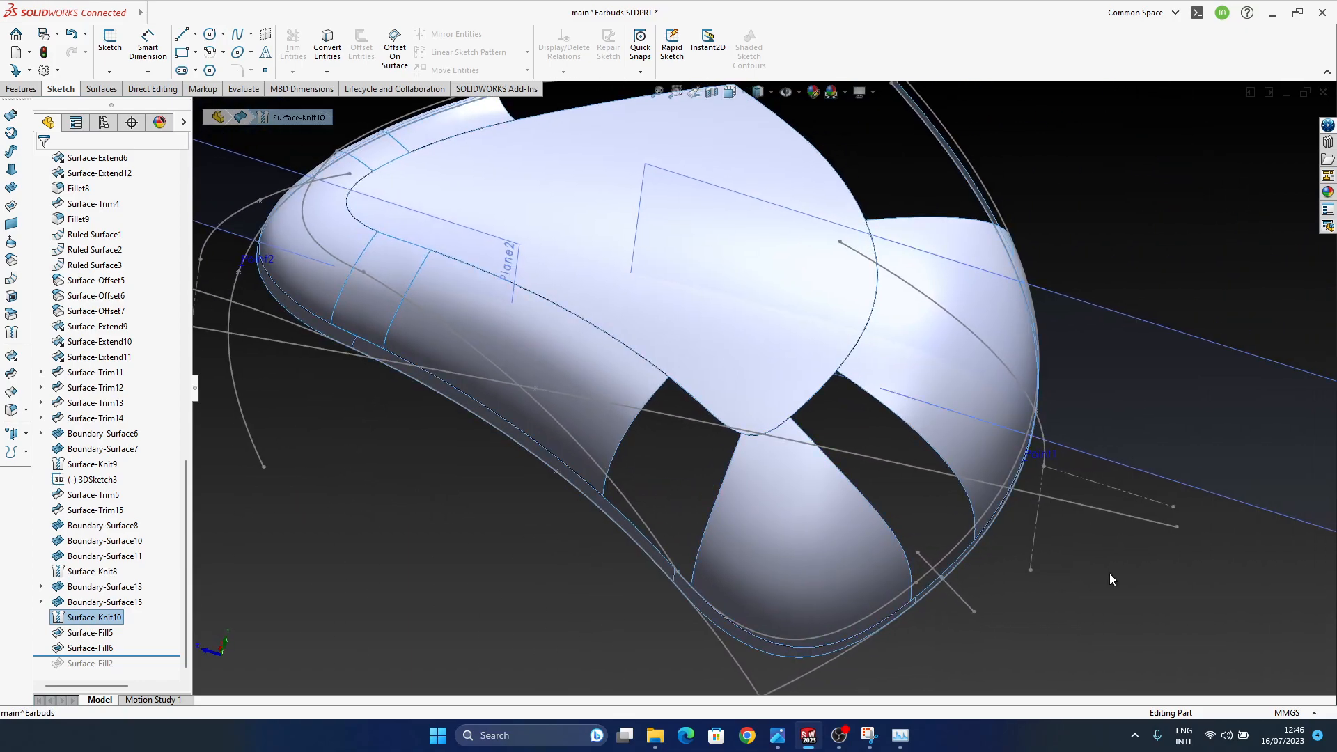
click(1107, 574)
middle_drag(766, 554, 818, 396)
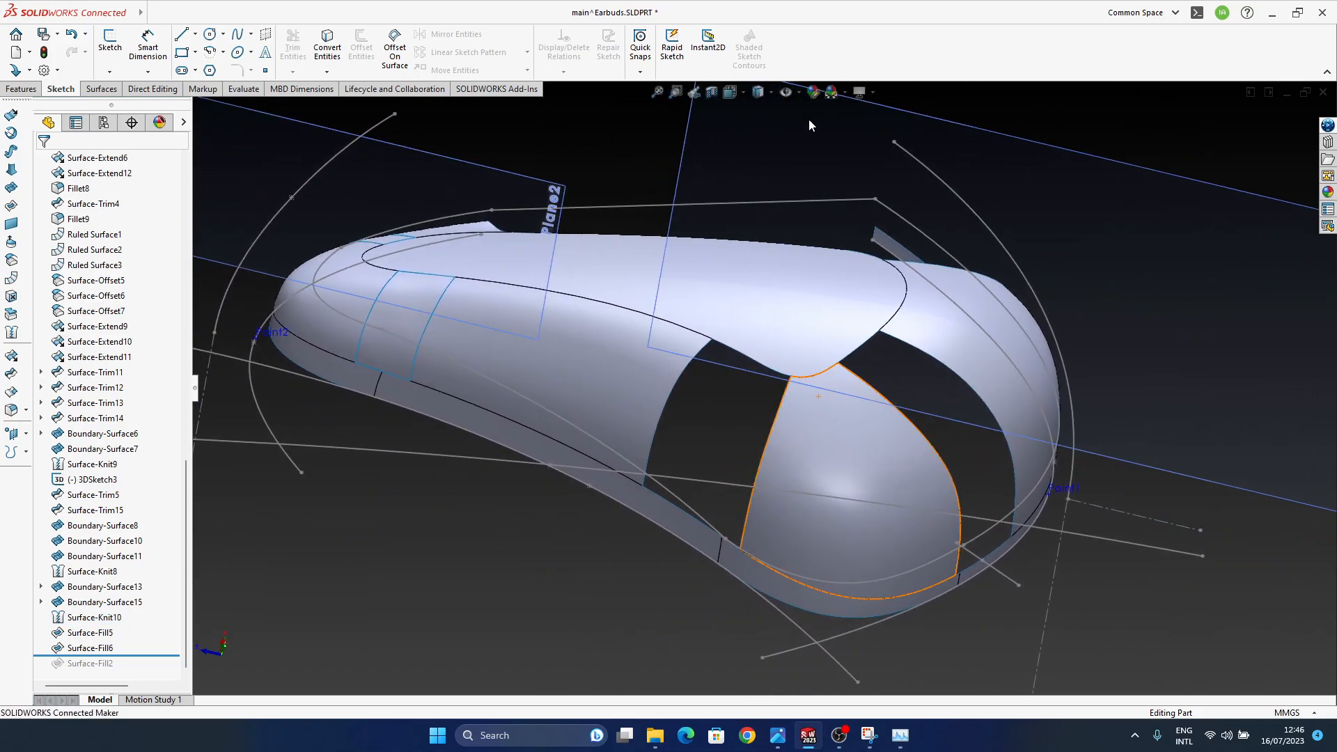
click(785, 92)
ctrl+middle_drag(570, 502, 593, 528)
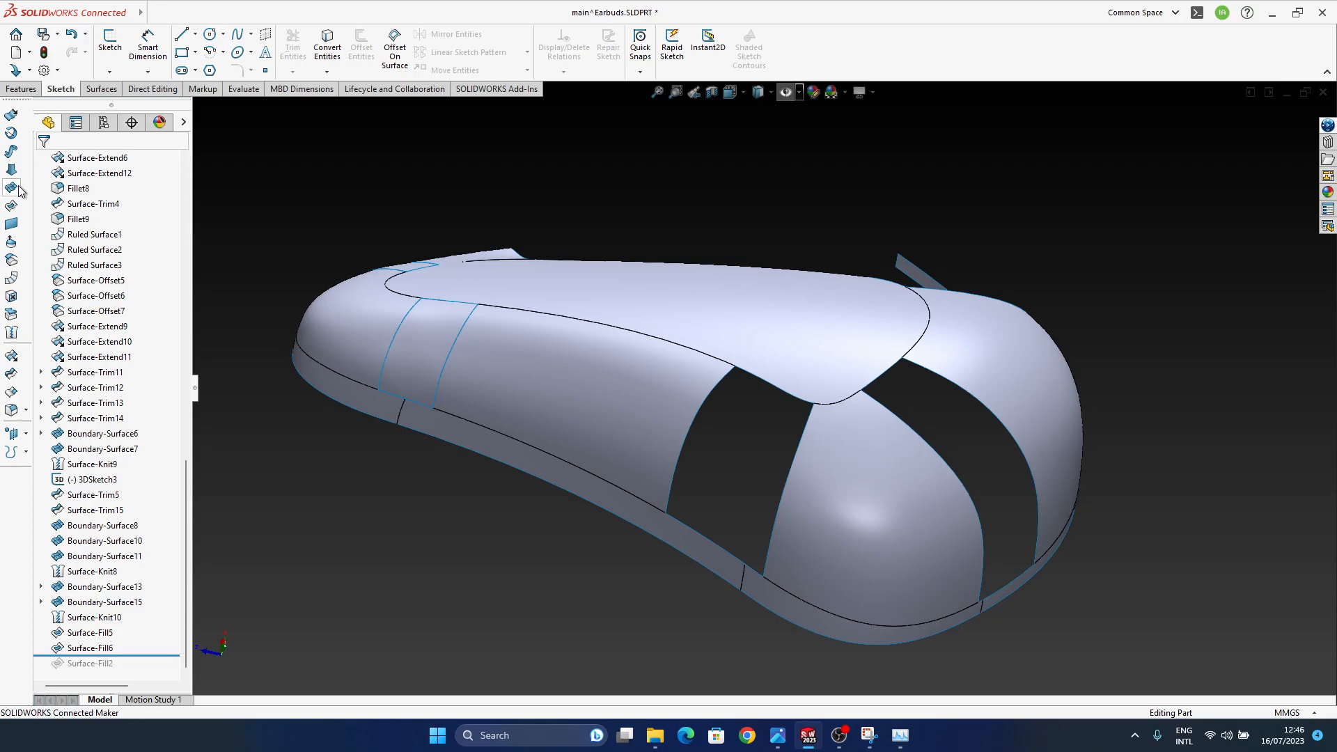
- Fill the side opening next to the rounded end surface with a Fill Surface patch bounded by its seven surrounding edges
click(11, 207)
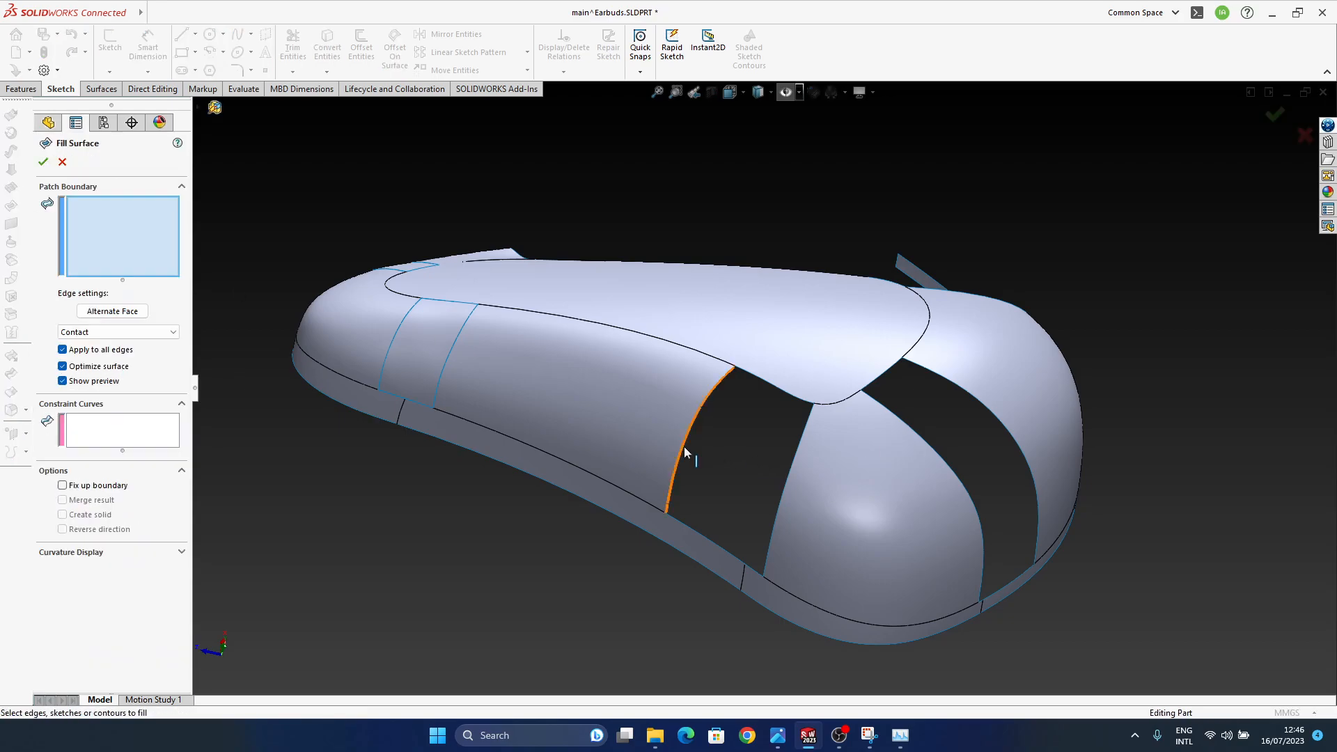
click(683, 445)
click(754, 383)
click(787, 391)
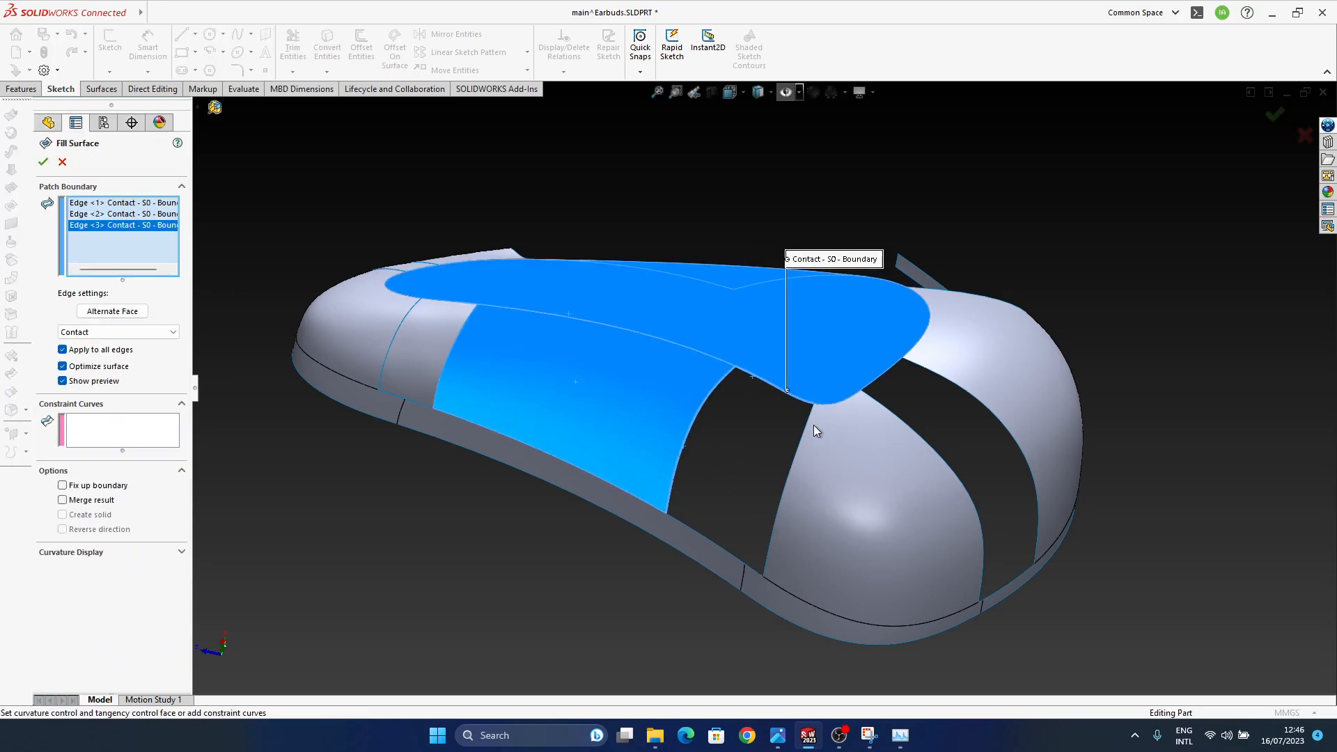
click(792, 472)
click(754, 571)
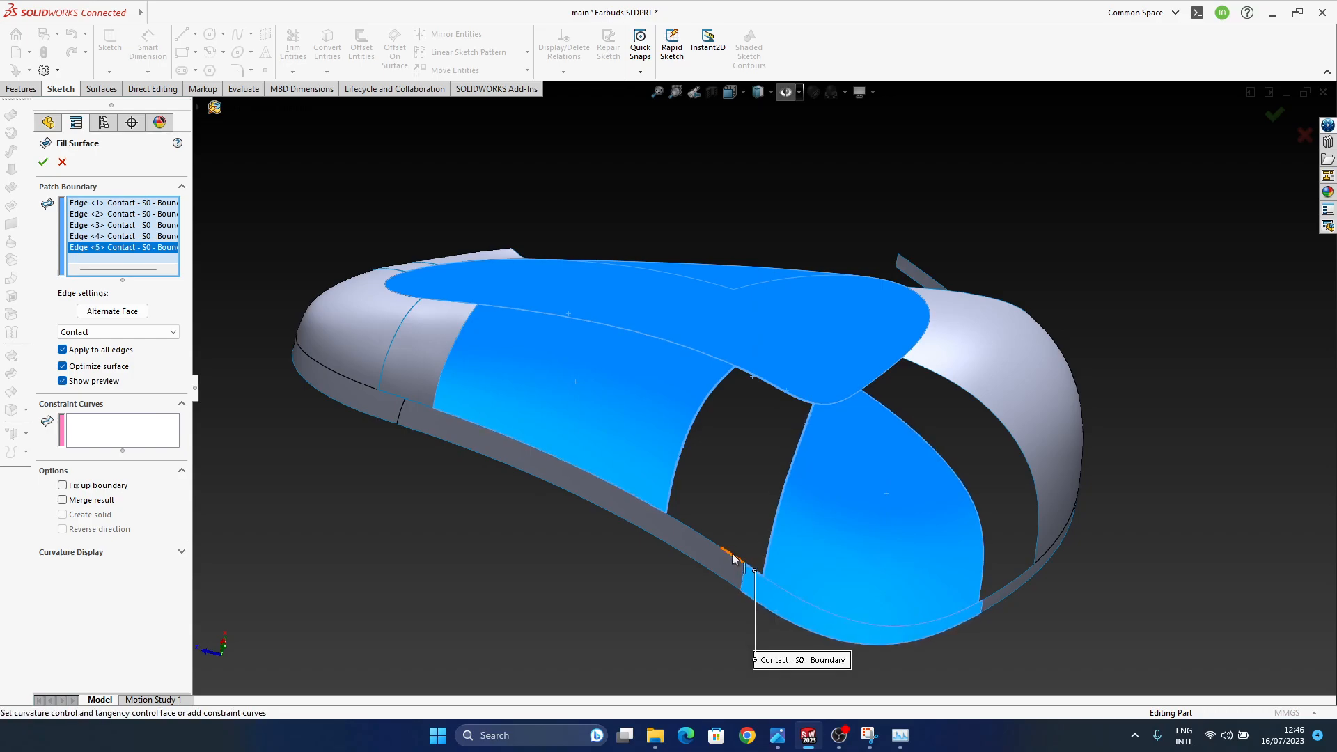
click(713, 543)
click(736, 583)
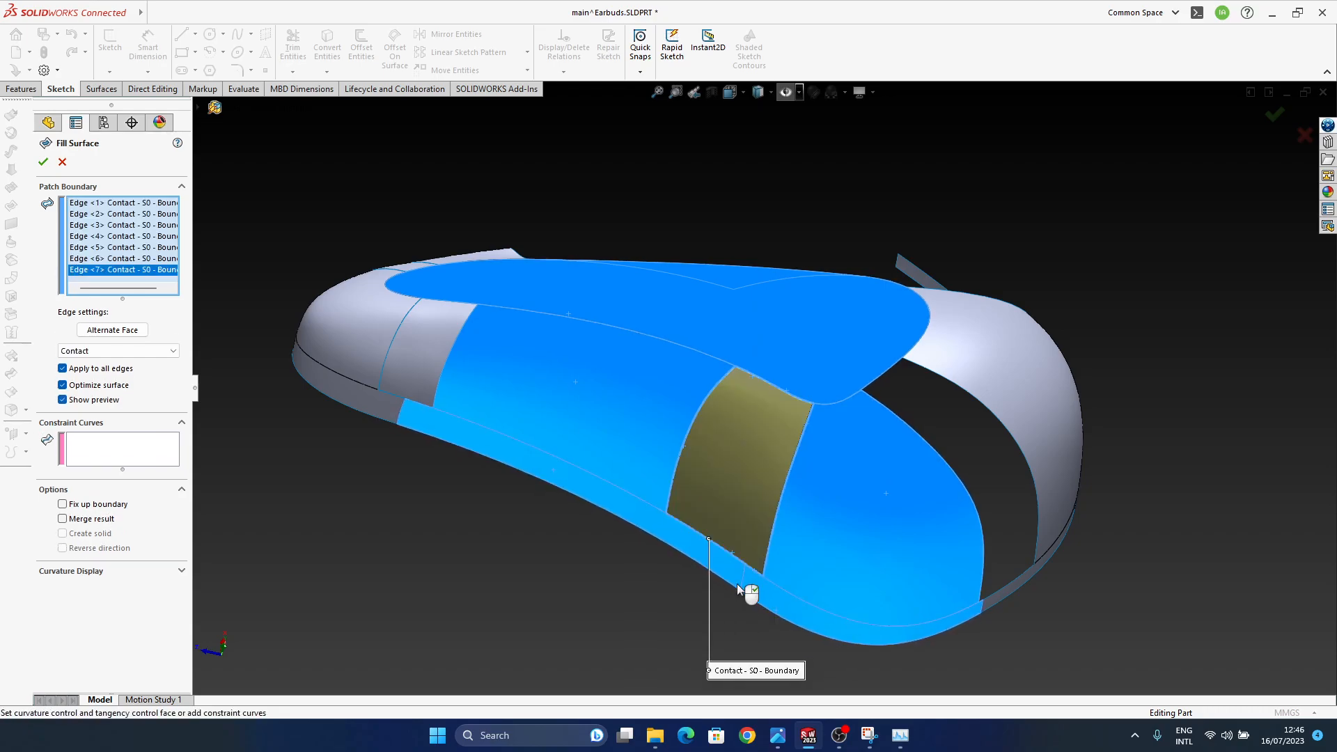
click(90, 373)
middle_drag(758, 428, 770, 401)
click(1281, 116)
- Open Boundary-Surface15 for editing and examine its shape and connector position where it meets the rim
scroll(826, 559, down, 5)
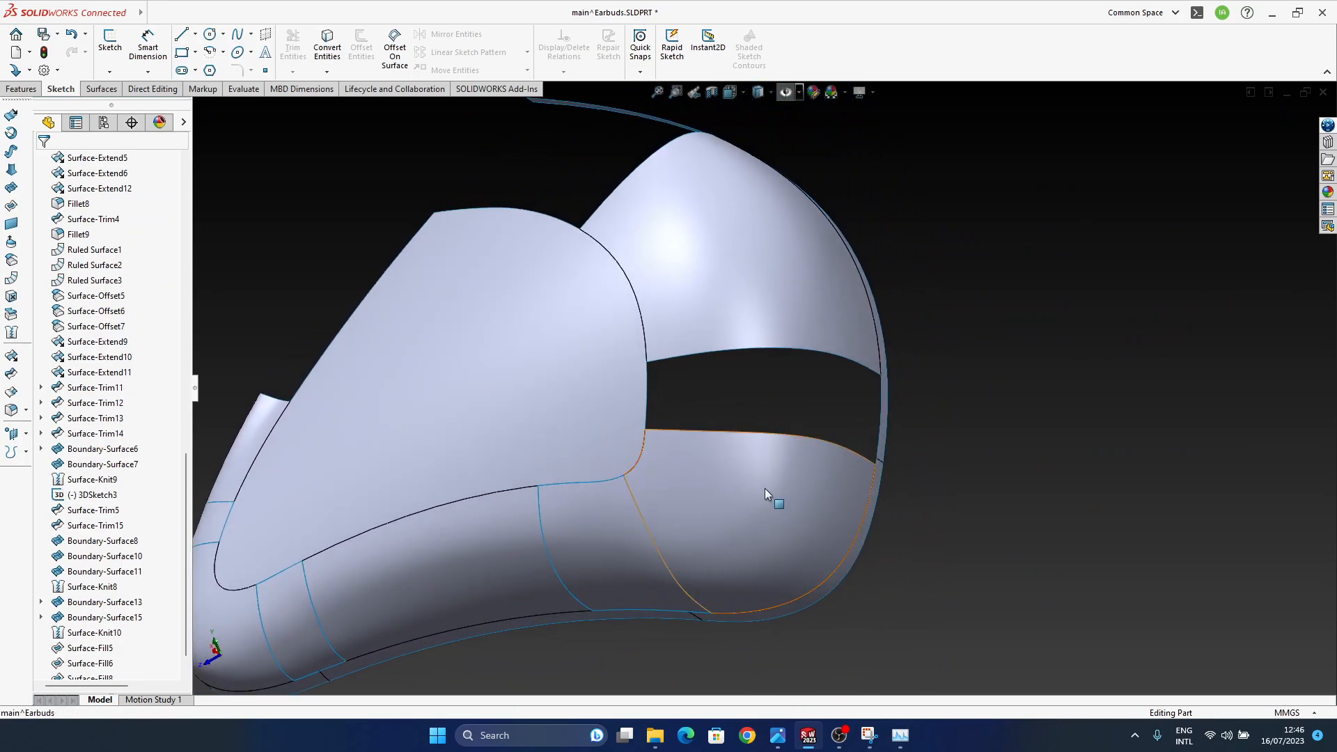
click(767, 487)
click(801, 496)
click(783, 451)
click(813, 433)
scroll(879, 465, down, 4)
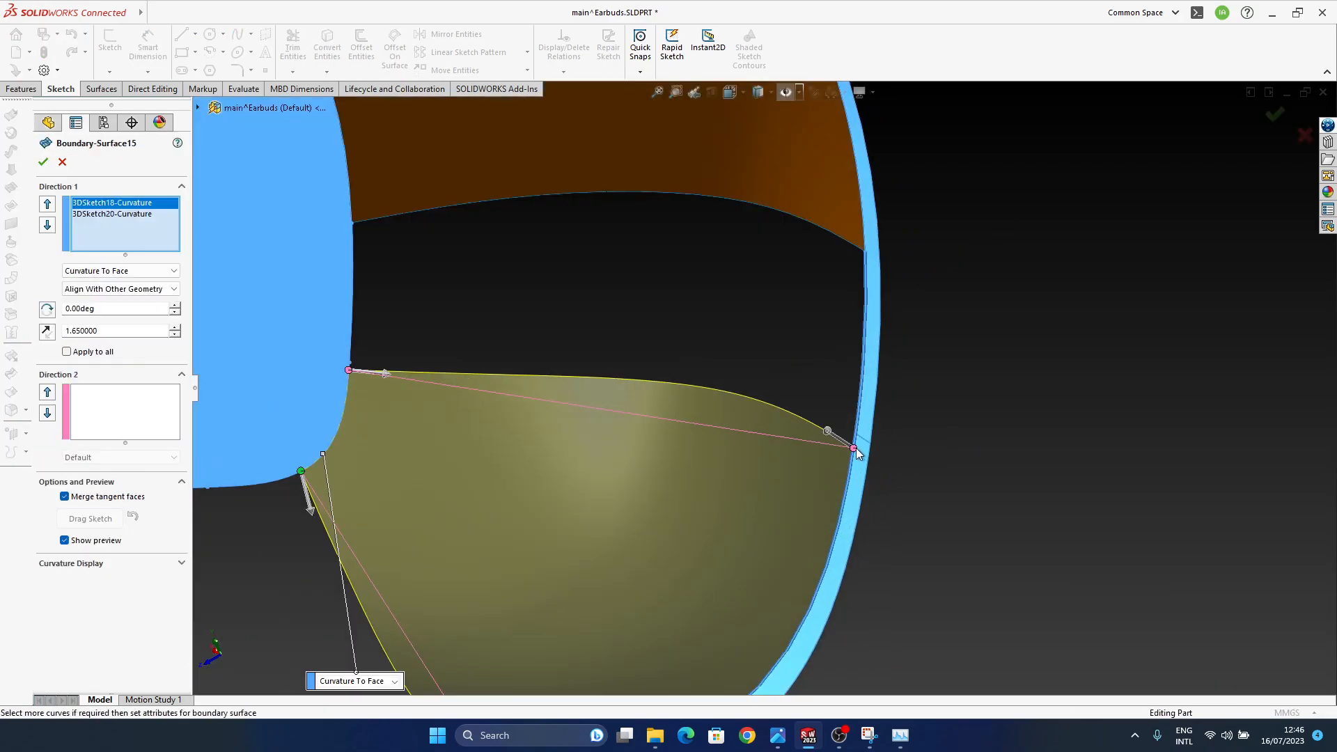
middle_drag(819, 498, 916, 522)
scroll(572, 492, up, 5)
ctrl+middle_drag(723, 395, 691, 425)
middle_drag(696, 455, 764, 364)
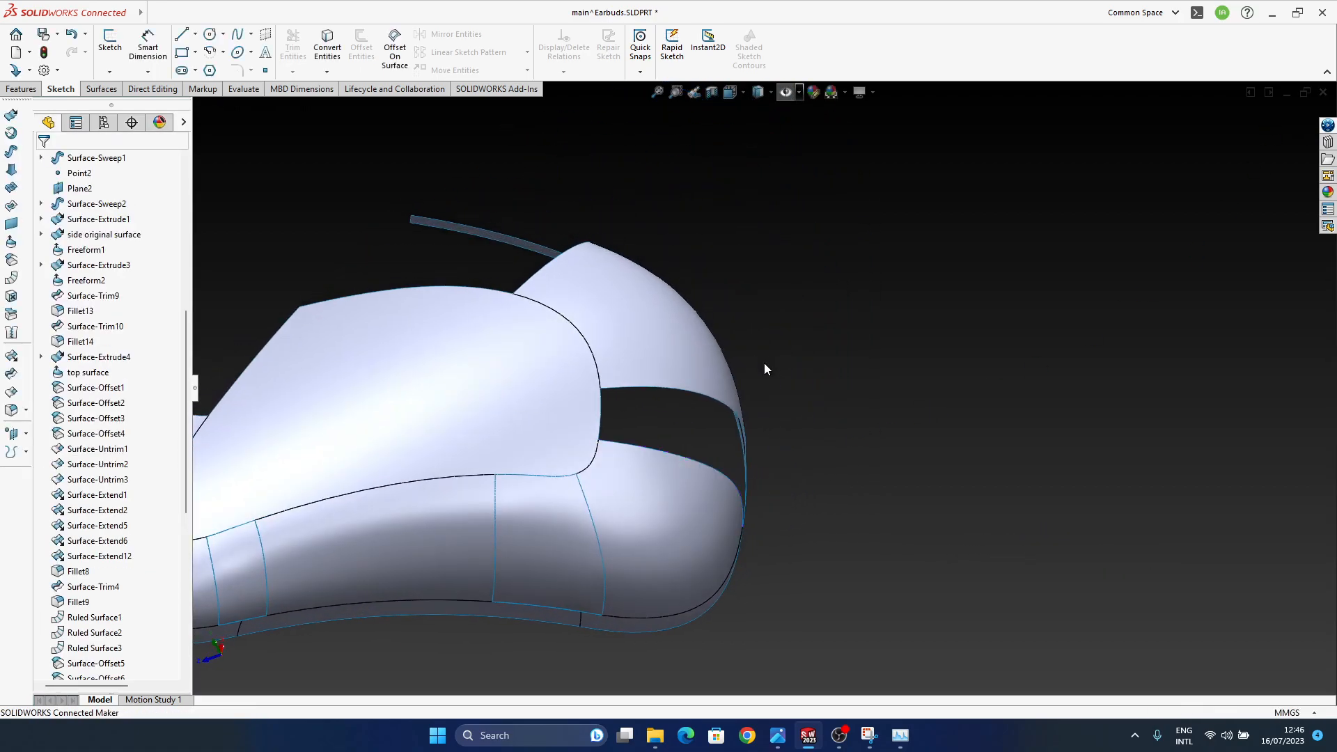
middle_drag(862, 278, 759, 465)
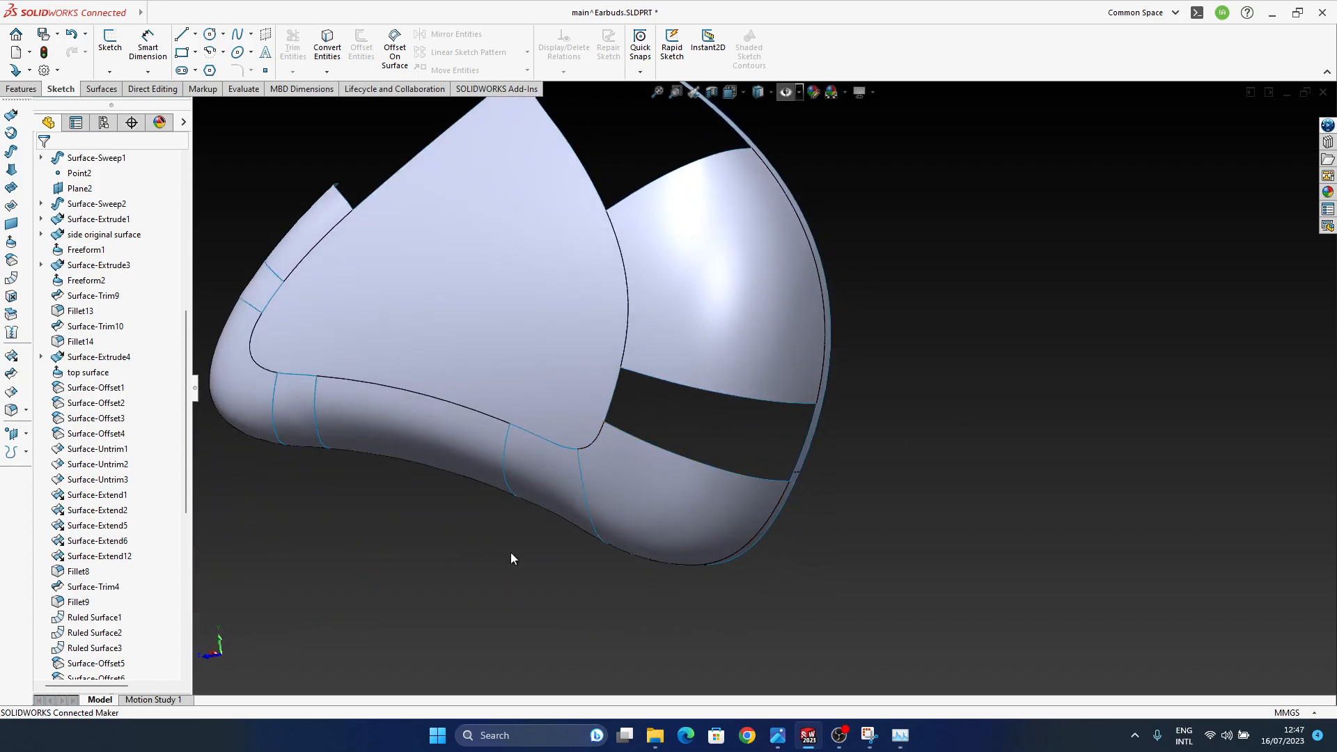
click(11, 188)
click(701, 386)
scroll(662, 396, down, 3)
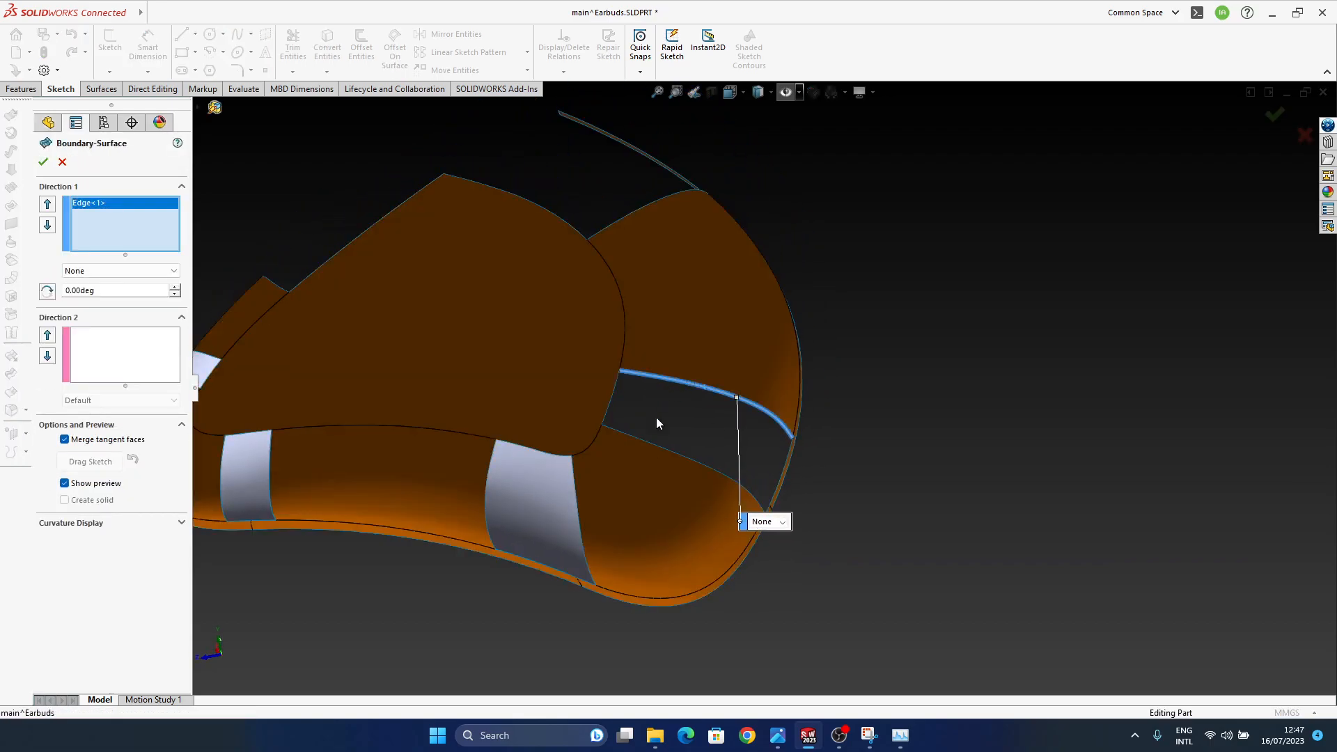
click(1304, 135)
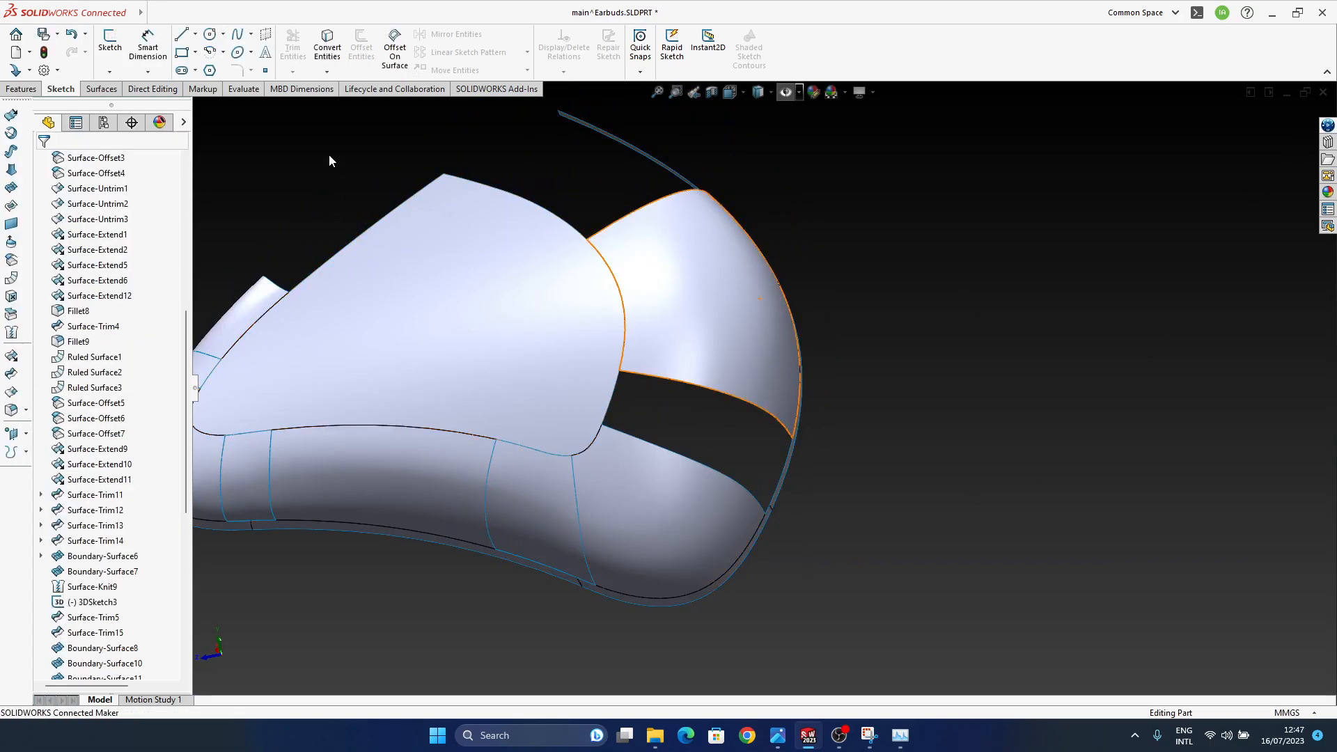
- Start a Fill Surface over the remaining end opening, selecting the seven edges along both side patches, the top face and the rim
click(4, 213)
click(693, 383)
scroll(654, 405, down, 4)
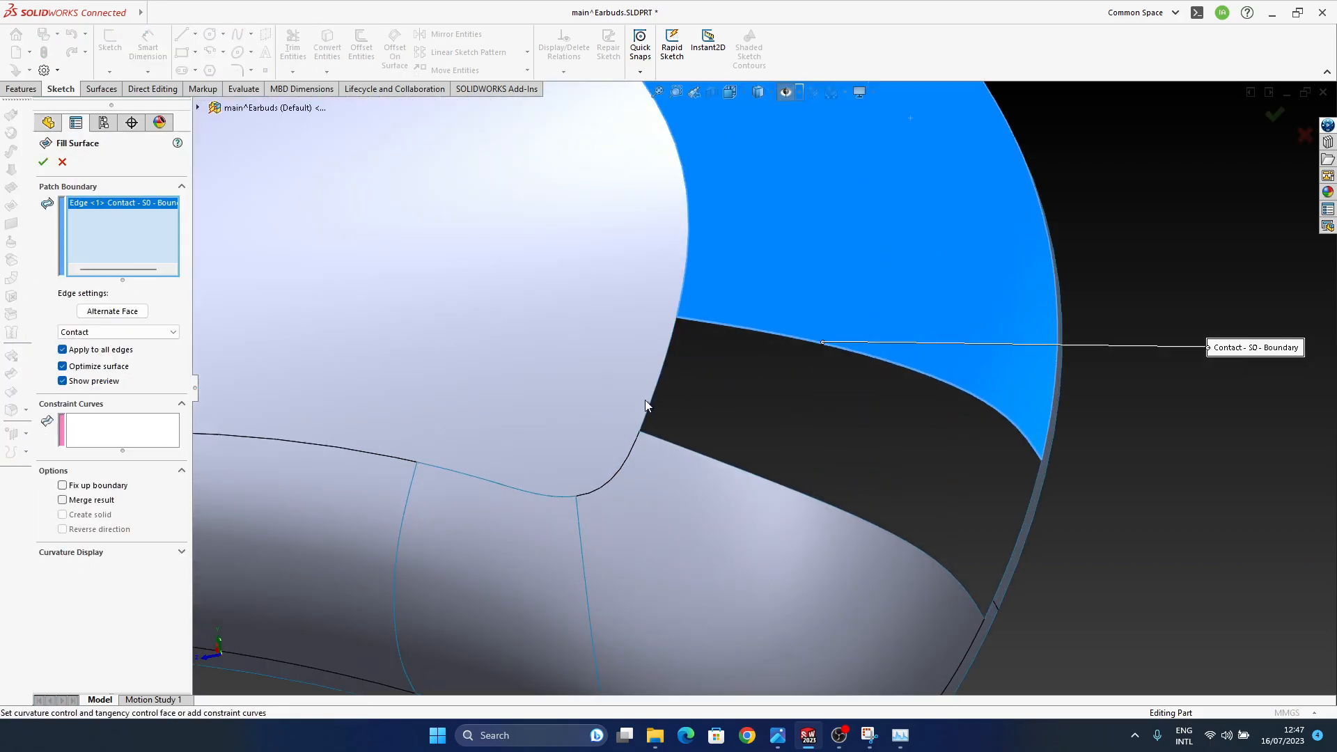
click(646, 418)
scroll(689, 417, down, 3)
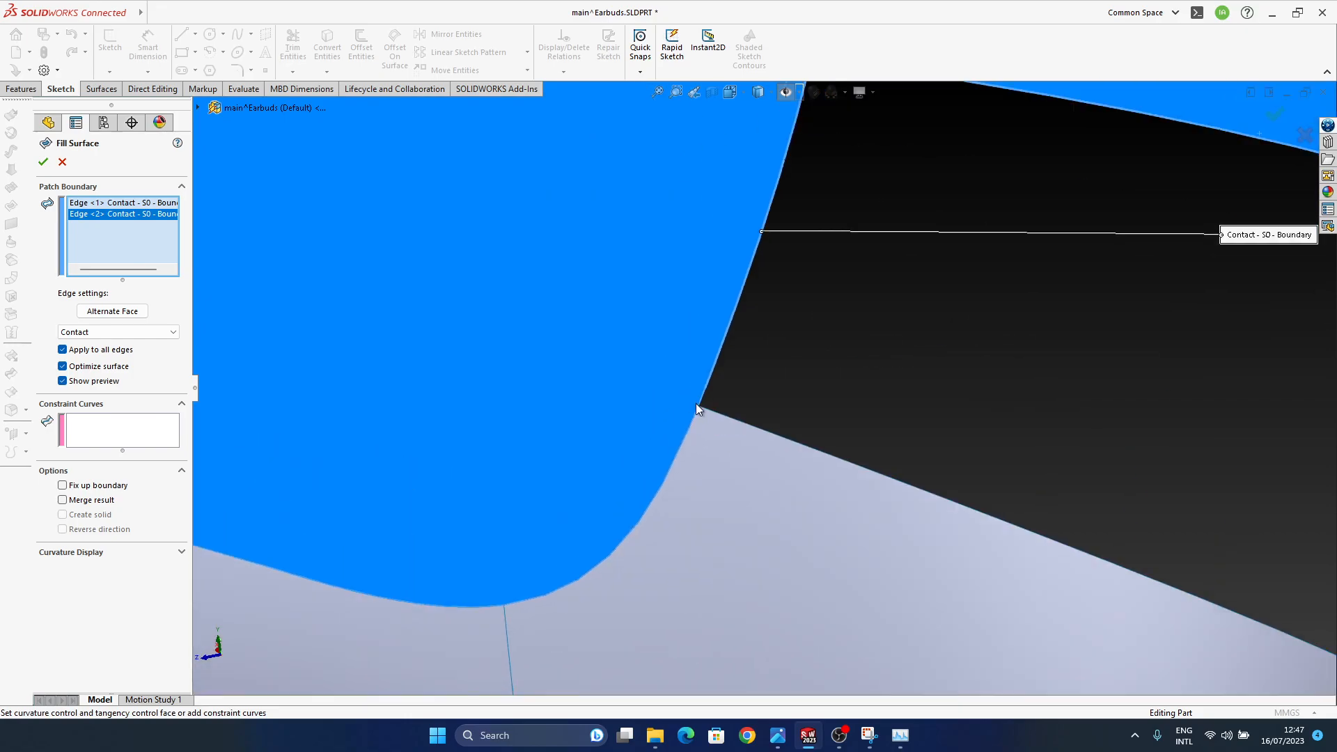
click(703, 397)
click(720, 412)
scroll(825, 441, up, 5)
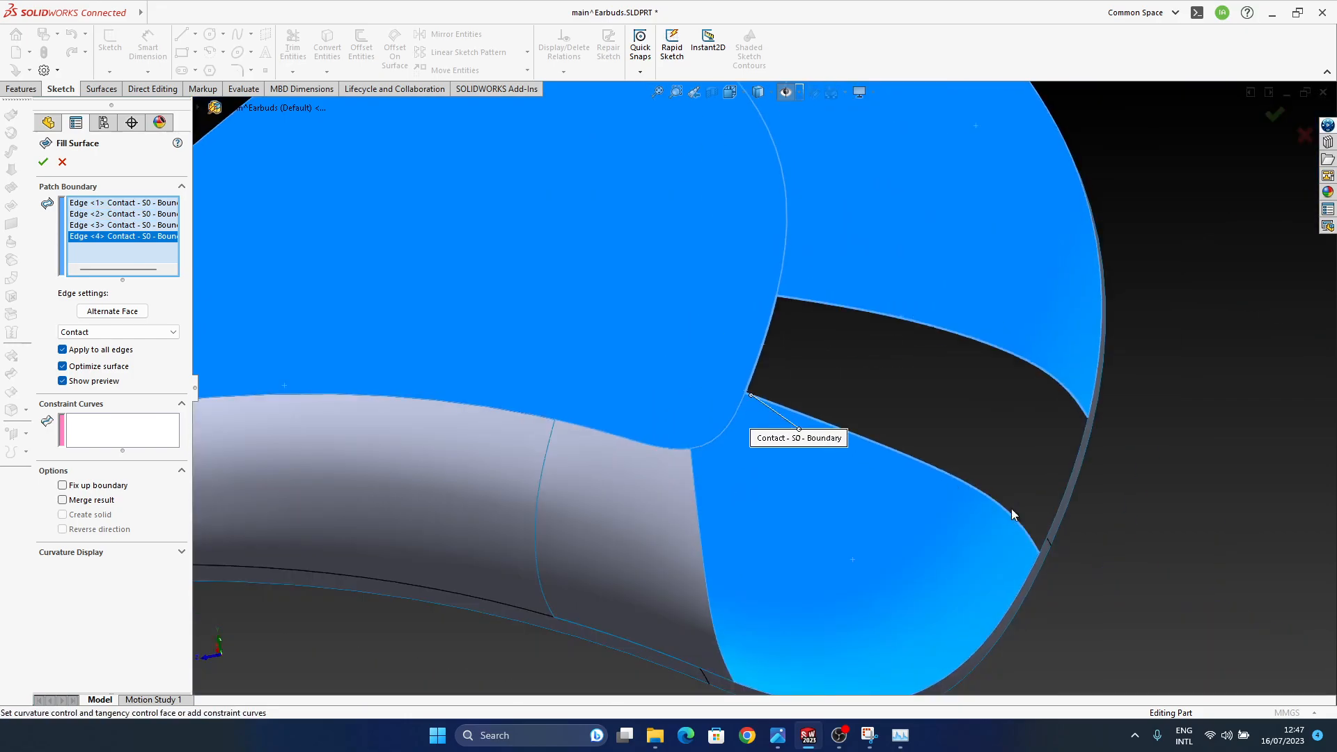
click(1044, 540)
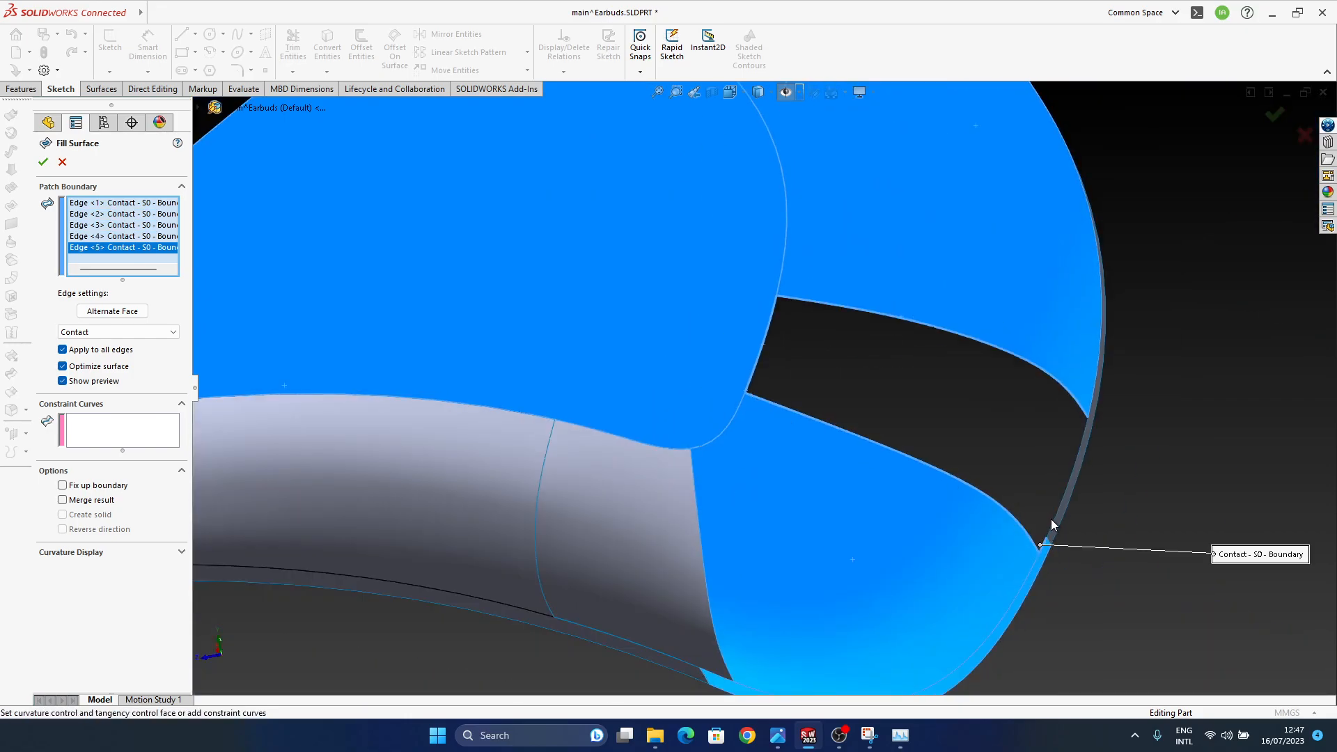
click(1055, 522)
click(1070, 472)
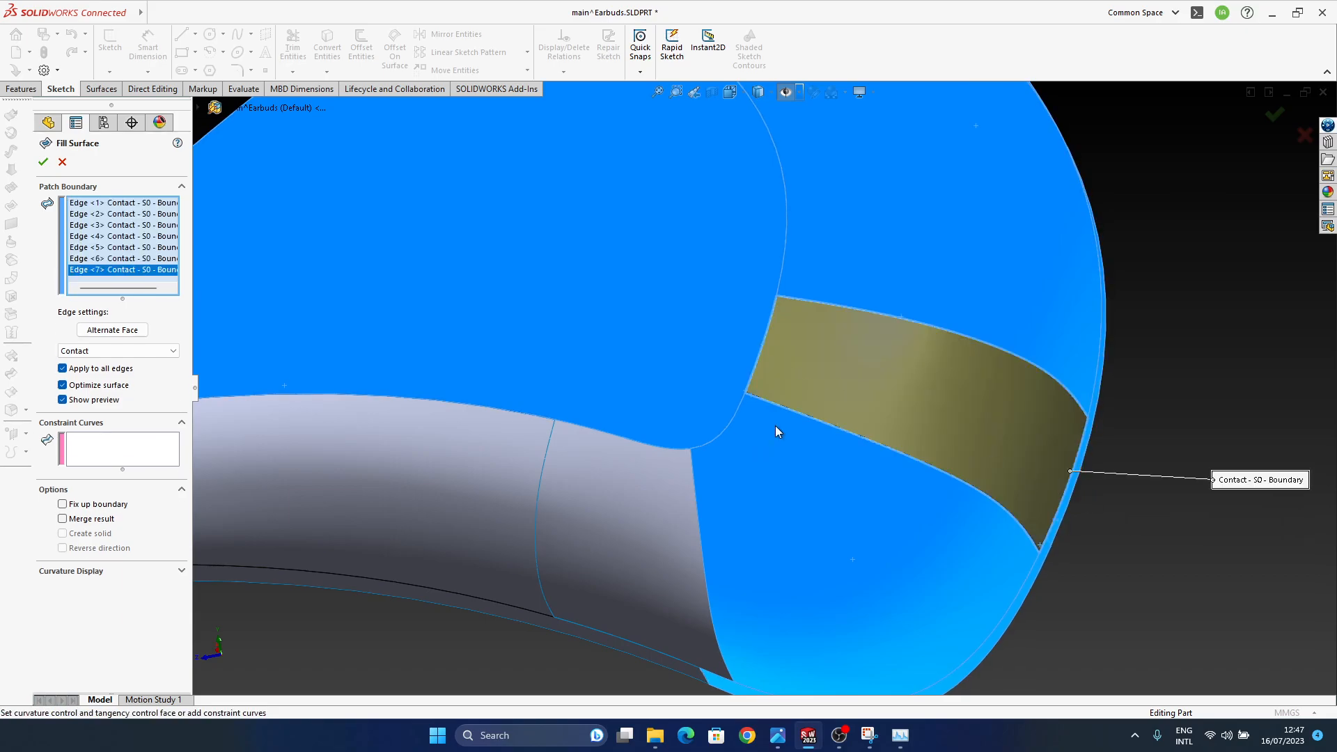
- Set all edges of the end opening's fill patch to Curvature
click(111, 350)
click(103, 382)
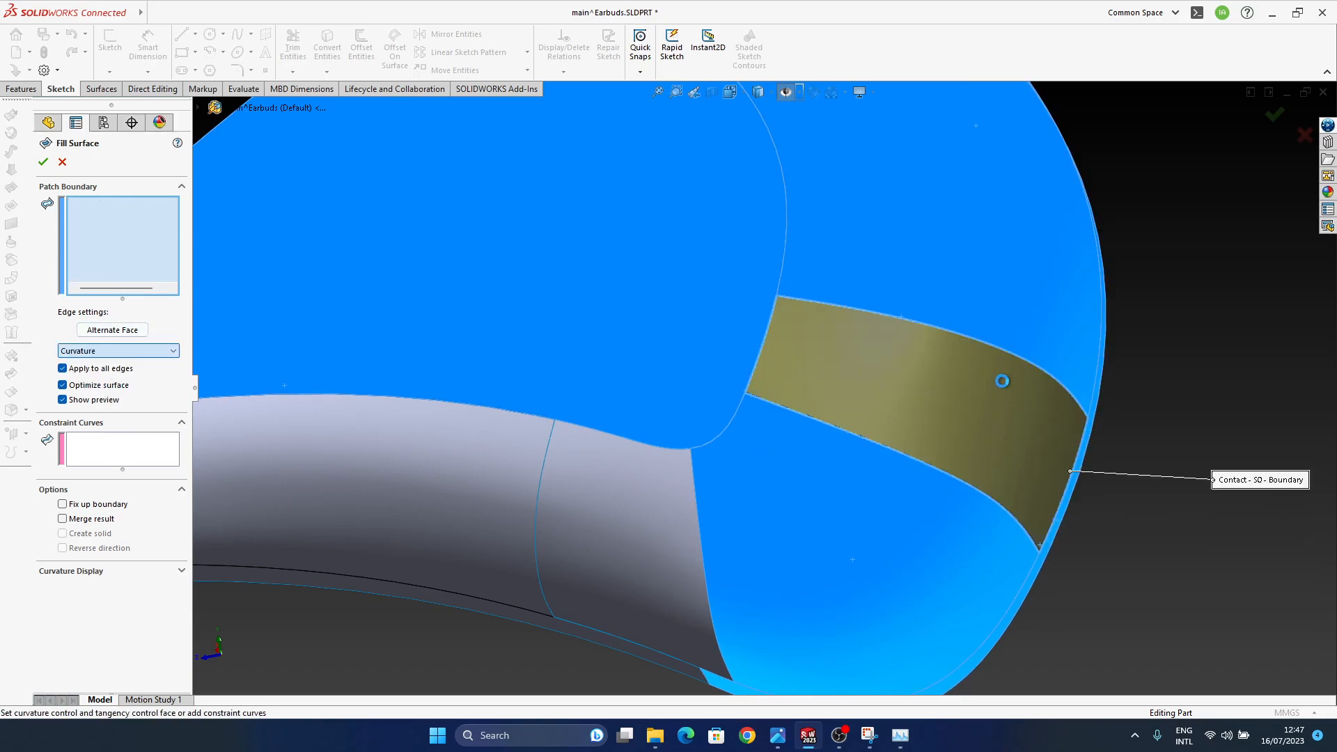
middle_drag(720, 382, 1176, 222)
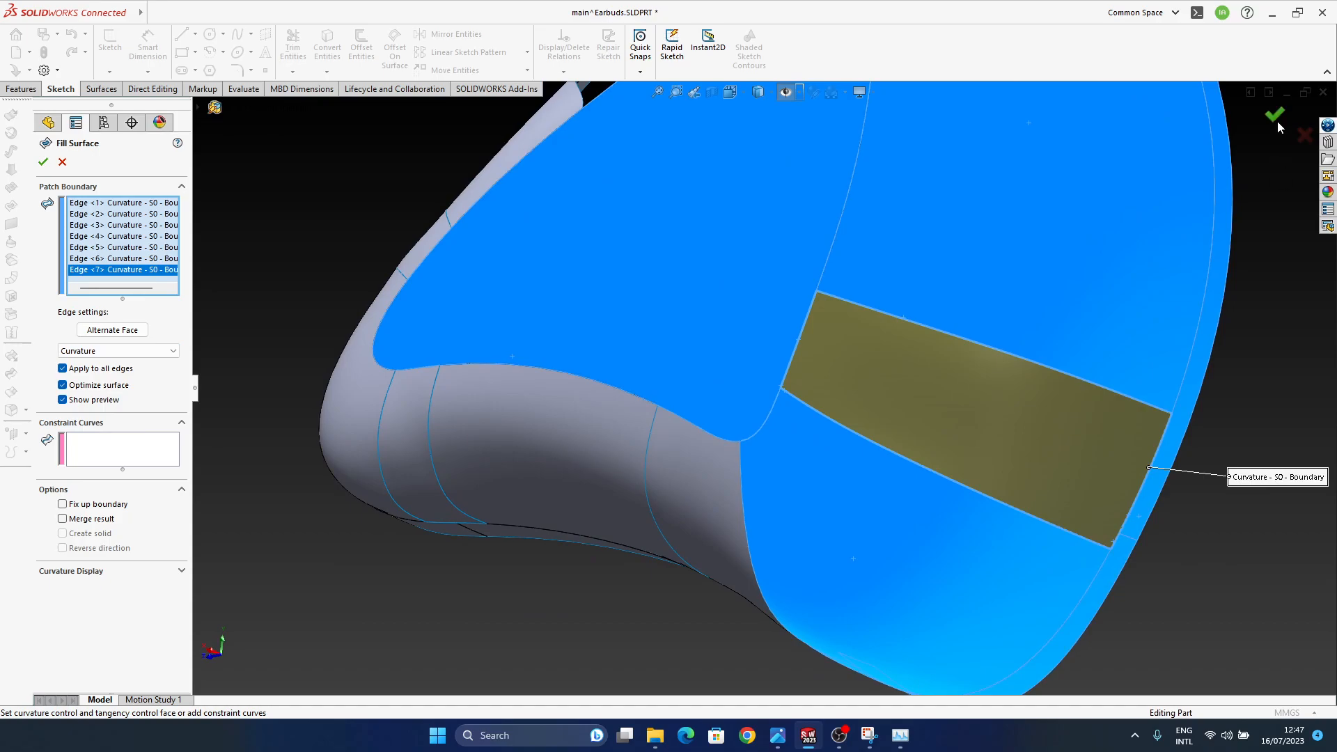
- Accept the end opening's curvature-matched fill patch and examine how it blends into the surrounding faces
click(1275, 117)
scroll(705, 383, down, 5)
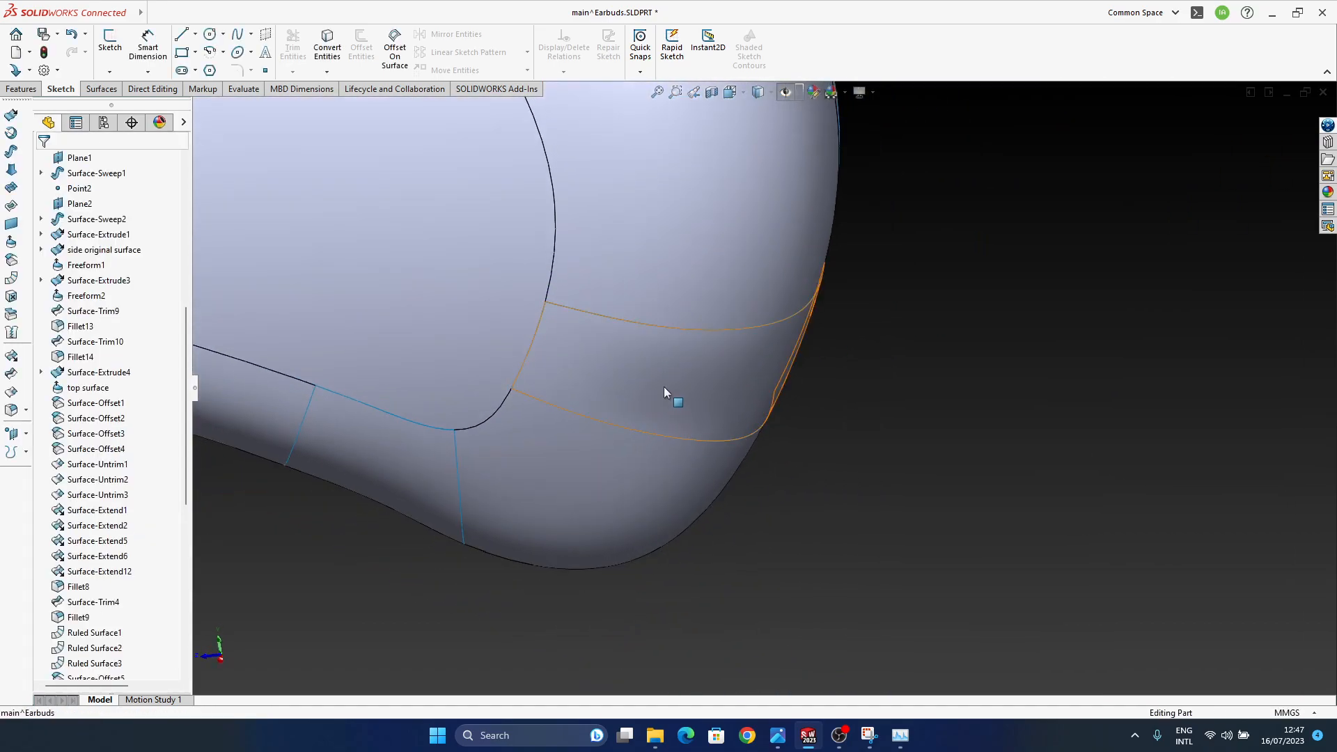
scroll(669, 392, up, 4)
middle_drag(758, 445, 680, 342)
middle_drag(729, 410, 694, 495)
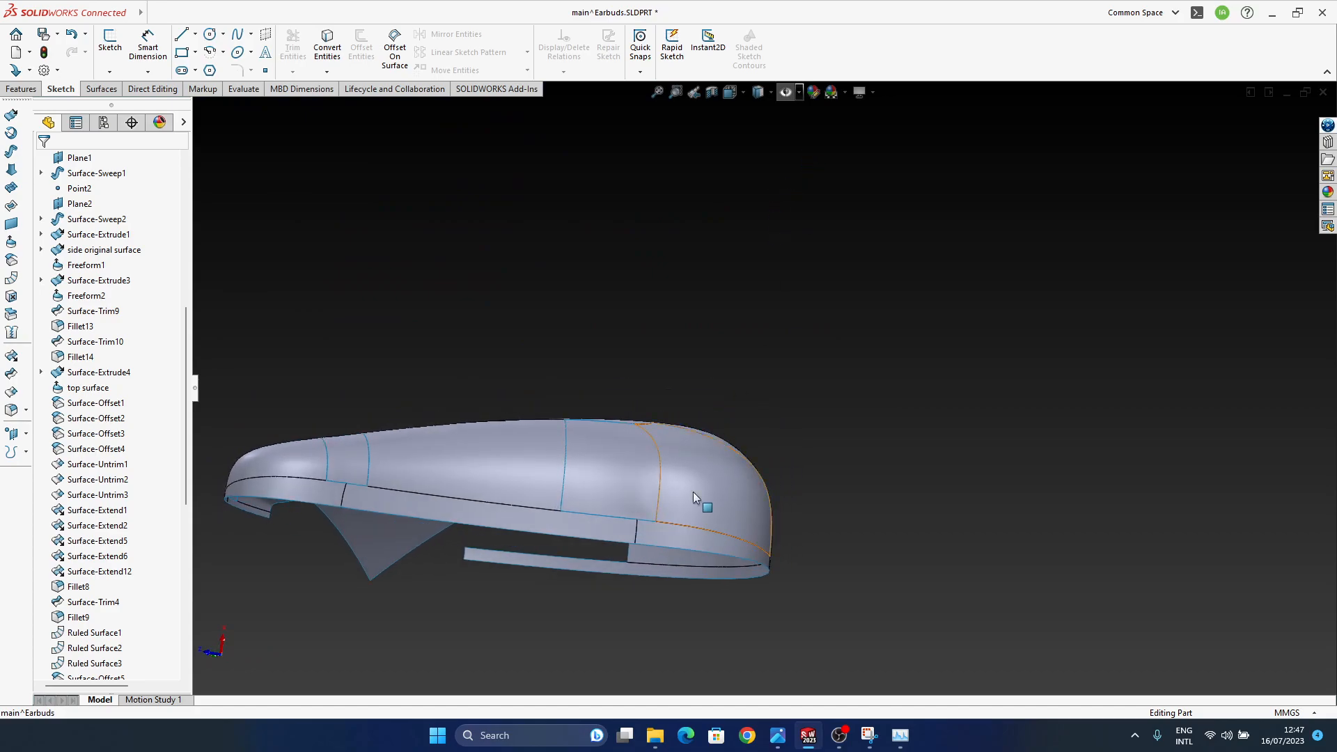
scroll(693, 495, down, 5)
middle_drag(734, 421, 756, 470)
- Edit Boundary-Surface15 and adjust its tangent lengths, with 1.2 for the 3DSketch20 curve
click(679, 441)
click(768, 491)
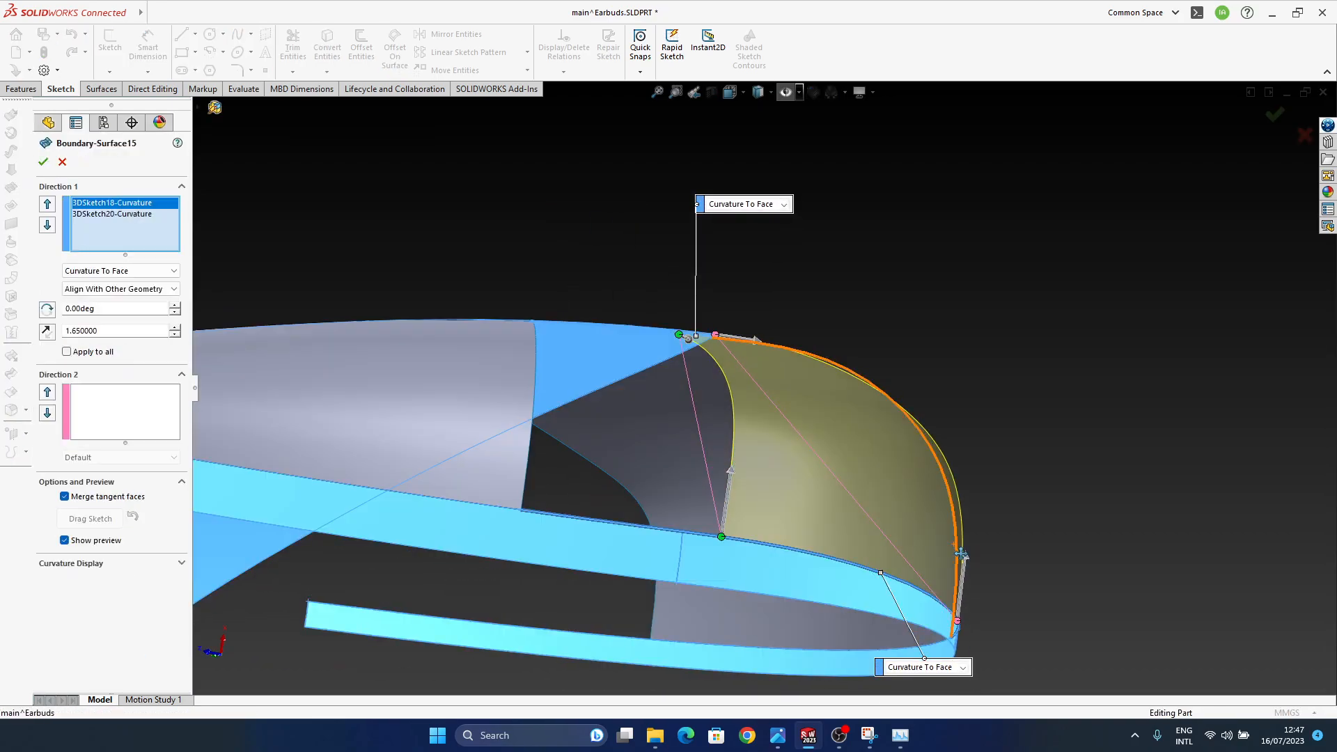
drag(963, 558, 962, 577)
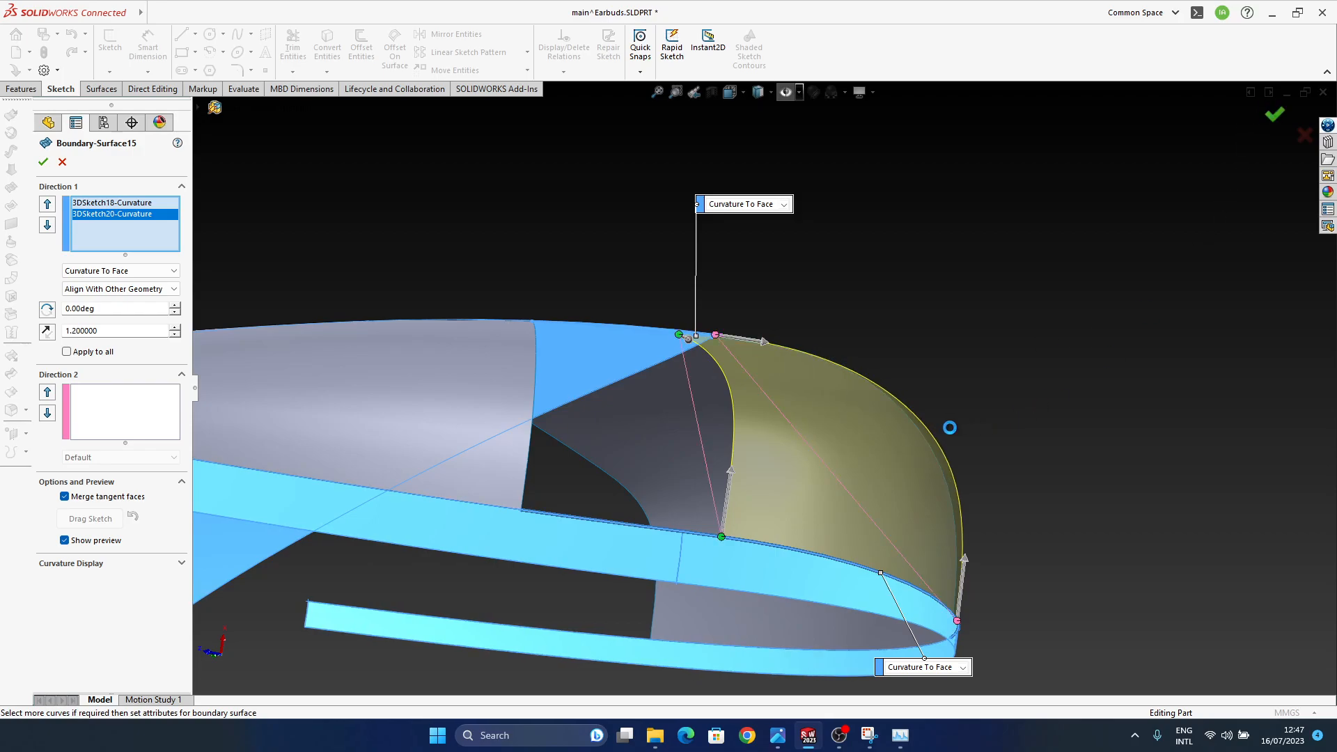
- Edit Boundary-Surface10 and move its side connector inward along both the rim and the top face edge
middle_drag(896, 422, 812, 429)
click(818, 416)
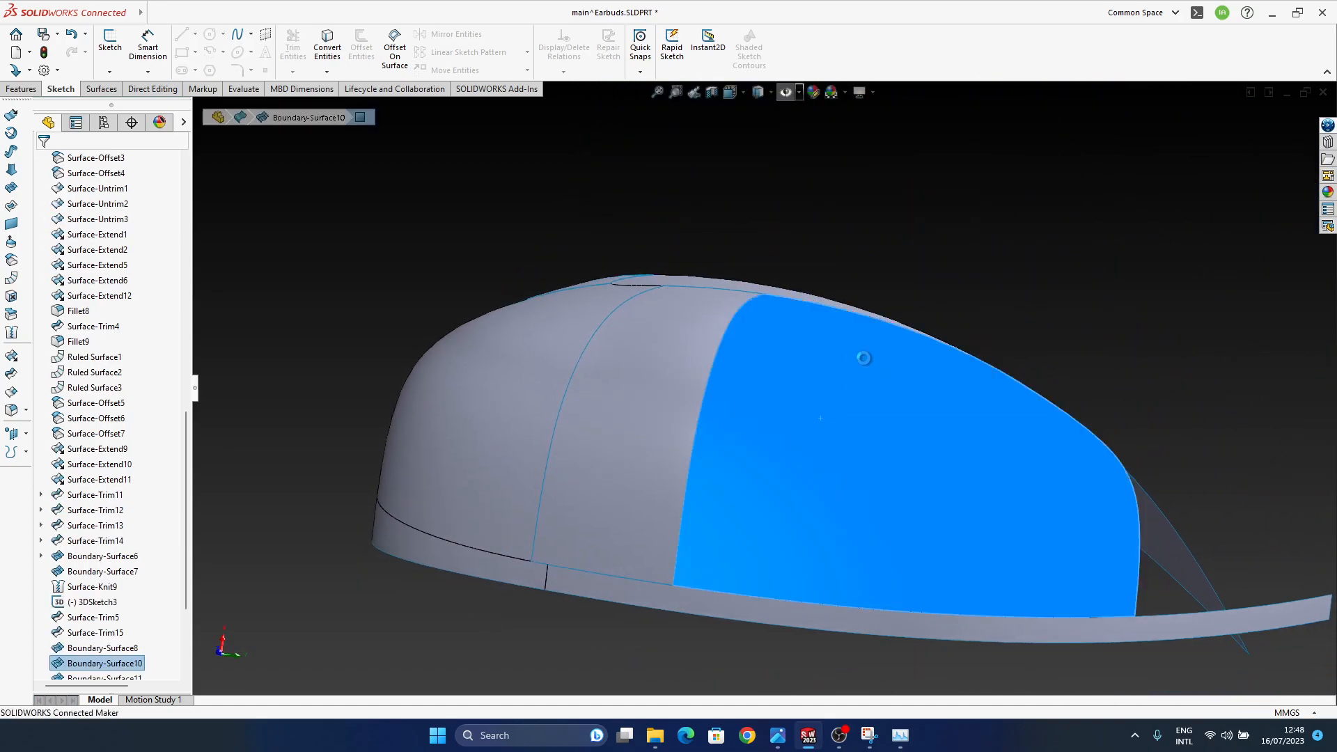
middle_drag(716, 508, 695, 595)
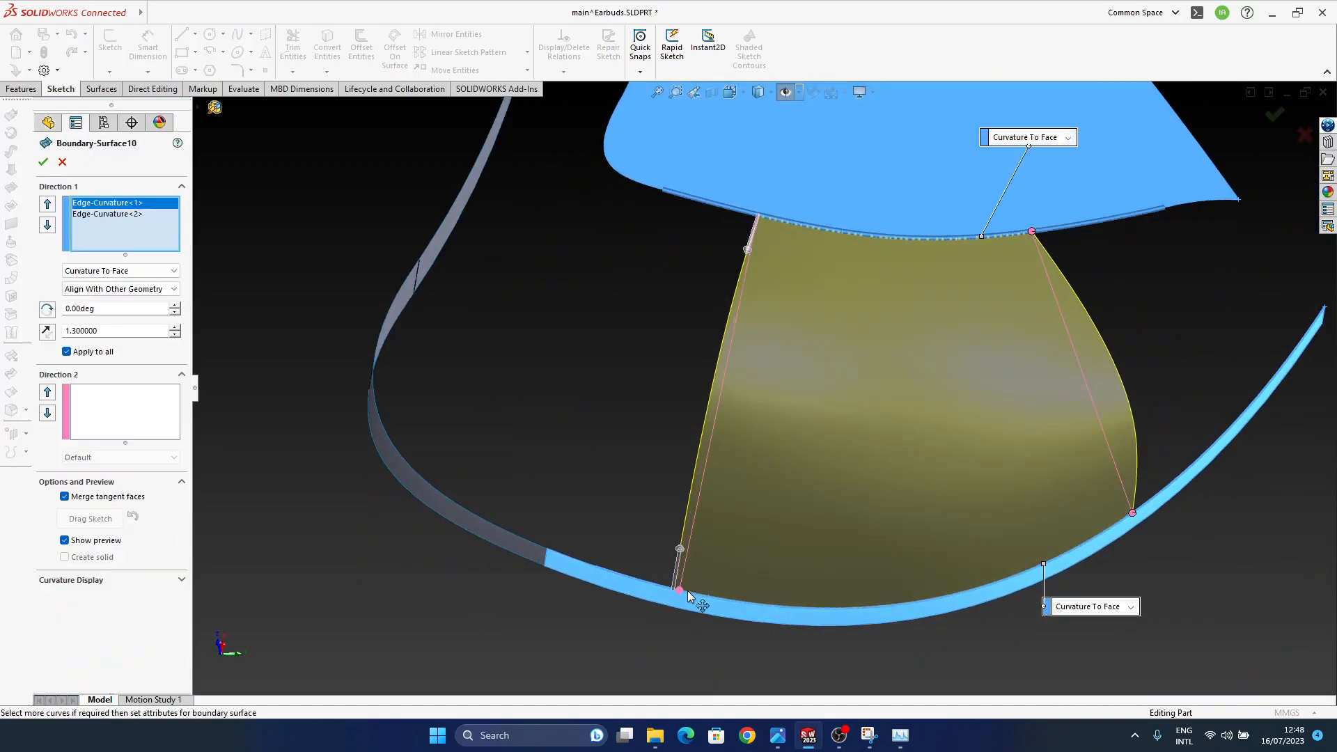
drag(685, 596, 724, 603)
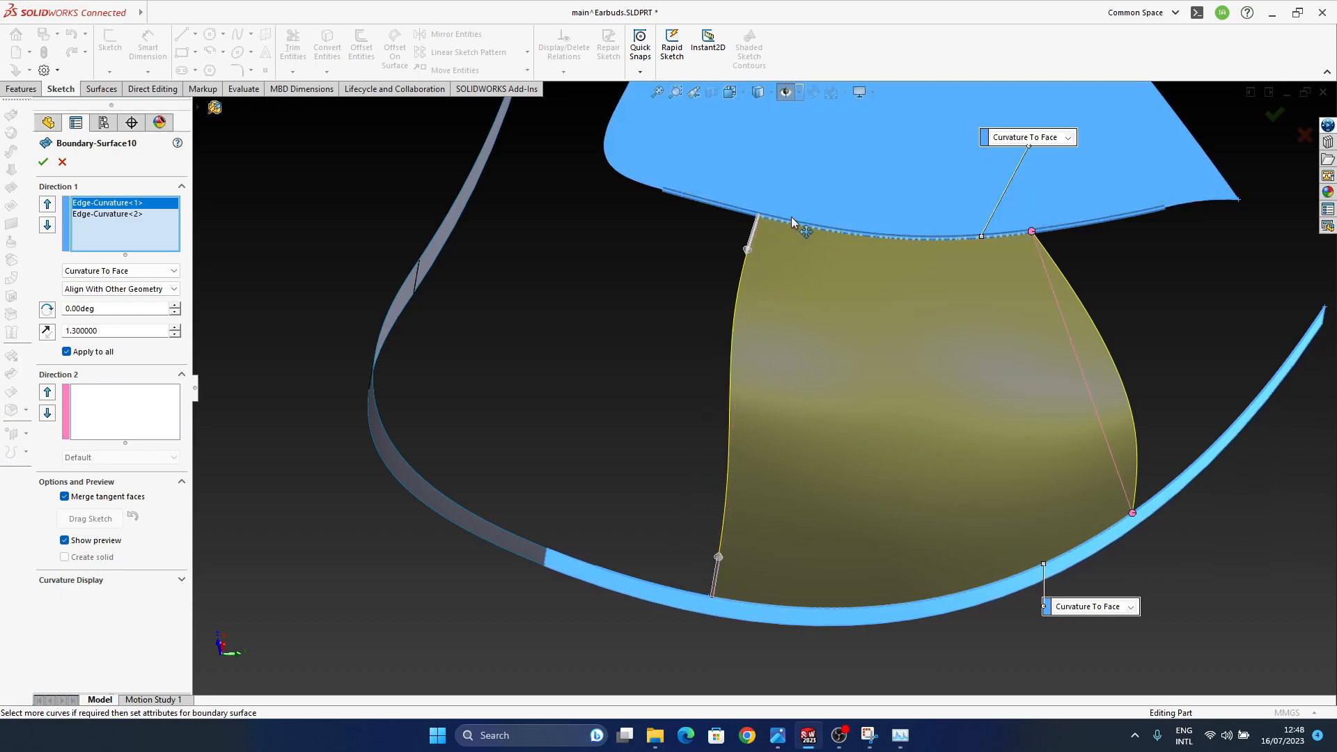
middle_drag(787, 320, 781, 426)
click(1277, 121)
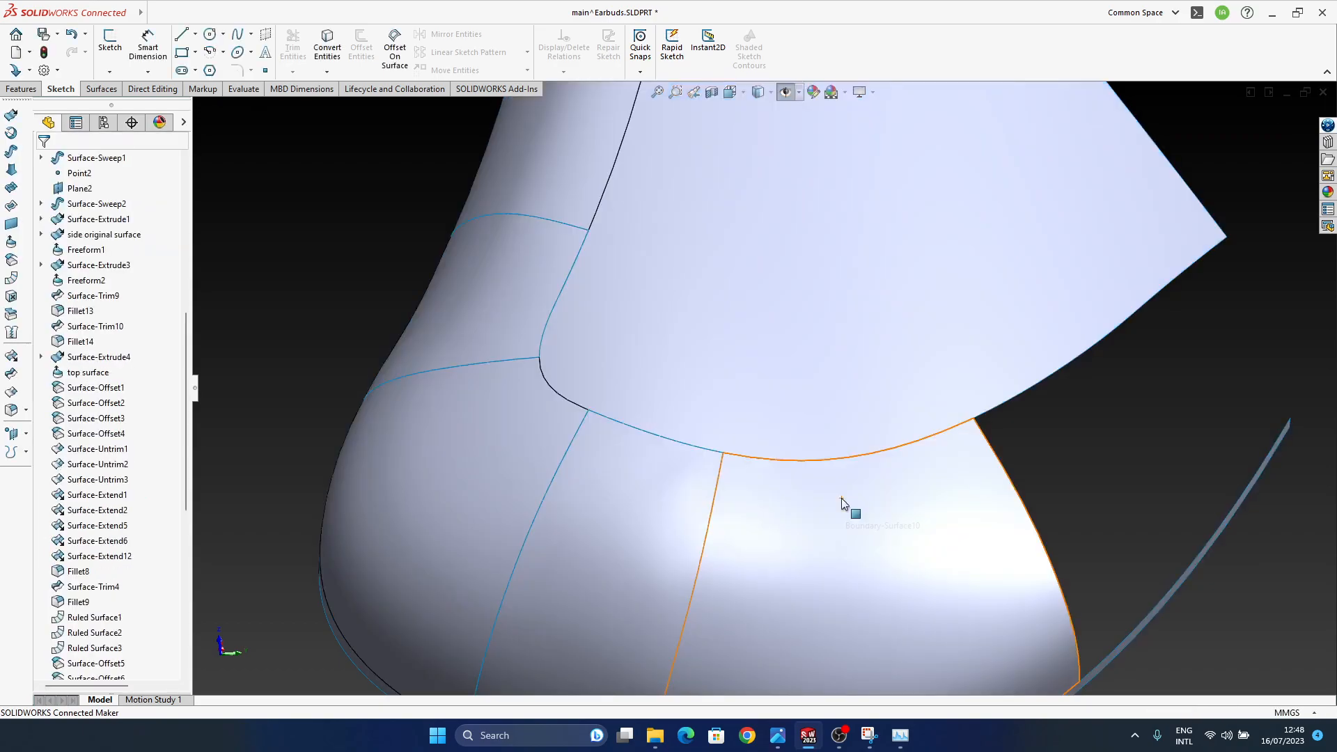
- Readjust Boundary-Surface10's side edge to widen the neighbouring fill patch at the rounded end
scroll(841, 498, up, 4)
middle_drag(841, 499, 851, 568)
ctrl+middle_drag(851, 568, 925, 454)
scroll(819, 461, down, 4)
ctrl+middle_drag(821, 463, 869, 404)
click(957, 501)
middle_drag(958, 499, 959, 437)
click(867, 359)
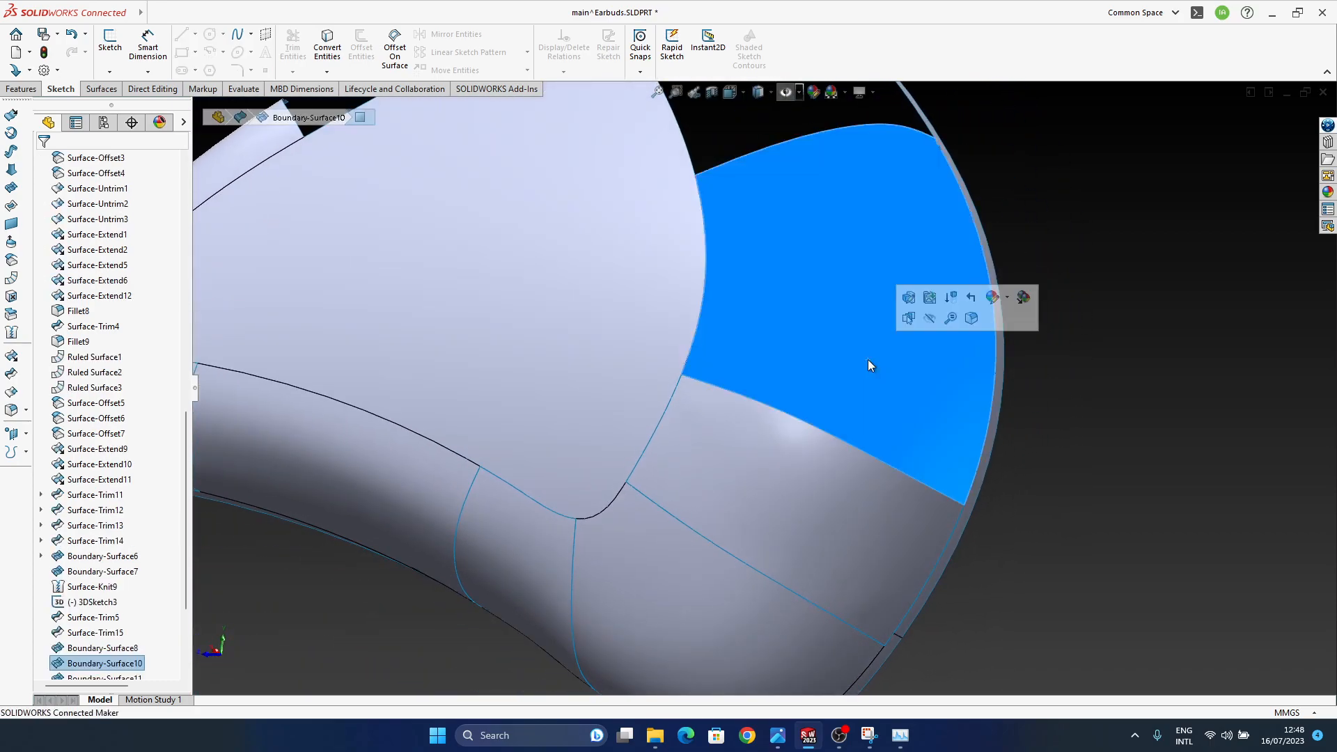
mouse_move(754, 511)
middle_down()
mouse_move(793, 249)
mouse_move(737, 512)
middle_up()
click(1279, 439)
click(863, 326)
click(904, 262)
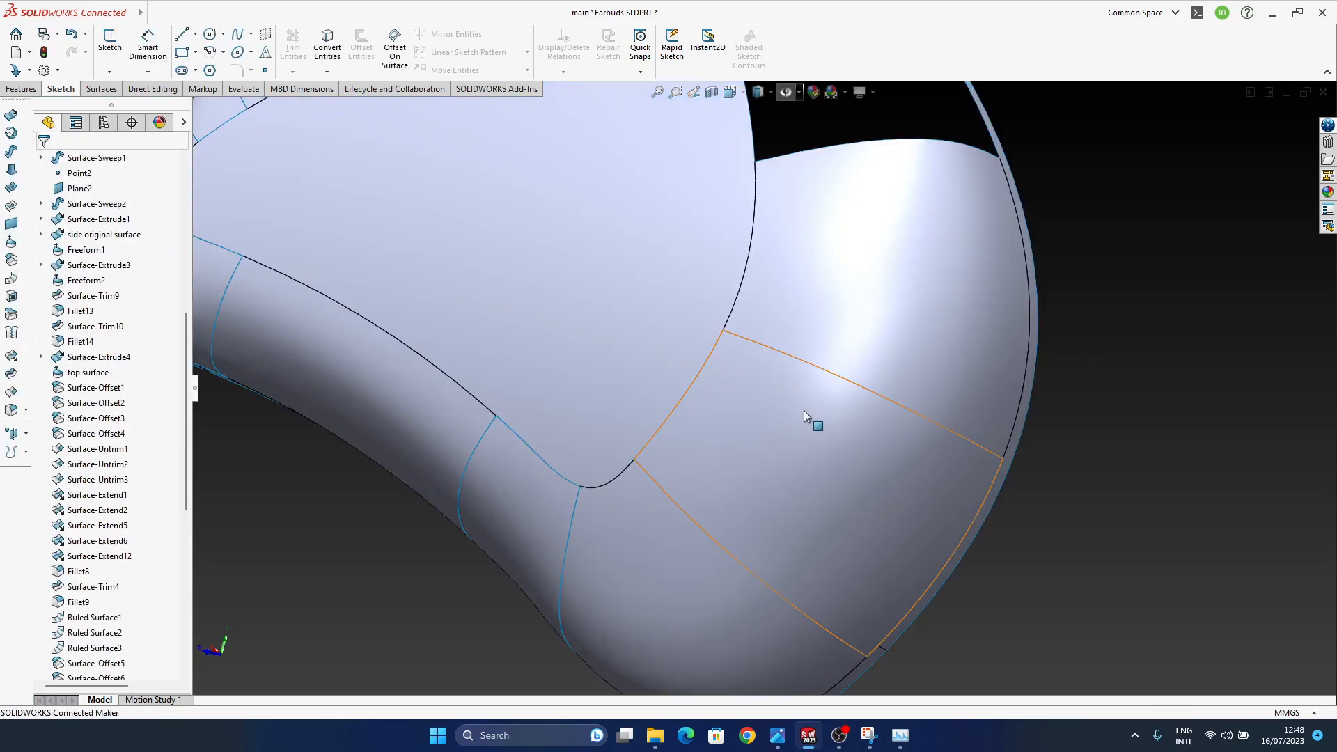
- Delete the failed Surface-Fill2 feature from the end of the feature history
middle_drag(804, 414, 863, 596)
ctrl+middle_drag(717, 507, 825, 558)
scroll(888, 484, up, 2)
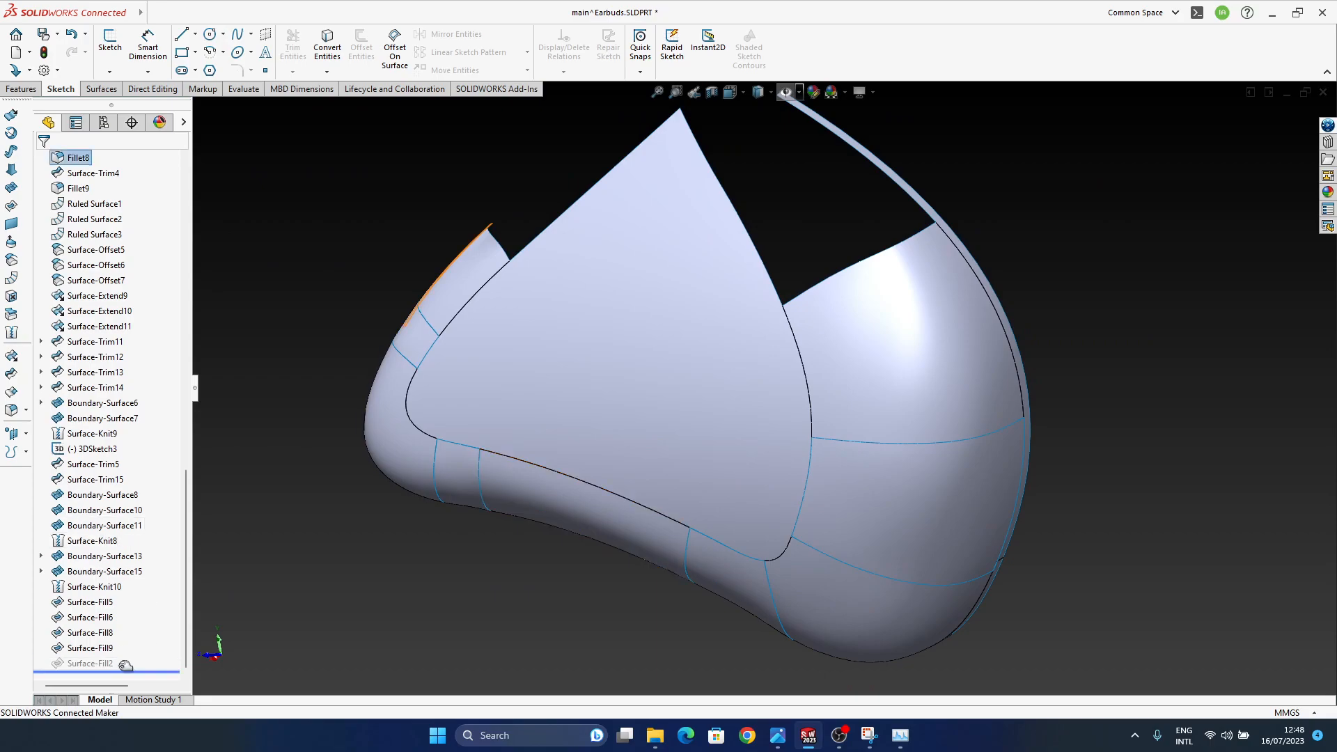
click(95, 664)
key(Delete)
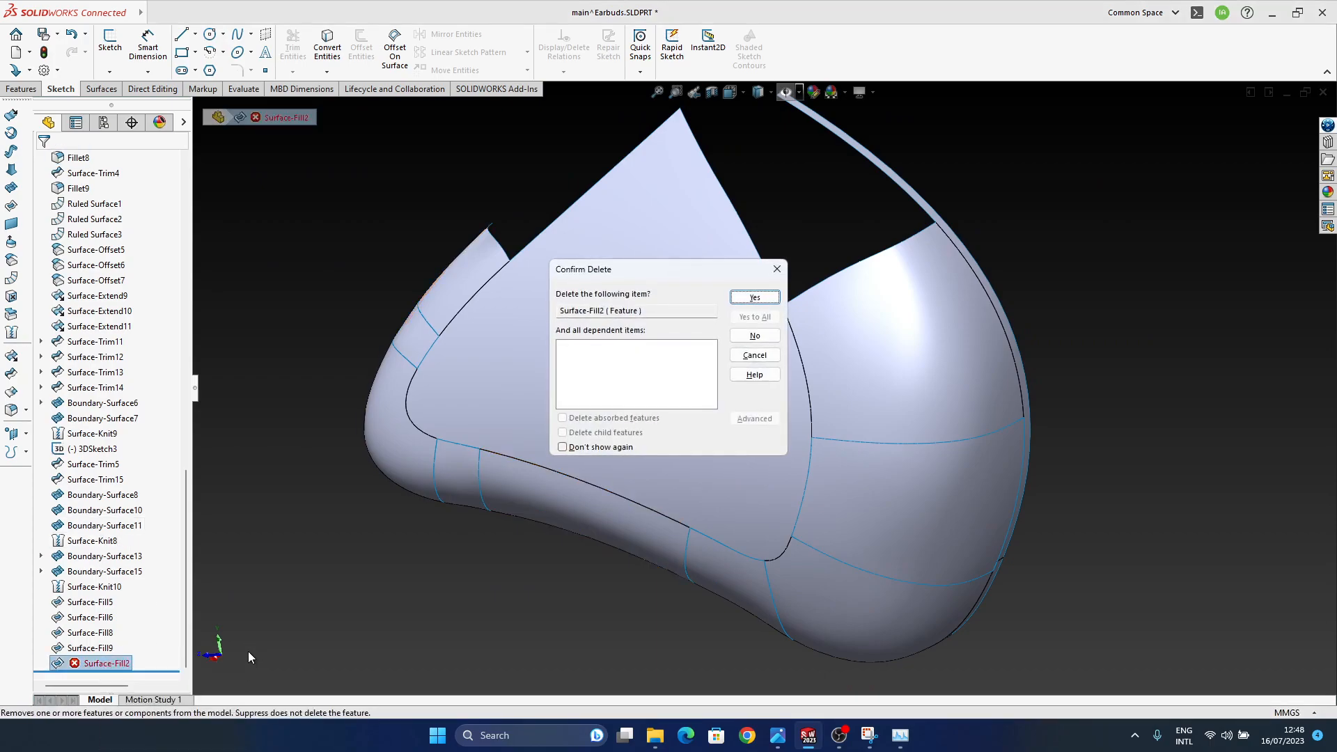
key(Return)
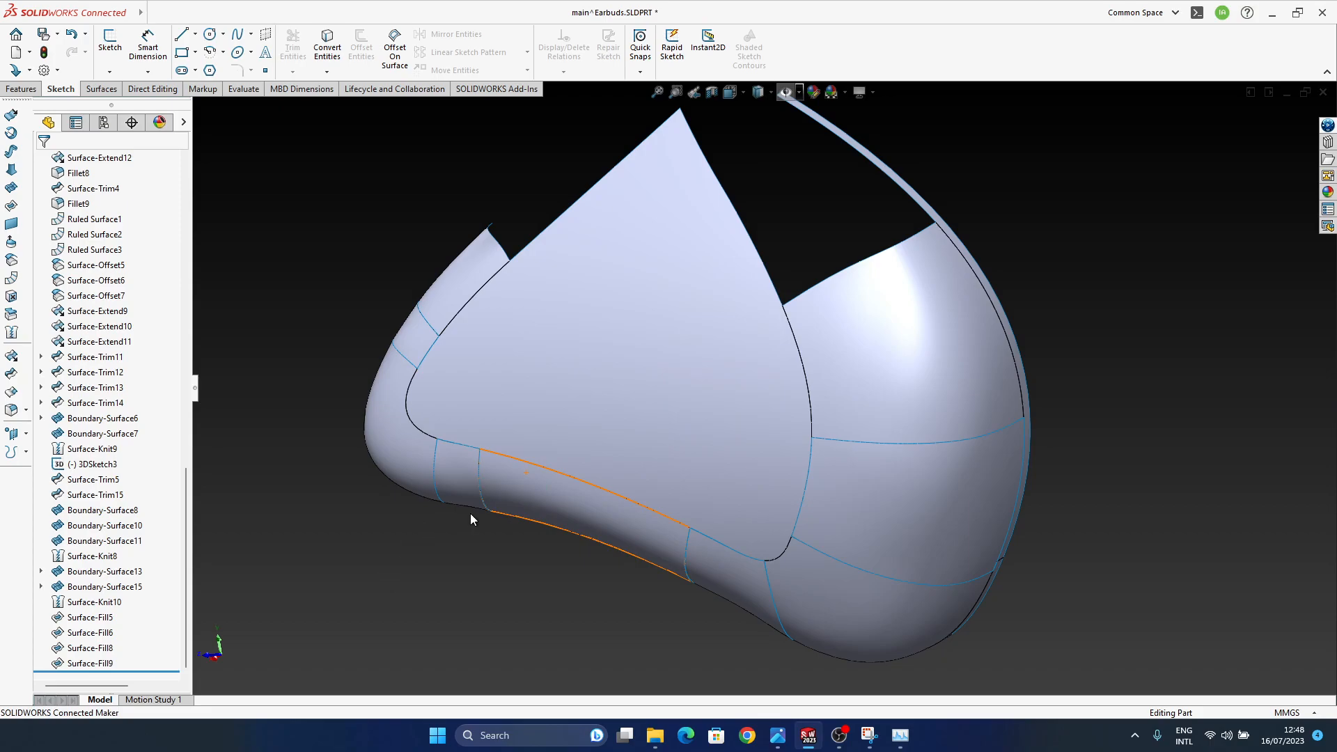
- Examine the earbud body from several angles for smooth transitions between the boundary surfaces and fill patches
middle_drag(779, 564, 285, 594)
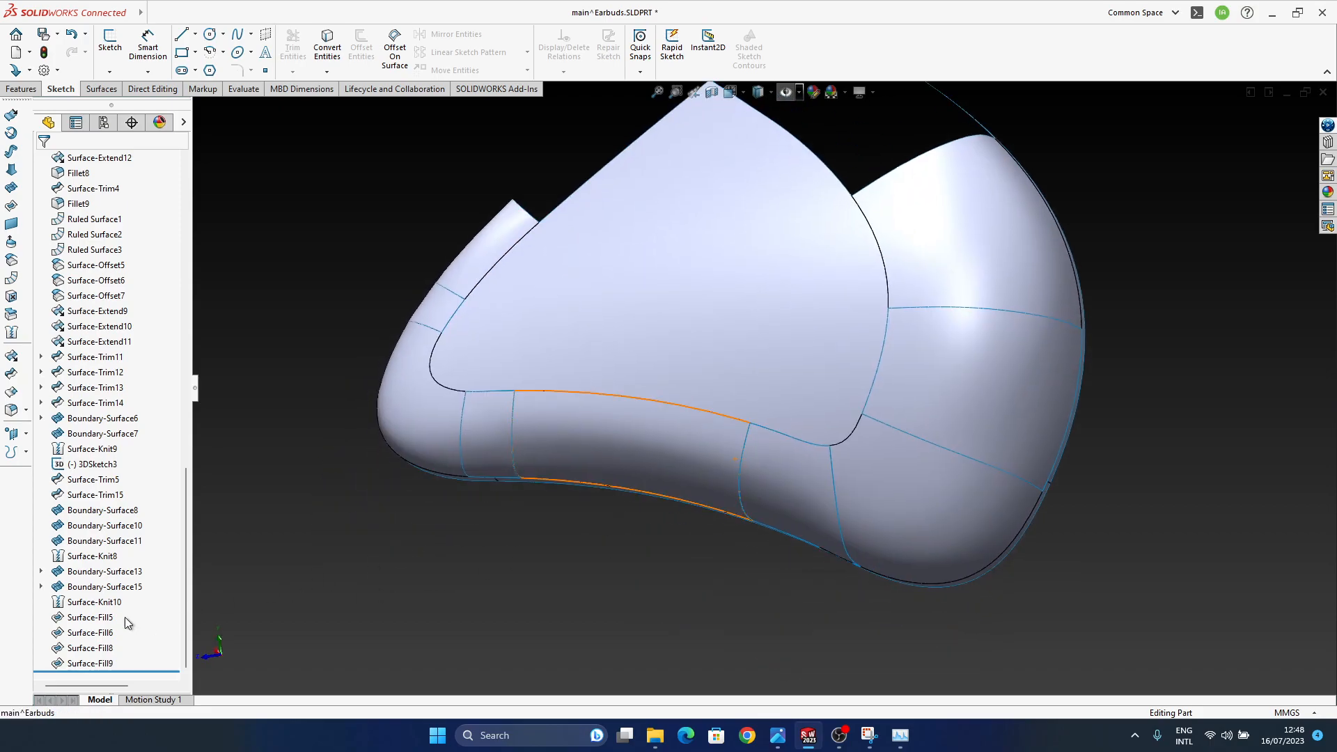
scroll(617, 472, up, 4)
middle_drag(617, 472, 696, 438)
click(293, 432)
middle_drag(292, 432, 761, 305)
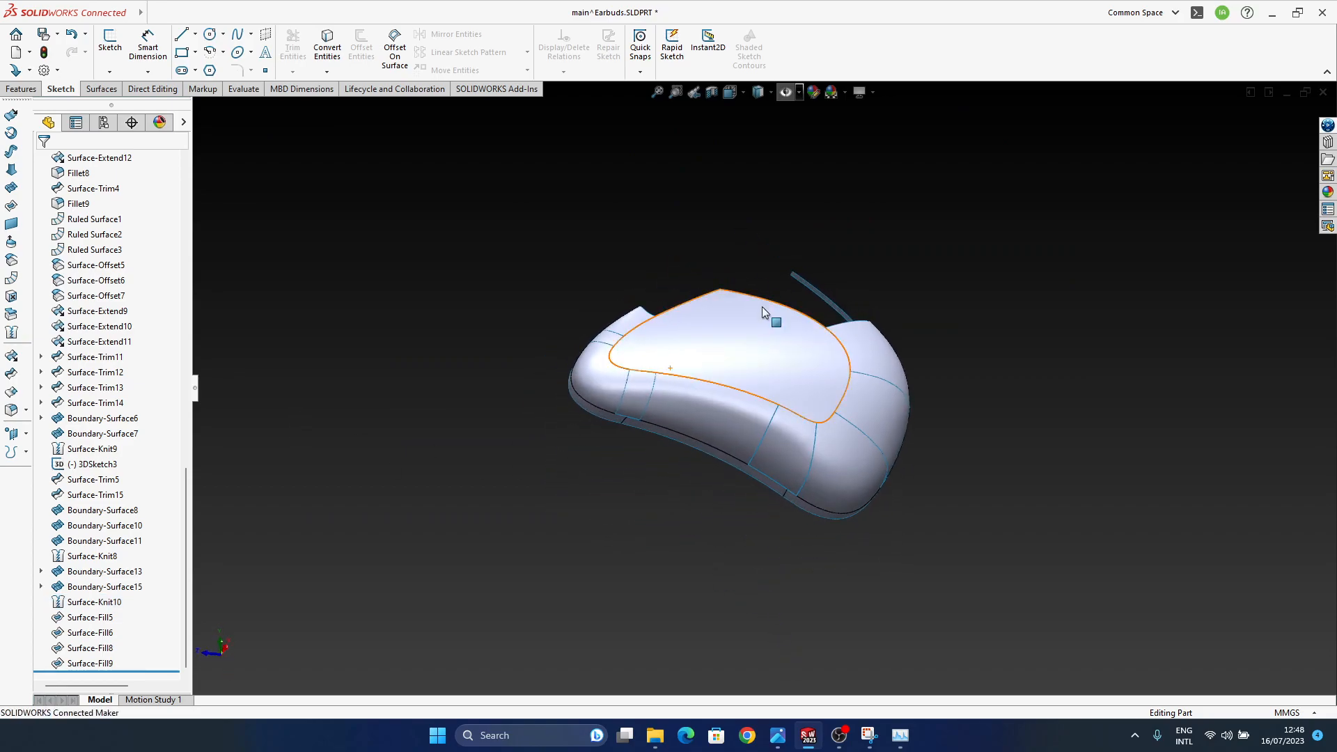
scroll(774, 386, down, 4)
ctrl+middle_drag(775, 387, 661, 449)
middle_click(735, 470)
middle_drag(739, 468, 529, 456)
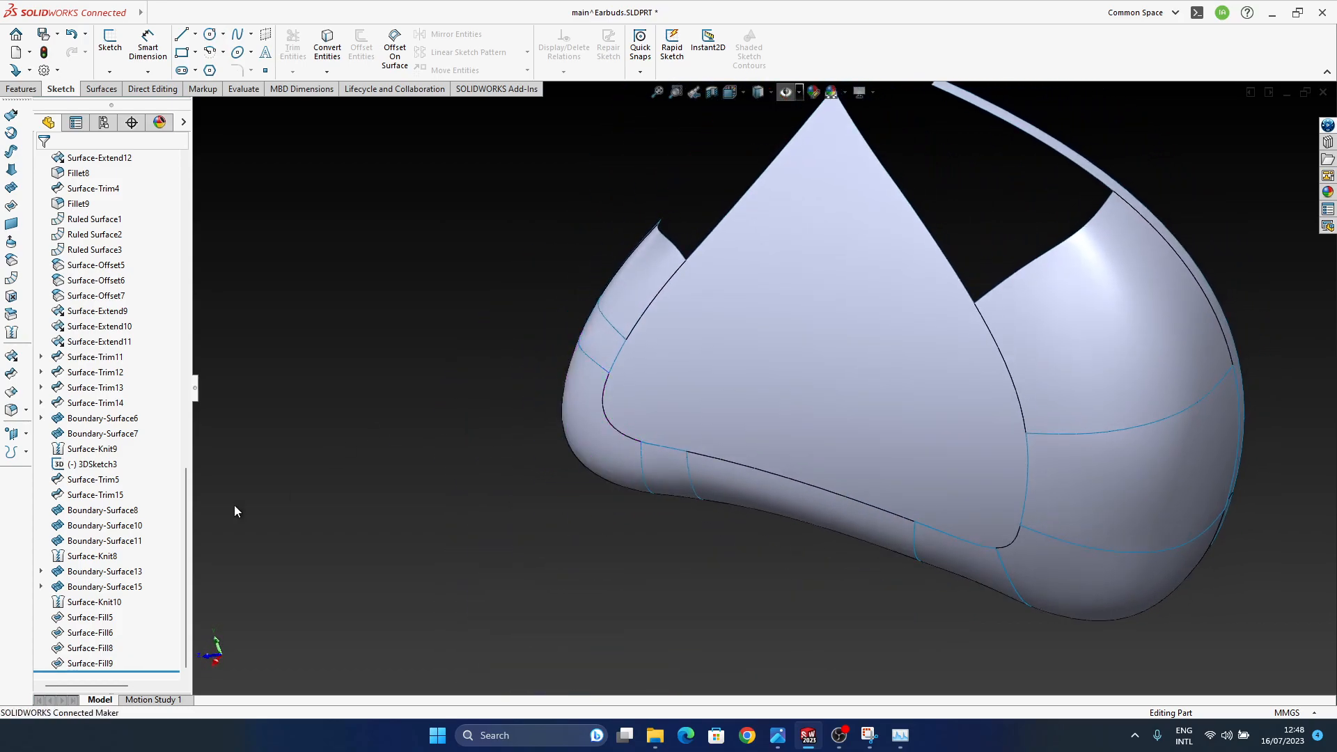
- Knit Surface-Knit10 and the four surrounding fill patches into one surface body
click(12, 332)
click(716, 376)
click(599, 335)
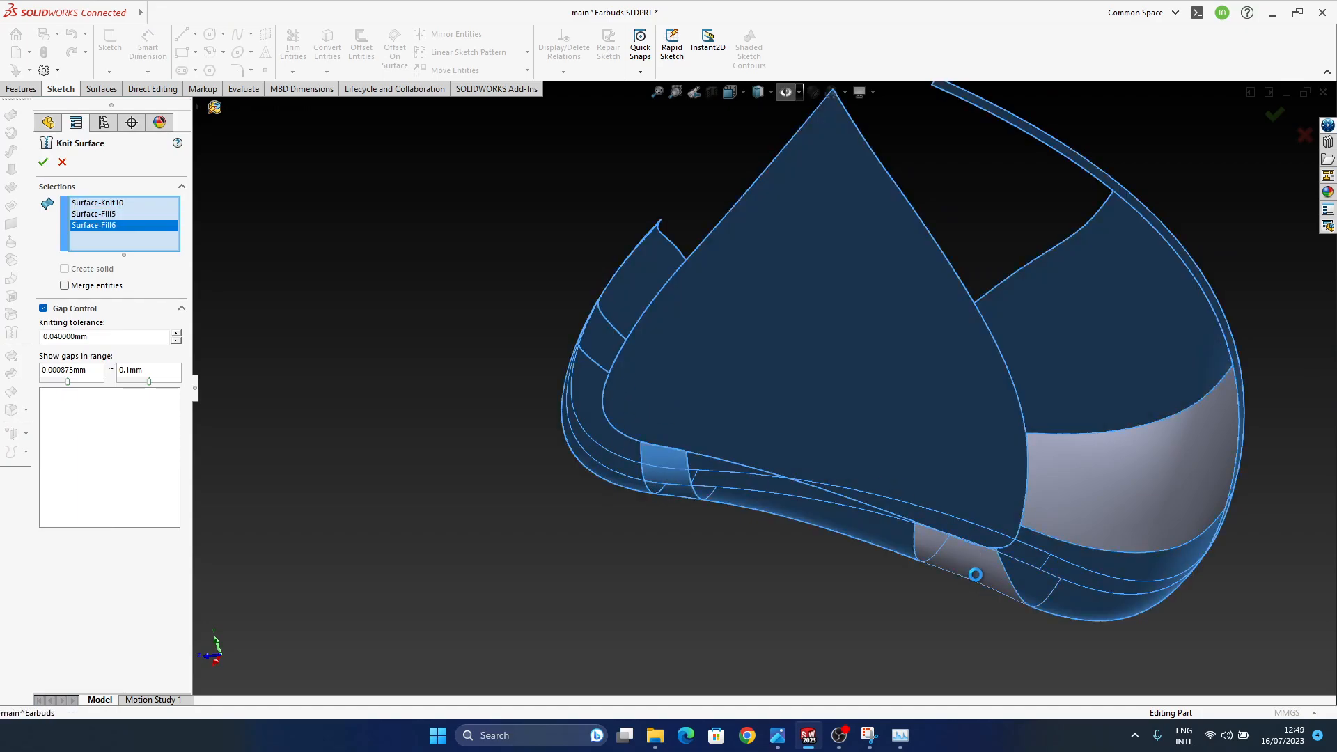
click(1165, 459)
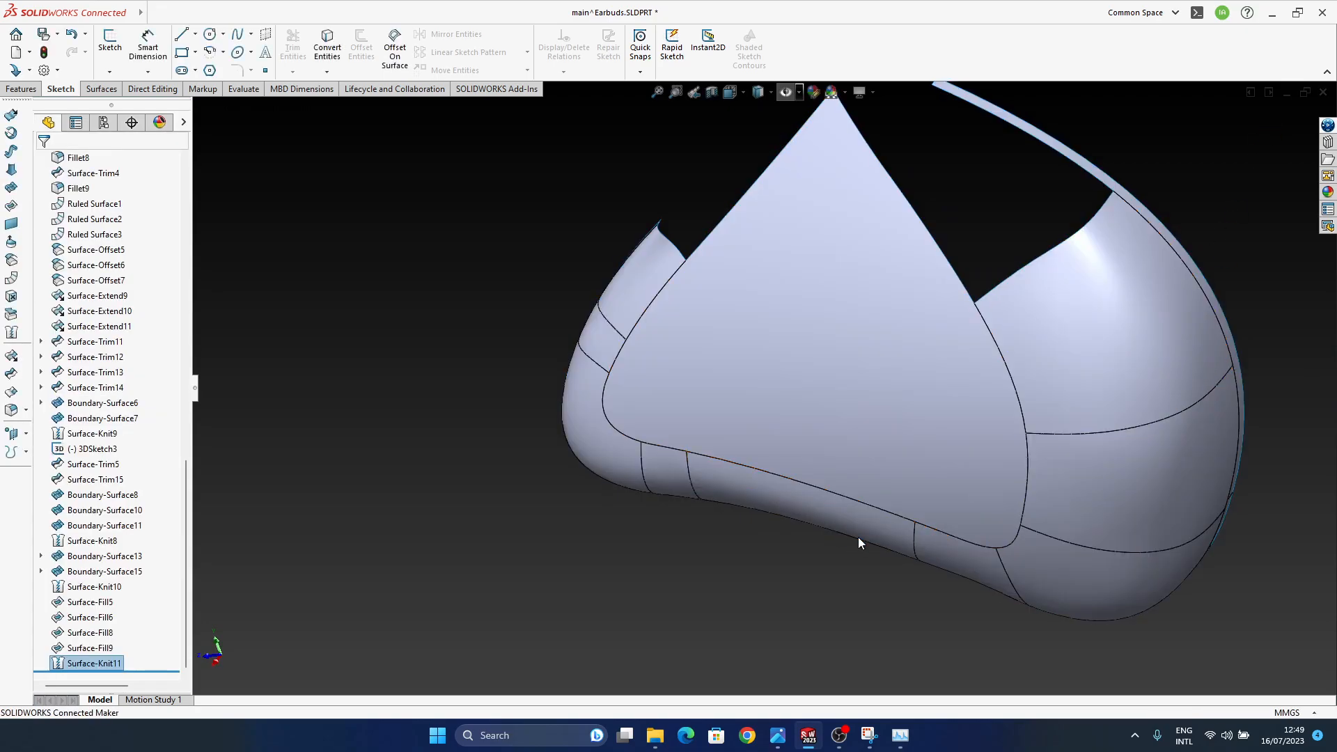
- Switch to the Earbuds assembly, rebuild it with the changed models, and open the Top surface part
ctrl+middle_drag(871, 461, 619, 516)
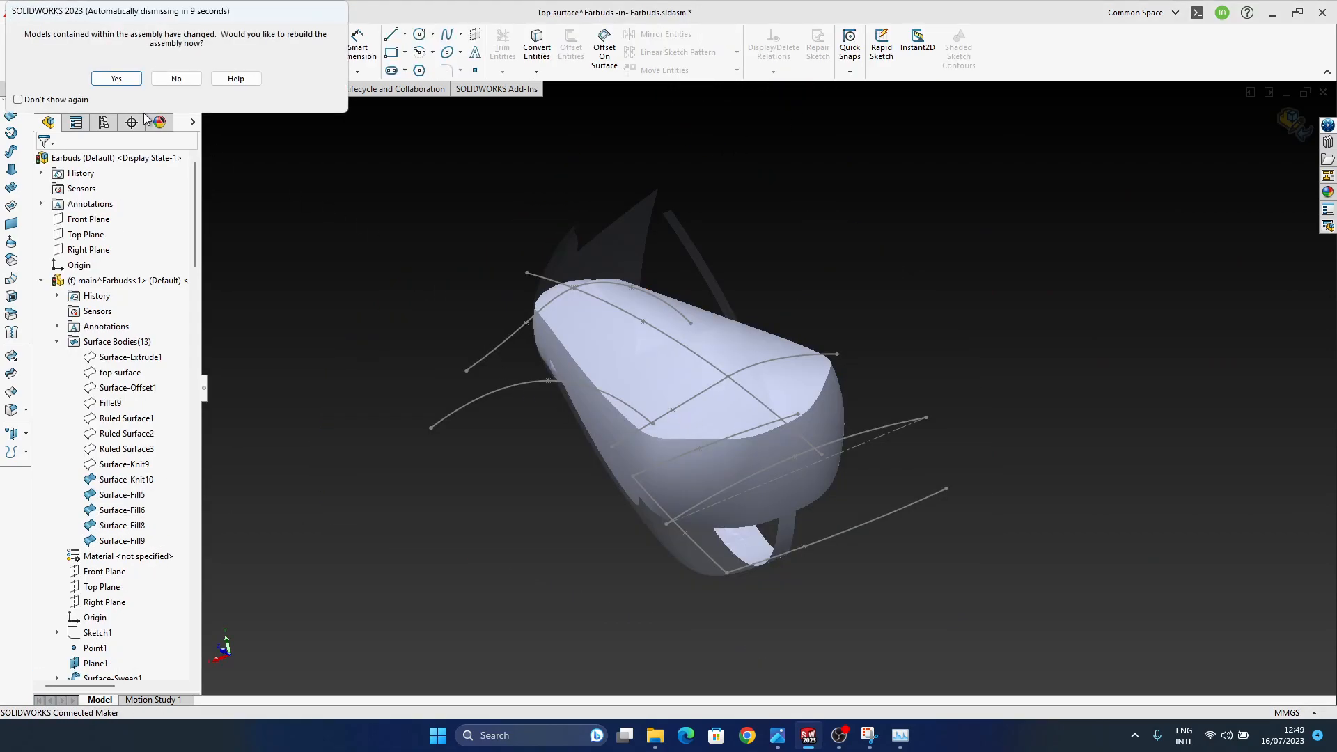
click(114, 78)
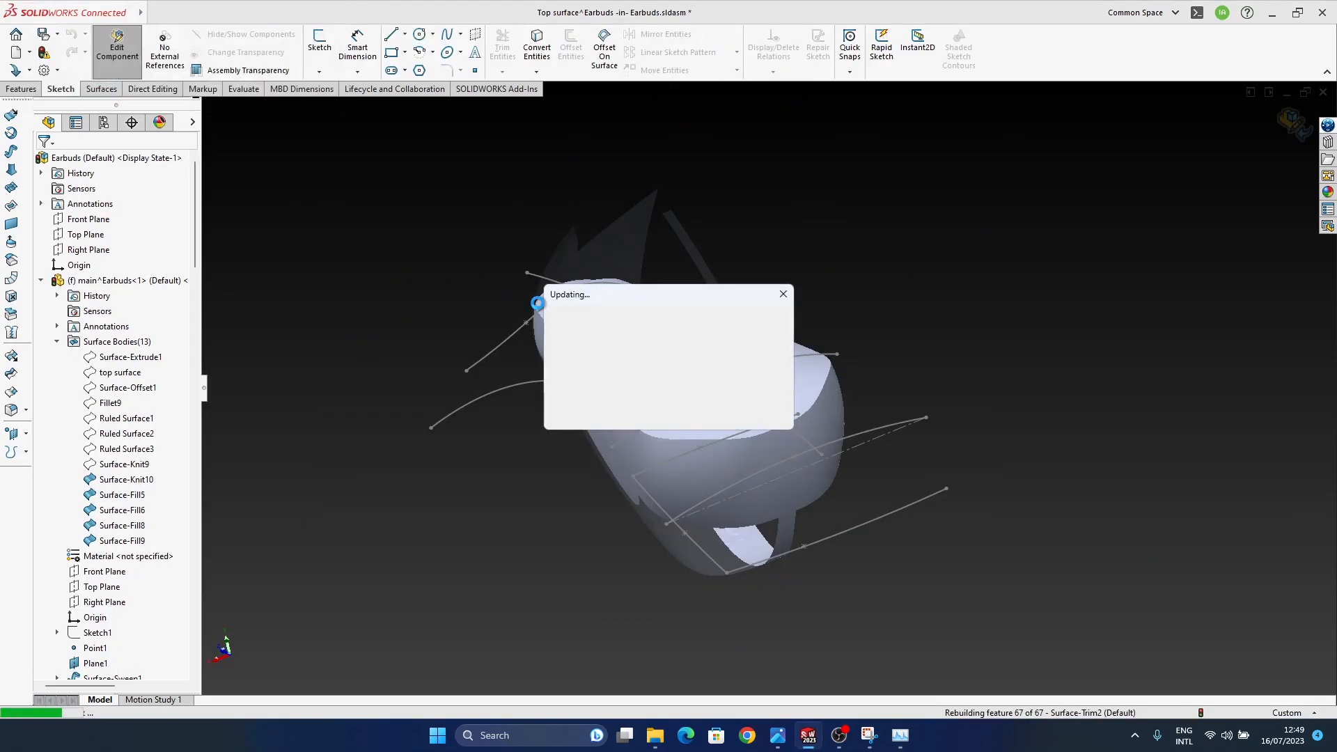
middle_drag(538, 307, 689, 548)
middle_drag(754, 472, 661, 542)
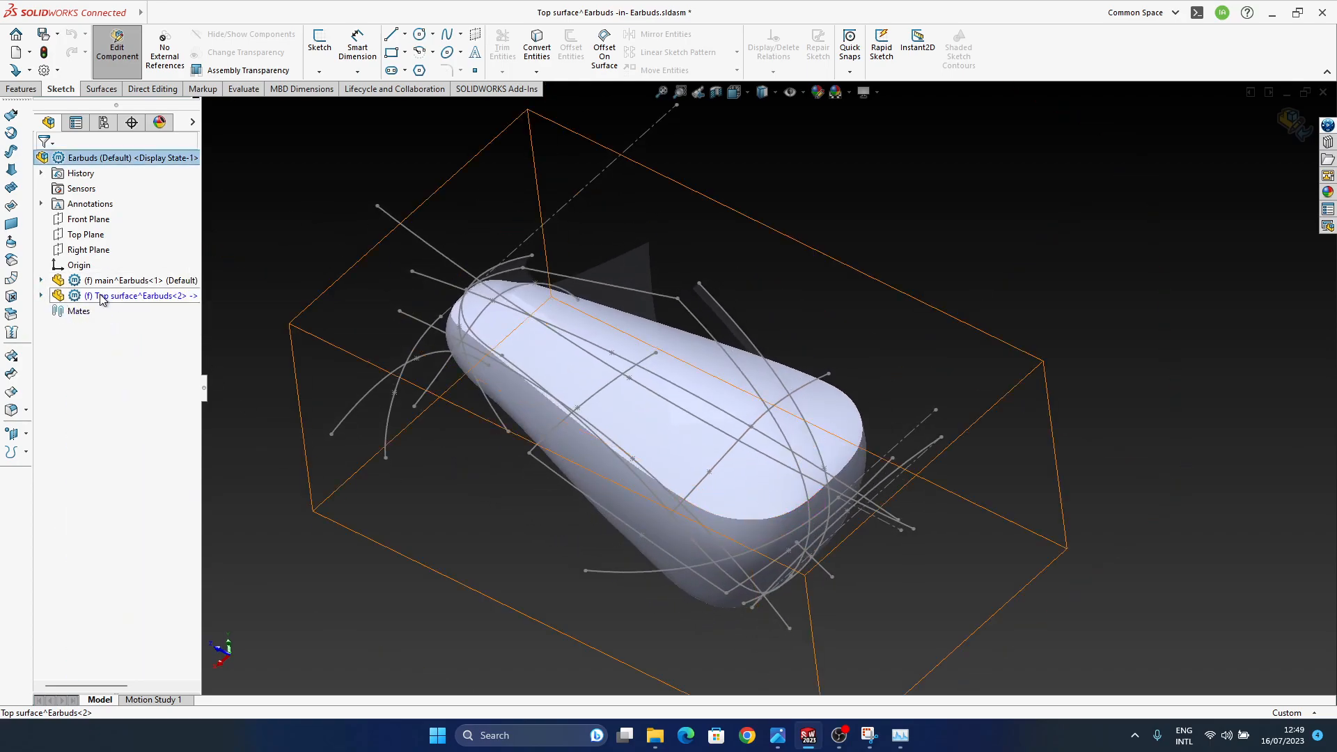
click(102, 299)
click(127, 299)
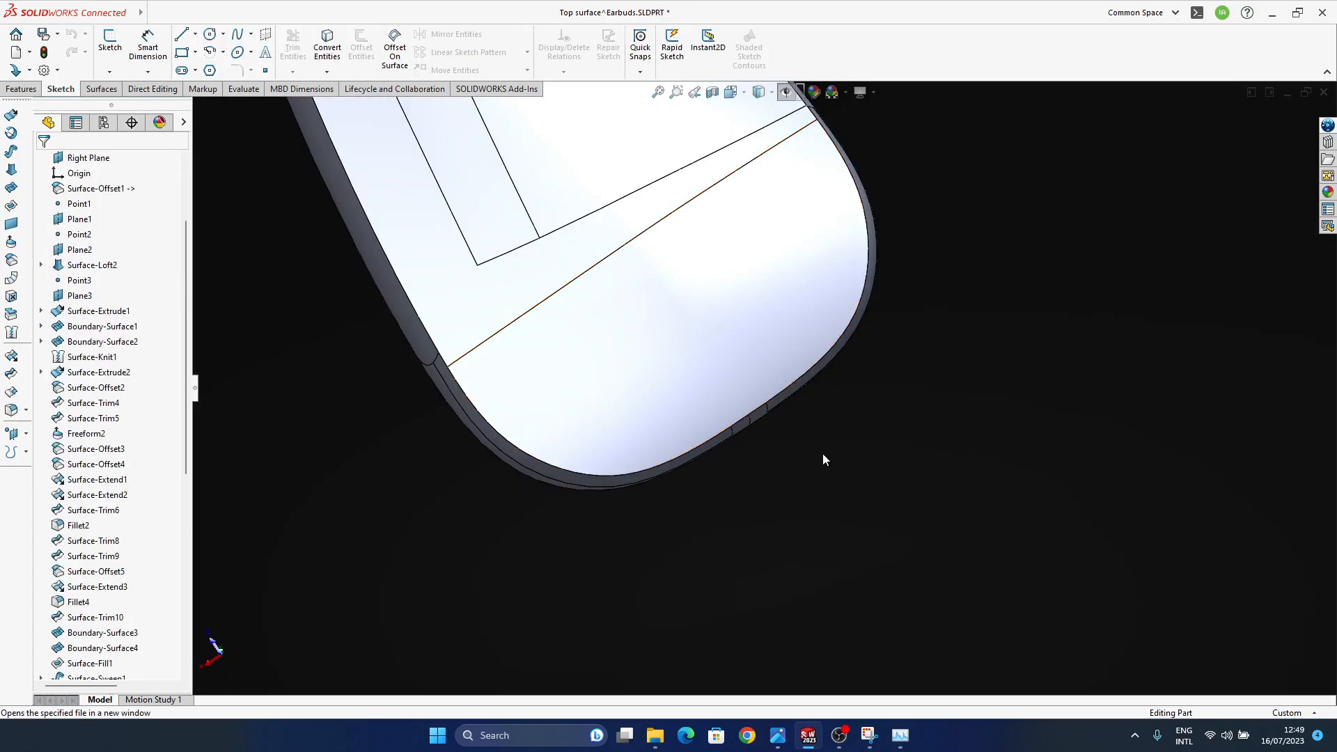
- Display the Top surface part shaded without edges and turn on RealView Graphics
ctrl+middle_drag(677, 360, 853, 290)
ctrl+middle_drag(808, 557, 1067, 411)
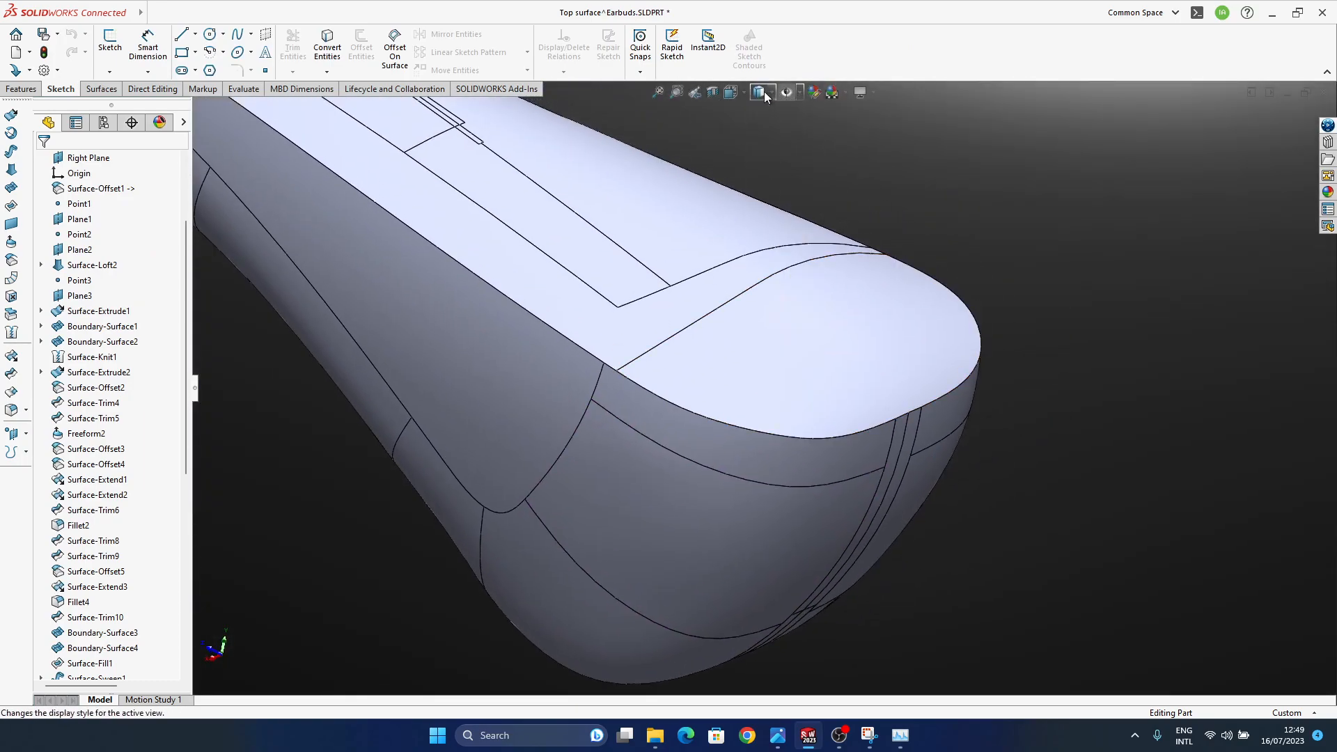
click(770, 92)
click(763, 133)
scroll(747, 378, up, 4)
mouse_move(745, 373)
middle_down()
mouse_move(633, 373)
mouse_move(615, 495)
mouse_move(710, 388)
mouse_move(631, 470)
mouse_move(698, 540)
mouse_move(815, 537)
mouse_move(767, 388)
mouse_move(849, 410)
mouse_move(817, 337)
mouse_move(789, 386)
middle_up()
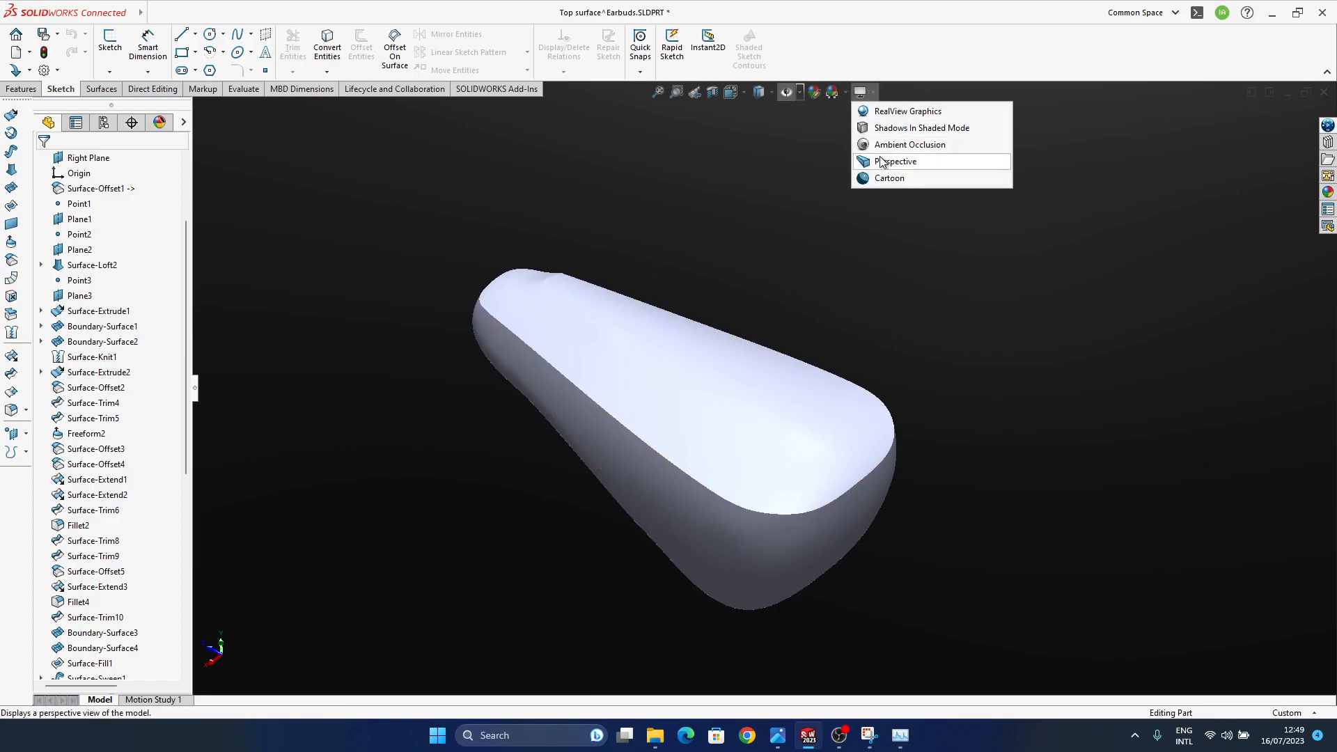
click(897, 111)
- Examine the reflections across the Top surface part's sides, narrow end and patch transitions
middle_drag(773, 446, 829, 240)
scroll(537, 315, down, 3)
mouse_move(669, 390)
middle_down()
mouse_move(704, 370)
mouse_move(708, 418)
mouse_move(695, 402)
mouse_move(709, 430)
middle_up()
click(635, 350)
mouse_move(603, 449)
middle_down()
mouse_move(615, 439)
mouse_move(567, 483)
mouse_move(683, 474)
mouse_move(685, 360)
mouse_move(731, 284)
mouse_move(554, 477)
mouse_move(691, 446)
mouse_move(716, 388)
mouse_move(689, 379)
mouse_move(928, 474)
mouse_move(837, 549)
mouse_move(947, 497)
mouse_move(937, 446)
mouse_move(919, 516)
middle_up()
mouse_move(919, 515)
ctrl+middle_down()
mouse_move(876, 368)
mouse_move(812, 383)
mouse_move(835, 334)
mouse_move(595, 436)
mouse_move(634, 418)
mouse_move(671, 218)
mouse_move(772, 372)
mouse_move(925, 299)
mouse_move(856, 418)
mouse_move(788, 653)
mouse_move(862, 516)
mouse_move(711, 506)
mouse_move(638, 533)
mouse_move(833, 478)
mouse_move(782, 487)
mouse_move(785, 633)
mouse_move(758, 644)
mouse_move(767, 531)
mouse_move(715, 470)
mouse_move(629, 277)
mouse_move(800, 461)
mouse_move(883, 618)
mouse_move(942, 375)
mouse_move(984, 486)
mouse_move(1050, 452)
ctrl+middle_up()
click(752, 529)
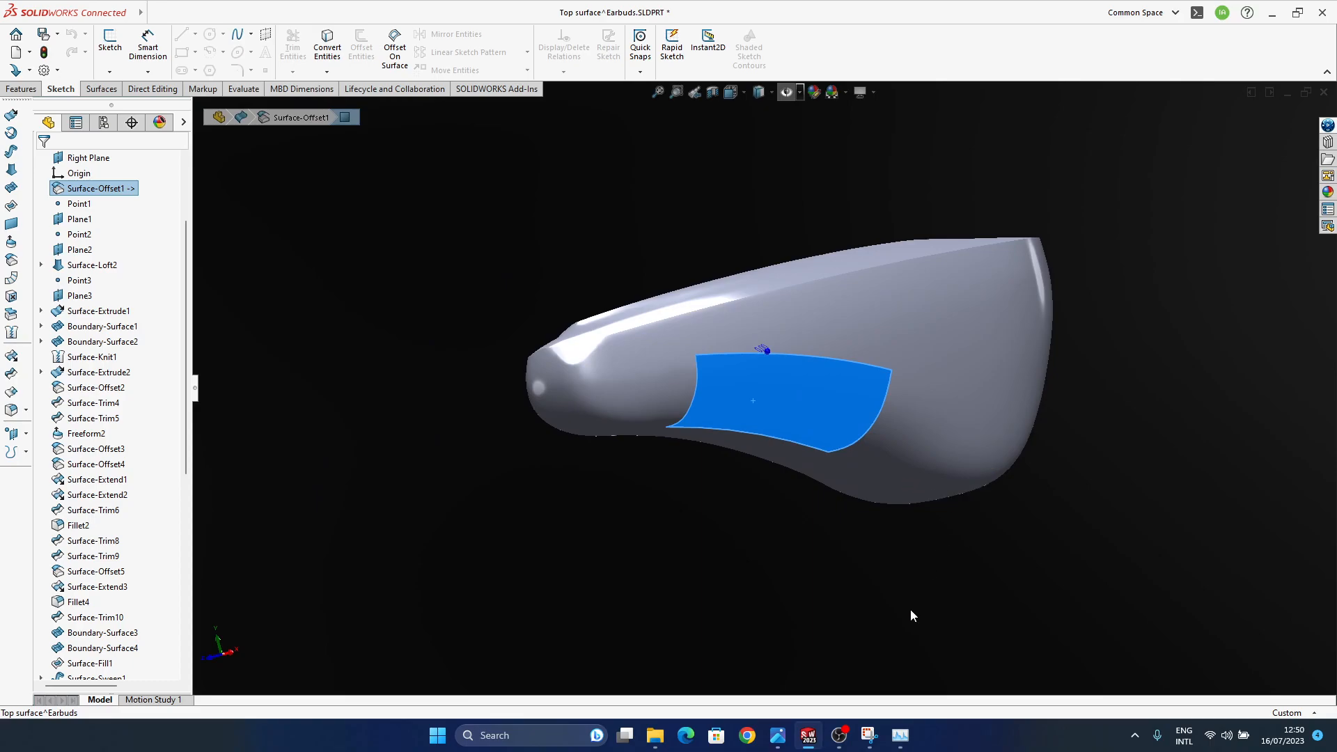
click(835, 748)
ctrl+middle_drag(789, 571, 809, 610)
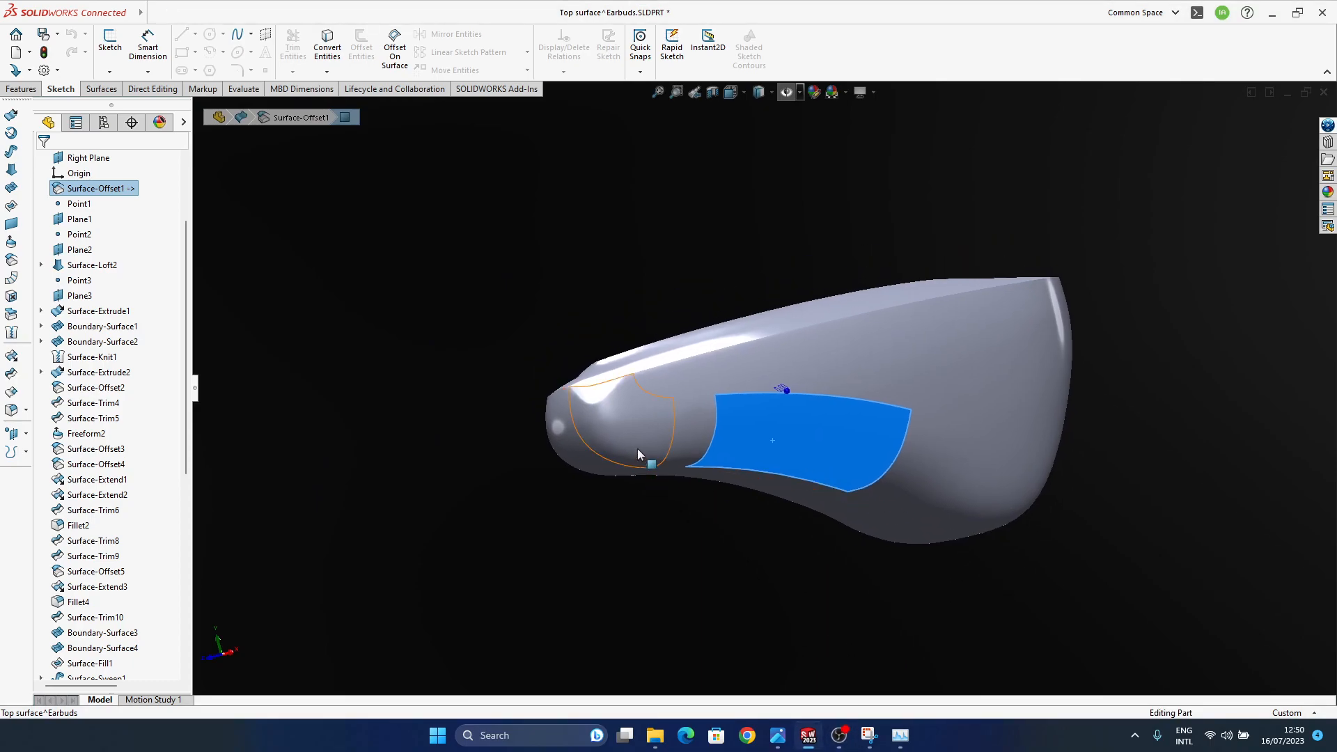
scroll(654, 411, down, 4)
middle_drag(779, 506, 833, 412)
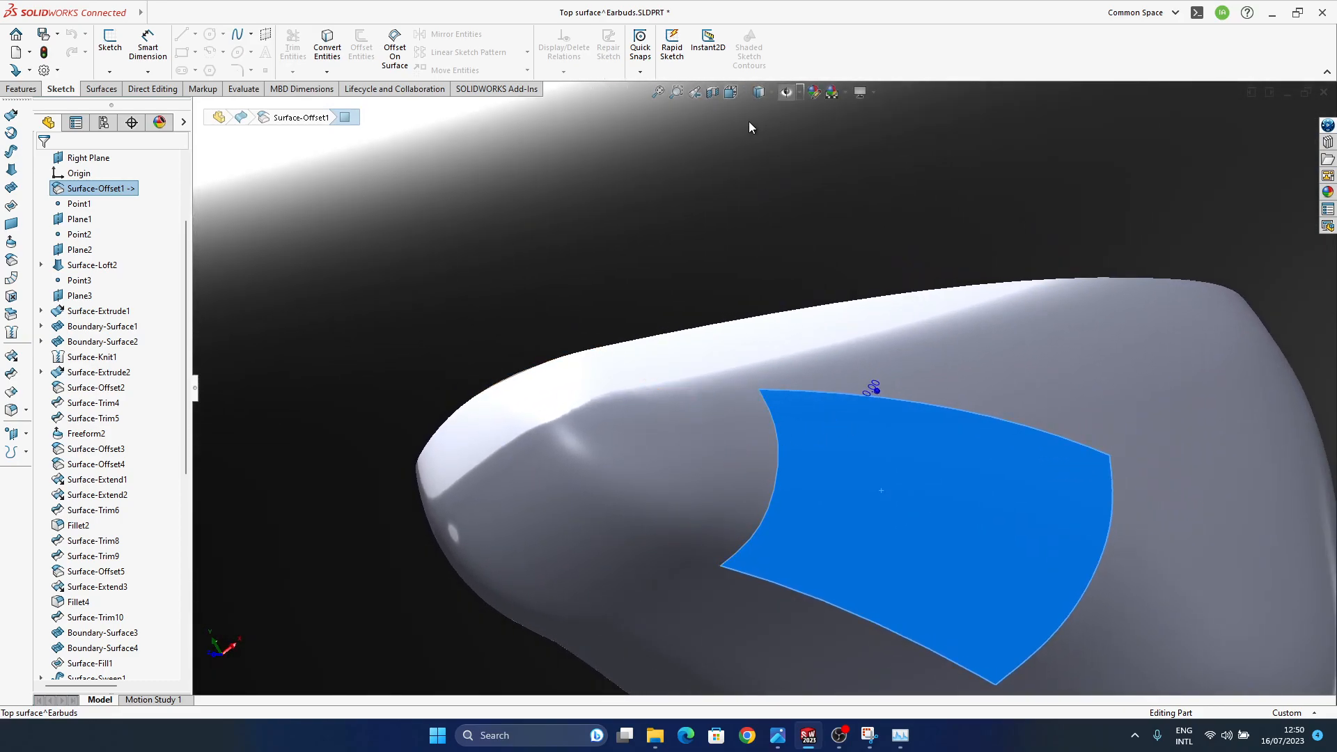
- Compare the Top surface part with the Earbuds assembly, and open the main Earbuds part from the assembly
key(ctrl+Tab)
mouse_move(744, 483)
middle_down()
mouse_move(706, 443)
mouse_move(591, 462)
mouse_move(606, 494)
middle_up()
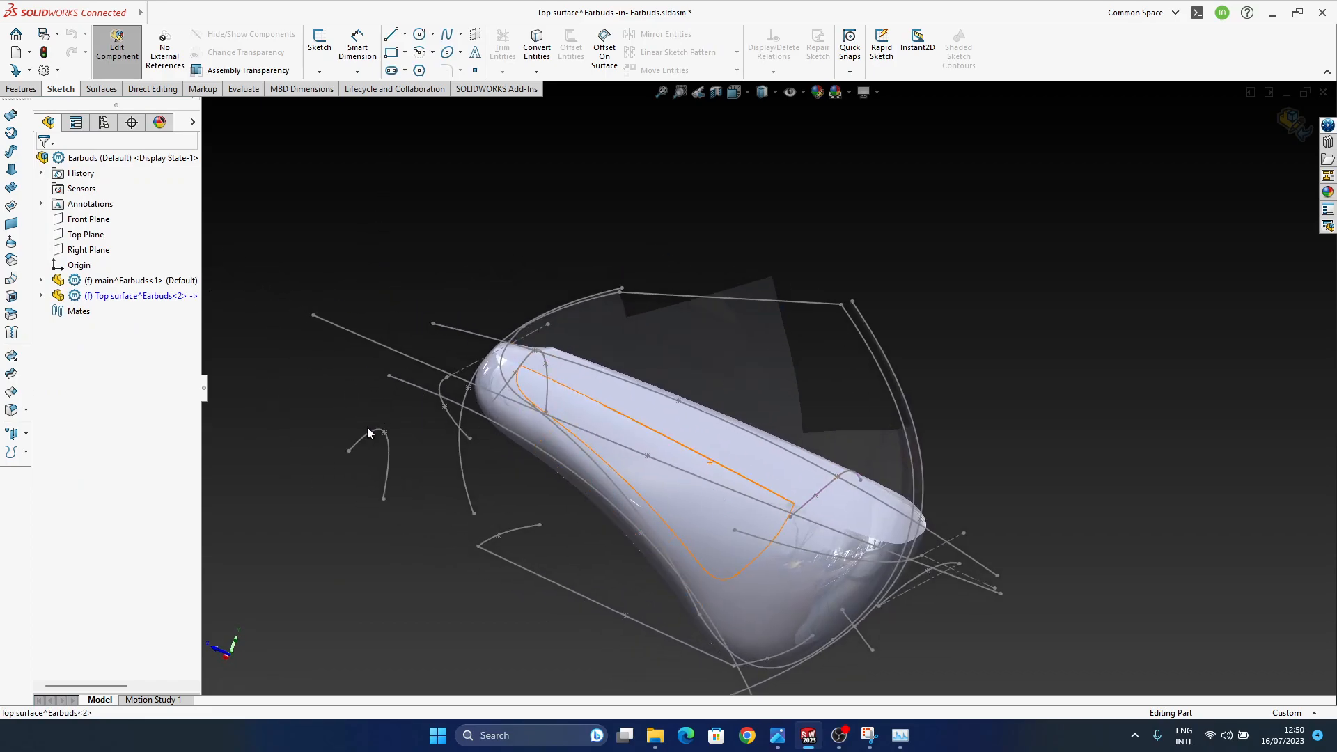
key(ctrl+Tab)
middle_drag(731, 476, 705, 620)
key(ctrl+Tab)
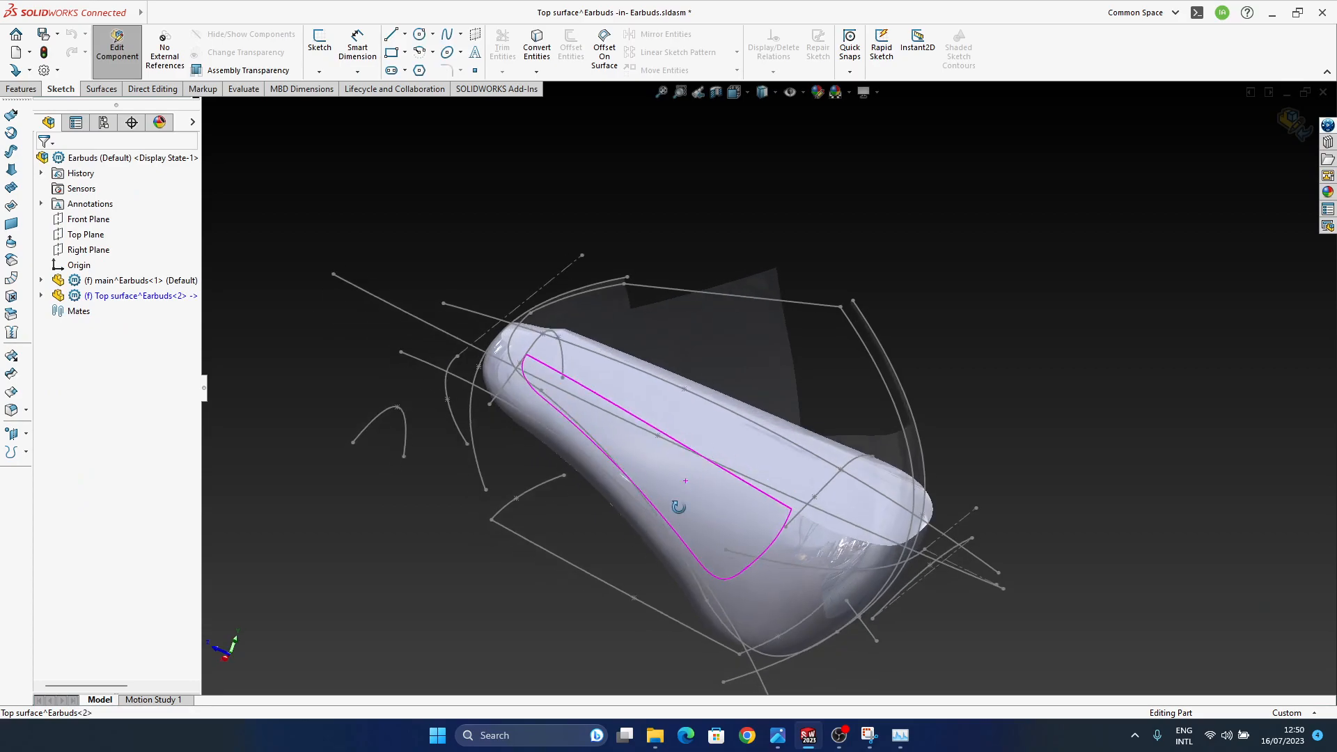
click(102, 281)
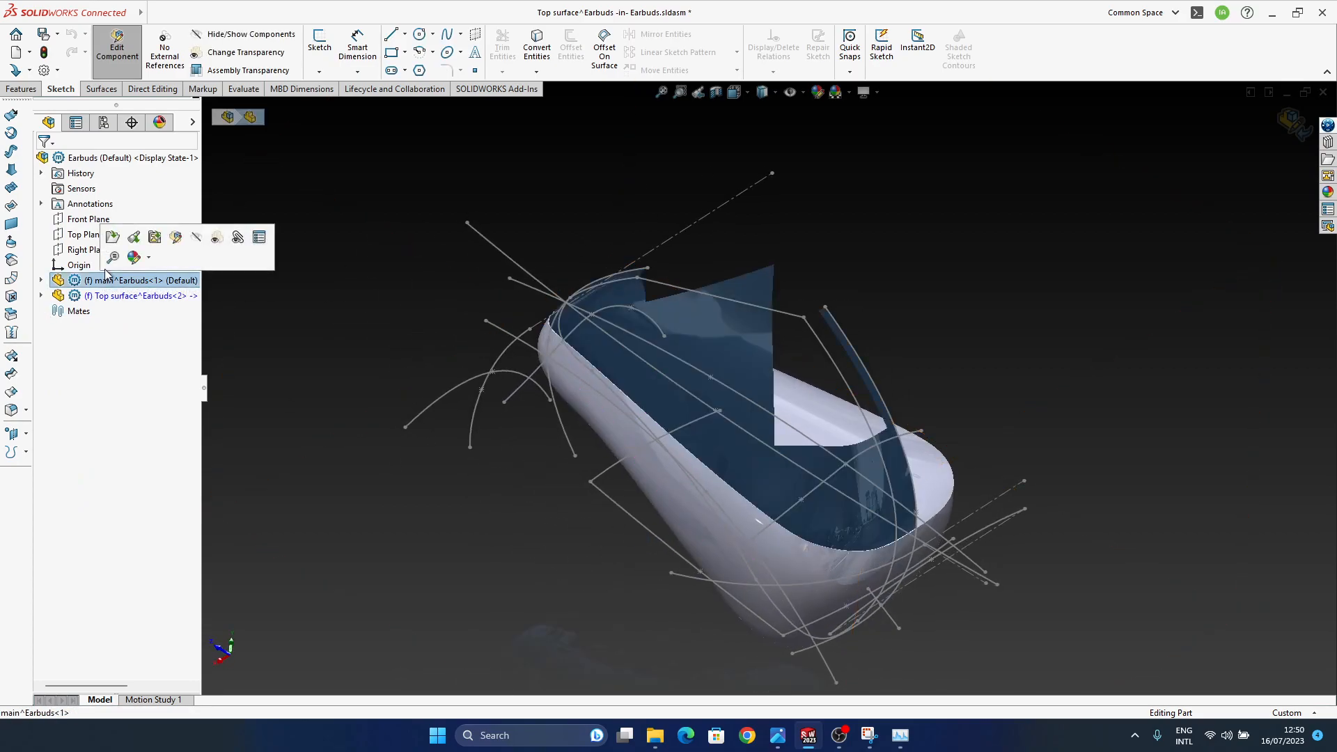
mouse_move(717, 479)
middle_down()
mouse_move(769, 408)
mouse_move(674, 388)
mouse_move(684, 459)
mouse_move(606, 352)
mouse_move(519, 408)
mouse_move(547, 457)
mouse_move(550, 444)
middle_up()
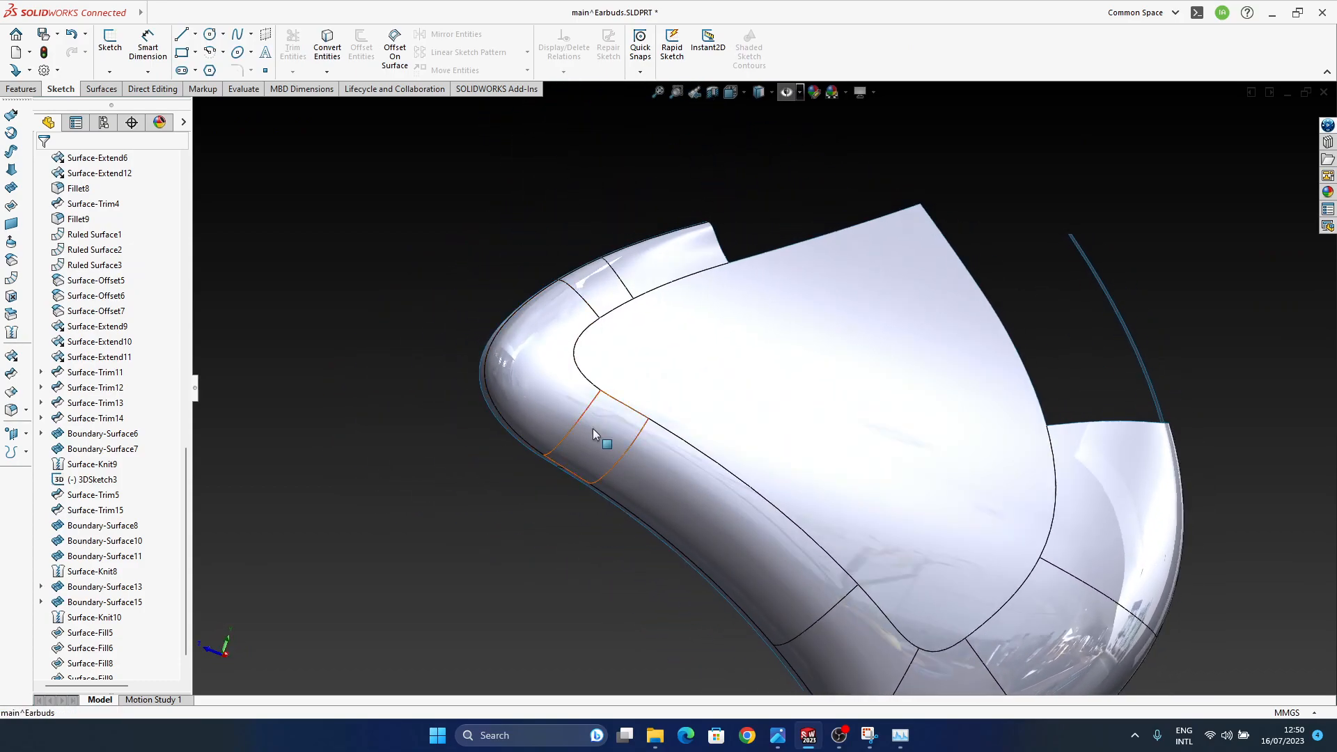
- Narrow Boundary-Surface11 on the earbud's side by sliding its connectors inward along the top-surface edge and the lower band edge
scroll(581, 432, down, 4)
scroll(616, 457, up, 2)
middle_drag(675, 503, 698, 427)
click(667, 358)
middle_drag(668, 357, 638, 477)
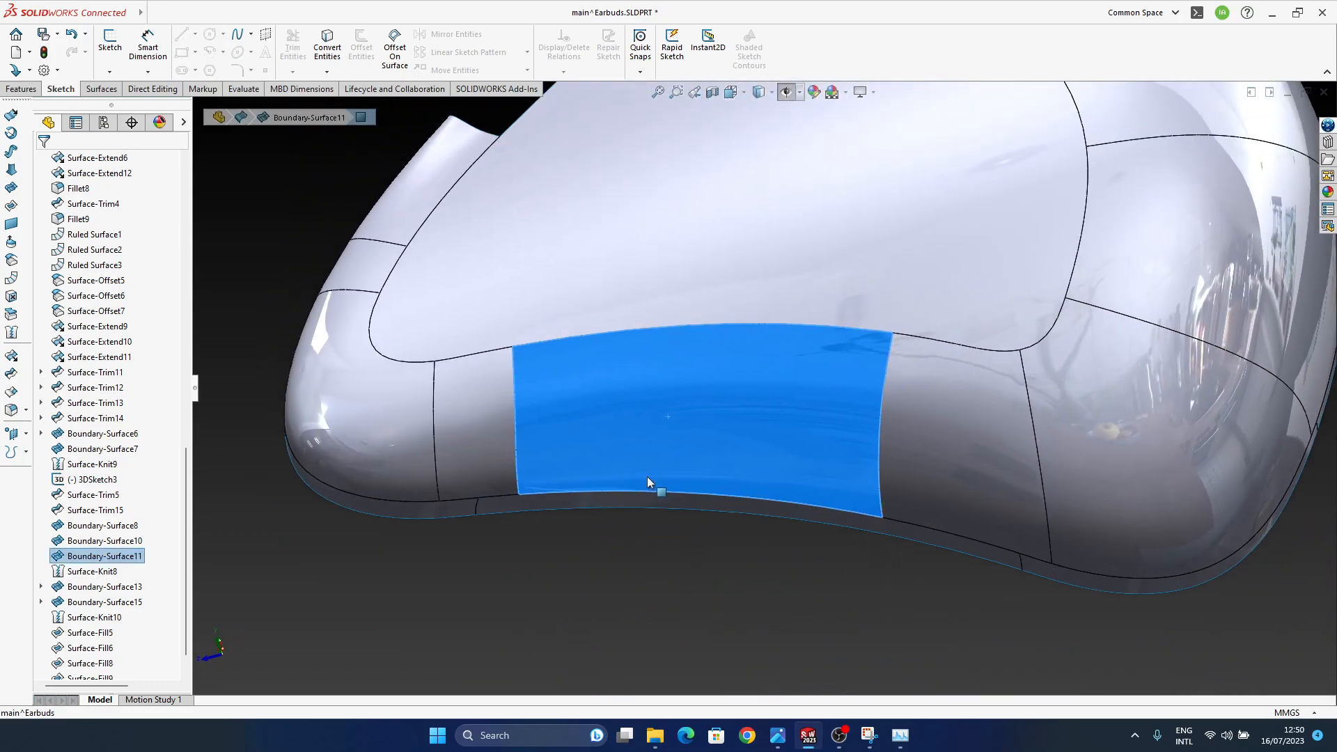
click(778, 376)
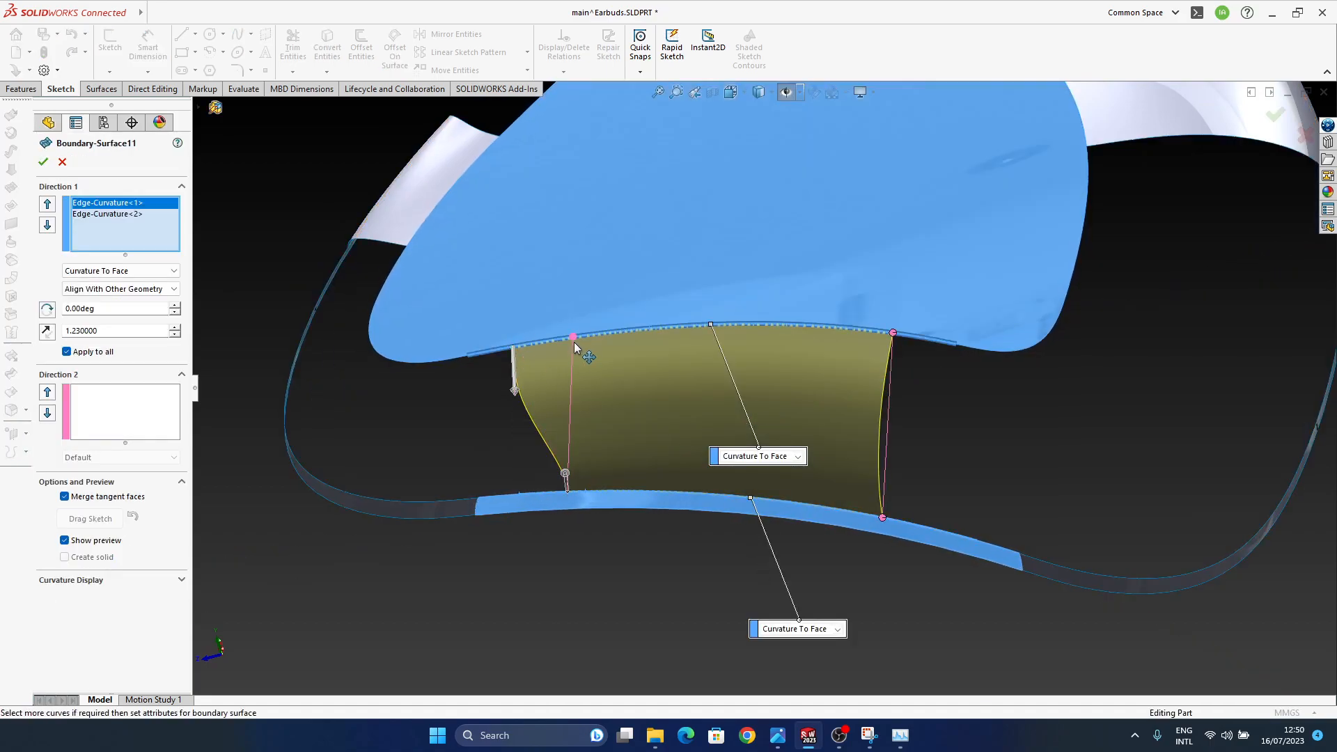
middle_drag(633, 484, 644, 464)
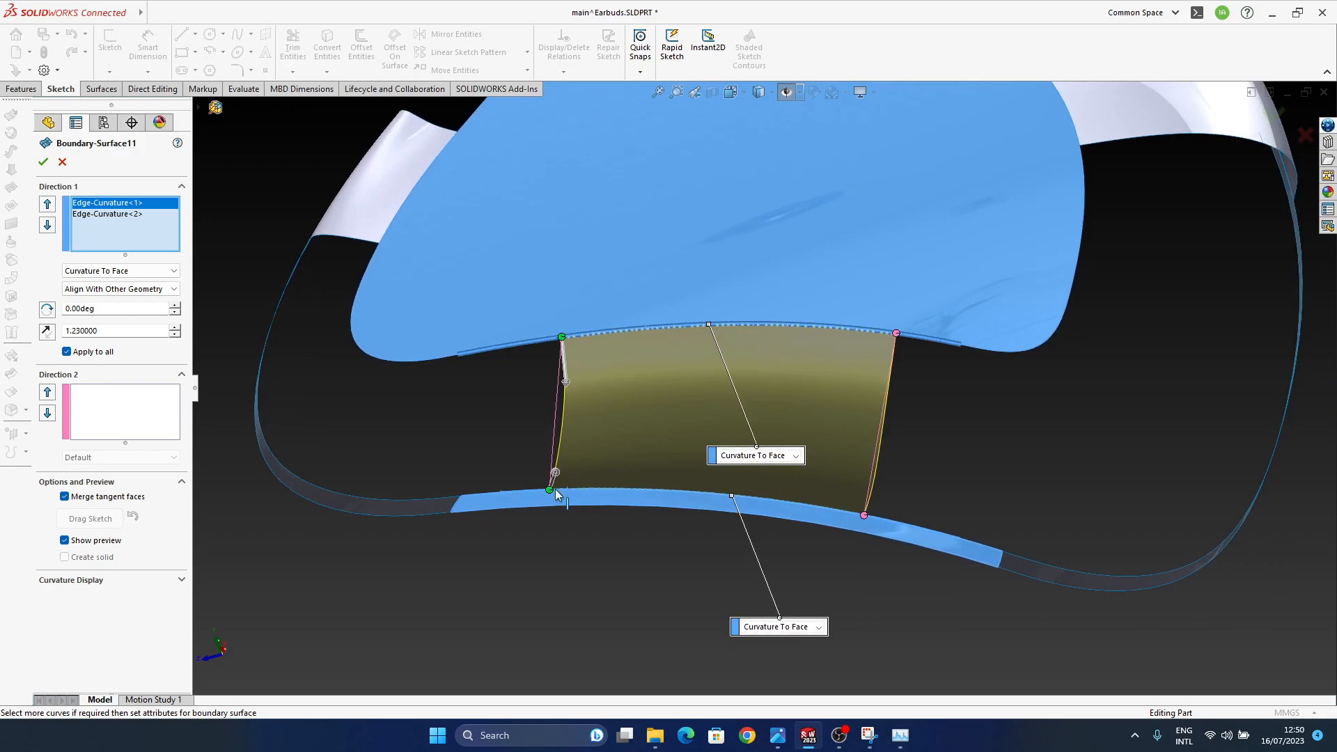
middle_drag(627, 419, 616, 365)
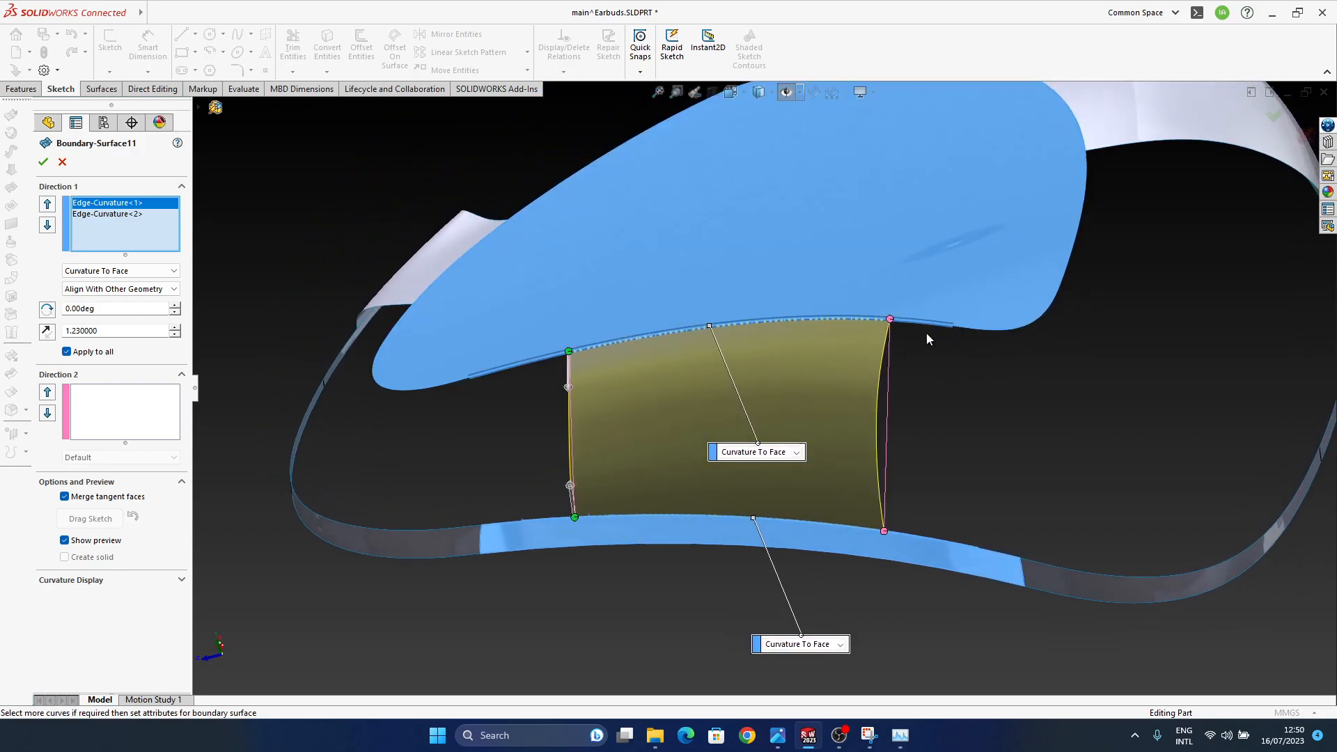
middle_drag(933, 339, 910, 332)
drag(875, 533, 863, 529)
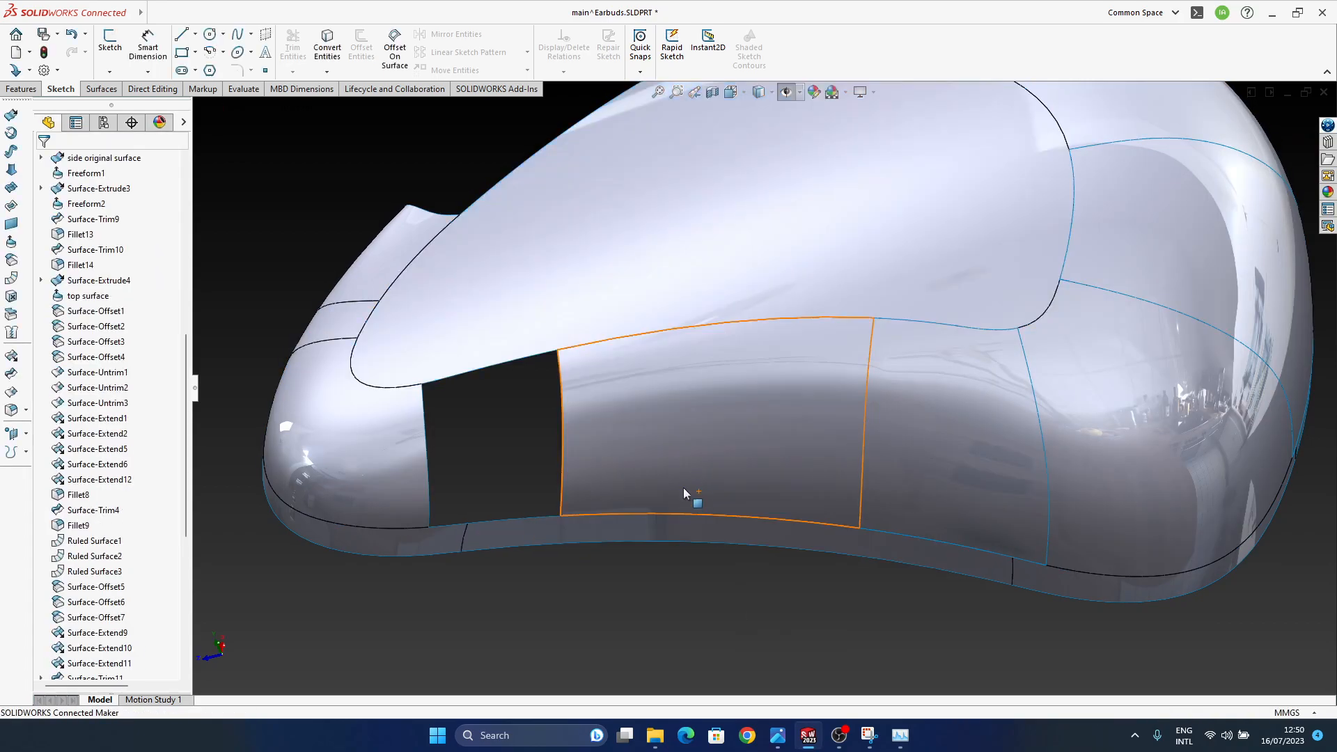
- Repair Surface-Fill6 by adding the missing lower edge of the opening to its patch boundary
click(112, 618)
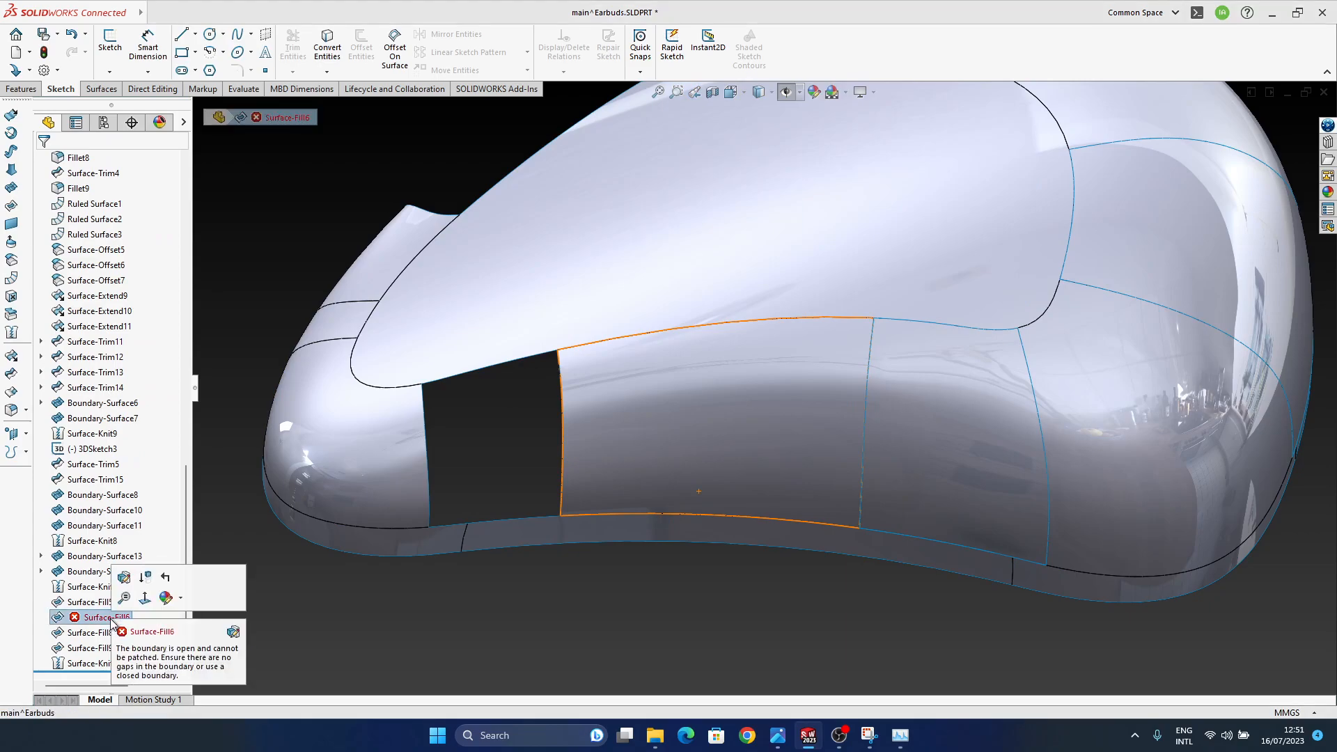
click(125, 582)
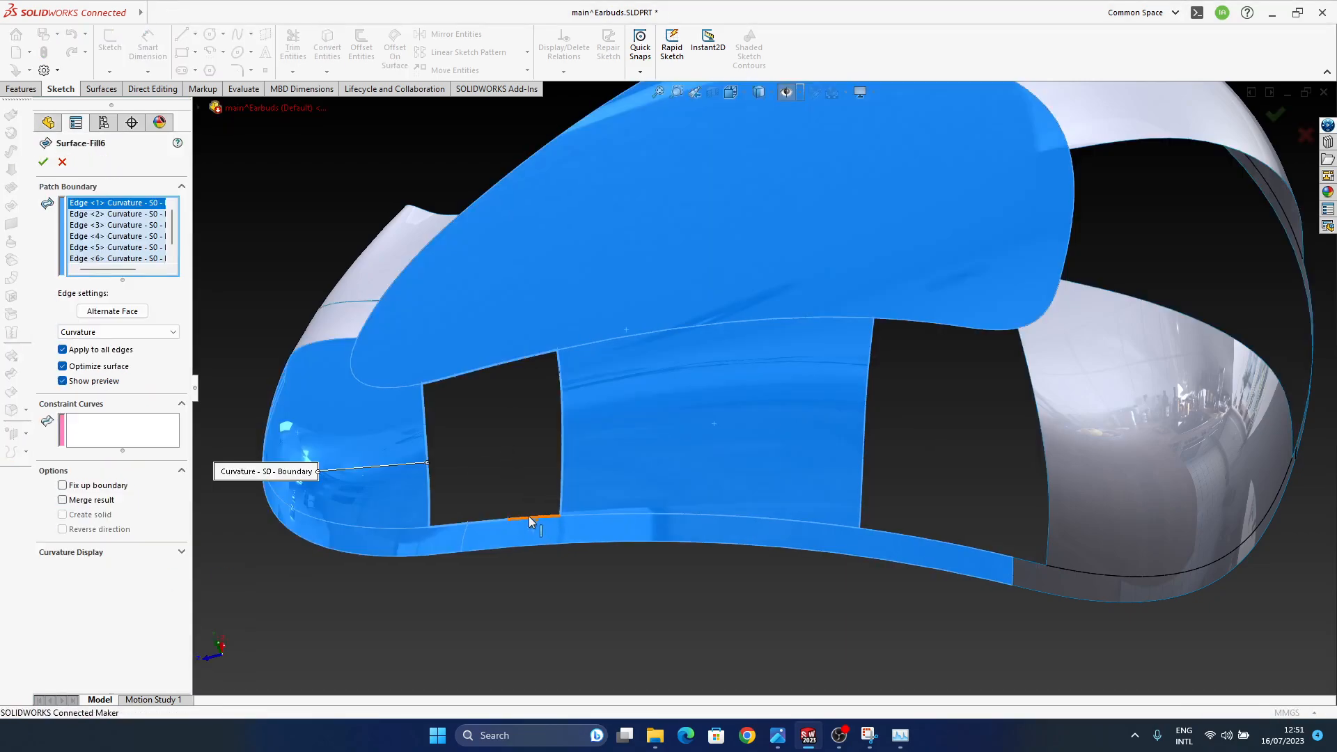
click(528, 516)
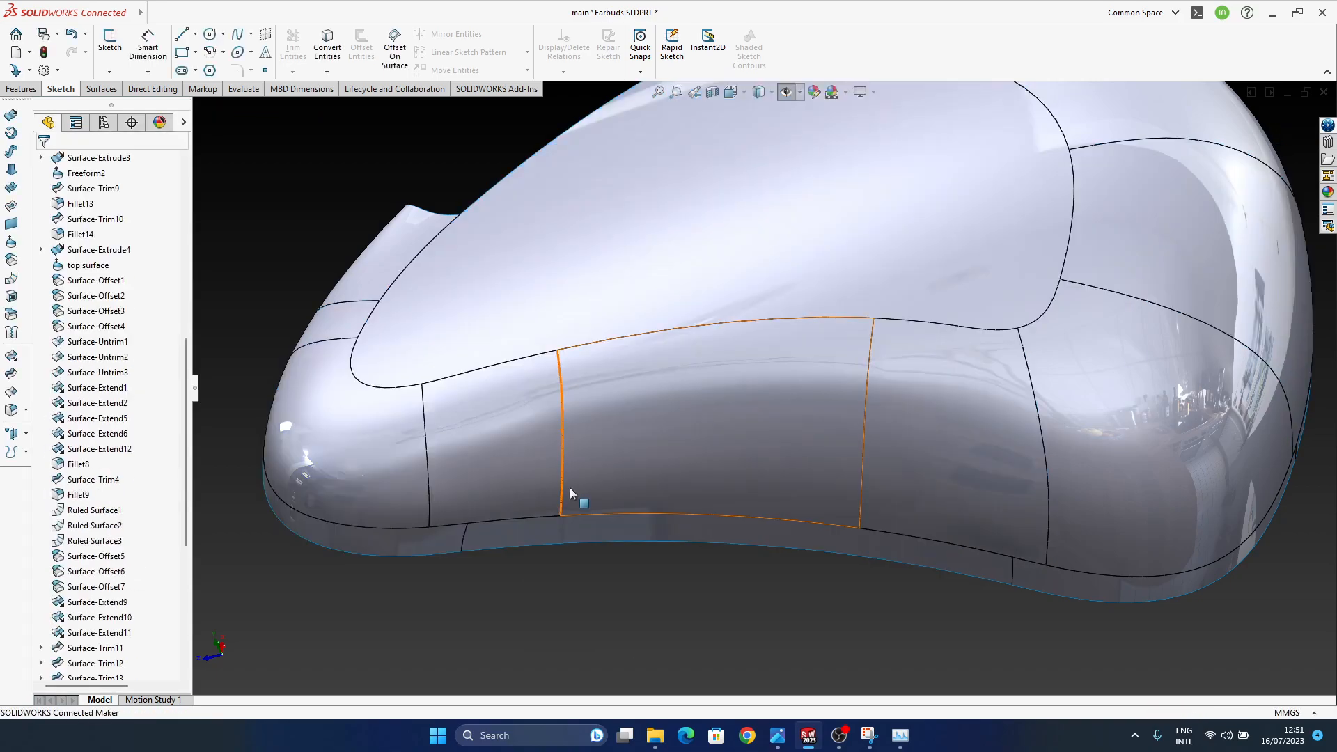
- Examine the side patches around the narrow end and review Surface-Fill6's curvature boundary settings
ctrl+middle_drag(569, 490, 654, 479)
mouse_move(676, 395)
middle_down()
mouse_move(695, 562)
mouse_move(675, 382)
mouse_move(717, 352)
mouse_move(730, 365)
mouse_move(716, 382)
mouse_move(729, 351)
mouse_move(692, 337)
mouse_move(710, 385)
mouse_move(689, 197)
mouse_move(722, 186)
mouse_move(725, 229)
mouse_move(821, 319)
mouse_move(847, 298)
mouse_move(749, 310)
mouse_move(692, 263)
mouse_move(738, 617)
mouse_move(671, 483)
mouse_move(567, 591)
mouse_move(834, 521)
mouse_move(875, 347)
mouse_move(768, 465)
mouse_move(716, 448)
mouse_move(734, 334)
mouse_move(820, 518)
middle_up()
scroll(613, 408, down, 3)
scroll(773, 520, up, 10)
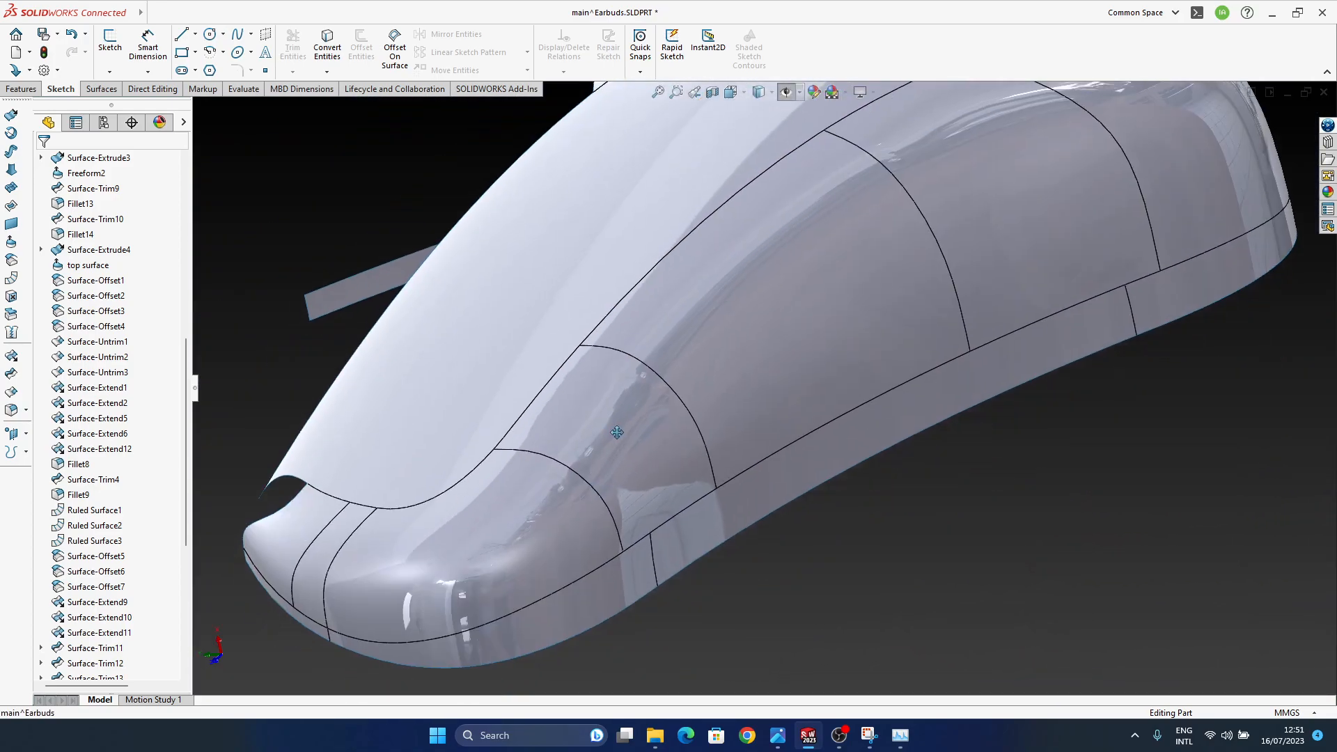
click(642, 398)
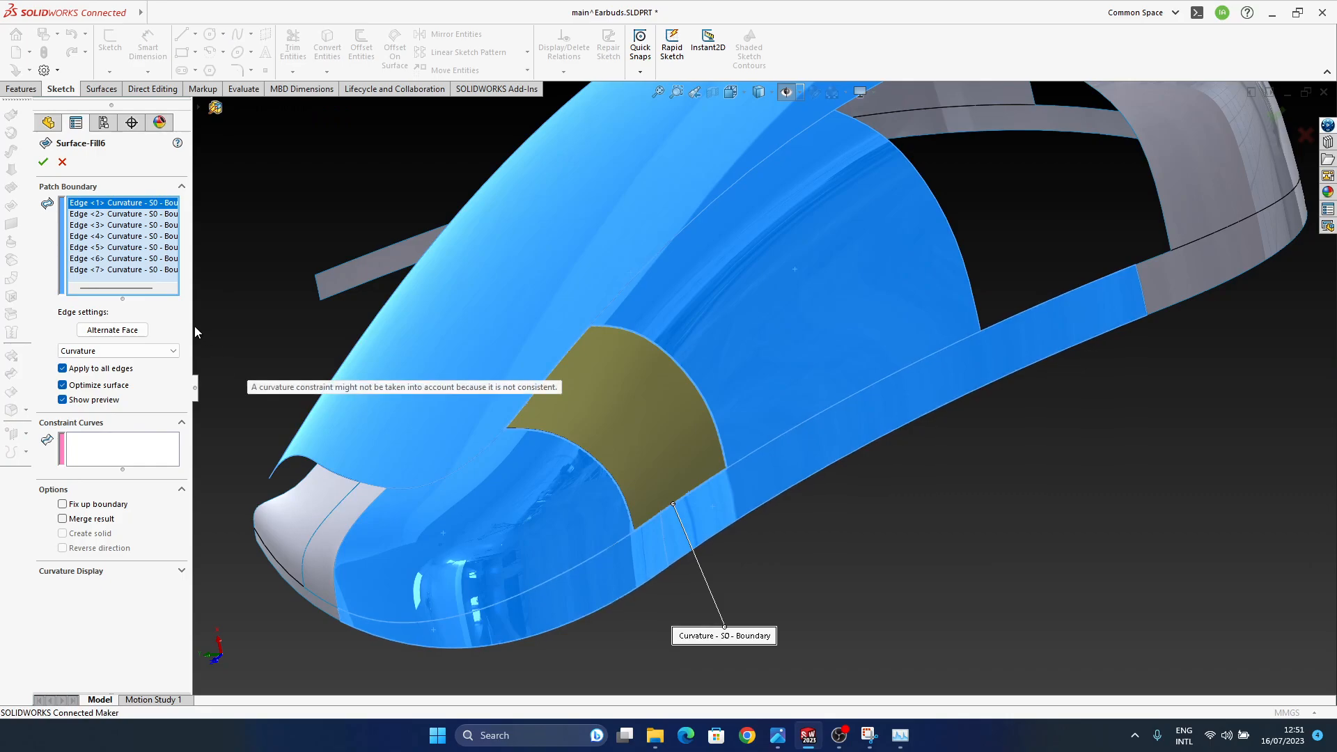
middle_drag(539, 422, 819, 266)
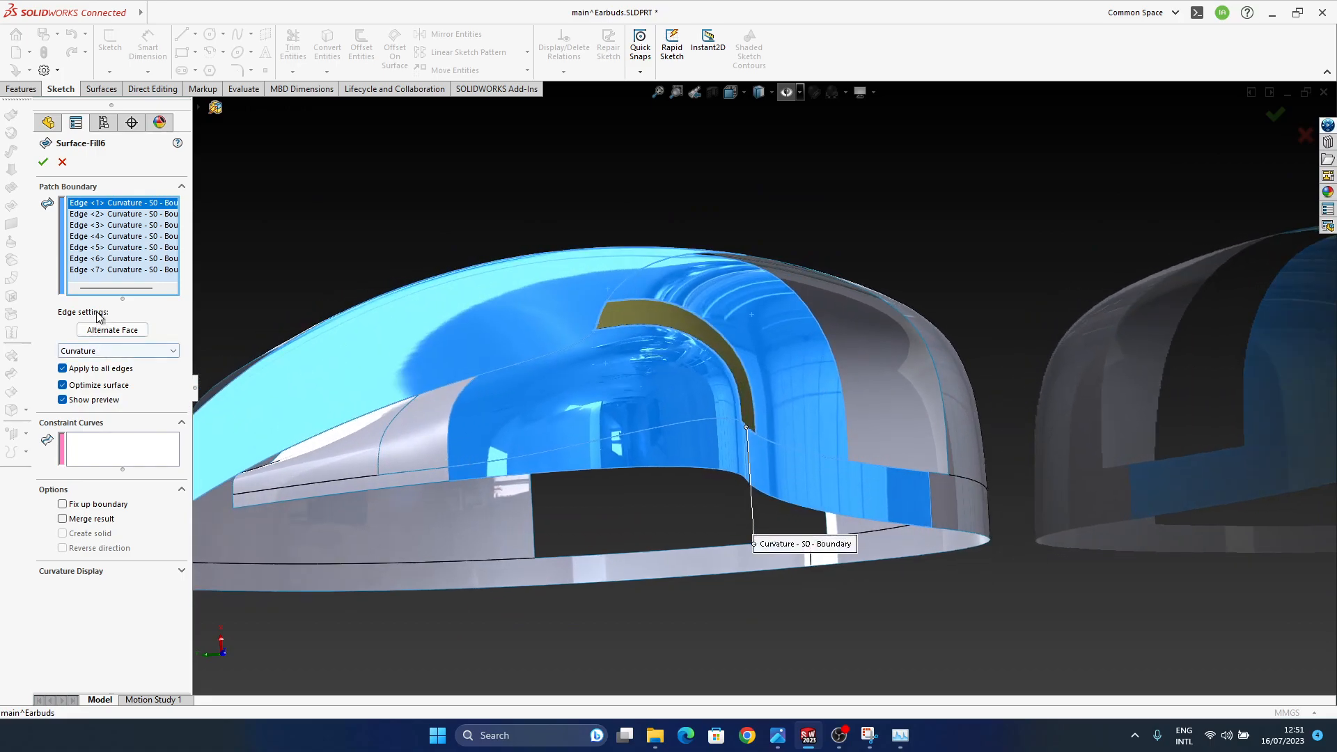
click(68, 166)
- Give Boundary-Surface11 separate tangent settings per edge, with a tangent length of 1.6 on the upper edge and 1.3 on the lower edge
click(759, 341)
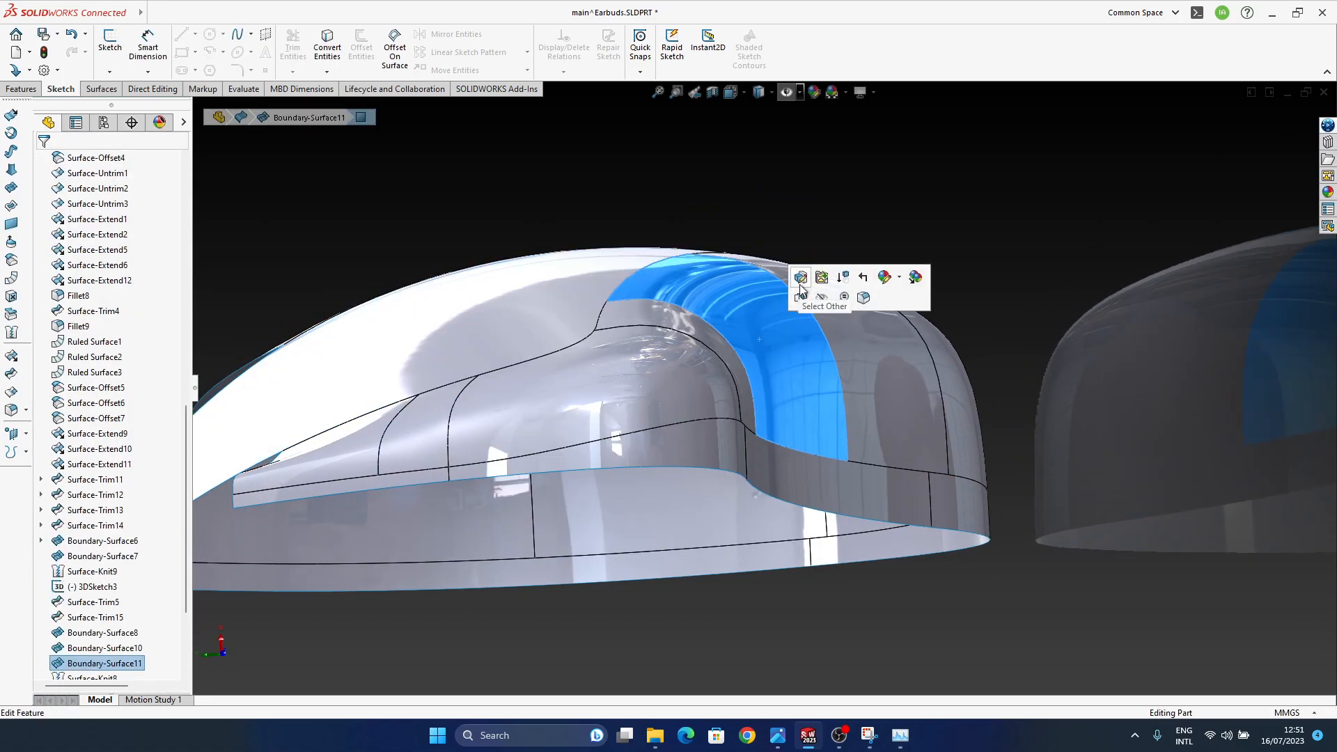
middle_drag(743, 392, 762, 387)
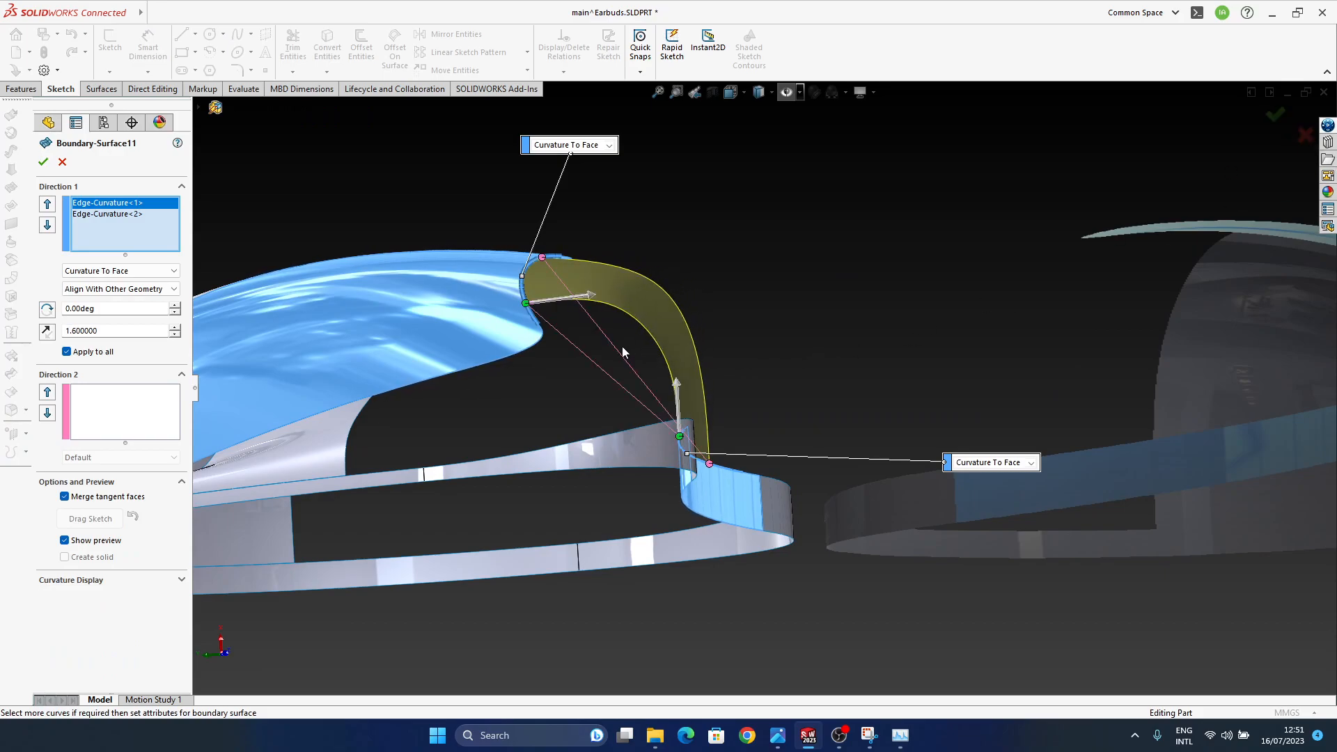
click(89, 353)
middle_drag(788, 415, 529, 494)
click(107, 216)
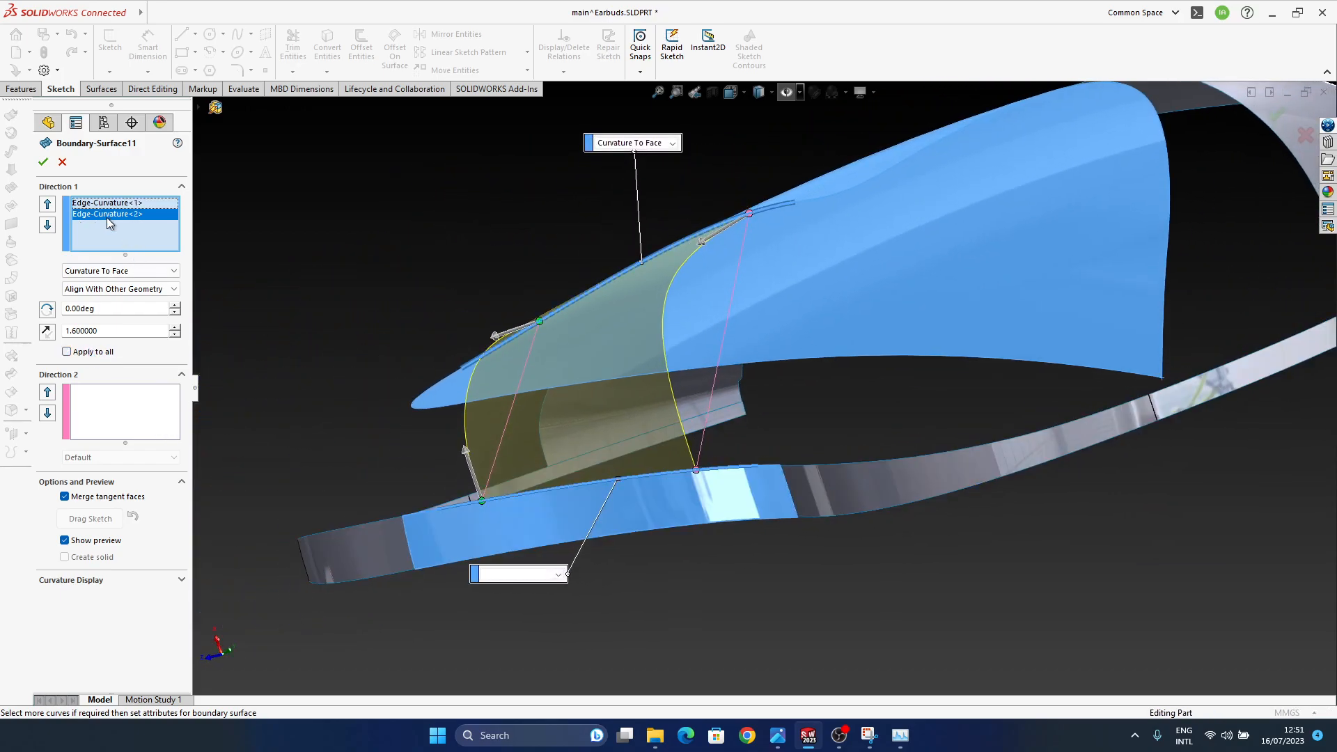
click(78, 354)
middle_drag(376, 418, 942, 324)
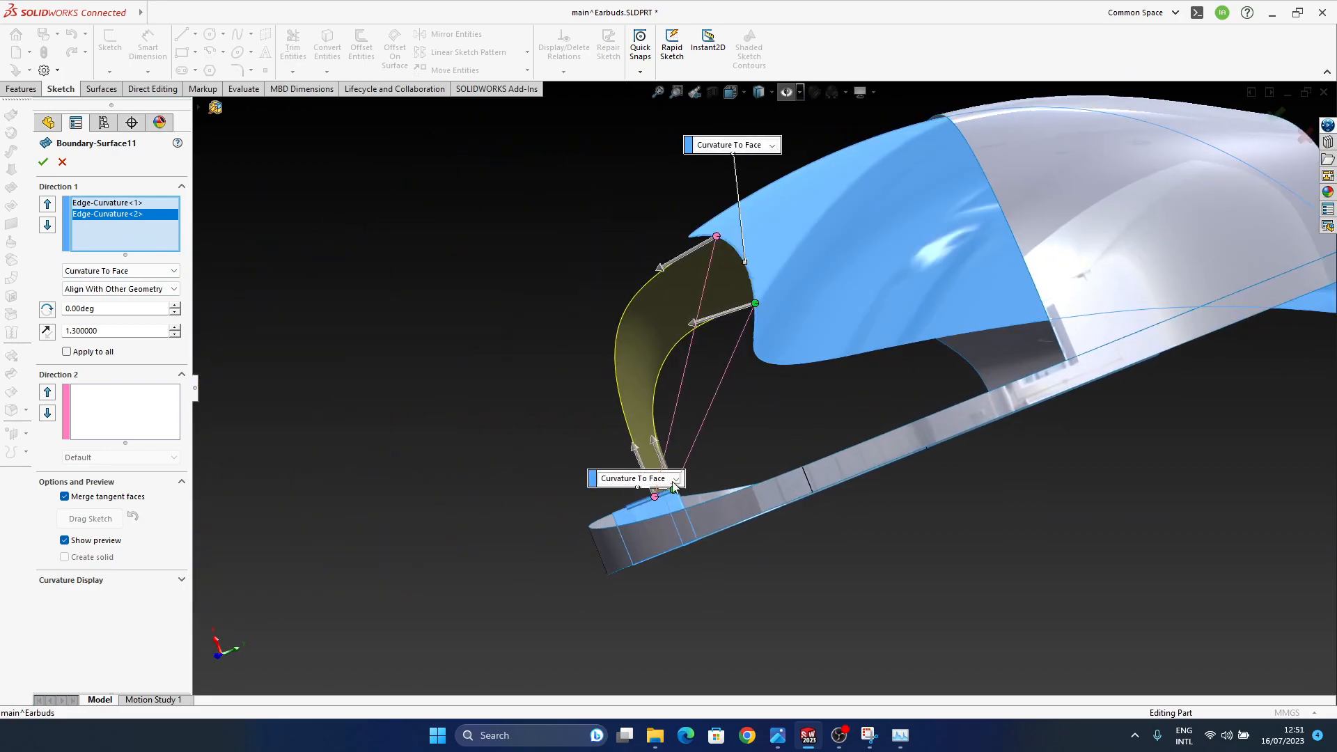
middle_drag(691, 496, 996, 481)
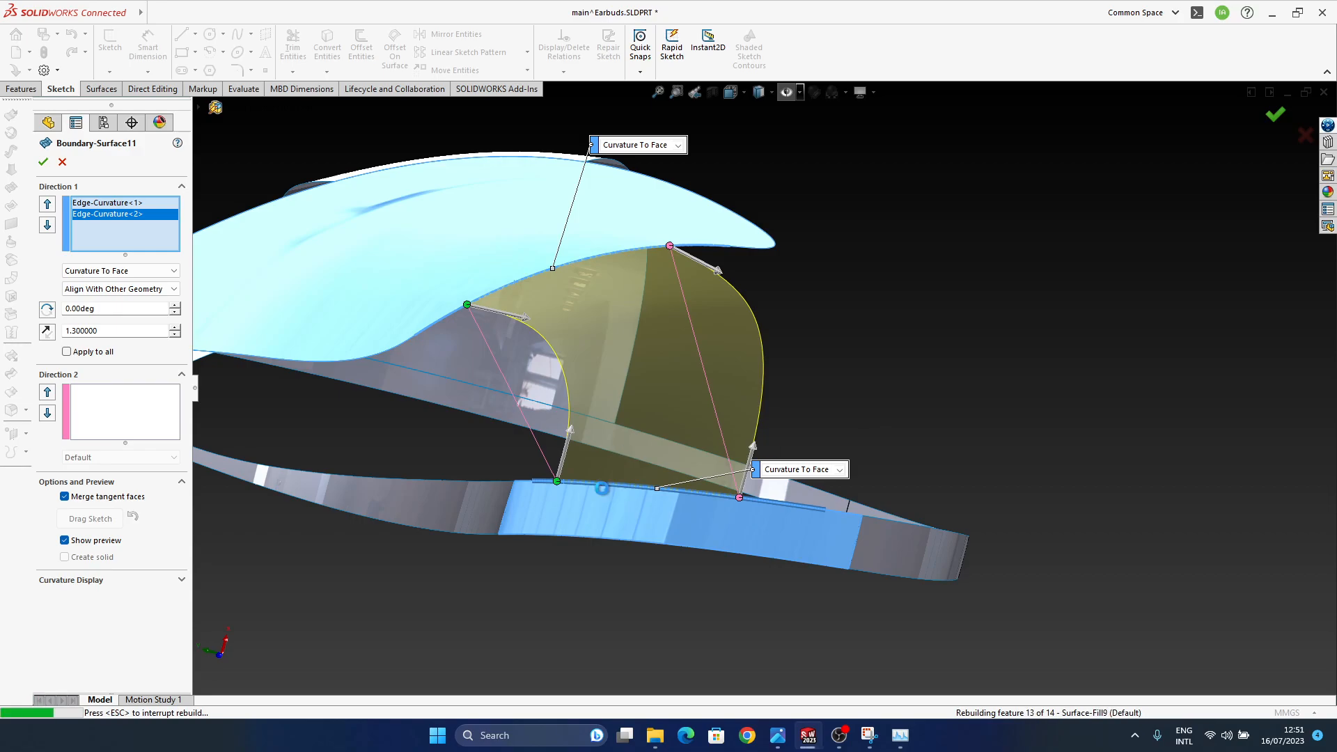
- Reposition Boundary-Surface11's end connectors along both edges to make a narrower, straighter-sided patch
mouse_move(689, 437)
middle_down()
mouse_move(721, 437)
mouse_move(710, 417)
mouse_move(724, 453)
mouse_move(717, 414)
mouse_move(622, 499)
mouse_move(648, 411)
mouse_move(794, 592)
mouse_move(738, 438)
mouse_move(740, 540)
mouse_move(813, 206)
mouse_move(800, 483)
mouse_move(781, 305)
mouse_move(766, 474)
mouse_move(742, 541)
mouse_move(675, 435)
mouse_move(757, 522)
mouse_move(880, 537)
mouse_move(883, 624)
mouse_move(844, 646)
mouse_move(561, 665)
mouse_move(545, 453)
mouse_move(525, 606)
mouse_move(779, 338)
mouse_move(694, 371)
mouse_move(734, 407)
mouse_move(880, 469)
mouse_move(758, 515)
mouse_move(629, 454)
mouse_move(694, 408)
mouse_move(641, 345)
mouse_move(634, 411)
middle_up()
click(631, 404)
click(676, 354)
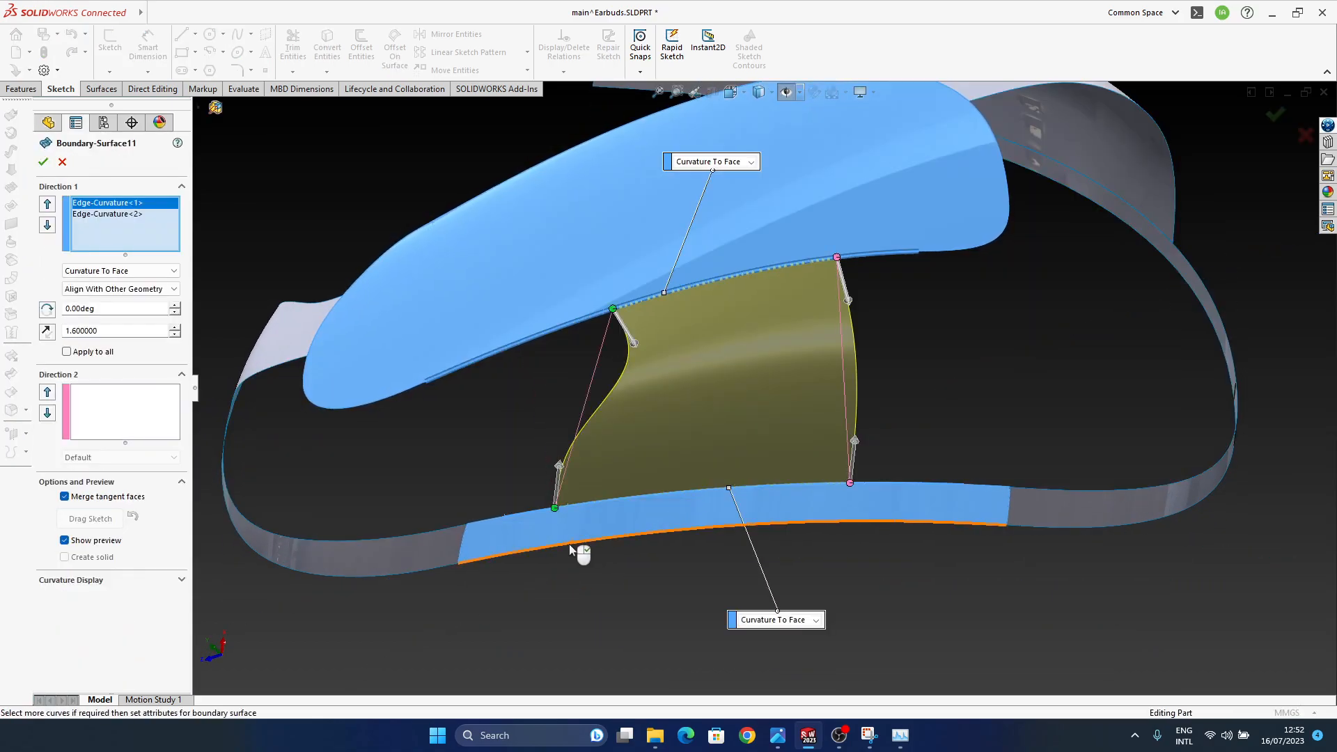
middle_drag(599, 487, 690, 437)
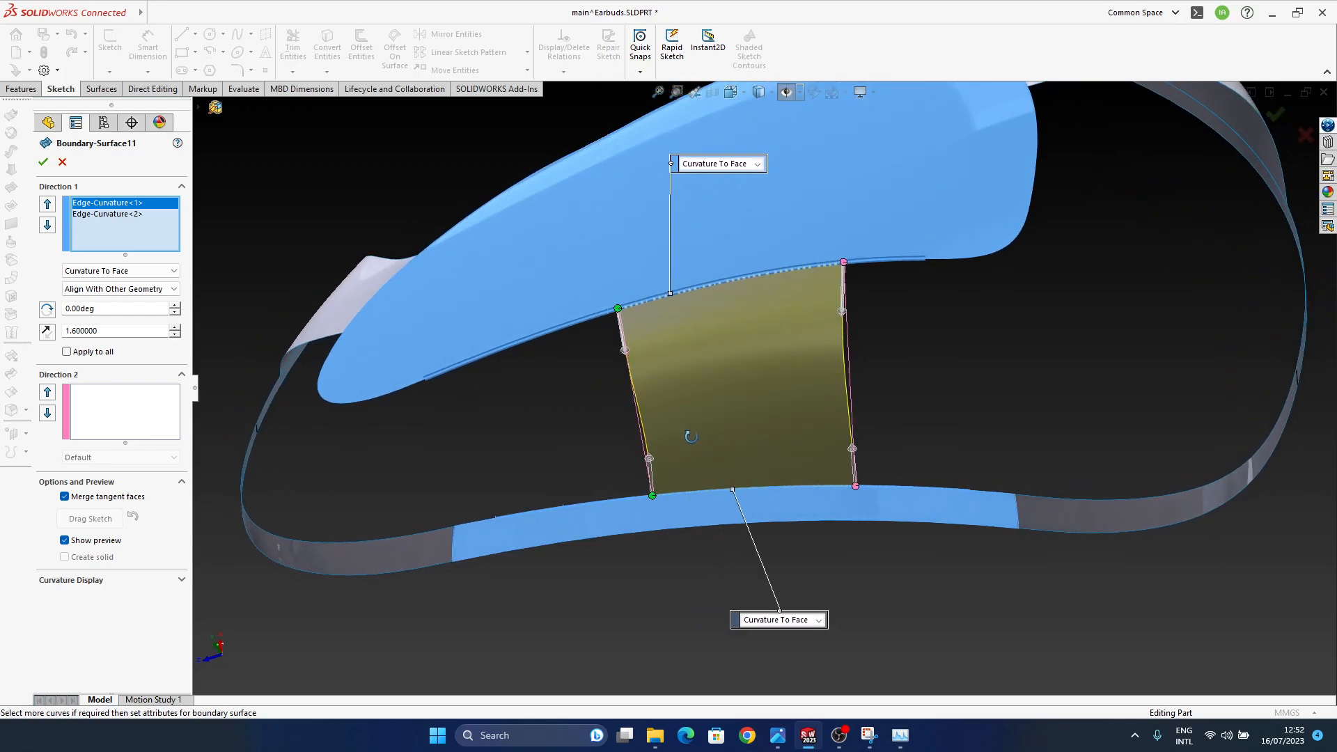
click(1274, 115)
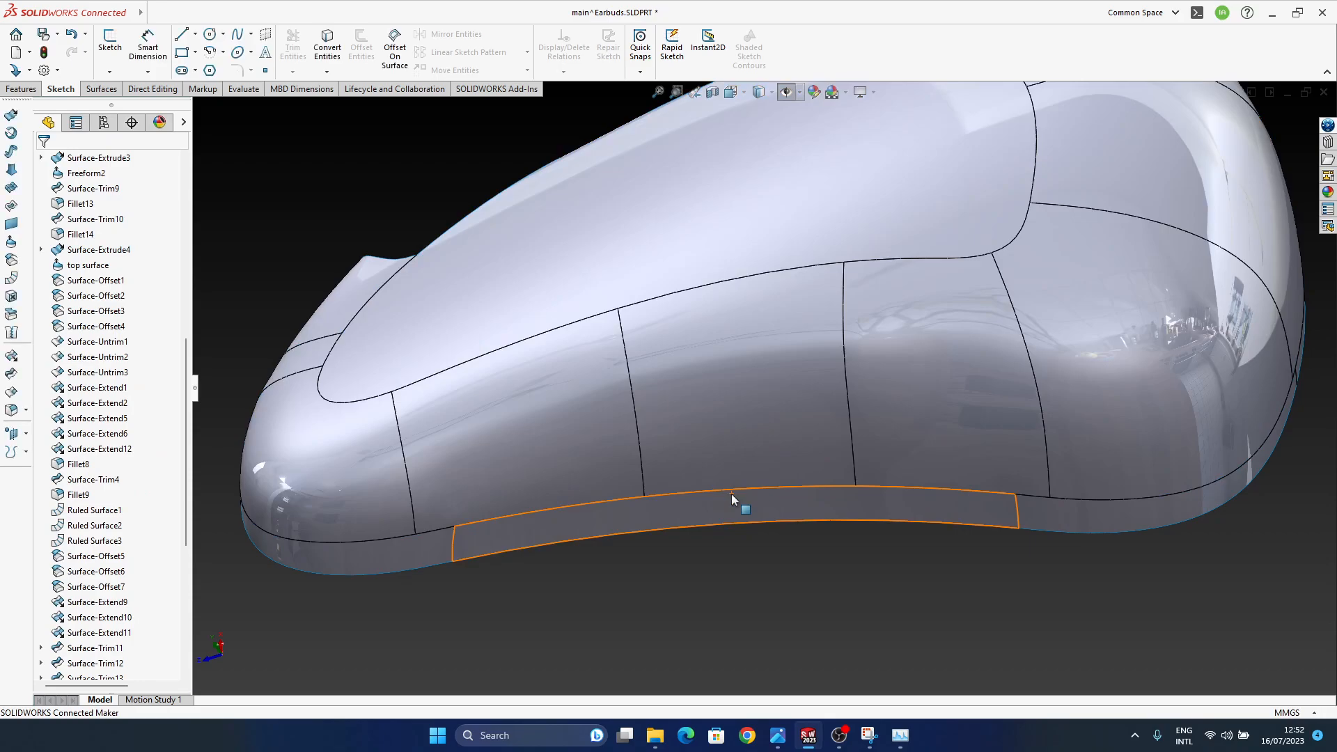
- Examine the reflections and curvature flow across the side patches and the neighbouring wide-end surfaces
middle_drag(732, 494, 707, 358)
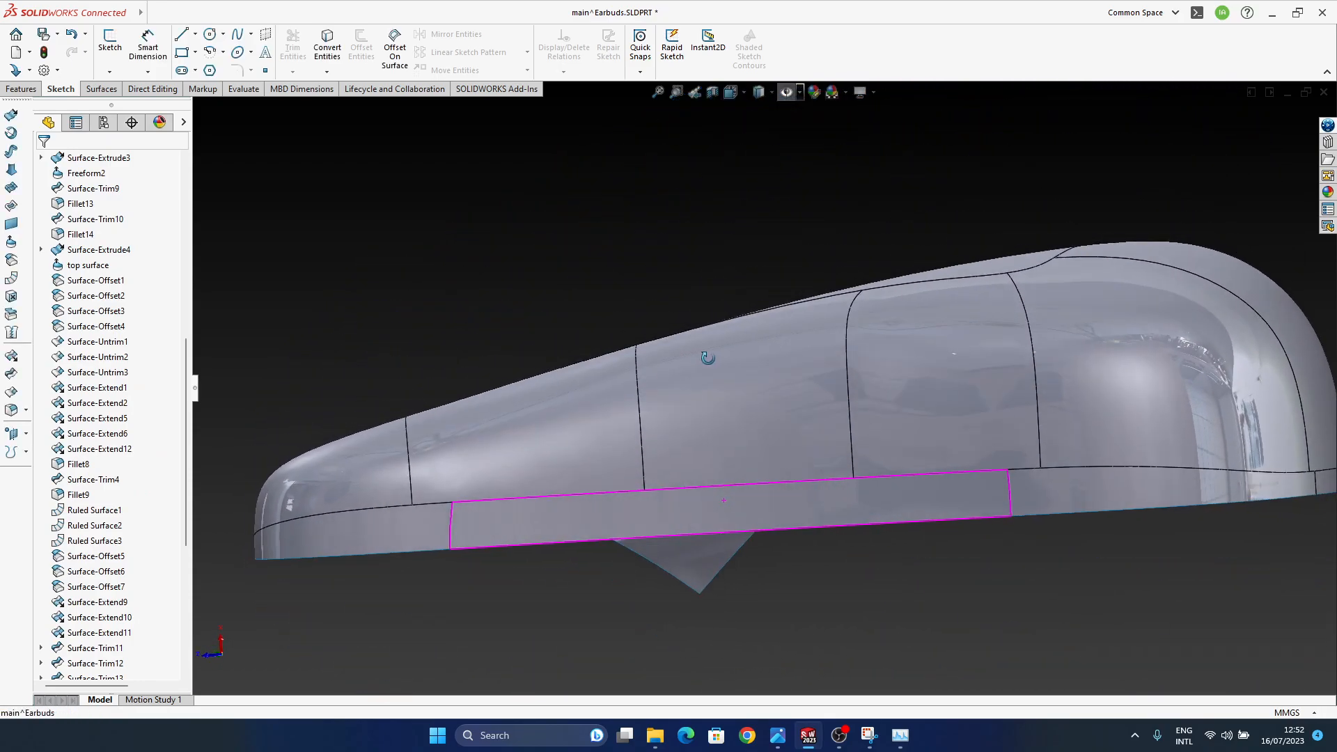
scroll(427, 495, down, 2)
middle_drag(585, 438, 856, 410)
click(676, 397)
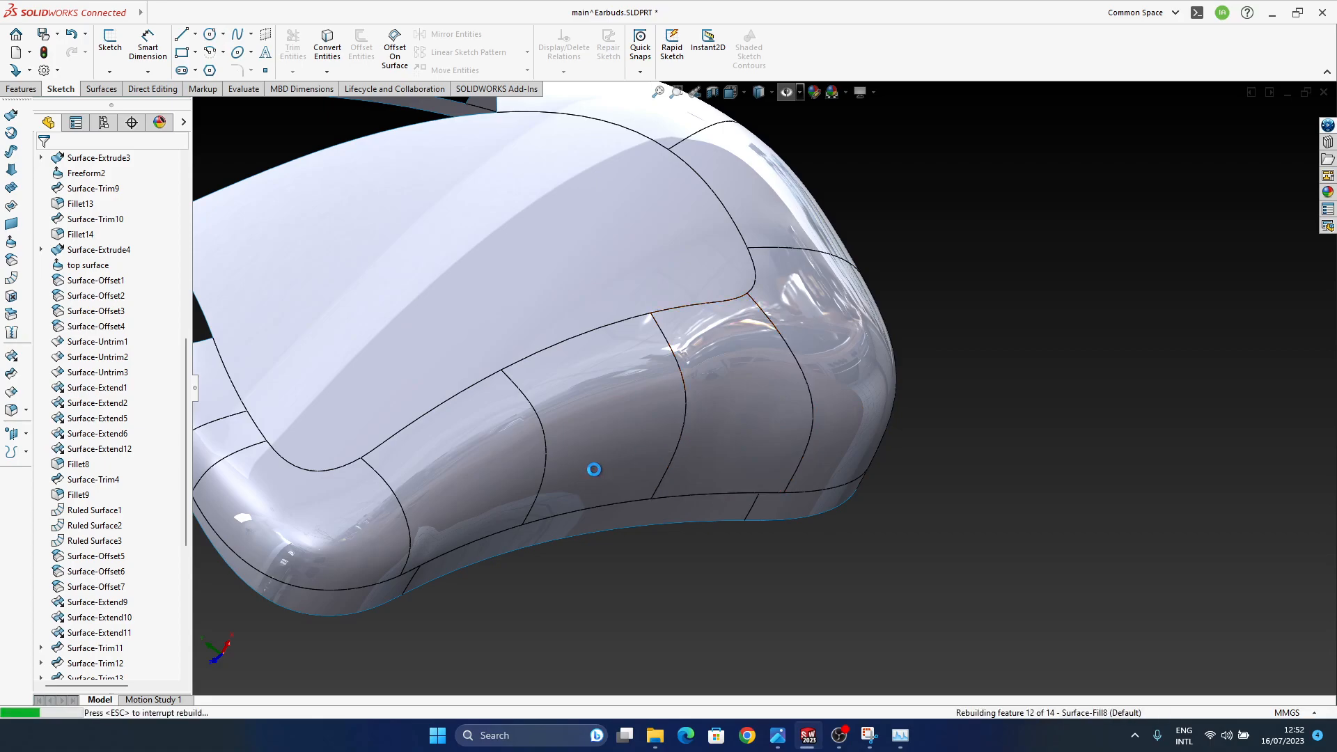
middle_drag(597, 478, 774, 250)
scroll(717, 447, down, 10)
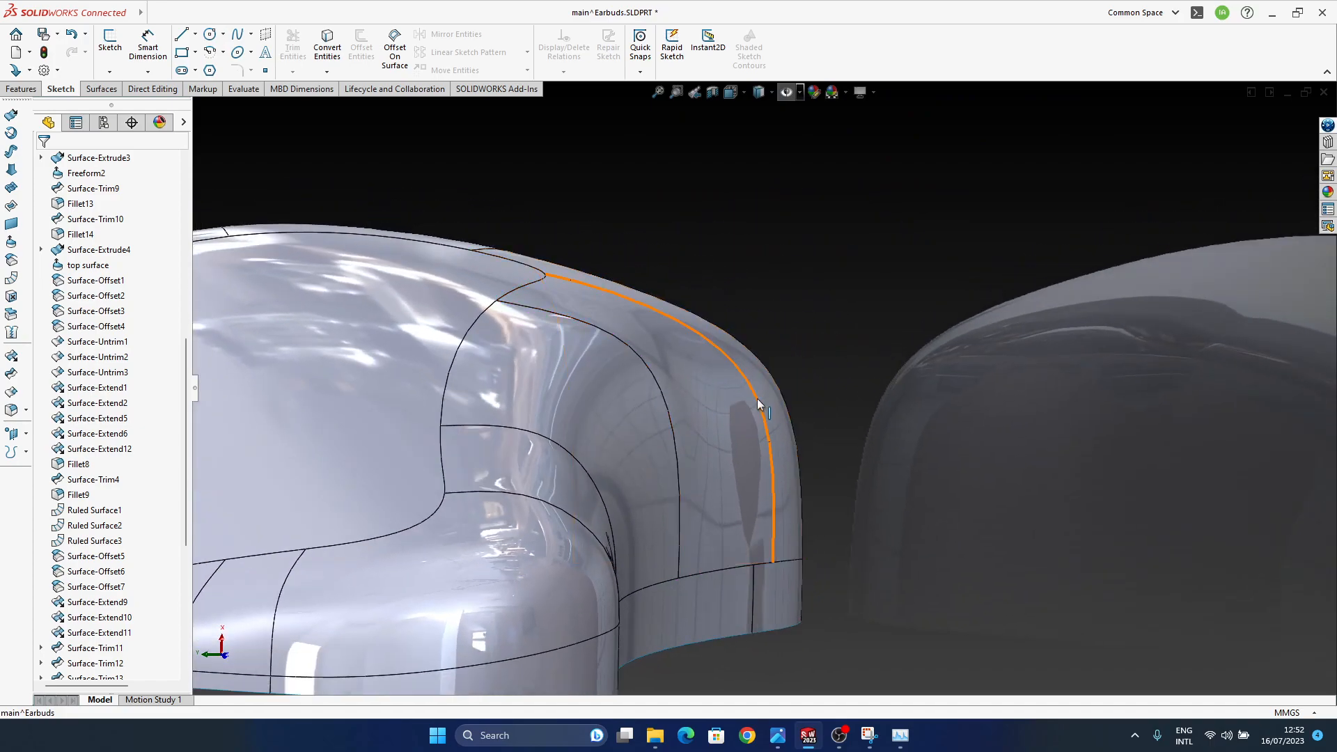
click(757, 398)
middle_drag(800, 526, 571, 295)
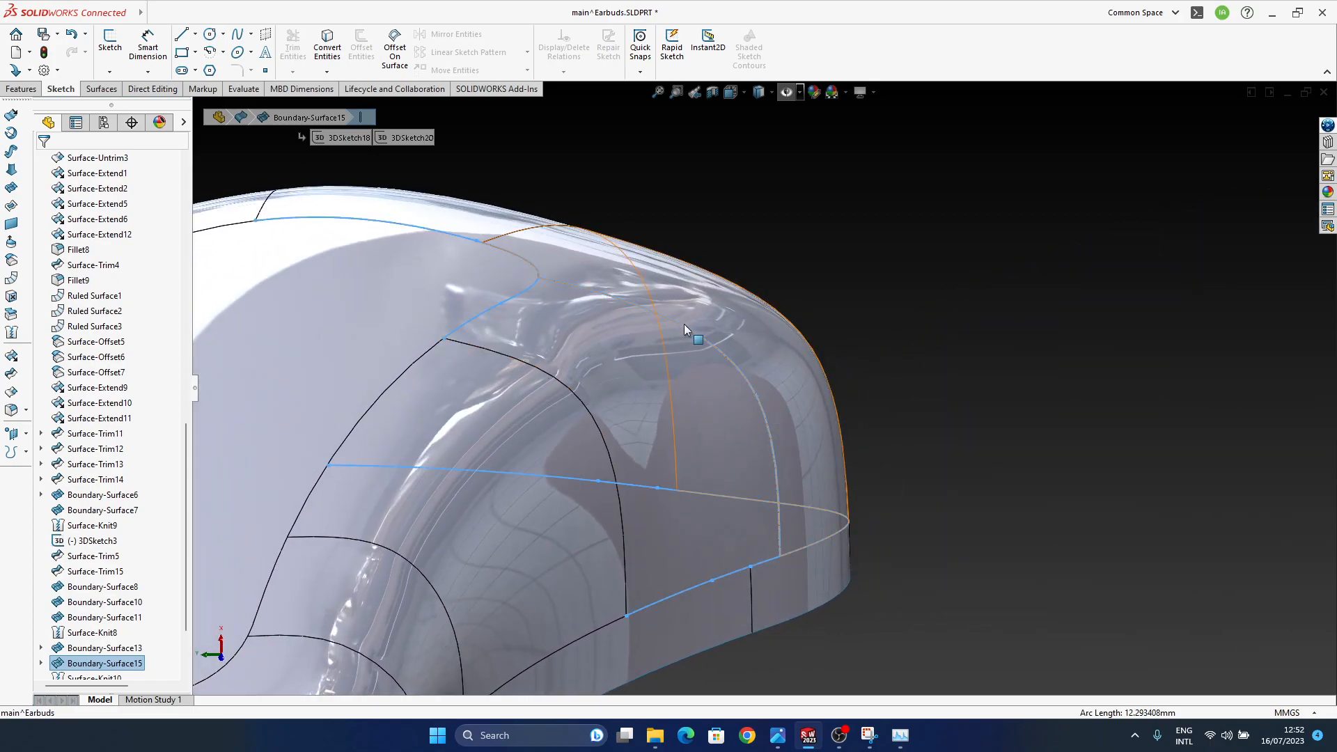
middle_drag(710, 386, 643, 365)
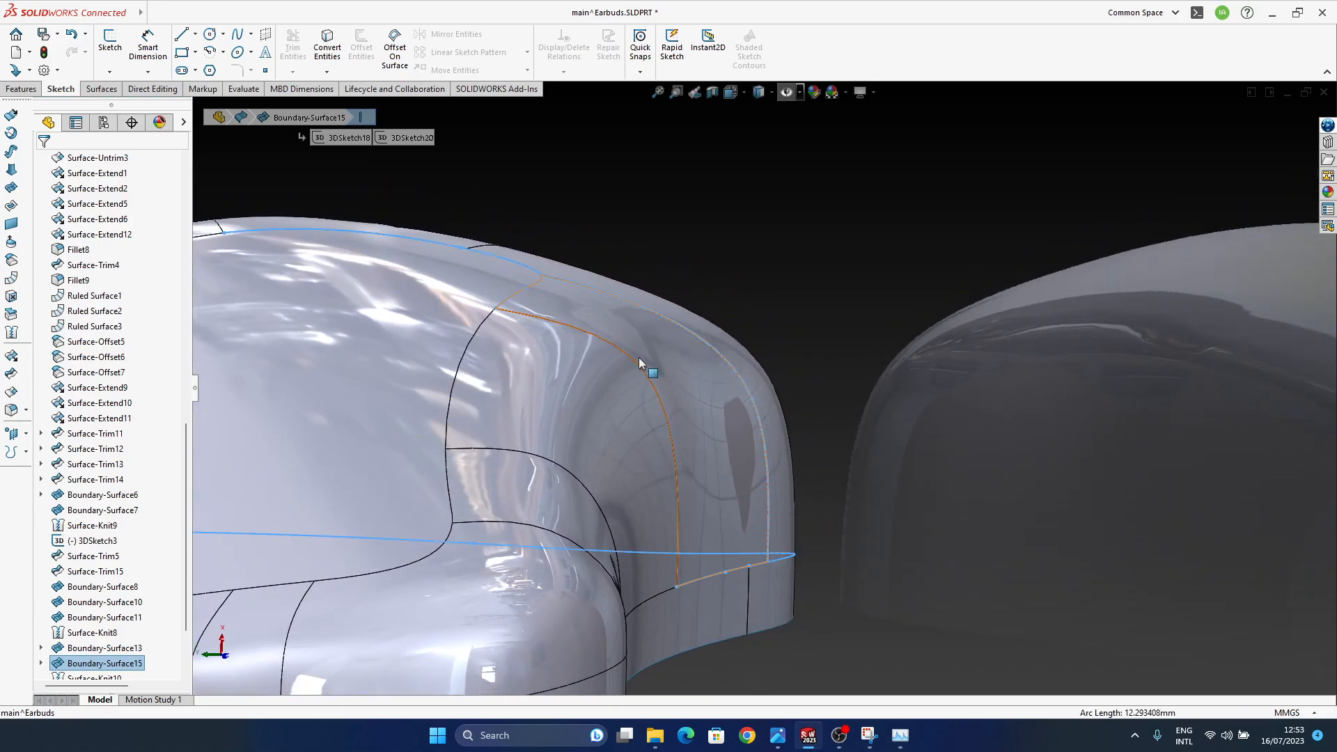
middle_drag(683, 435, 652, 428)
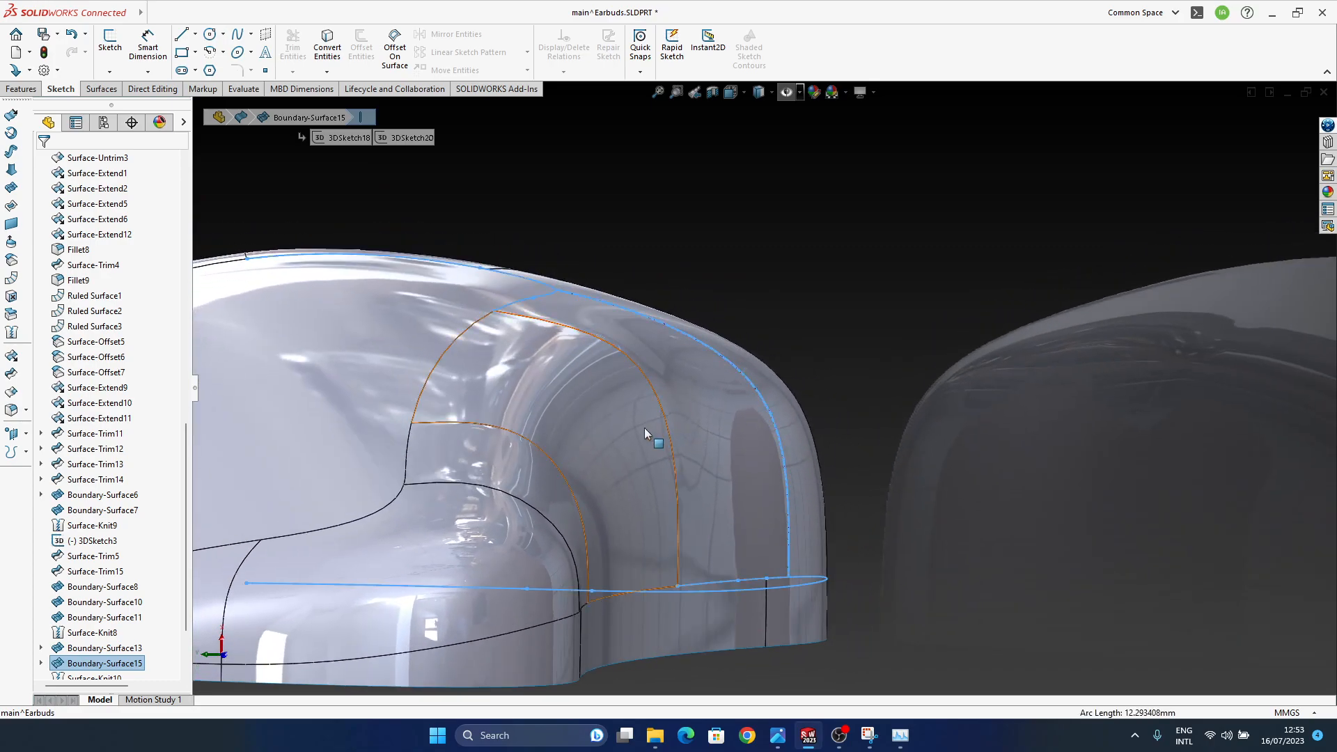
- Set Boundary-Surface11's tangent length on the upper edge to 1.57
click(587, 408)
click(628, 346)
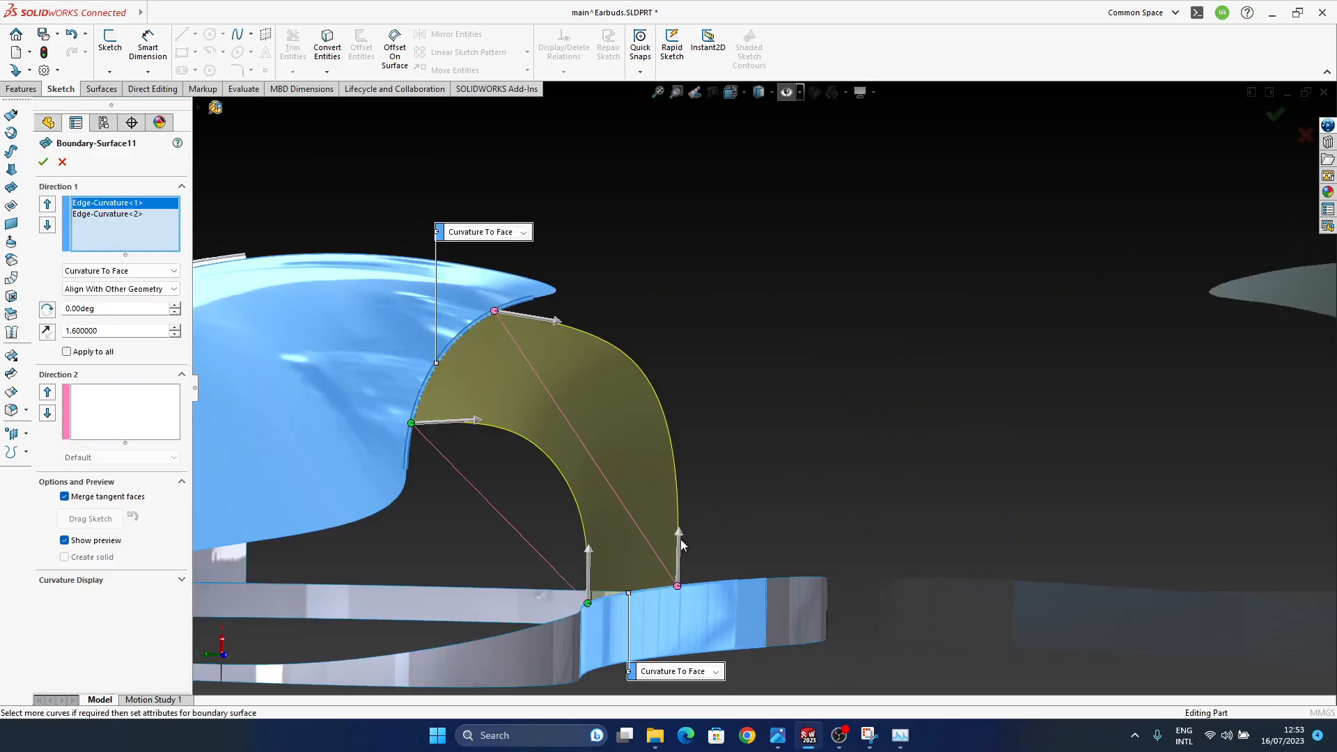
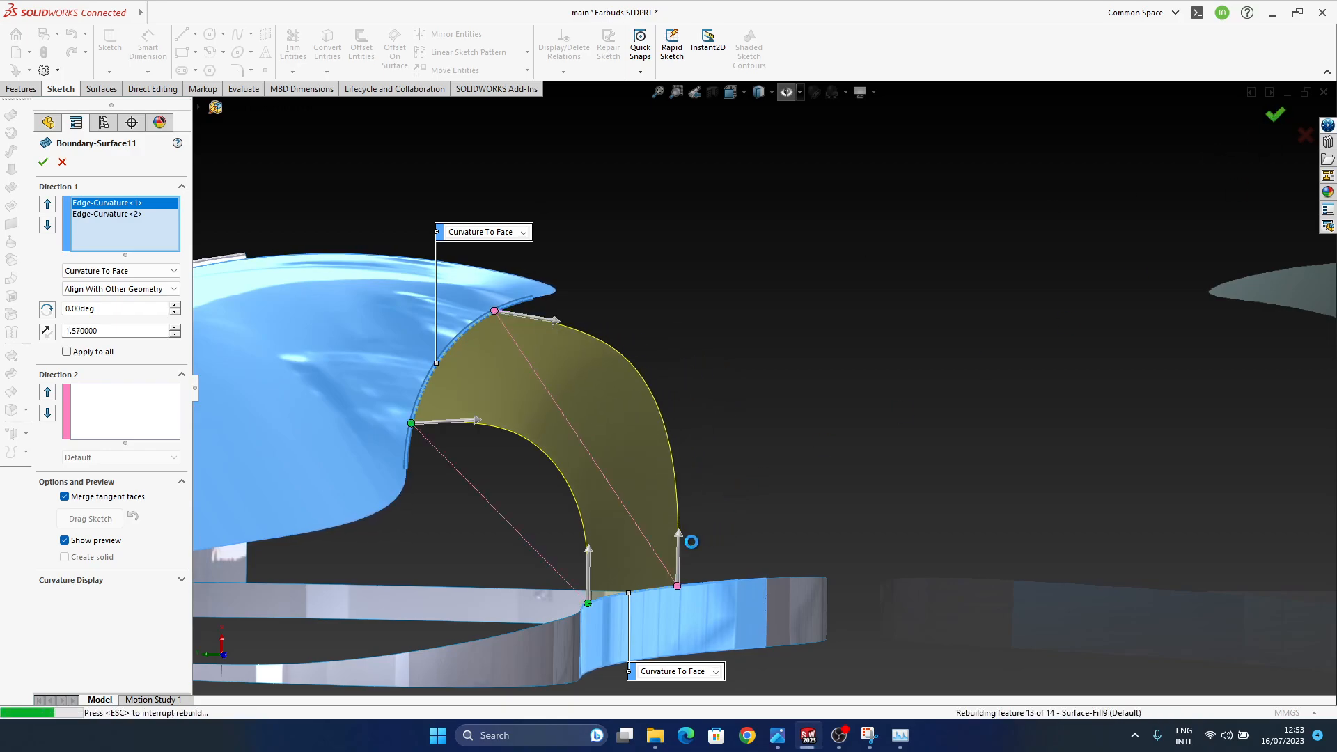
key(Return)
- Delete the two fill patches on either side of Boundary-Surface11
middle_drag(822, 407, 617, 468)
click(618, 471)
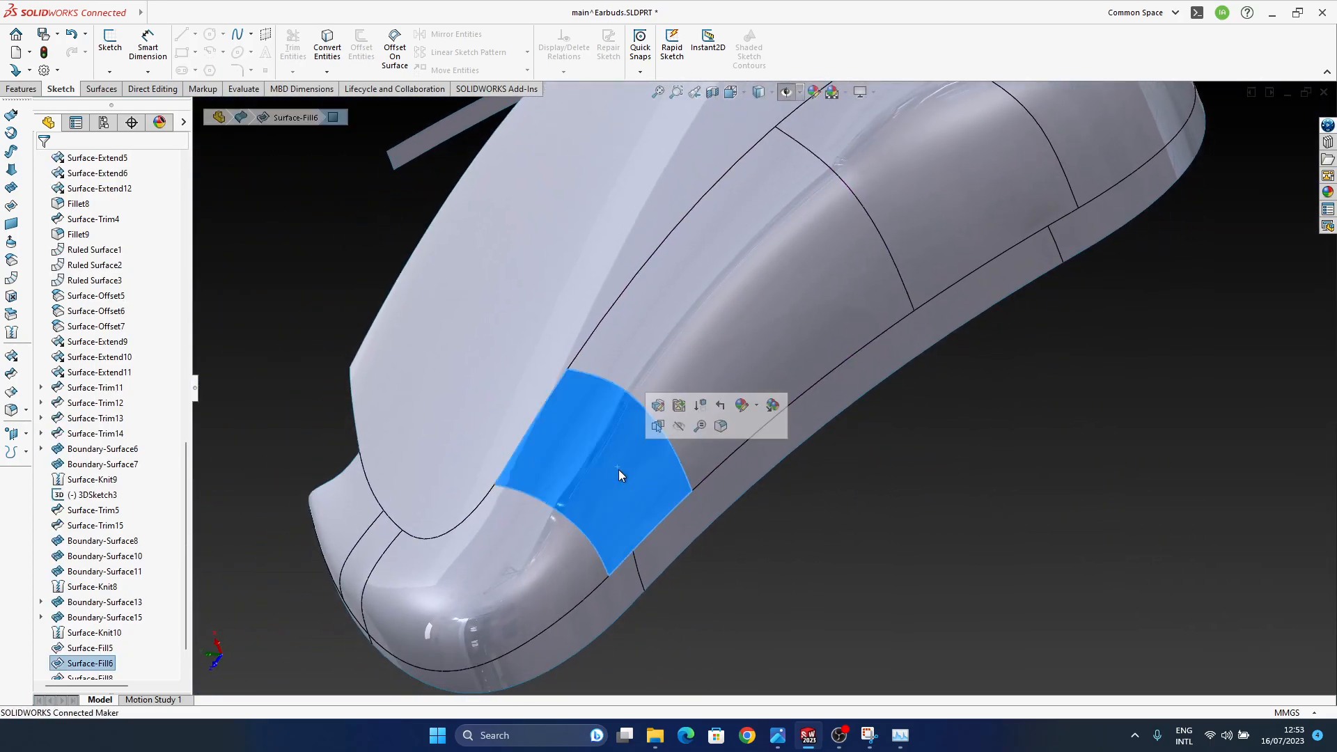
key(Delete)
key(Return)
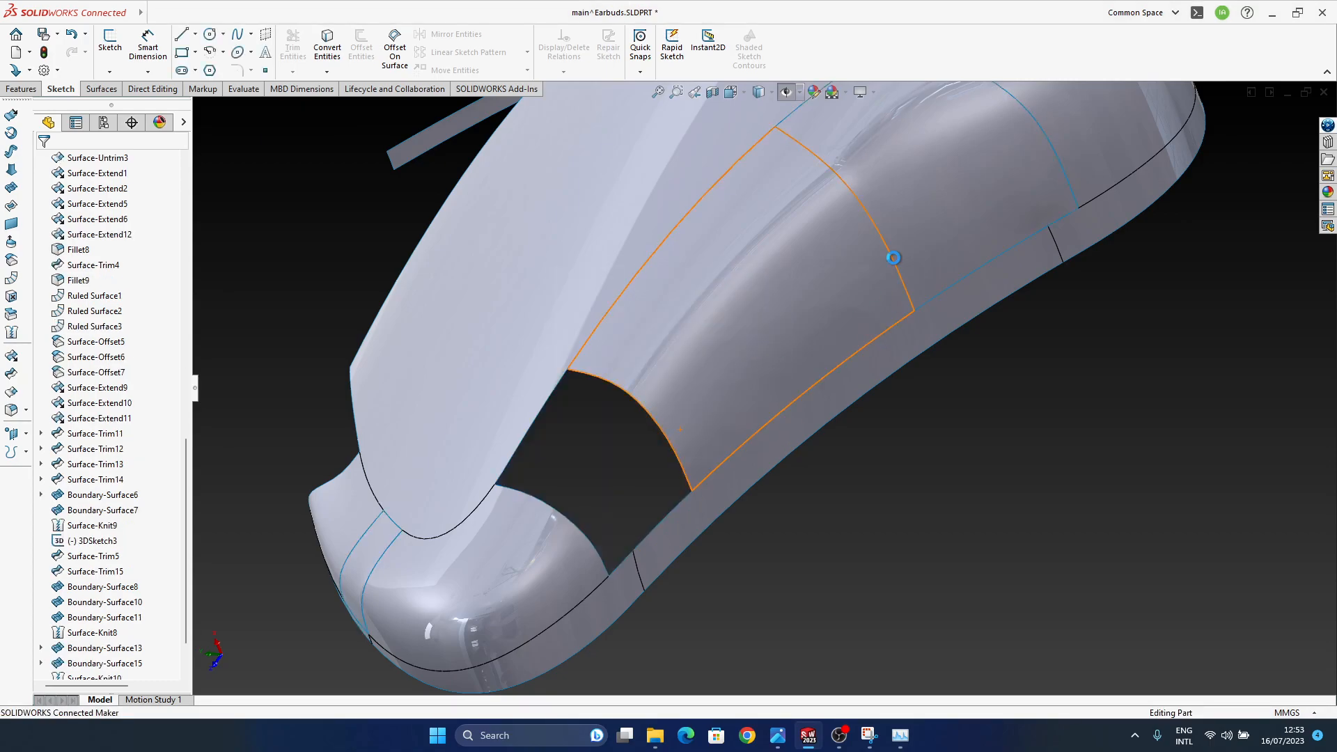
click(919, 285)
key(Delete)
key(Return)
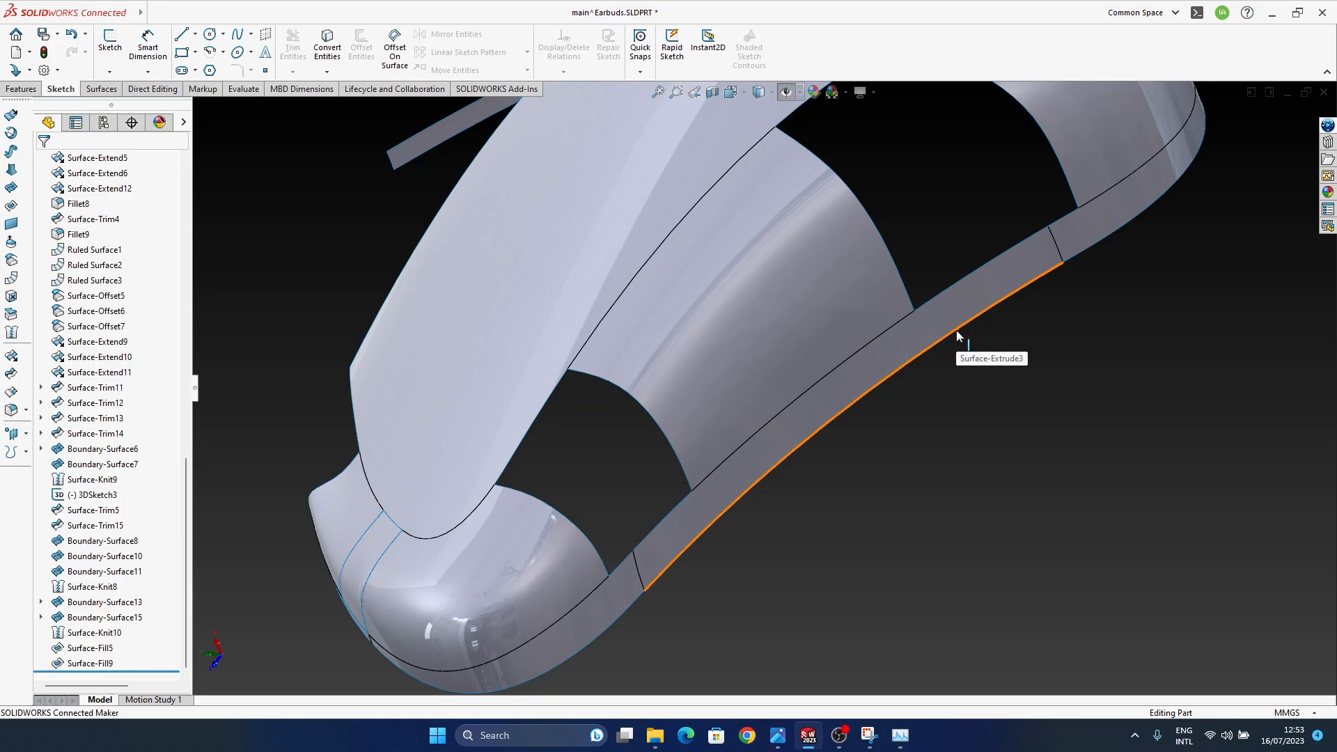
- Try a boundary surface across the narrow-end side opening, shifting its end connectors and applying Curvature To Face on both edges
scroll(773, 390, up, 1)
ctrl+middle_drag(290, 584, 320, 552)
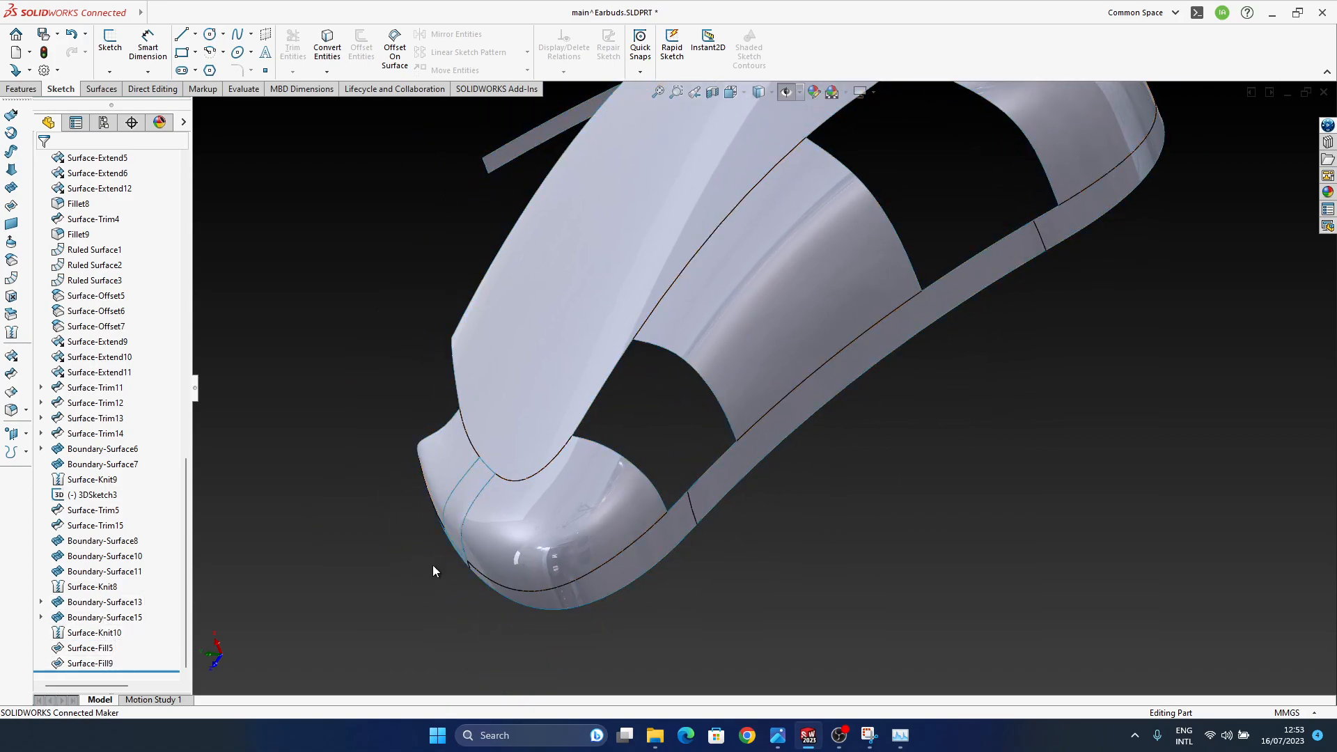
middle_drag(696, 397, 956, 503)
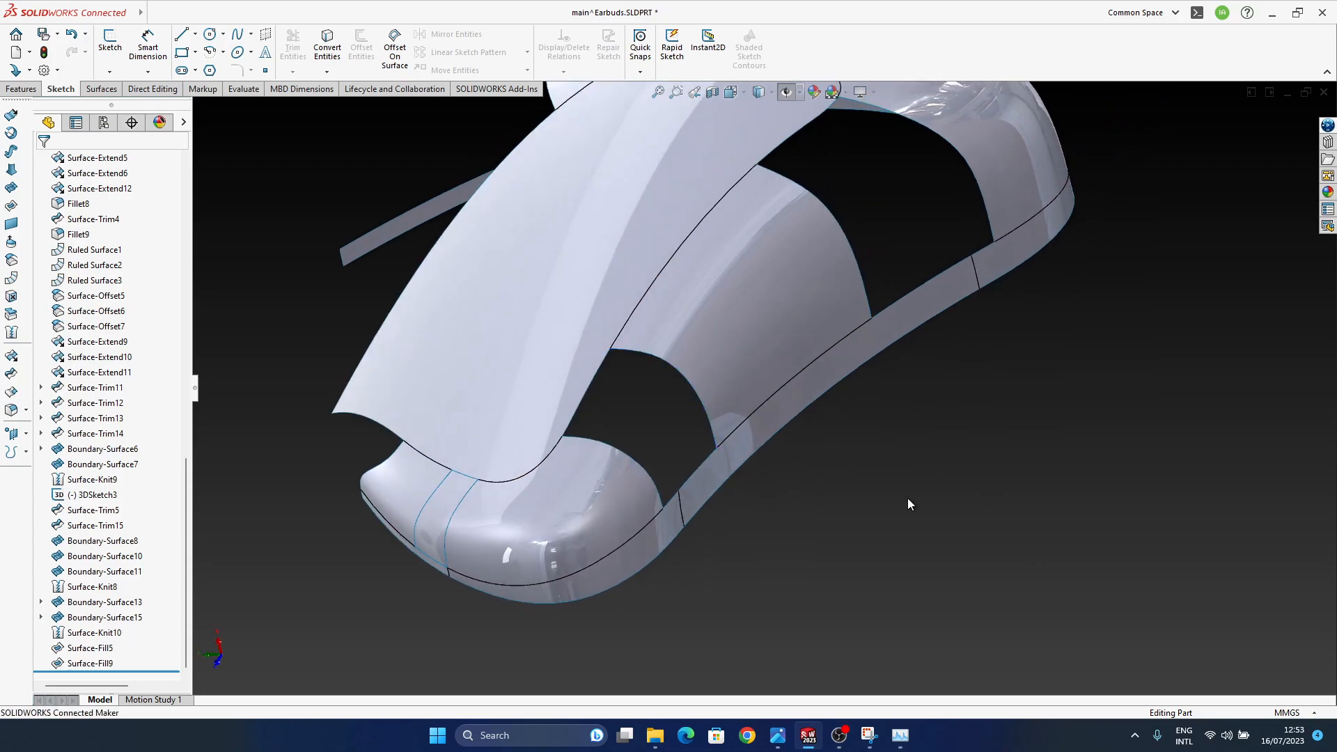
click(12, 188)
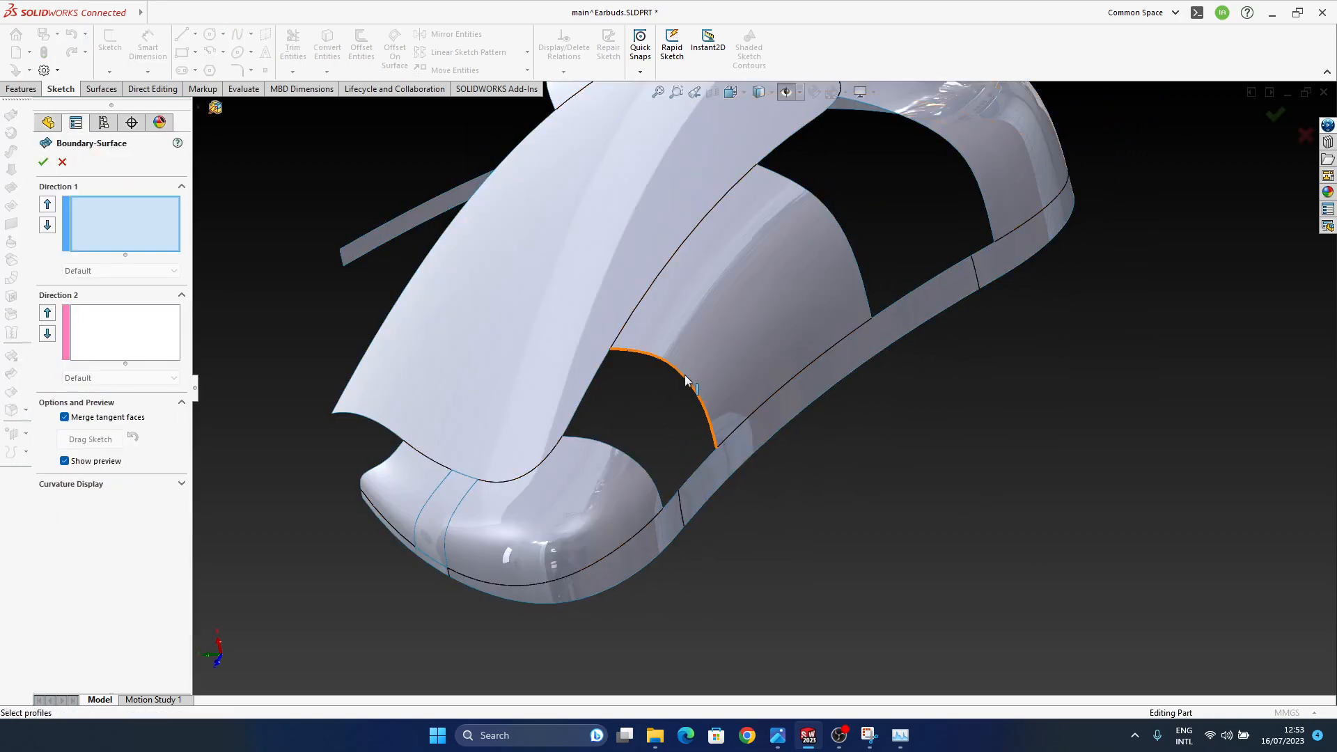
click(686, 380)
click(632, 450)
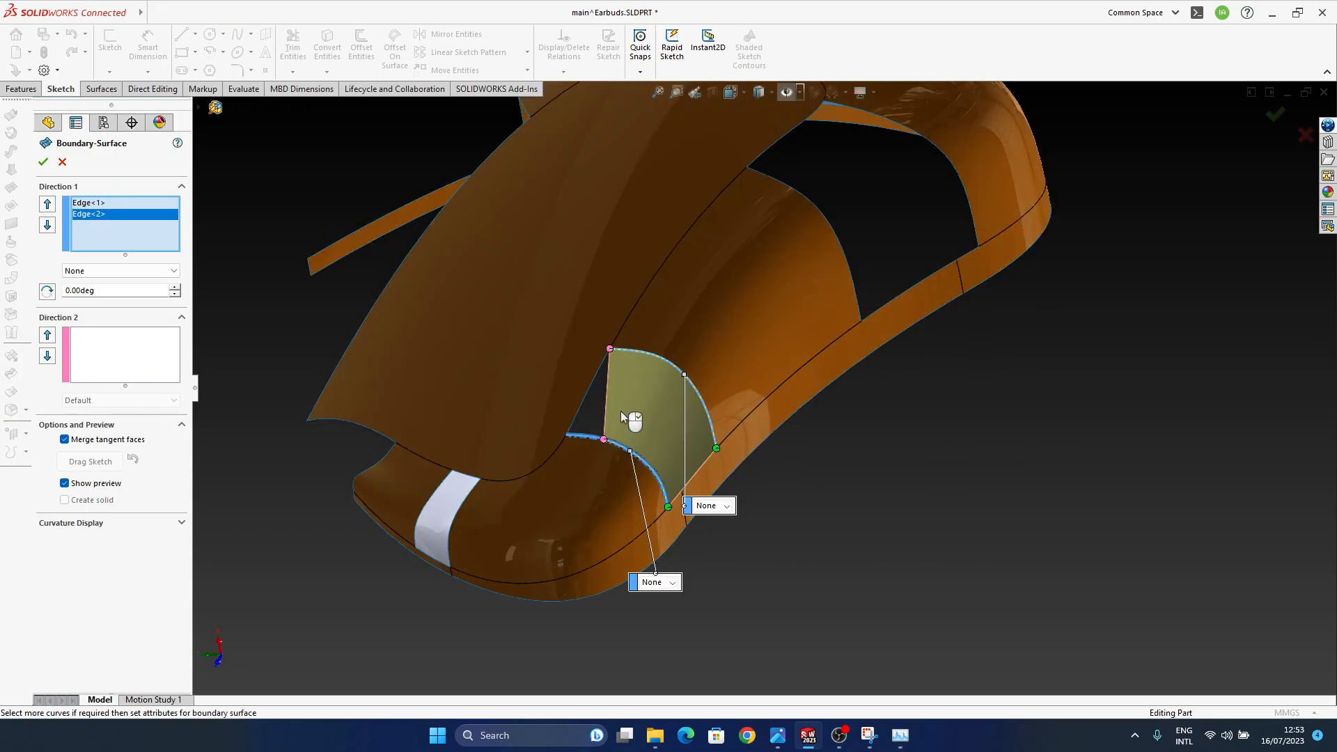
scroll(629, 418, down, 5)
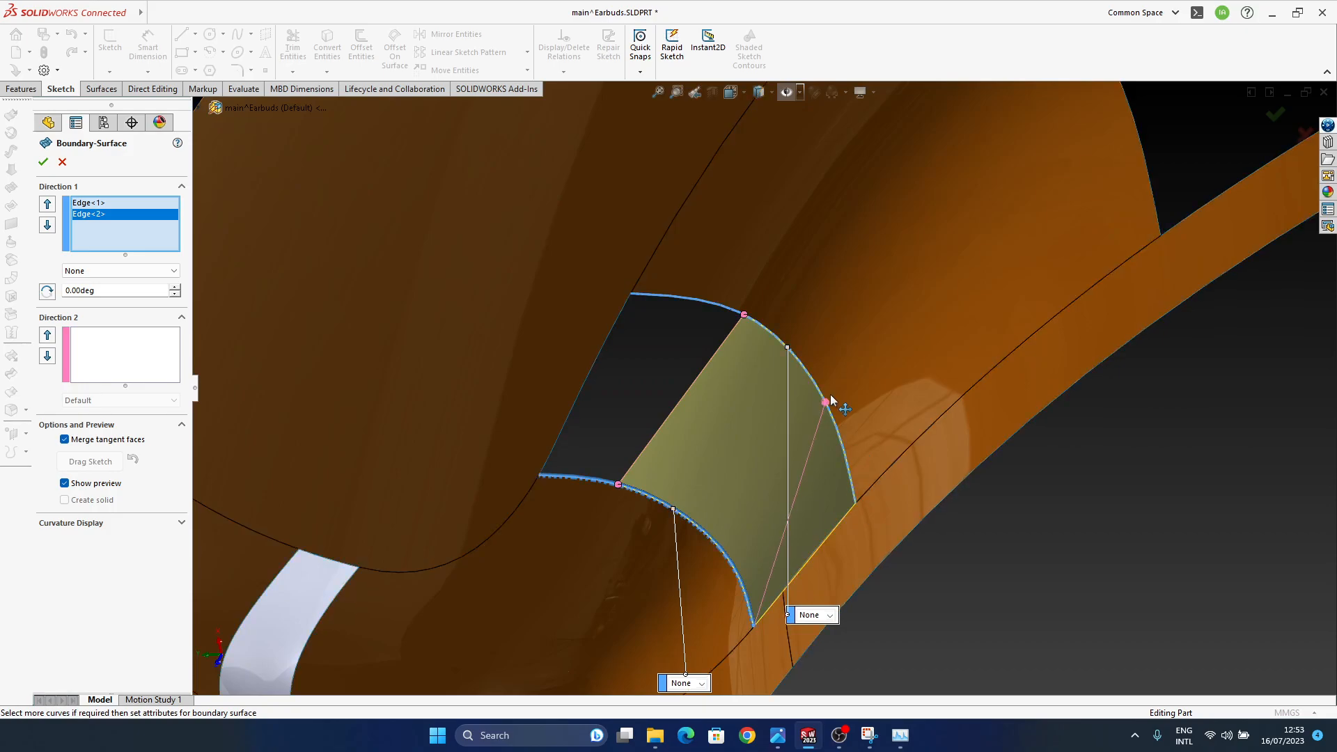
drag(830, 395, 830, 393)
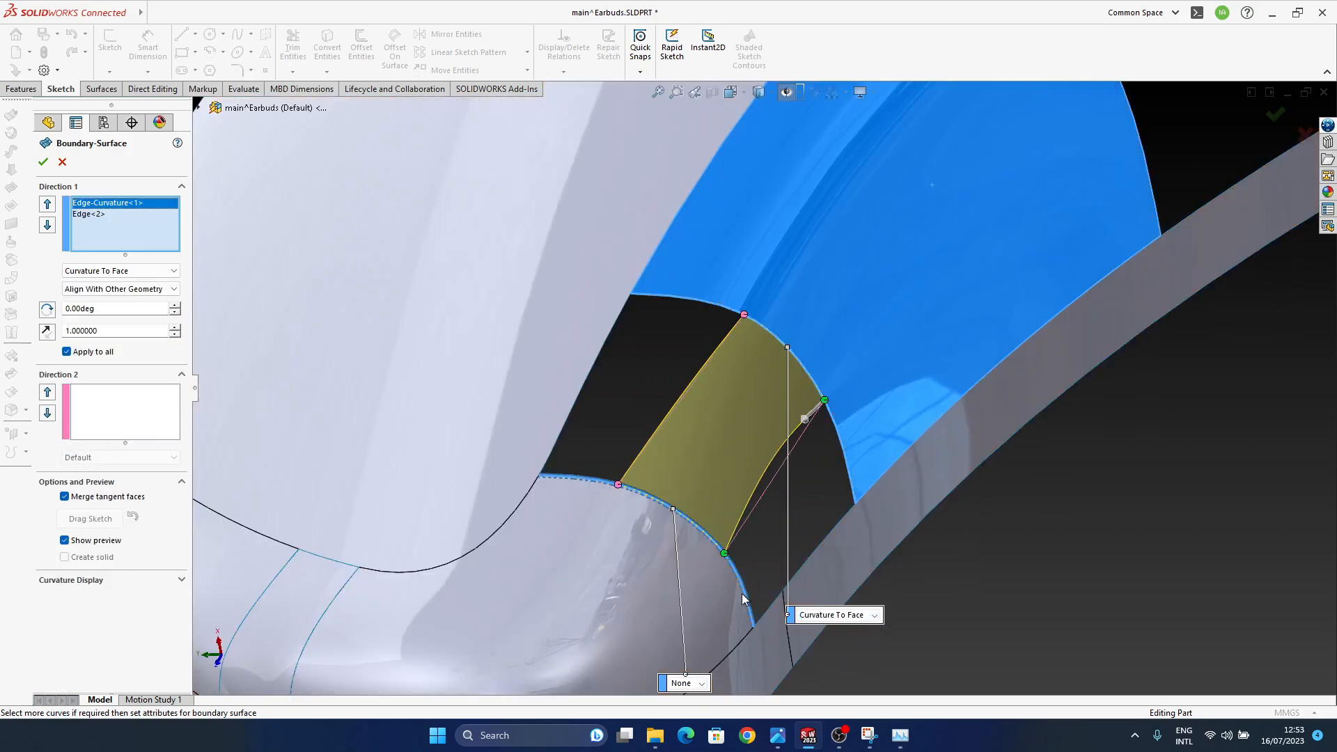
click(701, 683)
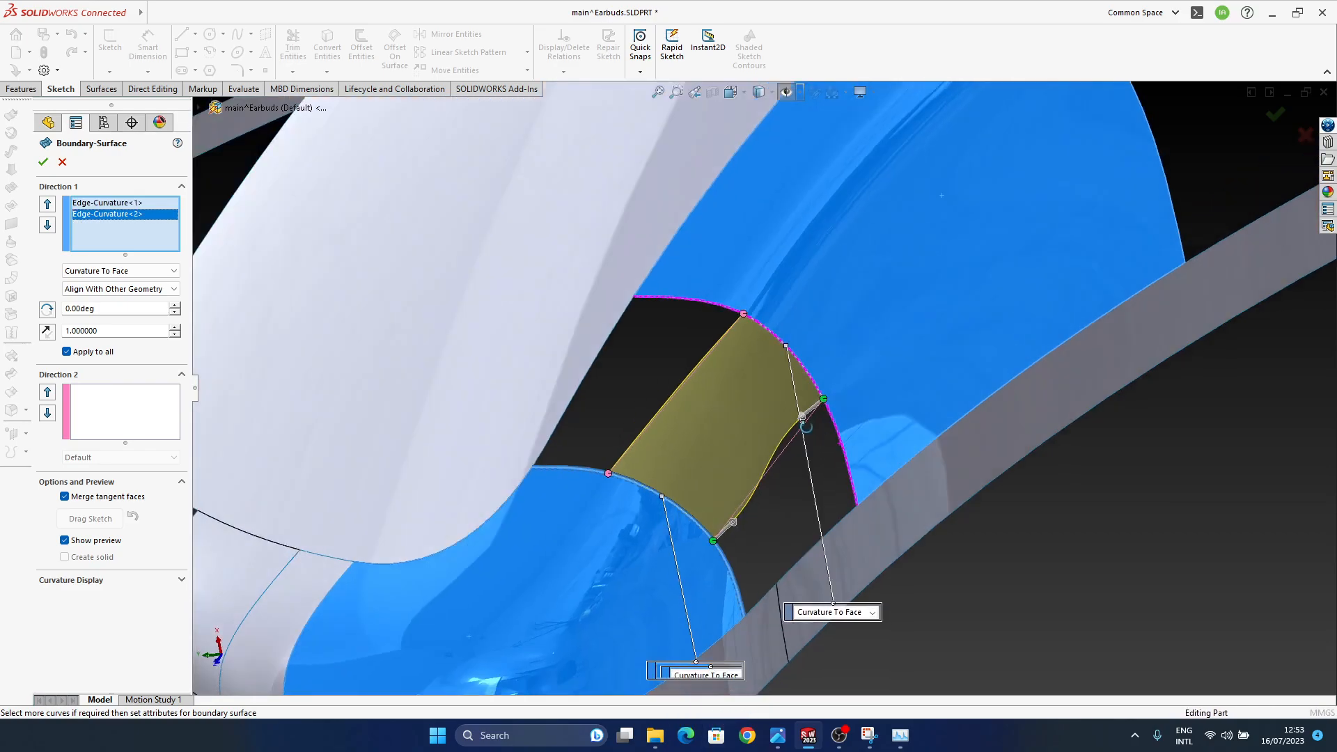
- Reposition the trial boundary surface's connectors along the side patch's edge
mouse_move(807, 427)
middle_down()
mouse_move(732, 439)
mouse_move(824, 398)
mouse_move(873, 399)
mouse_move(820, 424)
middle_up()
drag(783, 293, 753, 274)
drag(838, 395, 839, 356)
middle_drag(838, 355, 800, 361)
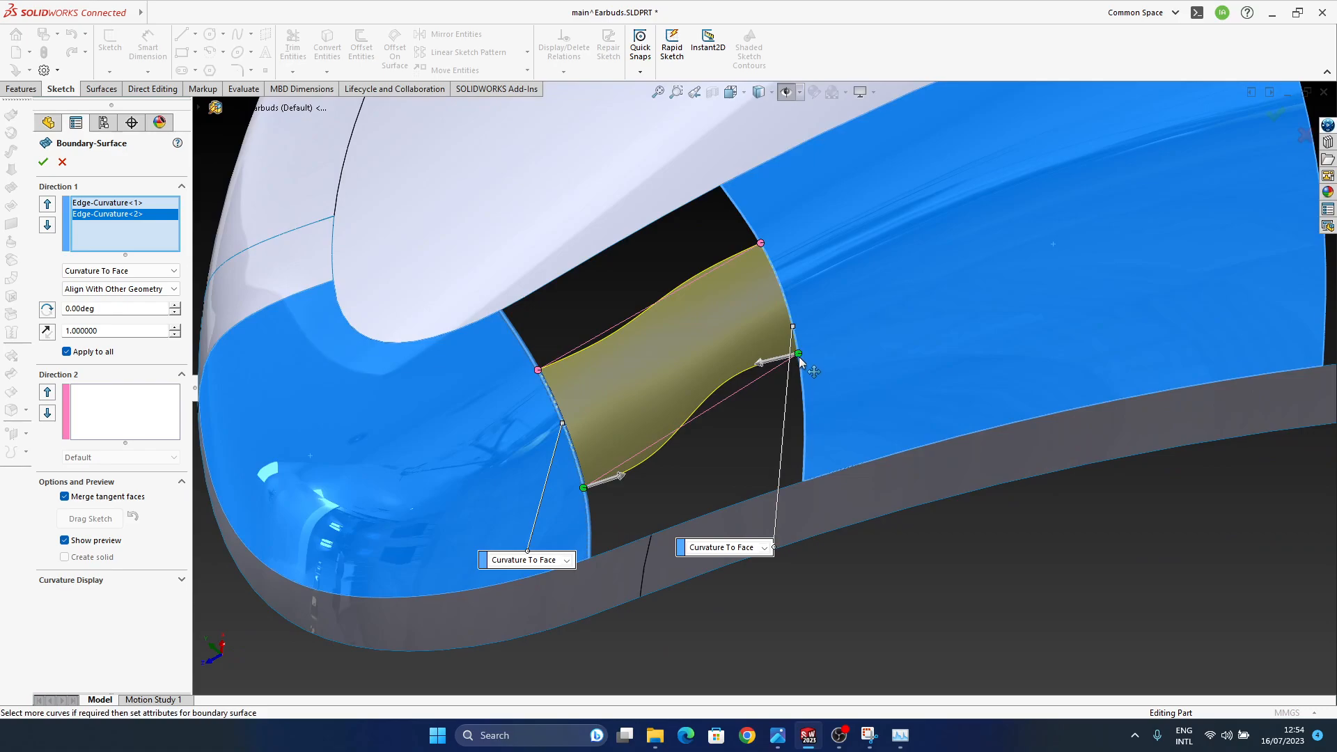
drag(814, 327, 812, 322)
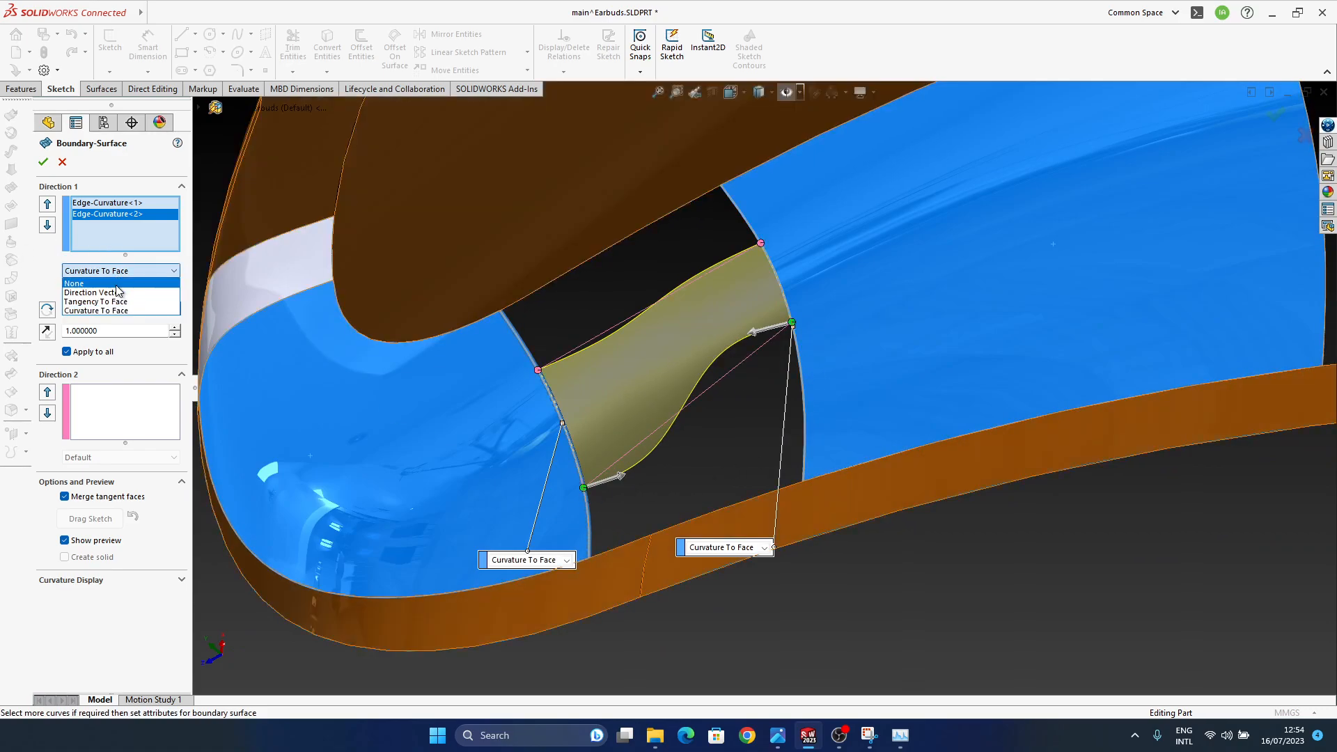
- Reapply Curvature To Face on the second edge, use Align With Next Section, refine the connectors and create the trial boundary surface
click(125, 282)
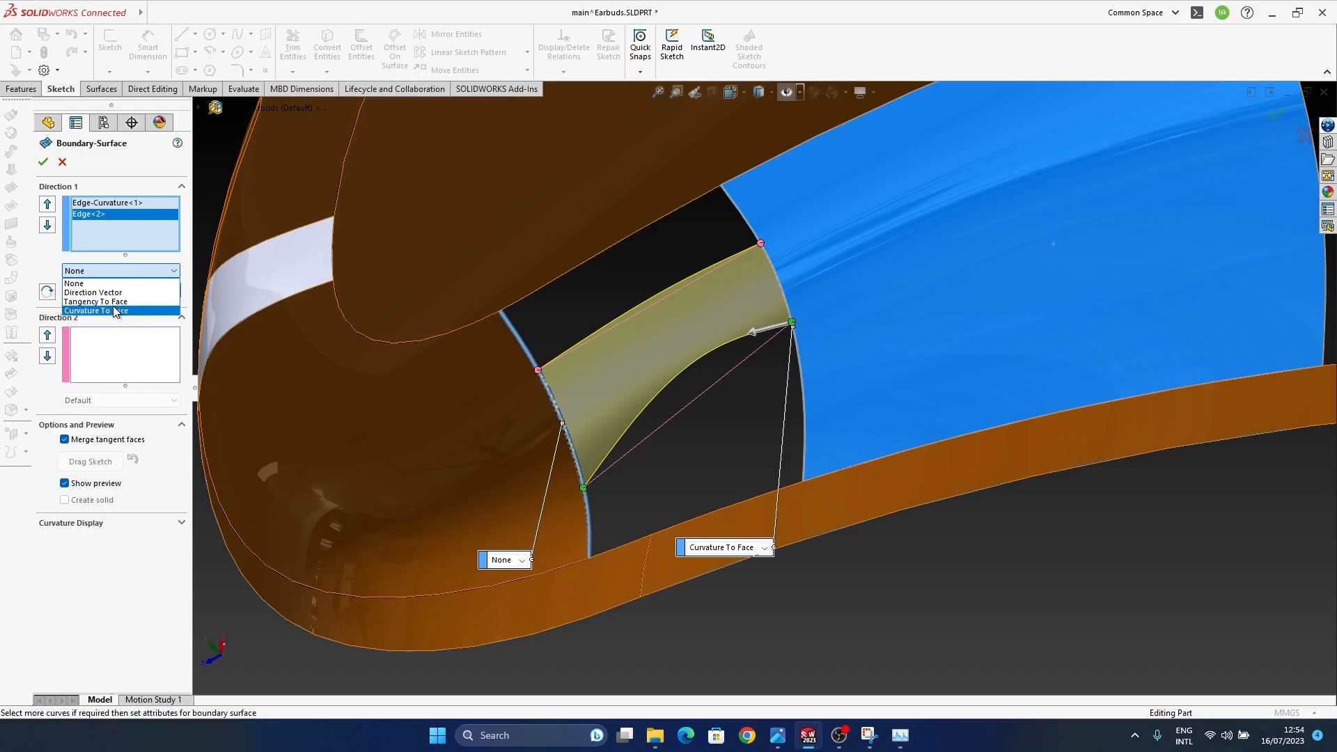
click(116, 311)
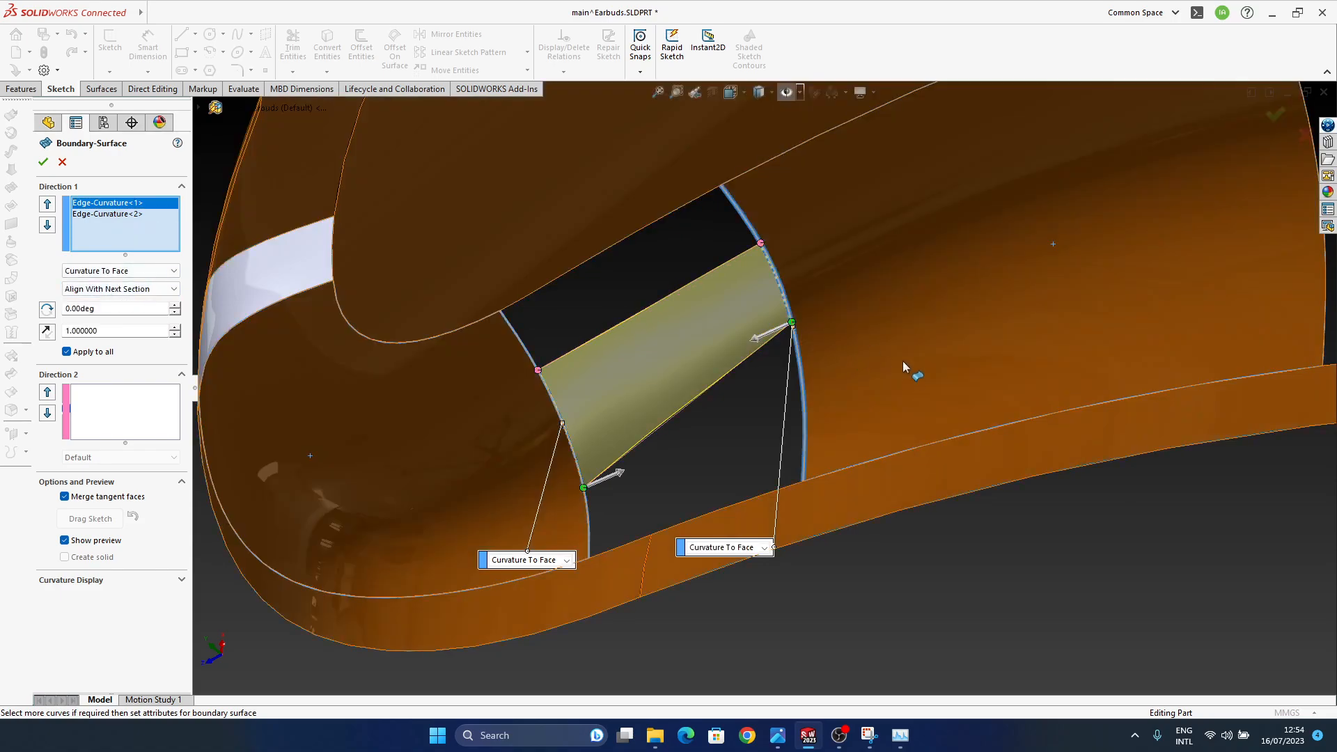
middle_drag(910, 373, 940, 618)
middle_drag(832, 383, 816, 282)
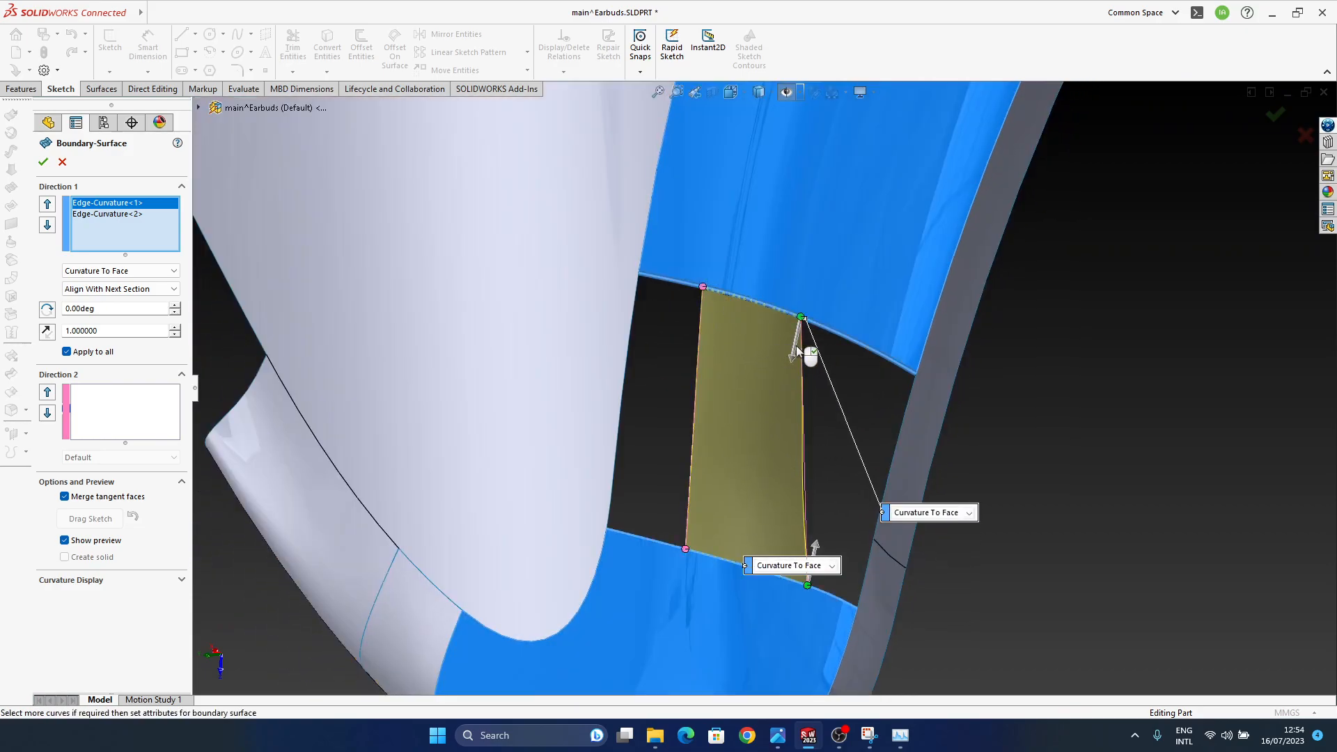
drag(833, 333, 837, 335)
middle_drag(842, 457, 1052, 561)
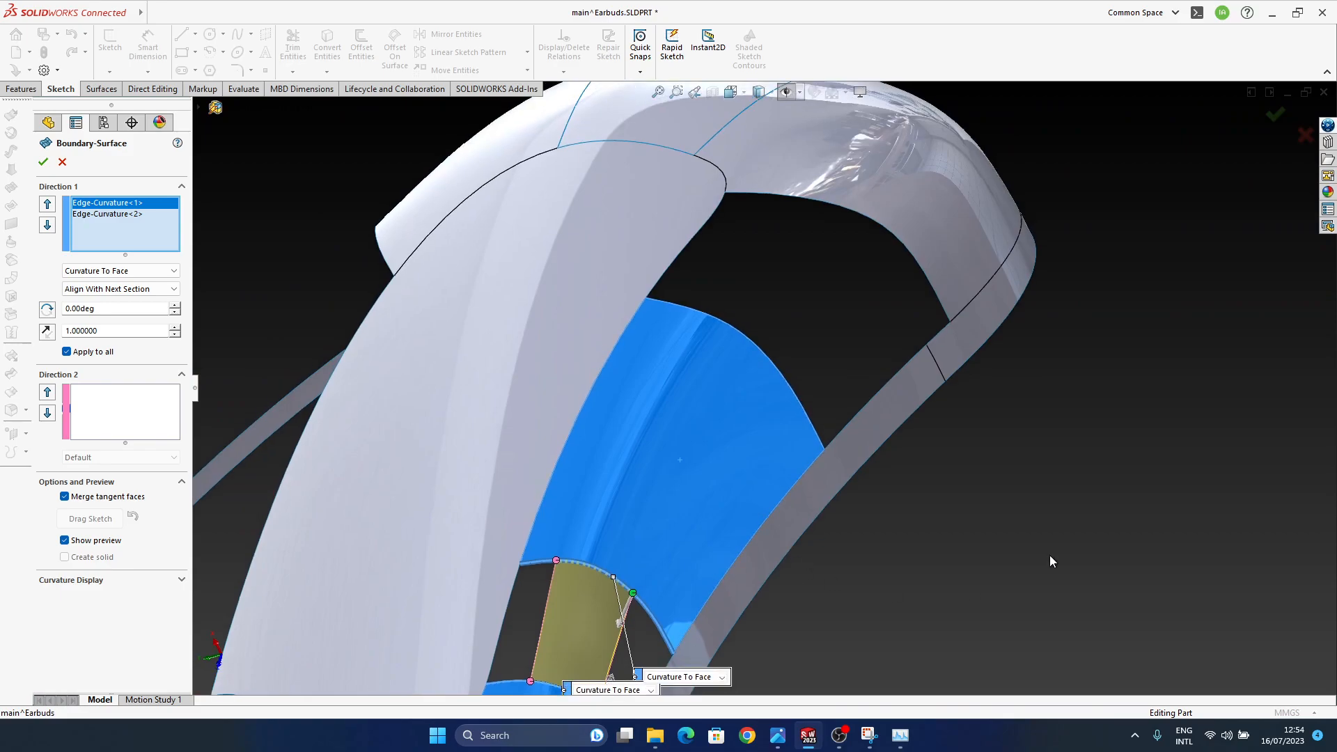
click(1277, 119)
- Examine how the trial patch's shape and reflections flow into the neighbouring side and narrow-end surfaces
middle_drag(830, 492, 752, 424)
scroll(706, 404, down, 4)
middle_drag(915, 376, 915, 251)
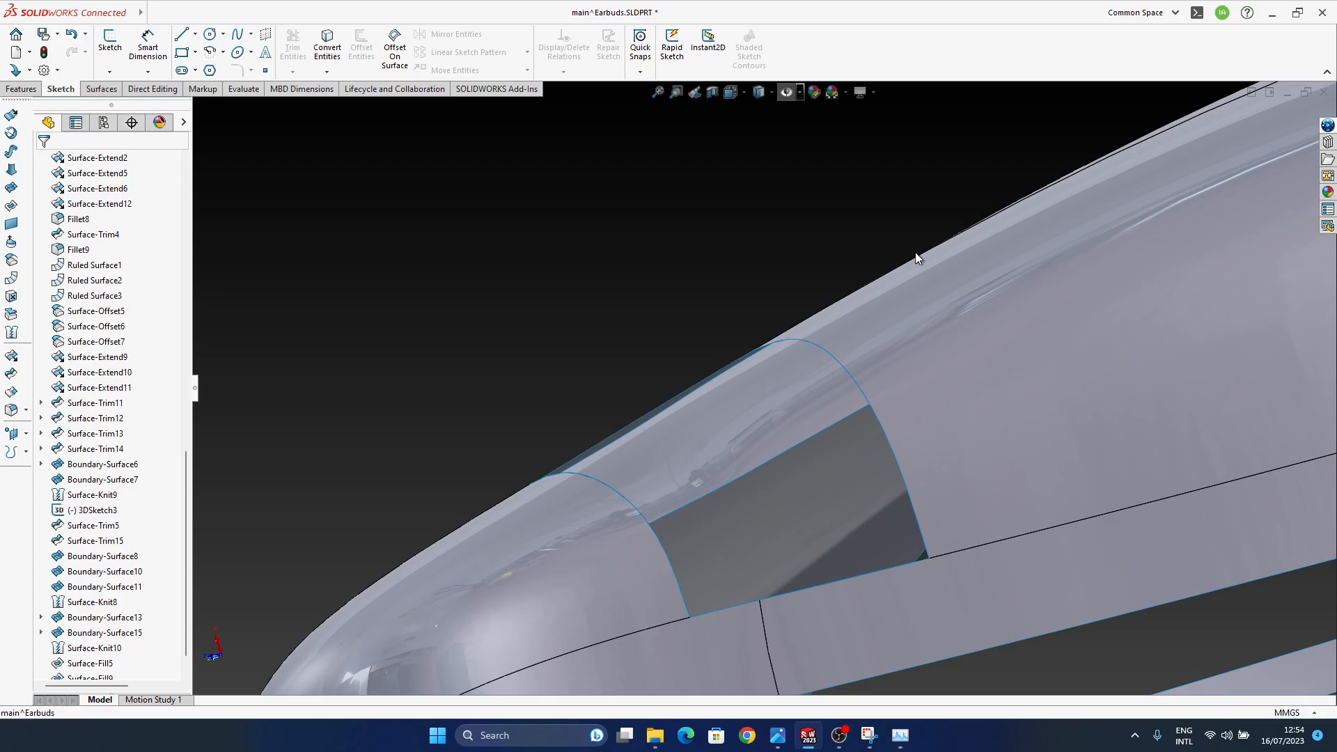
middle_drag(834, 450, 813, 479)
scroll(870, 481, up, 5)
ctrl+middle_drag(595, 312, 619, 326)
scroll(621, 330, down, 5)
middle_drag(624, 380, 603, 433)
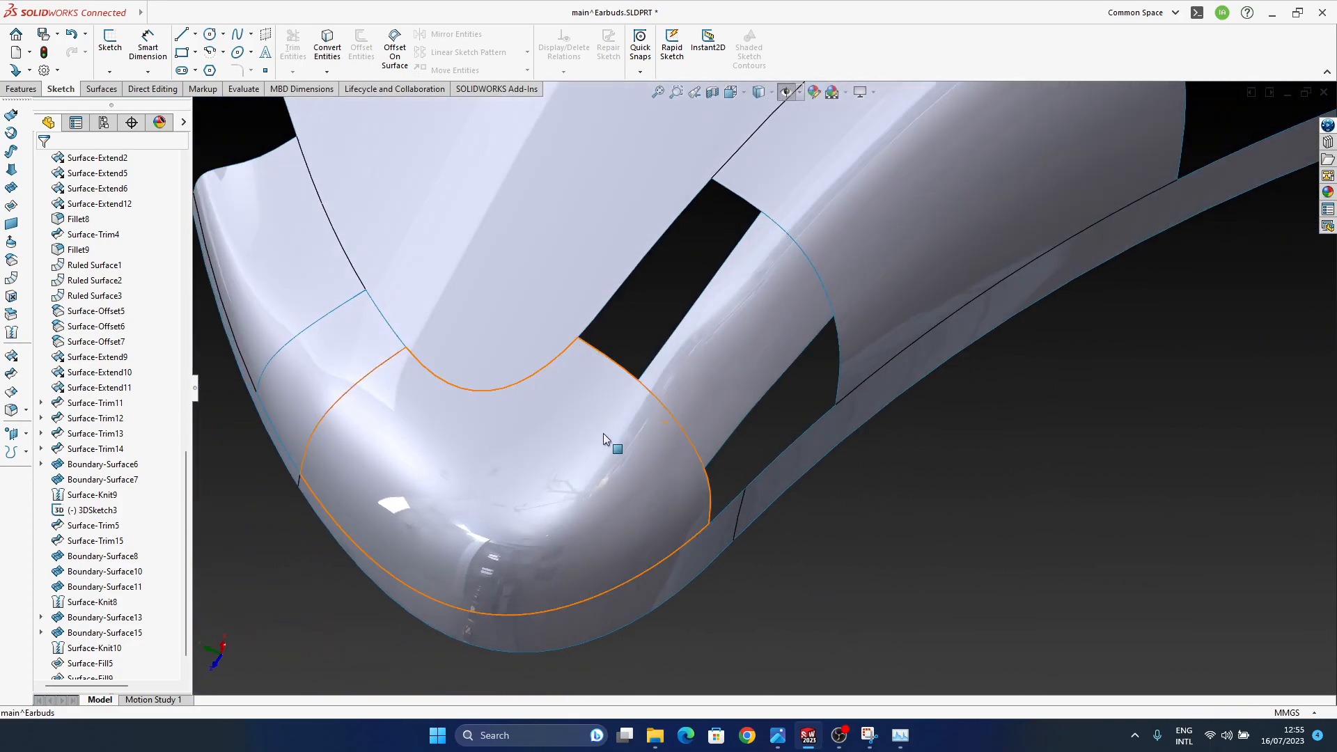
- Reposition Boundary-Surface13's connectors nearest the side opening along both edges to shorten the narrow-end patch and widen the gap
click(603, 433)
click(645, 370)
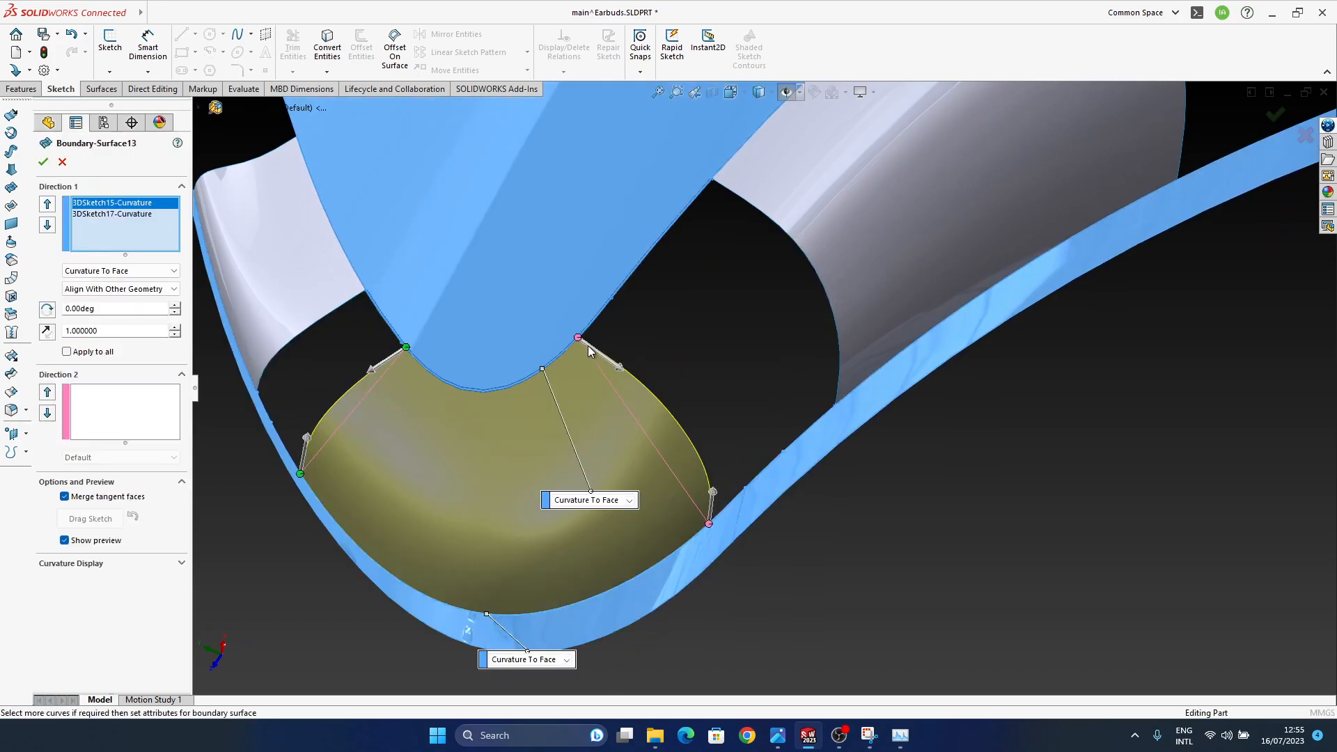
mouse_move(709, 529)
middle_down()
mouse_move(638, 570)
mouse_move(613, 558)
mouse_move(836, 432)
mouse_move(1047, 349)
middle_up()
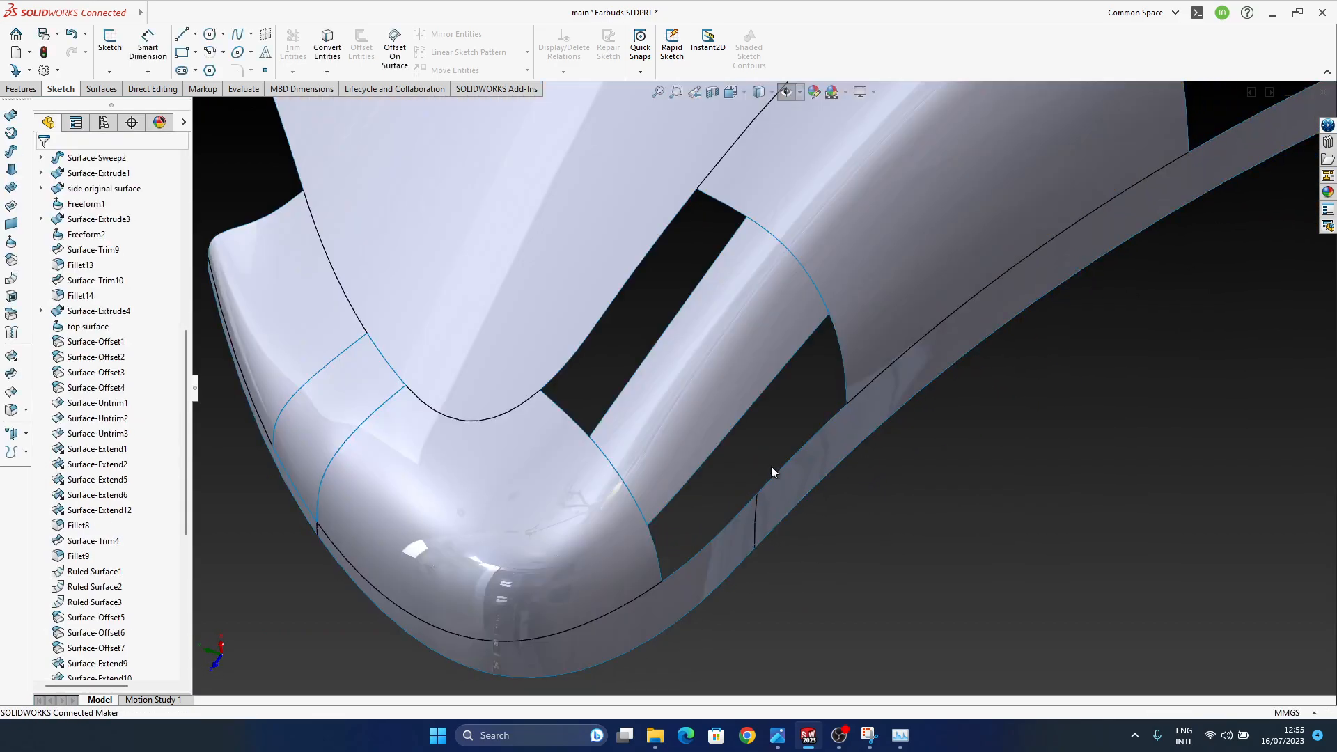
- Delete the trial boundary surface from the narrow-end side opening
middle_drag(771, 465, 678, 460)
click(678, 459)
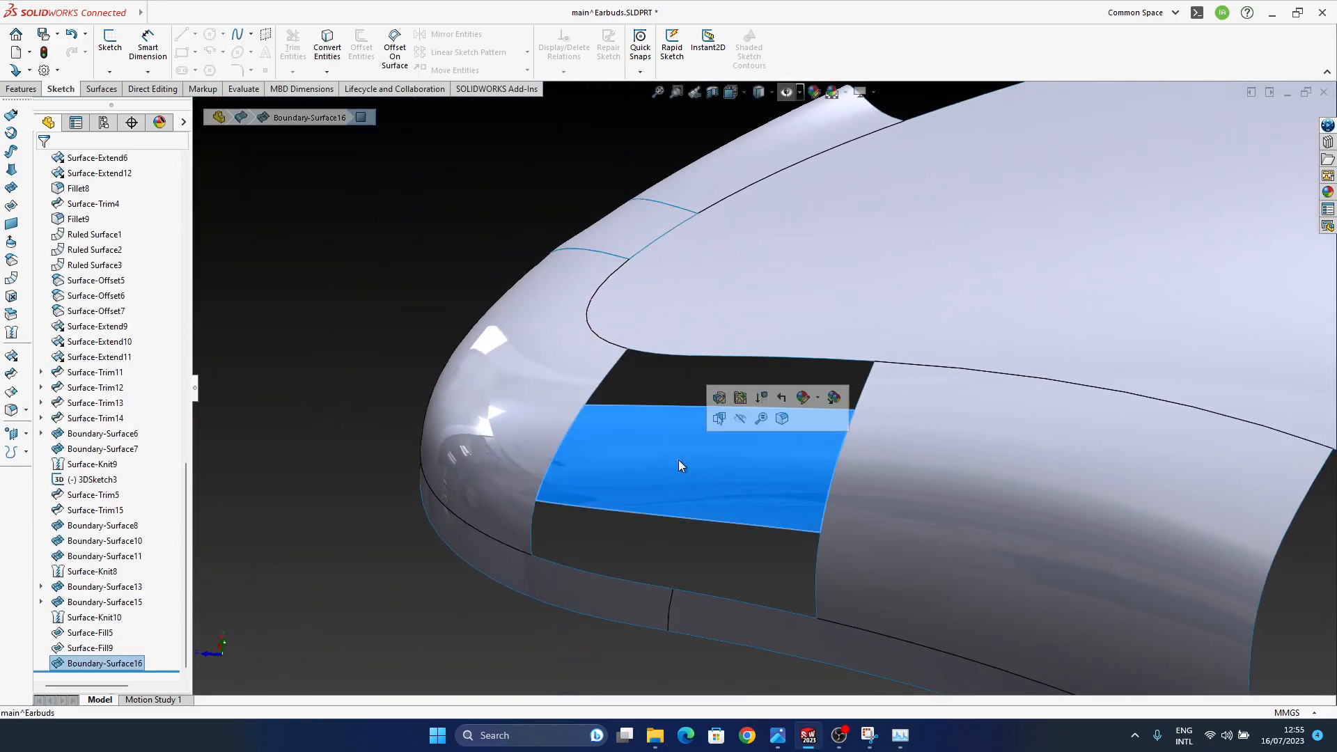
key(Delete)
key(Return)
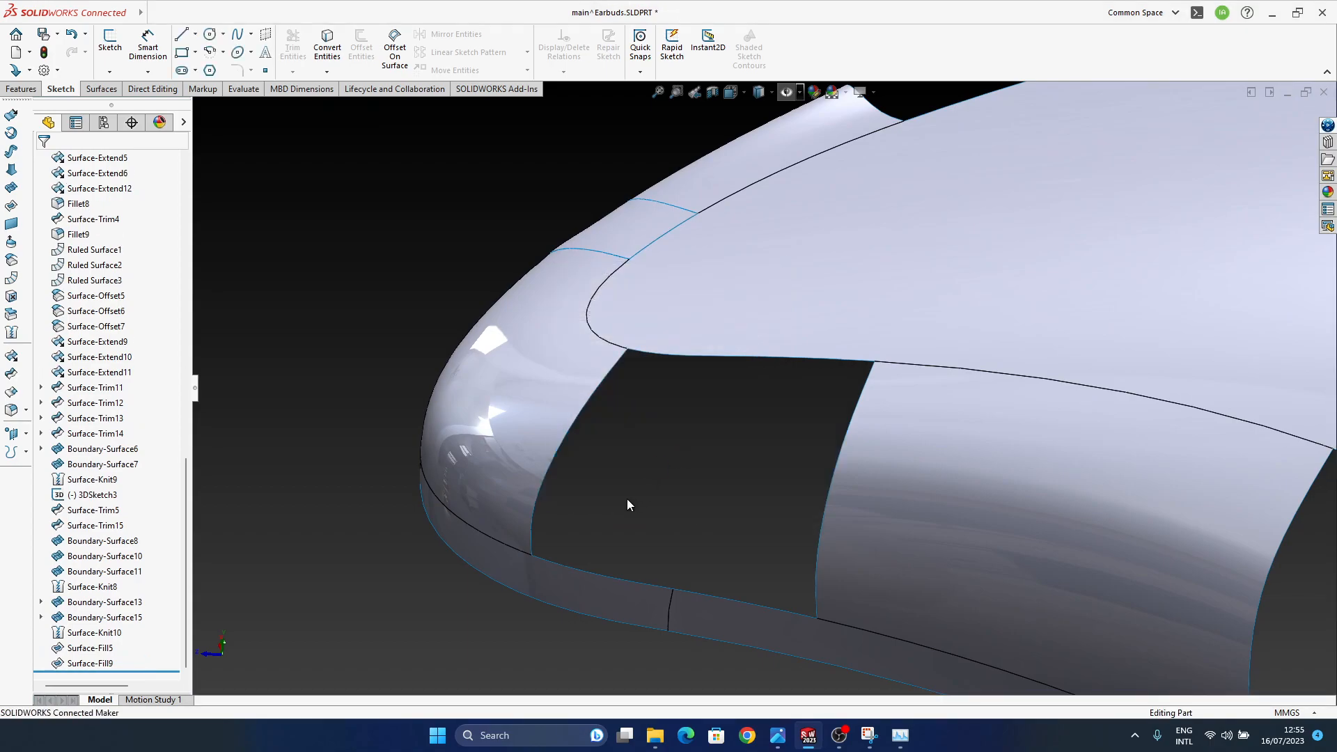
- Fill the narrow-end side opening using its seven surrounding edges, with Curvature applied to all edges
middle_drag(633, 502, 558, 451)
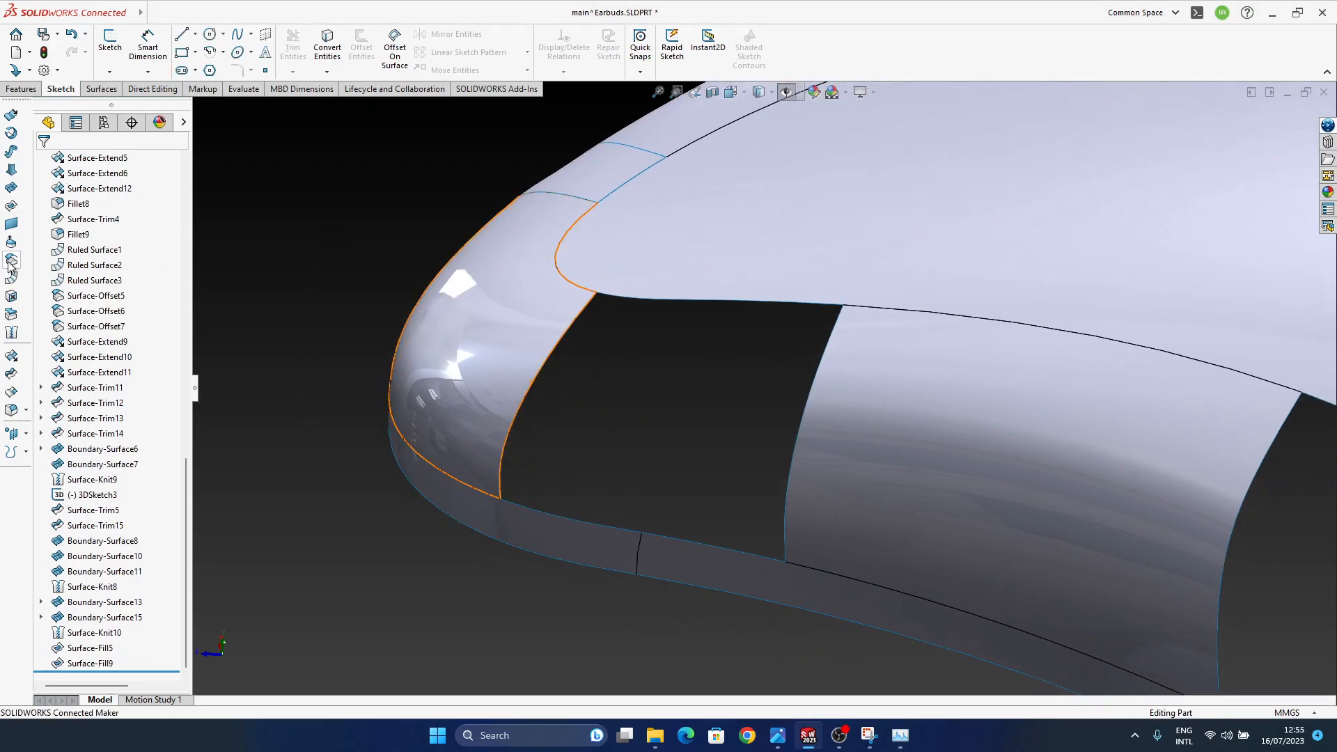
click(11, 223)
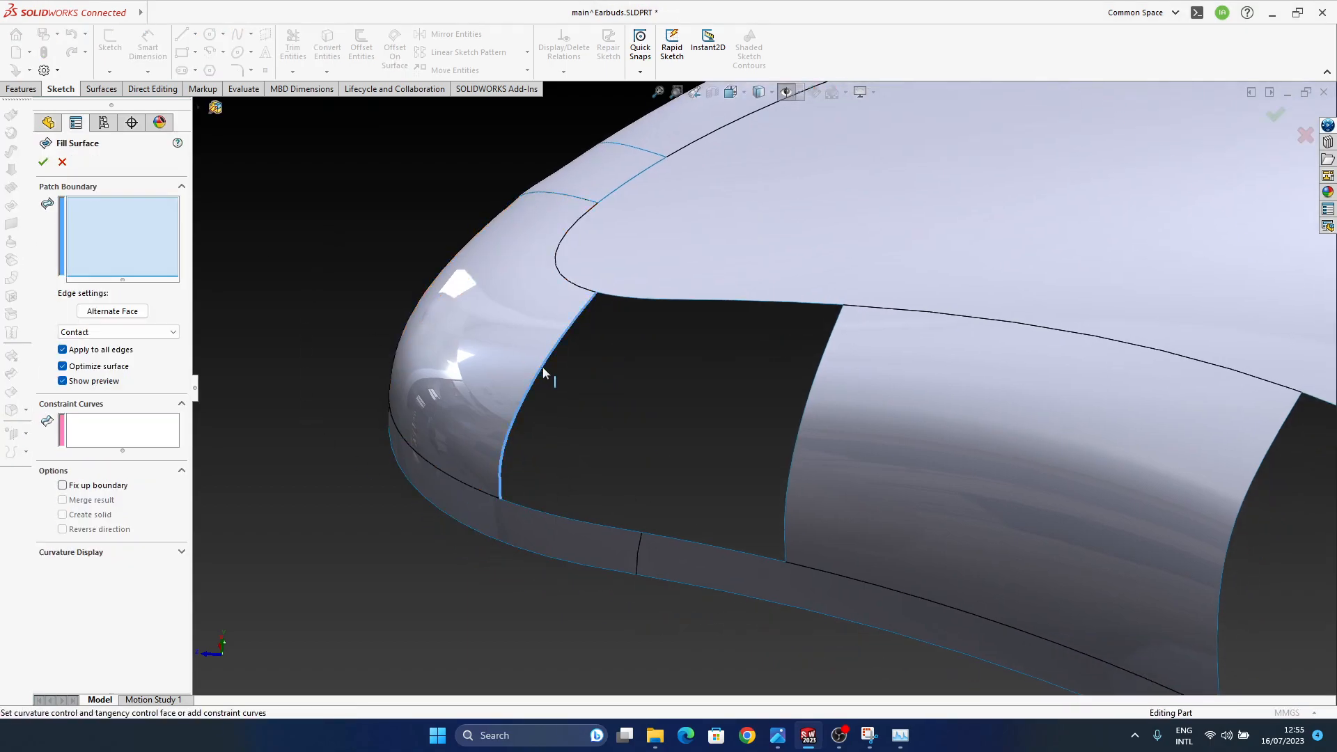
click(542, 373)
click(625, 299)
click(753, 302)
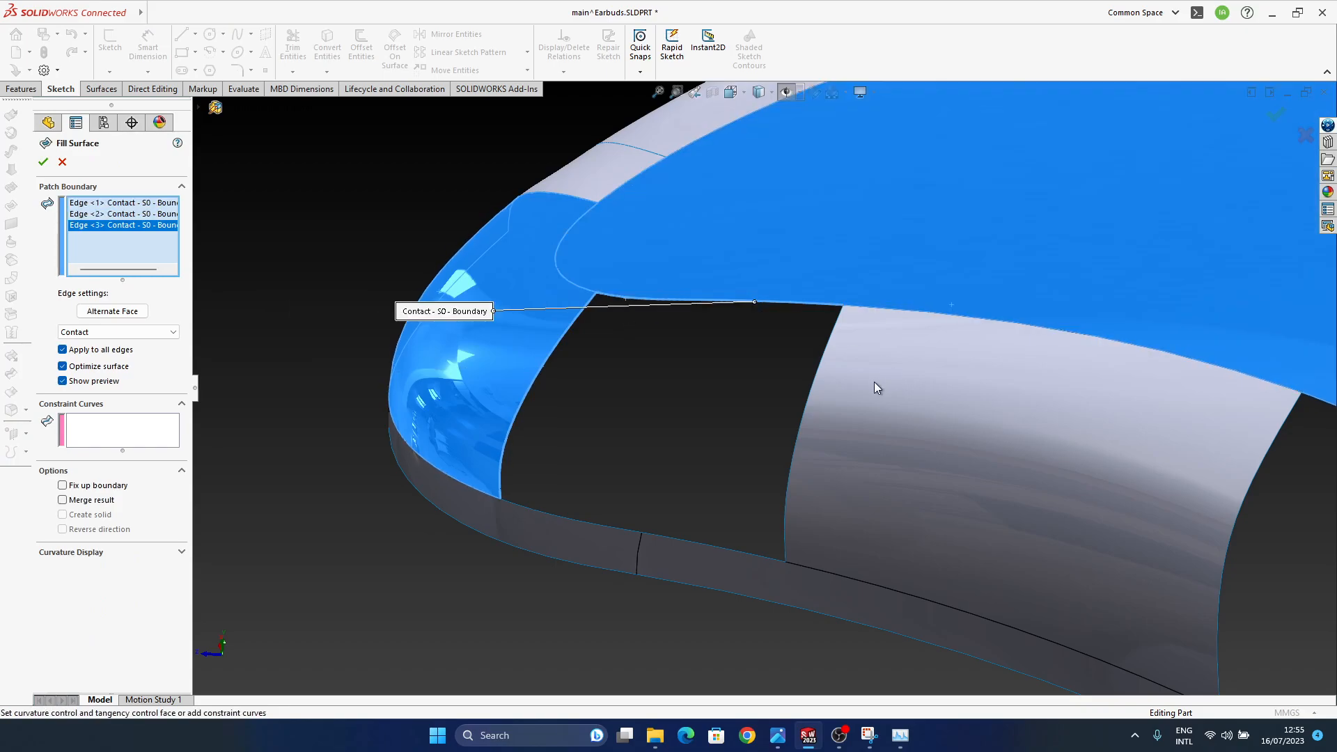
click(827, 338)
click(755, 556)
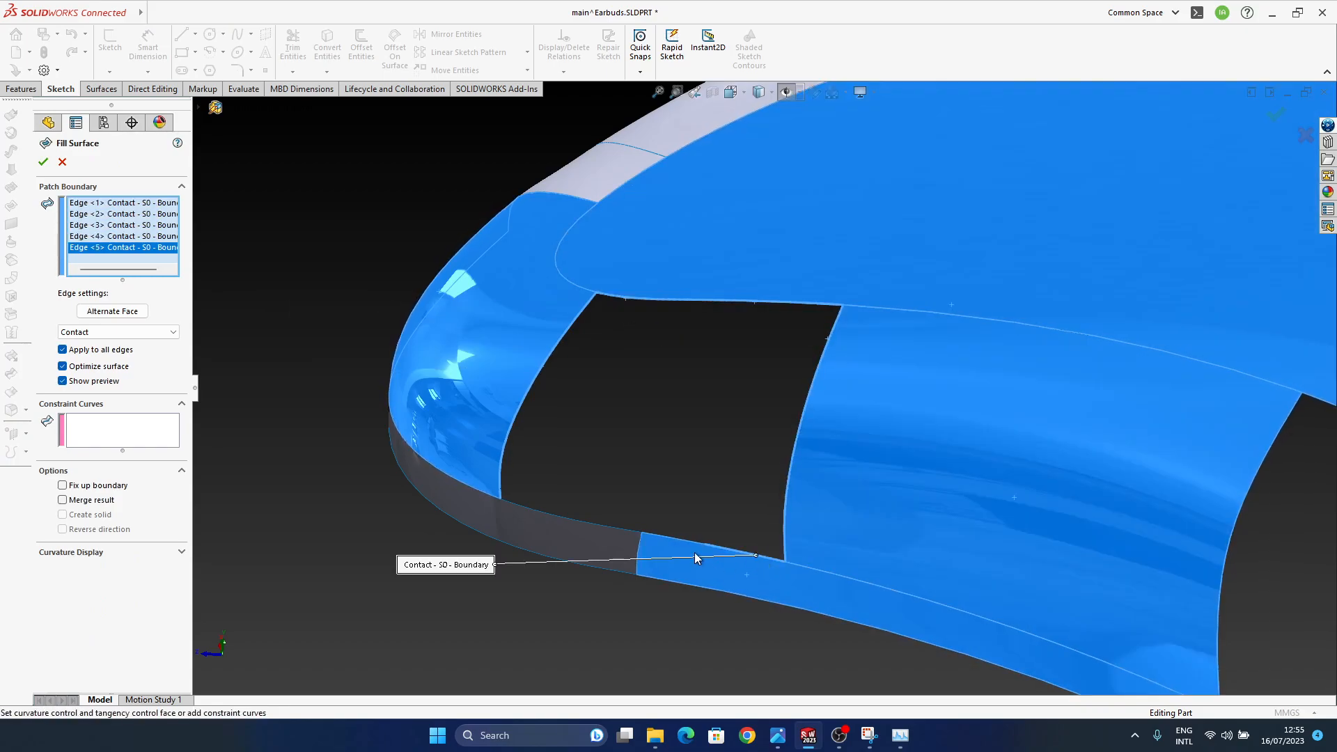
click(665, 535)
click(607, 530)
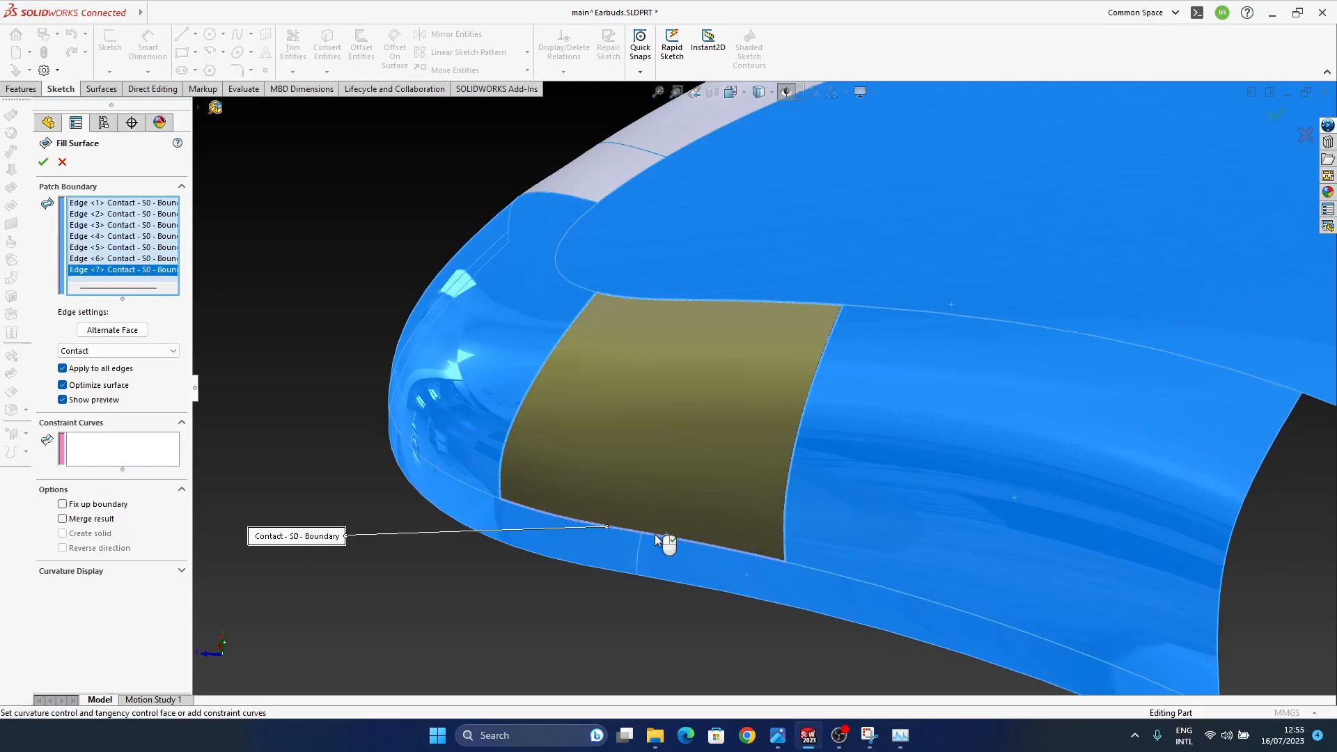
click(96, 382)
click(1281, 119)
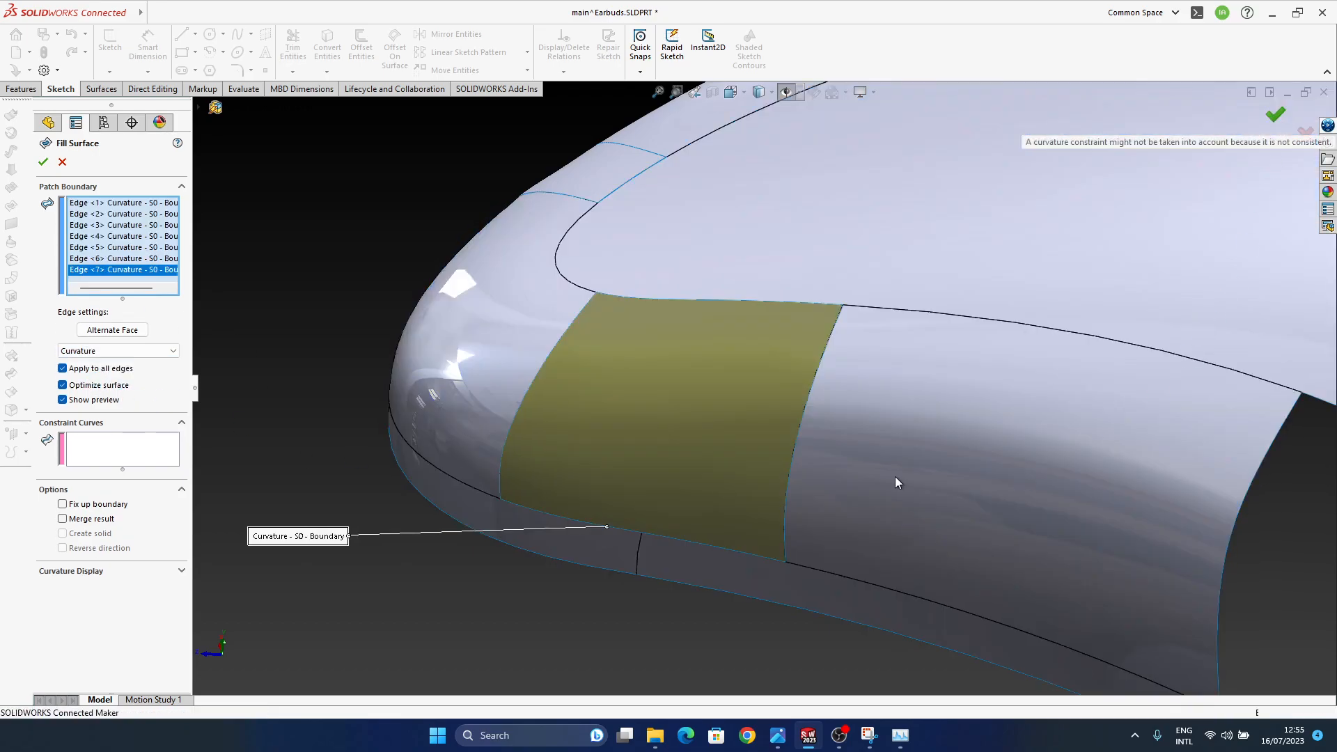
- Reposition Boundary-Surface15's connectors nearest the side opening along both edges to shorten the wide-end patch and widen the gap
middle_drag(740, 469, 700, 416)
click(700, 416)
click(741, 354)
middle_drag(594, 369, 608, 550)
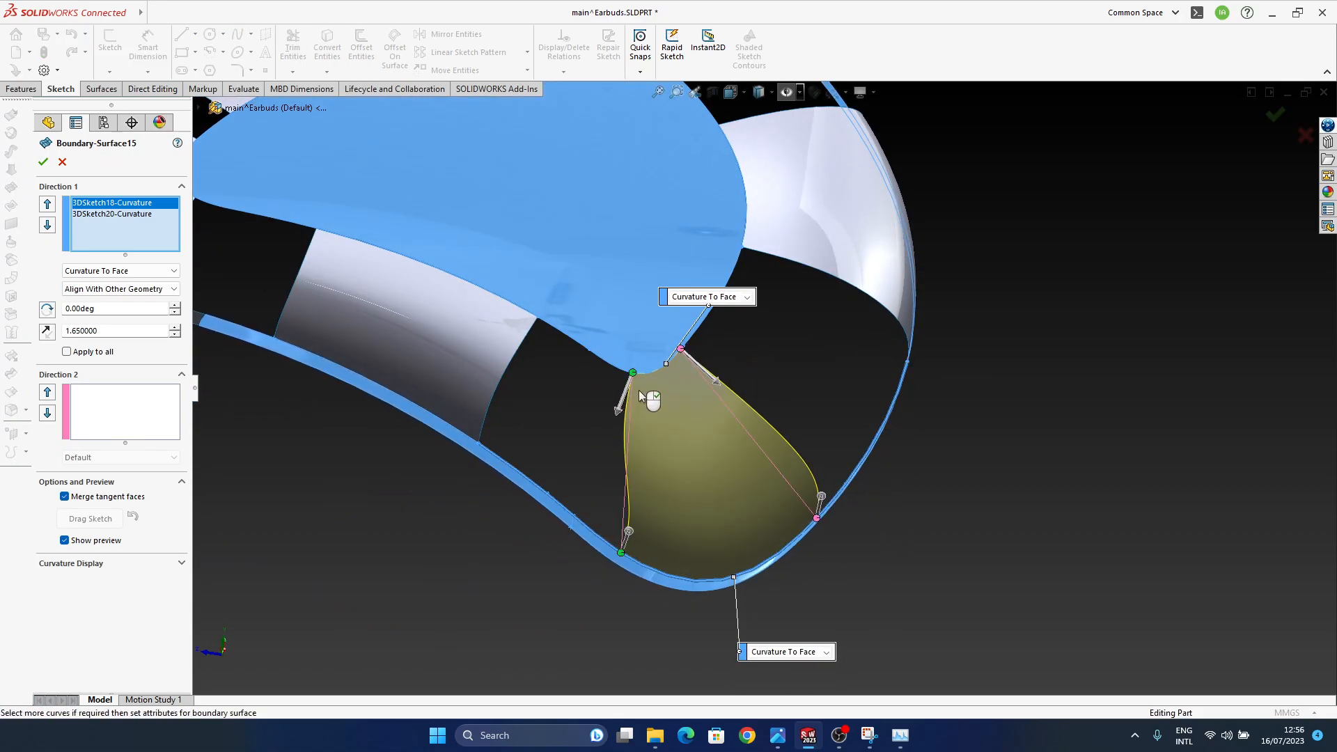
middle_drag(696, 524, 598, 532)
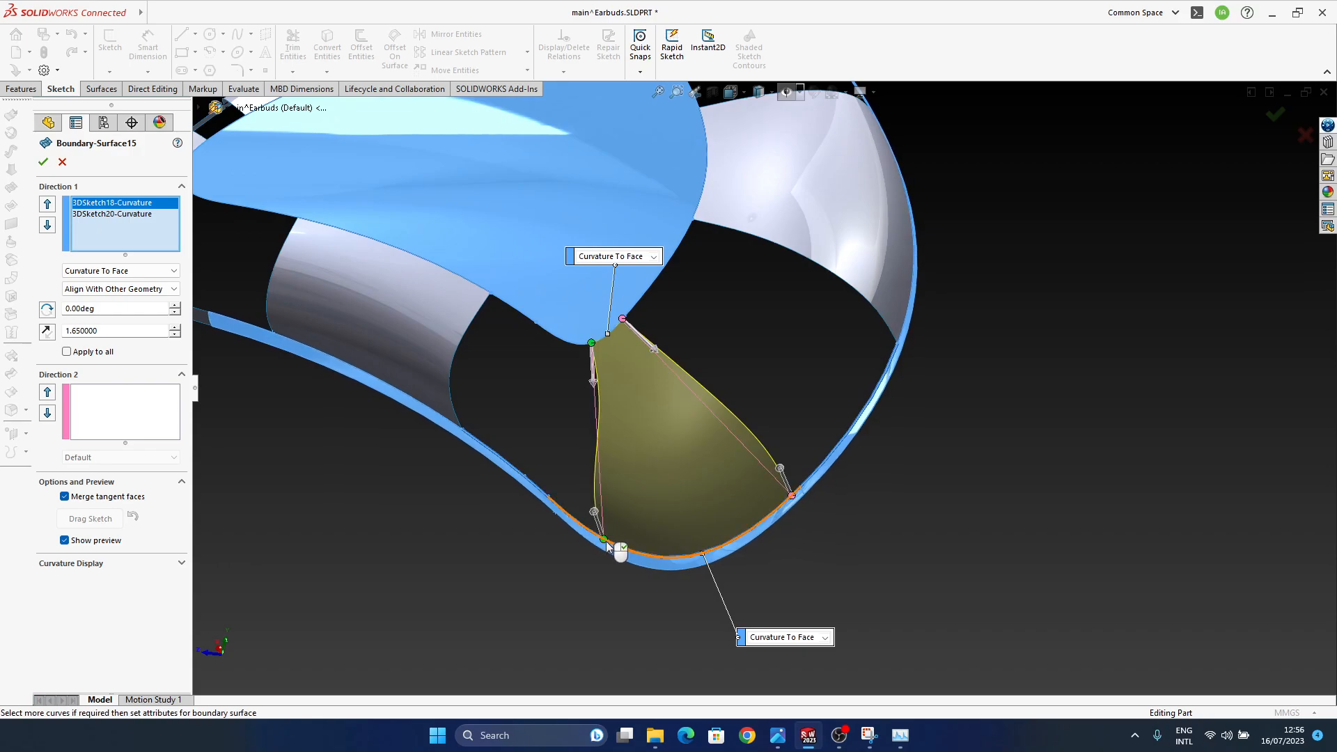
middle_drag(645, 548, 536, 403)
- Adjust Boundary-Surface15's tangent length to 1.51 and accept the edited surface
scroll(604, 398, down, 4)
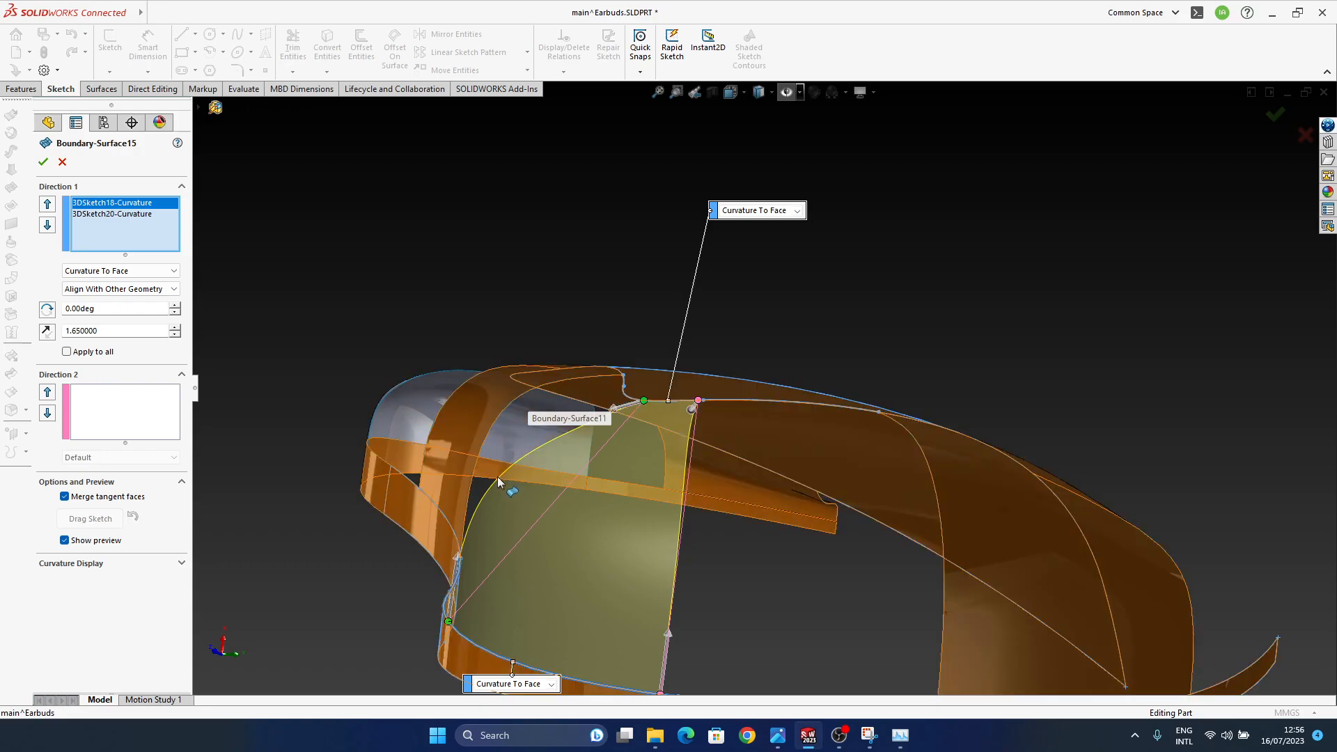
middle_drag(495, 535, 541, 351)
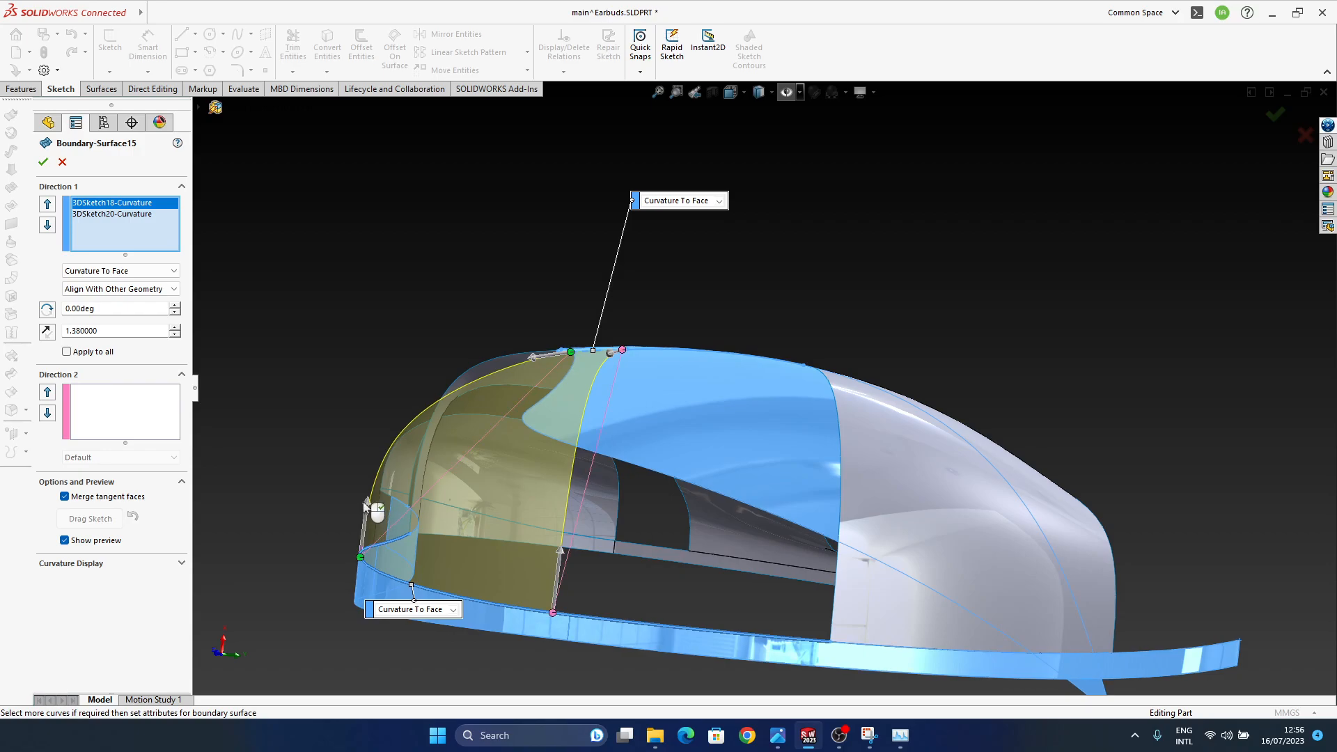
middle_drag(378, 504, 395, 504)
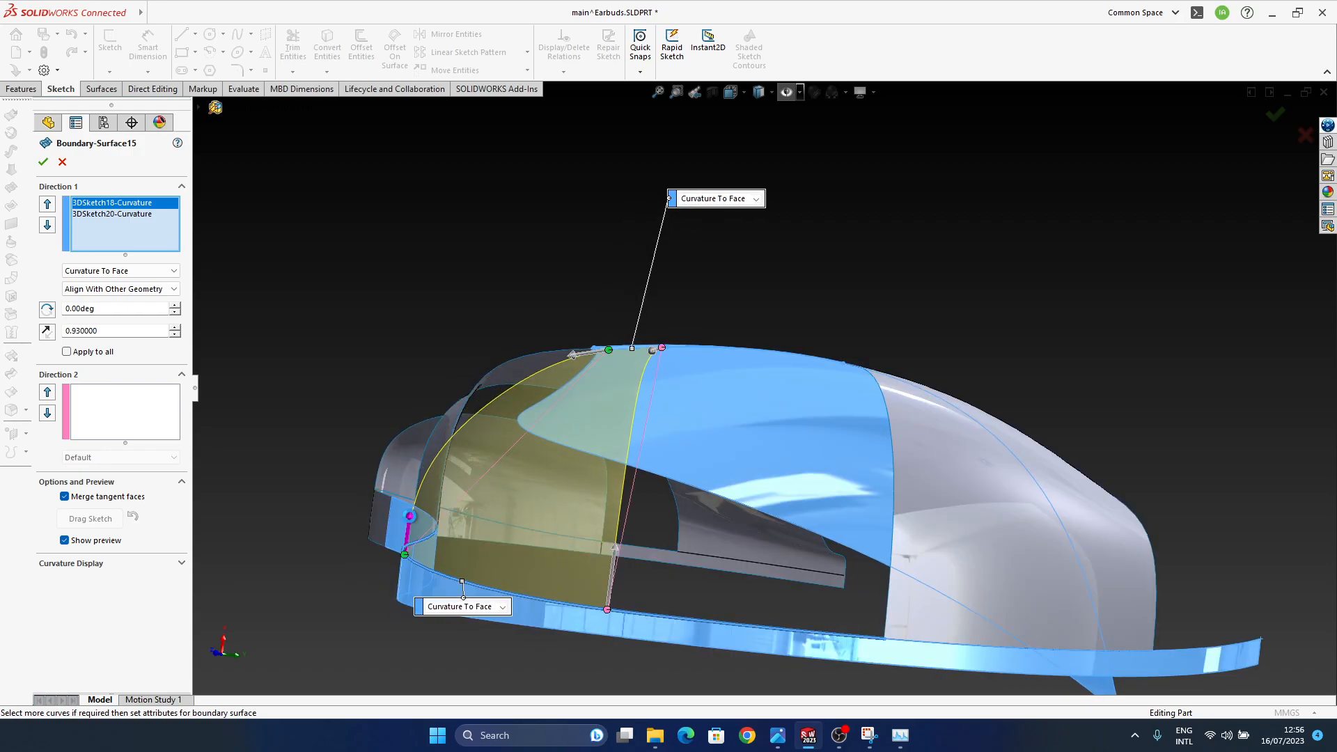
middle_drag(613, 406, 839, 320)
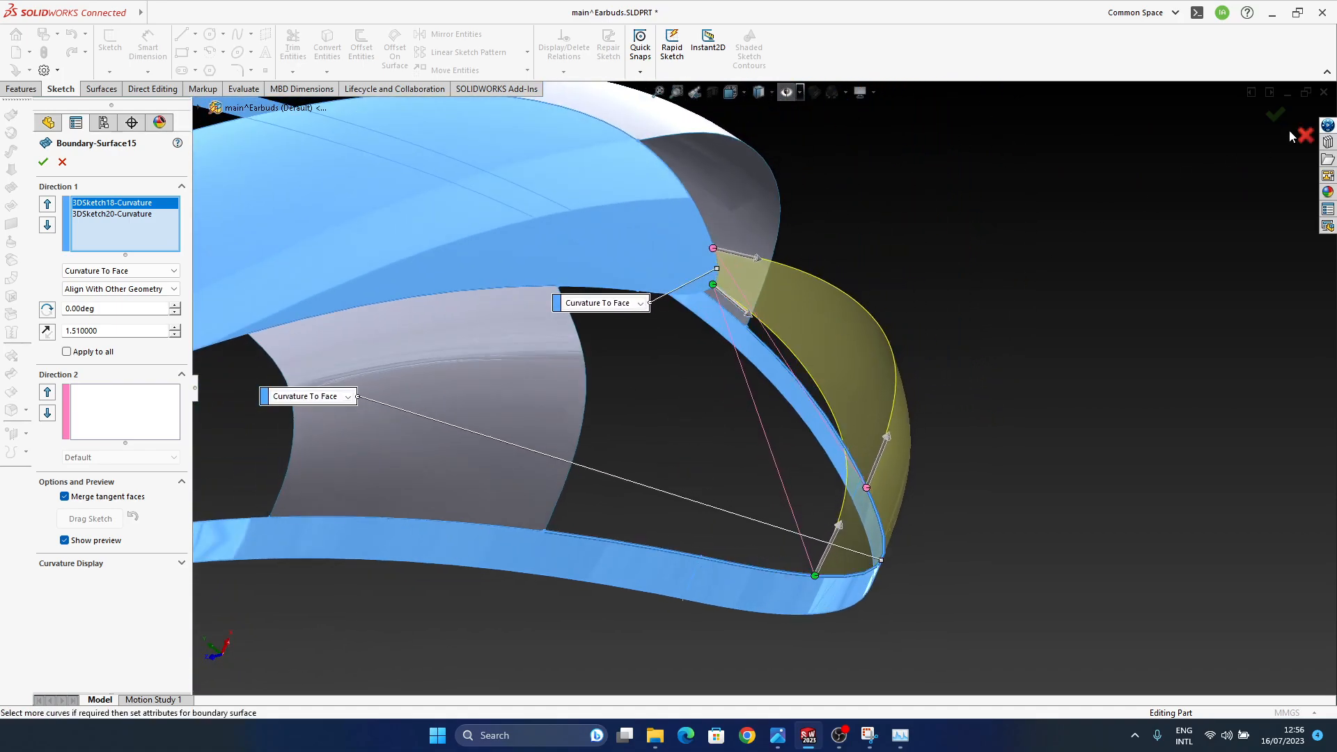
- Try to fill the wide-end side opening from its seven surrounding edges, with Curvature applied to all edges
mouse_move(787, 426)
middle_down()
mouse_move(719, 427)
mouse_move(787, 447)
mouse_move(742, 419)
mouse_move(732, 481)
mouse_move(733, 390)
middle_up()
ctrl+middle_drag(649, 475, 762, 417)
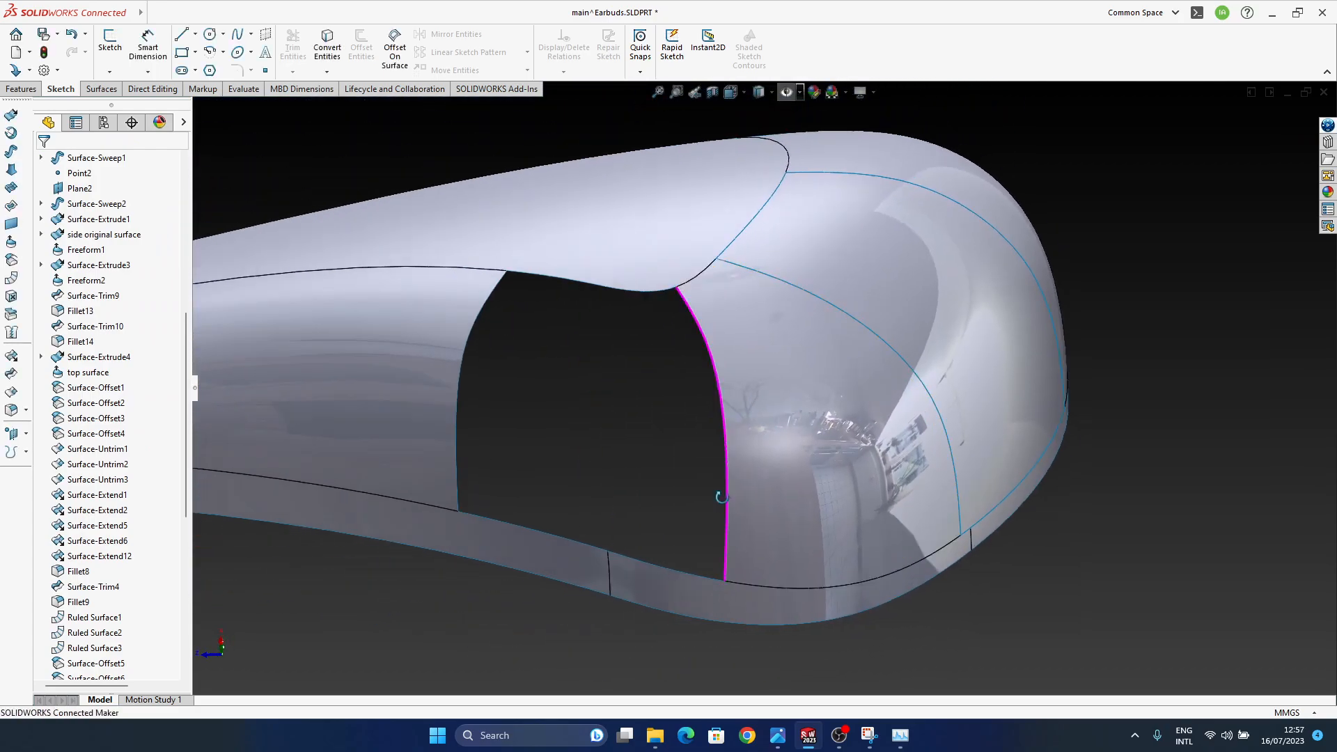
middle_drag(715, 500, 572, 461)
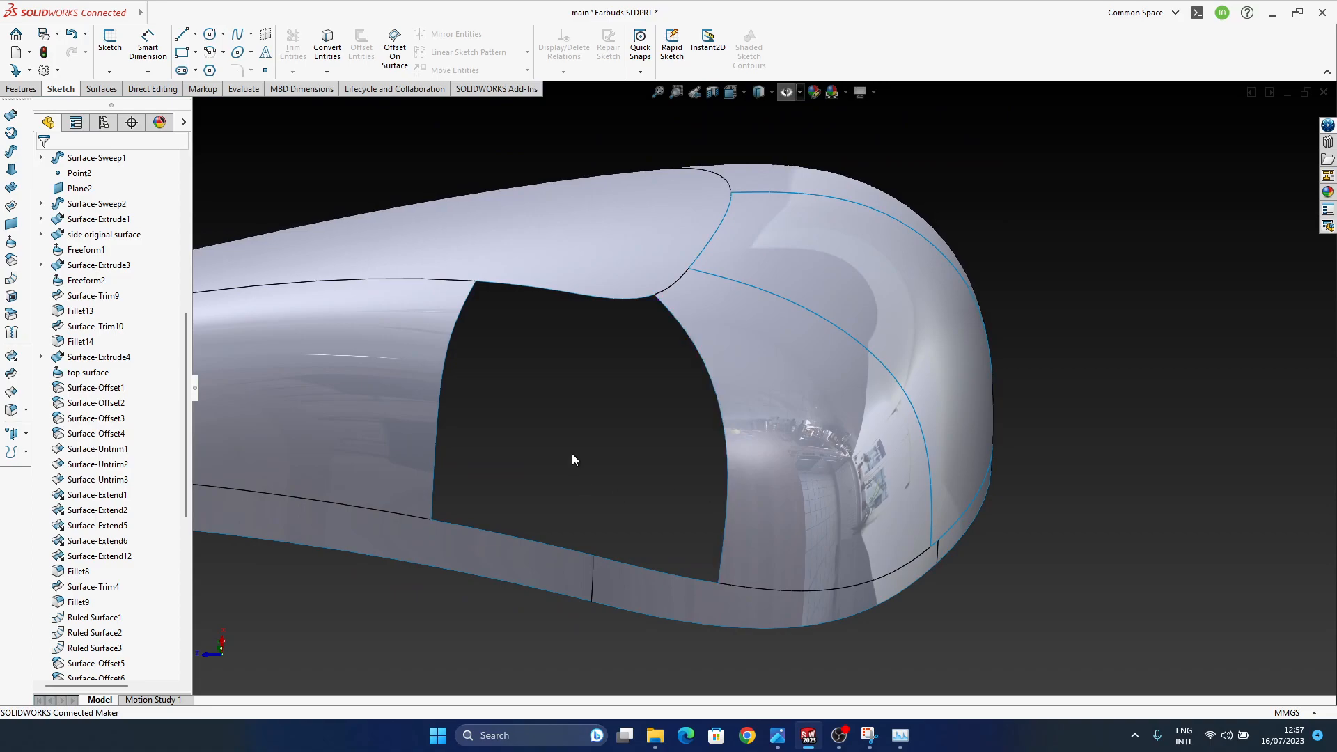
click(11, 207)
click(458, 317)
click(585, 296)
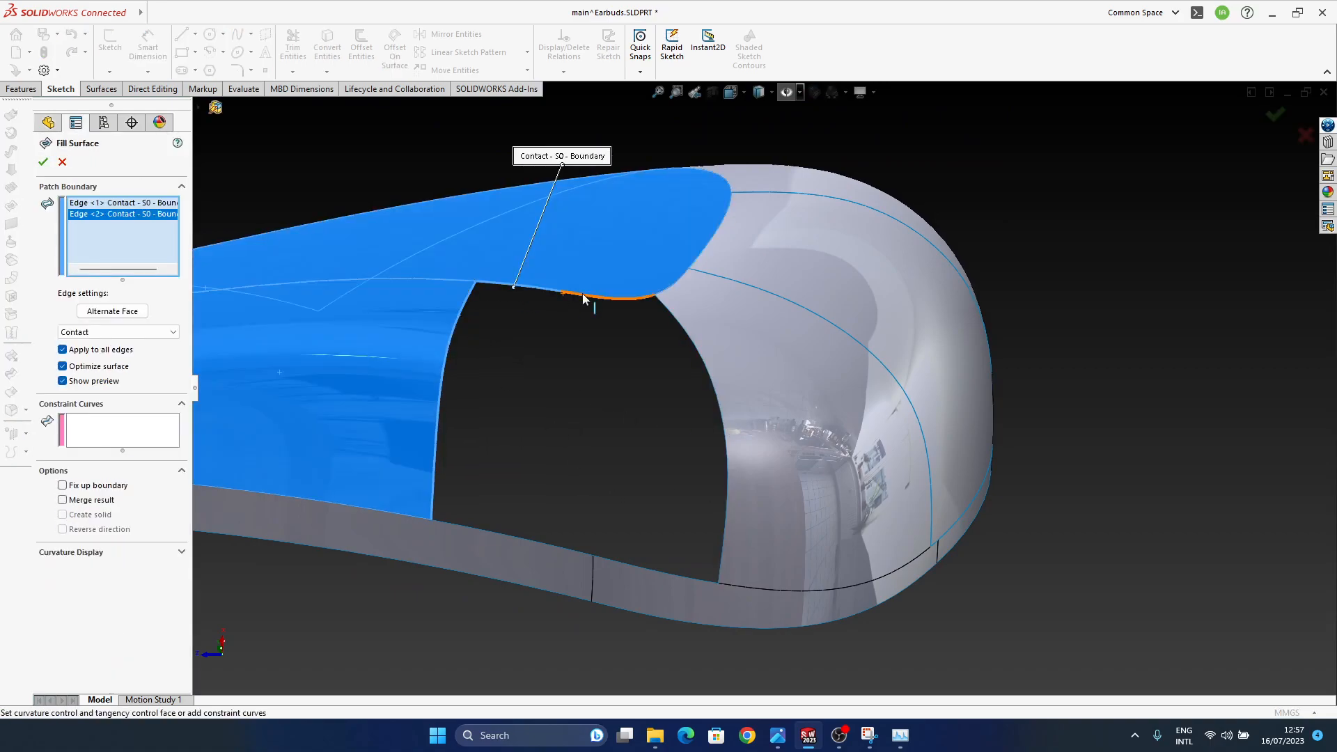
click(630, 298)
click(670, 311)
click(689, 575)
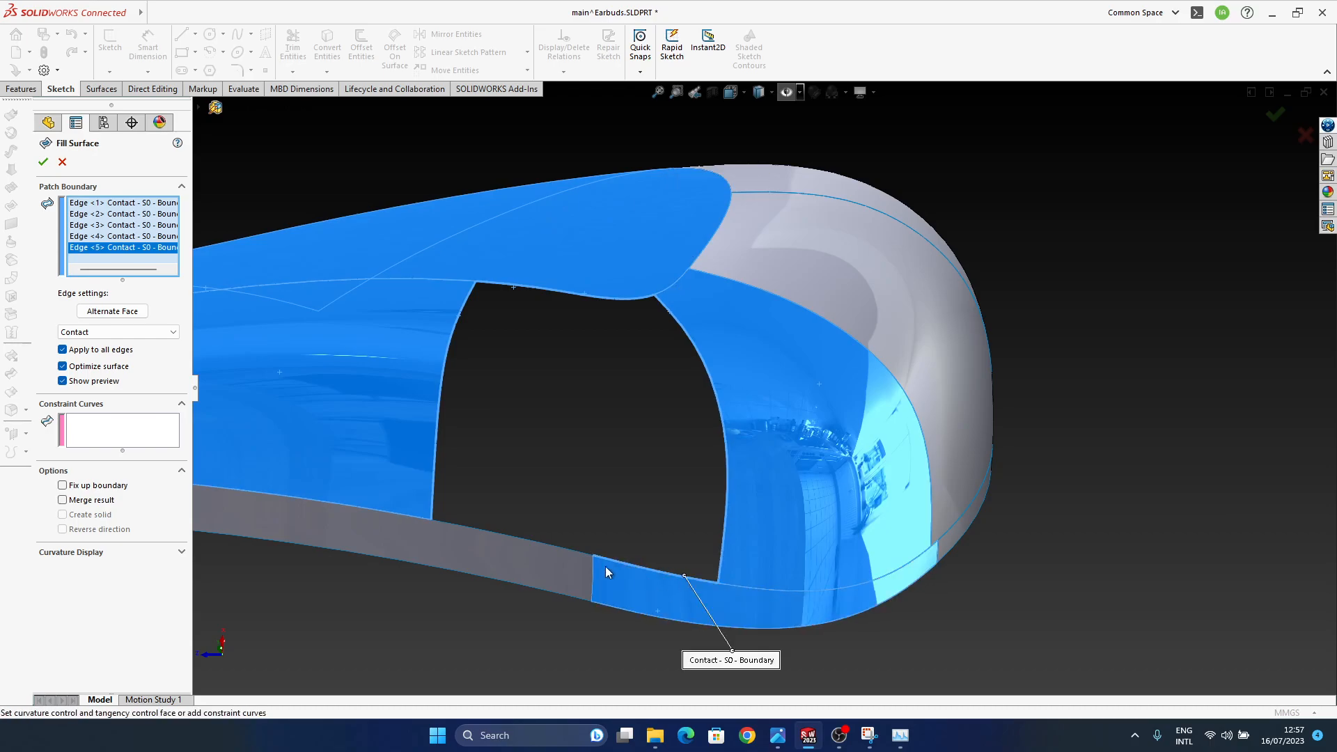
click(578, 554)
click(535, 545)
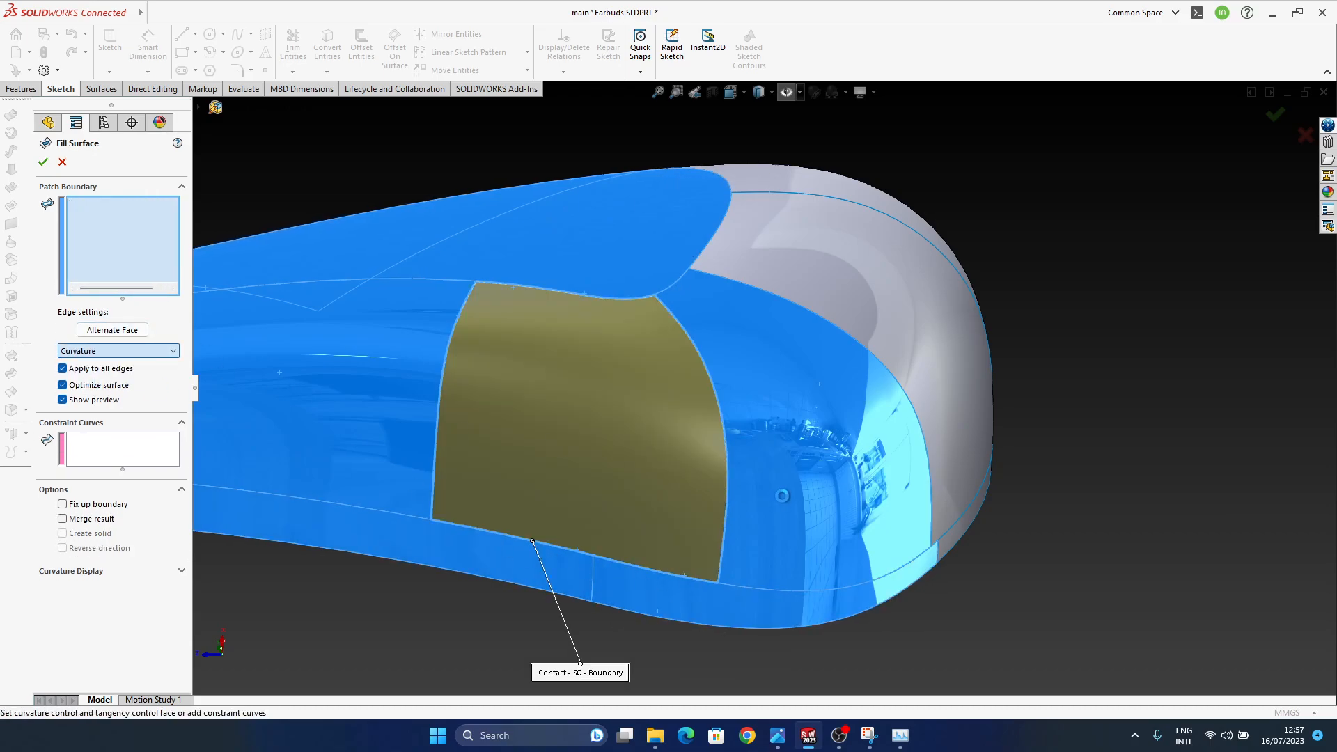
middle_drag(729, 466, 474, 425)
middle_drag(710, 415, 749, 549)
click(1304, 135)
- Move Boundary-Surface15's connector on the lower band edge toward the side opening to straighten the patch's open edge, and accept the edit
click(780, 378)
click(848, 394)
click(848, 395)
click(888, 334)
middle_drag(724, 379, 703, 176)
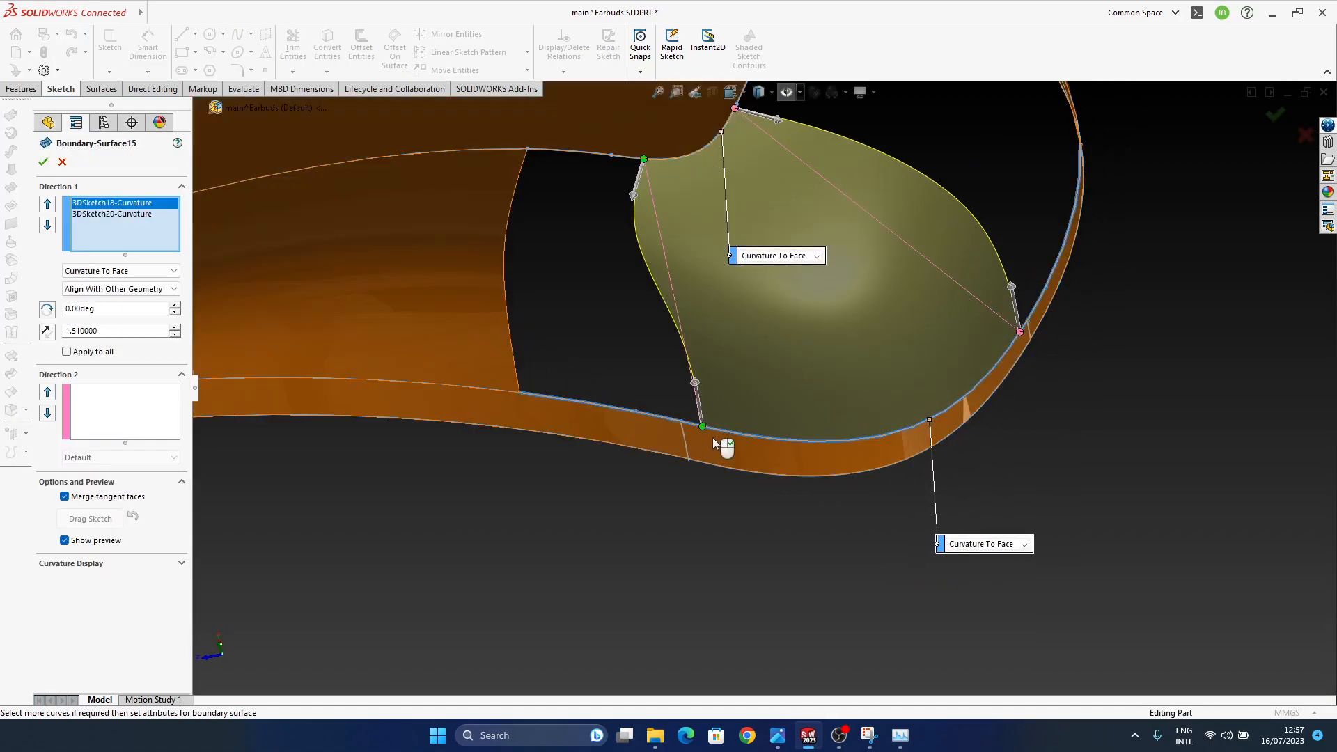
drag(704, 427, 670, 419)
middle_drag(721, 450, 731, 388)
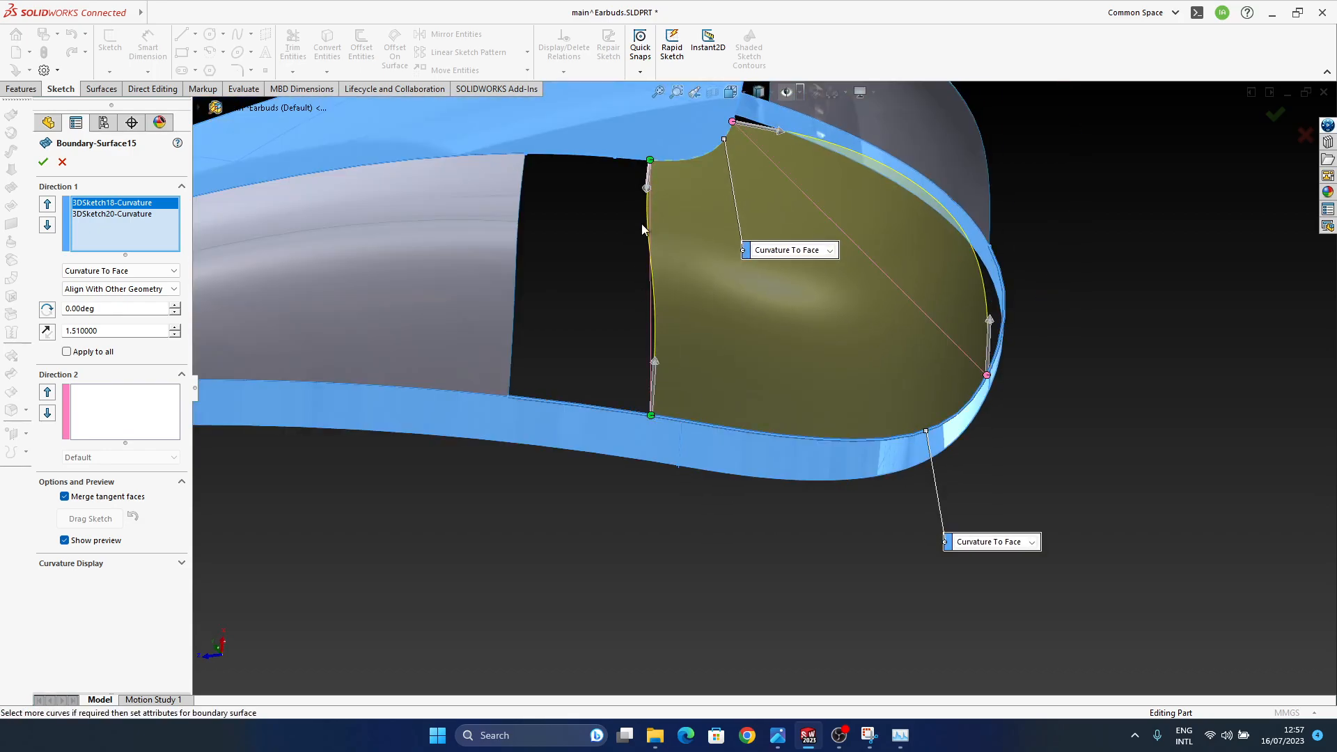
middle_drag(803, 412, 1191, 159)
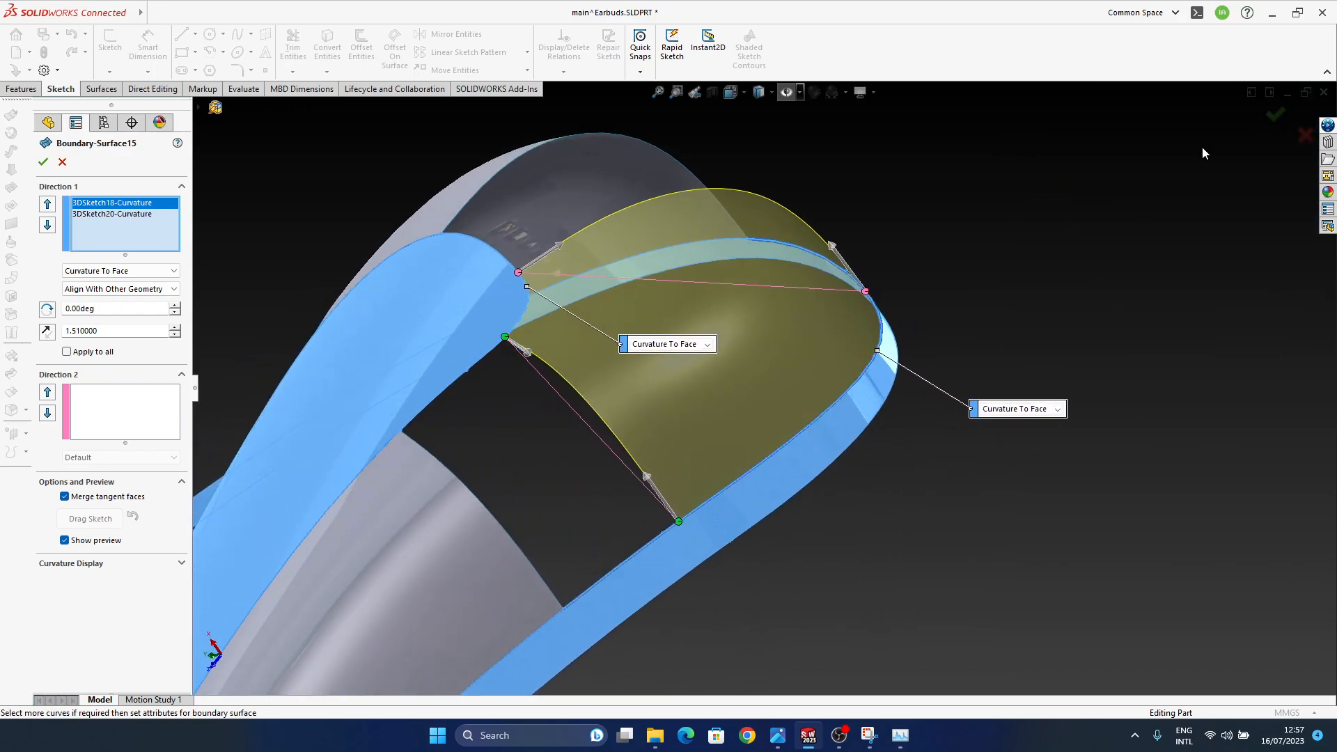
- Shift Boundary-Surface15's connector on the top surface edge slightly toward the side opening and accept the edited surface
middle_drag(665, 452, 800, 450)
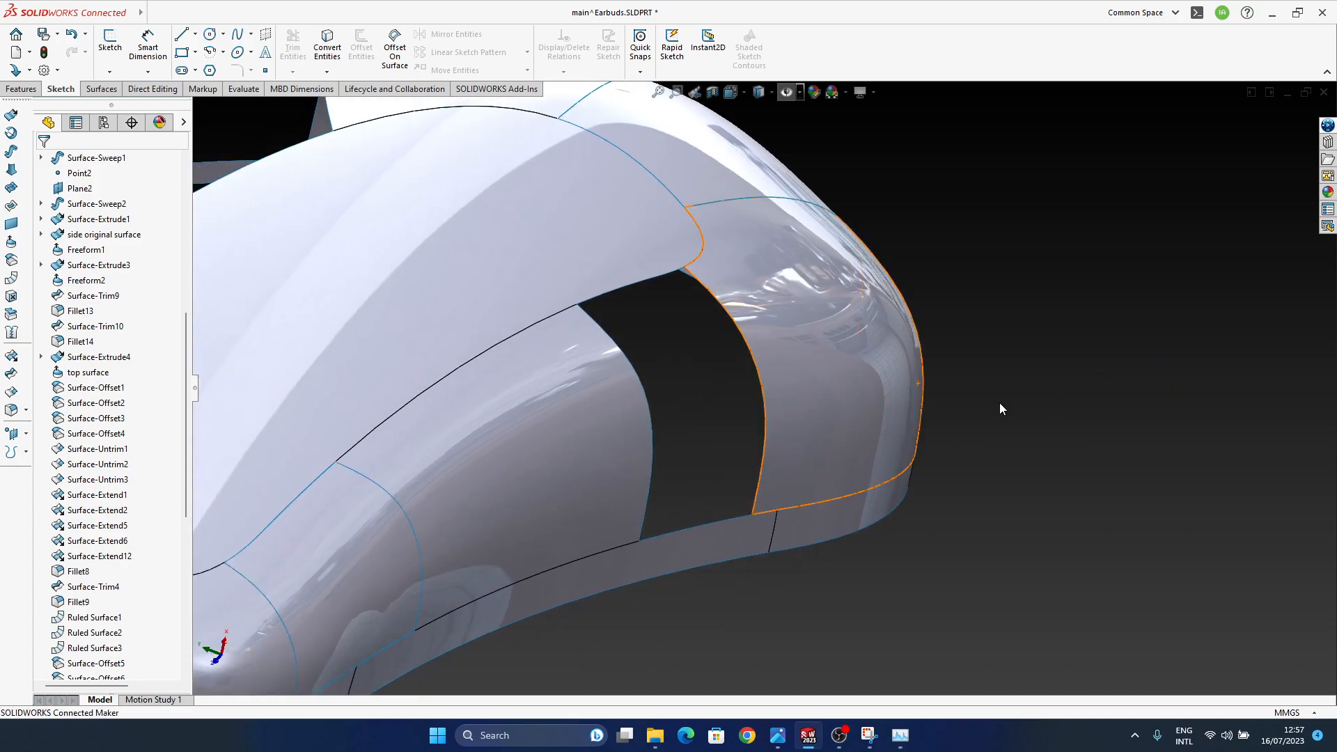
ctrl+middle_drag(792, 394, 849, 358)
middle_drag(795, 571, 778, 270)
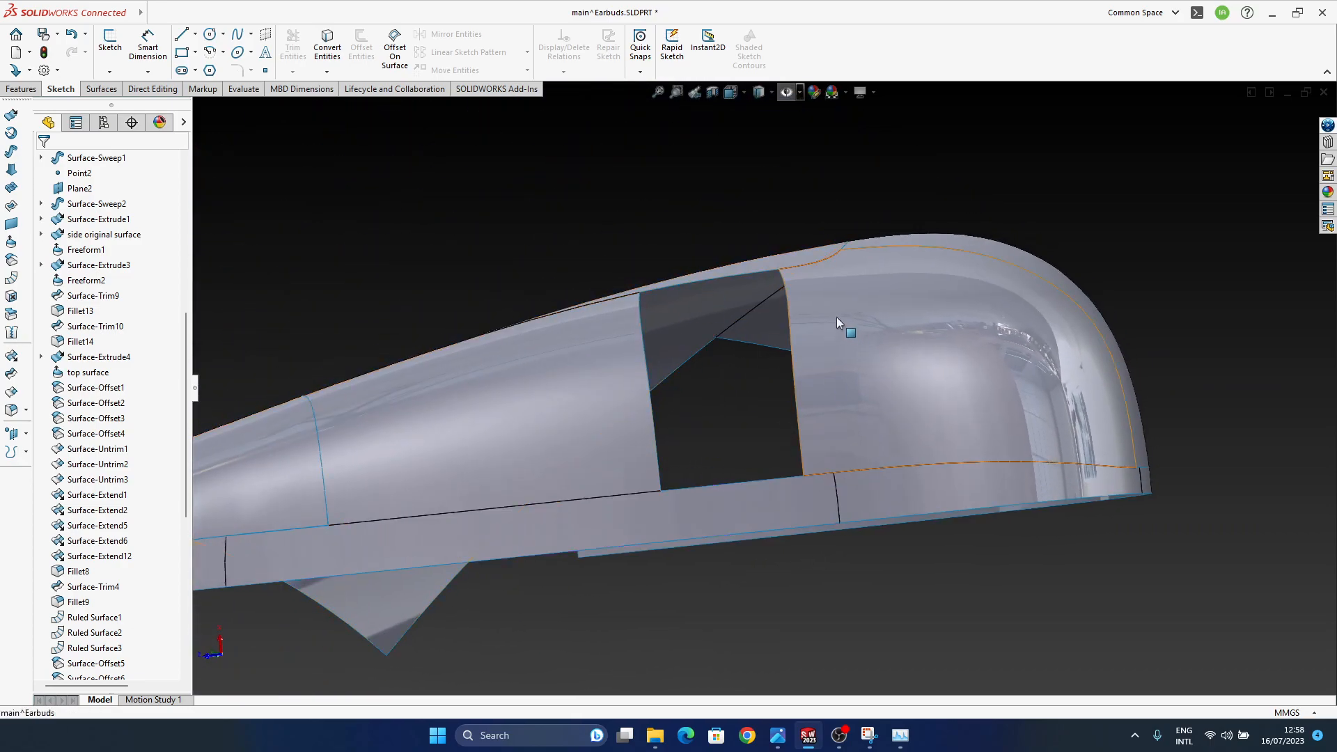
middle_drag(819, 382, 777, 315)
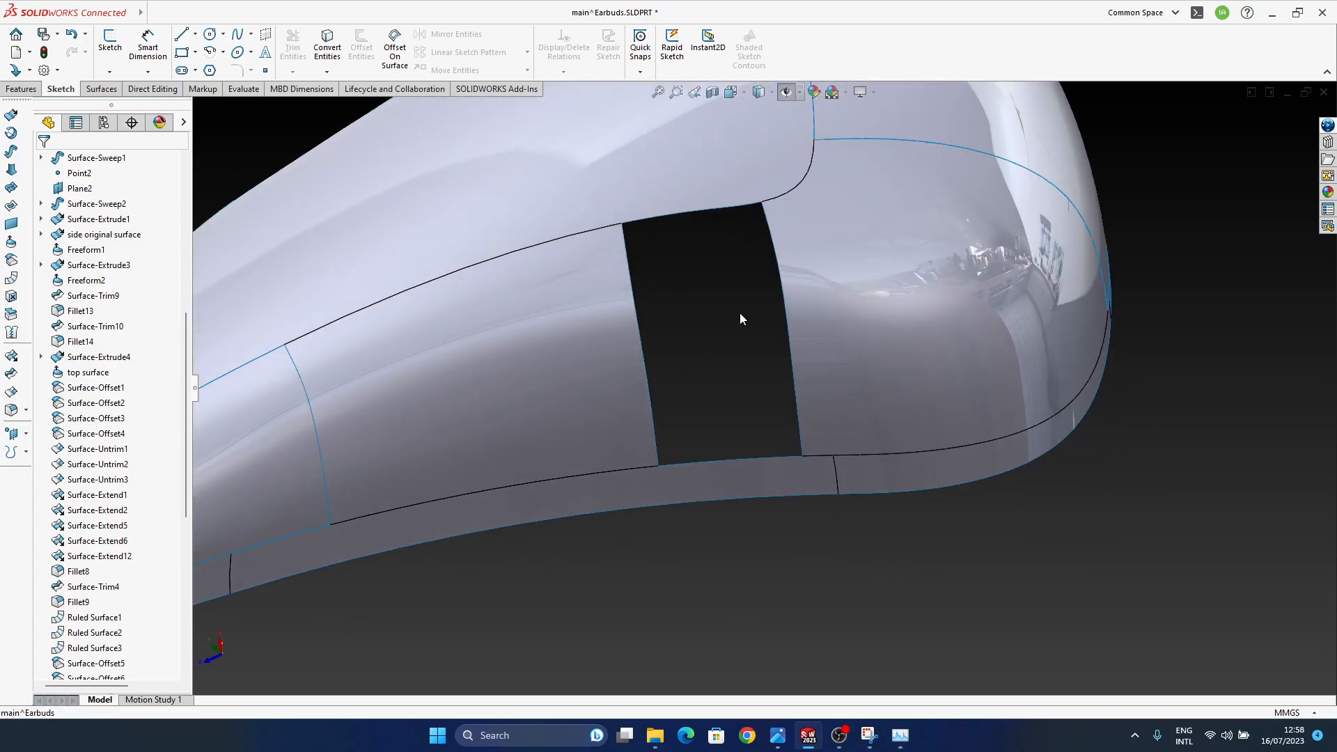
click(838, 299)
key(Escape)
click(931, 324)
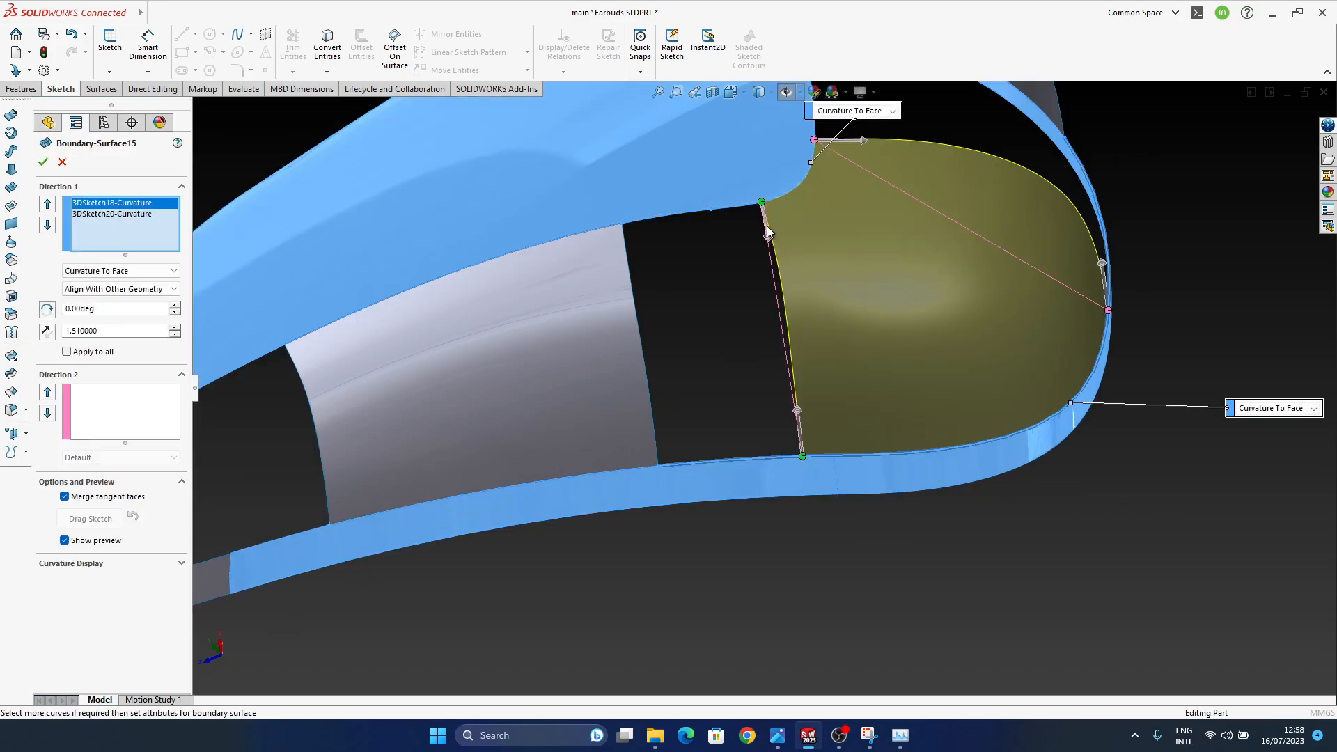
mouse_move(766, 201)
mouse_down()
mouse_move(784, 249)
mouse_move(752, 205)
mouse_up()
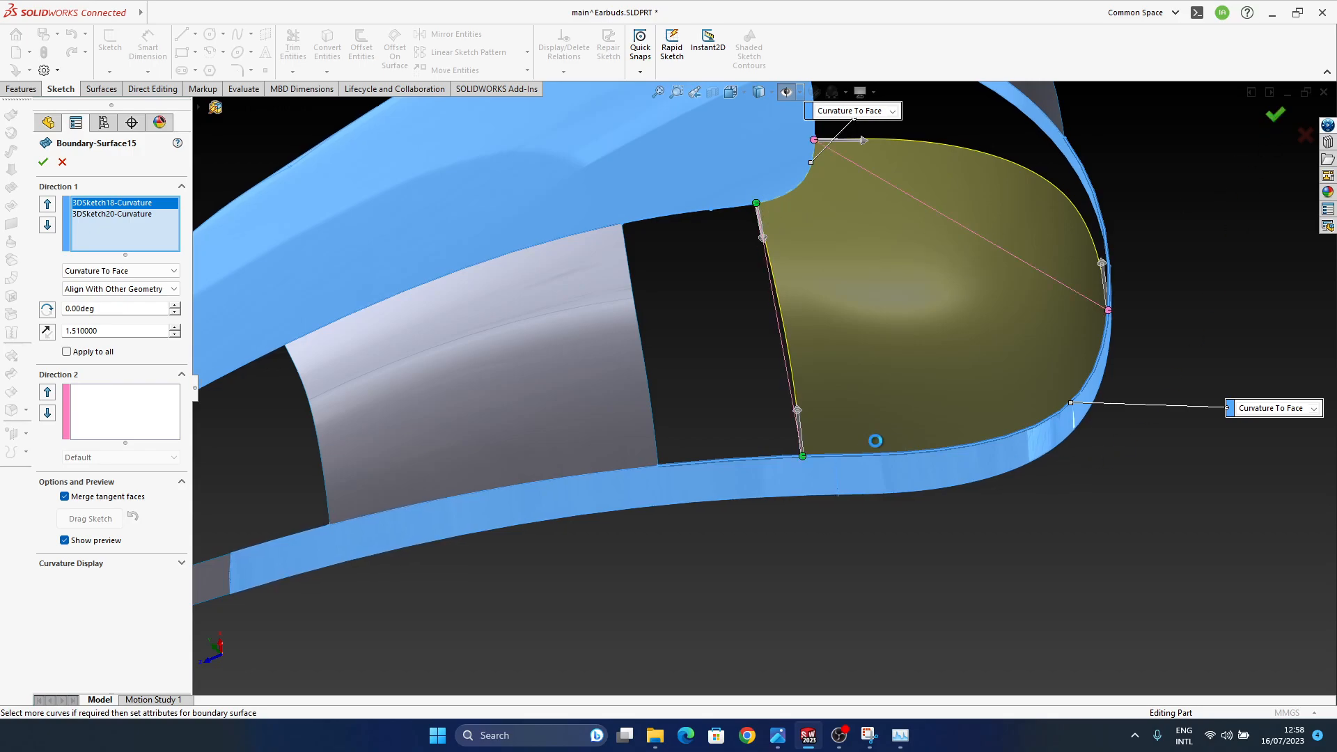
key(Return)
- Fill the narrowed wide-end side opening using its six surrounding edges, with Curvature applied to all edges
middle_drag(824, 418, 716, 378)
middle_drag(699, 428, 1045, 445)
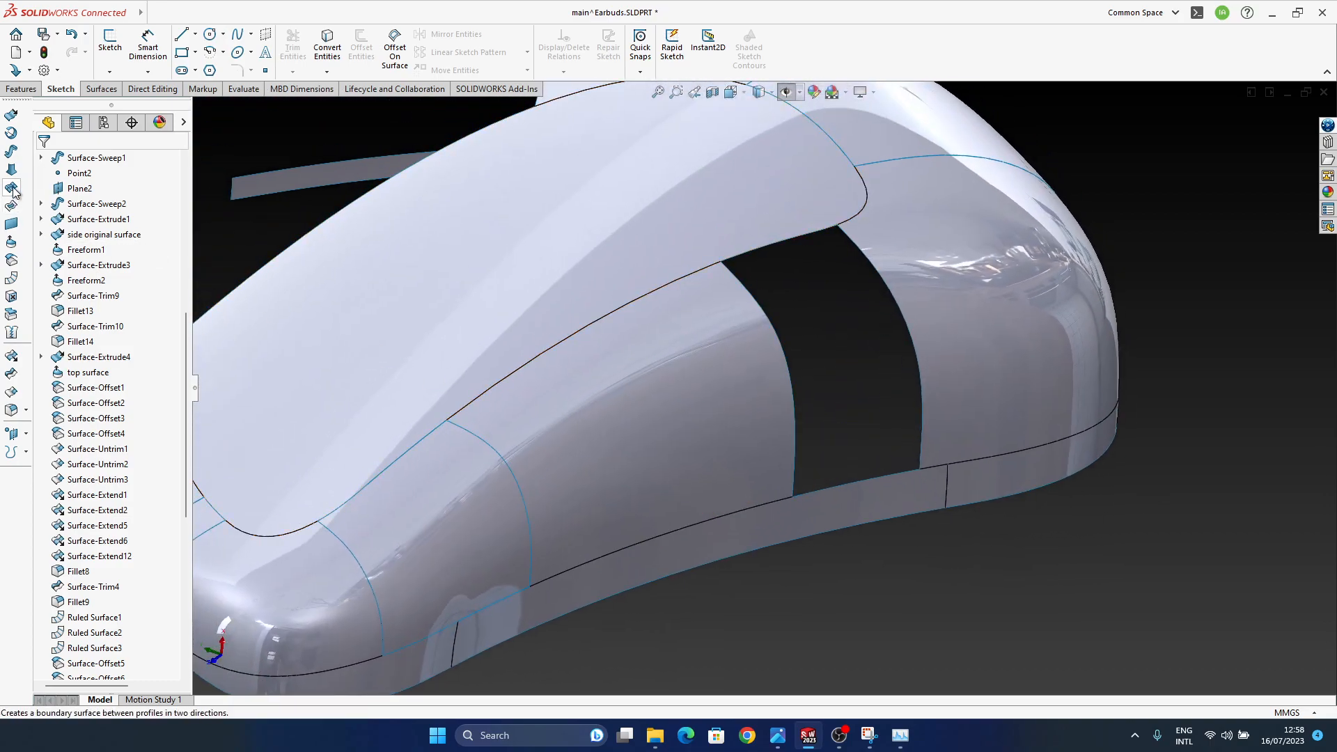
click(12, 207)
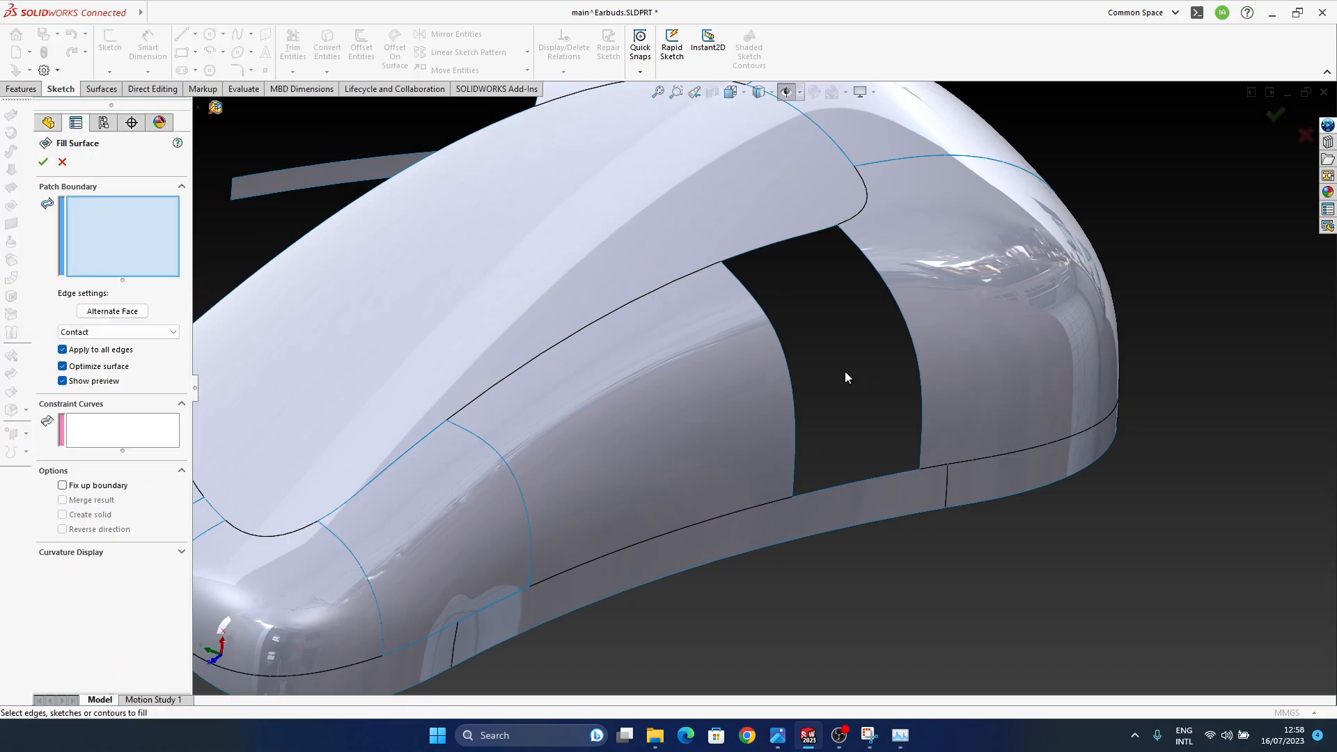
click(786, 362)
click(749, 257)
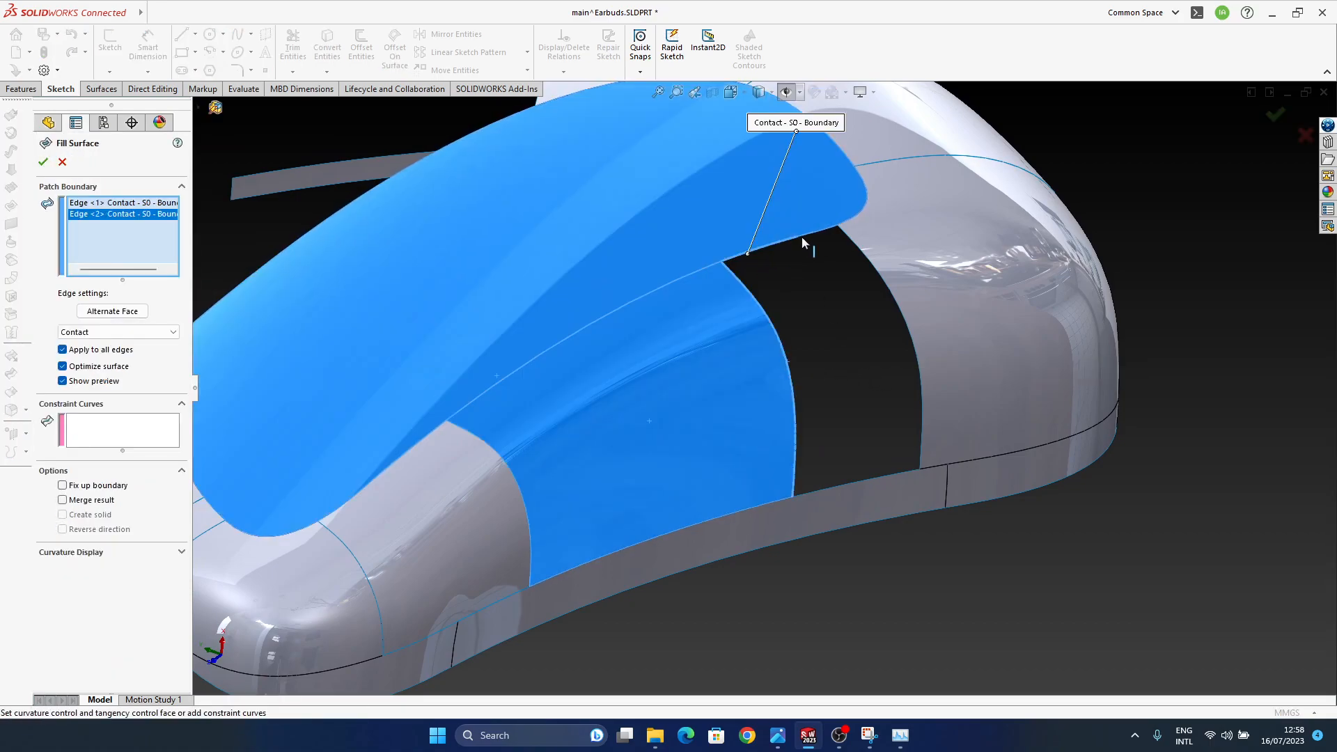
click(799, 236)
click(863, 255)
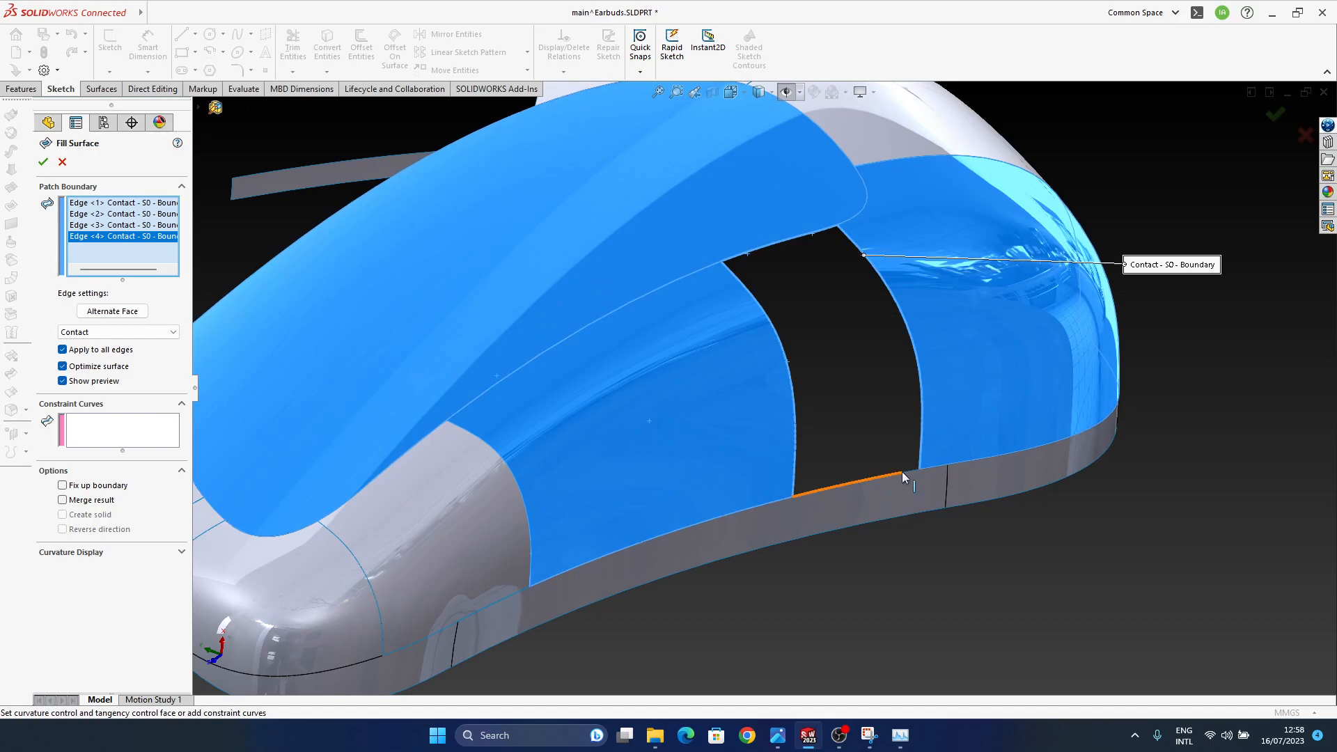
click(901, 470)
click(905, 469)
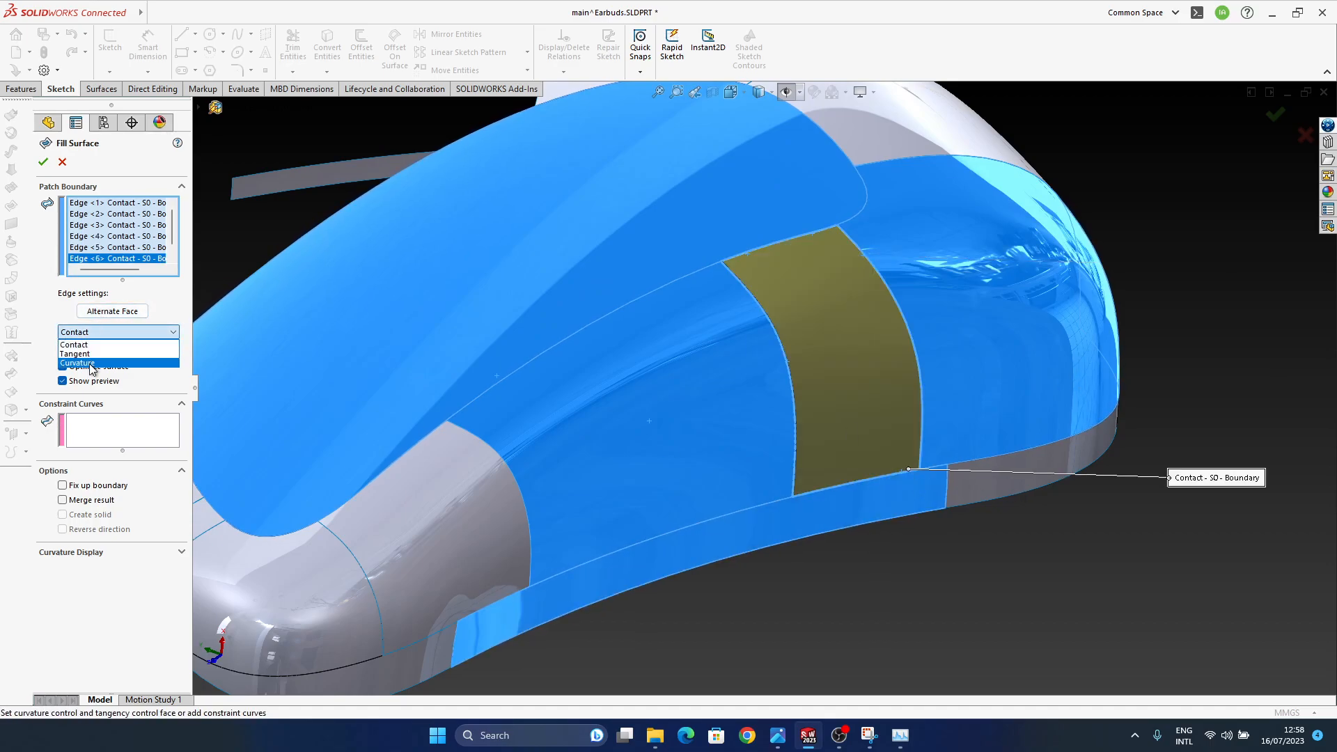
middle_drag(952, 386, 1183, 223)
click(1278, 123)
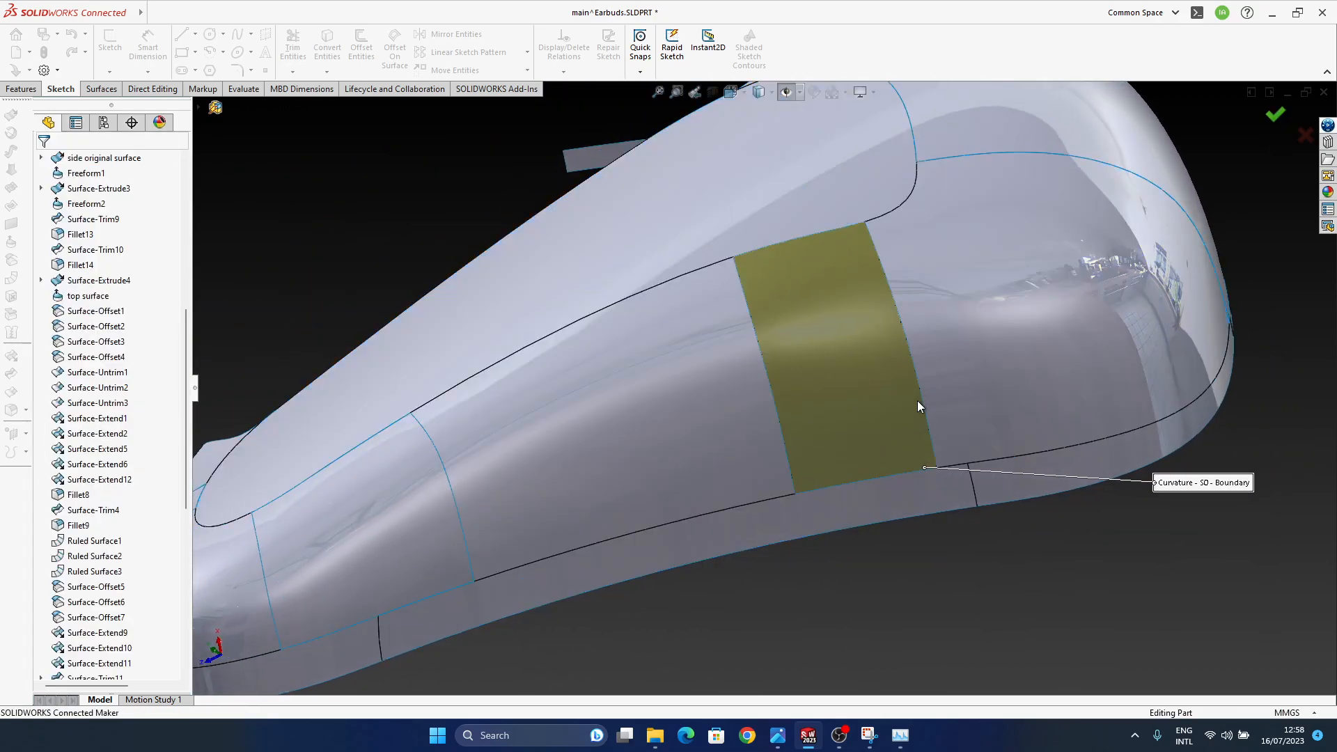
- Delete the trial fill surface from the wide-end side opening
scroll(909, 345, down, 5)
middle_drag(942, 581, 888, 181)
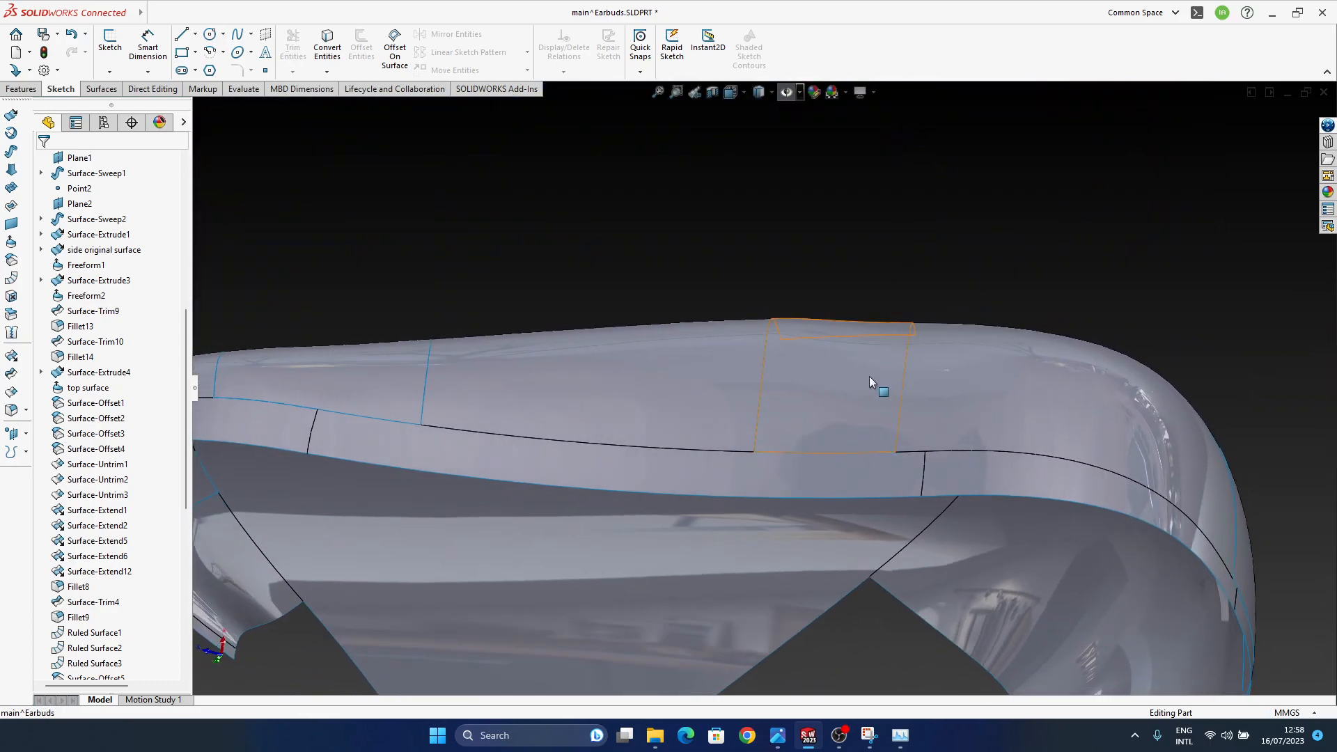
click(861, 383)
key(Delete)
key(Return)
- Reposition Boundary-Surface11's connectors nearest the wide-end opening along both edges to shorten the middle patch and widen the gap
click(692, 368)
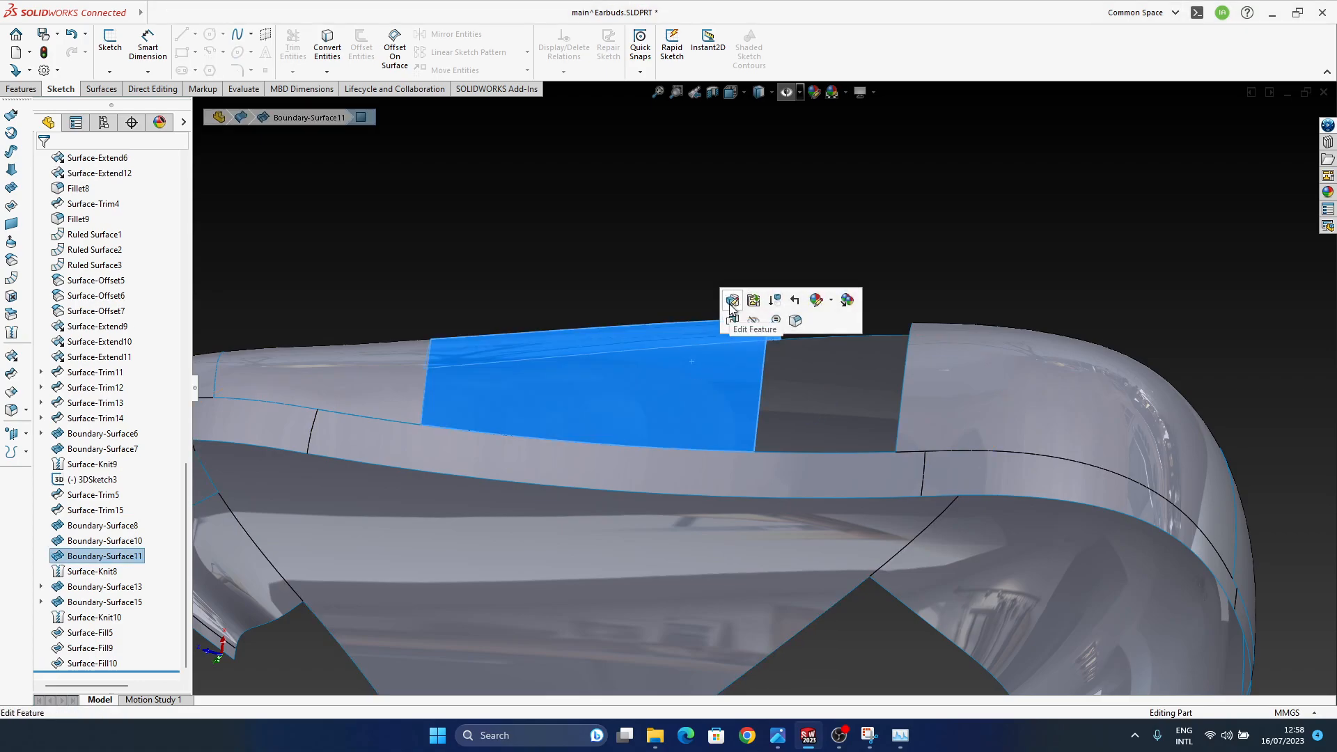
click(733, 300)
middle_drag(692, 302, 683, 355)
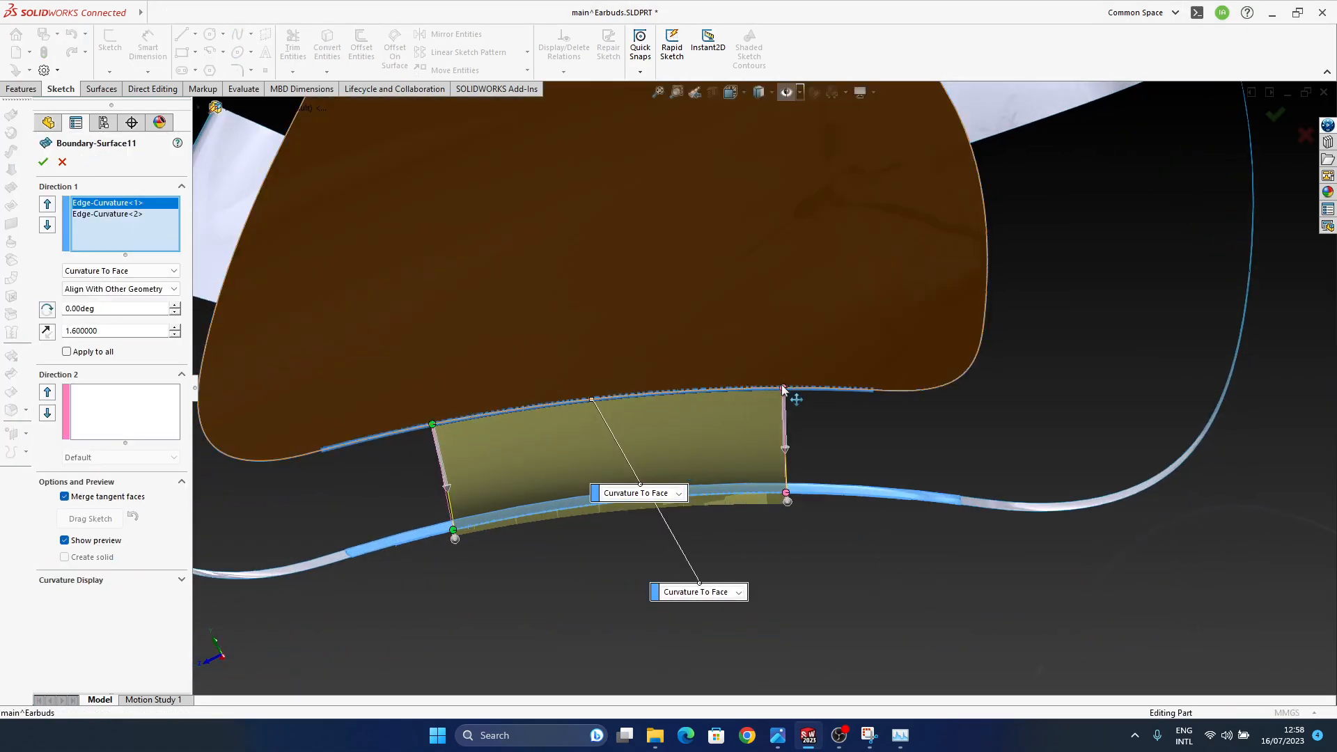
middle_drag(702, 514, 712, 321)
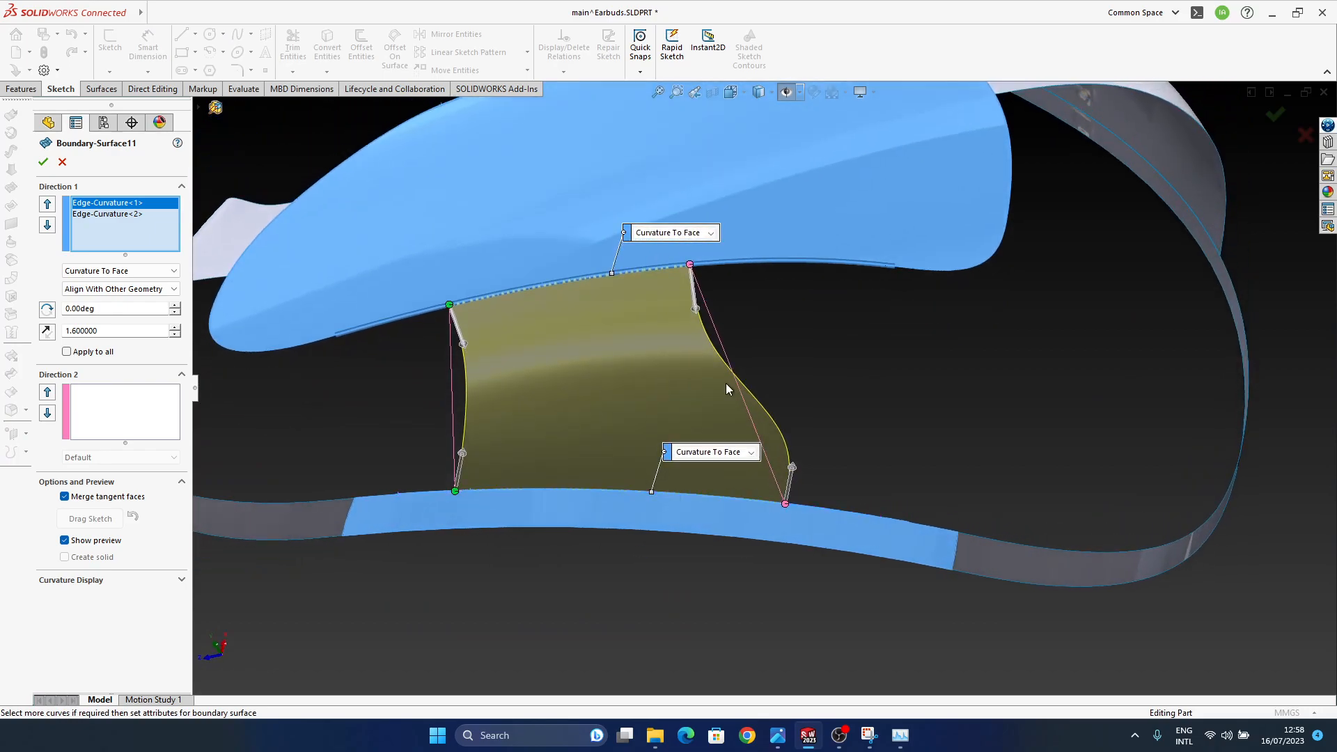
middle_drag(823, 537, 1297, 173)
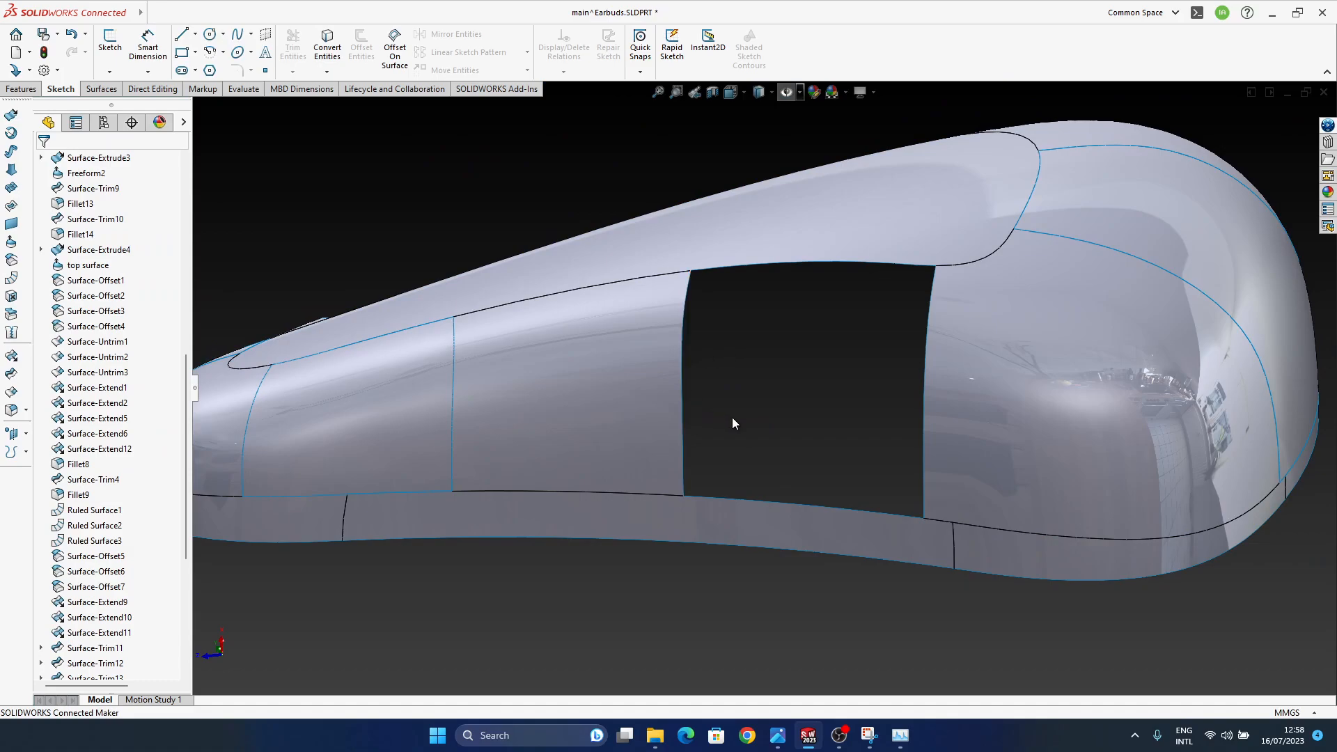
- Fill the opening between the shortened middle patch and the wide-end patch from six edges, with Curvature applied to all edges
ctrl+middle_drag(831, 443, 787, 462)
middle_drag(765, 530, 958, 578)
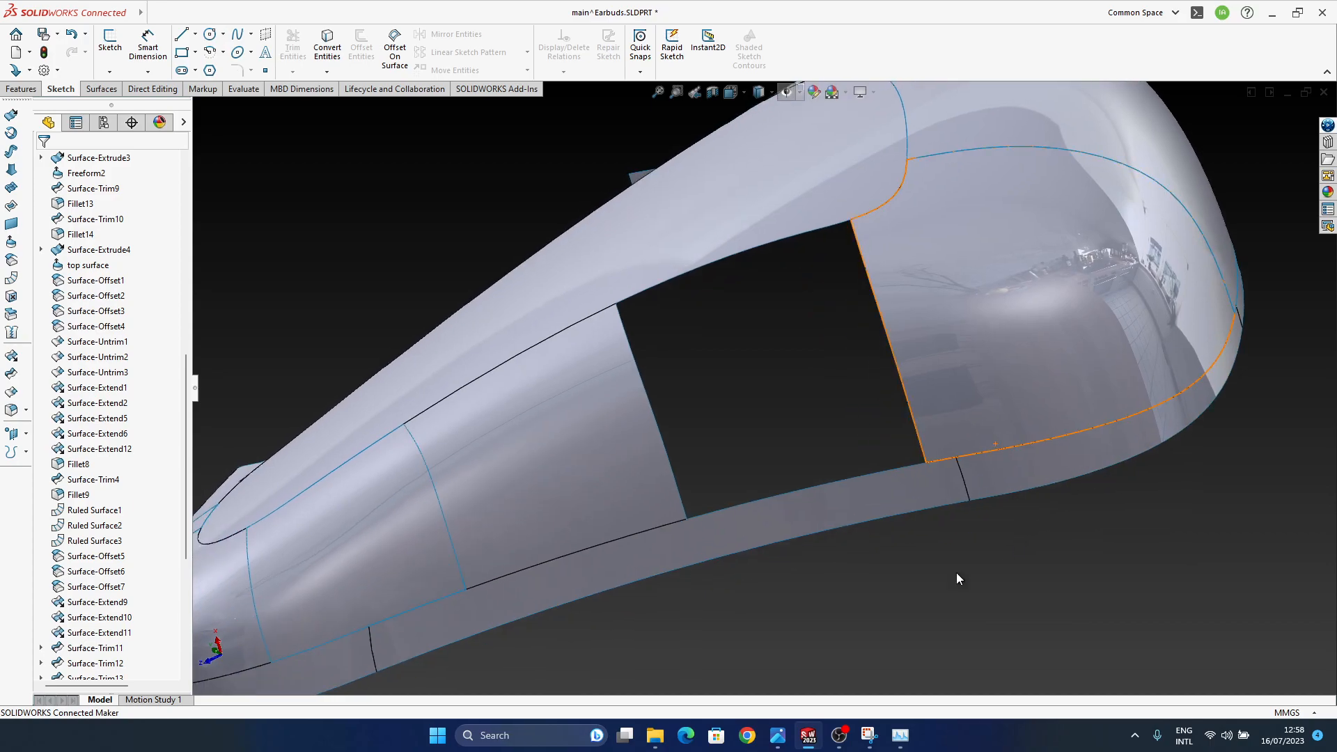
click(12, 189)
click(626, 341)
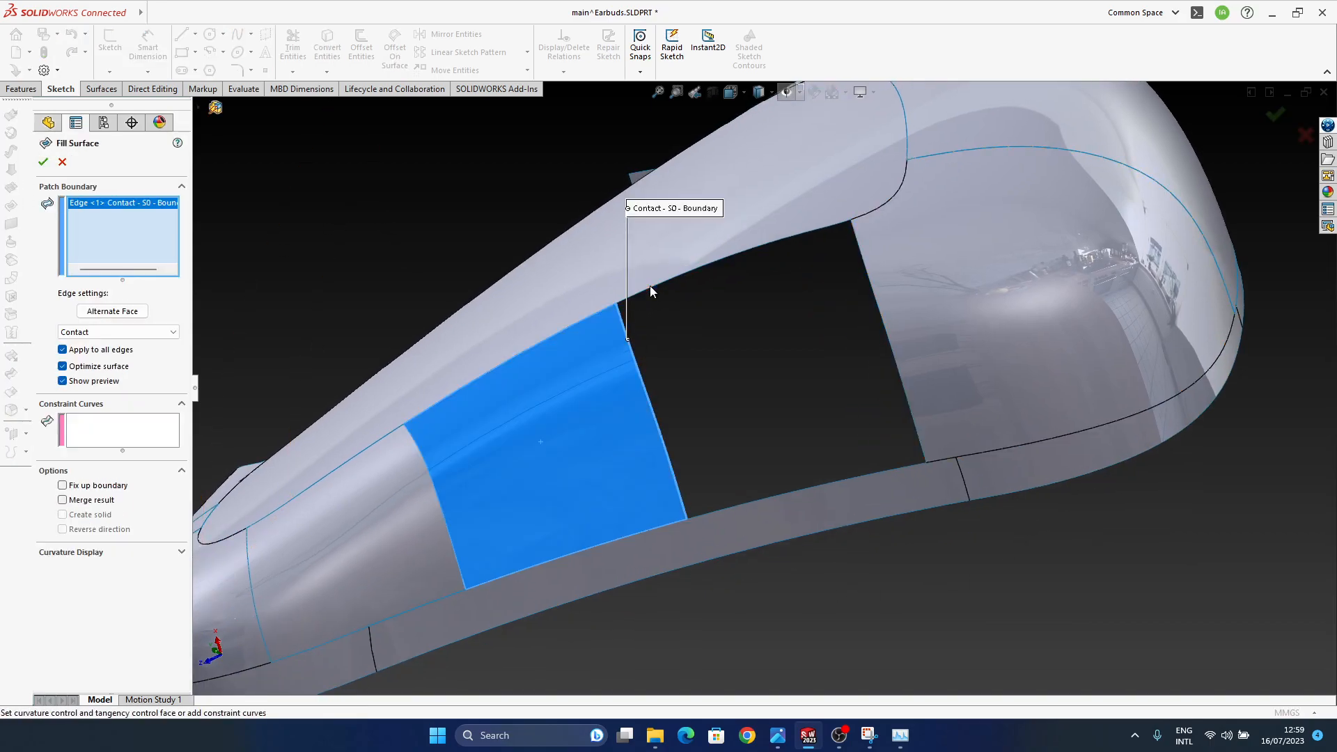
click(649, 294)
click(846, 230)
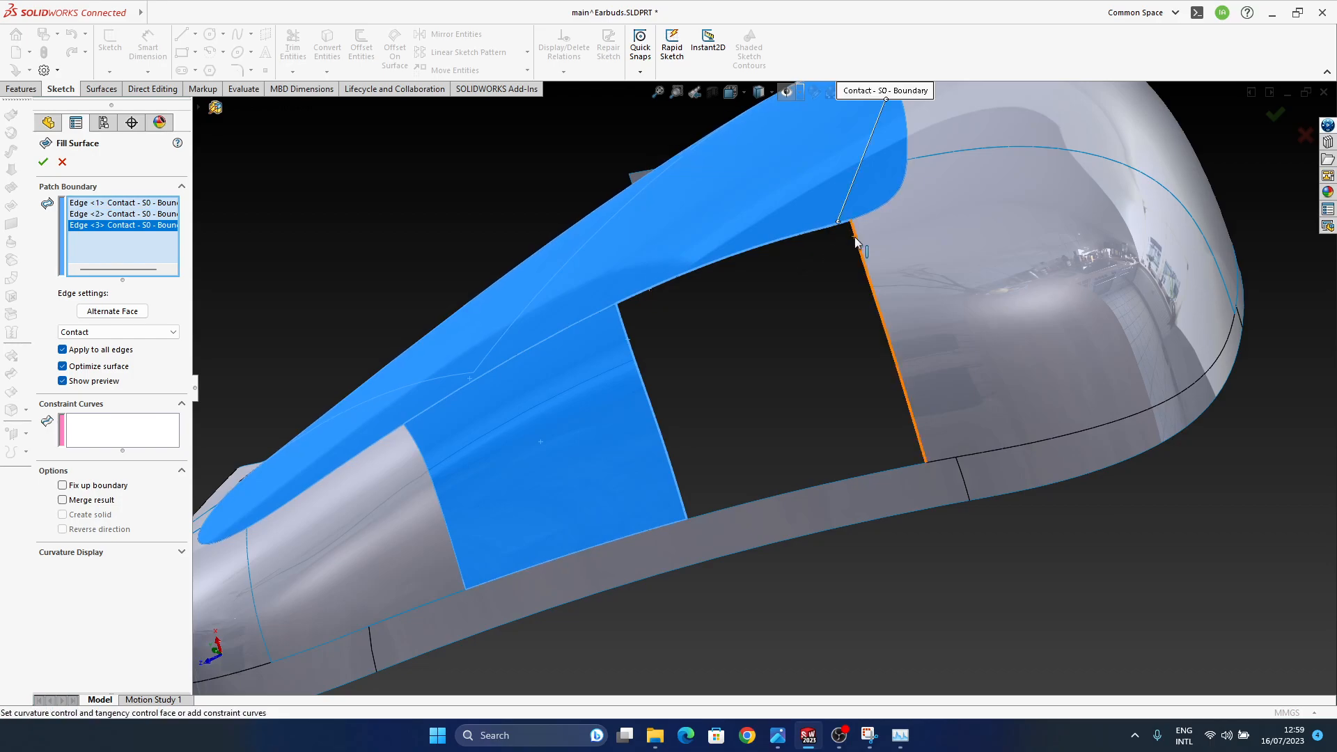
click(854, 237)
click(913, 466)
click(900, 467)
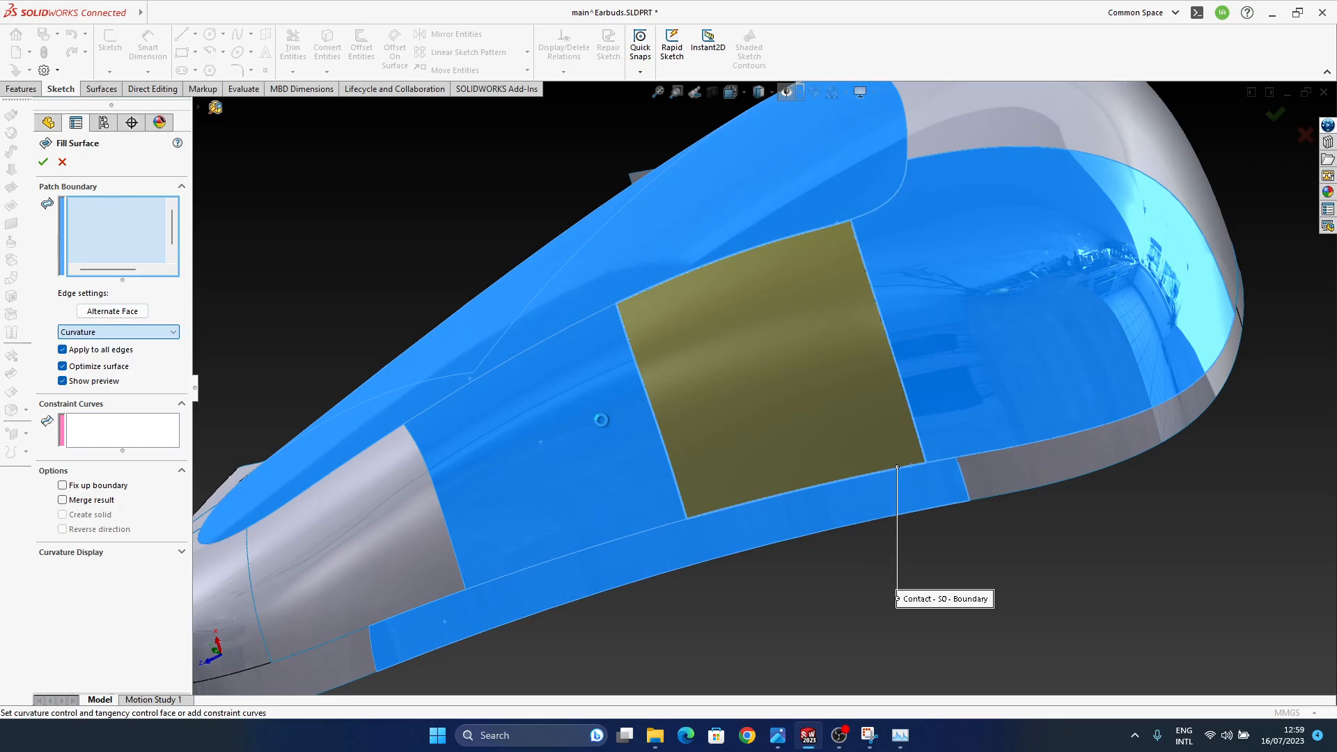
middle_drag(787, 392, 887, 302)
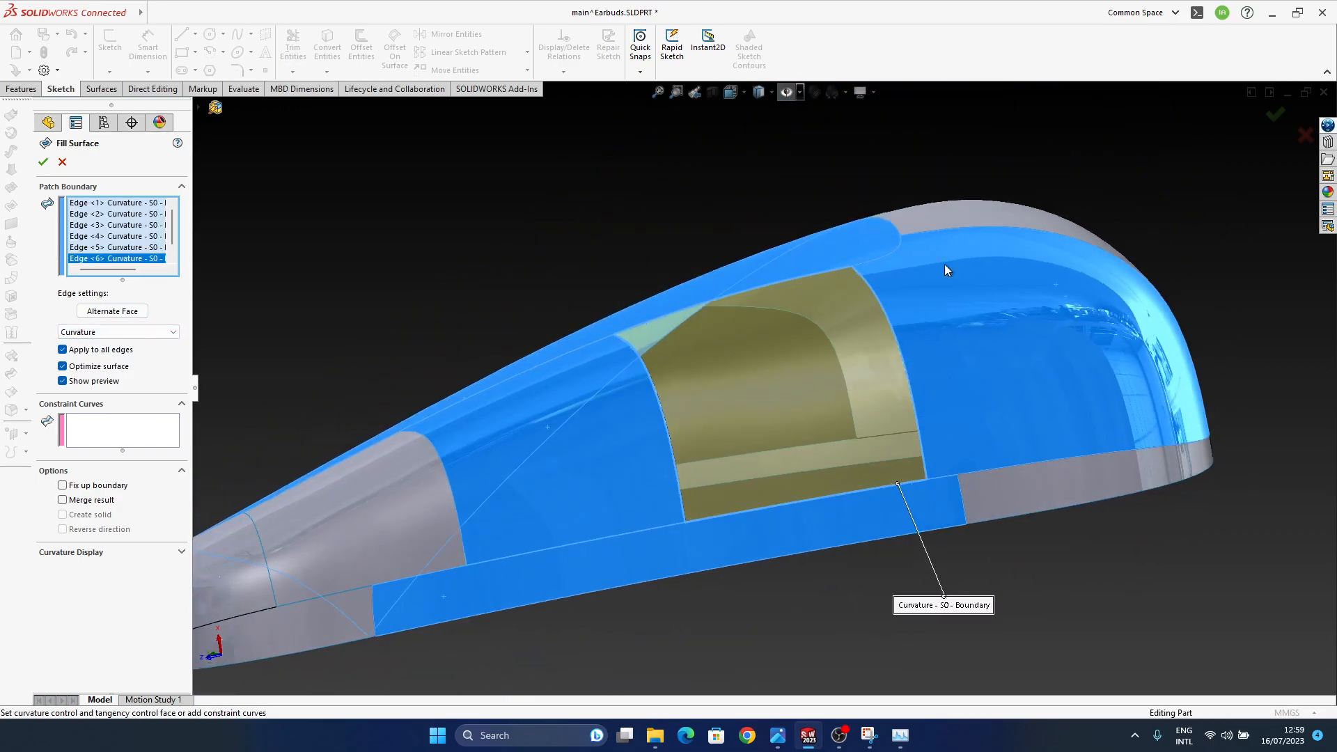
click(1268, 117)
- Check the reflections across the new fill patch and delete it from the side opening
middle_drag(943, 342, 907, 287)
click(901, 437)
middle_drag(901, 436, 937, 322)
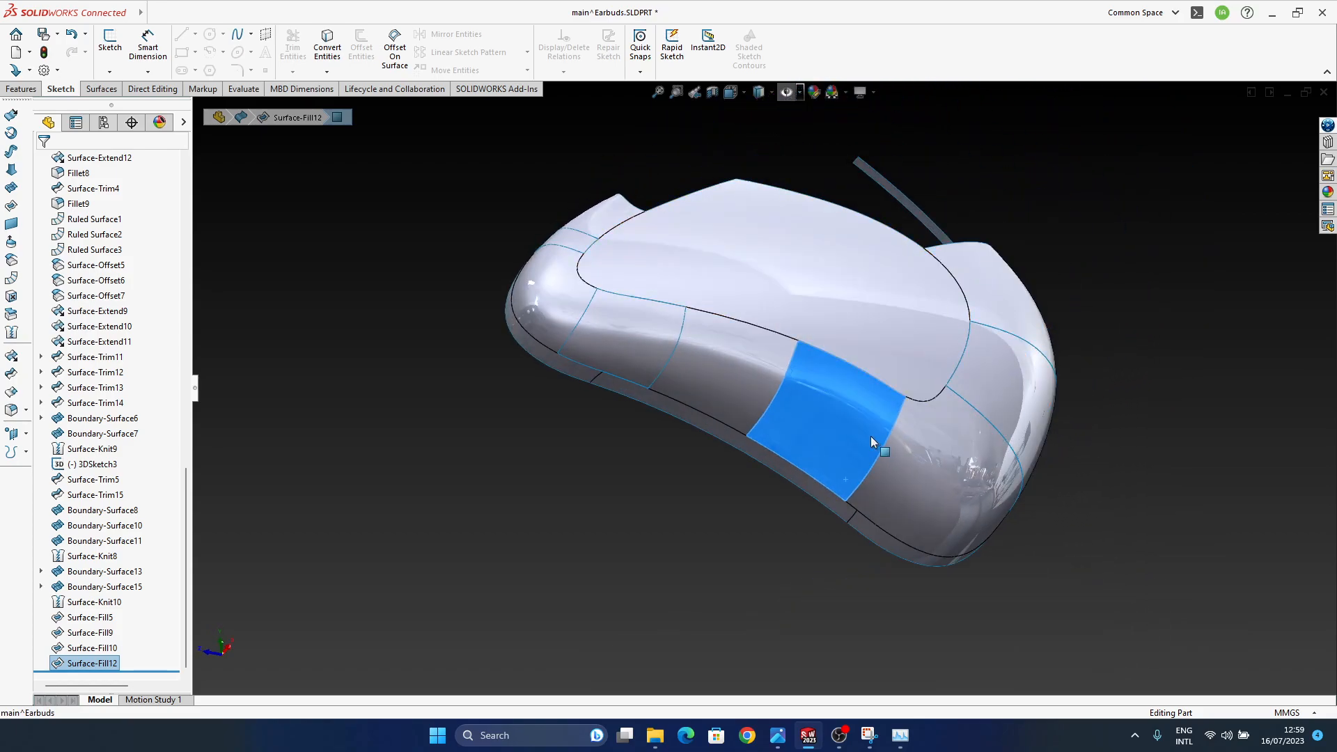
scroll(885, 442, down, 6)
ctrl+middle_drag(884, 441, 948, 436)
click(841, 745)
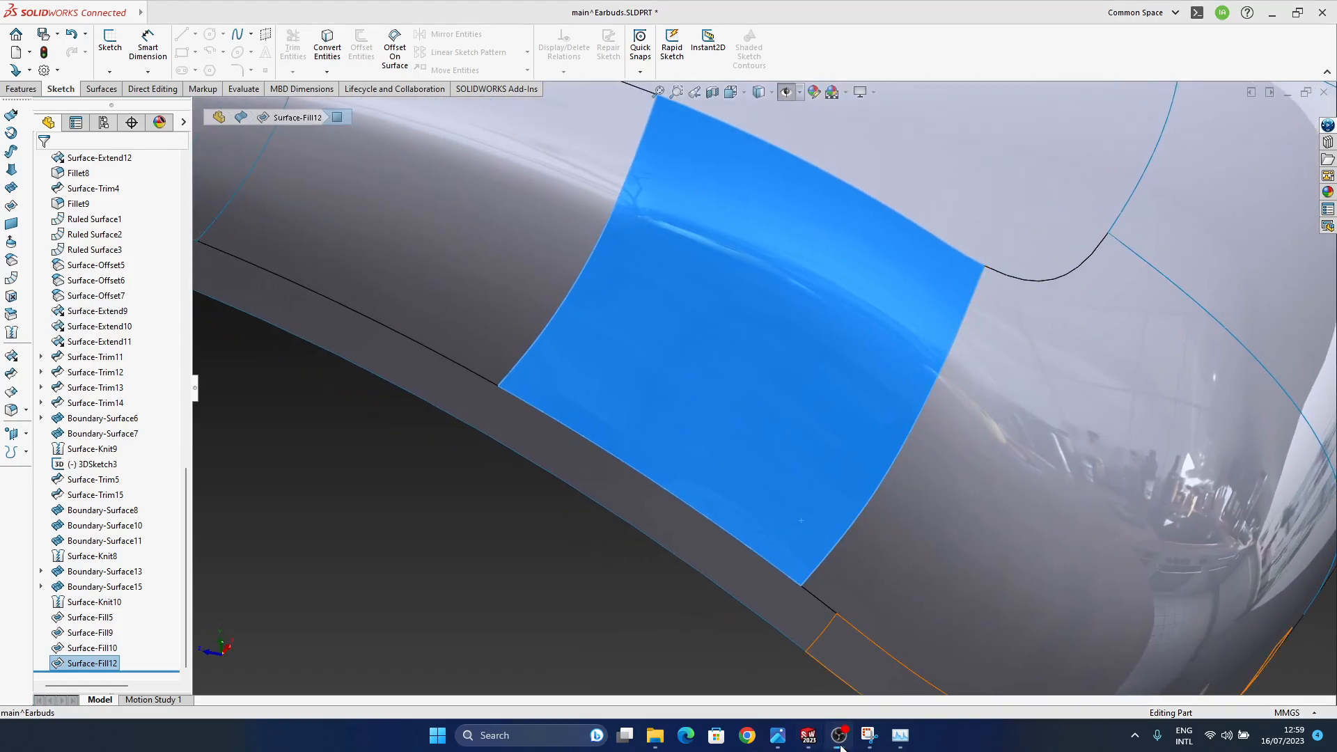
click(840, 745)
middle_drag(925, 373, 751, 439)
scroll(838, 362, up, 6)
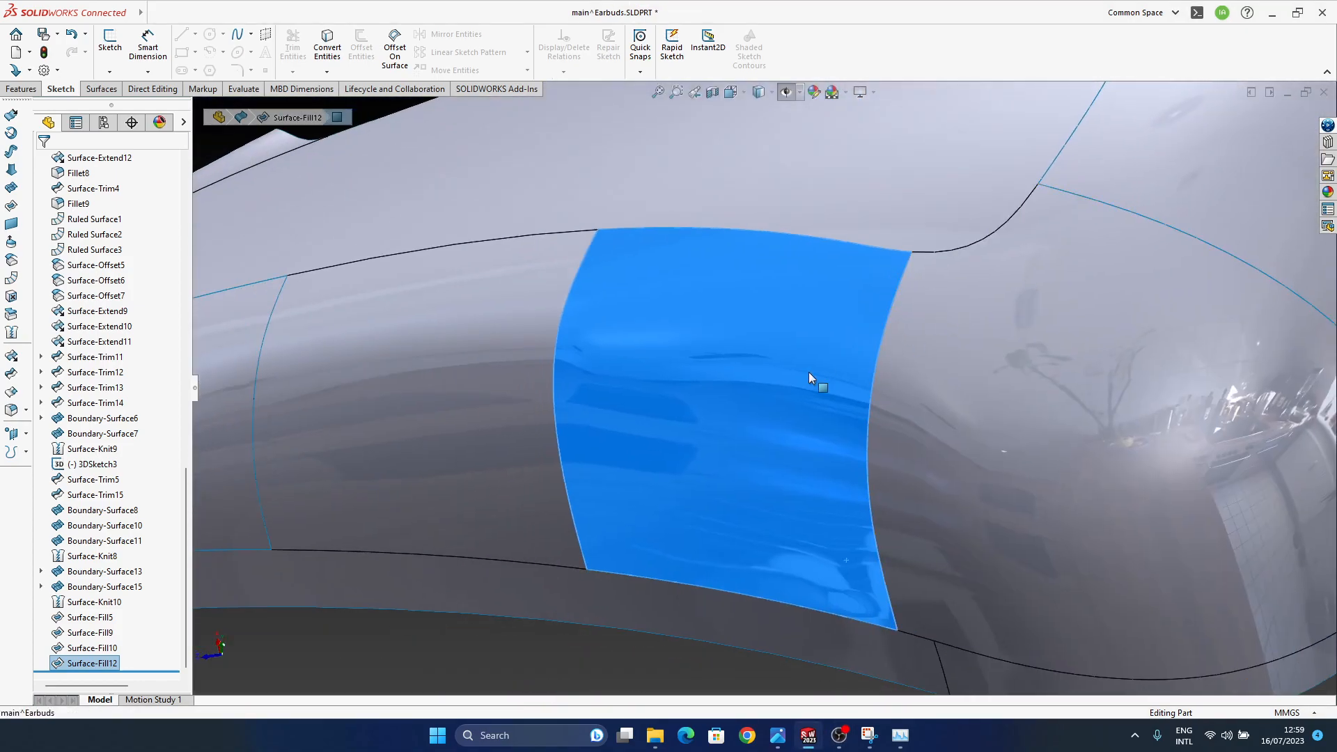
key(Delete)
key(Return)
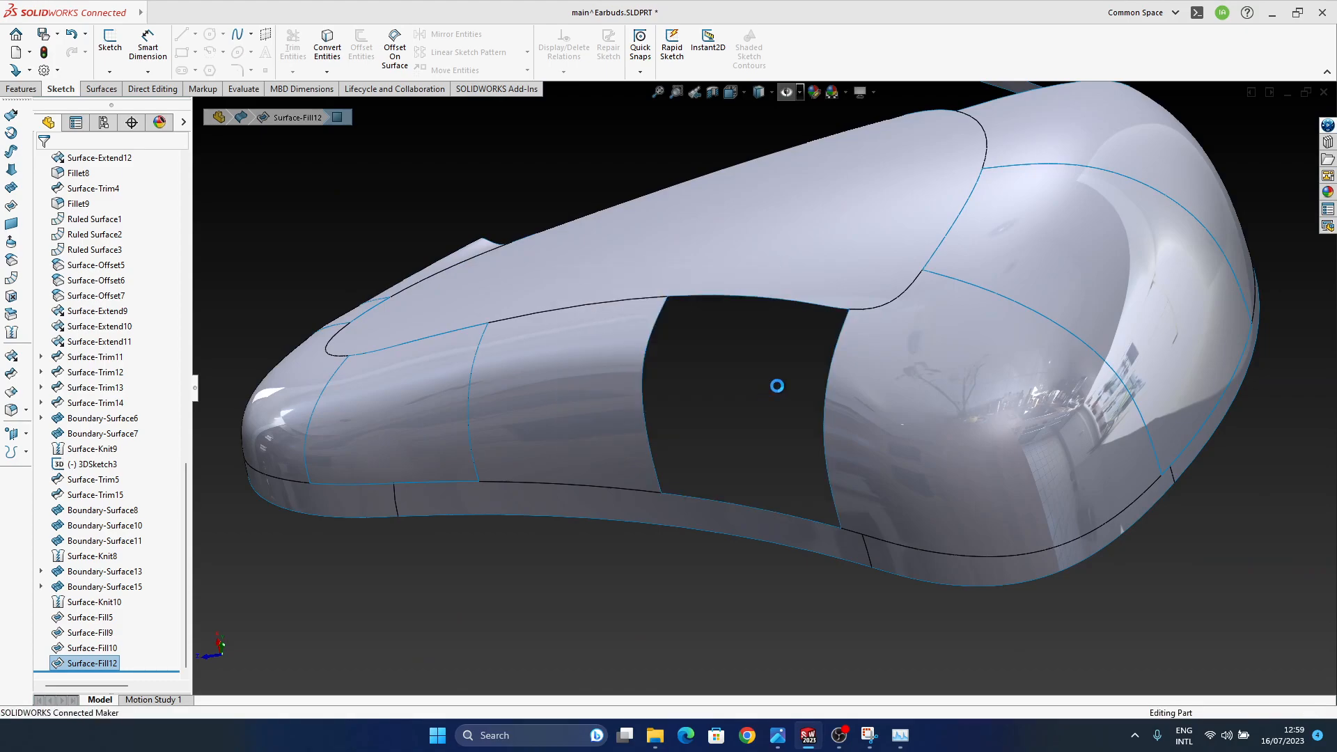
- Build a boundary surface between the two facing end edges of the side opening, with Curvature To Face applied at both edges
middle_drag(773, 387, 901, 472)
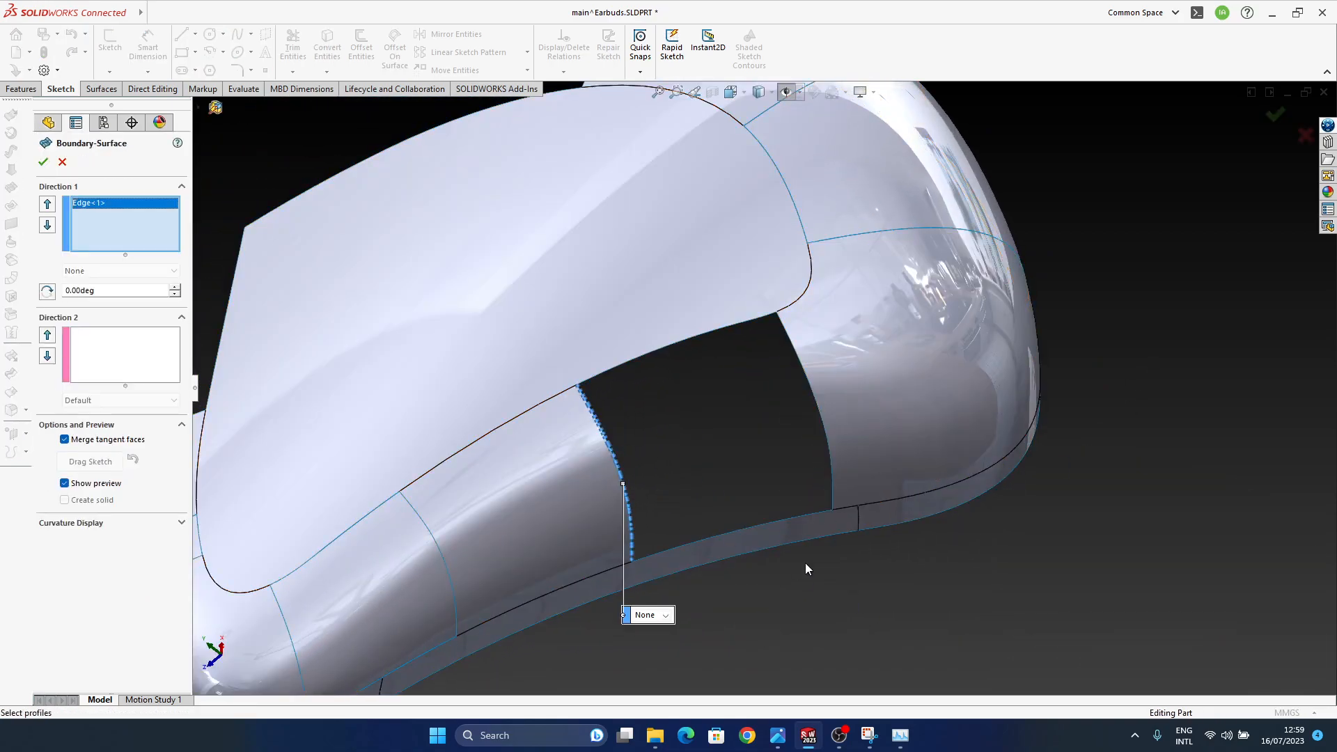
middle_drag(724, 547, 694, 400)
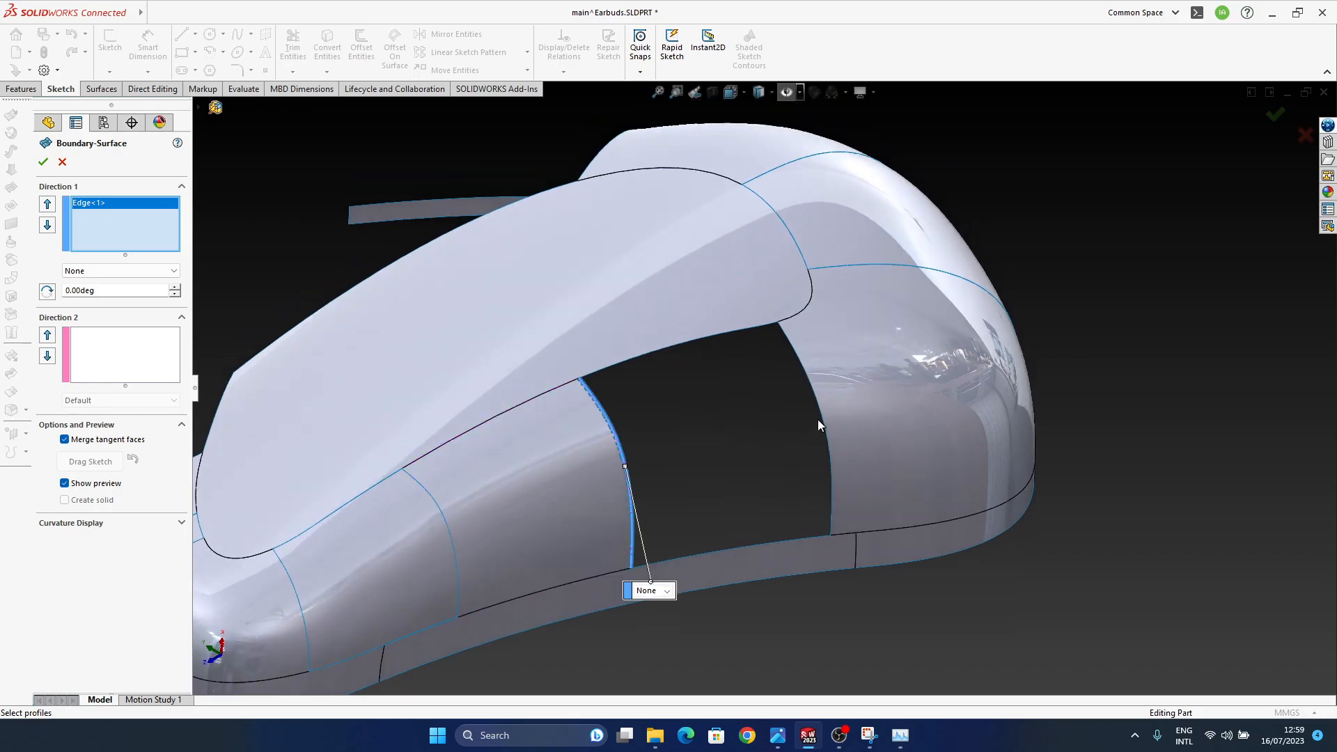
click(821, 416)
click(1127, 473)
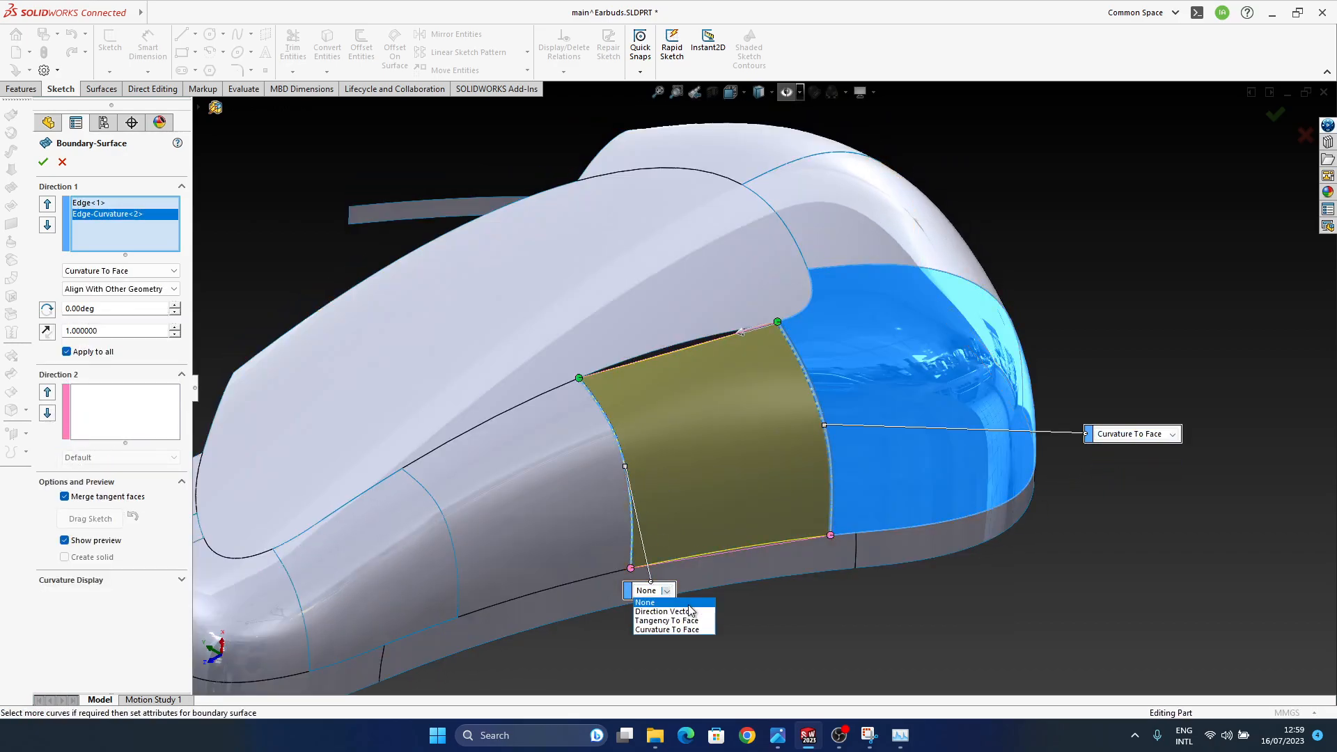
scroll(667, 453, down, 5)
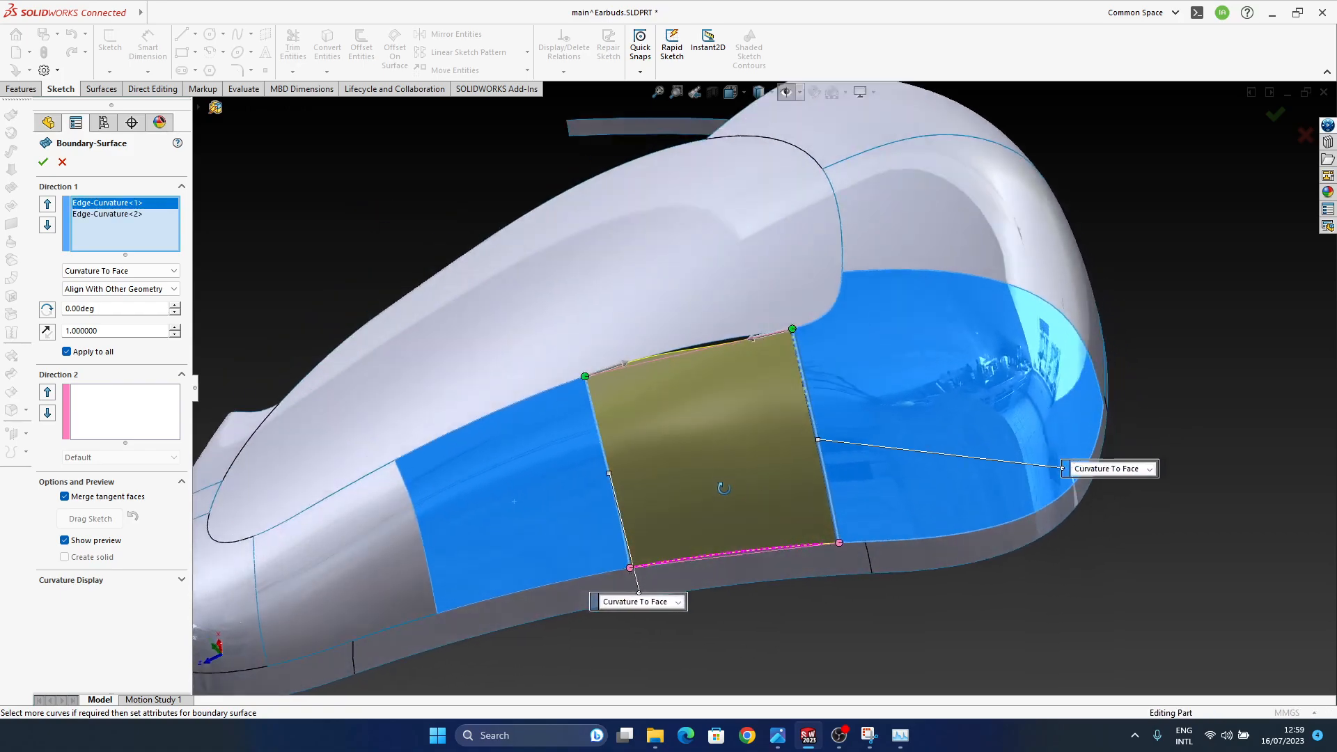
- Slide the boundary surface's connectors along both end edges to form a narrow strip across the middle of the opening and accept it
middle_drag(748, 617, 843, 312)
scroll(555, 417, down, 3)
middle_drag(628, 420, 912, 317)
scroll(884, 351, up, 2)
ctrl+middle_drag(860, 380, 866, 343)
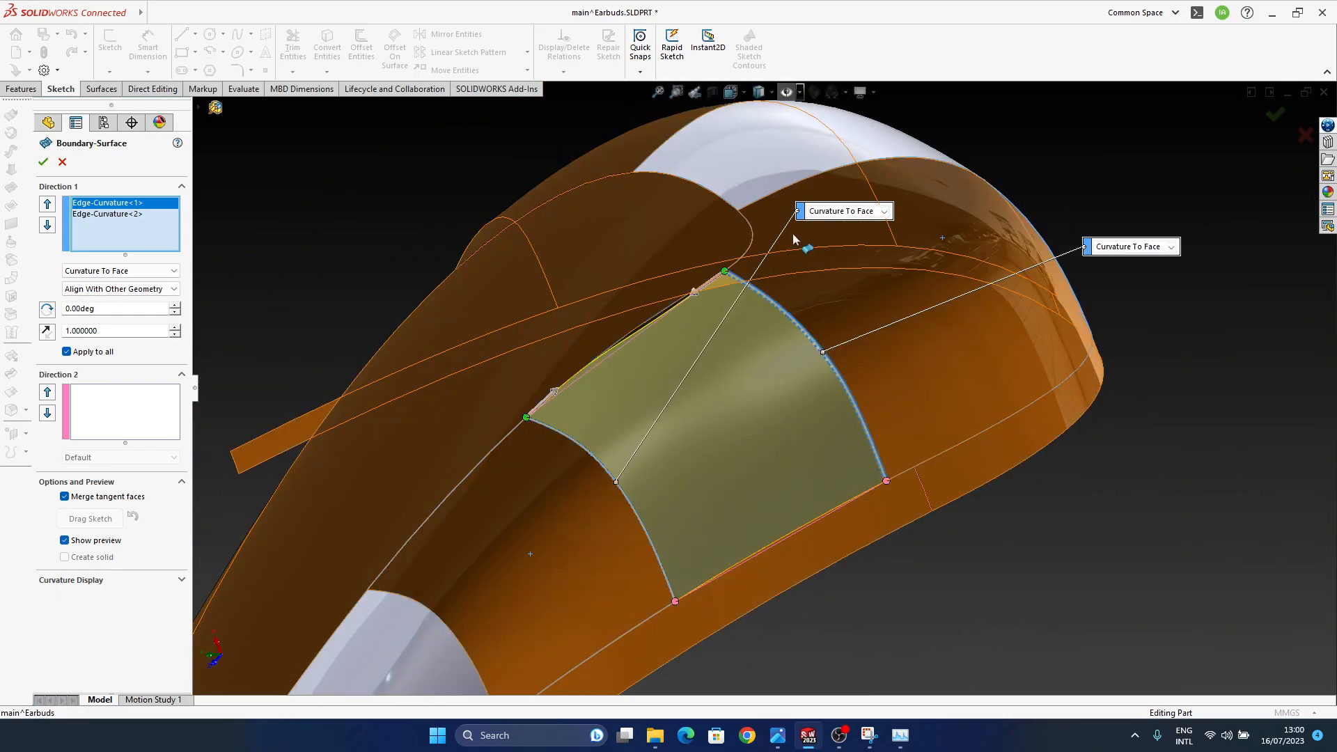
drag(761, 301, 760, 295)
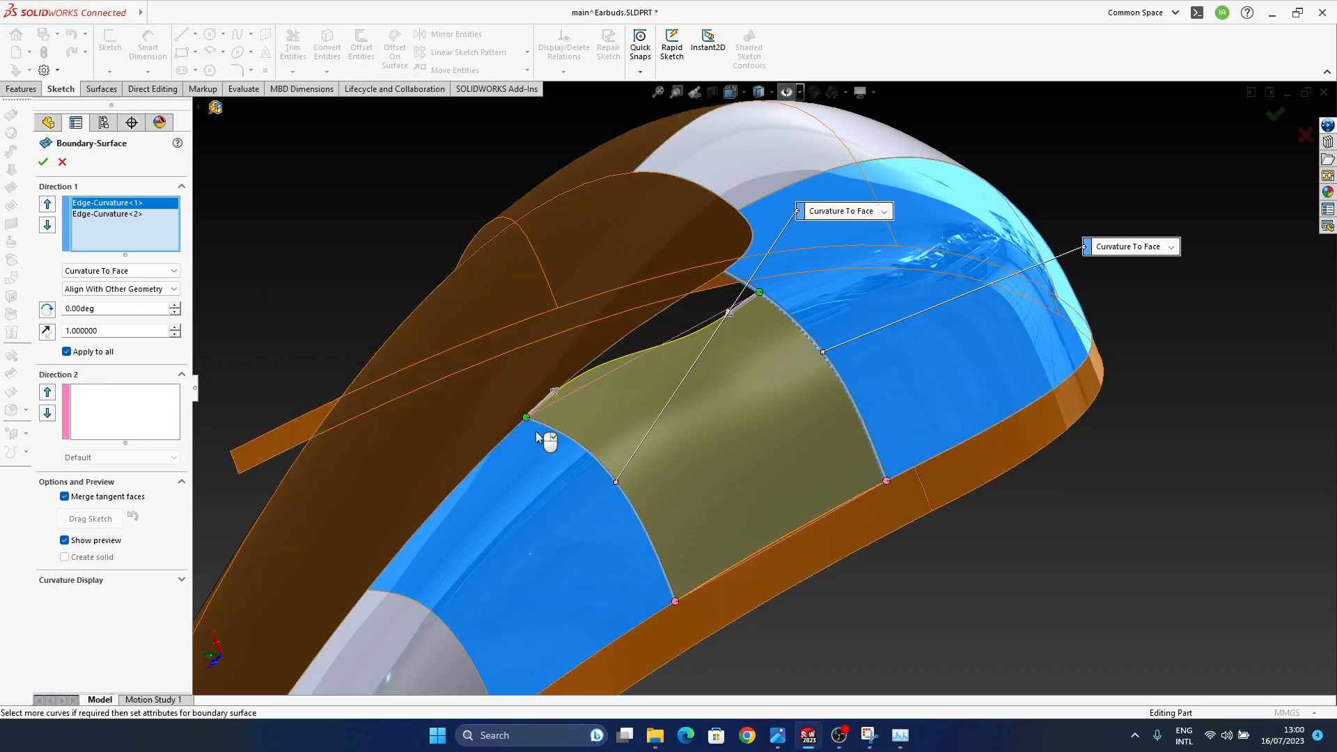
middle_drag(833, 396, 867, 490)
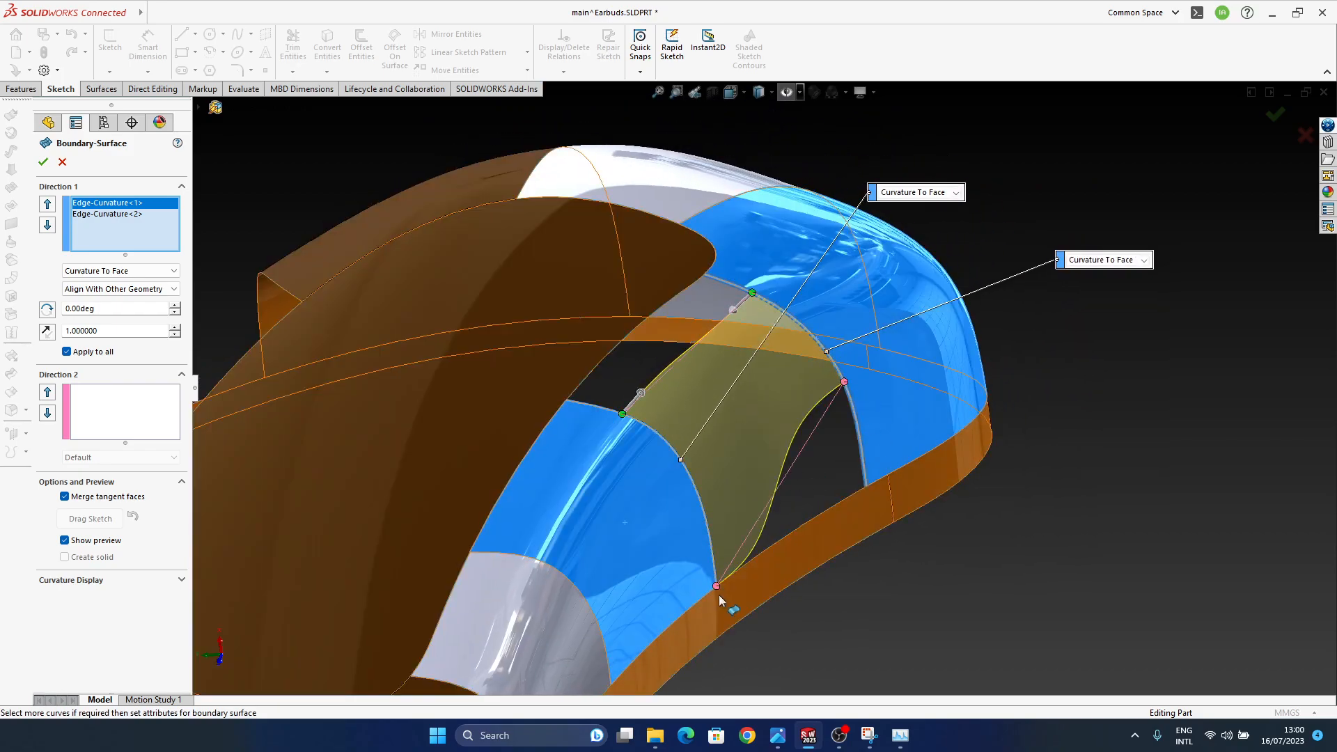
middle_drag(726, 504, 779, 149)
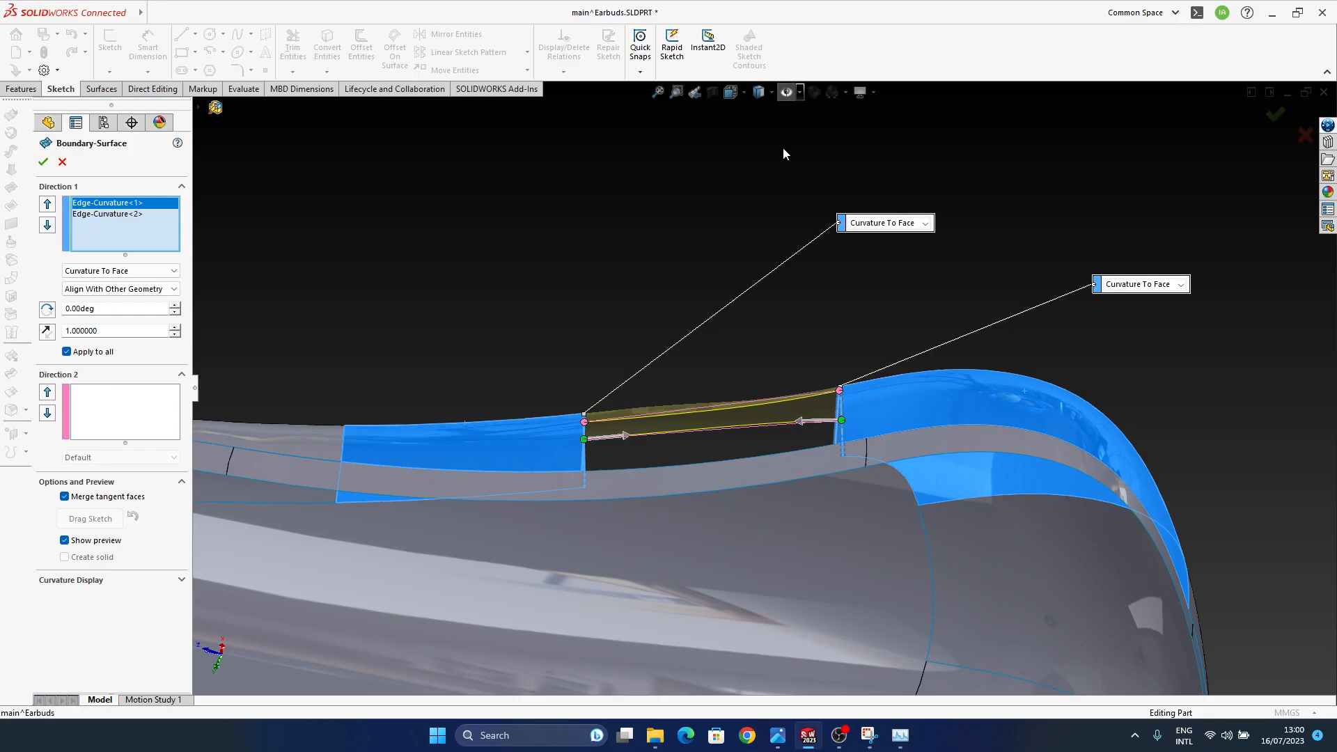
middle_drag(564, 465, 543, 361)
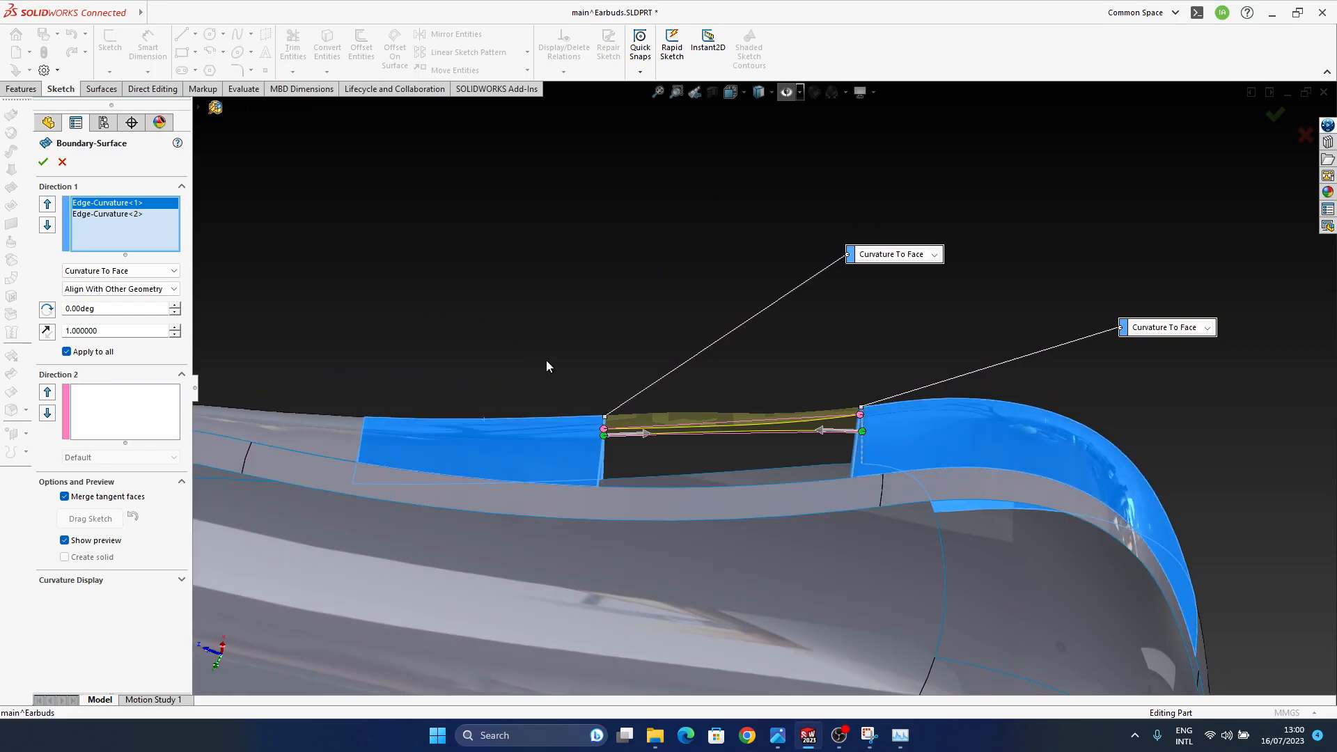
middle_drag(868, 462, 869, 407)
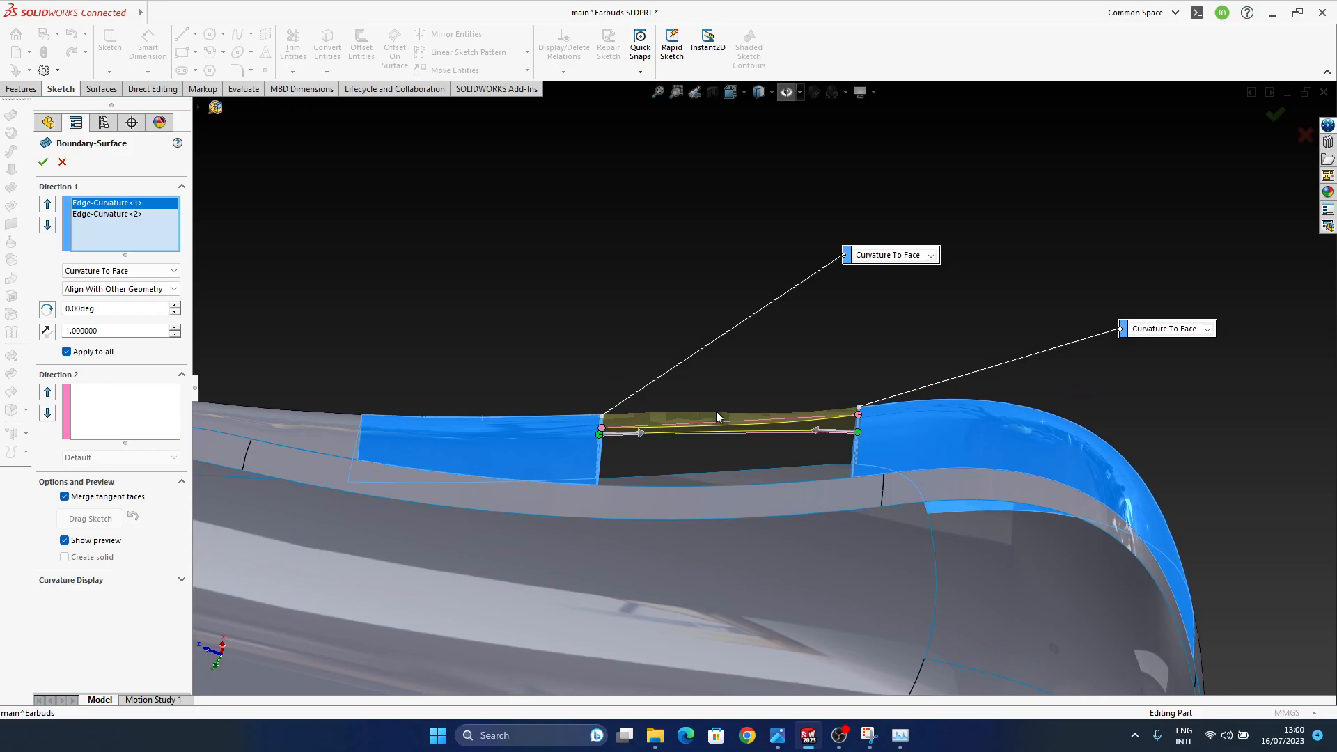
middle_drag(707, 412, 707, 639)
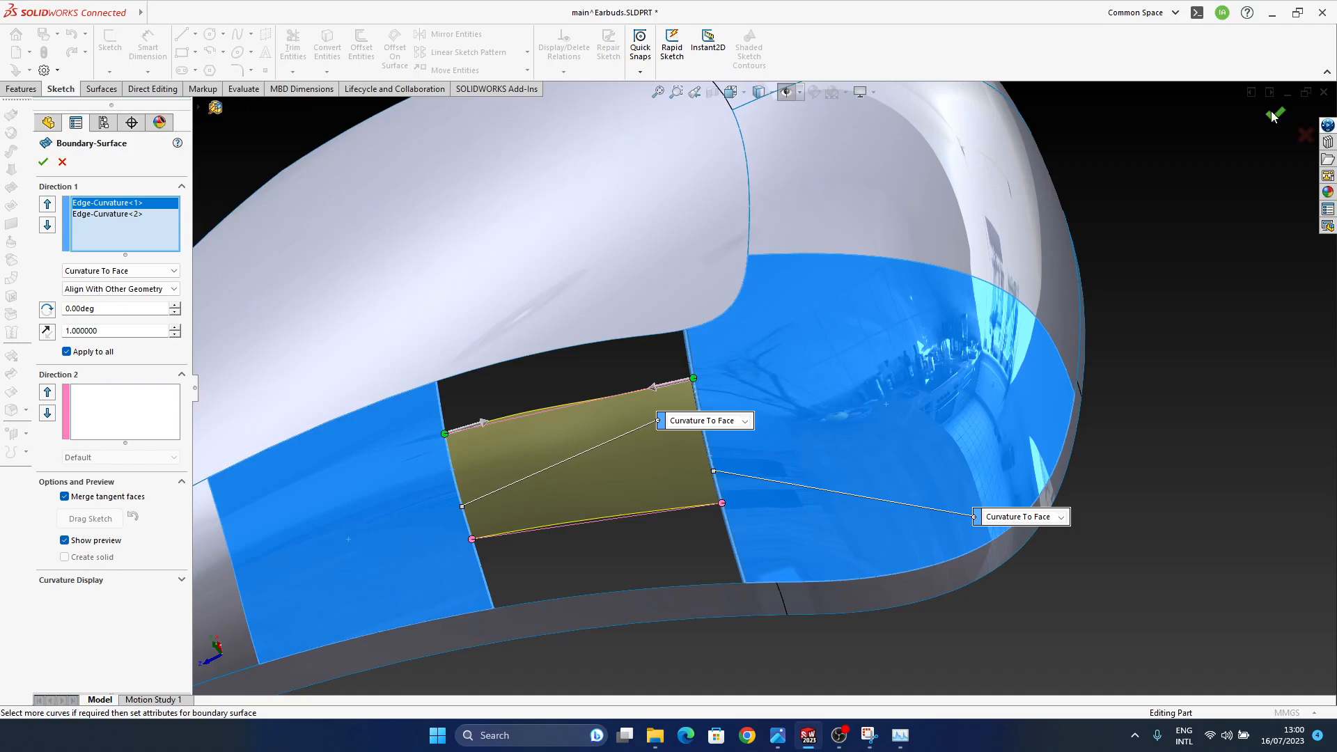
click(1274, 114)
- Shorten Boundary-Surface11 further by moving its two connectors nearest the side opening along the upper and lower edges
ctrl+middle_drag(728, 549, 1068, 451)
click(722, 419)
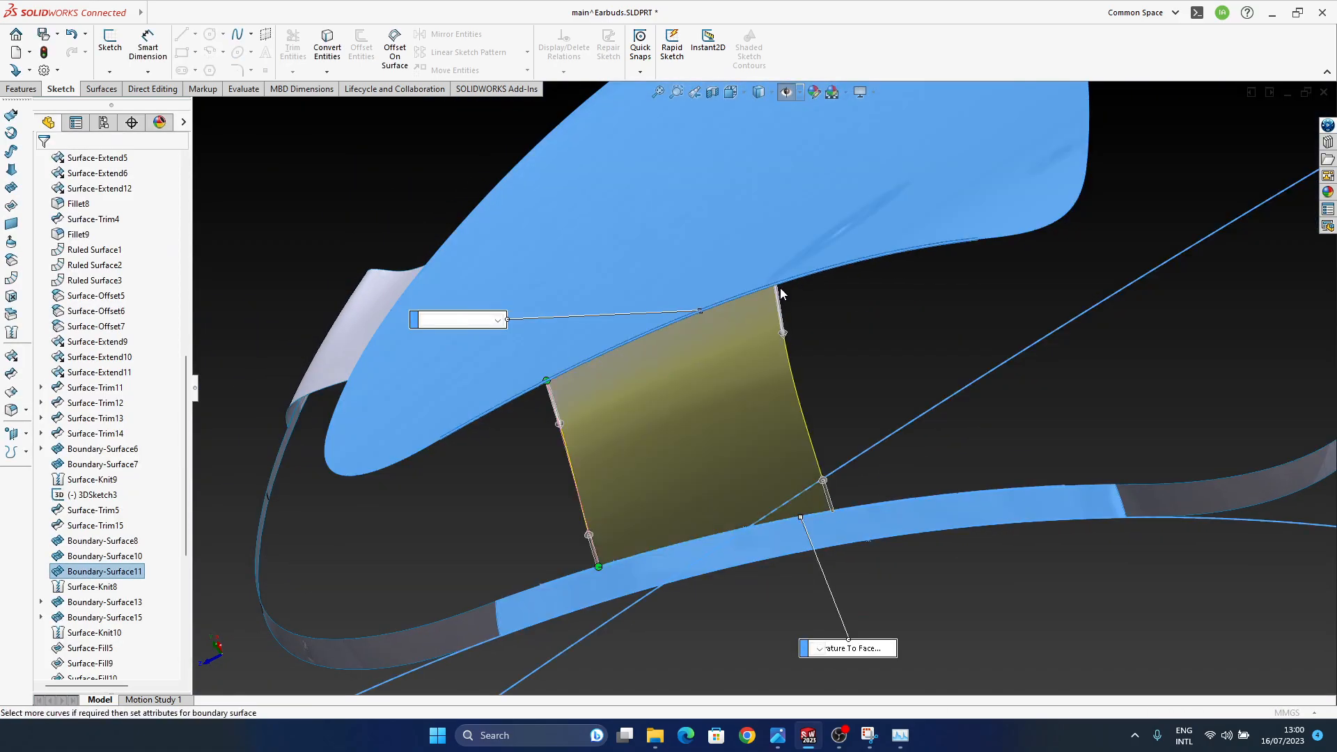
drag(776, 284, 664, 326)
drag(832, 516, 737, 531)
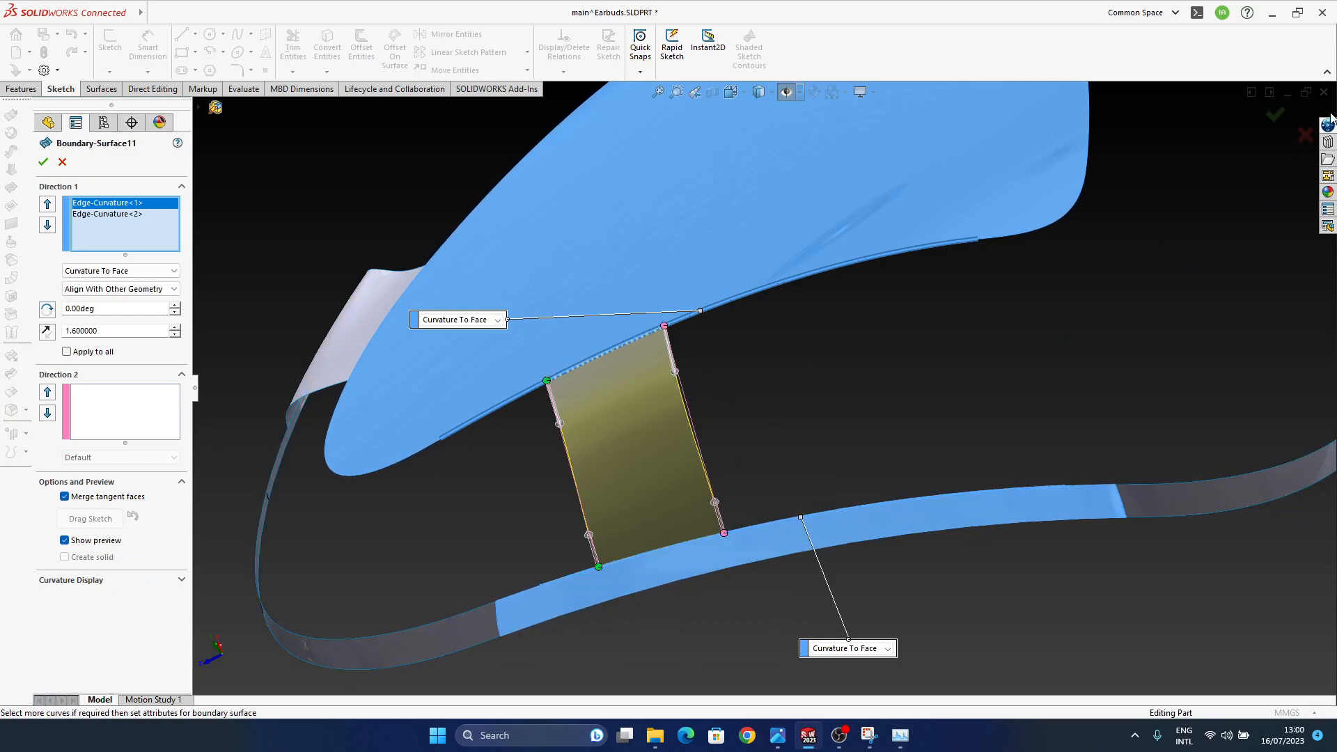
key(Return)
- Reopen Boundary-Surface11 to examine its curved profile from the end, and leave the feature
mouse_move(762, 553)
middle_down()
mouse_move(752, 281)
mouse_move(787, 259)
mouse_move(931, 299)
mouse_move(913, 302)
mouse_move(931, 311)
mouse_move(552, 343)
mouse_move(761, 263)
mouse_move(755, 215)
mouse_move(705, 554)
mouse_move(612, 493)
mouse_move(606, 462)
mouse_move(676, 401)
mouse_move(862, 346)
mouse_move(836, 255)
mouse_move(857, 221)
mouse_move(857, 330)
mouse_move(949, 420)
mouse_move(934, 424)
mouse_move(871, 560)
mouse_move(928, 453)
mouse_move(955, 457)
mouse_move(969, 434)
middle_up()
click(746, 433)
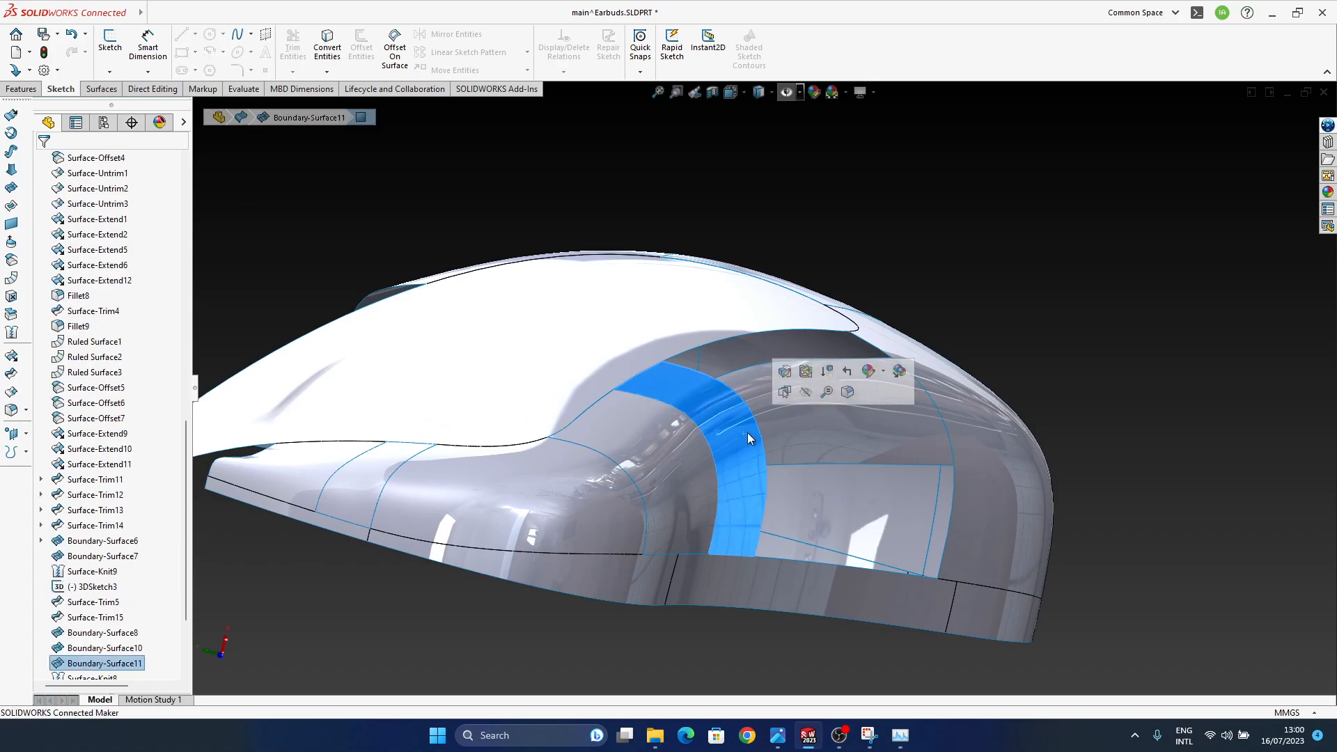
click(785, 373)
middle_drag(693, 437, 713, 439)
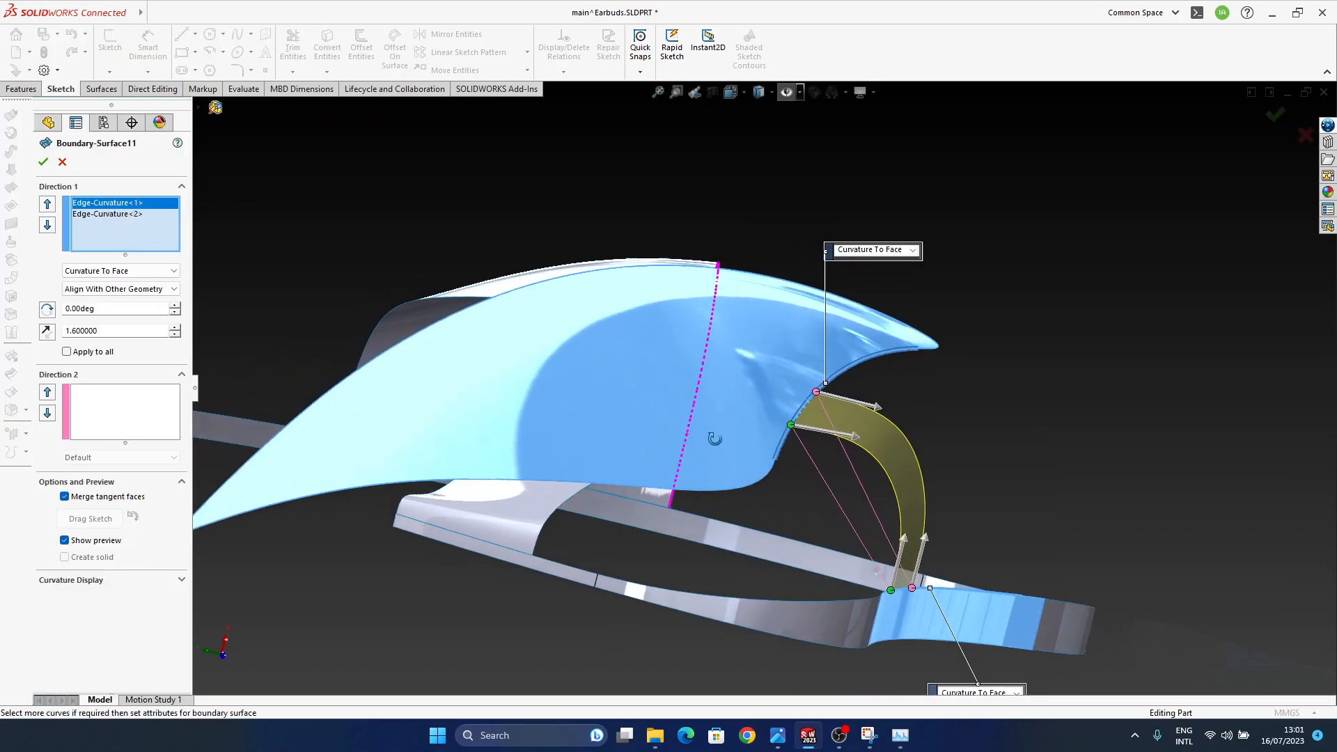
middle_drag(894, 405, 886, 410)
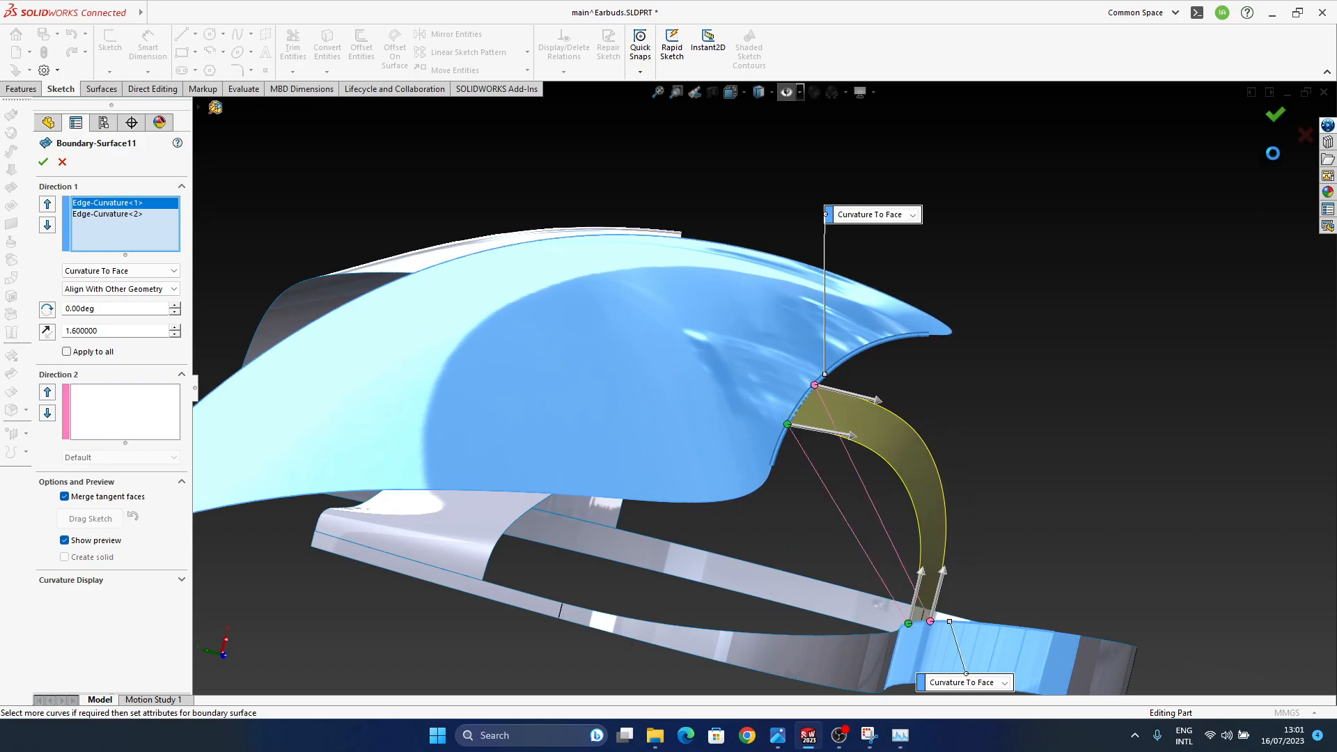
key(Escape)
- Examine the reflections and shape of the strip bridging the side opening from several angles
middle_drag(1029, 438, 846, 561)
ctrl+middle_drag(491, 530, 589, 477)
middle_click(657, 541)
middle_drag(654, 543, 671, 569)
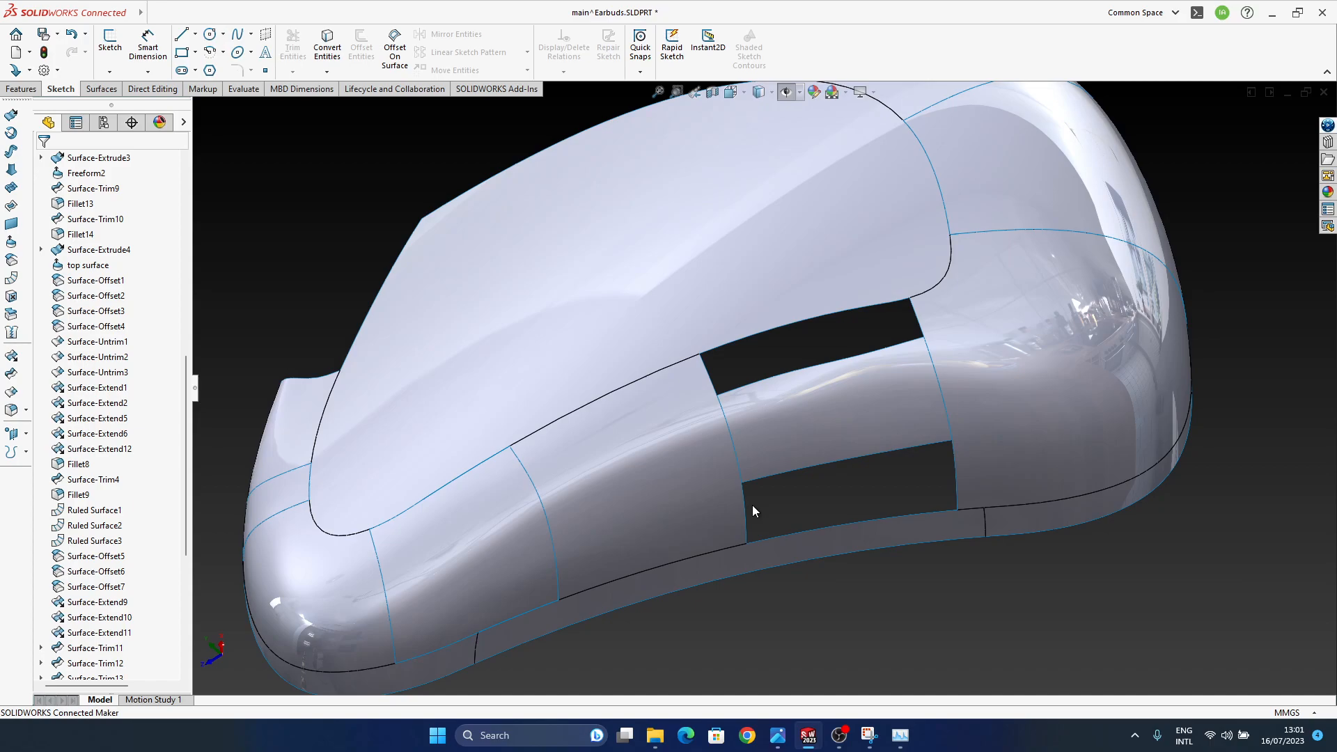
click(862, 421)
middle_drag(862, 420, 1089, 290)
scroll(918, 404, down, 1)
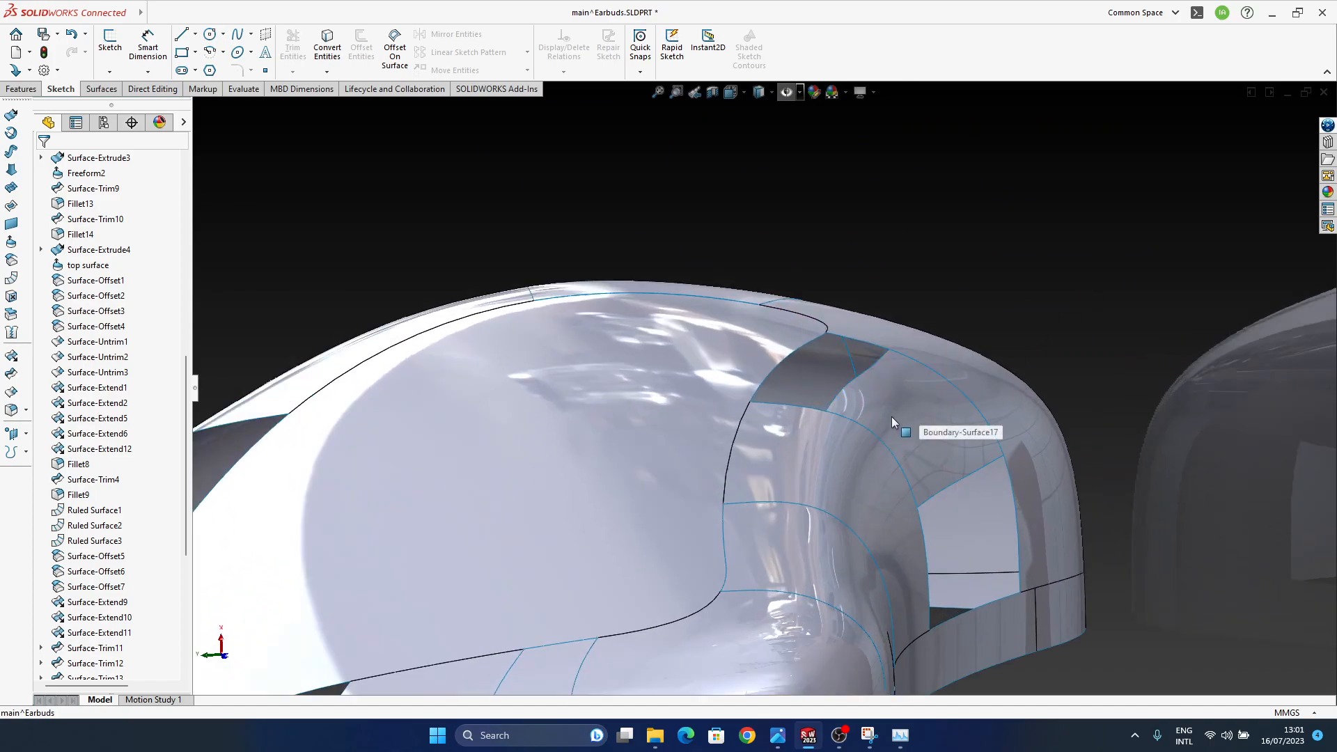
middle_drag(930, 387, 986, 423)
- Edit Boundary-Surface17 and reposition its connectors along the end edges to reshape the strip's long sides
click(986, 424)
click(1027, 362)
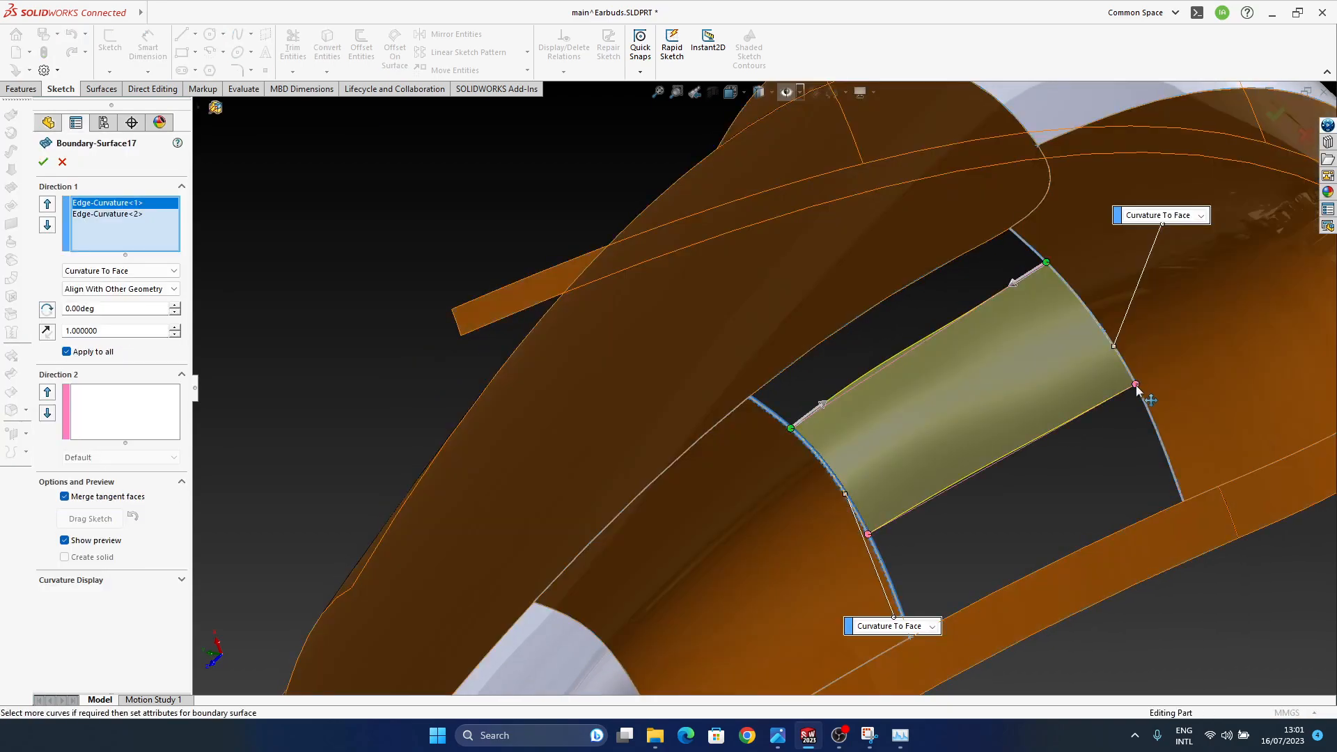
drag(1136, 388, 1110, 339)
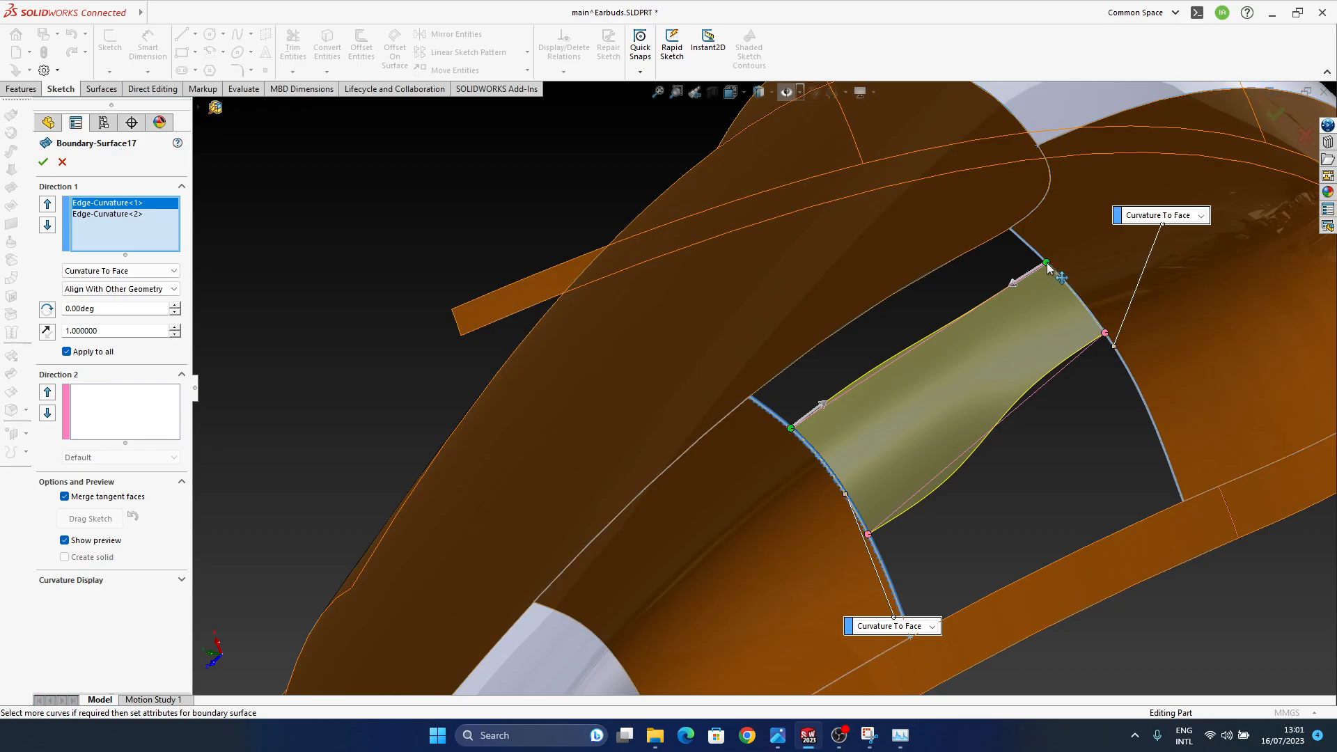
drag(1047, 263, 1073, 291)
middle_drag(819, 547, 857, 562)
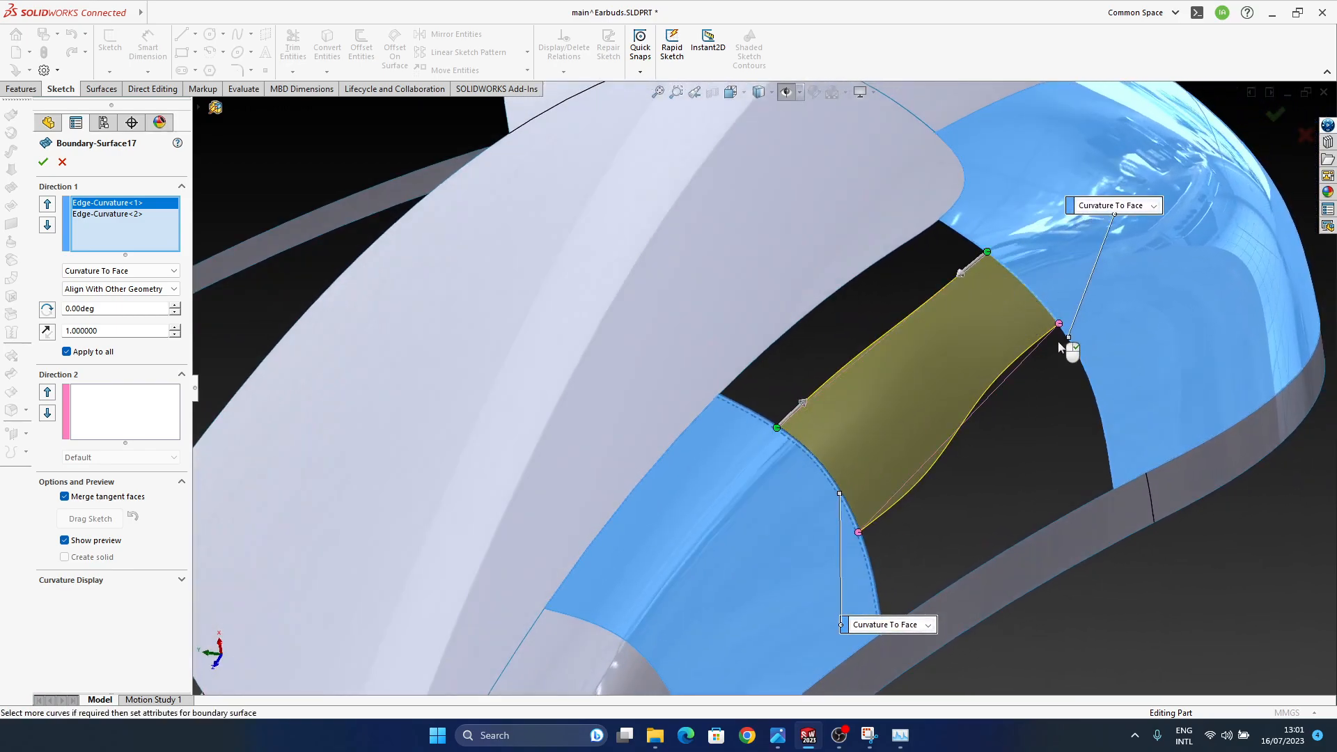
middle_drag(1063, 333, 653, 540)
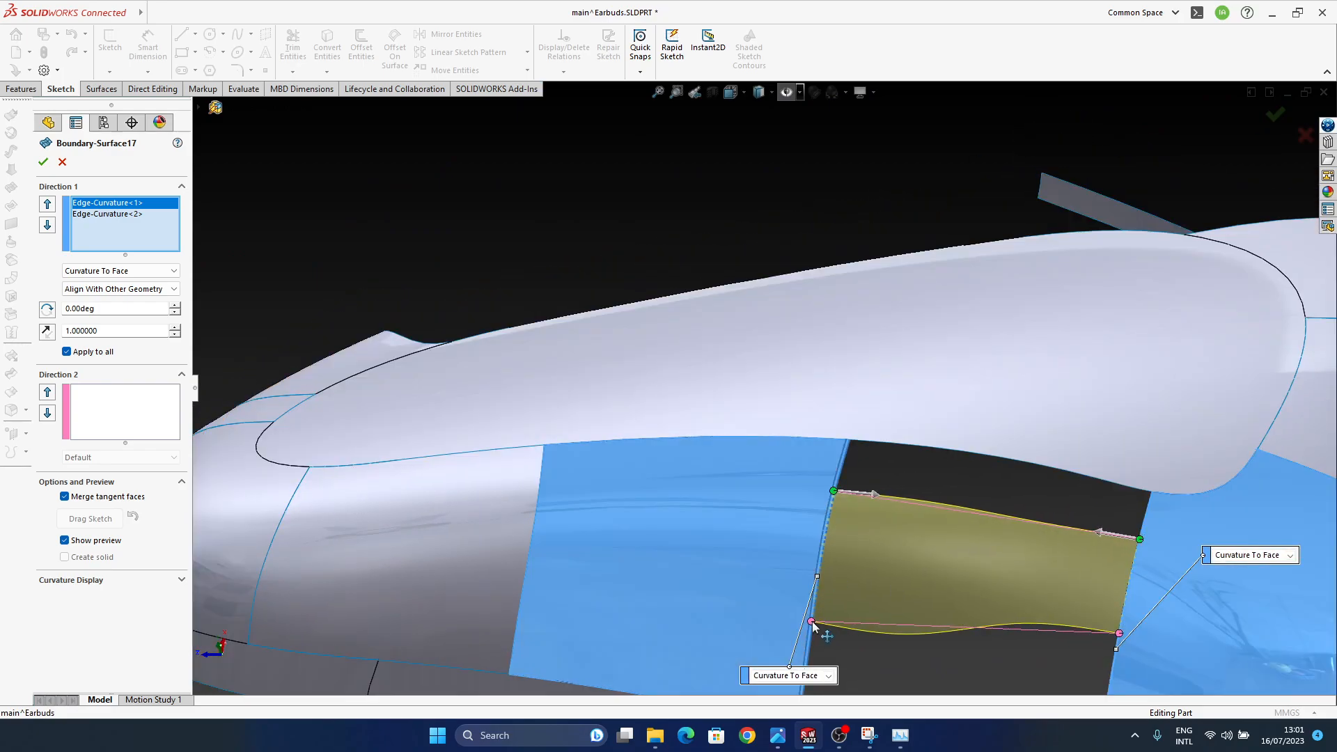
middle_drag(975, 564, 964, 411)
click(1283, 116)
- Try widening Boundary-Surface17 to the opening's upper corners, adjusting its connectors and aligning the second edge with Align With Next Section
ctrl+middle_drag(958, 343, 743, 356)
middle_drag(611, 366, 758, 423)
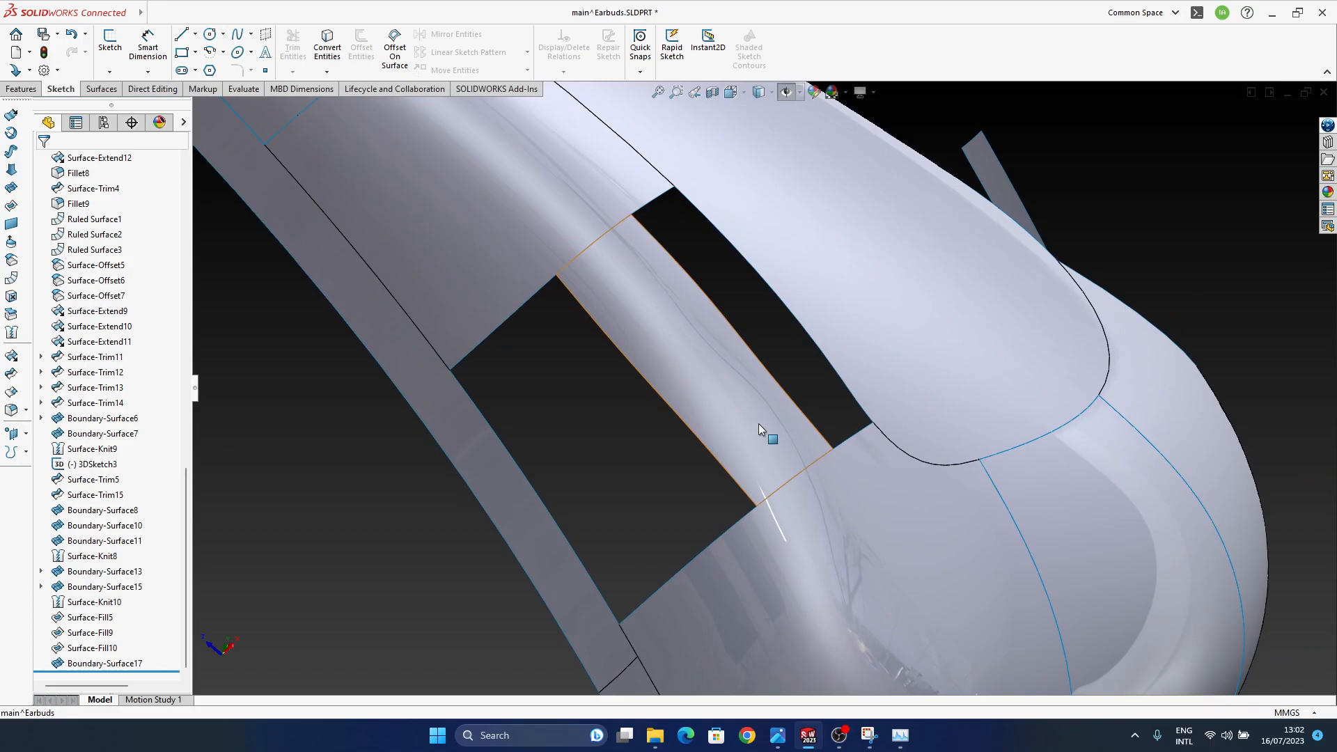
middle_drag(755, 424, 806, 540)
click(753, 474)
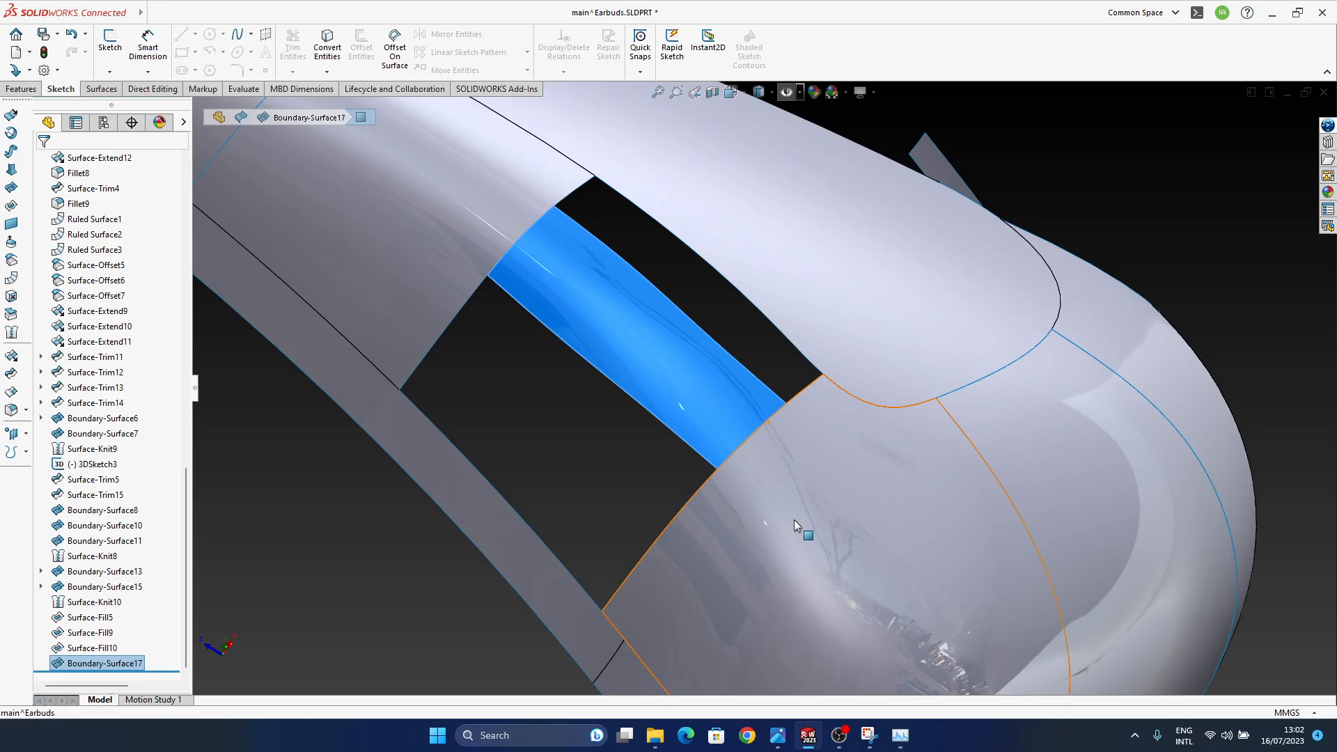
middle_drag(794, 520, 670, 492)
drag(670, 492, 617, 397)
click(631, 448)
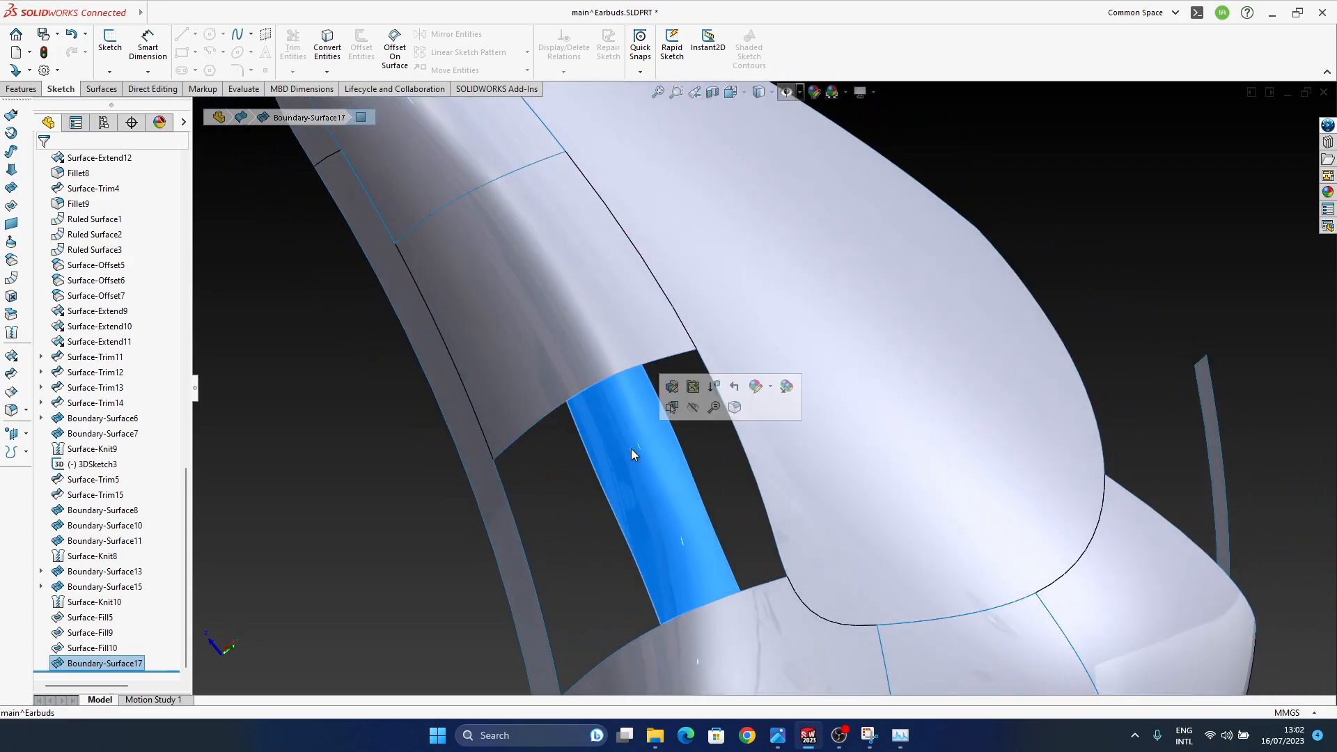
click(674, 387)
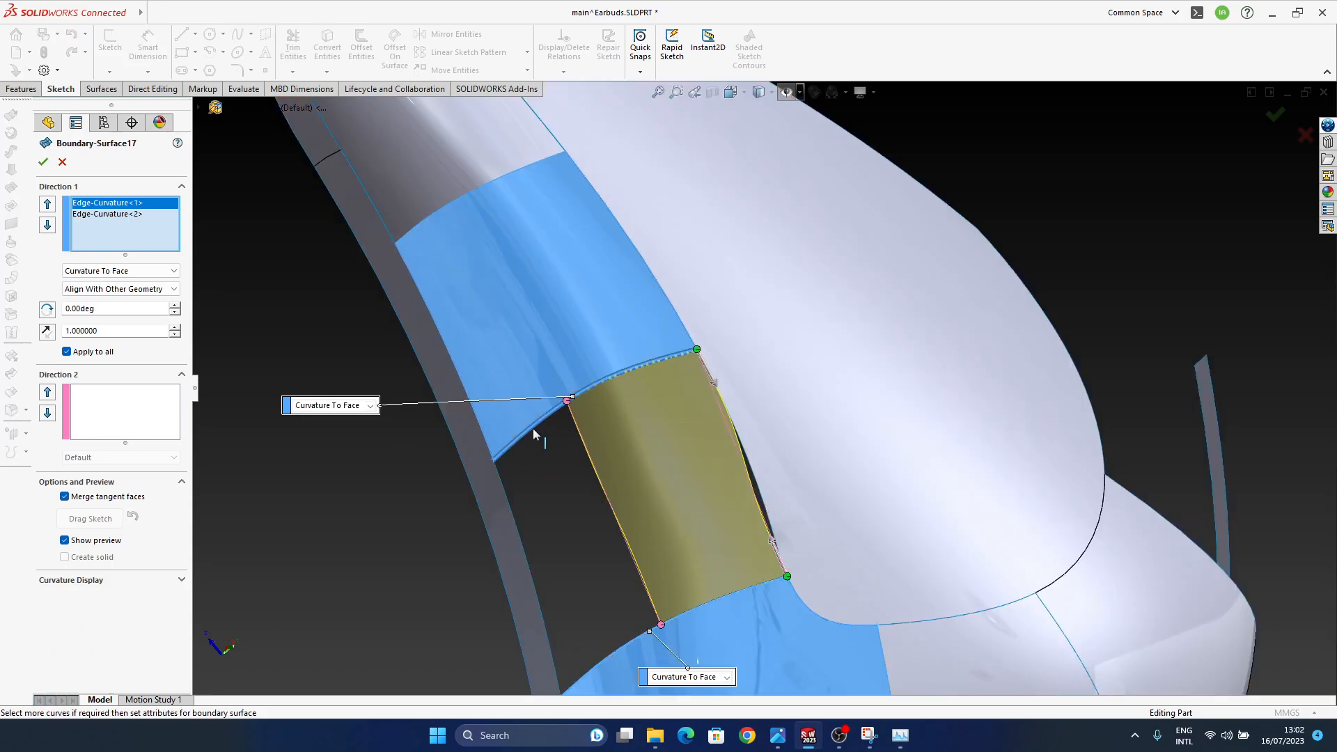
drag(625, 372, 662, 627)
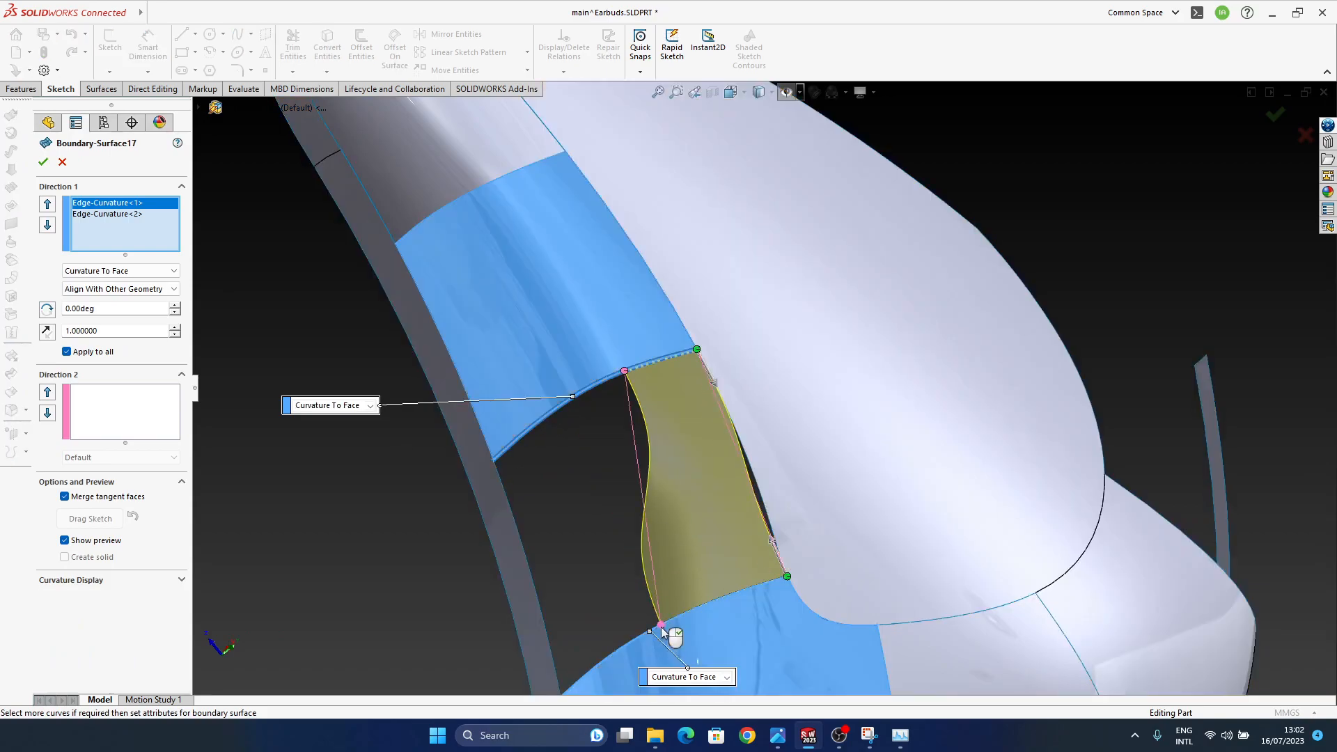
middle_drag(698, 614, 543, 530)
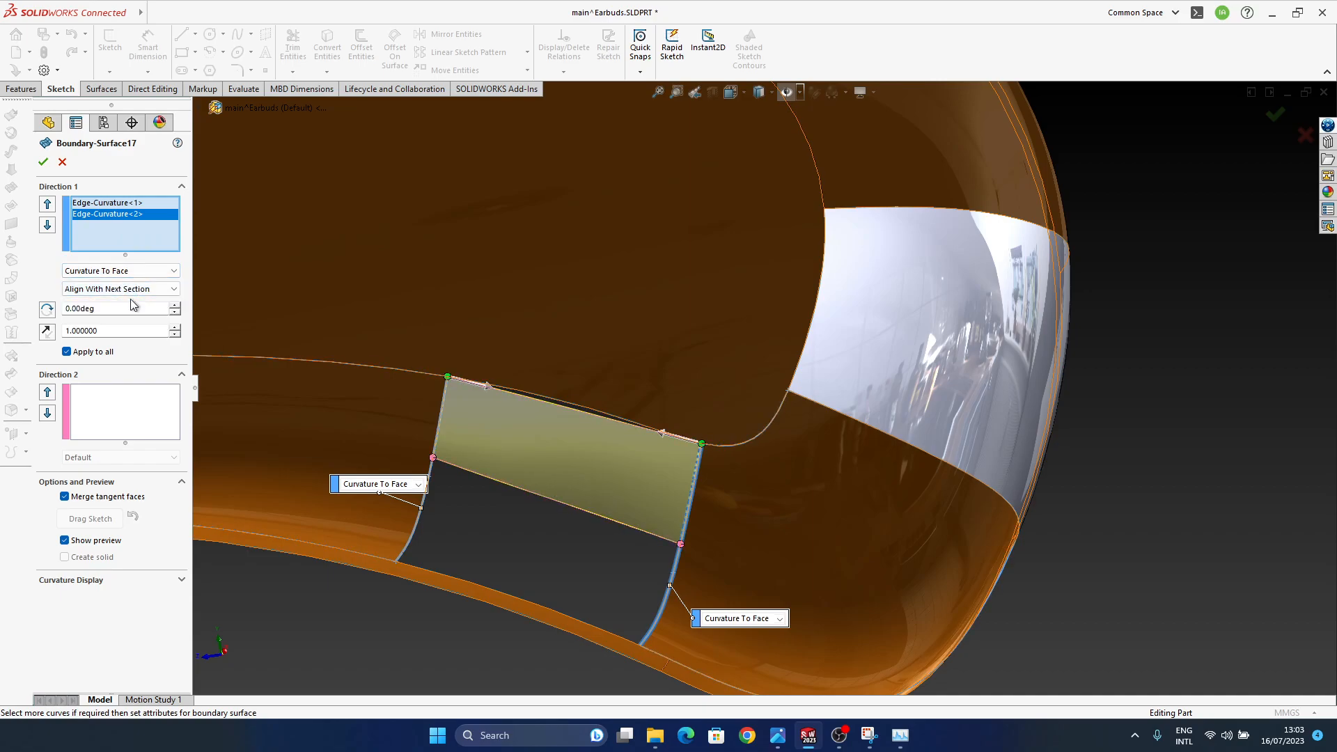
middle_drag(905, 529, 775, 628)
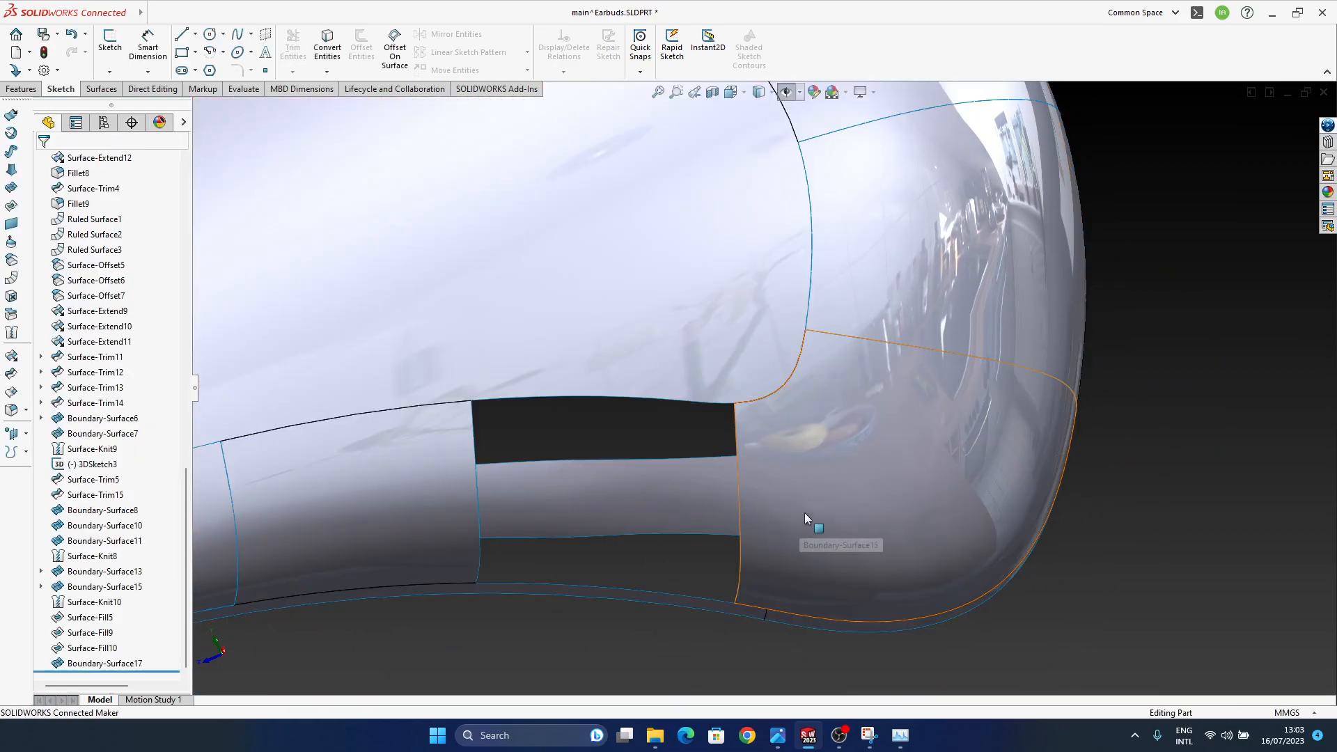
- Examine how the reflections flow from the neighbouring side patches across Boundary-Surface17 from several angles
click(805, 512)
middle_drag(804, 512, 888, 425)
ctrl+middle_drag(888, 424, 846, 432)
ctrl+middle_drag(846, 432, 827, 408)
click(819, 474)
middle_drag(818, 473, 913, 506)
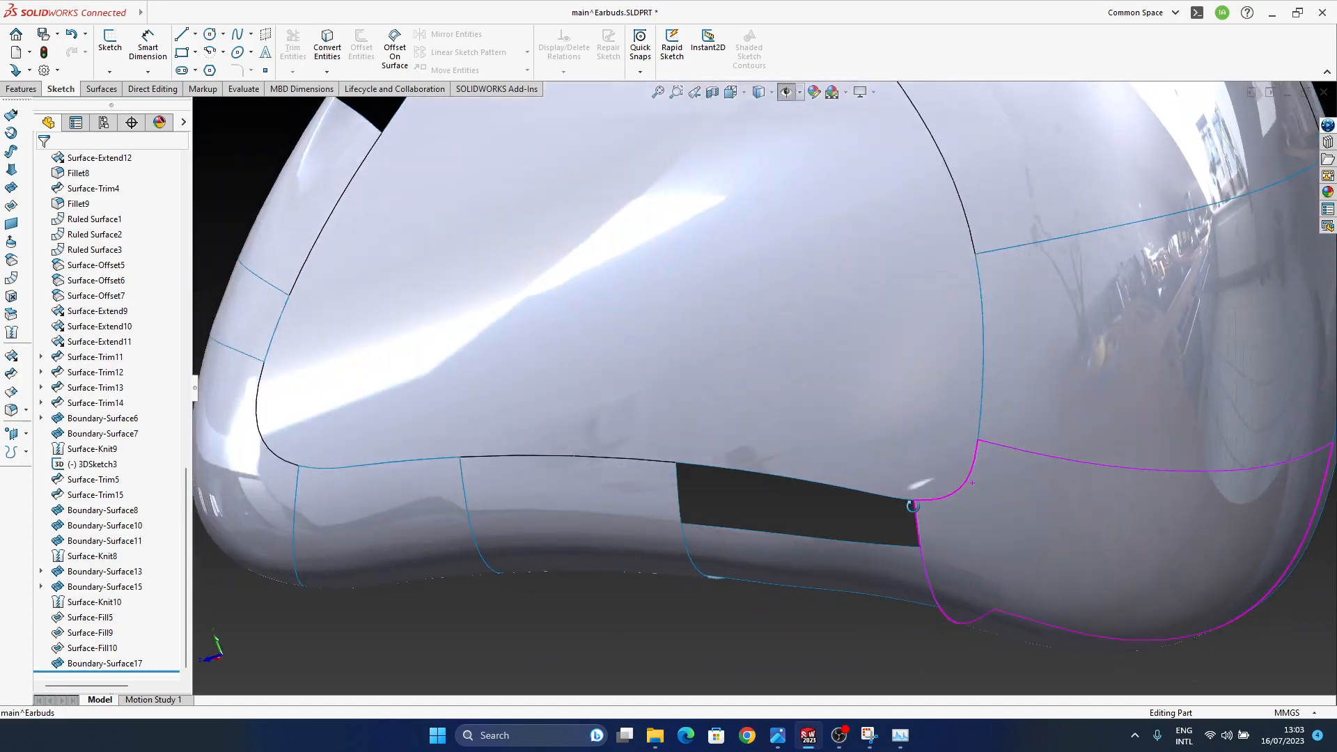
click(840, 743)
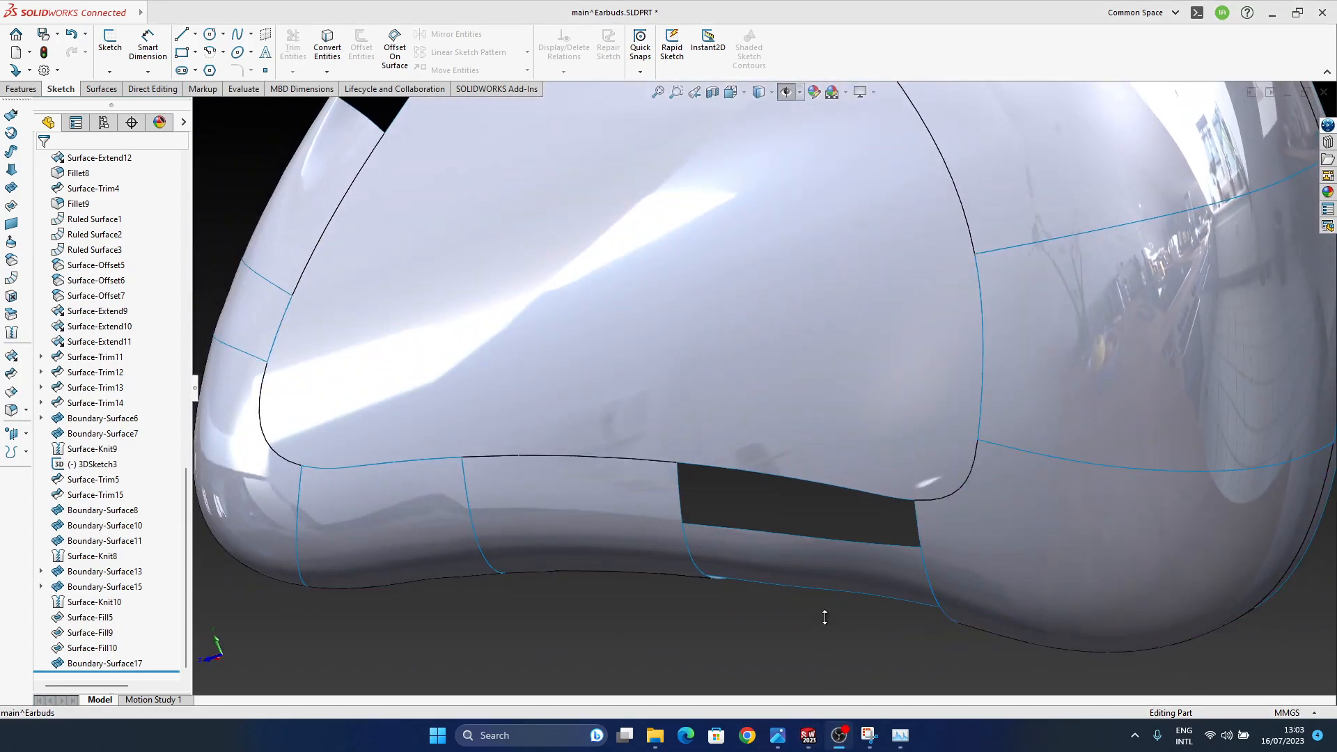
middle_drag(917, 322, 902, 284)
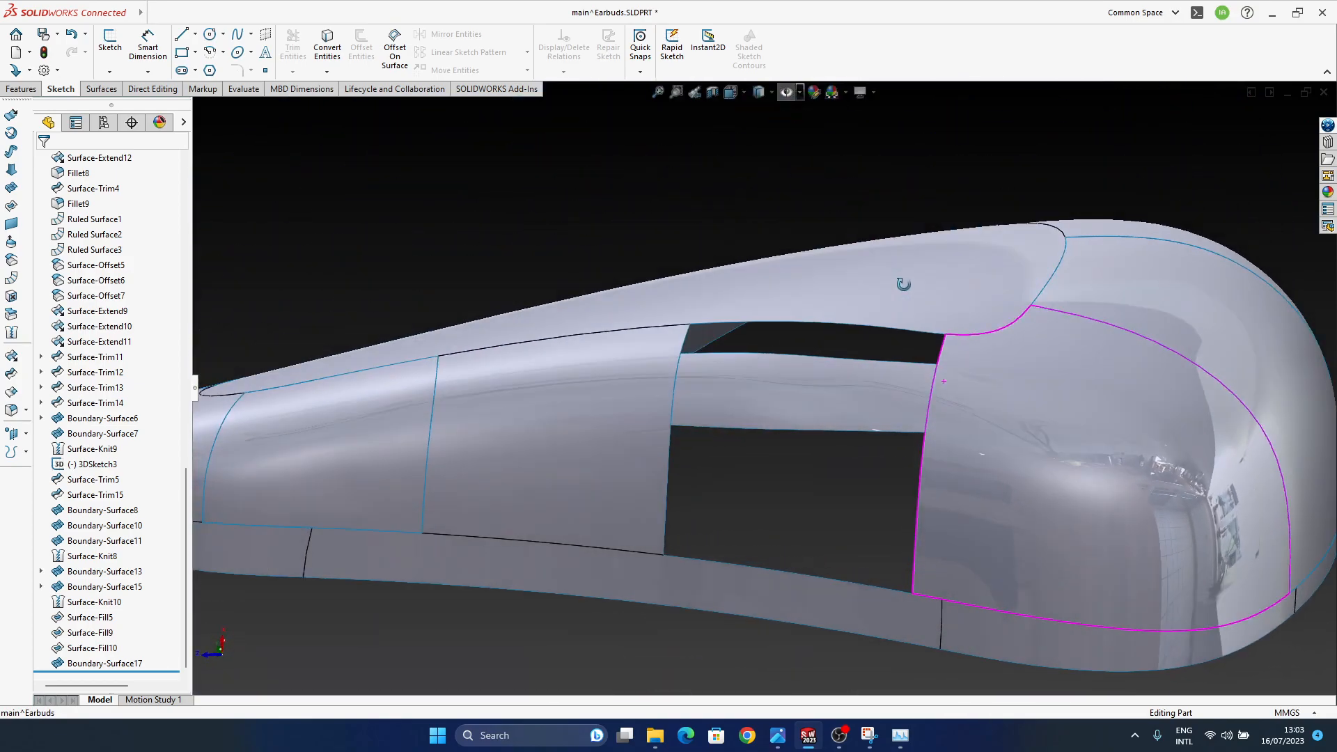
click(851, 379)
ctrl+middle_drag(984, 489, 891, 306)
scroll(891, 306, up, 3)
ctrl+middle_drag(850, 251, 857, 411)
ctrl+middle_drag(891, 263, 889, 395)
scroll(840, 398, down, 5)
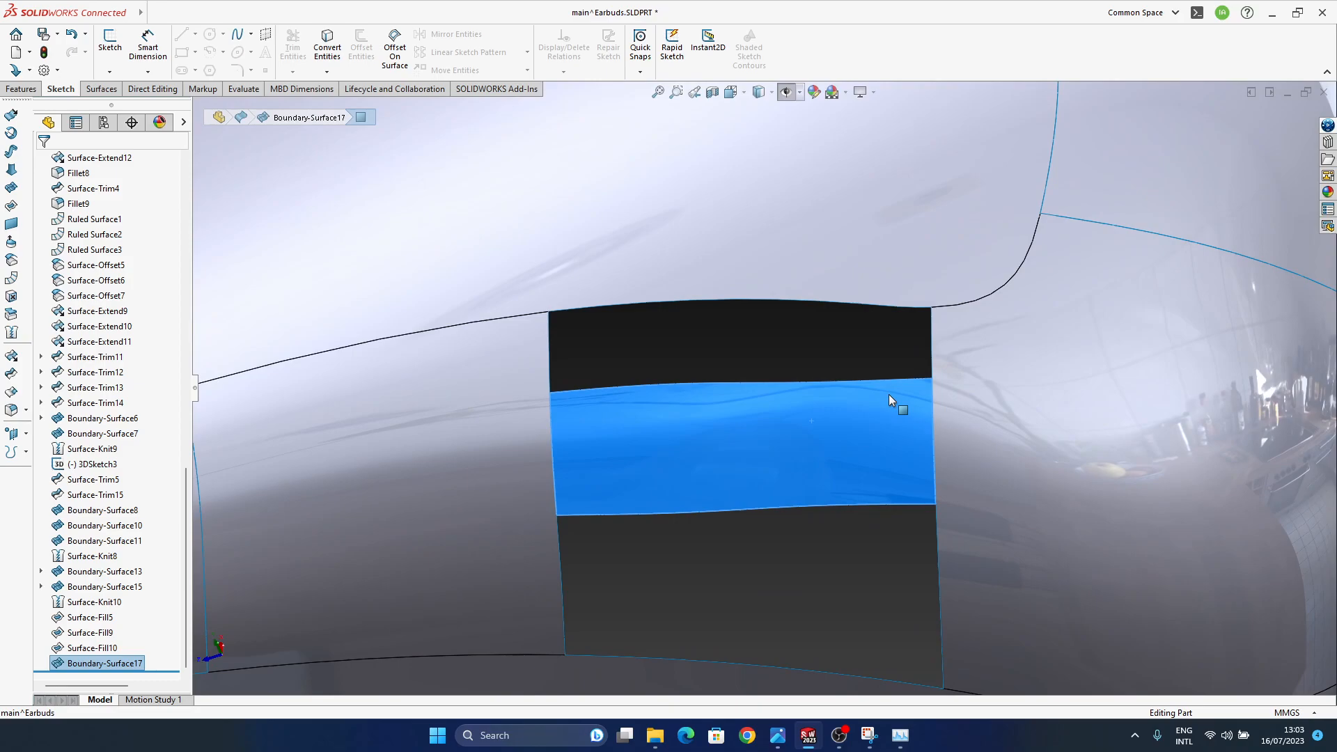
middle_drag(842, 439, 845, 233)
ctrl+middle_drag(855, 462, 800, 570)
scroll(857, 391, up, 3)
scroll(725, 465, up, 3)
middle_drag(725, 465, 990, 465)
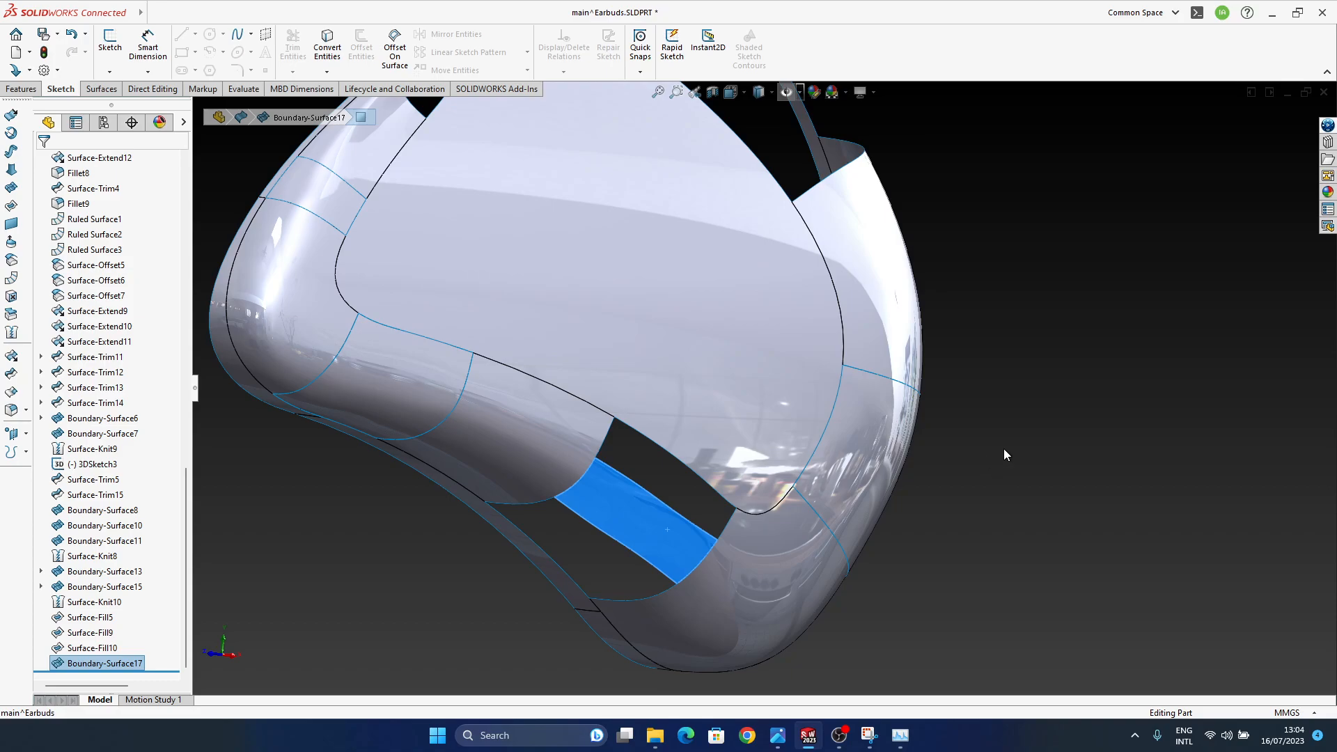
click(834, 743)
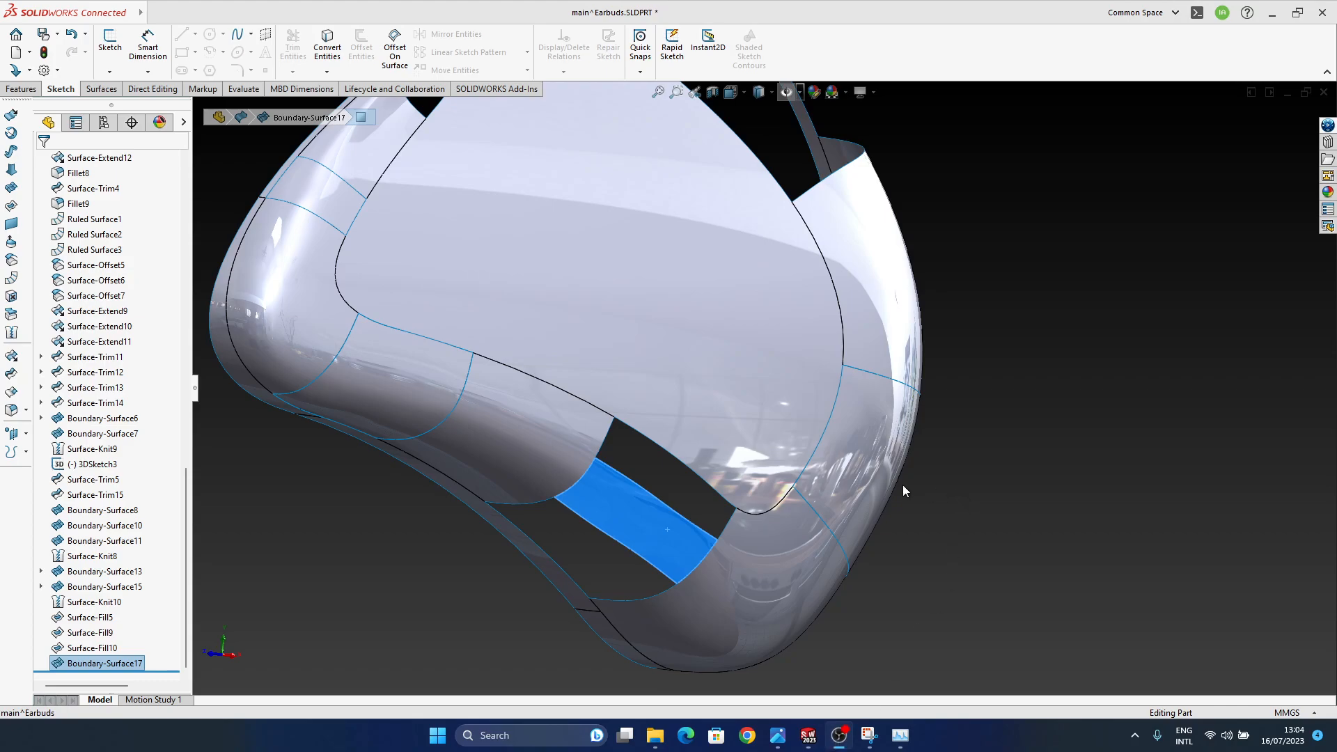